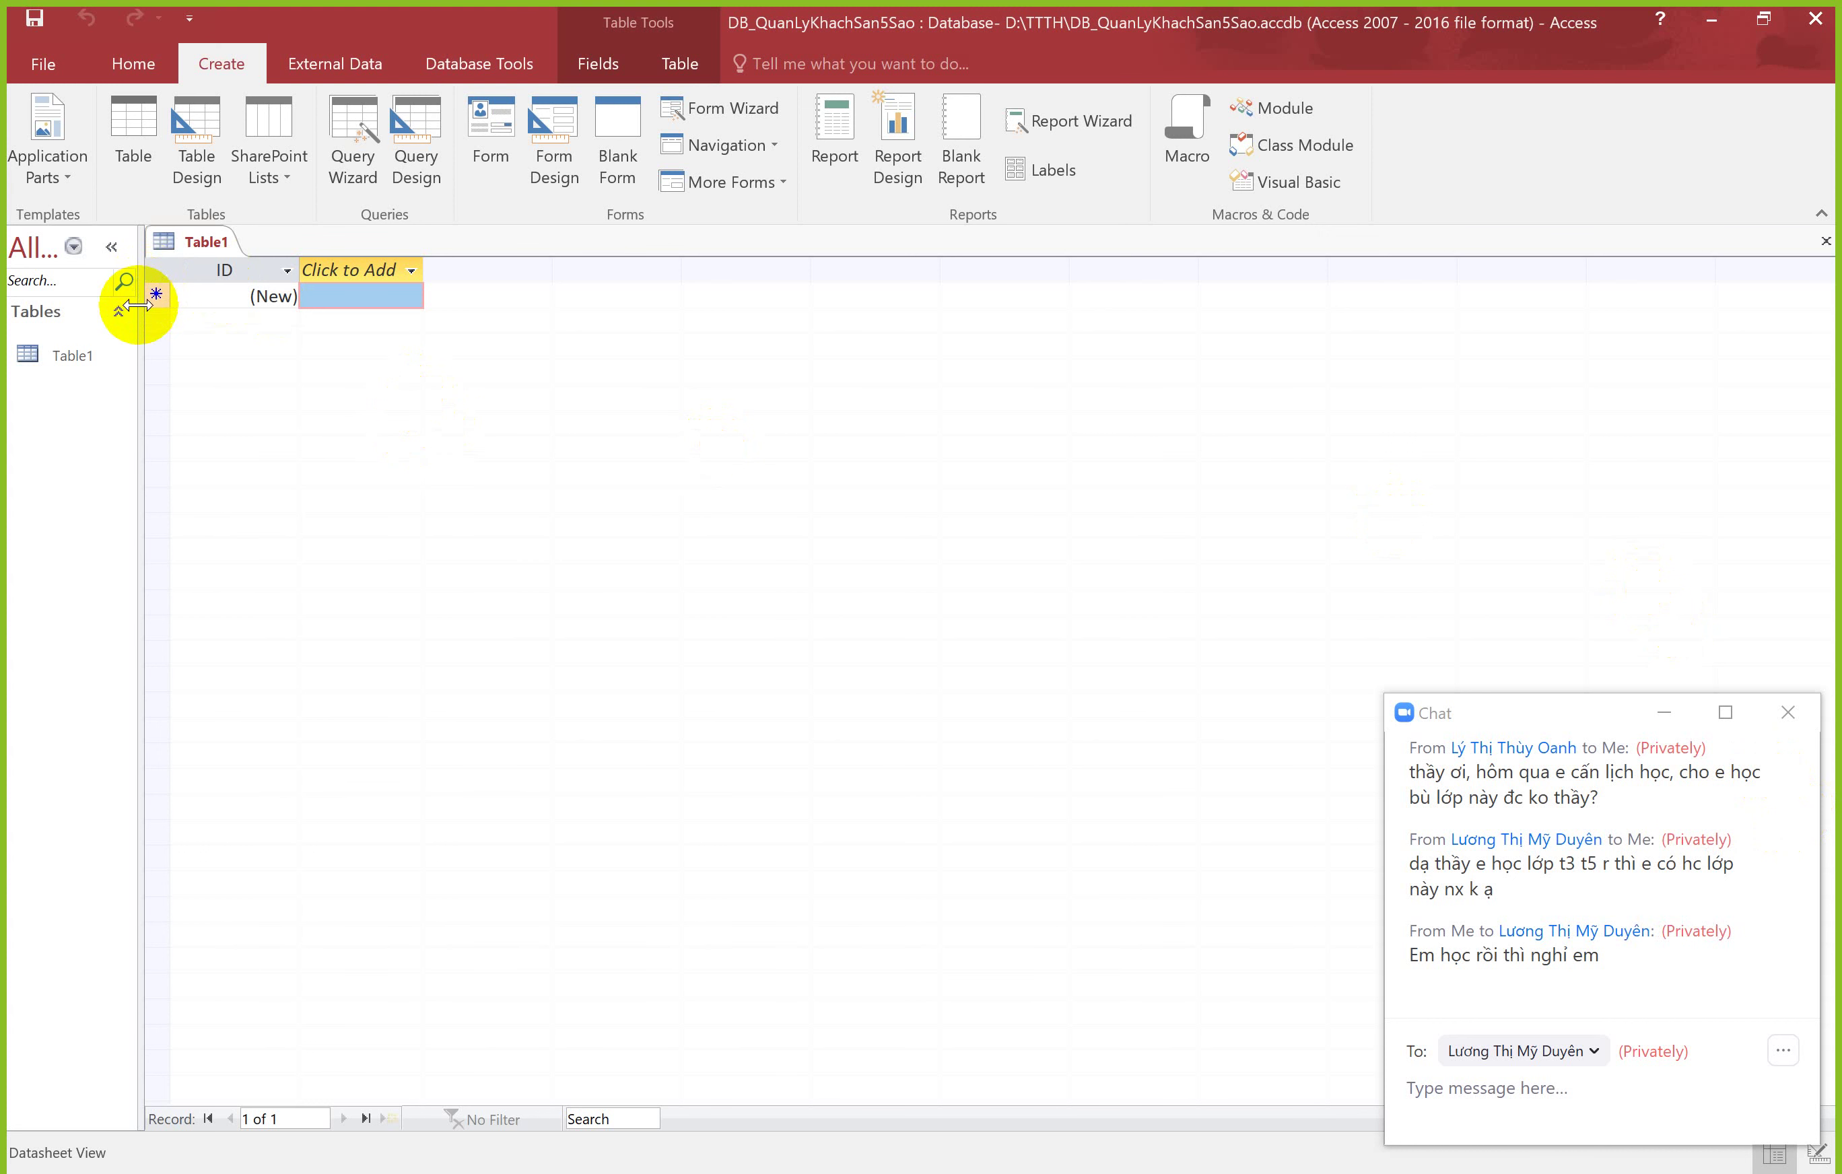
Step: Widen the navigation pane, collapse and reopen it, then show the File Explorer windows
{"action": "left_click_drag", "start_coordinate": [143, 299], "coordinate": [183, 296]}
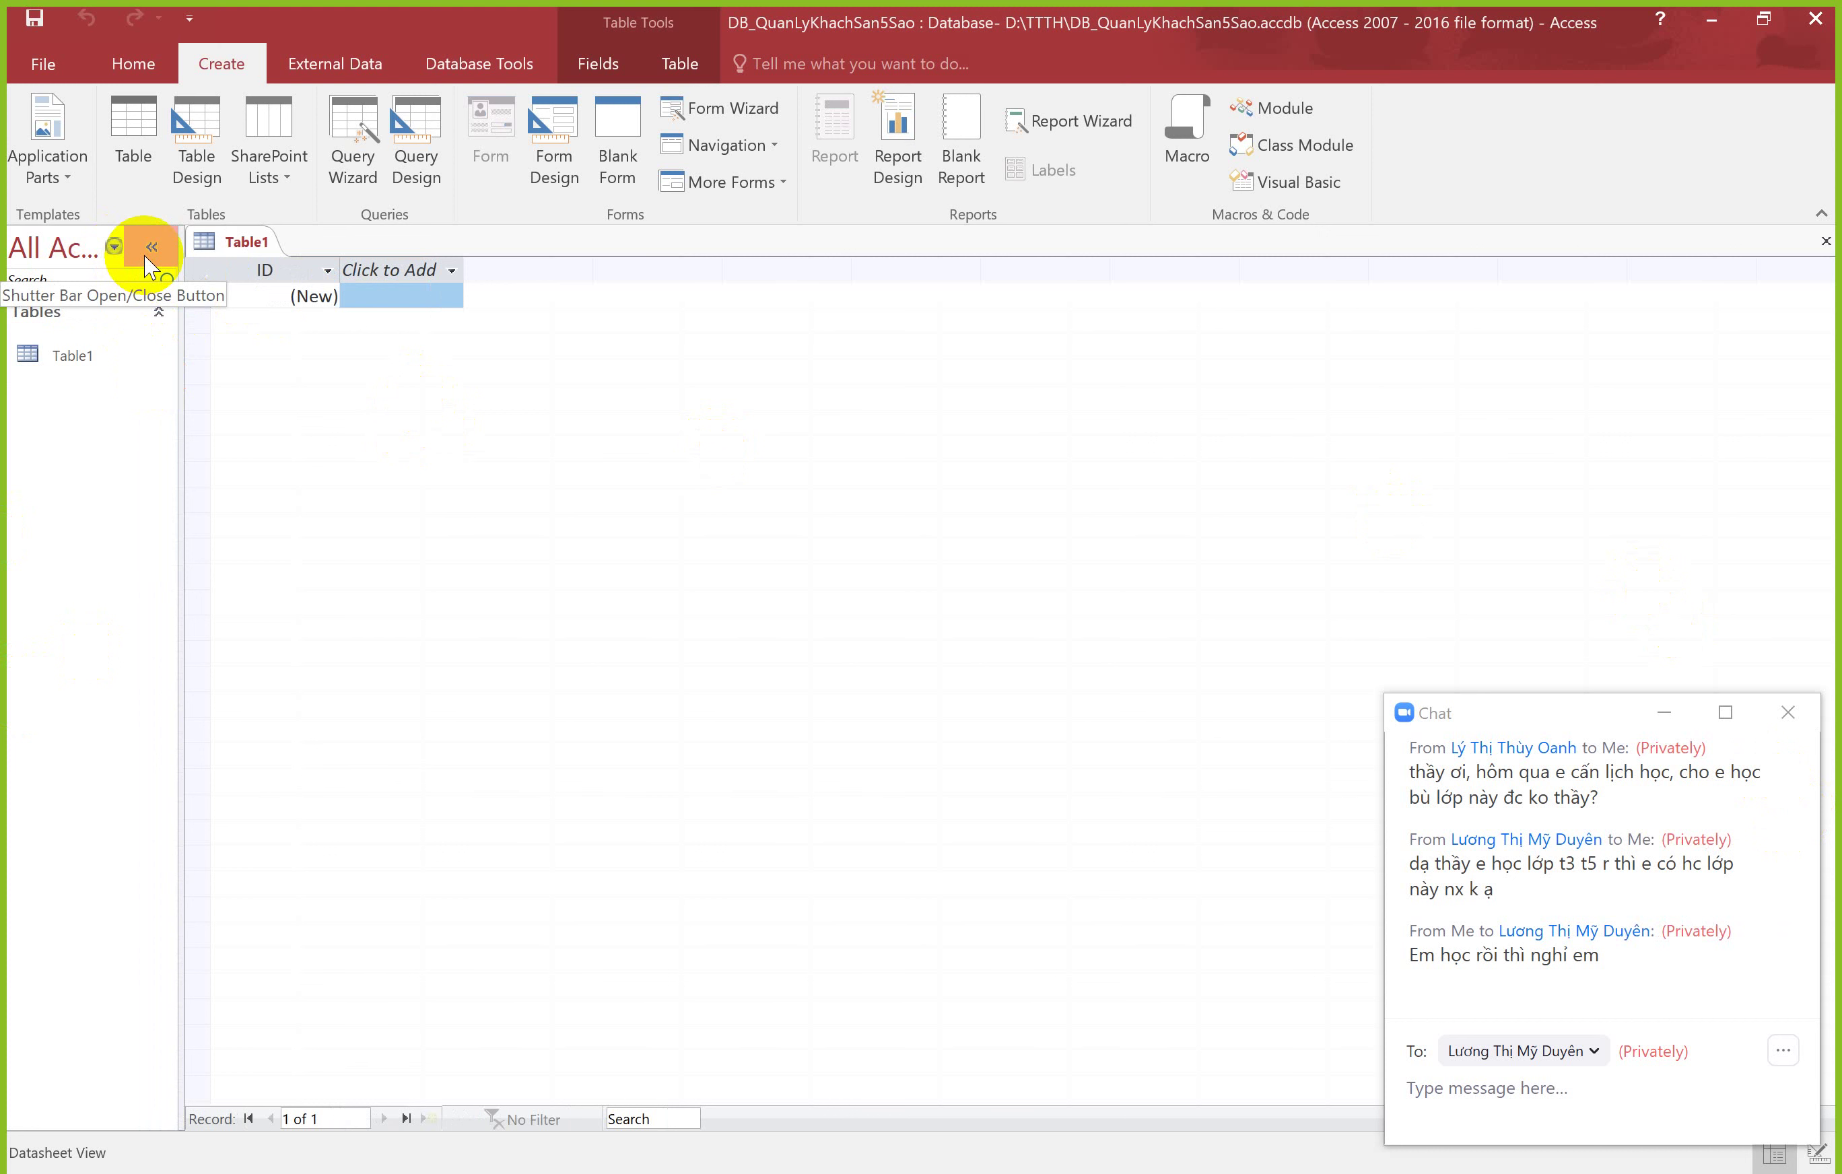
{"action": "left_click_drag", "start_coordinate": [183, 382], "coordinate": [200, 317]}
{"action": "left_click", "coordinate": [170, 246]}
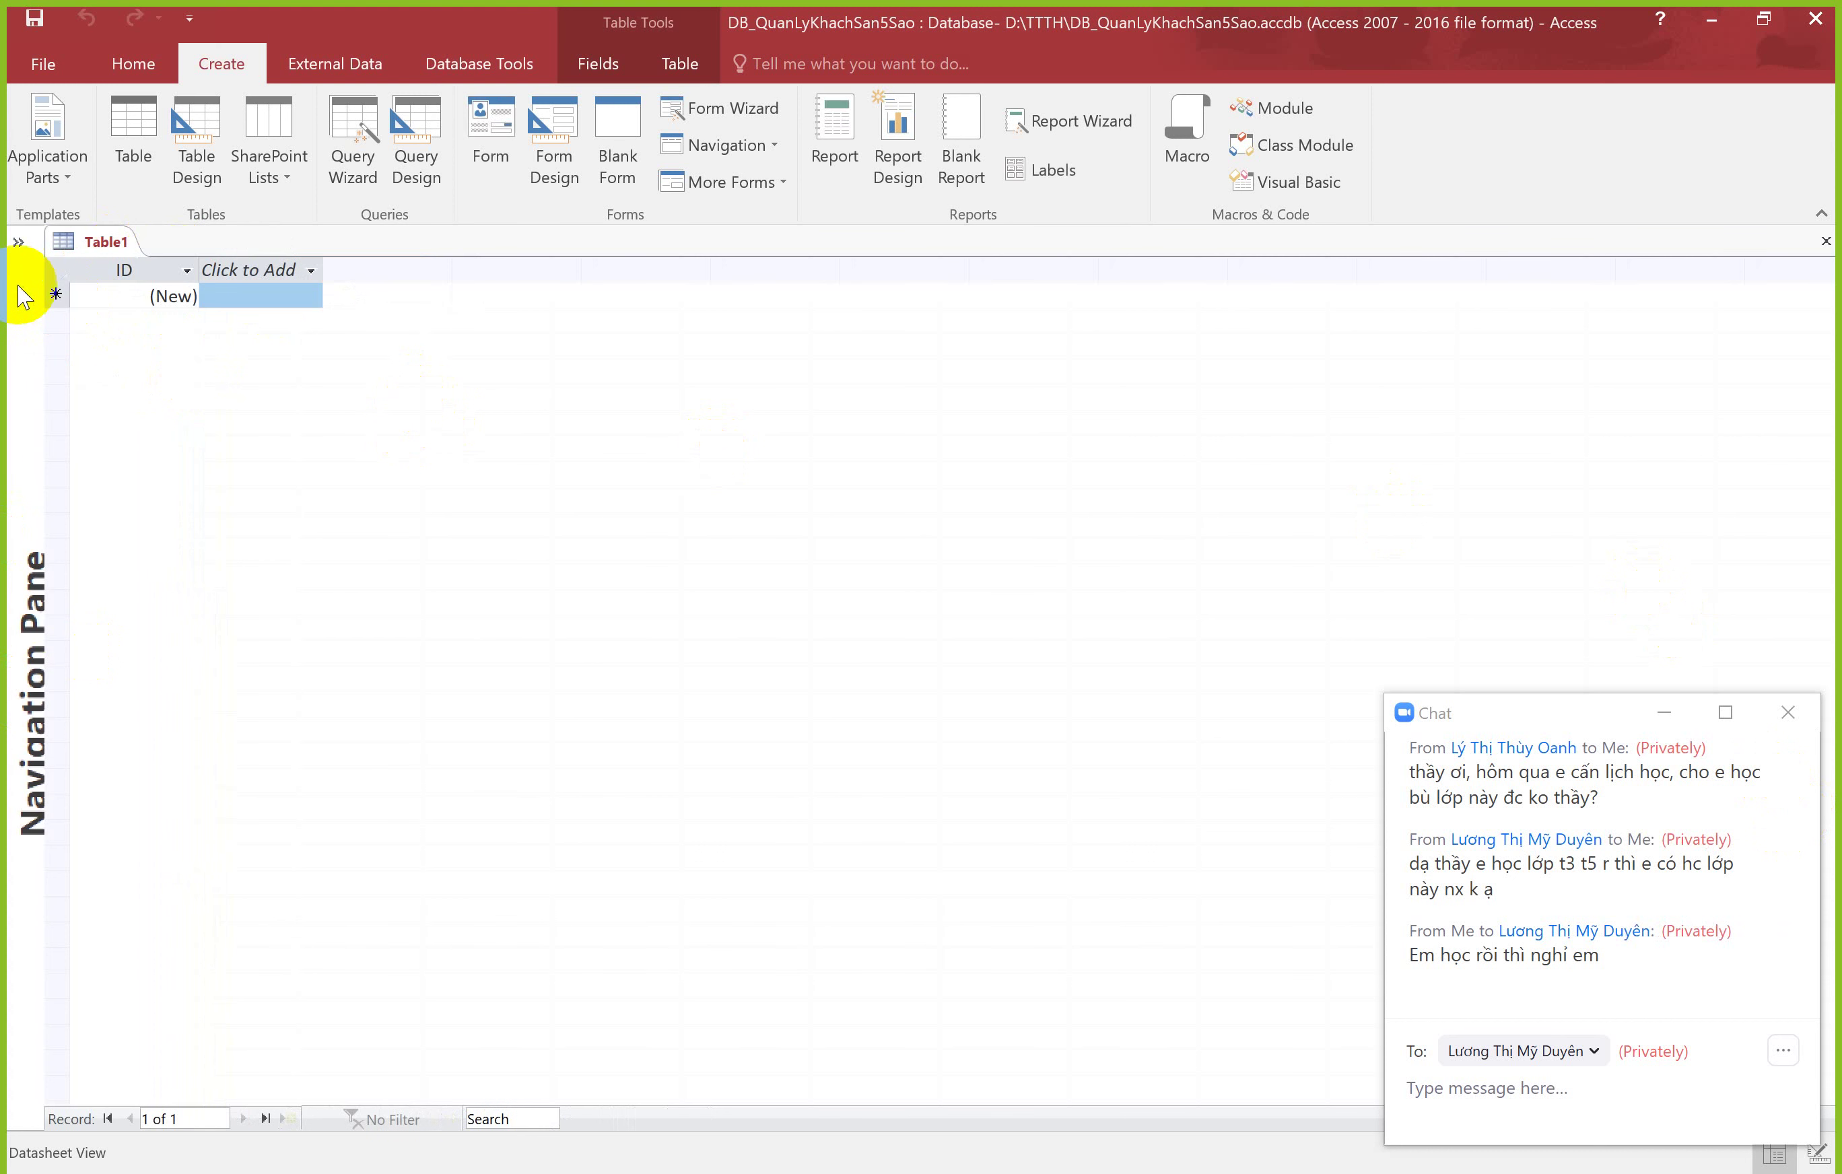
{"action": "left_click", "coordinate": [18, 244]}
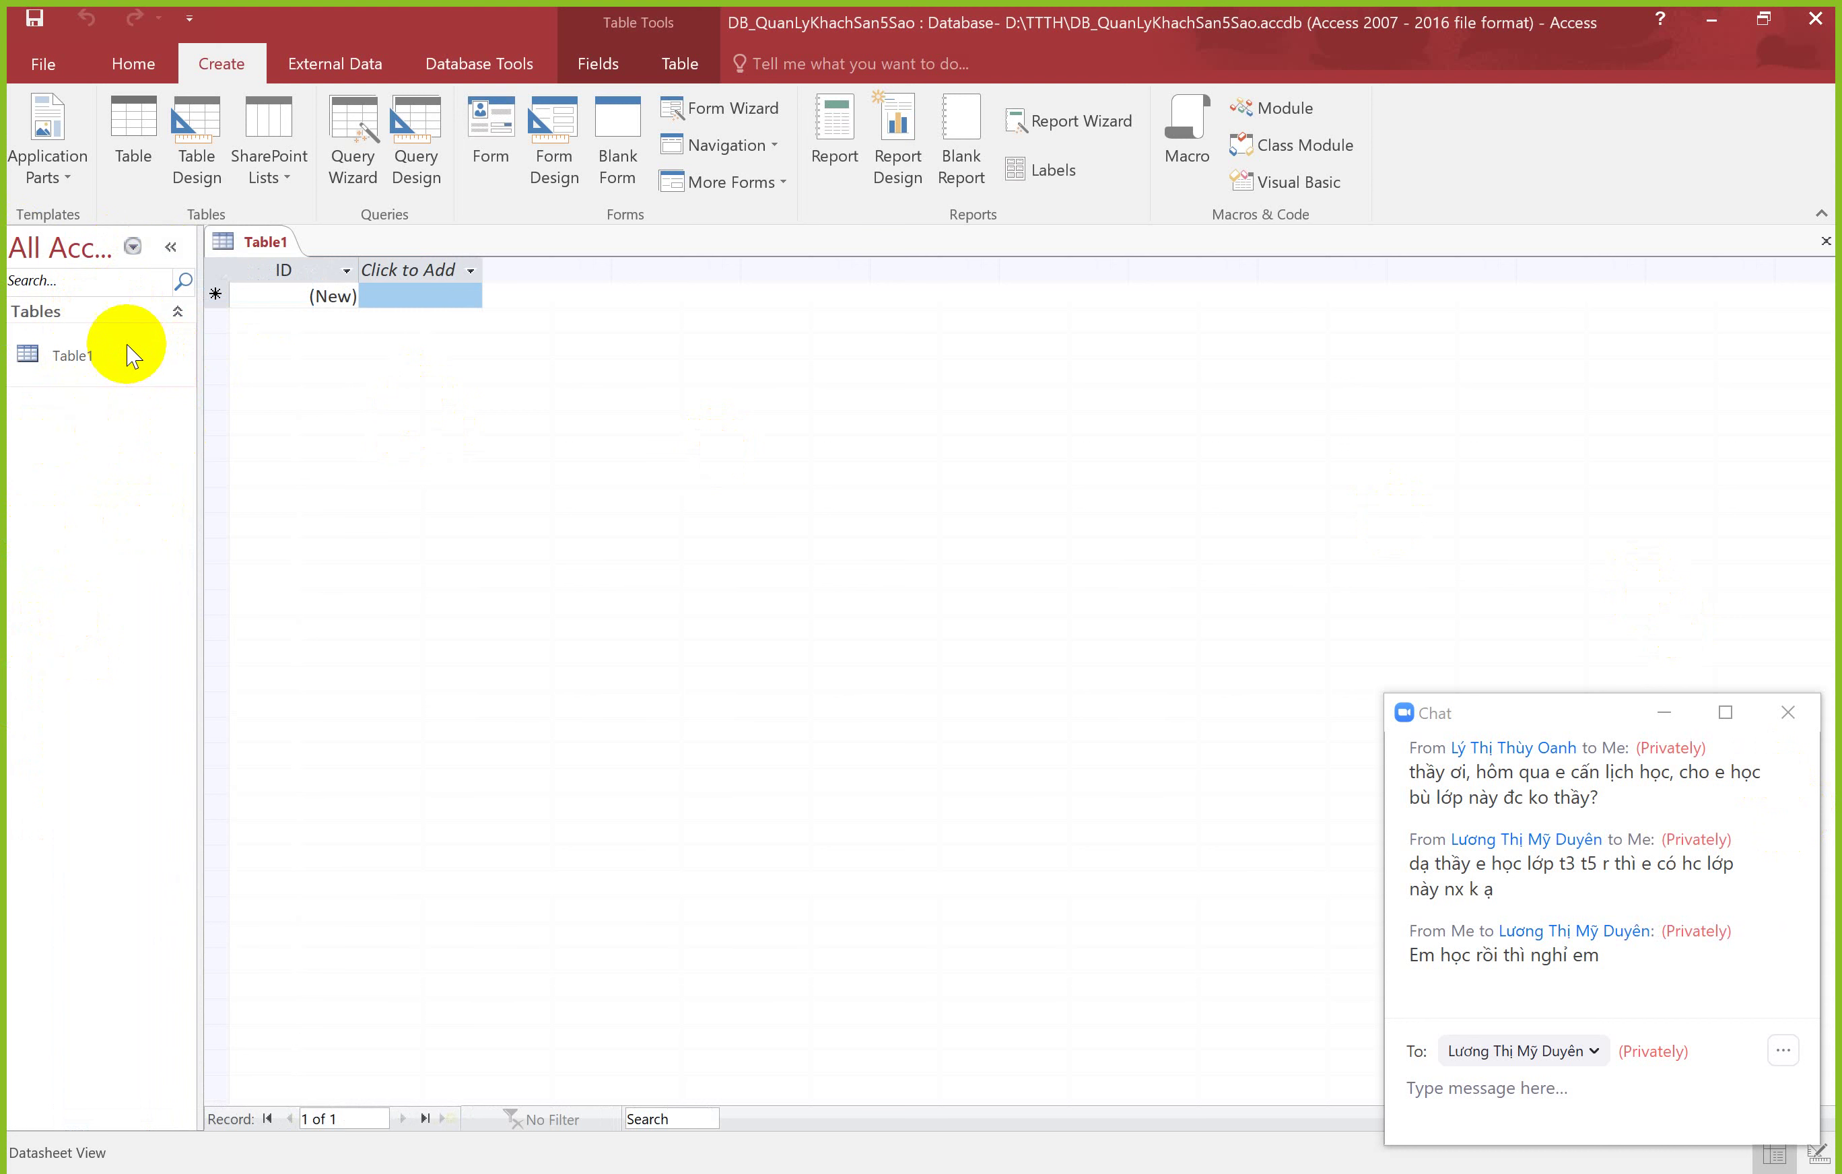
{"action": "left_click", "coordinate": [308, 1172]}
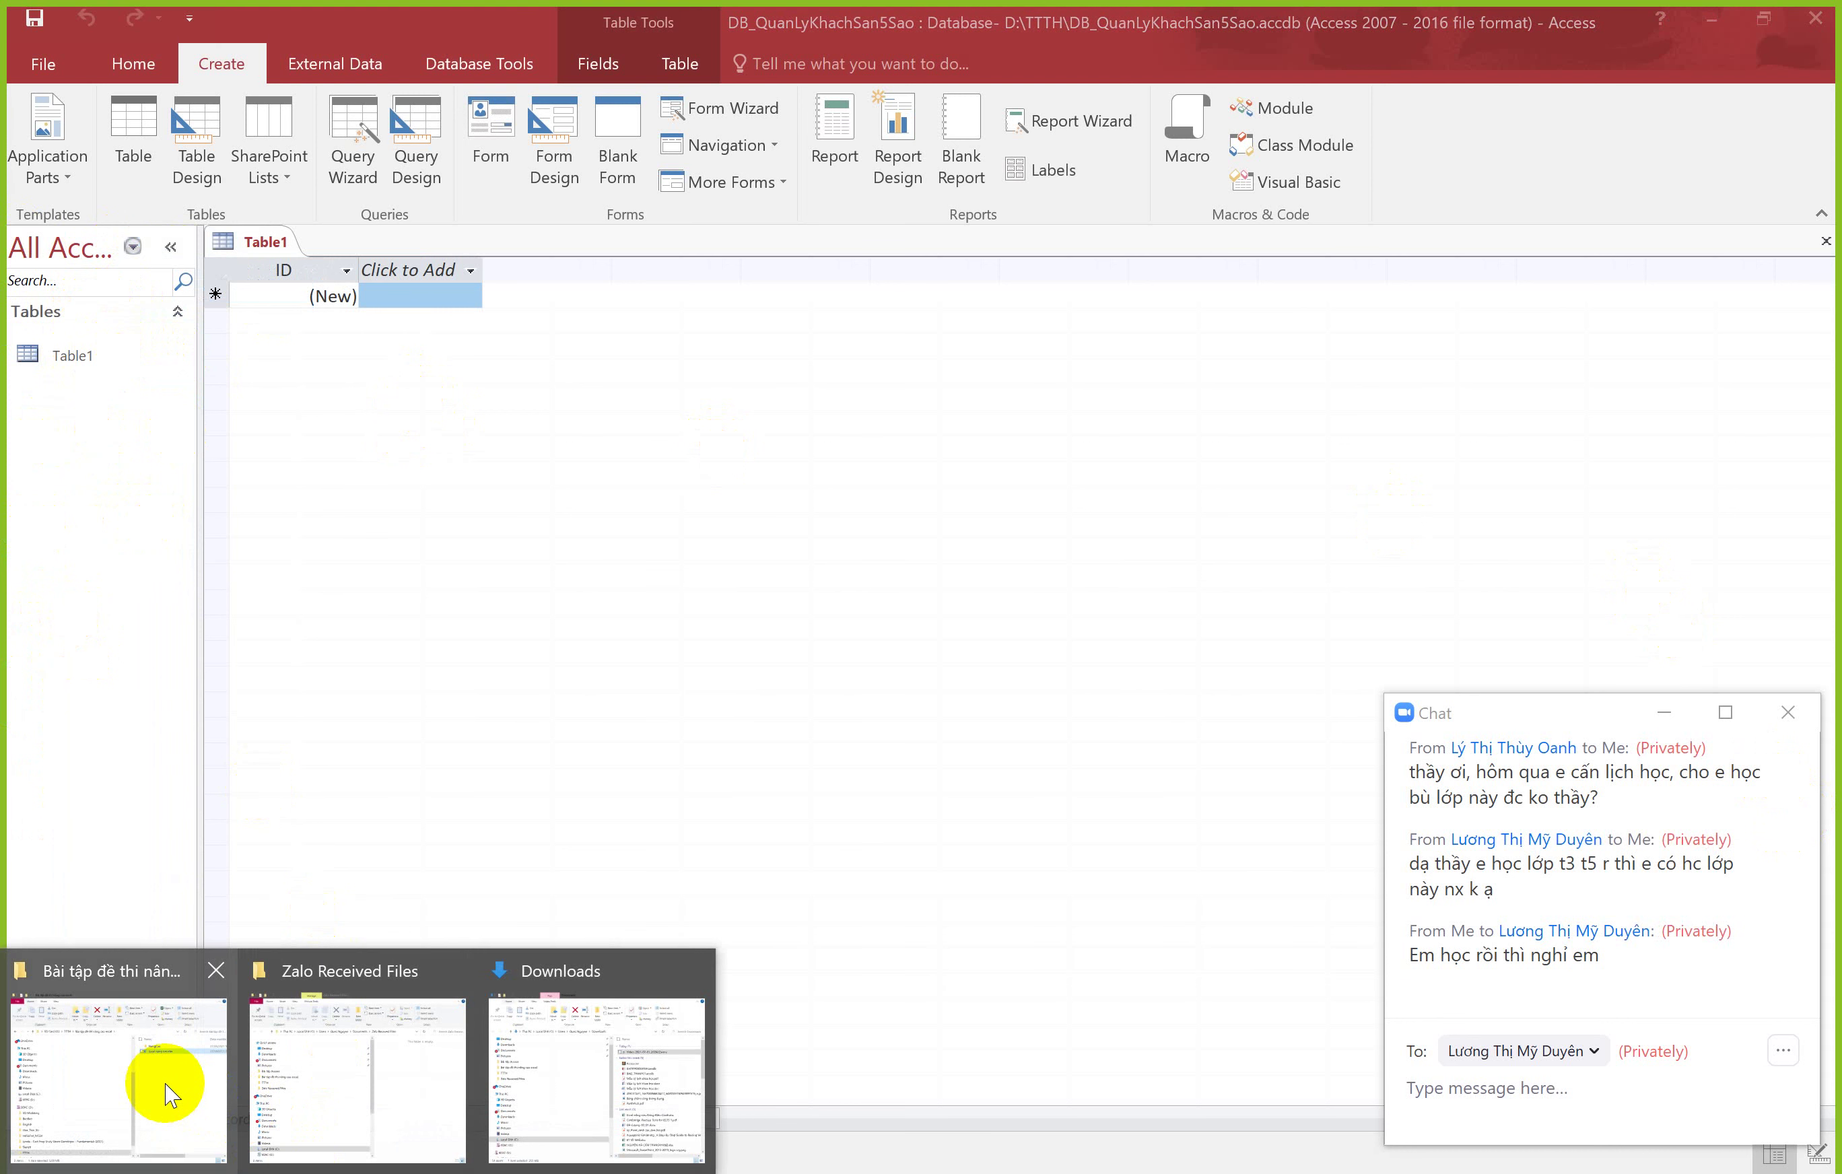
{"action": "left_click", "coordinate": [167, 1094]}
{"action": "left_click_drag", "start_coordinate": [921, 140], "coordinate": [1159, 121]}
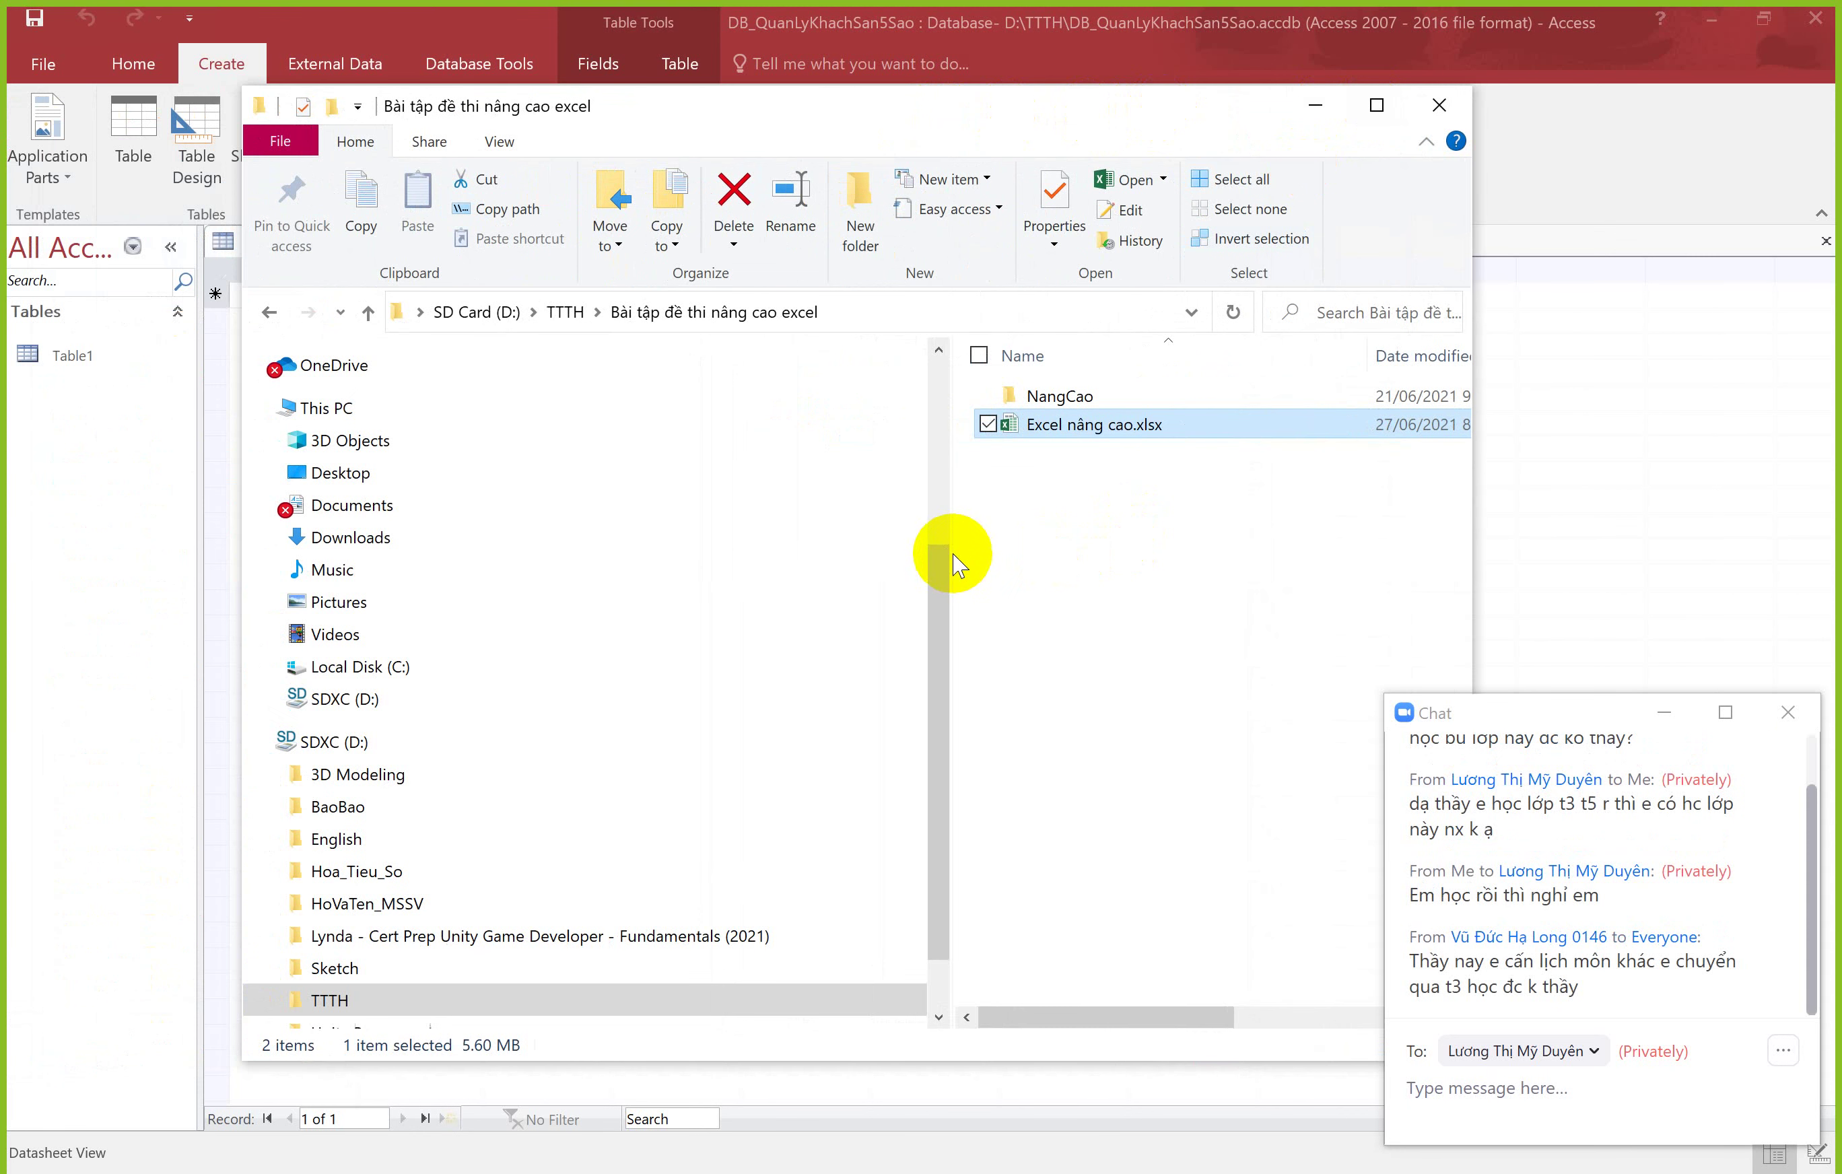
{"action": "left_click_drag", "start_coordinate": [951, 551], "coordinate": [683, 539]}
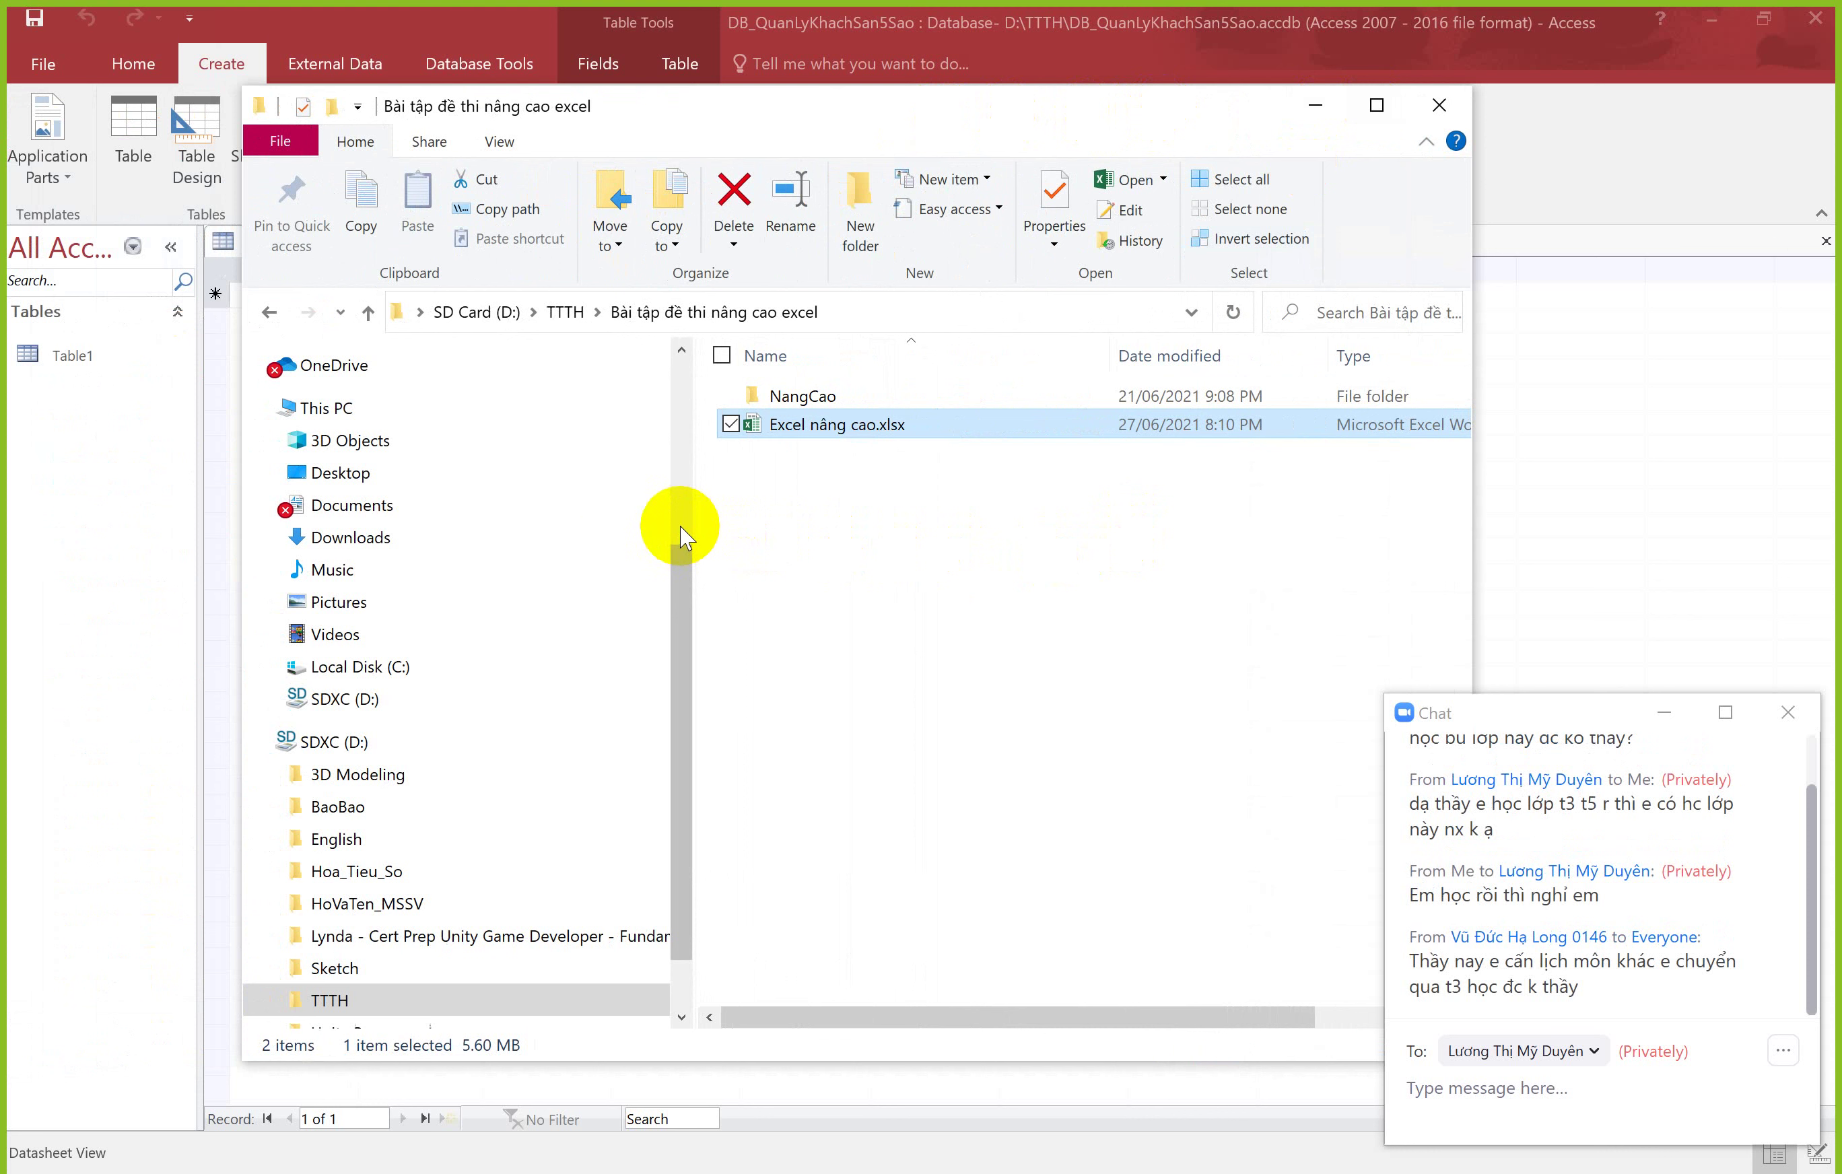
{"action": "left_click", "coordinate": [261, 742]}
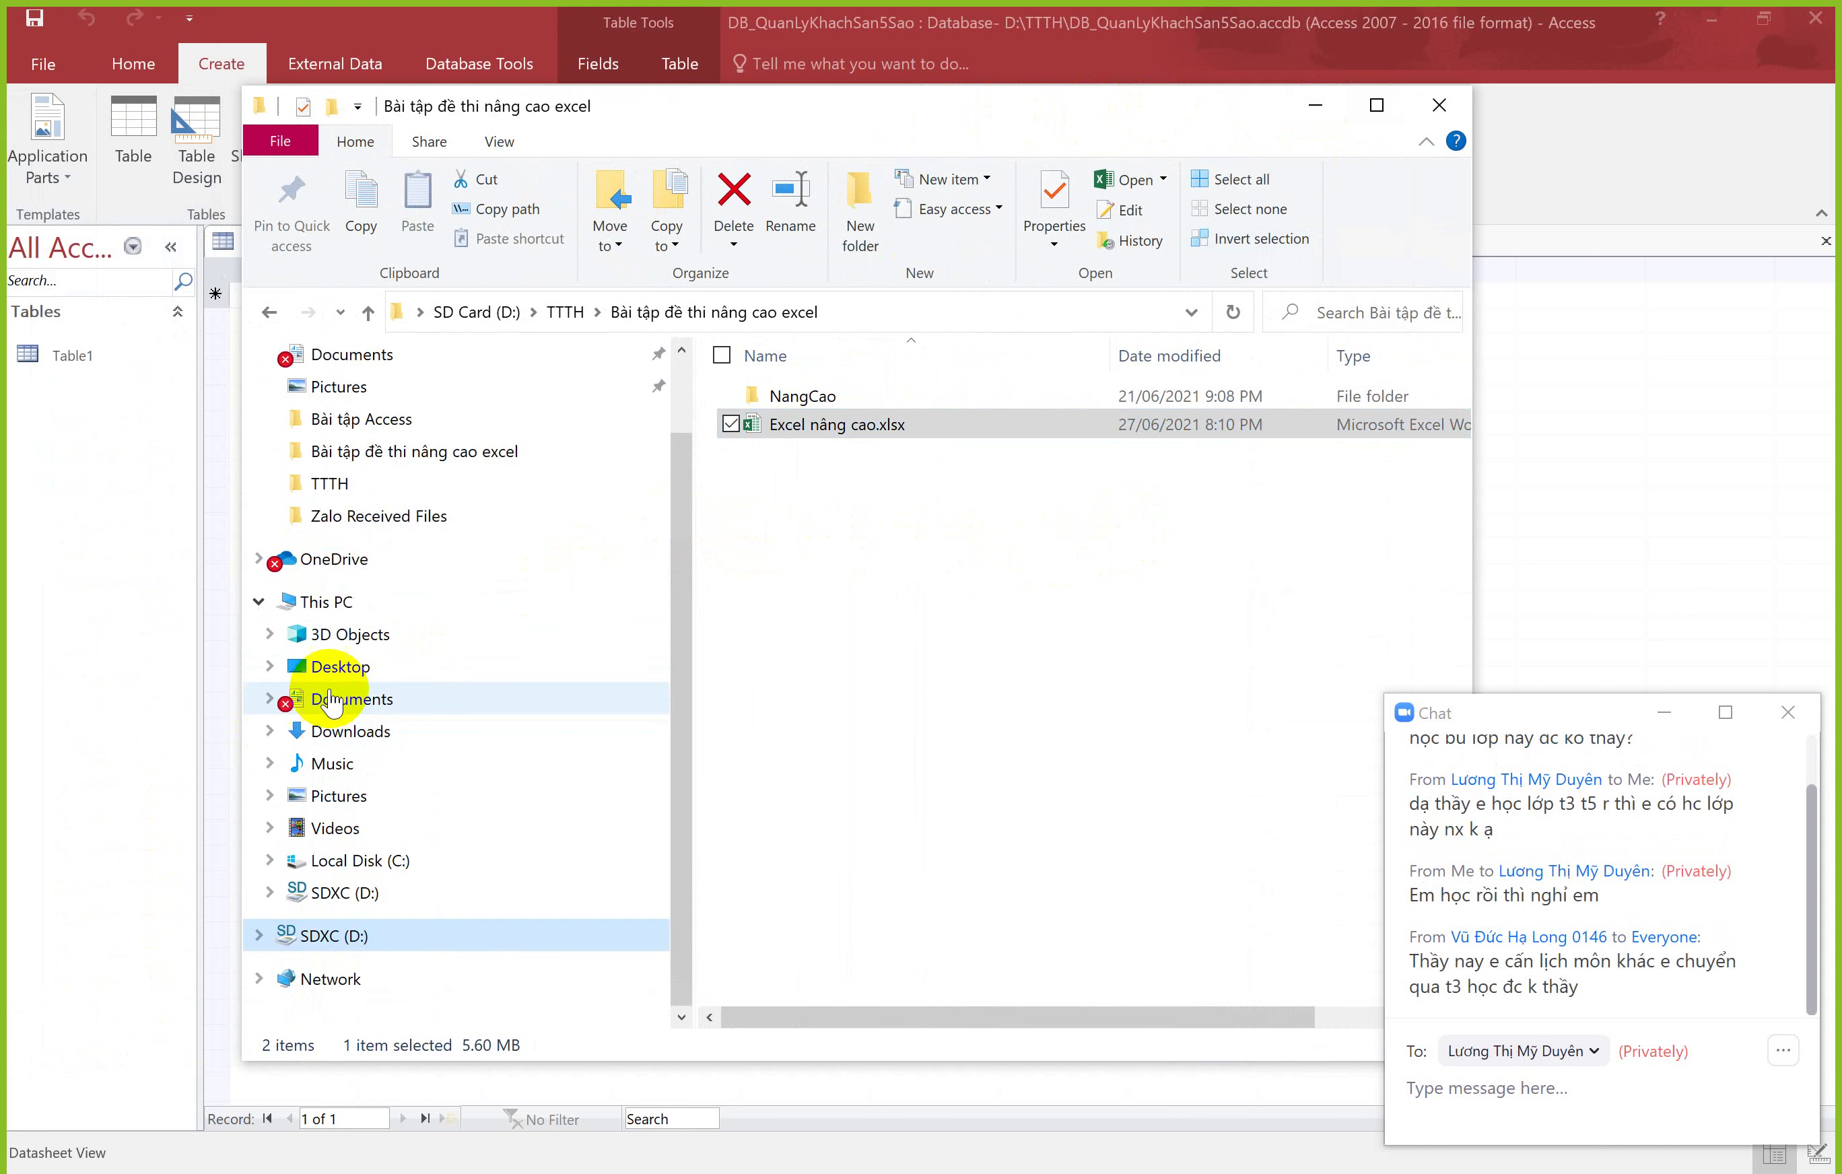
{"action": "left_click", "coordinate": [335, 700]}
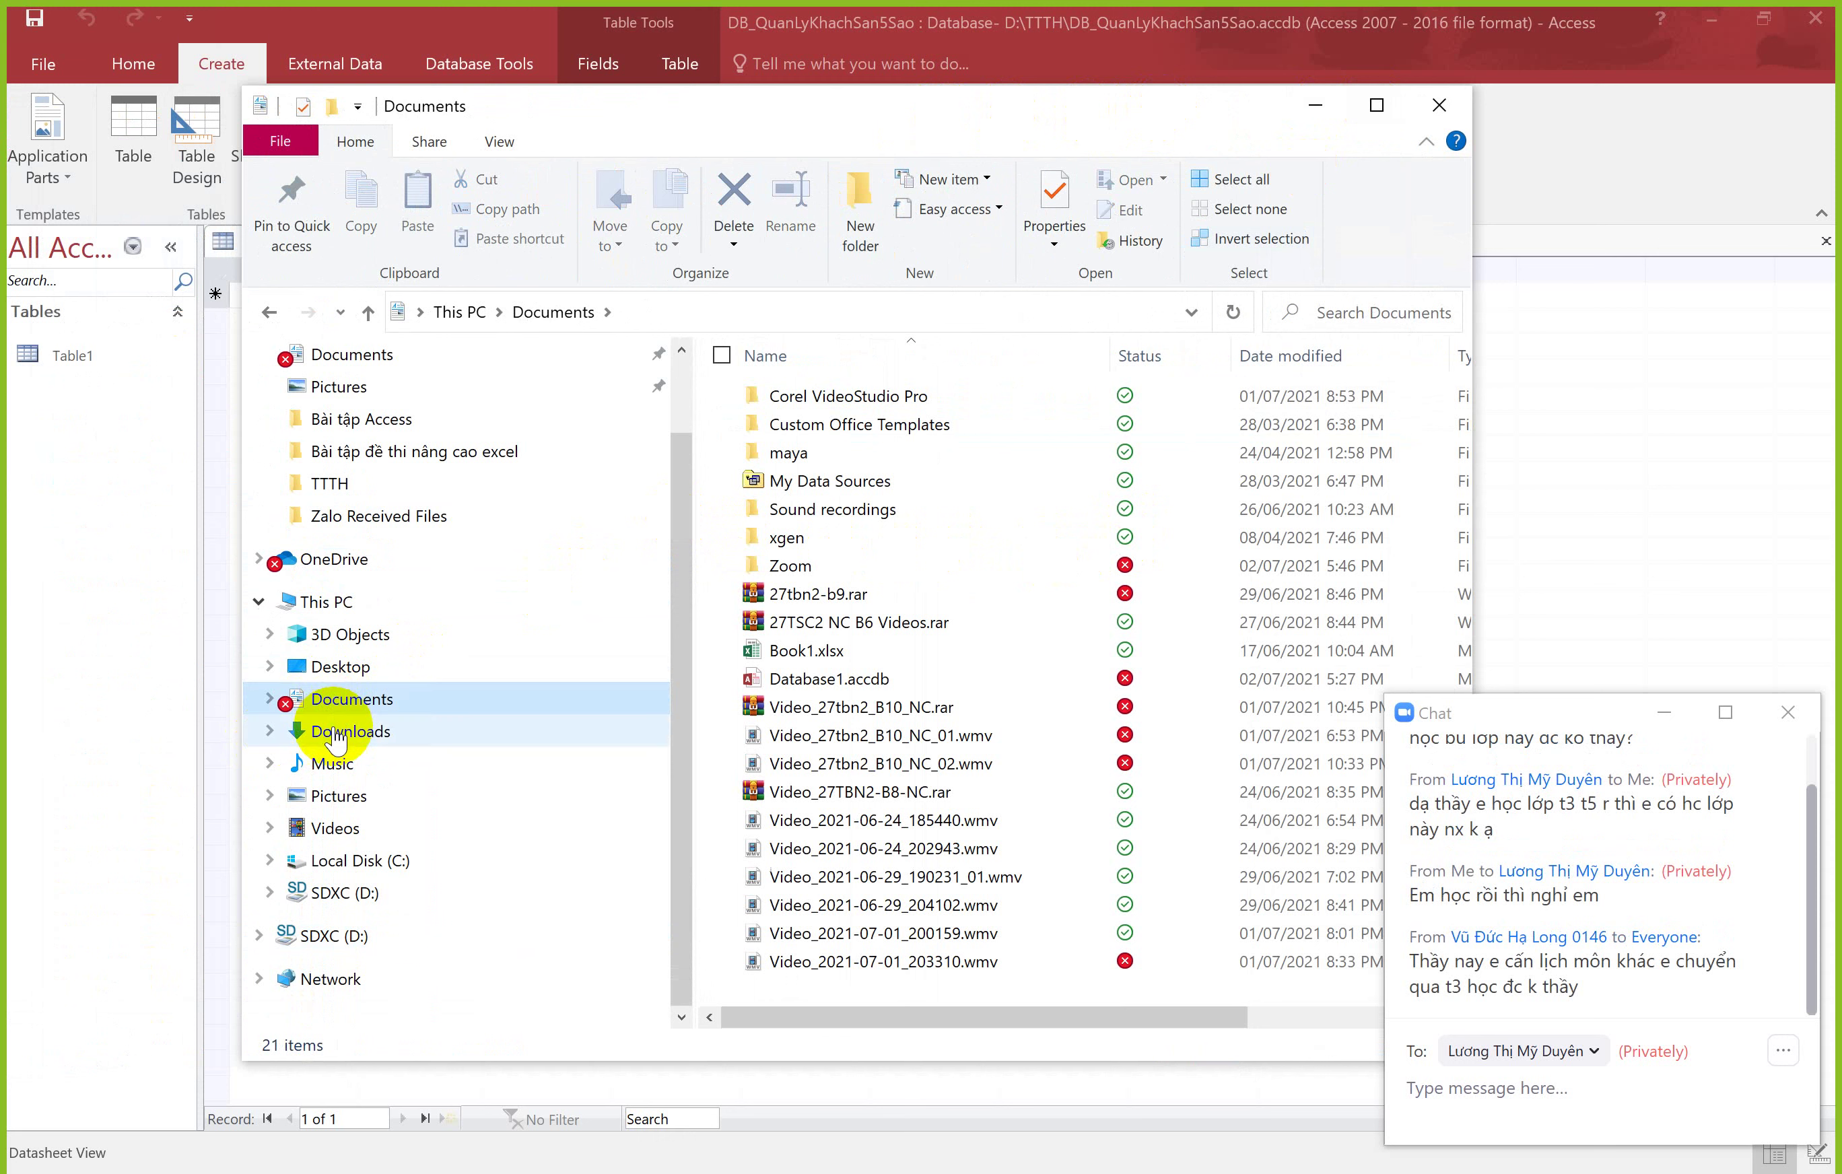
{"action": "left_click", "coordinate": [337, 733]}
{"action": "left_click", "coordinate": [333, 793]}
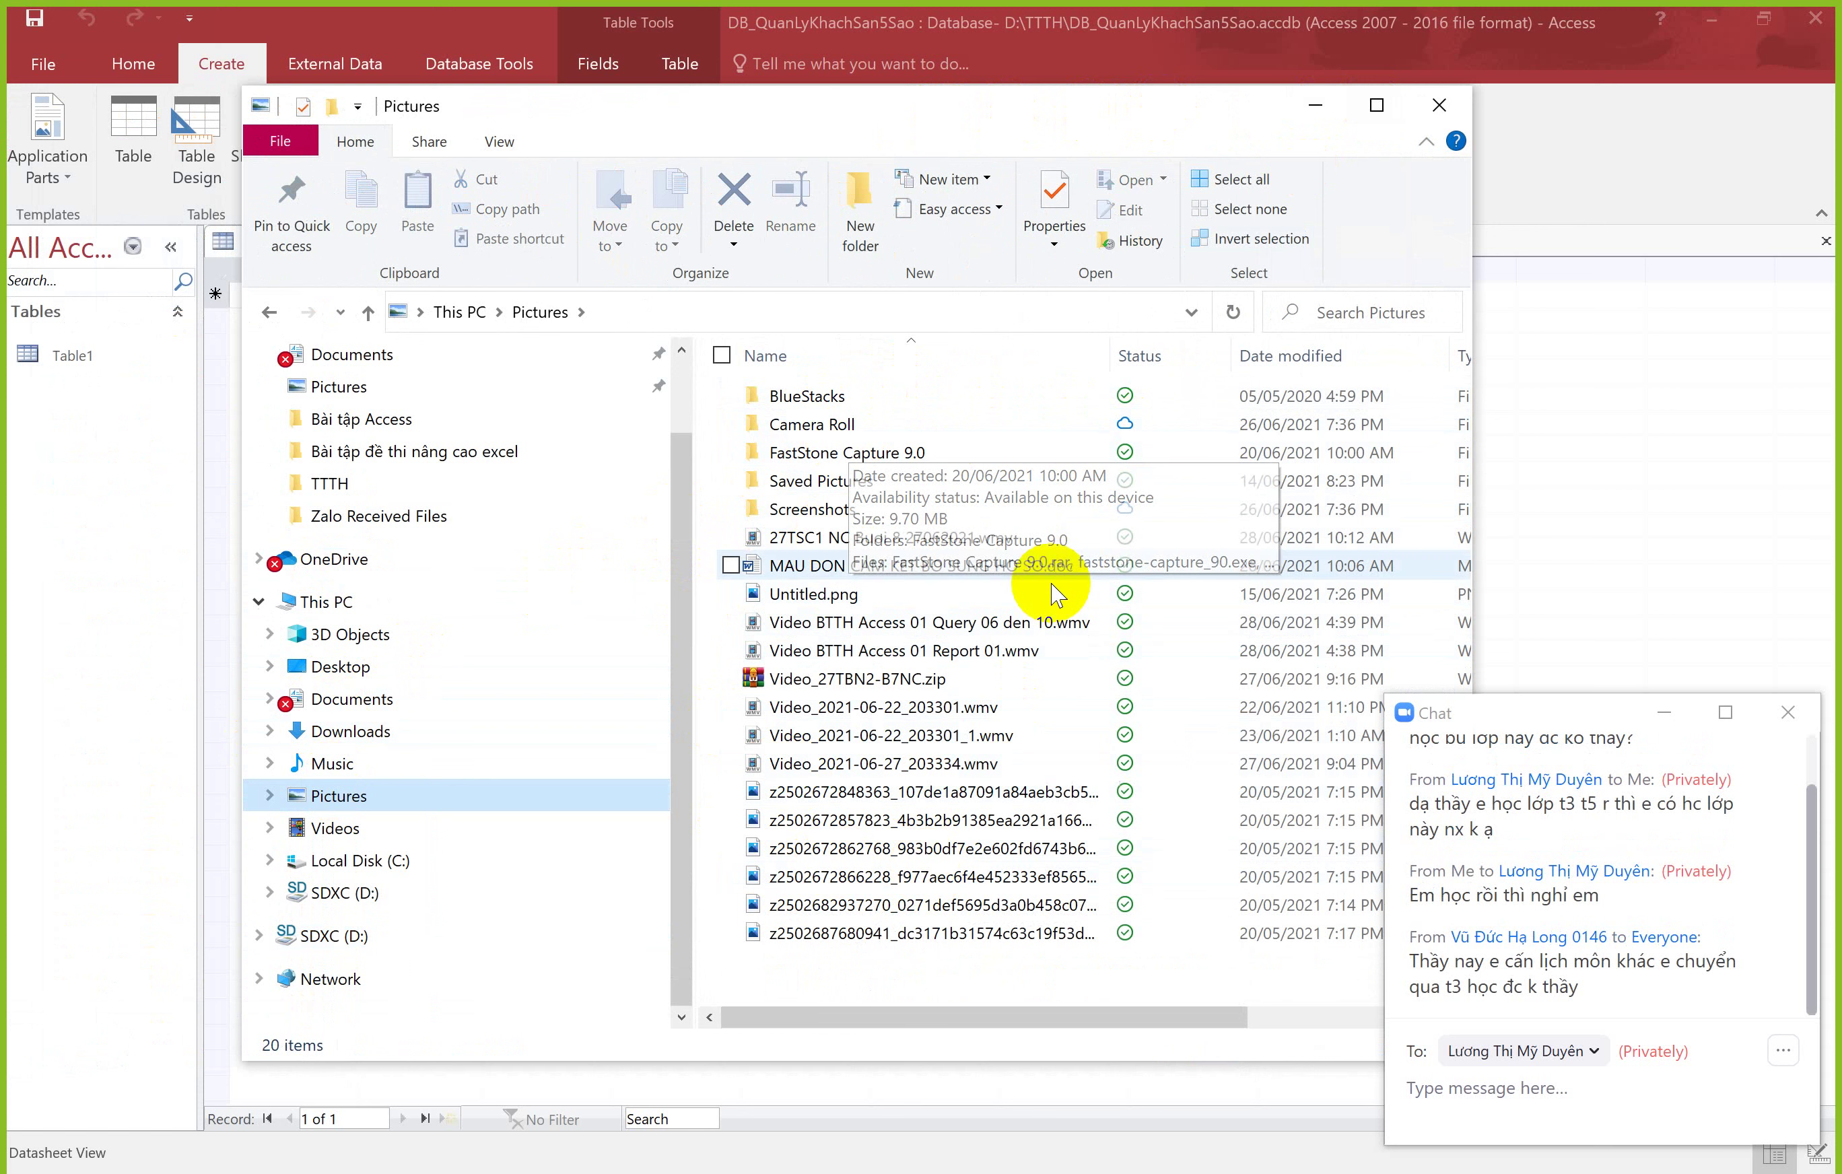
{"action": "left_click", "coordinate": [1315, 106]}
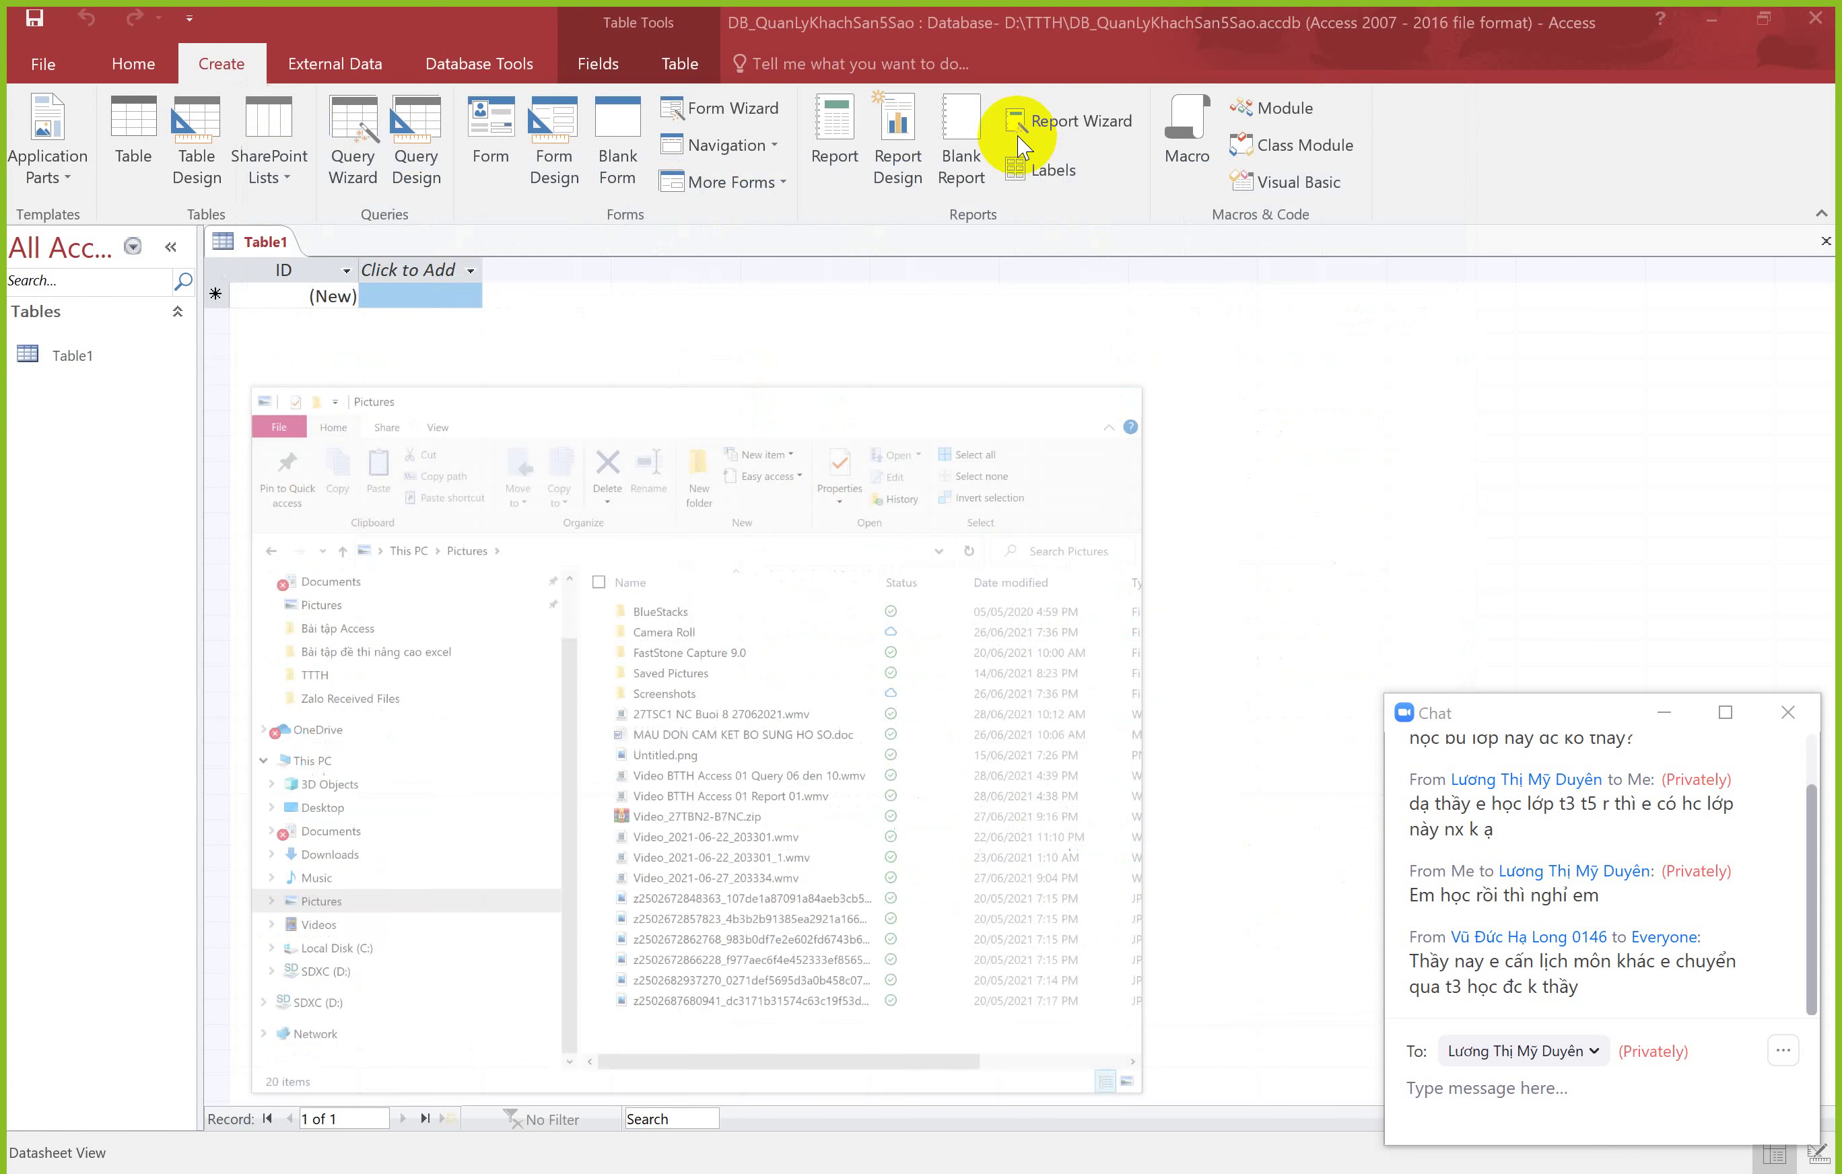
{"action": "left_click", "coordinate": [63, 358]}
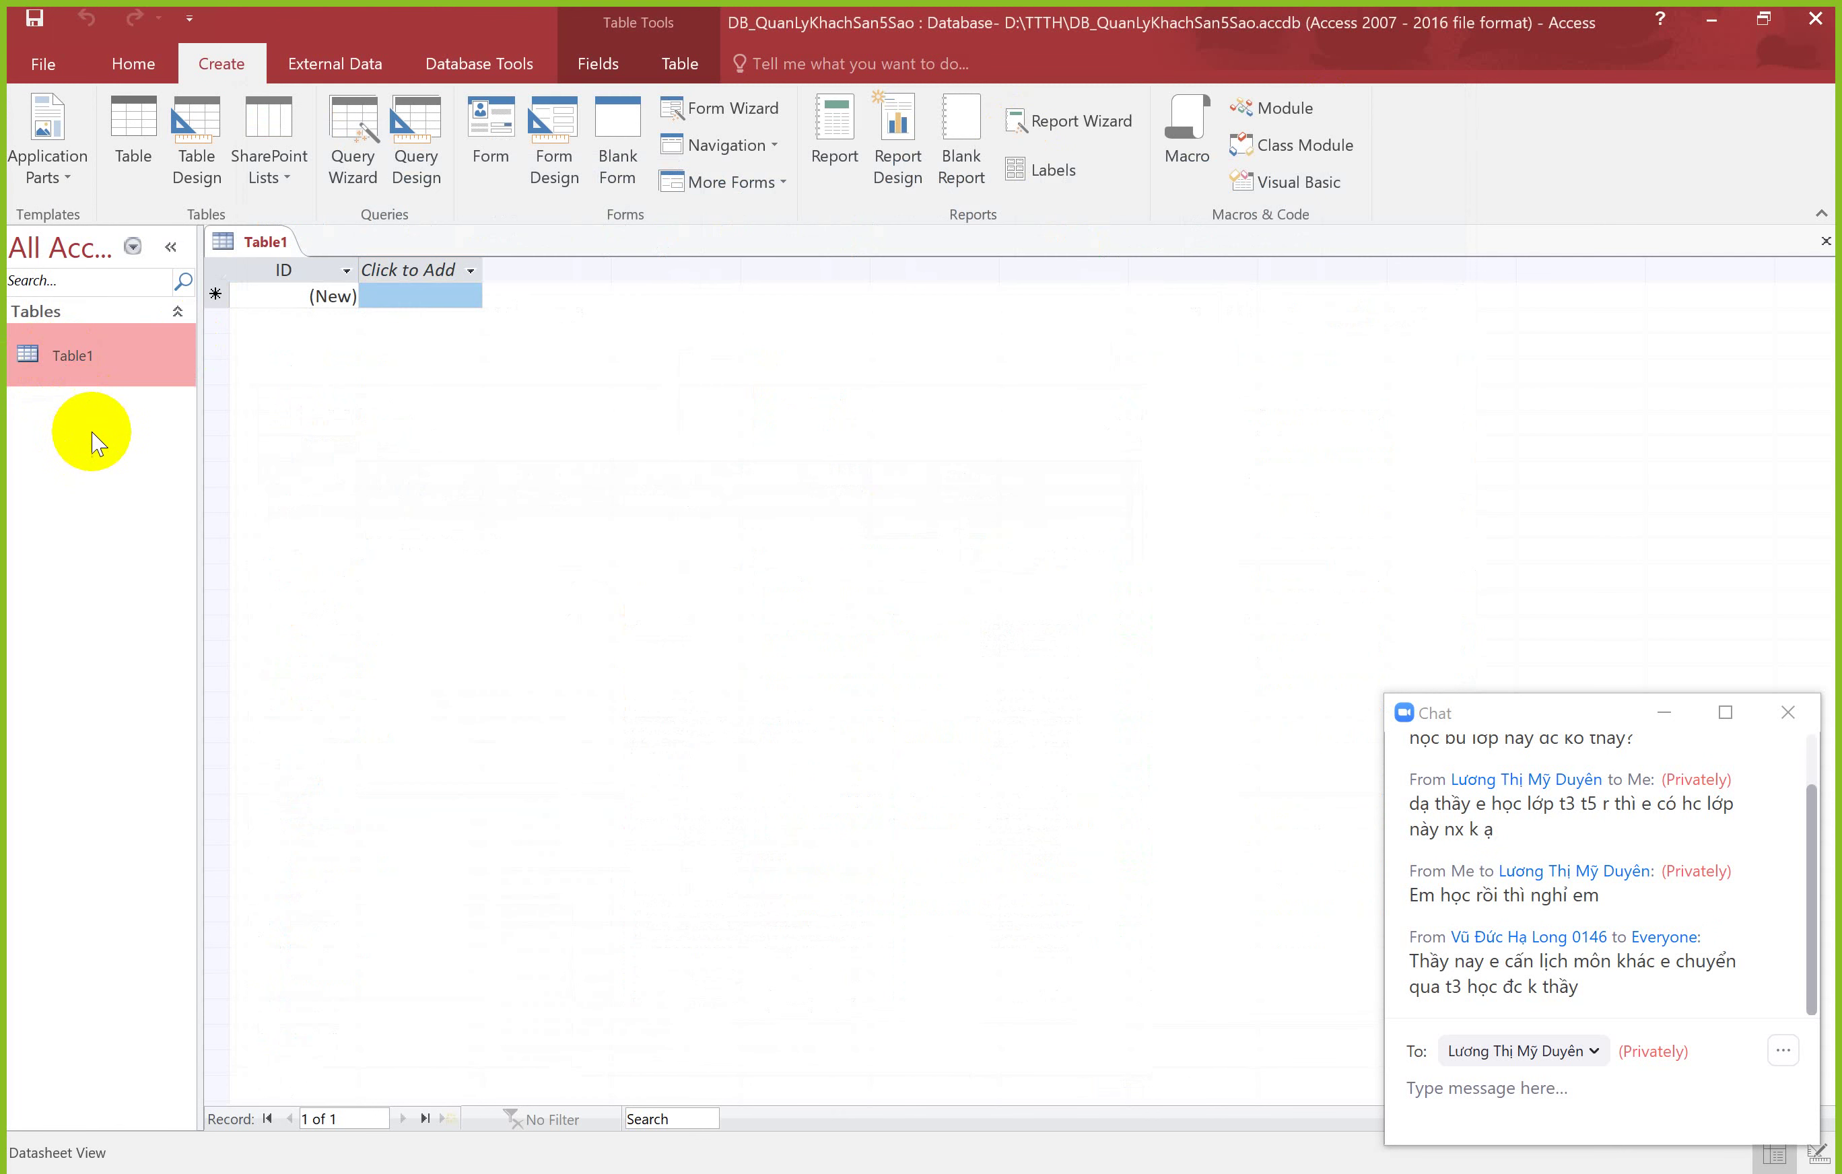
{"action": "right_click", "coordinate": [104, 443]}
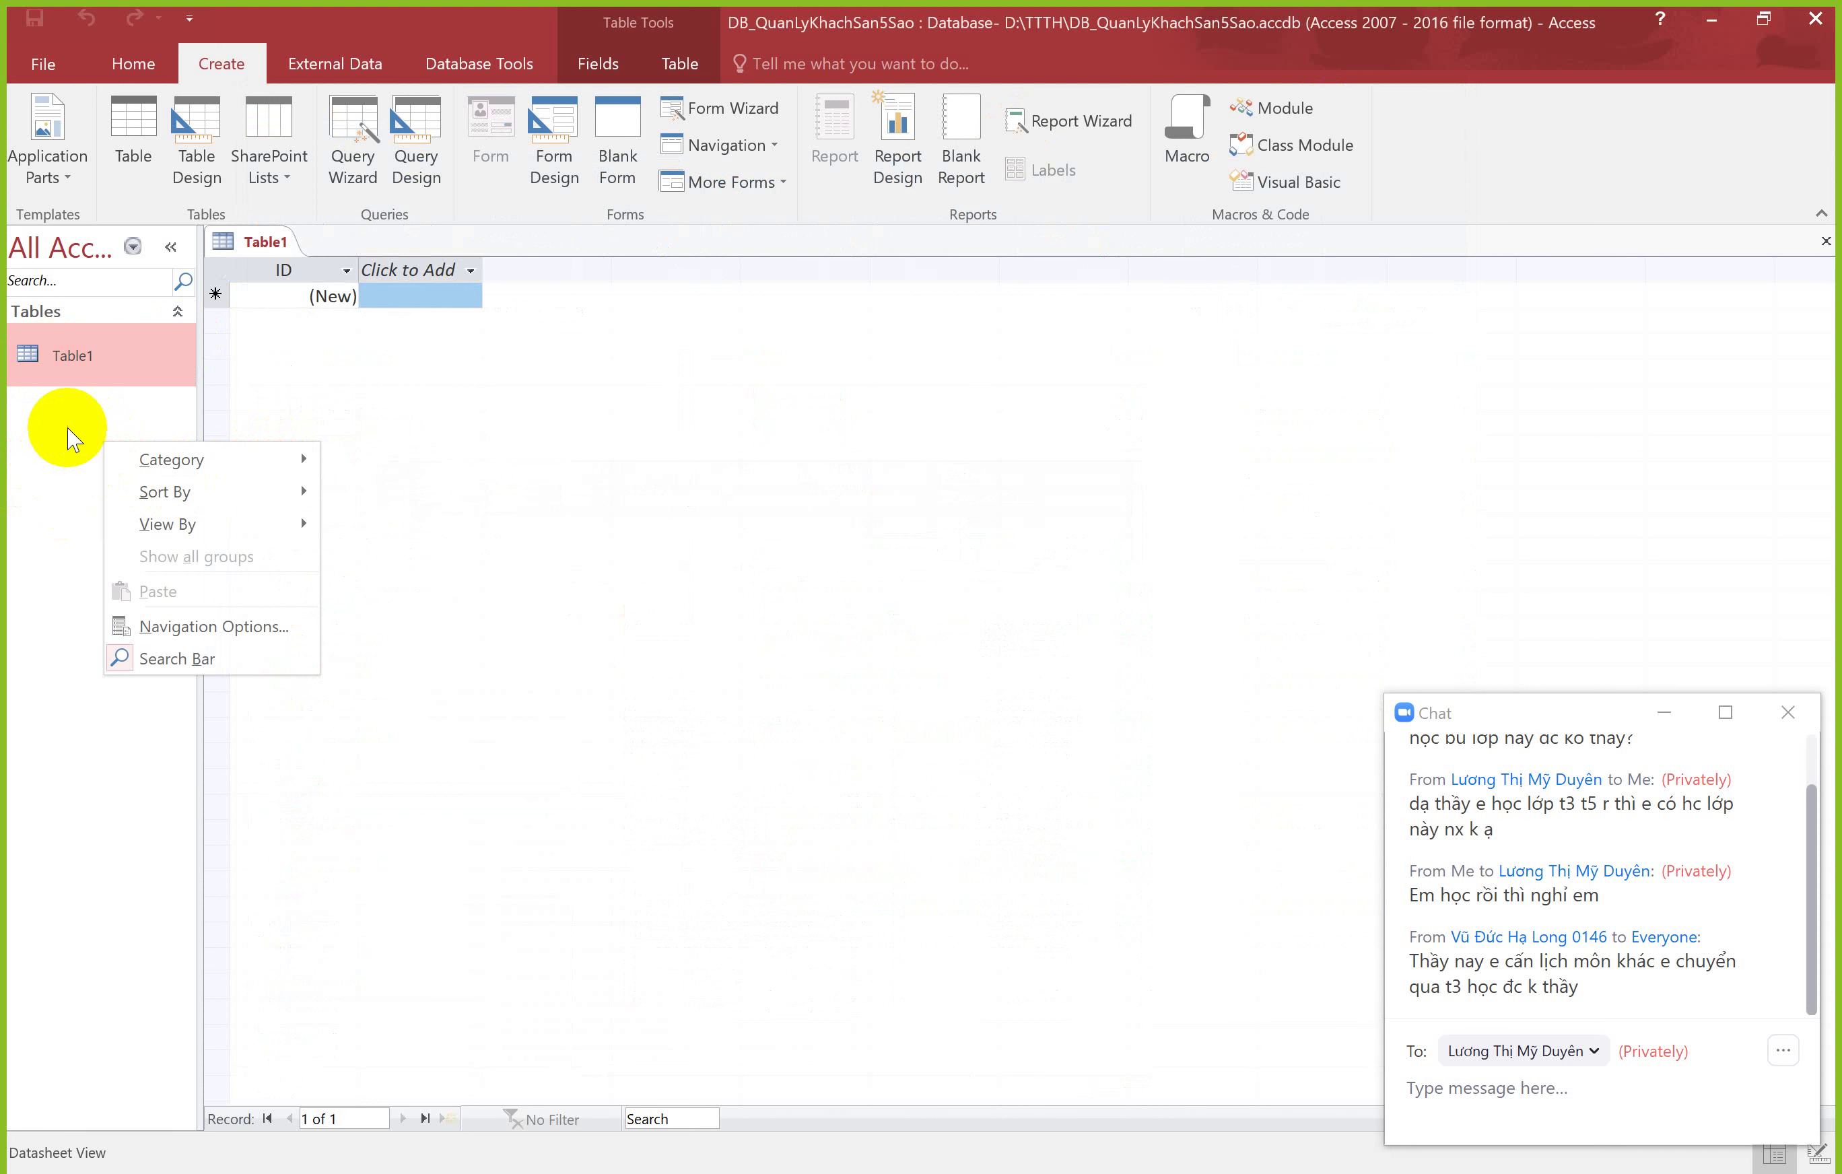
{"action": "left_click", "coordinate": [87, 366]}
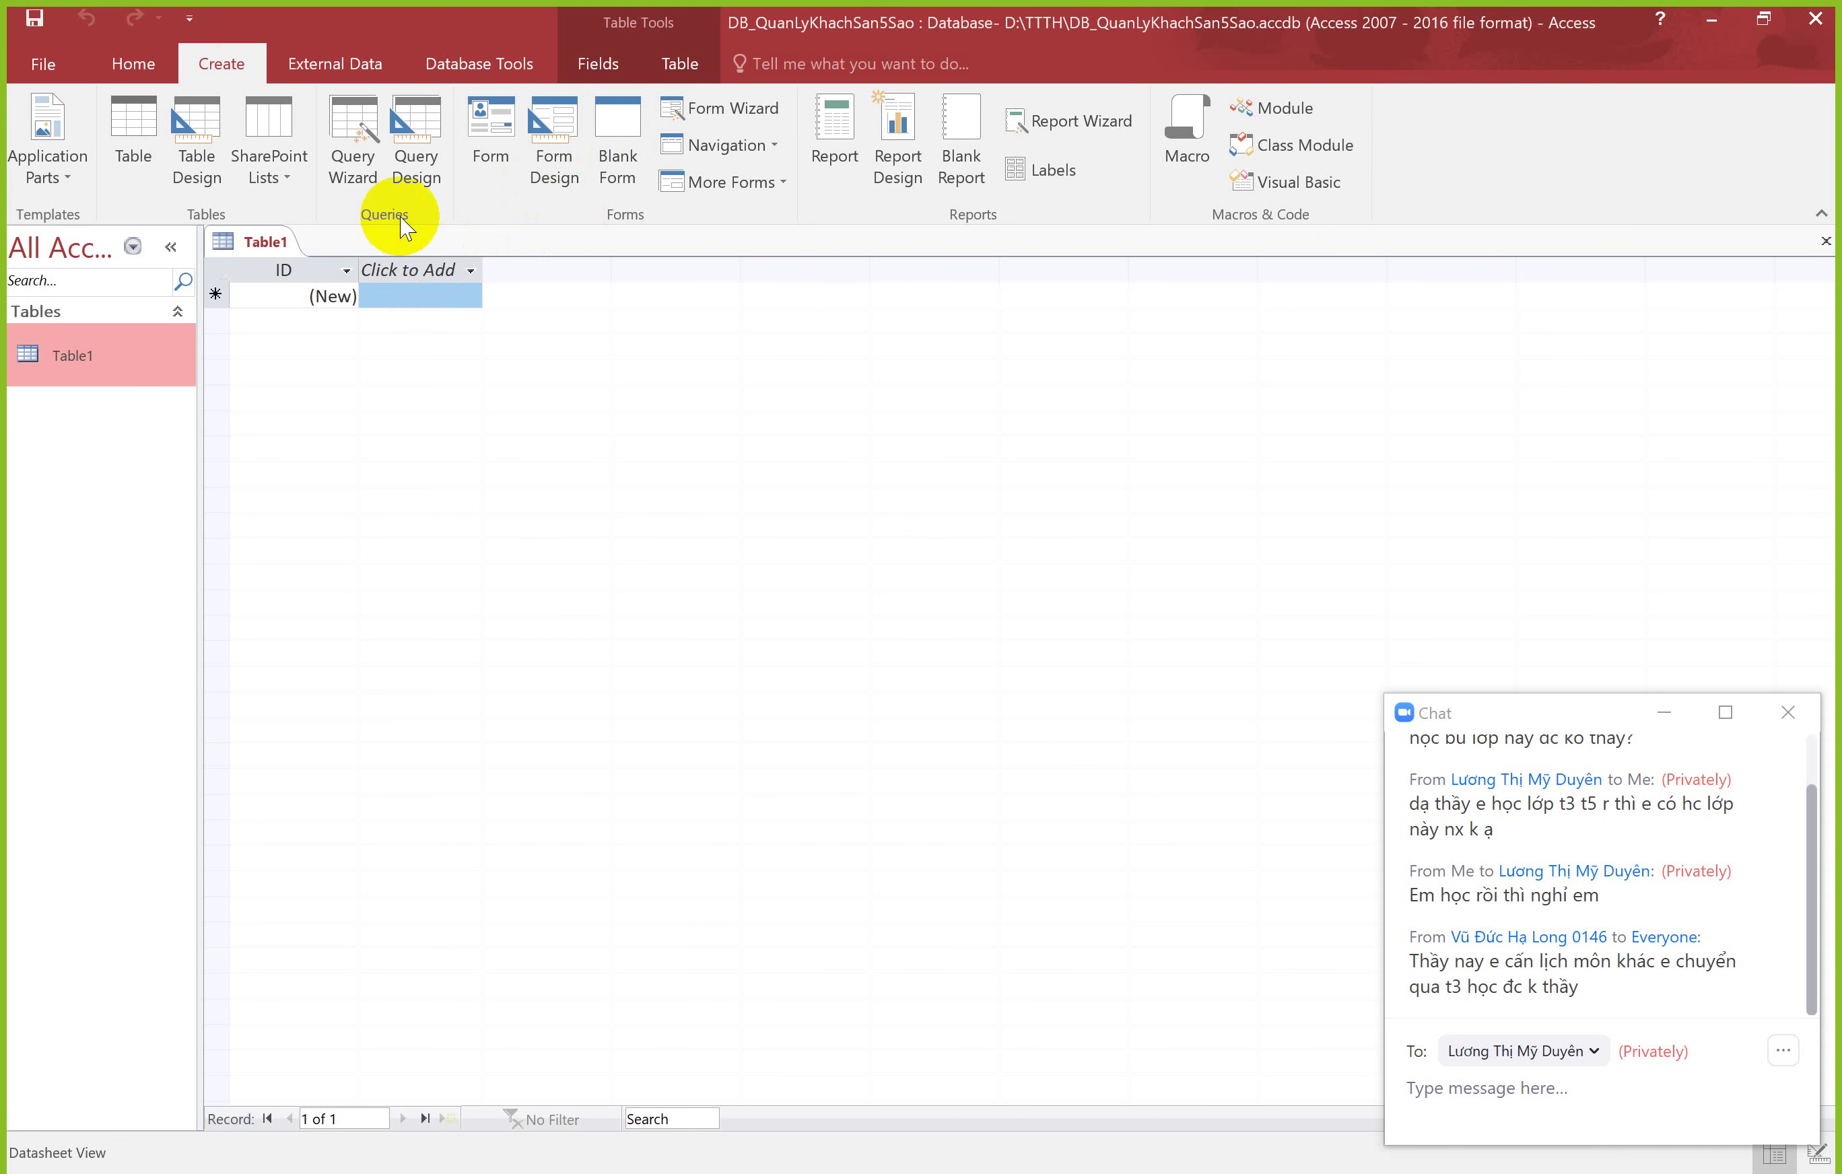
{"action": "left_click", "coordinate": [274, 239]}
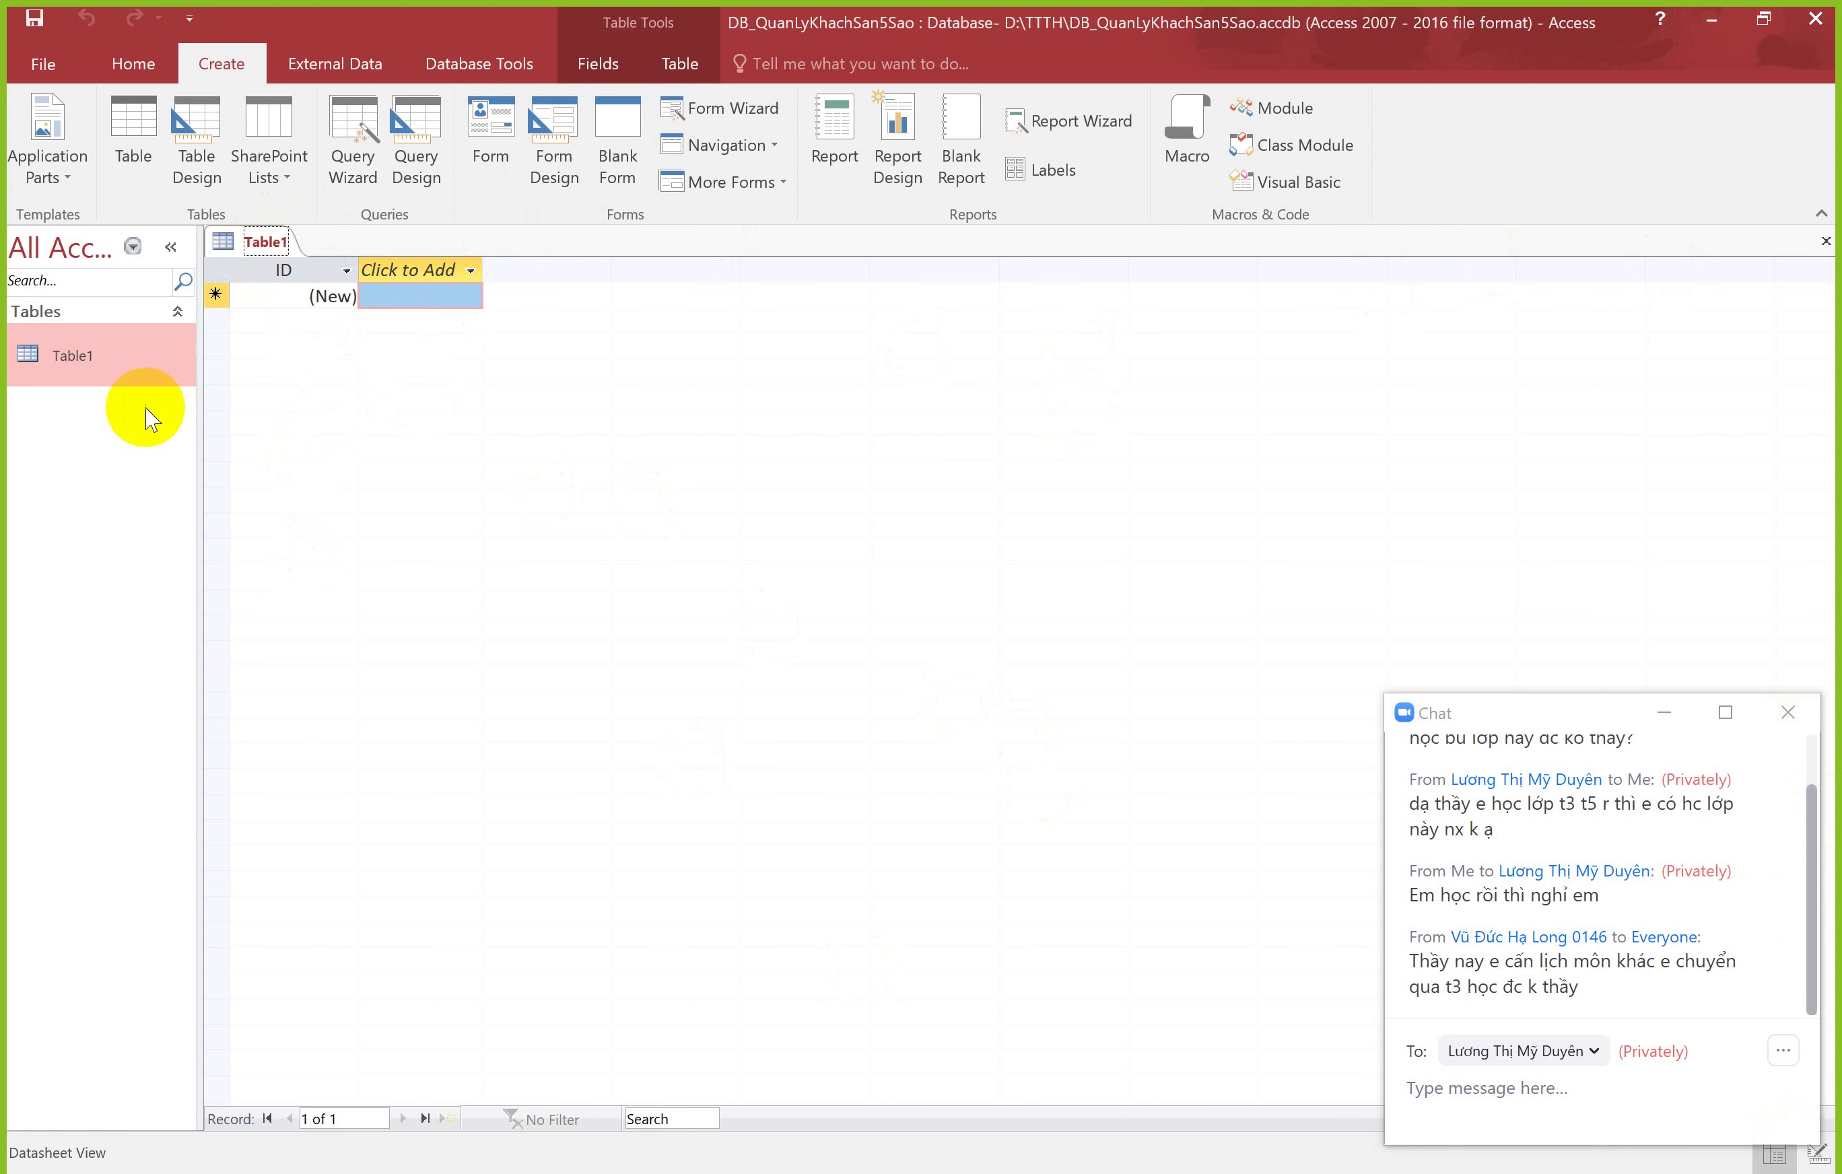
{"action": "left_click", "coordinate": [108, 361]}
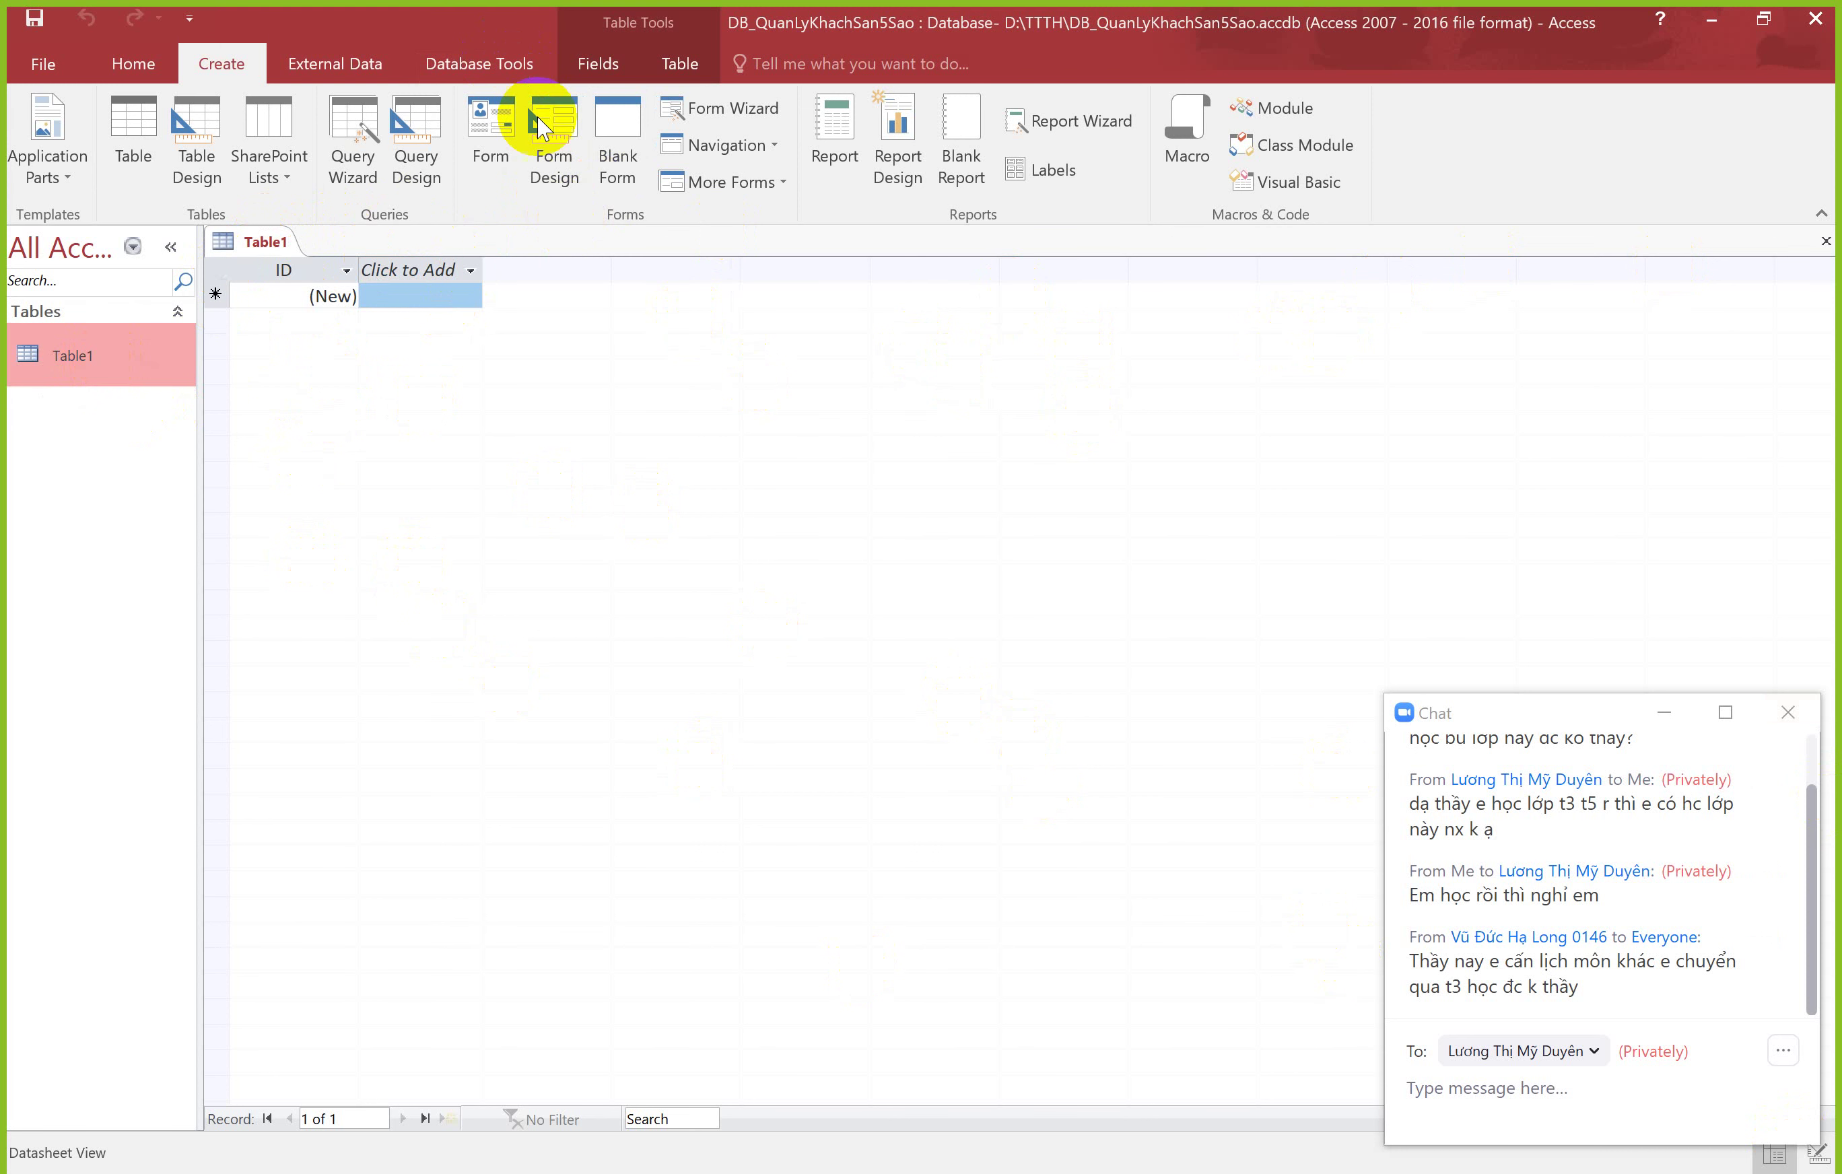
Step: Start a Design-view query on Table1 and a new blank form in Design view
{"action": "left_click", "coordinate": [424, 148]}
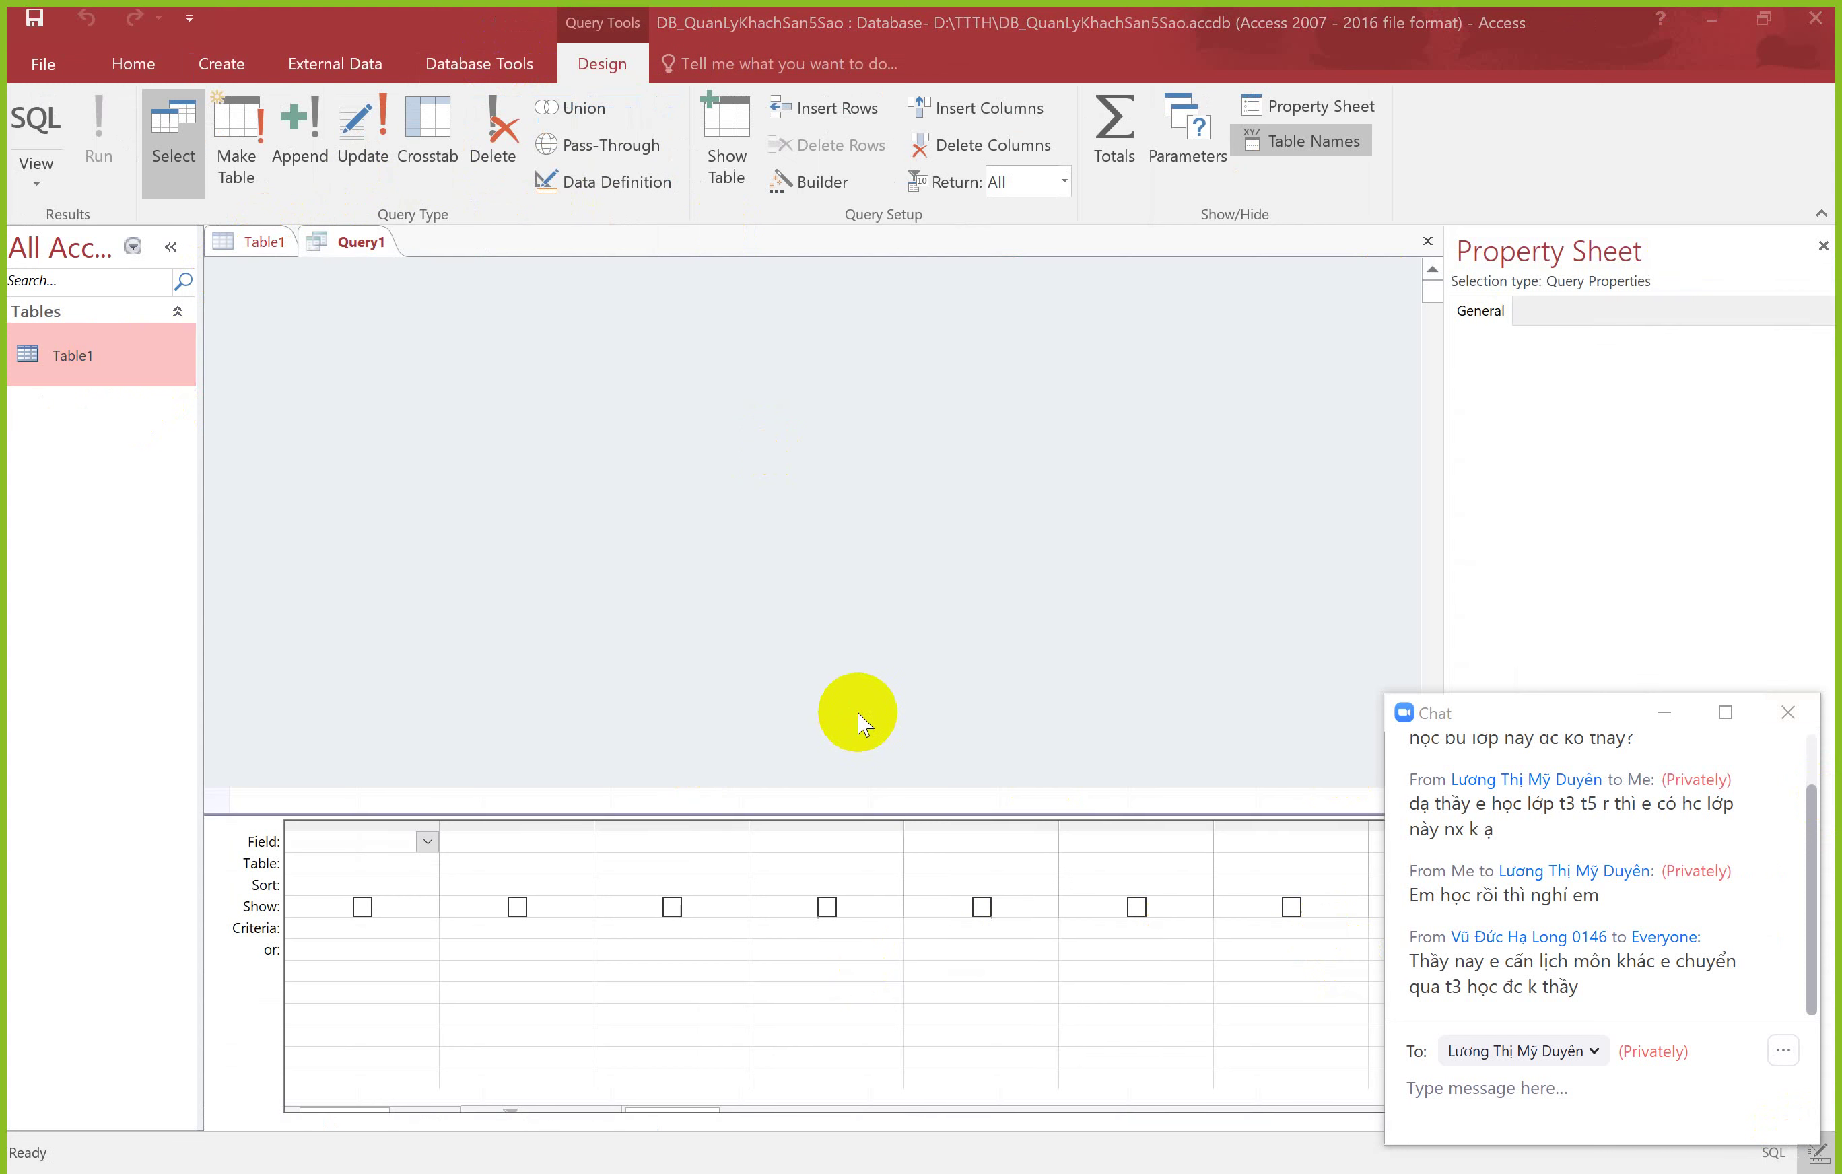
{"action": "left_click", "coordinate": [973, 1138]}
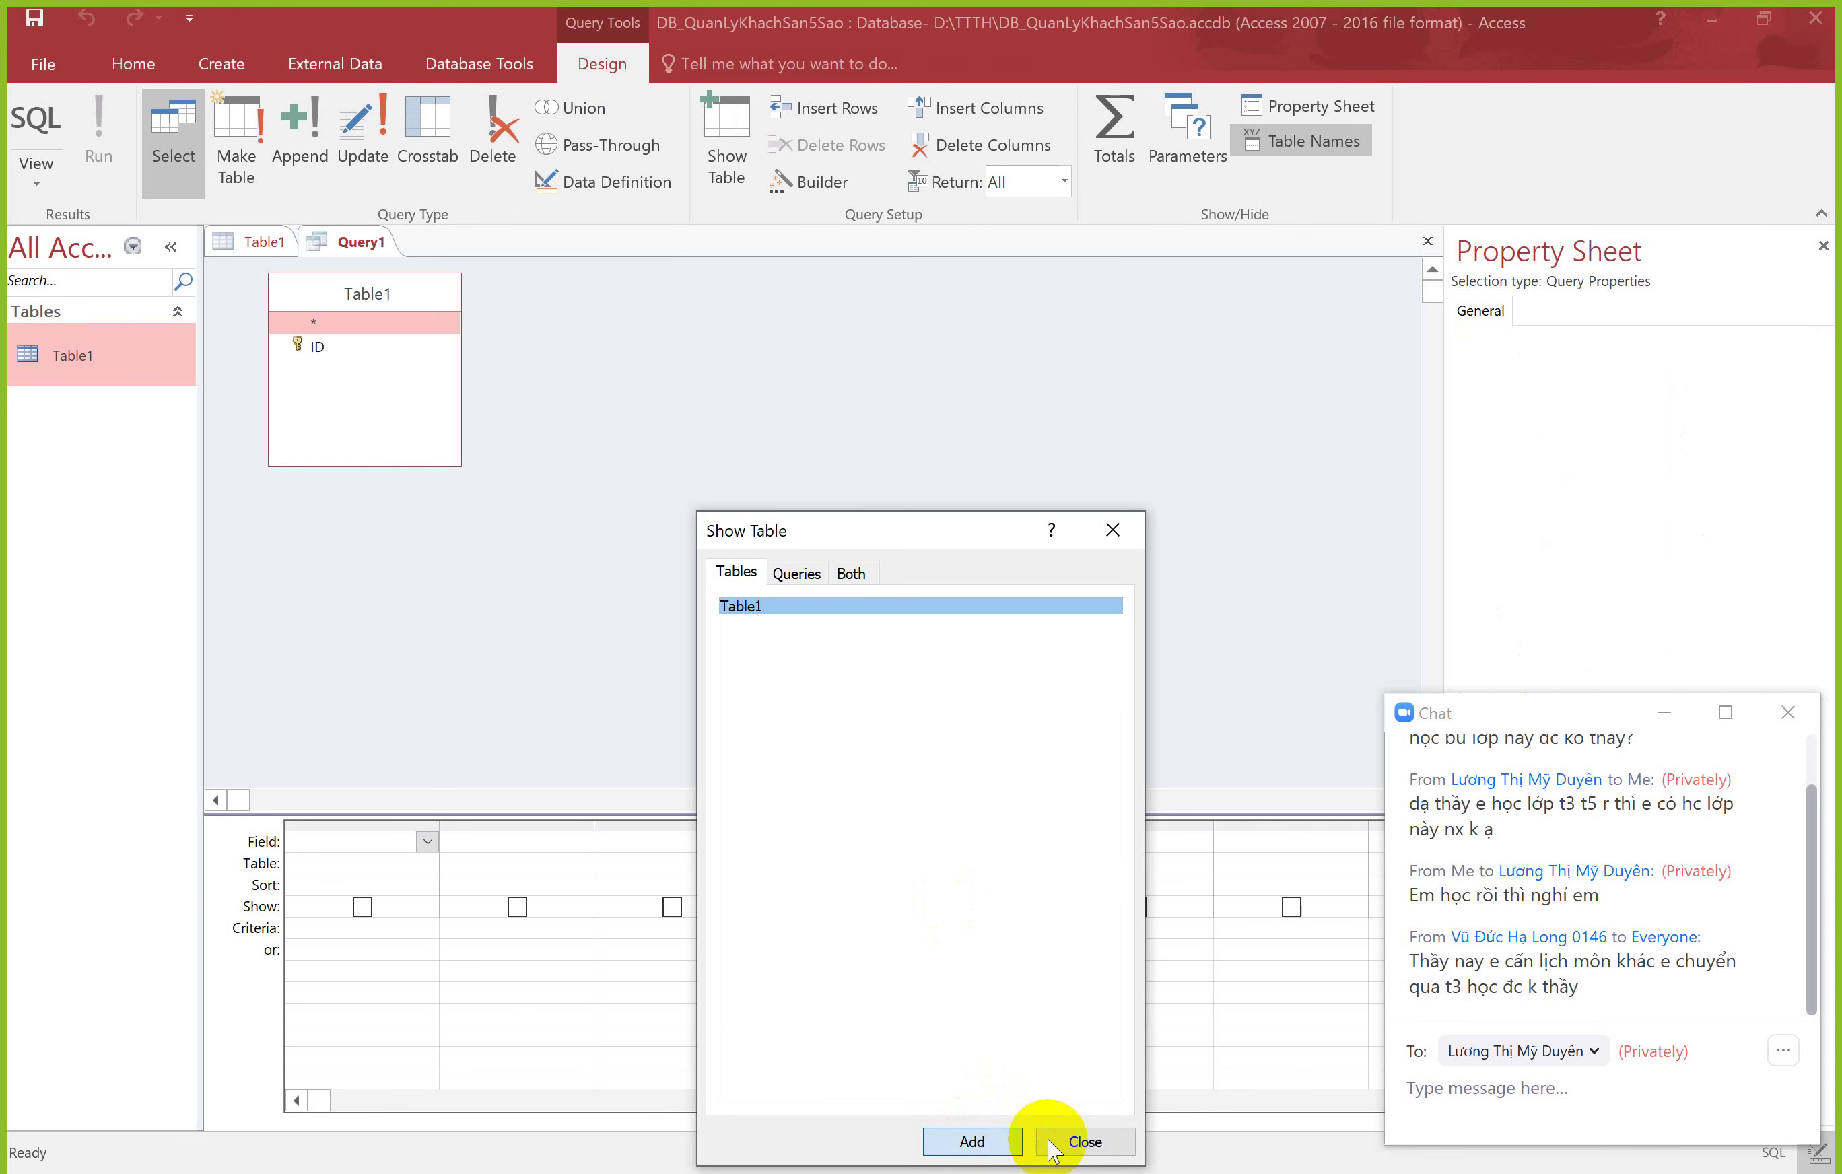
{"action": "left_click", "coordinate": [1108, 542]}
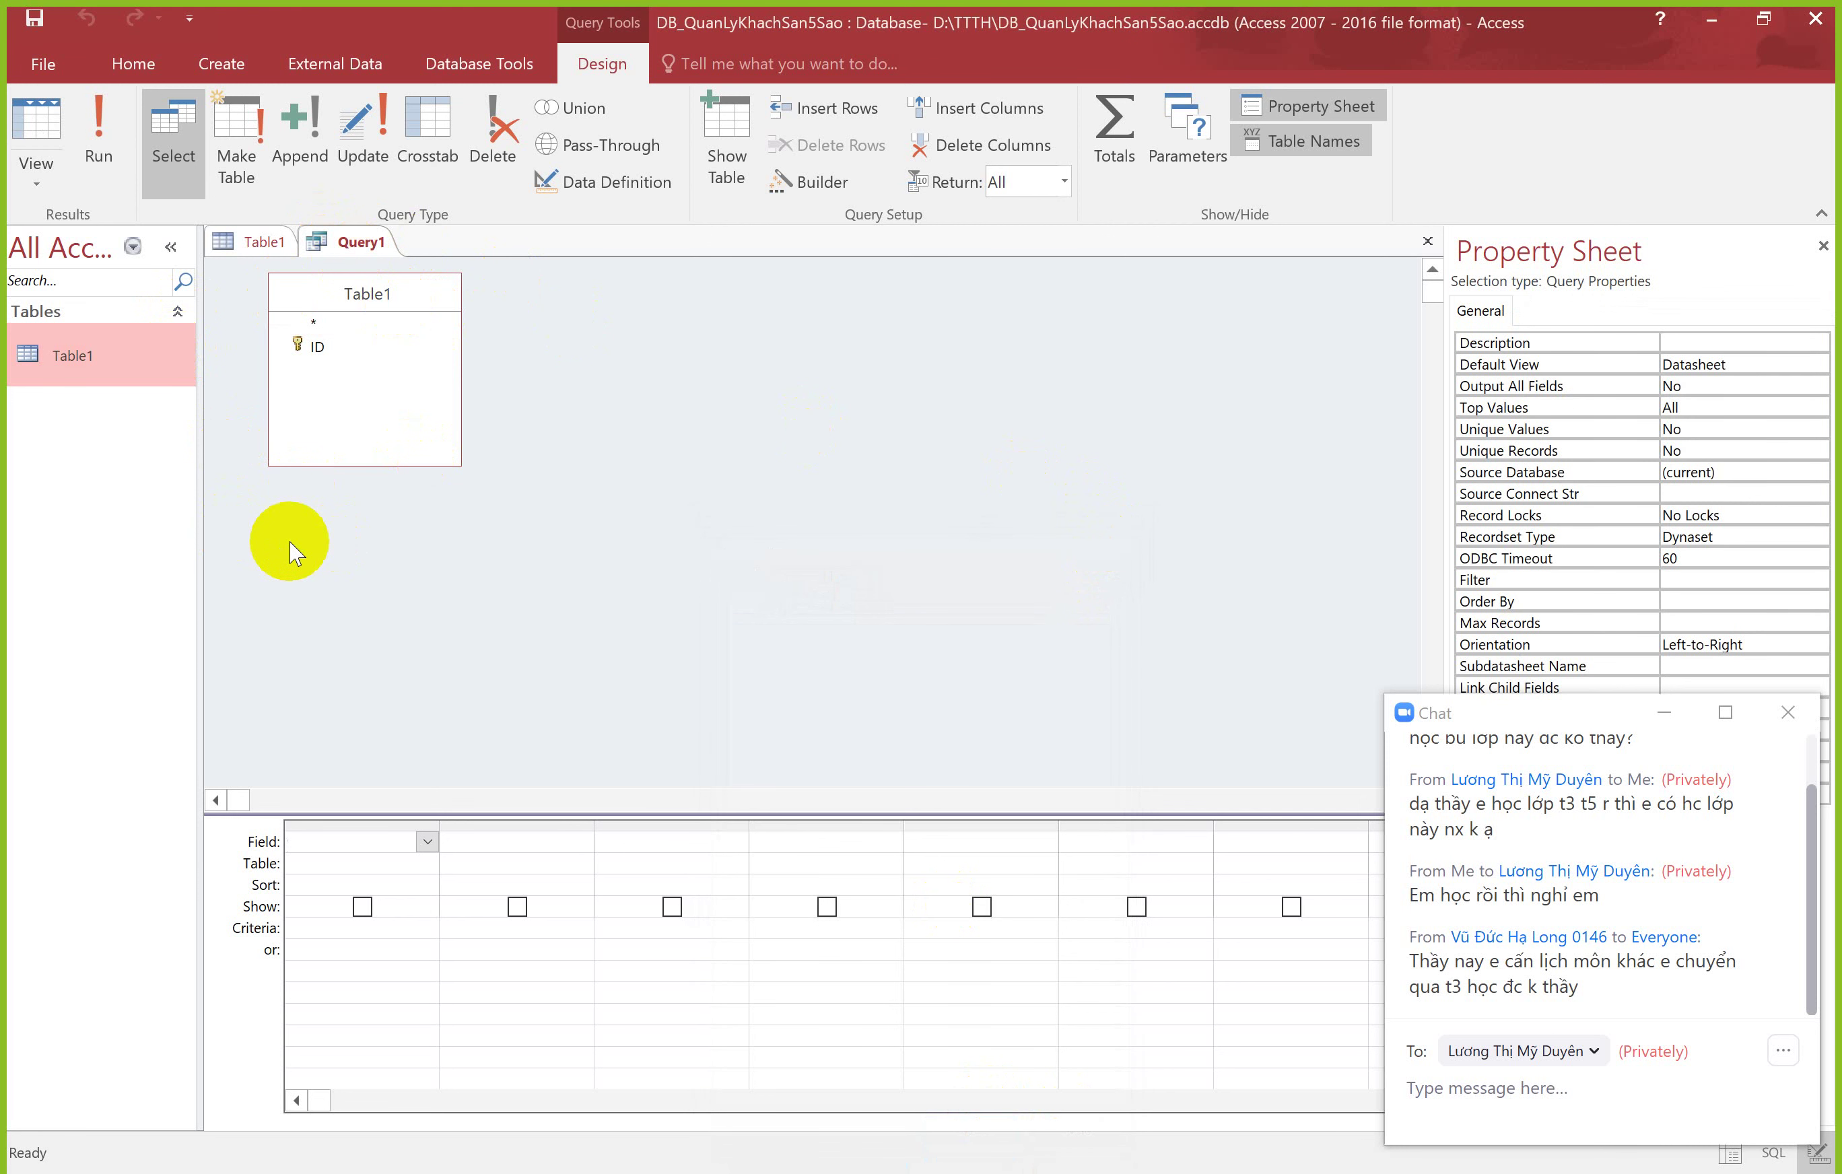
{"action": "left_click", "coordinate": [222, 72]}
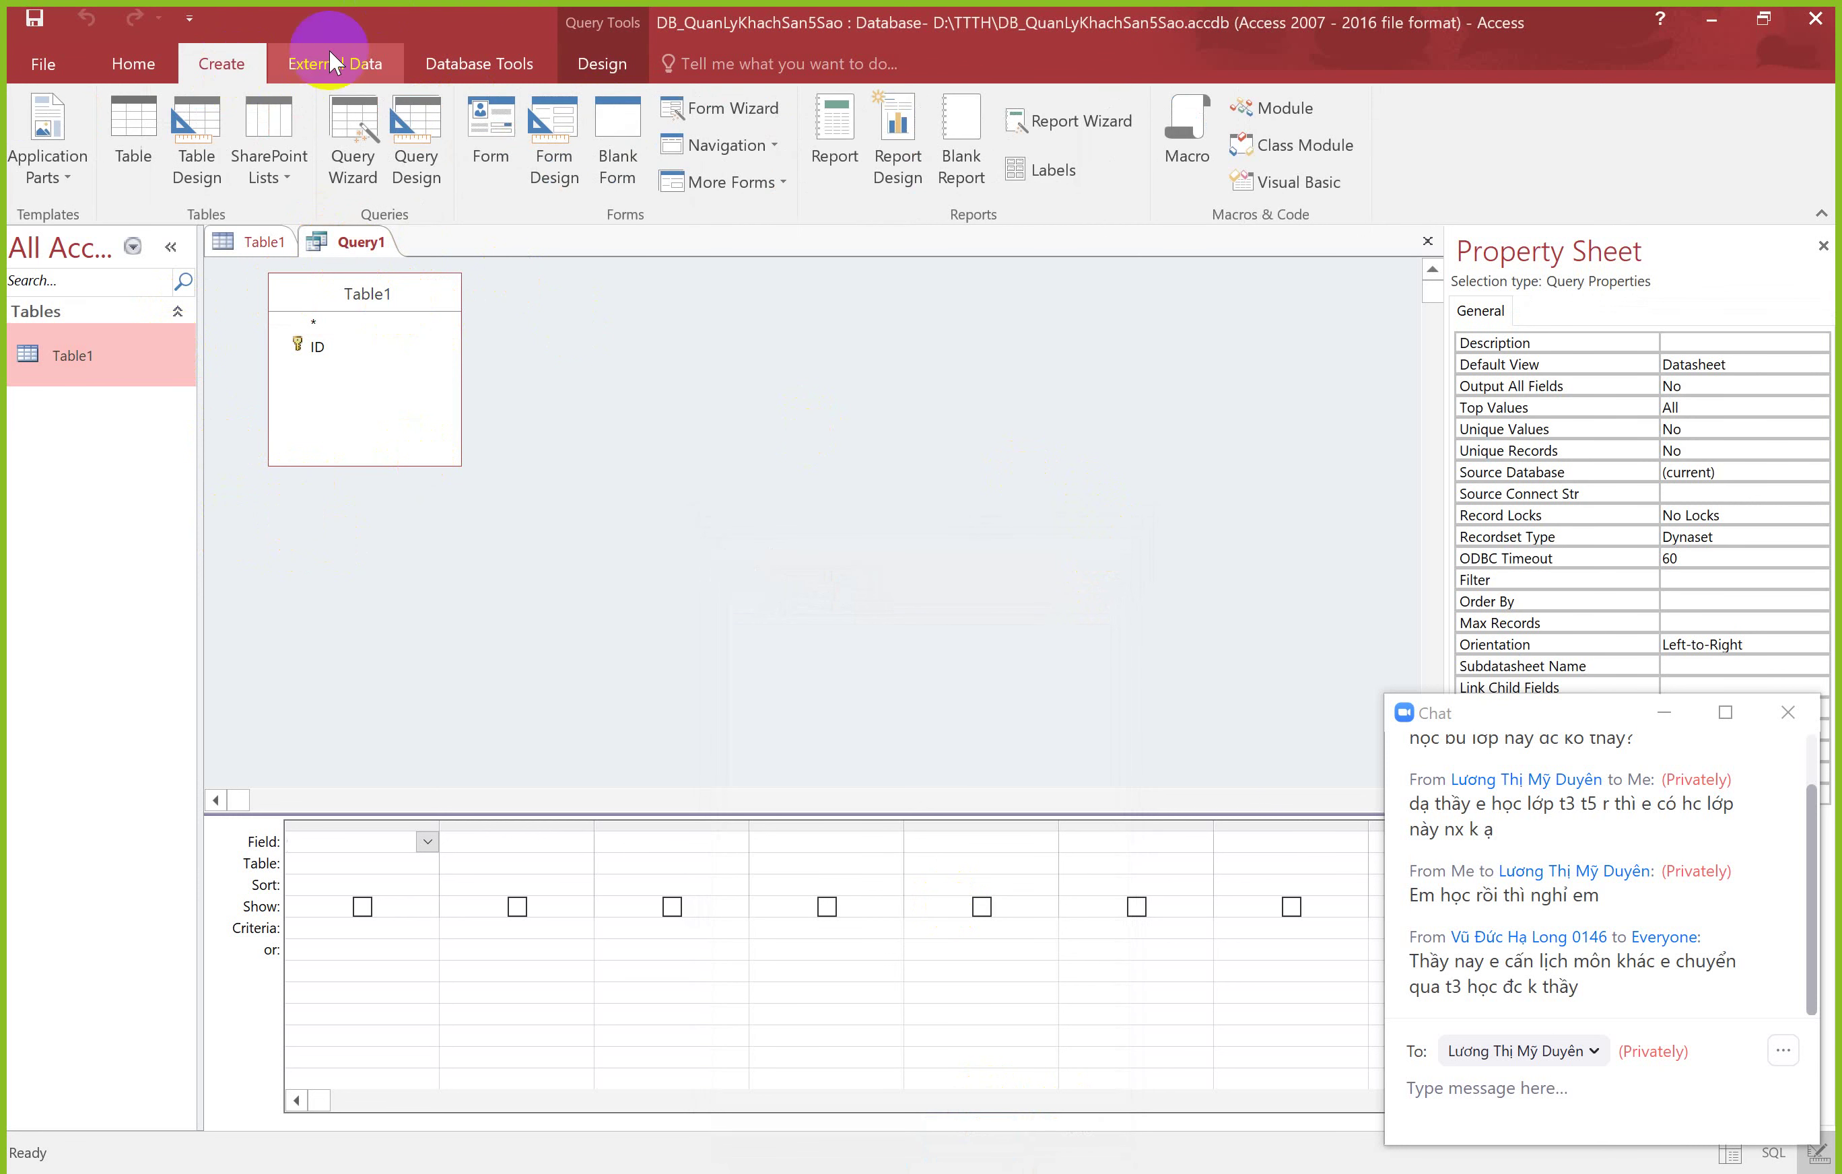
{"action": "left_click", "coordinate": [551, 138]}
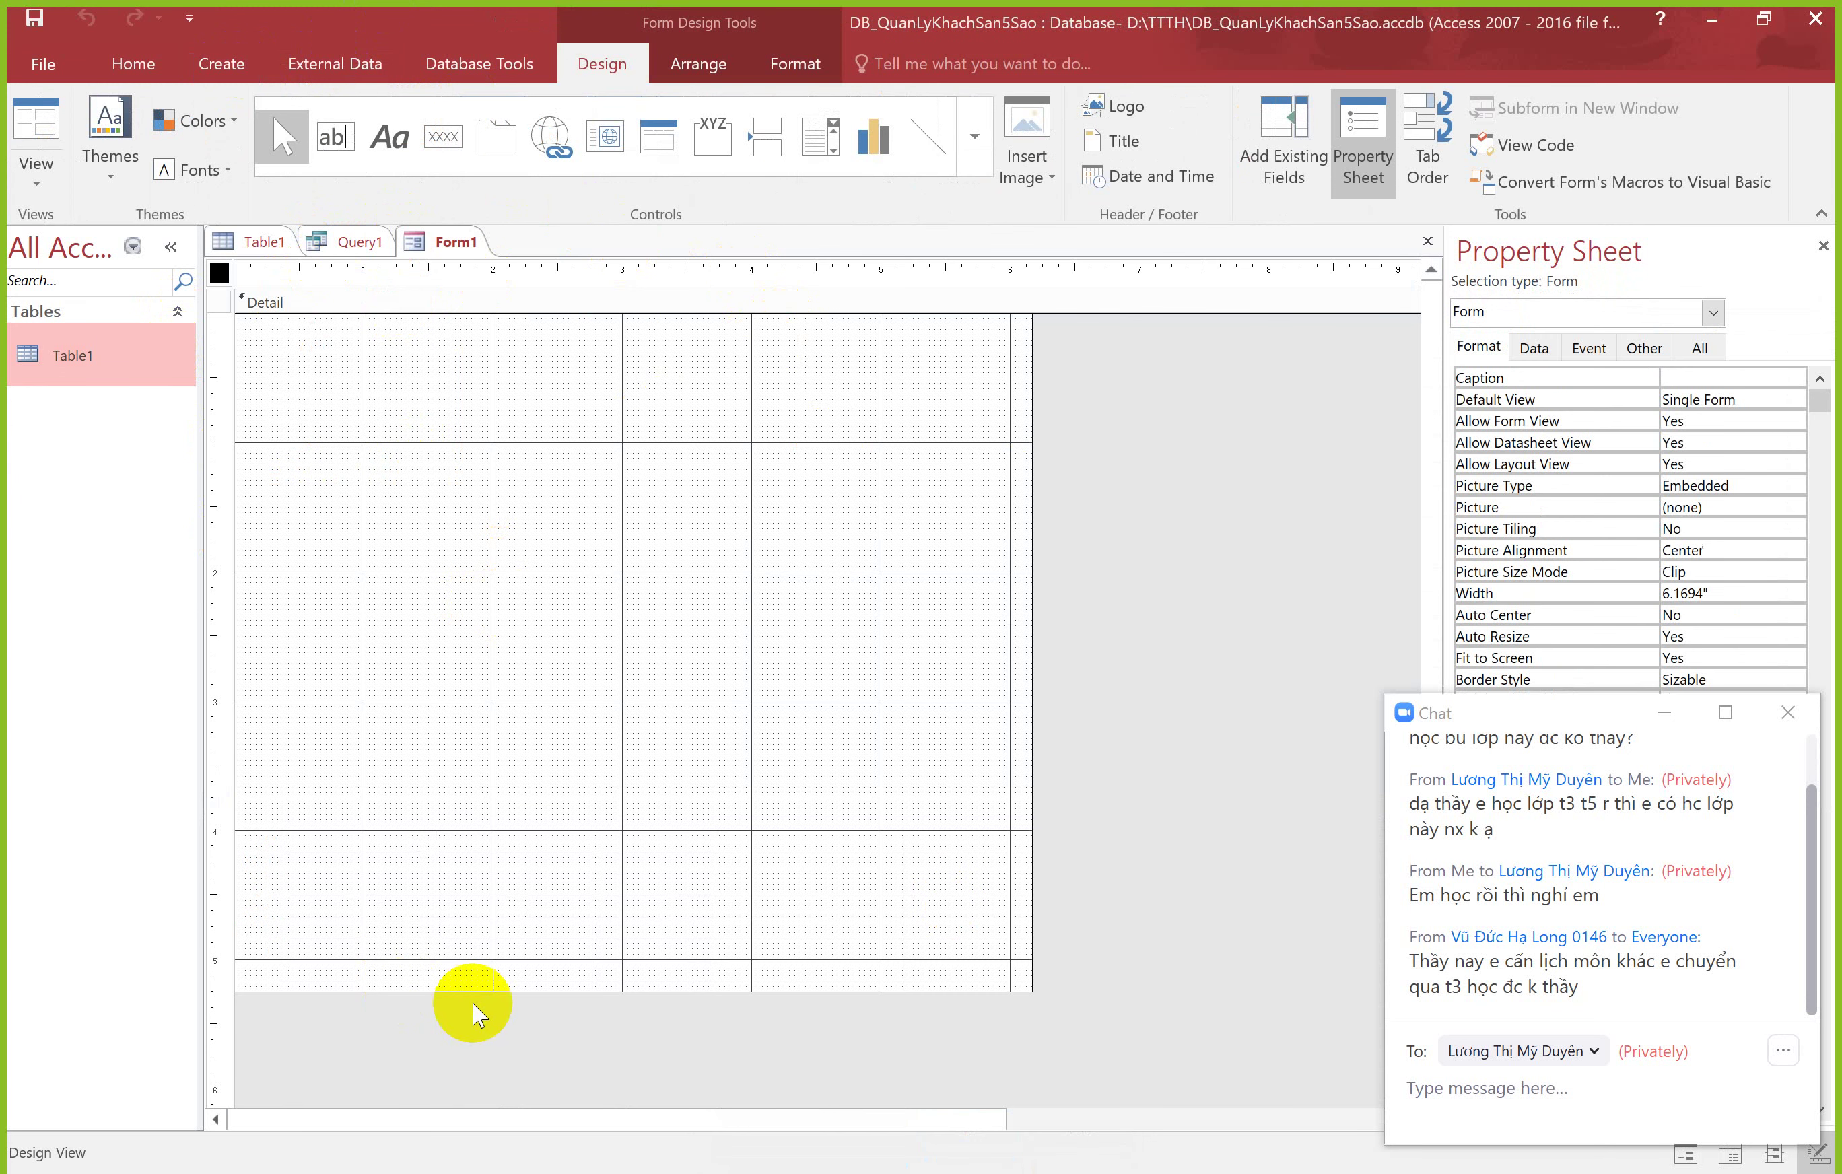
Step: Close all open objects, discarding the unsaved Query1
{"action": "right_click", "coordinate": [439, 241]}
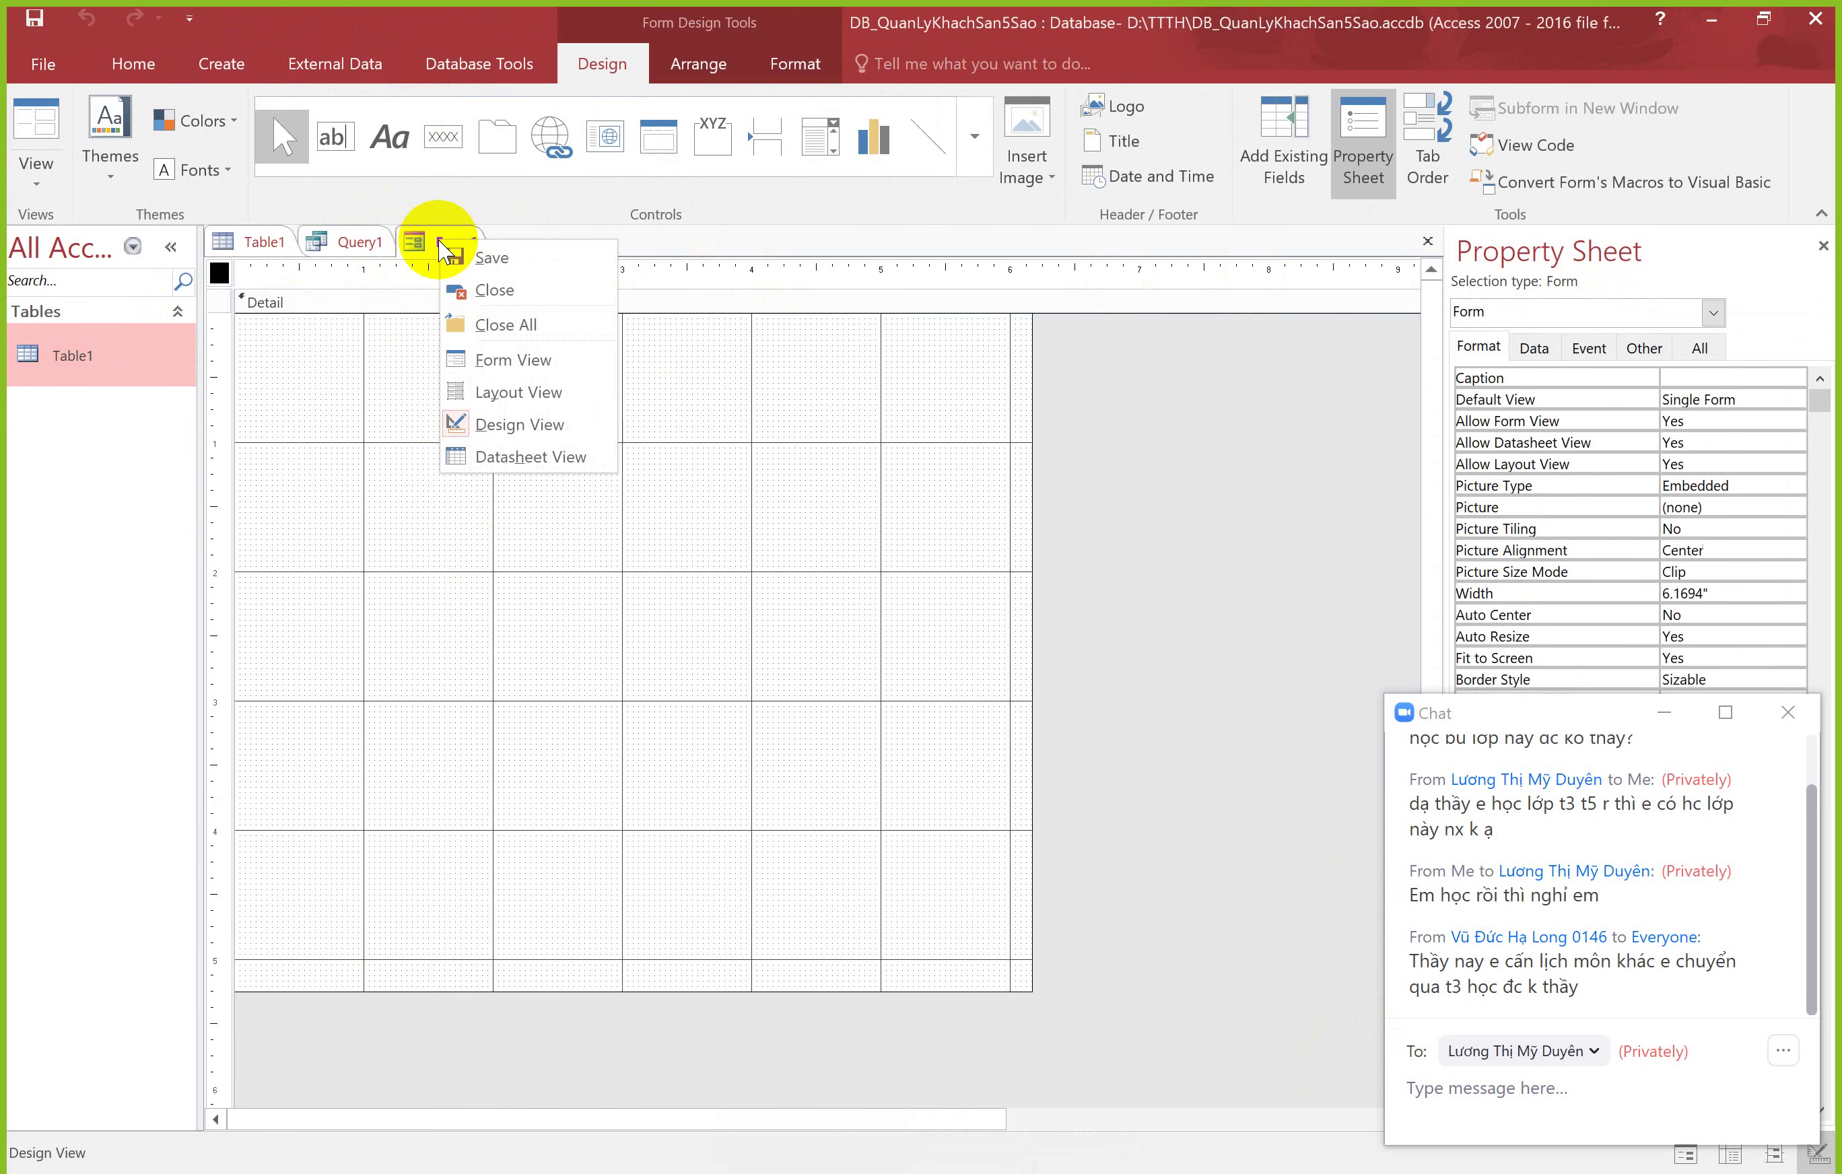
{"action": "left_click", "coordinate": [499, 325]}
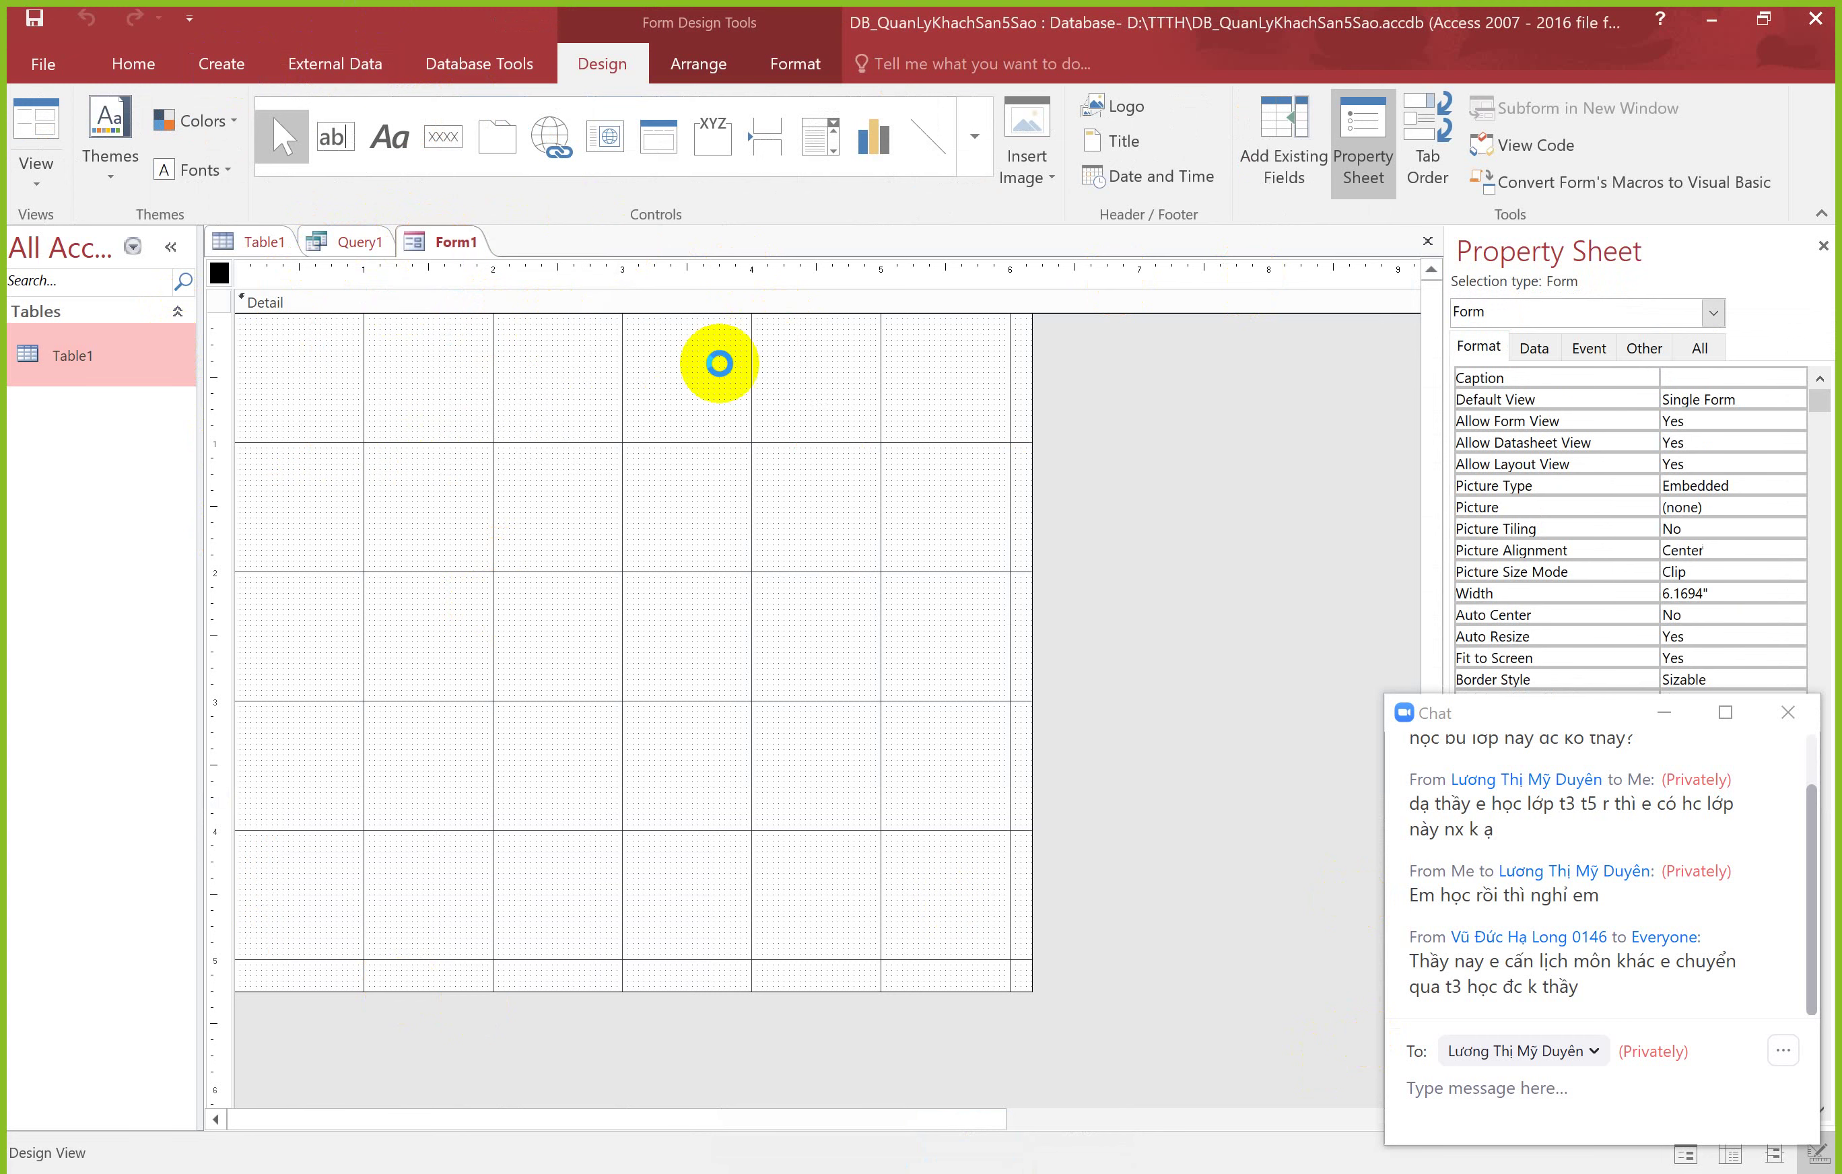
{"action": "left_click", "coordinate": [931, 673]}
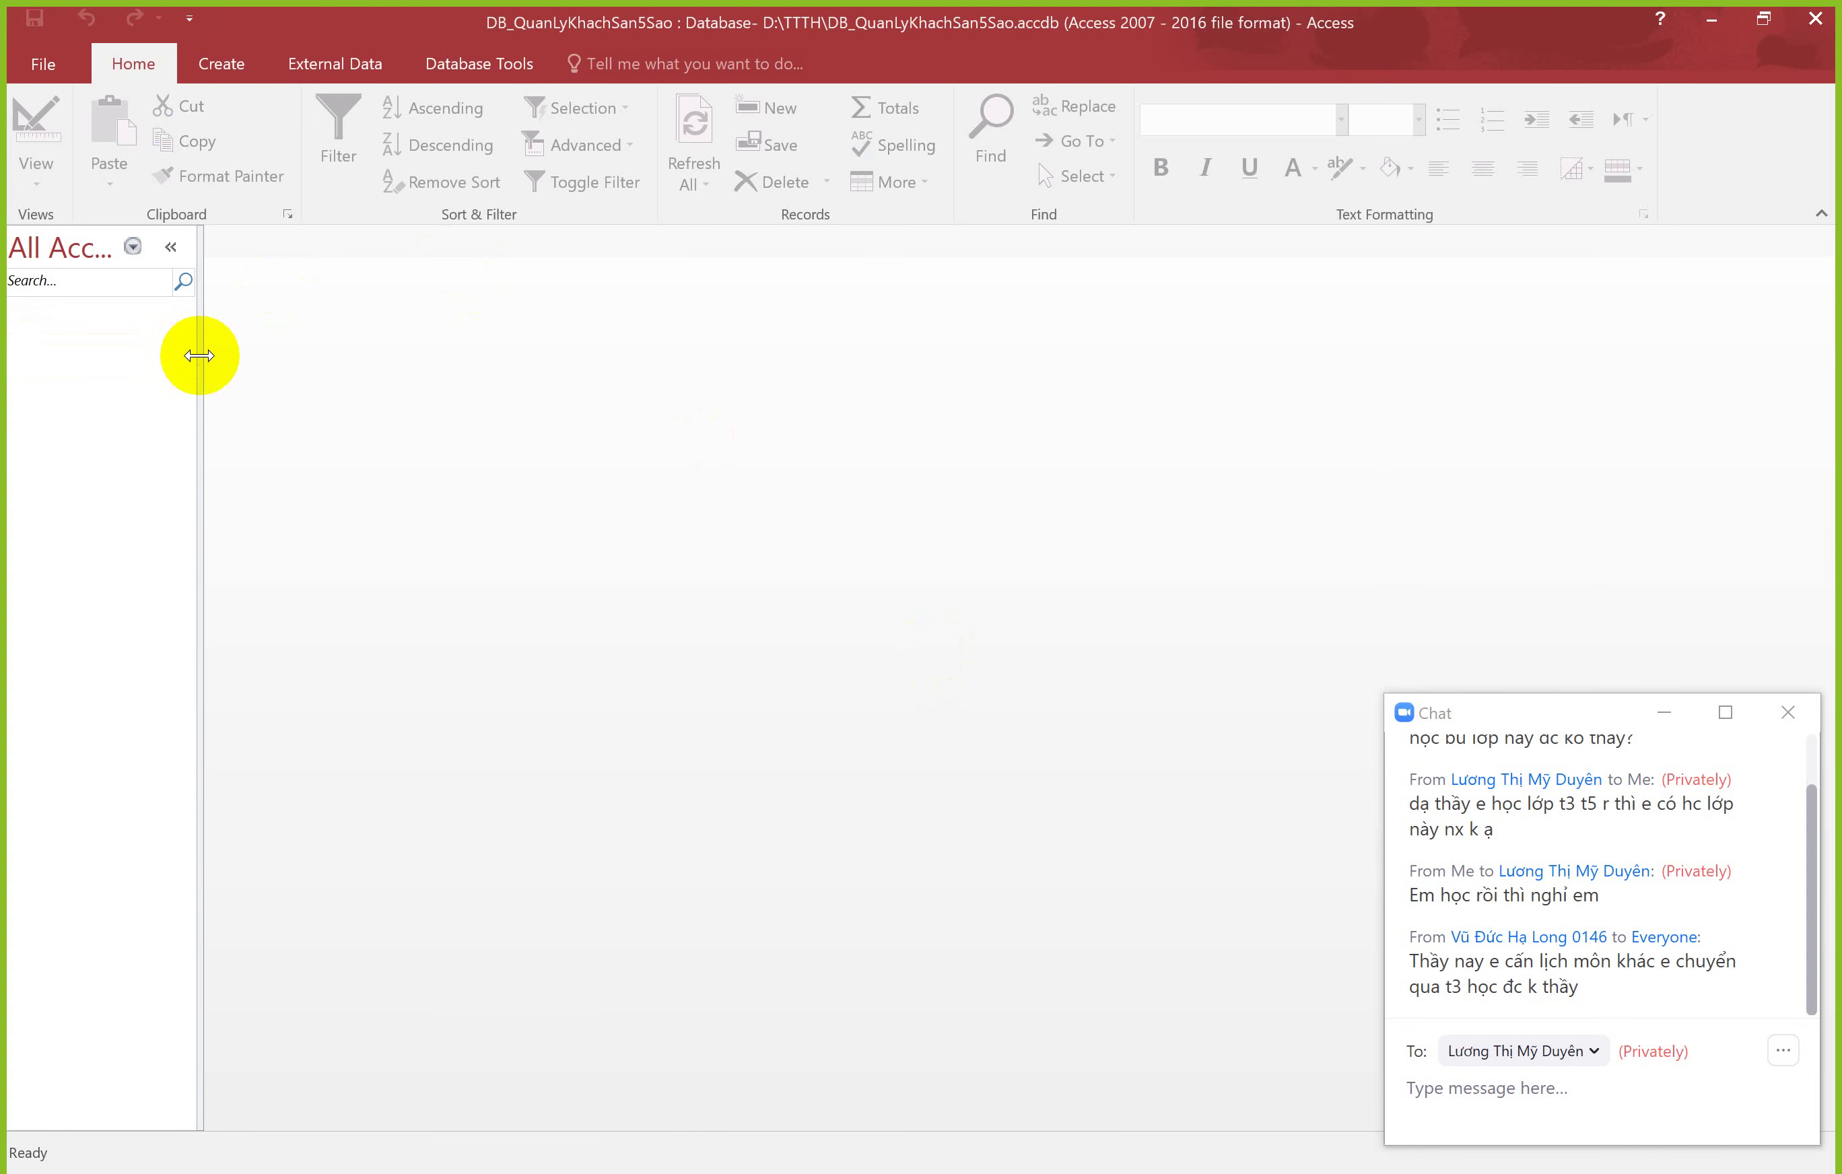
Step: Widen the navigation pane, view slide 7 'Tables' in the Access 2016 deck, then return to Access
{"action": "left_click_drag", "start_coordinate": [198, 355], "coordinate": [223, 354]}
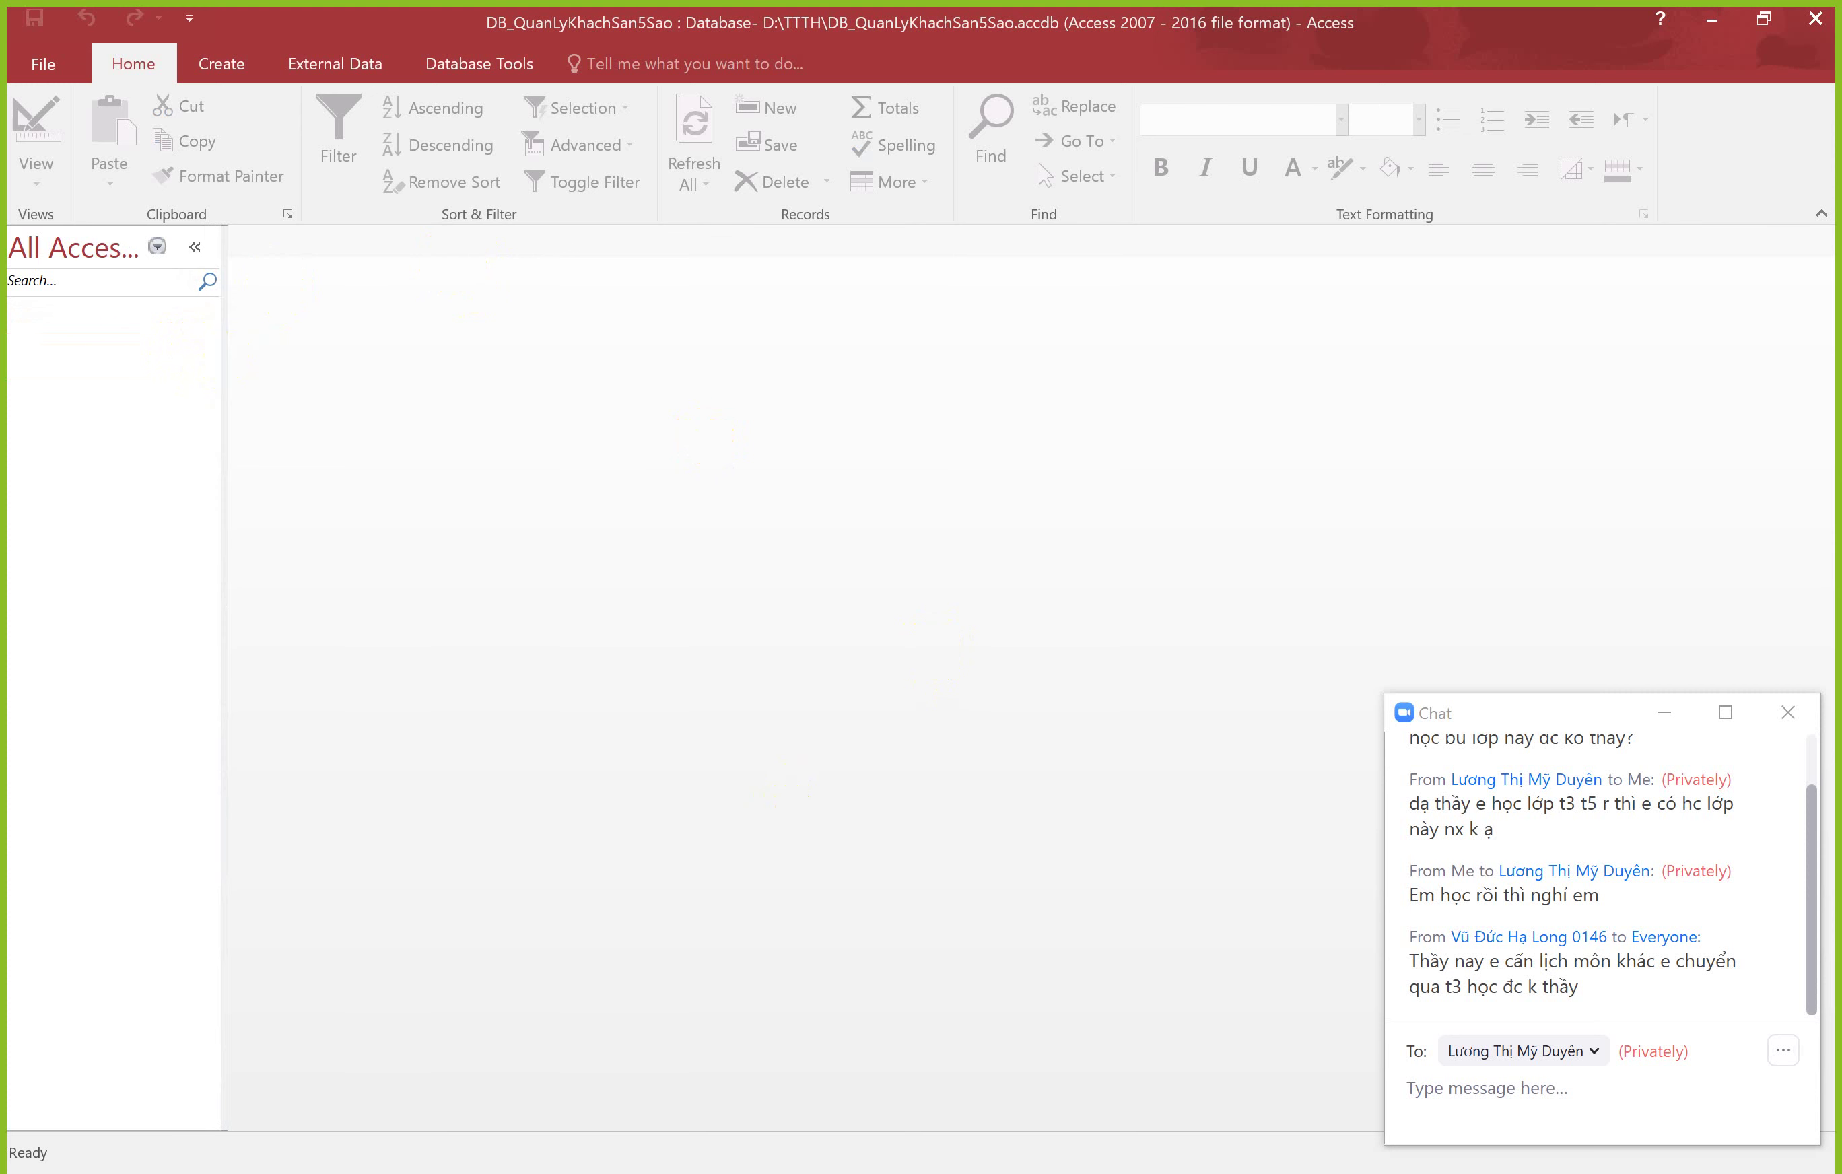
{"action": "mouse_move", "coordinate": [954, 1172]}
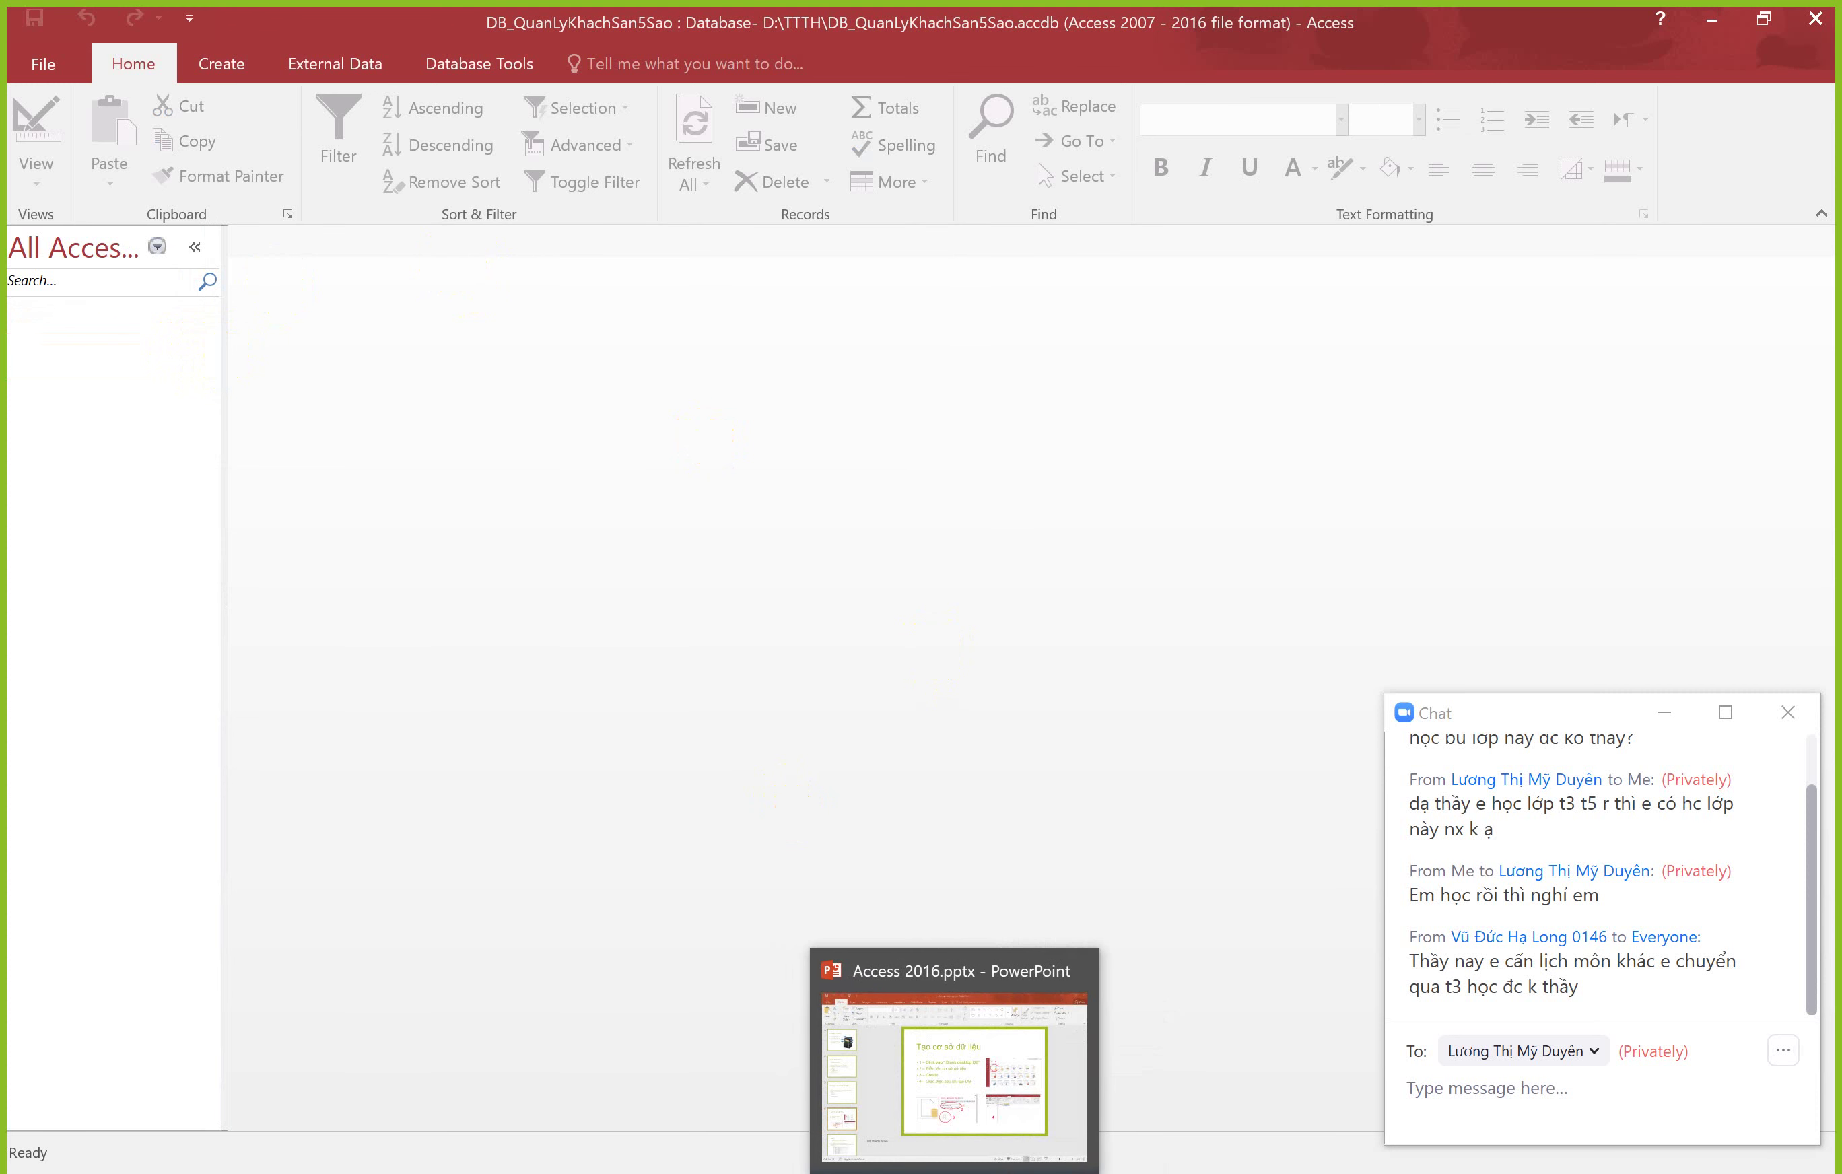
{"action": "left_click", "coordinate": [954, 1075]}
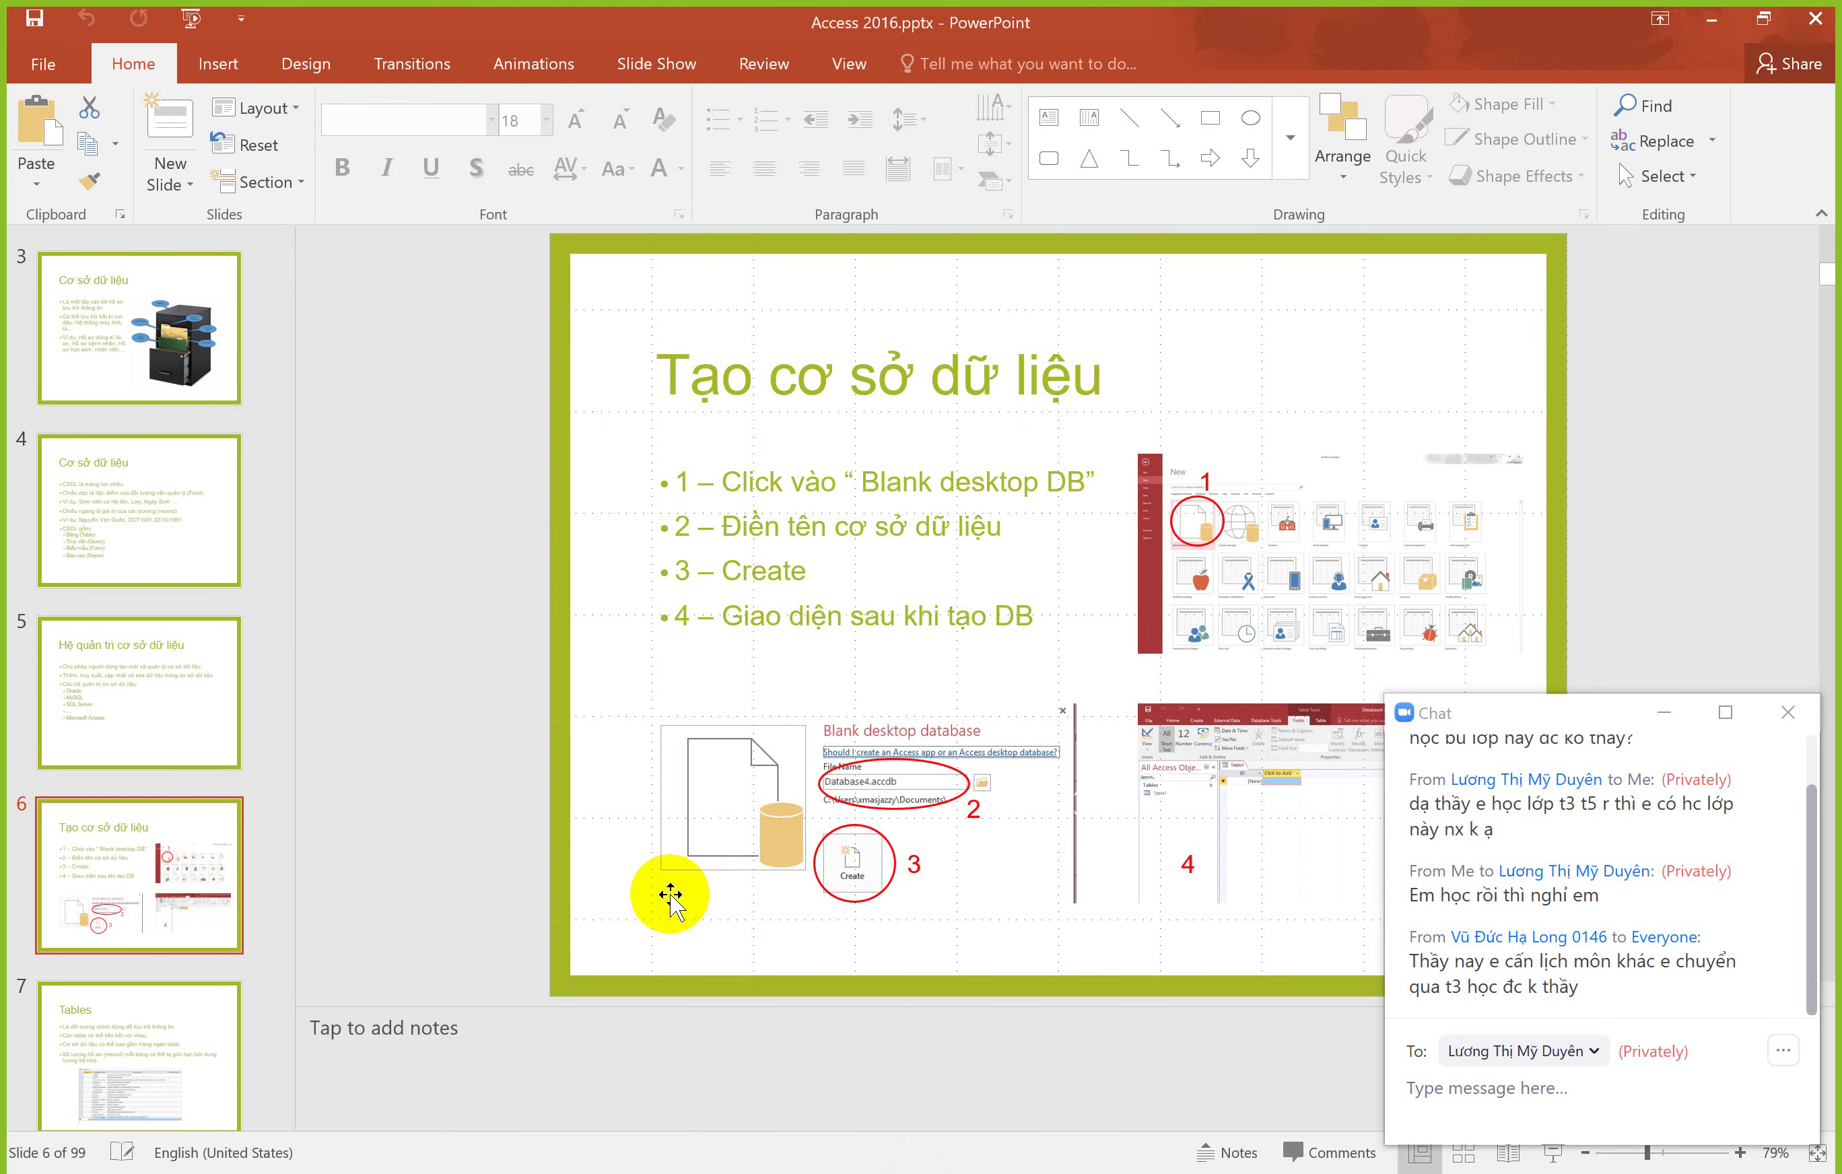
{"action": "scroll", "coordinate": [671, 899], "scroll_direction": "down", "scroll_amount": 1}
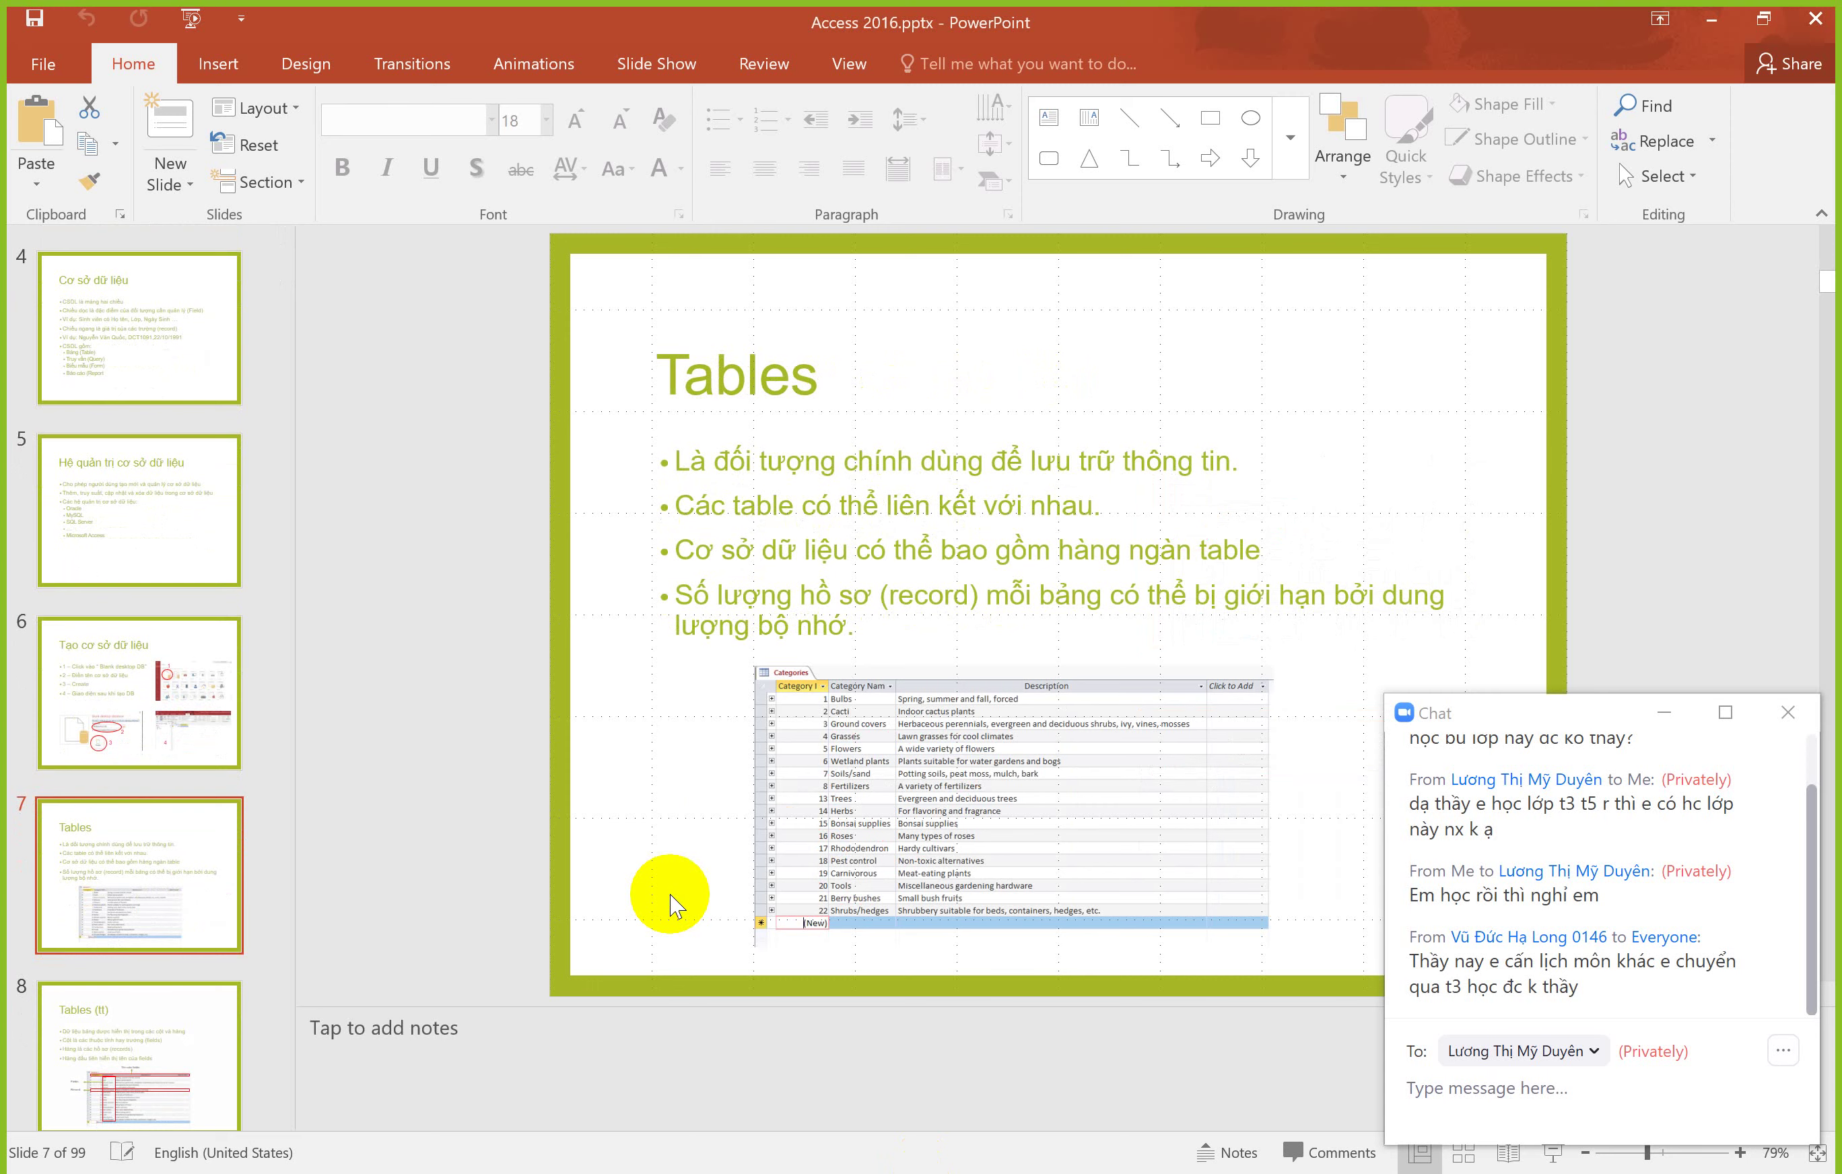
{"action": "left_click", "coordinate": [671, 1169]}
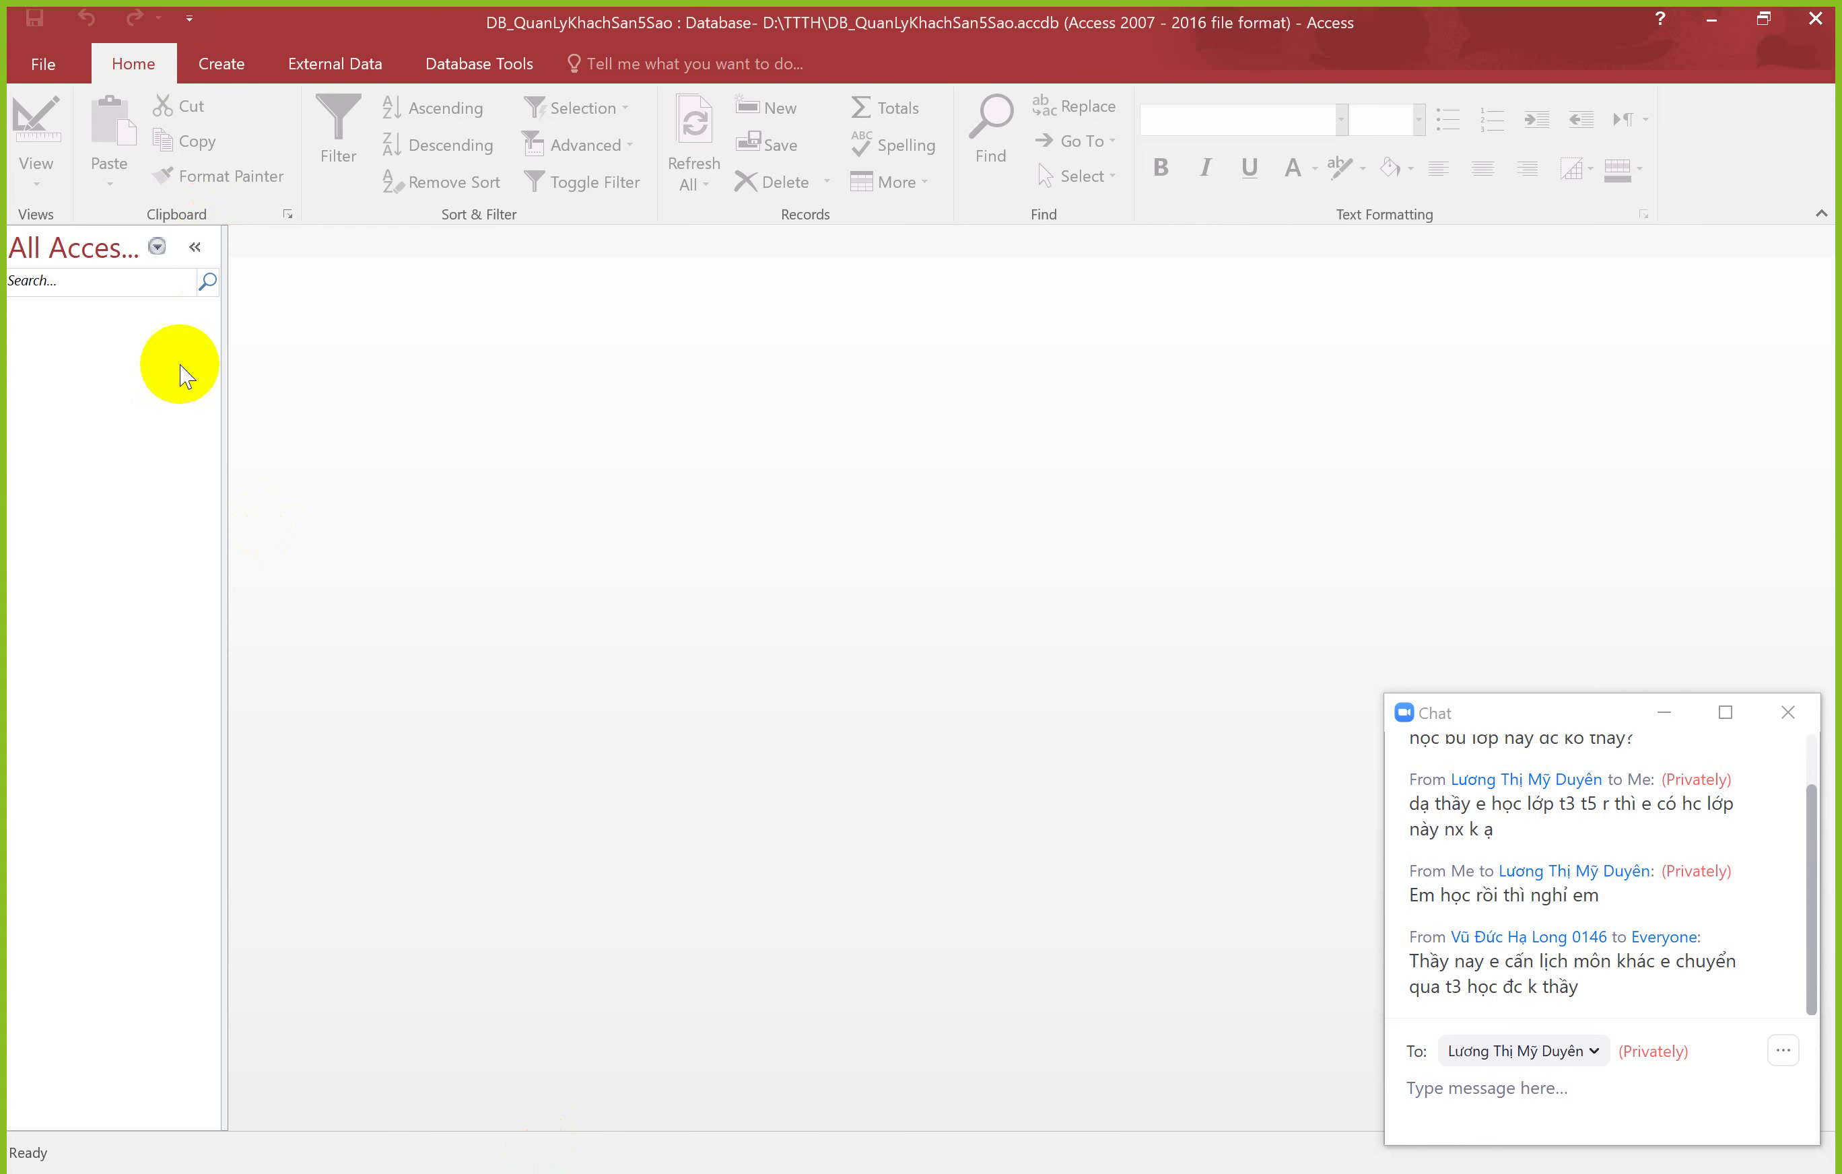
{"action": "left_click", "coordinate": [219, 64]}
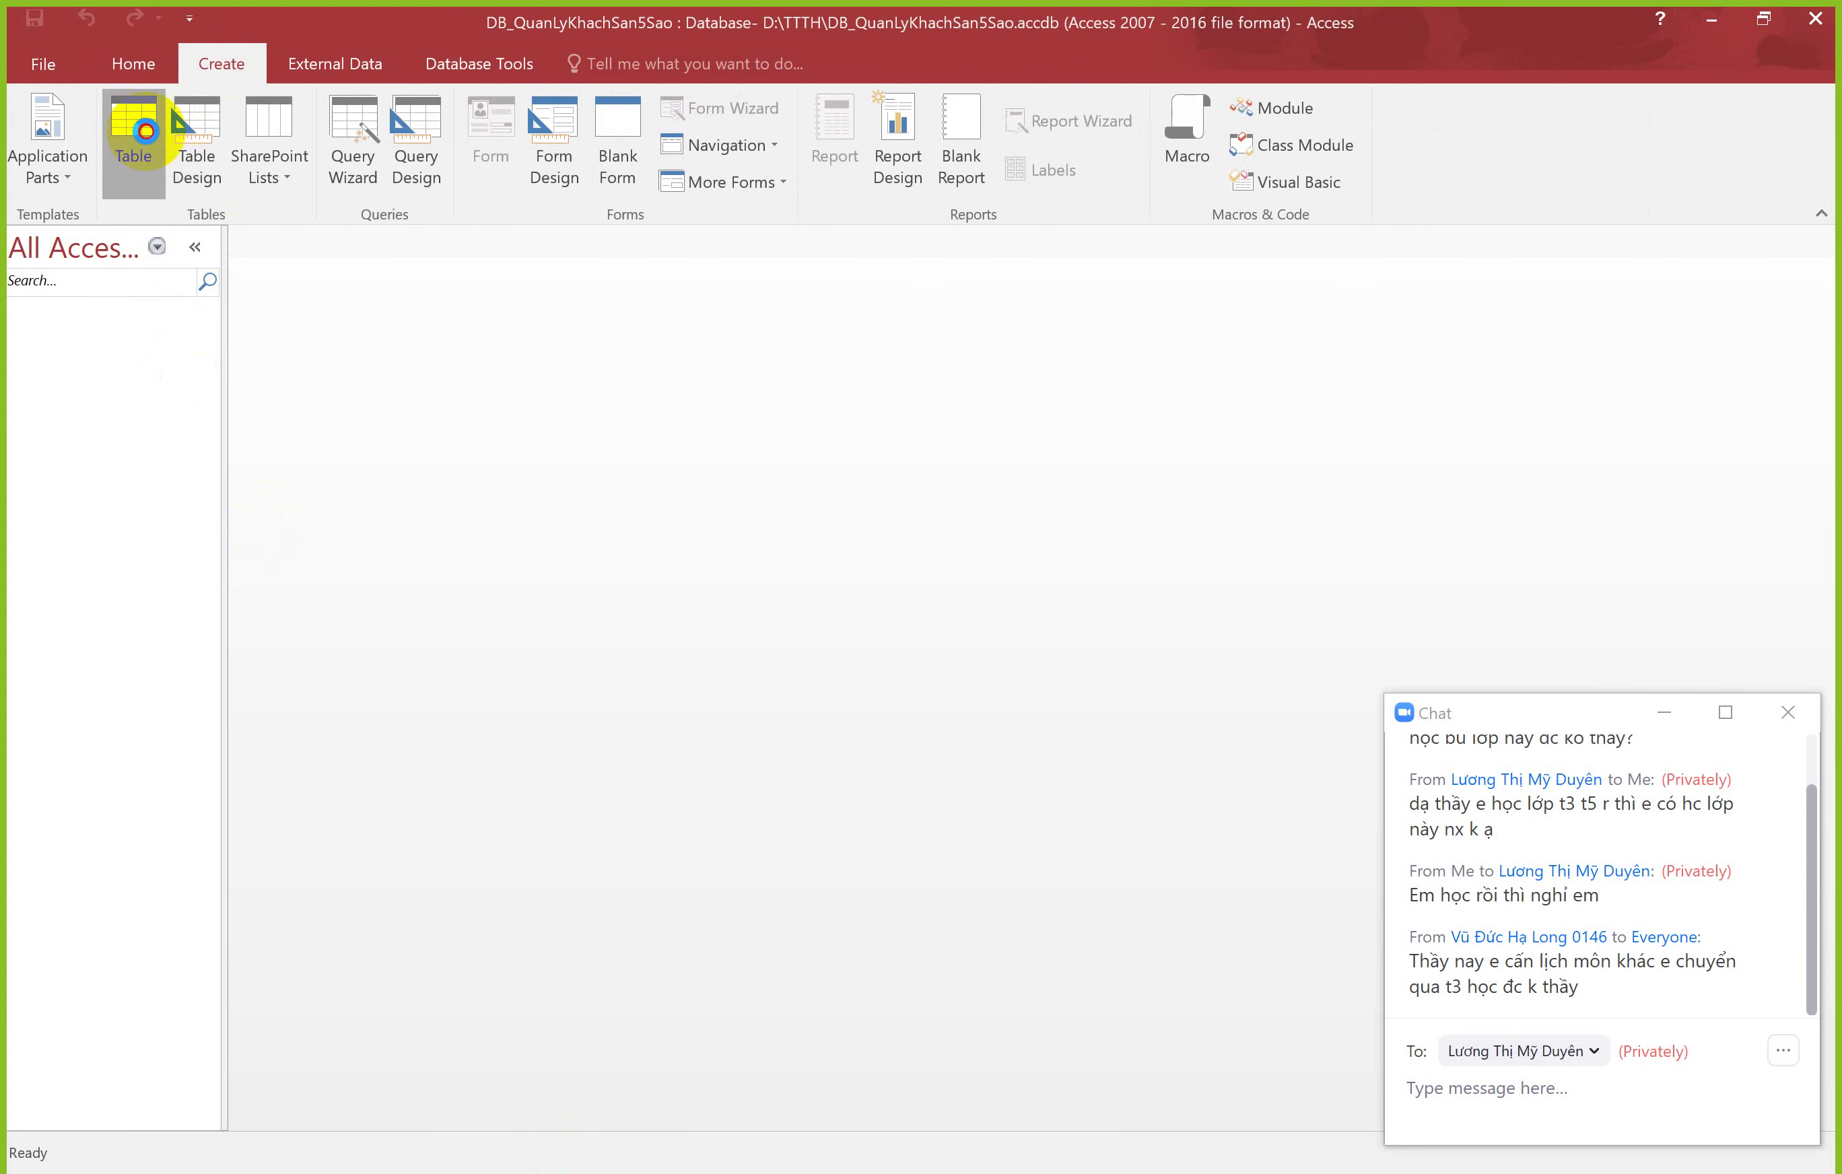
Step: Create a new Table1 in Datasheet View, then switch to the PowerPoint slides
{"action": "left_click", "coordinate": [145, 132]}
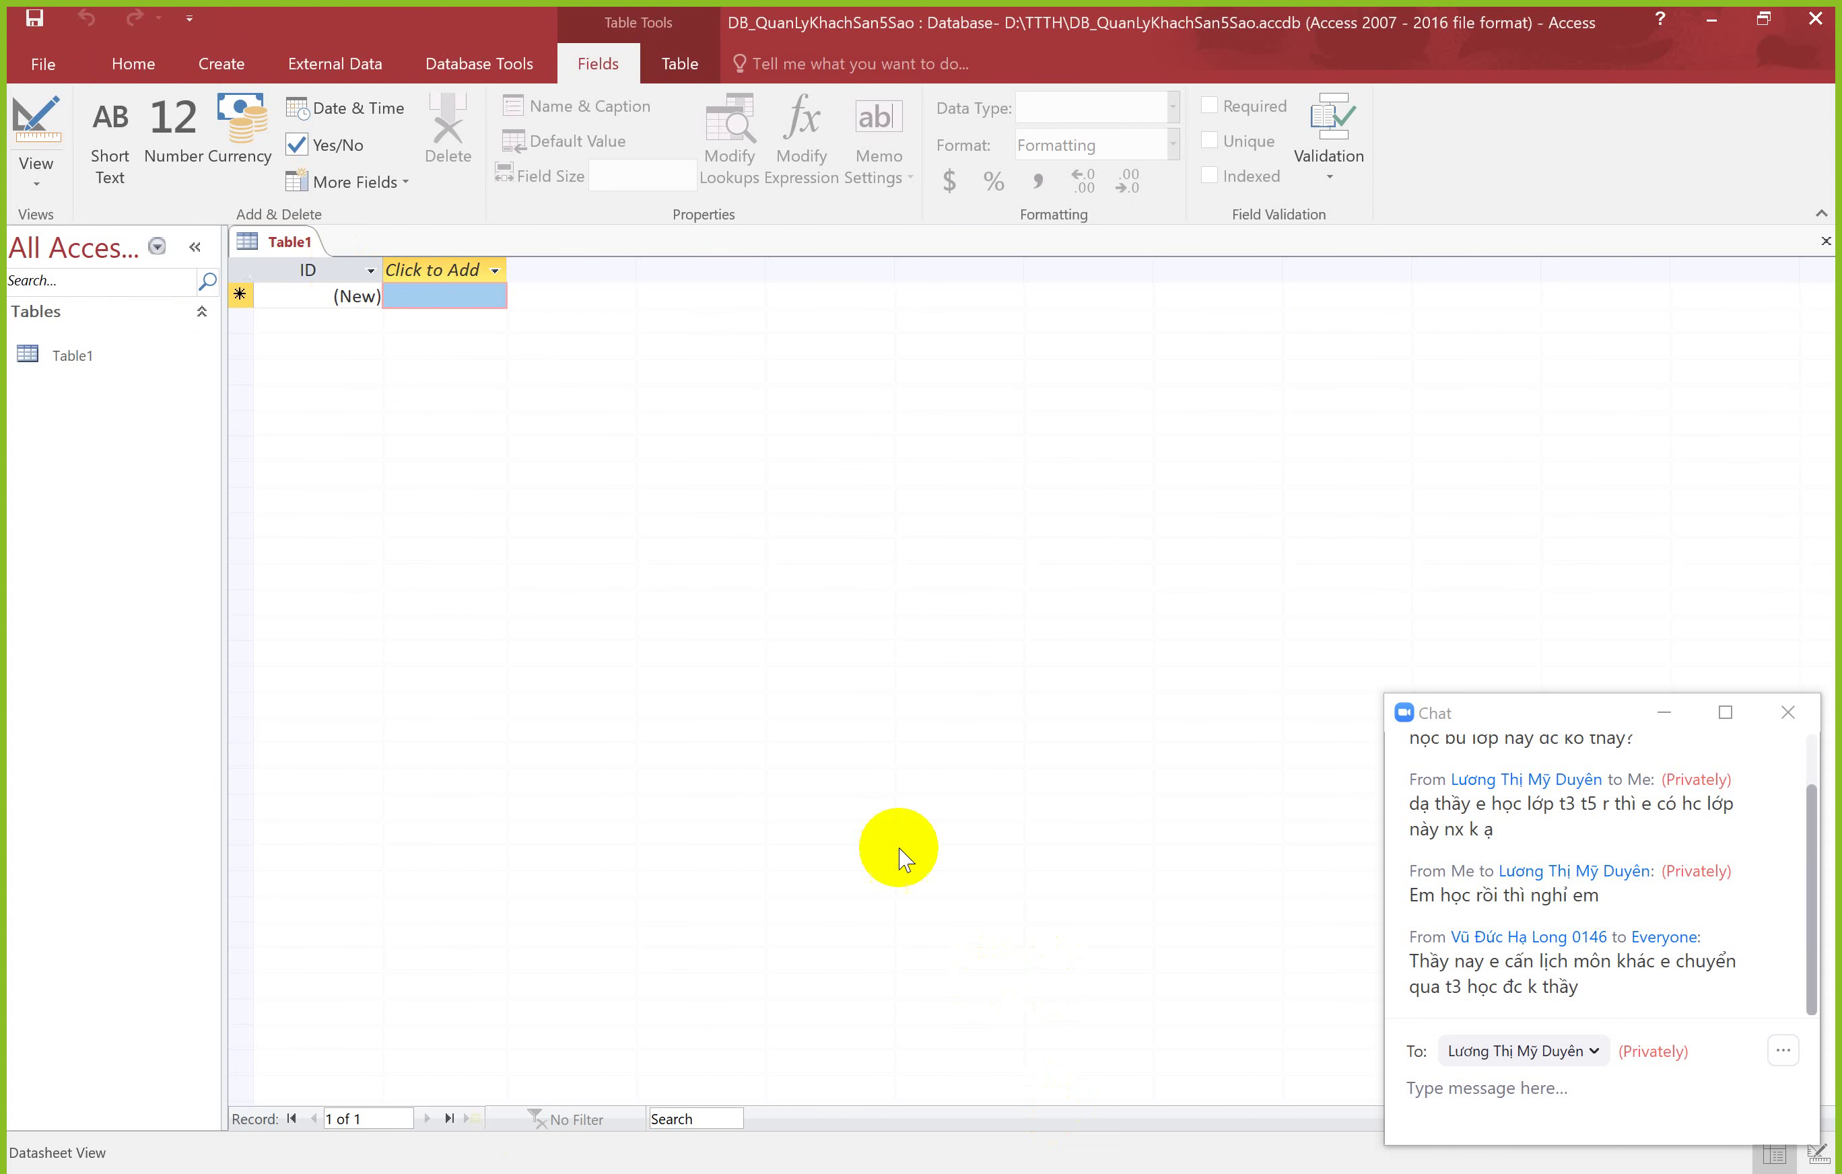
{"action": "left_click", "coordinate": [938, 1135]}
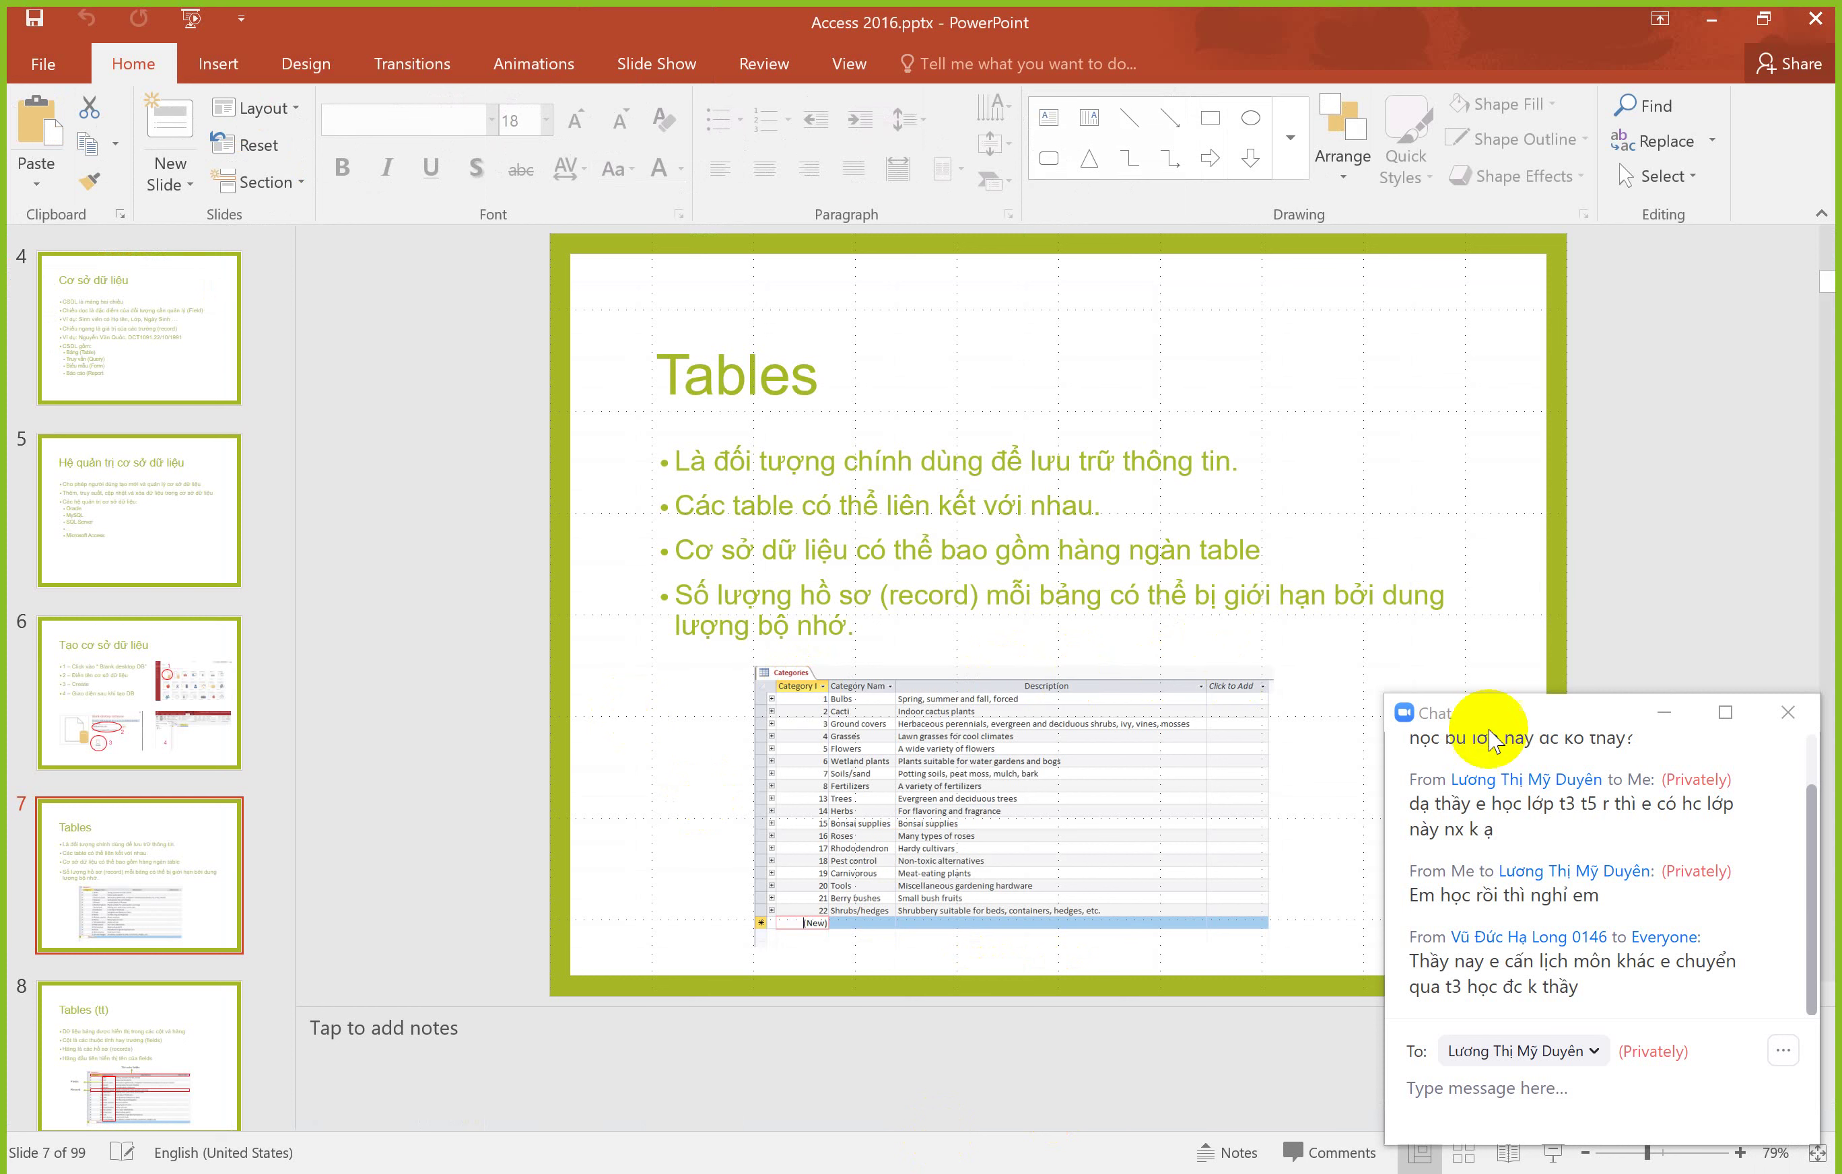
Step: Move the chat window off the slide and switch back to the Access Table1 datasheet
{"action": "left_click_drag", "start_coordinate": [1573, 719], "coordinate": [1578, 626]}
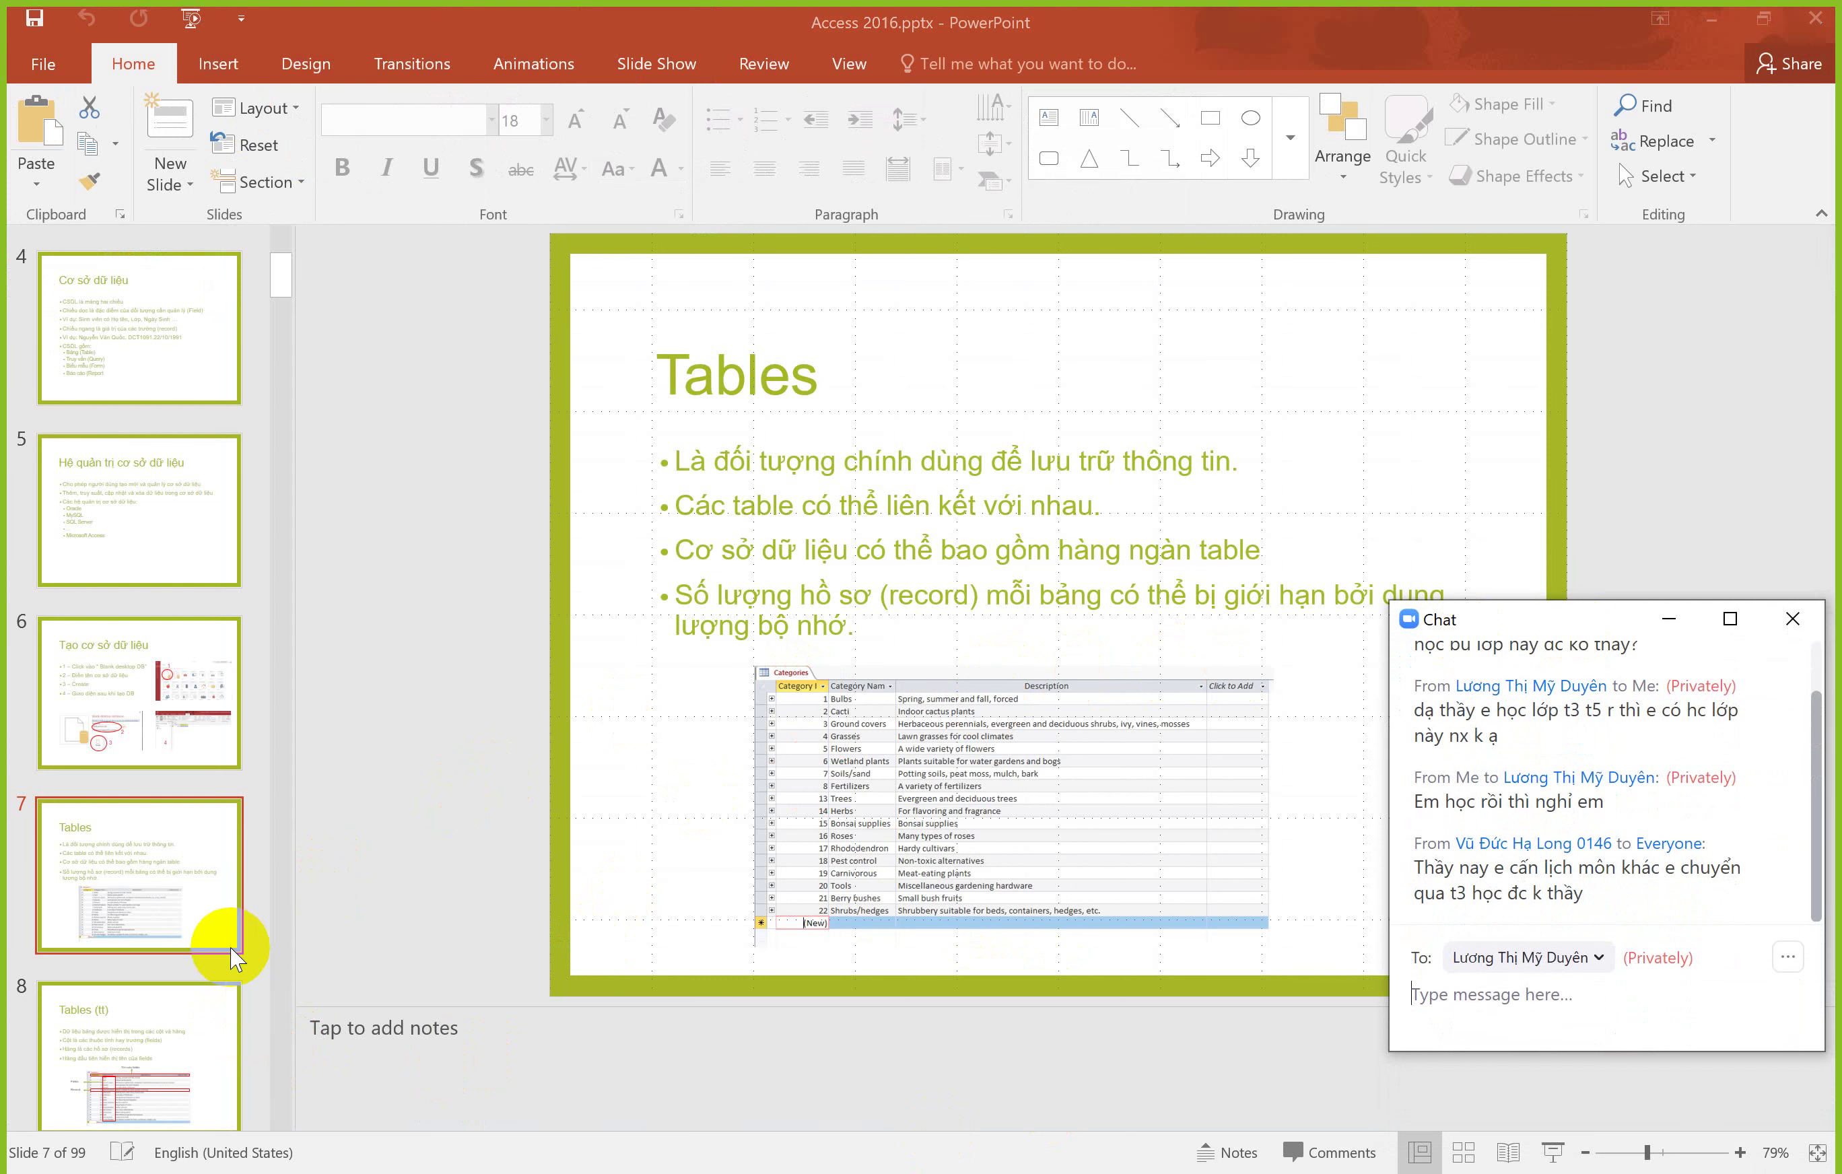
{"action": "left_click_drag", "start_coordinate": [1487, 628], "coordinate": [141, 739]}
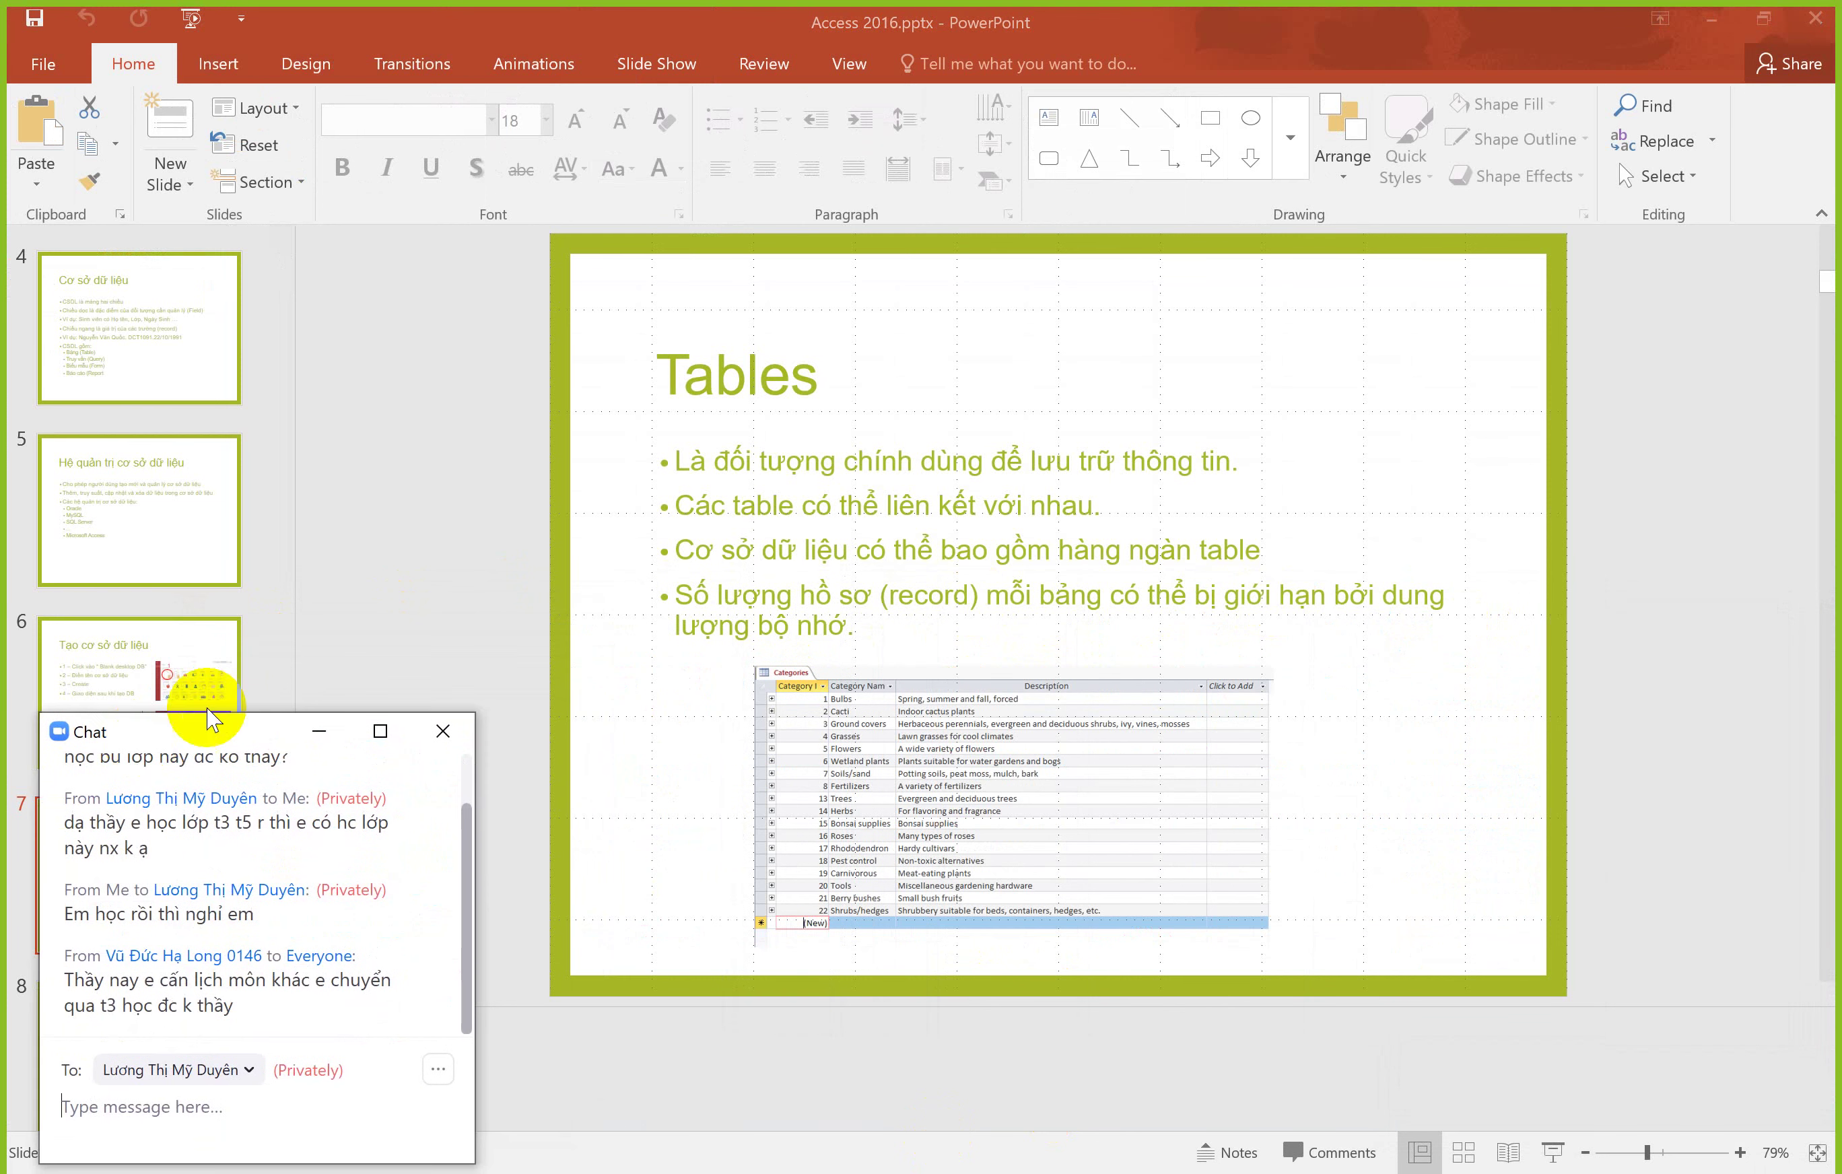
{"action": "left_click", "coordinate": [820, 682]}
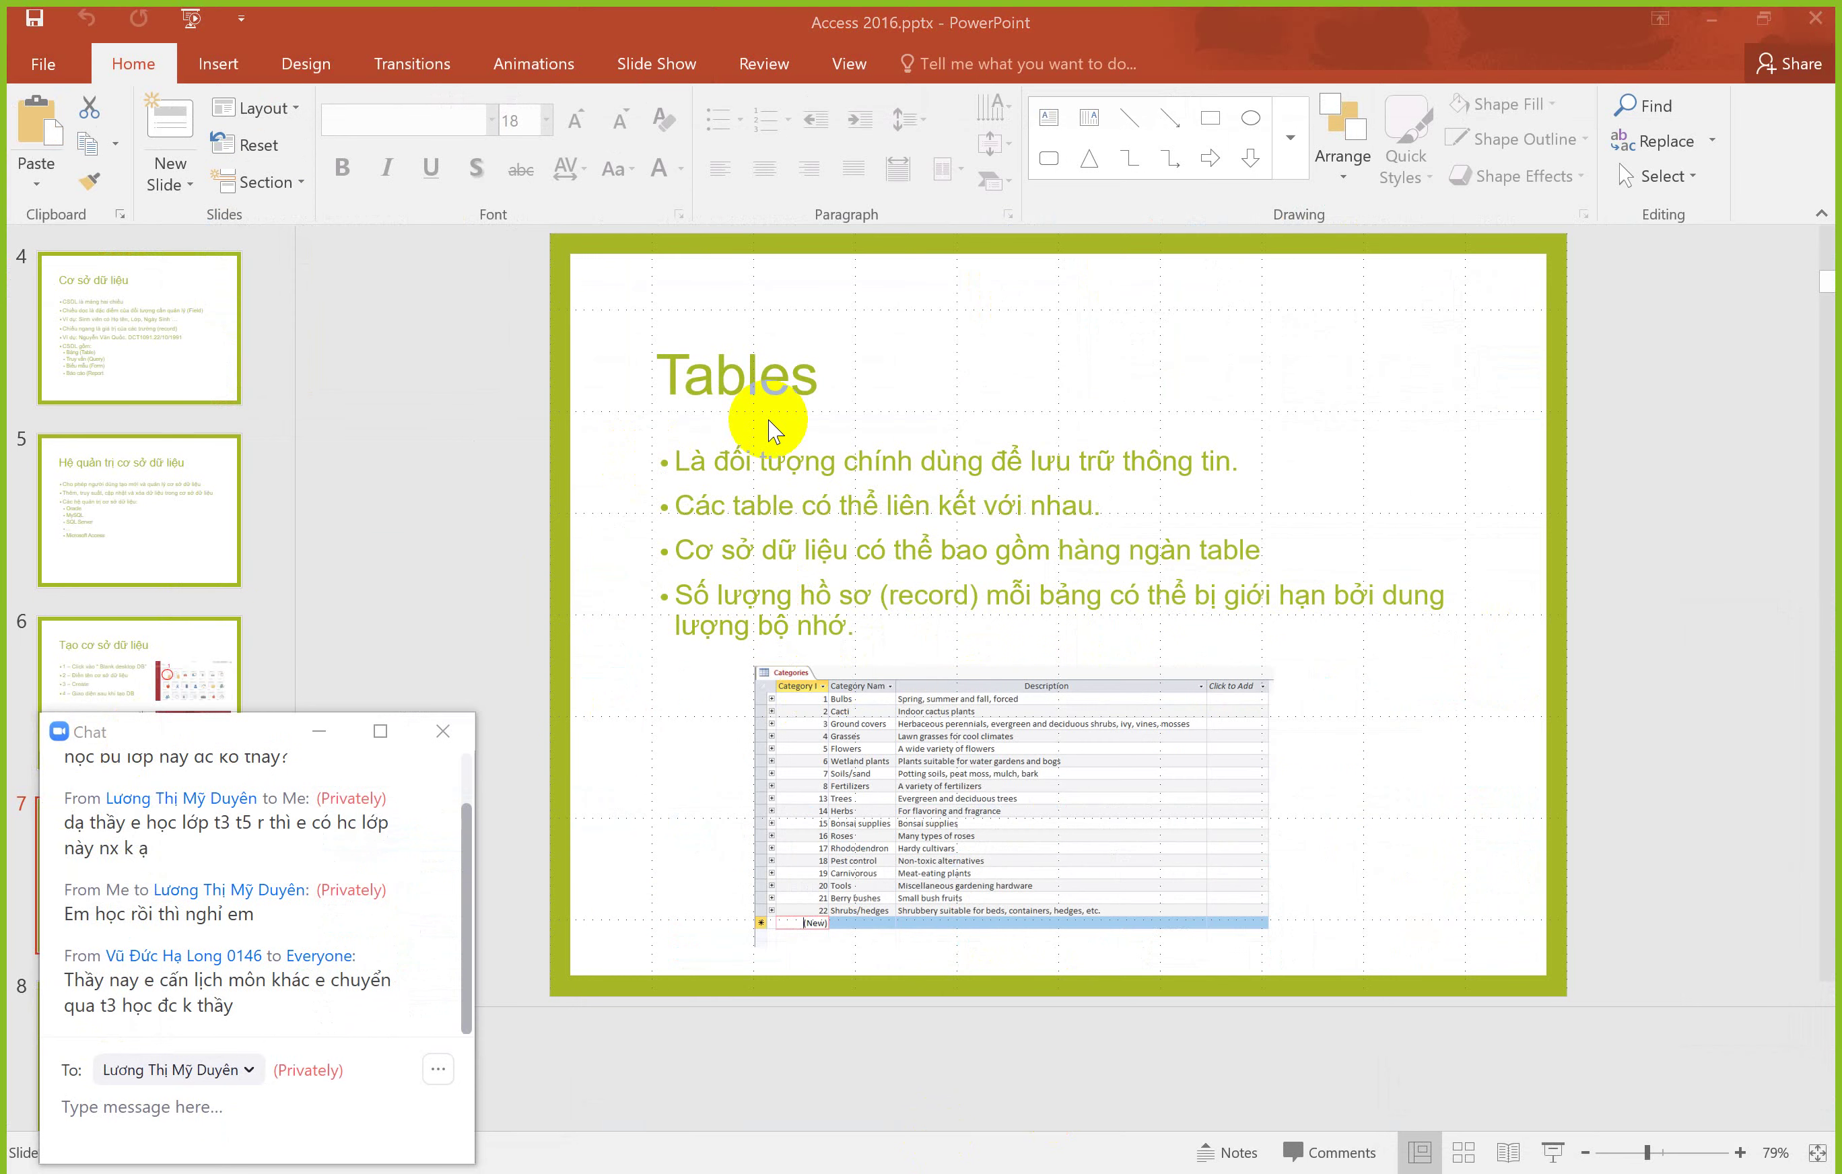
{"action": "key", "text": "alt+Tab"}
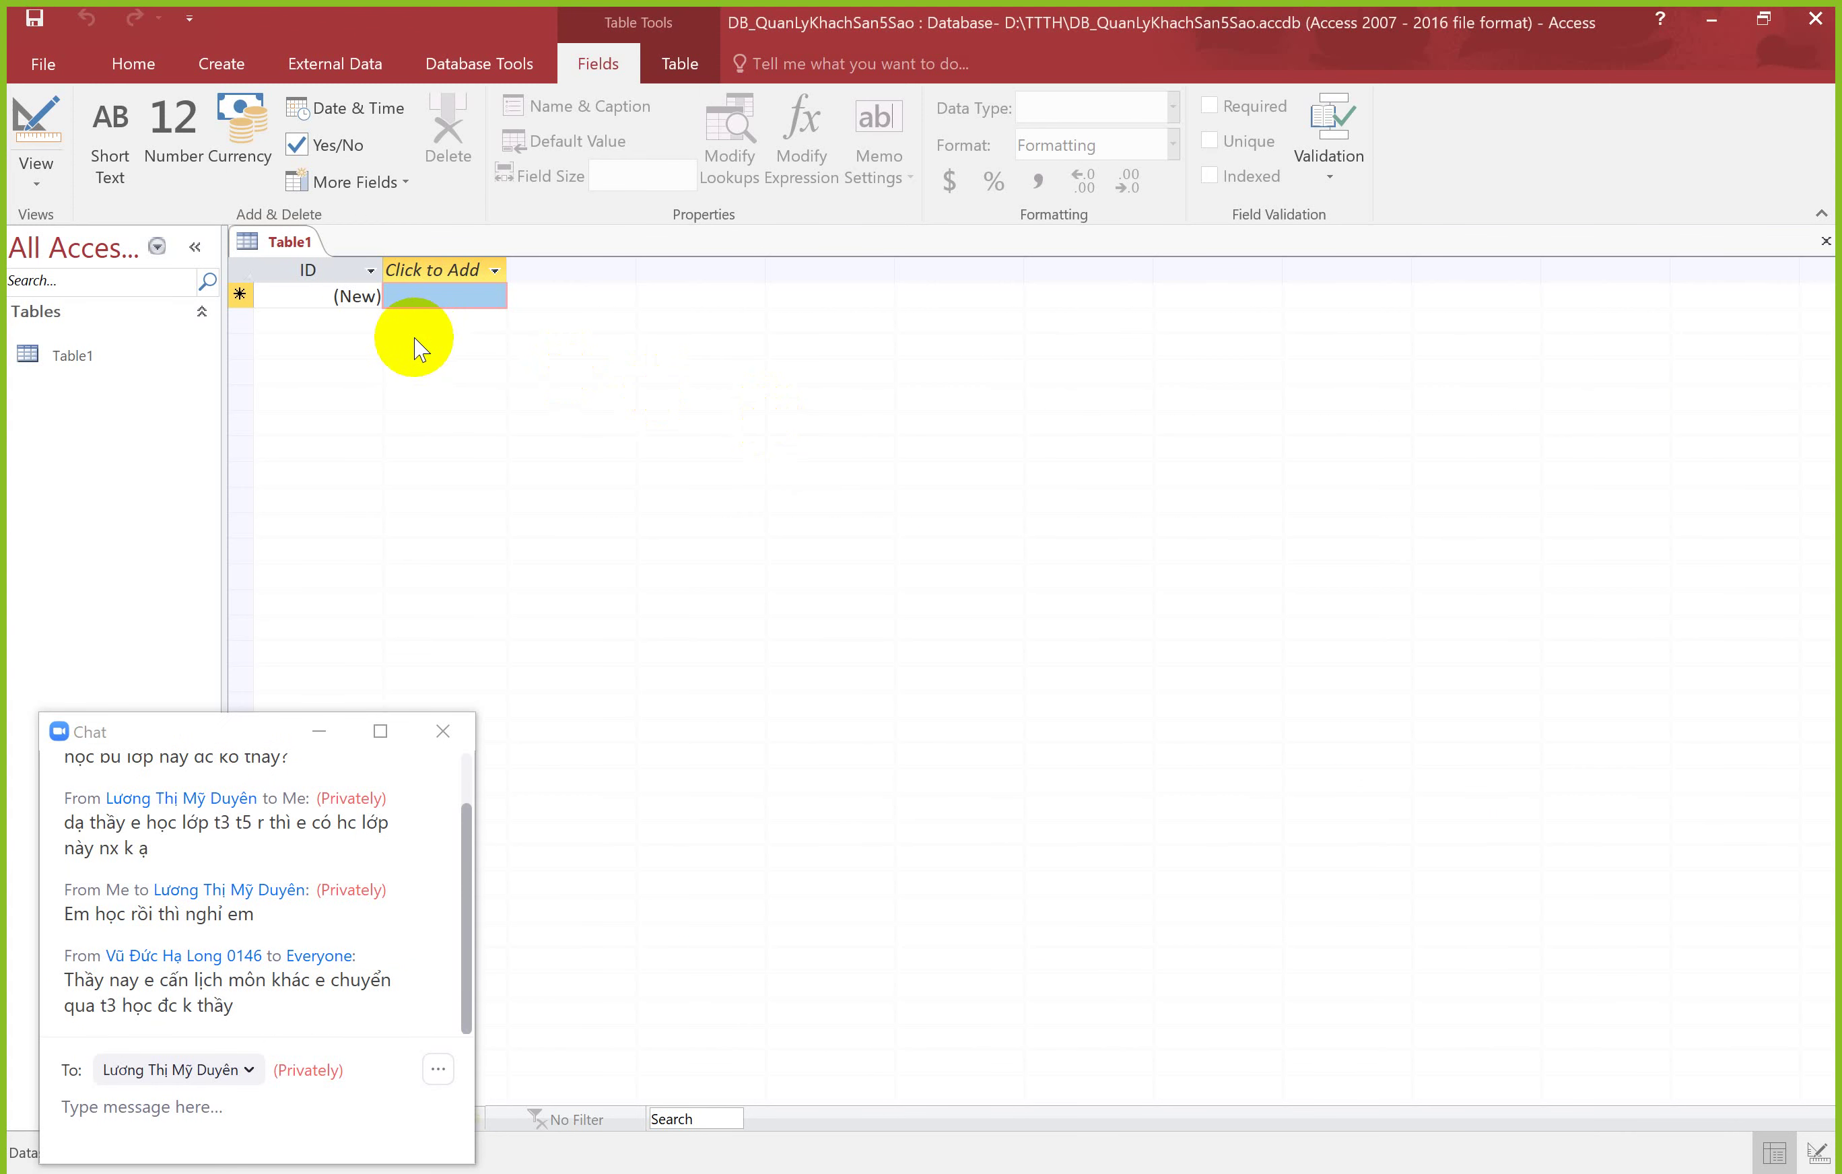
Step: Add a Short Text field named HOTen after the ID field
{"action": "left_click", "coordinate": [311, 269]}
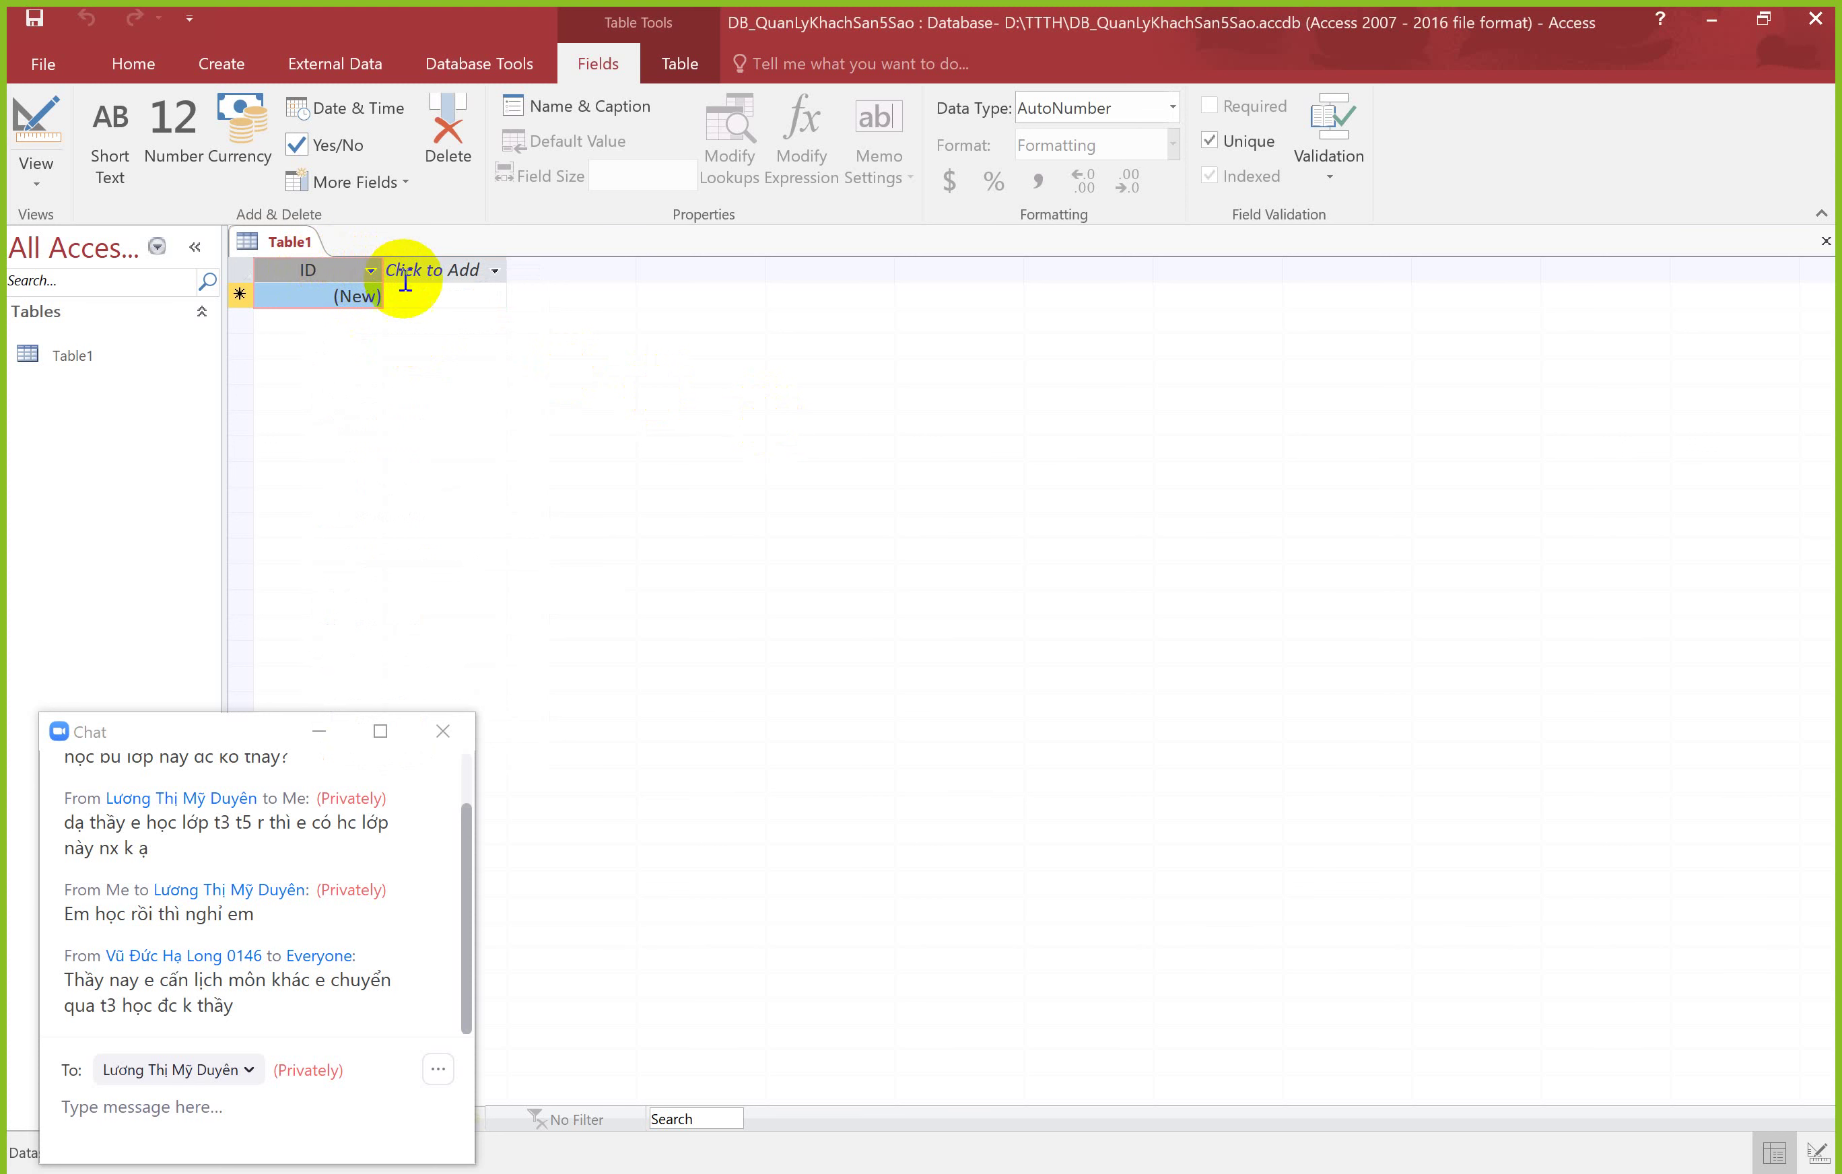
{"action": "key", "text": "Tab"}
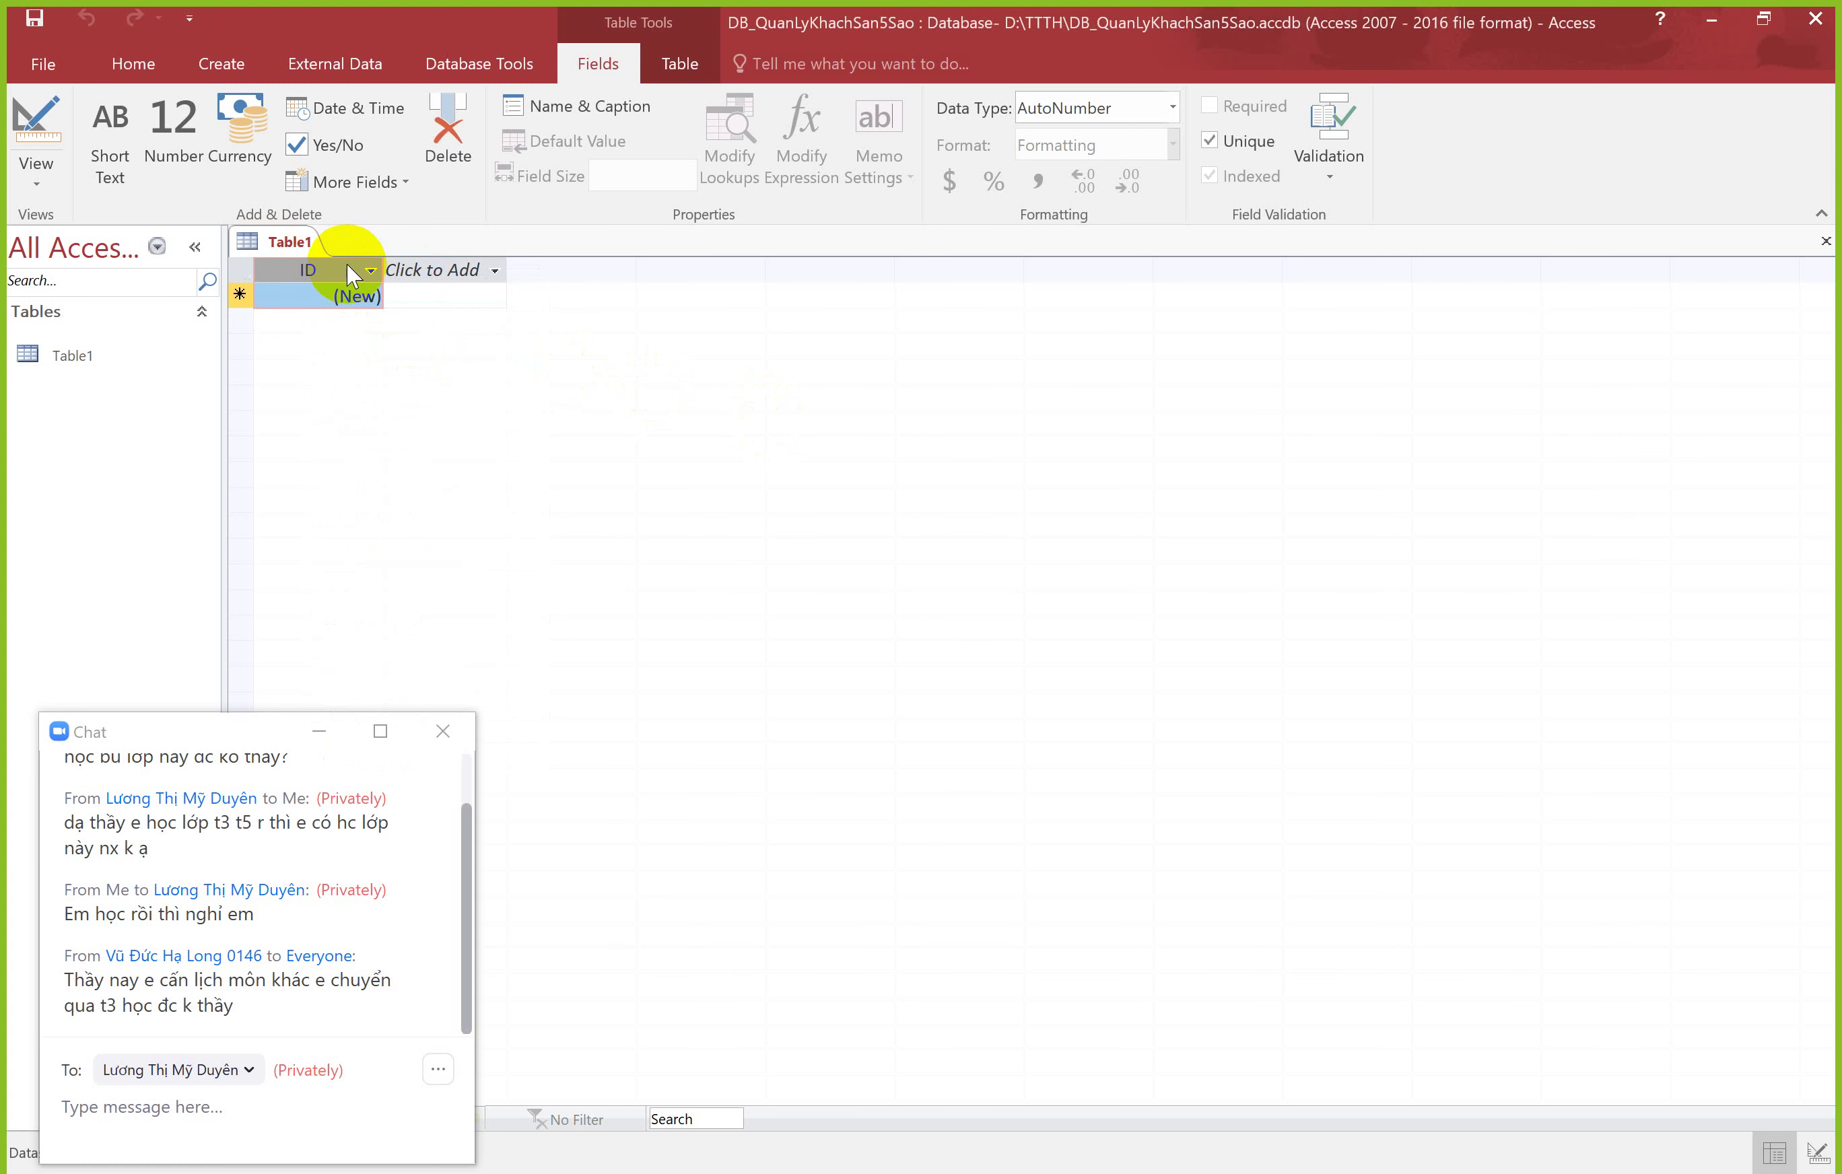
{"action": "left_click", "coordinate": [497, 275]}
{"action": "left_click", "coordinate": [496, 272]}
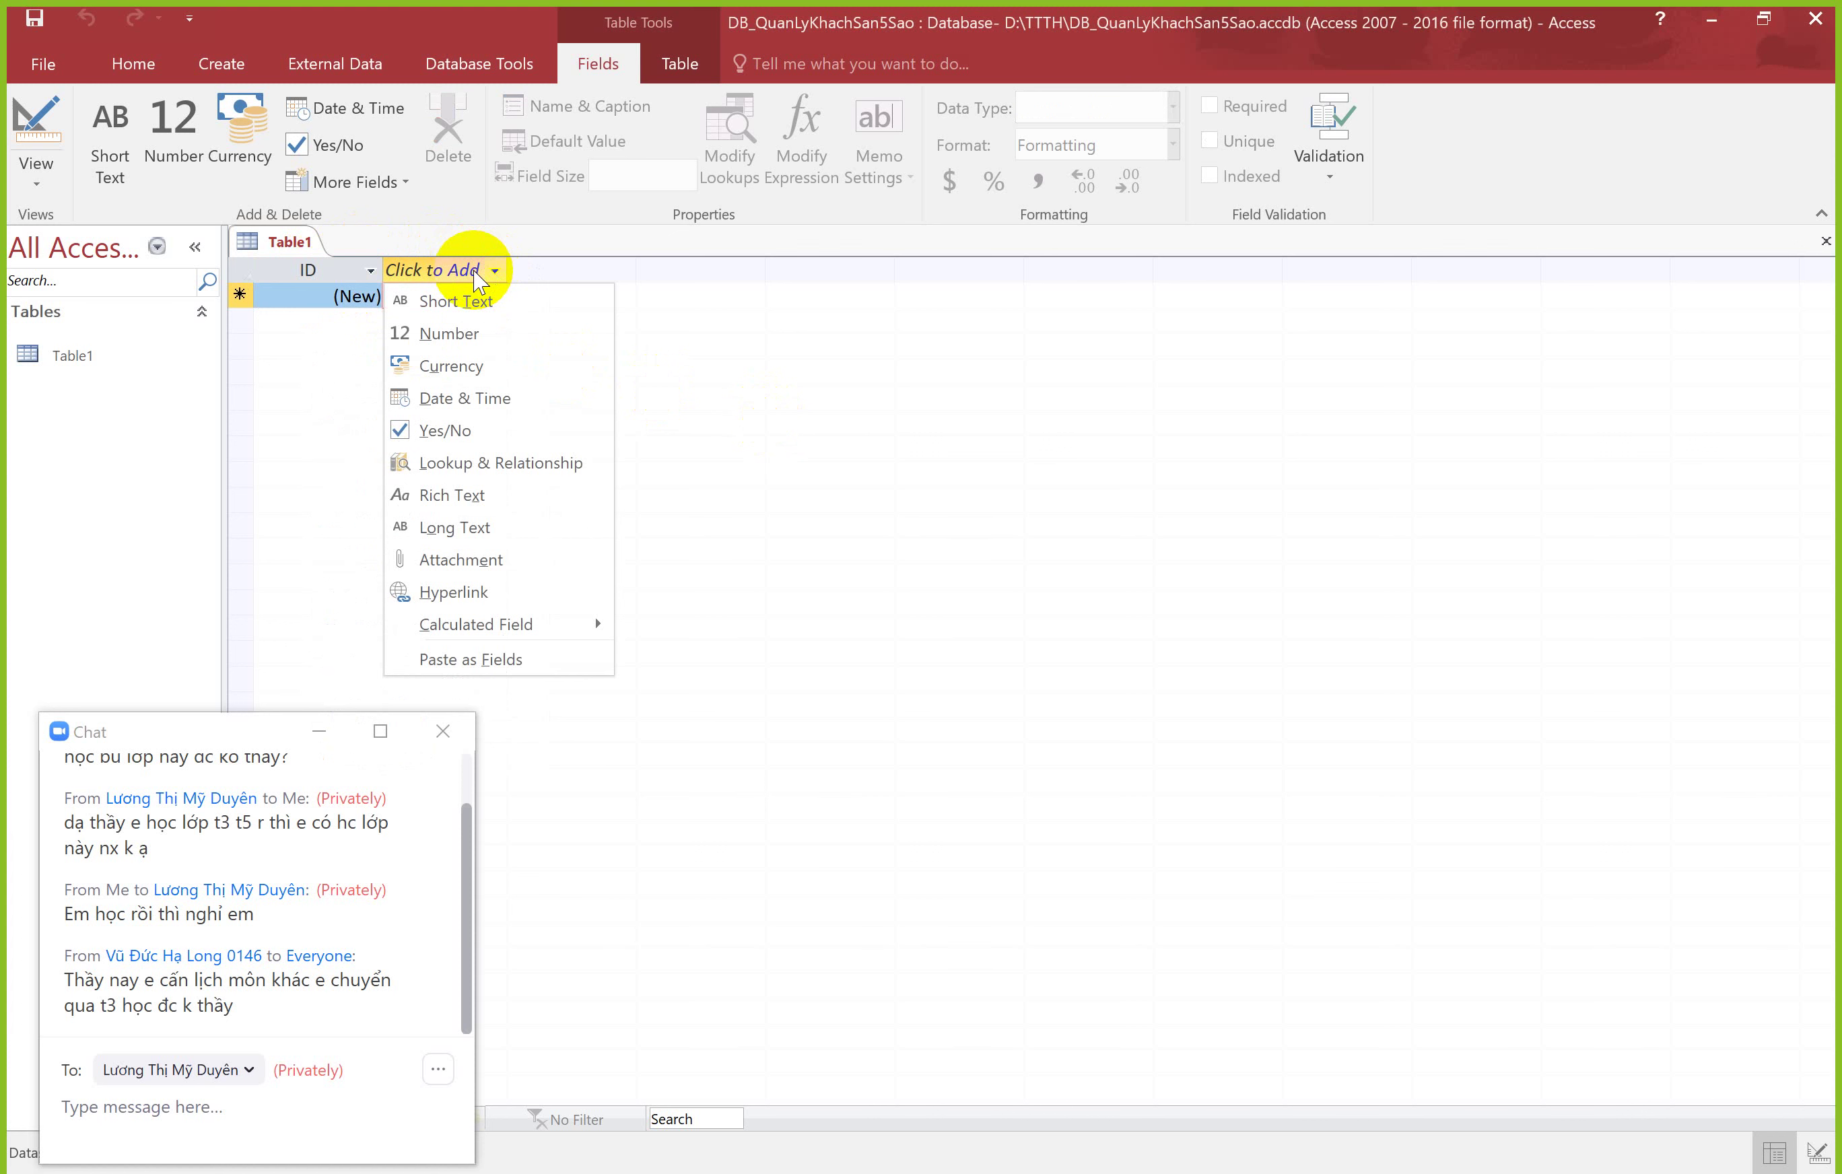
{"action": "left_click", "coordinate": [469, 299]}
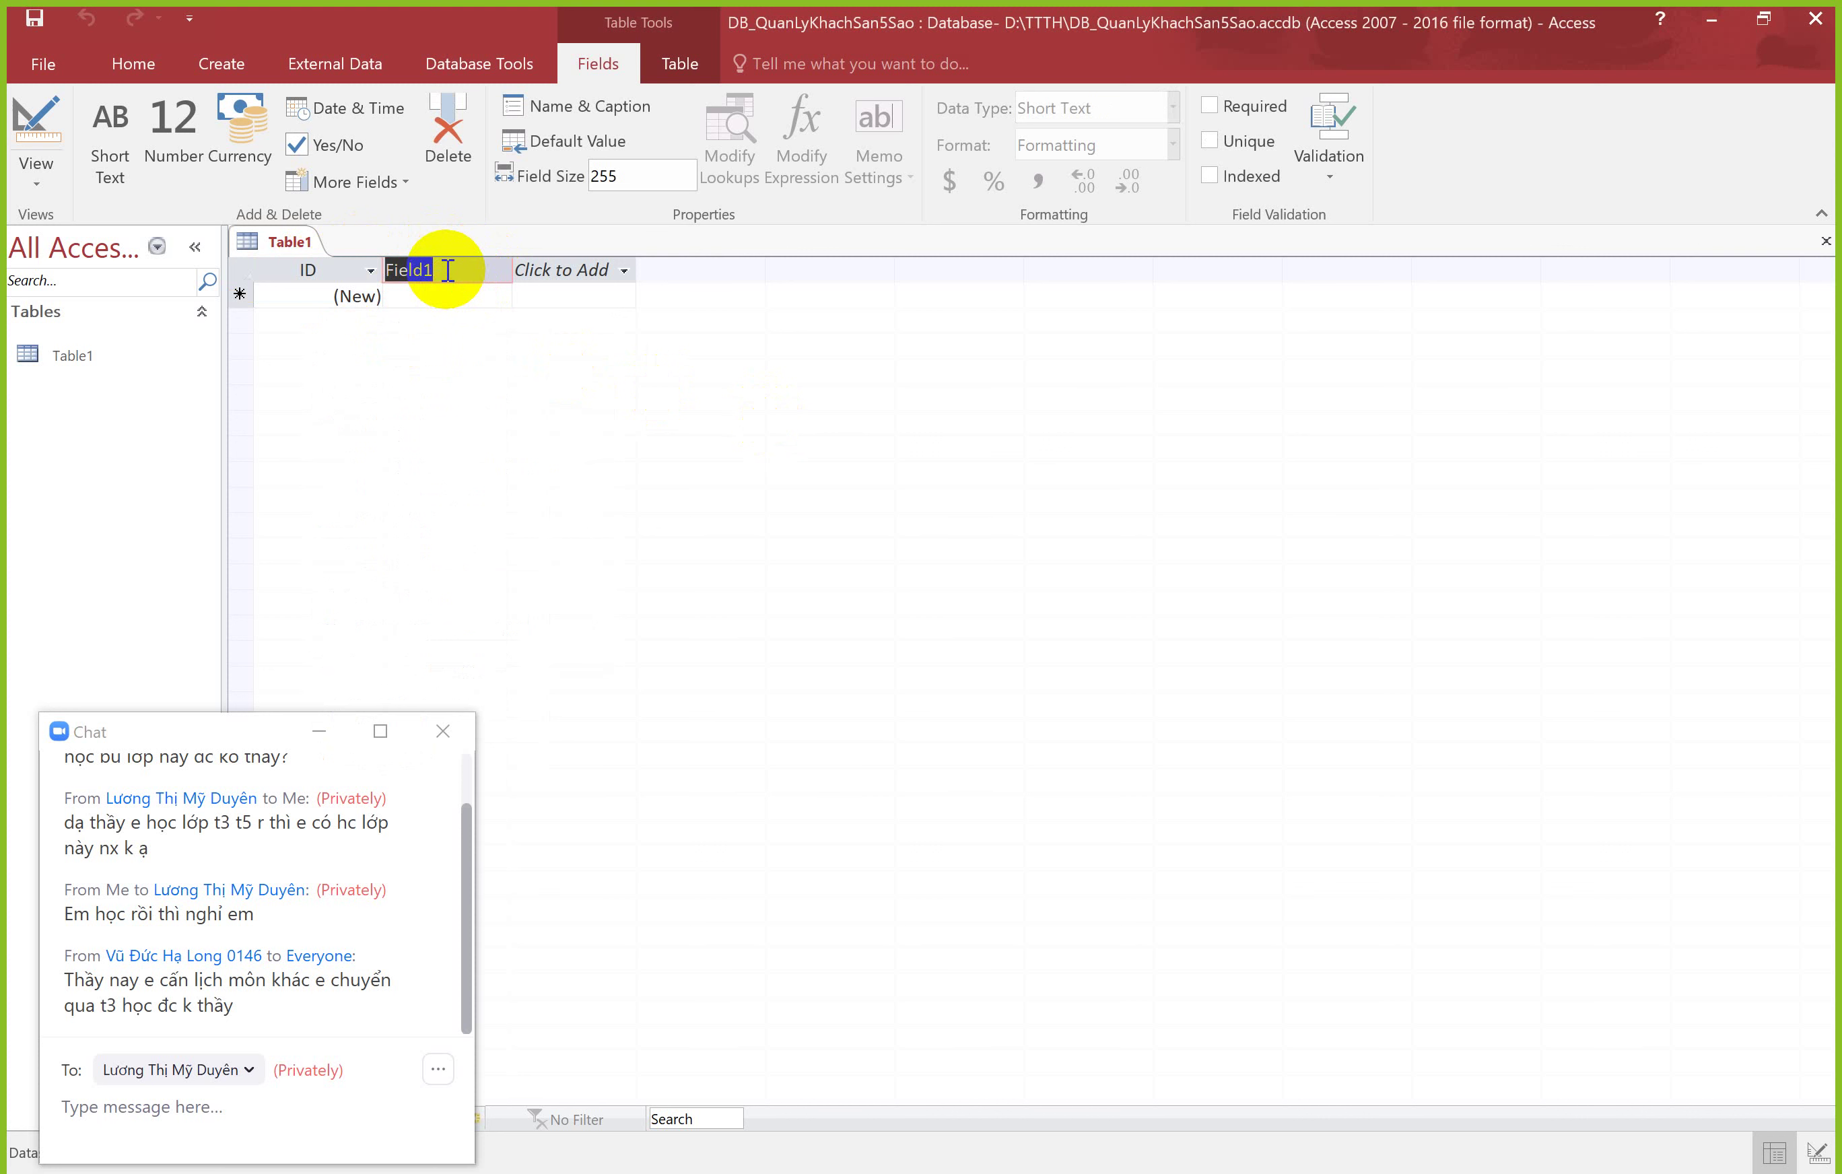
{"action": "type", "text": "Ho"}
{"action": "key", "text": "Return"}
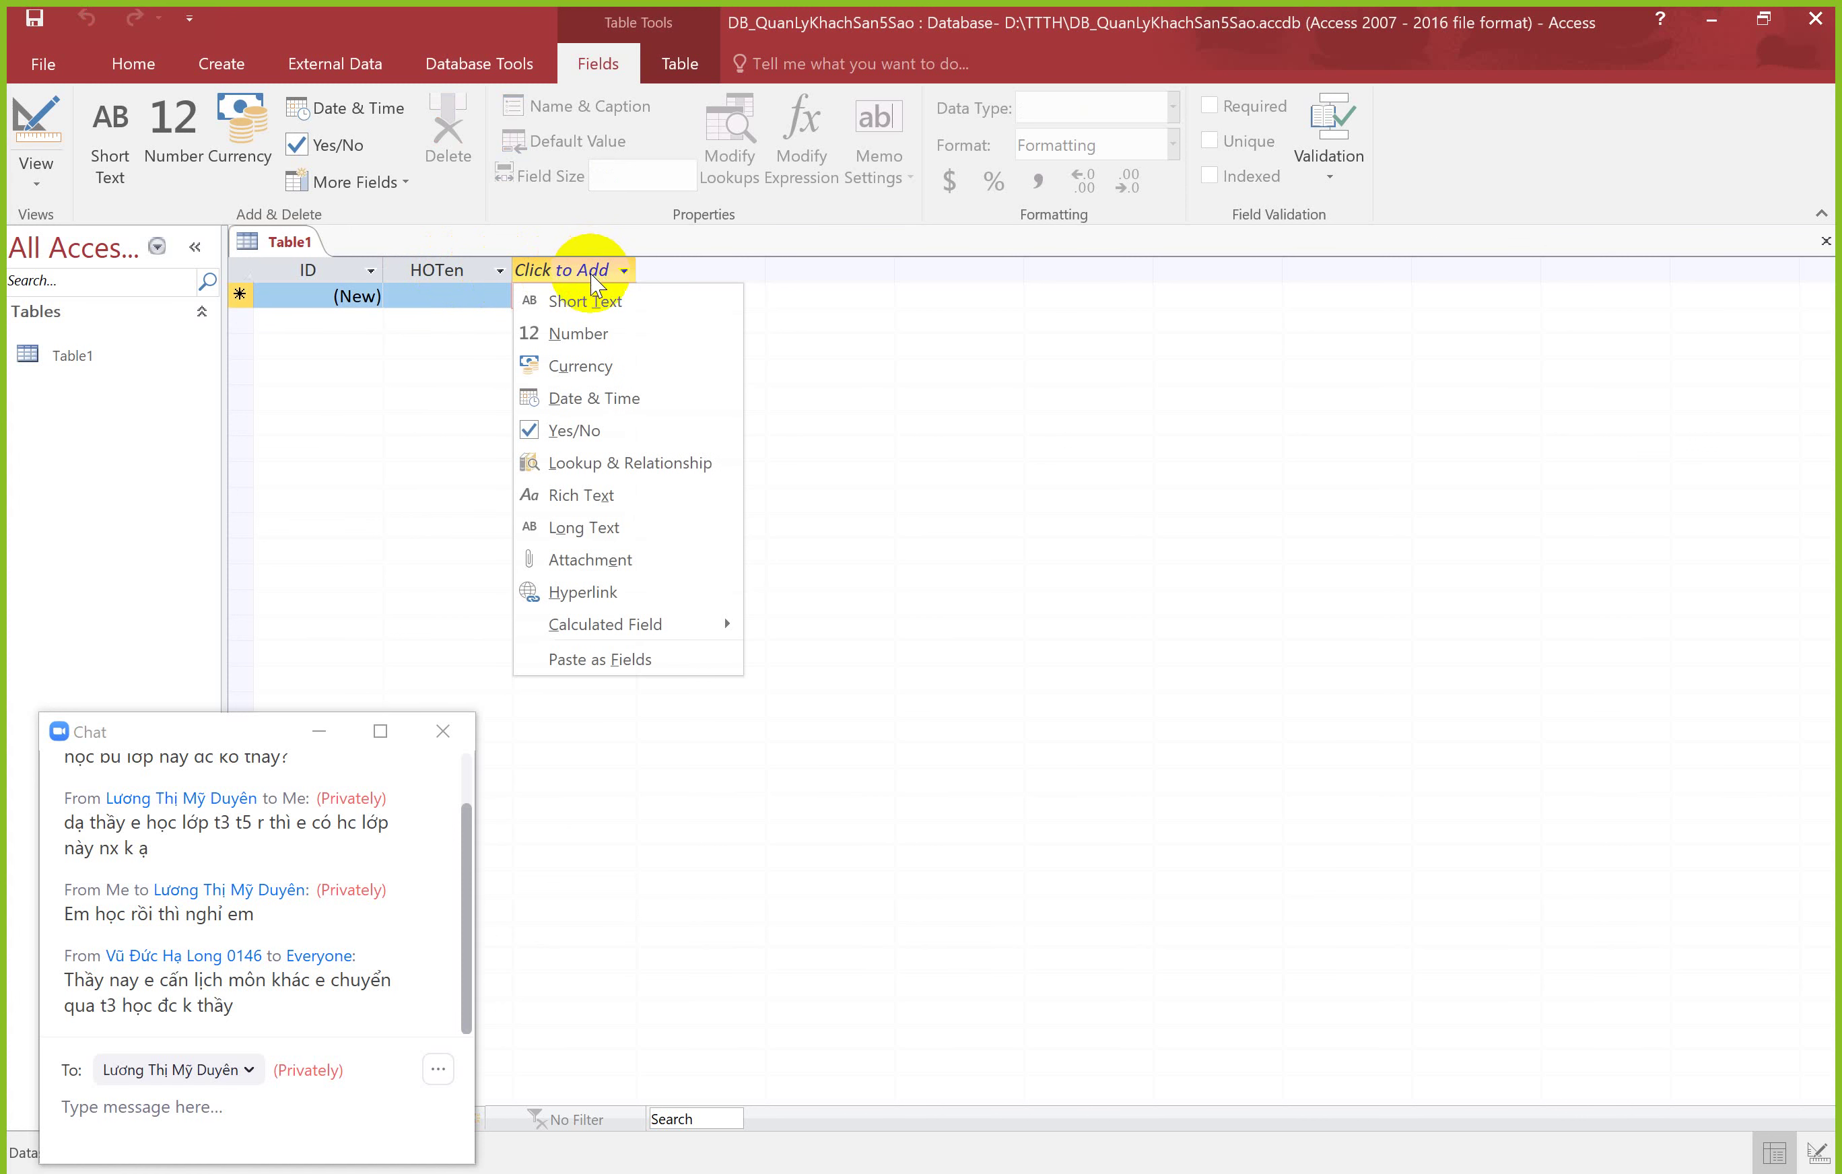
Step: Add a Short Text field DiaChi and a Date & Time field Ngaysinh
{"action": "left_click", "coordinate": [596, 302]}
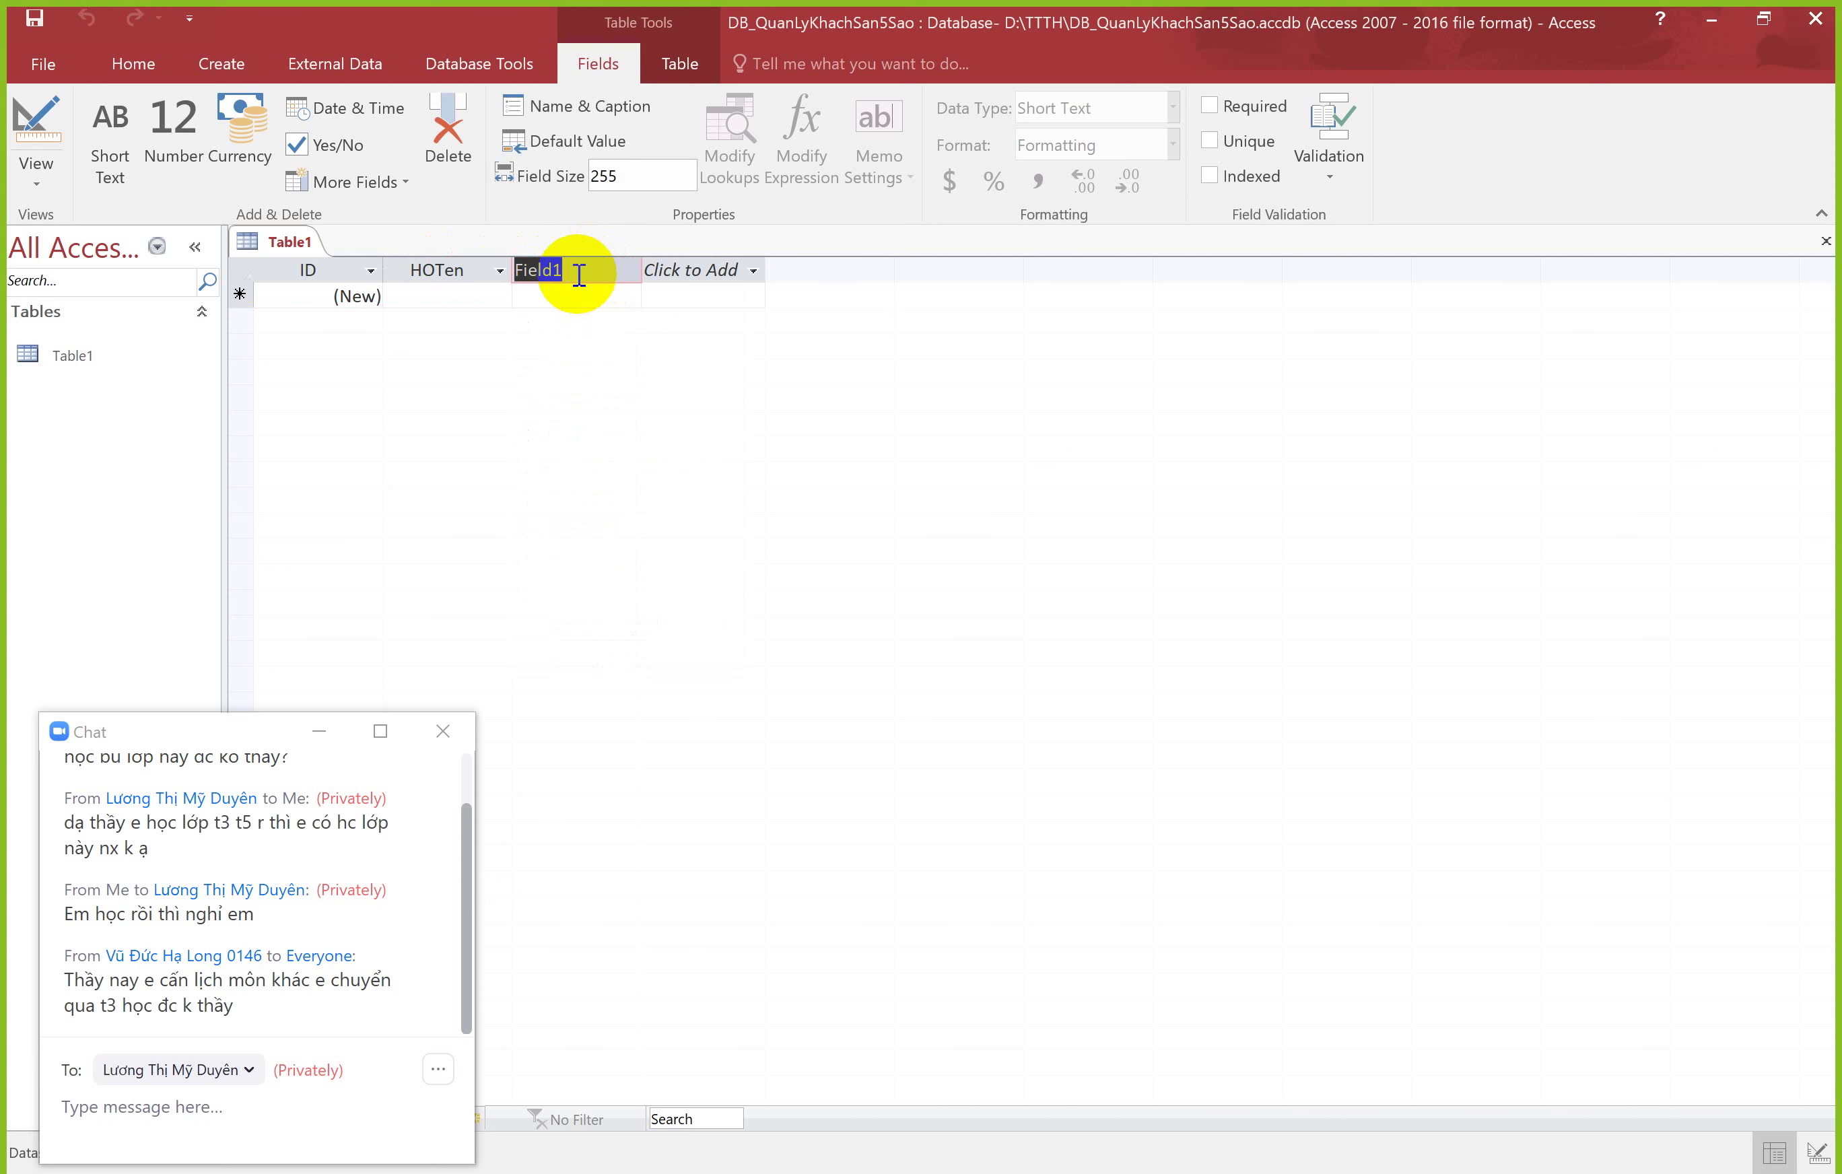
{"action": "type", "text": "G"}
{"action": "left_click", "coordinate": [681, 272]}
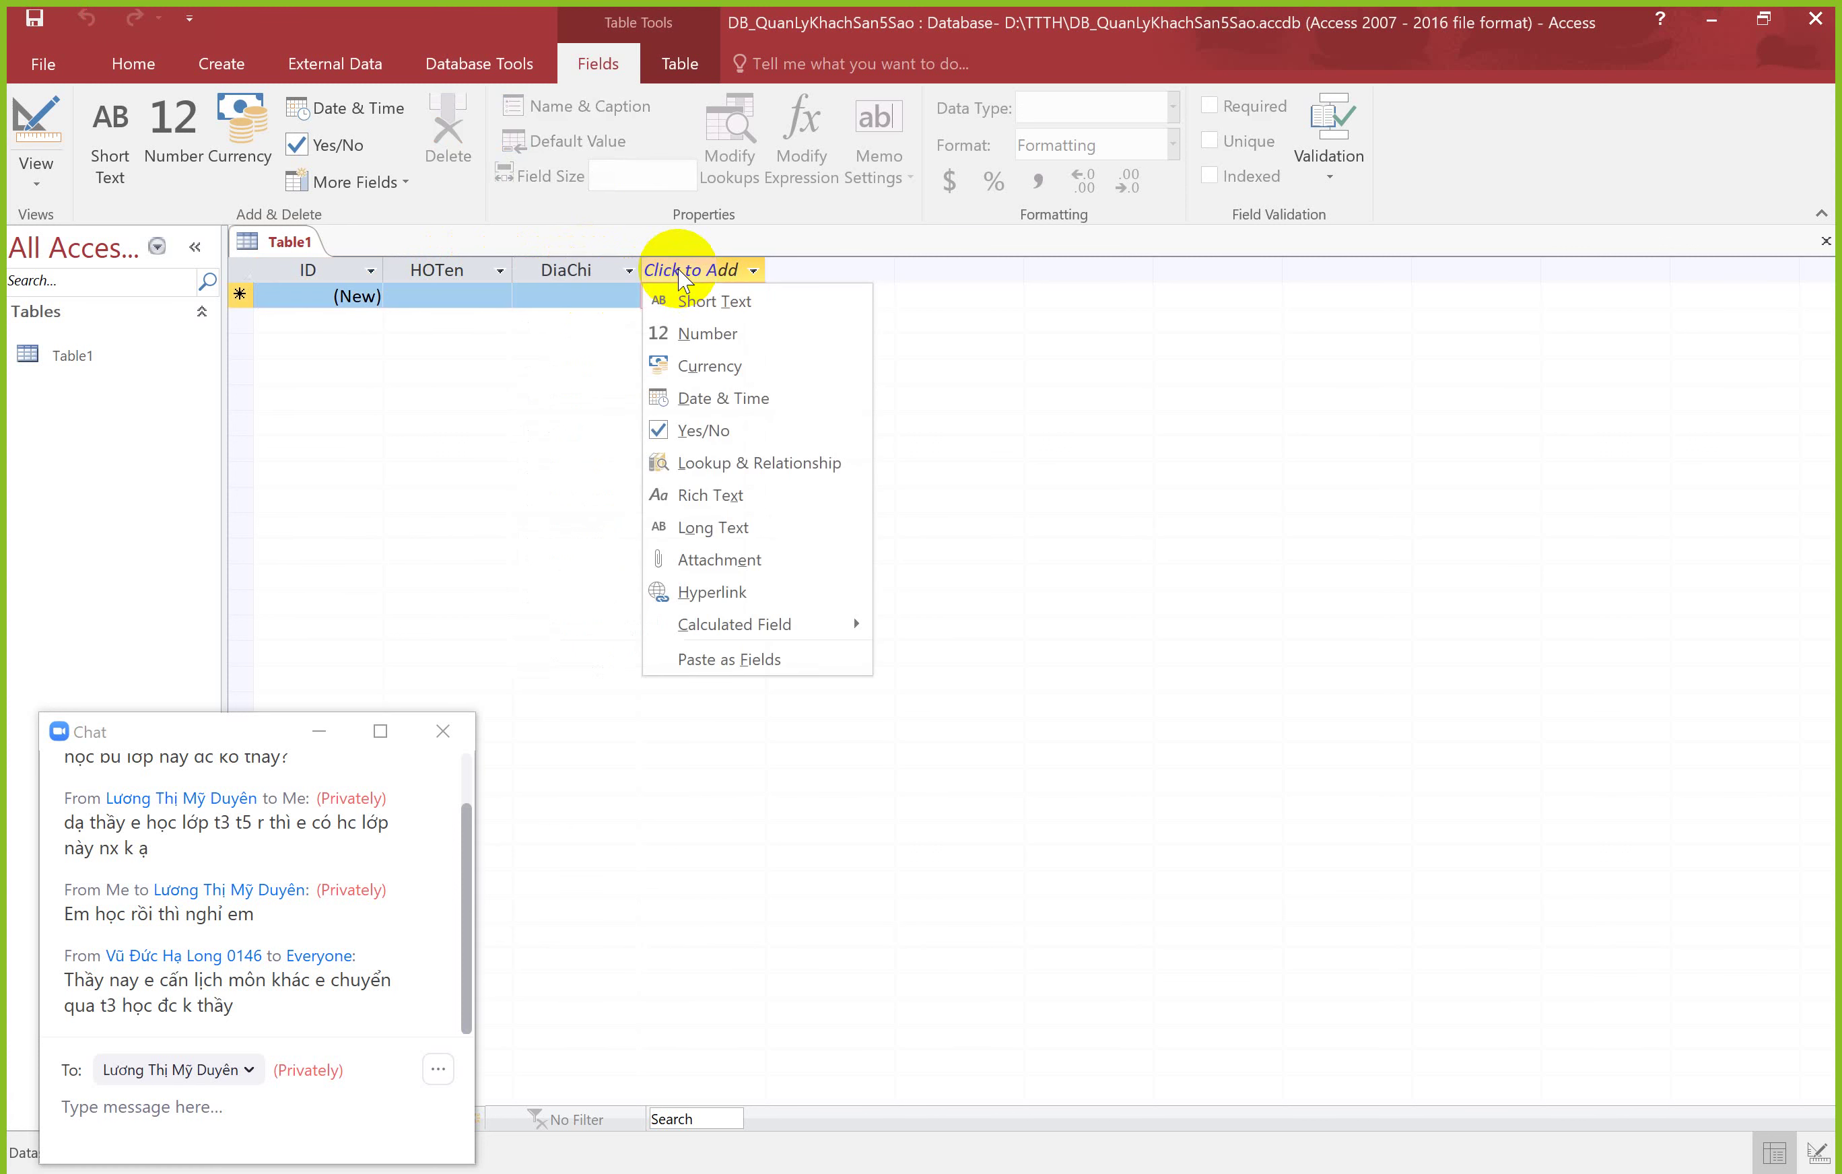
{"action": "left_click", "coordinate": [725, 394]}
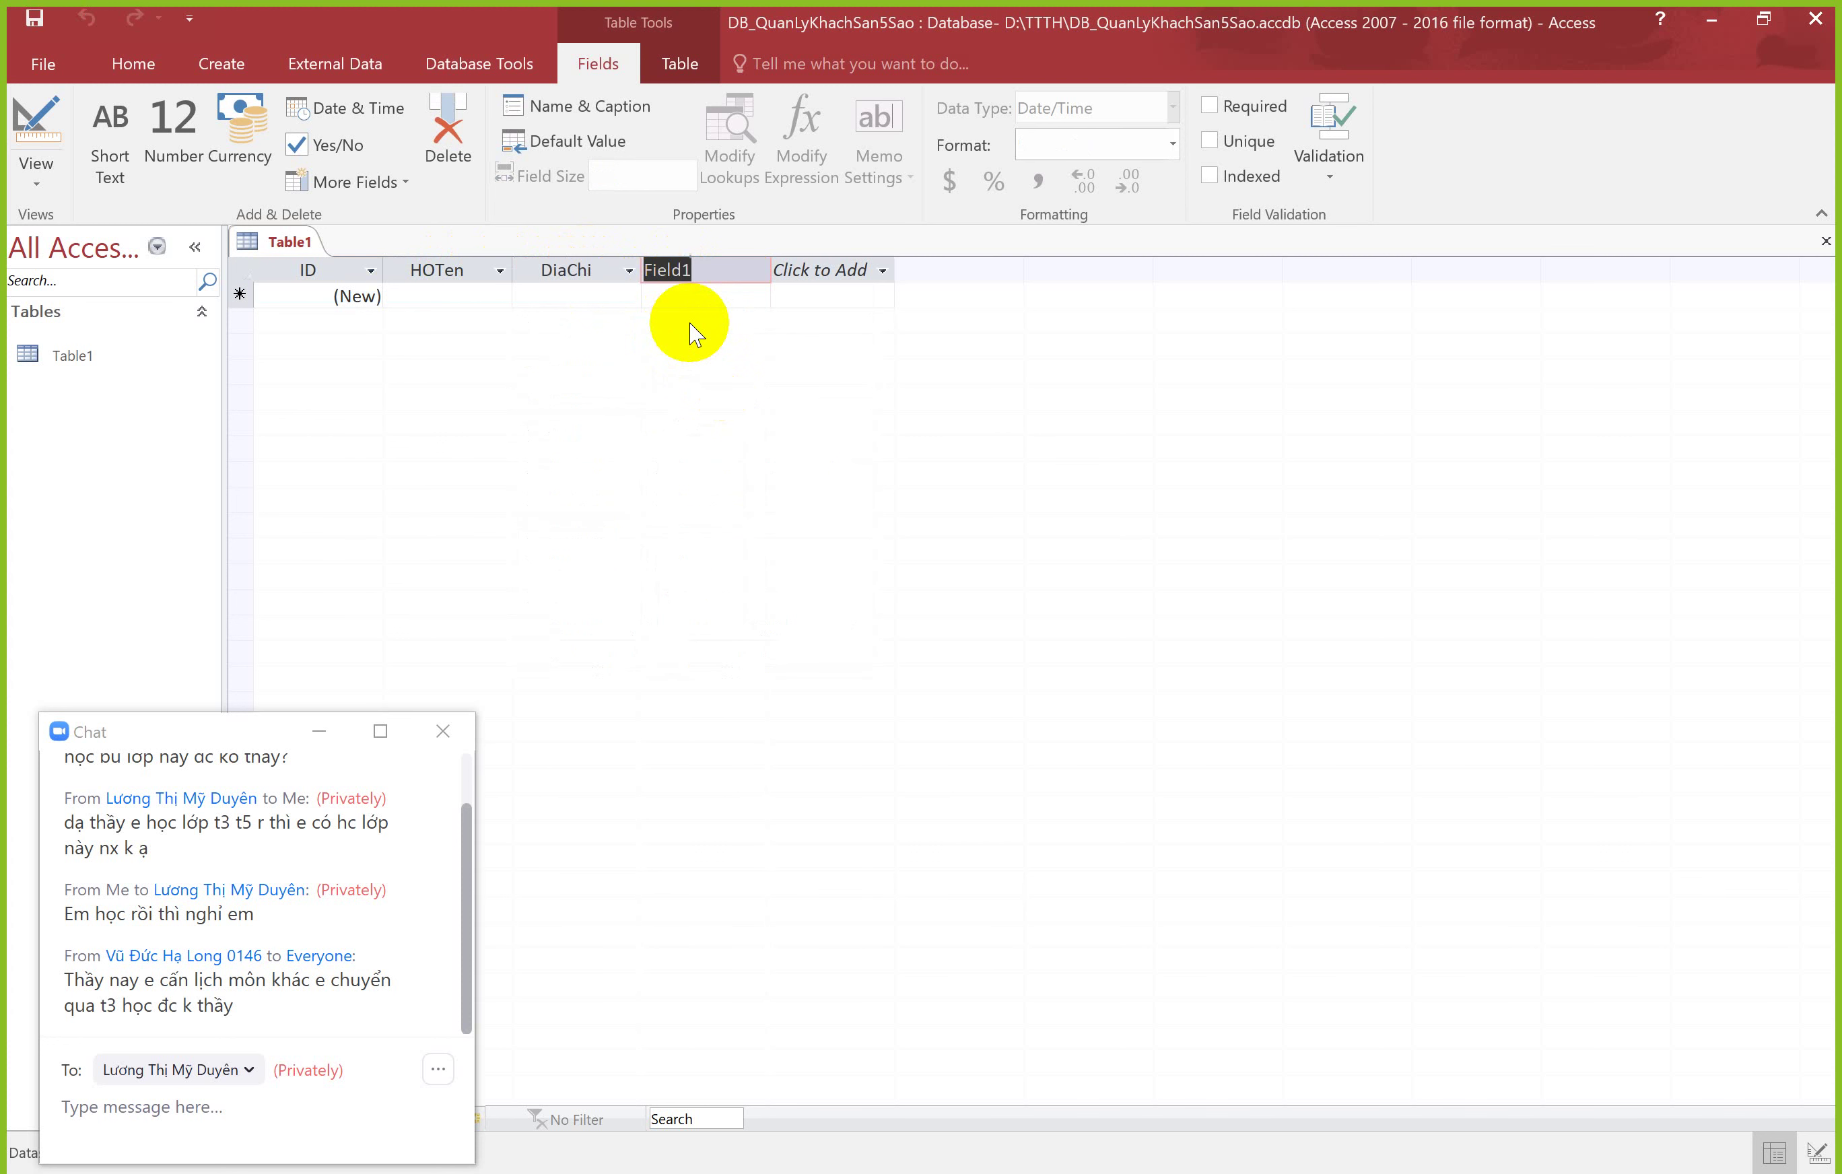
{"action": "type", "text": "Ngaysinh"}
{"action": "key", "text": "Return"}
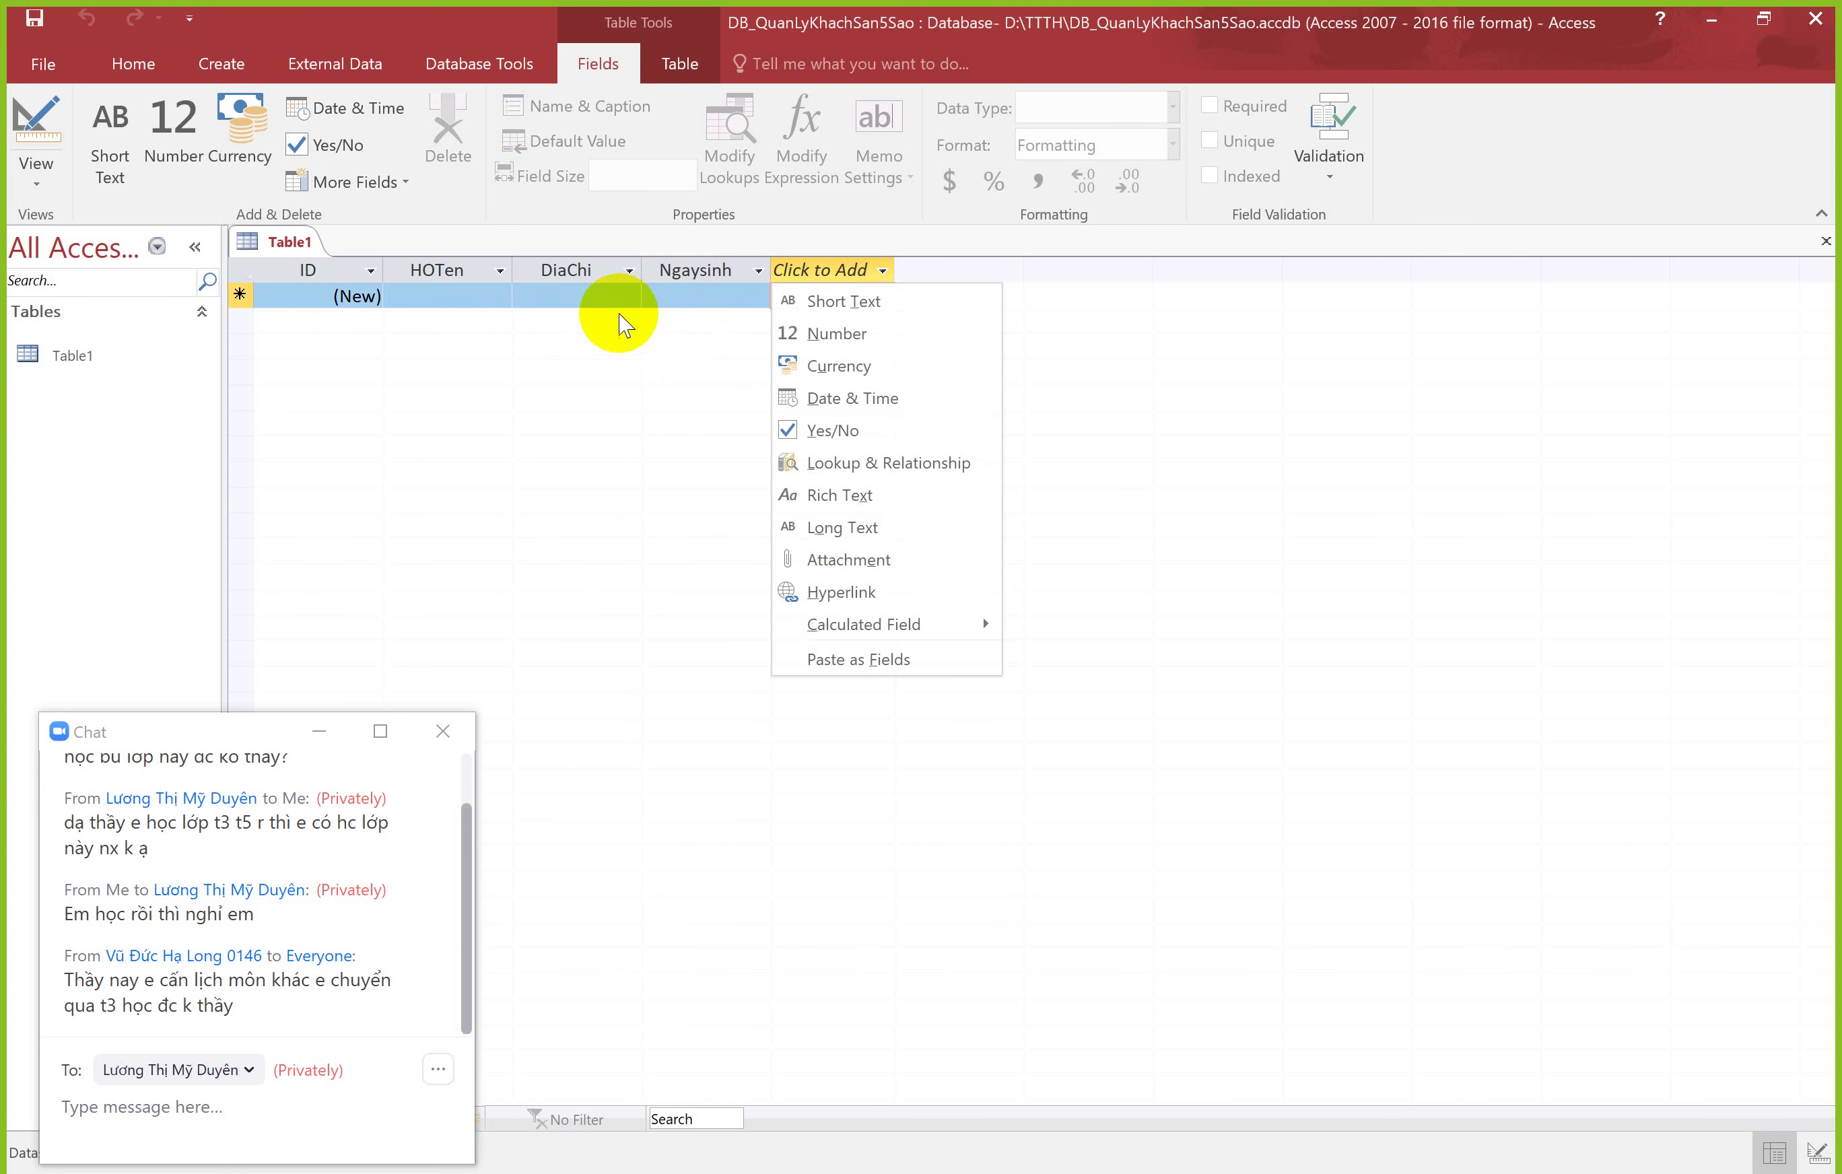
Step: Review the data types of ID, HOTen, DiaChi and Ngaysinh, then select the (New) ID cell
{"action": "key", "text": "Escape"}
{"action": "left_click", "coordinate": [290, 245]}
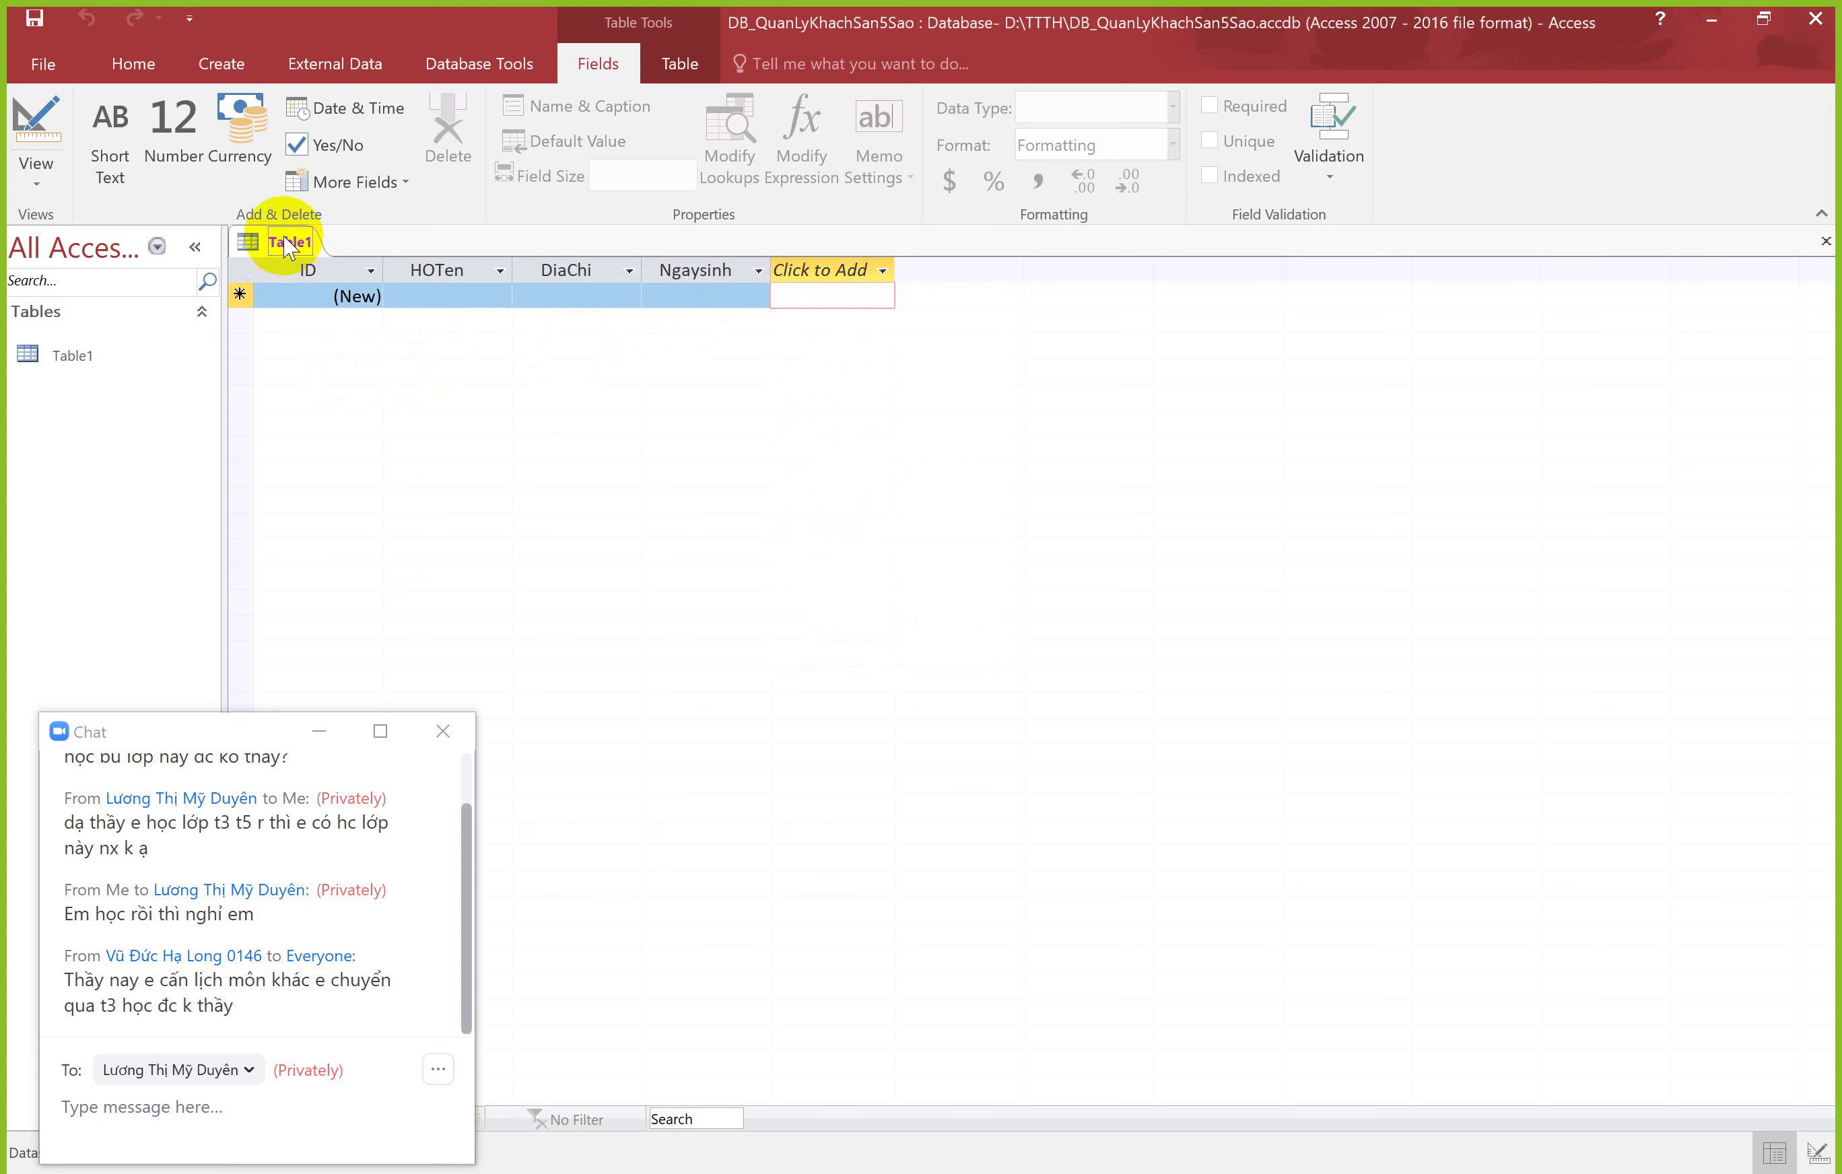
{"action": "left_click", "coordinate": [320, 271]}
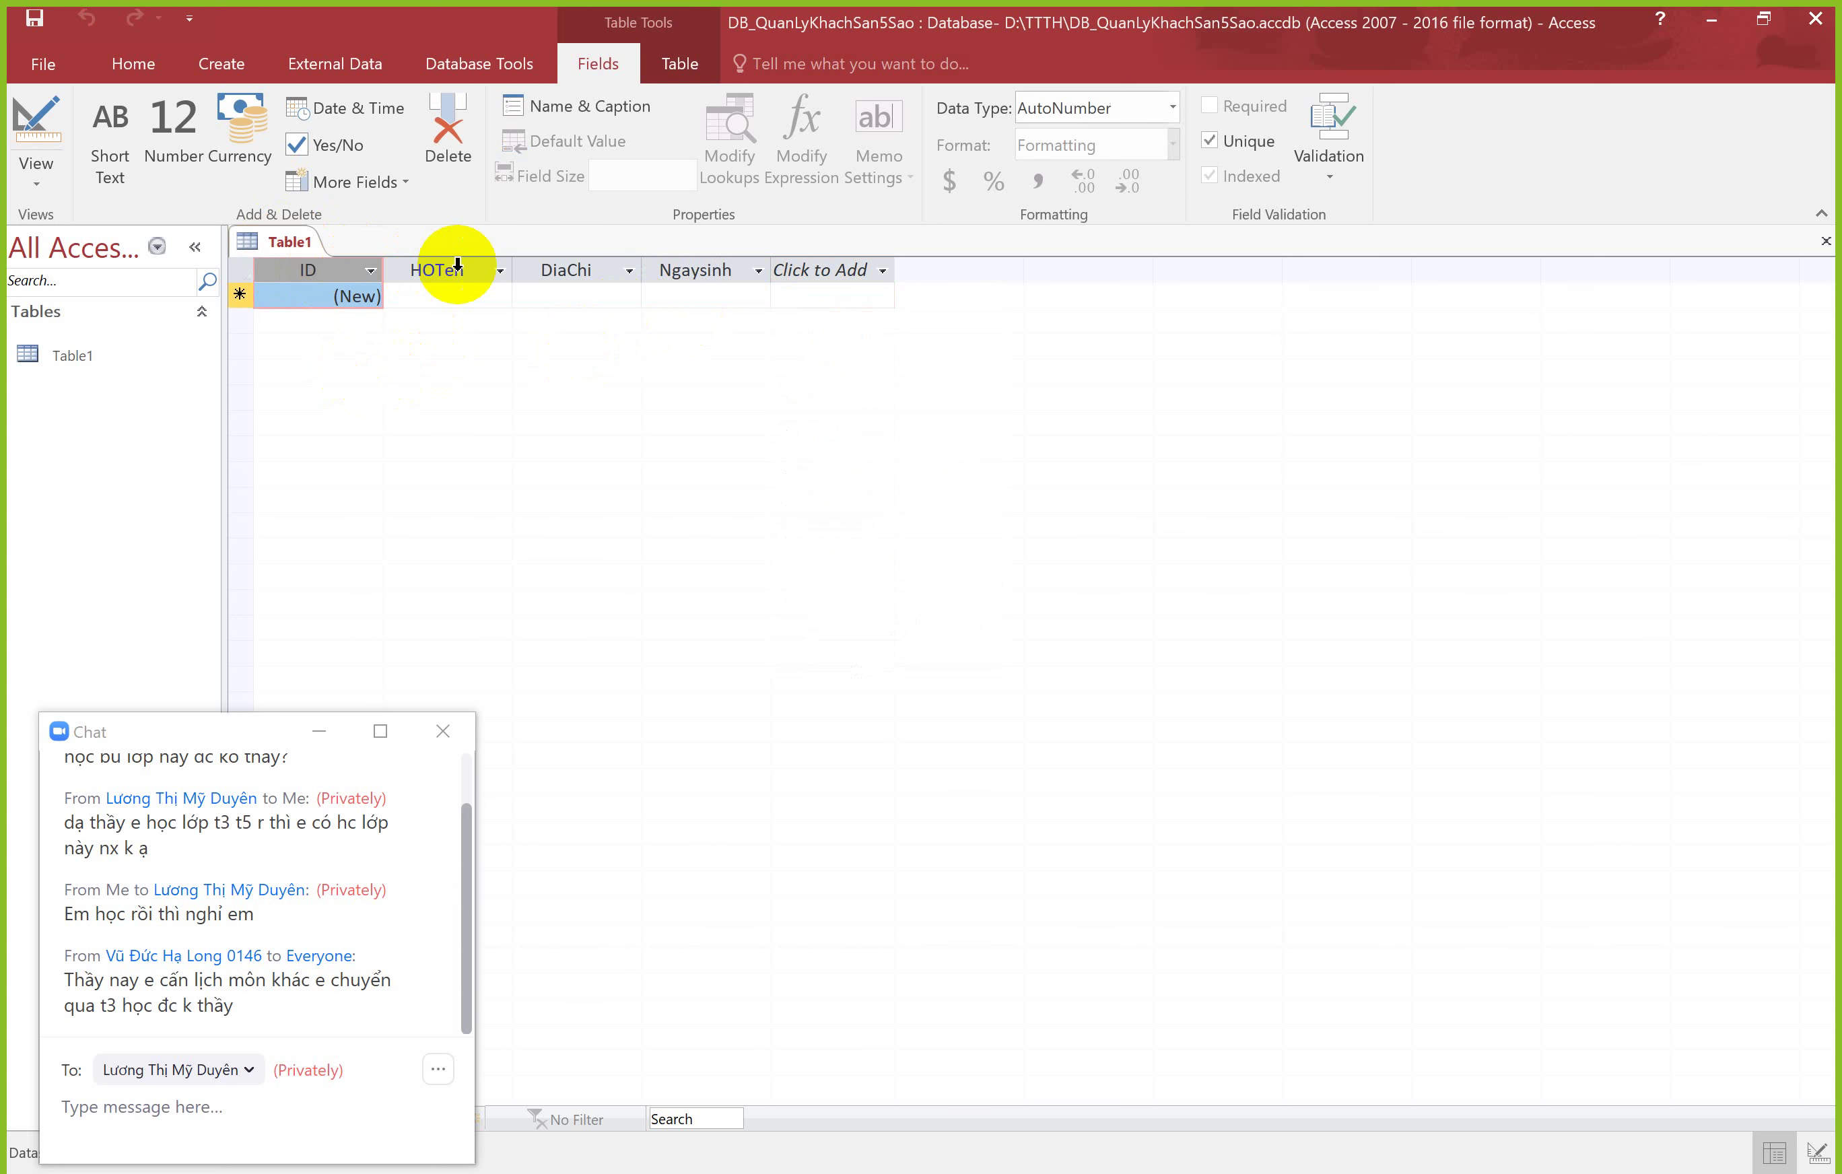
{"action": "left_click", "coordinate": [458, 267]}
{"action": "left_click", "coordinate": [569, 269]}
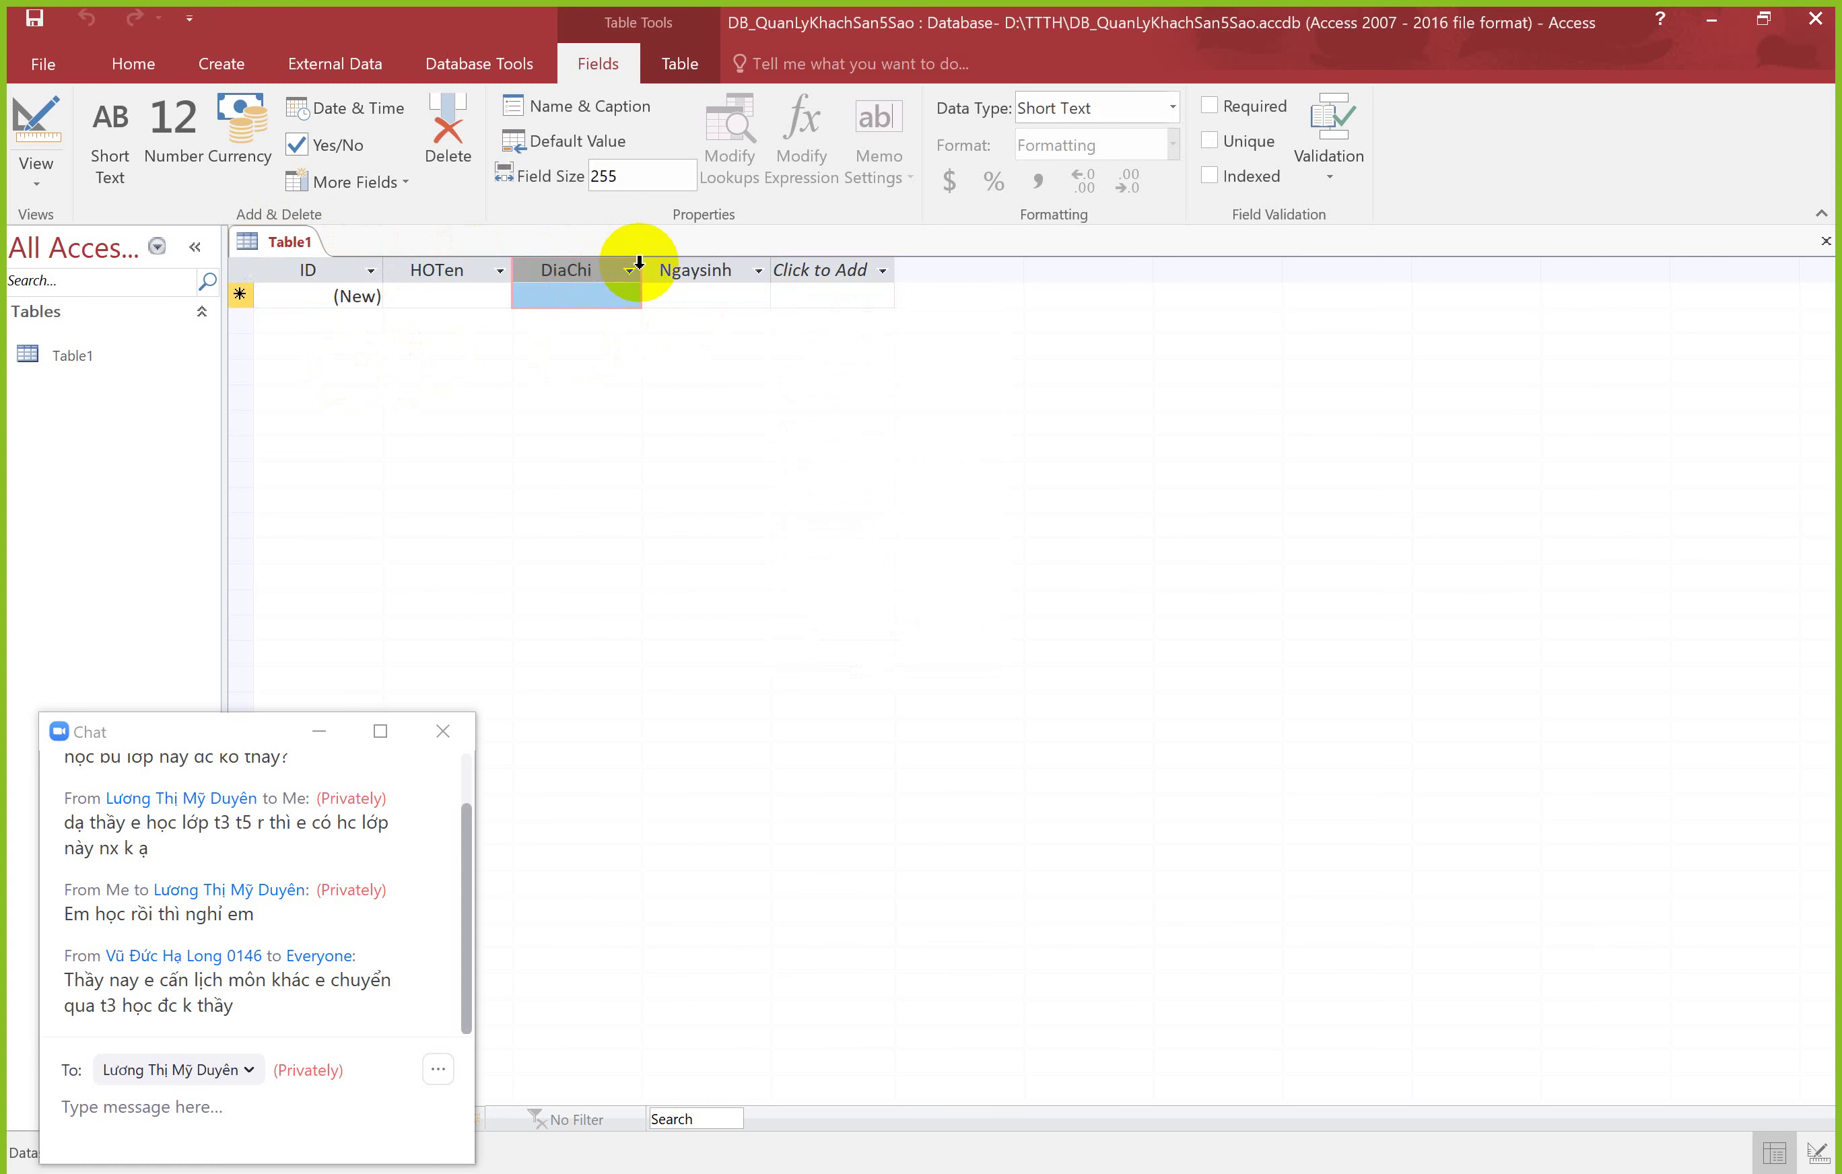
{"action": "left_click", "coordinate": [323, 261]}
{"action": "left_click", "coordinate": [481, 263]}
{"action": "left_click", "coordinate": [555, 263]}
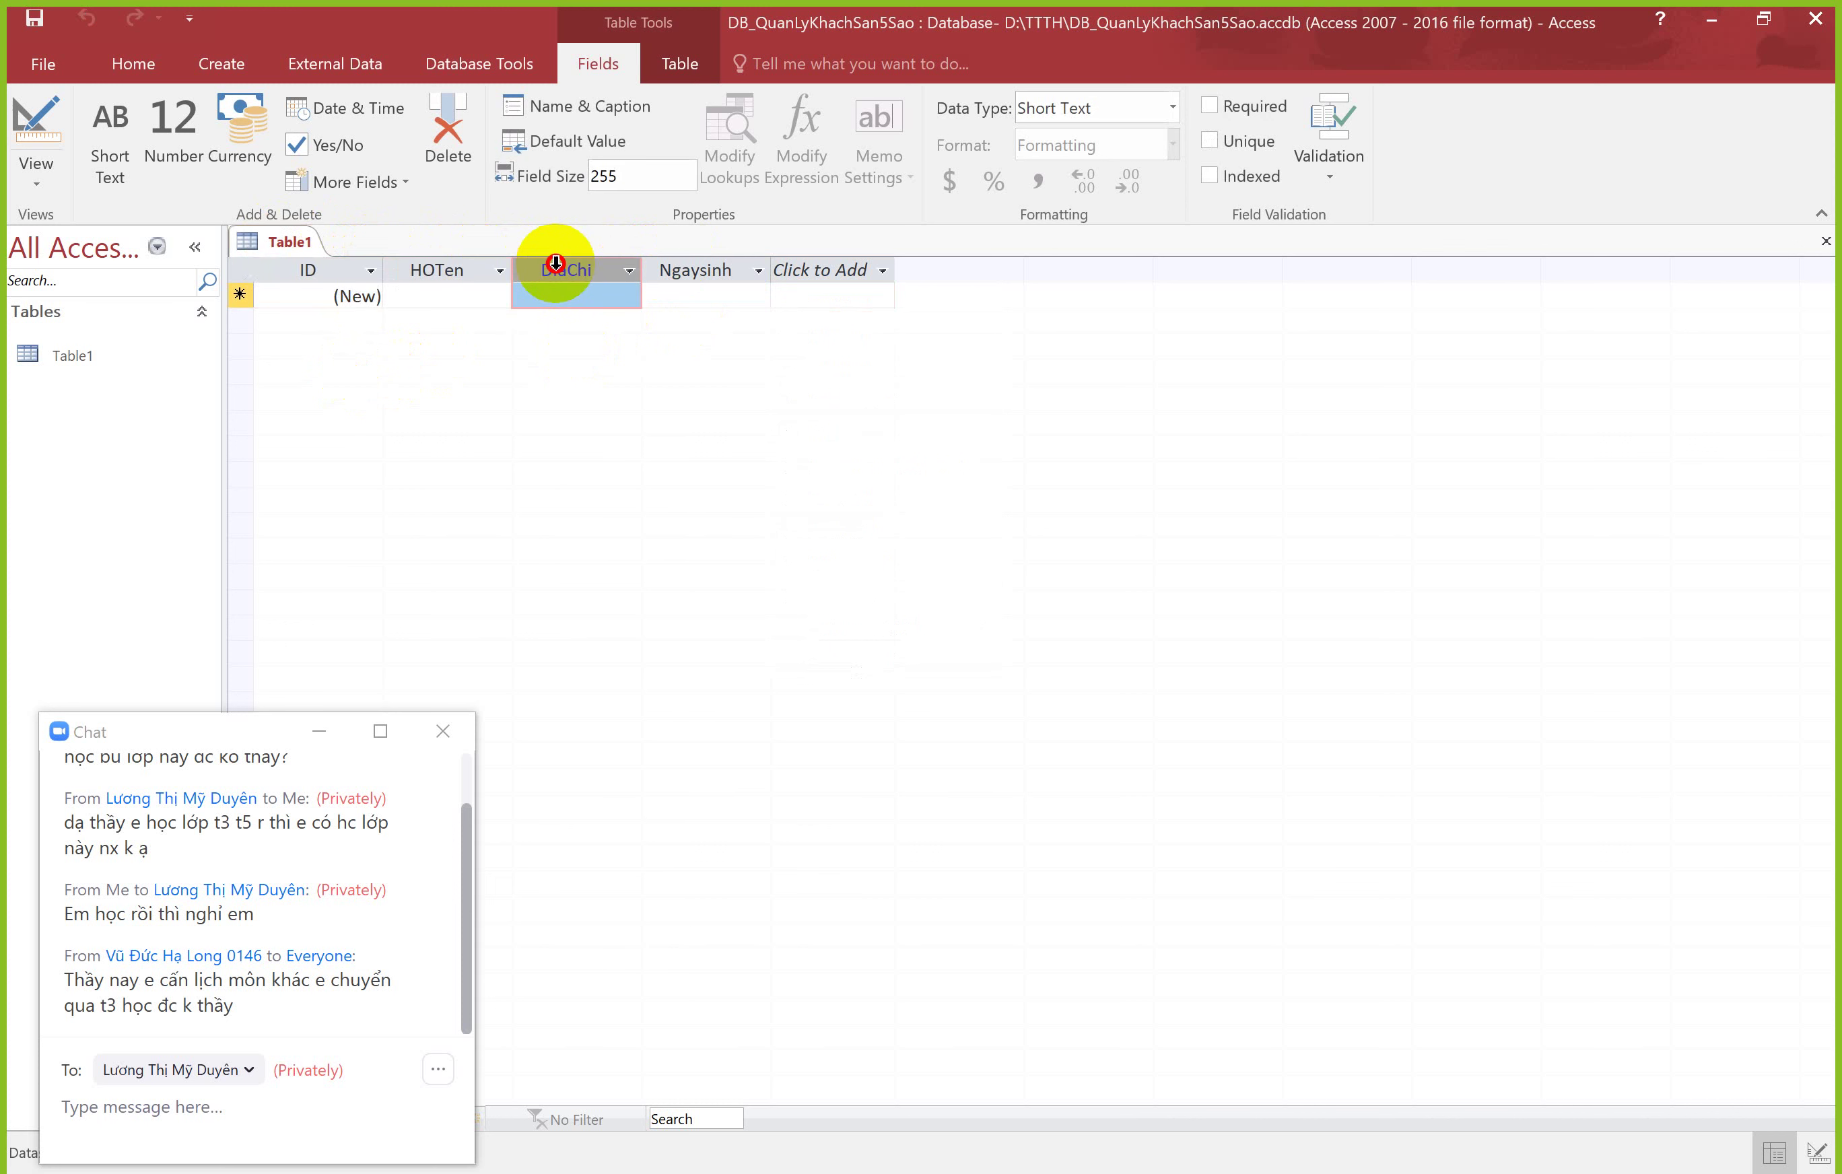
{"action": "left_click", "coordinate": [679, 269]}
{"action": "left_click", "coordinate": [331, 294]}
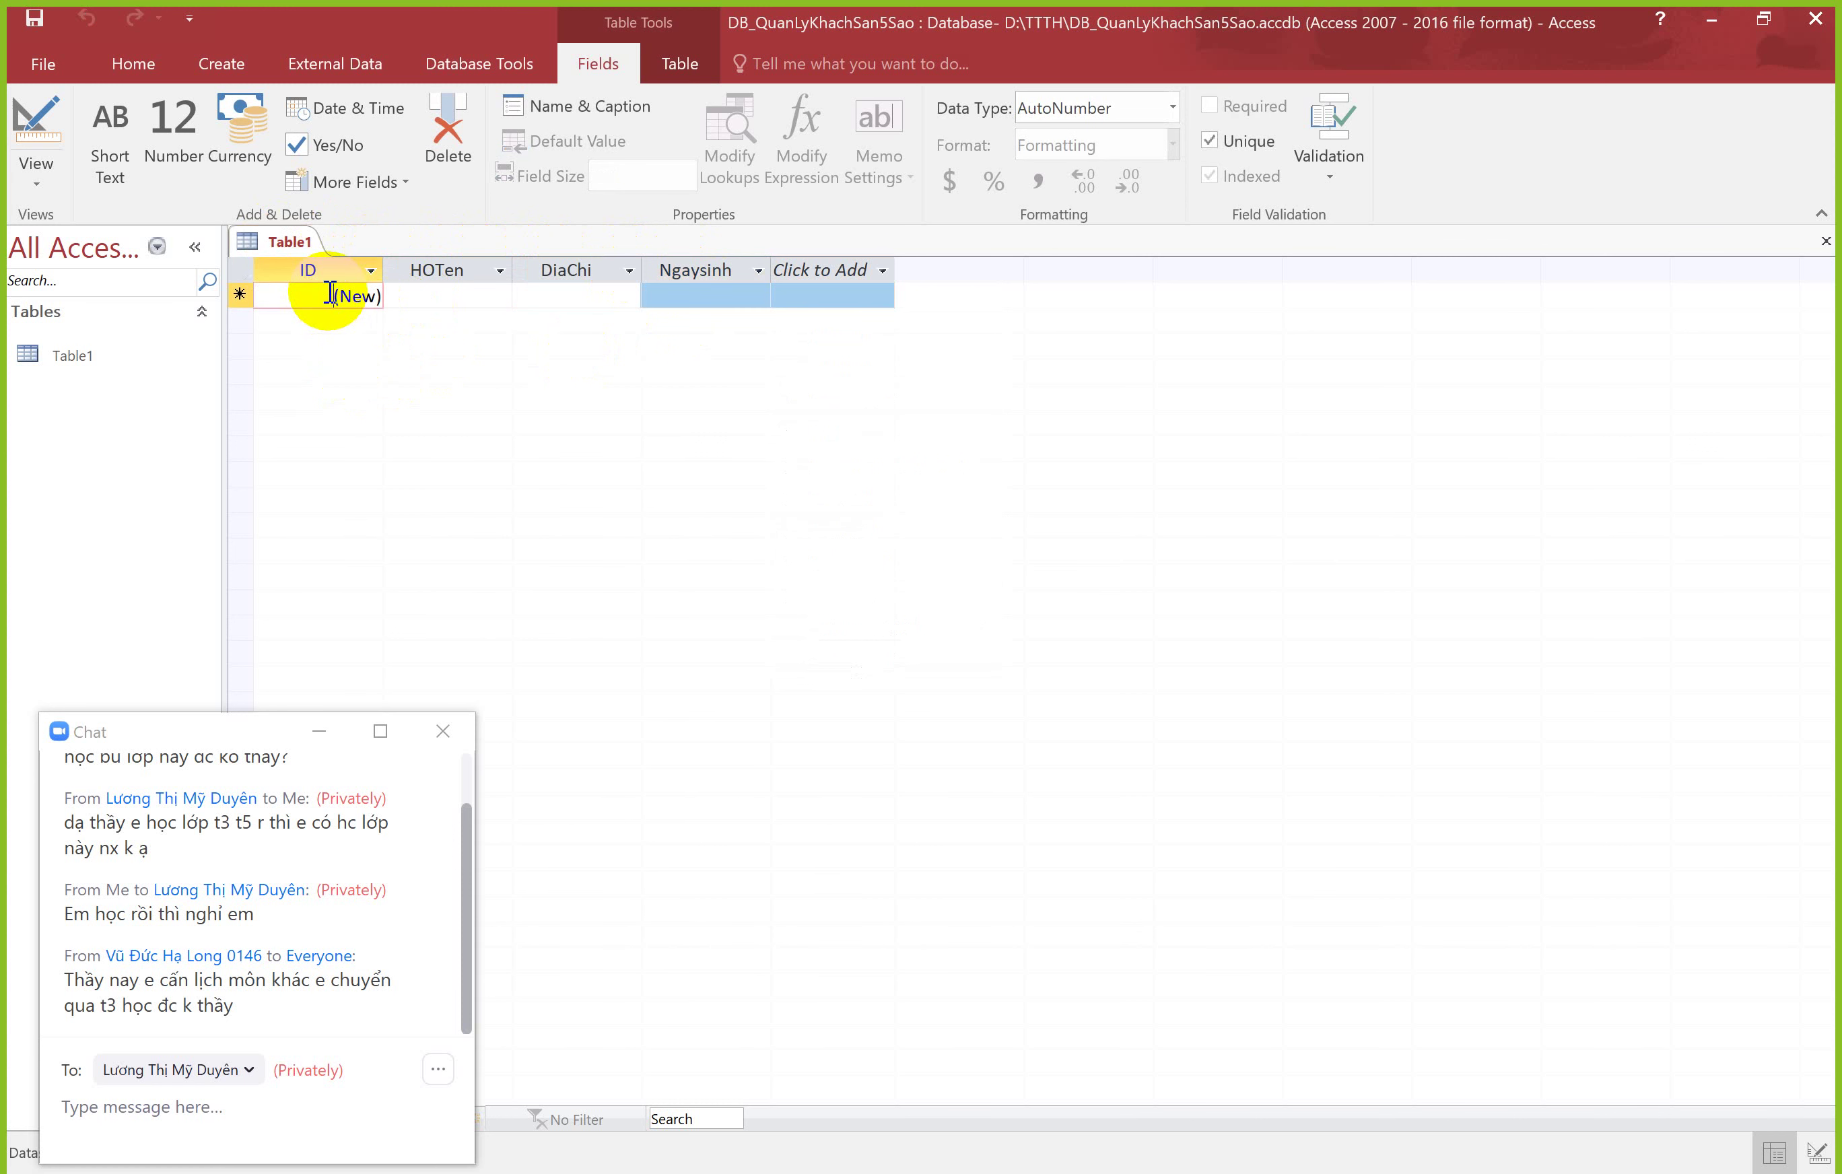
{"action": "left_click_drag", "start_coordinate": [313, 296], "coordinate": [428, 300]}
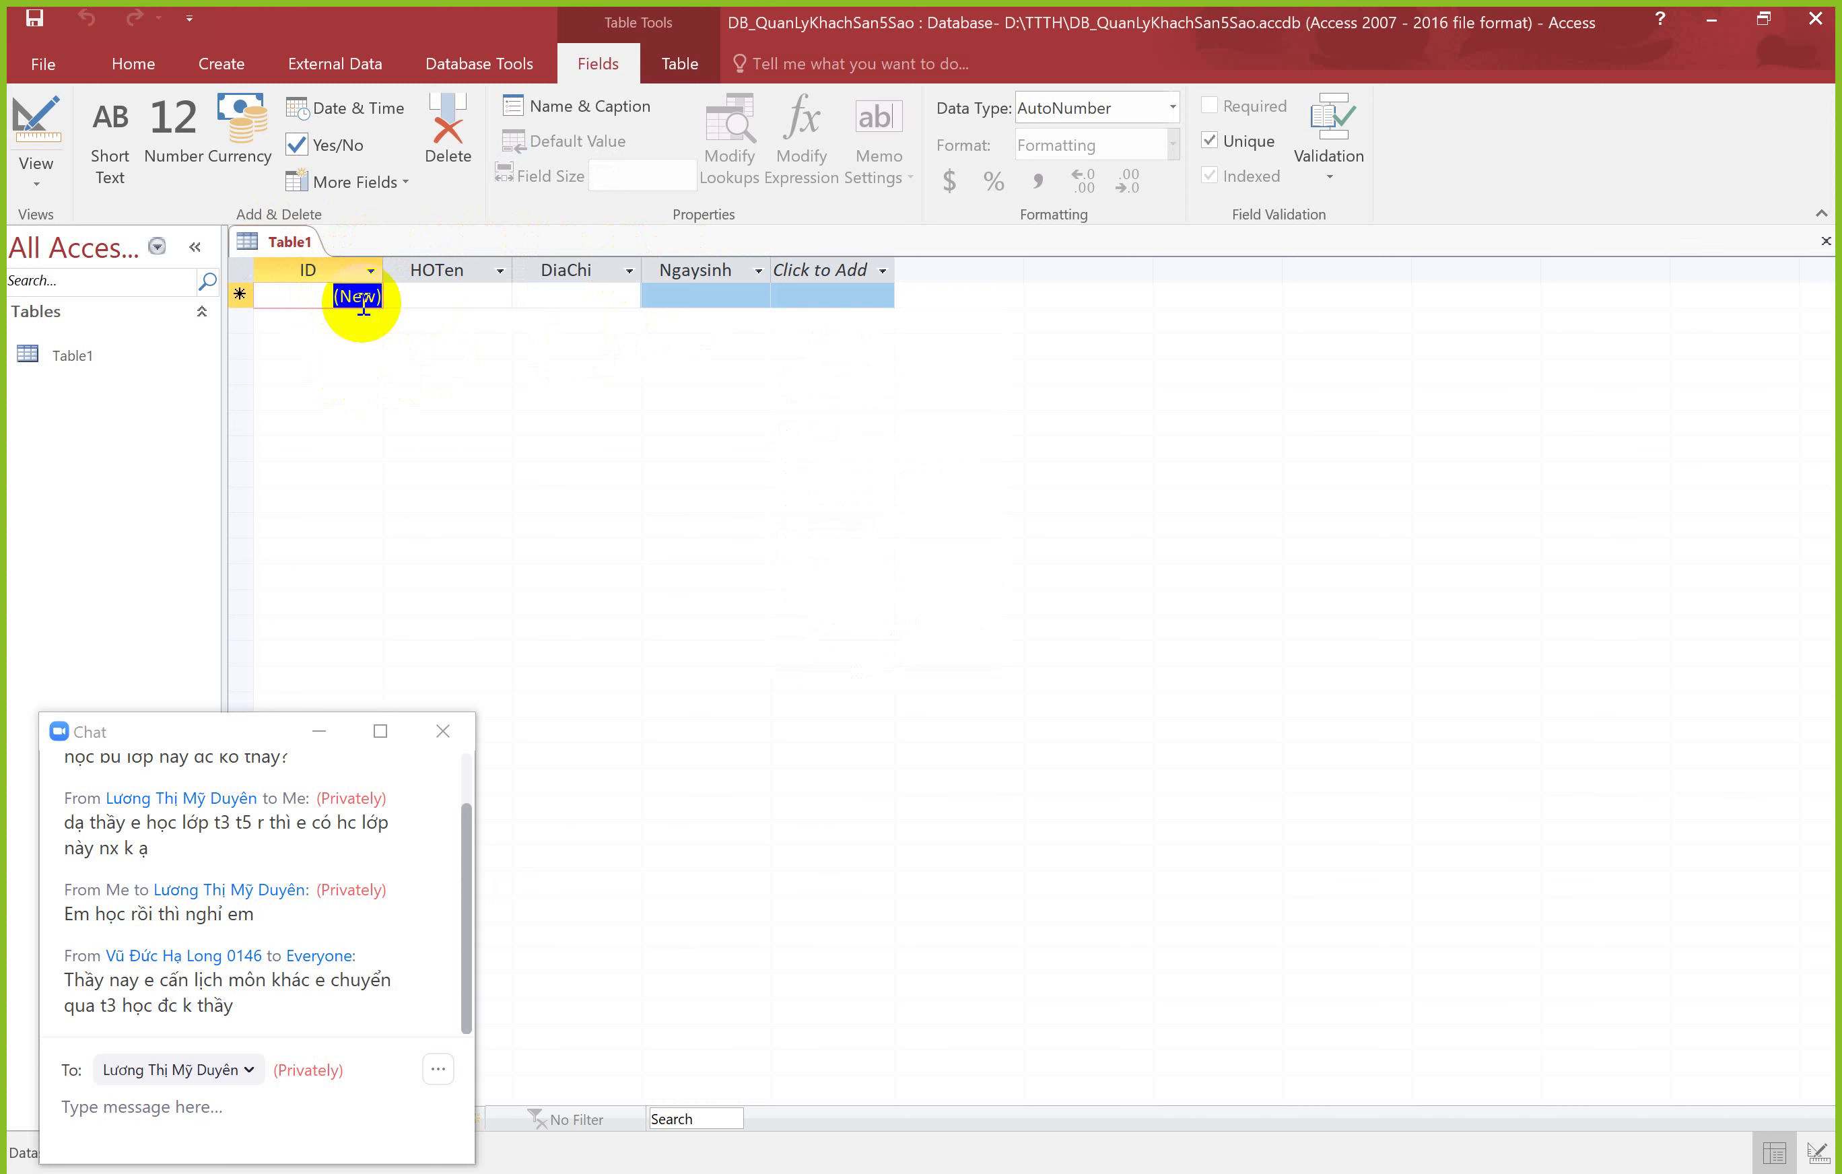
Step: Enter the first record with the student's full name and birth date 20/07/2021
{"action": "key", "text": "Tab"}
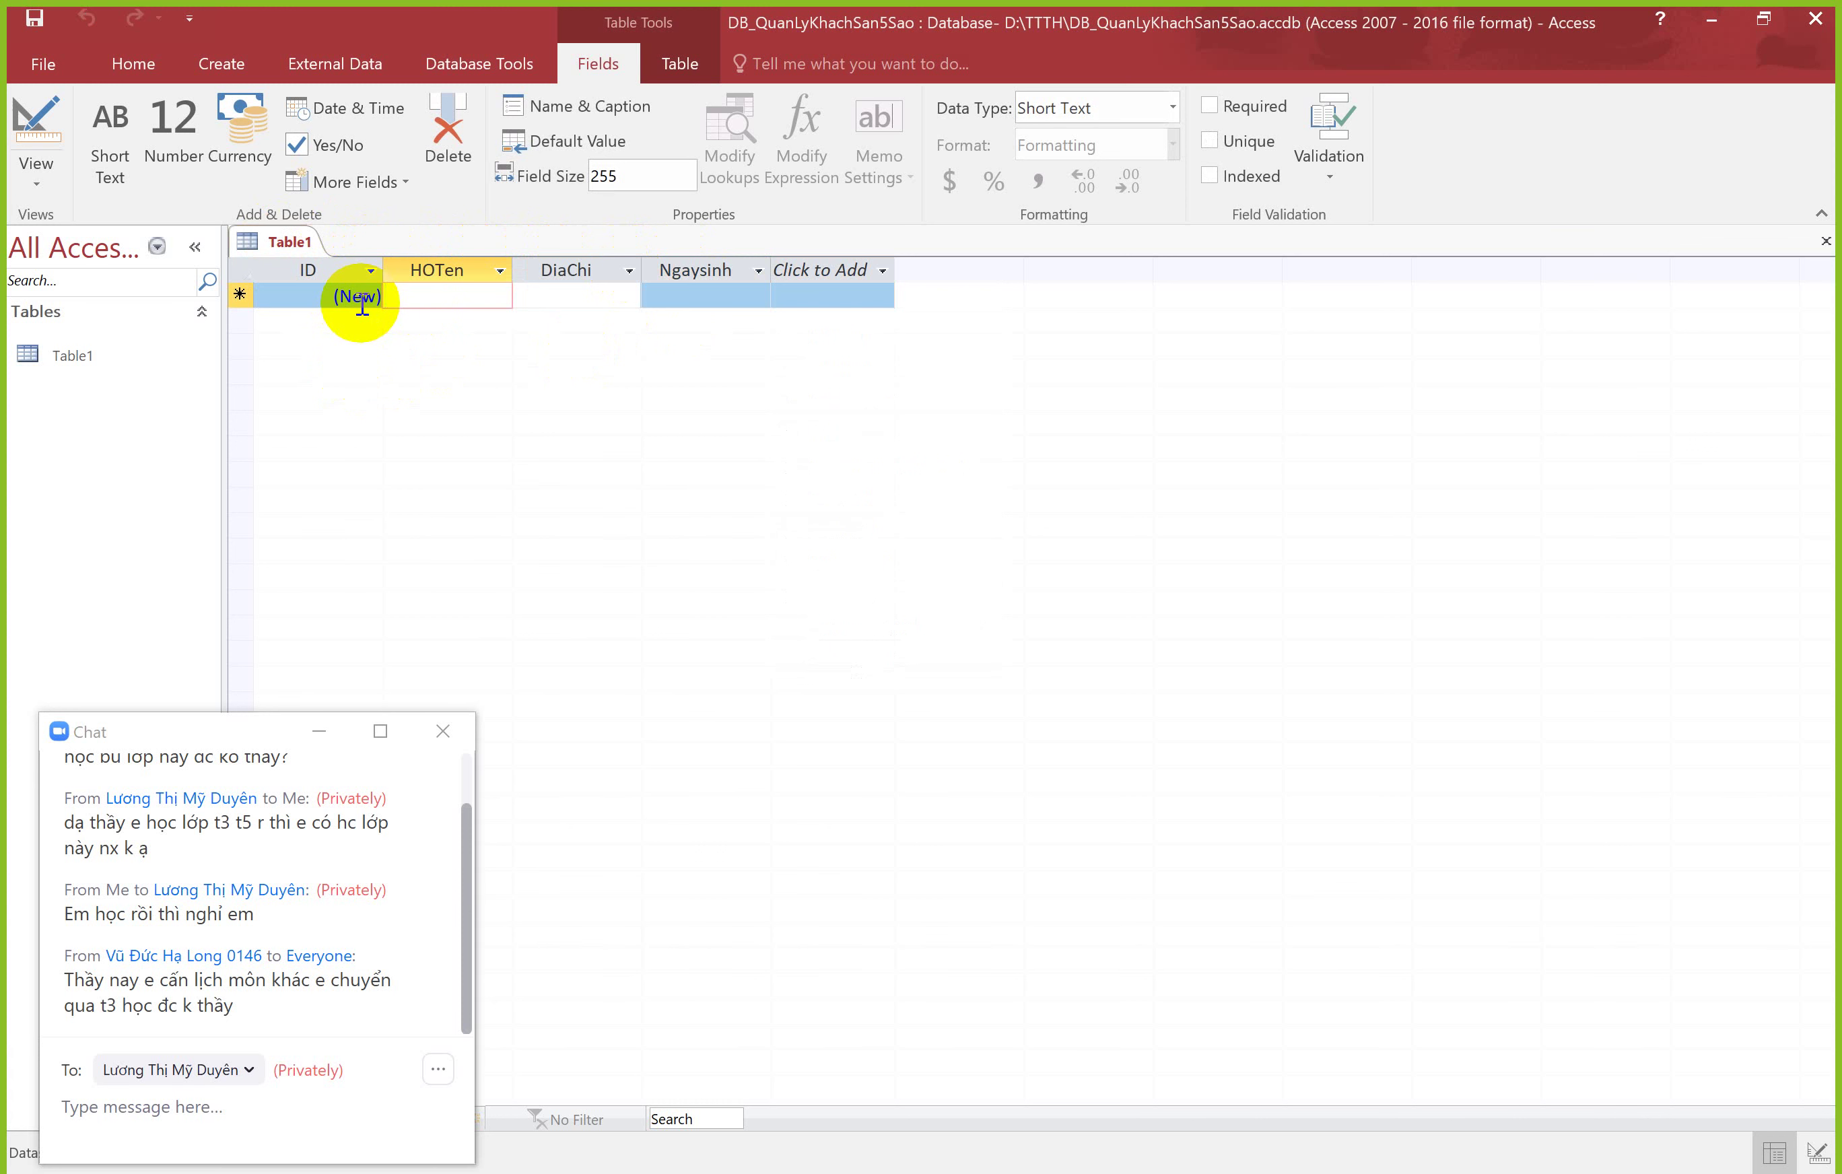
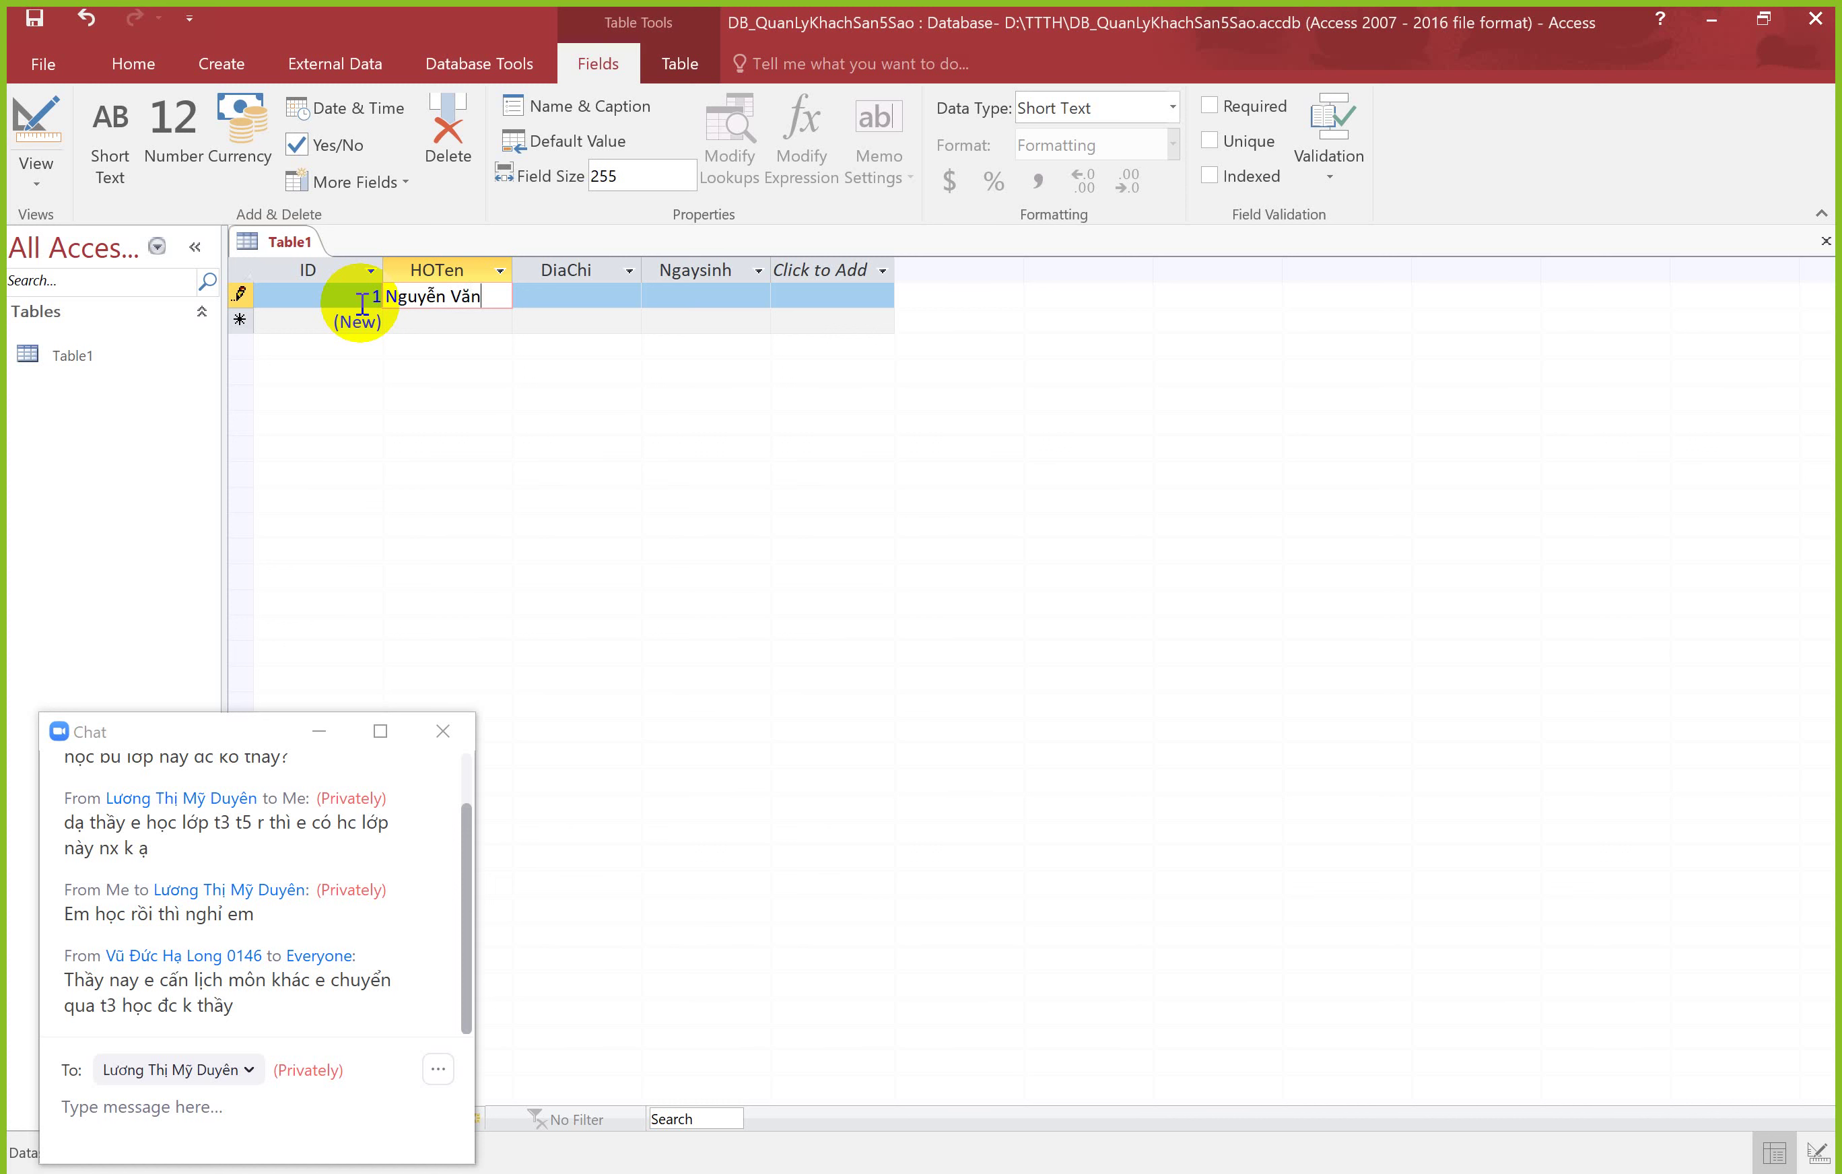
{"action": "key", "text": "Tab"}
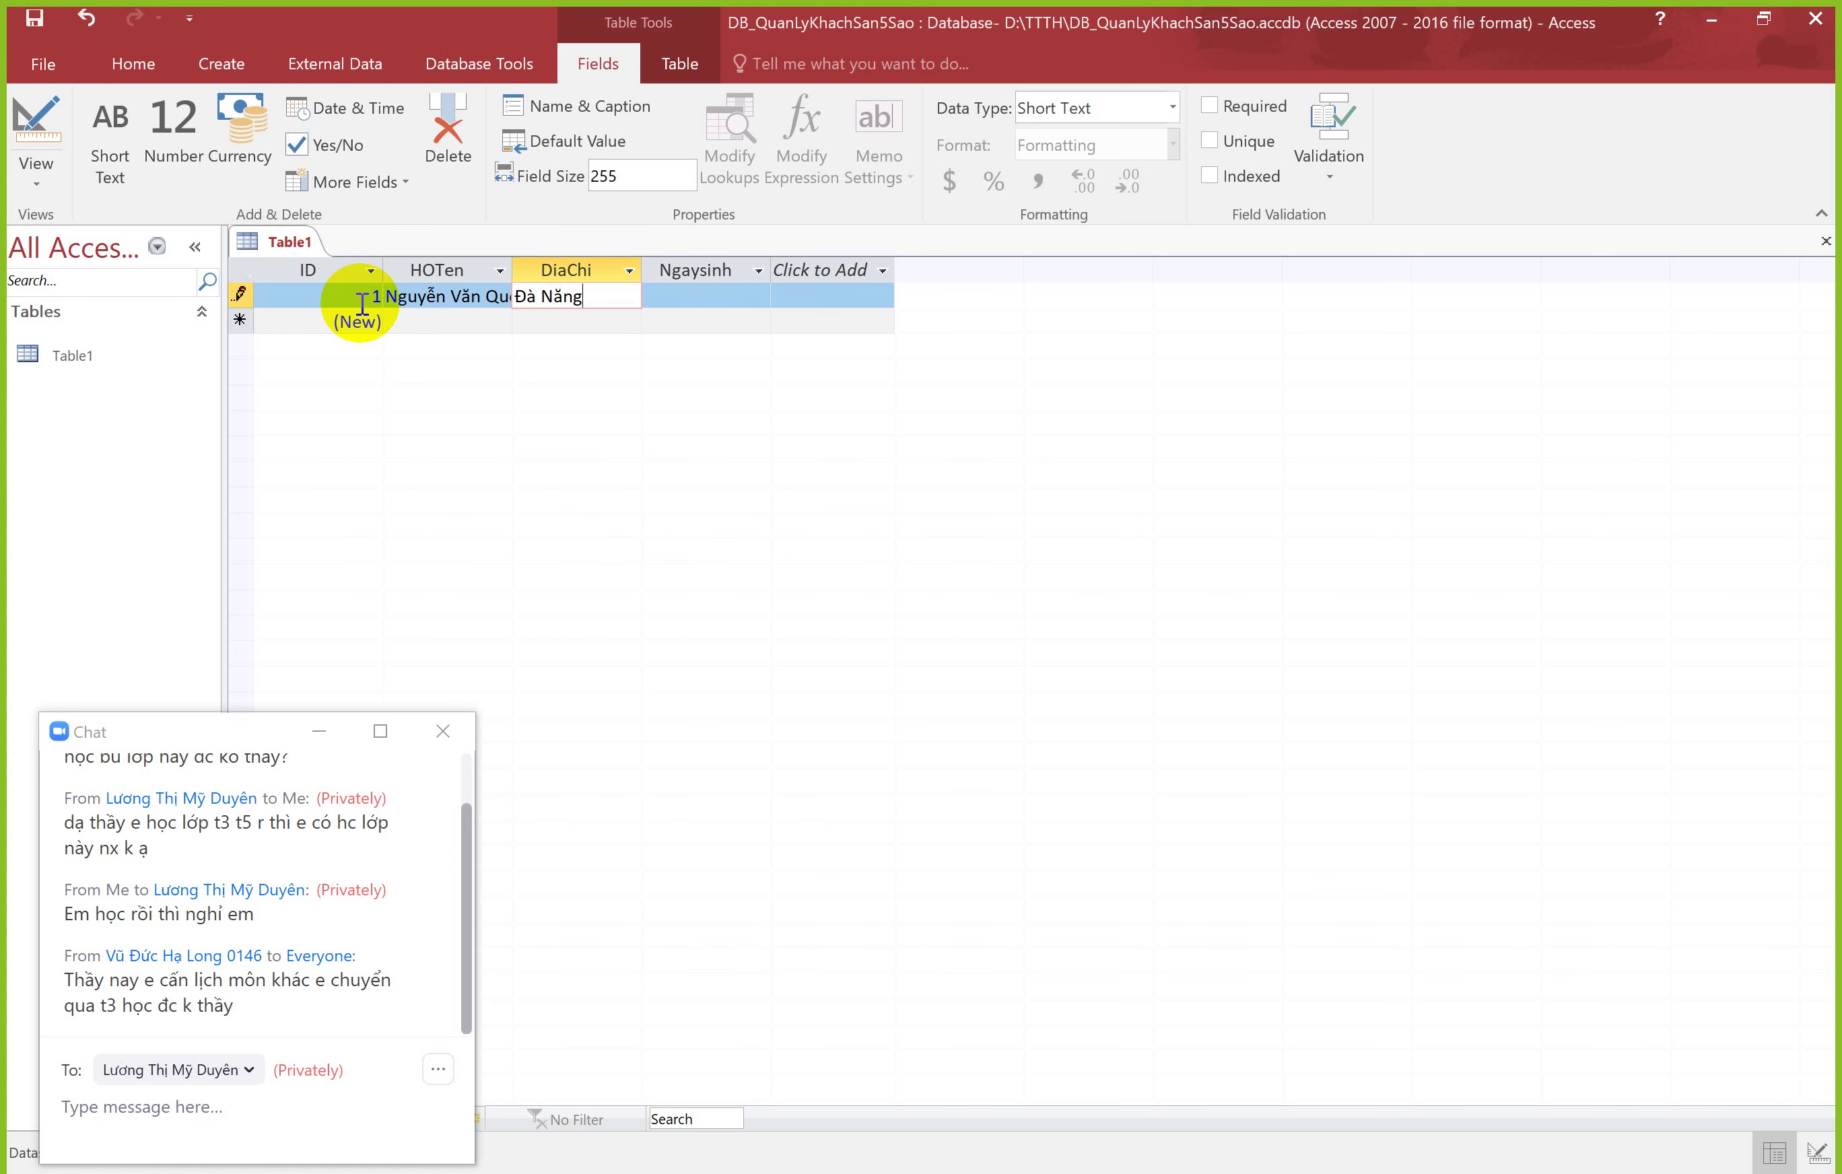
{"action": "key", "text": "Tab"}
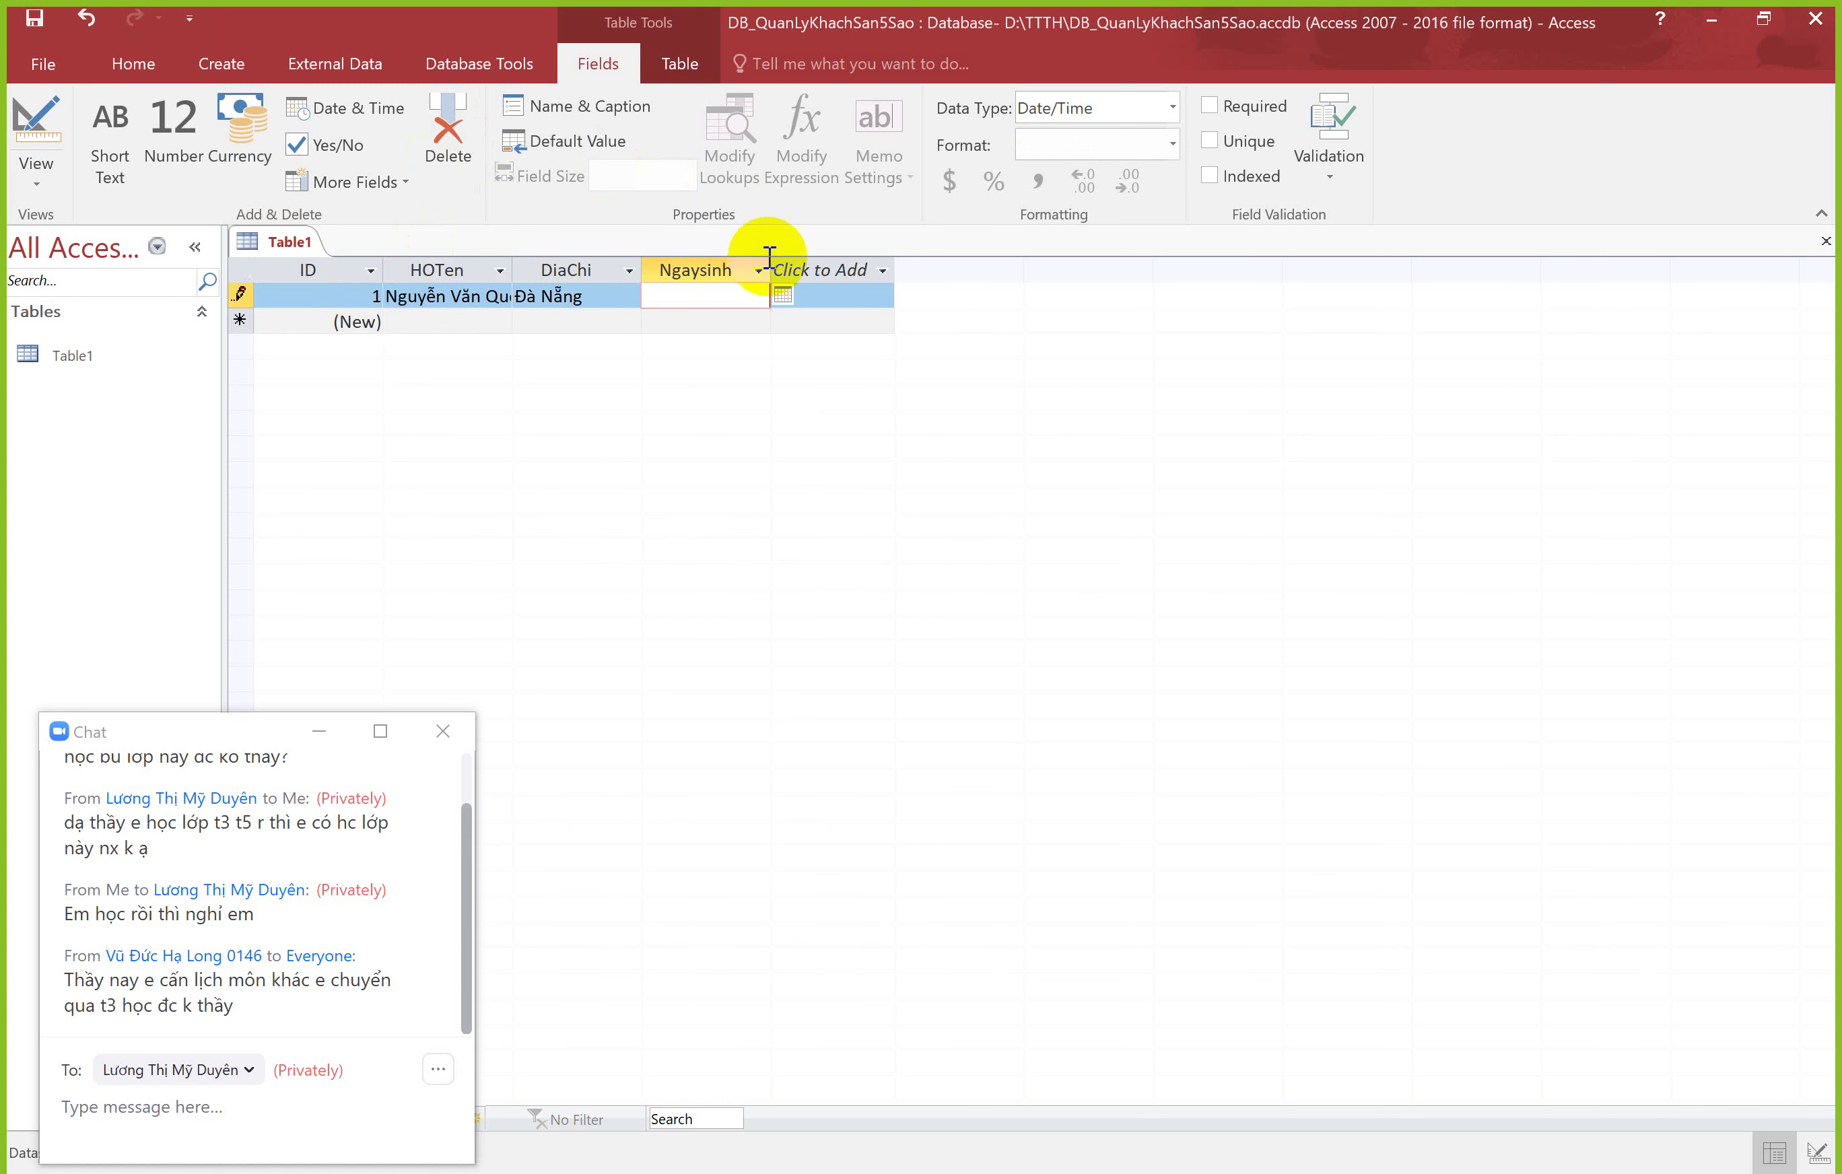
{"action": "left_click", "coordinate": [782, 295]}
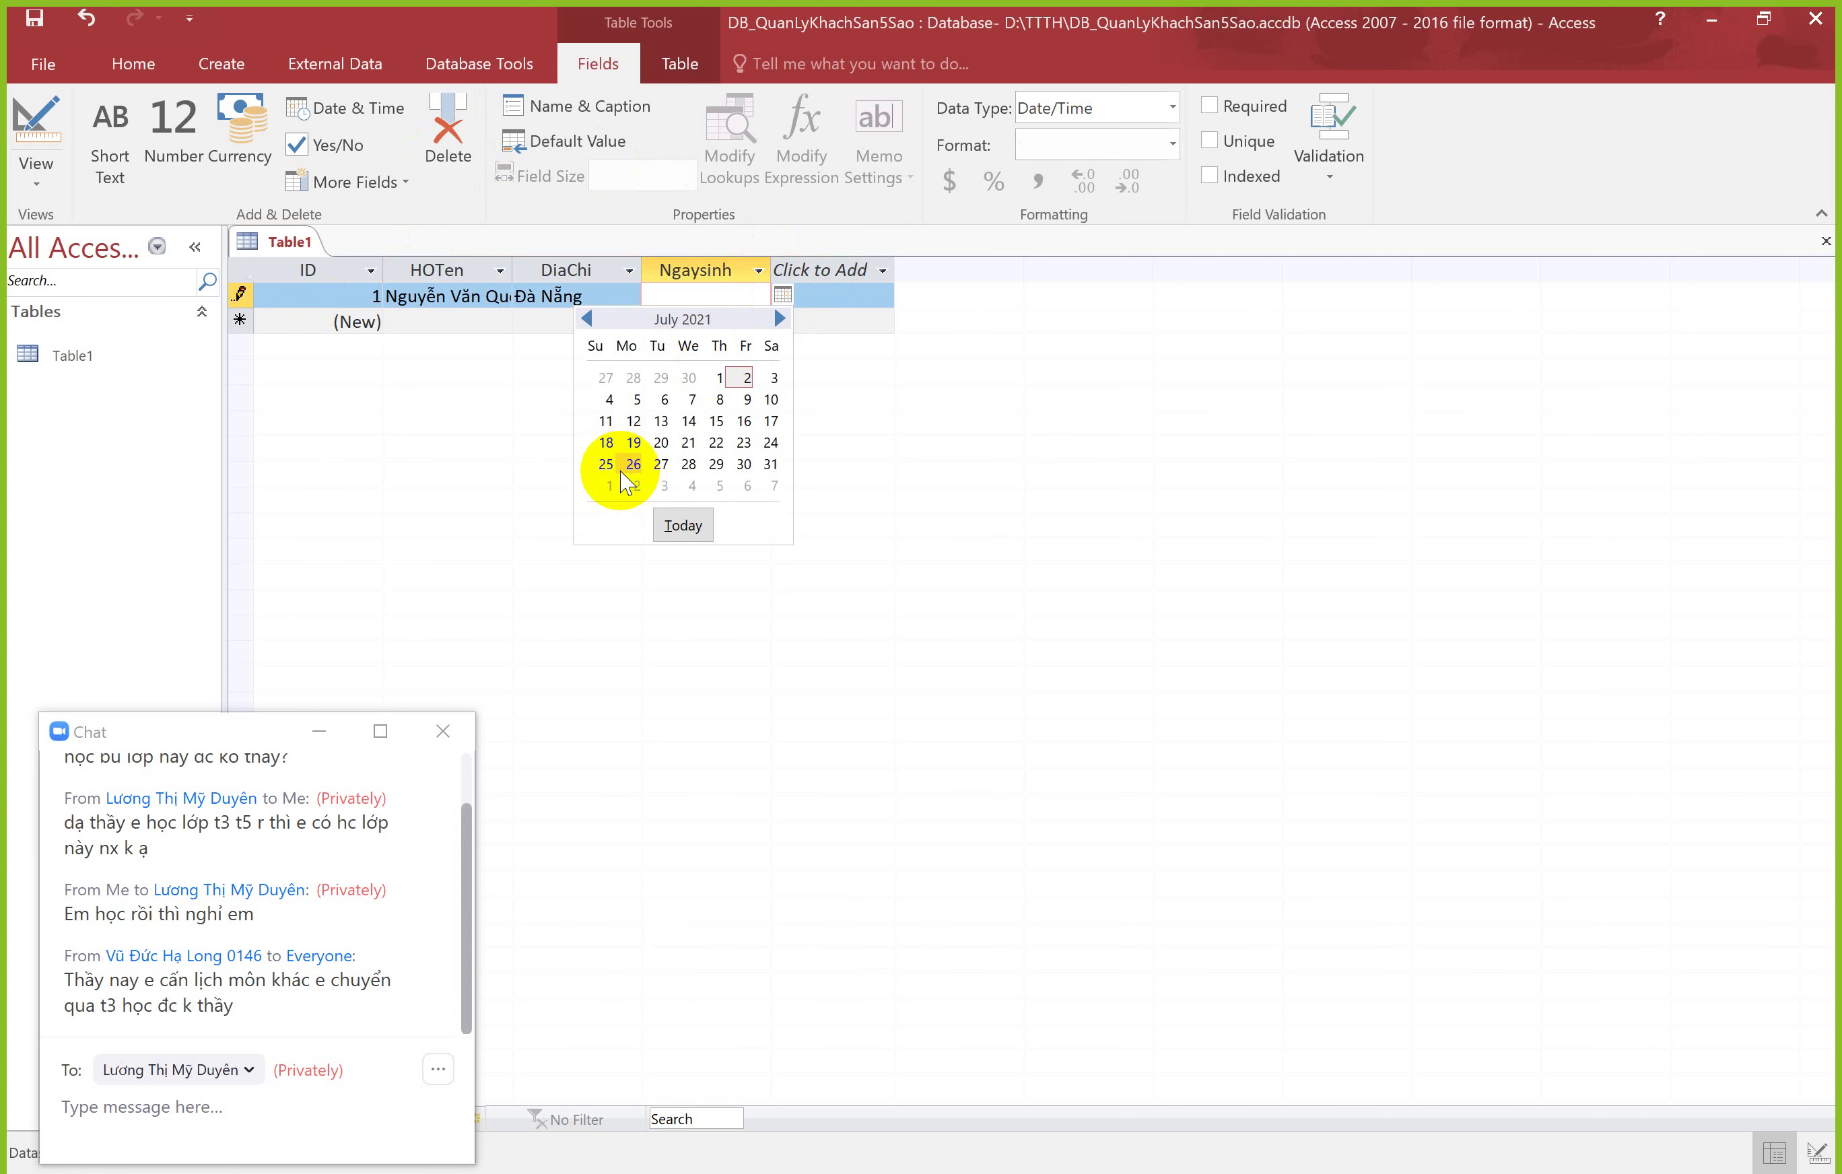
{"action": "left_click", "coordinate": [662, 443]}
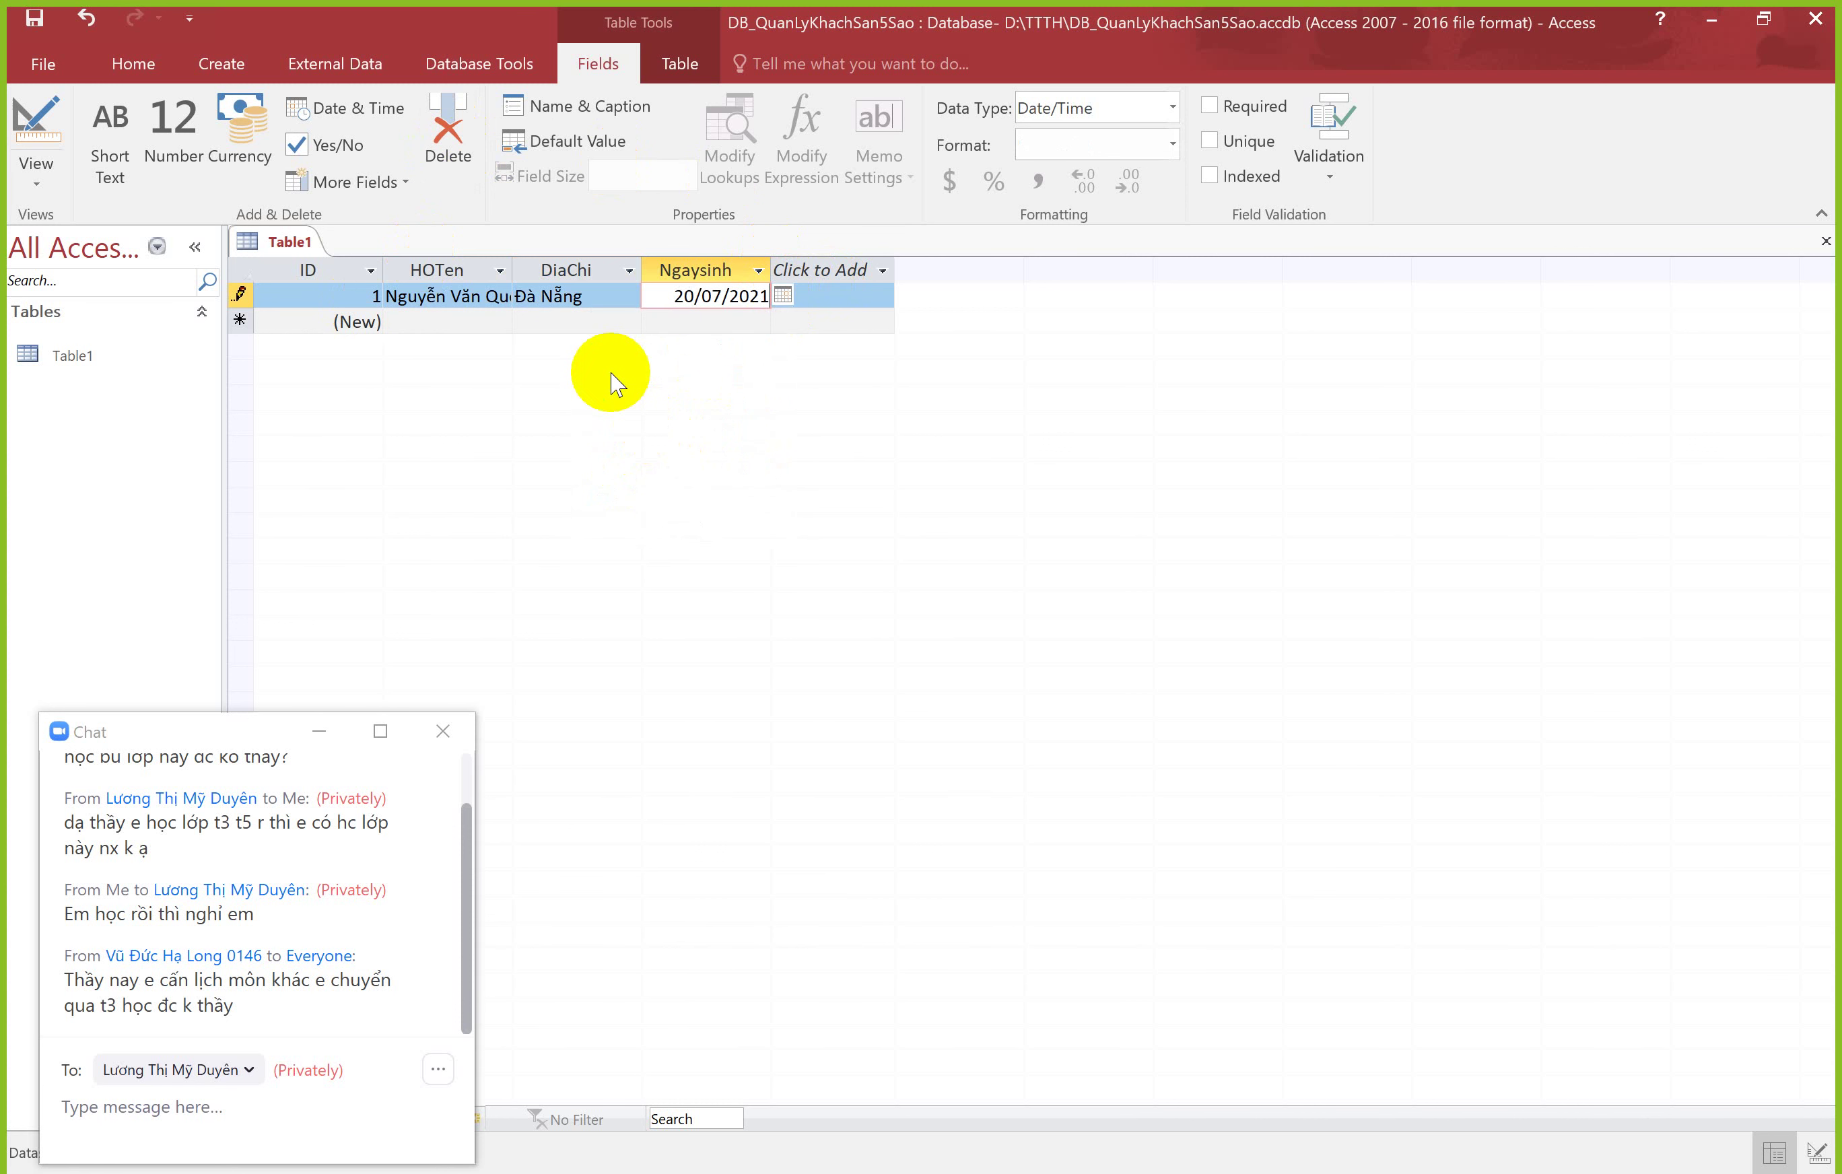
{"action": "left_click", "coordinate": [434, 318]}
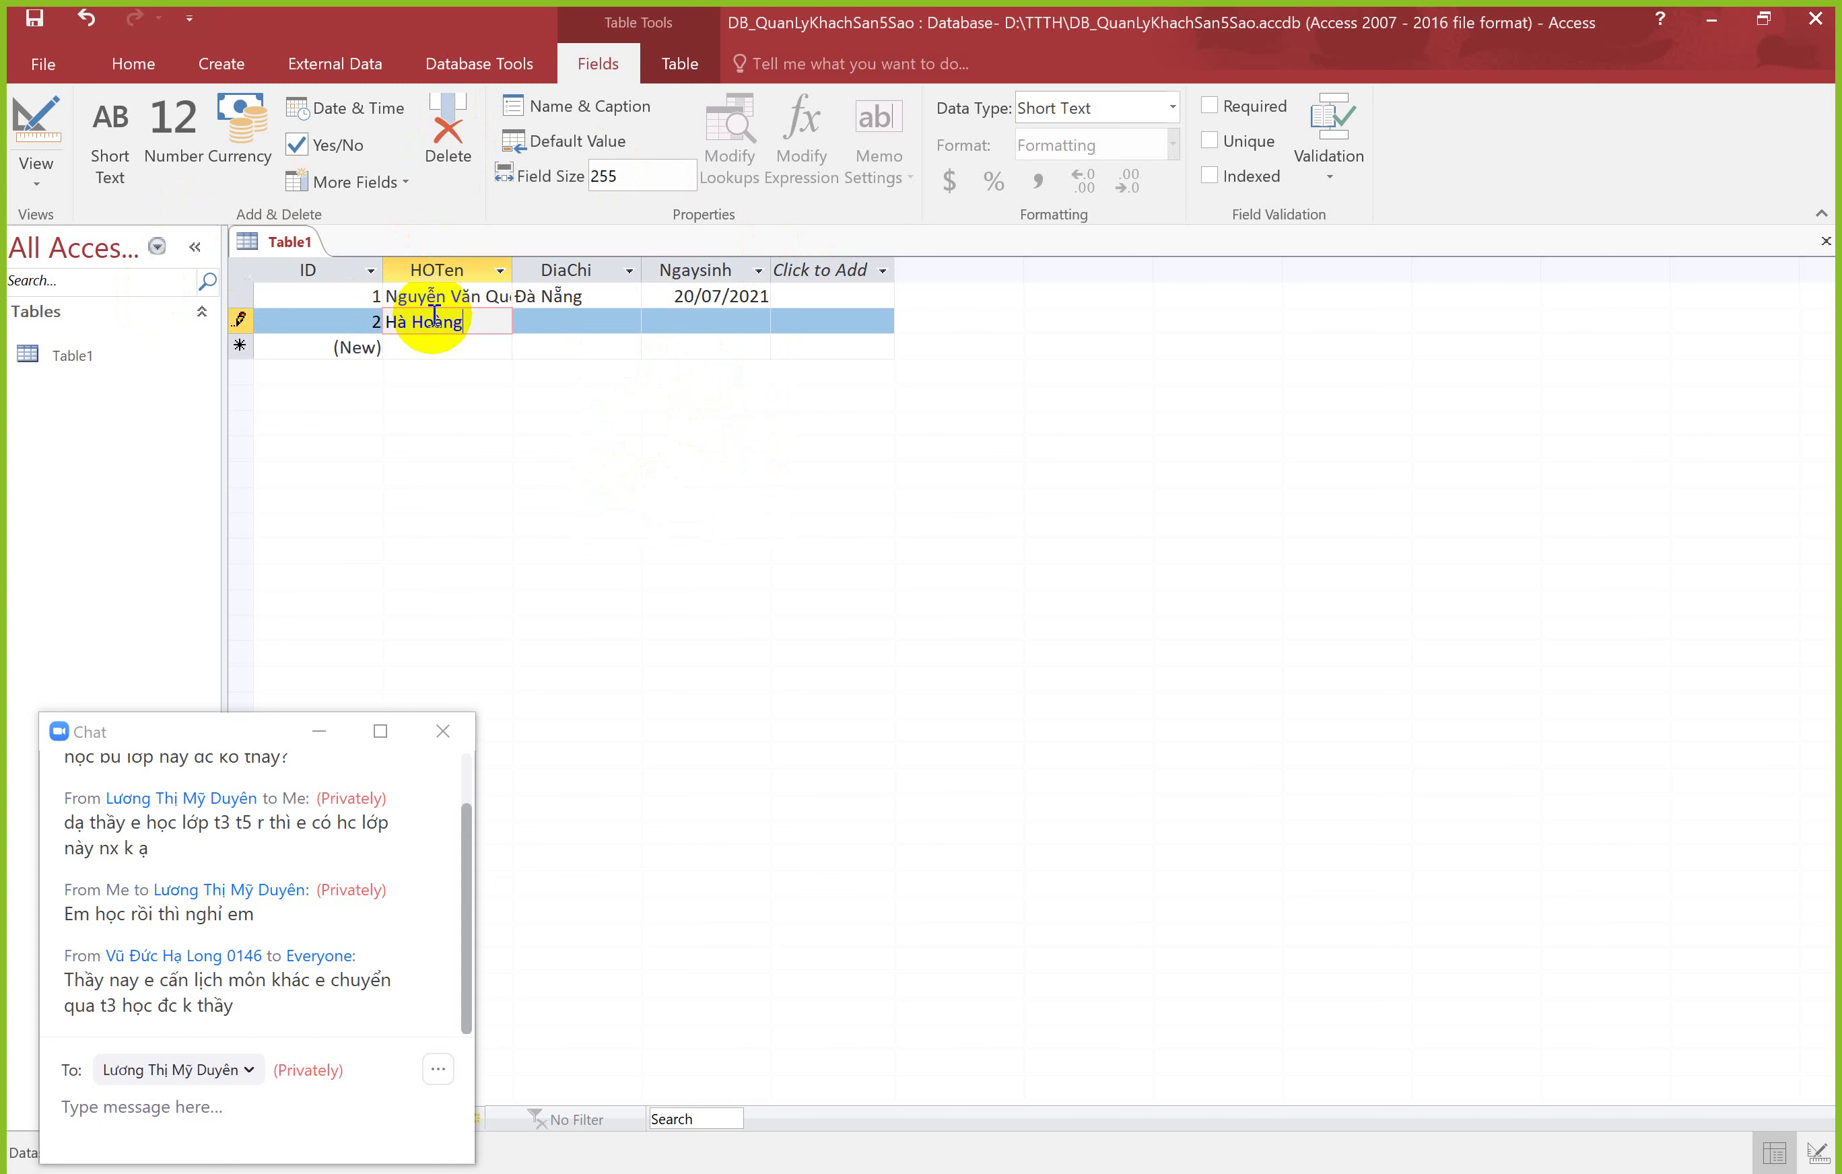
{"action": "key", "text": "Tab"}
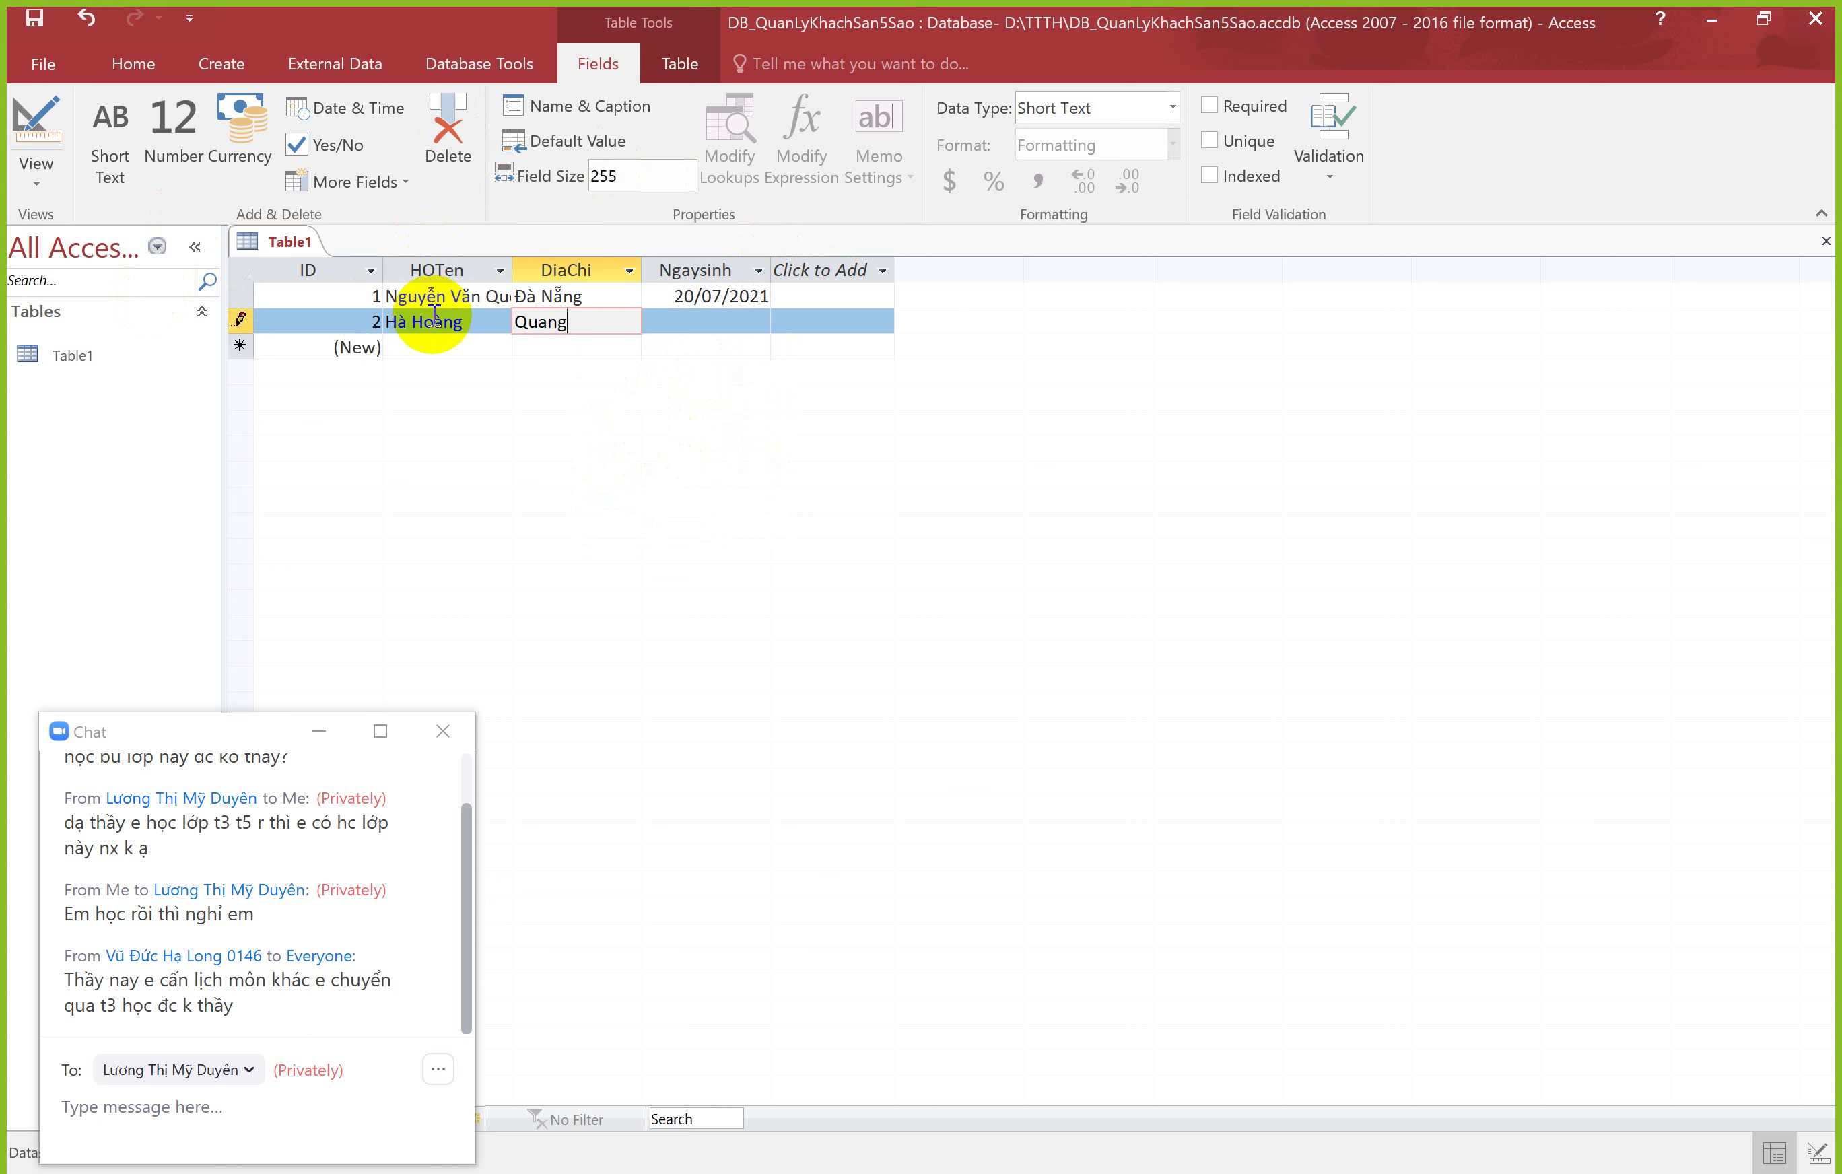
{"action": "key", "text": "Tab"}
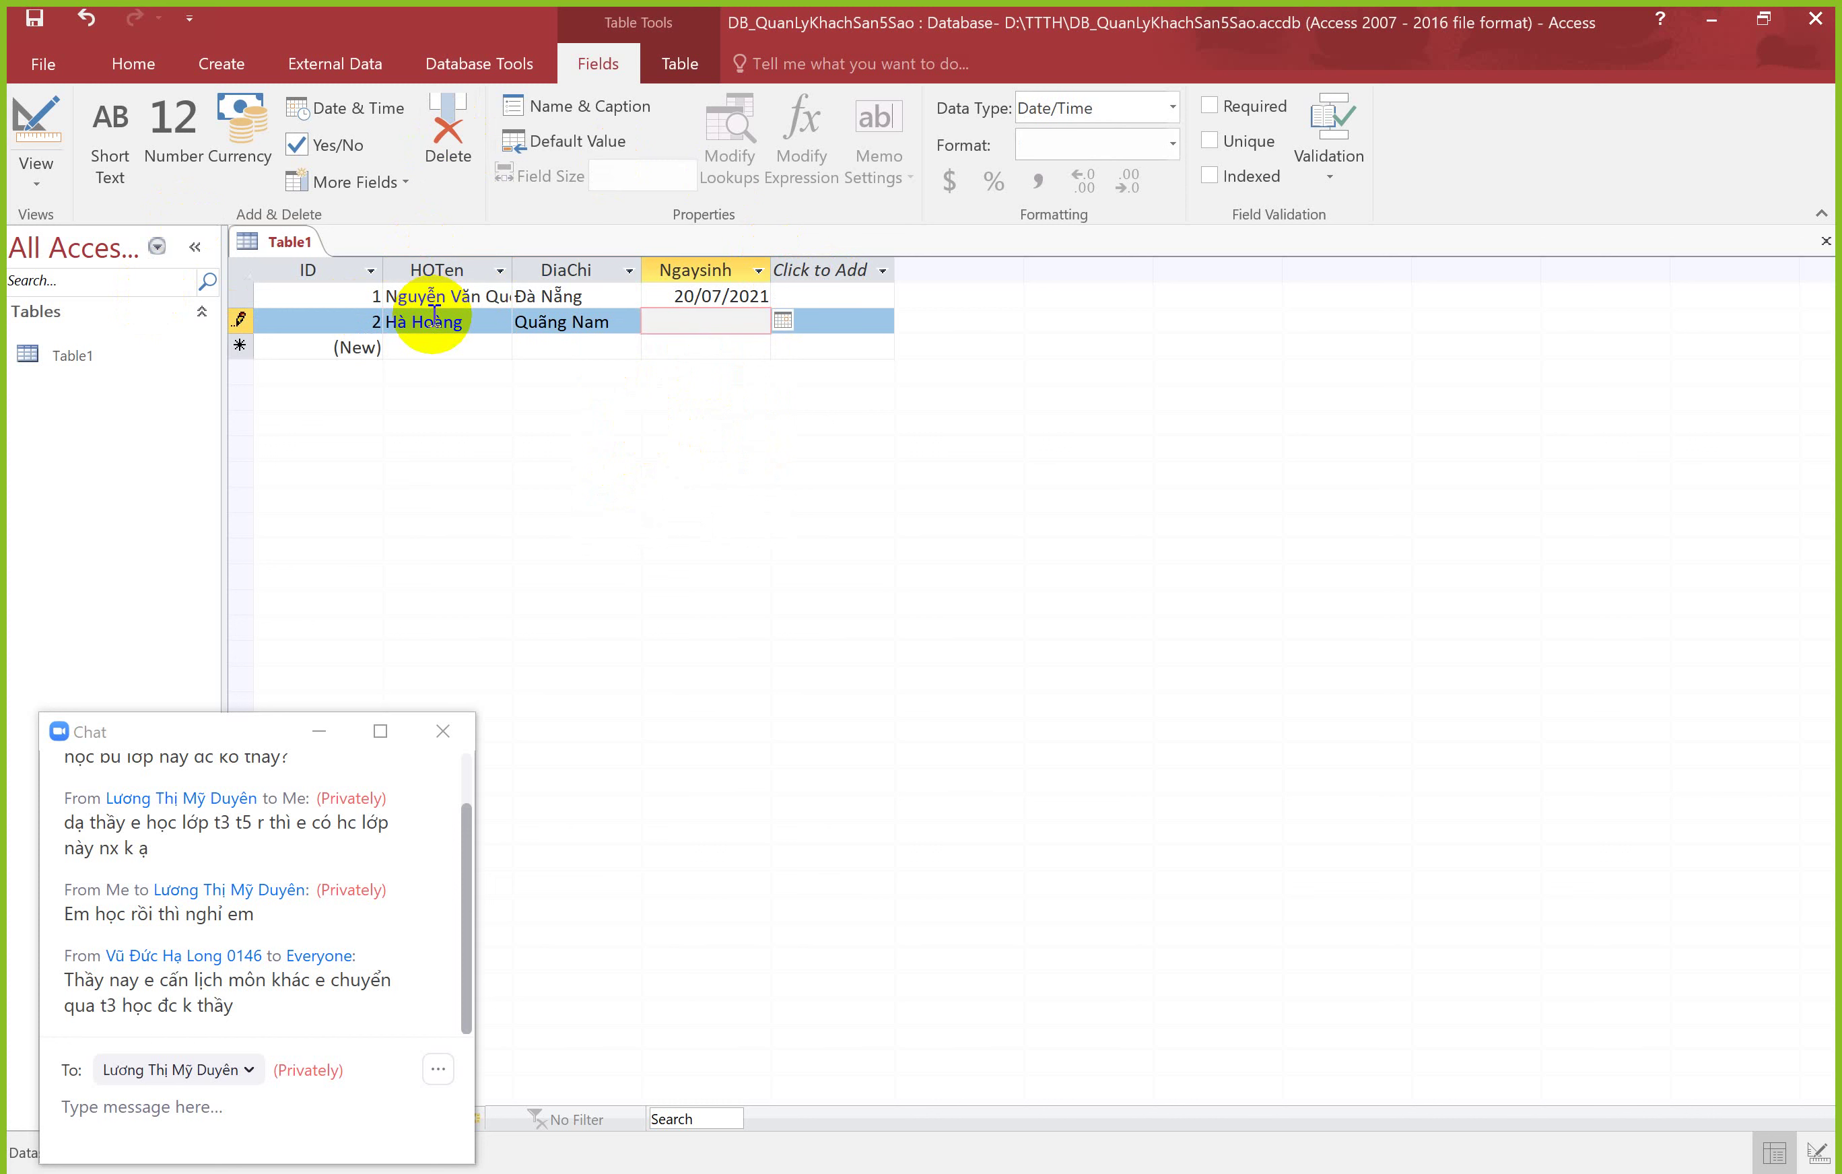
{"action": "left_click", "coordinate": [781, 319]}
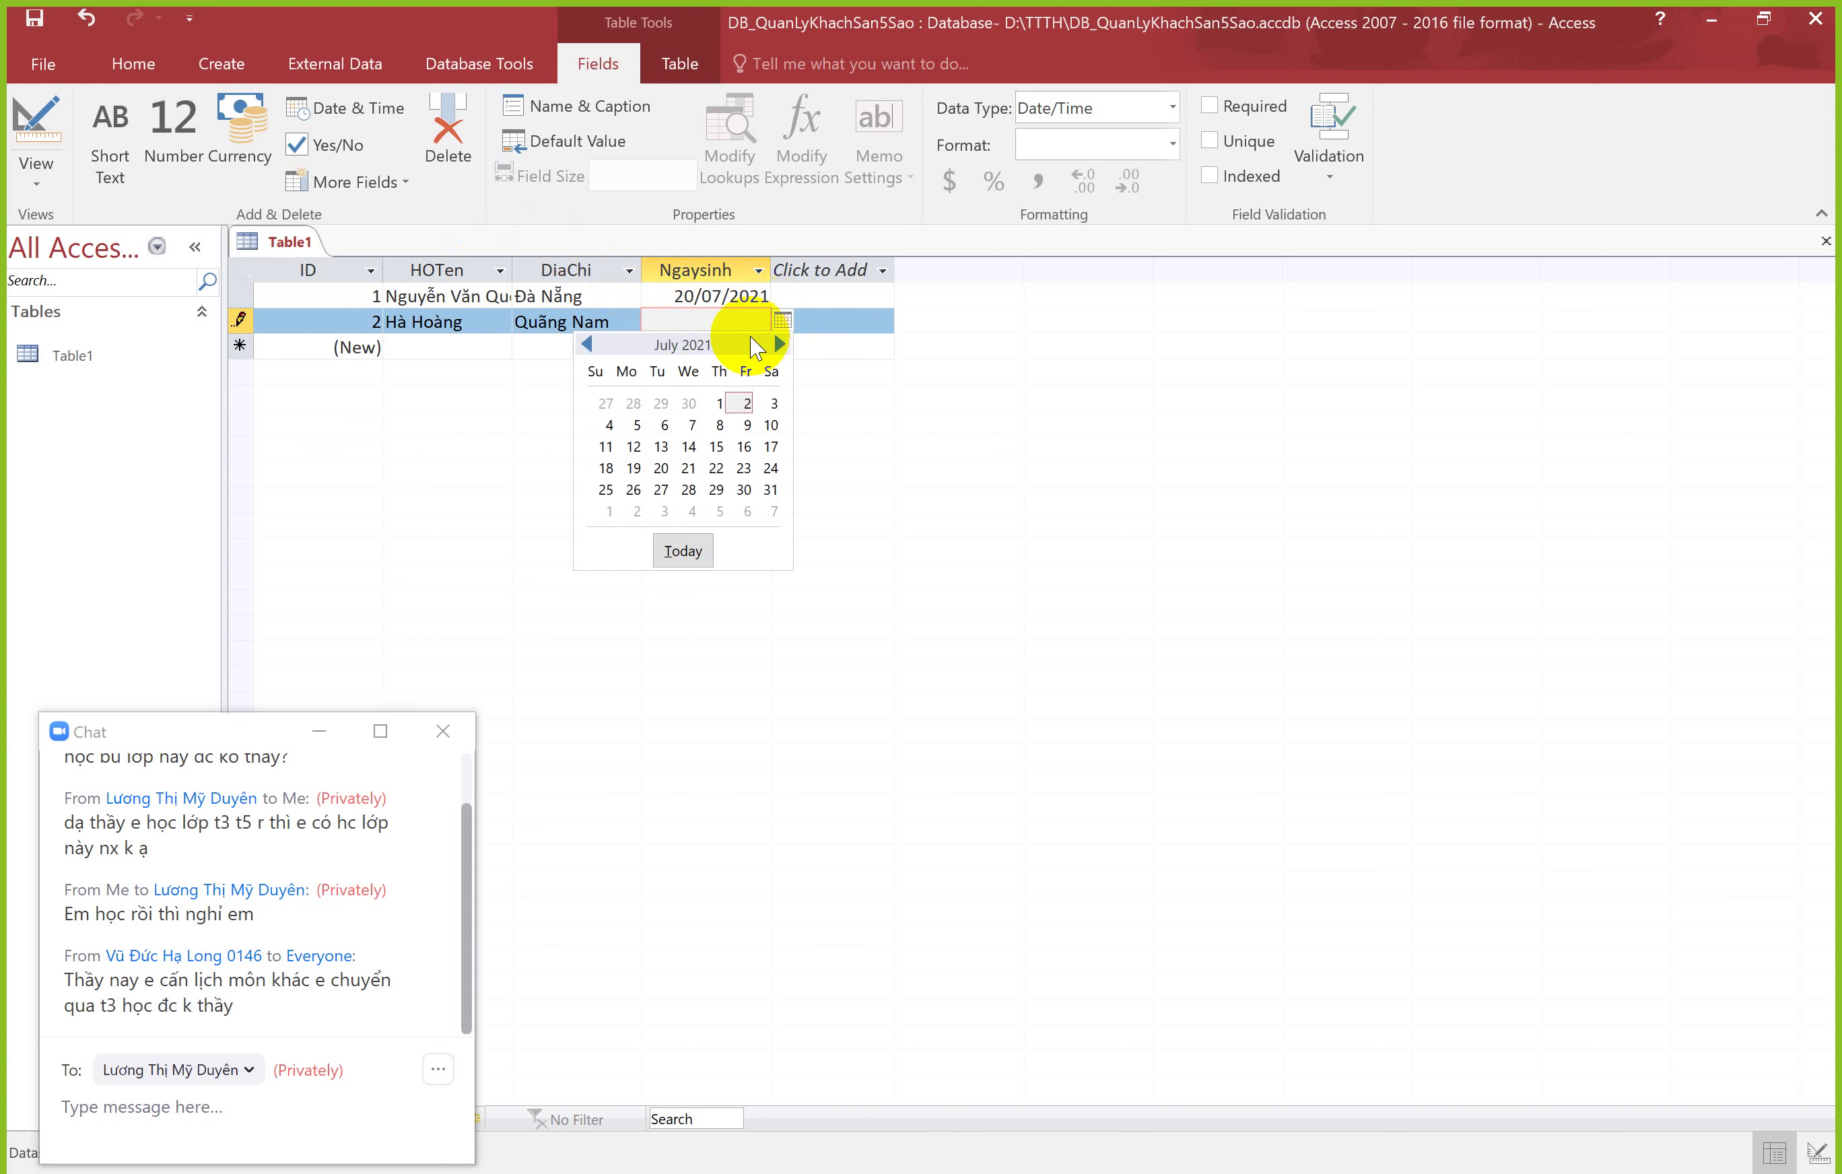
{"action": "left_click", "coordinate": [659, 449]}
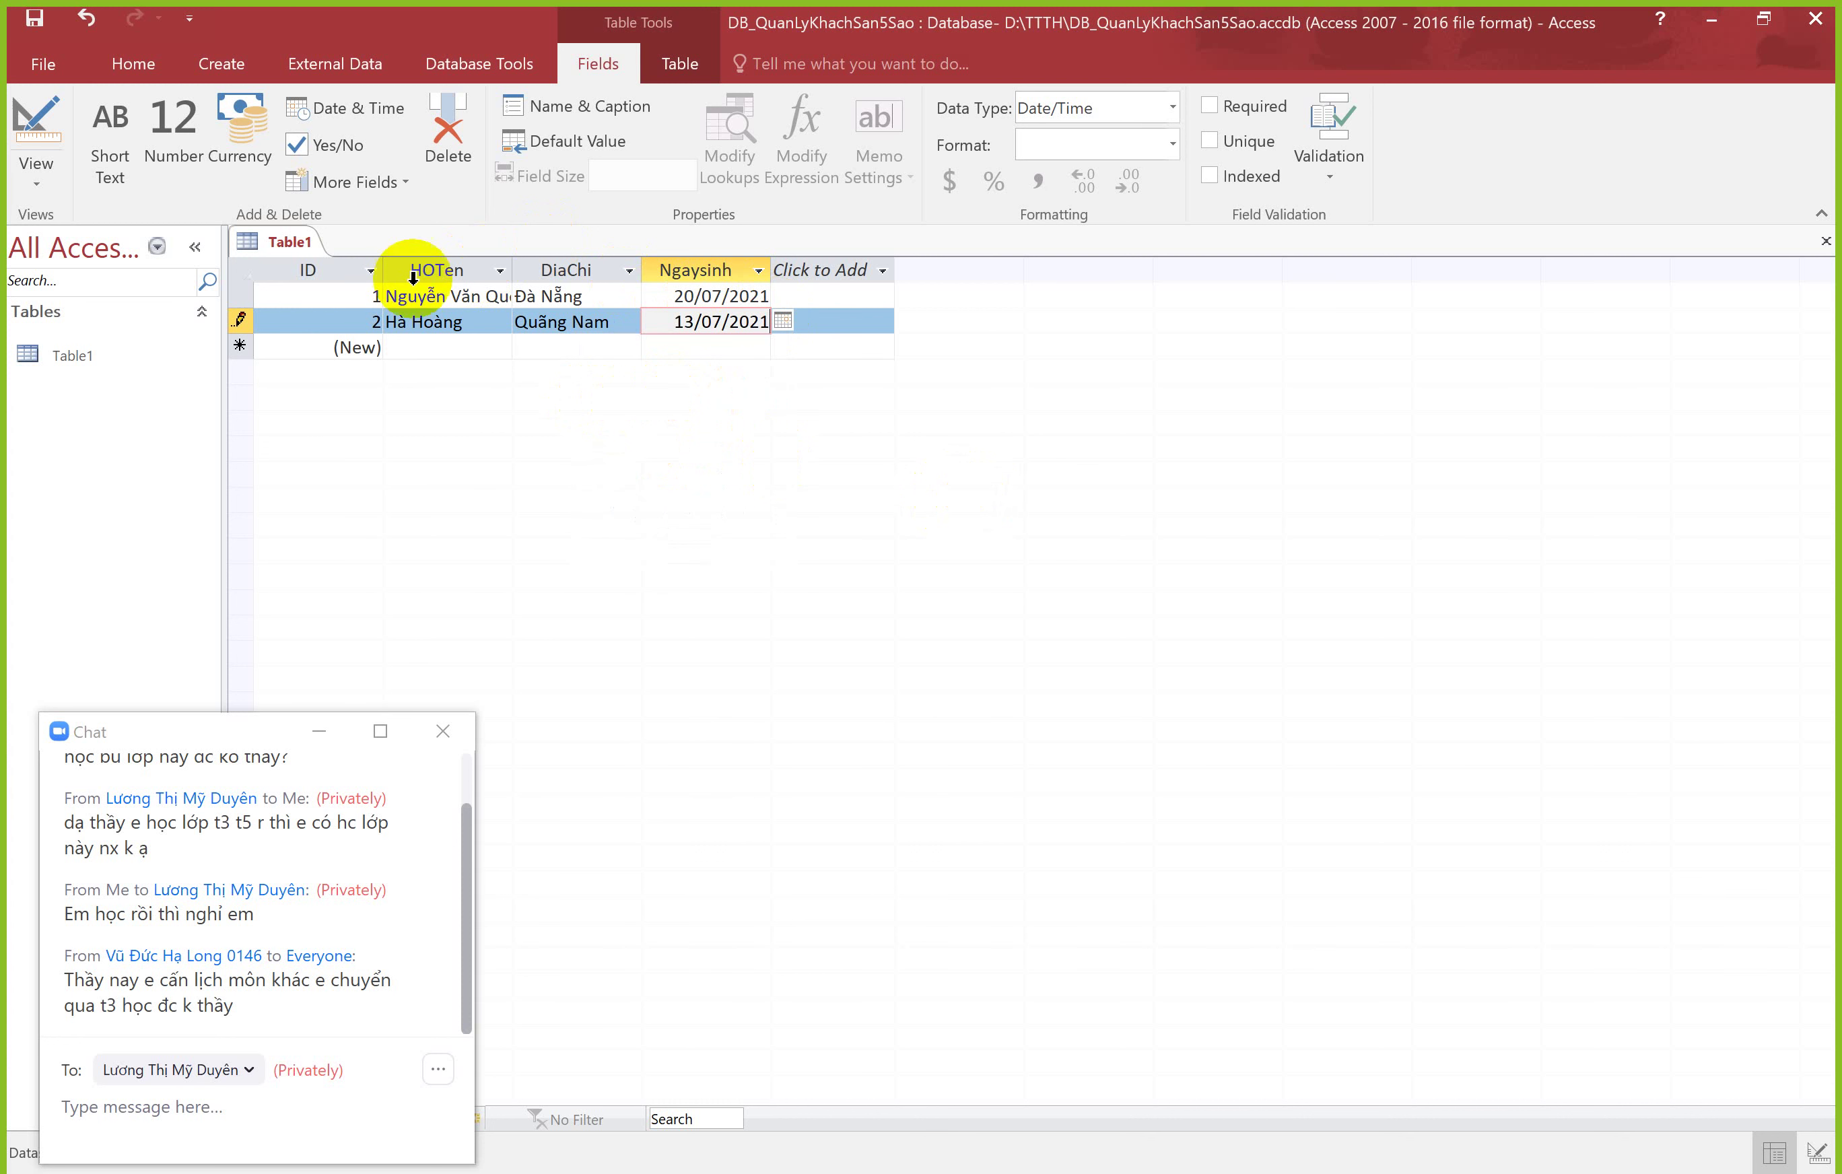
Step: Select the field columns, alternately select records 1 and 2, then switch to PowerPoint
{"action": "left_click_drag", "start_coordinate": [314, 269], "coordinate": [651, 263]}
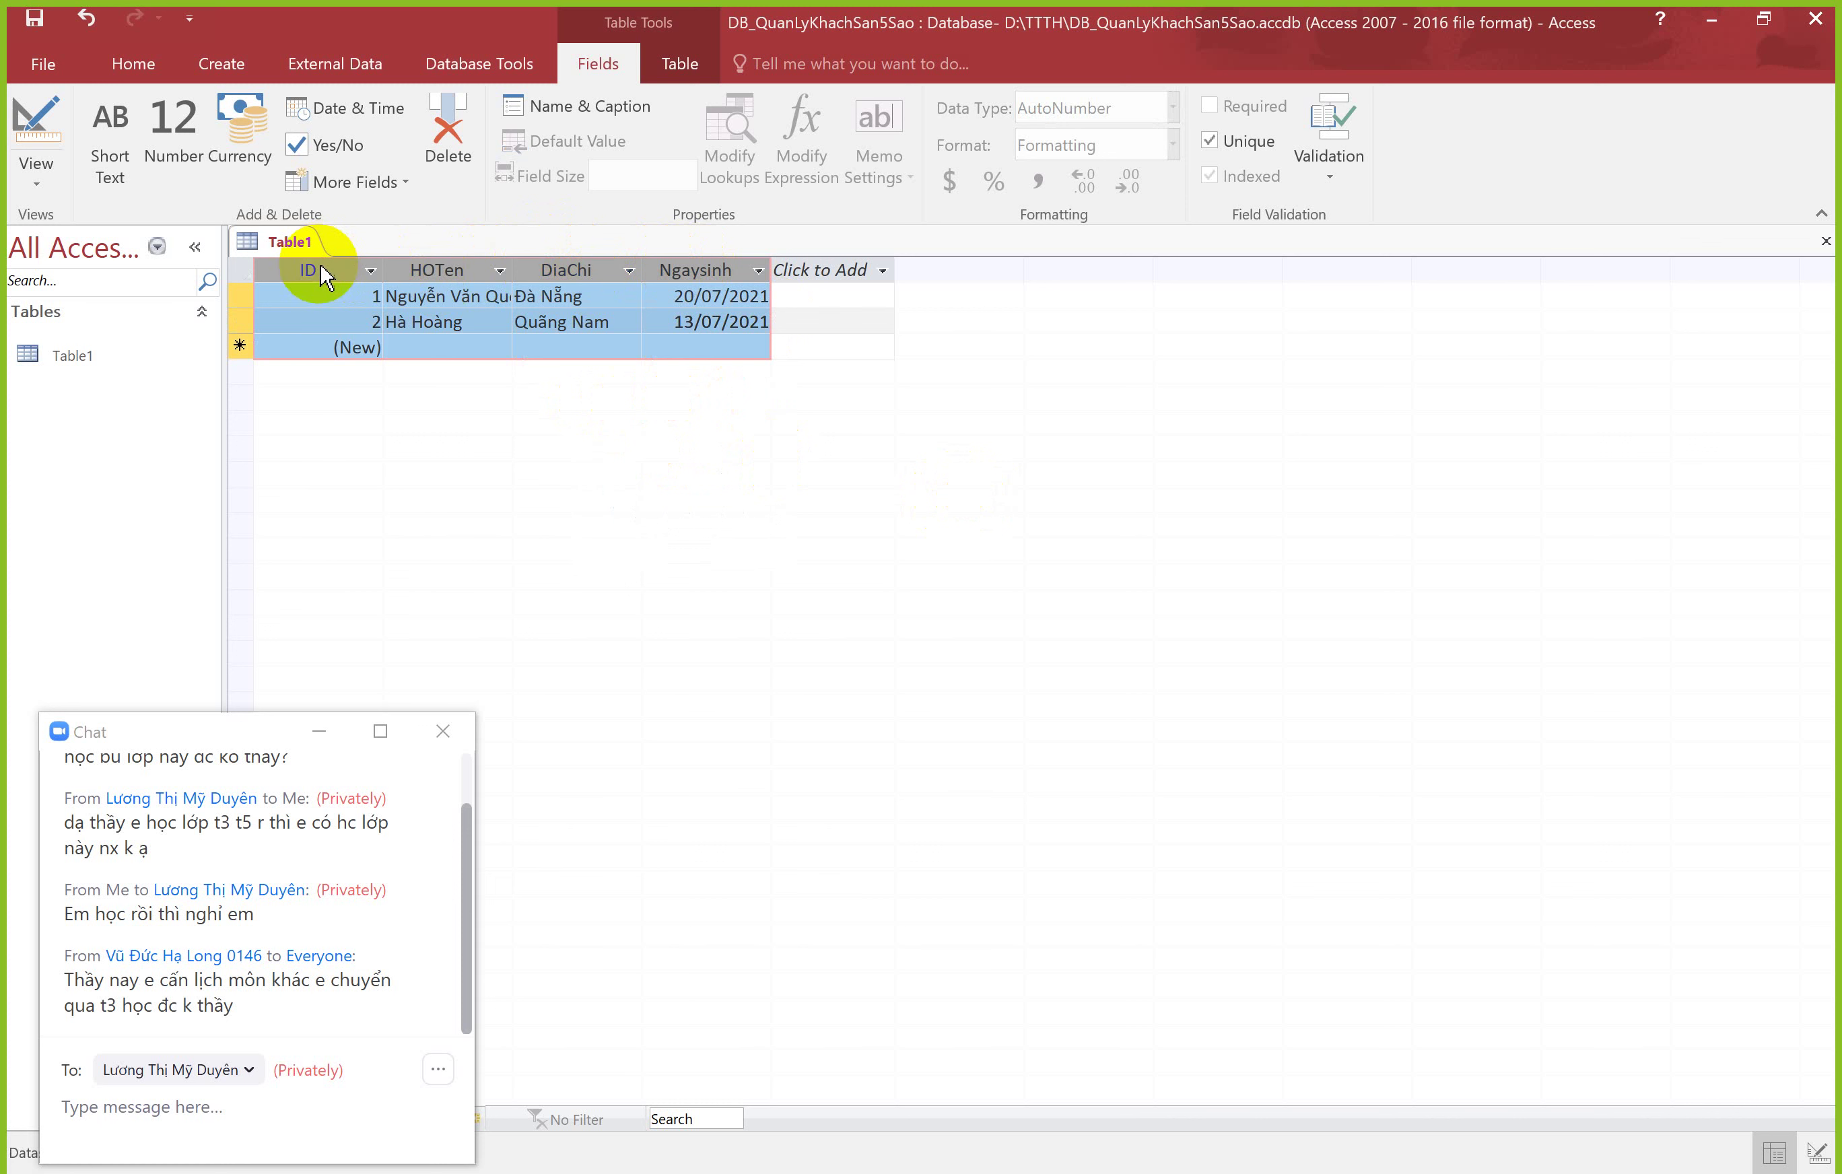
{"action": "left_click_drag", "start_coordinate": [319, 263], "coordinate": [342, 288]}
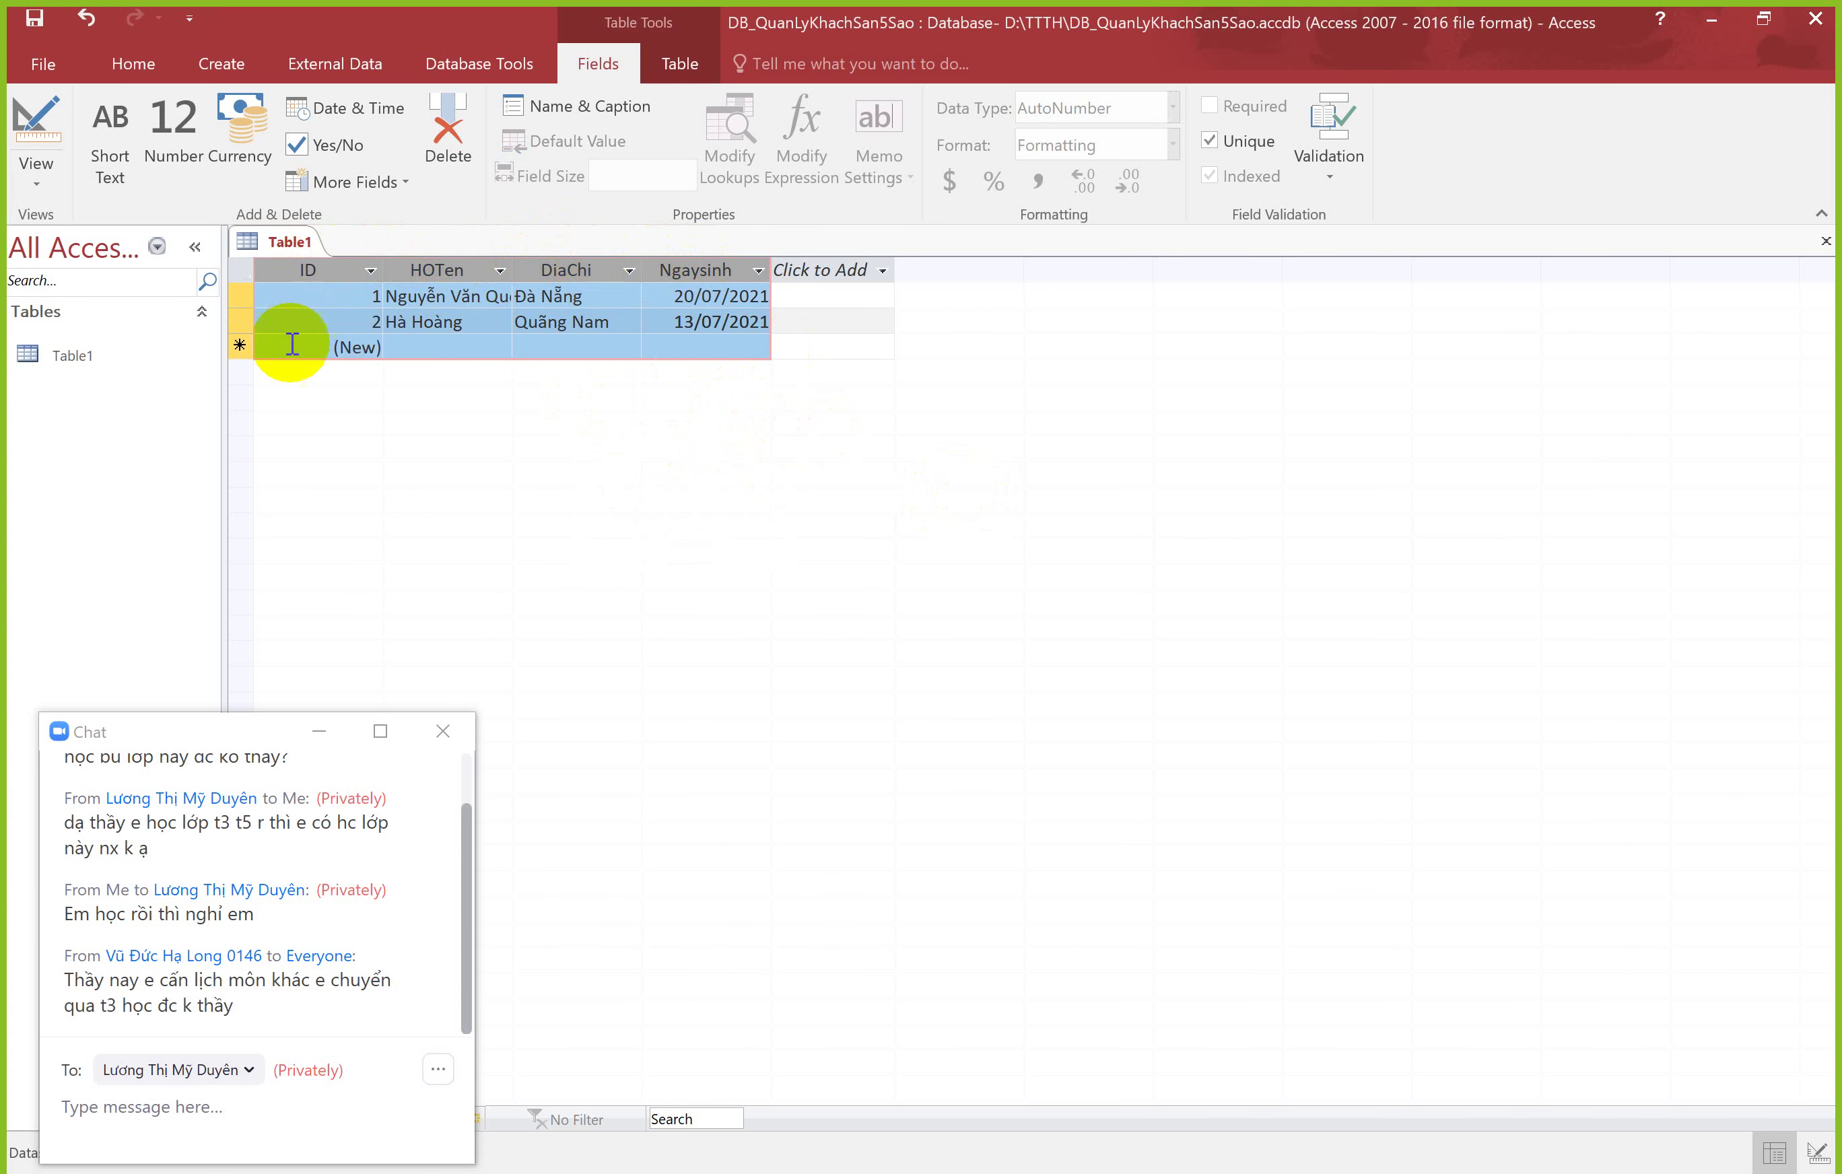
{"action": "left_click", "coordinate": [288, 319]}
{"action": "left_click", "coordinate": [240, 297]}
{"action": "left_click", "coordinate": [239, 321]}
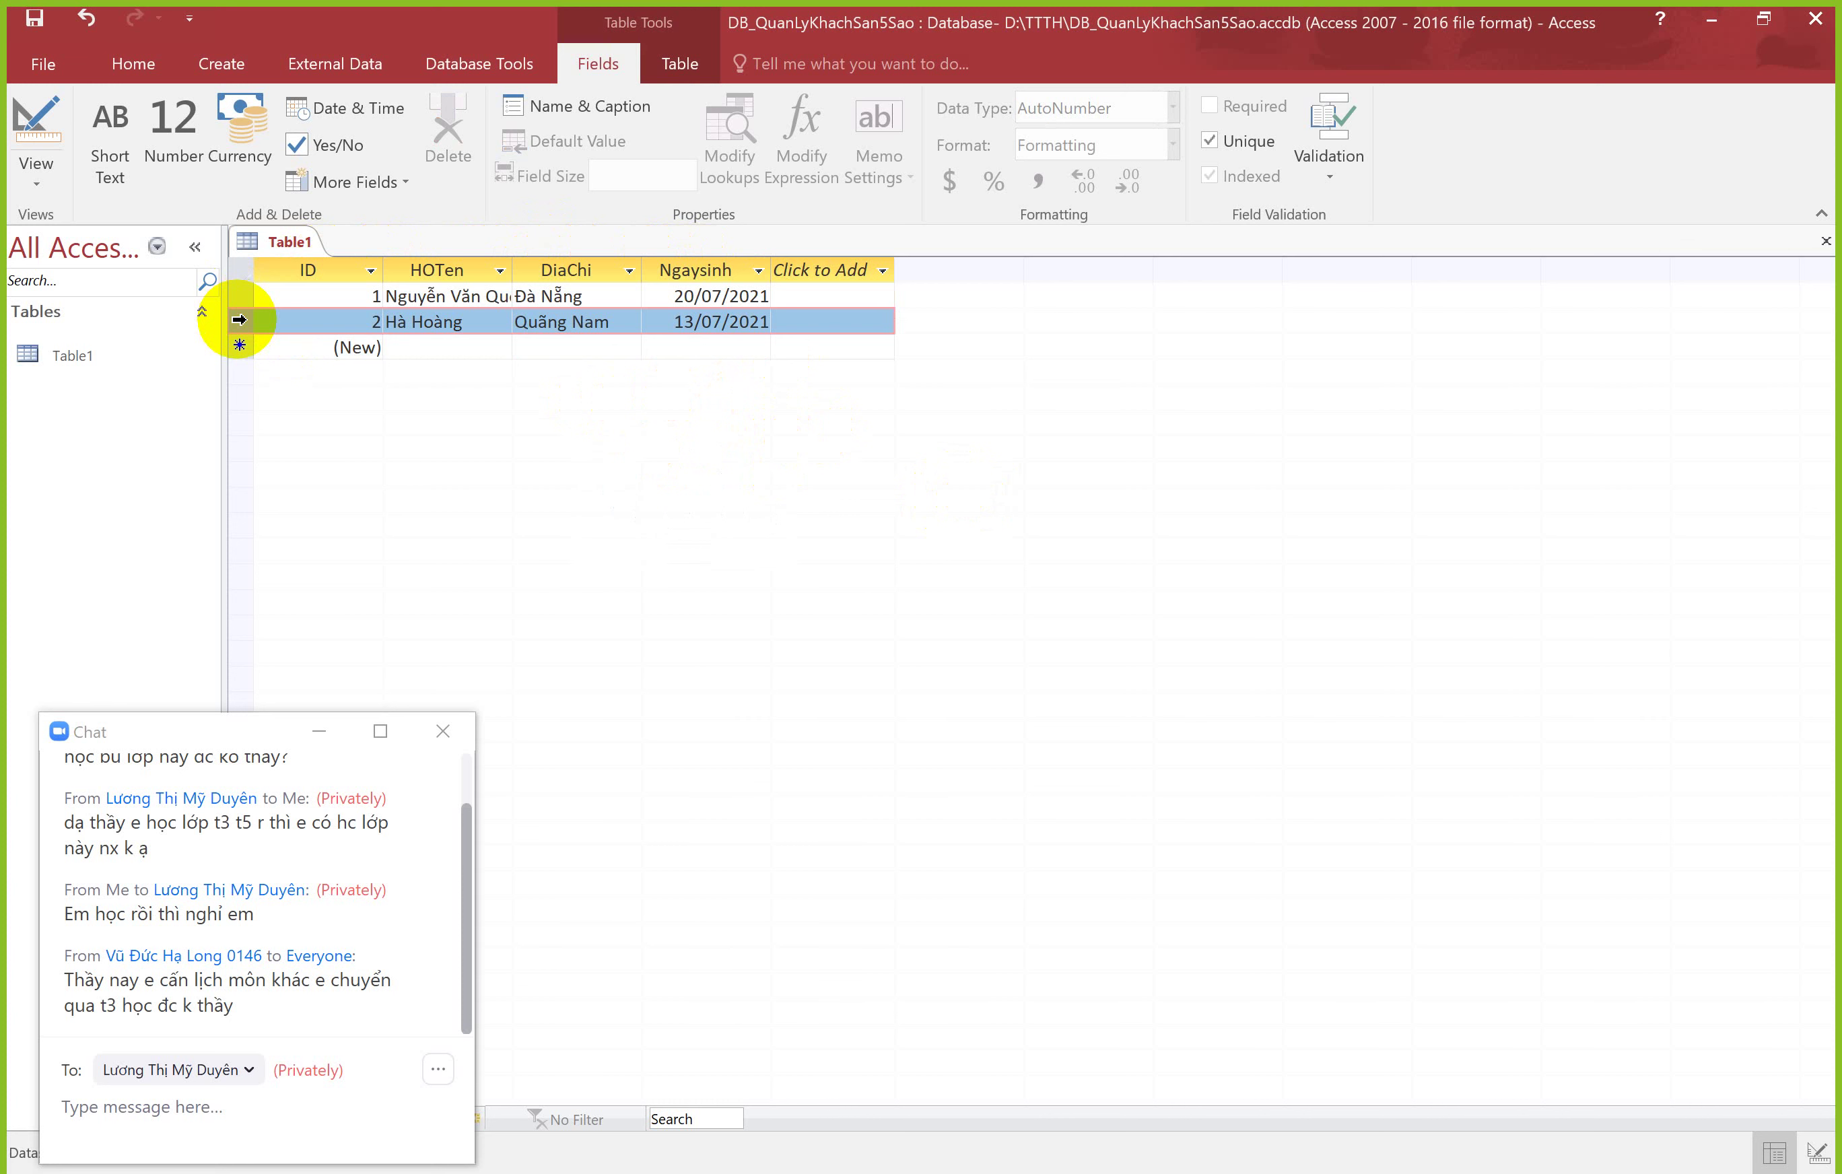
{"action": "left_click", "coordinate": [240, 298]}
{"action": "left_click", "coordinate": [242, 321]}
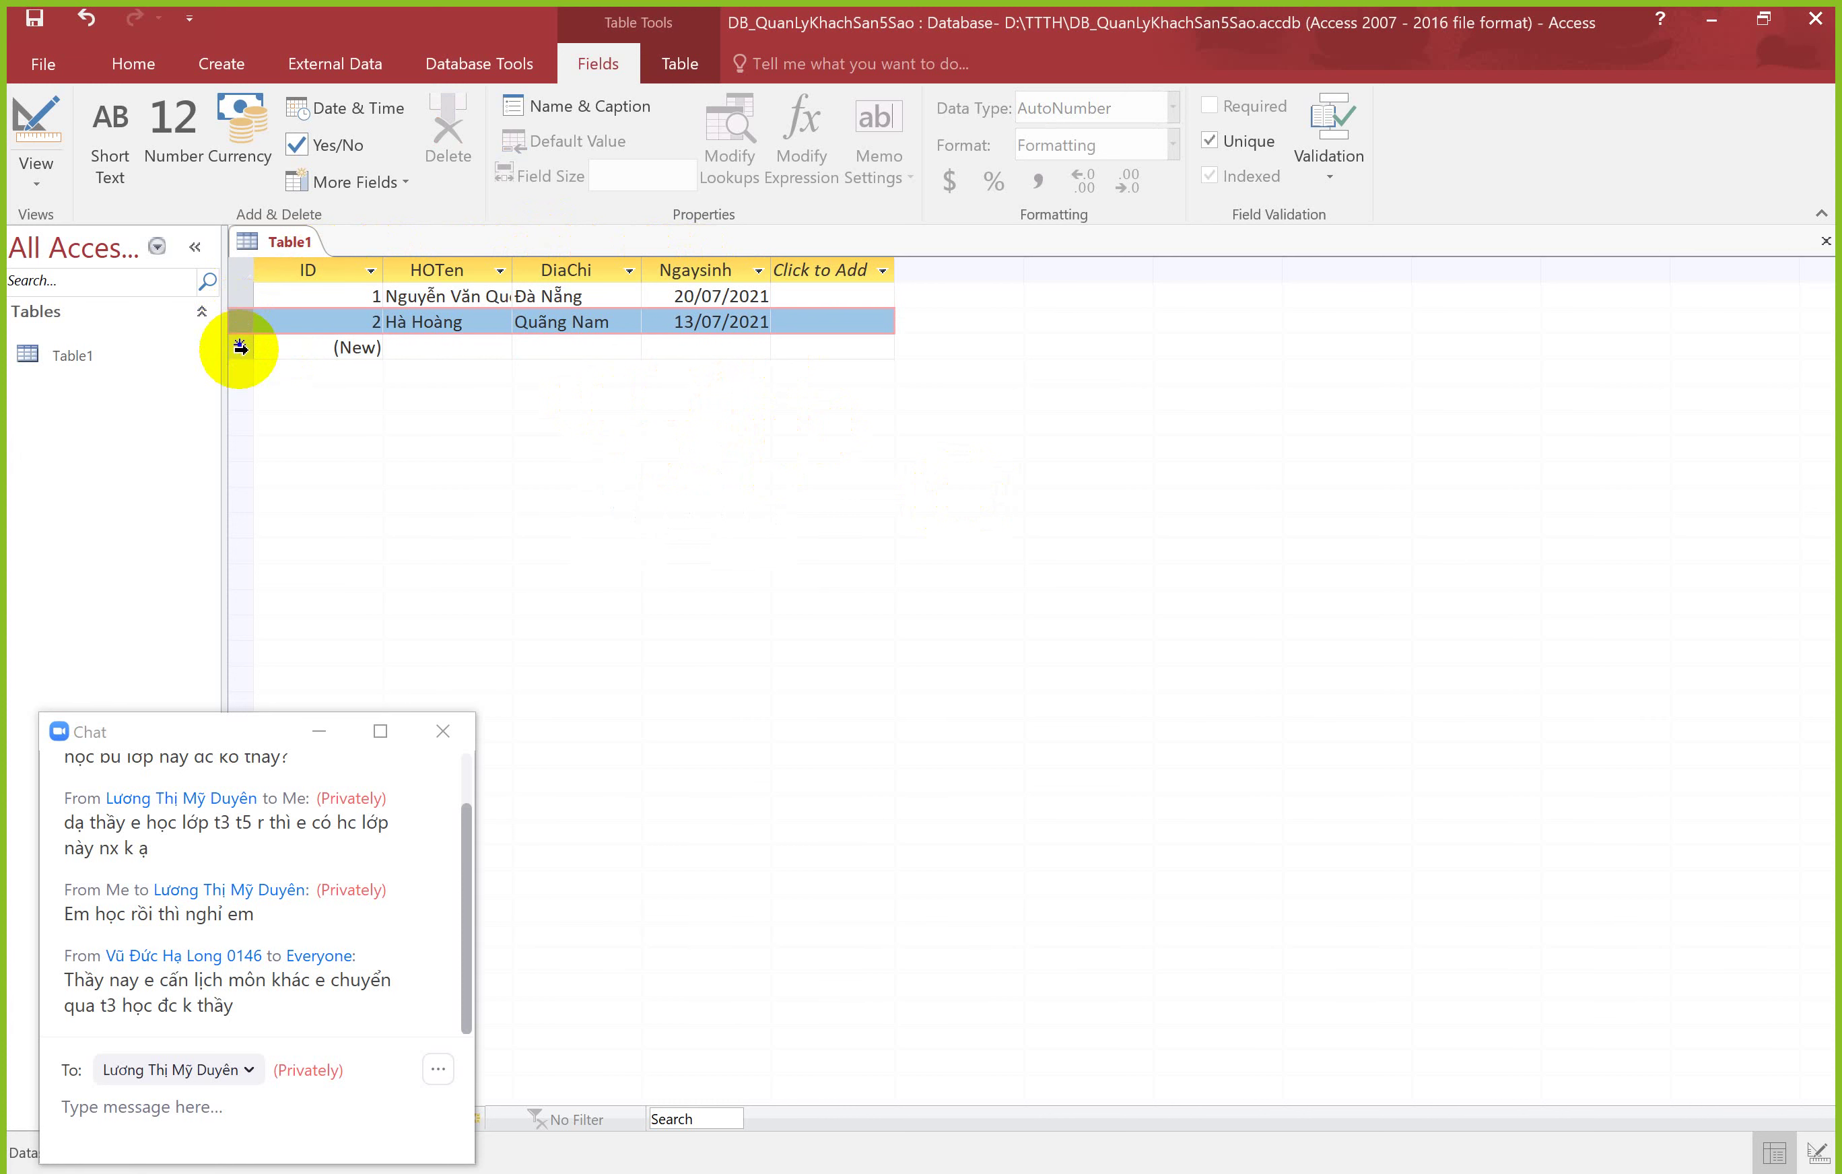
{"action": "left_click", "coordinate": [239, 296]}
{"action": "left_click", "coordinate": [242, 319]}
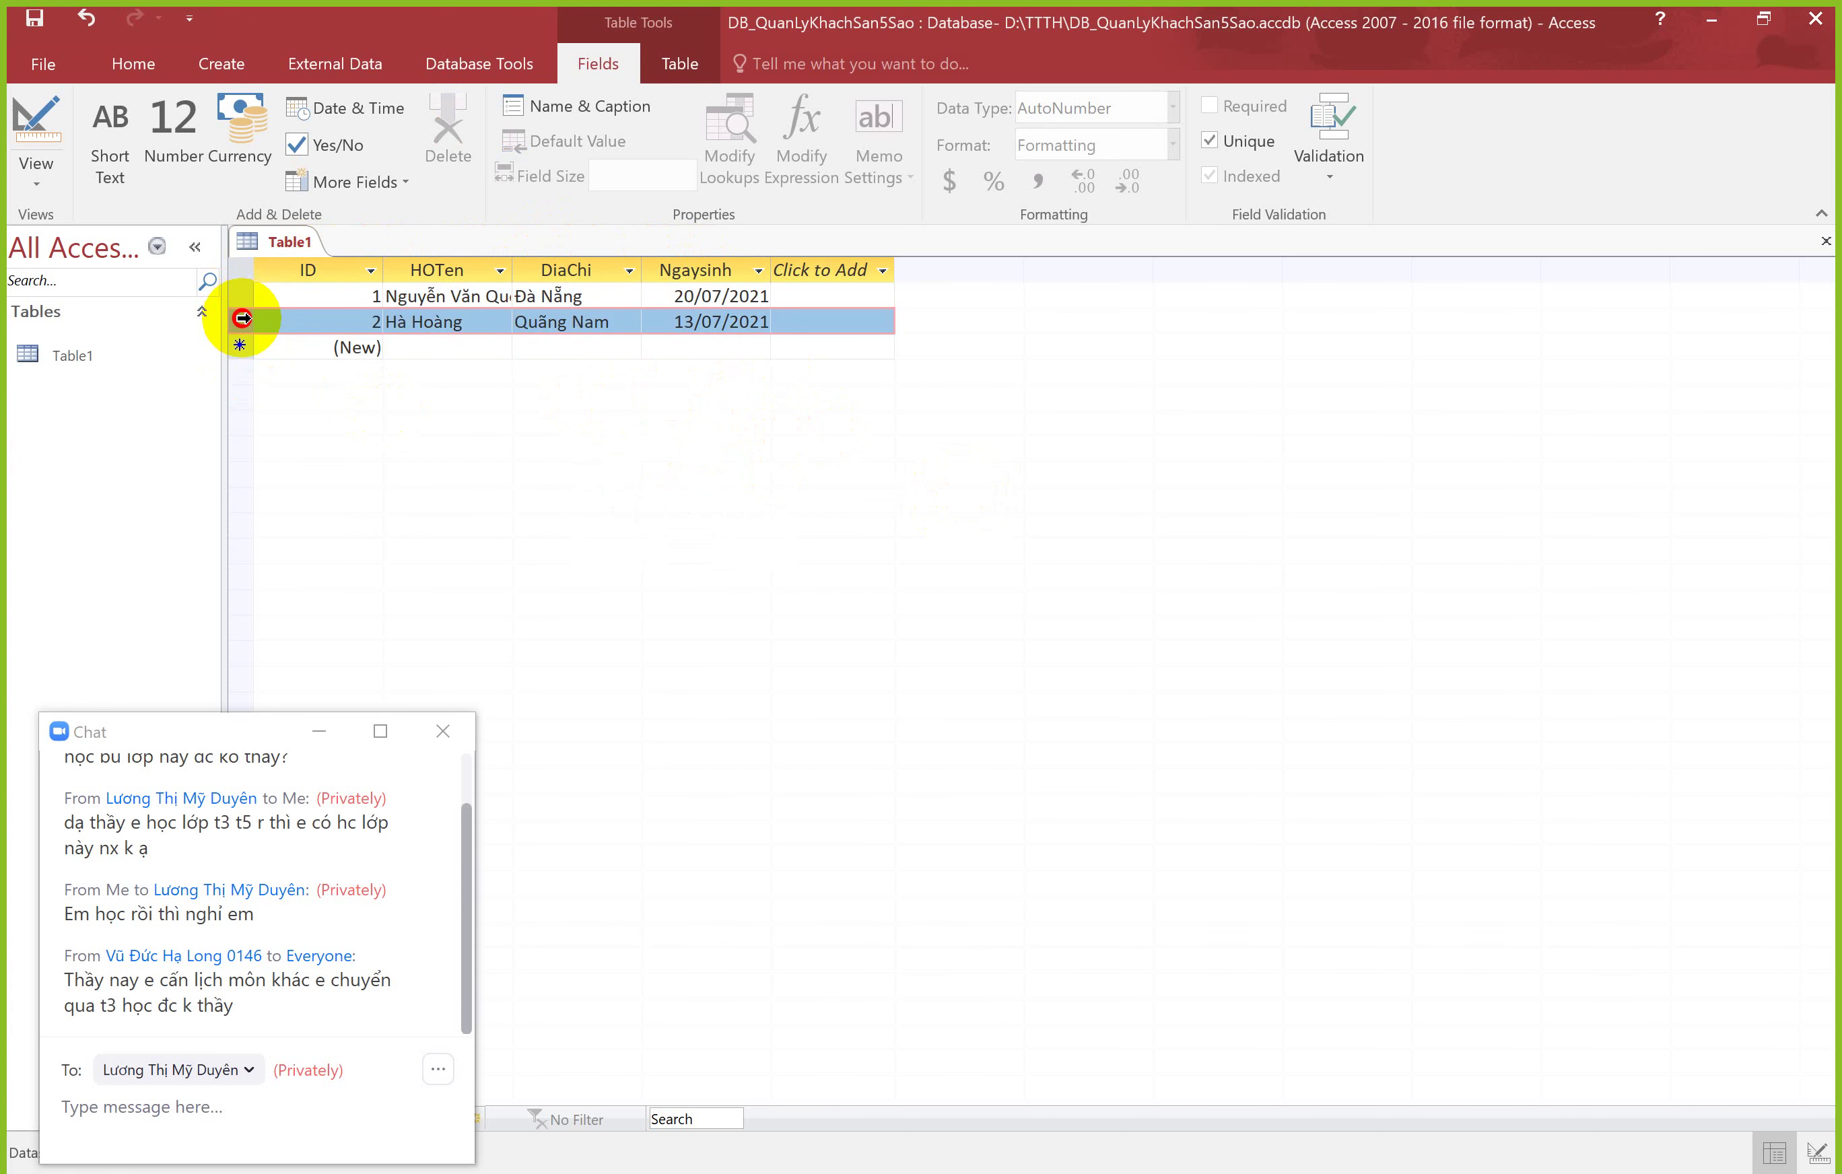
{"action": "key", "text": "alt+Tab"}
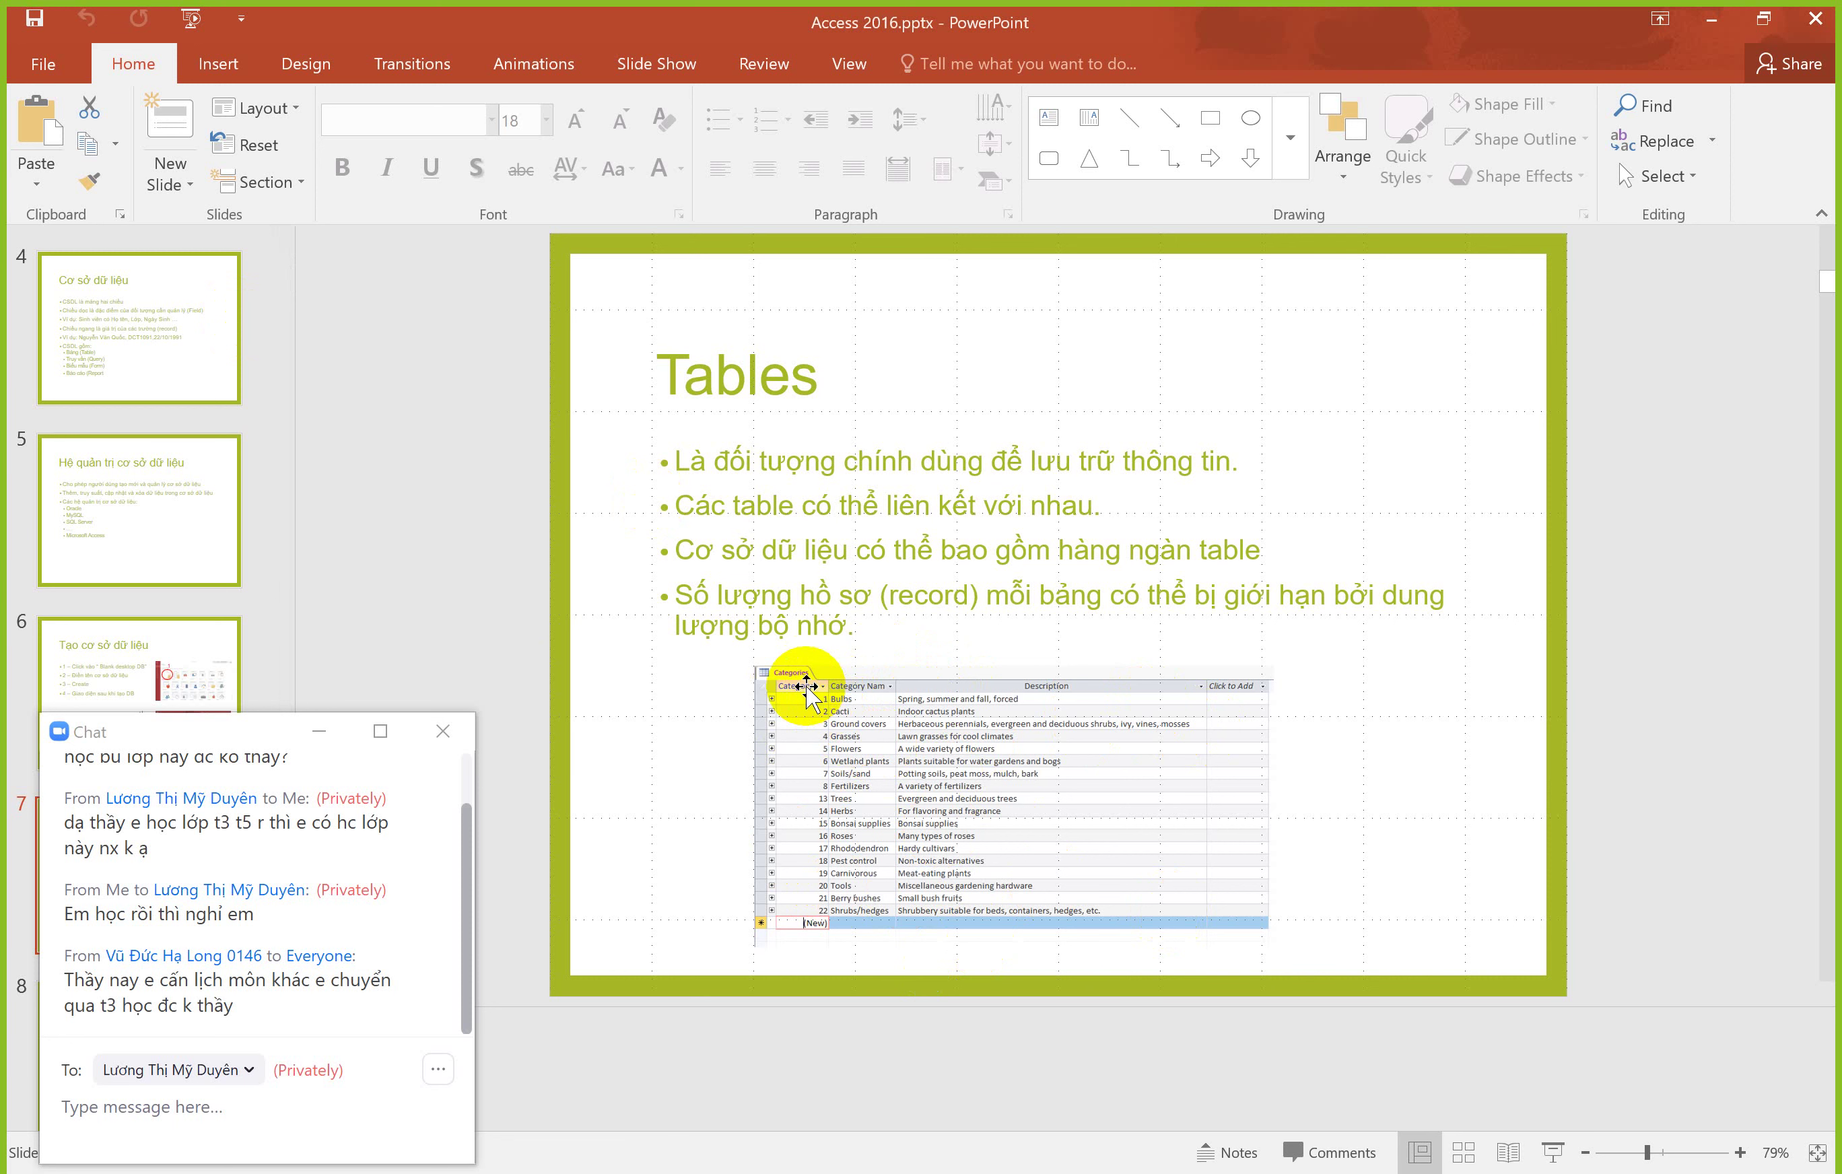
Step: Minimize the chat, show slide 8 'Tables (tt)', then return to Access
{"action": "left_click", "coordinate": [317, 735]}
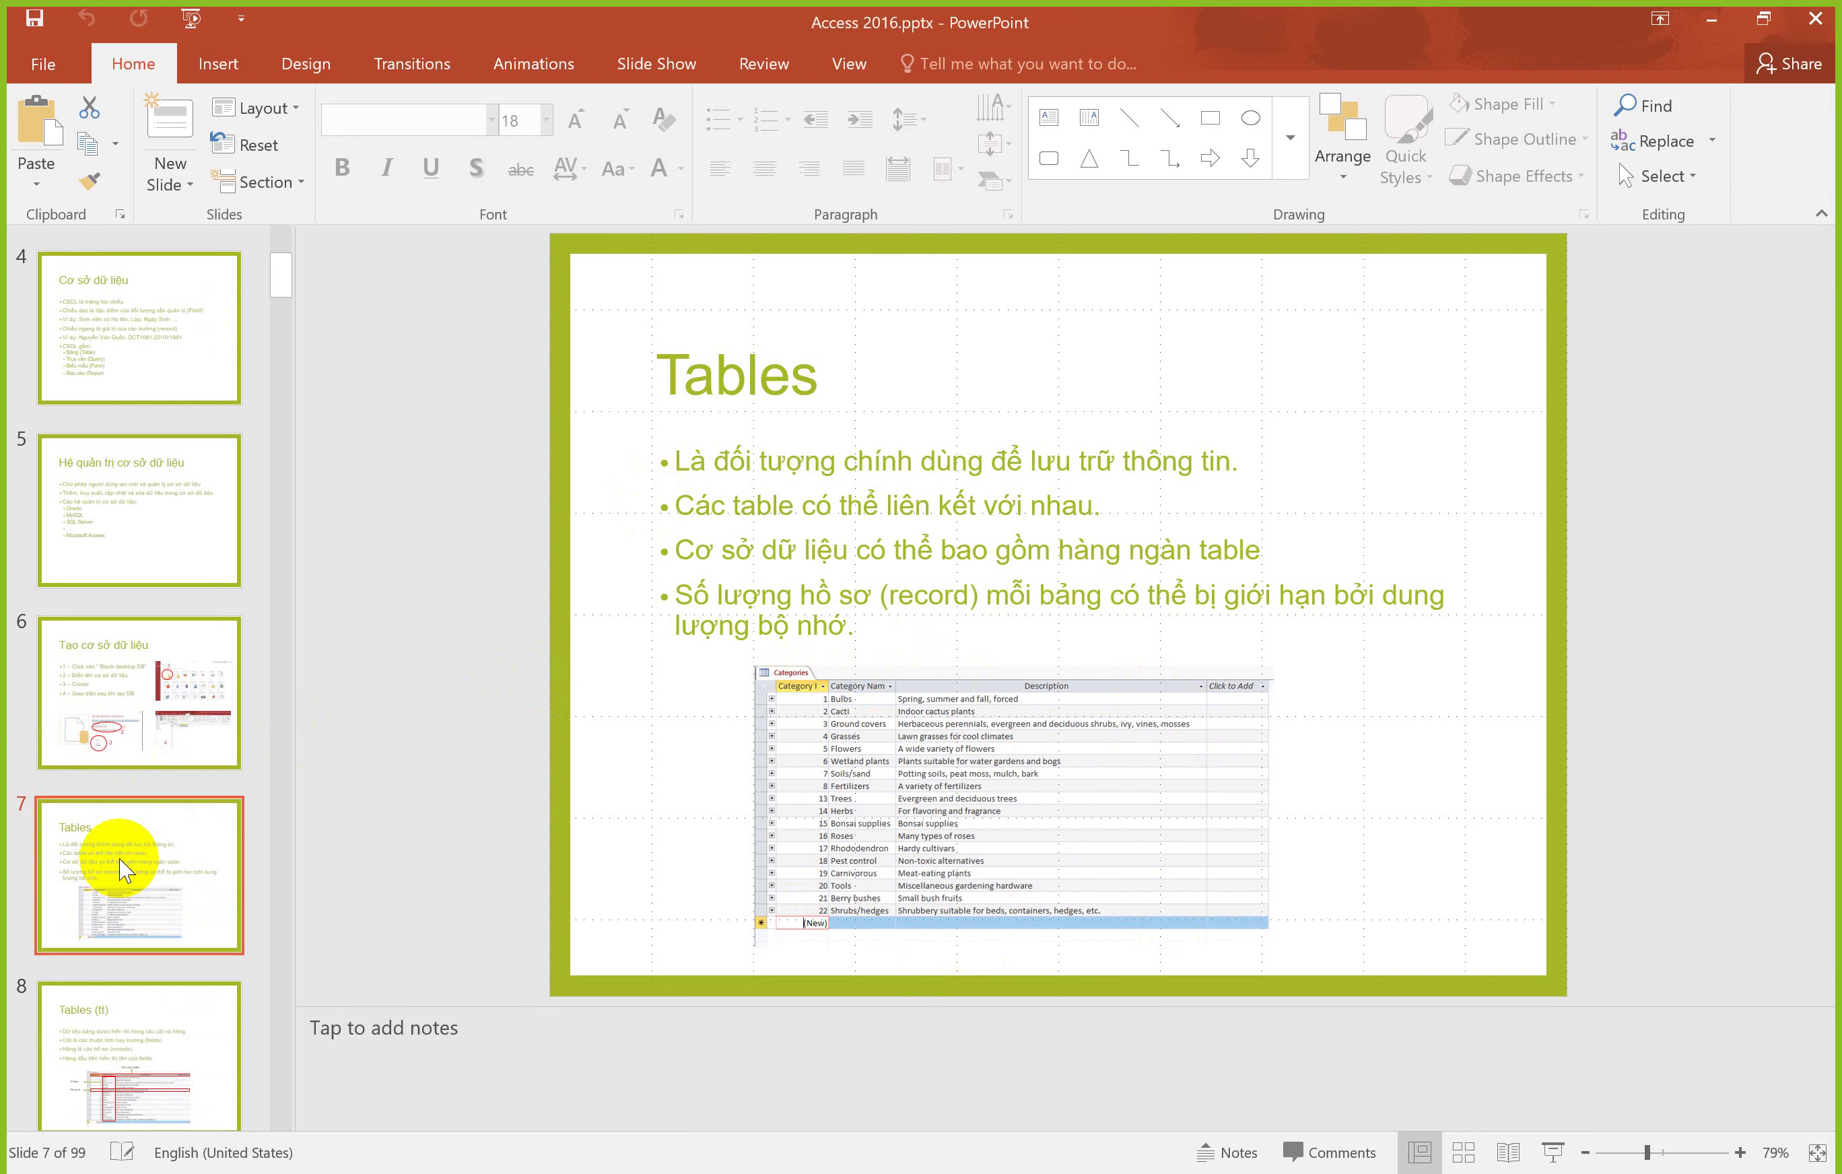
{"action": "scroll", "coordinate": [124, 870], "scroll_direction": "down", "scroll_amount": 1}
{"action": "left_click", "coordinate": [123, 870]}
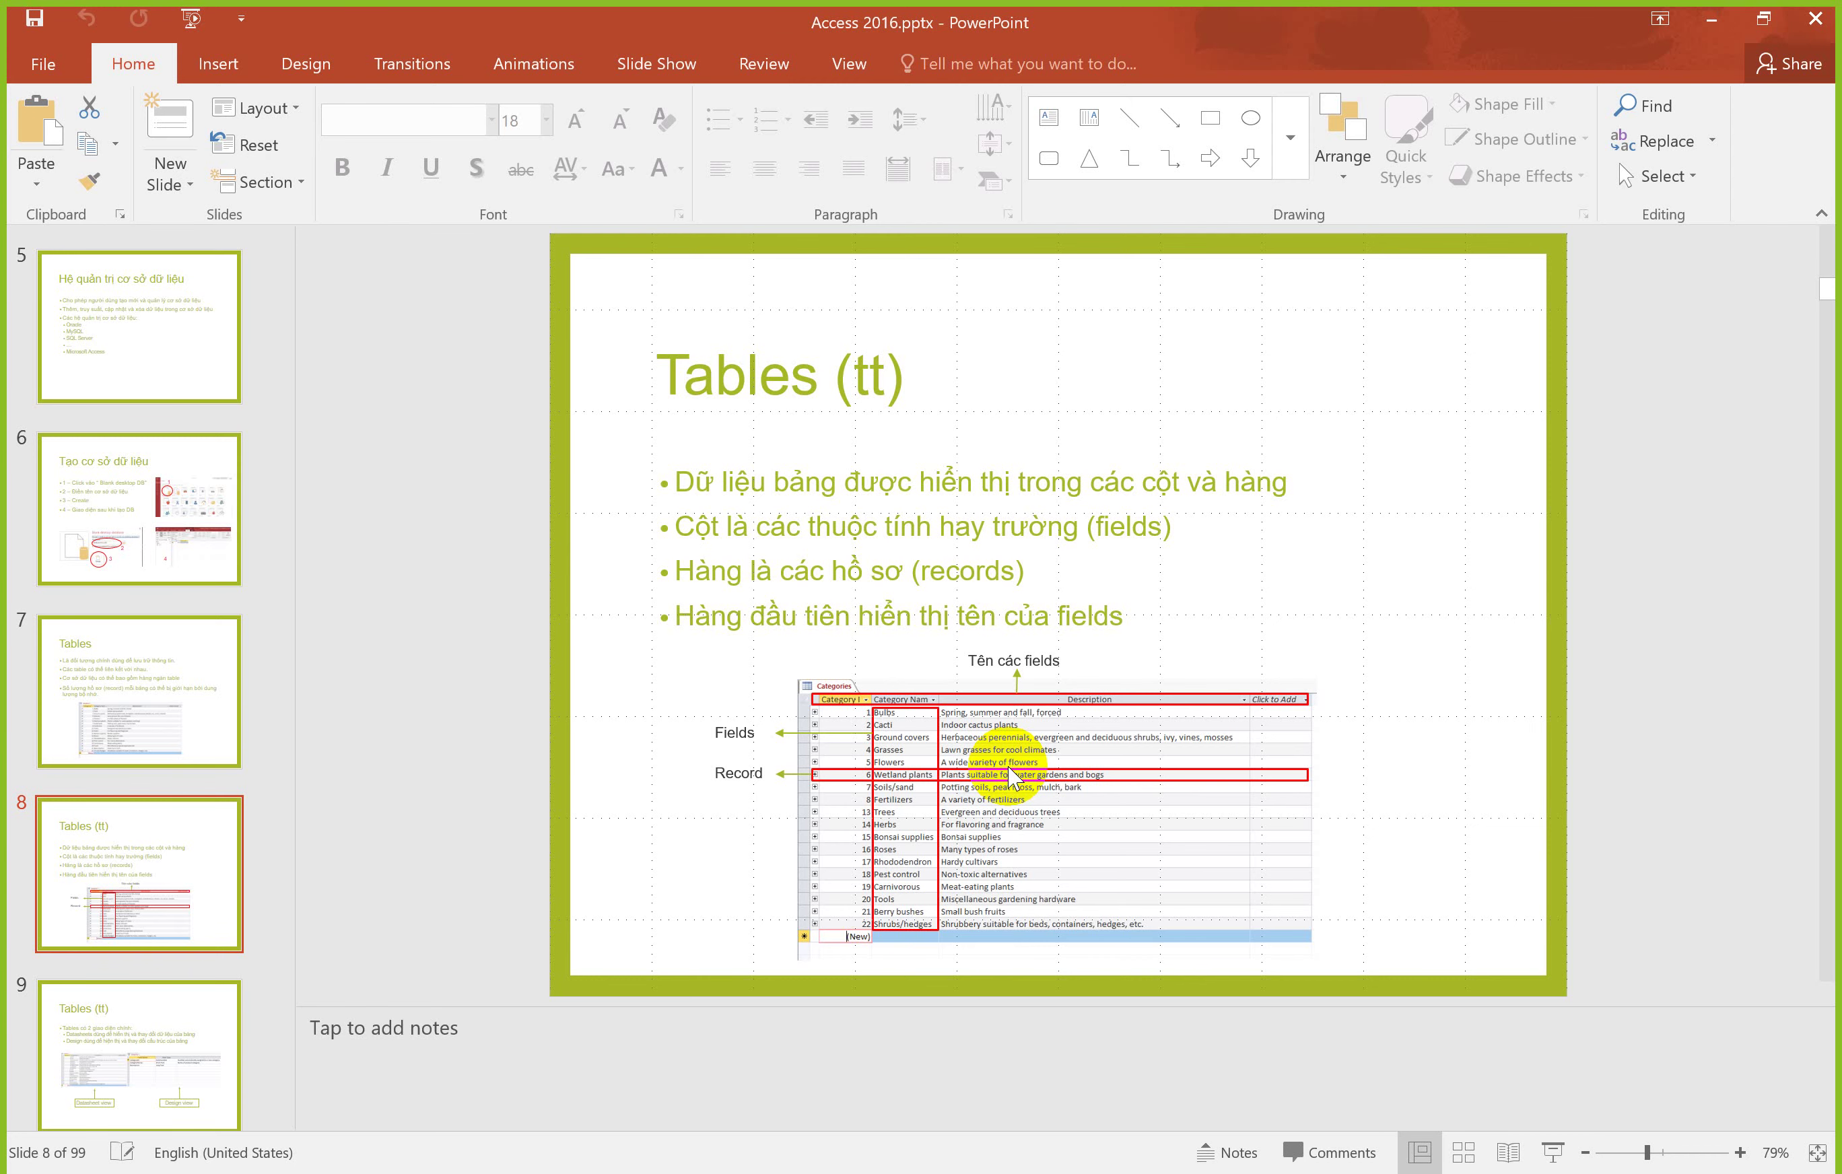
{"action": "key", "text": "alt+Tab"}
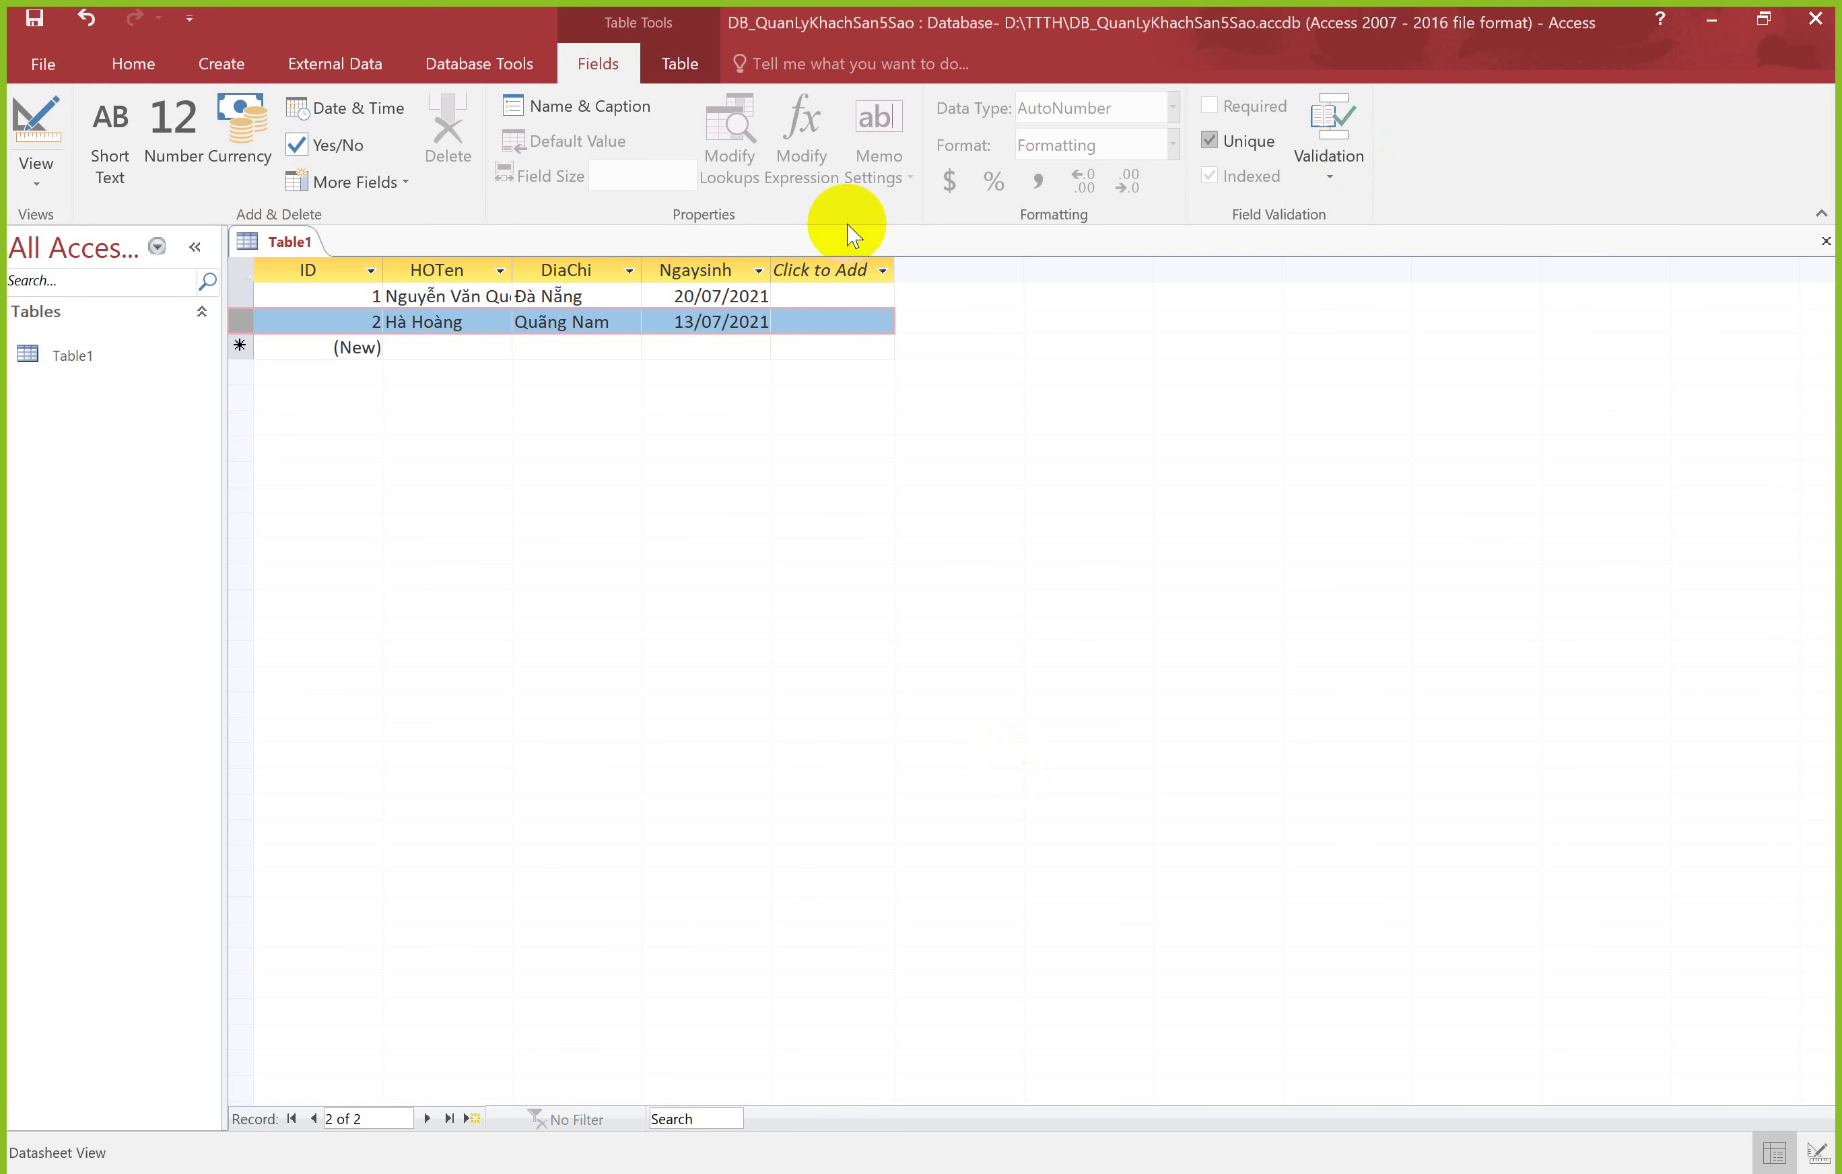
Step: Close Table1 without saving its two records
{"action": "right_click", "coordinate": [294, 245]}
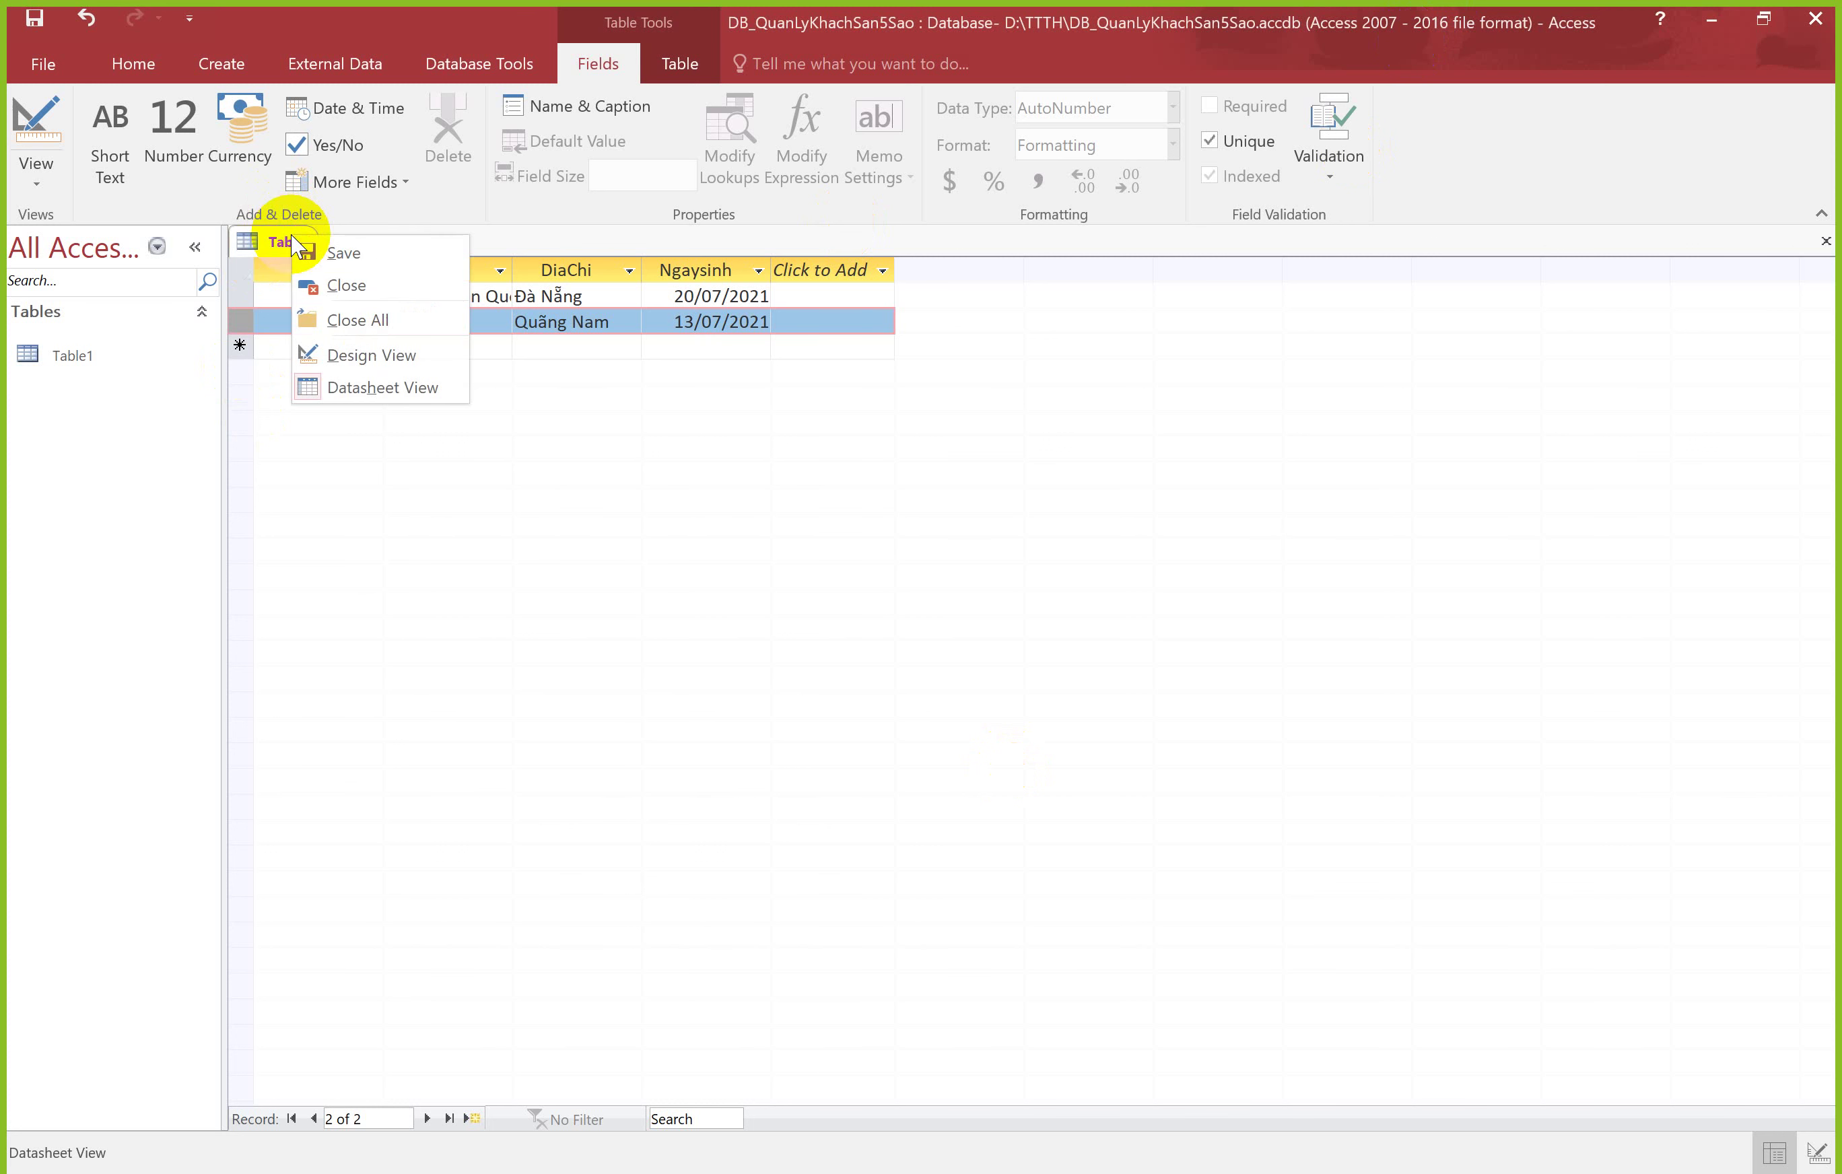
{"action": "left_click", "coordinate": [310, 297]}
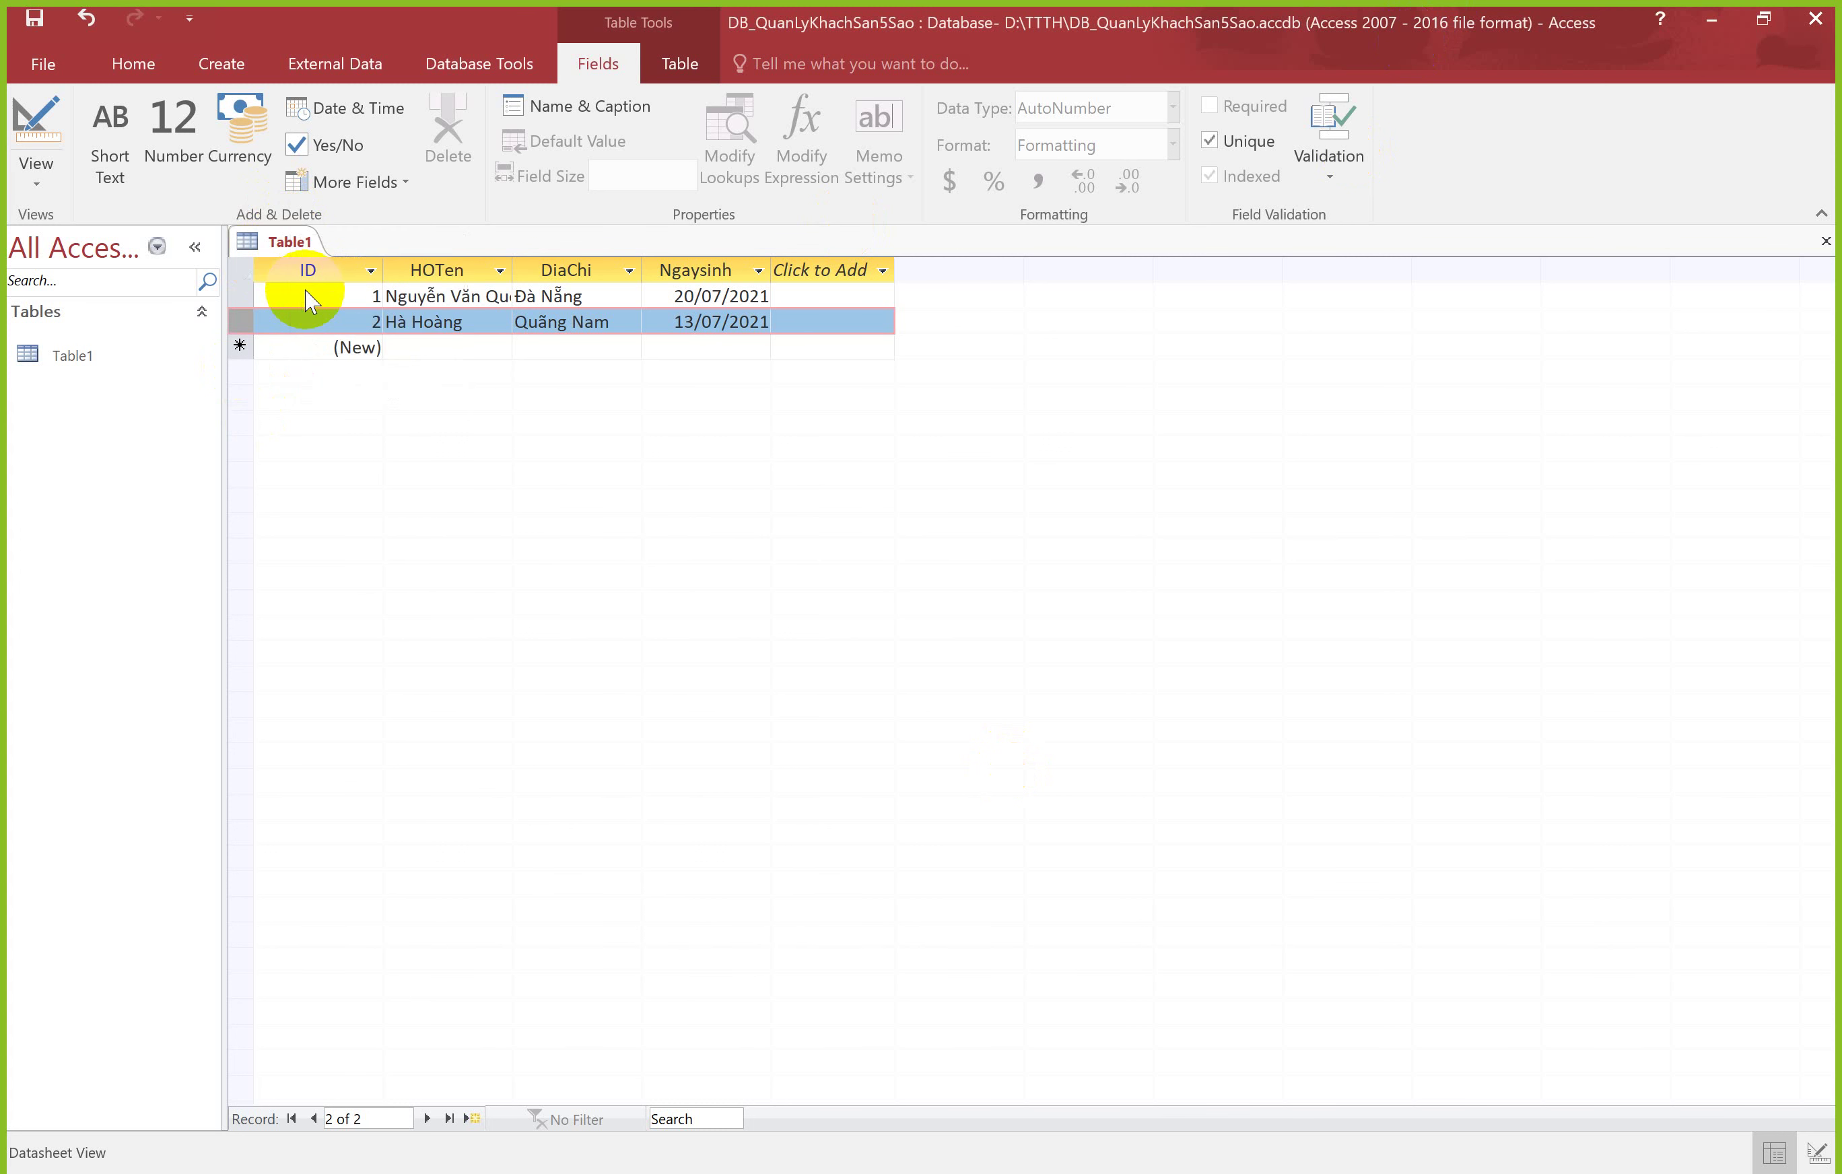
{"action": "left_click", "coordinate": [925, 670]}
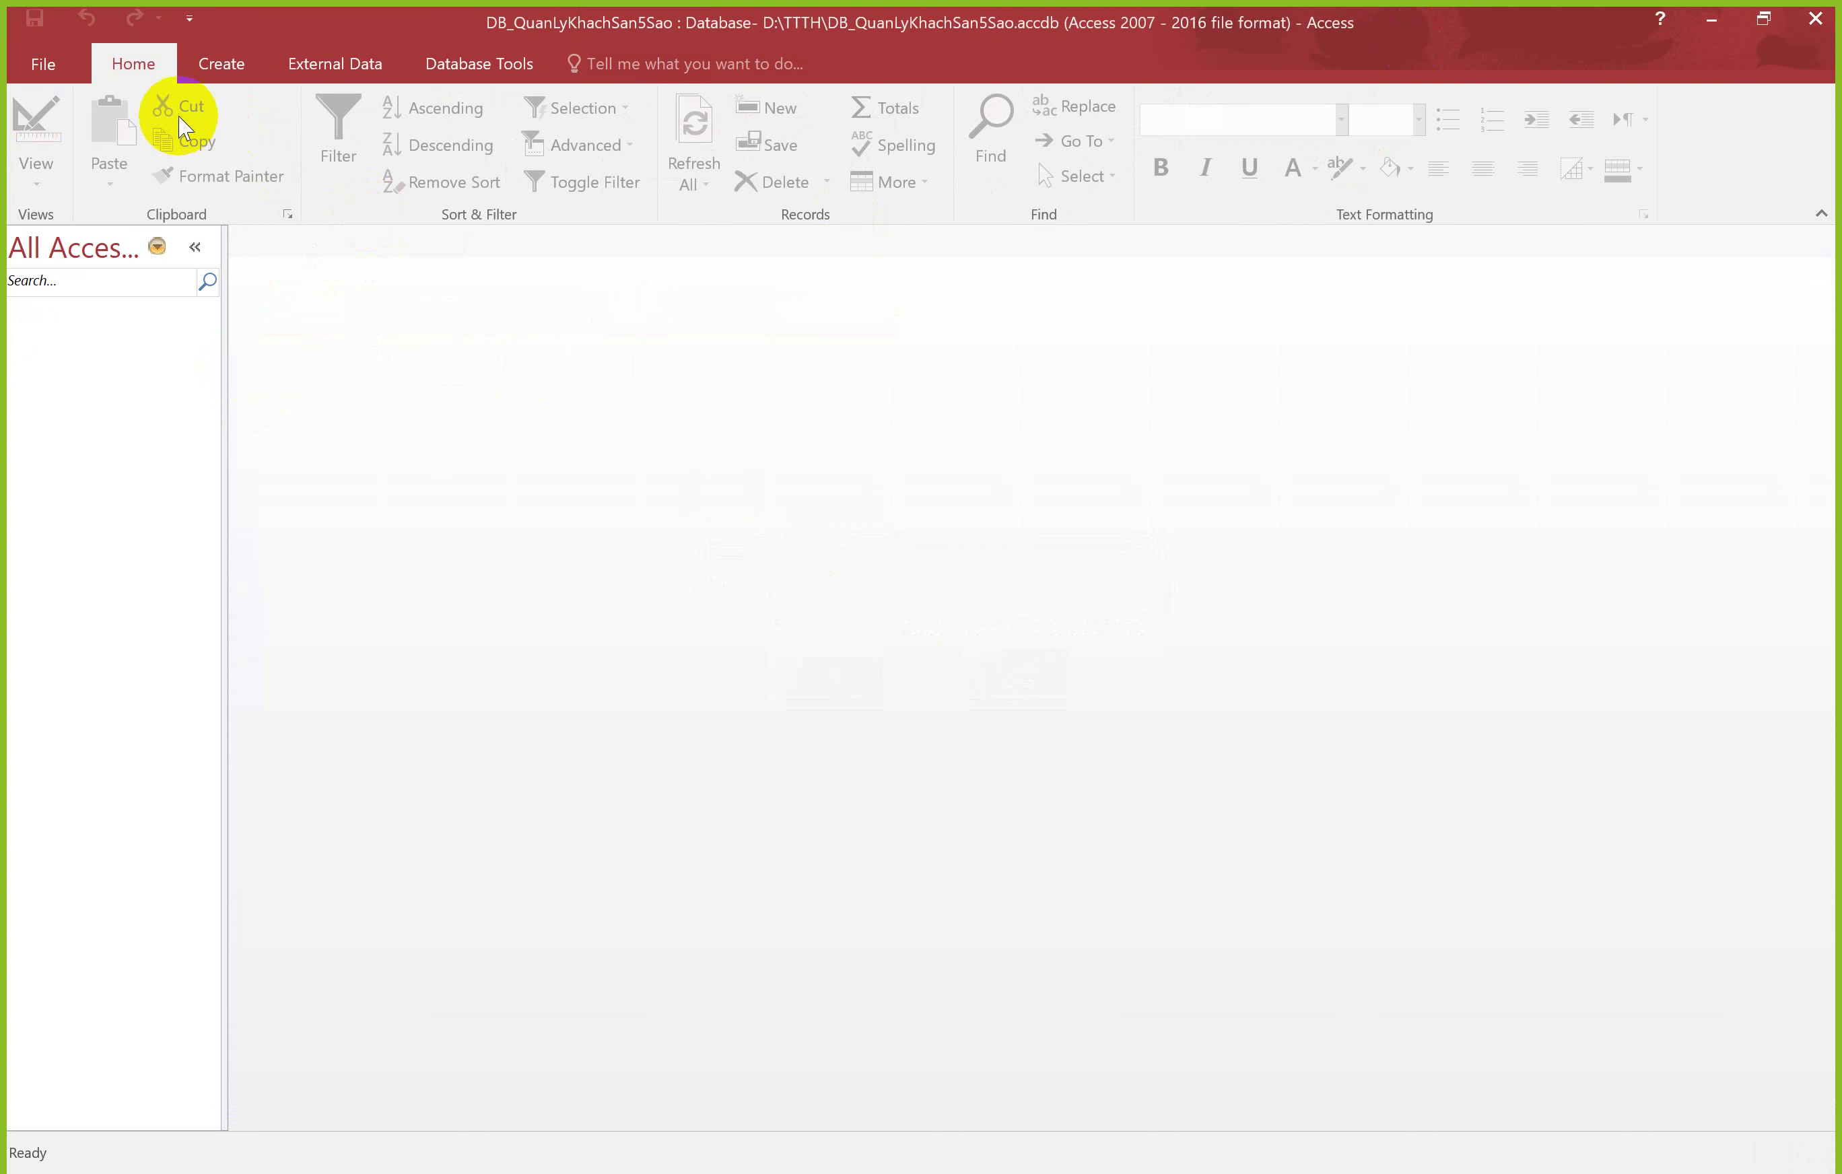
Step: Create a new blank table, keep it in Datasheet View, and browse the View options
{"action": "left_click", "coordinate": [231, 66]}
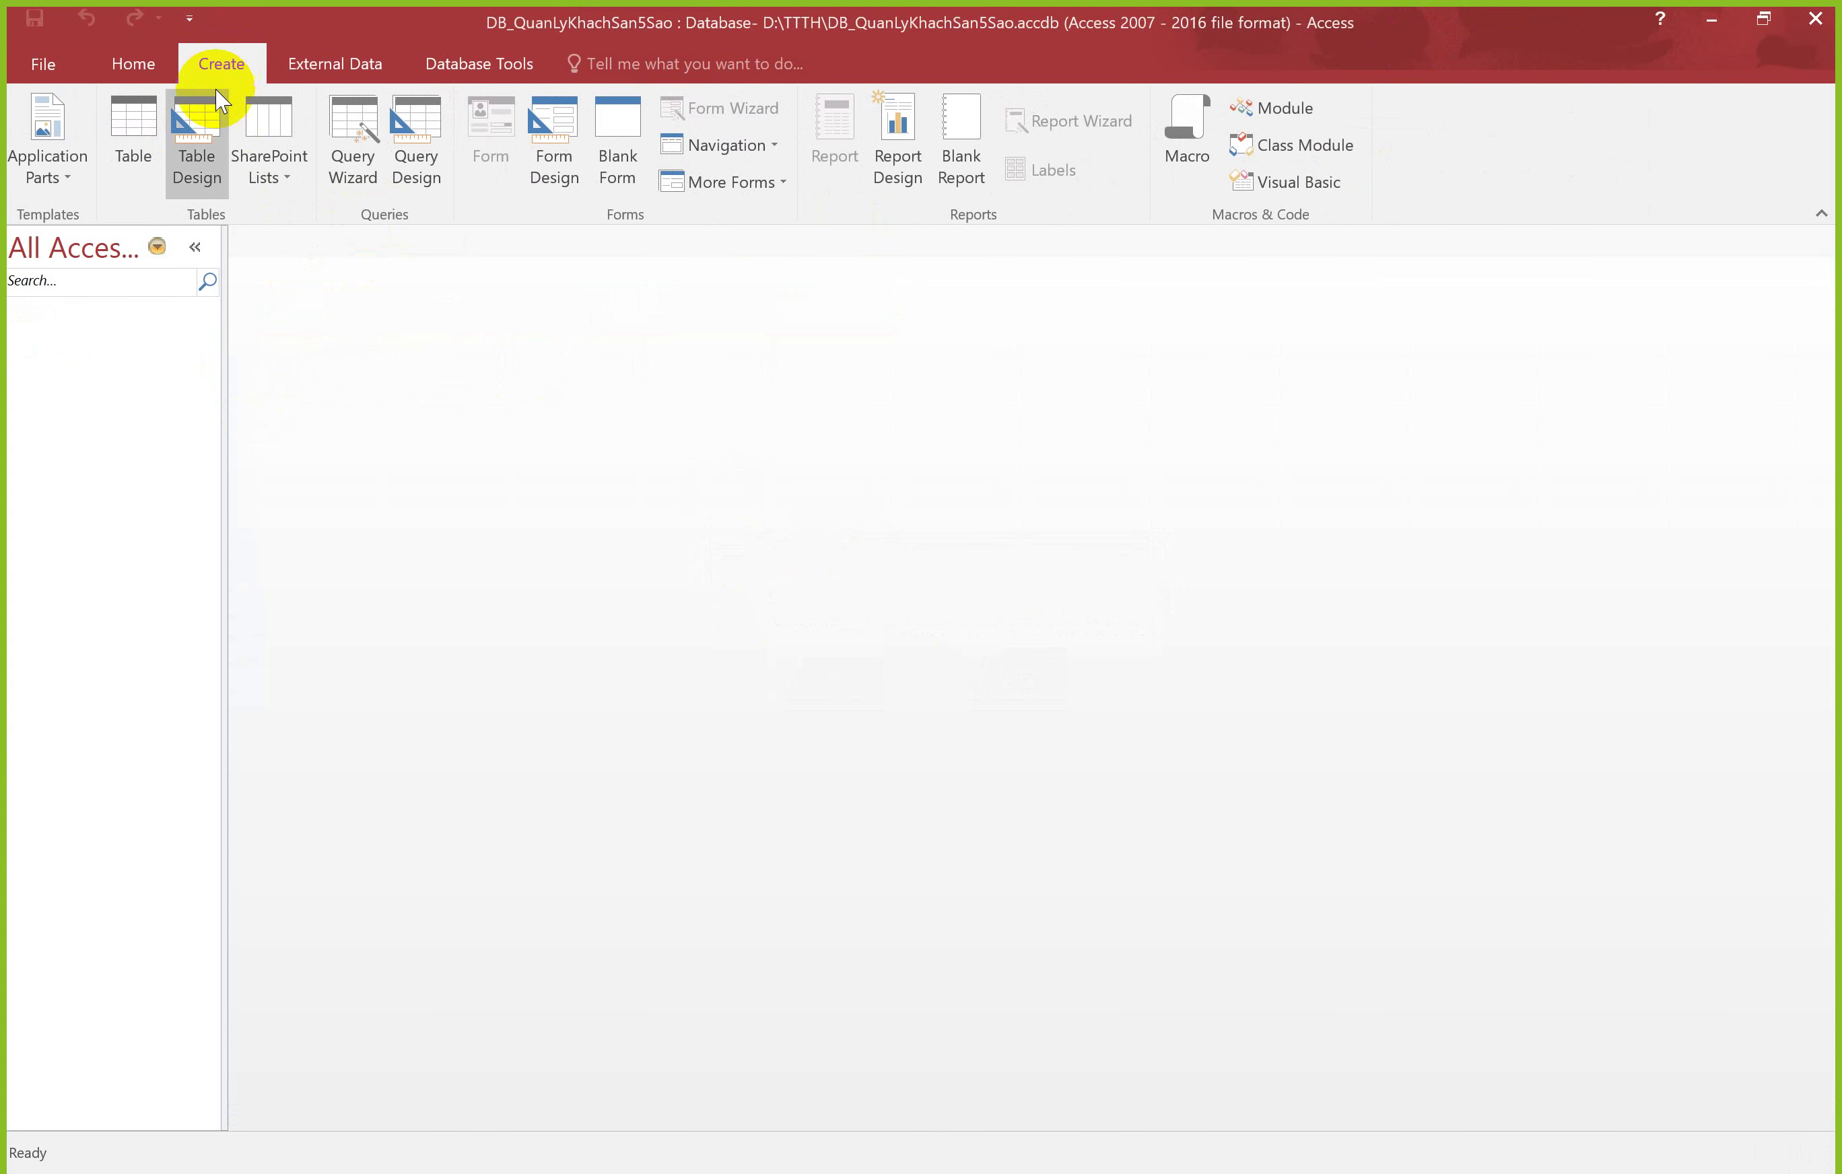
{"action": "left_click", "coordinate": [128, 159]}
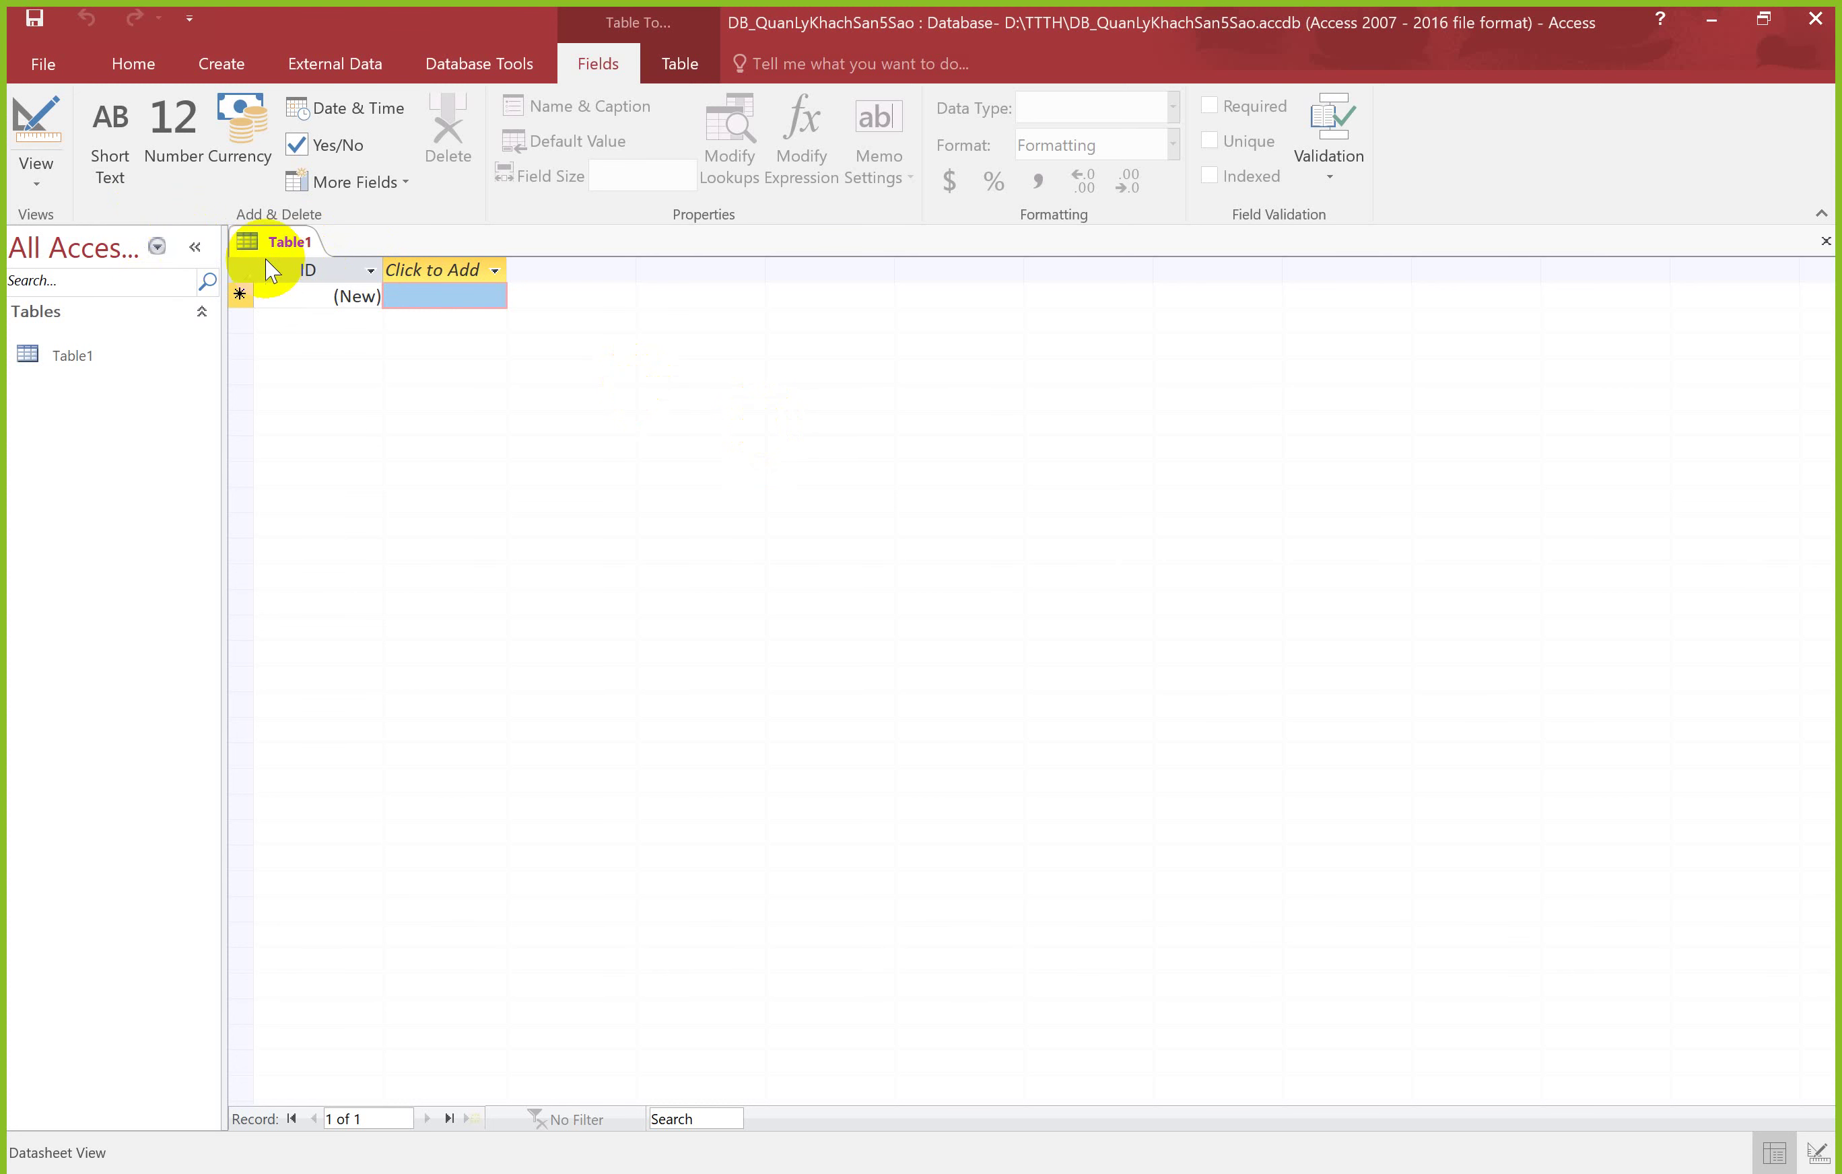
{"action": "left_click", "coordinate": [39, 182]}
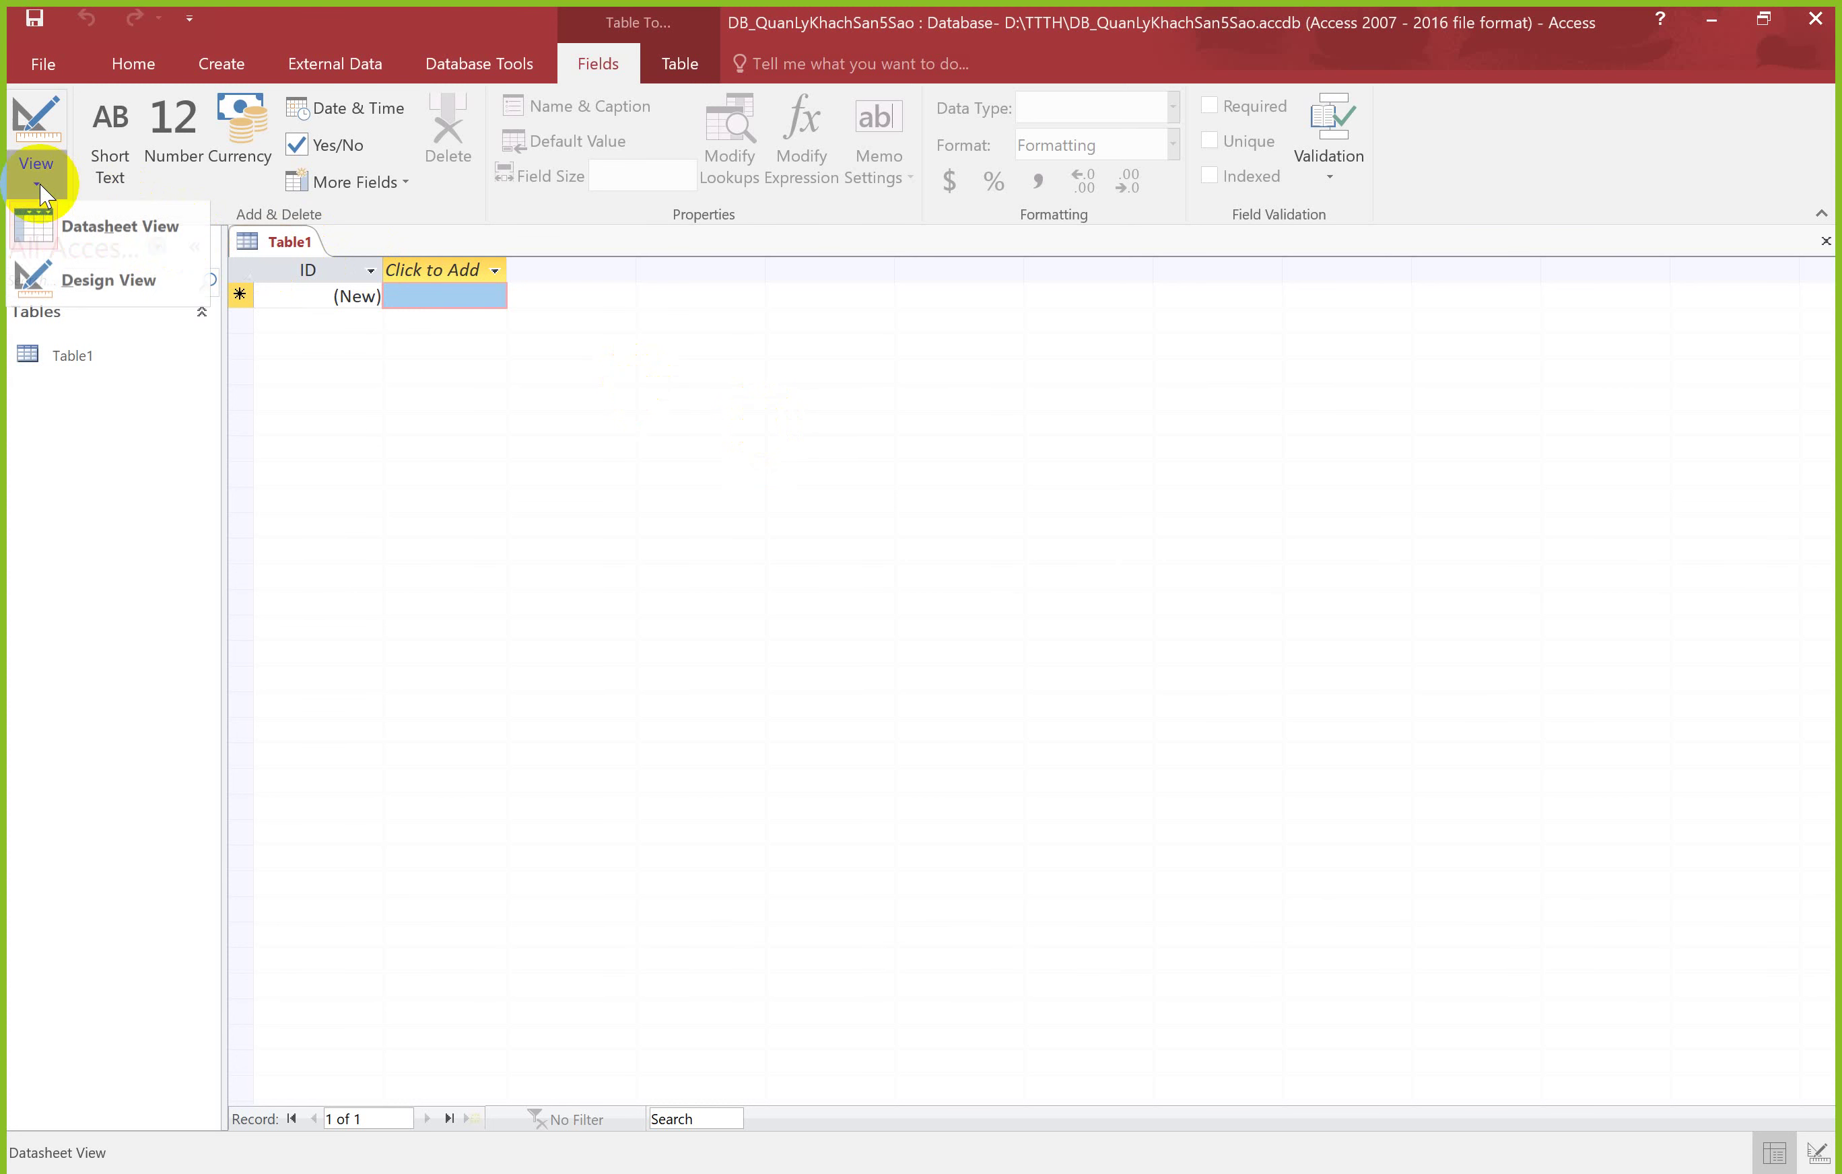
{"action": "left_click", "coordinate": [48, 248]}
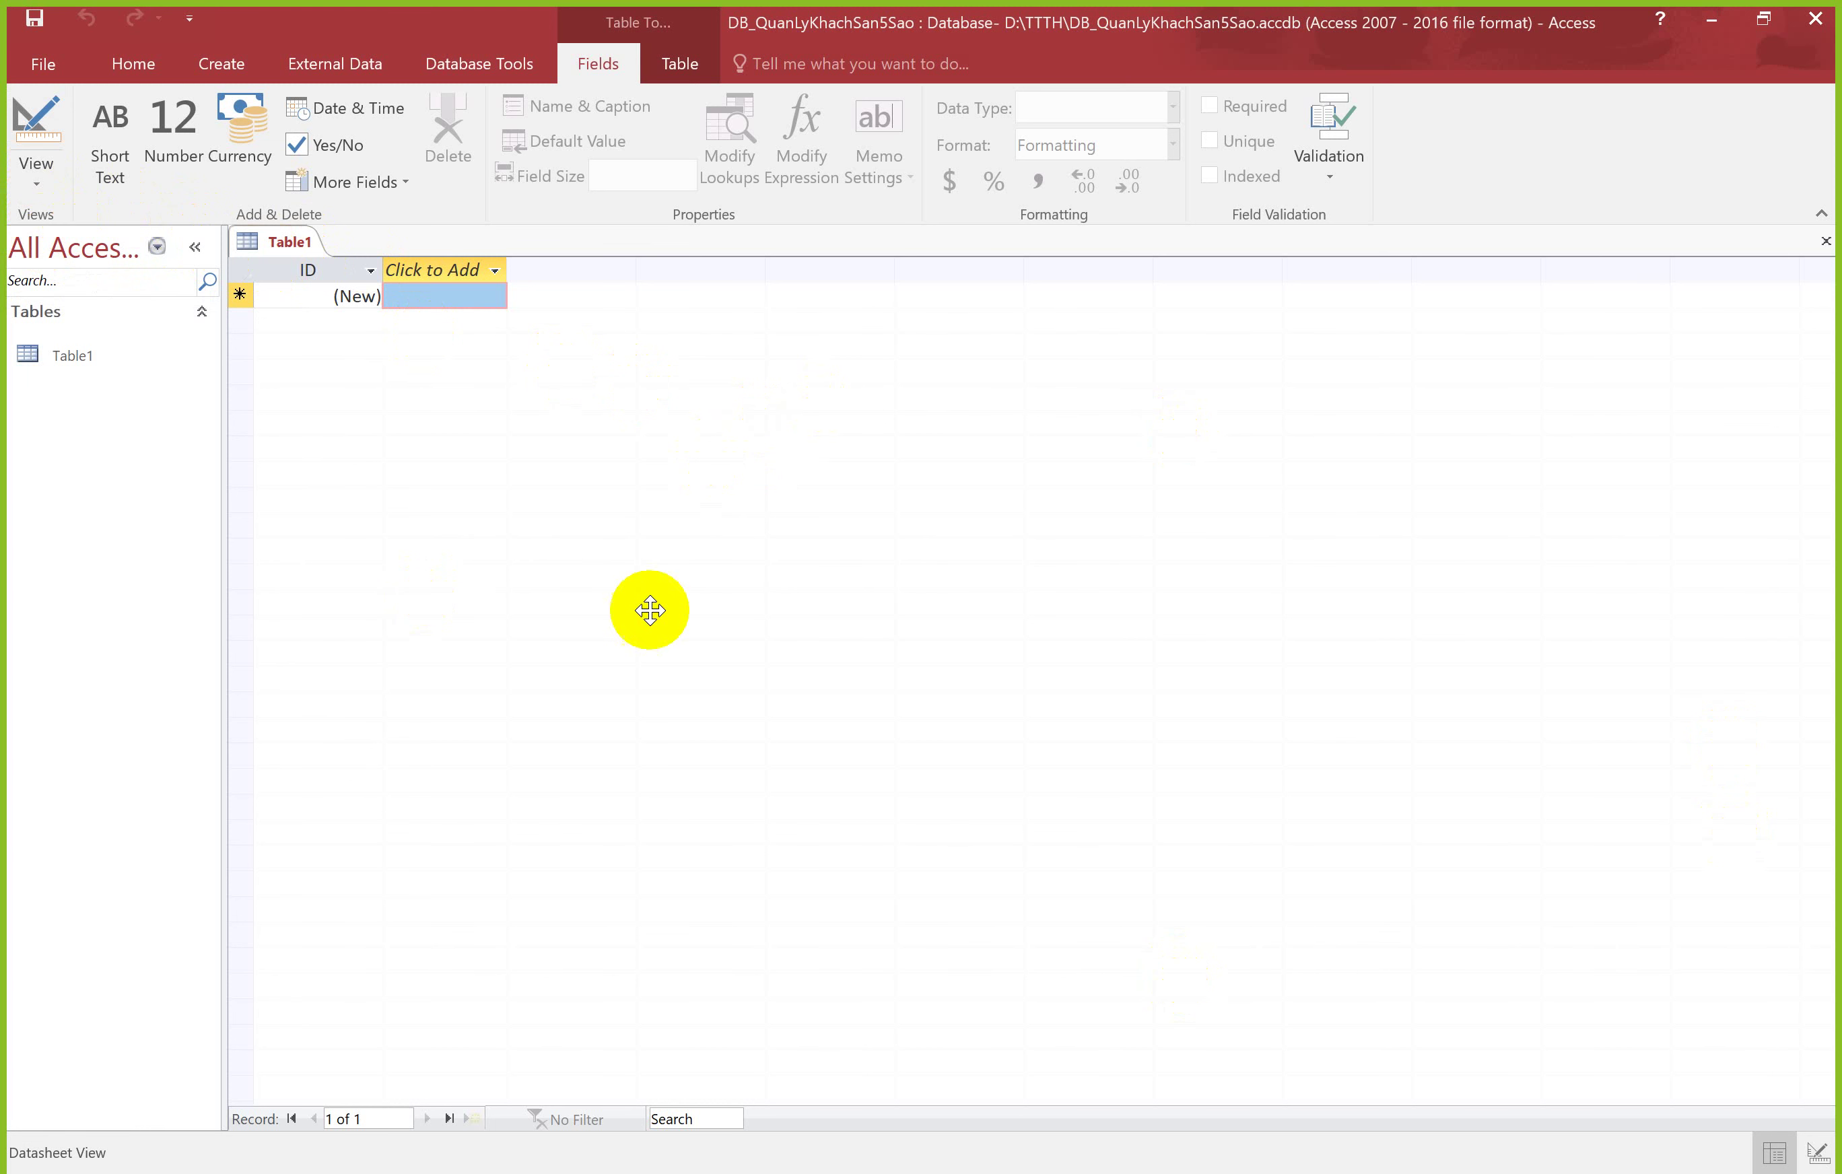
{"action": "left_click", "coordinate": [35, 166]}
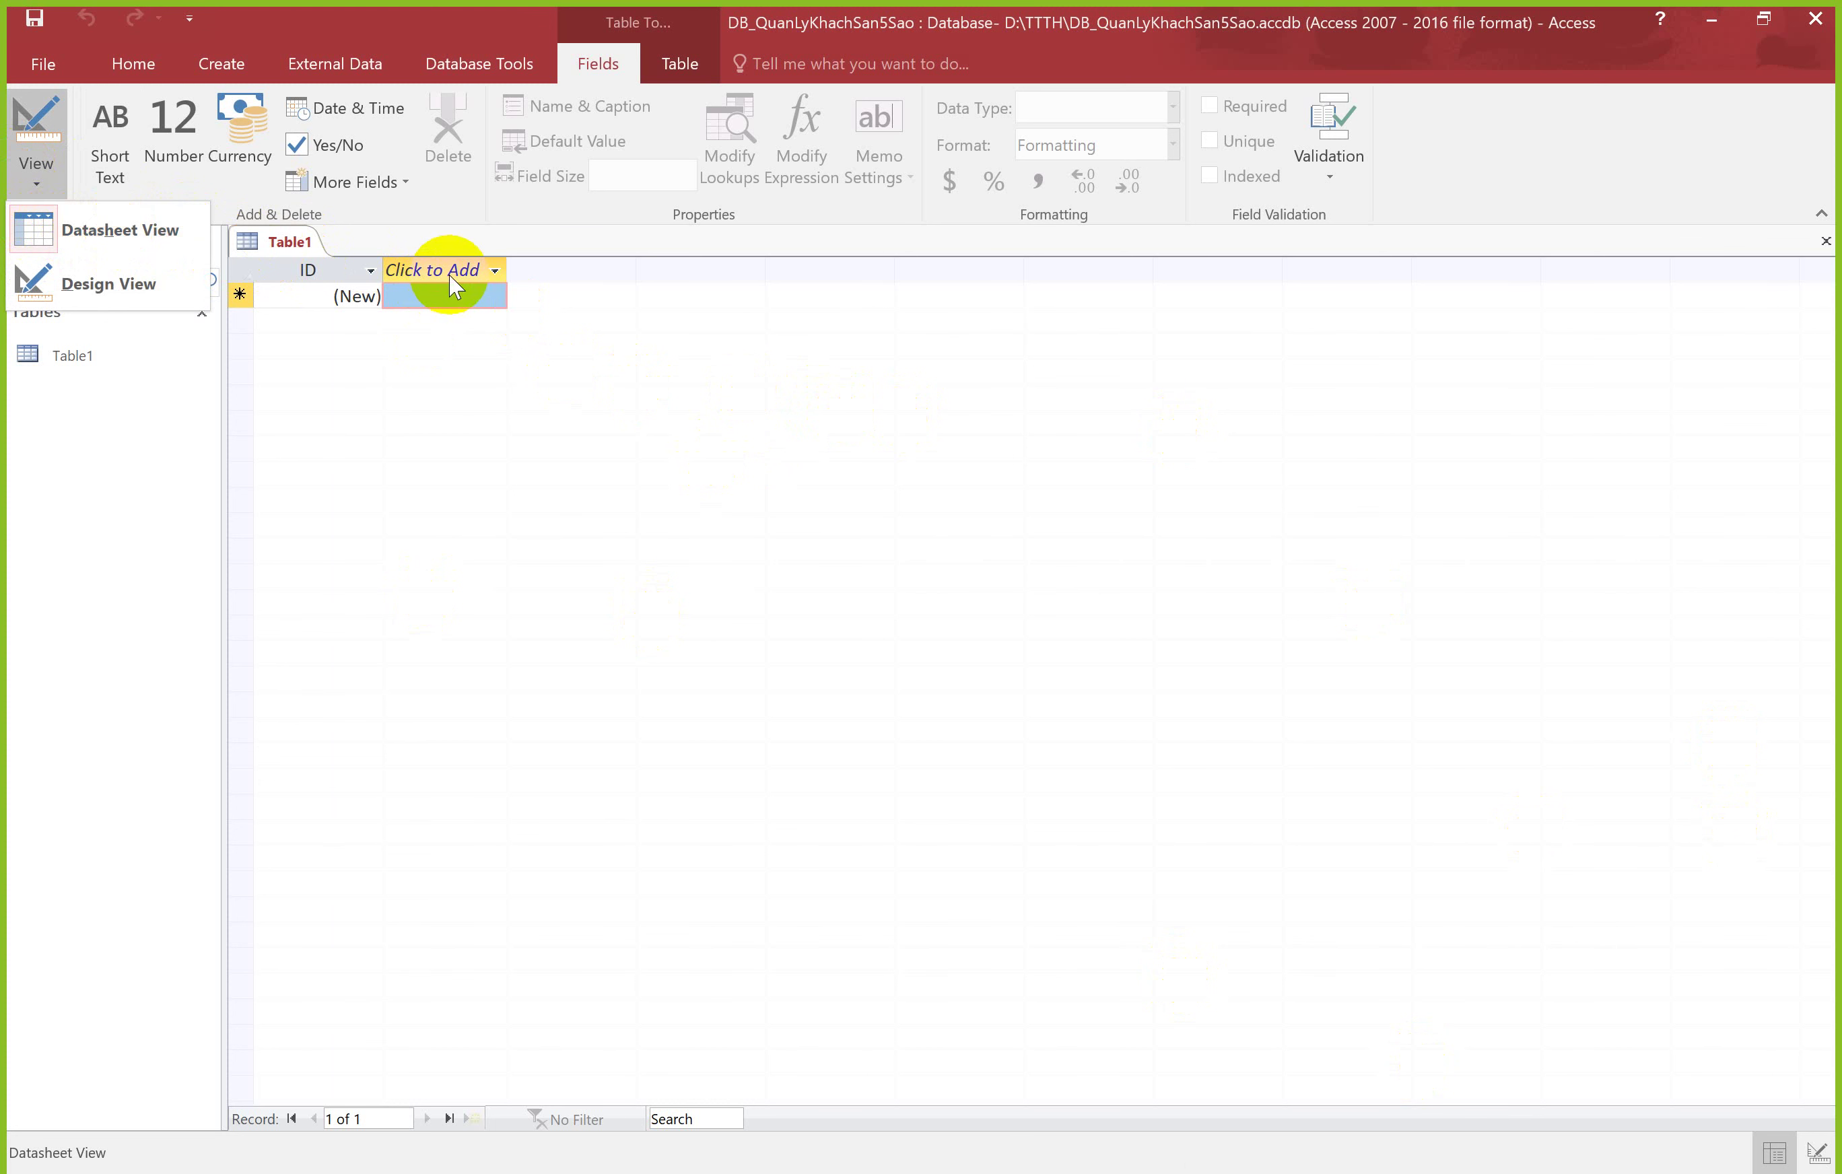
{"action": "left_click", "coordinate": [275, 249]}
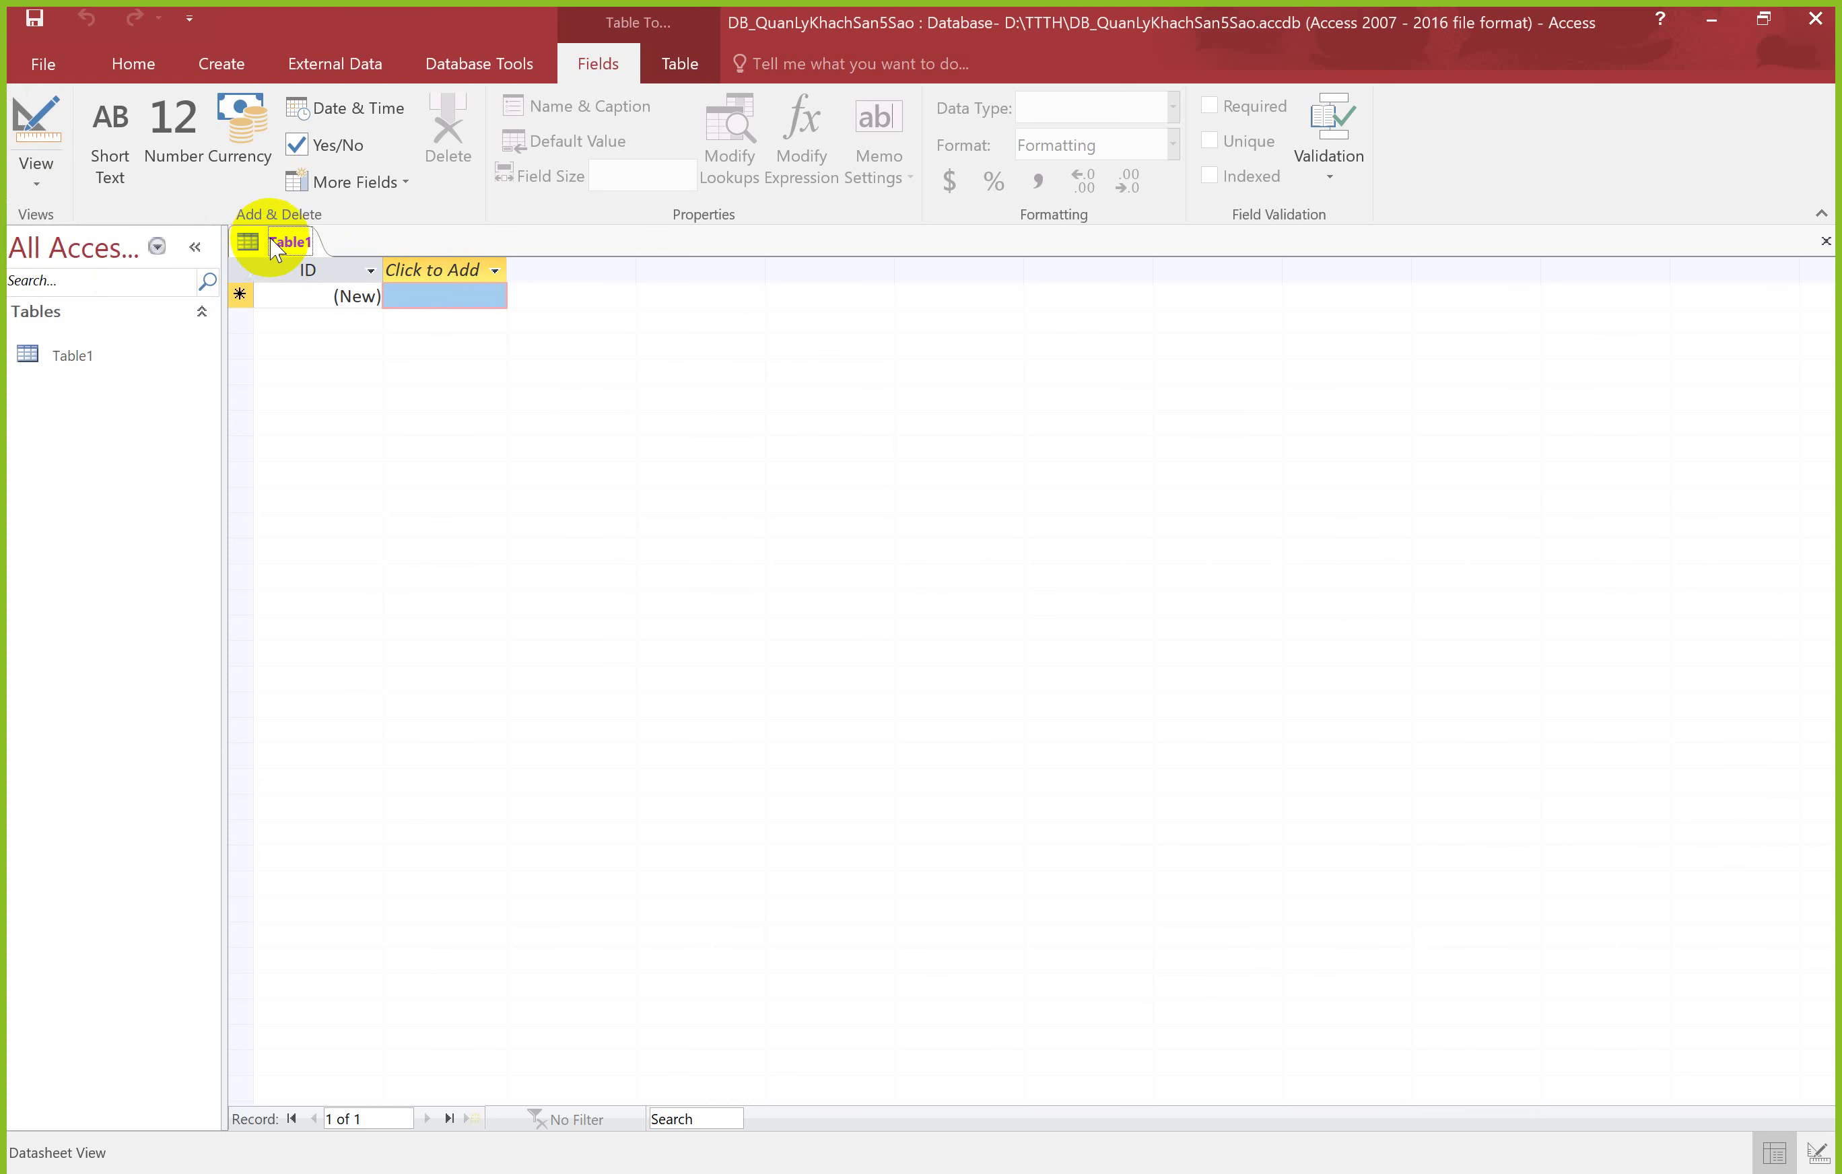
{"action": "left_click", "coordinate": [37, 180]}
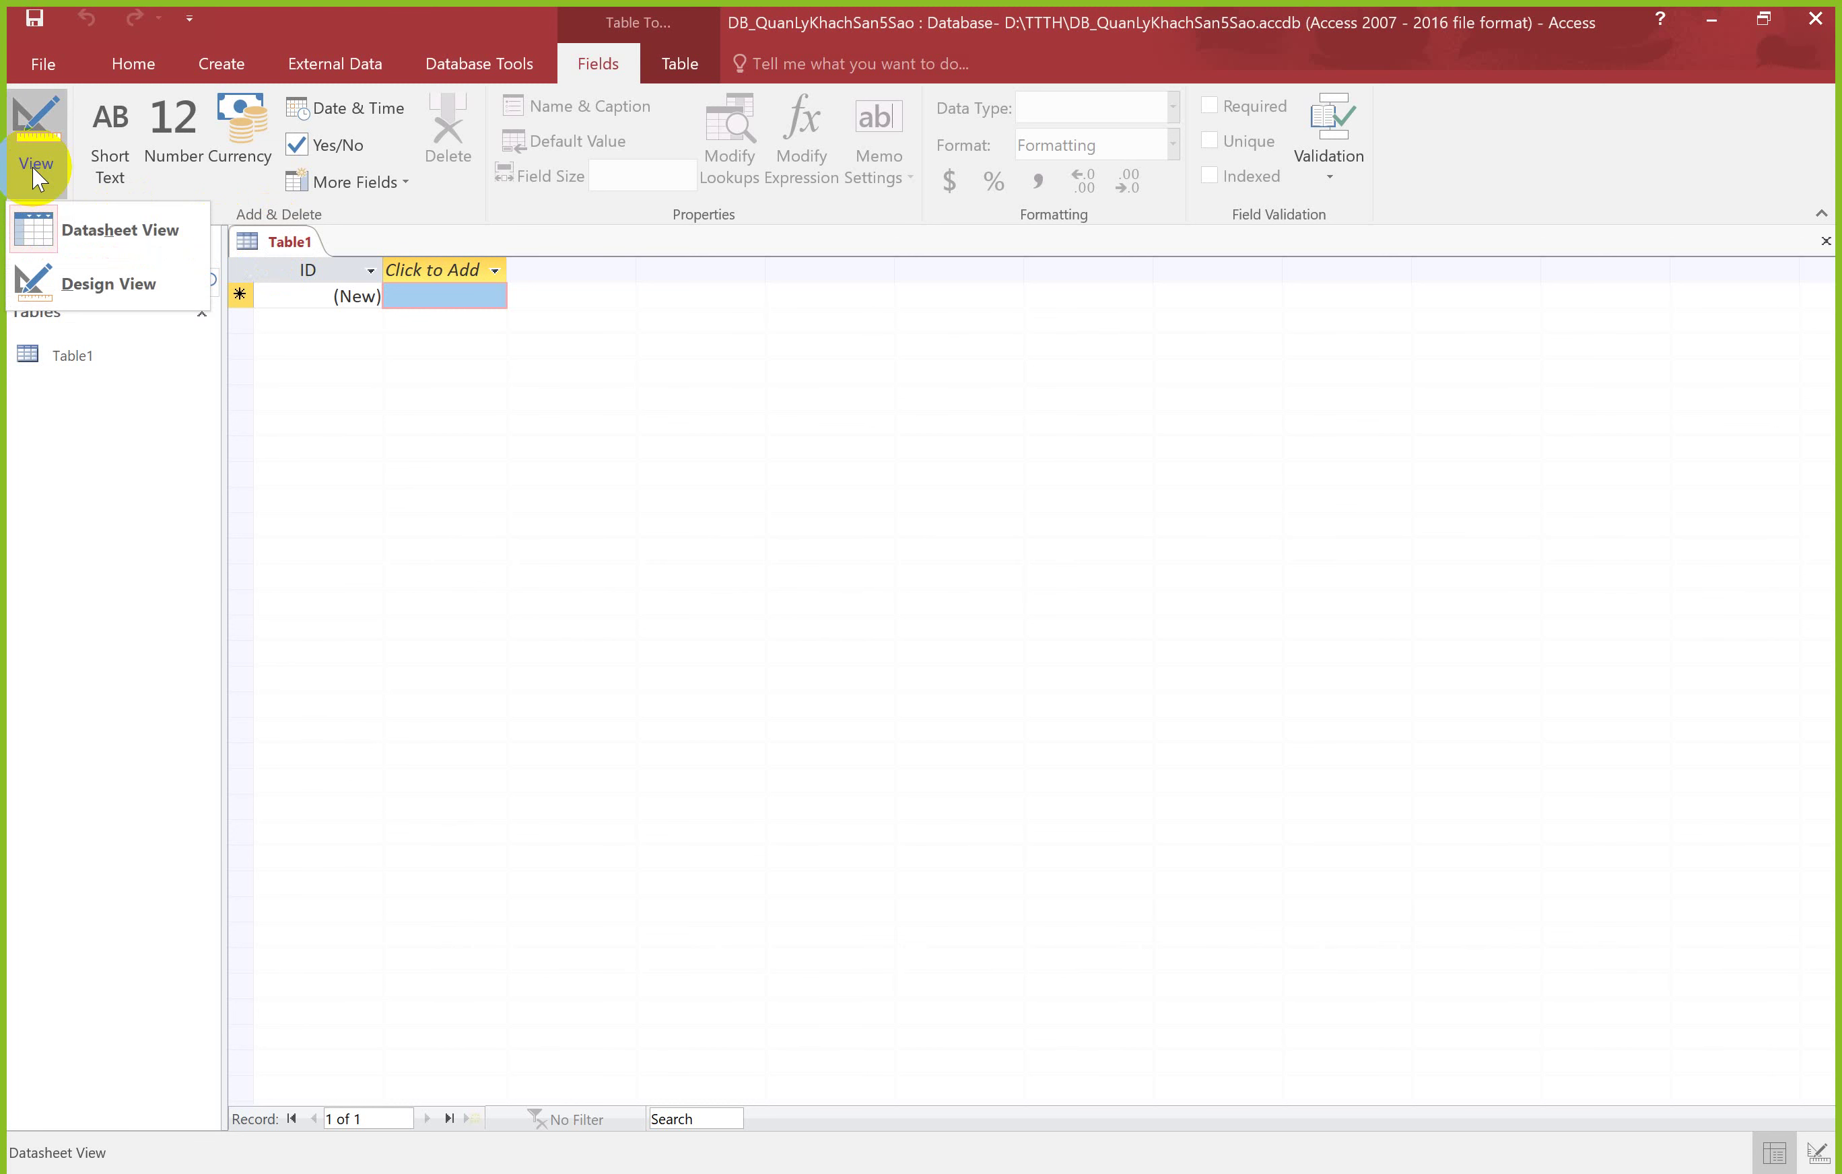
Step: Attempt switching the new table to Design View three times, cancelling each save prompt
{"action": "left_click", "coordinate": [97, 296]}
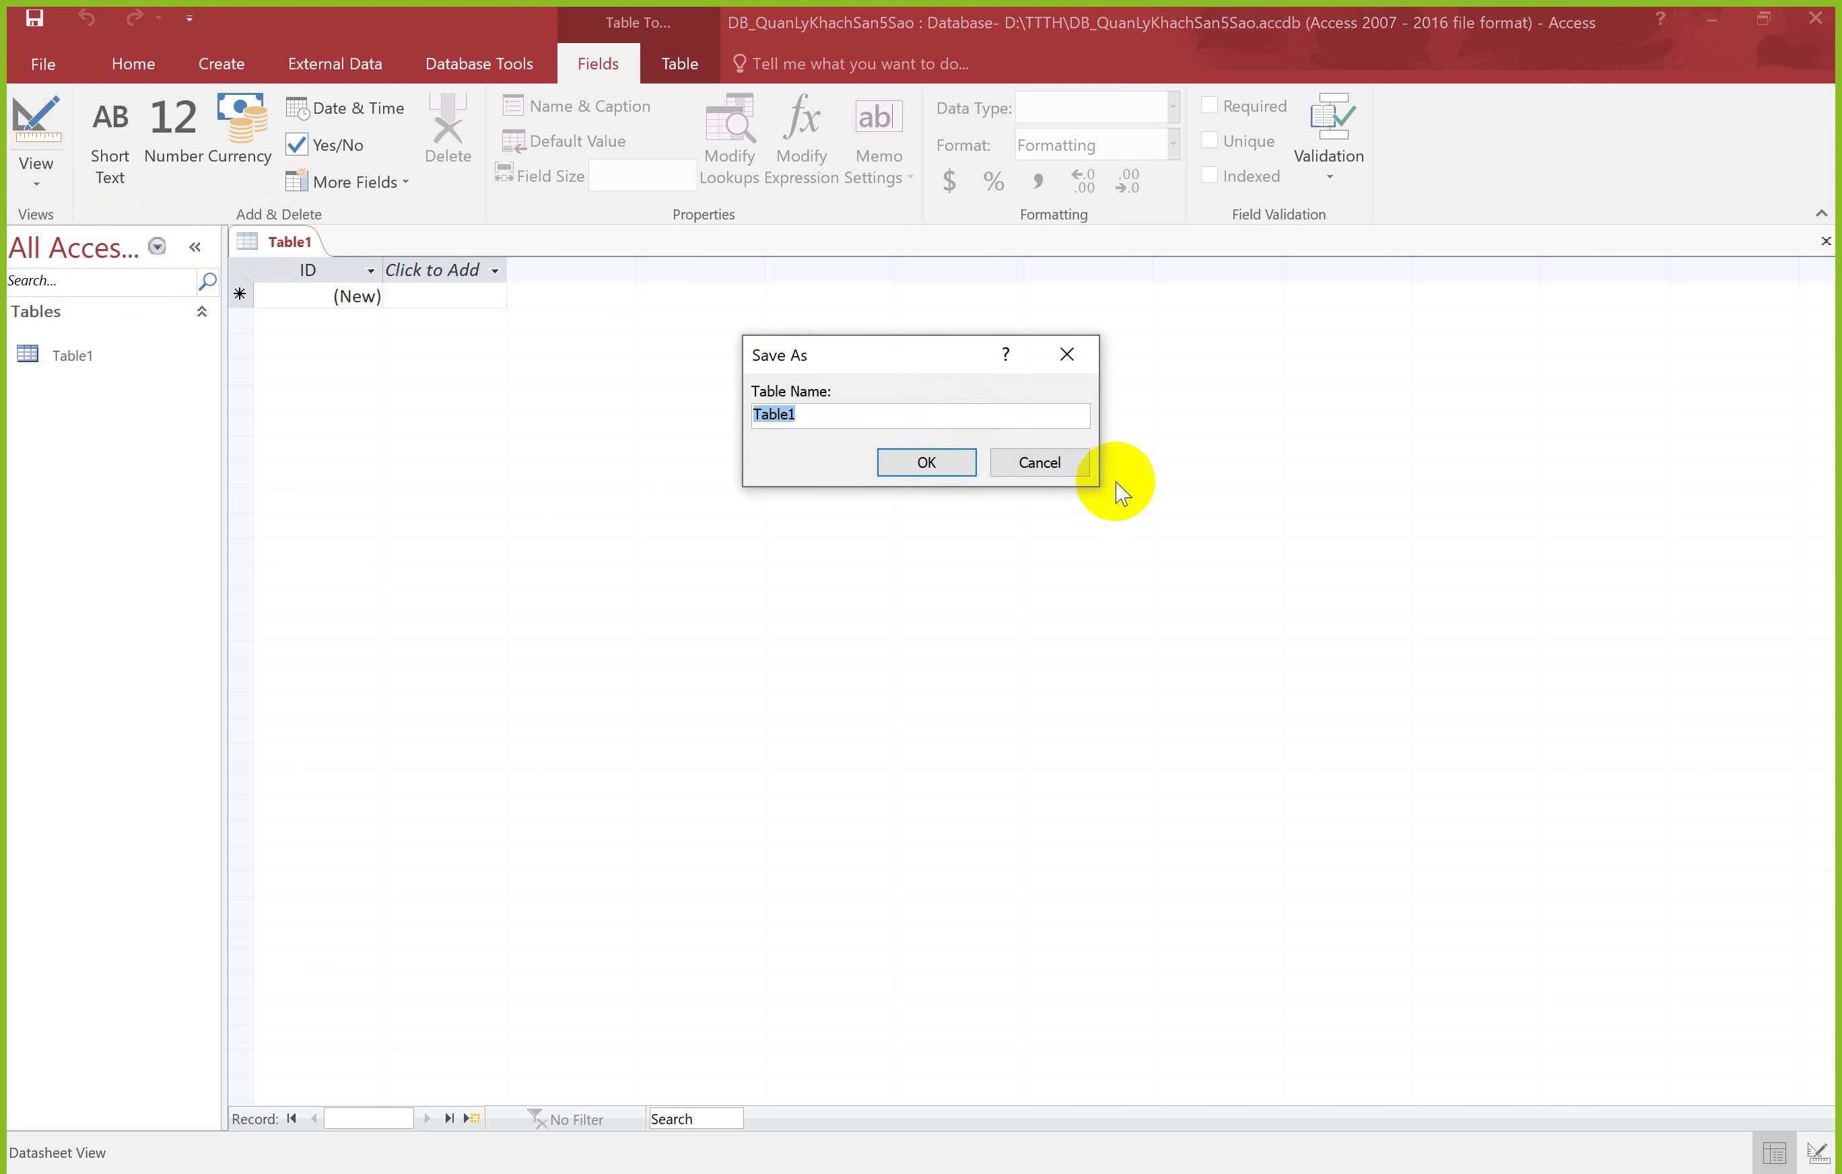
{"action": "left_click", "coordinate": [1039, 462]}
{"action": "right_click", "coordinate": [267, 249]}
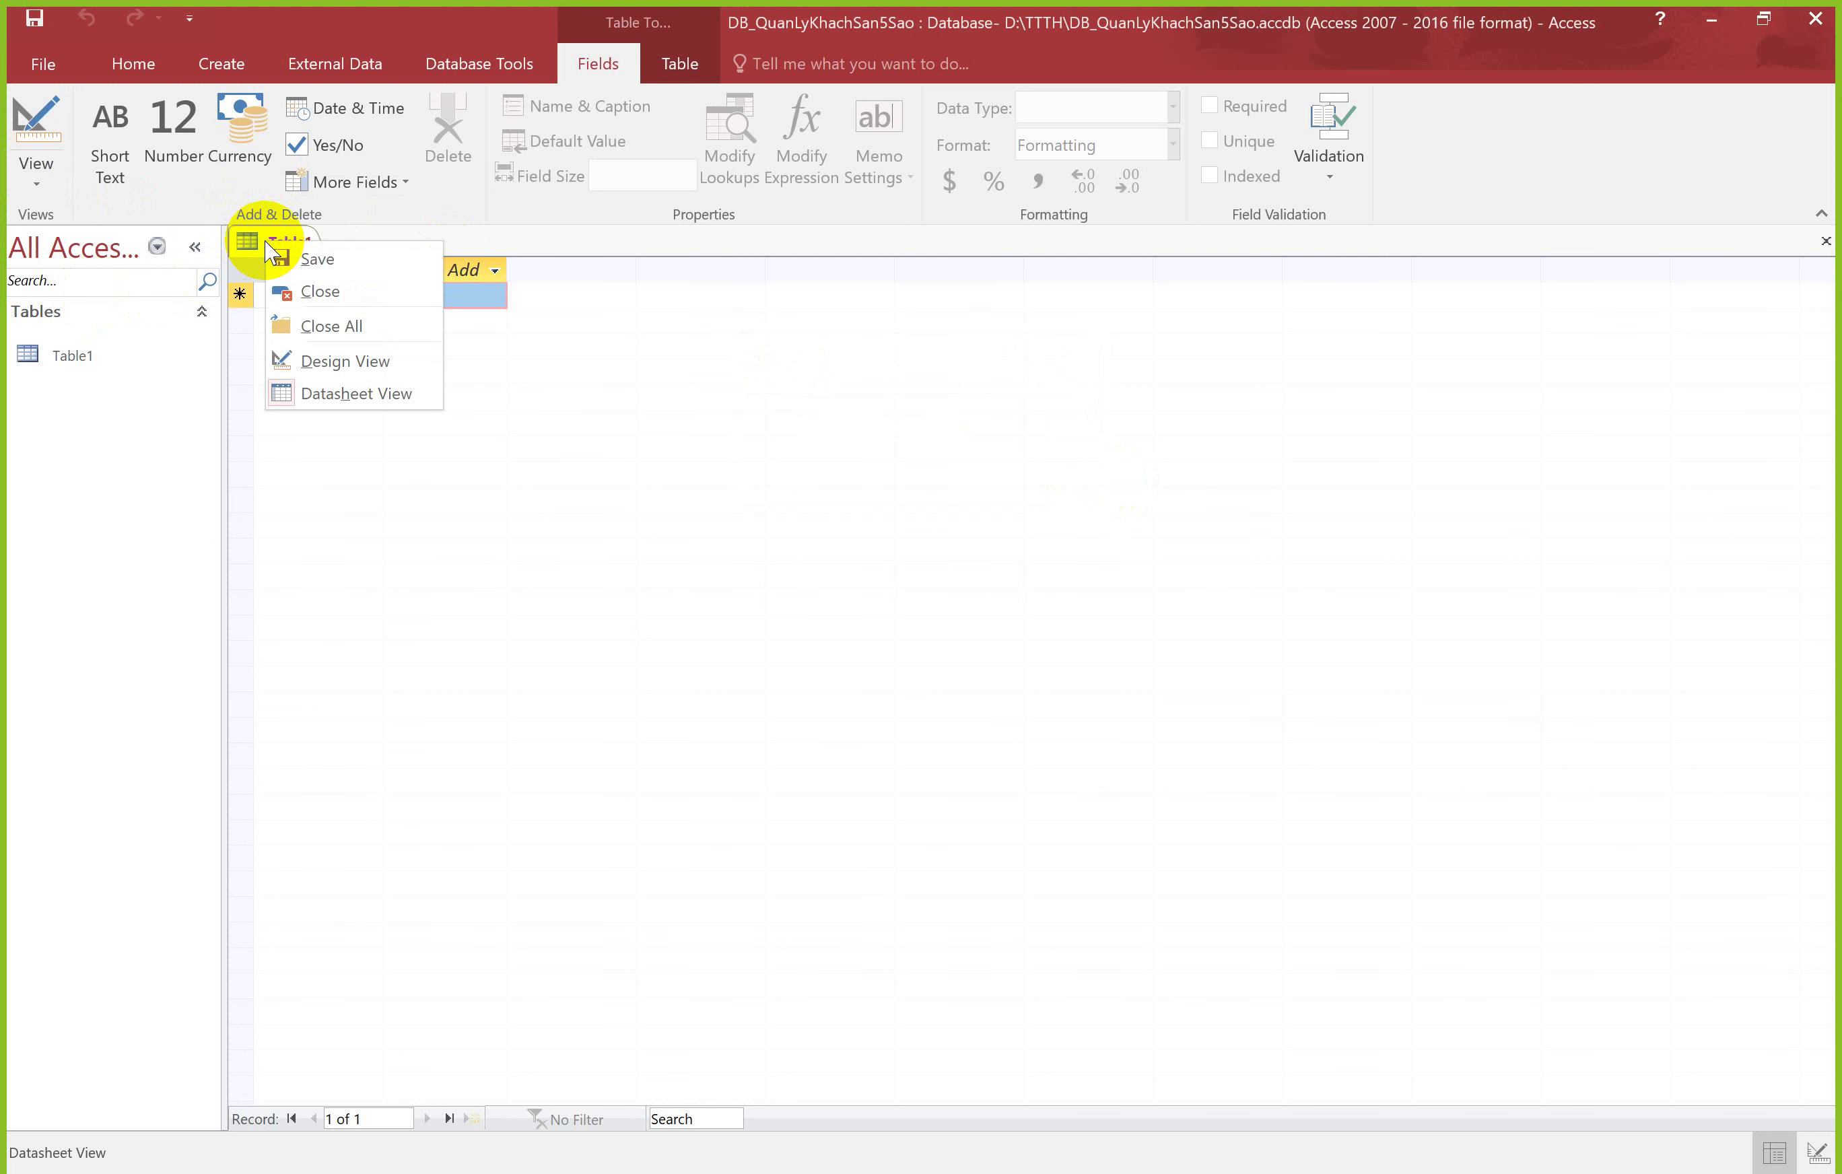
{"action": "left_click", "coordinate": [353, 359]}
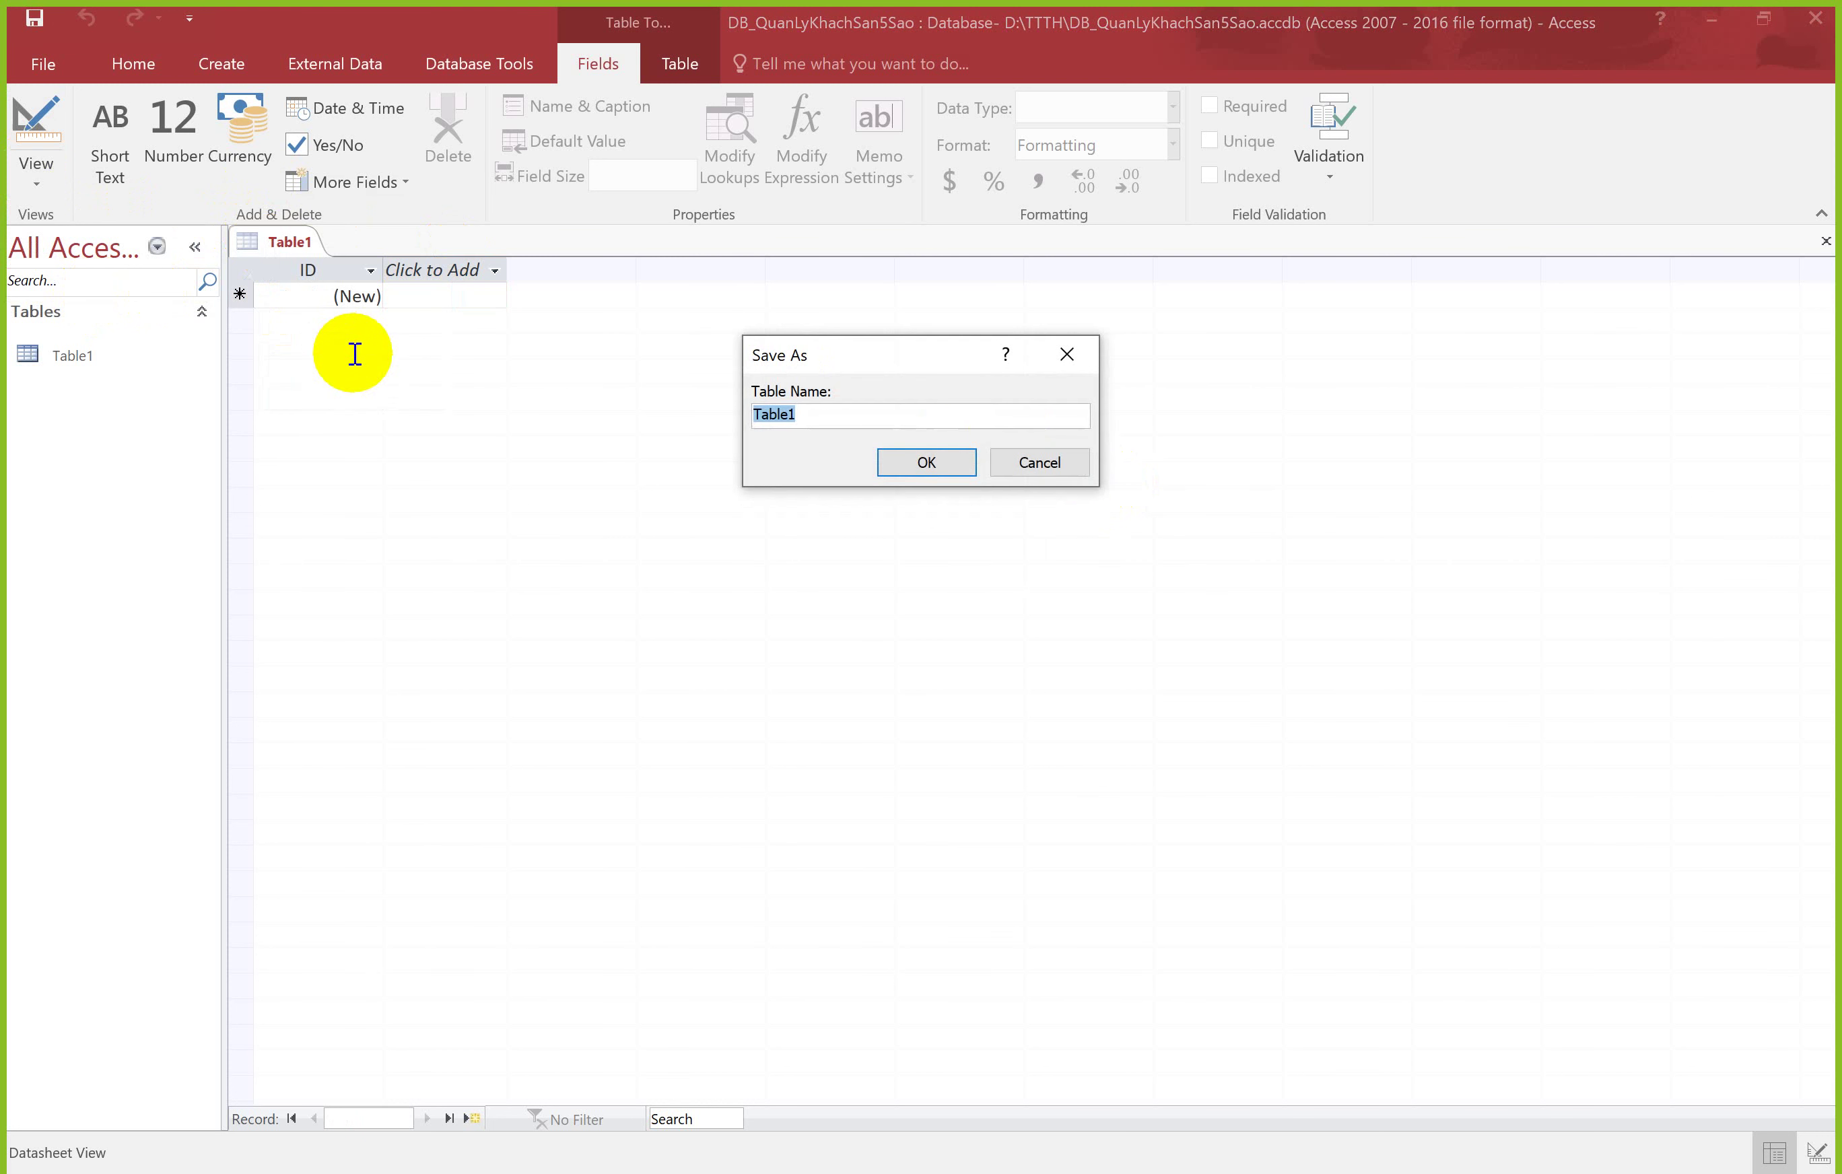
{"action": "left_click", "coordinate": [1051, 457]}
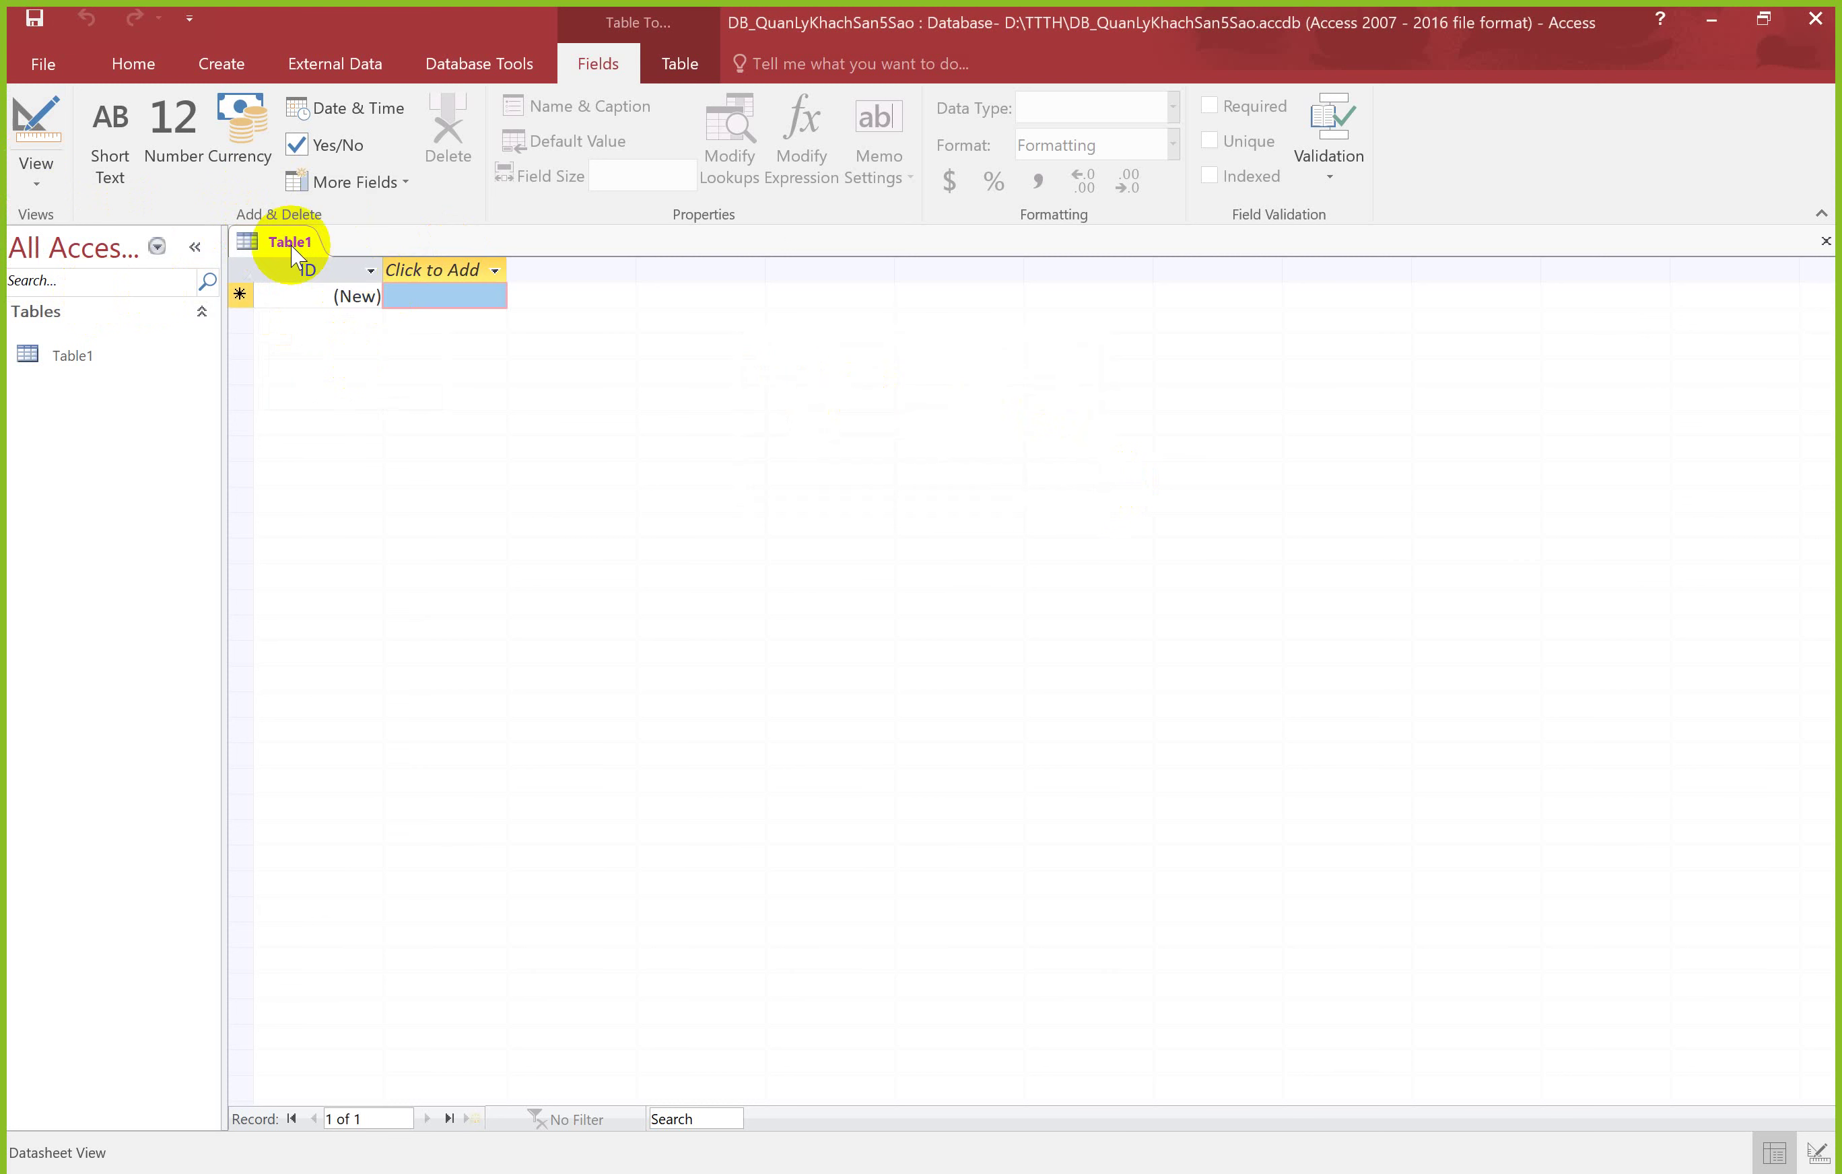
{"action": "right_click", "coordinate": [284, 241]}
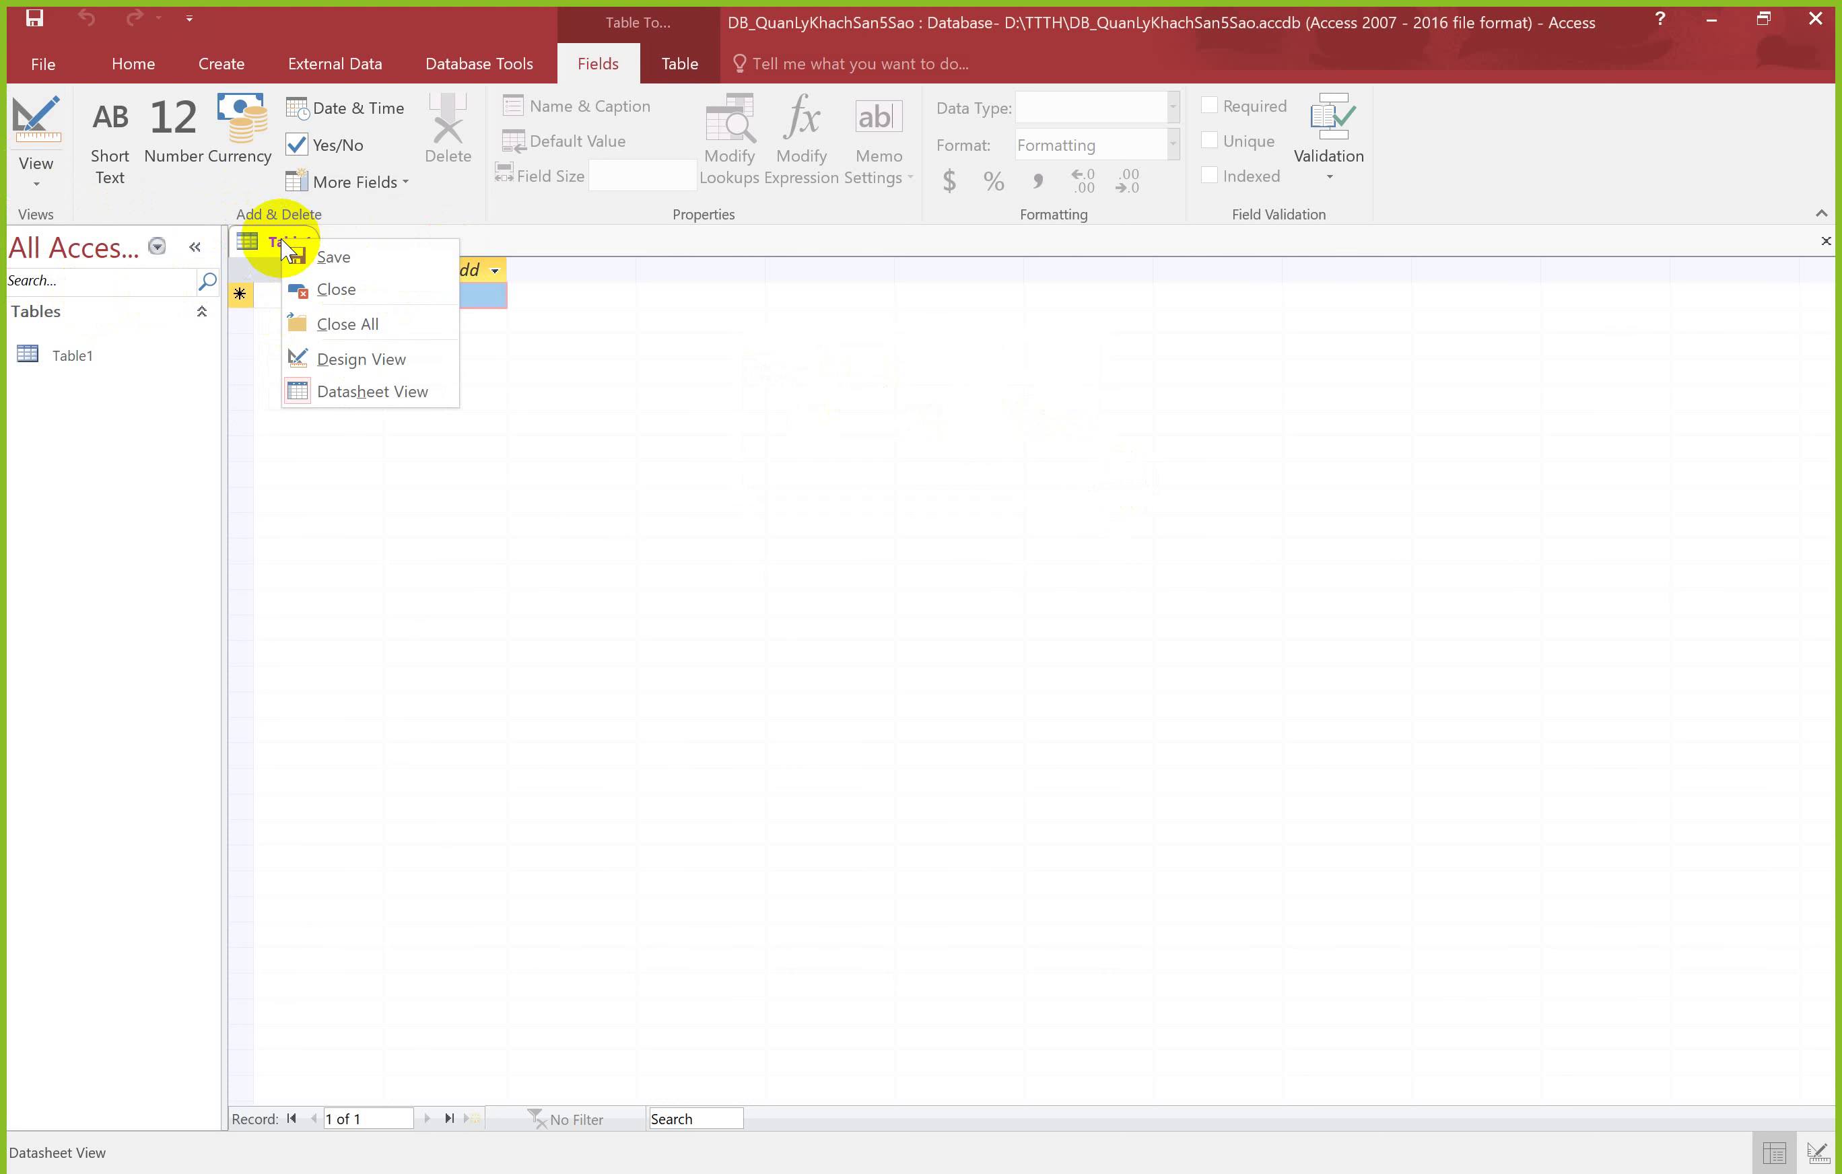
{"action": "left_click", "coordinate": [356, 359]}
{"action": "left_click", "coordinate": [1014, 466]}
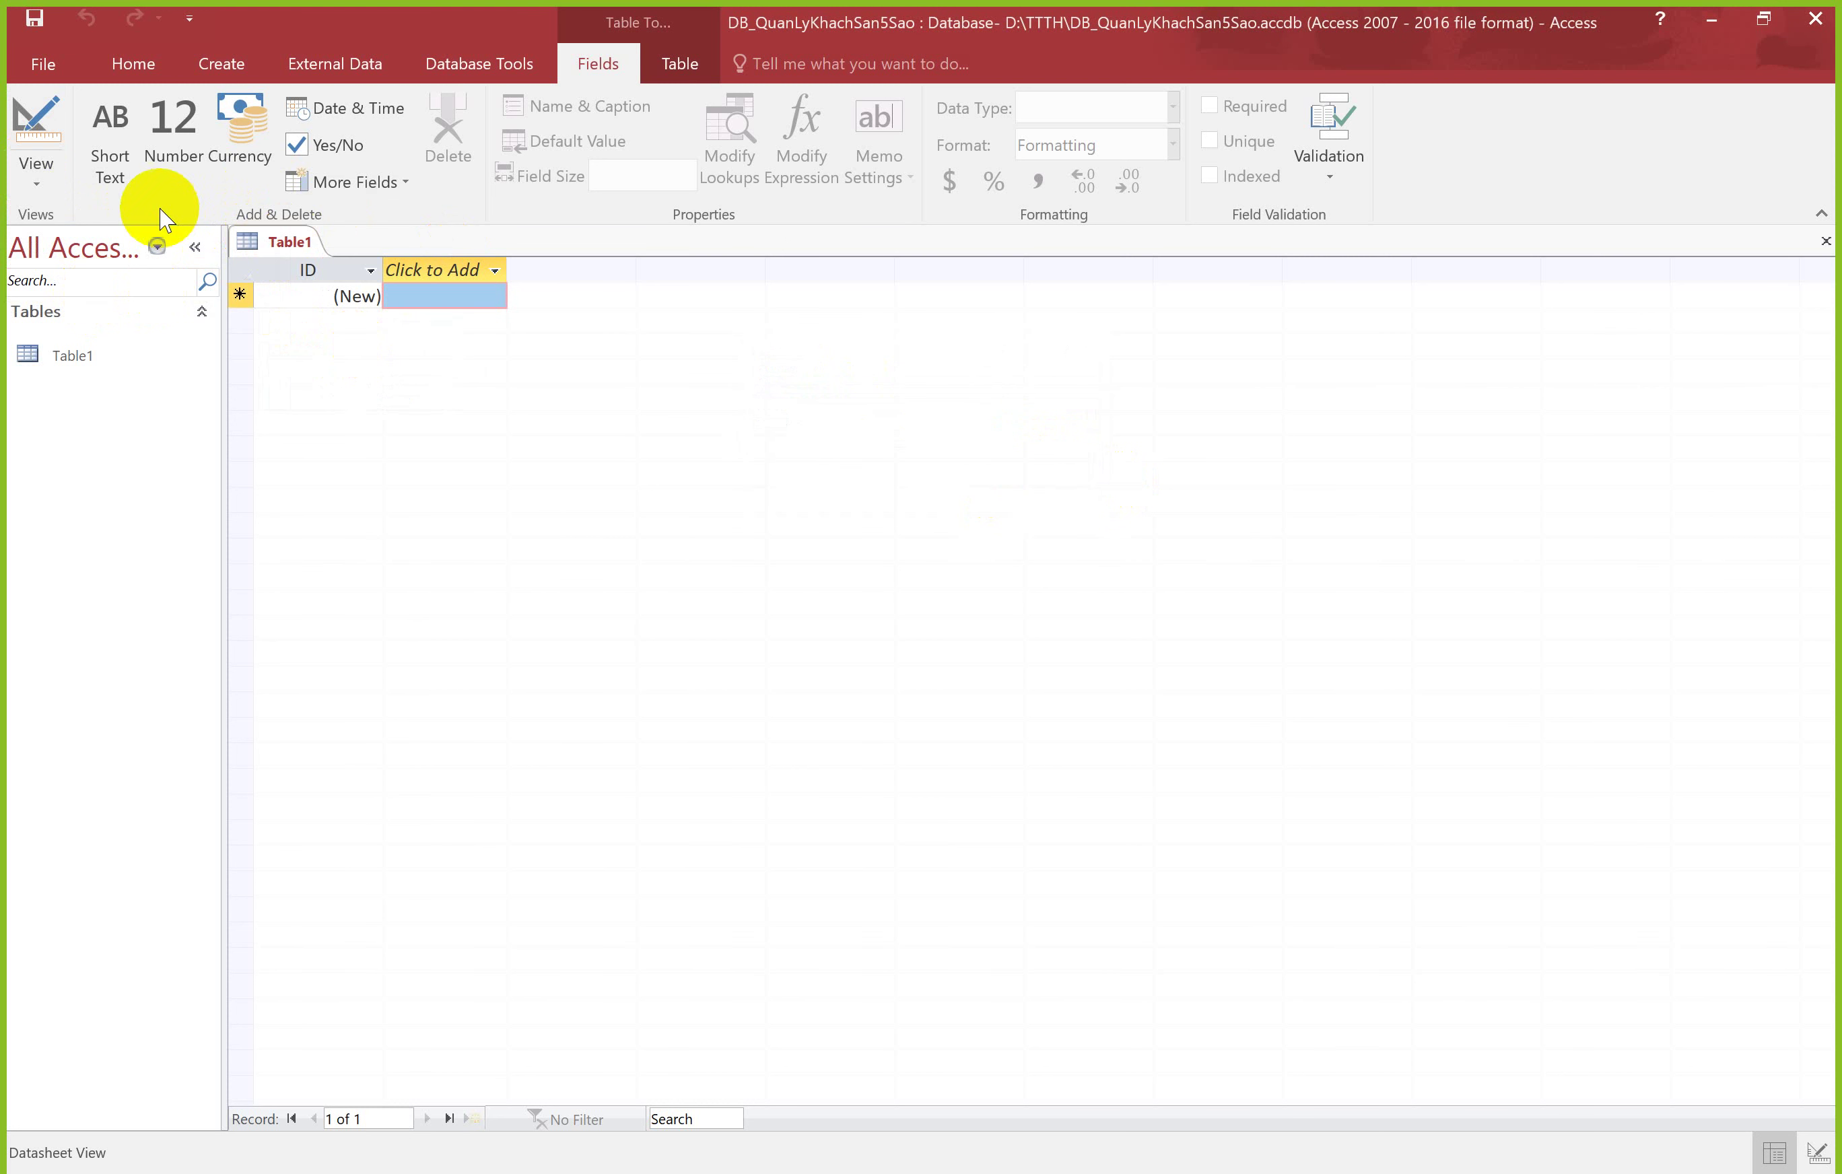
Step: Switch to Design View from the View list, saving the table as SinhVien
{"action": "left_click", "coordinate": [36, 167]}
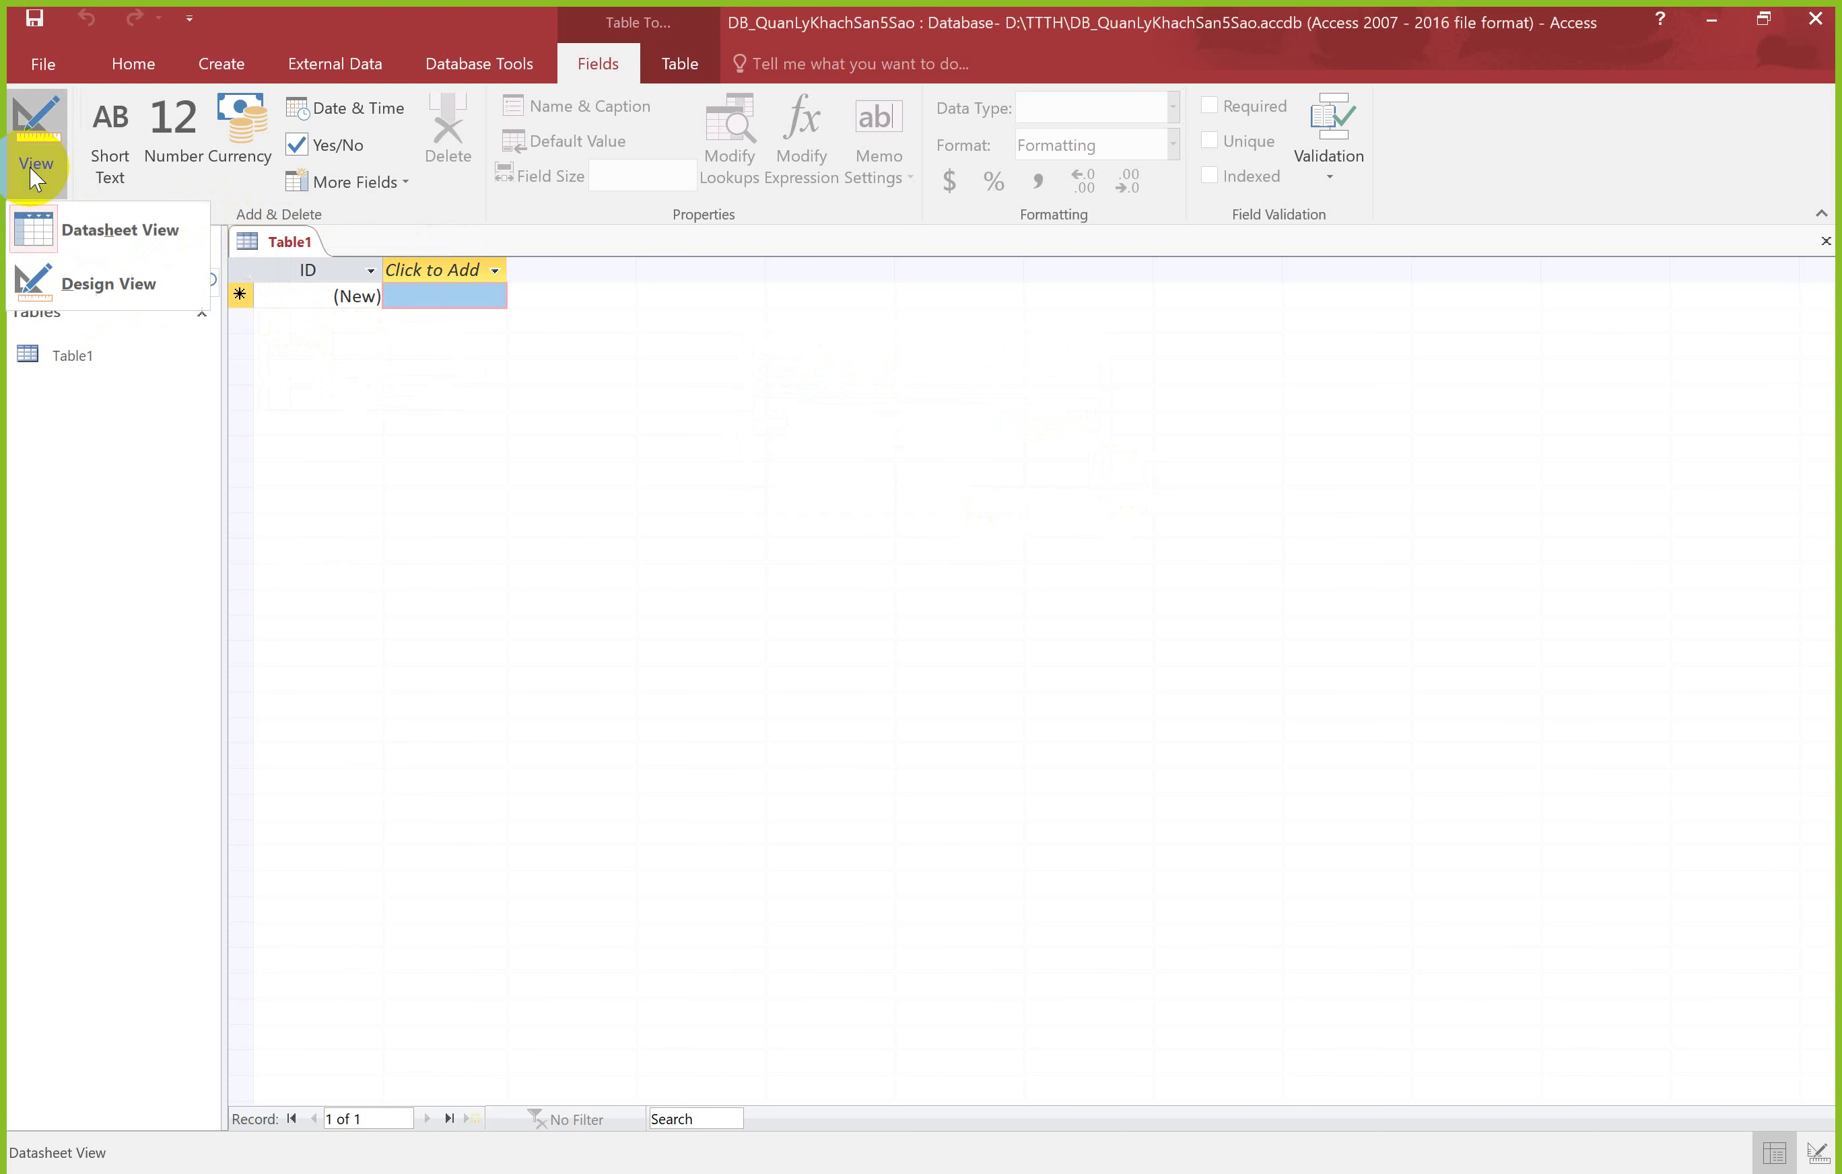
{"action": "left_click", "coordinate": [78, 280]}
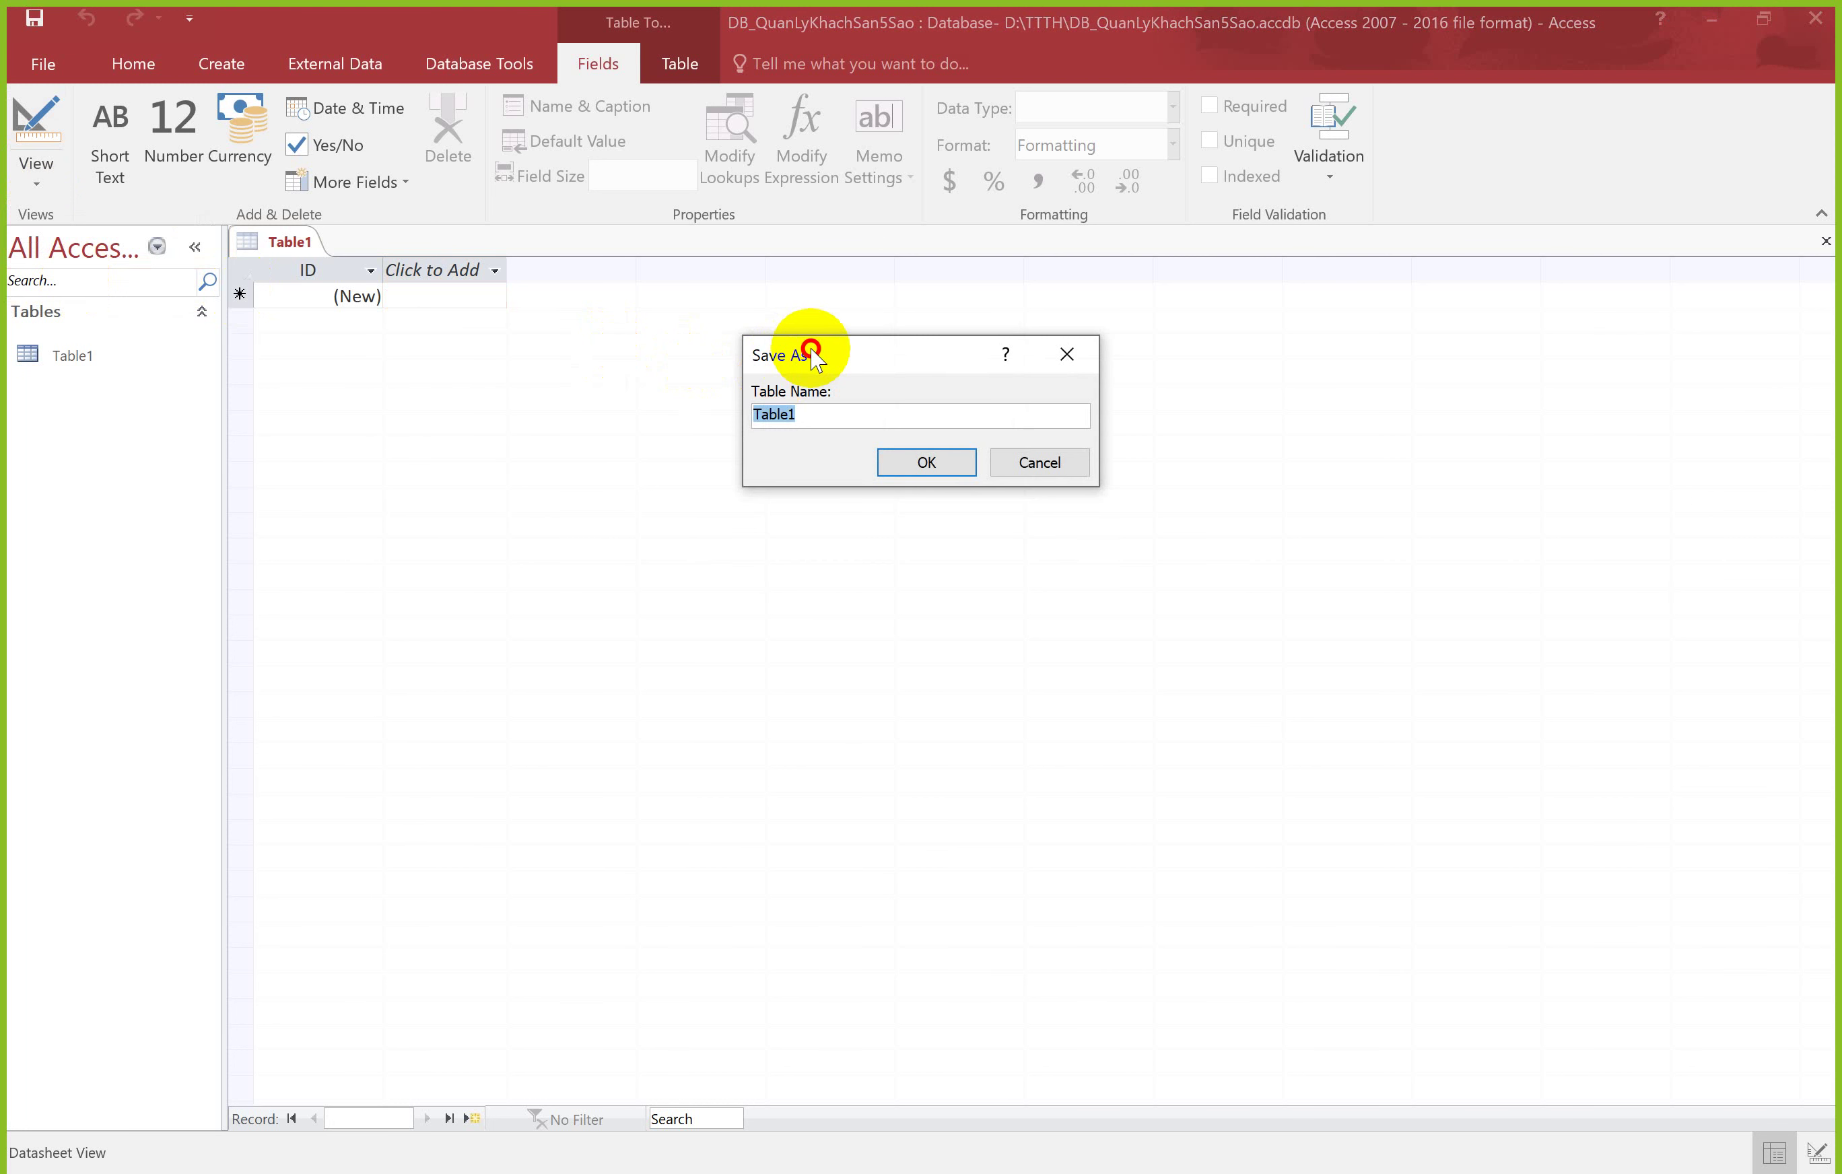
{"action": "left_click_drag", "start_coordinate": [809, 346], "coordinate": [721, 426]}
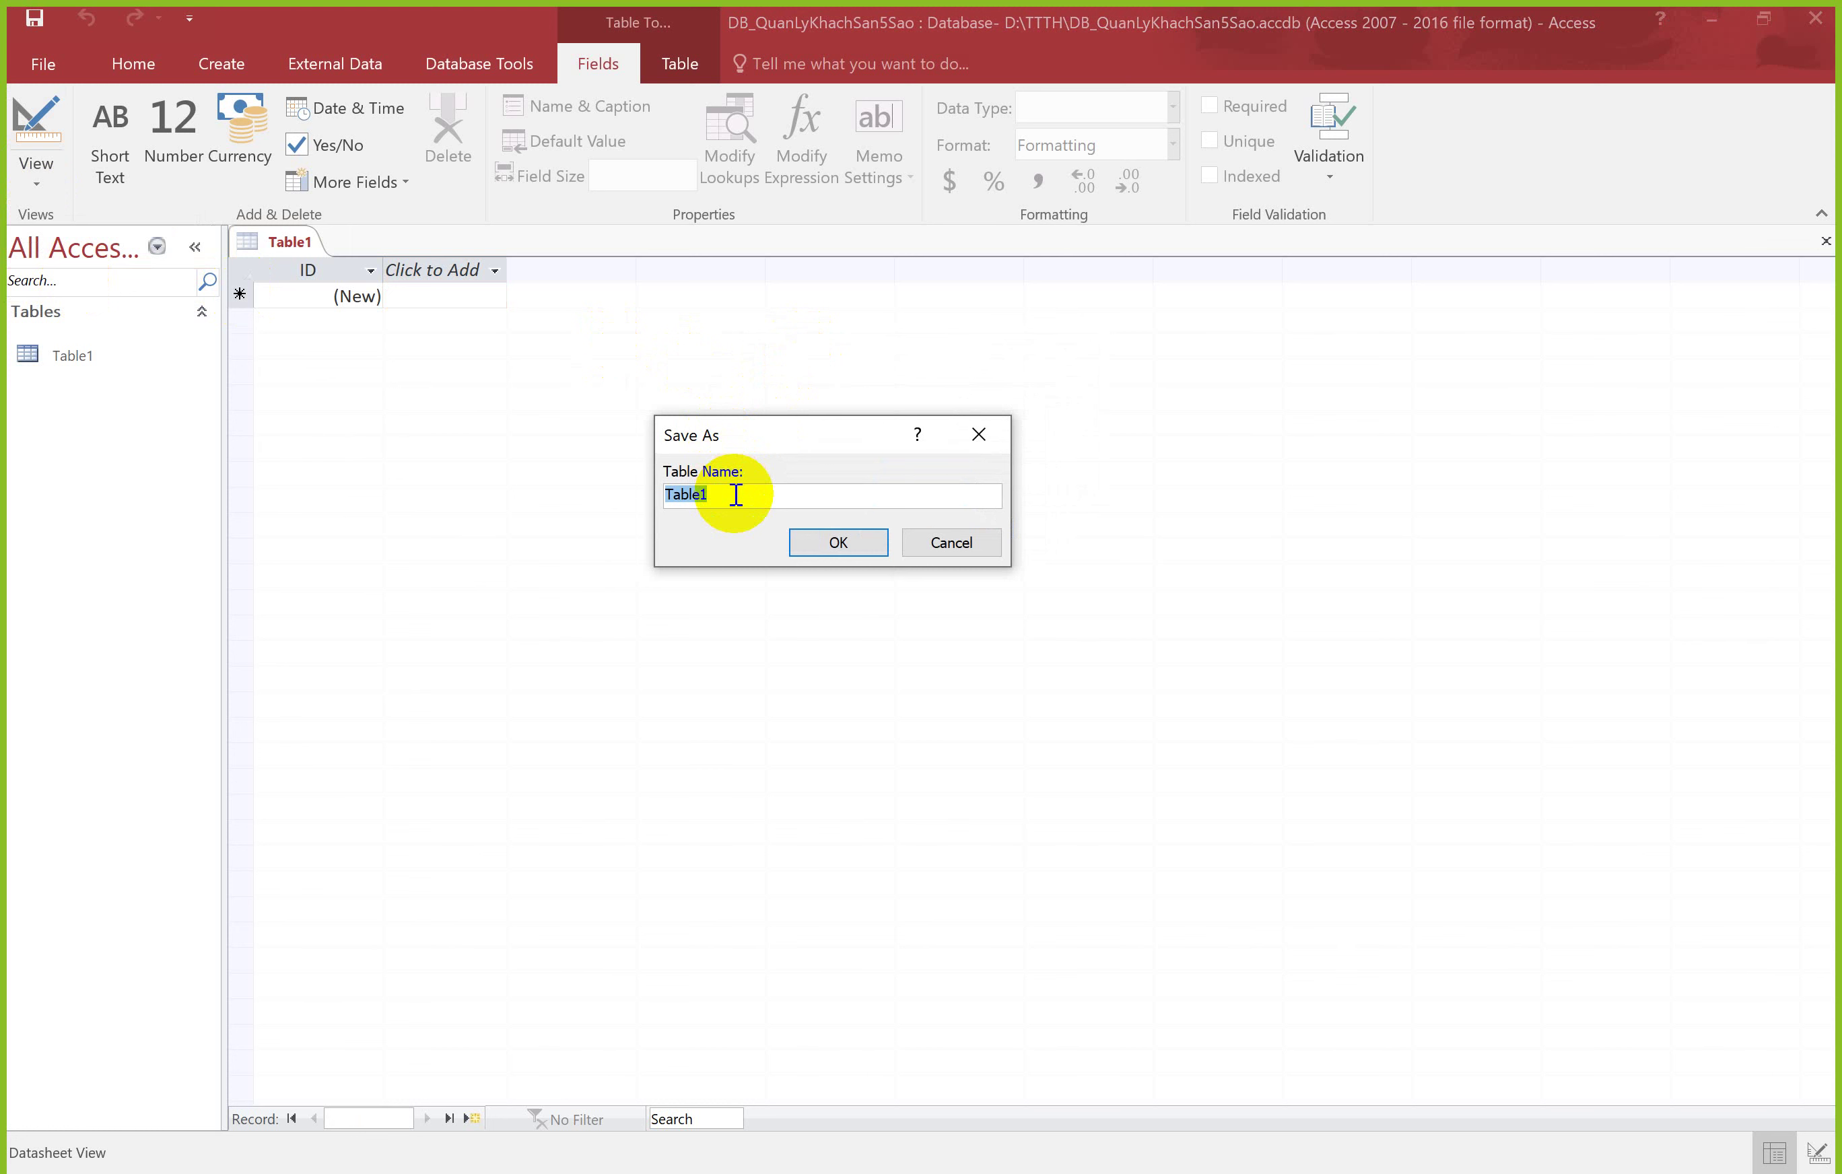
{"action": "type", "text": "SinhVien"}
{"action": "key", "text": "Return"}
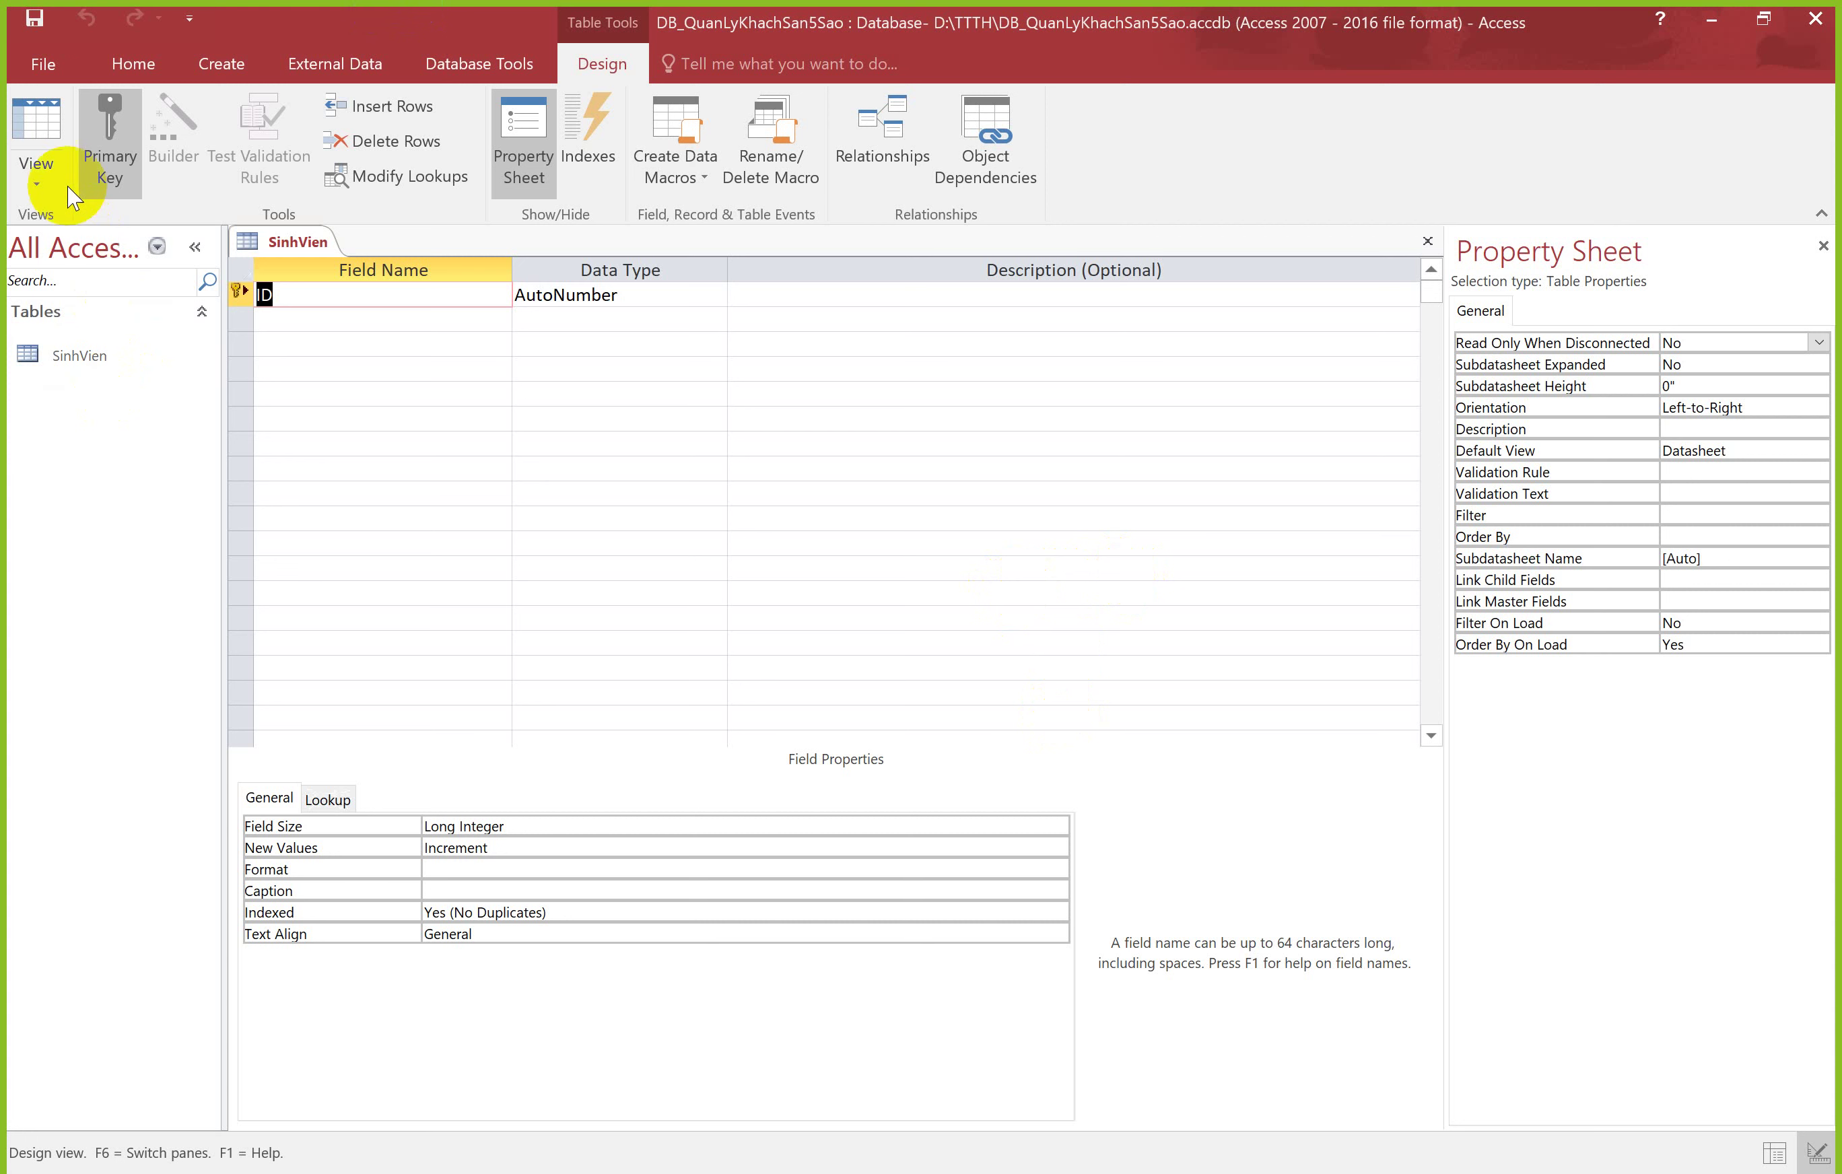
{"action": "left_click", "coordinate": [47, 173]}
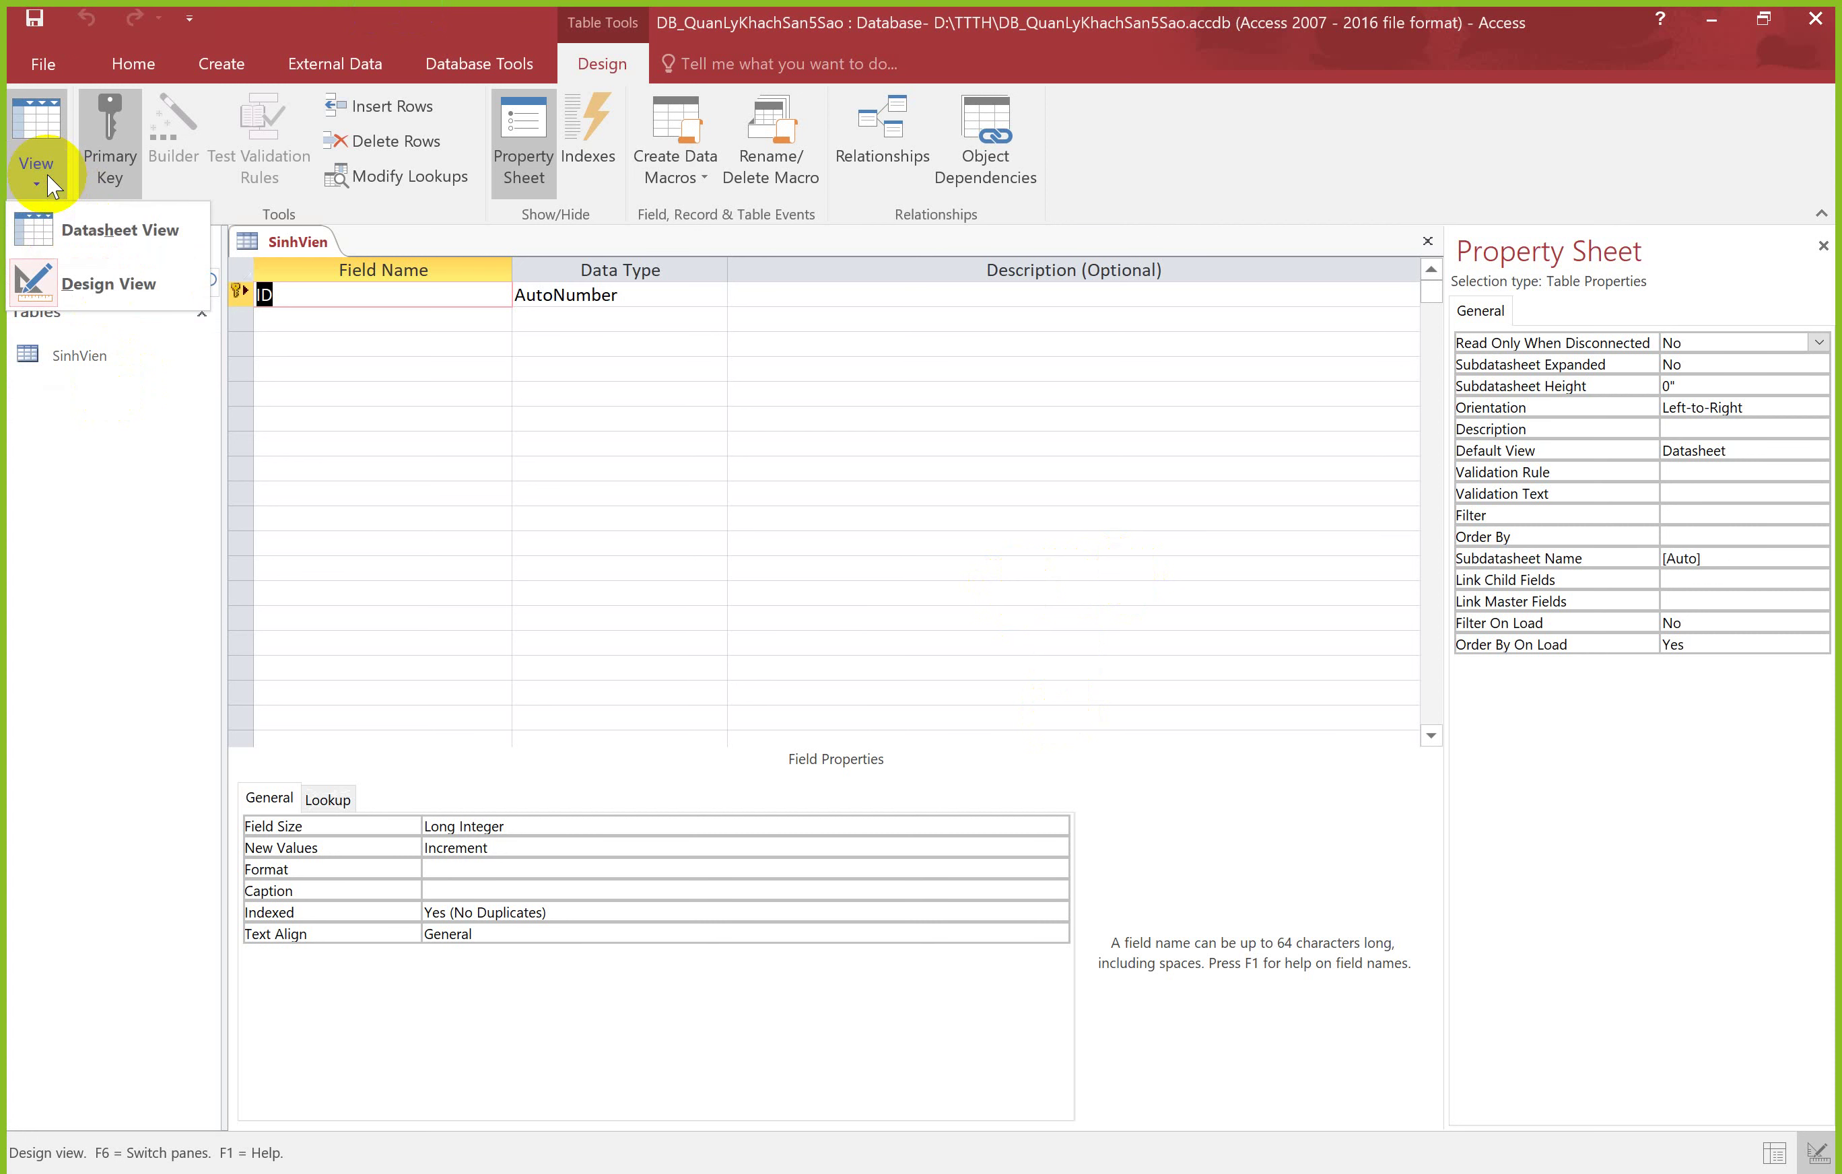
{"action": "left_click", "coordinate": [65, 229]}
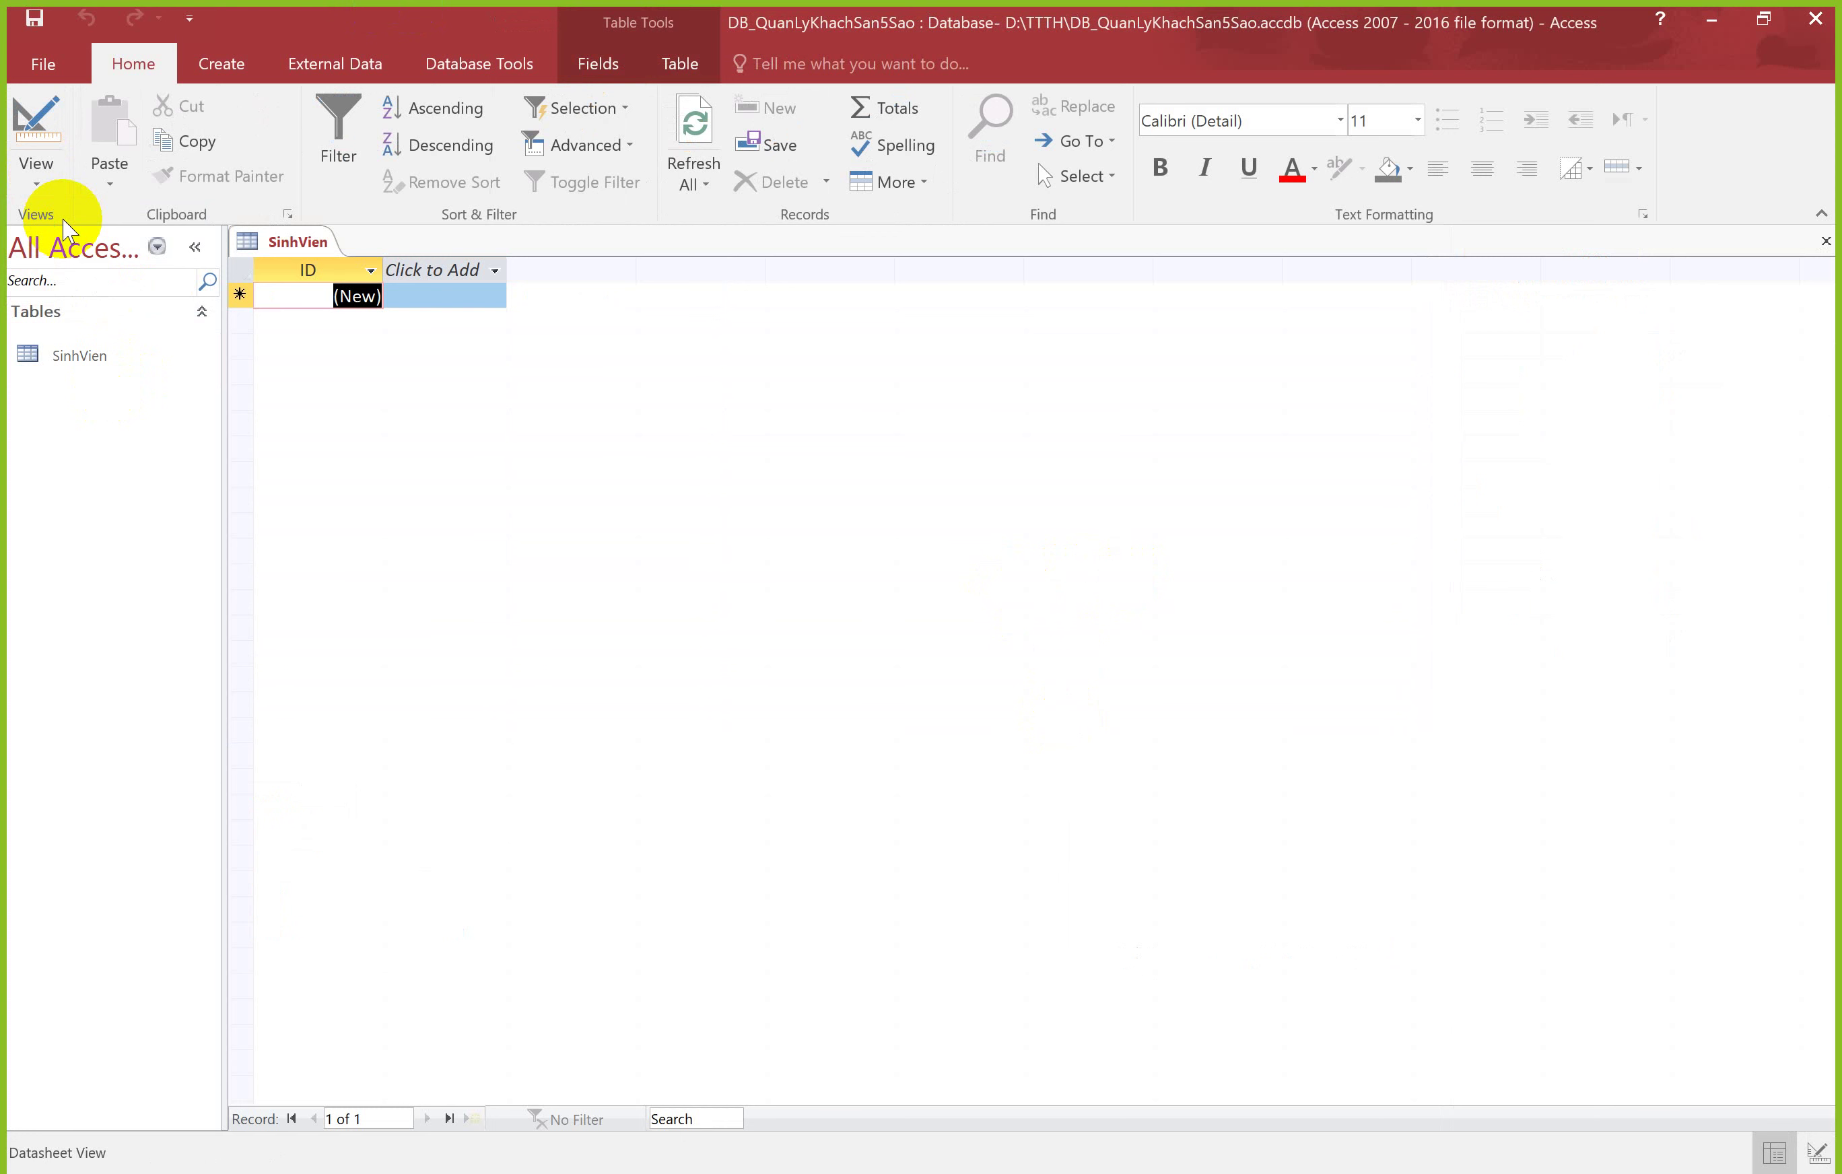
{"action": "left_click", "coordinate": [37, 177]}
{"action": "left_click", "coordinate": [72, 279]}
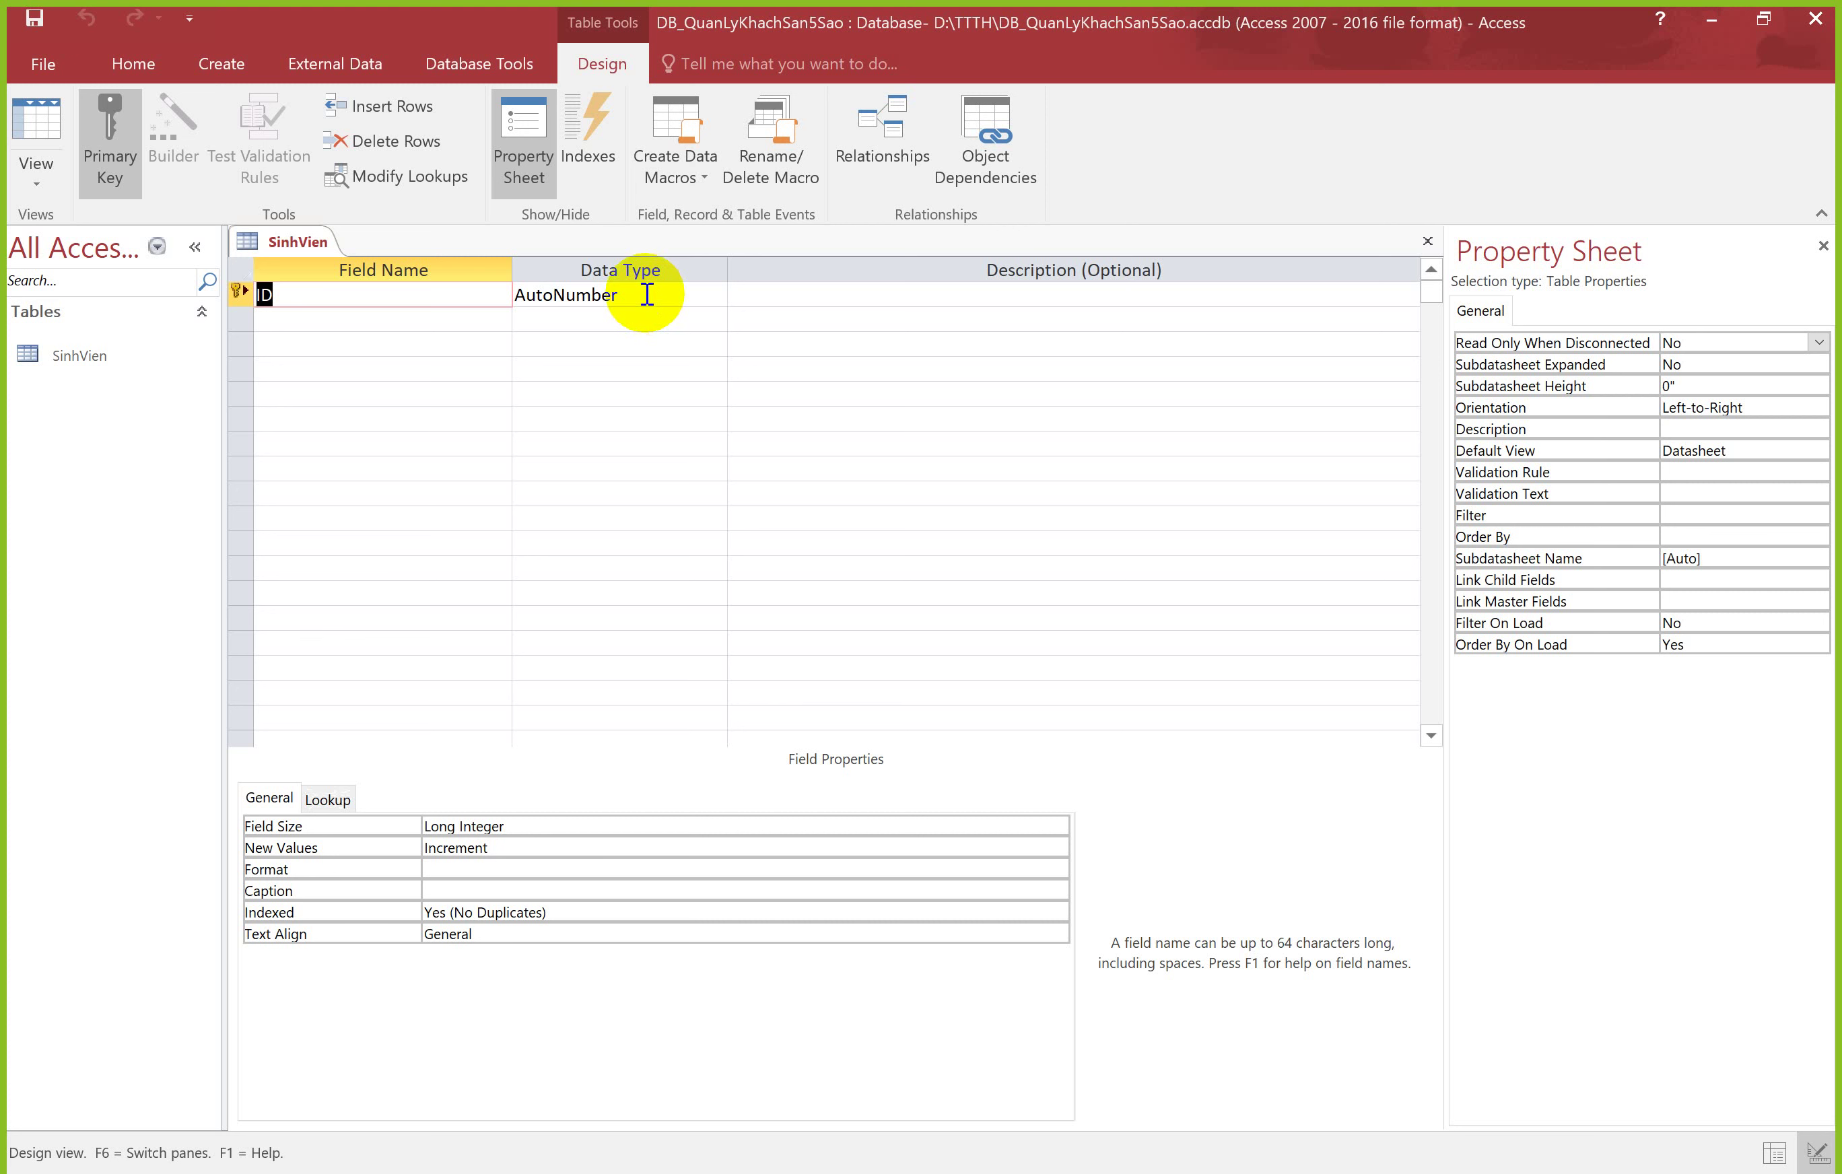
Step: Rename the key field to MSSV with Number type and add HOVATEN as Short Text
{"action": "type", "text": "MSSV"}
{"action": "key", "text": "Tab"}
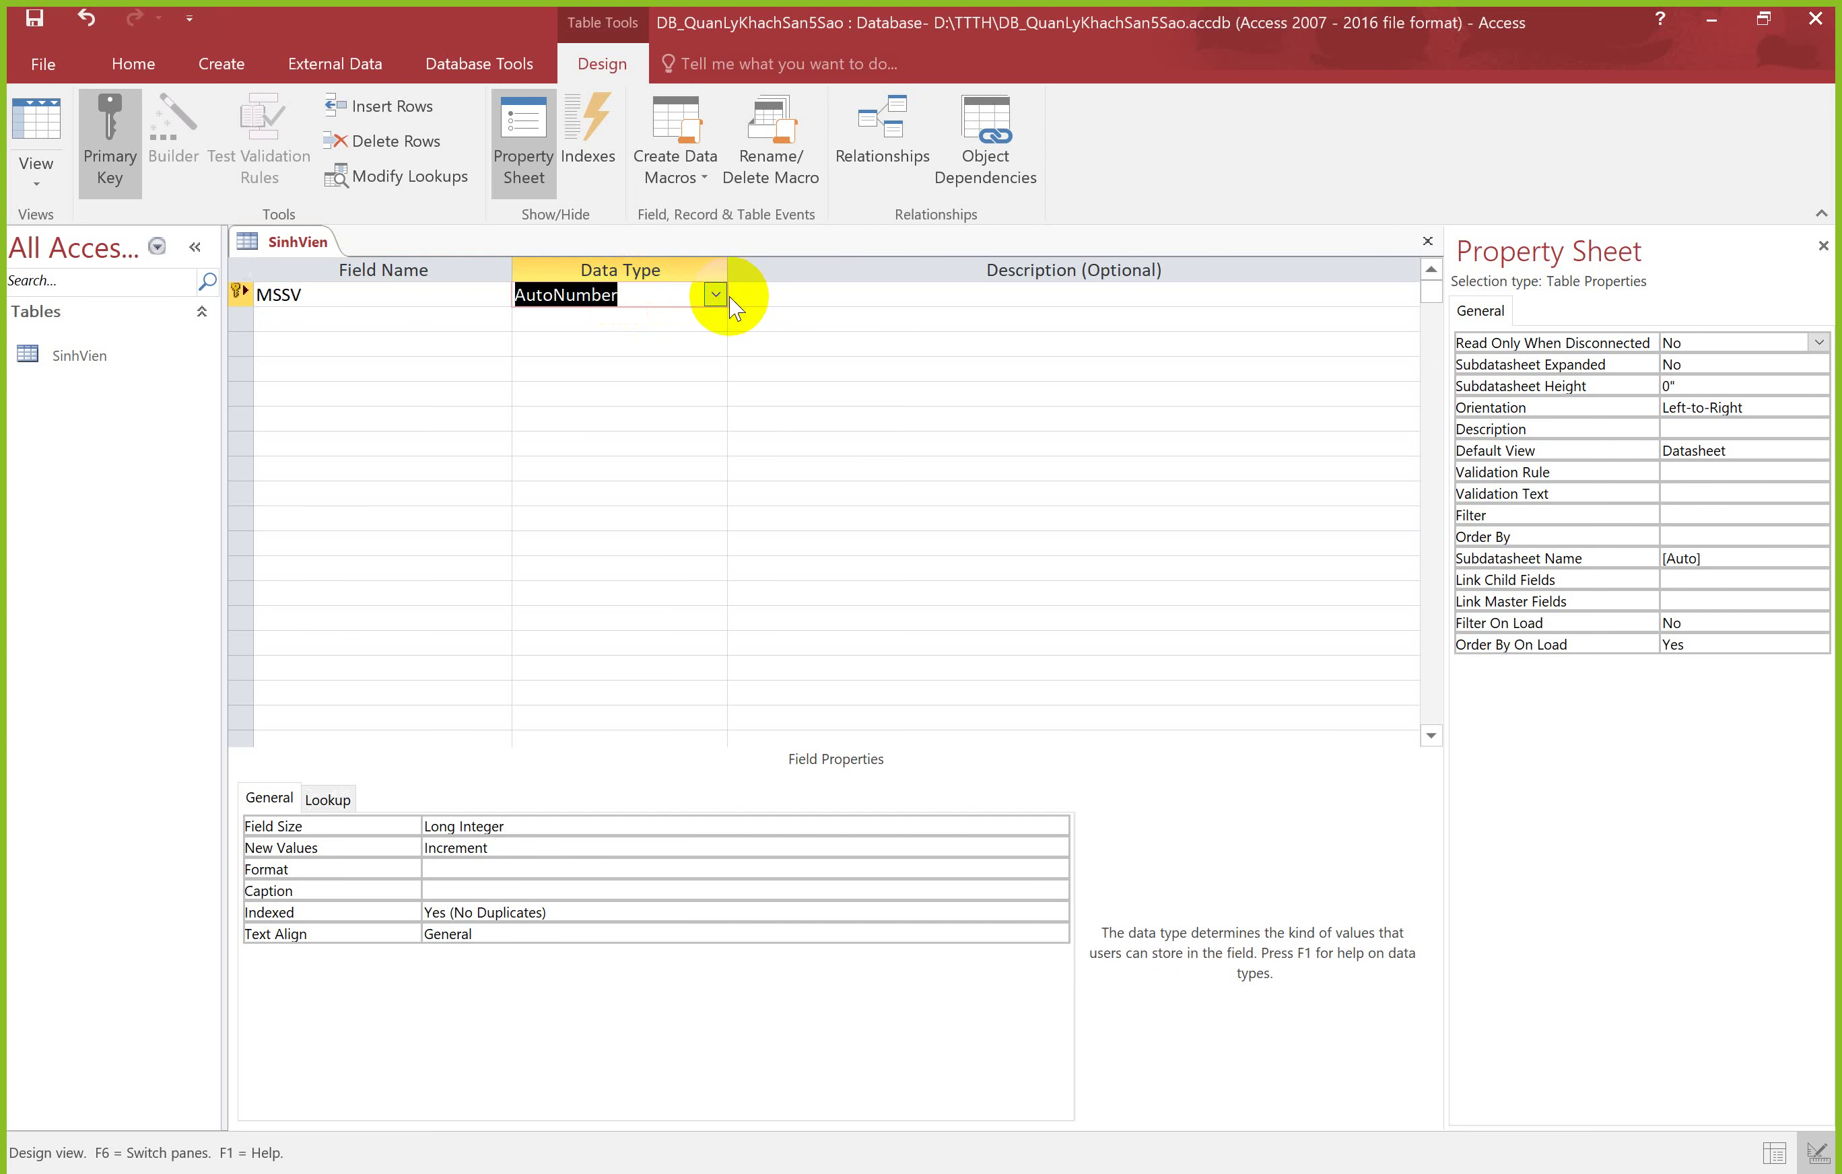
{"action": "left_click", "coordinate": [718, 297]}
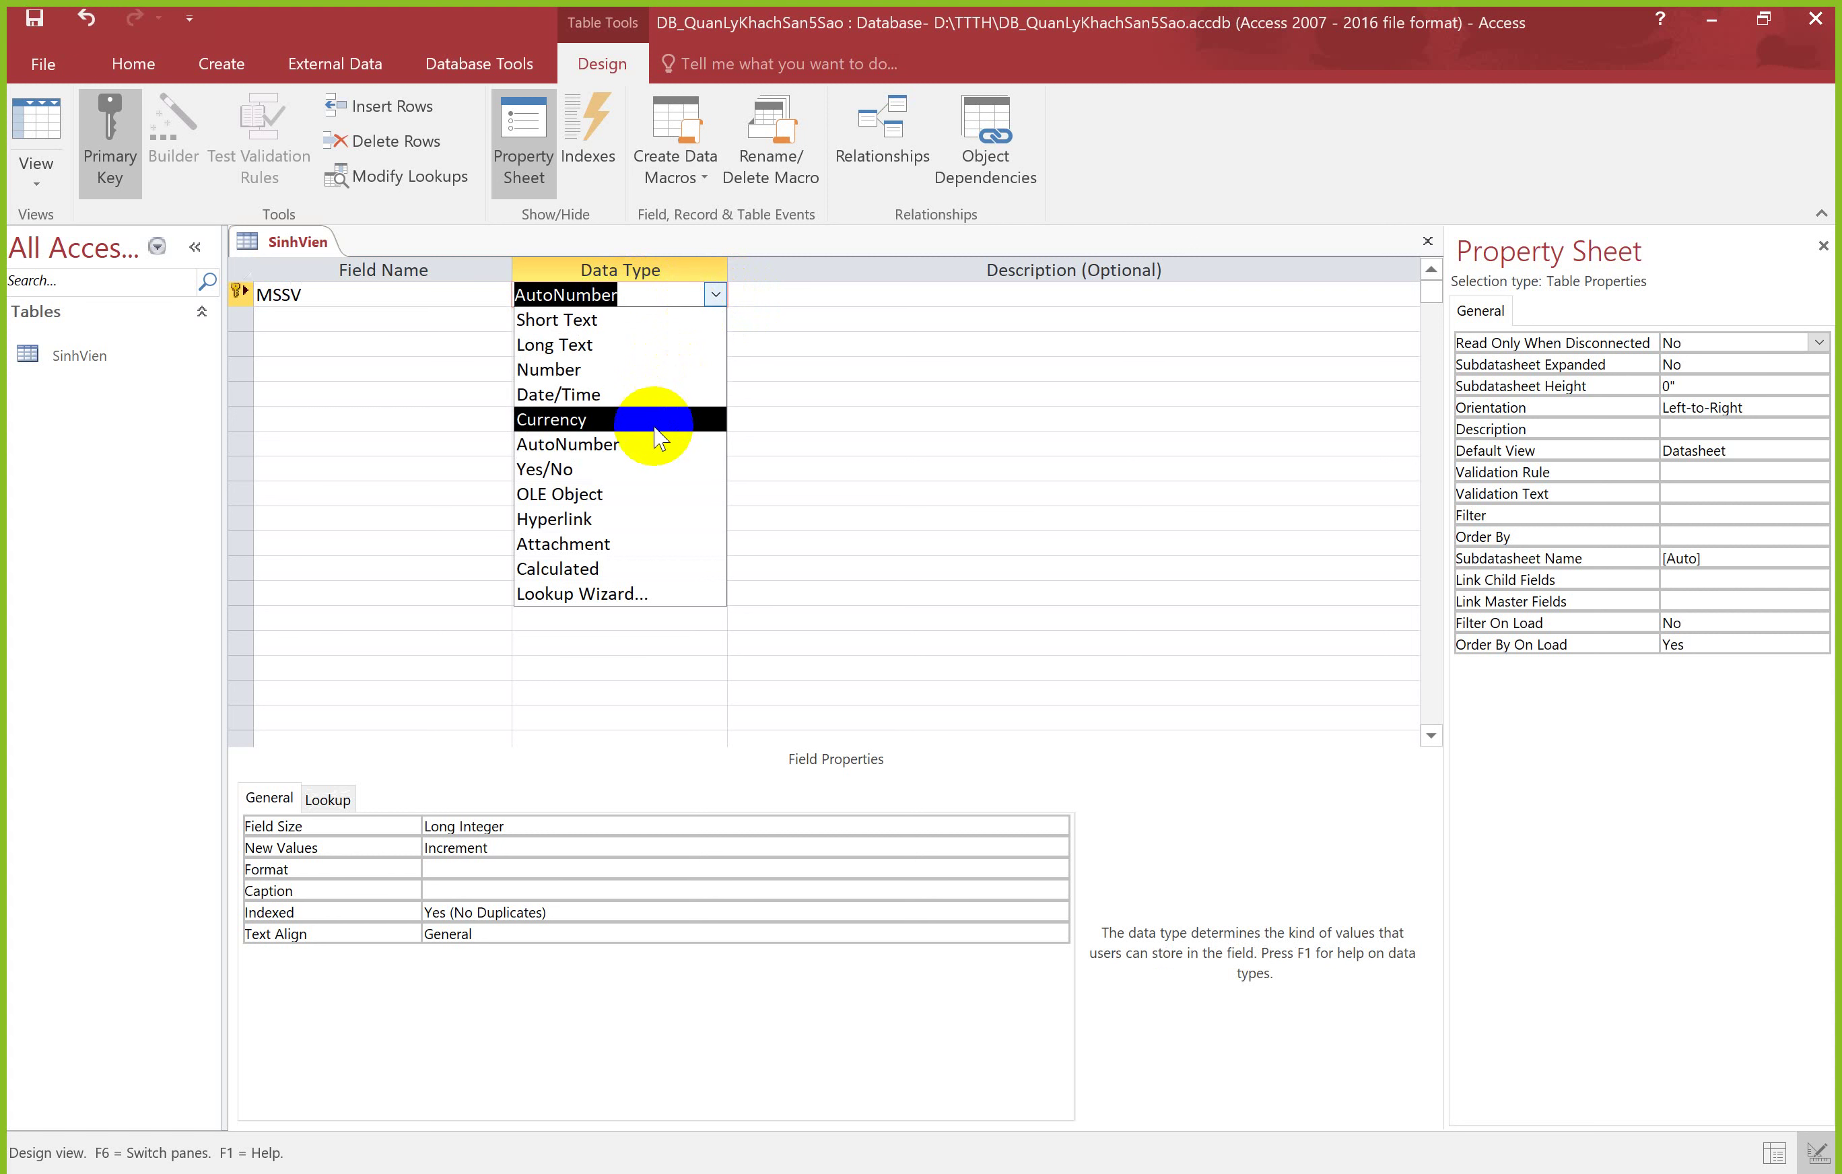
{"action": "left_click", "coordinate": [616, 370]}
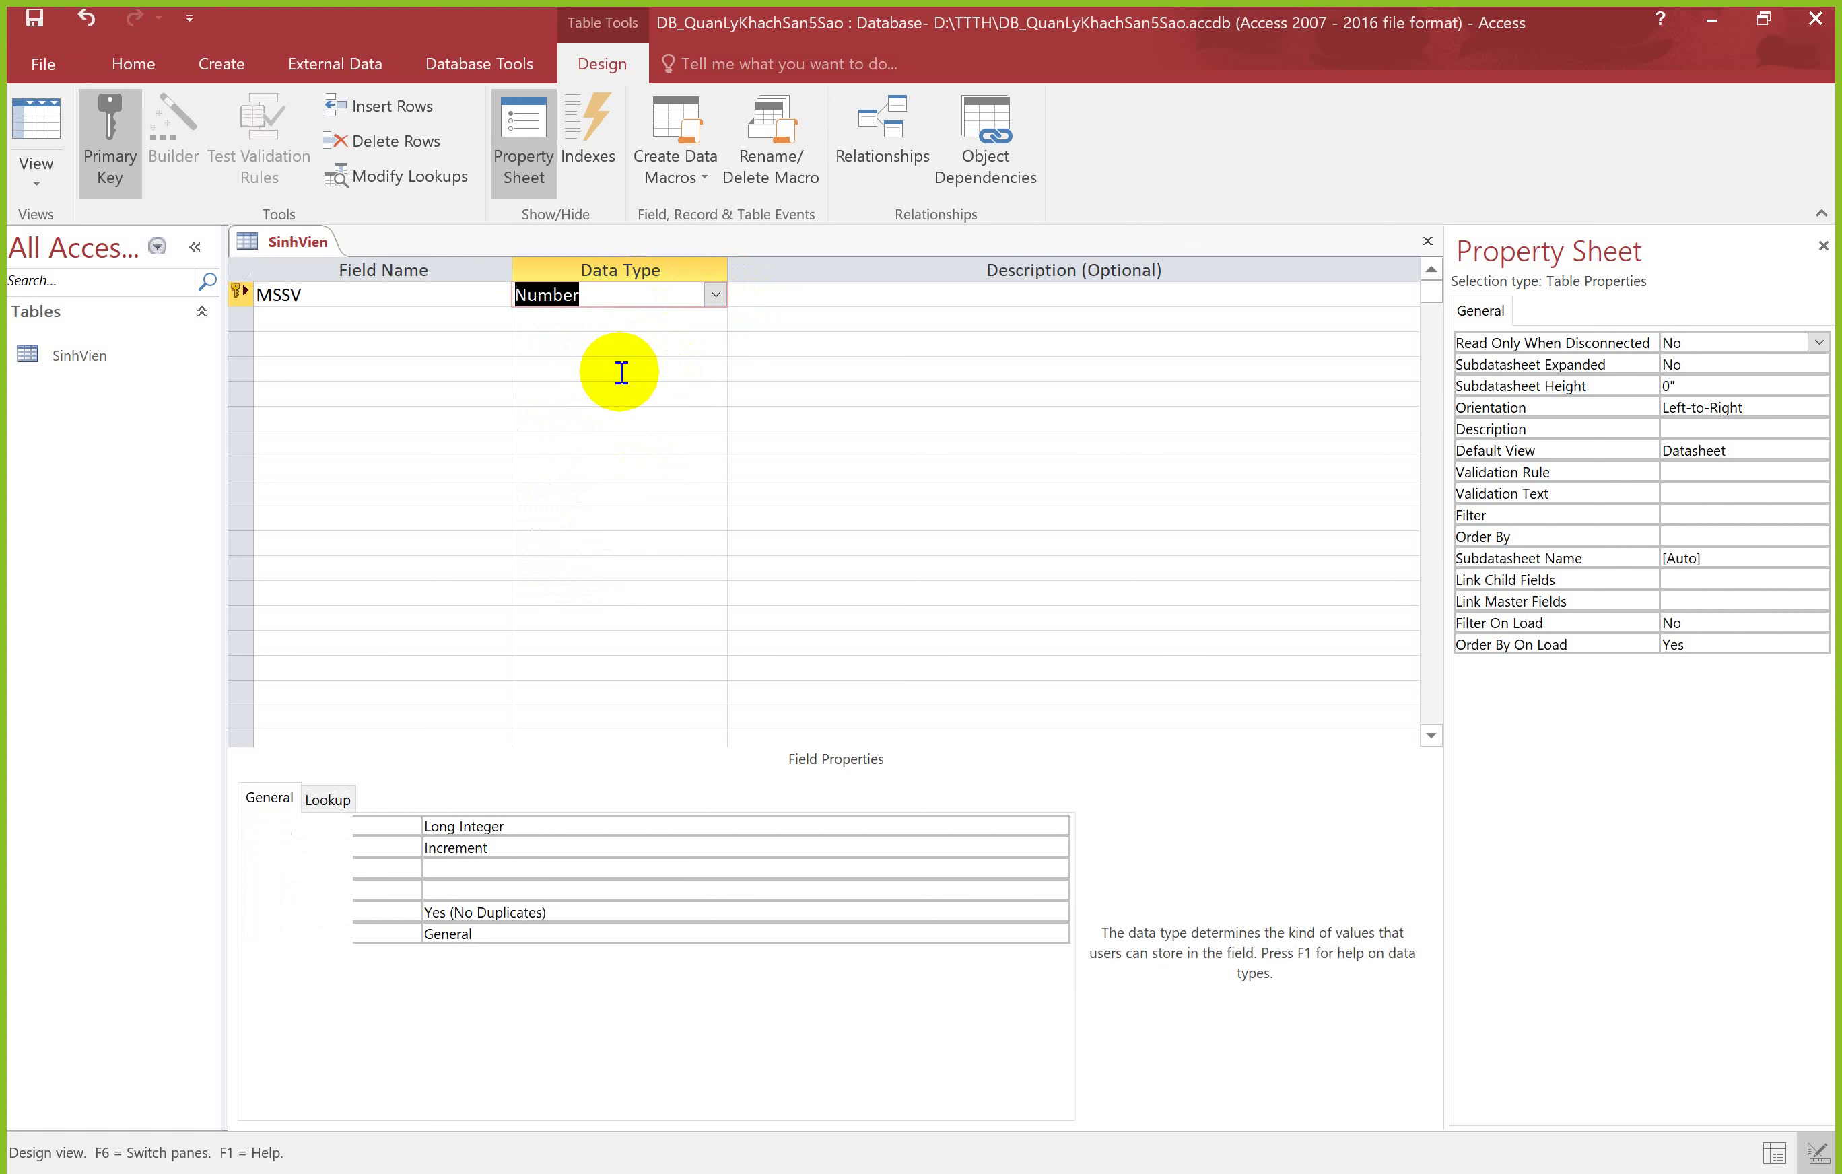
{"action": "left_click", "coordinate": [417, 323]}
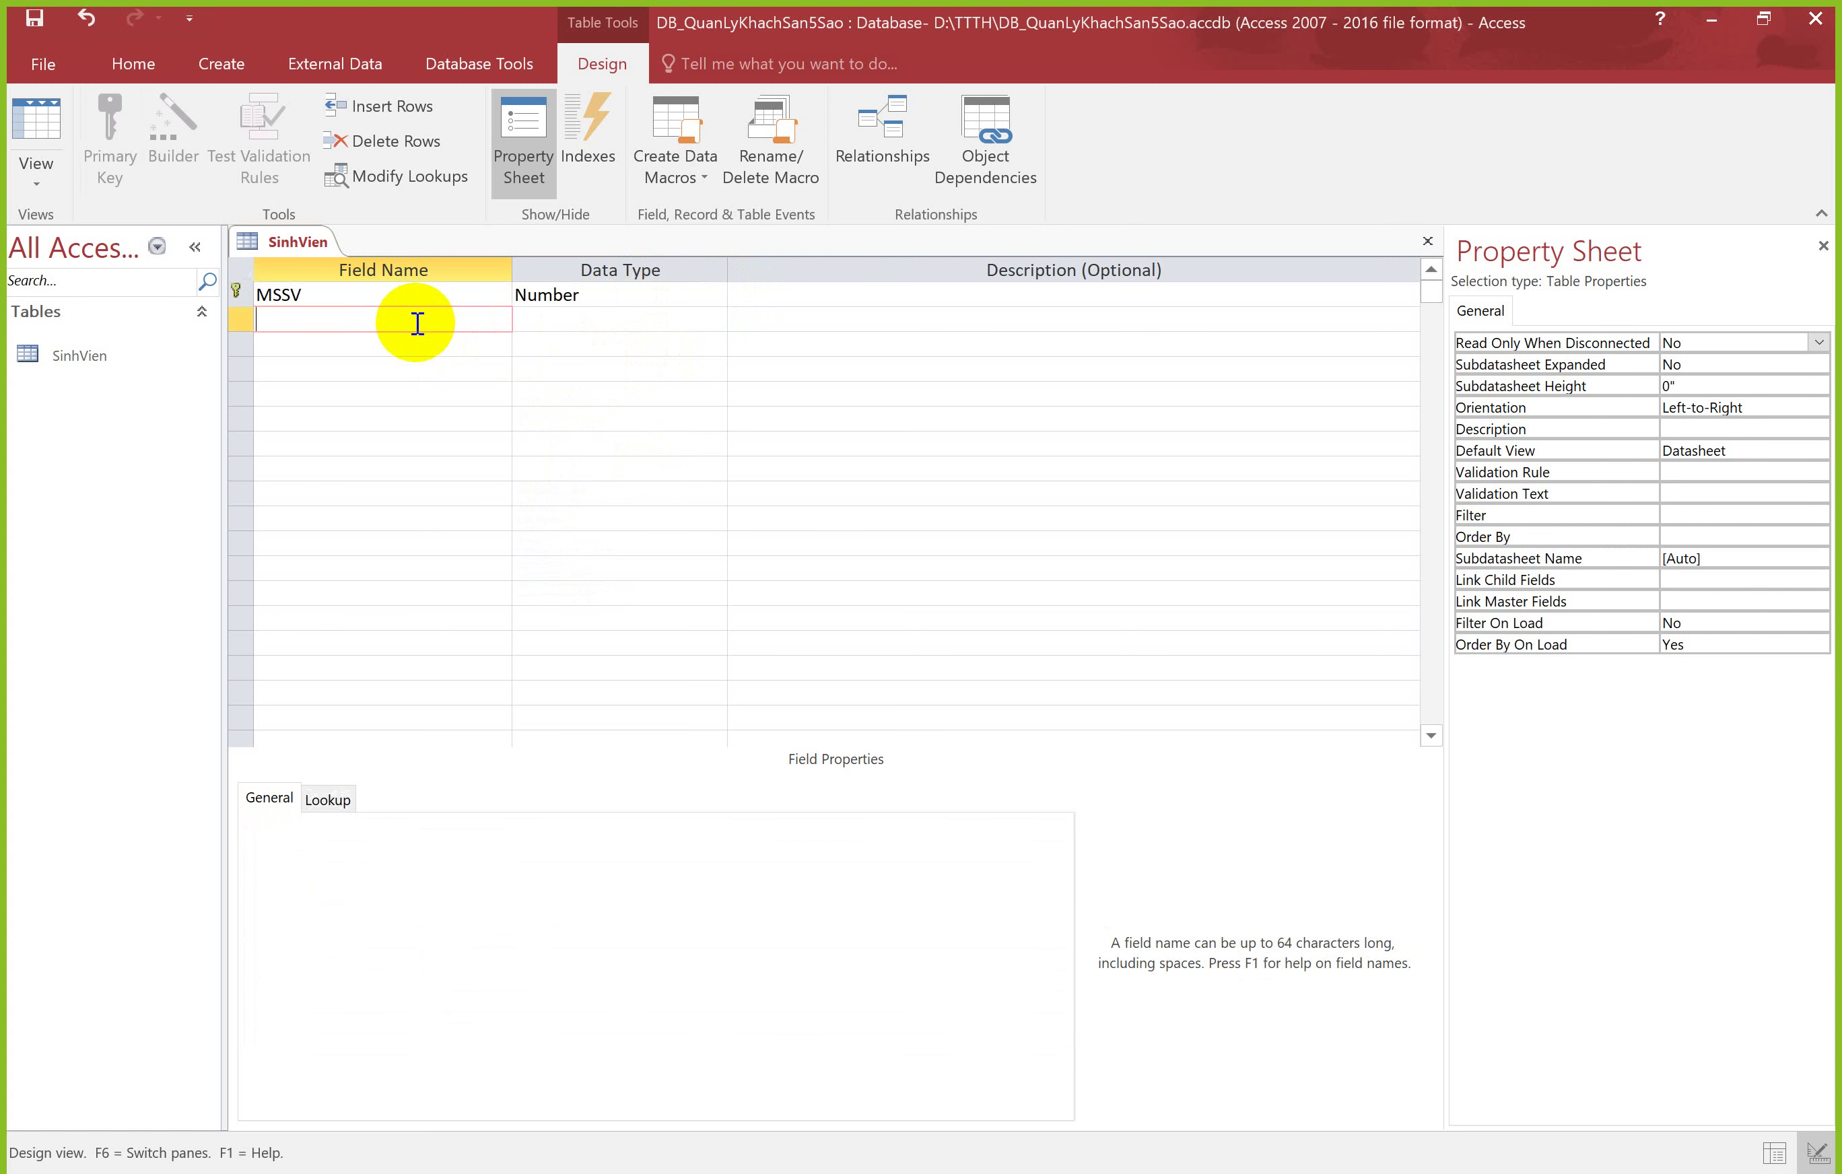
{"action": "type", "text": "HoVATEN"}
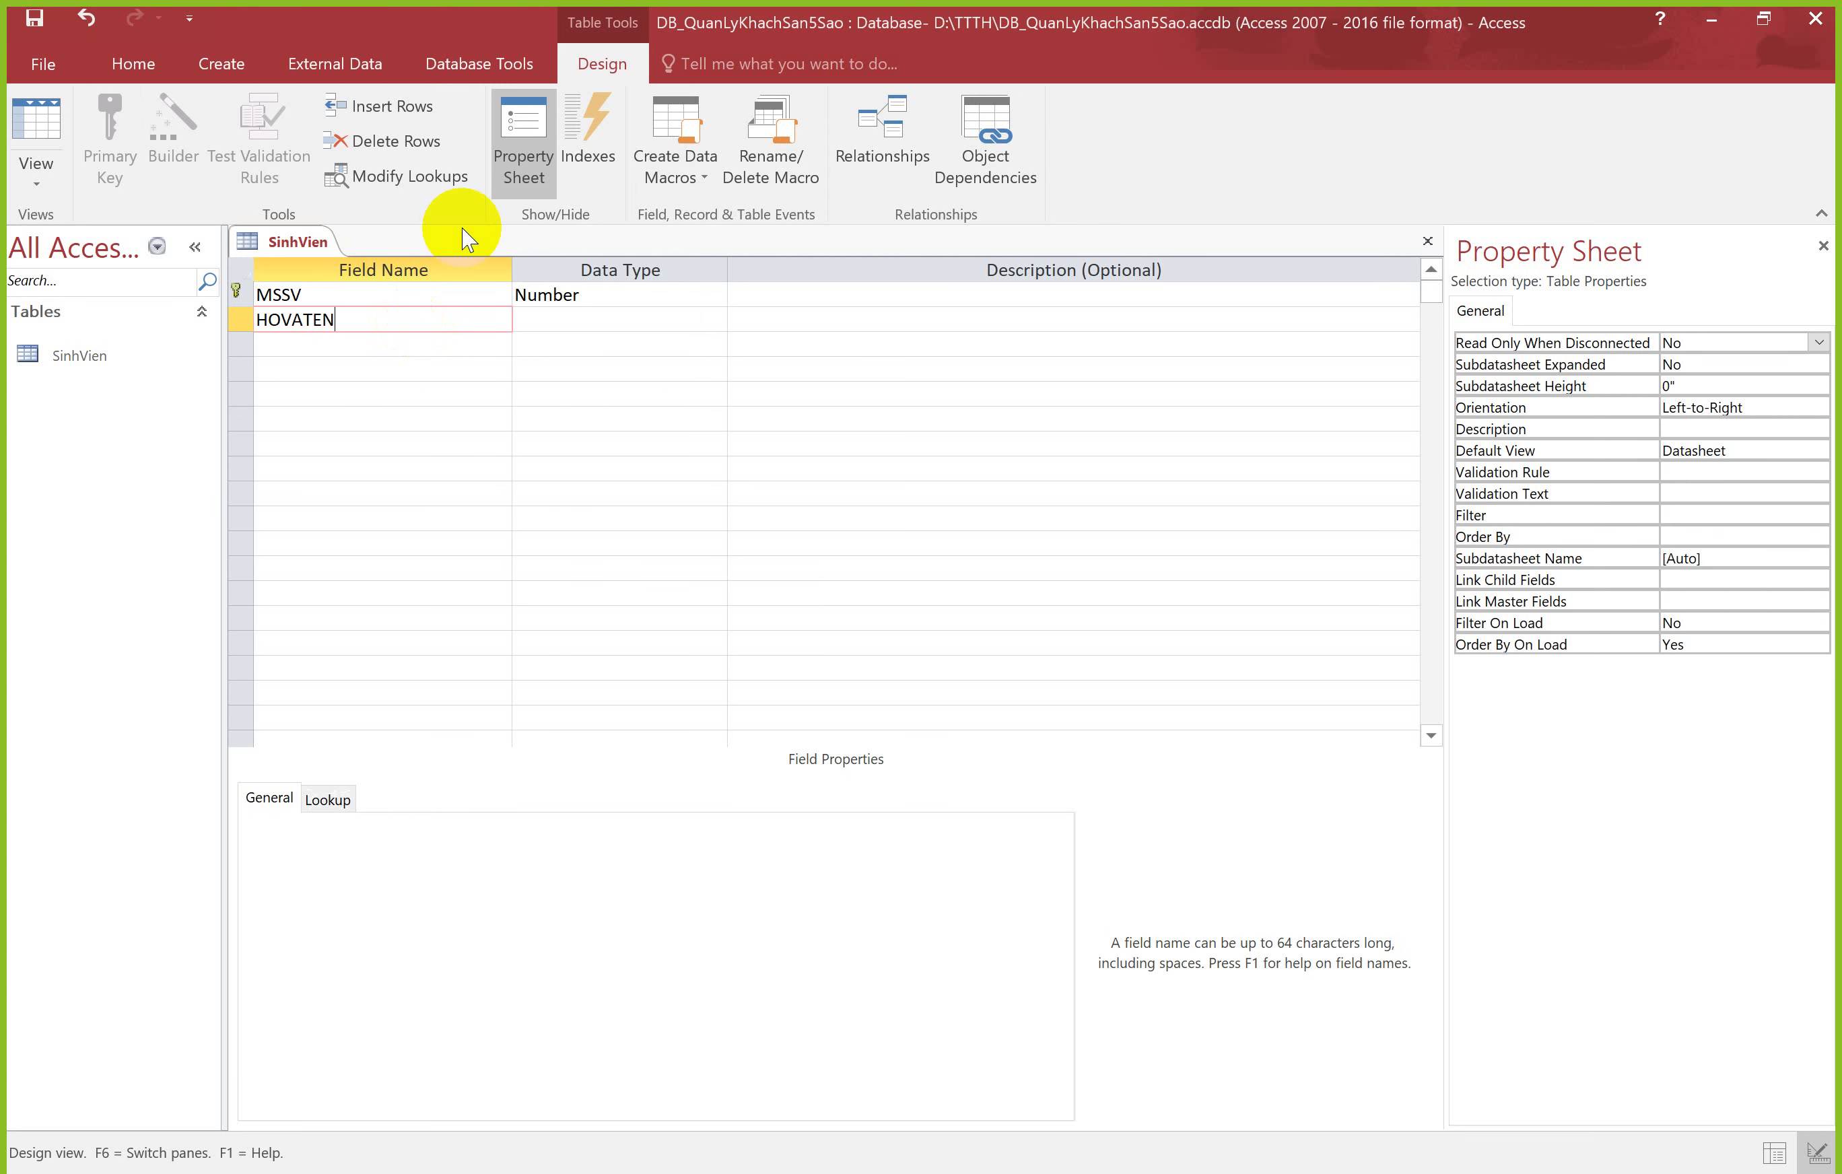
{"action": "left_click", "coordinate": [647, 318]}
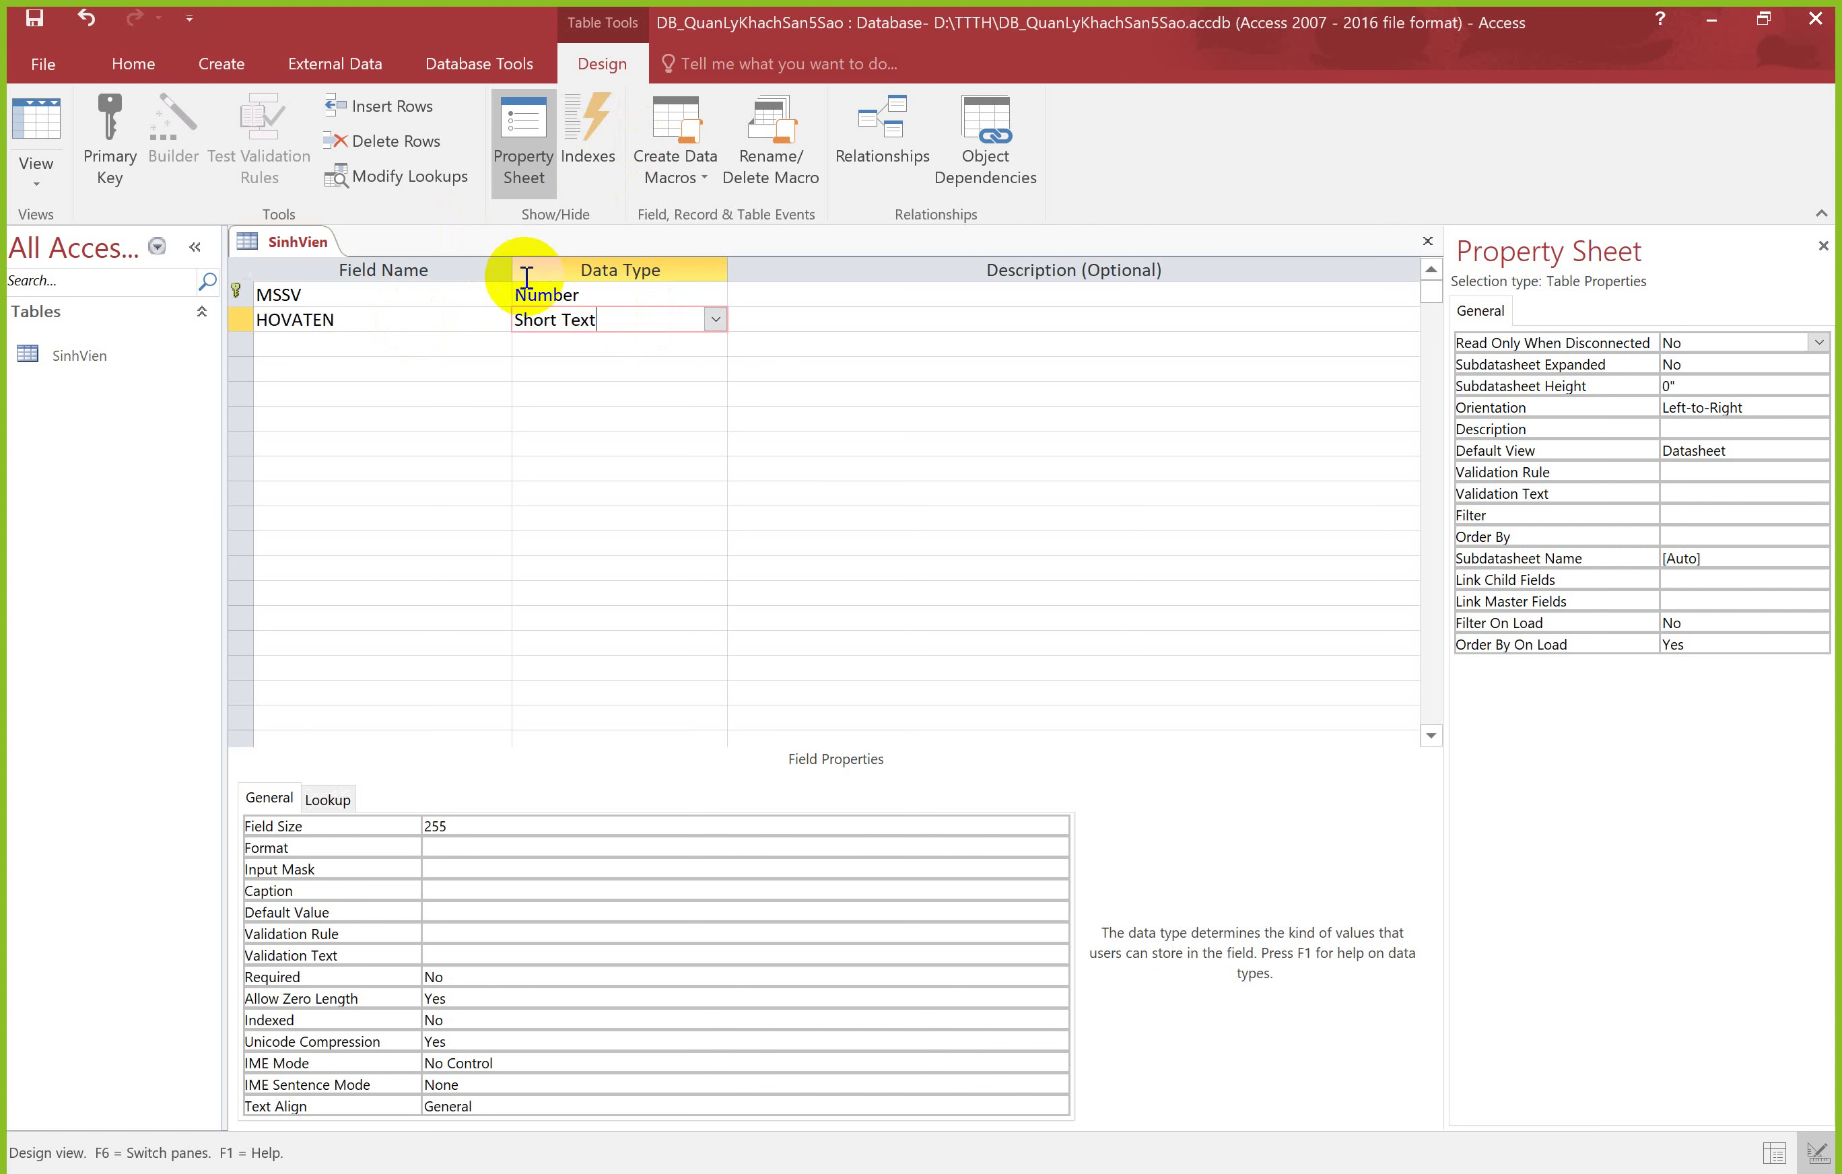
{"action": "left_click", "coordinate": [453, 342]}
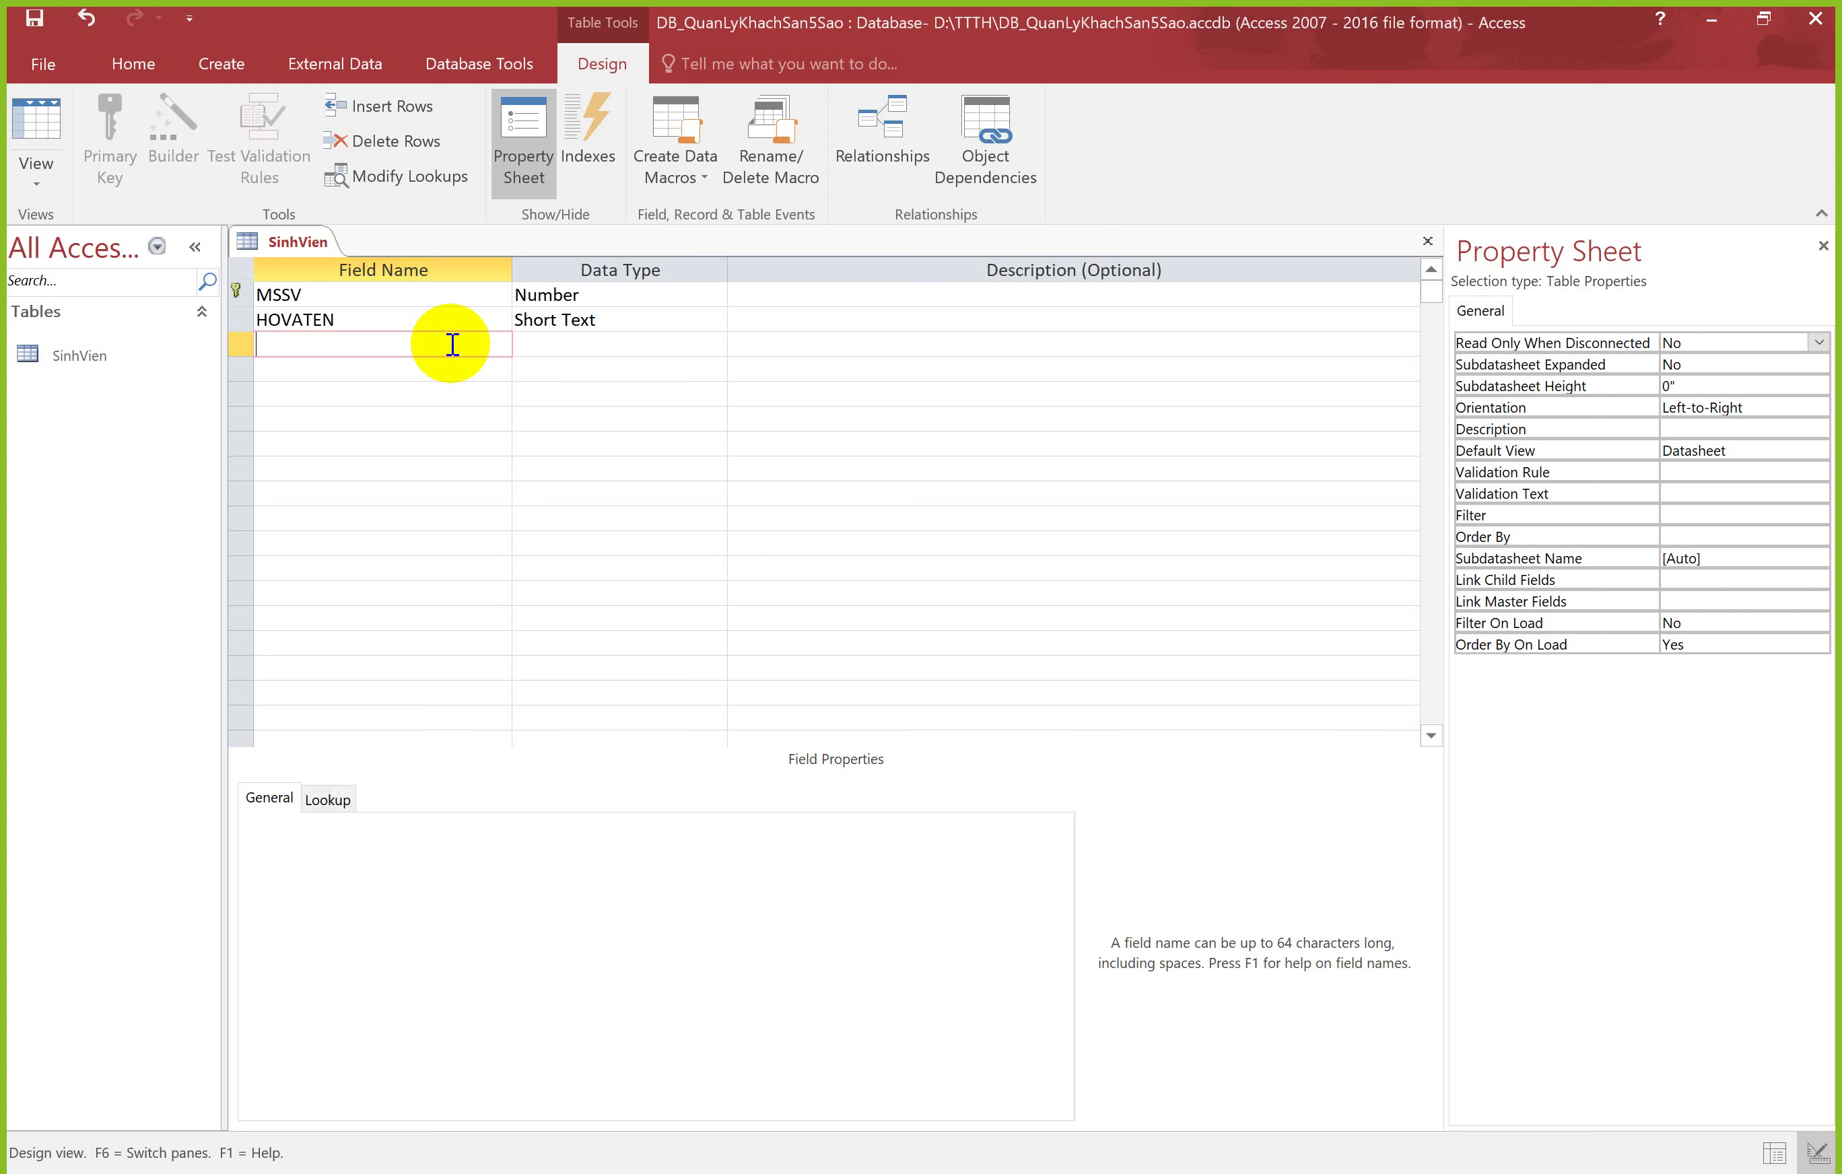
Step: Add the NGAYSINH field with the Date/Time data type
{"action": "type", "text": "NGAYSINH"}
{"action": "left_click", "coordinate": [532, 350]}
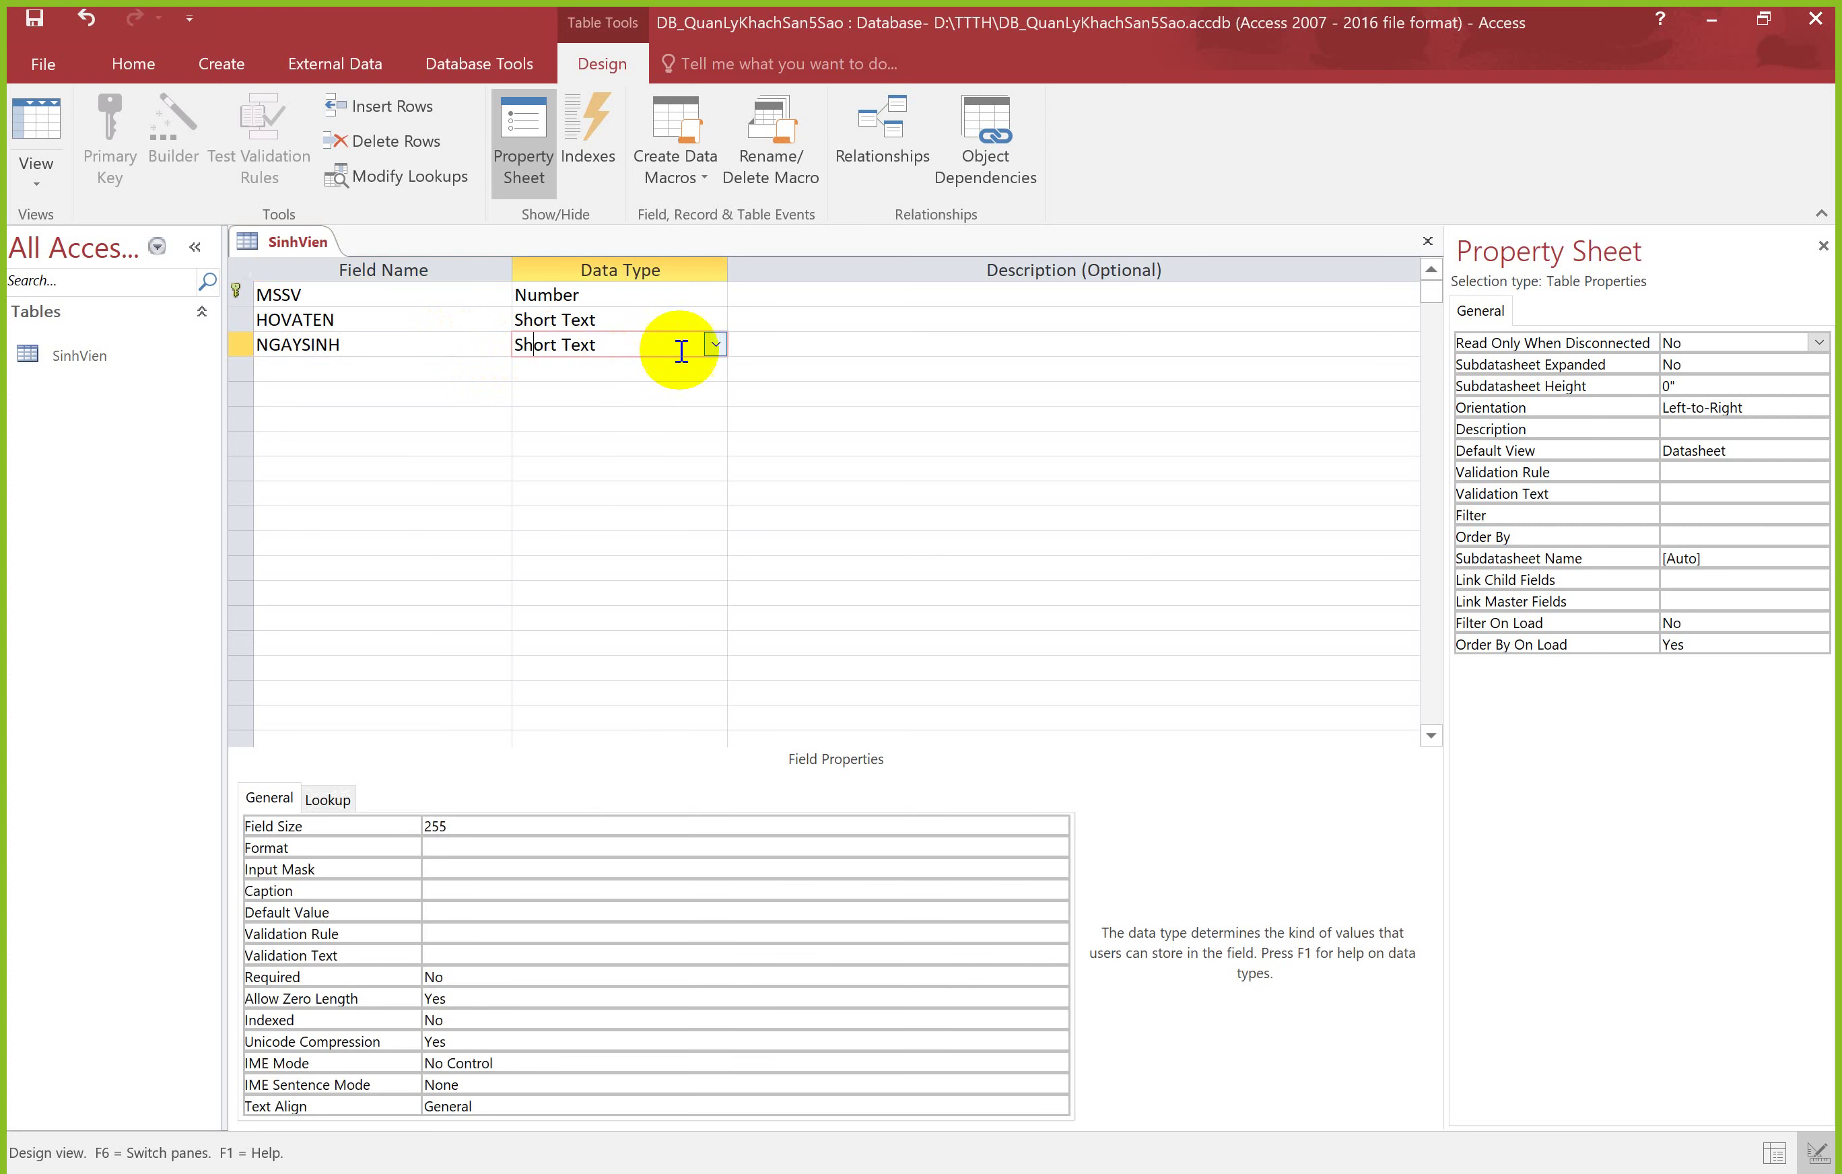
{"action": "left_click", "coordinate": [715, 344]}
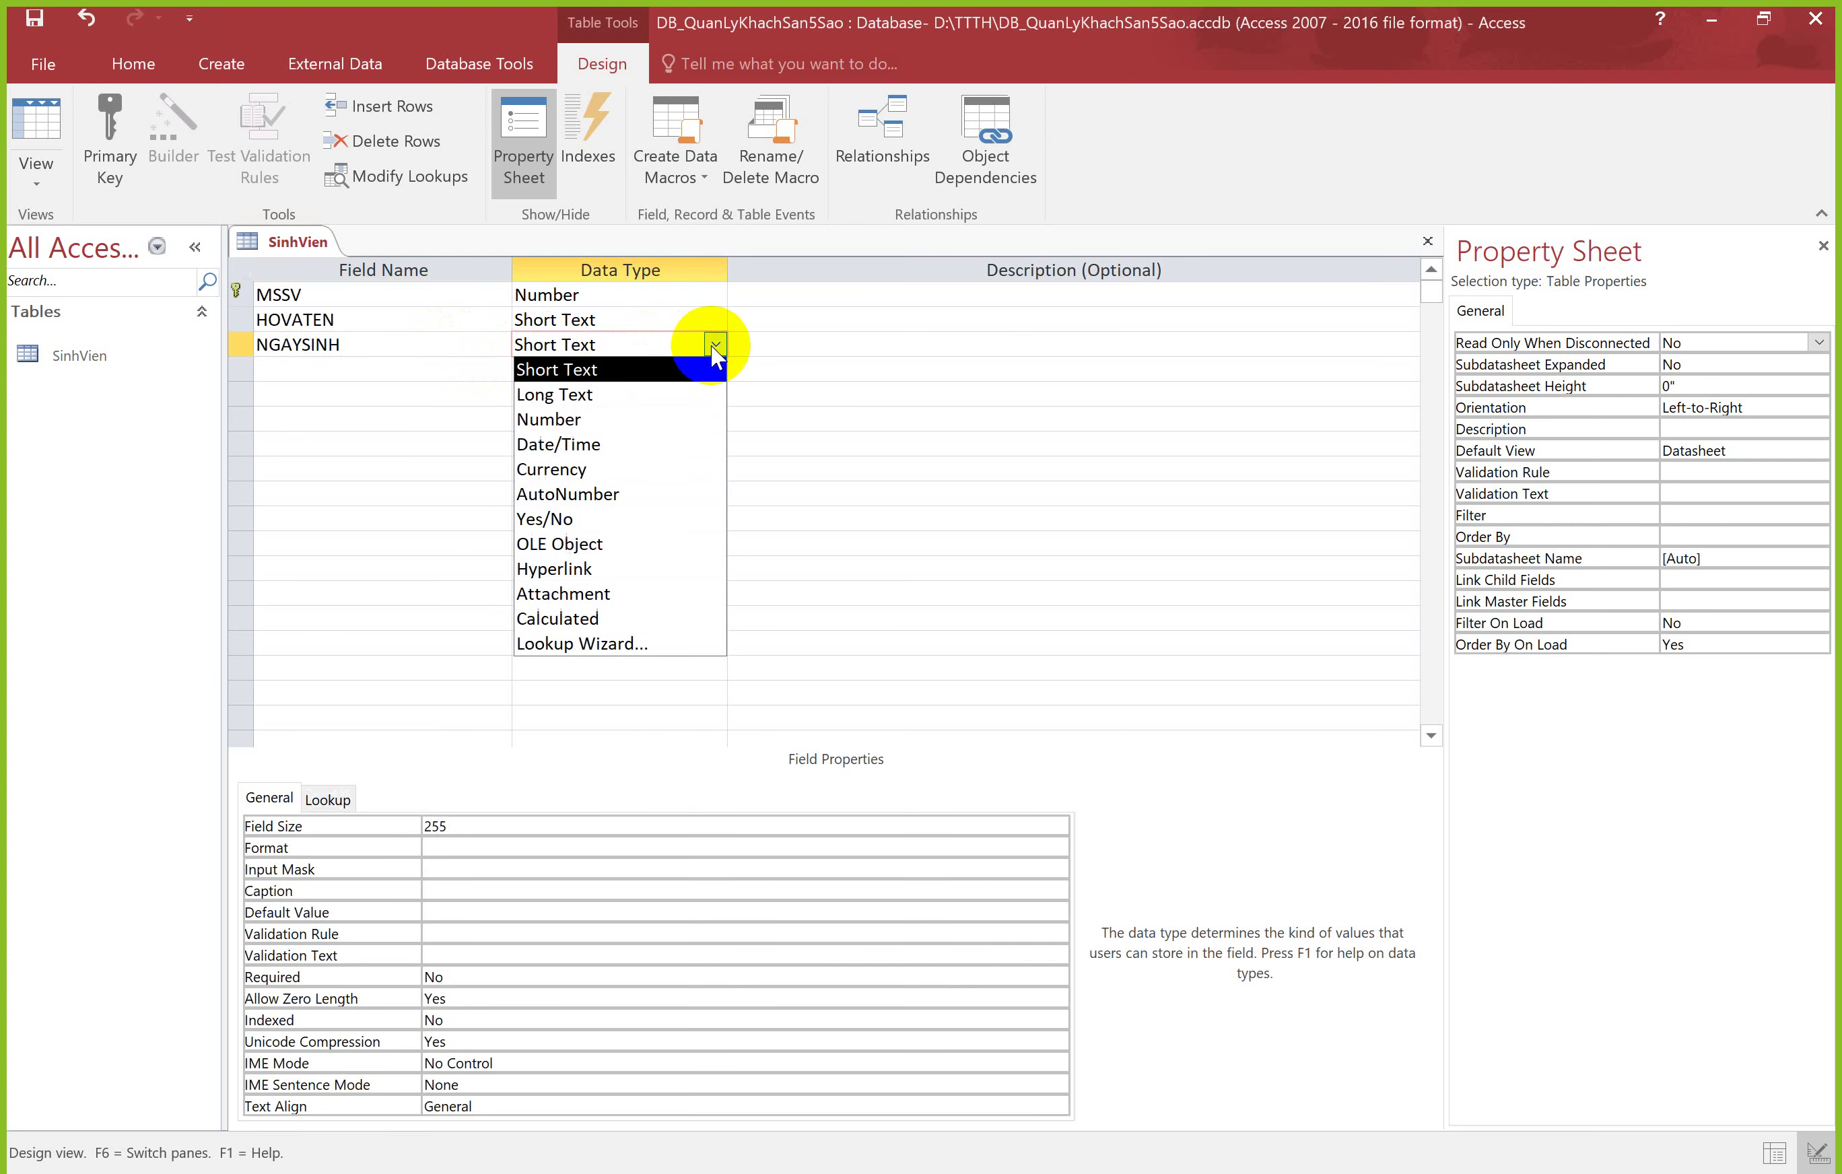
{"action": "left_click", "coordinate": [599, 445]}
{"action": "left_click", "coordinate": [411, 371]}
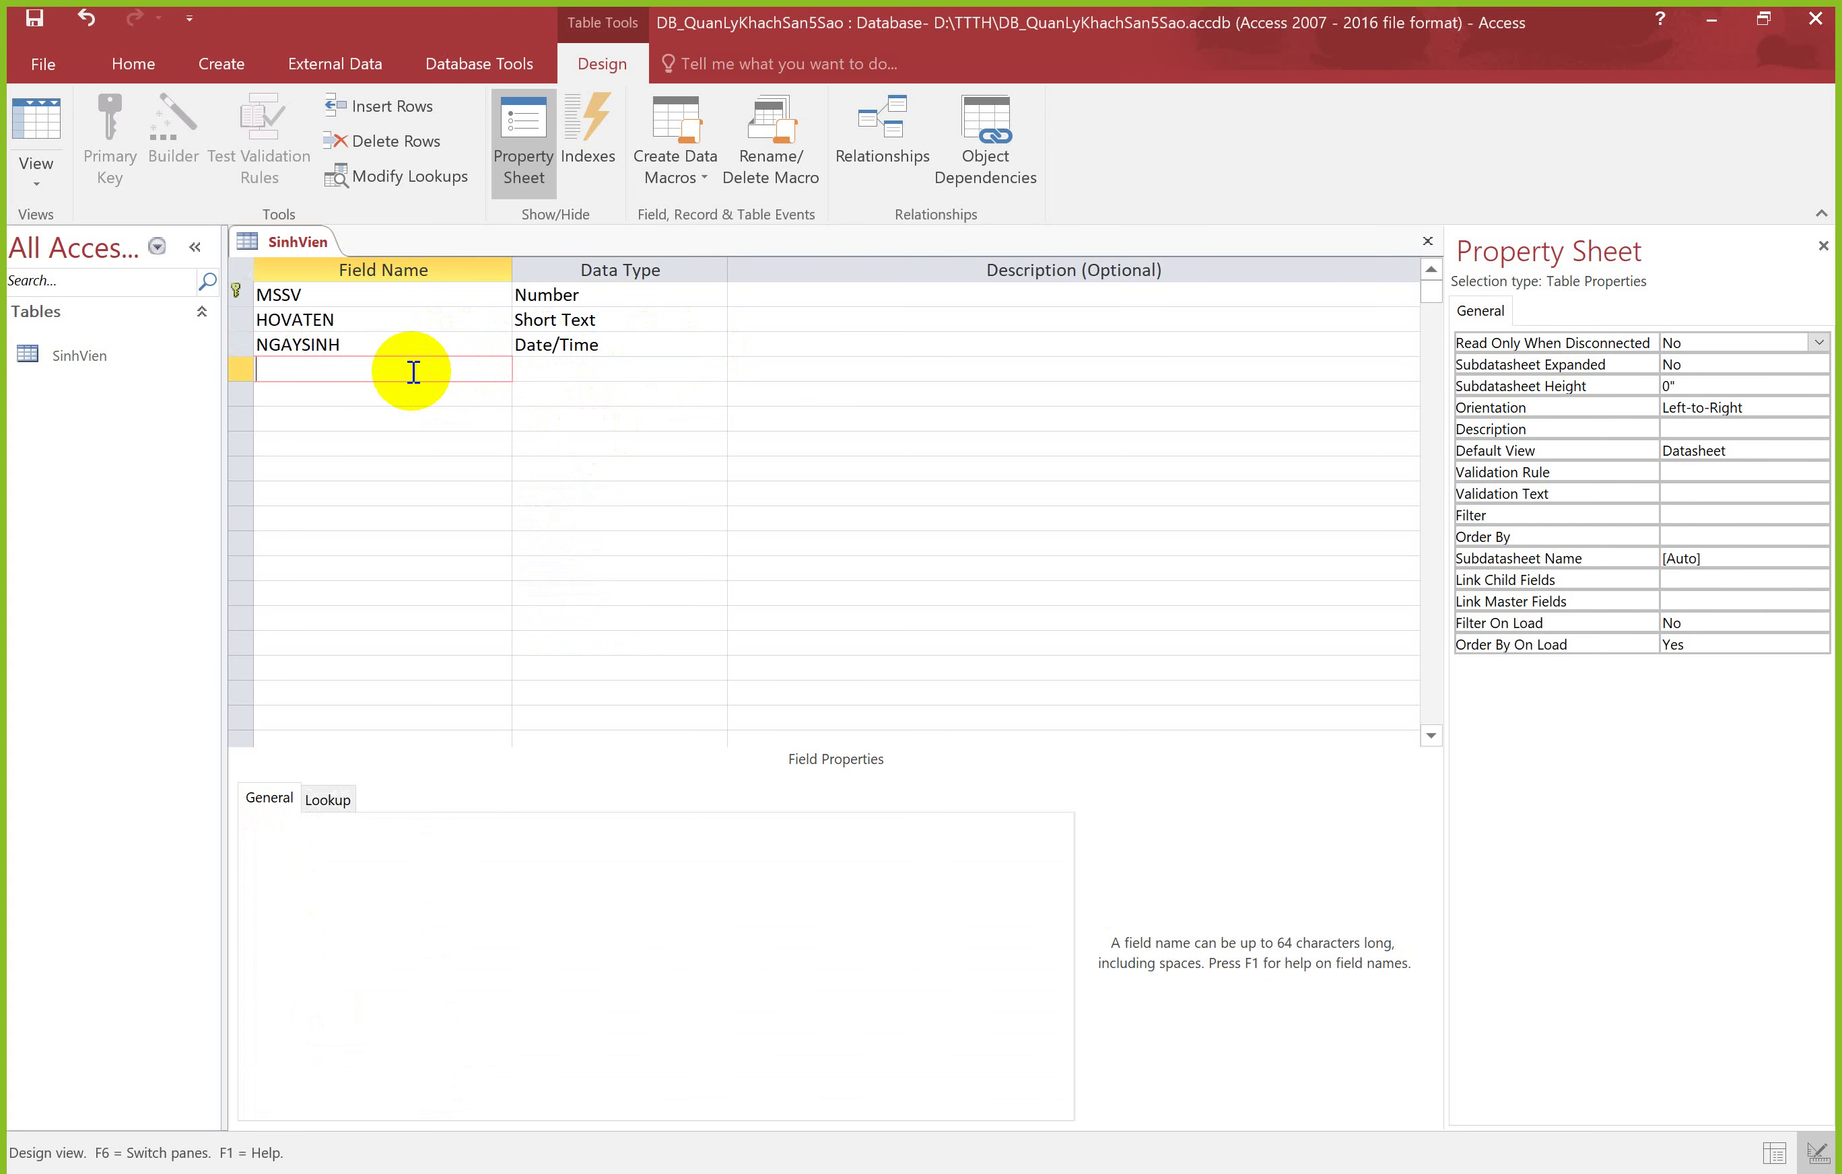
Step: Add the GIOITINH field with the Yes/No data type
{"action": "type", "text": "GIOITINH"}
{"action": "key", "text": "Tab"}
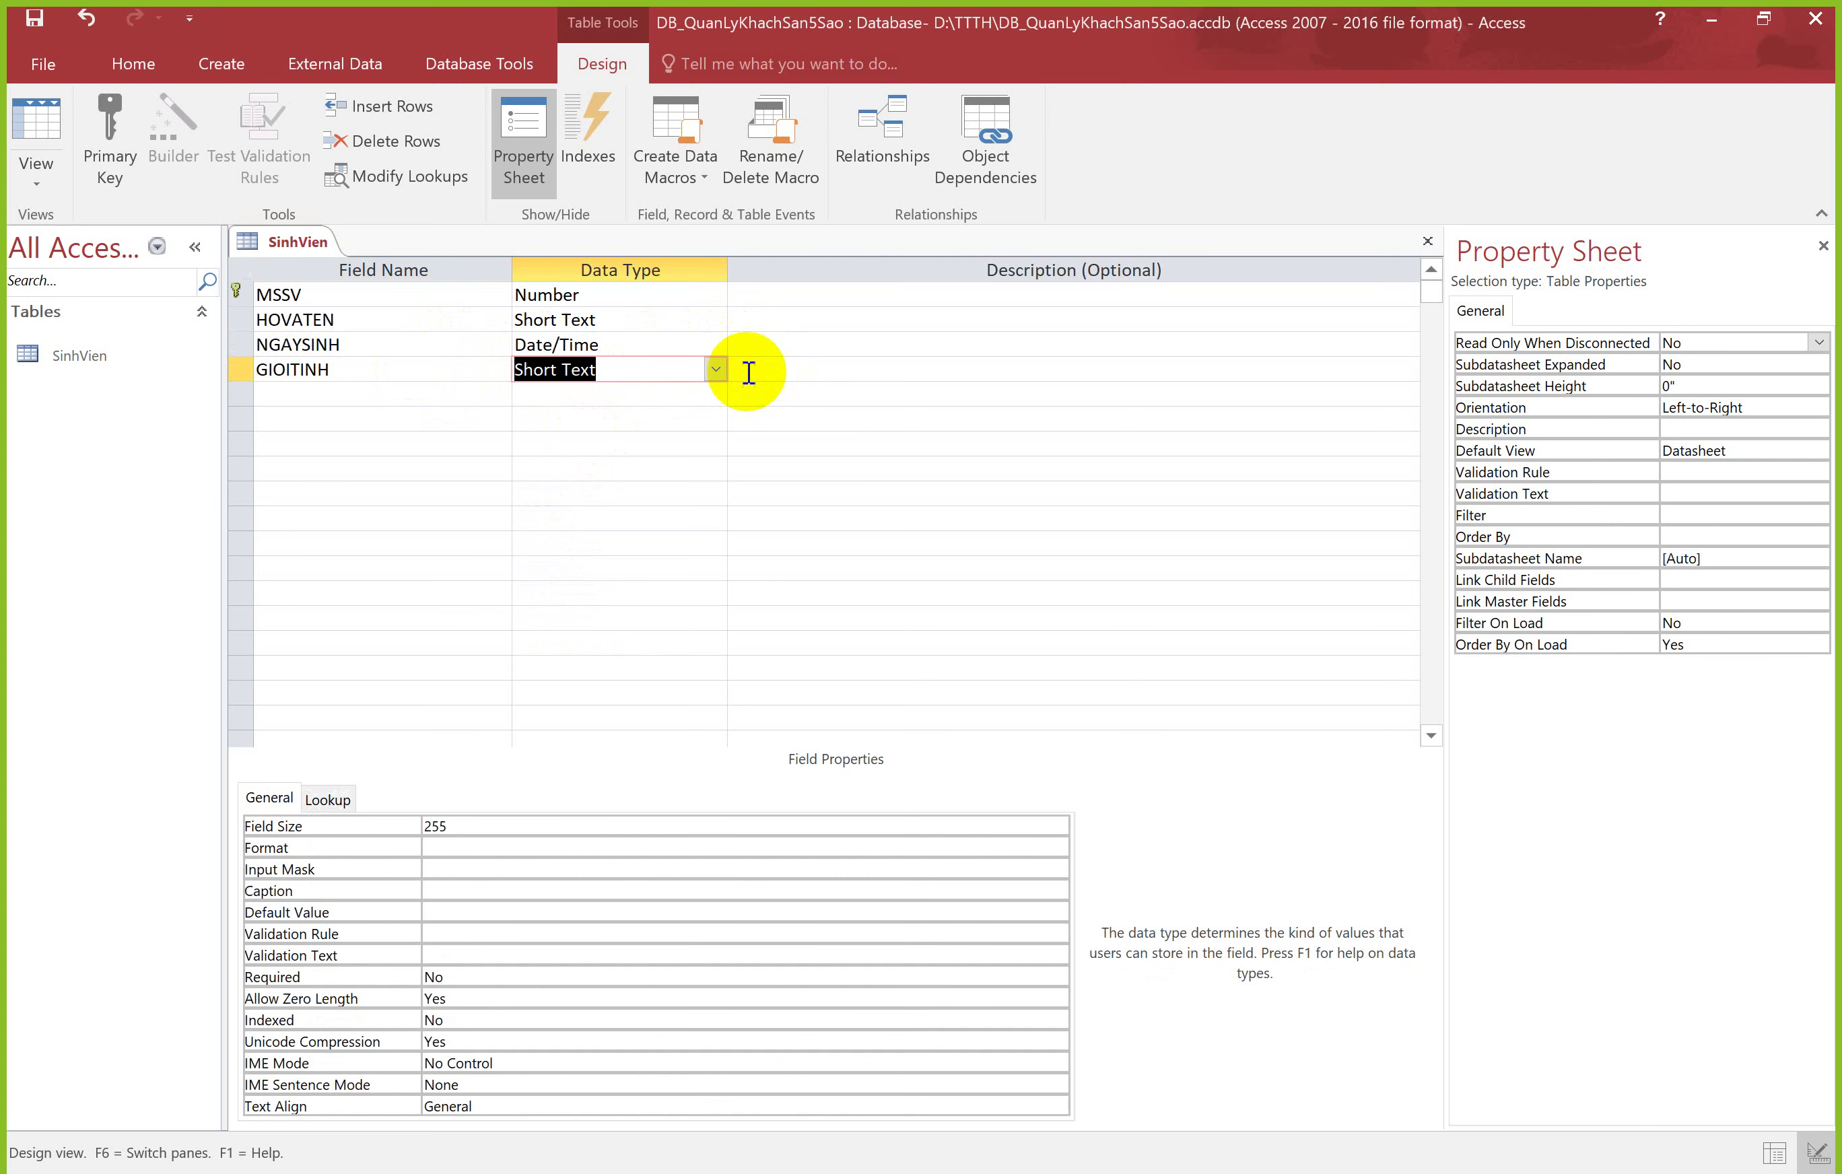
{"action": "left_click", "coordinate": [715, 369]}
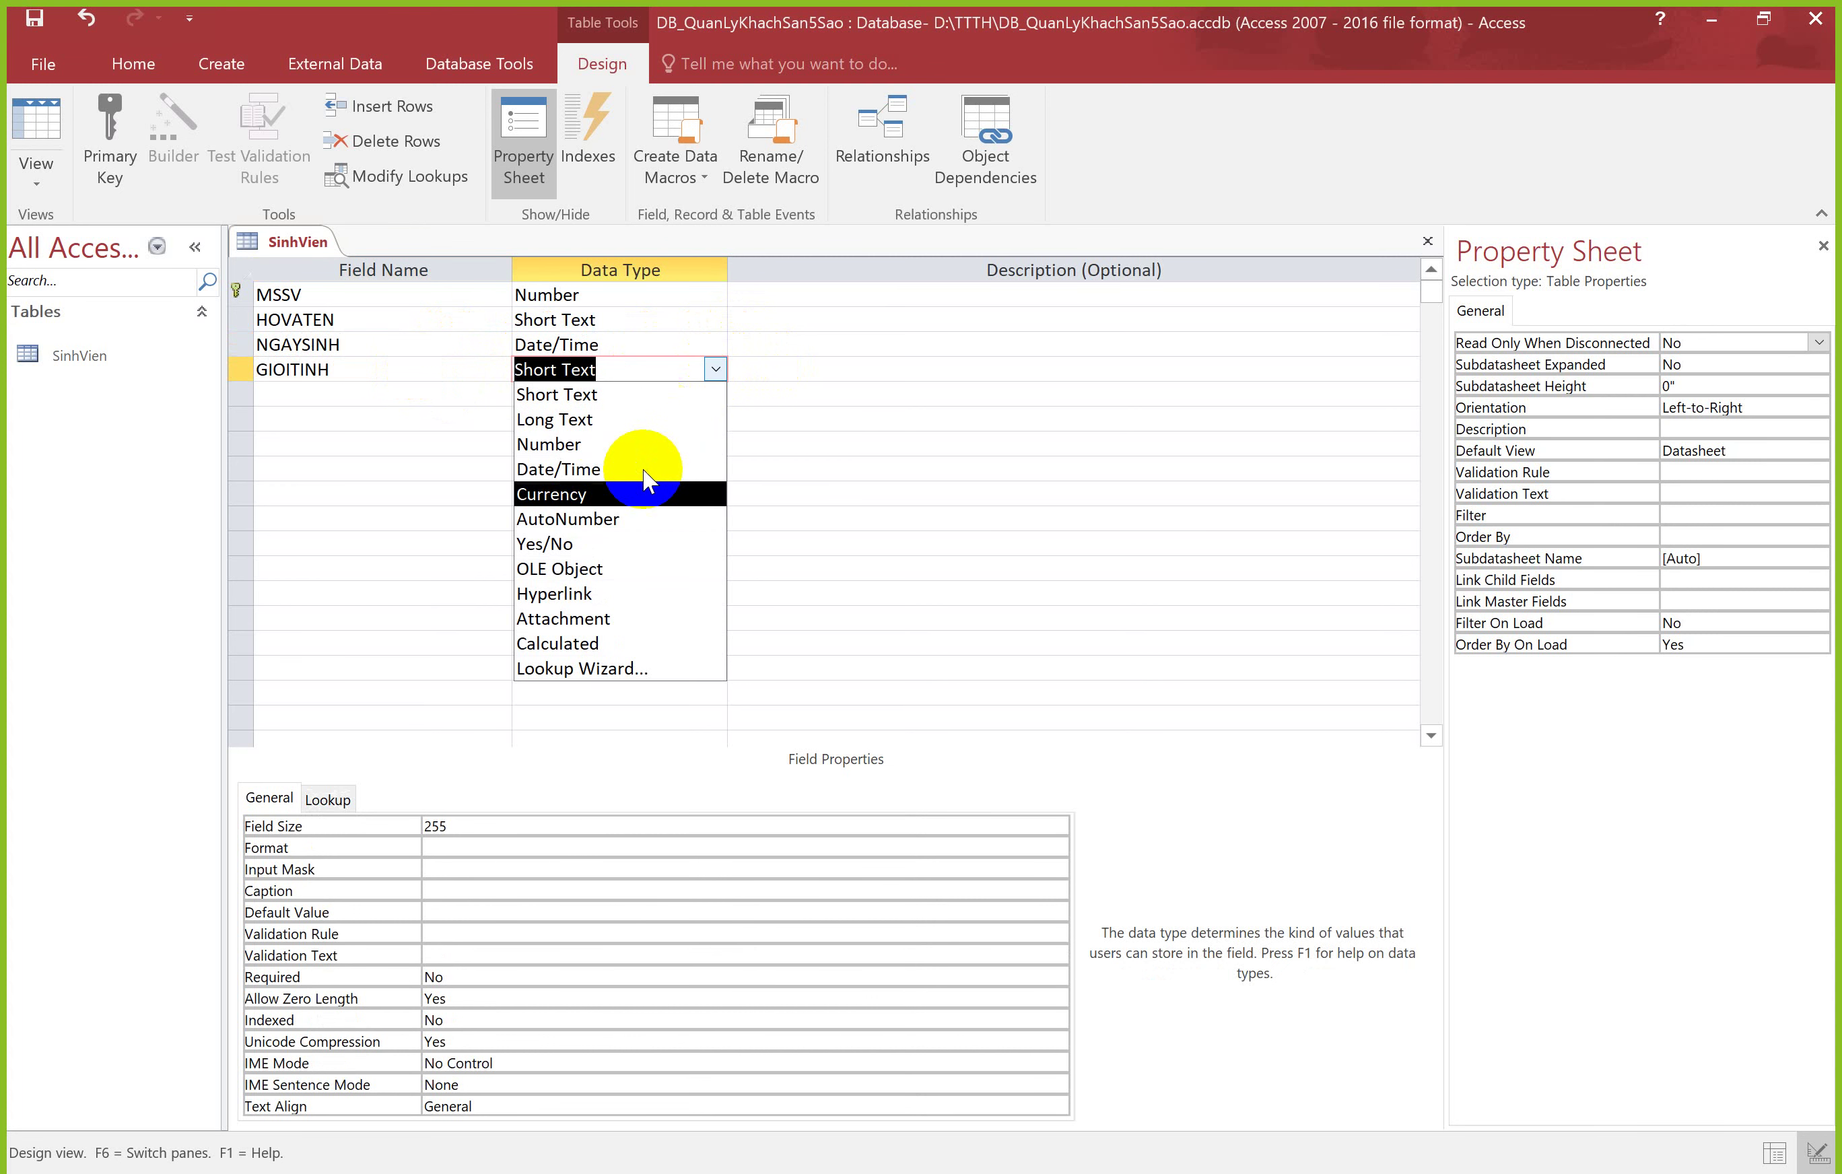
{"action": "left_click", "coordinate": [611, 544]}
{"action": "left_click", "coordinate": [393, 404]}
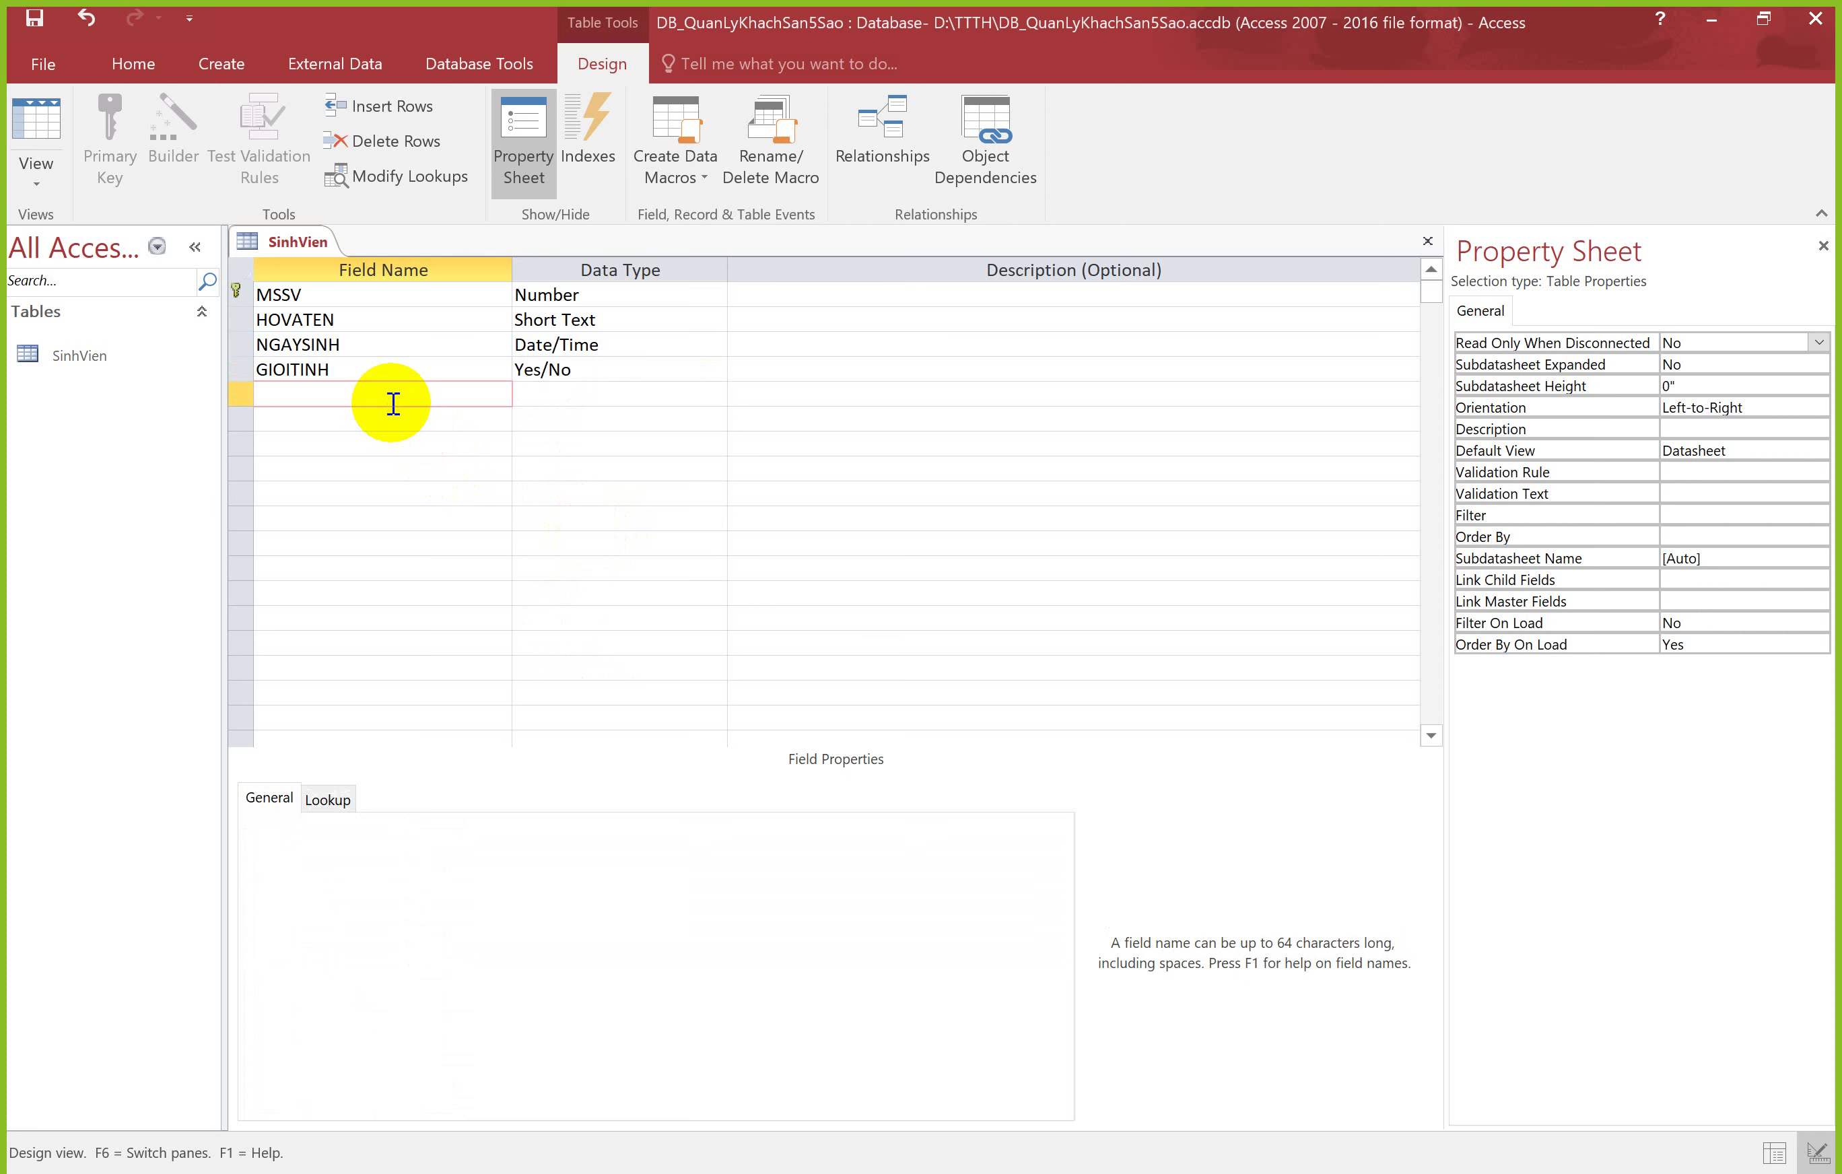
Step: Add the DIACHI field, keeping its Short Text data type
{"action": "type", "text": "DIACHI"}
{"action": "key", "text": "Tab"}
{"action": "left_click", "coordinate": [662, 412]}
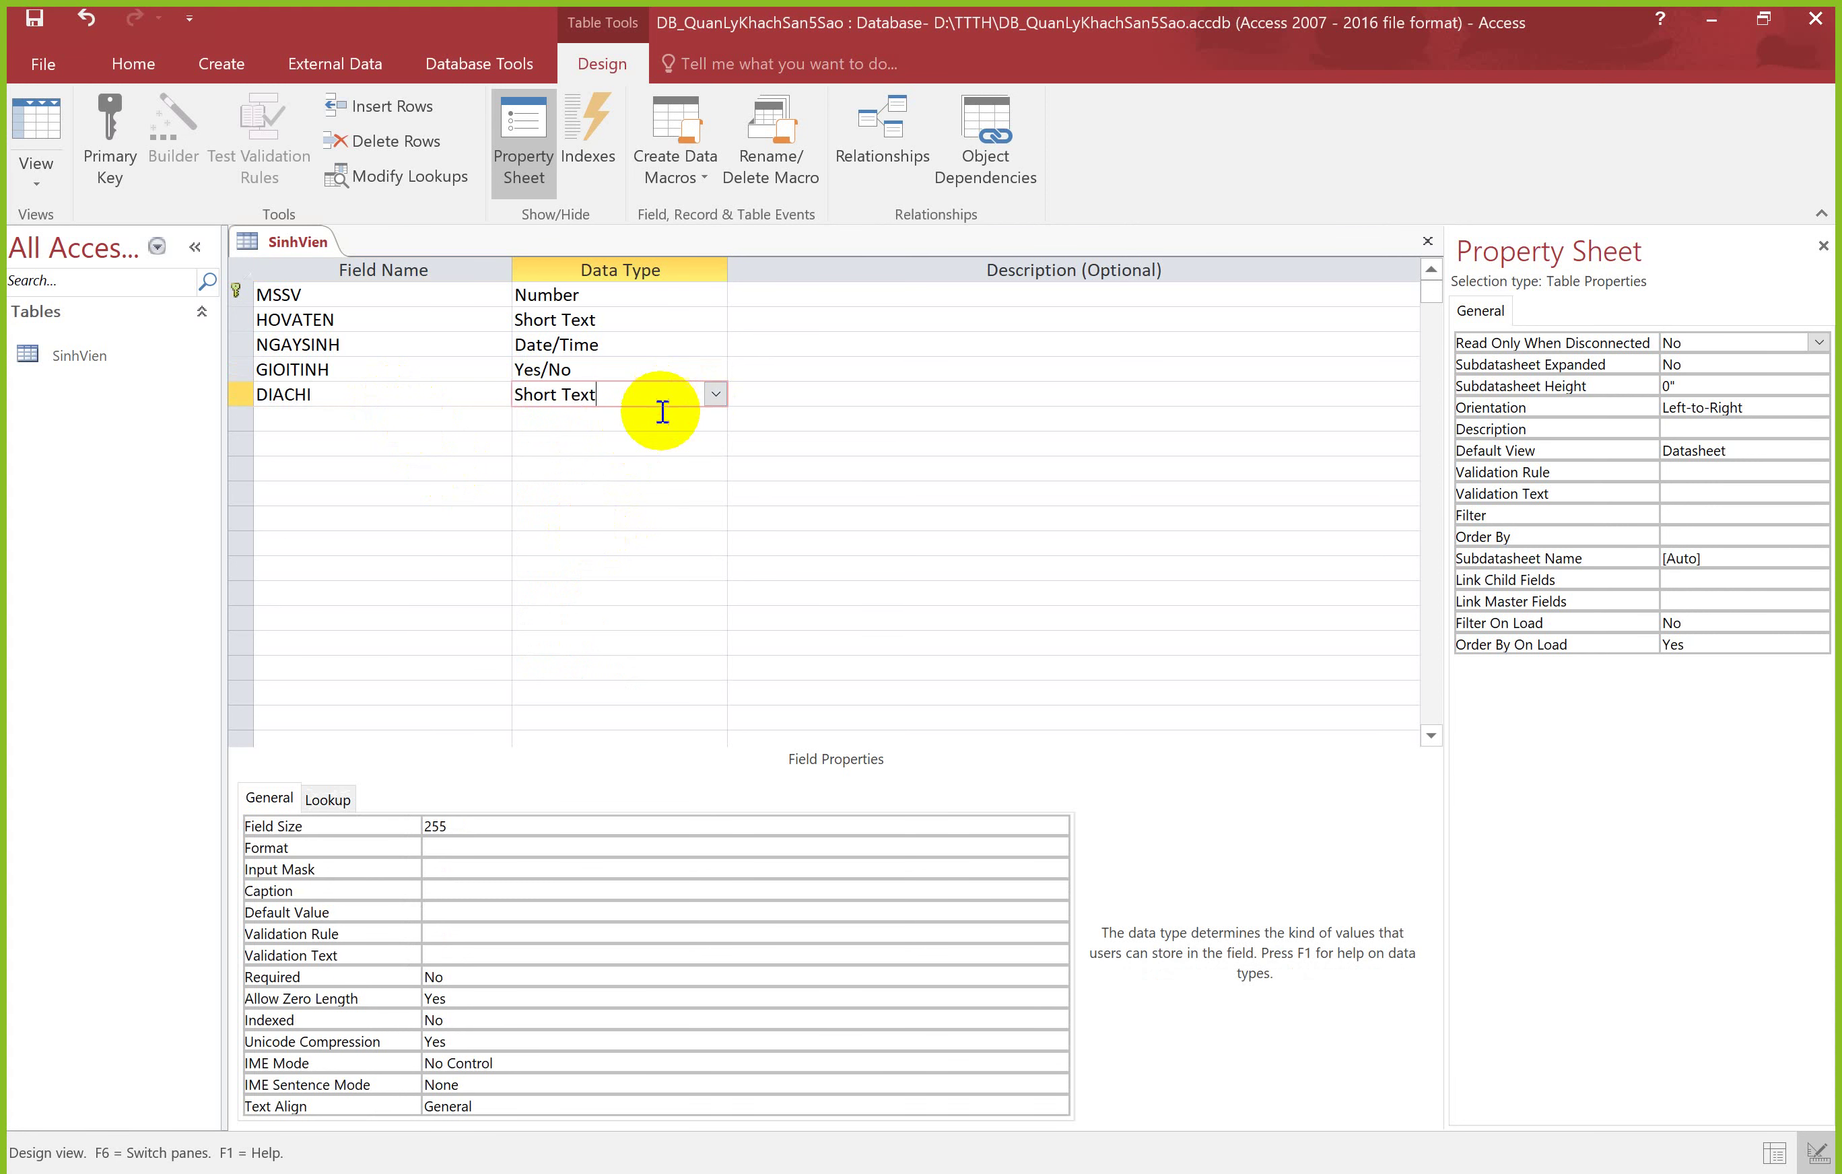
{"action": "left_click", "coordinate": [248, 241]}
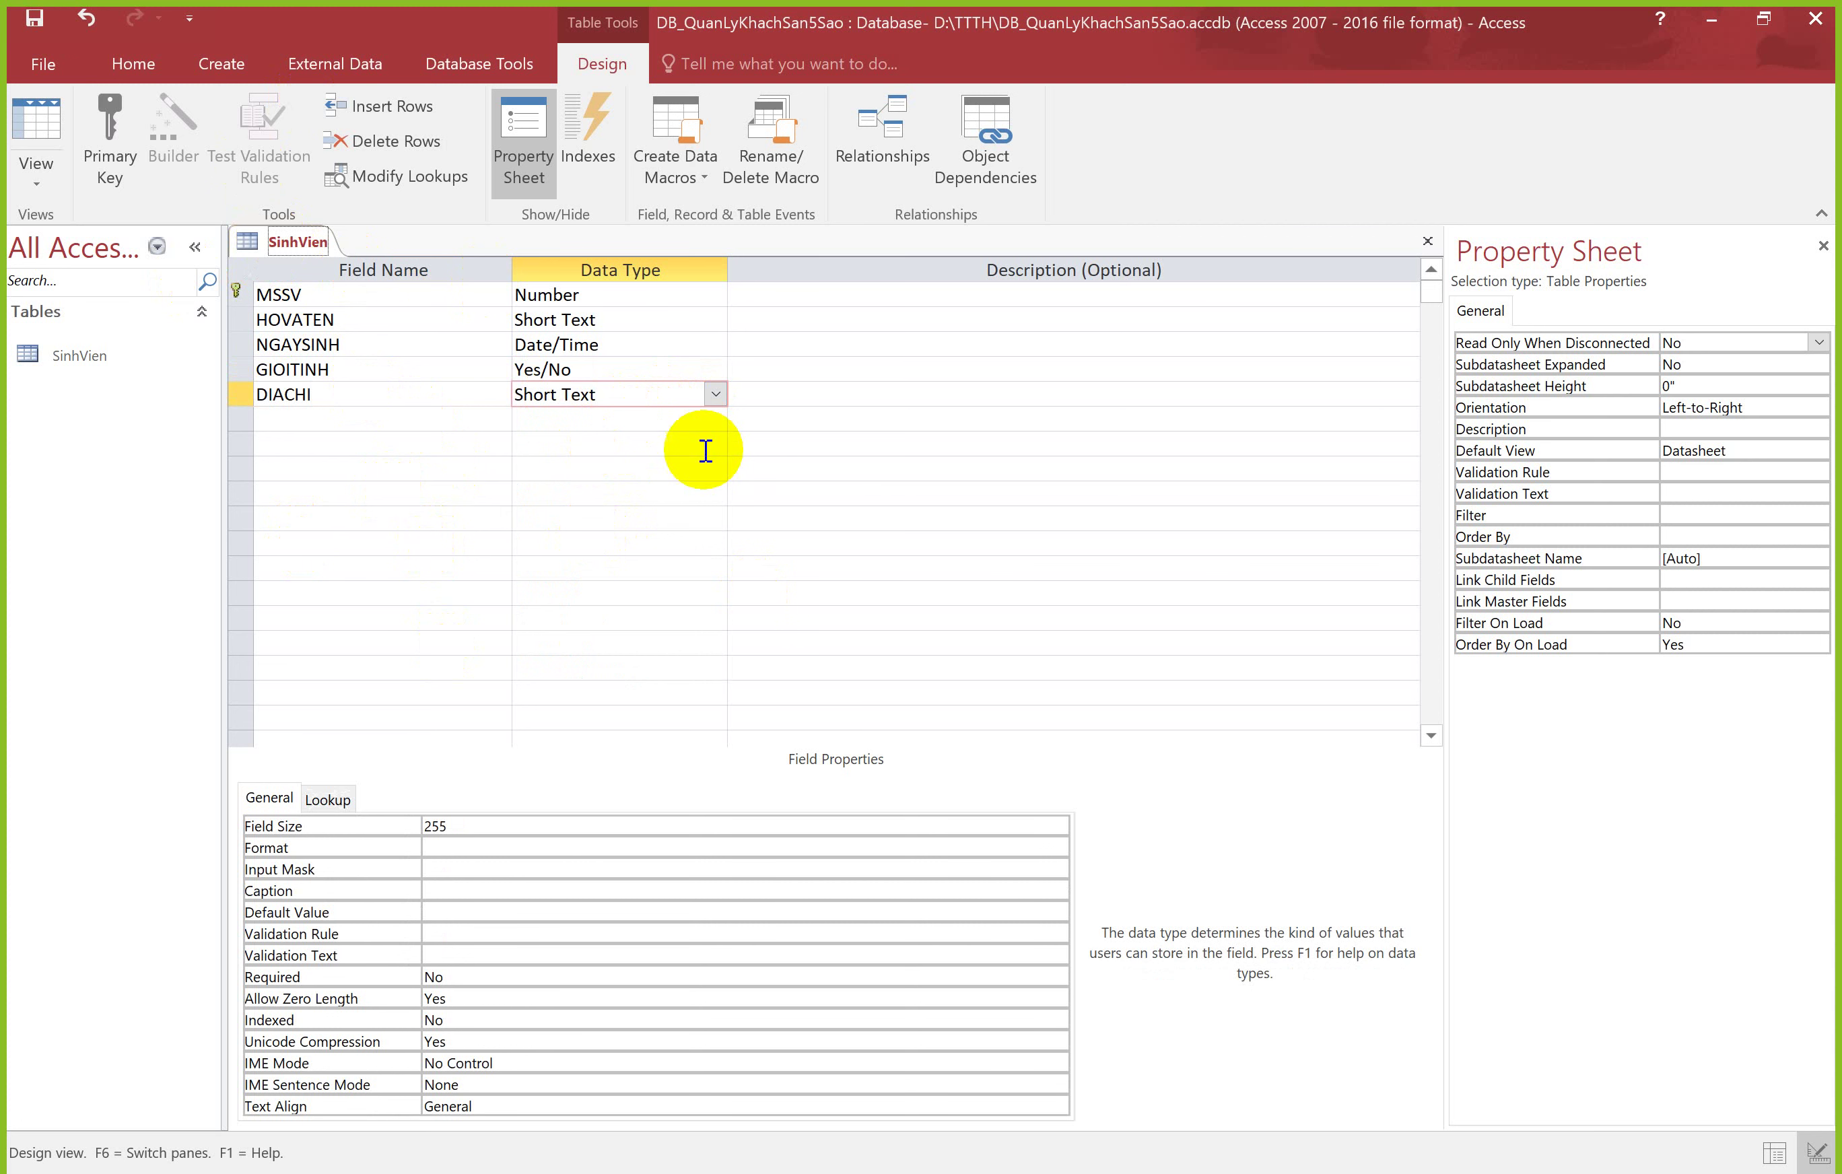
Step: Review the five field names and their data types and properties in the design grid
{"action": "left_click", "coordinate": [370, 391]}
{"action": "left_click", "coordinate": [372, 369]}
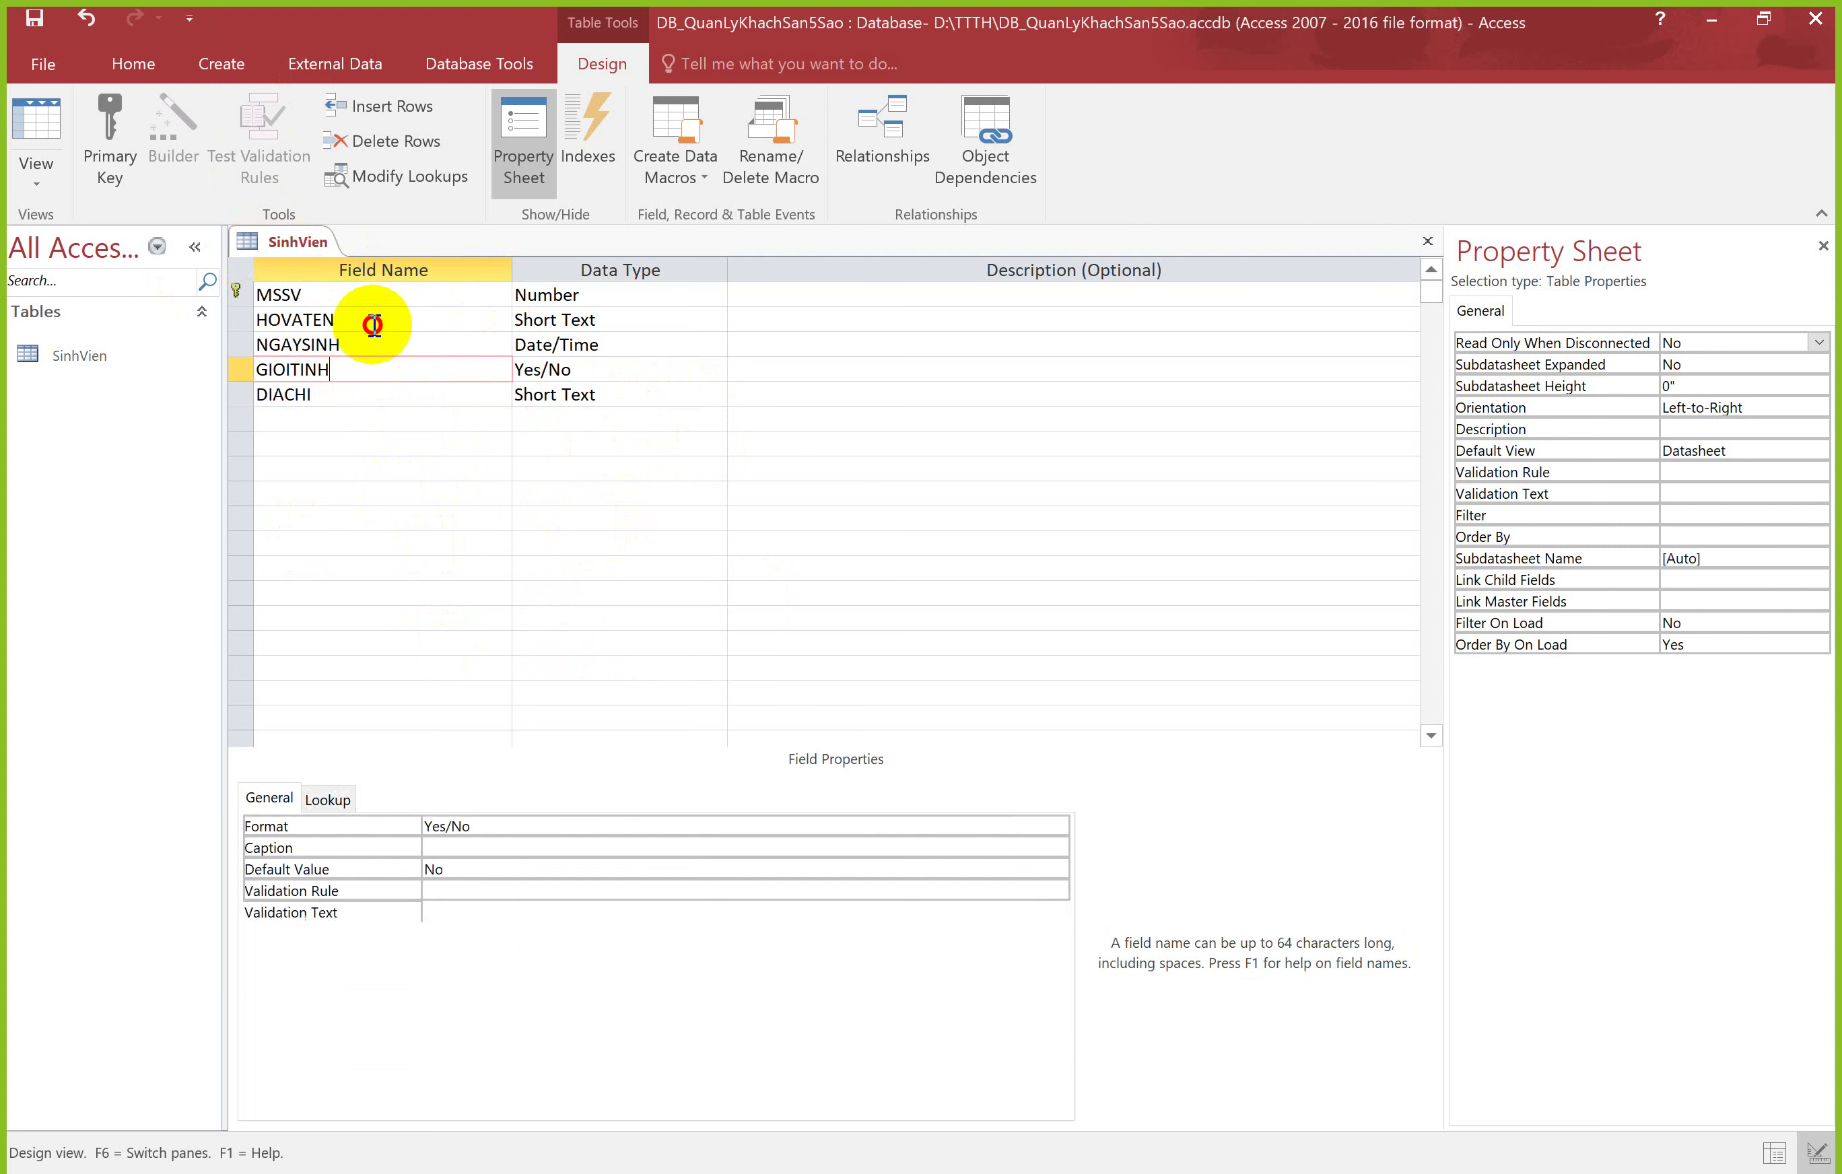
{"action": "left_click", "coordinate": [378, 318]}
{"action": "left_click", "coordinate": [378, 343]}
{"action": "left_click", "coordinate": [378, 368]}
{"action": "left_click", "coordinate": [389, 390]}
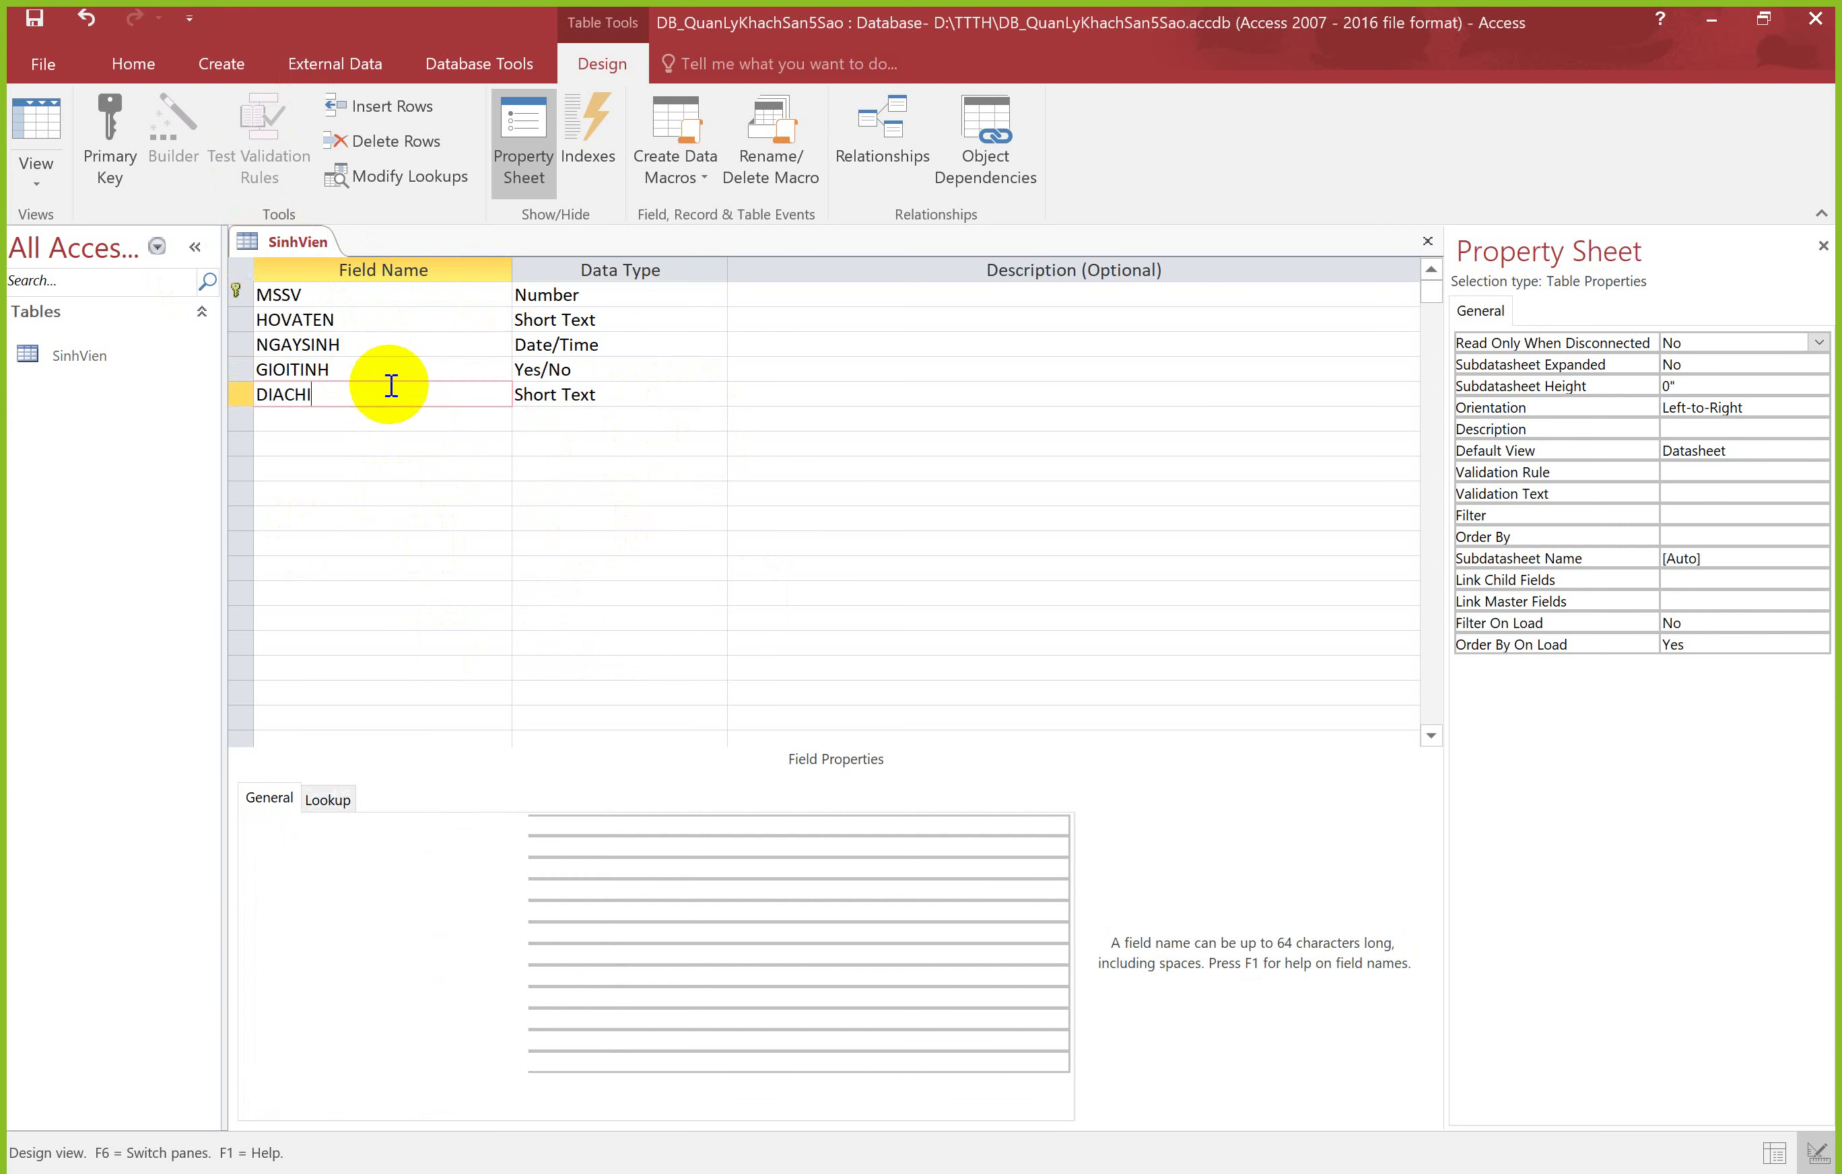
{"action": "left_click", "coordinate": [670, 300]}
{"action": "left_click", "coordinate": [670, 300]}
{"action": "left_click", "coordinate": [670, 321]}
{"action": "left_click", "coordinate": [667, 345]}
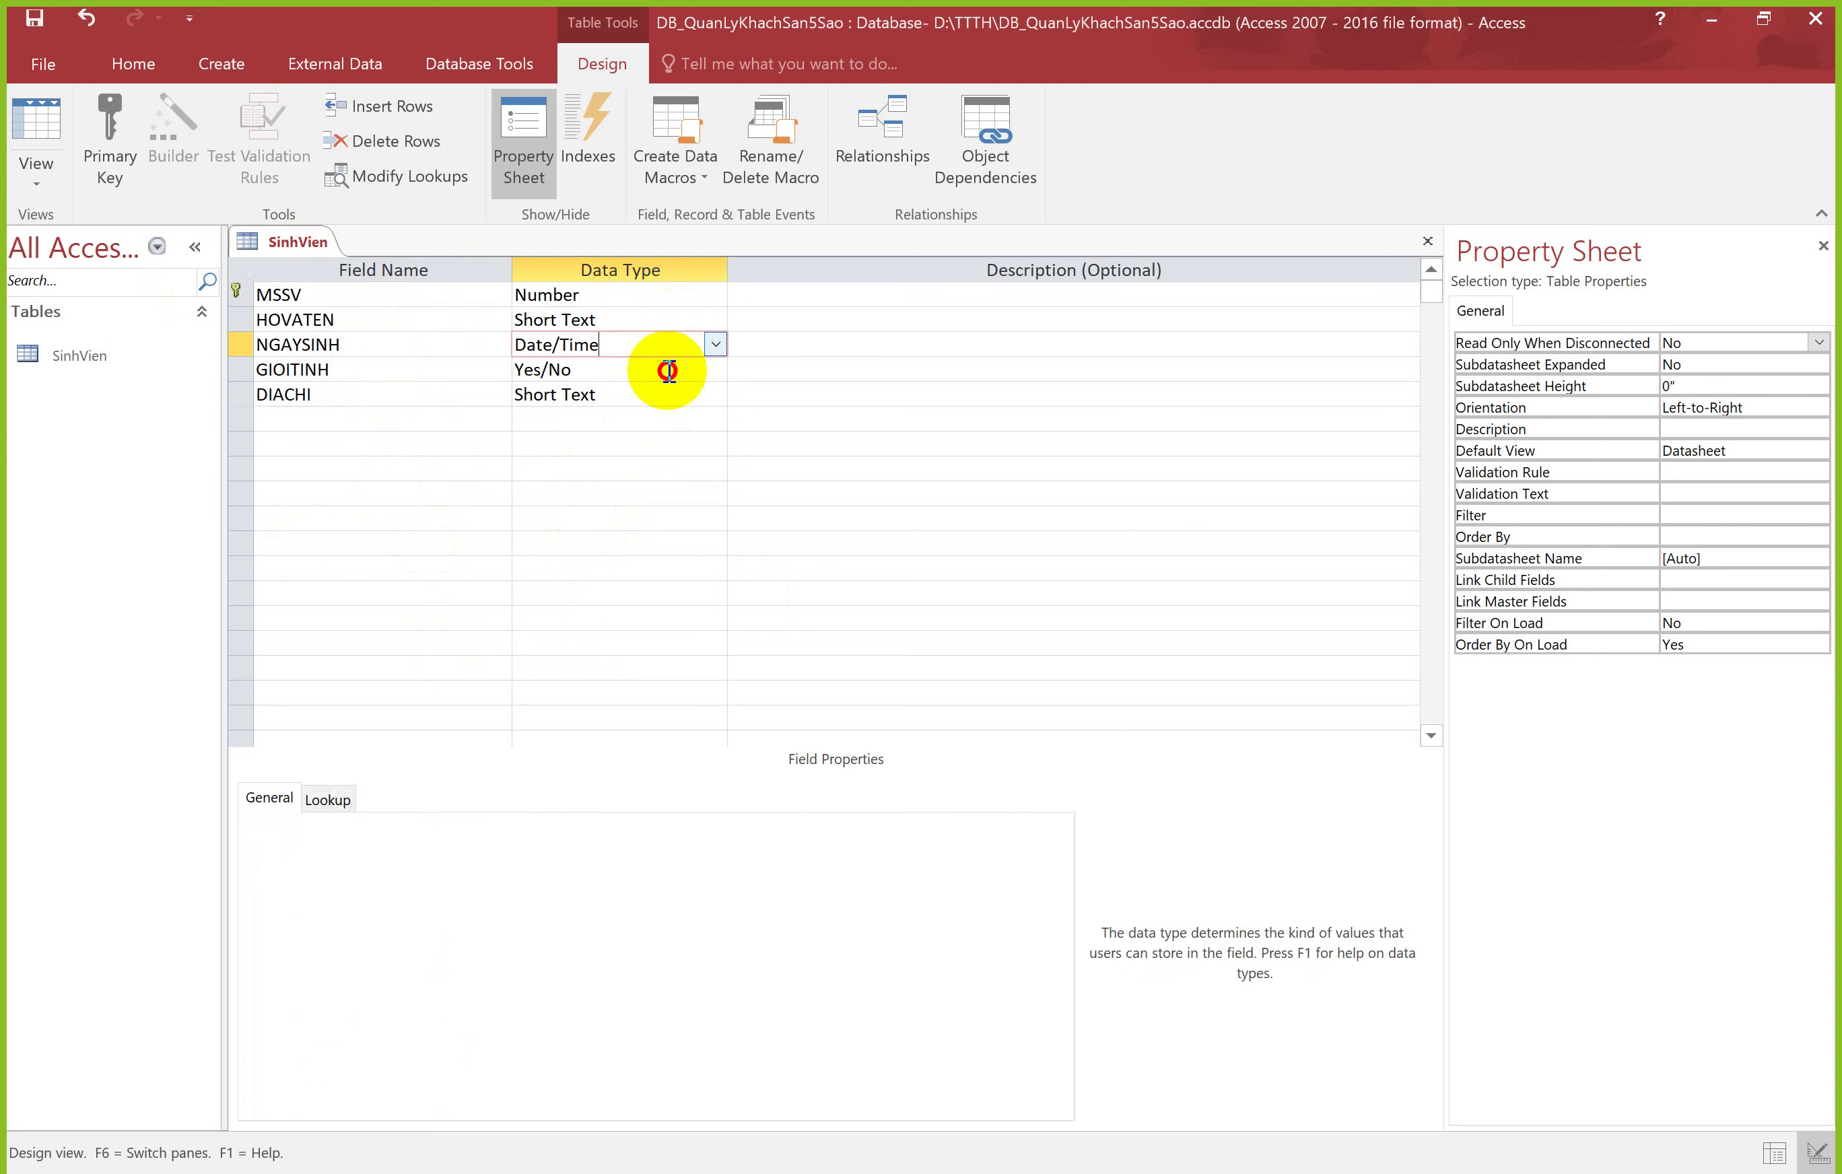
{"action": "left_click", "coordinate": [662, 371]}
{"action": "left_click", "coordinate": [663, 389]}
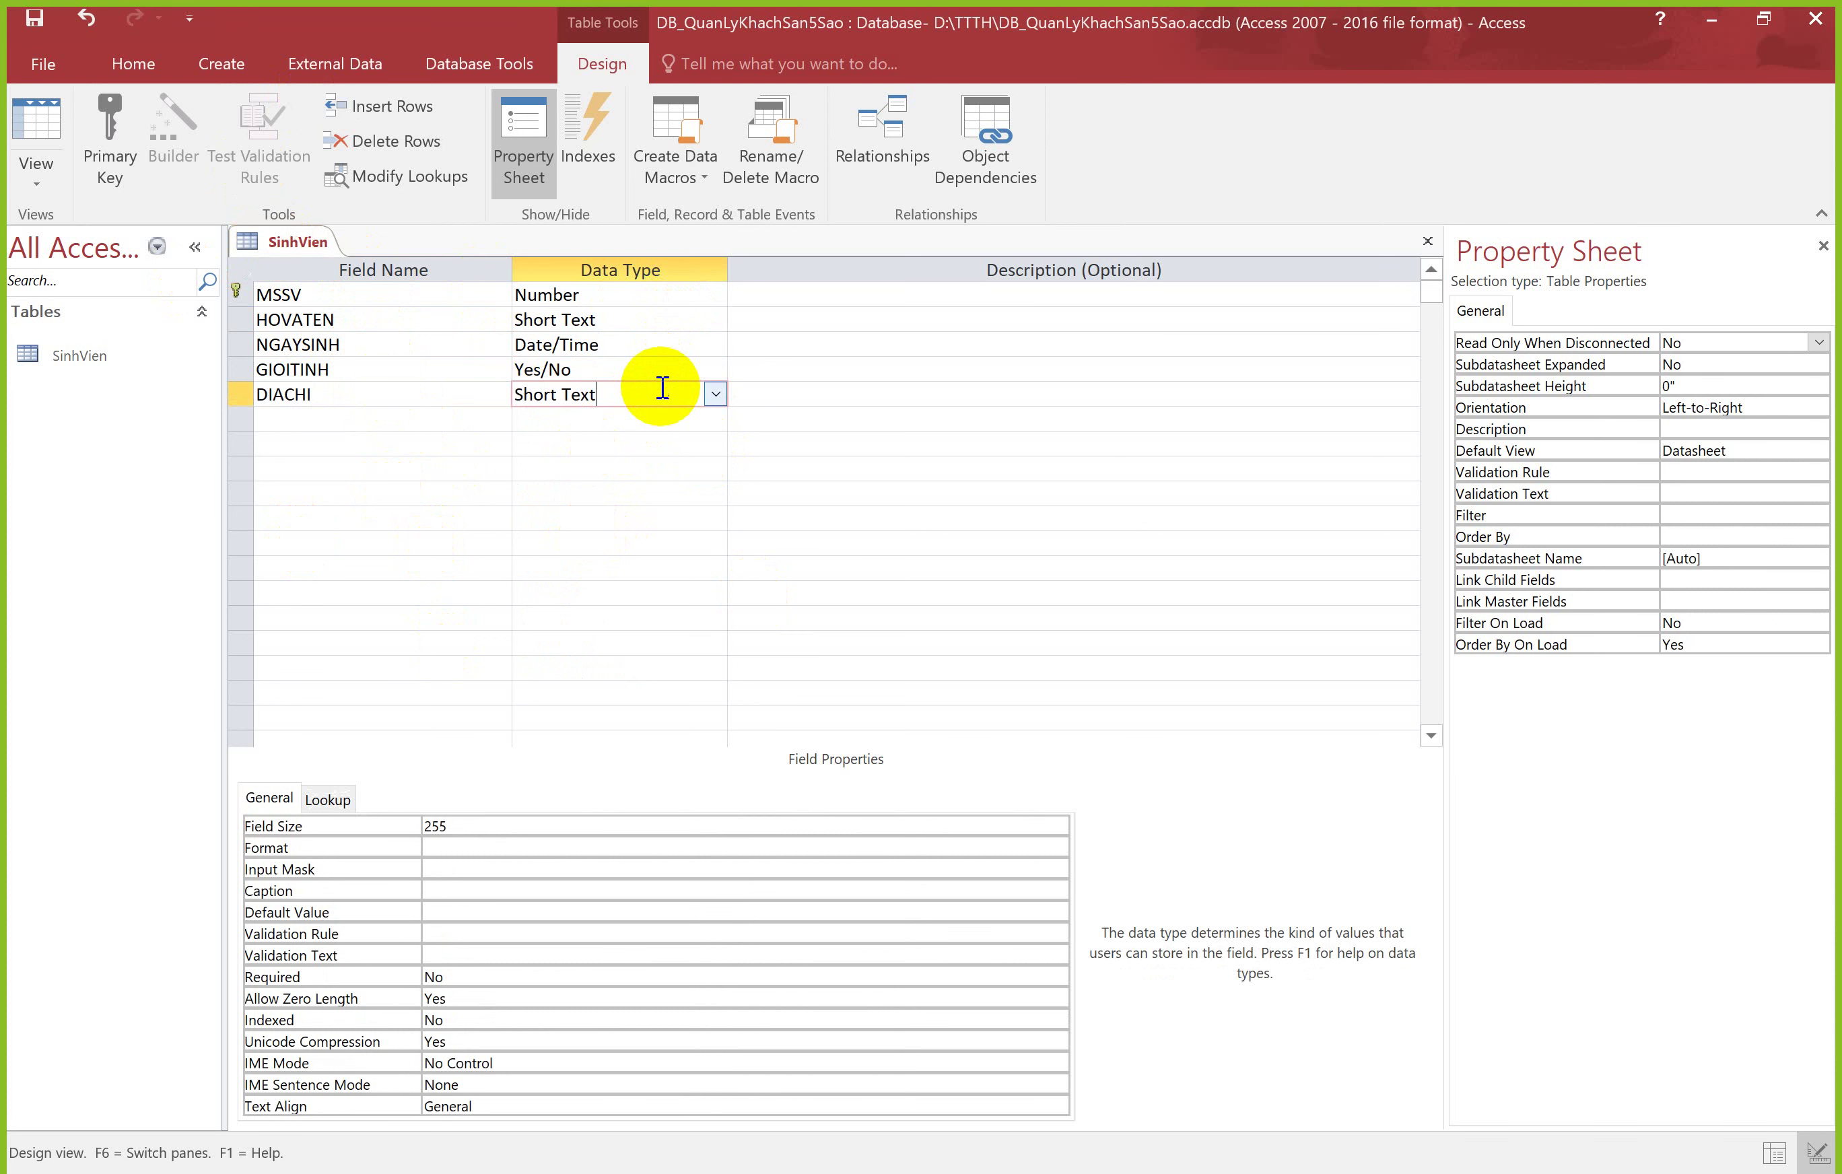
{"action": "left_click", "coordinate": [290, 240]}
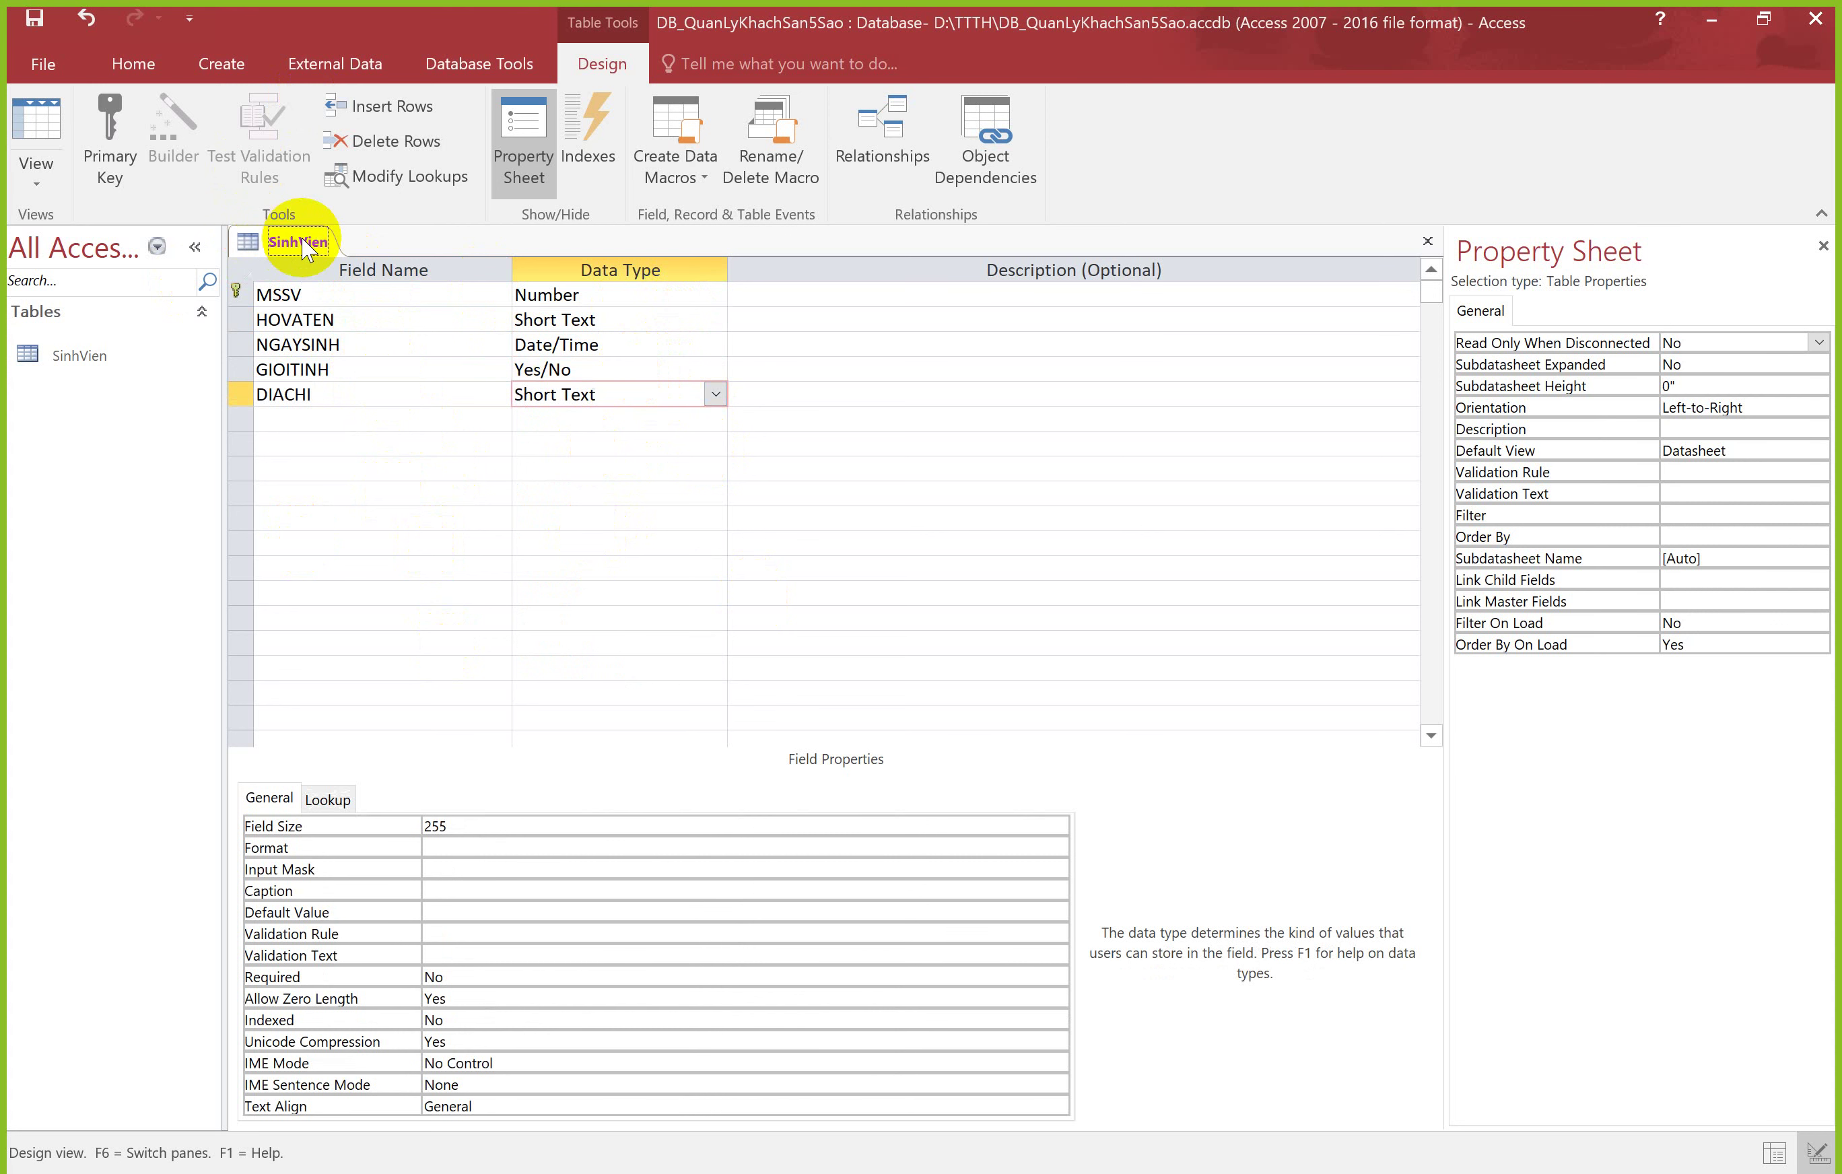
Step: Save the SinhVien design and switch the table to Datasheet View
{"action": "left_click", "coordinate": [47, 157]}
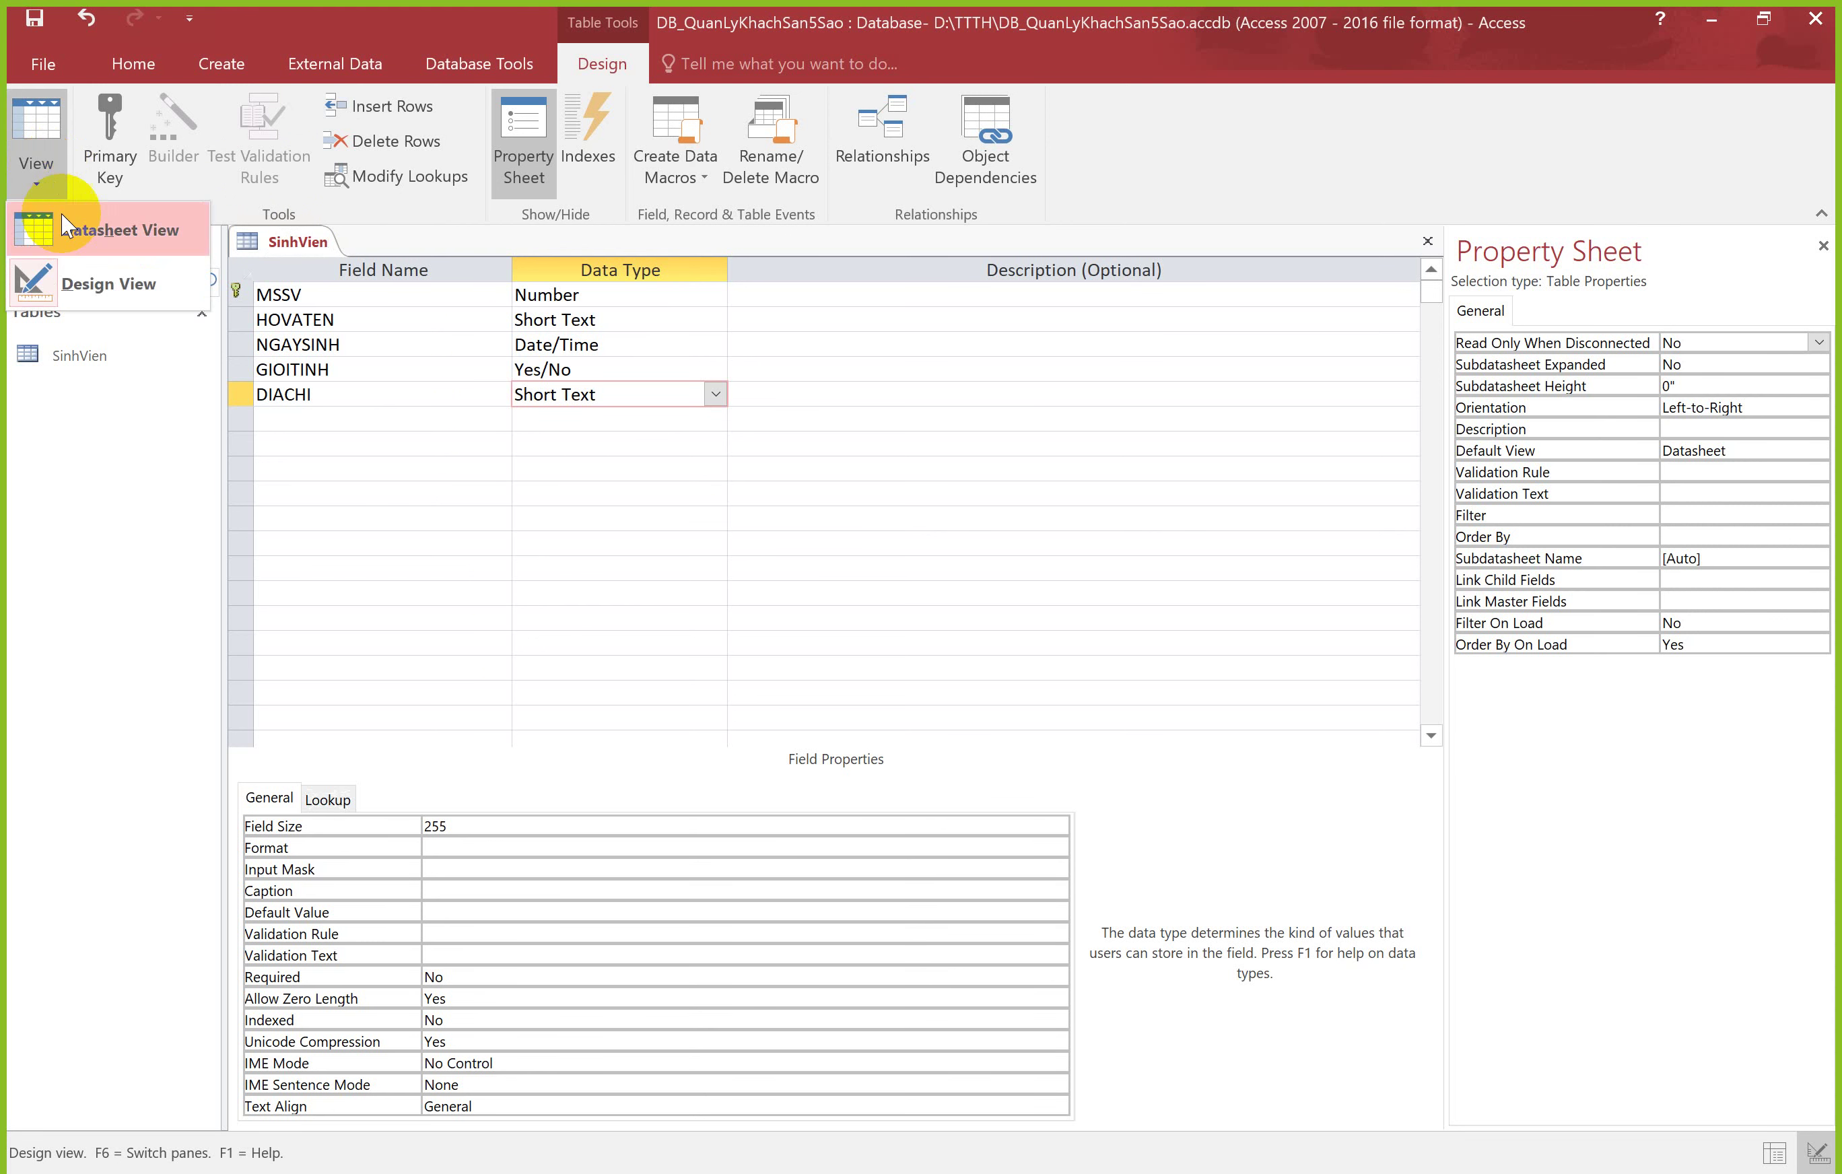
{"action": "left_click", "coordinate": [85, 240]}
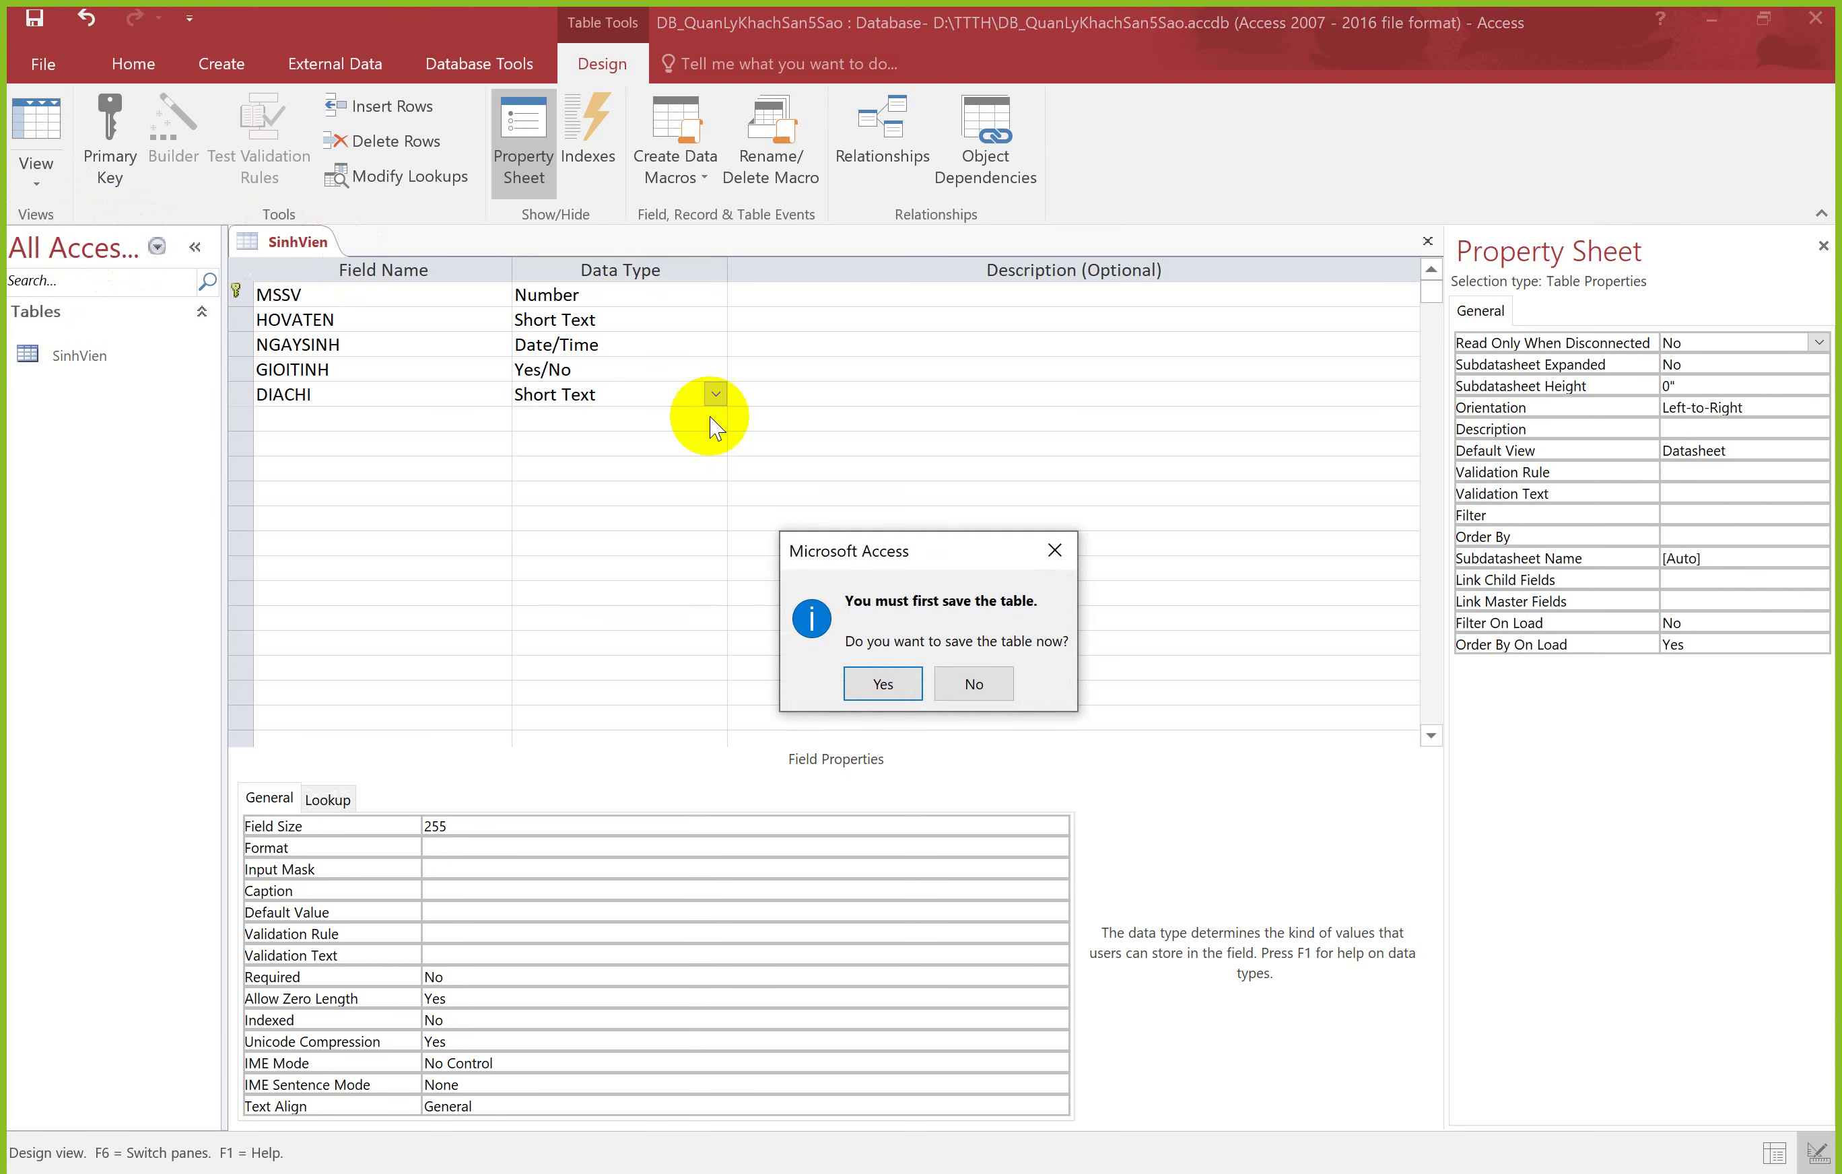
{"action": "left_click", "coordinate": [864, 670]}
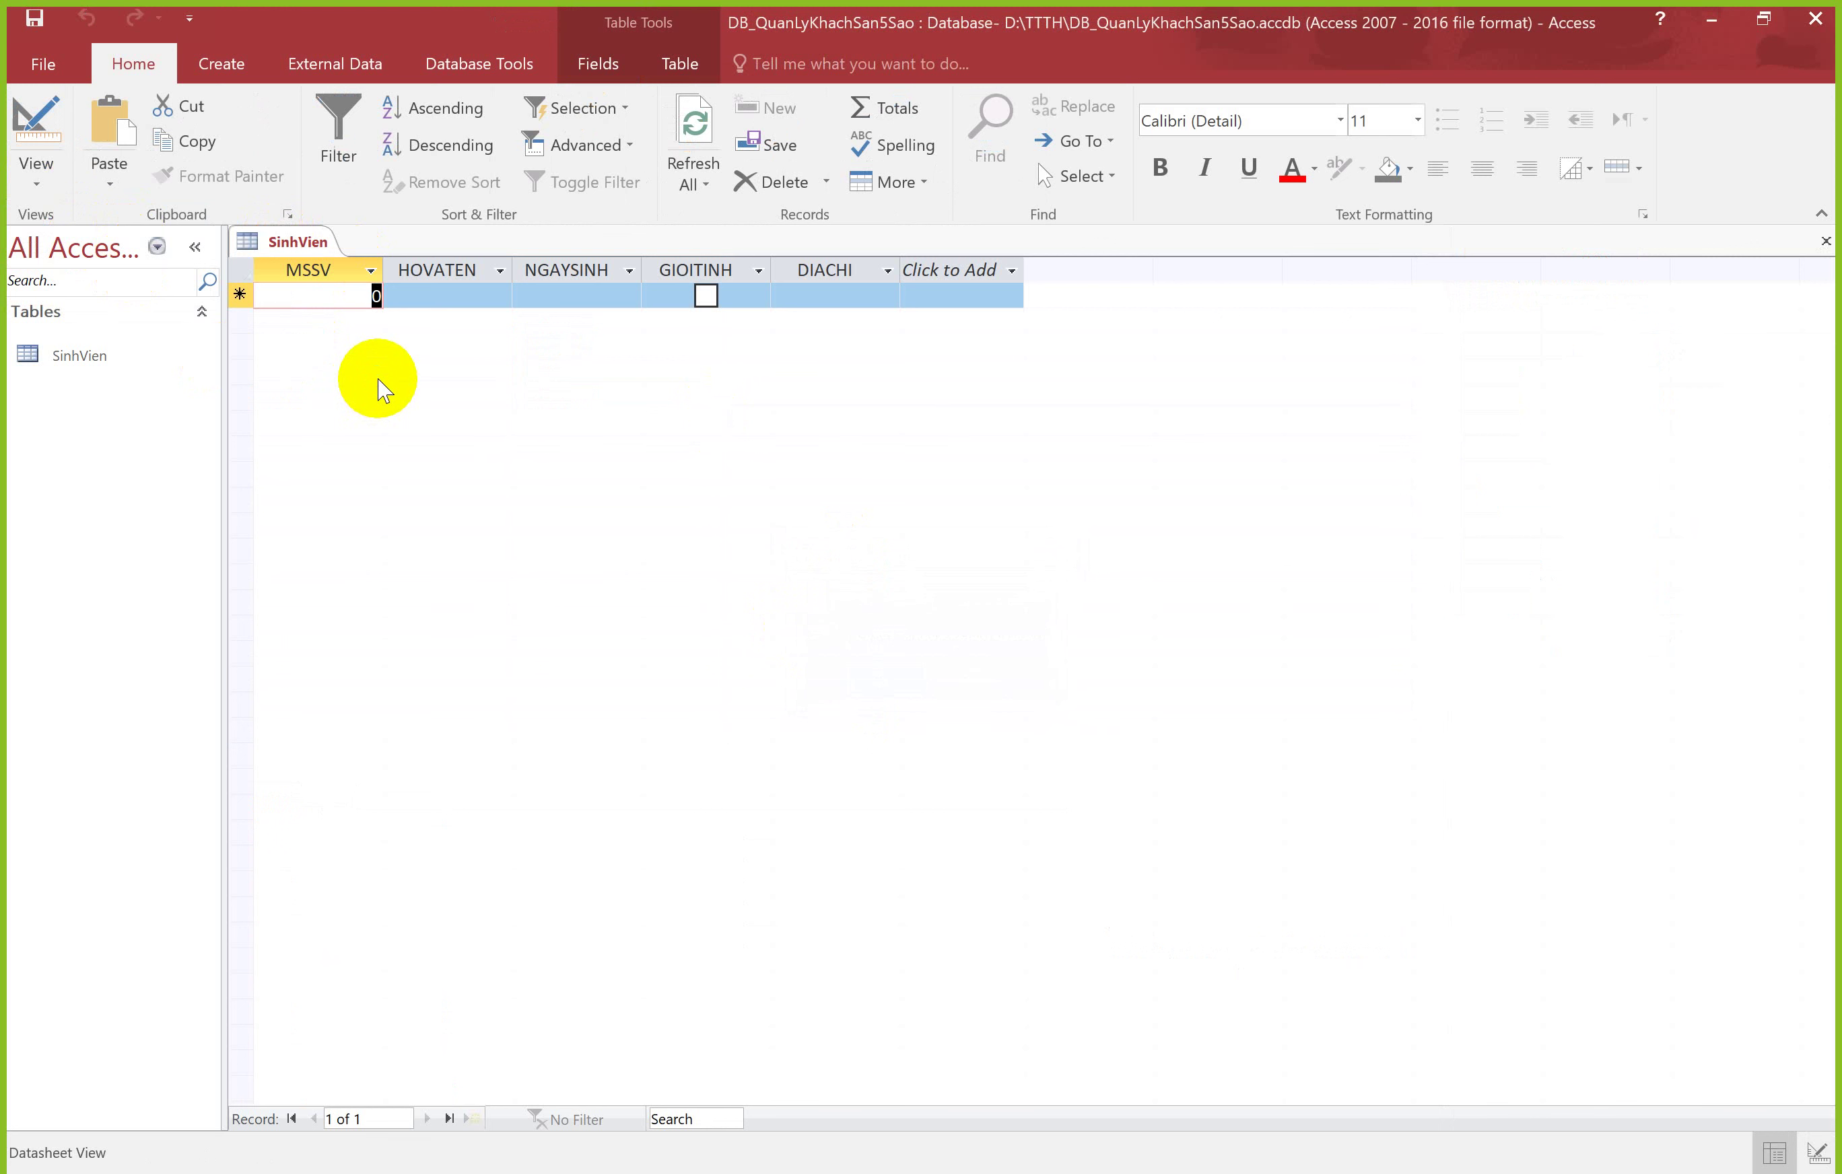
Step: Enter the first student's ID and full name in the new record
{"action": "left_click", "coordinate": [422, 299]}
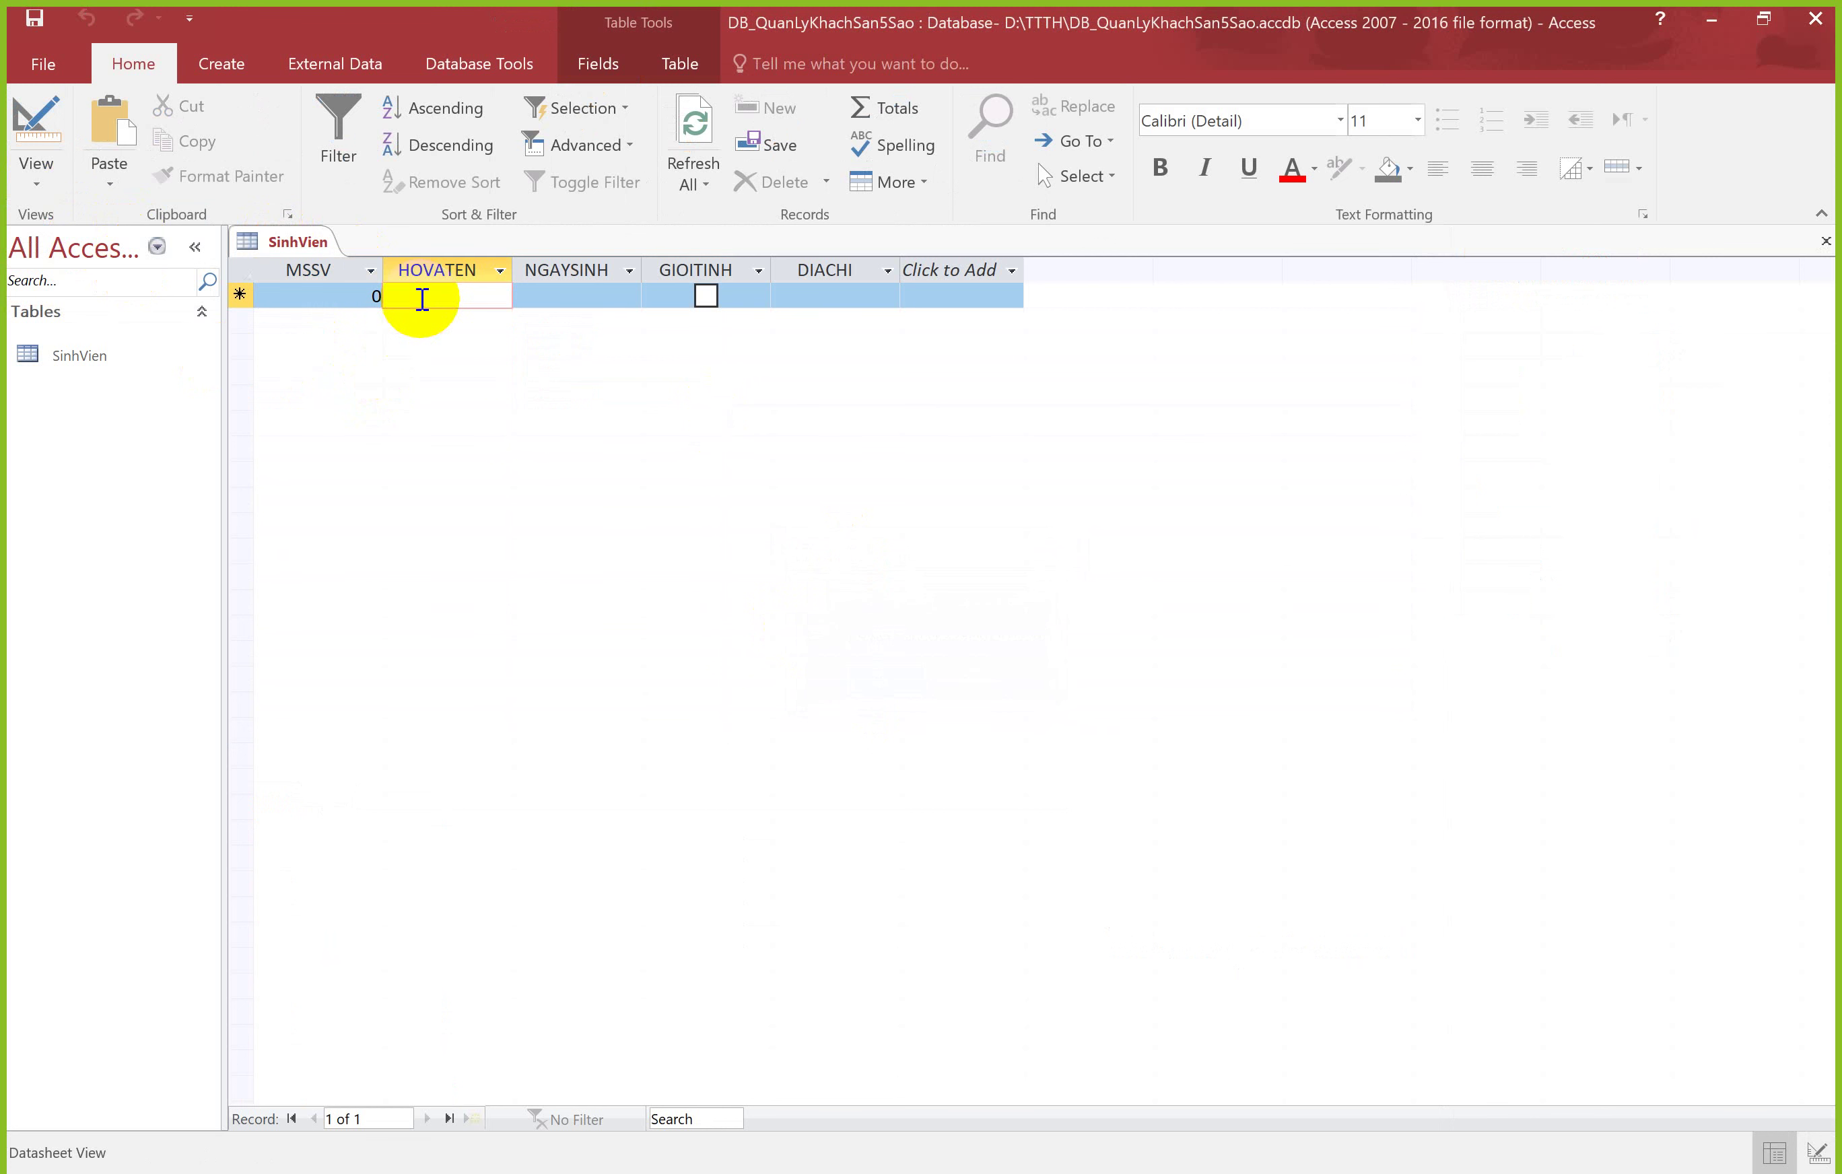
{"action": "double_click", "coordinate": [377, 297]}
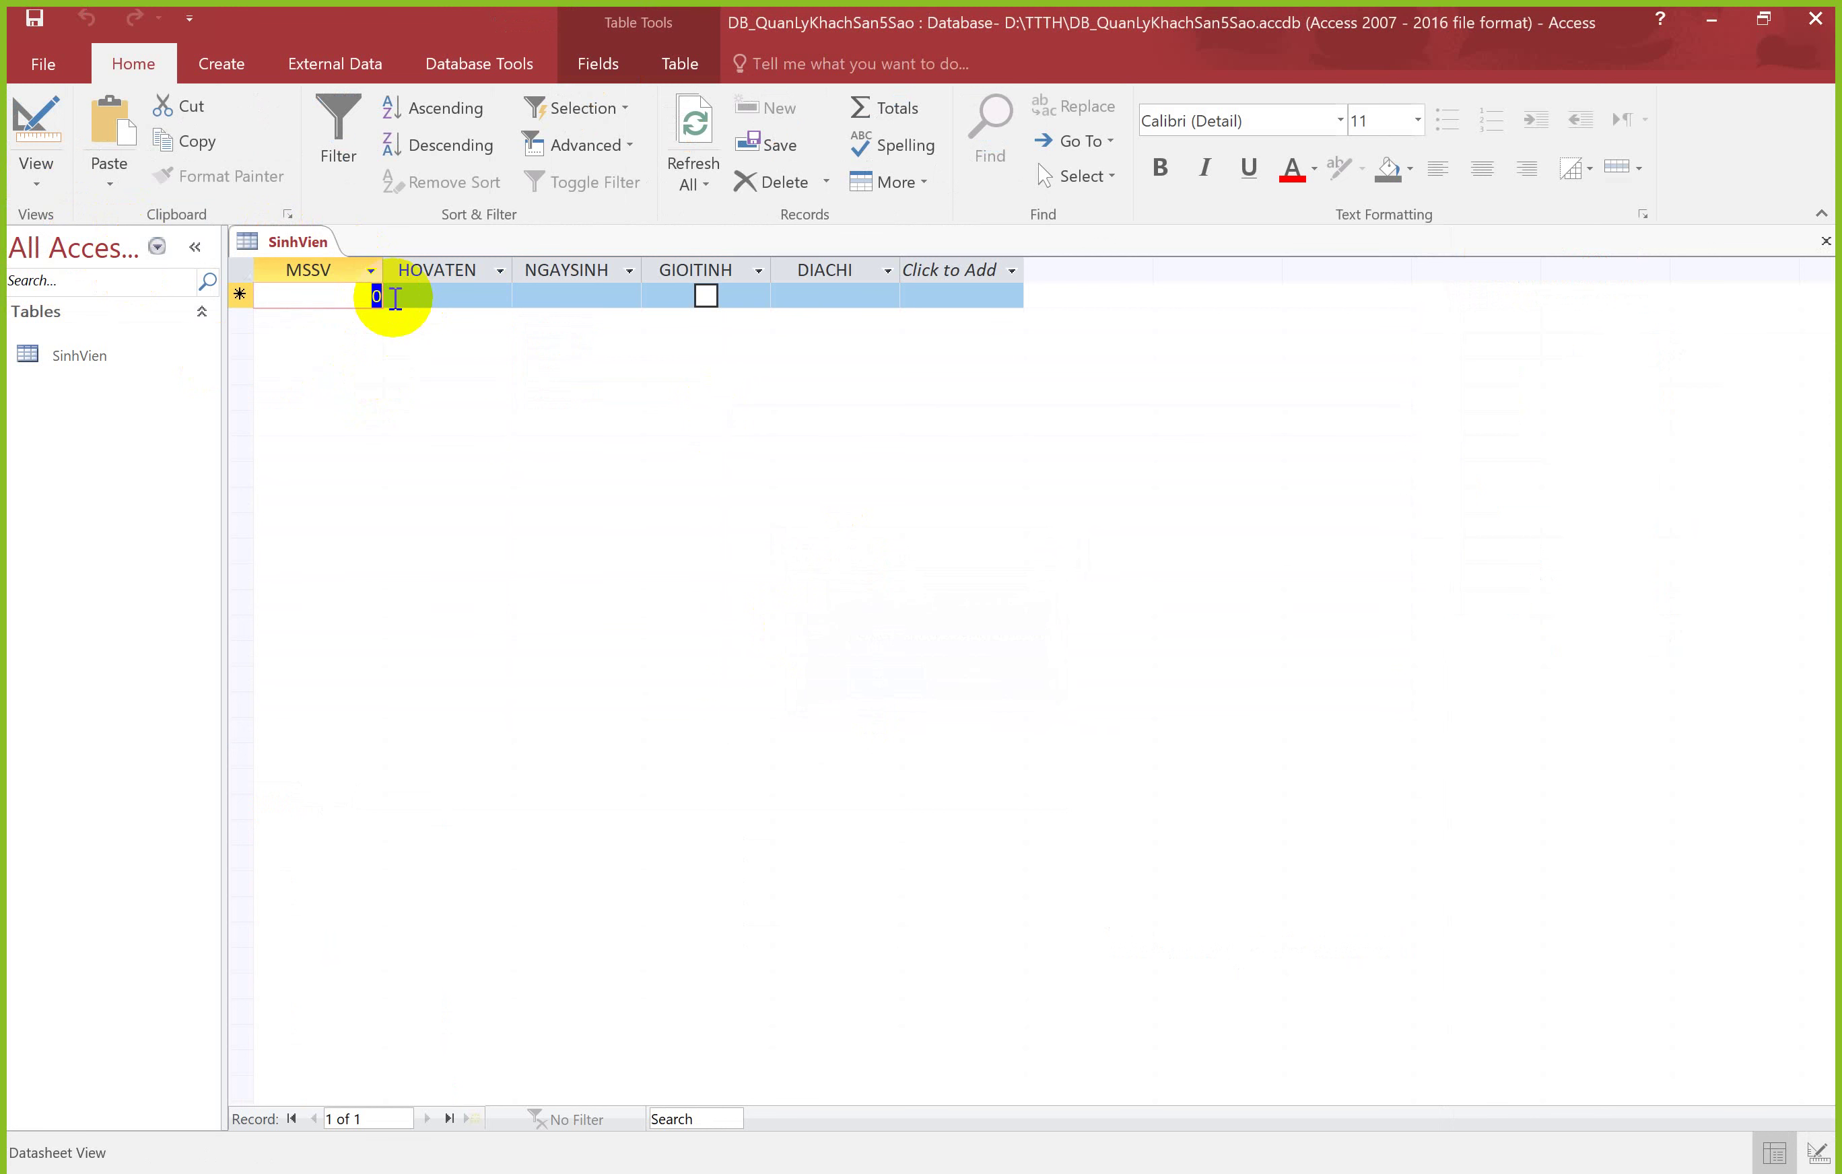
{"action": "type", "text": "37867"}
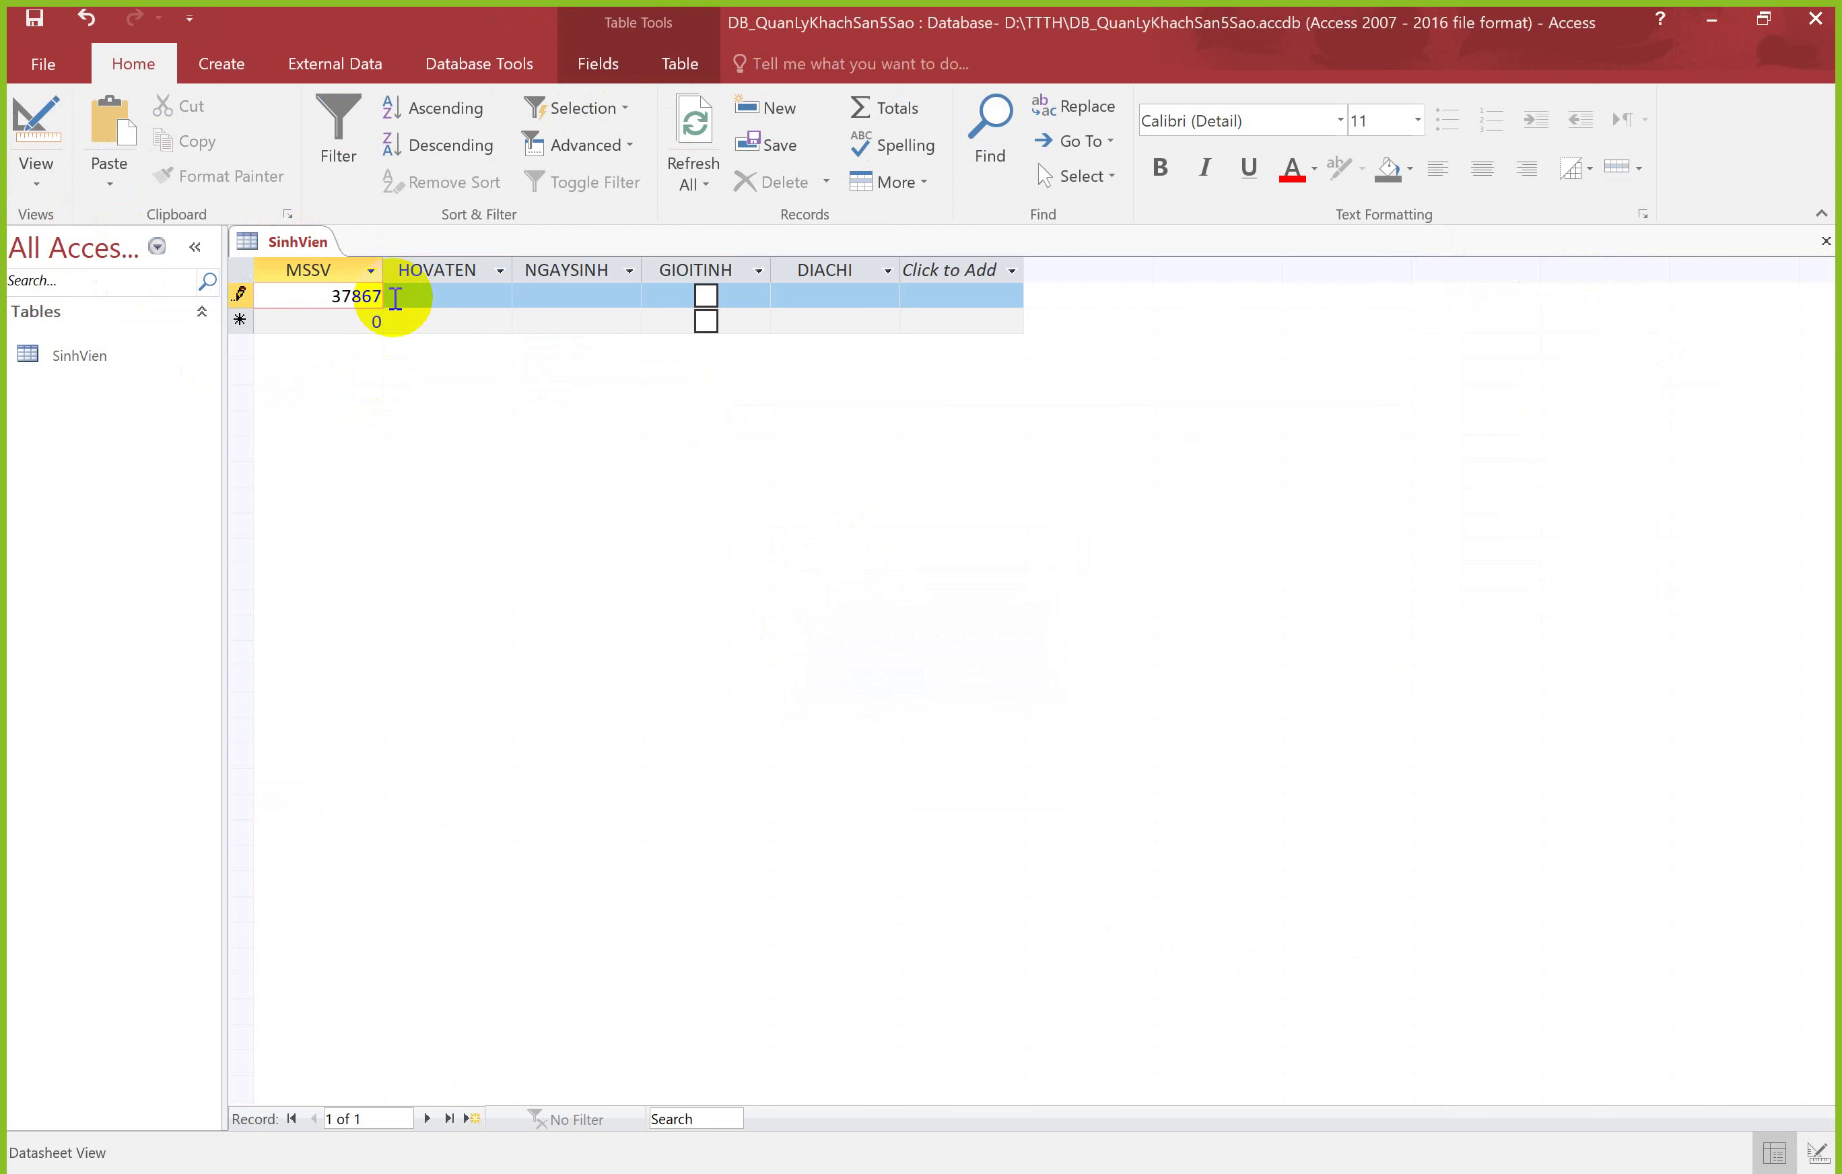
{"action": "key", "text": "BackSpace"}
{"action": "left_click", "coordinate": [396, 297]}
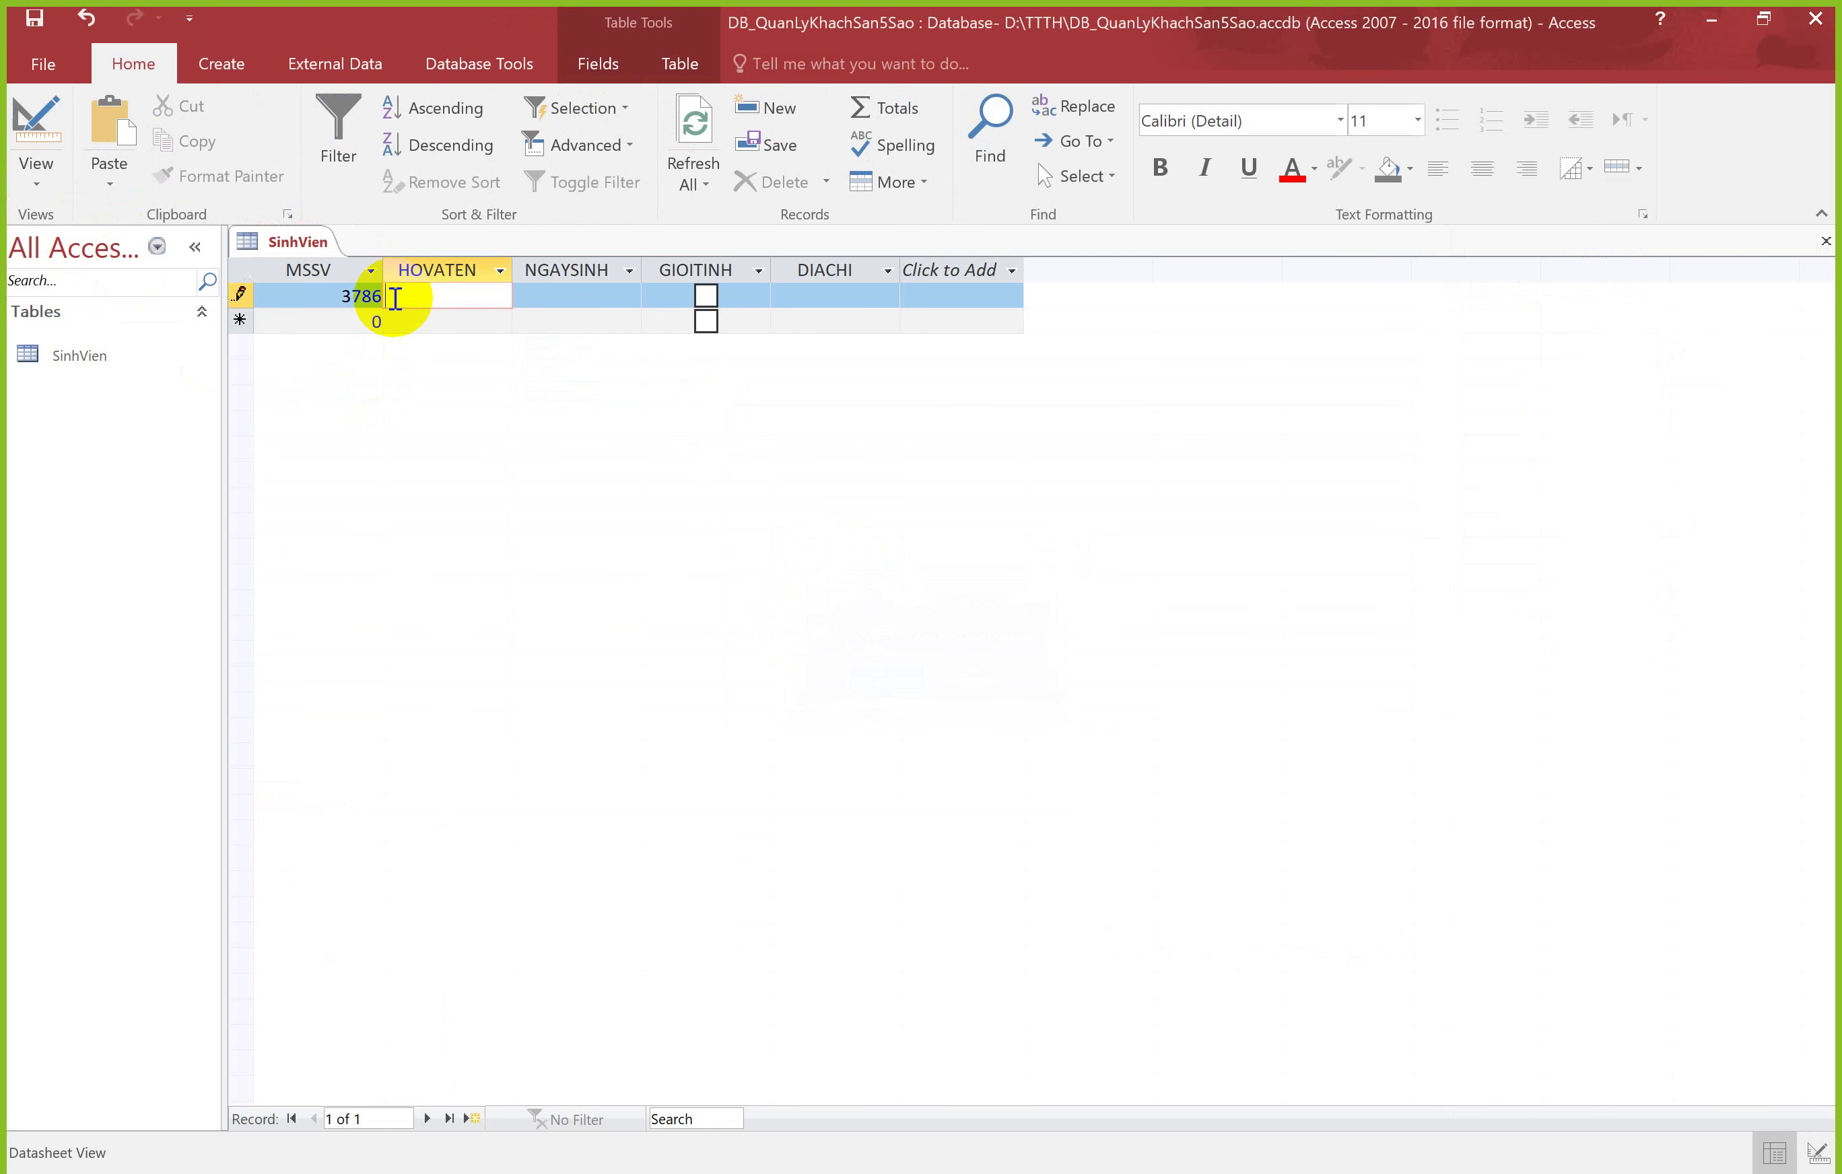
Step: Set the birth date to 13/07/2021, leave GIOITINH unticked, and enter the student's address
{"action": "key", "text": "Tab"}
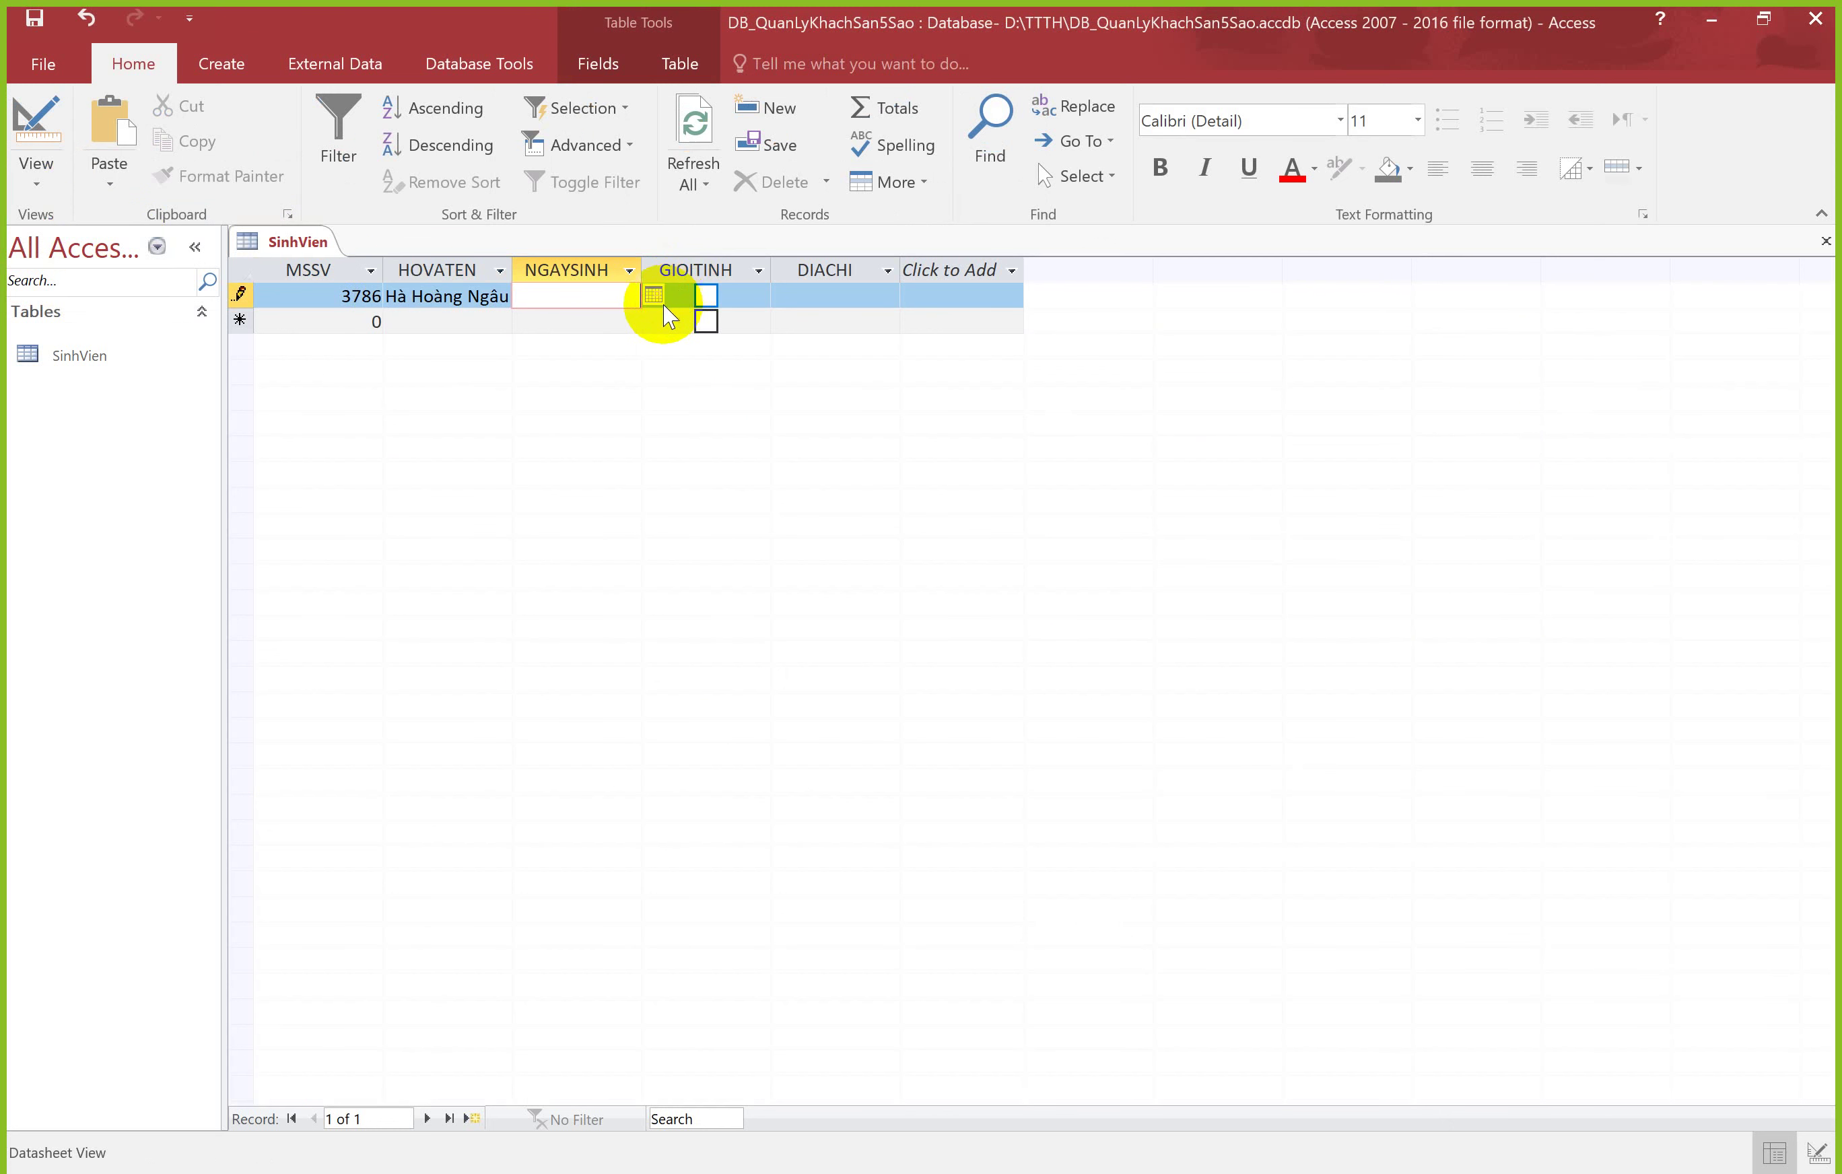
{"action": "left_click", "coordinate": [654, 295]}
{"action": "left_click", "coordinate": [531, 424]}
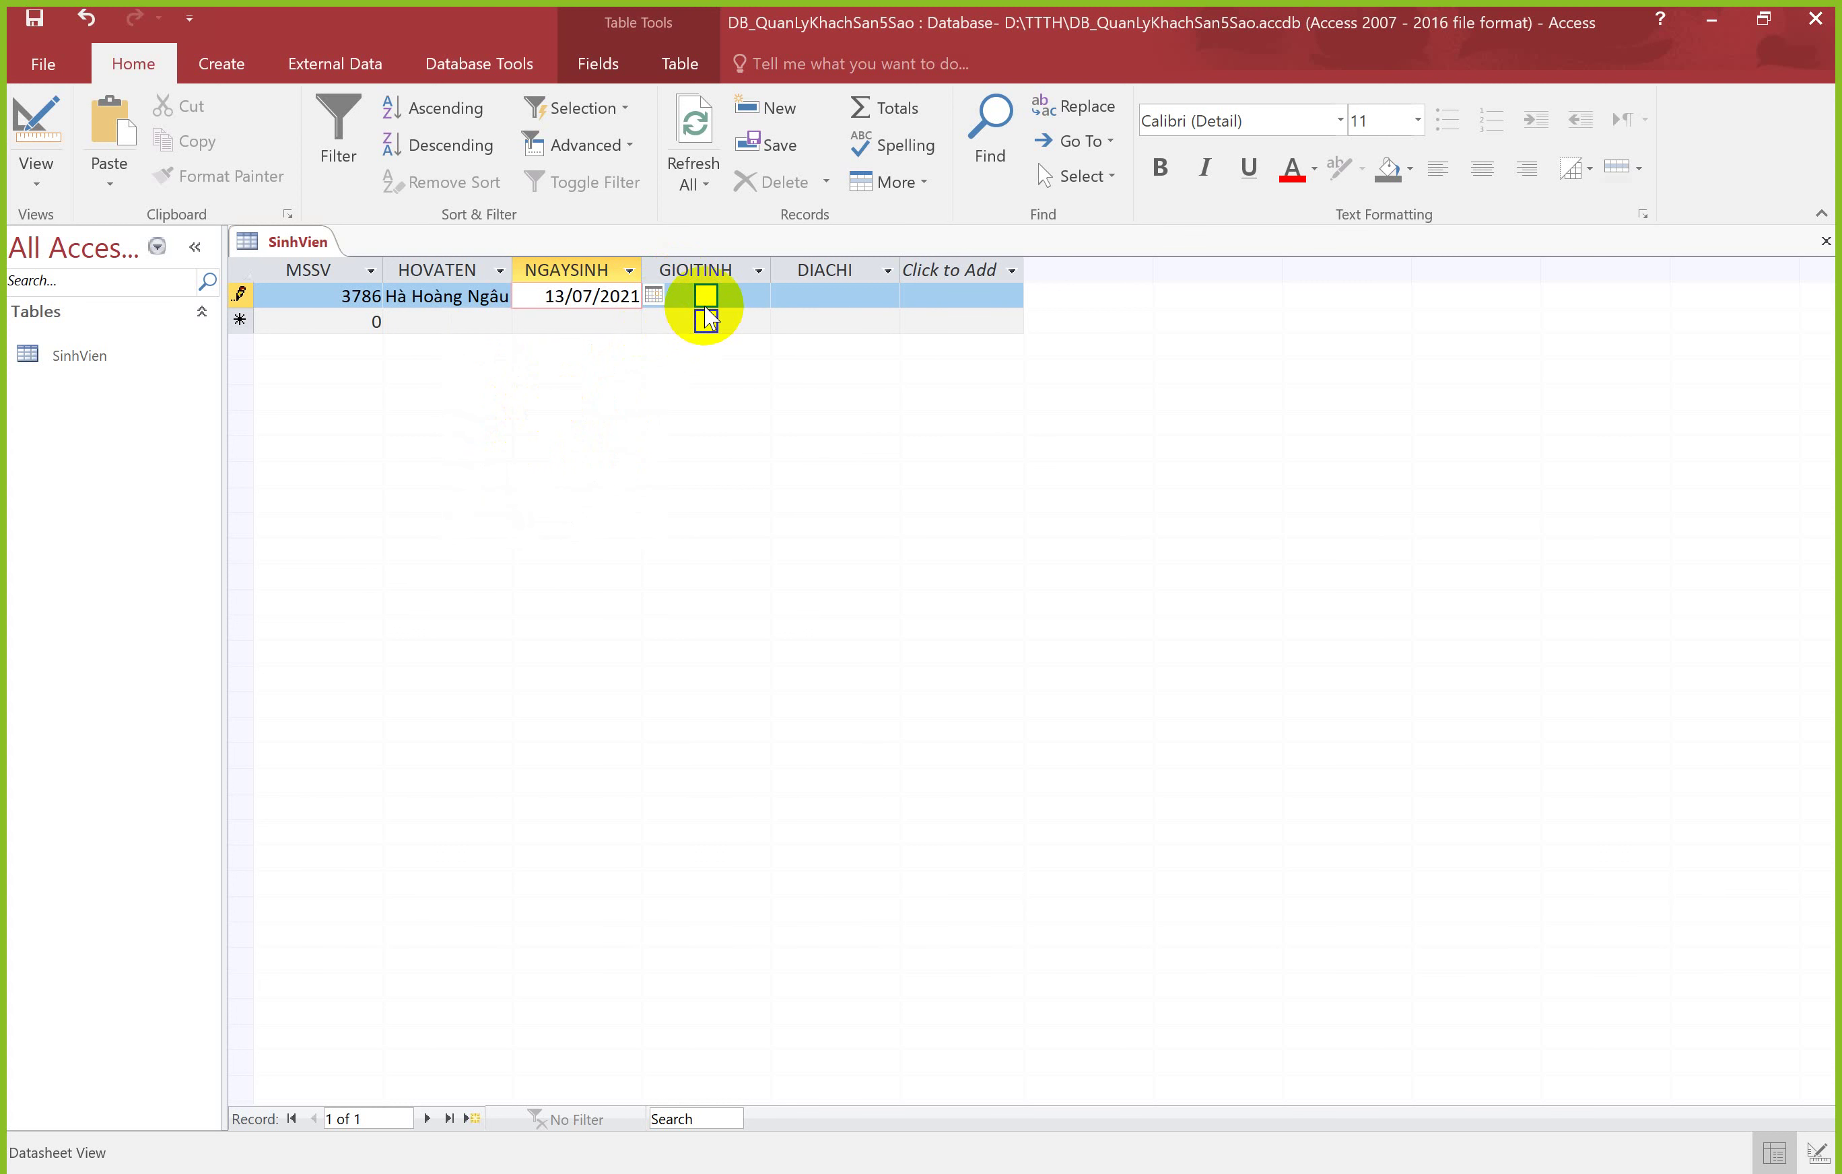
{"action": "left_click", "coordinate": [705, 296]}
{"action": "left_click", "coordinate": [705, 296]}
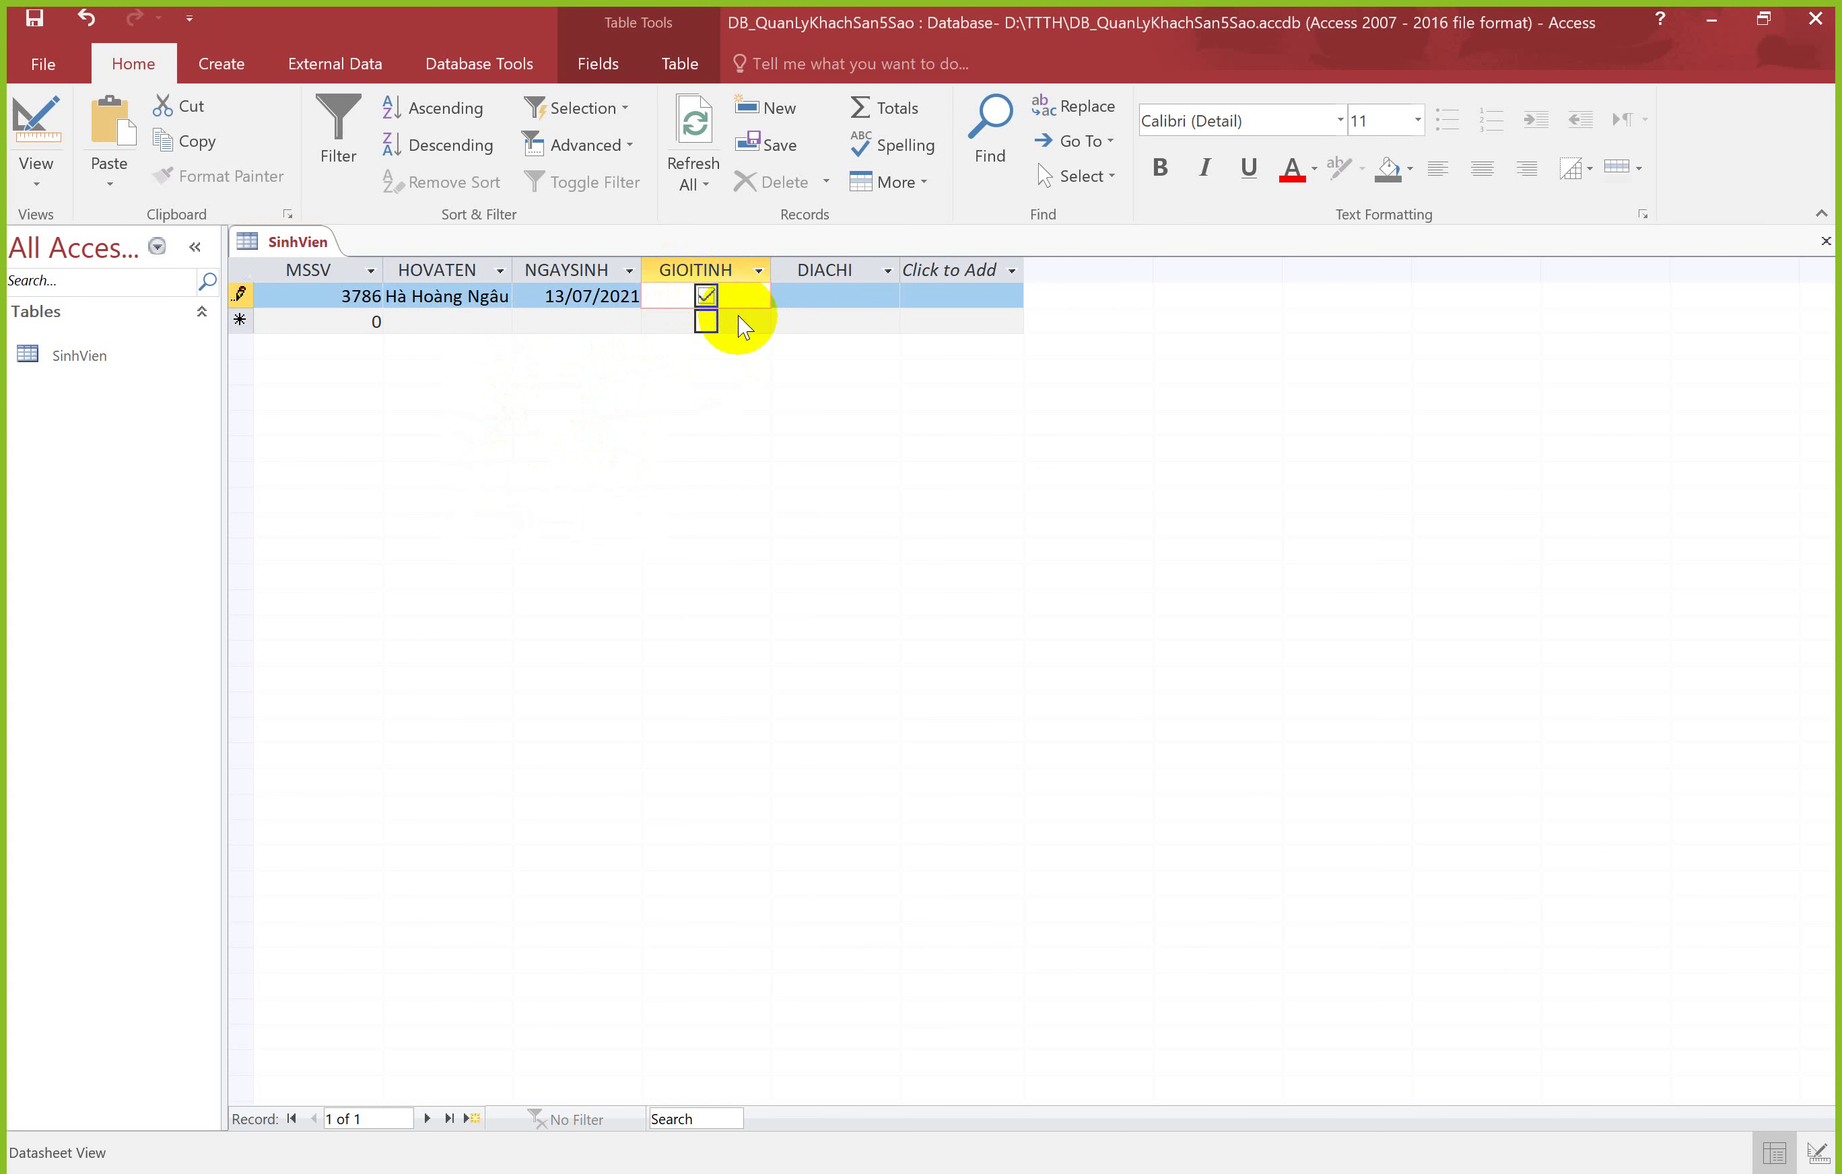
{"action": "left_click", "coordinate": [823, 300]}
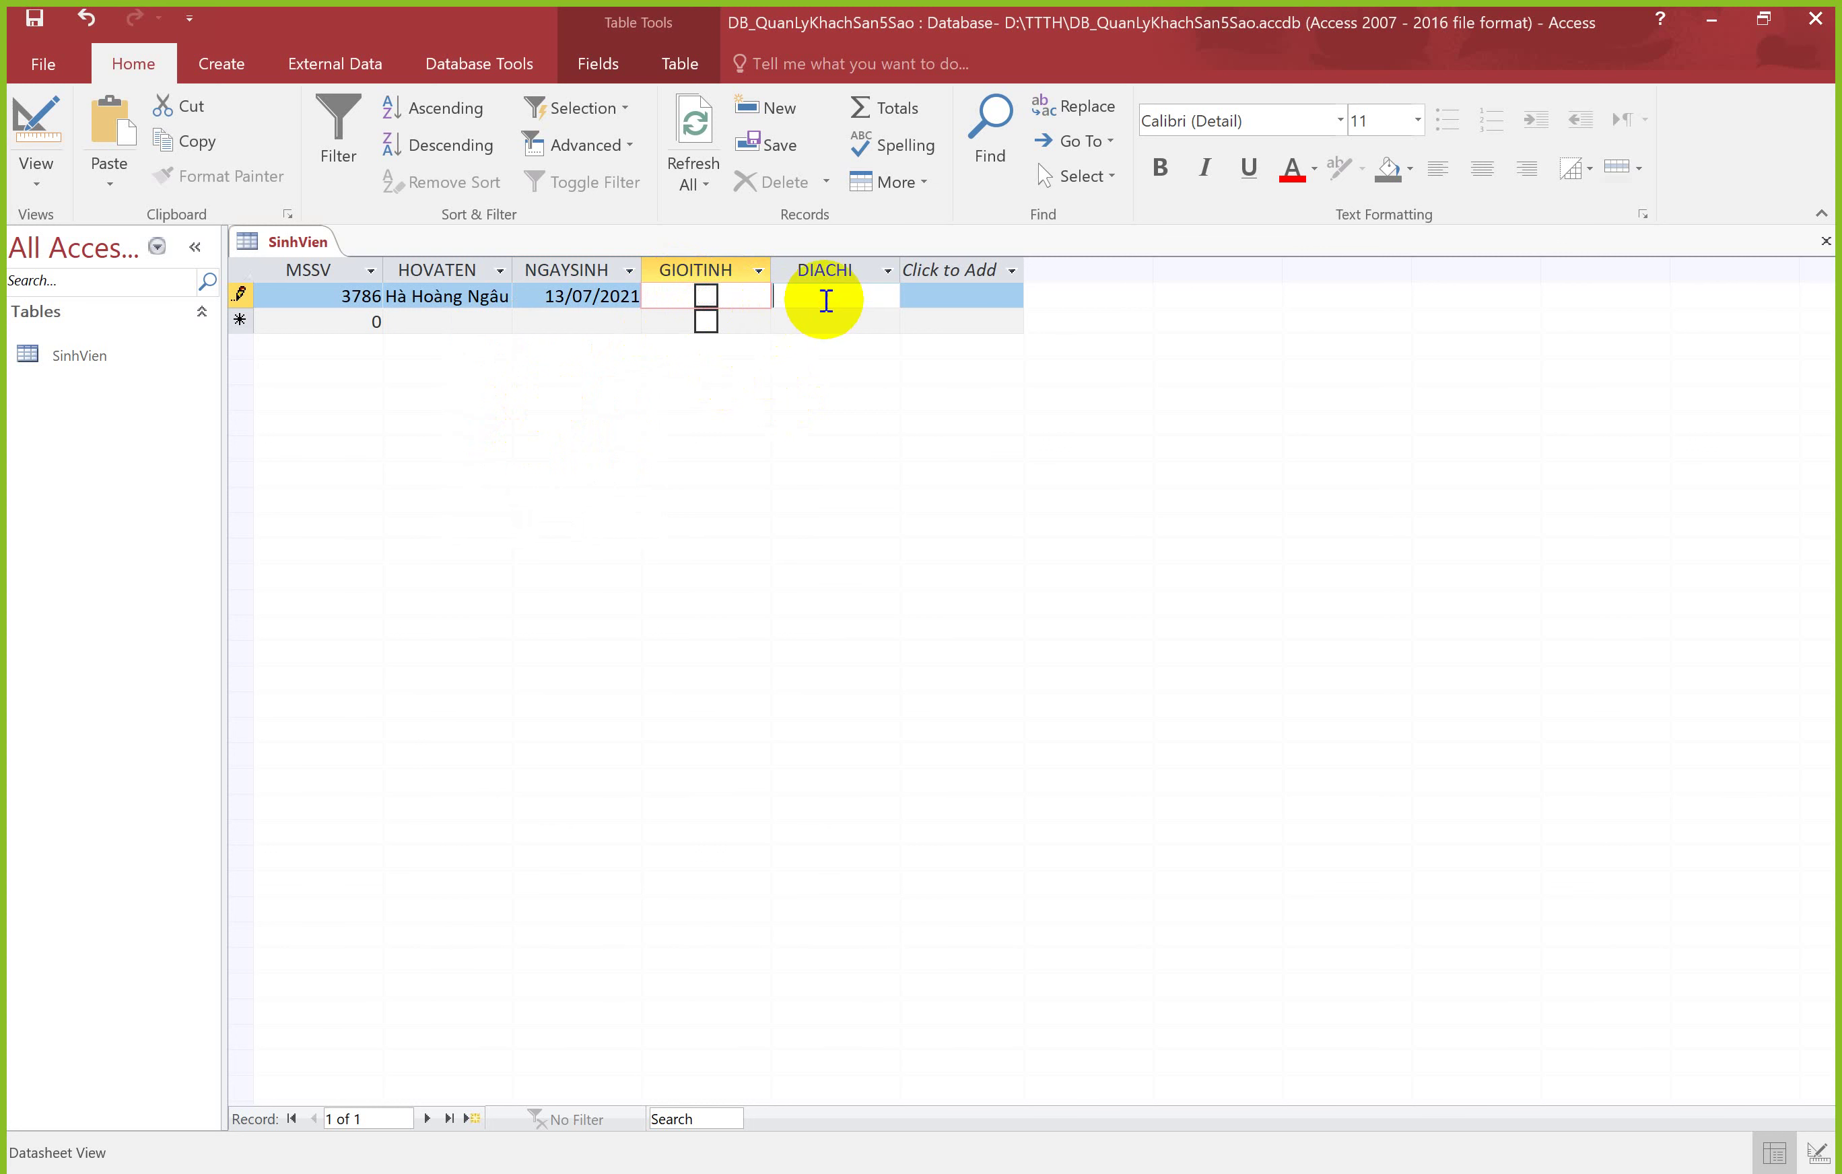
{"action": "type", "text": "Huê"}
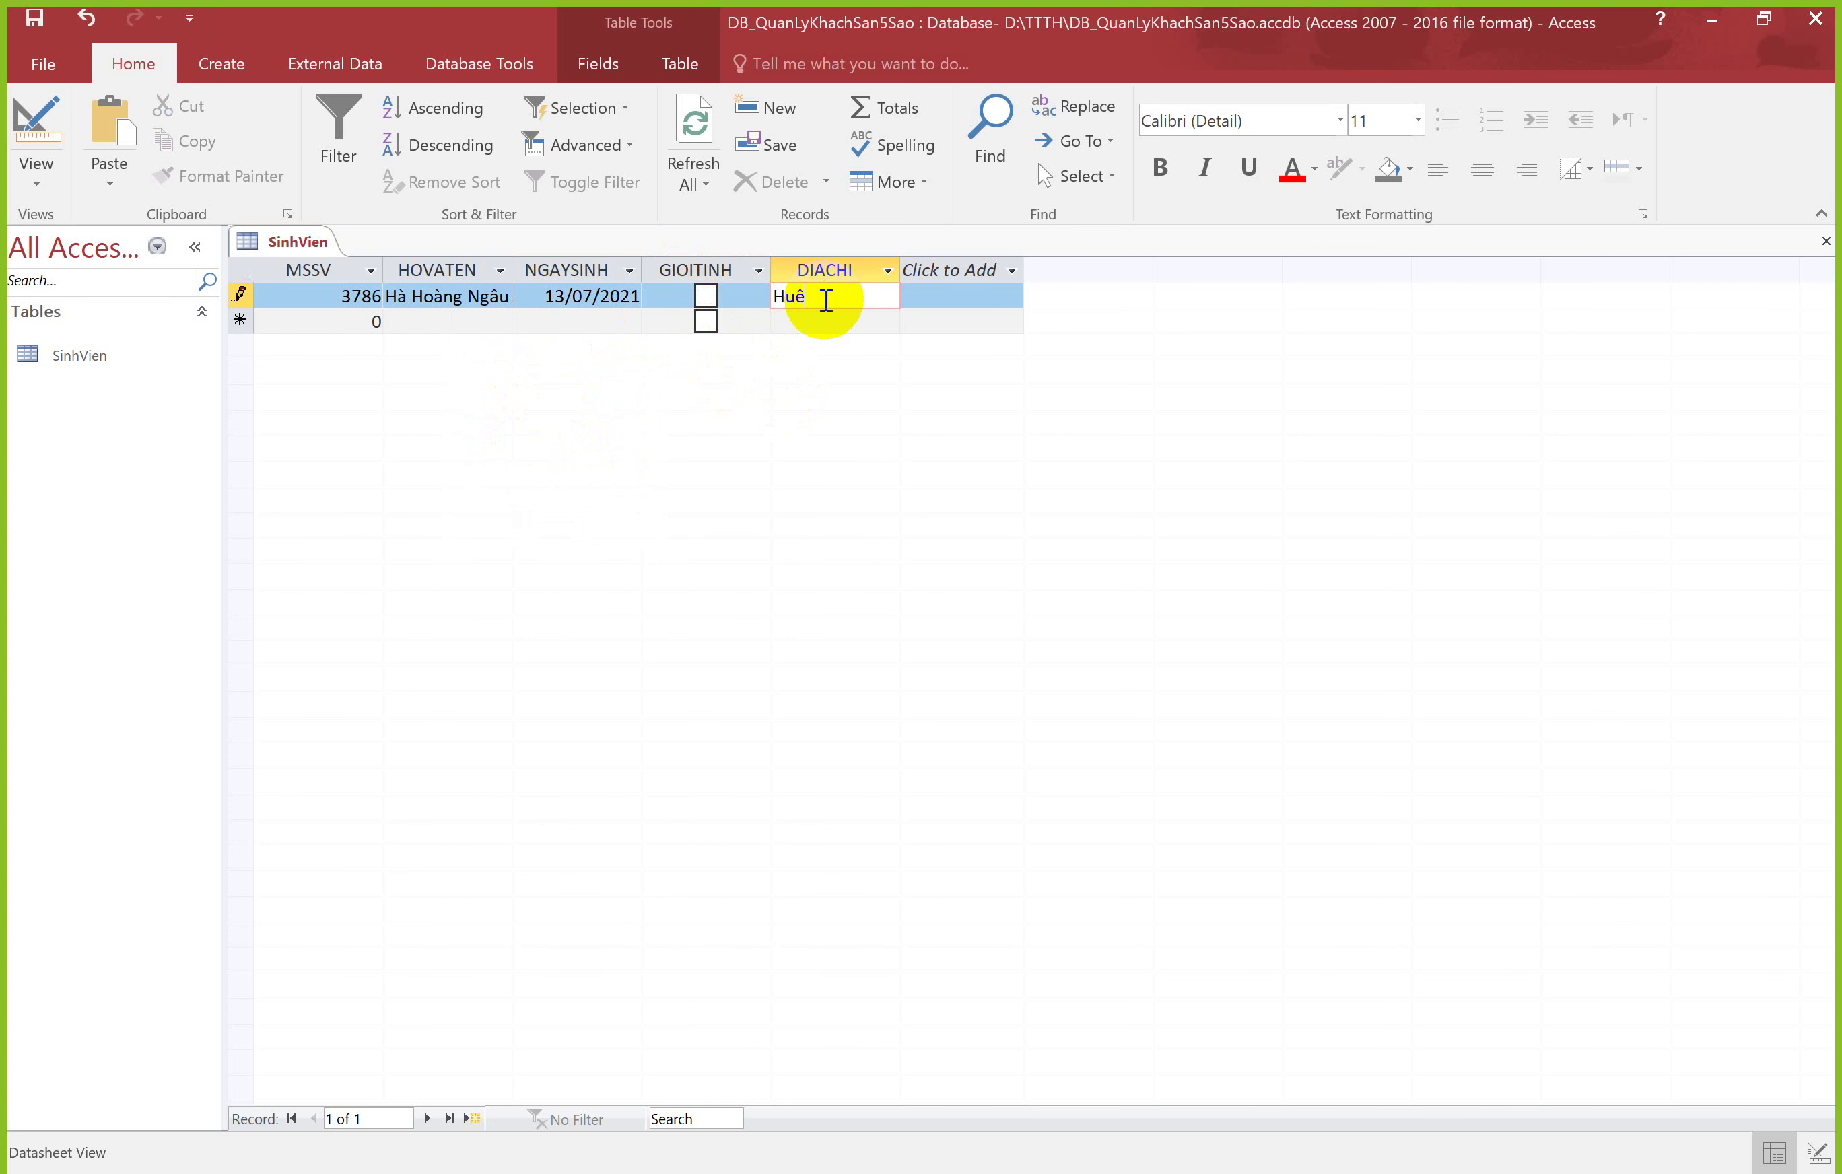
{"action": "left_click", "coordinate": [352, 319]}
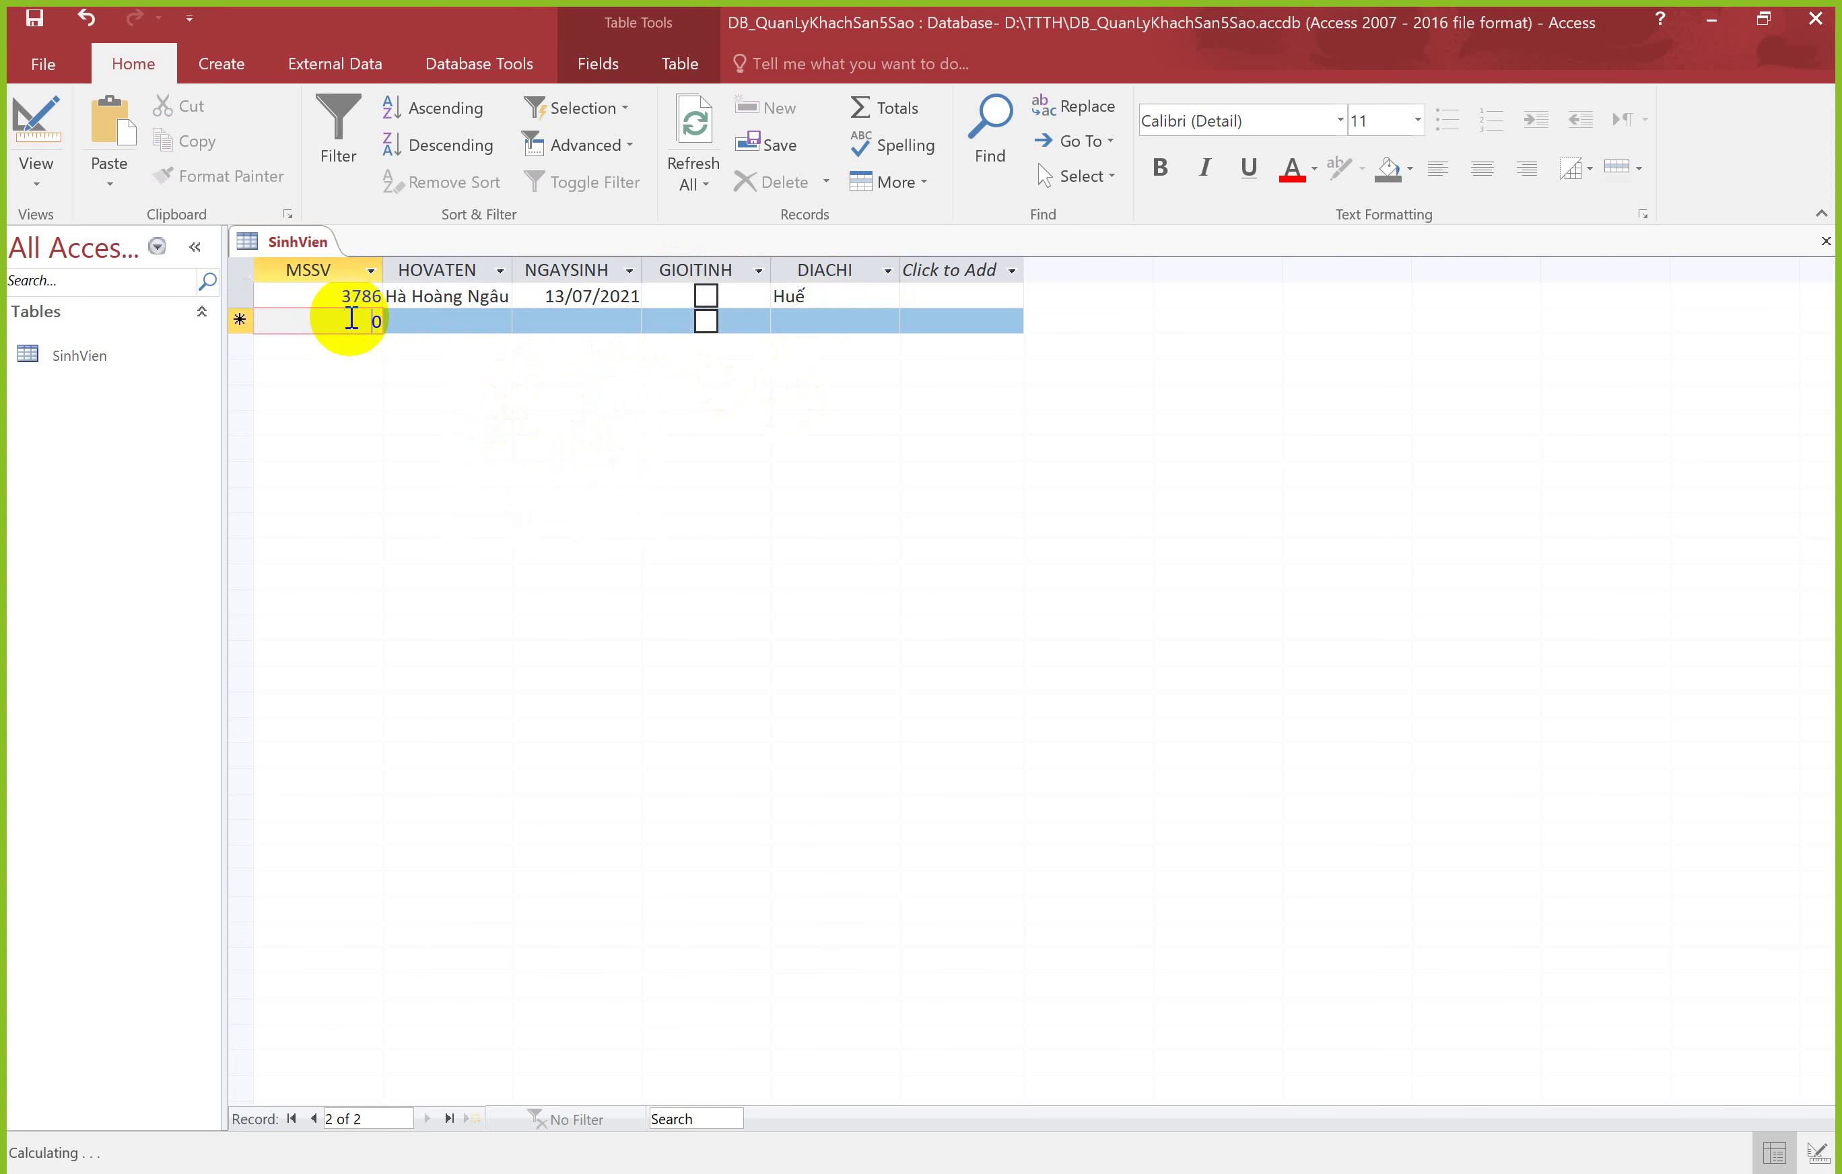
{"action": "left_click", "coordinate": [240, 295]}
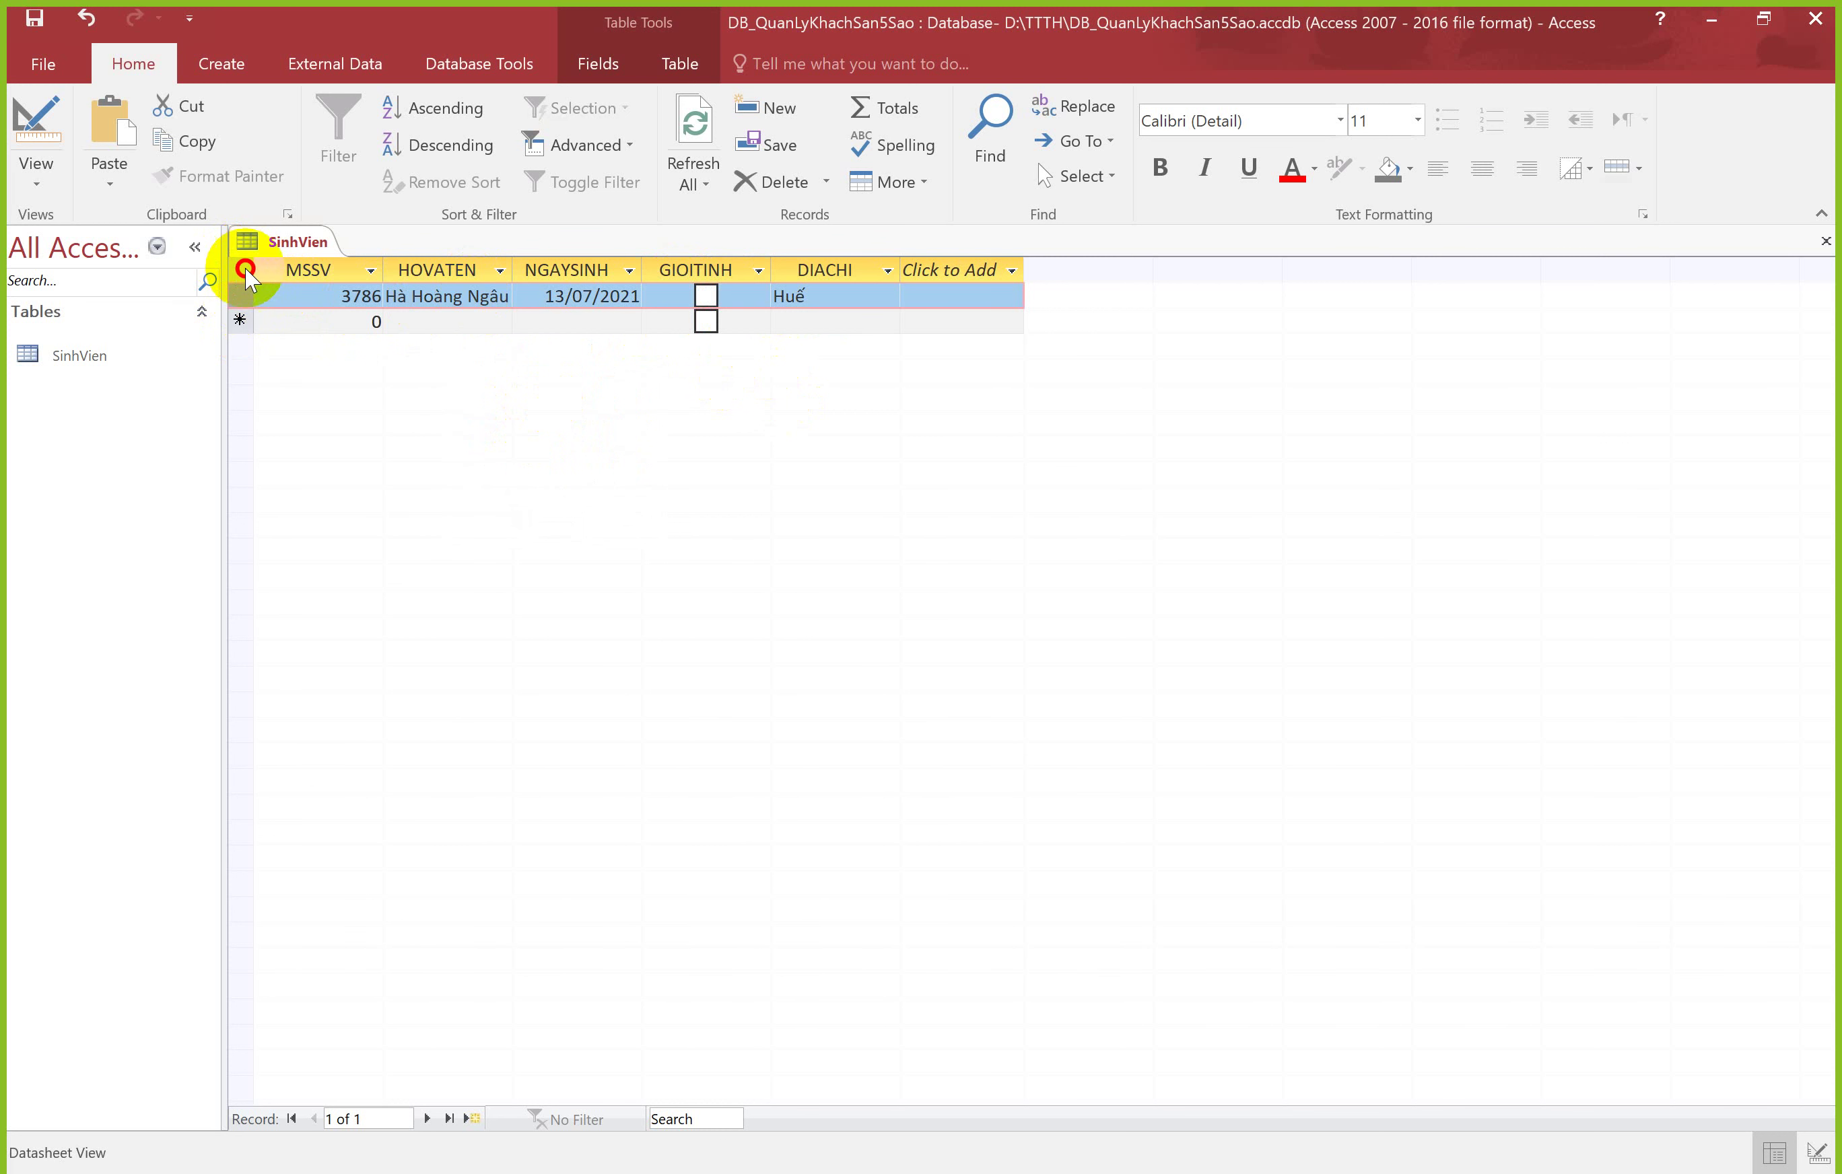
{"action": "left_click", "coordinate": [362, 297]}
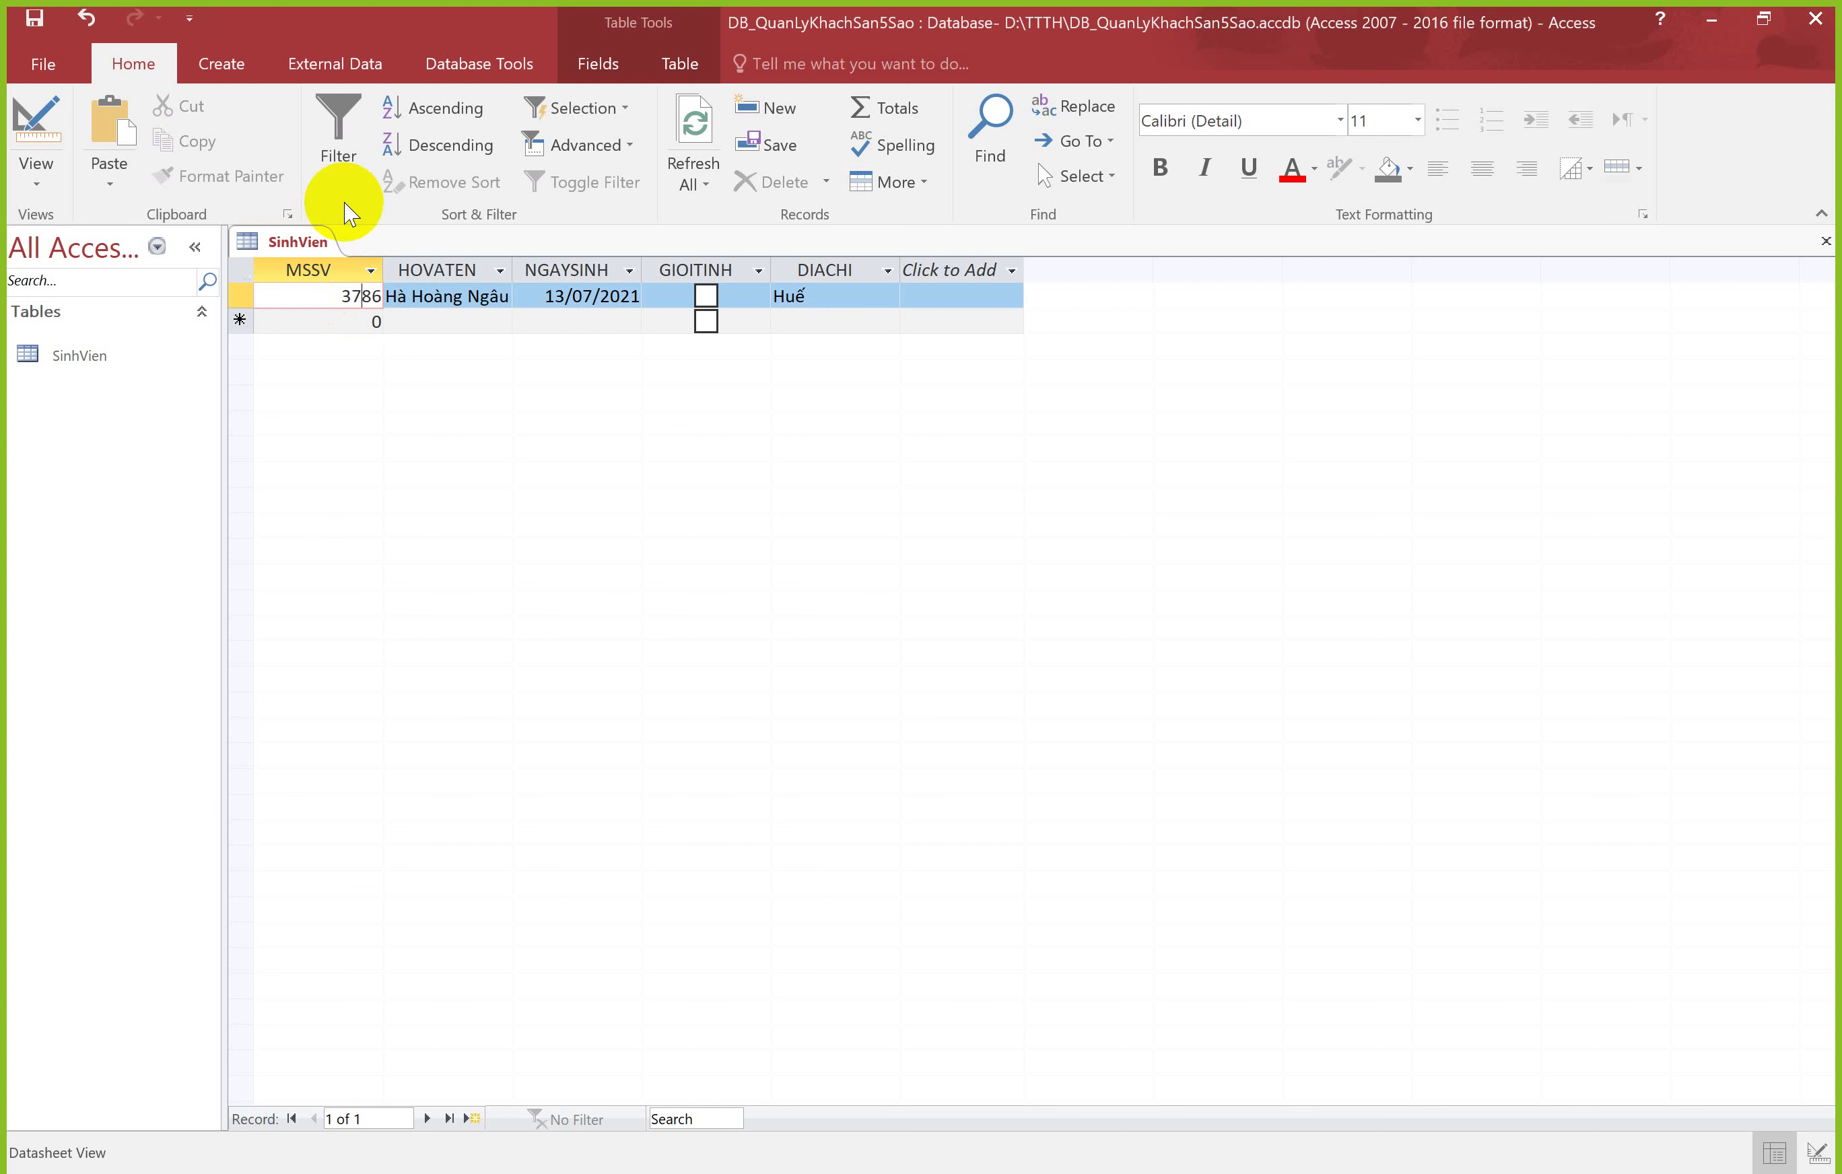
{"action": "left_click", "coordinate": [243, 268]}
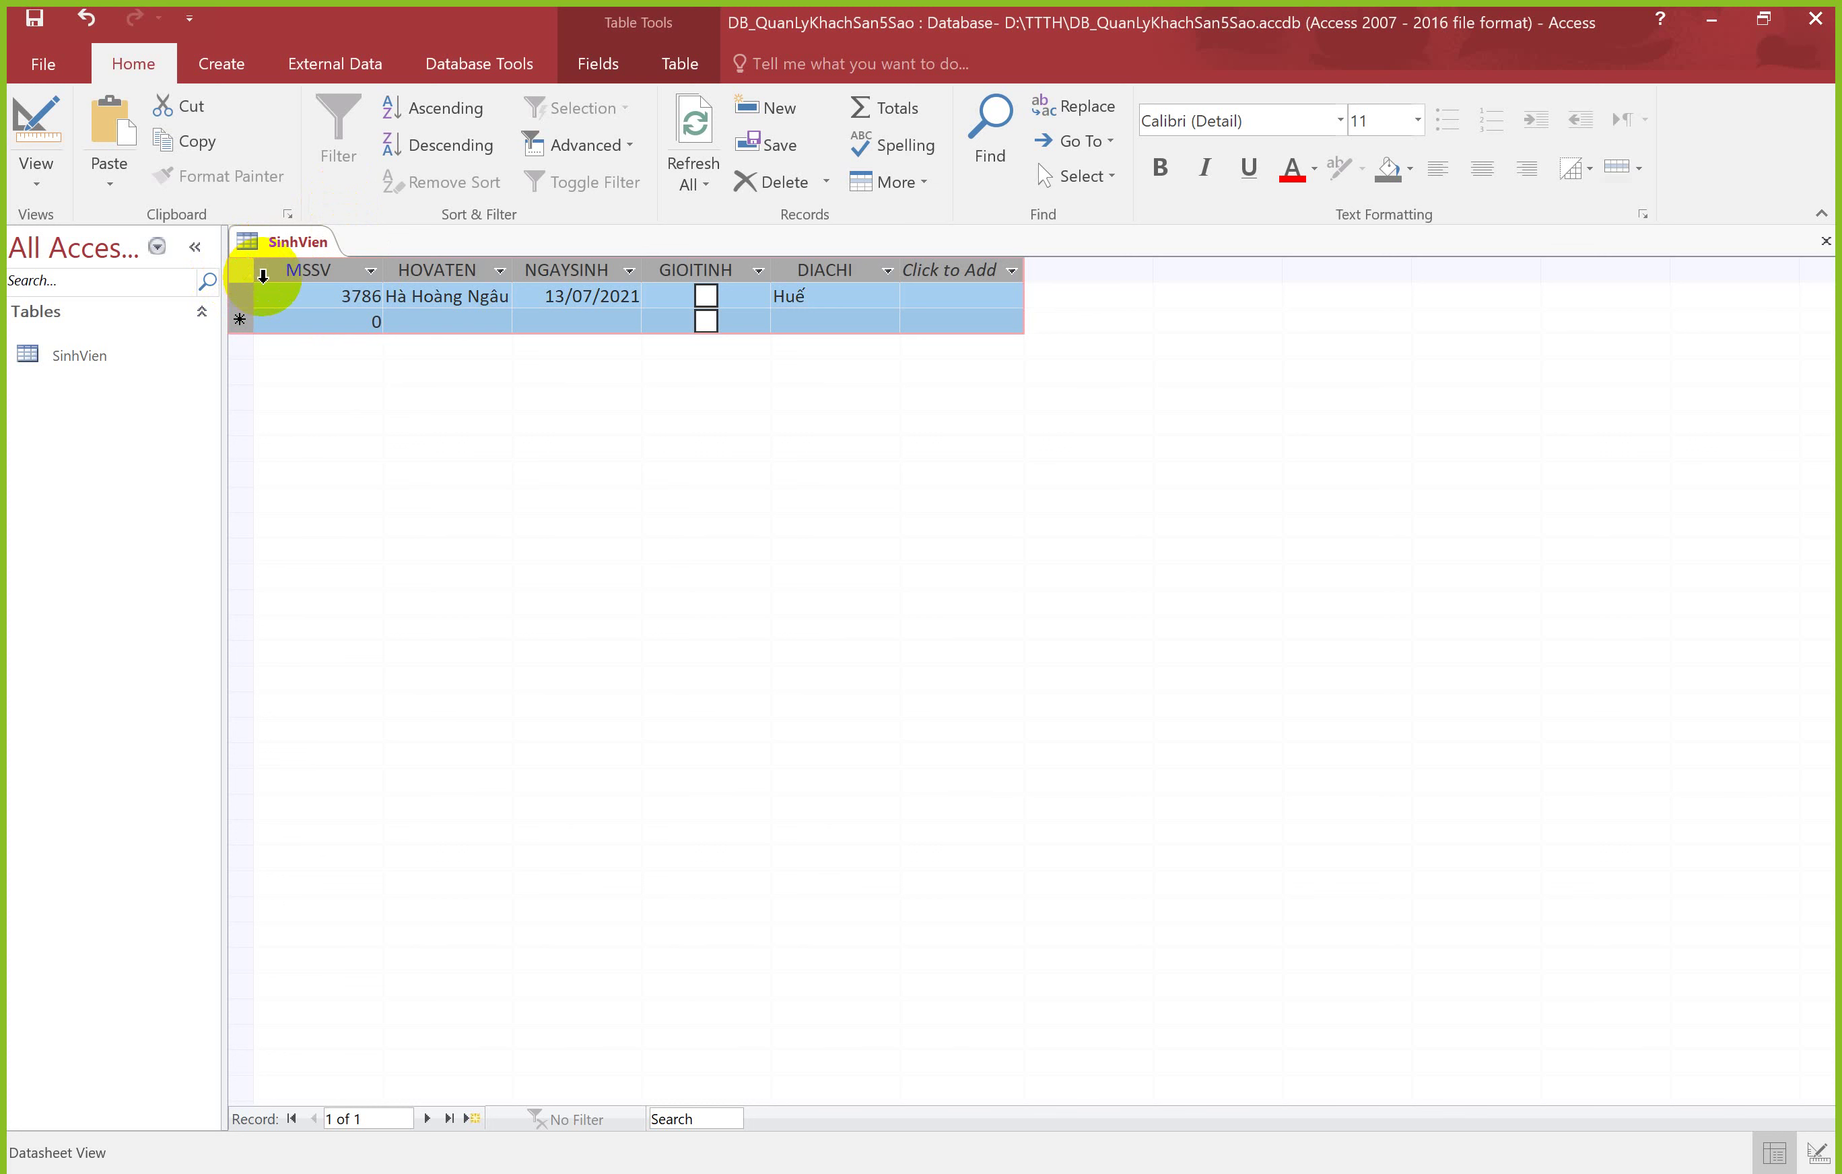
{"action": "left_click", "coordinate": [311, 270]}
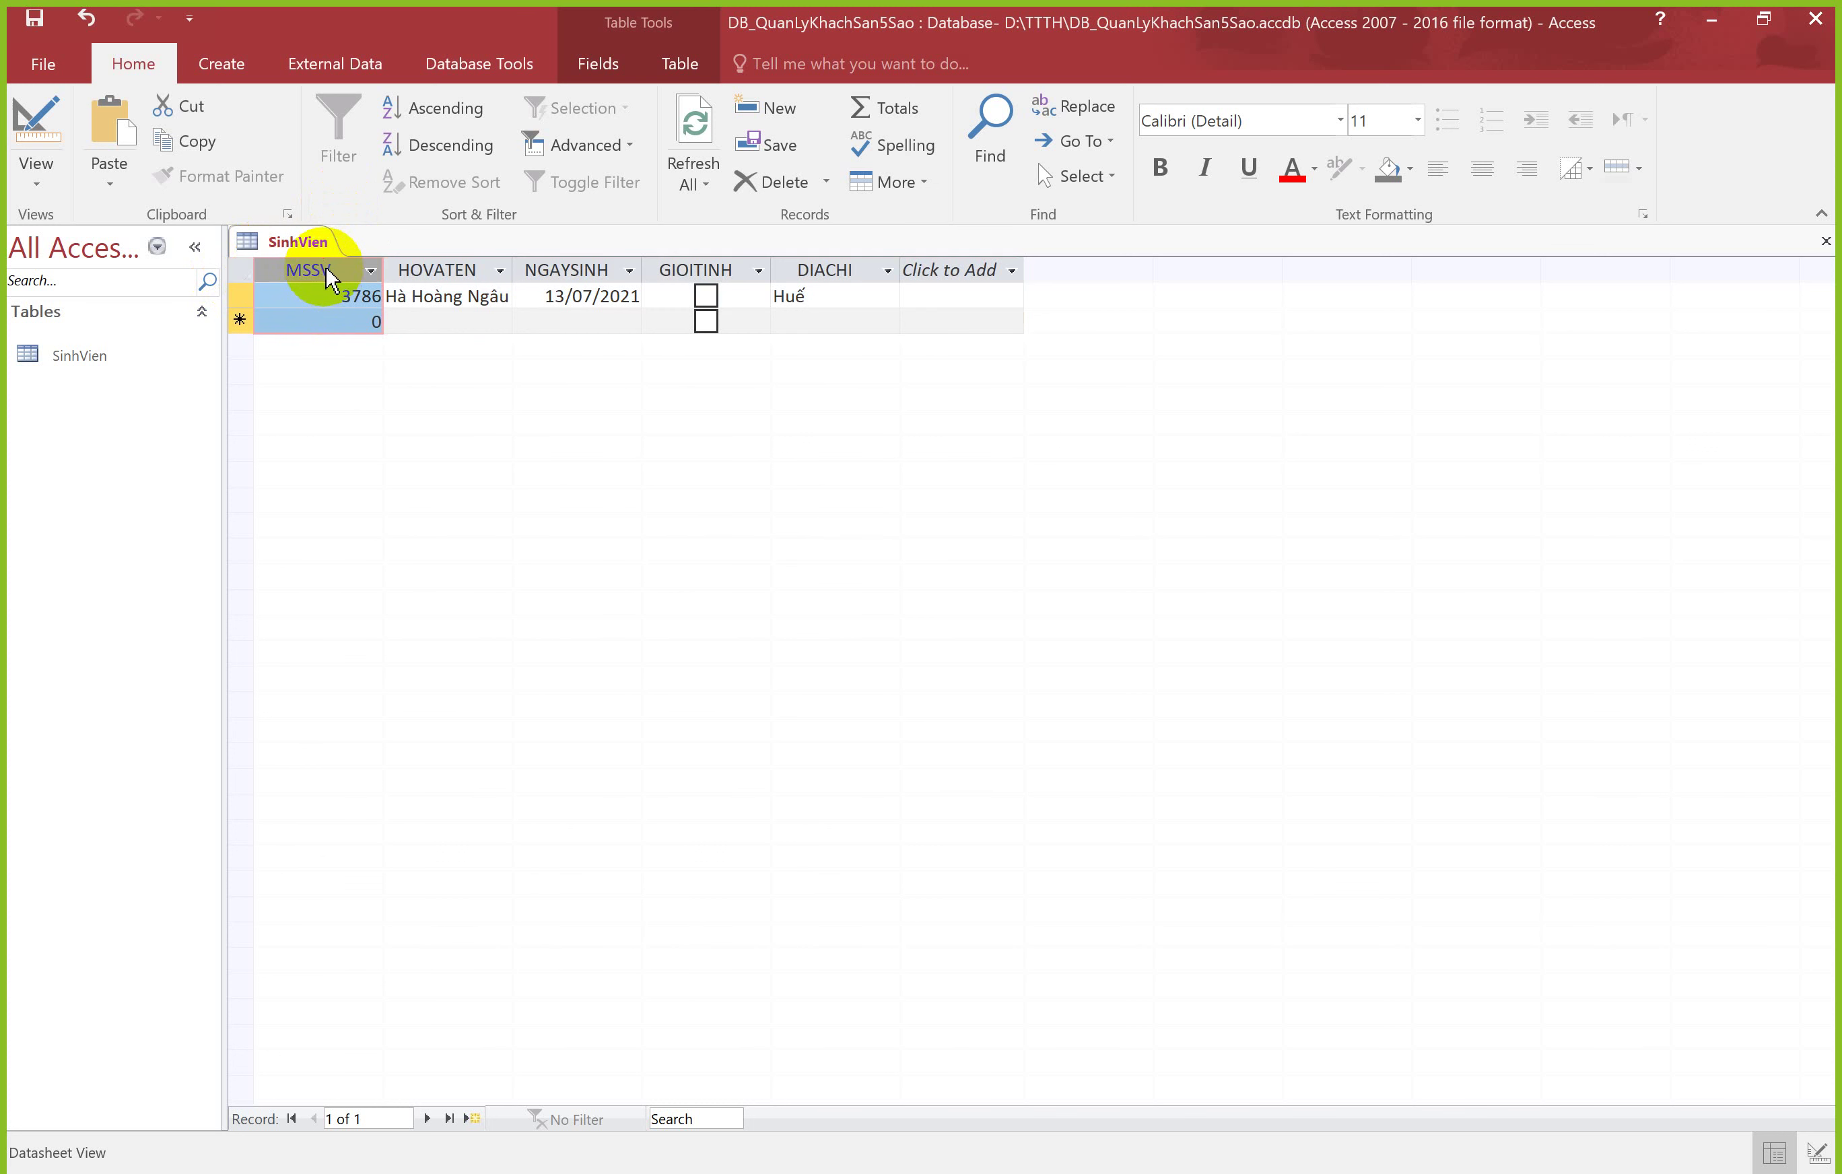
{"action": "left_click", "coordinate": [241, 264]}
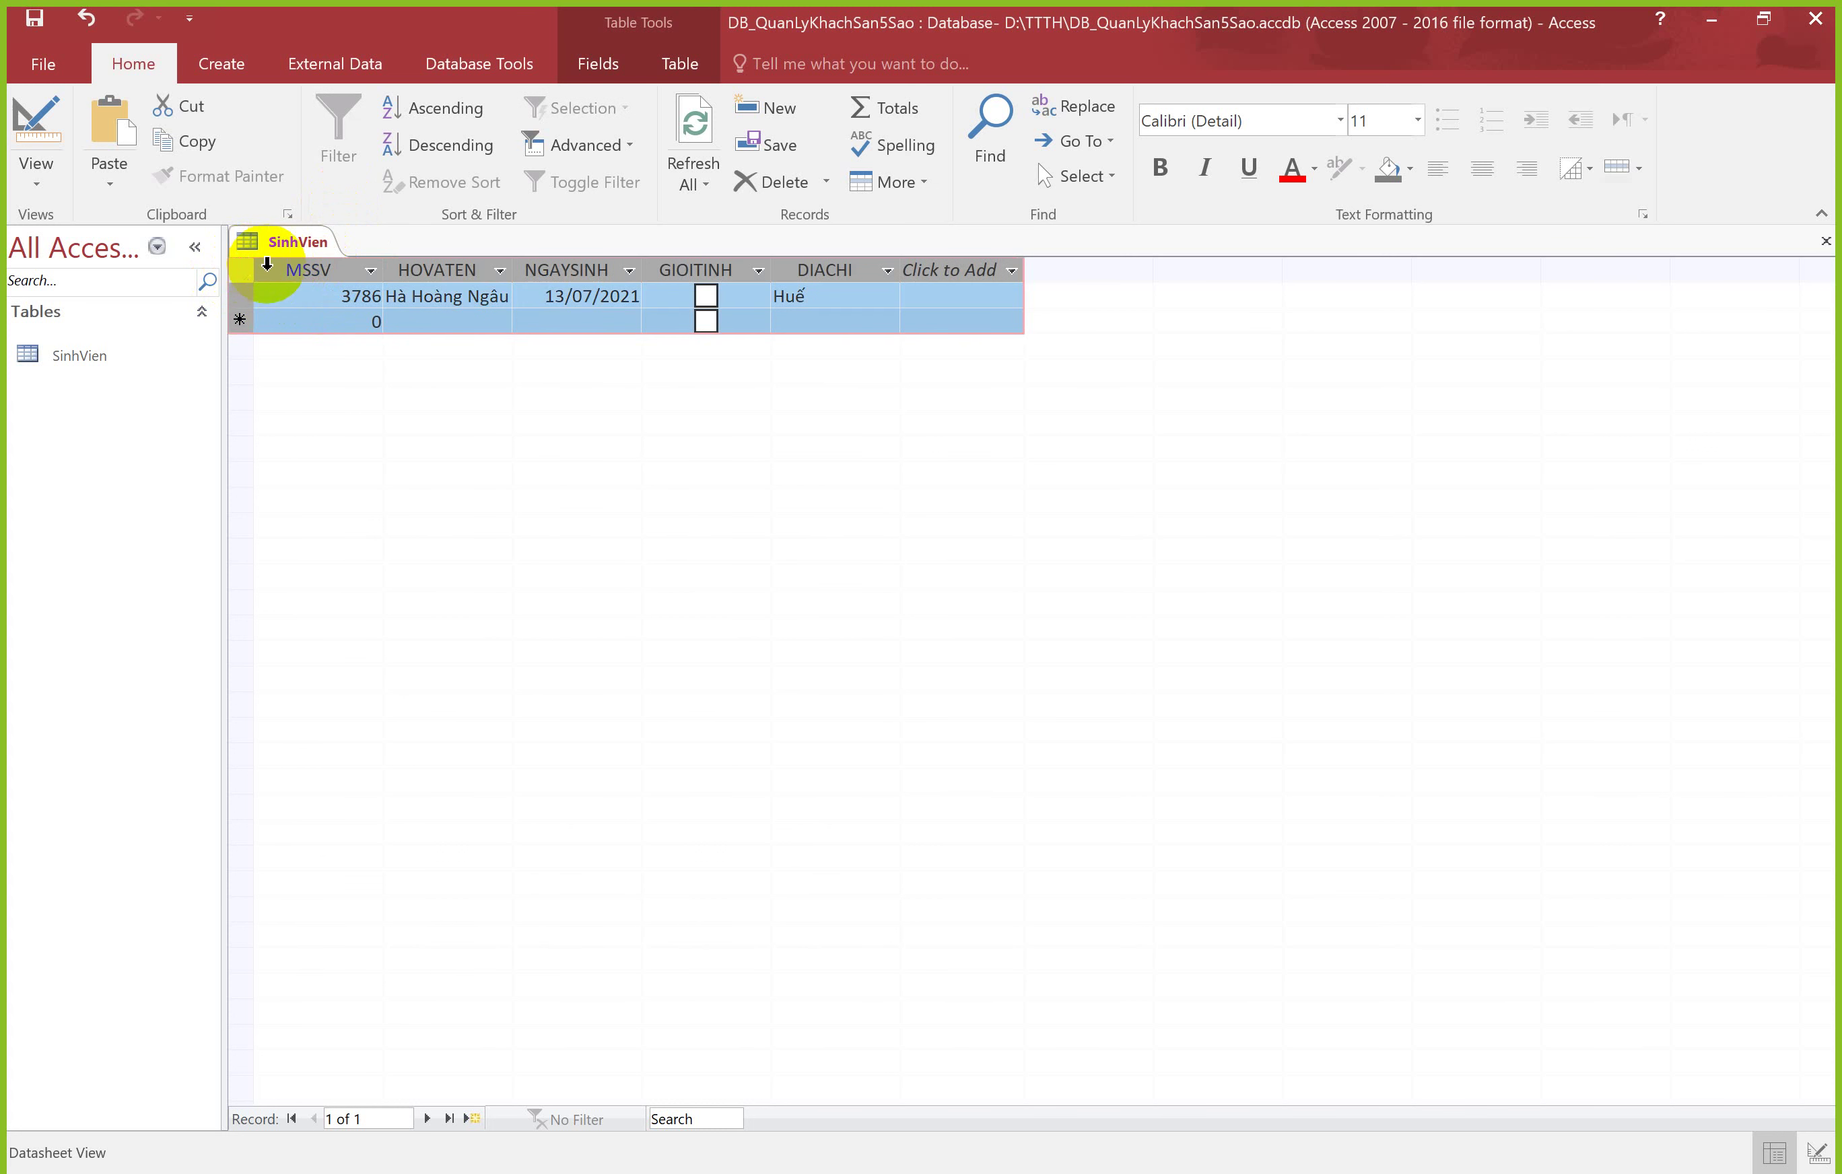
{"action": "left_click", "coordinate": [238, 296]}
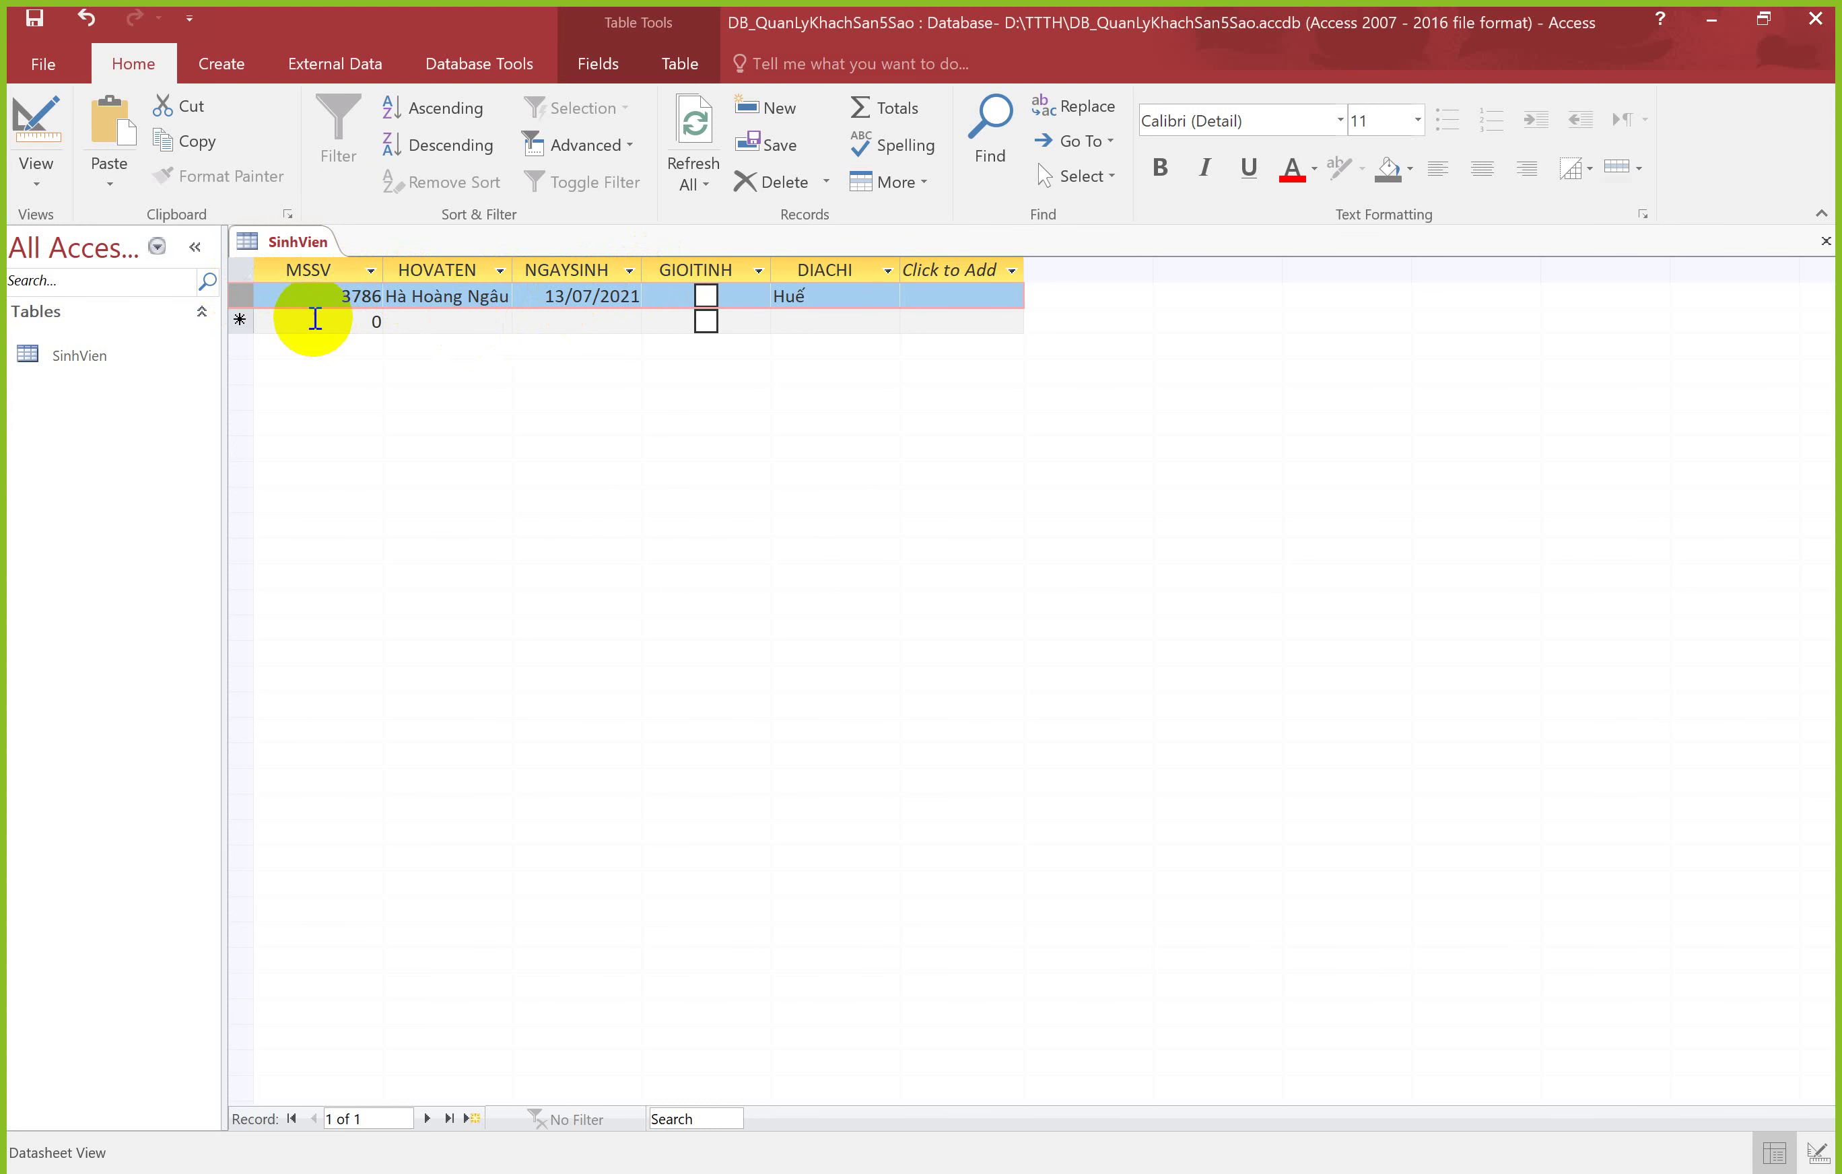
Step: Start a second record with the student's ID and full name
{"action": "left_click", "coordinate": [355, 313]}
{"action": "type", "text": "3765"}
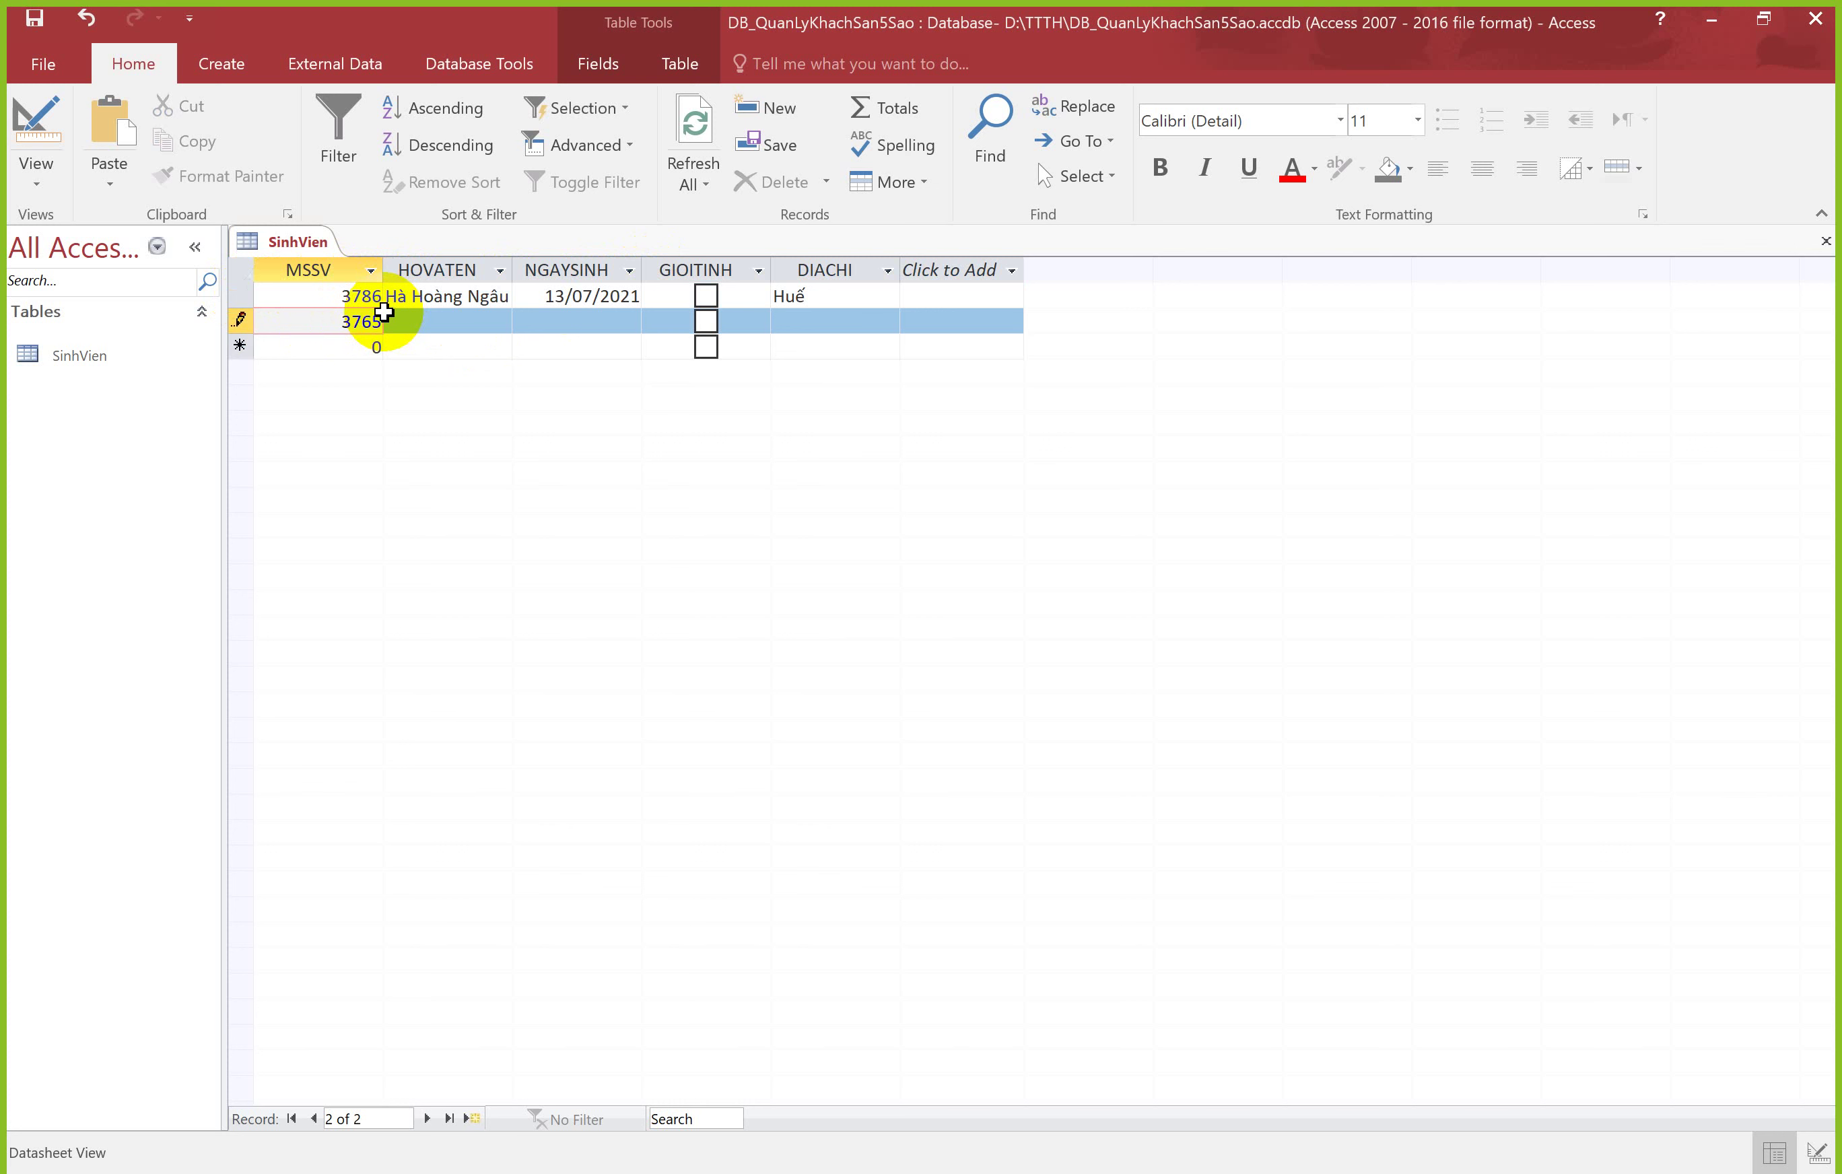
{"action": "left_click", "coordinate": [385, 317]}
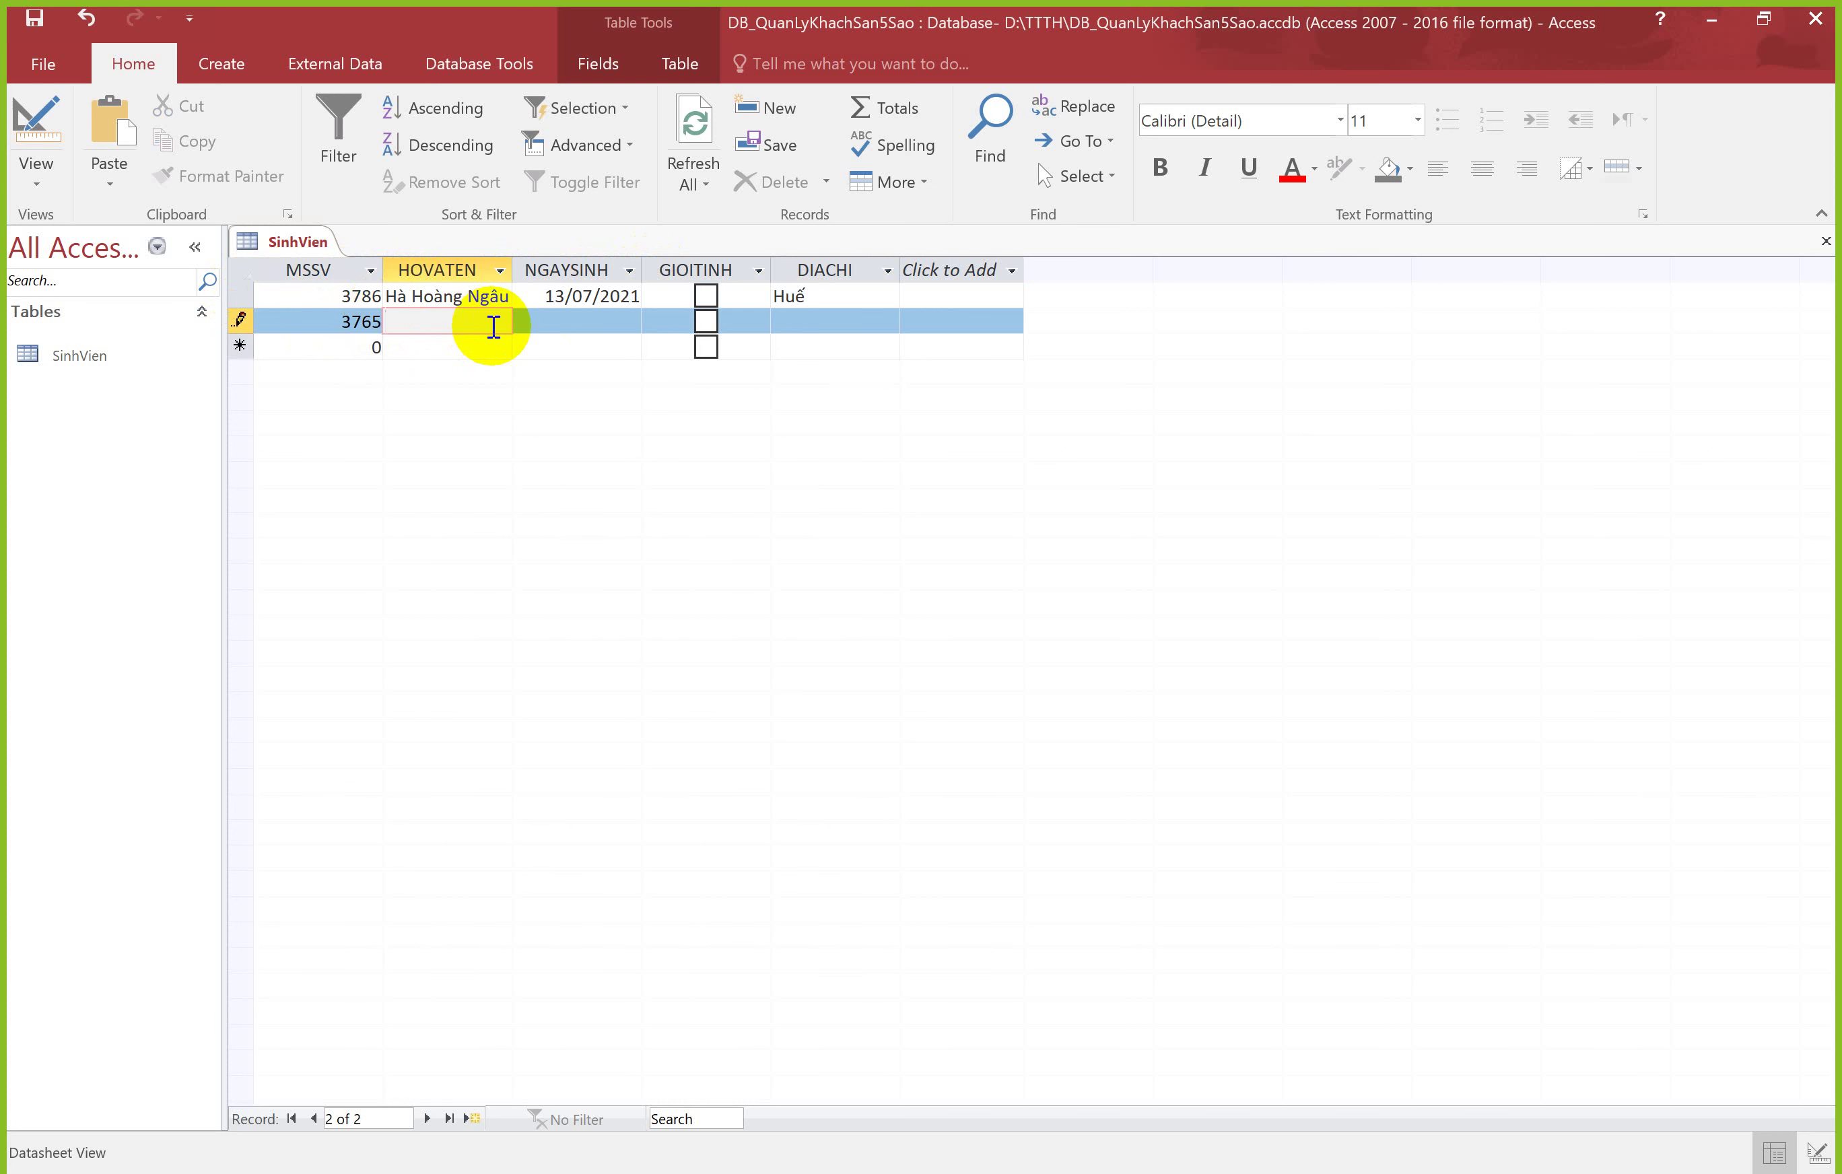
Step: Set birth date 22/07/2021, tick GIOITINH, enter the address and commit the record
{"action": "key", "text": "Tab"}
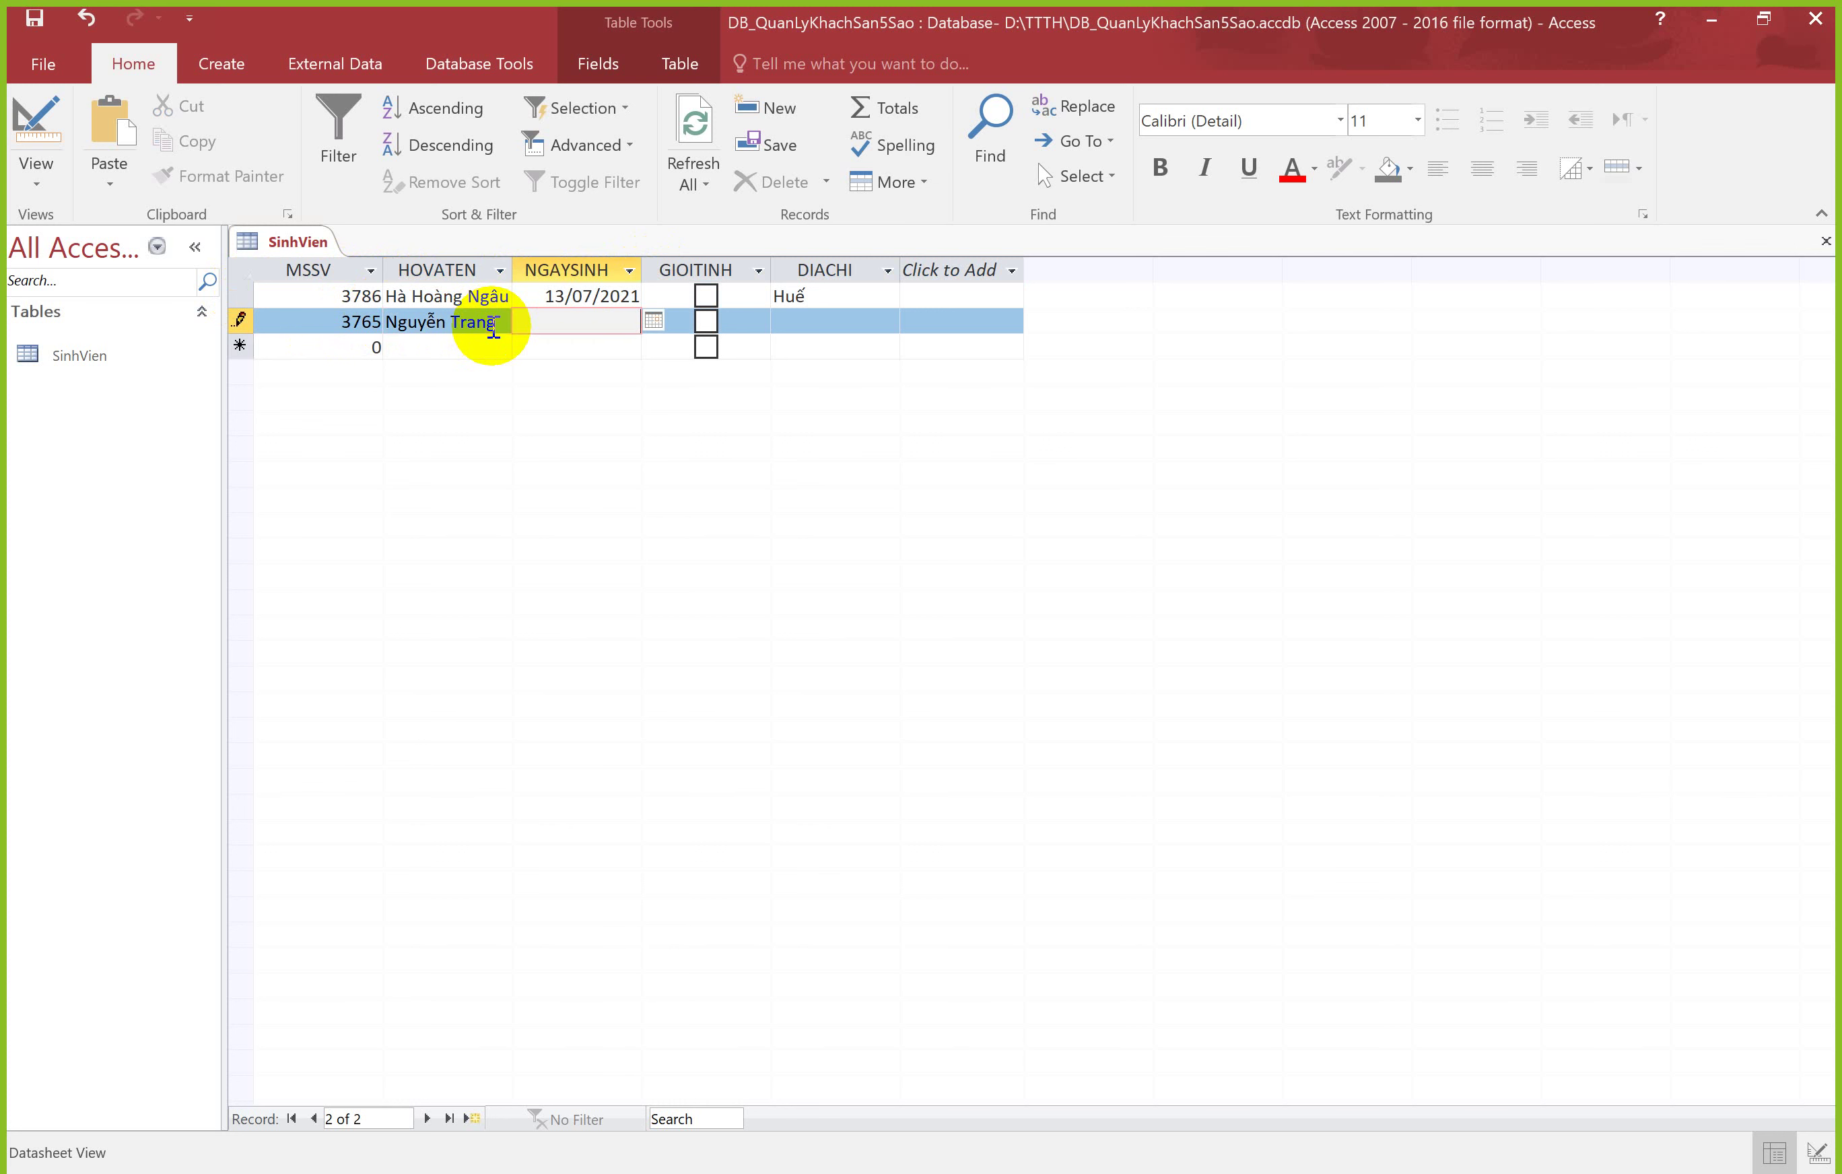
{"action": "left_click", "coordinate": [652, 322]}
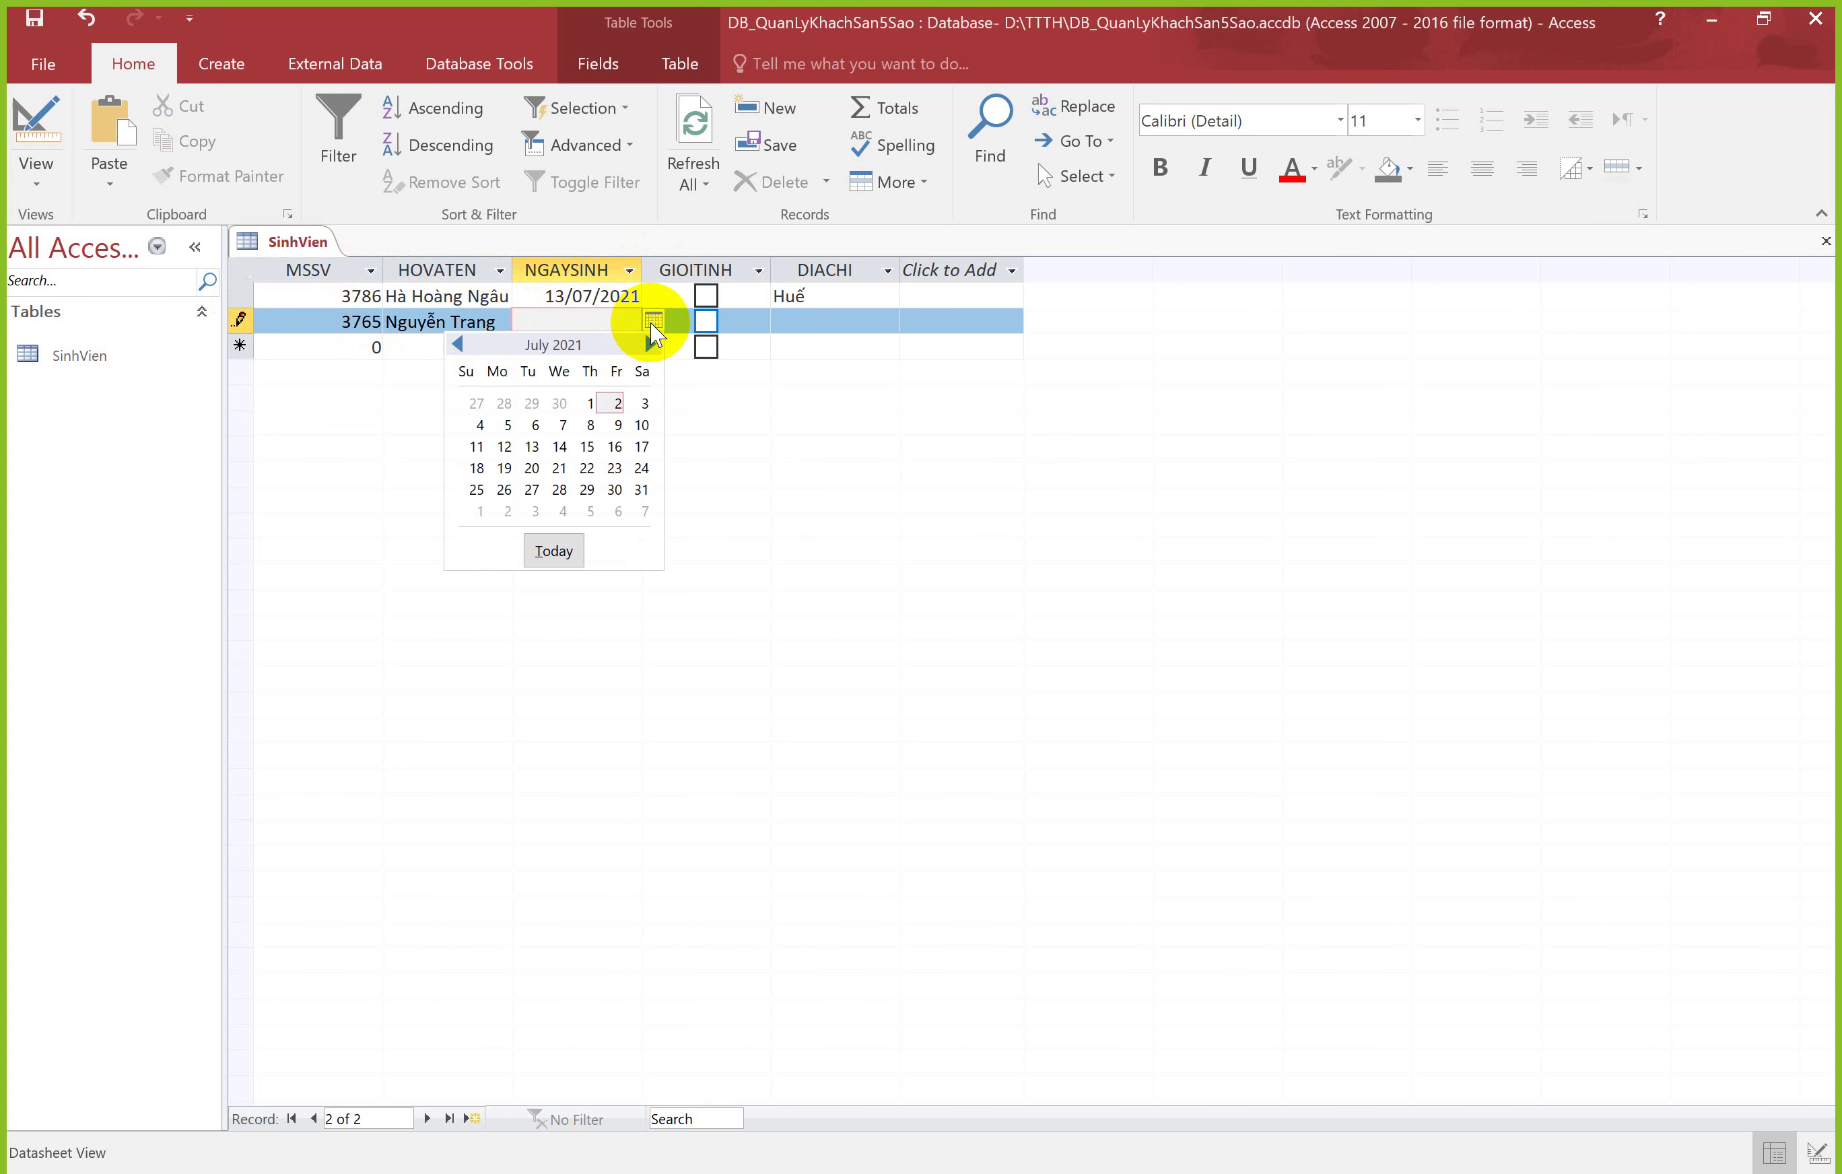
{"action": "left_click", "coordinate": [582, 465]}
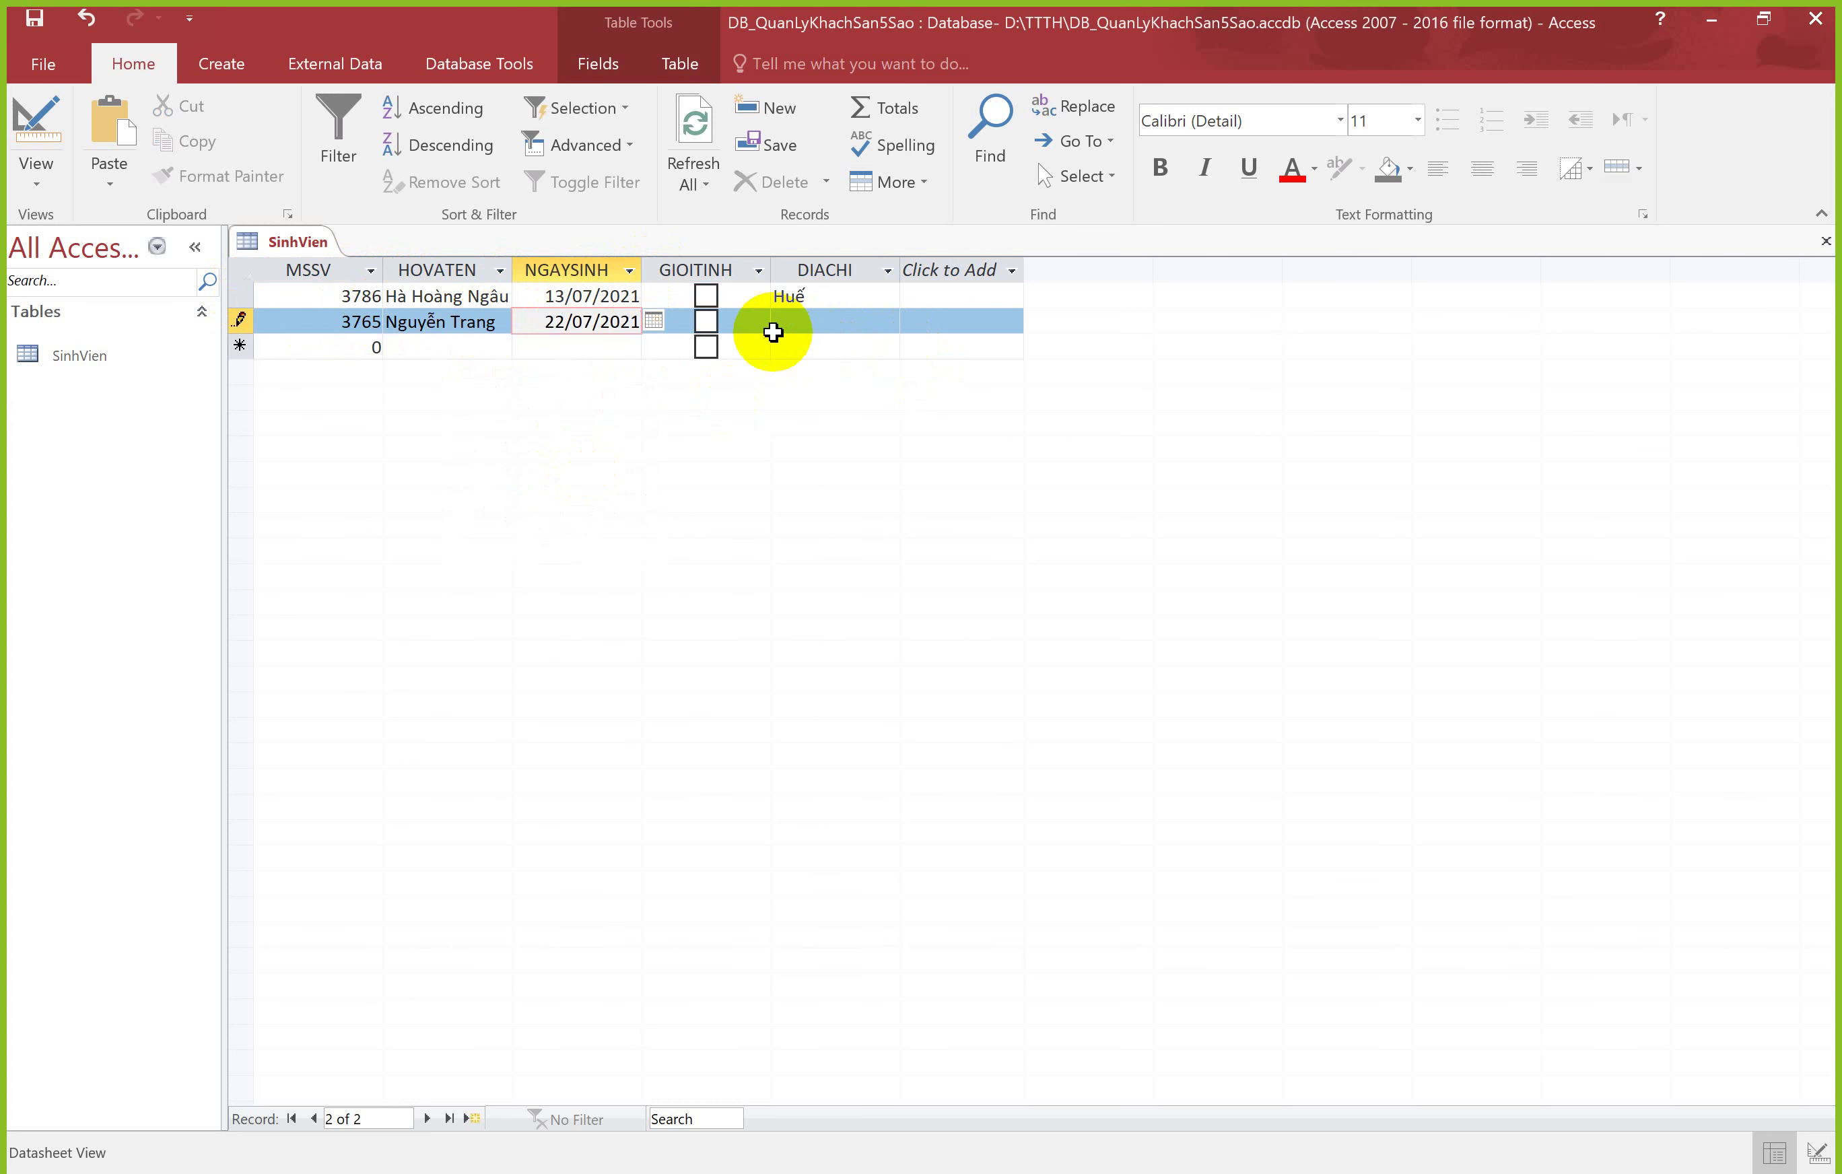
{"action": "left_click", "coordinate": [705, 321]}
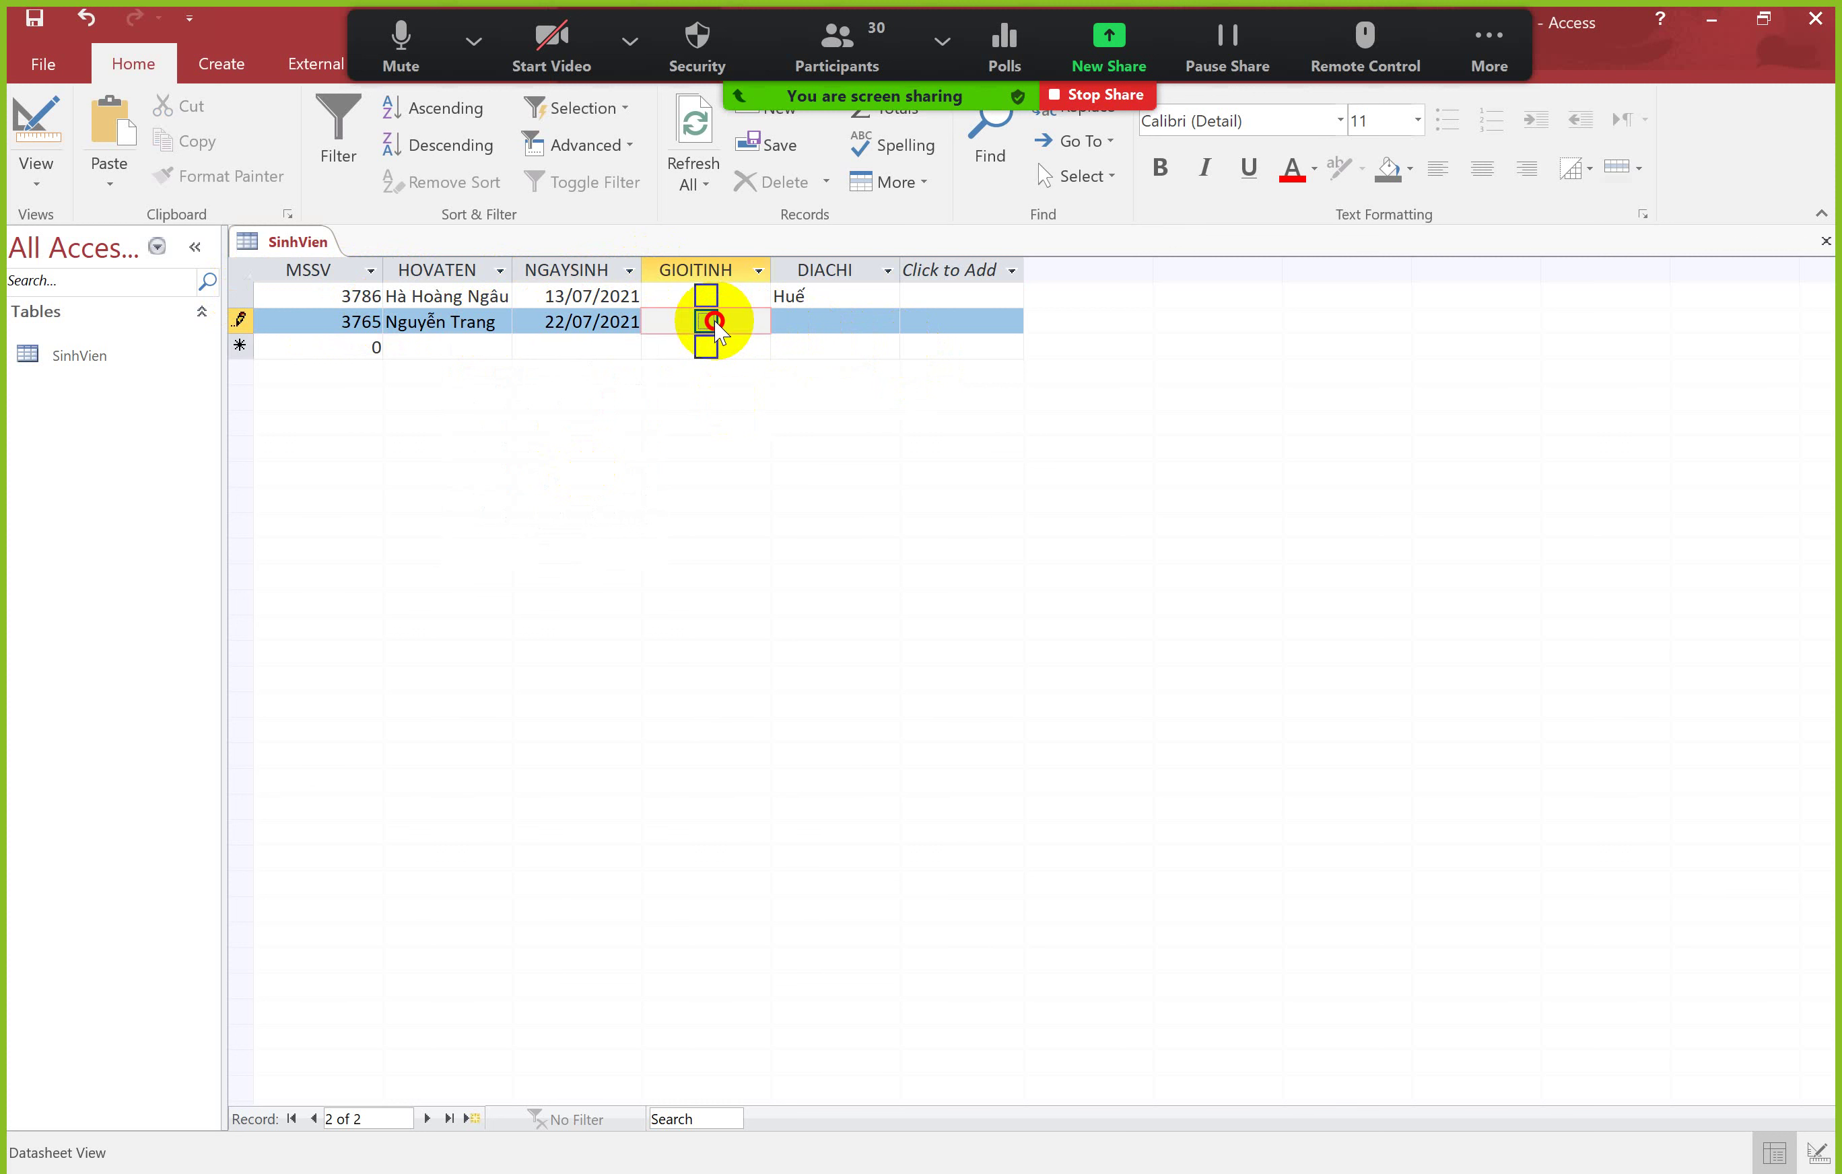
{"action": "left_click", "coordinate": [823, 318]}
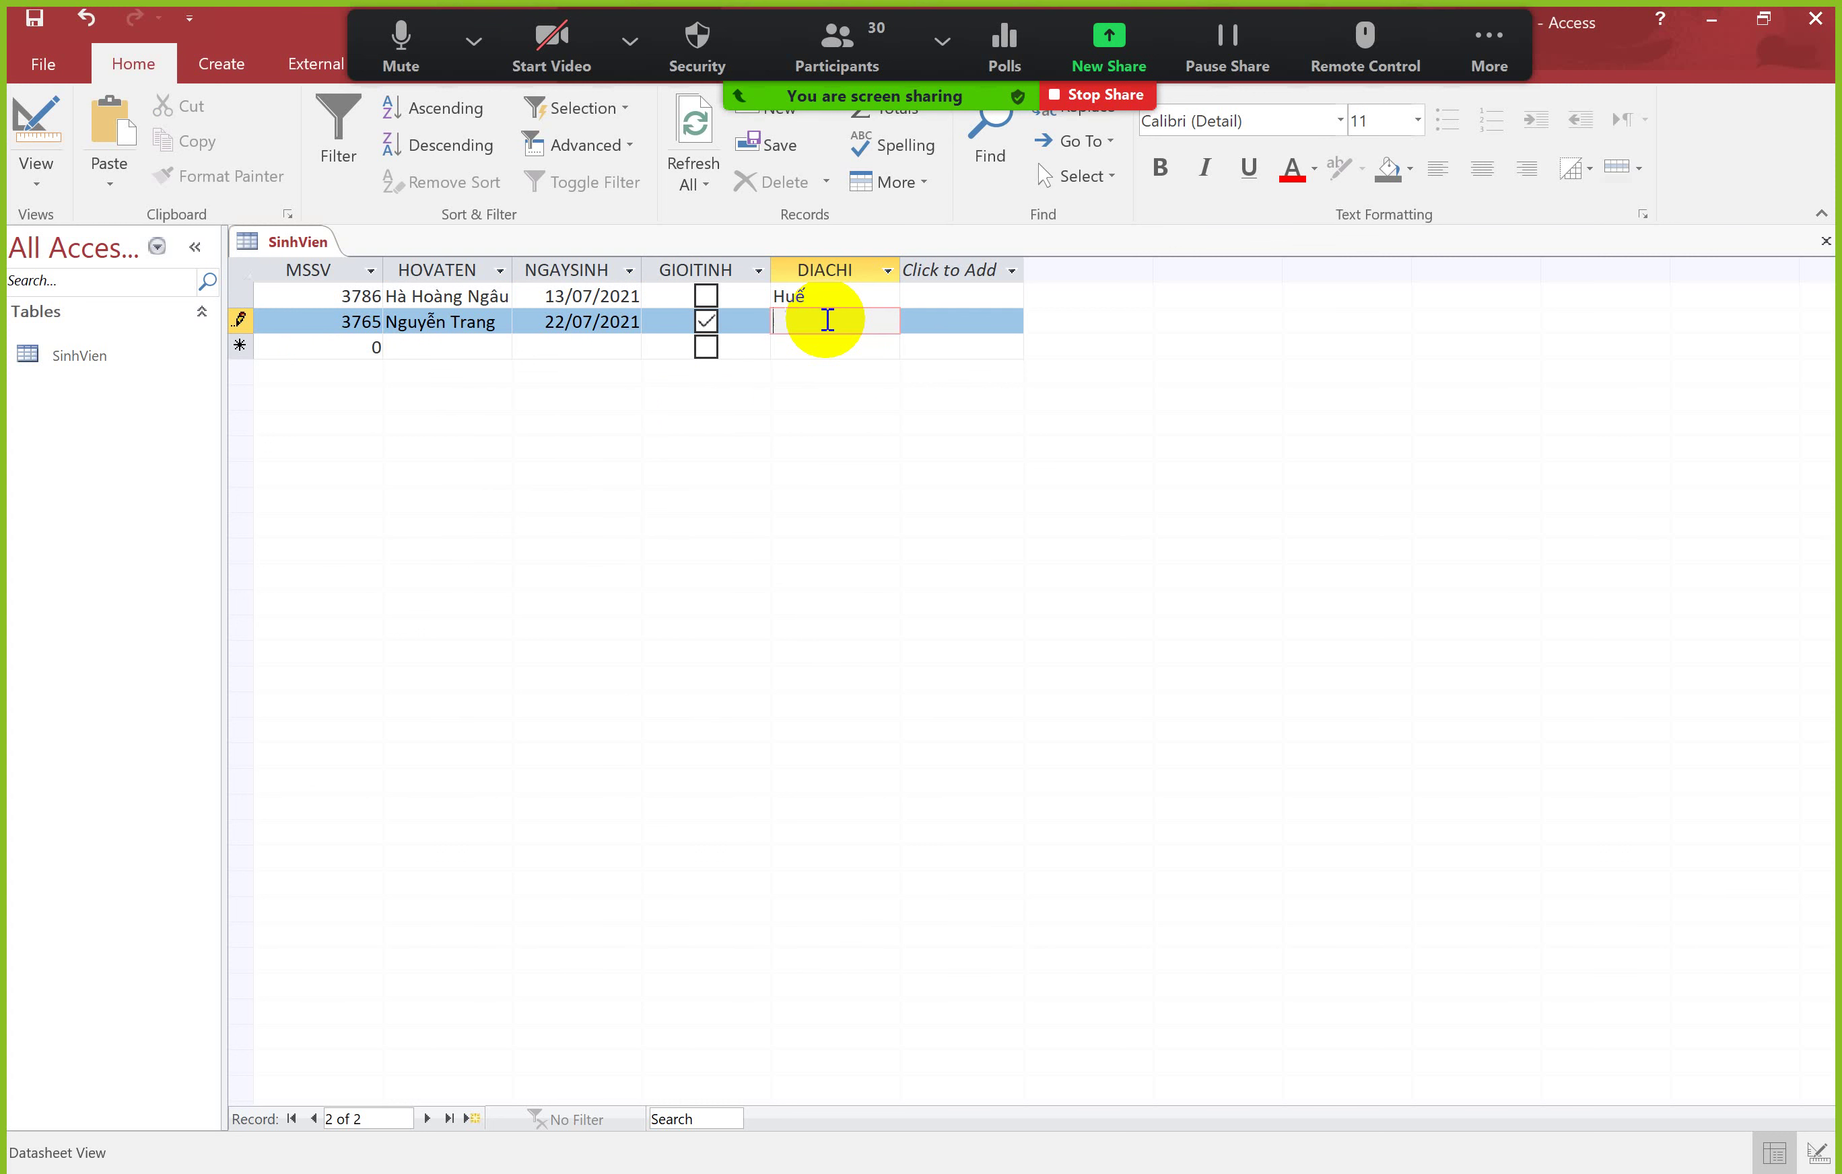
{"action": "type", "text": "Đà Nẵng"}
{"action": "key", "text": "Return"}
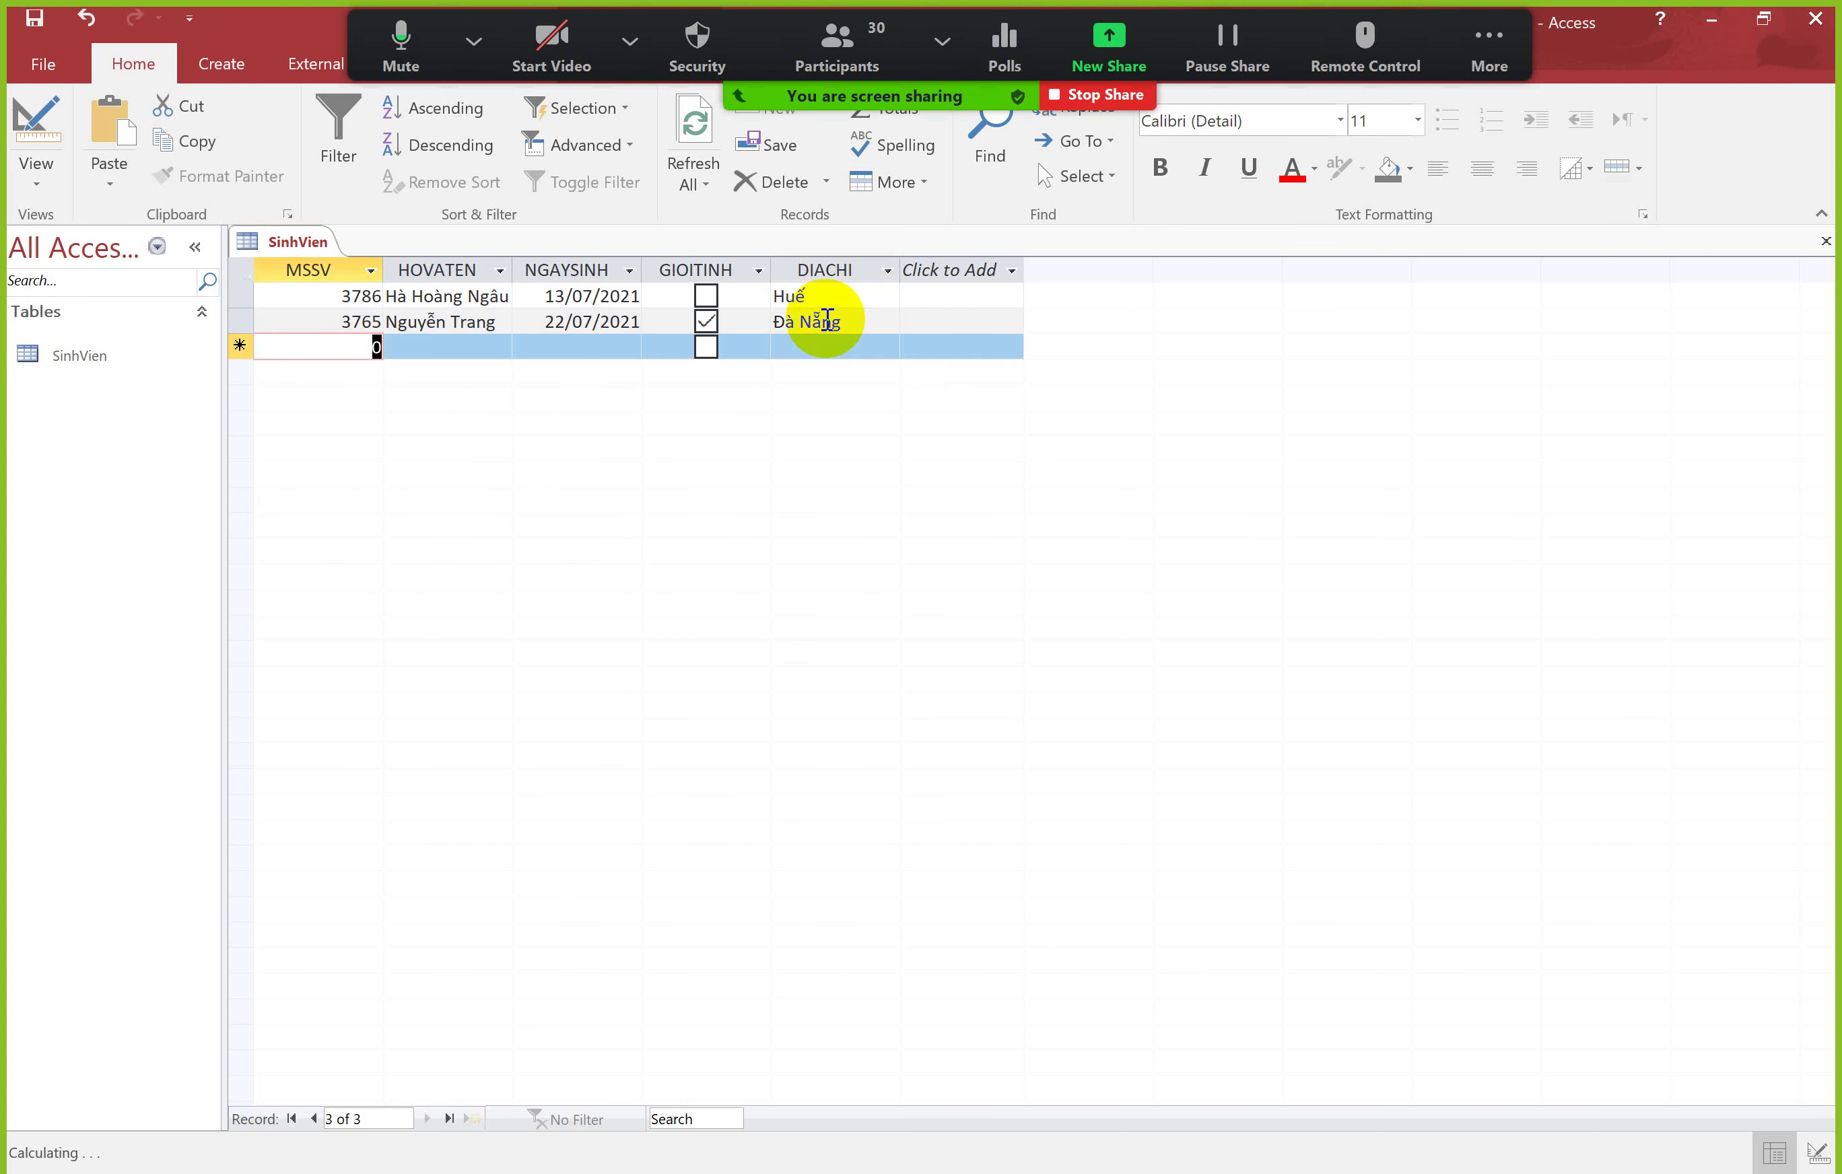
{"action": "left_click", "coordinate": [1525, 38]}
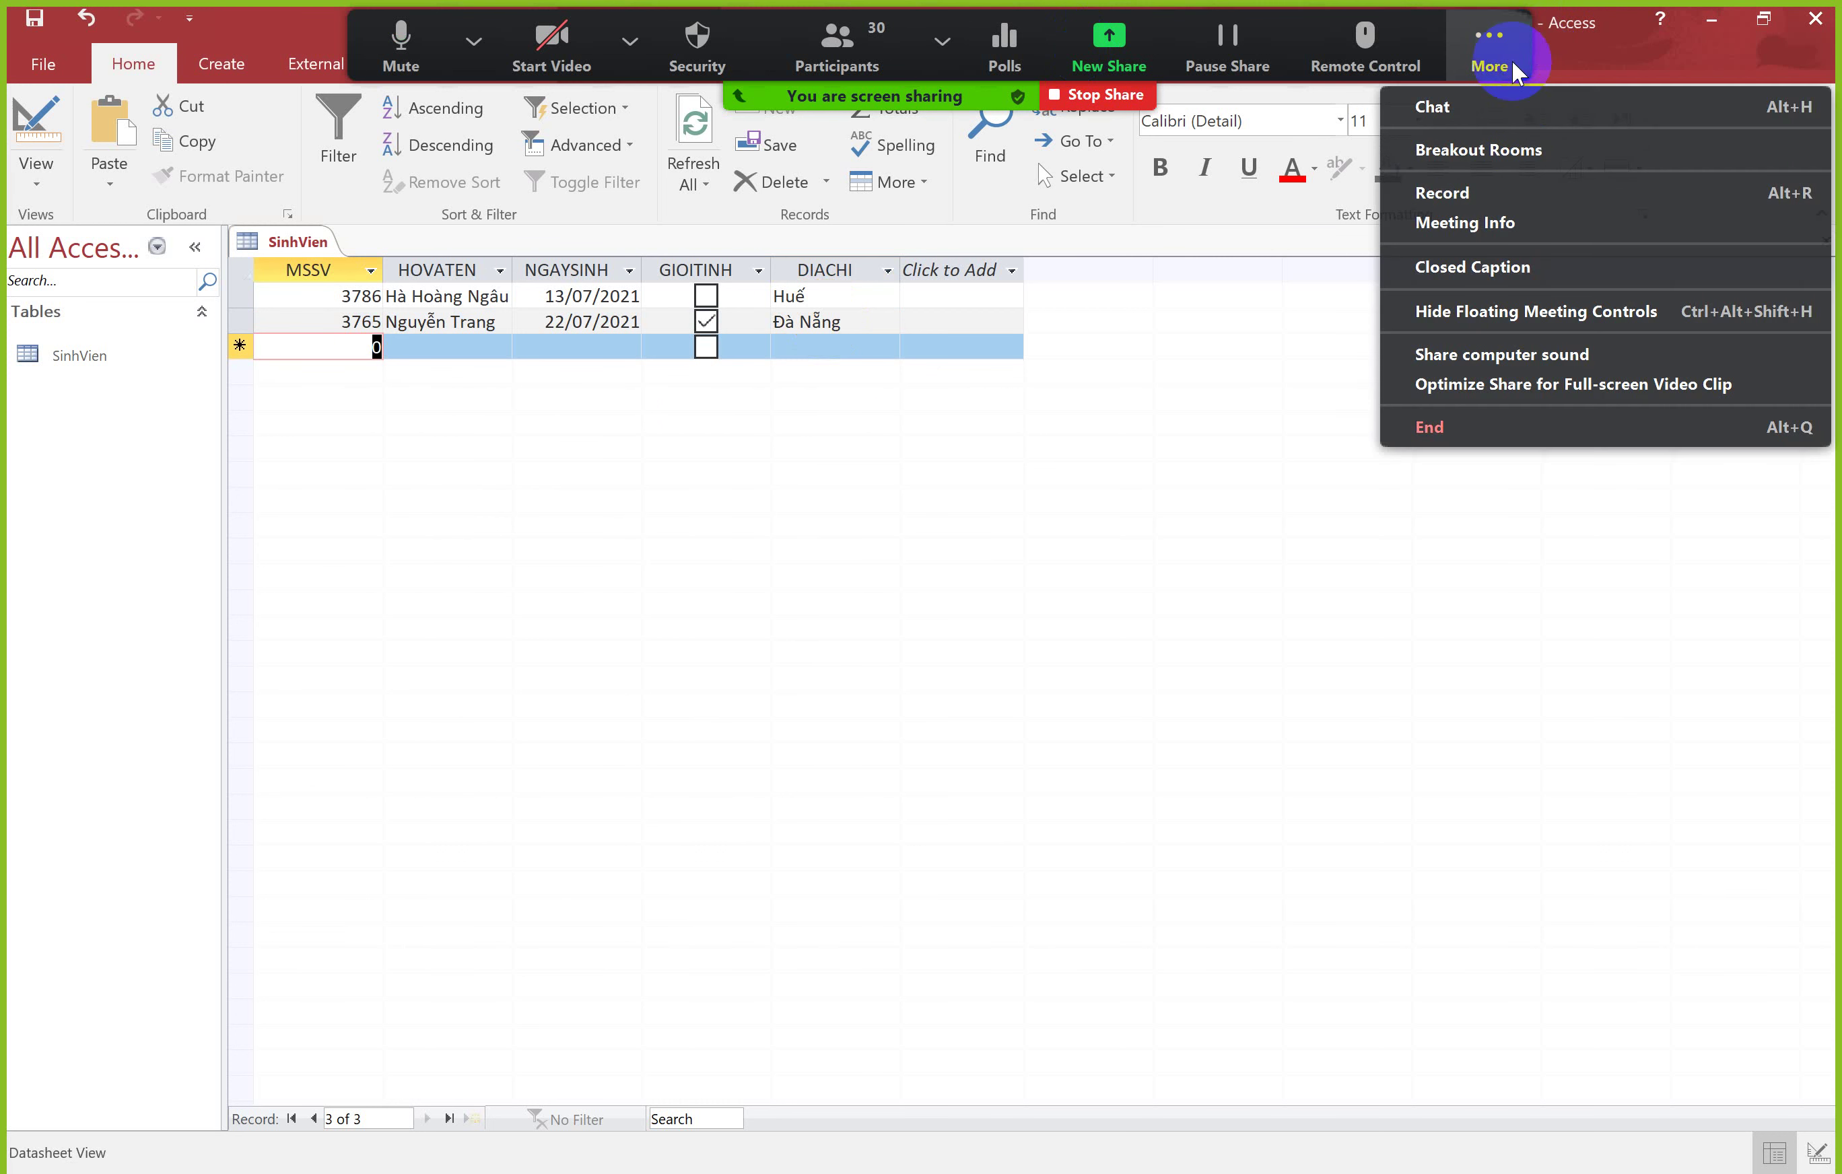
Step: Save the SinhVien table and its current record
{"action": "left_click", "coordinate": [1543, 310]}
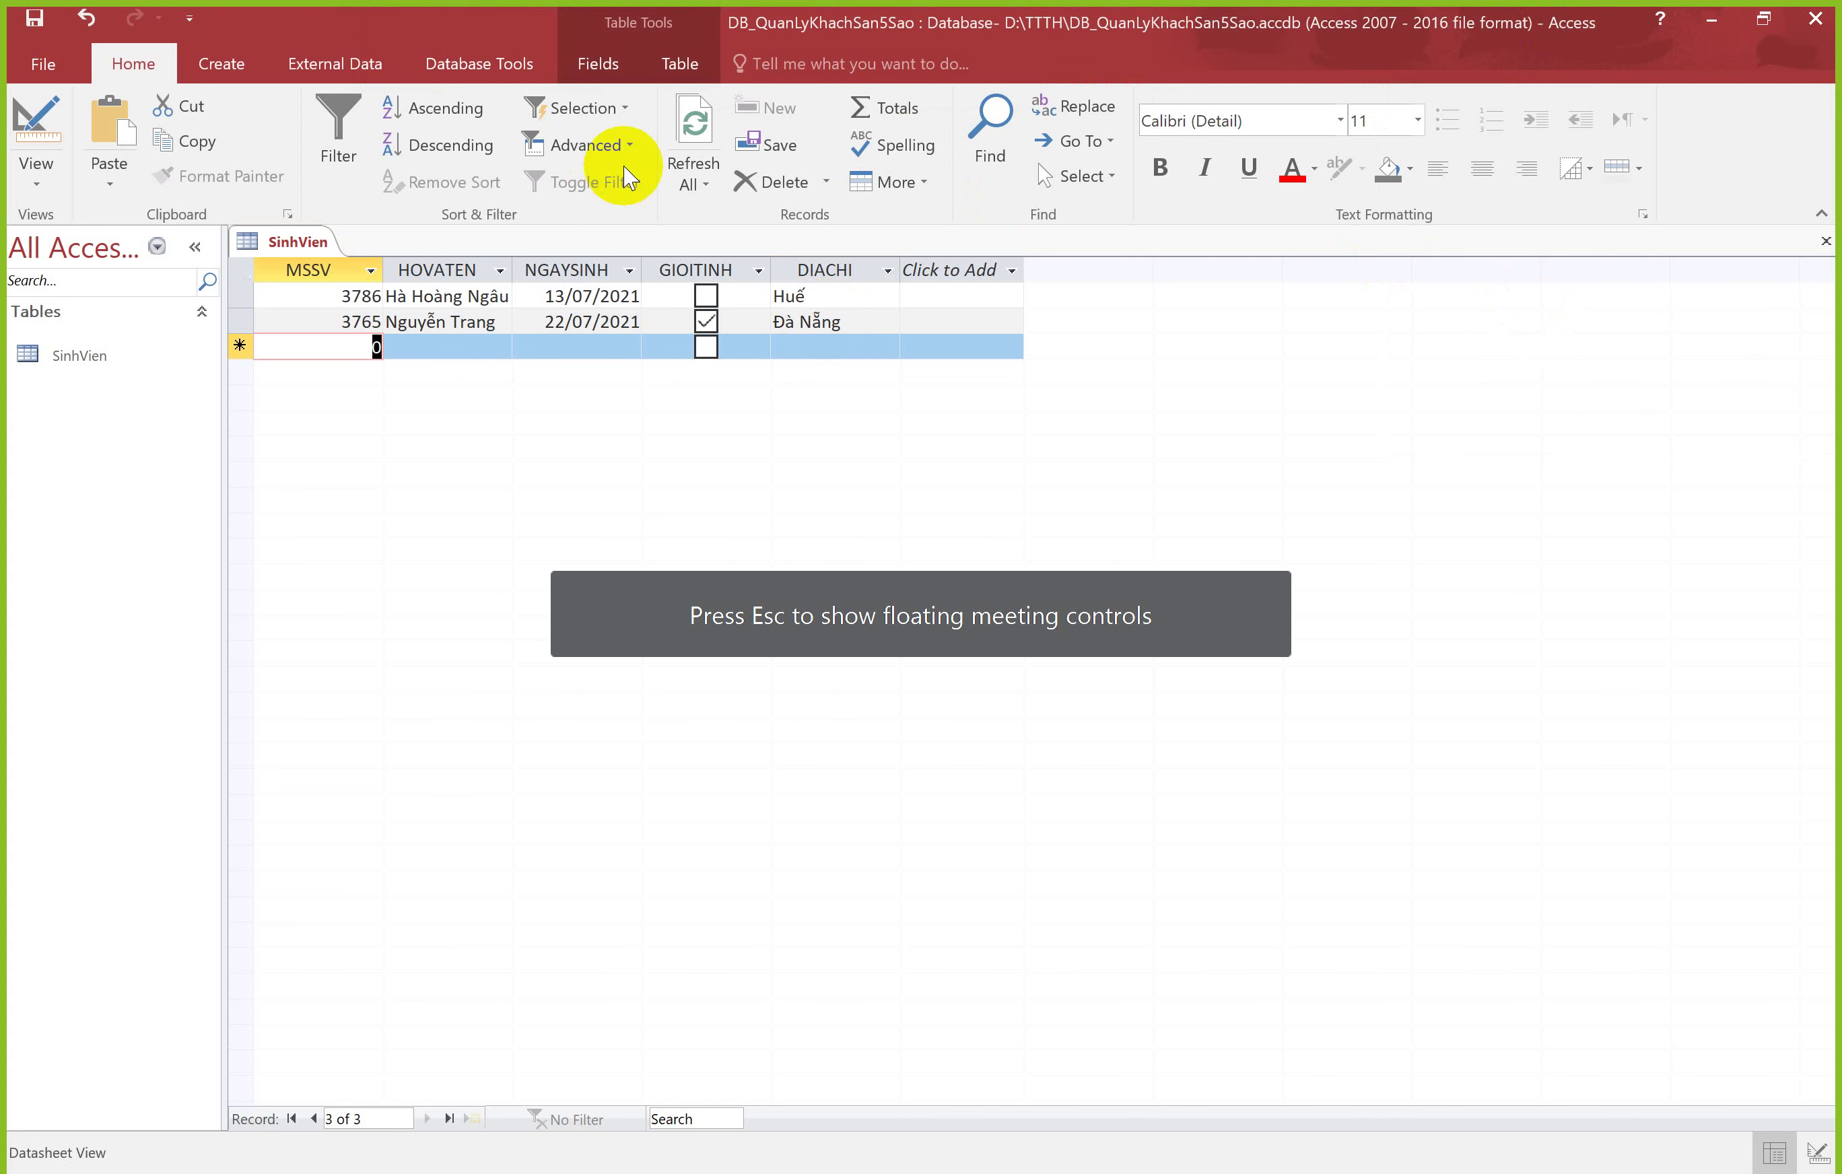
{"action": "right_click", "coordinate": [282, 245]}
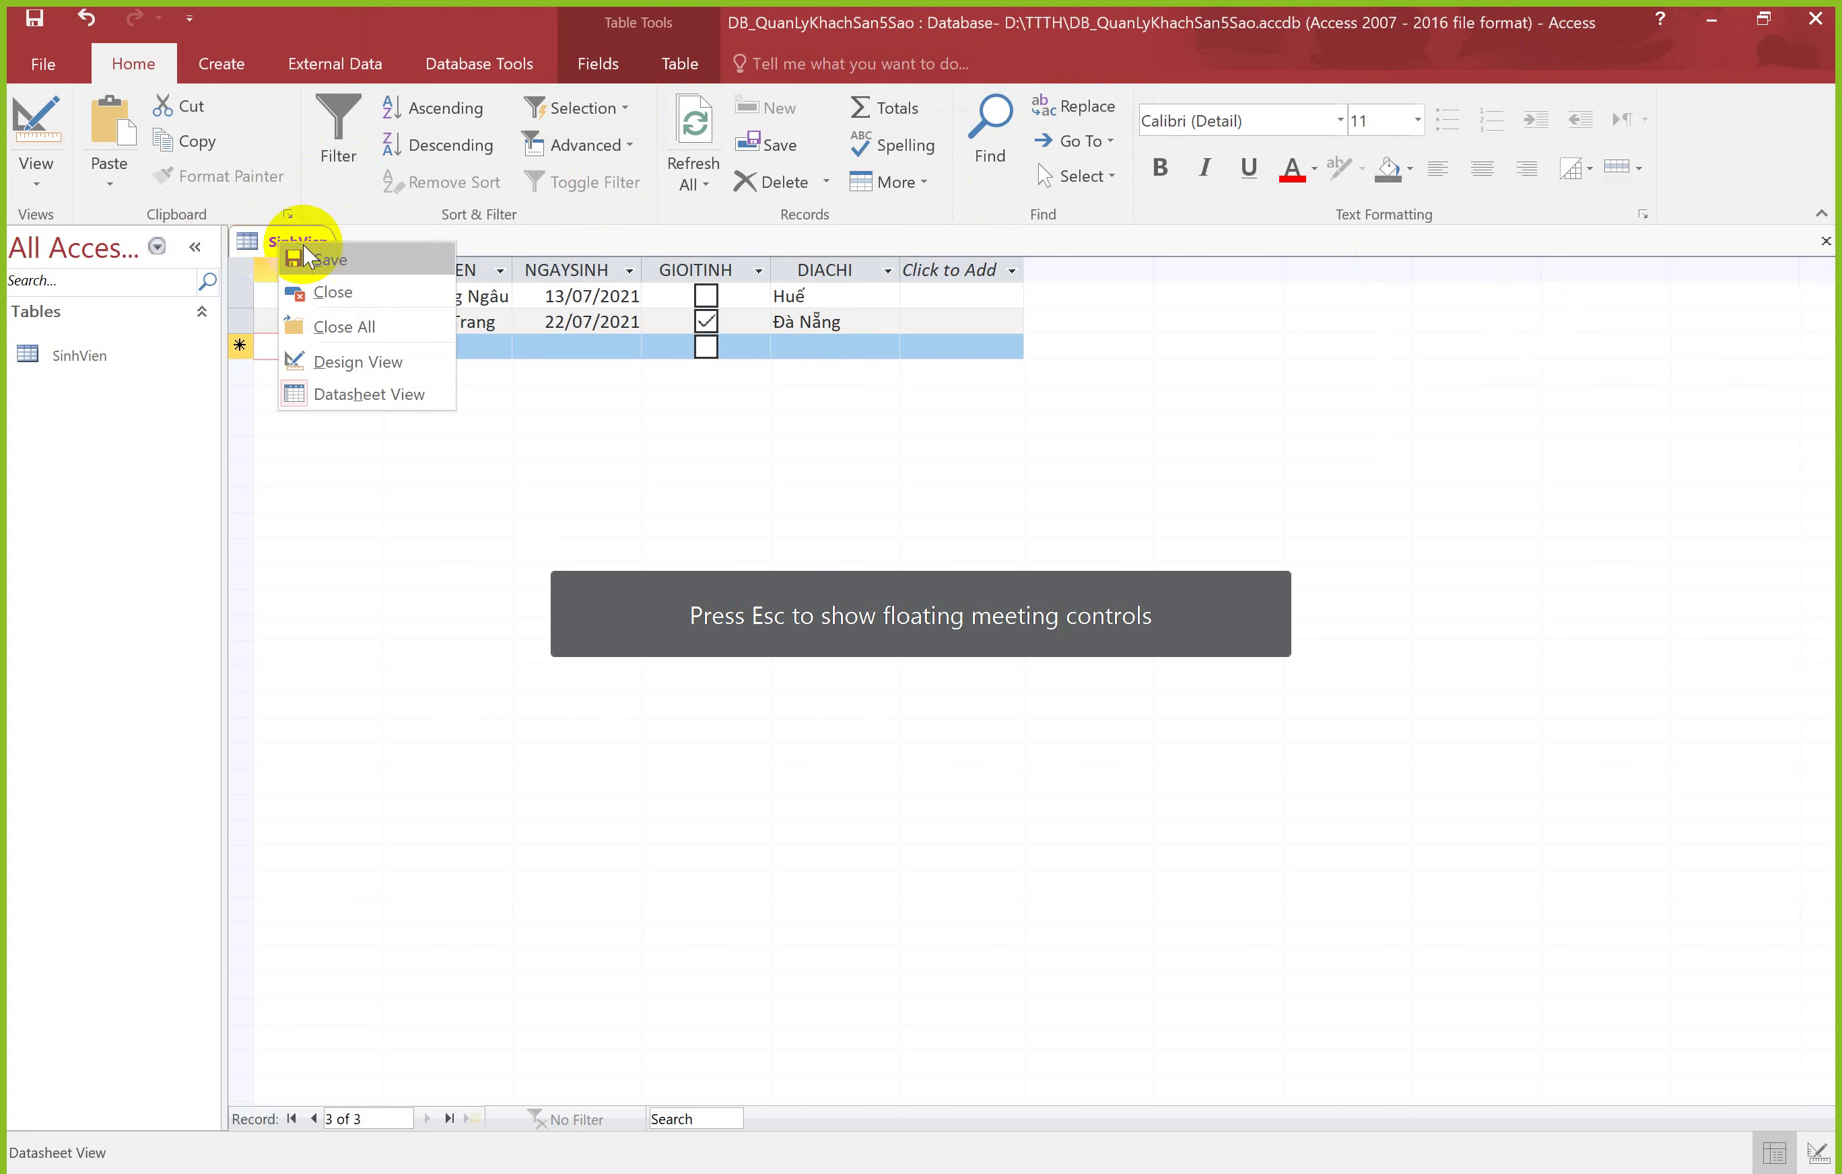
{"action": "right_click", "coordinate": [263, 235]}
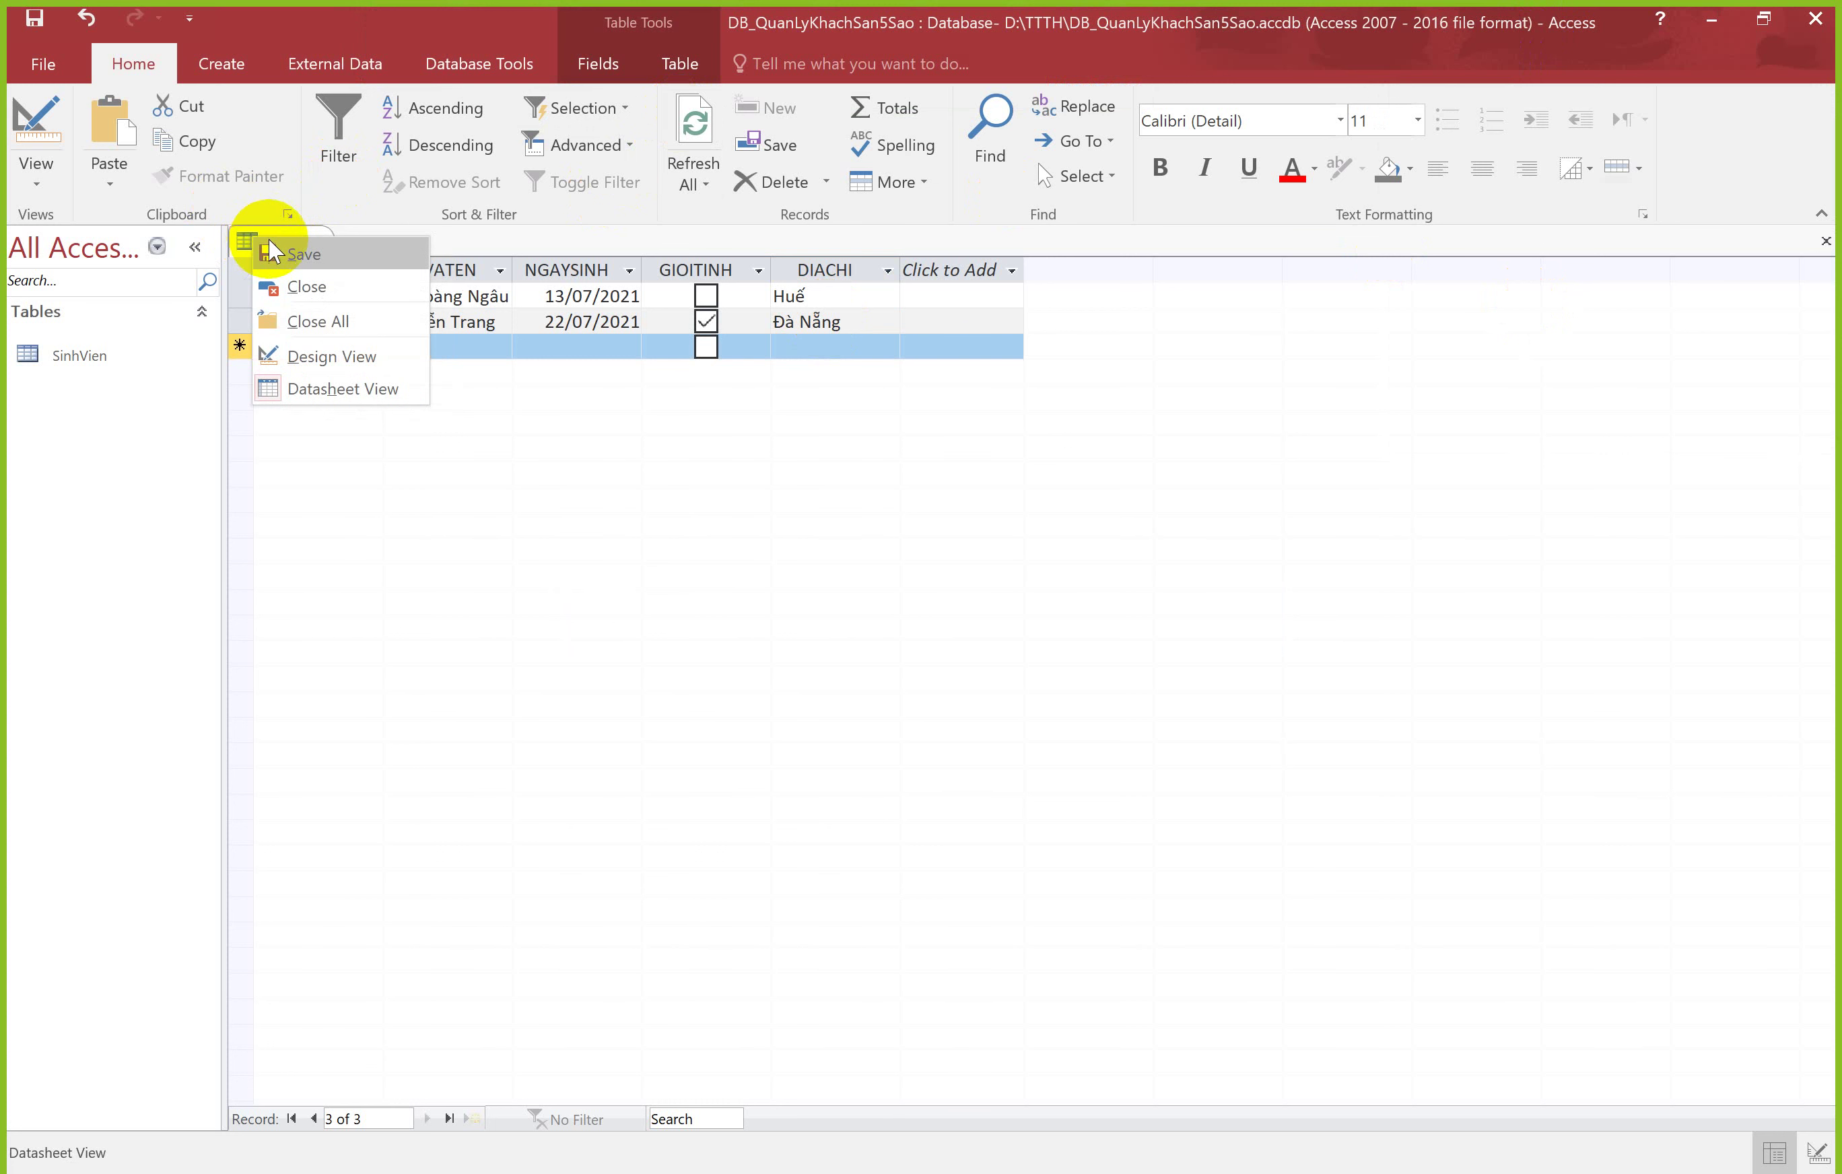
{"action": "left_click", "coordinate": [287, 251]}
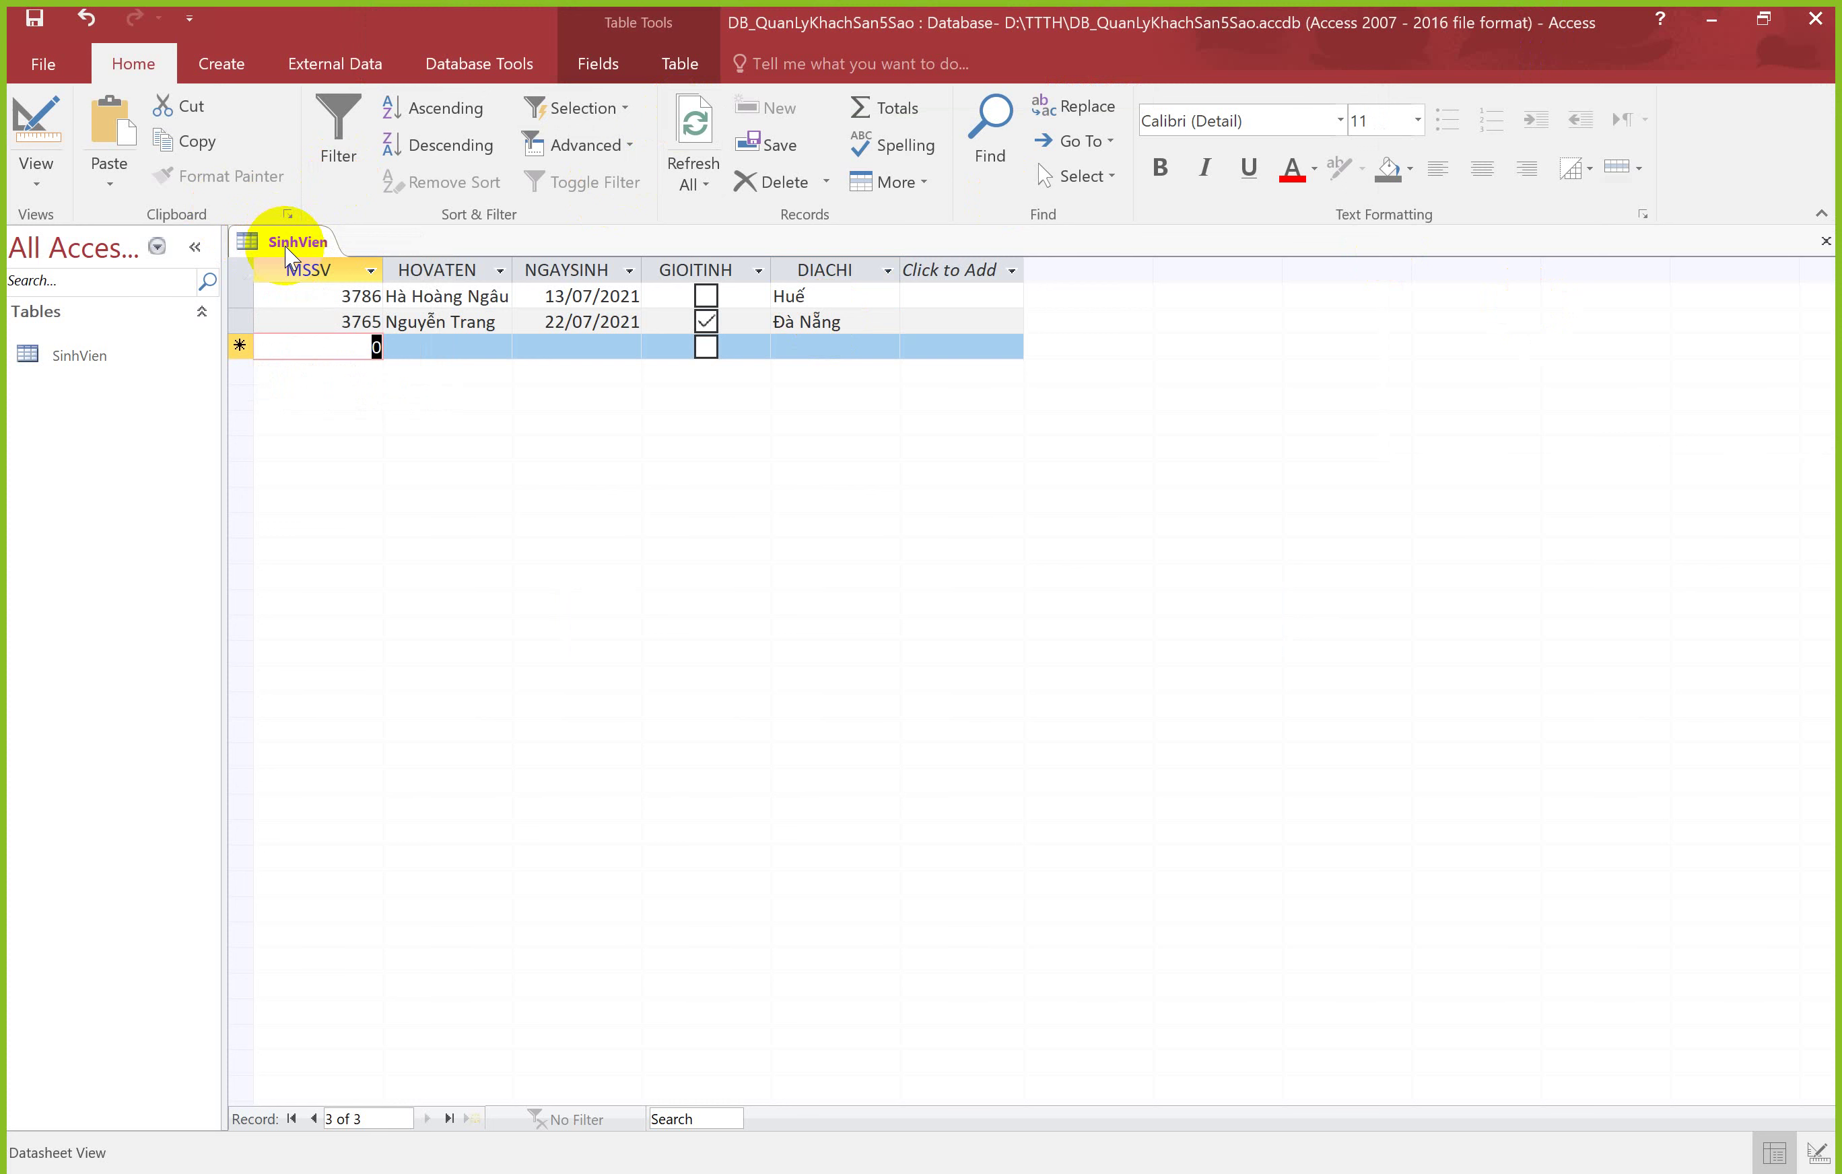
{"action": "right_click", "coordinate": [287, 246]}
{"action": "left_click", "coordinate": [289, 255]}
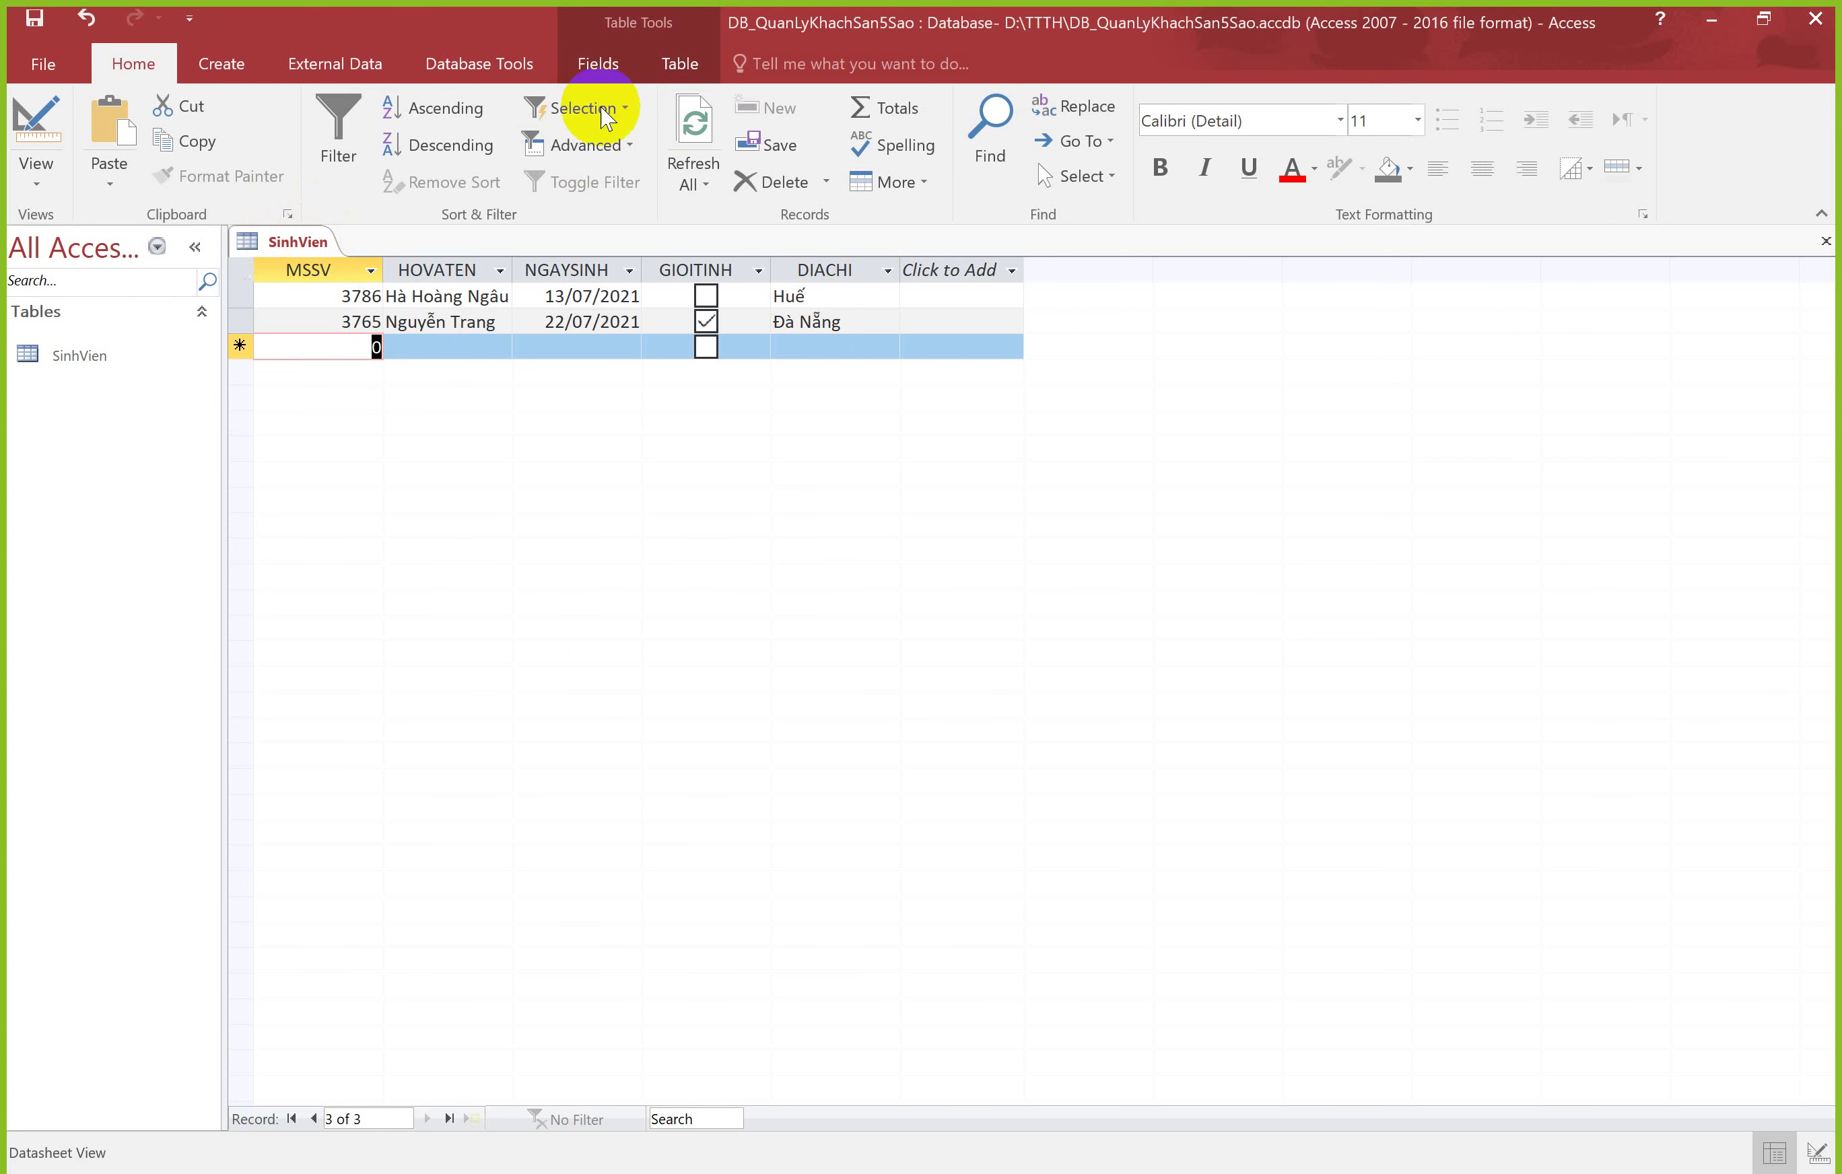
{"action": "left_click", "coordinate": [795, 150]}
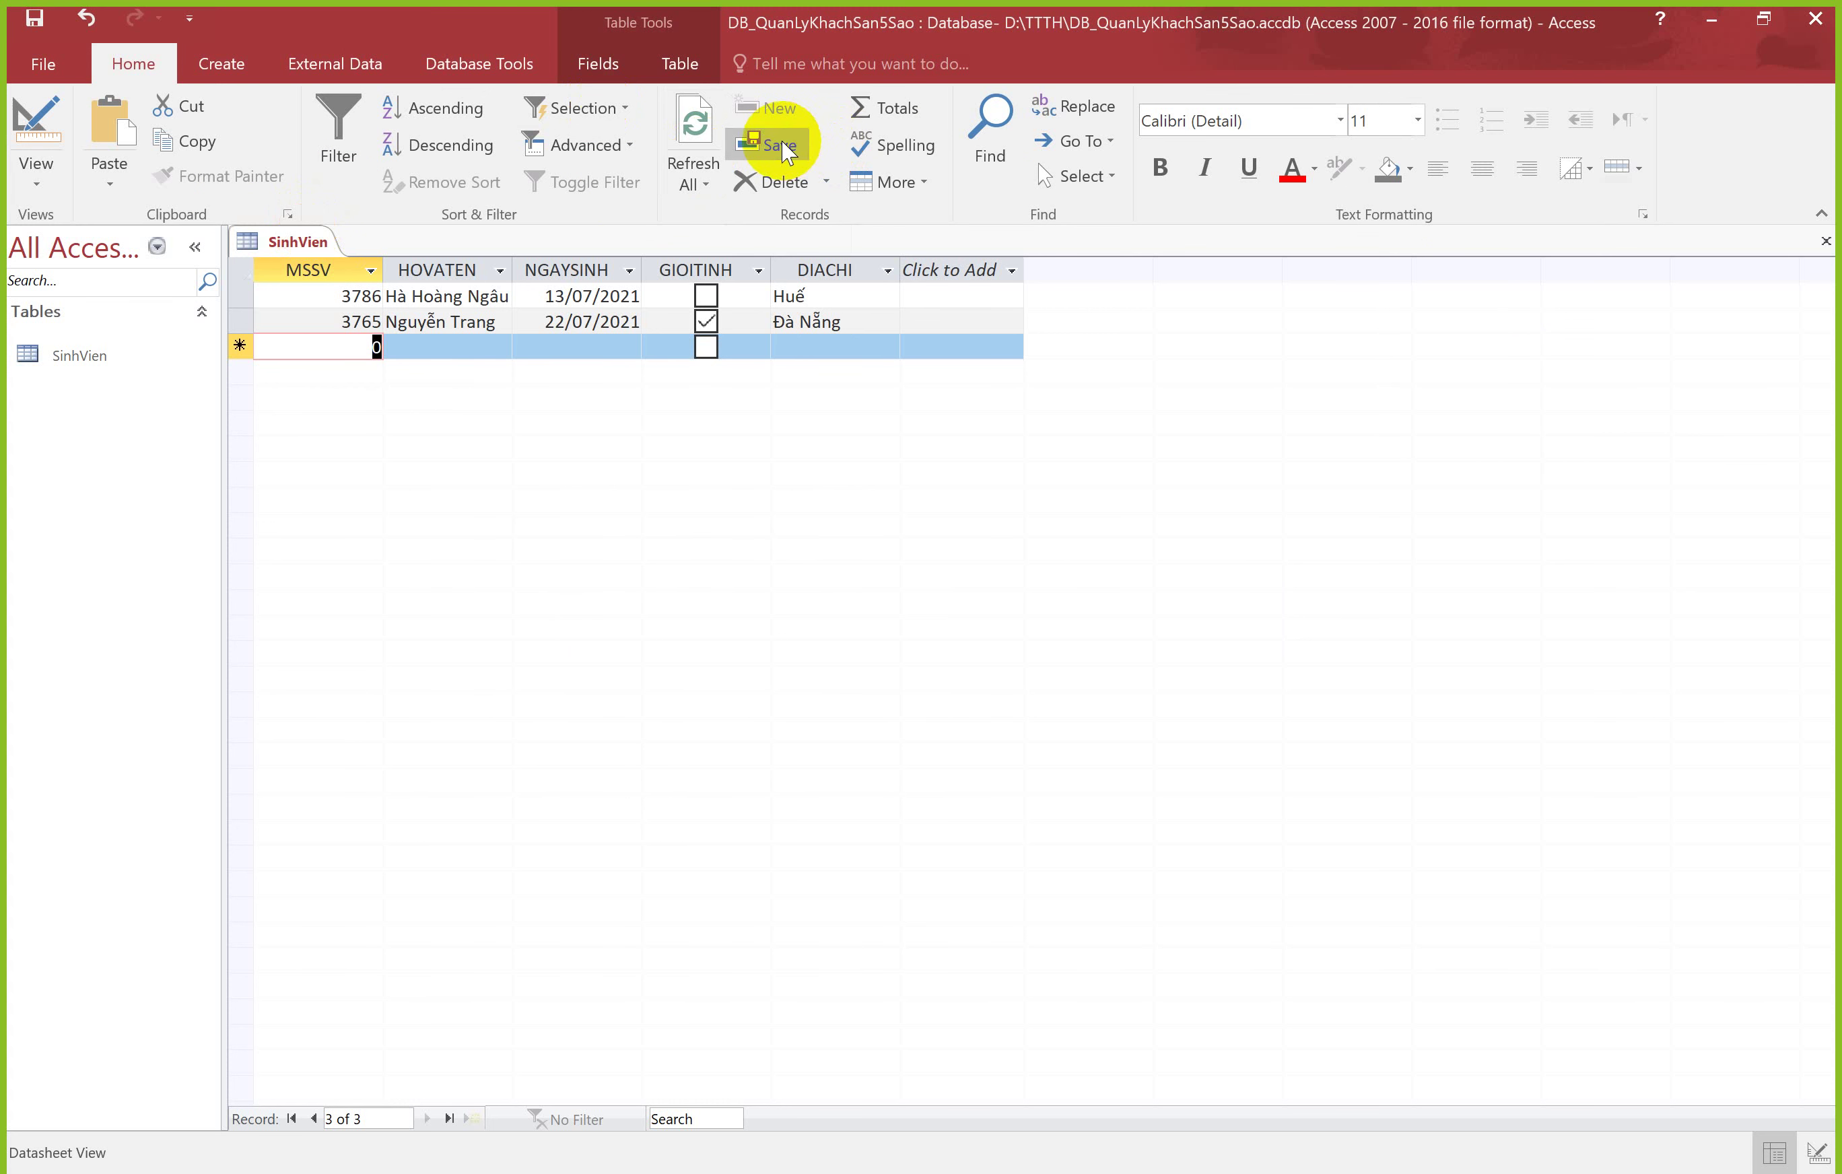
Step: Close the SinhVien table and show the Create ribbon's object options
{"action": "right_click", "coordinate": [294, 244]}
{"action": "left_click", "coordinate": [314, 267]}
{"action": "right_click", "coordinate": [302, 245]}
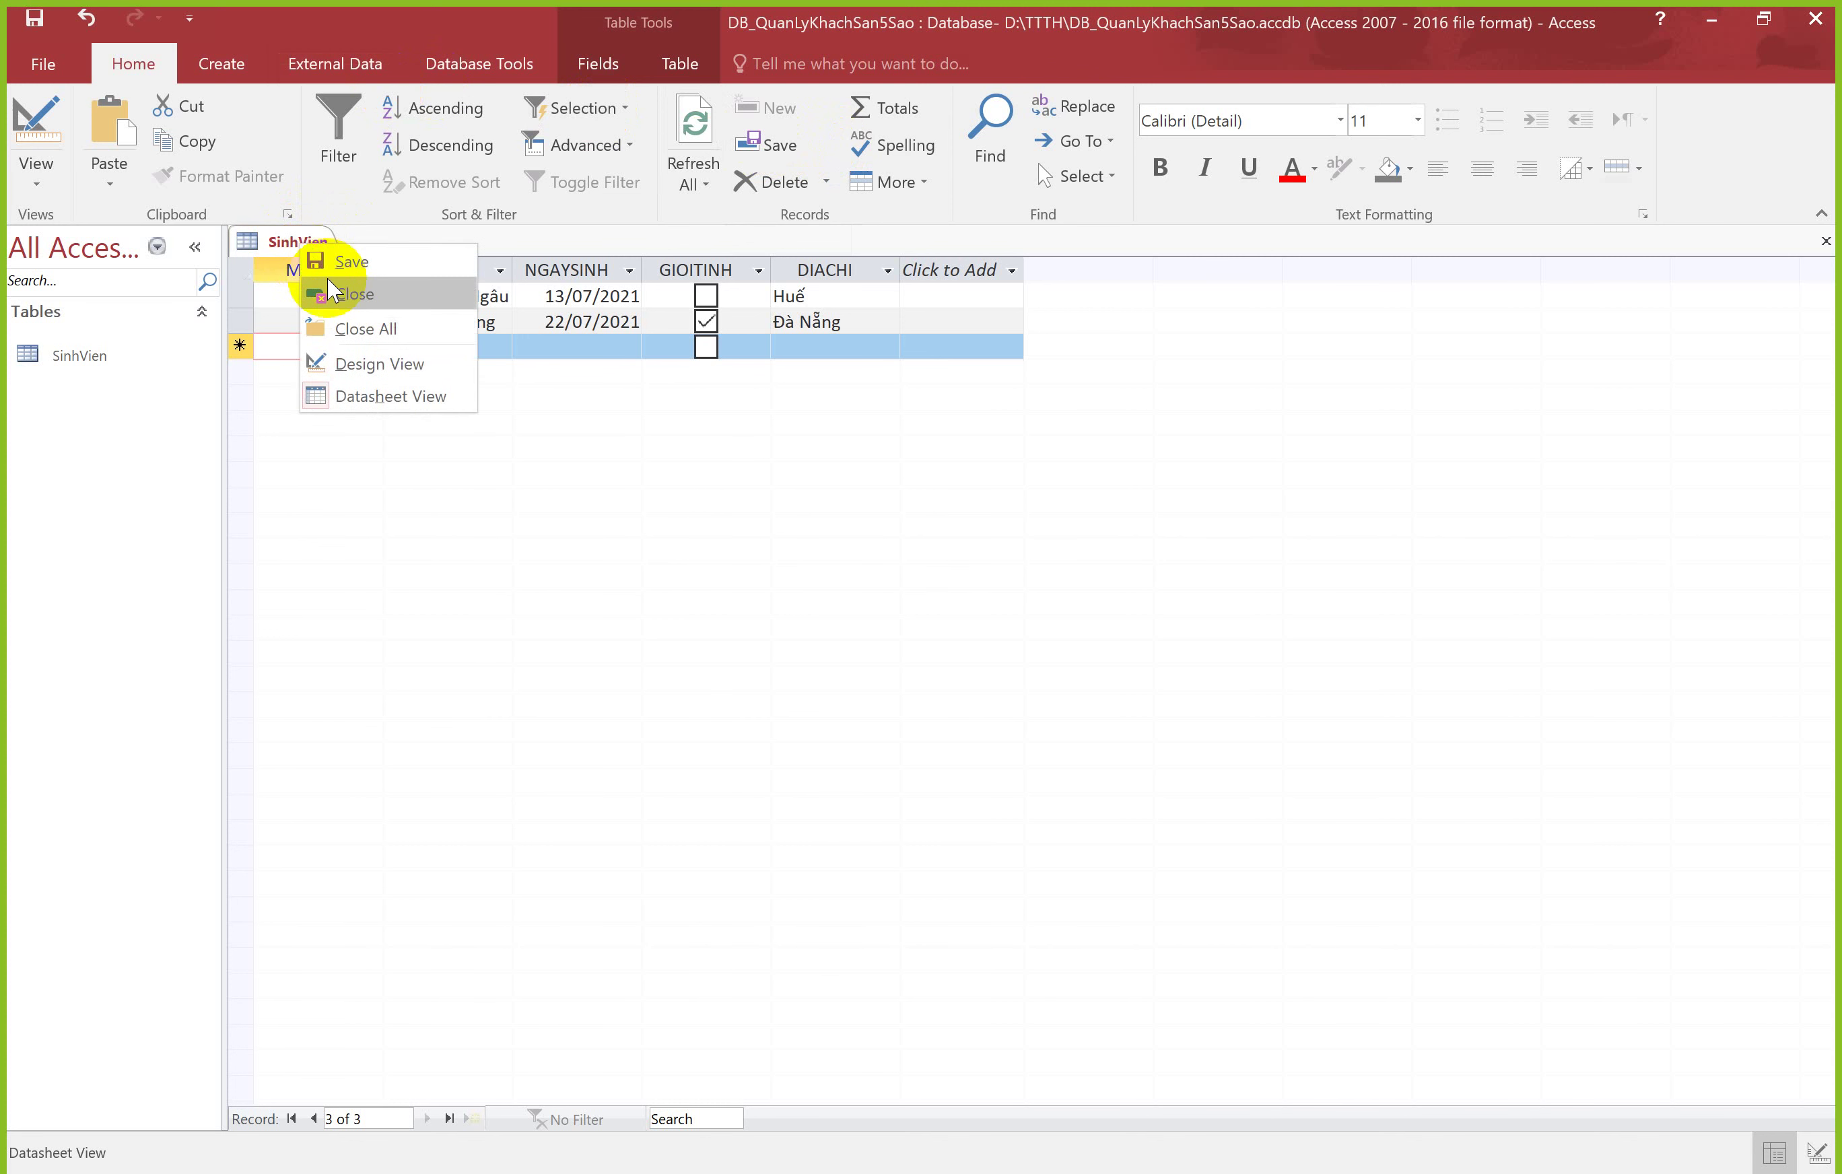
{"action": "left_click", "coordinate": [329, 288]}
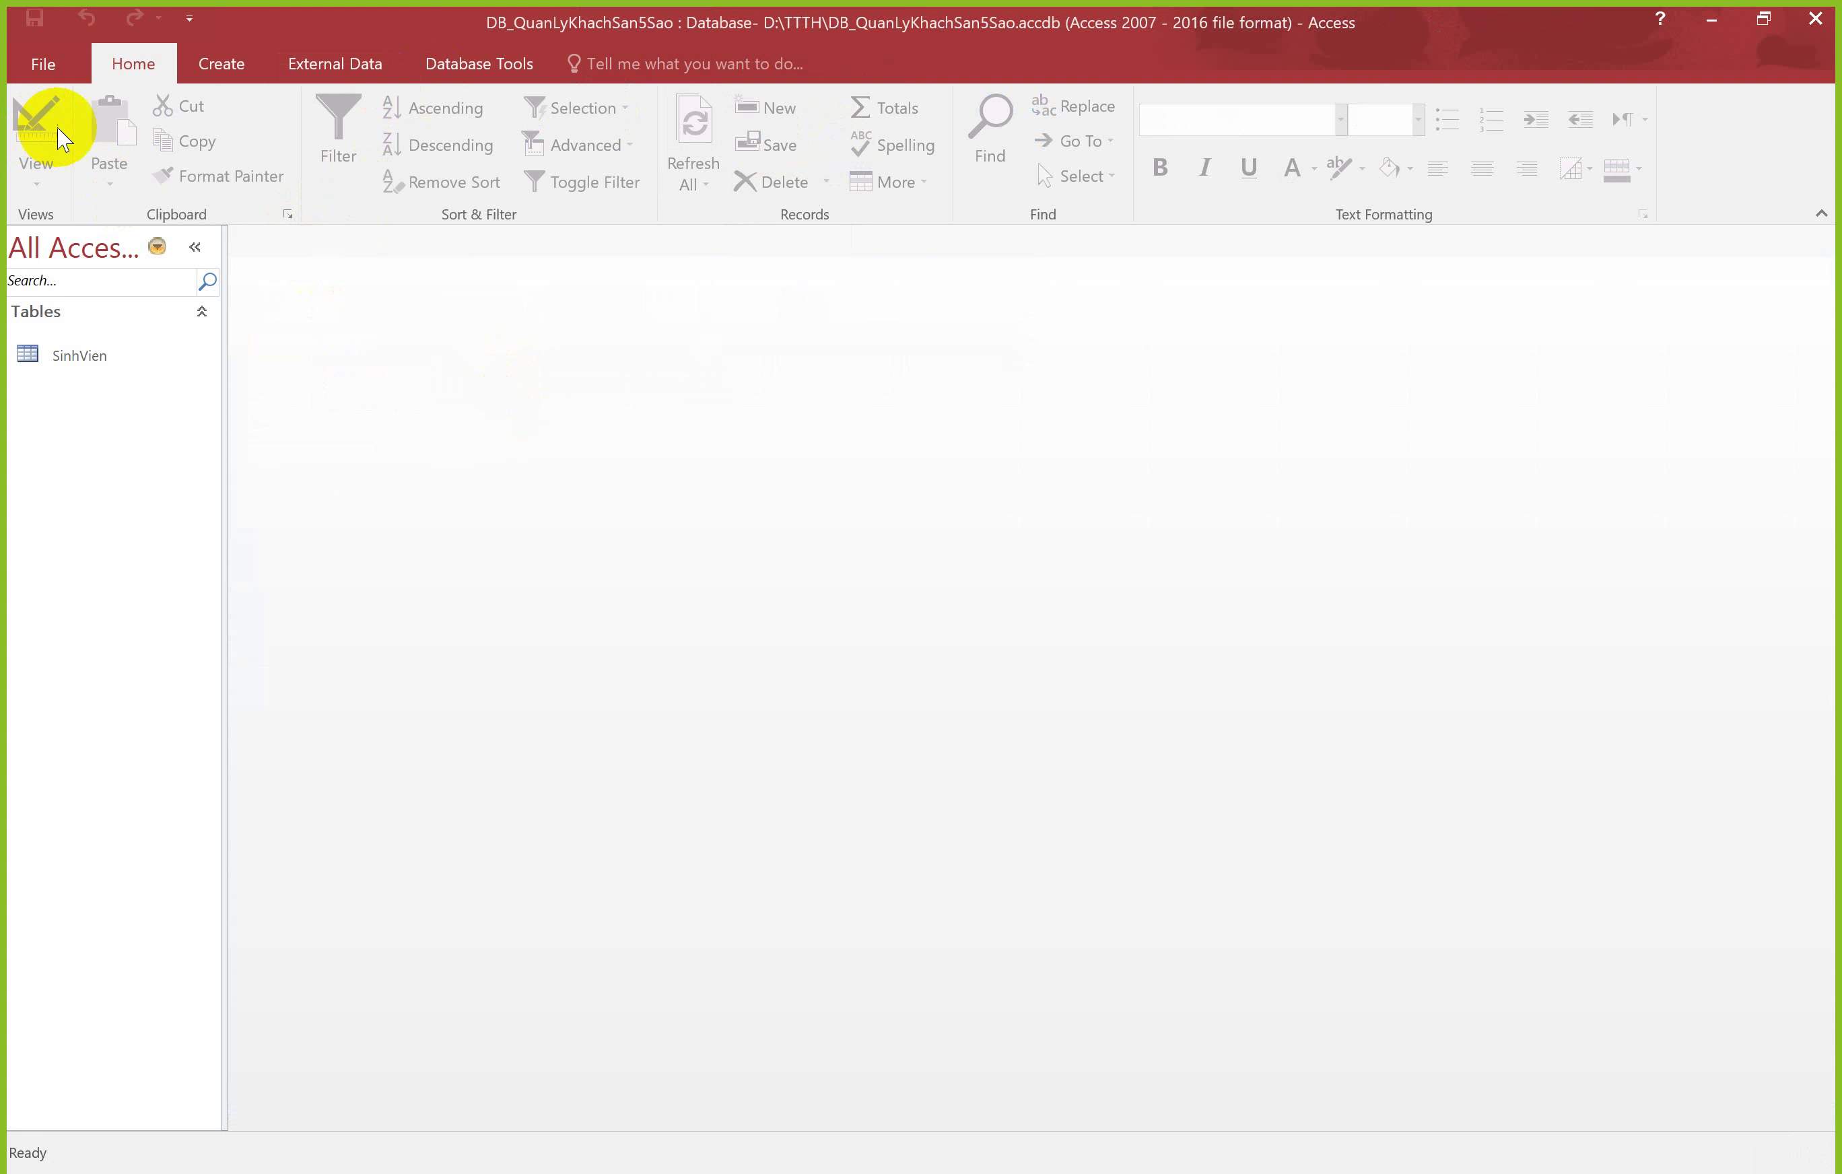
{"action": "left_click", "coordinate": [219, 65]}
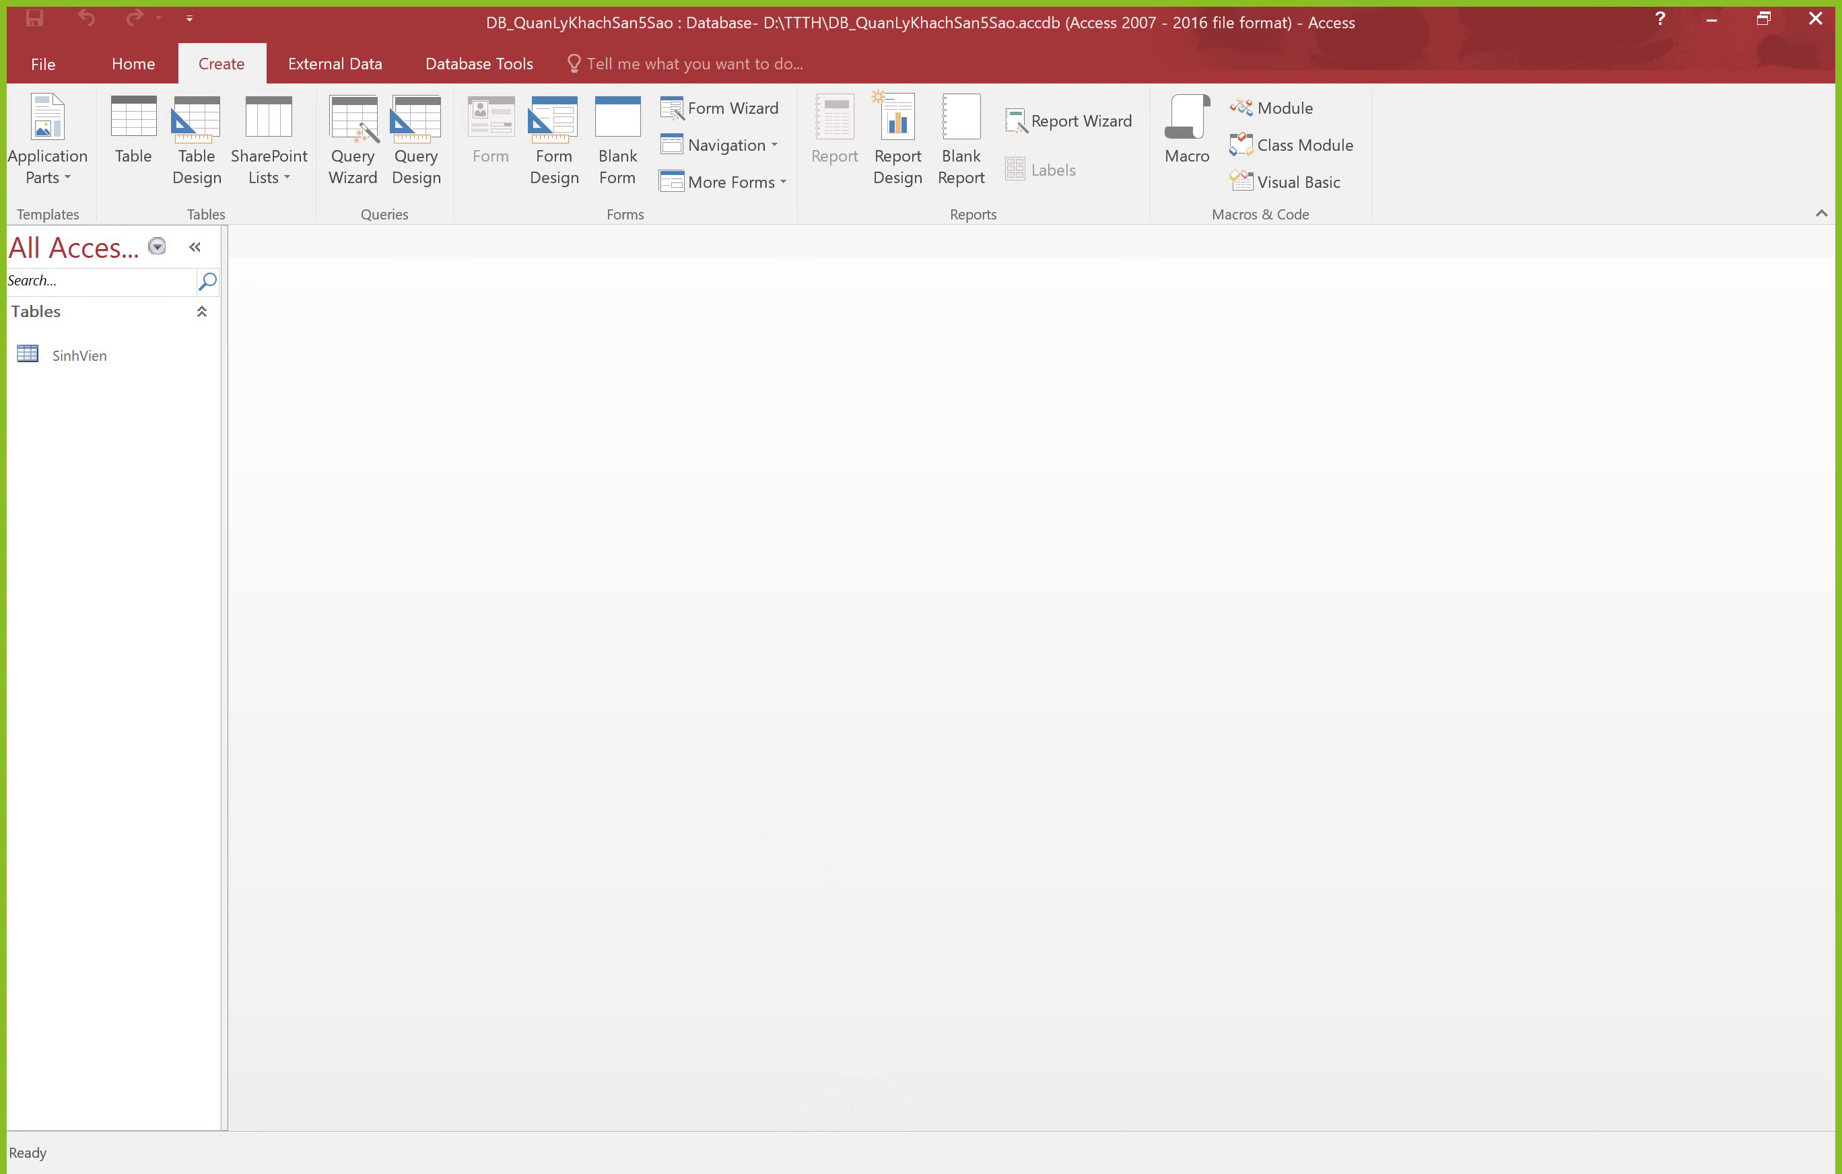
{"action": "key", "text": "alt+Tab"}
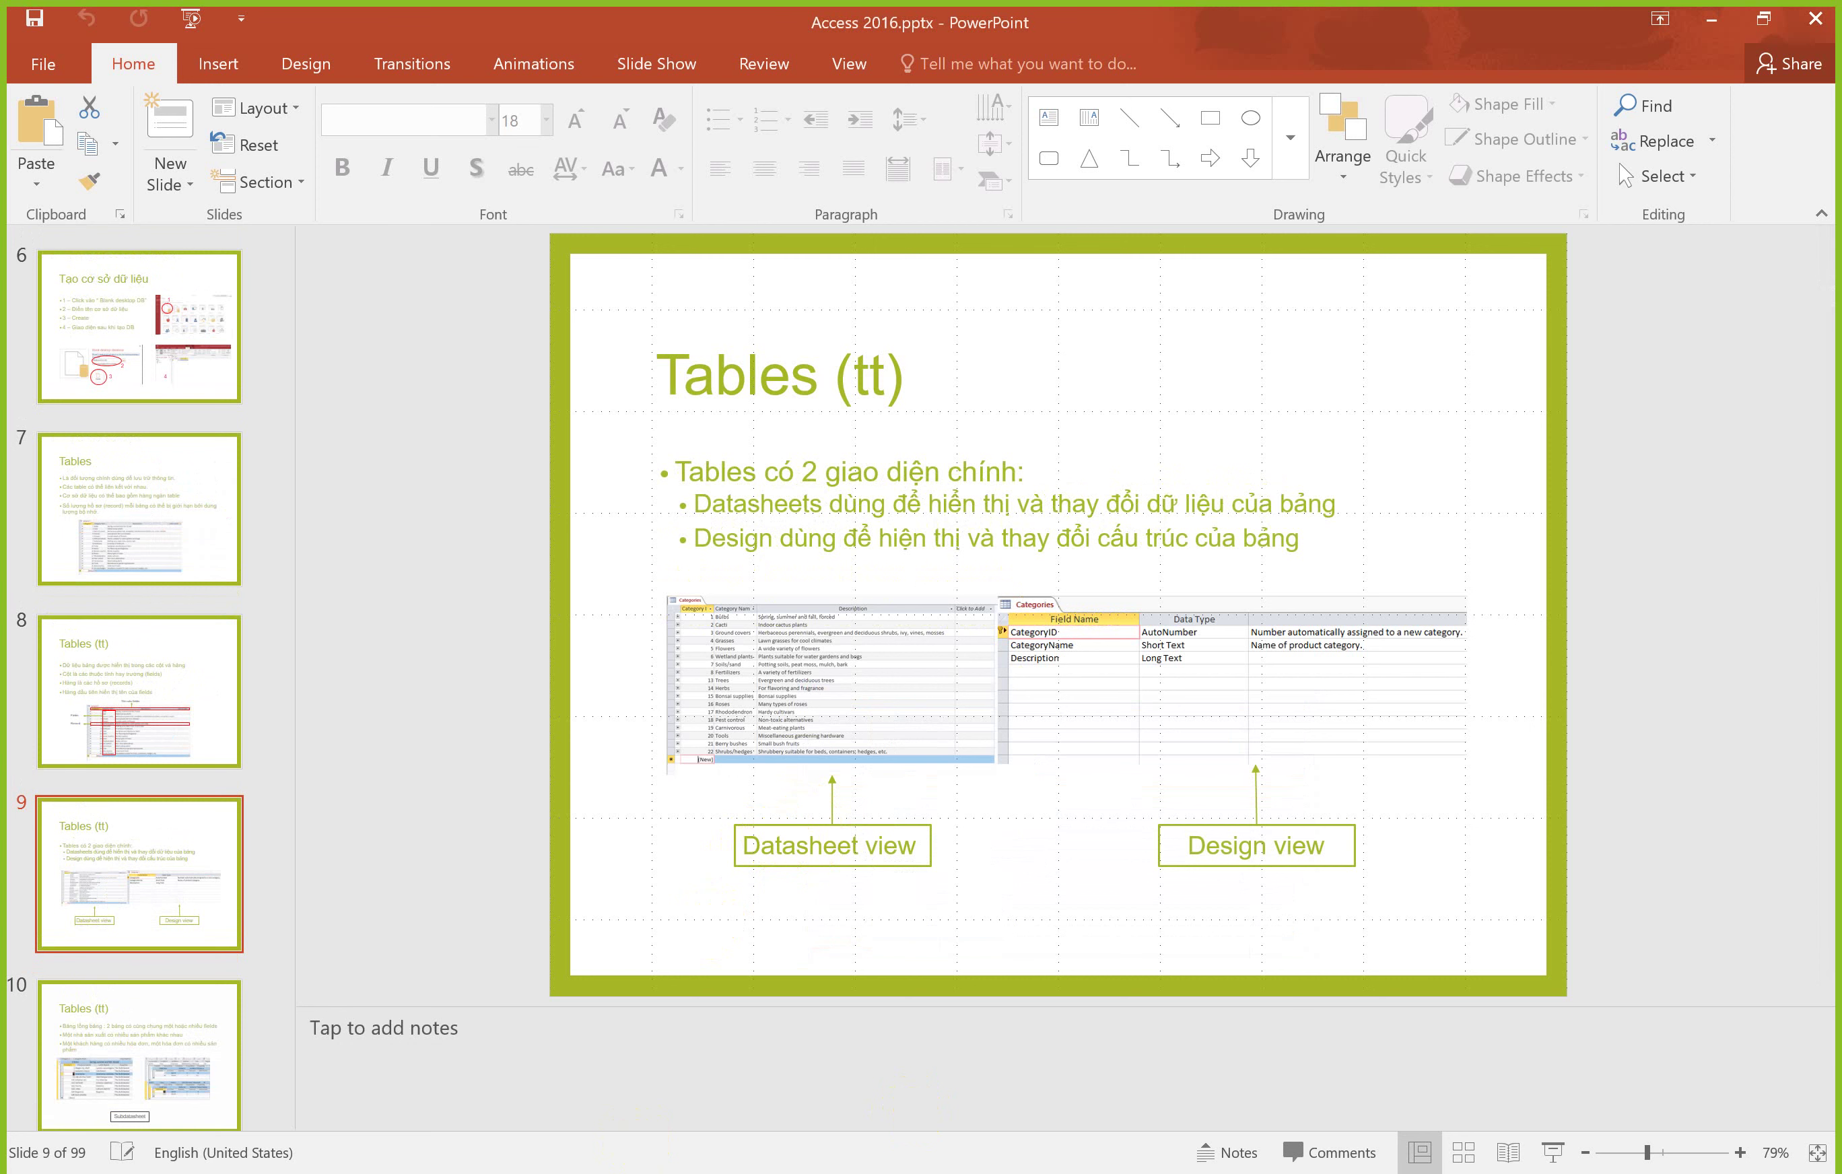
Step: Advance the lecture to slide 10 on subdatasheets, then return to Access
{"action": "key", "text": "Down"}
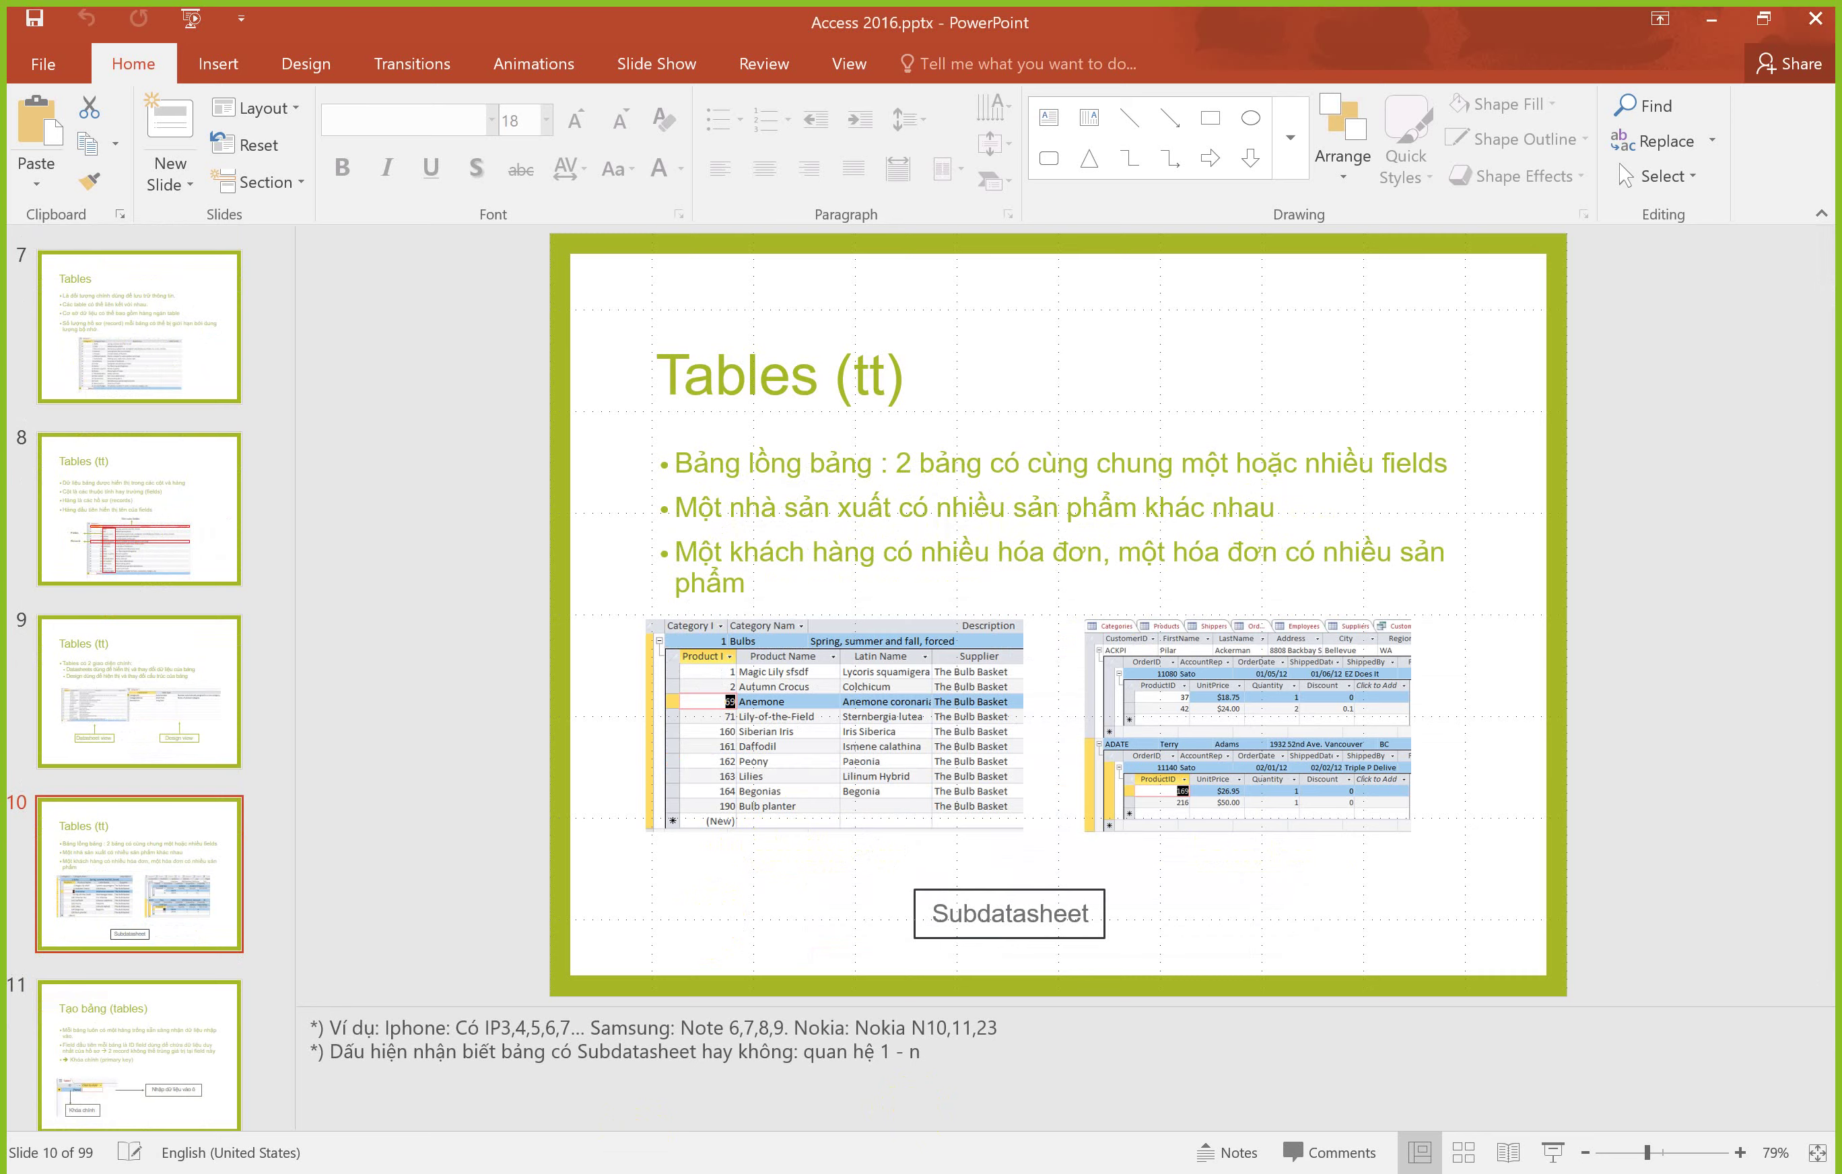
{"action": "left_click", "coordinate": [480, 1167]}
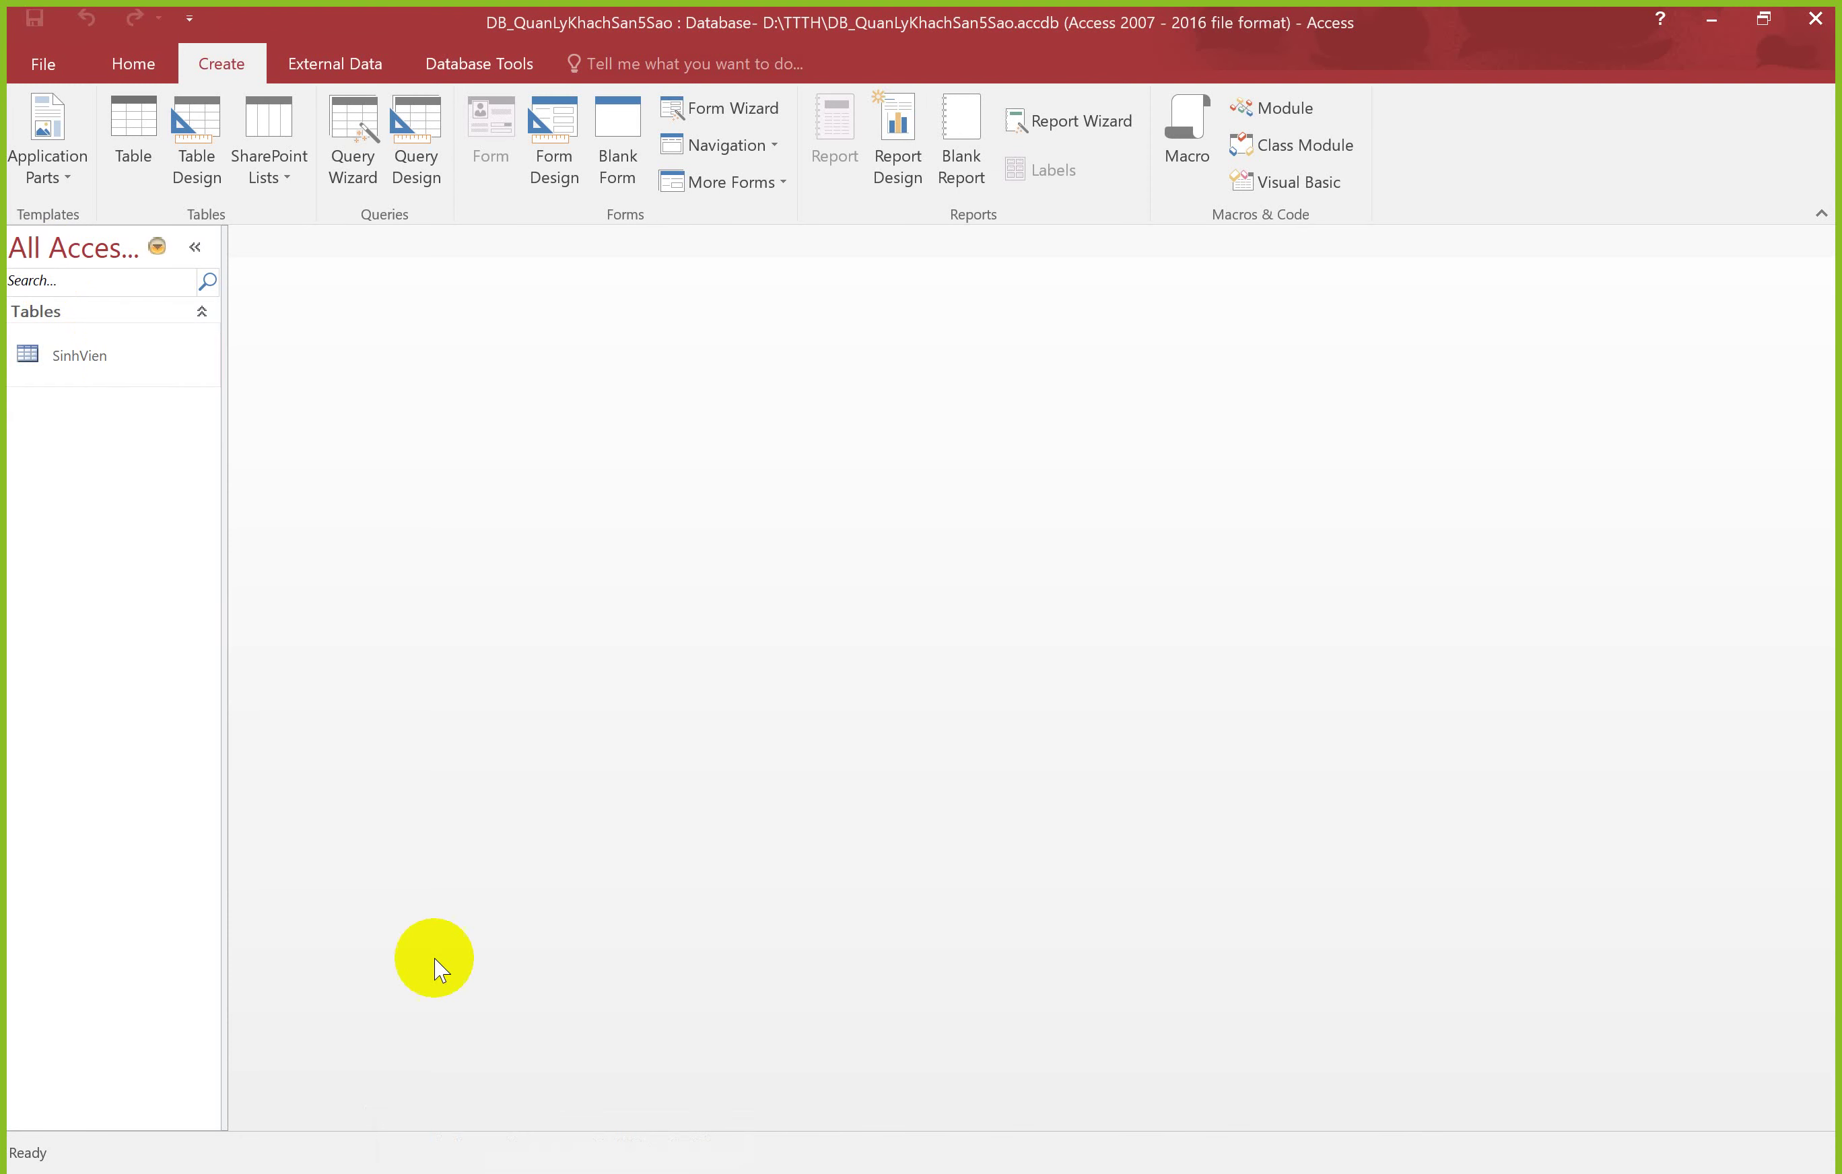
{"action": "double_click", "coordinate": [99, 357]}
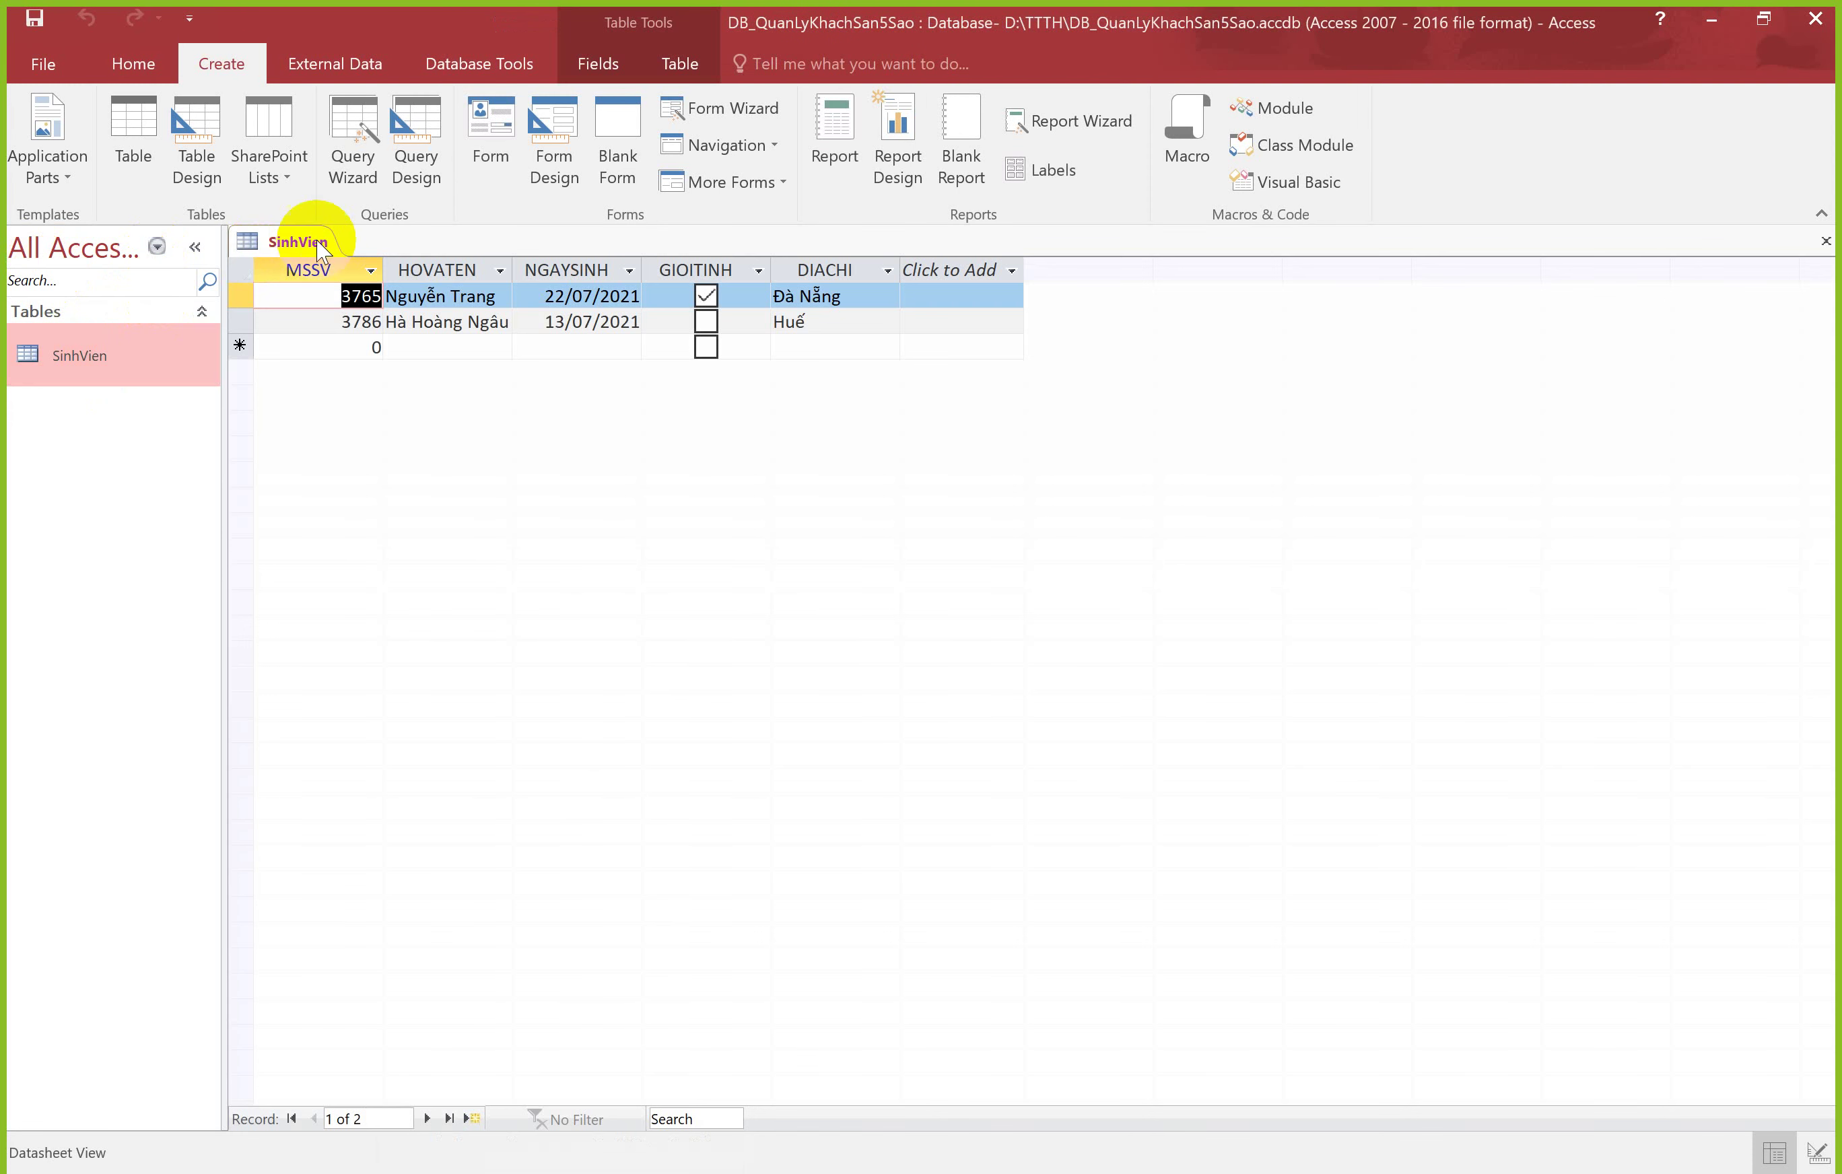
{"action": "right_click", "coordinate": [273, 246]}
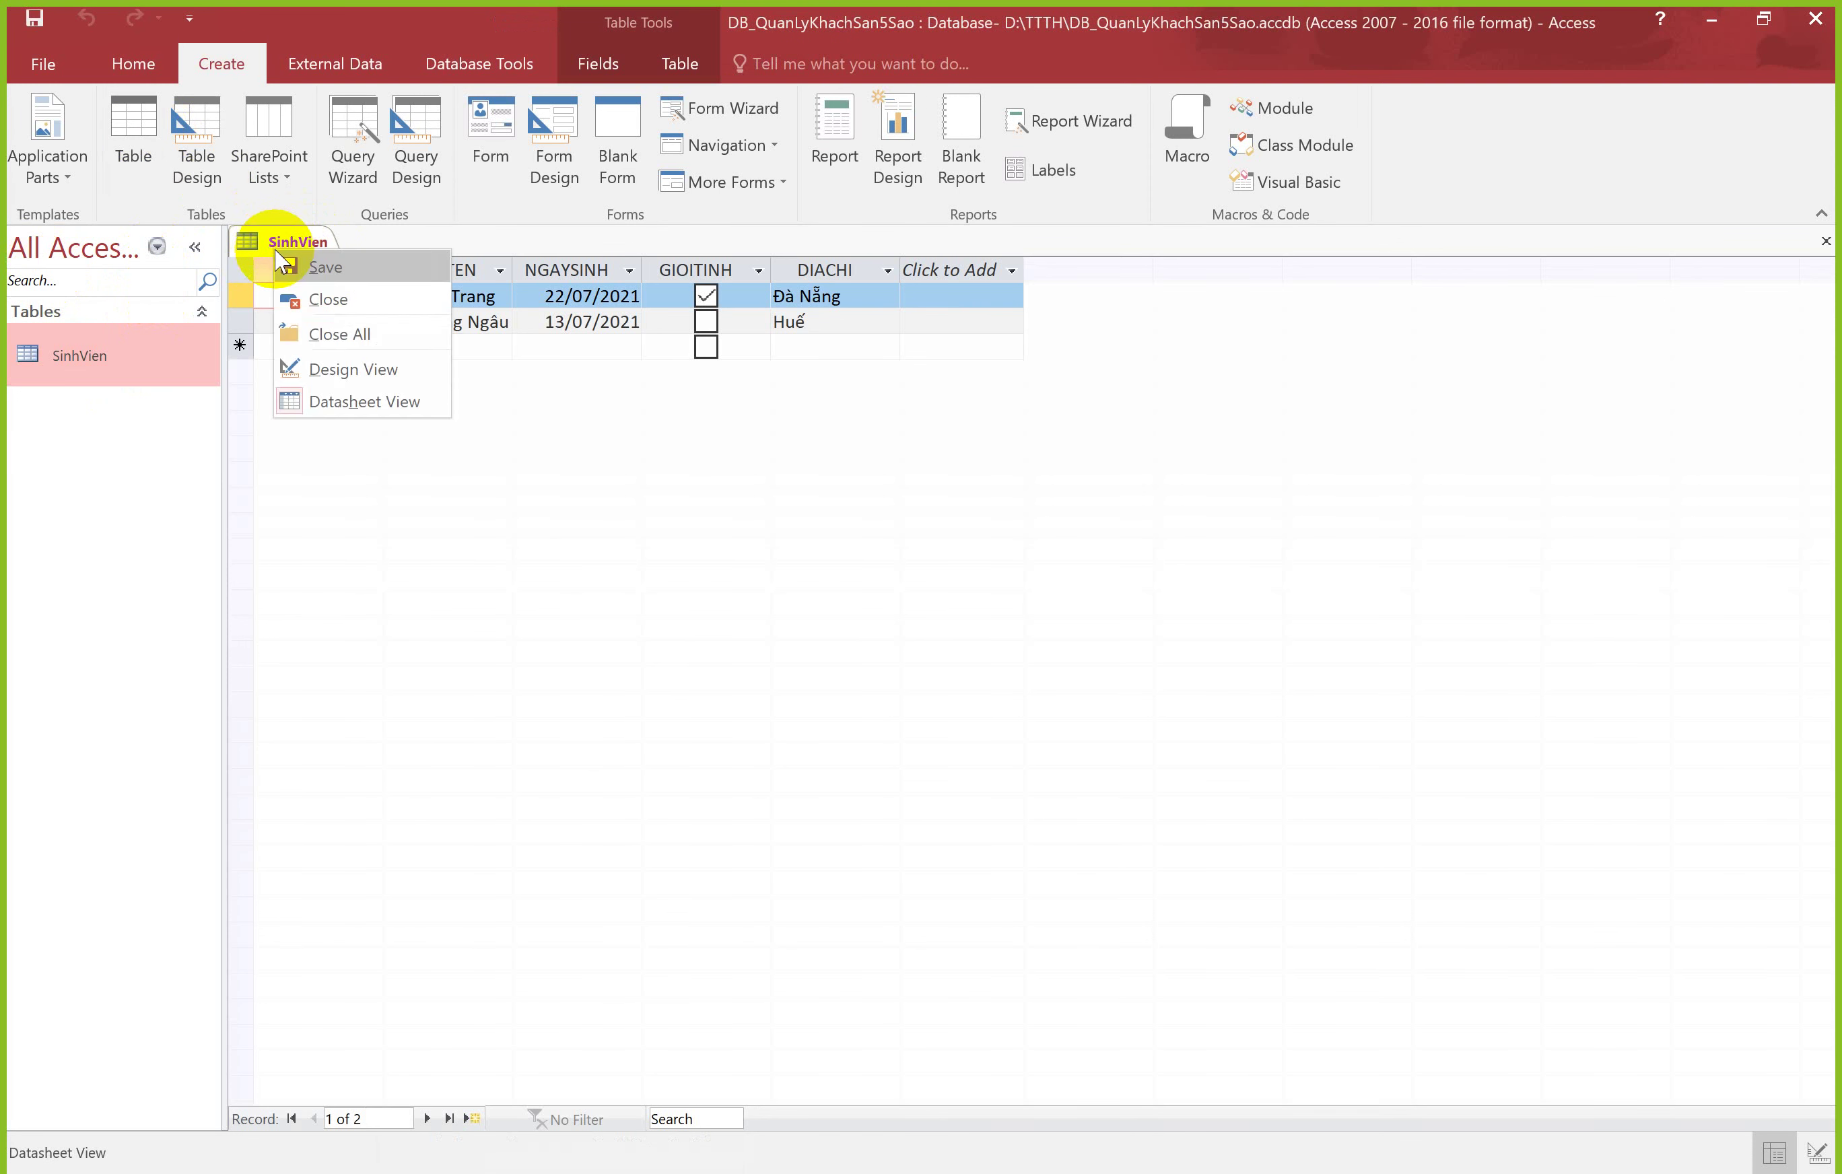
{"action": "left_click", "coordinate": [332, 371]}
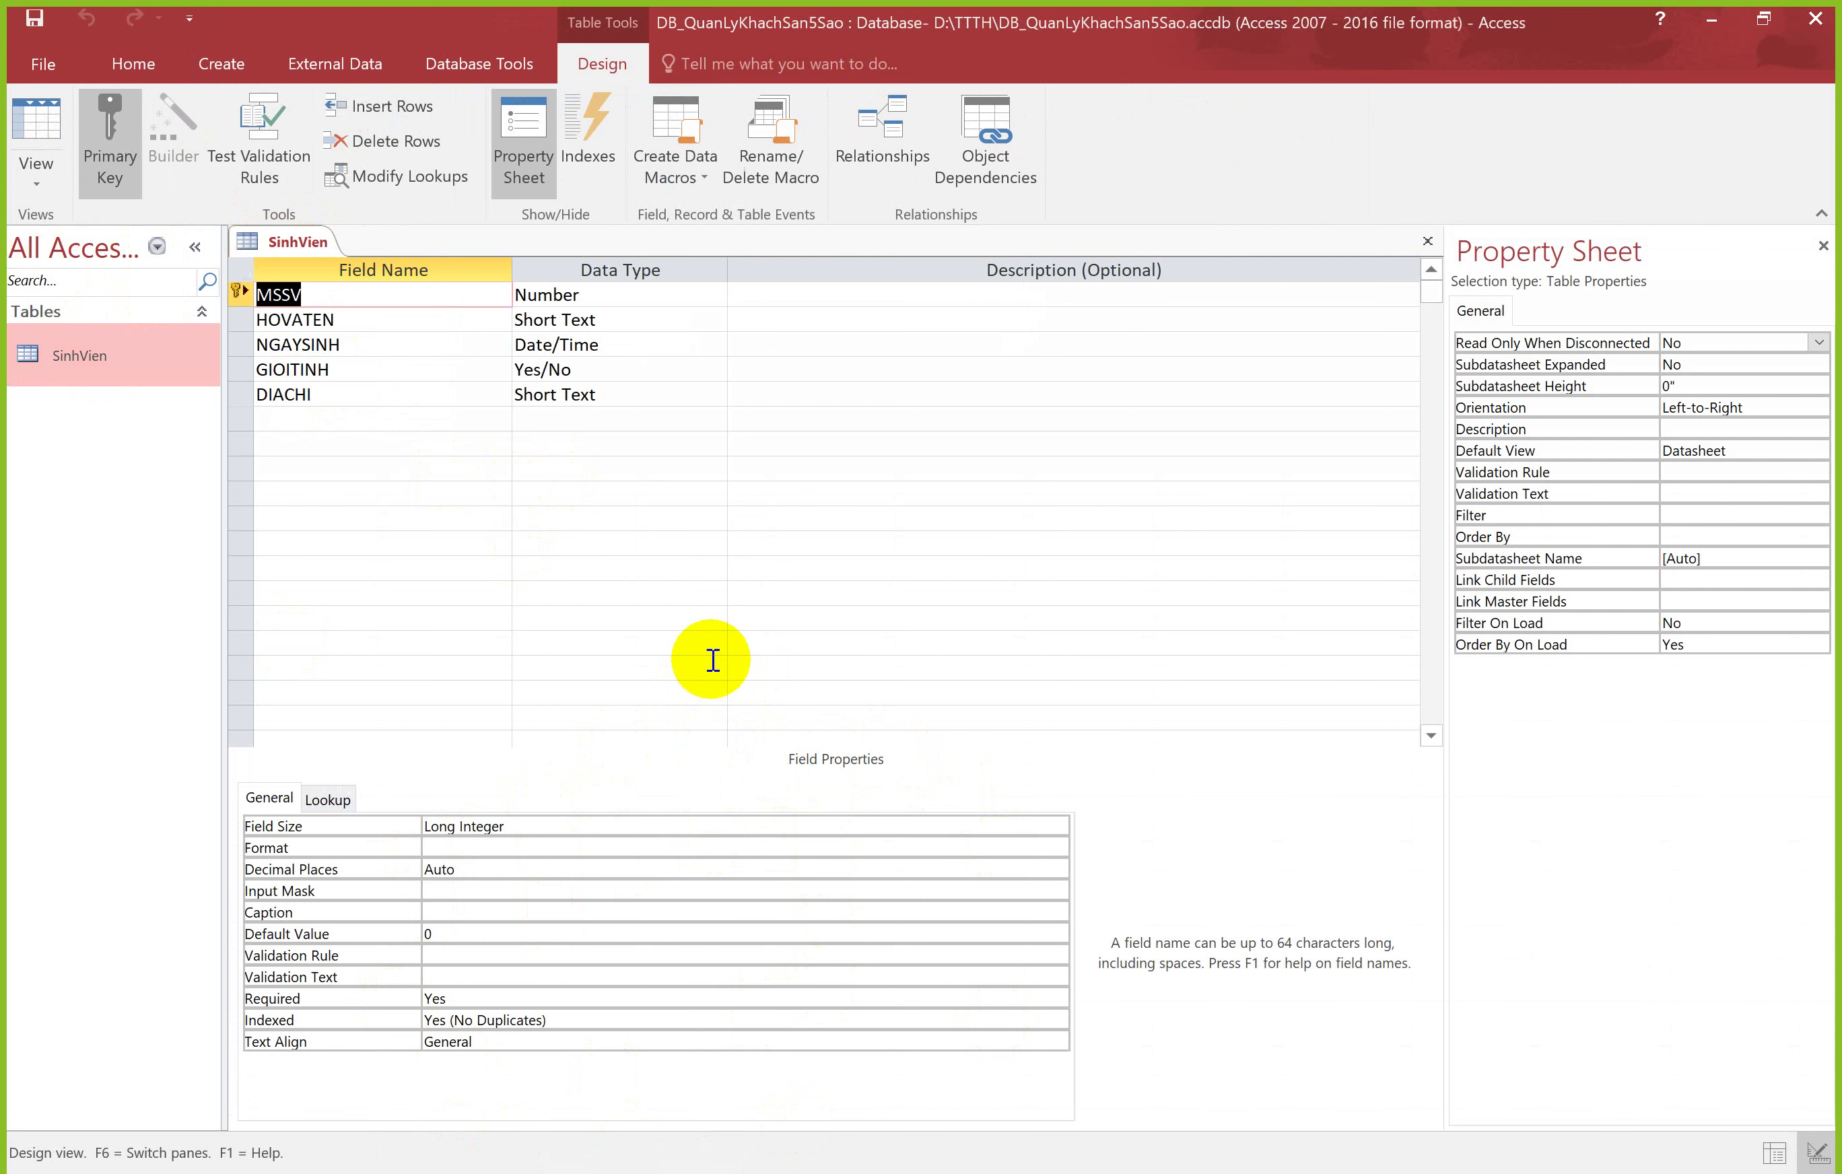
{"action": "left_click", "coordinate": [609, 318]}
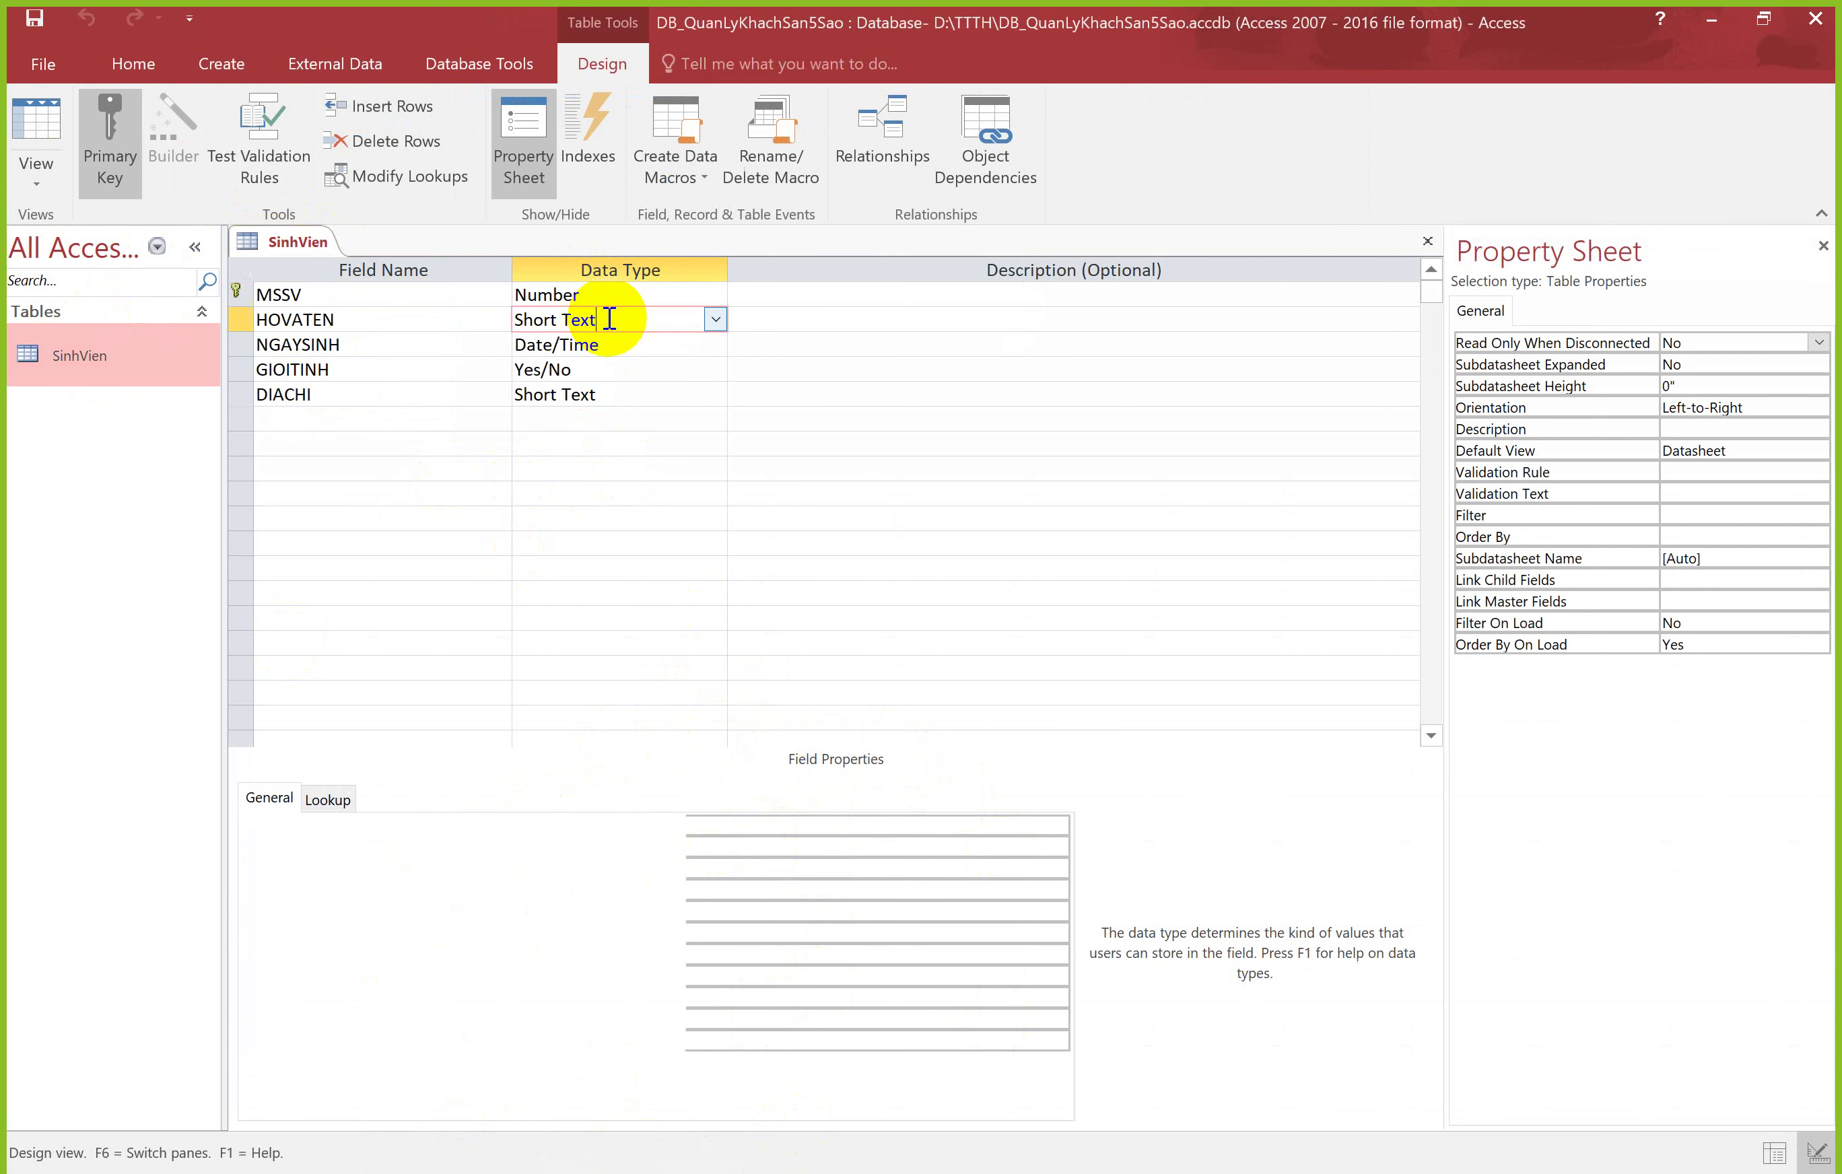
{"action": "left_click", "coordinate": [622, 344]}
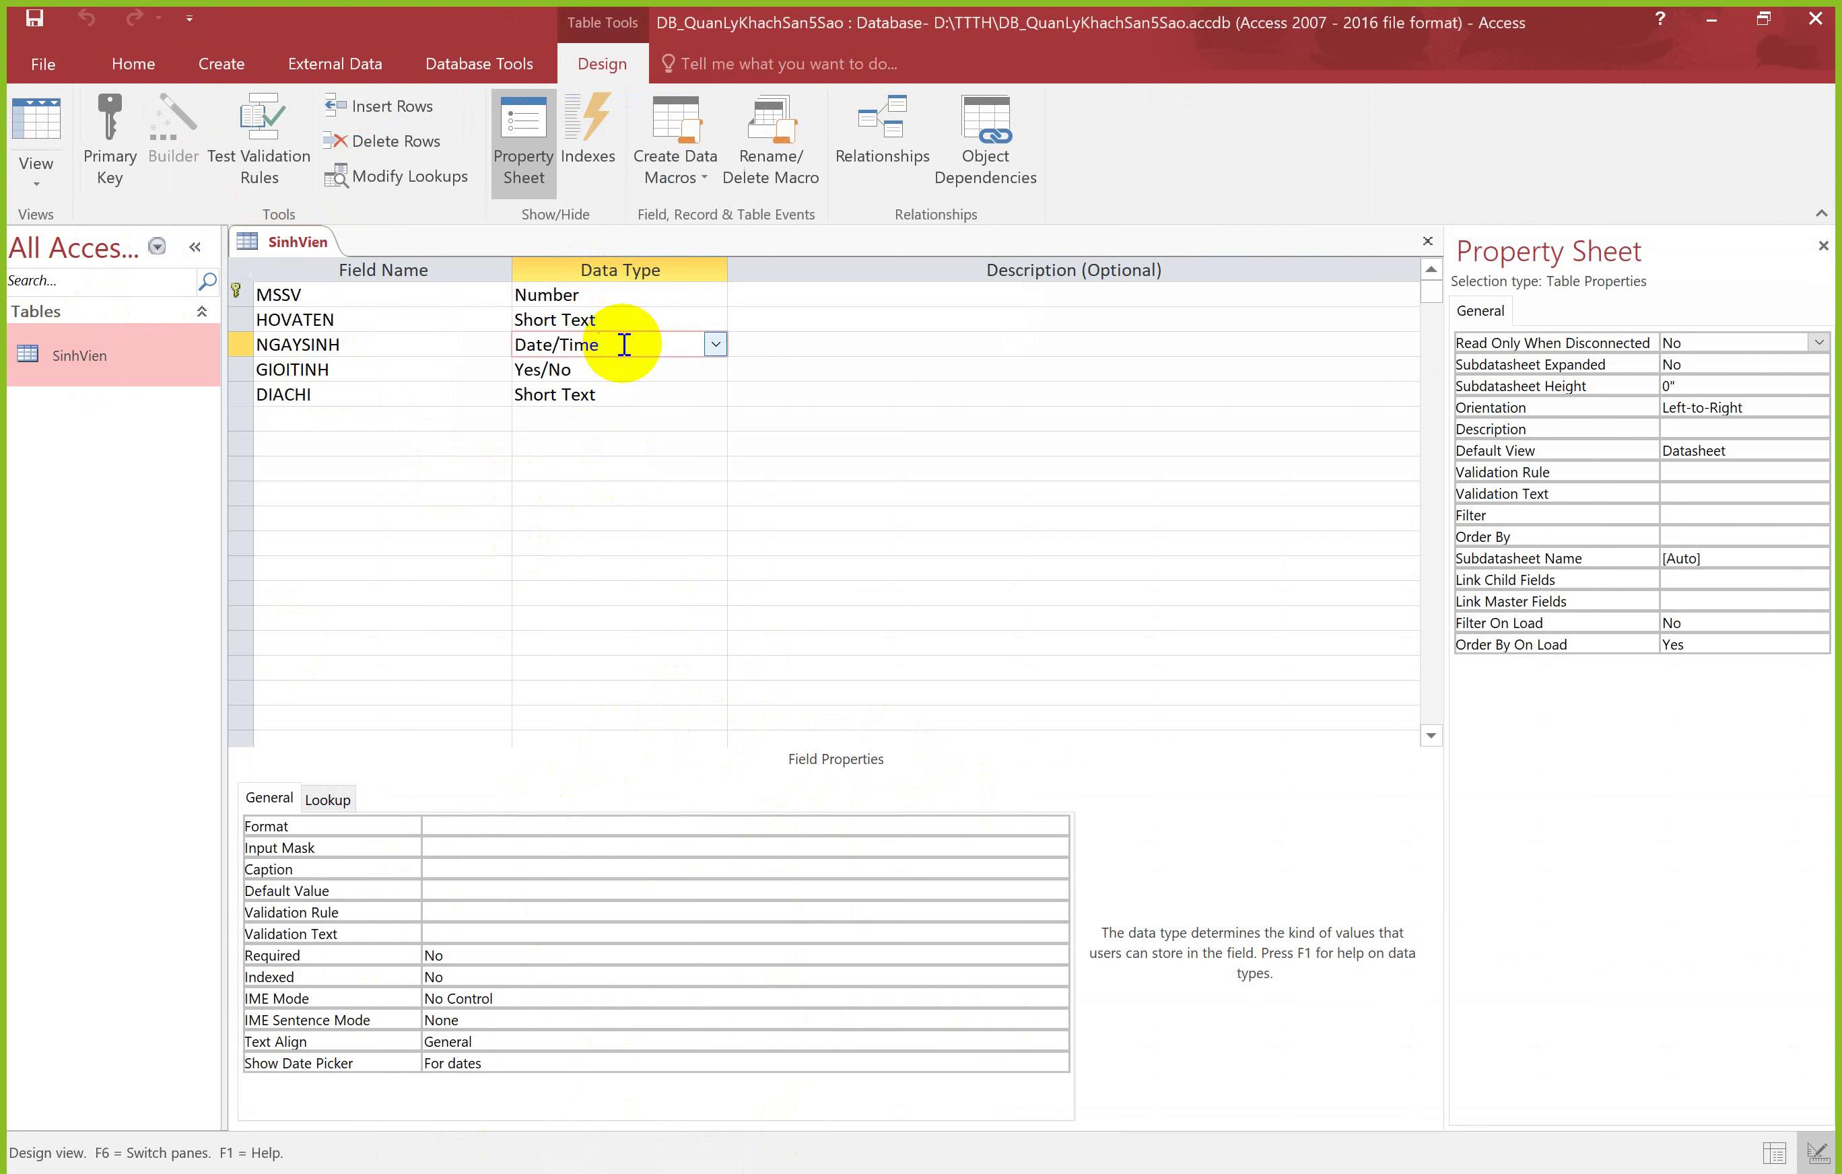
{"action": "left_click", "coordinate": [619, 373]}
{"action": "left_click", "coordinate": [612, 391]}
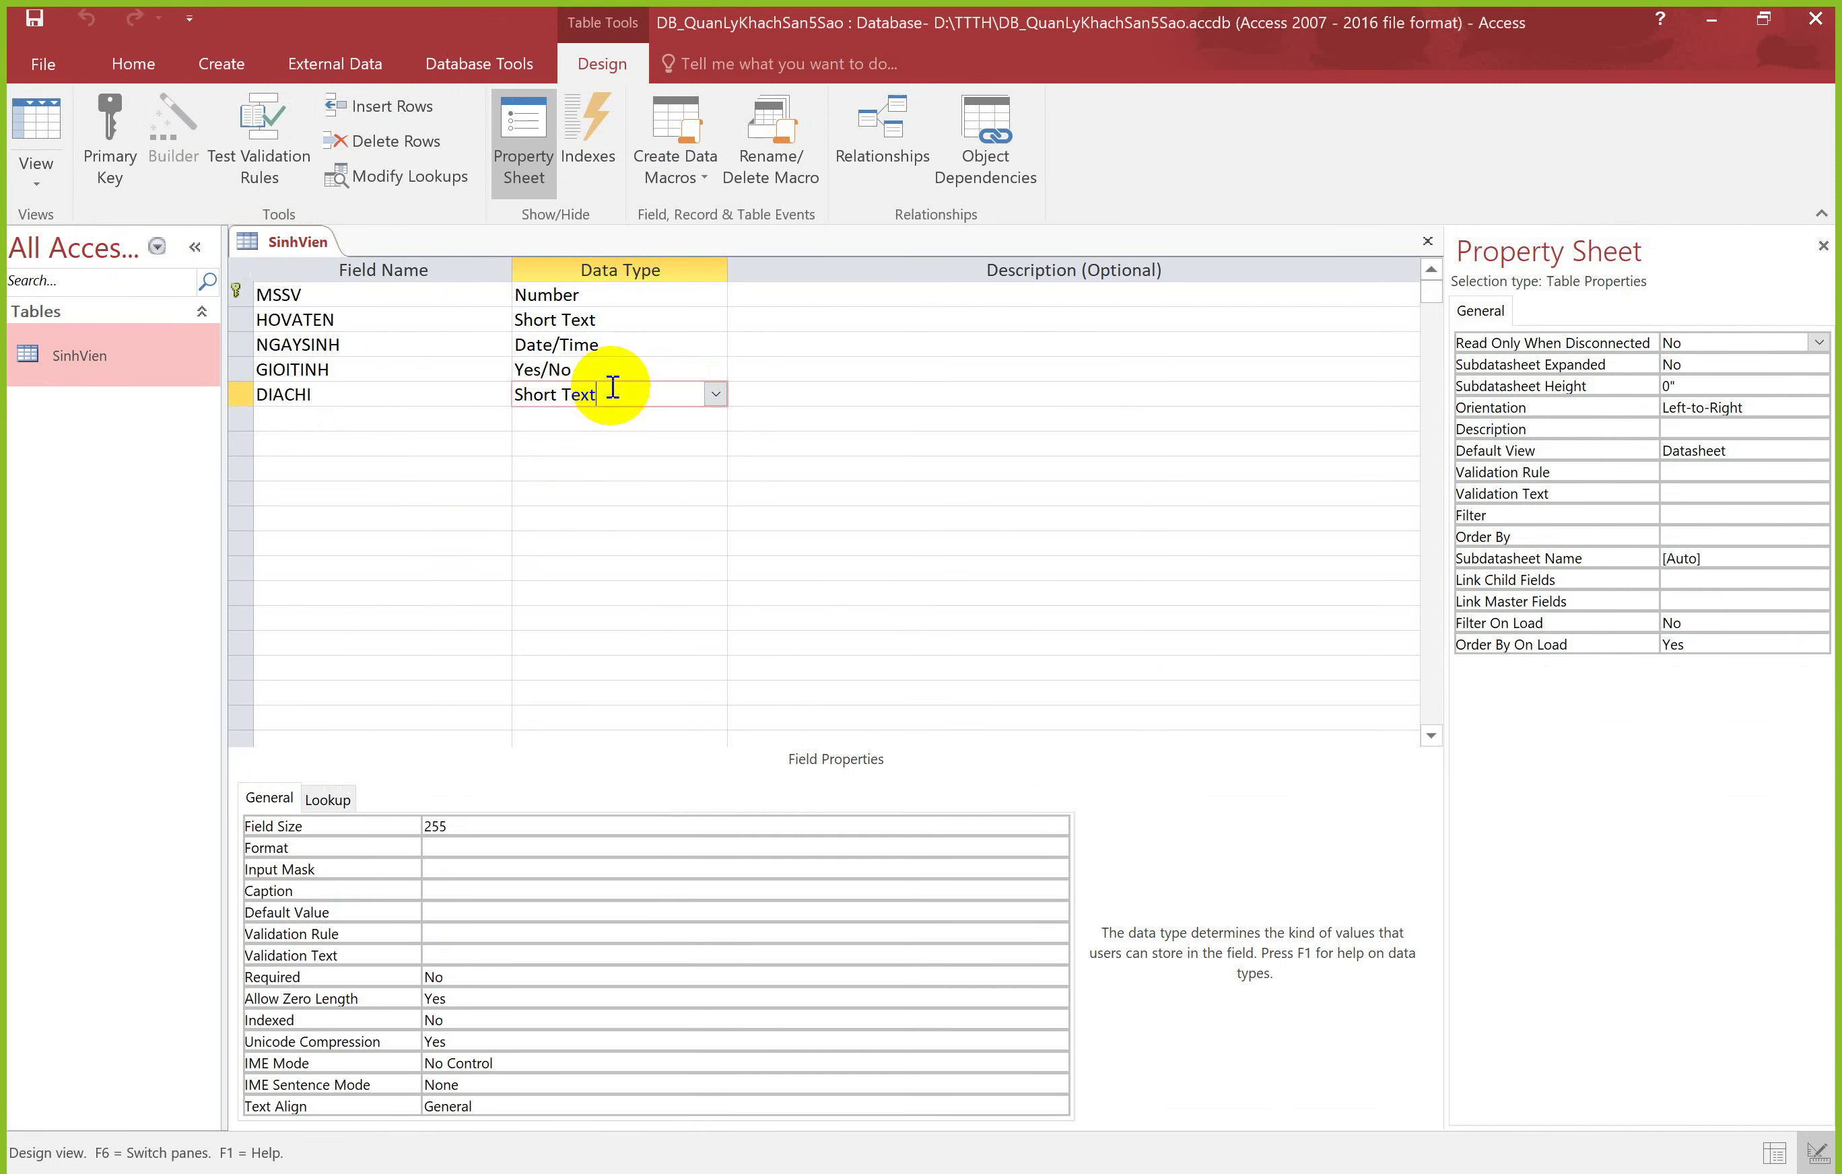
{"action": "left_click", "coordinate": [599, 297]}
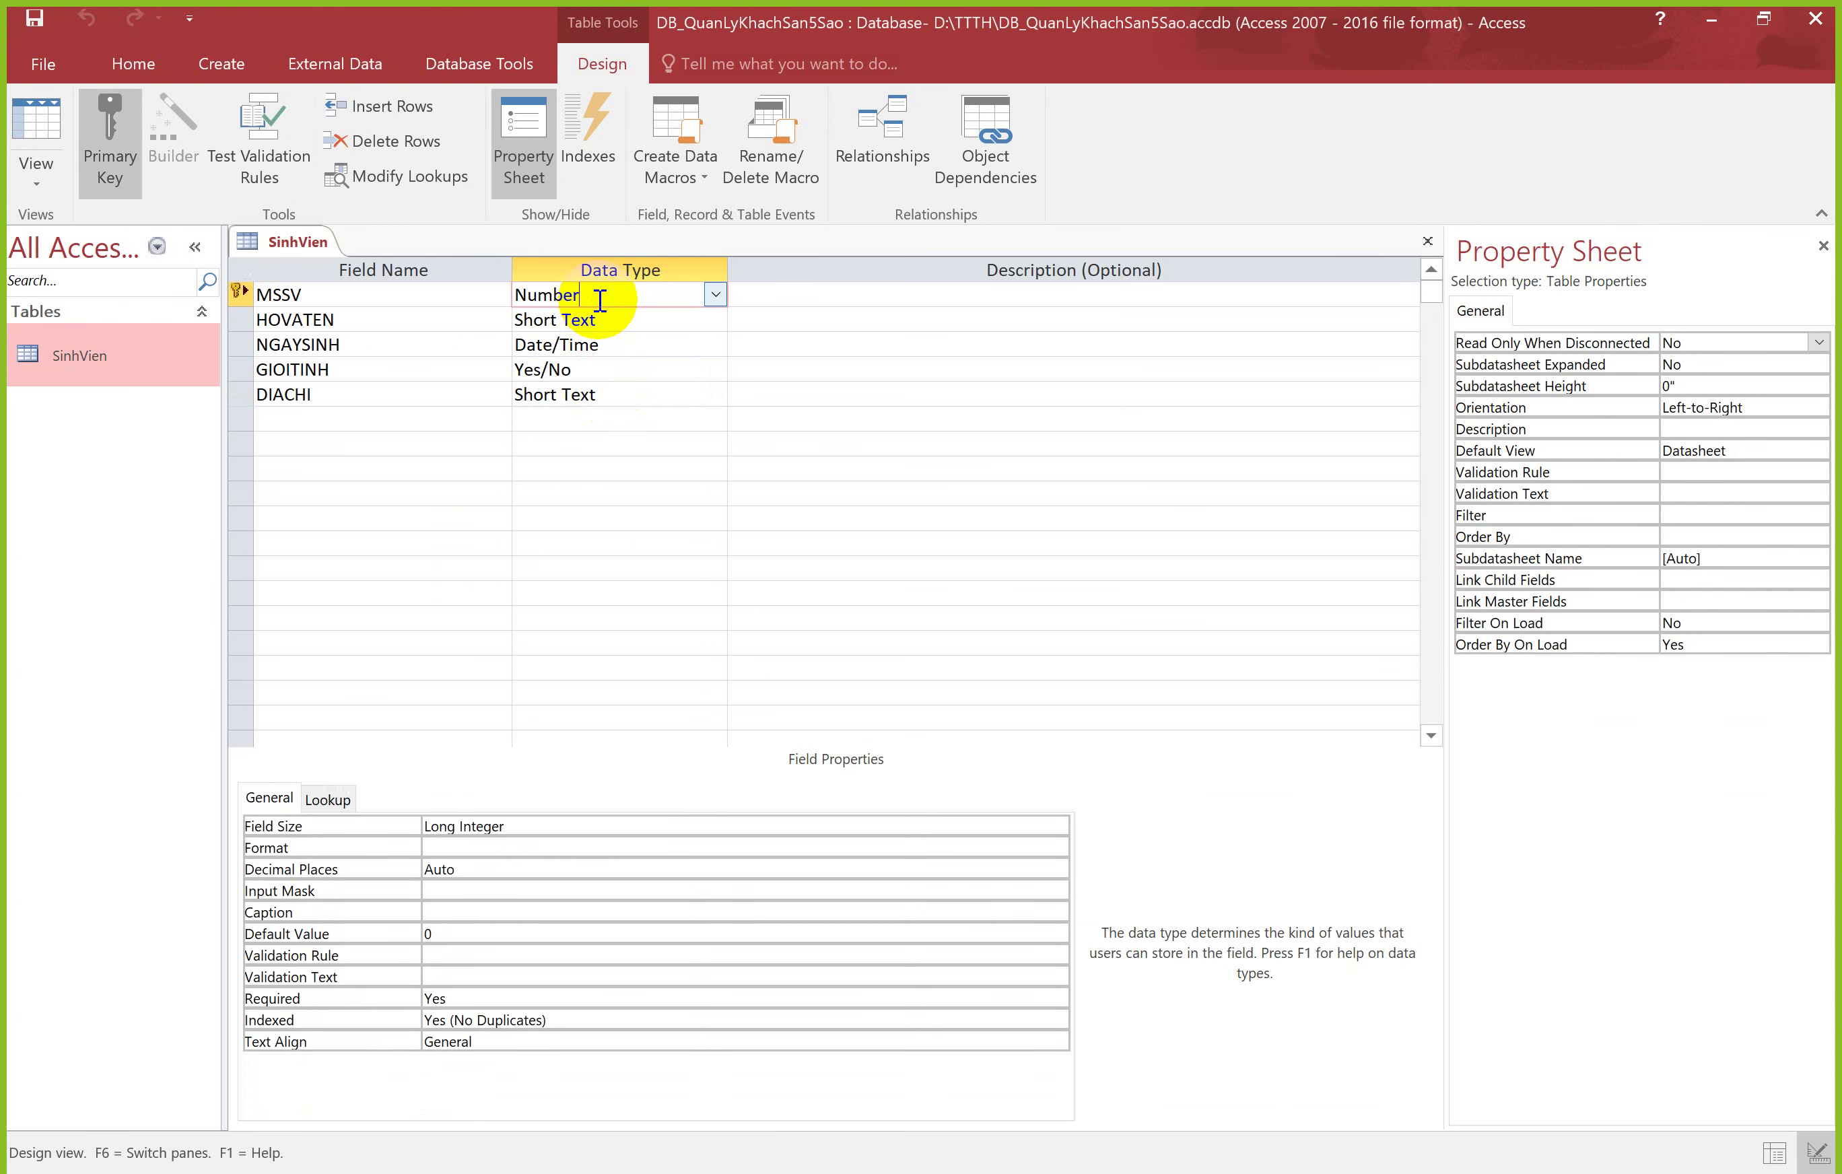
{"action": "double_click", "coordinate": [534, 298]}
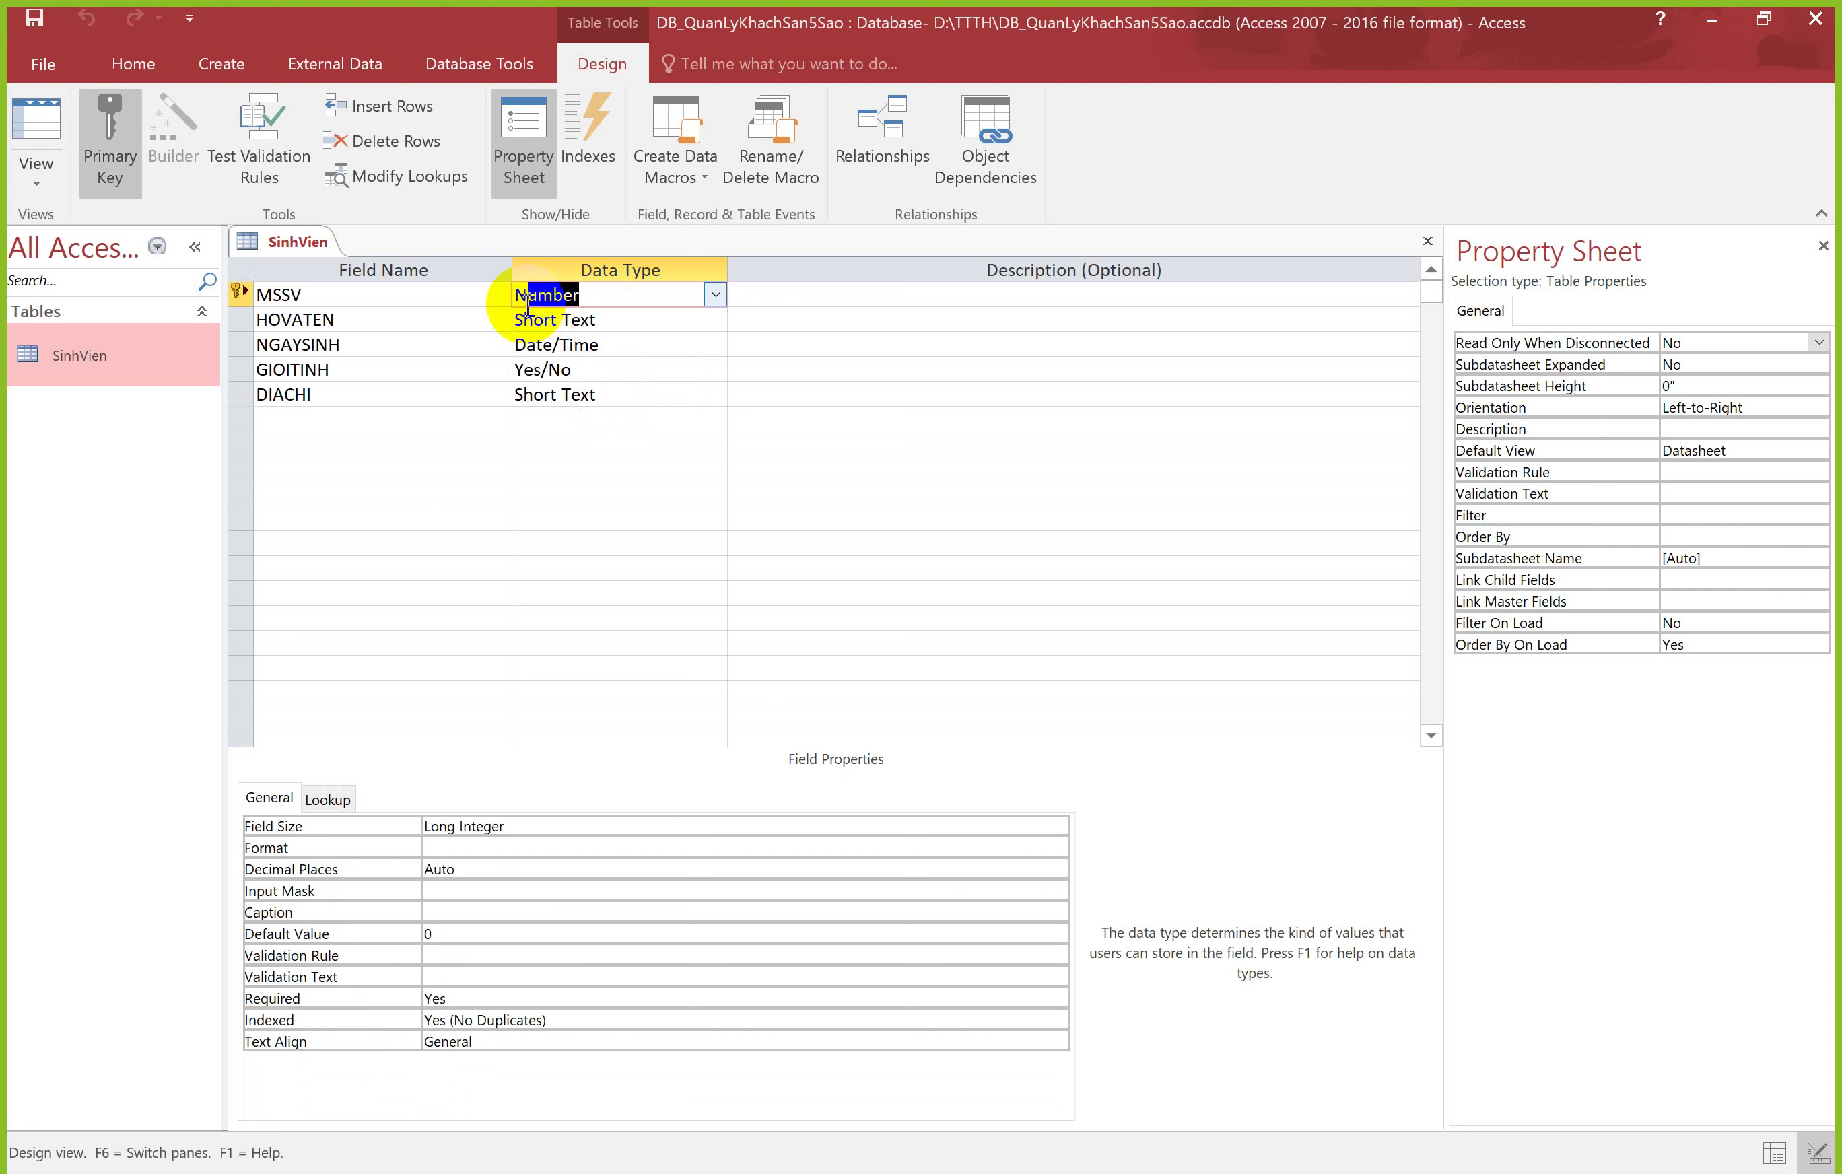
{"action": "left_click", "coordinate": [580, 300]}
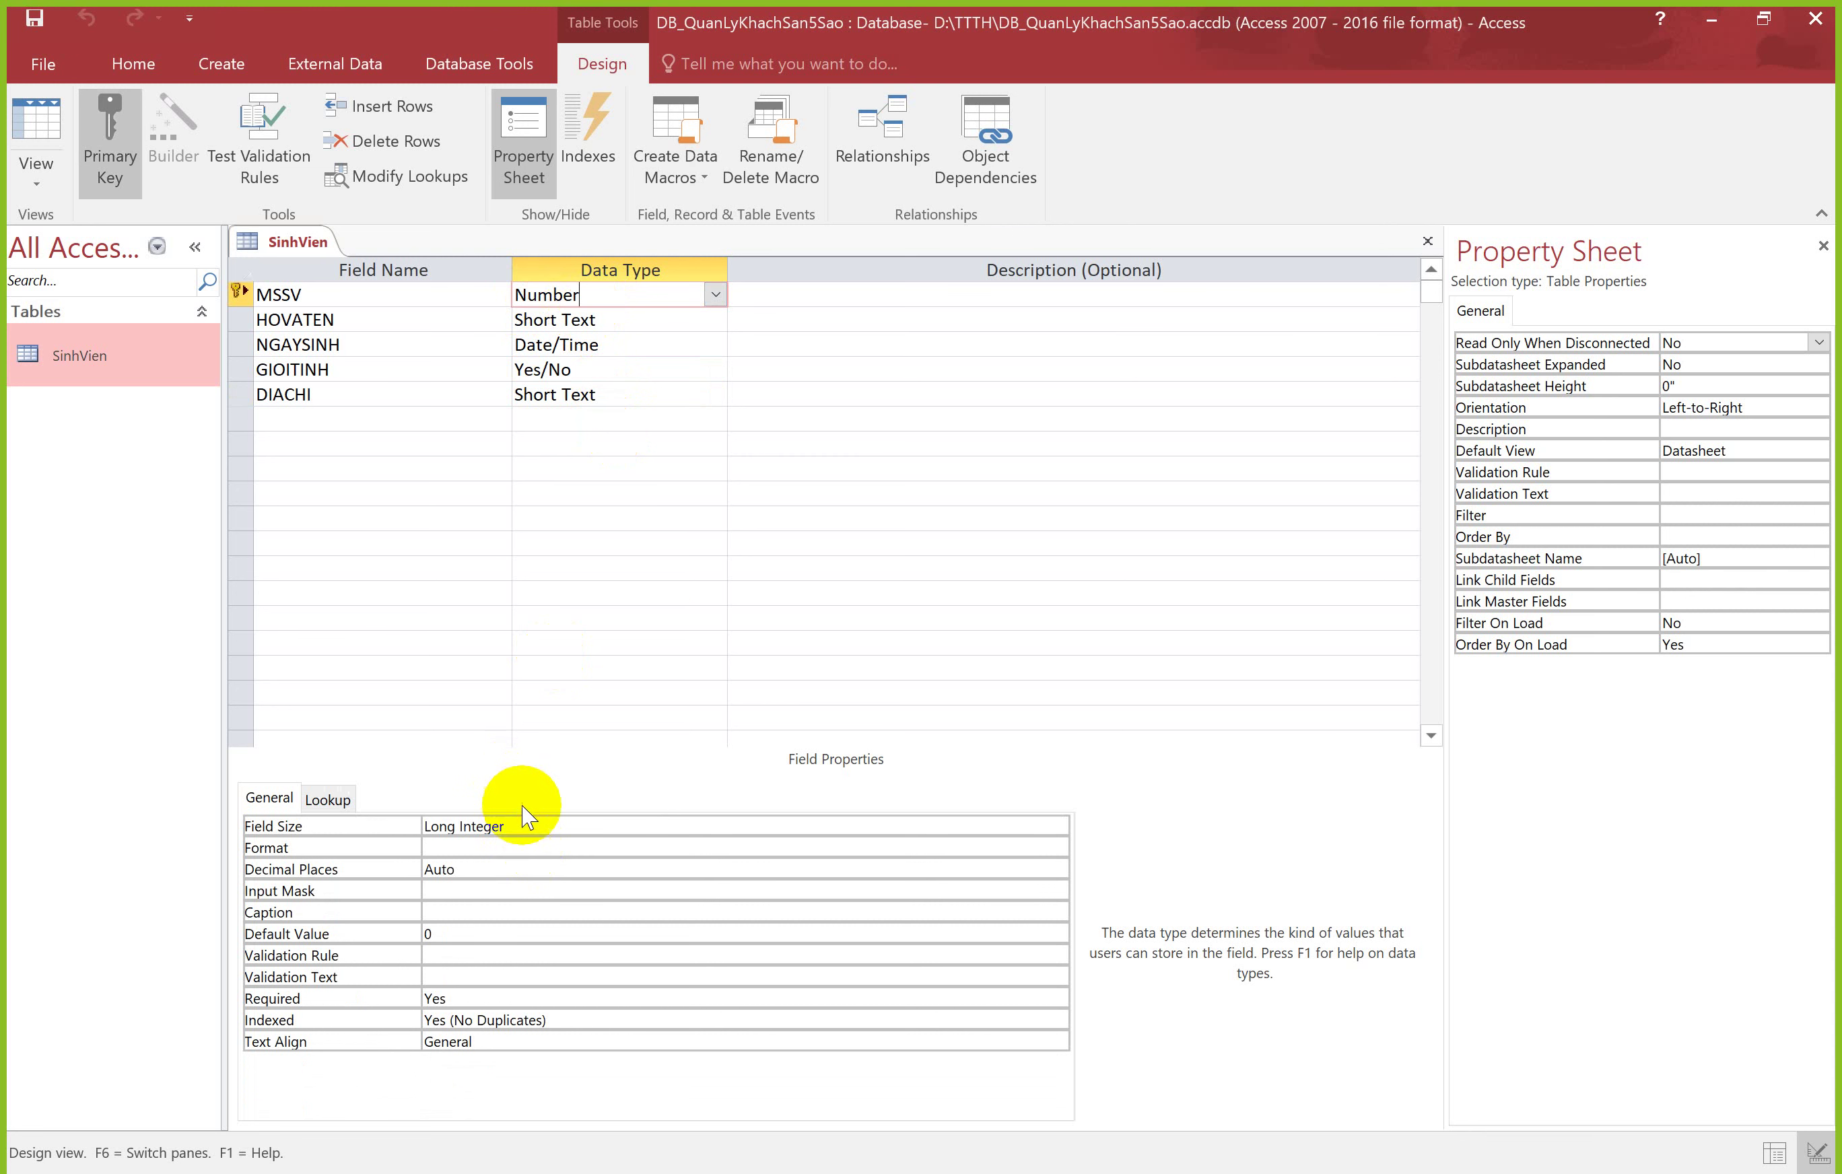
{"action": "left_click", "coordinate": [599, 321]}
{"action": "left_click", "coordinate": [608, 345]}
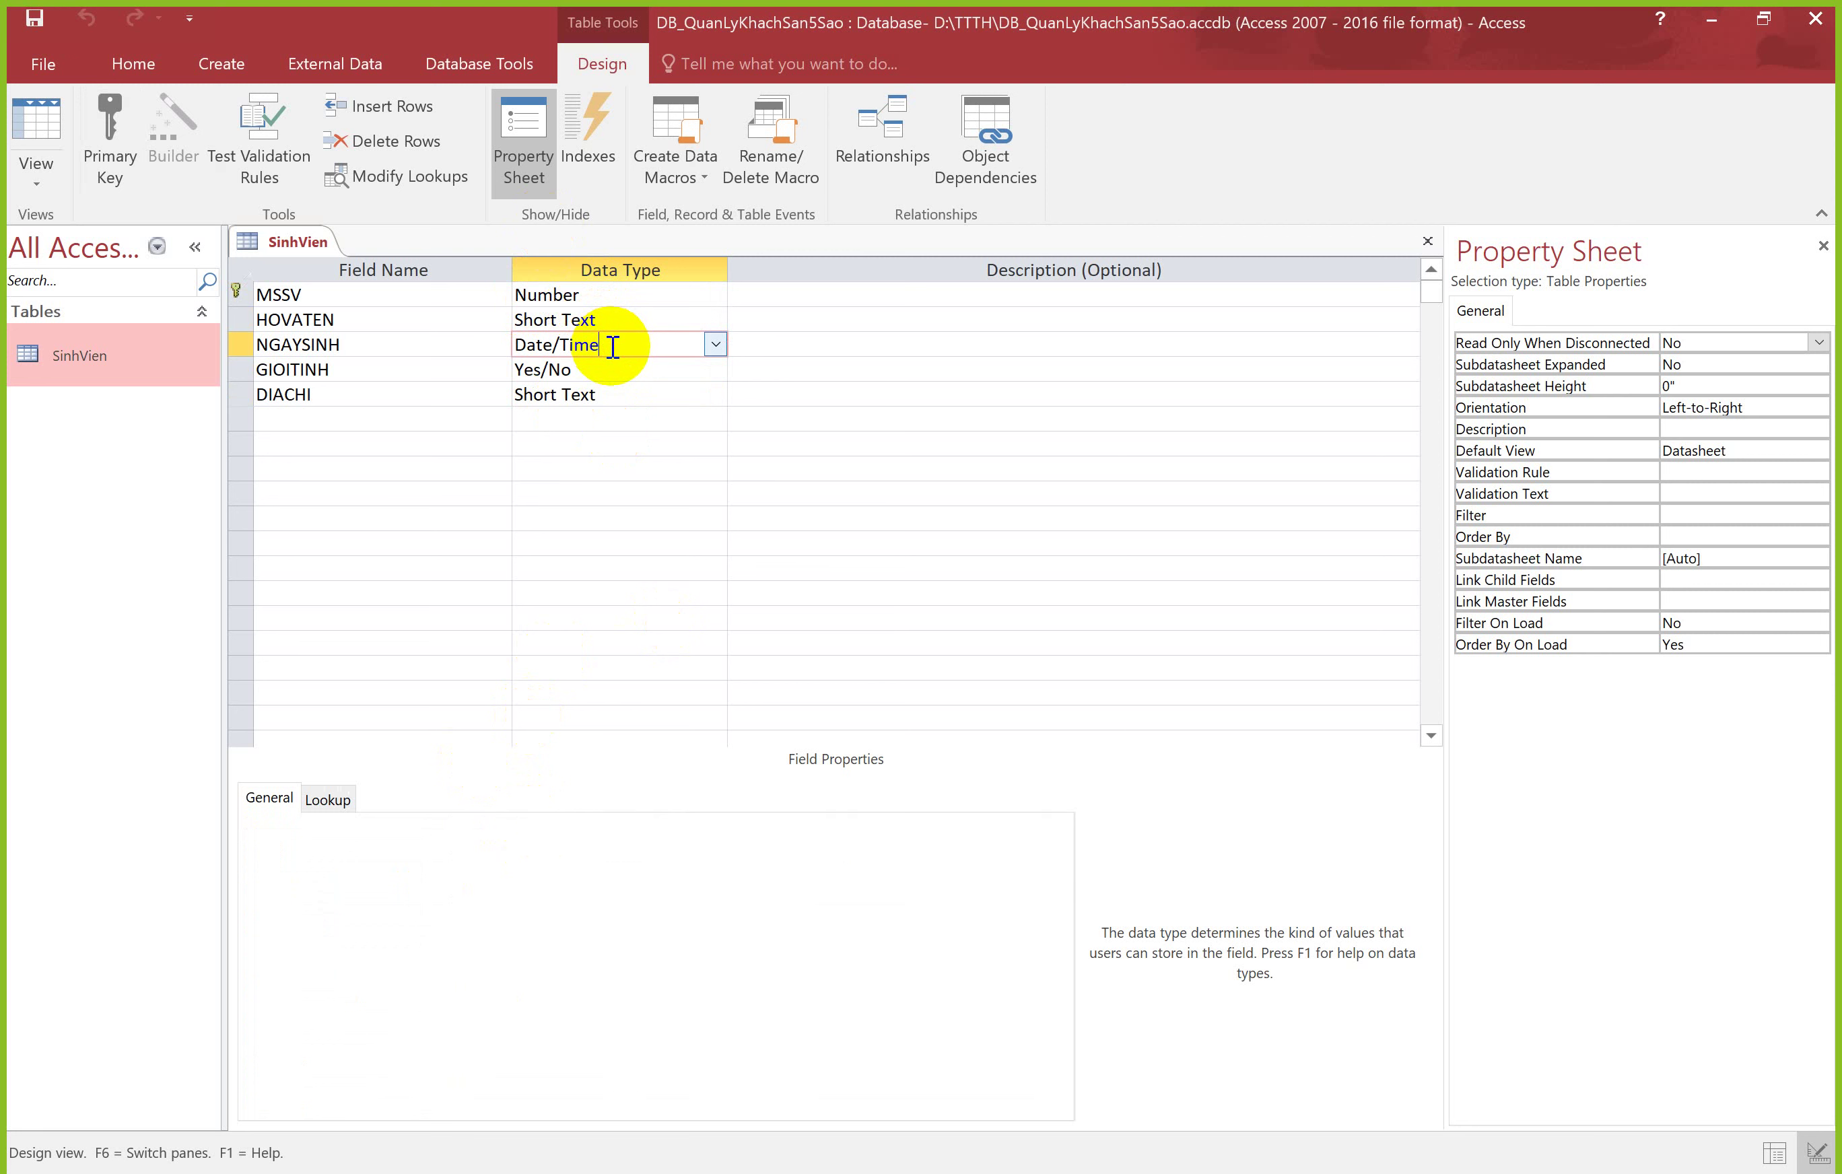
{"action": "left_click", "coordinate": [616, 369]}
{"action": "left_click", "coordinate": [617, 393]}
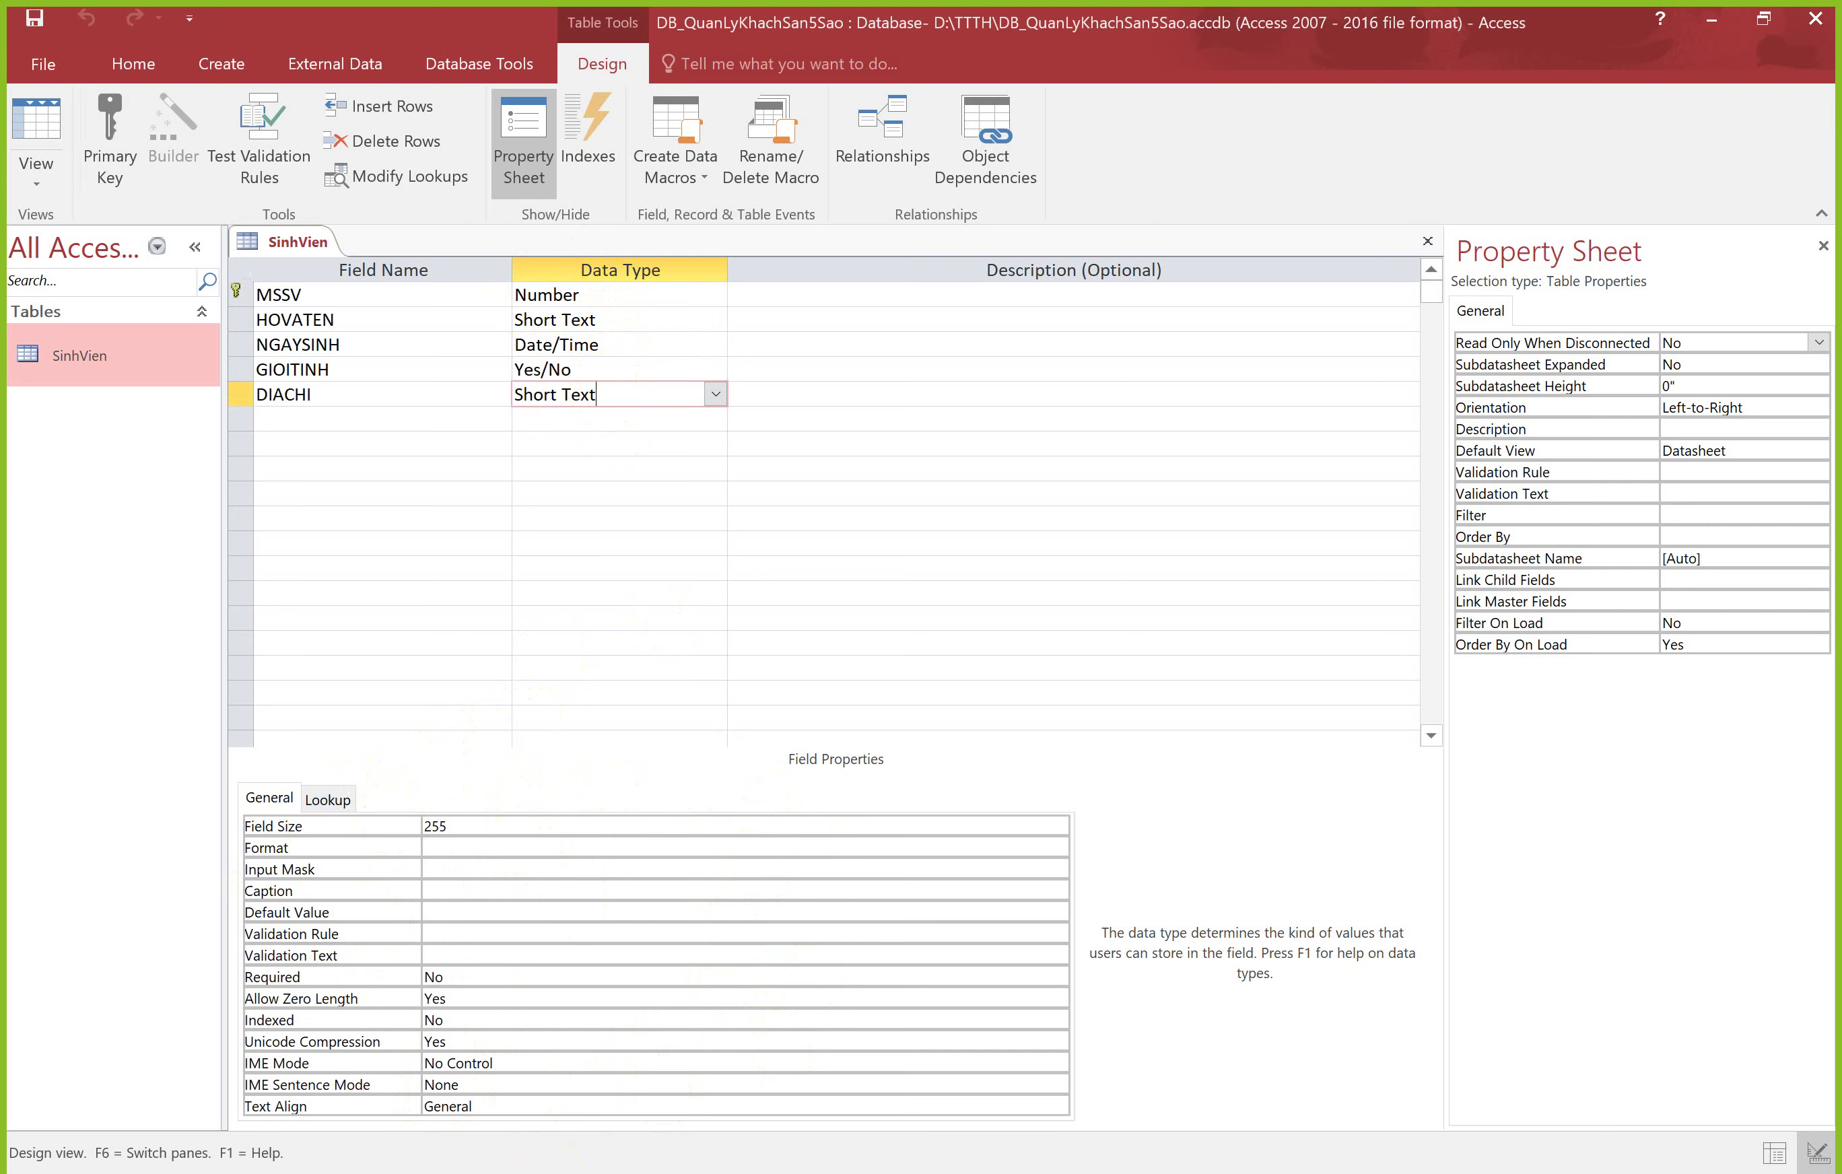
{"action": "key", "text": "alt+Tab"}
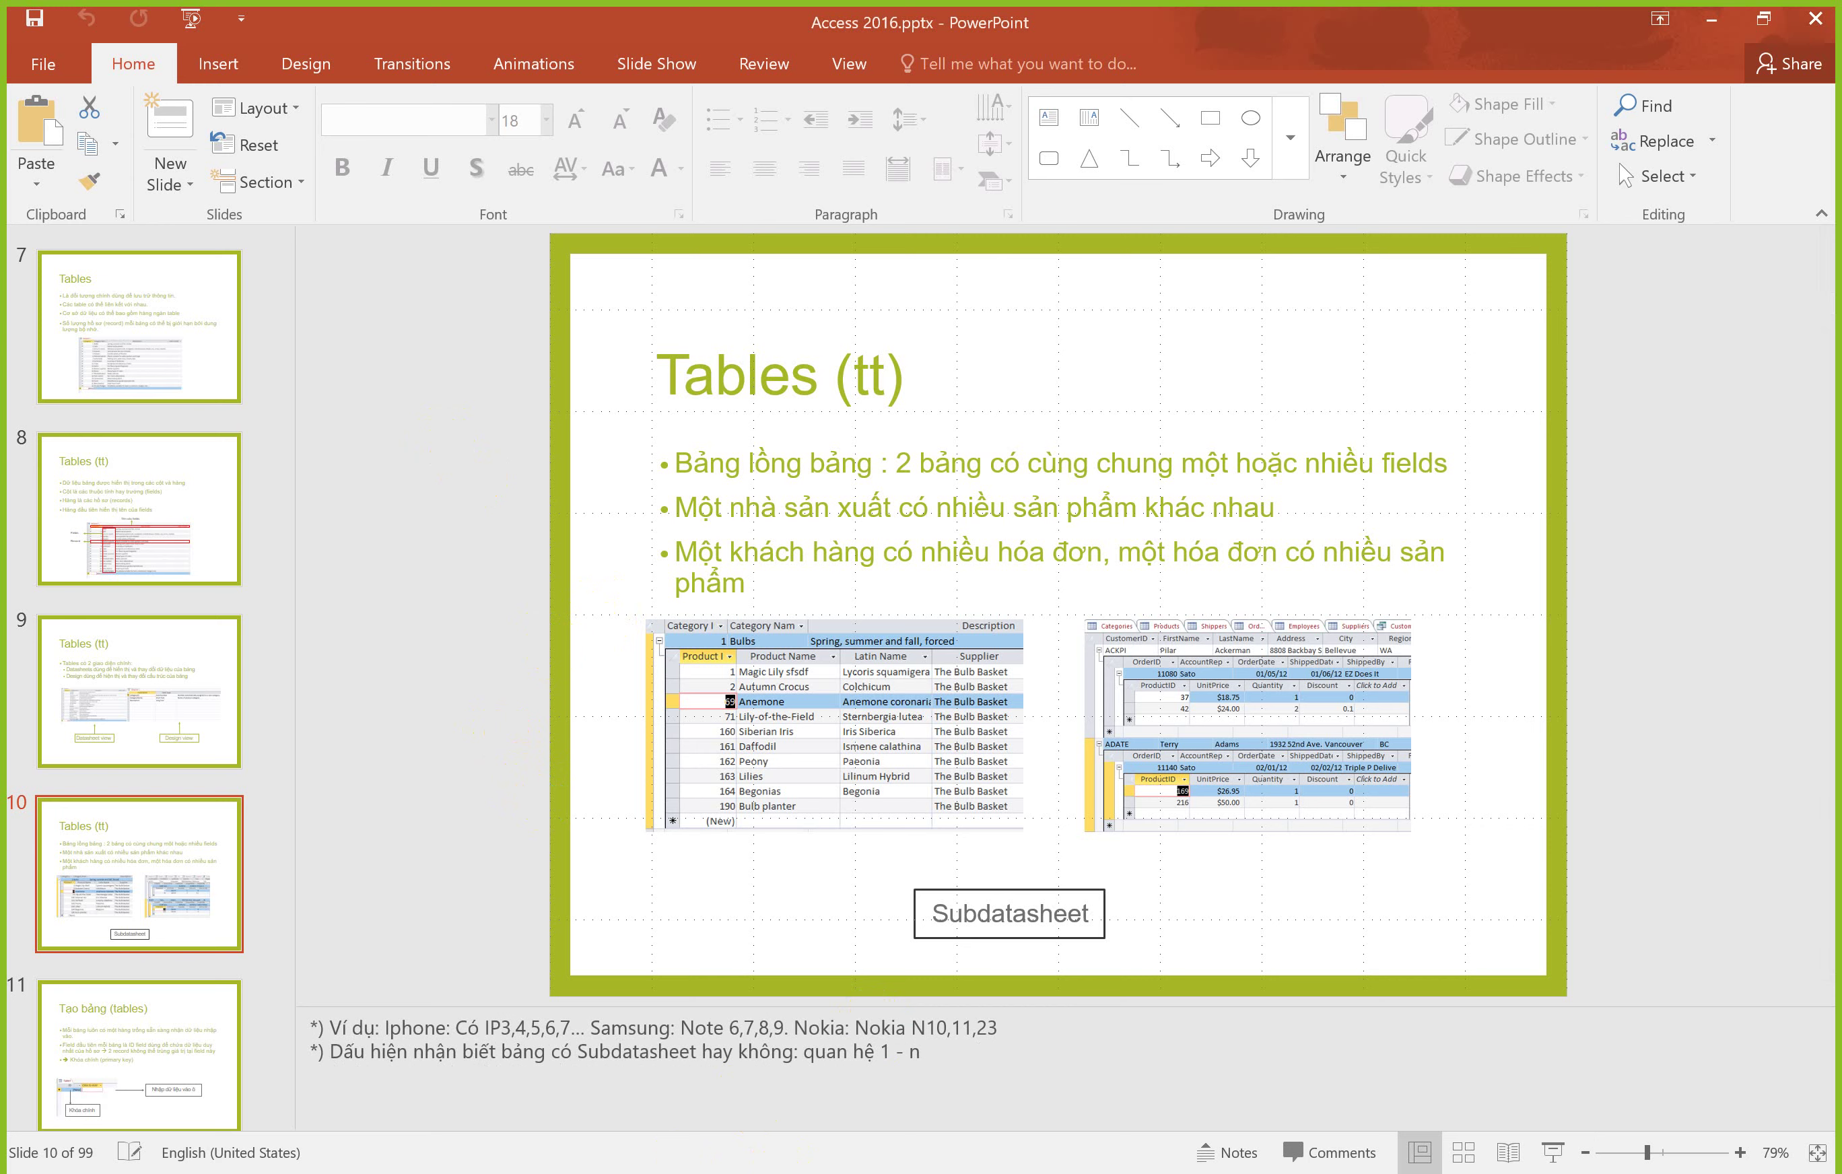
{"action": "left_click", "coordinate": [556, 1170]}
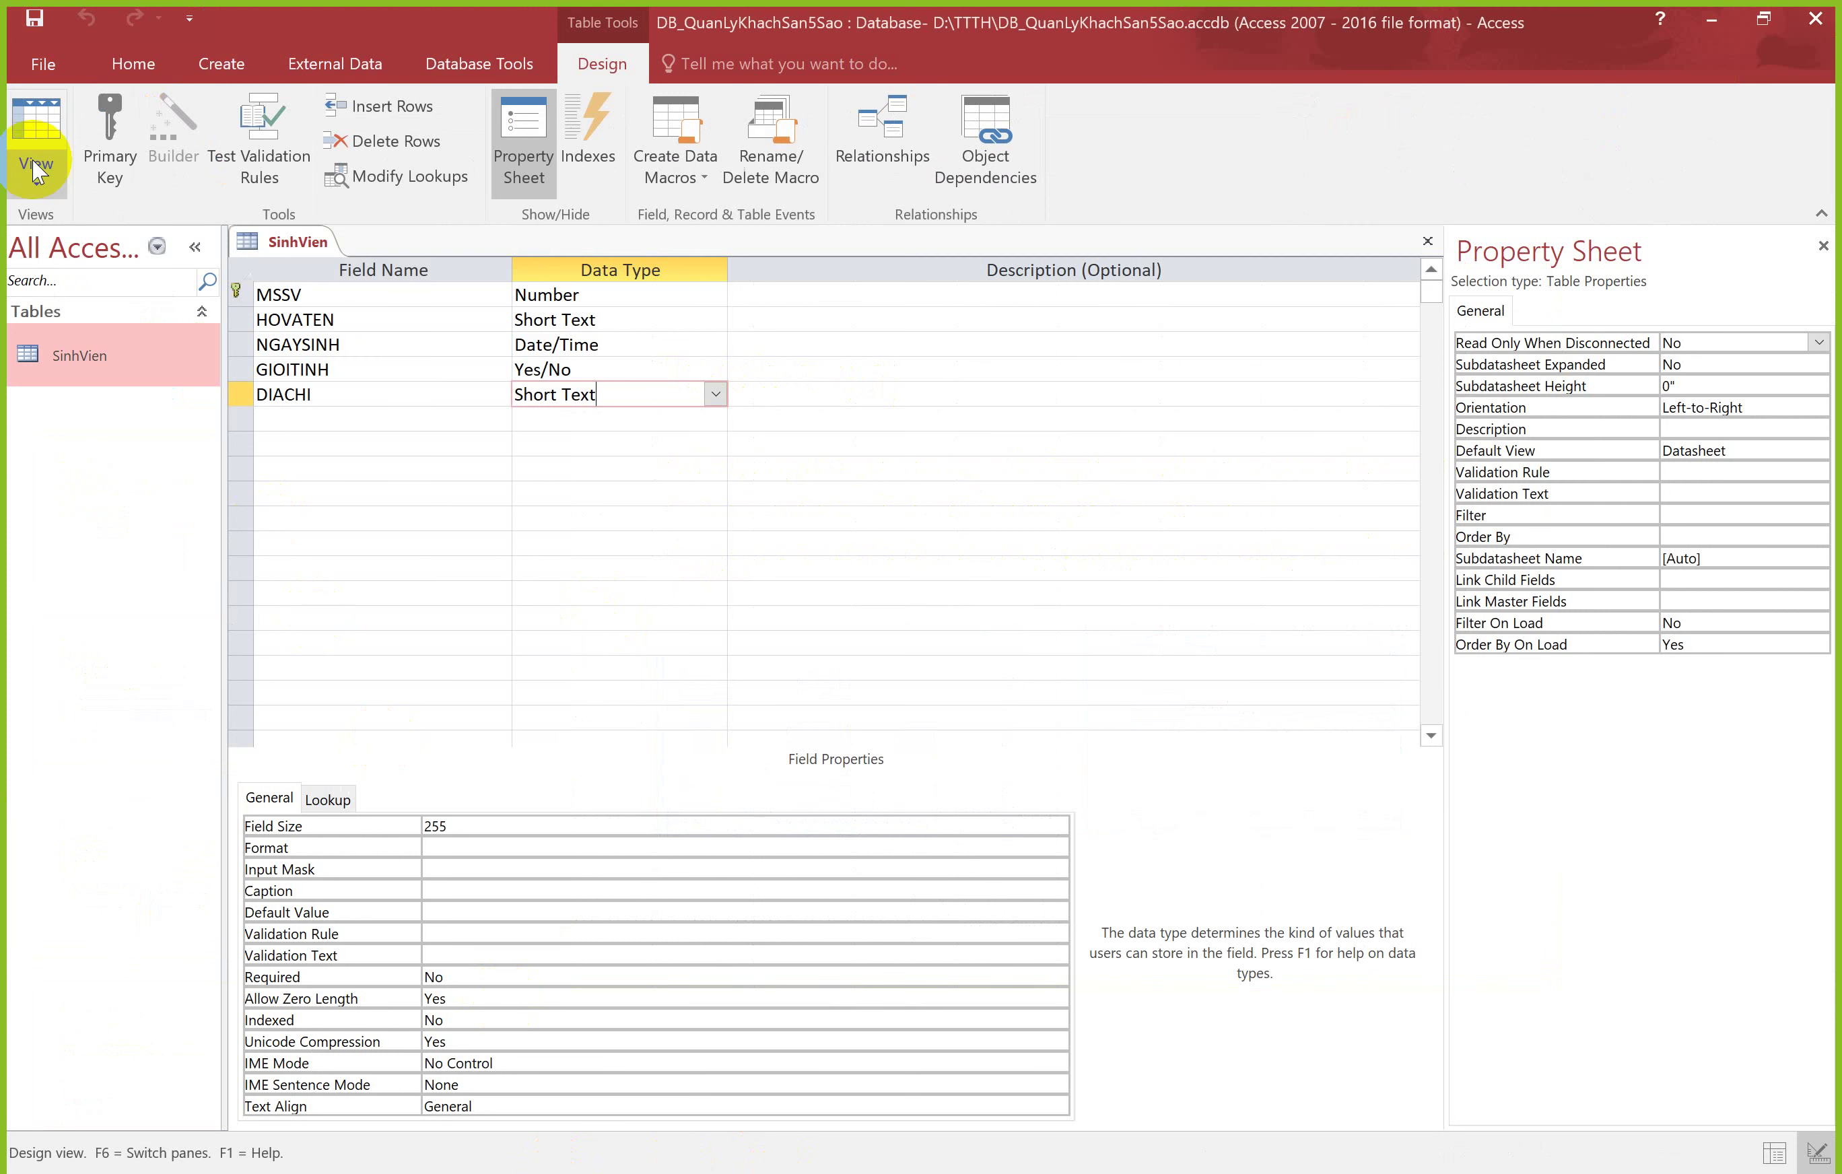
{"action": "left_click", "coordinate": [328, 413]}
{"action": "left_click", "coordinate": [341, 468]}
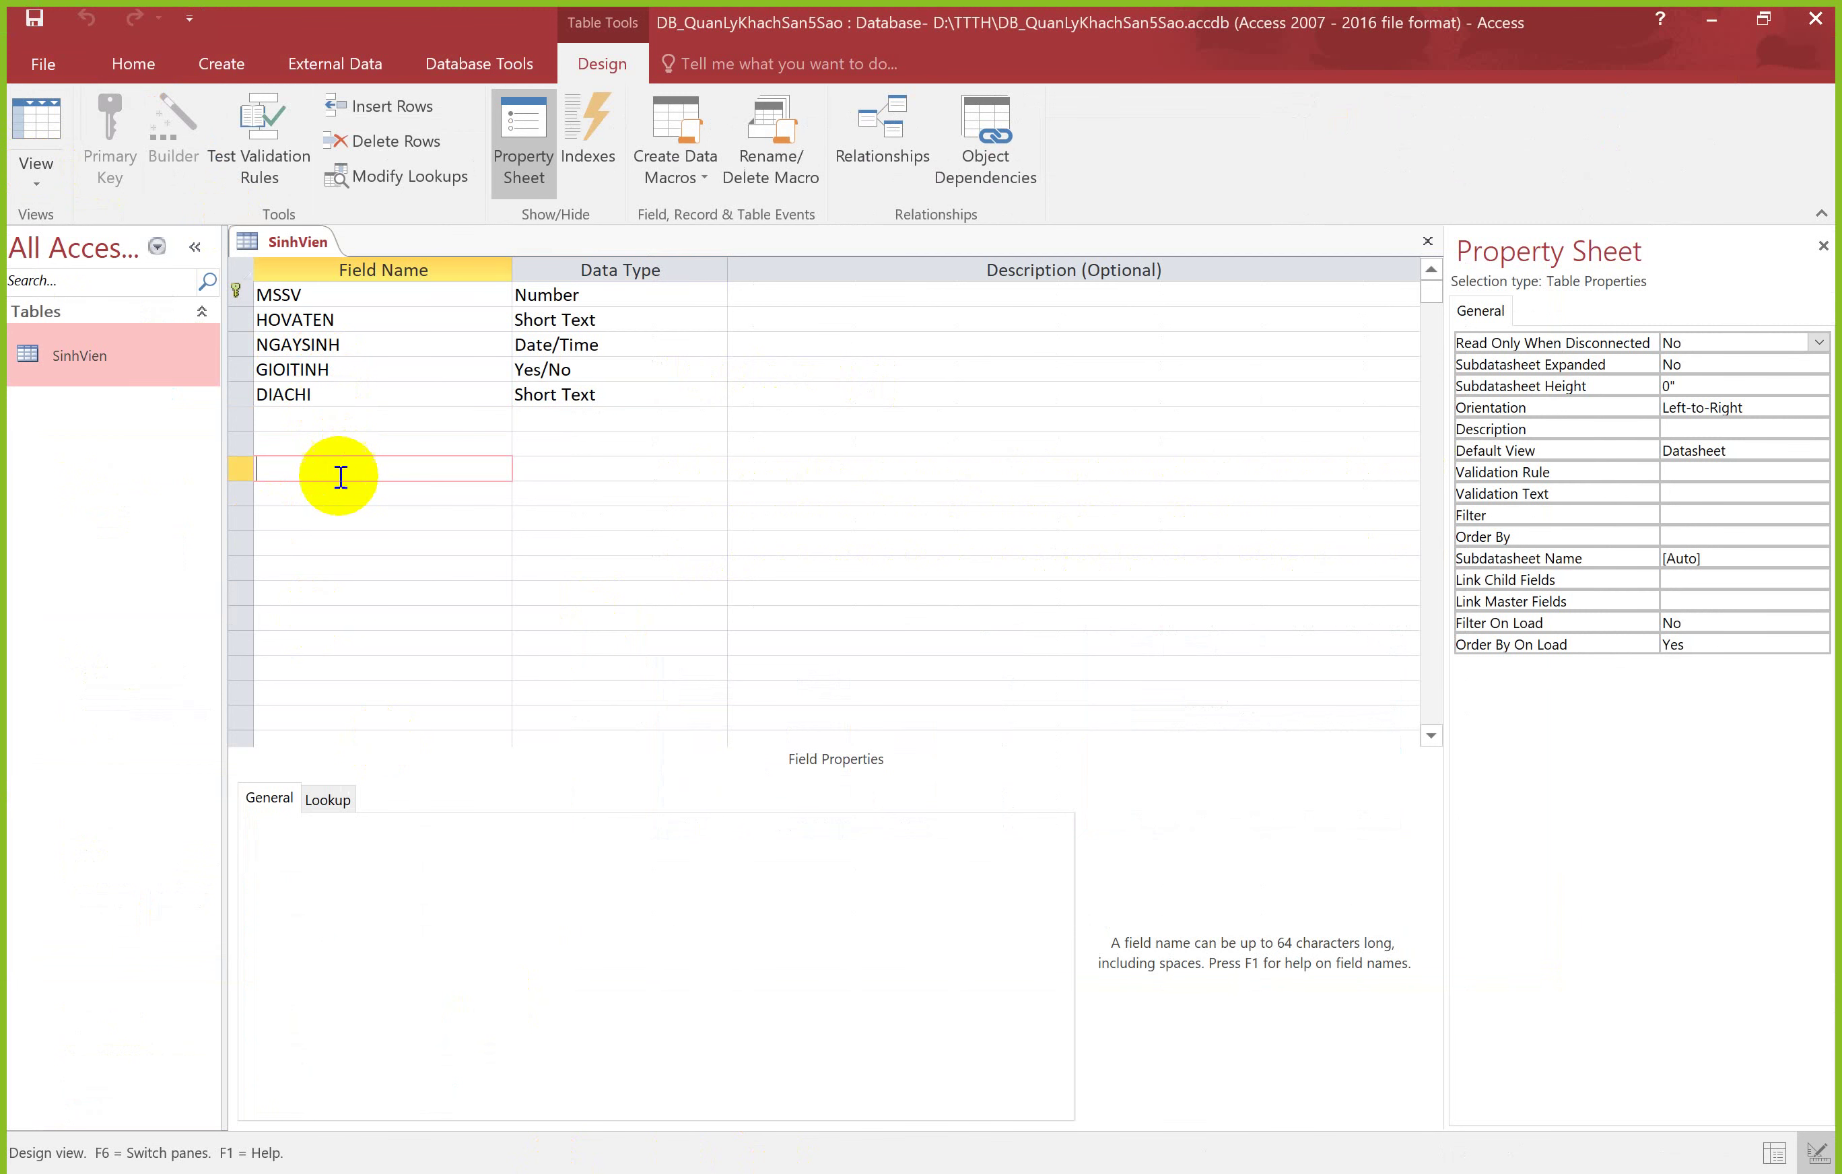
{"action": "left_click", "coordinate": [344, 518]}
{"action": "left_click", "coordinate": [348, 617]}
{"action": "left_click", "coordinate": [358, 422]}
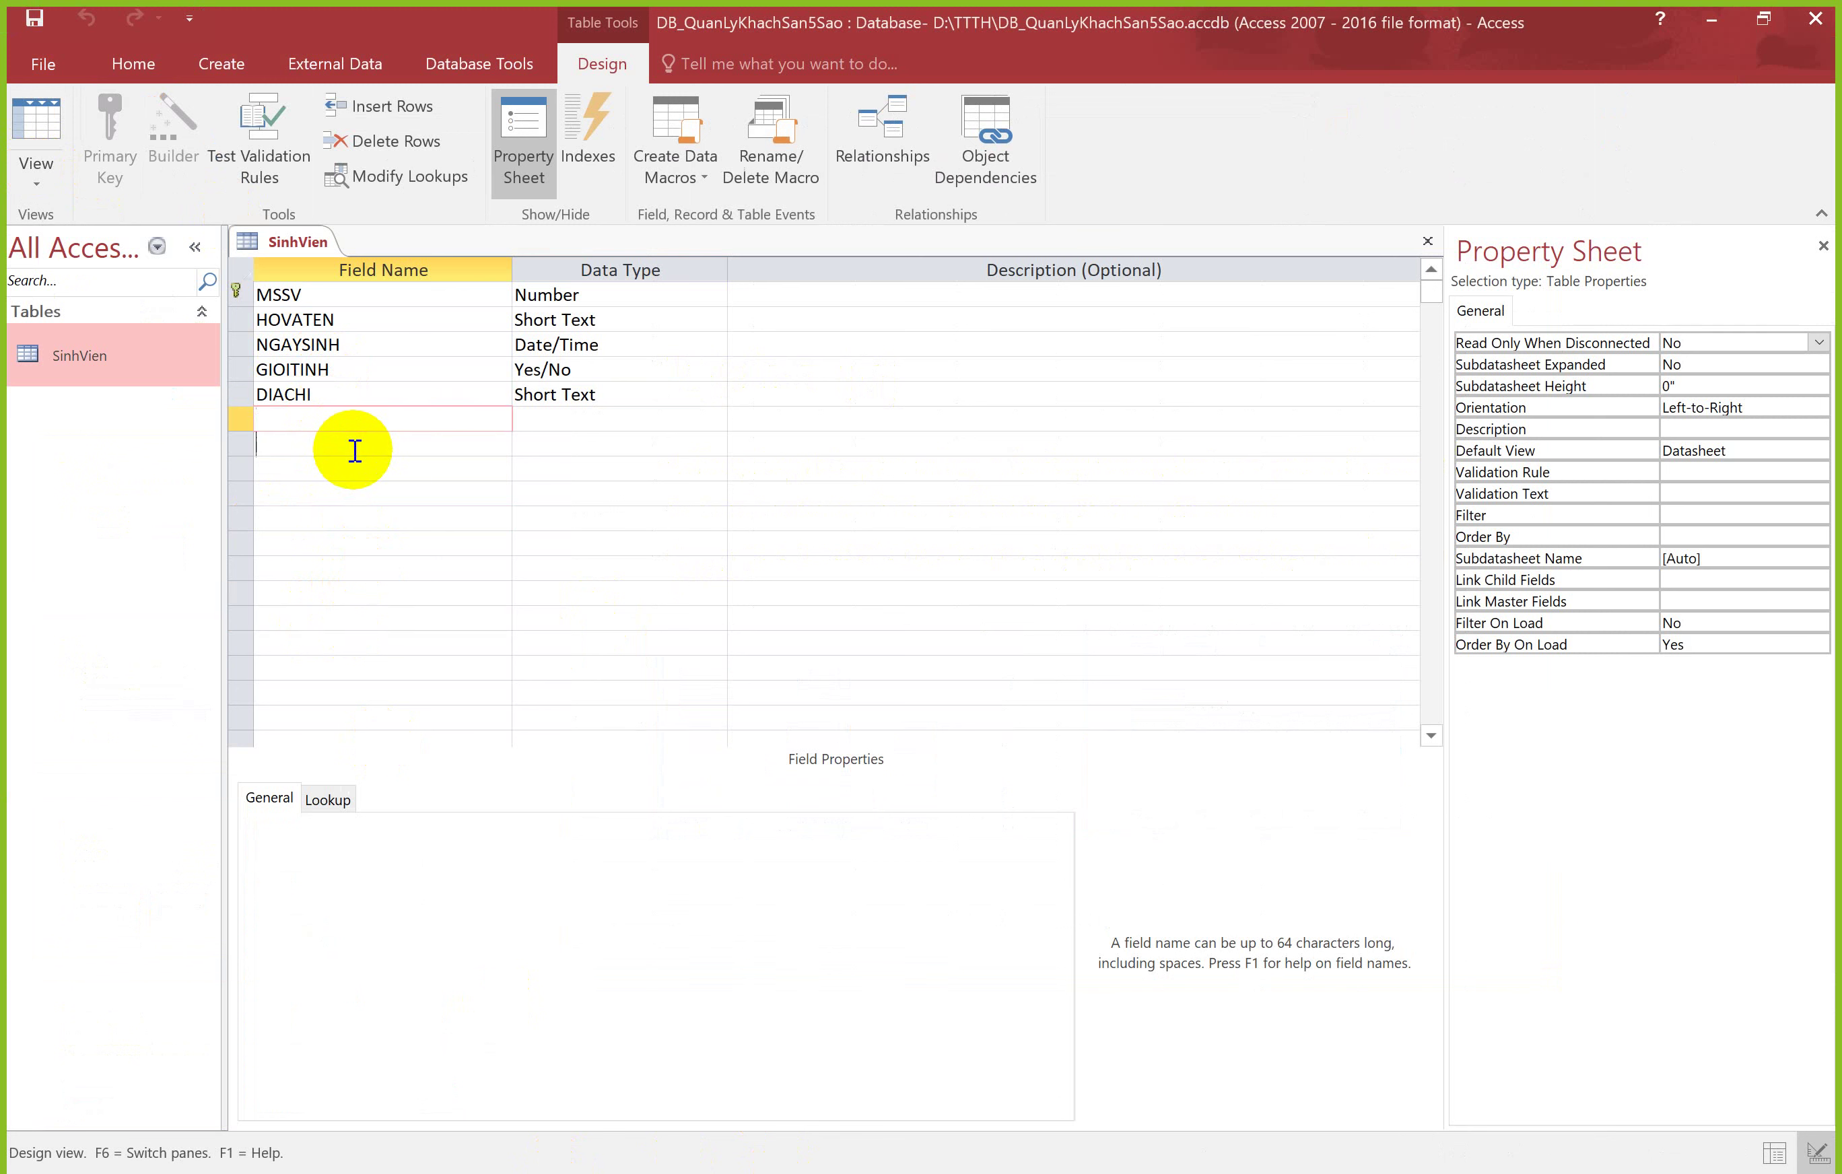
{"action": "left_click", "coordinate": [360, 518]}
{"action": "left_click", "coordinate": [384, 587]}
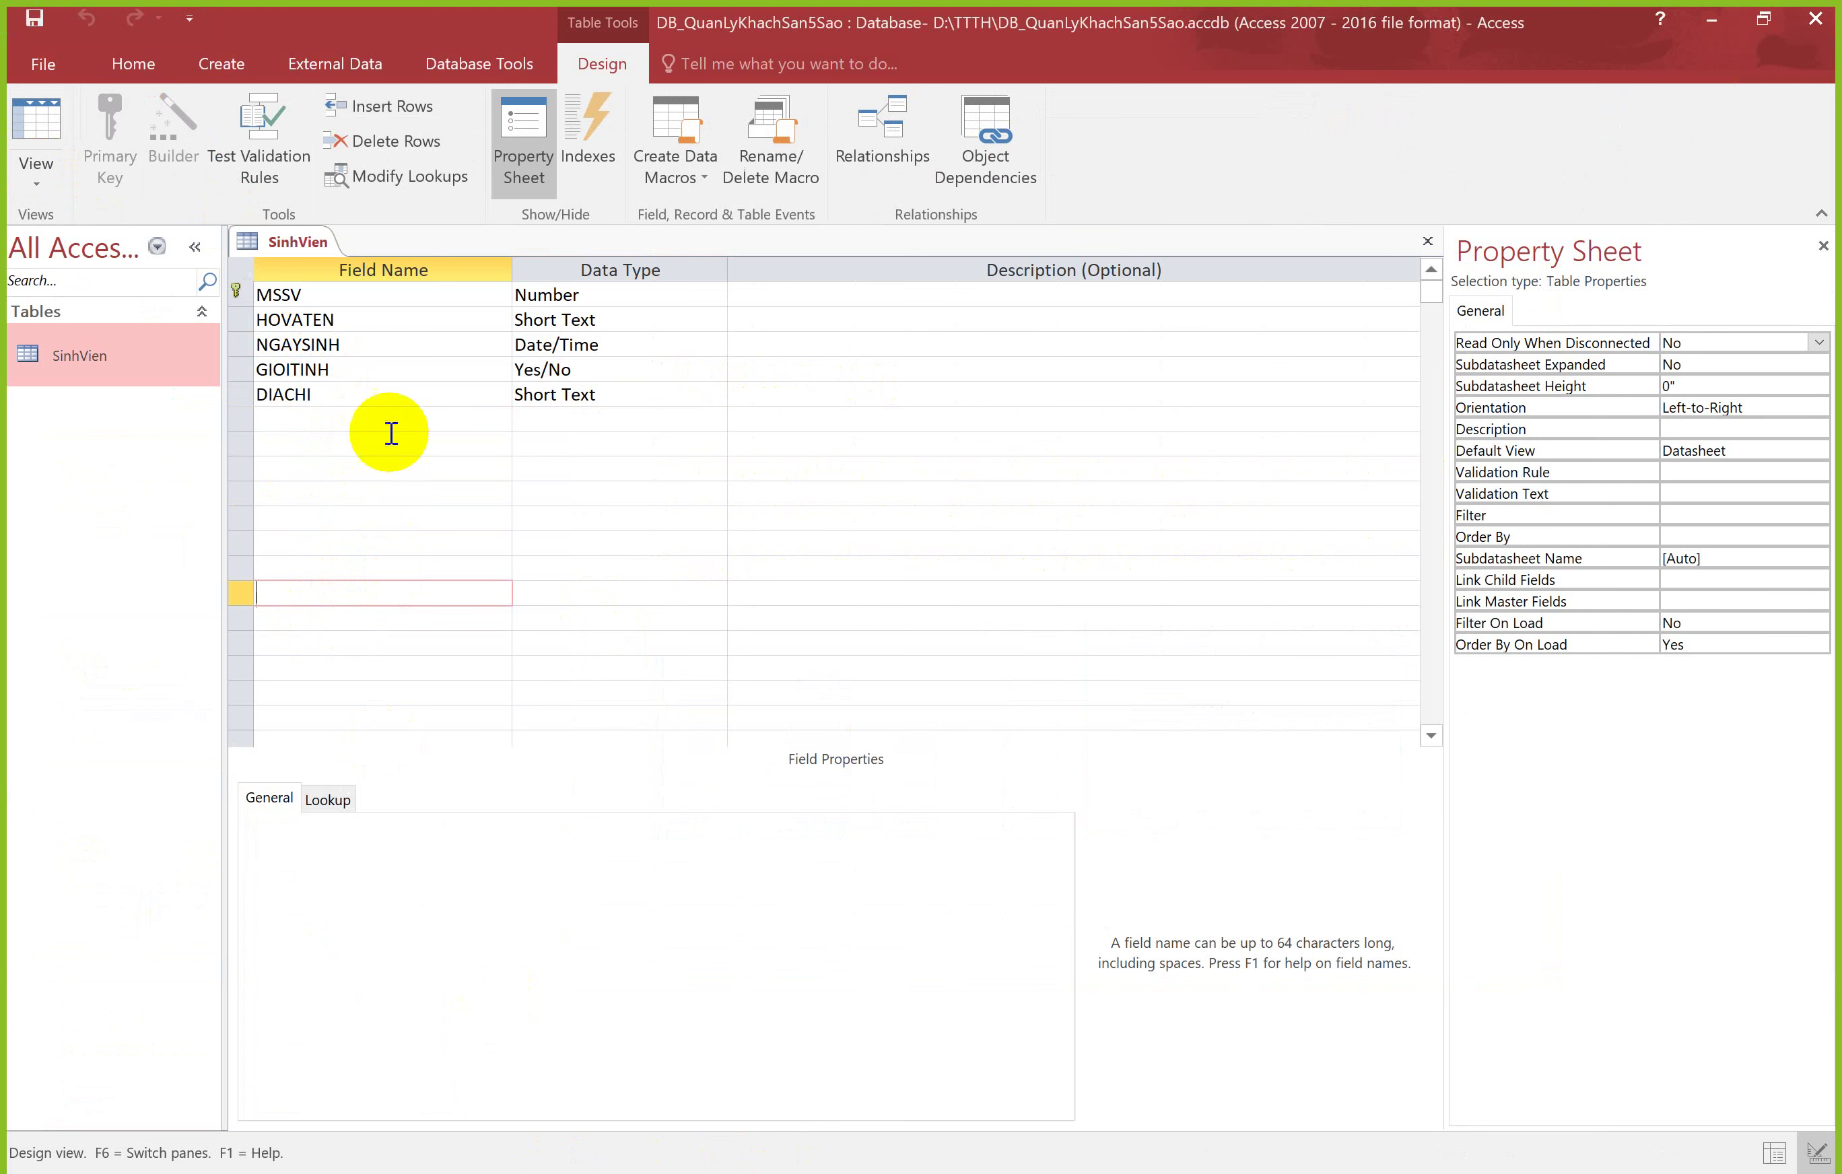
{"action": "left_click", "coordinate": [339, 420]}
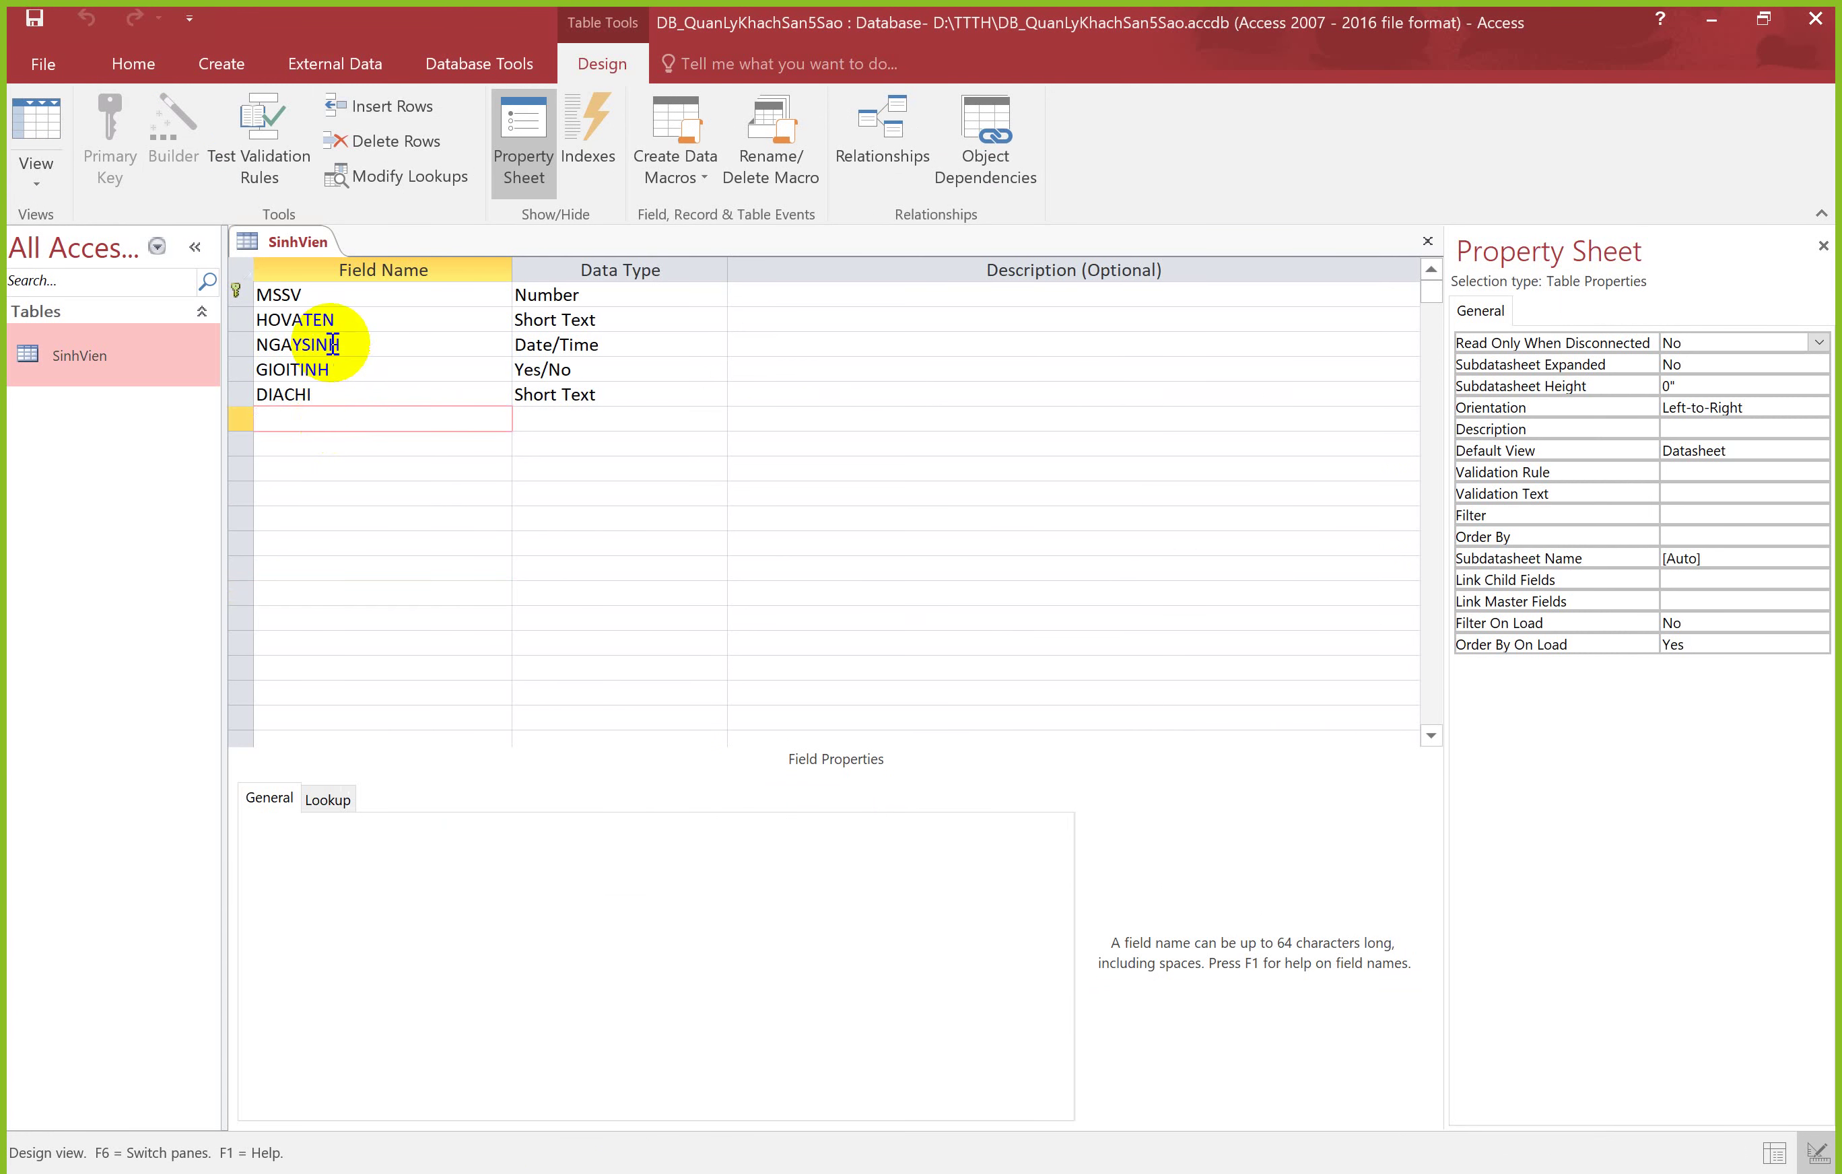
{"action": "left_click", "coordinate": [368, 345]}
{"action": "left_click", "coordinate": [367, 368]}
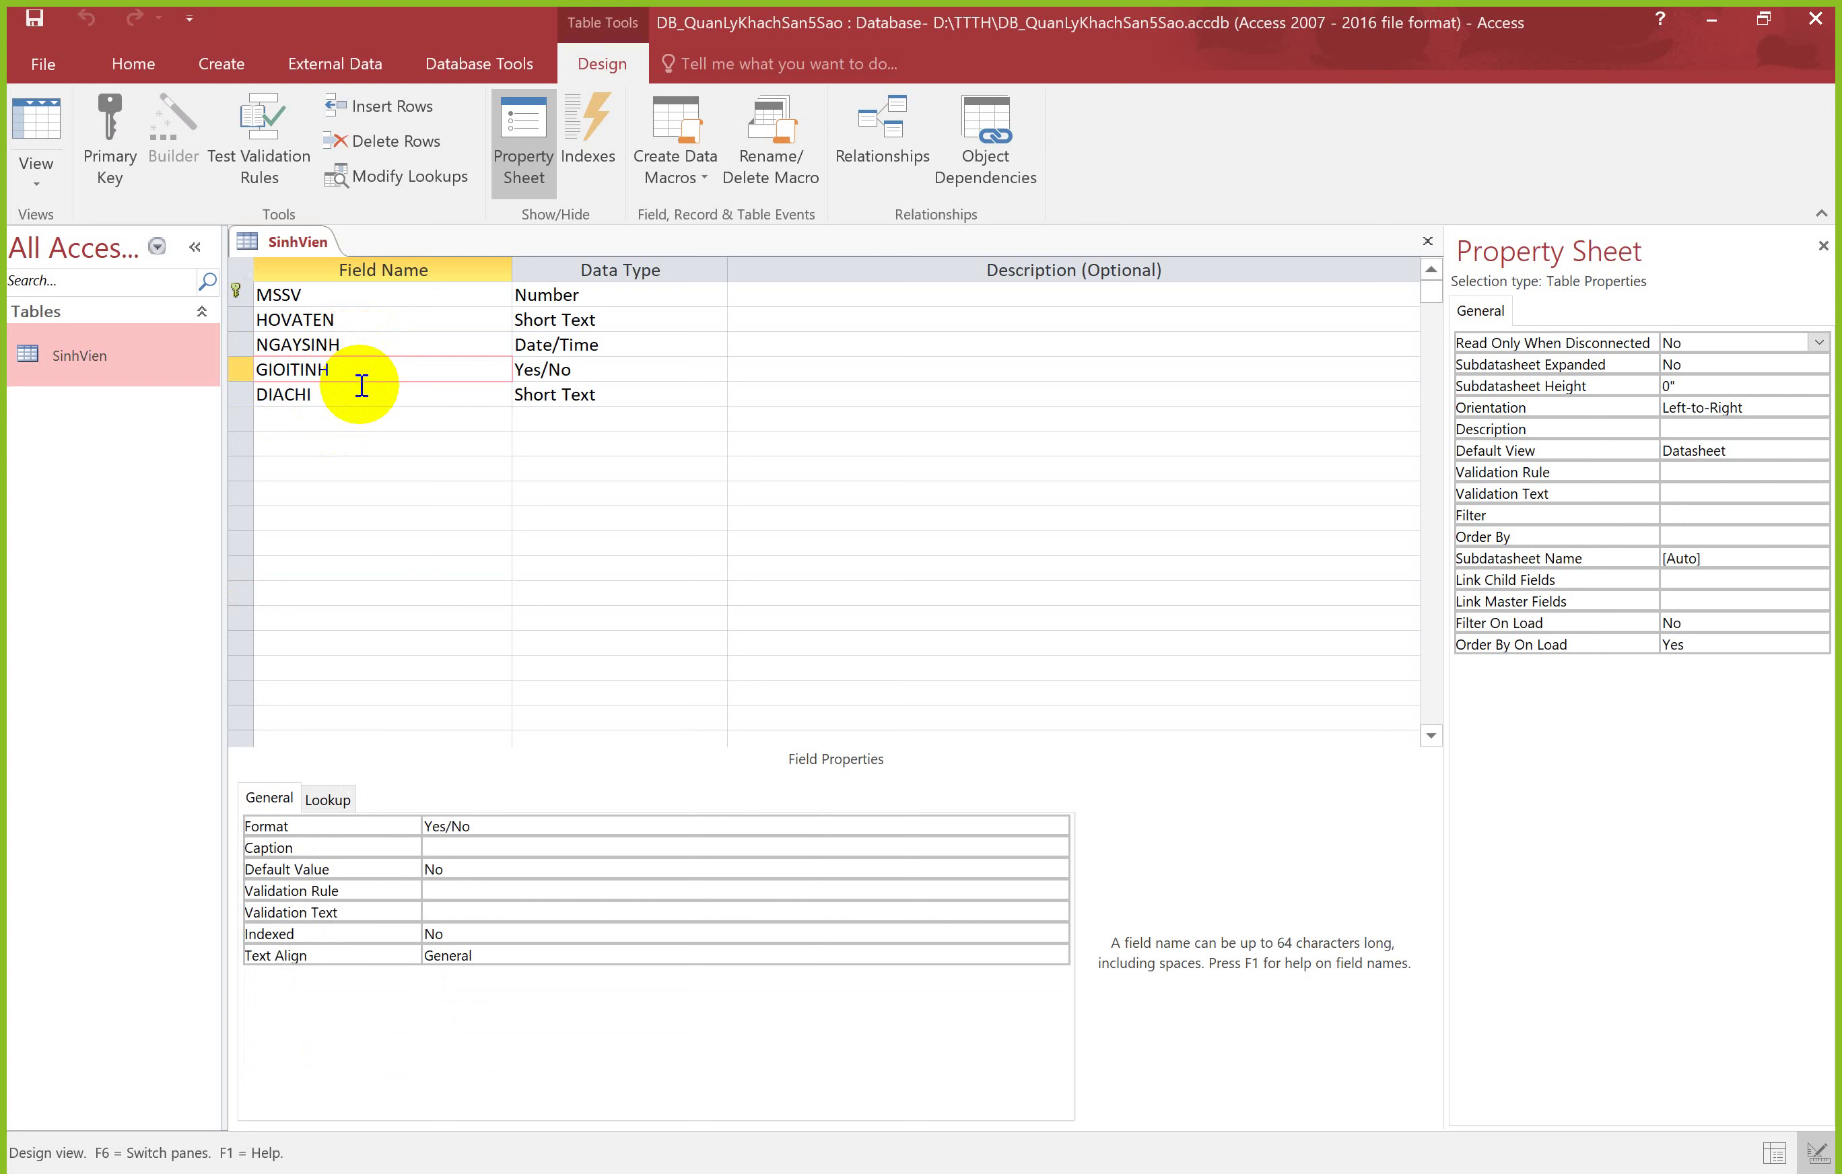
{"action": "left_click", "coordinate": [362, 348]}
{"action": "left_click", "coordinate": [362, 371]}
{"action": "left_click", "coordinate": [349, 398]}
{"action": "left_click", "coordinate": [338, 418]}
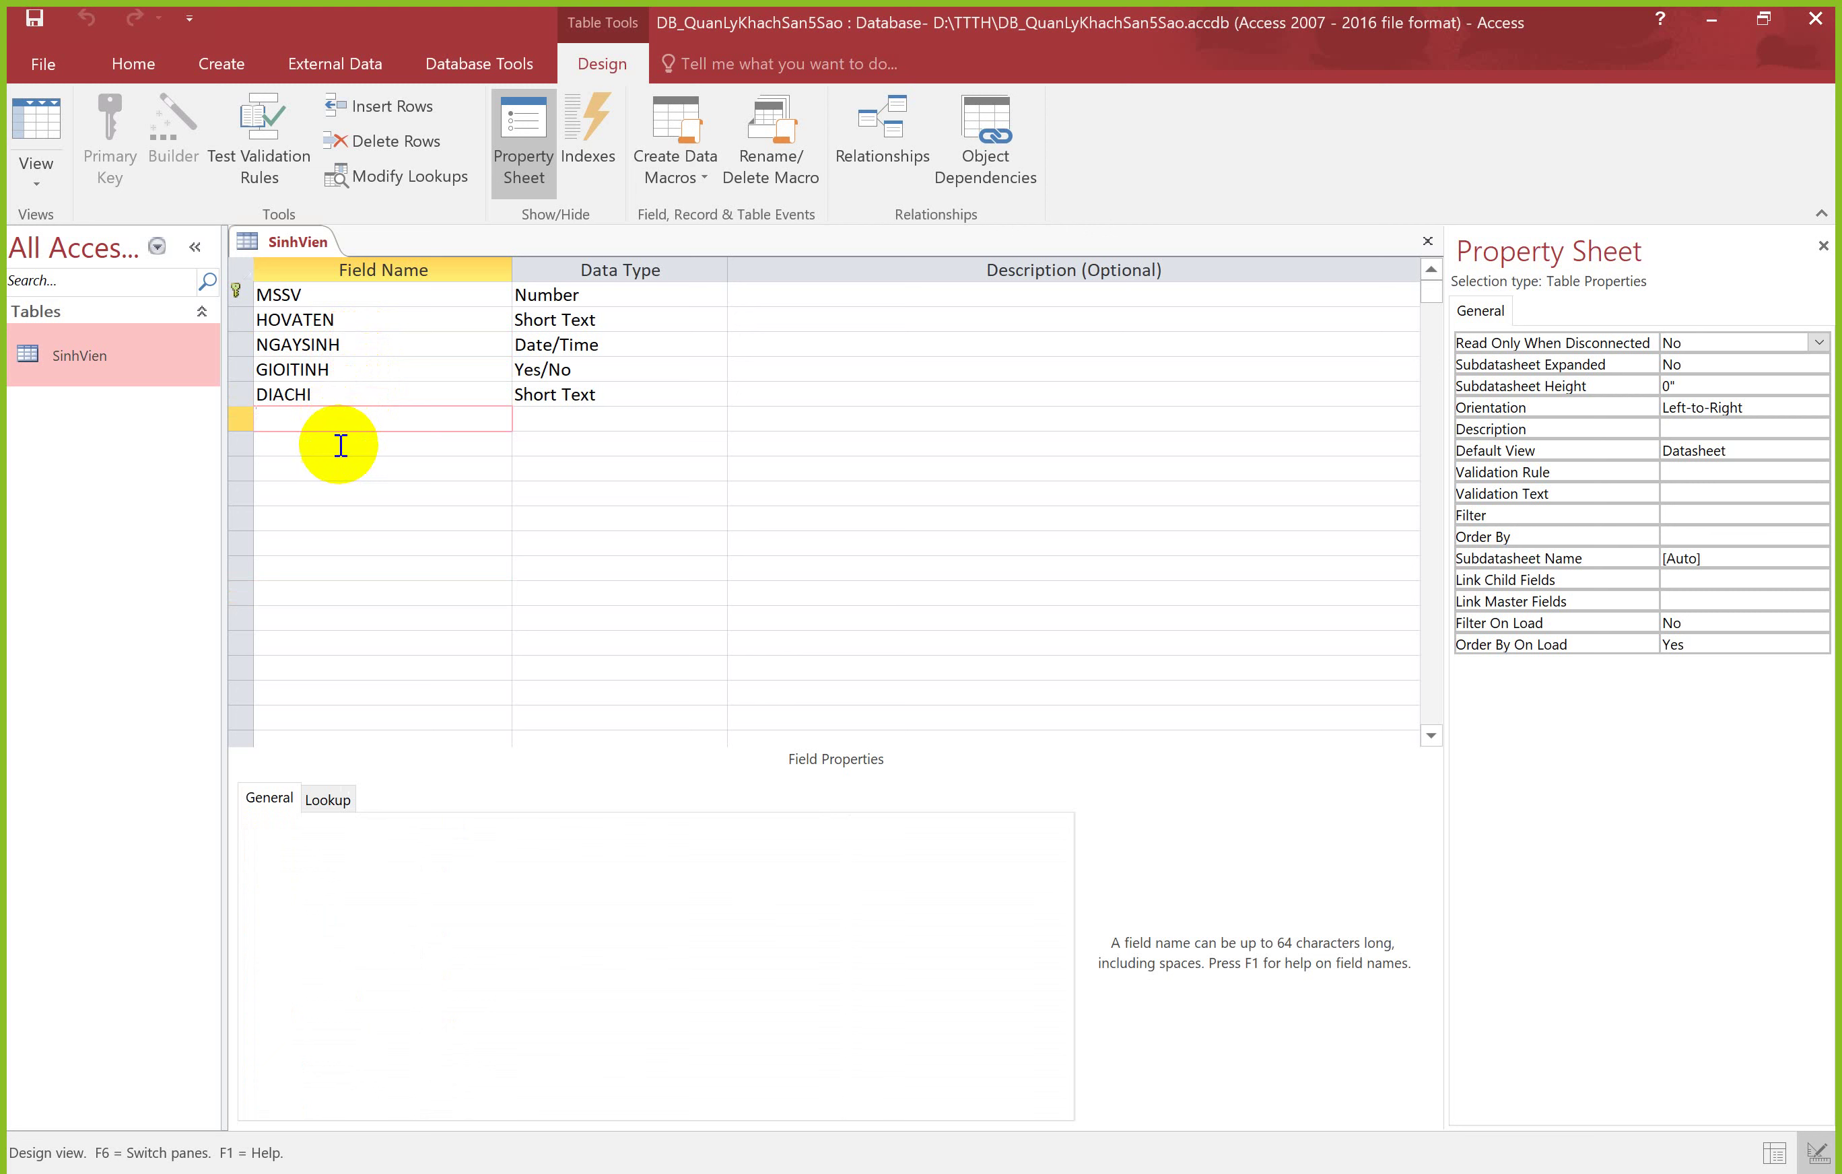
{"action": "left_click", "coordinate": [330, 437]}
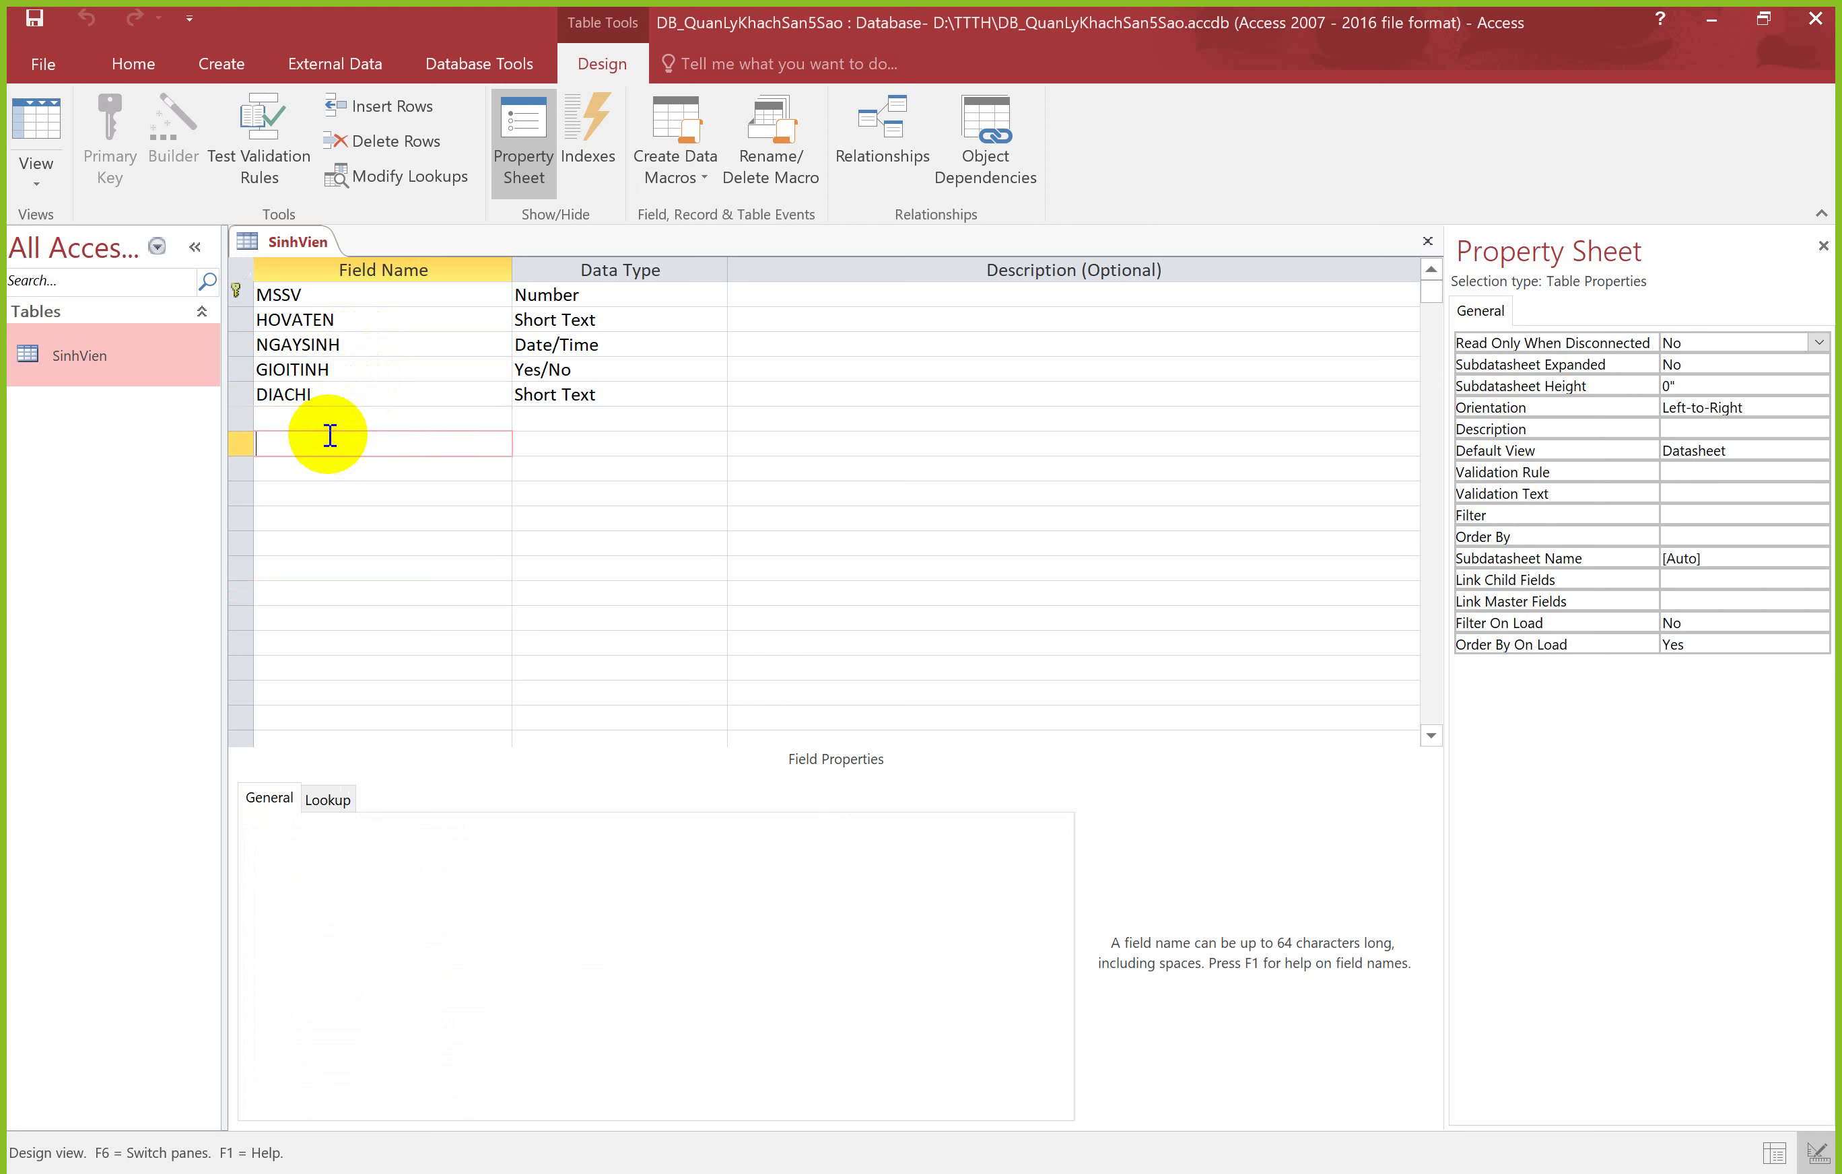
{"action": "left_click", "coordinate": [330, 469]}
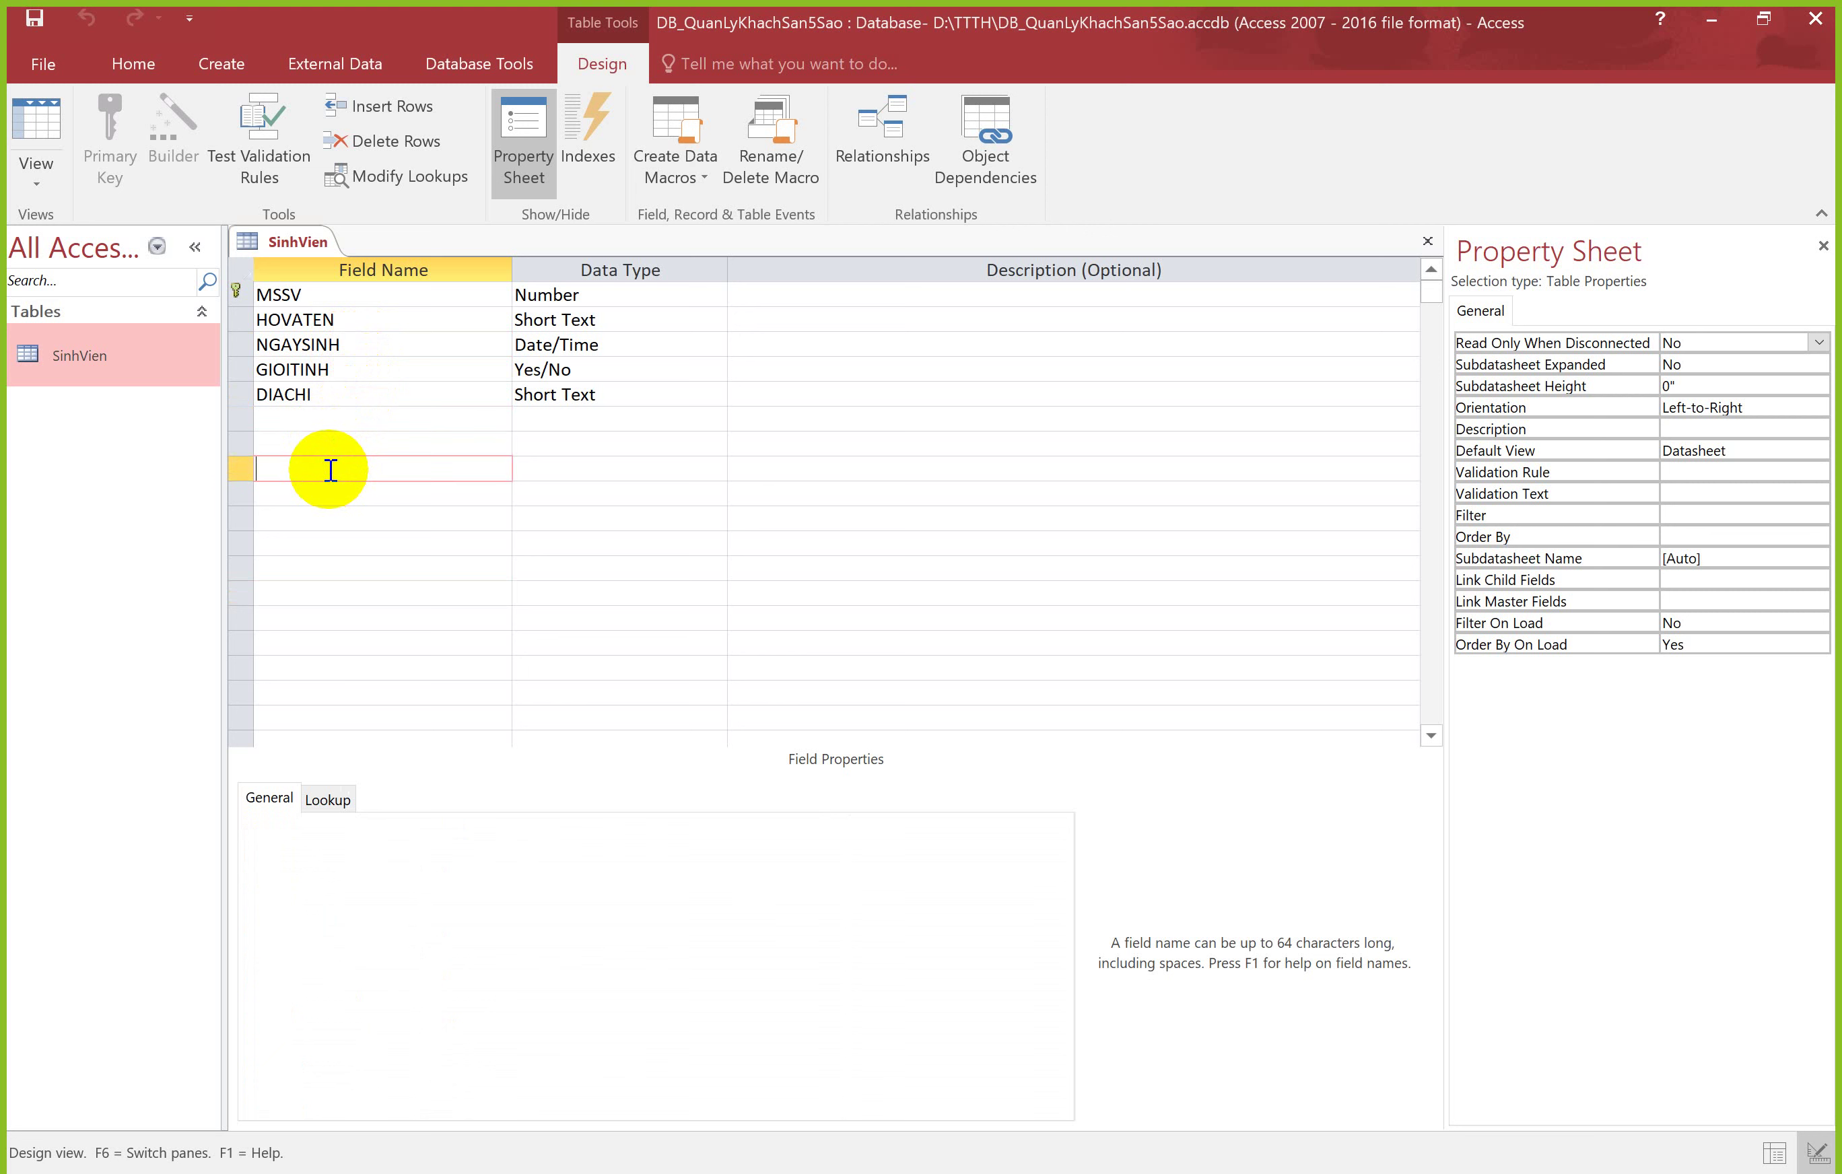
{"action": "left_click", "coordinate": [317, 492]}
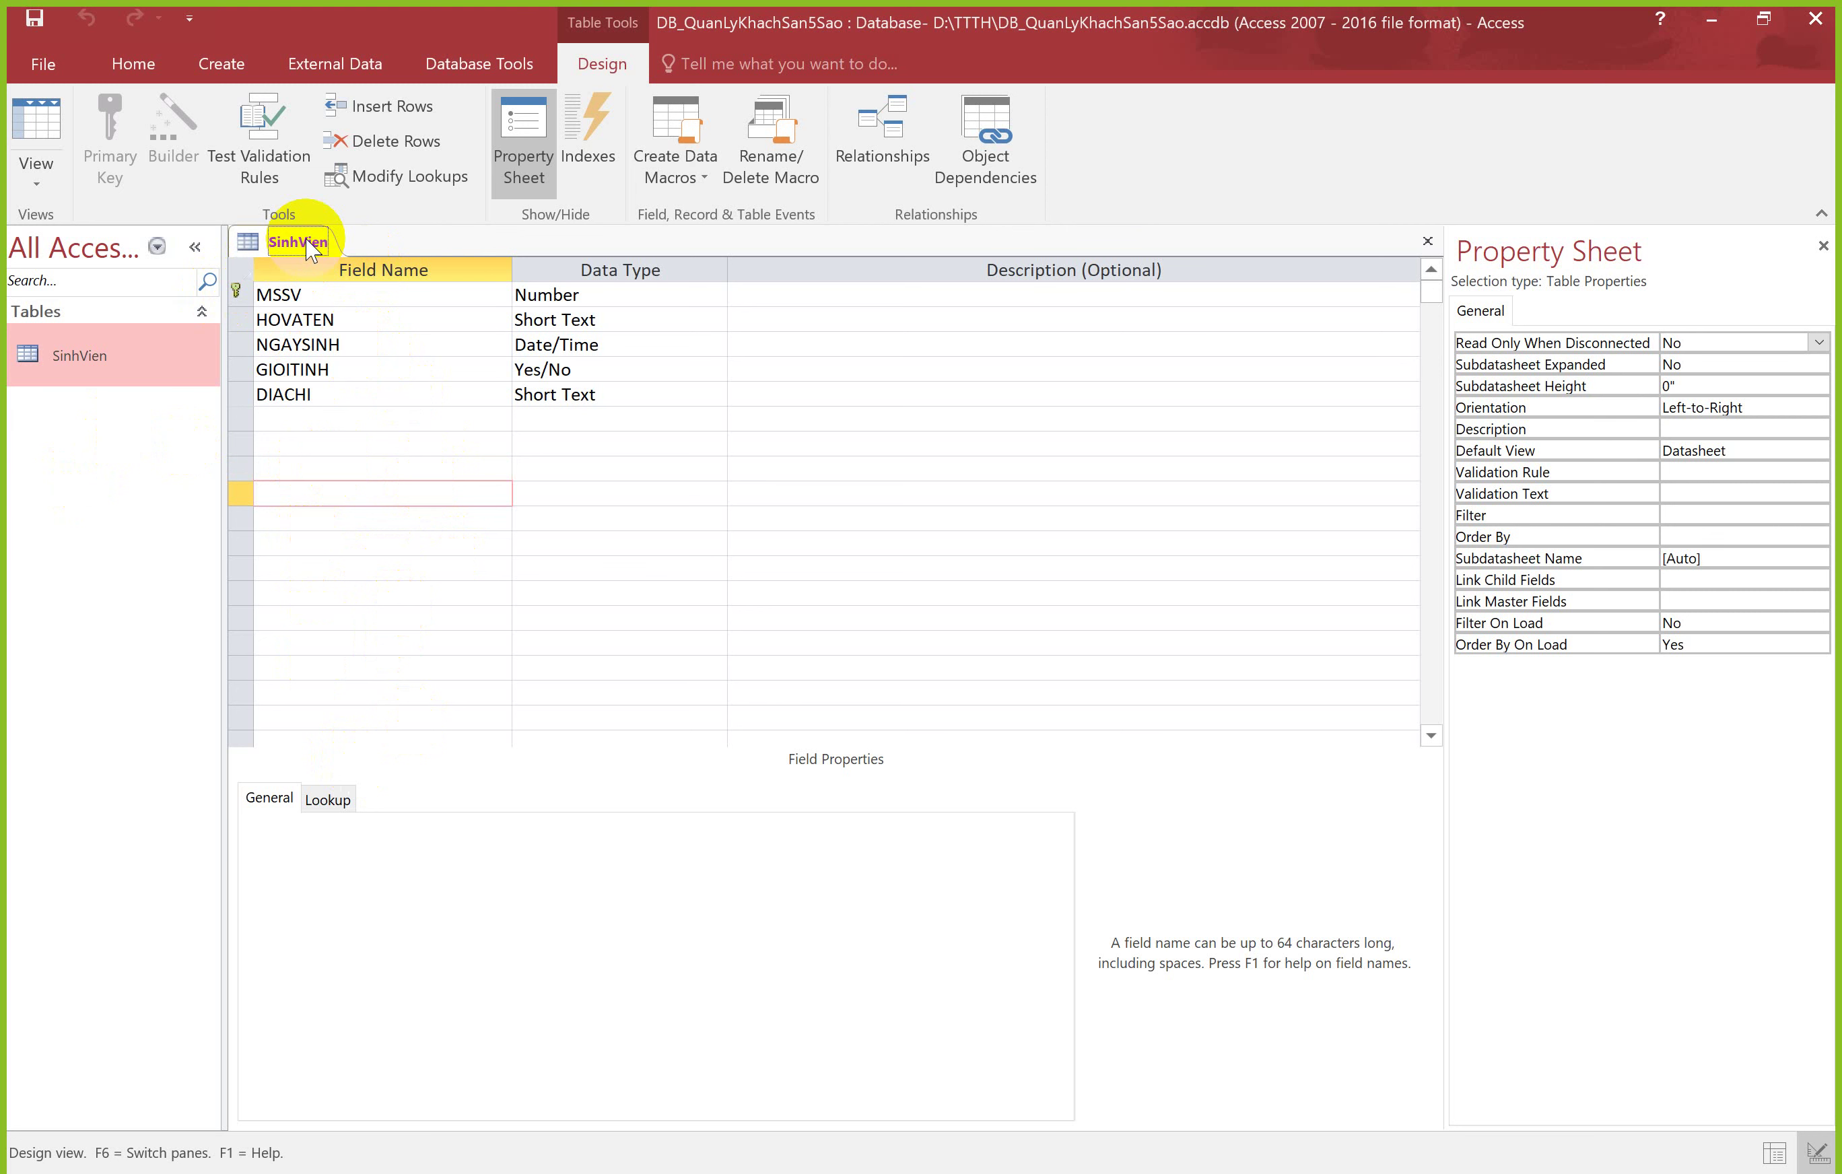
{"action": "left_click", "coordinate": [217, 72]}
Step: Create a blank table and save it as MonHoc in Design View
{"action": "left_click", "coordinate": [136, 135]}
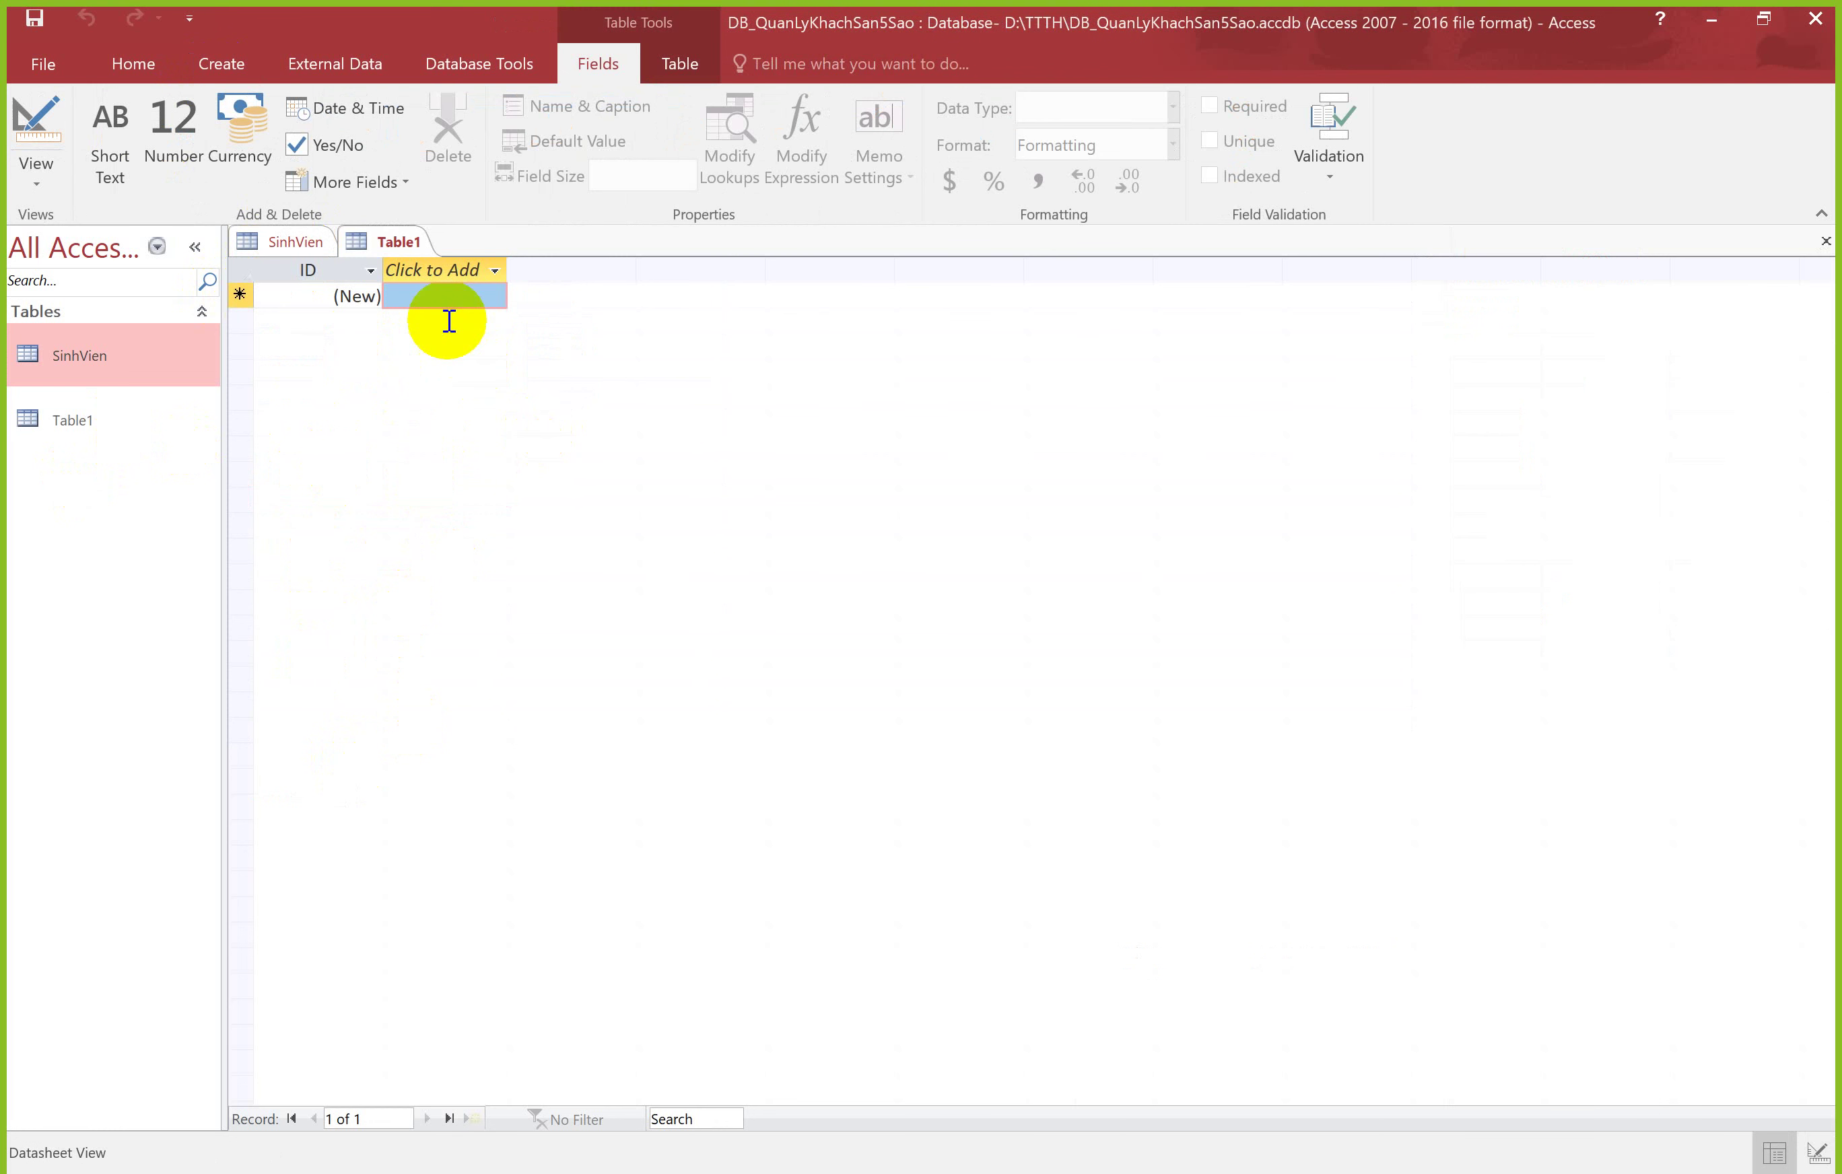
{"action": "right_click", "coordinate": [393, 245]}
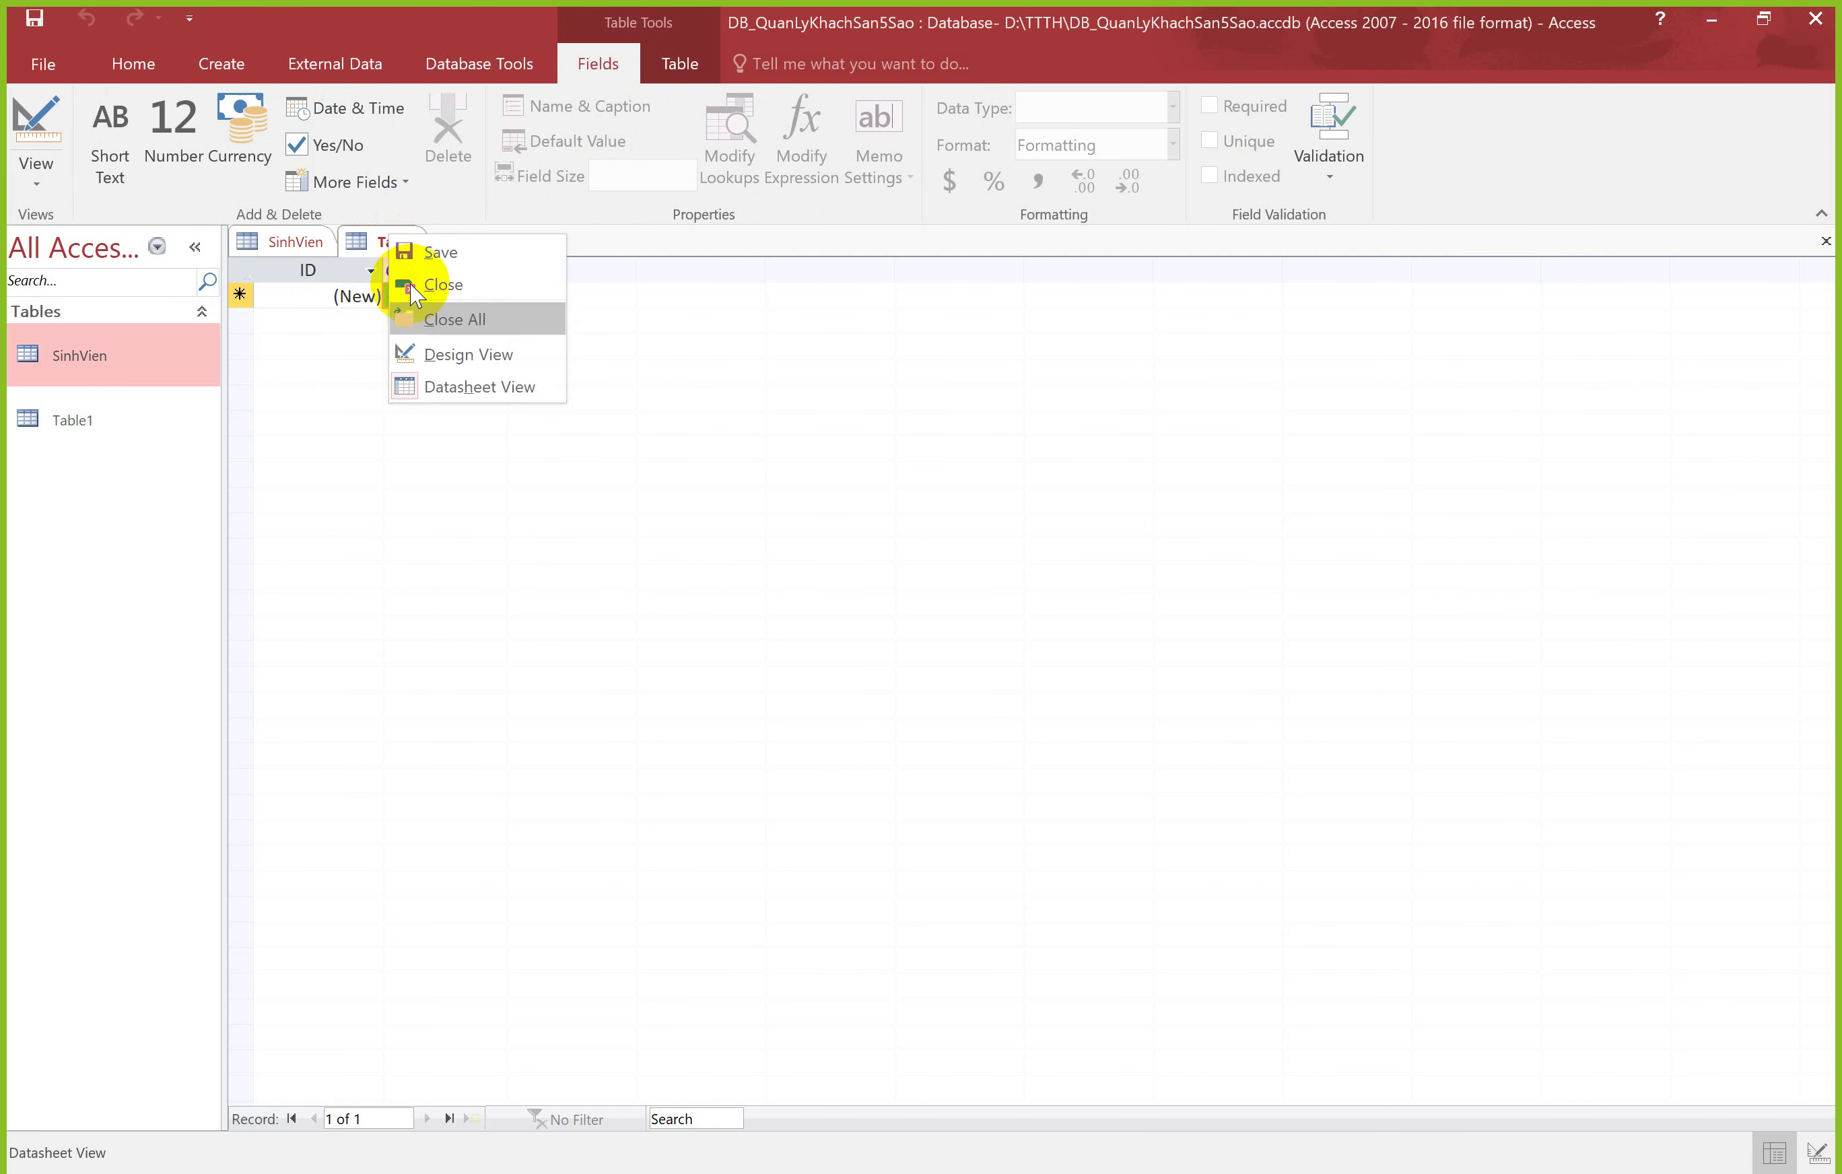
{"action": "left_click", "coordinate": [449, 353]}
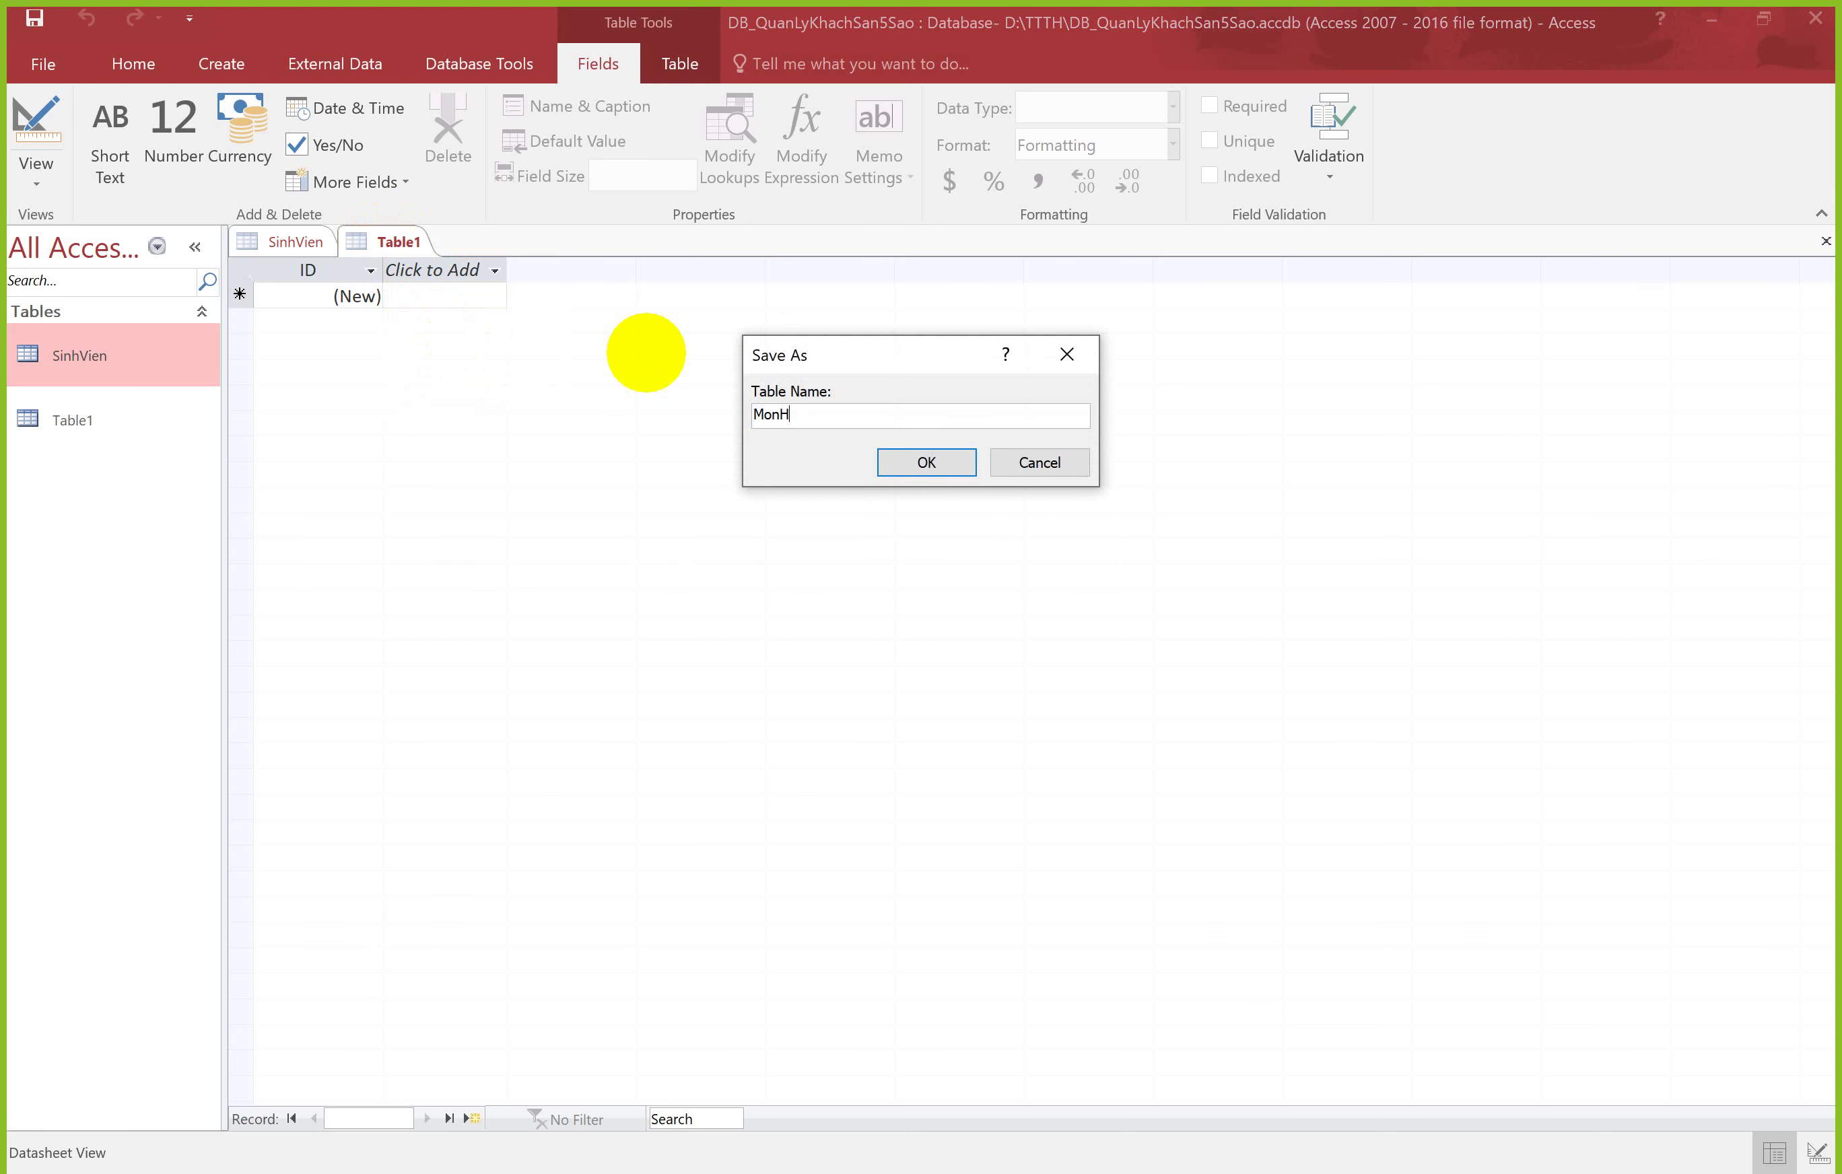
{"action": "type", "text": "MonHoc"}
{"action": "key", "text": "Return"}
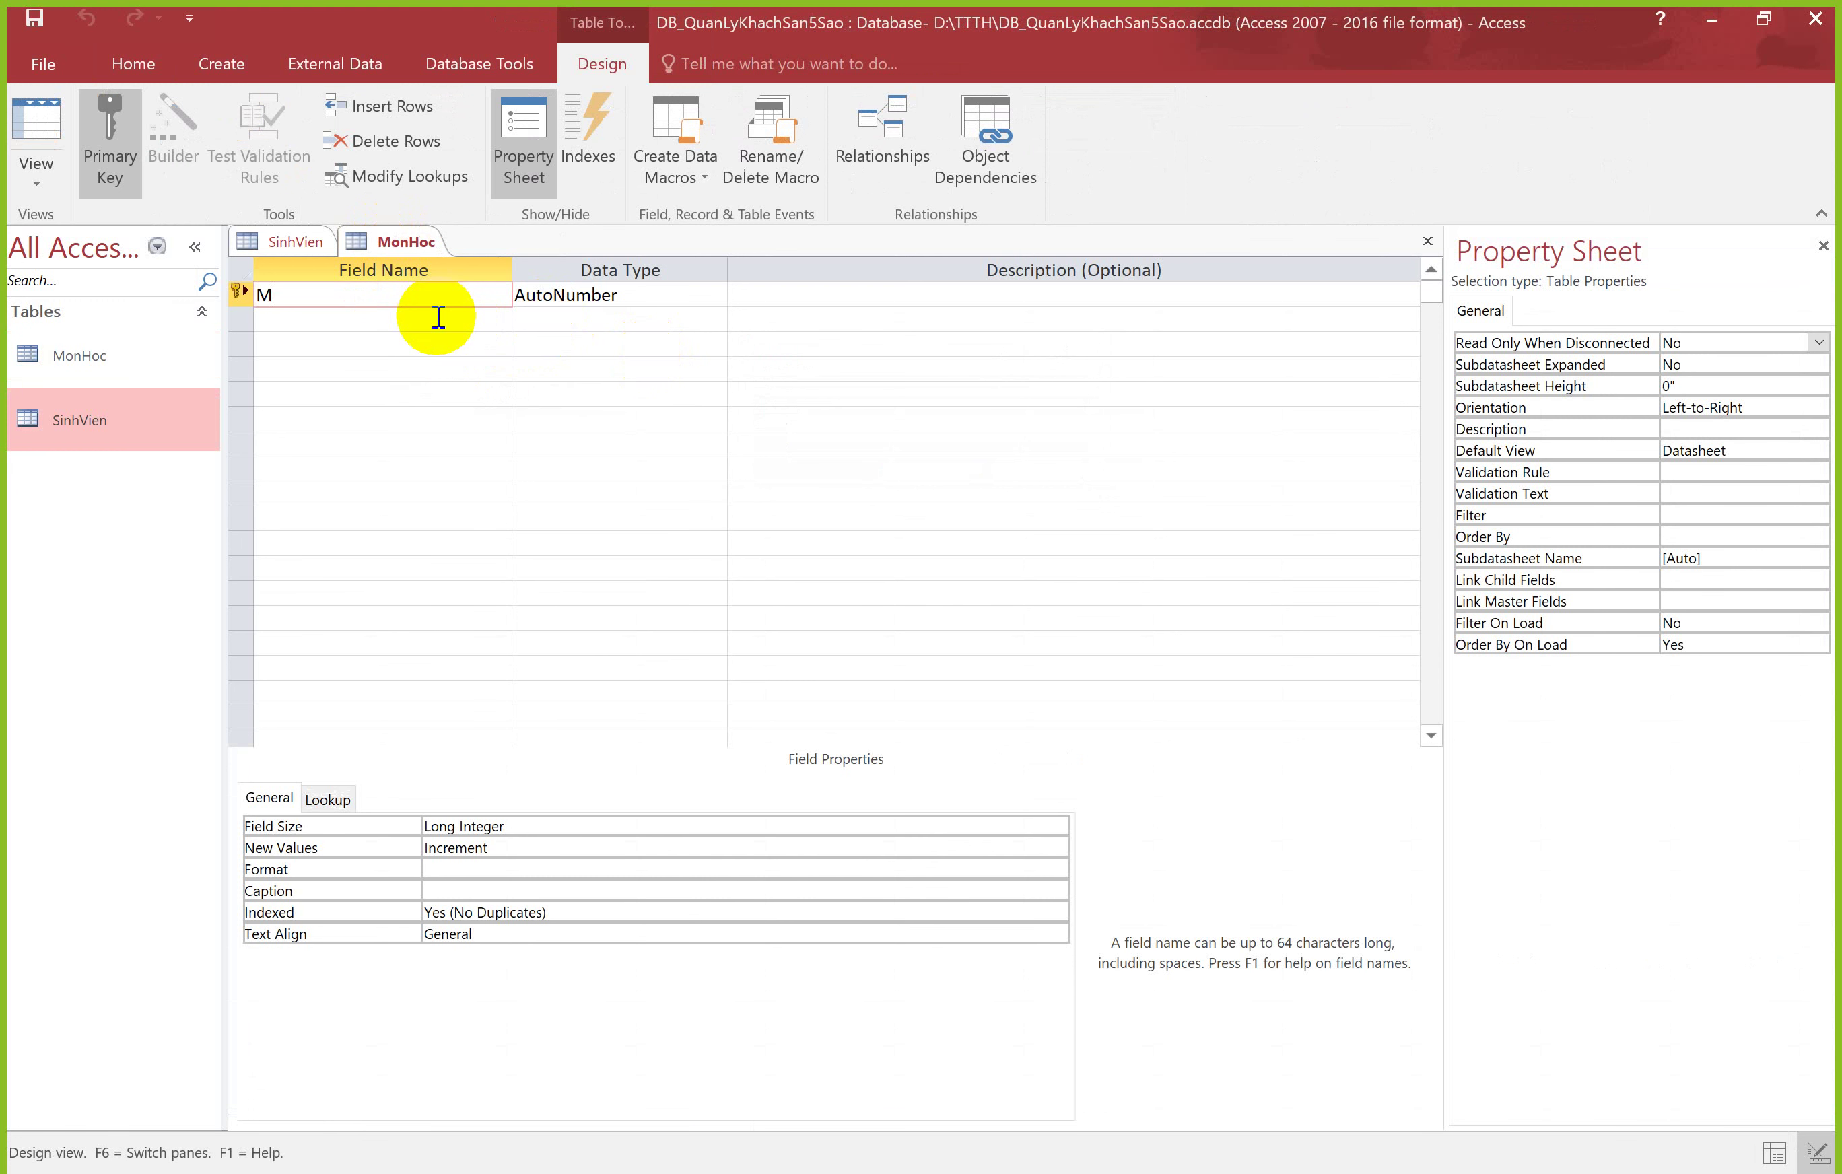
{"action": "type", "text": "MAMH"}
{"action": "key", "text": "Tab"}
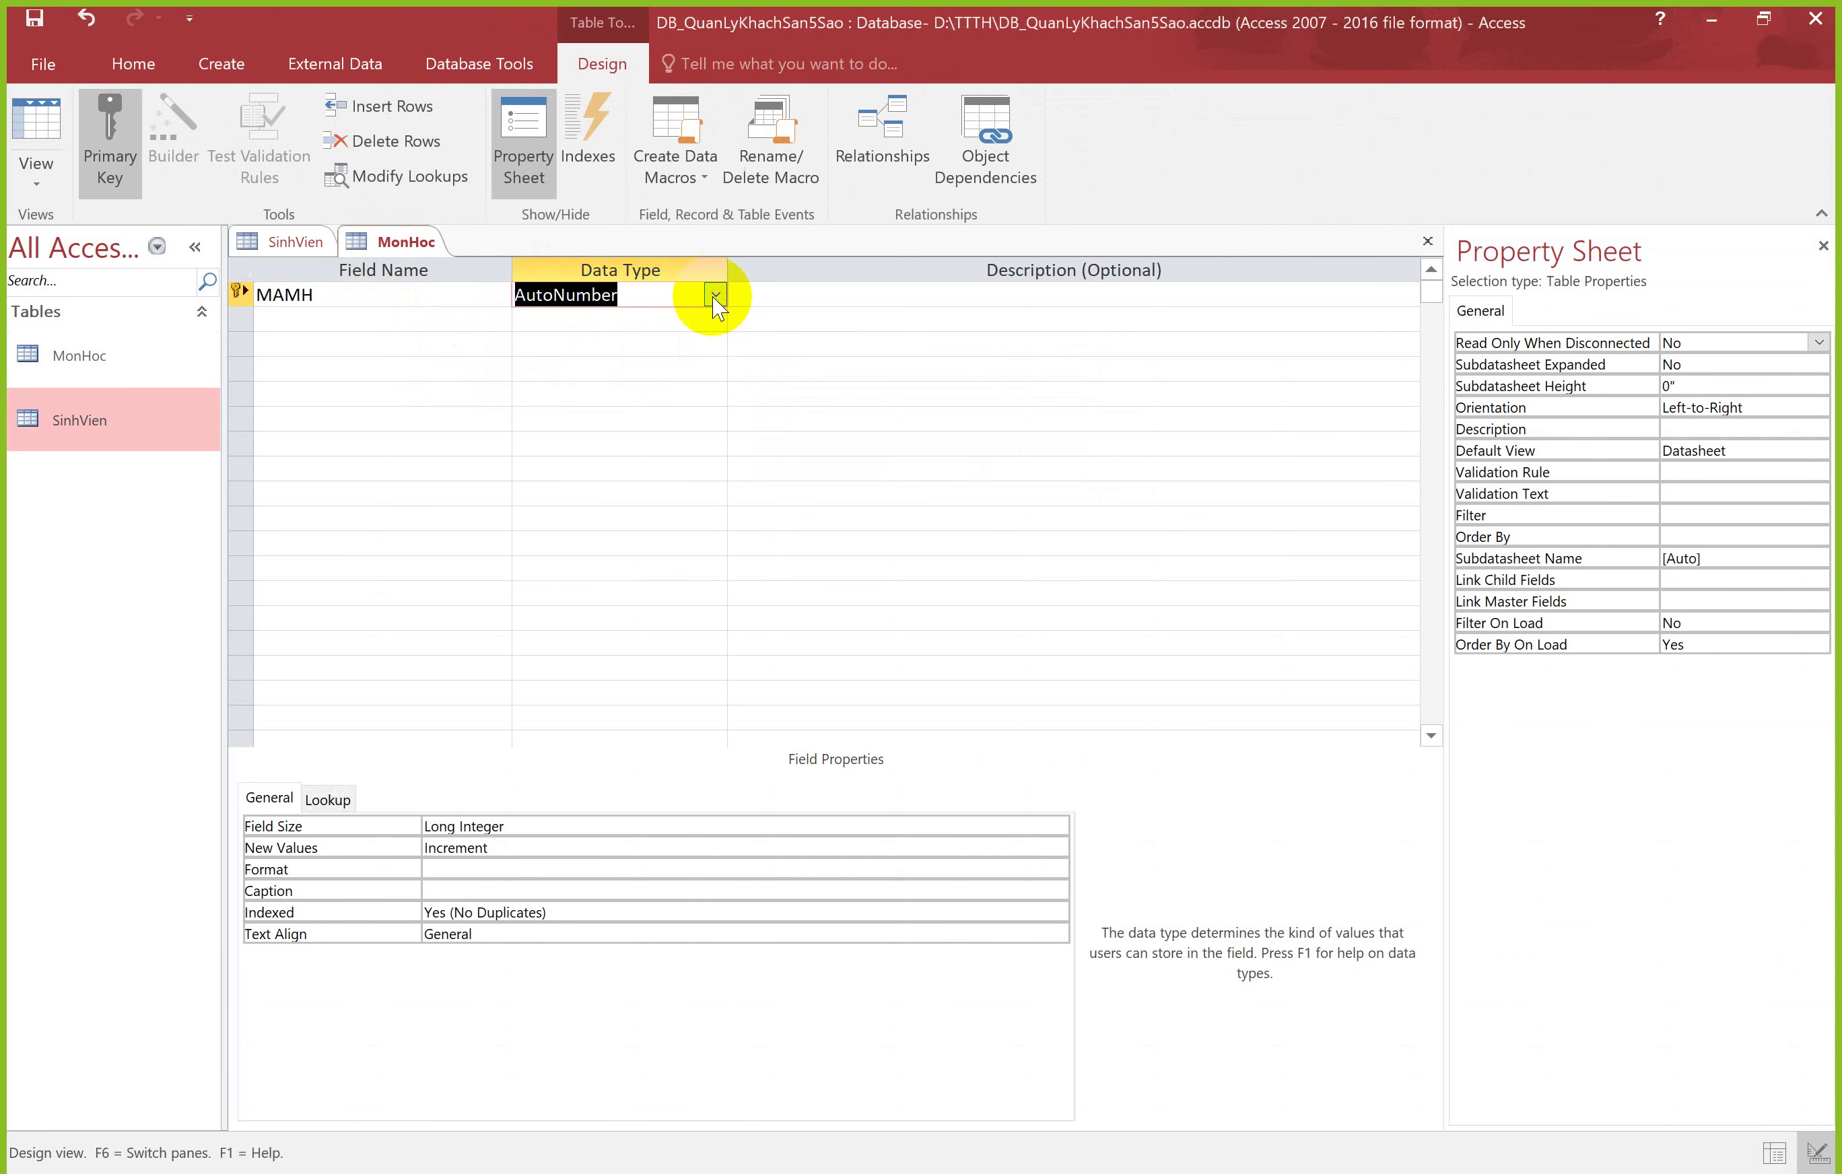
{"action": "left_click", "coordinate": [715, 294]}
{"action": "left_click", "coordinate": [608, 369]}
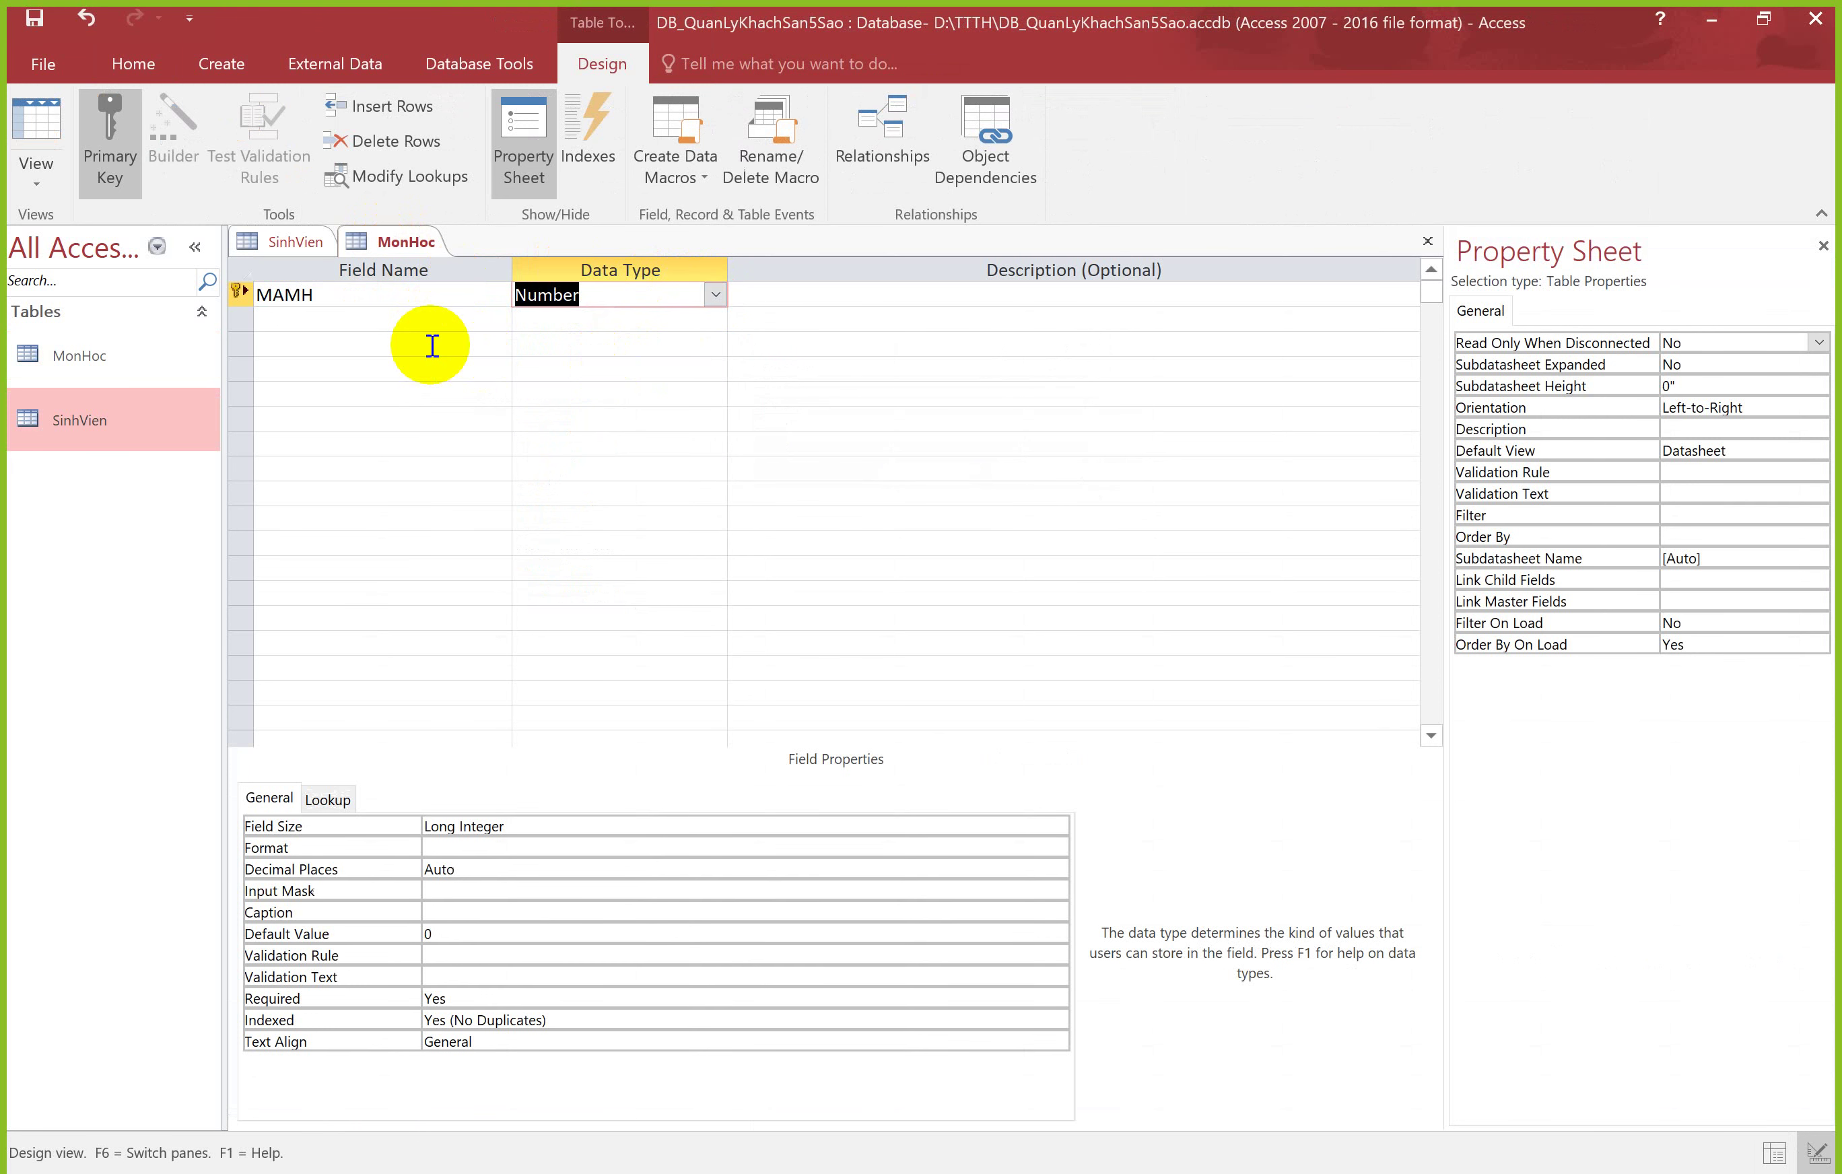
{"action": "left_click", "coordinate": [416, 343]}
{"action": "left_click", "coordinate": [422, 323]}
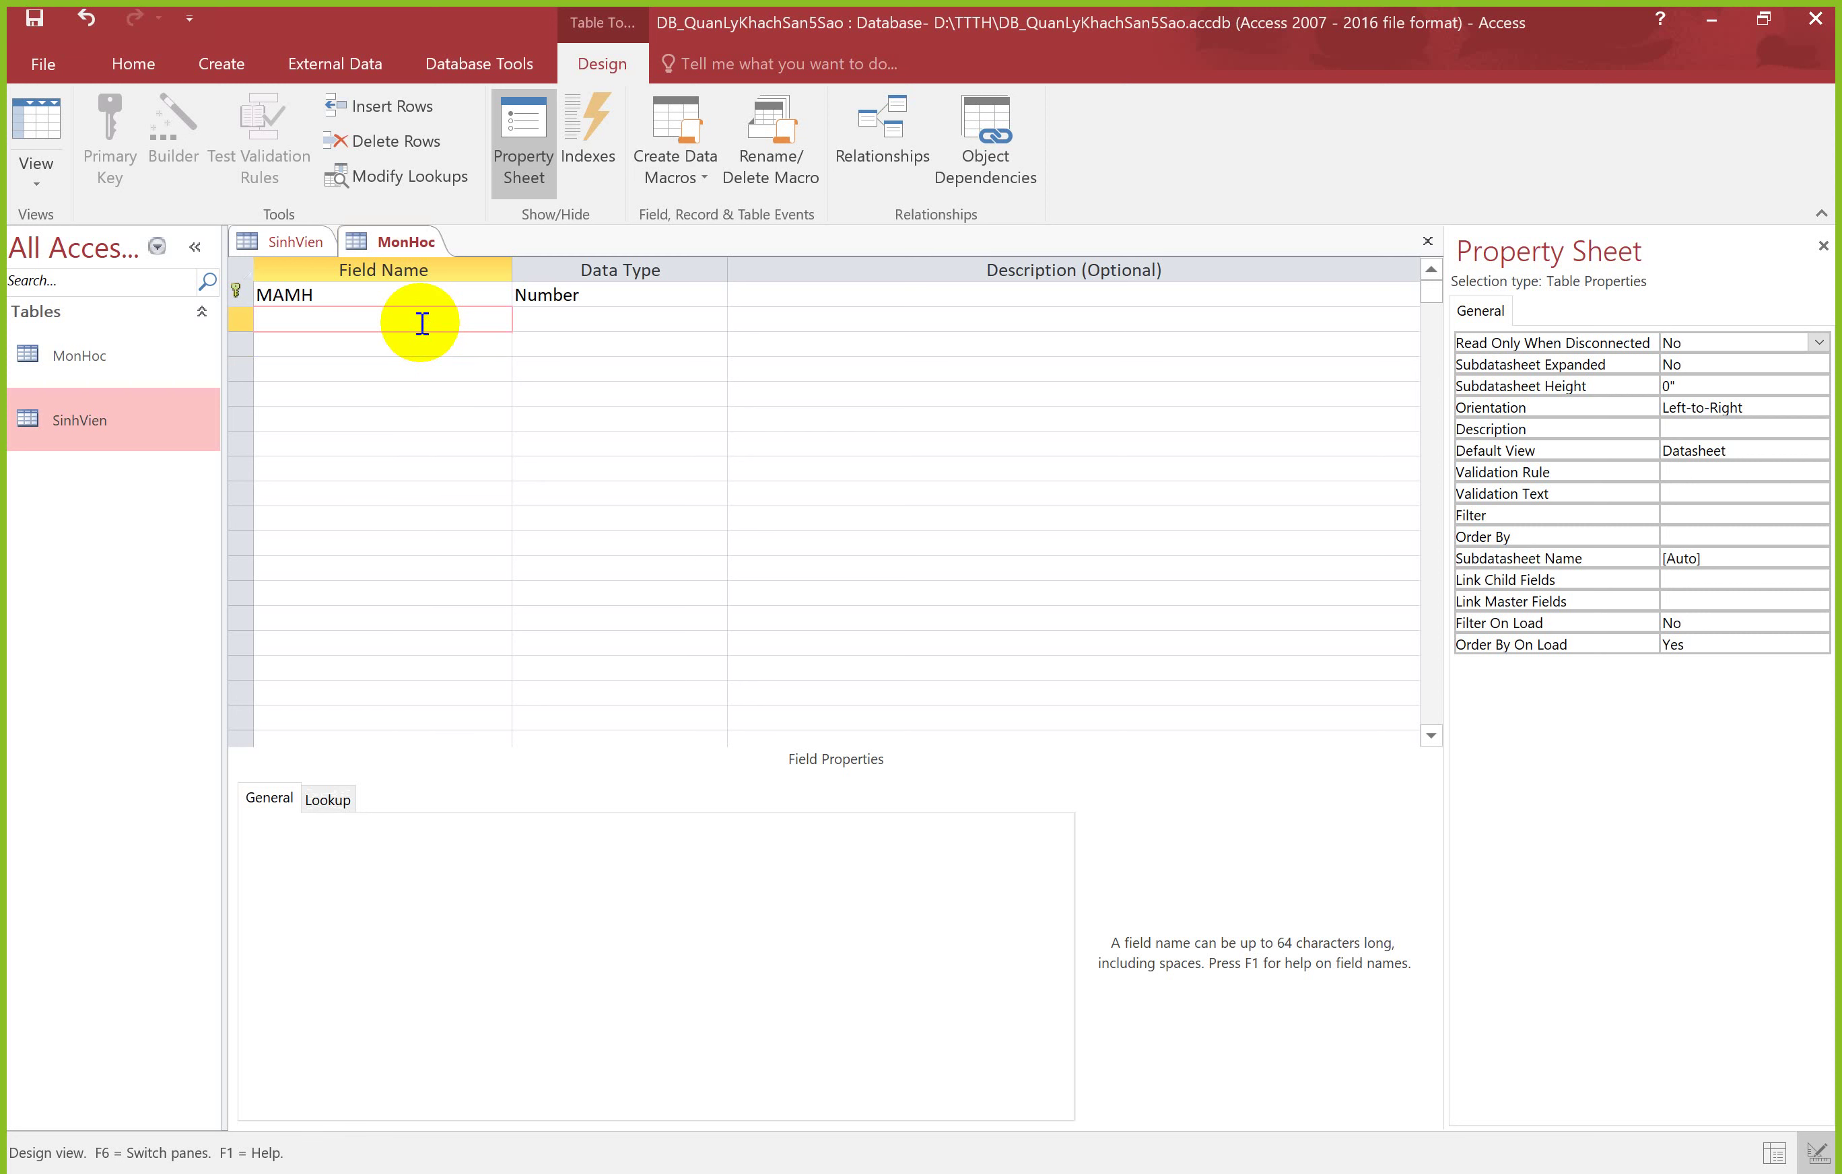
{"action": "key", "text": "Tab"}
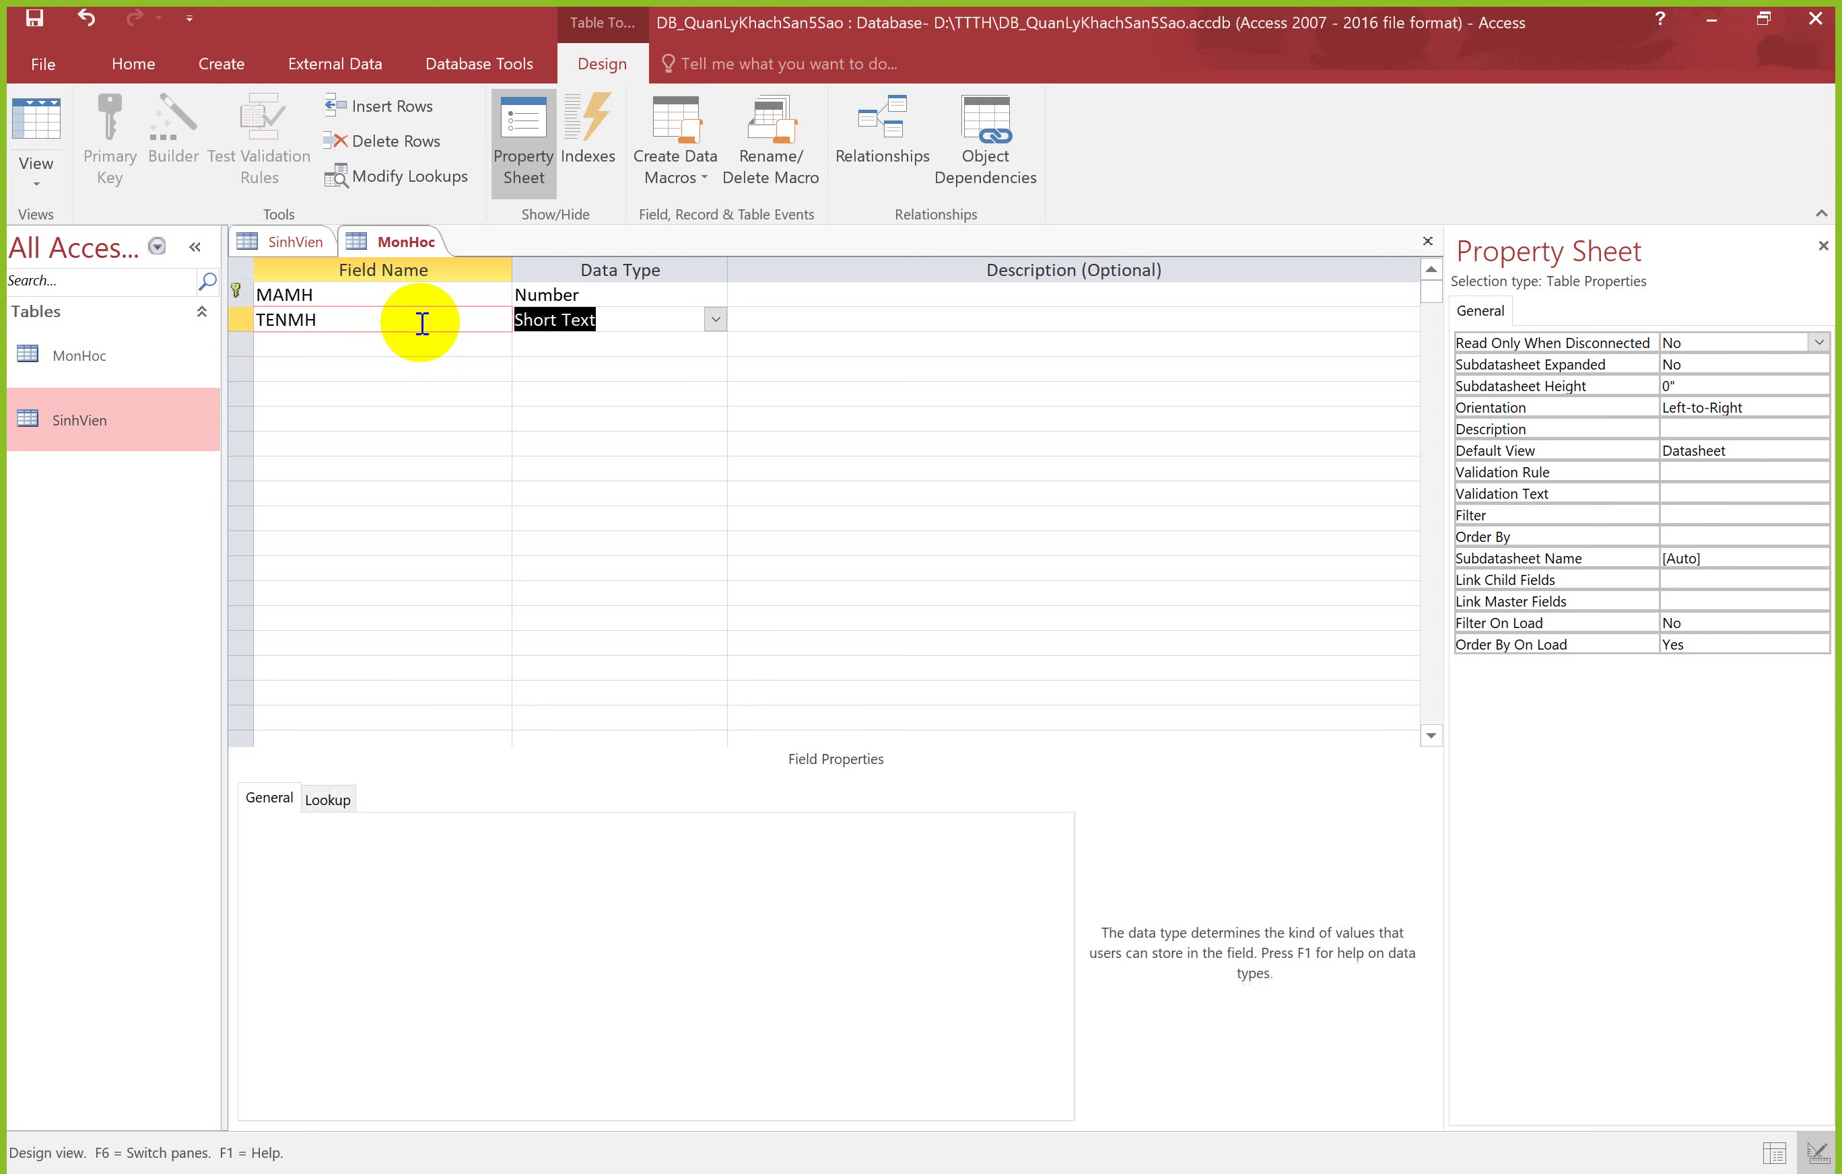
{"action": "left_click", "coordinate": [409, 346]}
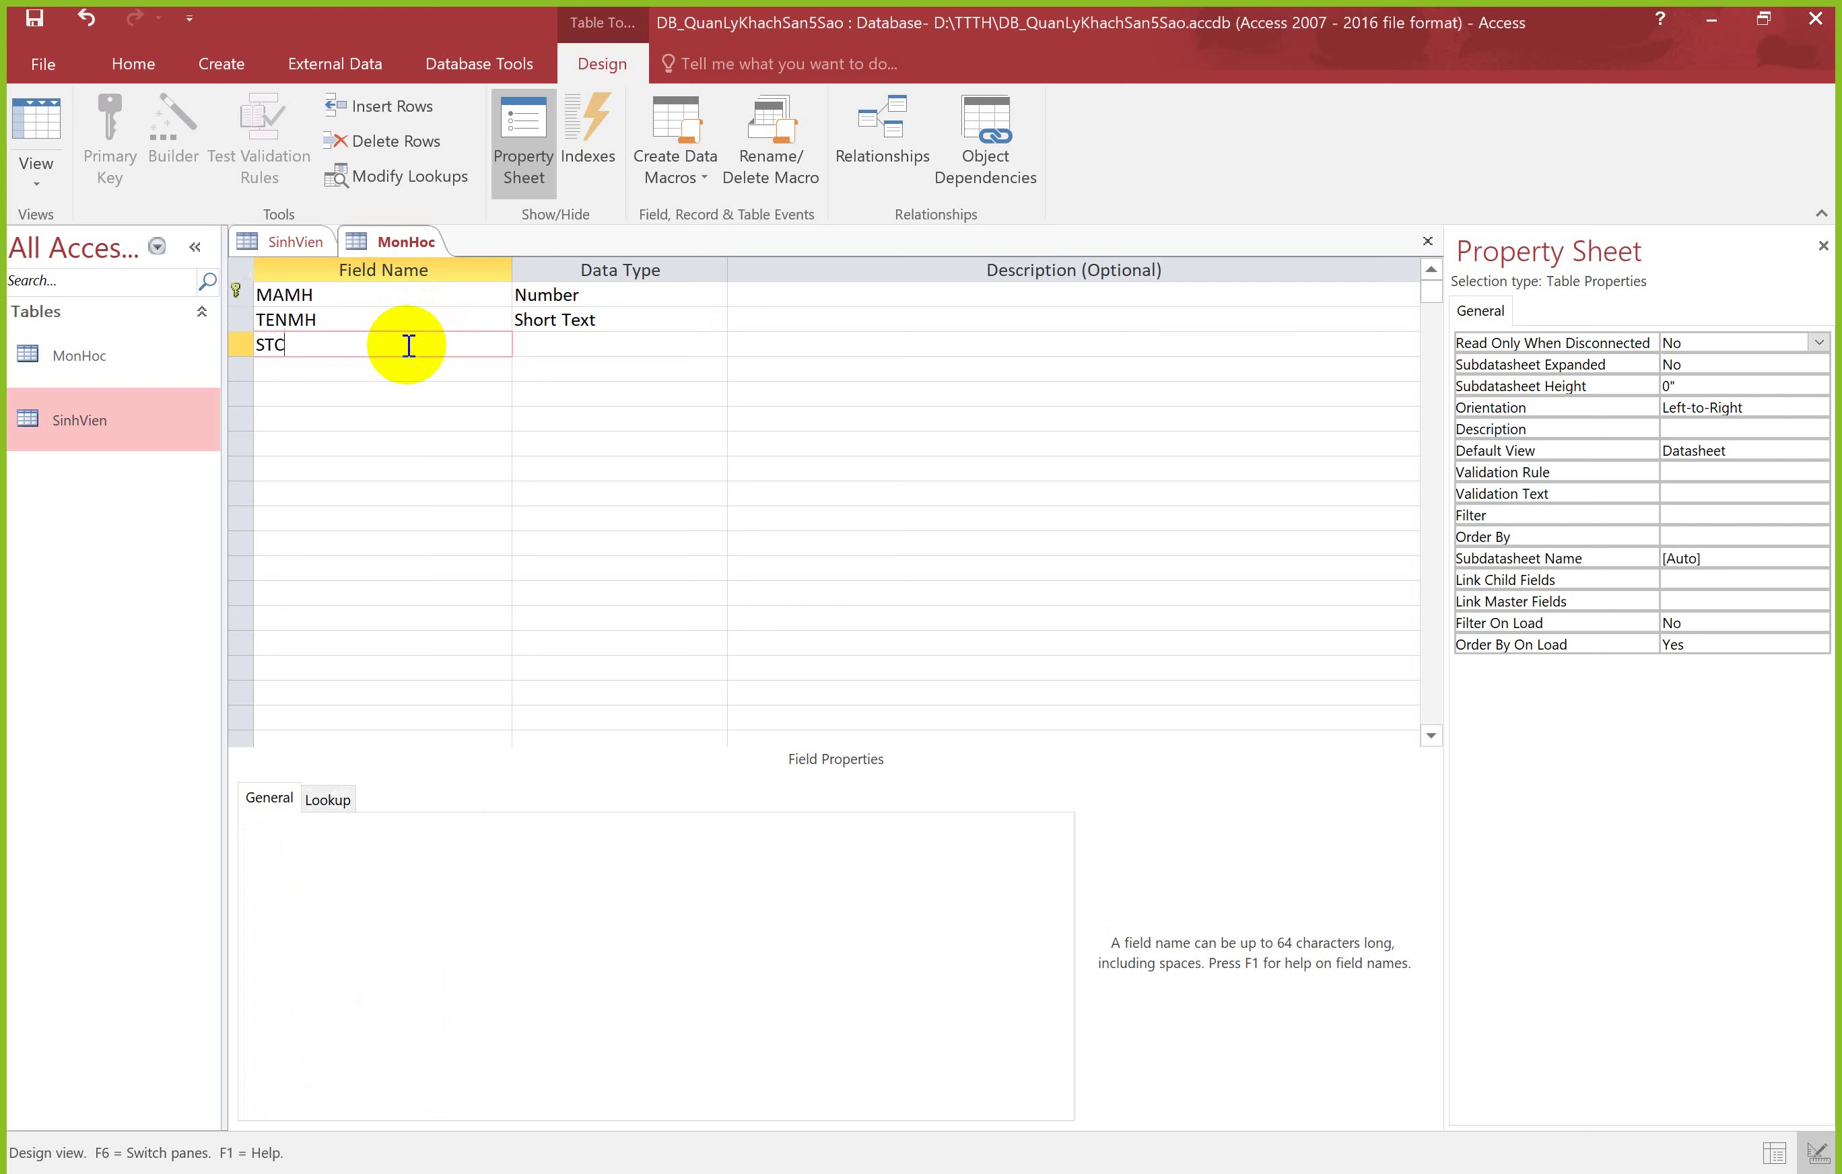
{"action": "key", "text": "Tab"}
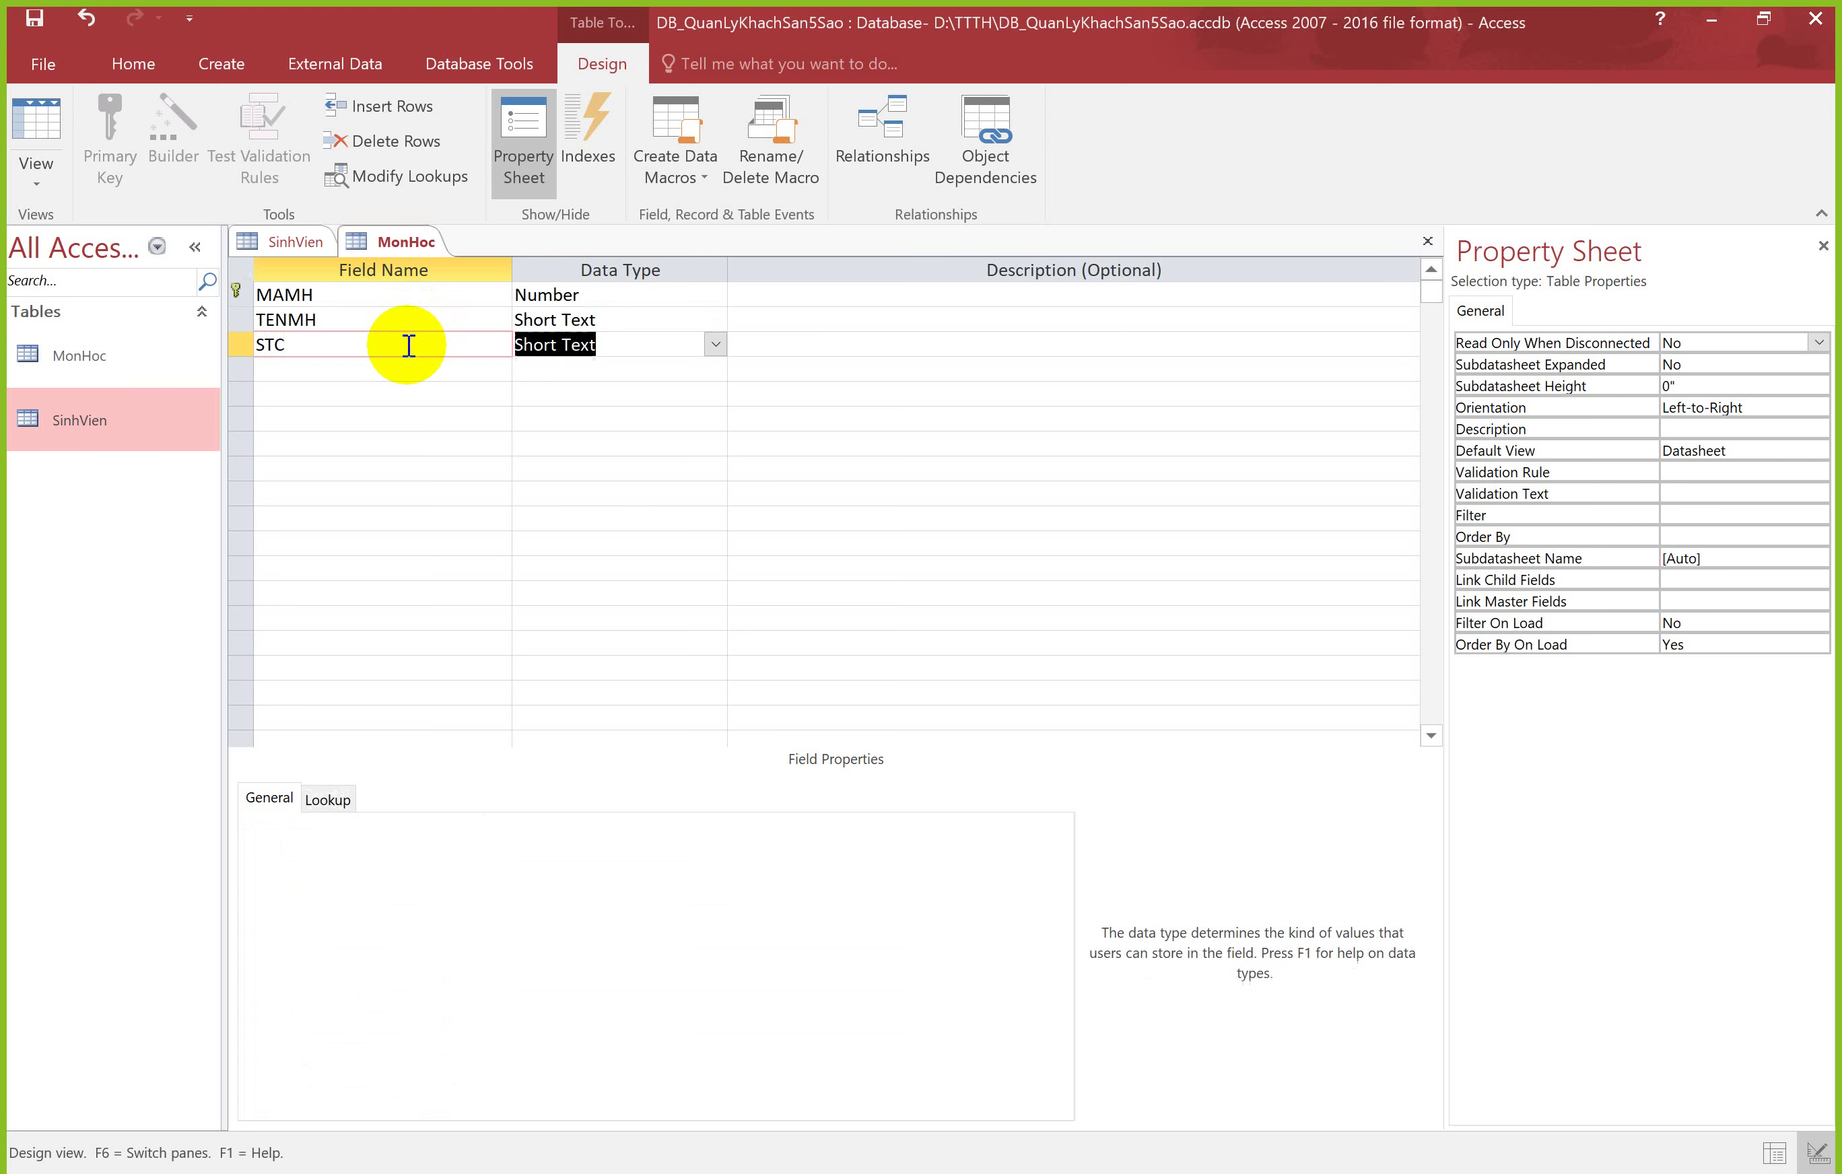
{"action": "left_click", "coordinate": [714, 344]}
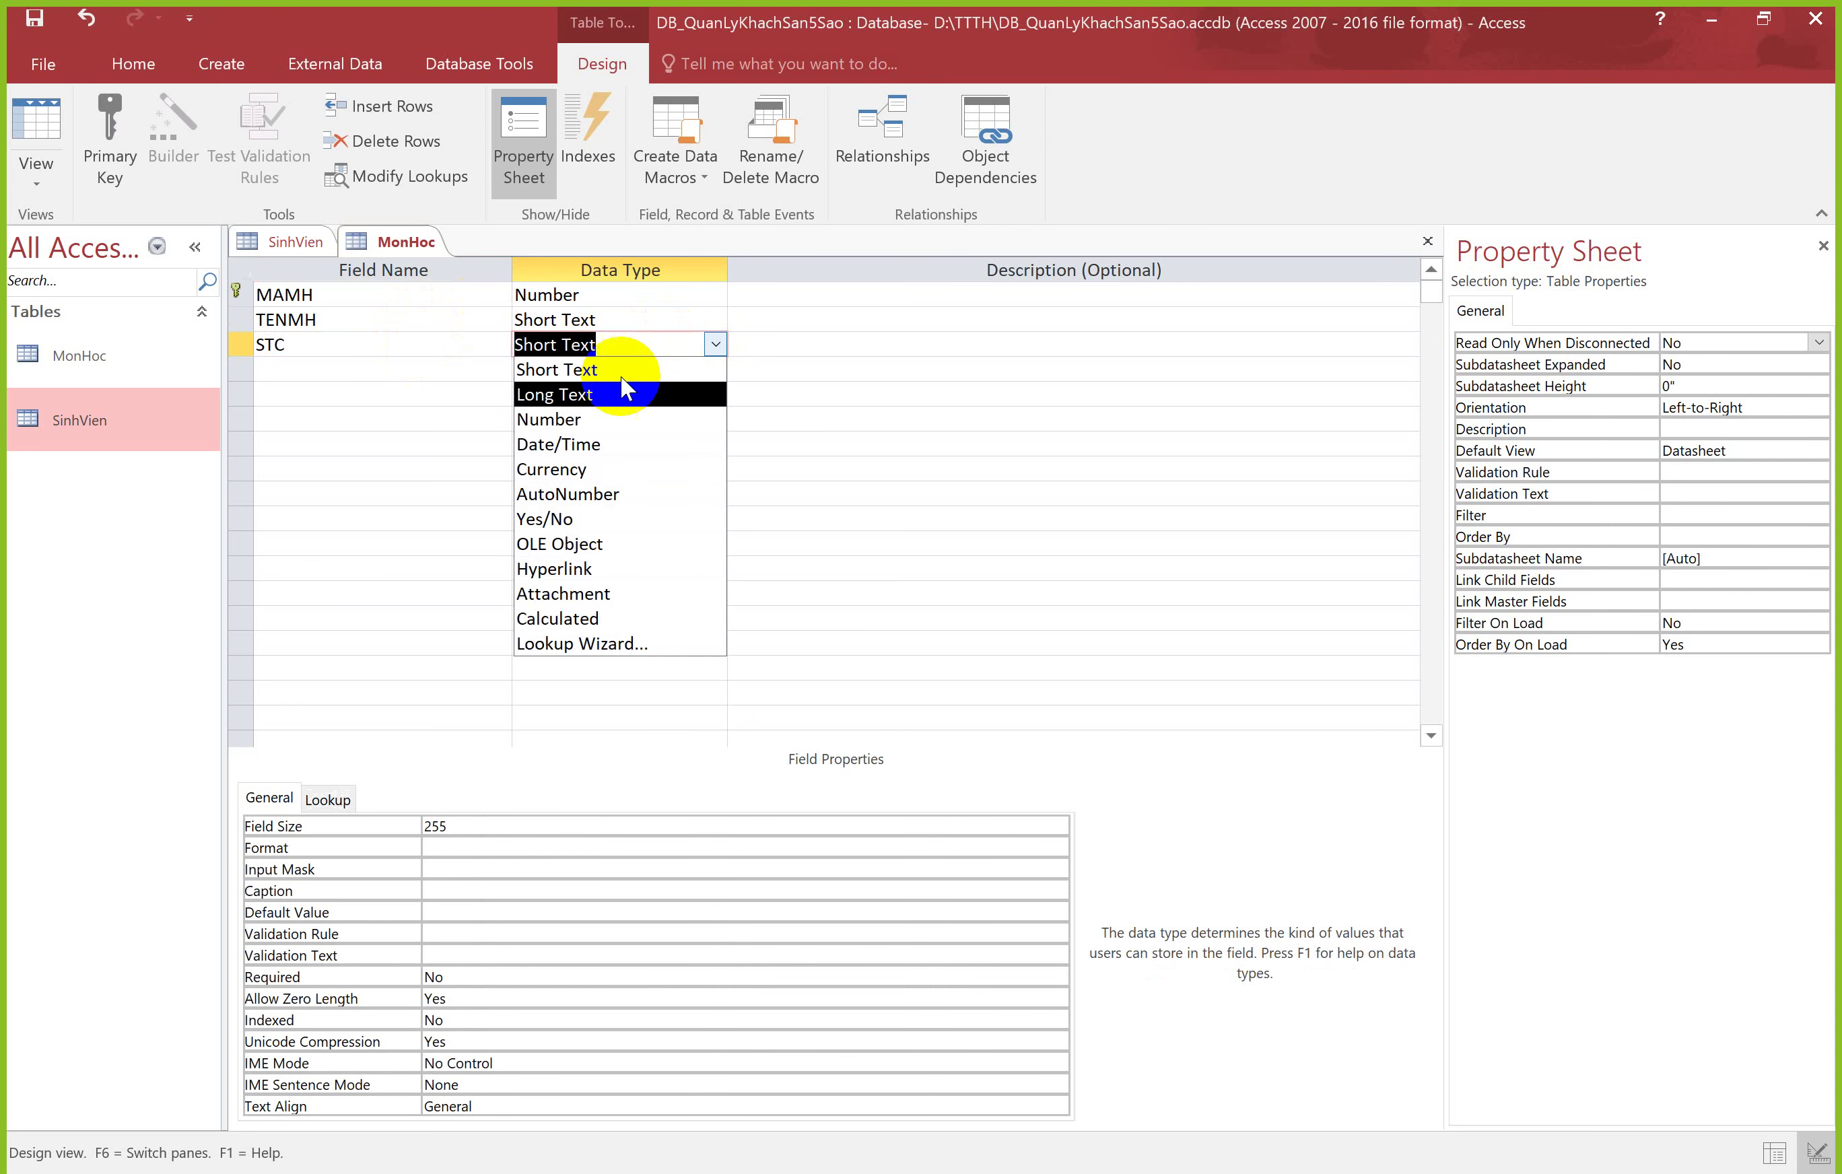
{"action": "left_click", "coordinate": [597, 417]}
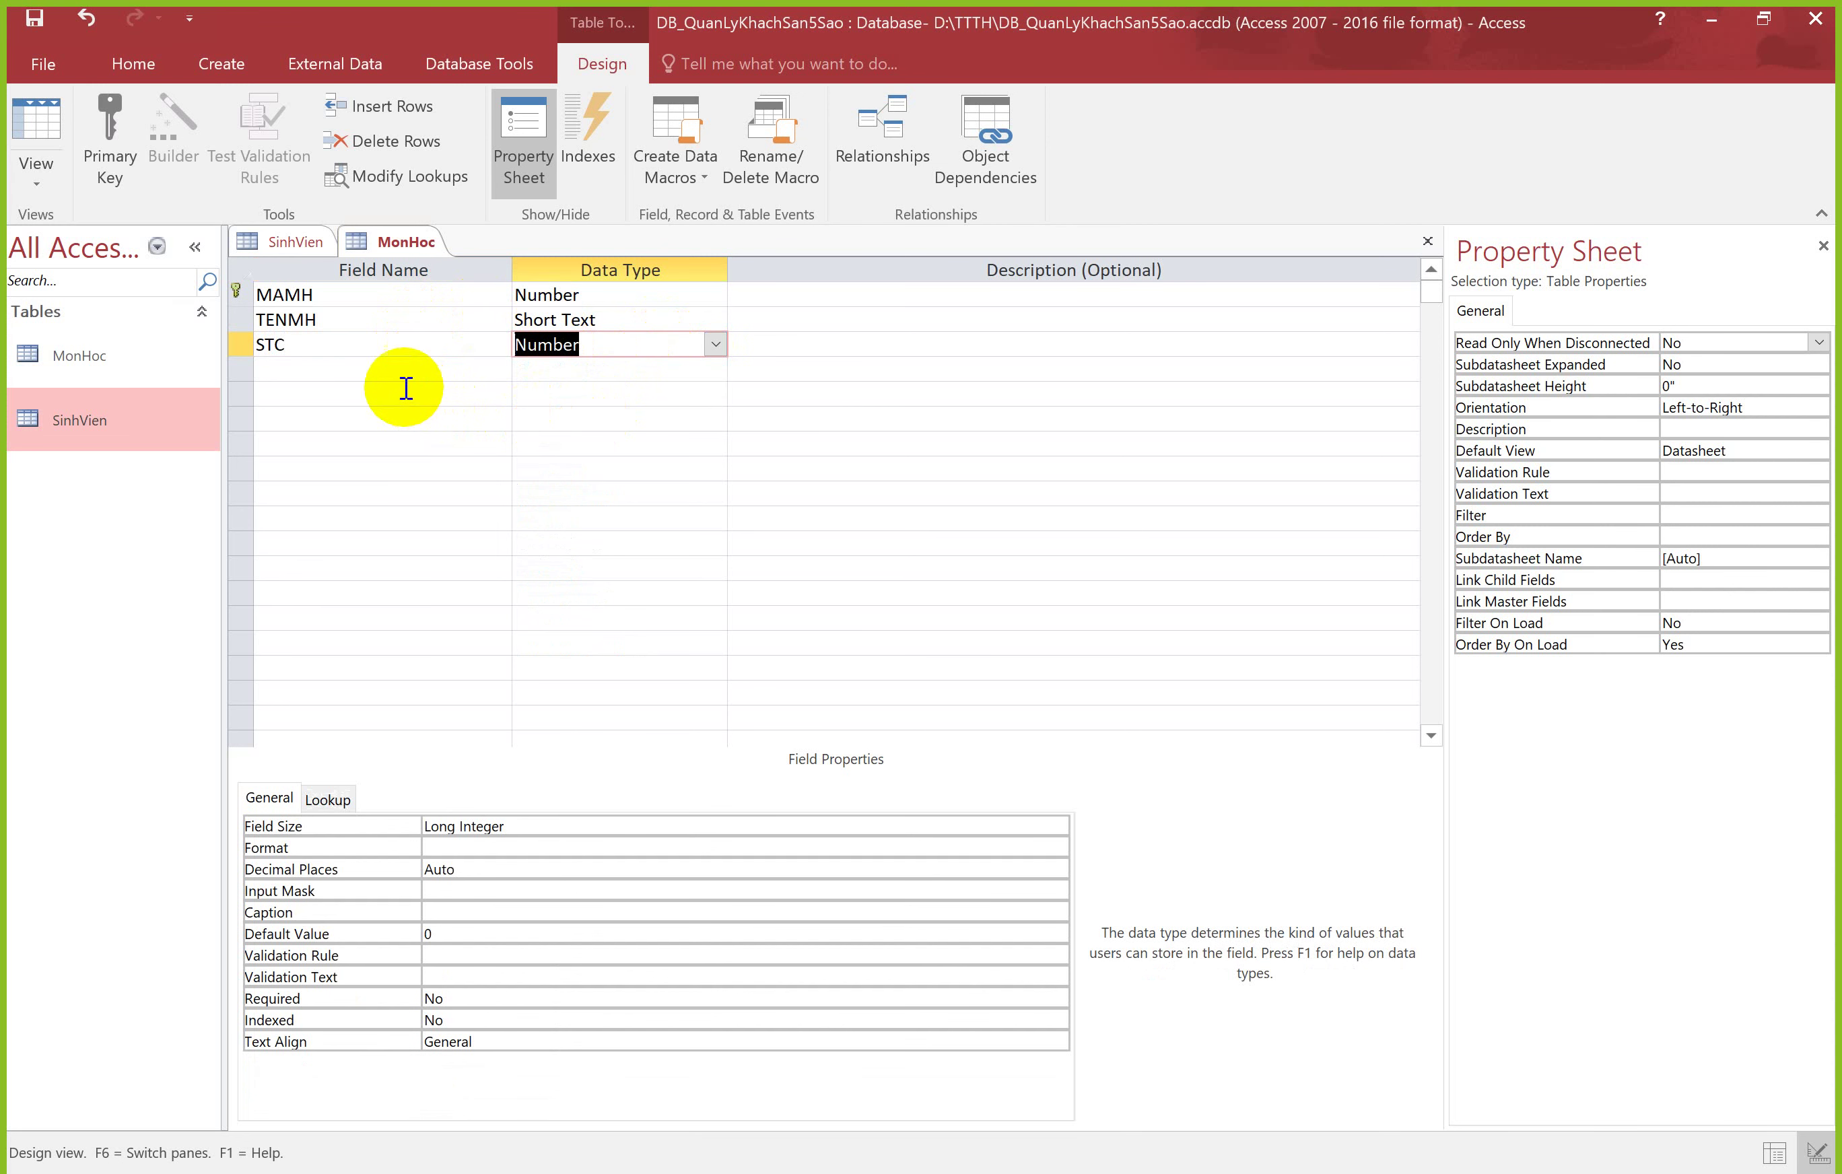
{"action": "left_click", "coordinate": [391, 369]}
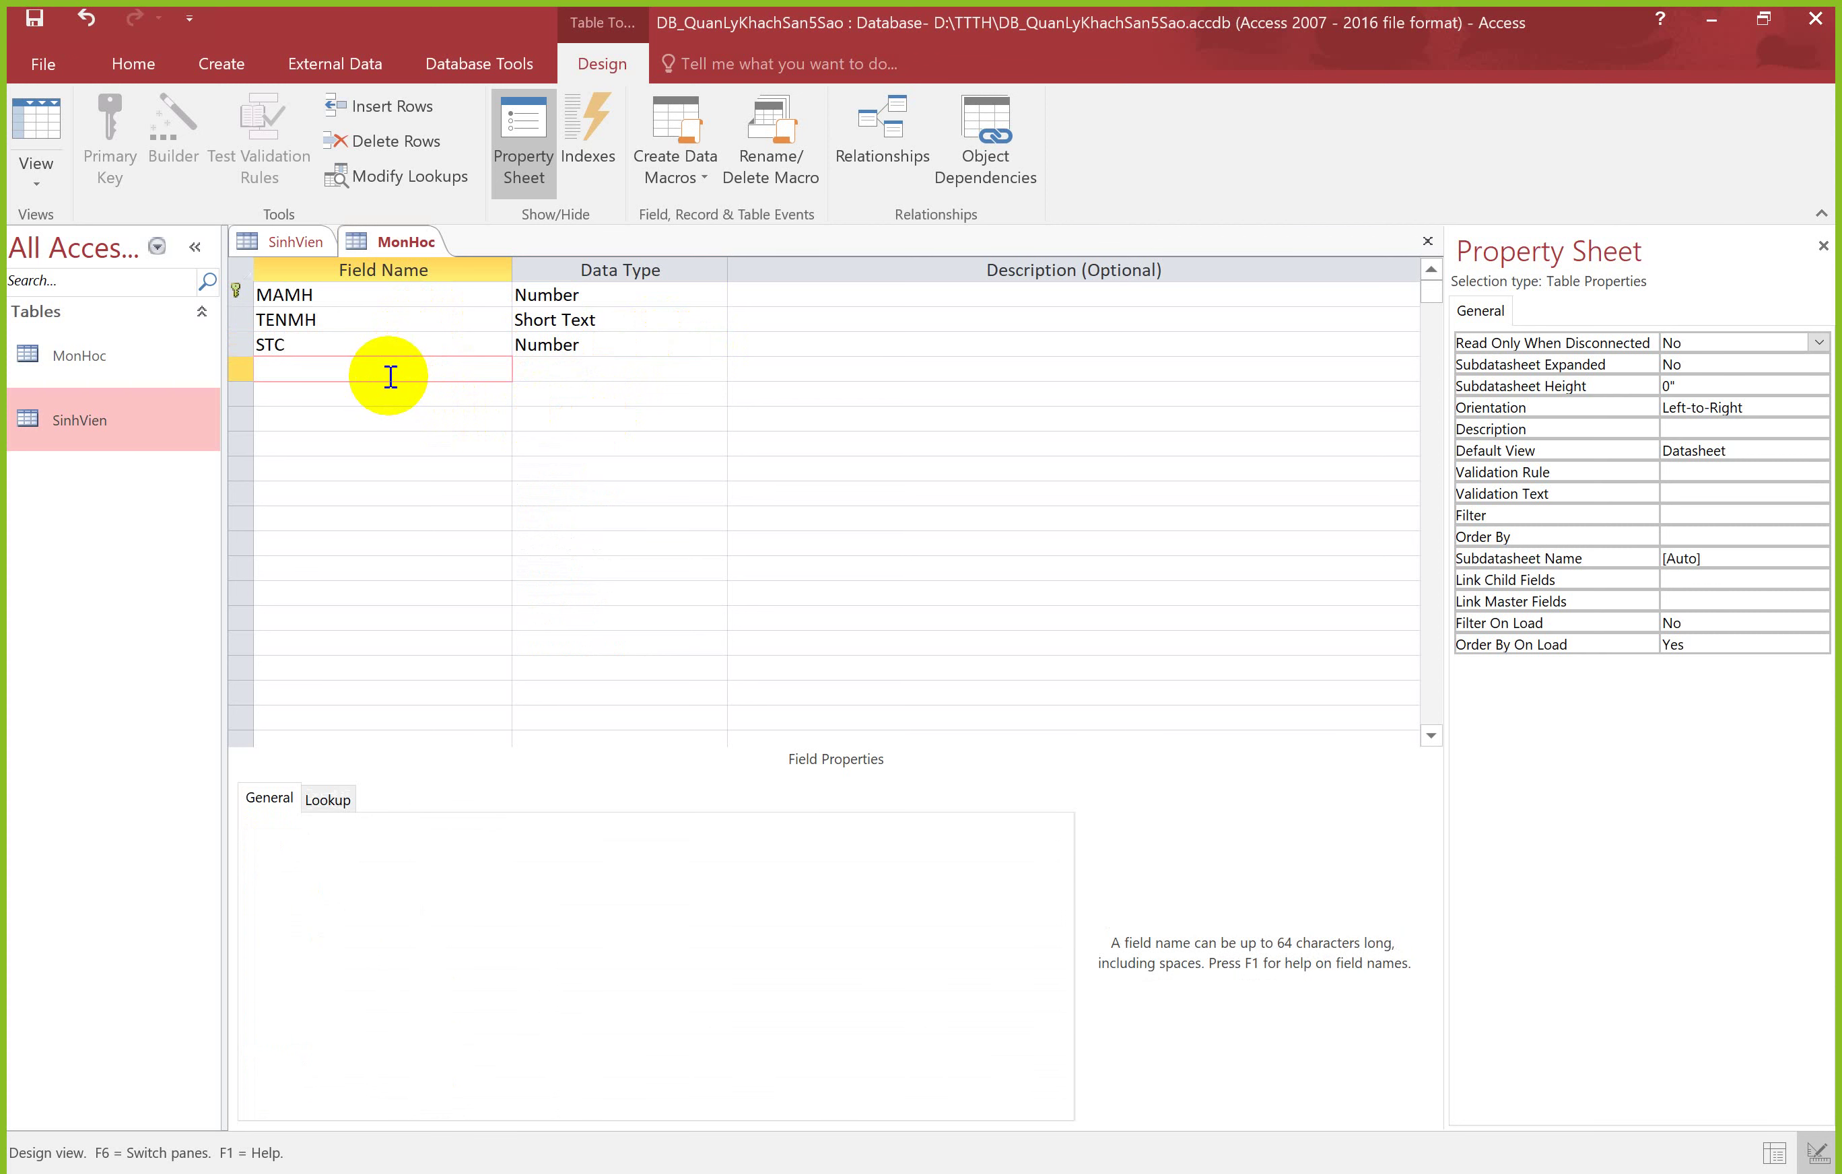
{"action": "left_click", "coordinate": [379, 344]}
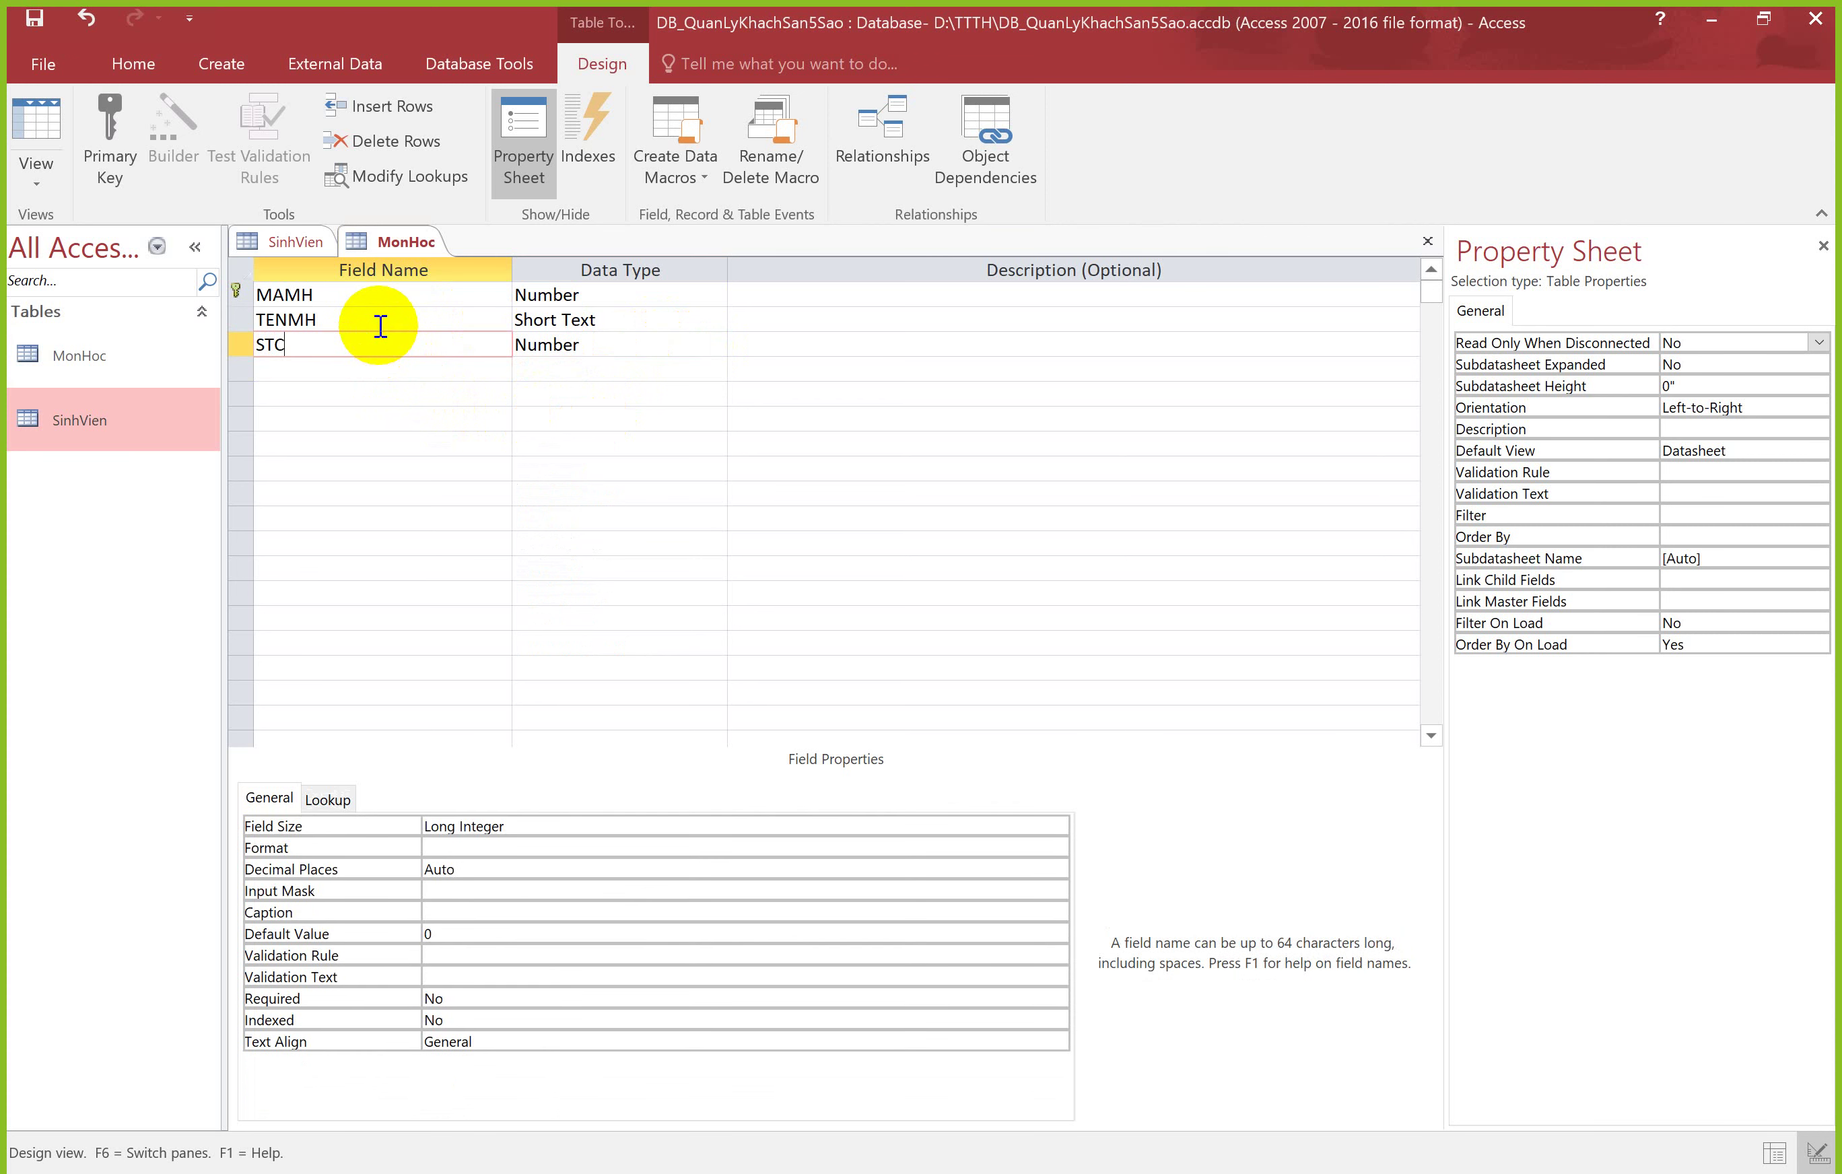
{"action": "left_click", "coordinate": [378, 318]}
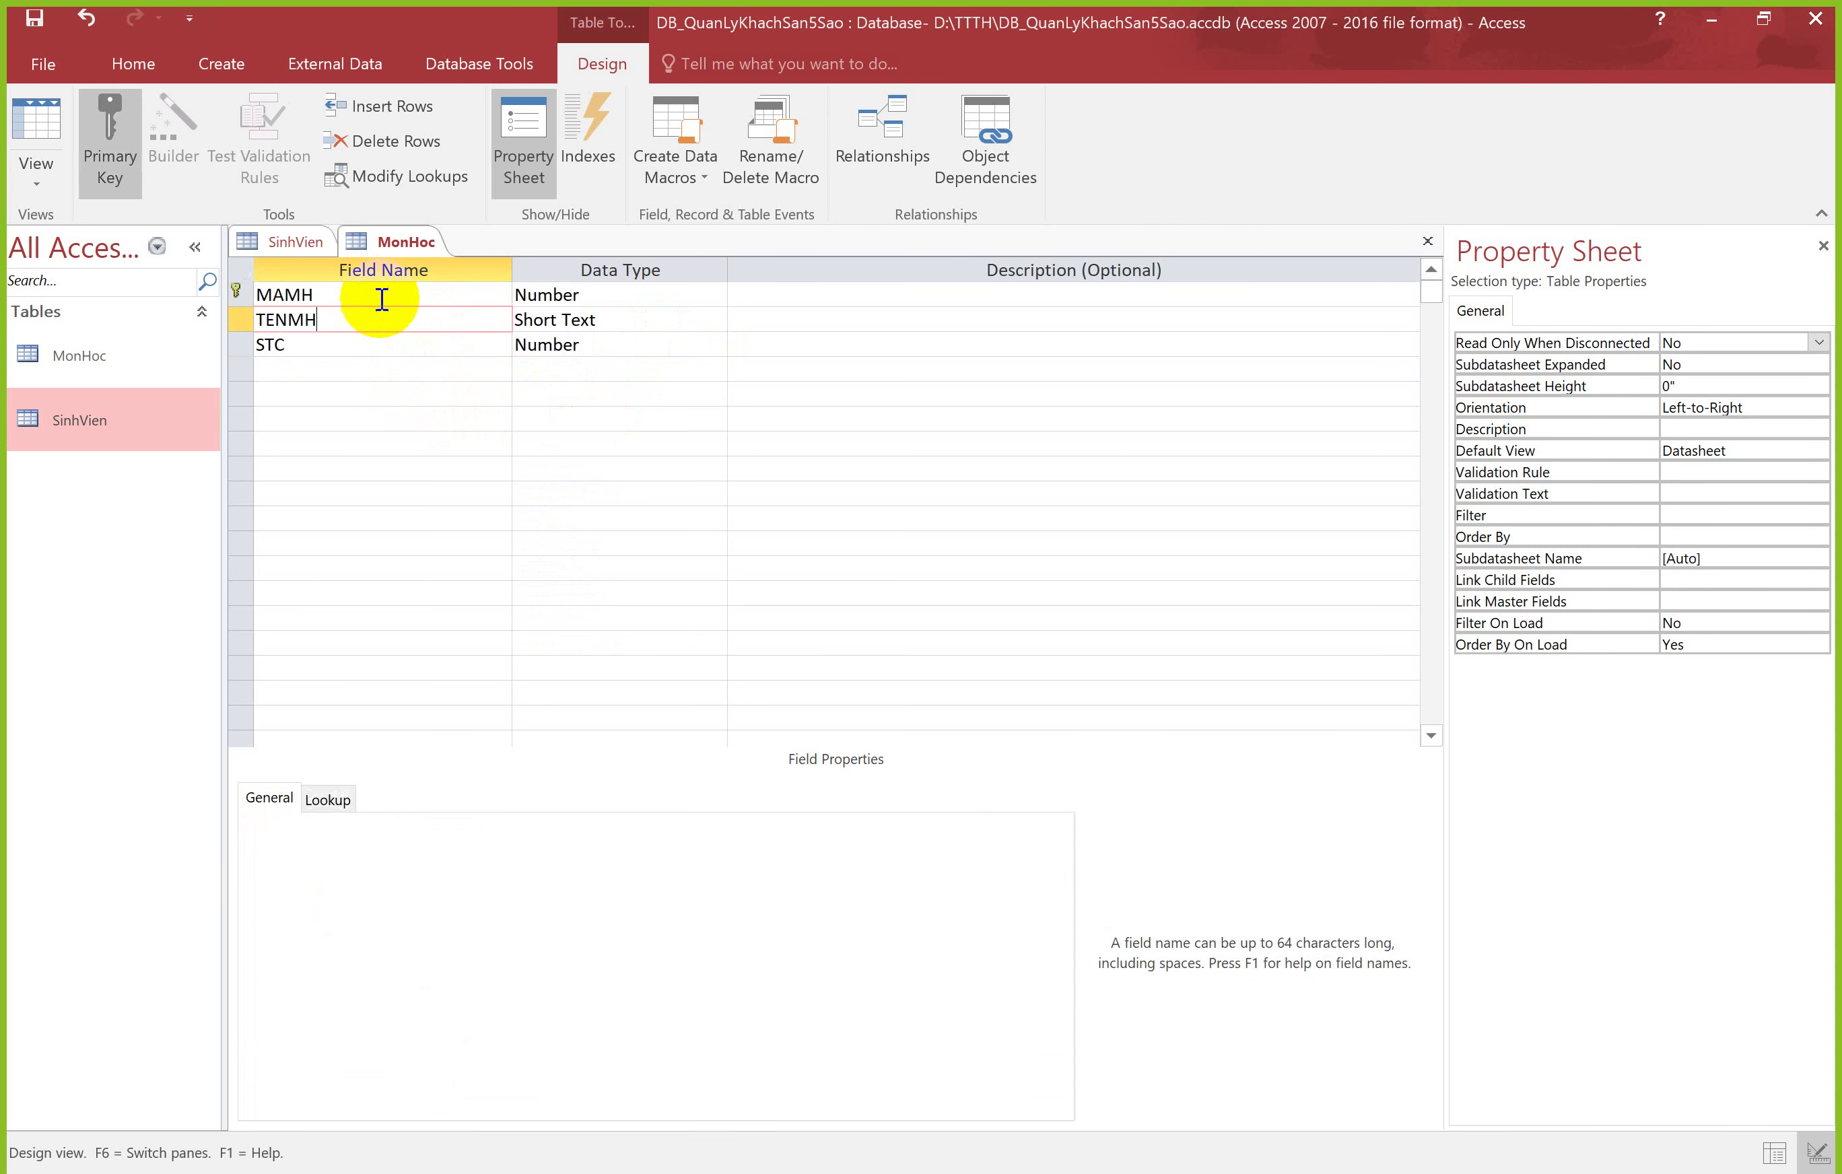
{"action": "left_click", "coordinate": [345, 362]}
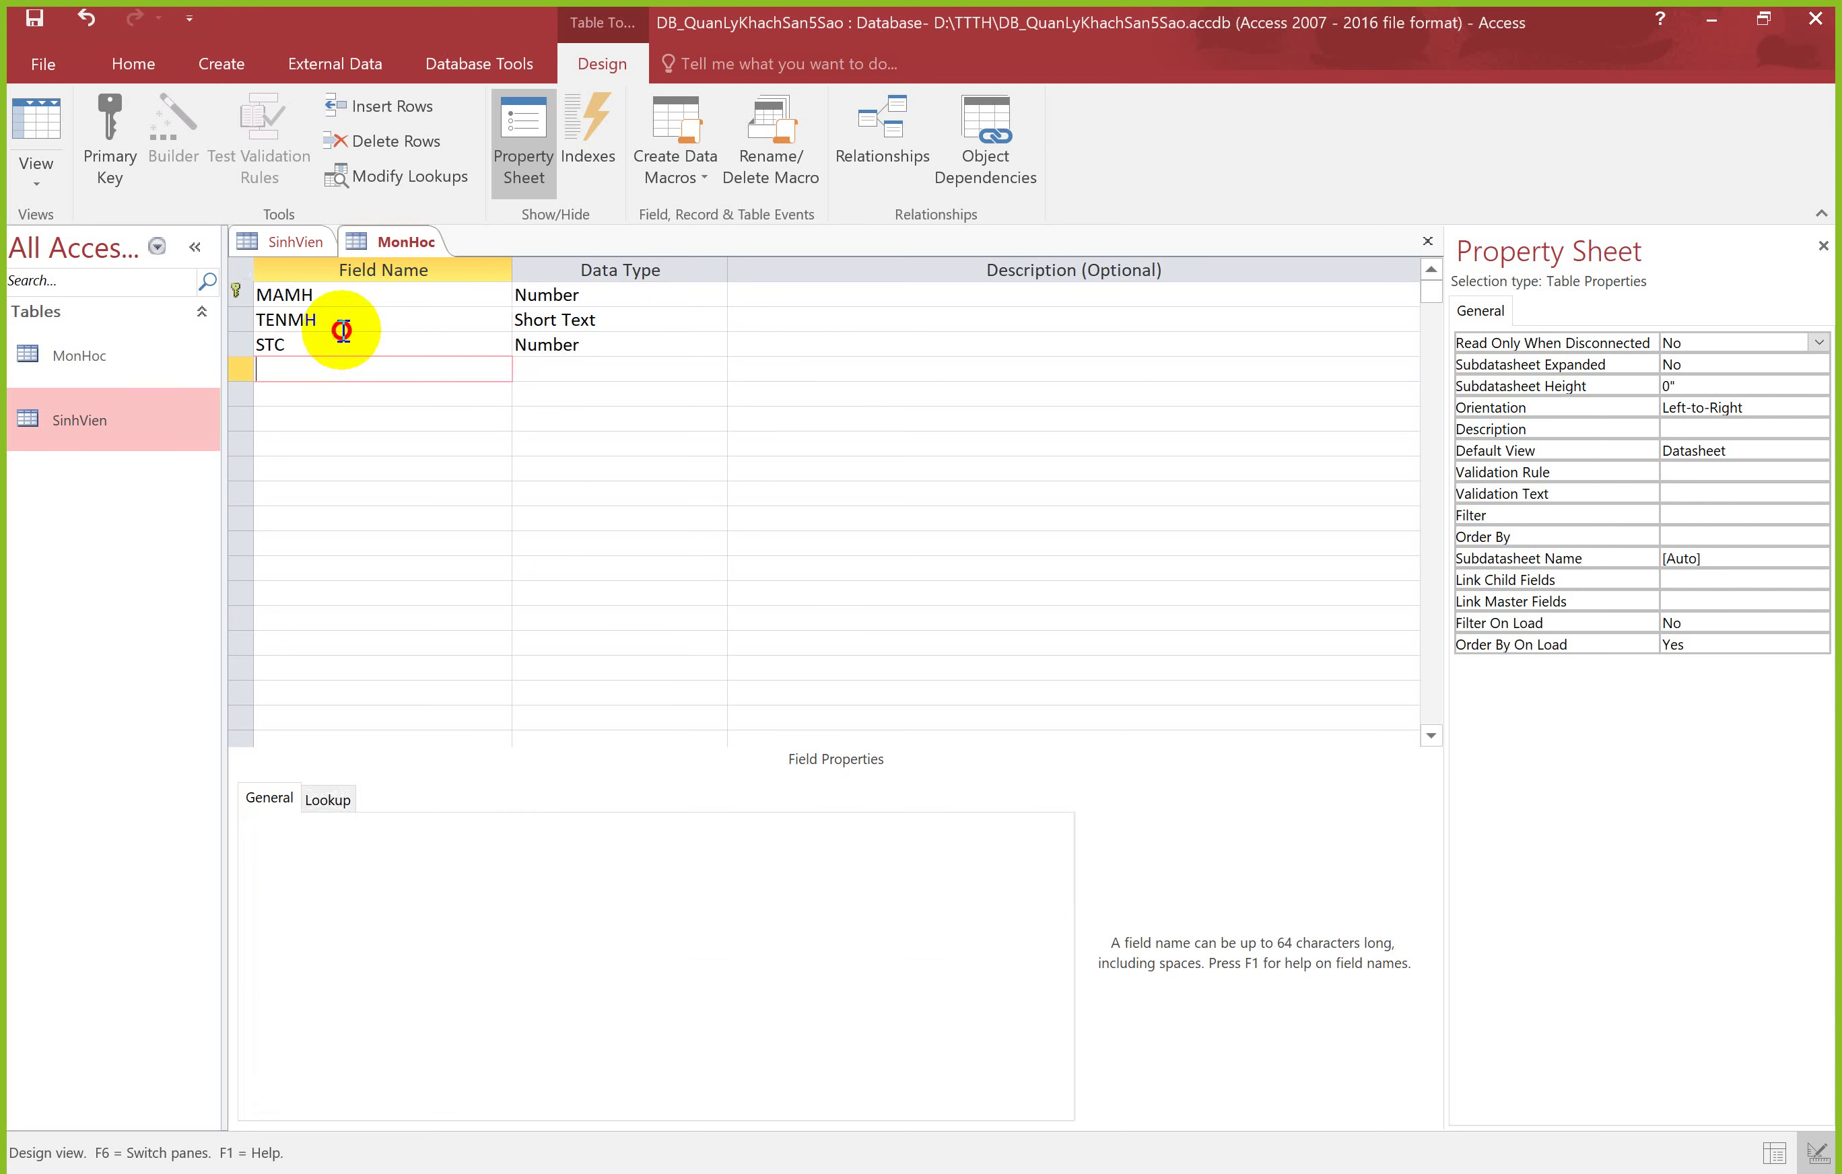
{"action": "left_click", "coordinate": [343, 330]}
{"action": "left_click", "coordinate": [343, 360]}
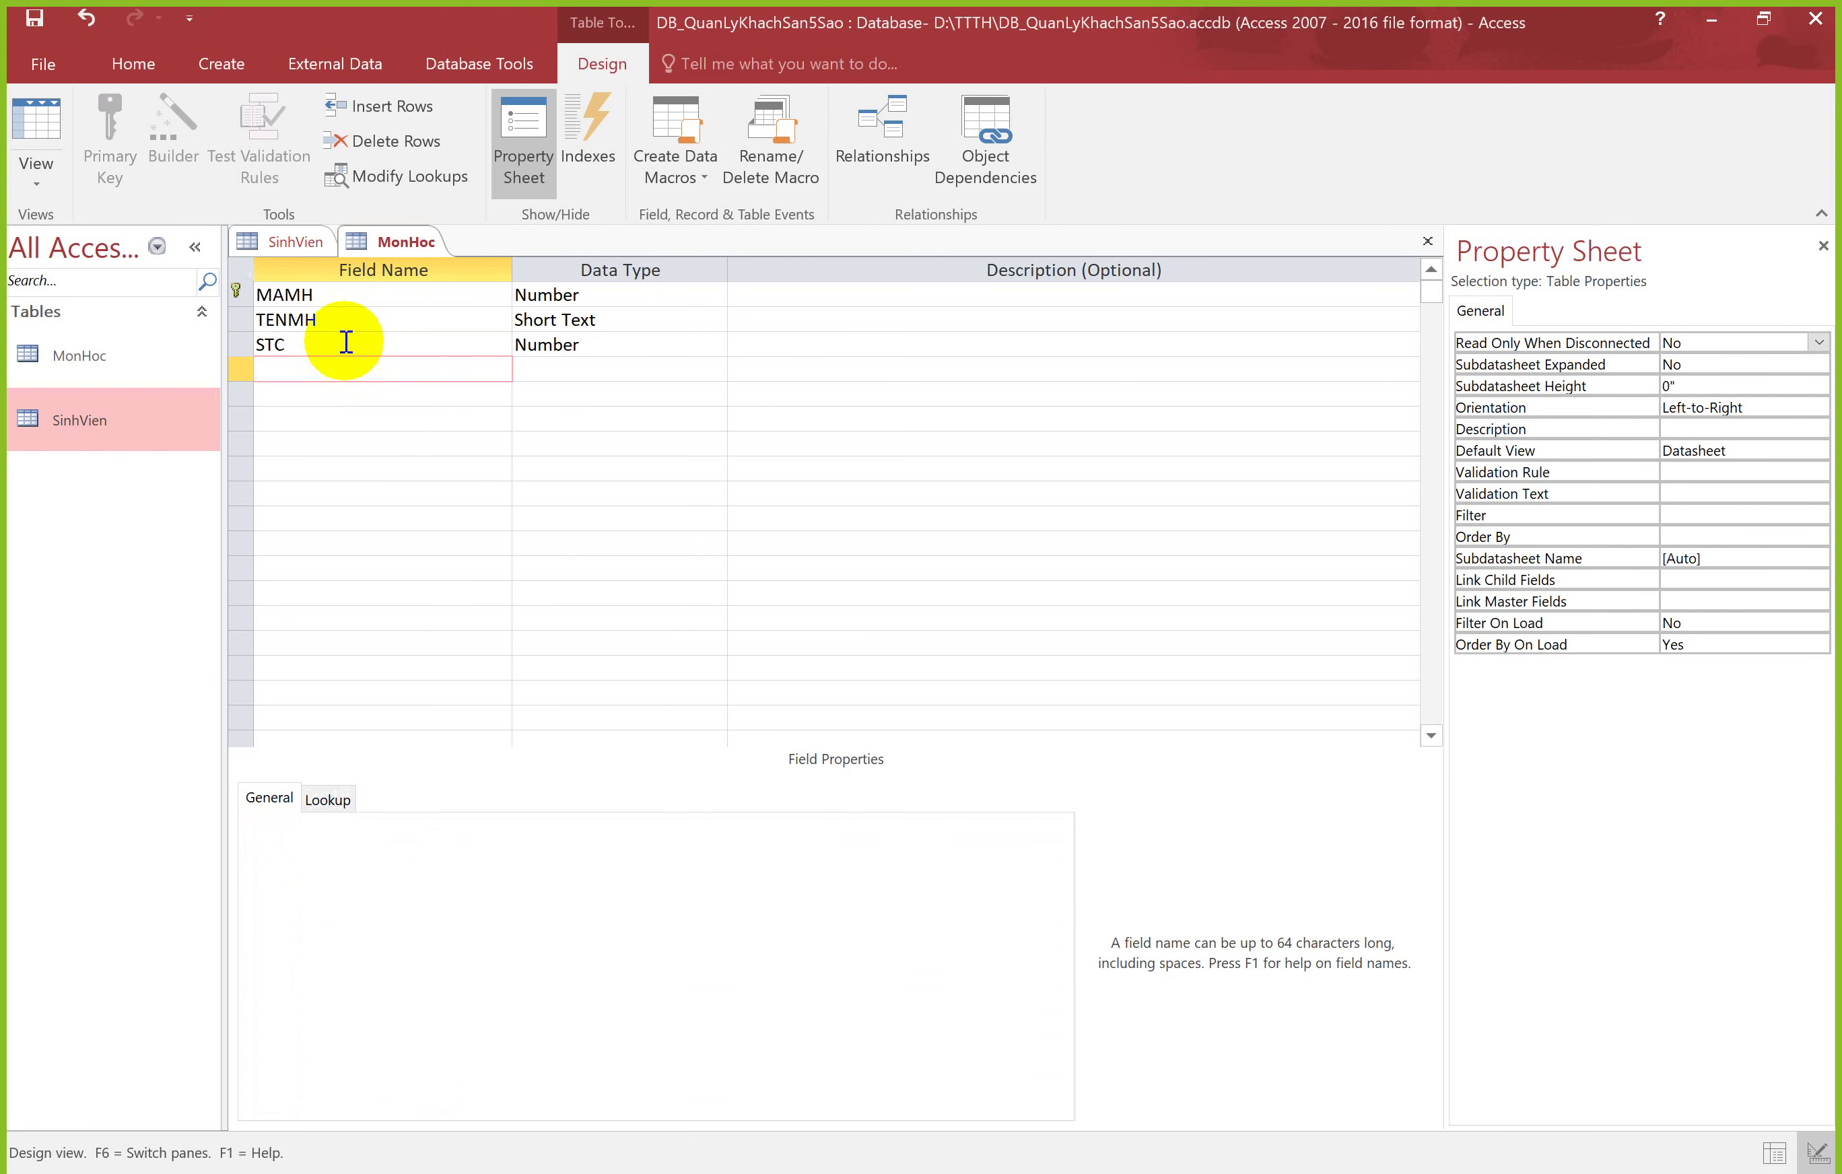
{"action": "left_click", "coordinate": [340, 336]}
{"action": "left_click", "coordinate": [341, 369]}
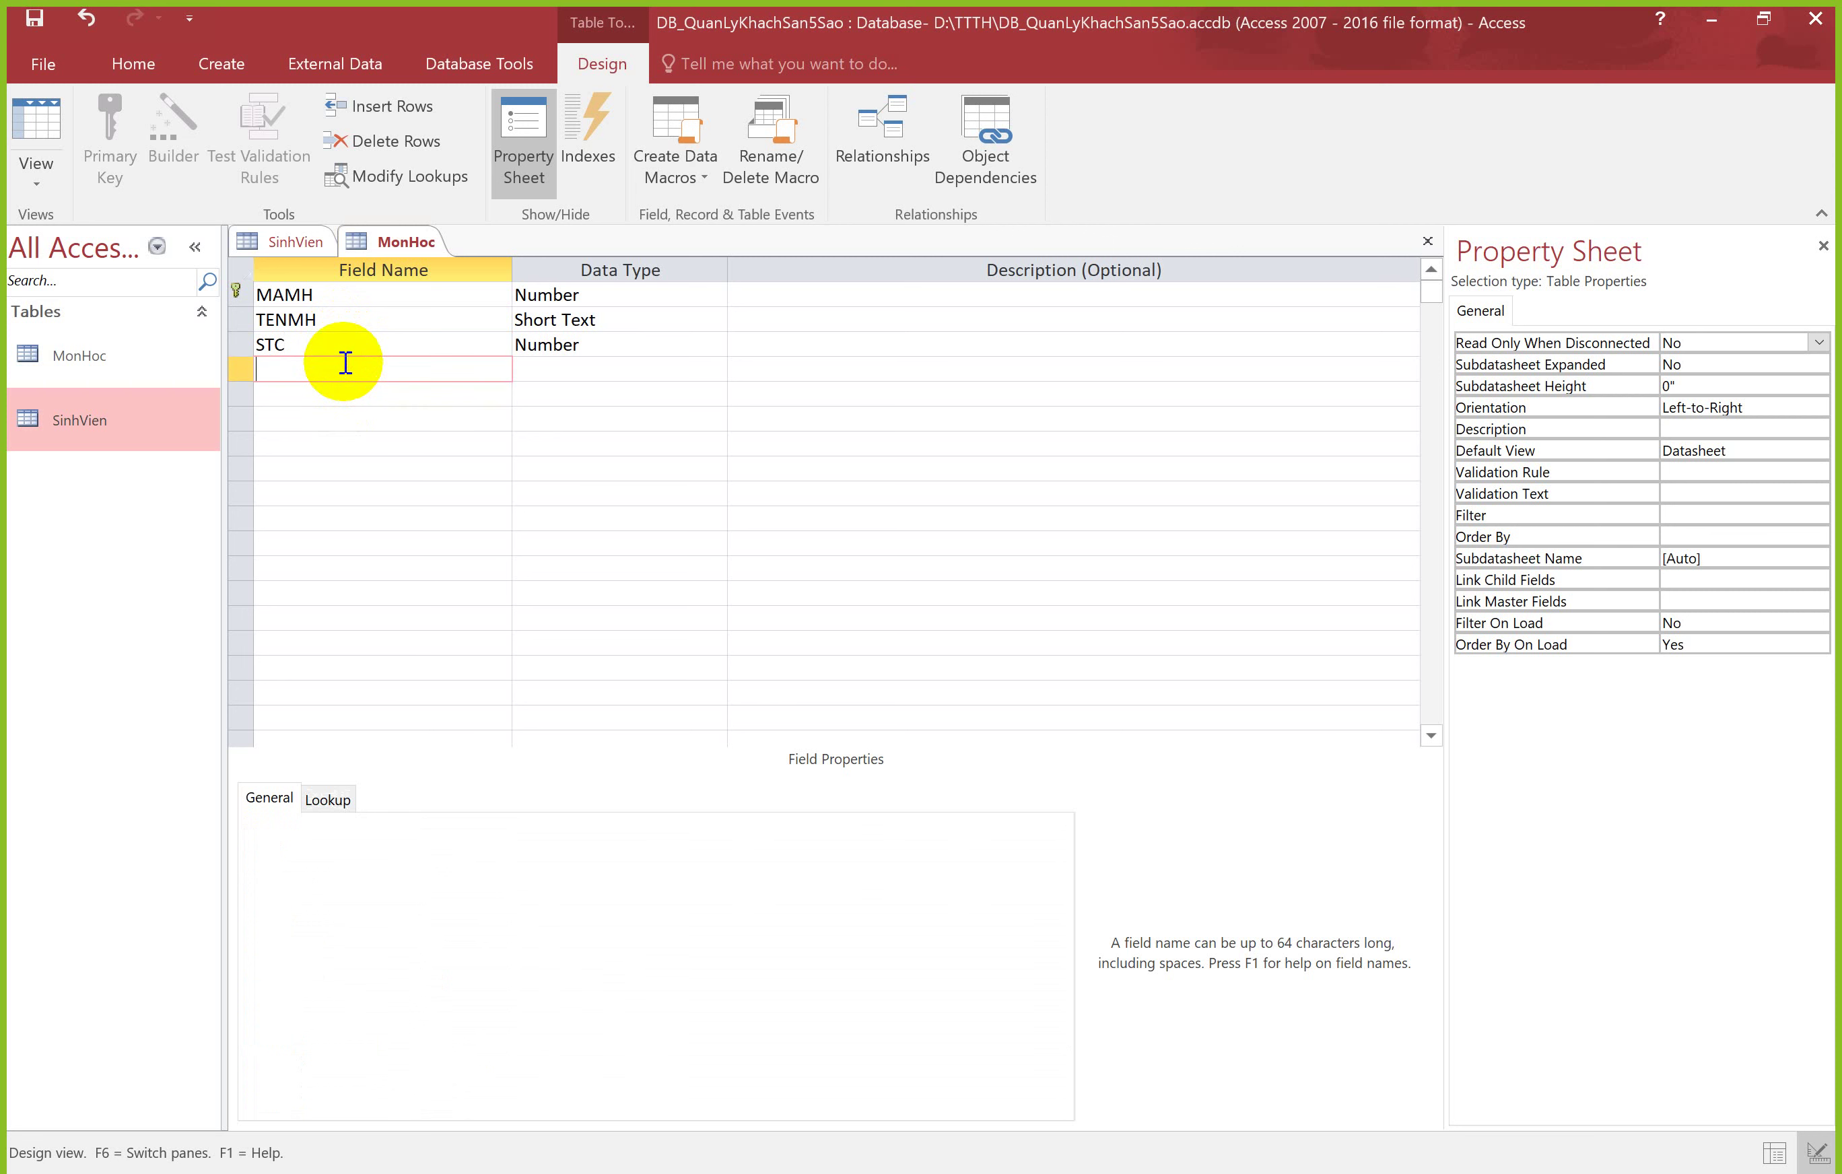
{"action": "left_click", "coordinate": [349, 392]}
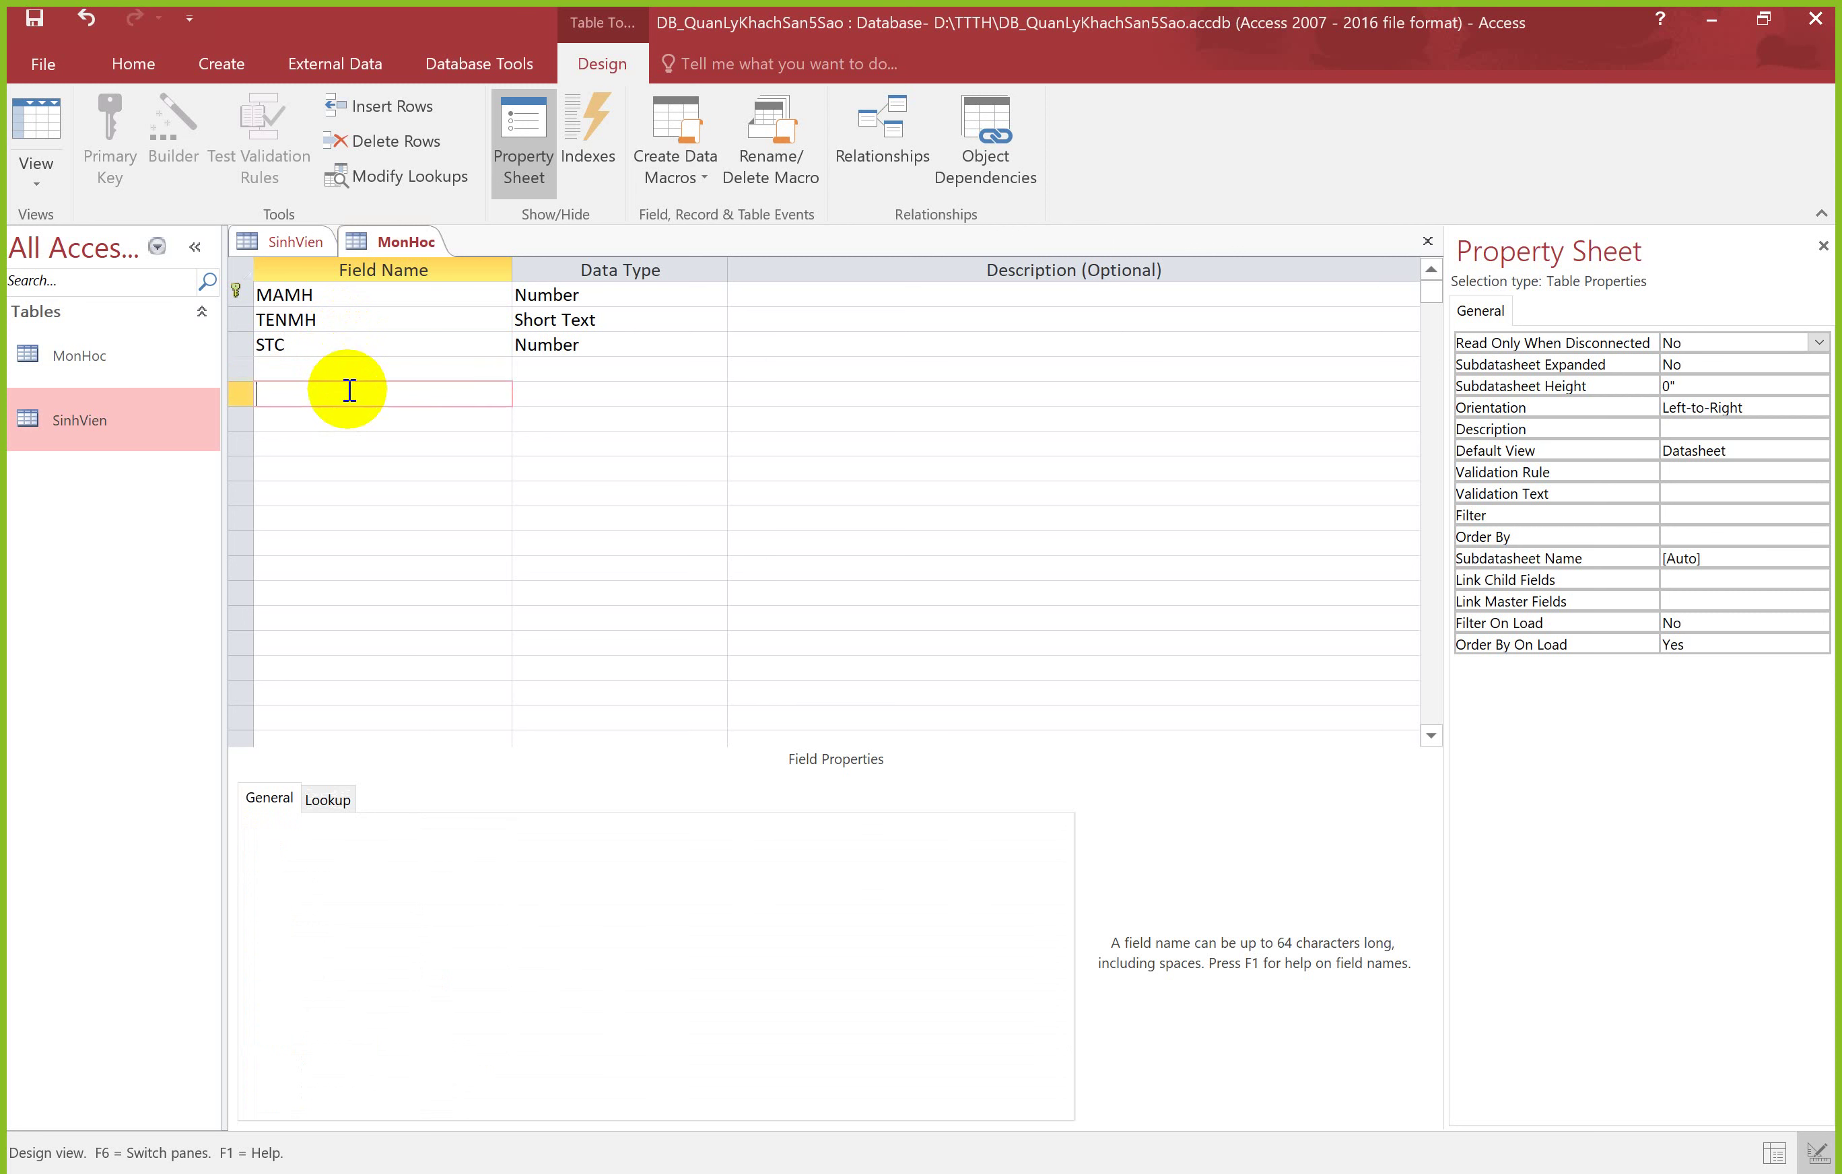
{"action": "left_click", "coordinate": [349, 372]}
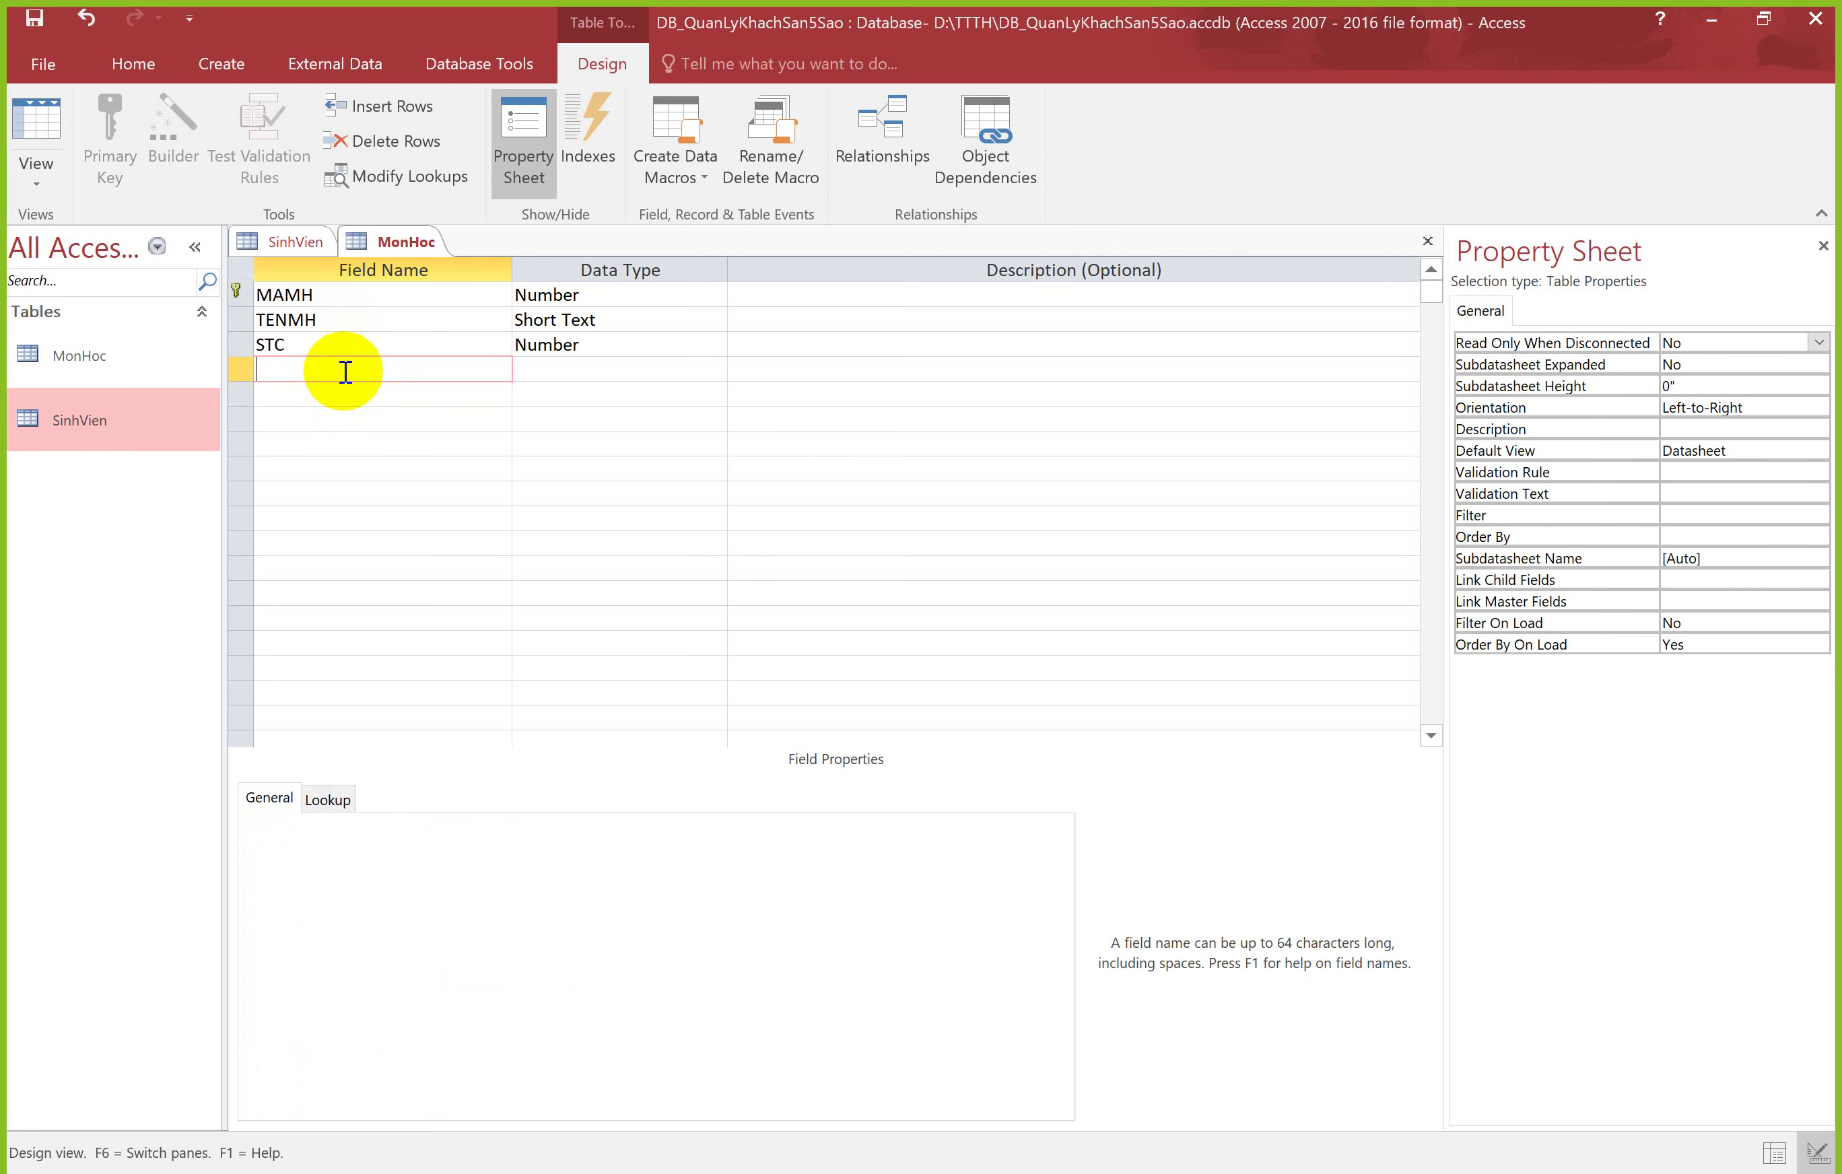
Step: Save the MonHoc design and switch it to Datasheet View
{"action": "right_click", "coordinate": [398, 243]}
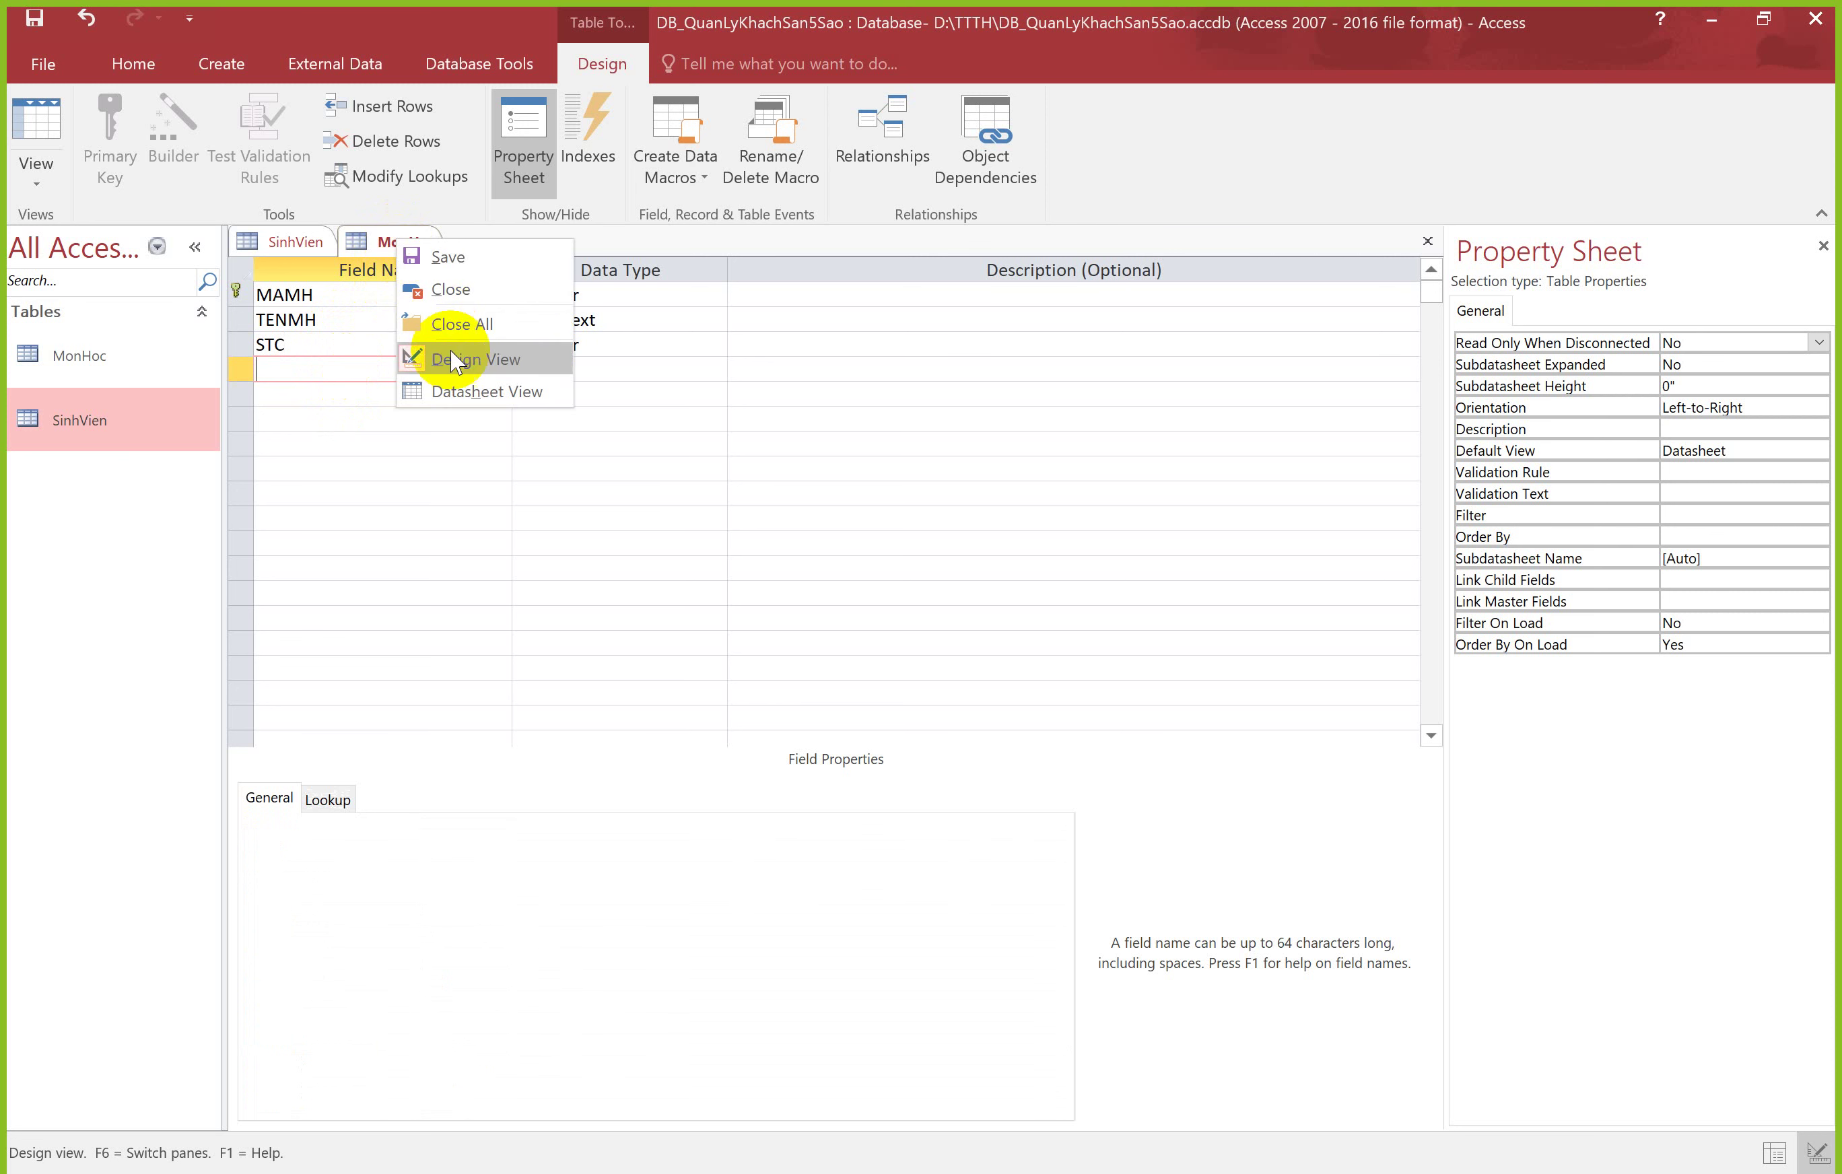
{"action": "left_click", "coordinate": [443, 269]}
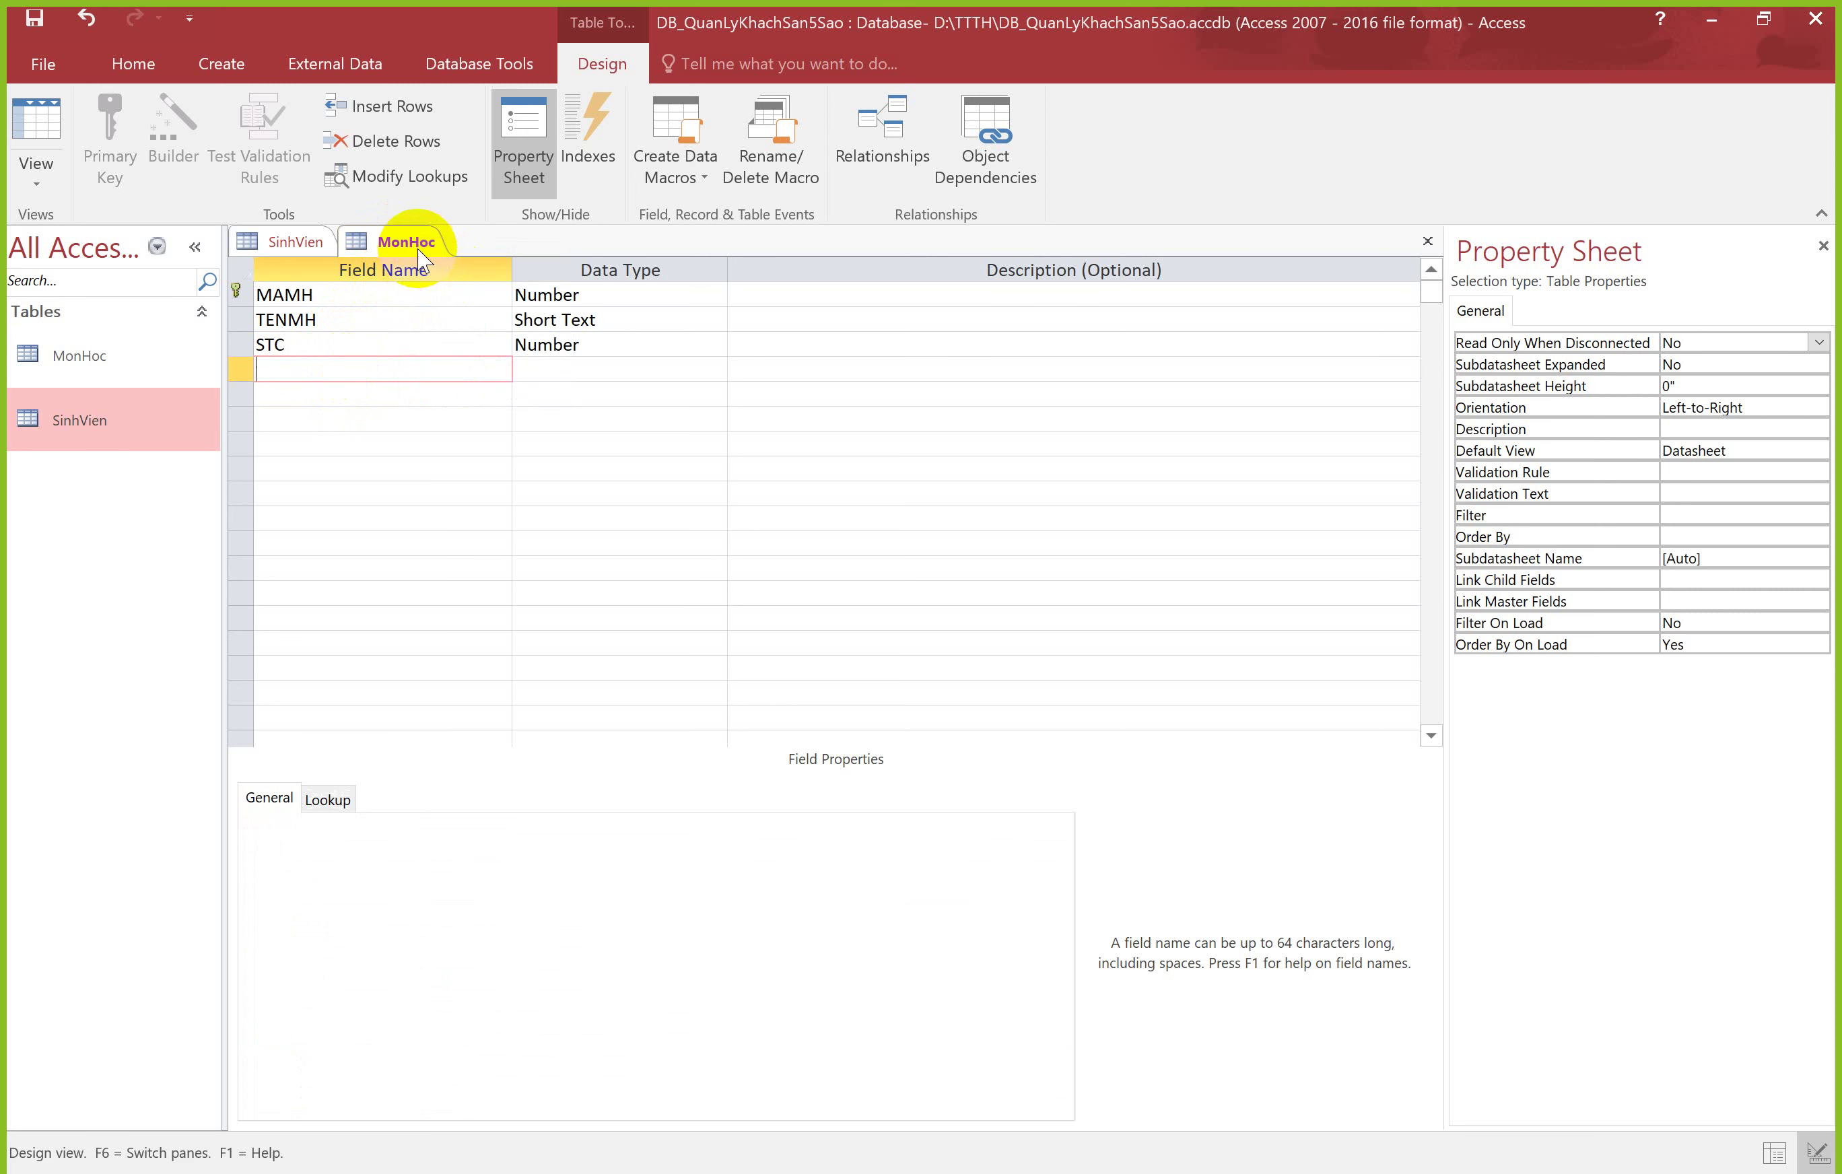
{"action": "right_click", "coordinate": [410, 246]}
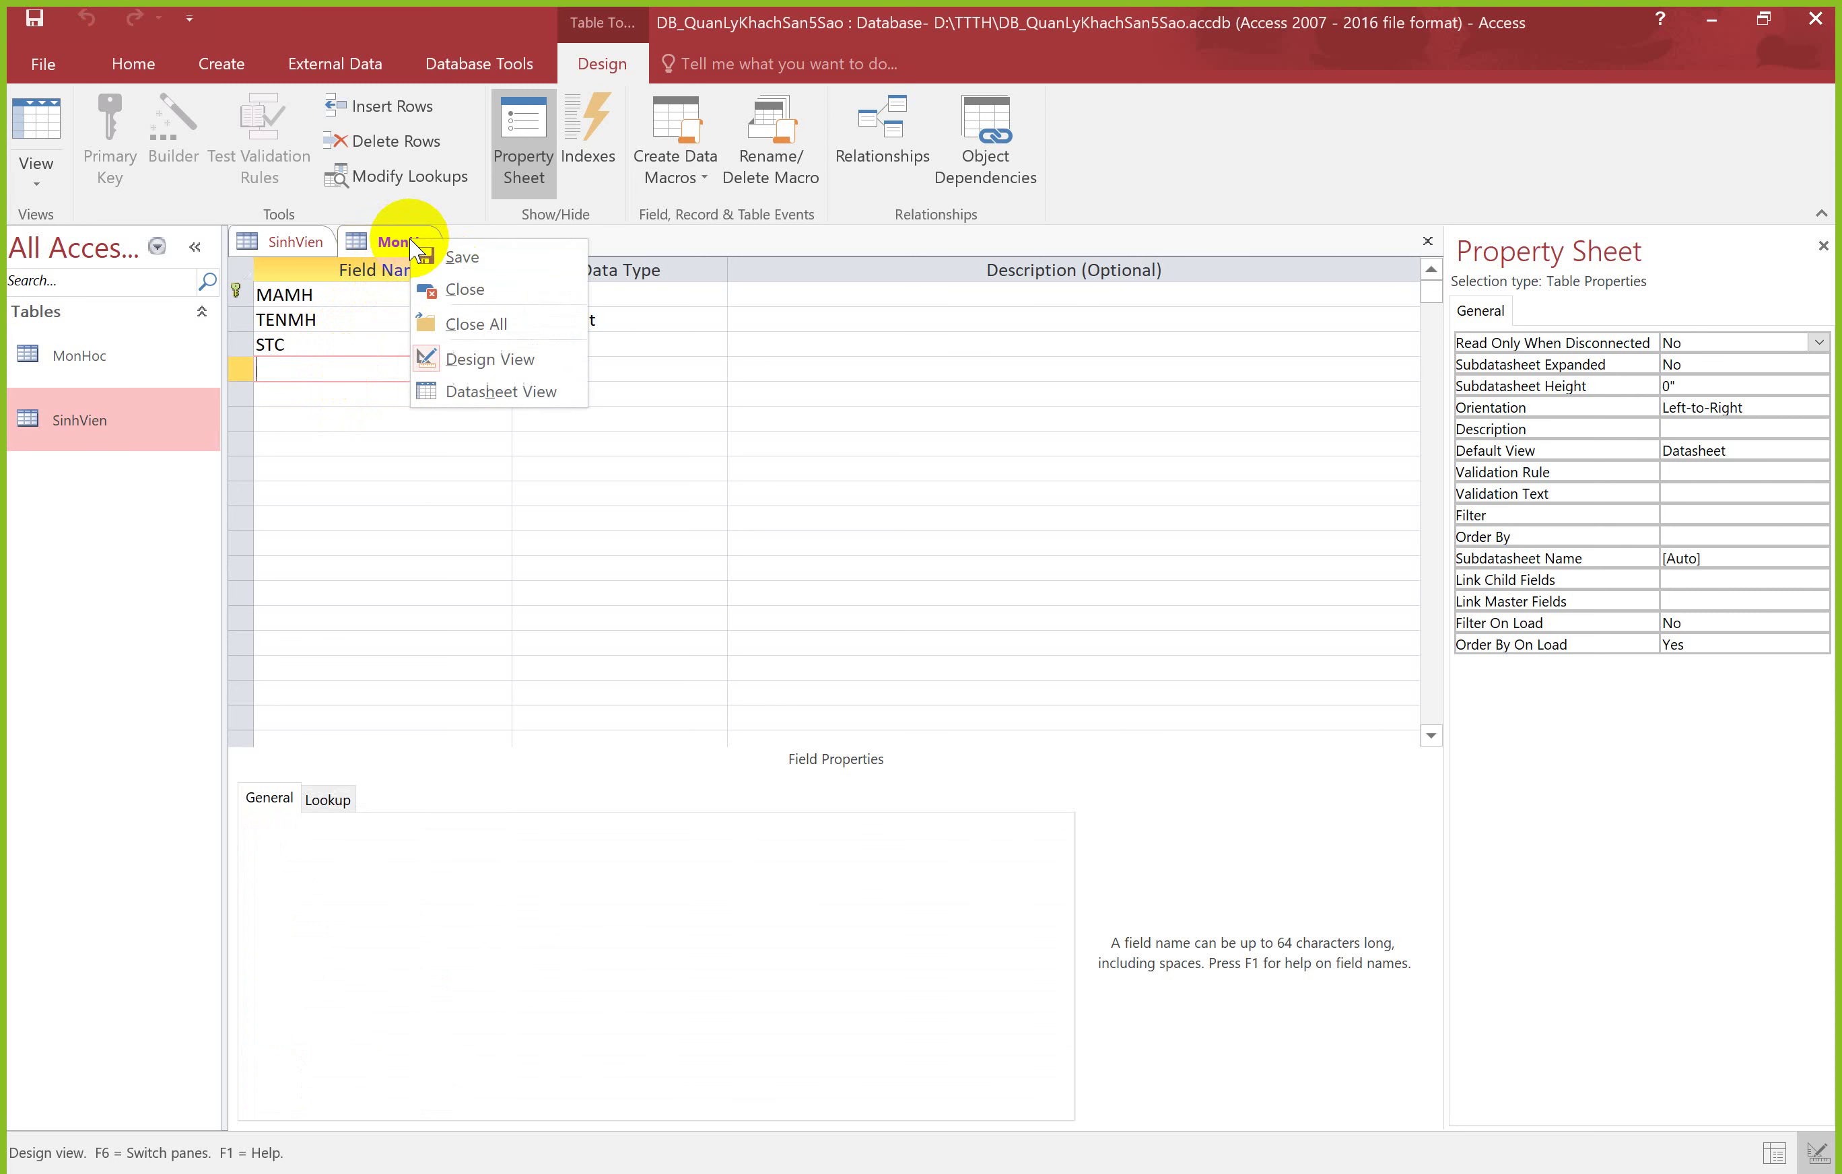
{"action": "left_click", "coordinate": [471, 389]}
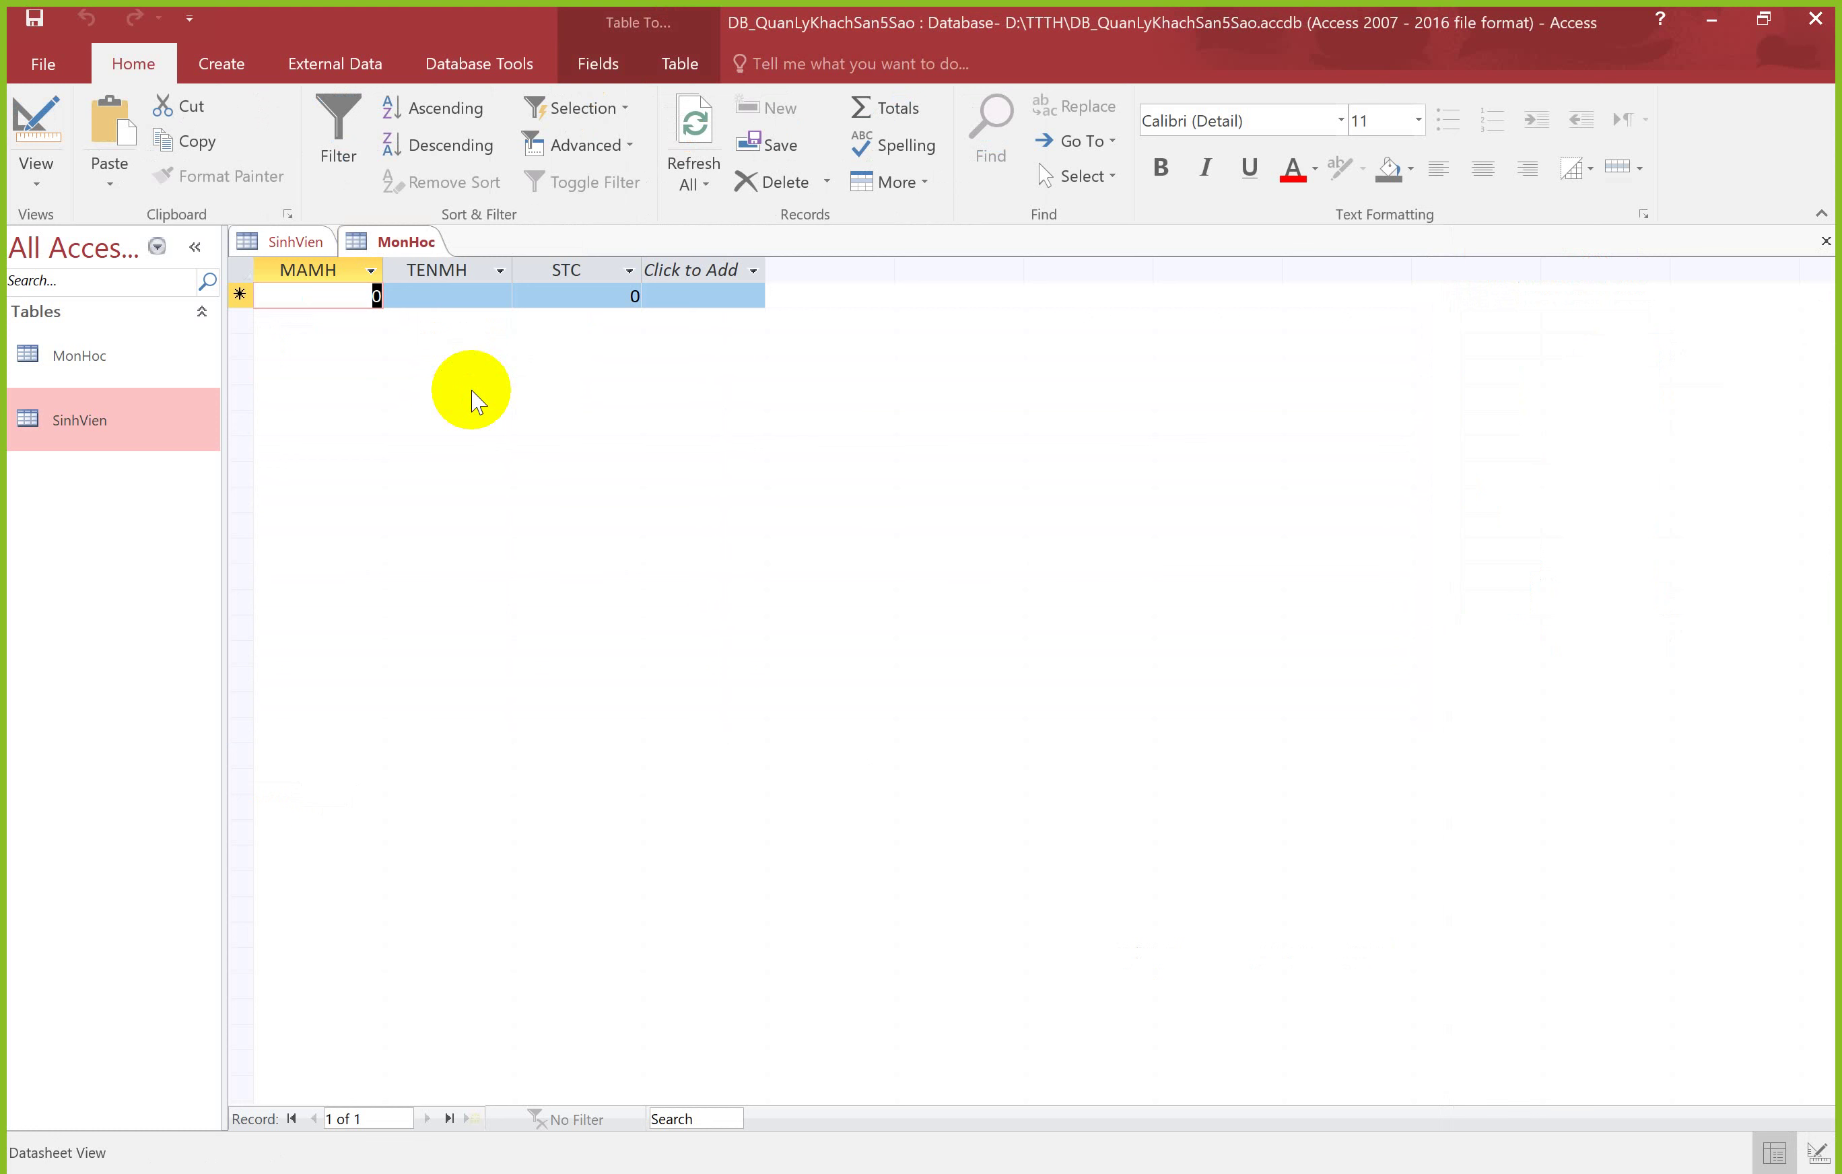
Step: Enter the first course: MAMH 135, Tiếng Anh, 2 credits
{"action": "type", "text": "135"}
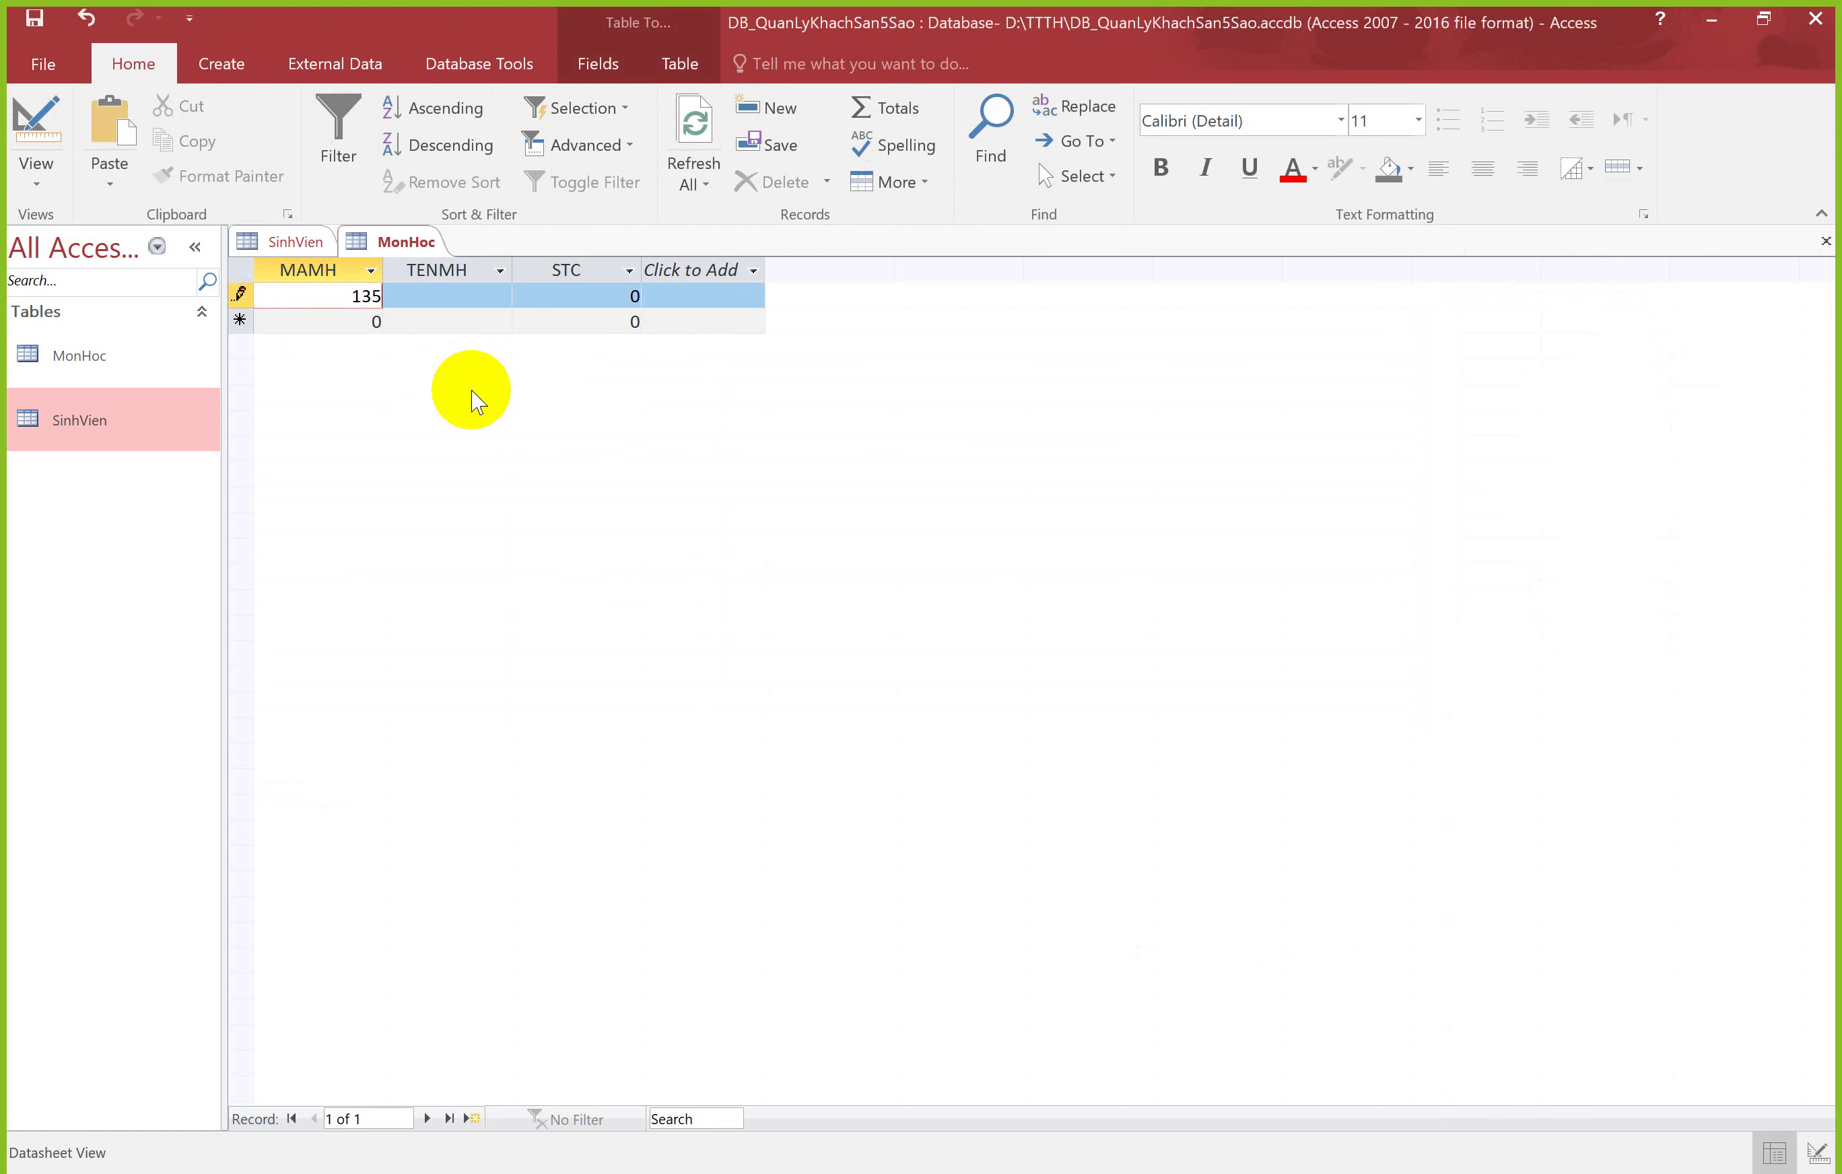
{"action": "key", "text": "Tab"}
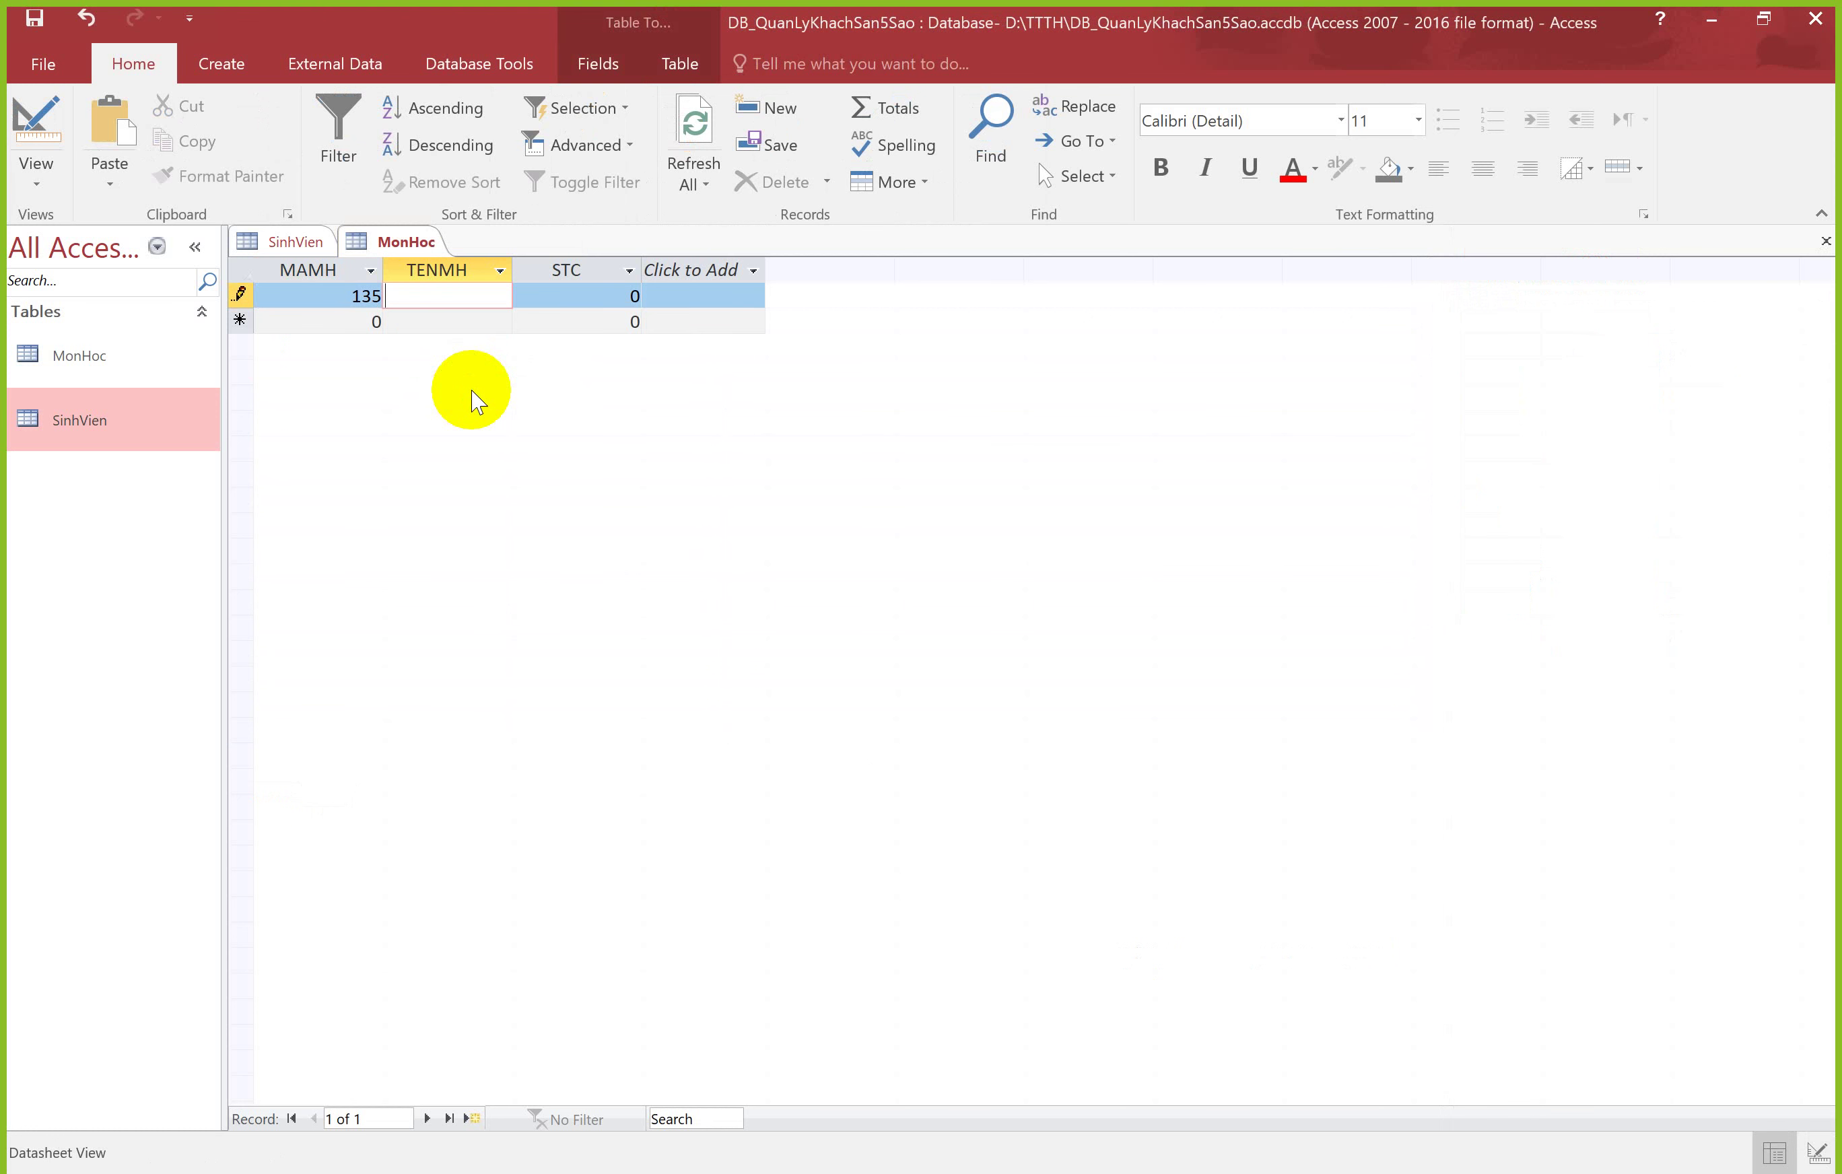
{"action": "type", "text": "Tiếng Anh"}
{"action": "key", "text": "Tab"}
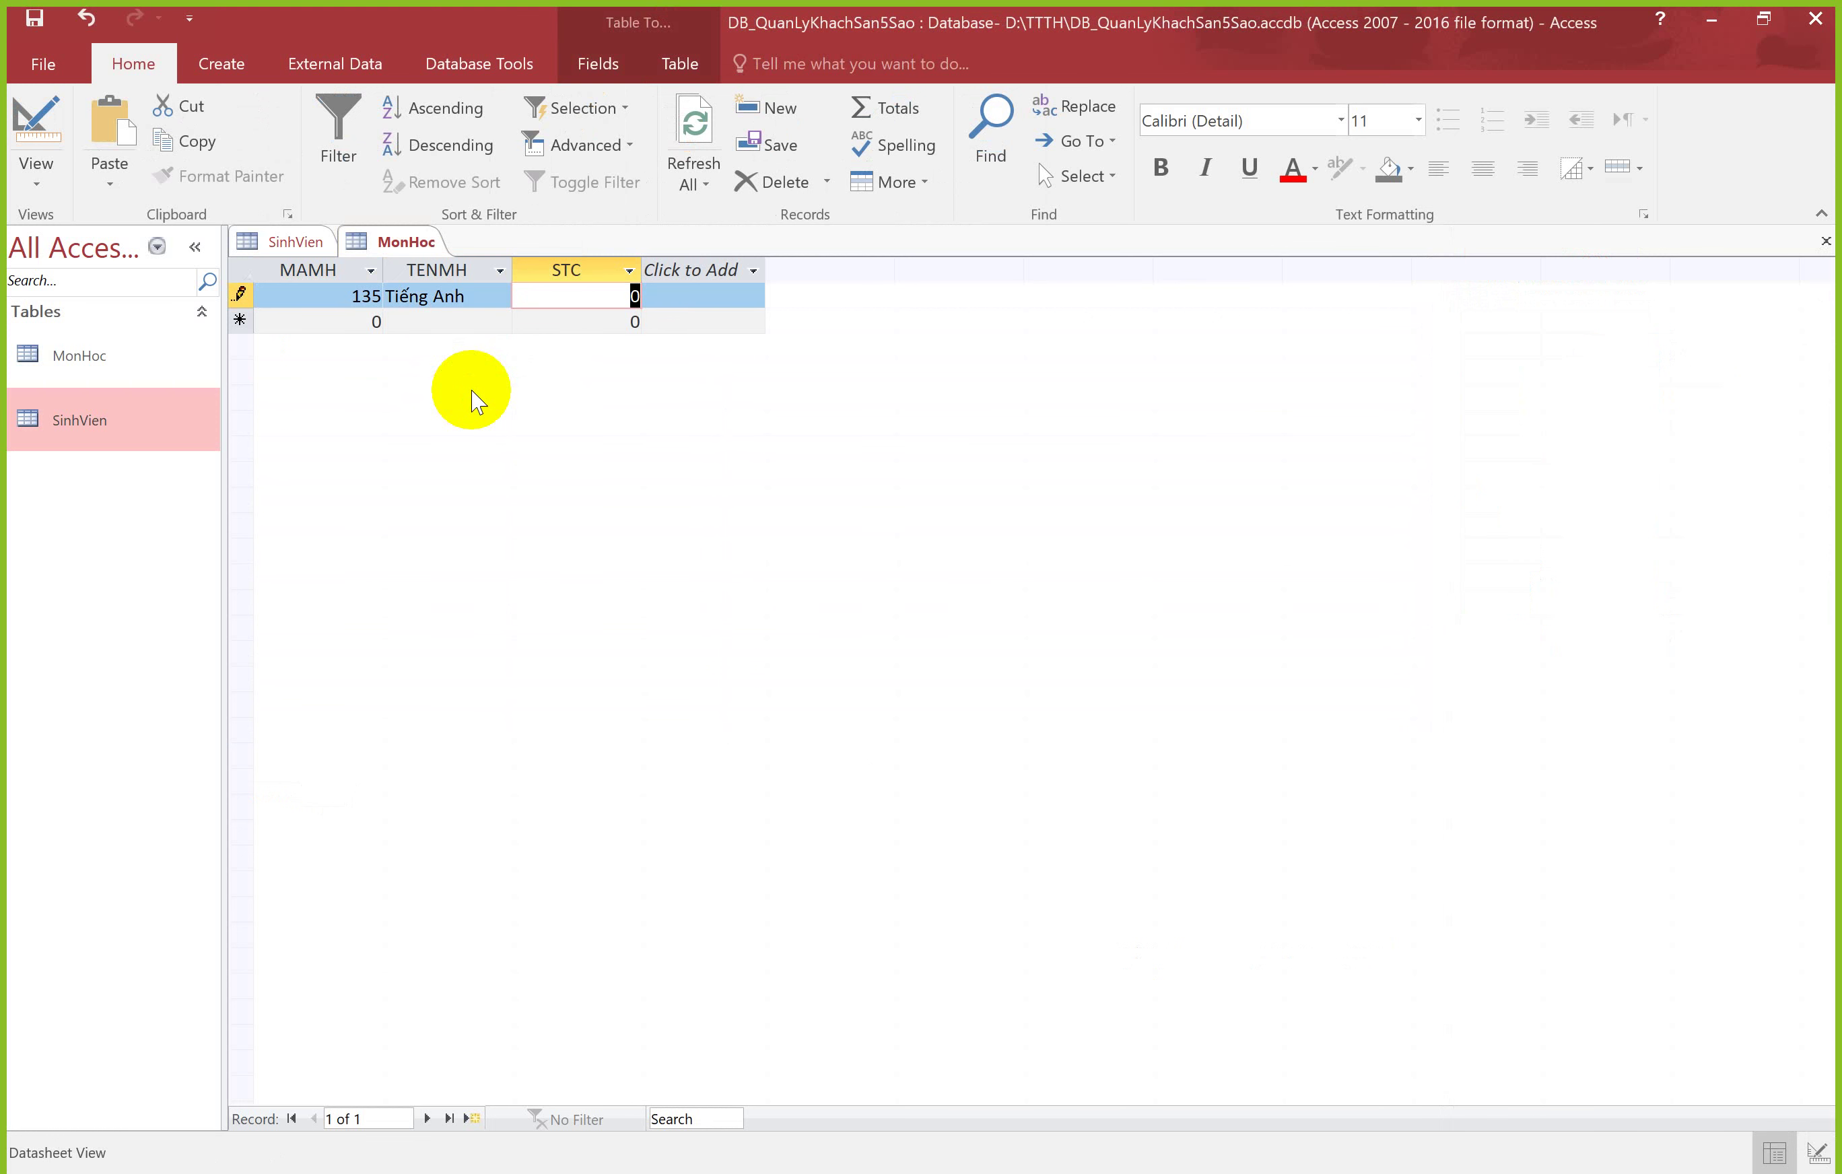
{"action": "type", "text": "2"}
{"action": "left_click", "coordinate": [377, 321]}
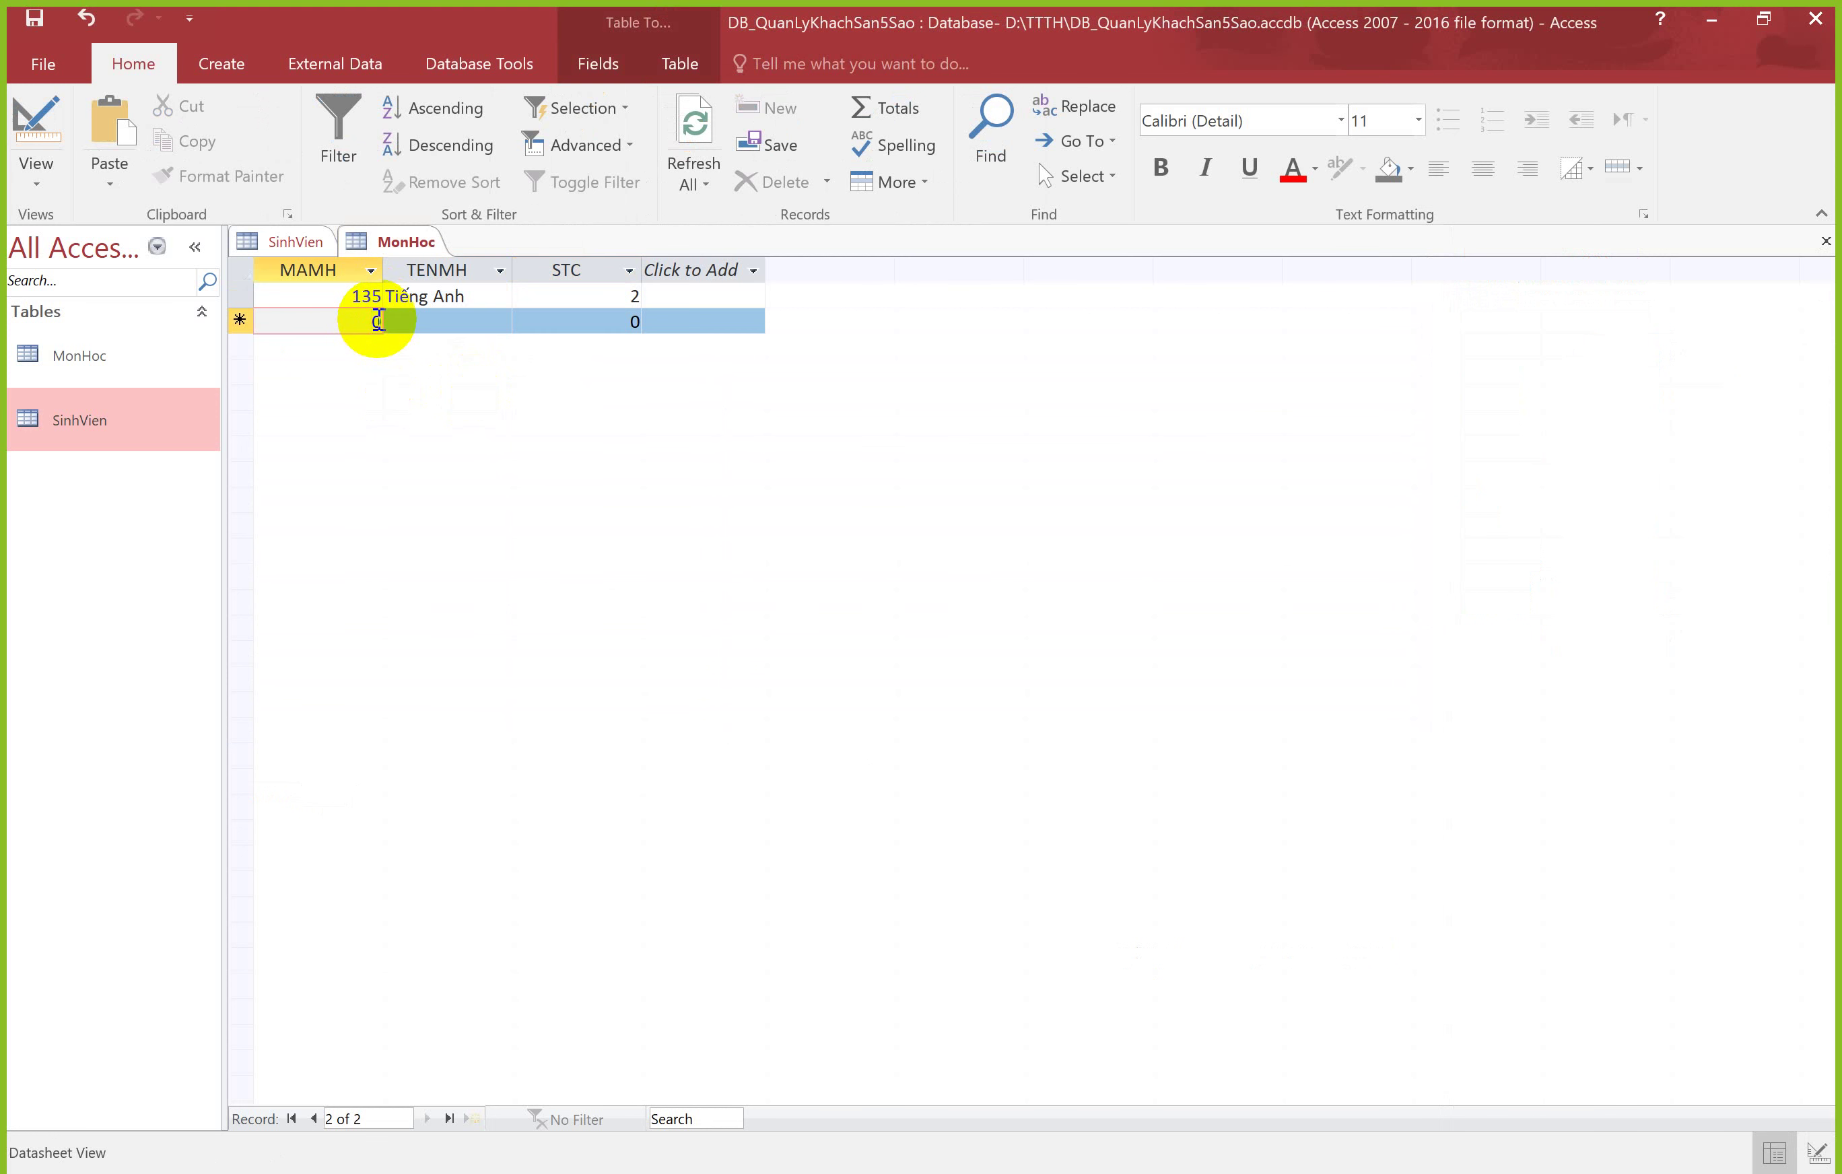
{"action": "left_click_drag", "start_coordinate": [377, 321], "coordinate": [329, 321]}
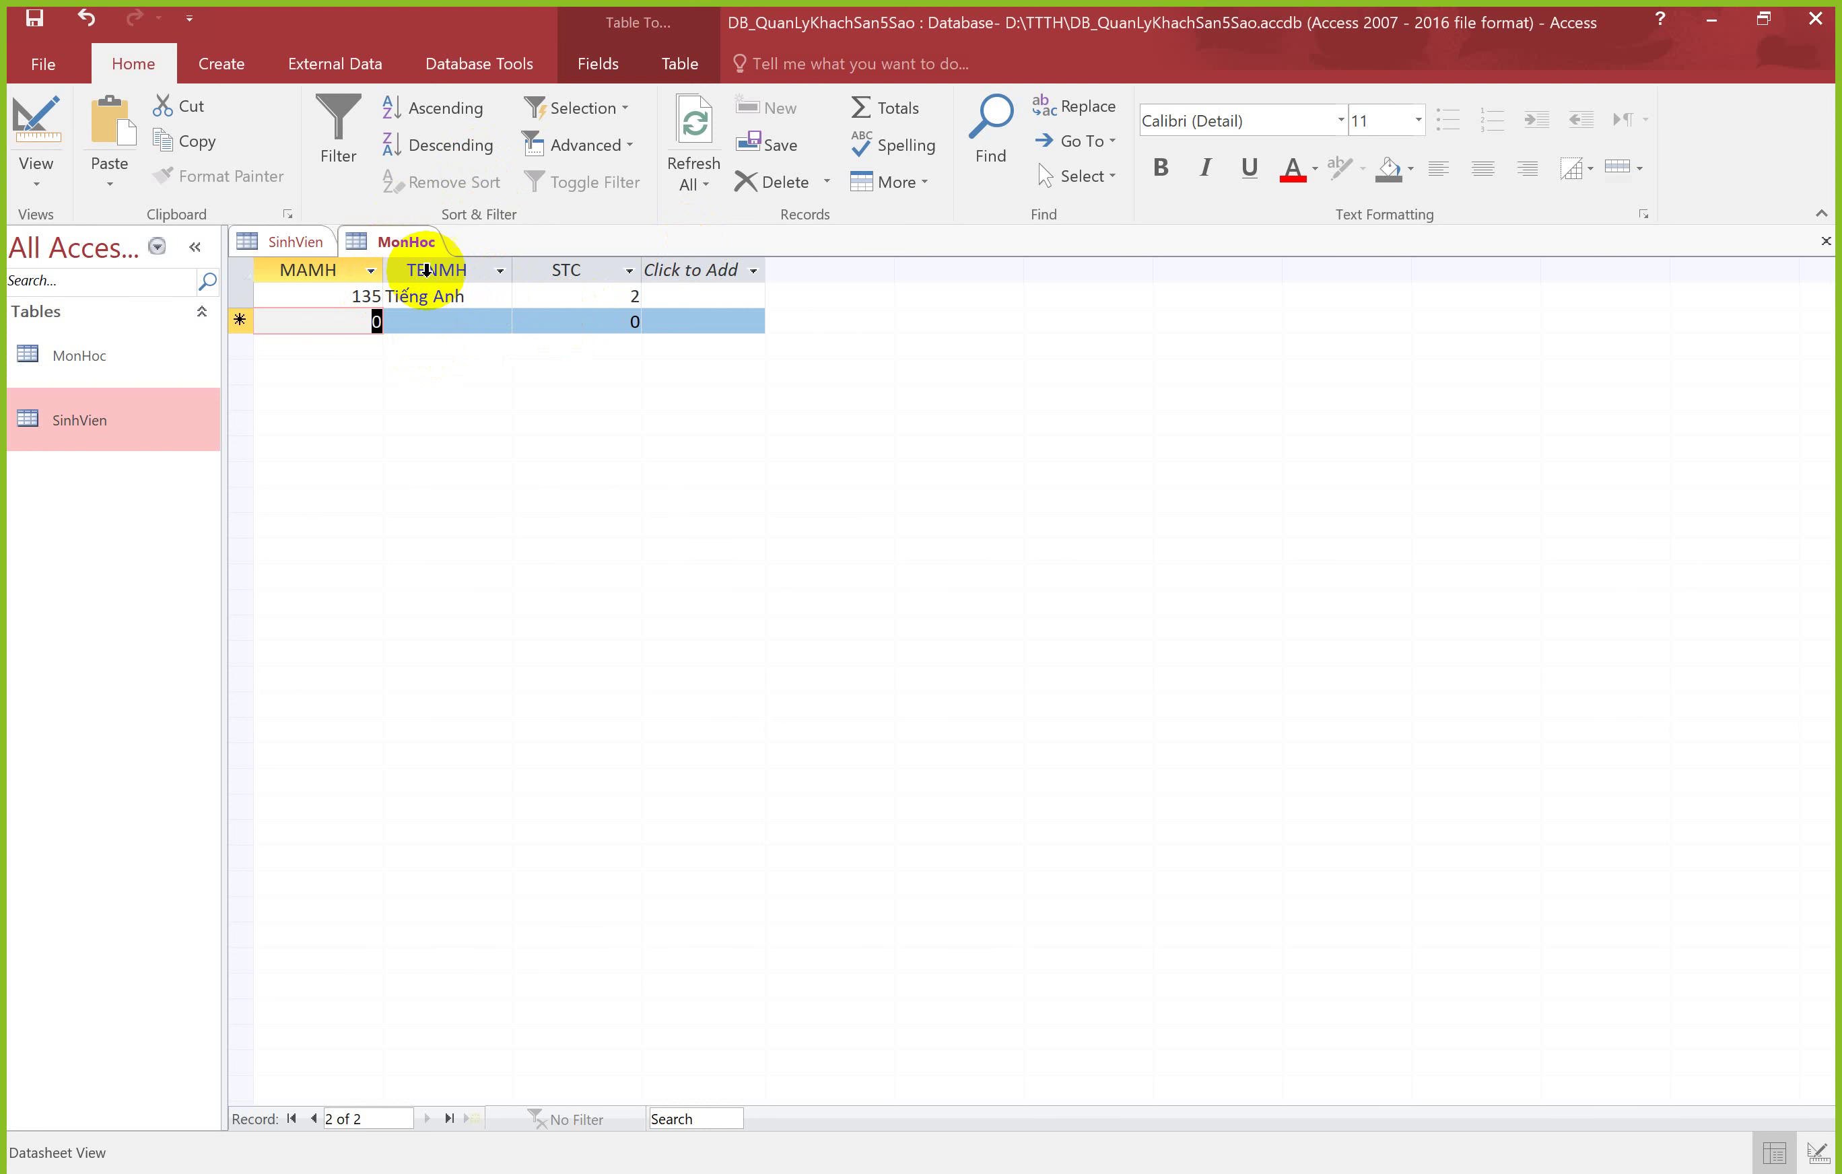
Step: Enter the second course: MAMH 146, Kế Toán Đại Cương, 3 credits
{"action": "left_click", "coordinate": [355, 271]}
{"action": "left_click", "coordinate": [434, 267]}
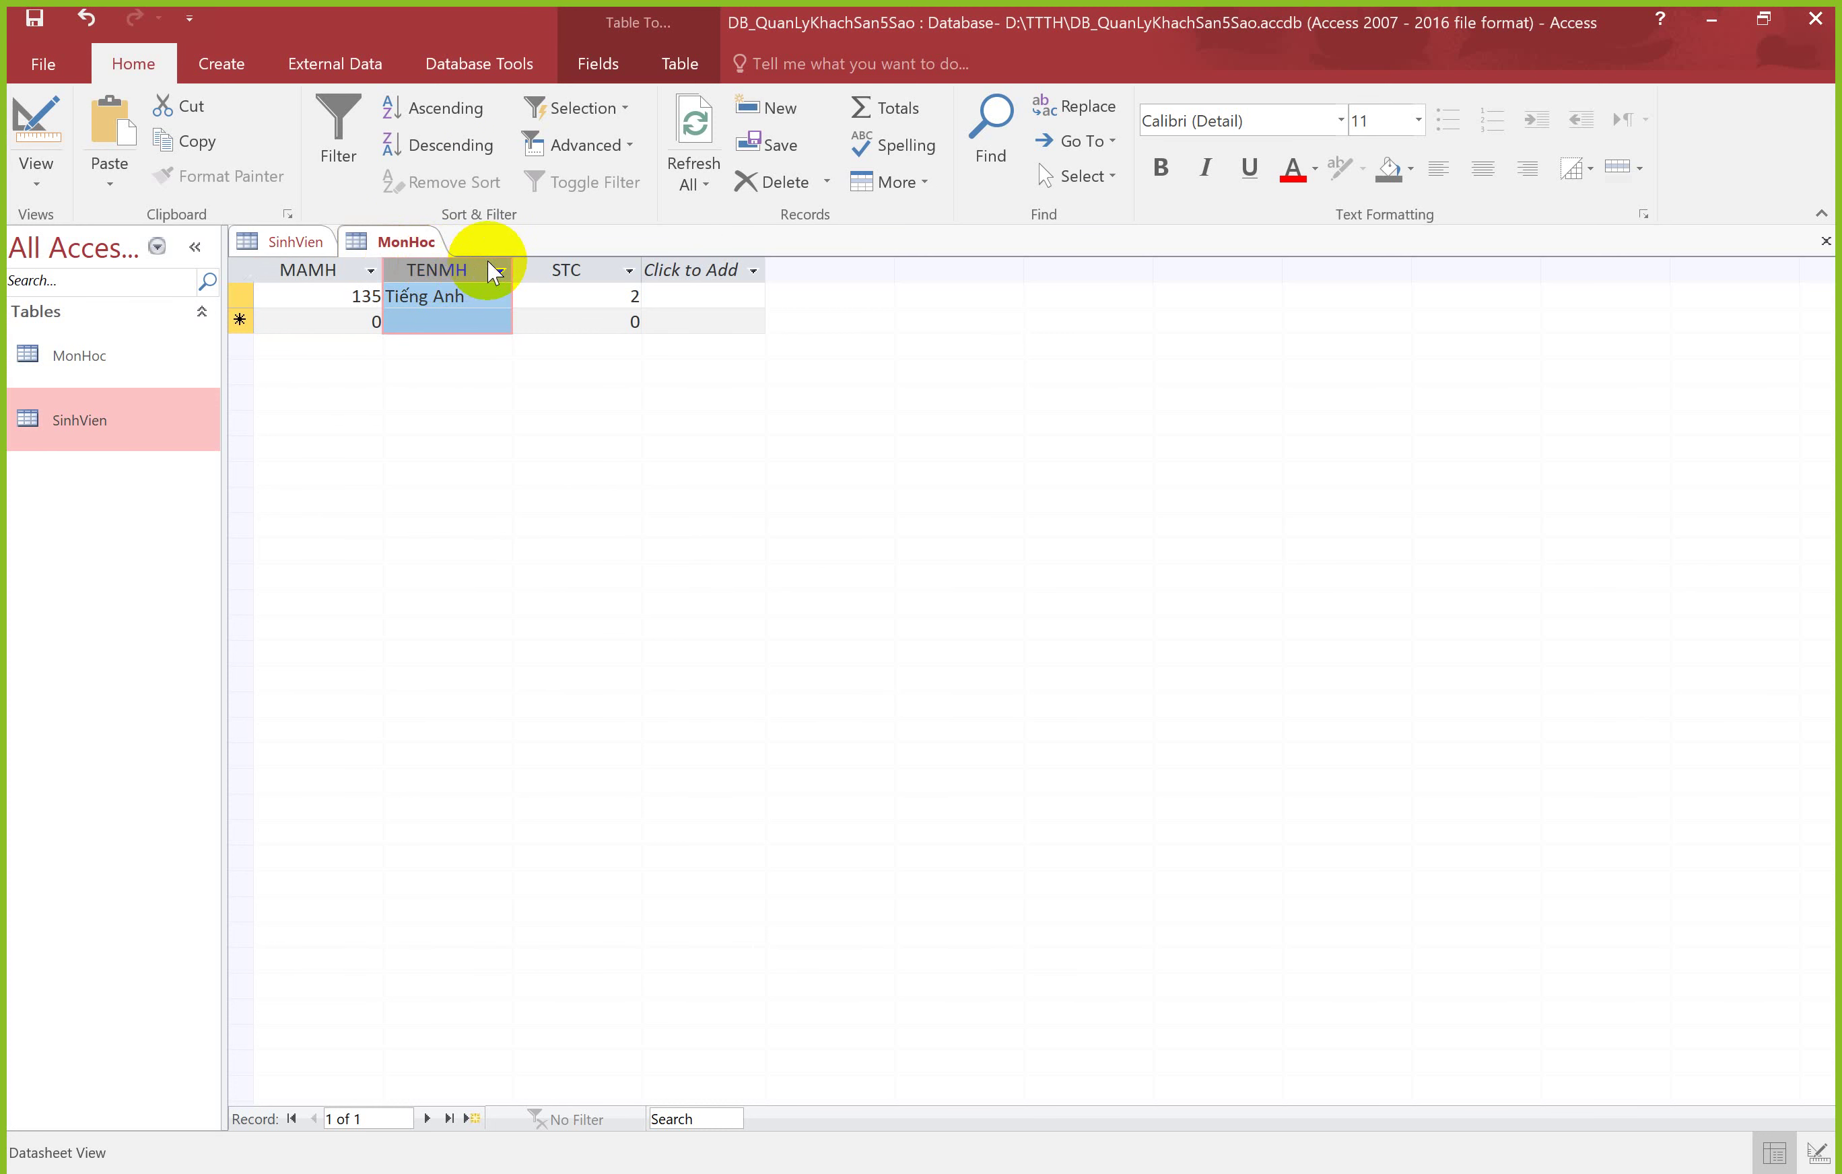
{"action": "left_click", "coordinate": [548, 267]}
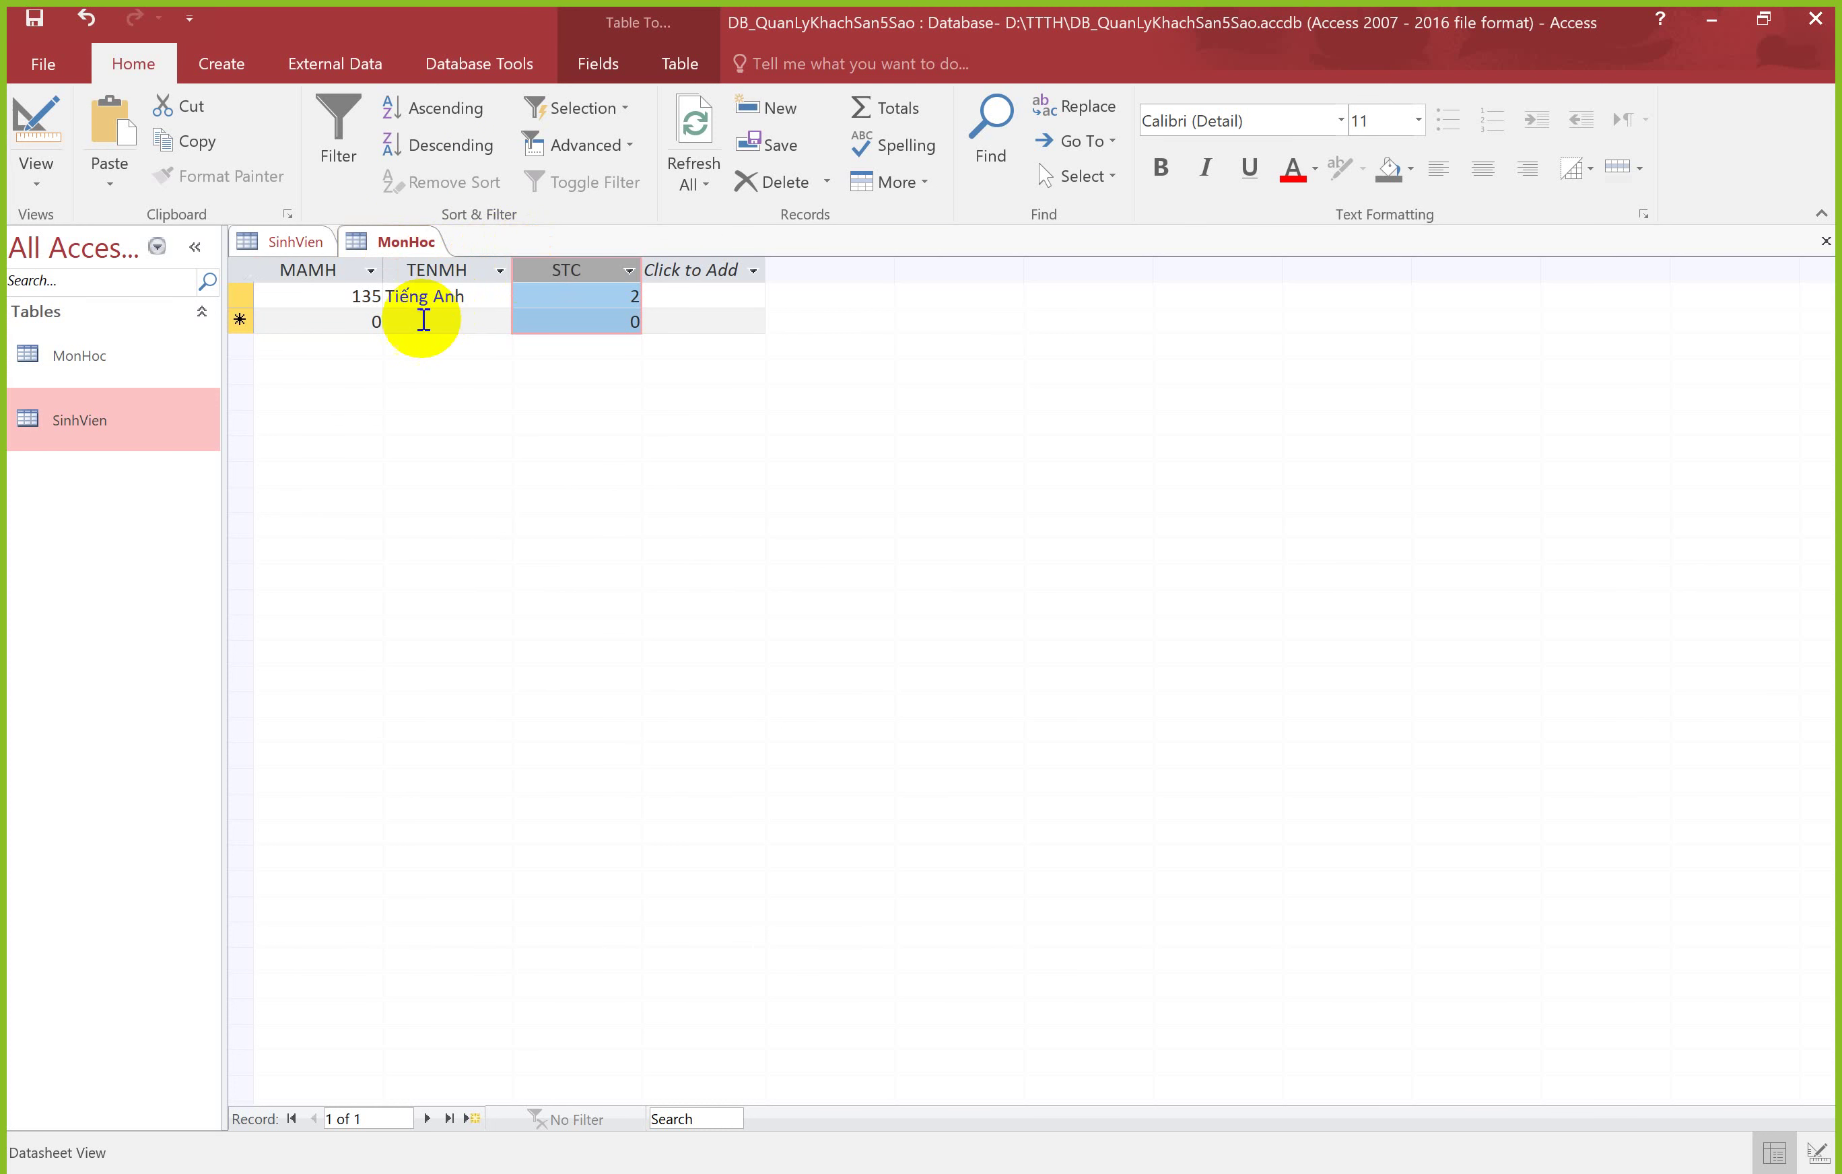
{"action": "left_click", "coordinate": [370, 320]}
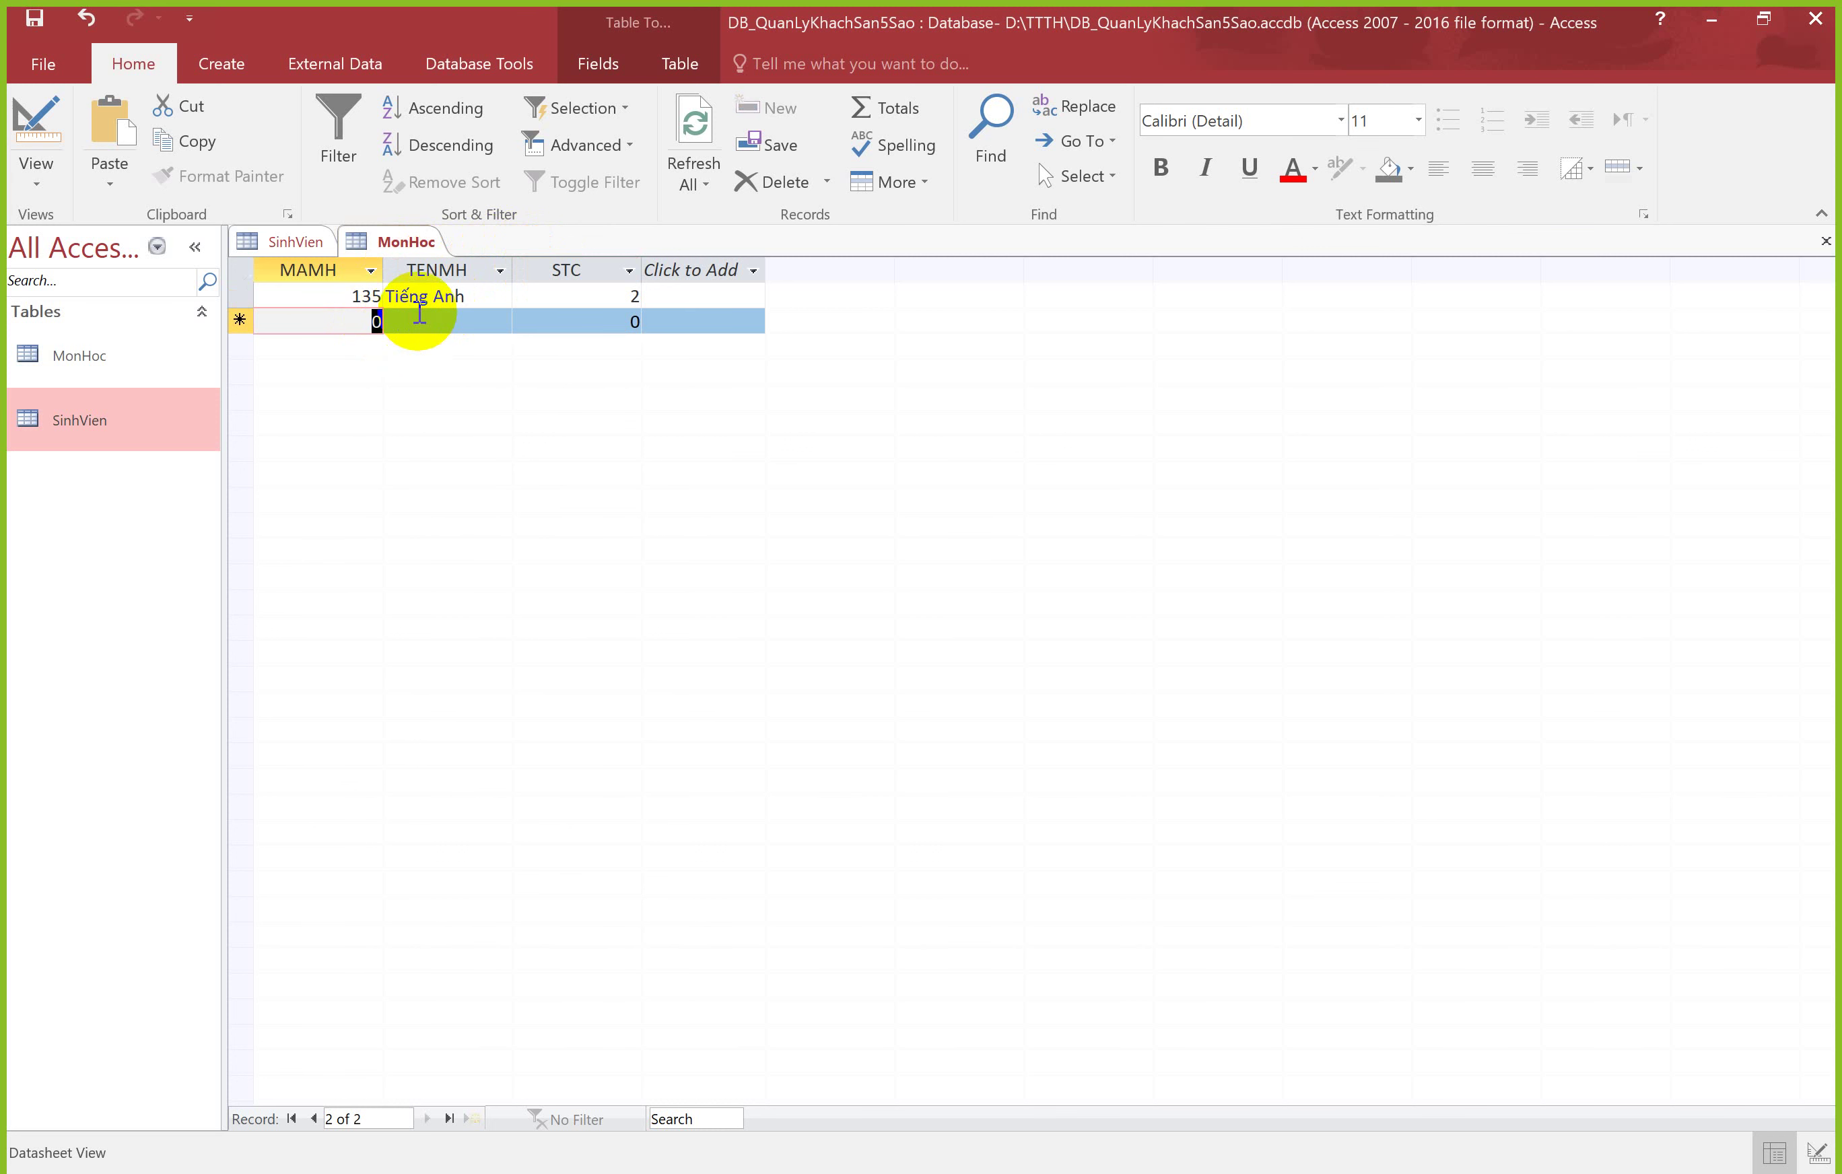
{"action": "type", "text": "146"}
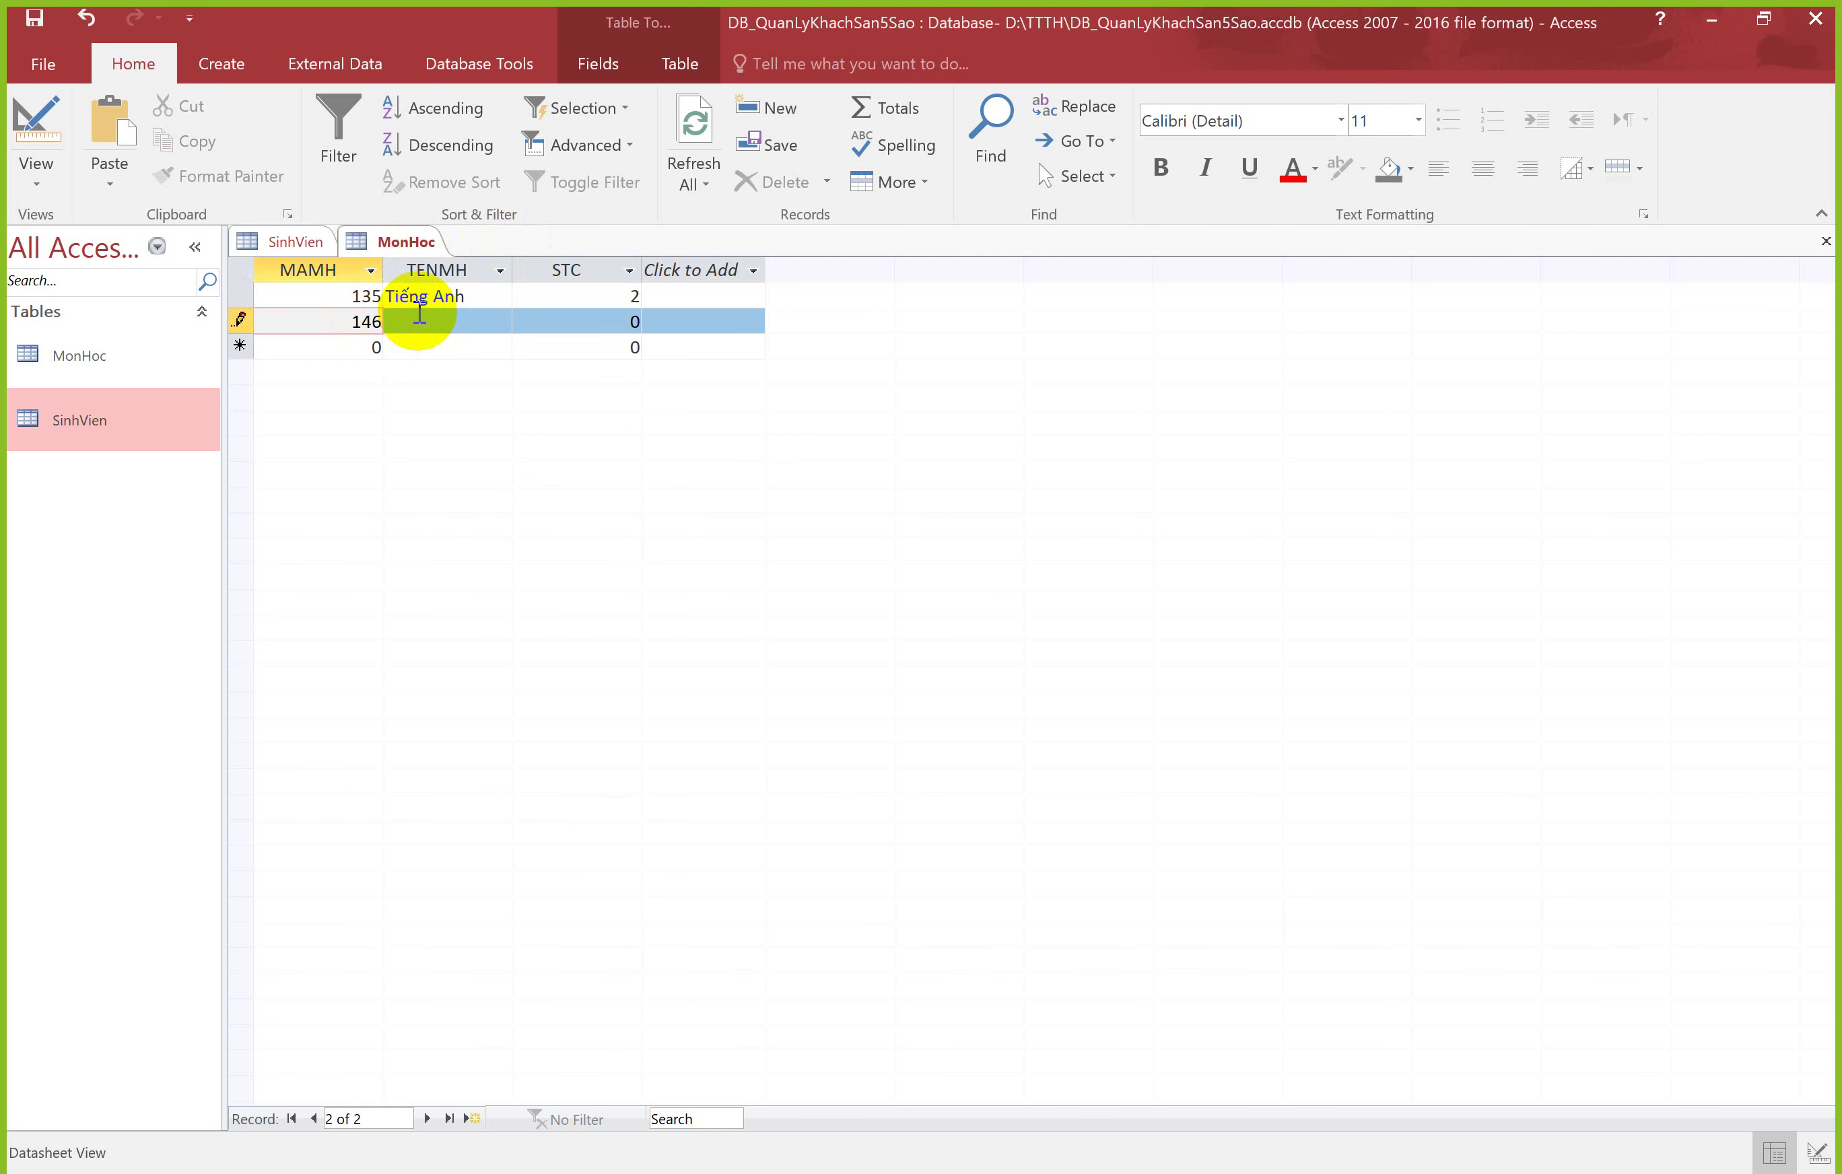
{"action": "key", "text": "Tab"}
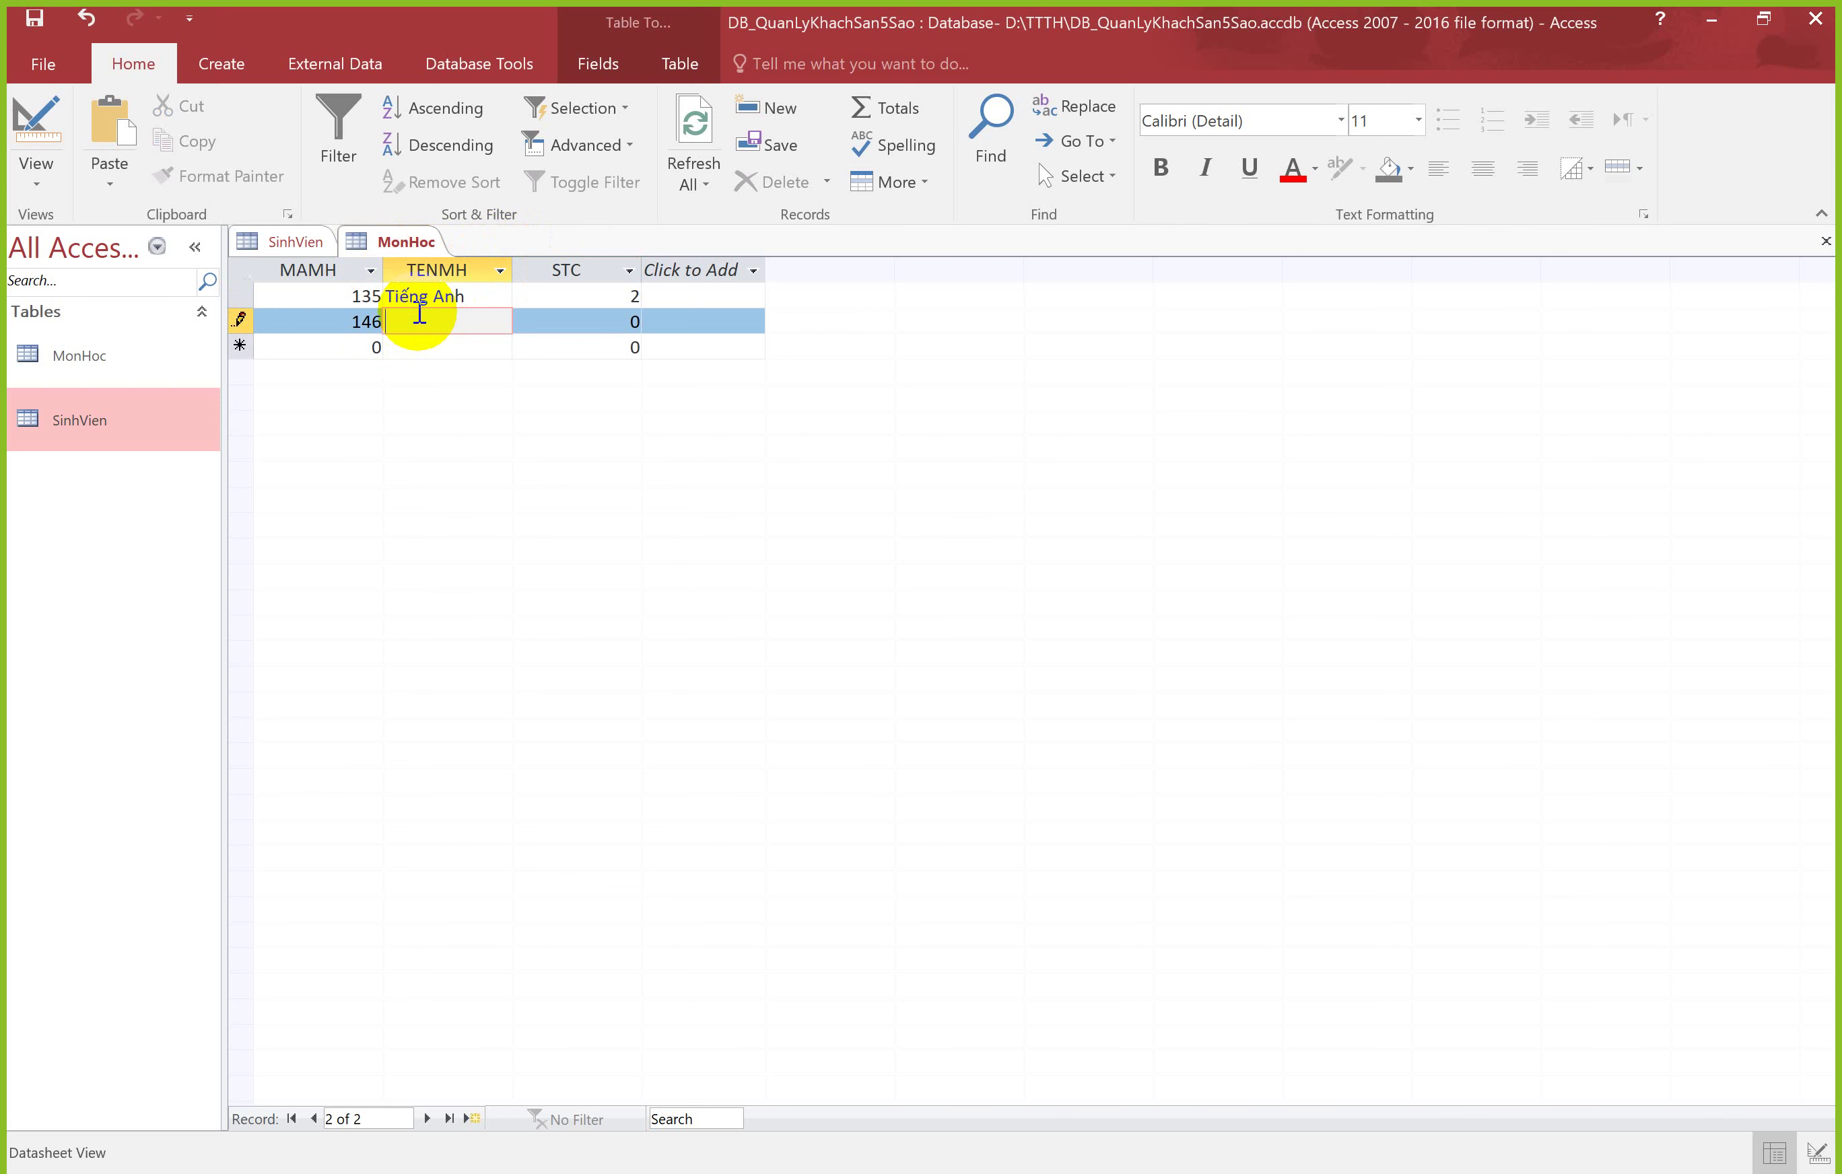
{"action": "type", "text": "Ke Toán"}
{"action": "key", "text": "Tab"}
{"action": "type", "text": "3"}
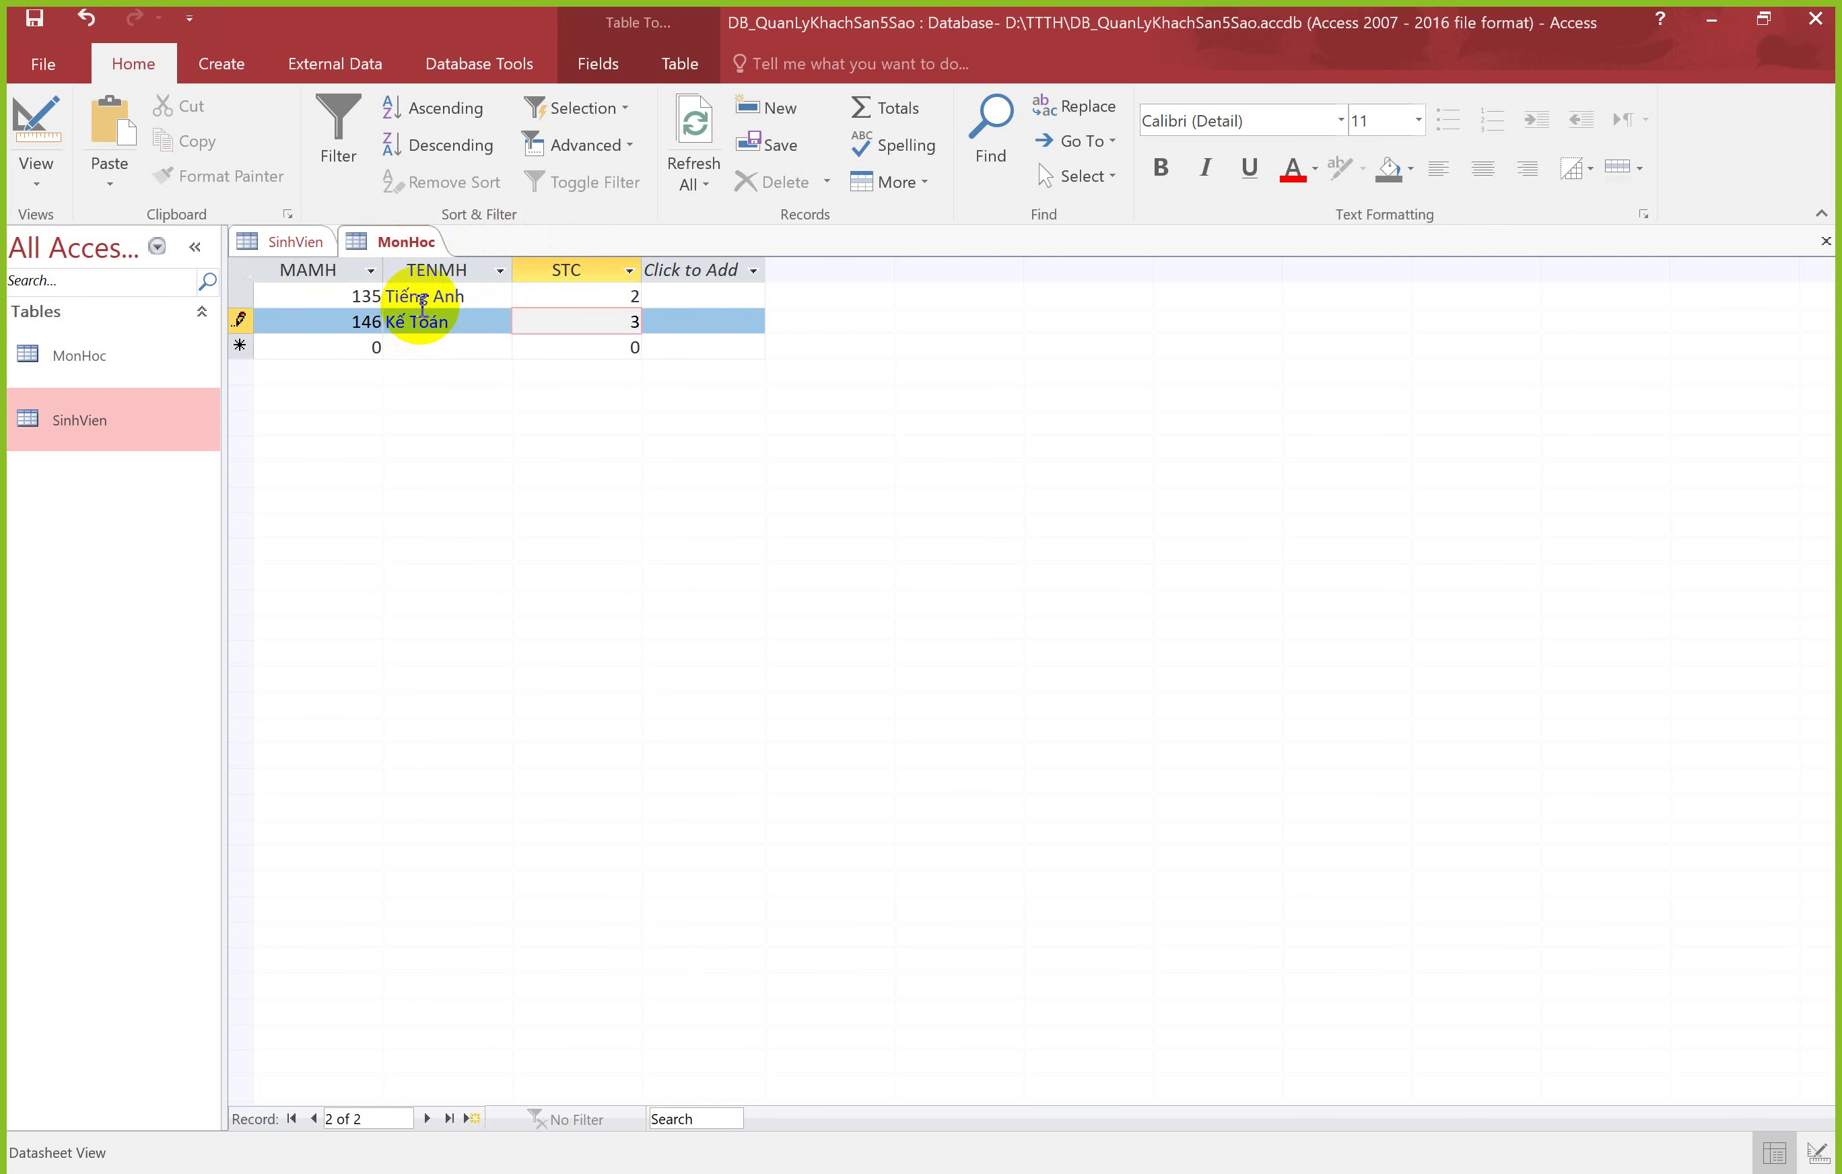
{"action": "left_click", "coordinate": [459, 318]}
{"action": "type", "text": "Đa"}
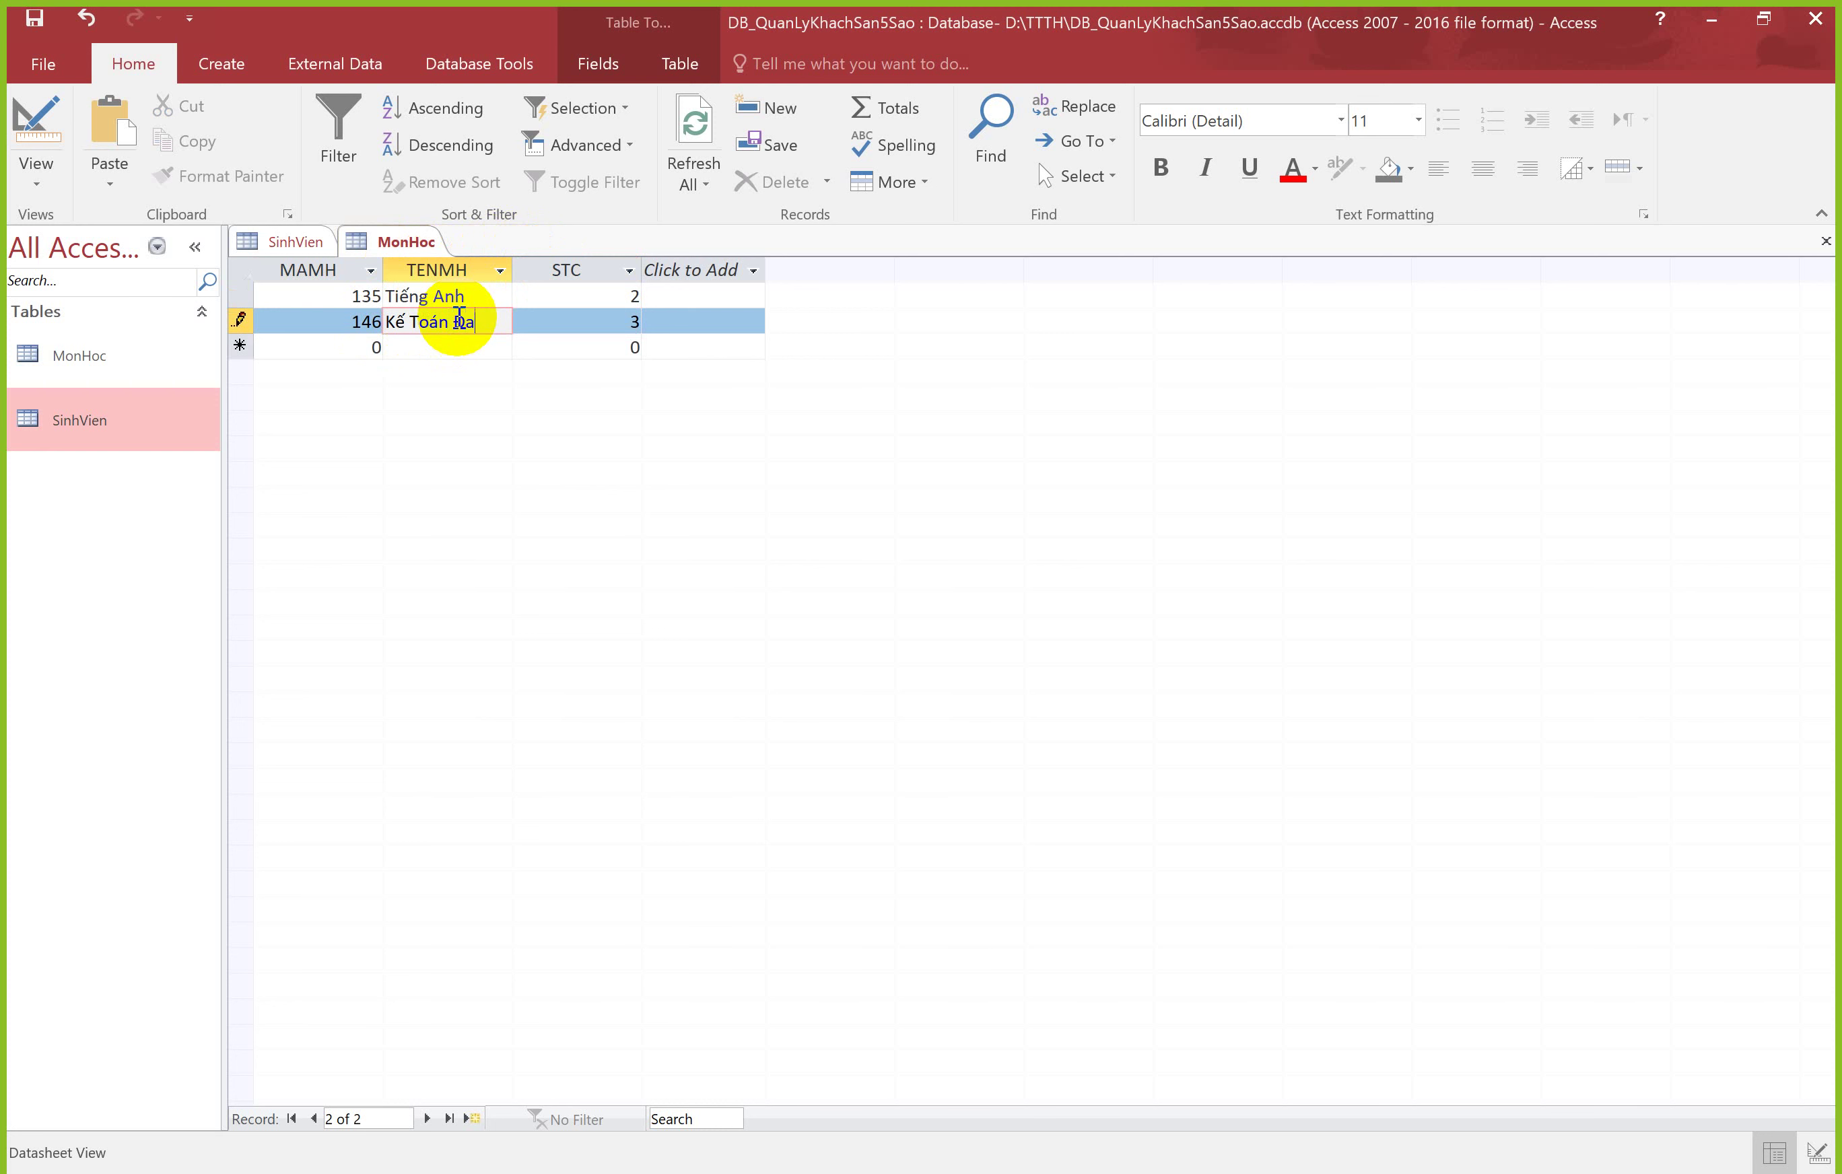
{"action": "key", "text": "BackSpace"}
{"action": "type", "text": "ại Cương"}
{"action": "key", "text": "Tab"}
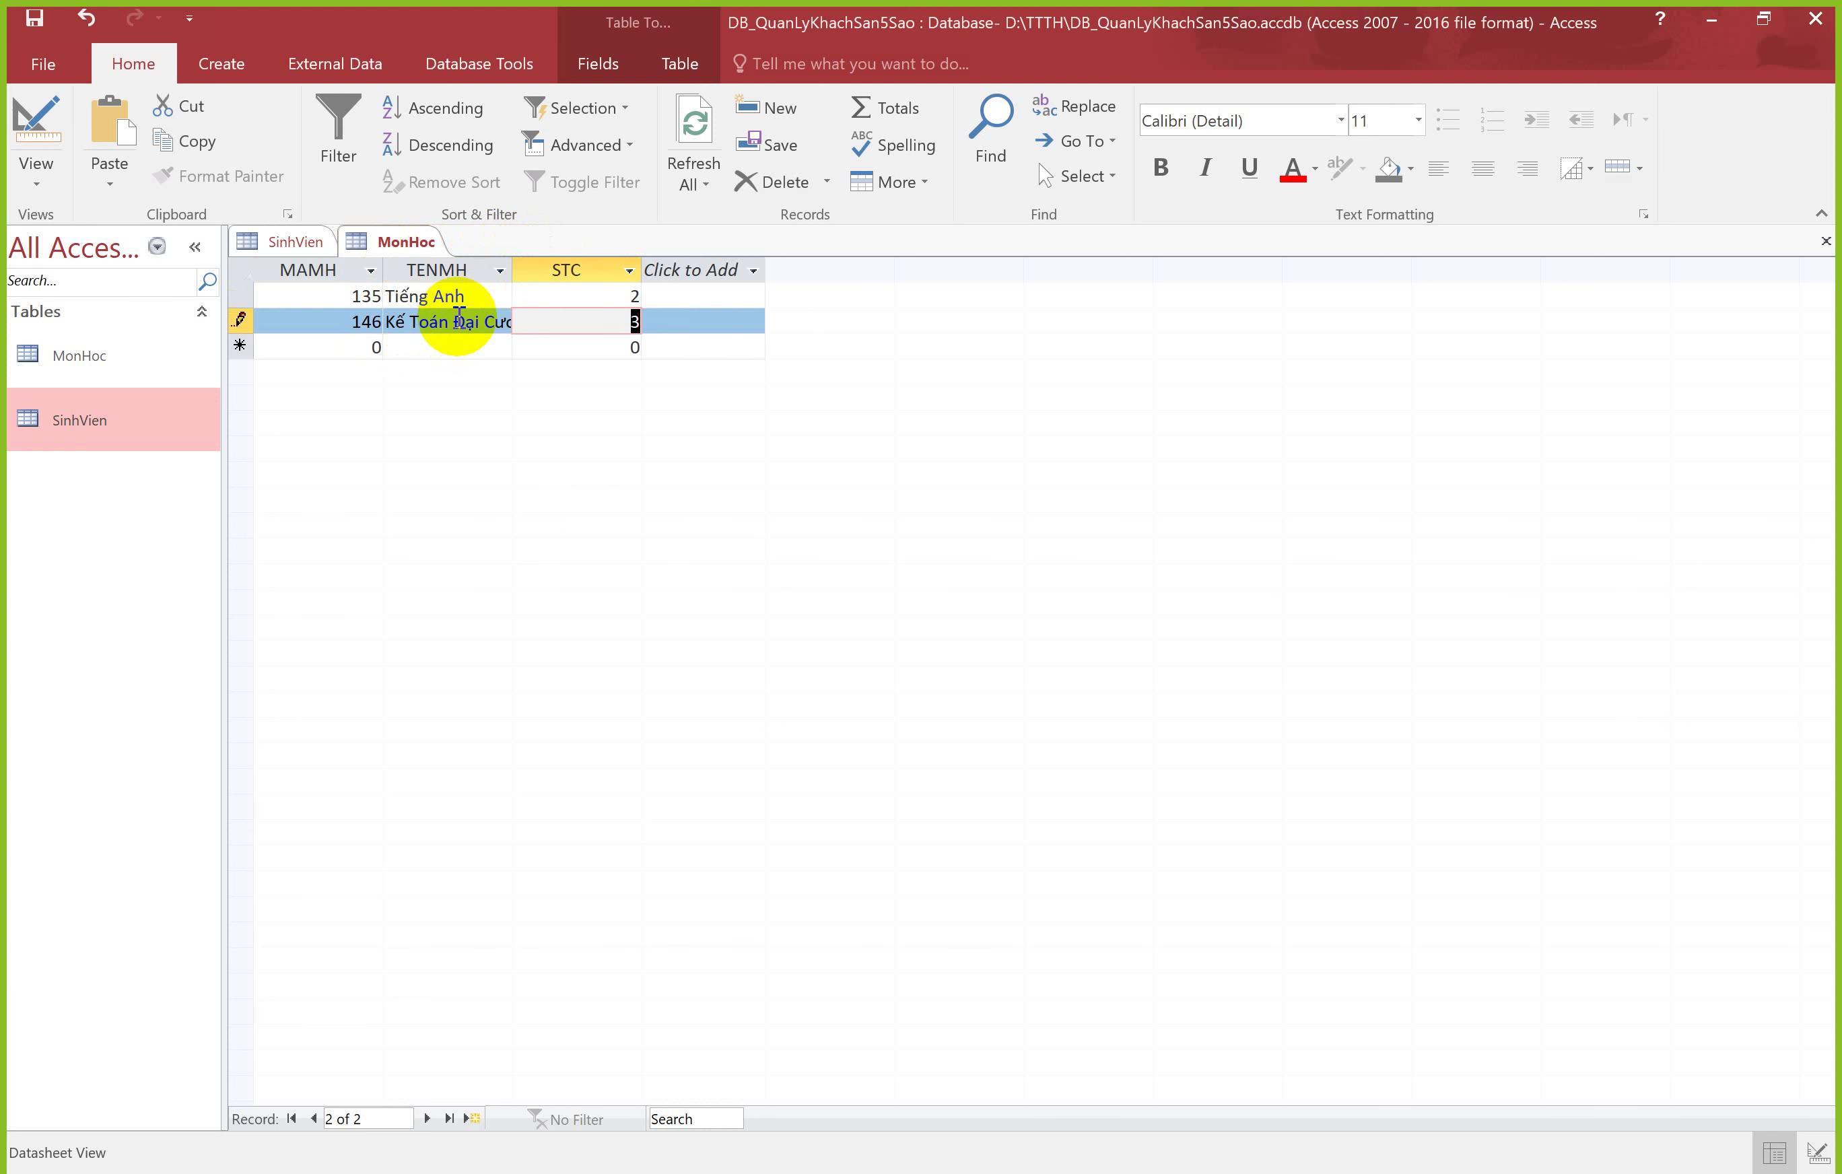
Step: Save the MonHoc records and close both the MonHoc and SinhVien tables
{"action": "right_click", "coordinate": [410, 241]}
{"action": "left_click", "coordinate": [433, 255]}
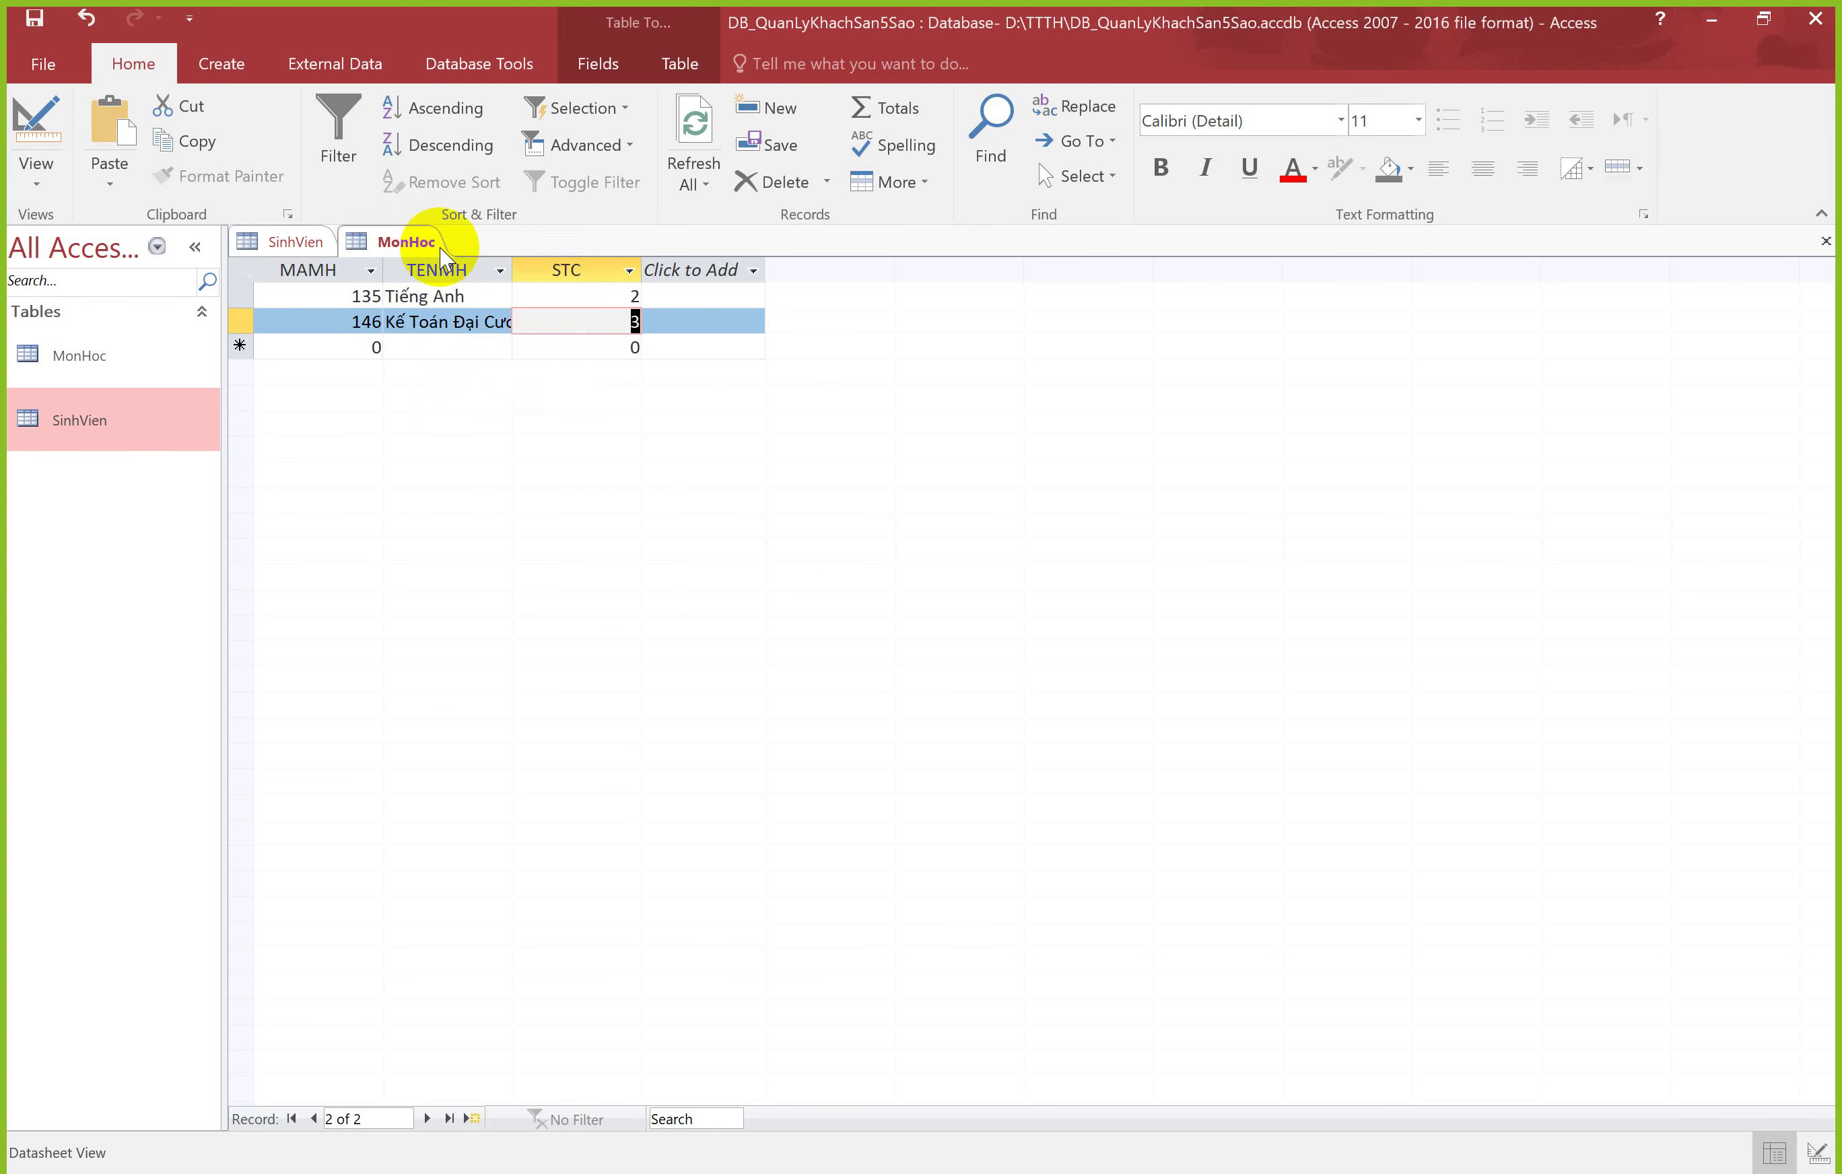
{"action": "right_click", "coordinate": [428, 255]}
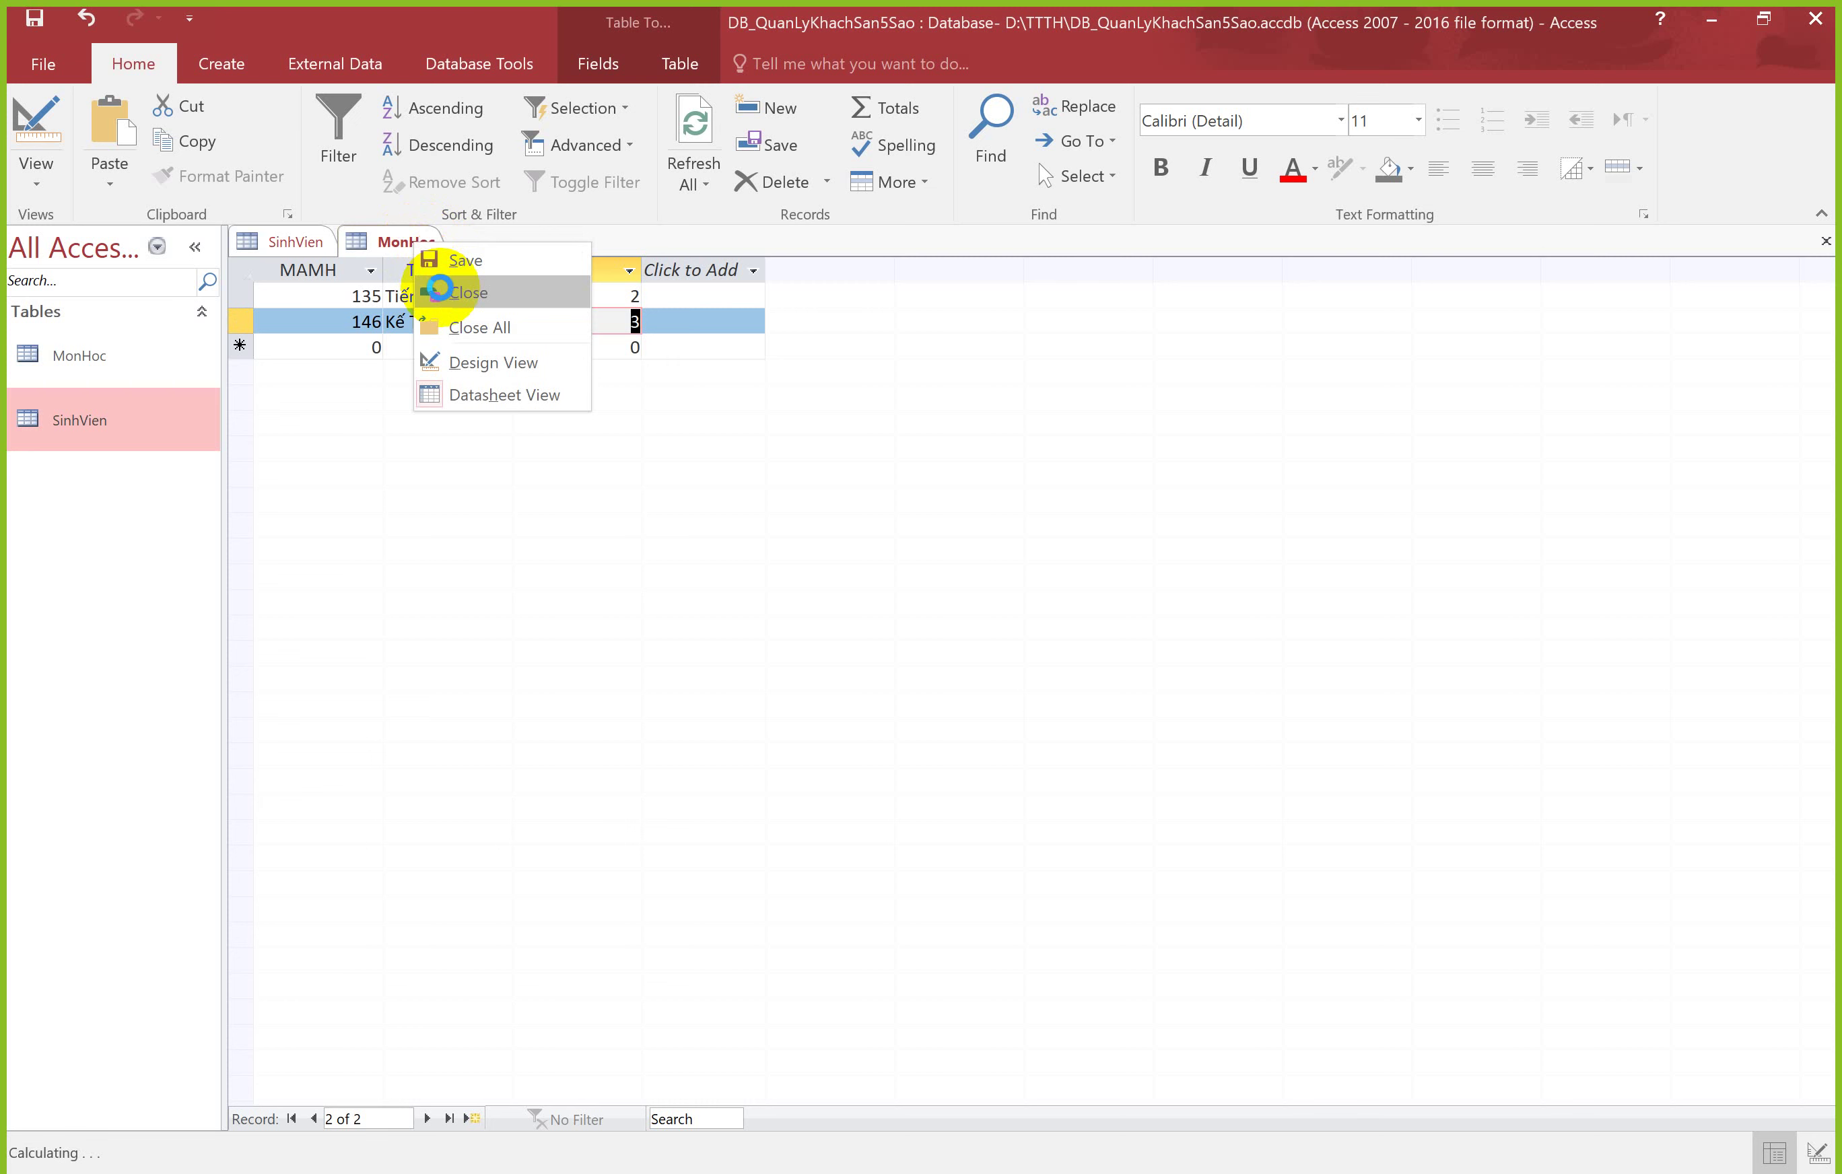
{"action": "left_click", "coordinate": [464, 362]}
{"action": "left_click", "coordinate": [294, 241]}
{"action": "right_click", "coordinate": [291, 241]}
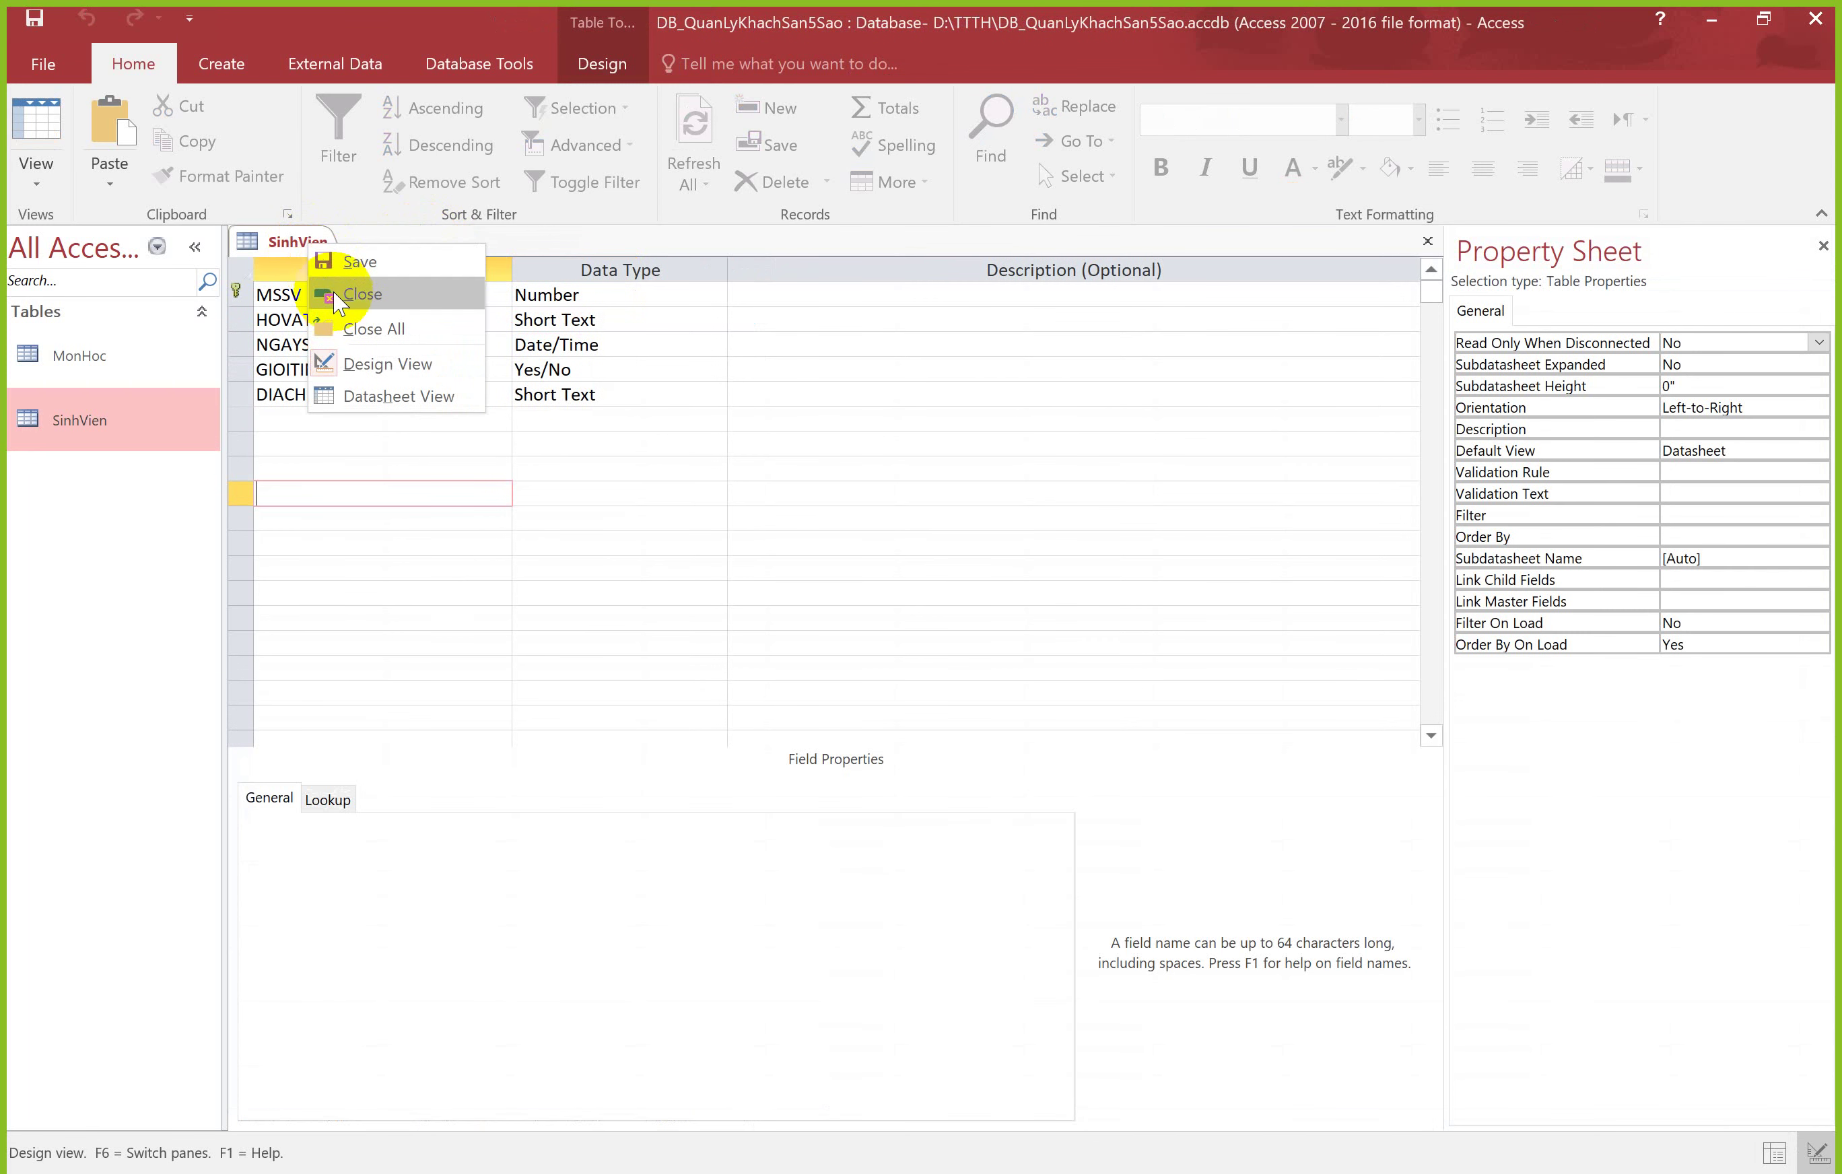
{"action": "left_click", "coordinate": [337, 295]}
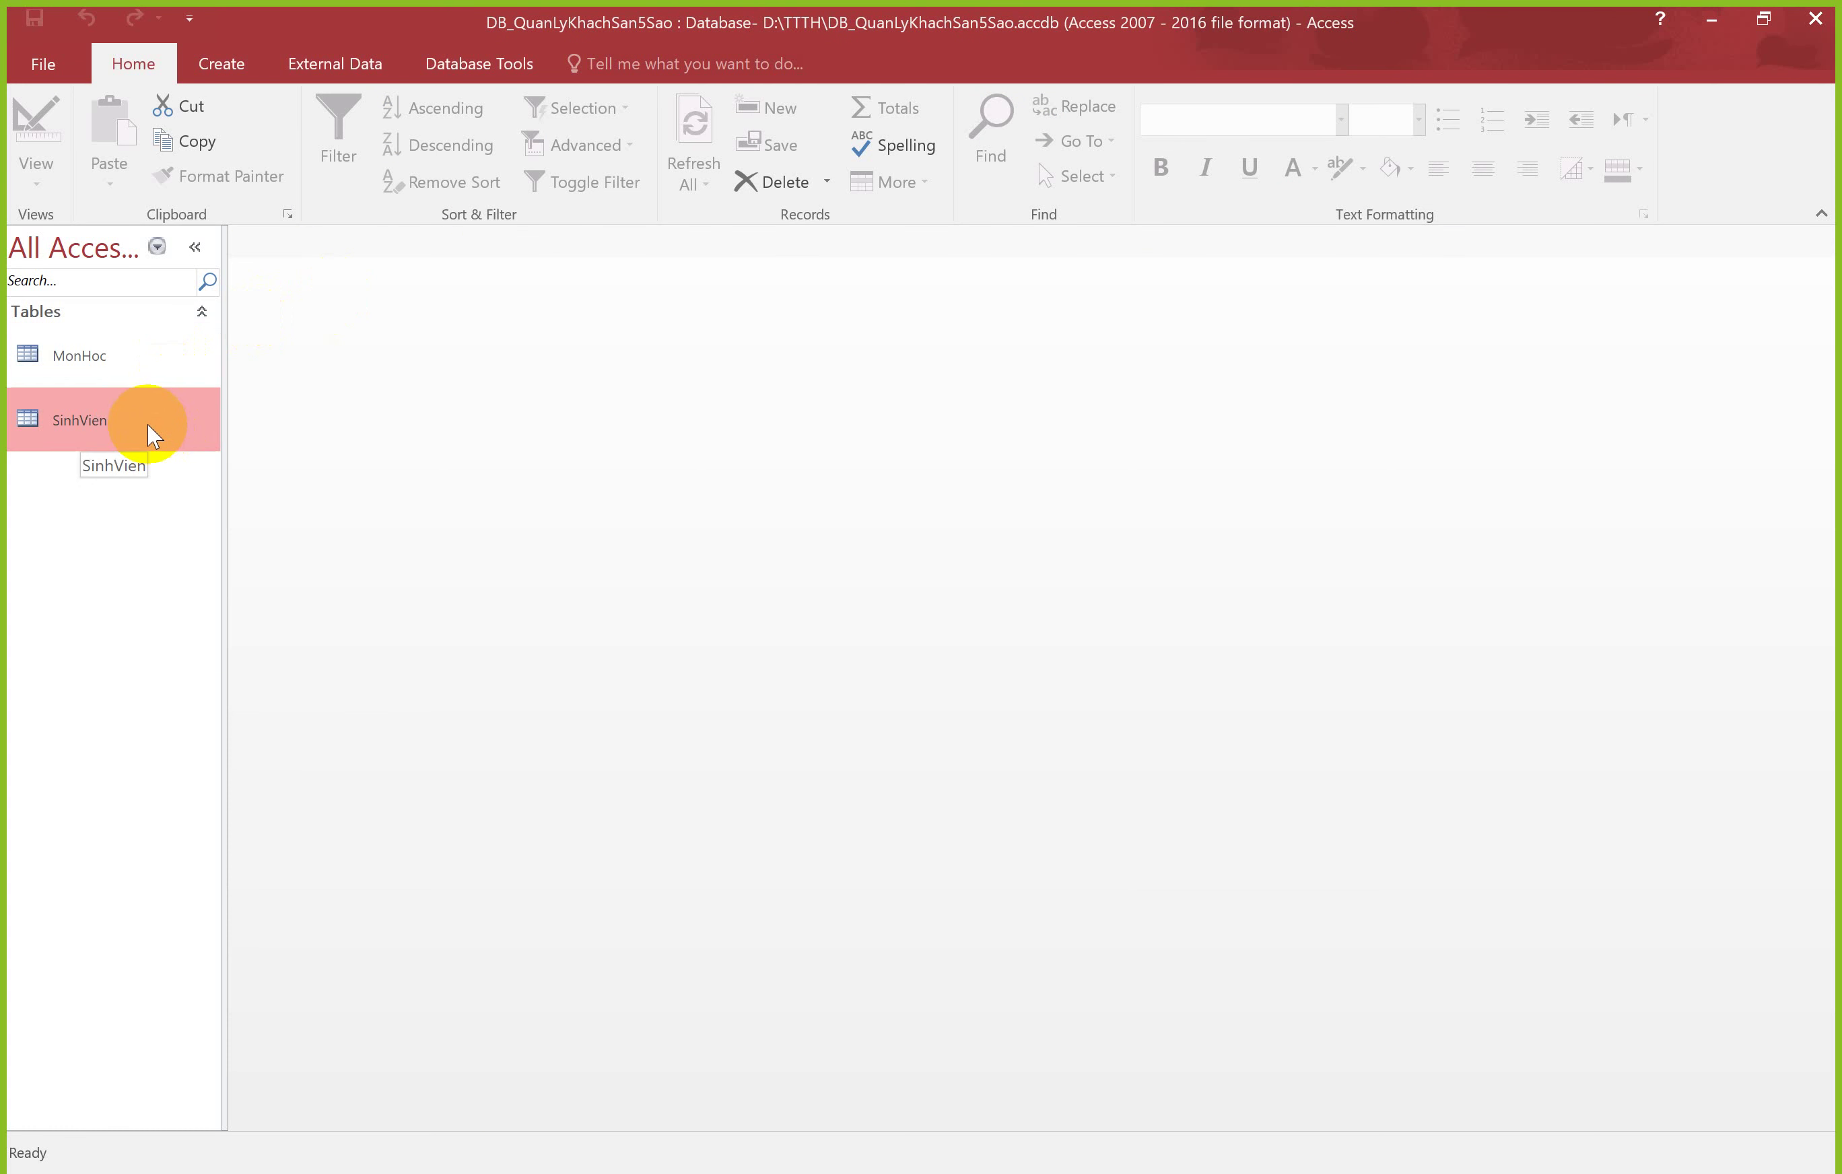
Step: Open MonHoc and SinhVien as datasheets from the Navigation Pane and switch between them
{"action": "double_click", "coordinate": [136, 368]}
{"action": "double_click", "coordinate": [145, 404]}
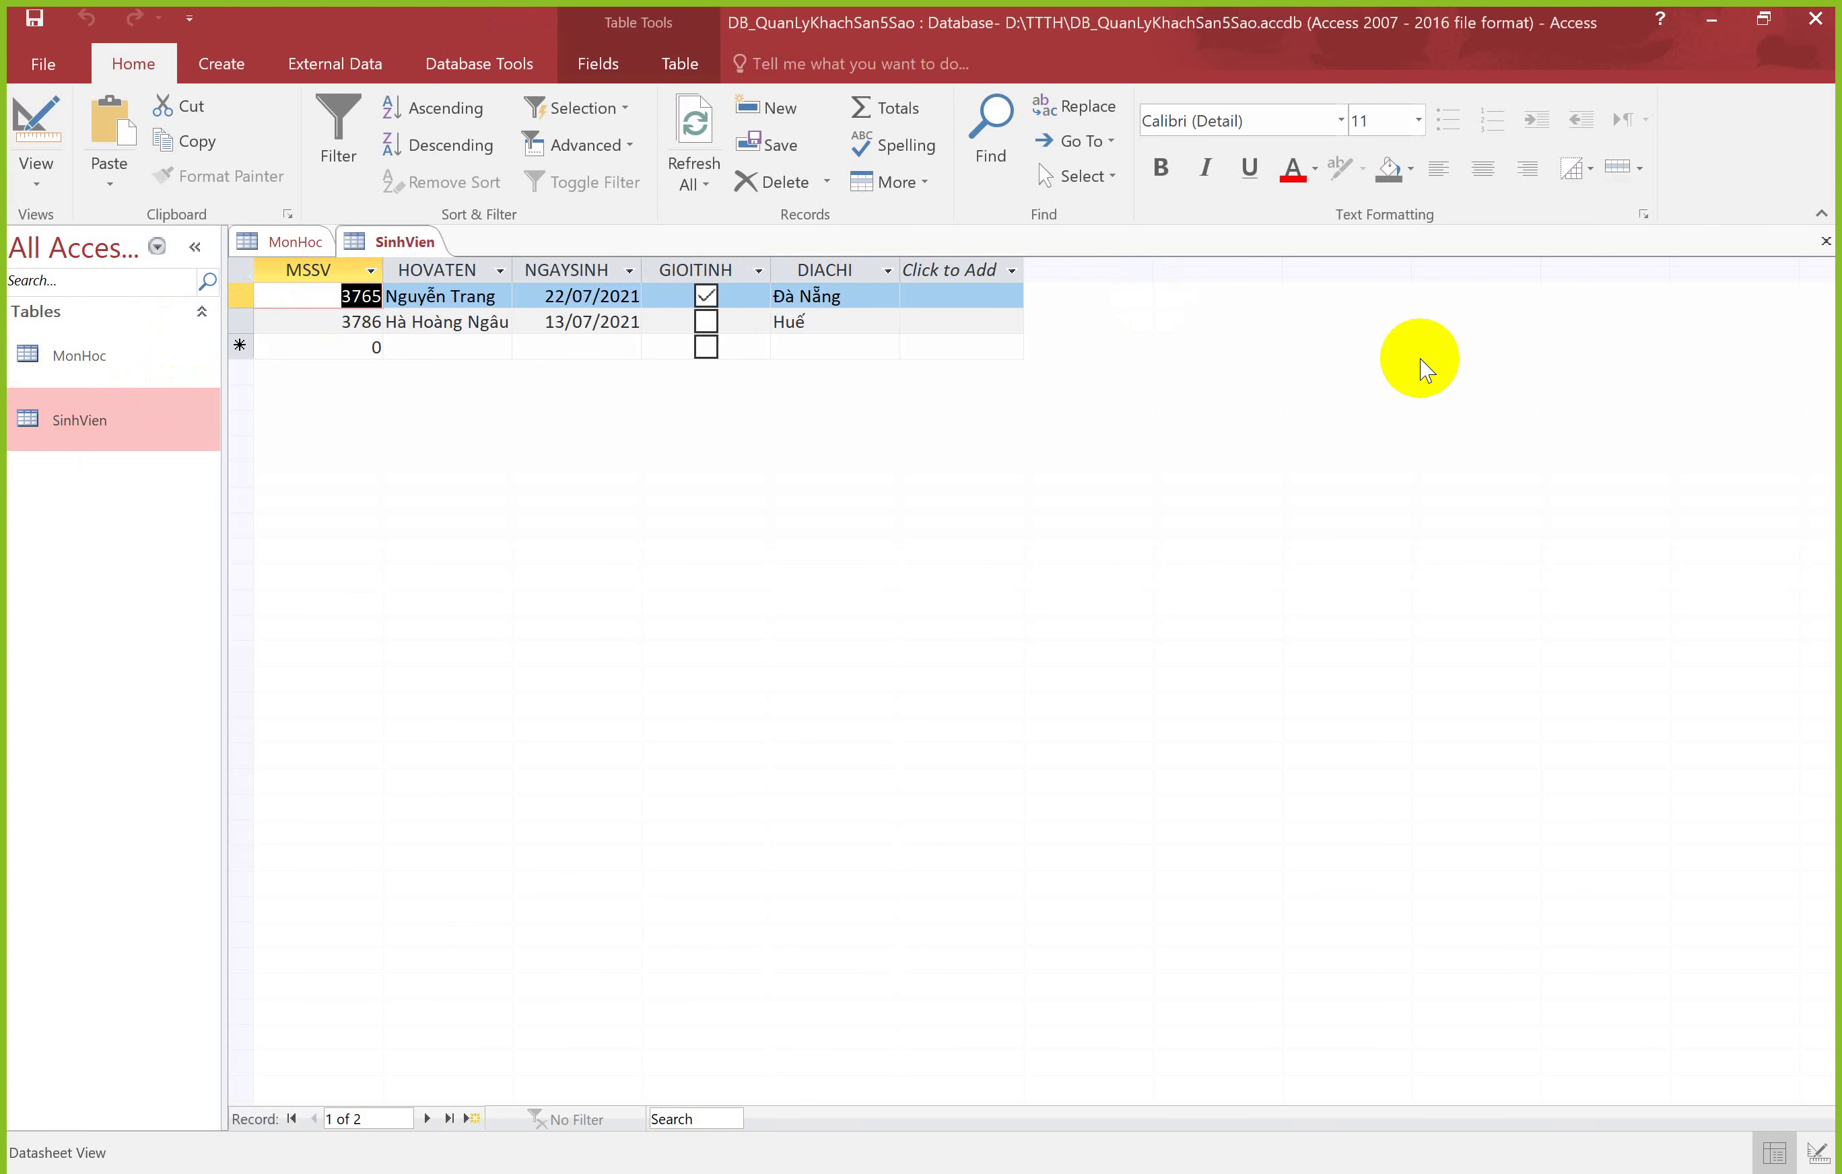
{"action": "double_click", "coordinate": [128, 361]}
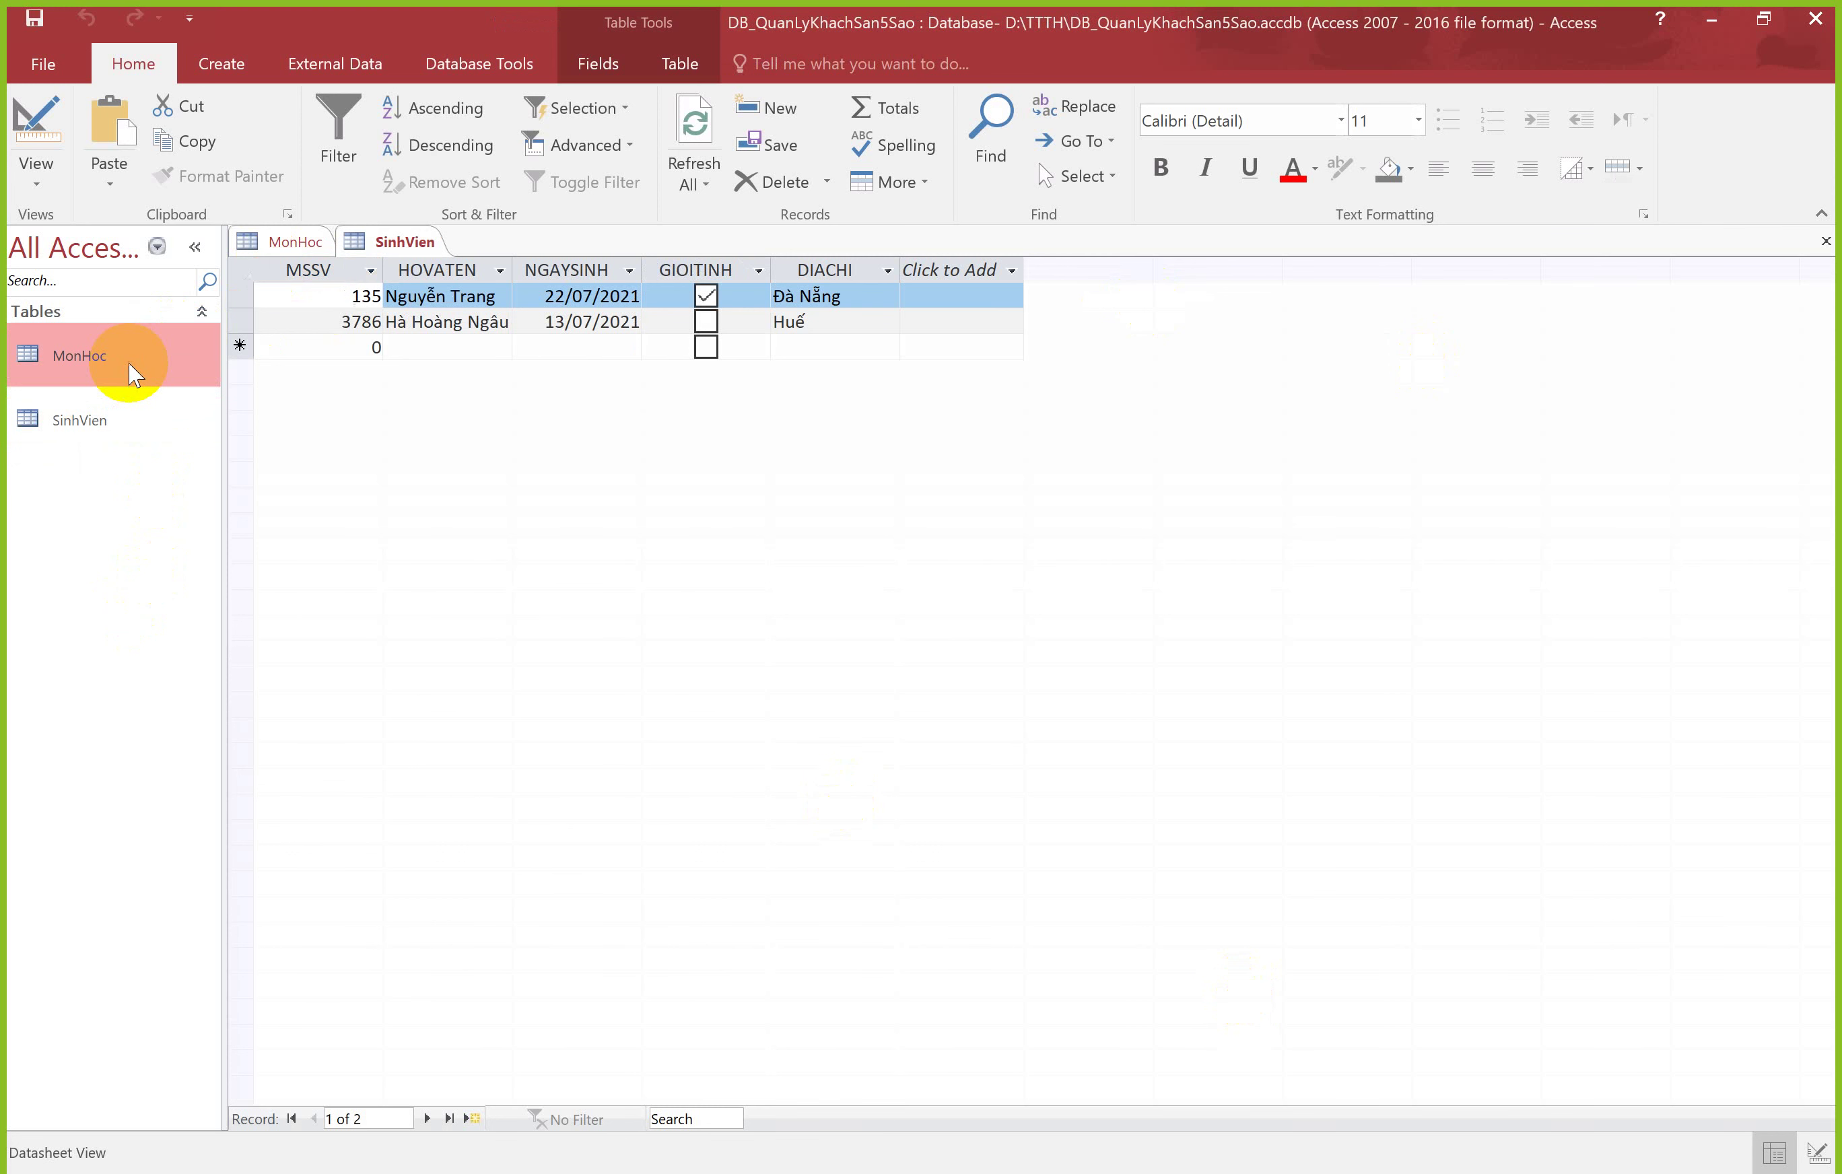
{"action": "double_click", "coordinate": [122, 419]}
{"action": "left_click", "coordinate": [195, 246]}
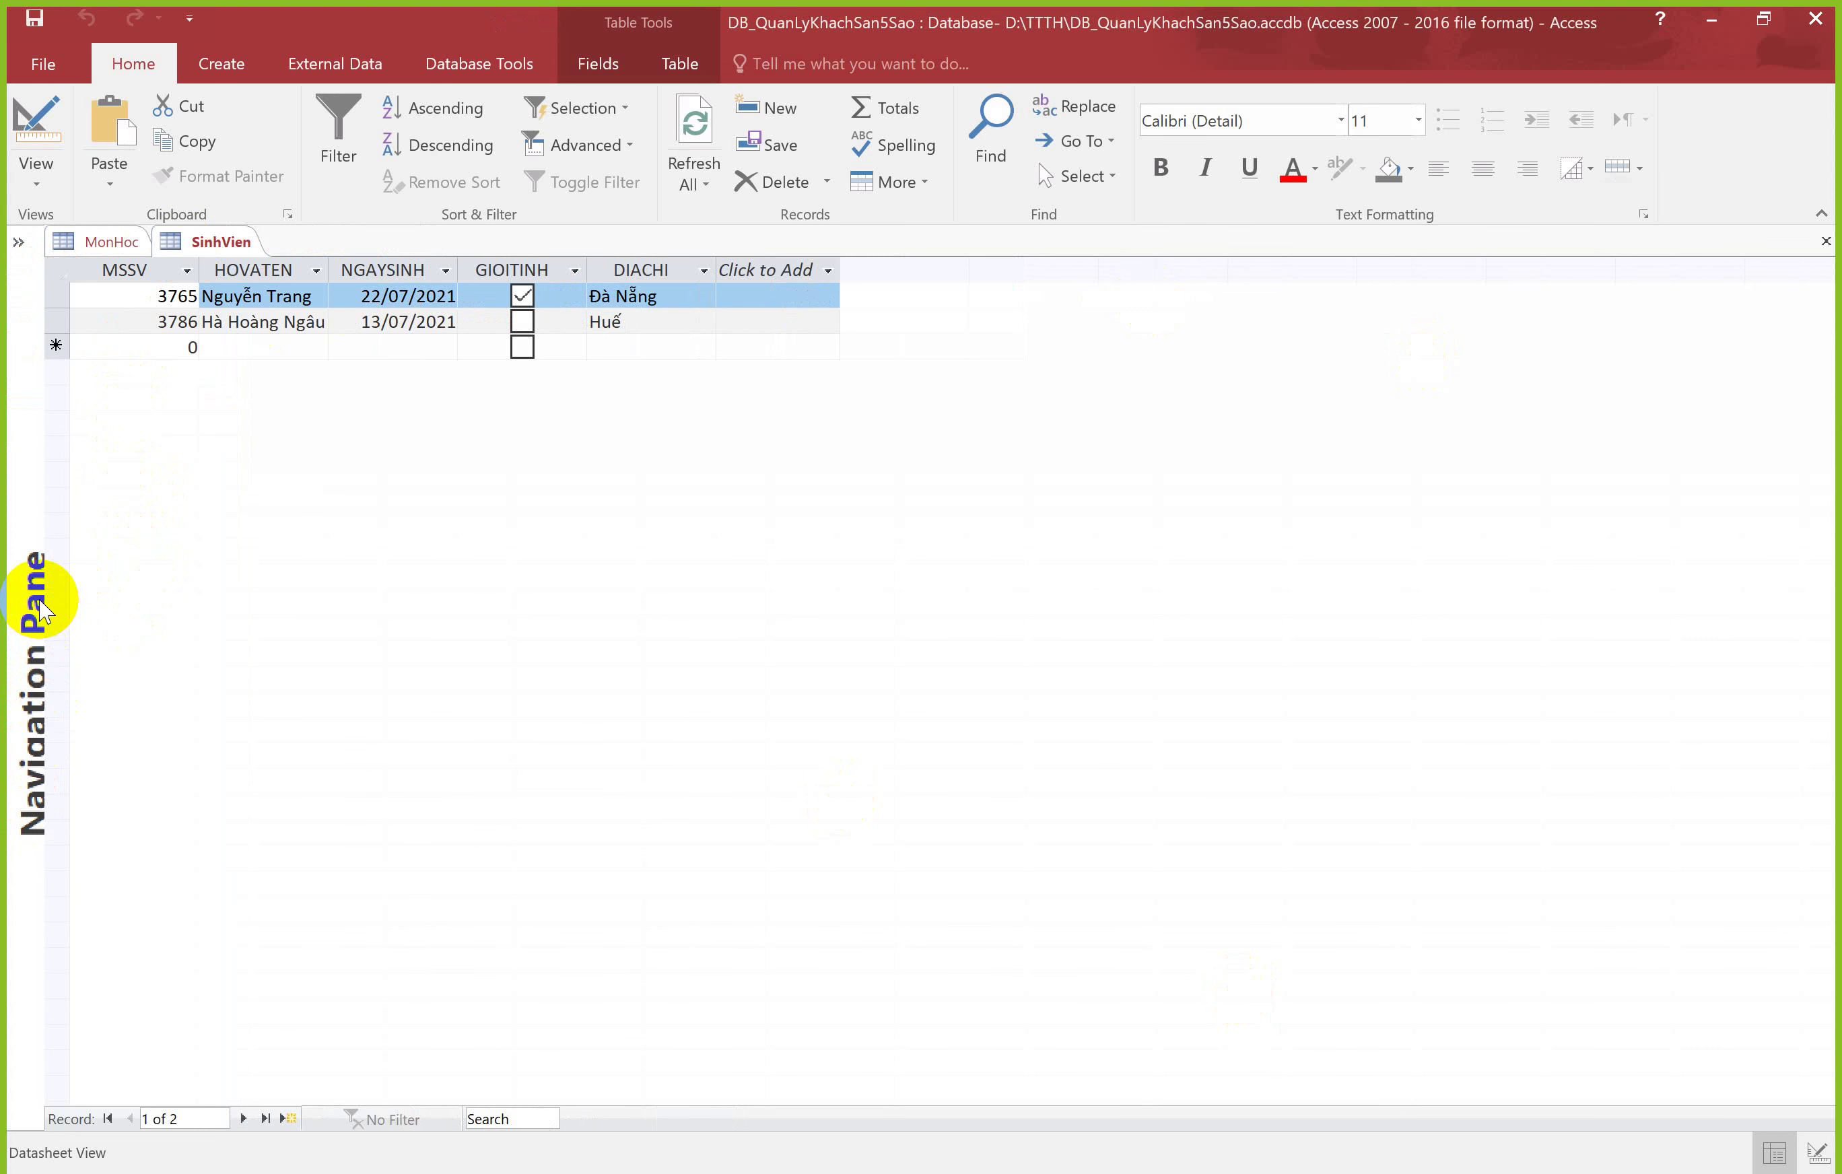
{"action": "left_click", "coordinate": [16, 245]}
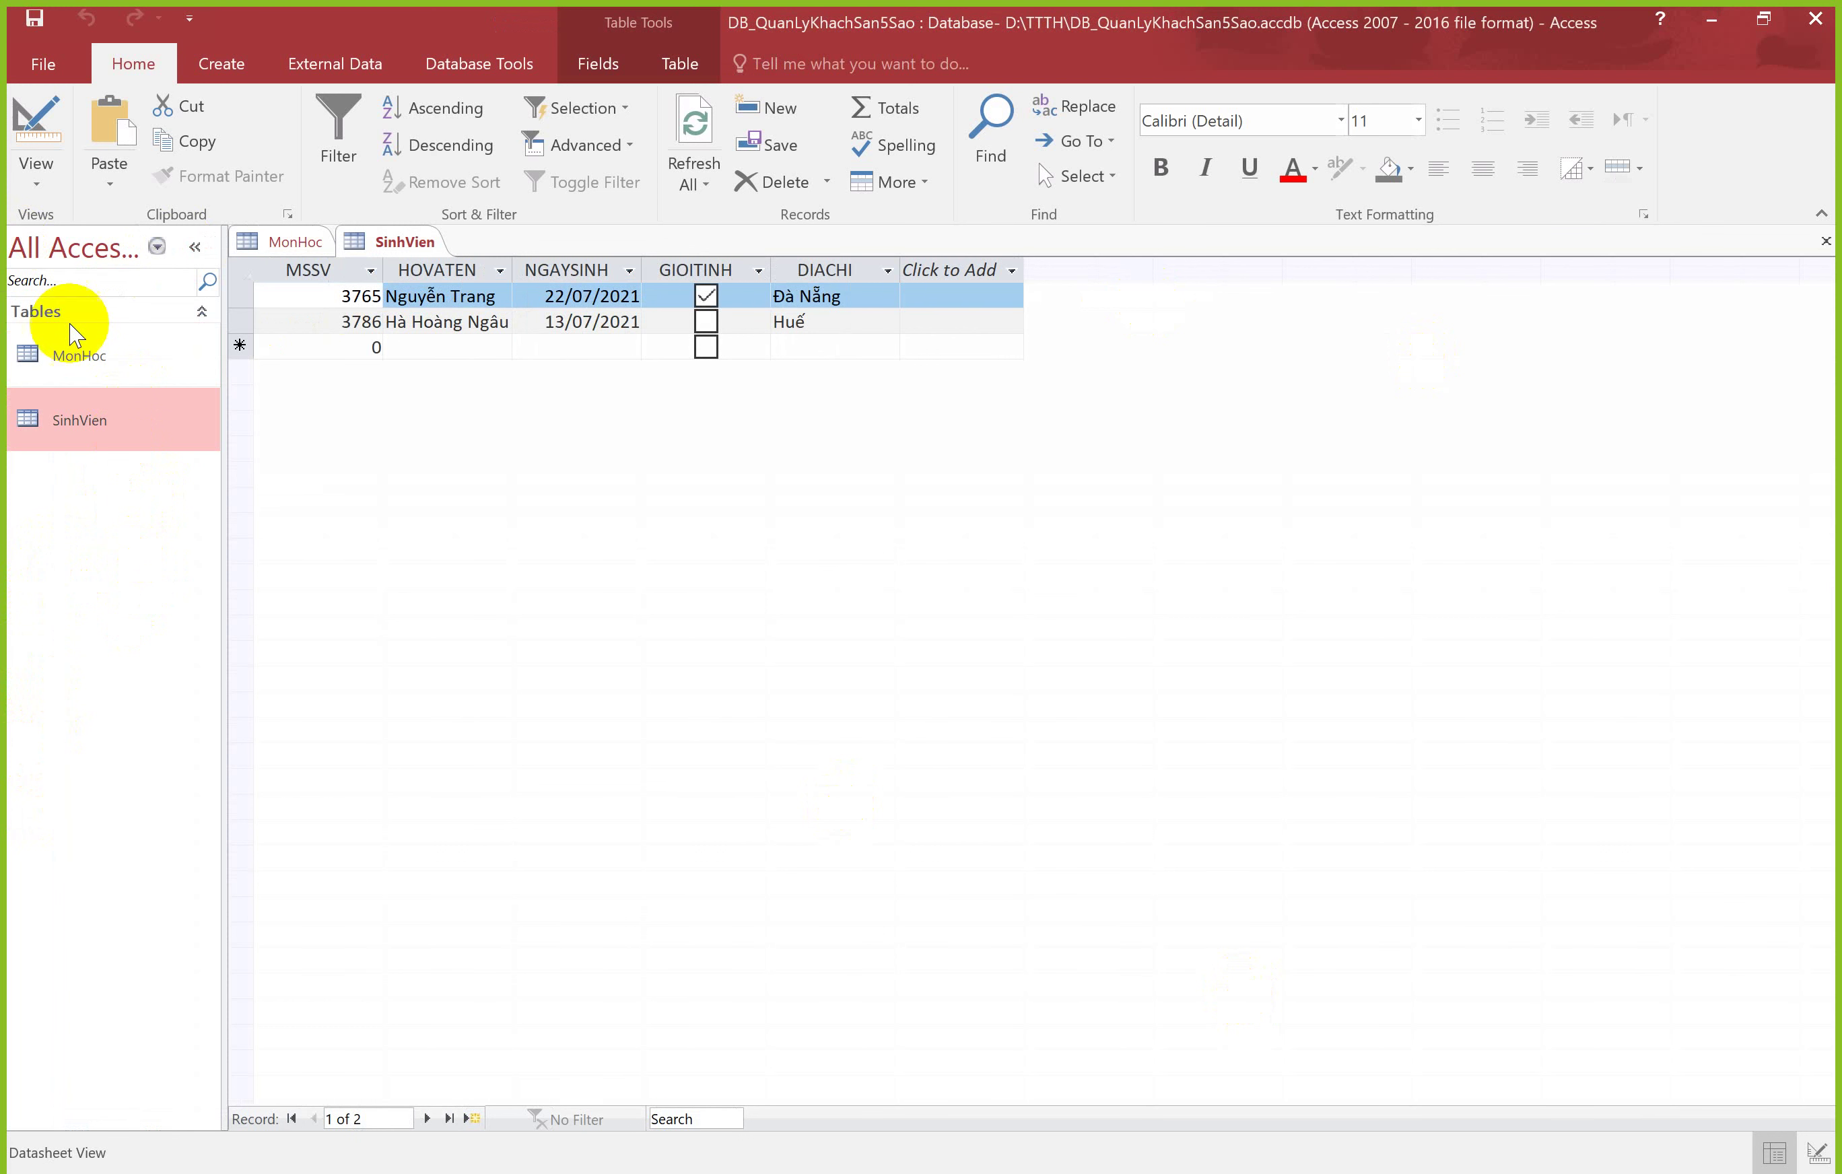
{"action": "double_click", "coordinate": [102, 358]}
{"action": "double_click", "coordinate": [104, 417]}
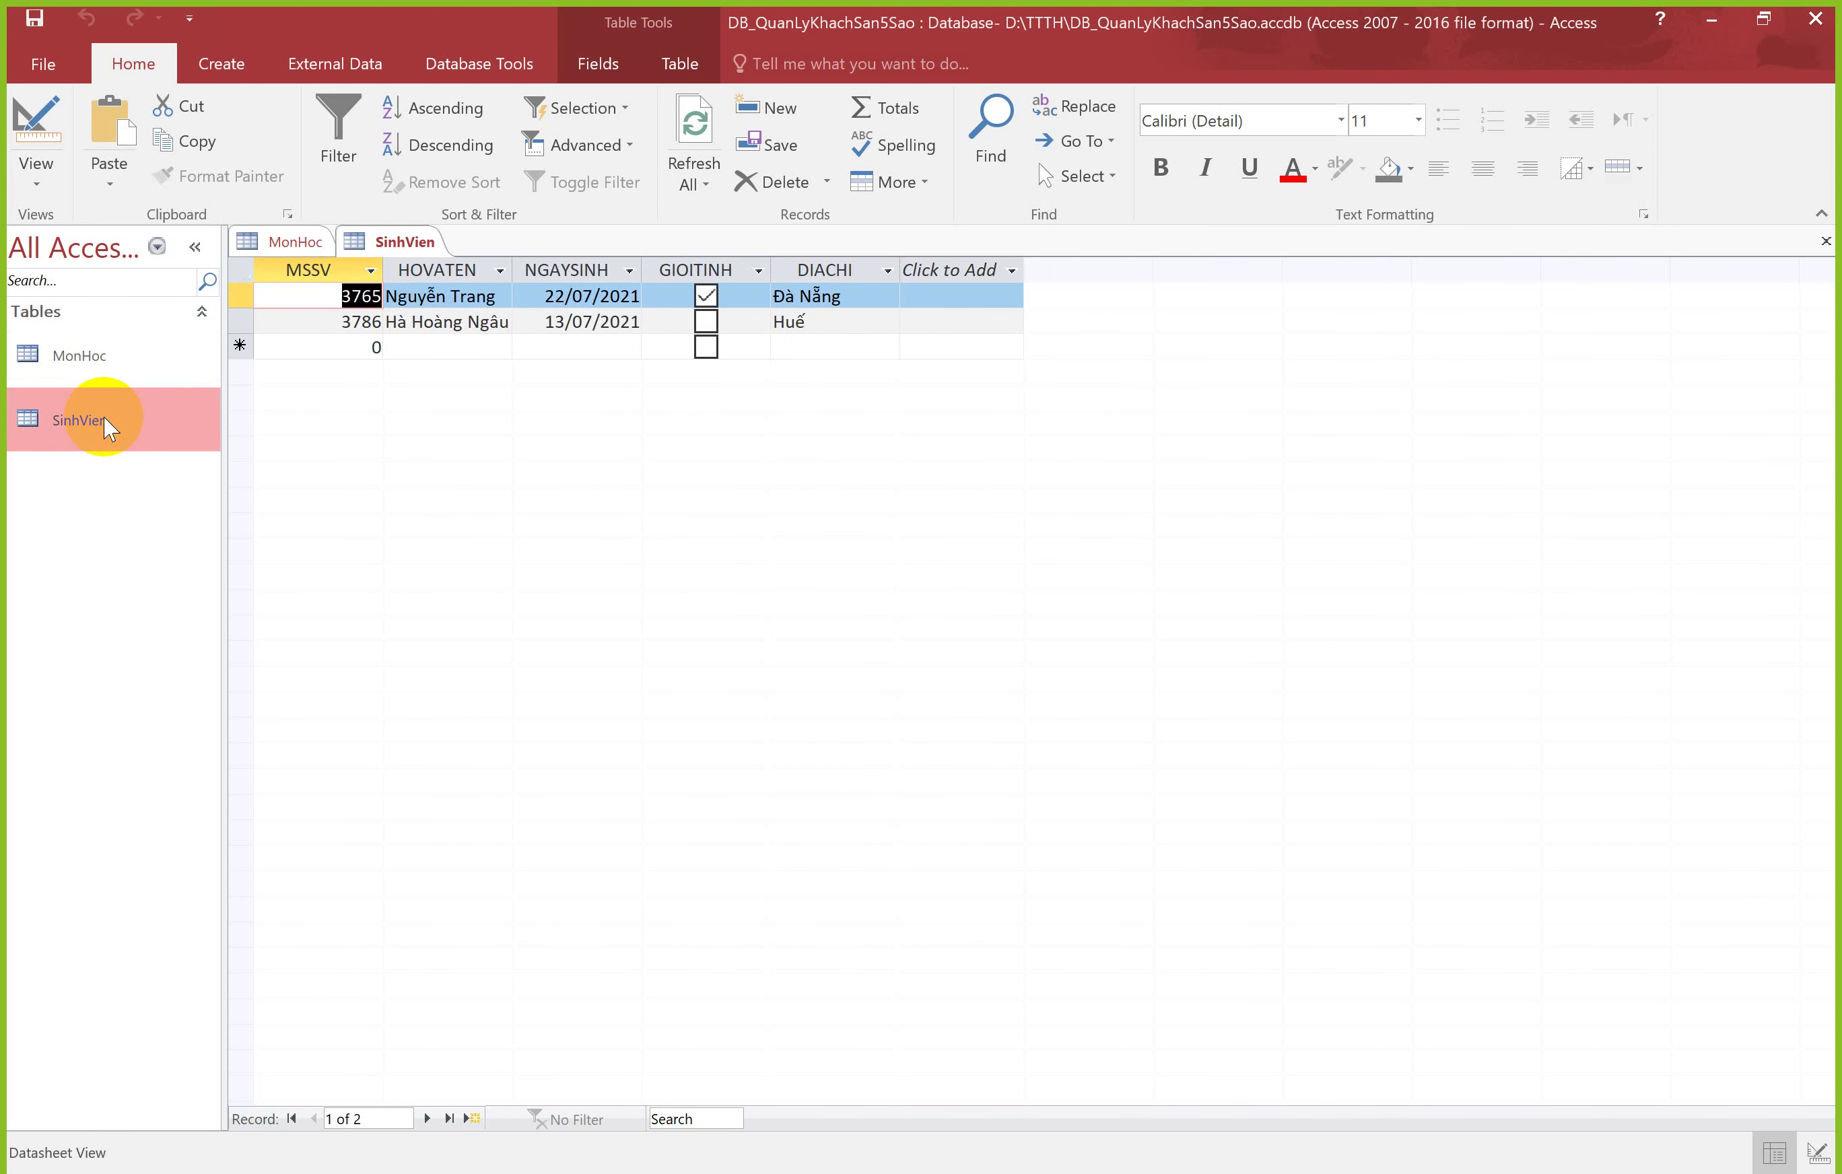
{"action": "left_click", "coordinate": [110, 364]}
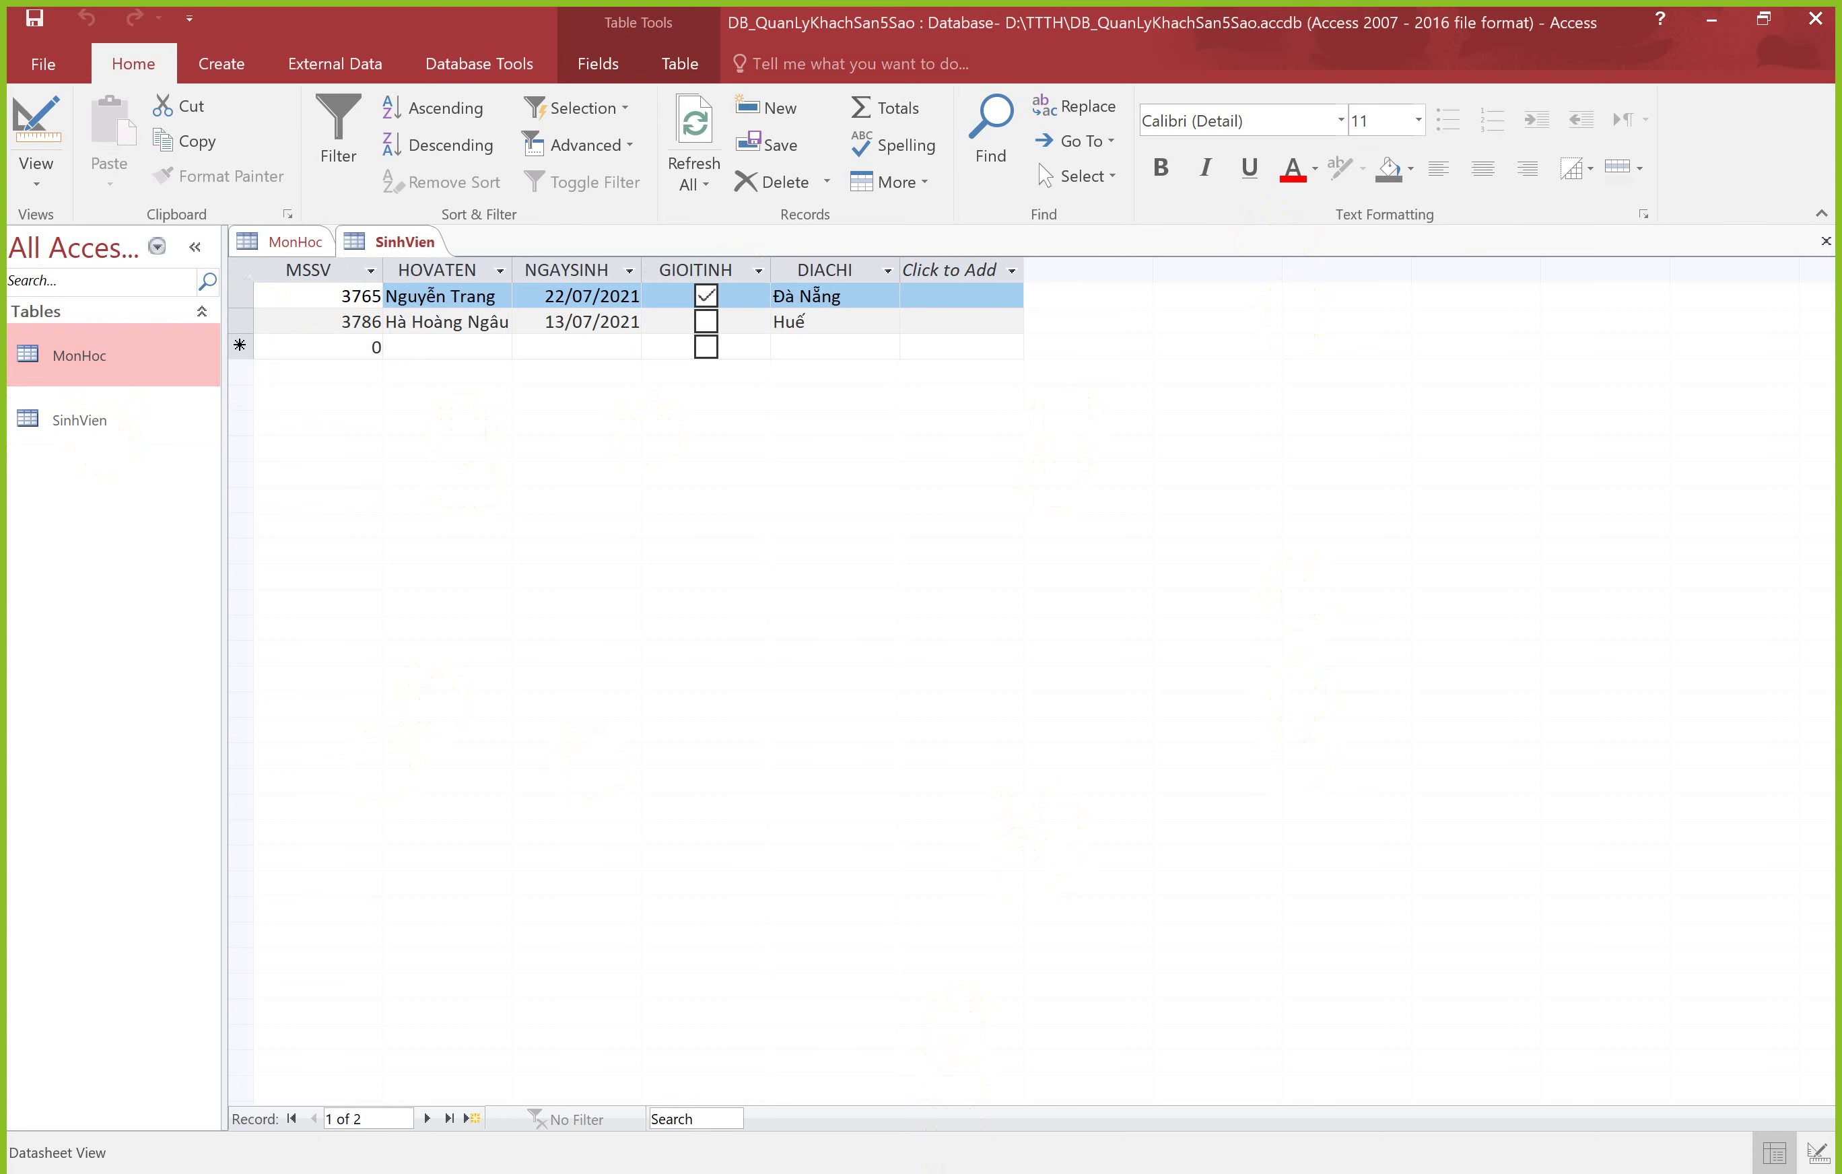
{"action": "key", "text": "alt+Tab"}
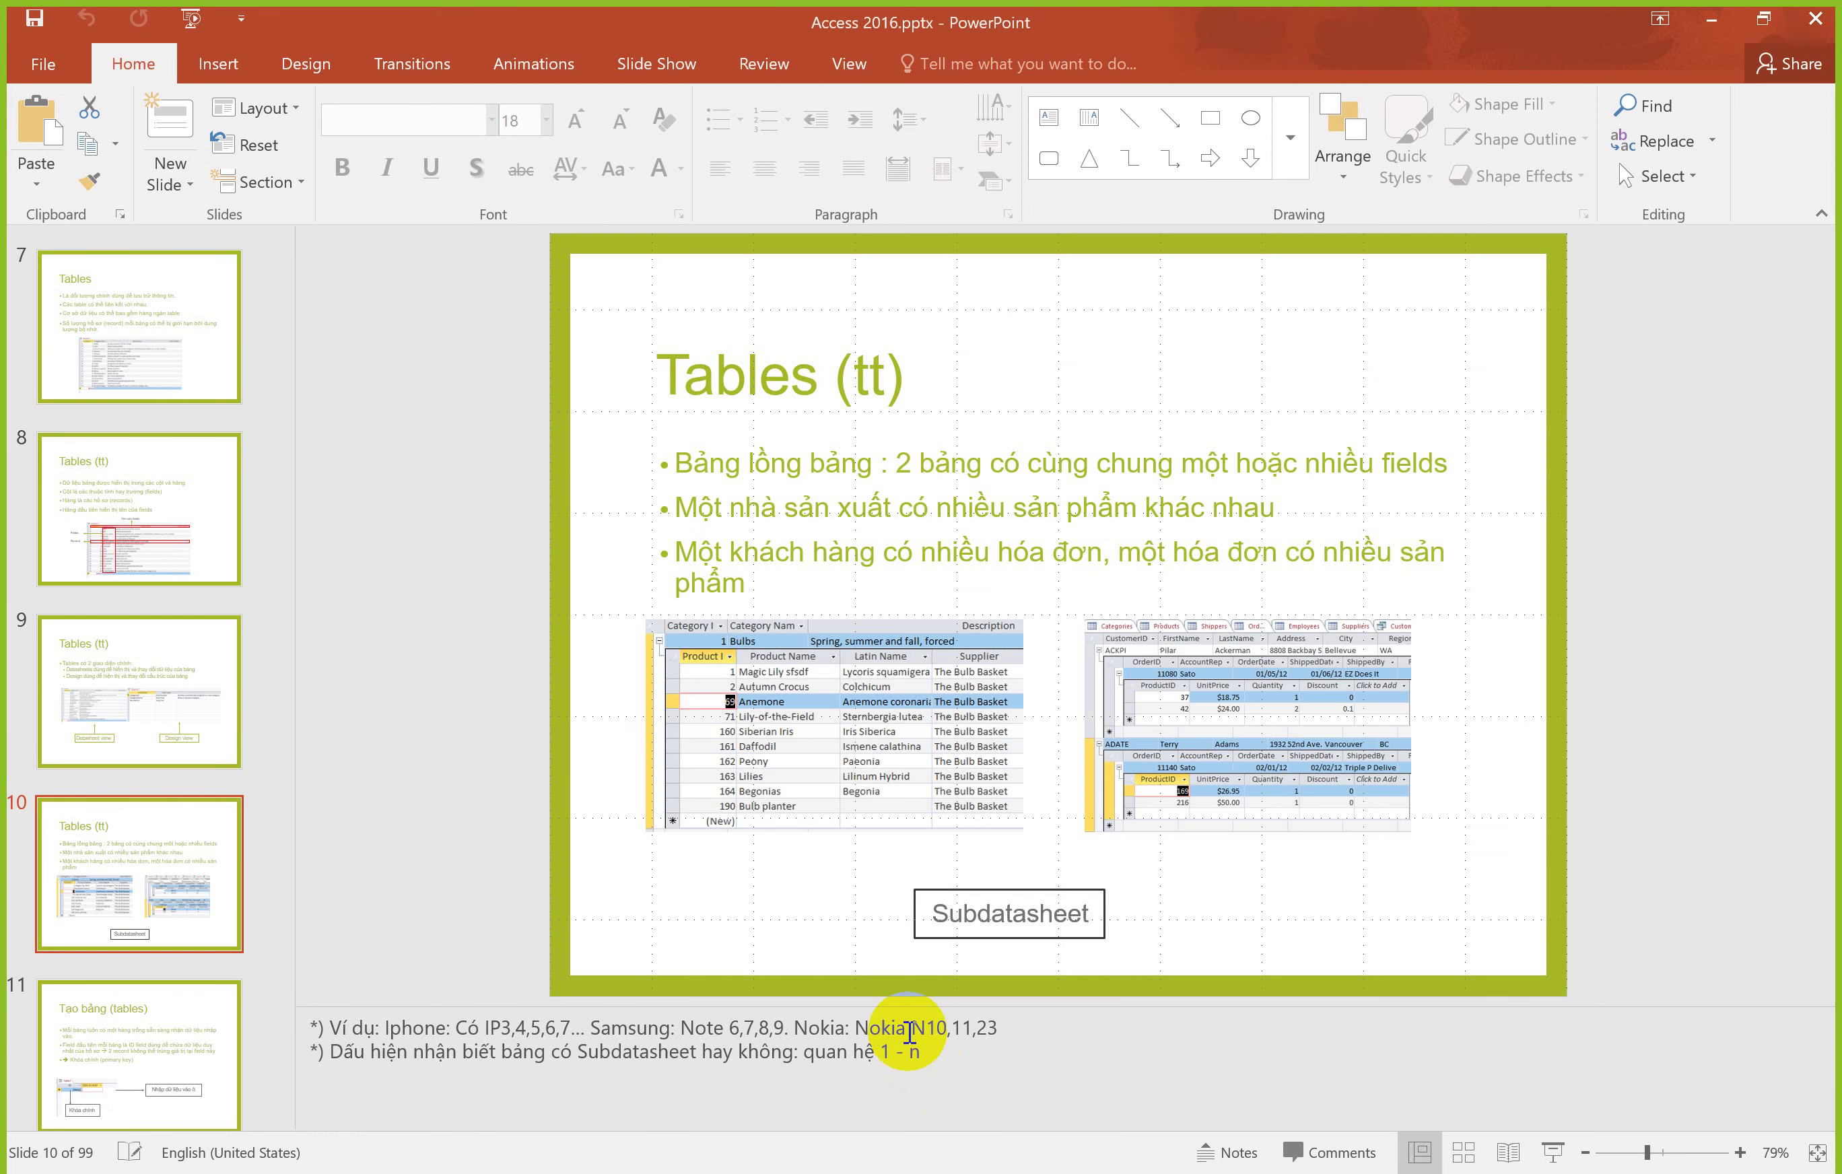
Step: Advance the lecture to slide 11, Tạo bảng, then return to Access's SinhVien datasheet
{"action": "key", "text": "Down"}
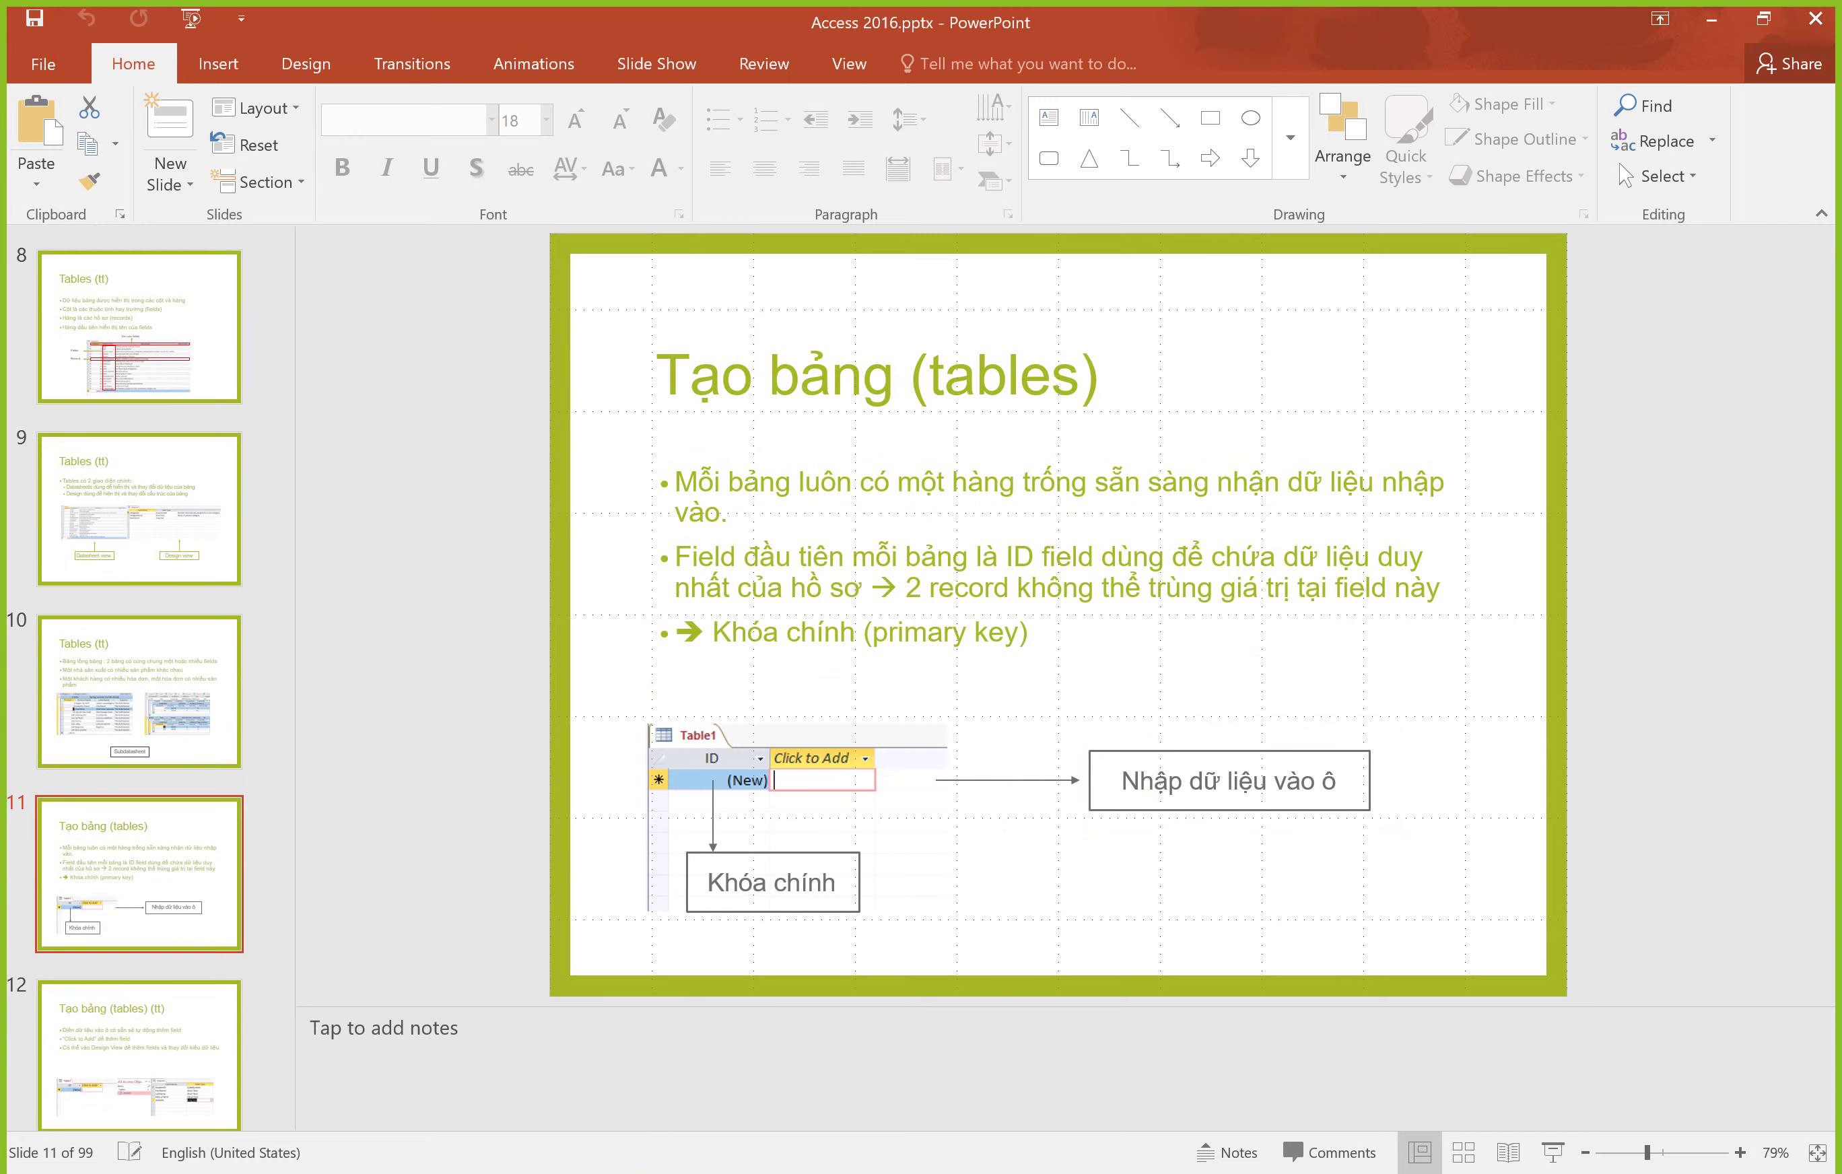
{"action": "left_click", "coordinate": [612, 1172]}
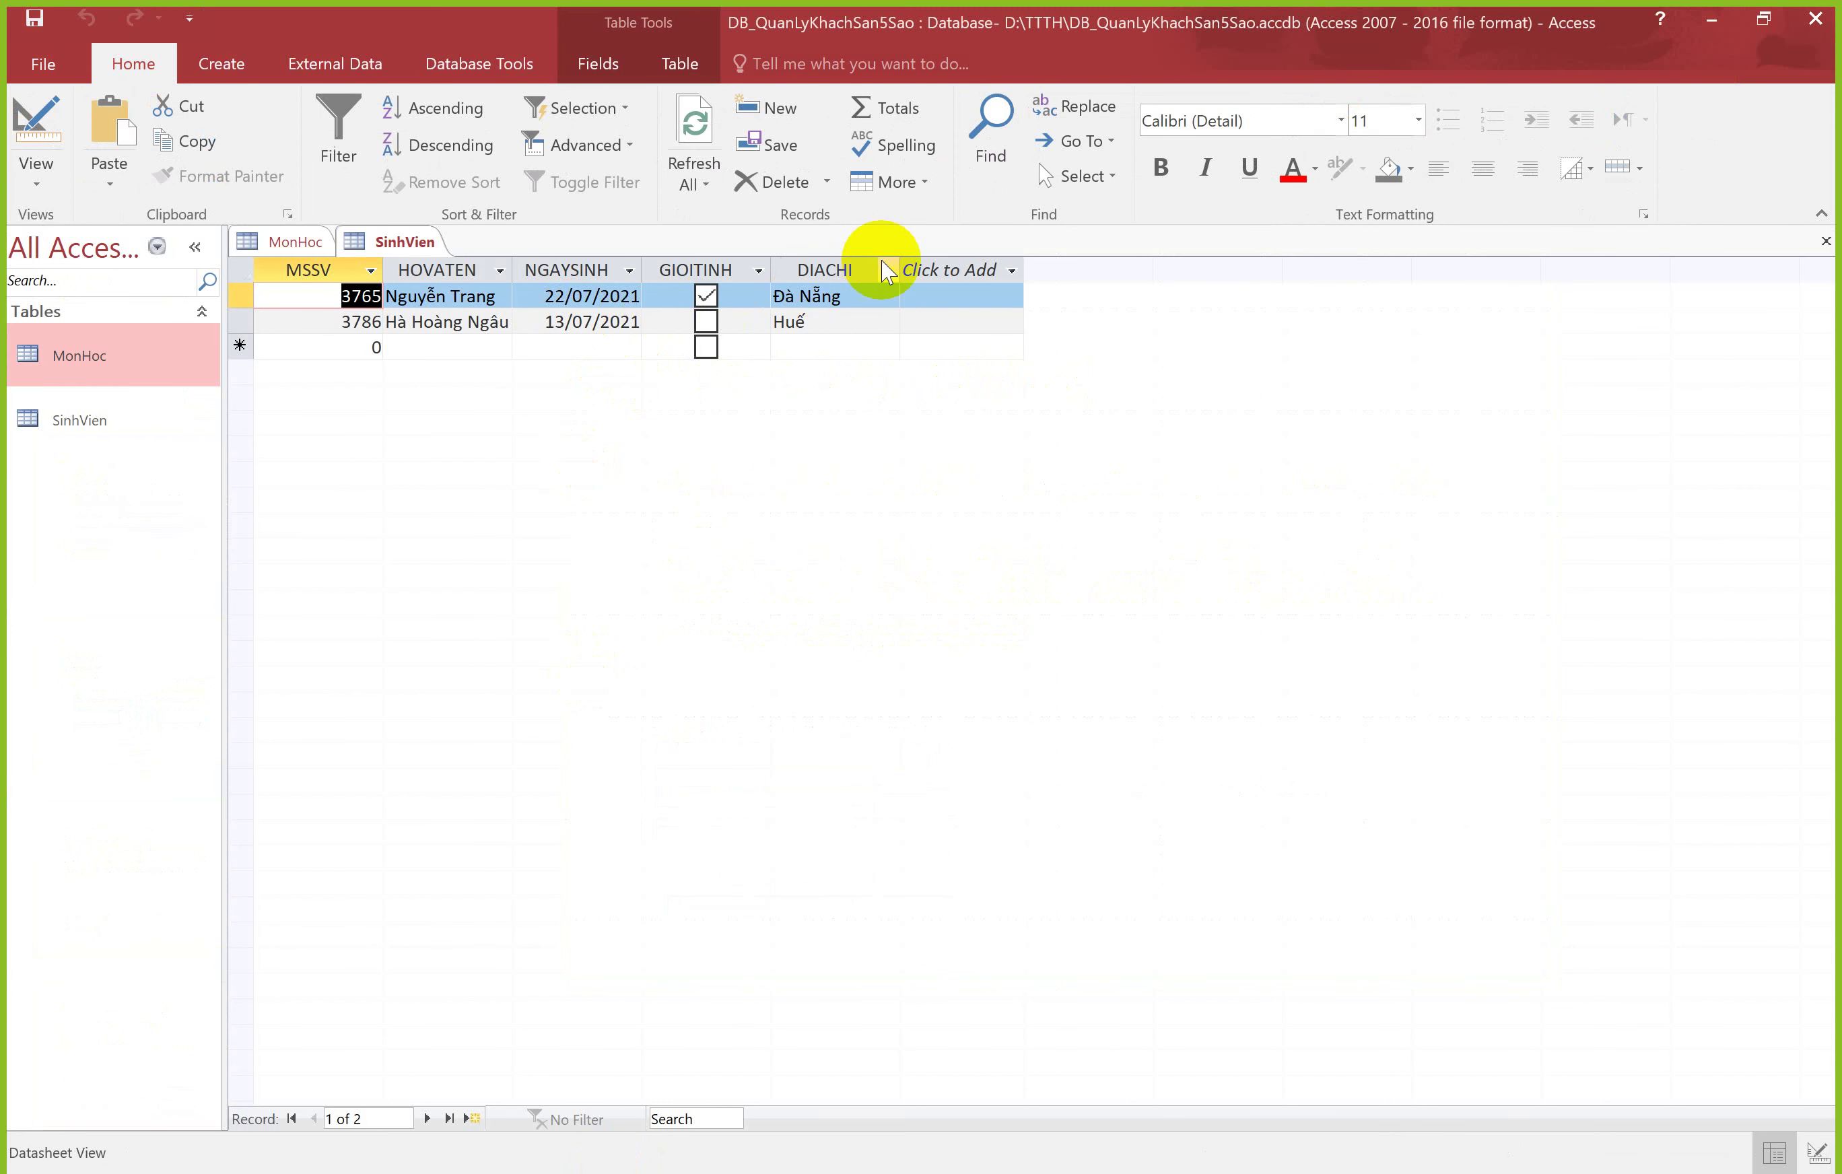
Step: In the MonHoc table, add a new Short Text field named LOAIMH
{"action": "left_click", "coordinate": [293, 241]}
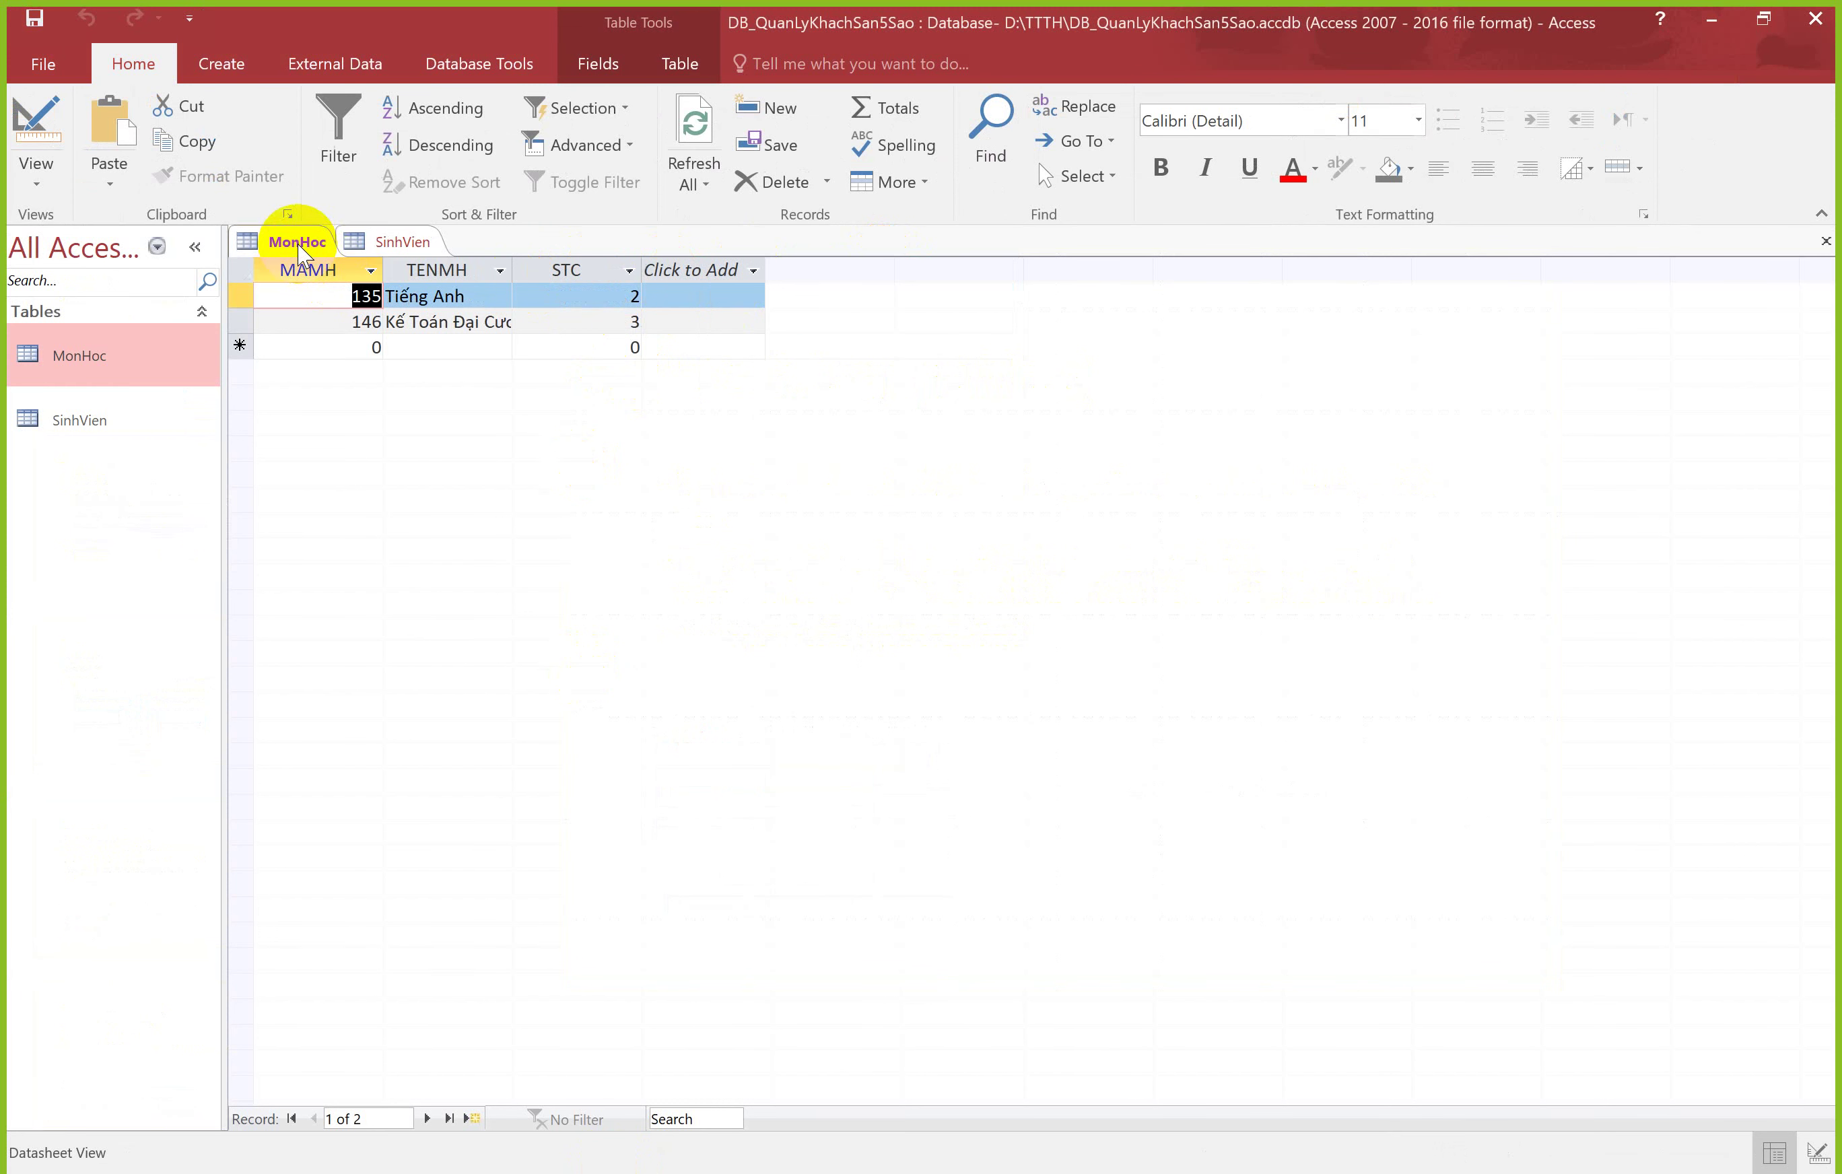
{"action": "left_click", "coordinate": [753, 270]}
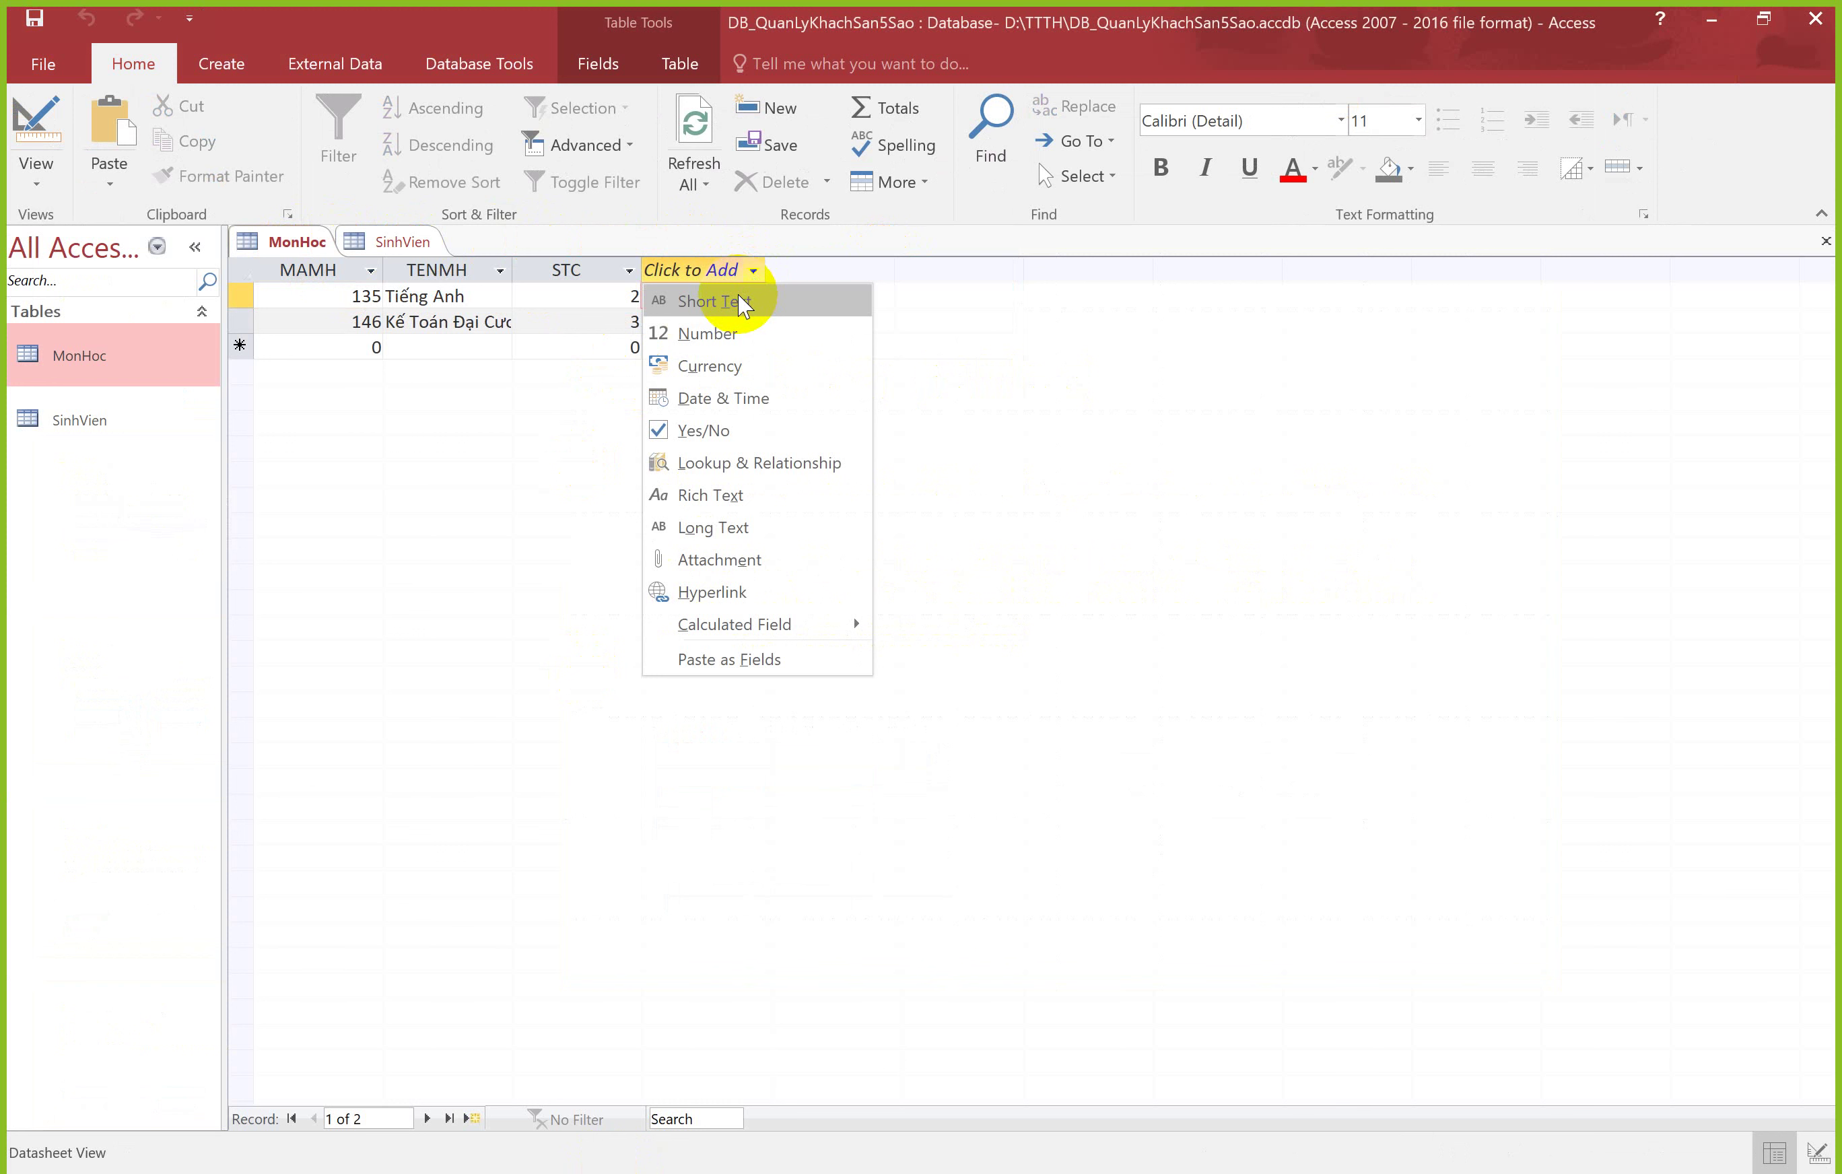
{"action": "left_click", "coordinate": [739, 298]}
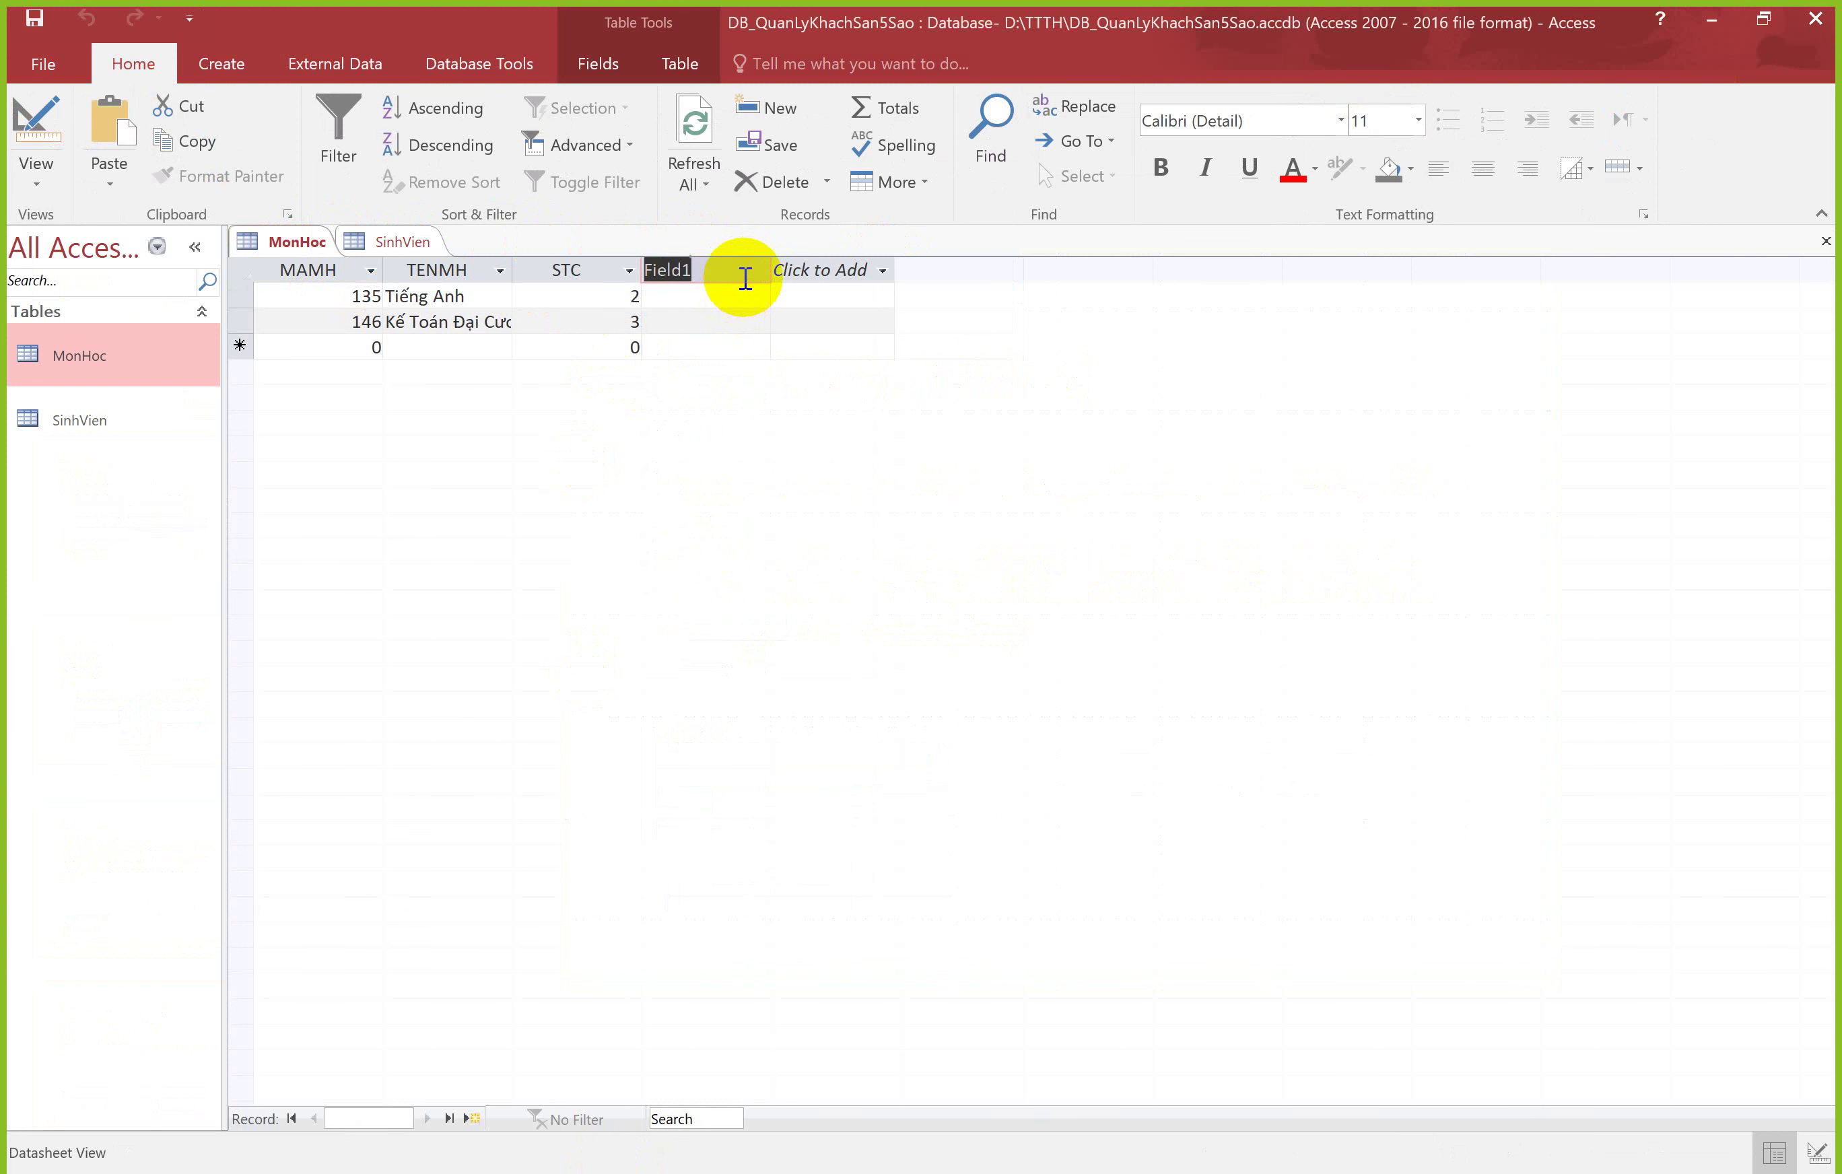
{"action": "type", "text": "LOAIMH"}
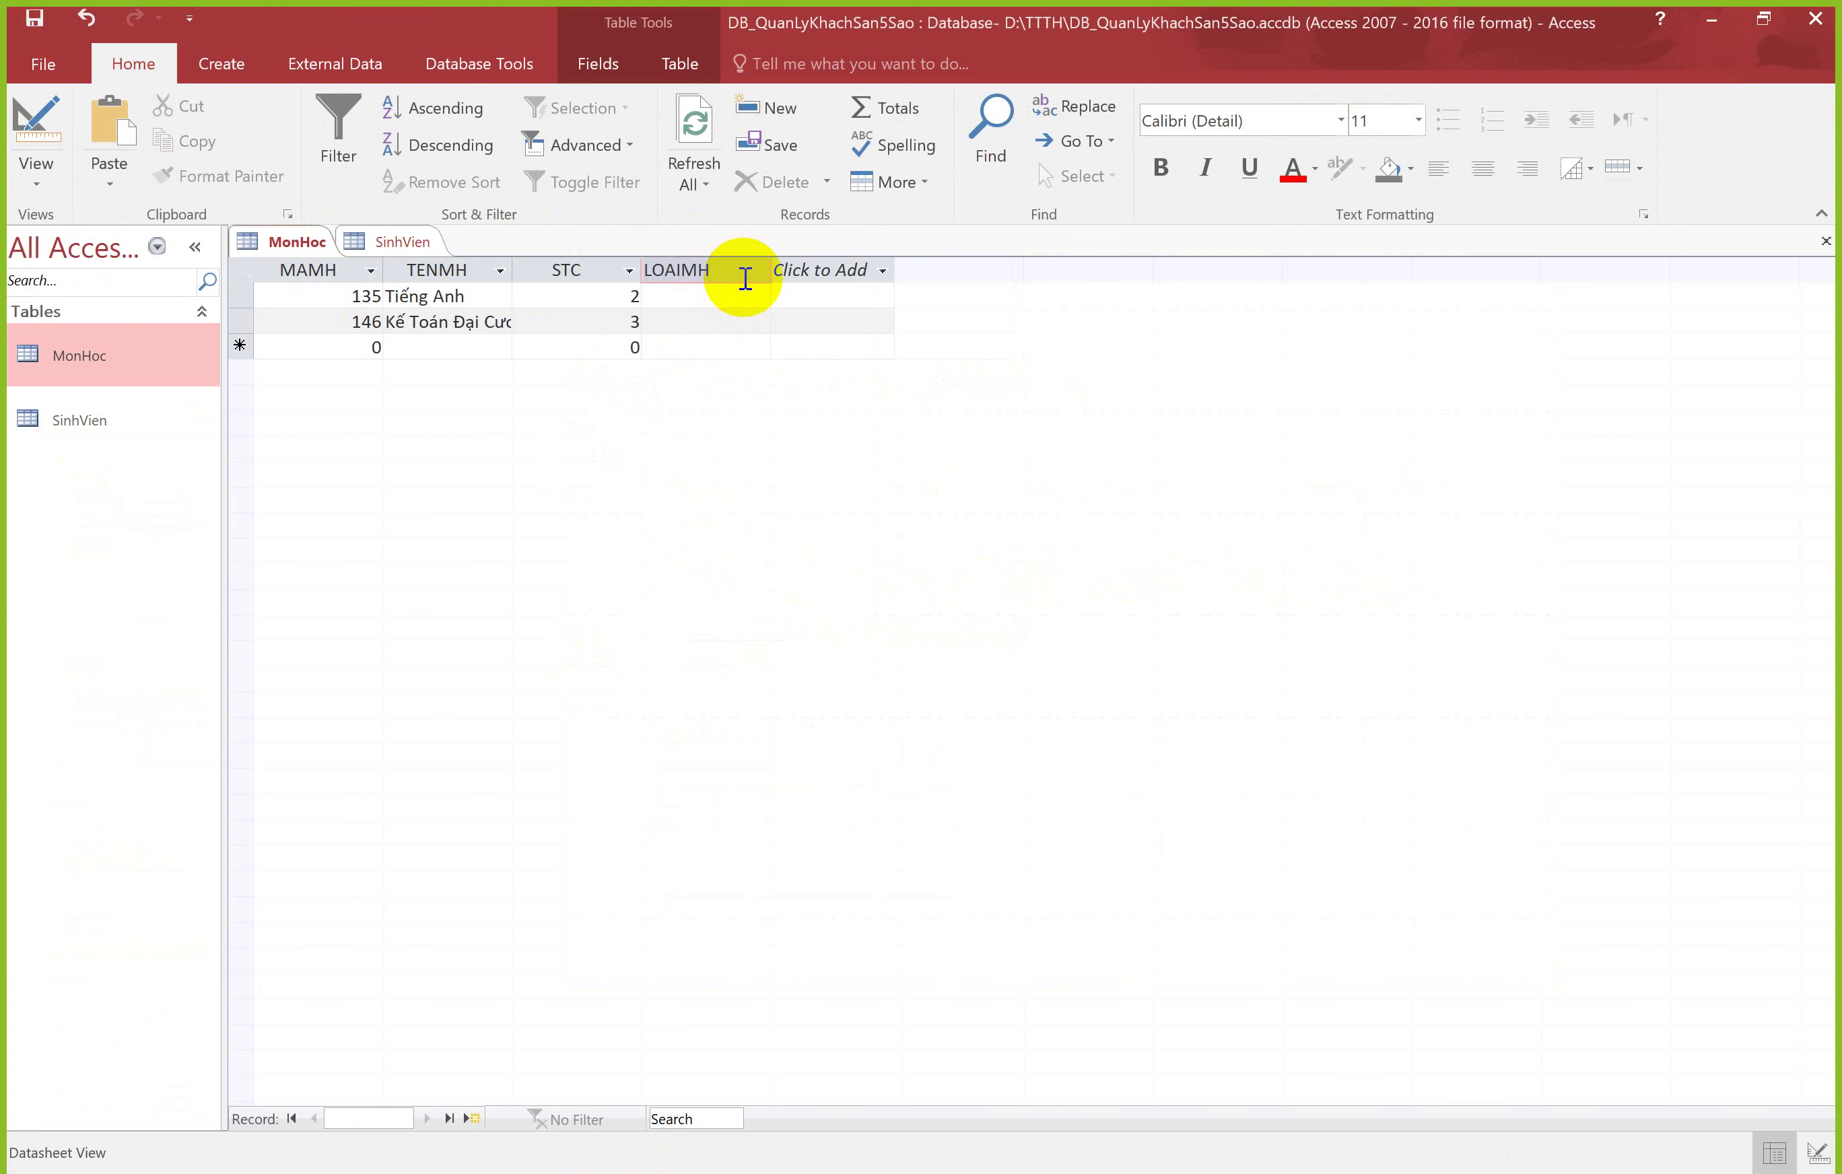
{"action": "key", "text": "Return"}
{"action": "left_click", "coordinate": [726, 296]}
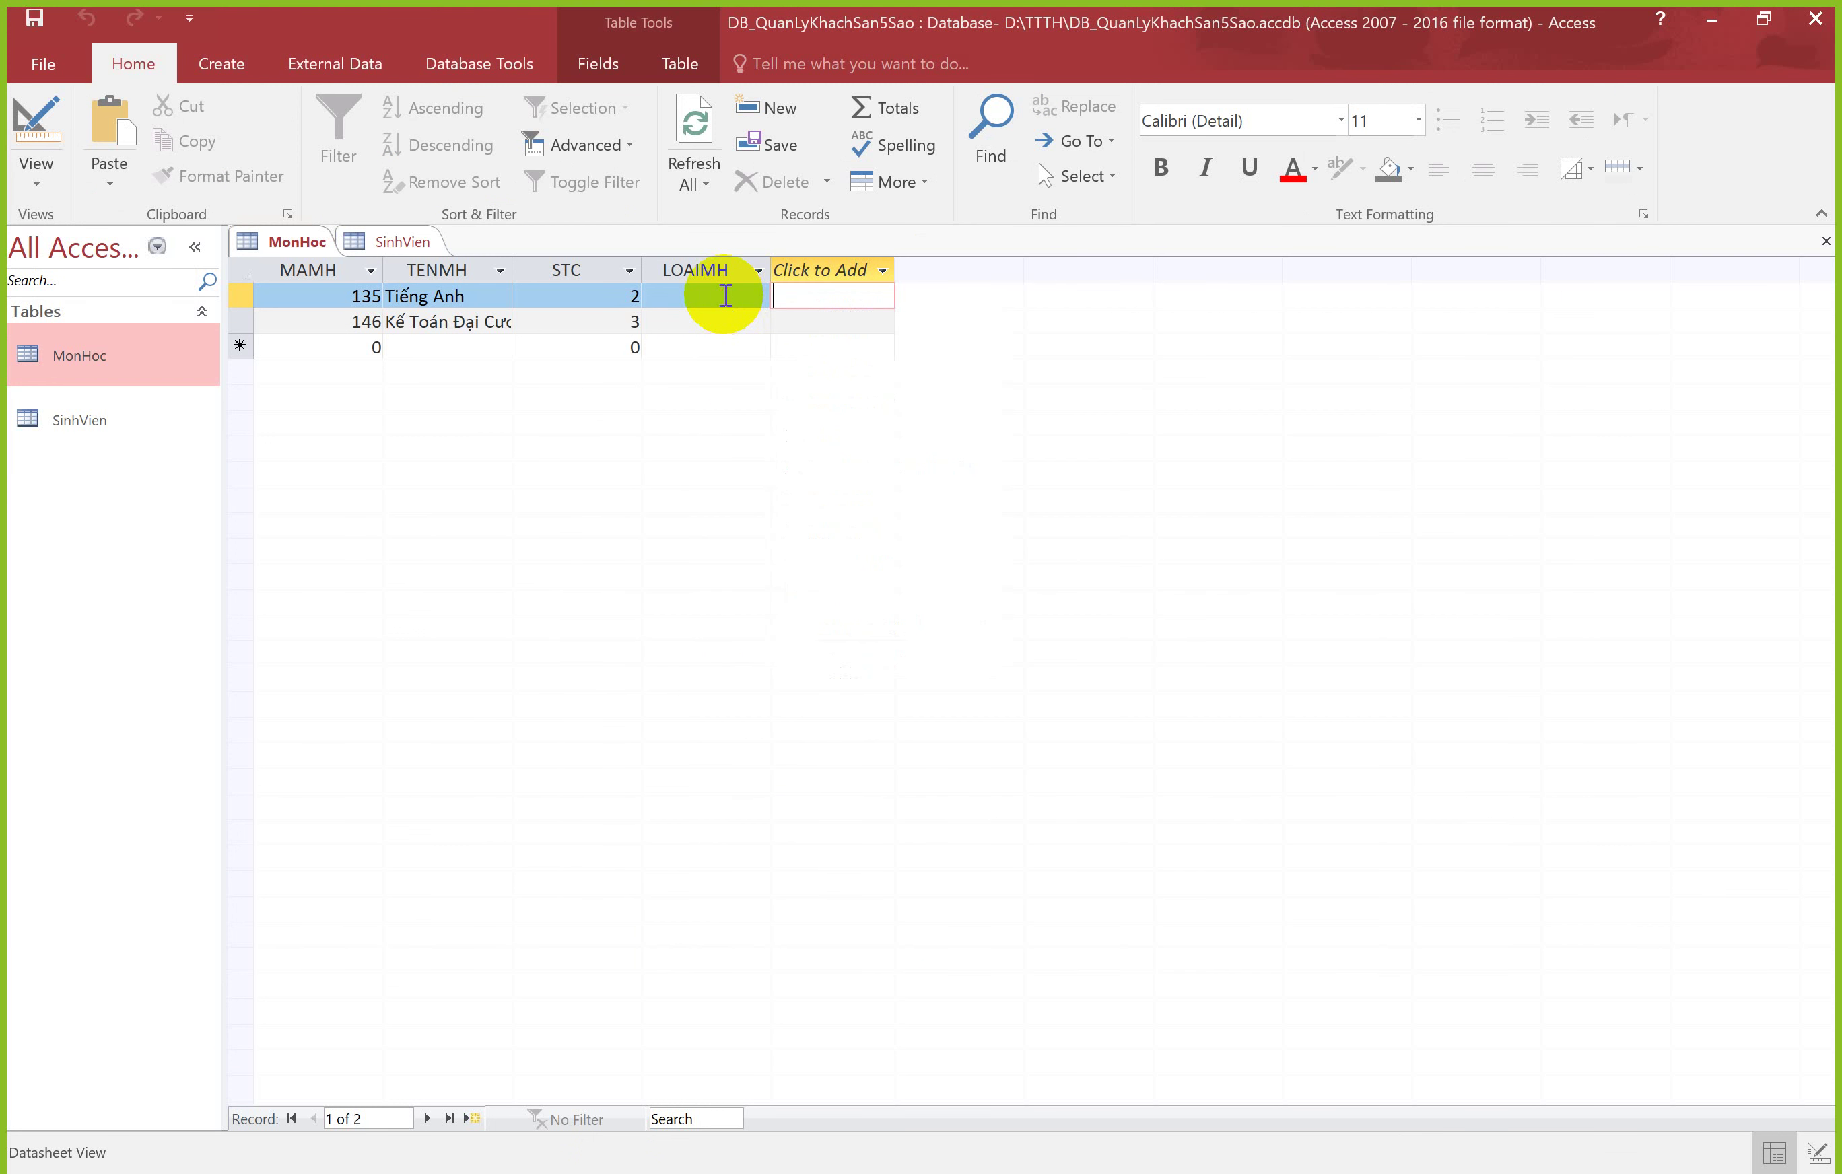
Step: Set LOAIMH to 'Cơ bản' for courses 135 and 146
{"action": "left_click", "coordinate": [724, 295]}
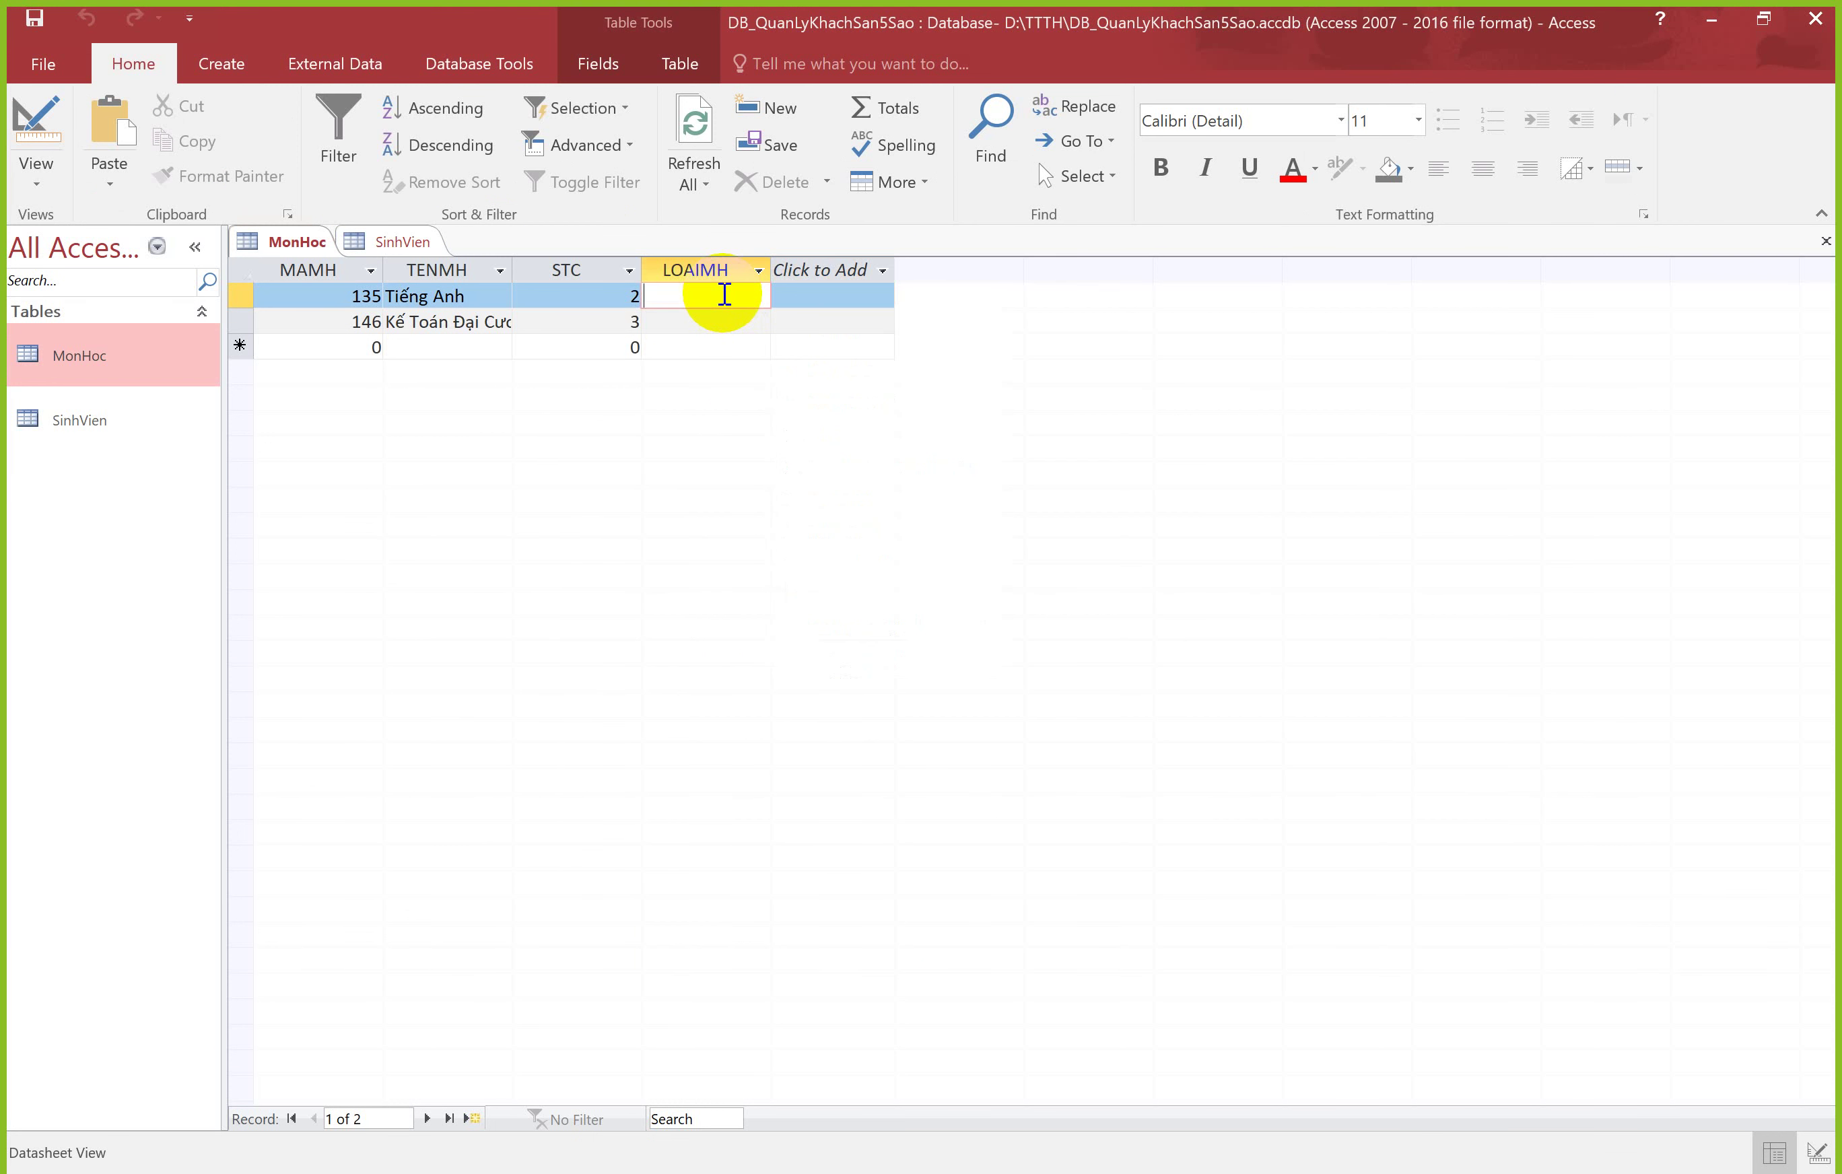
{"action": "type", "text": "Cơ bản"}
{"action": "key", "text": "Return"}
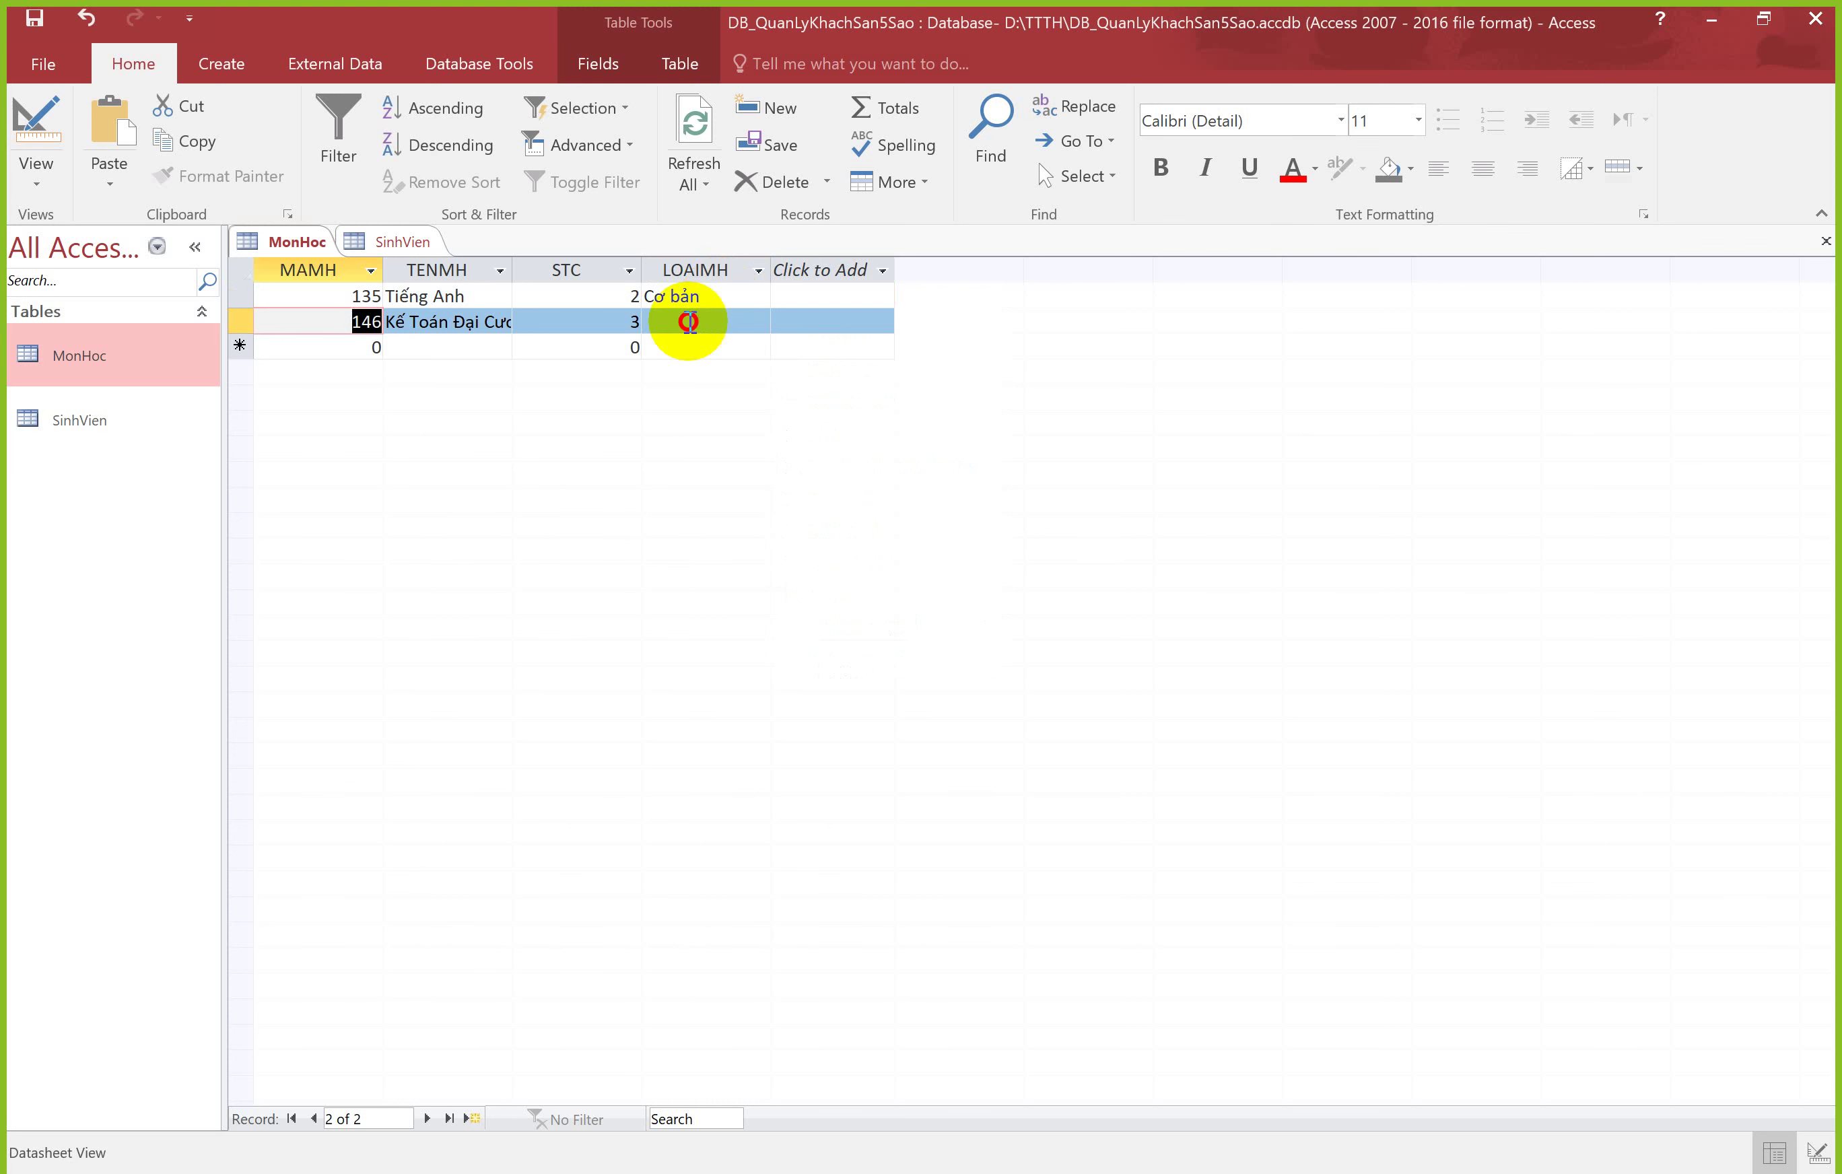
{"action": "left_click", "coordinate": [697, 322]}
{"action": "type", "text": "Cơ bản"}
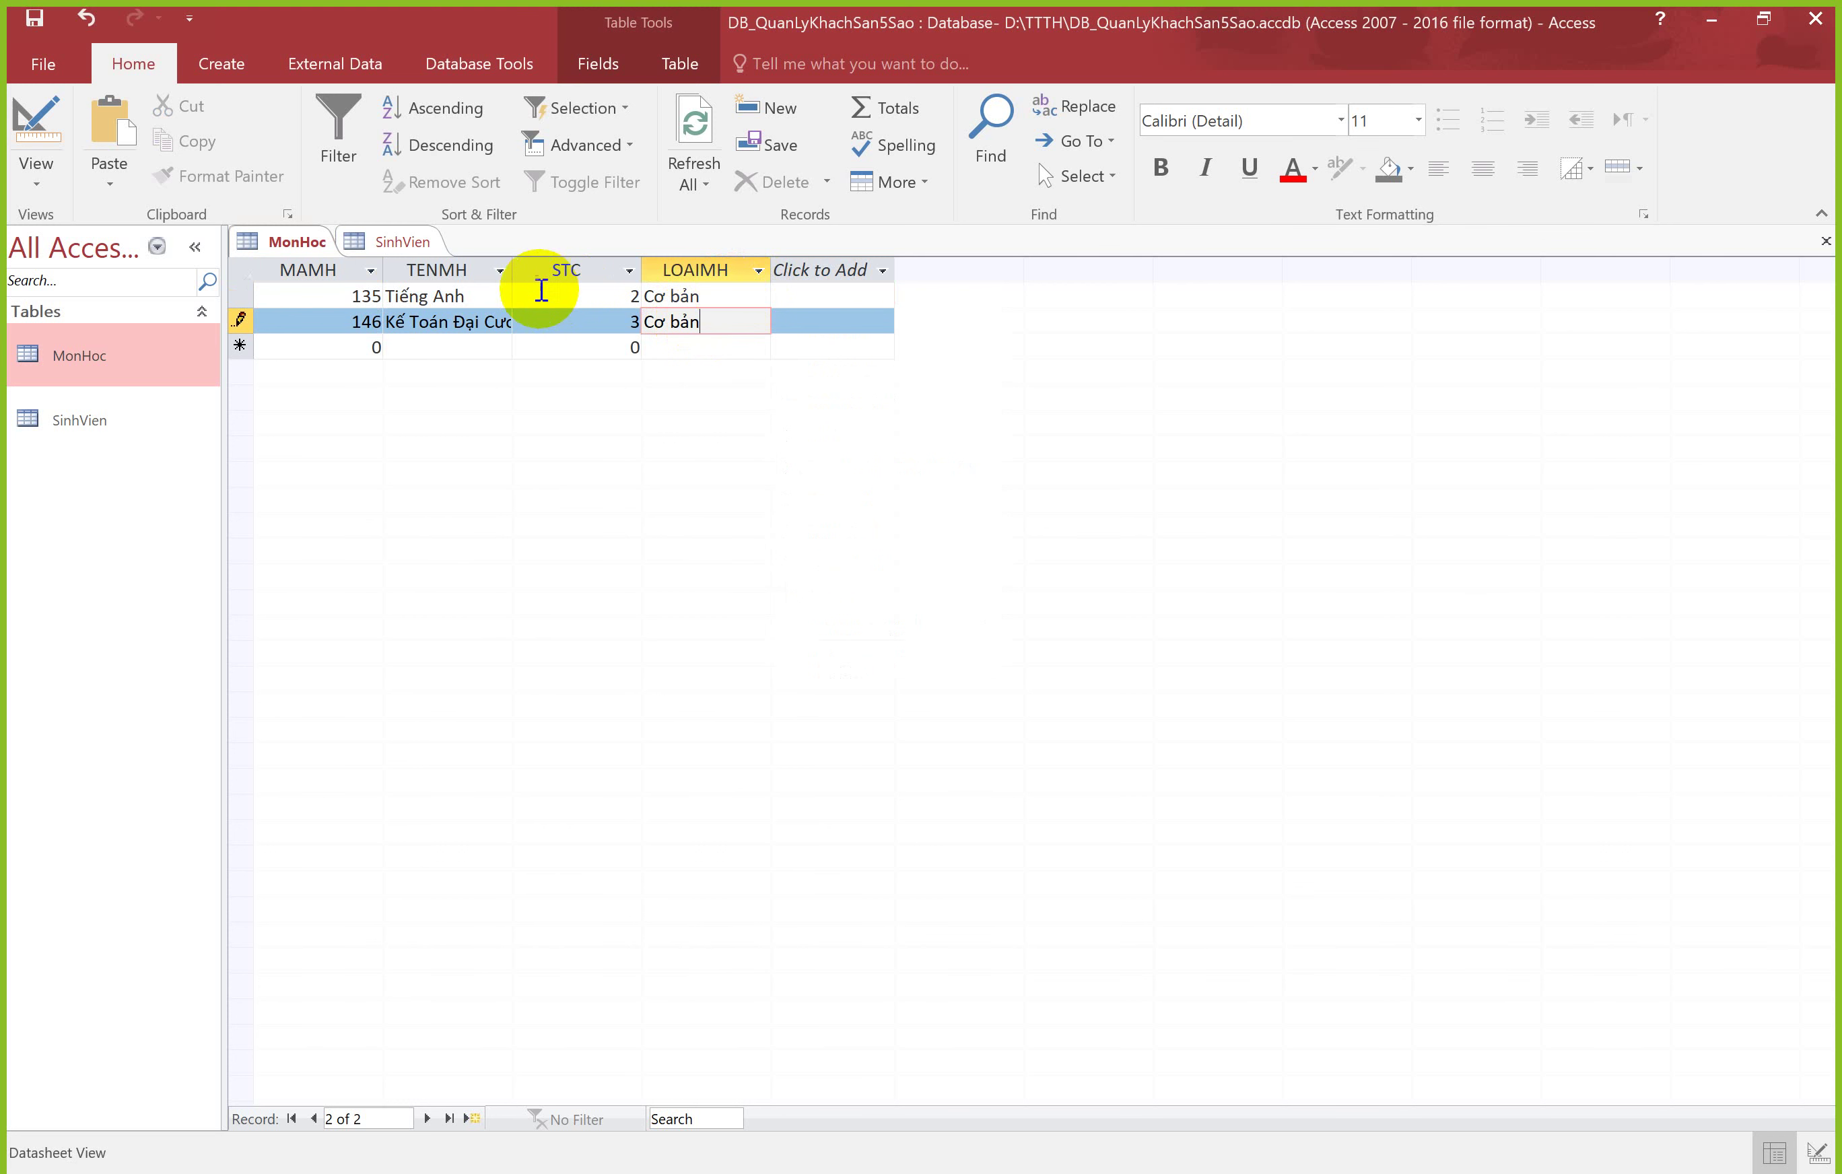
{"action": "left_click", "coordinate": [335, 298]}
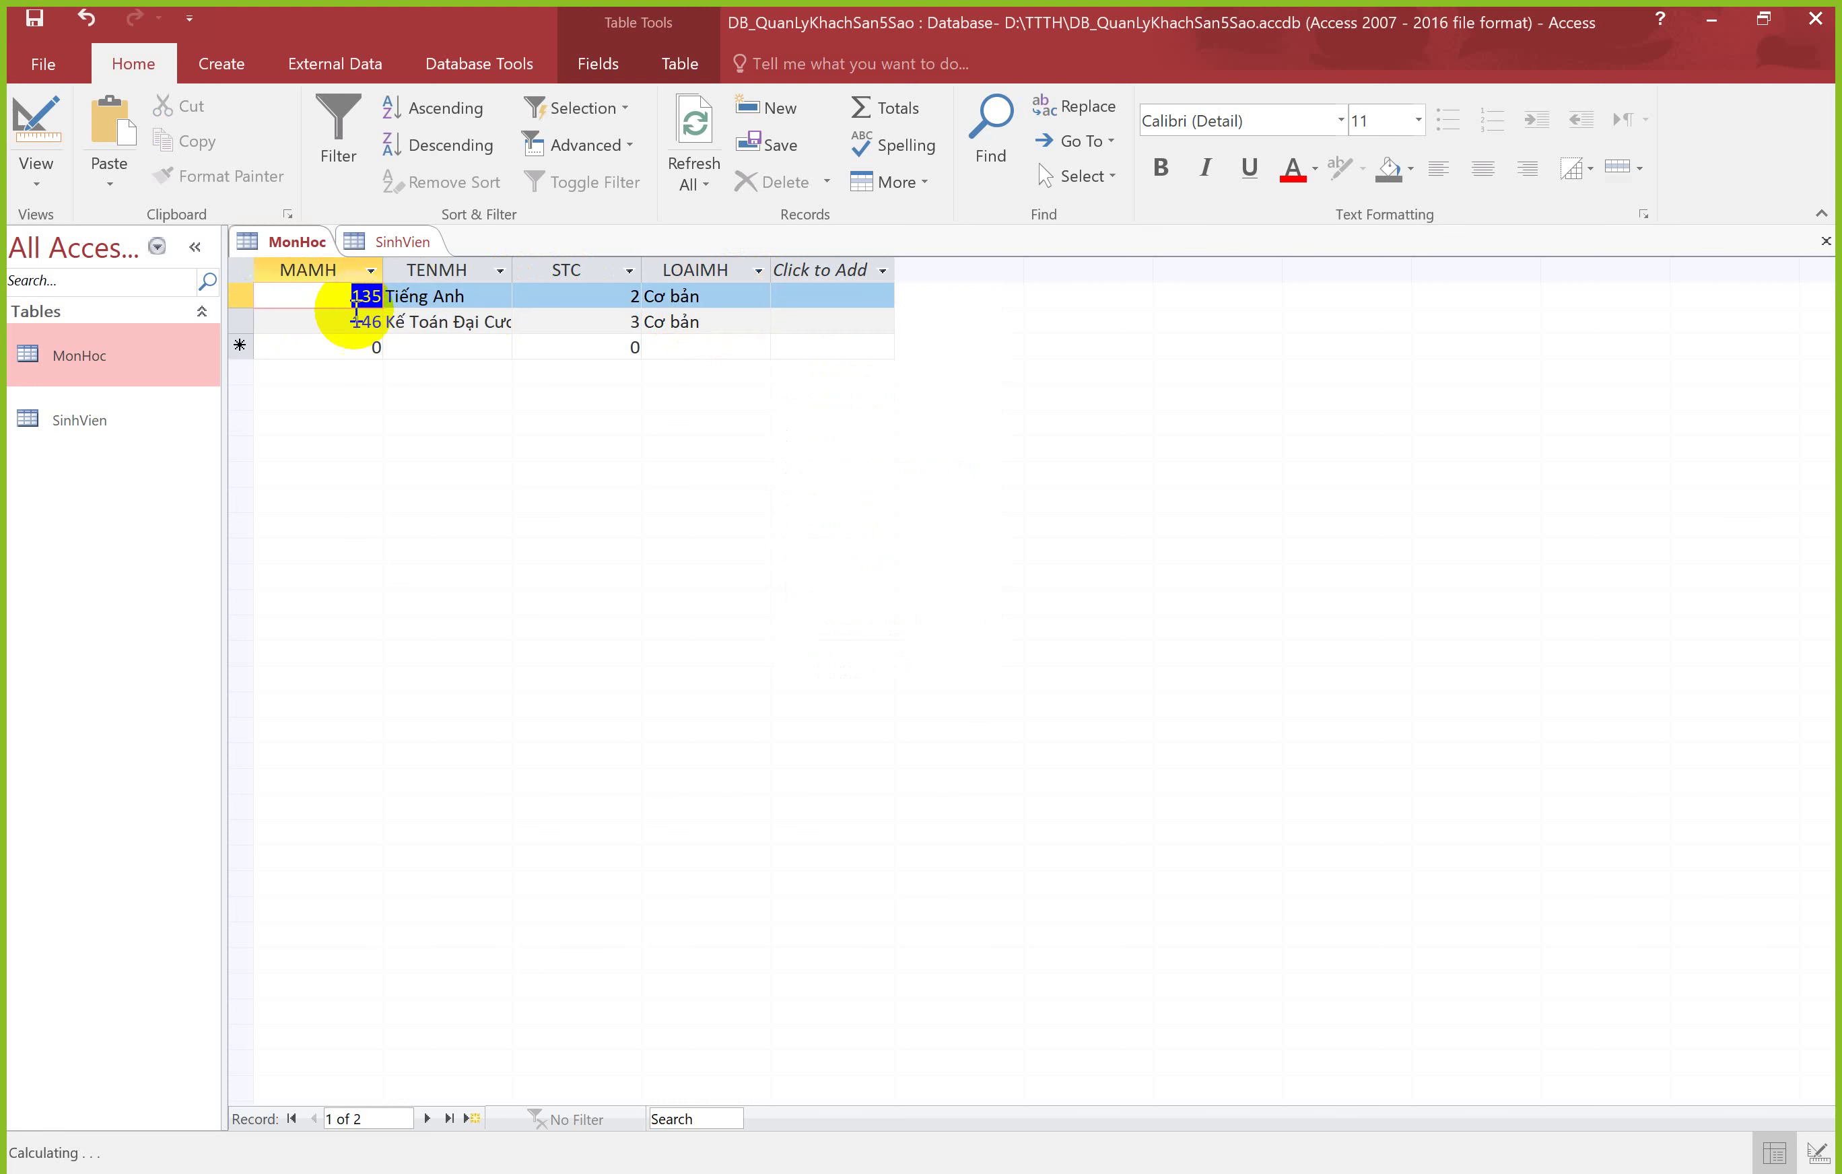
Step: Add course record 136, 'Tiếng Anh', 2 credits, LOAIMH 'Nâng Cao'
{"action": "left_click", "coordinate": [381, 346]}
{"action": "type", "text": "136"}
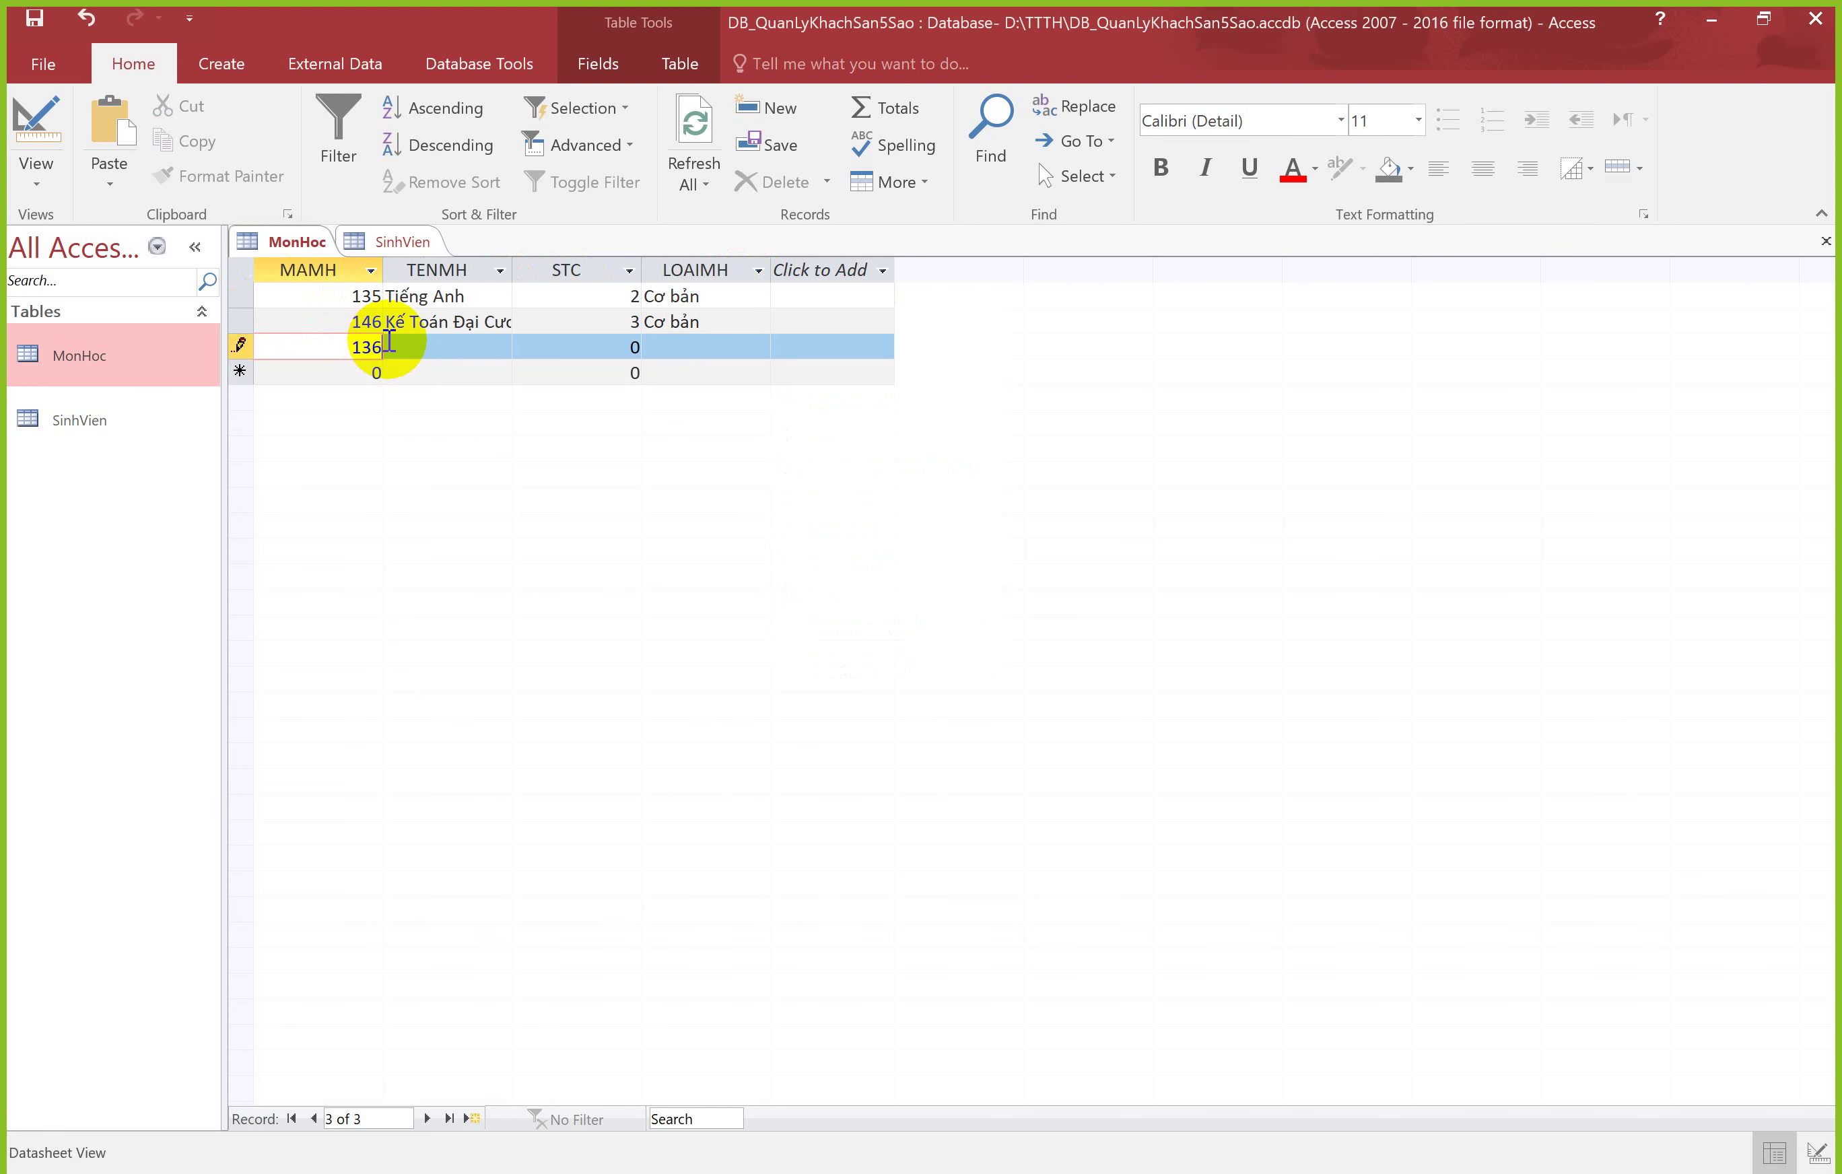
{"action": "key", "text": "Tab"}
{"action": "type", "text": "Tiếng Anh"}
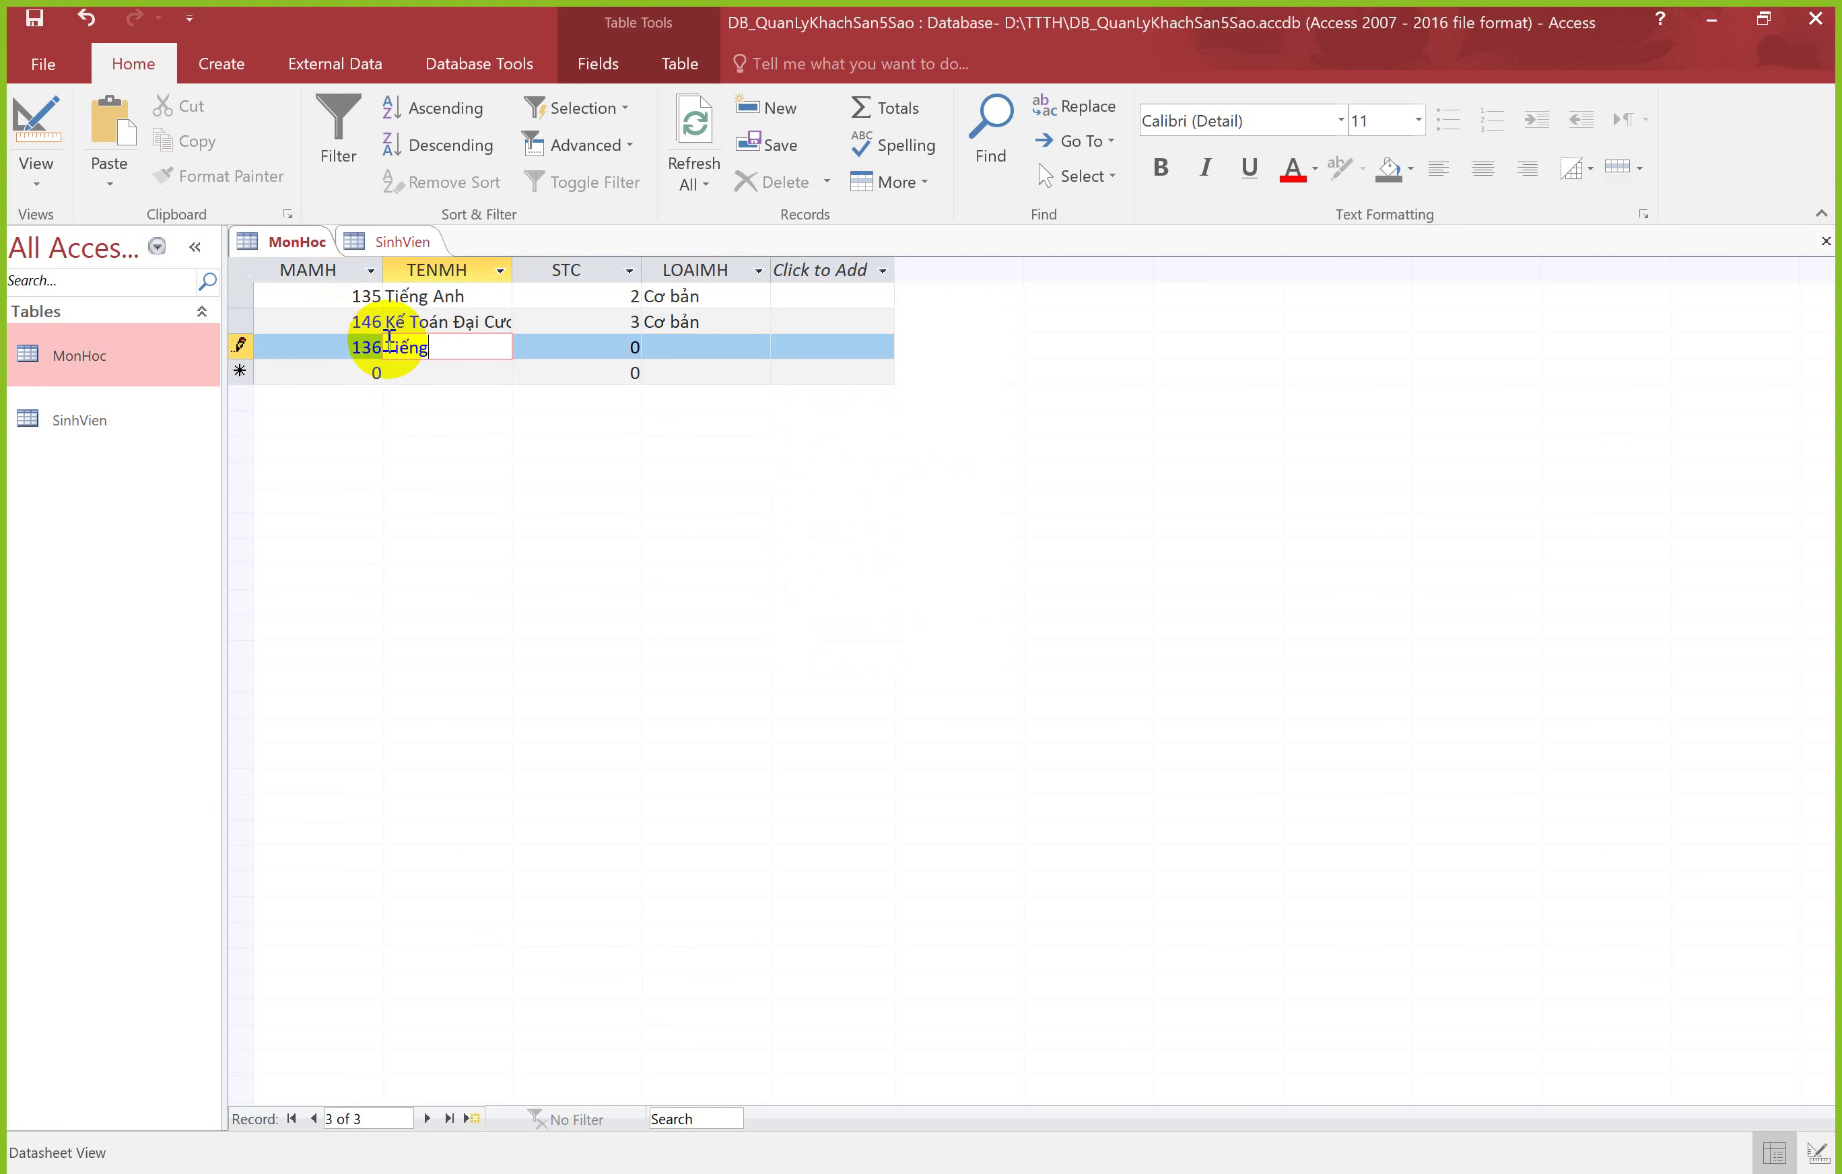
{"action": "key", "text": "Tab"}
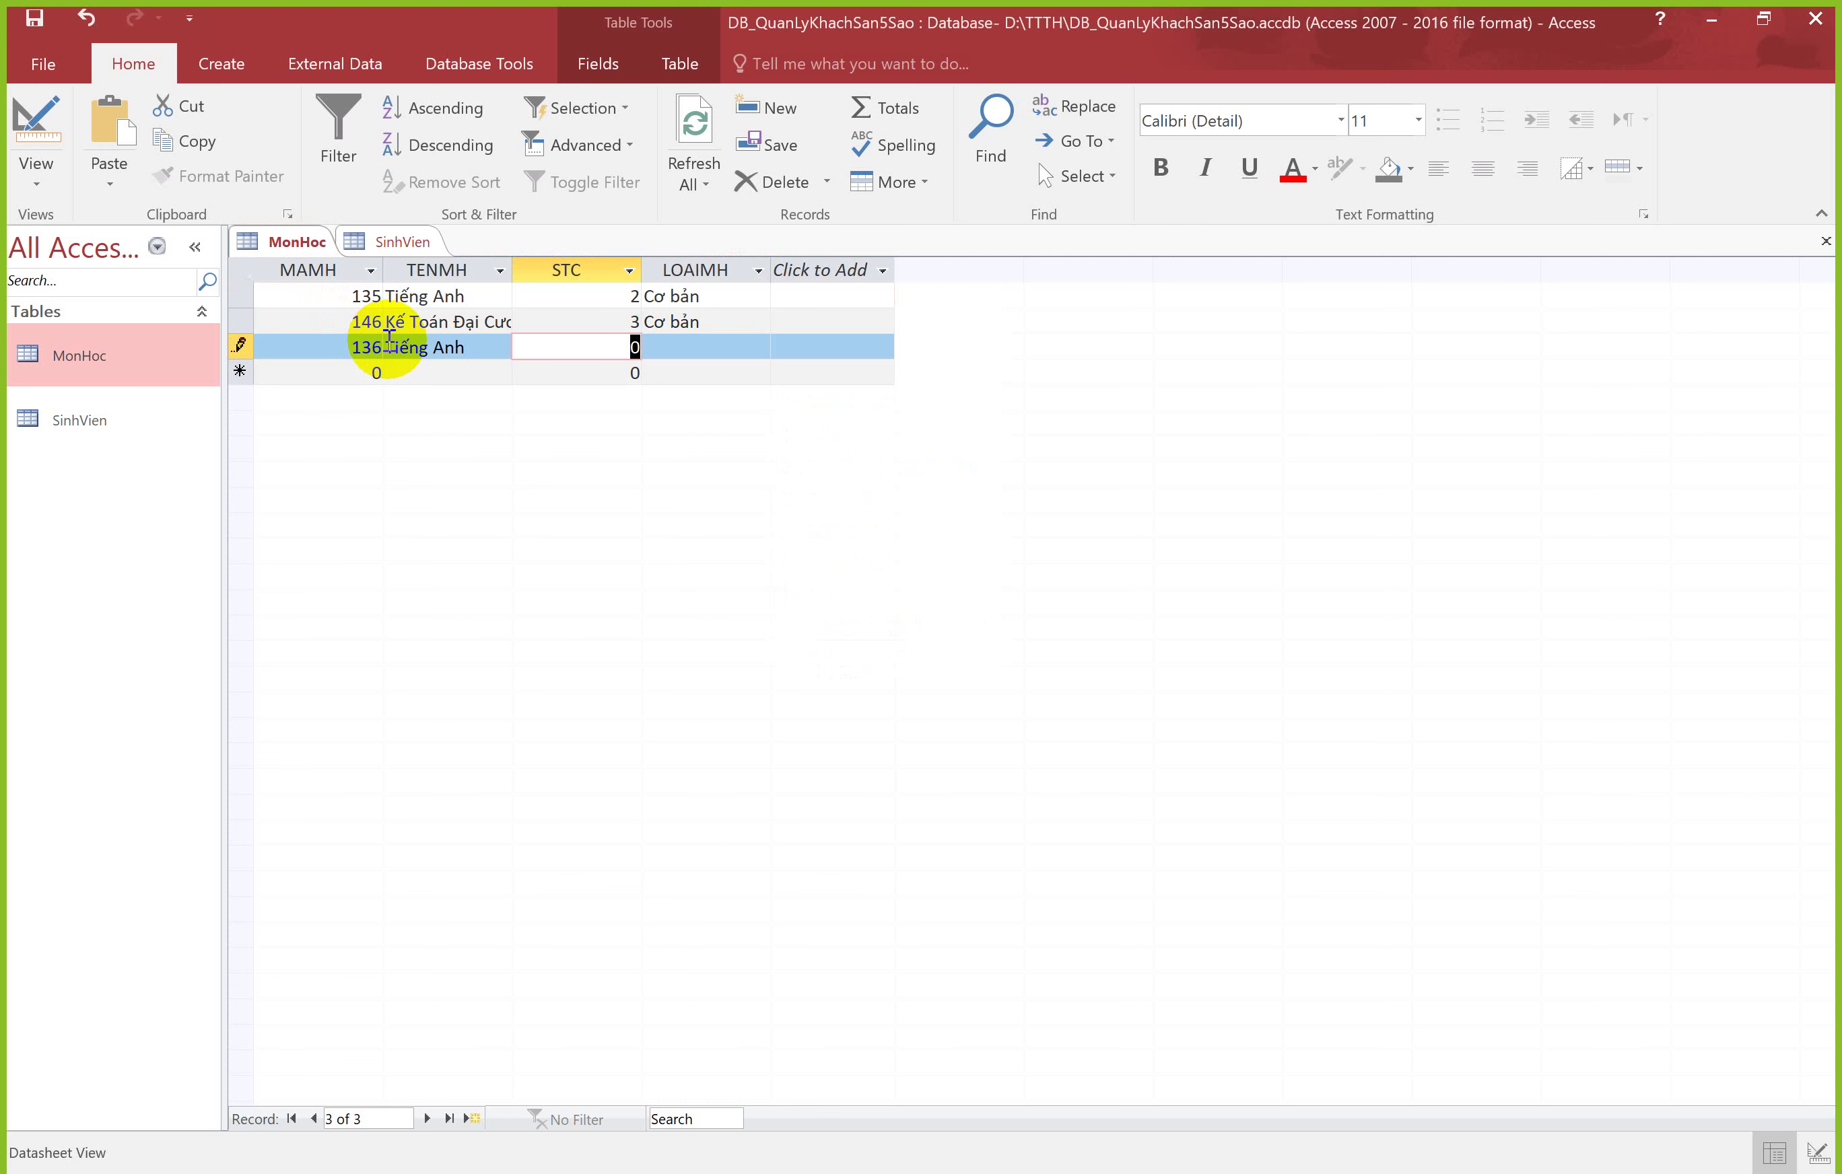
{"action": "type", "text": "2"}
{"action": "key", "text": "Tab"}
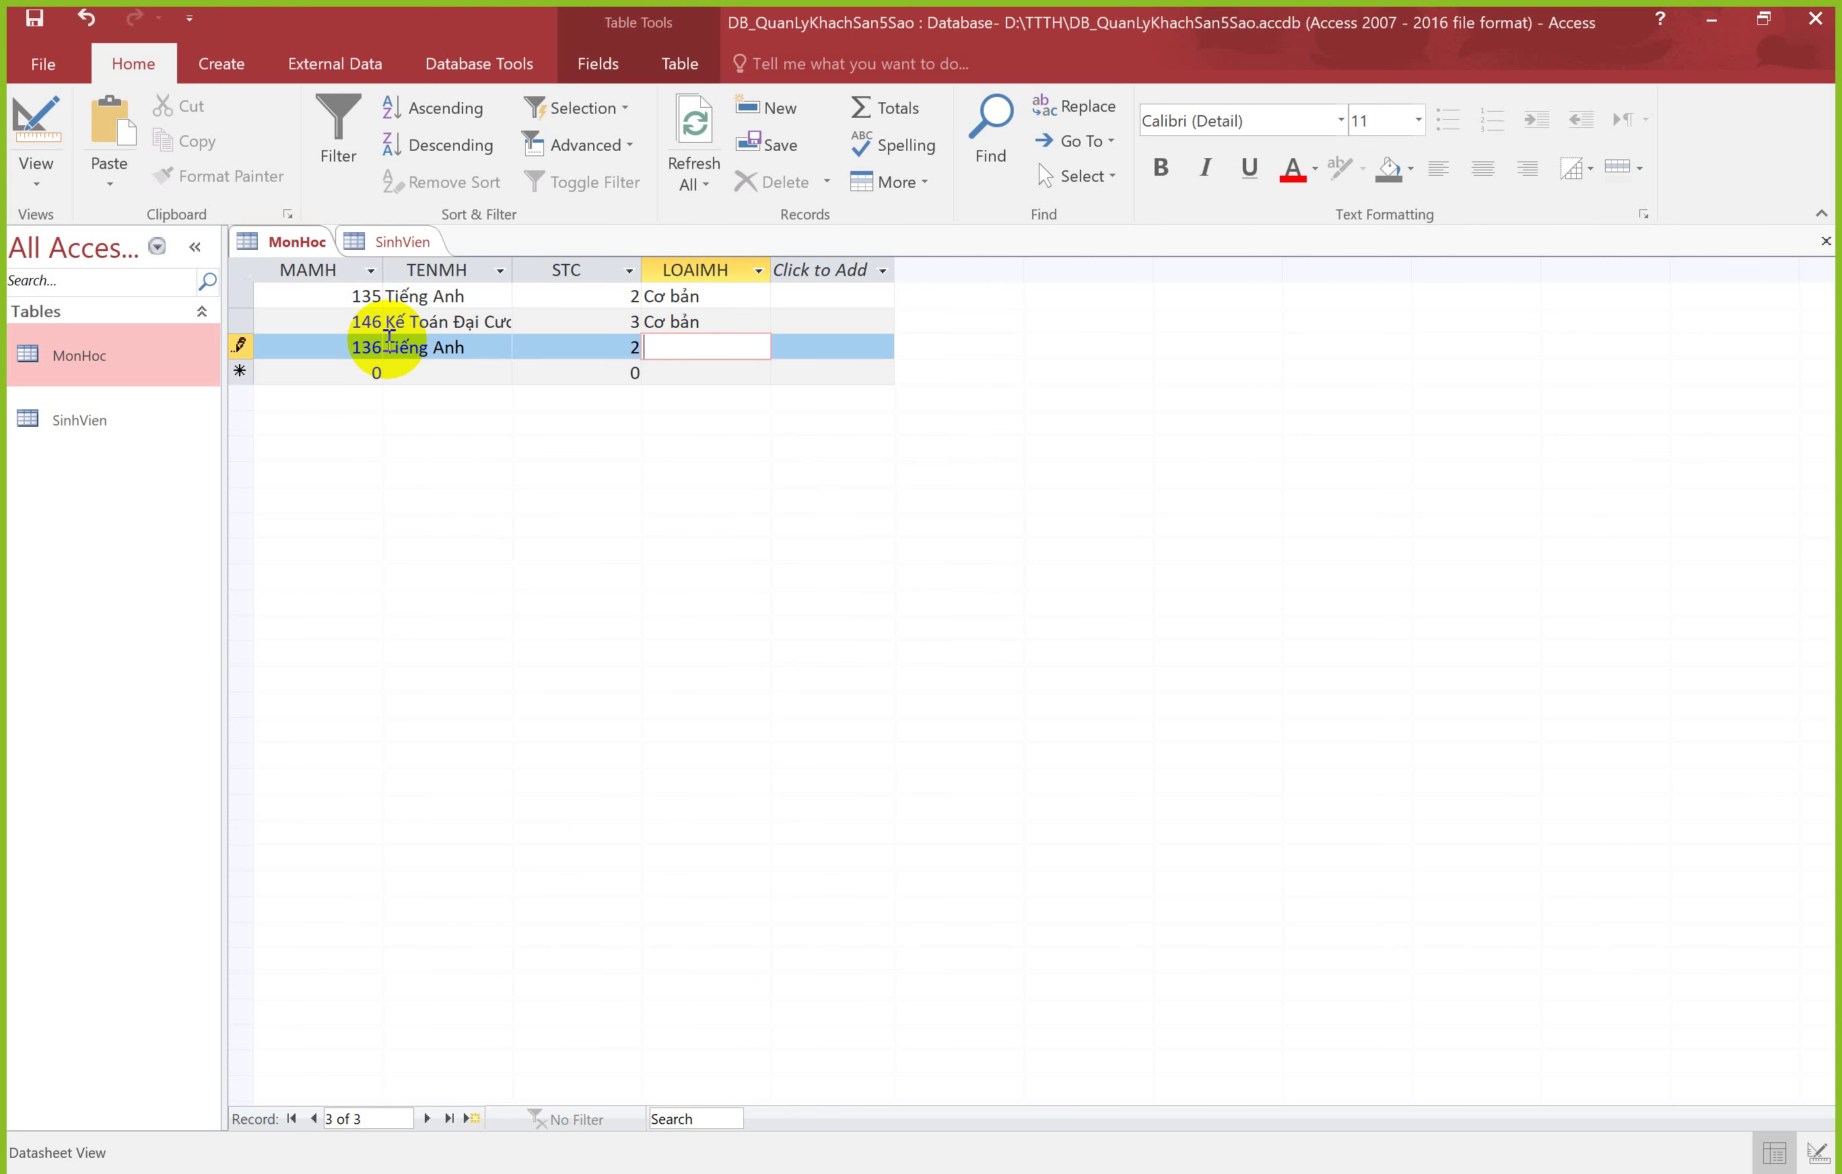
{"action": "type", "text": "Nâng Cao"}
{"action": "key", "text": "Tab"}
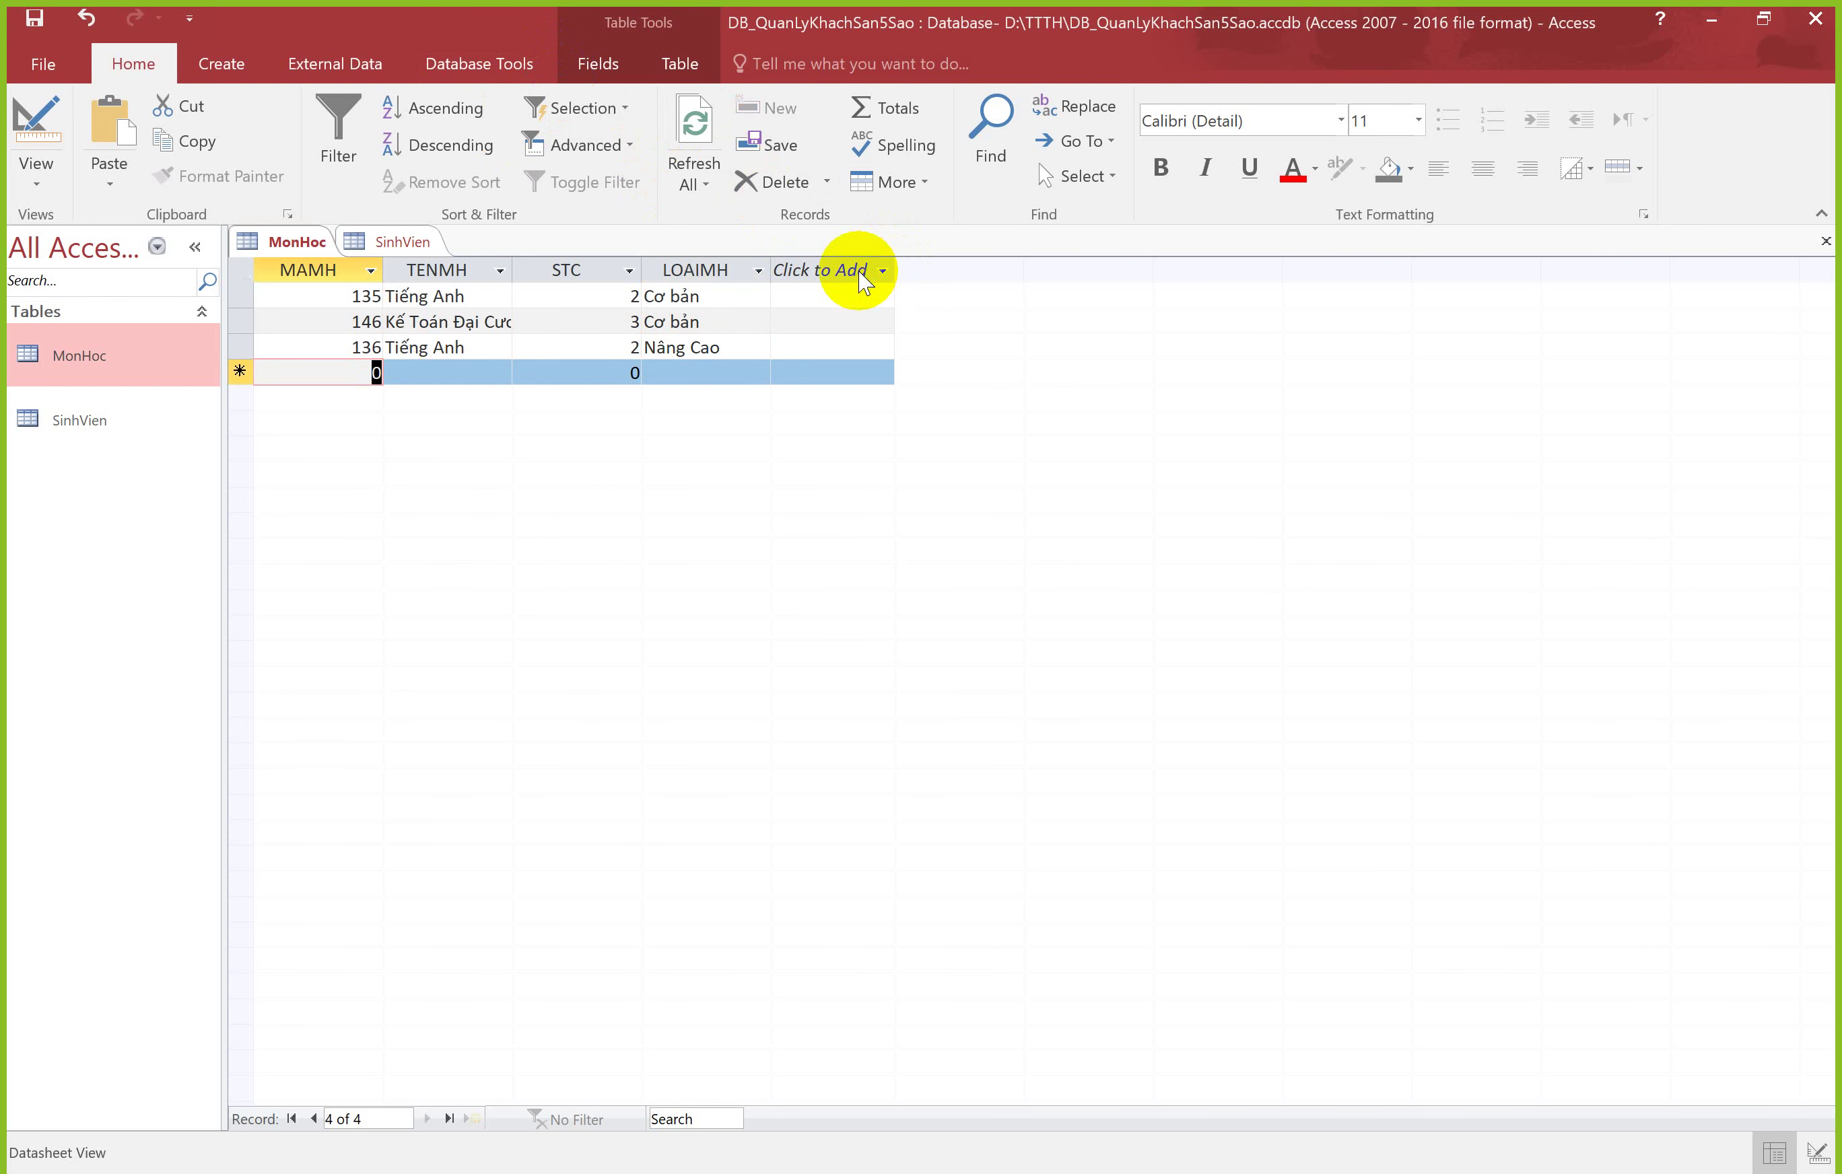
{"action": "left_click", "coordinate": [796, 297]}
{"action": "left_click", "coordinate": [797, 345]}
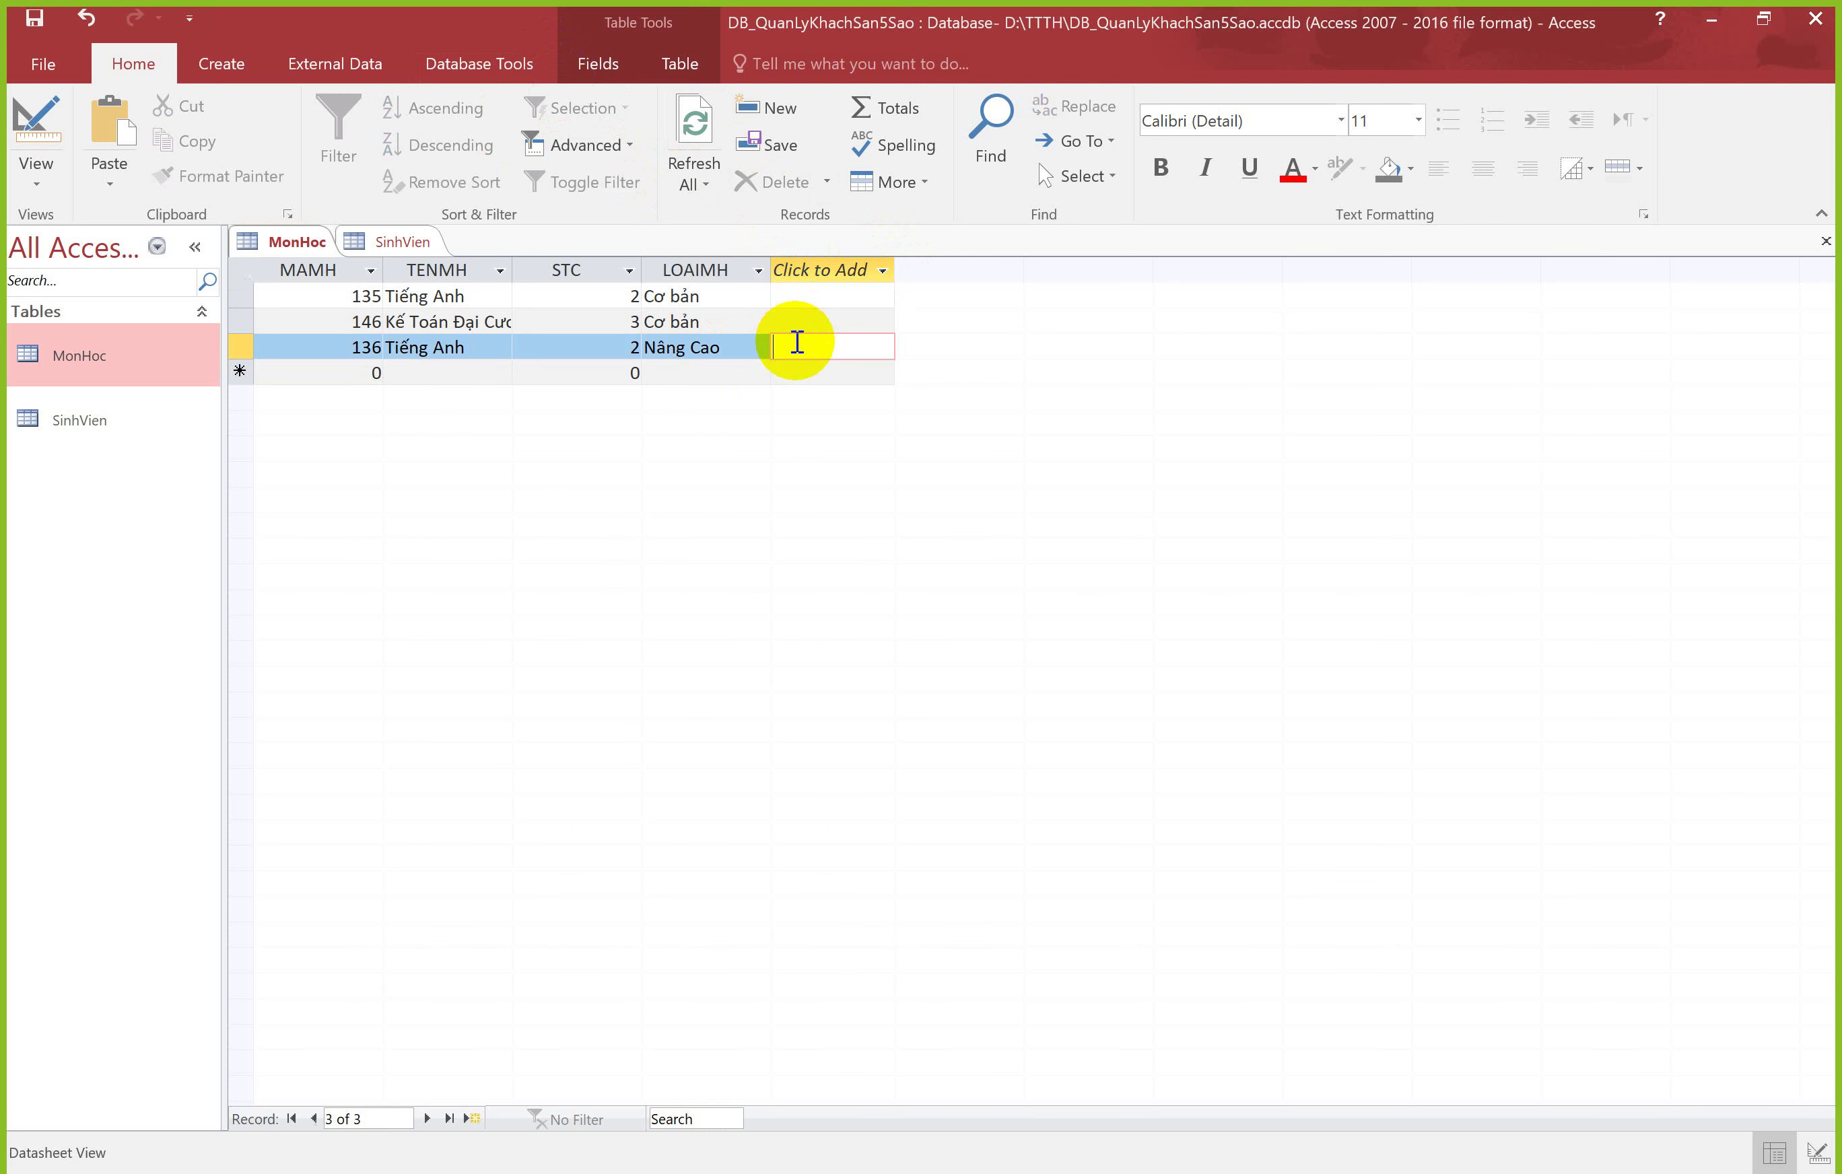
{"action": "left_click", "coordinate": [793, 298]}
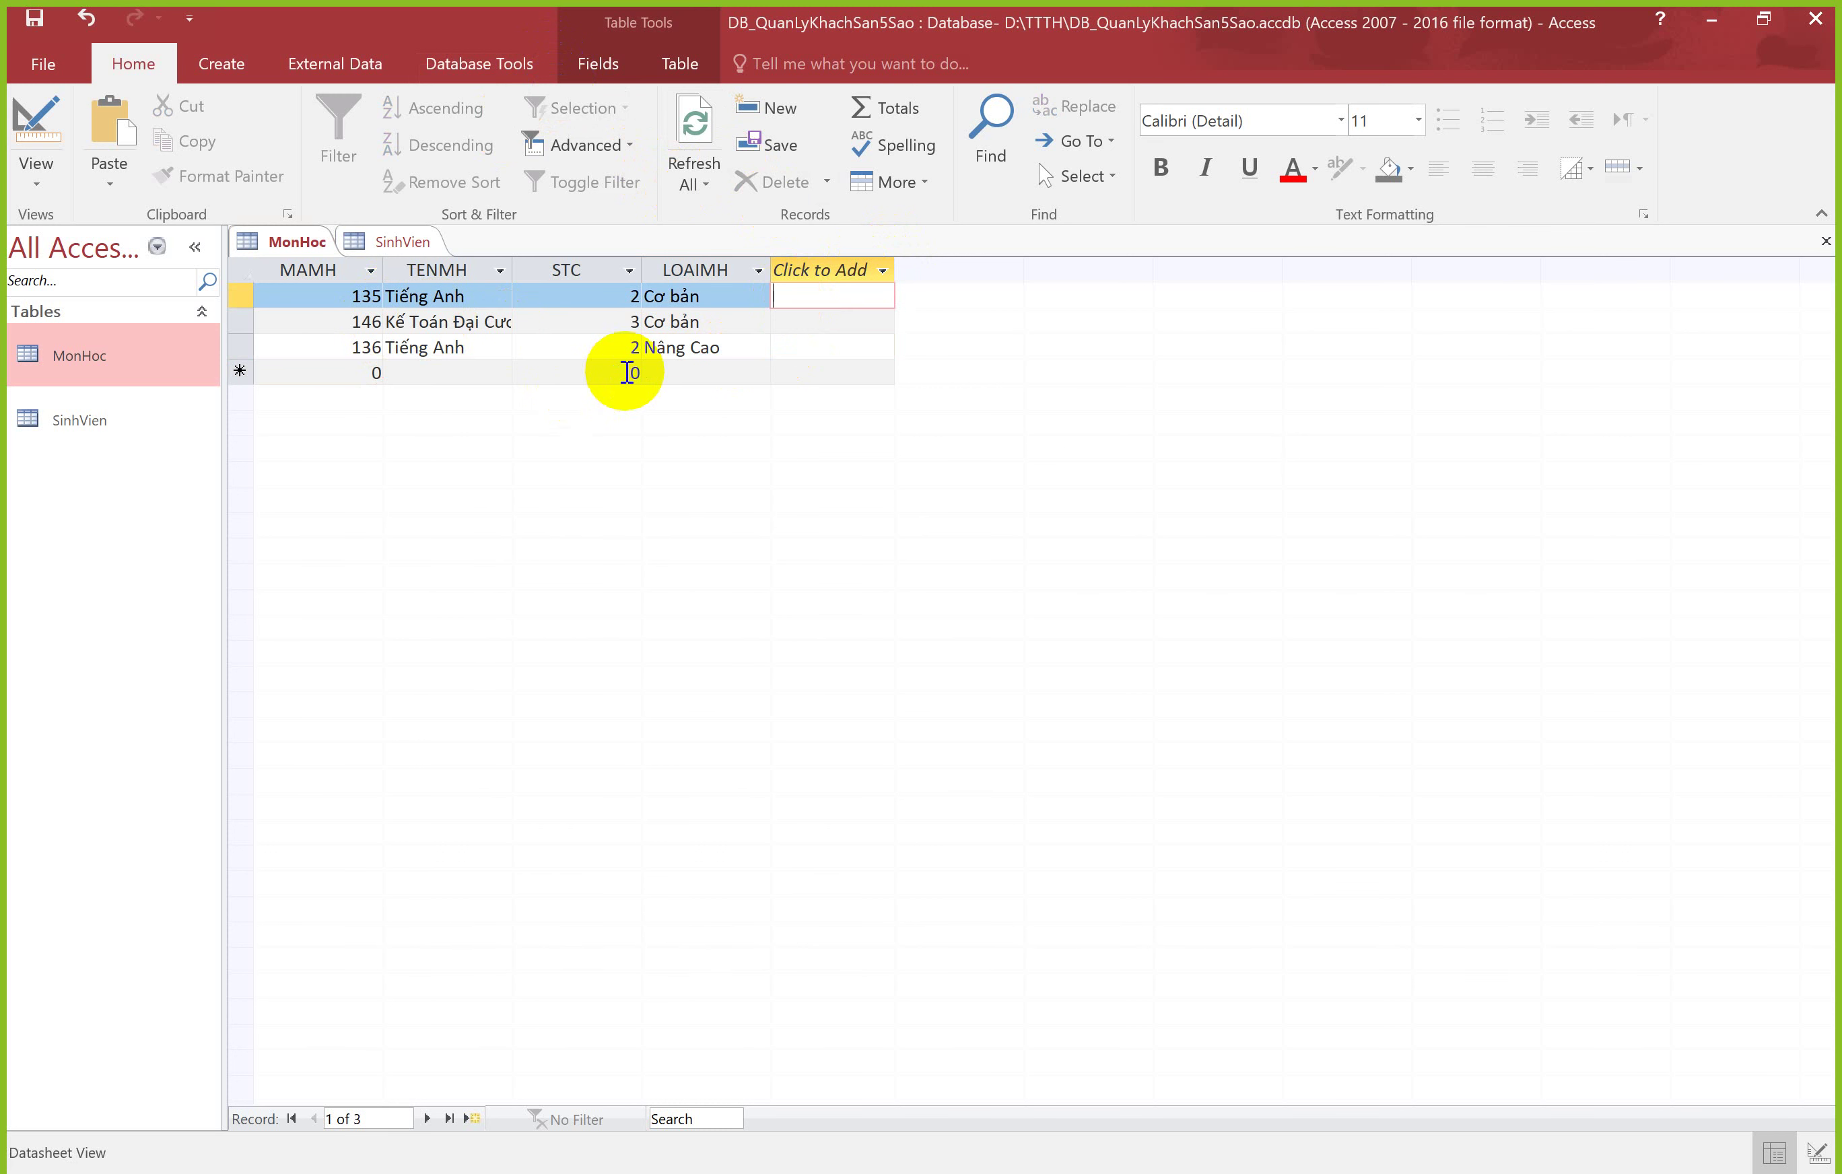
Step: Open MonHoc in Design View, check the empty row below LOAIMH, then return to the slides
{"action": "right_click", "coordinate": [306, 243]}
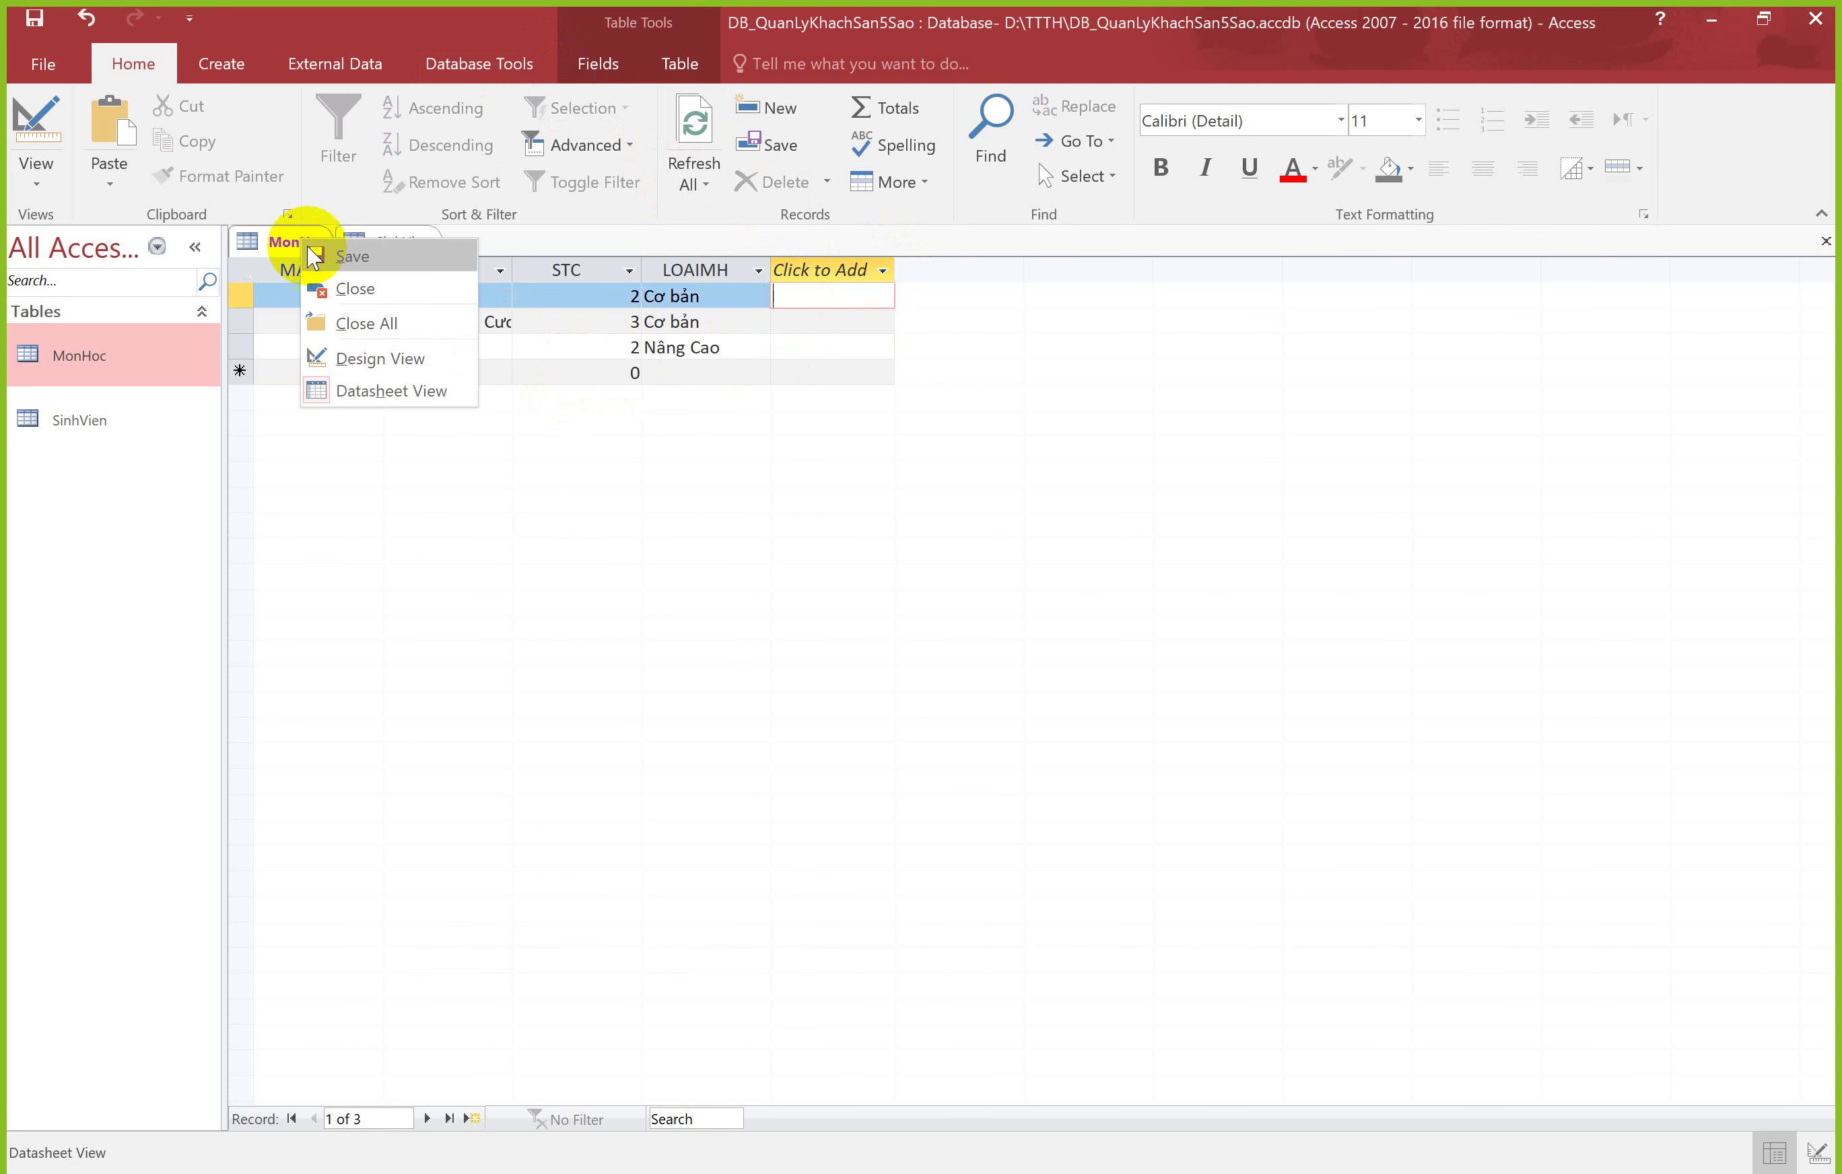
{"action": "left_click", "coordinate": [374, 359]}
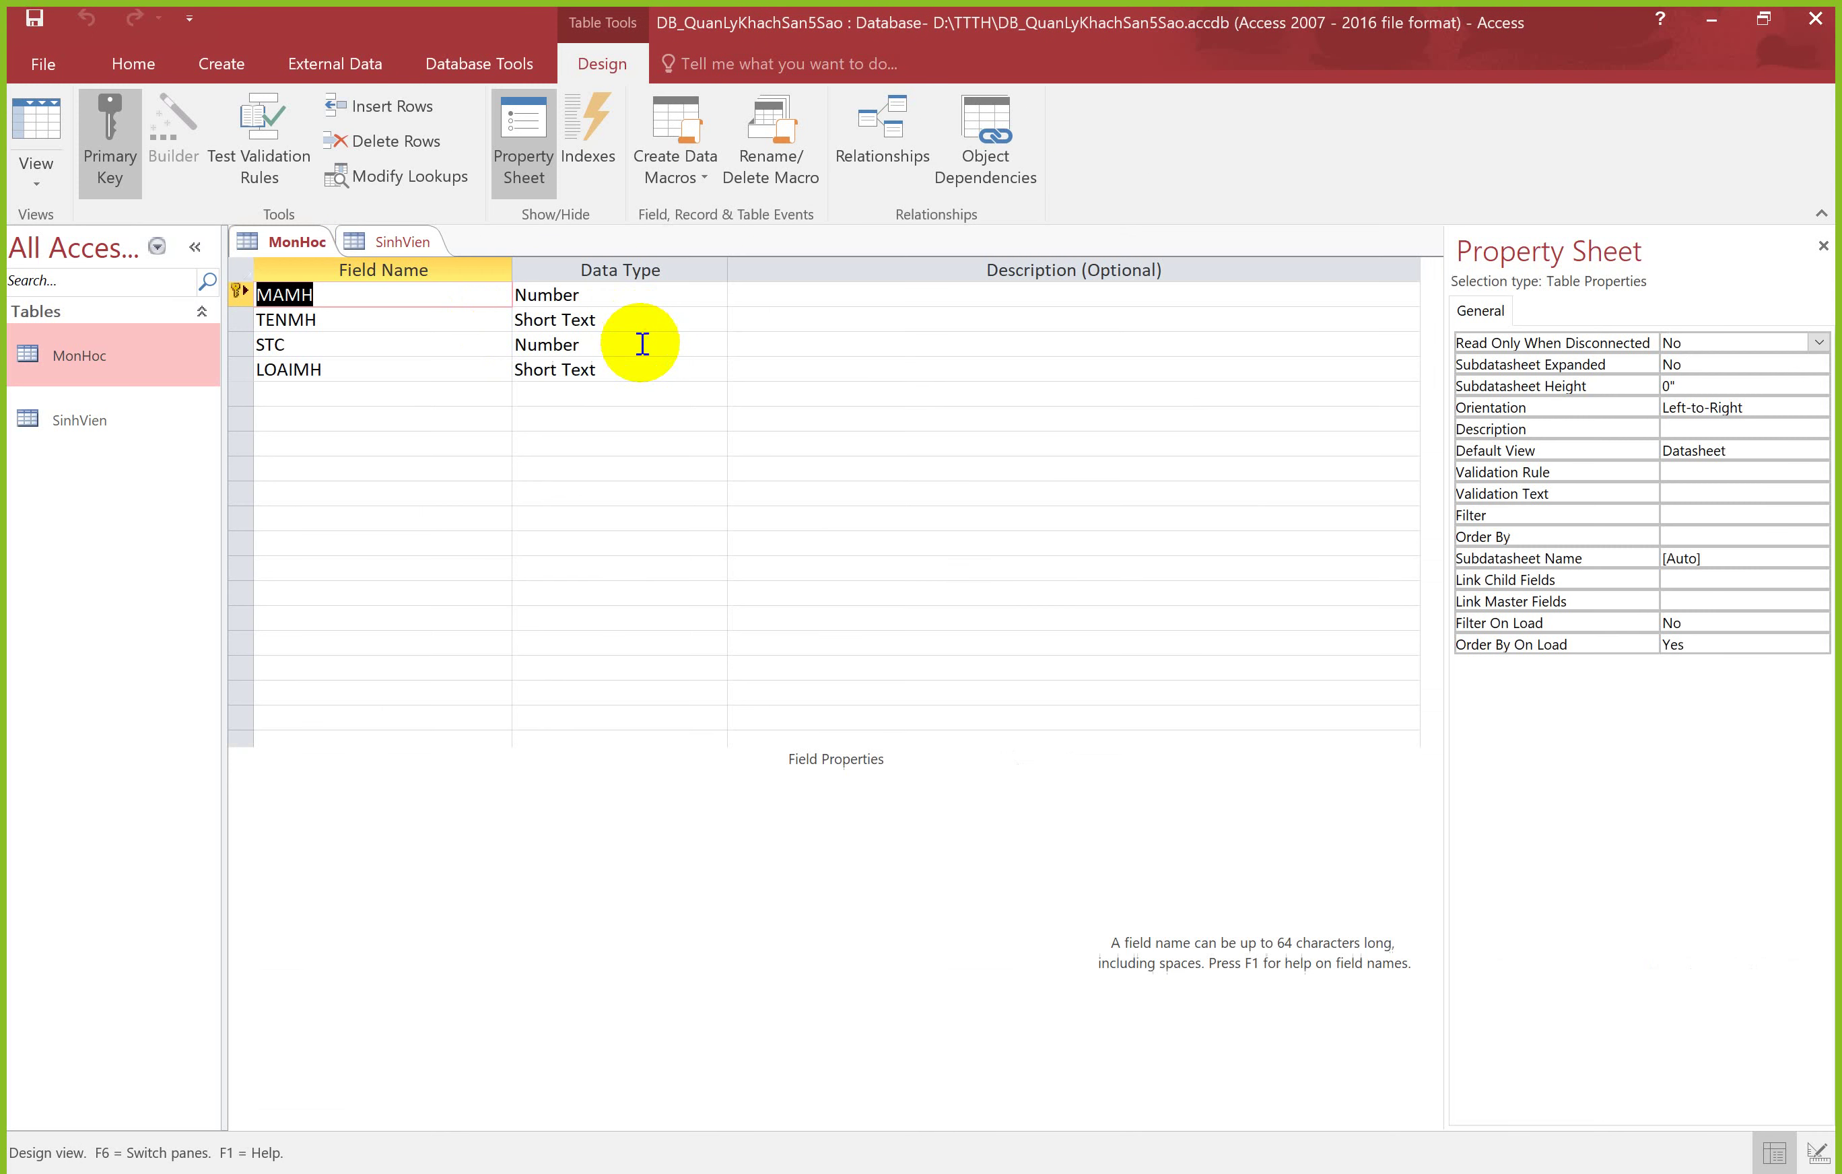
{"action": "left_click", "coordinate": [439, 394]}
{"action": "left_click", "coordinate": [518, 396]}
{"action": "key", "text": "shift+Tab"}
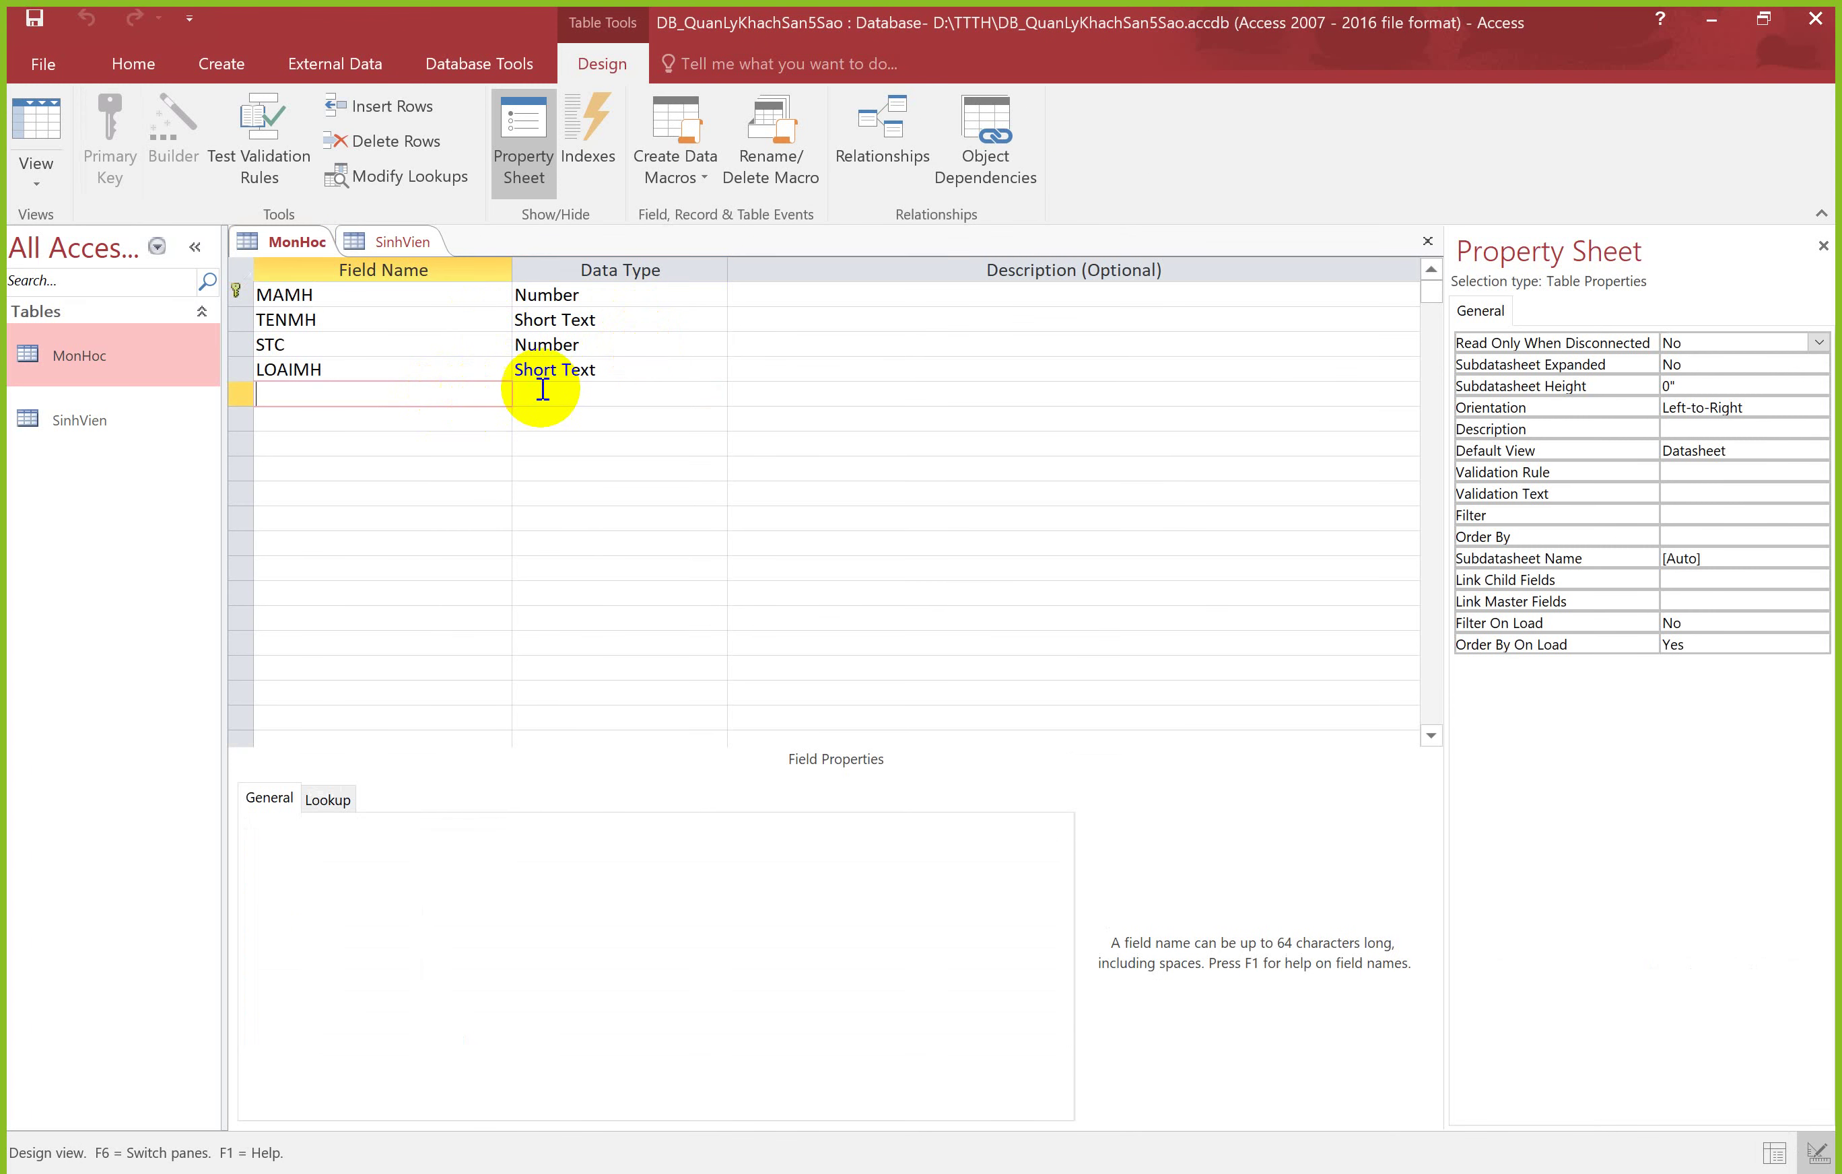
{"action": "left_click", "coordinate": [542, 390]}
{"action": "left_click", "coordinate": [468, 389]}
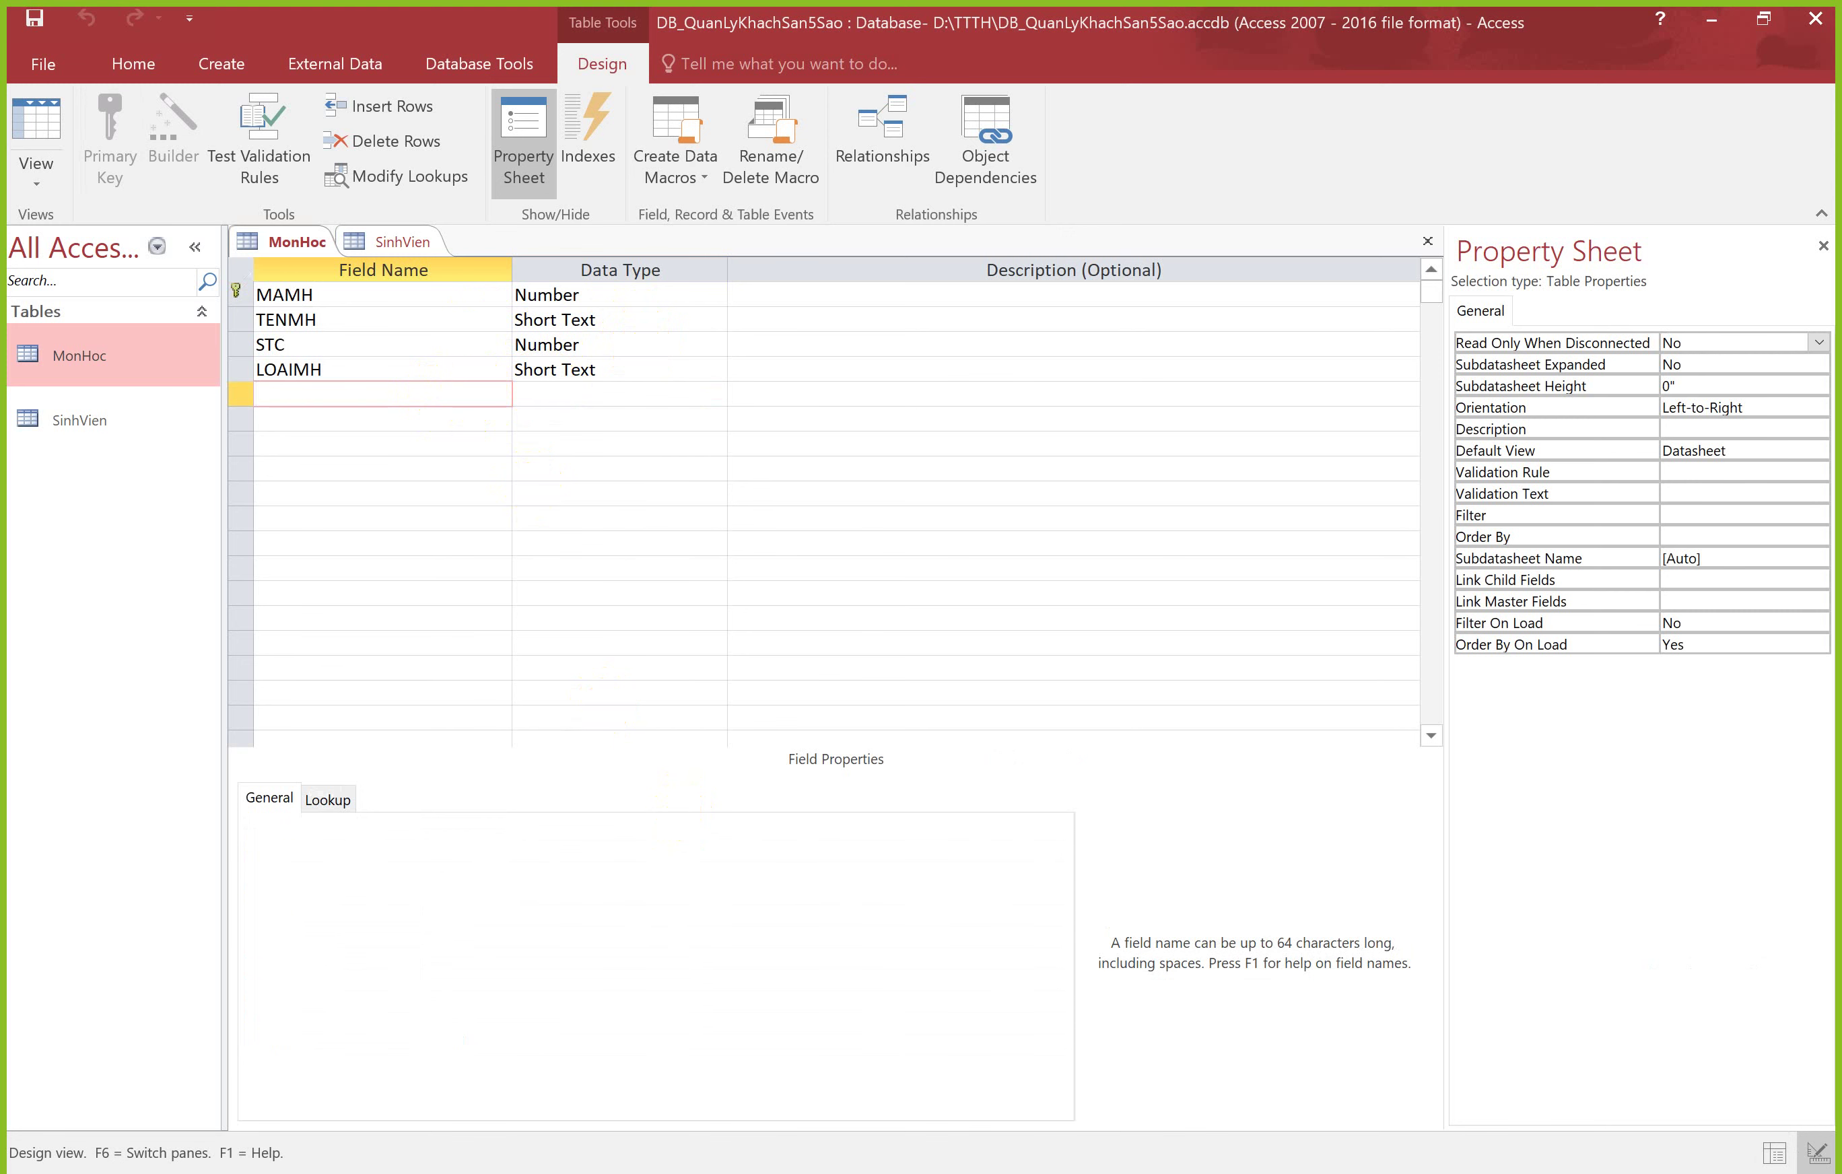
{"action": "key", "text": "alt+Tab"}
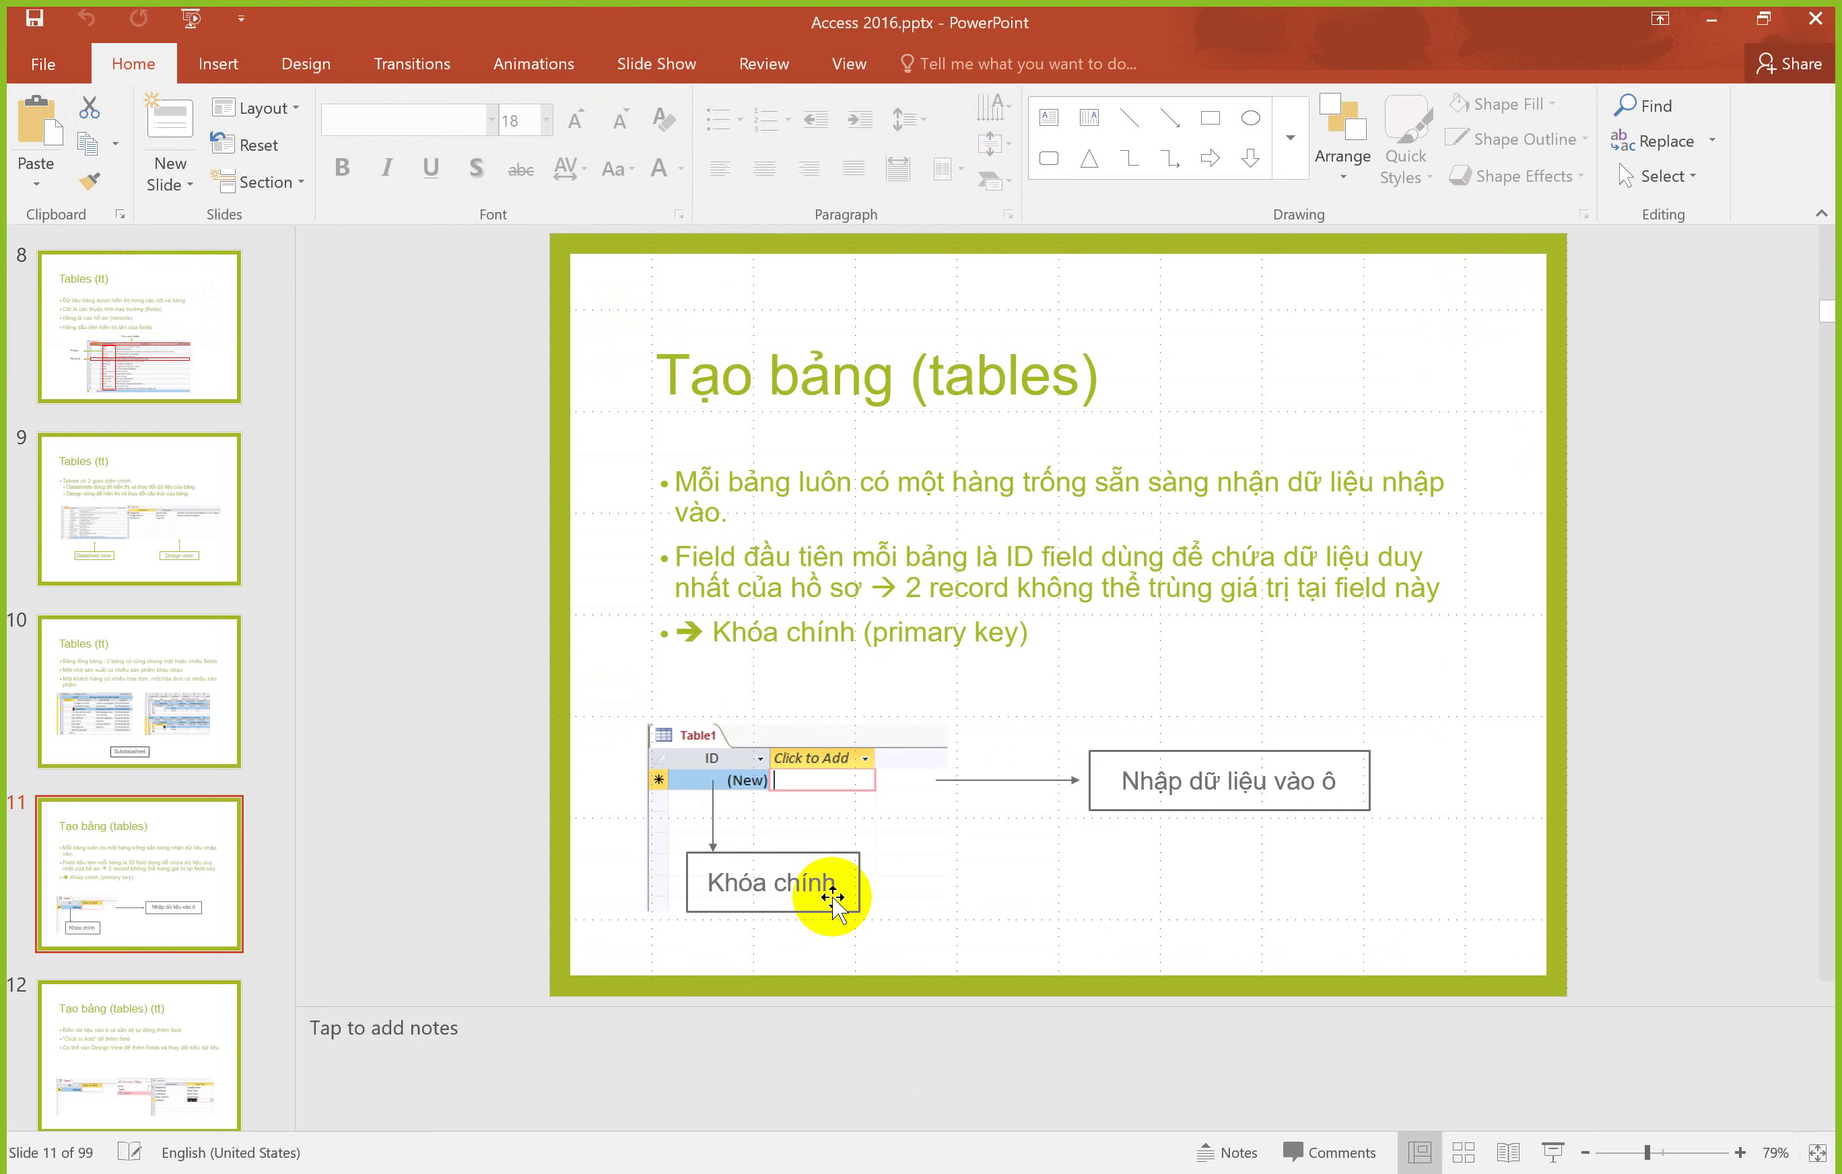
Step: Scroll the deck from slide 11 to slide 15, the Tạo bảng (tt) Design View screenshot
{"action": "scroll", "coordinate": [834, 897], "scroll_direction": "down", "scroll_amount": 1}
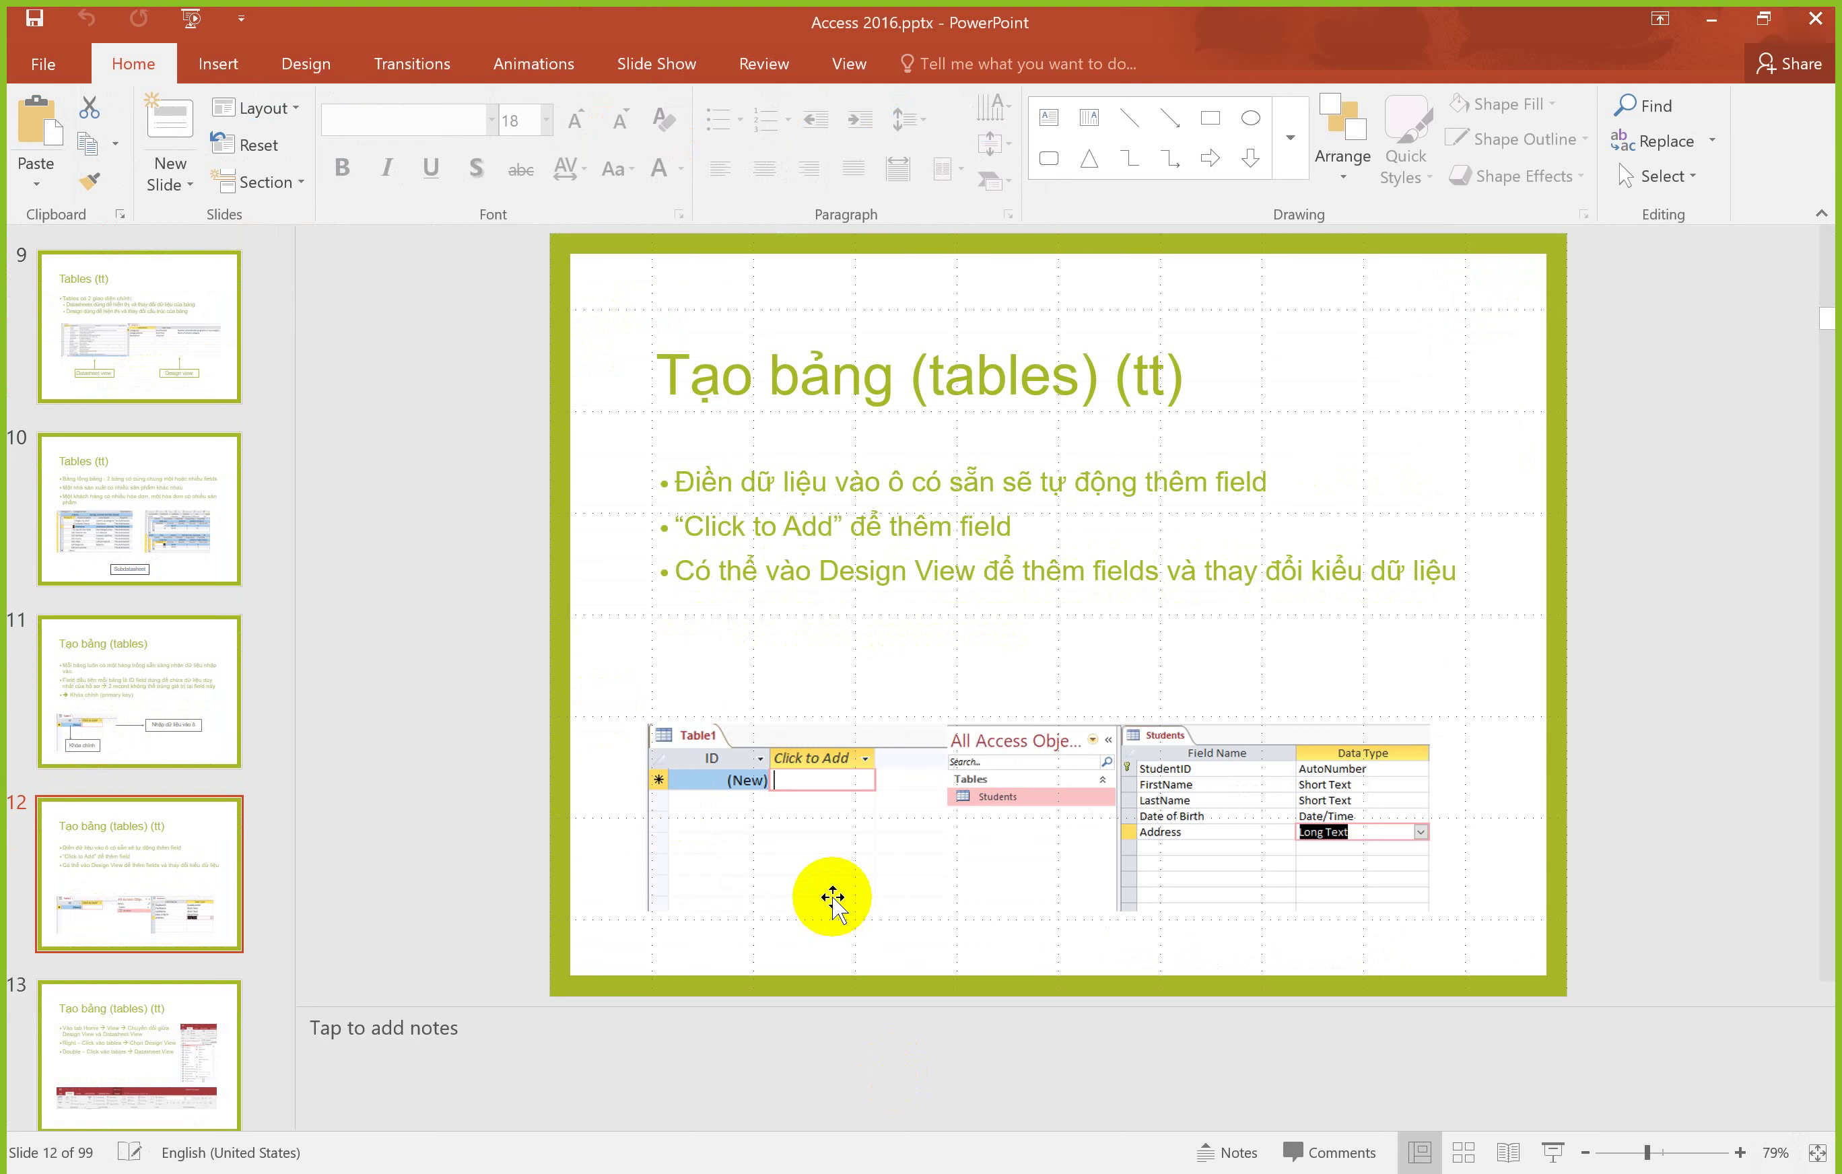
{"action": "scroll", "coordinate": [834, 900], "scroll_direction": "down", "scroll_amount": 1}
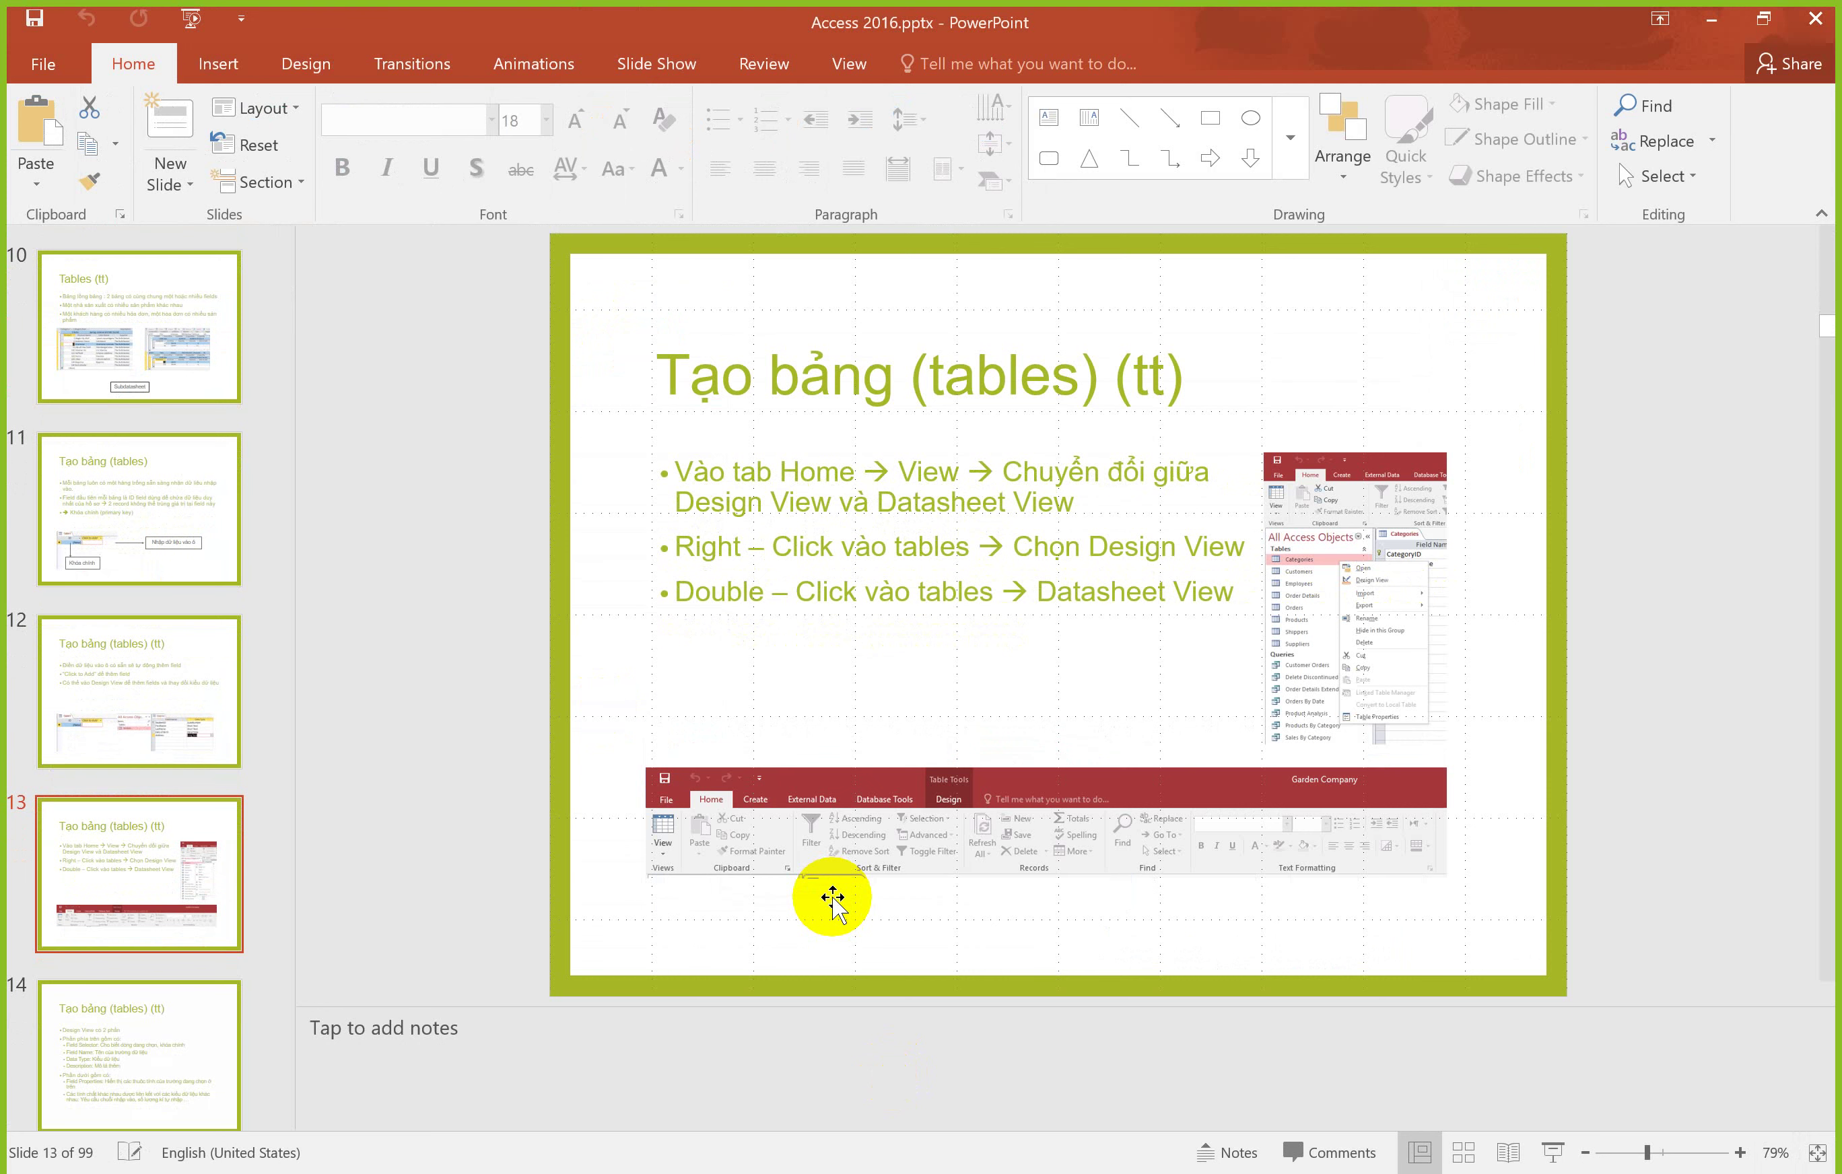
{"action": "scroll", "coordinate": [834, 897], "scroll_direction": "down", "scroll_amount": 1}
{"action": "scroll", "coordinate": [834, 899], "scroll_direction": "down", "scroll_amount": 1}
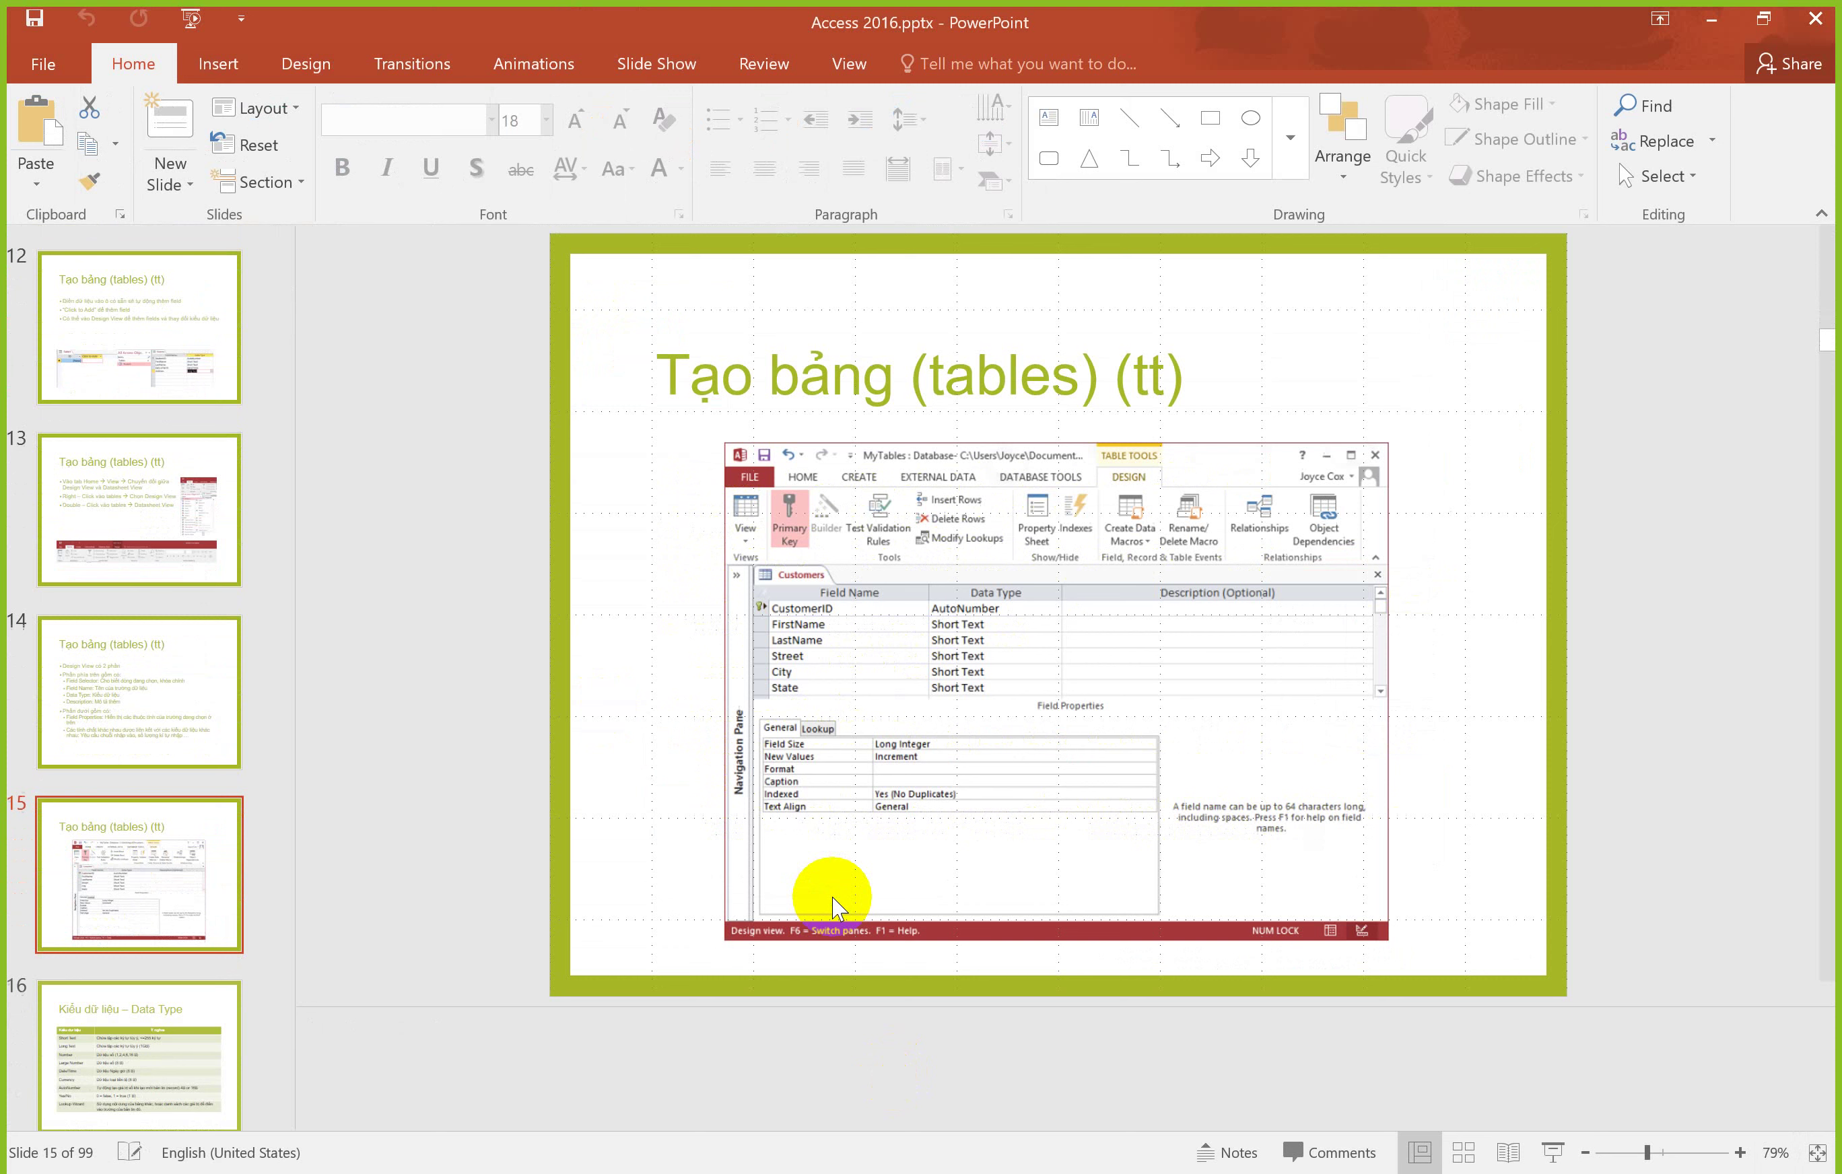
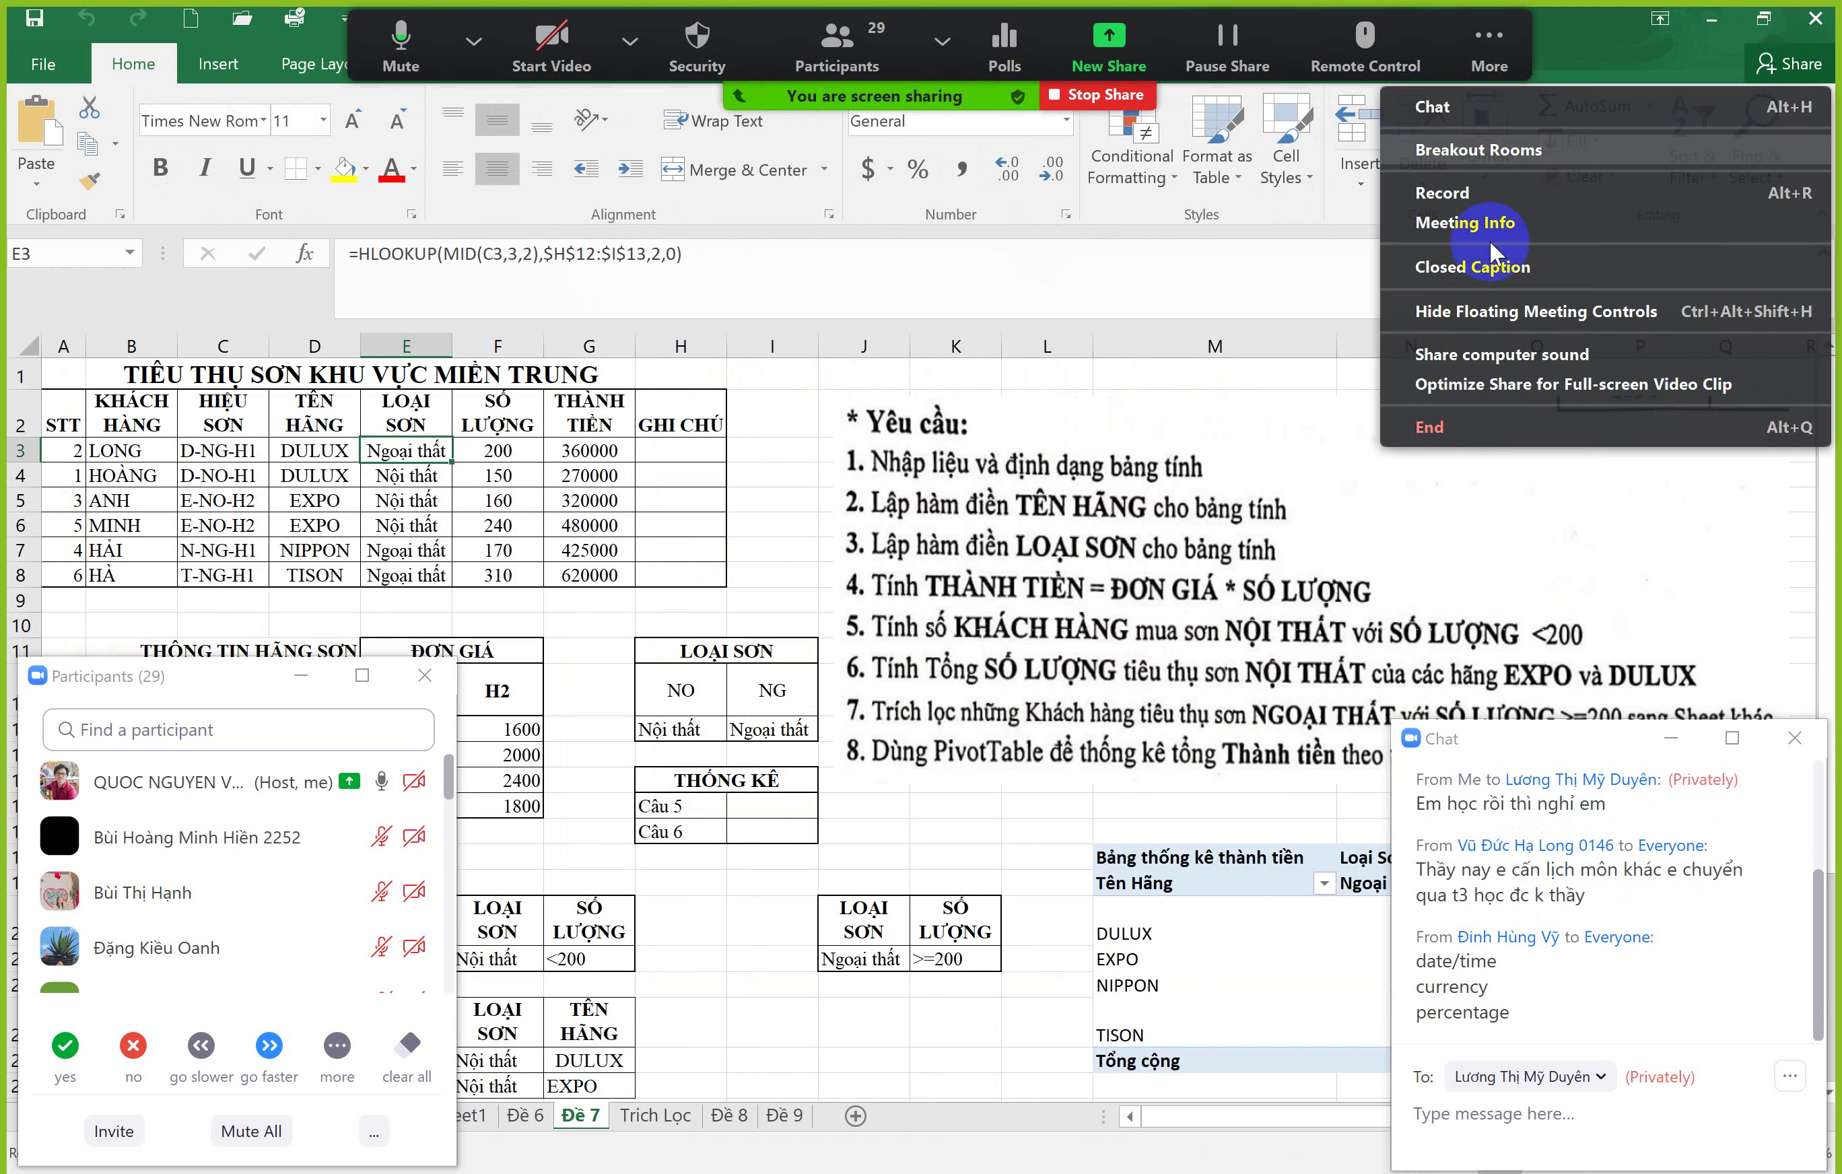
{"action": "left_click", "coordinate": [1474, 310]}
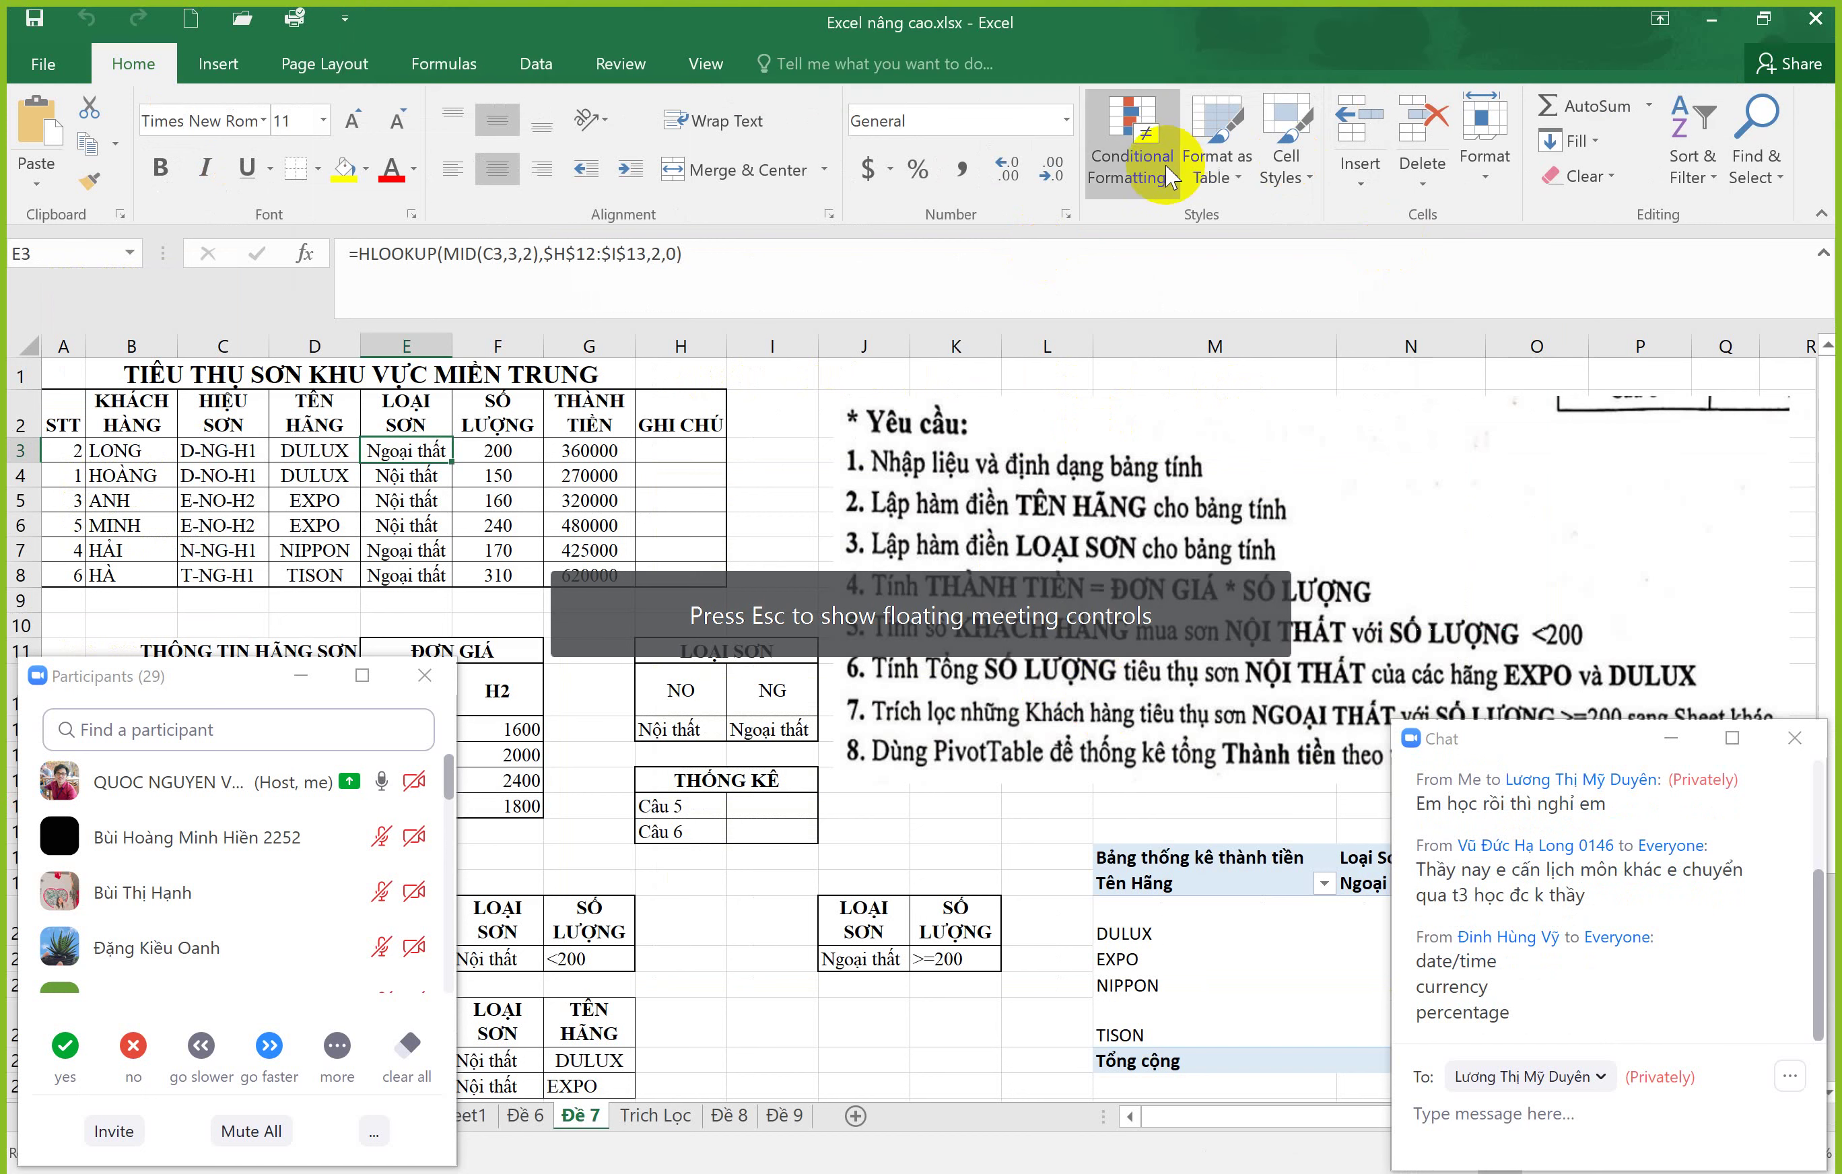
{"action": "left_click", "coordinate": [1066, 120]}
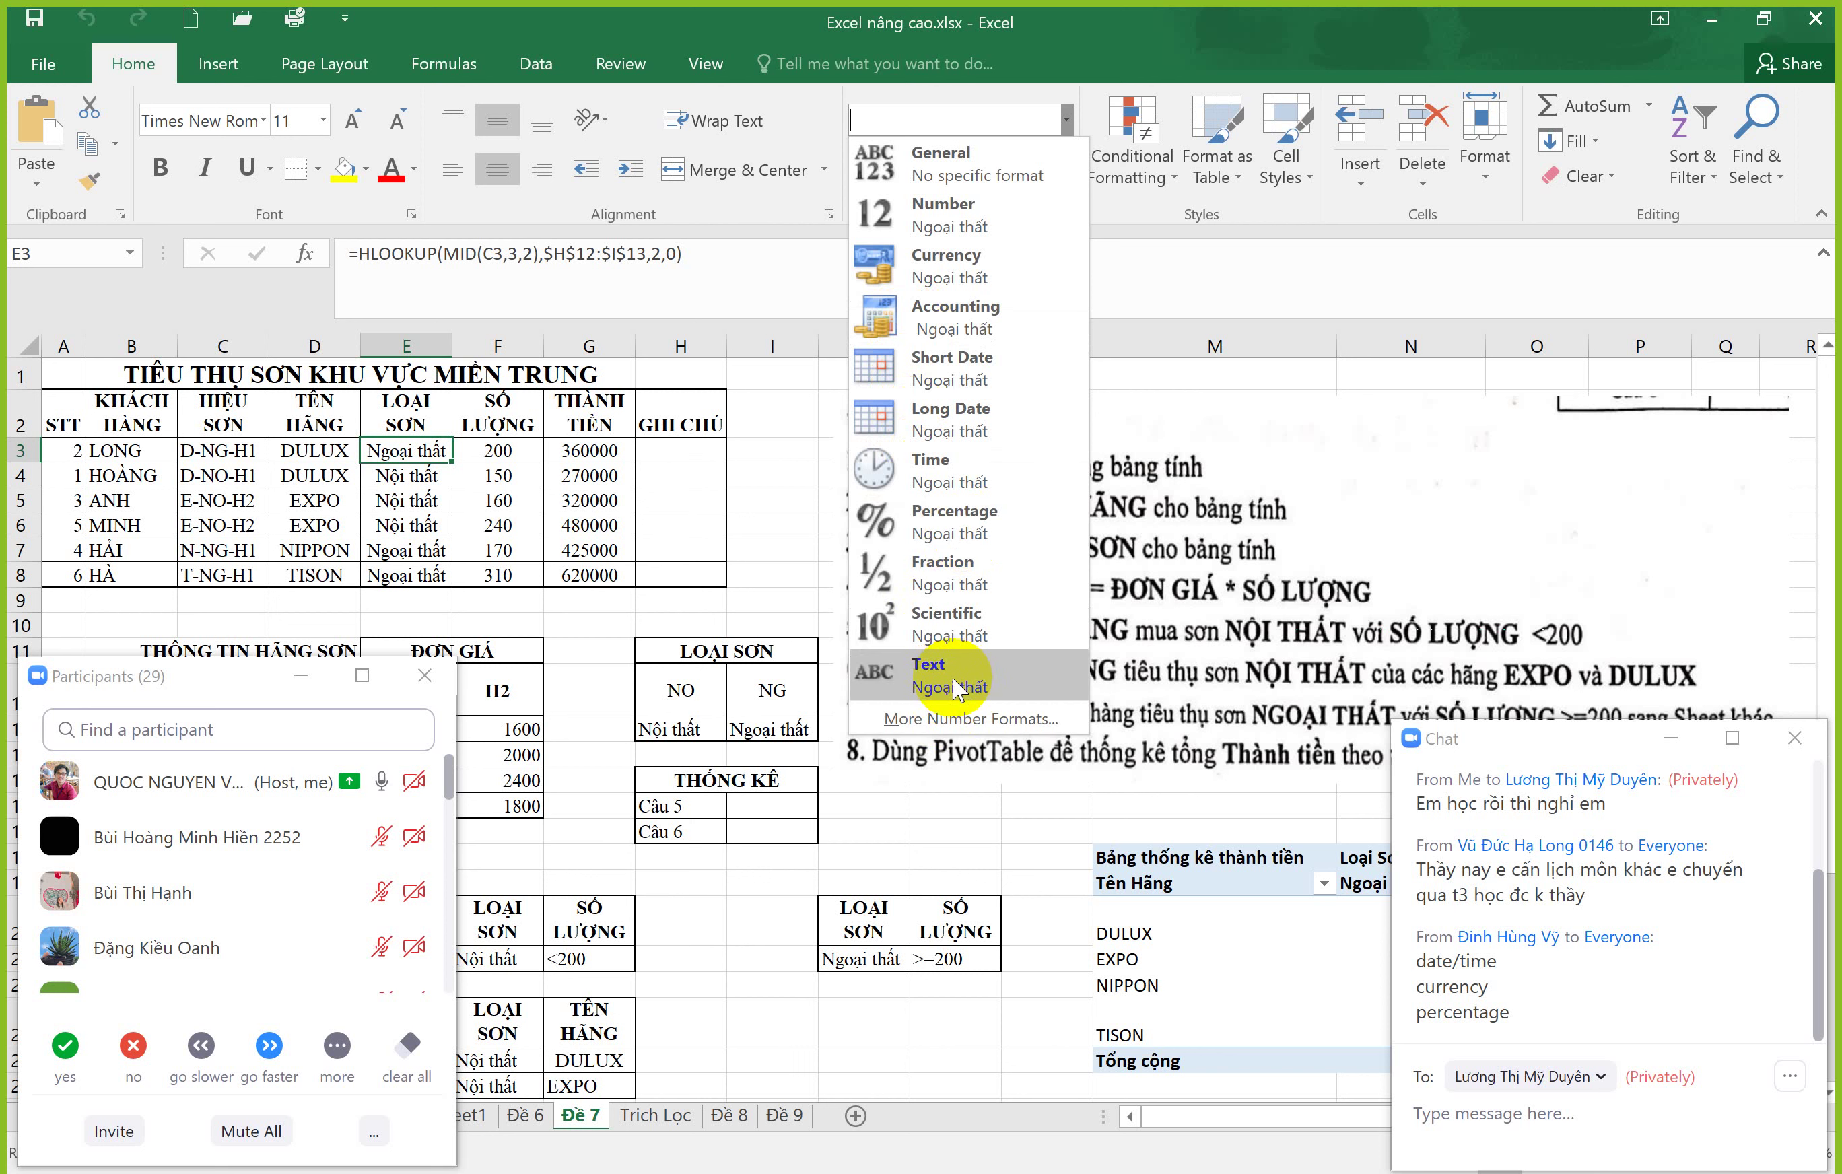
{"action": "left_click", "coordinate": [1459, 463]}
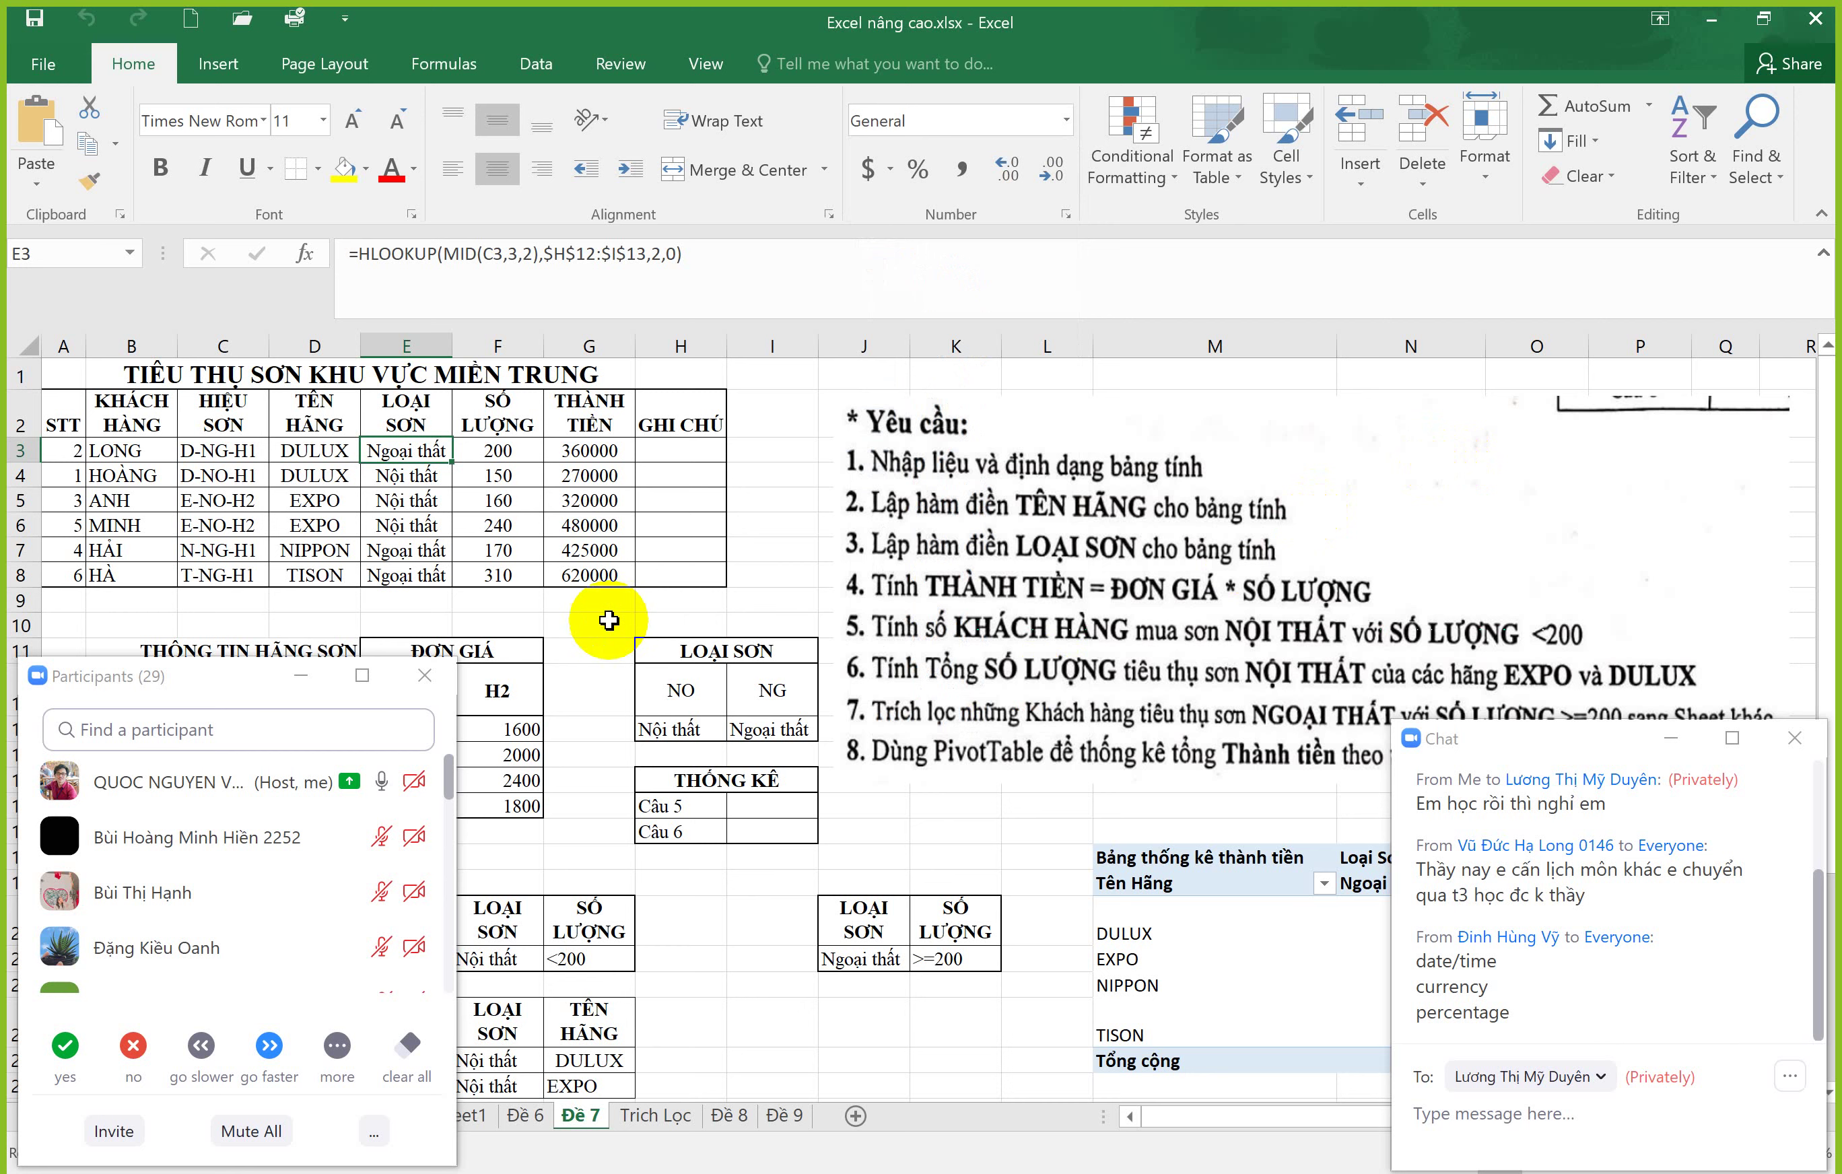
{"action": "left_click", "coordinate": [782, 518]}
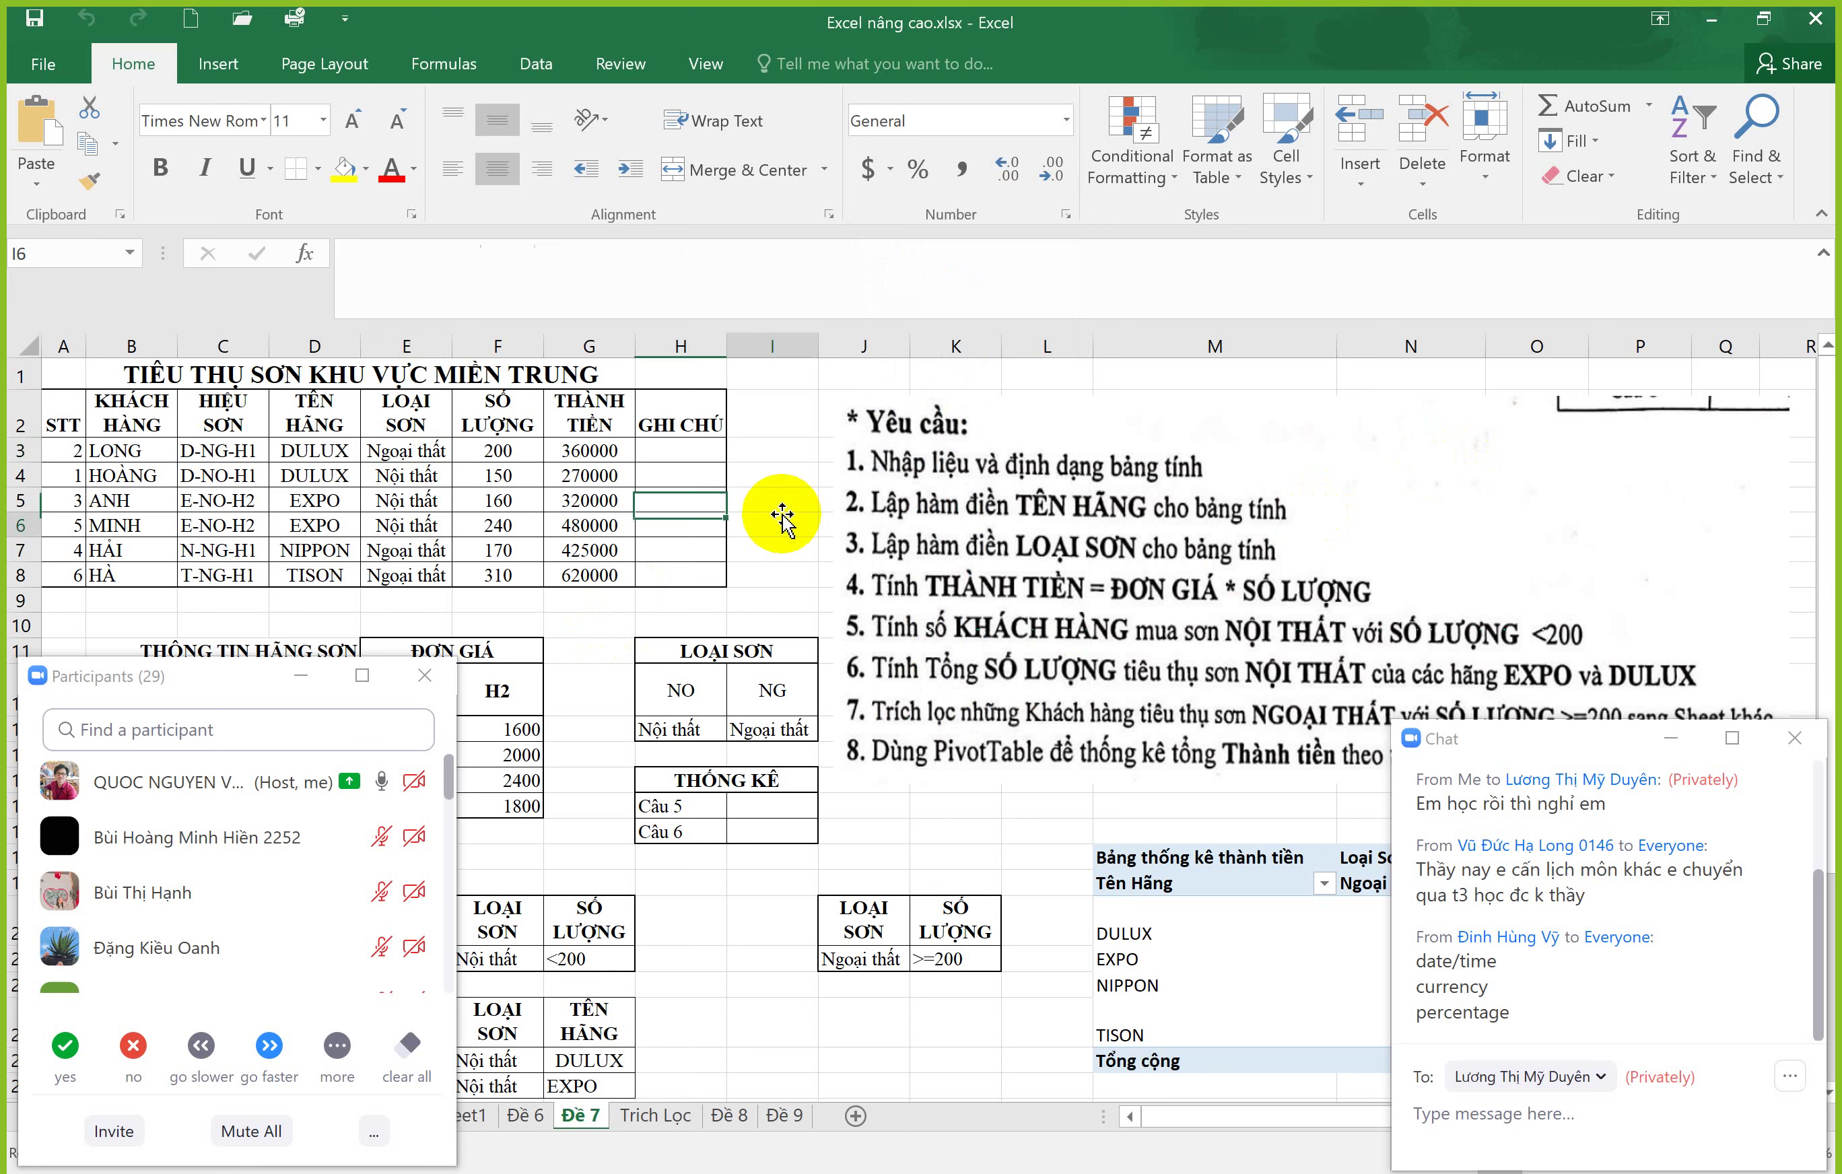
Step: Minimize Excel to view the Data Type slide, then return to the MonHoc table design in Access
{"action": "left_click", "coordinate": [1709, 21]}
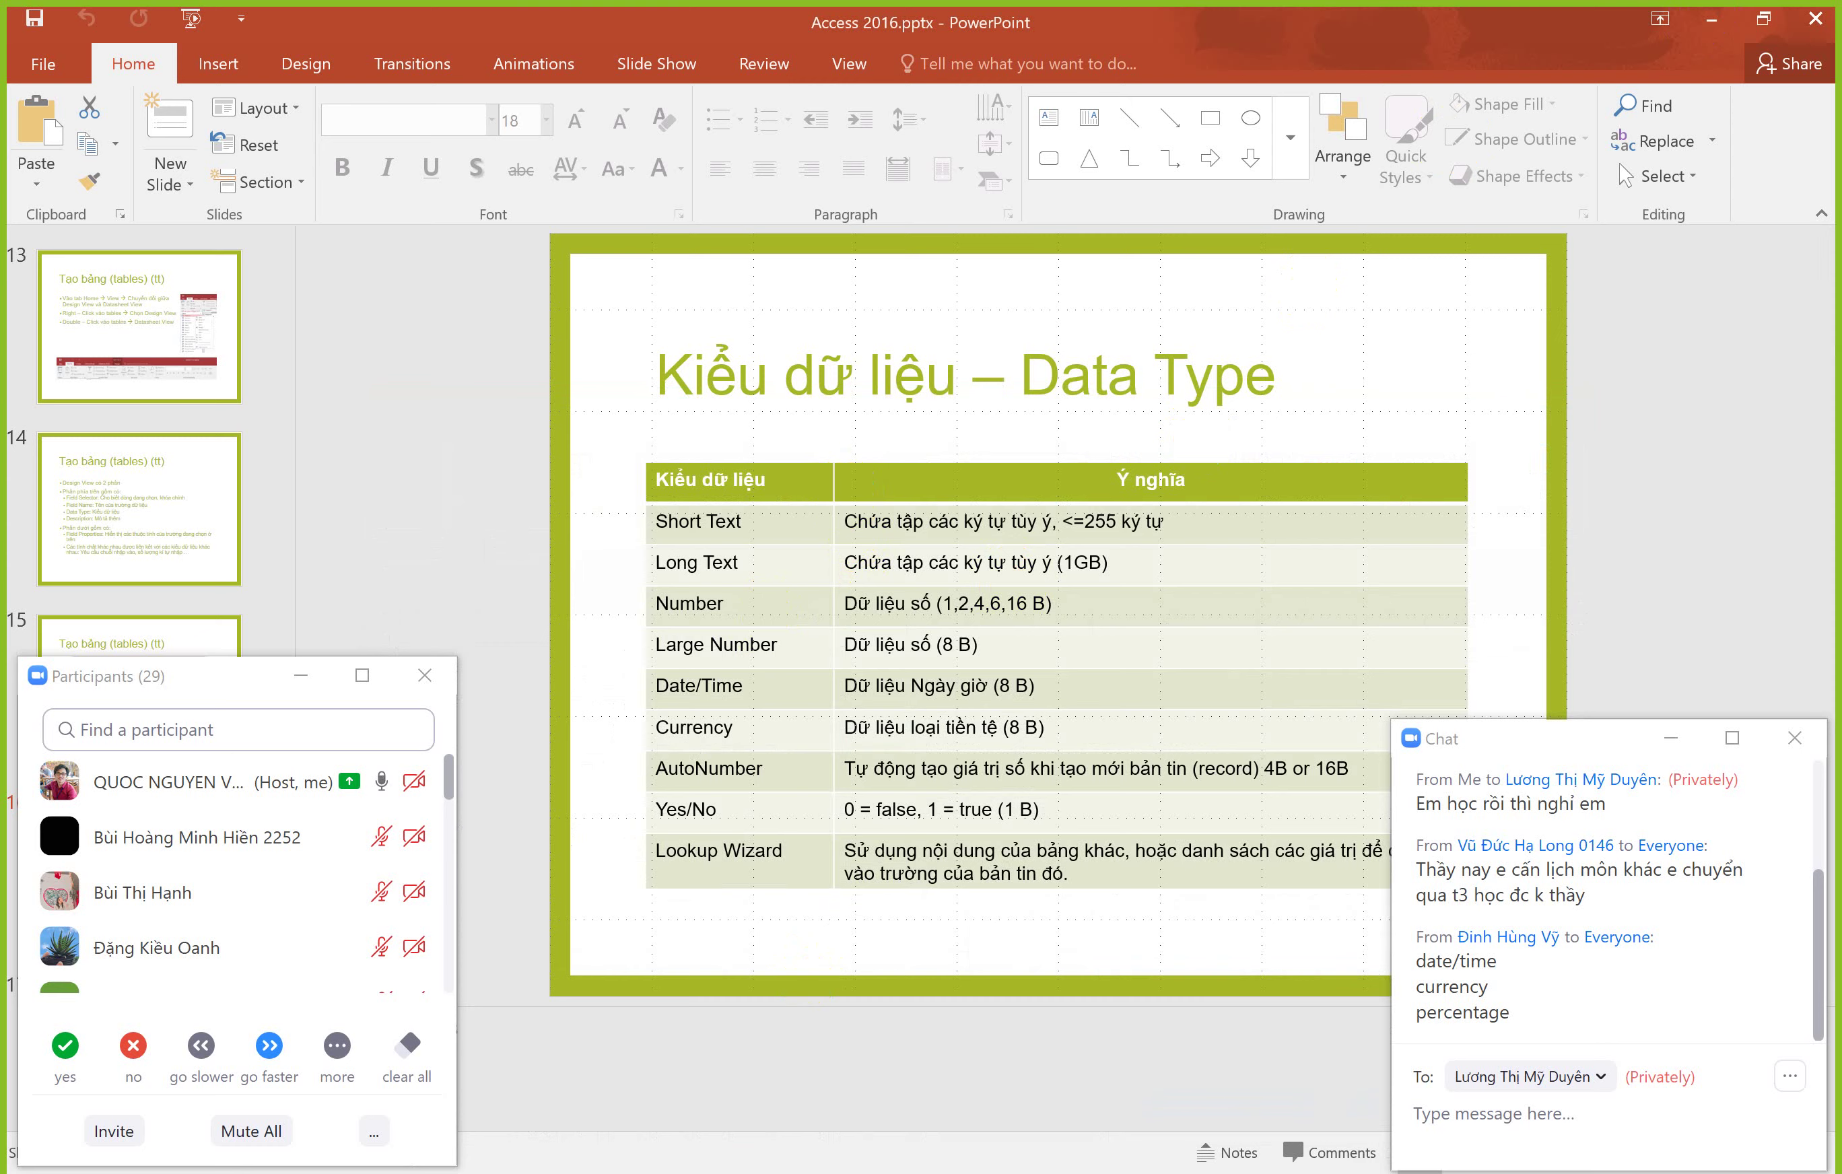
{"action": "key", "text": "alt+Tab"}
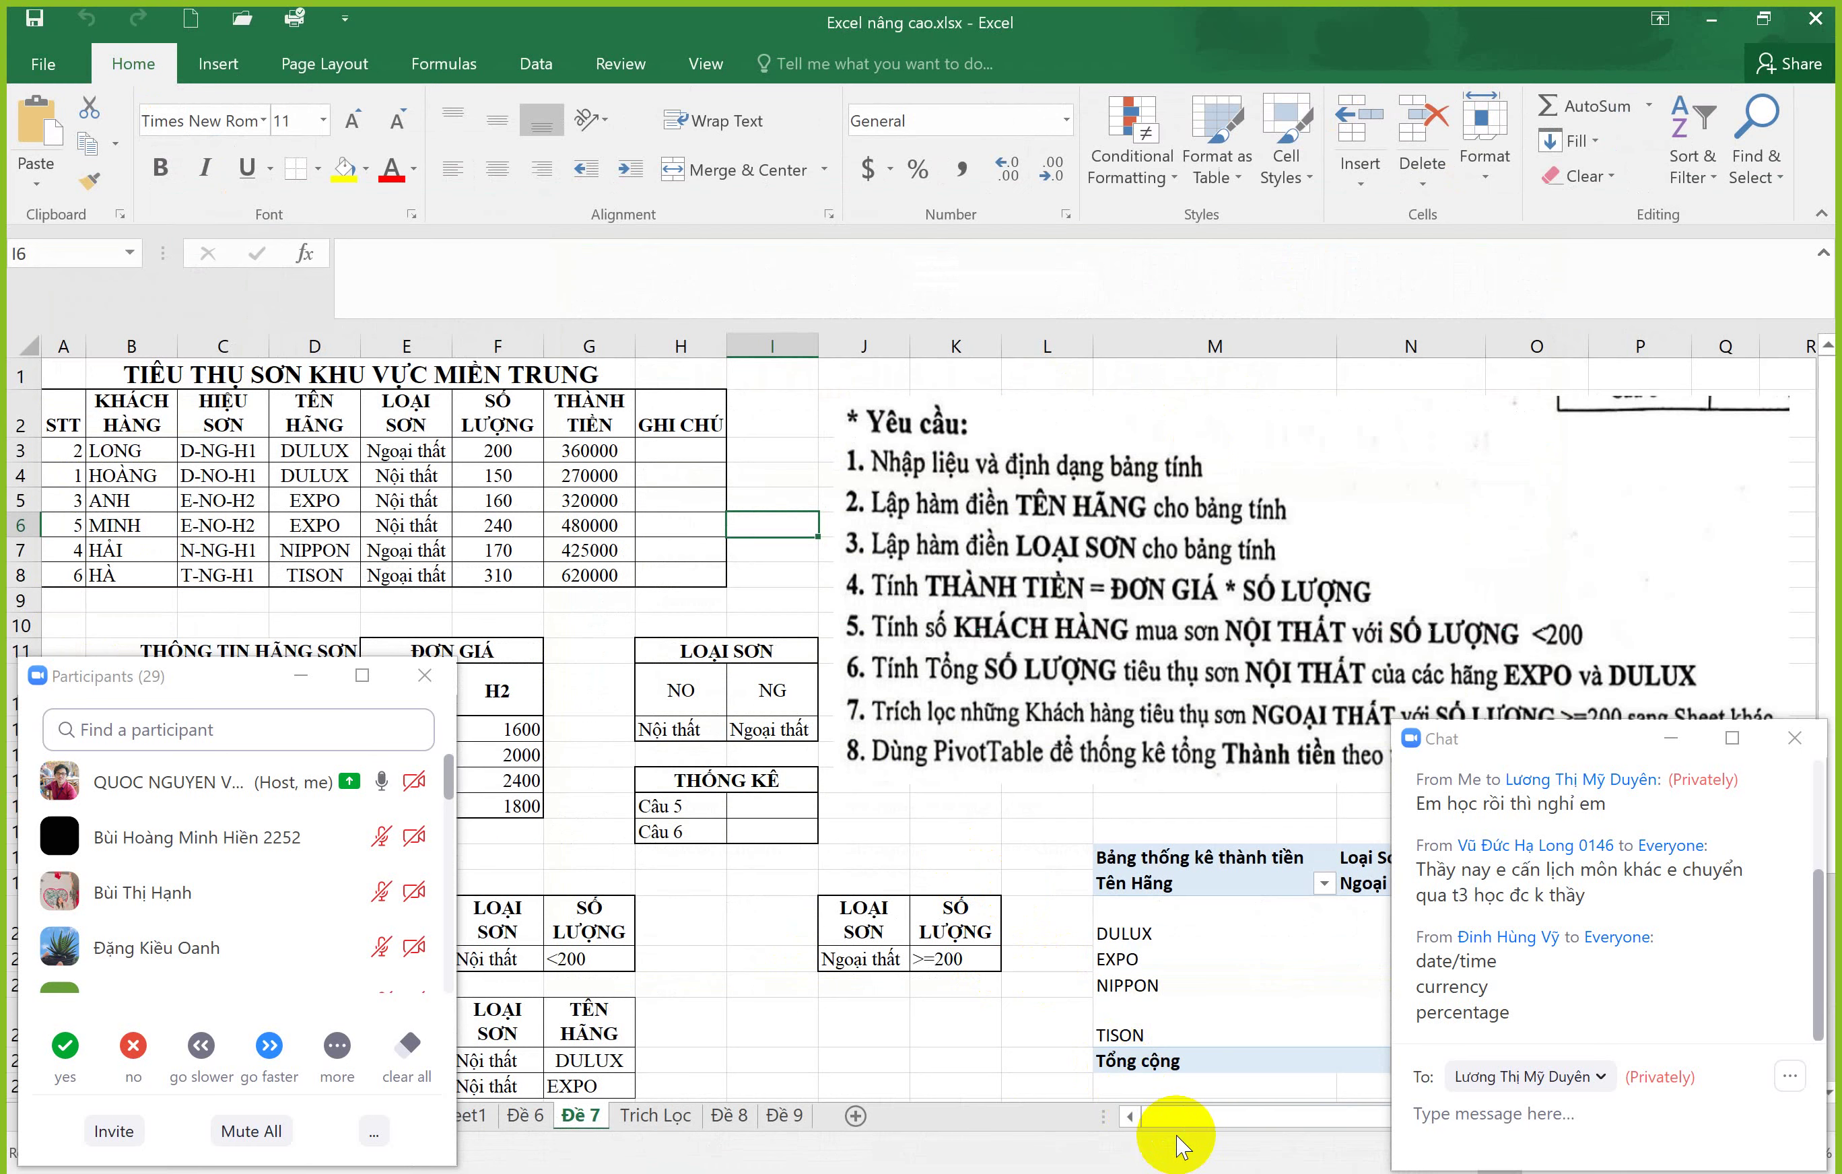
{"action": "left_click", "coordinate": [241, 449]}
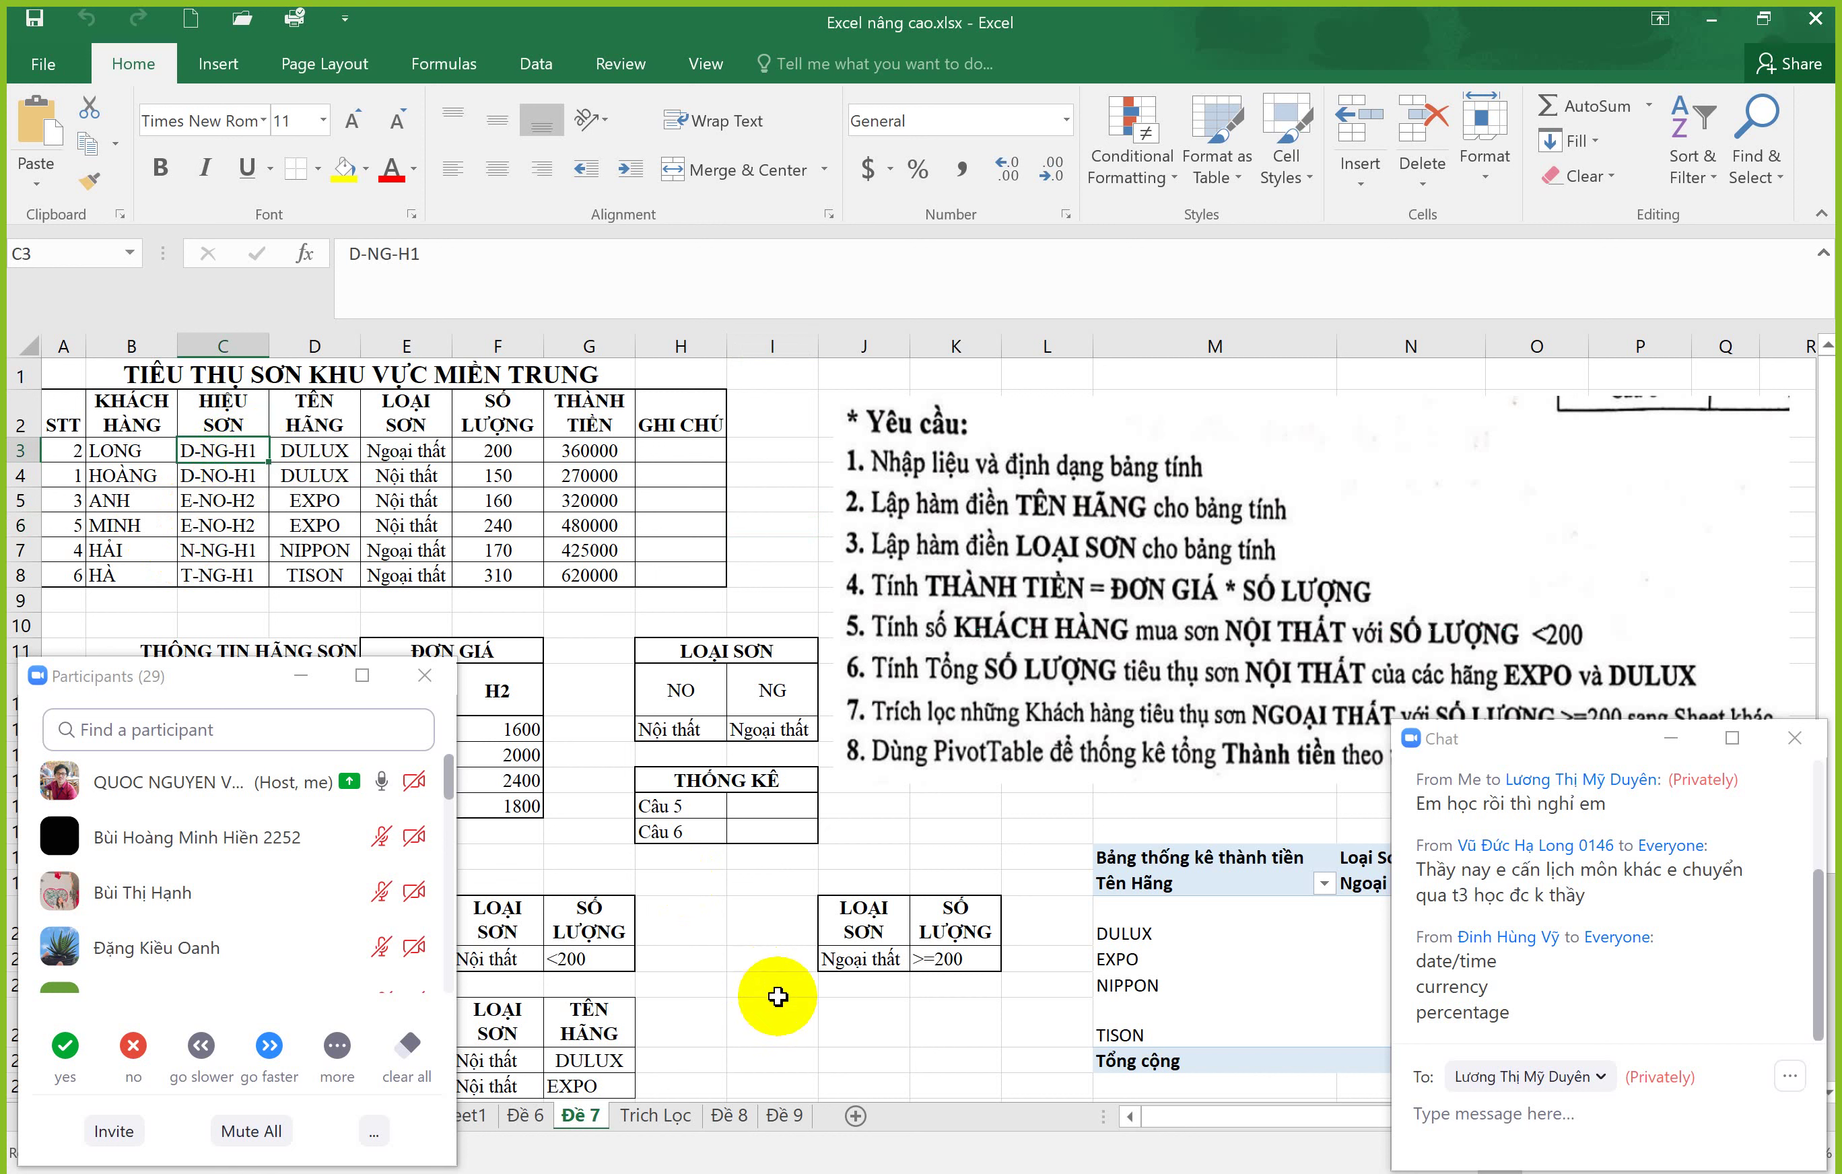
{"action": "key", "text": "alt+Tab"}
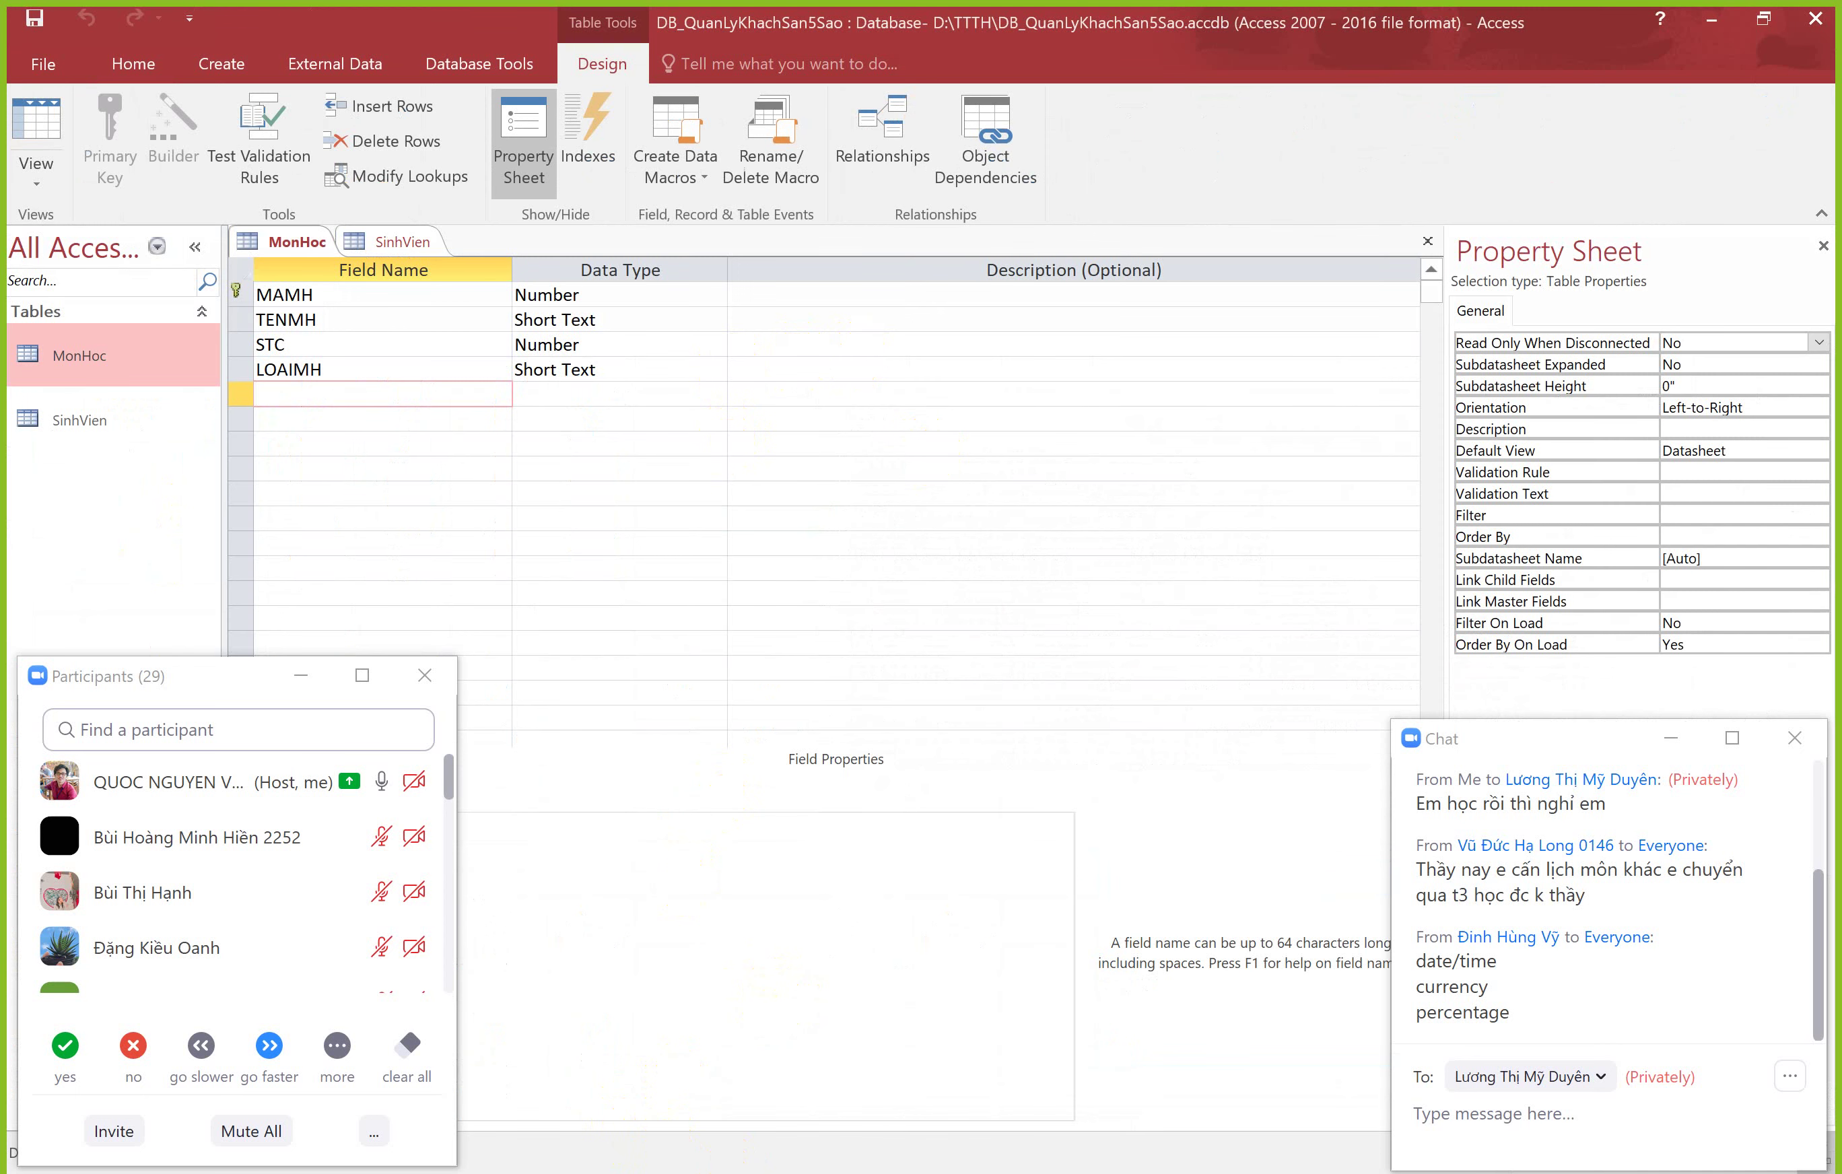
Step: Create a blank table, switch it to Design View and save it as DANGKY_MH
{"action": "key", "text": "alt+Tab"}
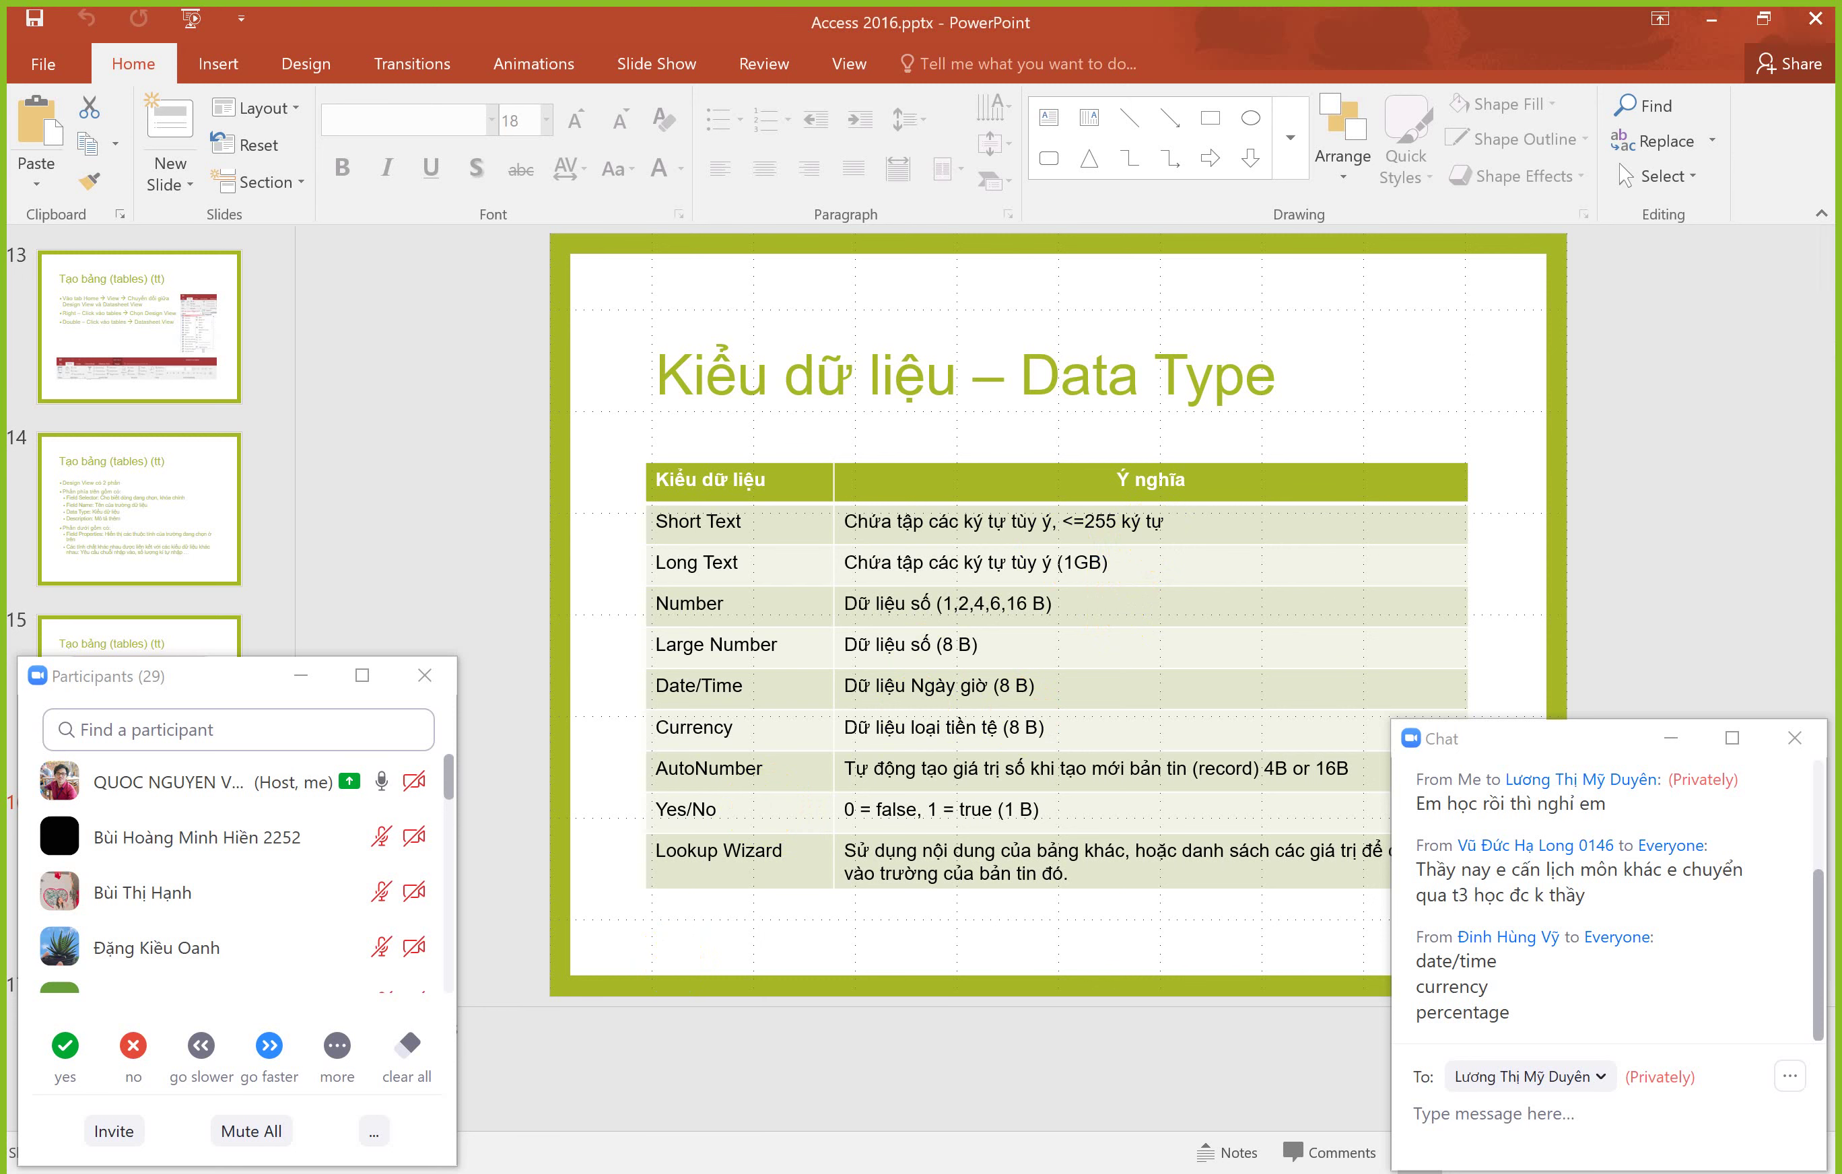
{"action": "key", "text": "alt+Tab"}
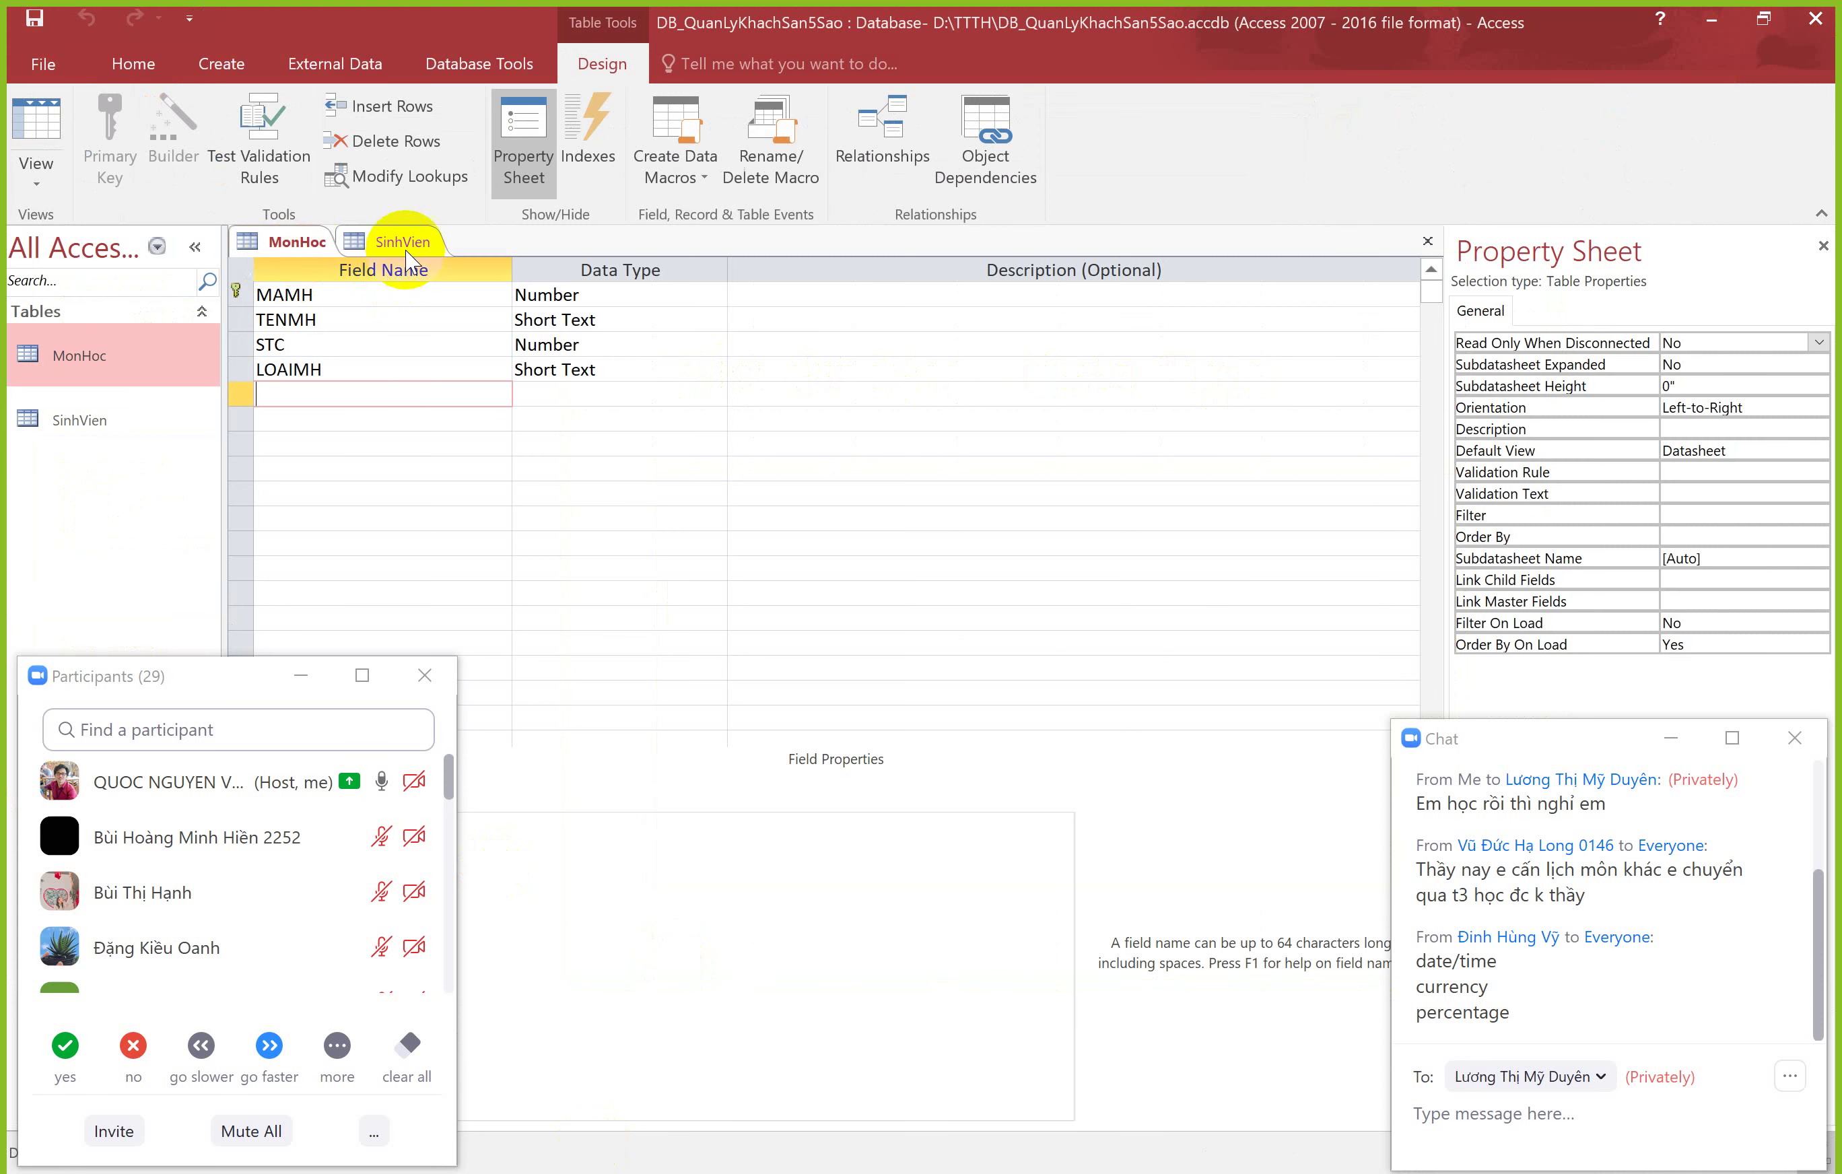
{"action": "left_click", "coordinate": [219, 66]}
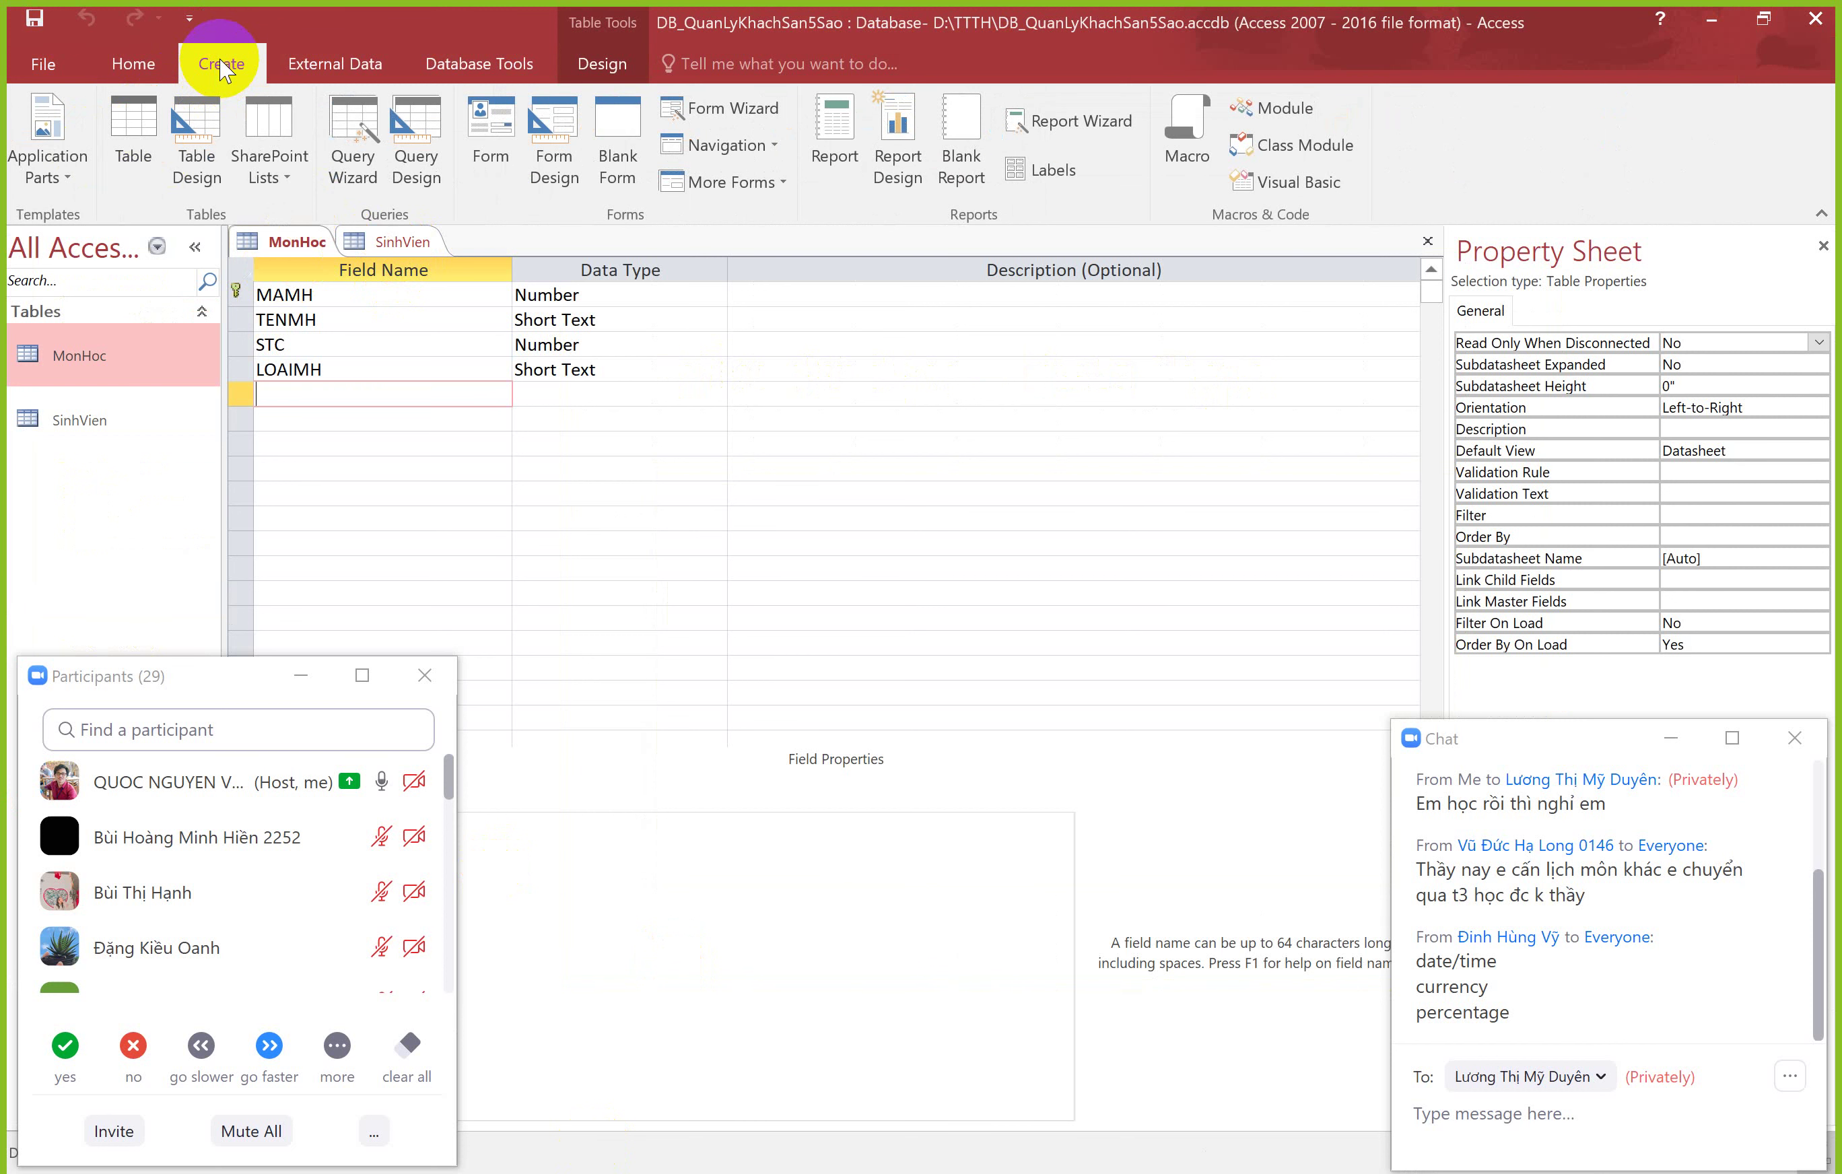
{"action": "left_click", "coordinate": [134, 144]}
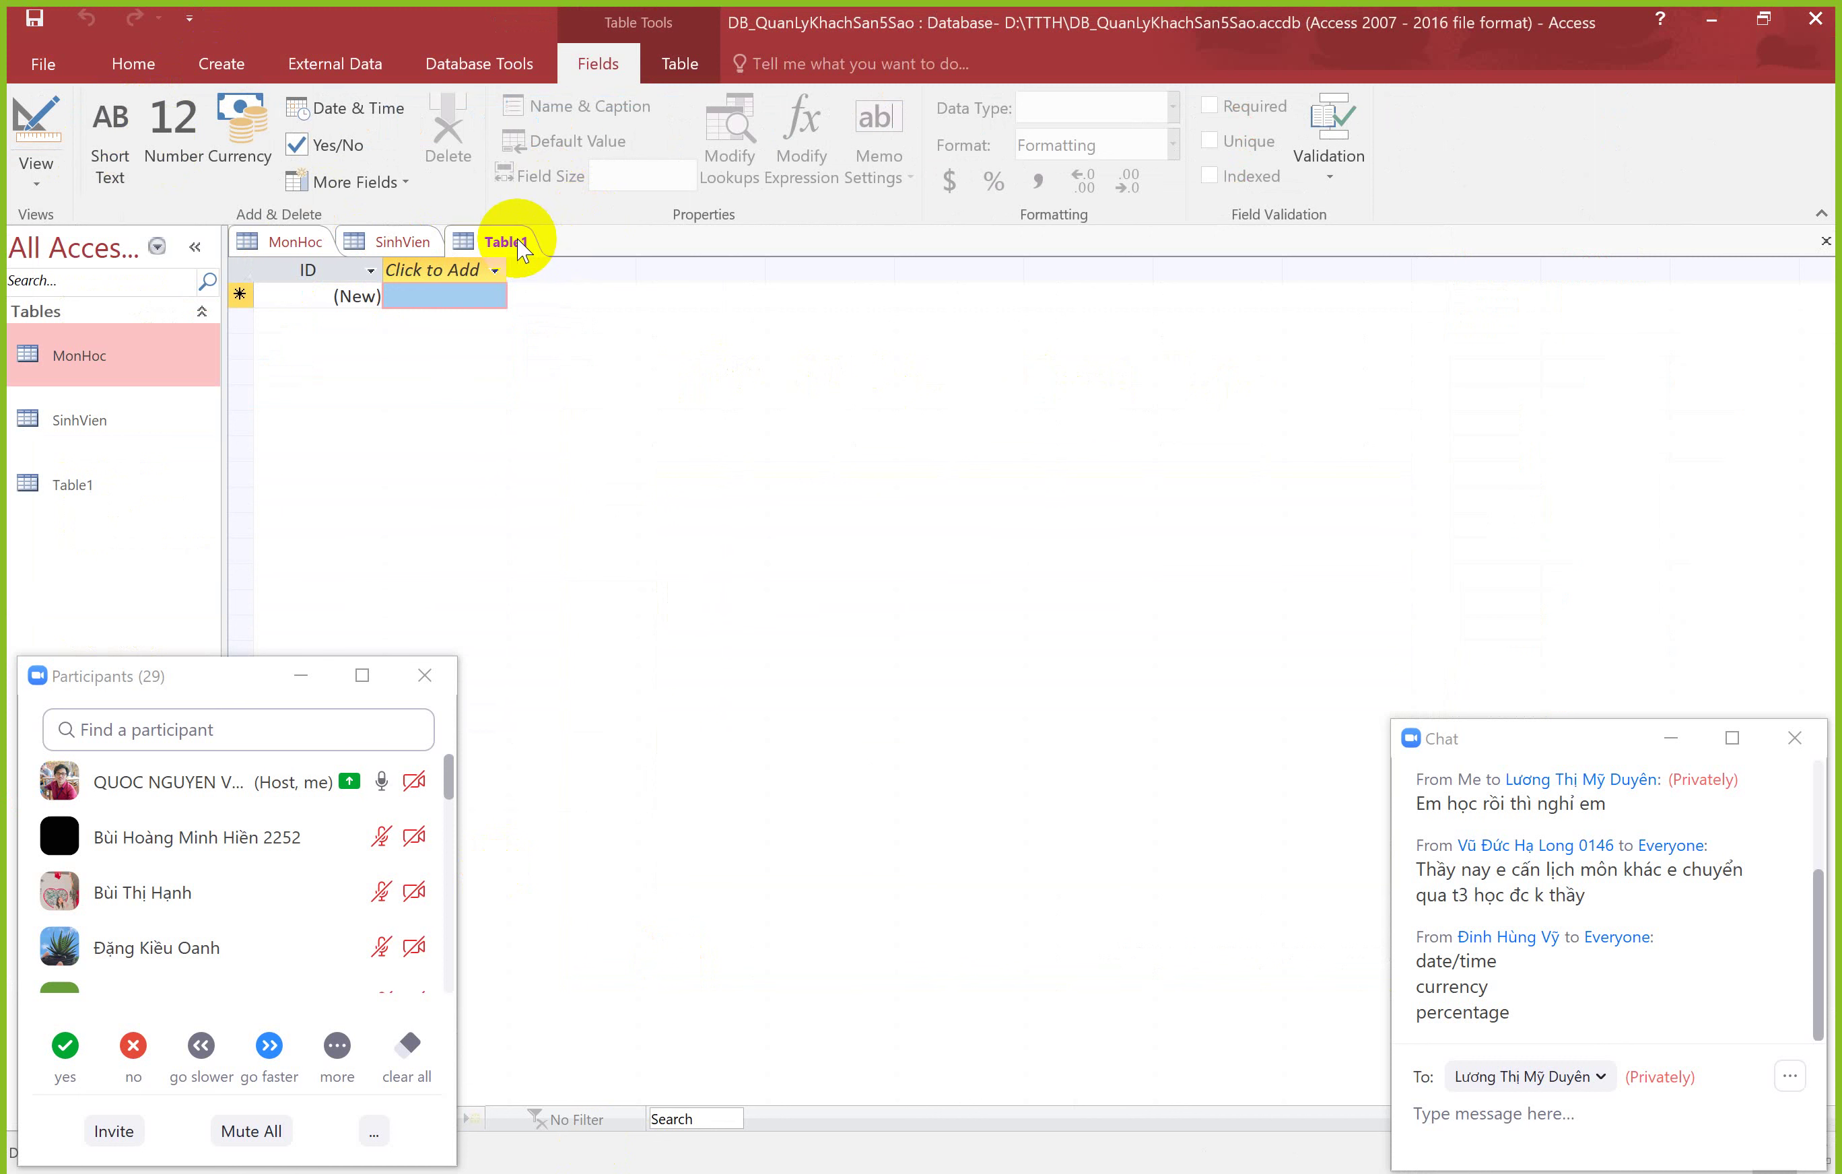
{"action": "right_click", "coordinate": [503, 241]}
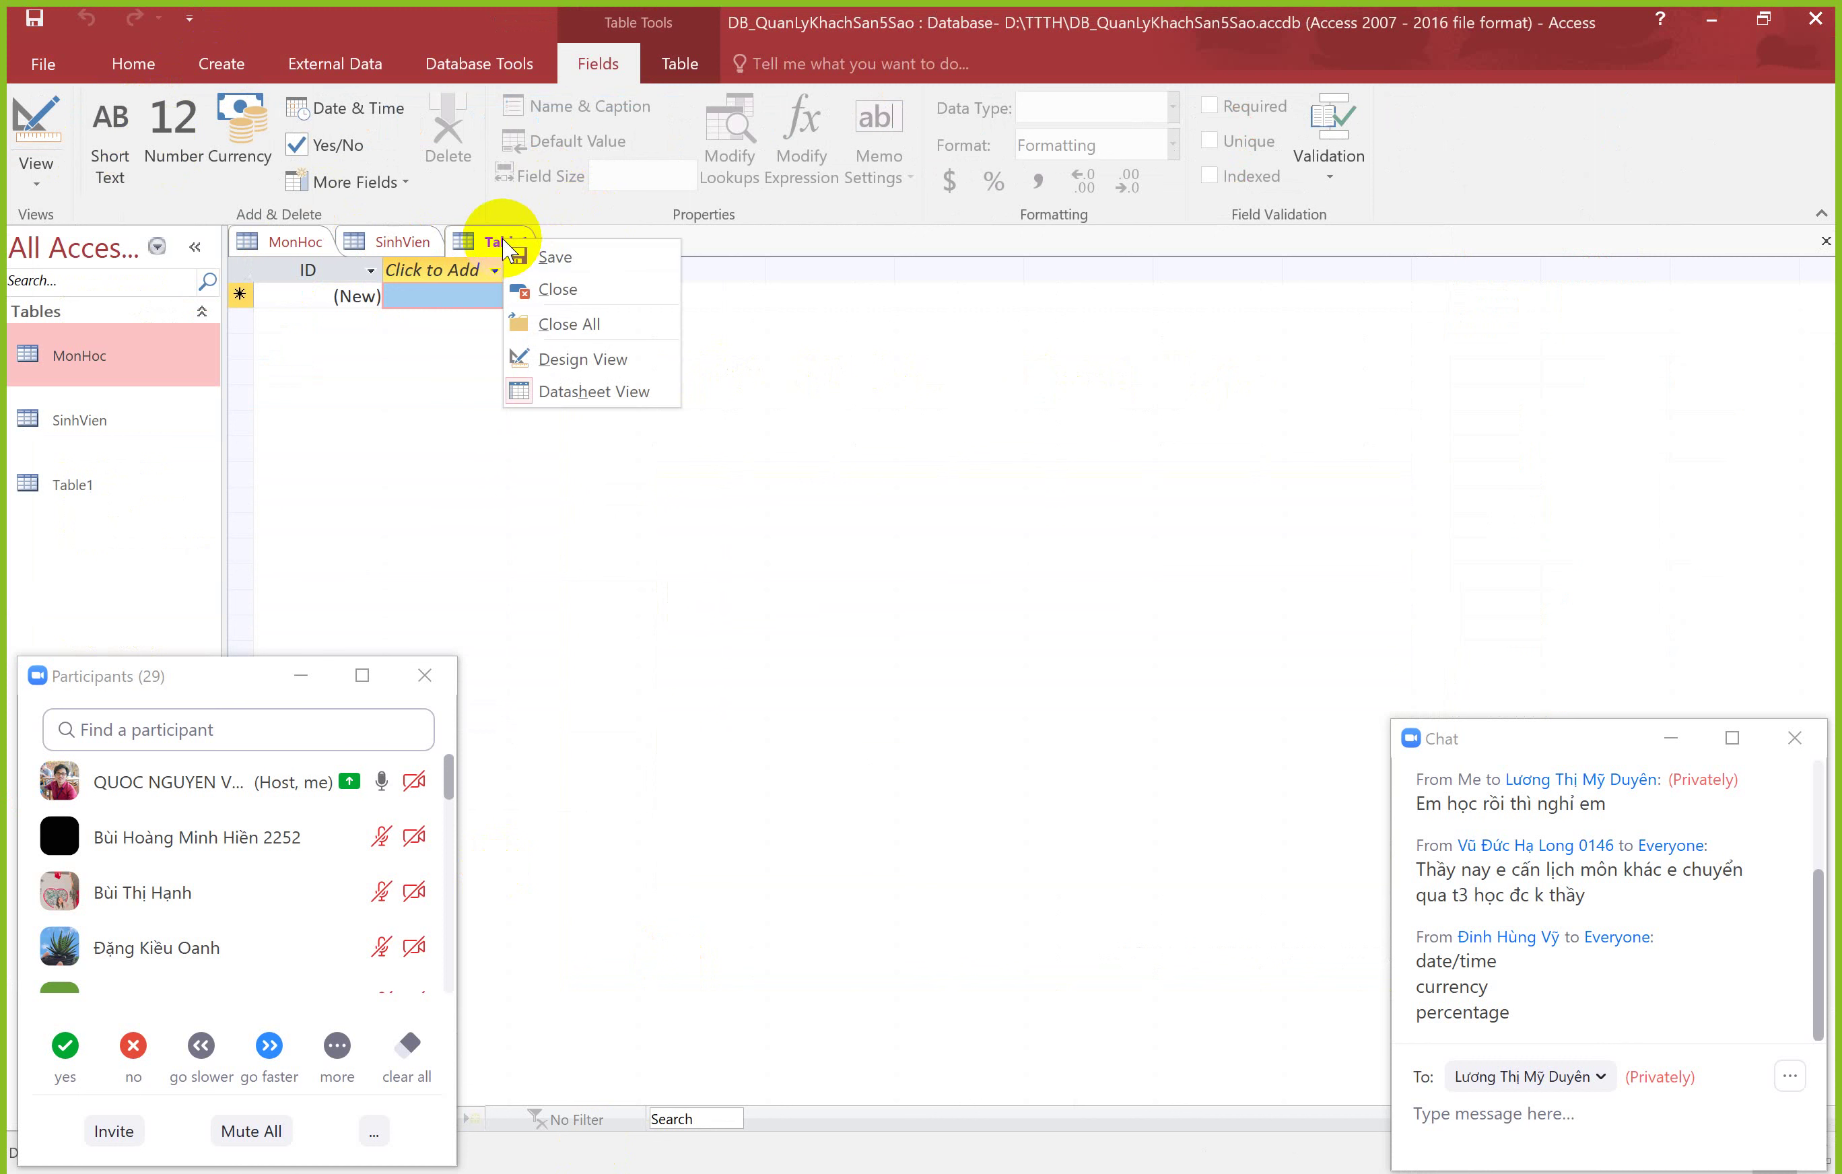
{"action": "left_click", "coordinate": [548, 351]}
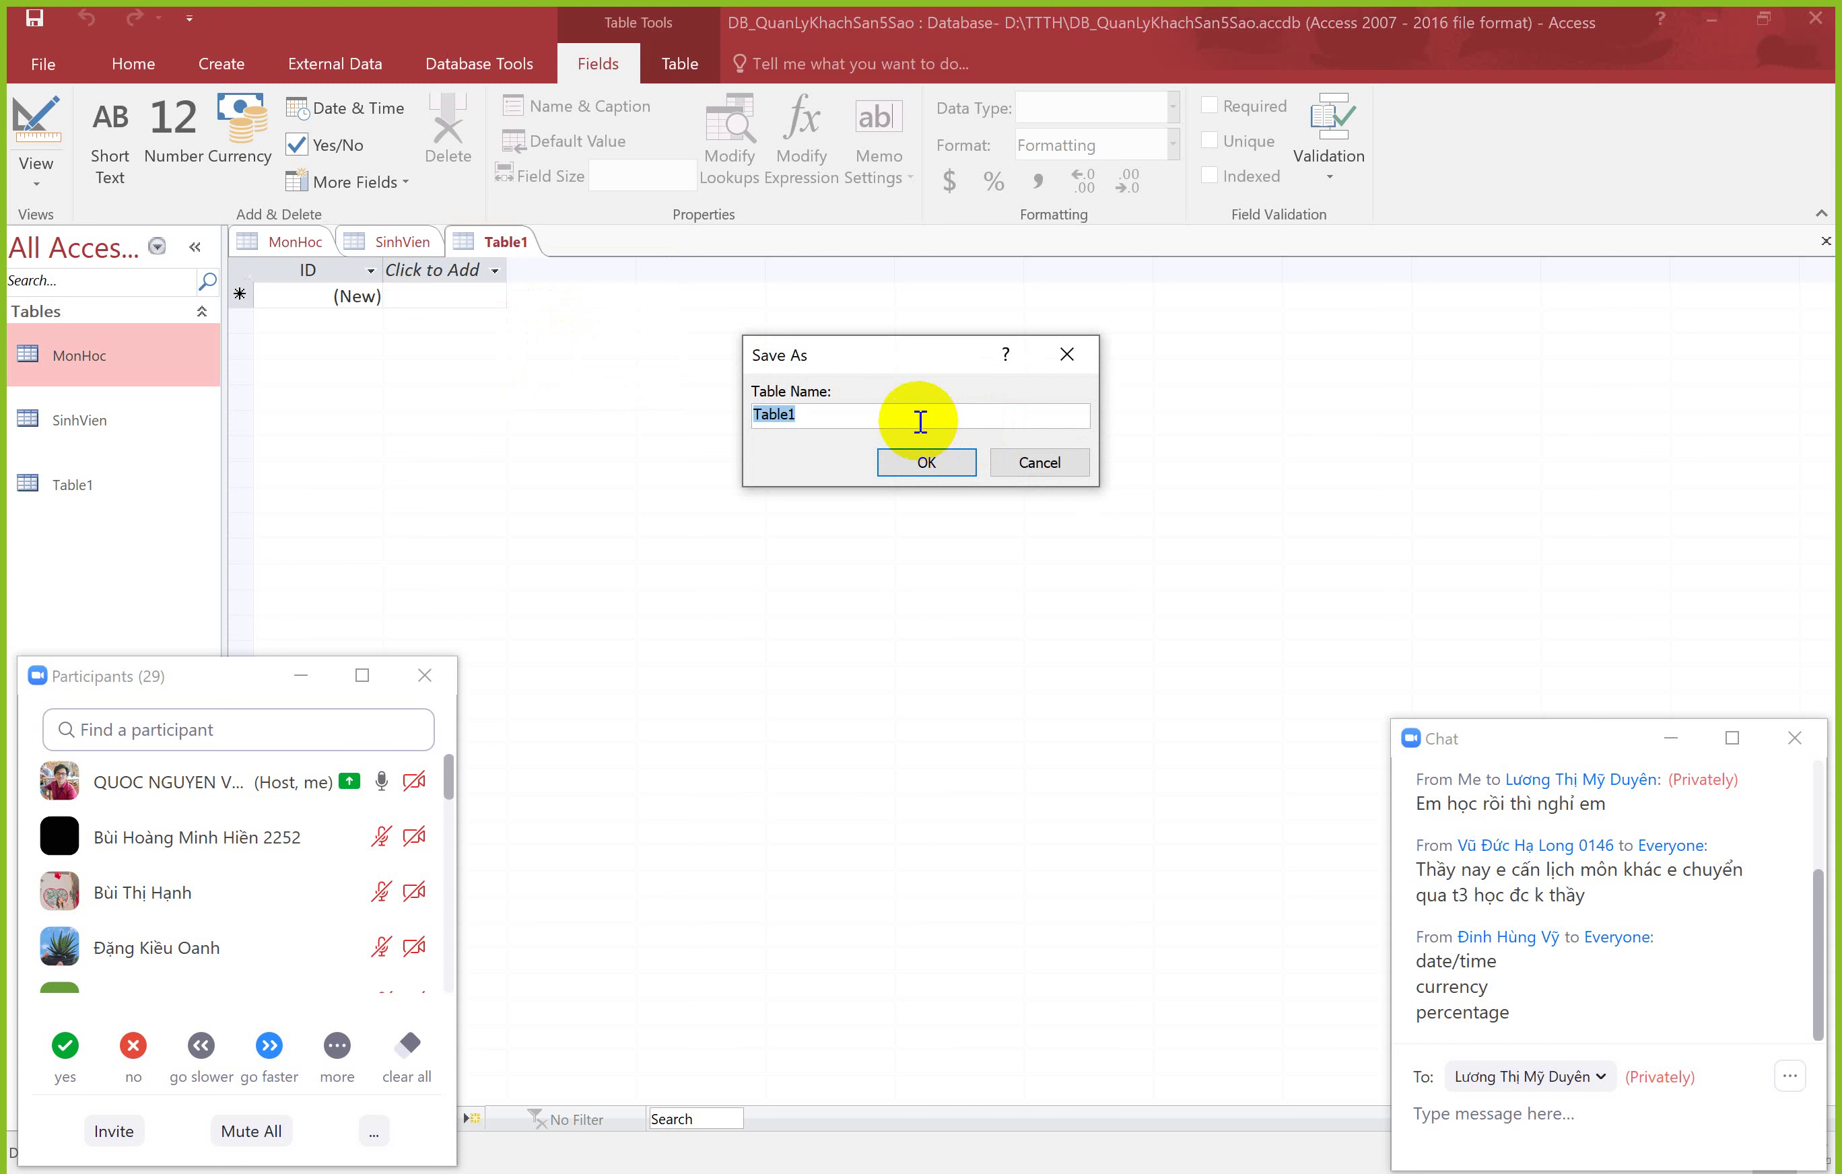
{"action": "type", "text": "DANGKY_MH"}
{"action": "key", "text": "Return"}
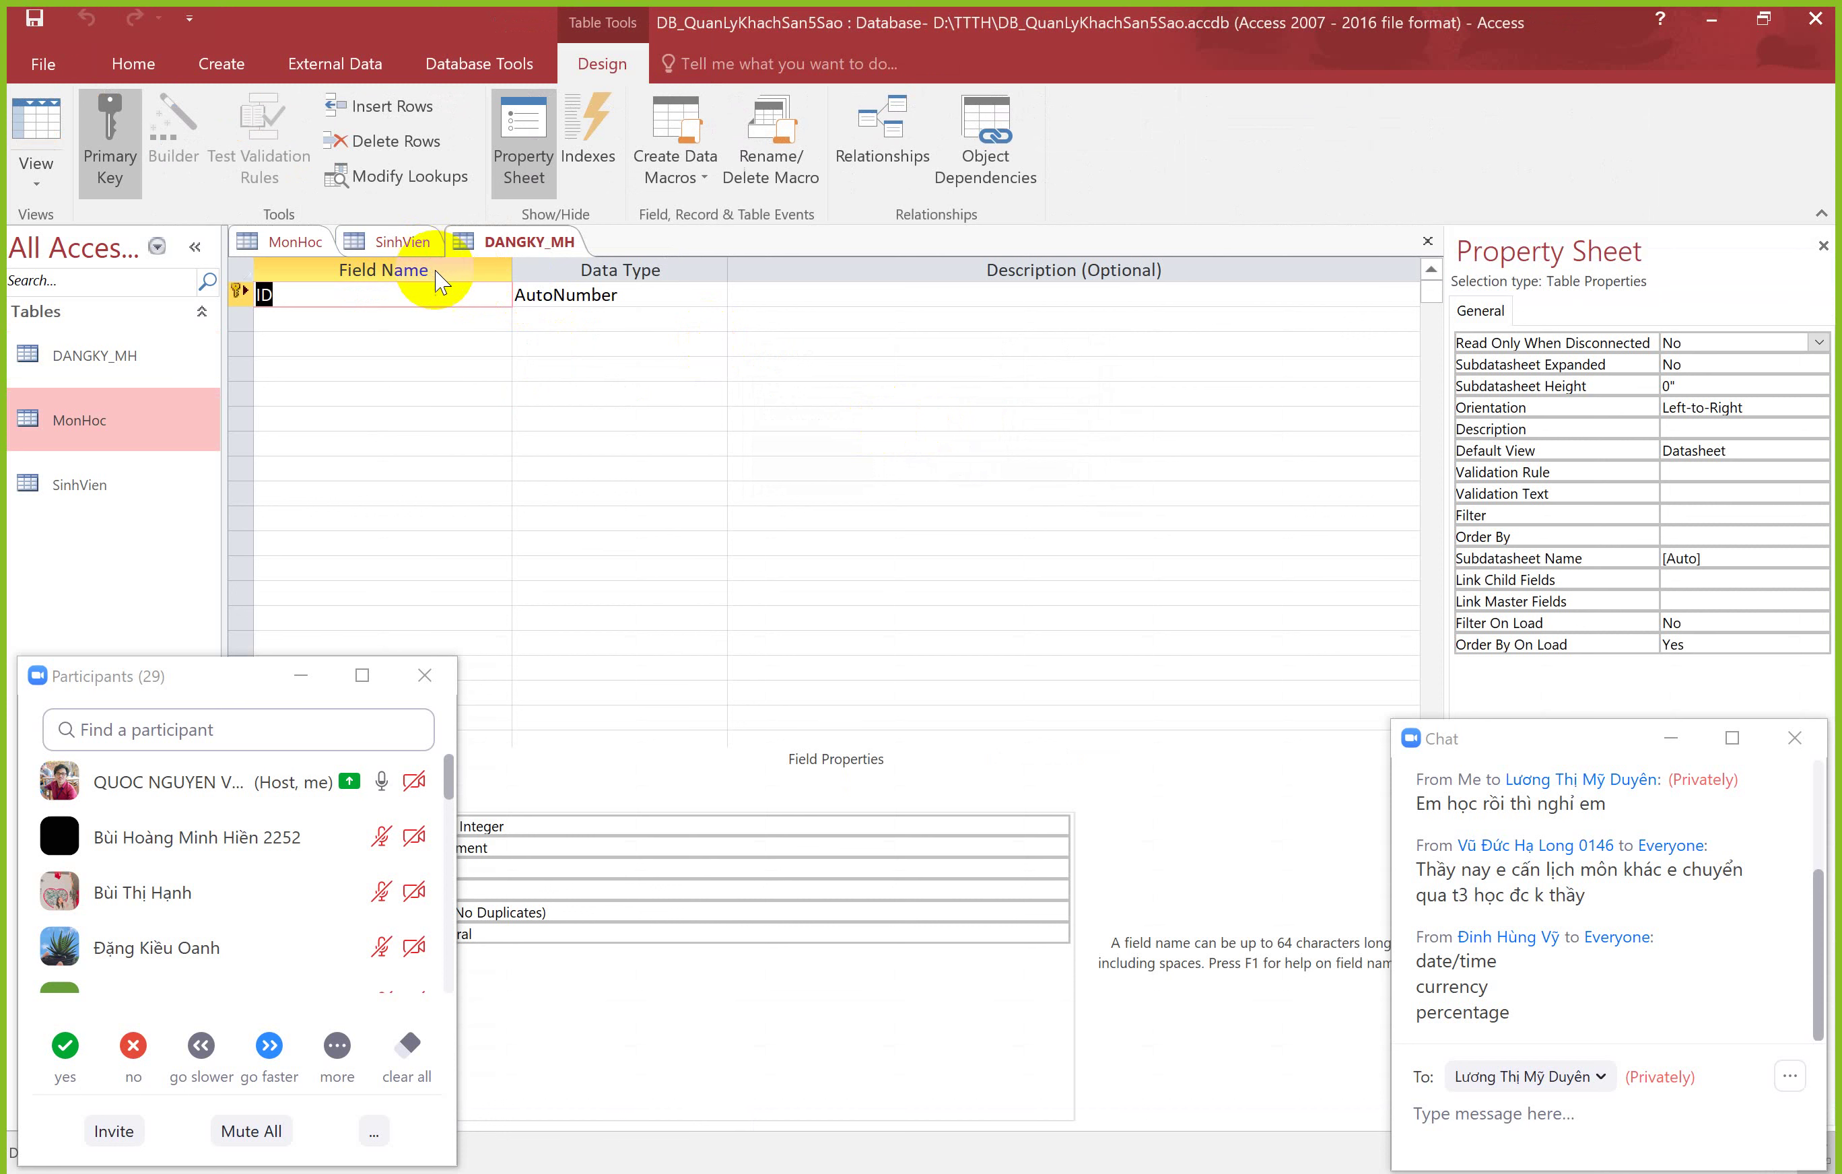
Step: Rename the default ID field to MSSV and make it a Number field
{"action": "key", "text": "F2"}
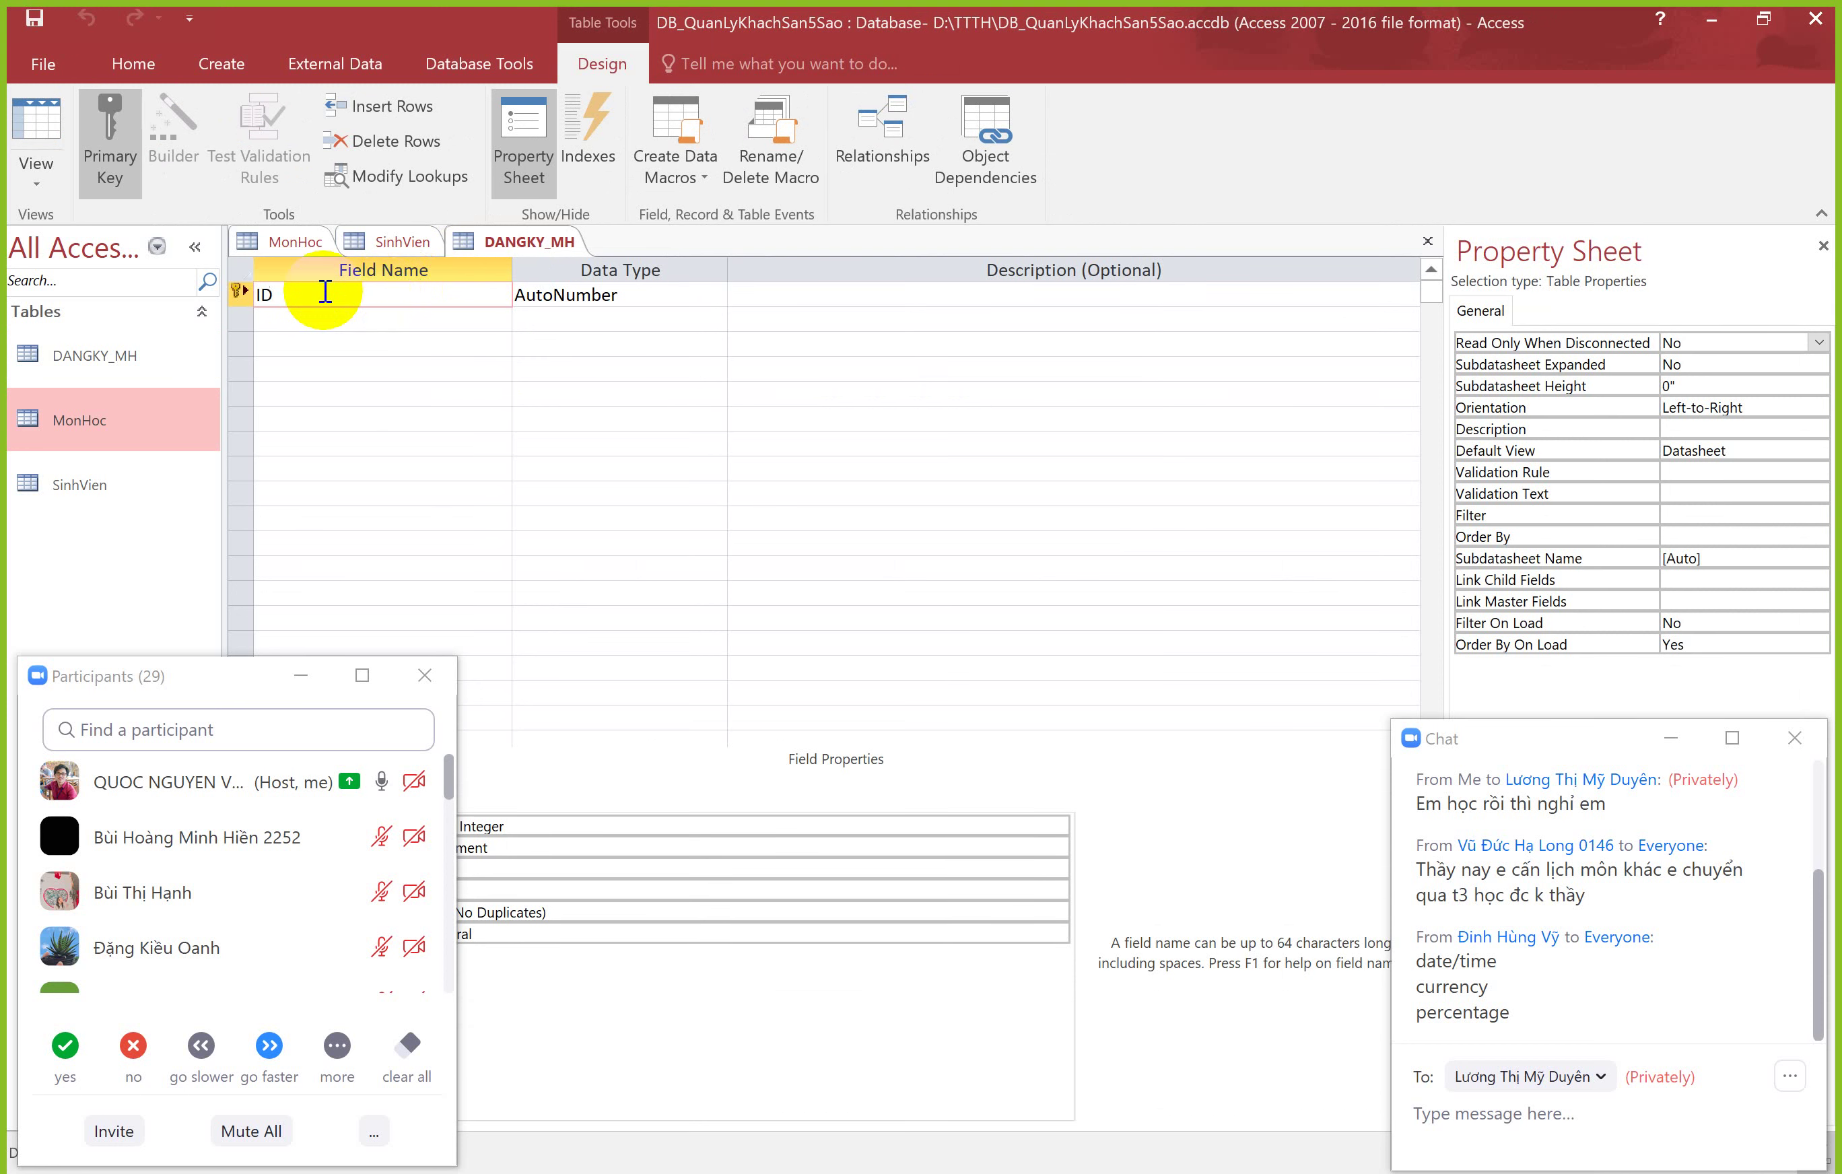
{"action": "double_click", "coordinate": [259, 294]}
{"action": "type", "text": "MSSV"}
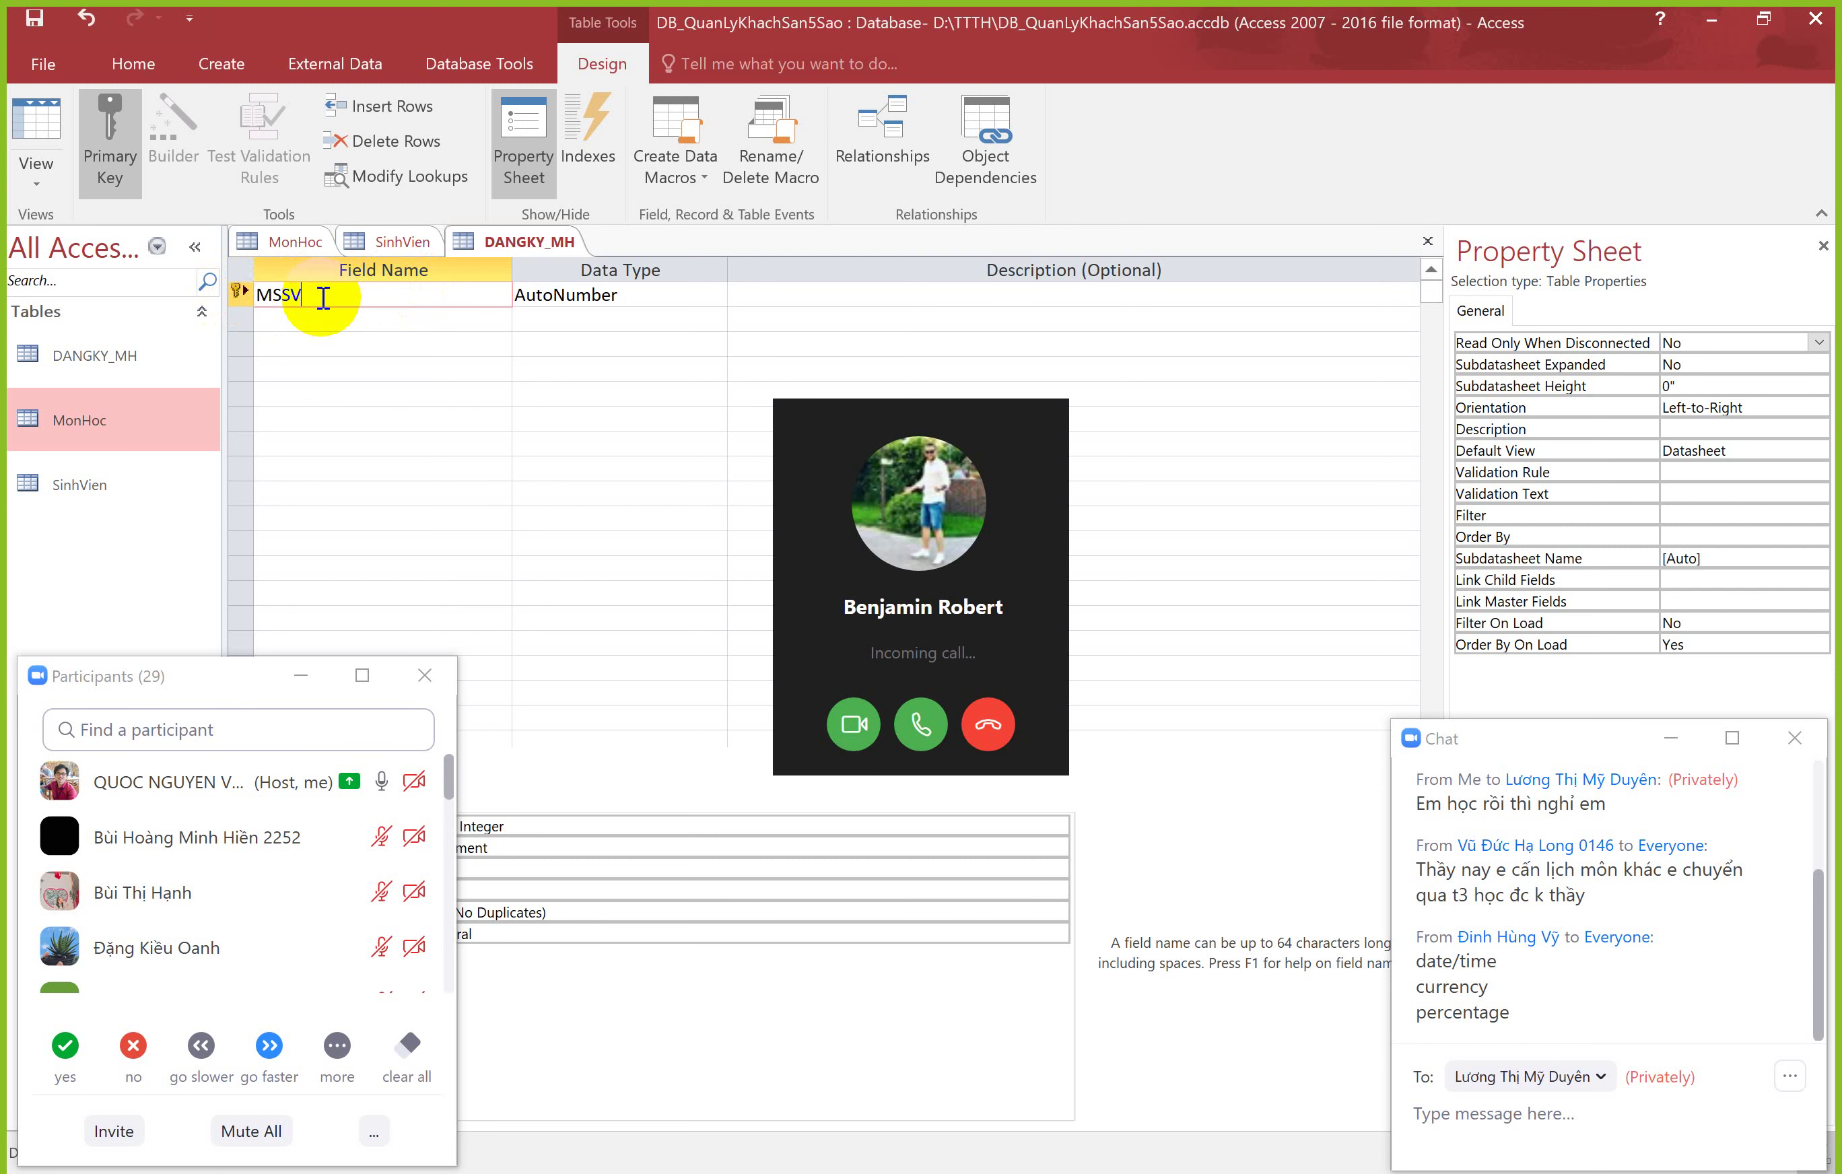
{"action": "left_click", "coordinate": [990, 726]}
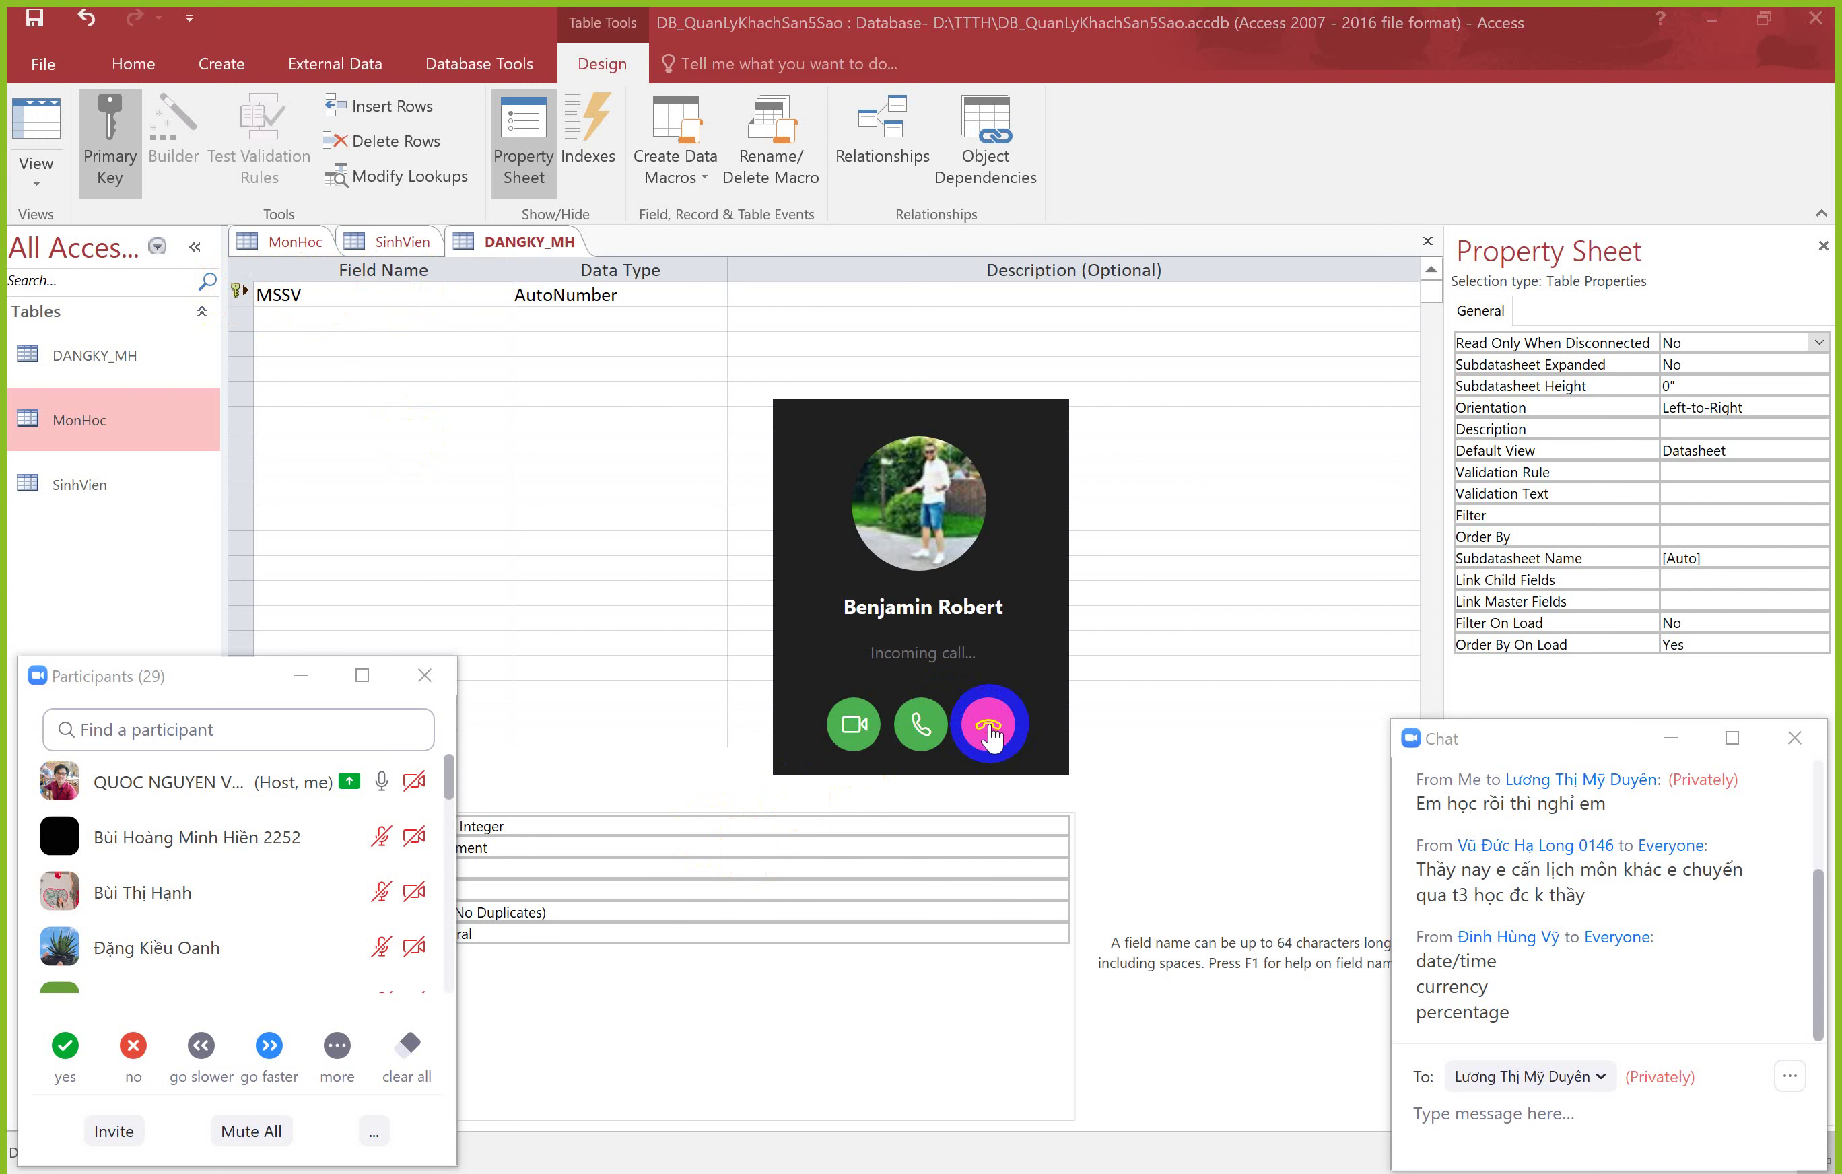
{"action": "left_click", "coordinate": [989, 731]}
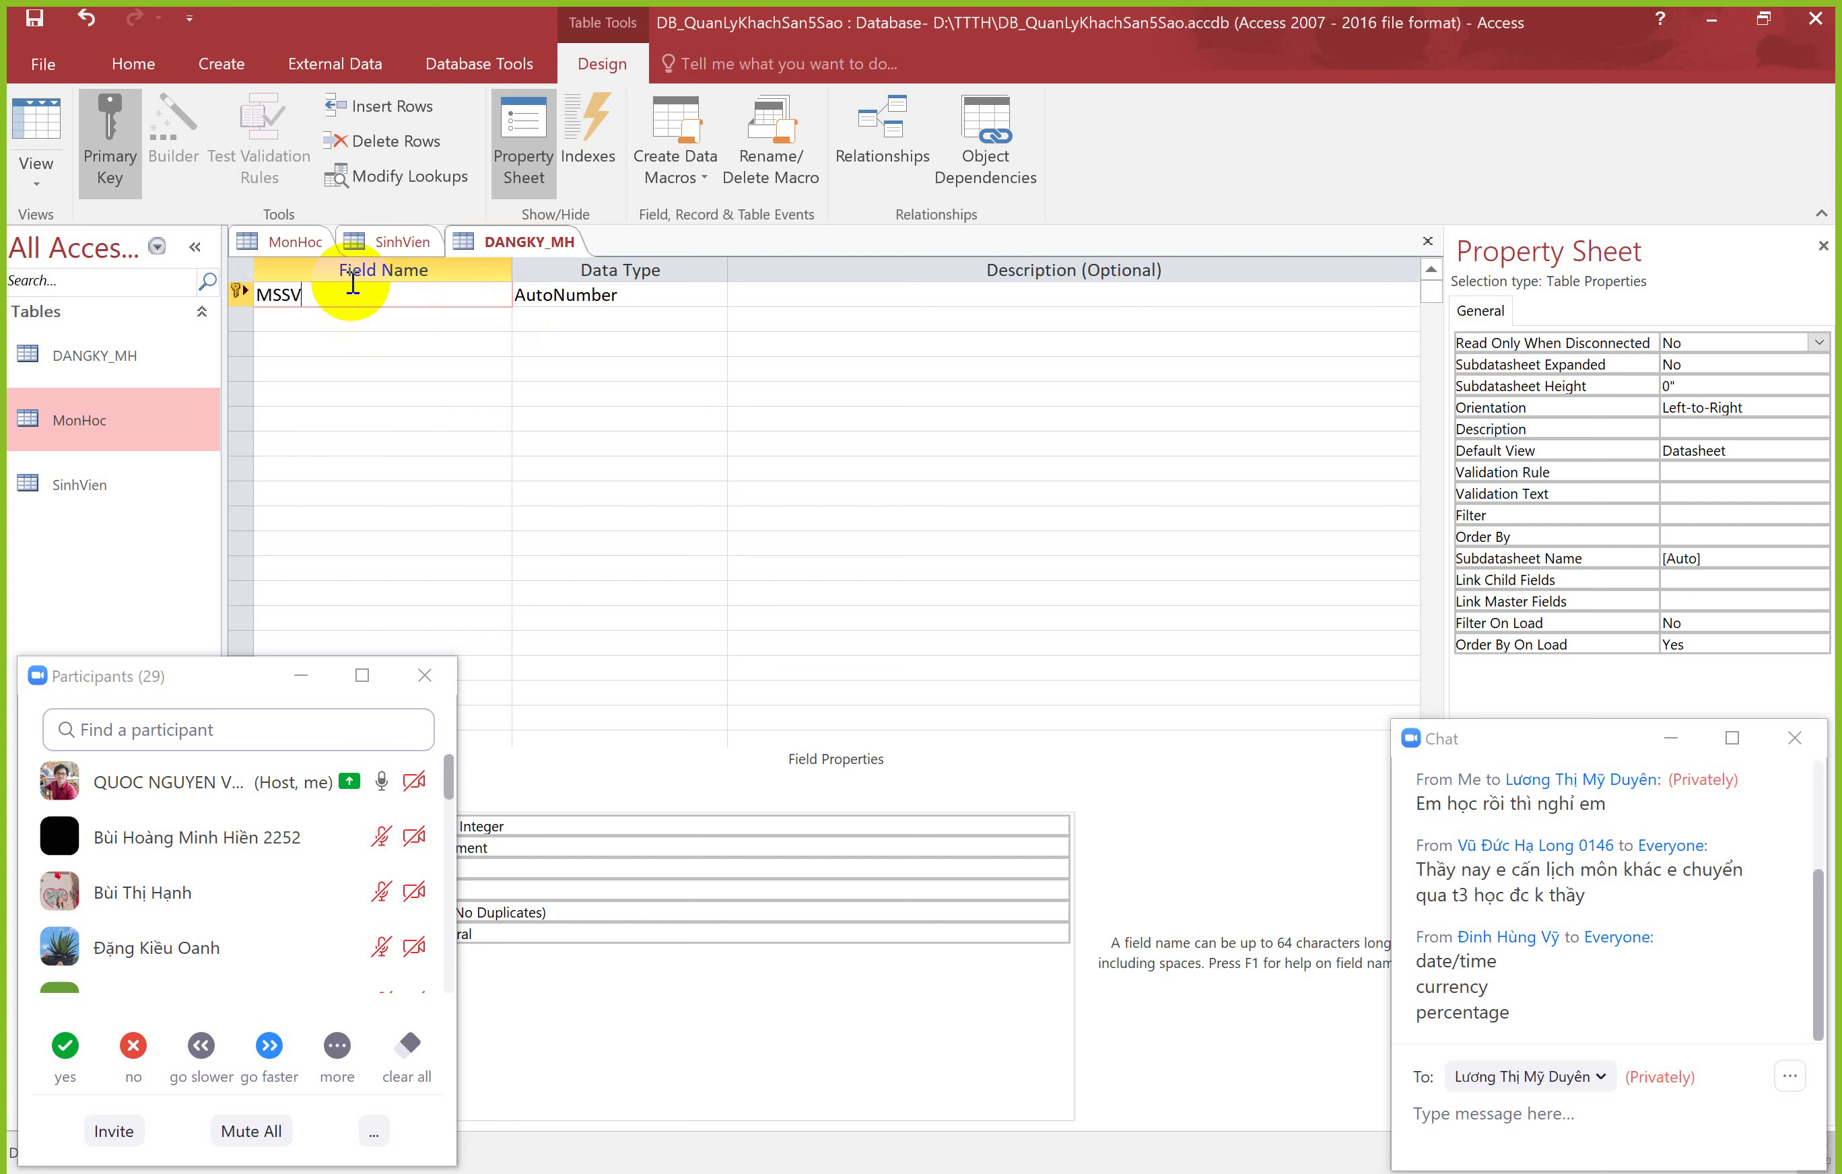
{"action": "left_click", "coordinate": [653, 297]}
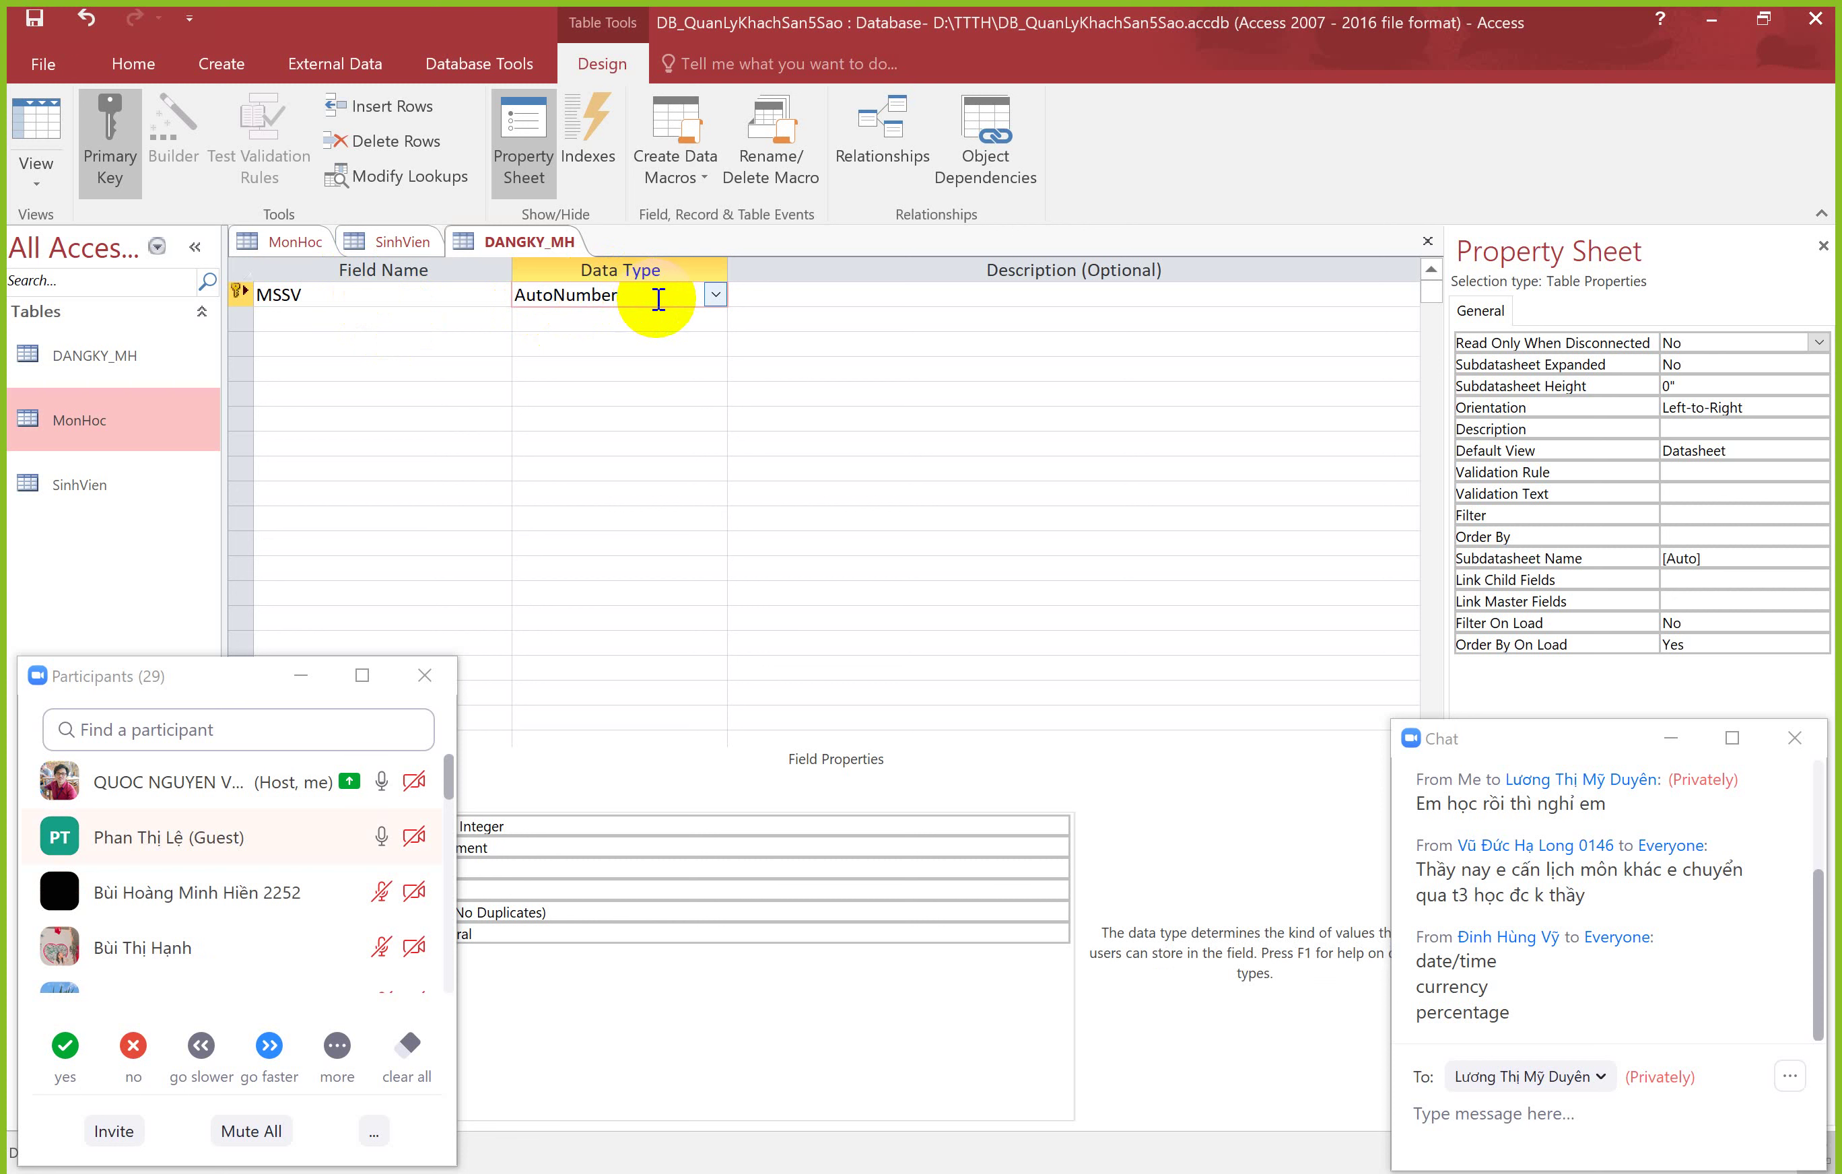
{"action": "left_click", "coordinate": [705, 294]}
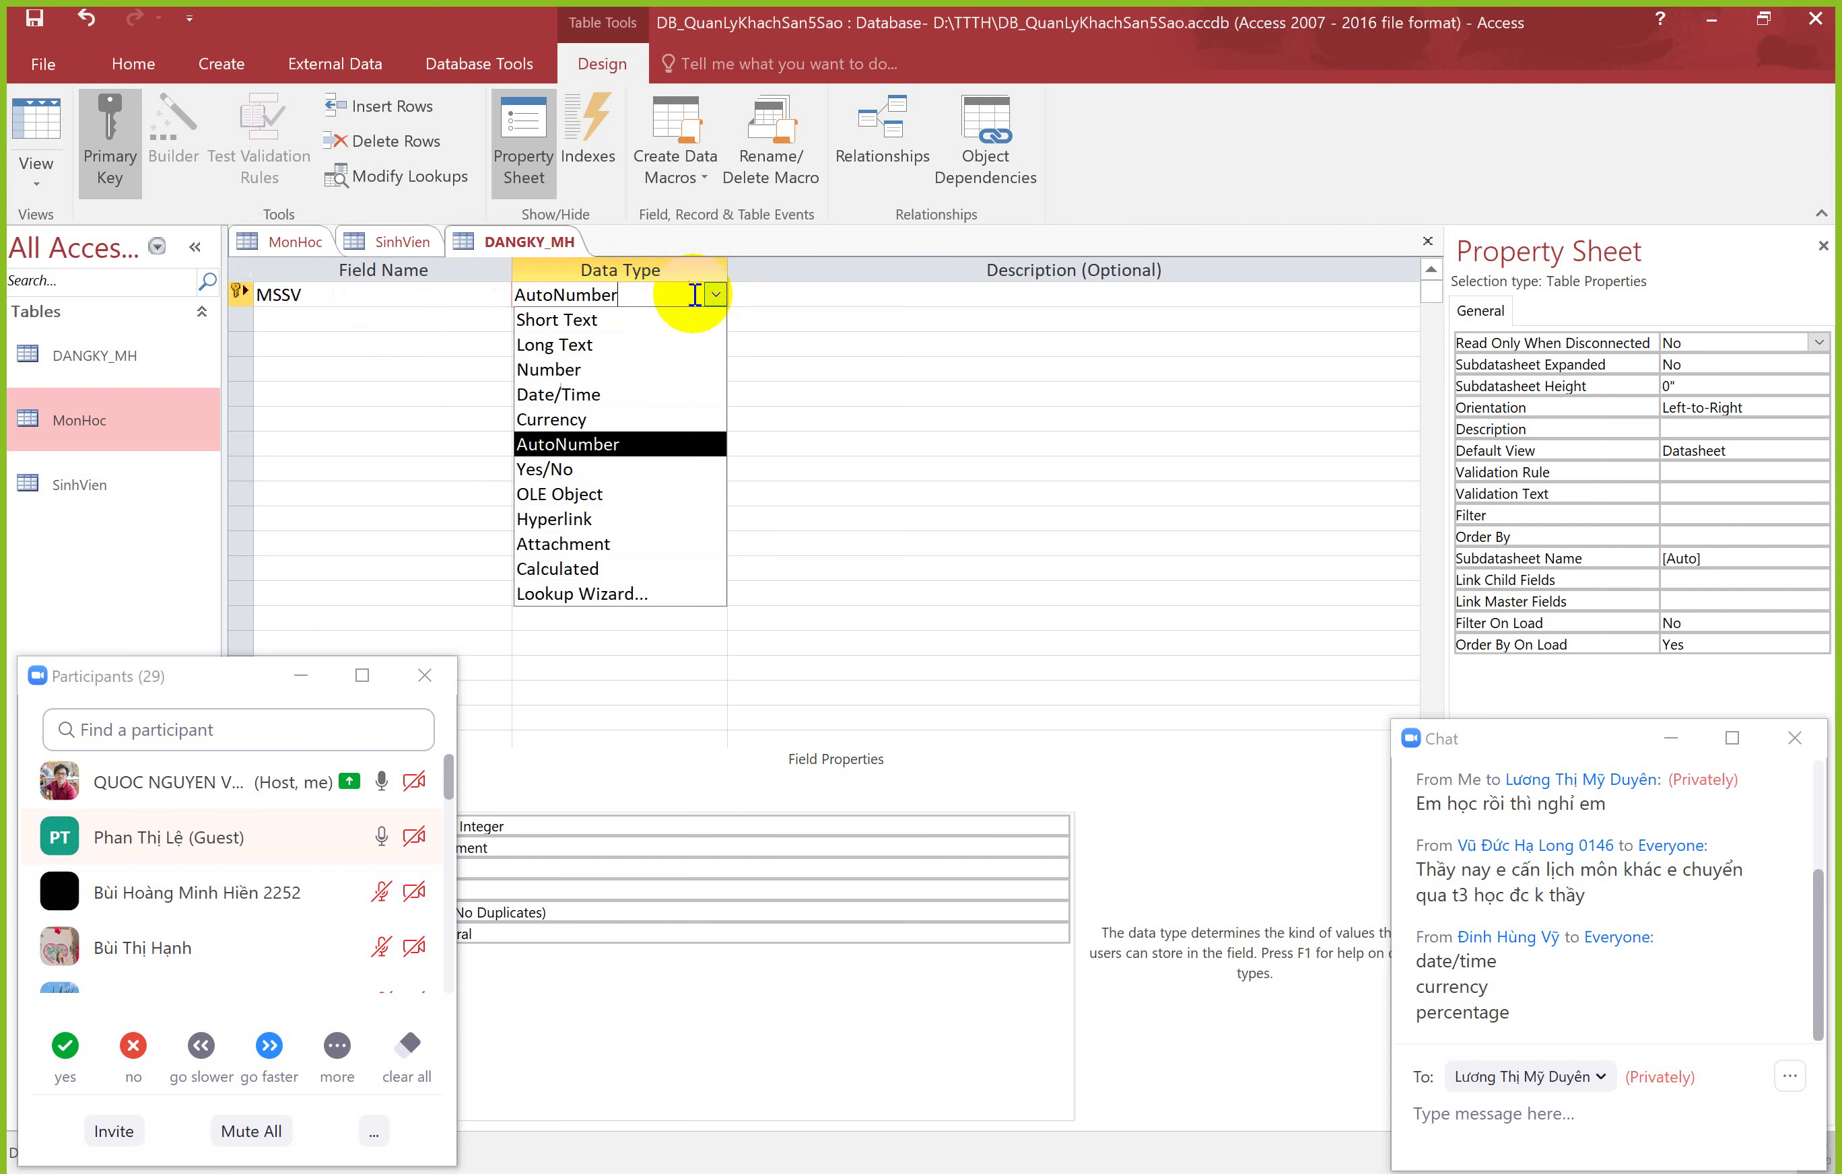
{"action": "left_click", "coordinate": [568, 371]}
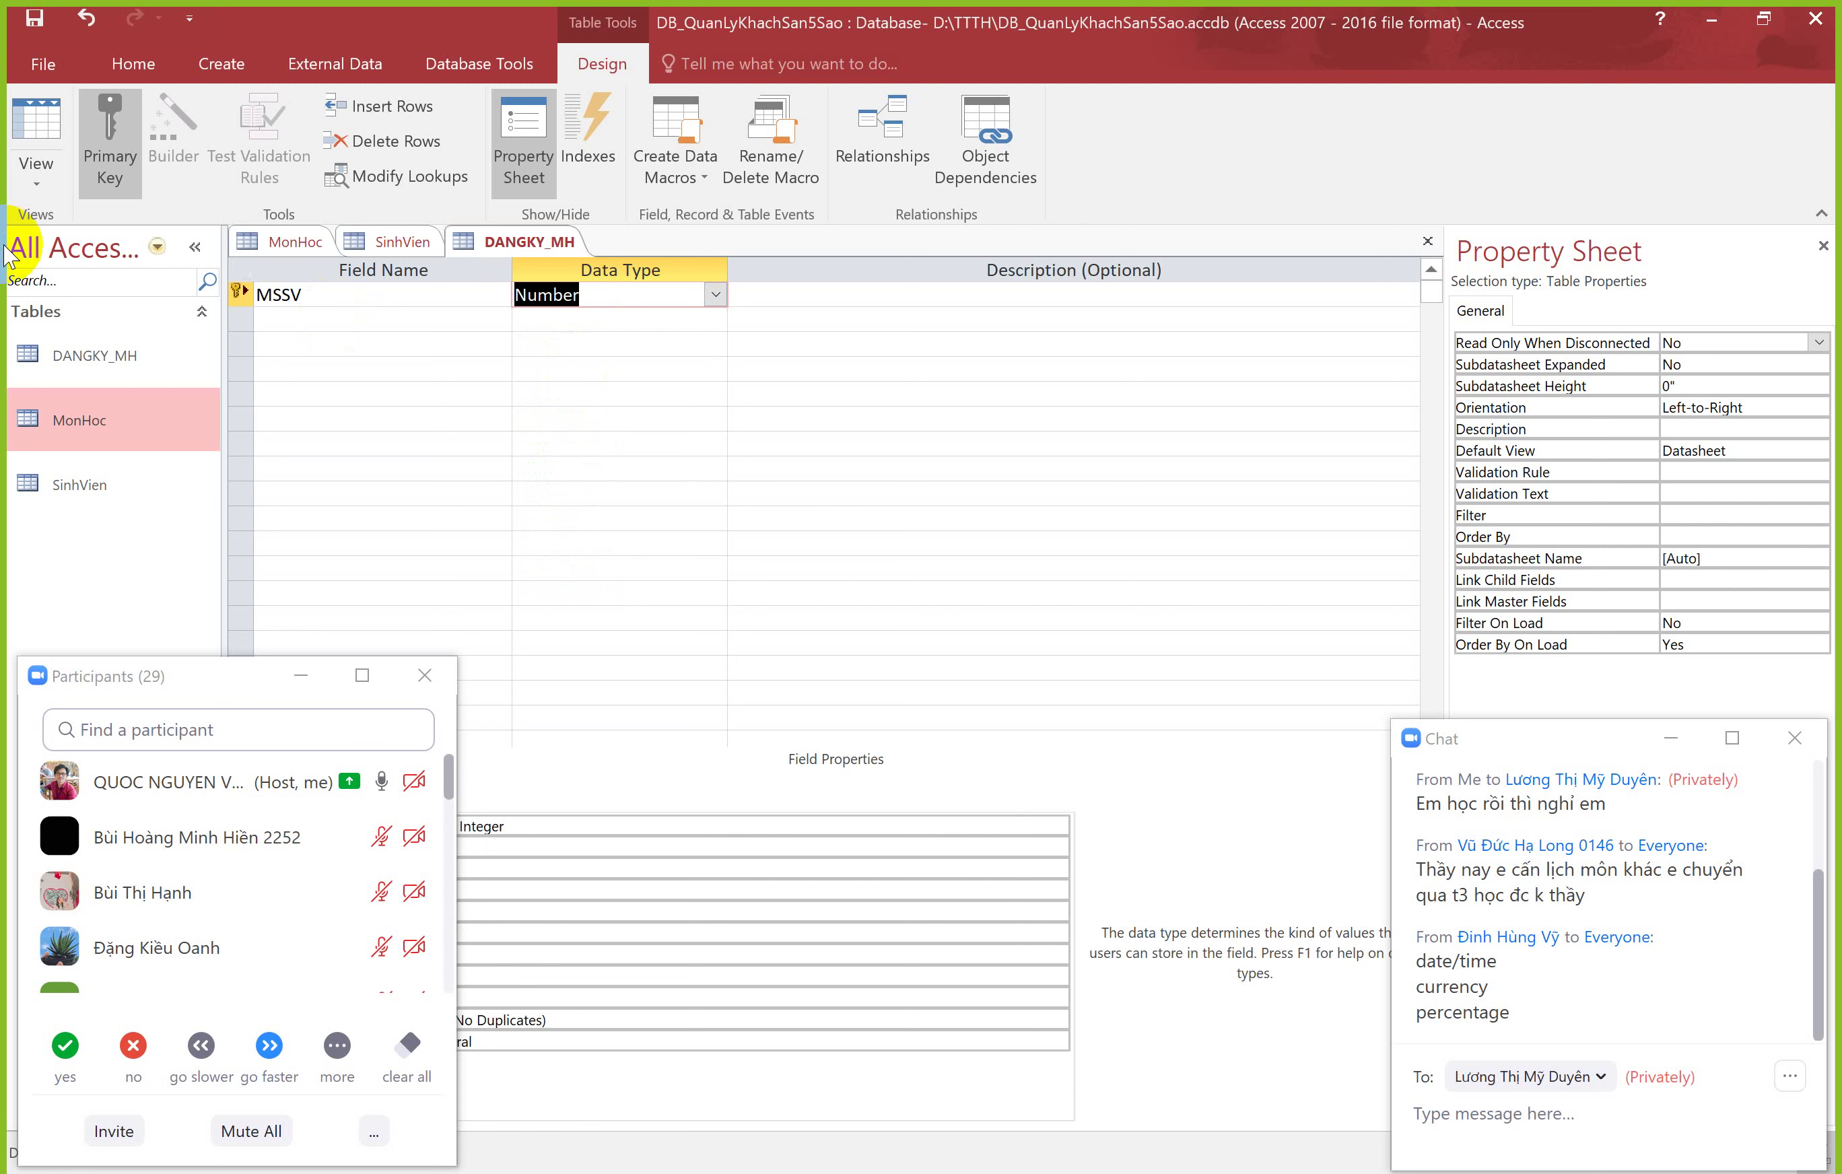
Step: Add a second field MAMH with Number type, checking MonHoc's field types for reference
{"action": "left_click", "coordinate": [301, 320]}
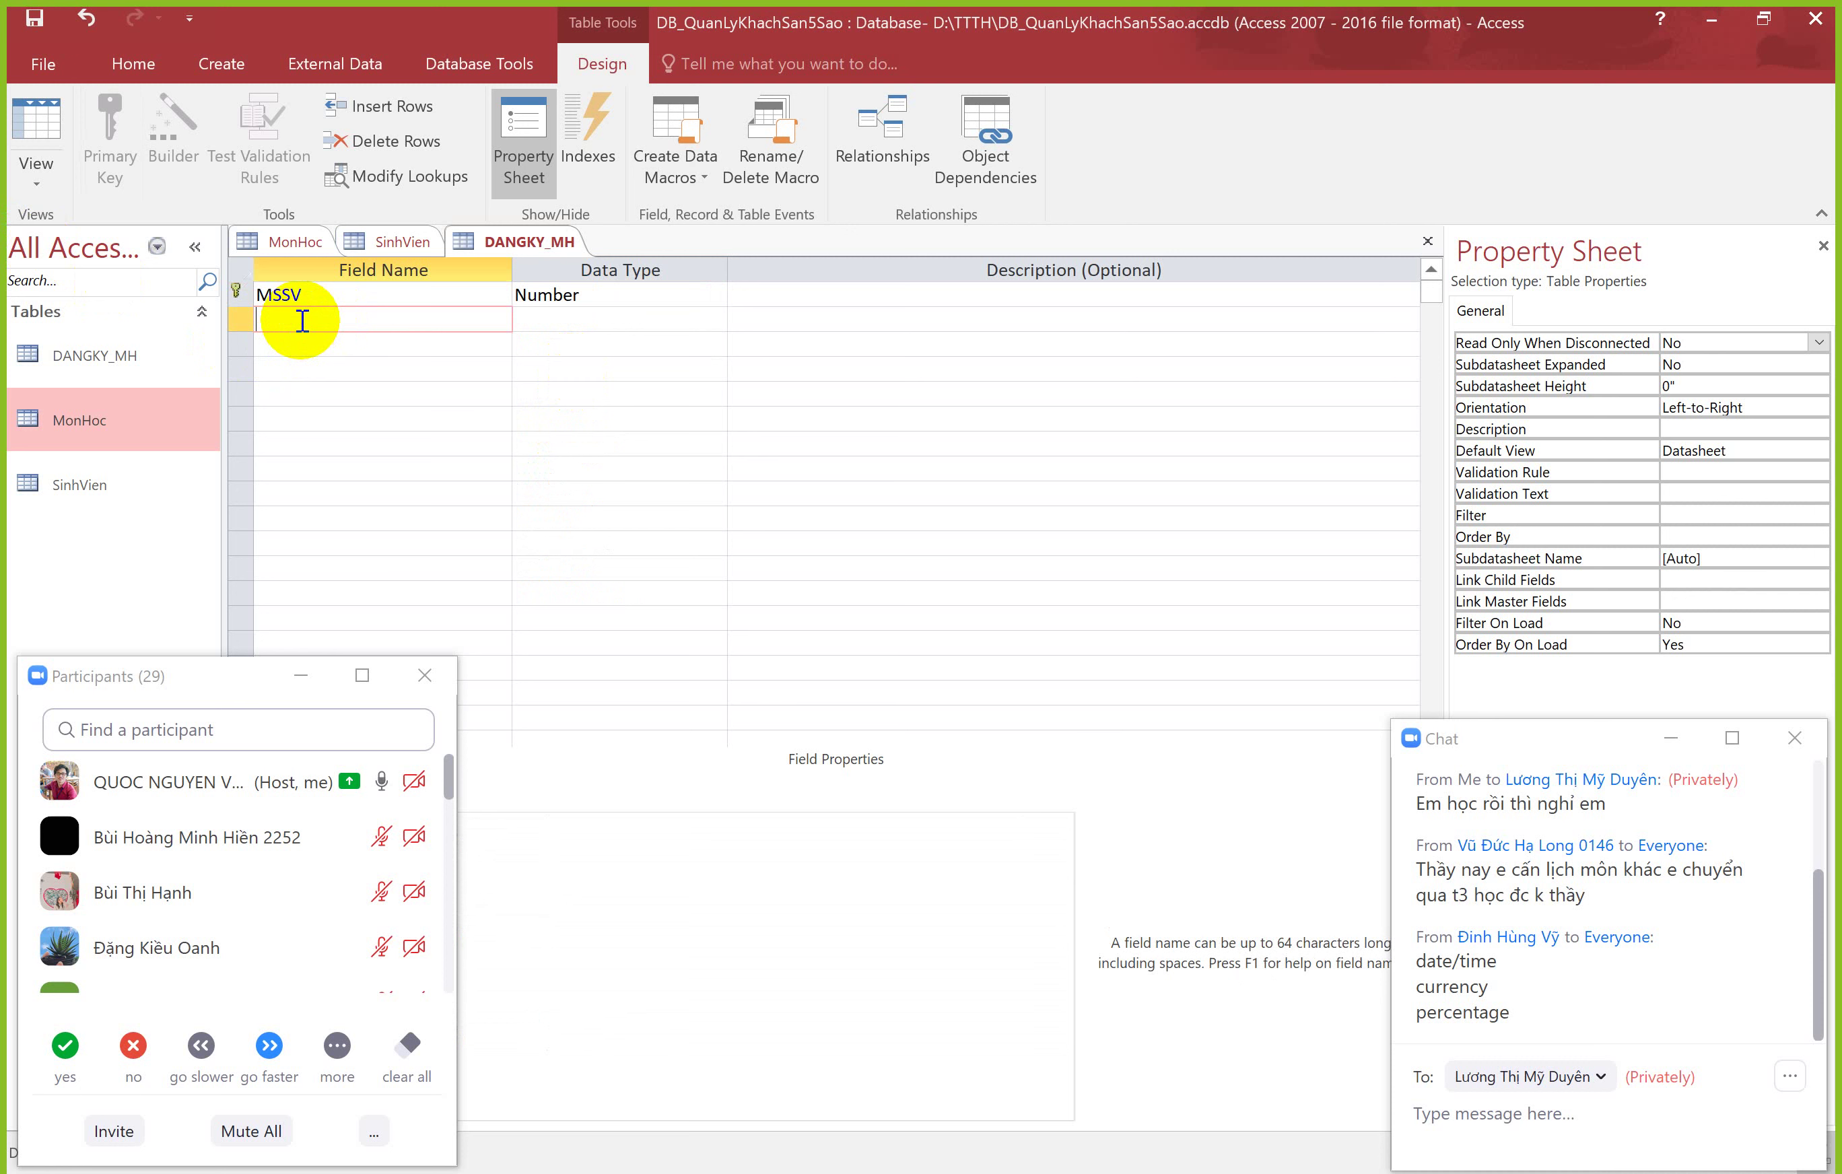
{"action": "type", "text": "MAMH"}
{"action": "left_click", "coordinate": [573, 319]}
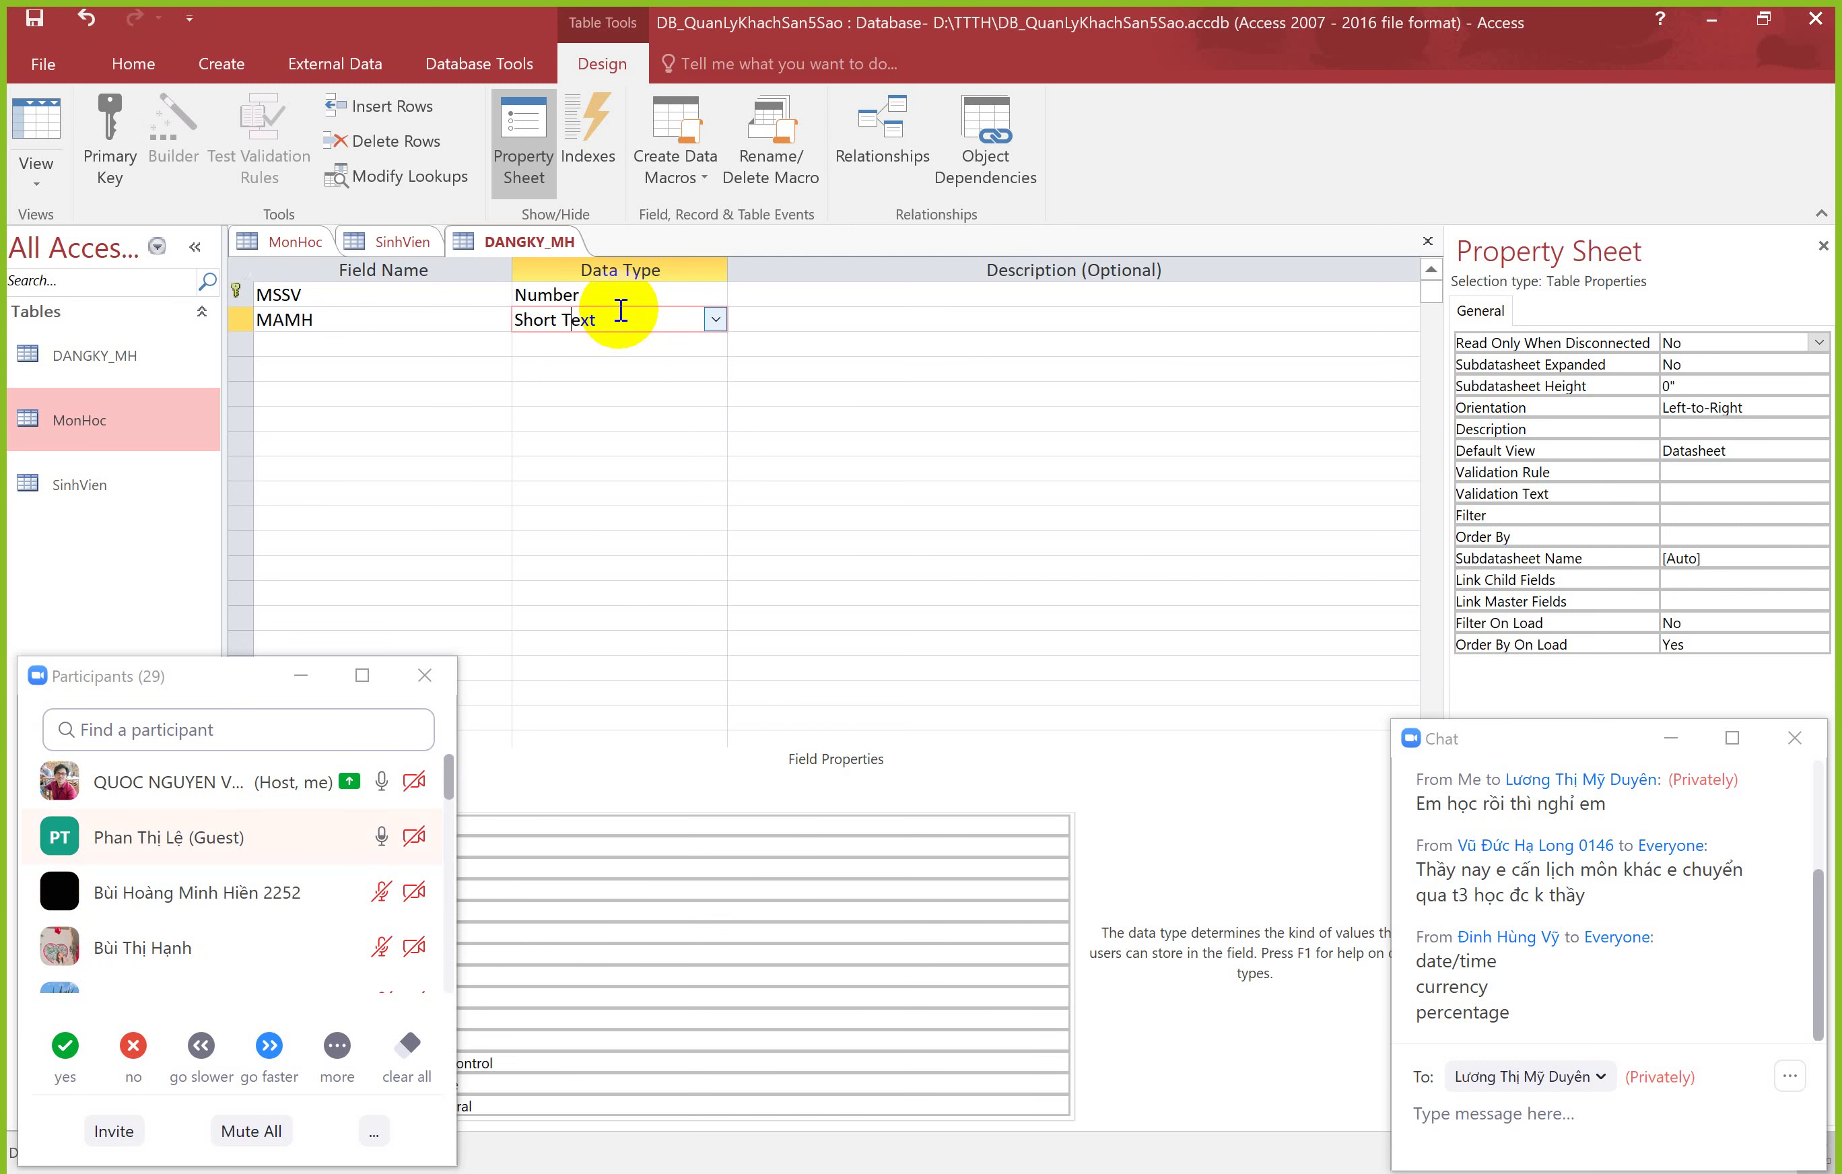
{"action": "left_click", "coordinate": [291, 243]}
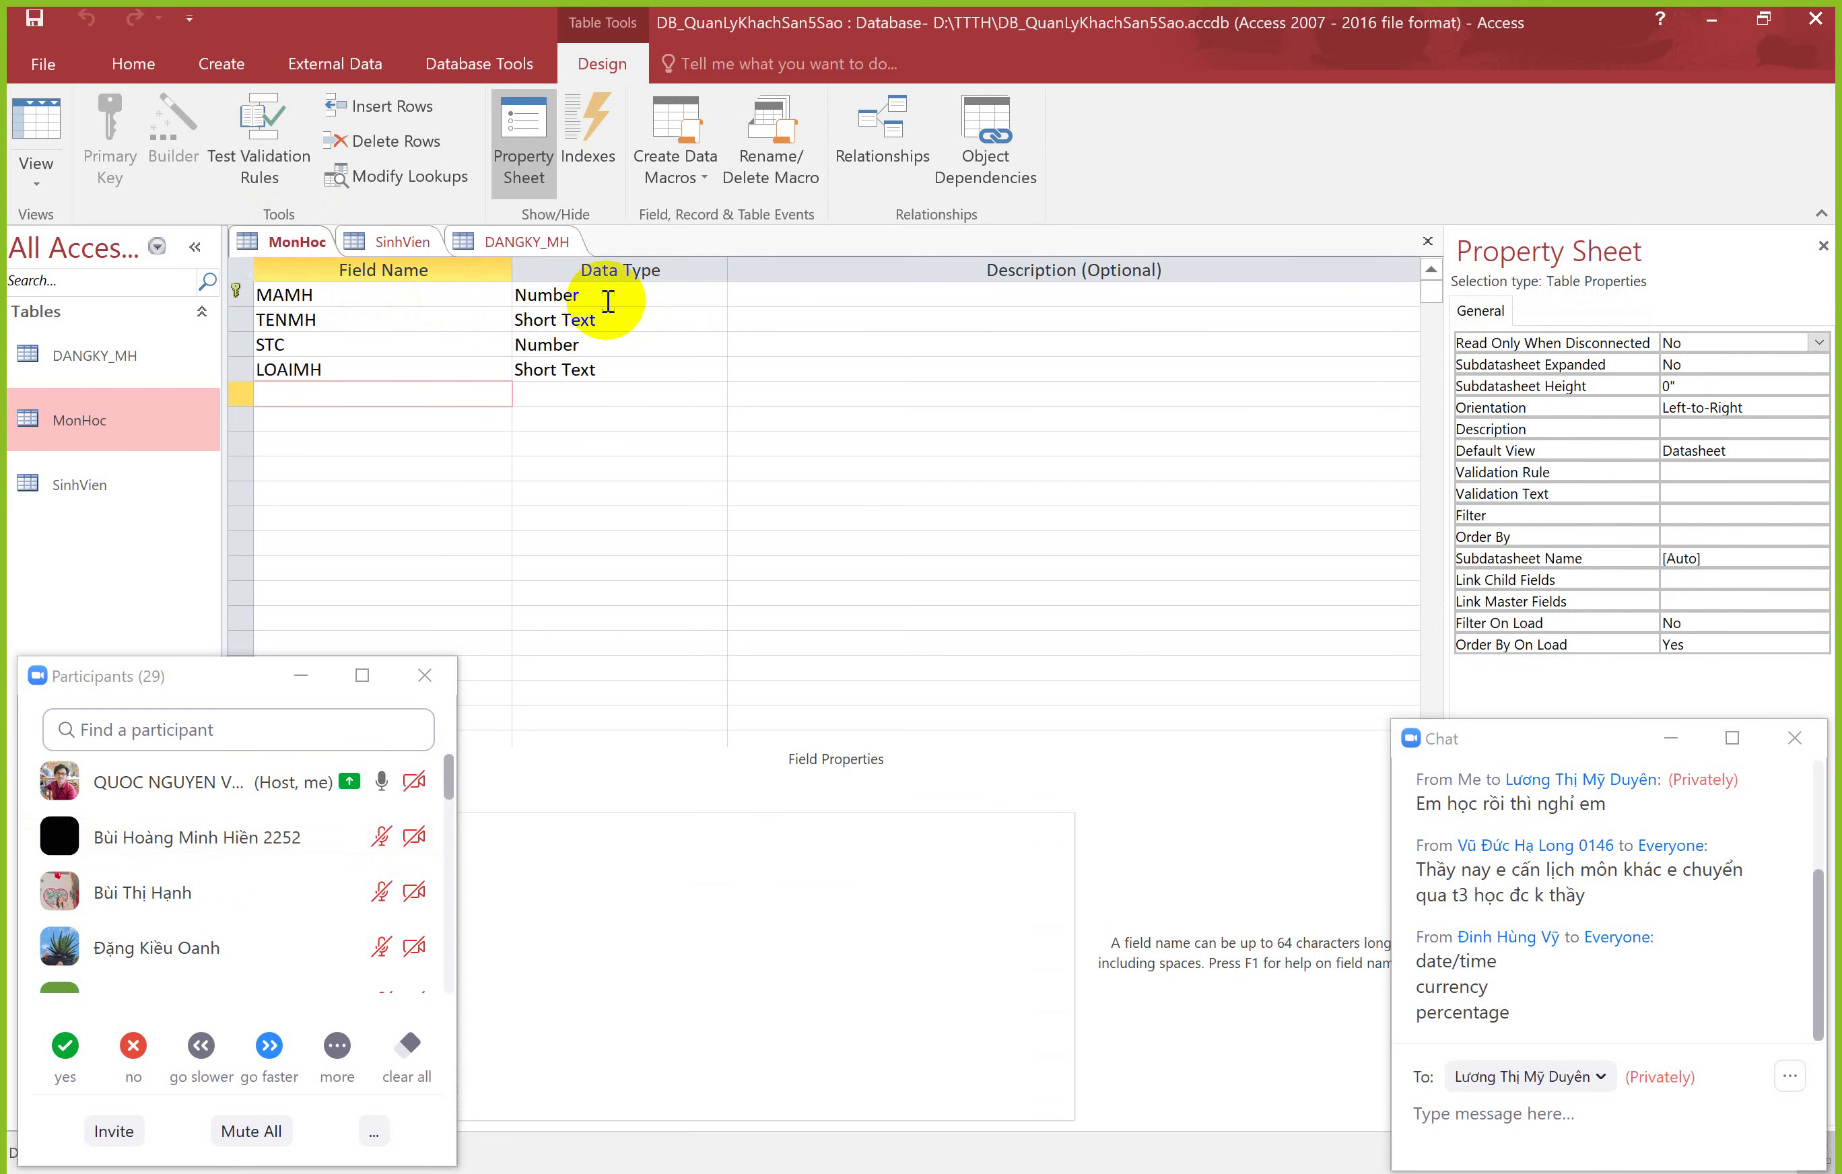
{"action": "left_click", "coordinate": [526, 239]}
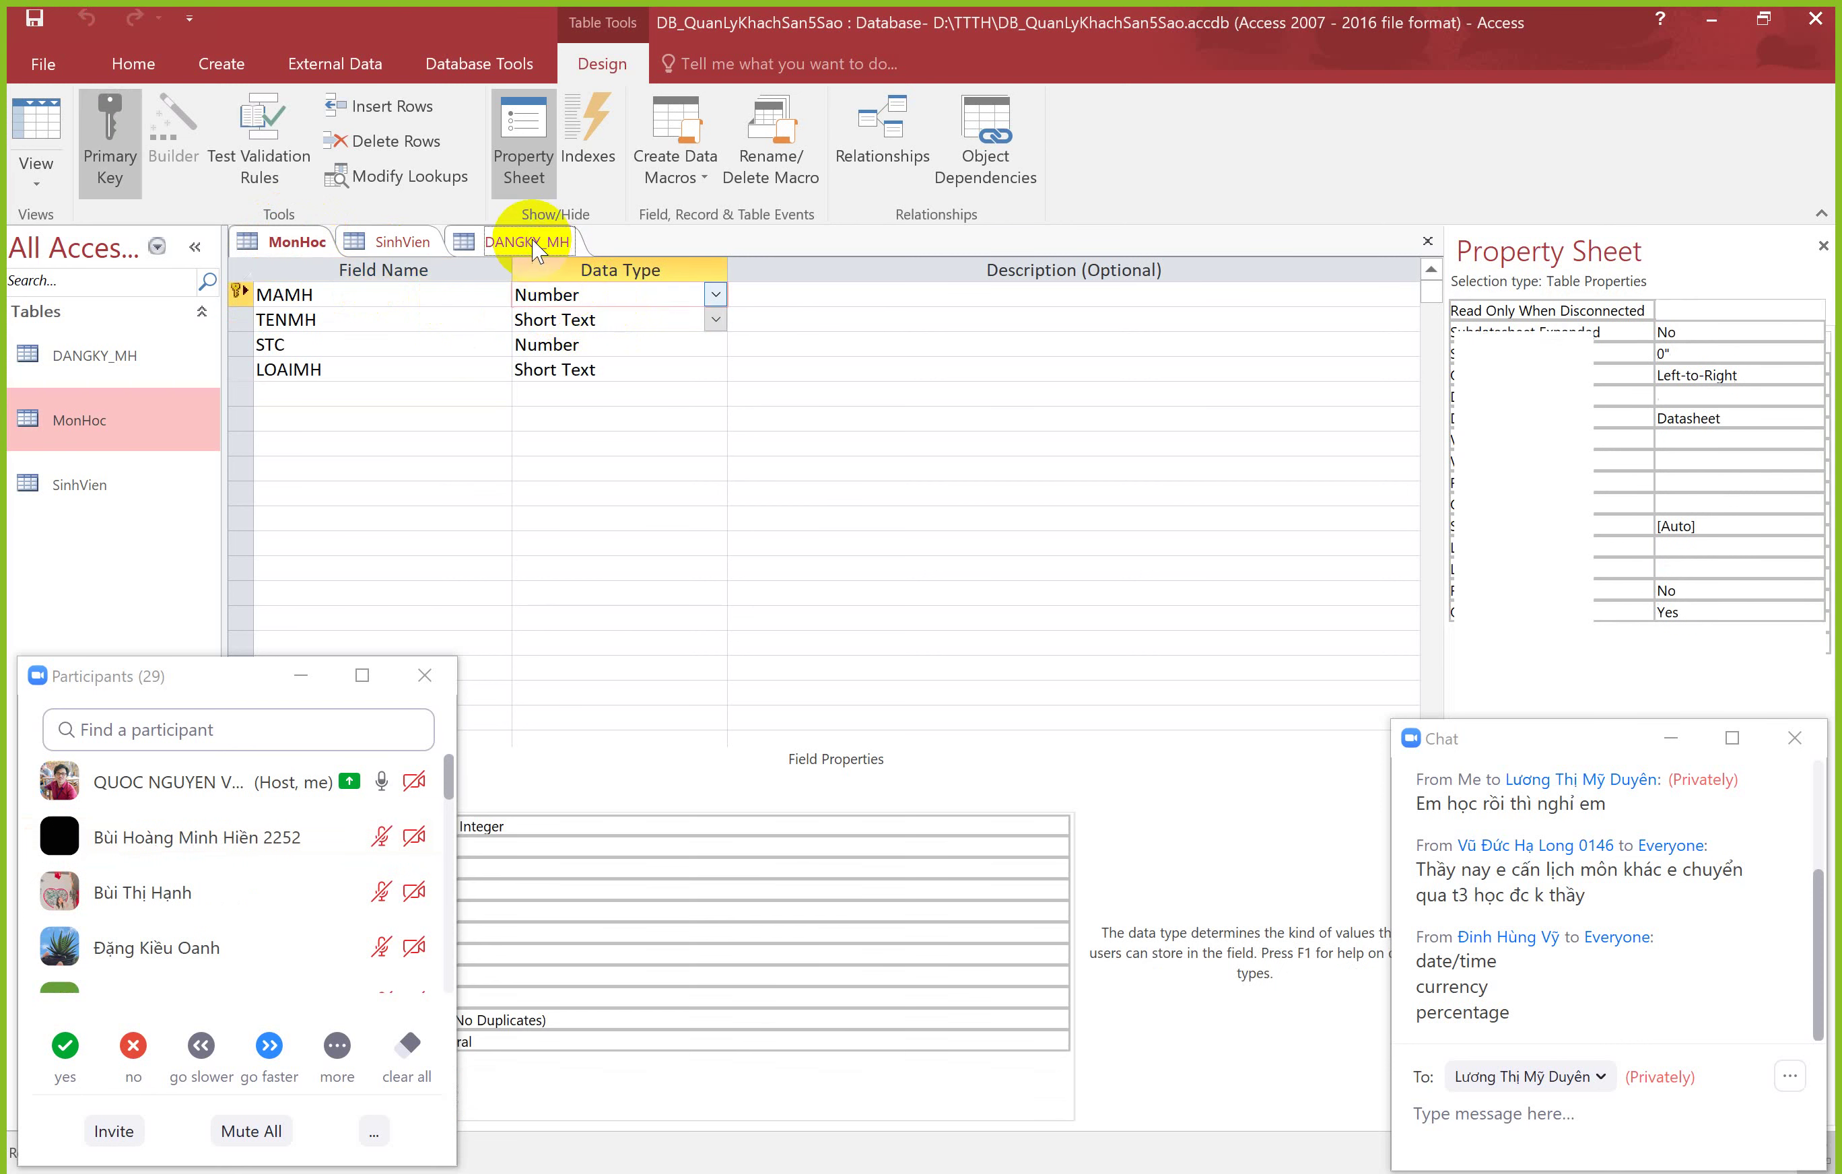
{"action": "left_click", "coordinate": [717, 319]}
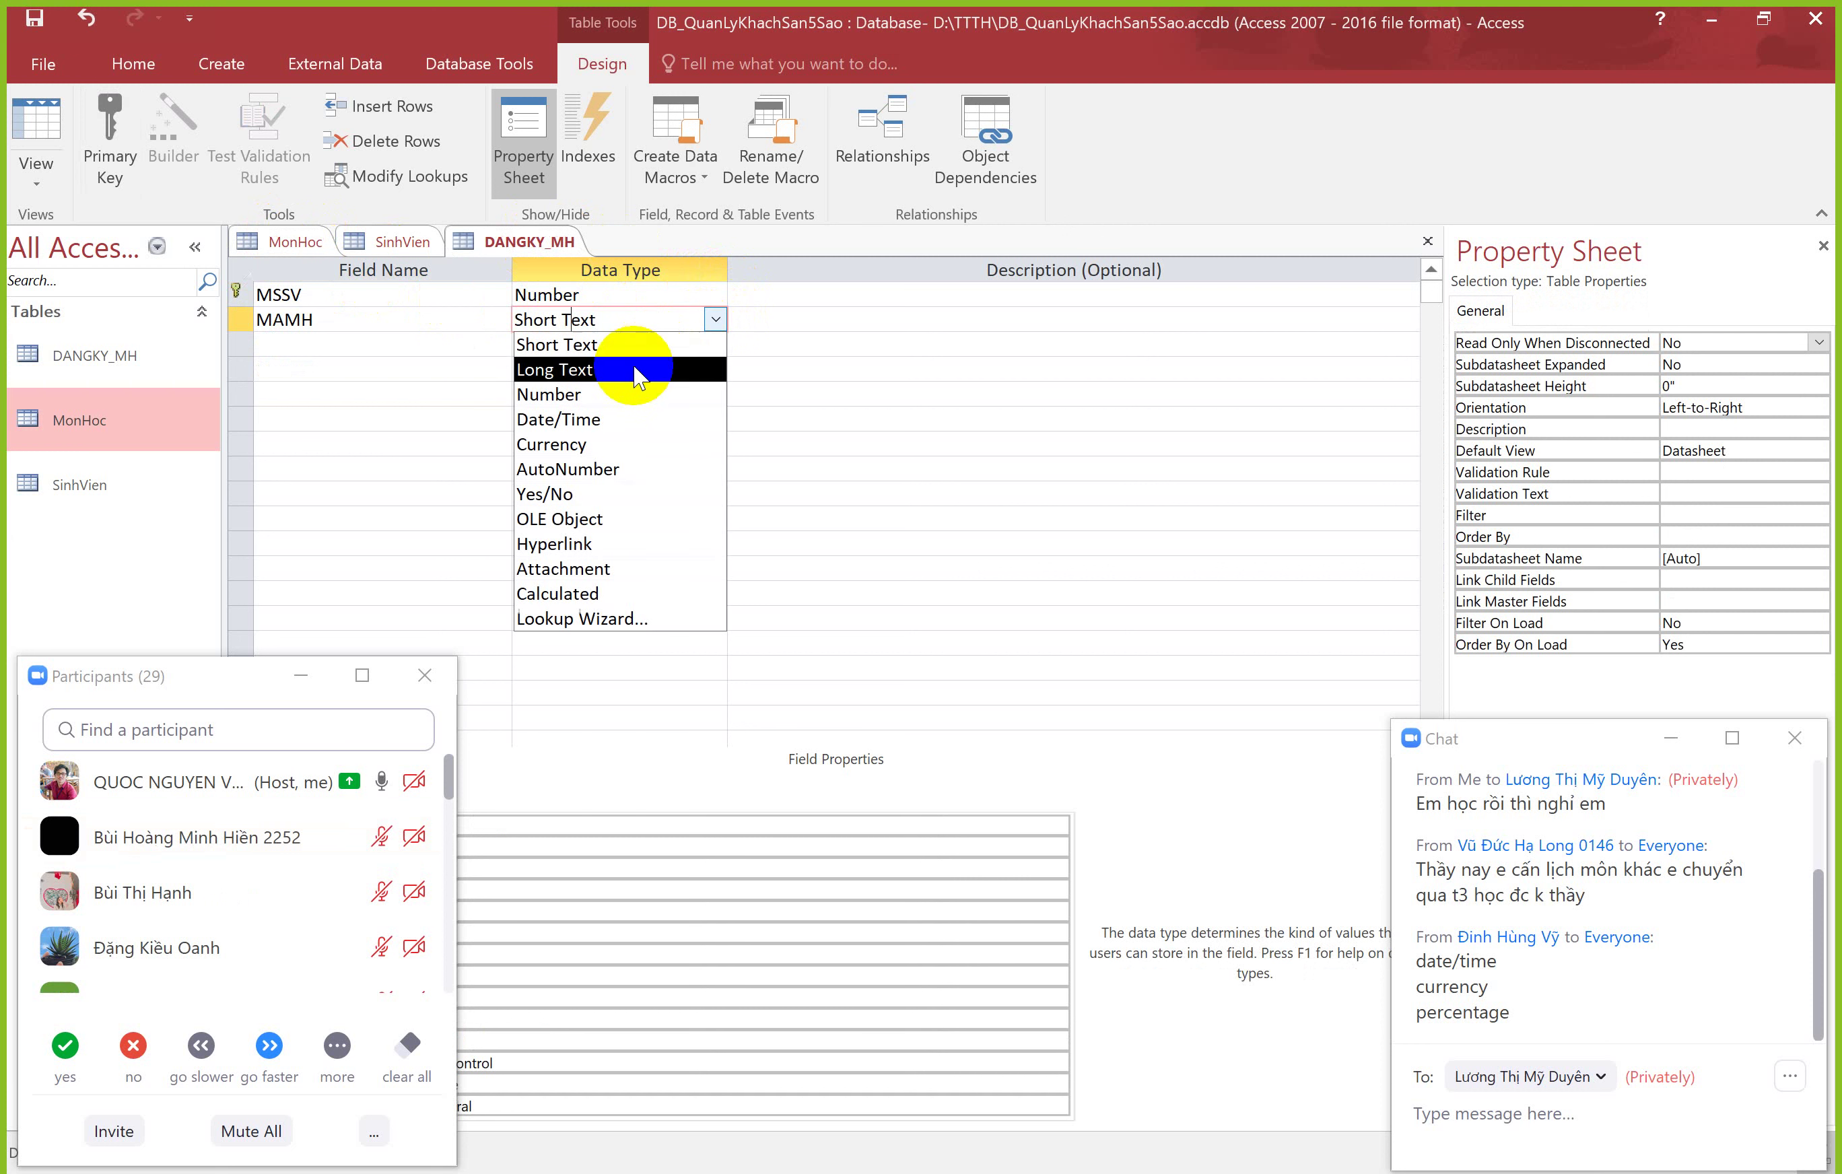
{"action": "left_click", "coordinate": [620, 396]}
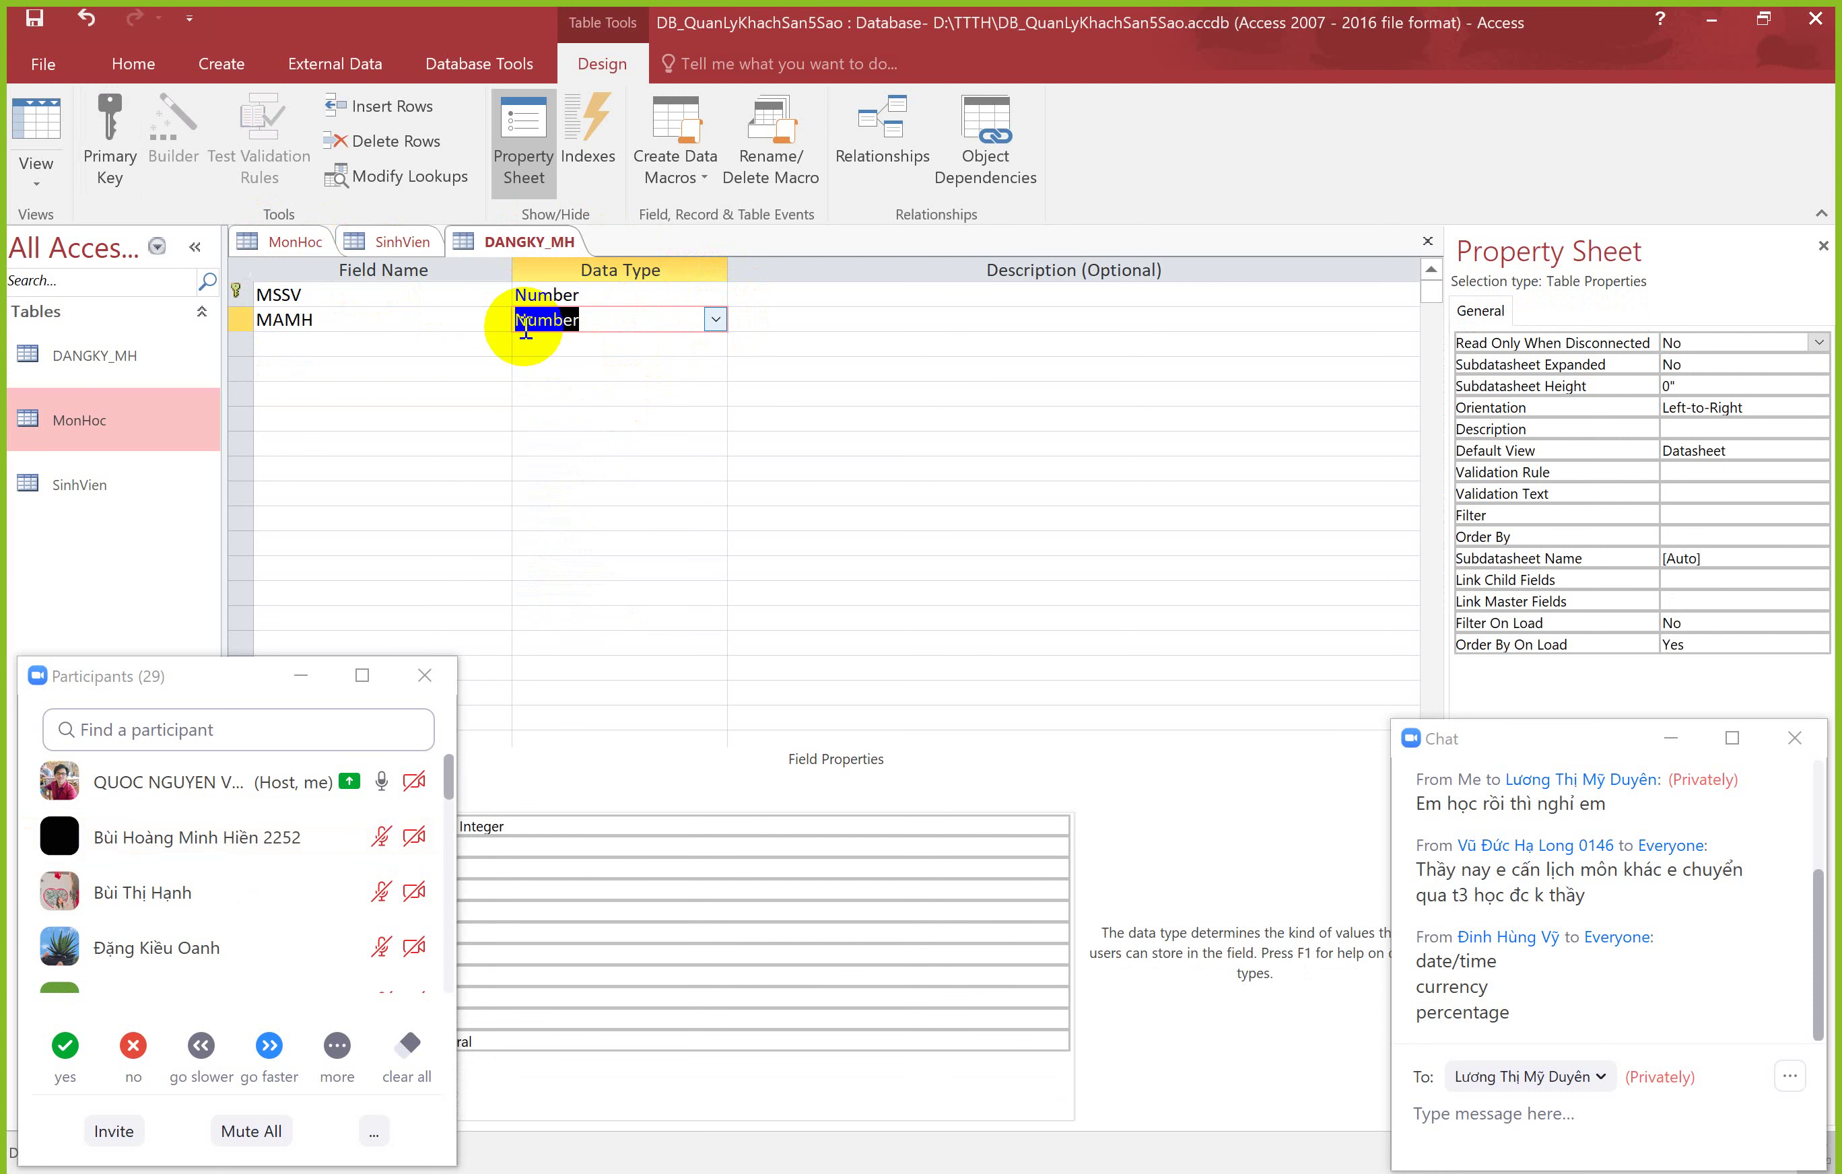
{"action": "left_click", "coordinate": [597, 325]}
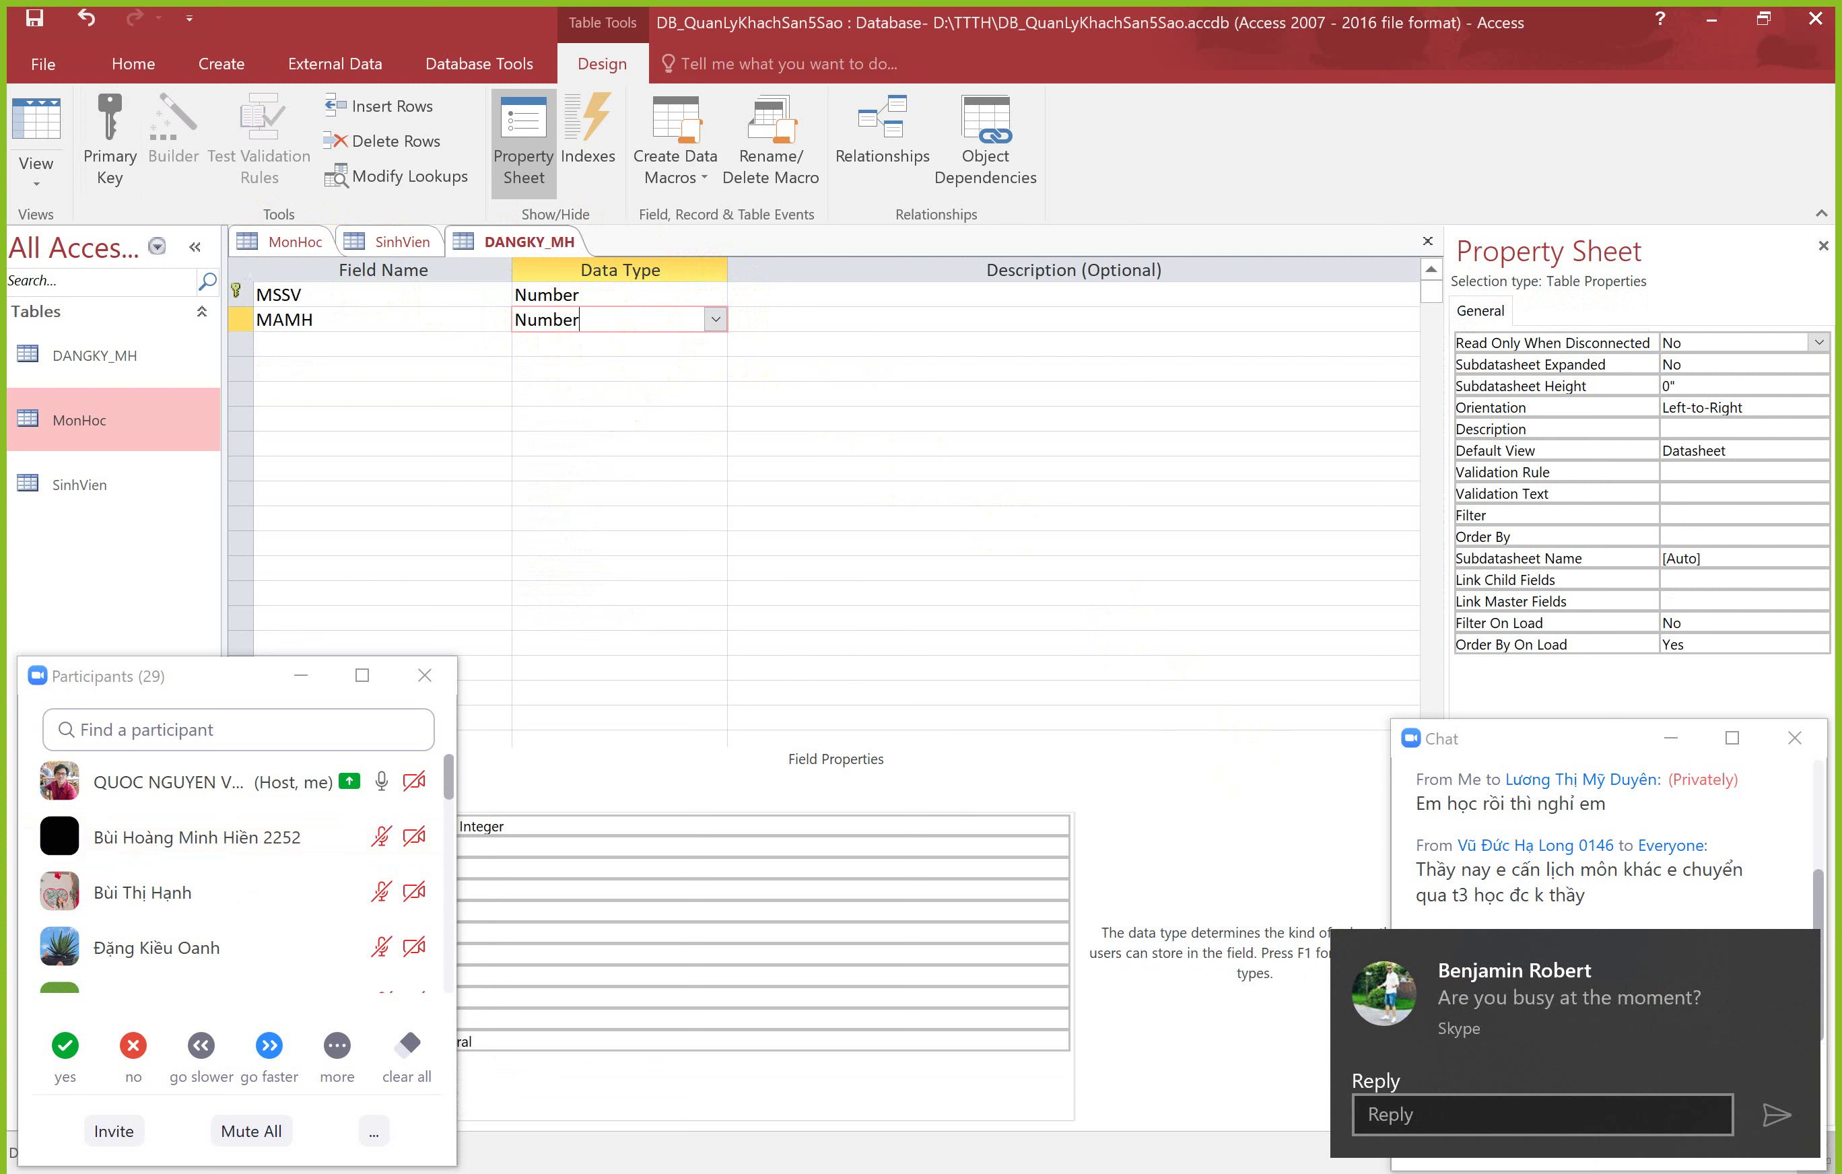
Step: Reply 'Yes' to the incoming Skype chat message
{"action": "left_click", "coordinate": [1465, 1115]}
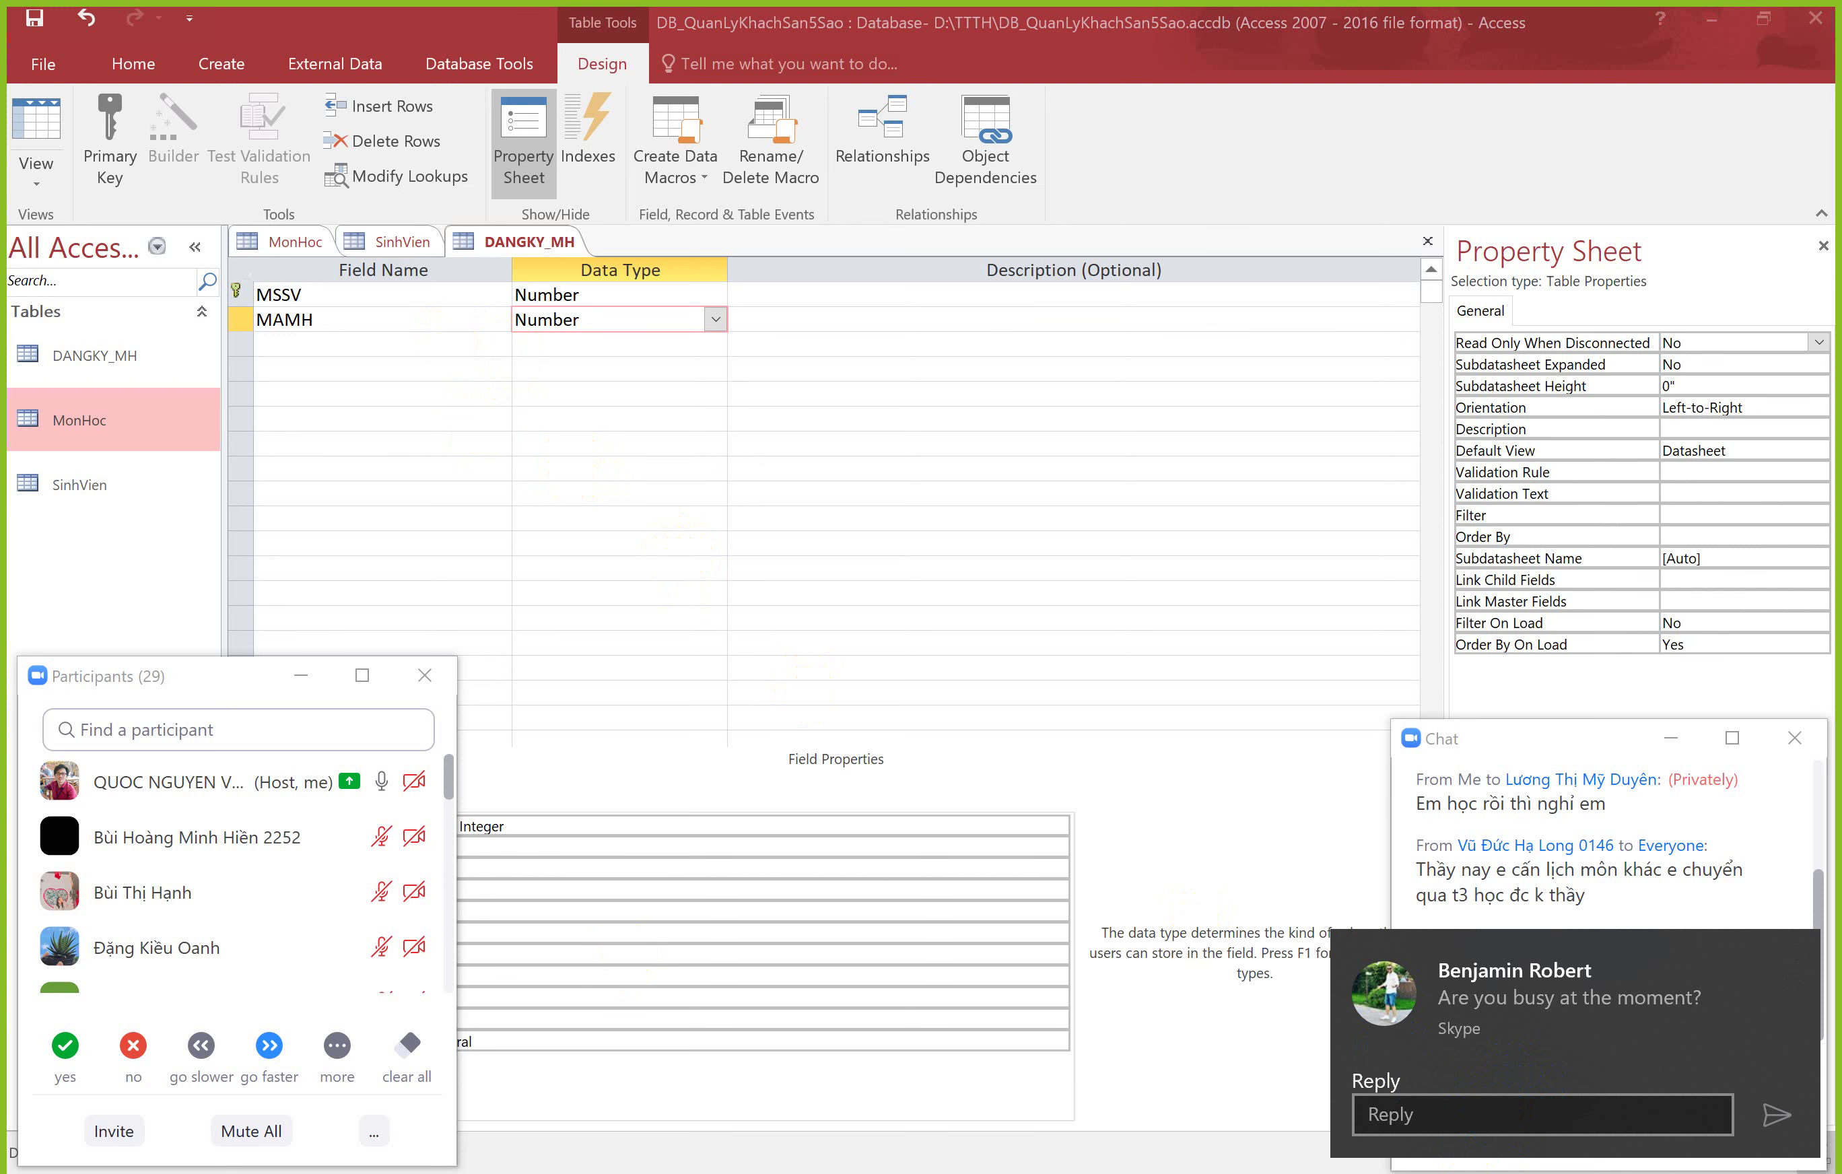
{"action": "key", "text": "alt+Tab"}
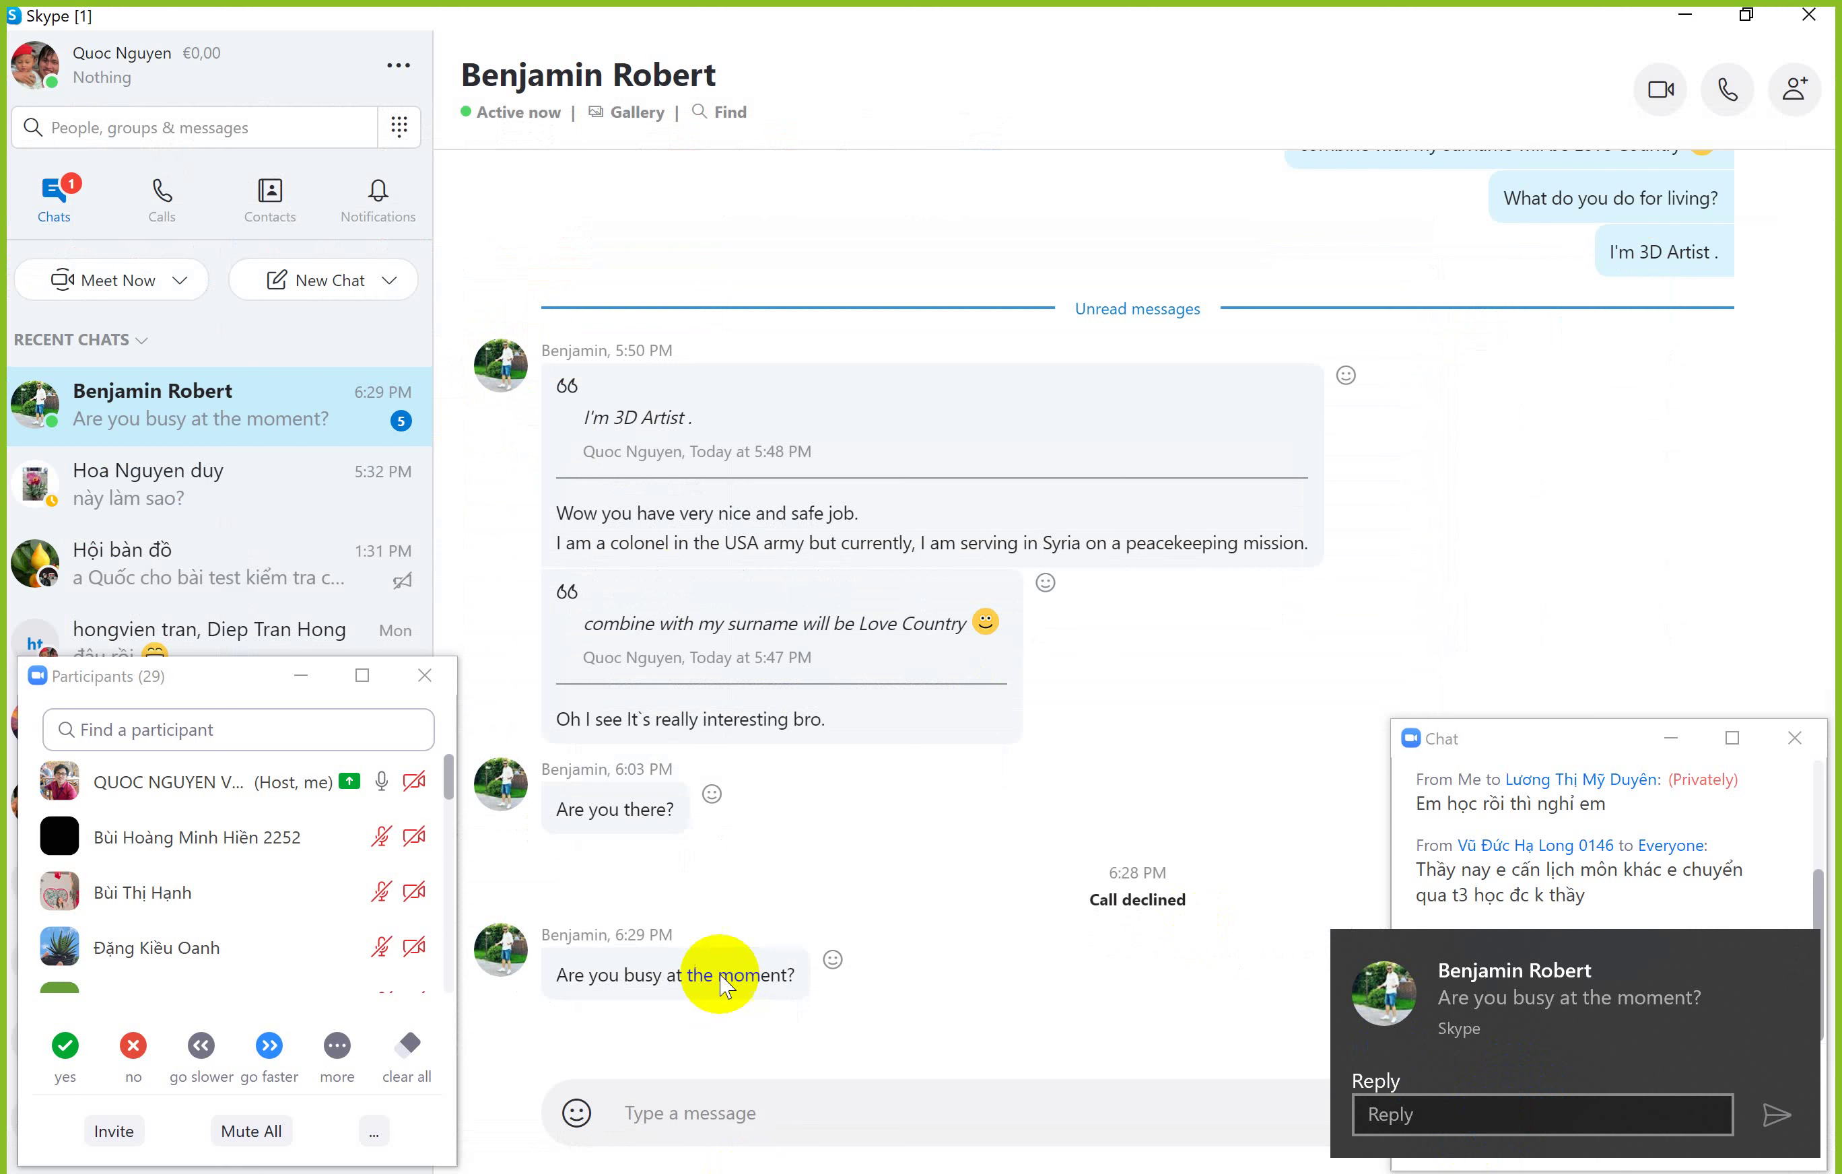
{"action": "type", "text": "Yes"}
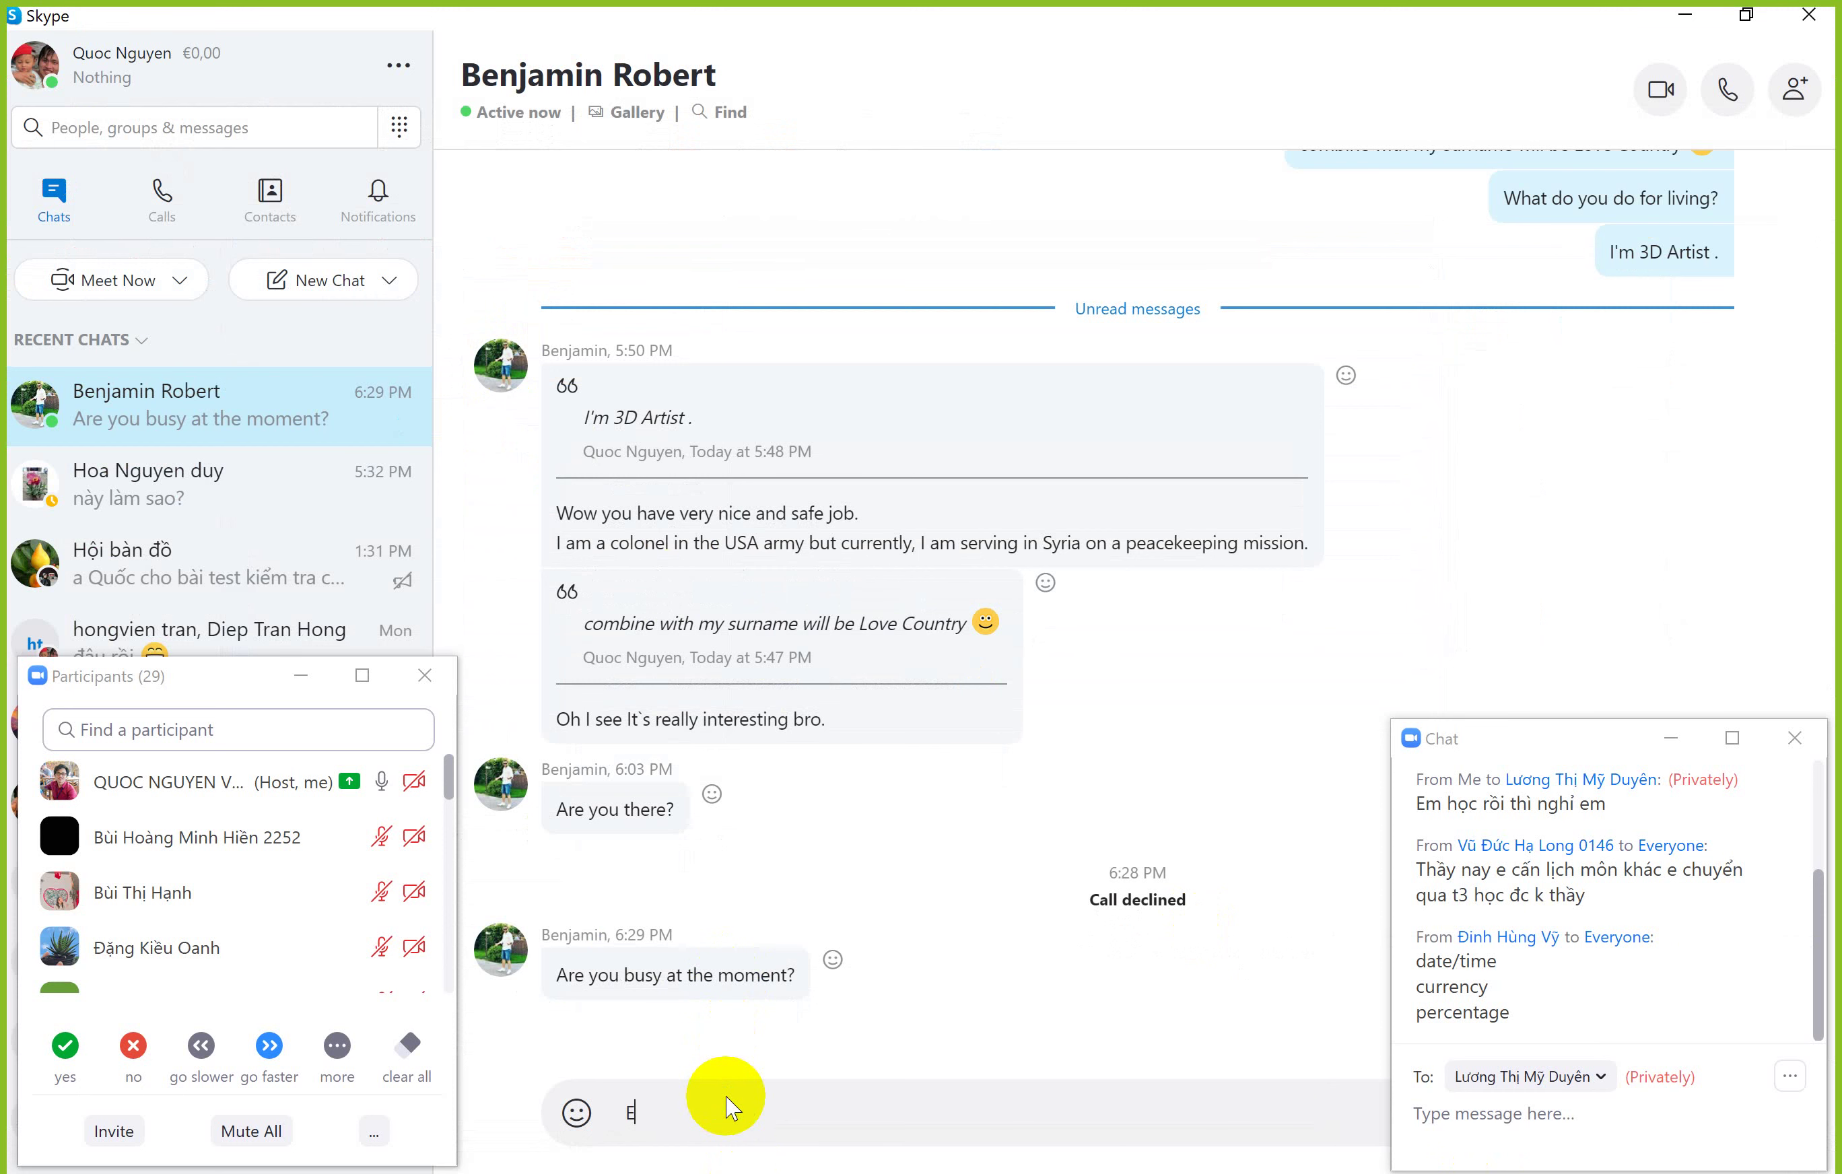
{"action": "key", "text": "Return"}
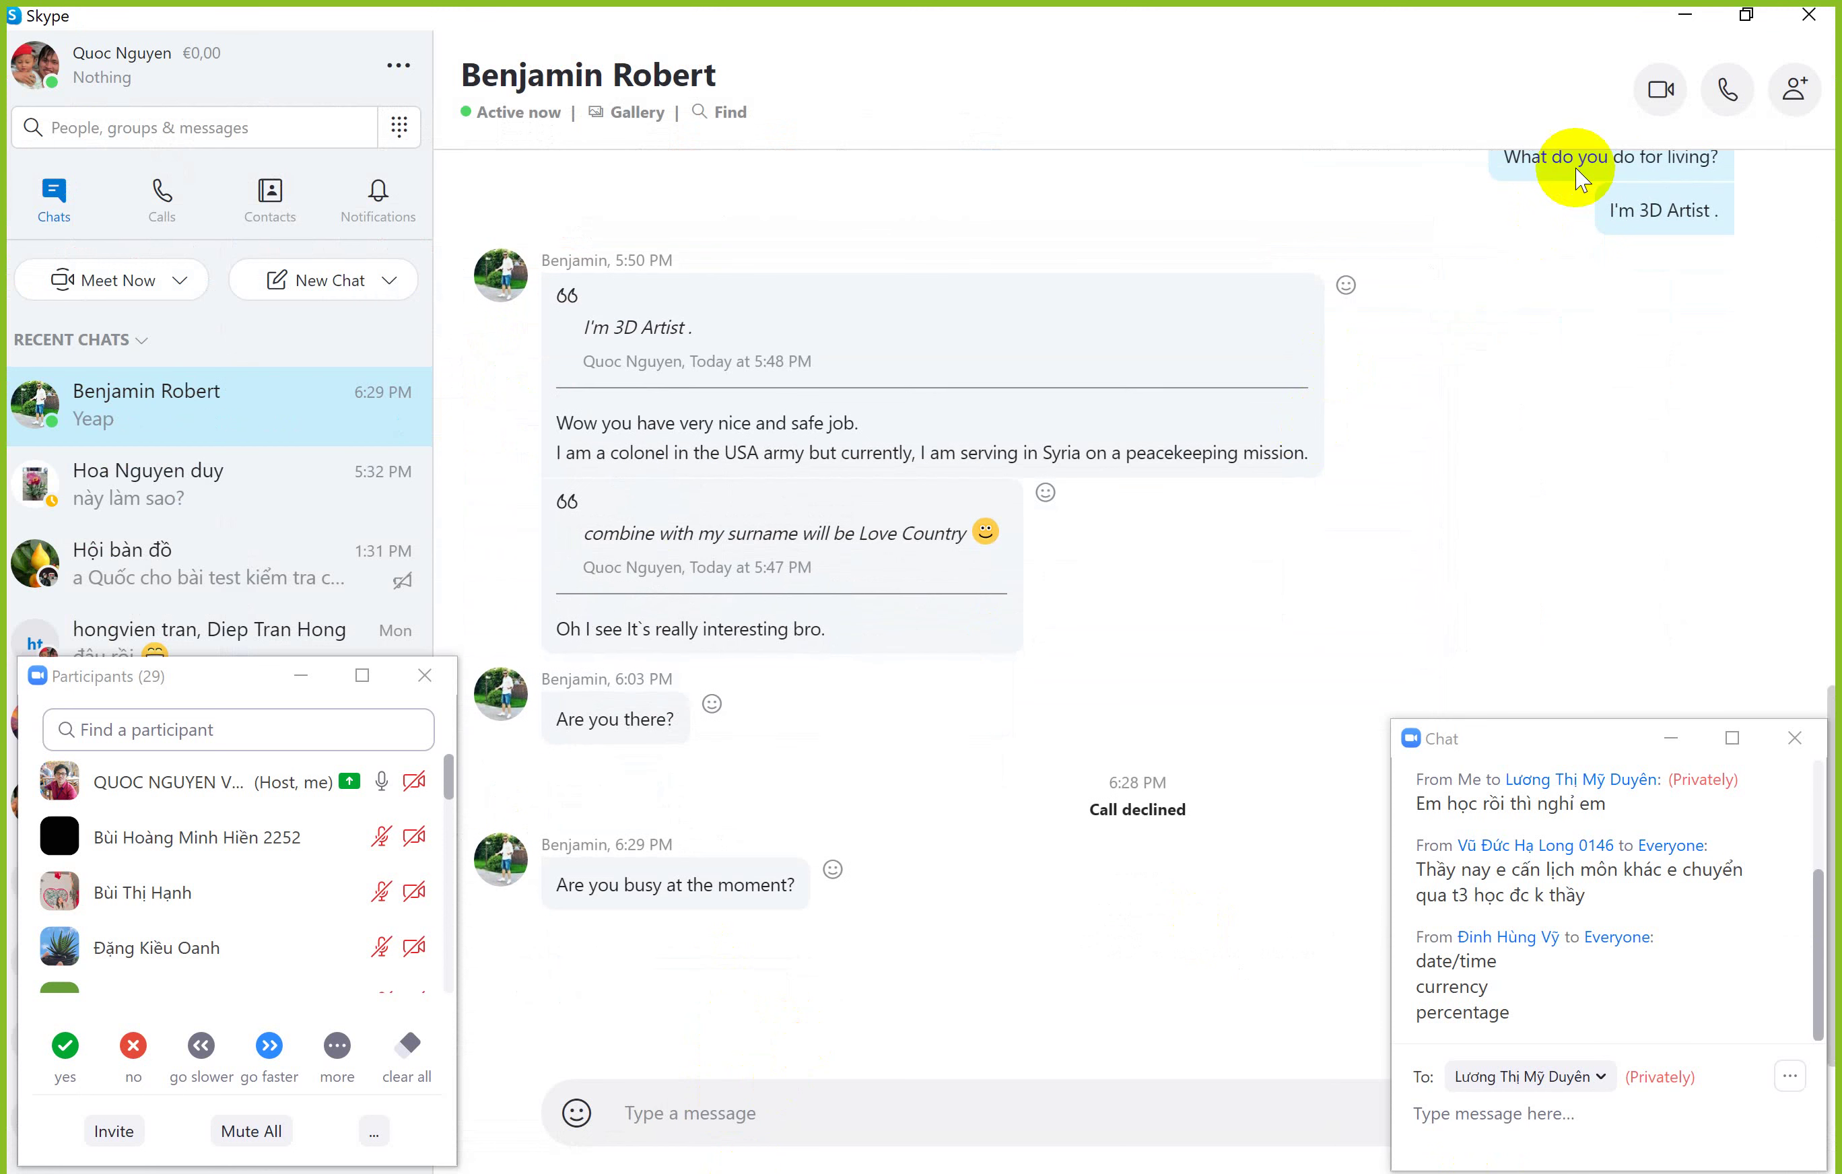
Step: Hide Skype and add a third field NGAYDK with the Date/Time data type
{"action": "left_click", "coordinate": [1684, 17]}
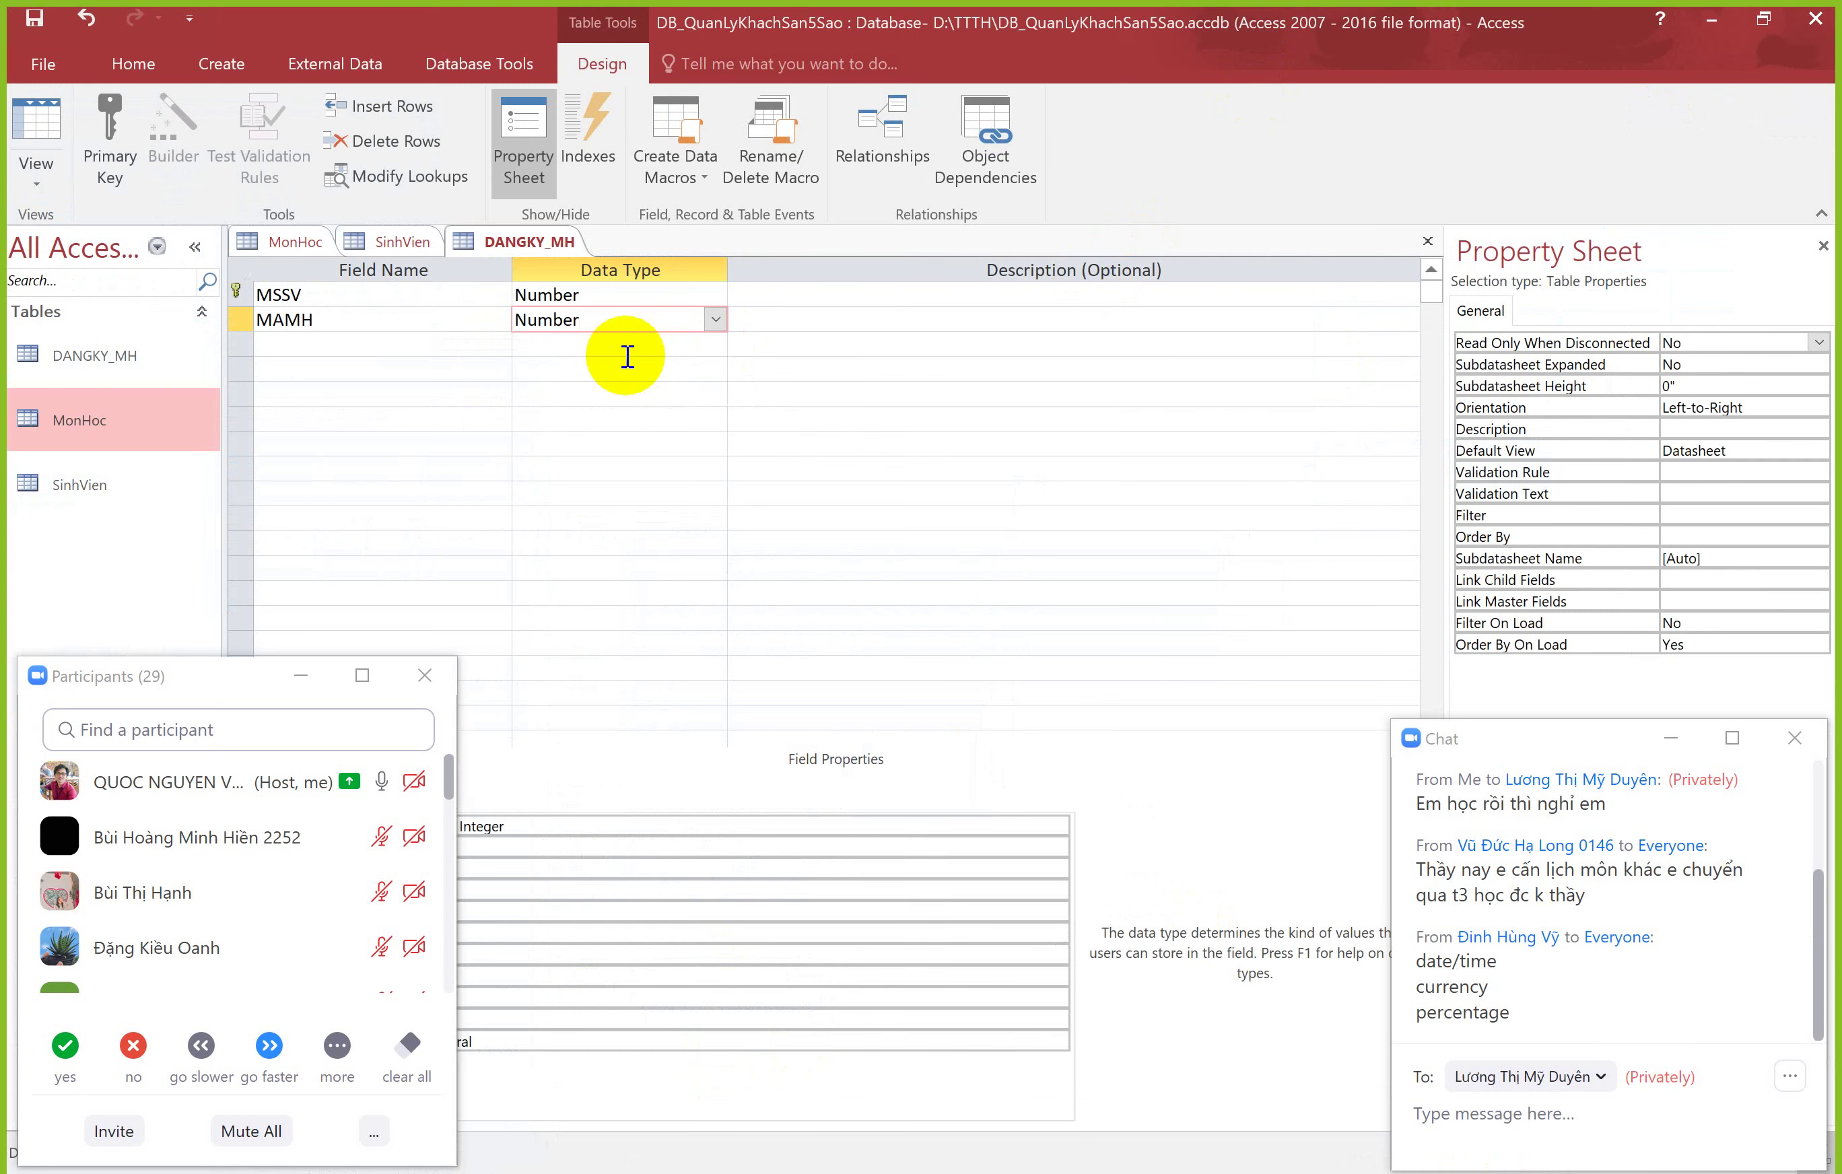
{"action": "left_click", "coordinate": [378, 341]}
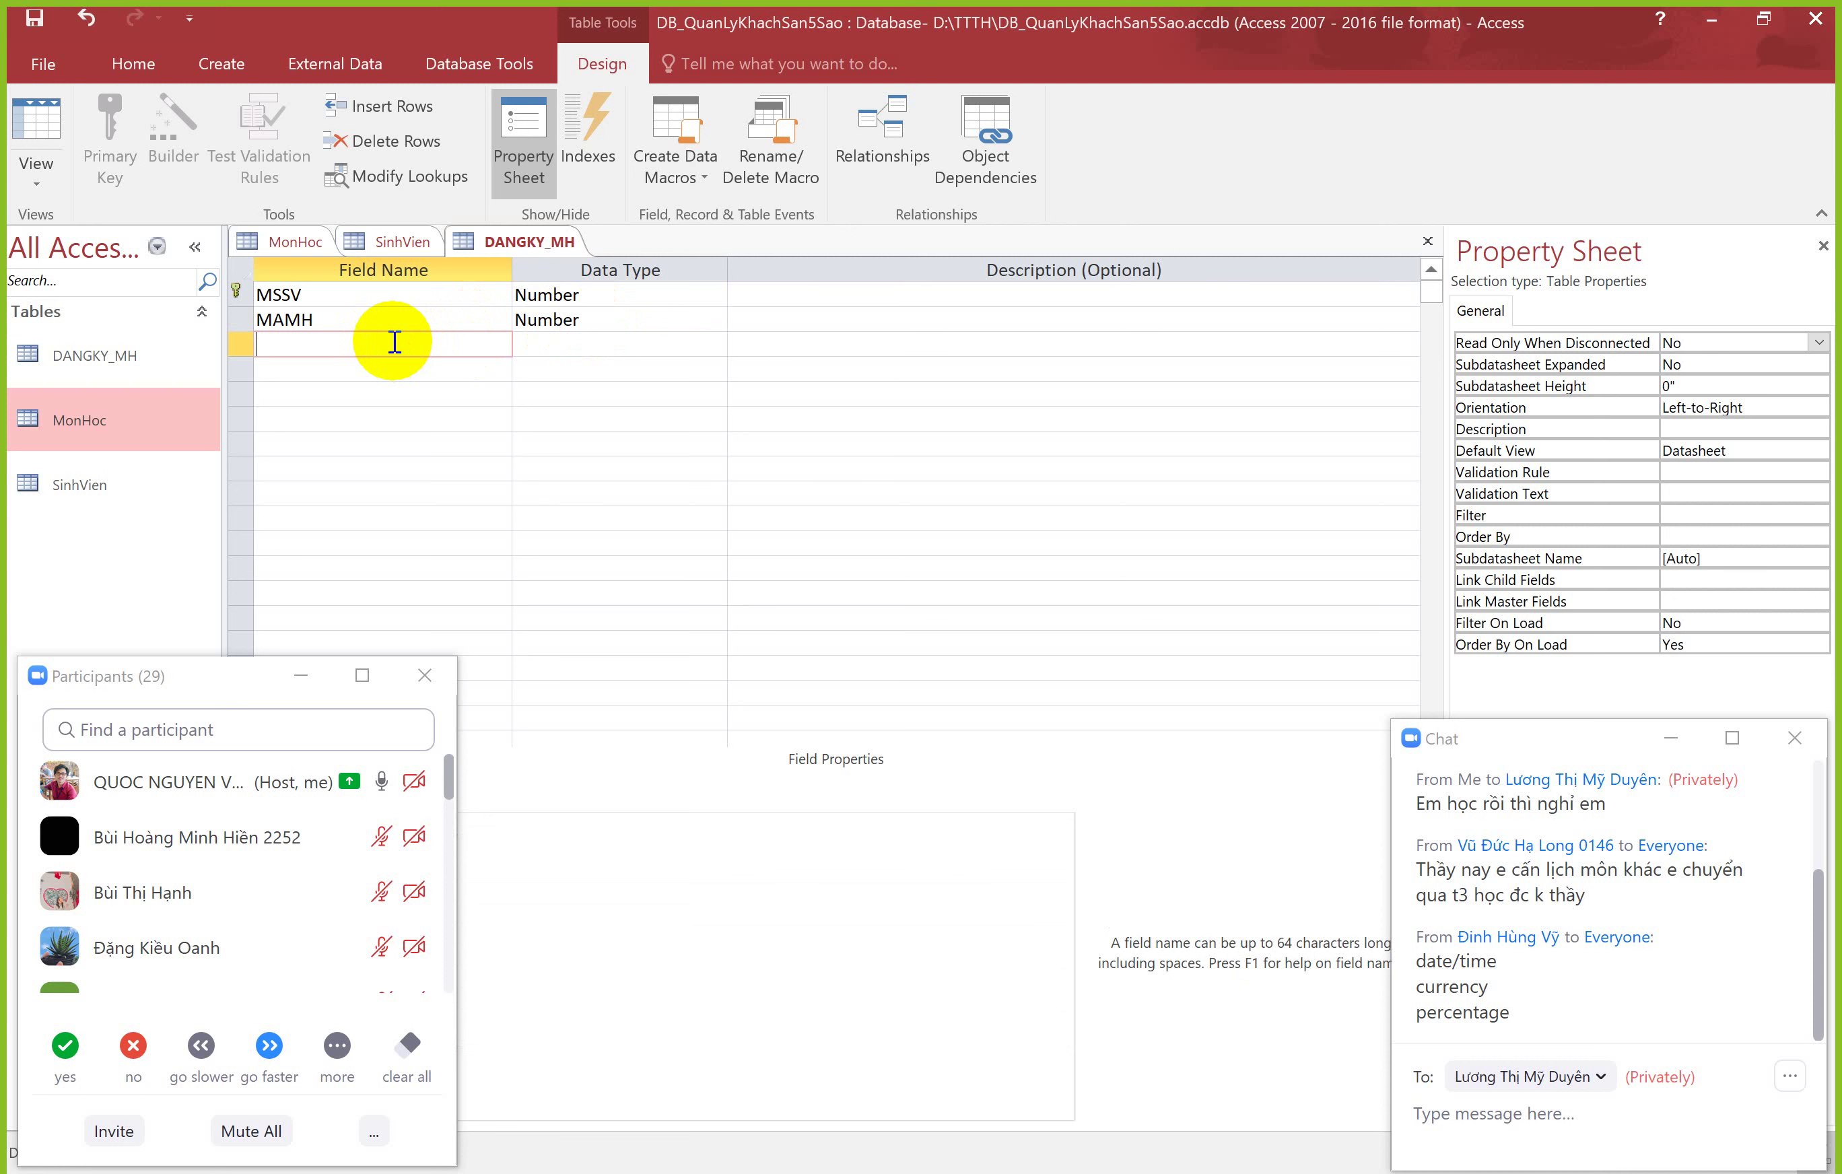
{"action": "type", "text": "NGAYDK"}
{"action": "key", "text": "Tab"}
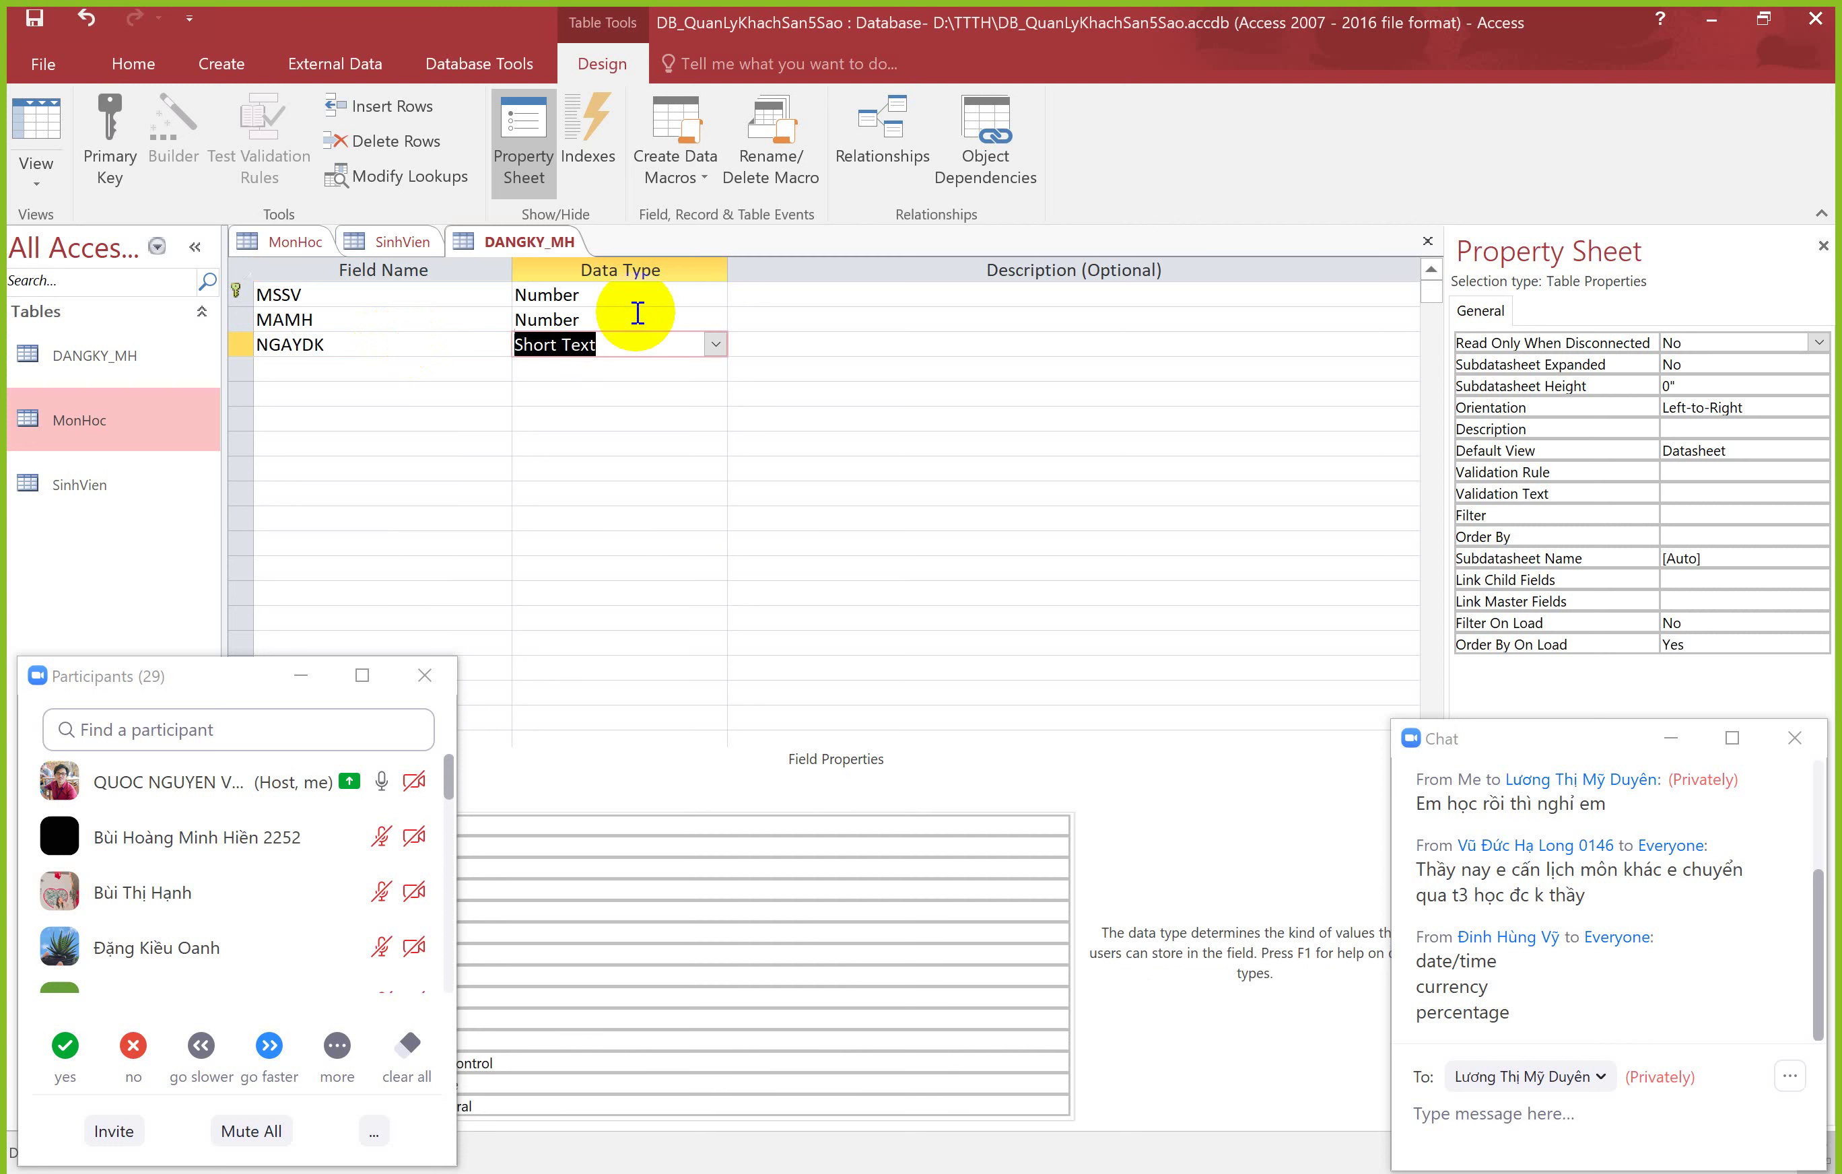
{"action": "left_click", "coordinate": [715, 345]}
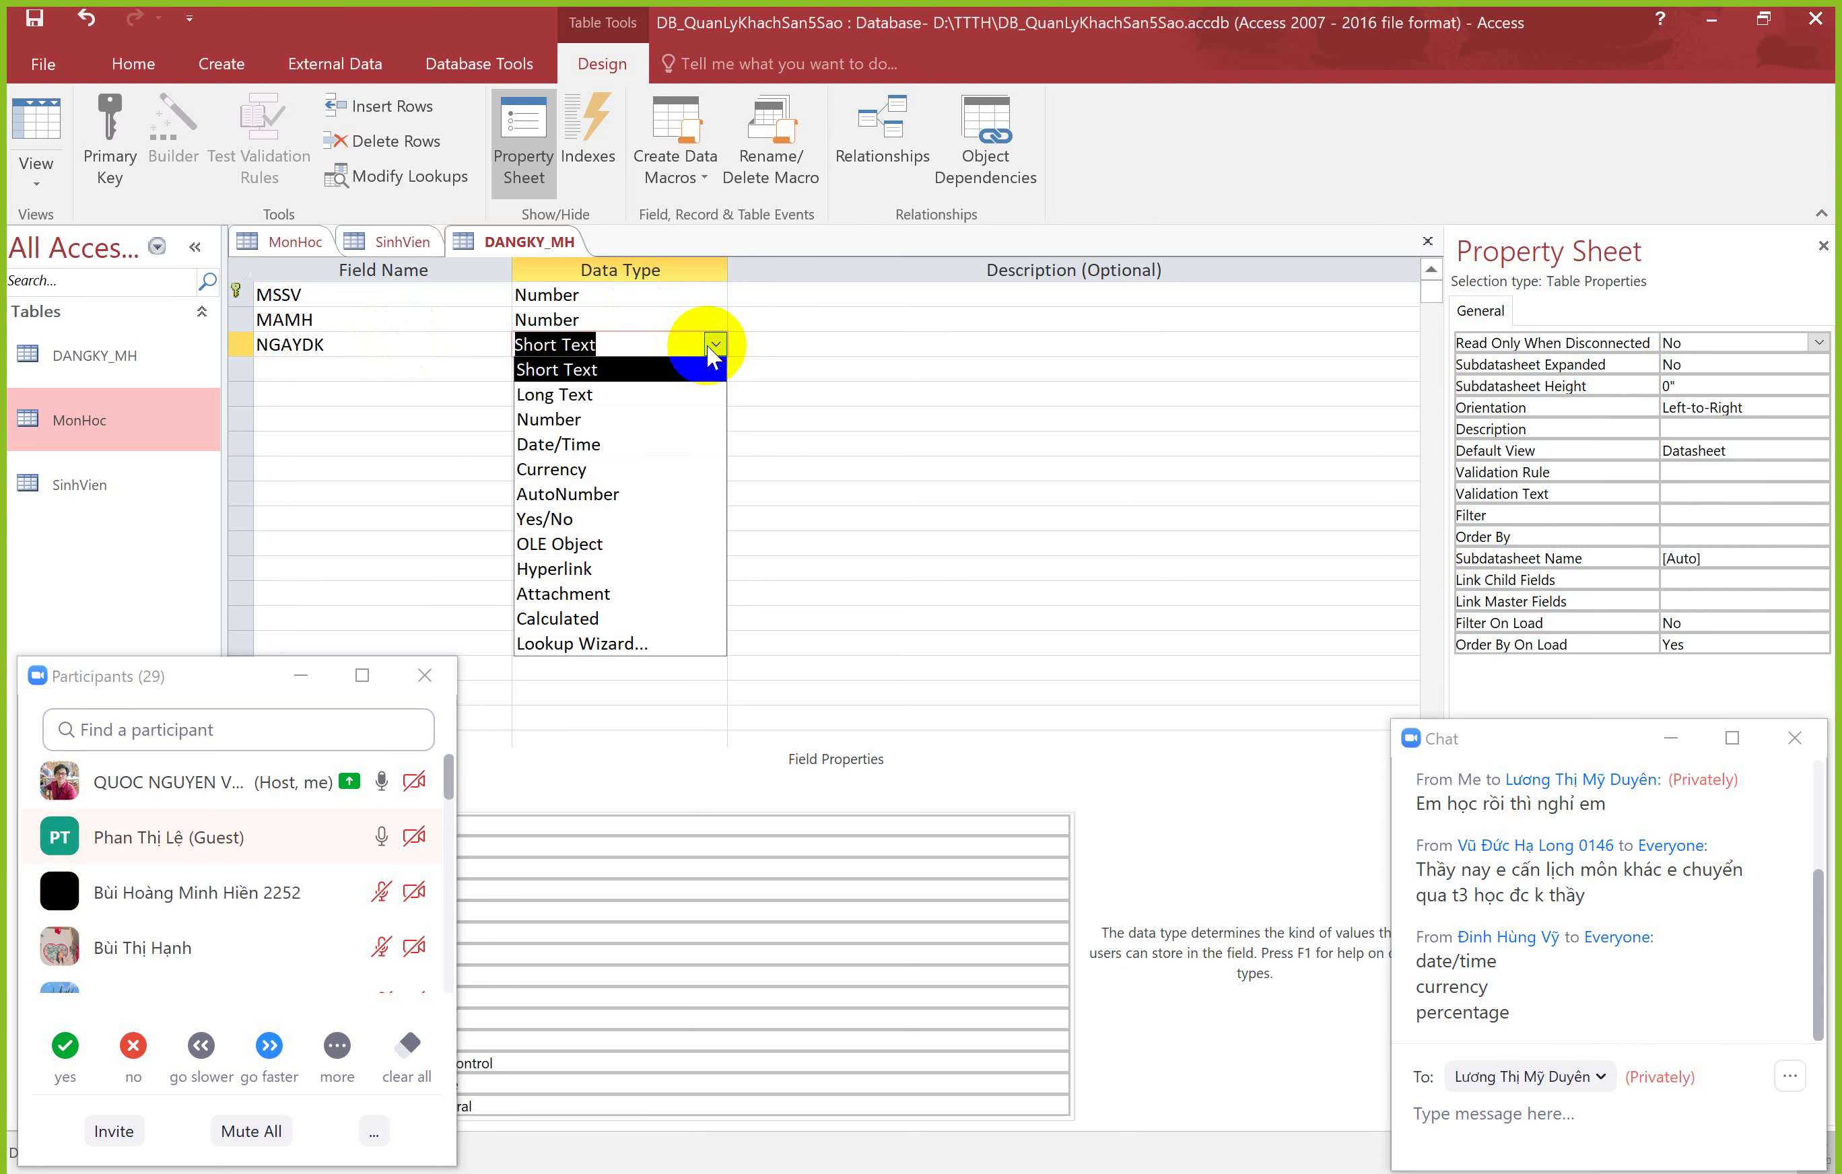
{"action": "left_click", "coordinate": [606, 442]}
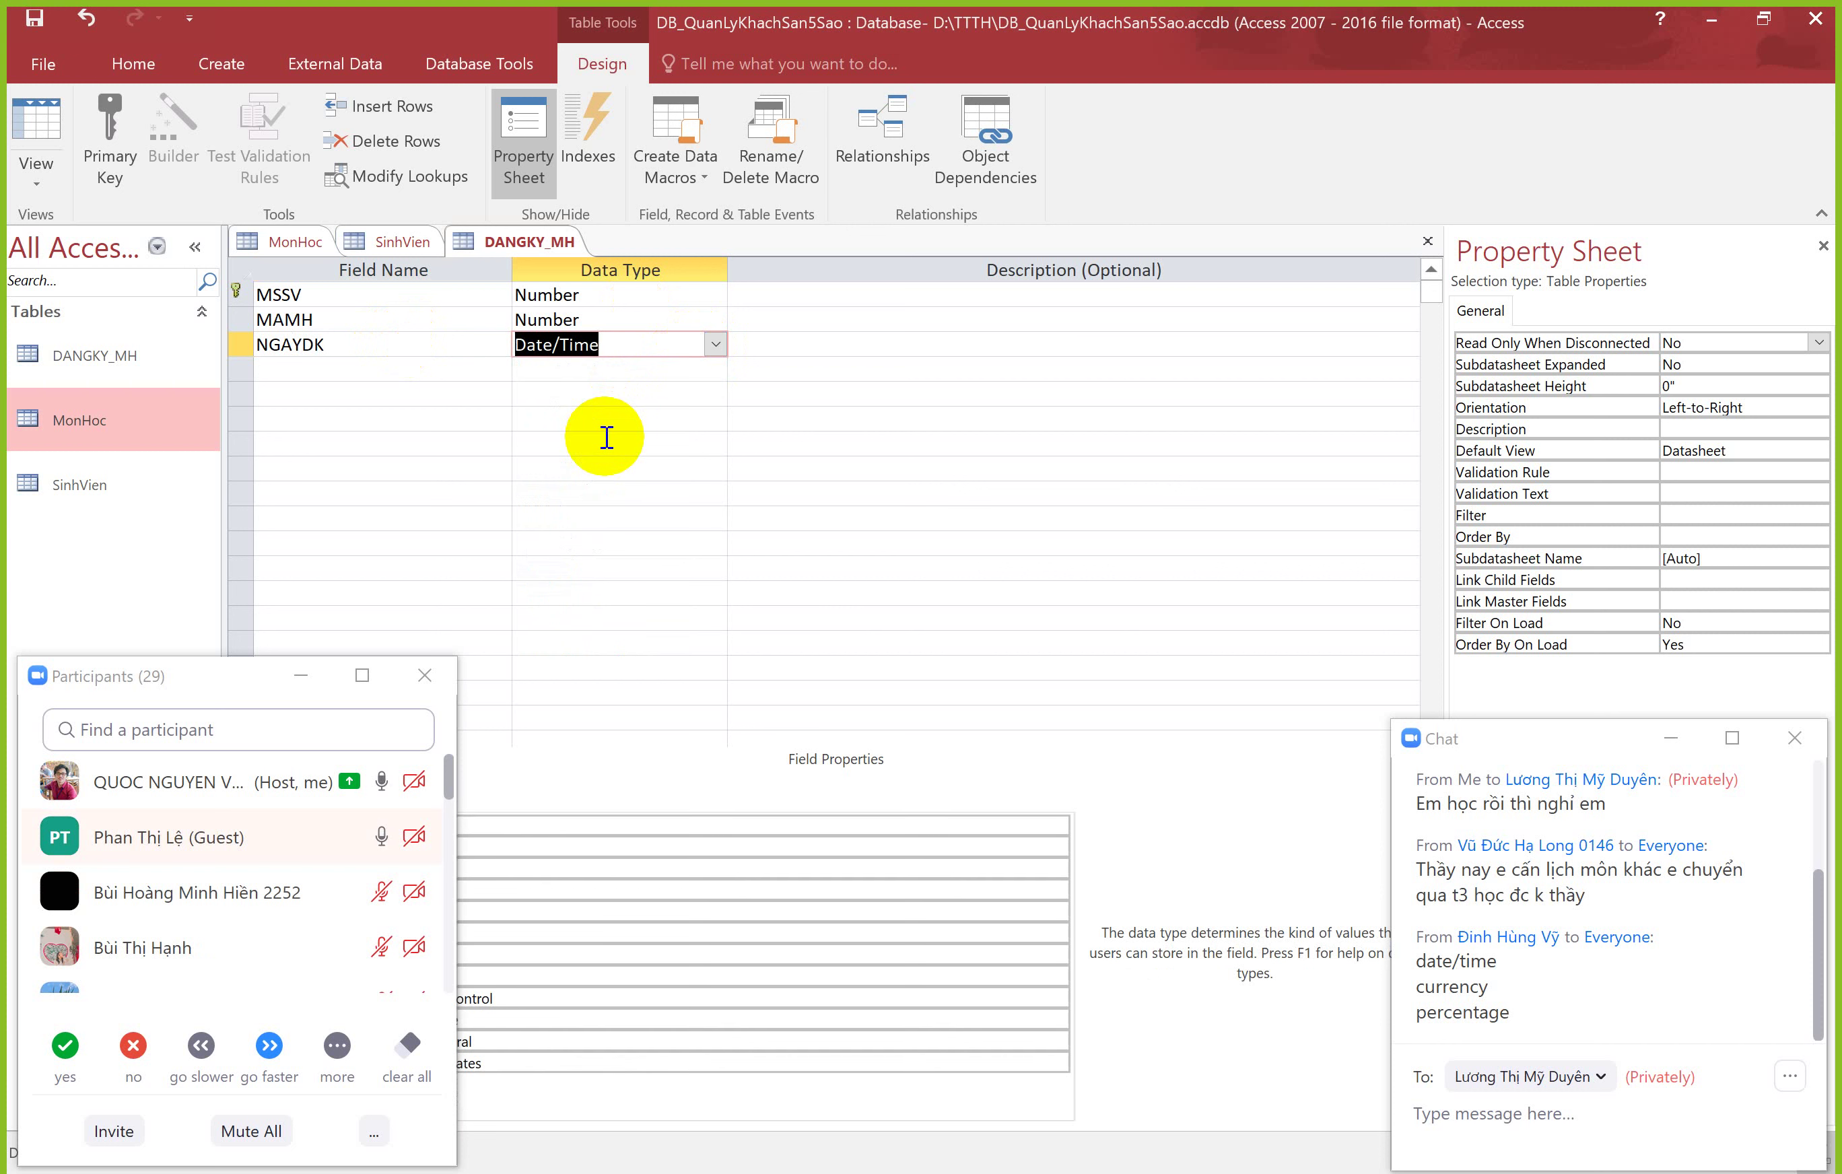
{"action": "left_click", "coordinate": [635, 348]}
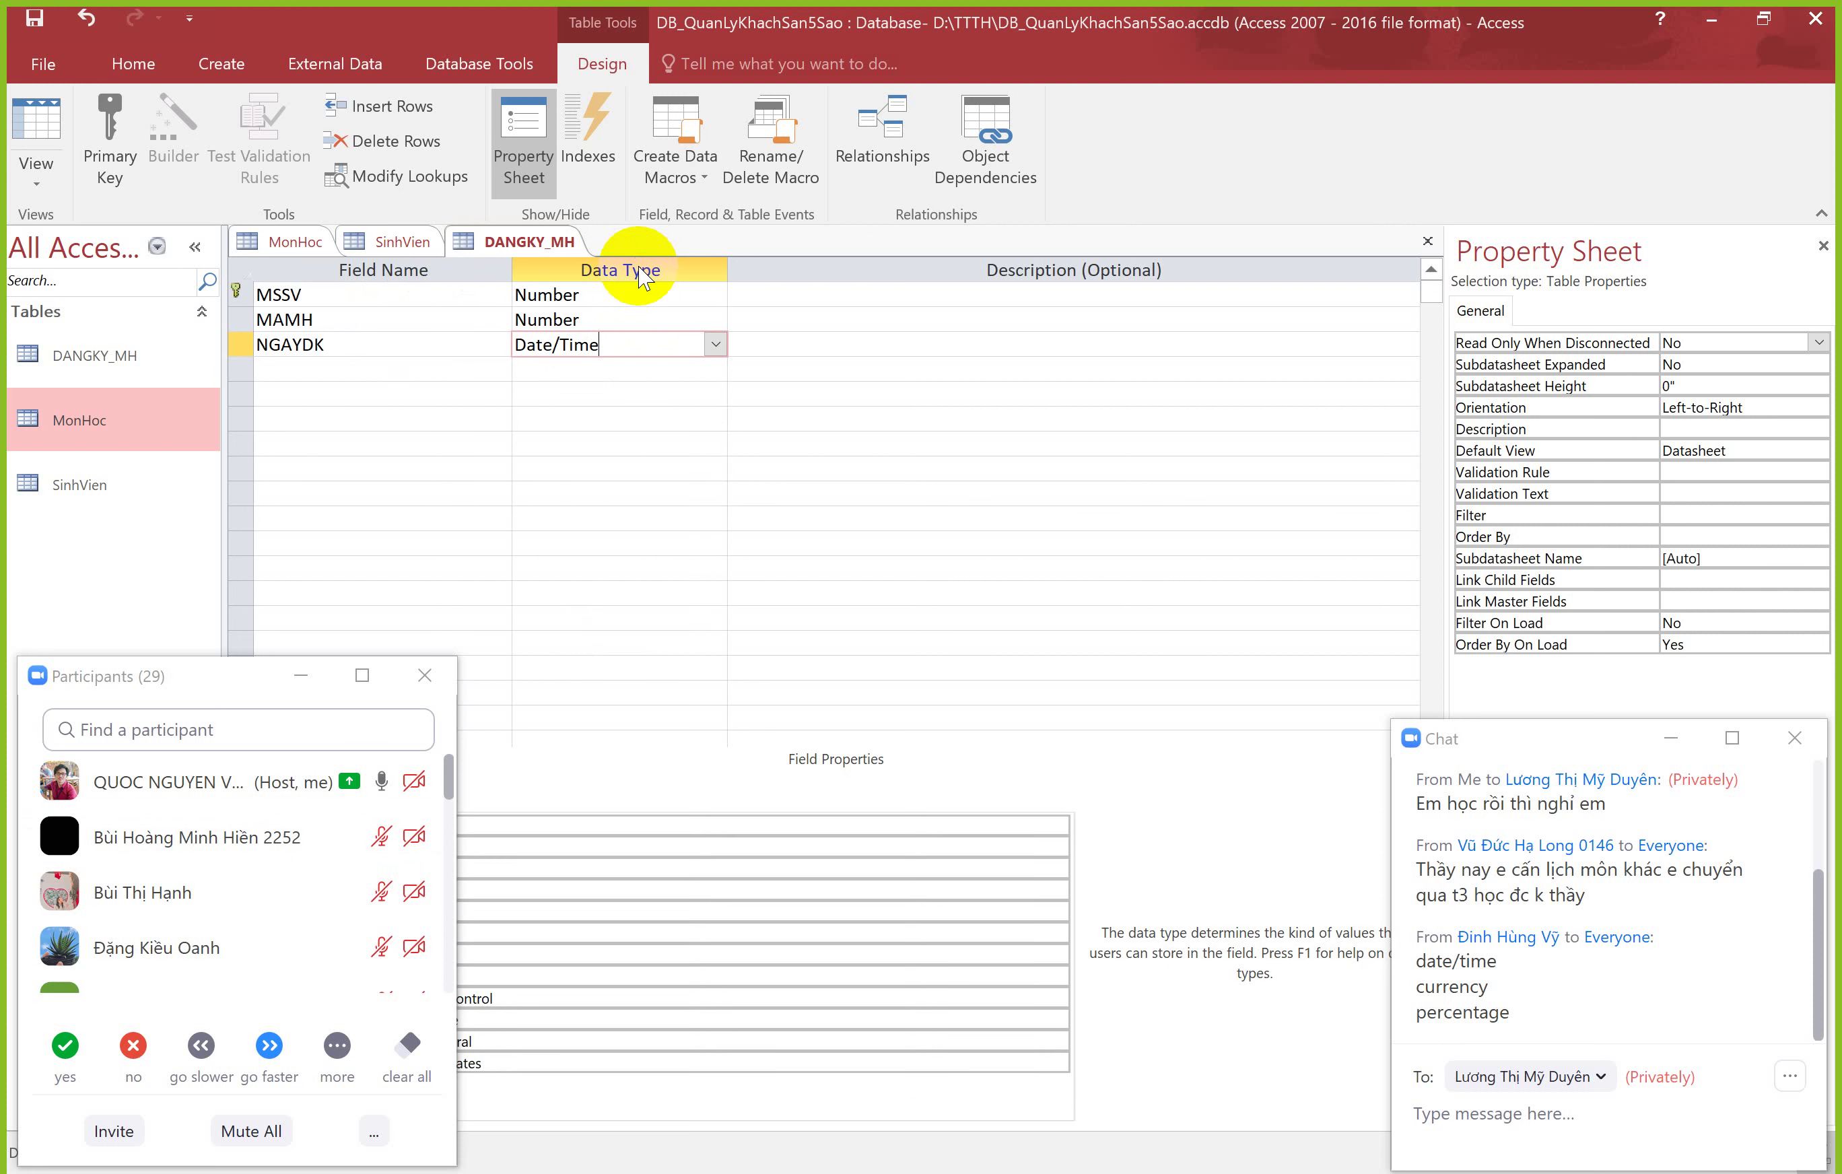
Step: Review MAMH's Number type and step through the empty rows below NGAYDK
{"action": "left_click", "coordinate": [688, 312]}
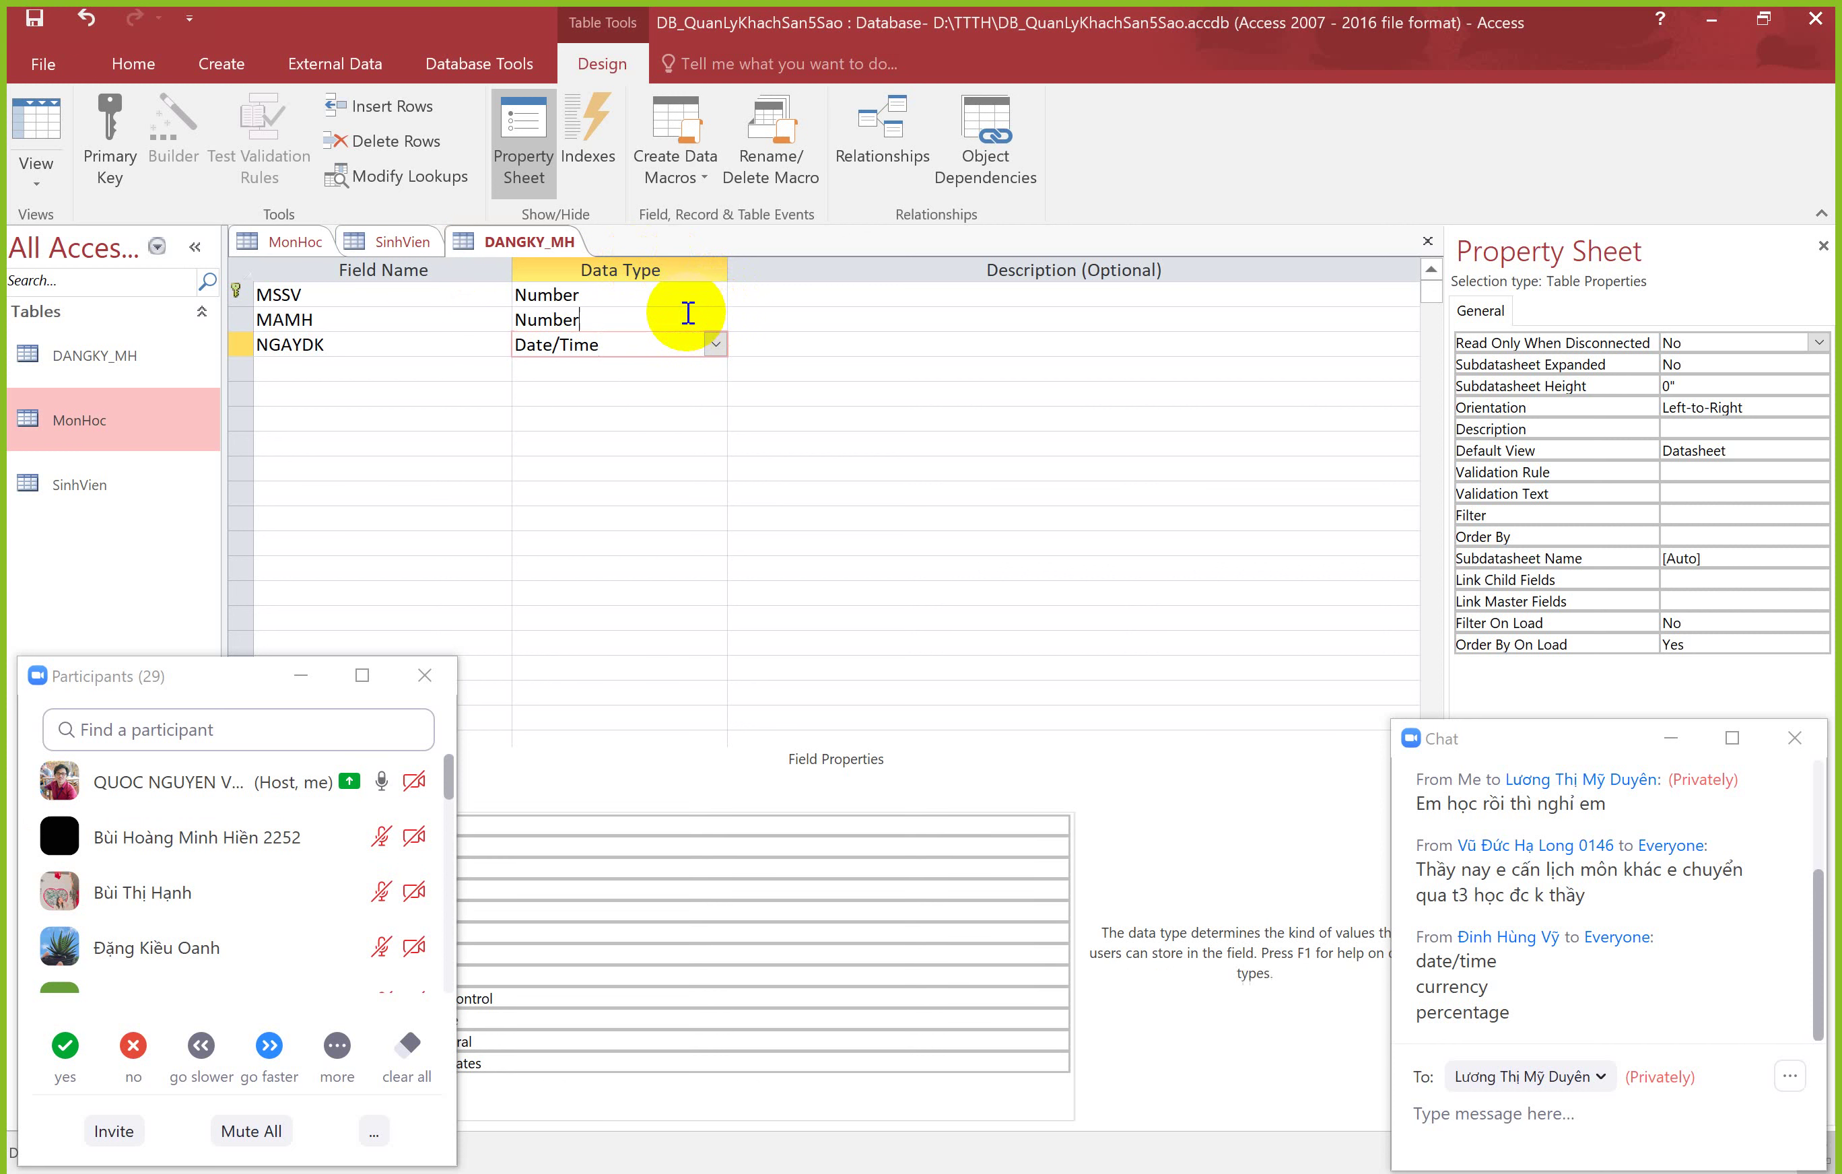
{"action": "double_click", "coordinate": [315, 346]}
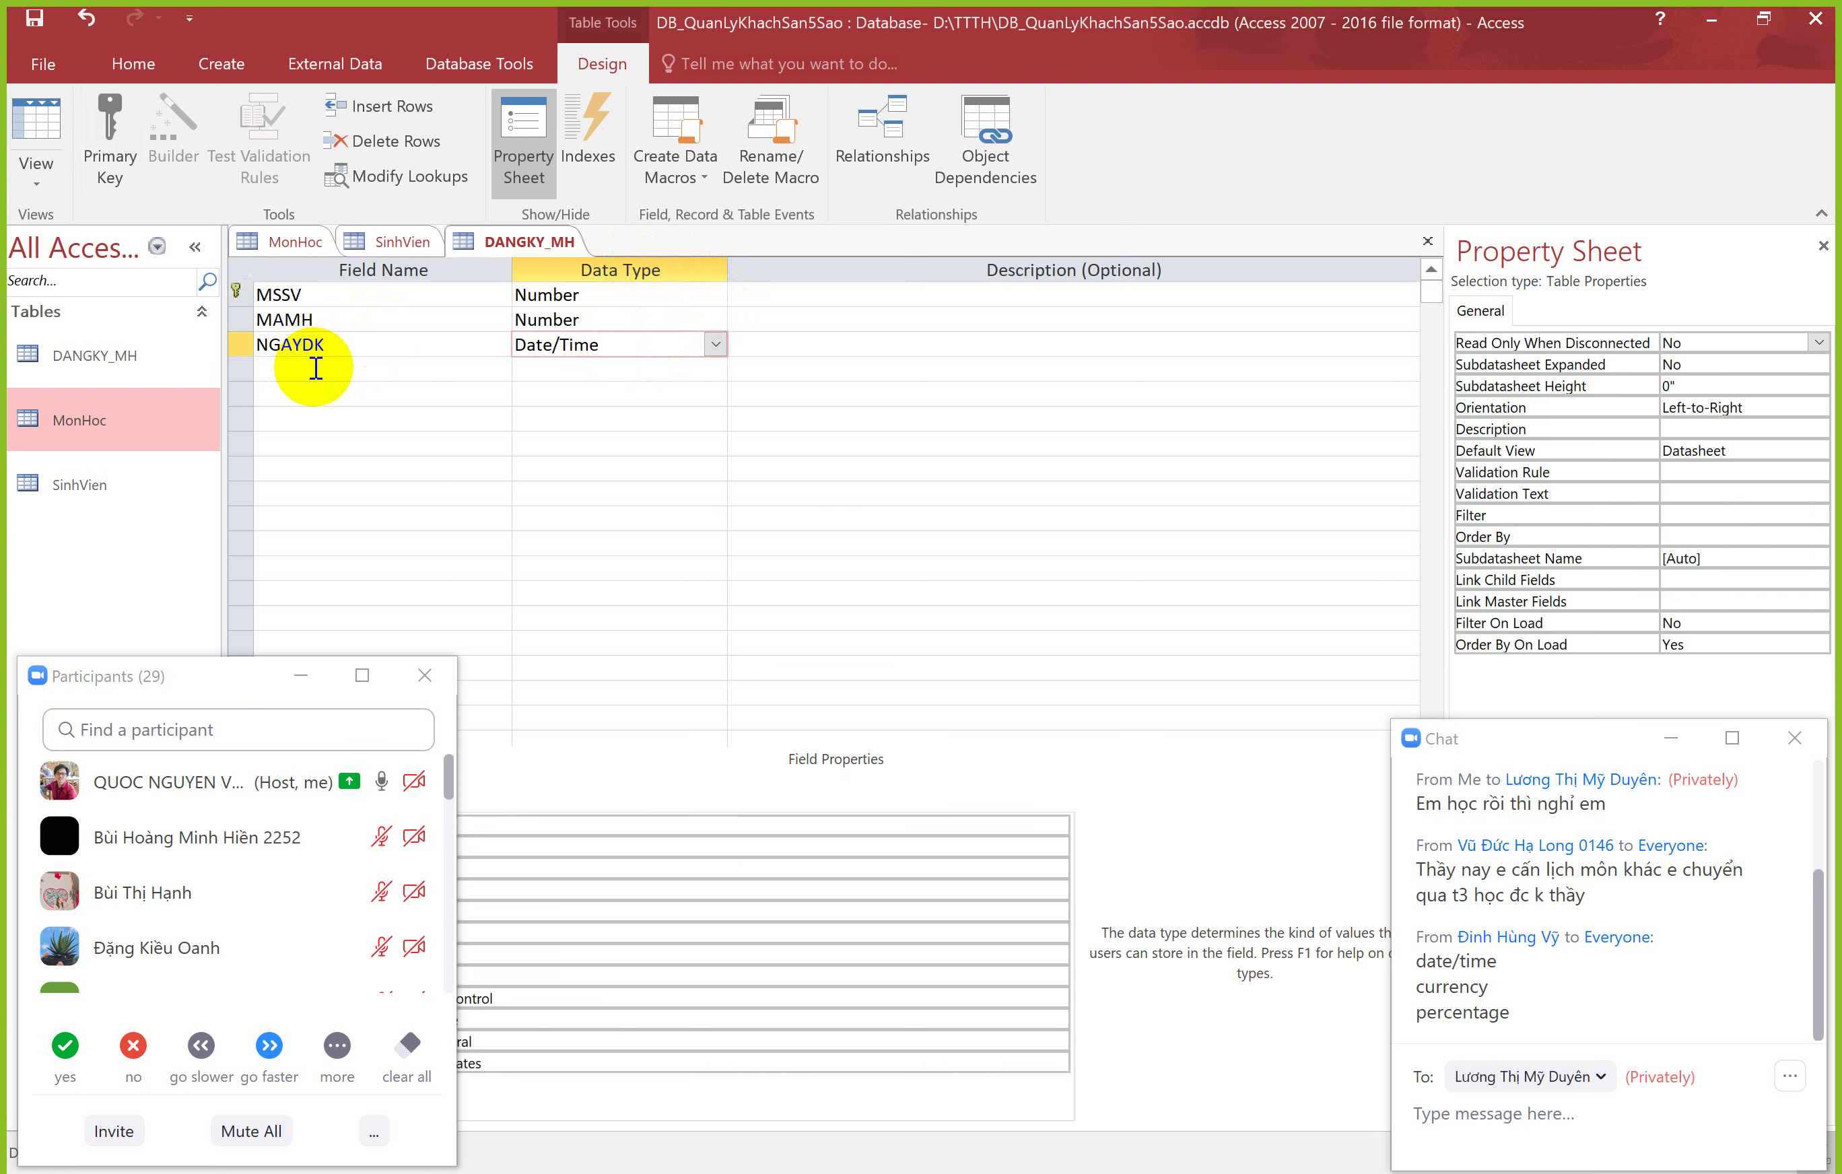
{"action": "left_click", "coordinate": [316, 368]}
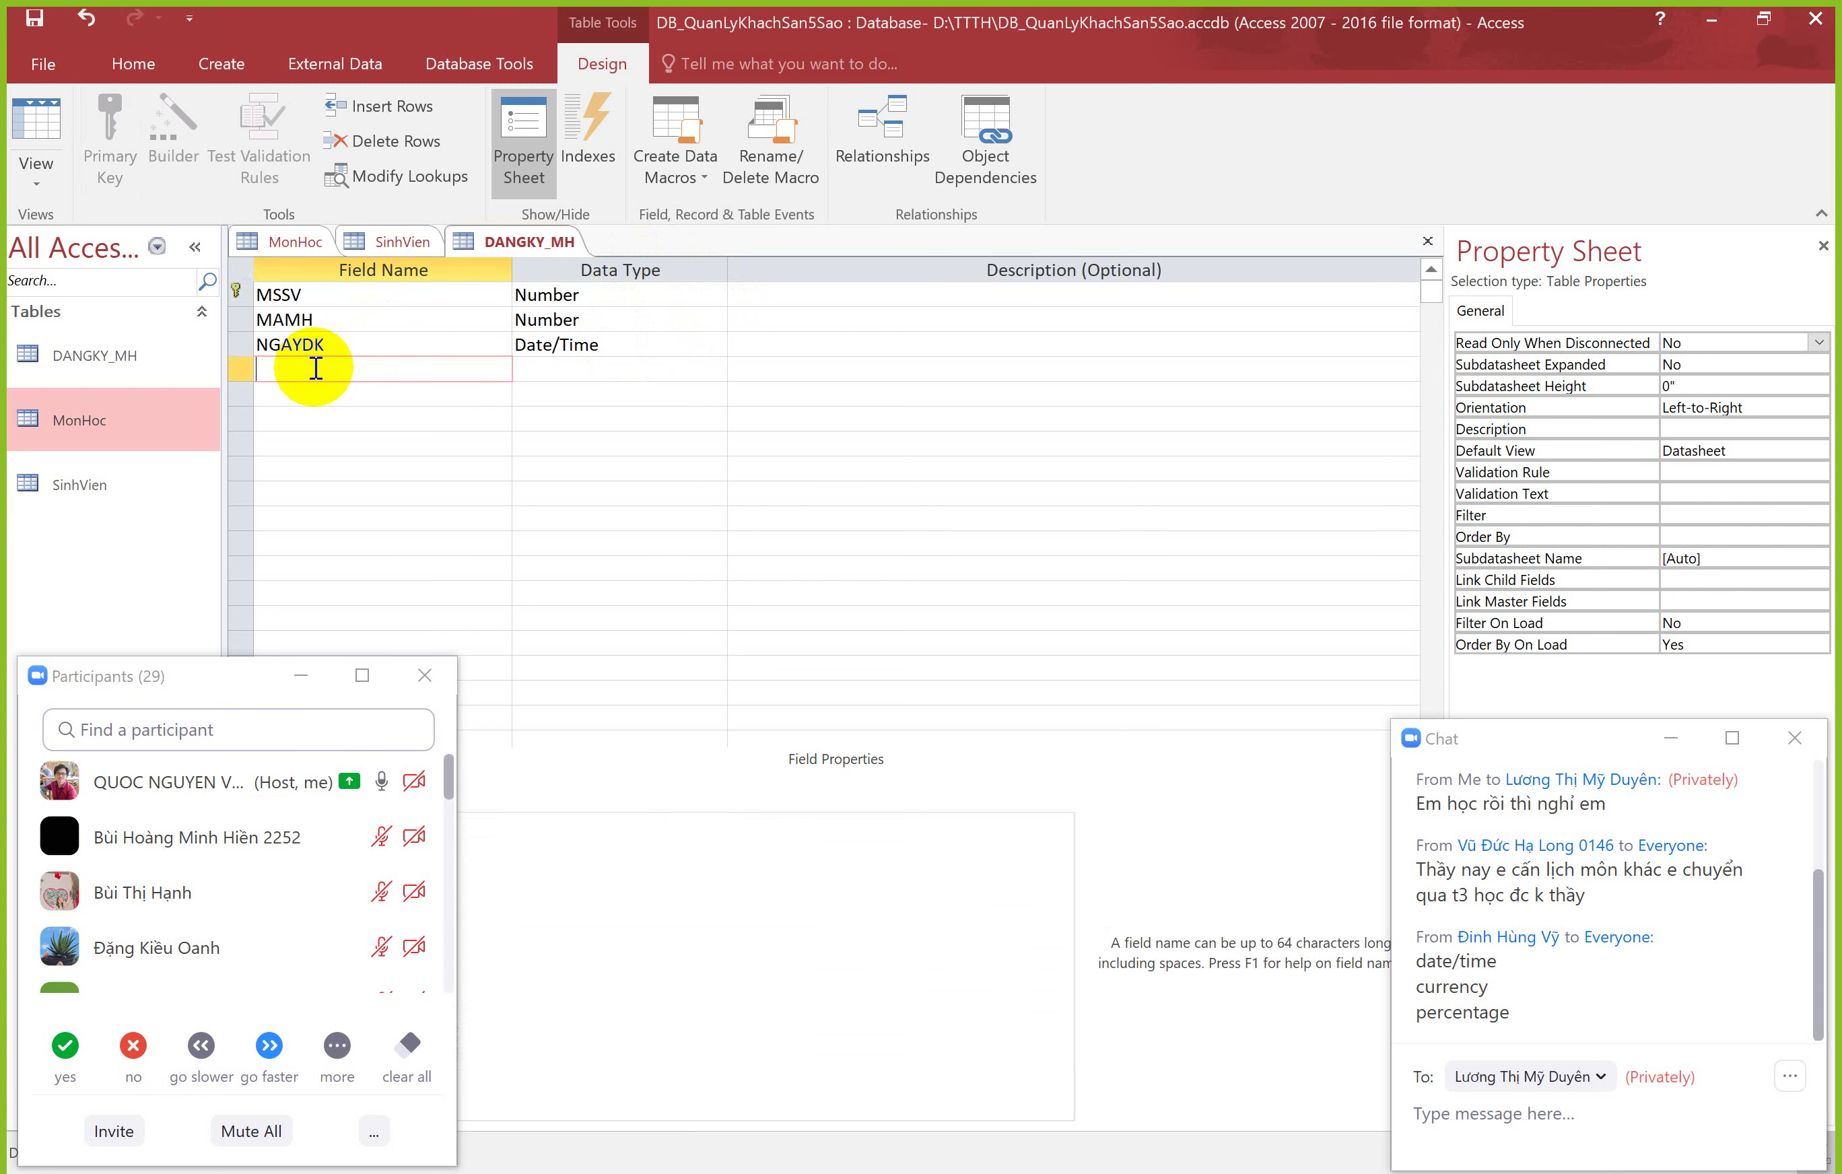
{"action": "left_click", "coordinate": [619, 369]}
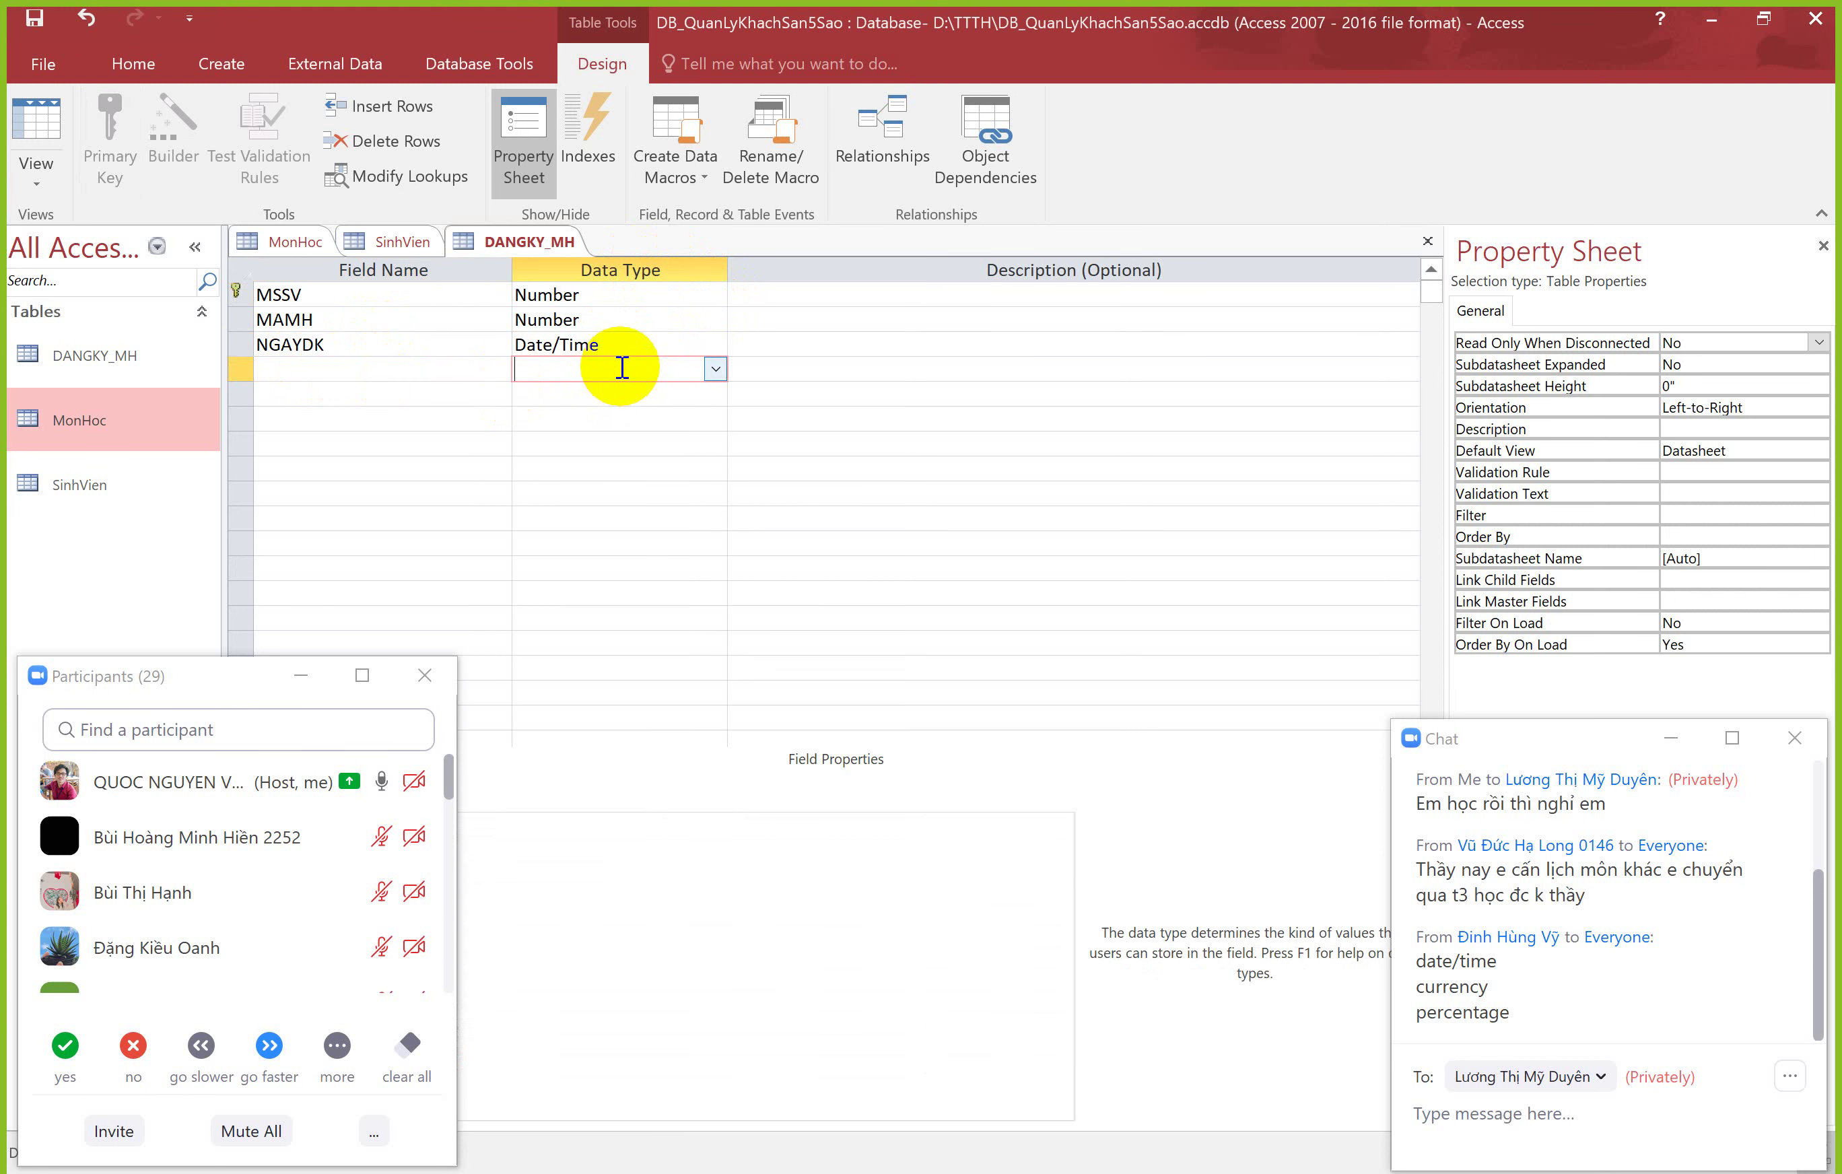
{"action": "left_click", "coordinate": [397, 363]}
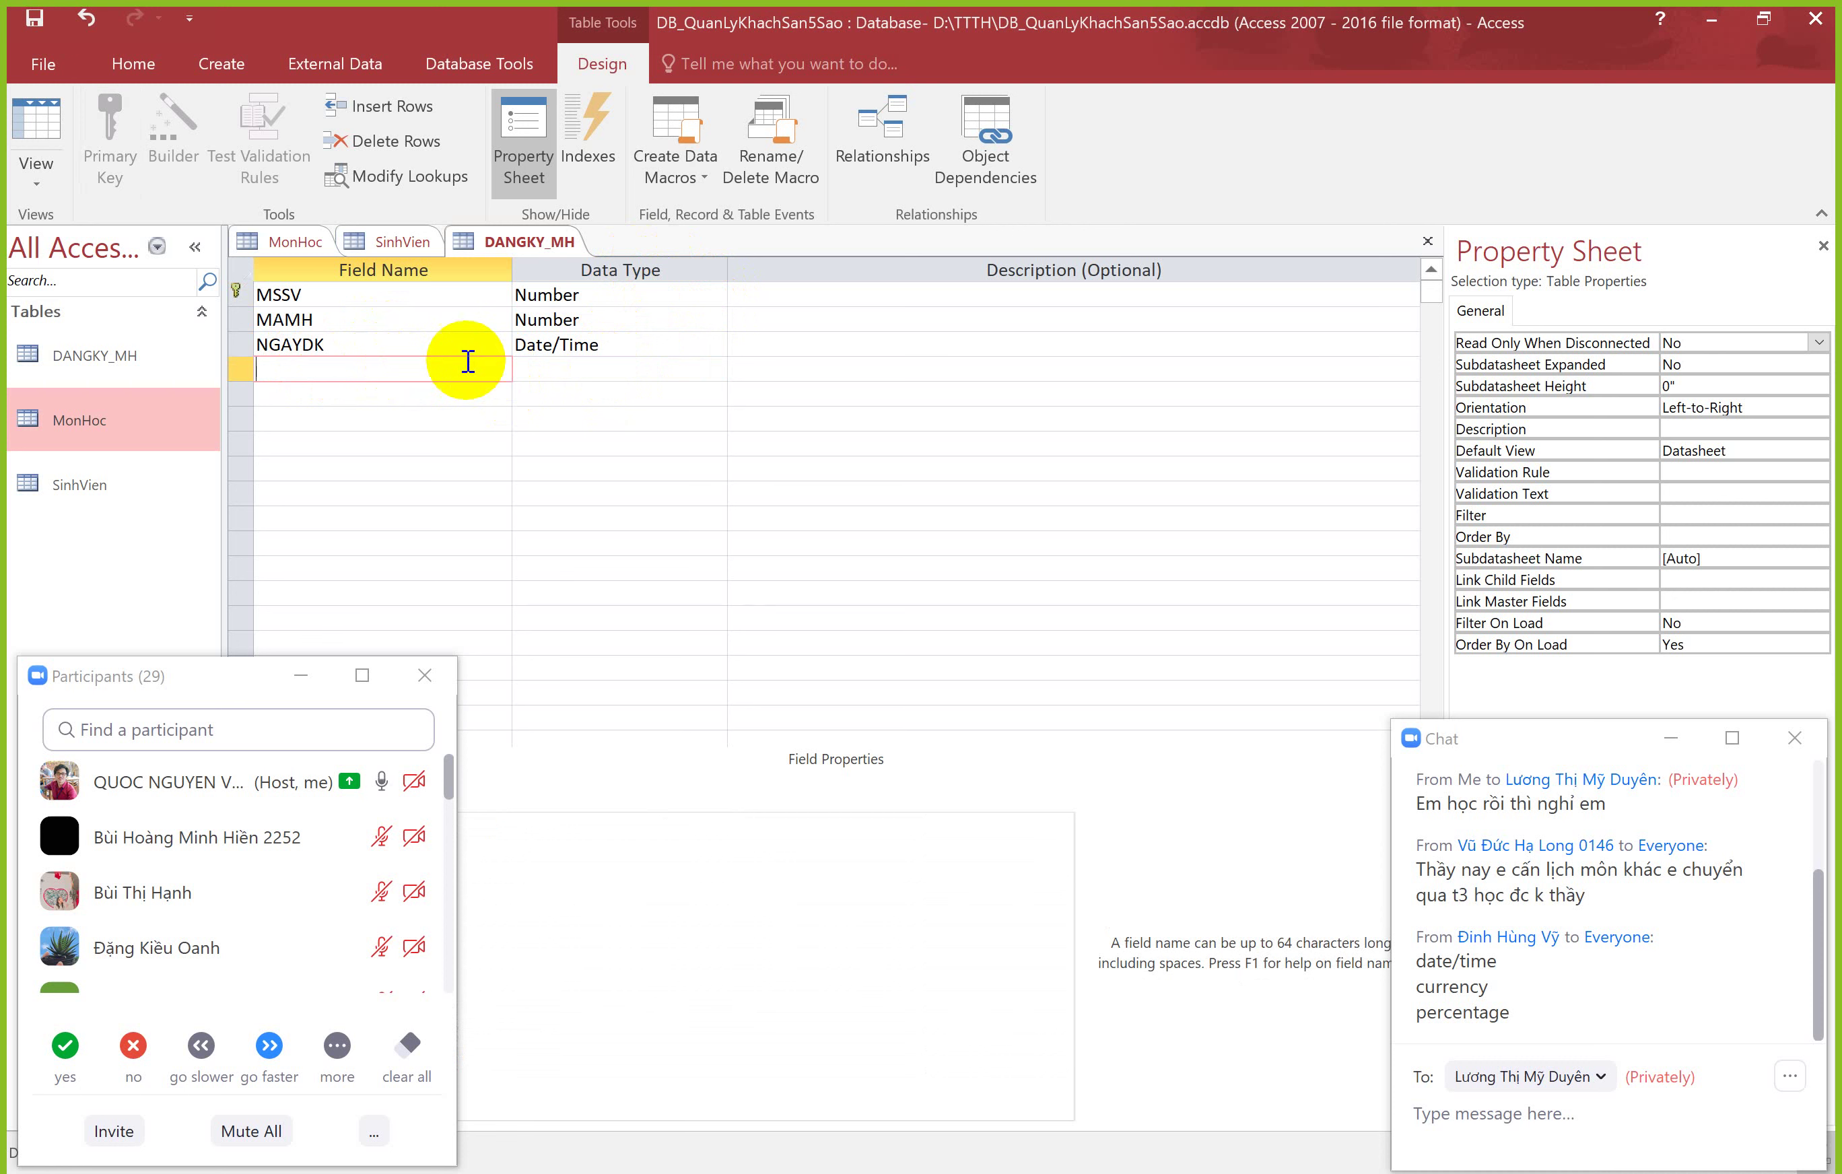
{"action": "left_click", "coordinate": [579, 367]}
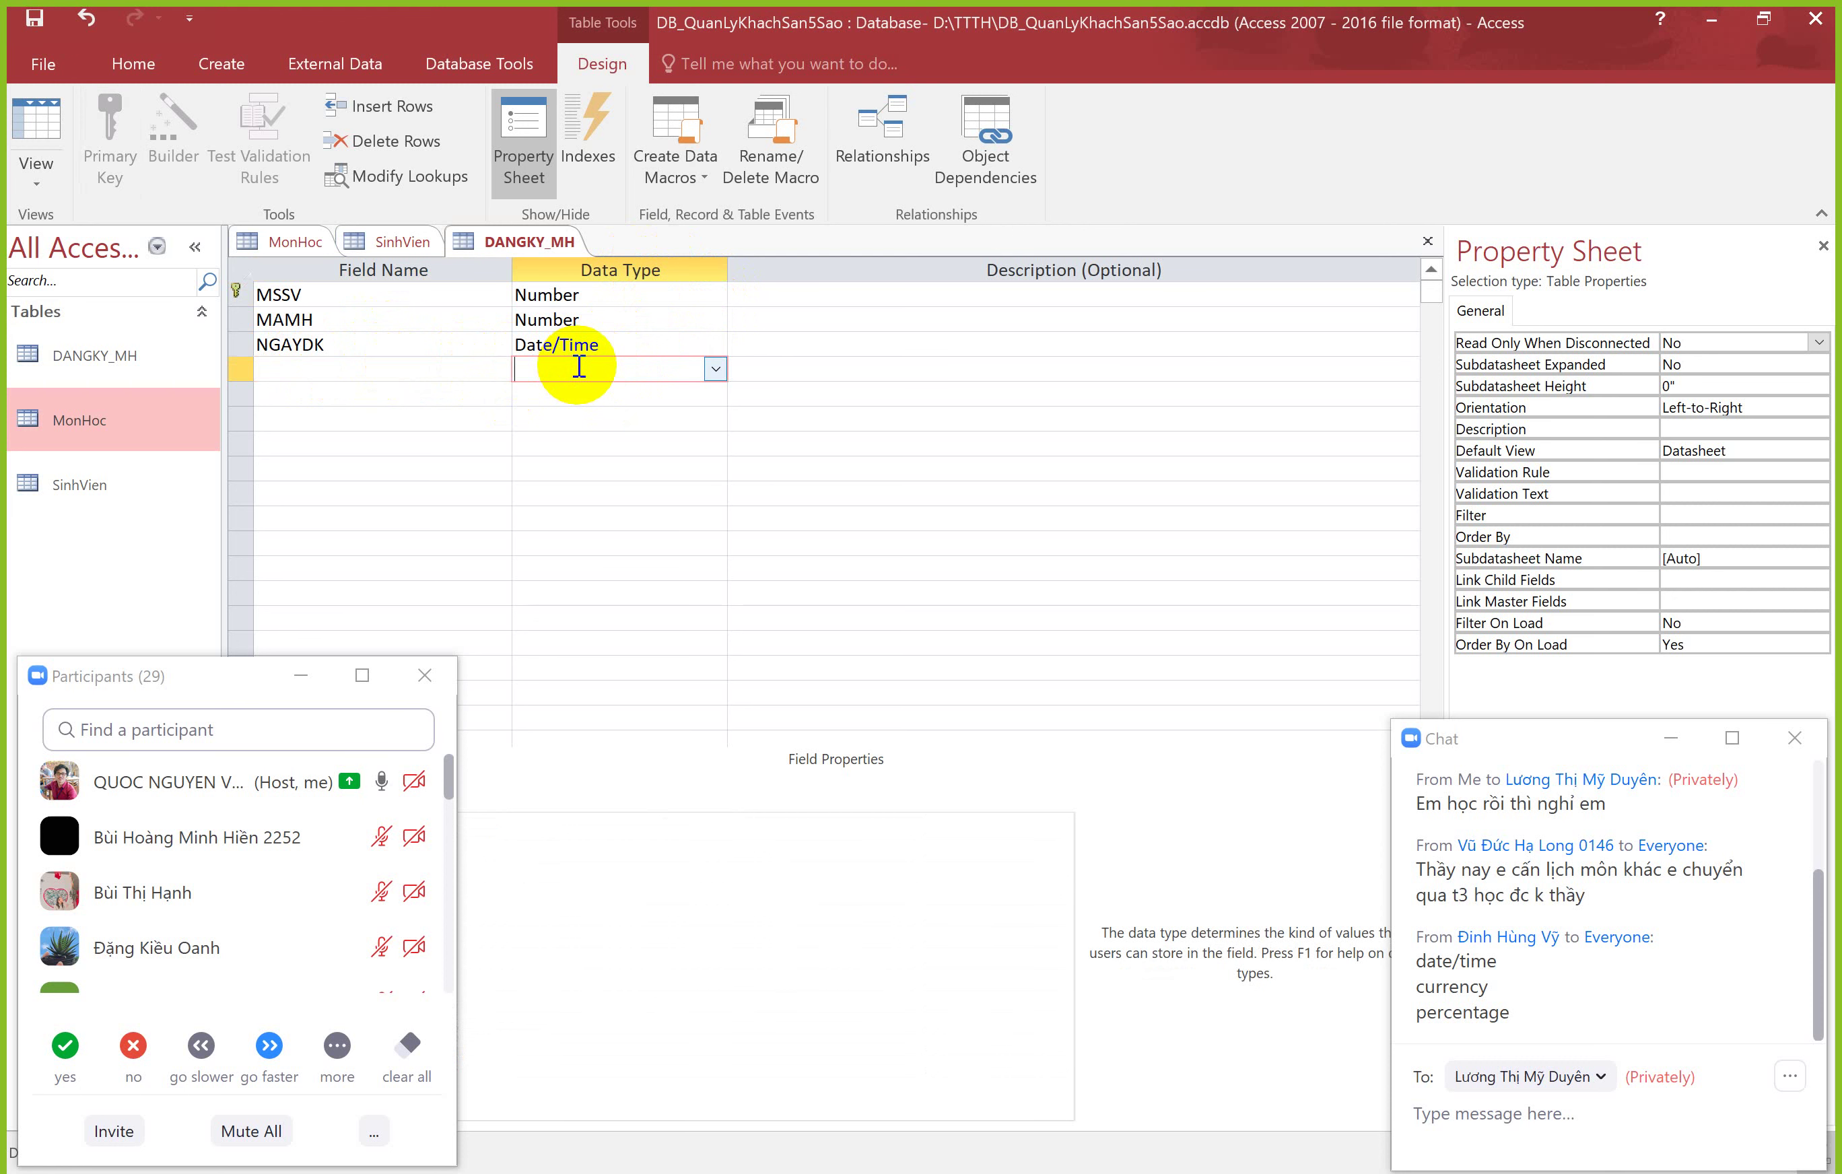
{"action": "left_click", "coordinate": [433, 365]}
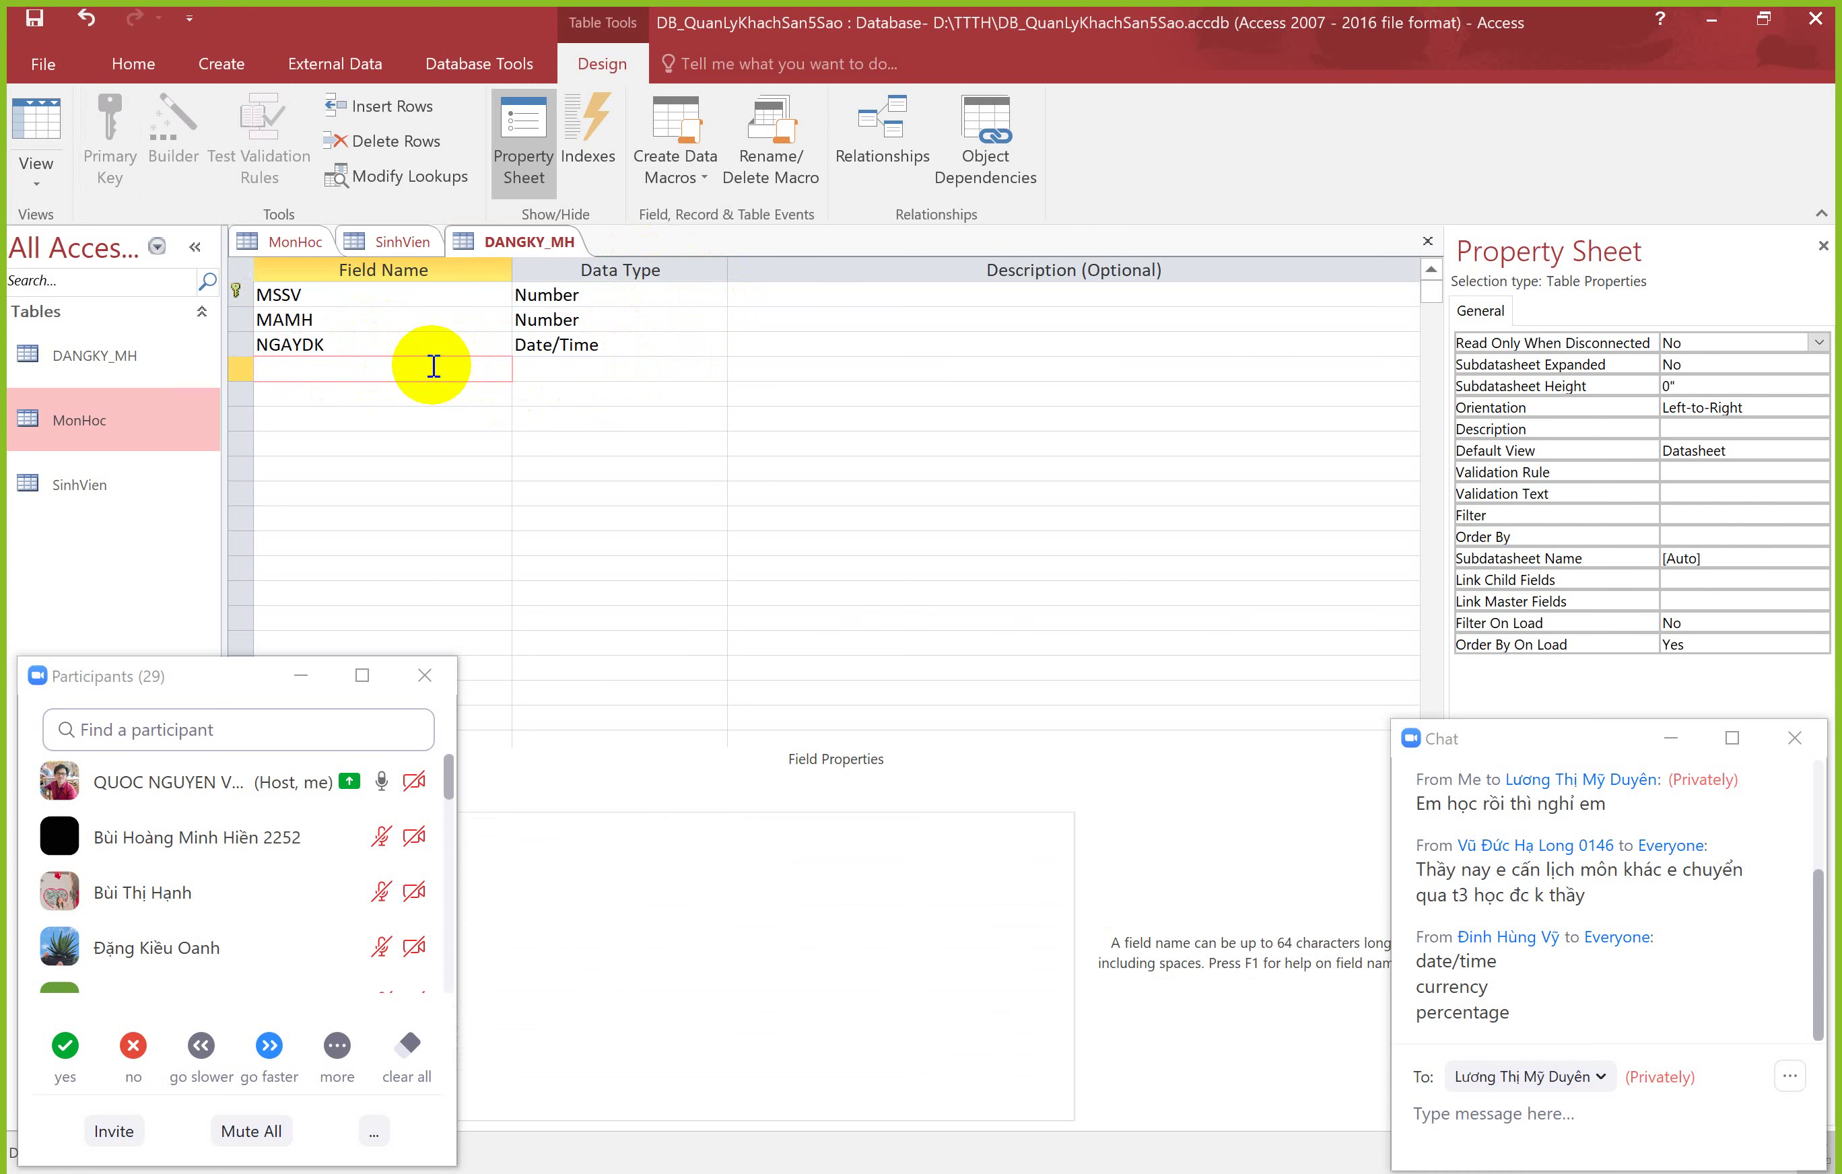
{"action": "left_click", "coordinate": [602, 367]}
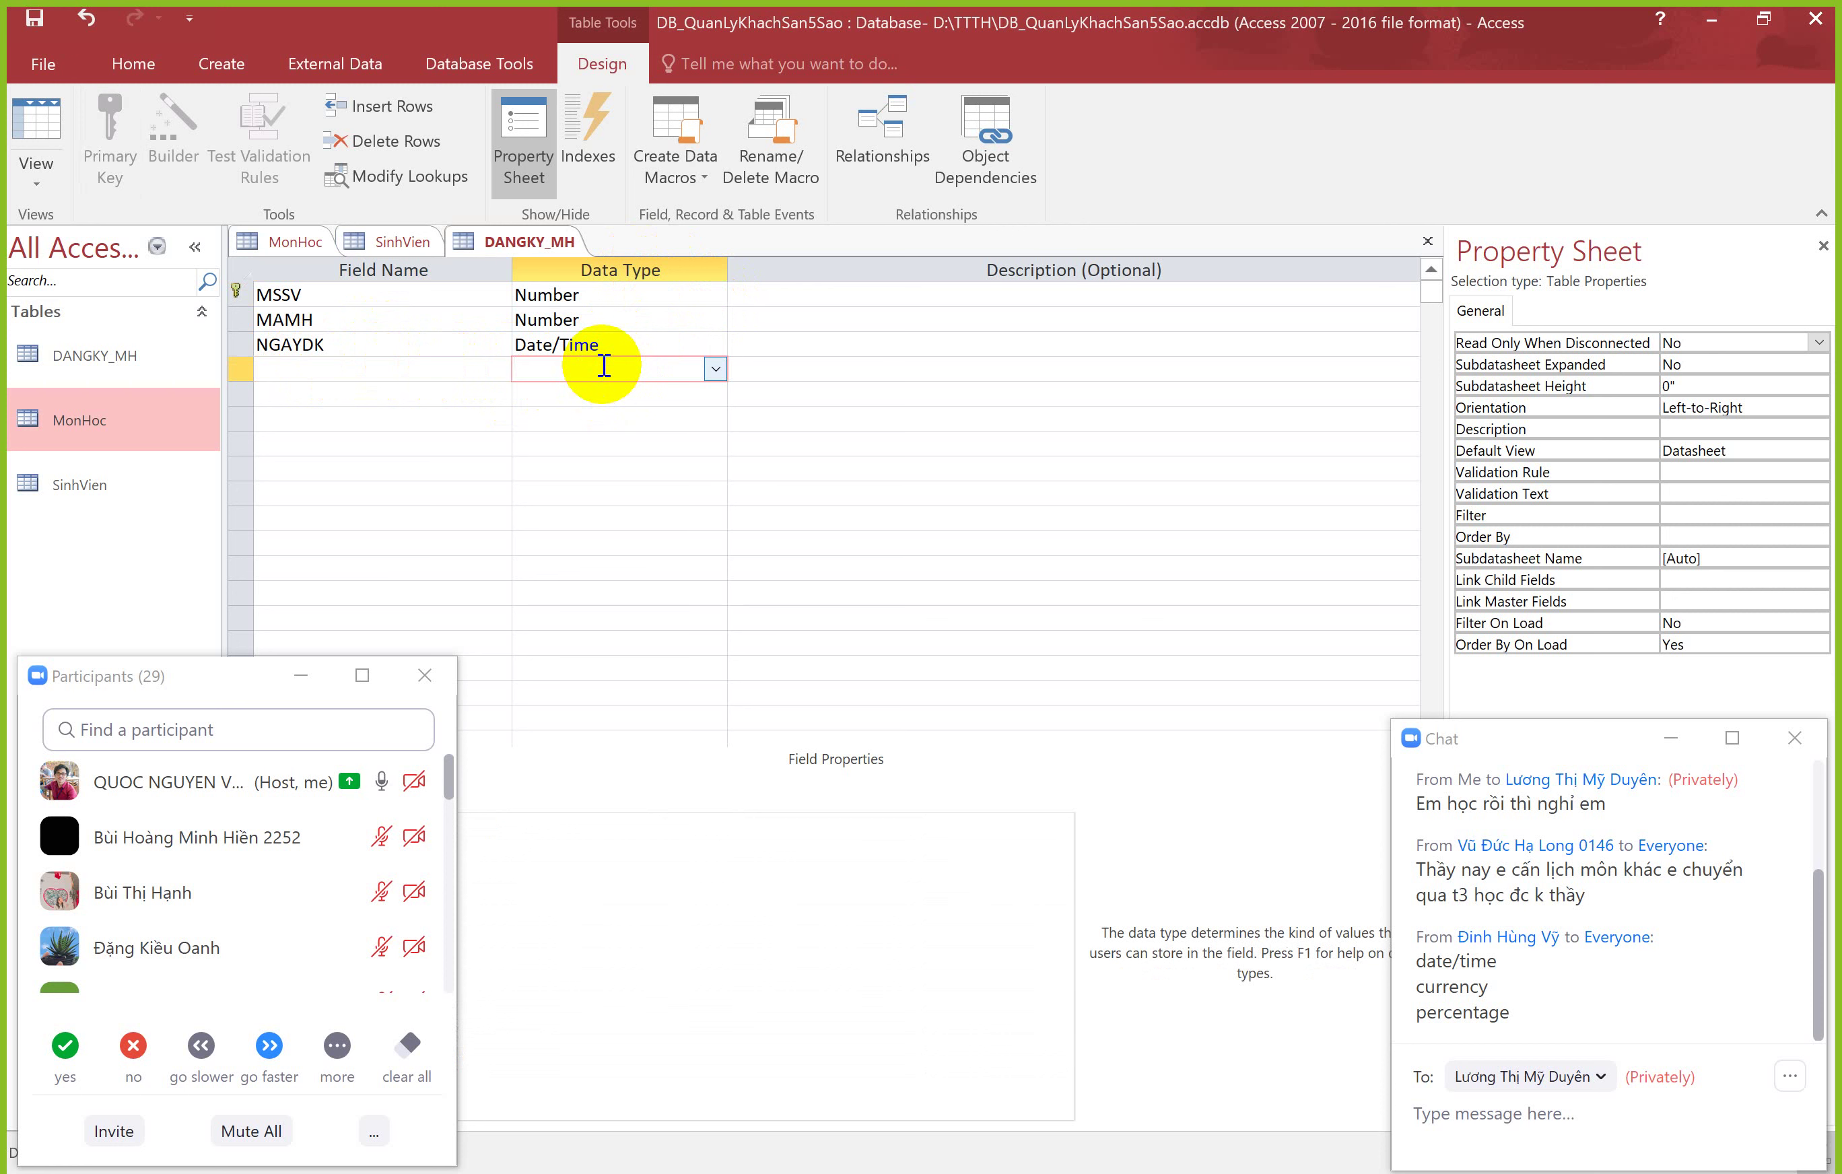
{"action": "left_click", "coordinate": [369, 395]}
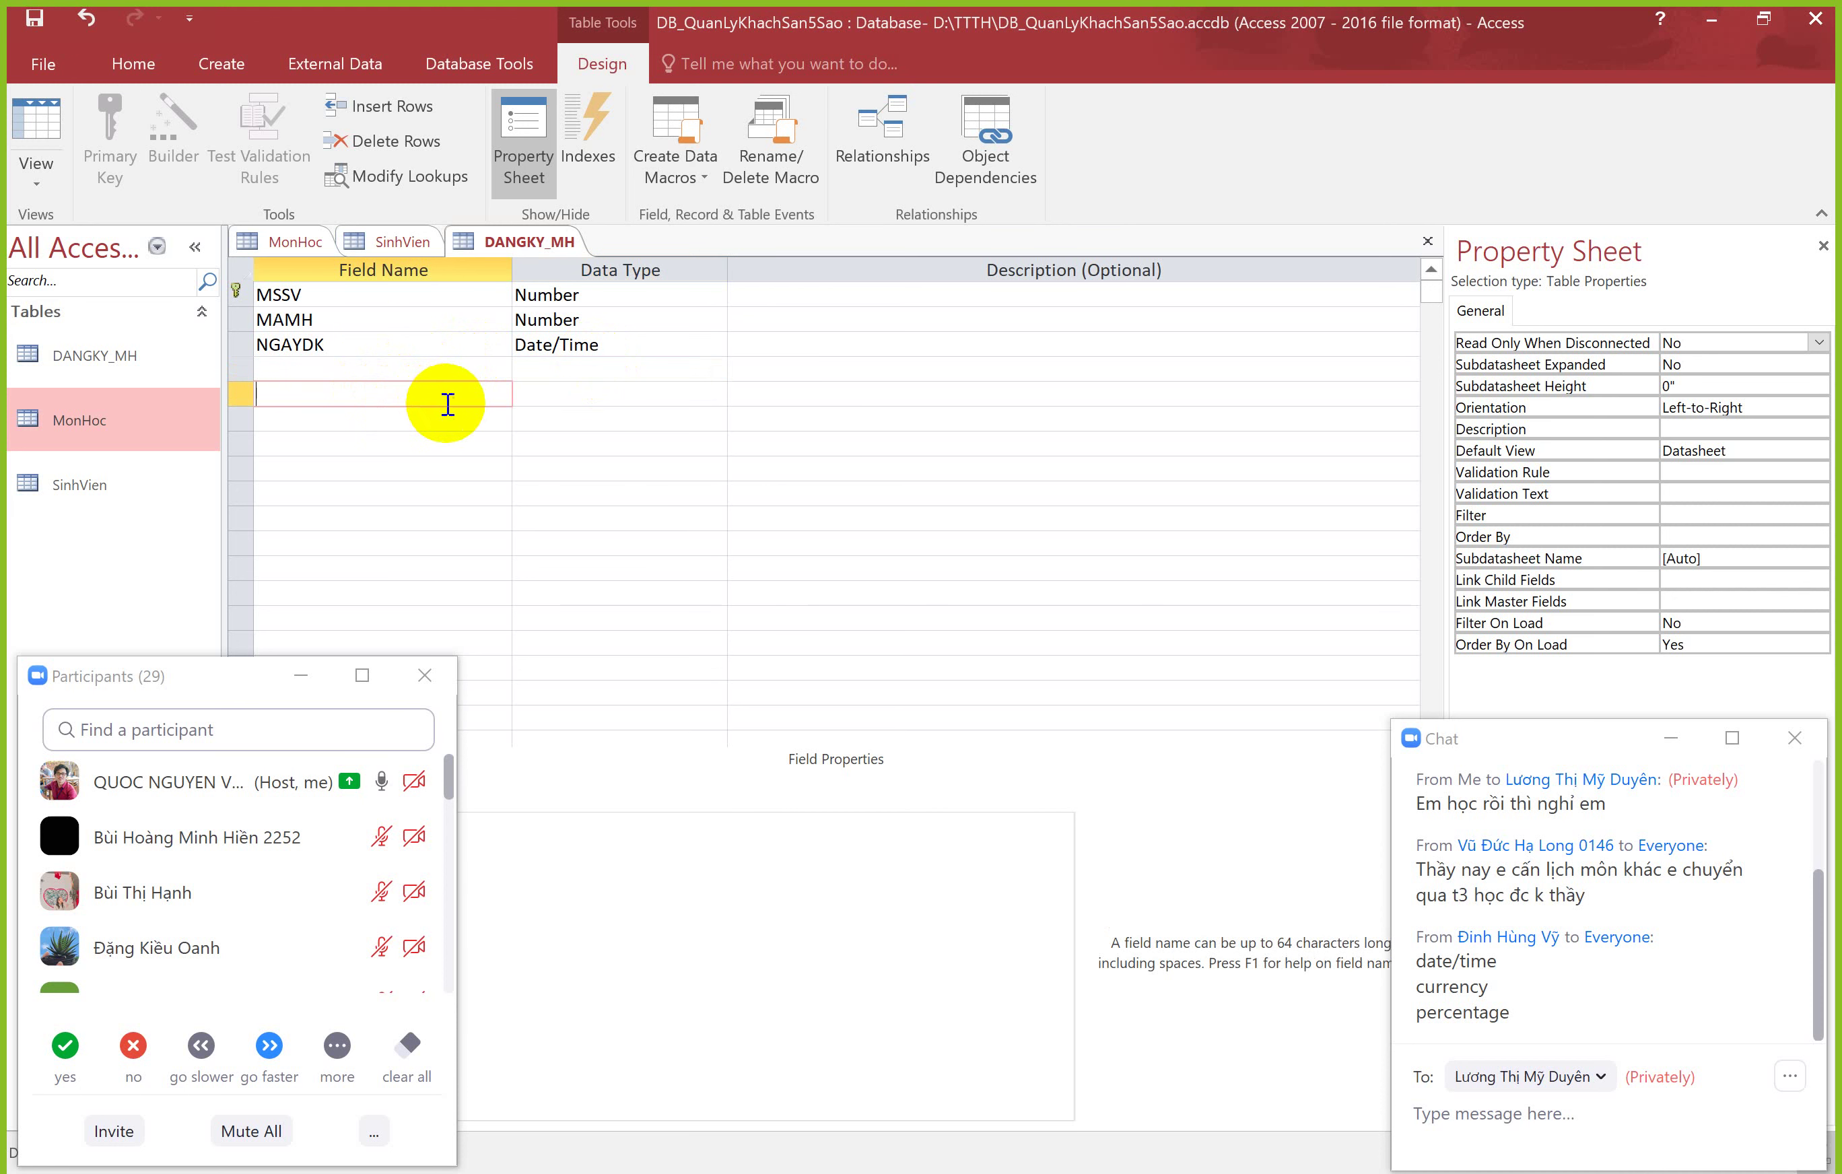
{"action": "left_click", "coordinate": [610, 401]}
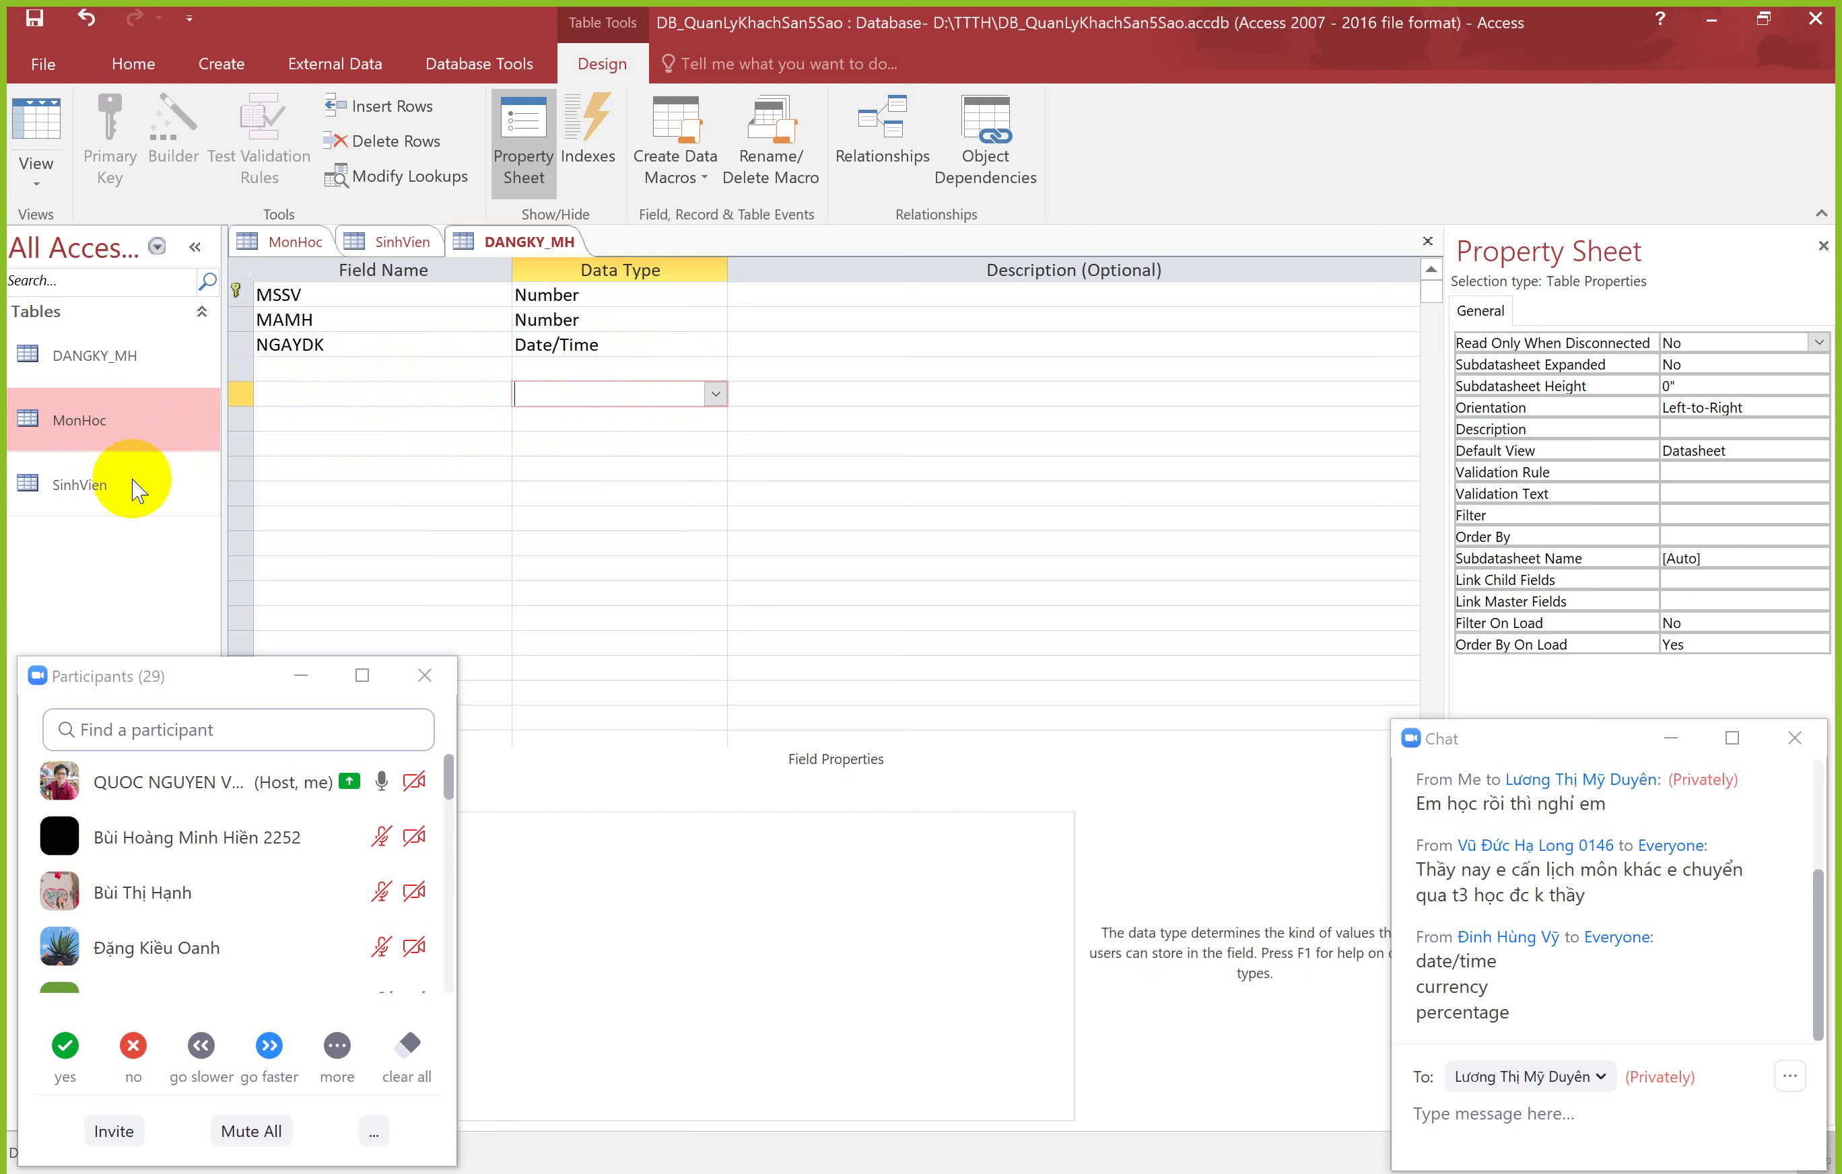
{"action": "left_click", "coordinate": [315, 421]}
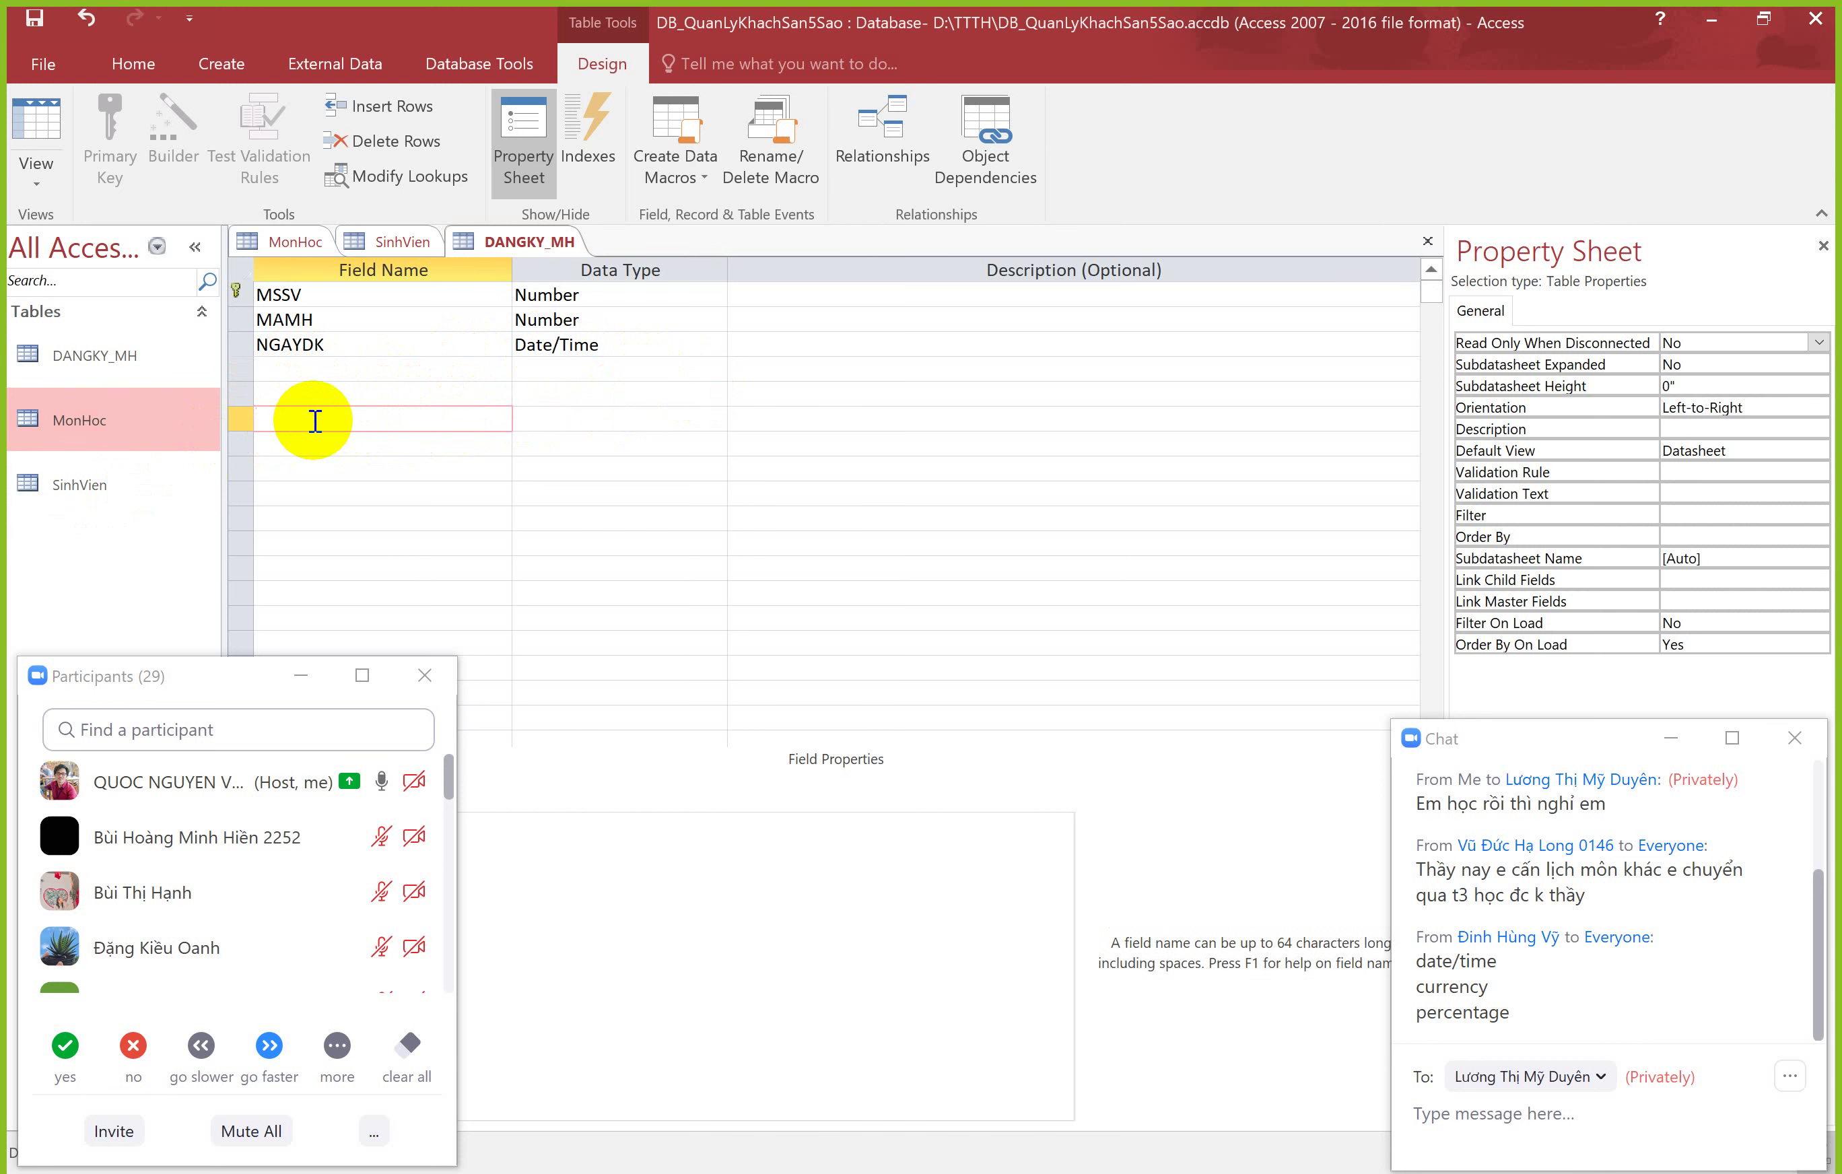
Step: Open SinhVien in Design View to check GIOITINH's Yes/No type, then show the Data Type slide
{"action": "double_click", "coordinate": [110, 485]}
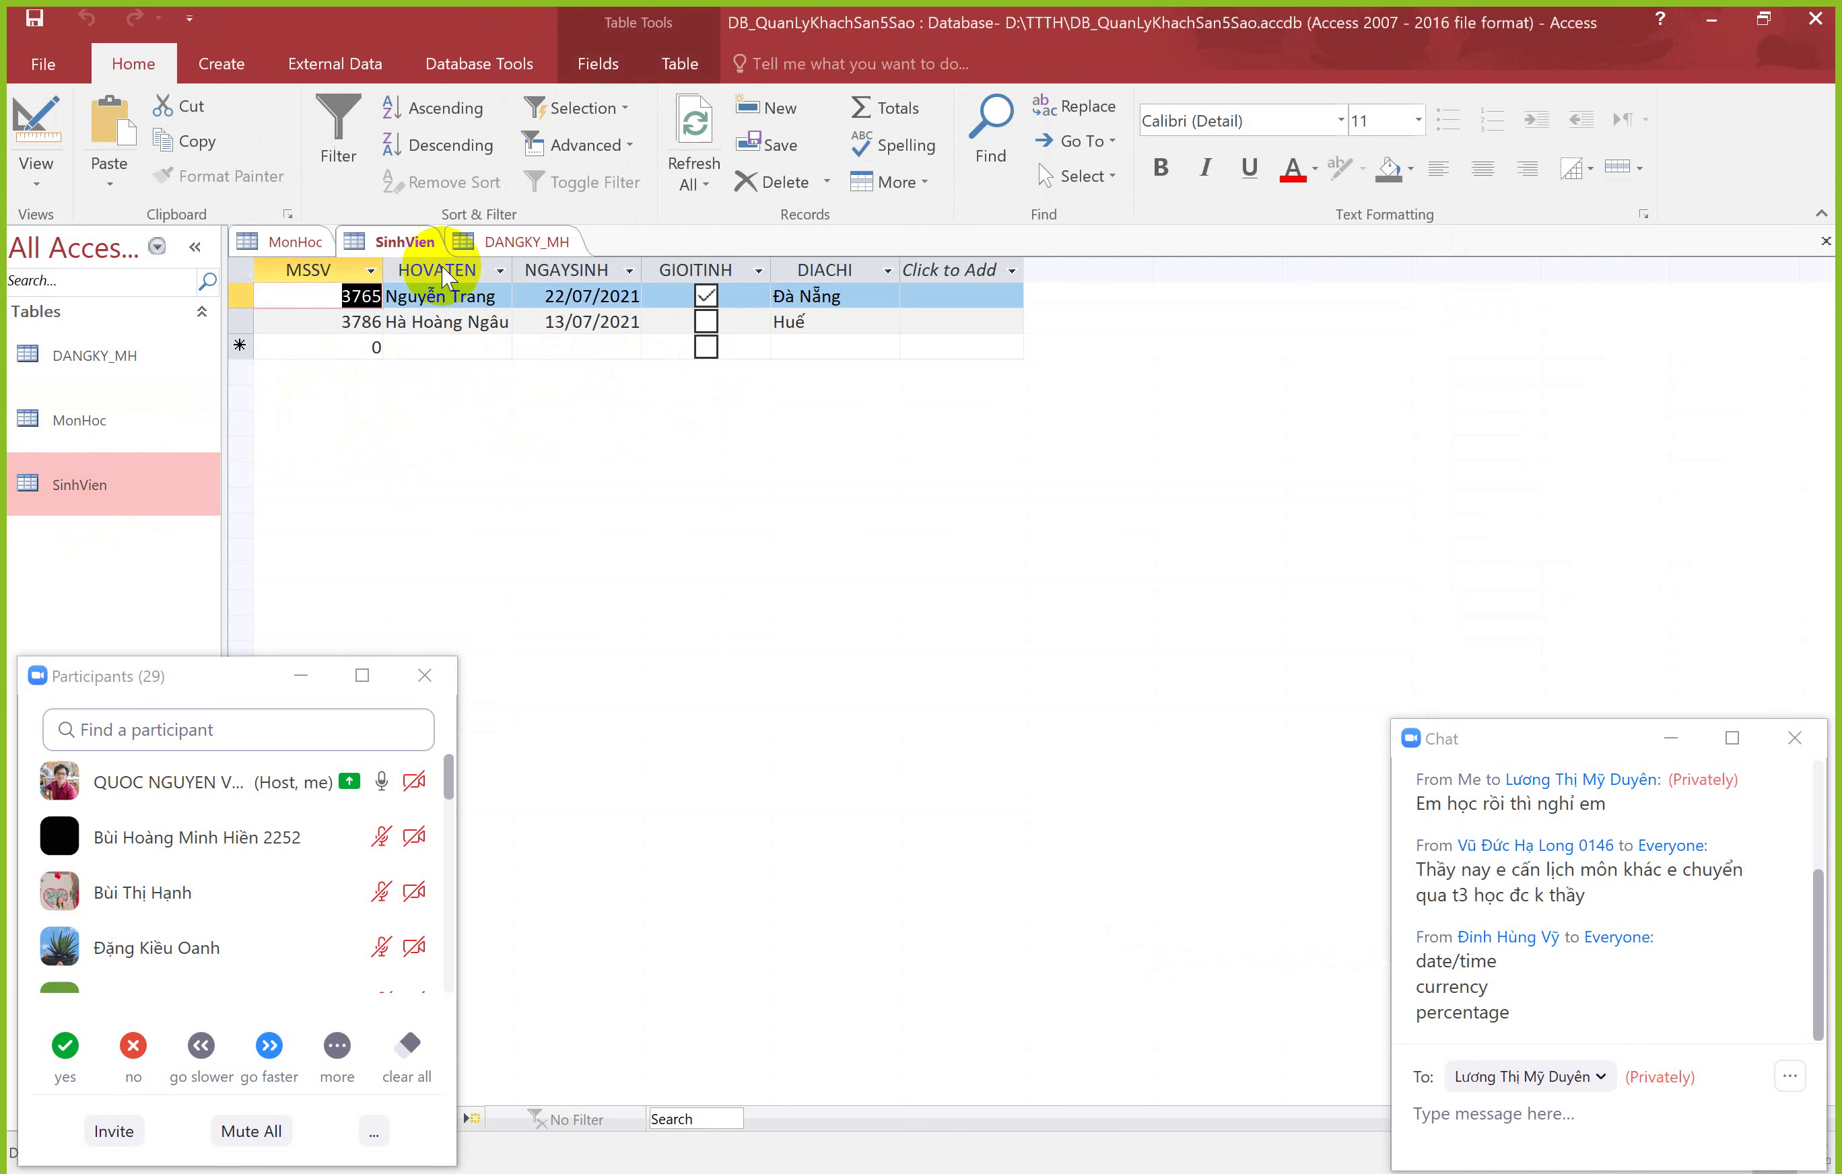
{"action": "left_click", "coordinate": [36, 126]}
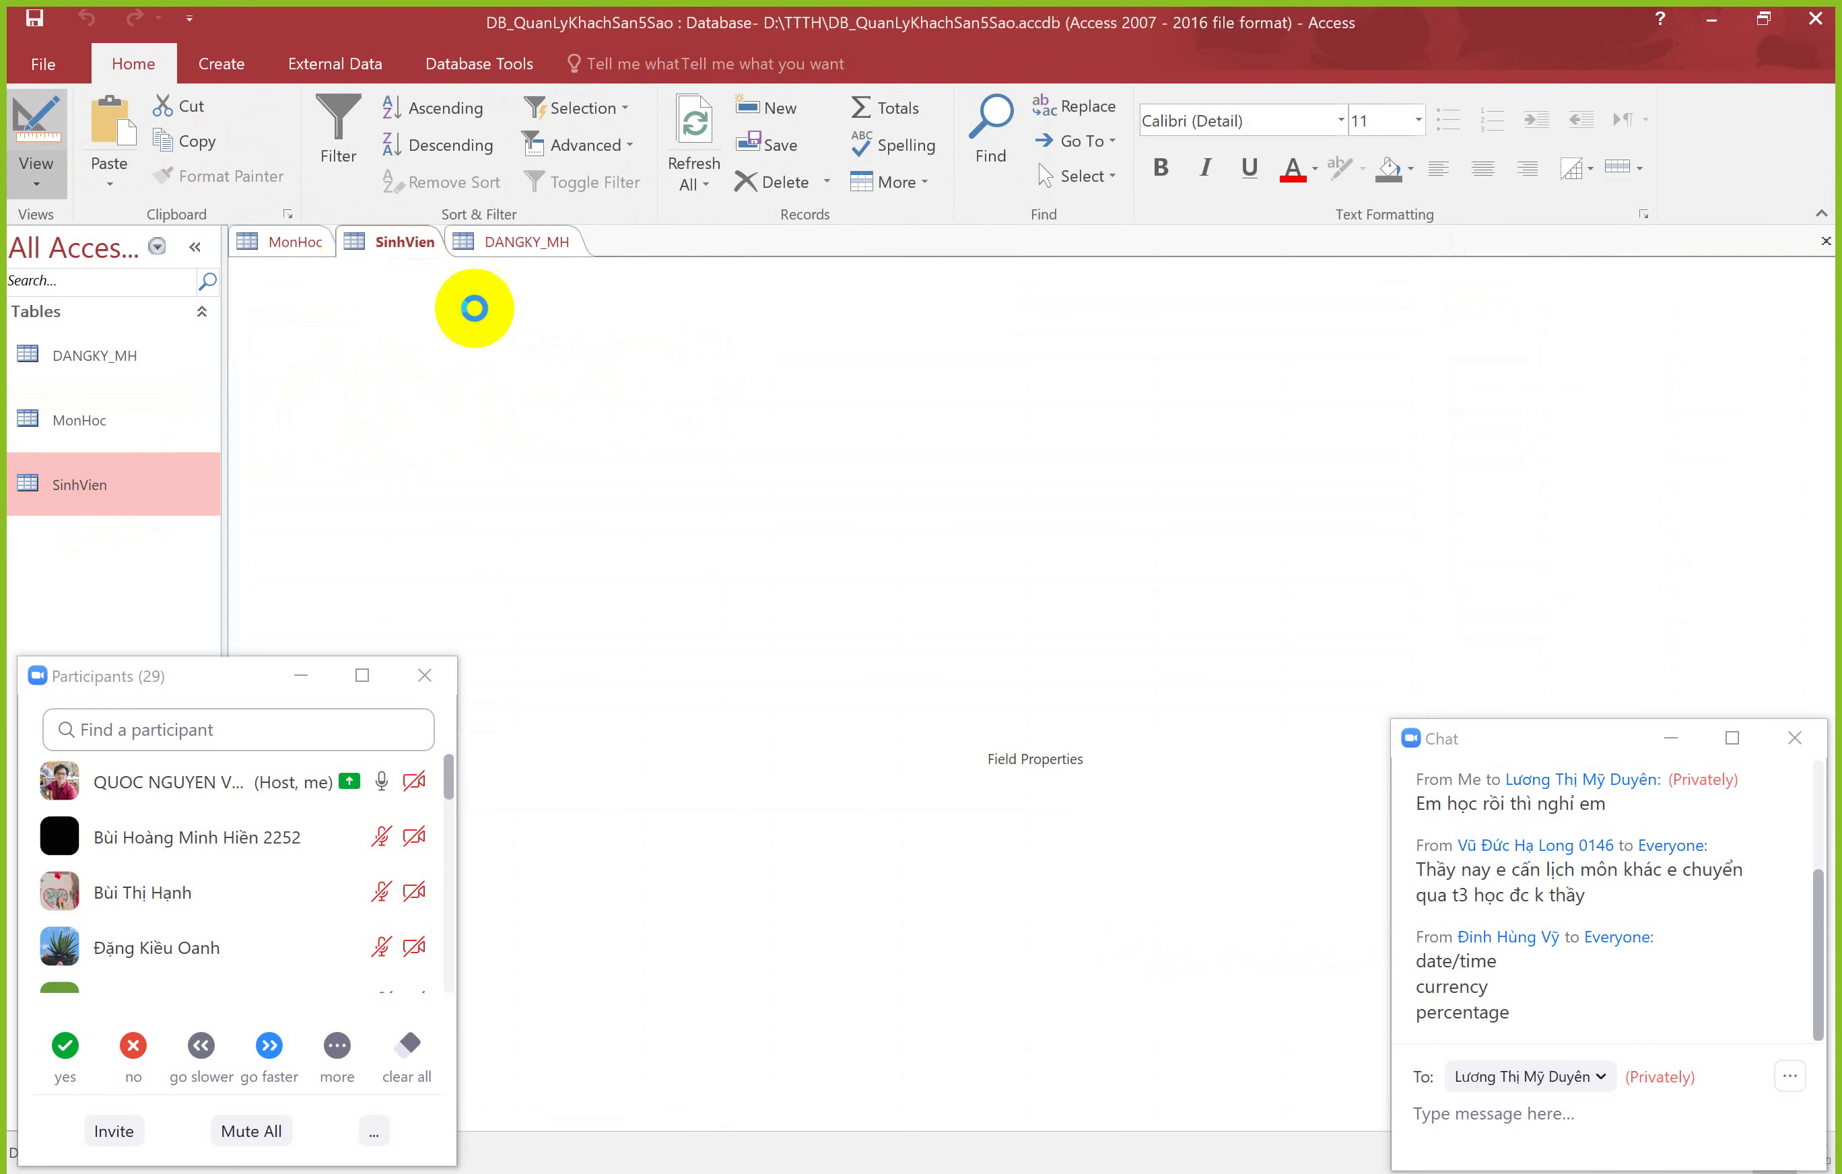
{"action": "left_click", "coordinate": [601, 359]}
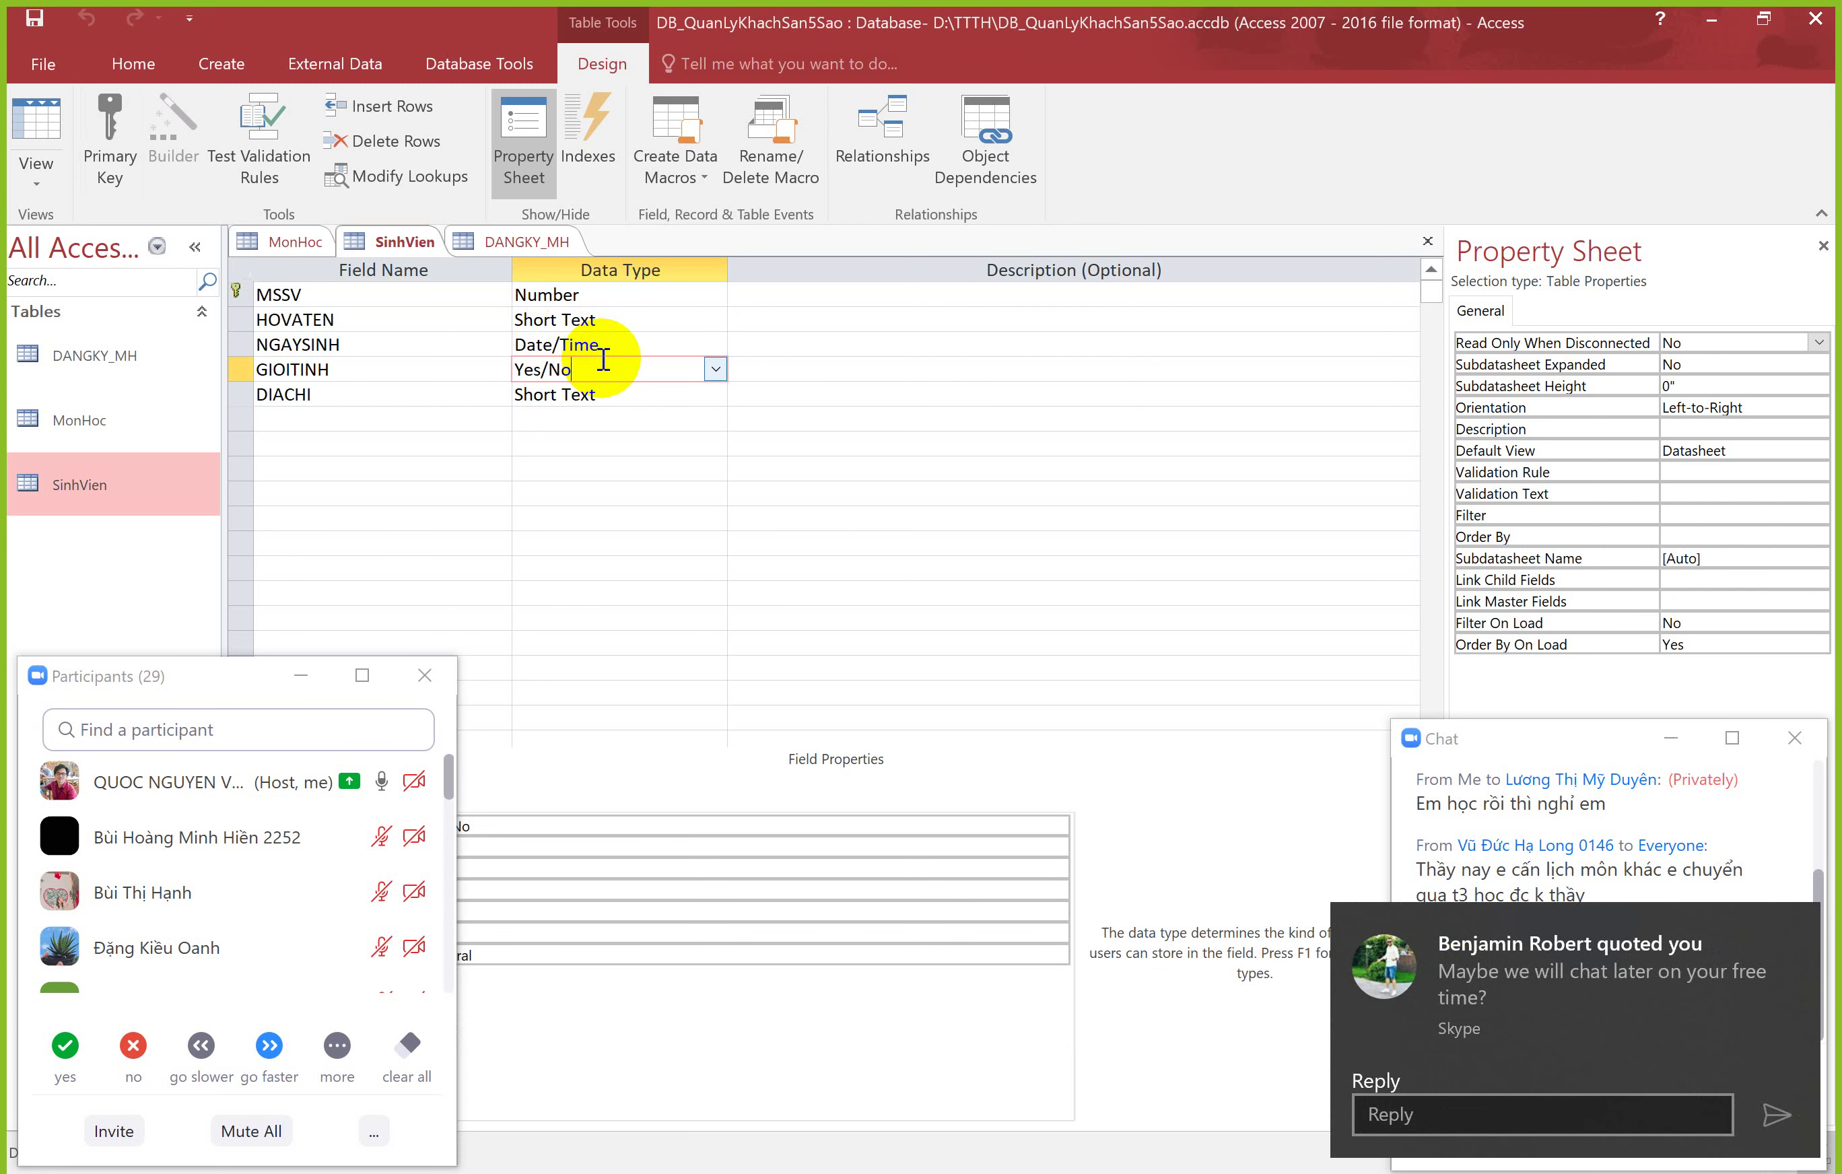
{"action": "left_click", "coordinate": [1783, 923]}
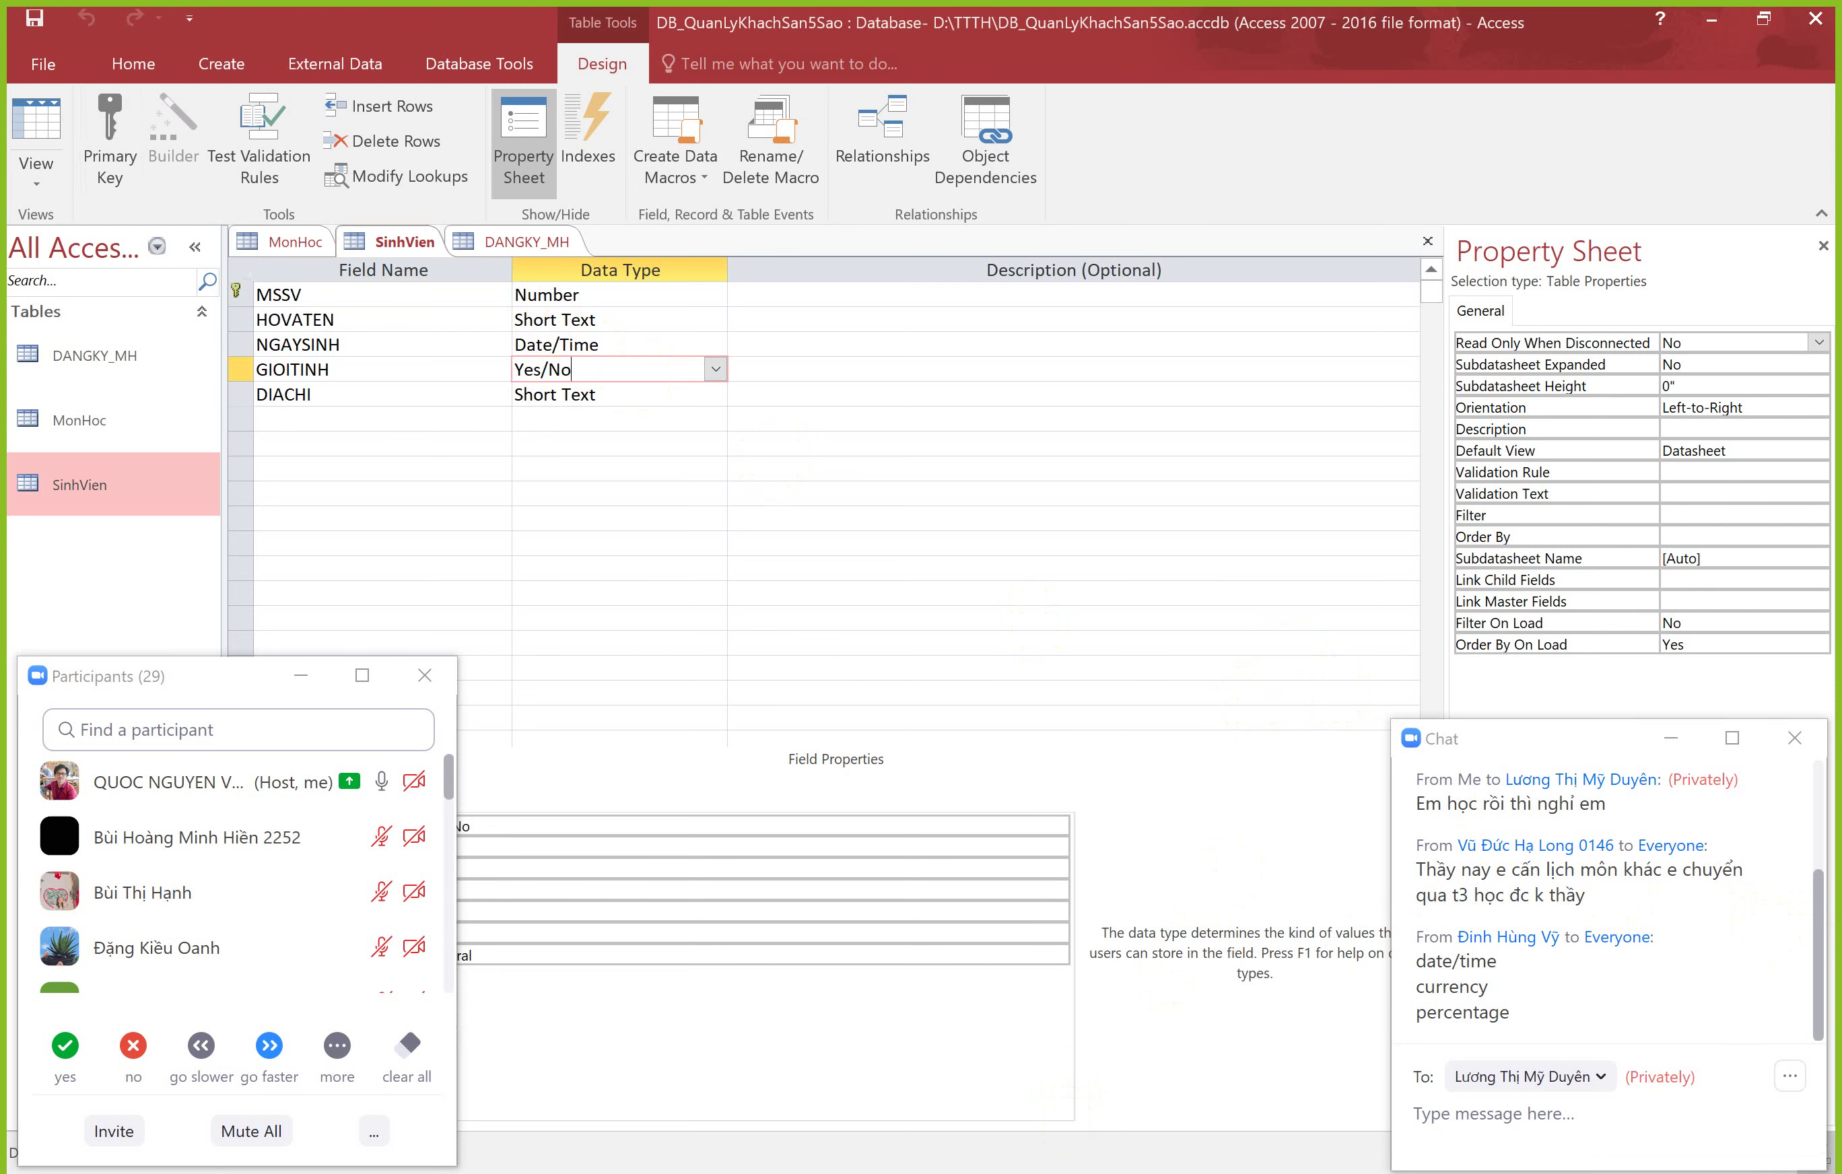
{"action": "key", "text": "alt+Tab"}
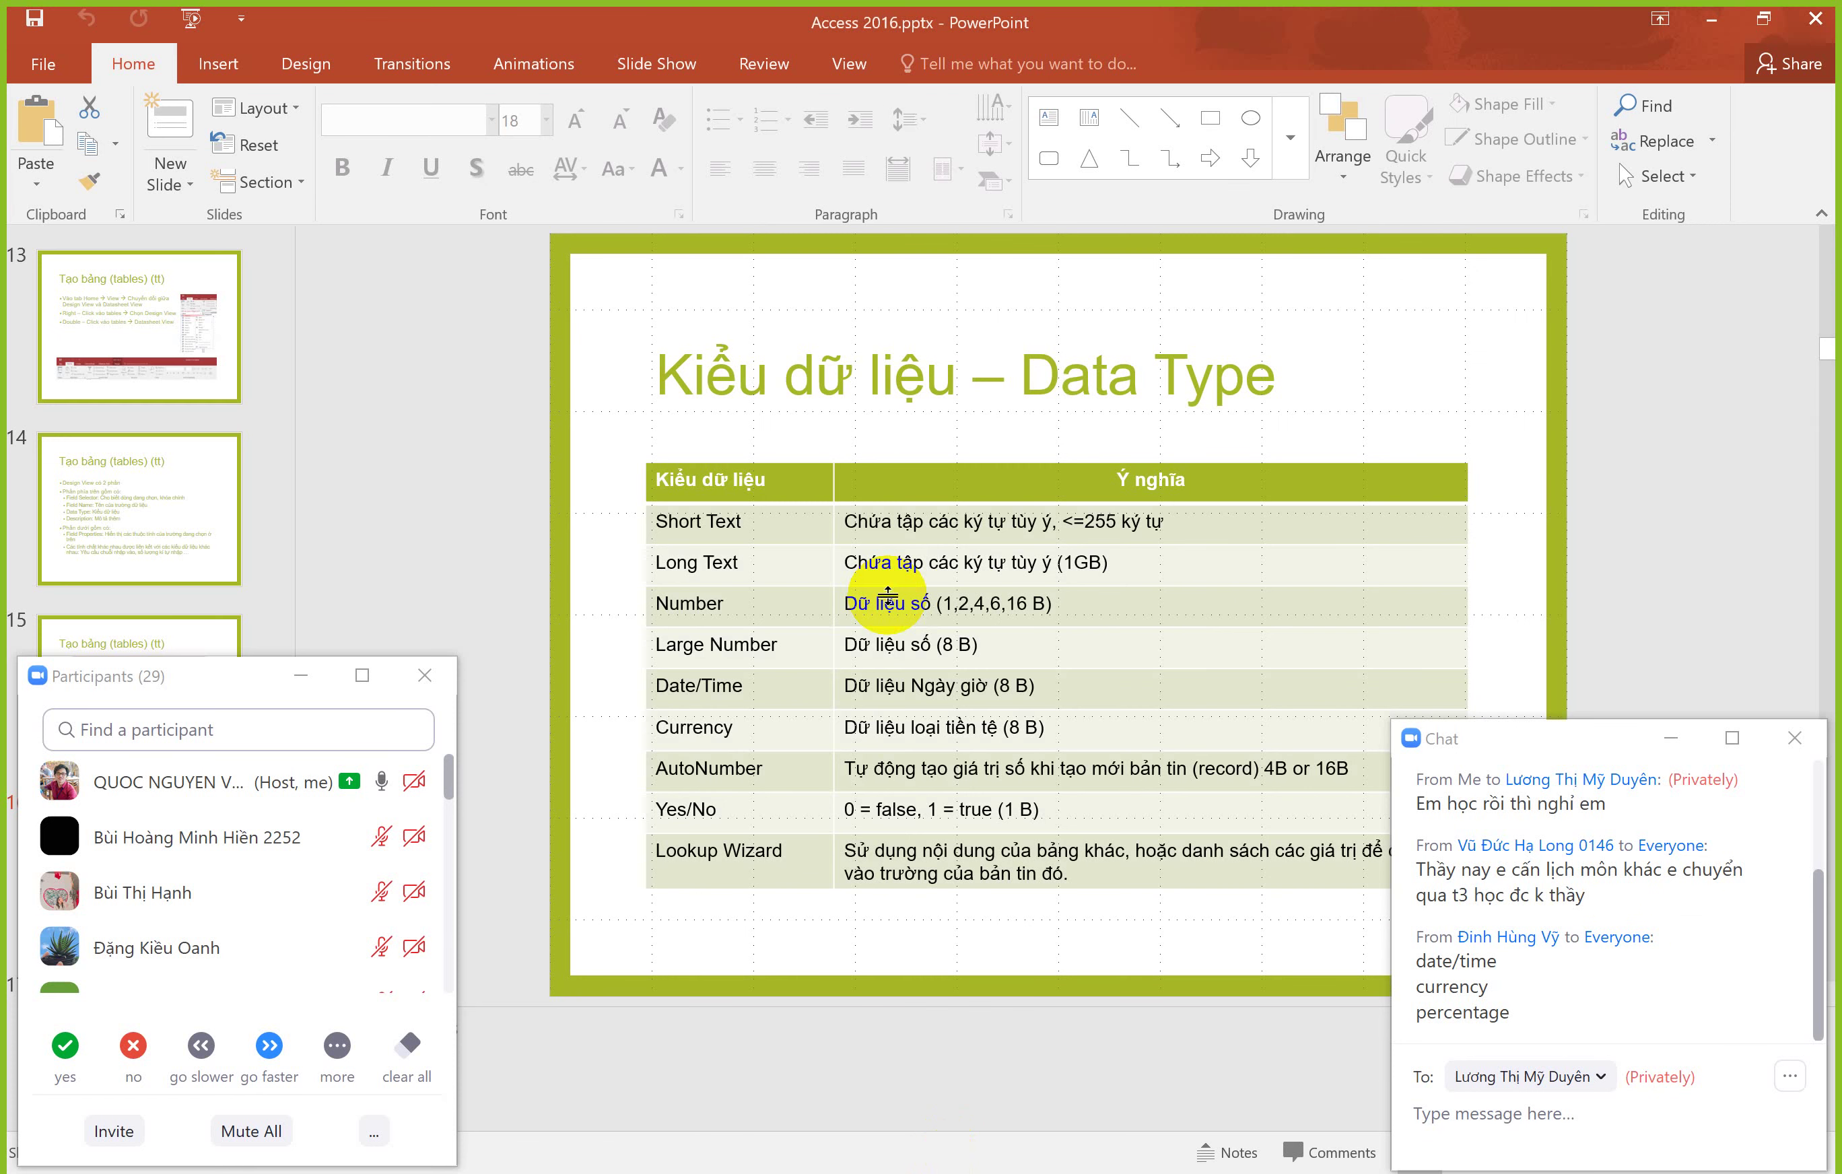
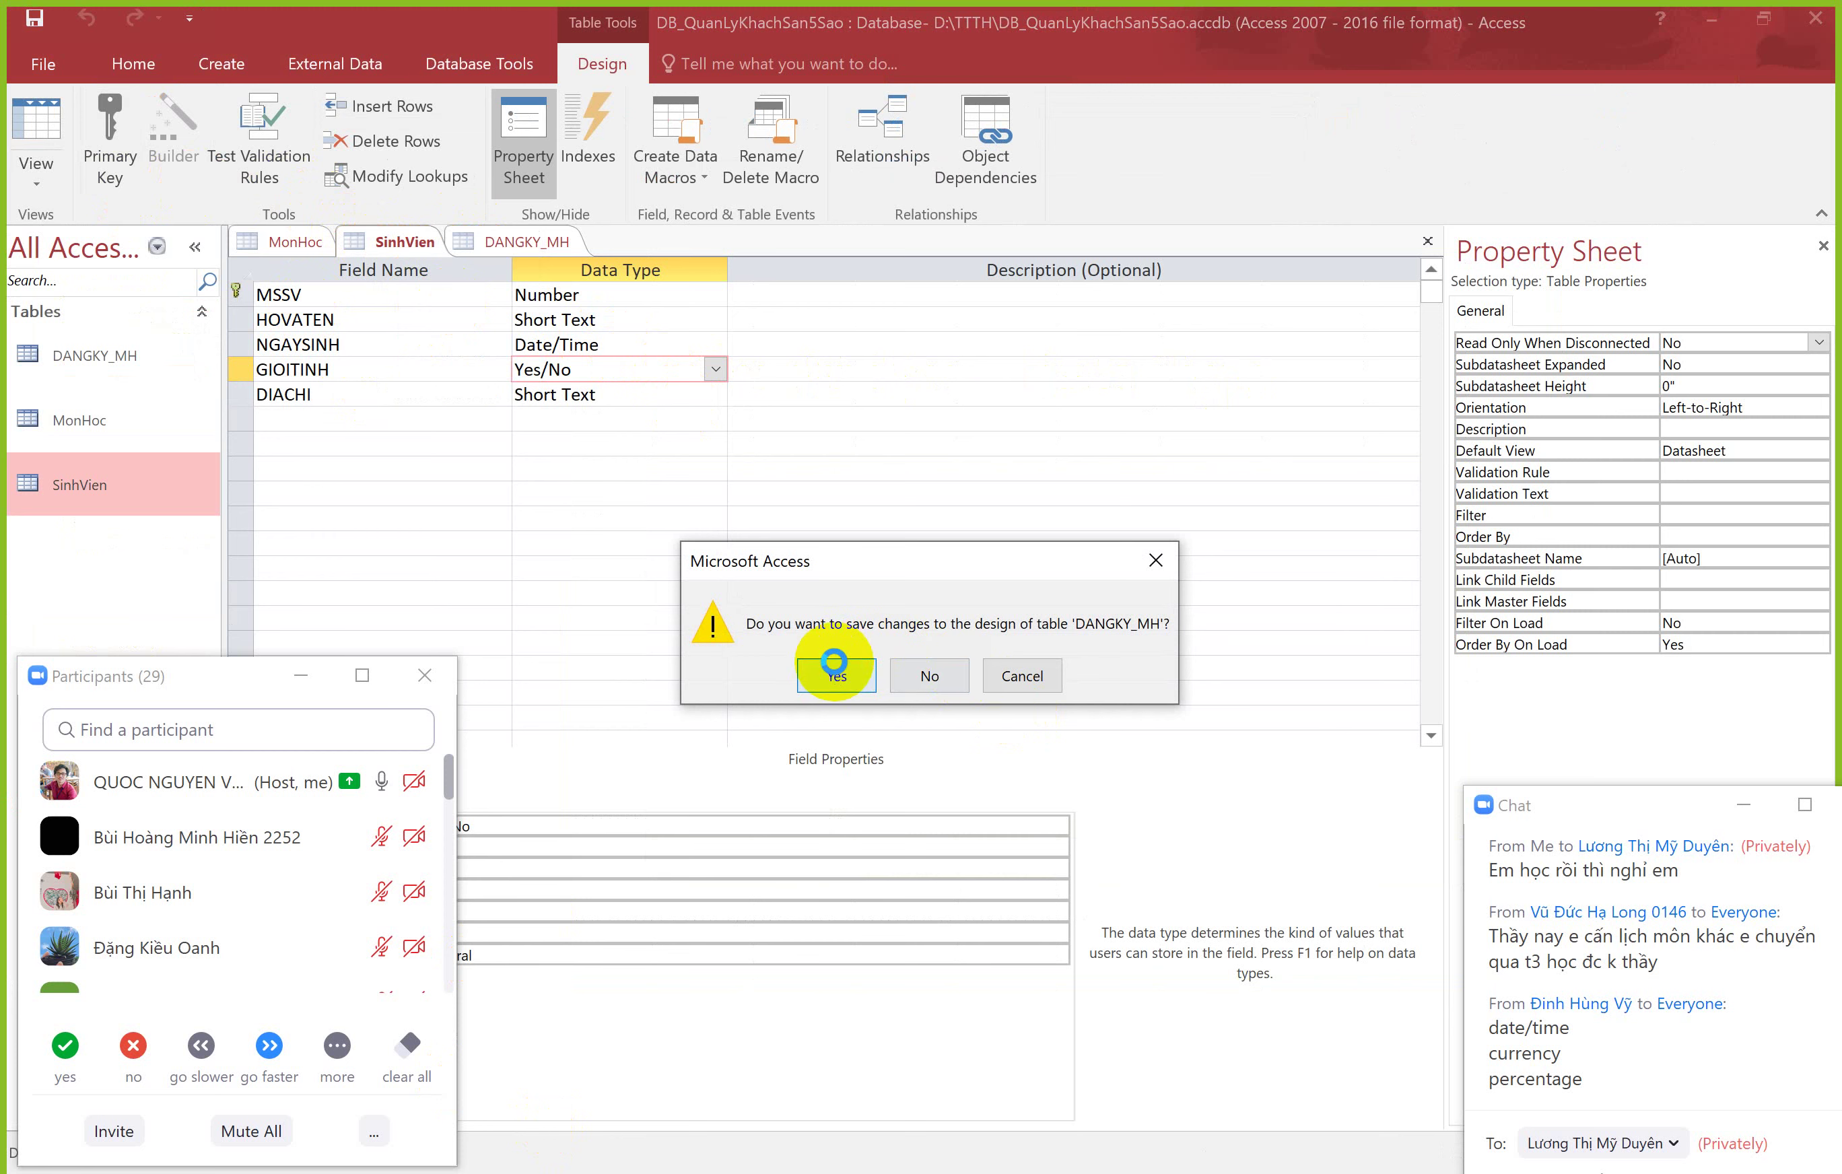
Step: Save the DANGKY_MH changes and create a new table named Bang_Phu in Design View
{"action": "left_click", "coordinate": [837, 672]}
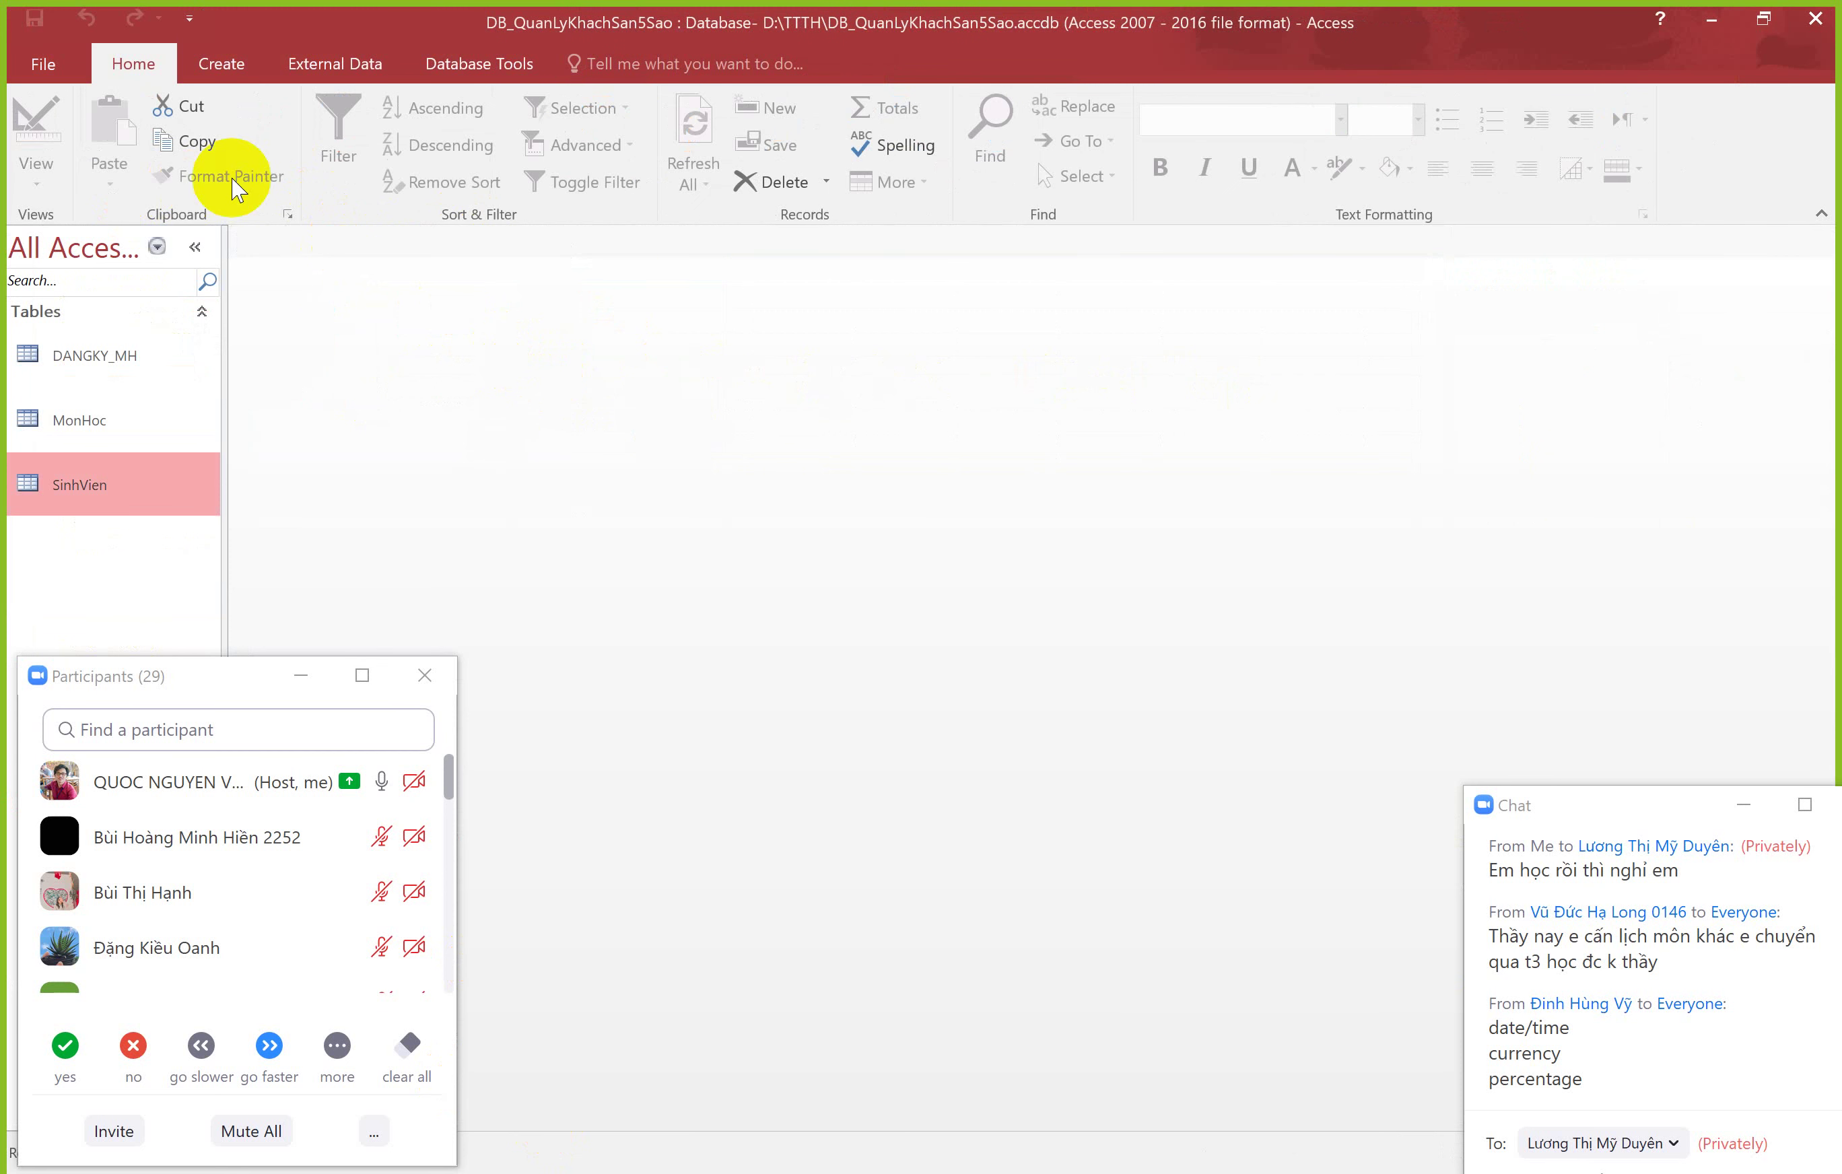
{"action": "left_click", "coordinate": [209, 64]}
{"action": "left_click", "coordinate": [139, 128]}
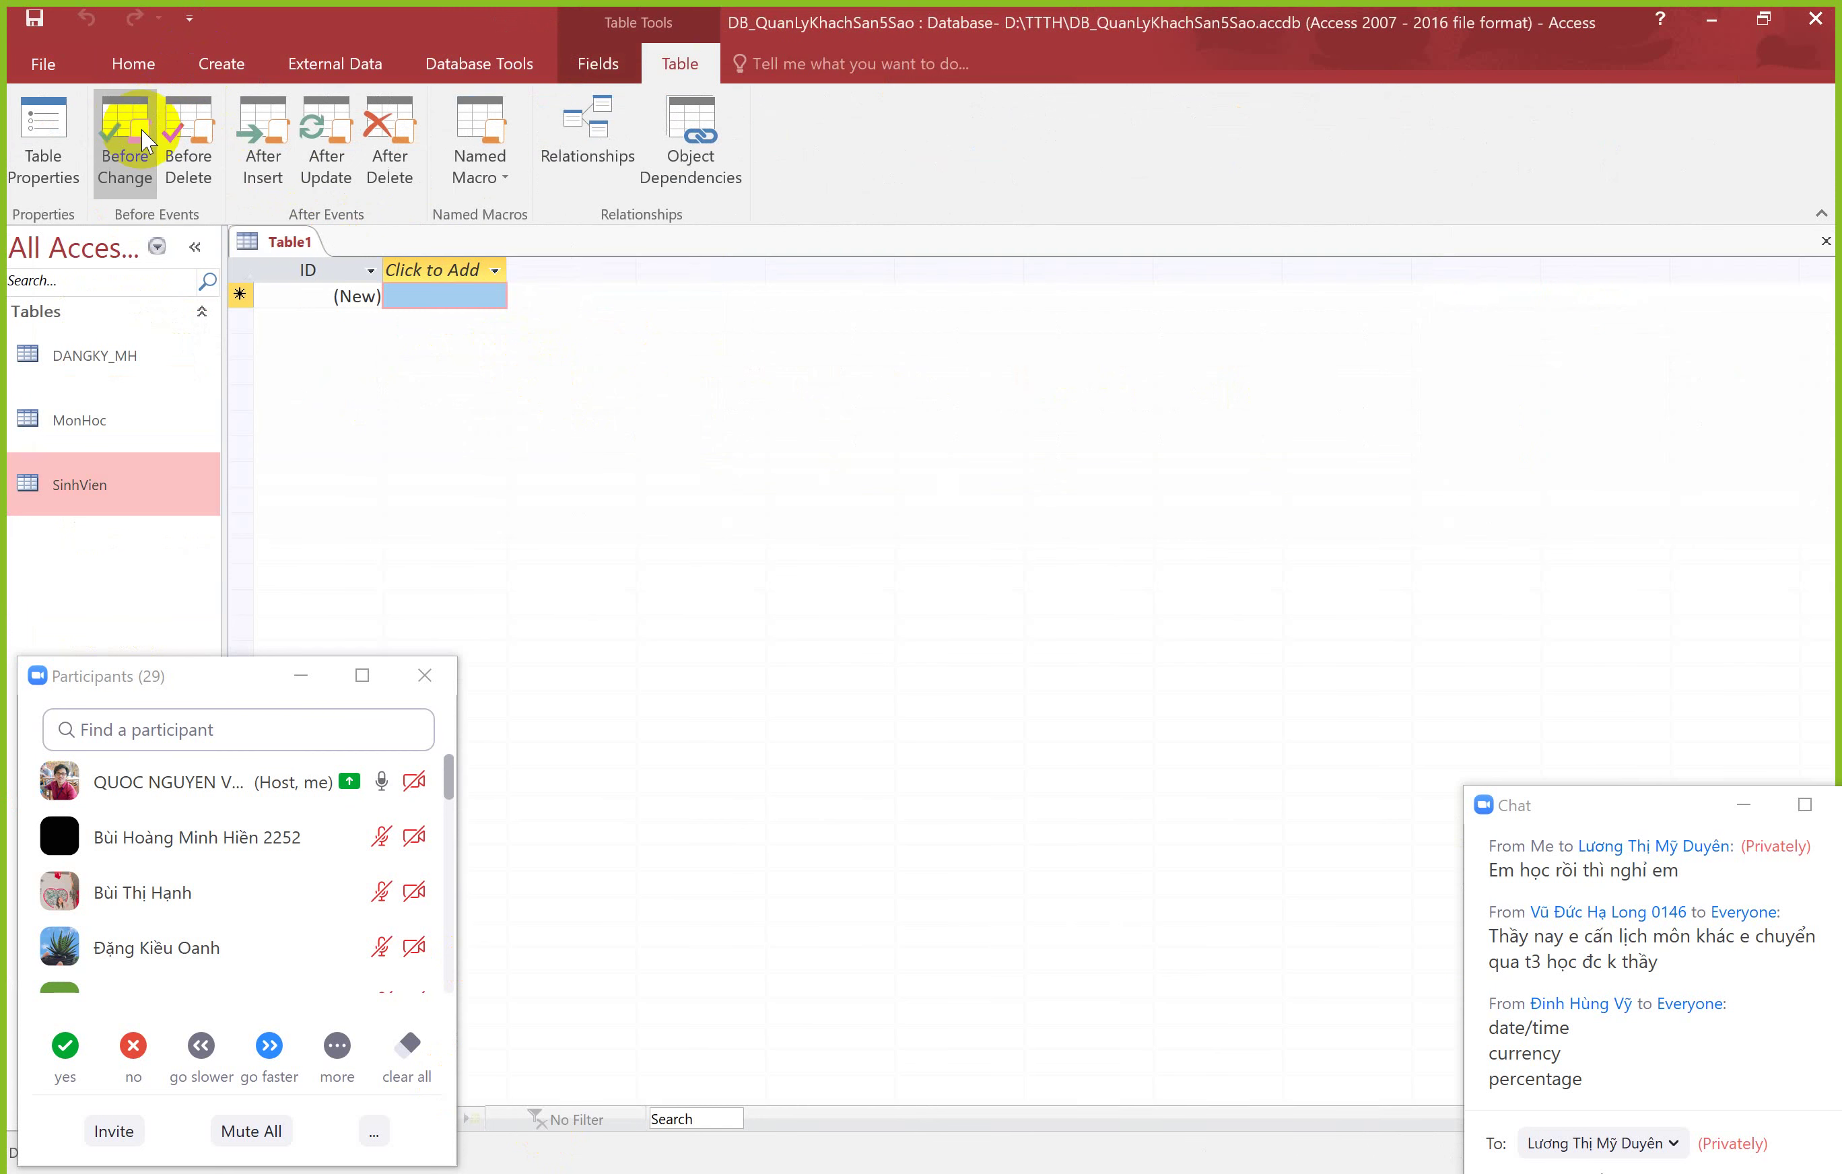
{"action": "right_click", "coordinate": [280, 240]}
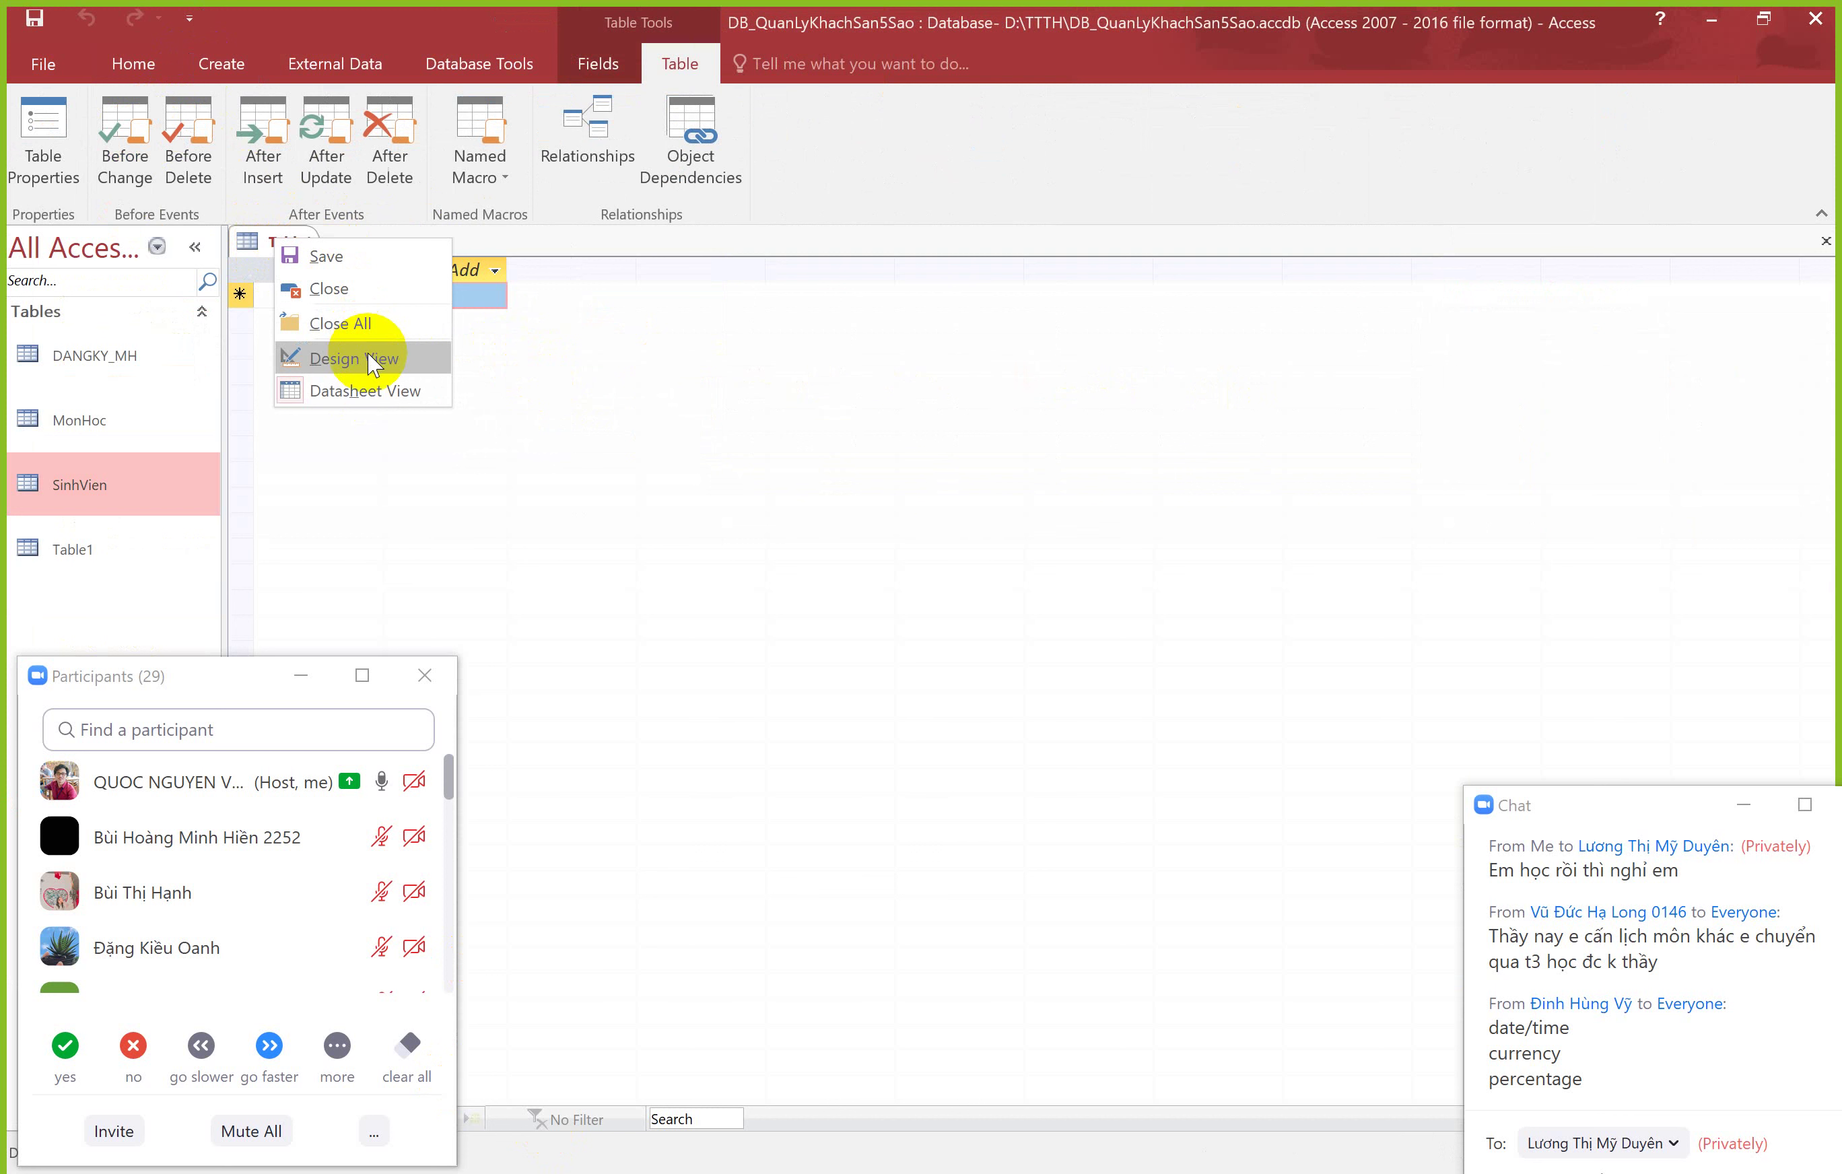
{"action": "left_click", "coordinate": [367, 356]}
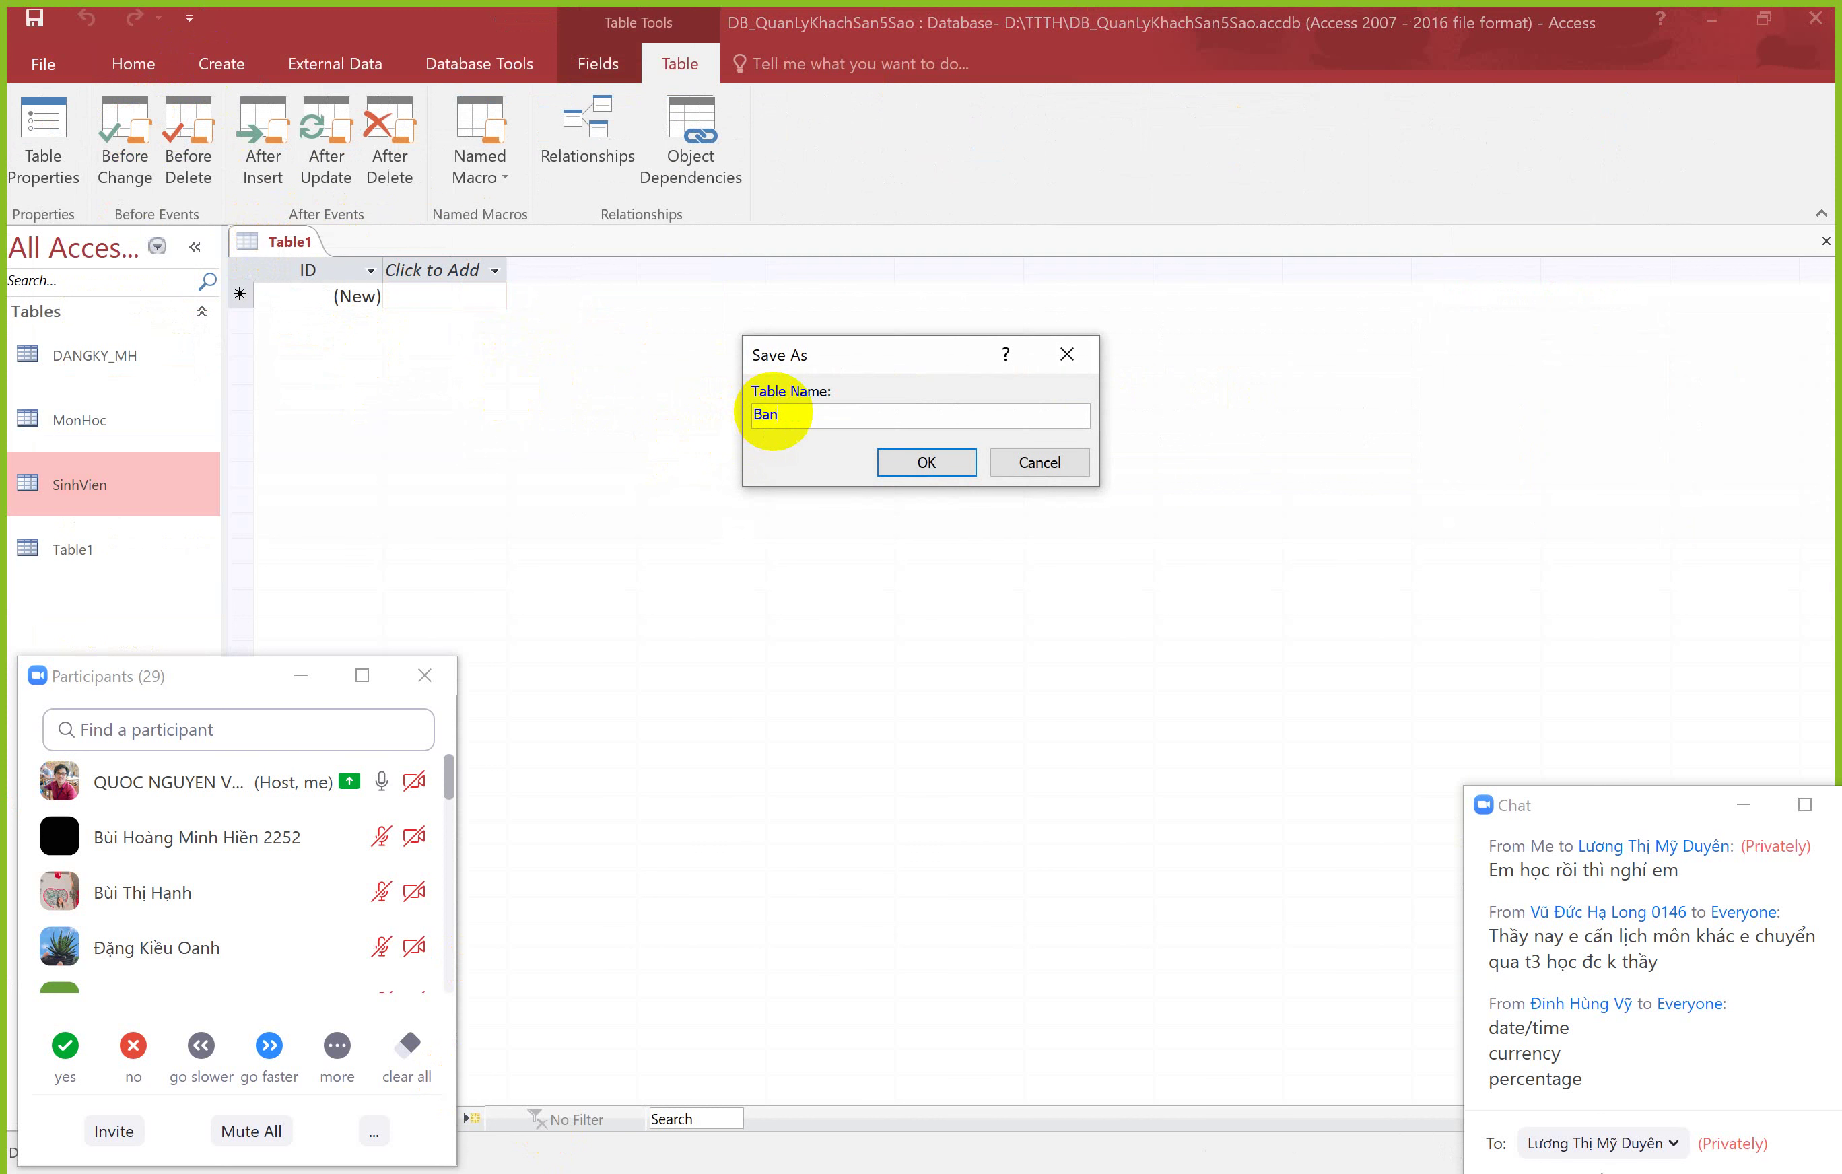
{"action": "key", "text": "Return"}
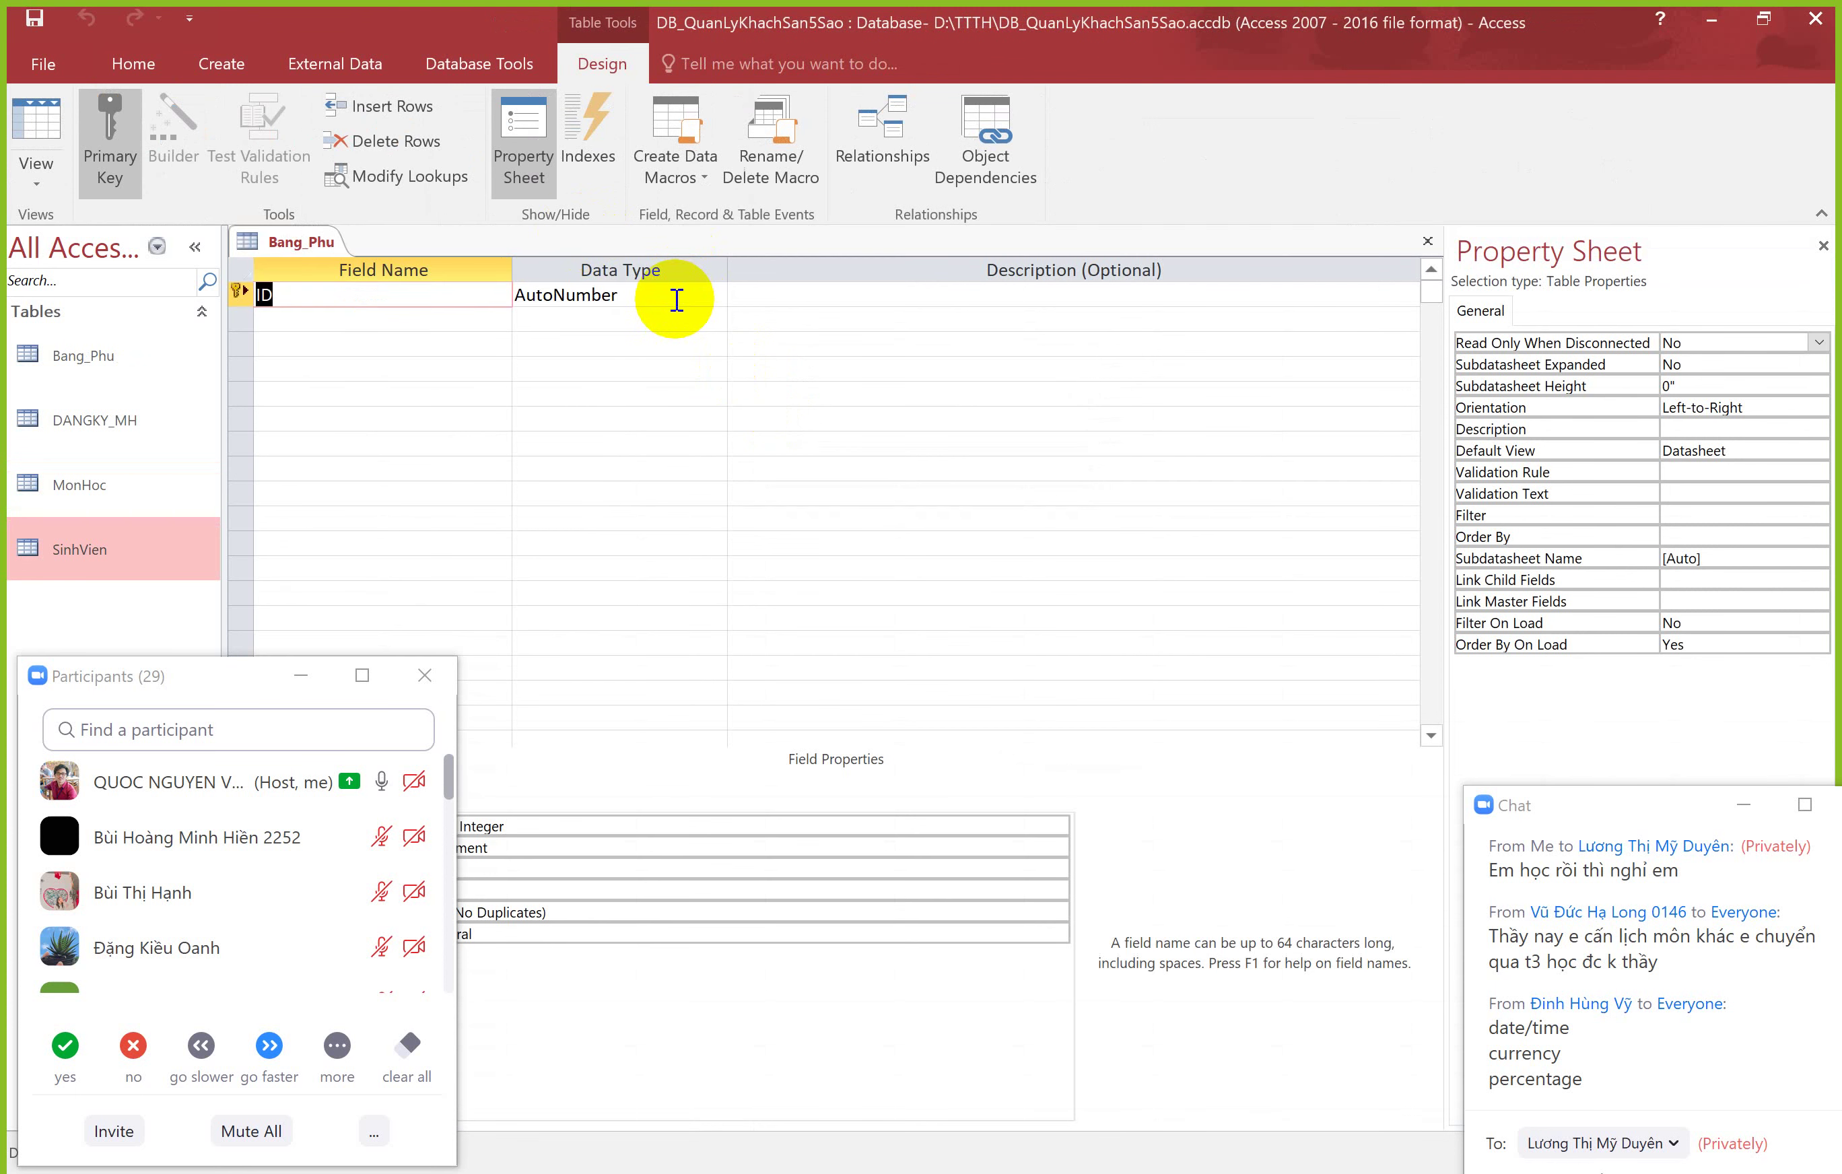
Step: Add a Short Text field MonHoc below the AutoNumber ID key
{"action": "left_click", "coordinate": [658, 297]}
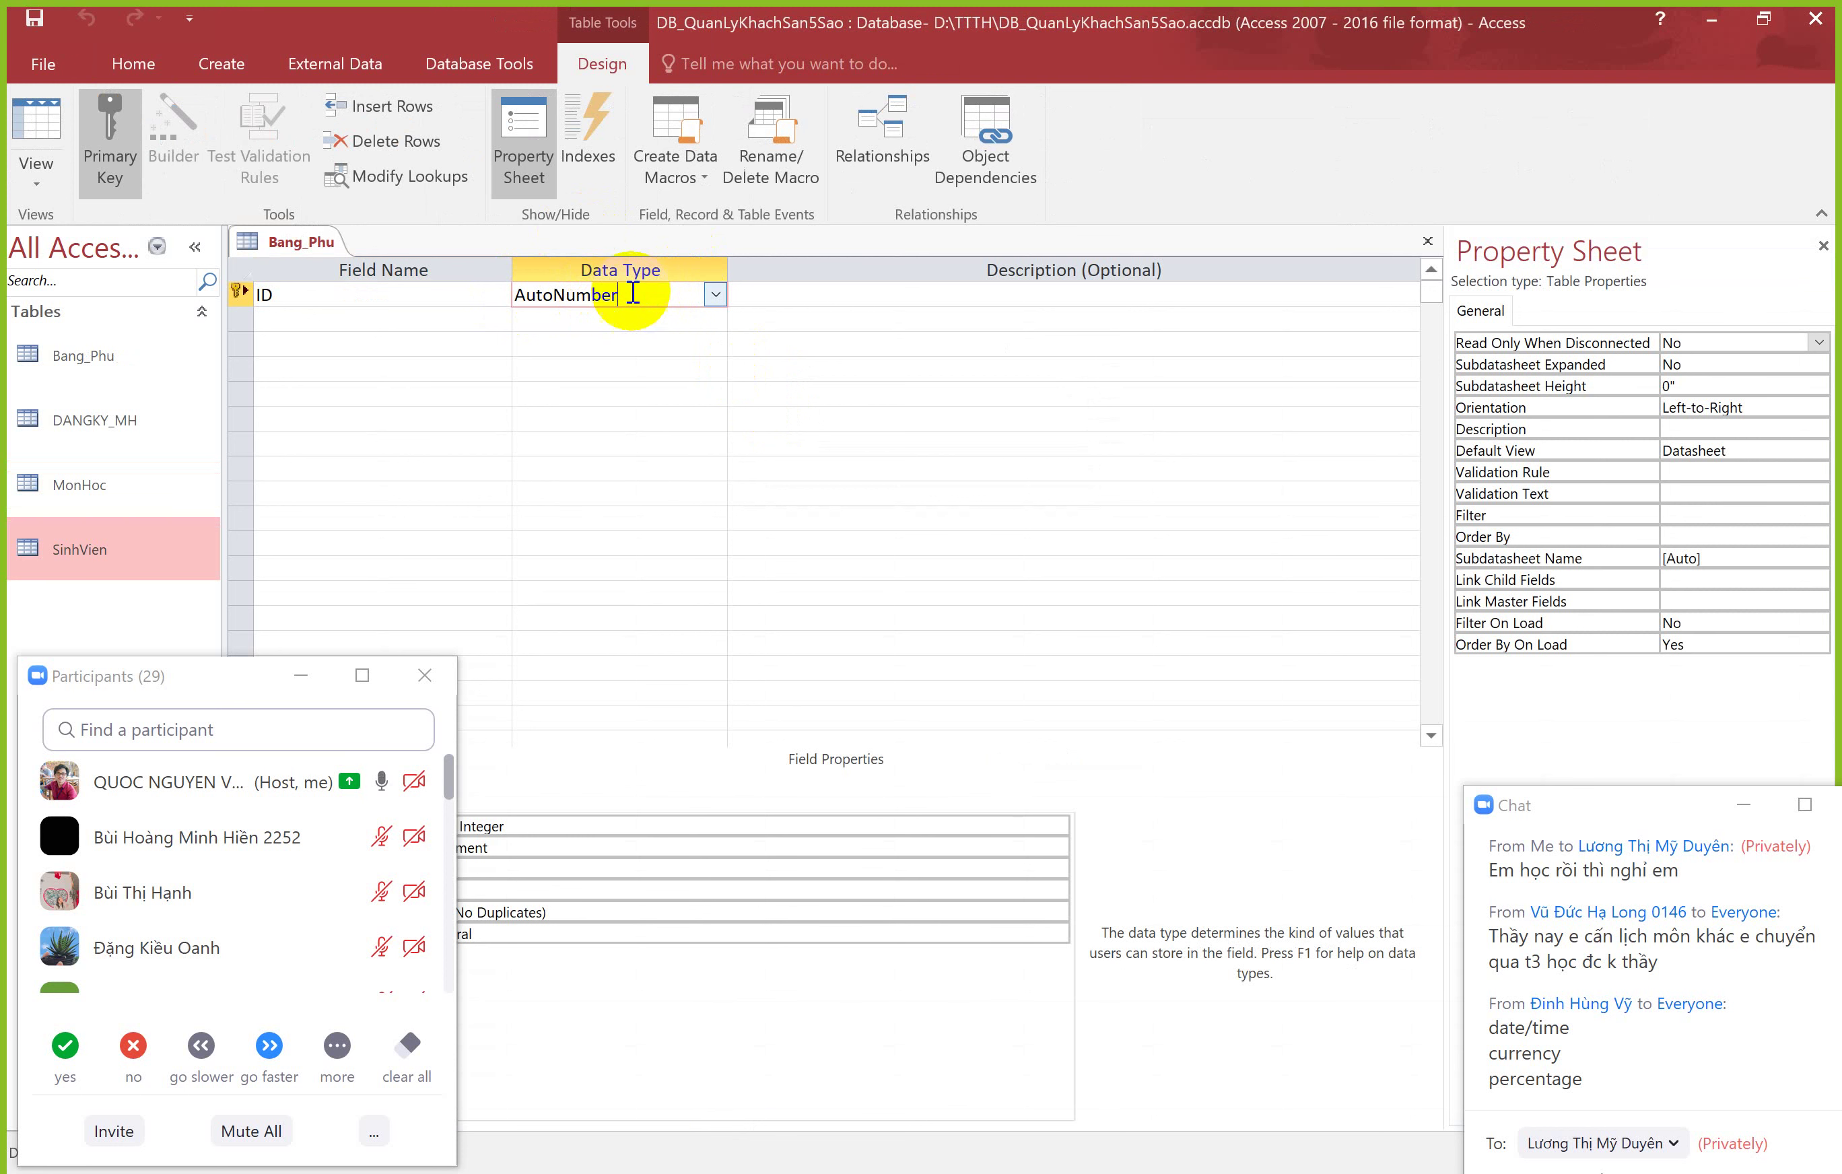
{"action": "left_click", "coordinate": [398, 321]}
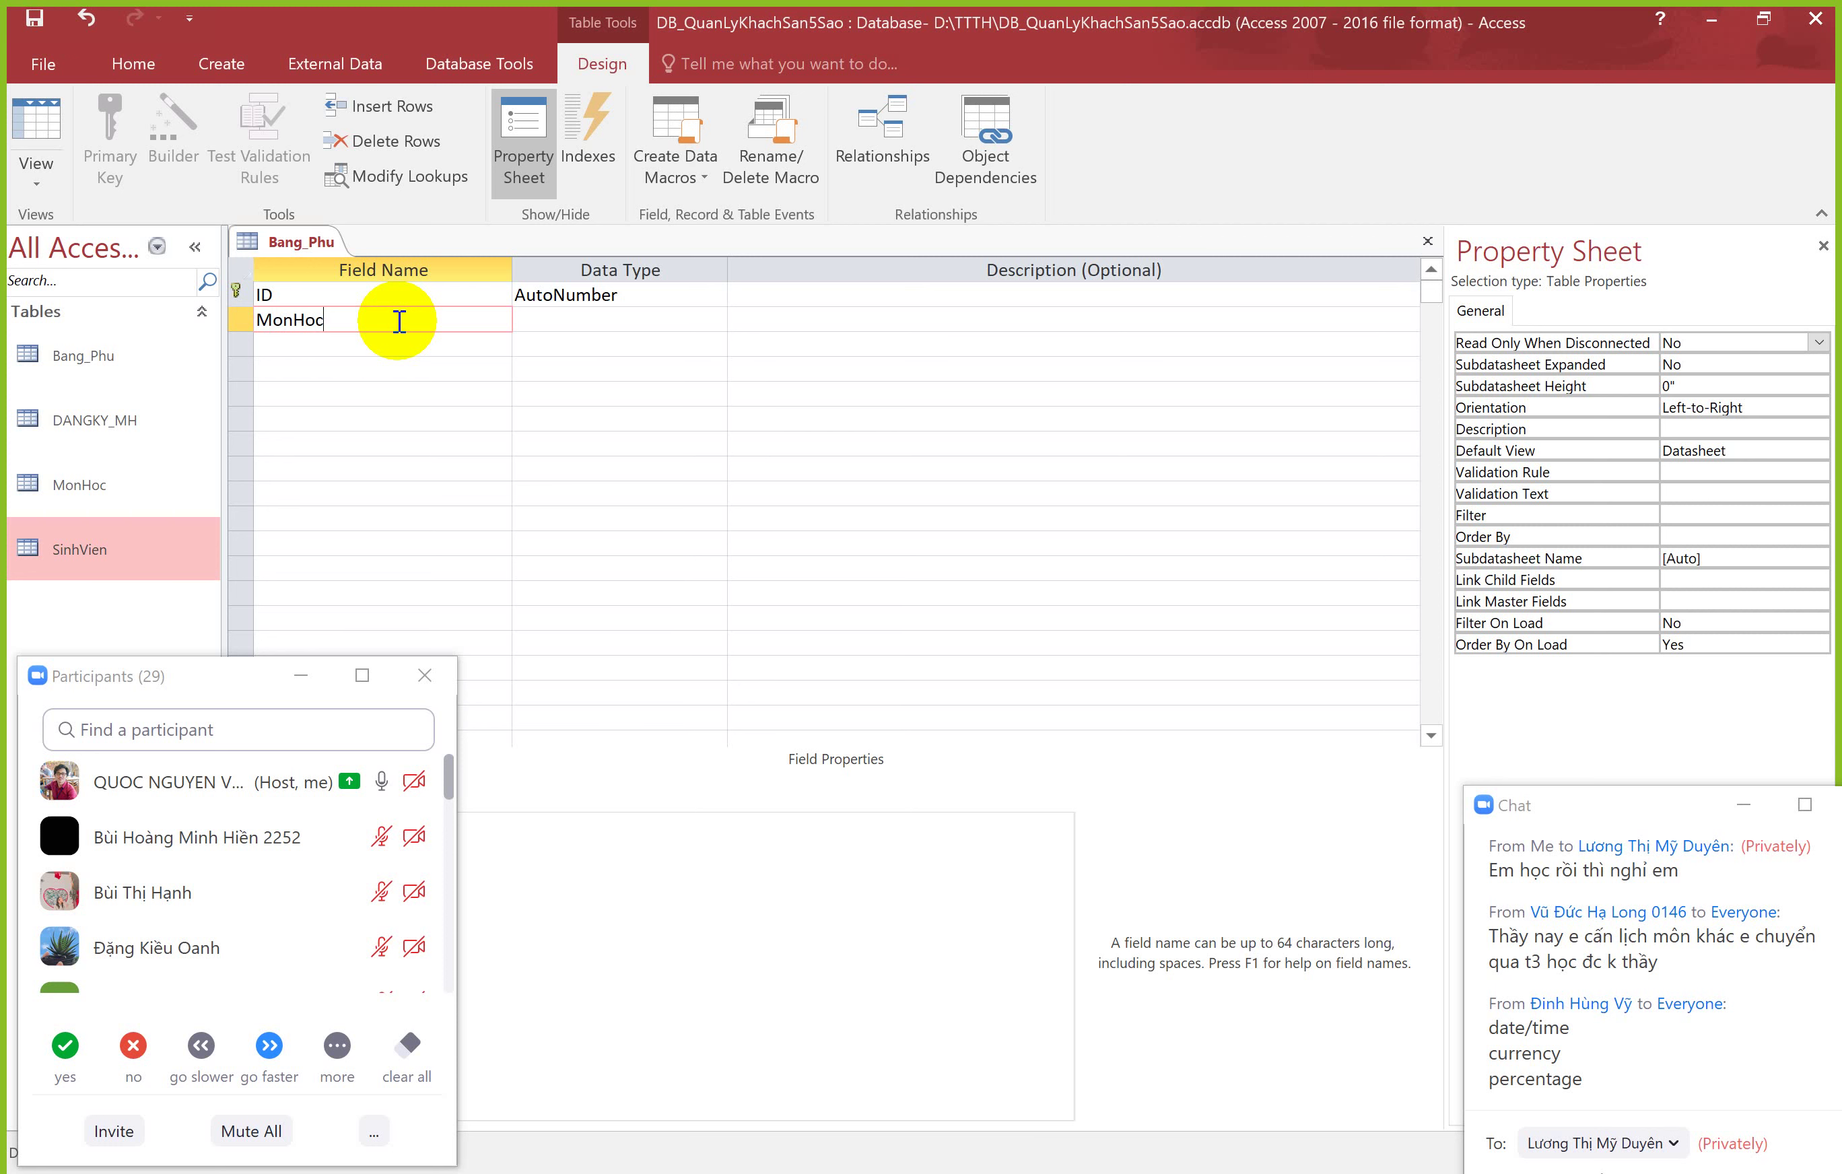
{"action": "key", "text": "Tab"}
{"action": "left_click", "coordinate": [732, 315]}
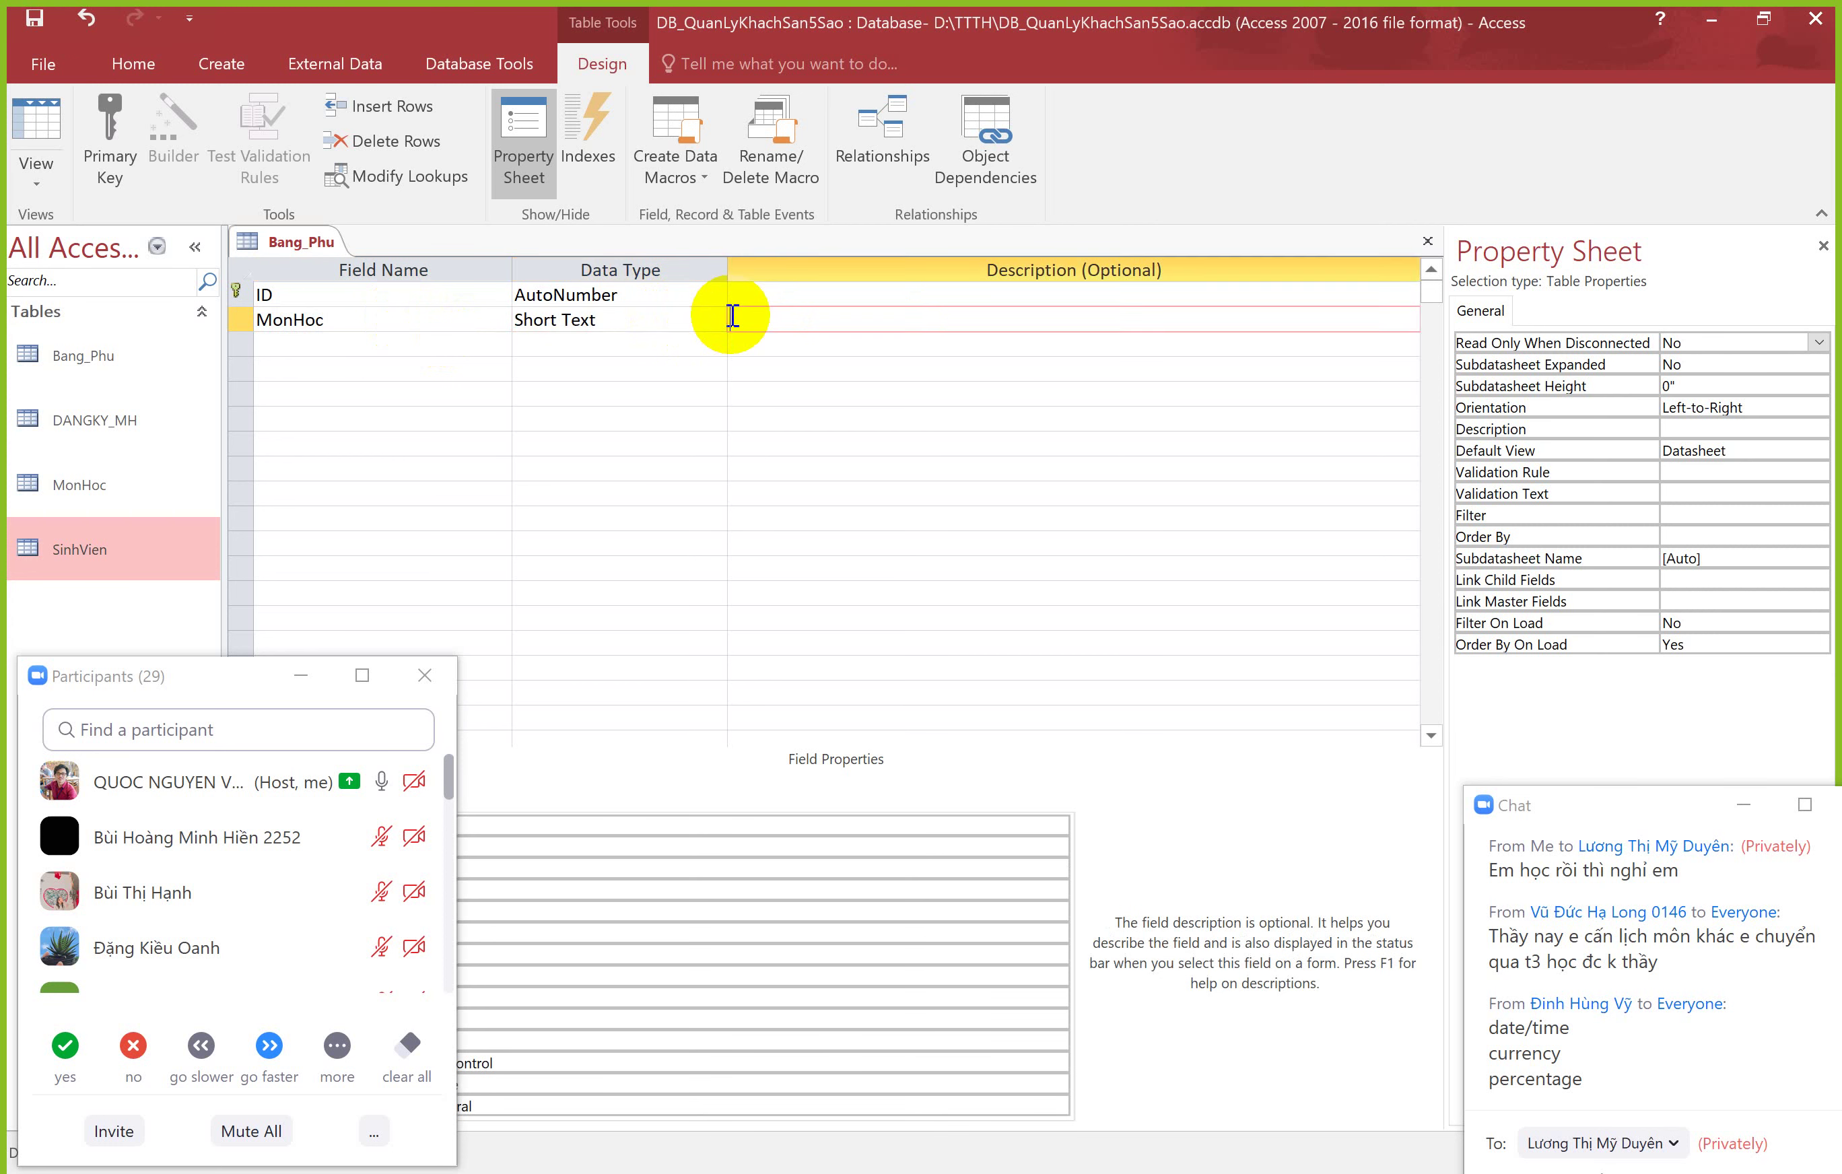
{"action": "left_click", "coordinate": [658, 317]}
{"action": "left_click", "coordinate": [625, 343]}
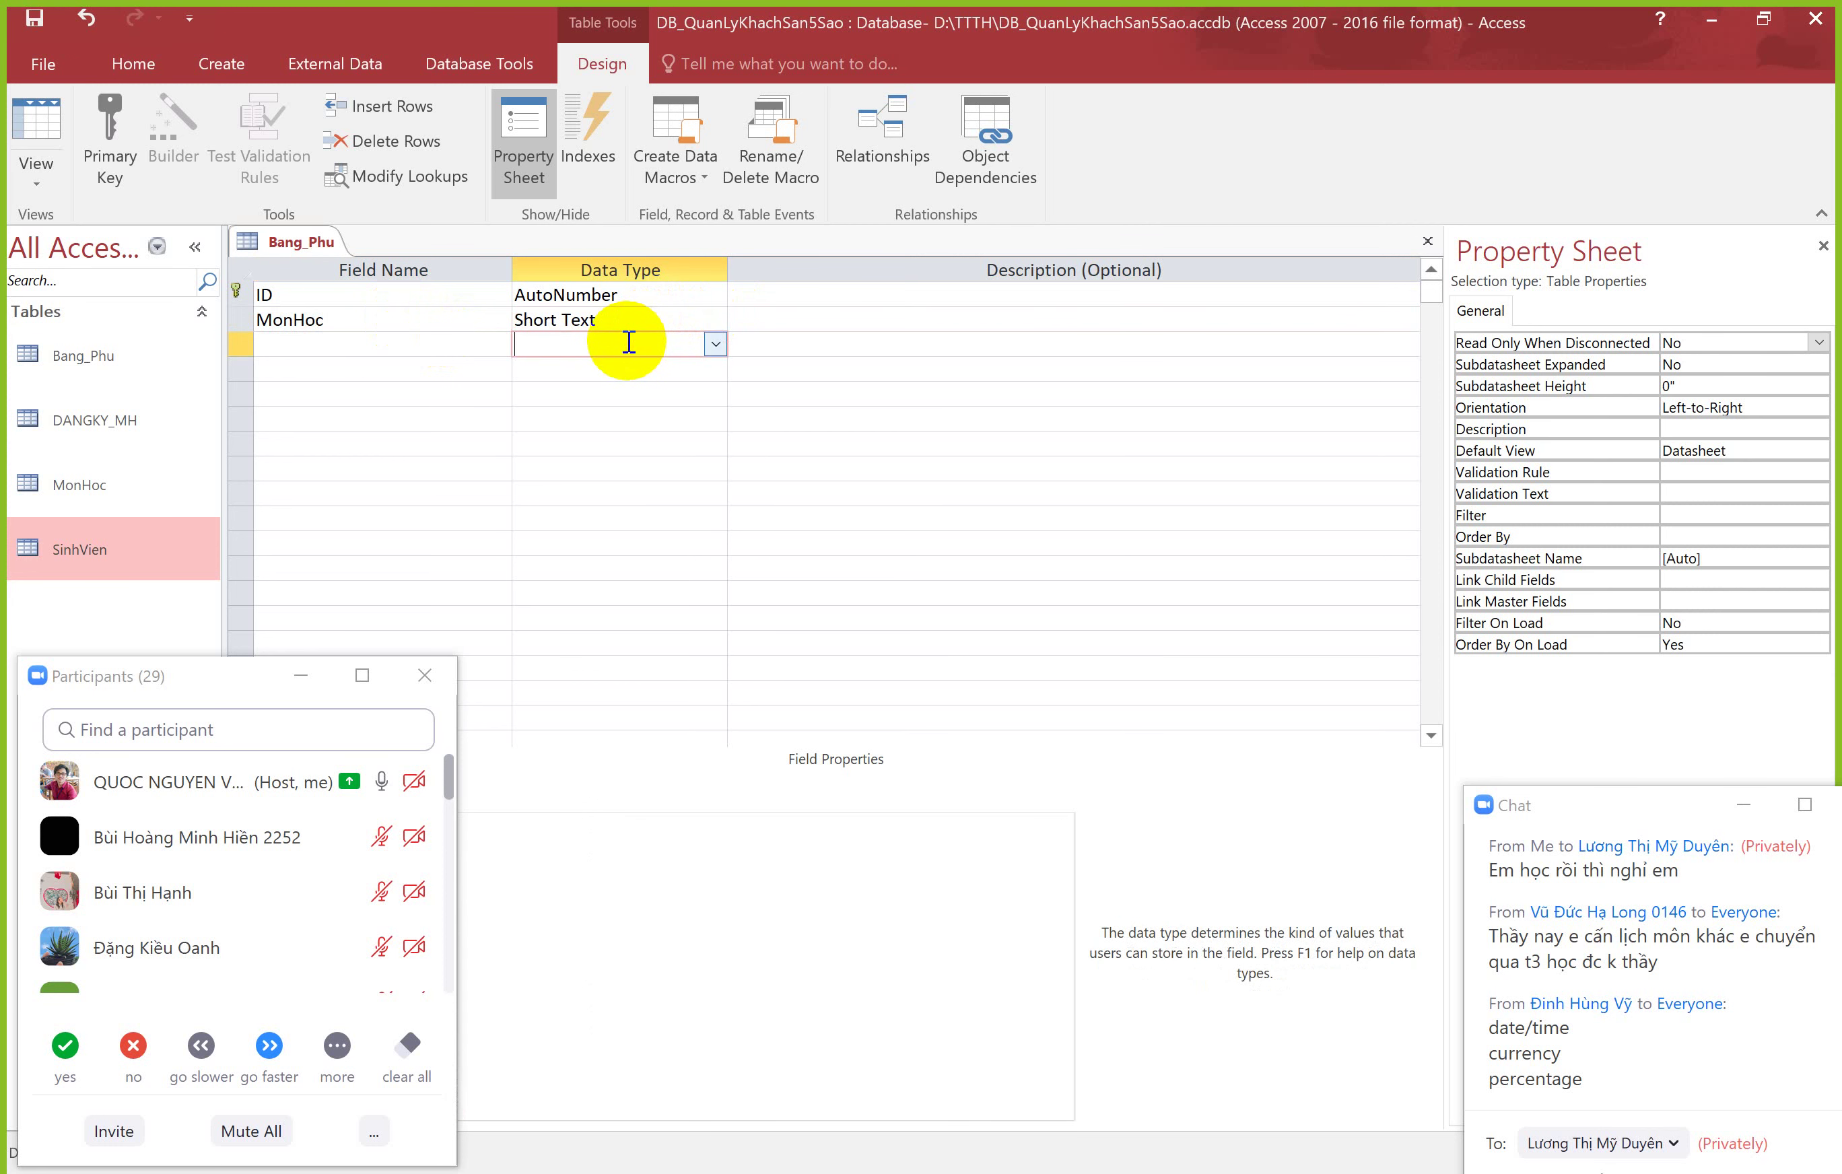
{"action": "left_click", "coordinate": [634, 295]}
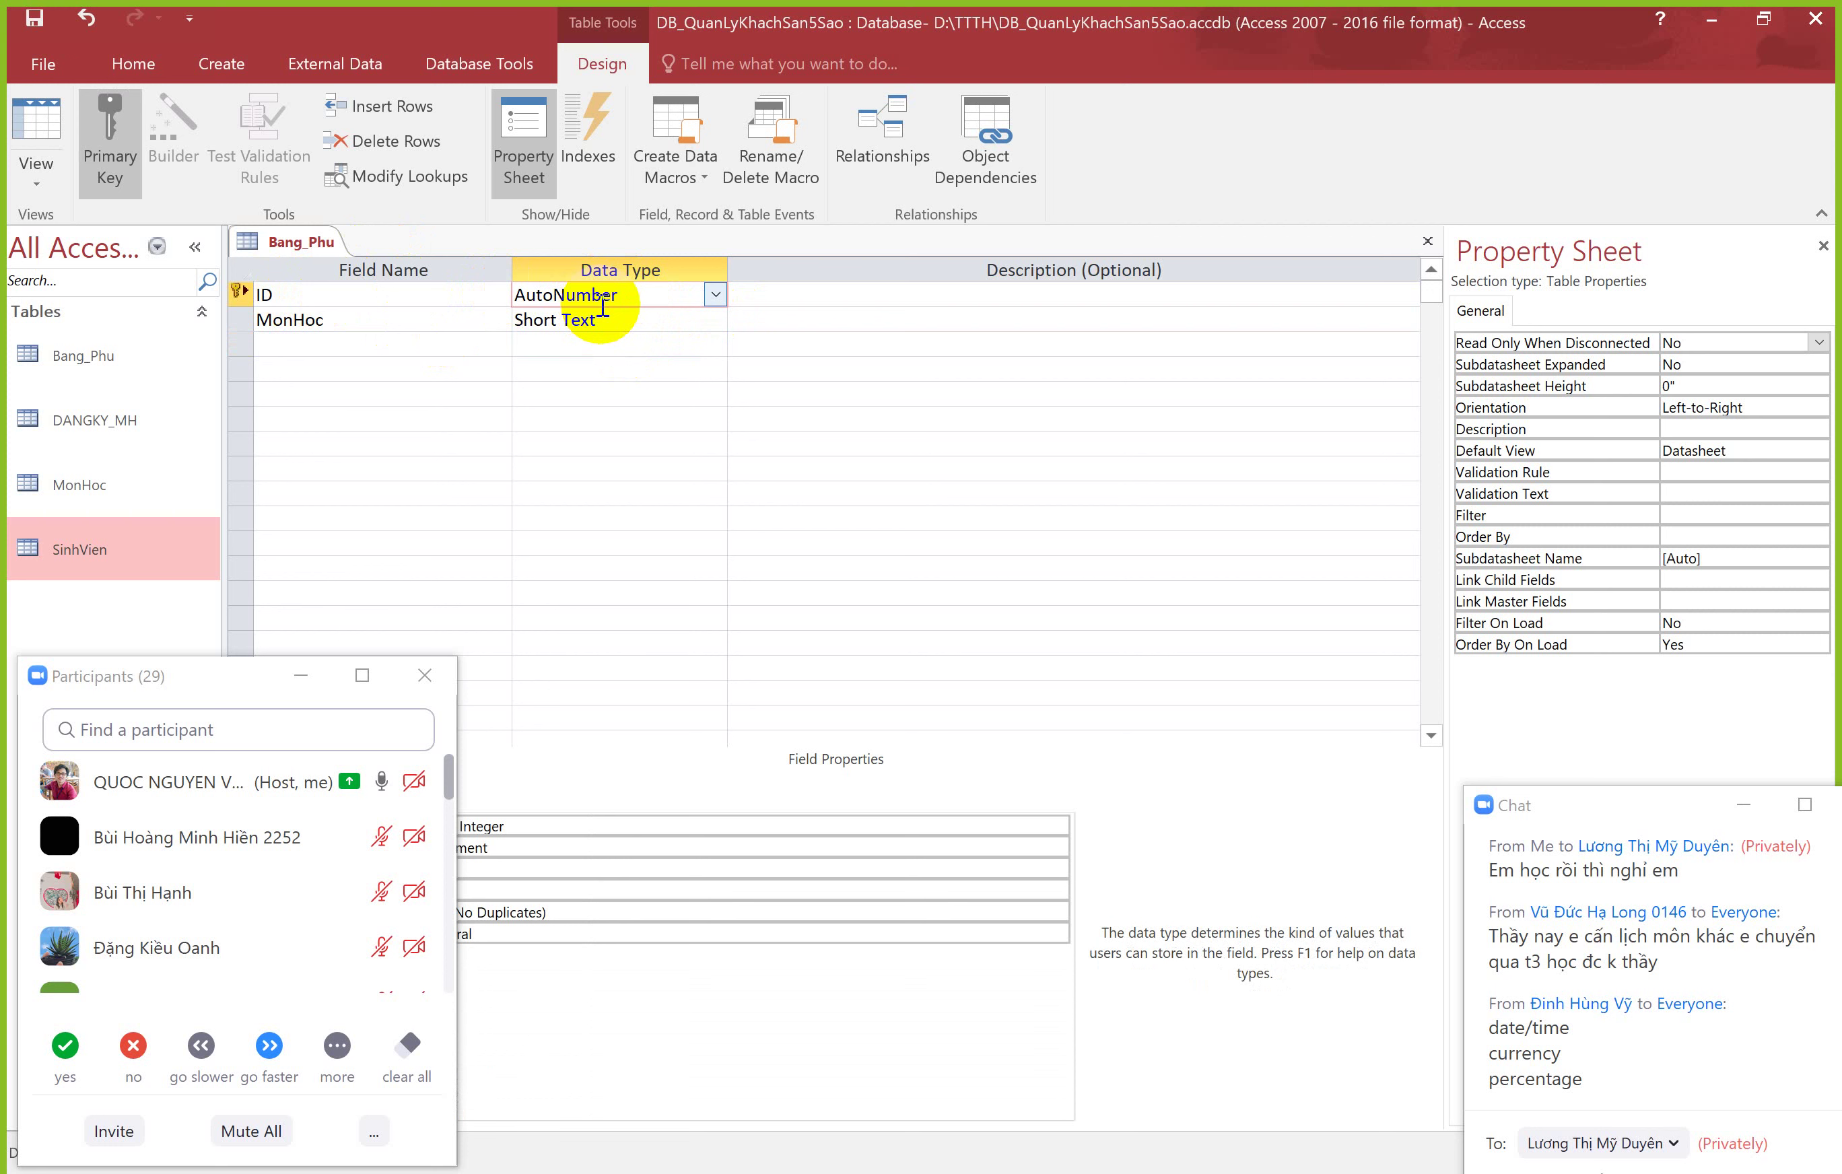
{"action": "left_click", "coordinate": [27, 135]}
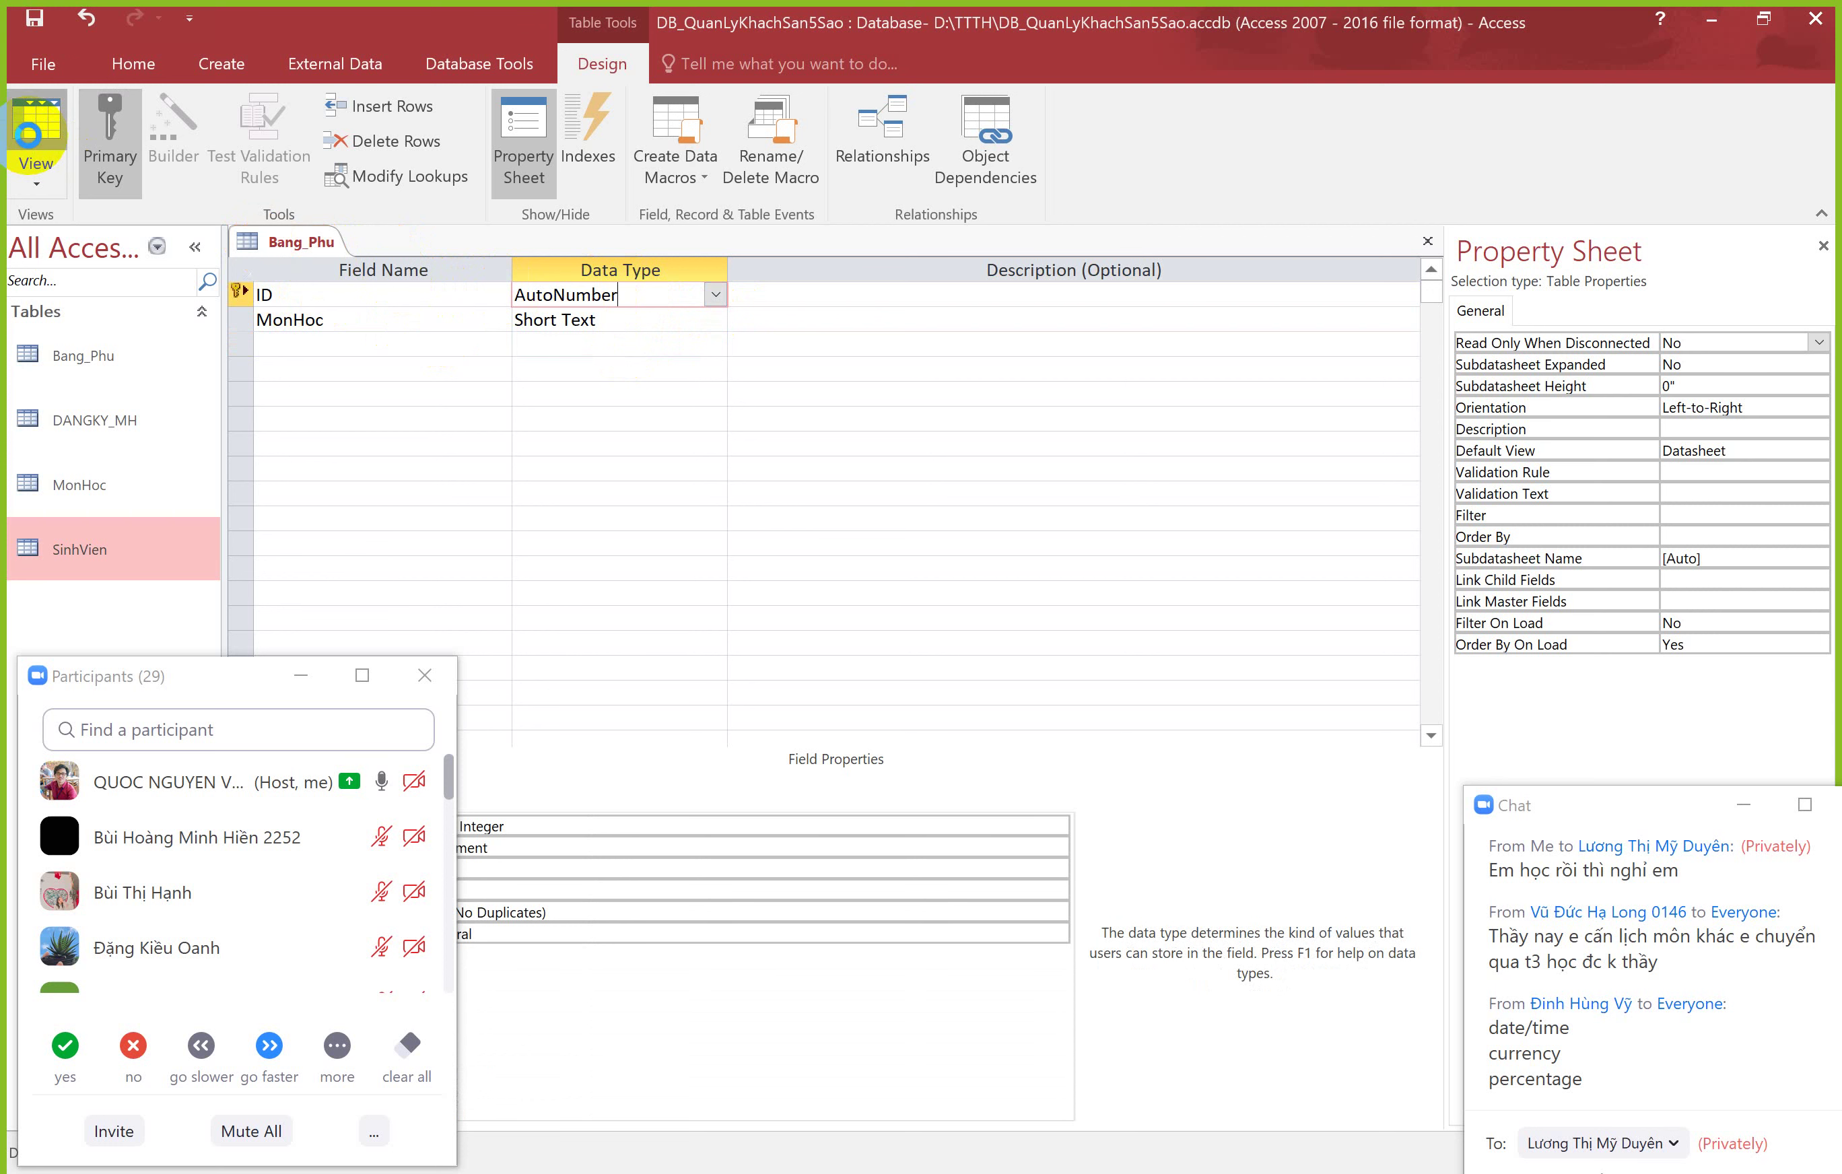
Step: Save Bang_Phu and enter Tiếng Trung as the first MonHoc record
{"action": "left_click", "coordinate": [904, 680]}
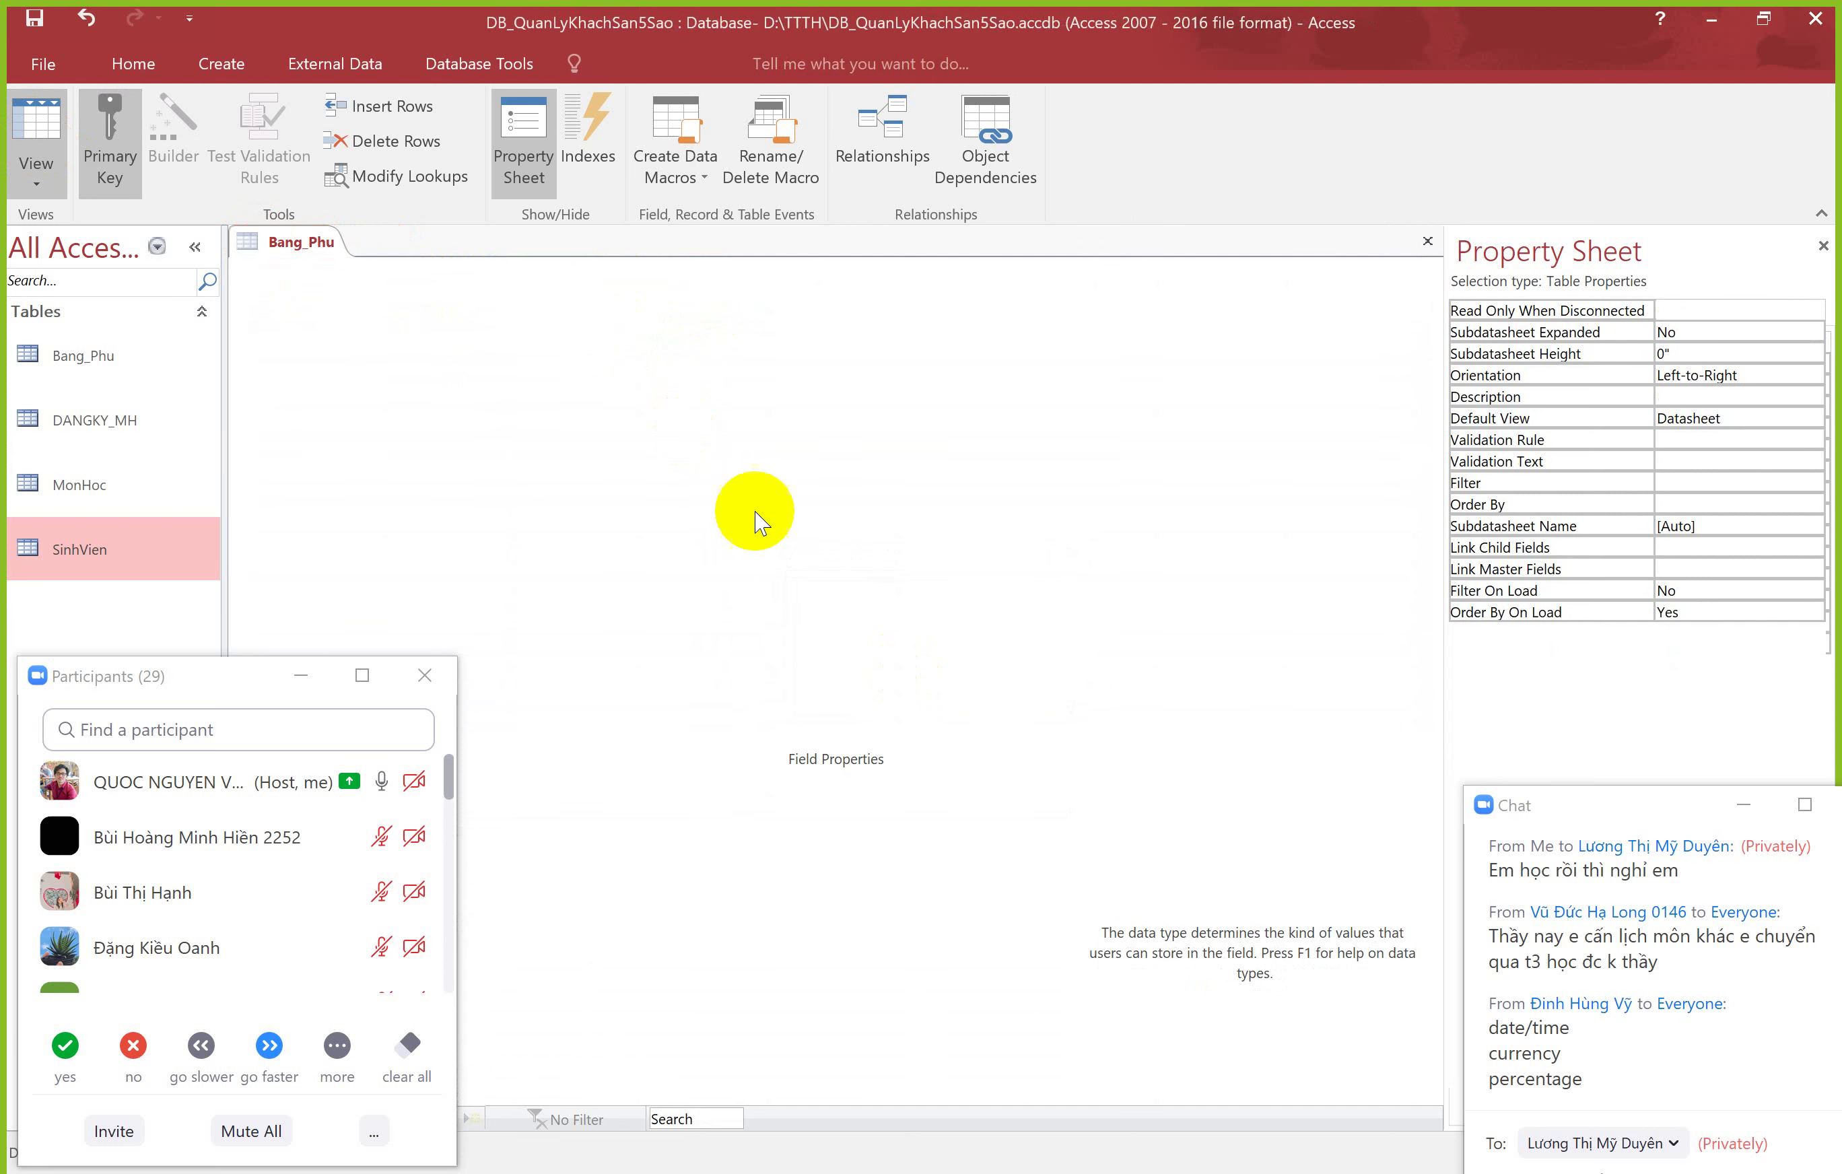
{"action": "left_click", "coordinate": [468, 302]}
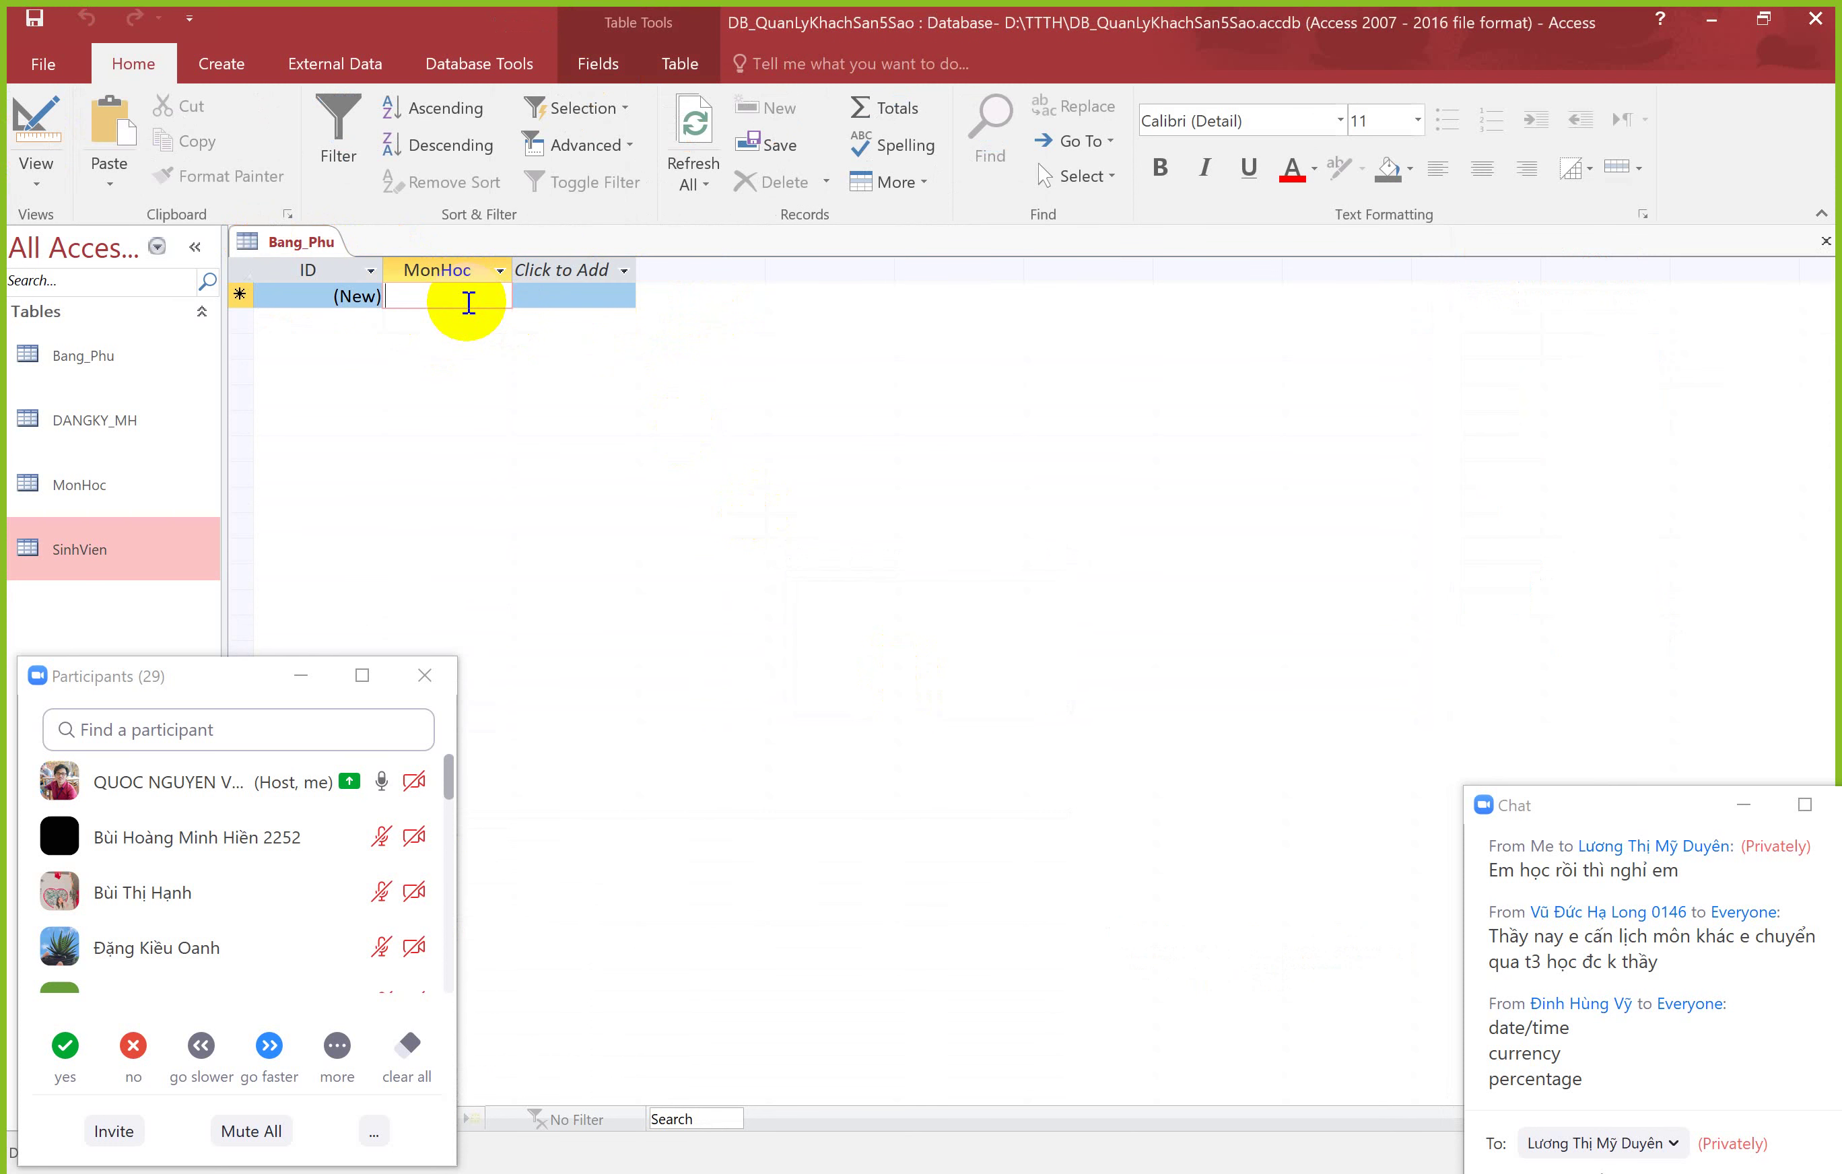
{"action": "type", "text": "Tiê"}
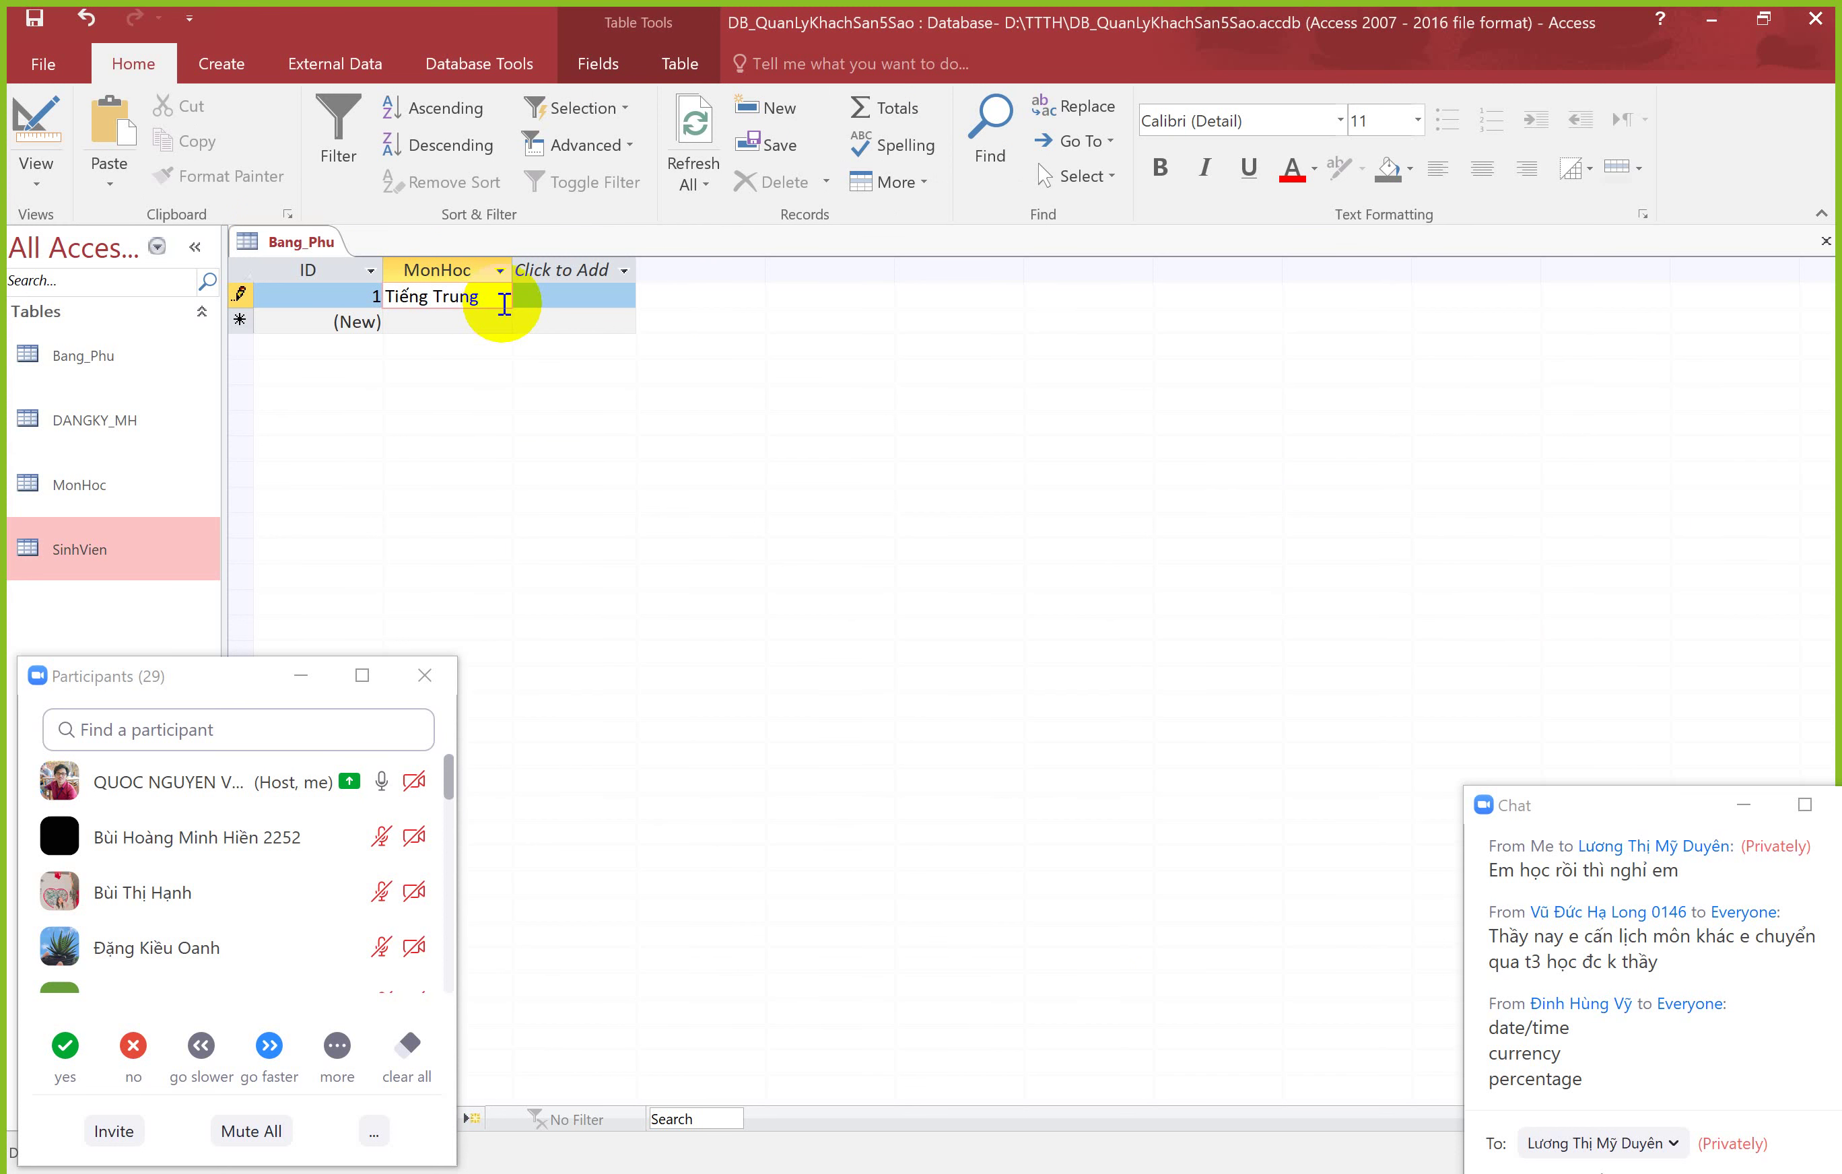
{"action": "key", "text": "Return"}
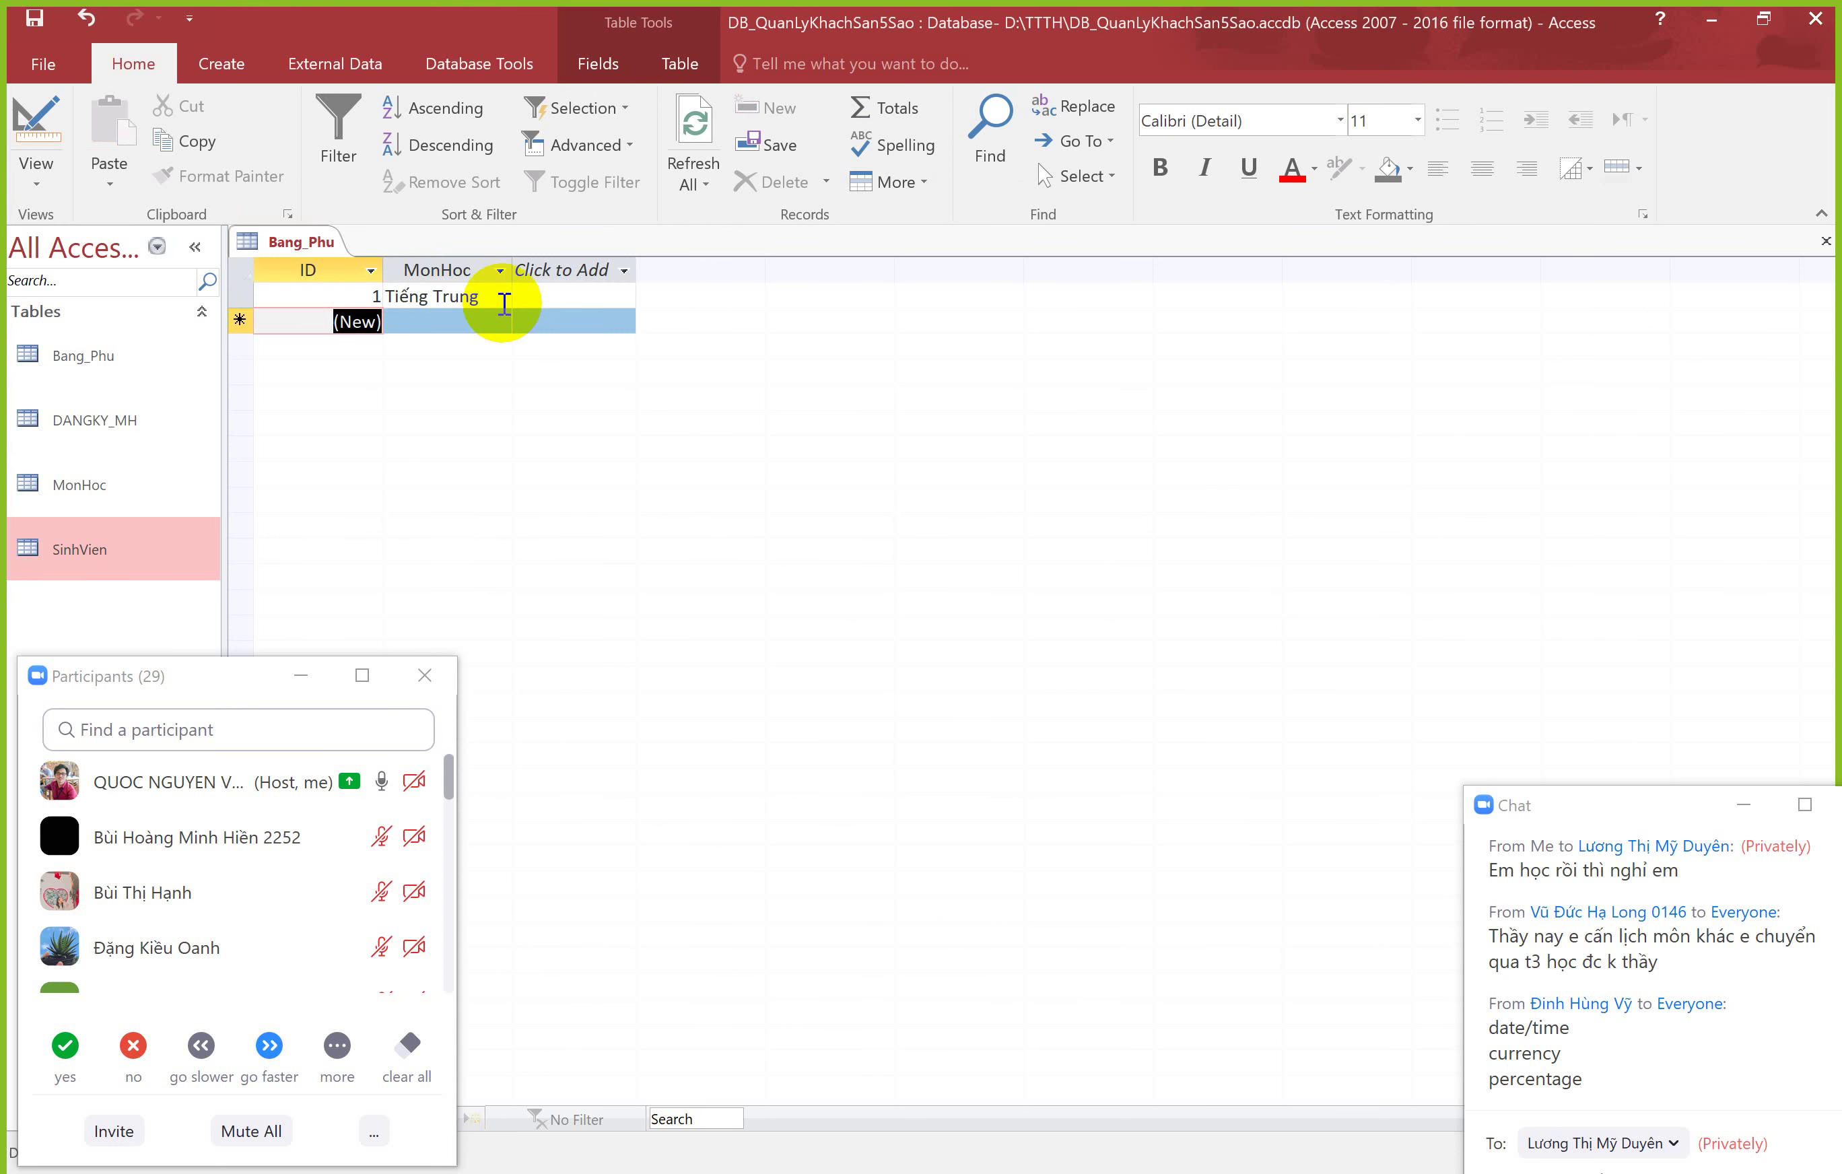
Step: Add Tiếng Nhật and Tiếng Hàn records, then switch to PowerPoint
{"action": "key", "text": "Tab"}
{"action": "type", "text": "Tiên"}
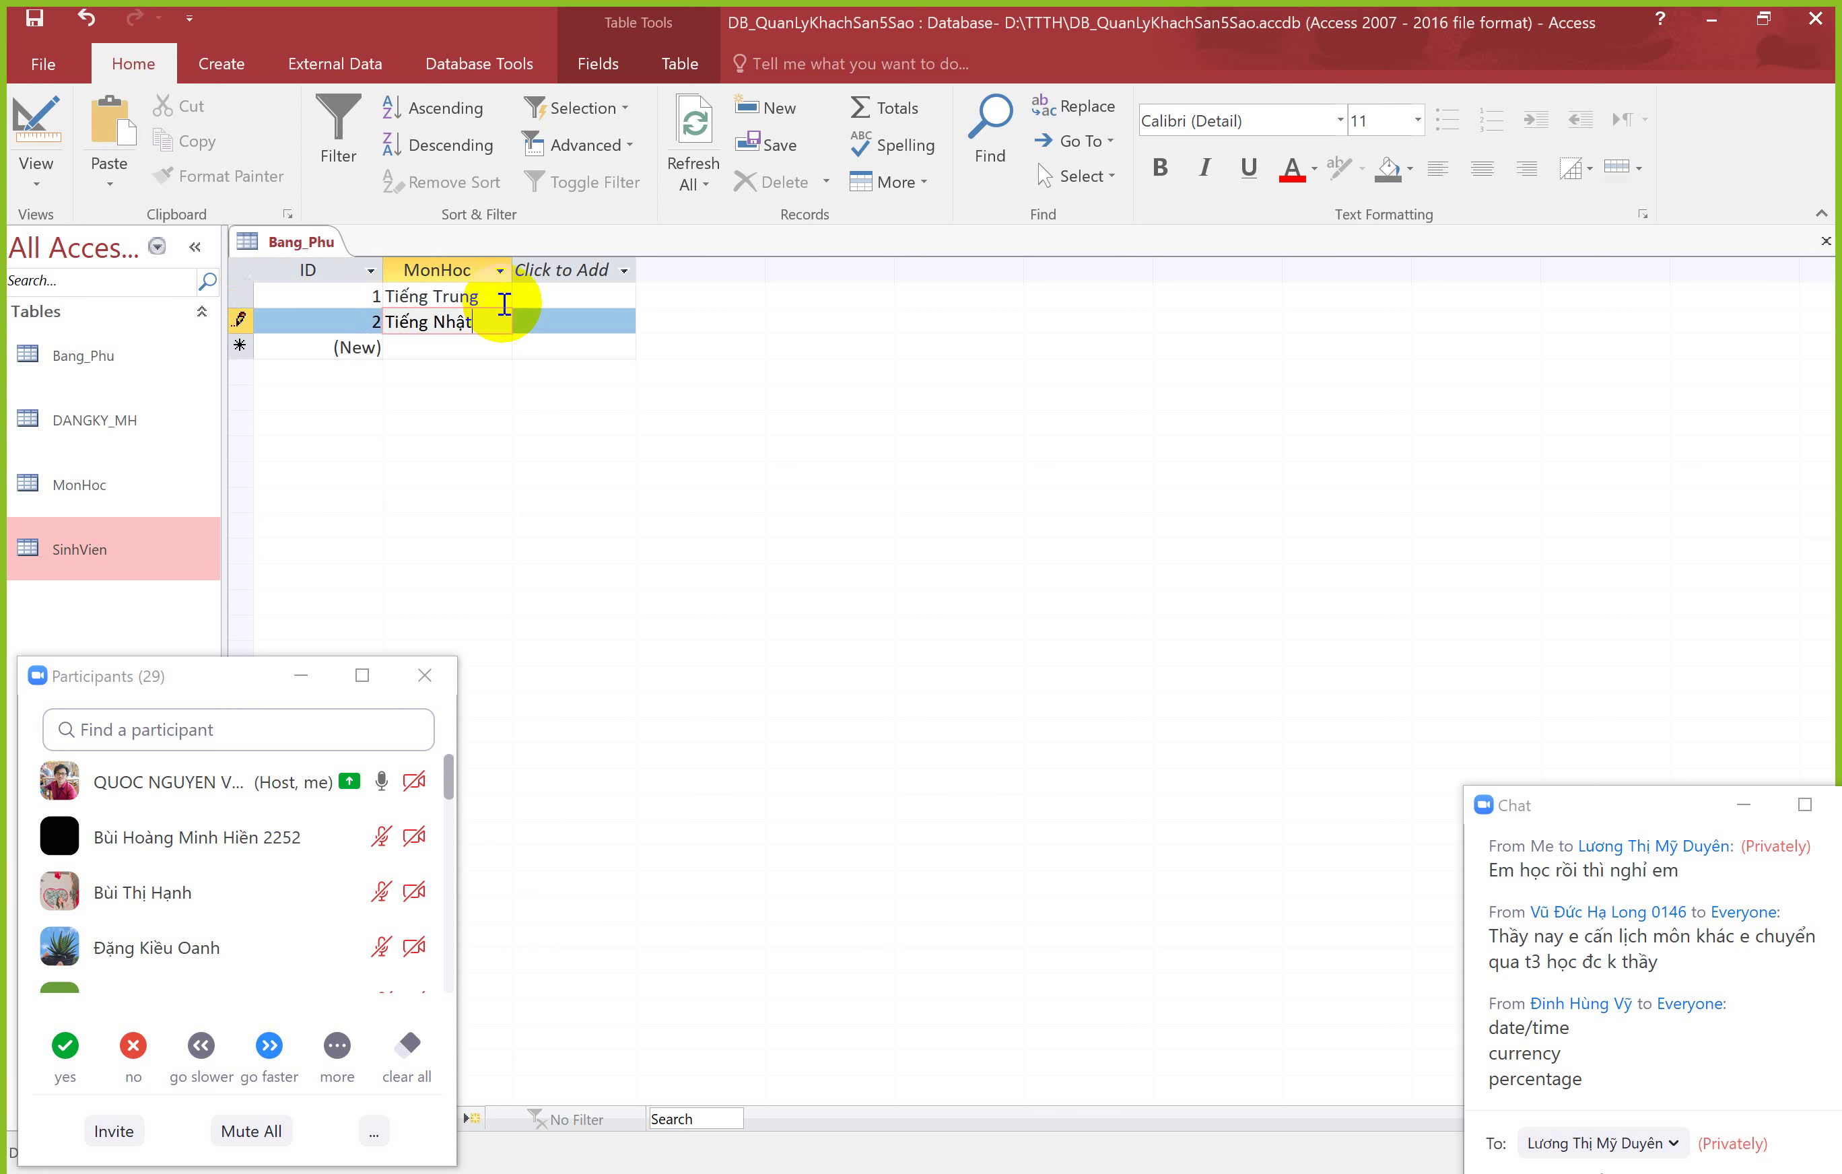
{"action": "key", "text": "Return"}
{"action": "key", "text": "Tab"}
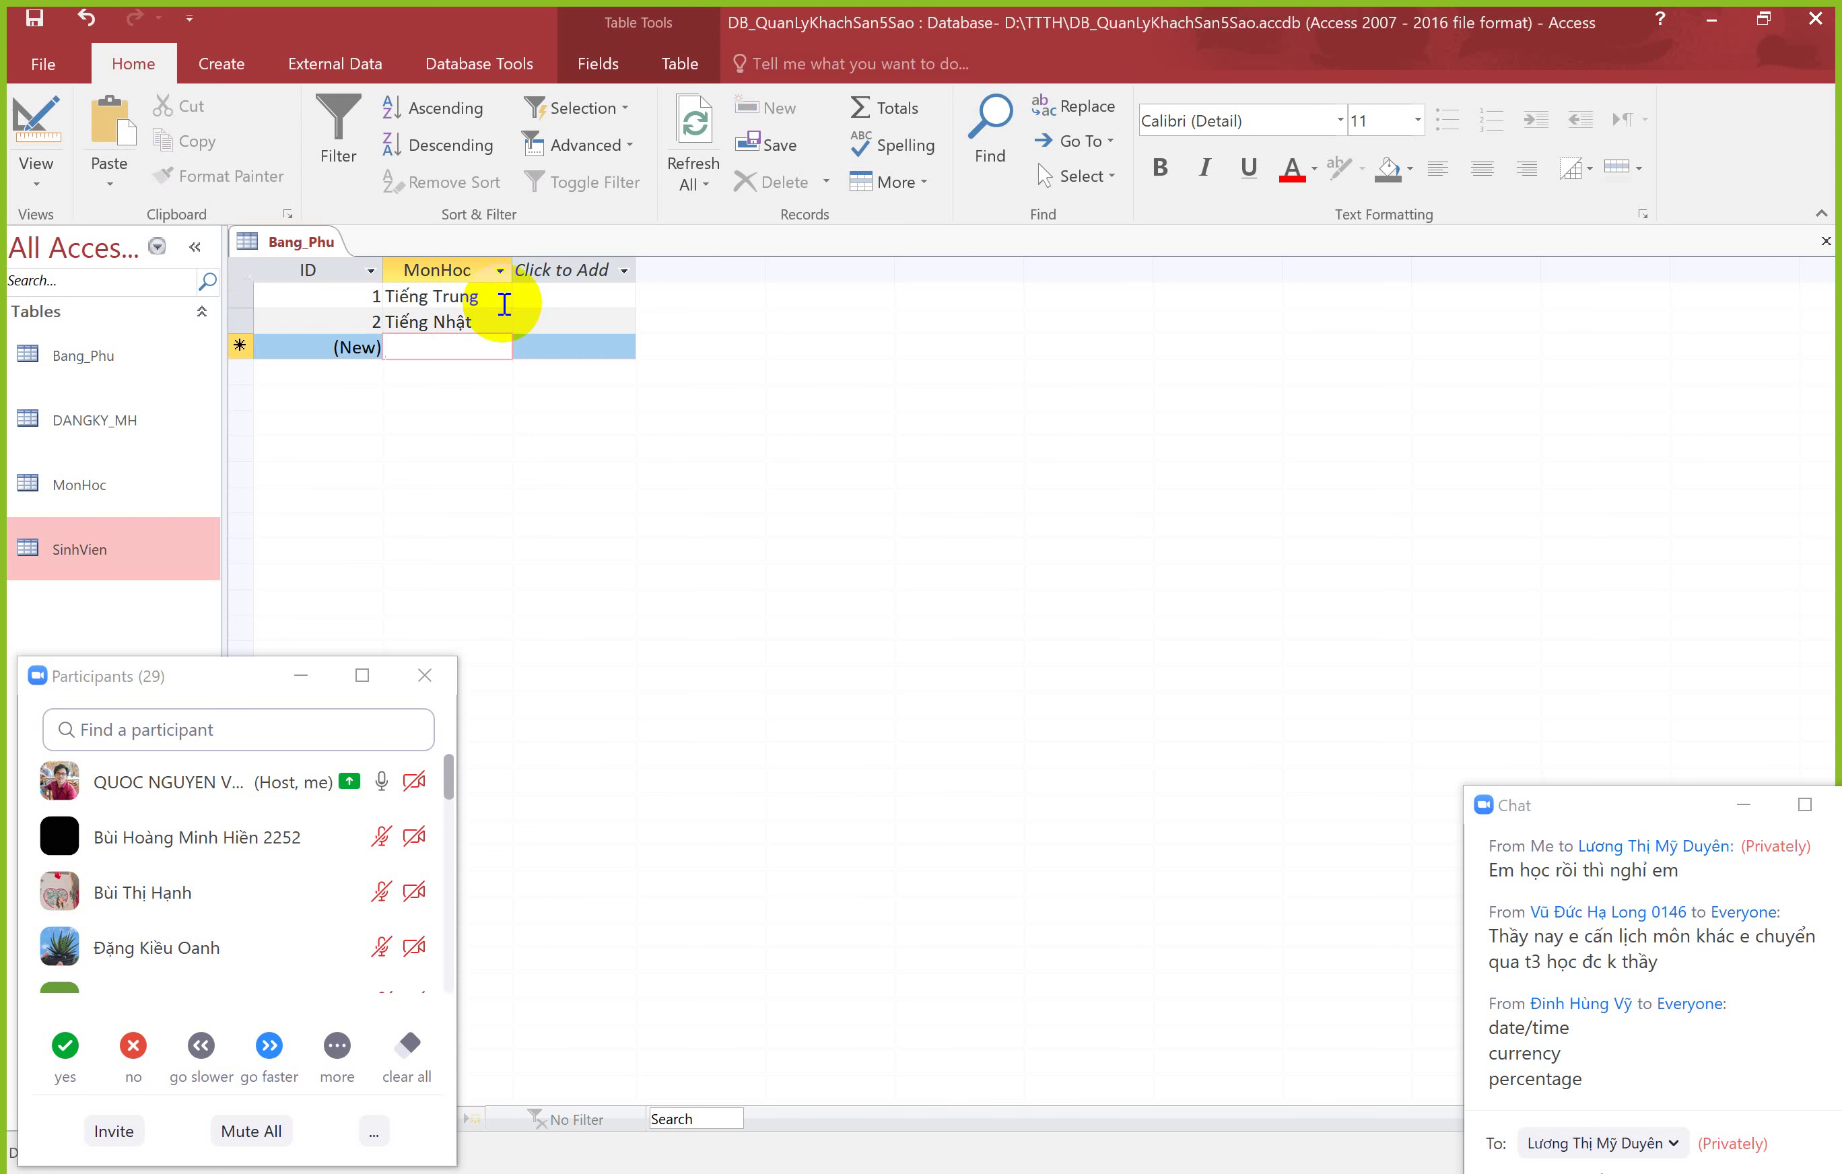
{"action": "type", "text": "T"}
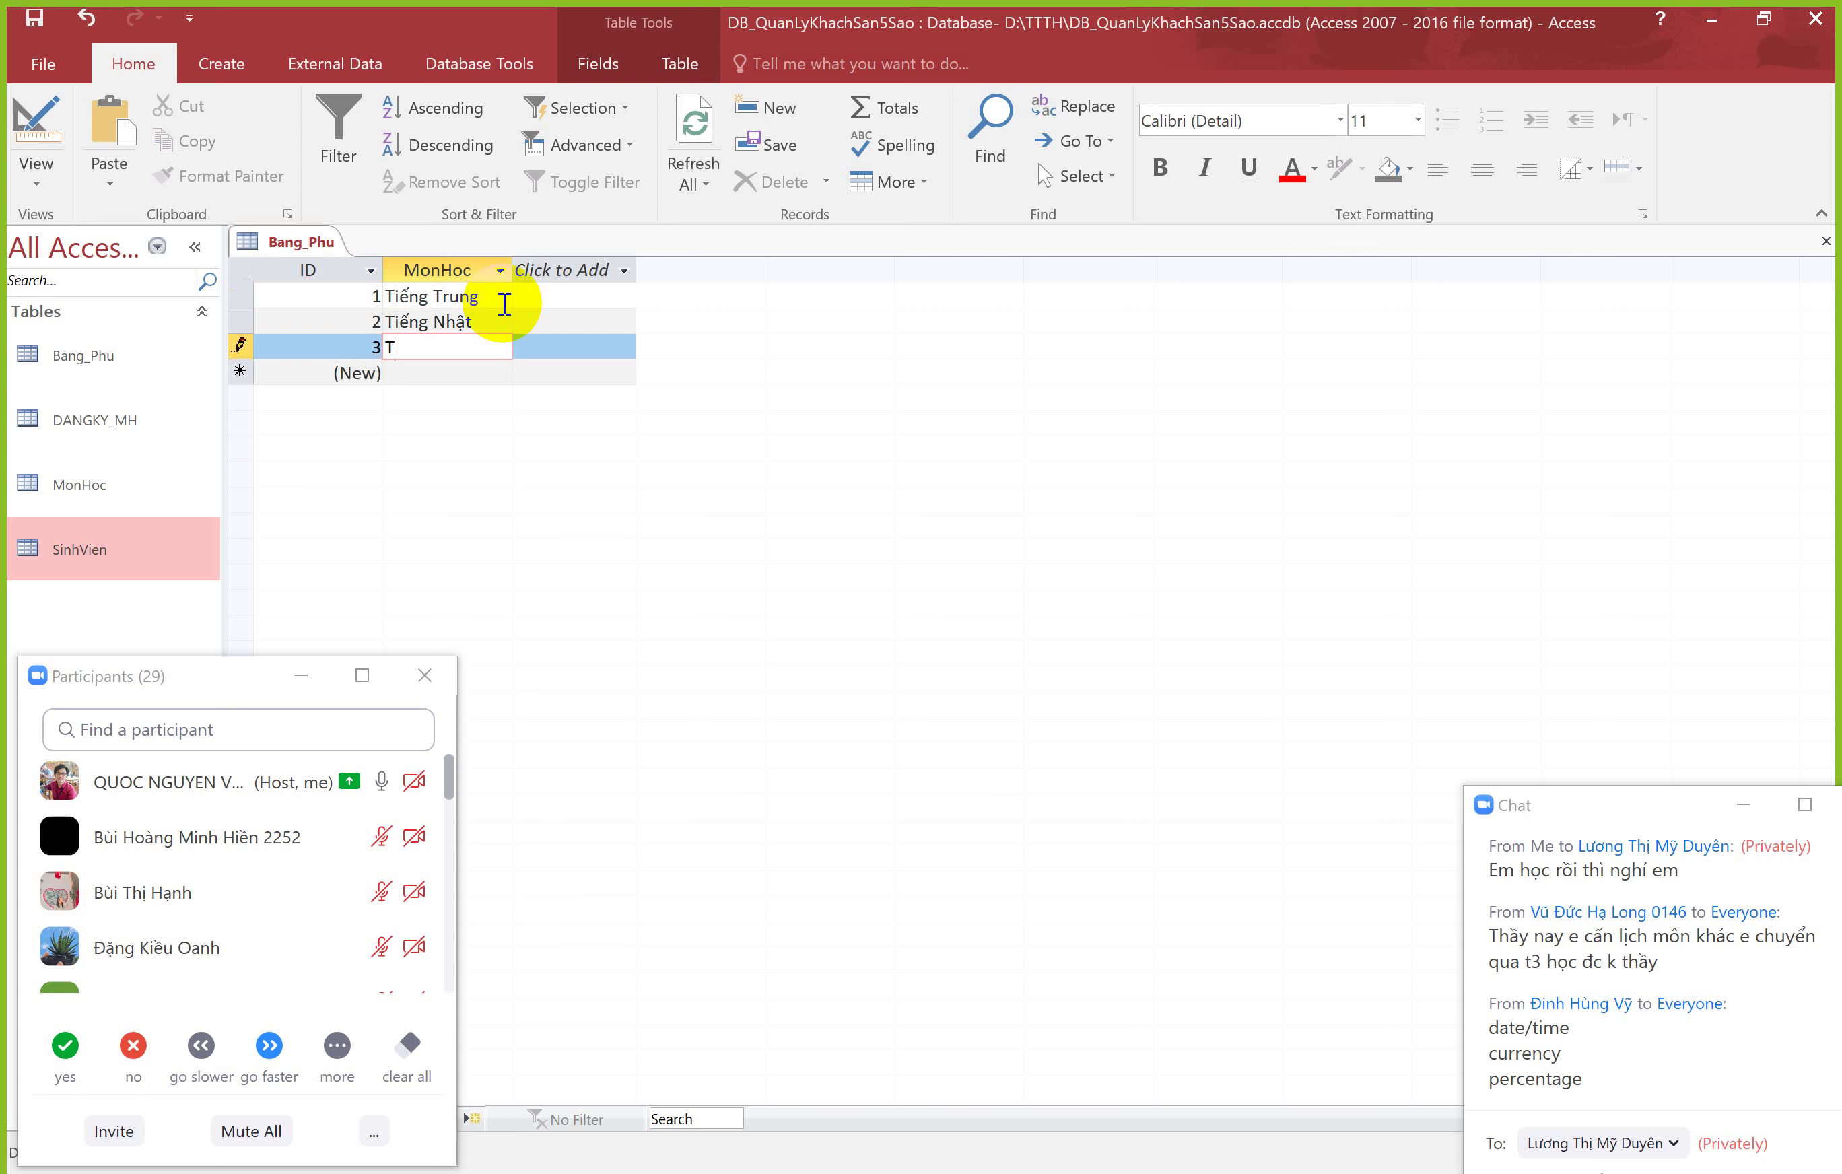
{"action": "type", "text": "iếng Hanf"}
{"action": "key", "text": "Return"}
{"action": "left_click", "coordinate": [470, 369]}
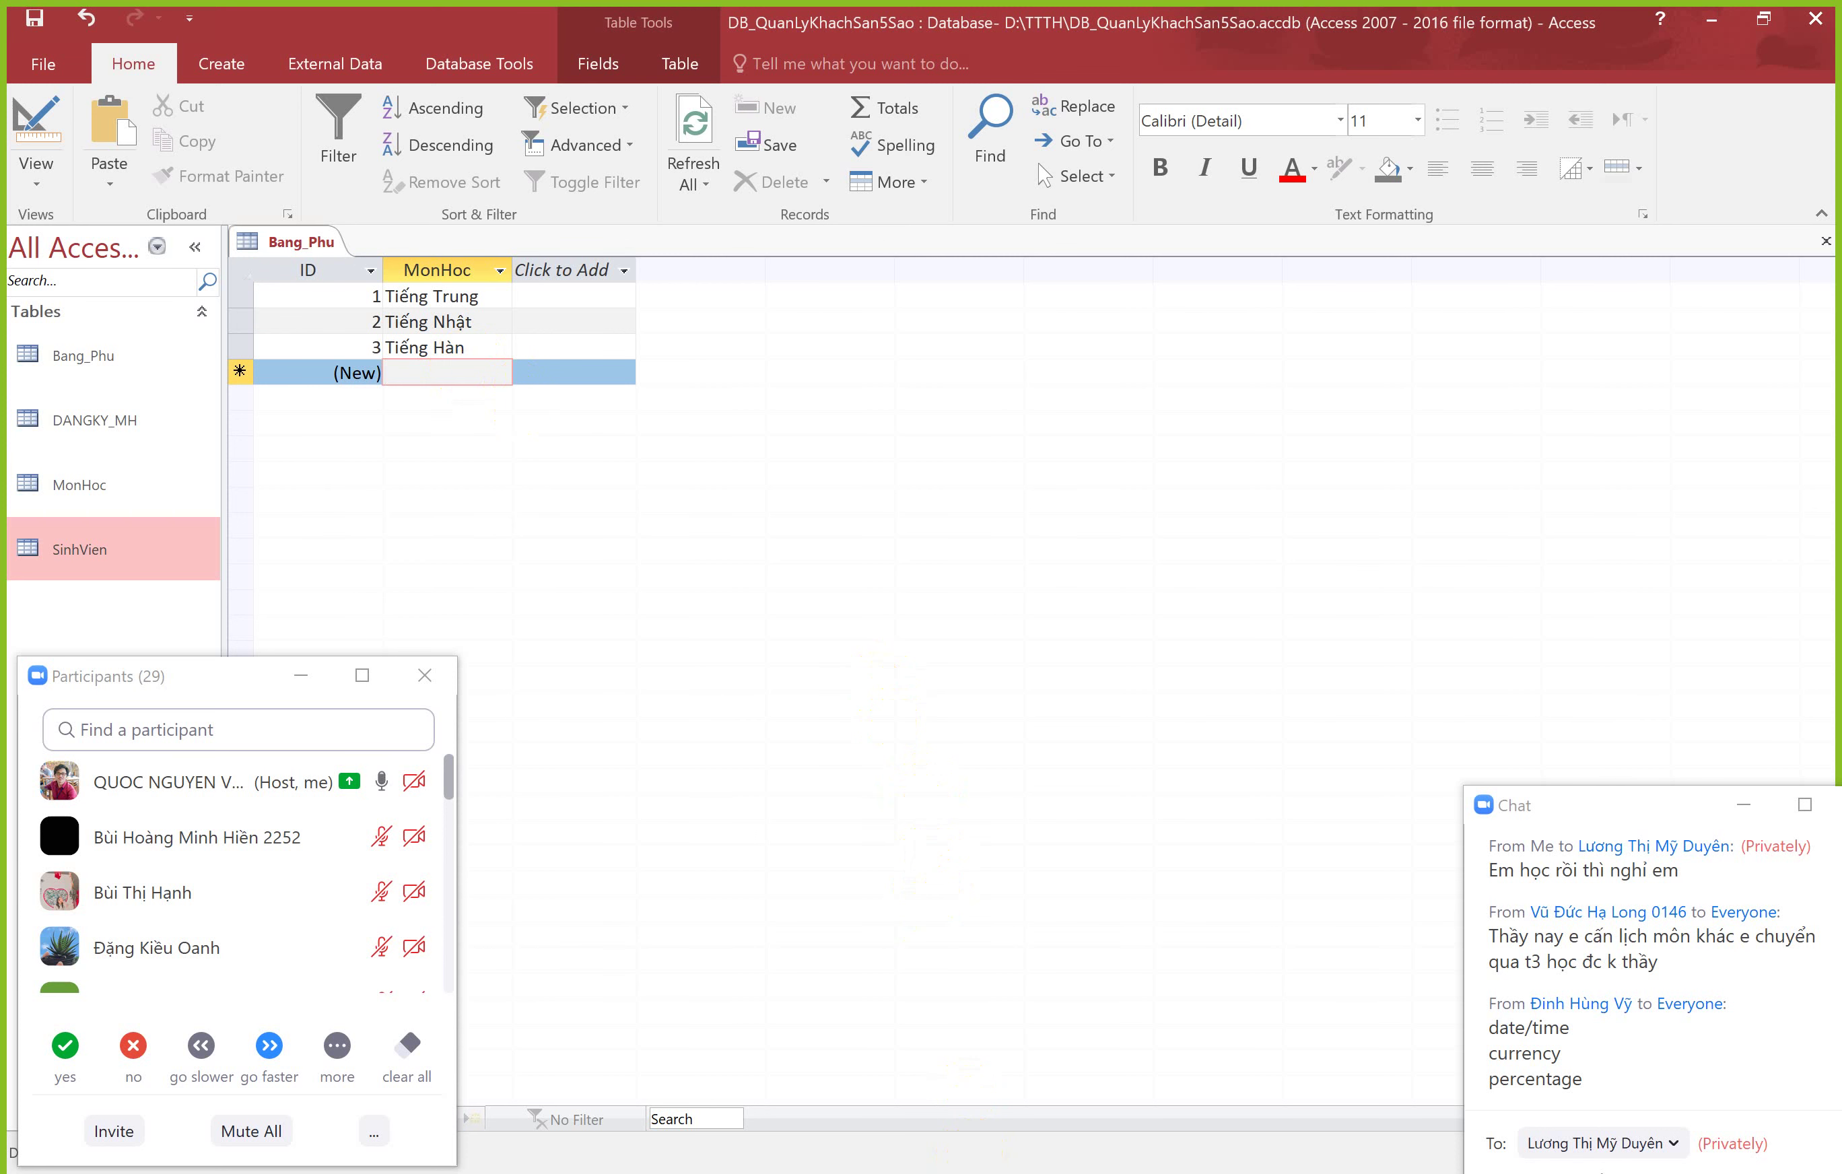
{"action": "key", "text": "alt+Tab"}
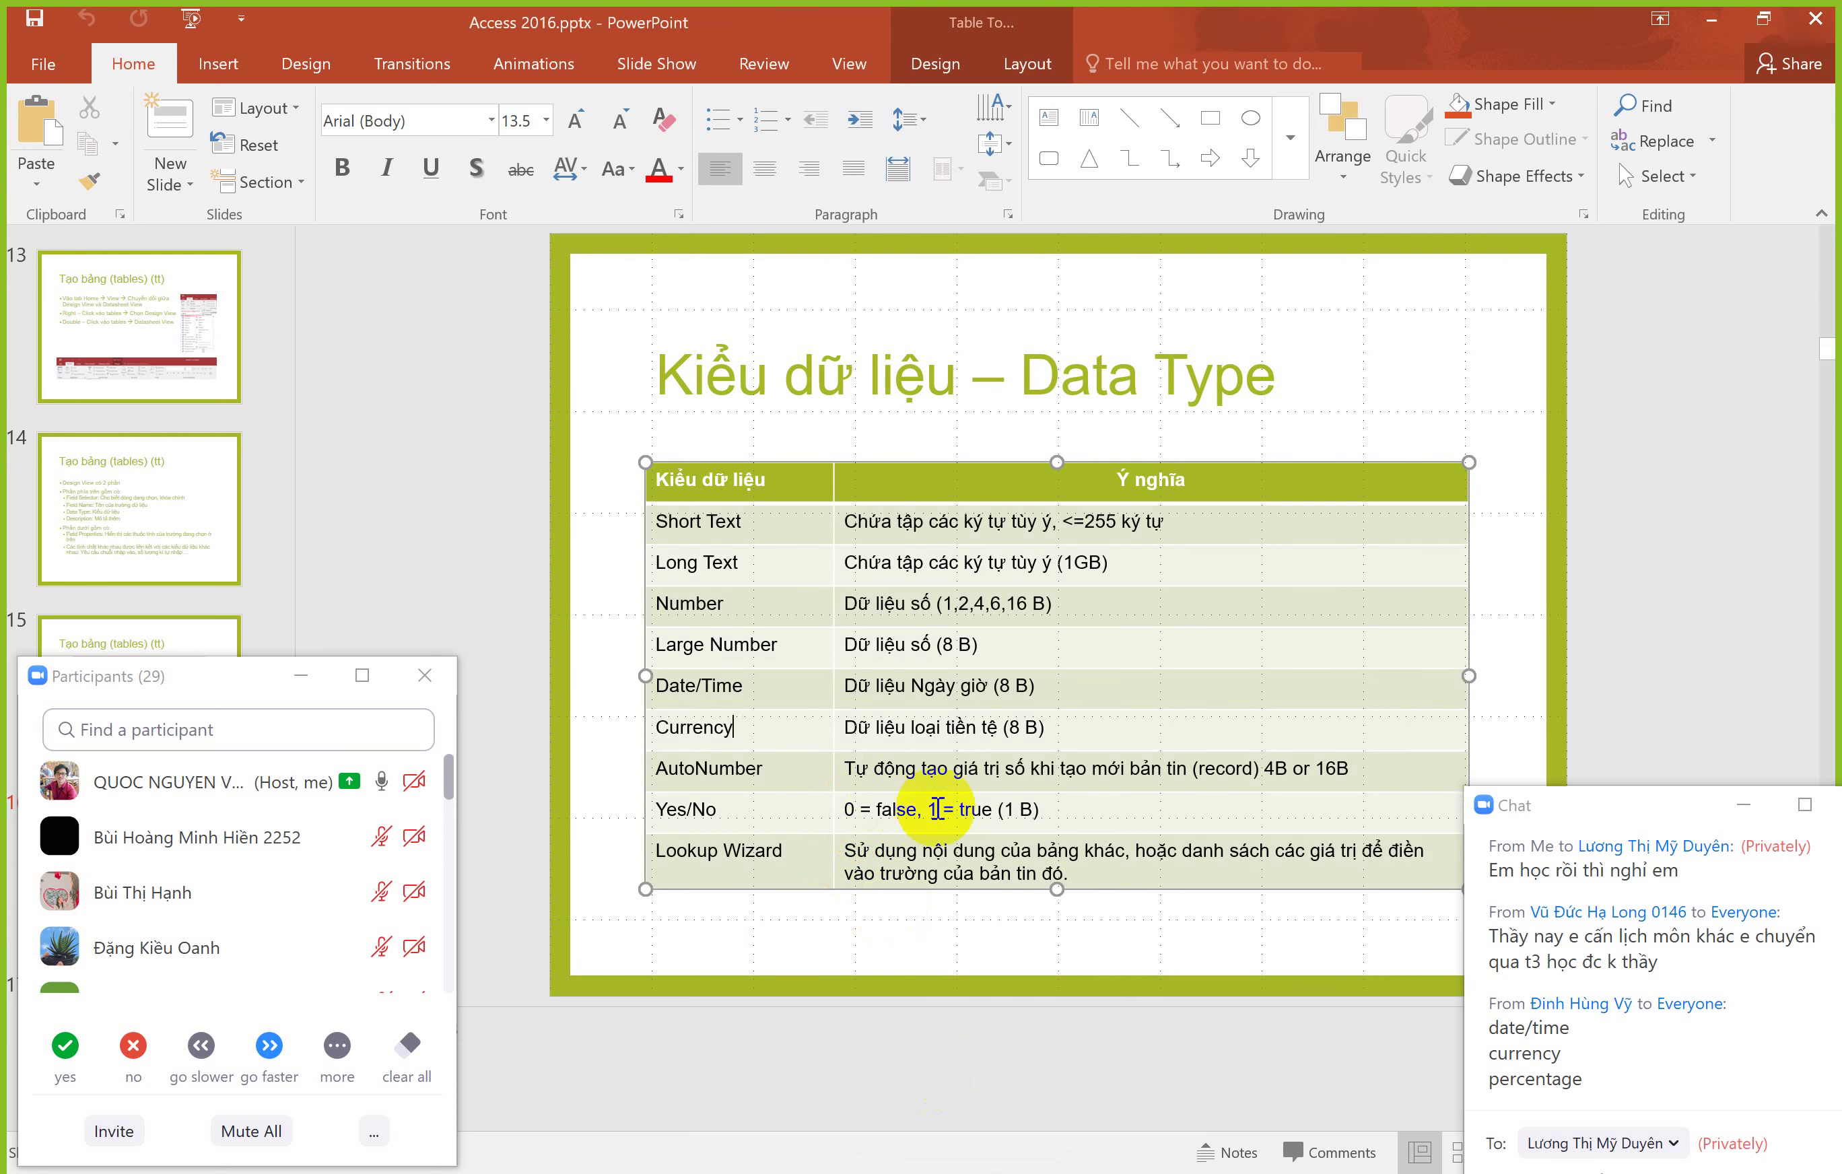
Step: Highlight the Yes/No data type name and its 'true (1 B)' description on the slide
{"action": "left_click", "coordinate": [955, 809]}
{"action": "left_click_drag", "start_coordinate": [956, 809], "coordinate": [996, 806]}
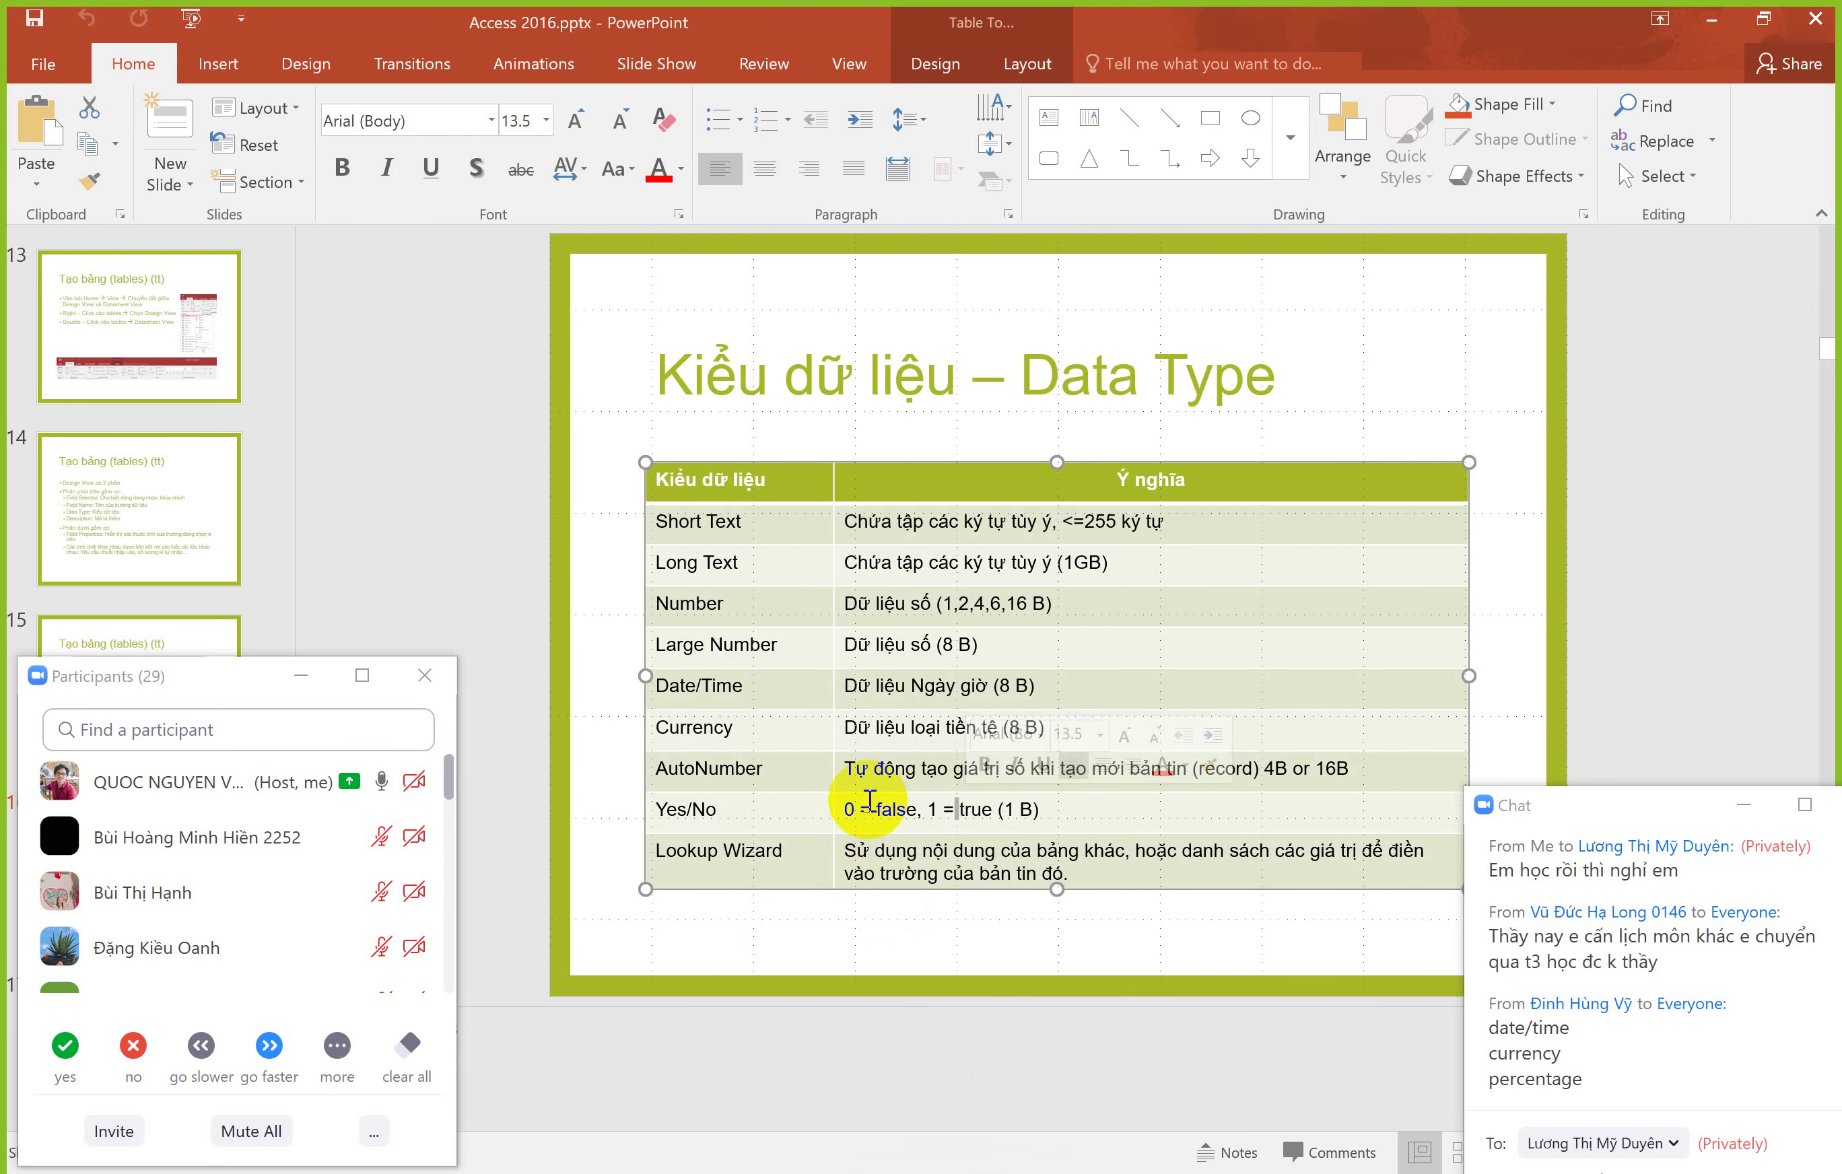
{"action": "double_click", "coordinate": [698, 812]}
{"action": "left_click_drag", "start_coordinate": [958, 809], "coordinate": [1039, 809]}
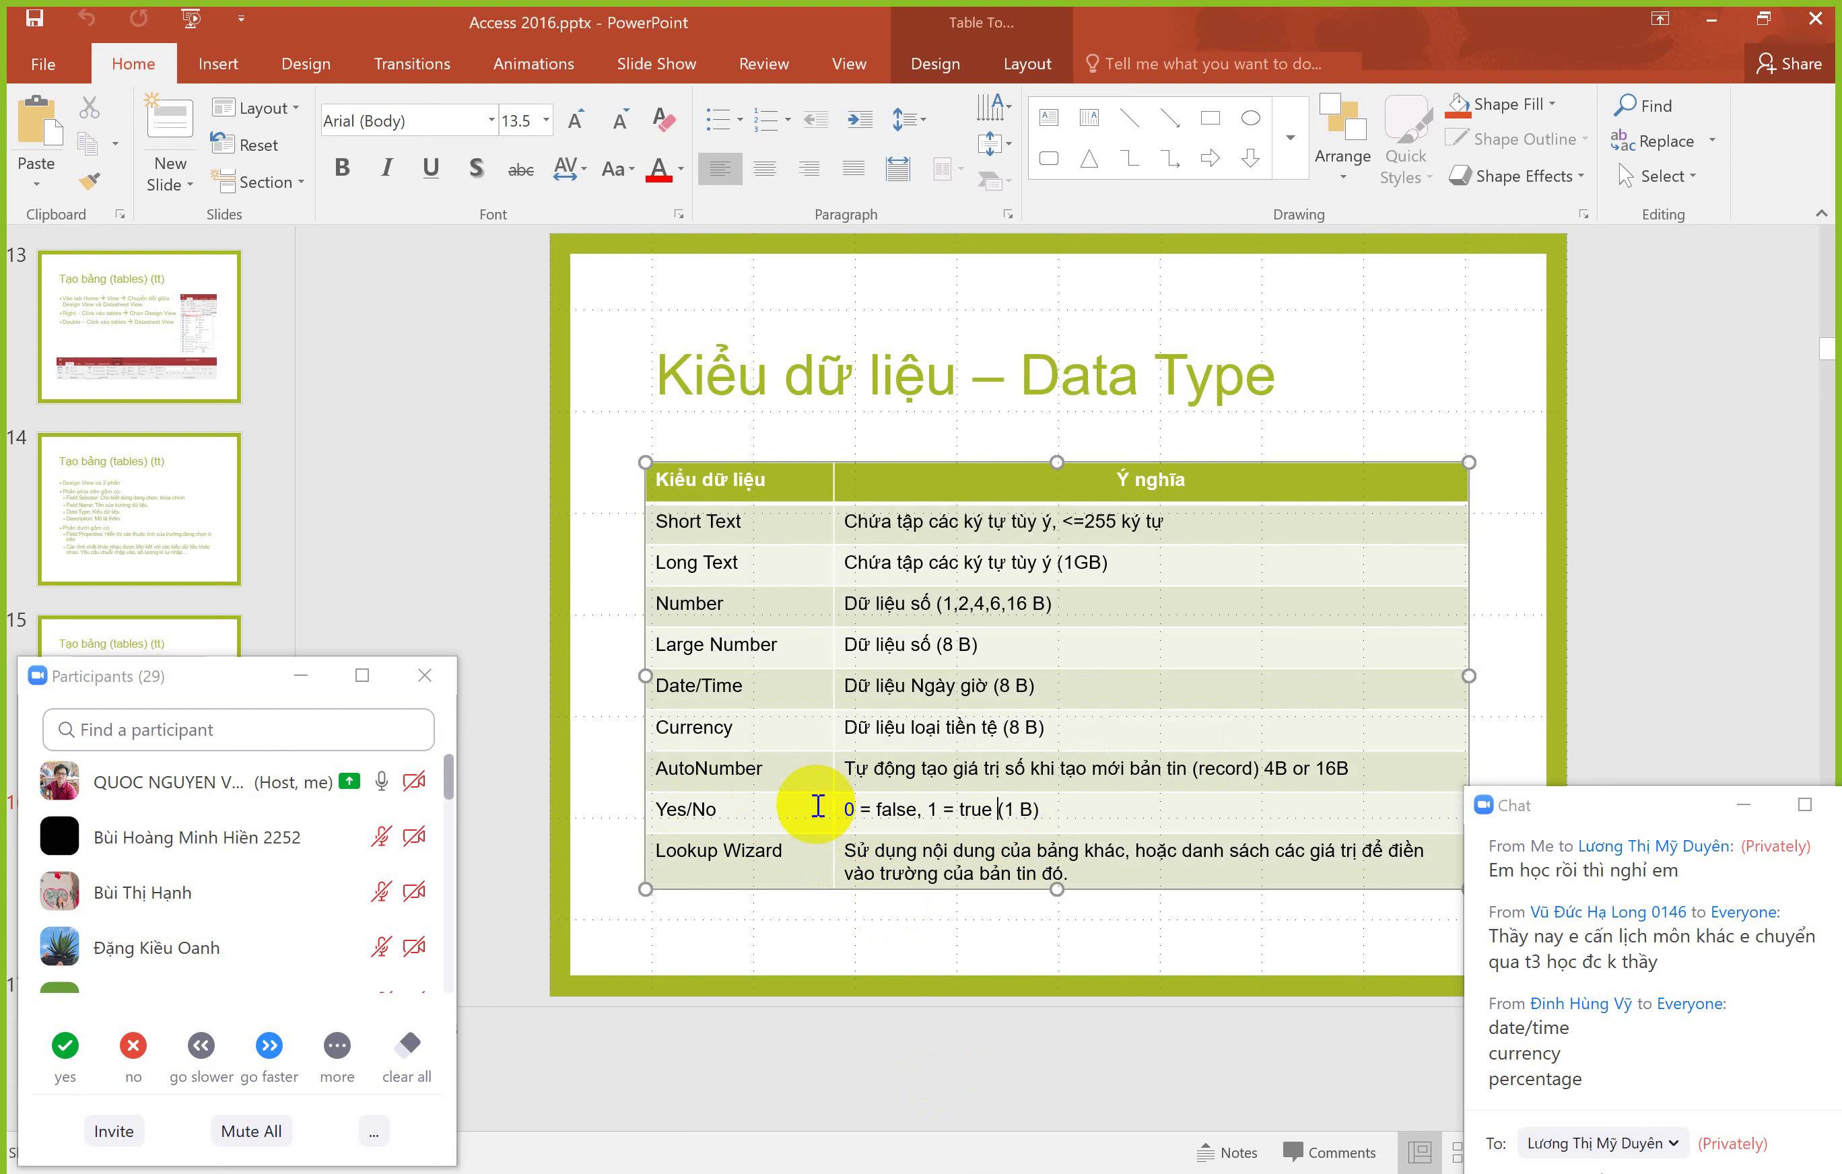
{"action": "left_click_drag", "start_coordinate": [997, 809], "coordinate": [1021, 826]}
{"action": "left_click", "coordinate": [1006, 805]}
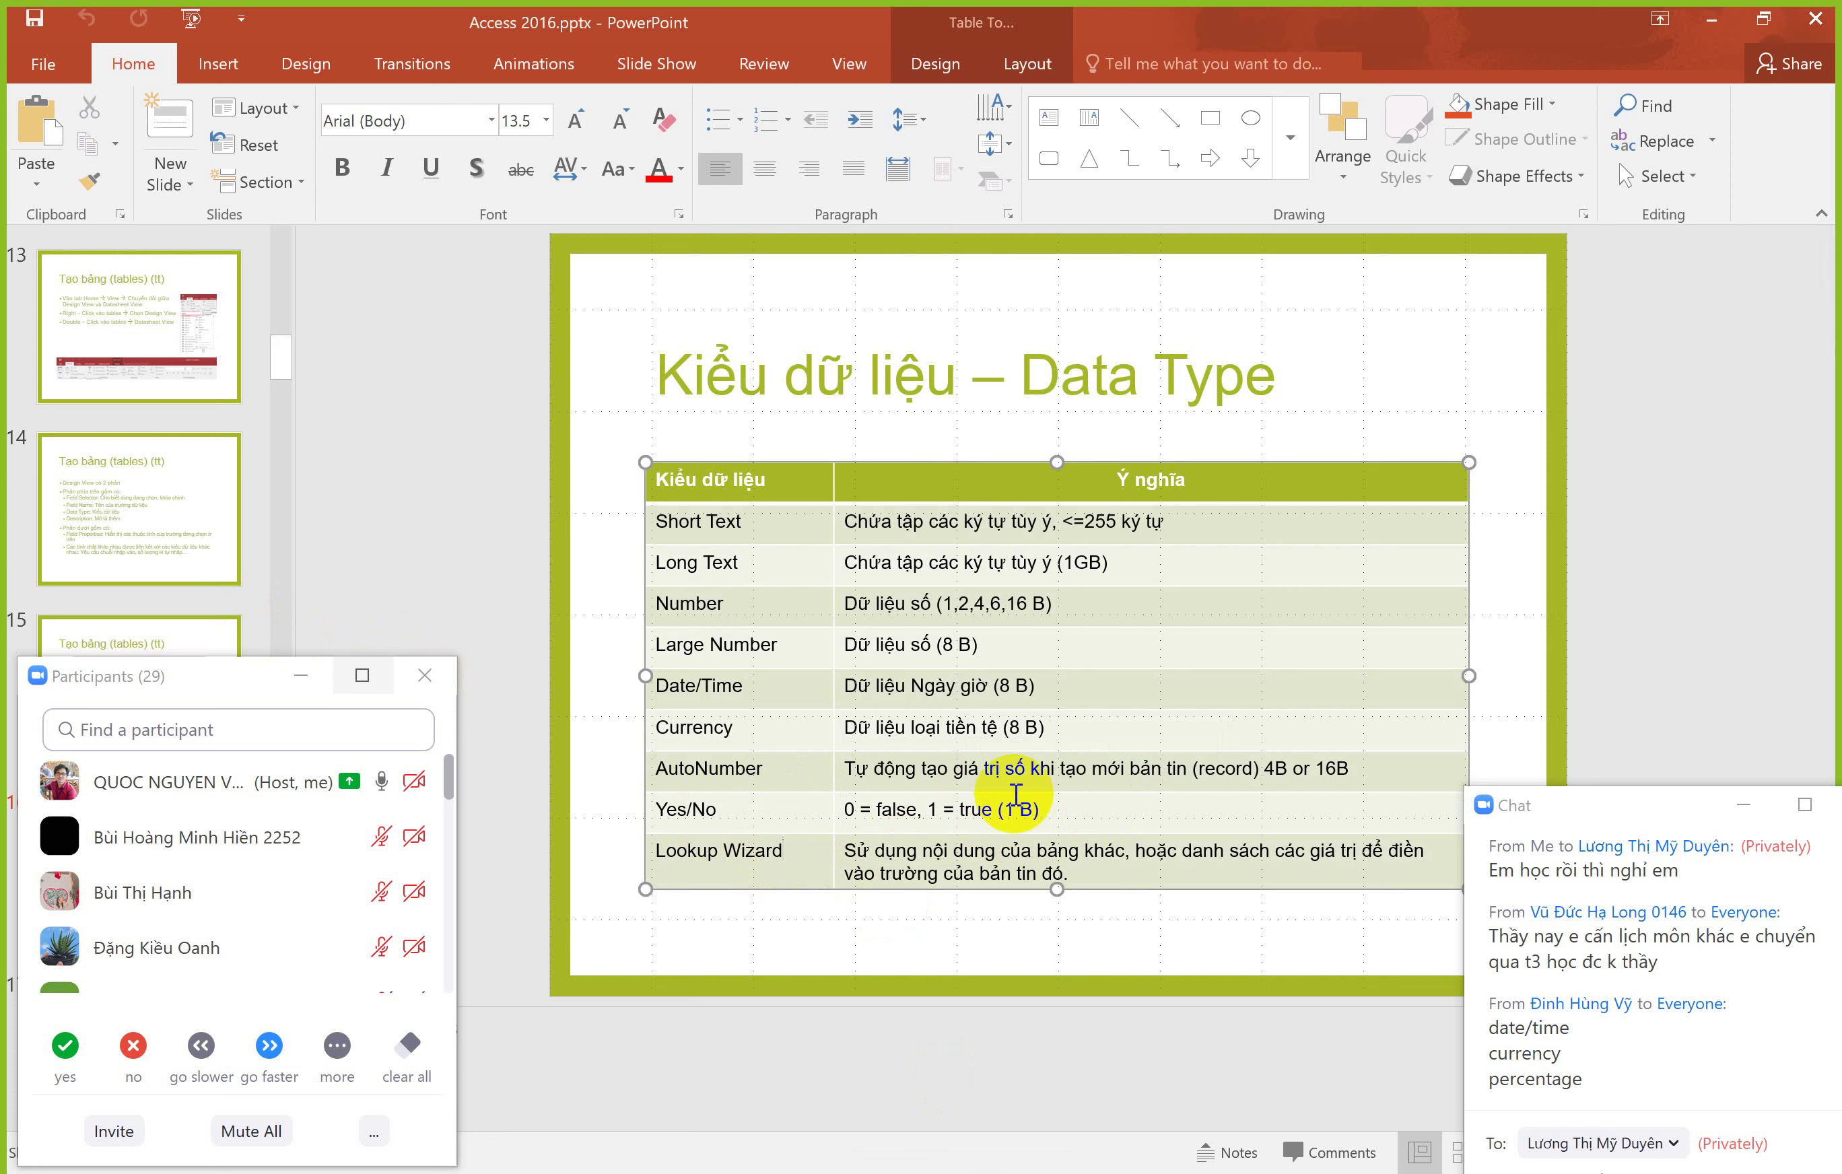
Step: Highlight the Lookup Wizard data type name, then return to Access
{"action": "left_click_drag", "start_coordinate": [827, 890], "coordinate": [697, 861]}
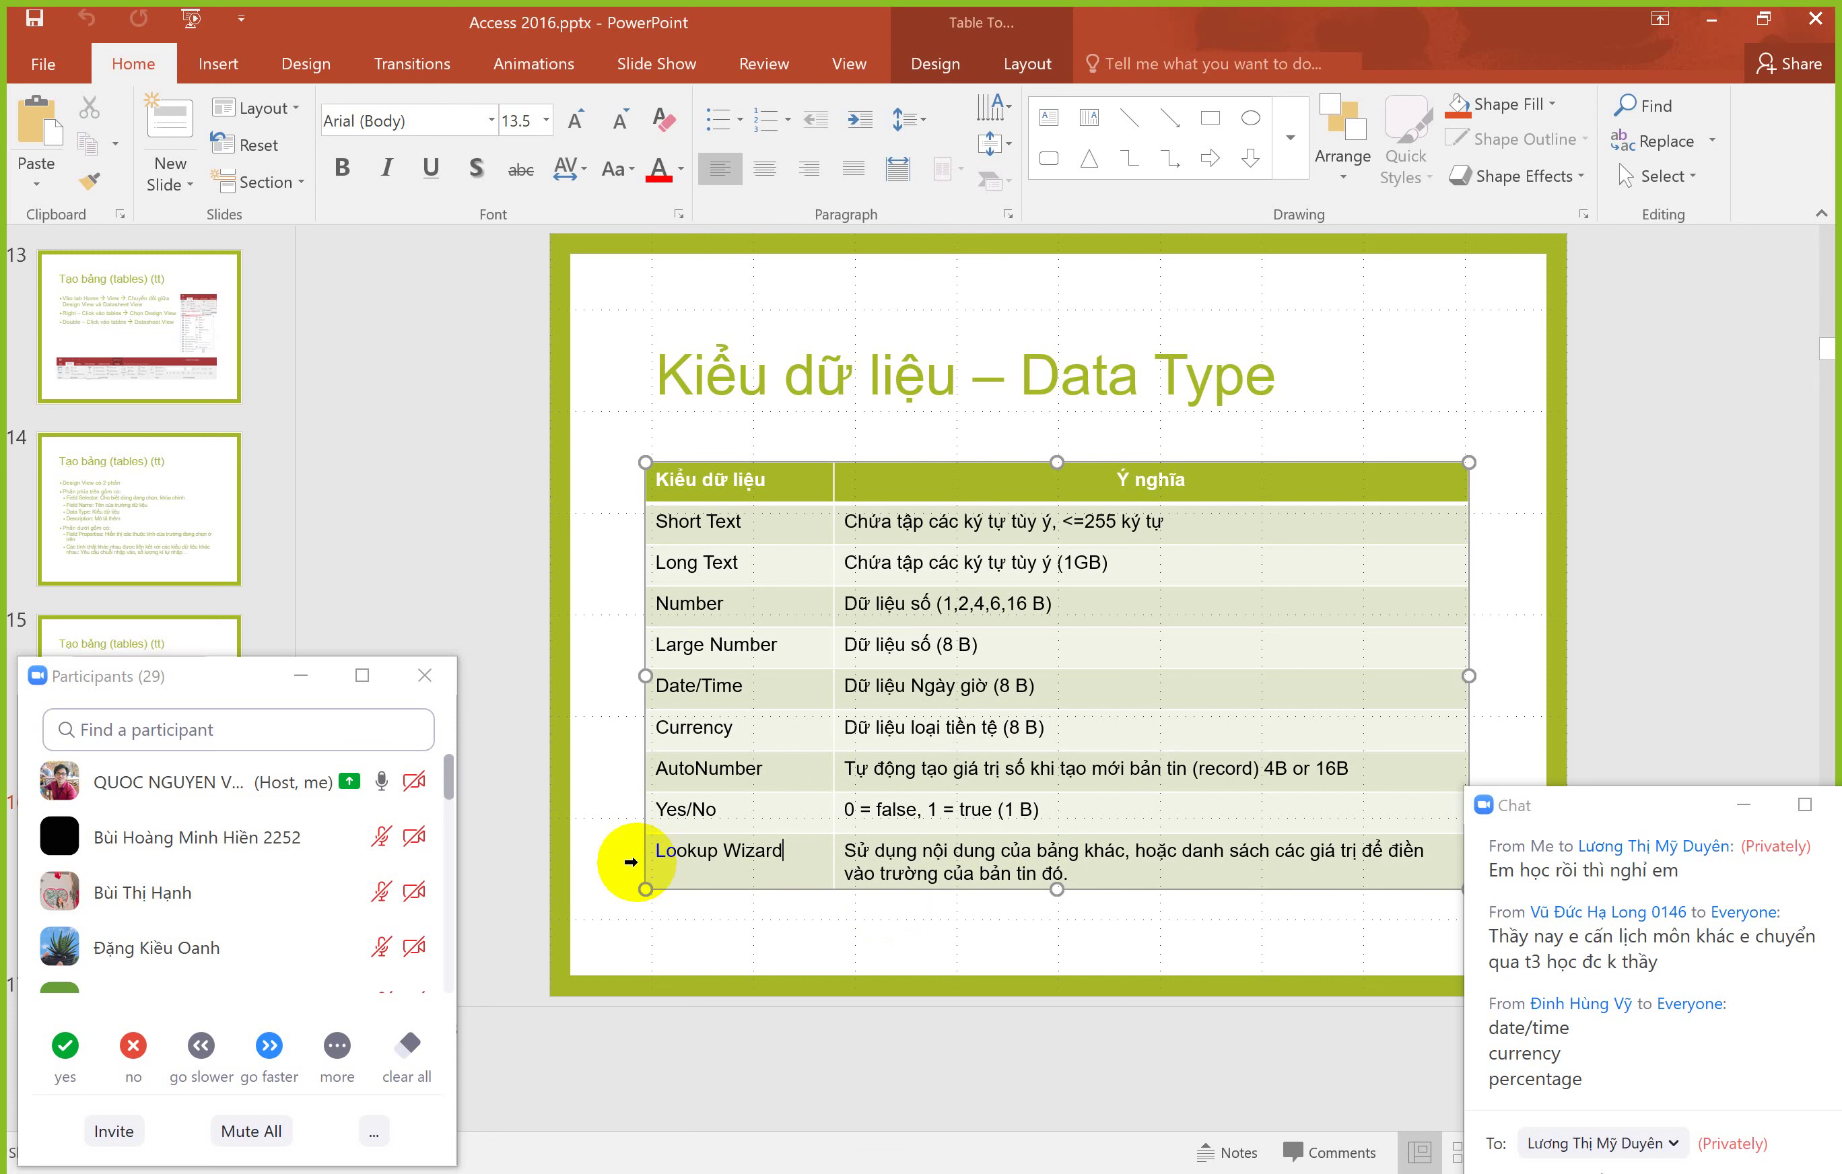
{"action": "key", "text": "Right"}
{"action": "key", "text": "alt+Tab"}
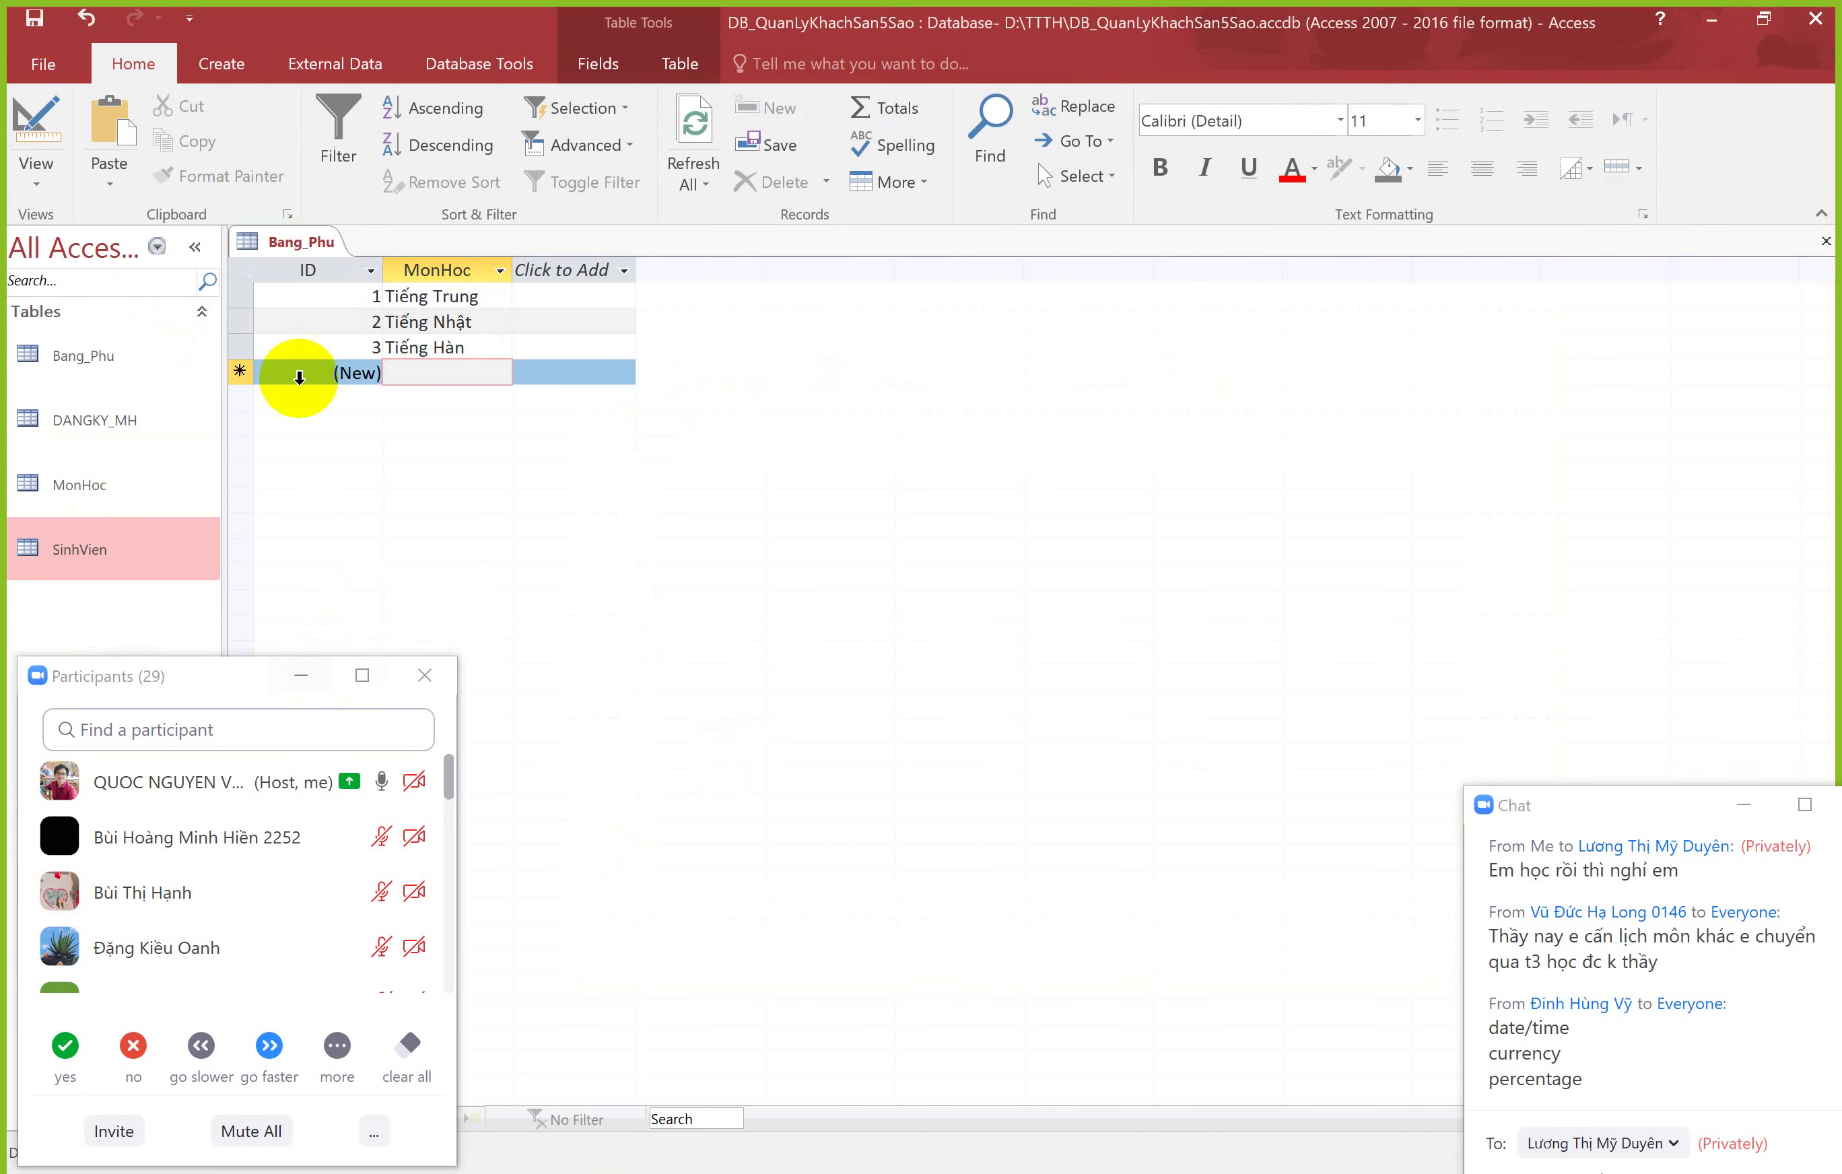
Step: Select the ID and MonHoc columns in the Bang_Phu datasheet
{"action": "left_click", "coordinate": [317, 269]}
{"action": "left_click", "coordinate": [443, 272]}
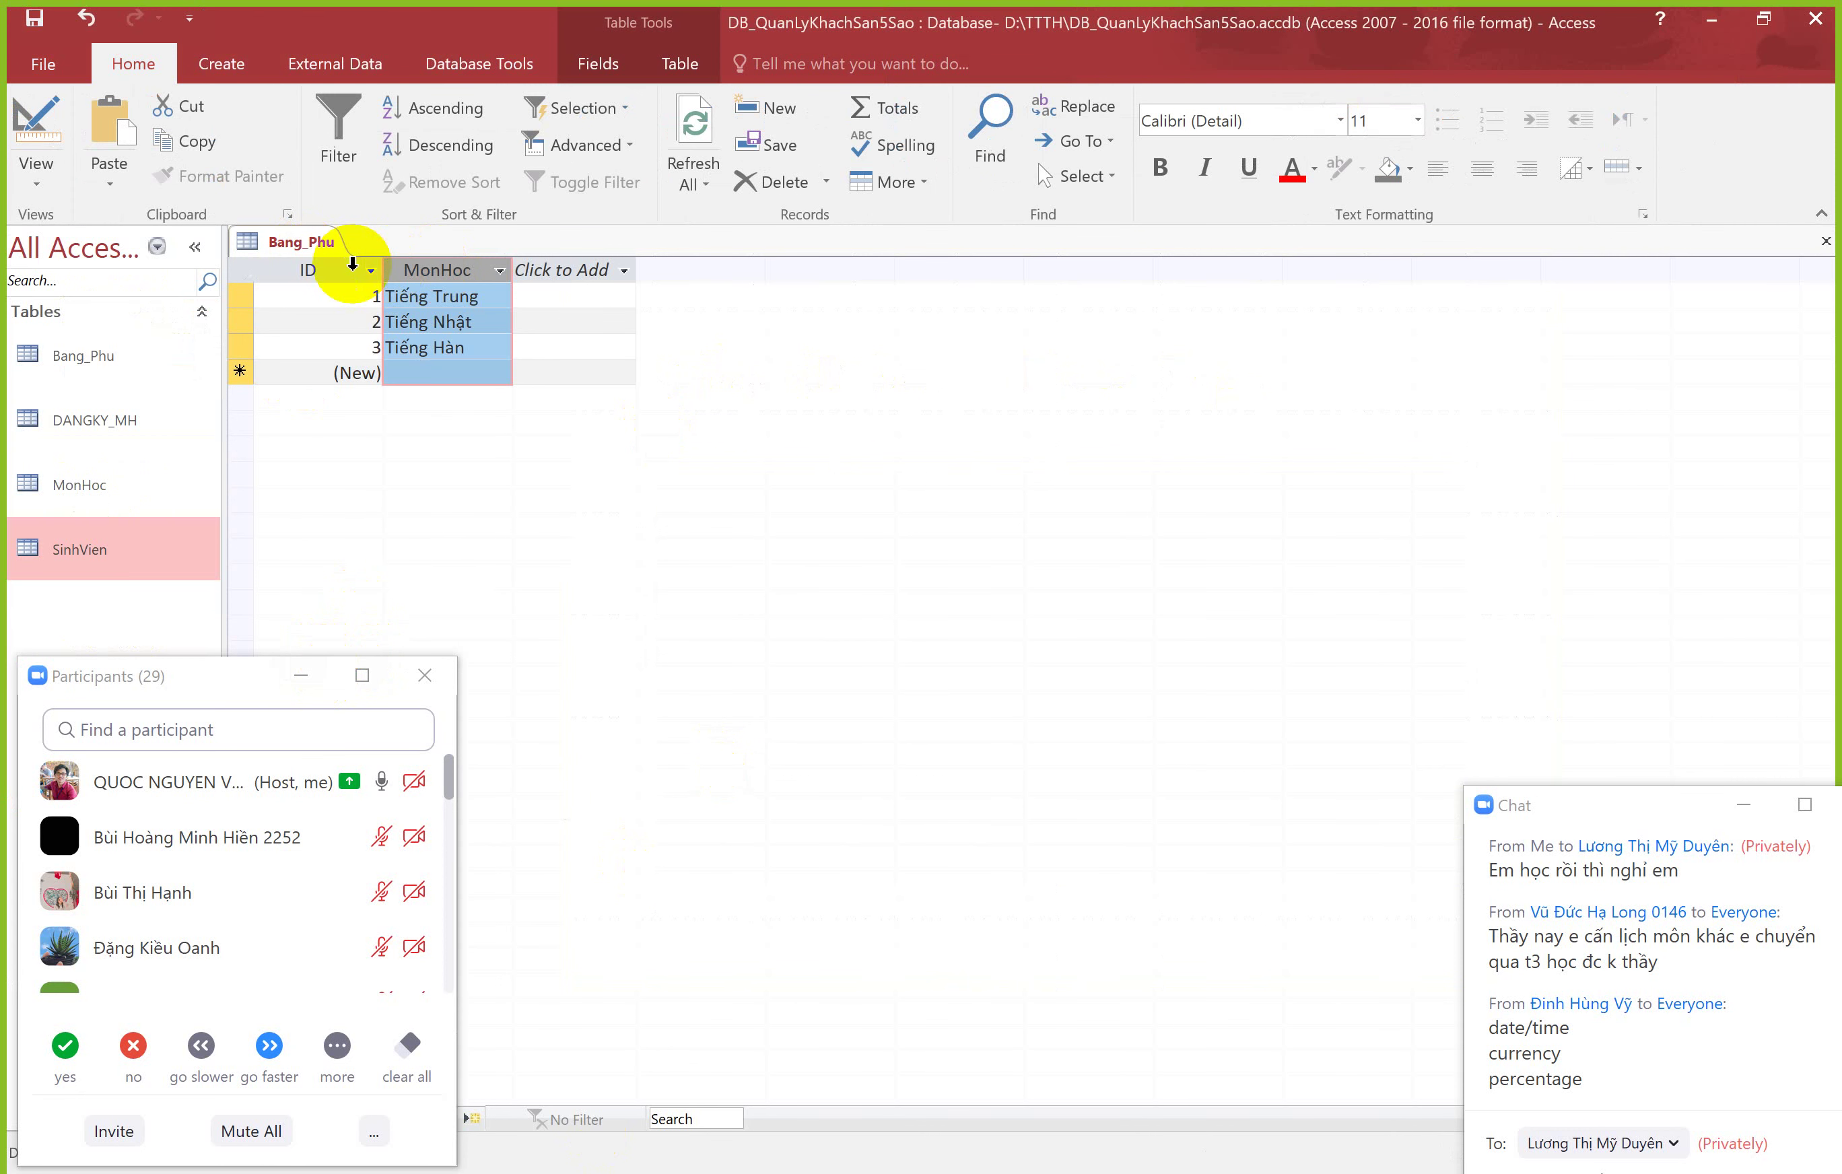
{"action": "left_click", "coordinate": [311, 269]}
{"action": "left_click", "coordinate": [437, 274]}
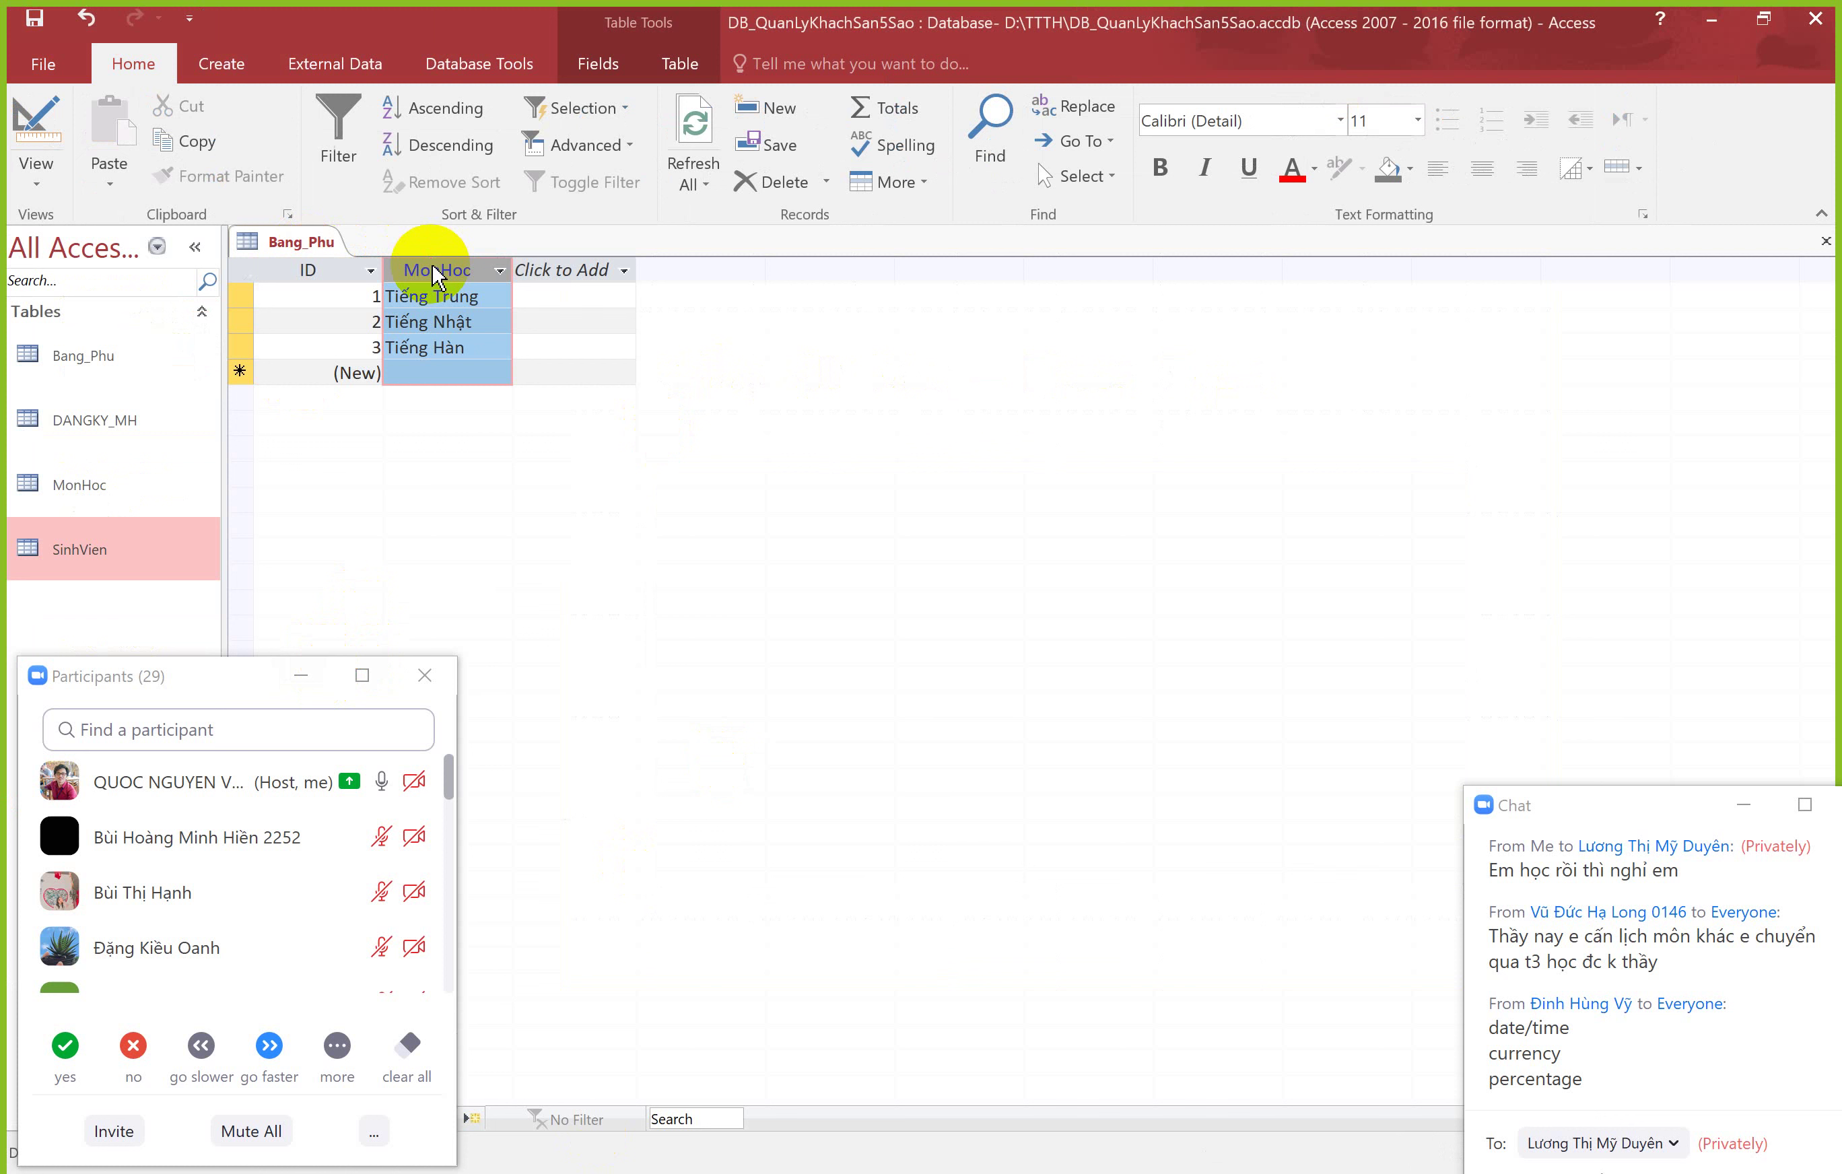
{"action": "left_click", "coordinate": [347, 270]}
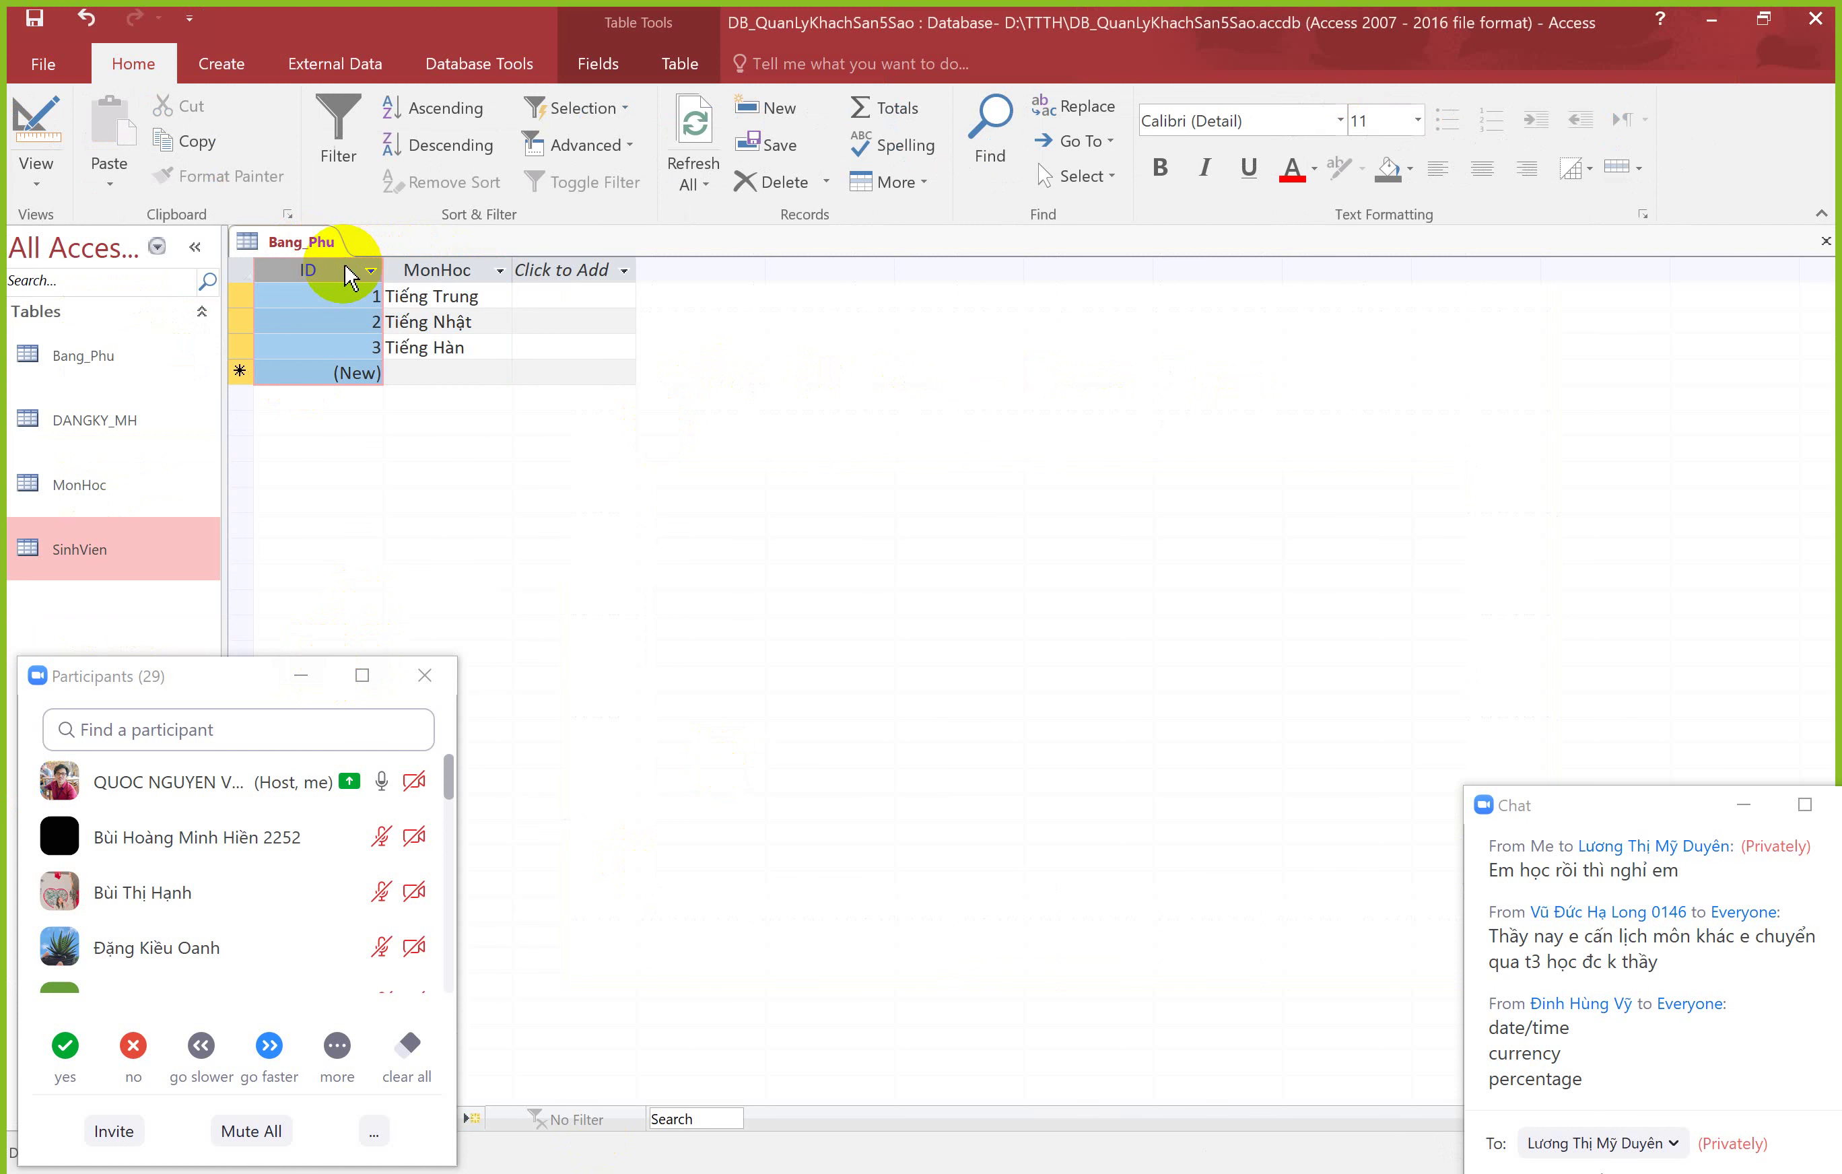
Step: Reopen Bang_Phu in Design View and review the ID and MonHoc description cells
{"action": "right_click", "coordinate": [310, 245]}
{"action": "left_click", "coordinate": [385, 358]}
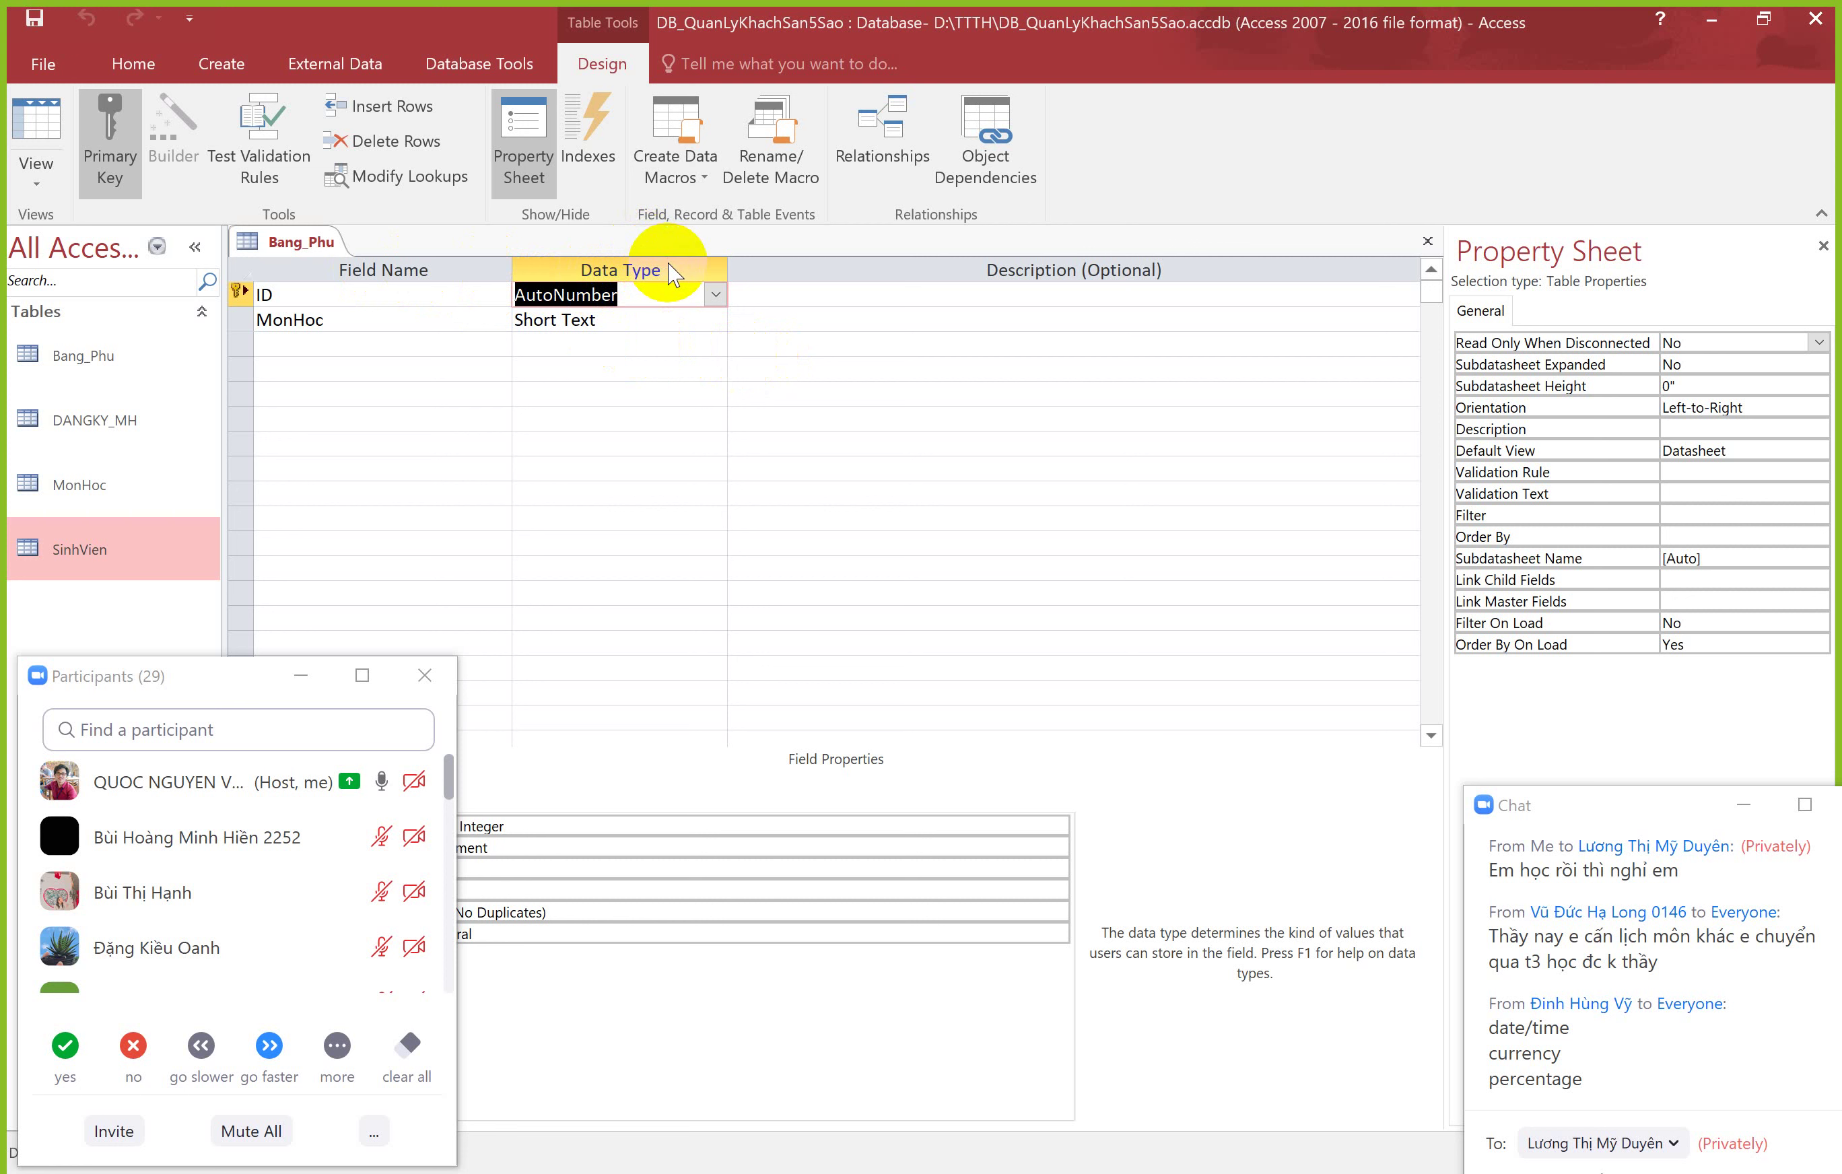
{"action": "left_click", "coordinate": [1080, 270]}
{"action": "left_click", "coordinate": [1007, 295]}
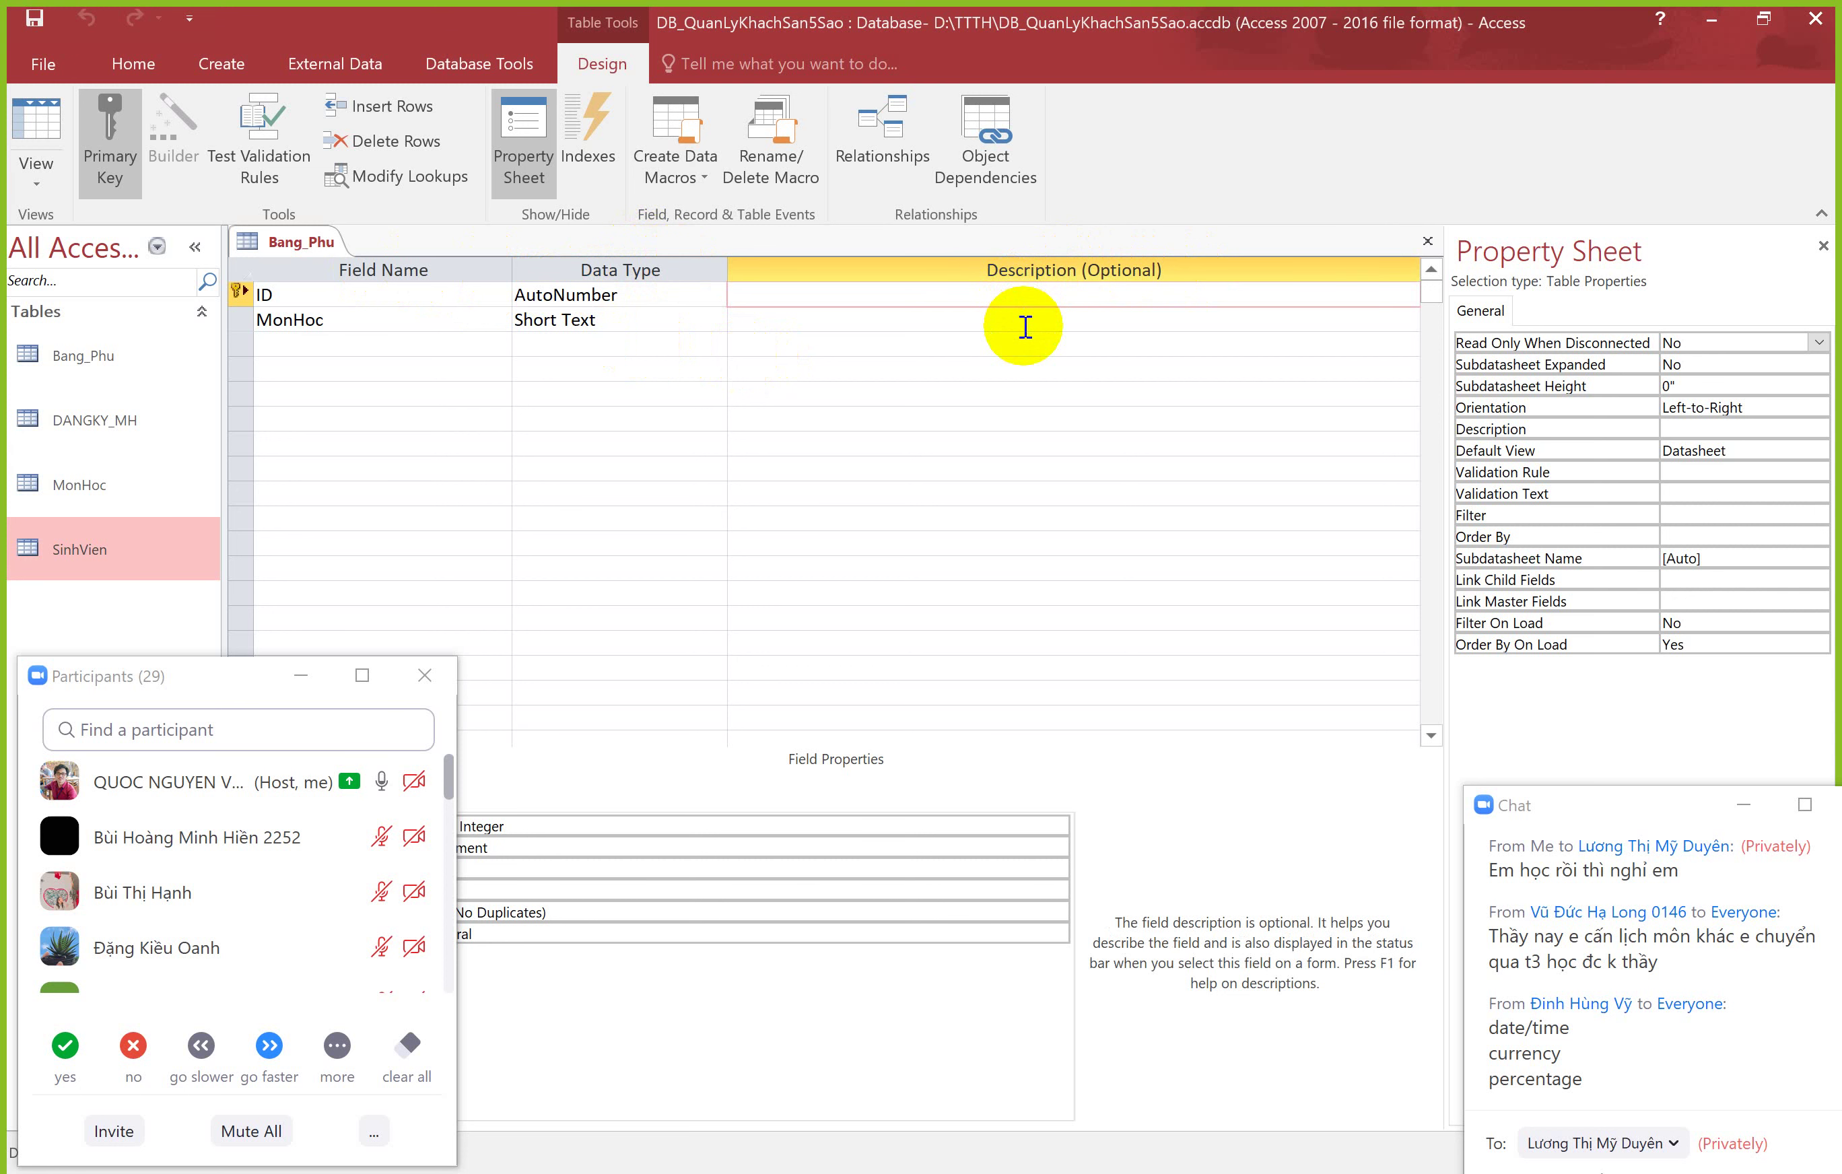
{"action": "left_click", "coordinate": [987, 316]}
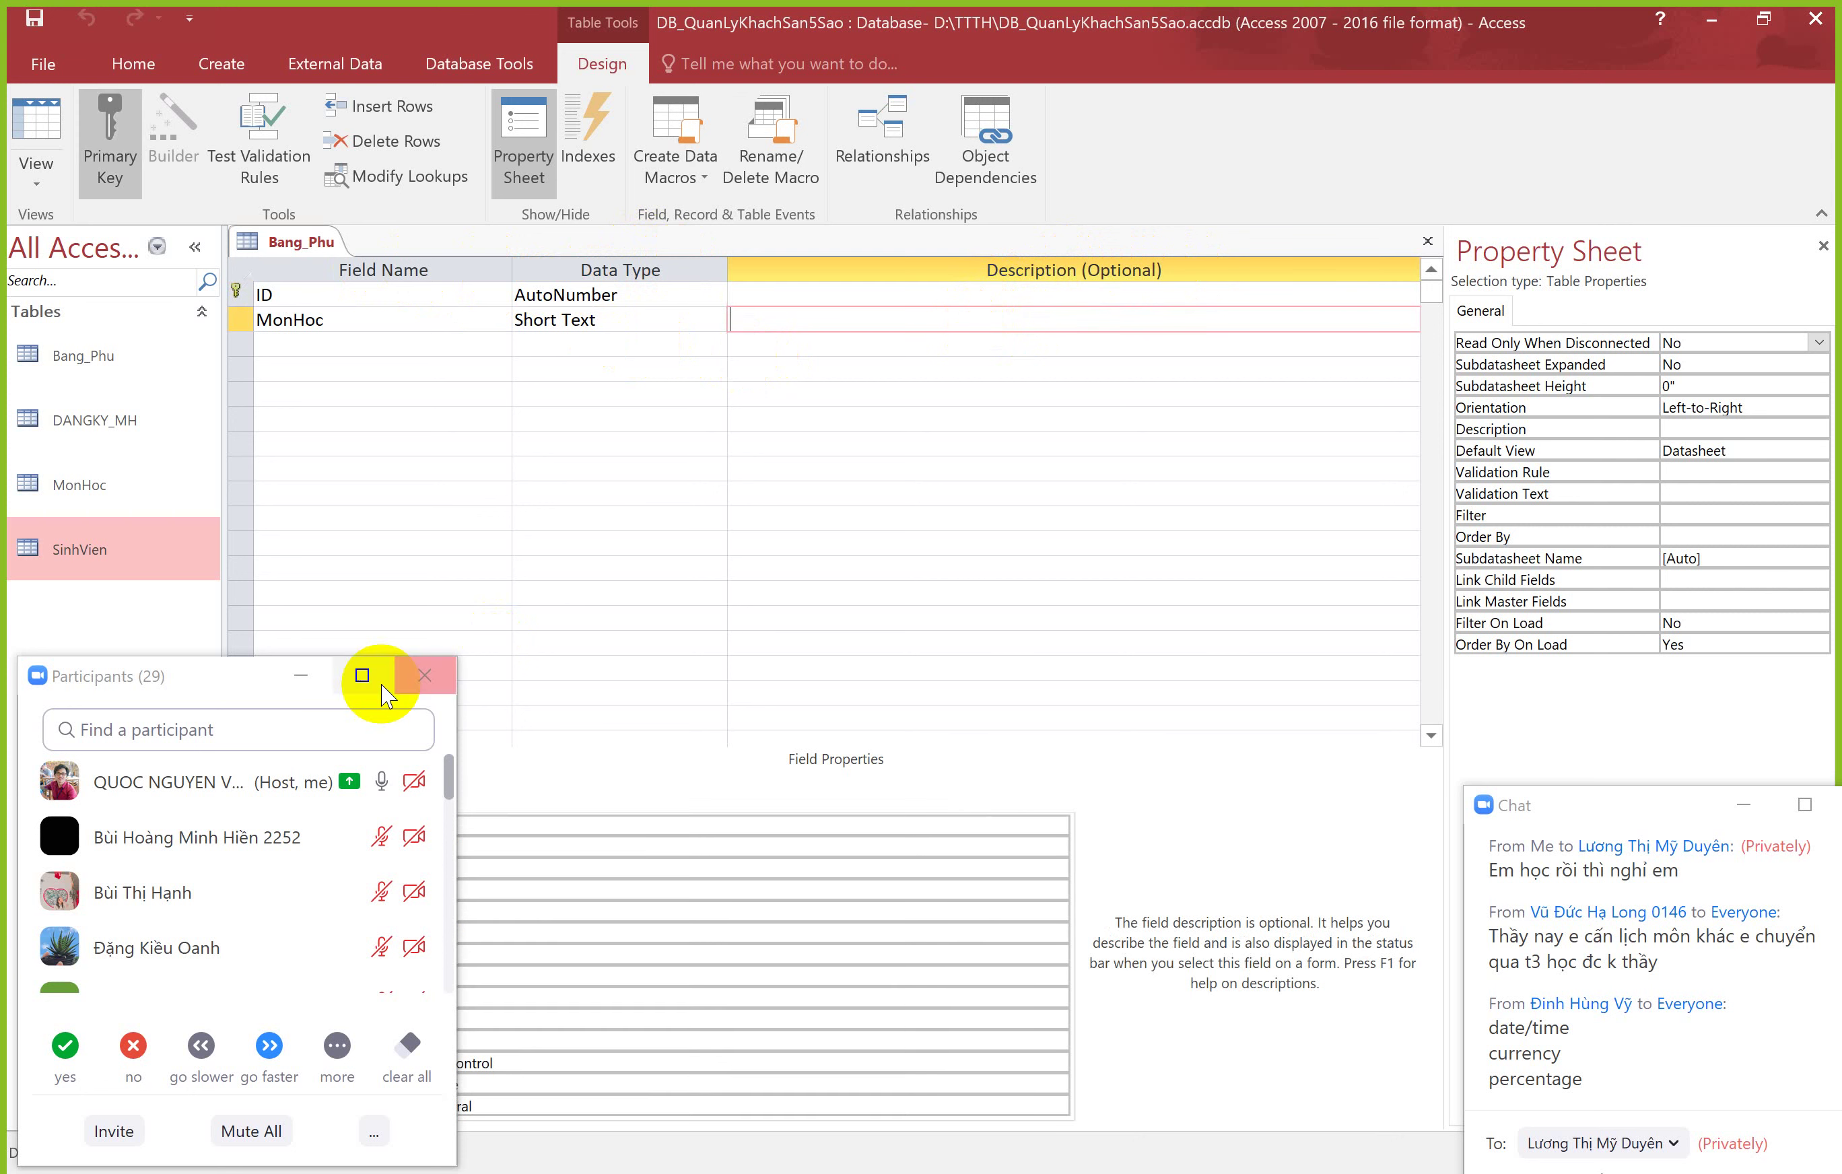
{"action": "left_click", "coordinate": [304, 674]}
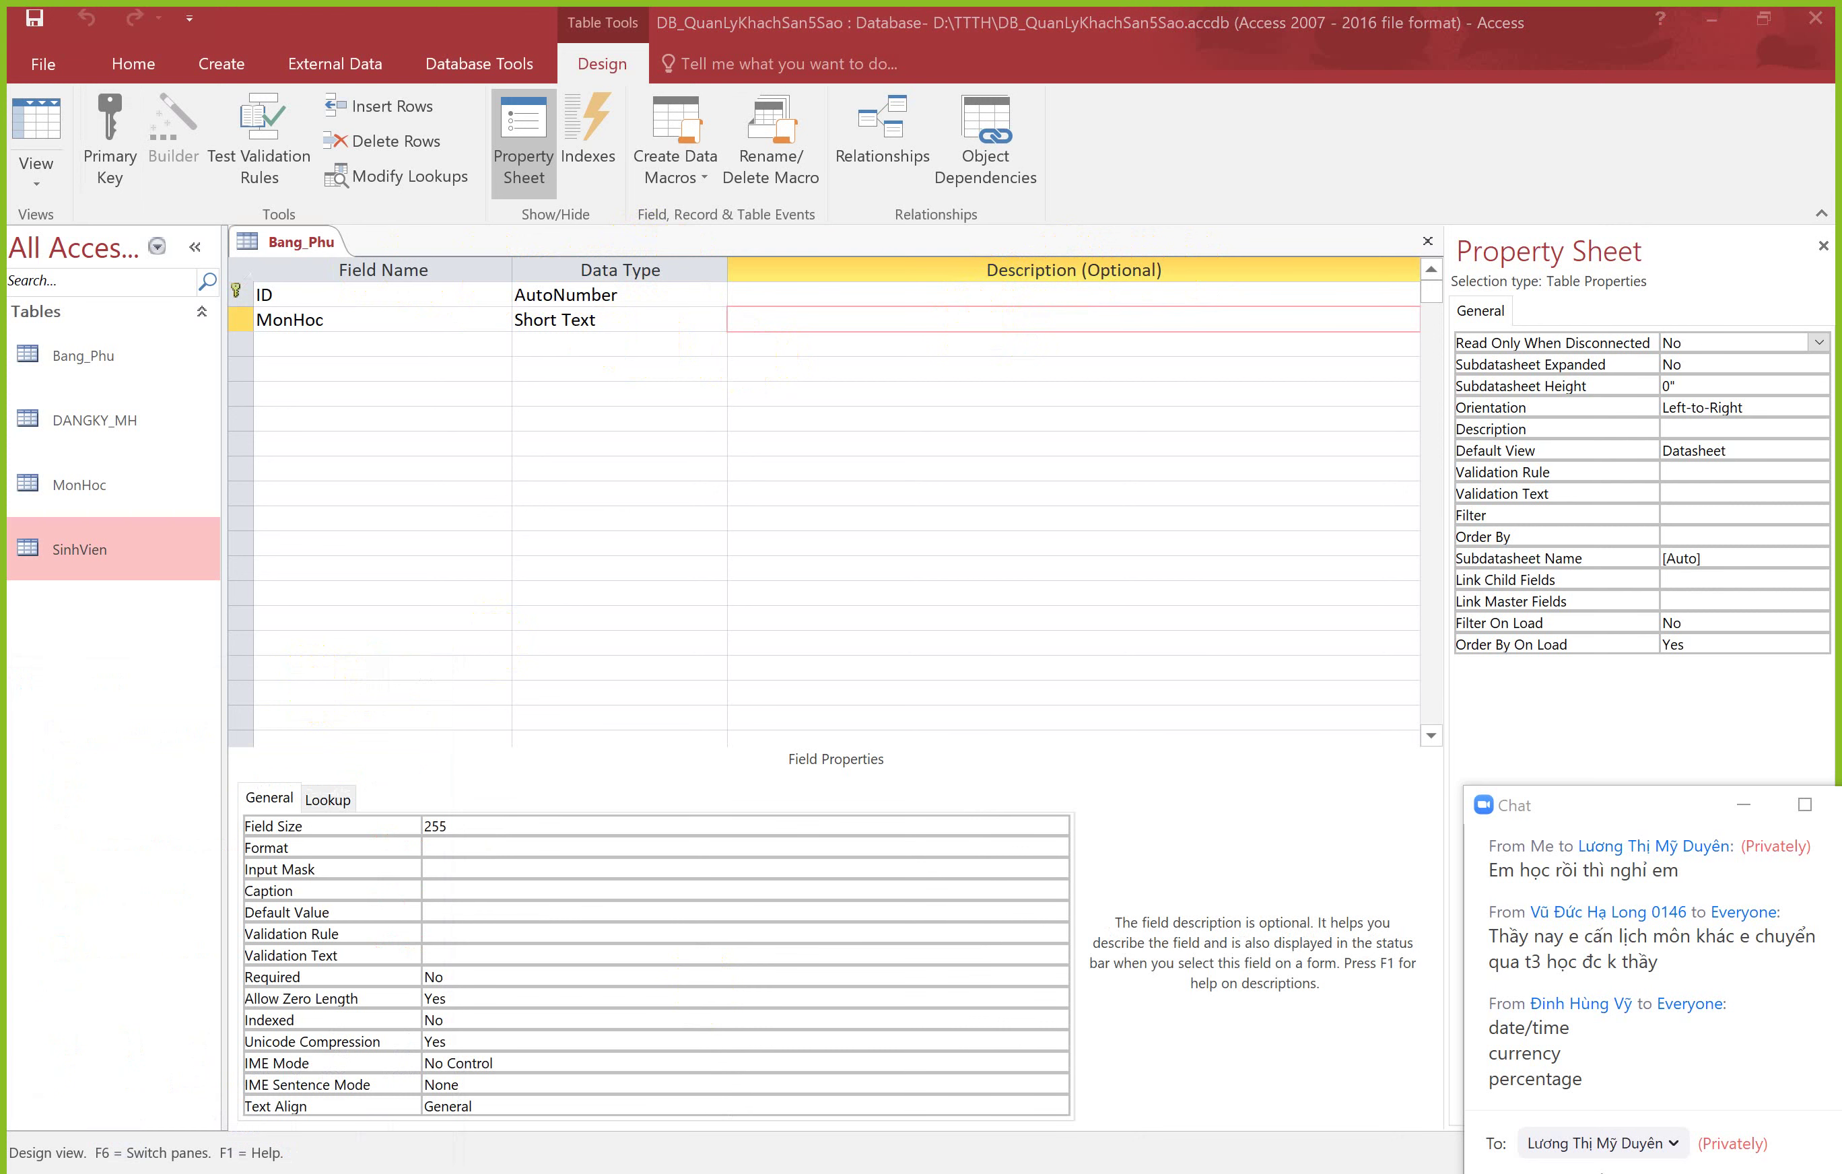
{"action": "key", "text": "alt+Tab"}
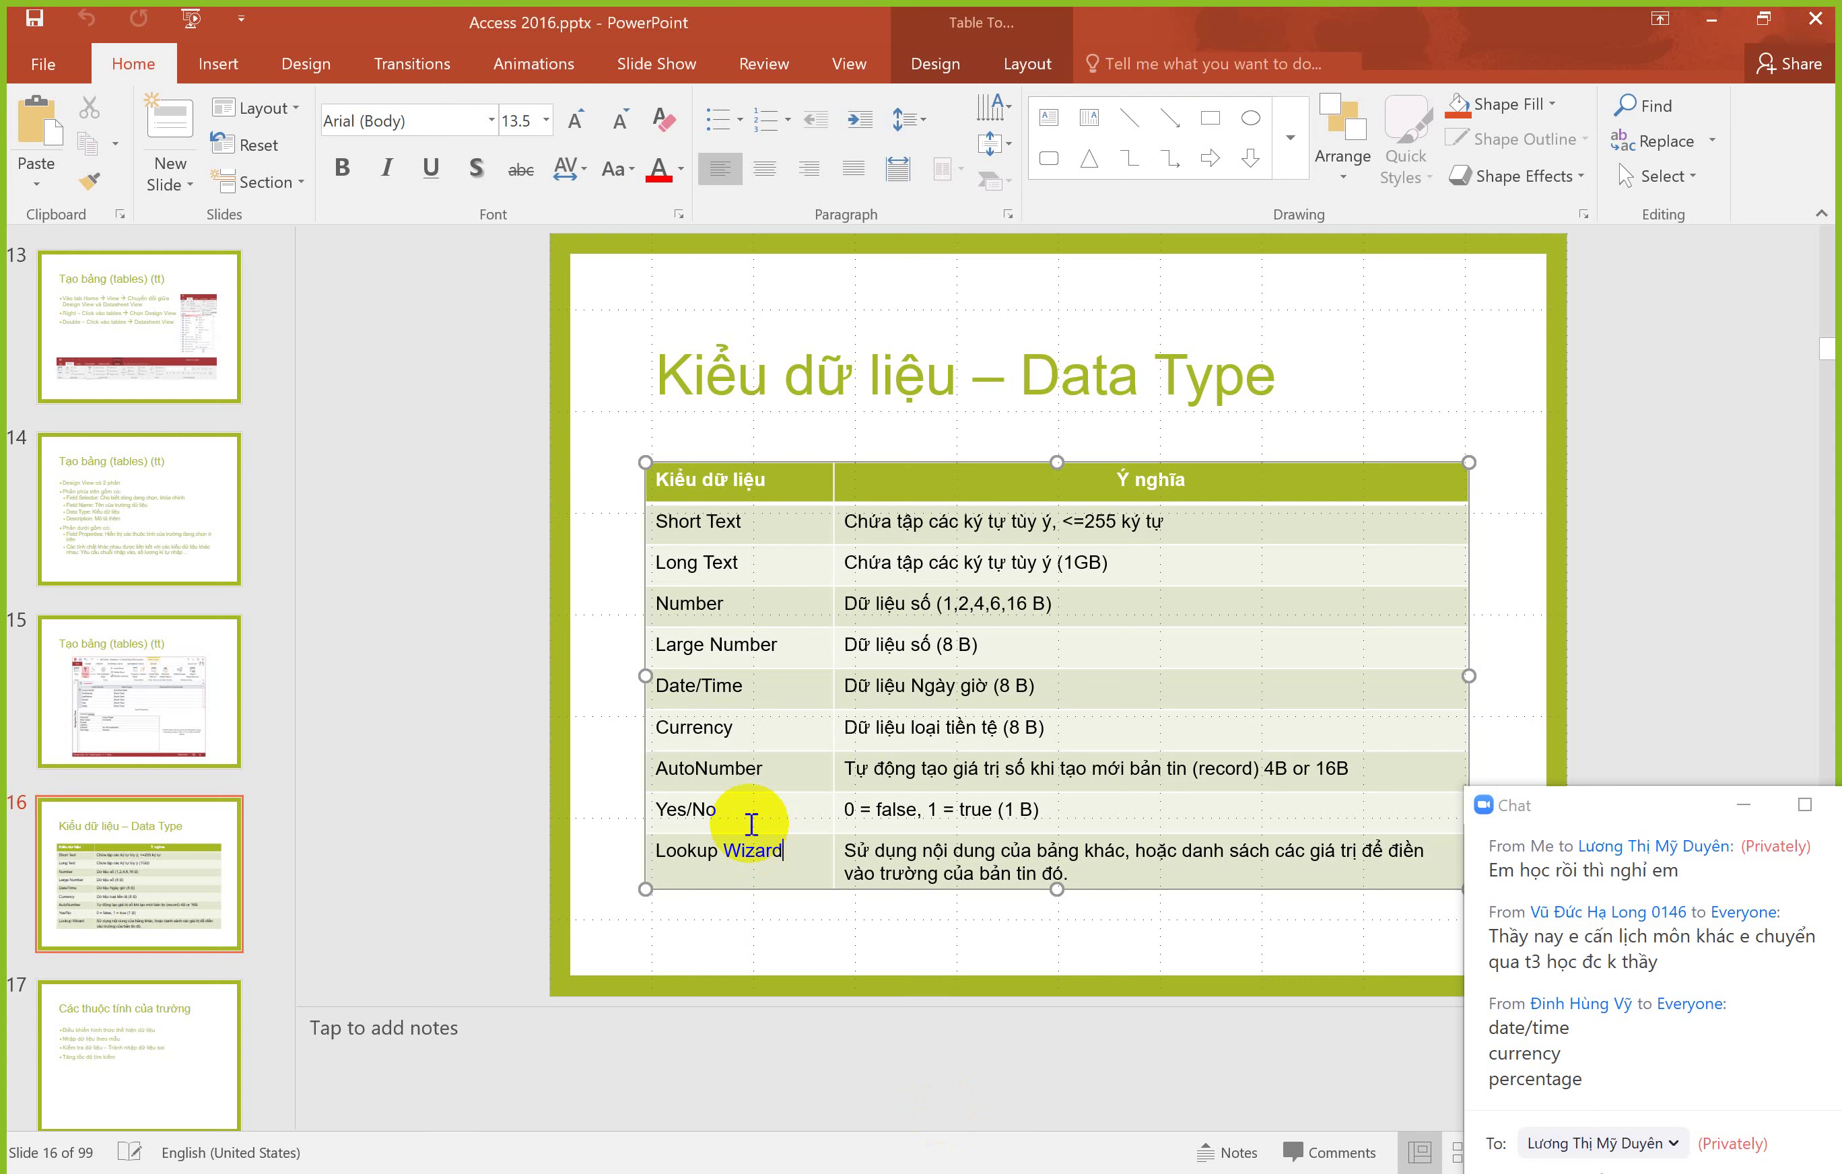
Step: Advance the deck to slide 17, 'Các thuộc tính của trường', and return to Access
{"action": "key", "text": "ctrl+Home"}
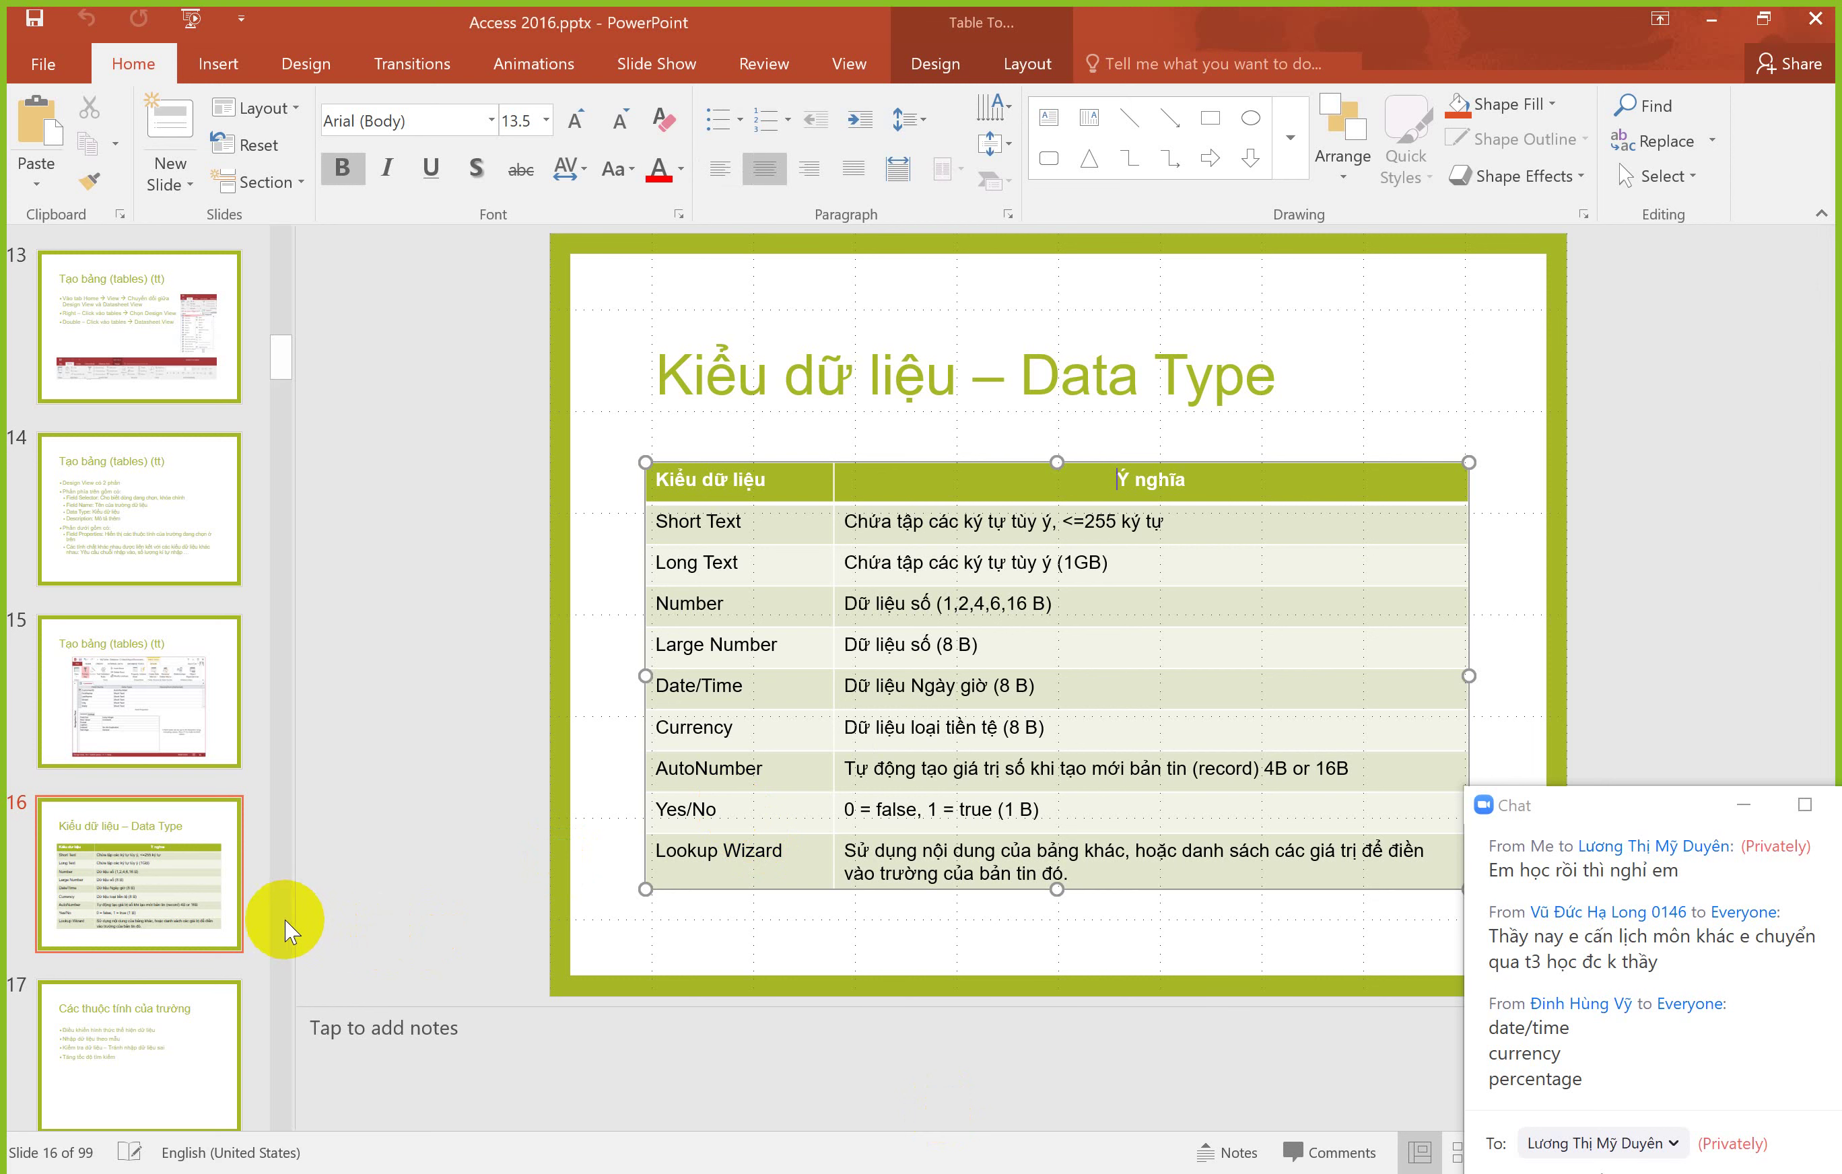
{"action": "left_click", "coordinate": [131, 912]}
{"action": "key", "text": "Down"}
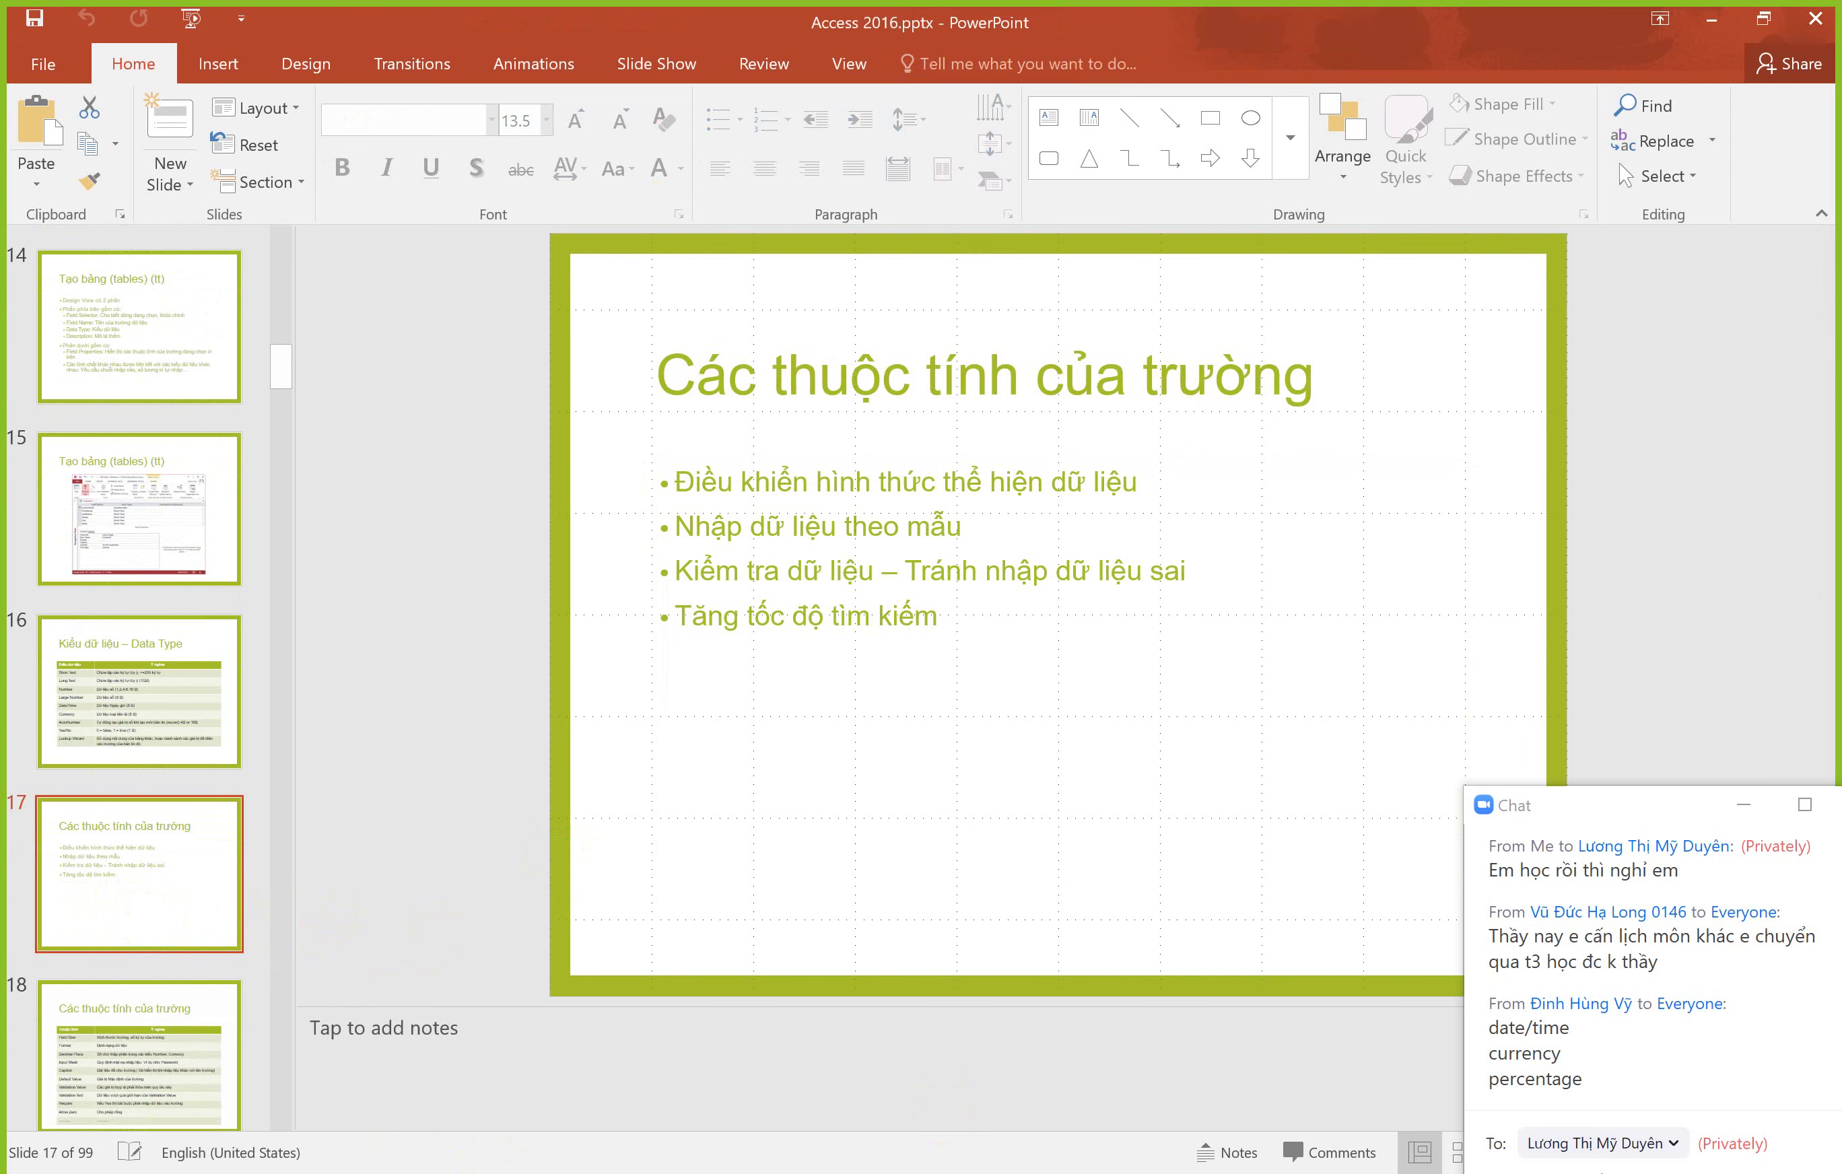
{"action": "key", "text": "alt+Tab"}
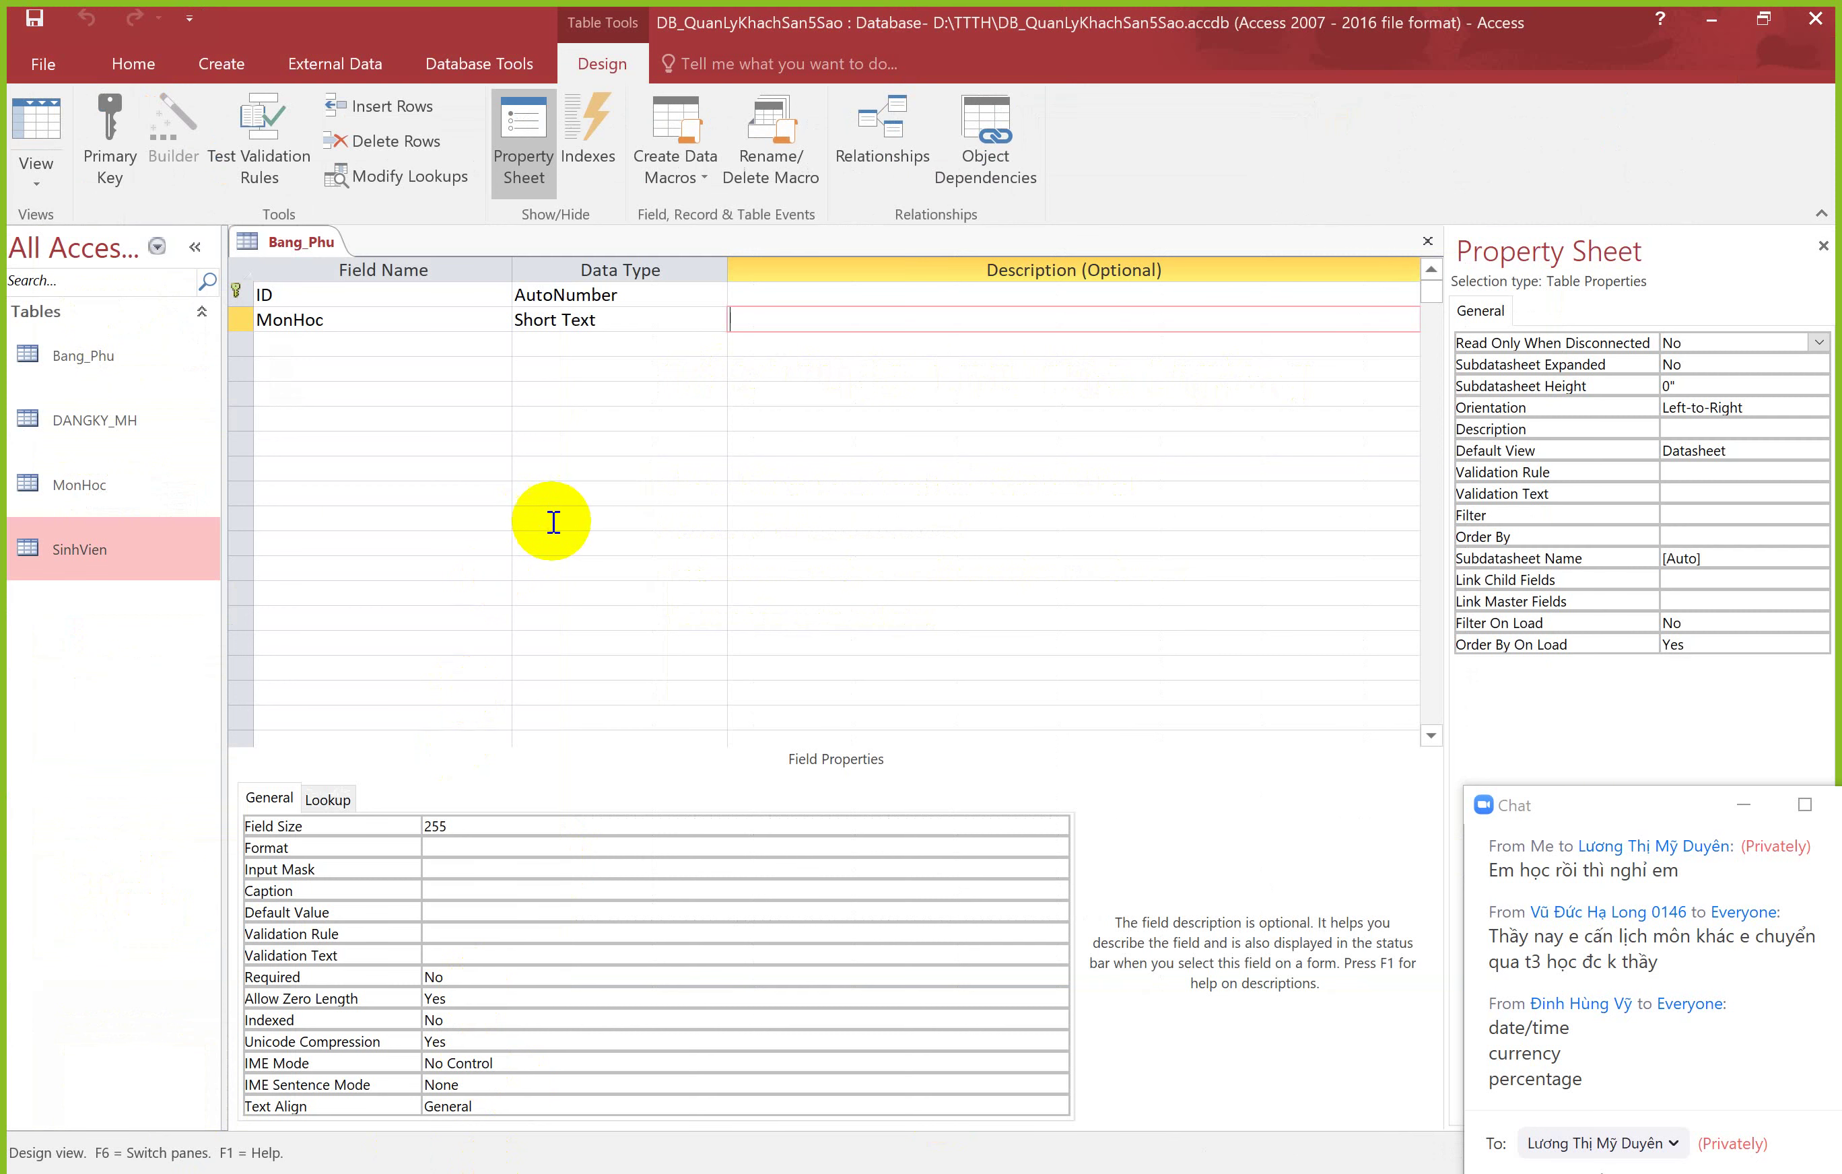
Step: Compare ID's AutoNumber and MonHoc's Short Text field properties, then open the SinhVien table
{"action": "left_click", "coordinate": [633, 295]}
{"action": "left_click", "coordinate": [627, 321]}
{"action": "left_click", "coordinate": [637, 295]}
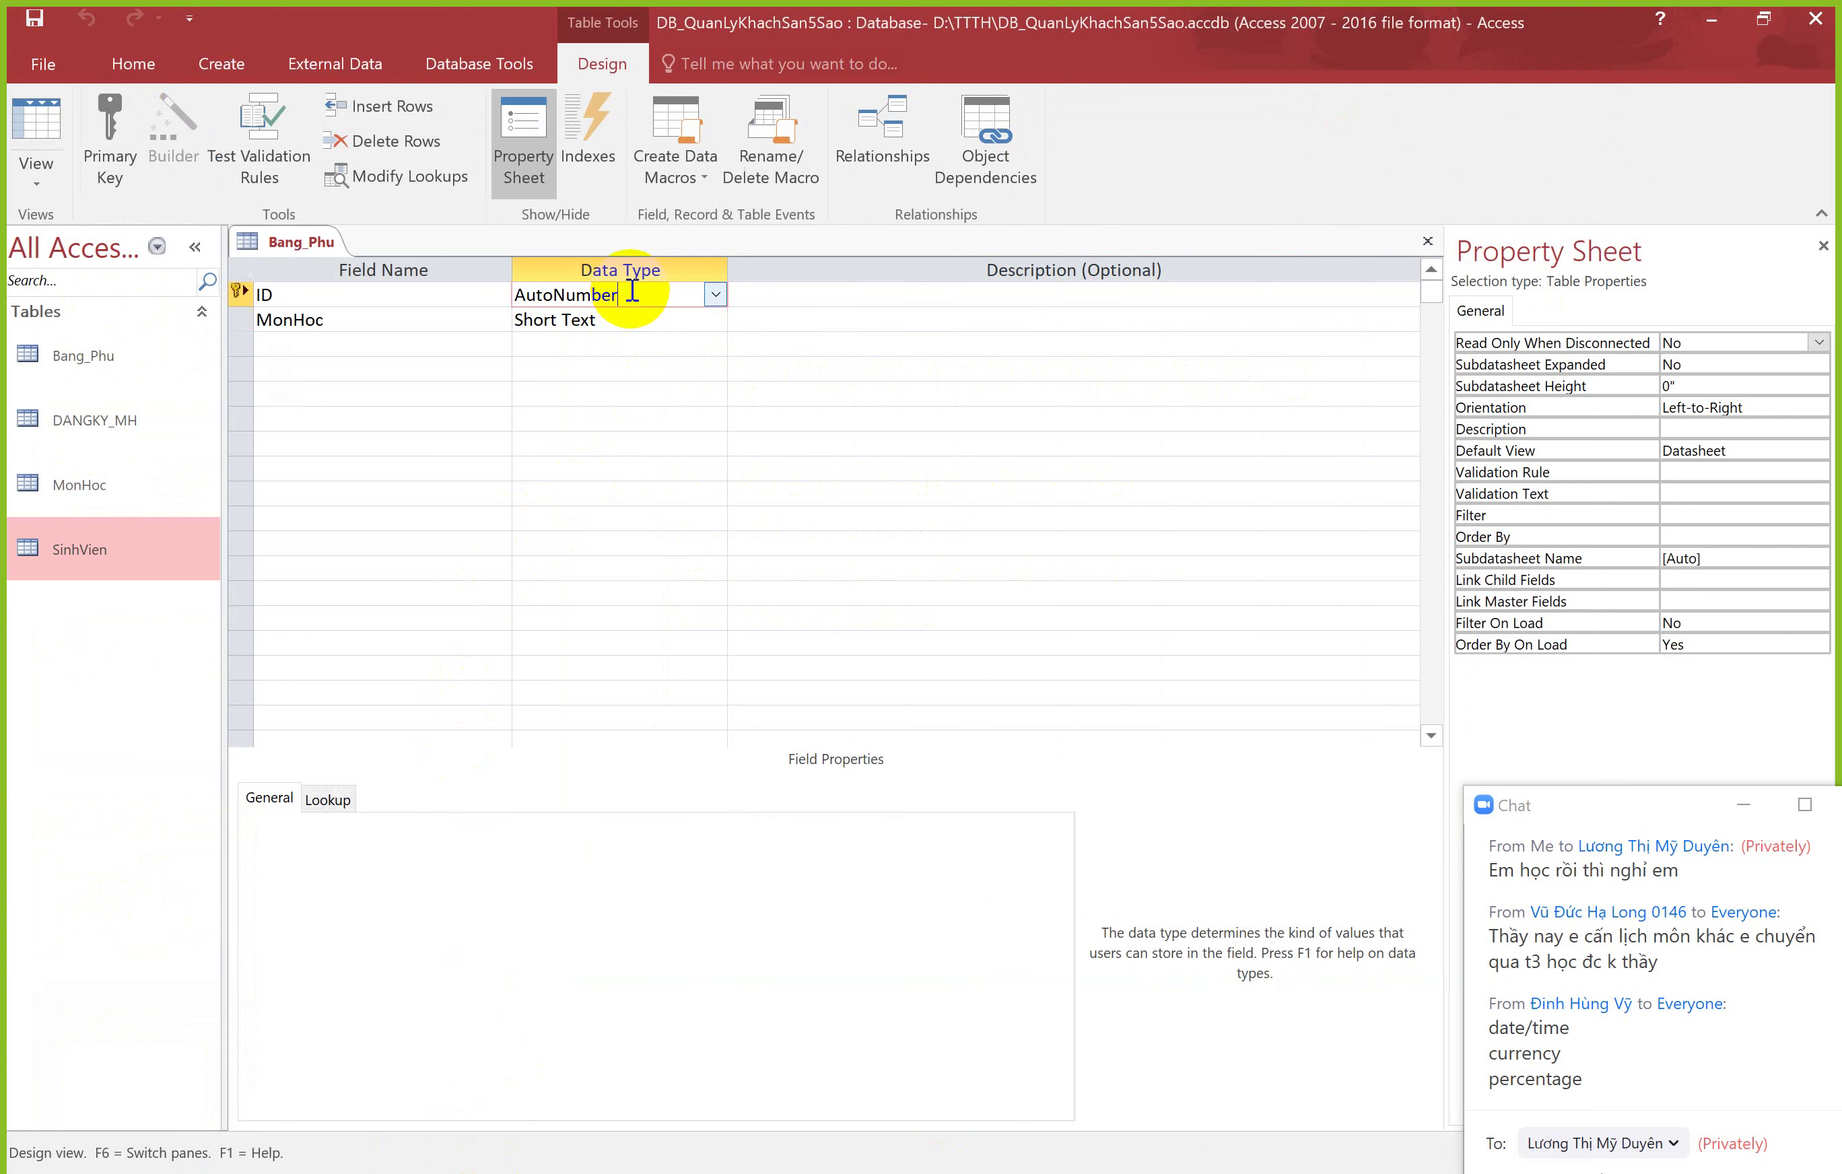
{"action": "left_click", "coordinate": [637, 318]}
{"action": "left_click", "coordinate": [636, 297]}
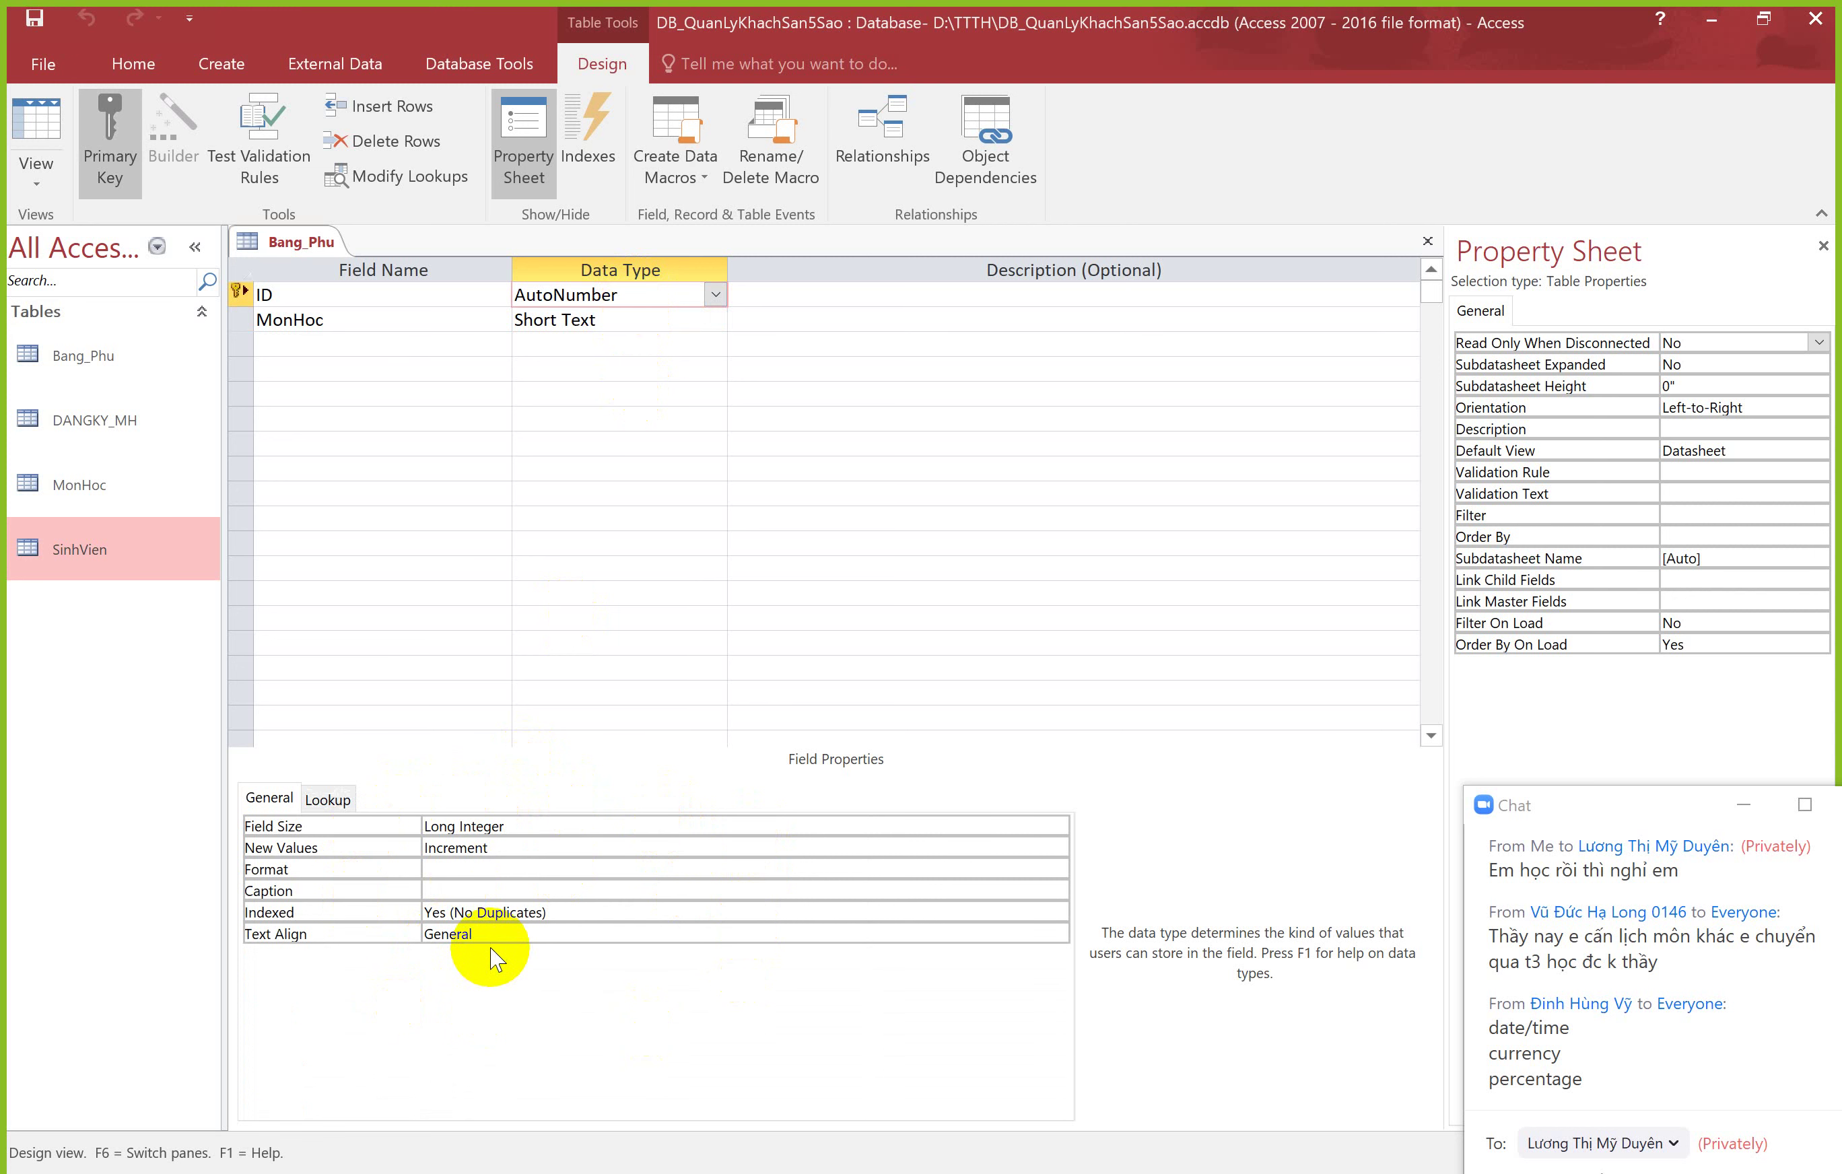
{"action": "left_click", "coordinate": [612, 319]}
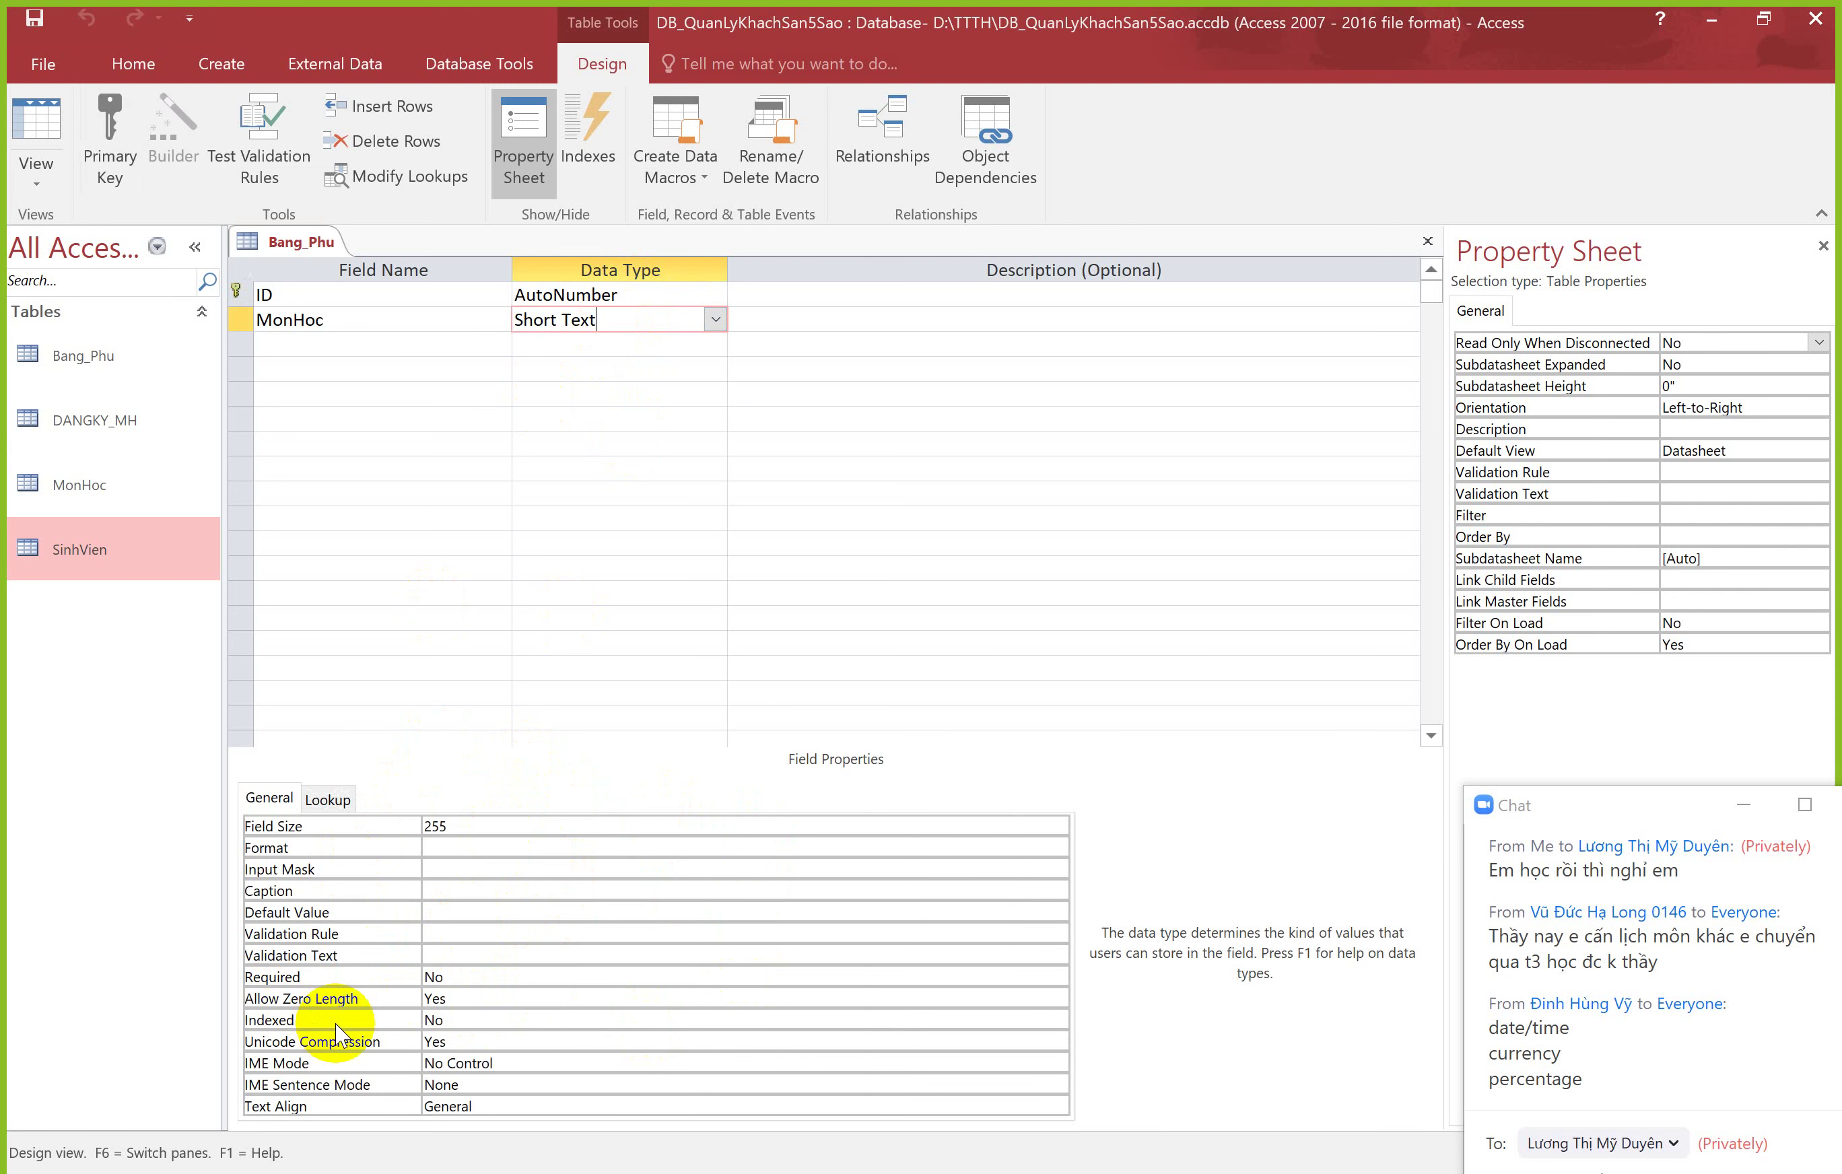
{"action": "double_click", "coordinate": [90, 549]}
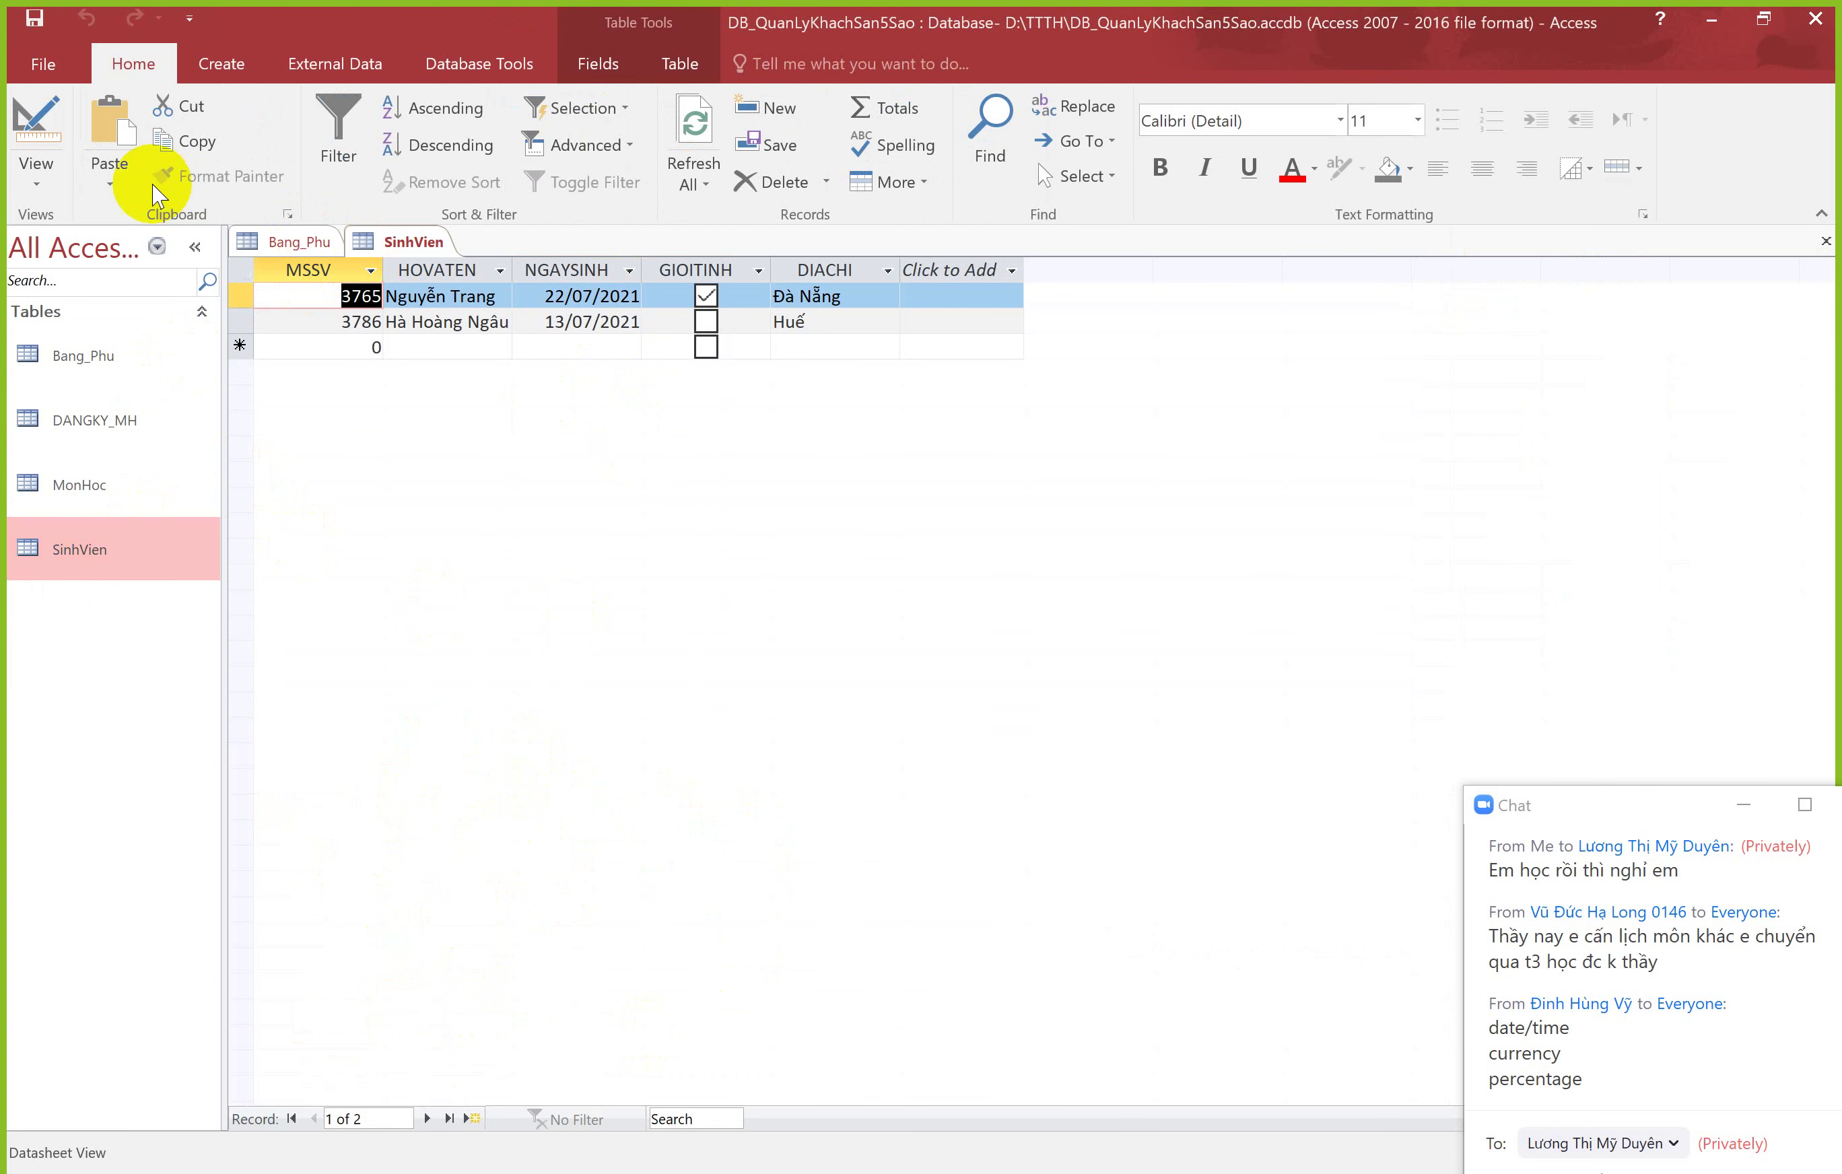
Step: In SinhVien design view, inspect the MSSV, HOVATEN, GIOITINH and NGAYSINH field properties
{"action": "left_click", "coordinate": [37, 123]}
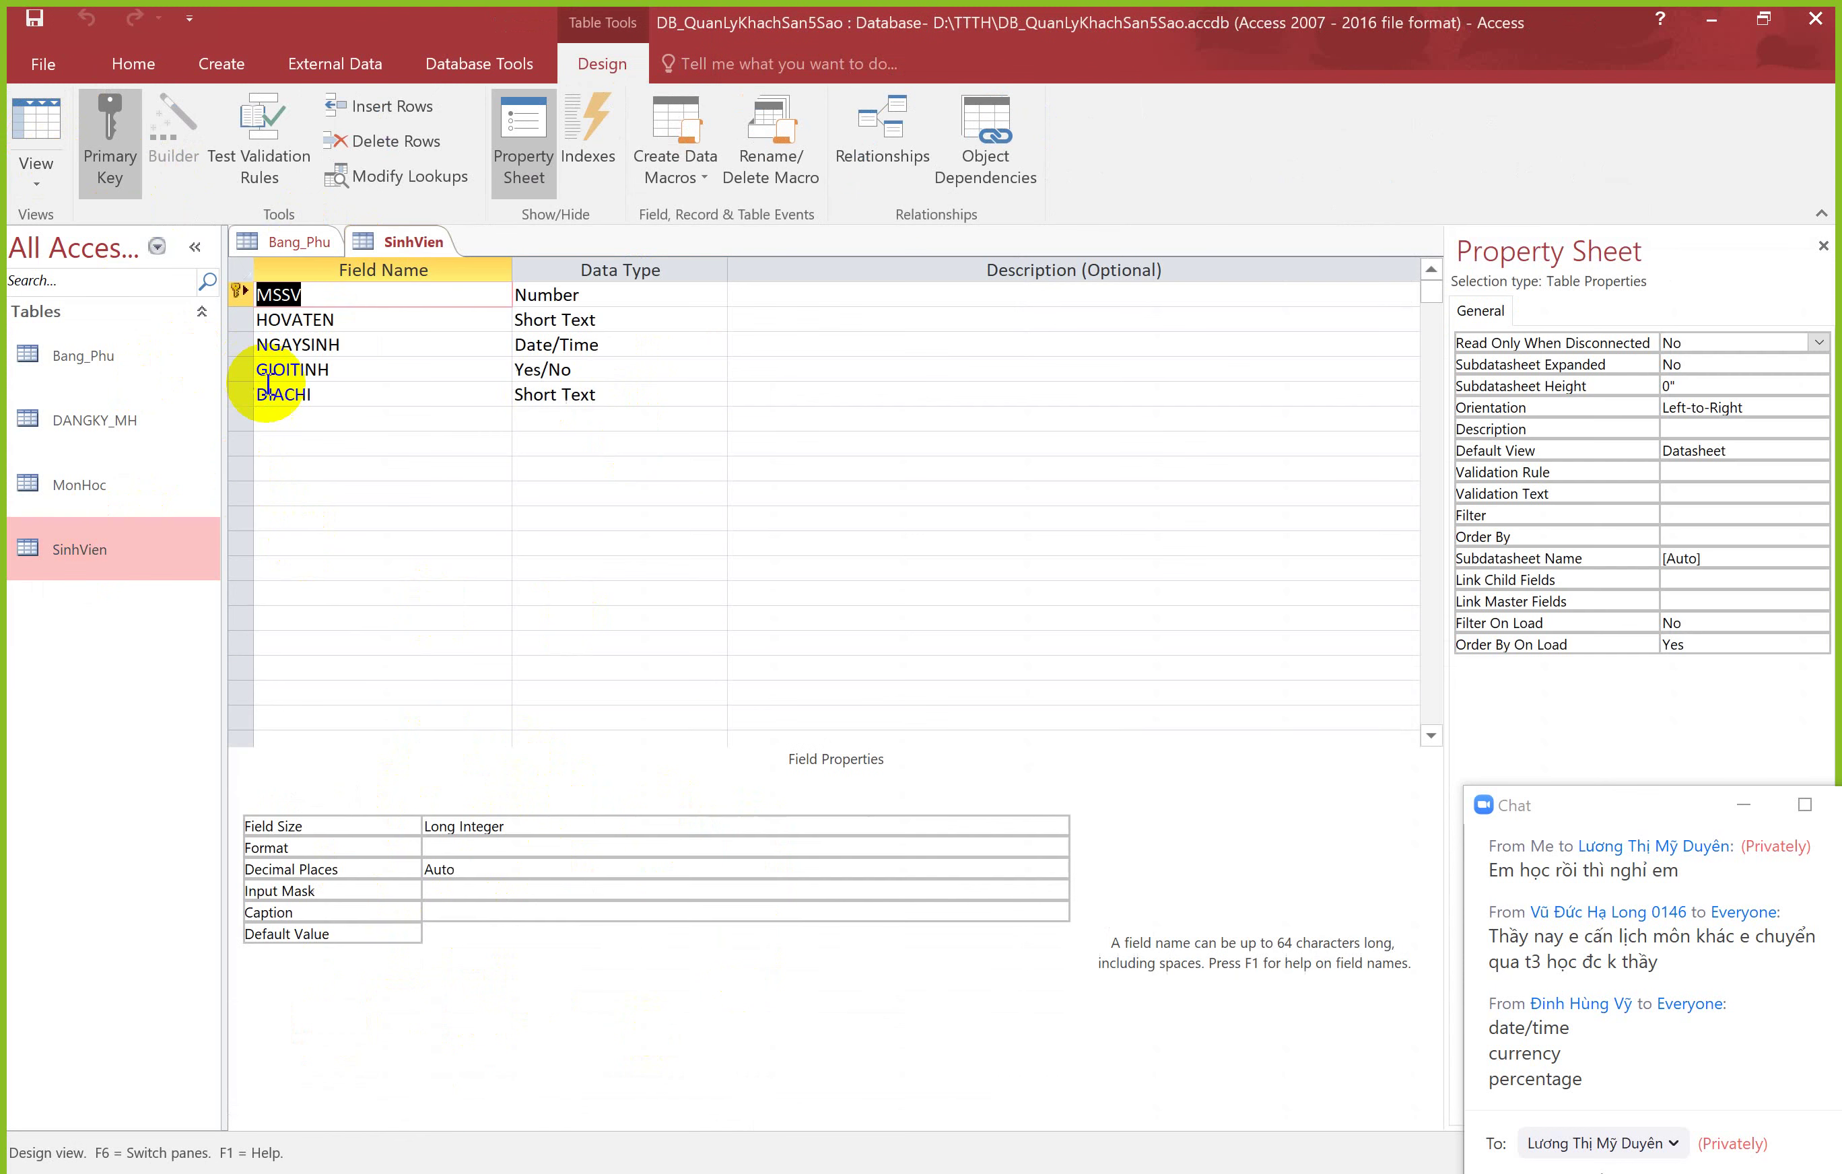
{"action": "left_click", "coordinate": [606, 295]}
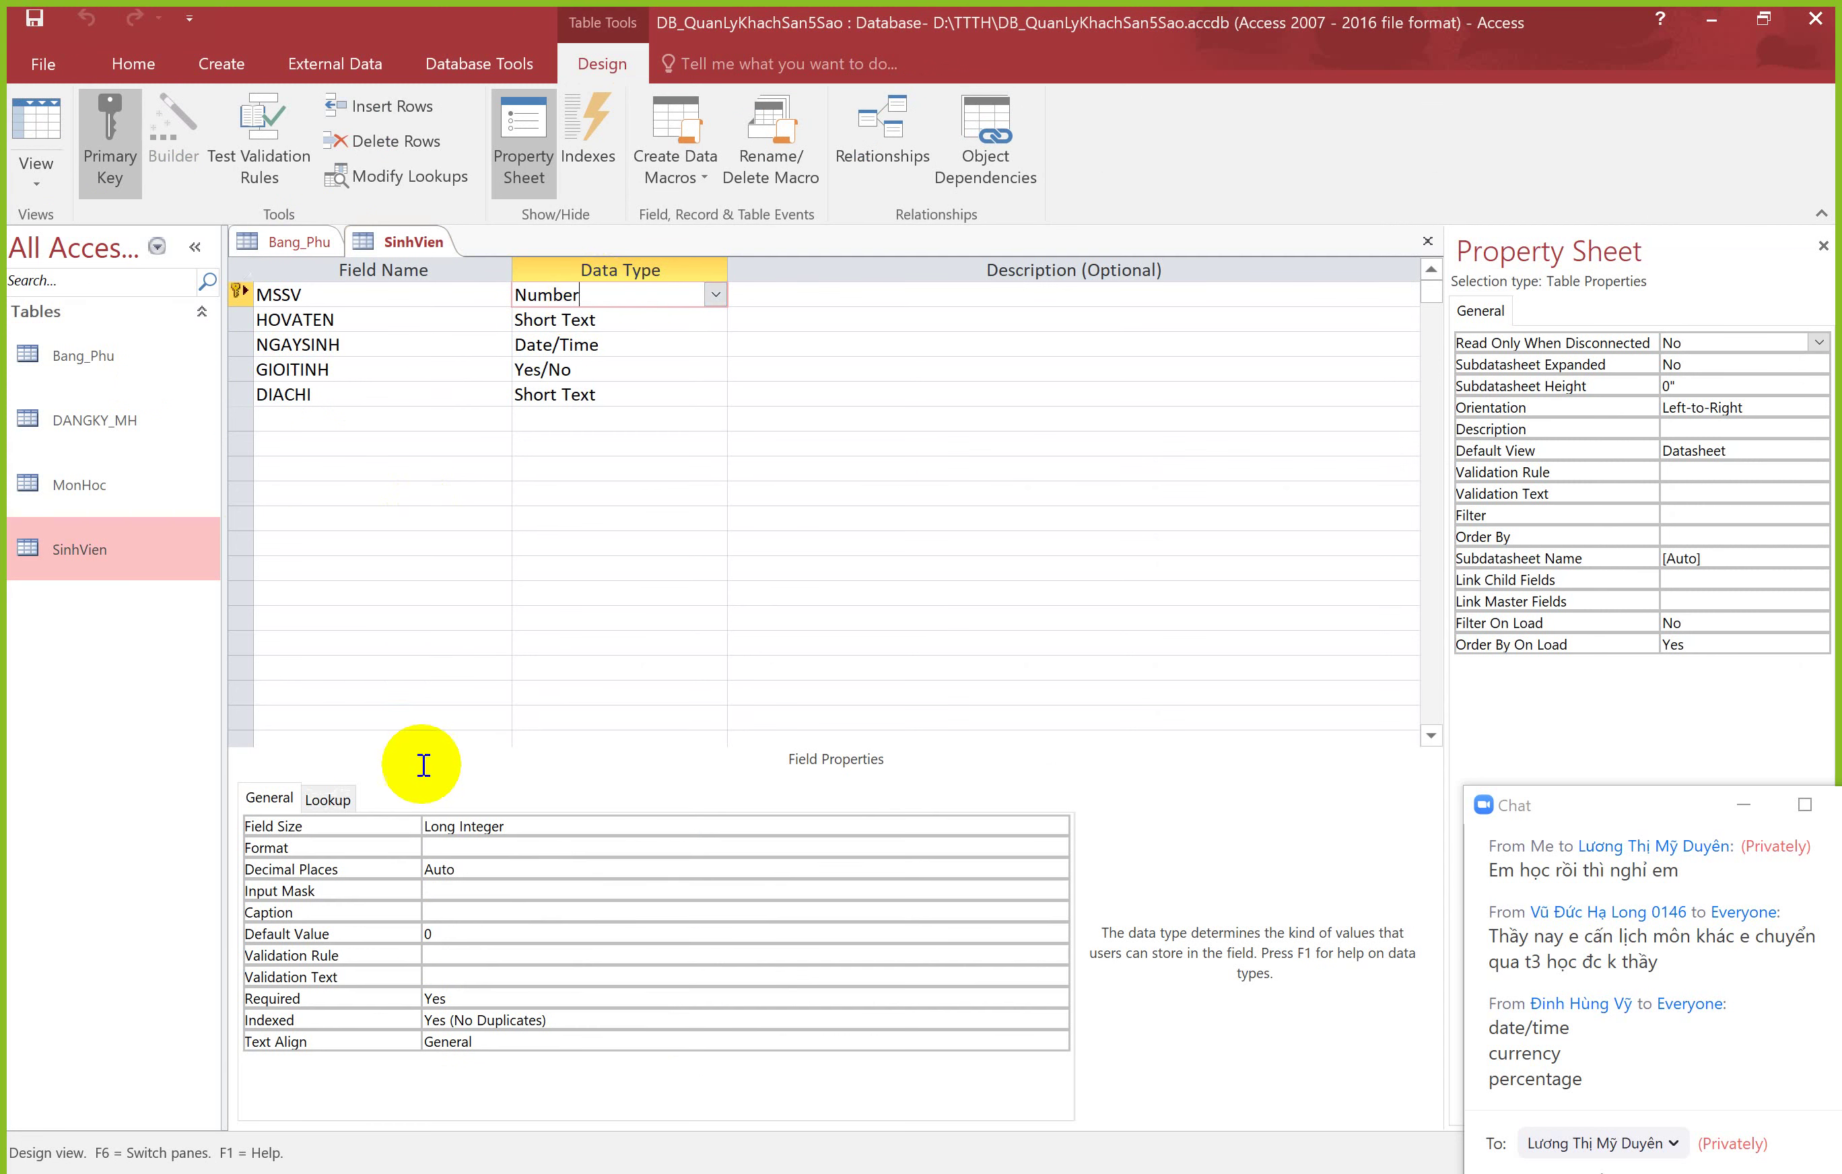
{"action": "left_click", "coordinate": [532, 826]}
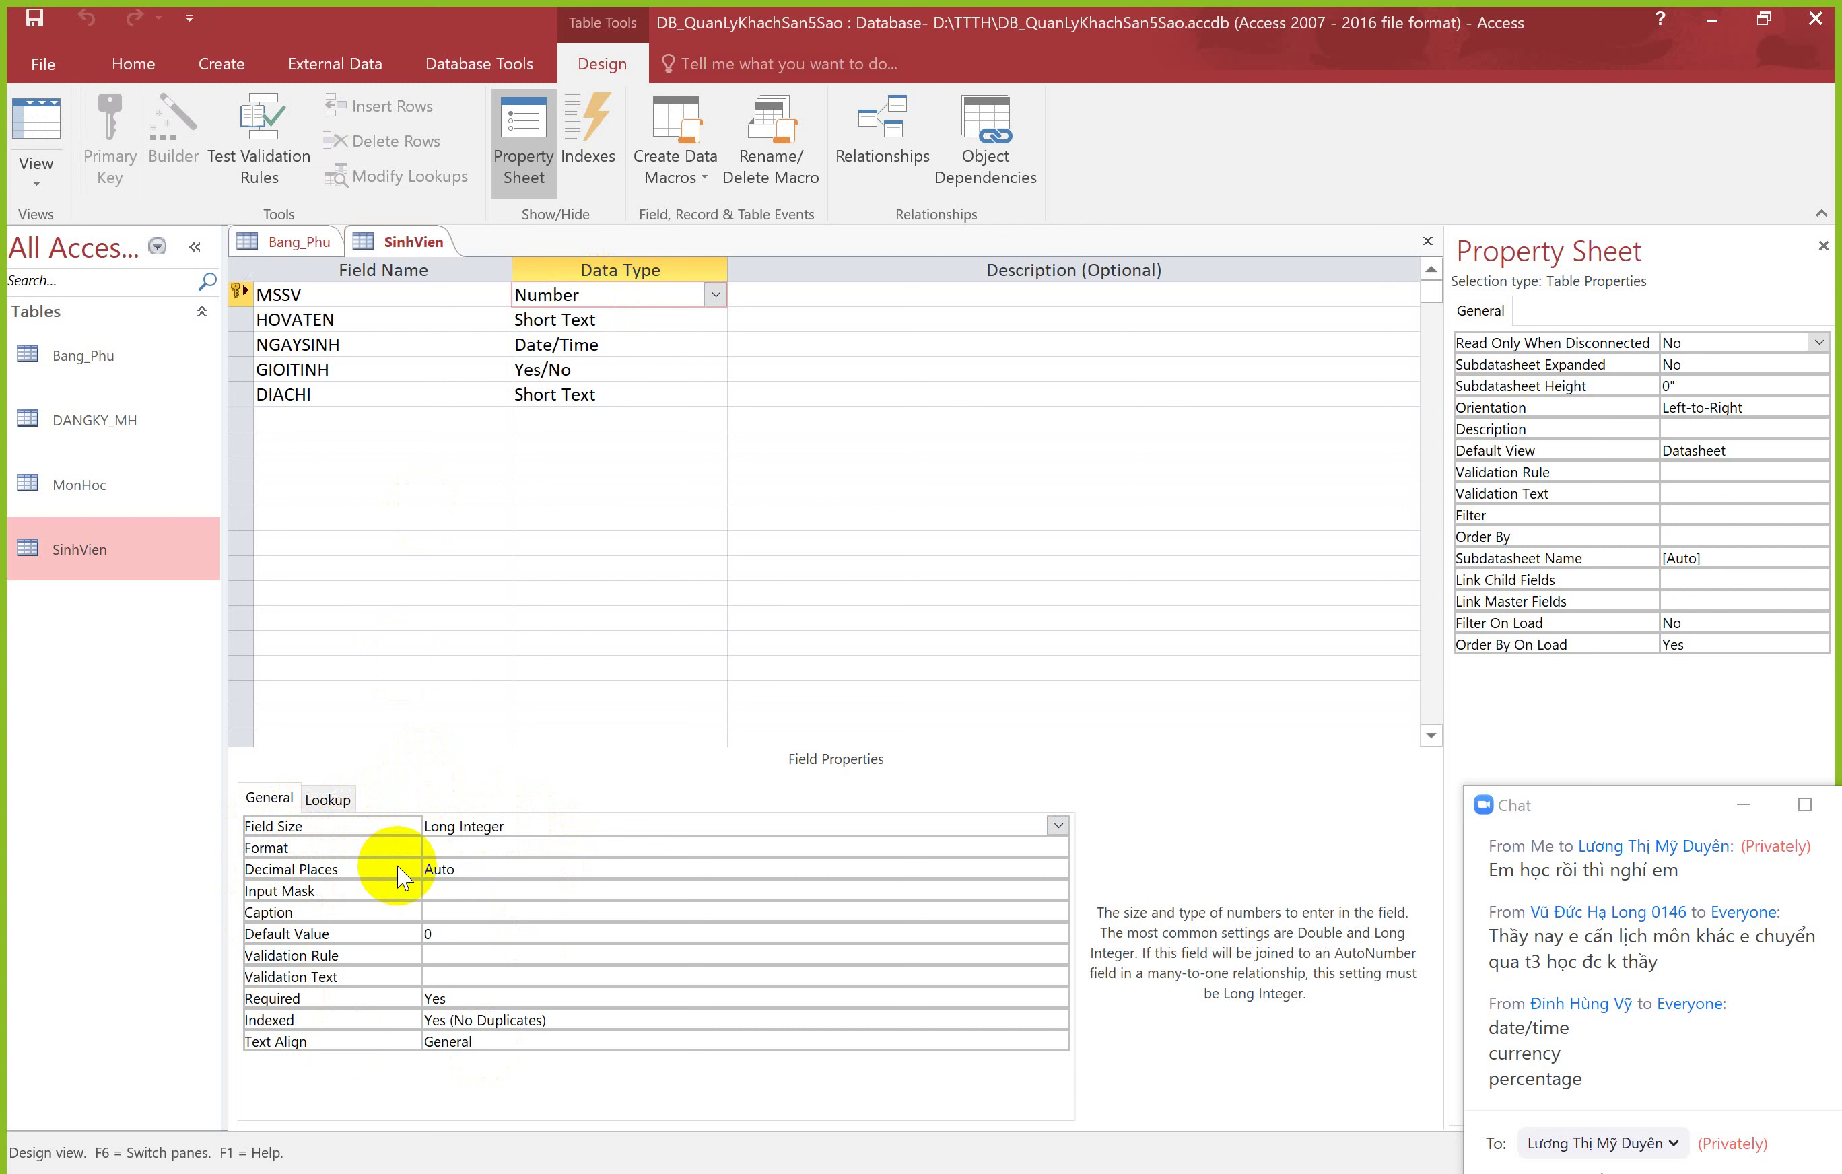
{"action": "left_click", "coordinate": [654, 318]}
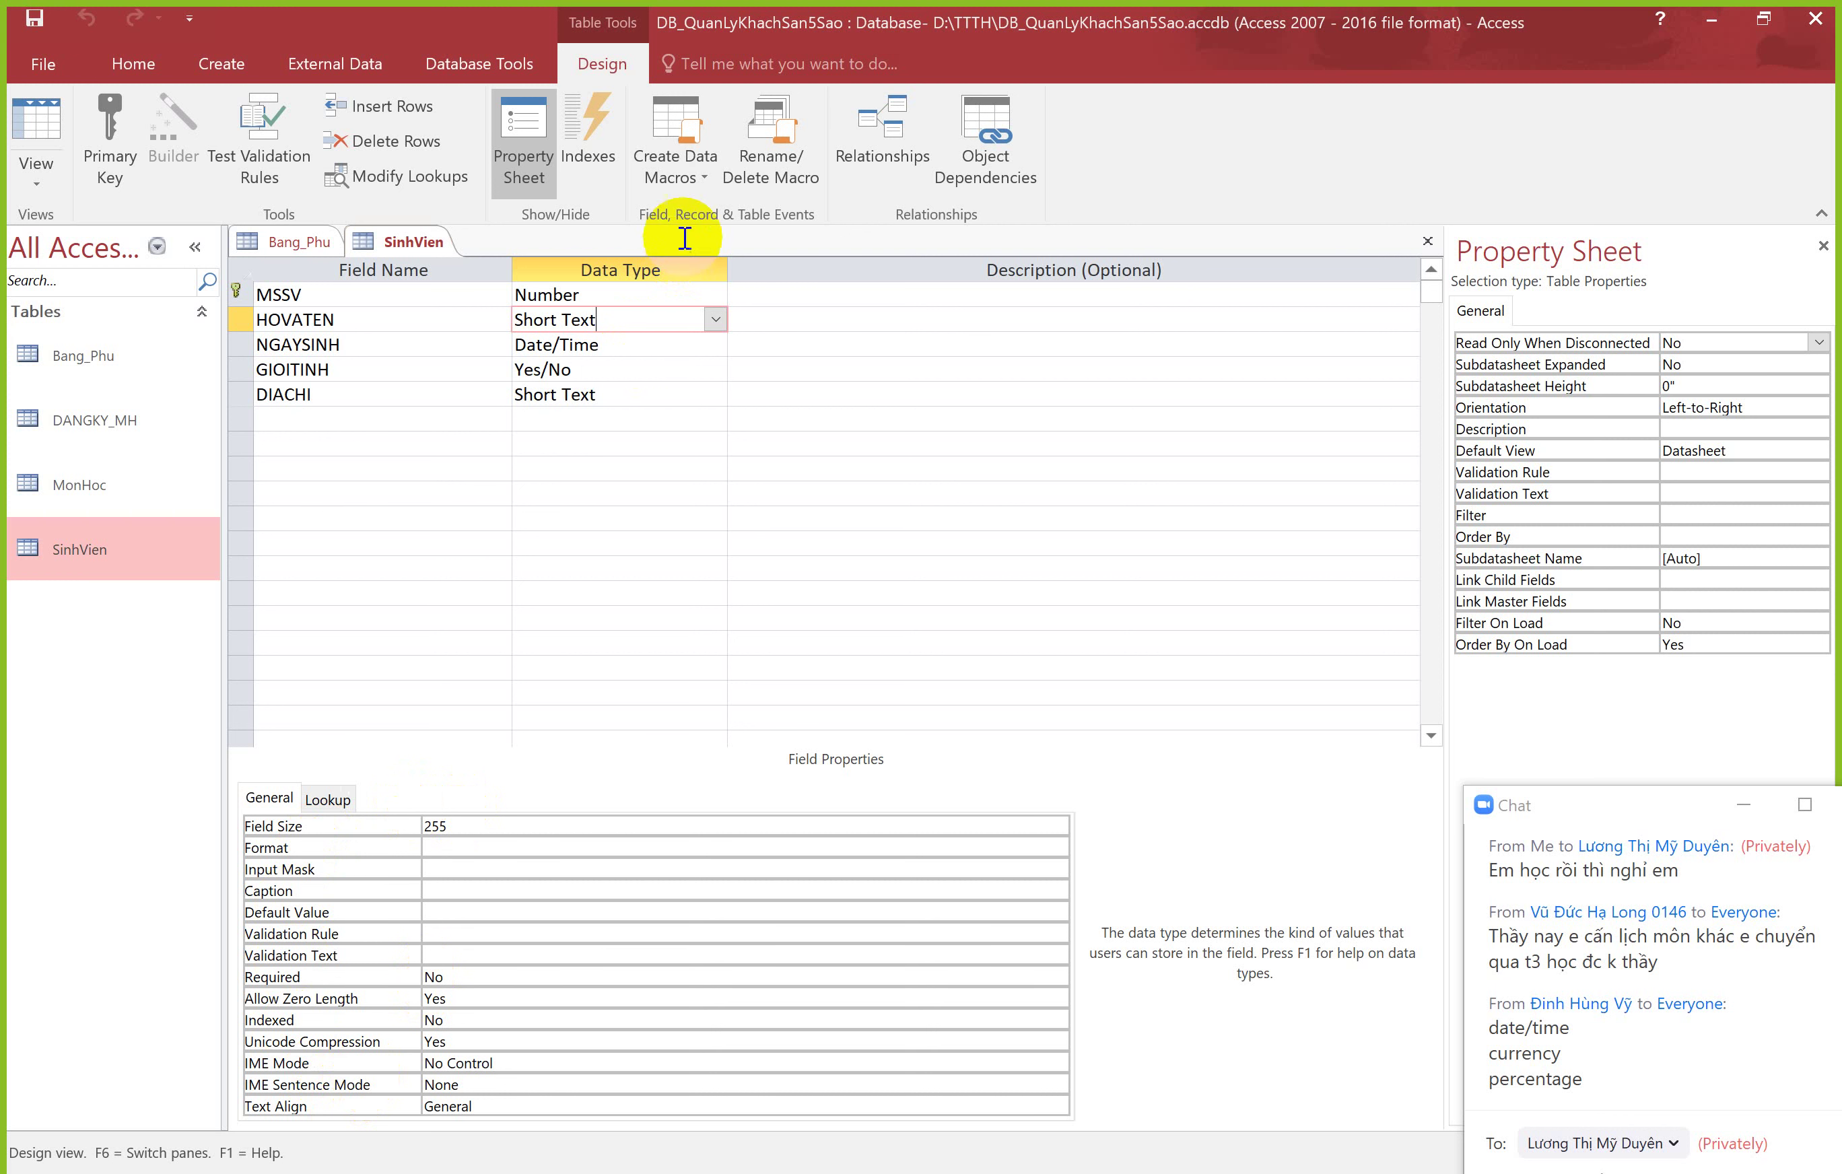
{"action": "left_click", "coordinate": [617, 367]}
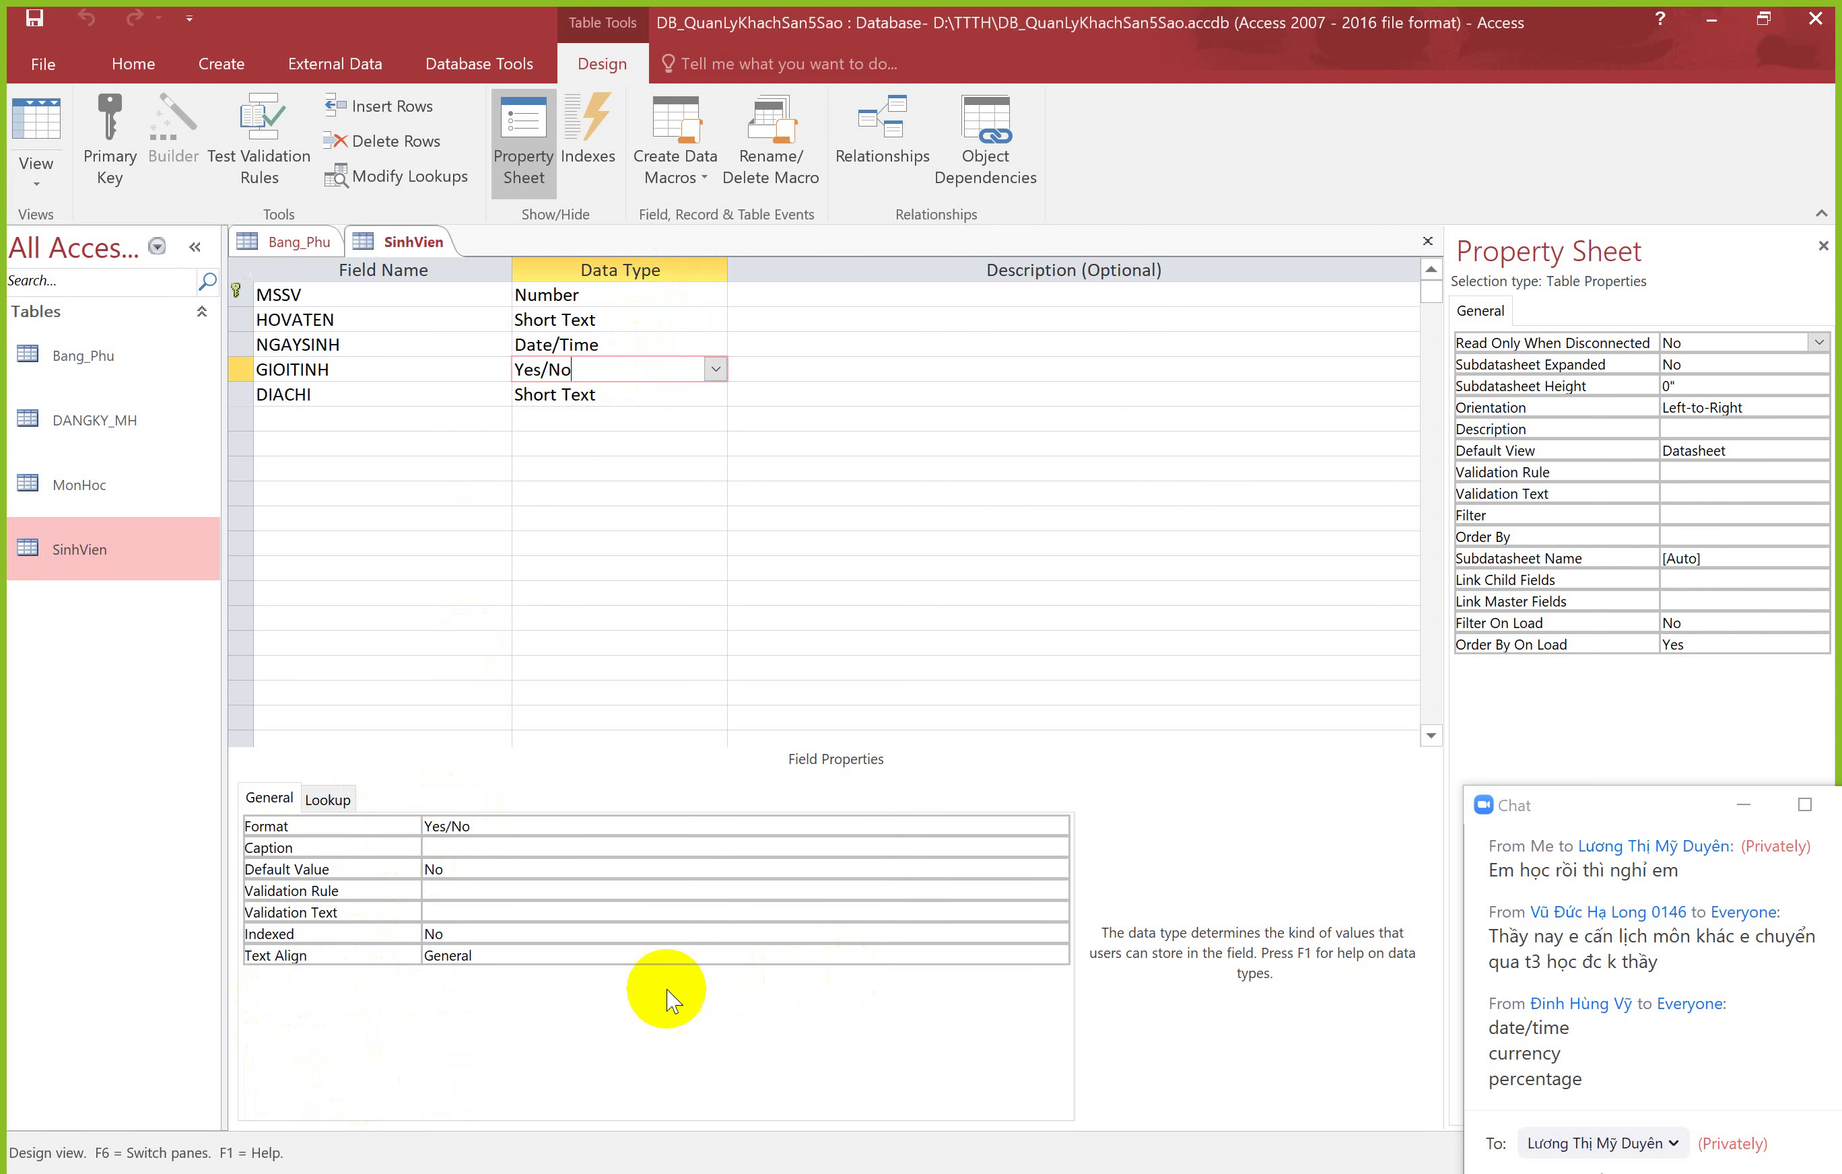
{"action": "left_click", "coordinate": [591, 344]}
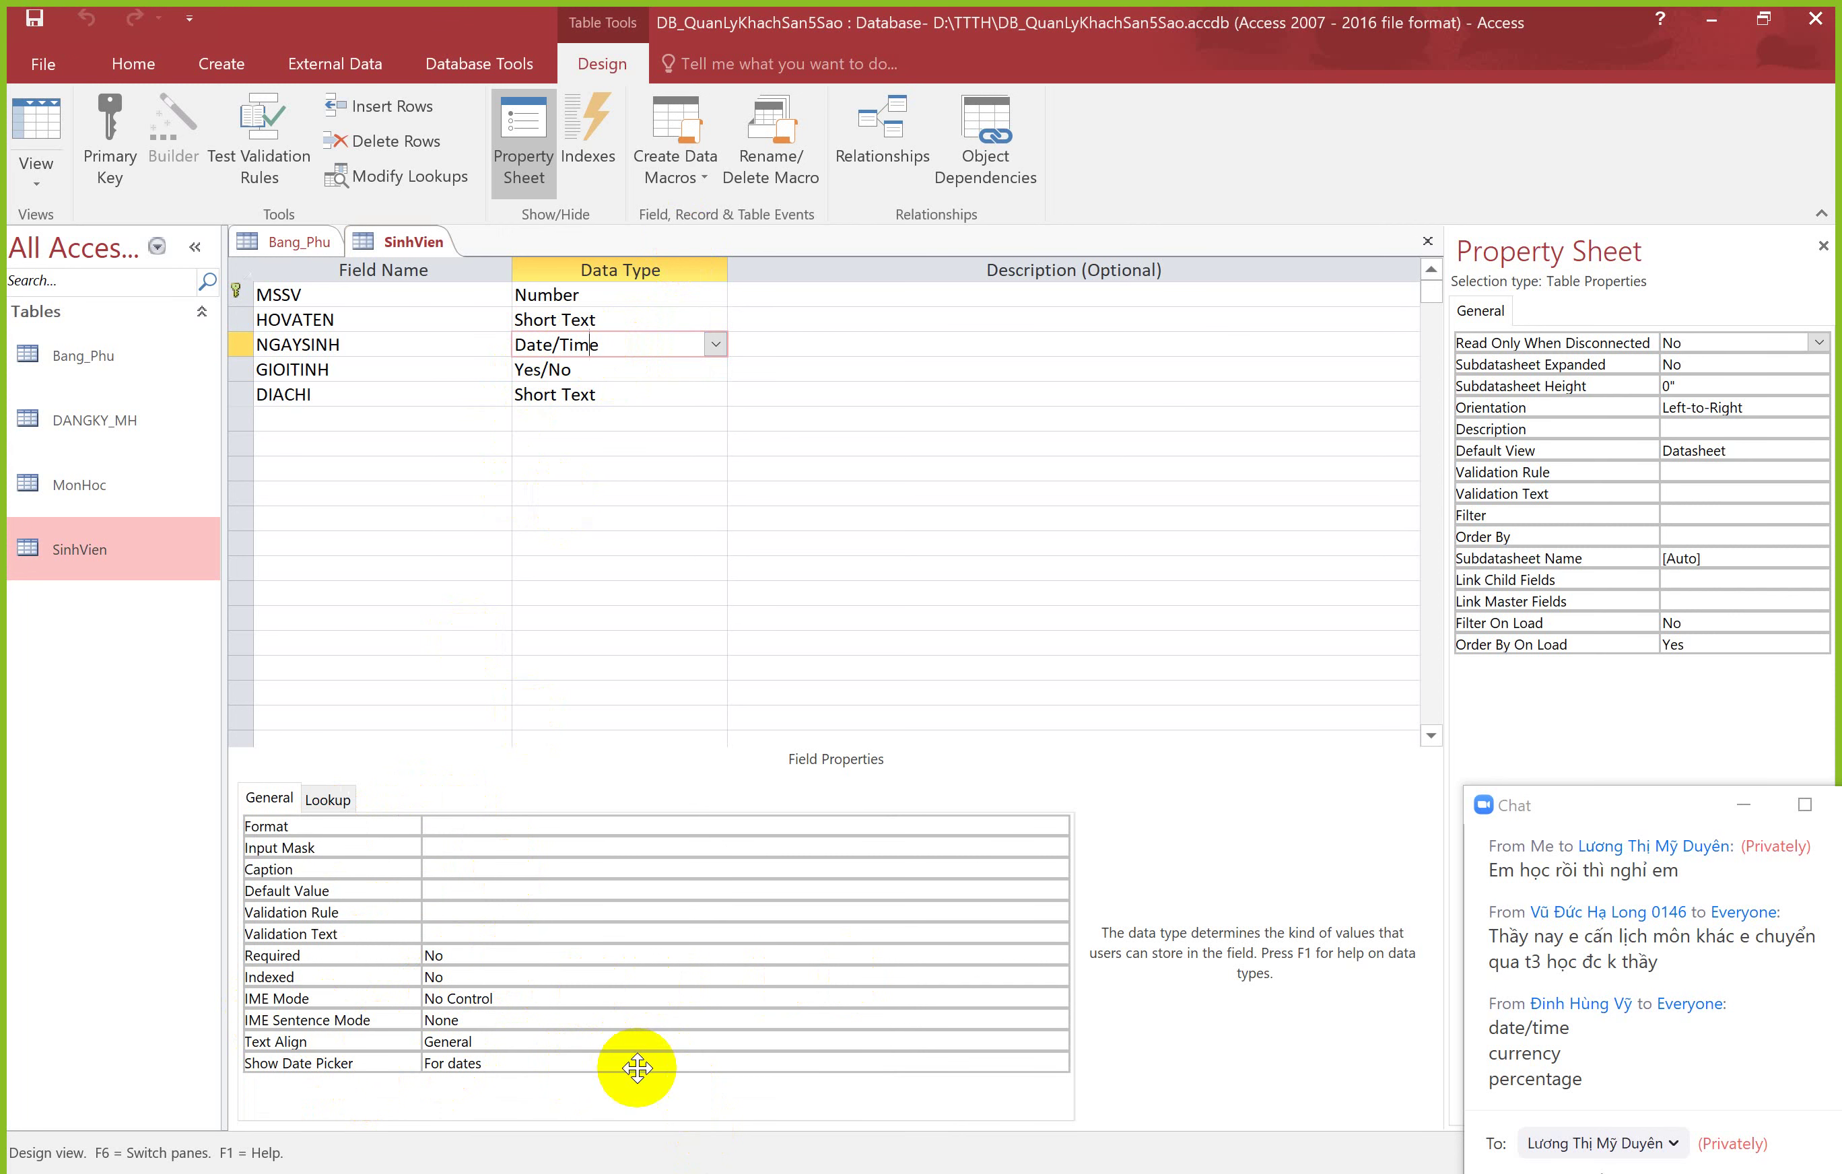
{"action": "key", "text": "alt+Tab"}
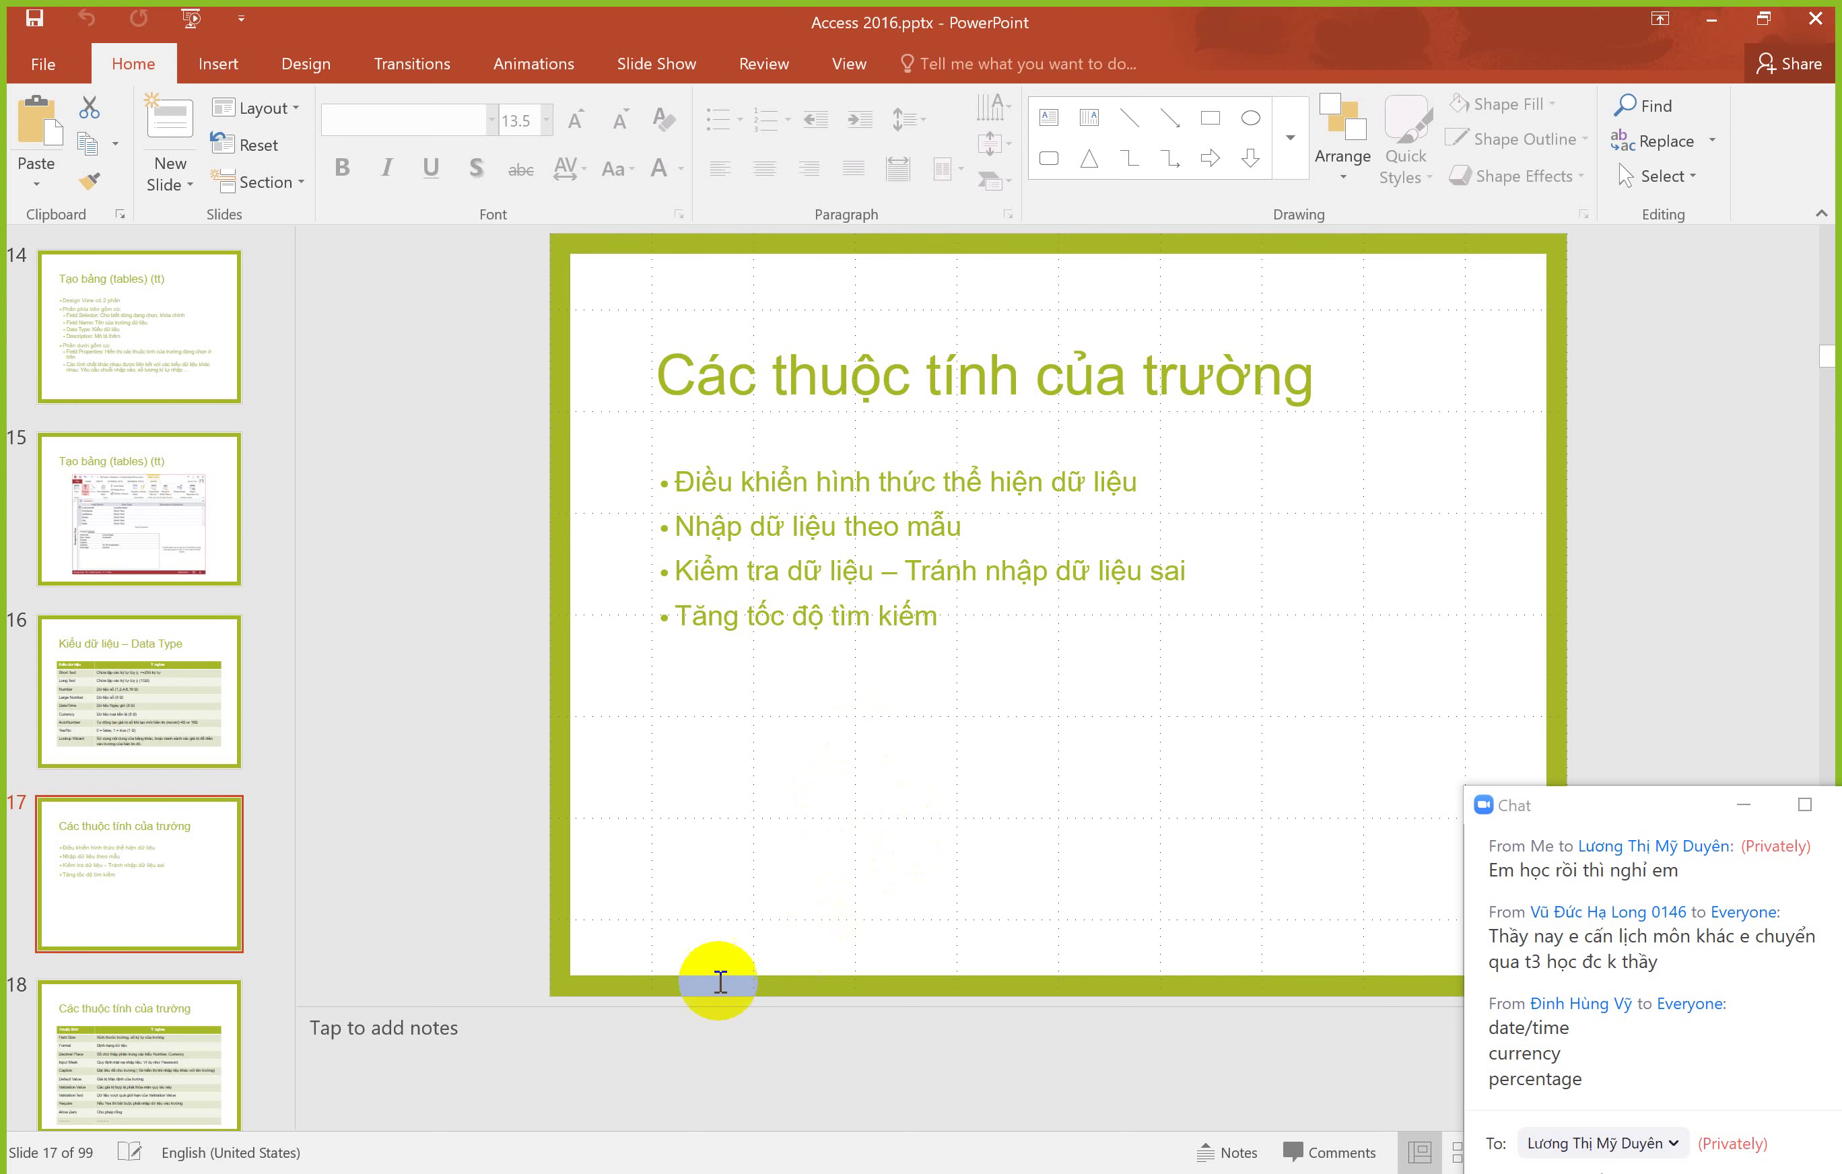
{"action": "left_click", "coordinate": [507, 1168]}
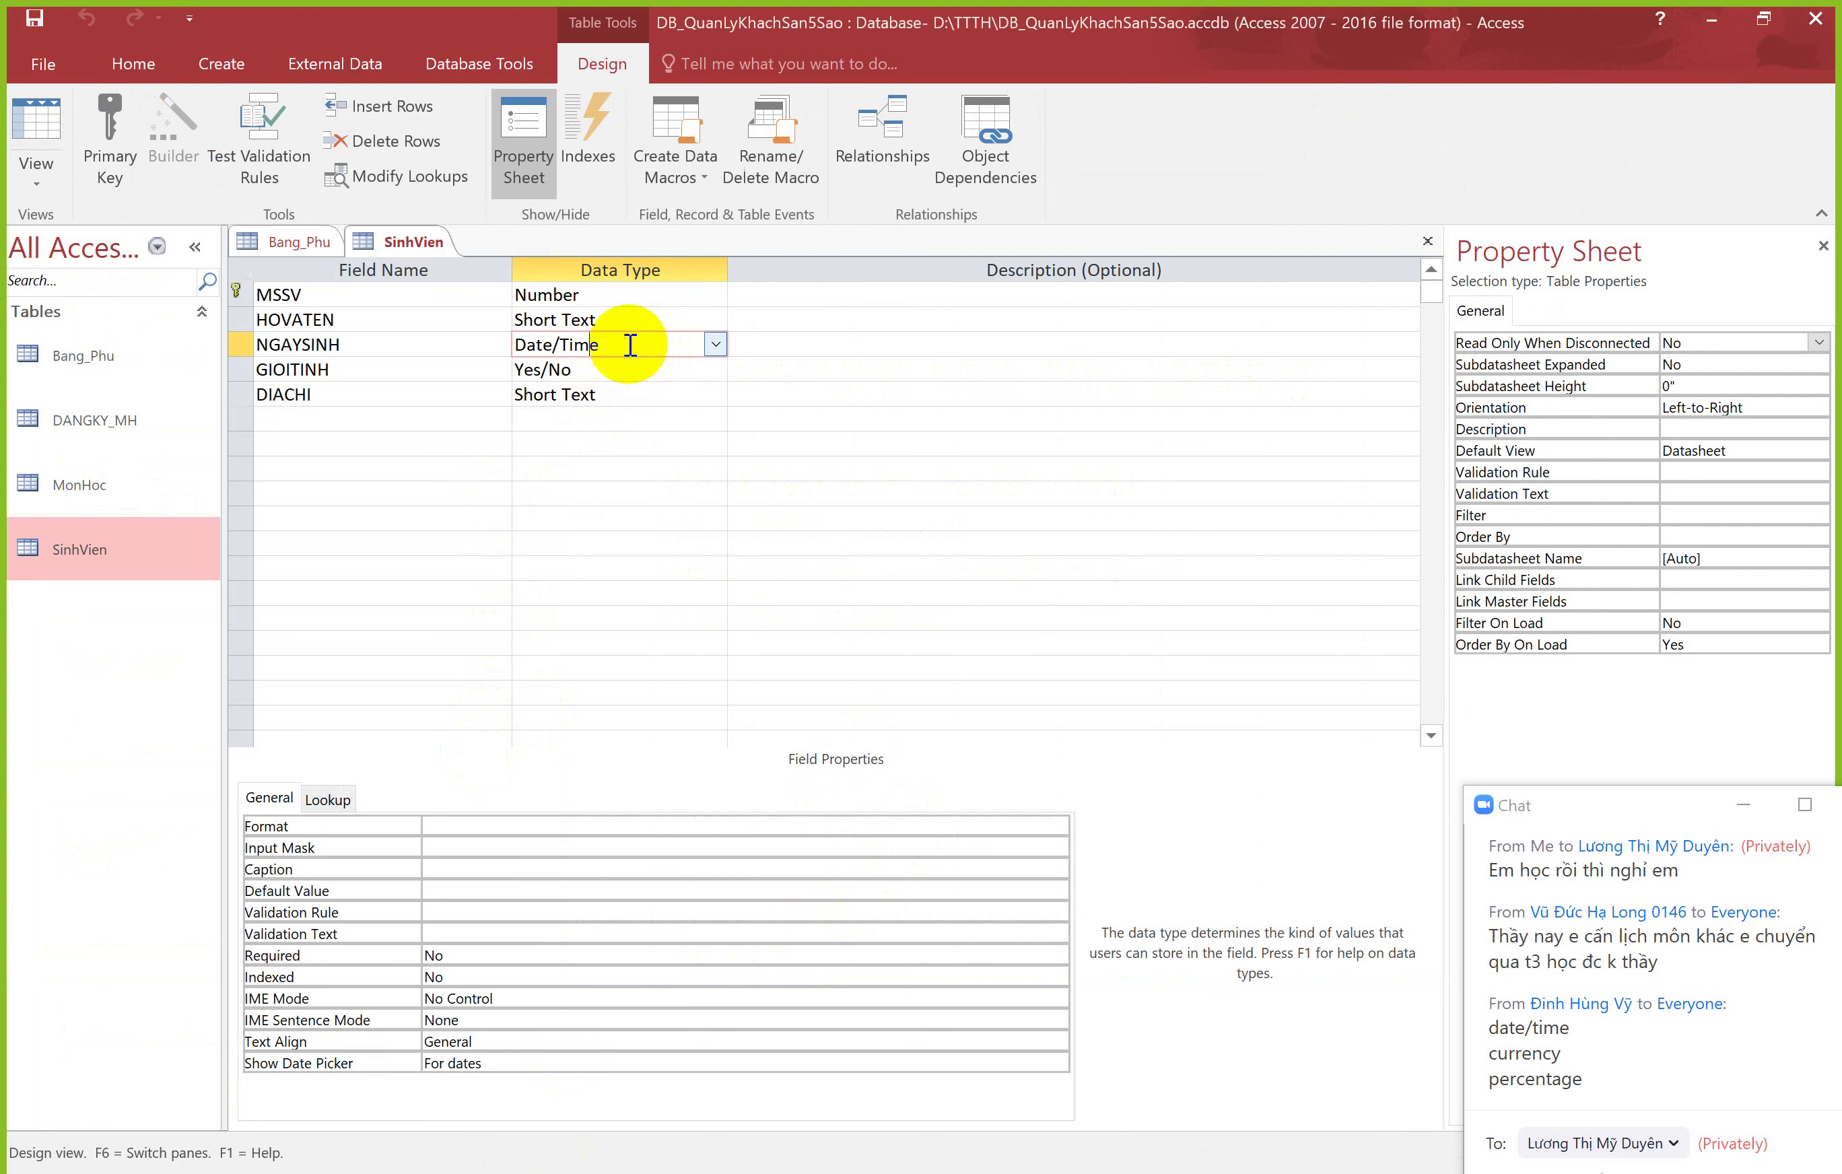
Step: Check the first record's NGAYSINH date in the SinhVien datasheet, then return to design view
{"action": "left_click", "coordinate": [265, 244]}
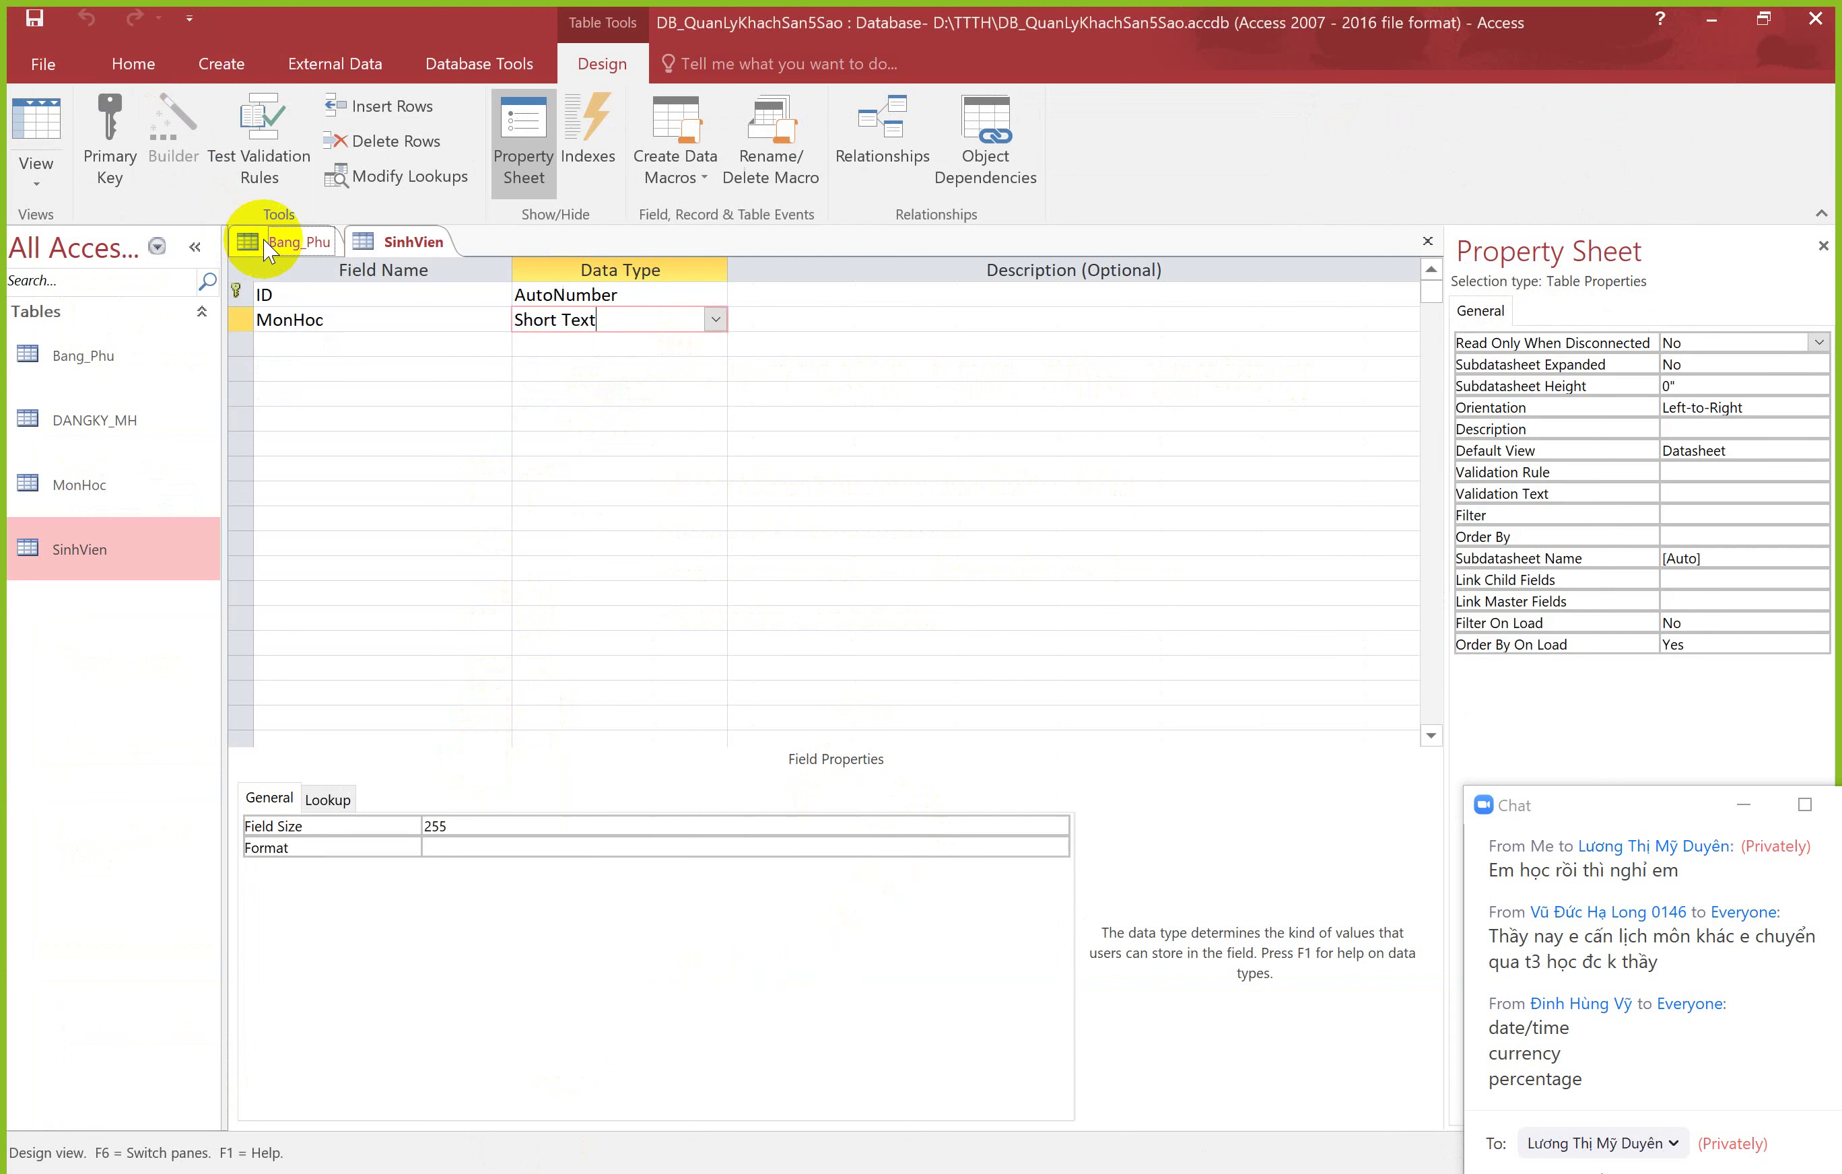
{"action": "left_click", "coordinate": [406, 243]}
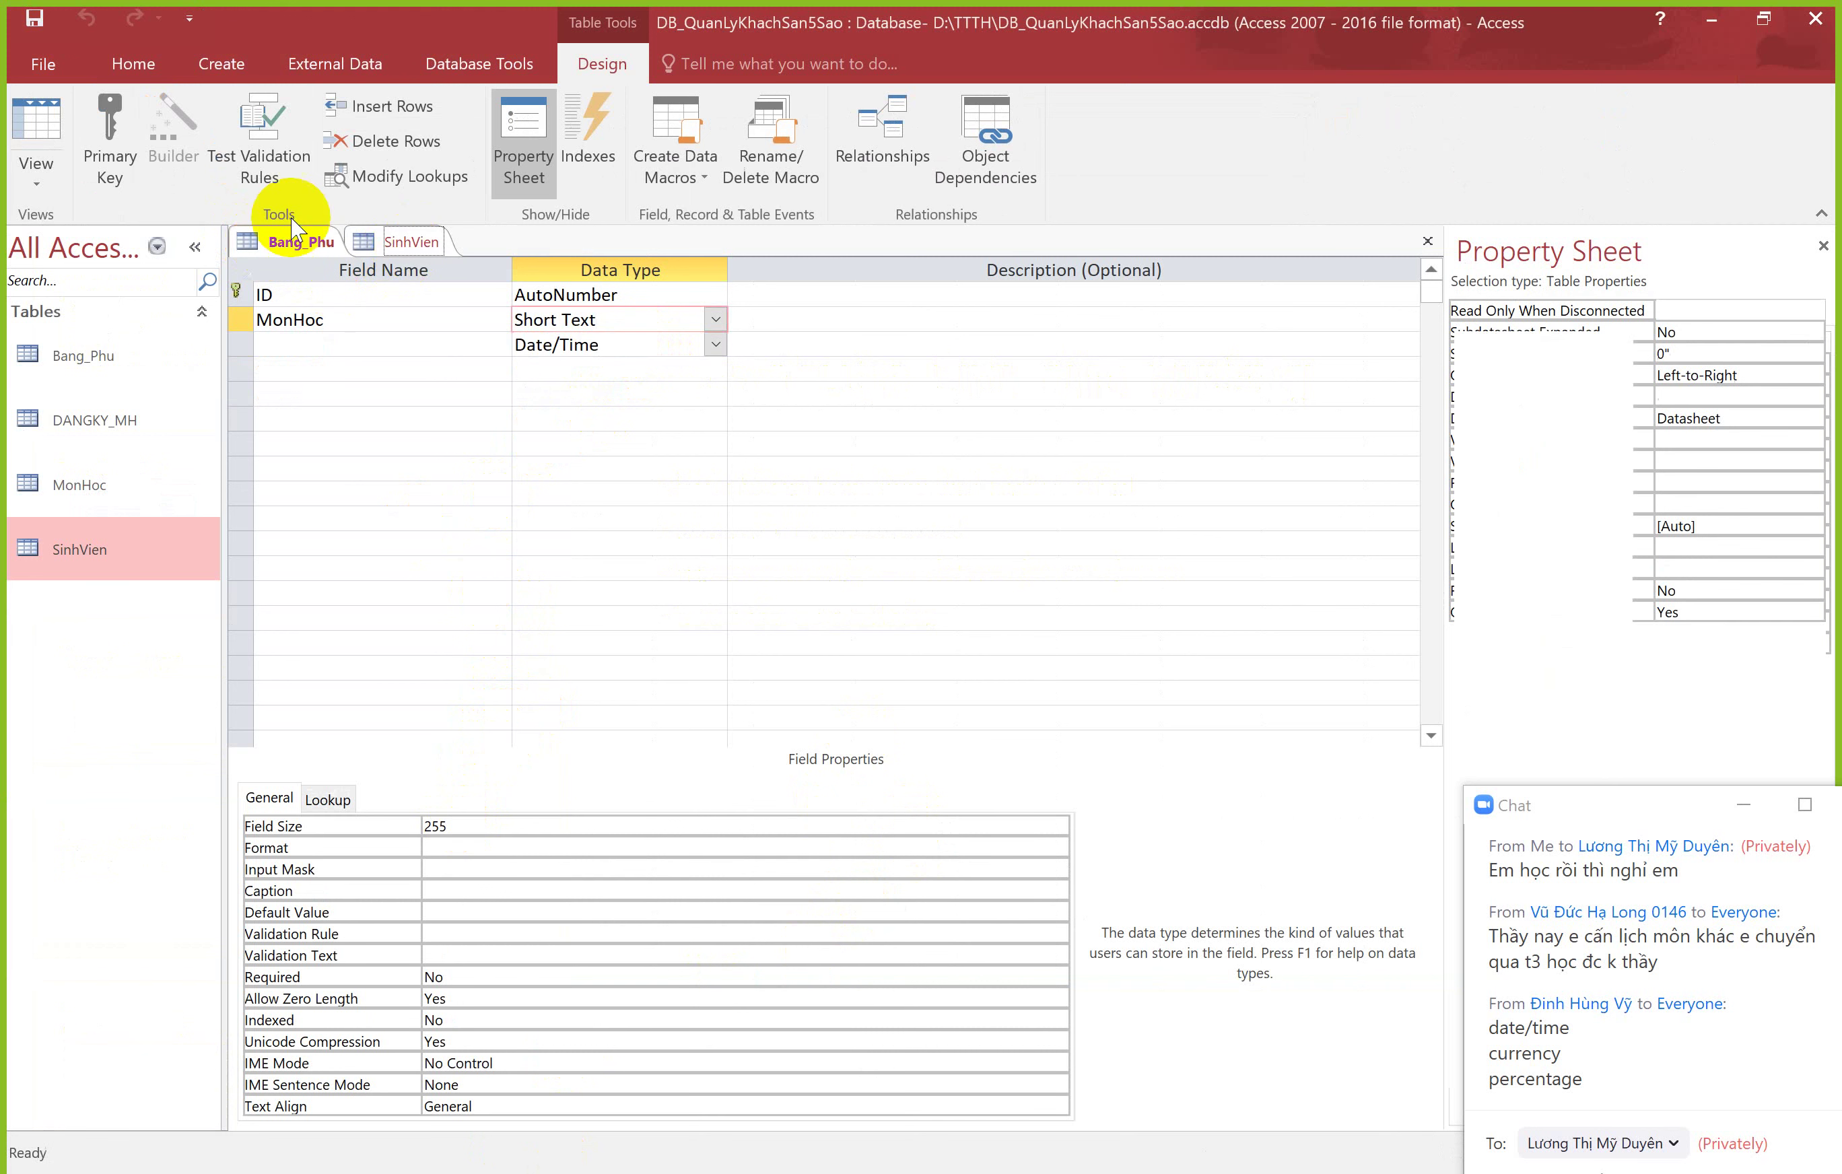
{"action": "left_click", "coordinate": [45, 131]}
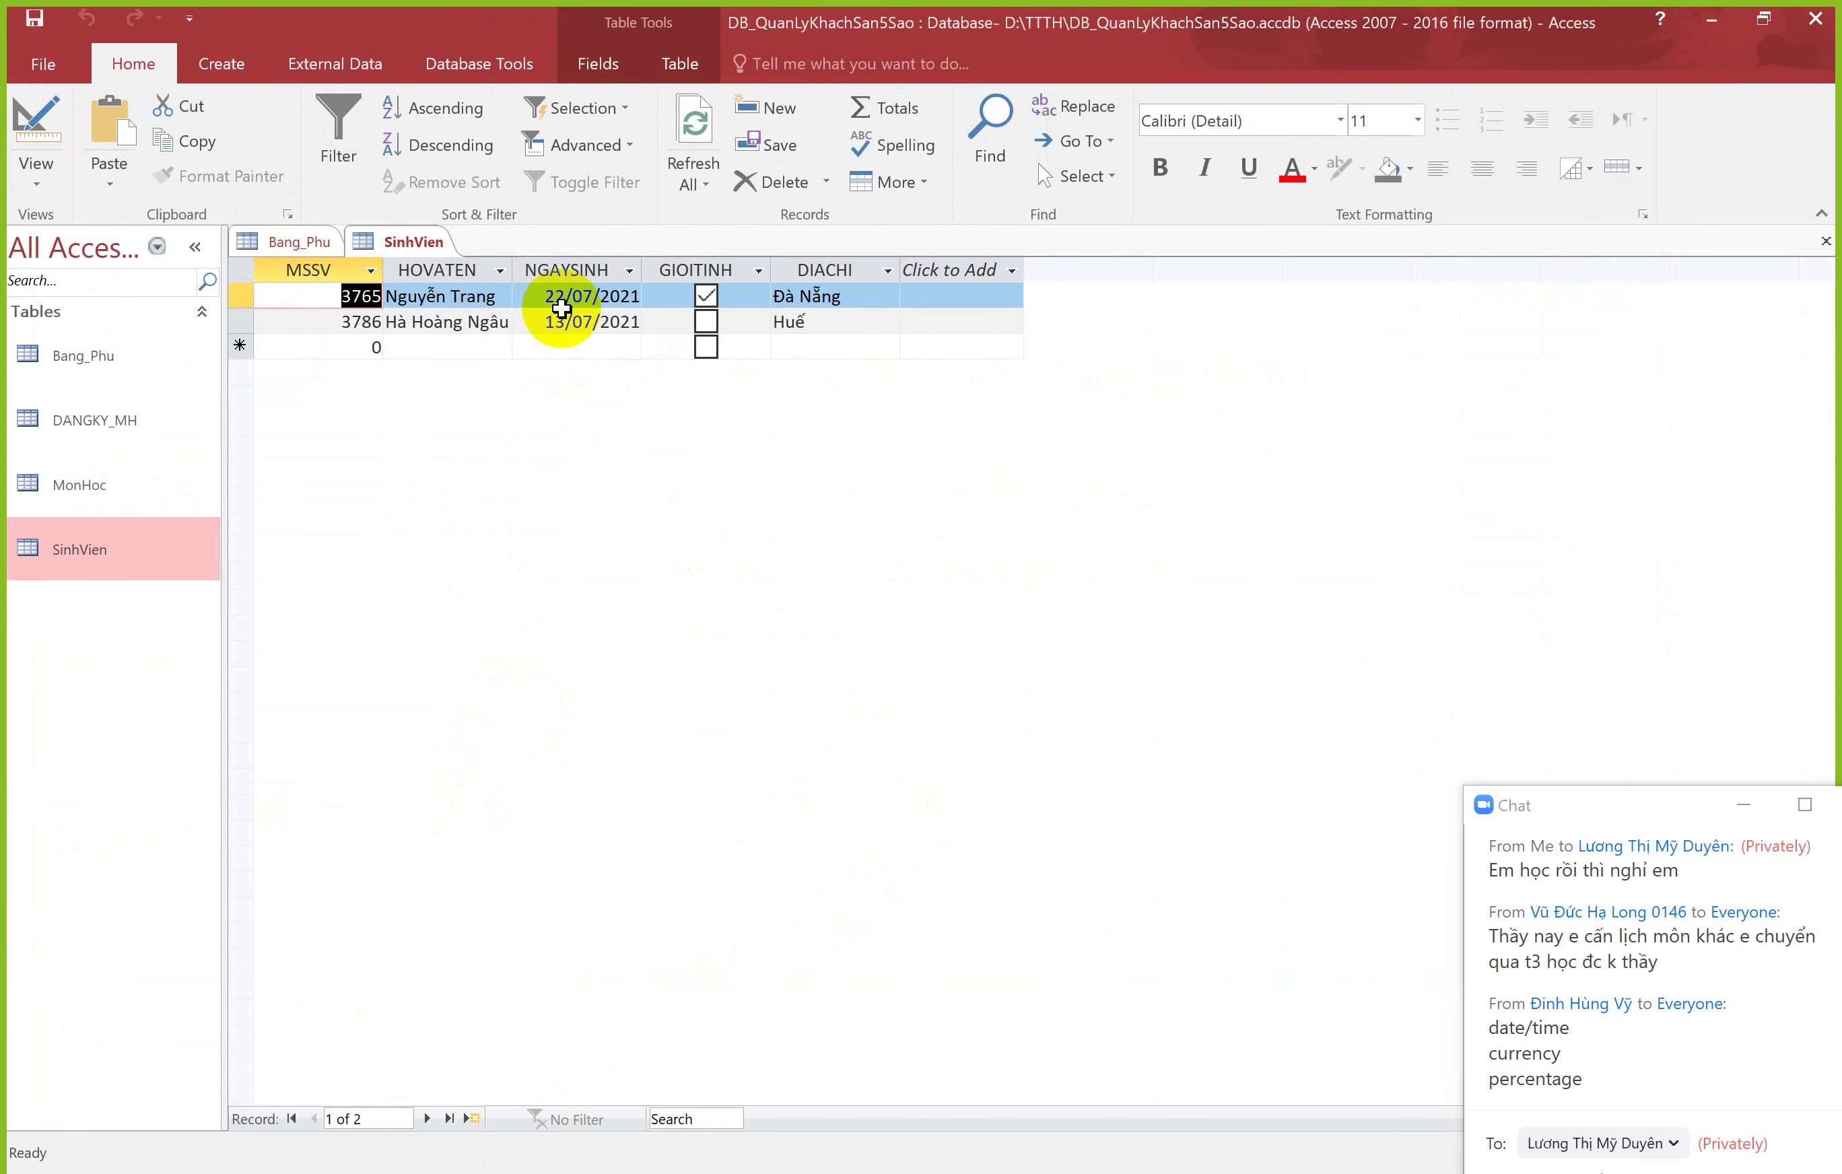
{"action": "left_click", "coordinate": [556, 296]}
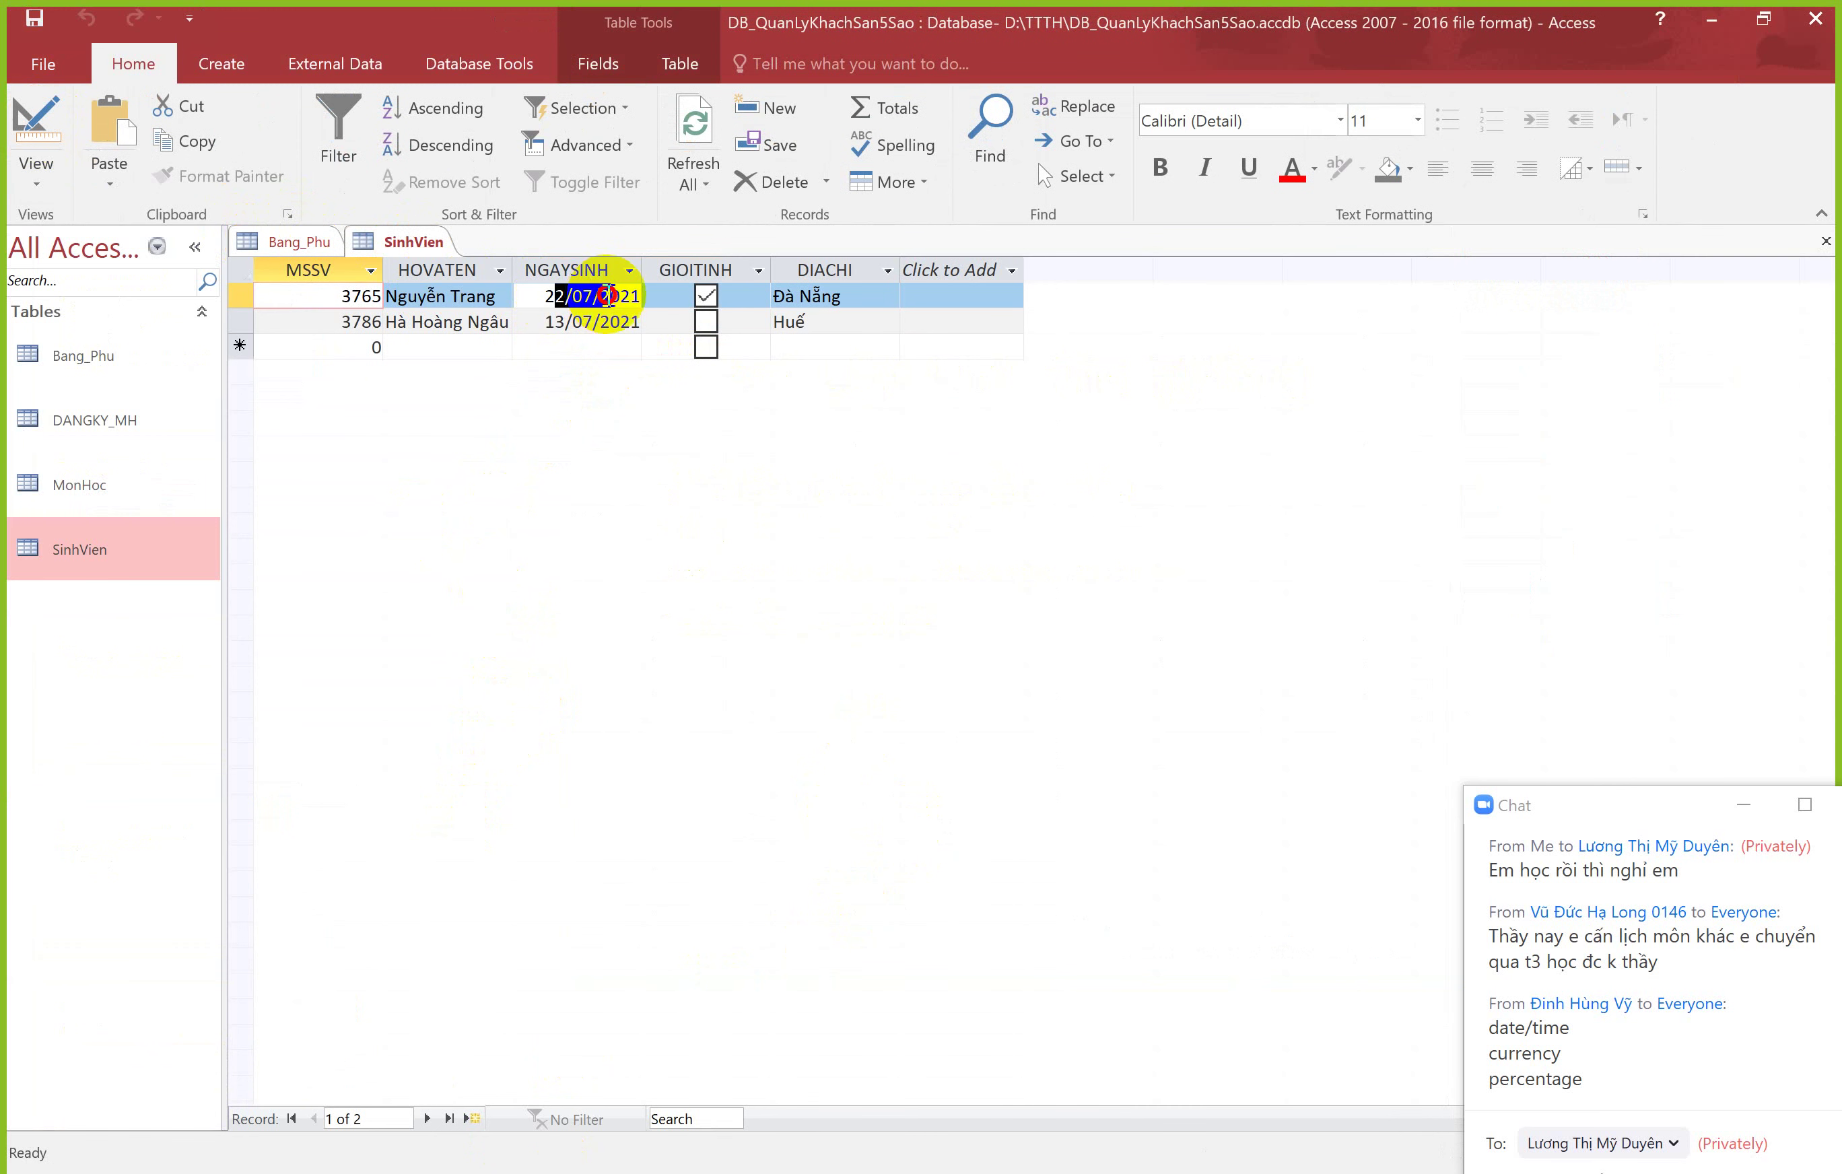
{"action": "left_click", "coordinate": [565, 291]}
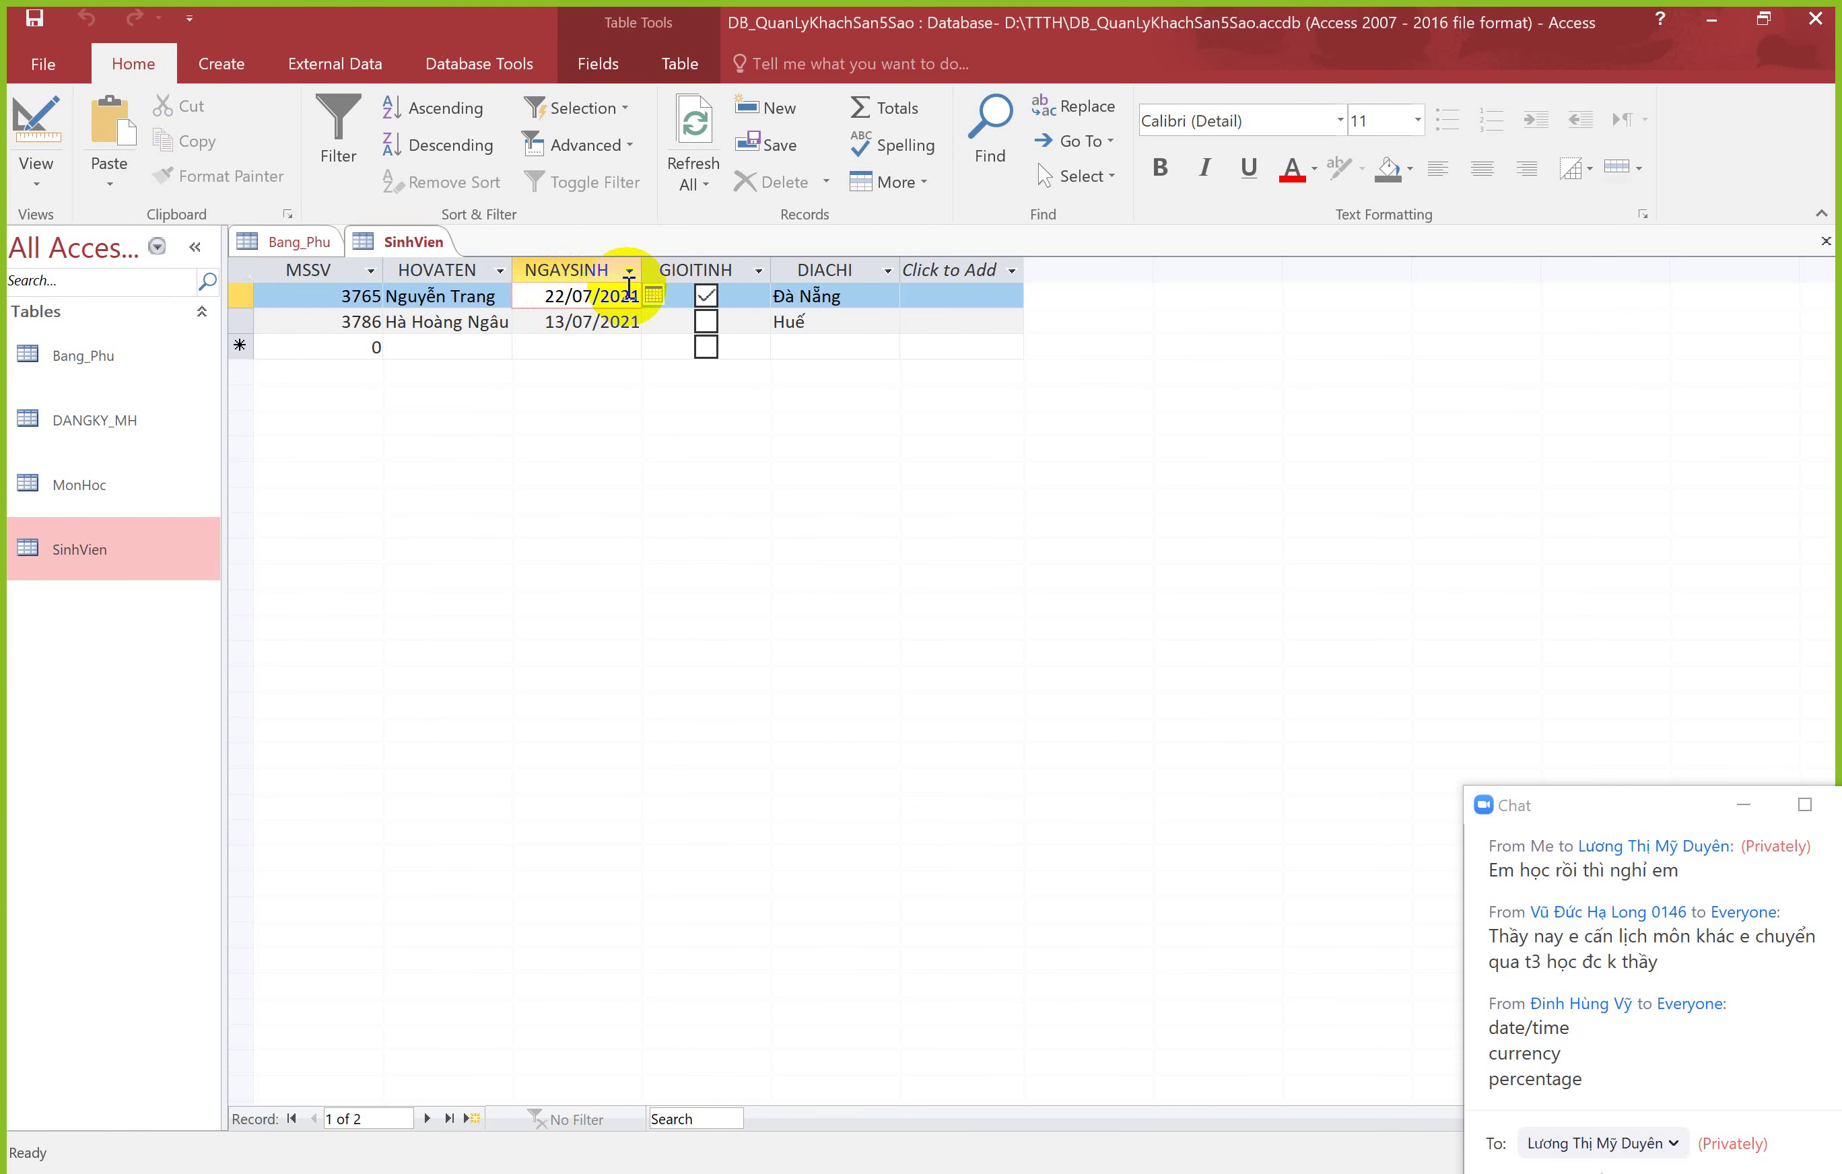
{"action": "left_click", "coordinate": [36, 124]}
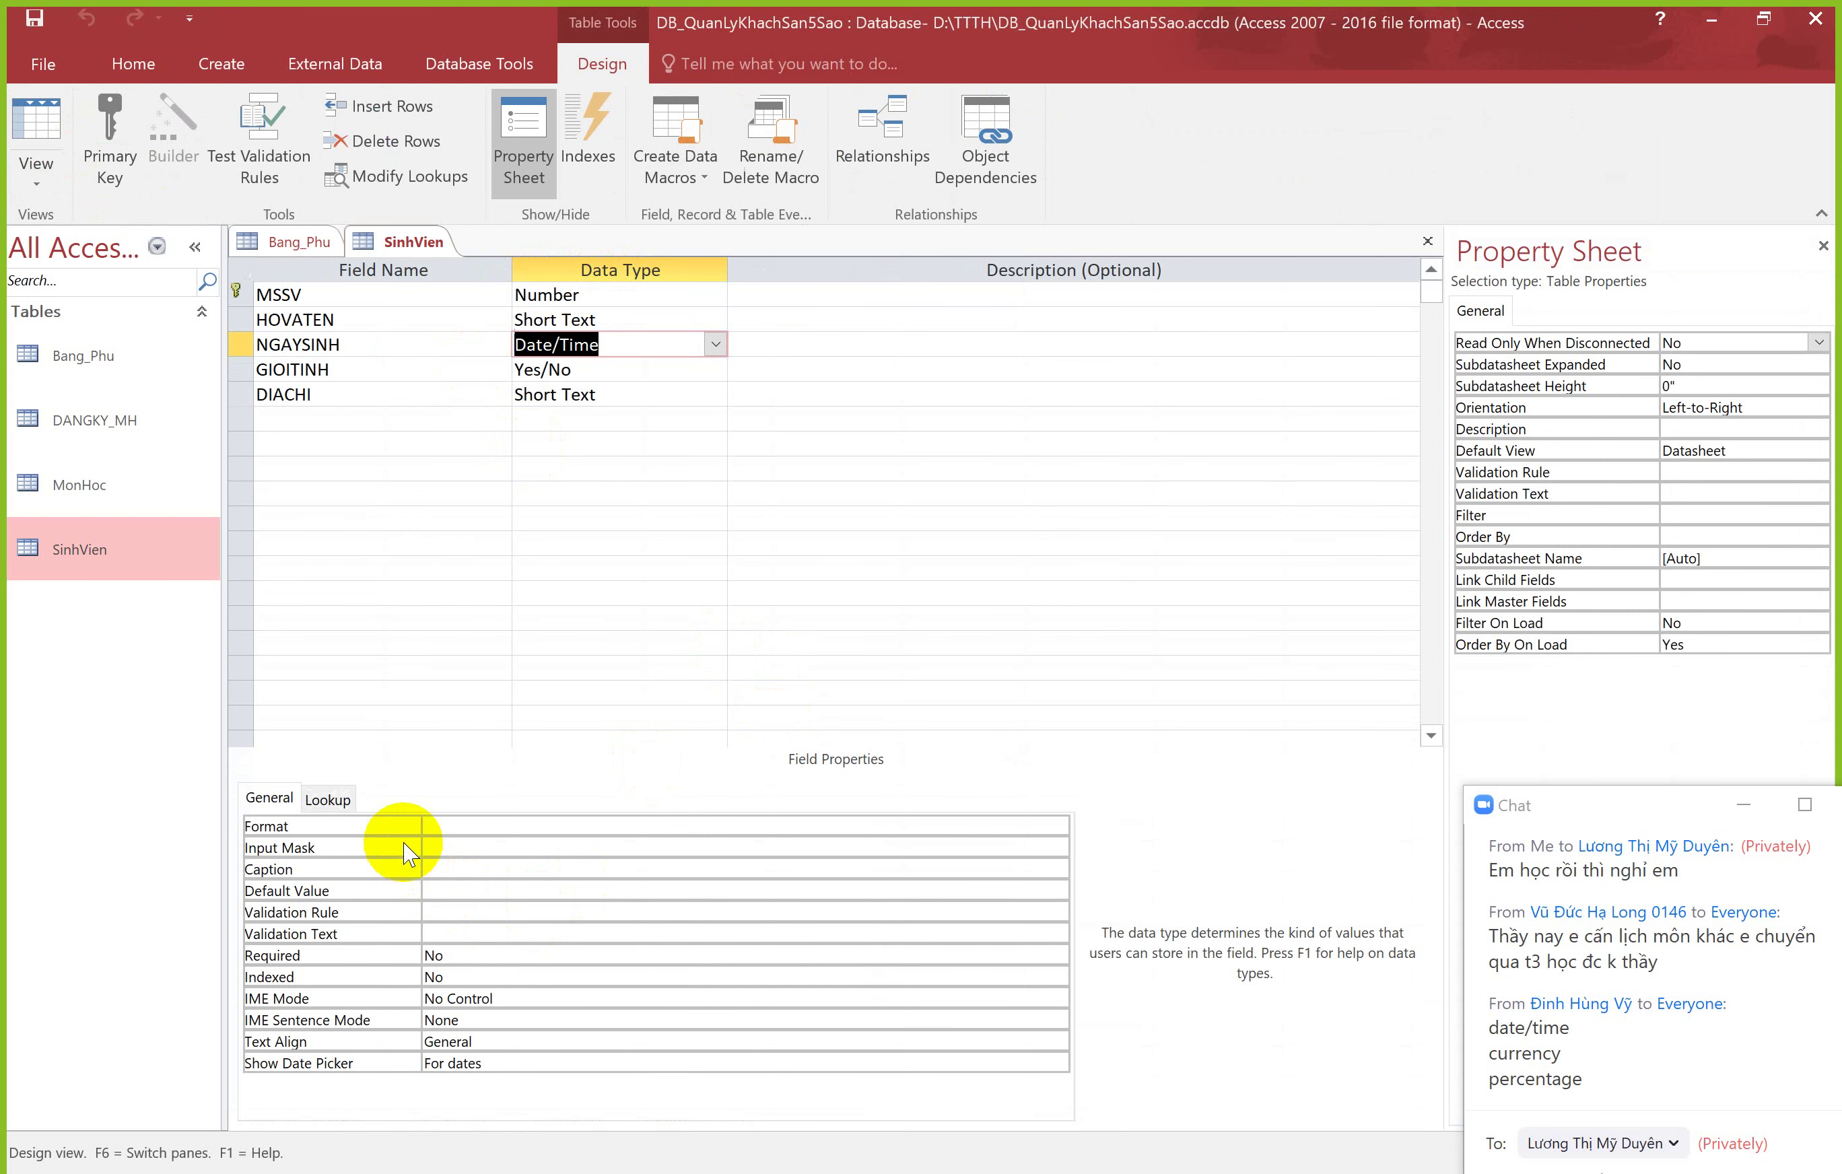
Step: Set NGAYSINH's format to mm/dd/yyyy, save the table and check the birth dates
{"action": "left_click", "coordinate": [431, 826]}
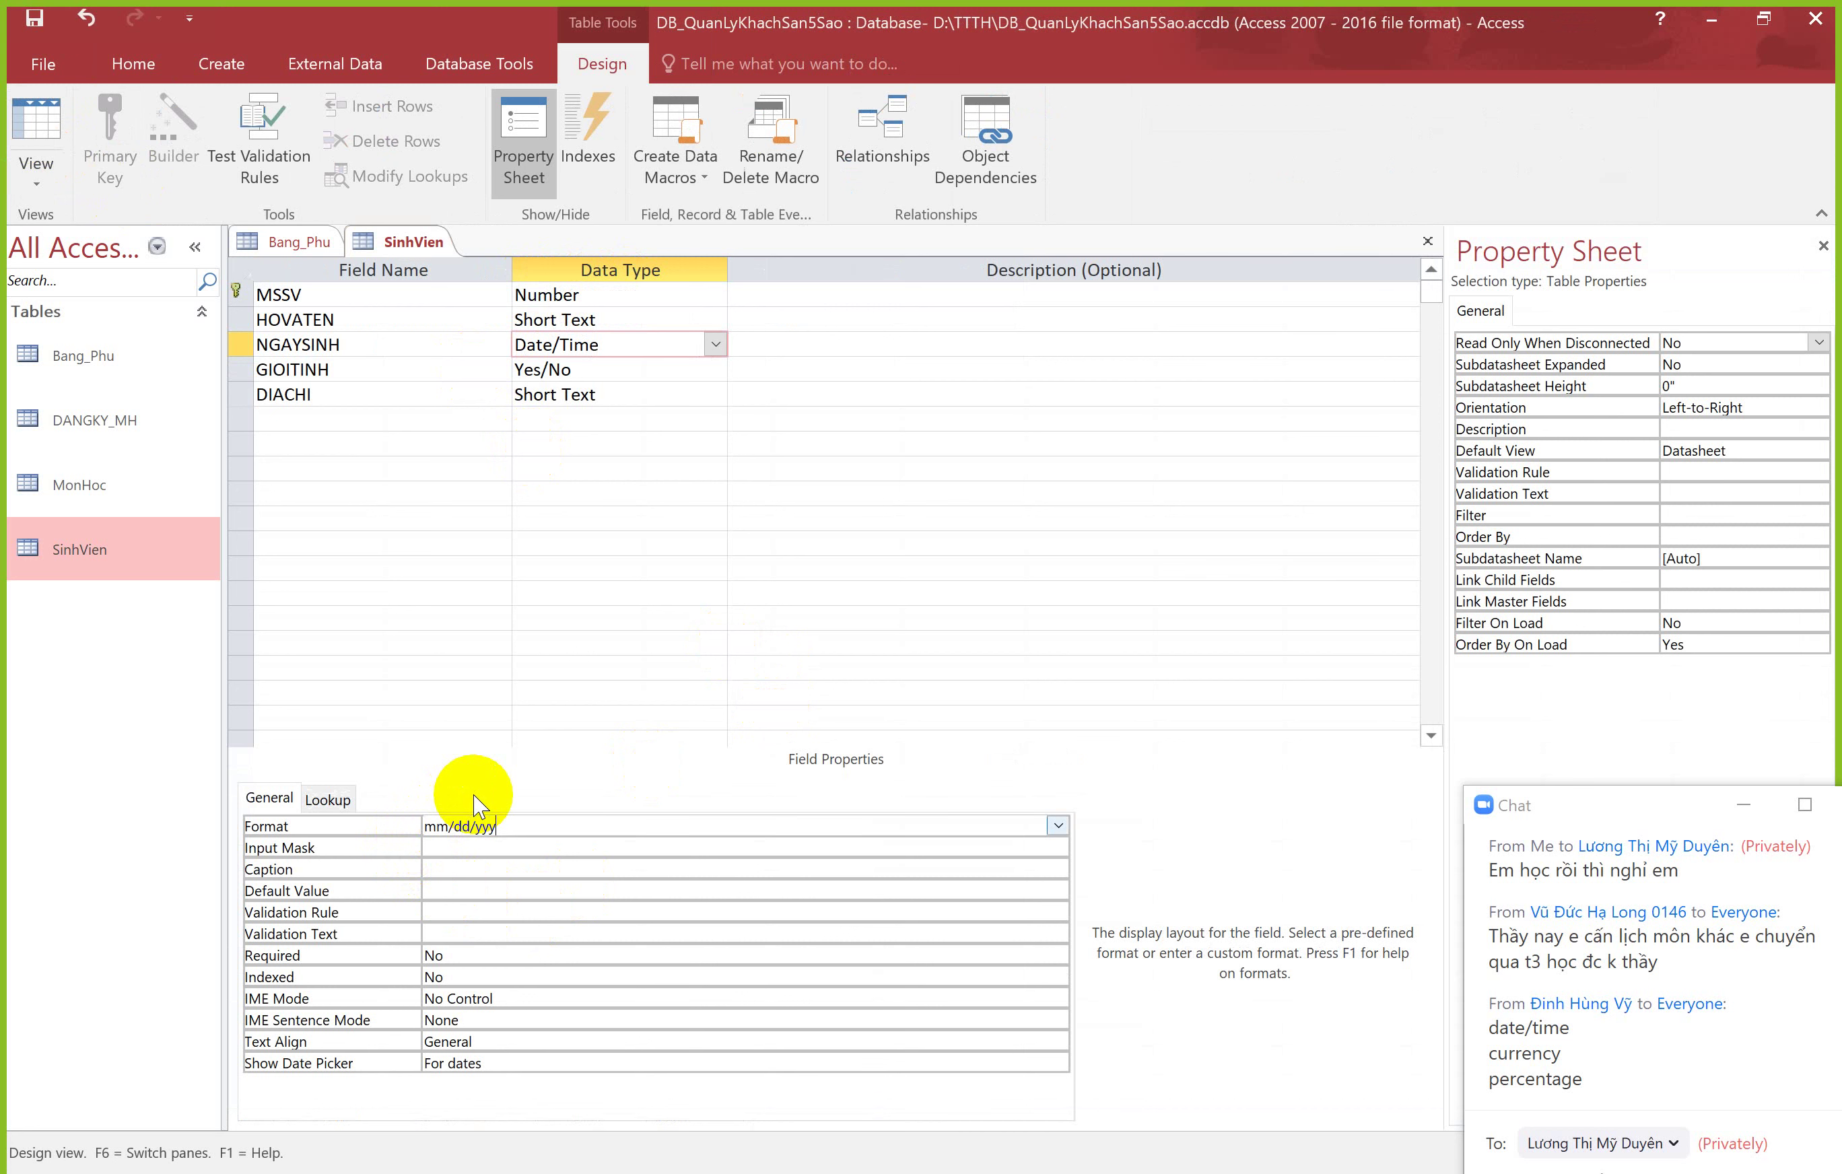
{"action": "key", "text": "Return"}
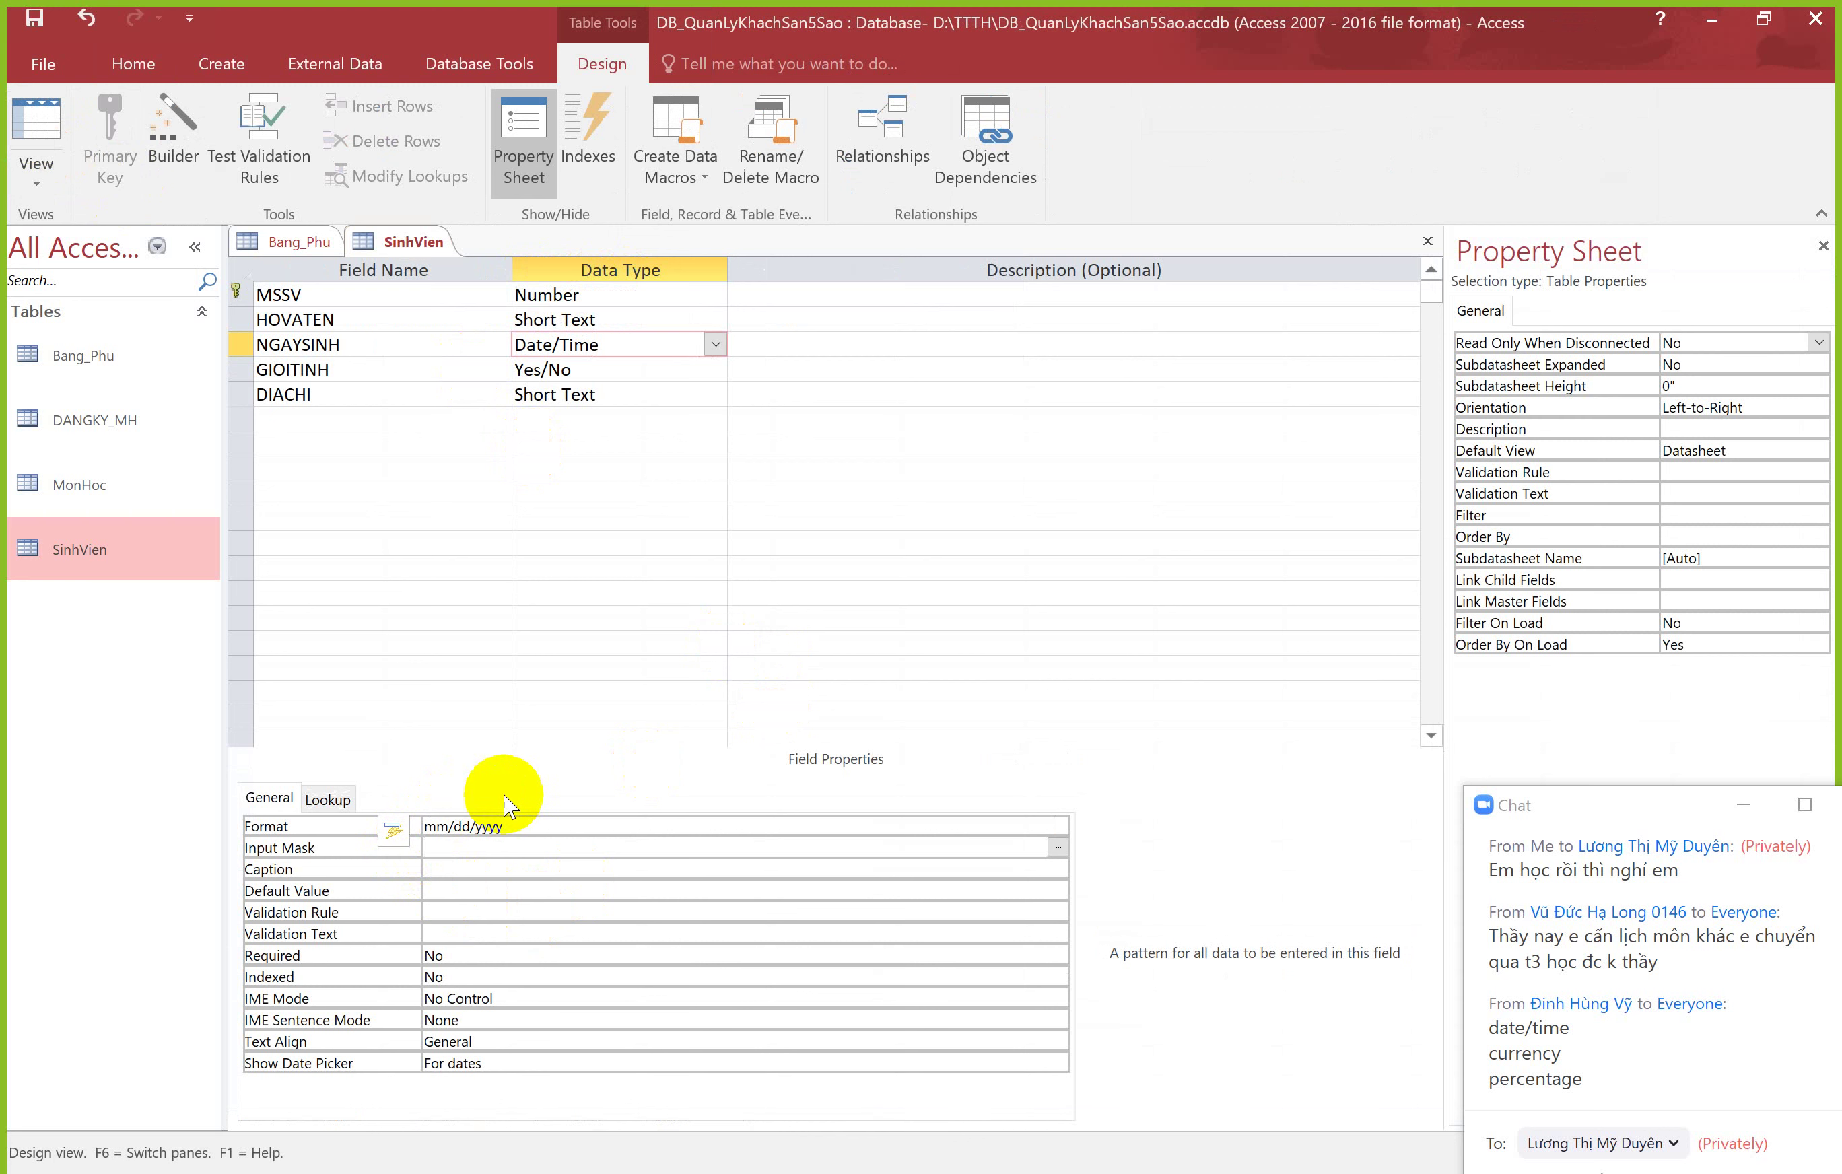
{"action": "left_click", "coordinate": [36, 116]}
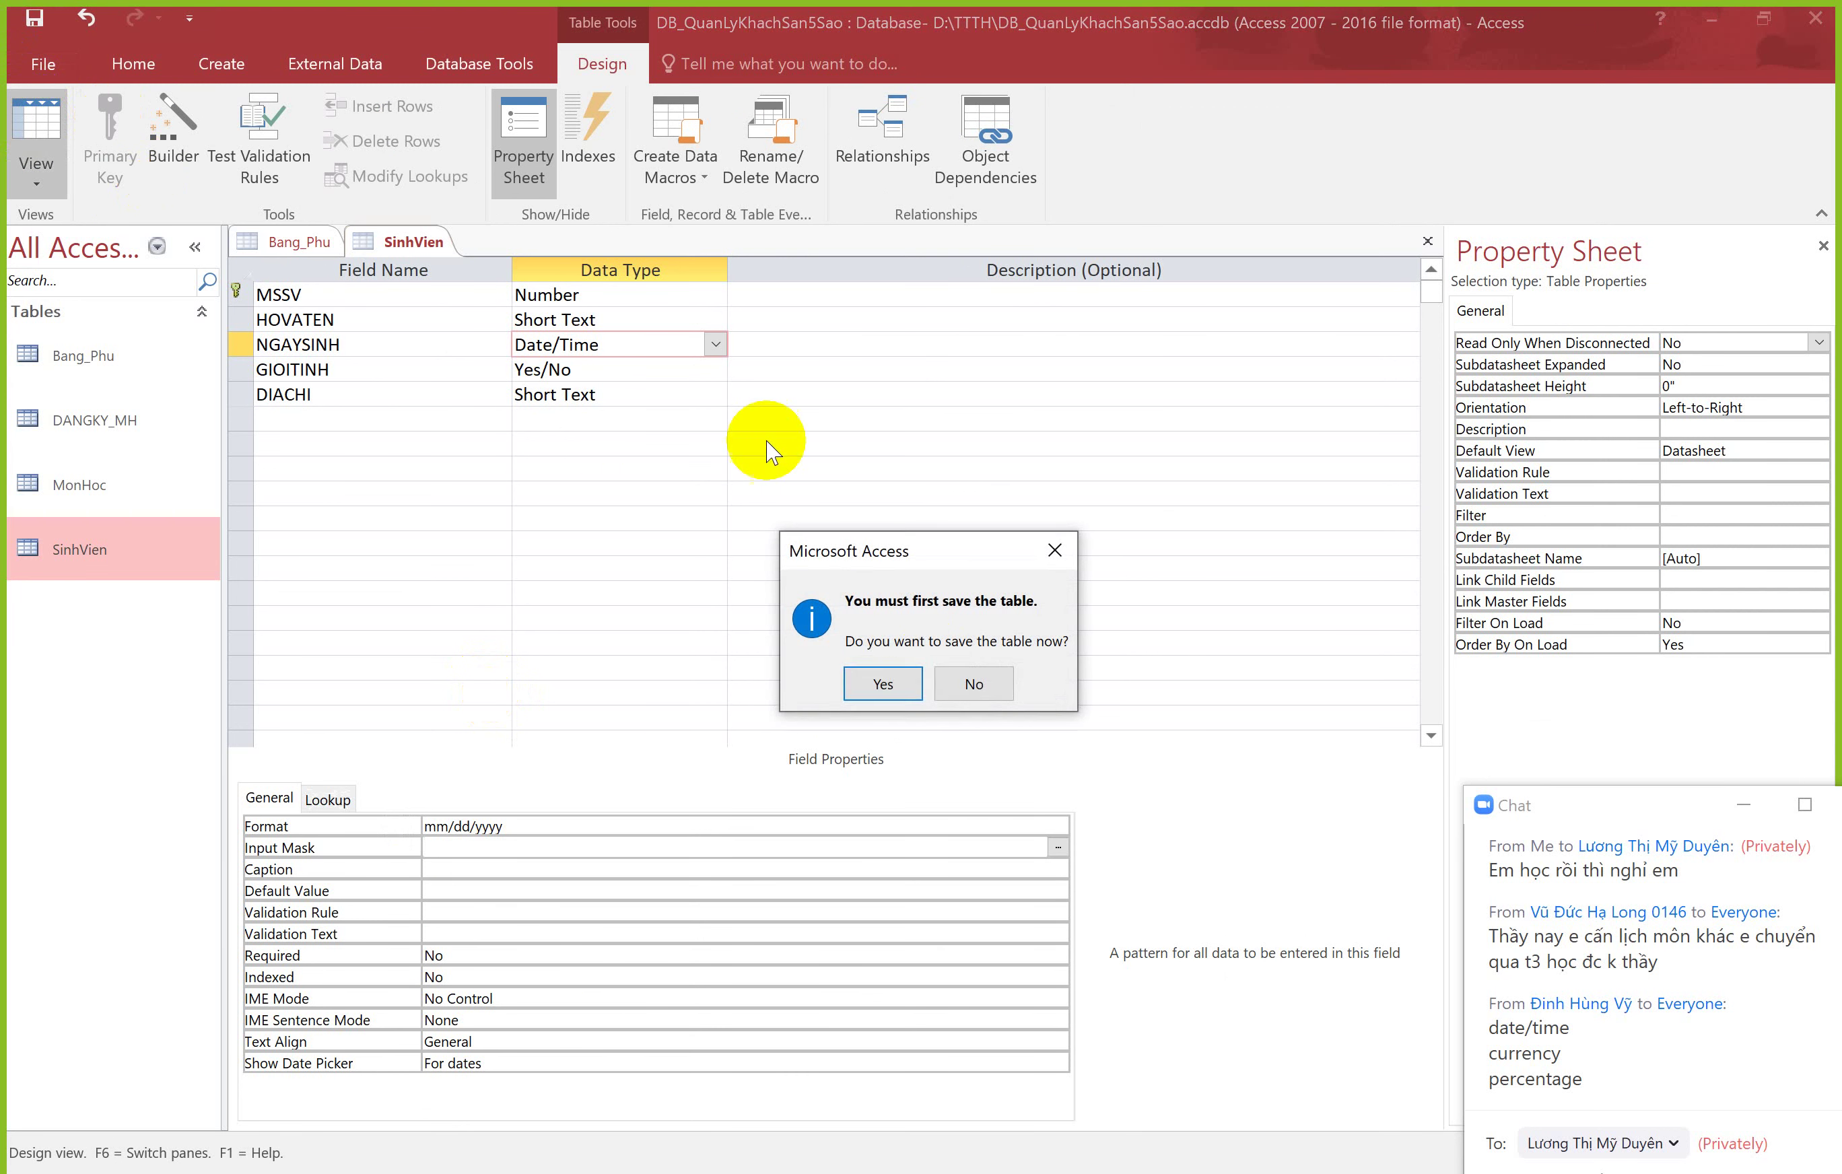
{"action": "left_click", "coordinate": [900, 694]}
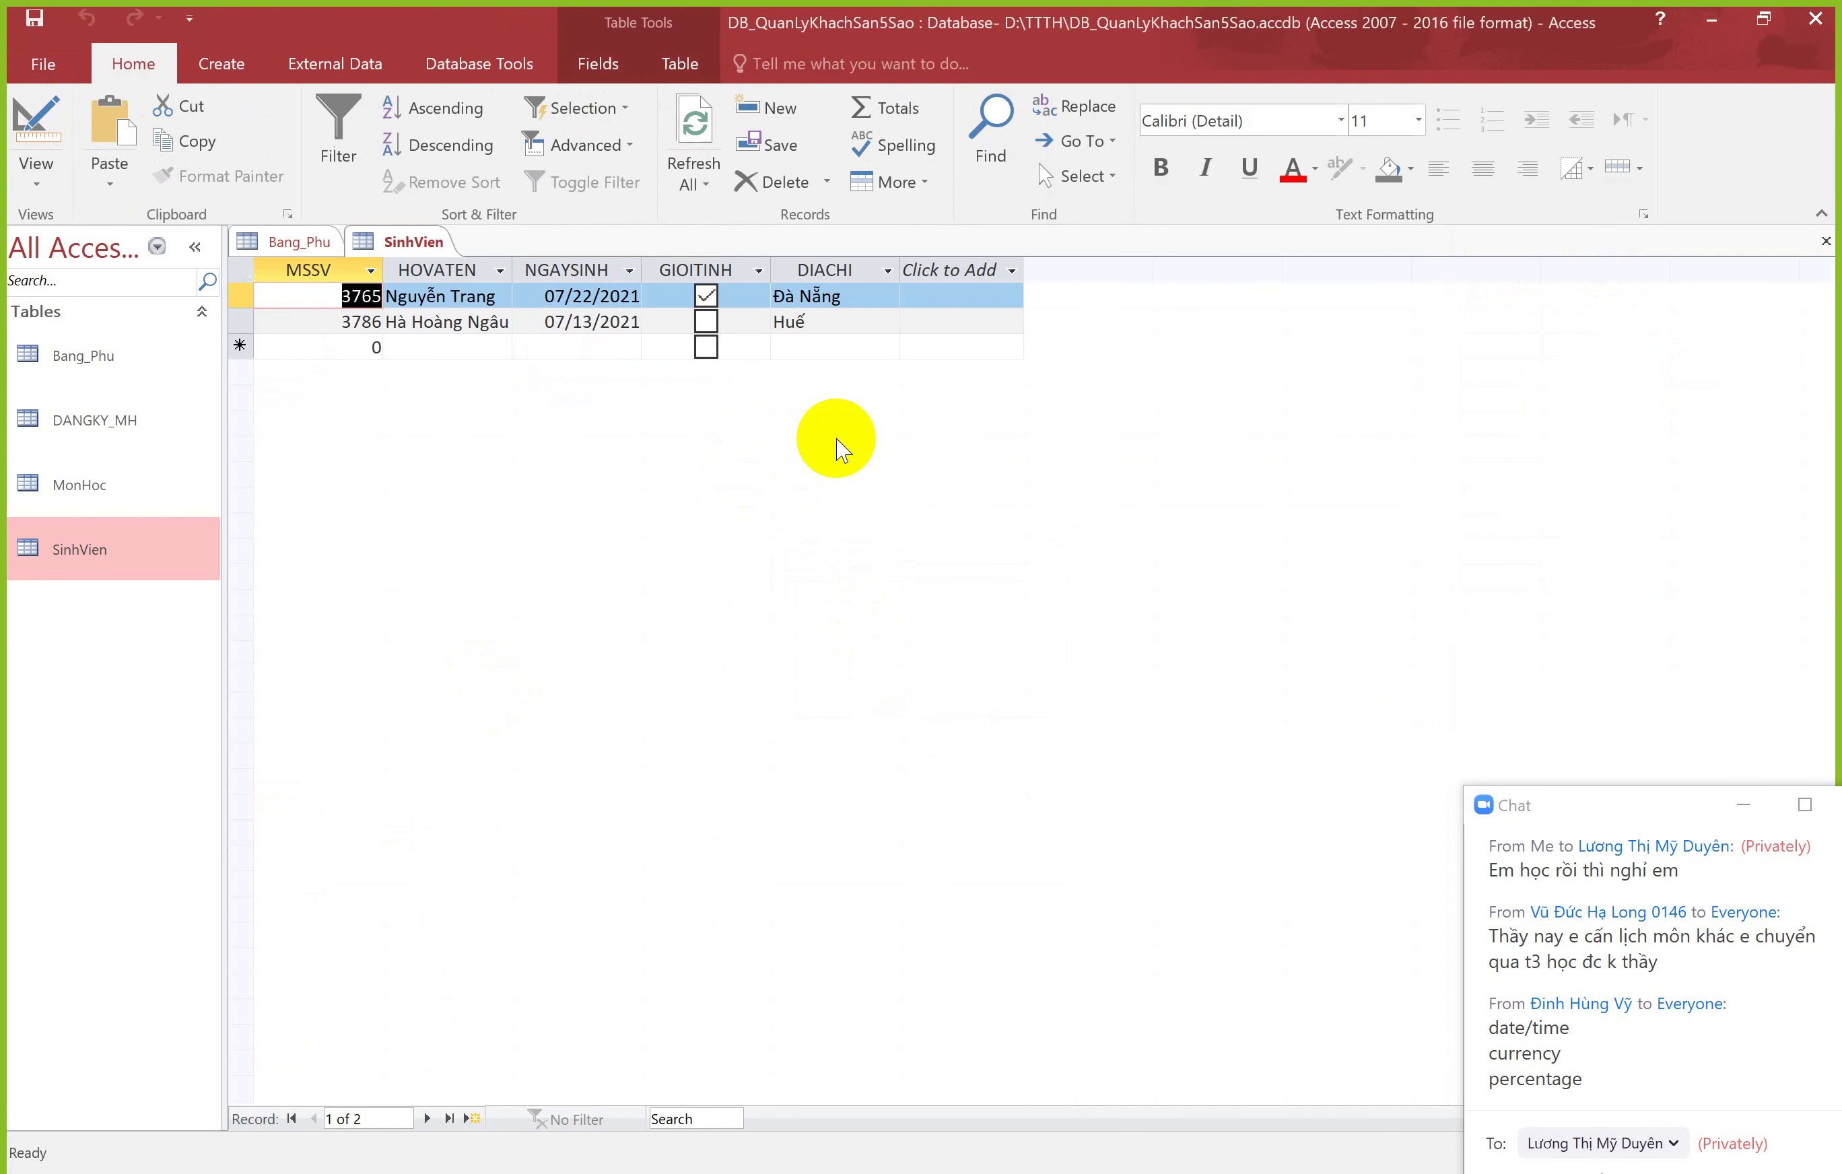
{"action": "left_click_drag", "start_coordinate": [545, 295], "coordinate": [610, 295]}
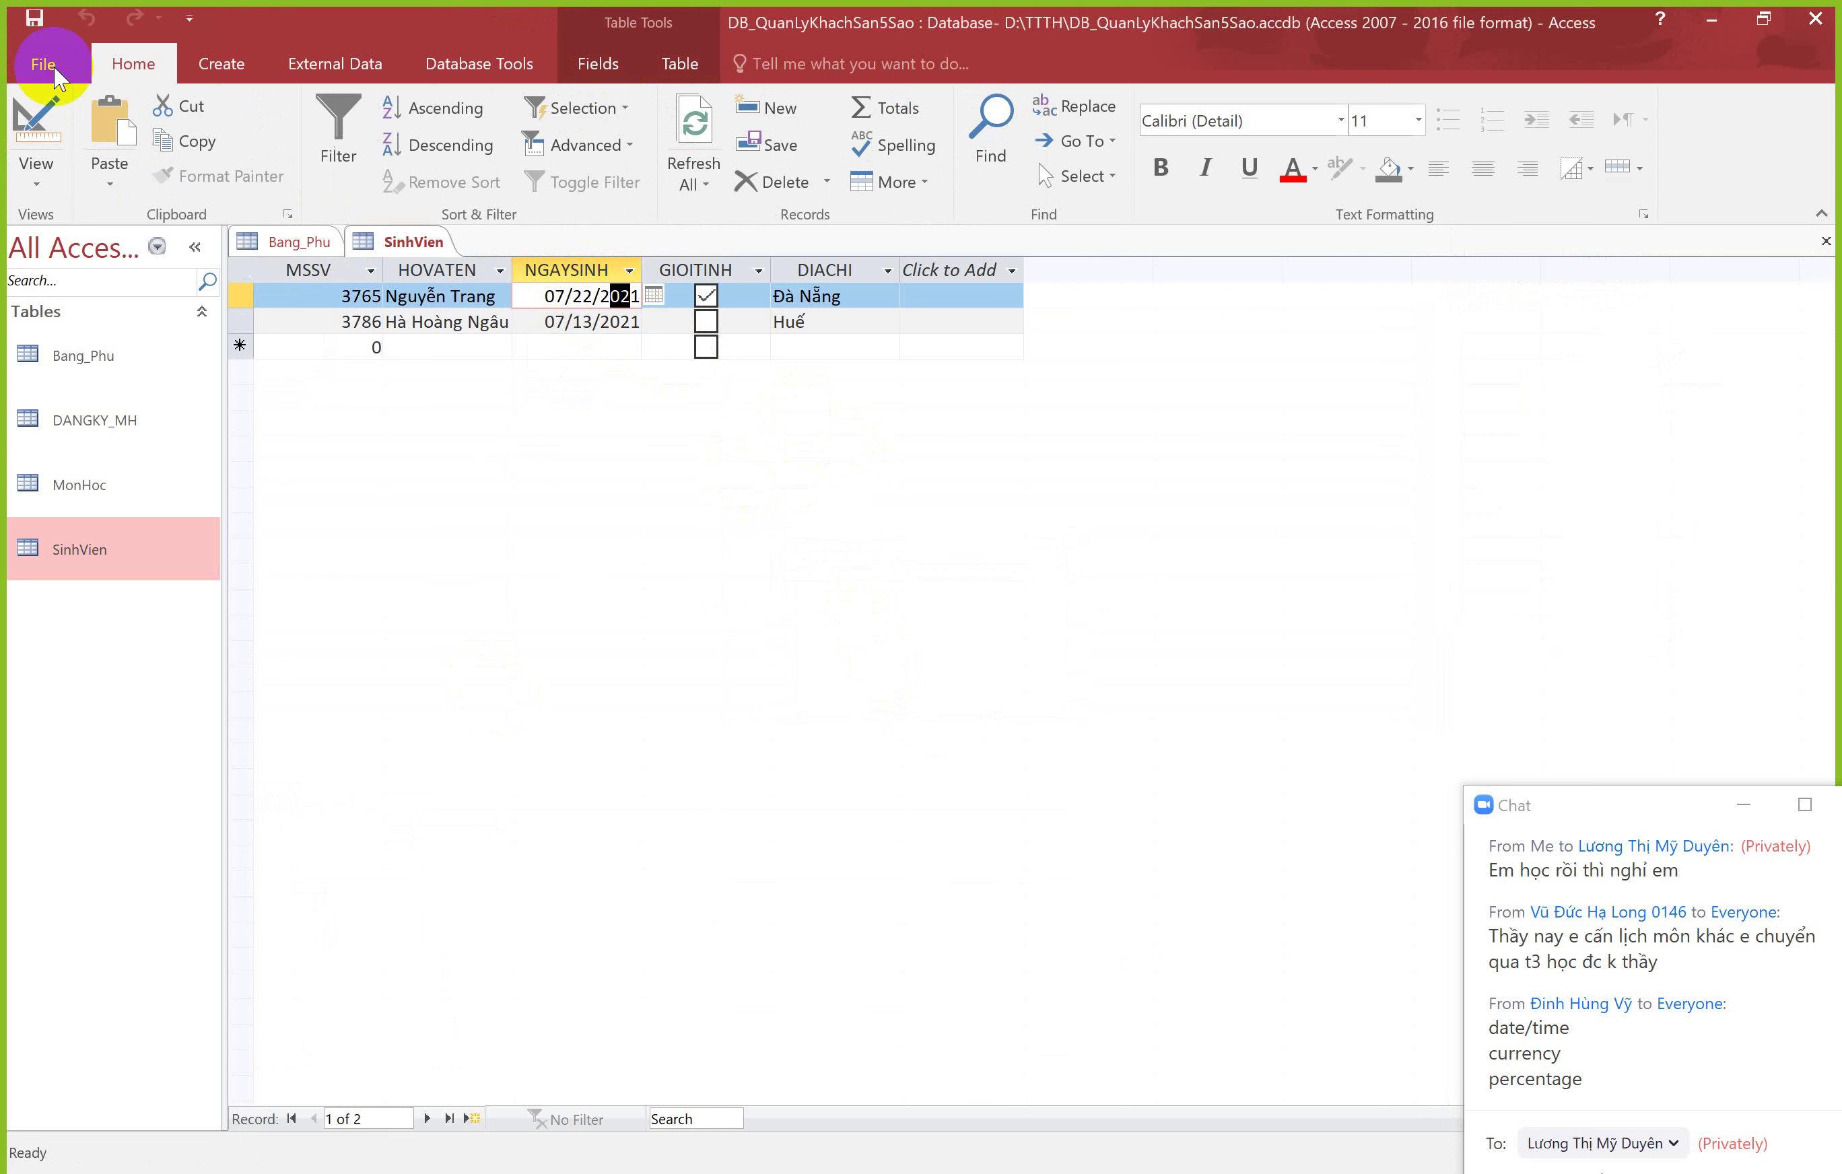
{"action": "left_click", "coordinate": [37, 120]}
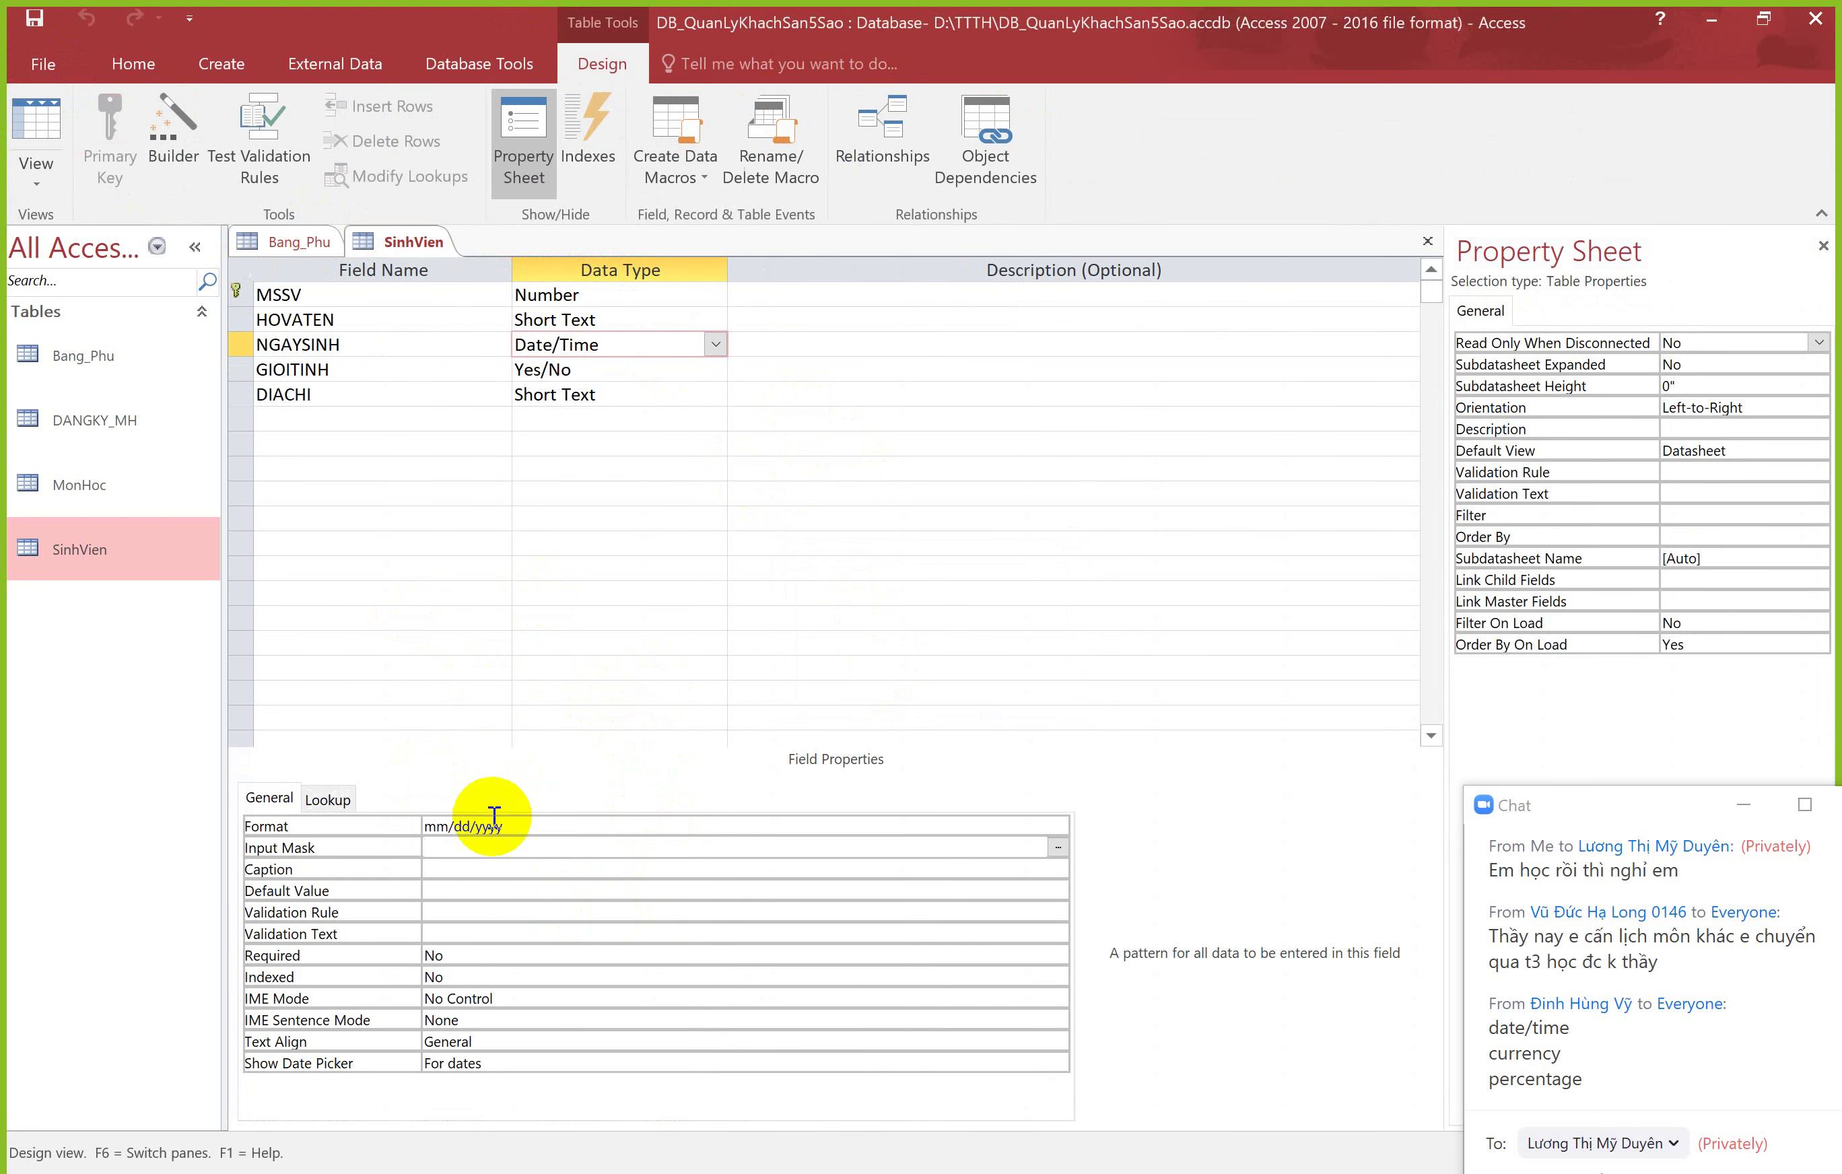
{"action": "left_click", "coordinate": [937, 1163]}
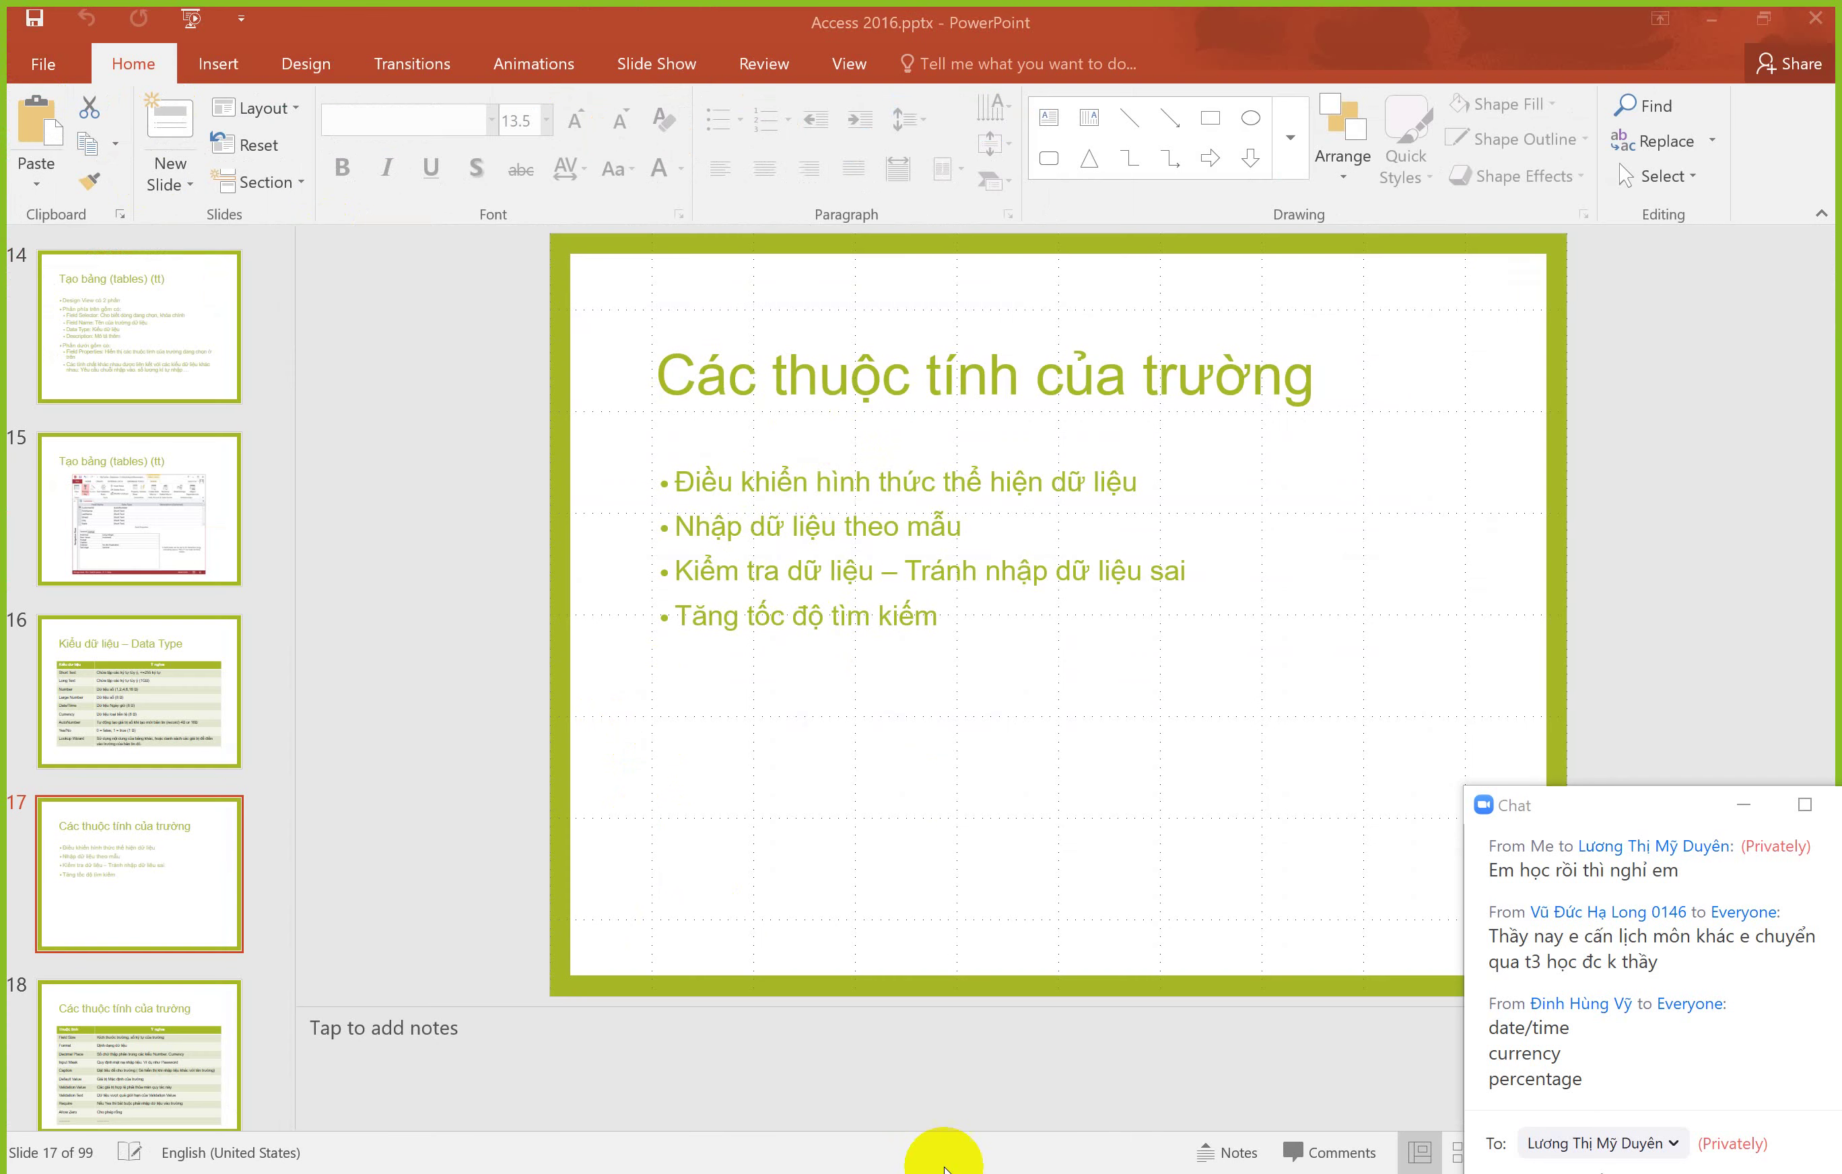
Step: Review the bullet list on slide 17, then go back to Access
{"action": "left_click", "coordinate": [838, 480]}
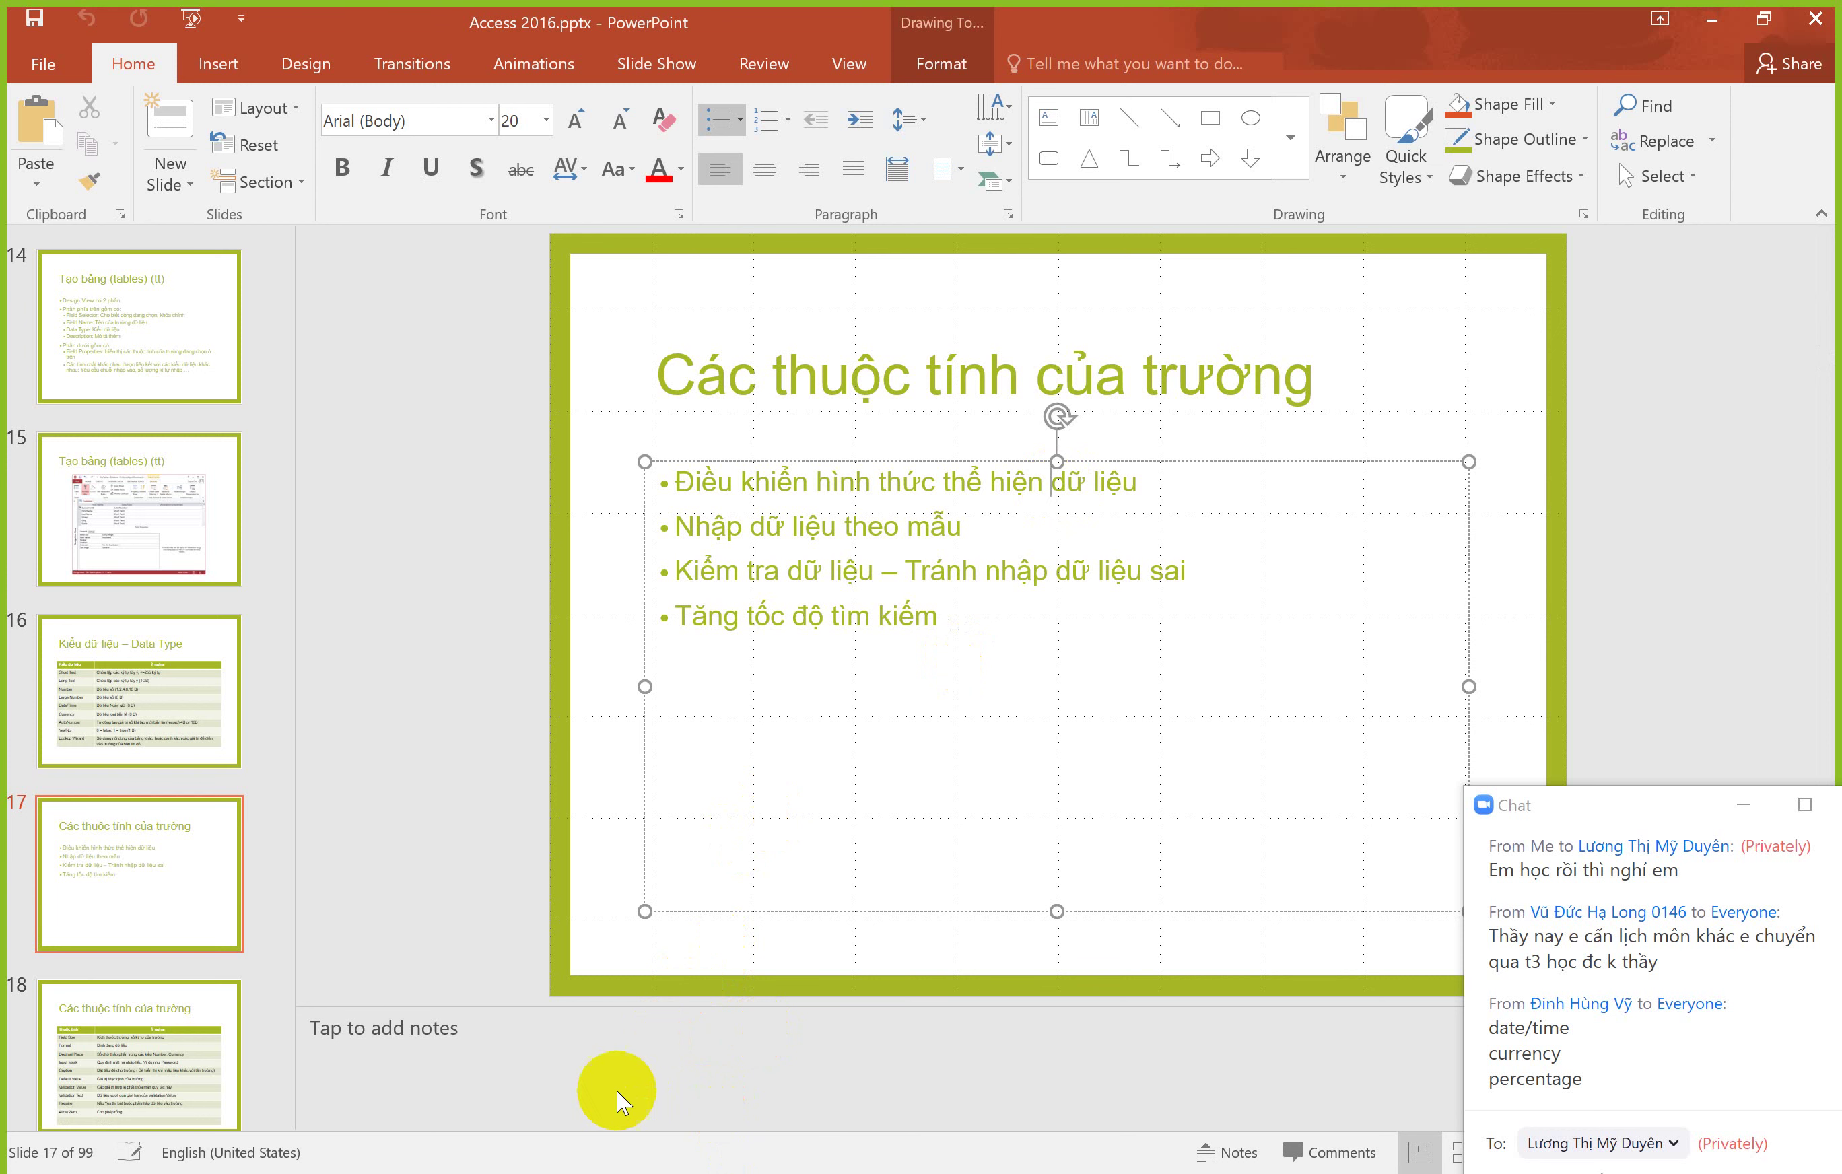
{"action": "key", "text": "alt+Tab"}
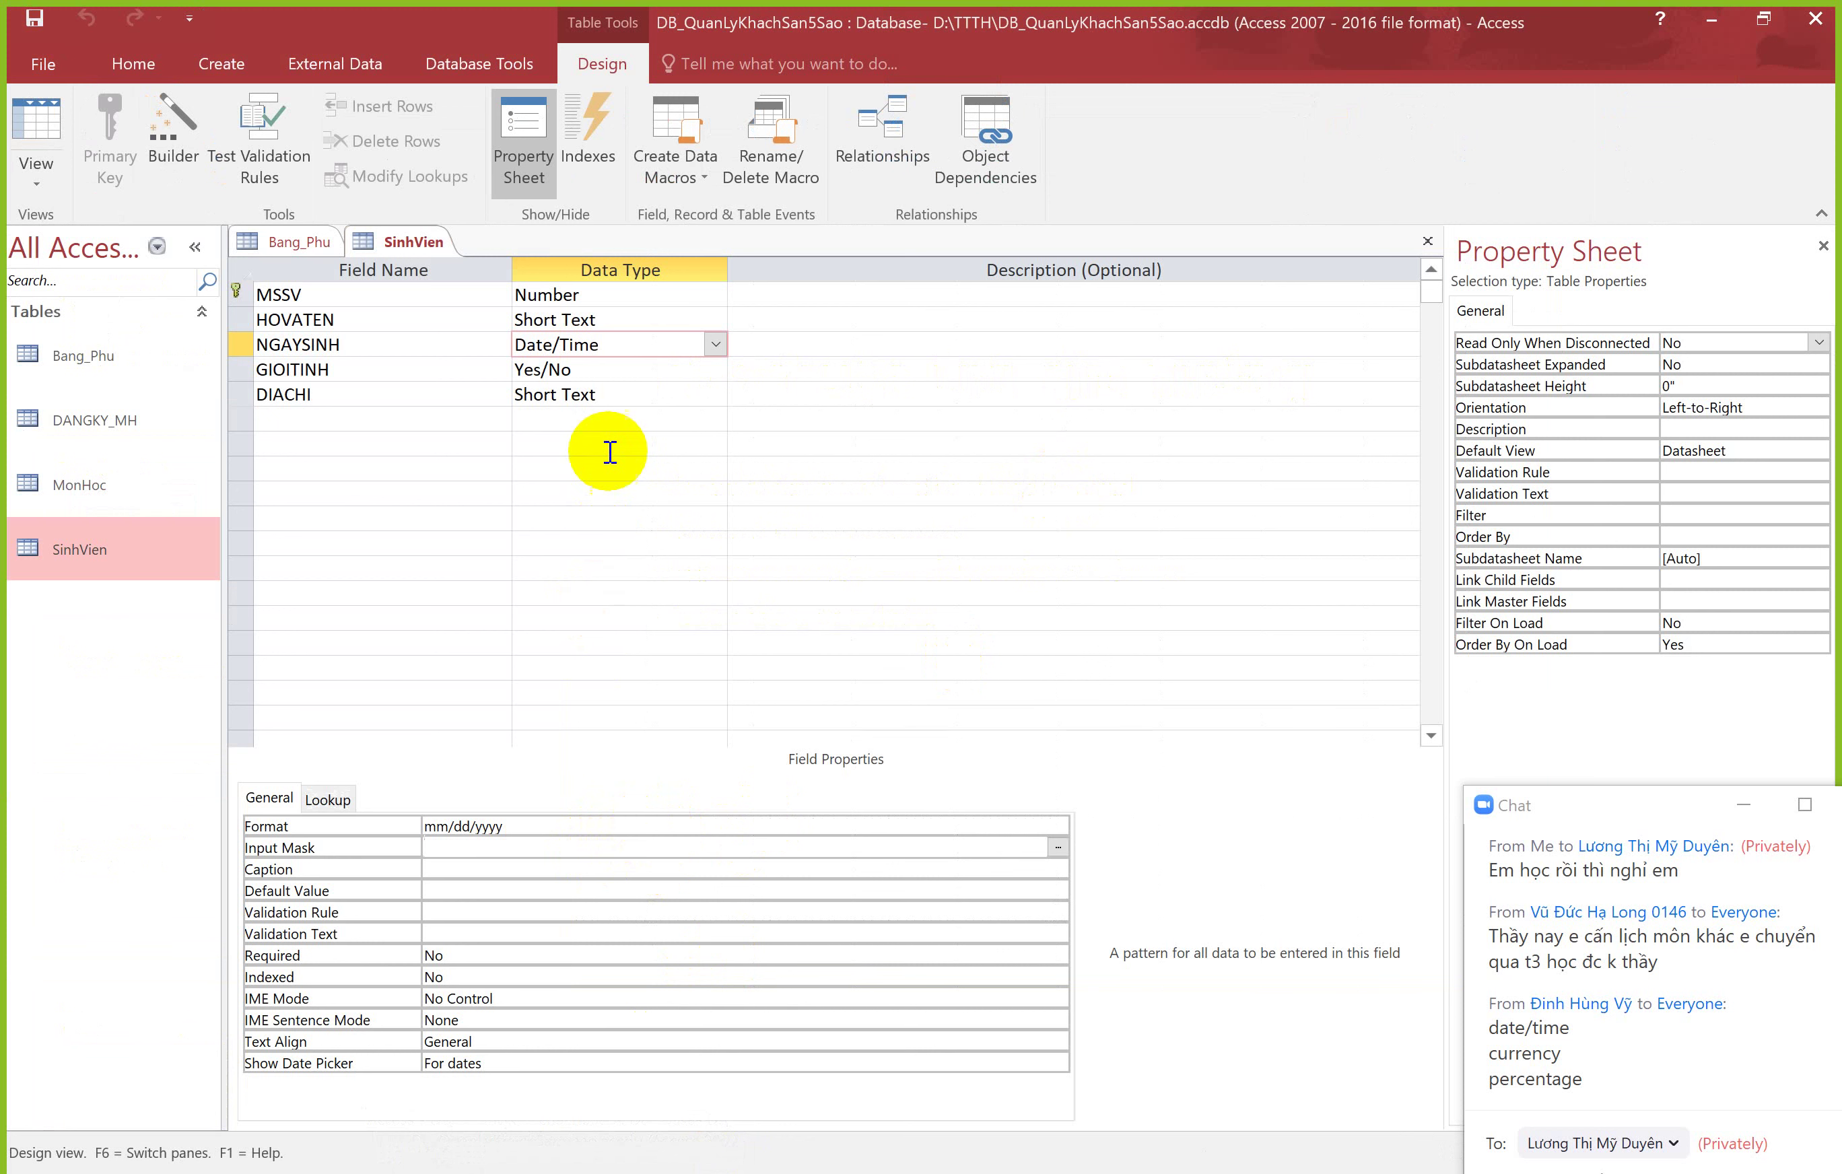
Step: Try the Input Mask wizard on the Number-typed MSSV and dismiss its warning
{"action": "left_click", "coordinate": [615, 297]}
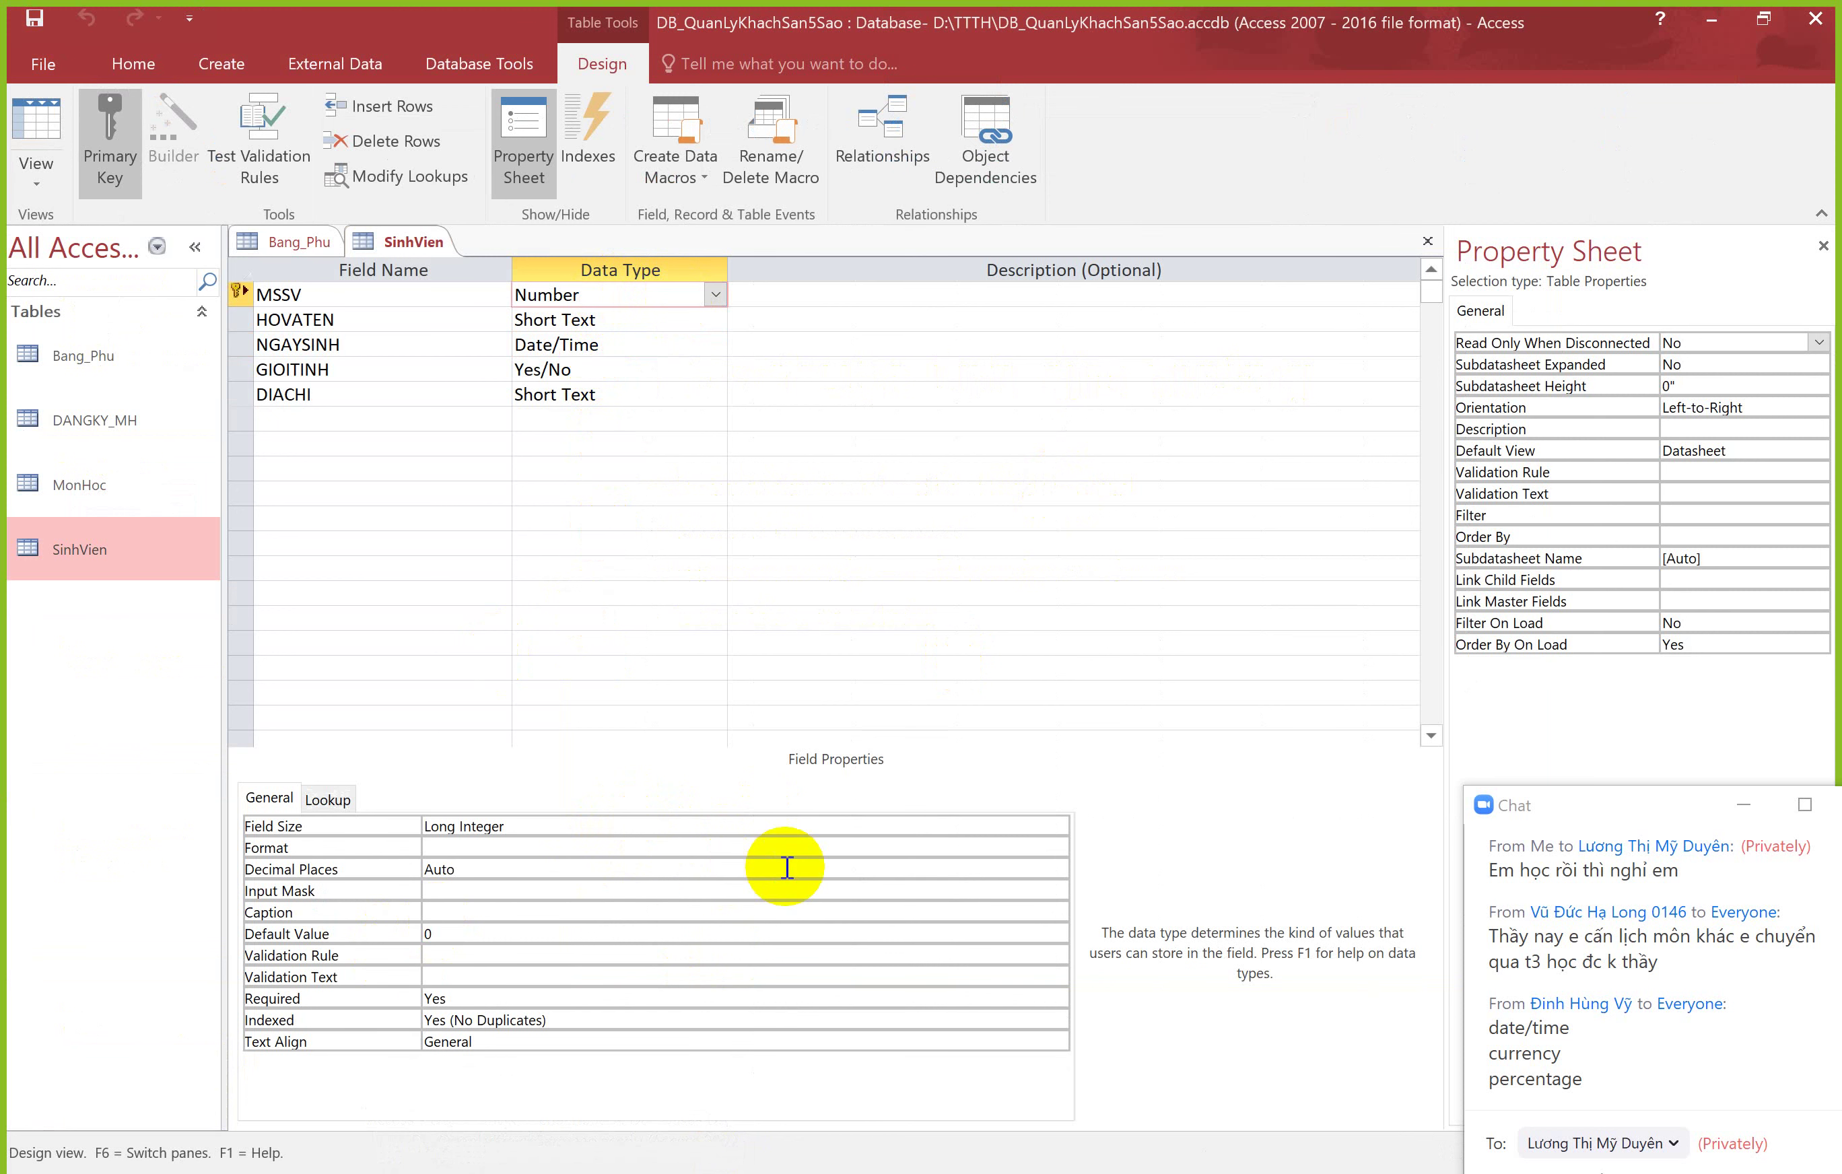
{"action": "left_click", "coordinate": [807, 846]}
{"action": "left_click", "coordinate": [654, 889]}
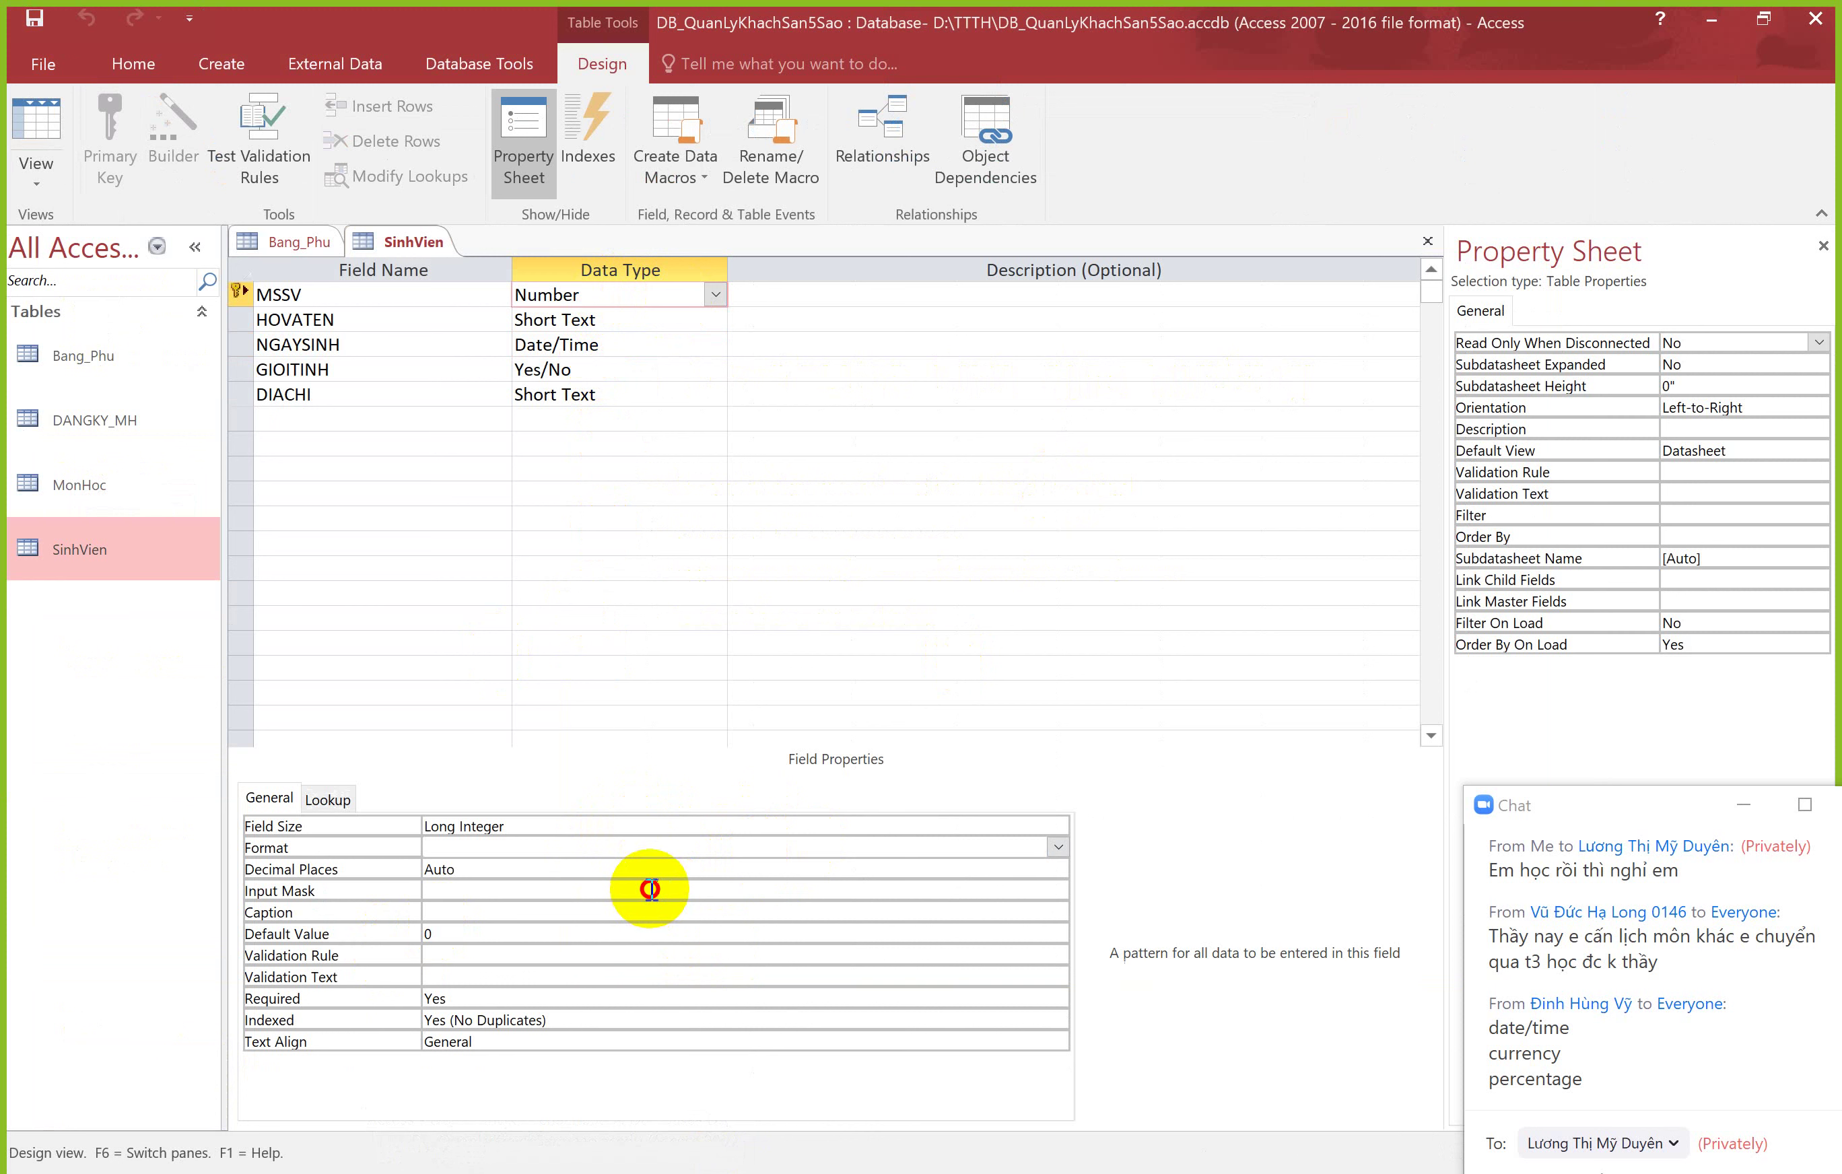
{"action": "left_click", "coordinate": [1056, 890]}
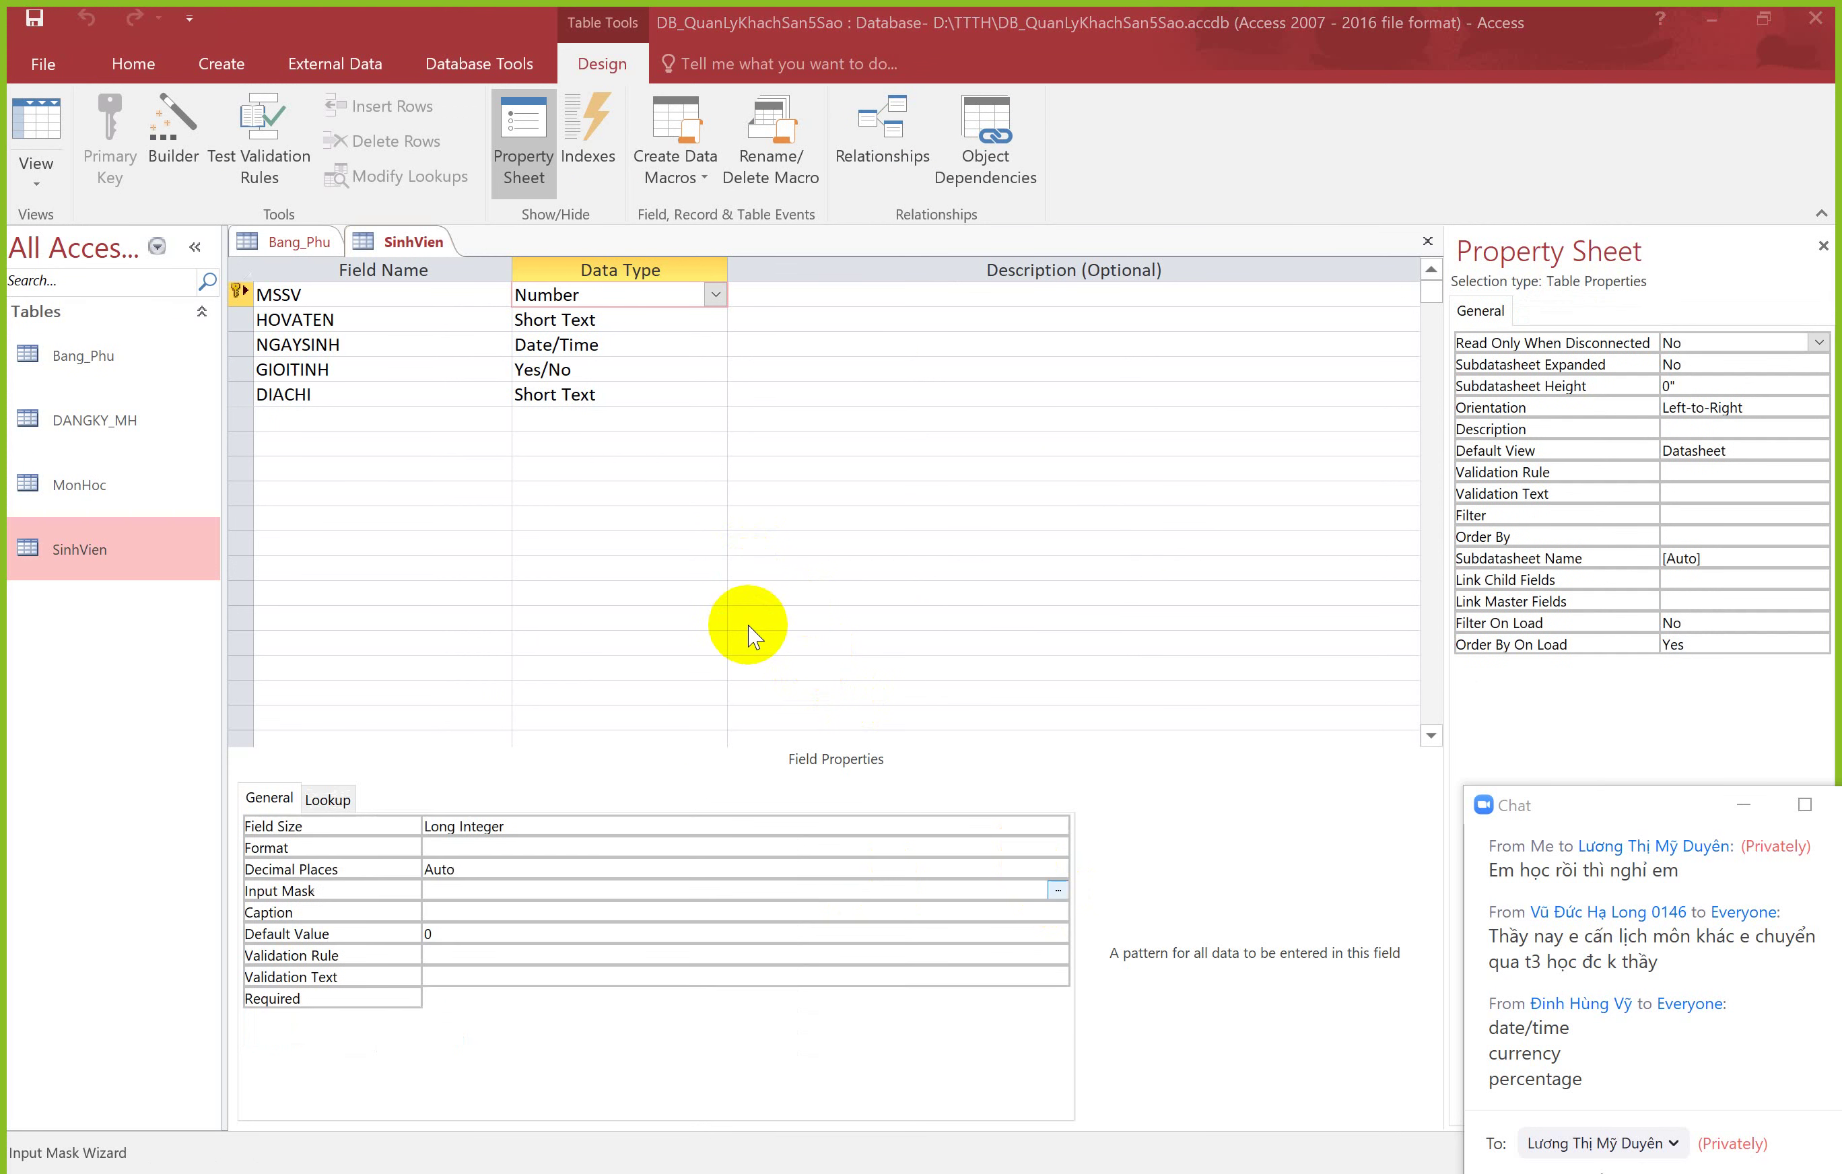
{"action": "left_click", "coordinate": [921, 700]}
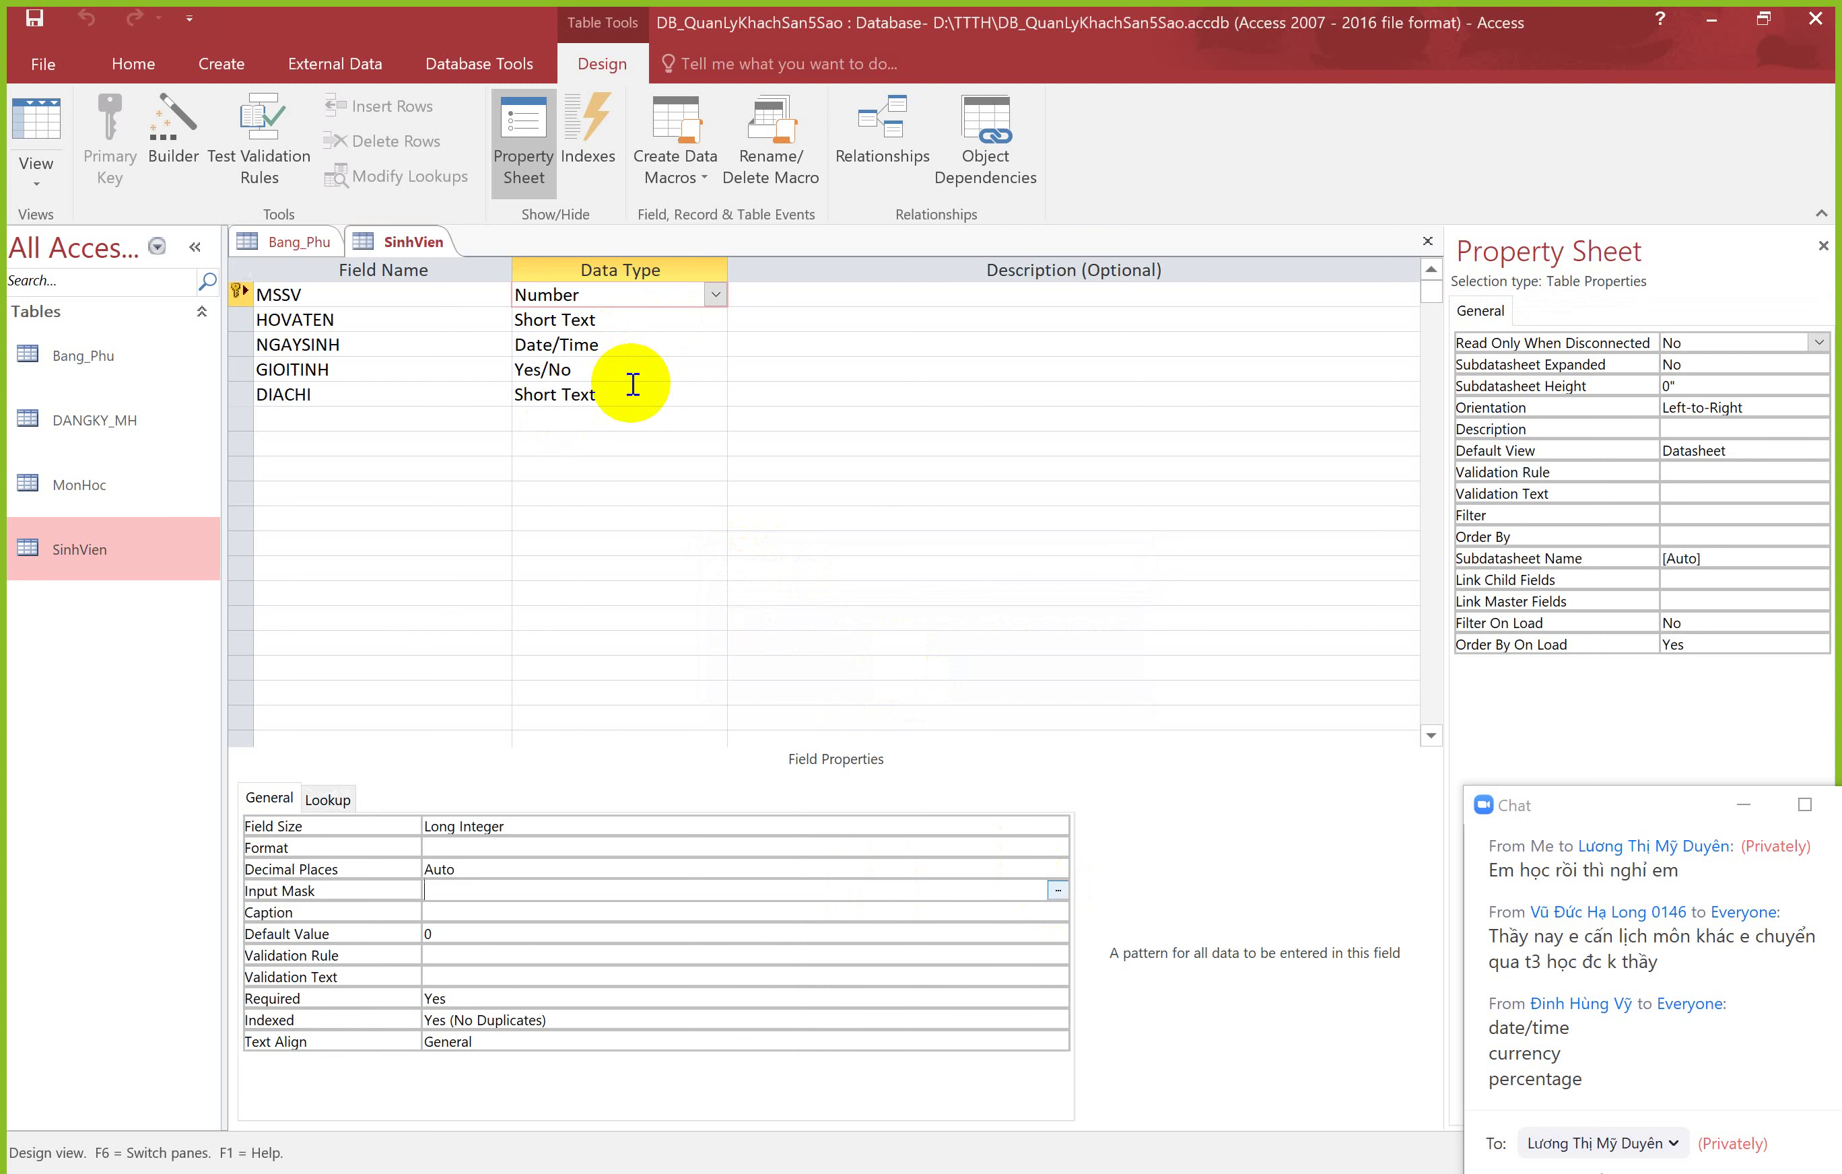
Step: Change MSSV's data type to Short Text and relaunch the Input Mask wizard
{"action": "left_click", "coordinate": [715, 295]}
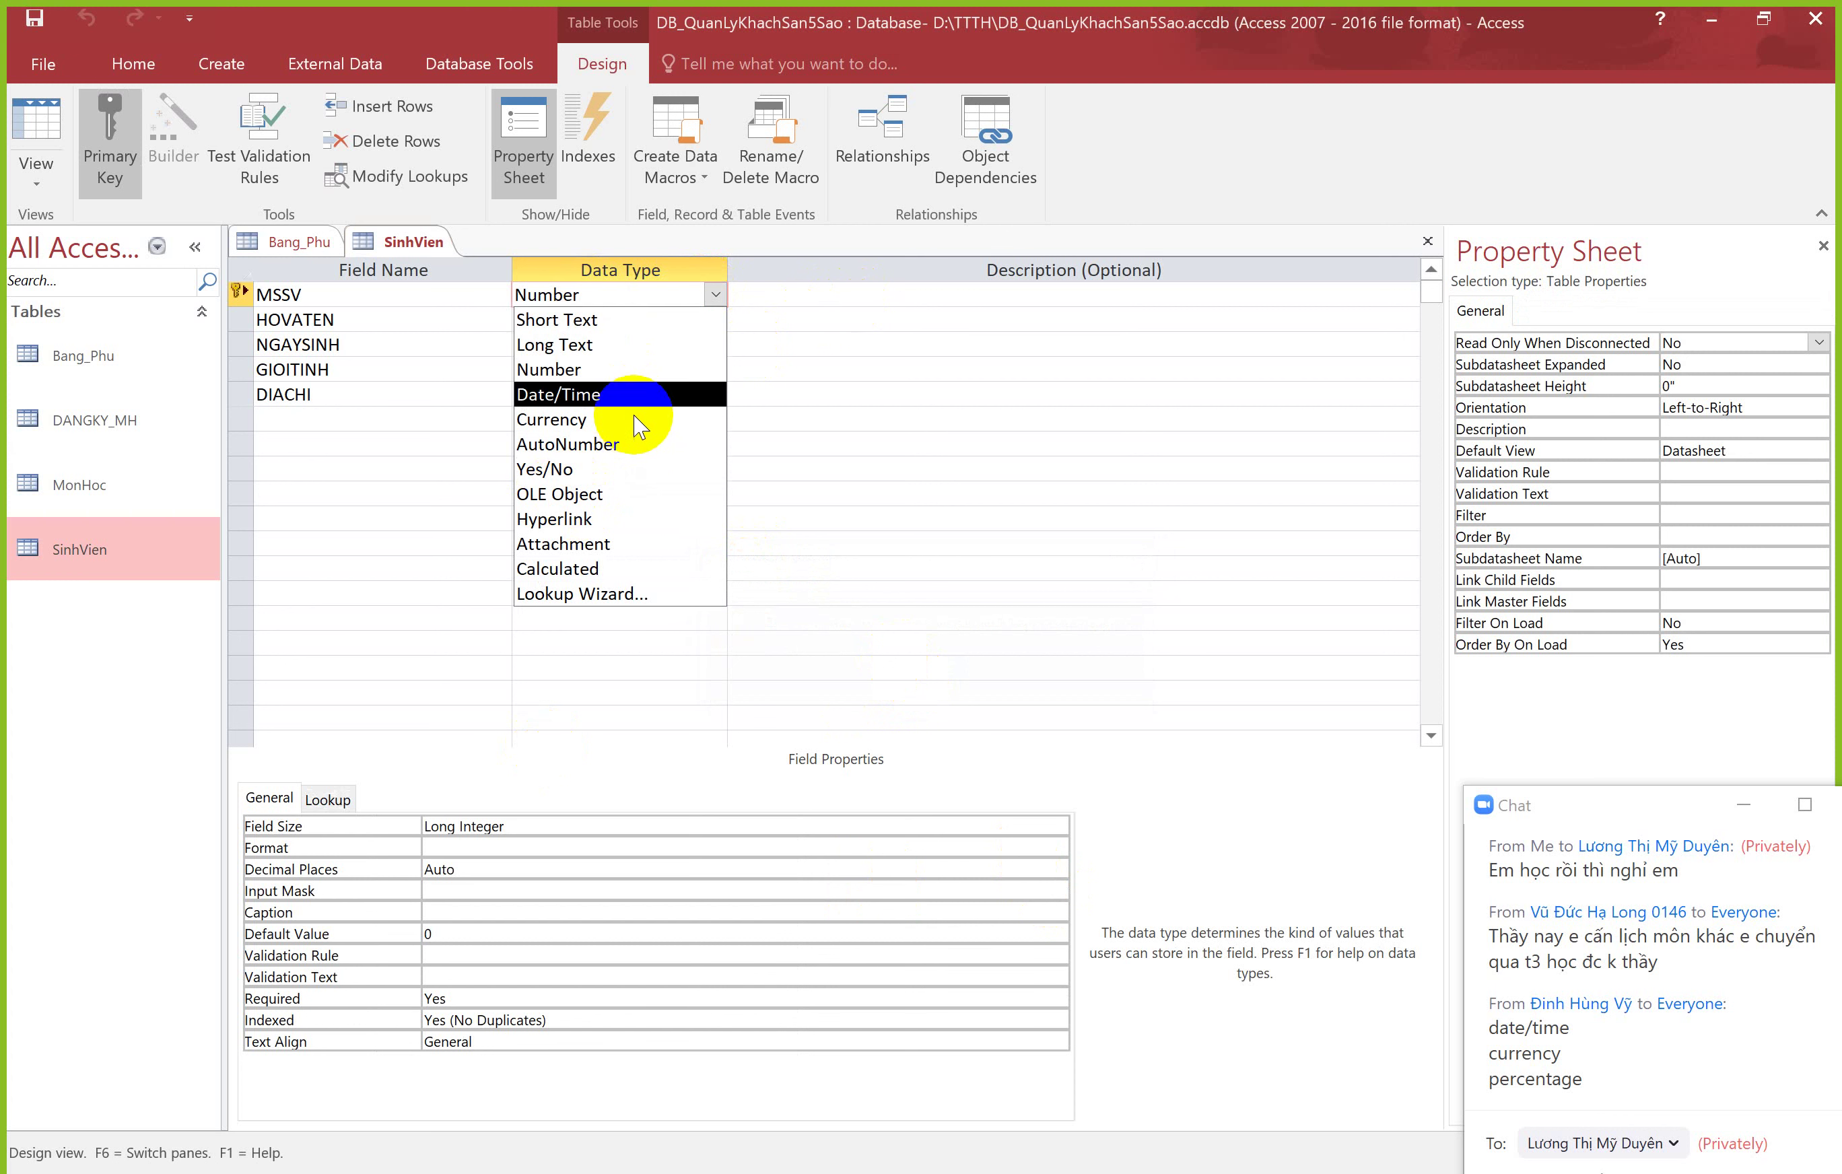
{"action": "left_click", "coordinate": [643, 320]}
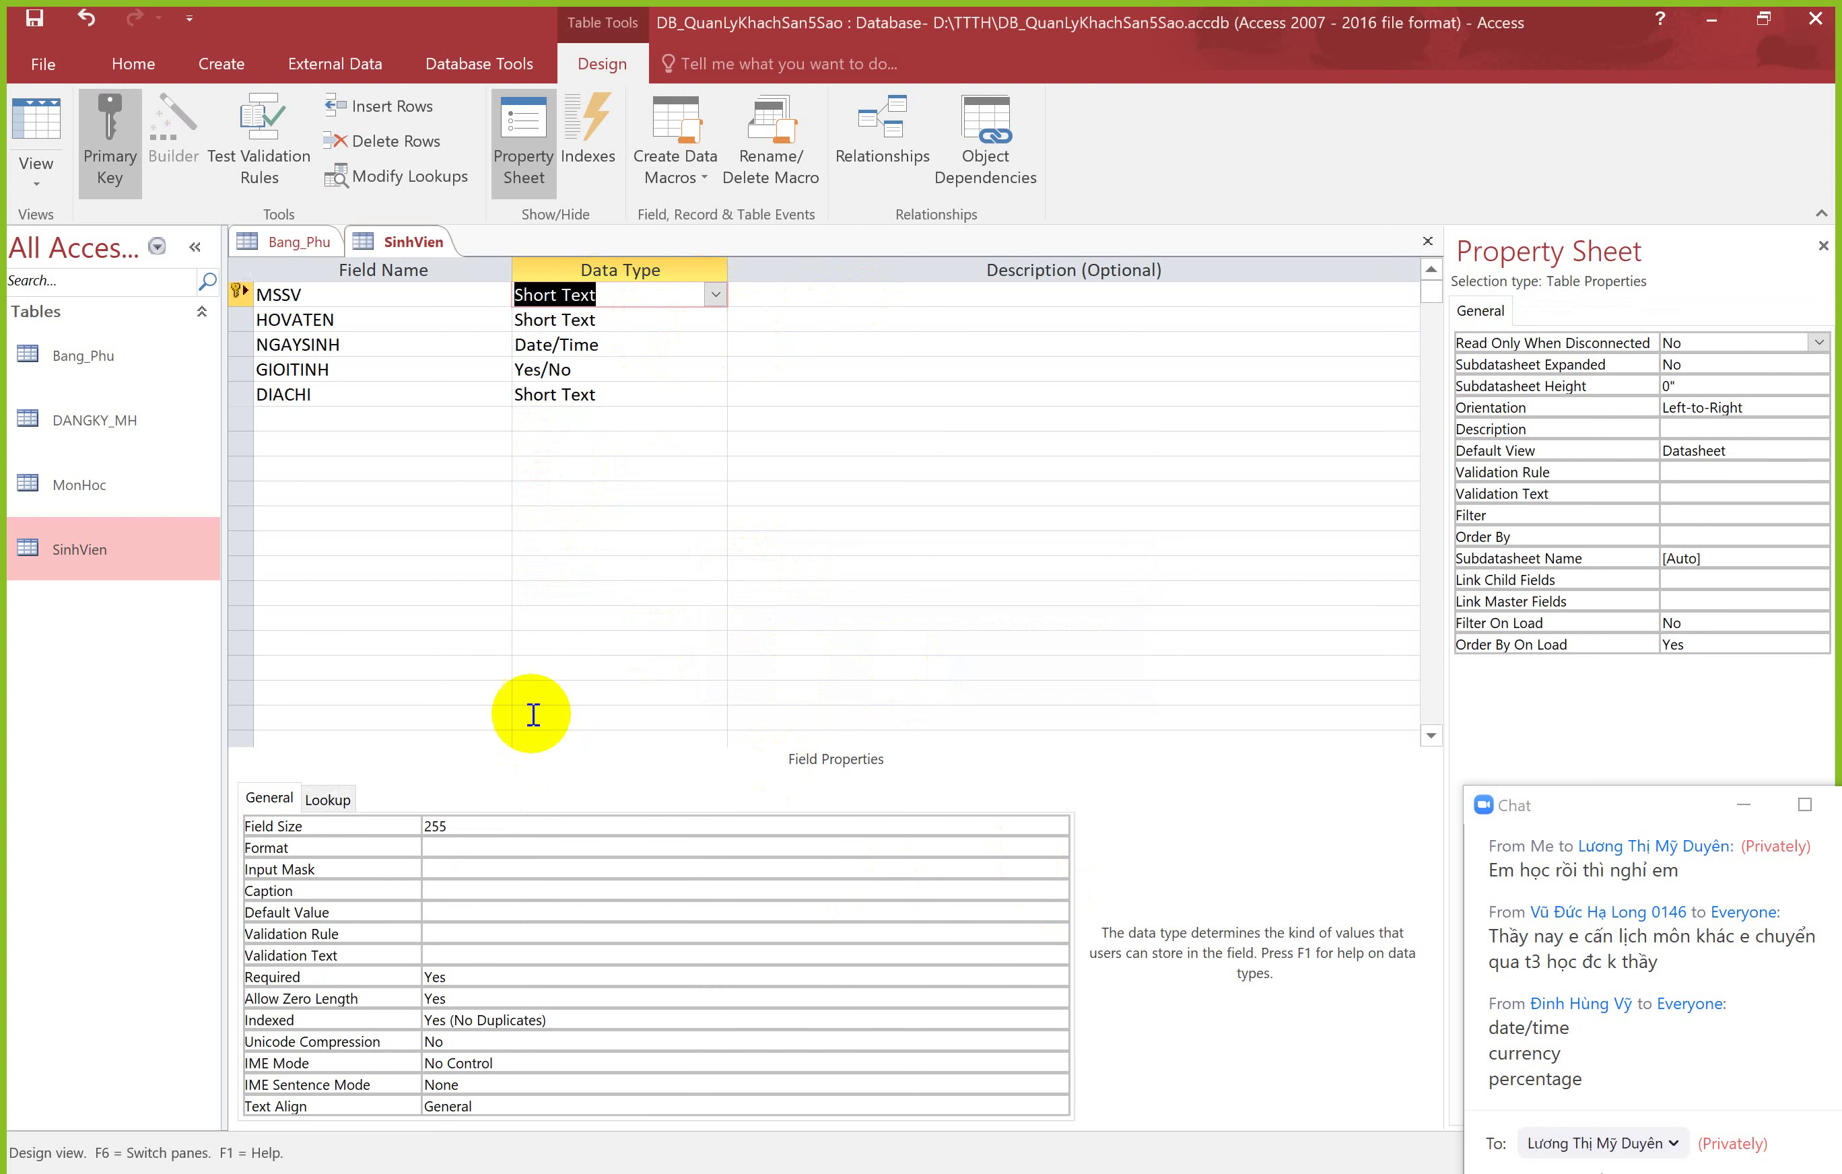
{"action": "left_click", "coordinate": [781, 870]}
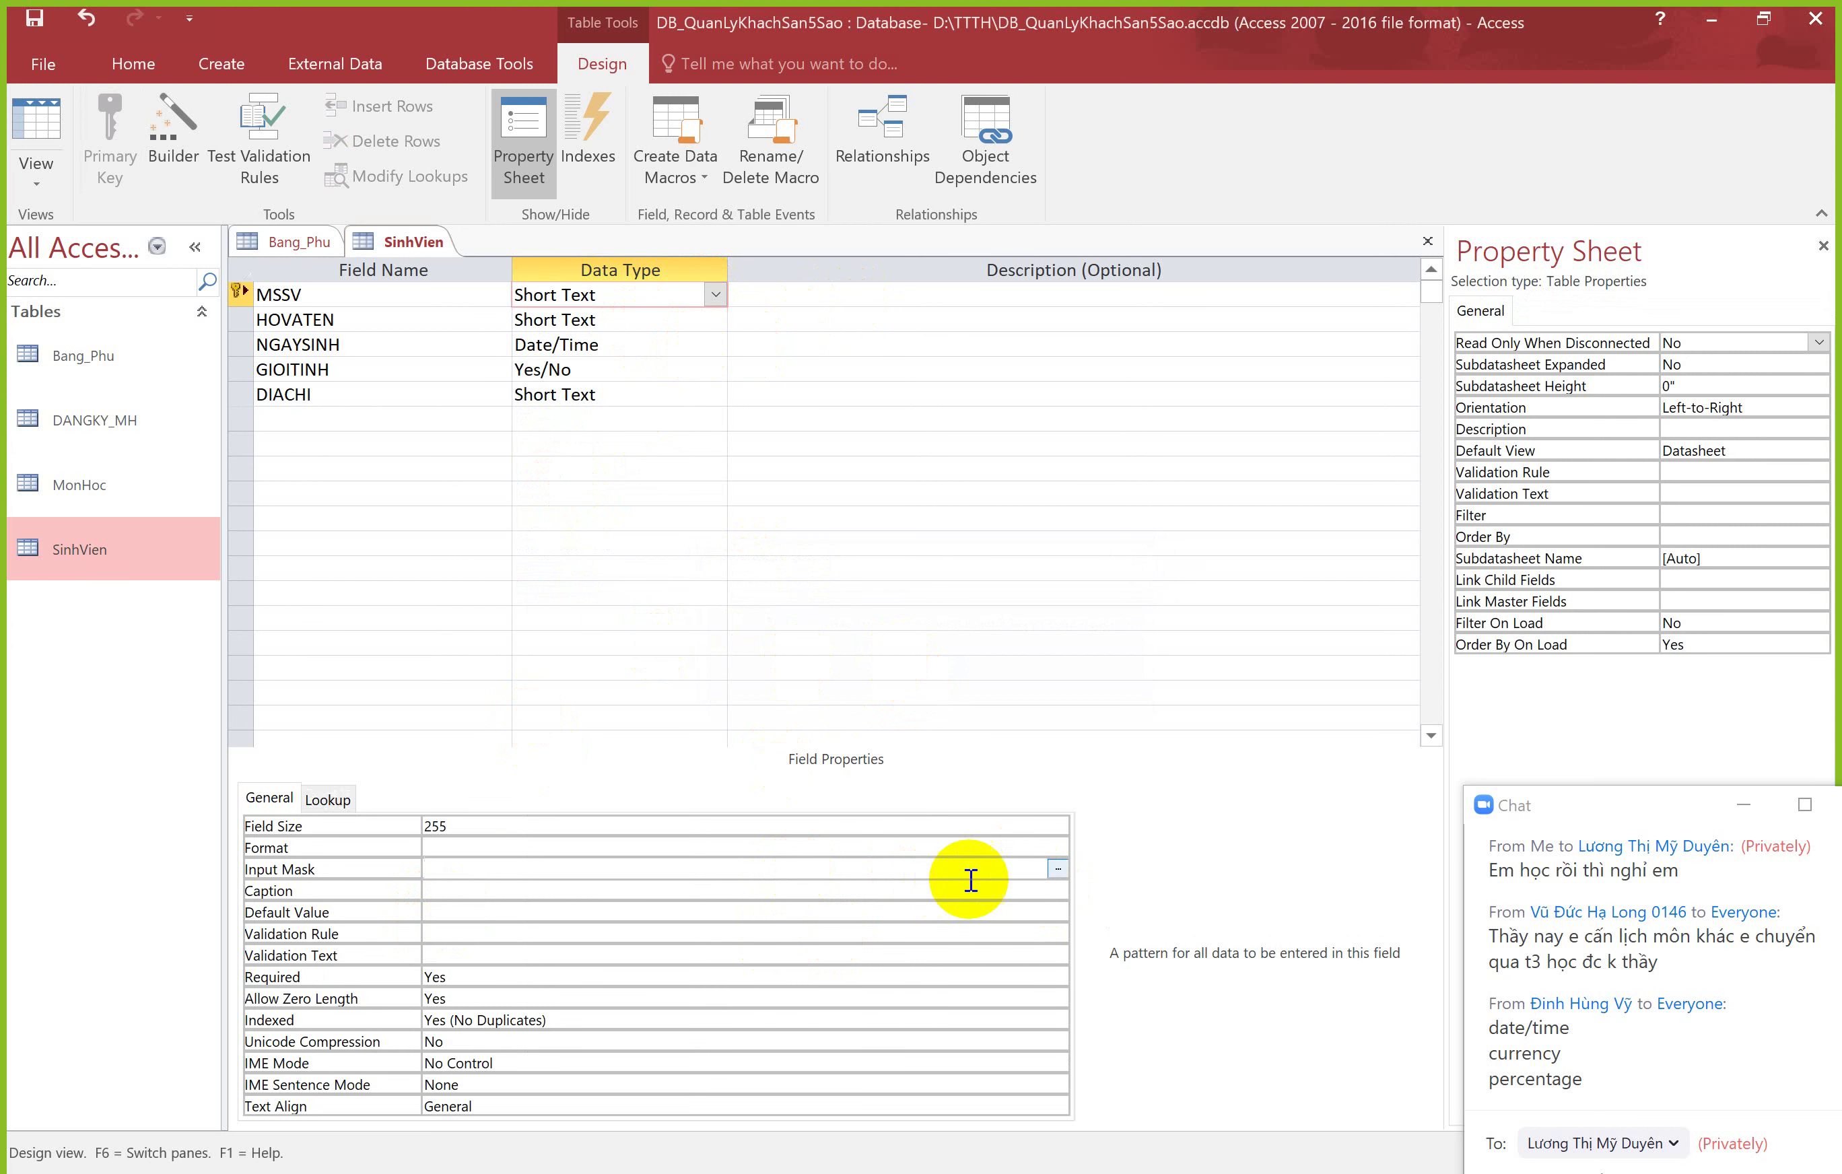
{"action": "left_click", "coordinate": [1056, 869]}
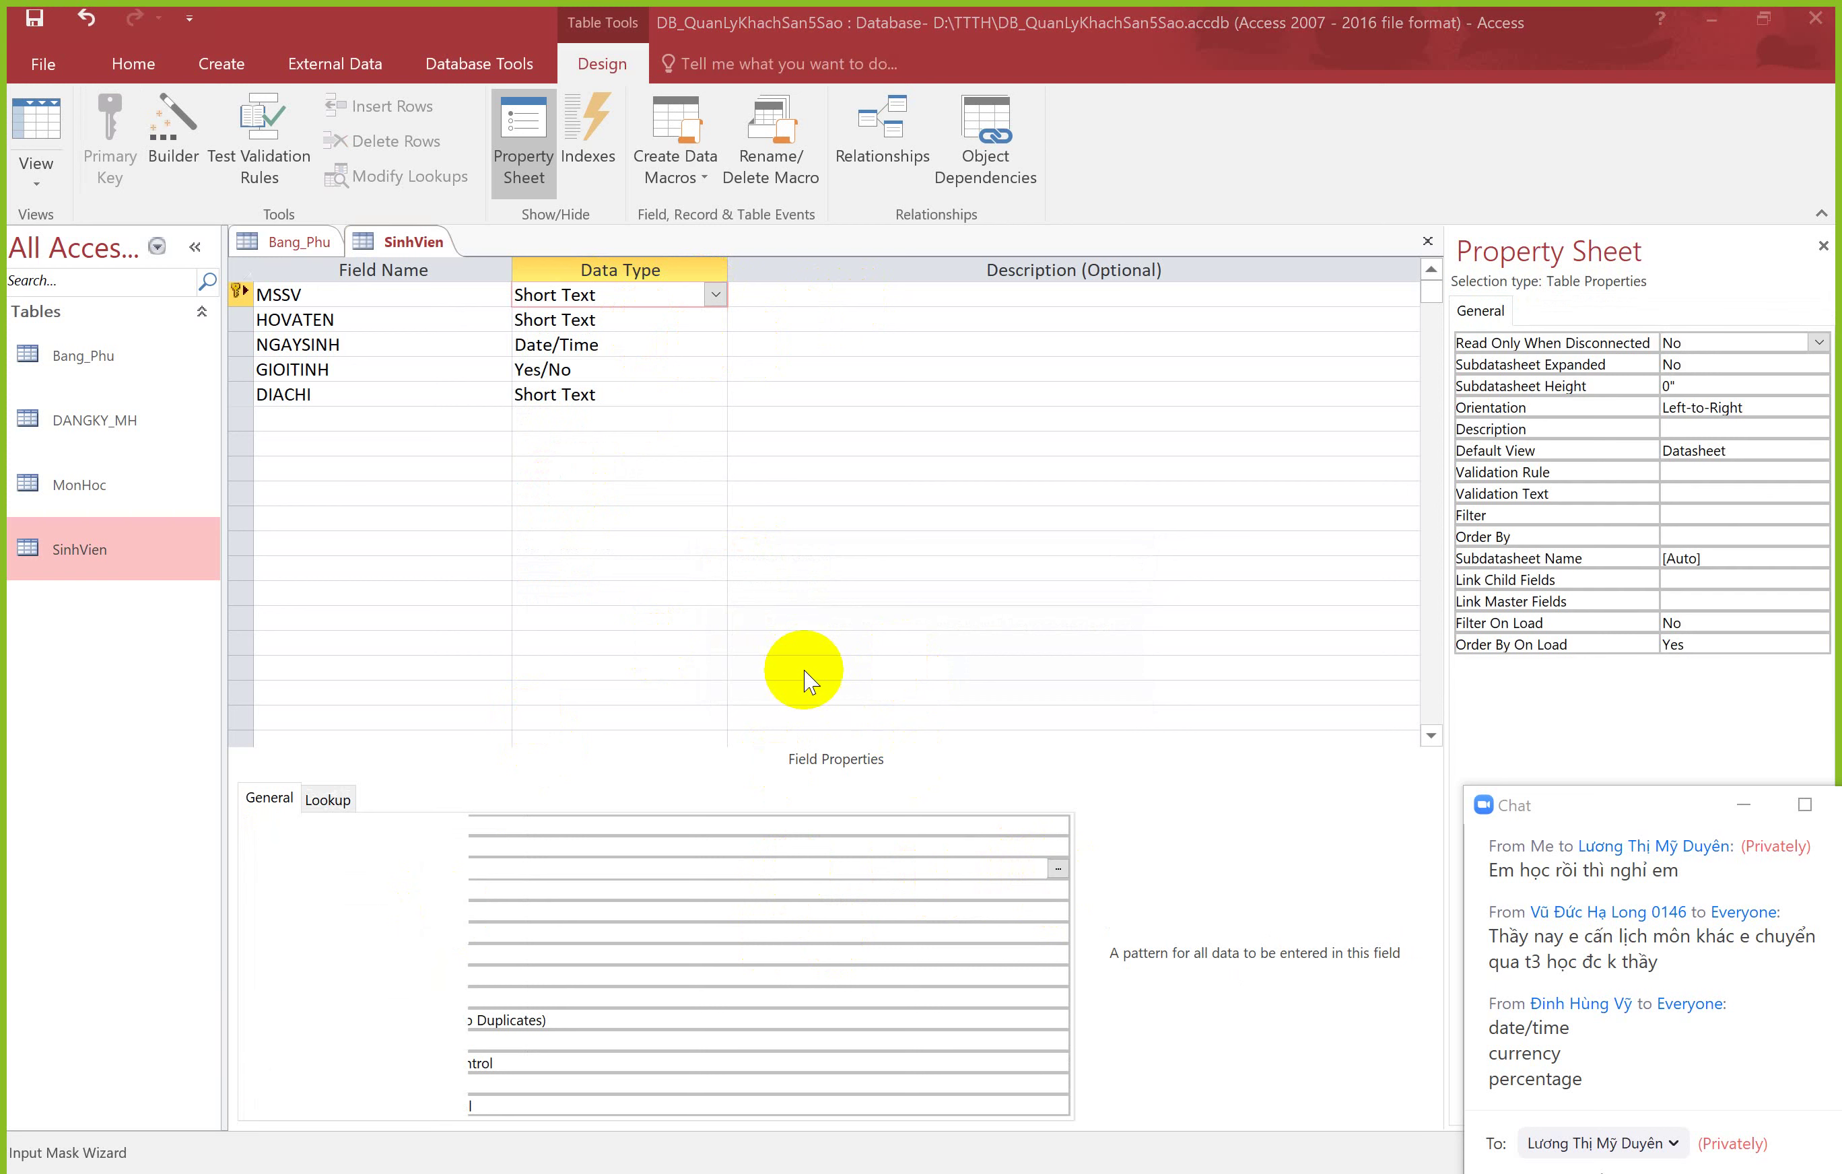
Step: Save the table and give MSSV the Social Security Number input mask (000-00-0000)
{"action": "left_click", "coordinate": [852, 670]}
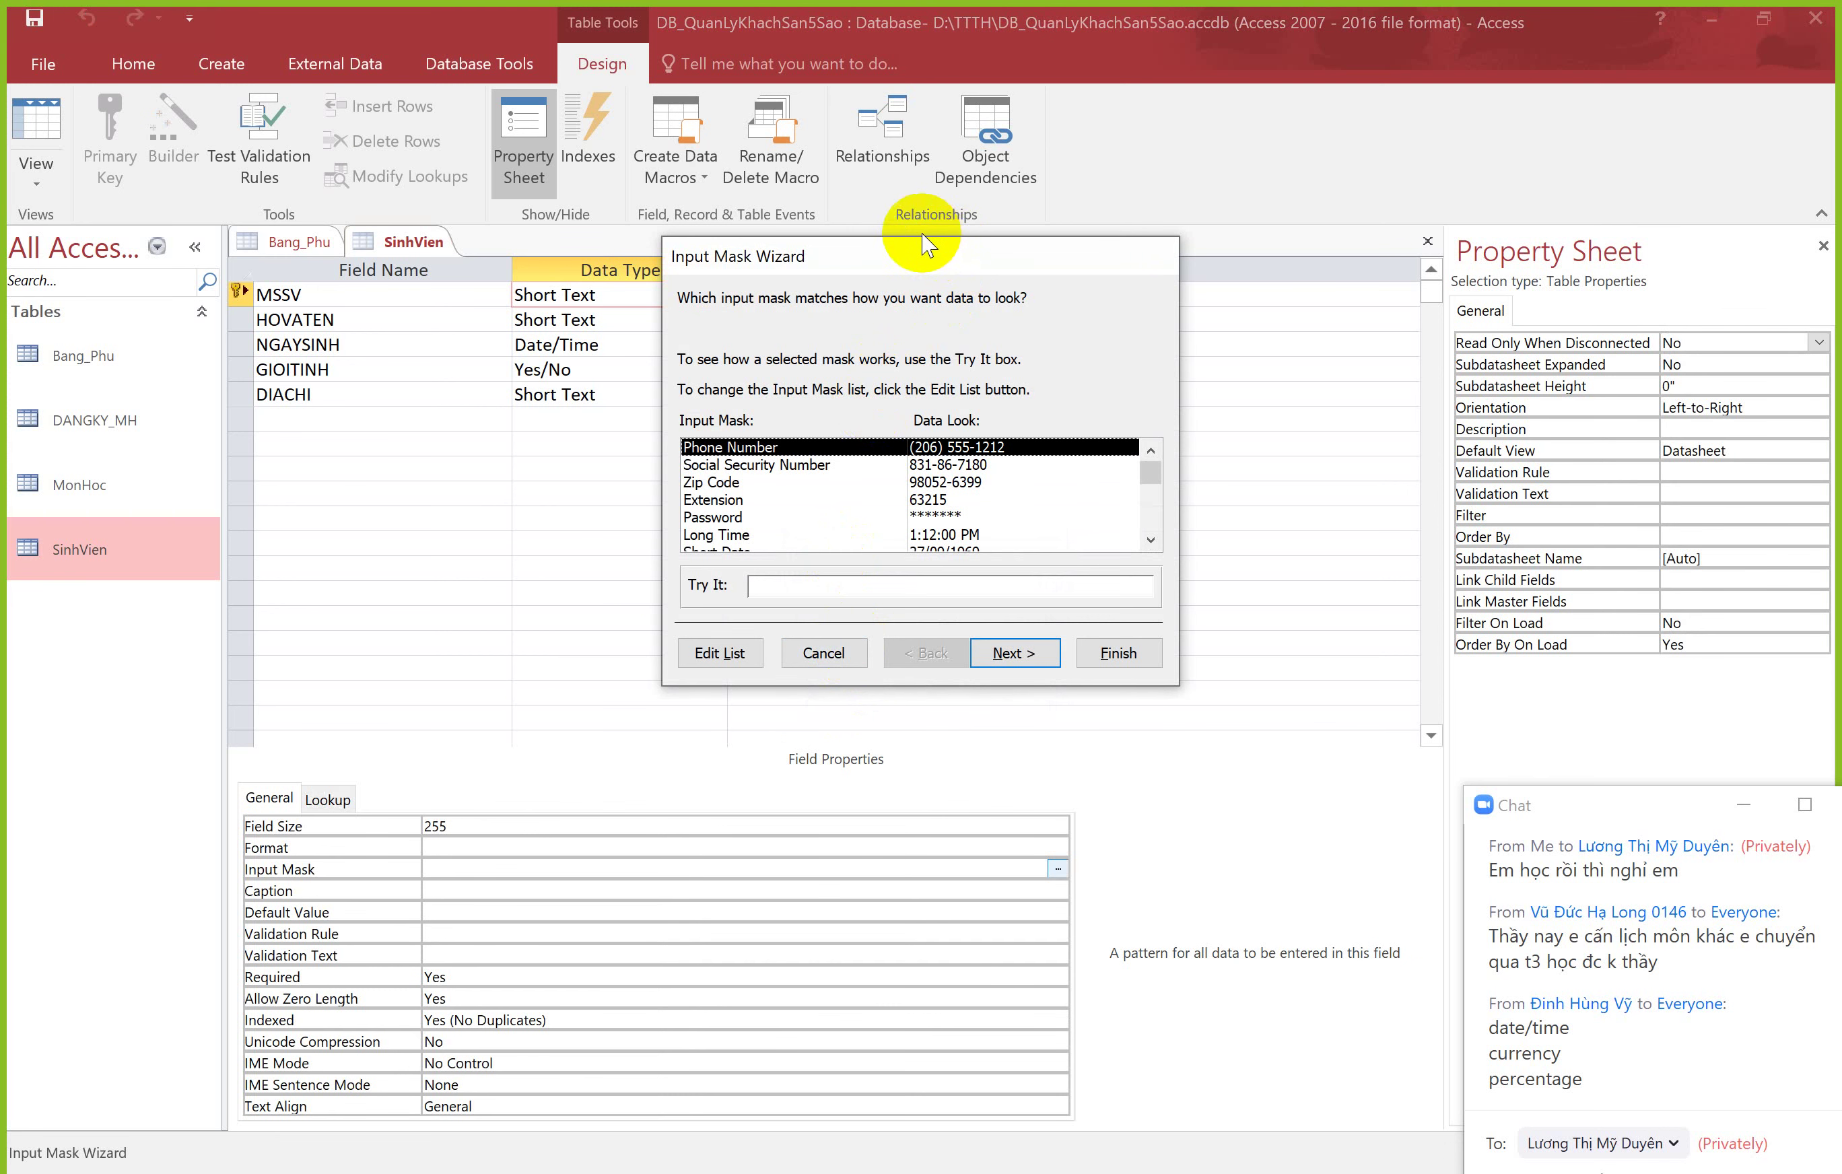
{"action": "left_click_drag", "start_coordinate": [916, 256], "coordinate": [809, 318]}
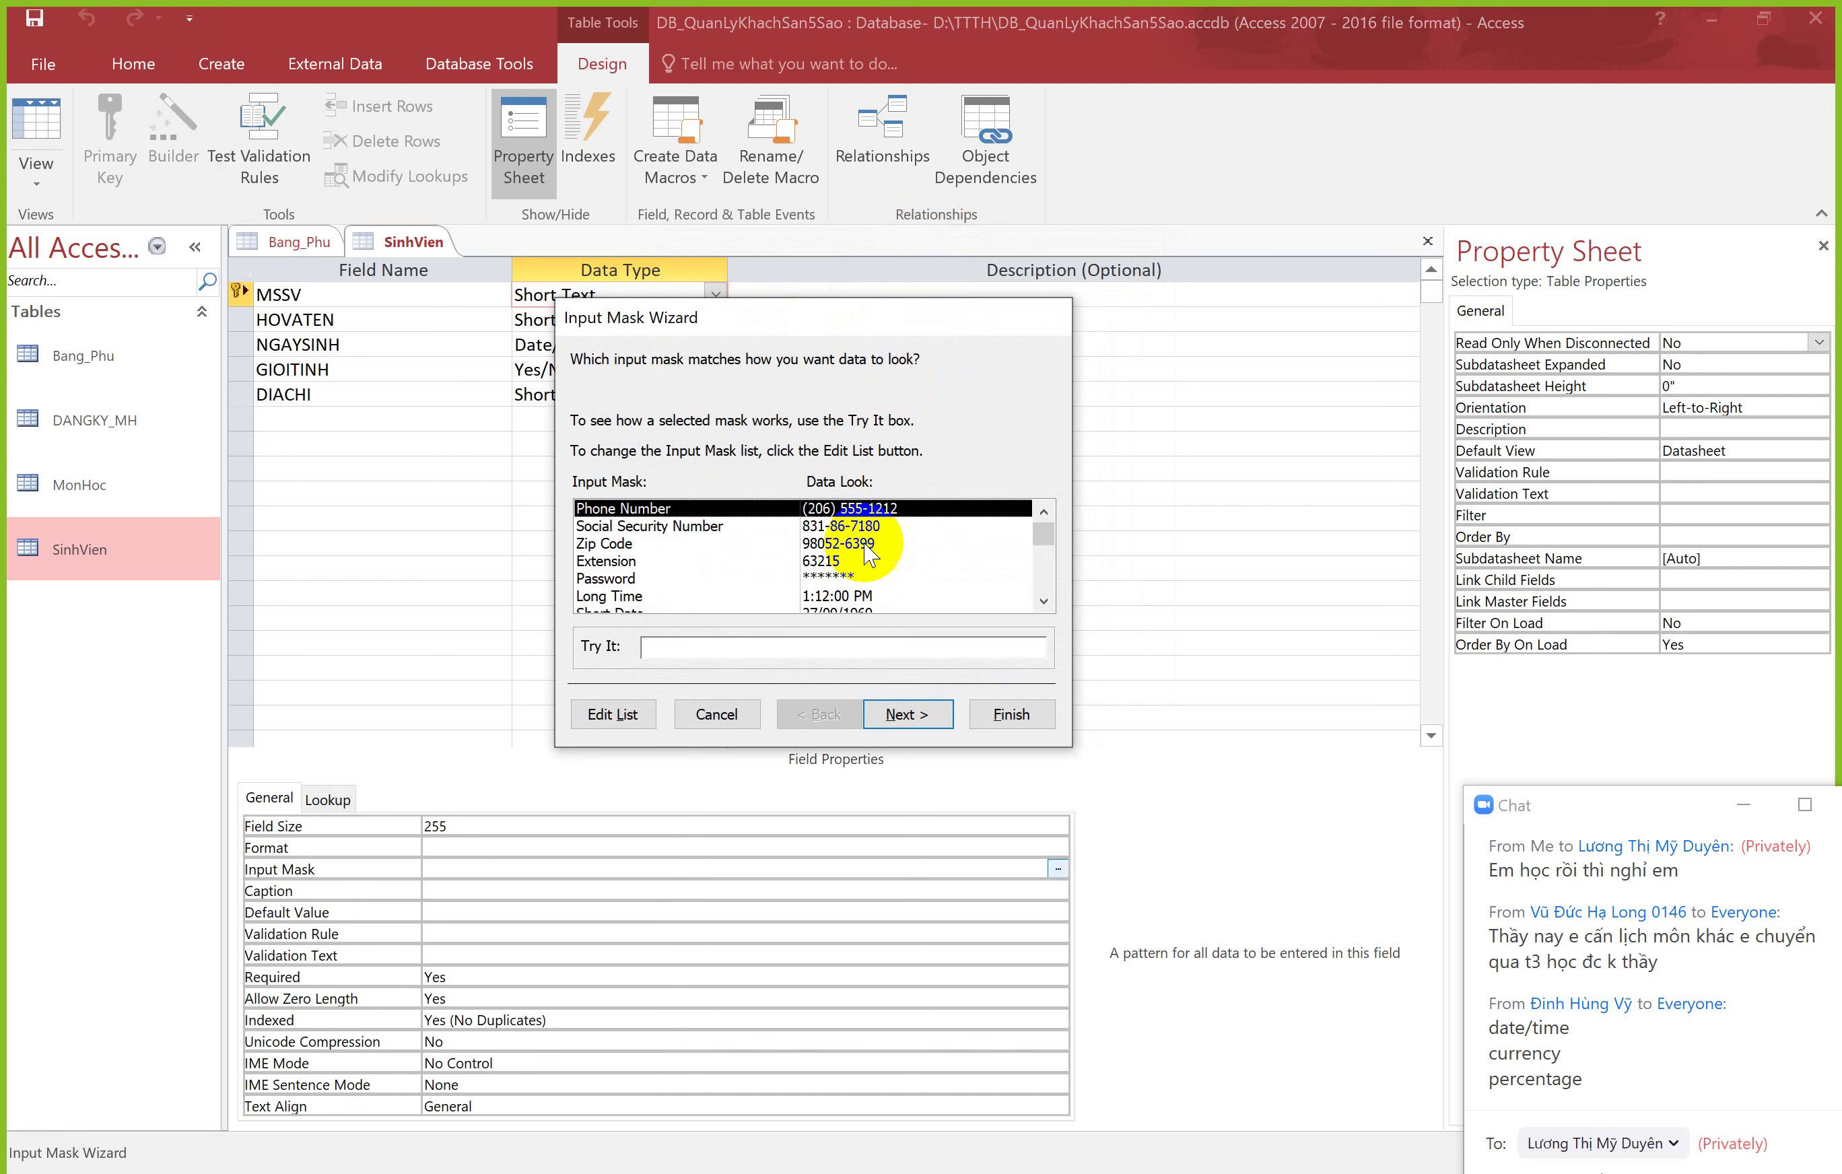
{"action": "left_click", "coordinate": [827, 526]}
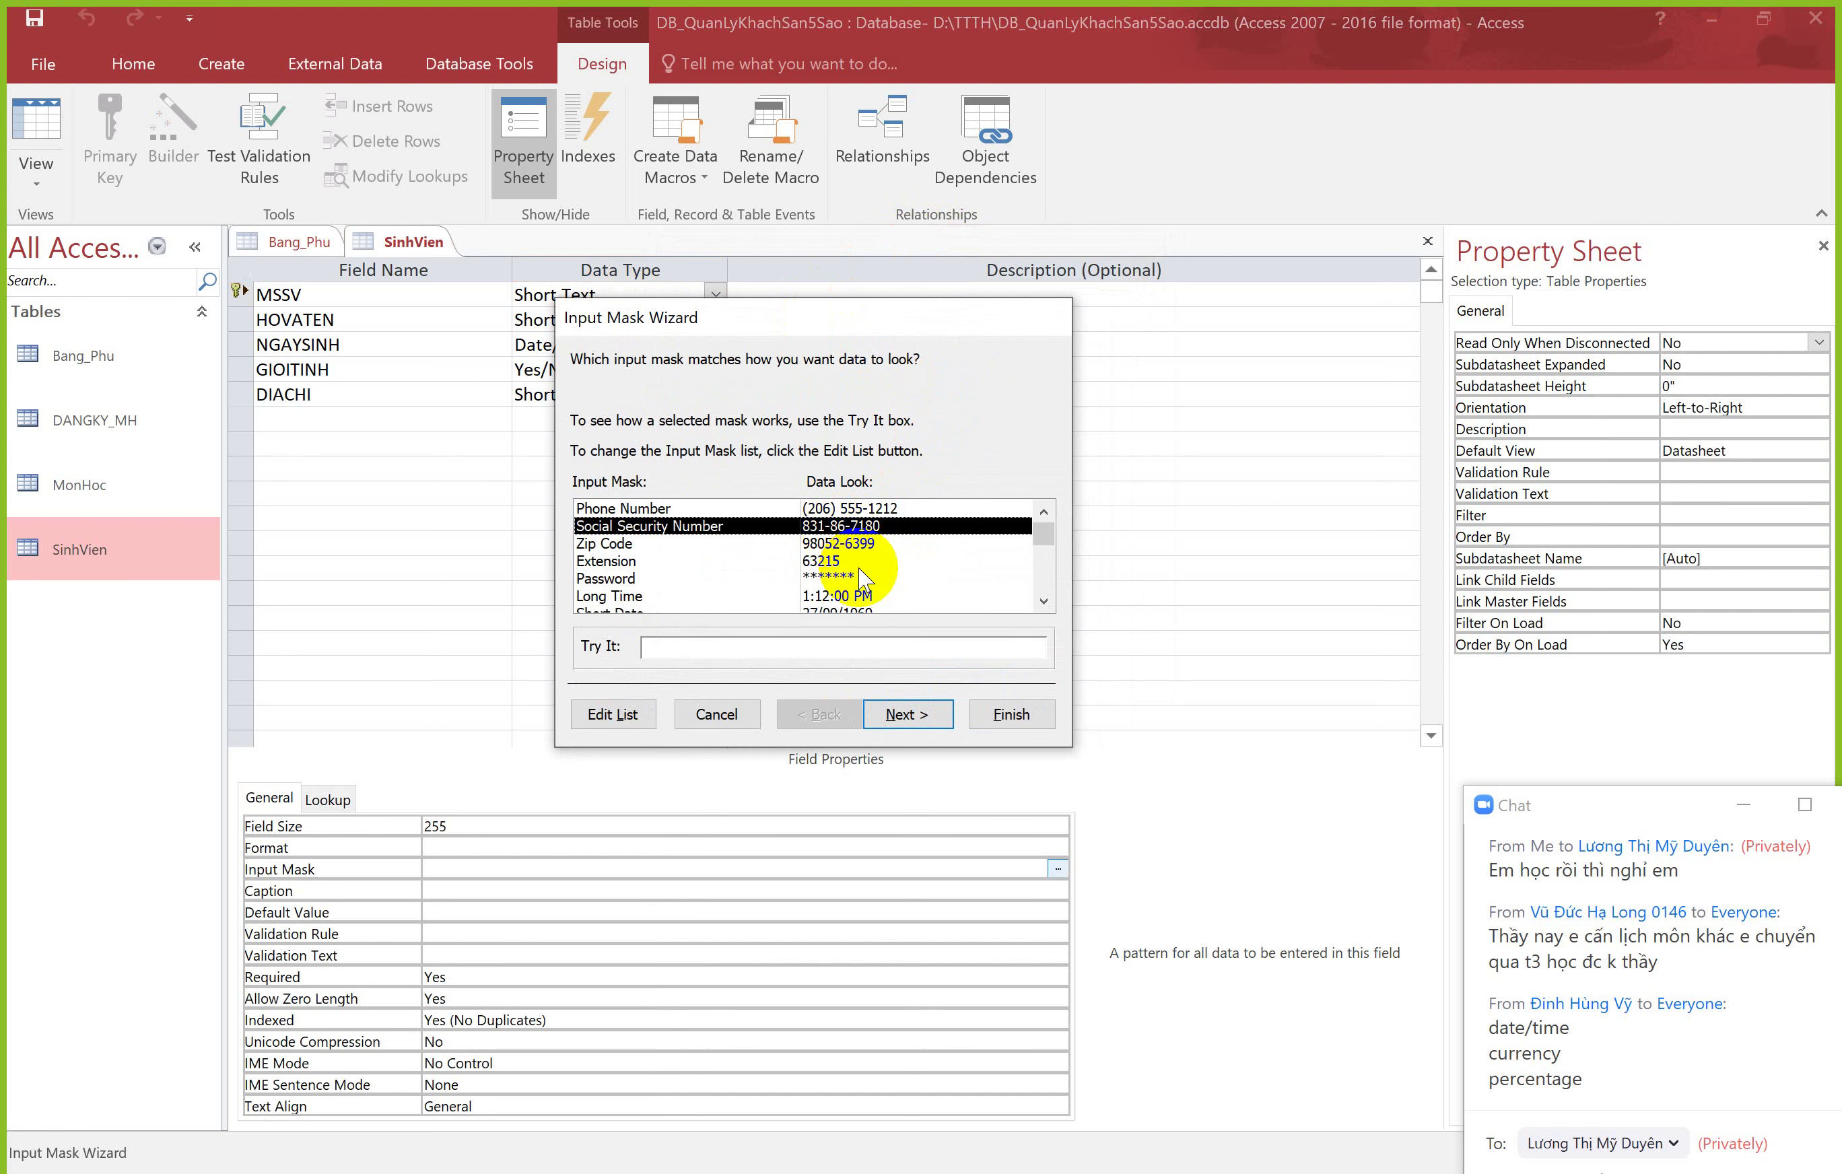
{"action": "left_click", "coordinate": [906, 713]}
{"action": "left_click", "coordinate": [998, 711]}
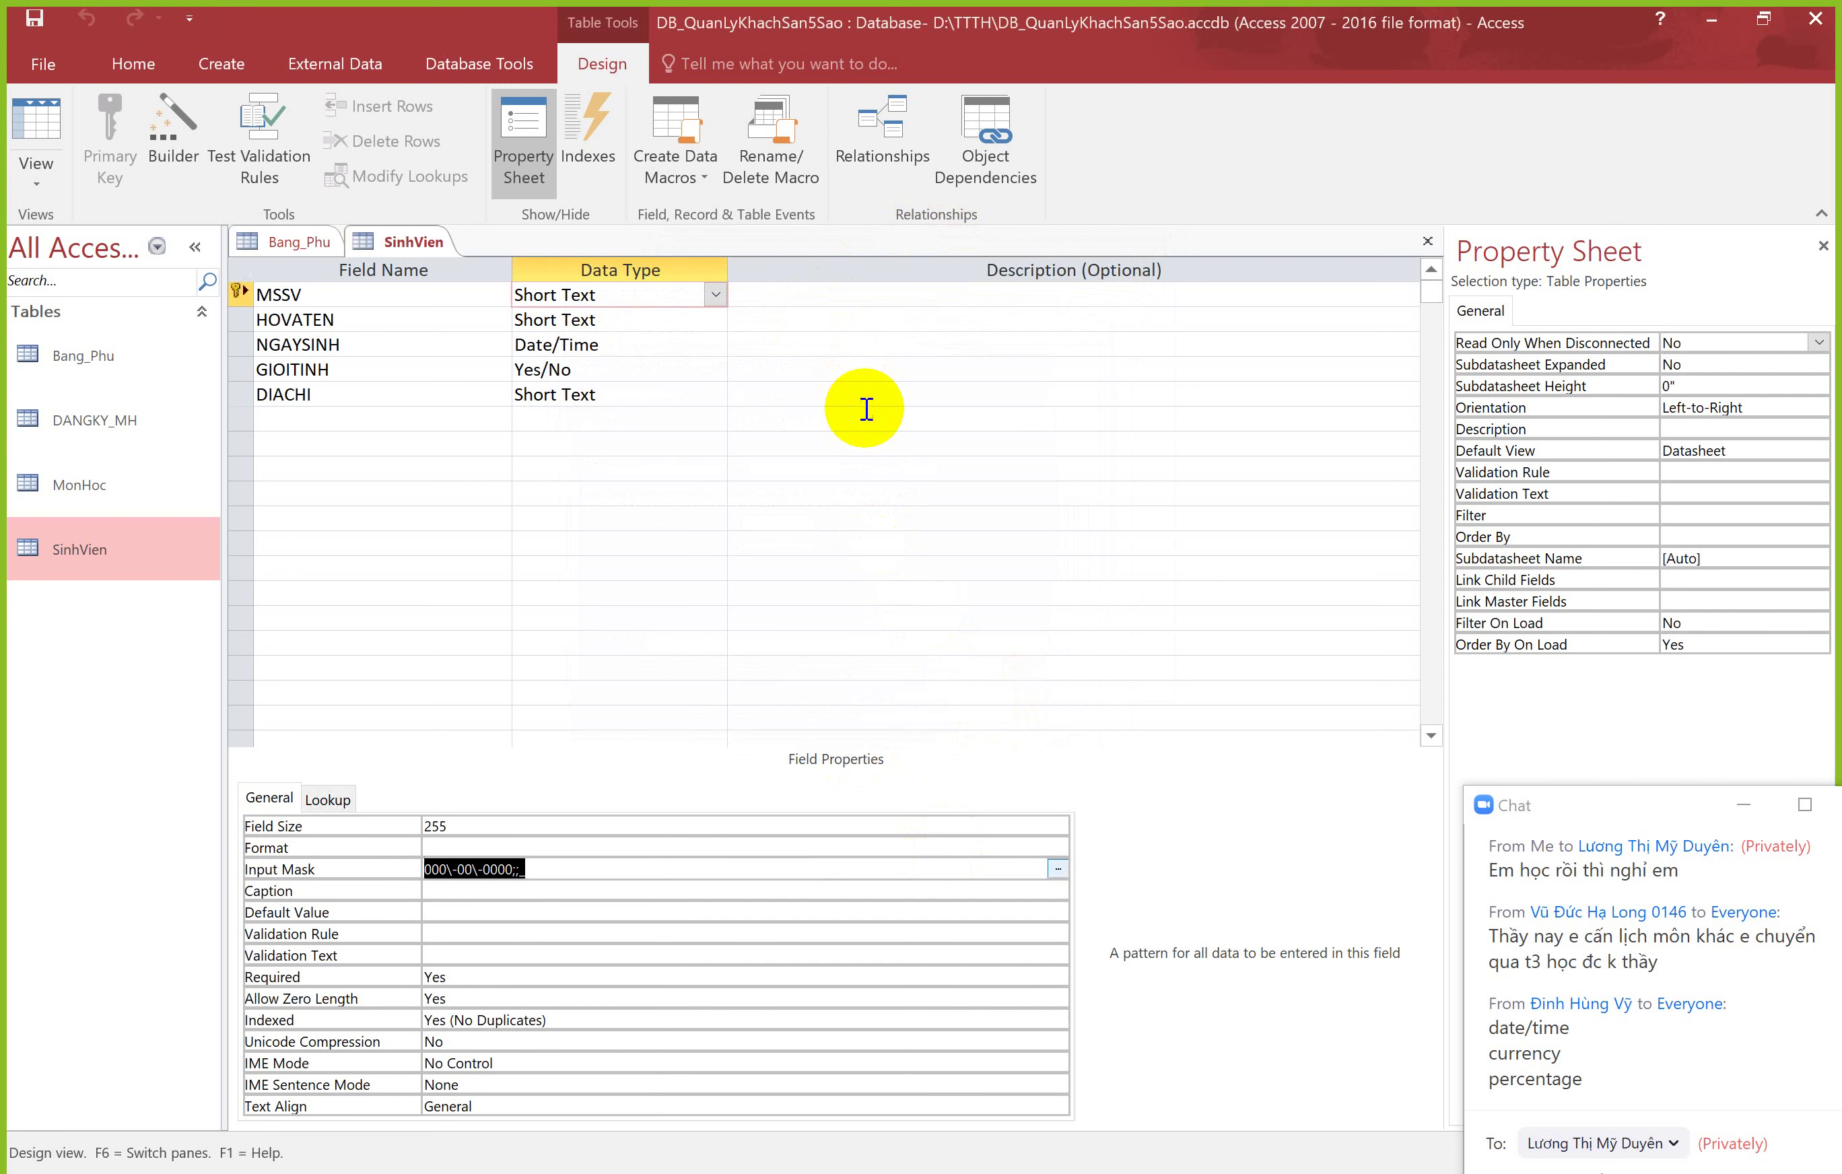
Step: In Datasheet view, re-type the first student's MSSV in the 000-00-0000 pattern
{"action": "left_click", "coordinate": [23, 164]}
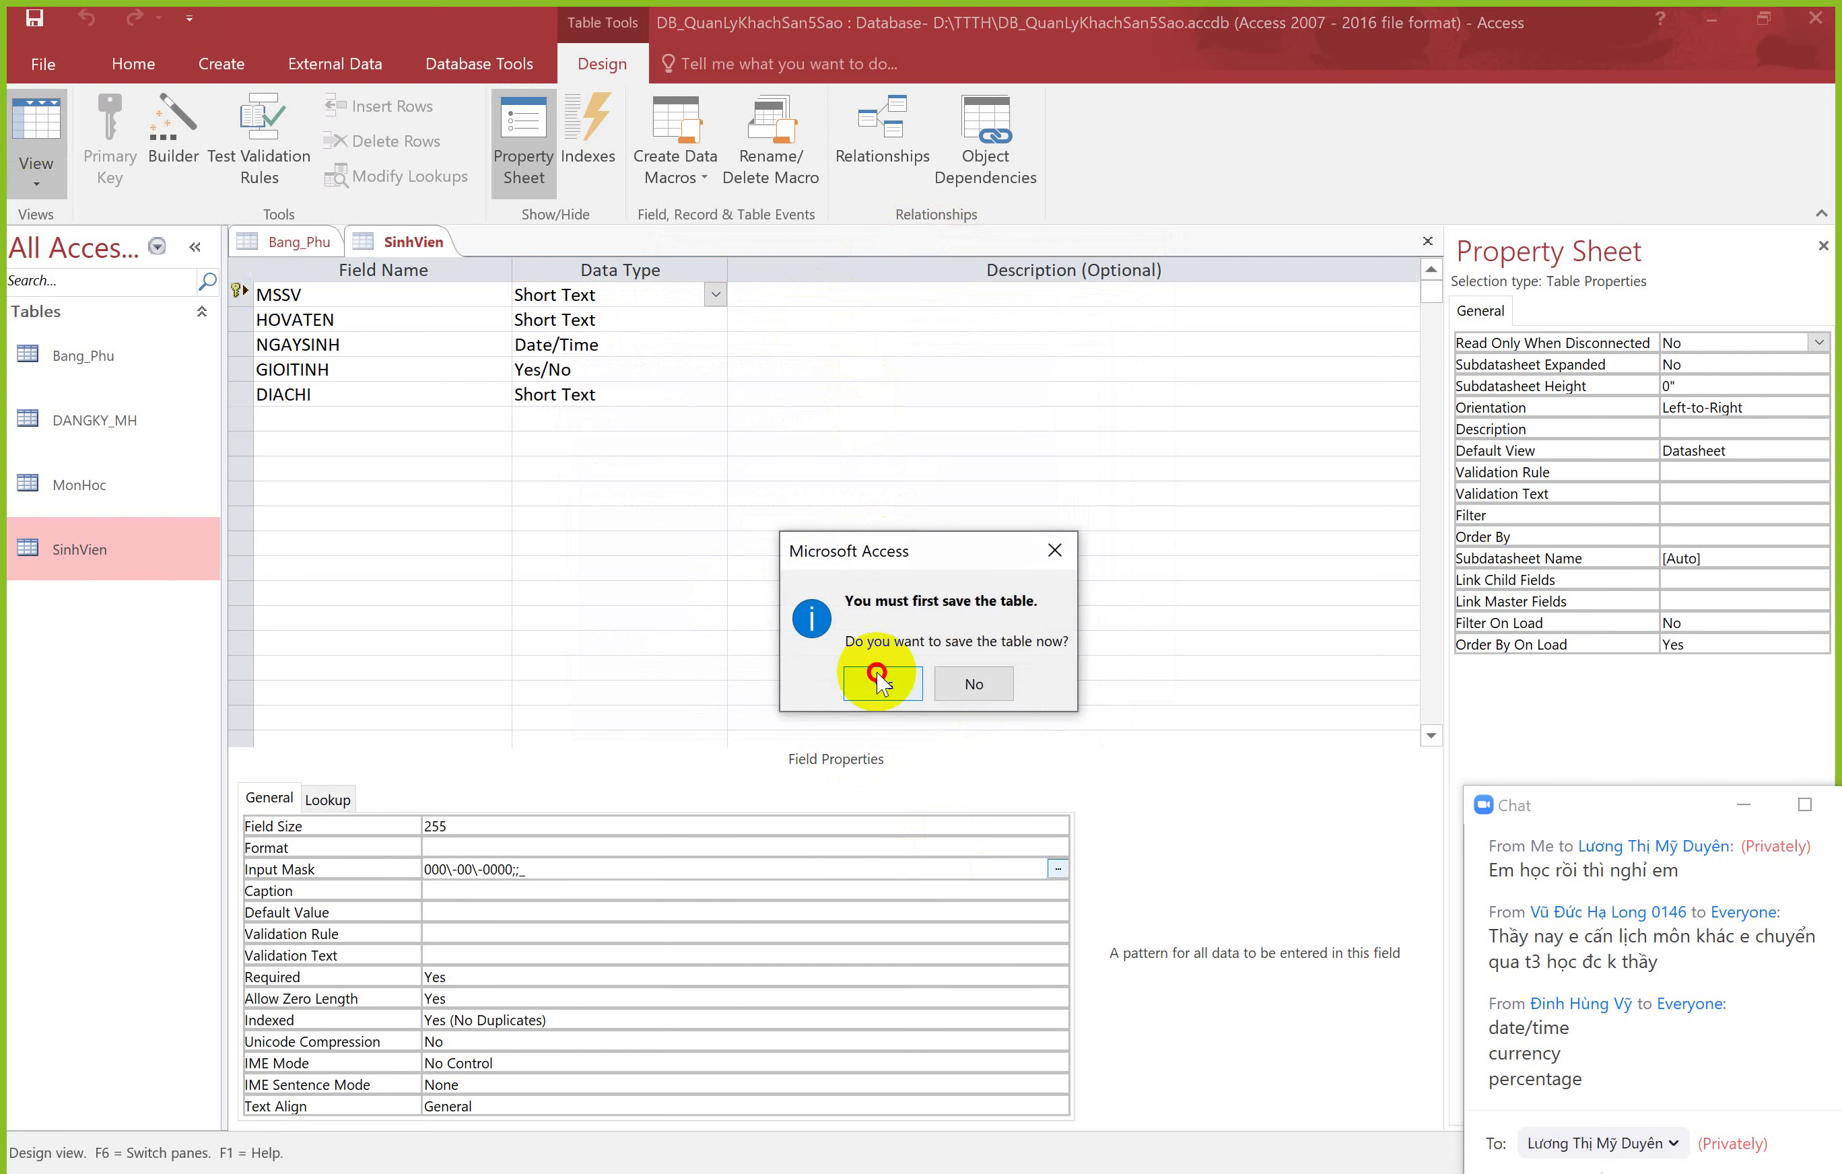
{"action": "left_click", "coordinate": [874, 675]}
{"action": "left_click", "coordinate": [335, 298]}
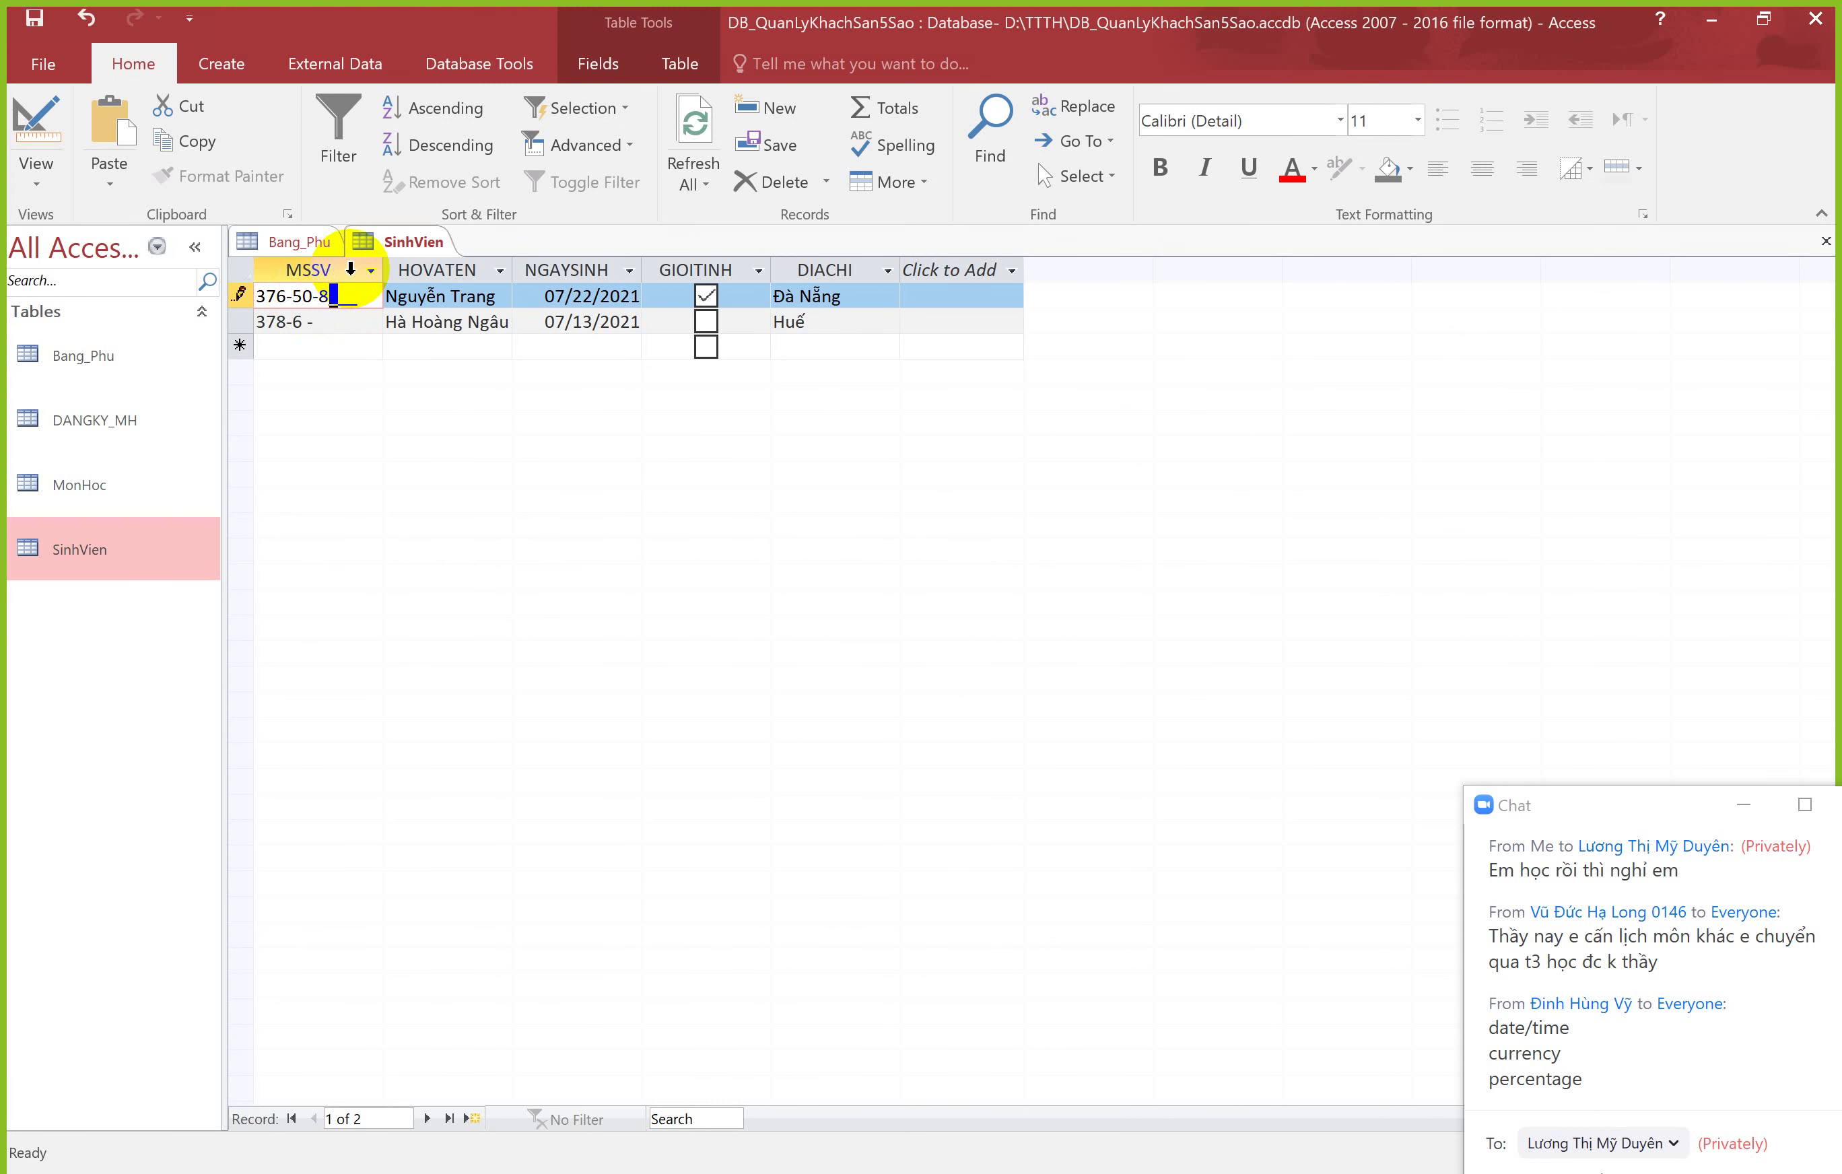
{"action": "type", "text": "0-8767"}
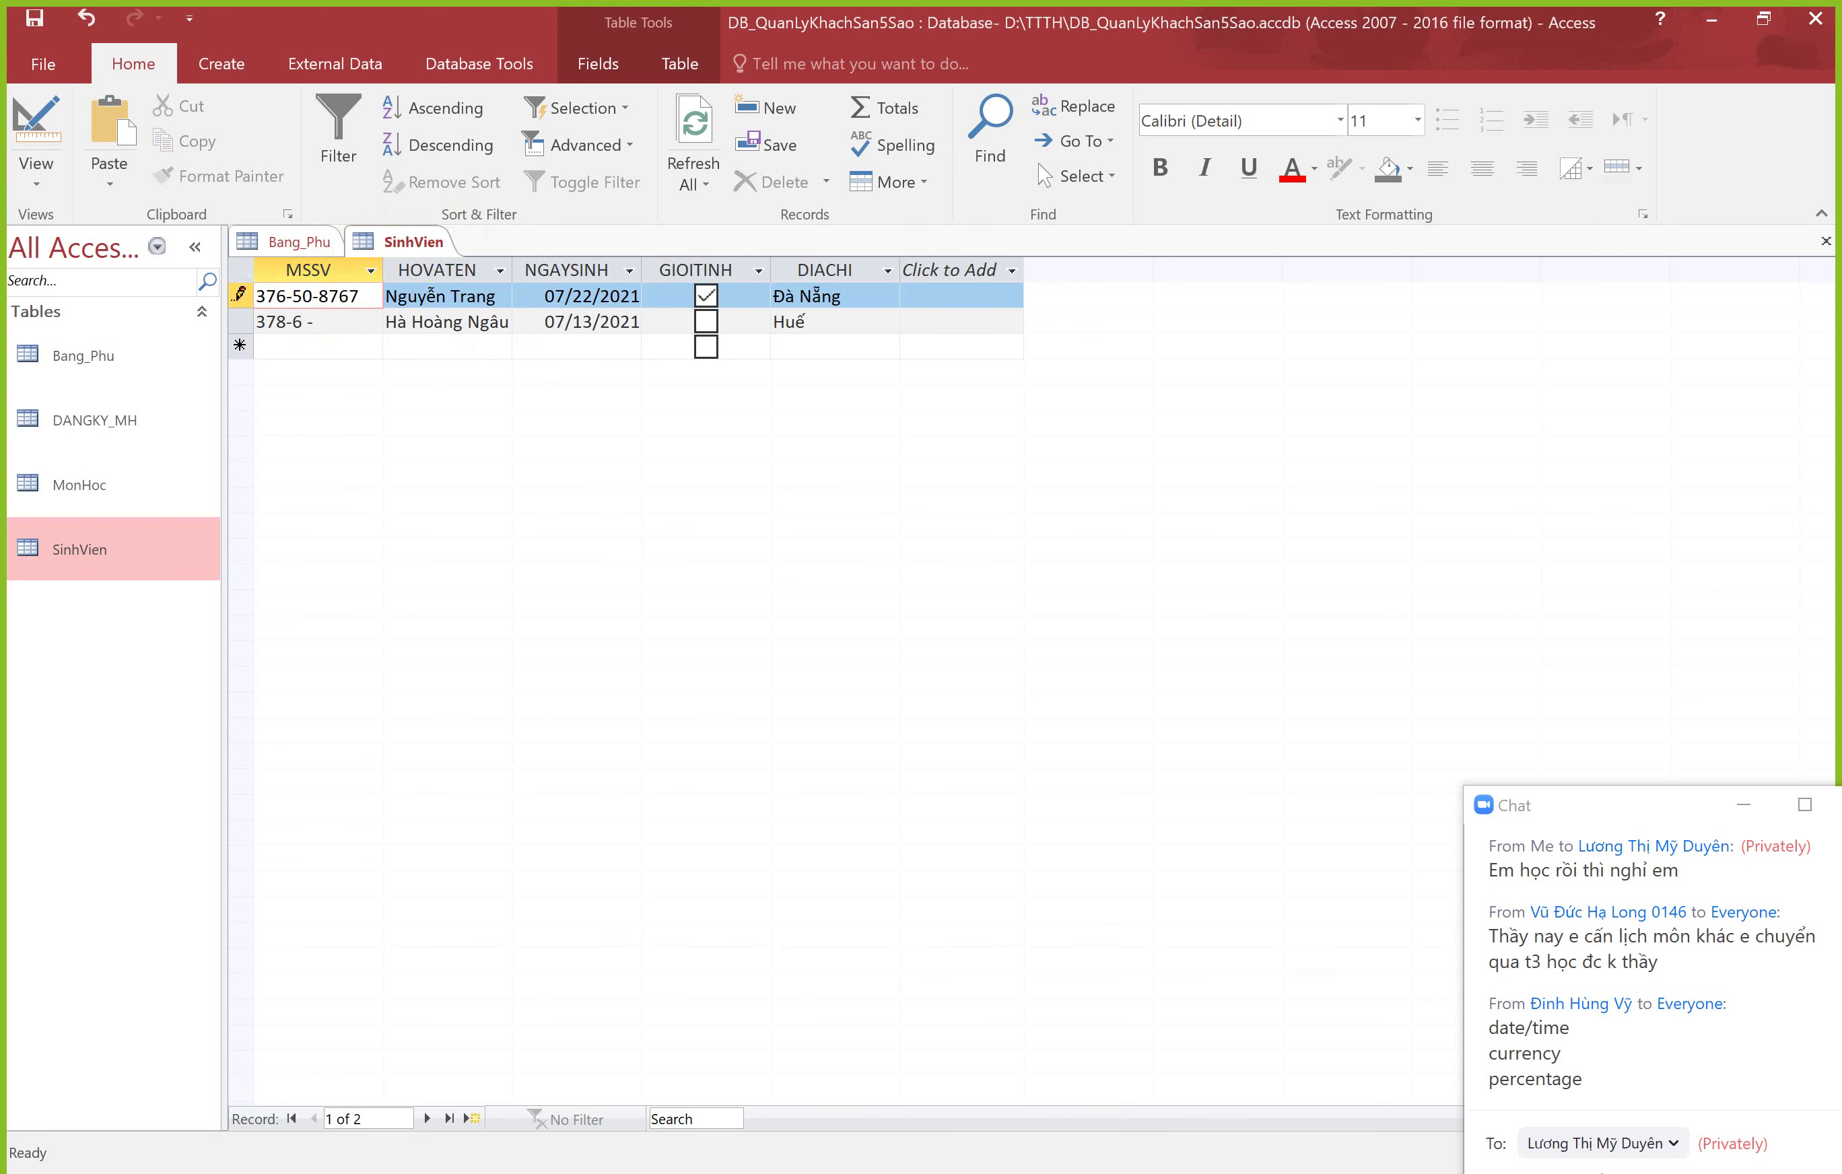
{"action": "key", "text": "alt+Tab"}
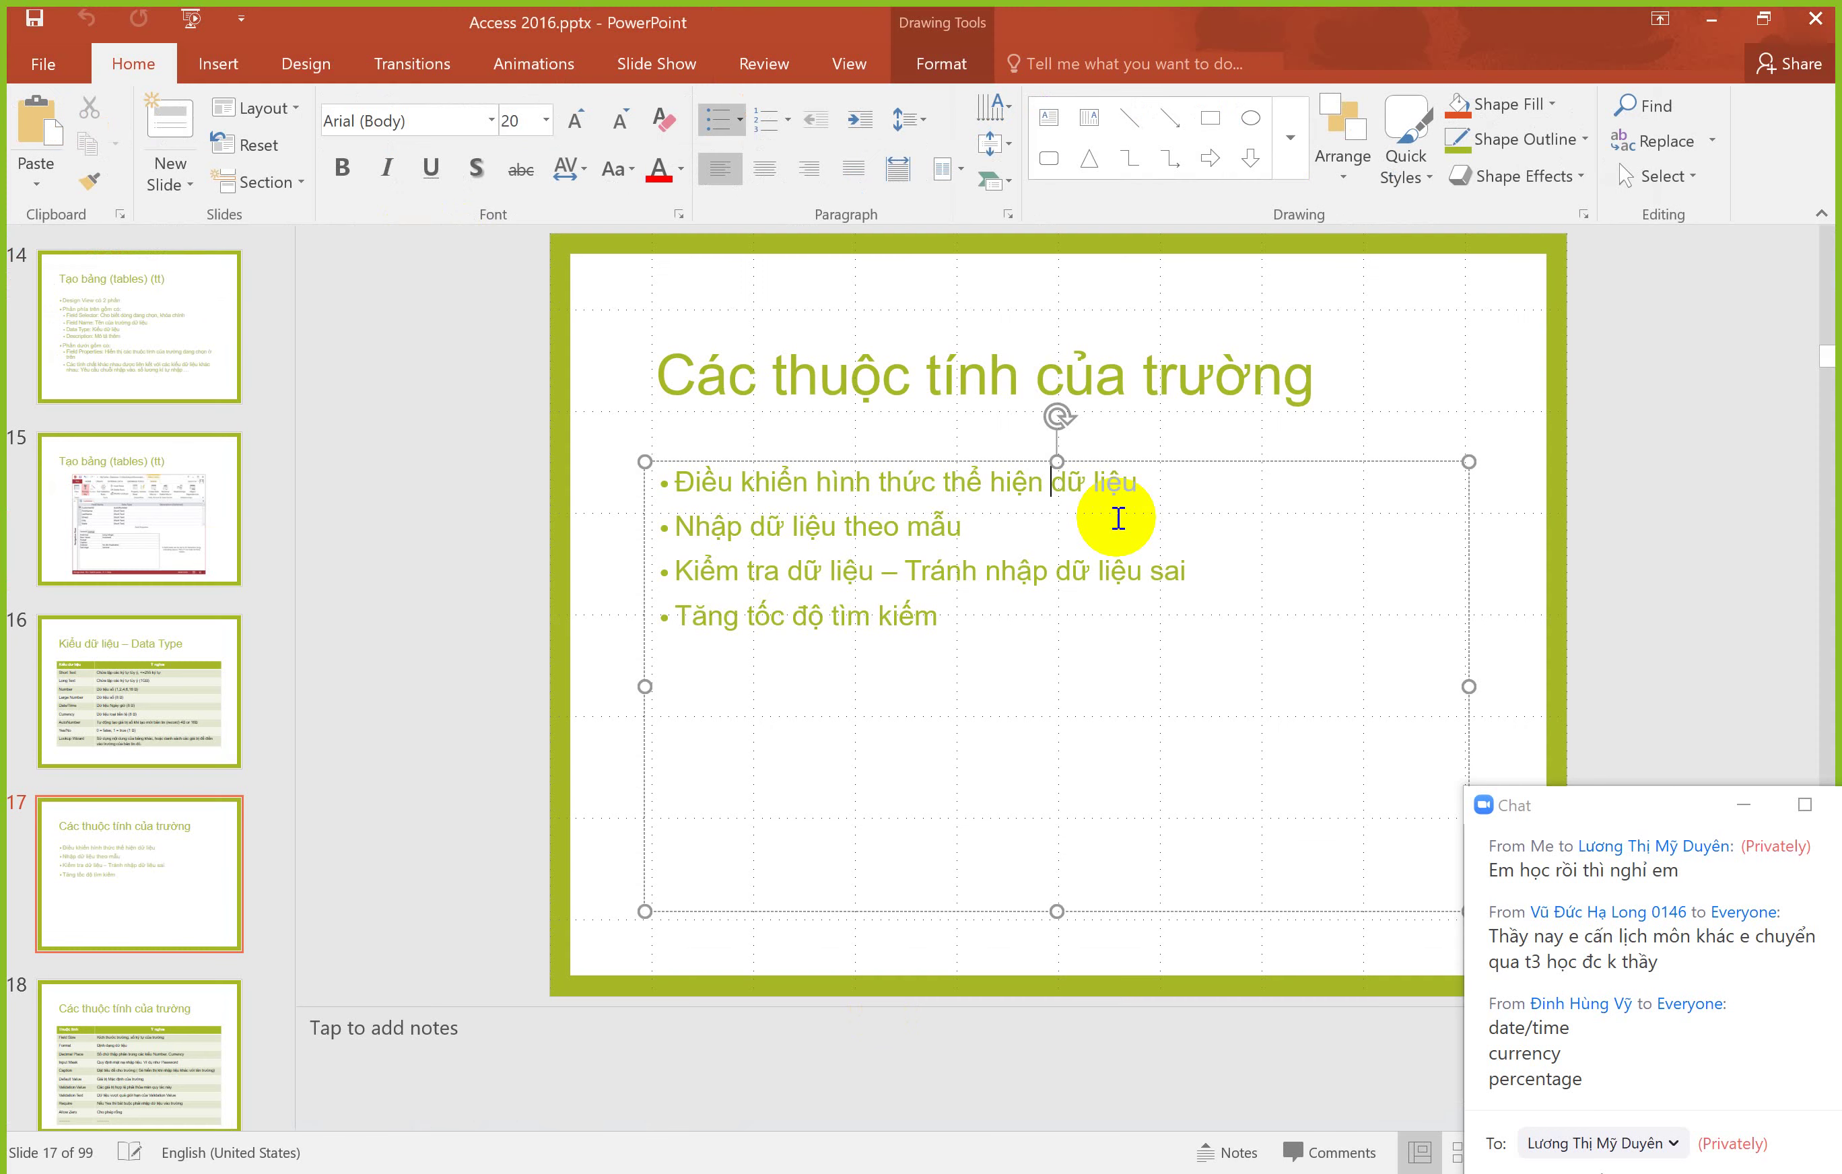
Step: Highlight the 'hiện dữ liệu' words on slide 17, then return to the Access datasheet
{"action": "left_click_drag", "start_coordinate": [1138, 483], "coordinate": [1040, 473]}
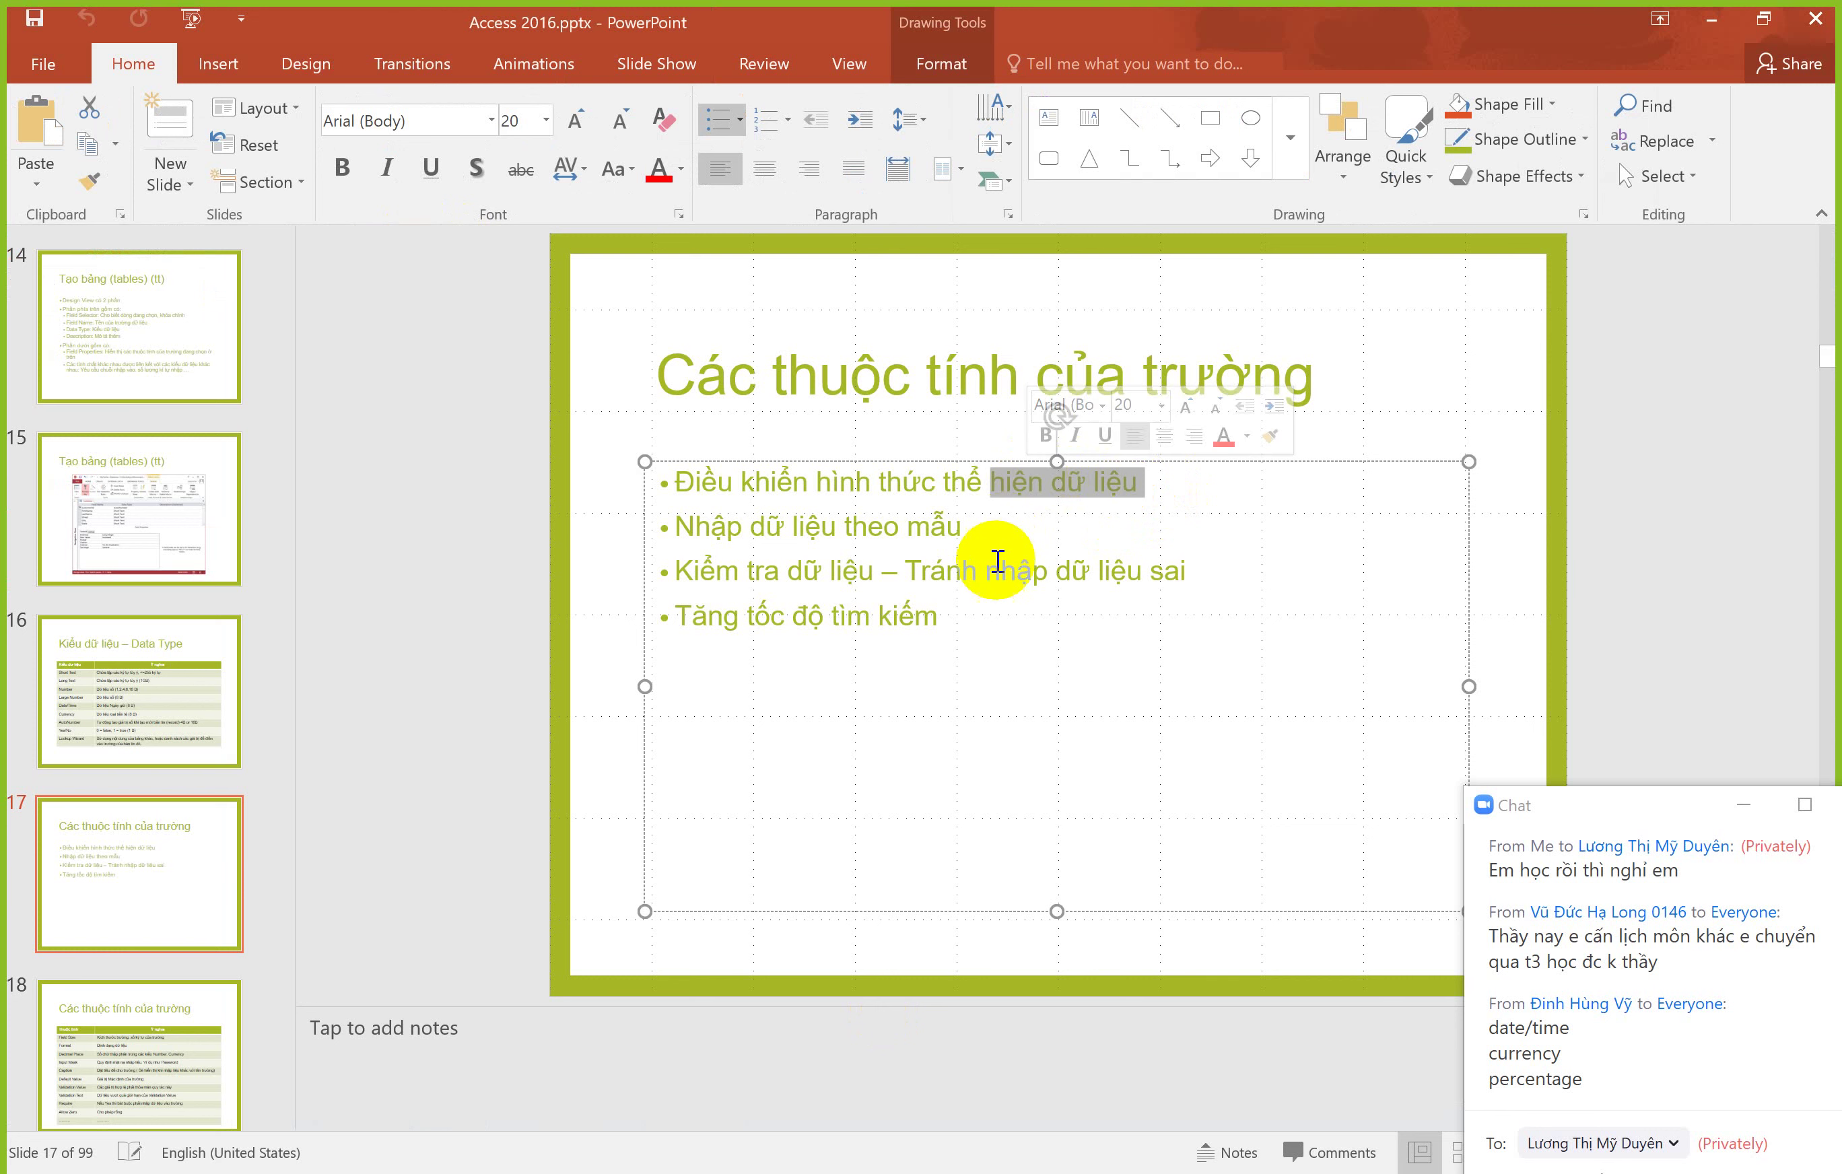
{"action": "left_click", "coordinate": [967, 523]}
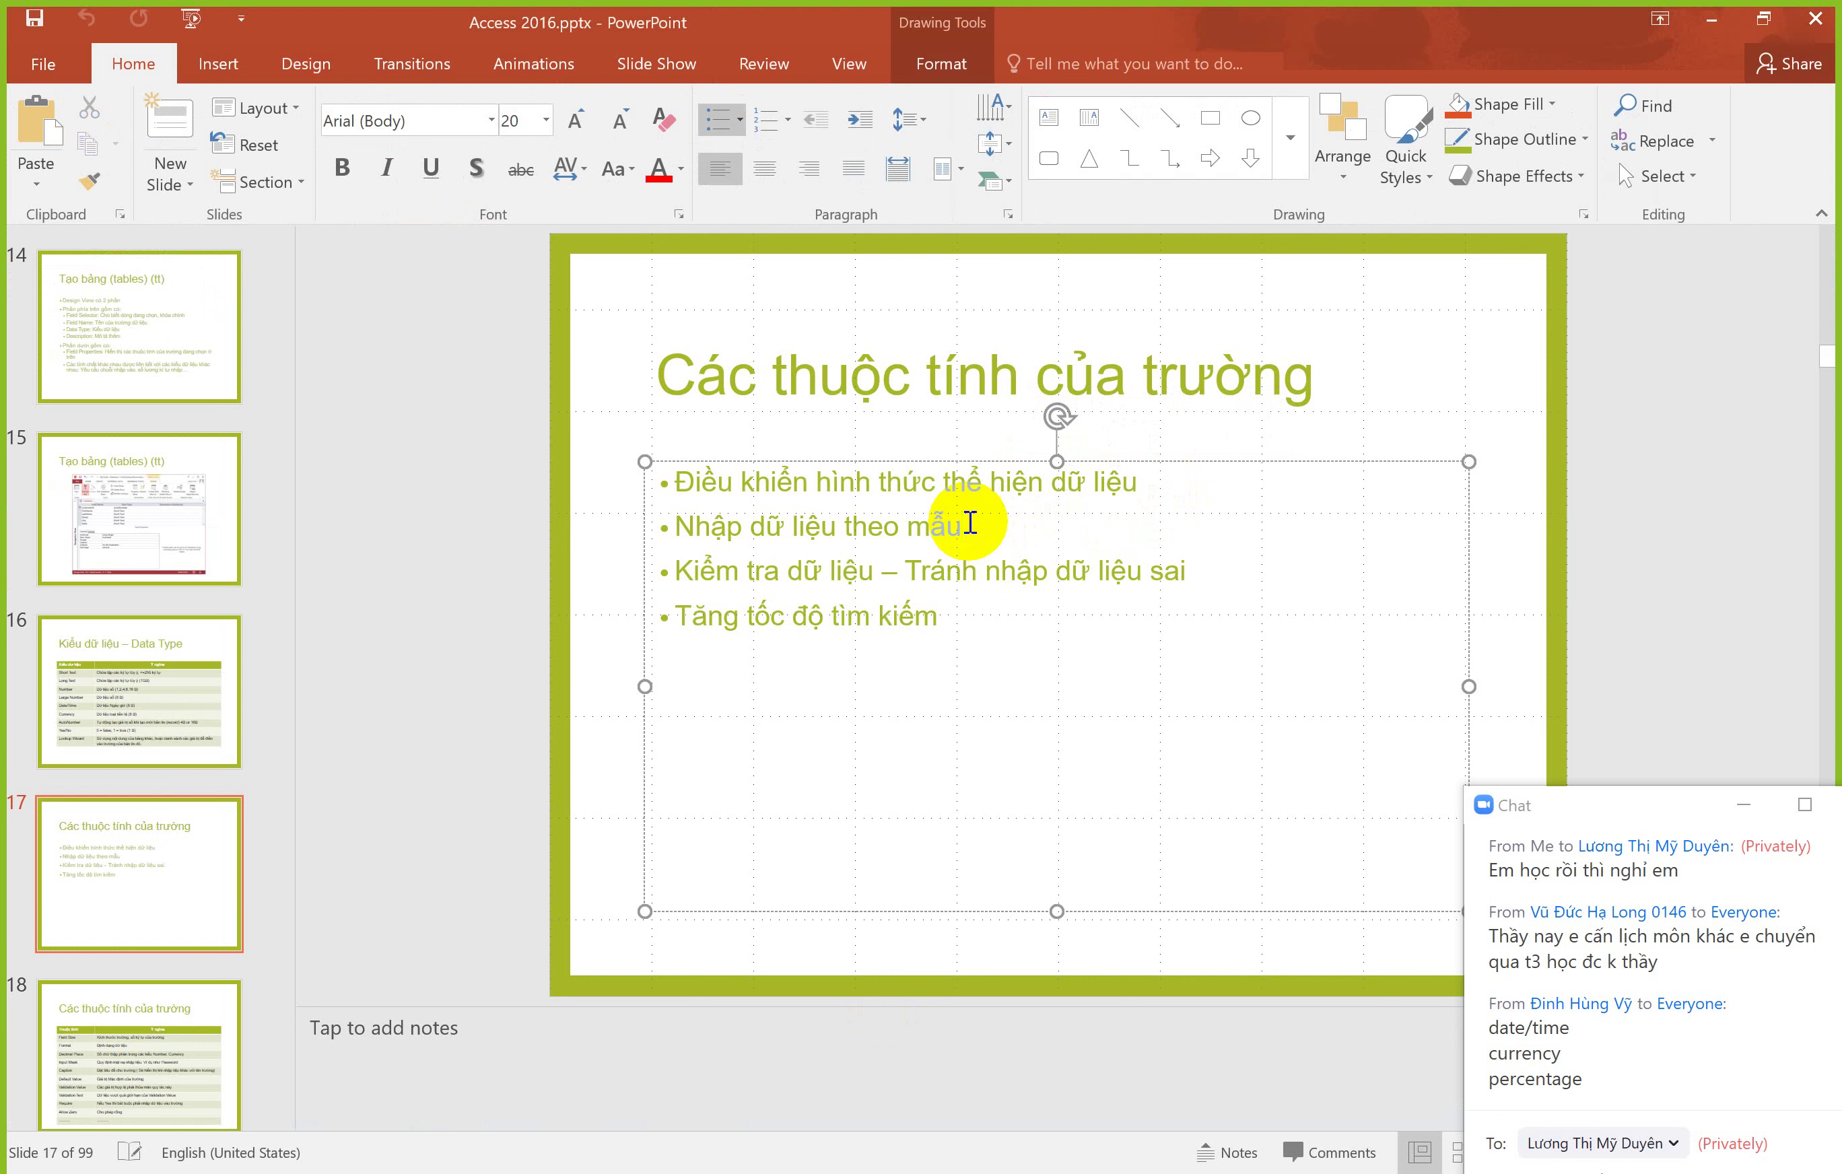
{"action": "key", "text": "alt+Tab"}
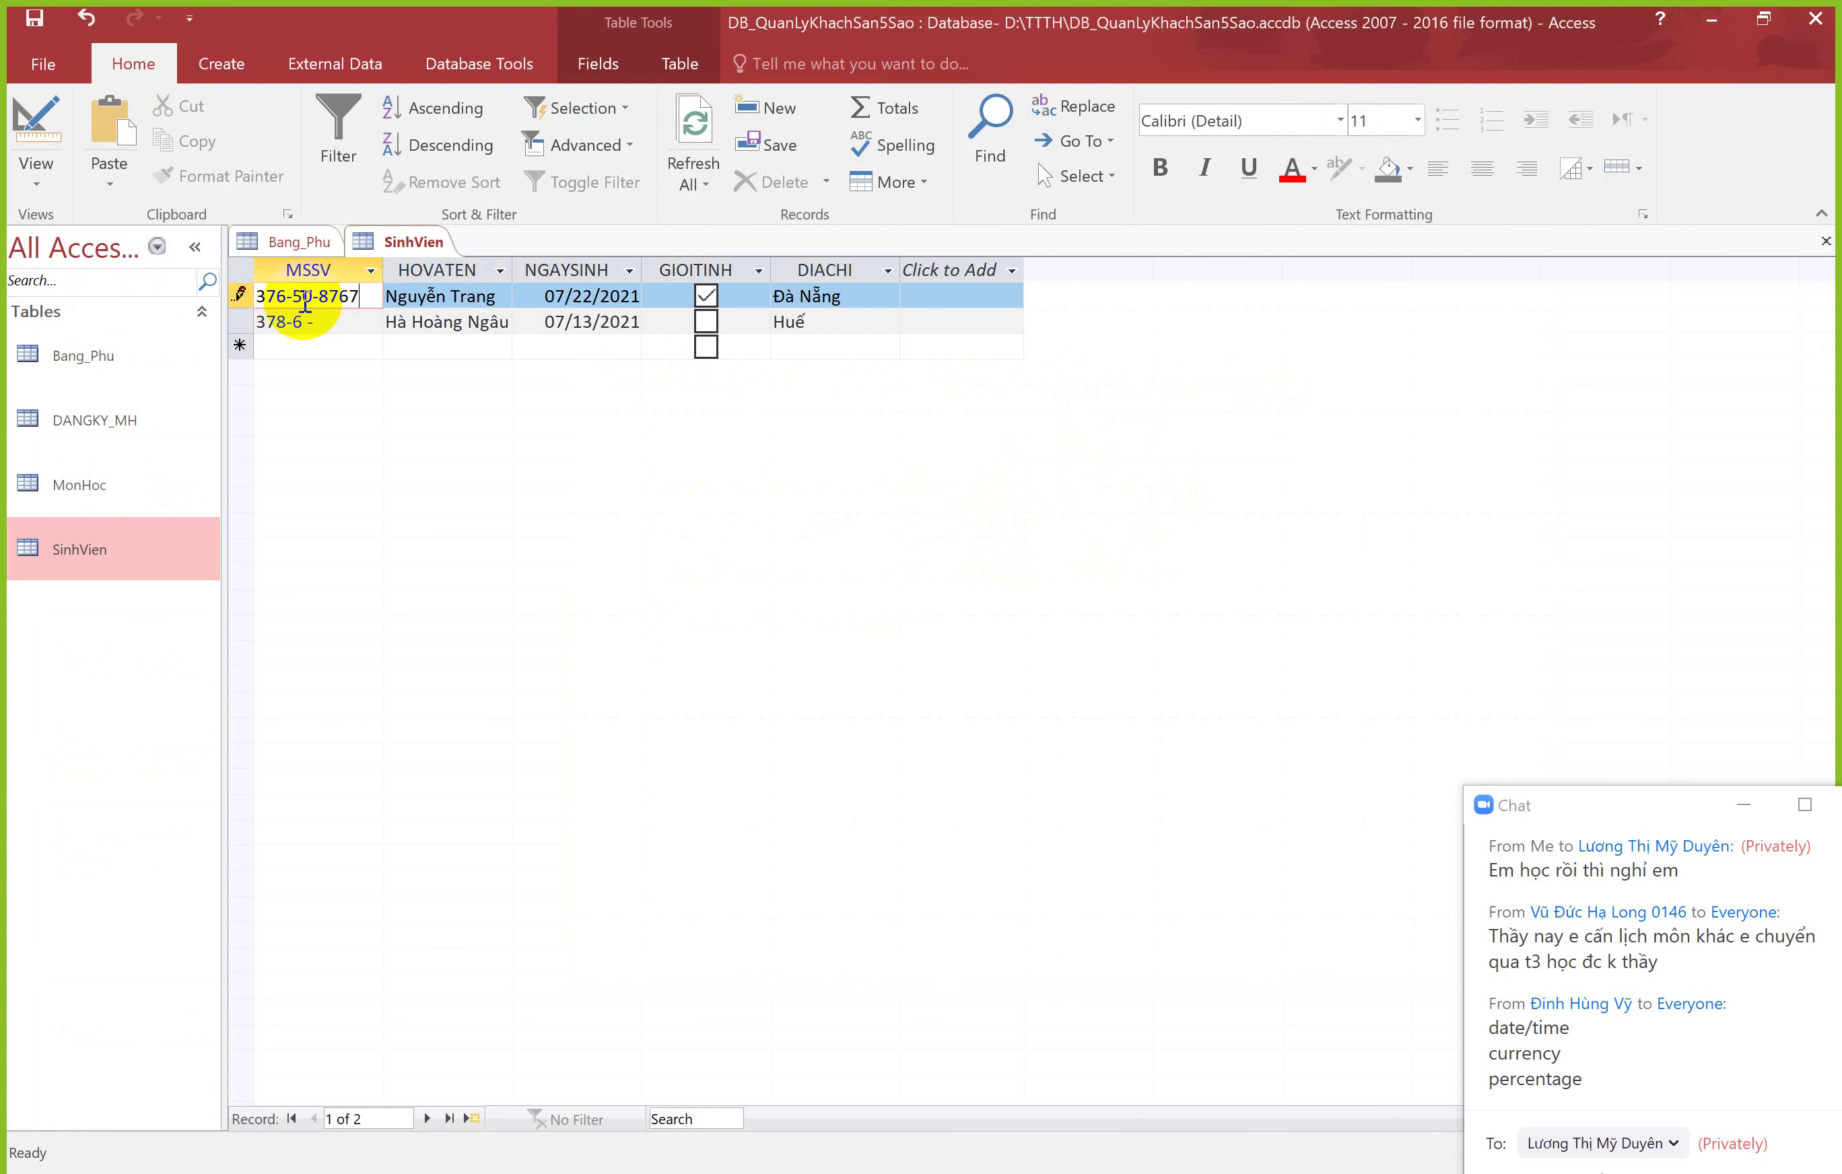
Step: Switch SinhVien to Design view and add a Short Text field named PASSWORD below DIACHI
{"action": "left_click", "coordinate": [335, 296]}
{"action": "right_click", "coordinate": [401, 245]}
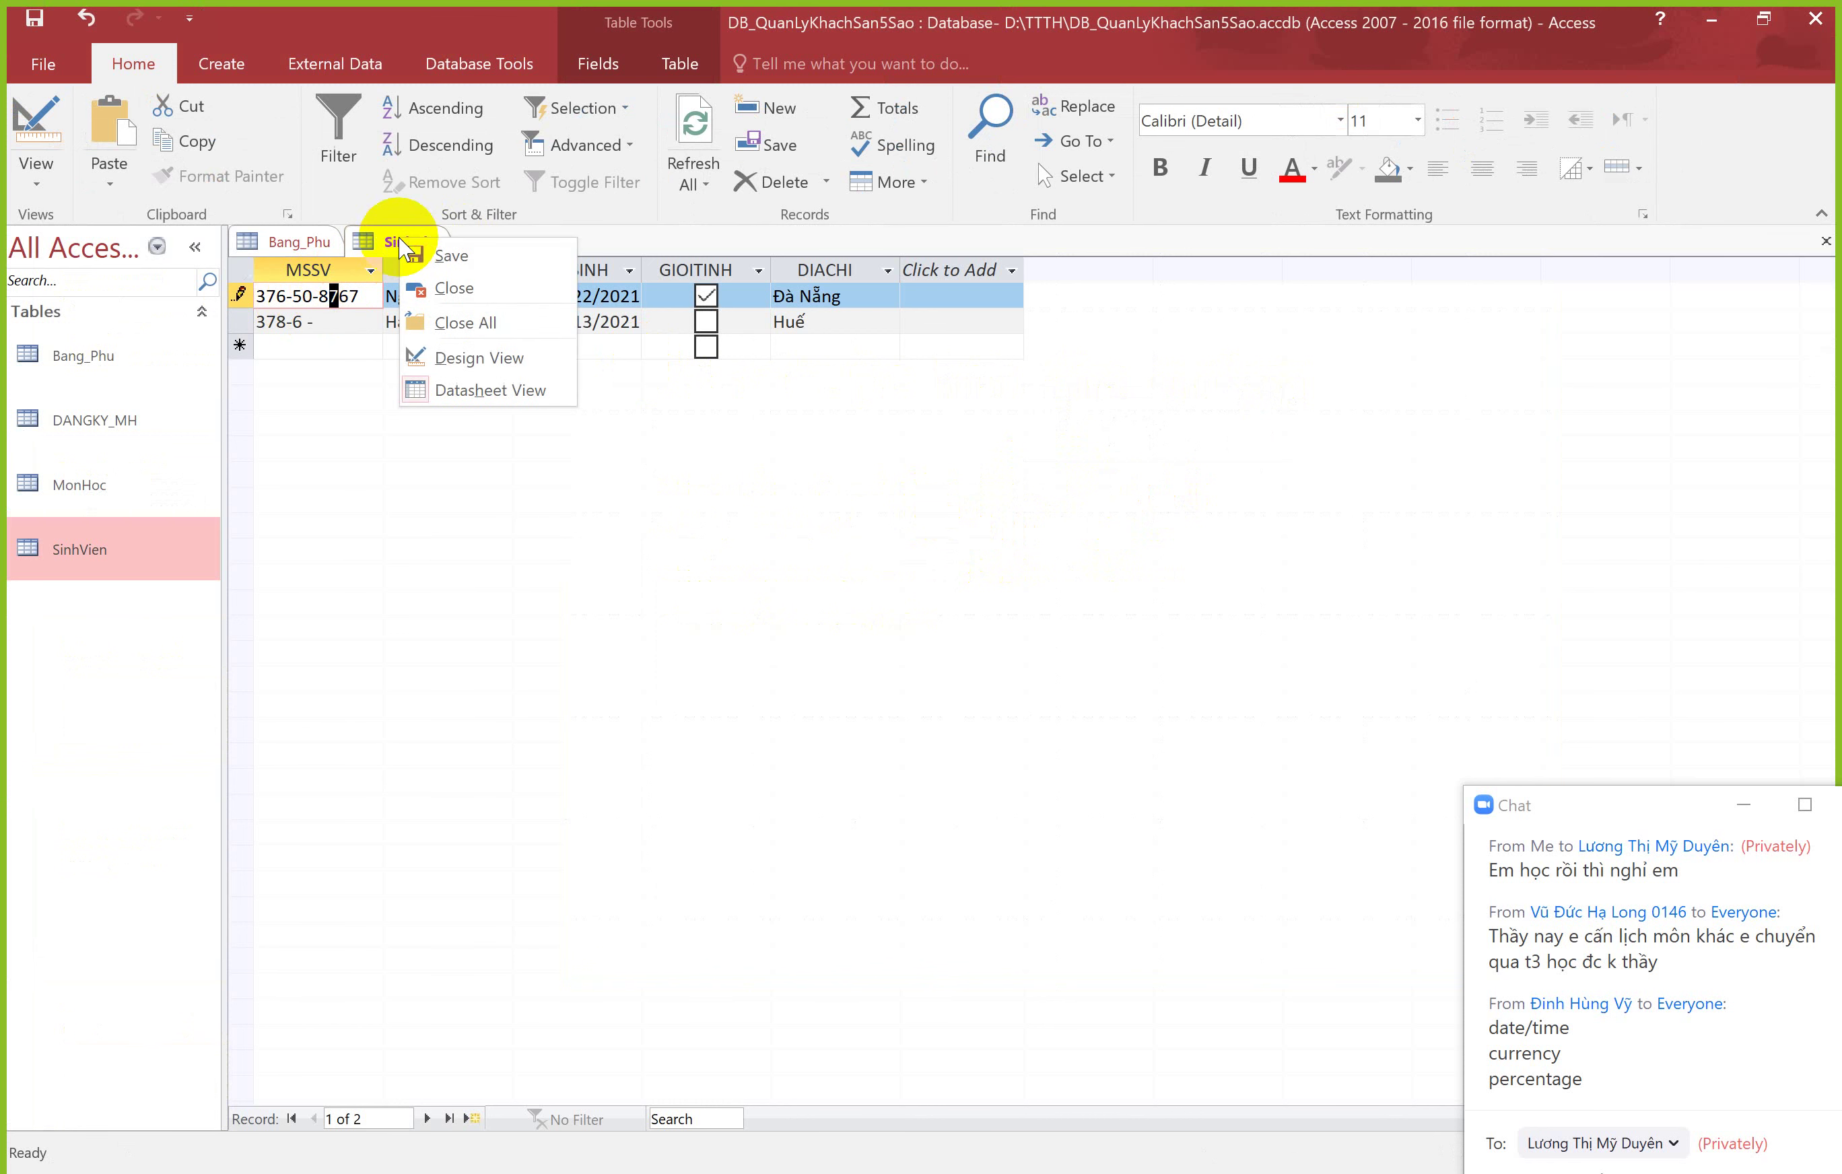
{"action": "left_click", "coordinate": [460, 355]}
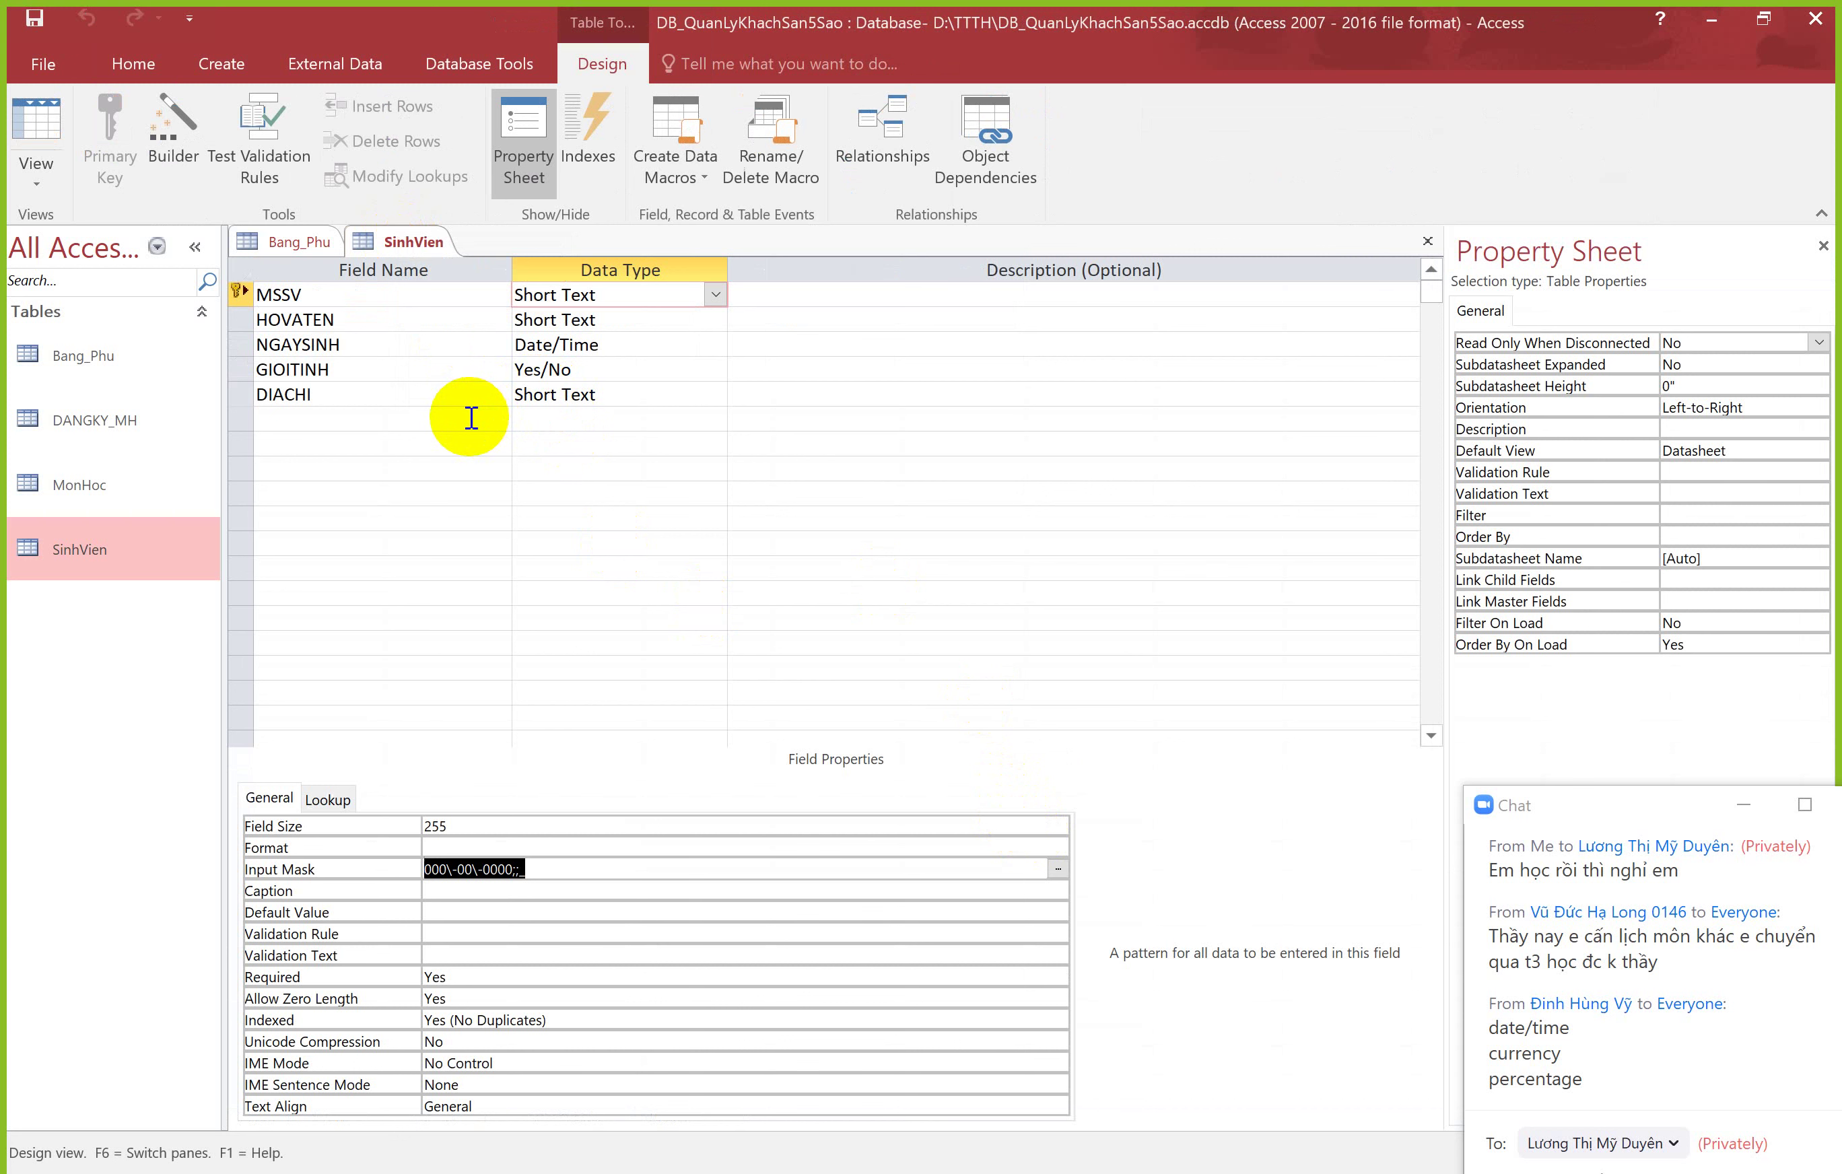
{"action": "left_click", "coordinate": [389, 417]}
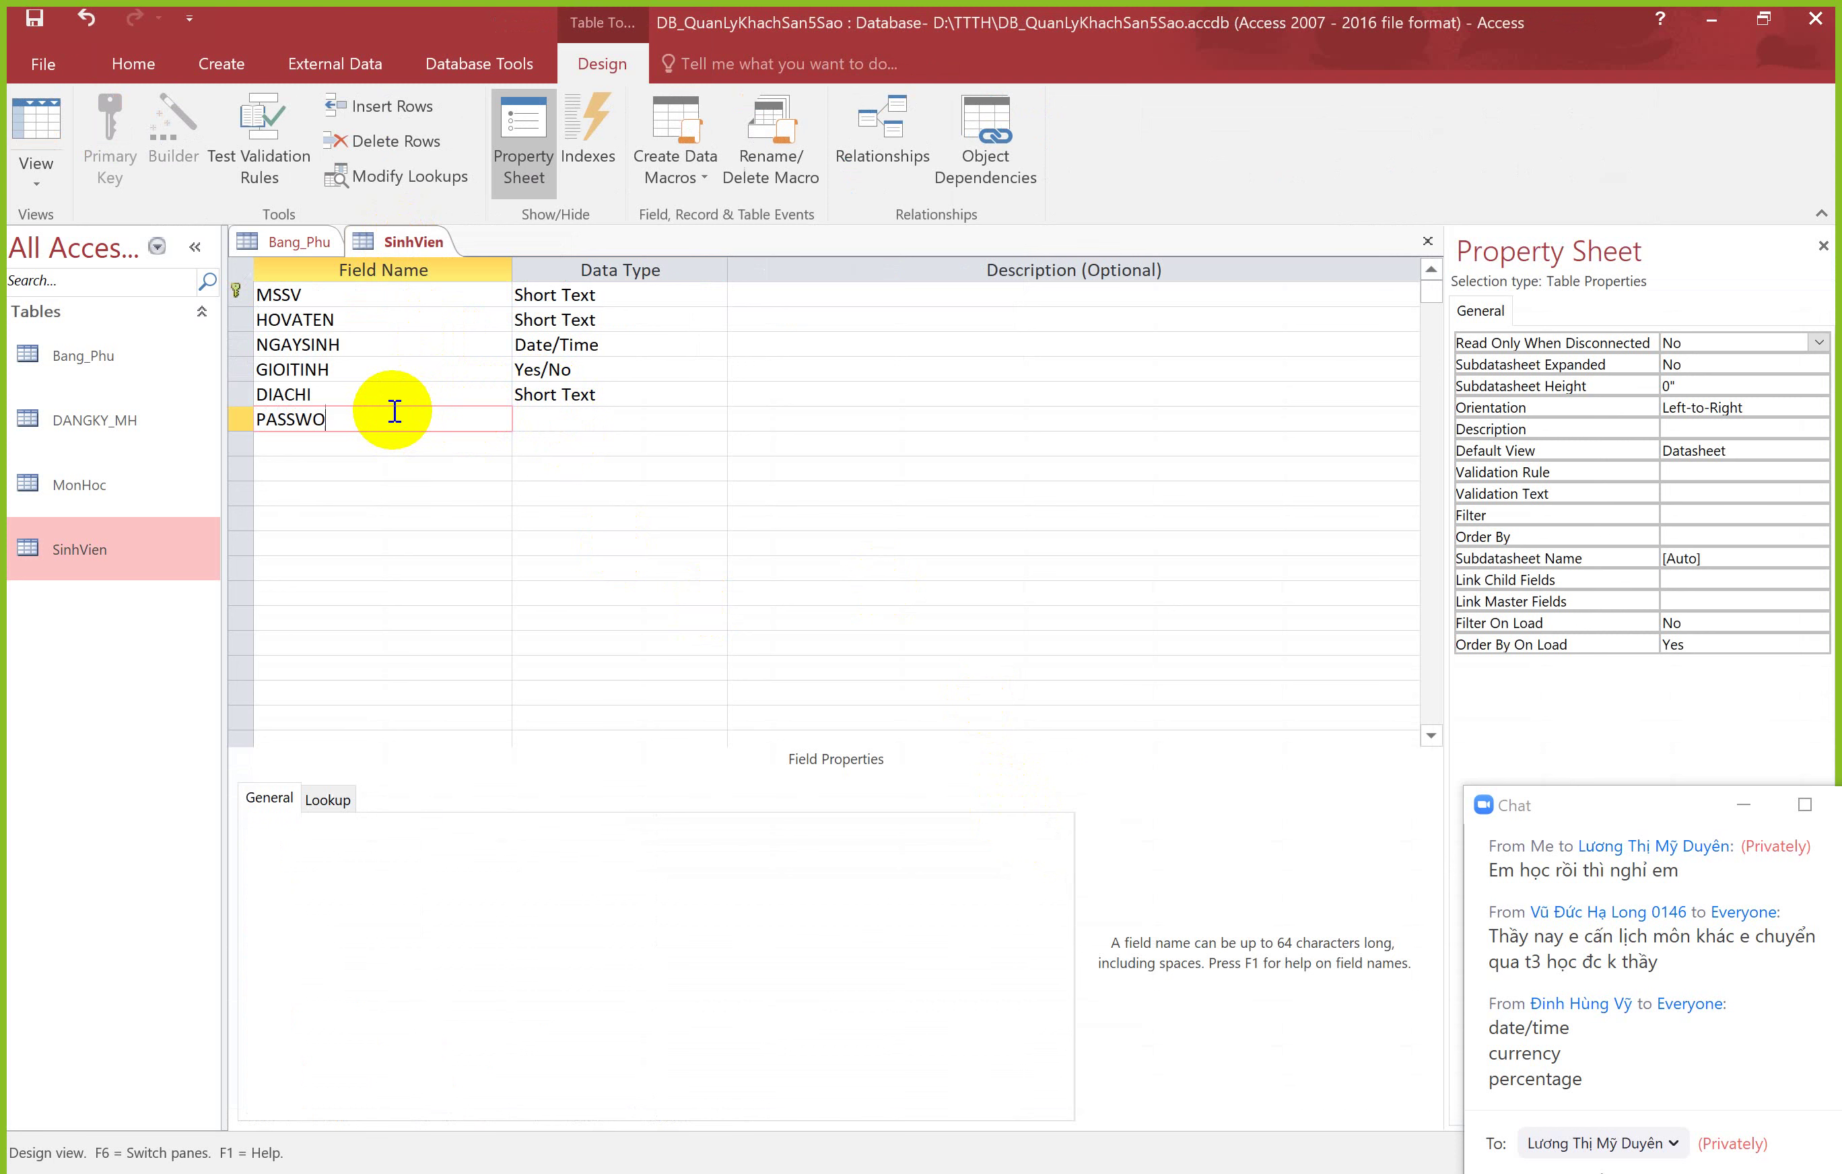
{"action": "key", "text": "Tab"}
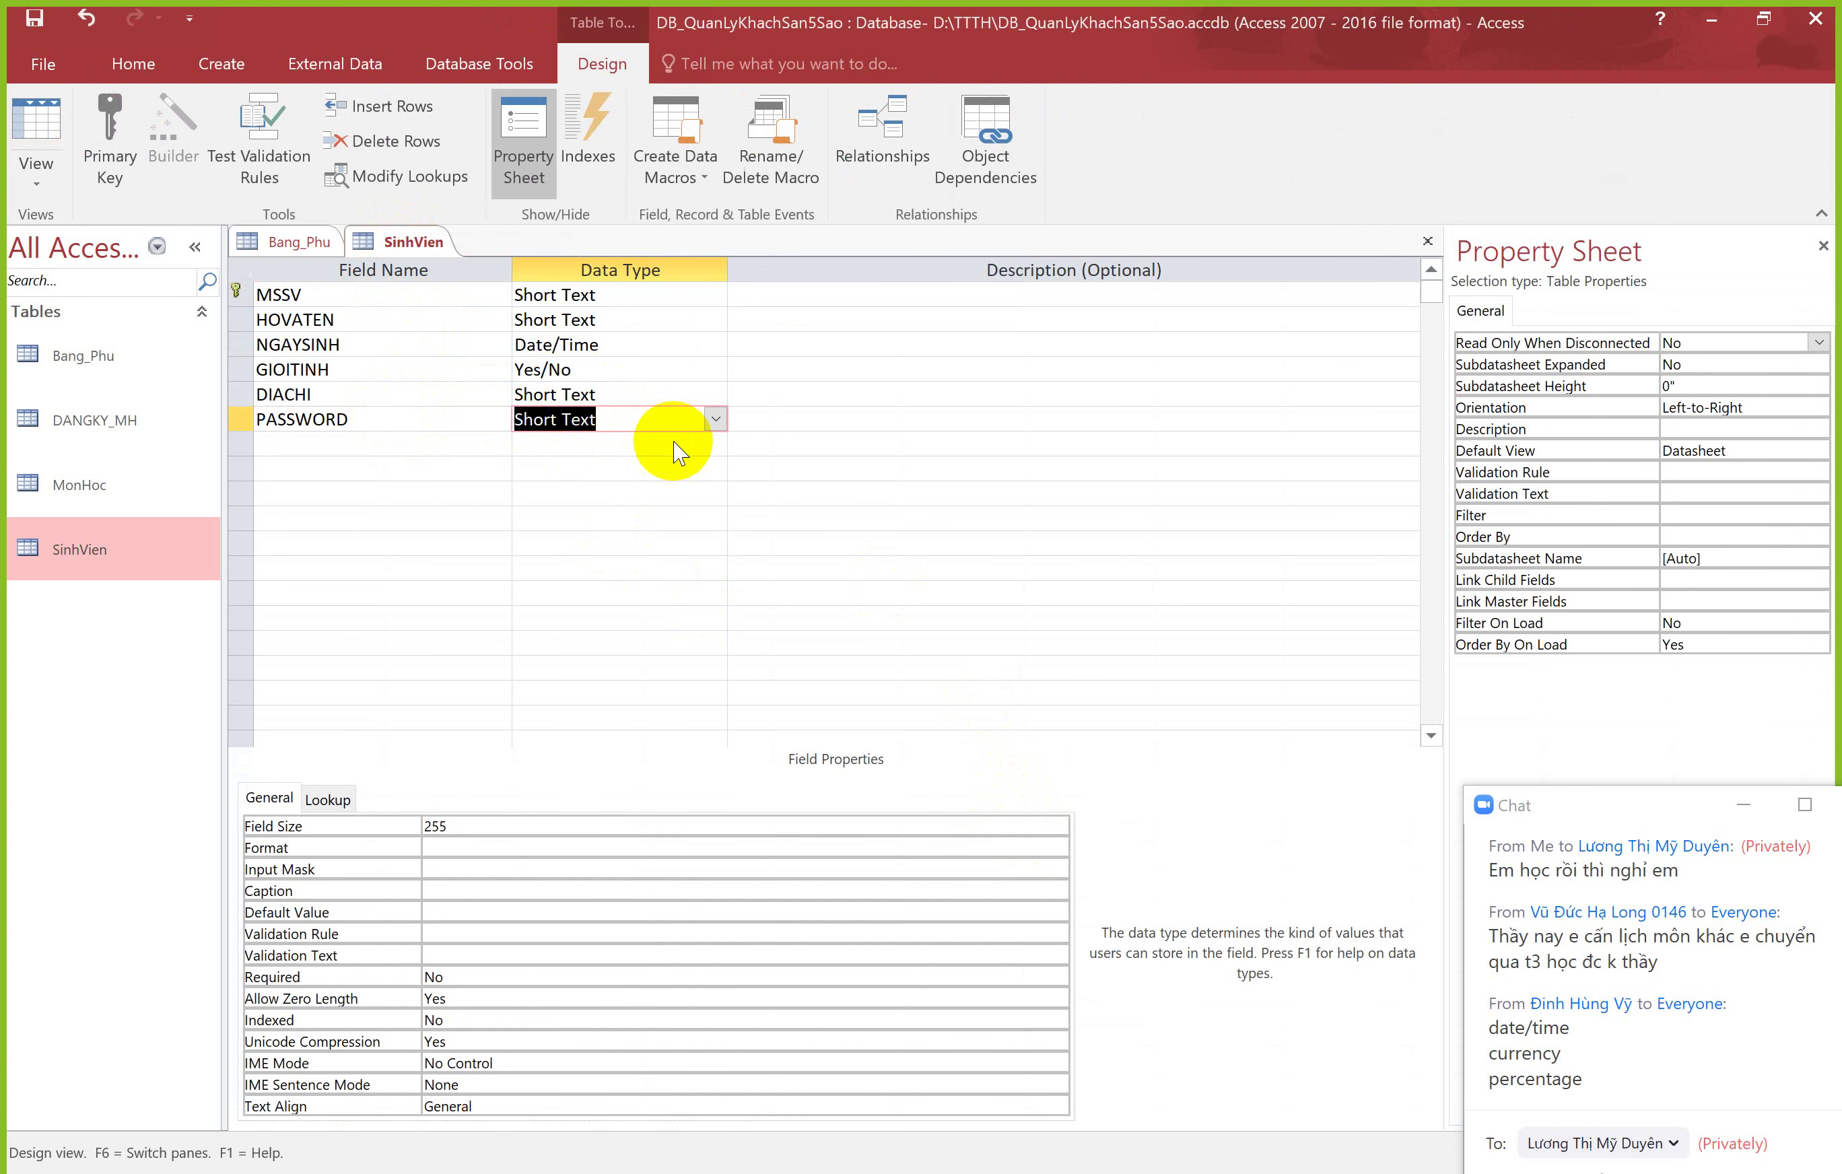
Step: Save the table and apply the Password input mask to the PASSWORD field
{"action": "left_click", "coordinate": [461, 867]}
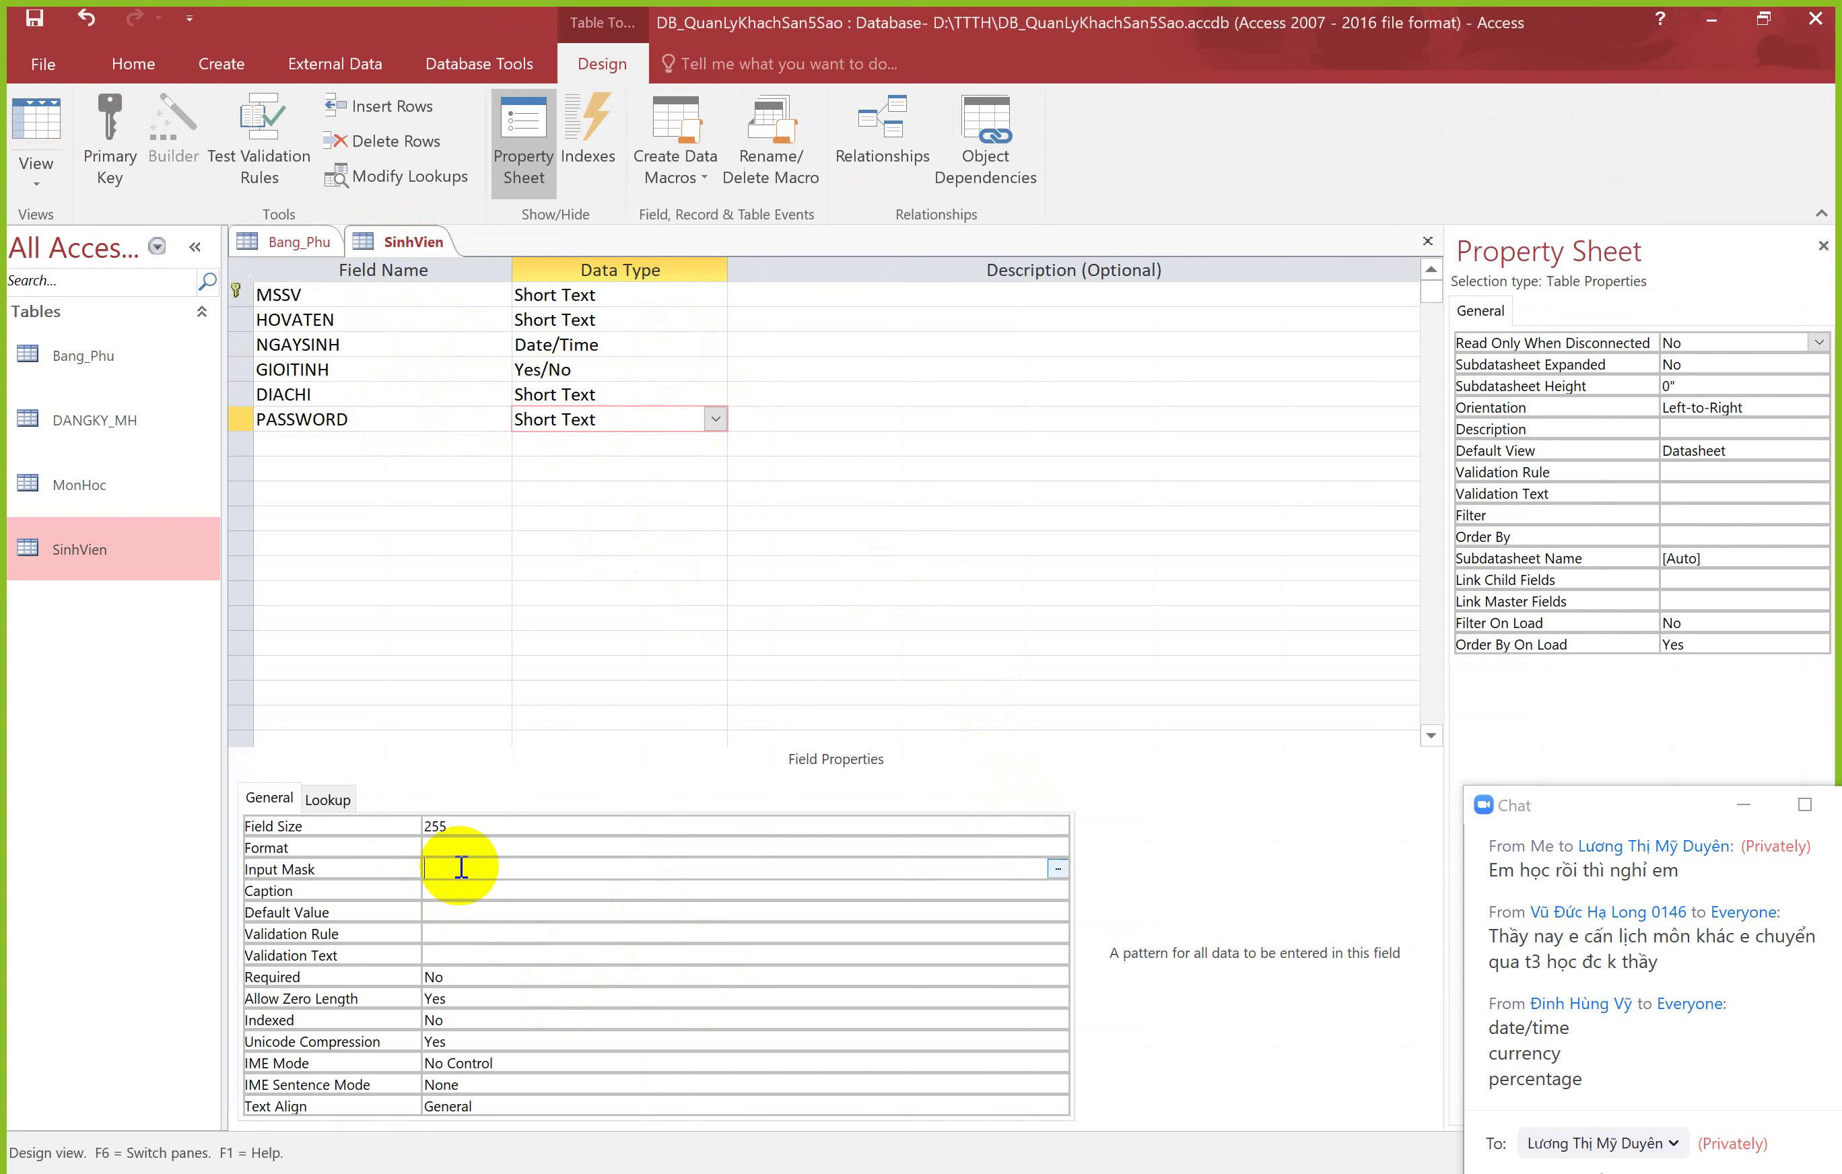
{"action": "left_click", "coordinate": [1056, 869]}
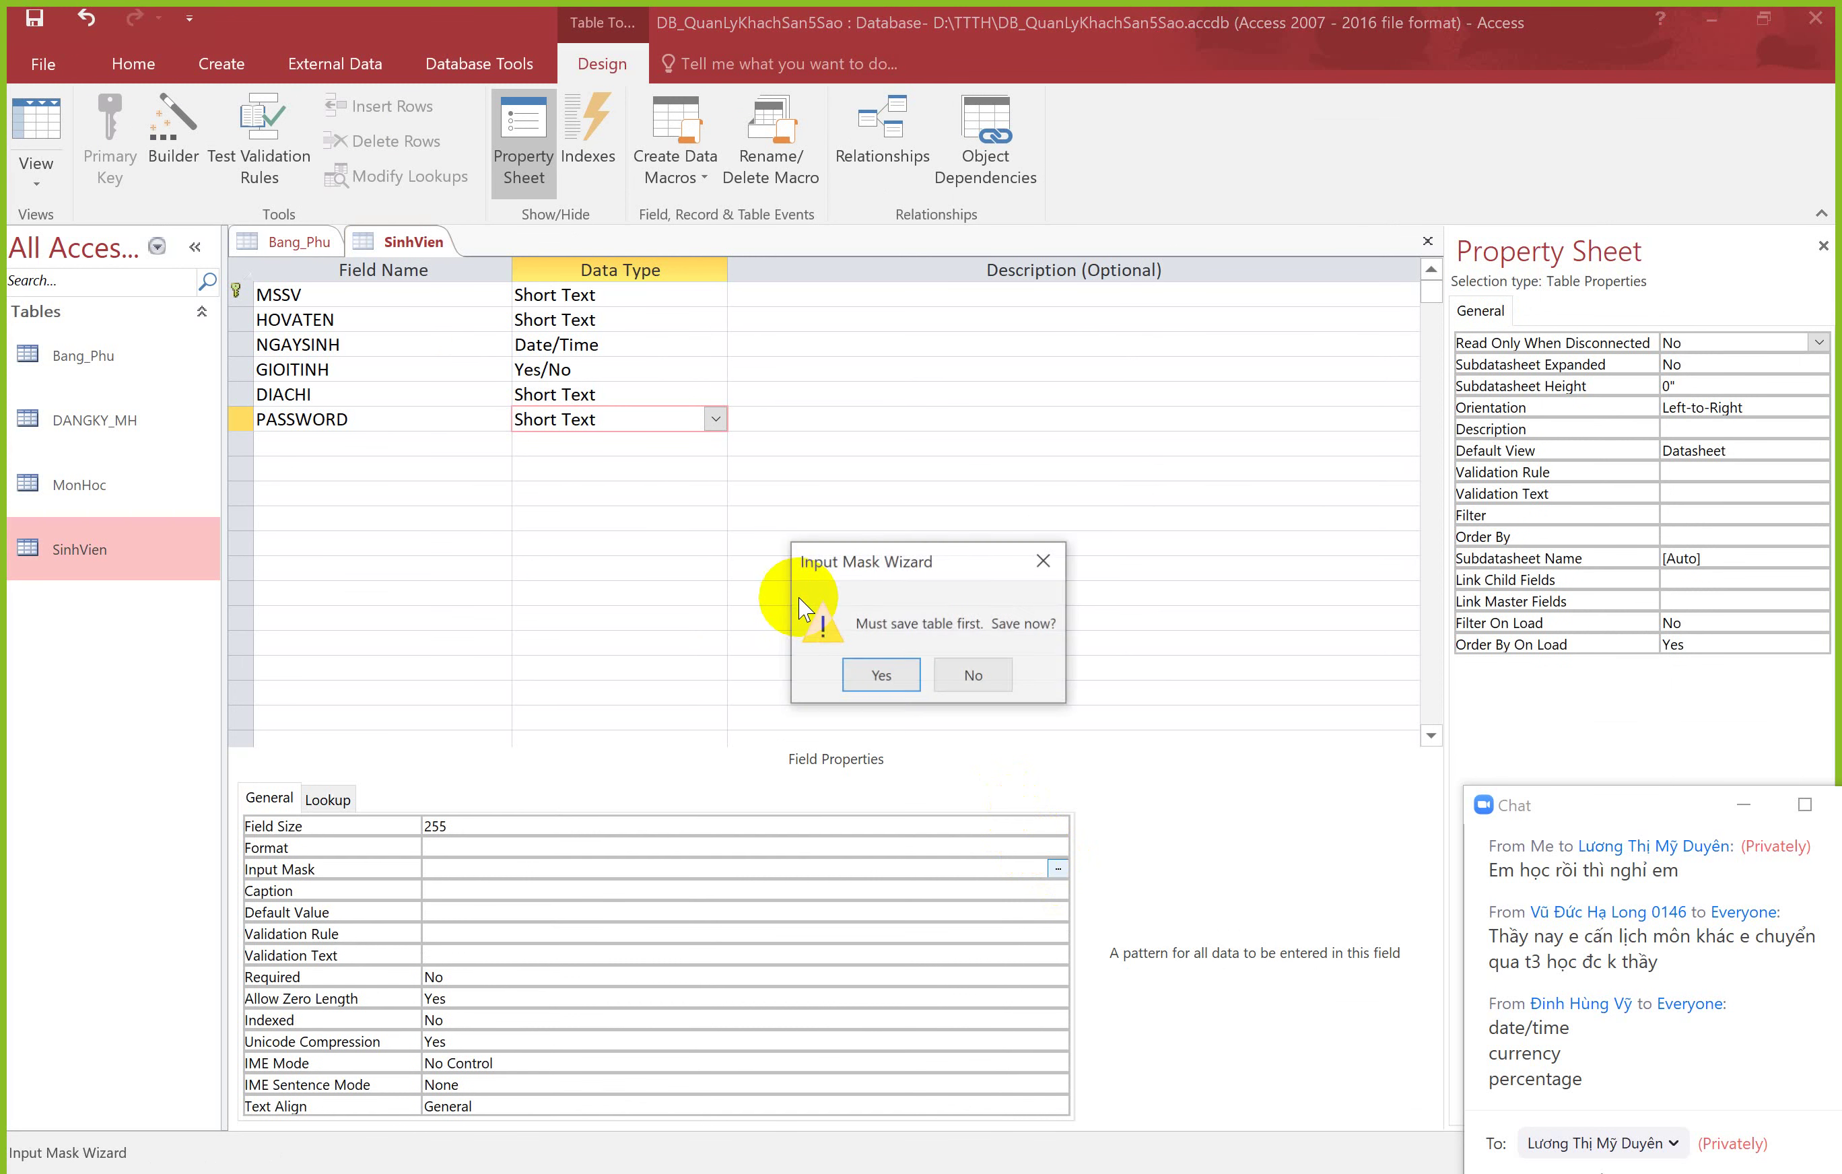
{"action": "left_click", "coordinate": [863, 666]}
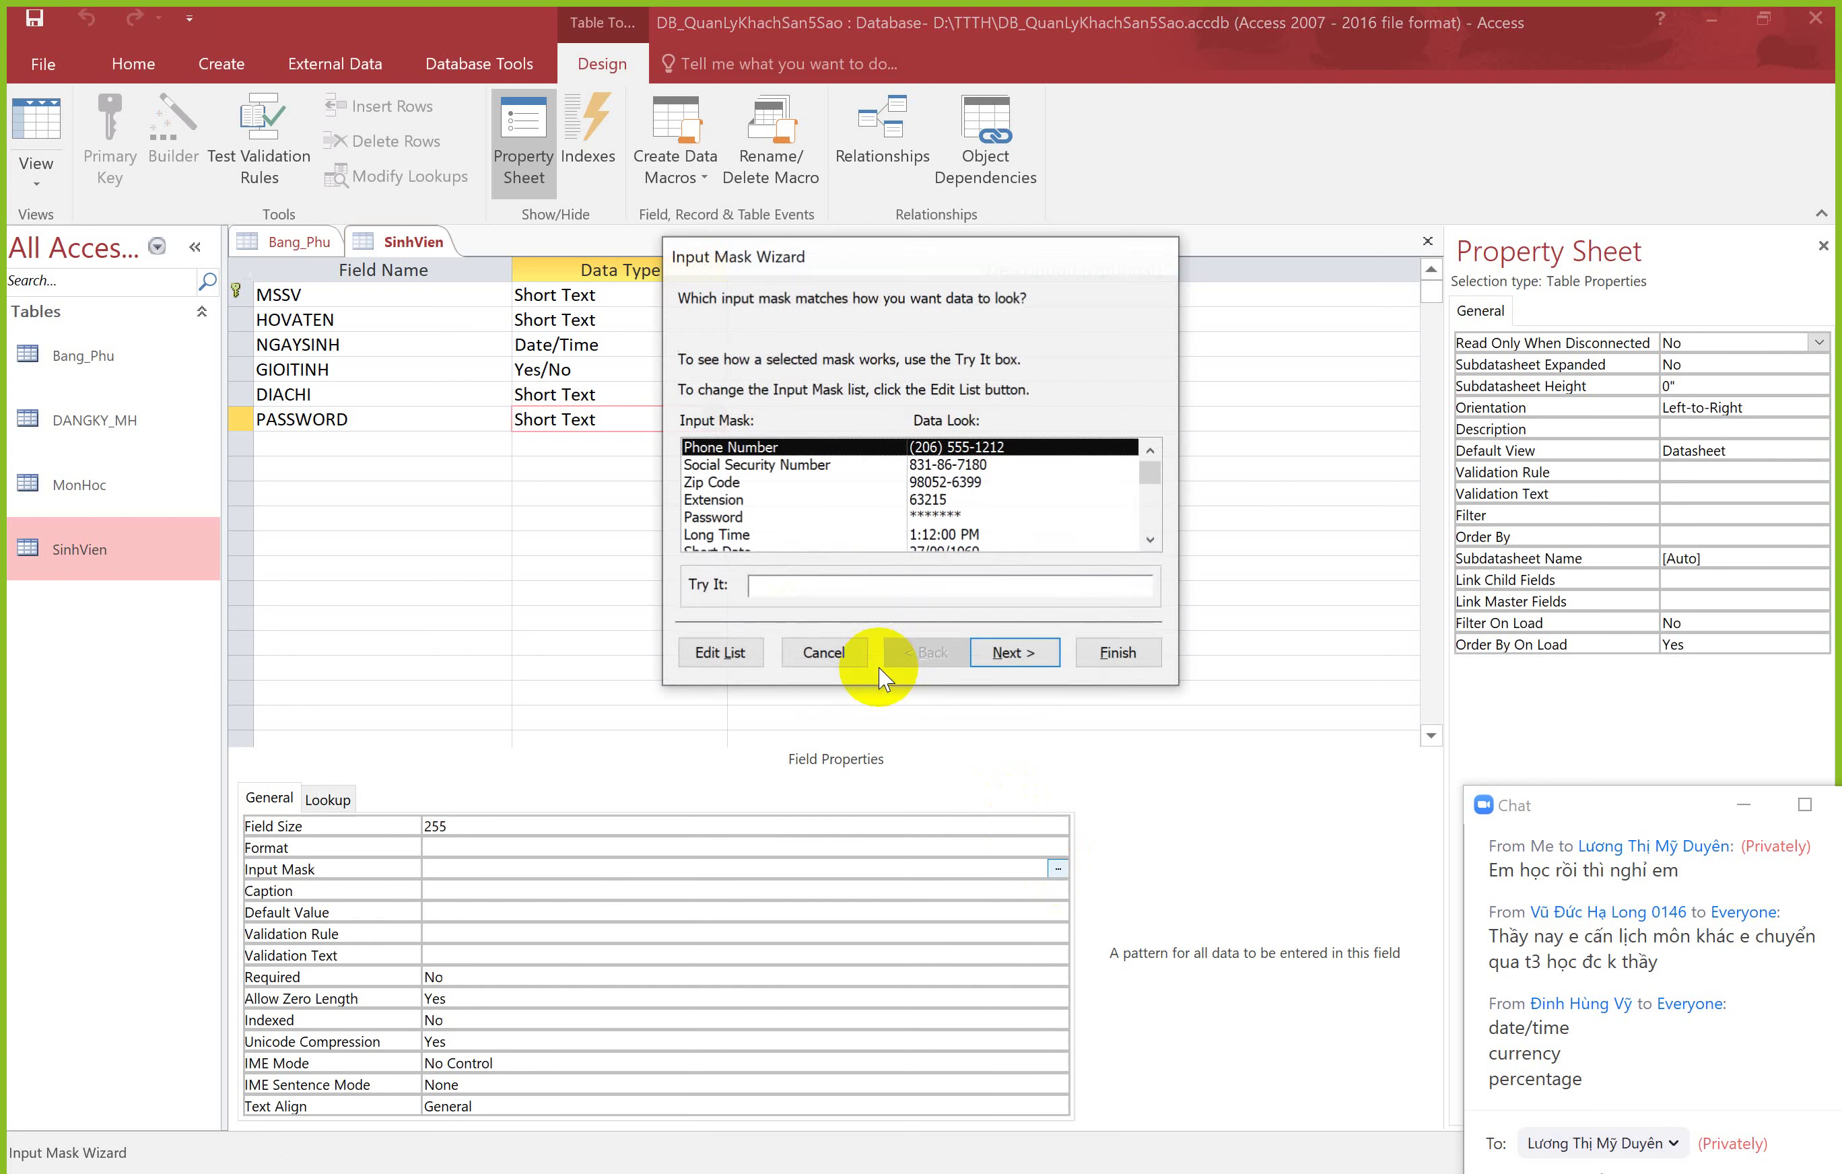
{"action": "left_click", "coordinate": [963, 501]}
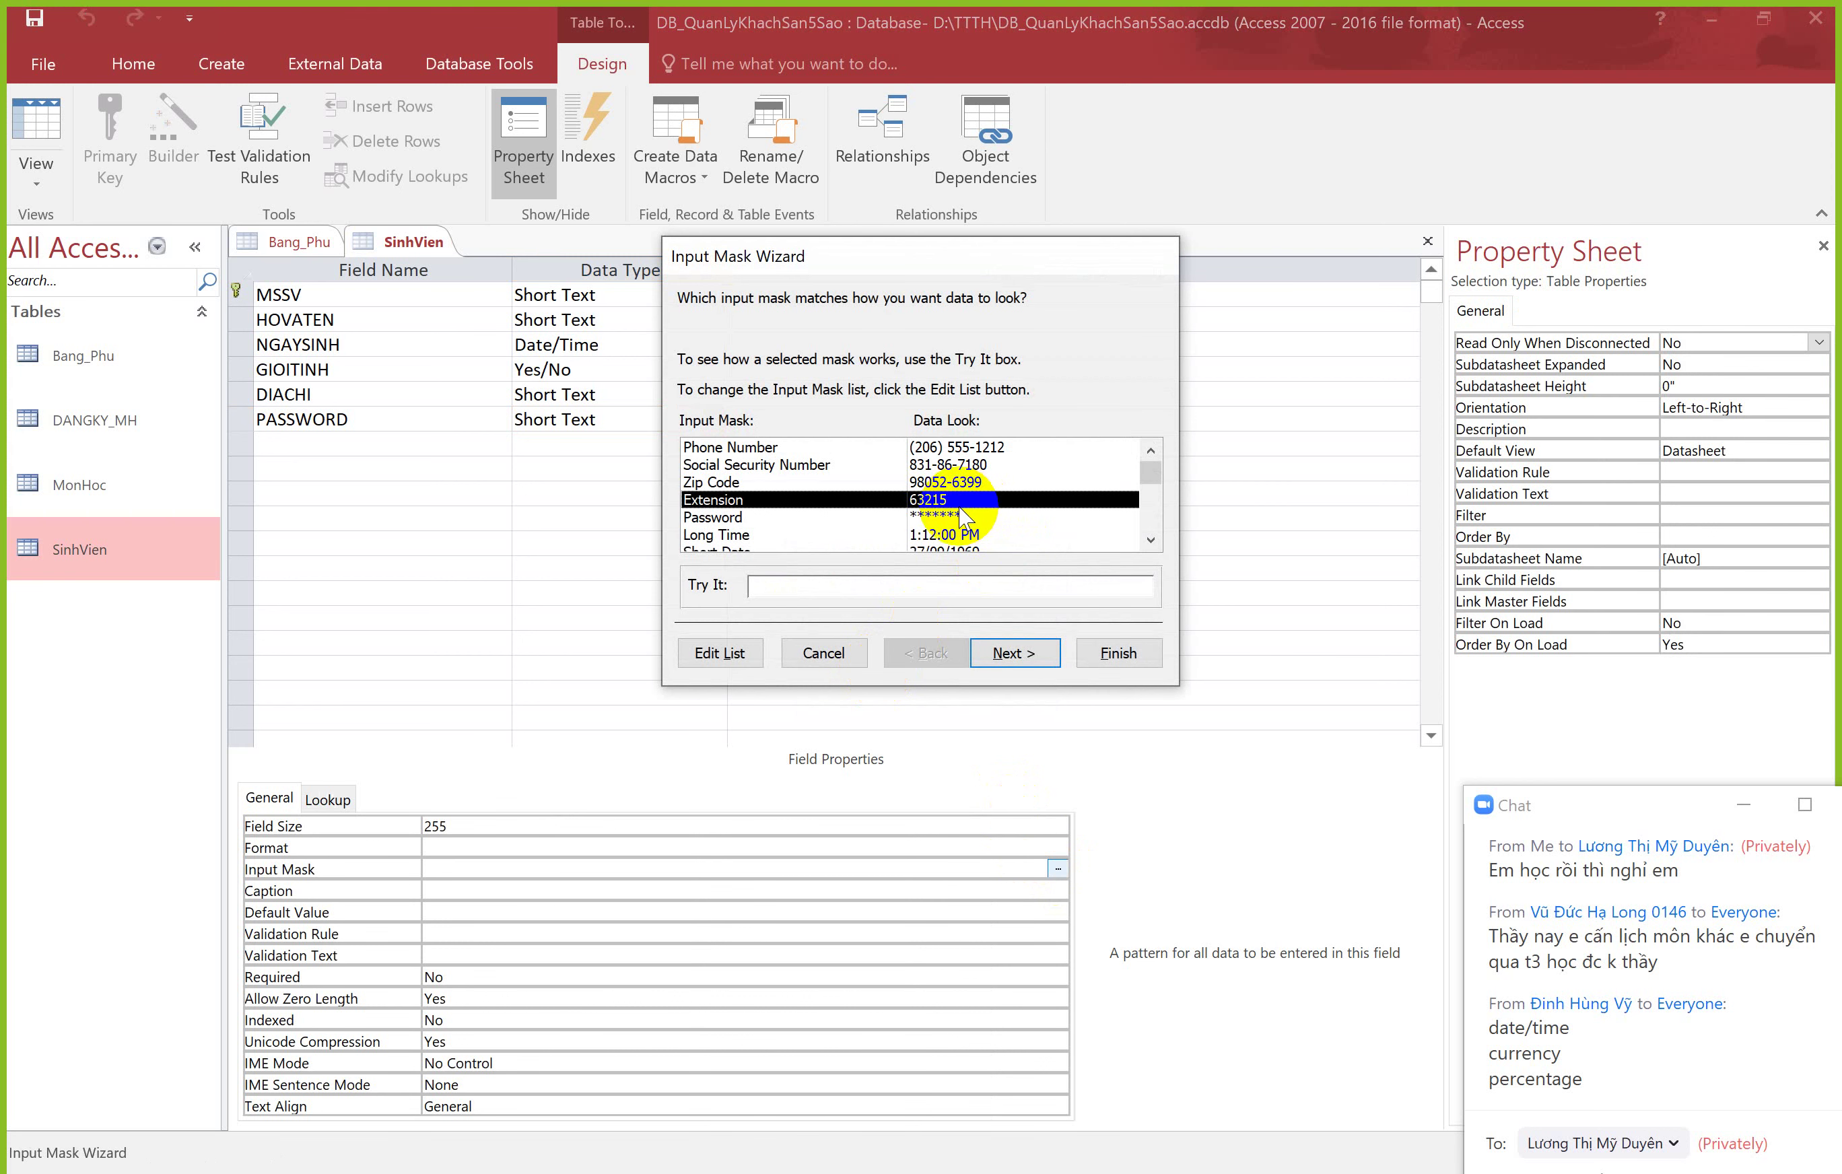
{"action": "left_click", "coordinate": [959, 518]}
{"action": "left_click", "coordinate": [1020, 654]}
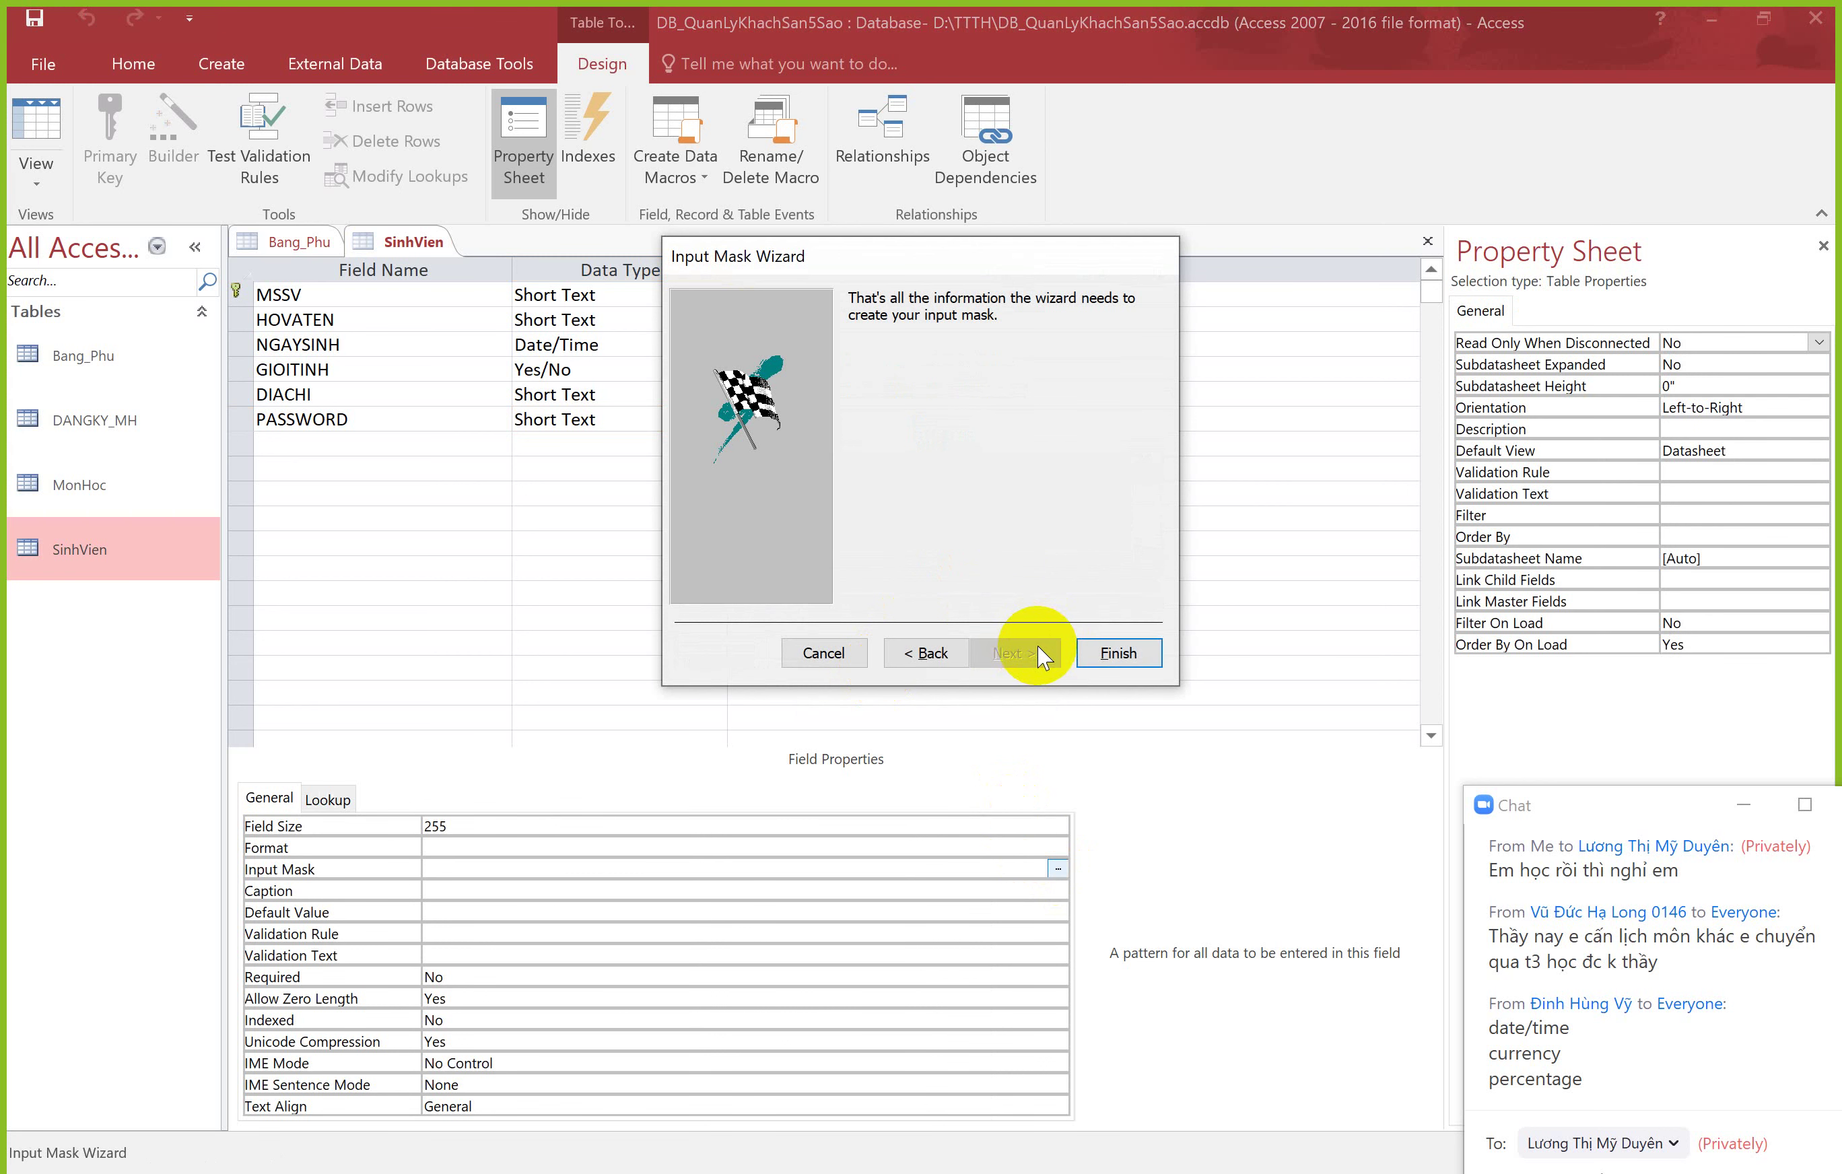
{"action": "left_click", "coordinate": [1098, 653]}
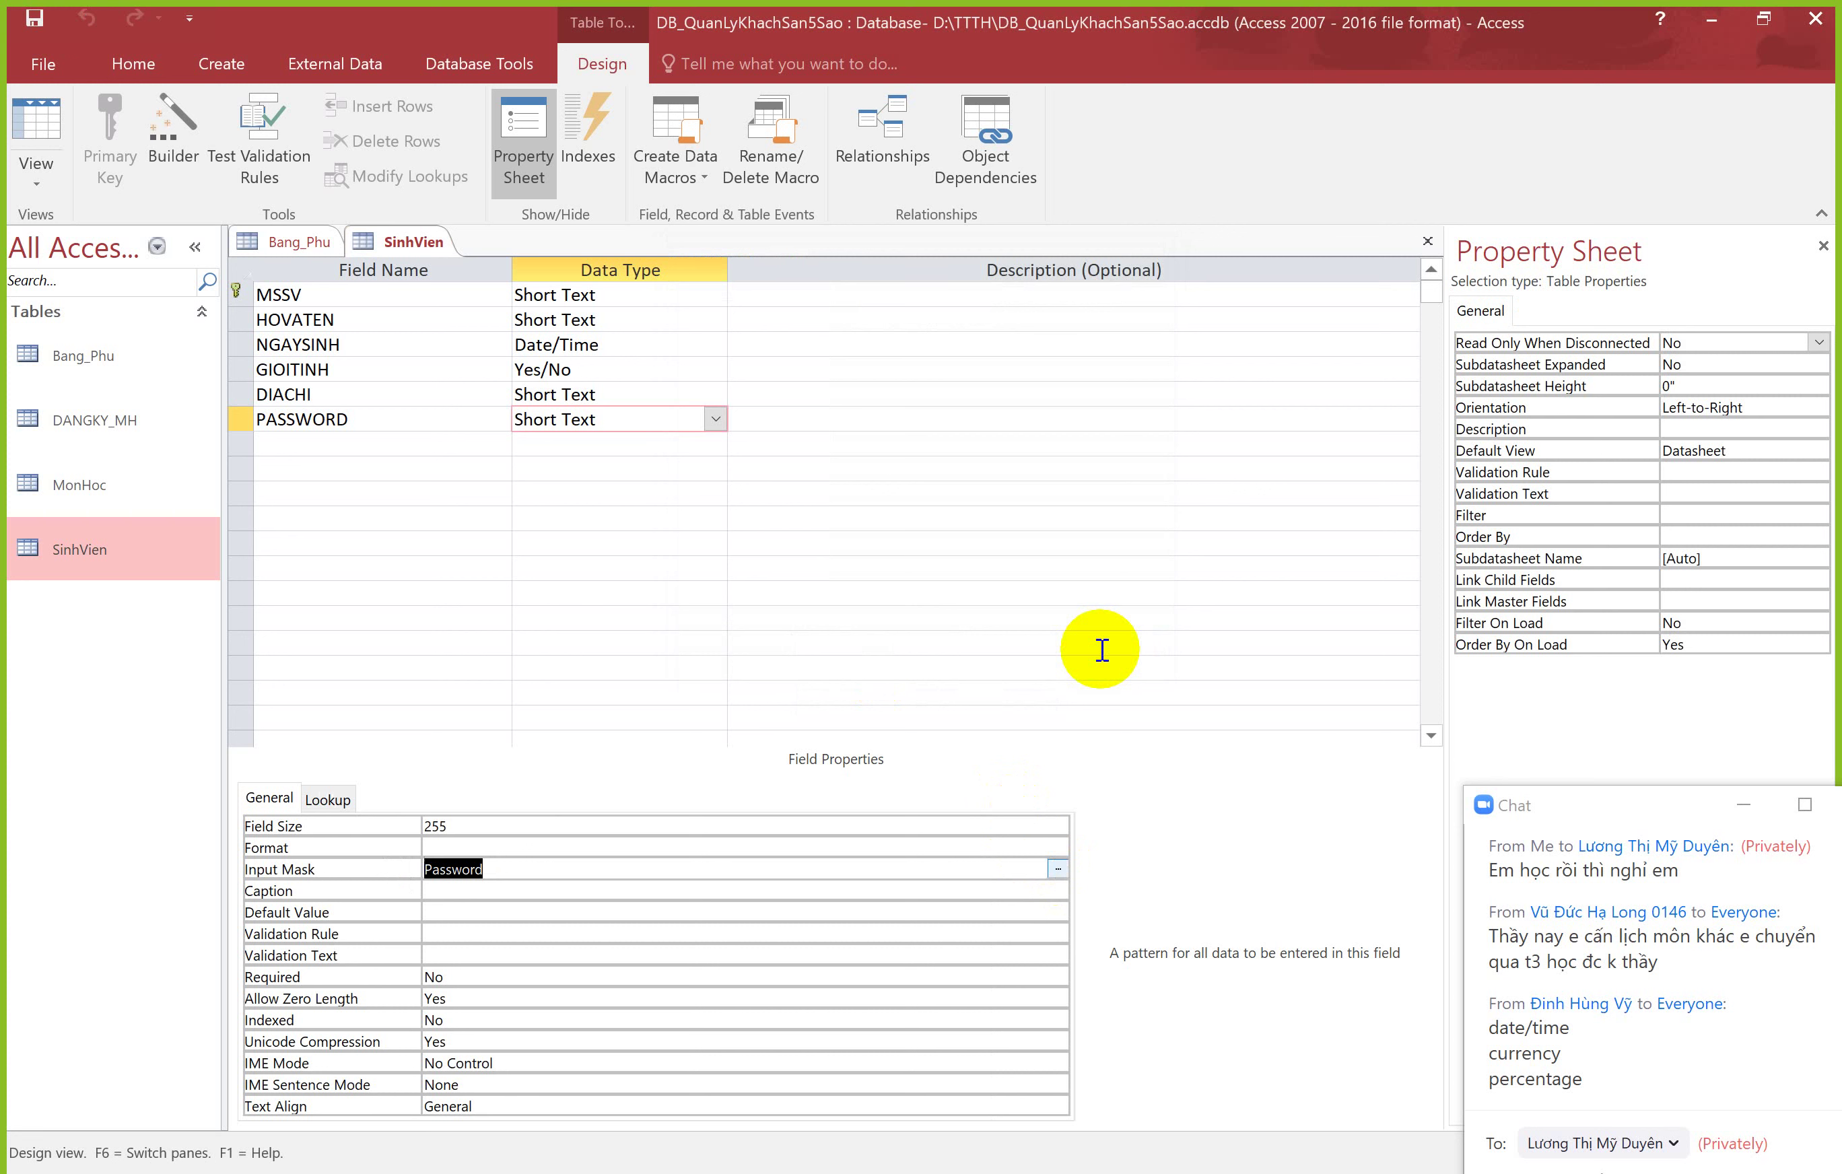
Step: Enter a masked password for the first student, then return SinhVien to Design view
{"action": "left_click", "coordinate": [32, 123]}
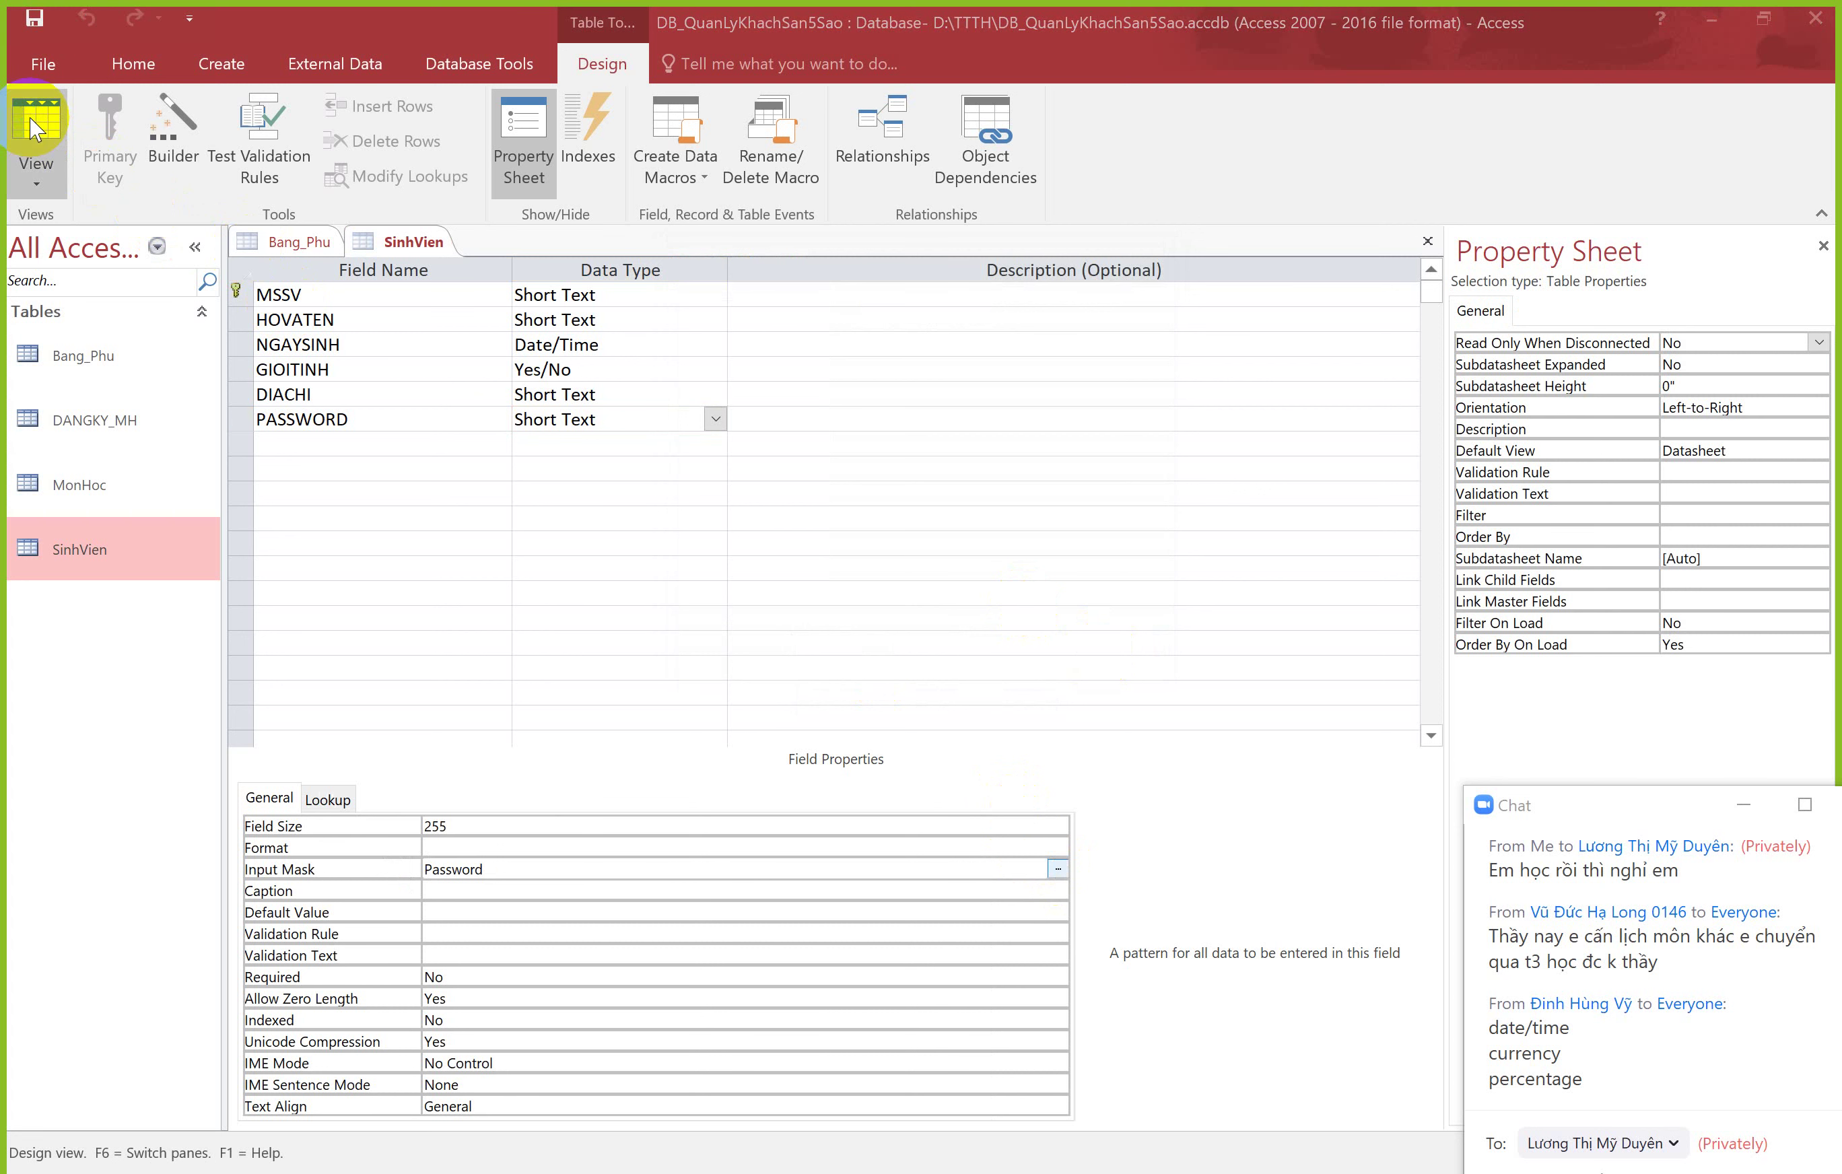
{"action": "left_click", "coordinate": [876, 681]}
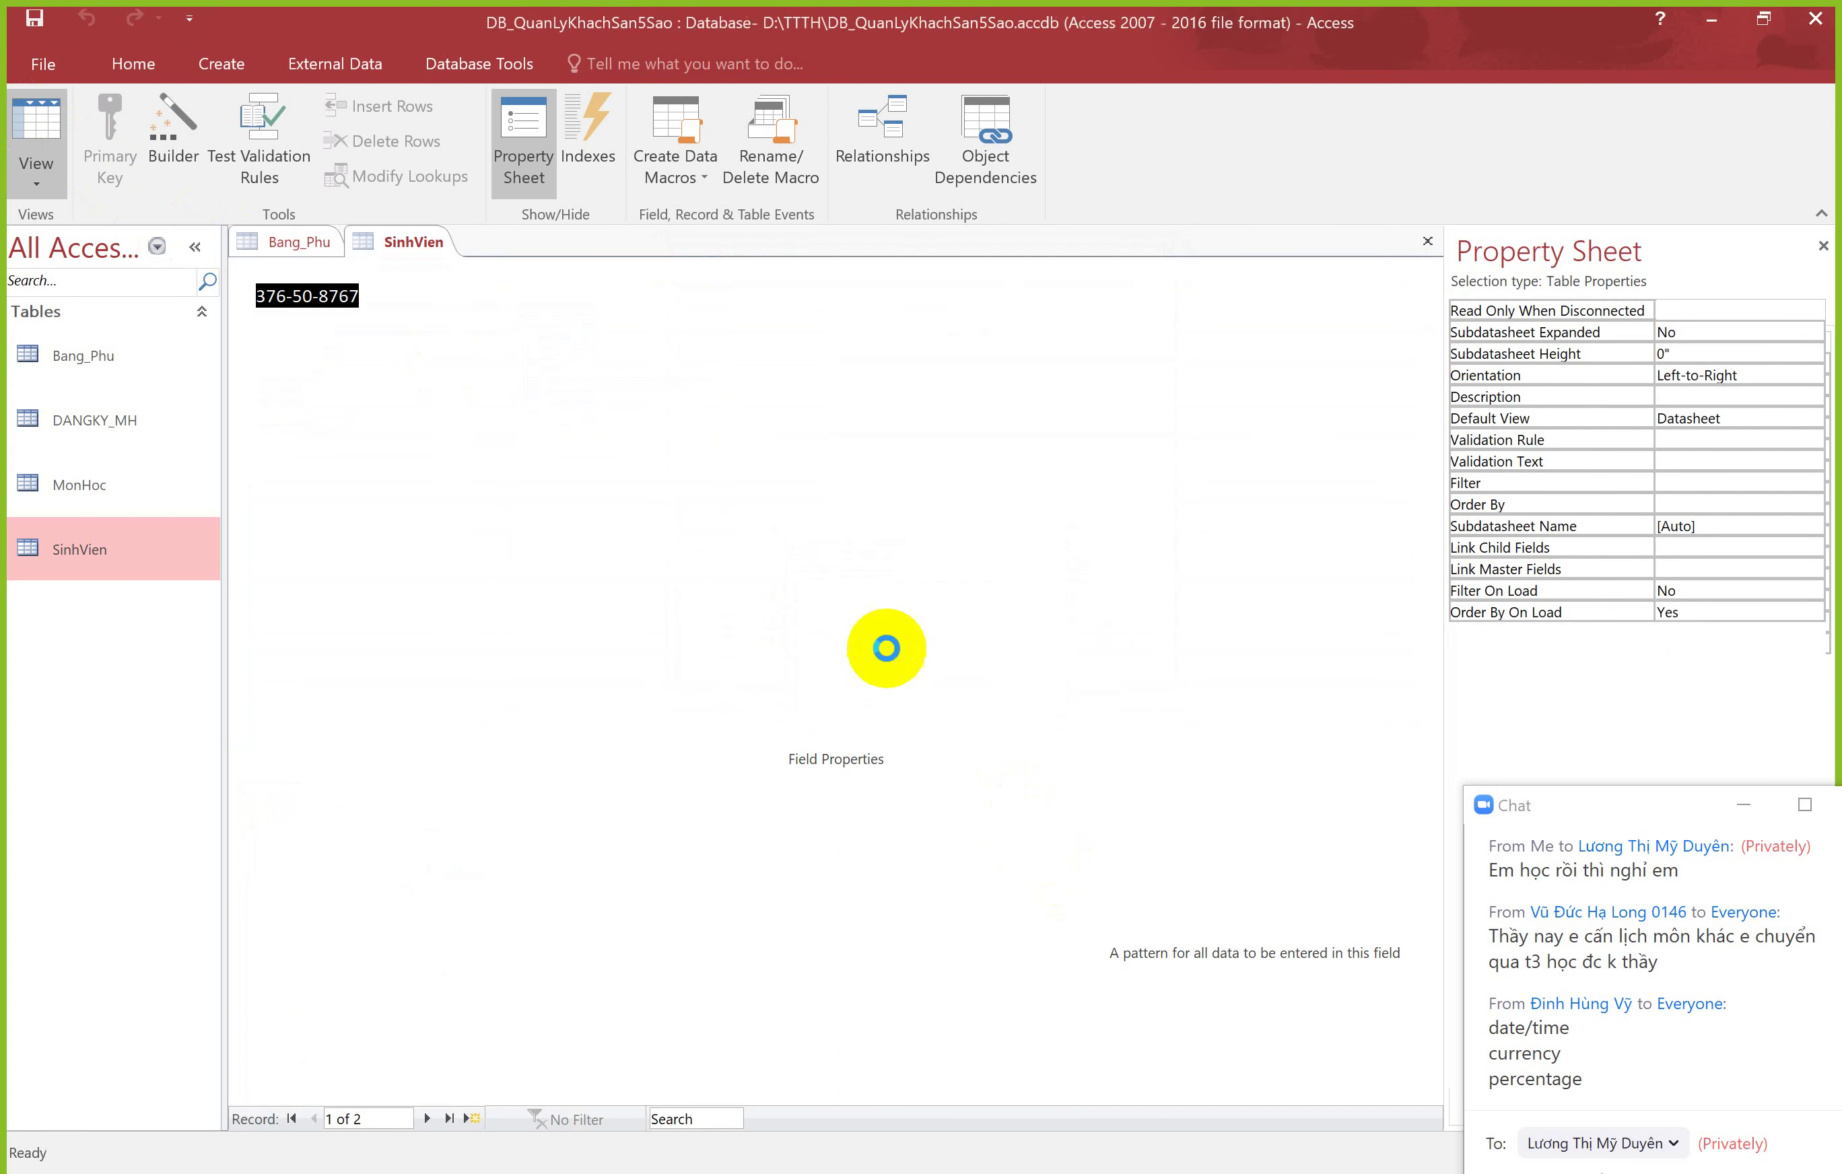
{"action": "left_click", "coordinate": [966, 292]}
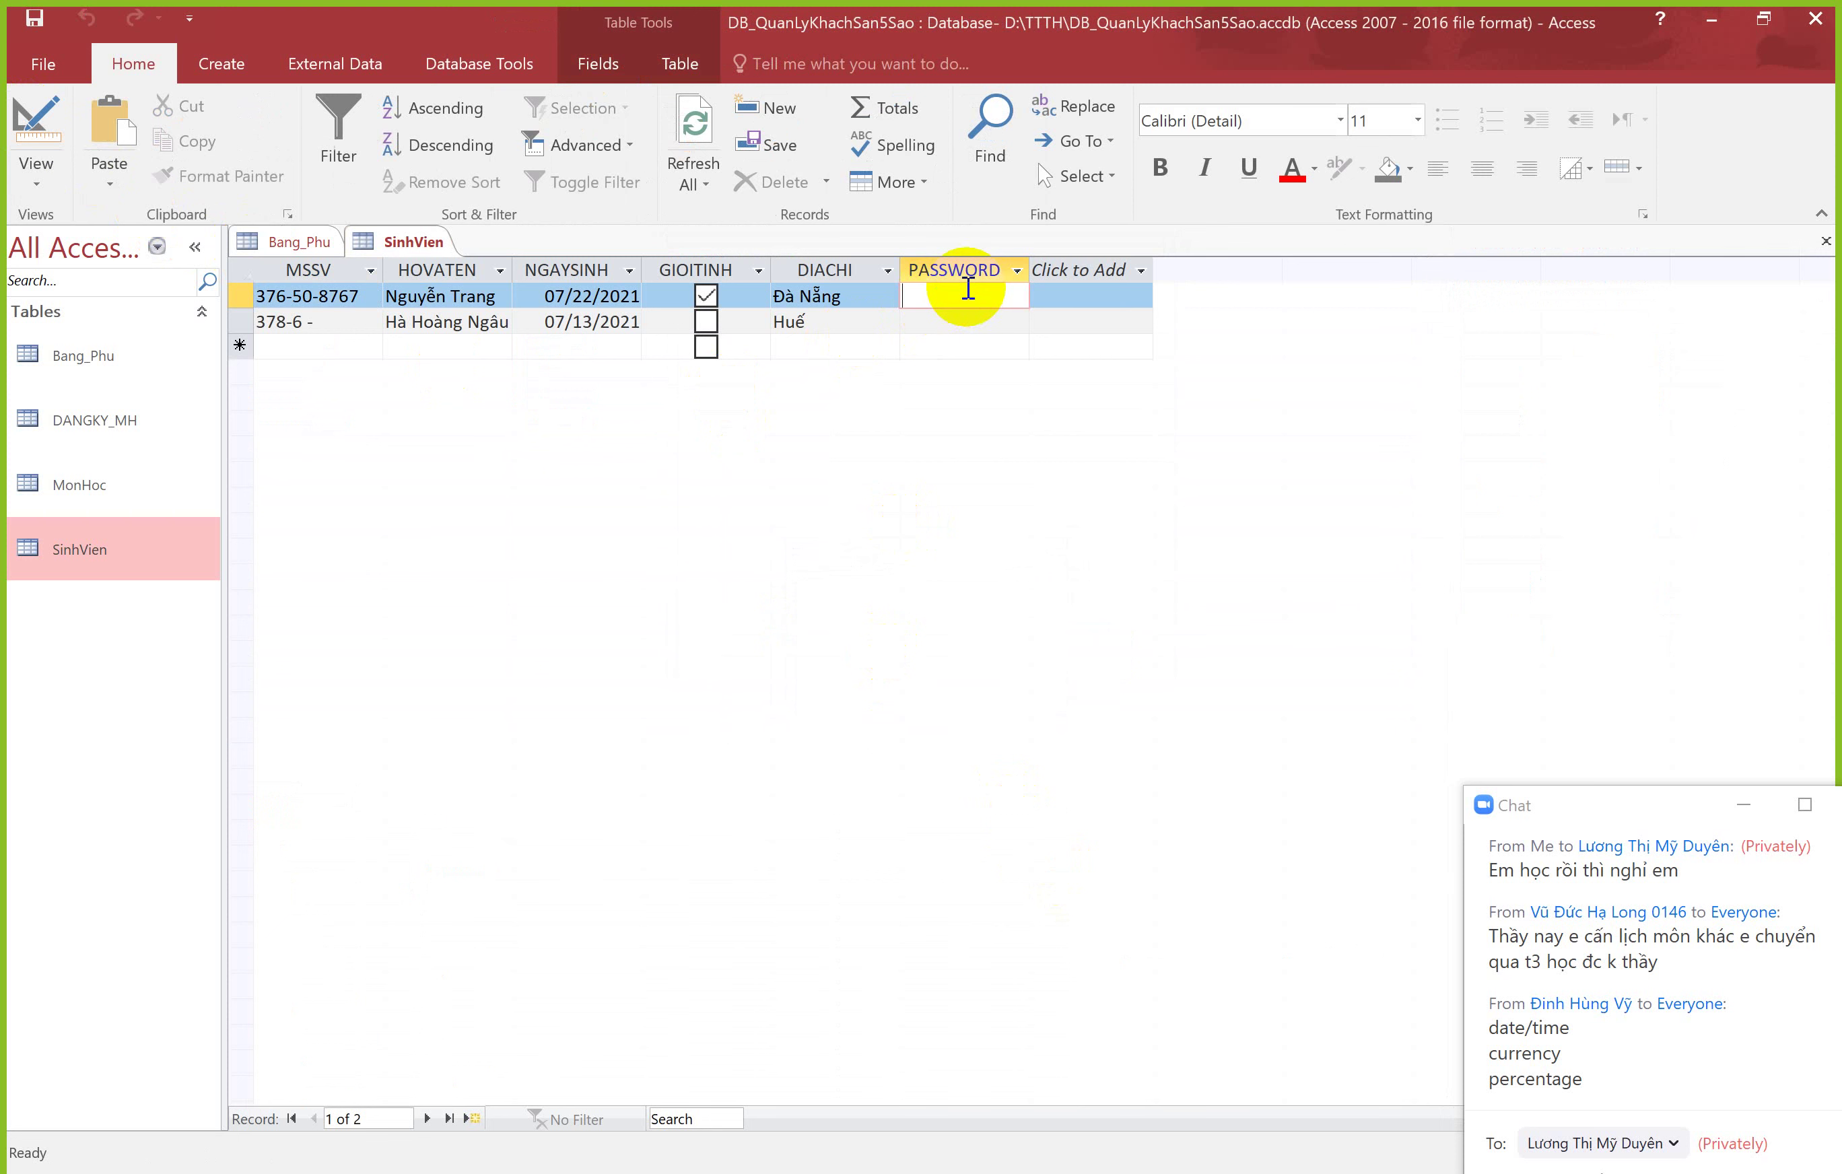
{"action": "type", "text": "12345678901"}
{"action": "key", "text": "Tab"}
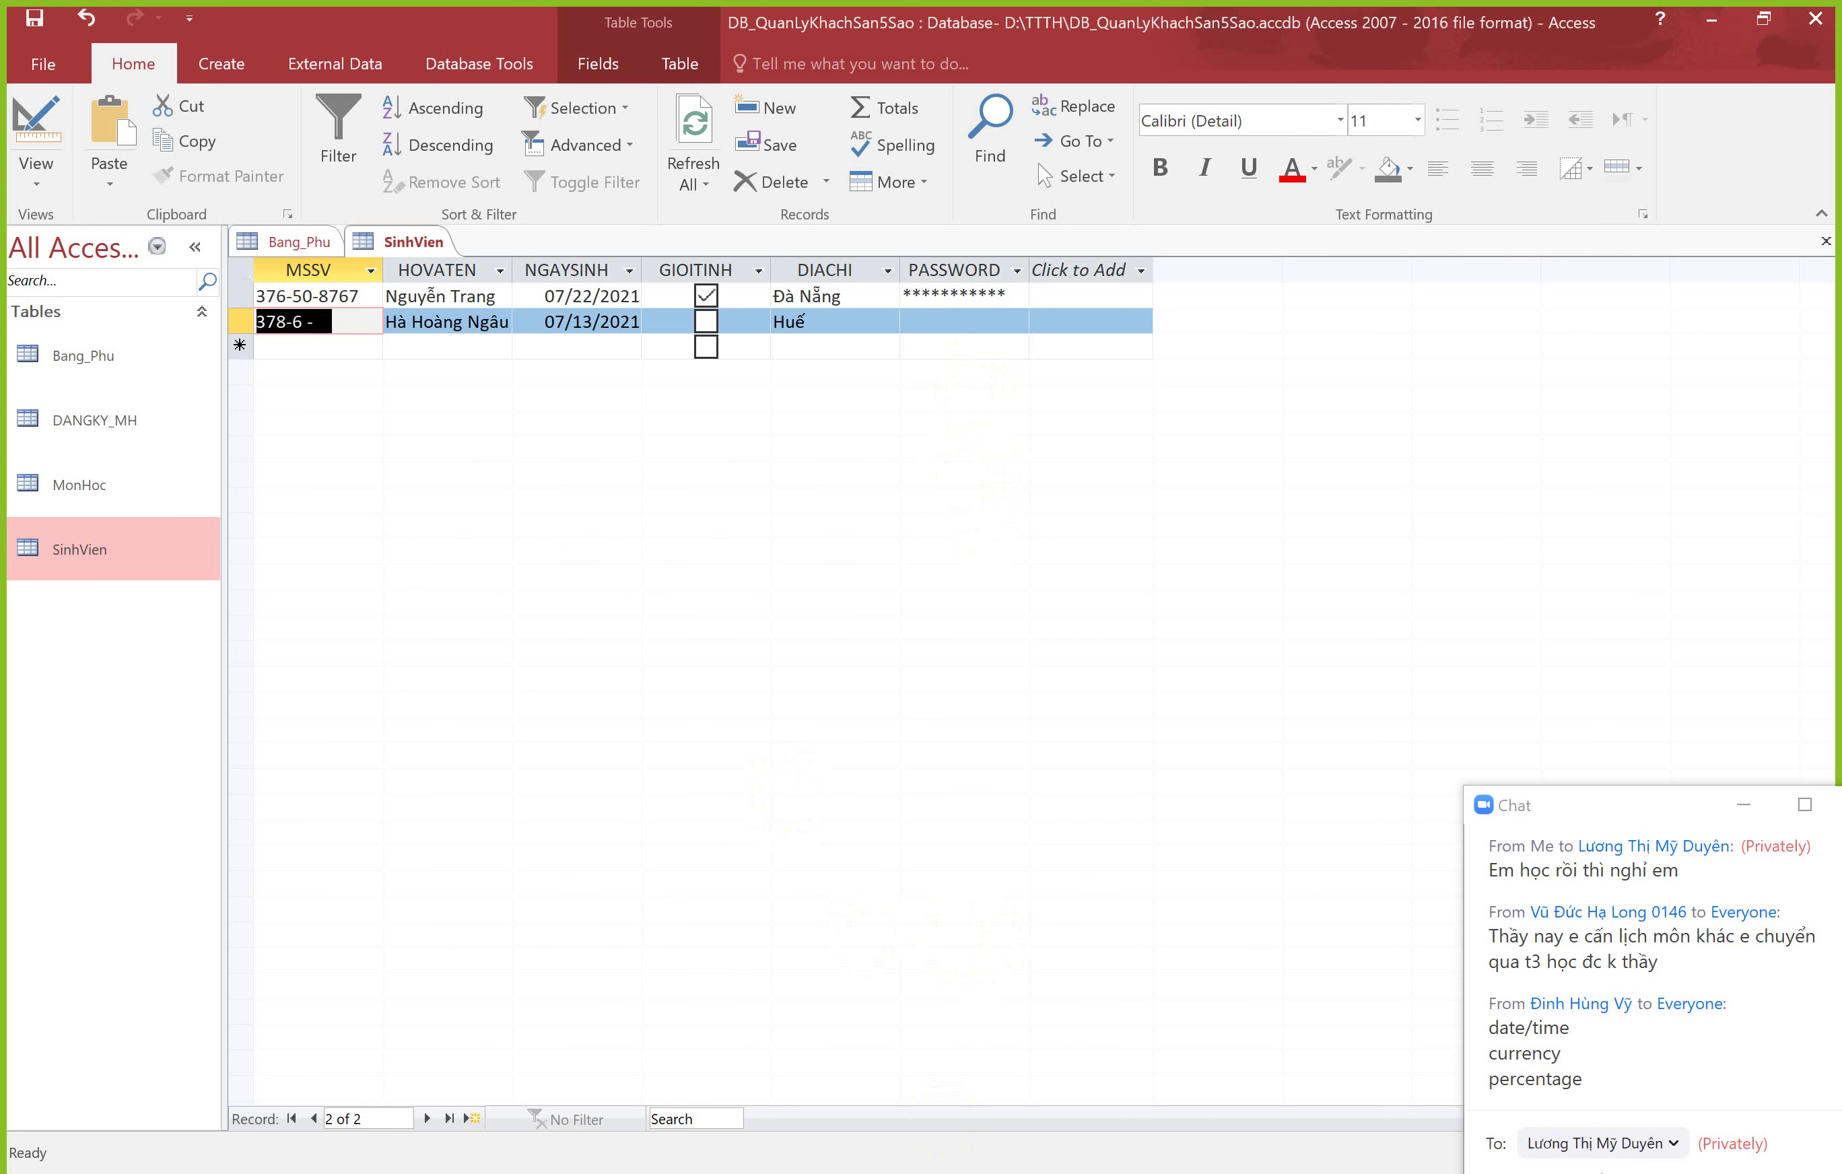
{"action": "right_click", "coordinate": [363, 241]}
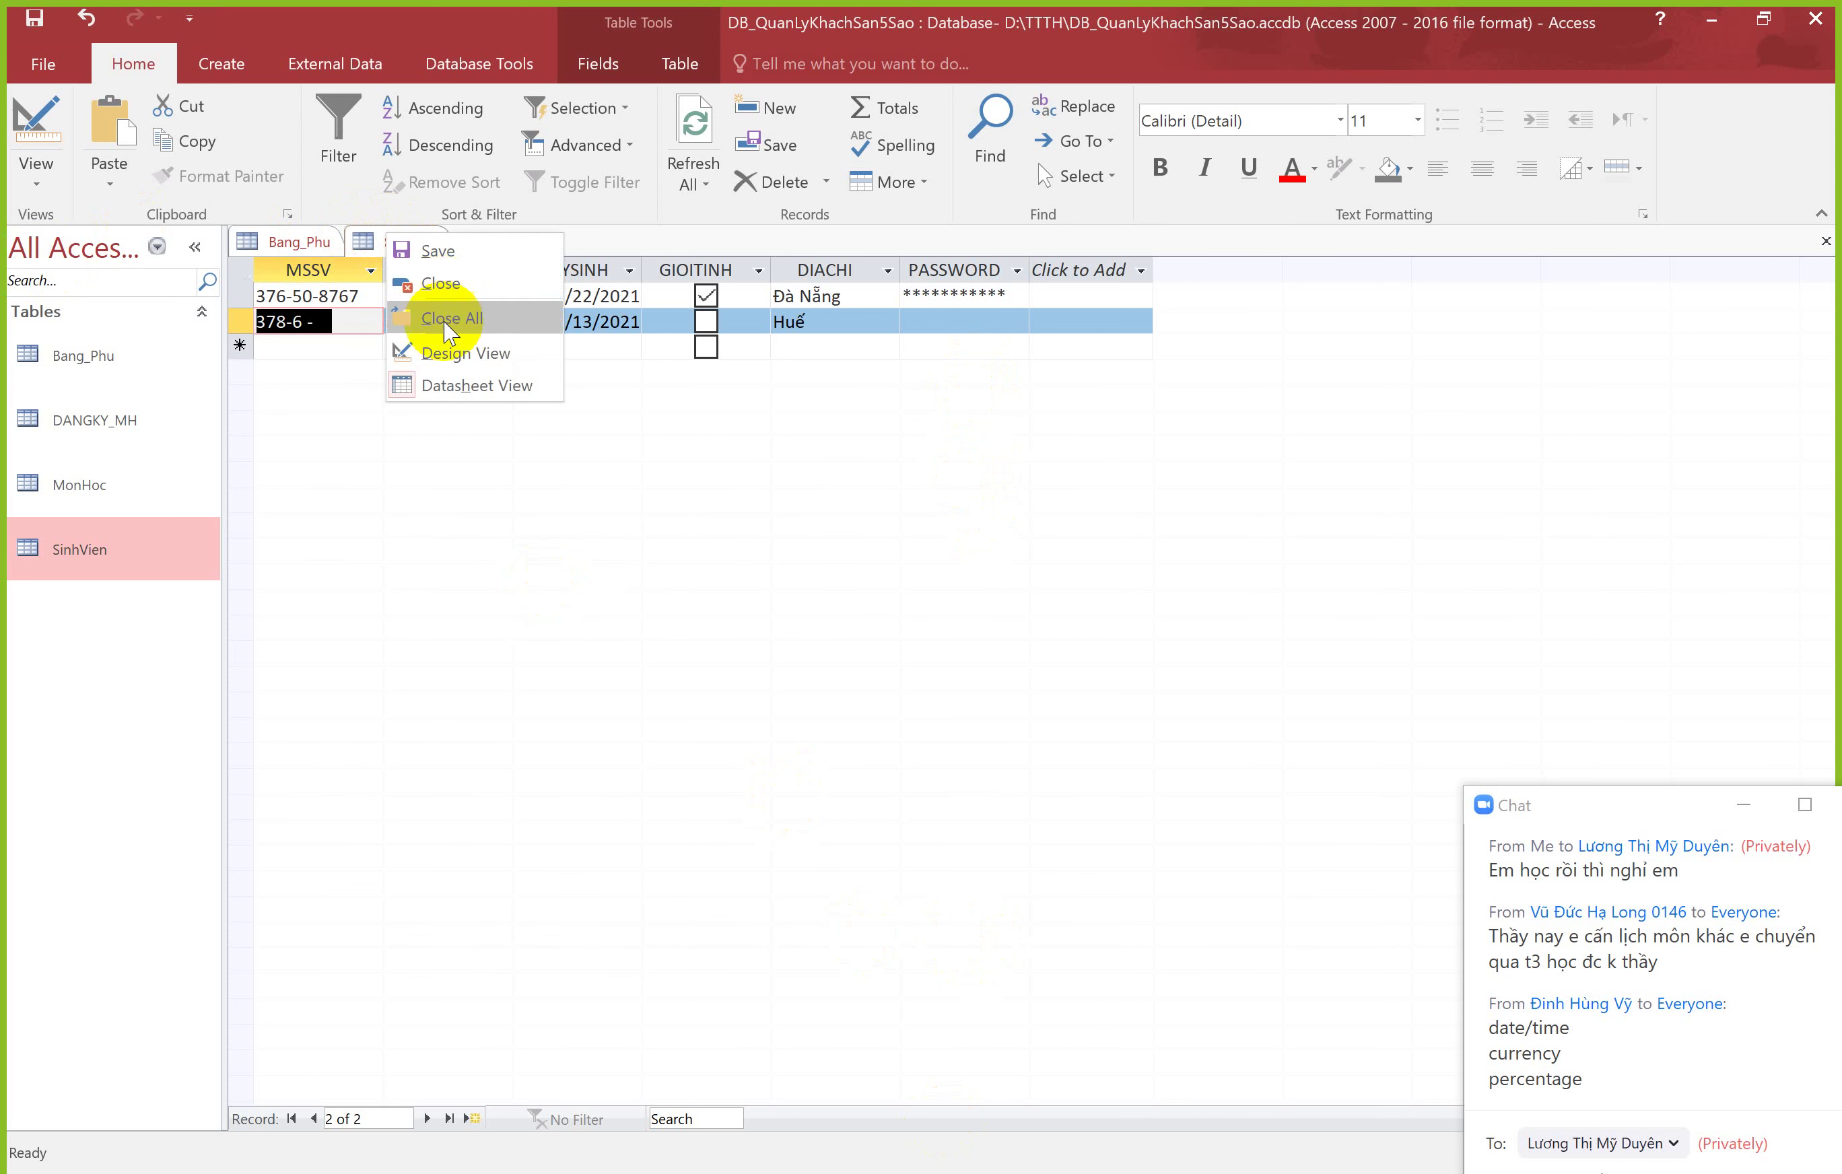
{"action": "left_click", "coordinate": [445, 347]}
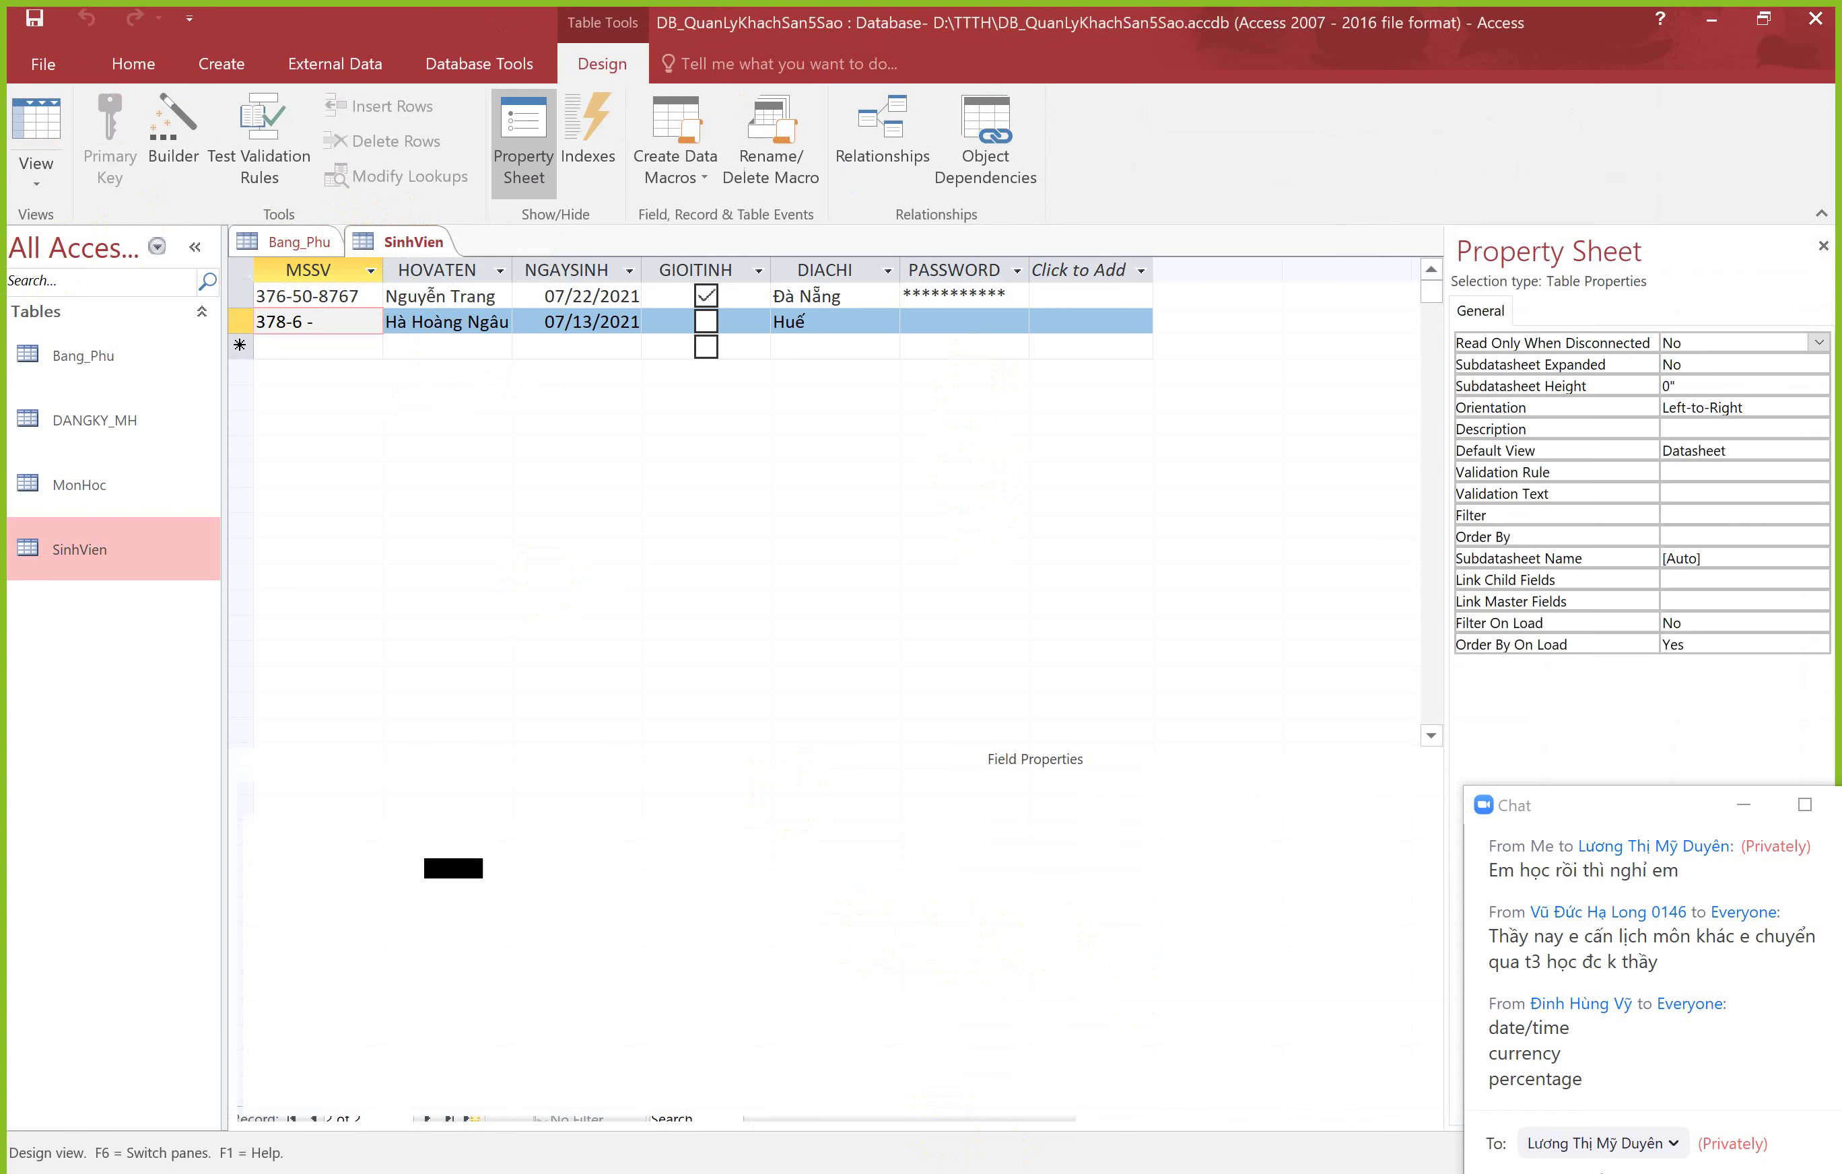
Step: Glance at the lecture slides, then inspect PASSWORD's Required property
{"action": "key", "text": "alt+Tab"}
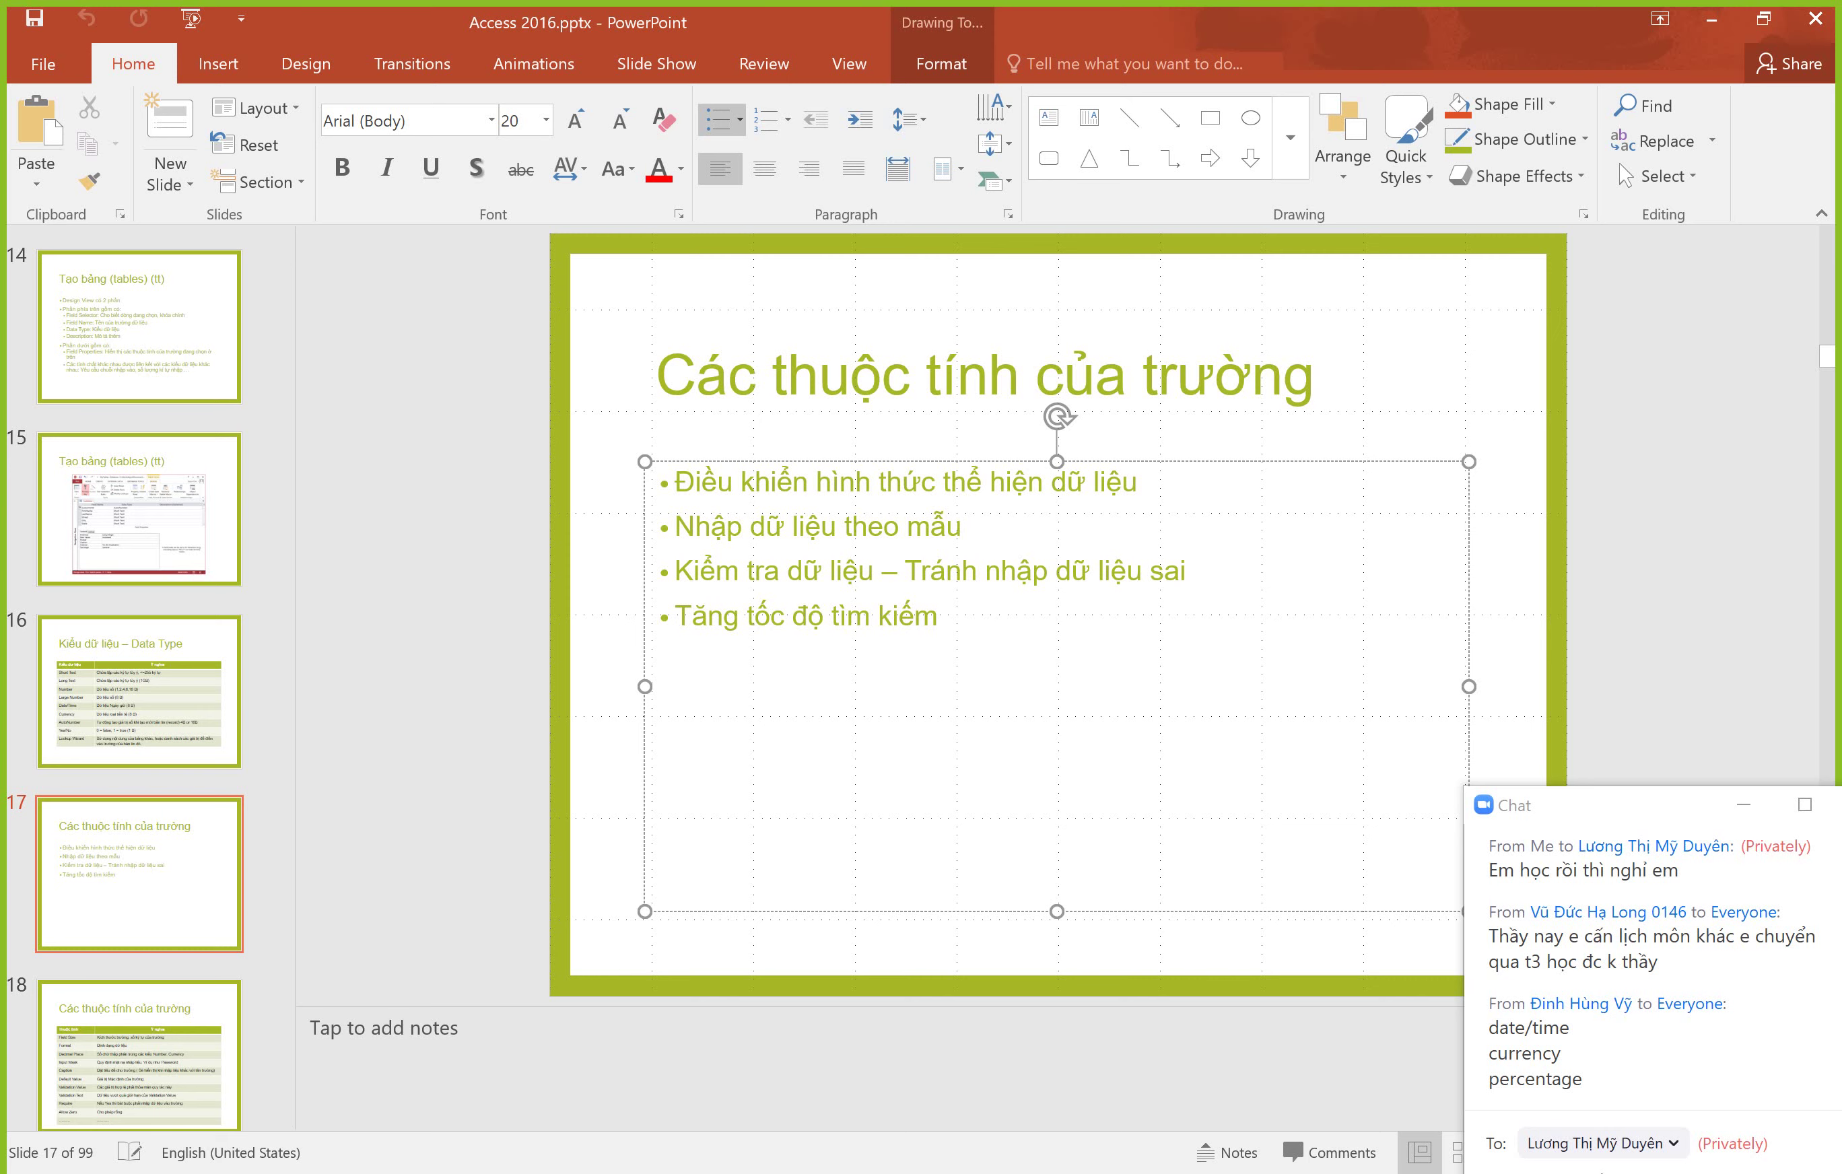
{"action": "key", "text": "alt+Tab"}
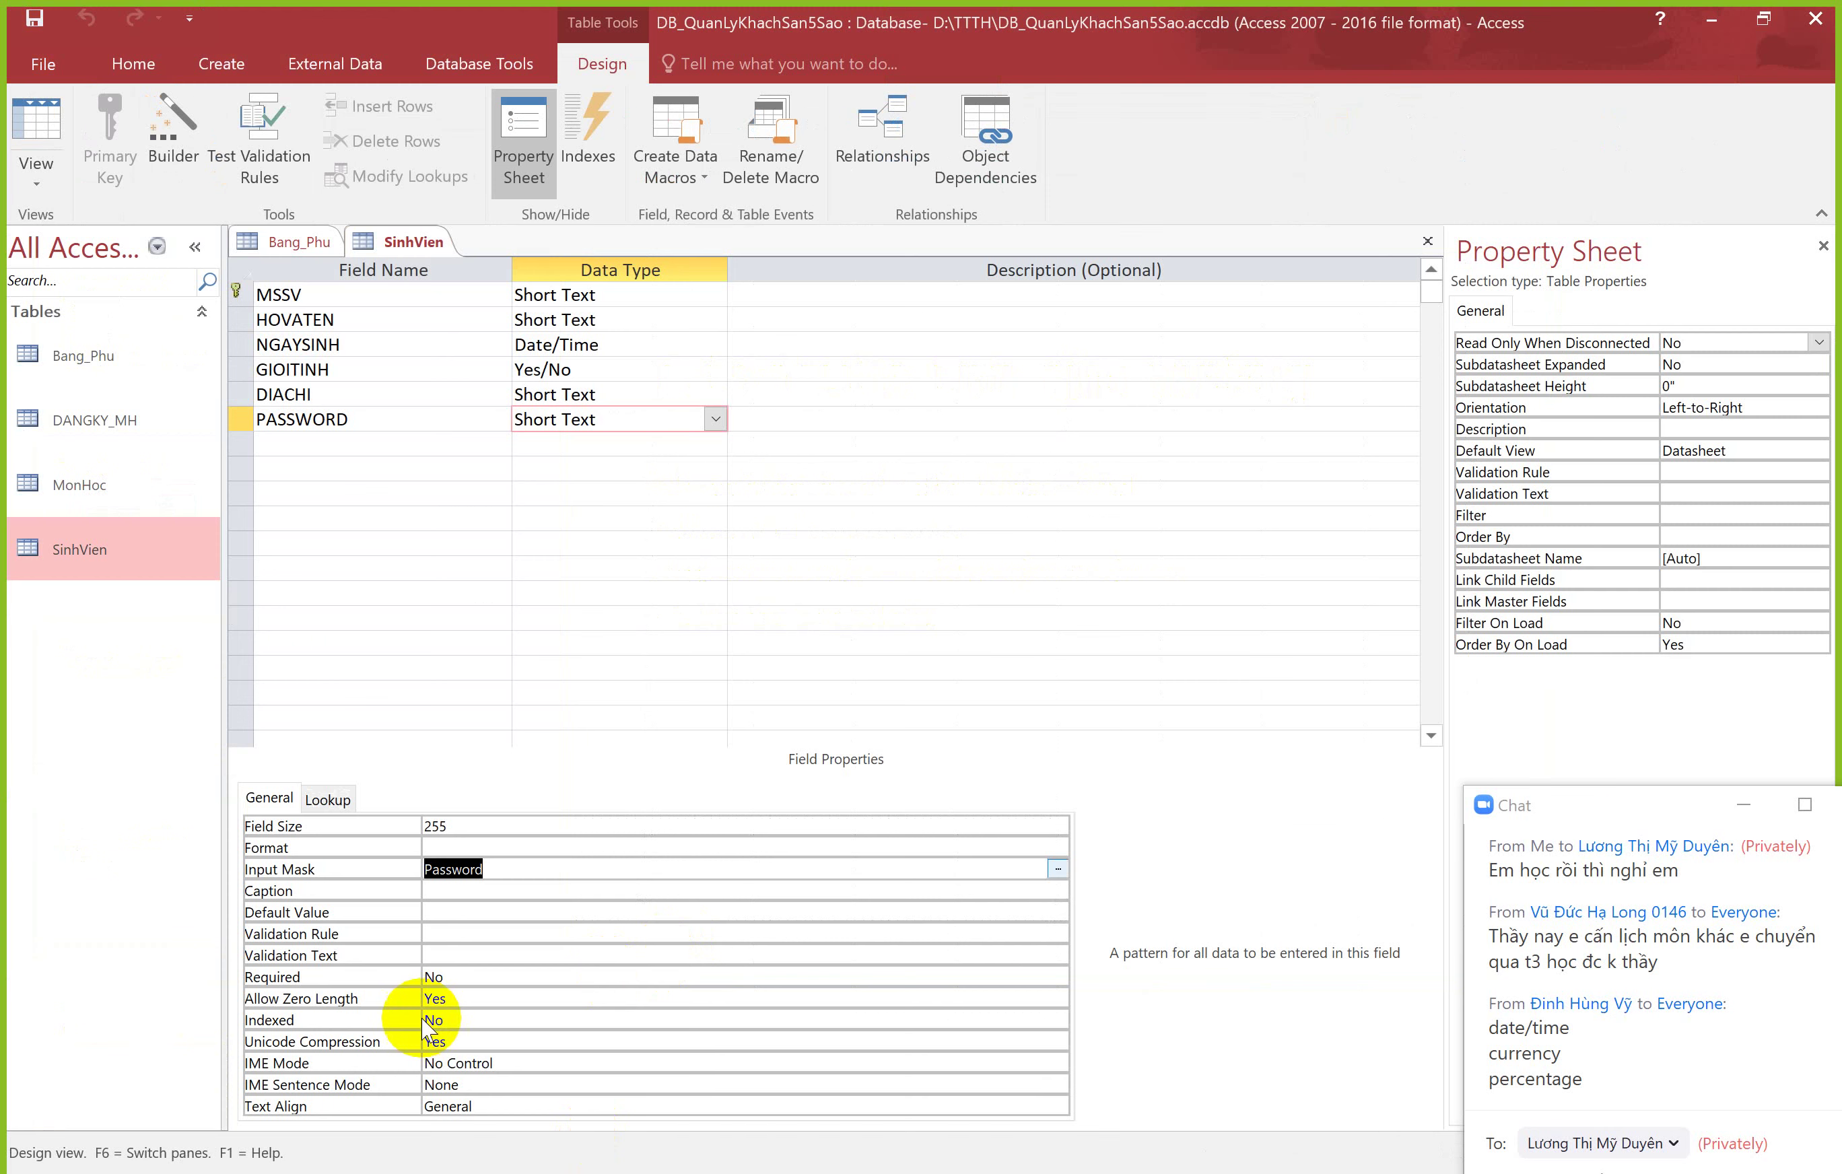
{"action": "left_click", "coordinate": [435, 978]}
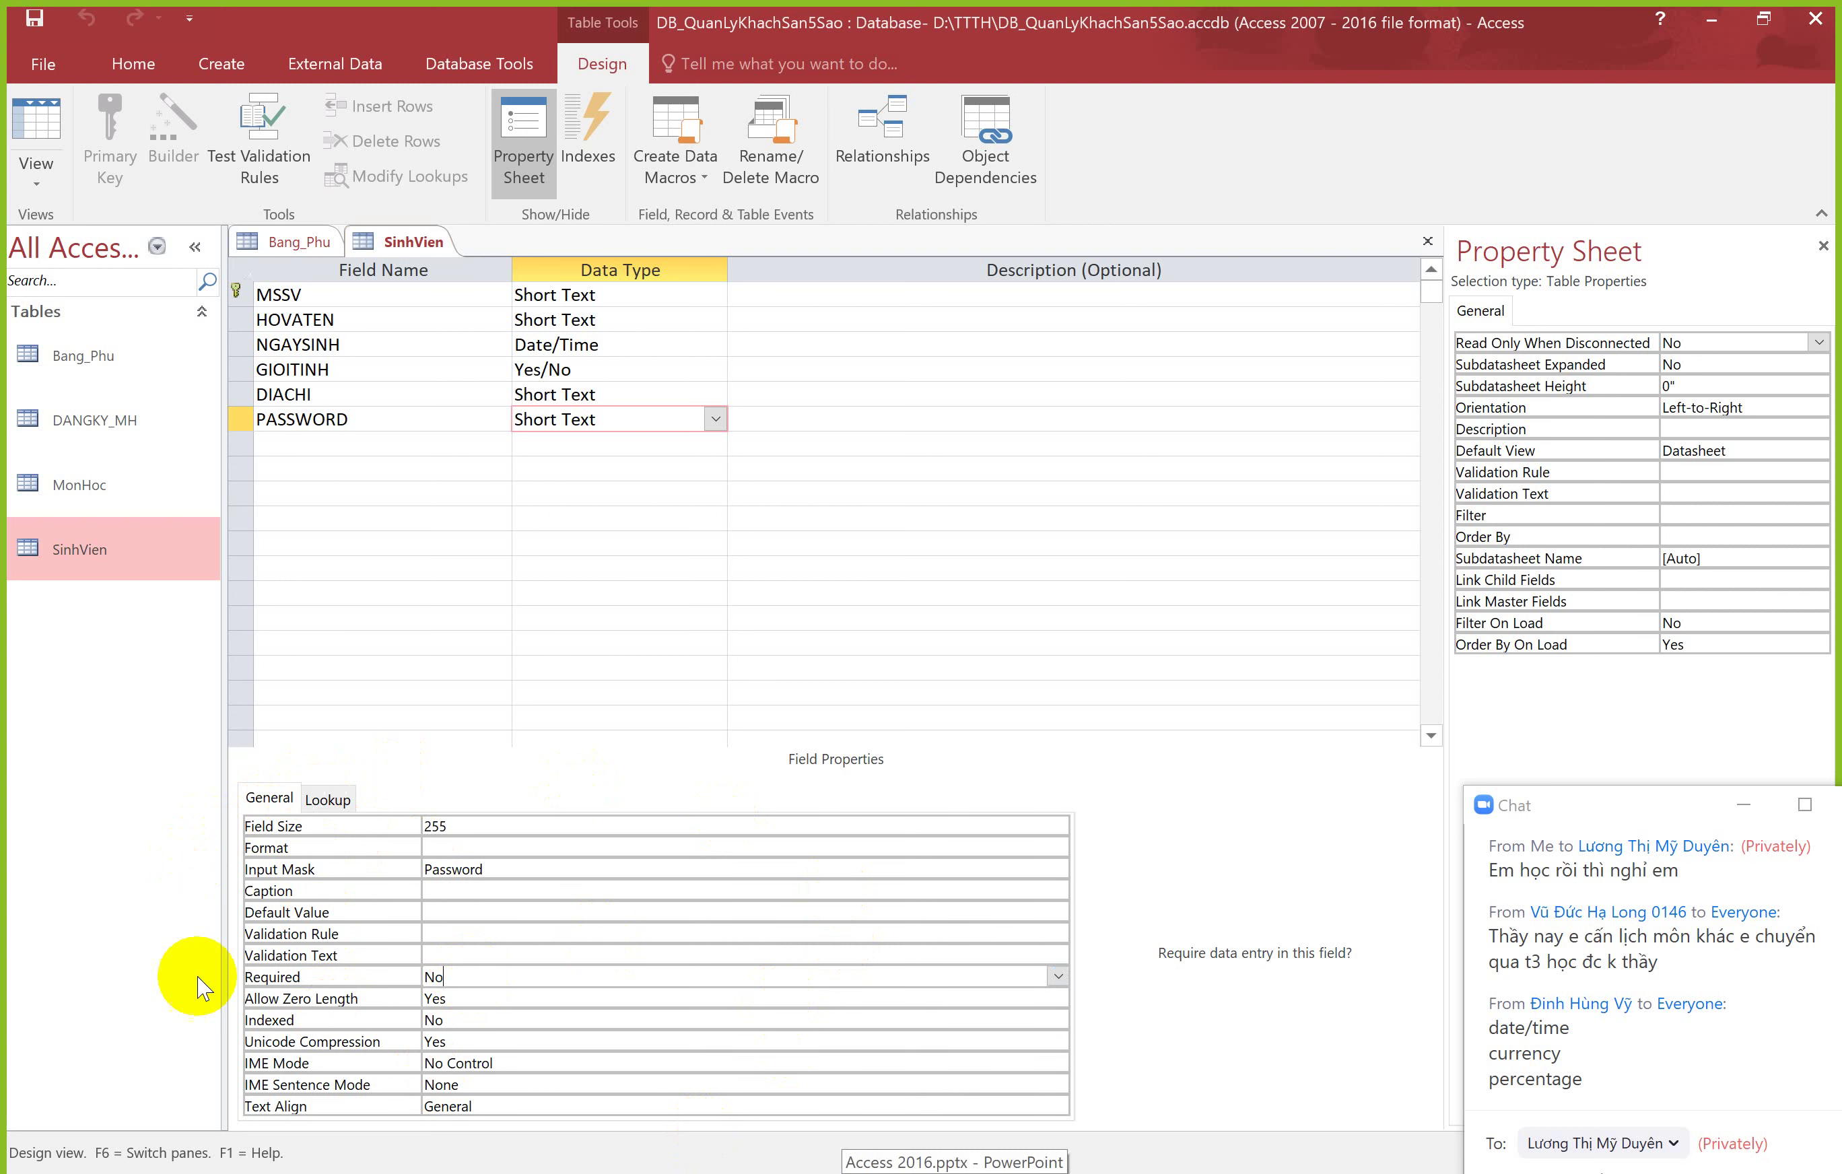
Step: Review the GIOITINH and NGAYSINH Format, Input Mask and Required properties, then show slide 17
{"action": "left_click", "coordinate": [600, 373]}
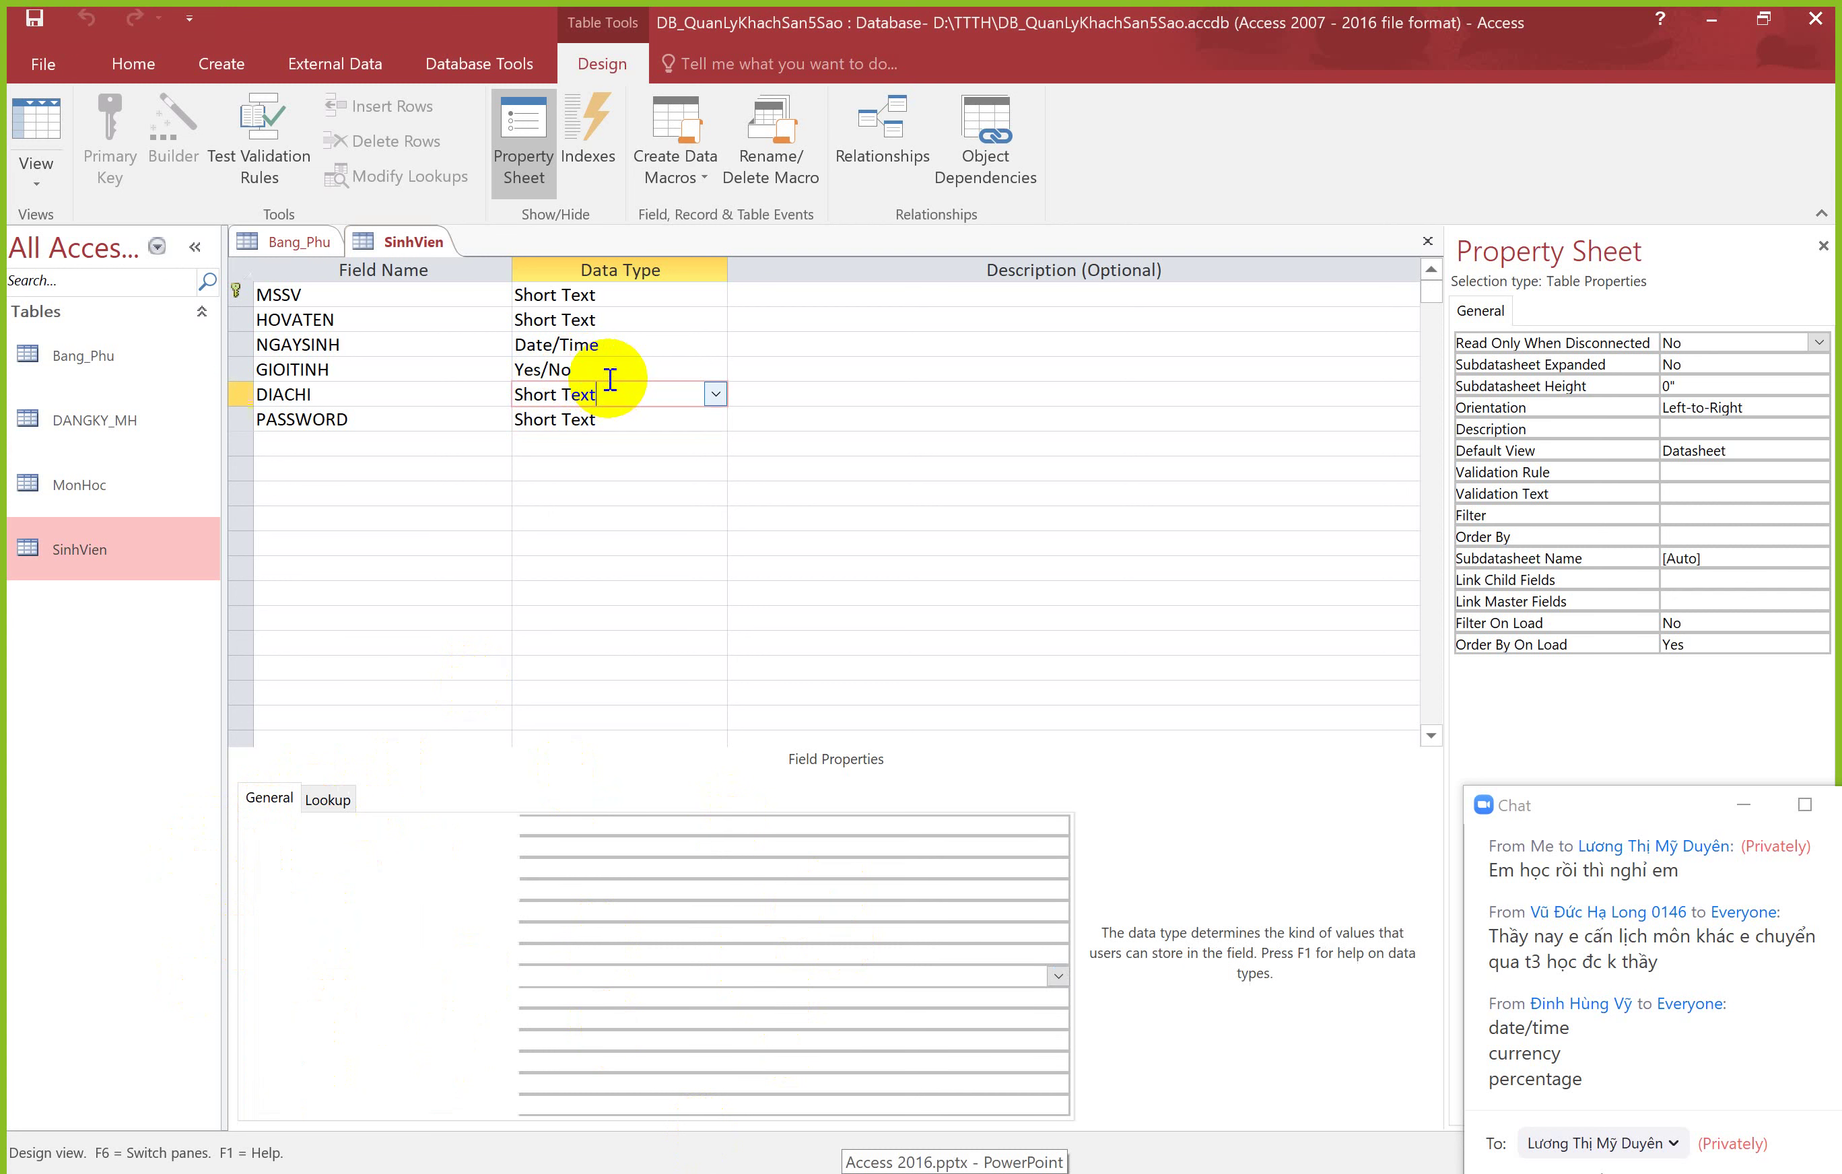
{"action": "left_click", "coordinate": [609, 341]}
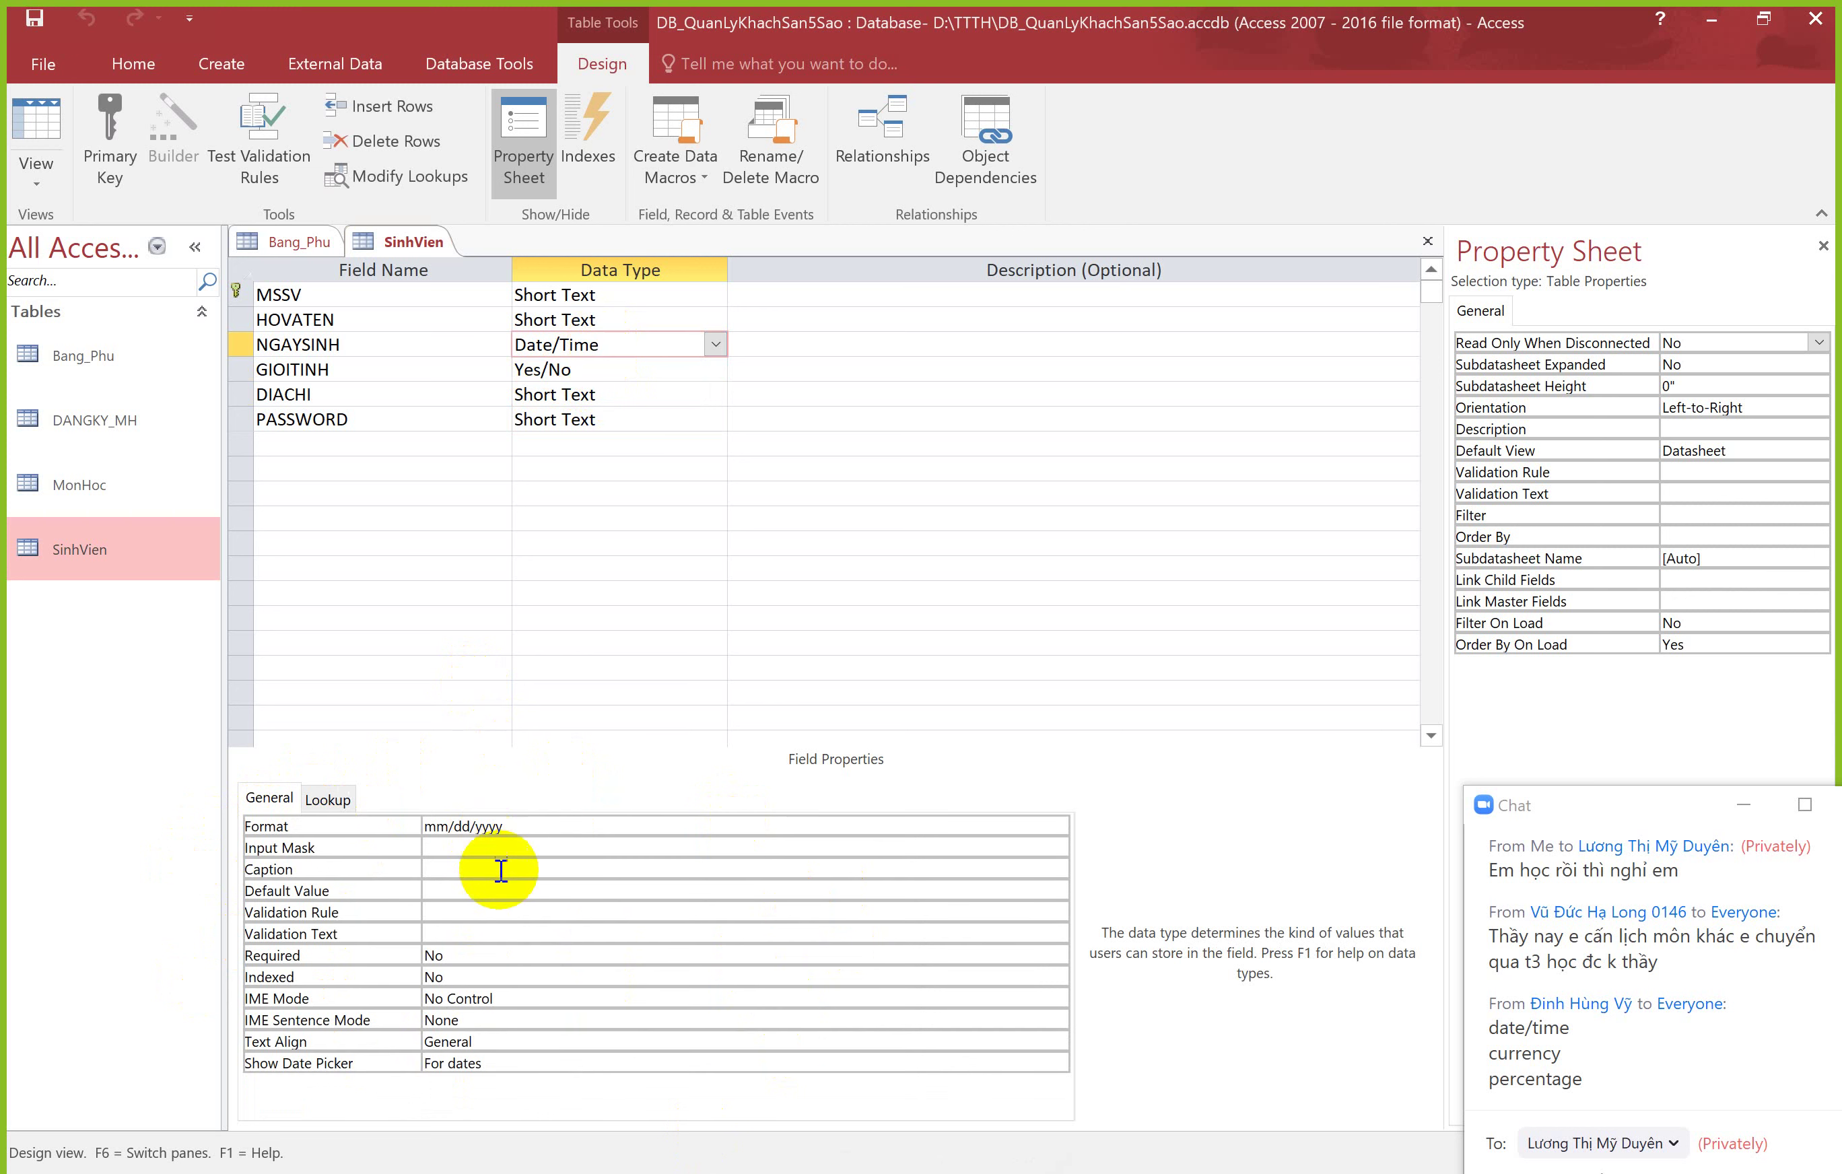
{"action": "left_click", "coordinate": [532, 825]}
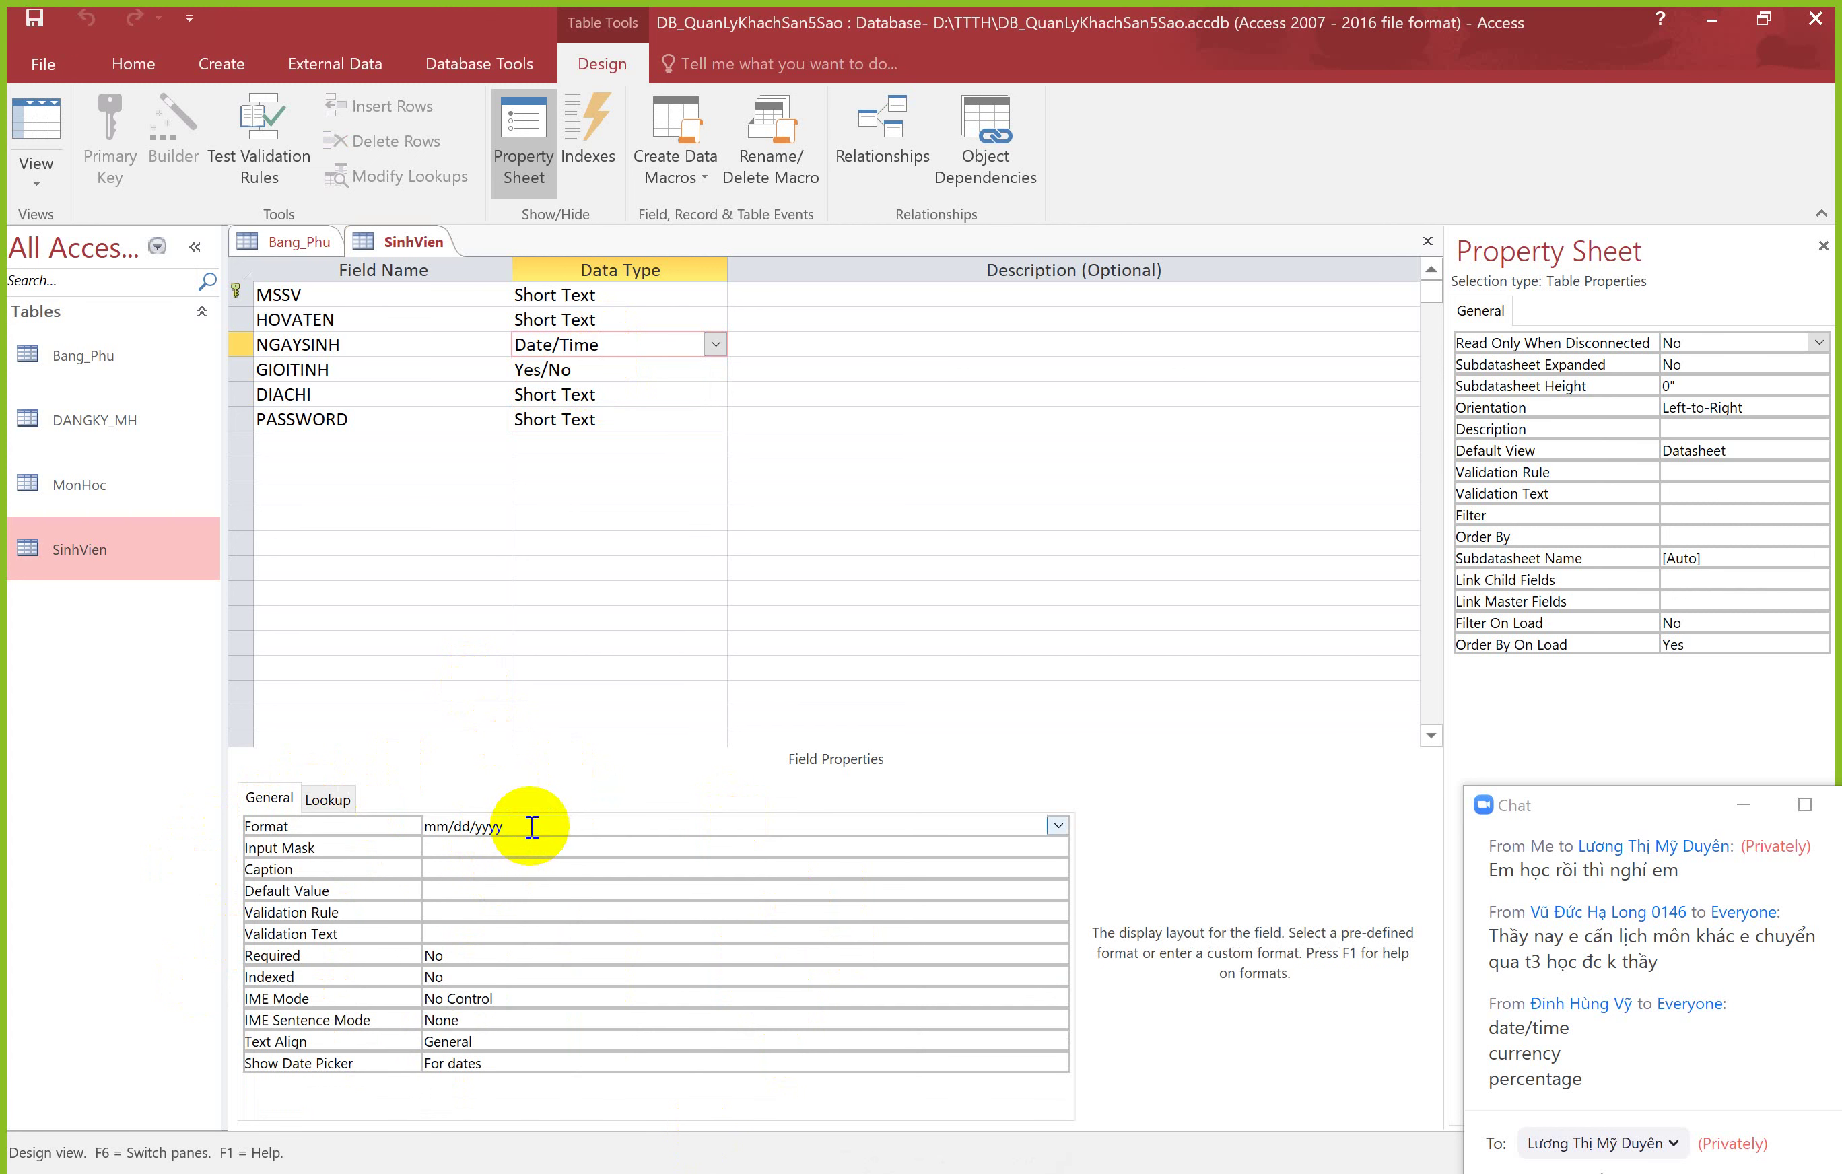
{"action": "left_click", "coordinate": [496, 847]}
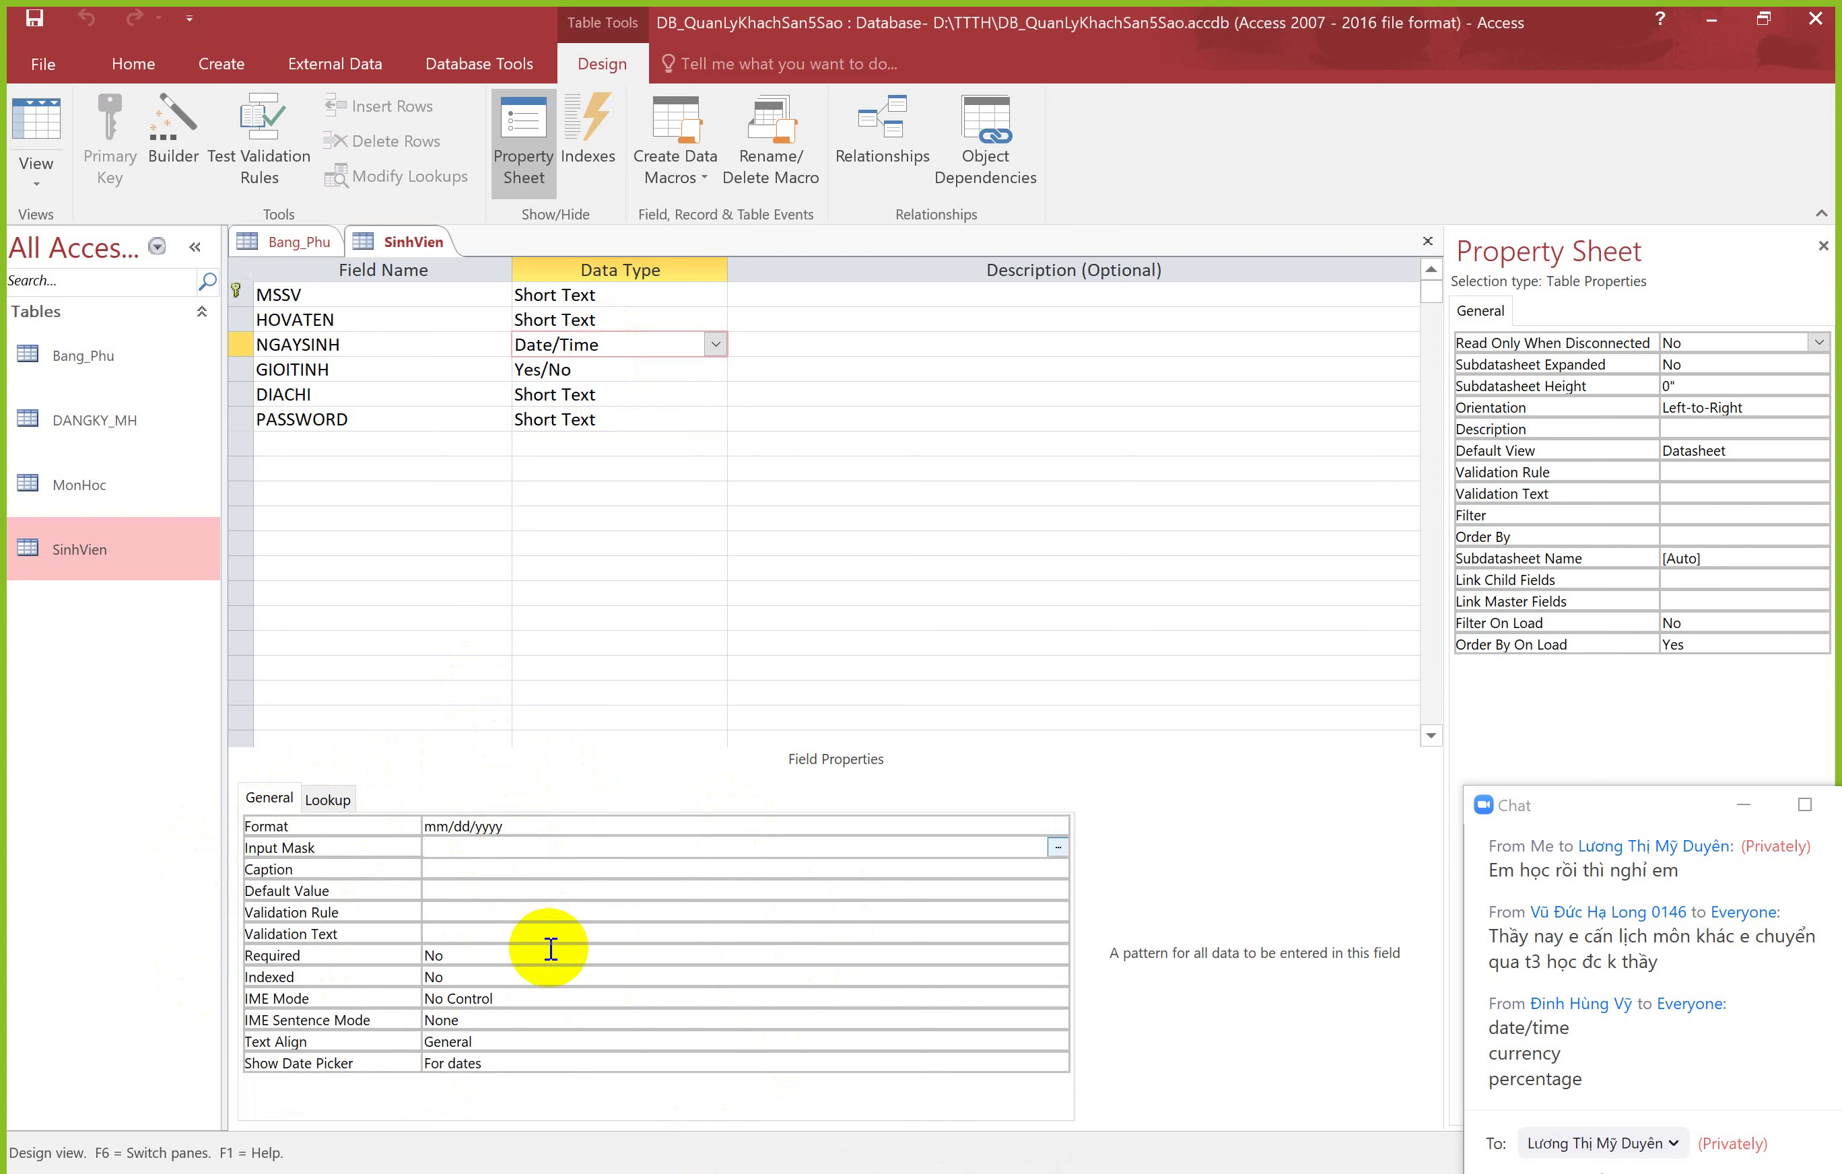
{"action": "left_click", "coordinate": [499, 955]}
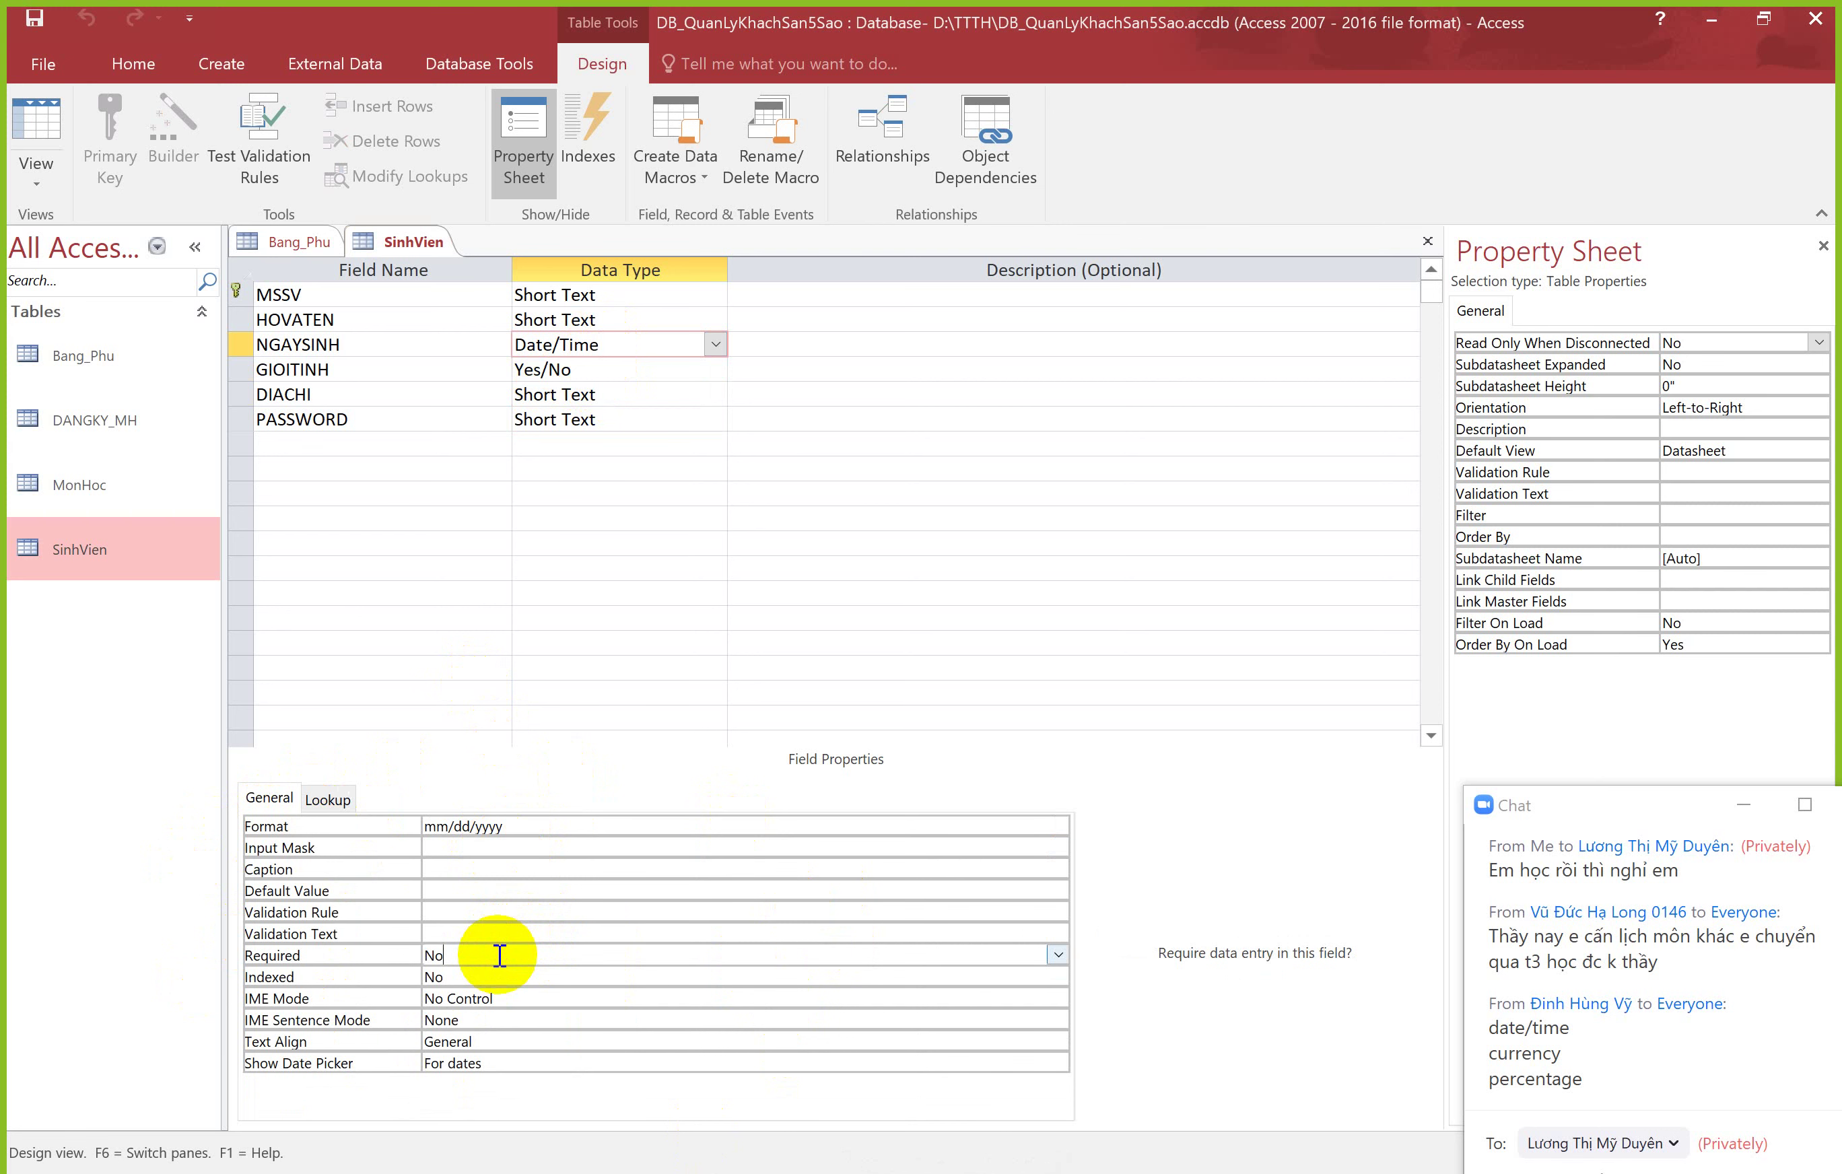
{"action": "key", "text": "alt+Tab"}
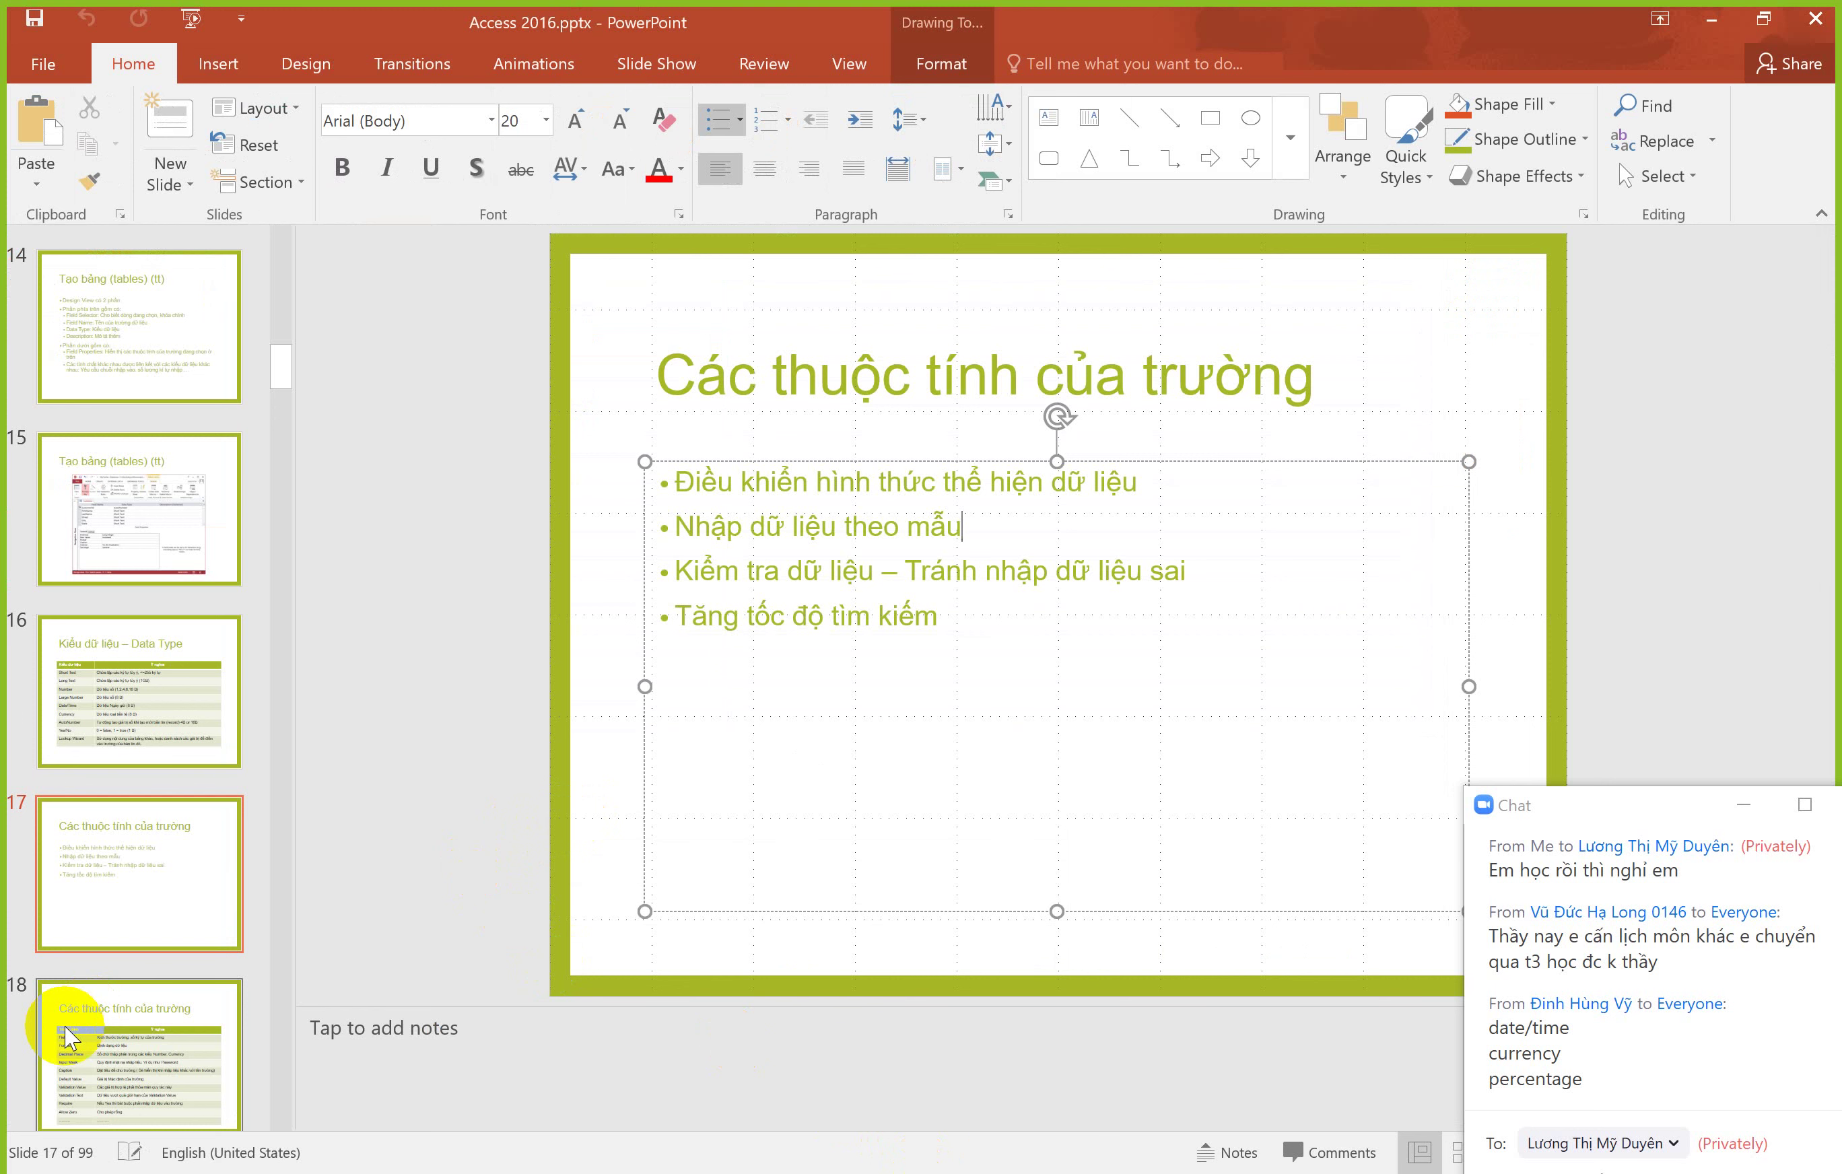
Step: Show slide 18's field-properties table, then return to the SinhVien design in Access
{"action": "left_click", "coordinate": [111, 904]}
{"action": "key", "text": "Down"}
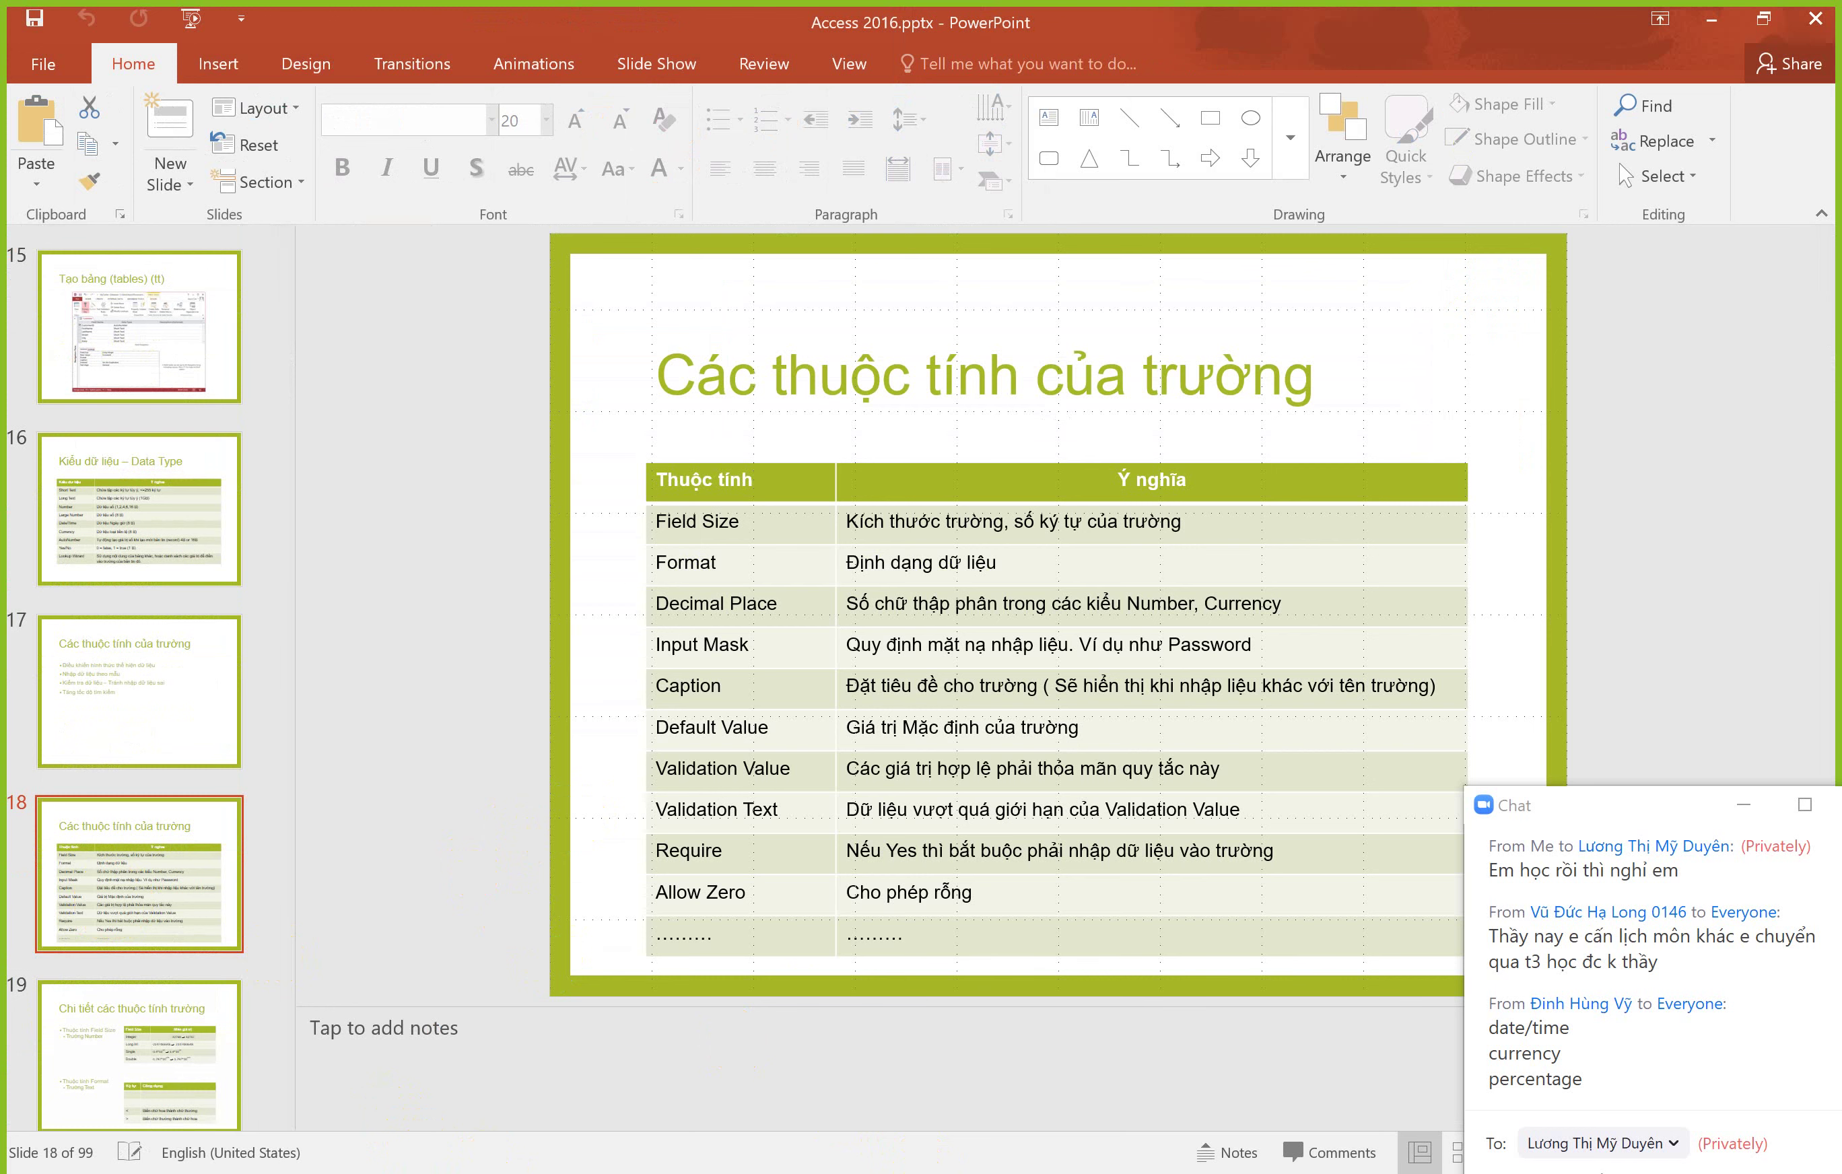
{"action": "key", "text": "alt+Tab"}
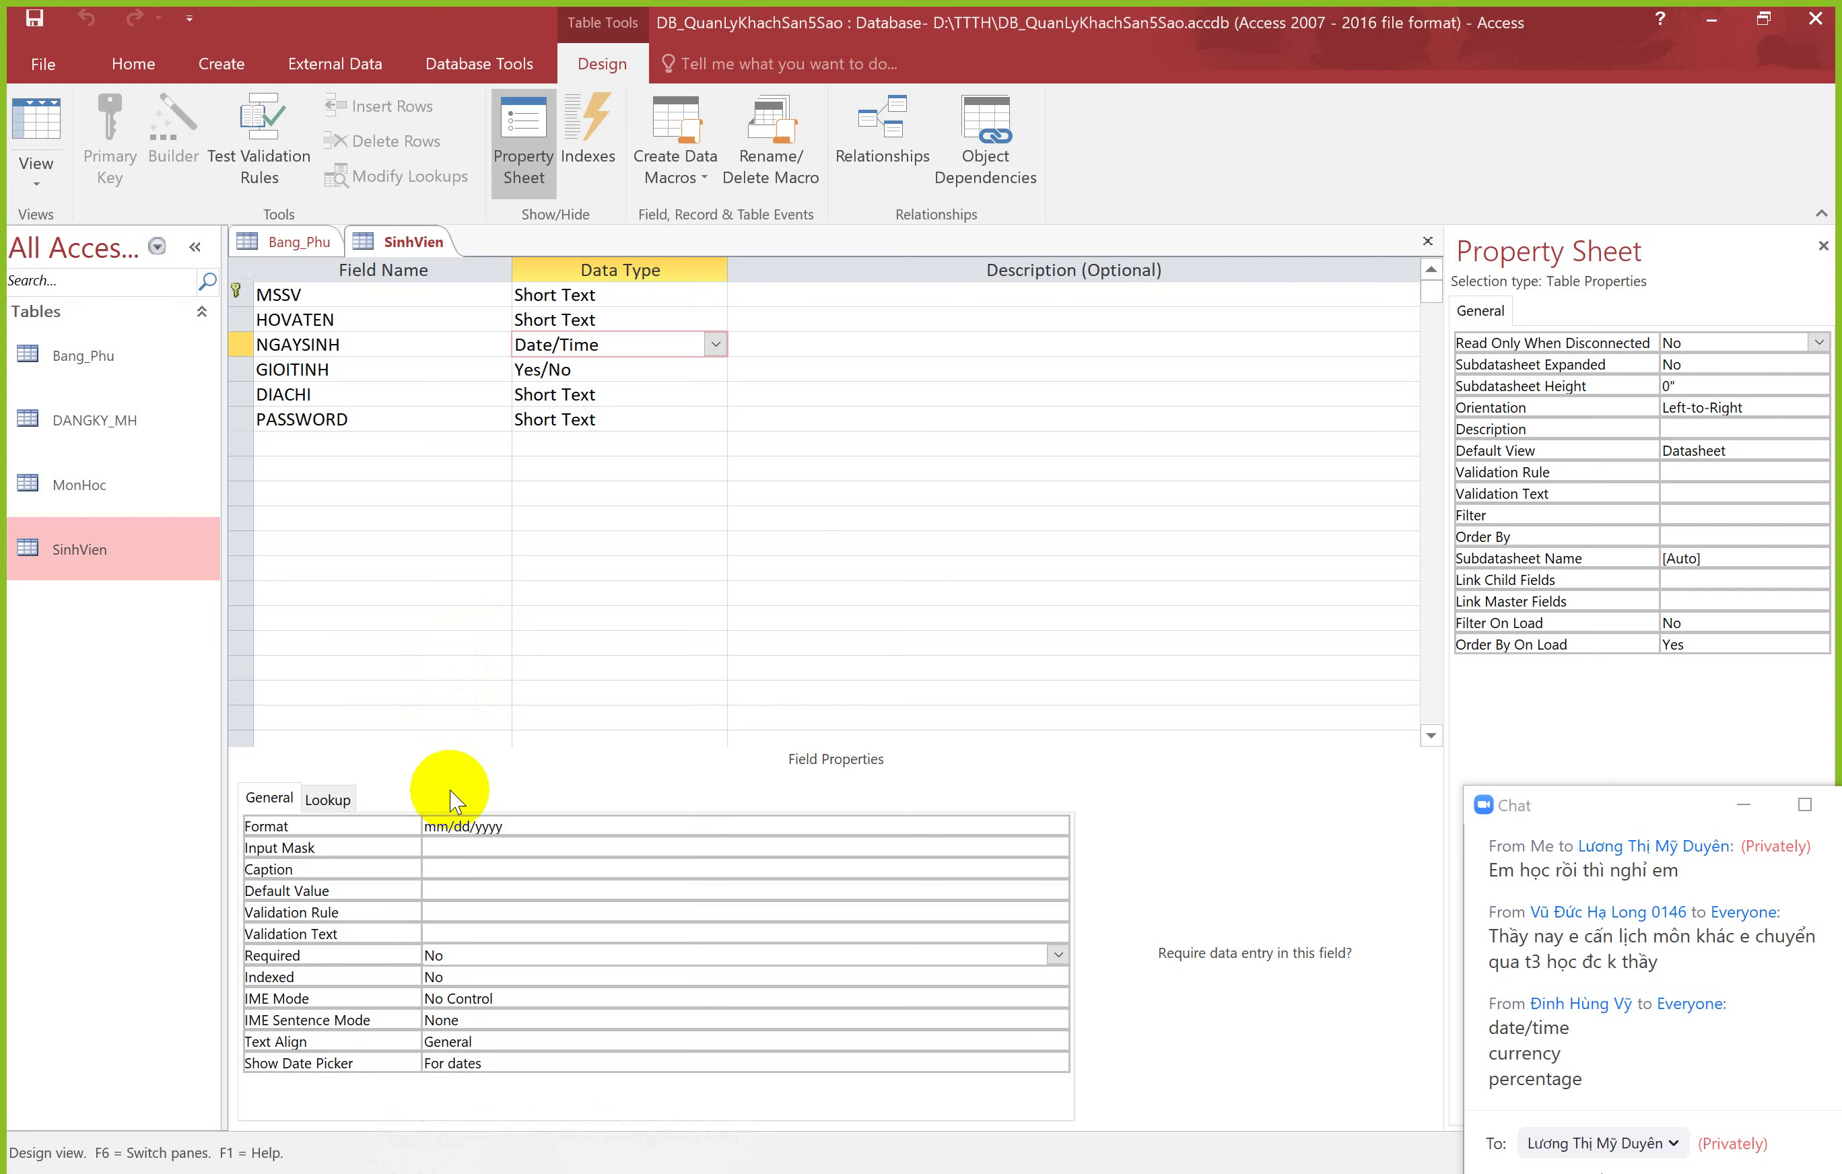
Step: Inspect the MSSV field's Field Size value (10) and its Format property
{"action": "left_click", "coordinate": [667, 297]}
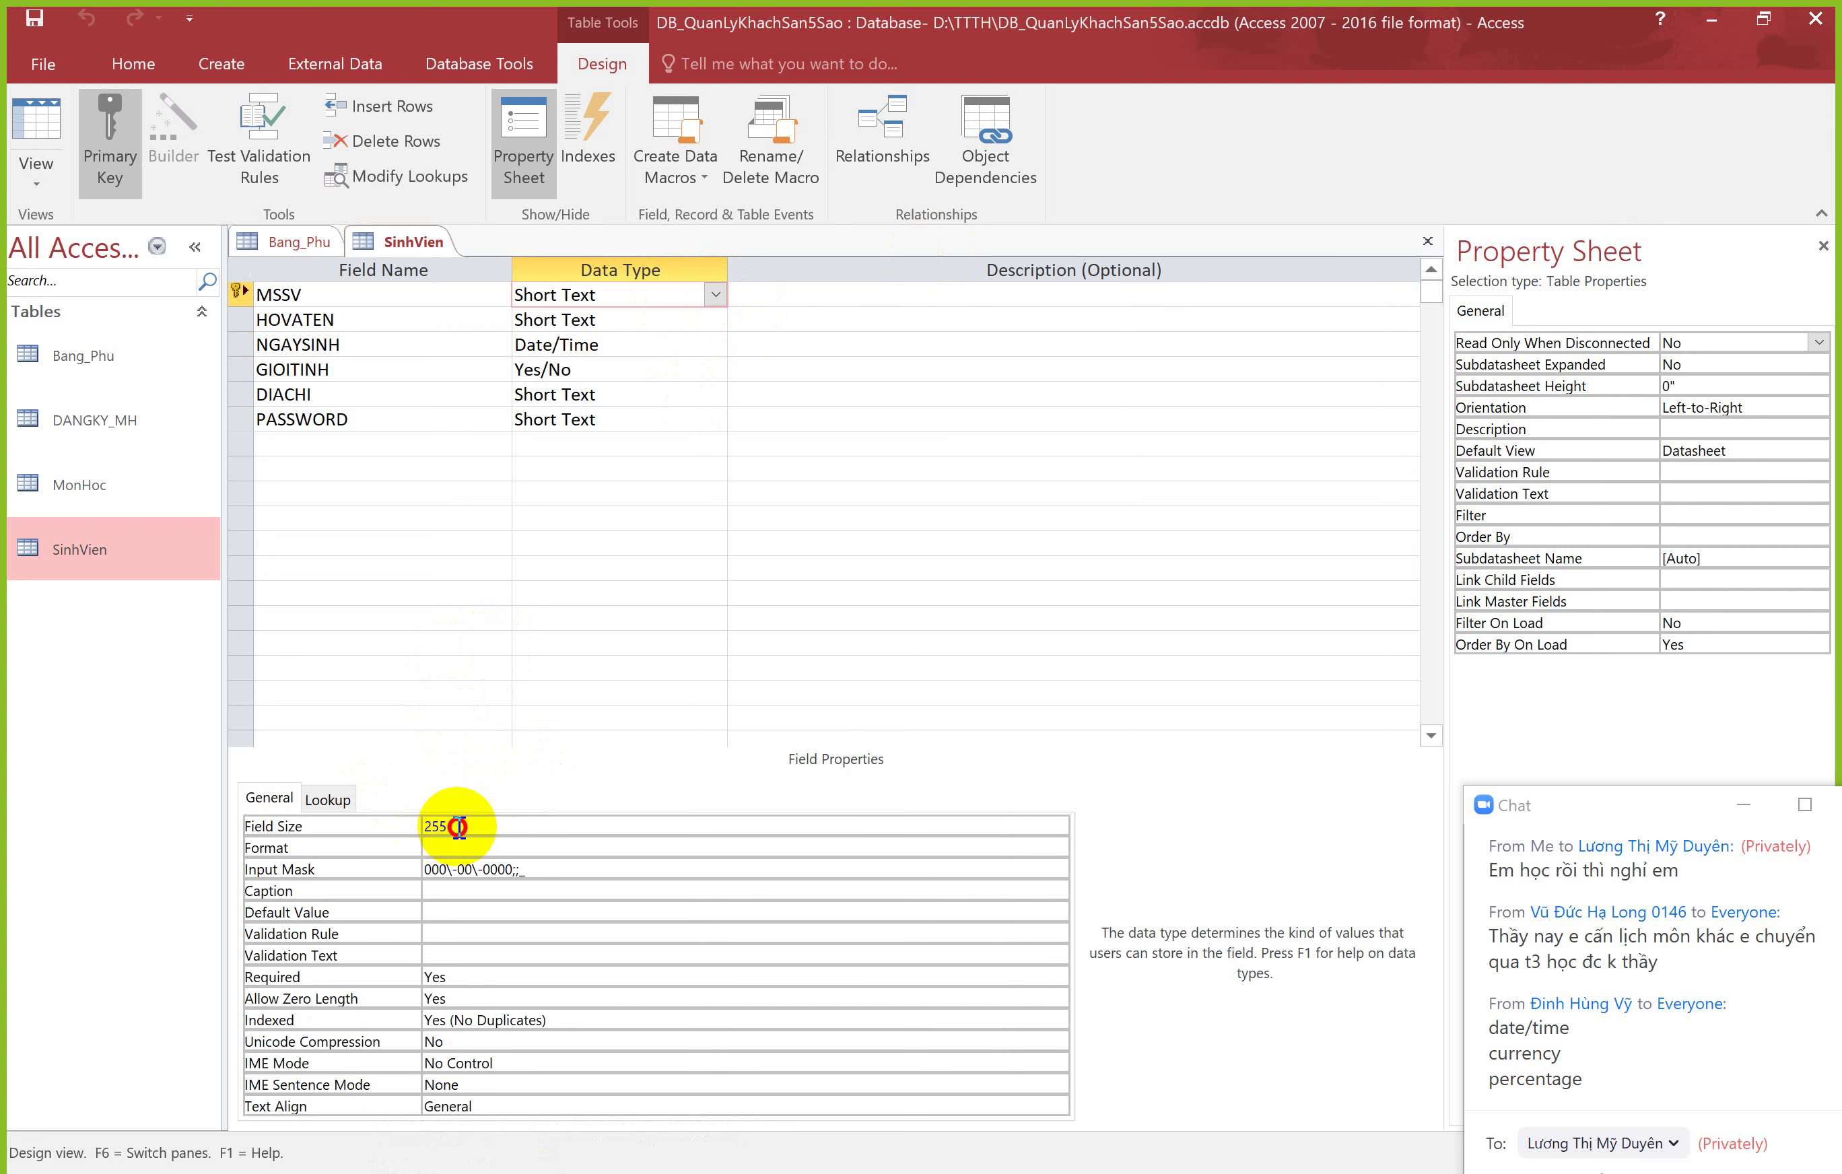
{"action": "left_click", "coordinate": [422, 826]}
{"action": "left_click", "coordinate": [467, 826]}
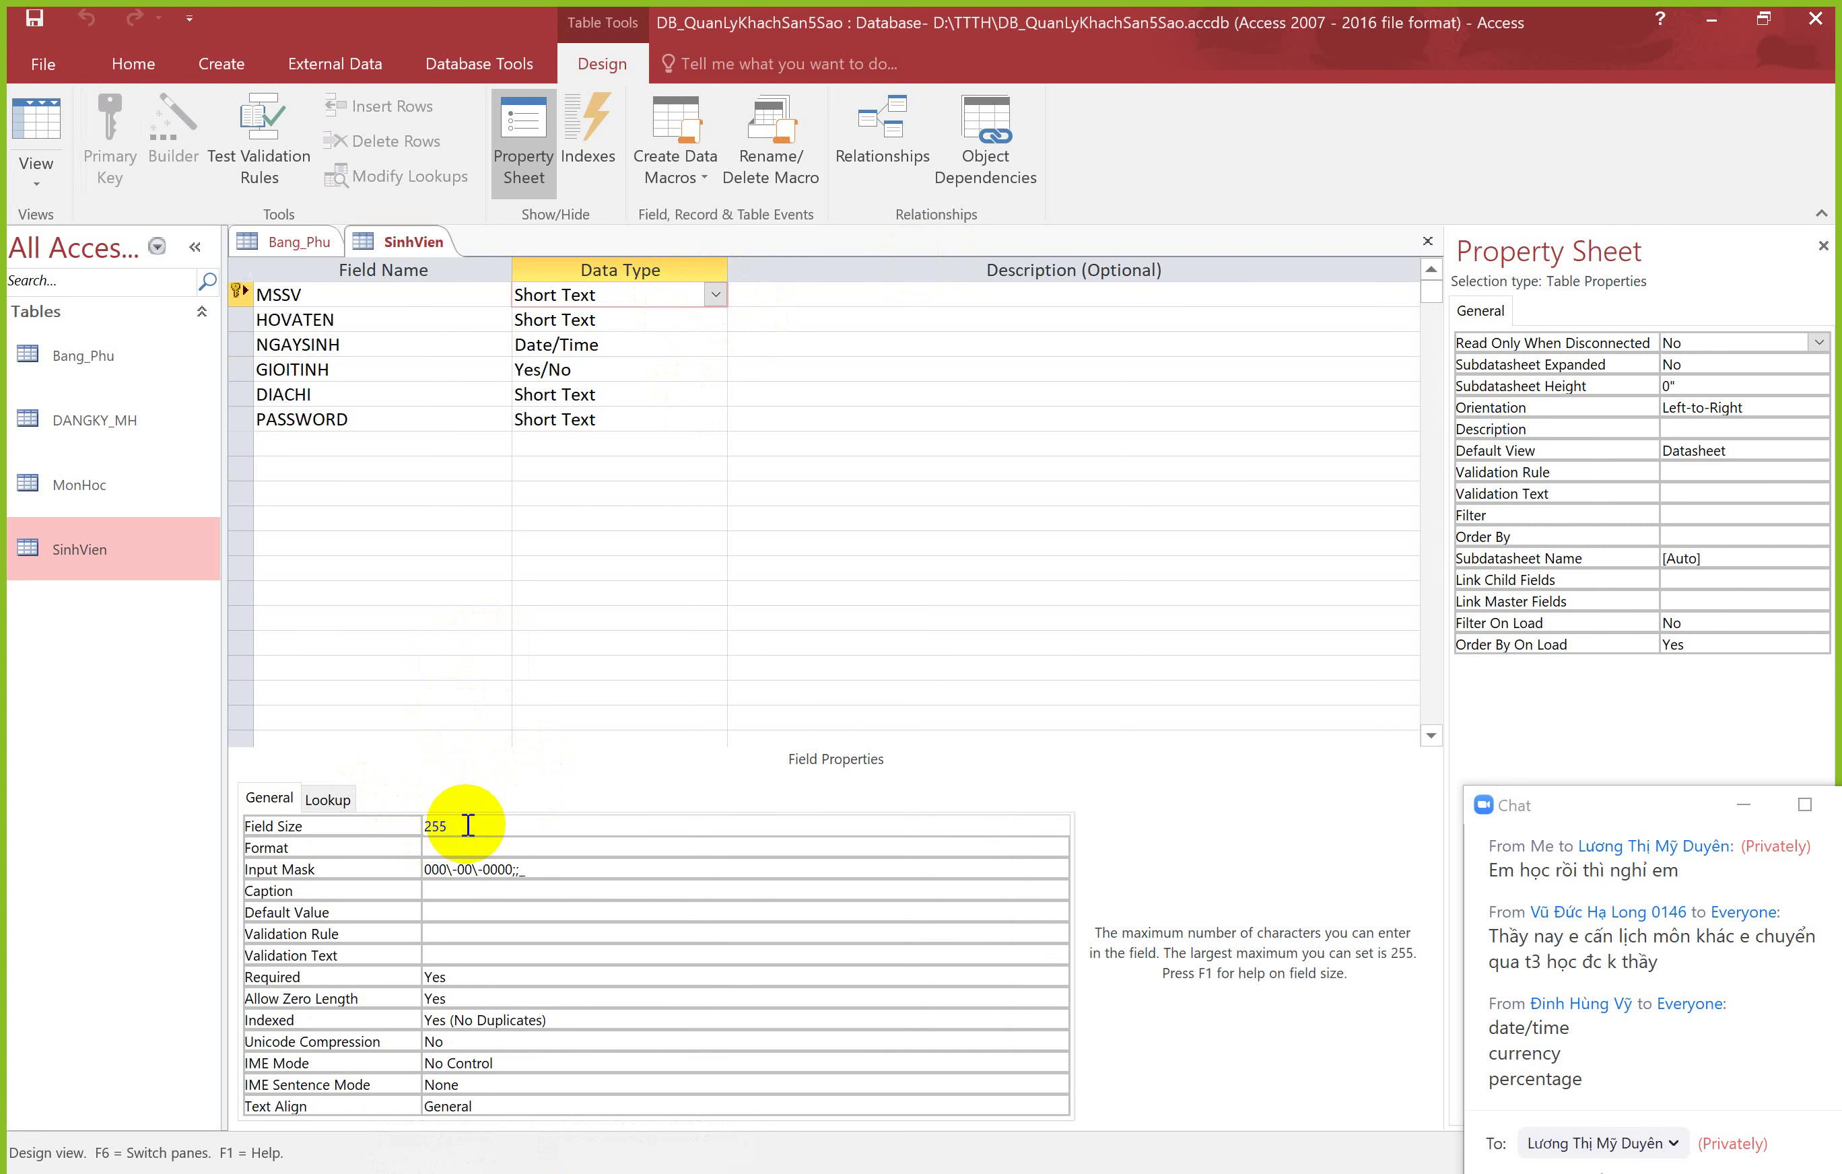
{"action": "left_click", "coordinate": [423, 825]}
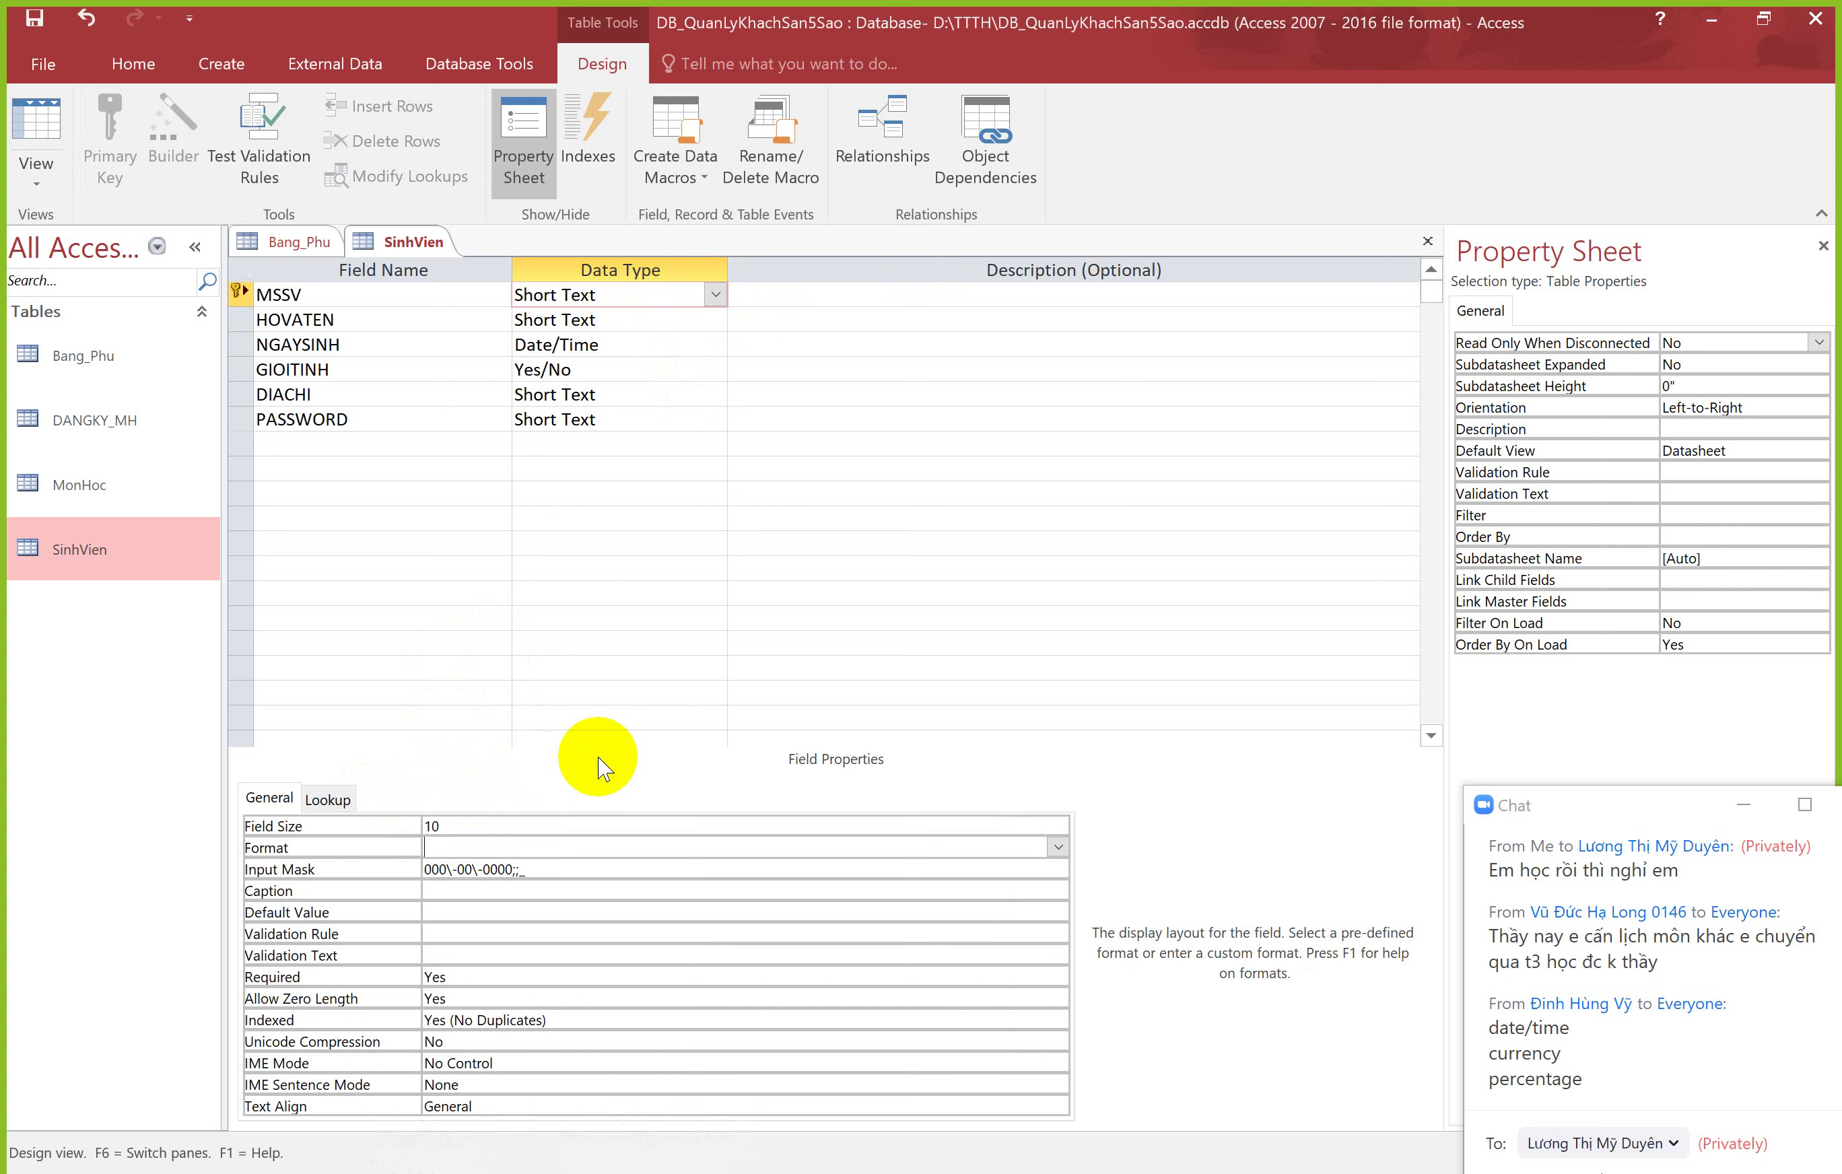
{"action": "left_click", "coordinate": [425, 824]}
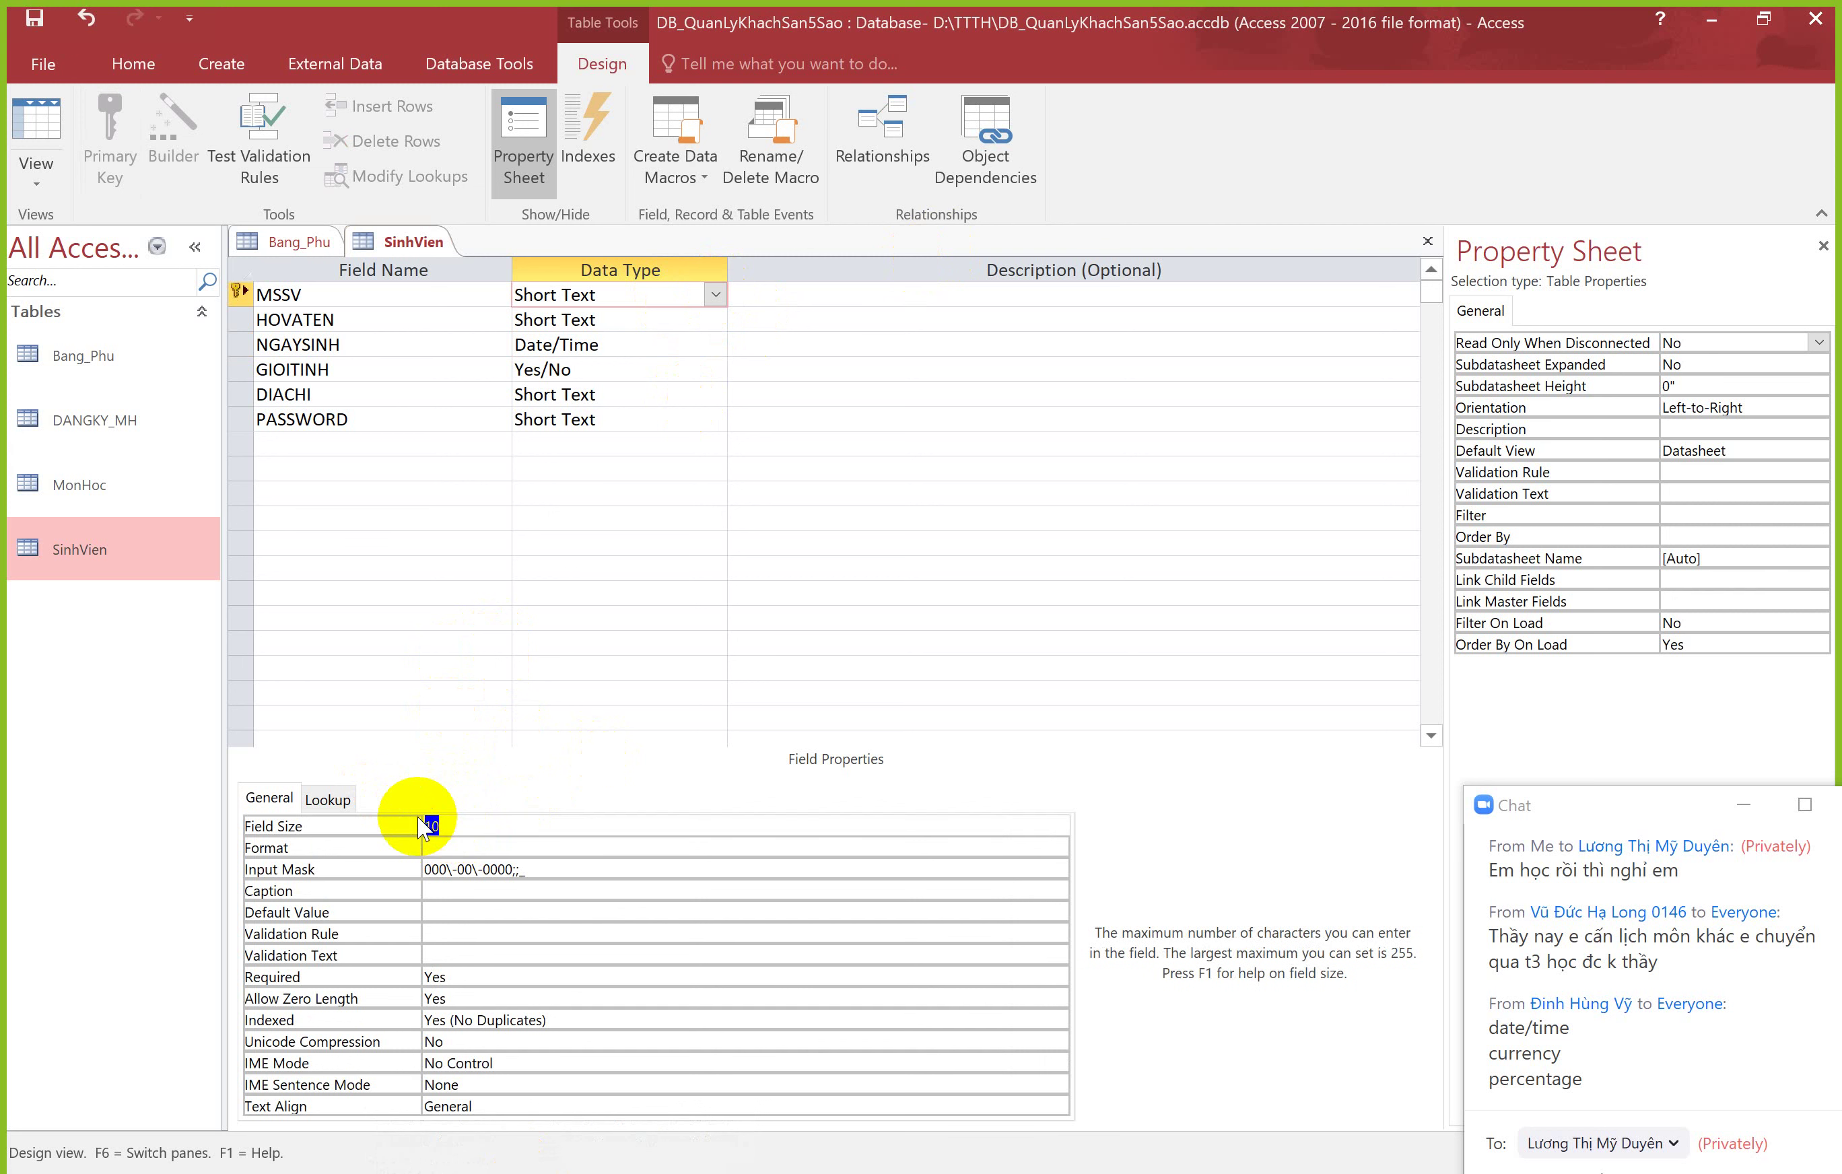
{"action": "left_click", "coordinate": [464, 846]}
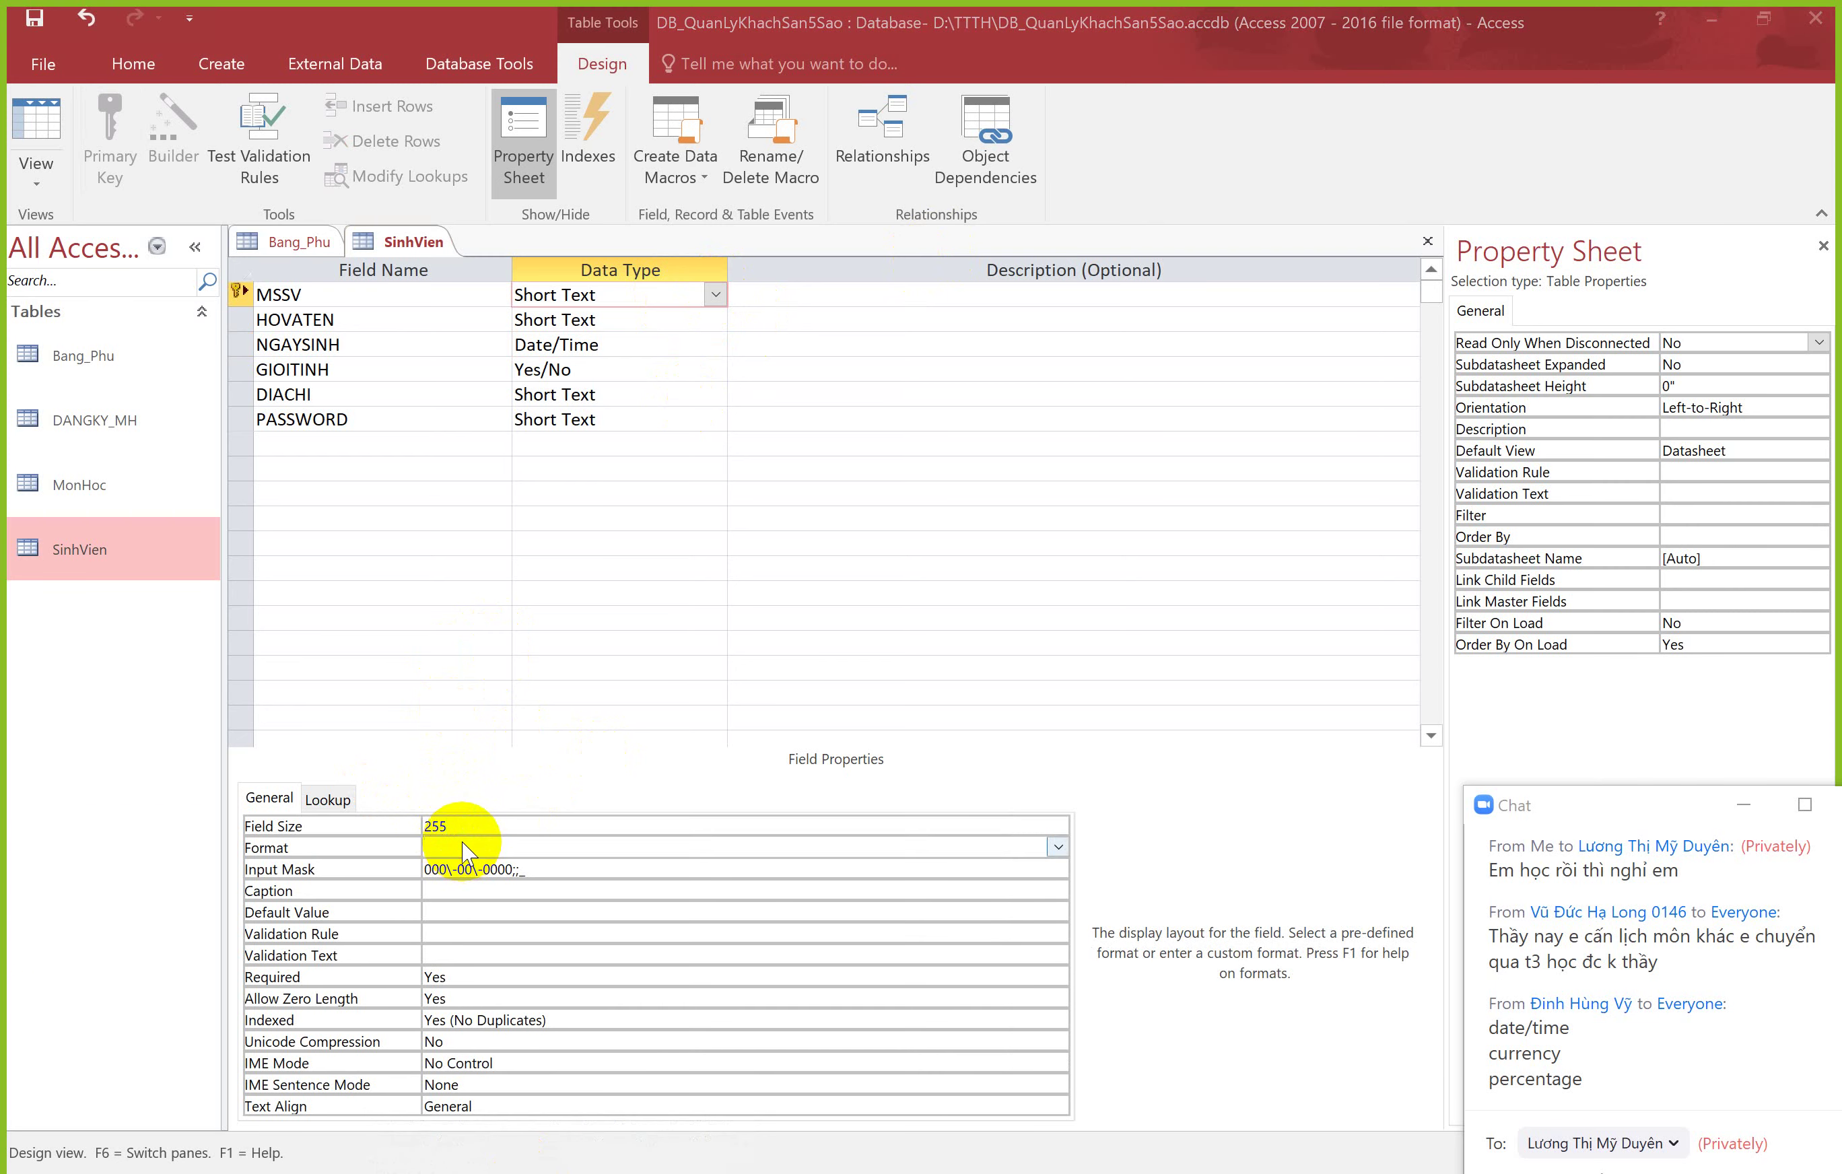
Step: After checking the slides, open the MonHoc table in Datasheet view
{"action": "key", "text": "alt+Tab"}
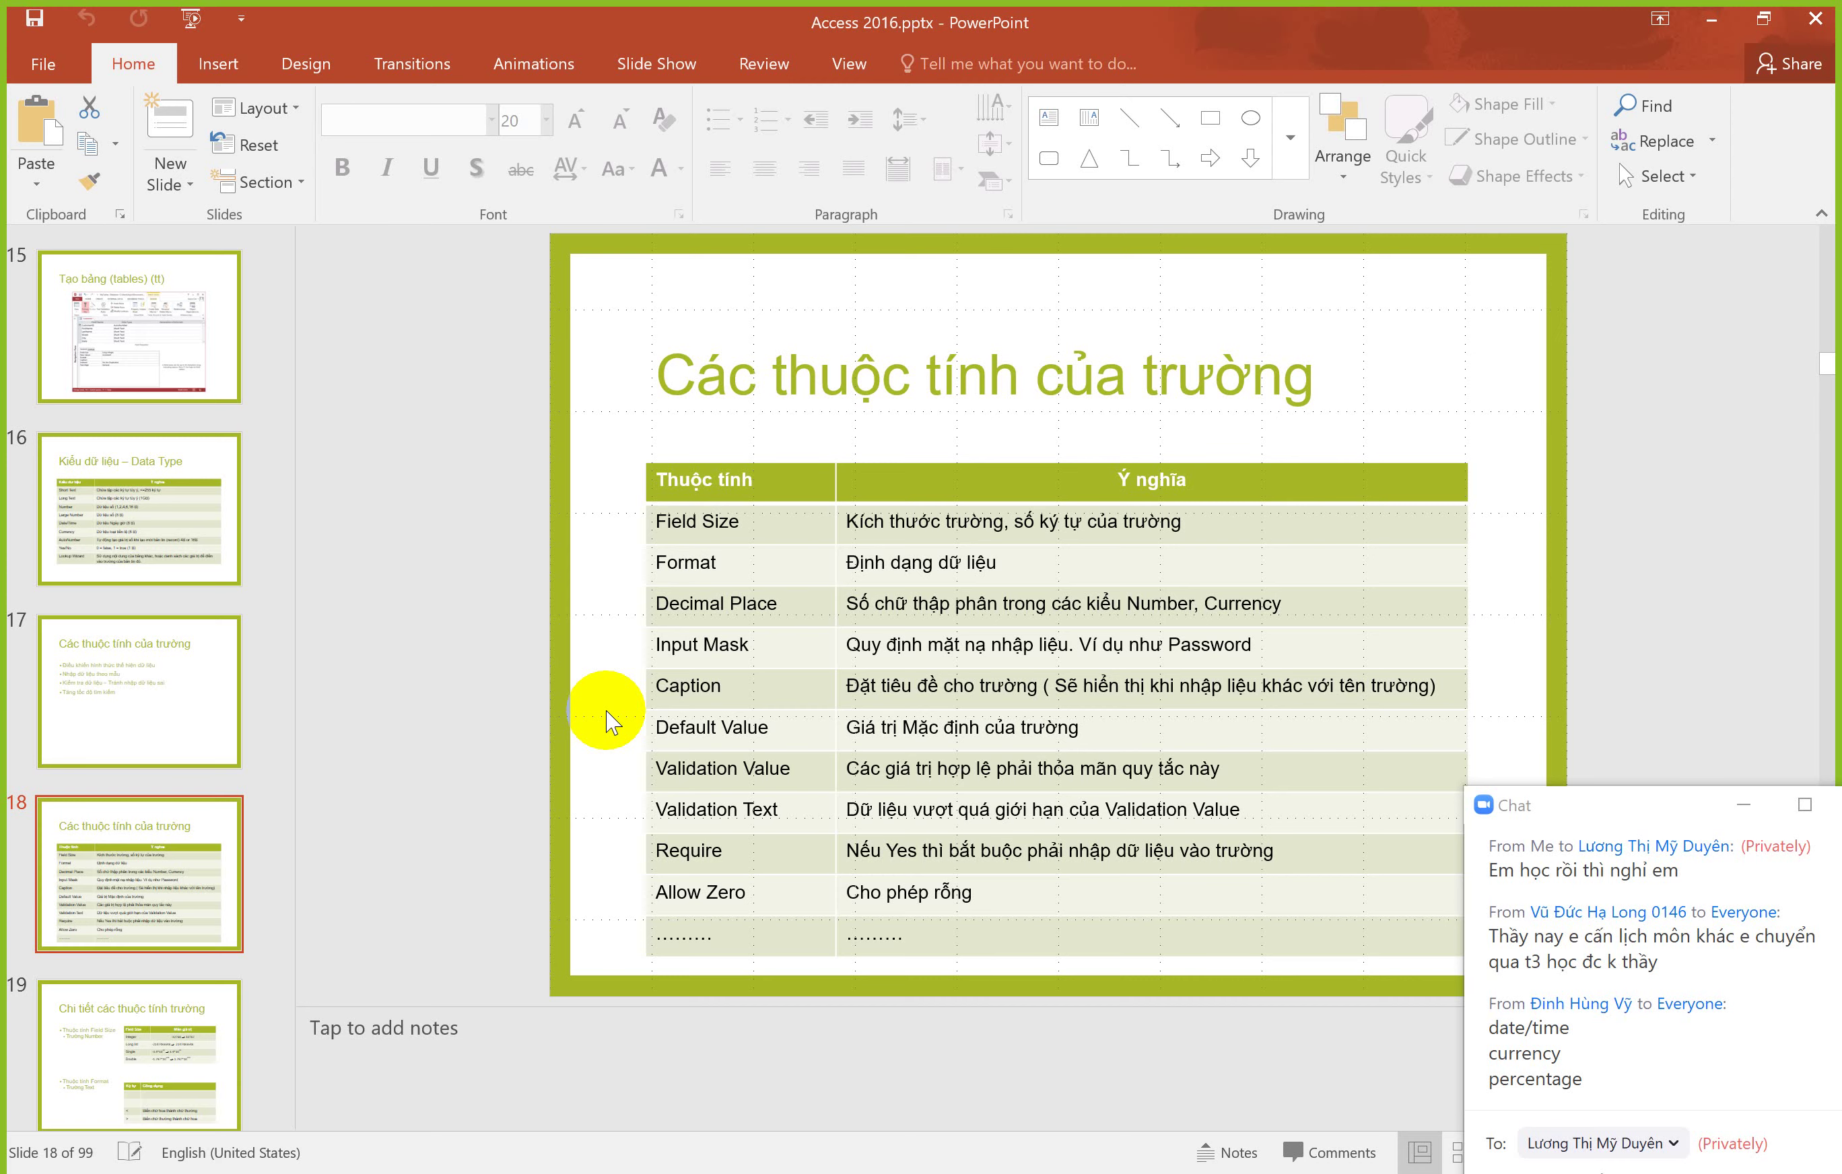
{"action": "key", "text": "alt+Tab"}
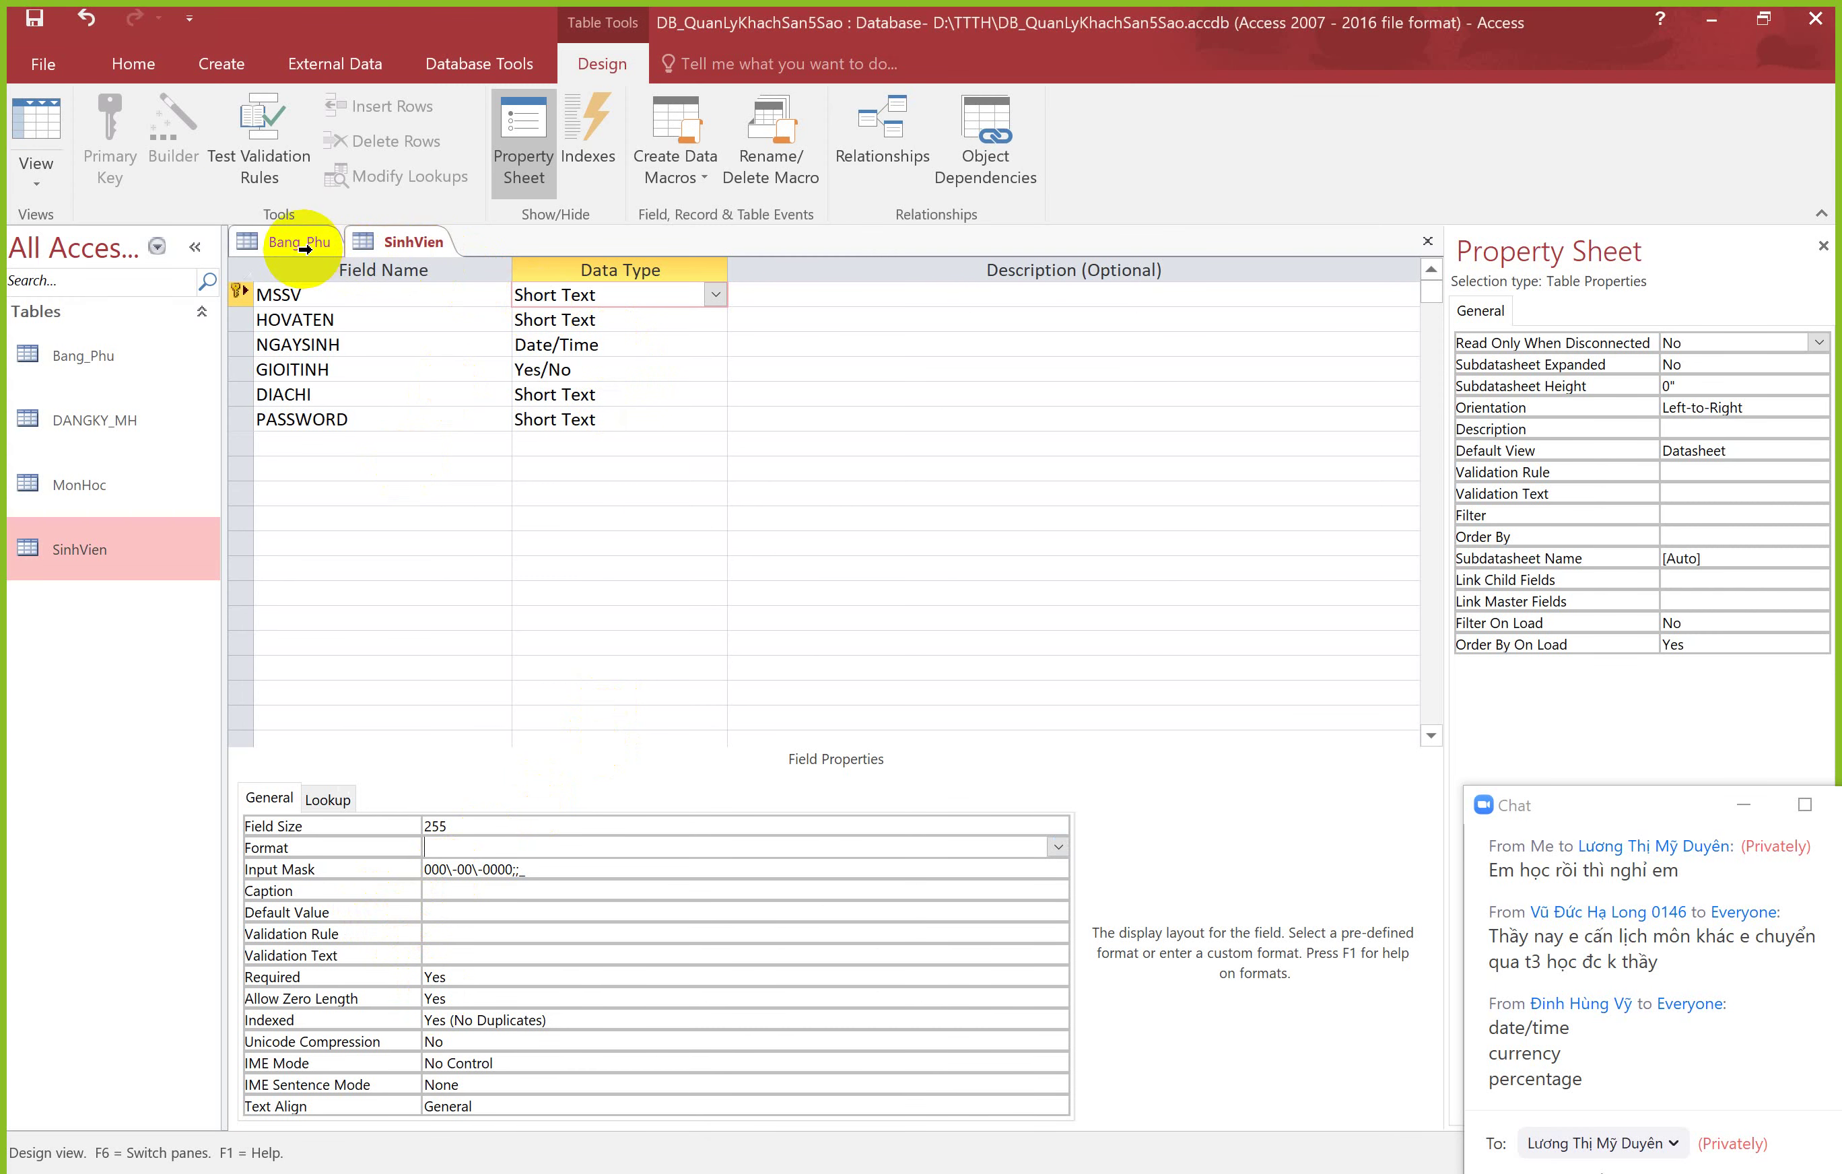
{"action": "left_click", "coordinate": [105, 492]}
{"action": "double_click", "coordinate": [104, 492]}
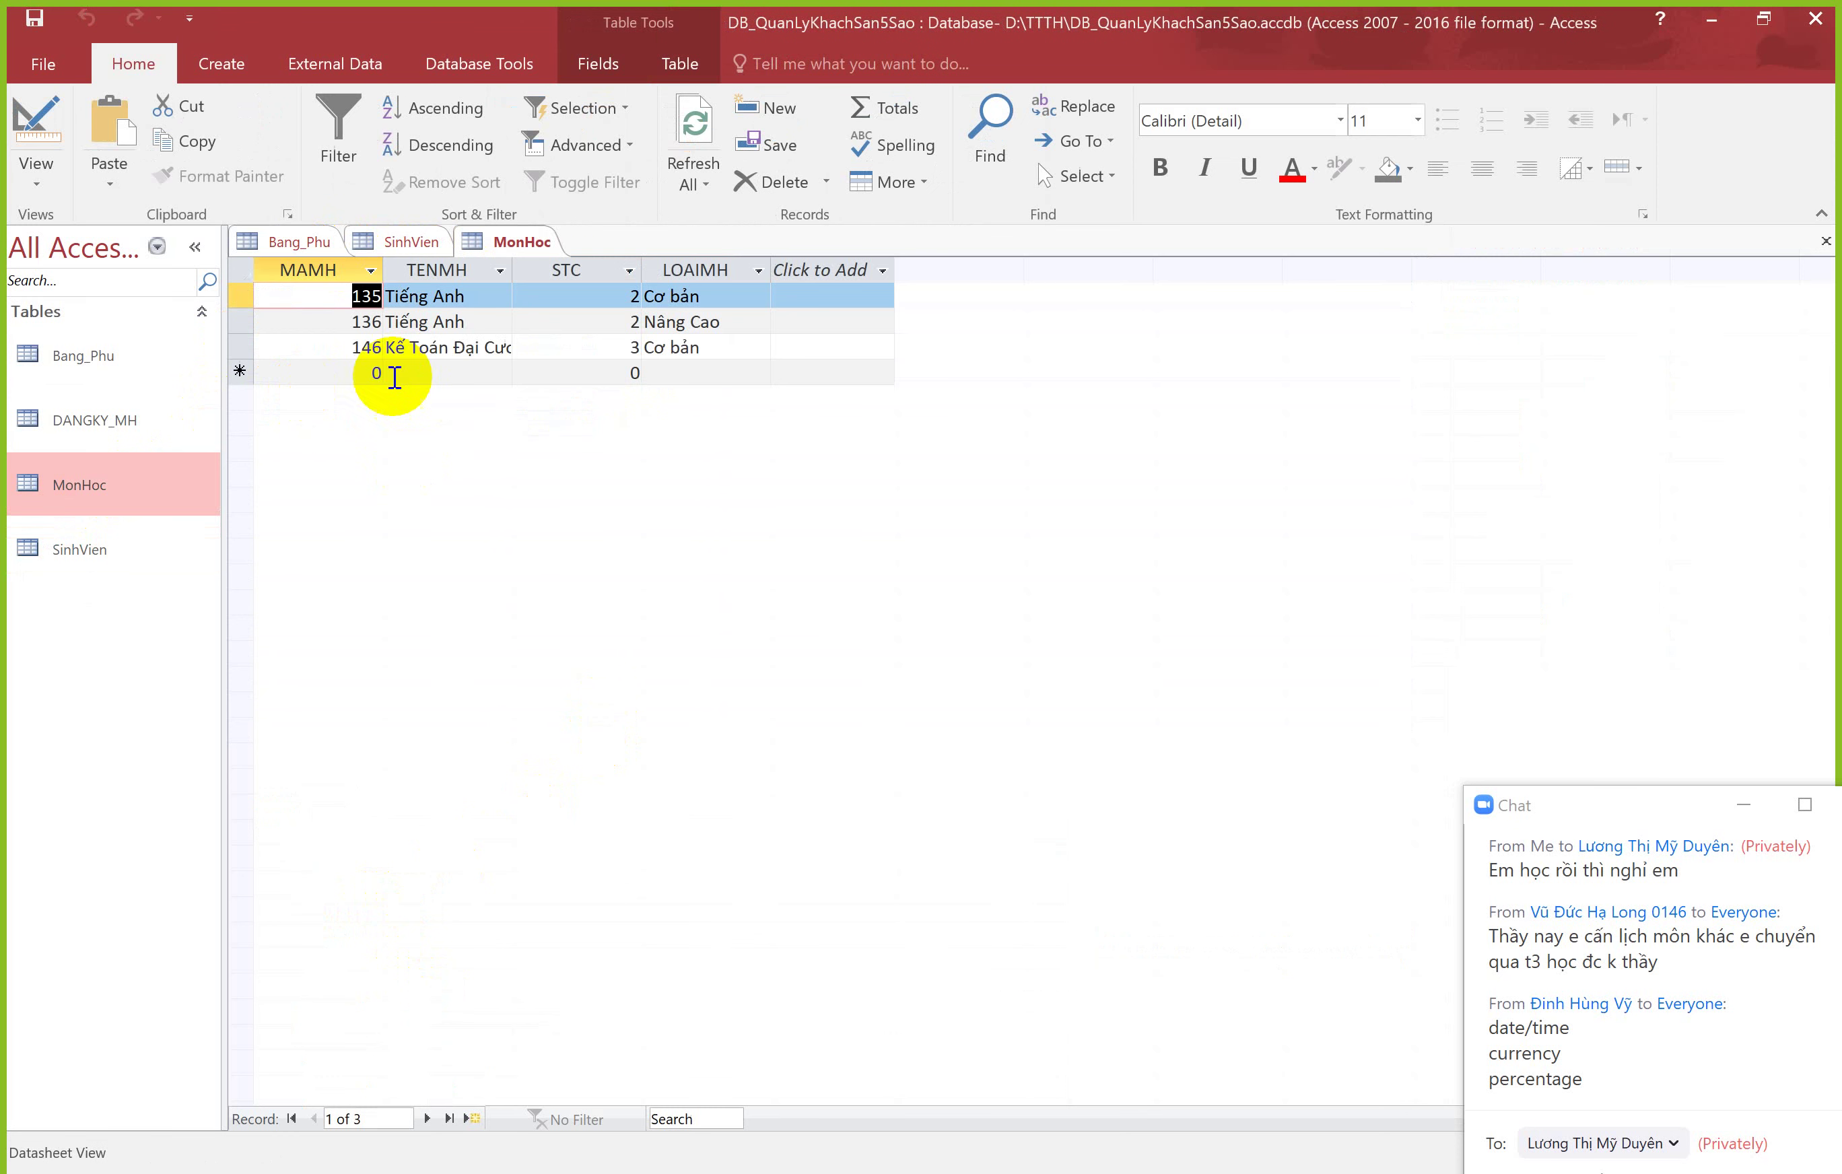
Step: Open MonHoc in Design view and set the STC field's Decimal Places to 2
{"action": "right_click", "coordinate": [502, 240]}
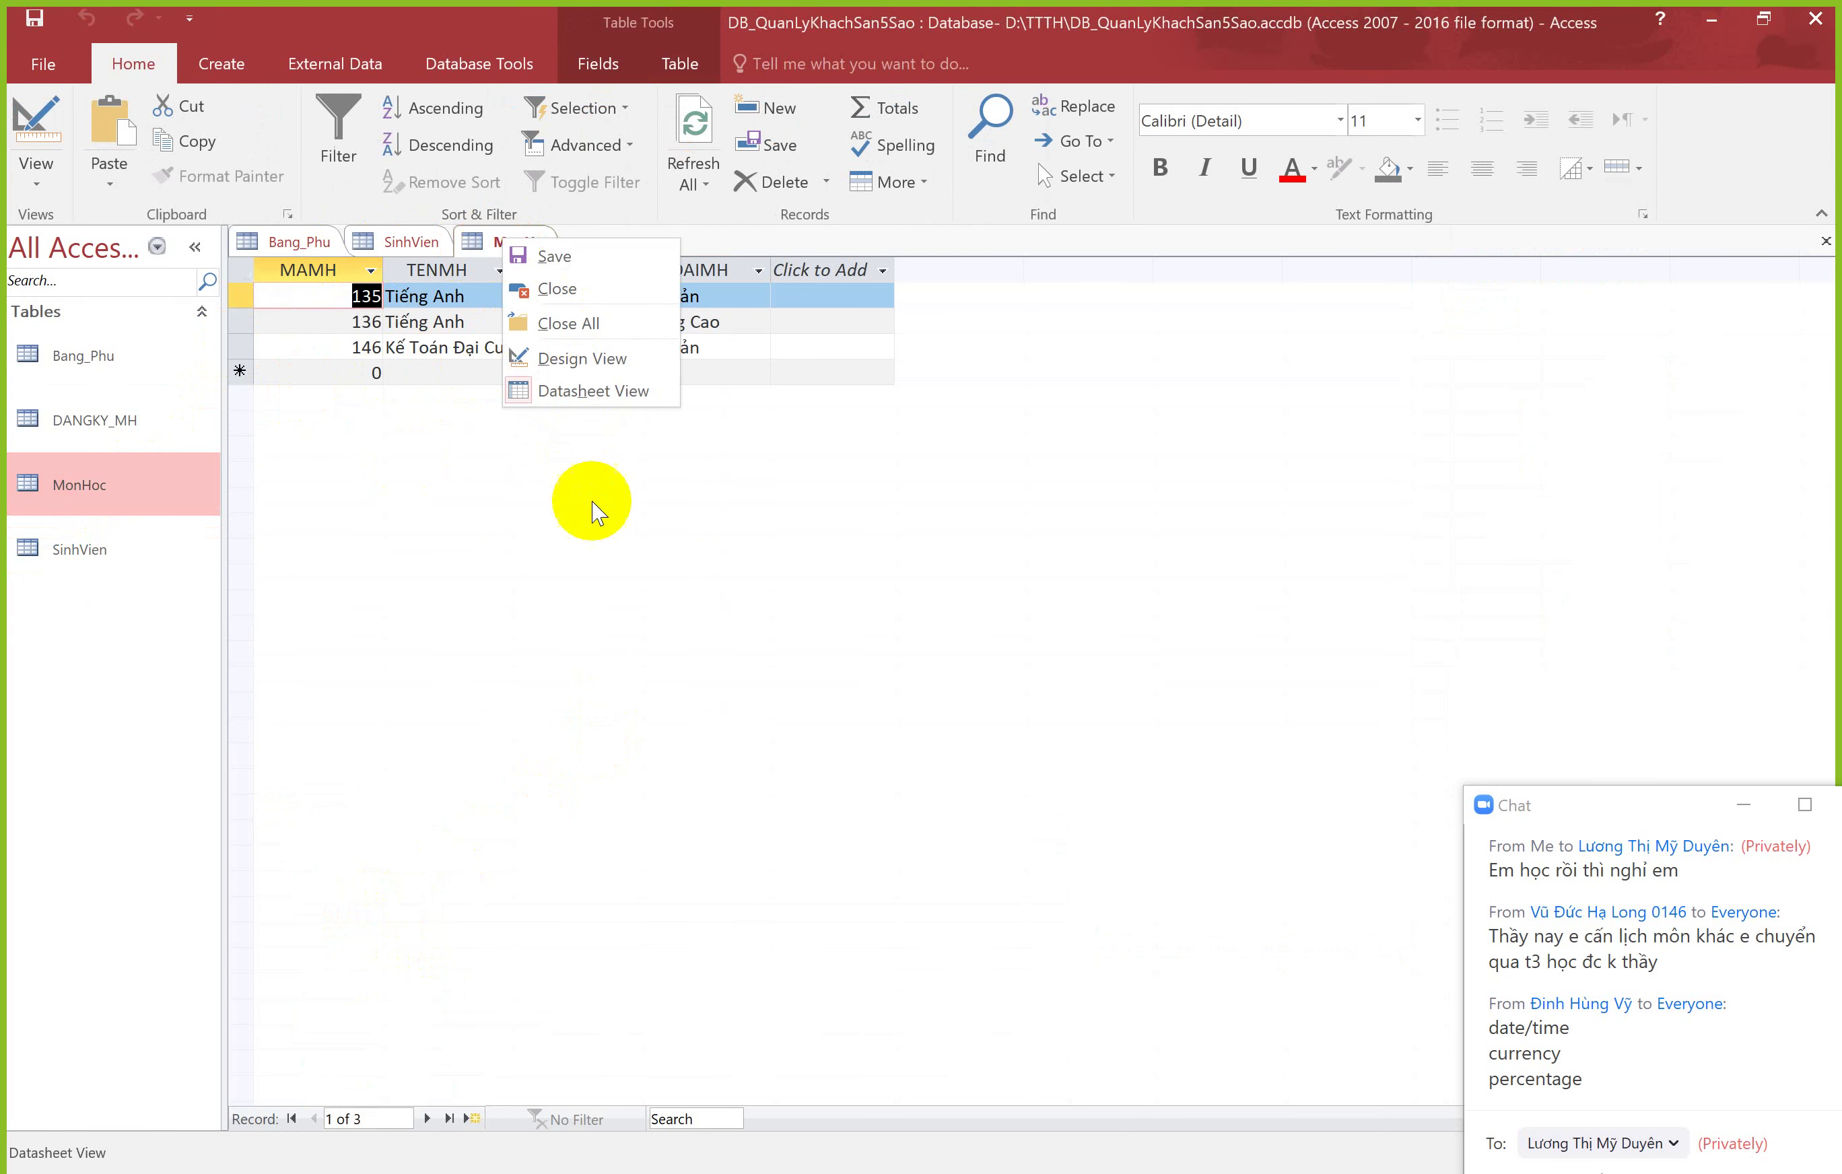
{"action": "left_click", "coordinate": [579, 356]}
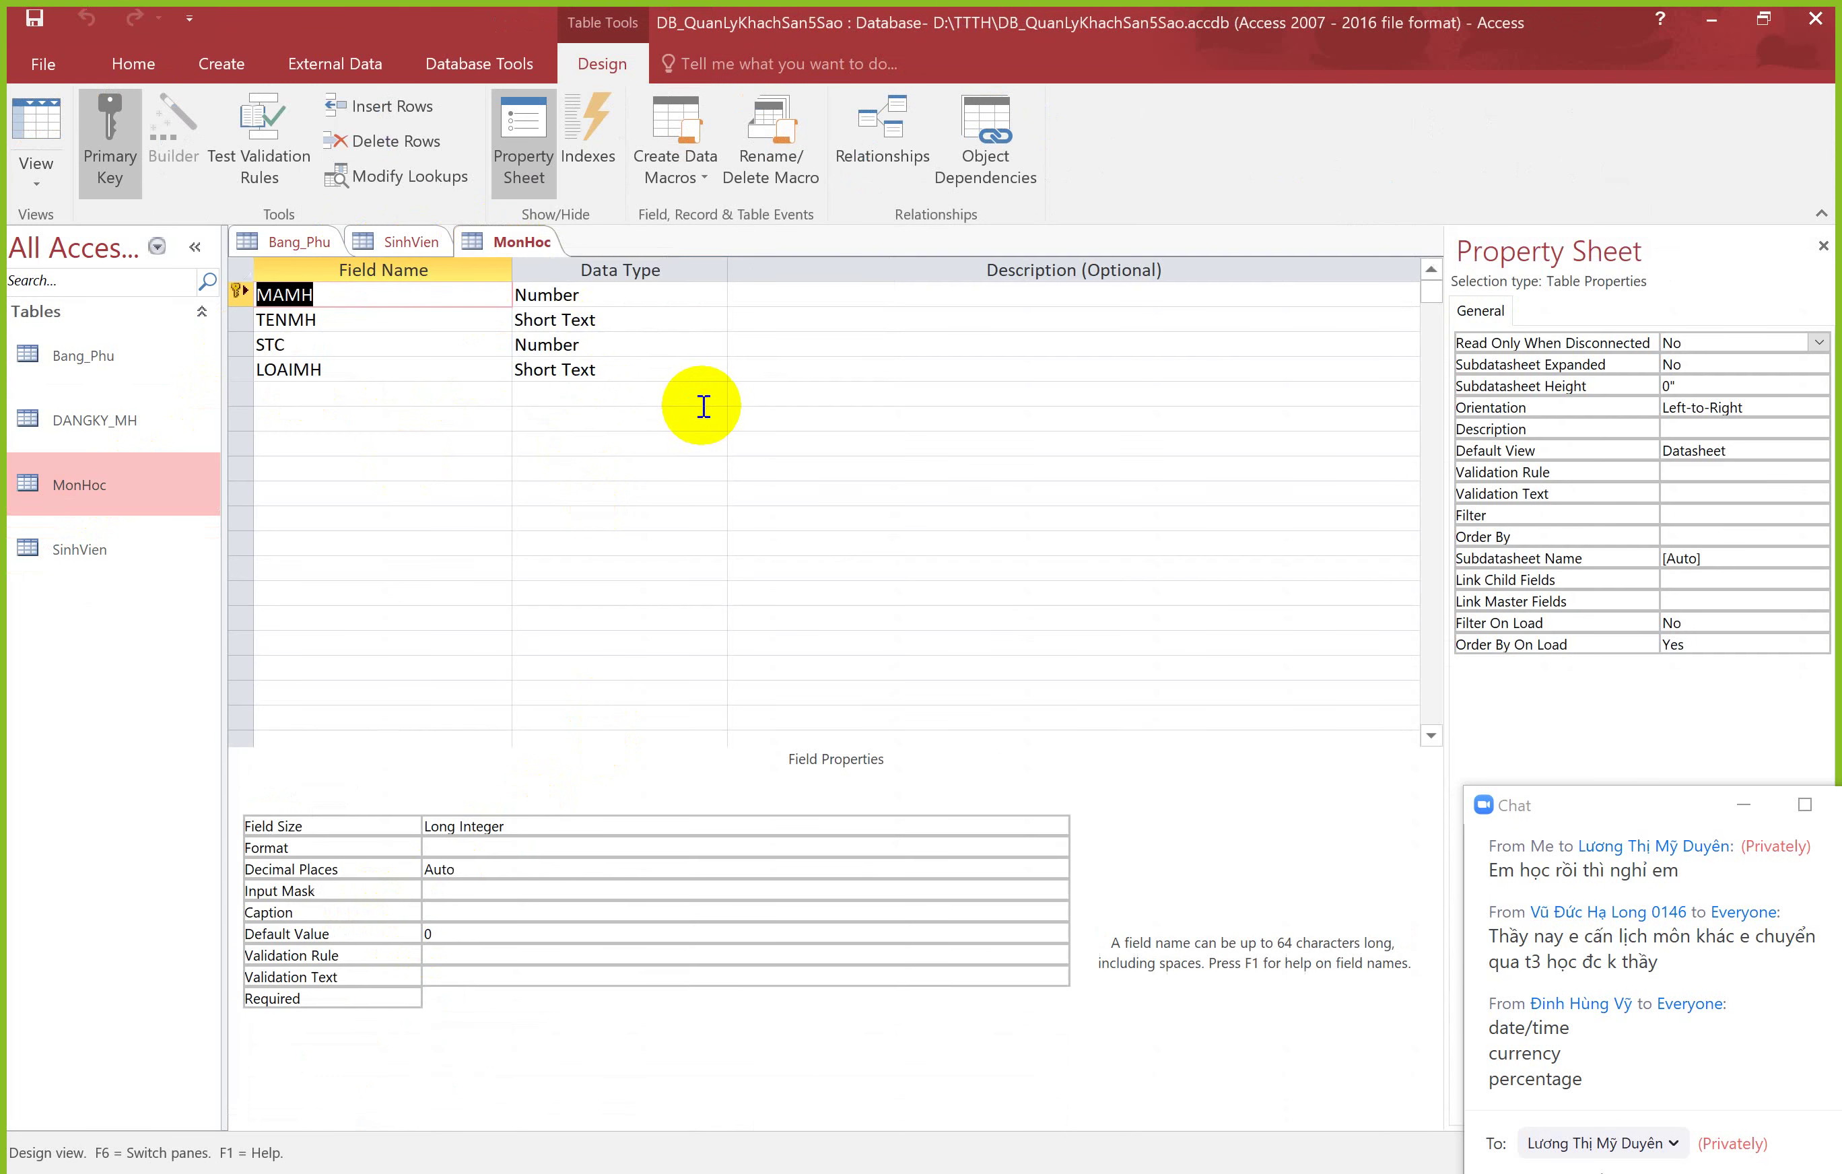
{"action": "left_click", "coordinate": [620, 343]}
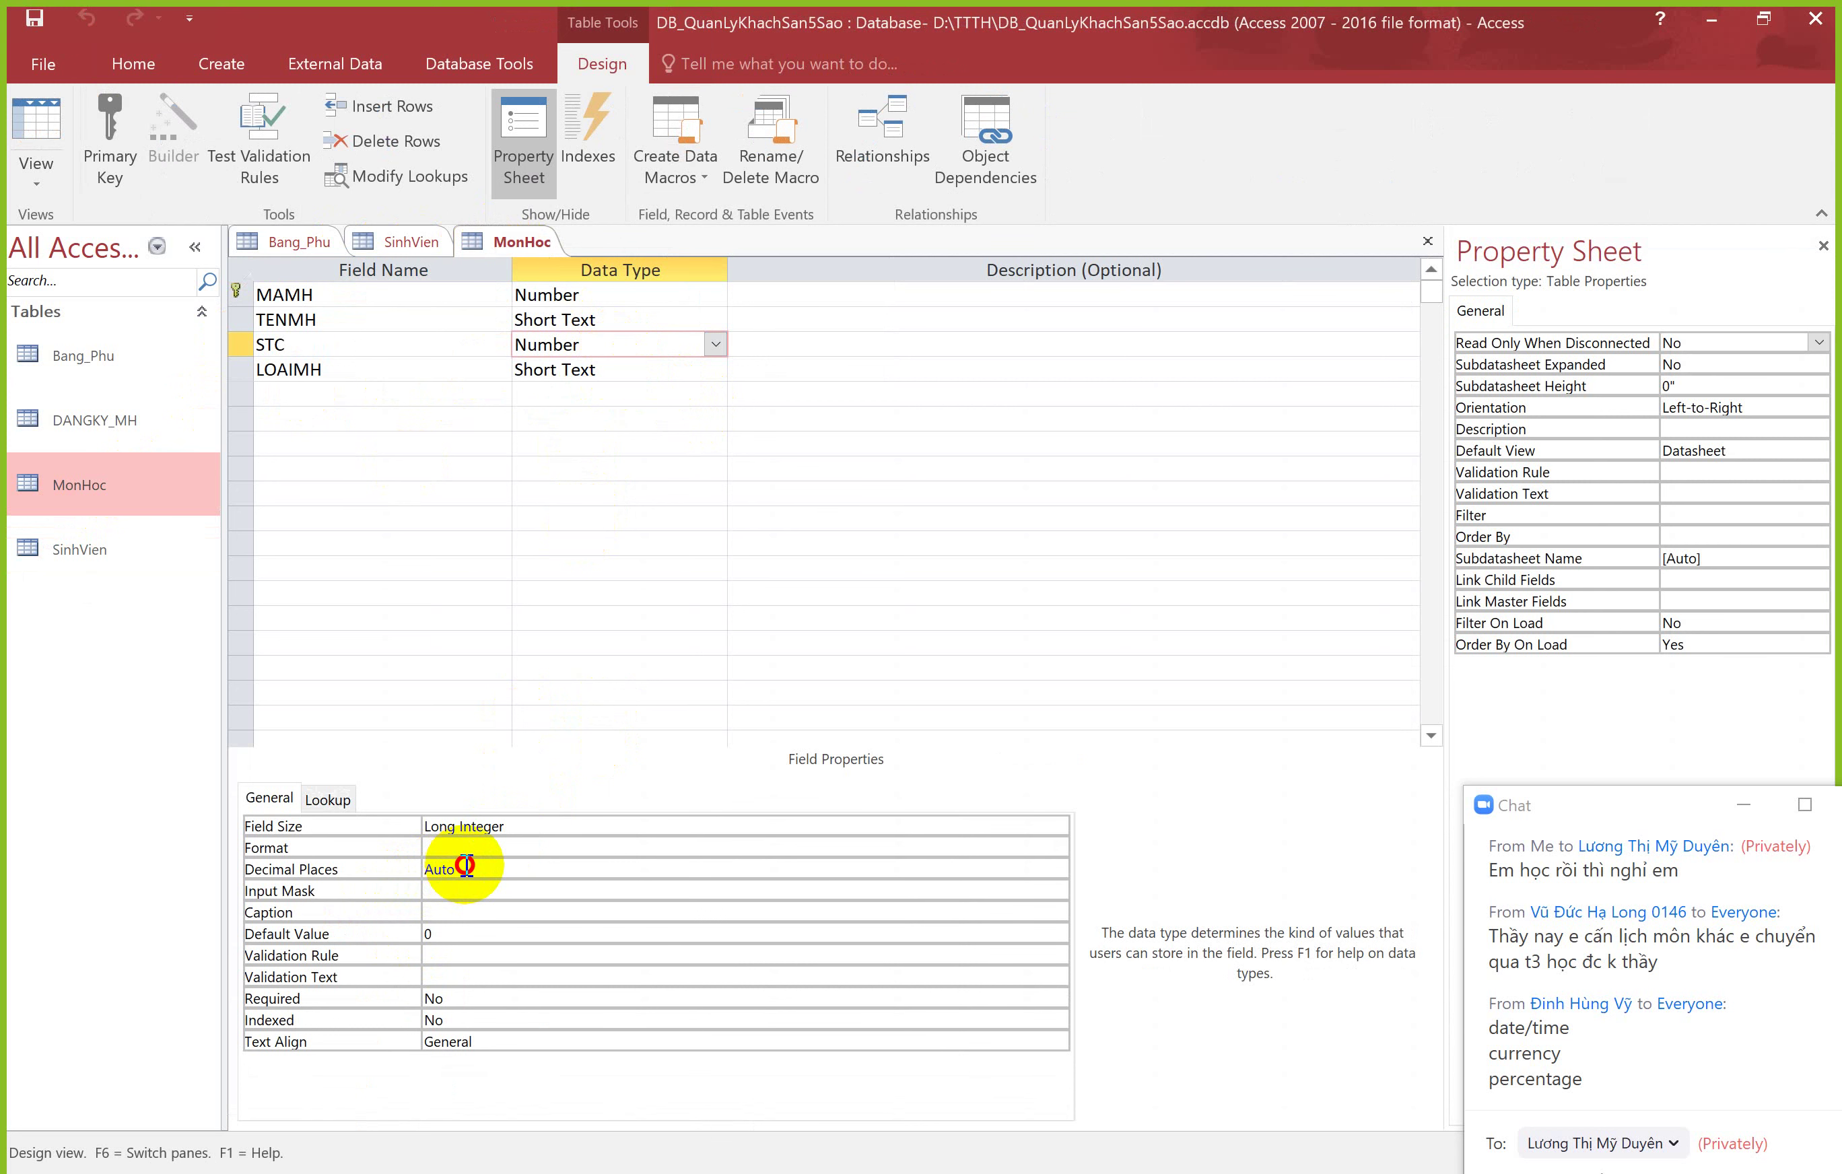
{"action": "left_click", "coordinate": [372, 866]}
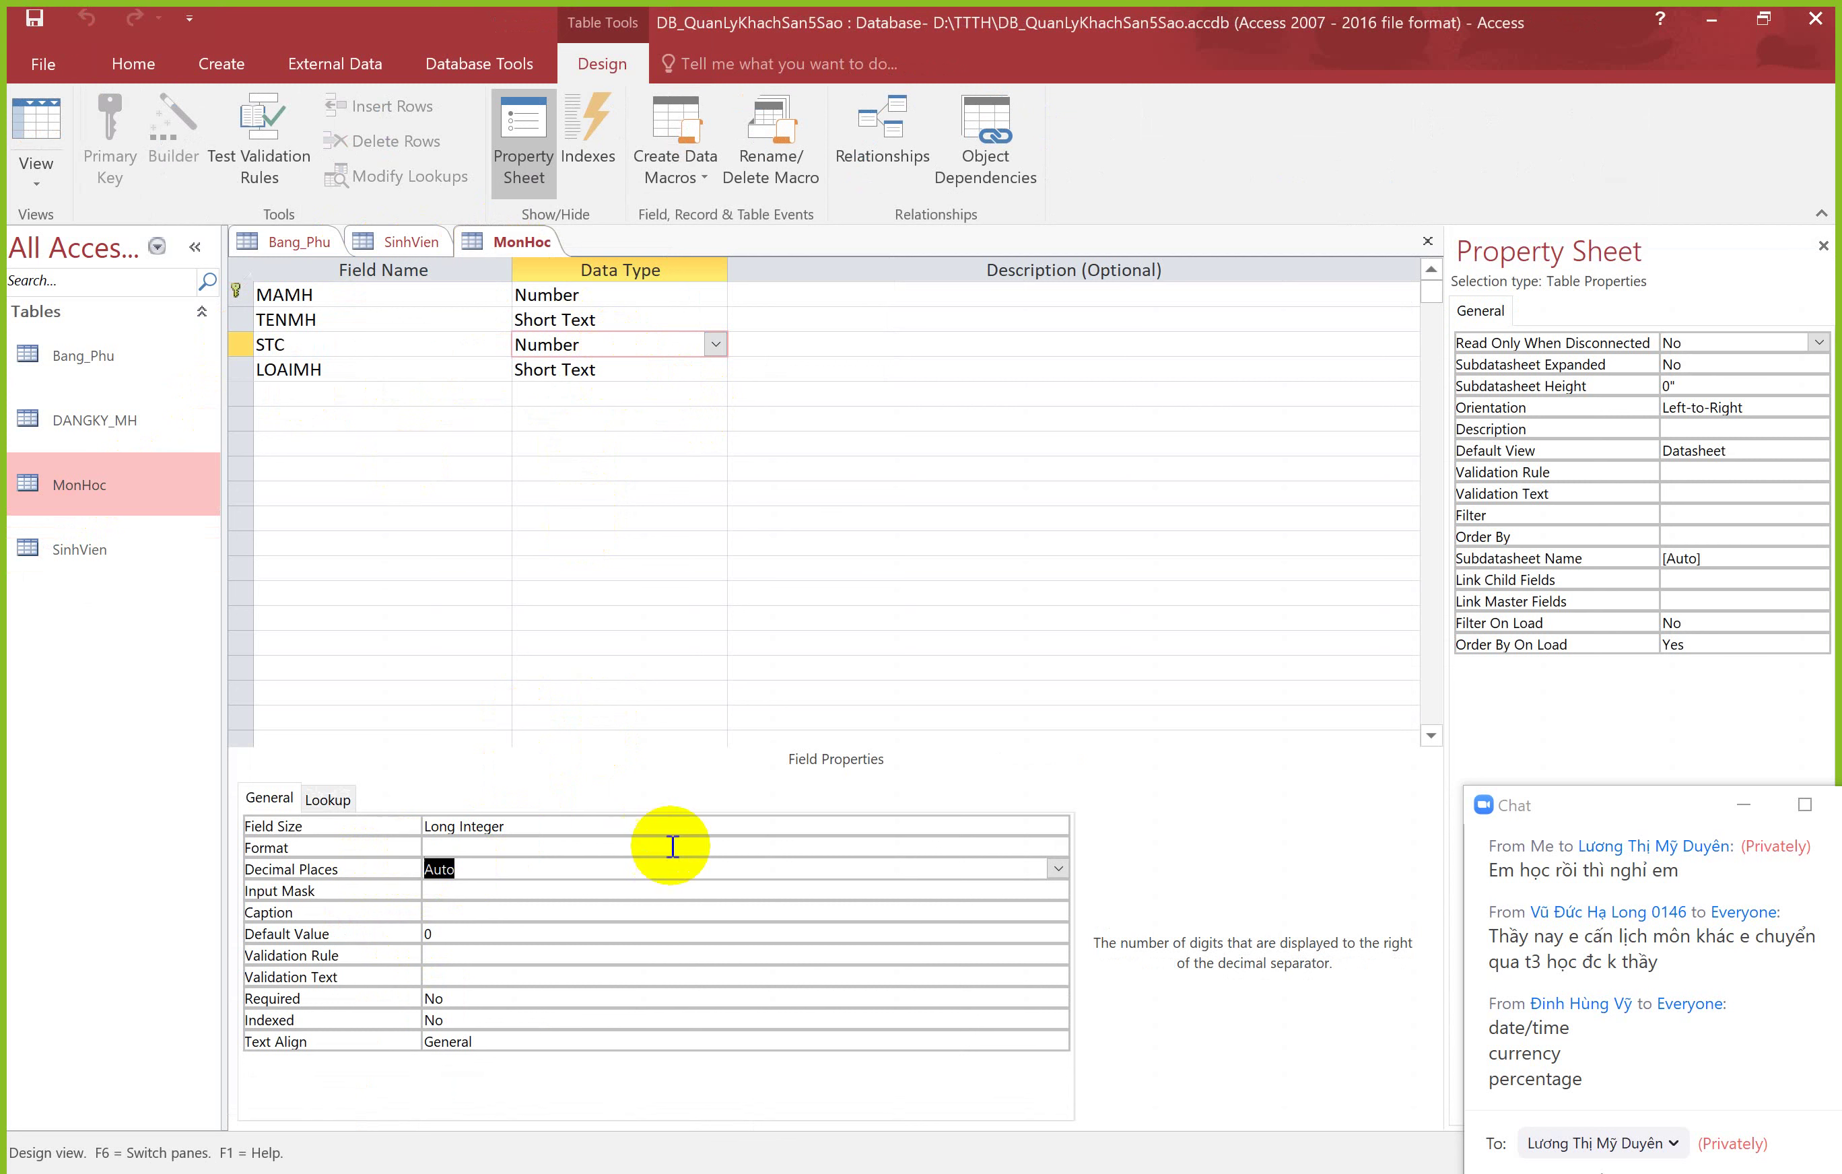
{"action": "left_click", "coordinate": [1057, 869]}
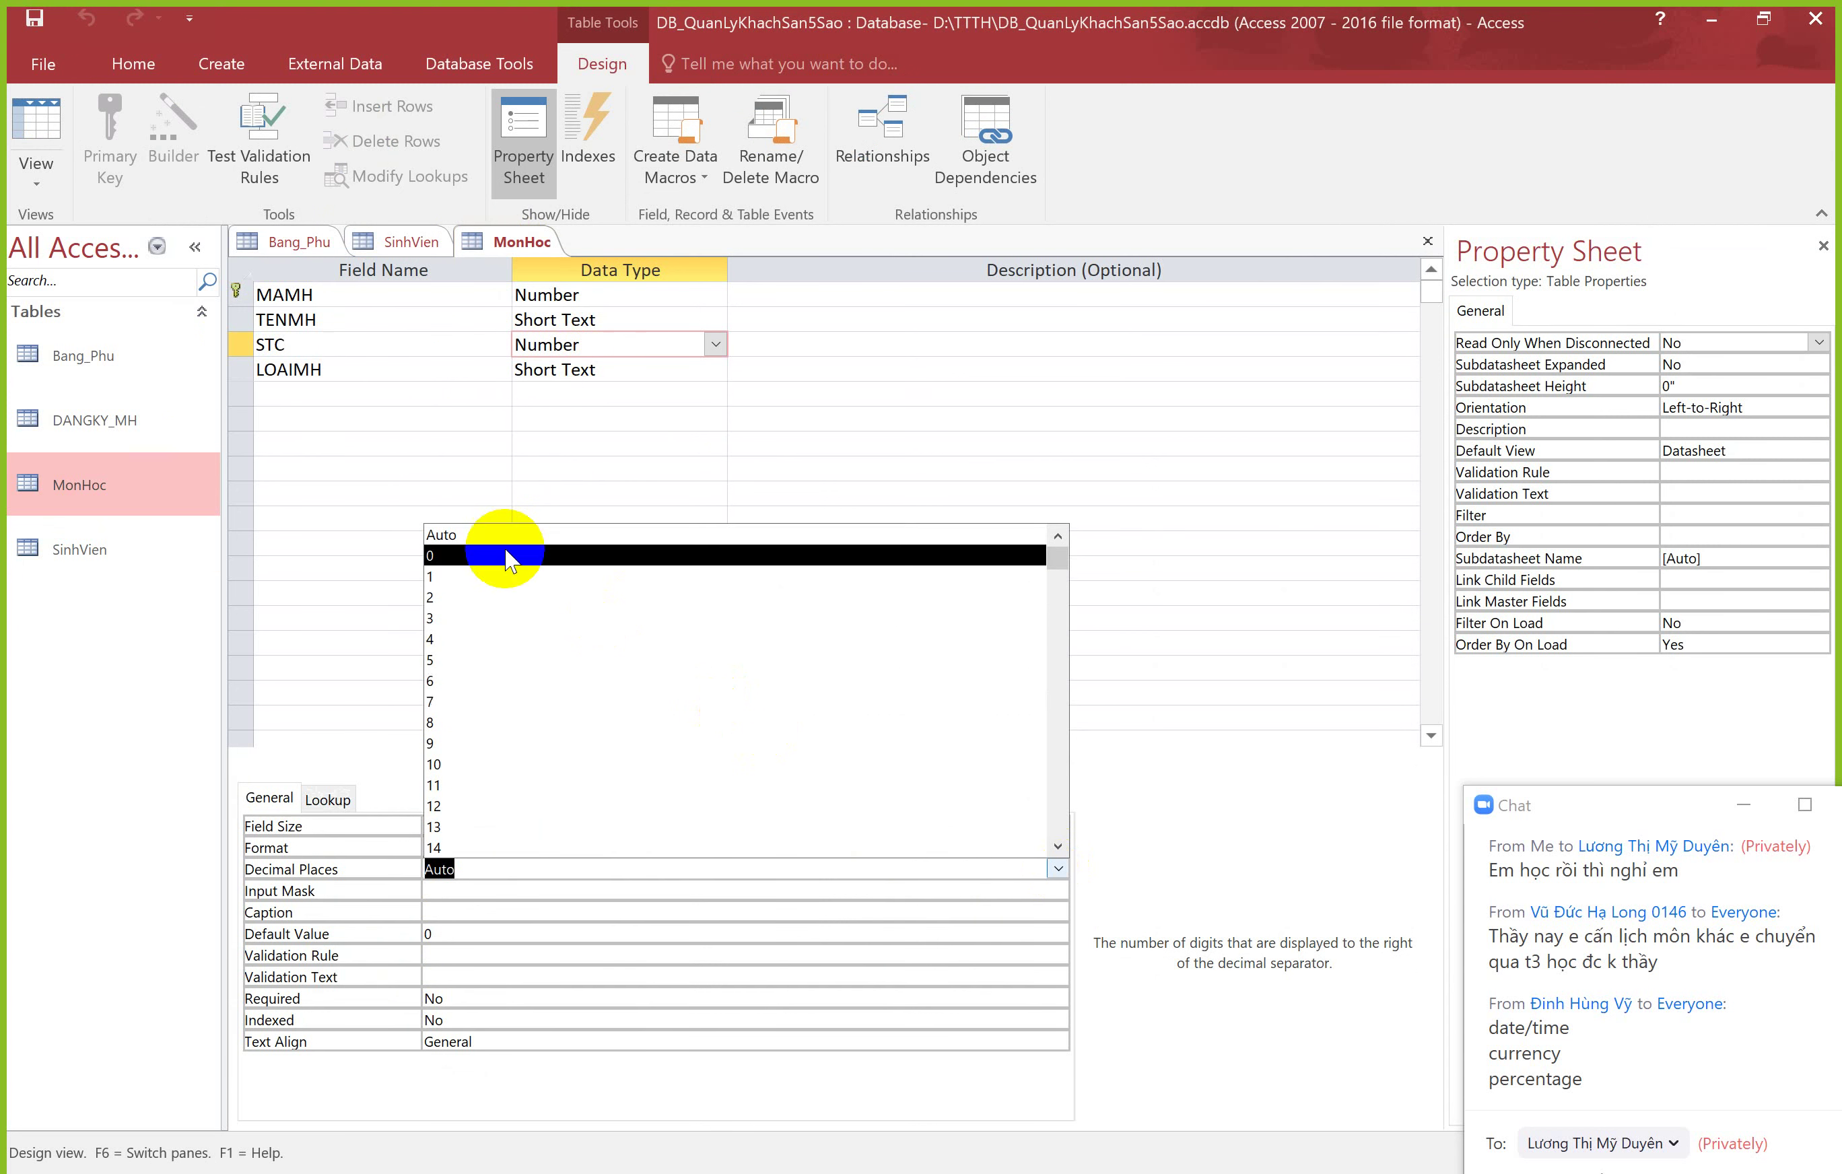
{"action": "left_click", "coordinate": [433, 597]}
{"action": "left_click", "coordinate": [501, 867]}
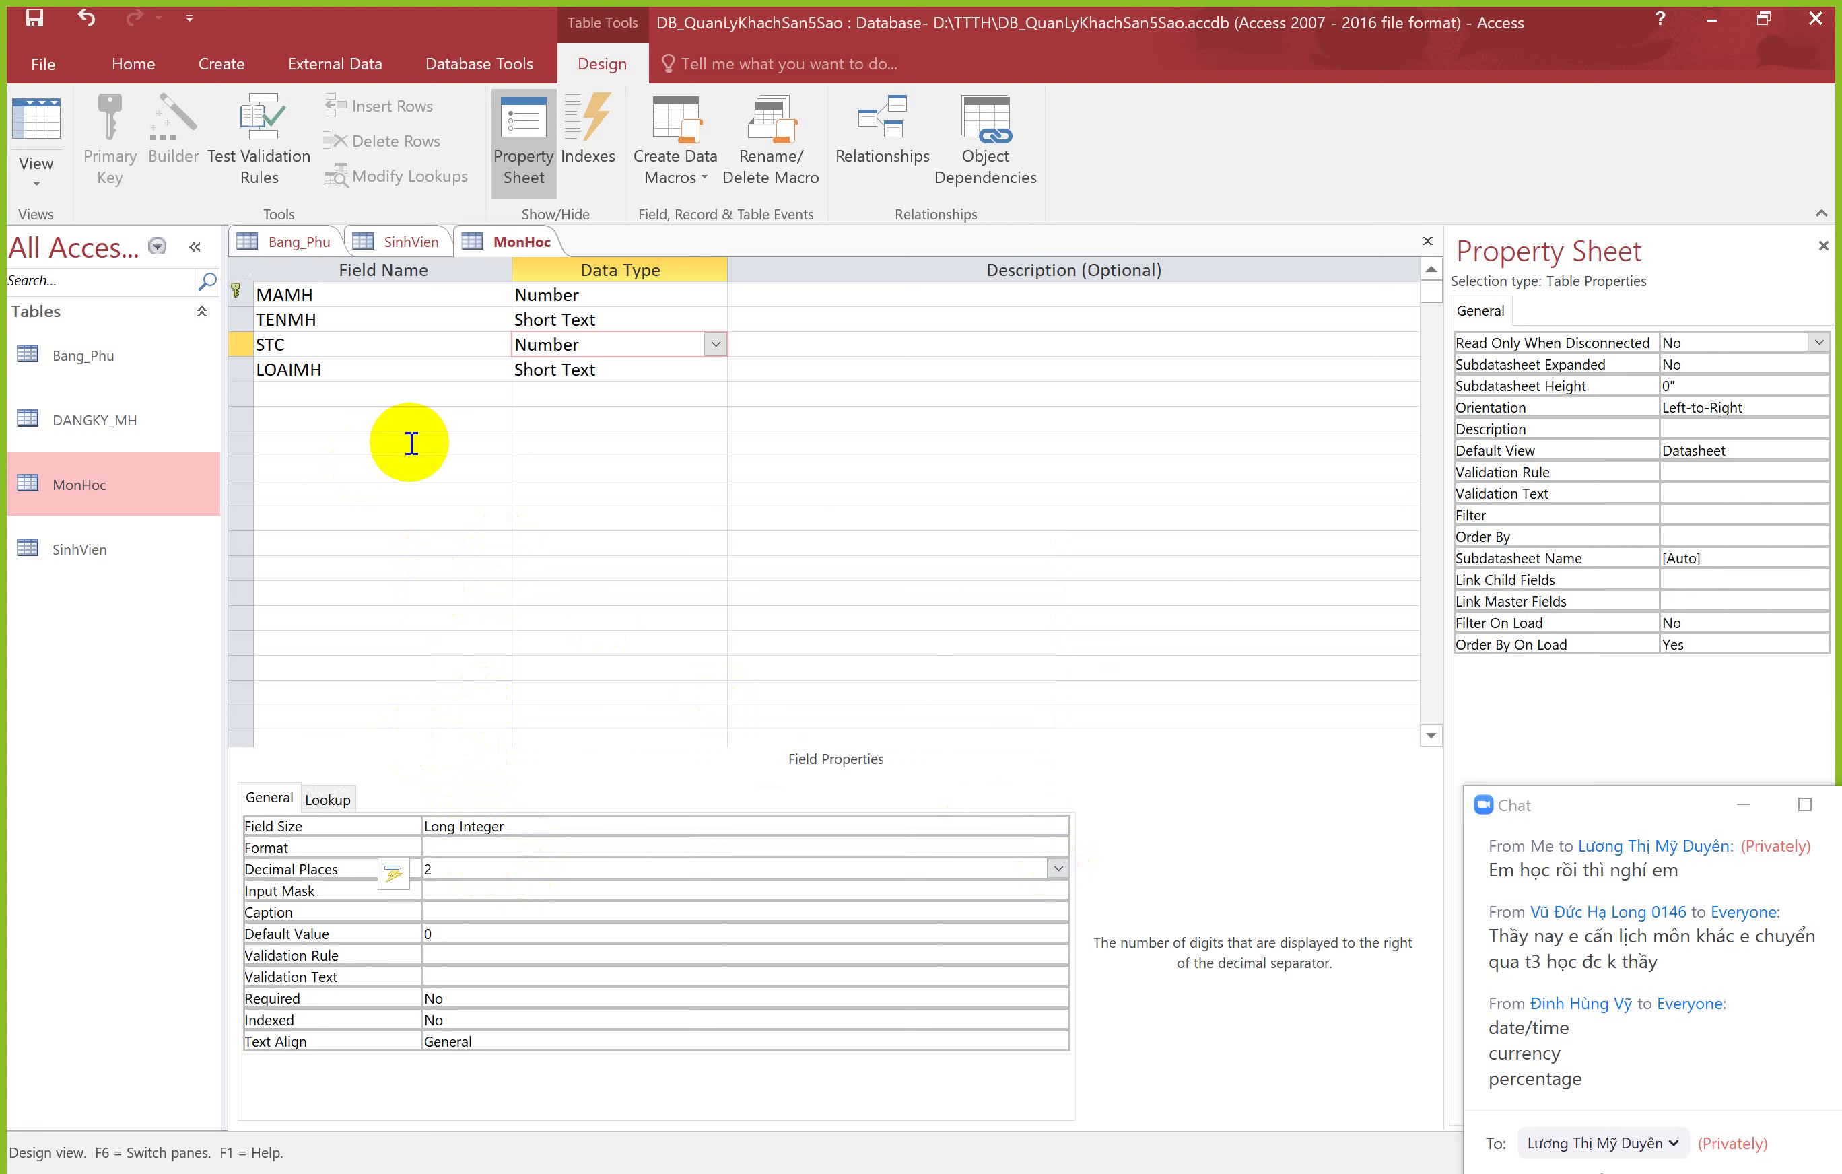
Step: Change STC's Field Size from Long Integer to Single and switch to Datasheet view
{"action": "left_click", "coordinate": [622, 825]}
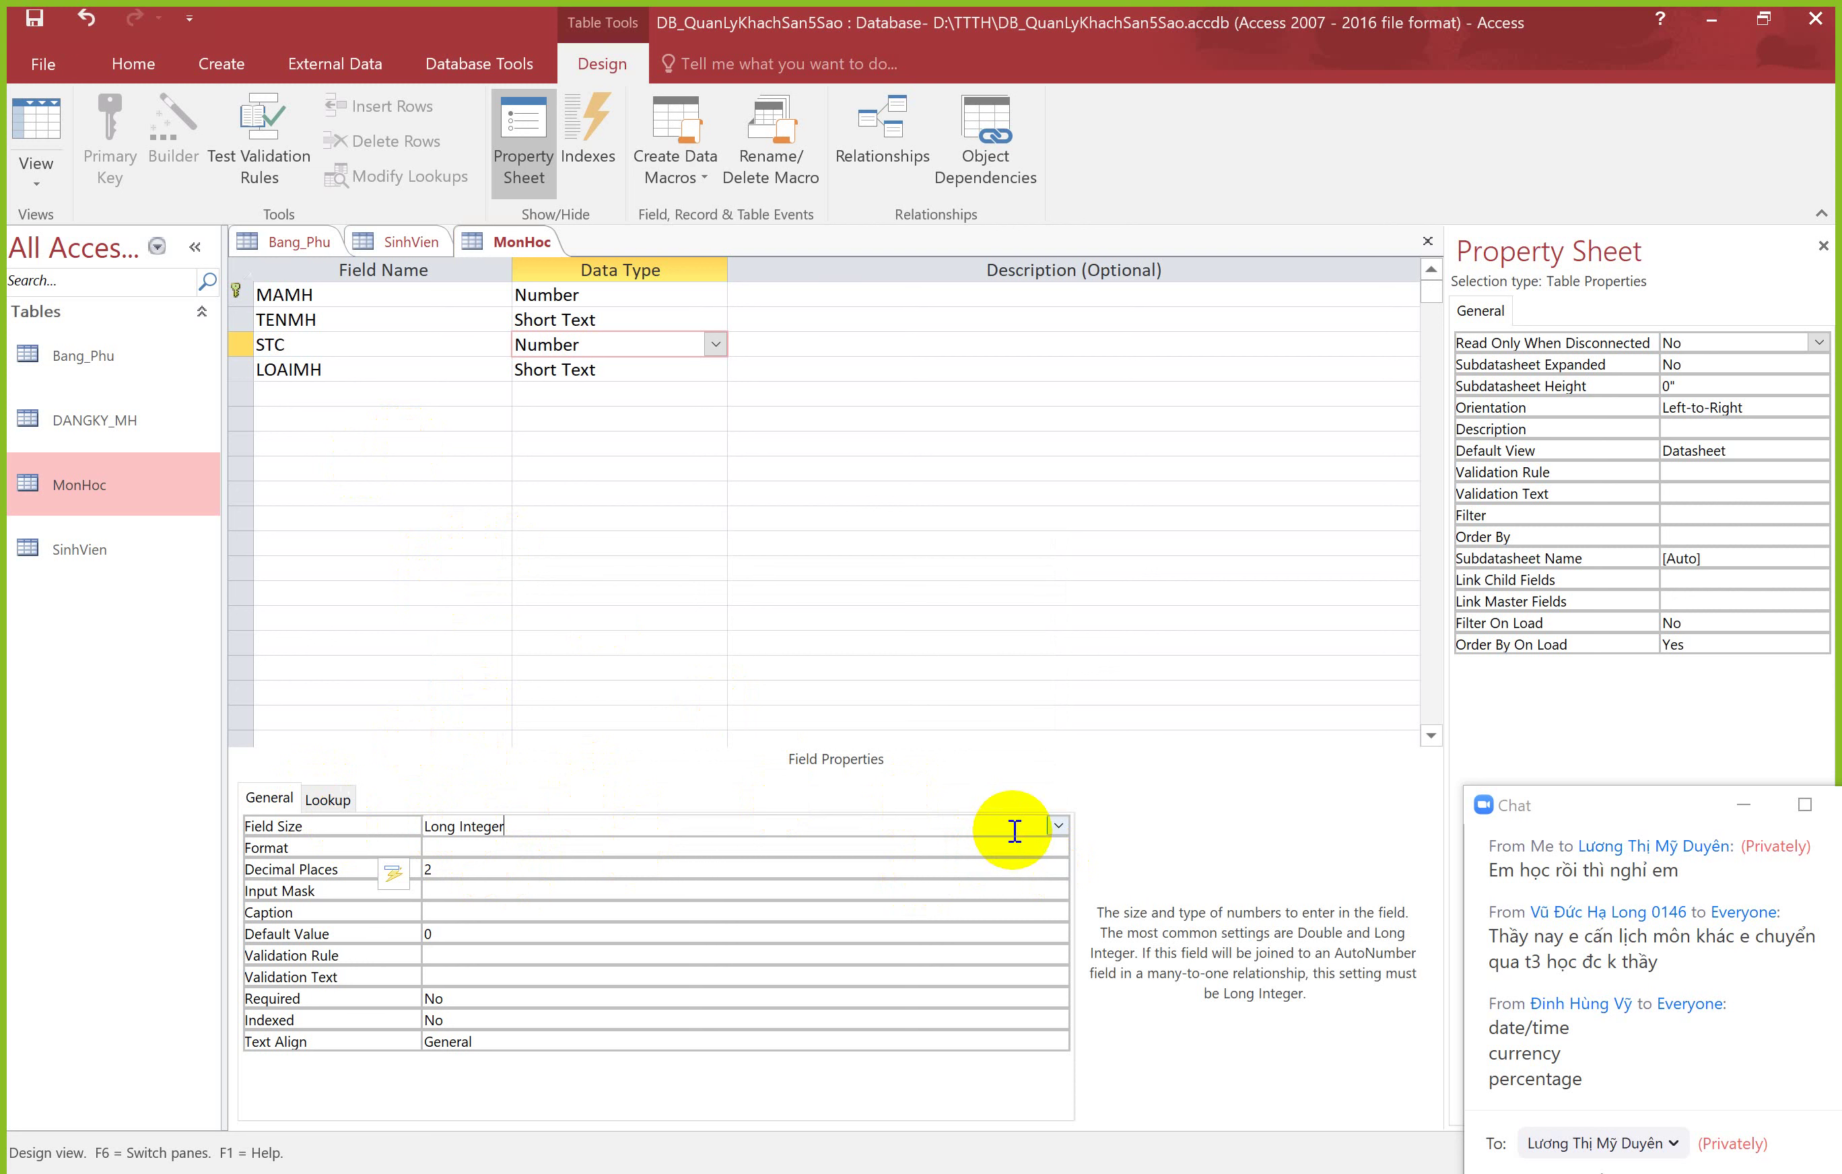
{"action": "left_click", "coordinate": [1059, 826]}
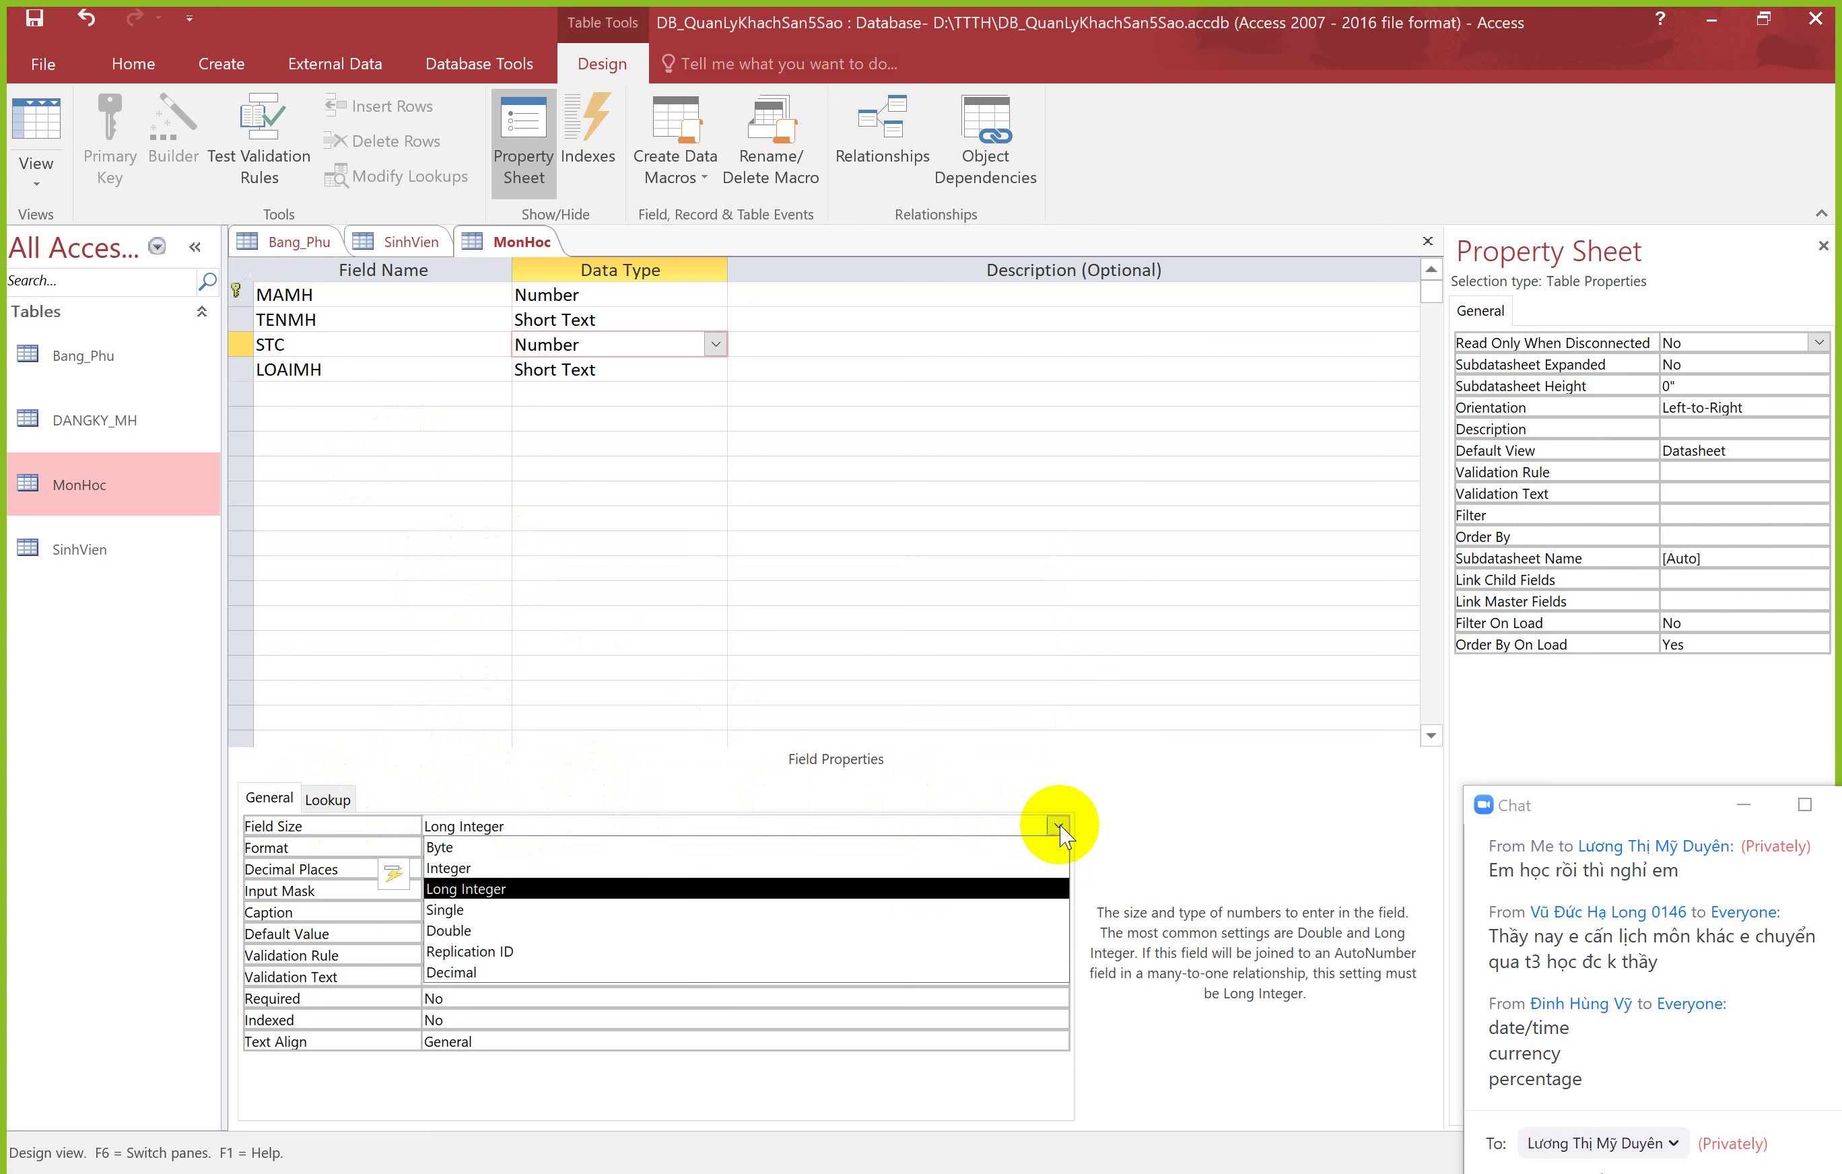
{"action": "left_click", "coordinate": [583, 914]}
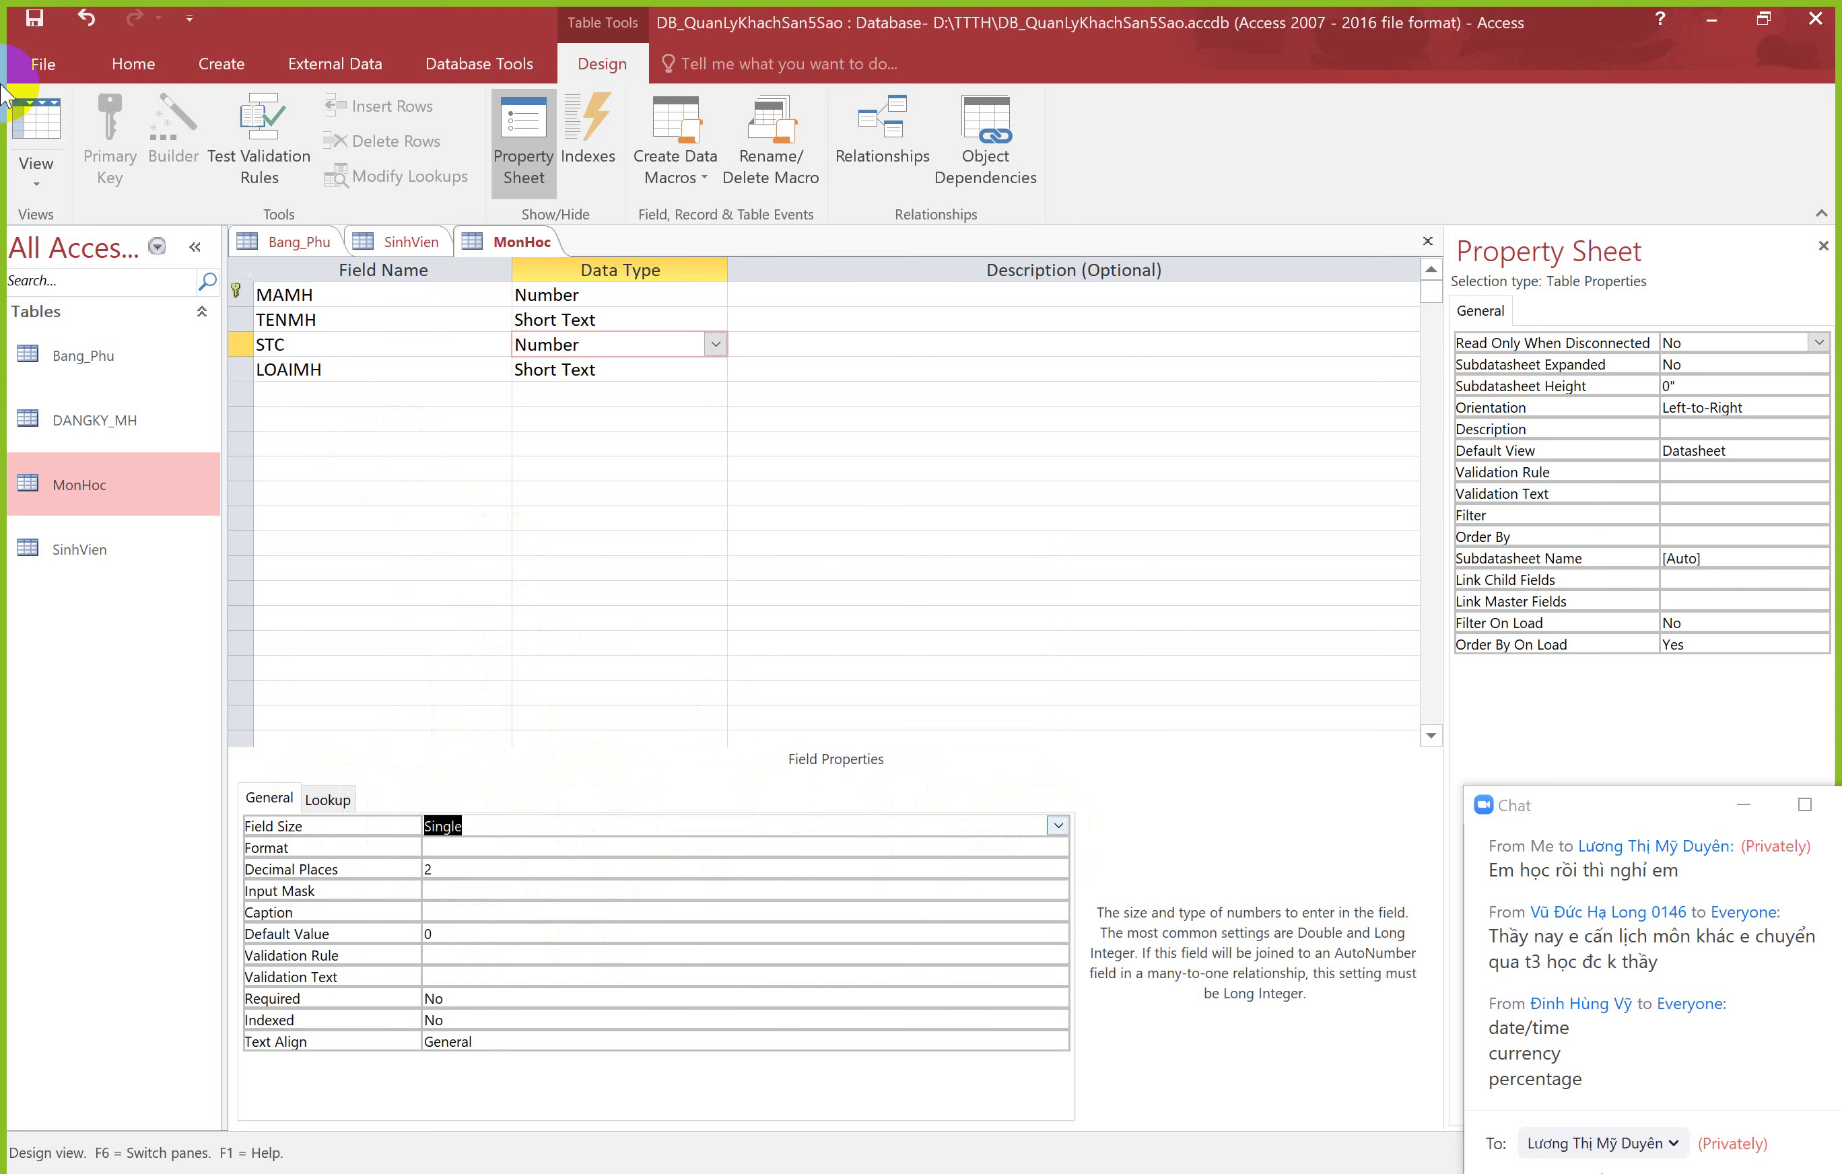
{"action": "left_click", "coordinate": [21, 132]}
Step: Save the MonHoc design and enter 2.565 in record 135's STC cell
{"action": "left_click", "coordinate": [889, 684]}
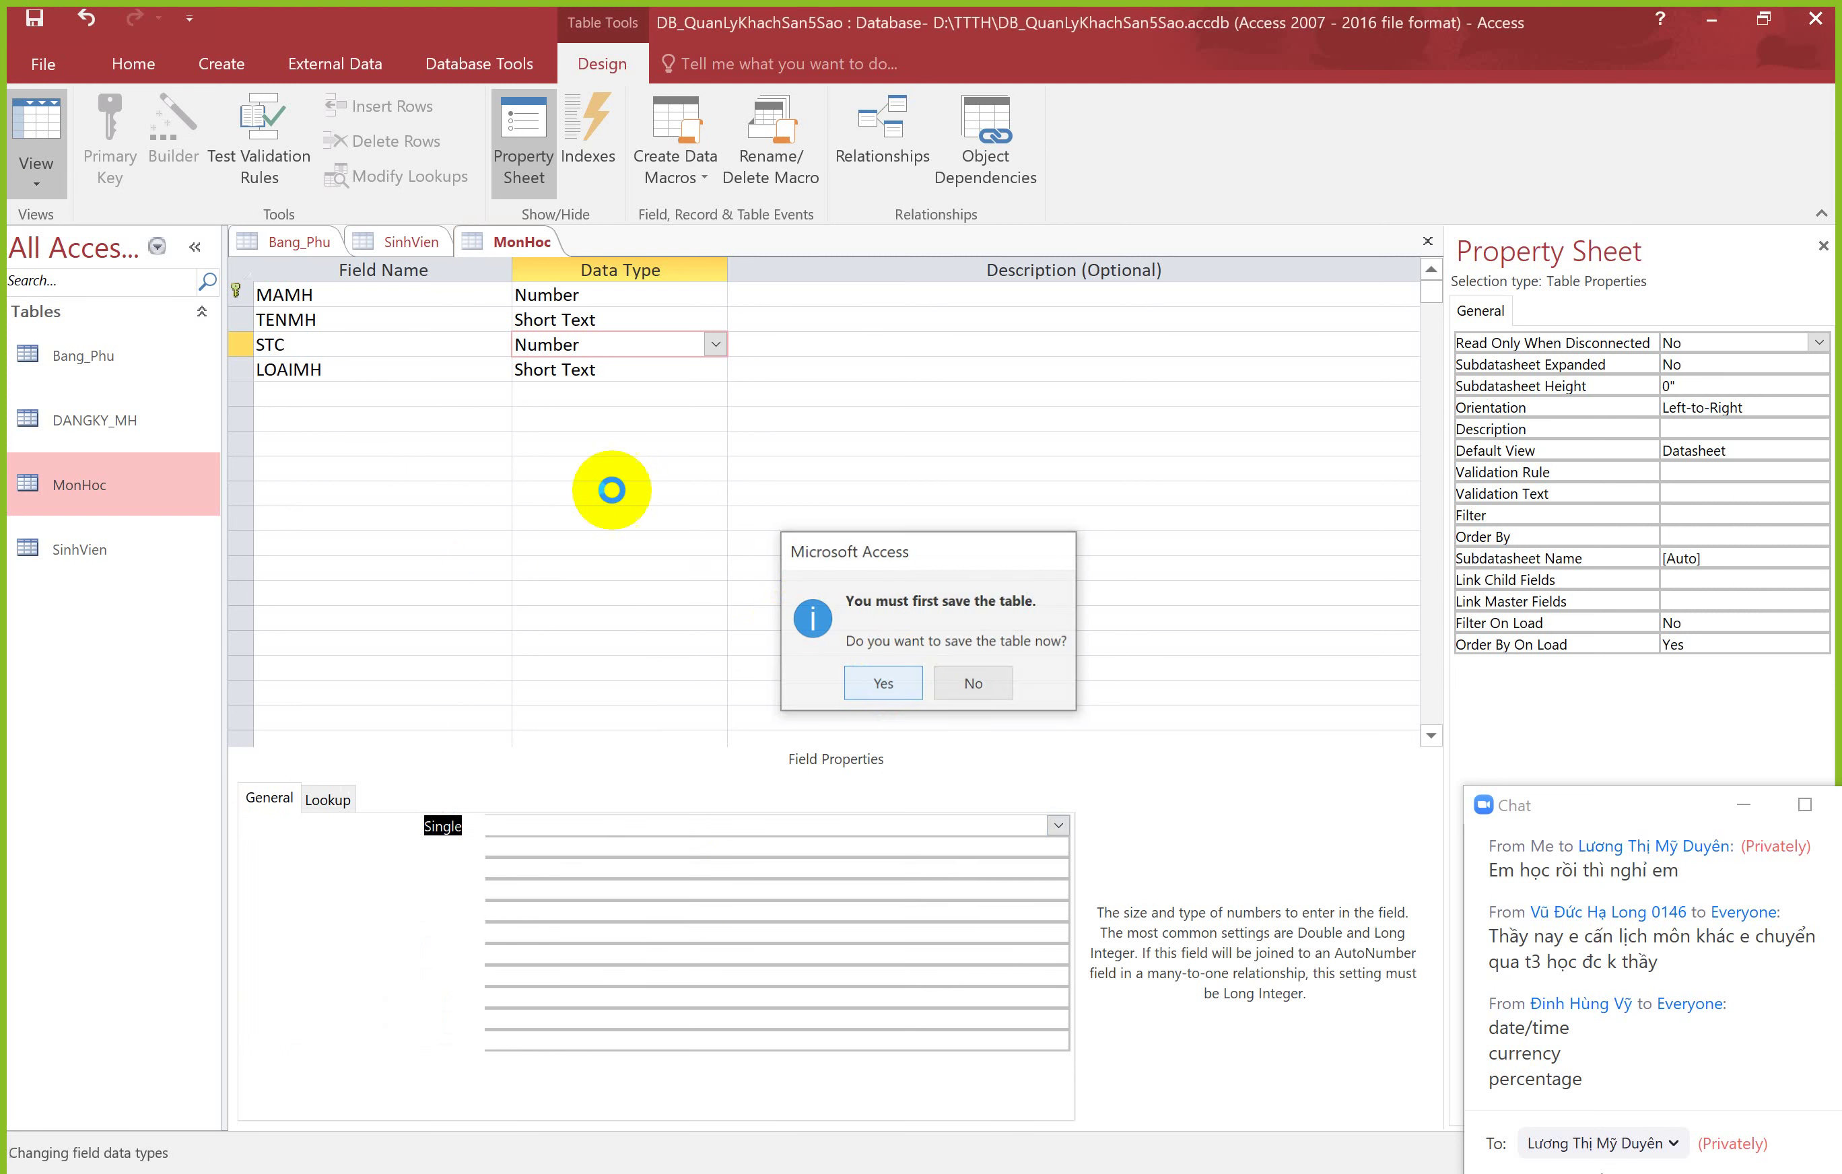
{"action": "left_click", "coordinate": [616, 296]}
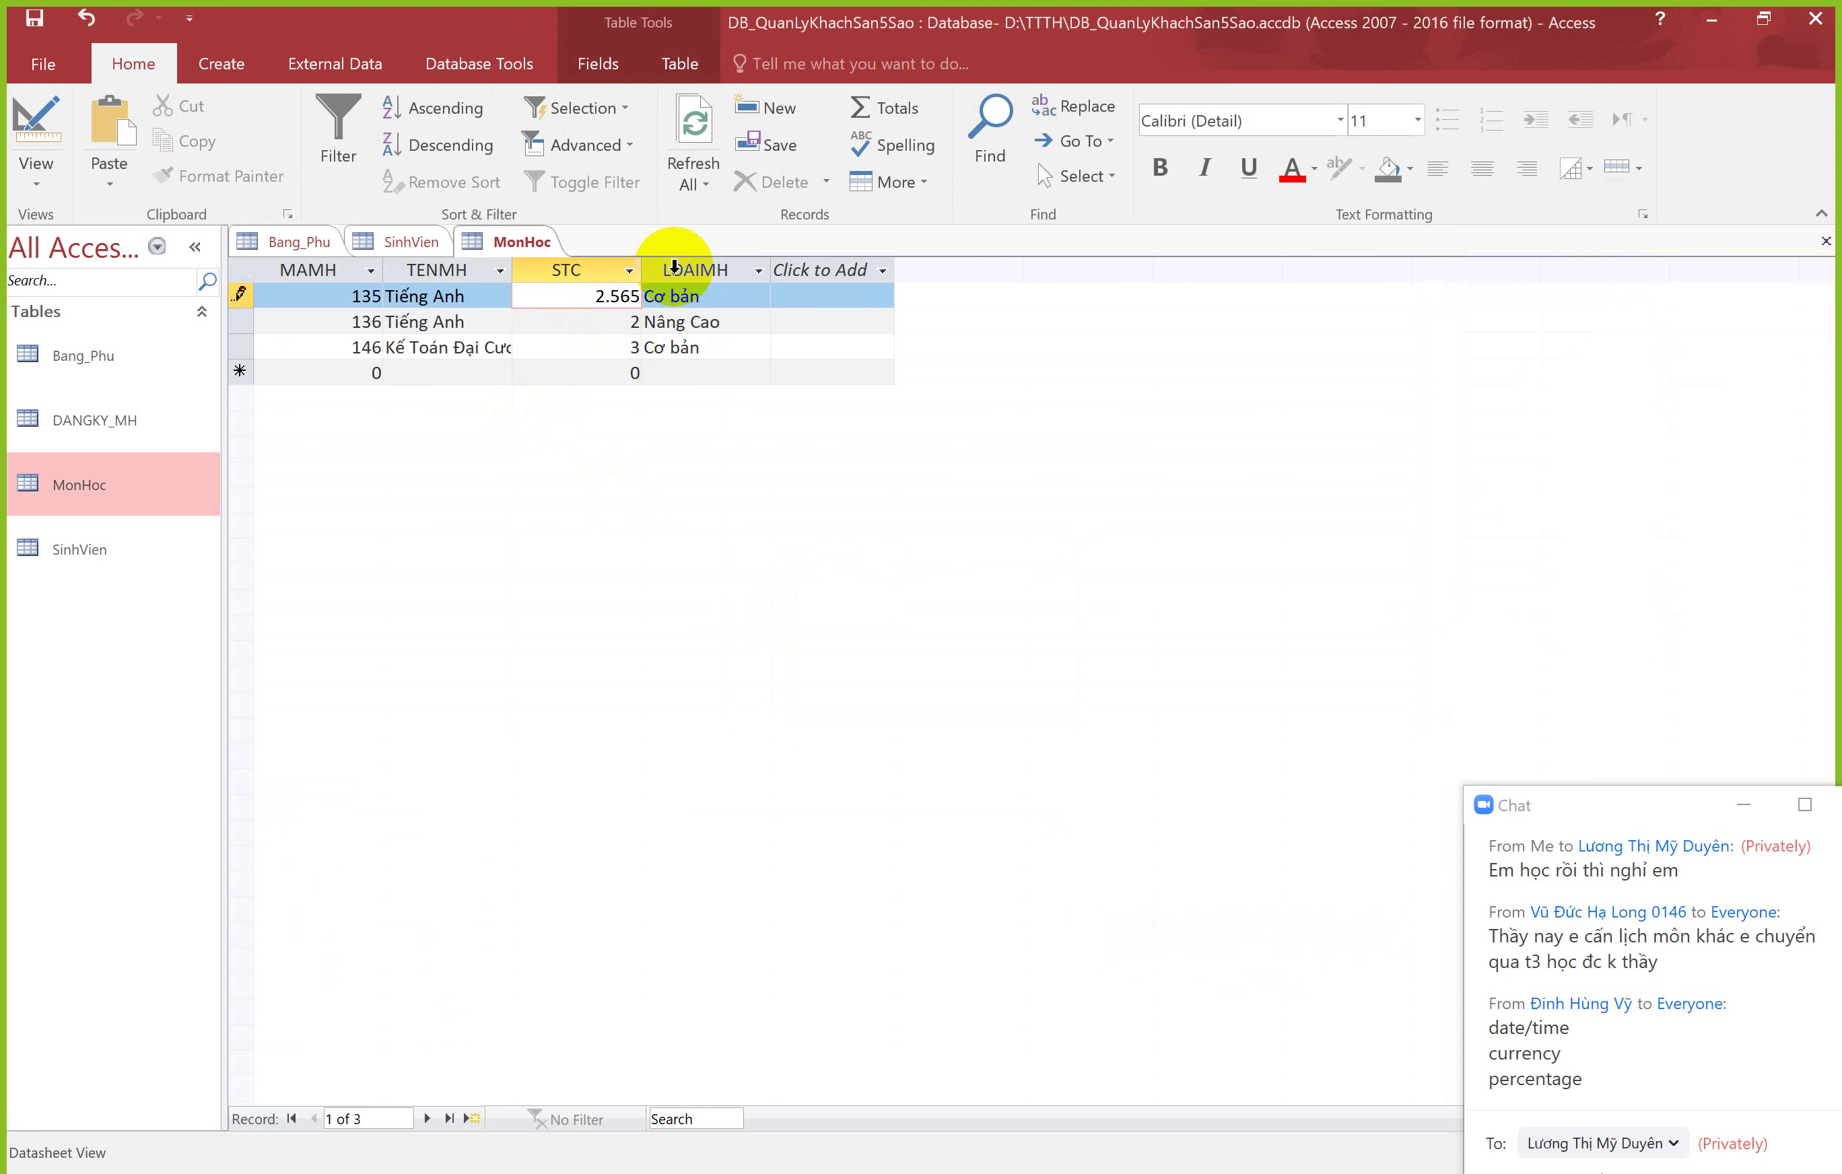
{"action": "key", "text": "Tab"}
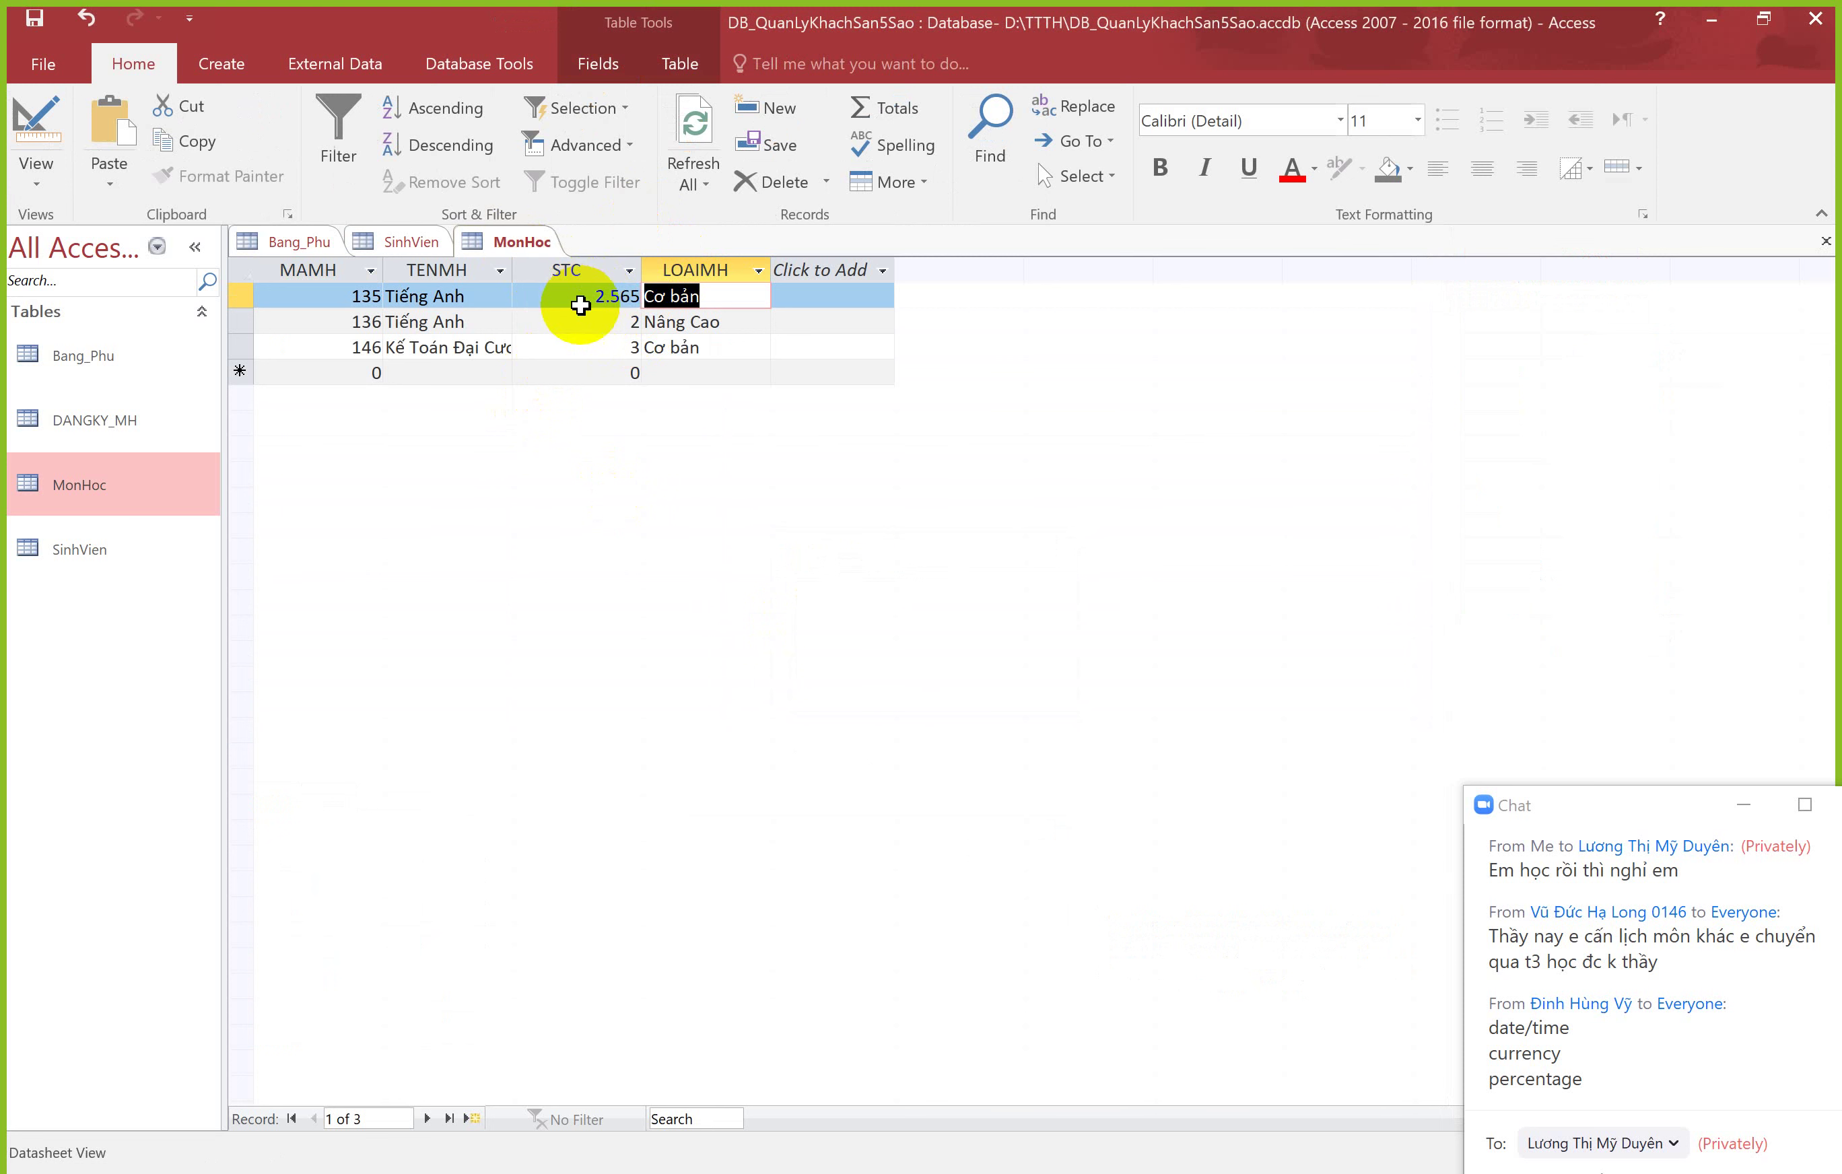
{"action": "key", "text": "Down"}
{"action": "key", "text": "Left"}
{"action": "left_click", "coordinate": [605, 297]}
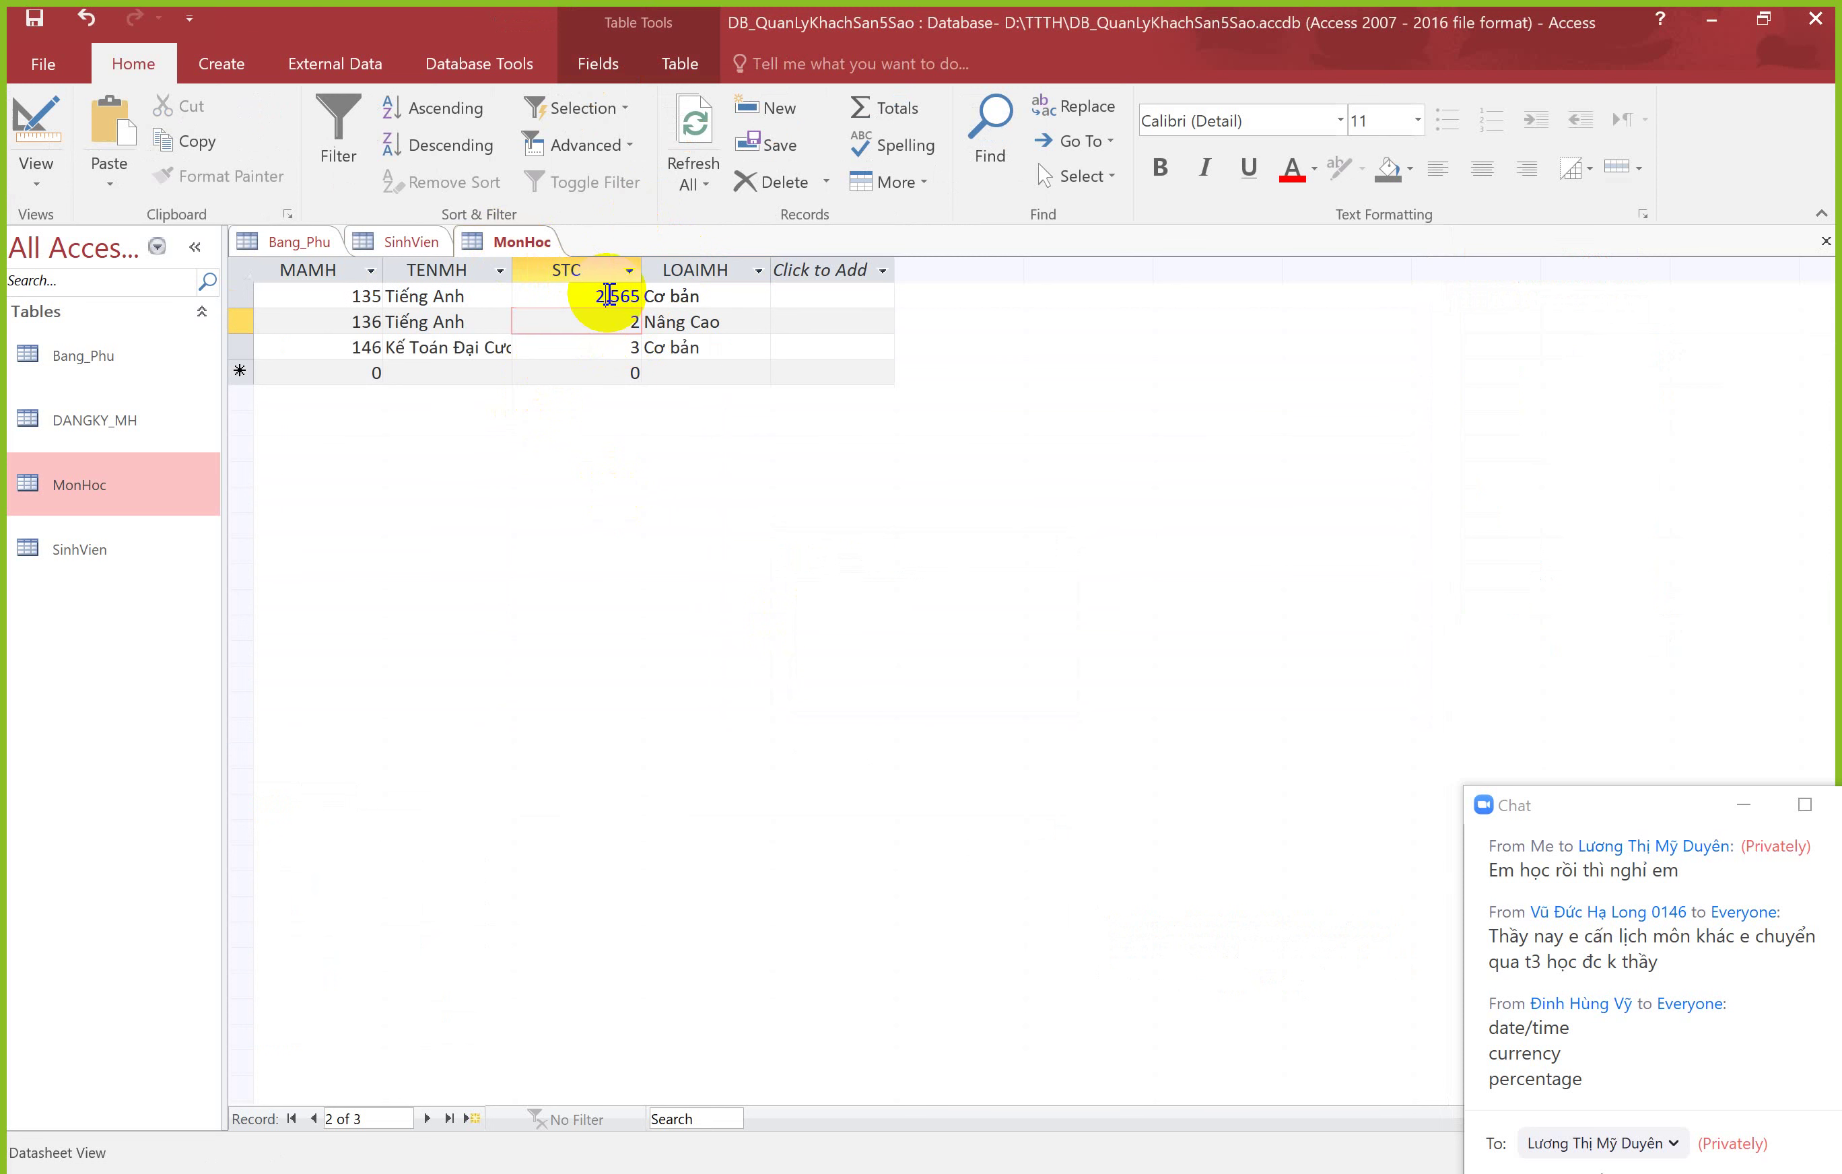
{"action": "right_click", "coordinate": [517, 246]}
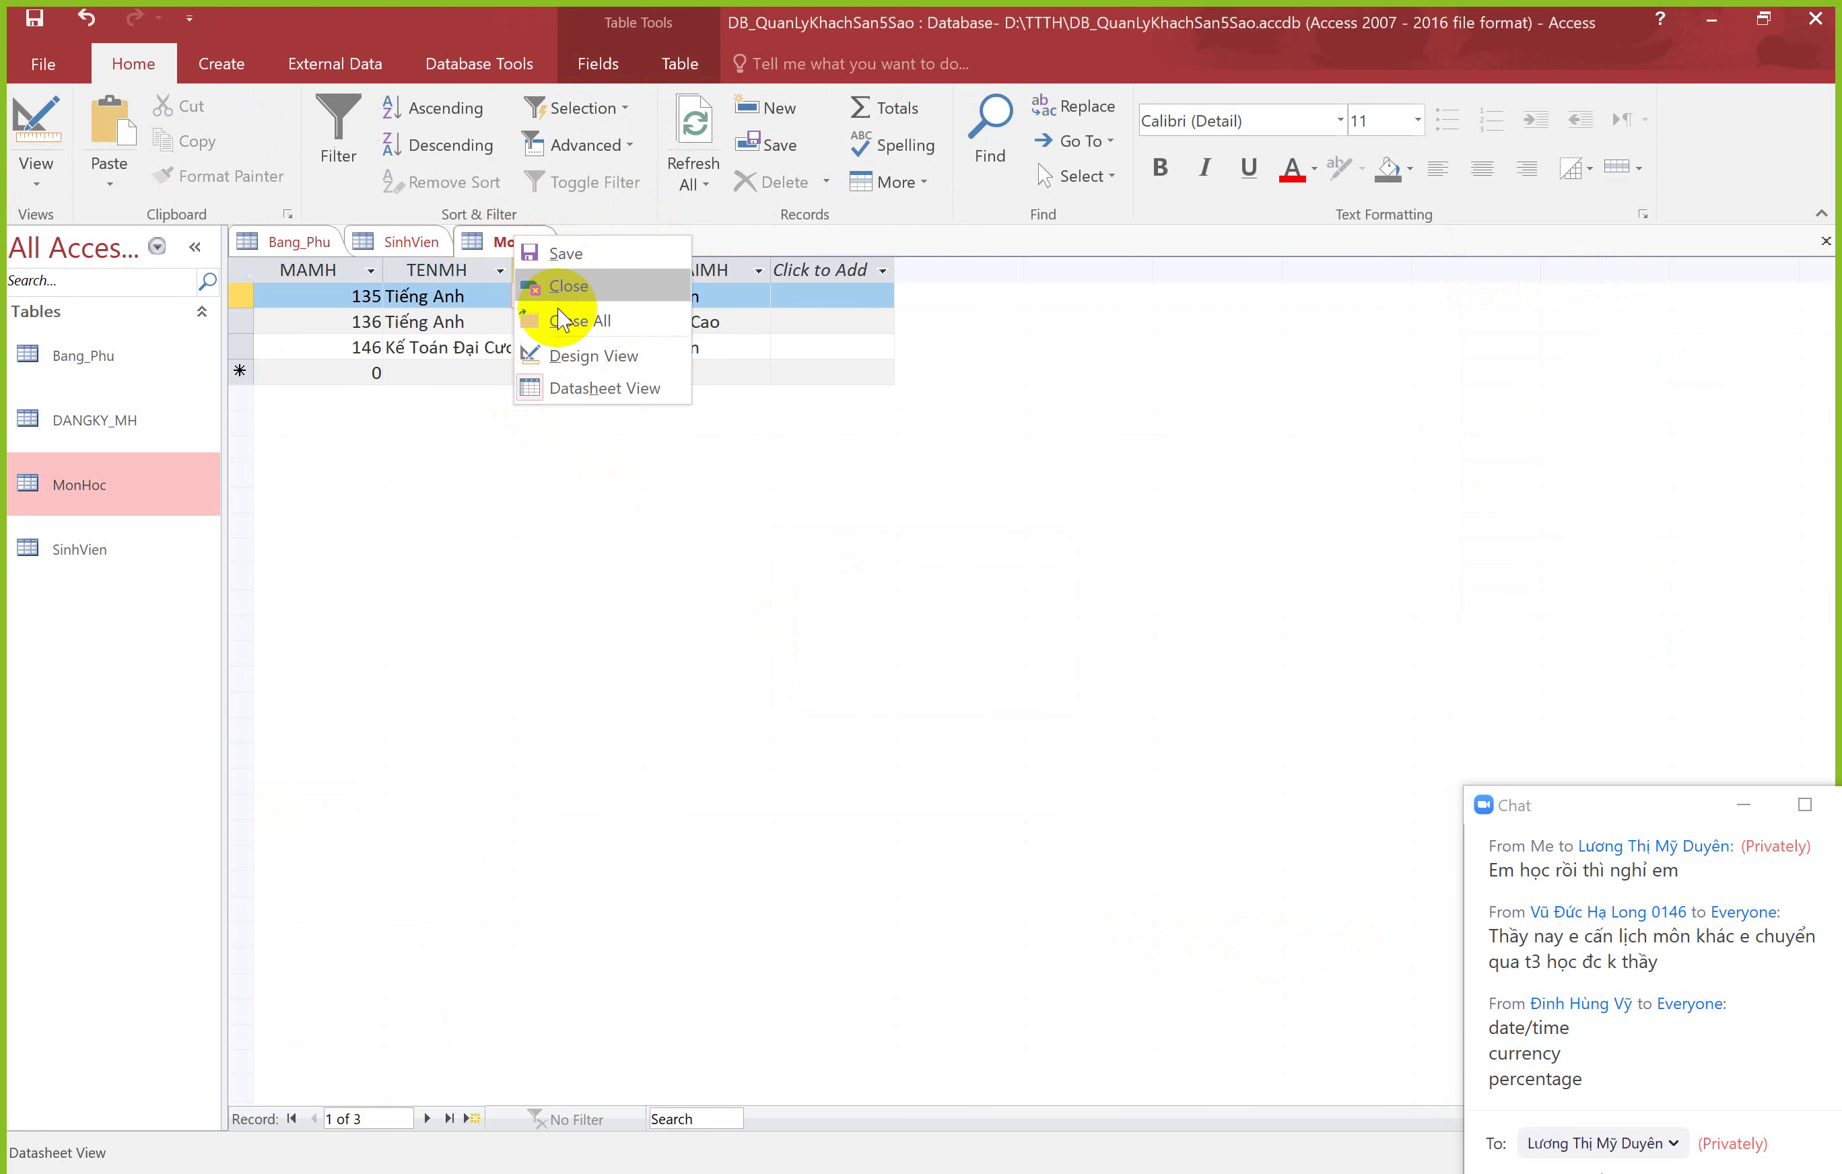
{"action": "left_click", "coordinate": [505, 243]}
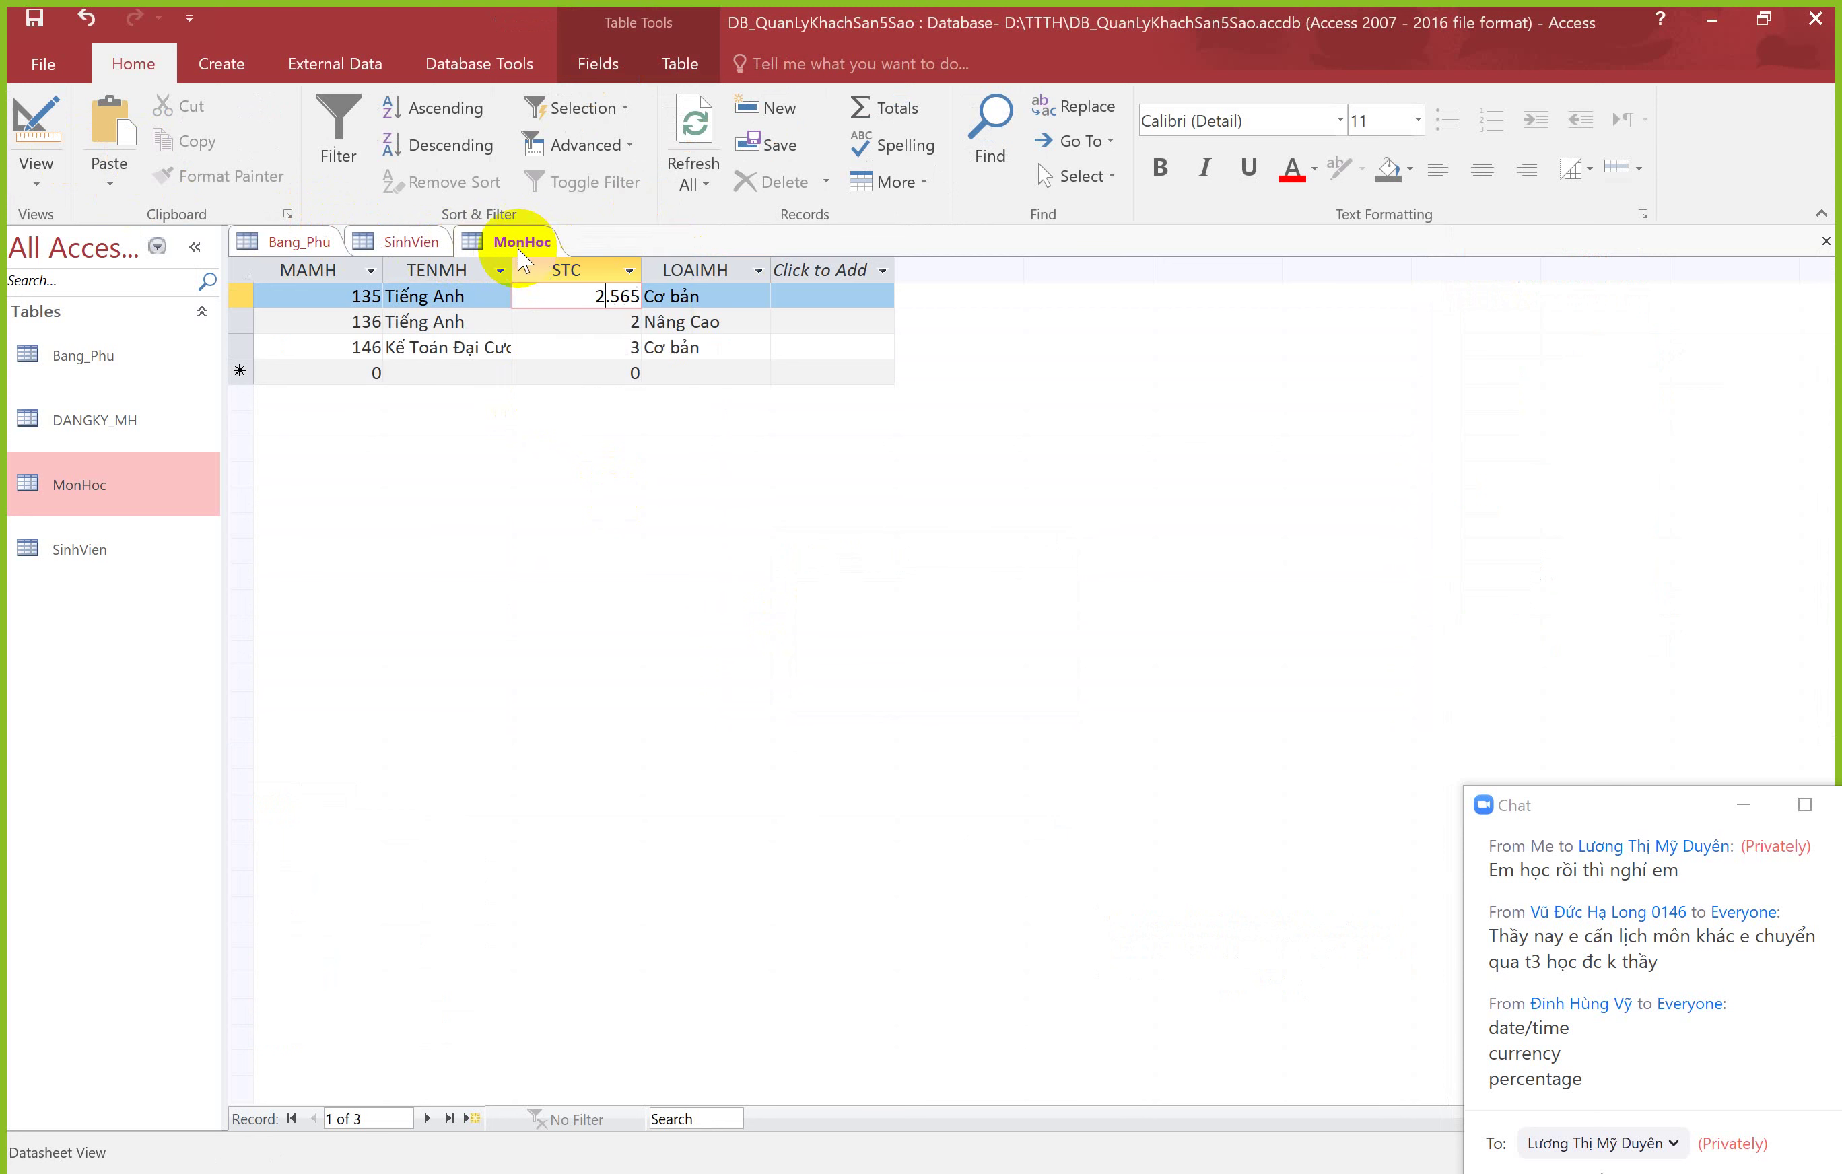
{"action": "right_click", "coordinate": [507, 246]}
Step: In MonHoc's Design view, set STC's Decimal Places to 3 and confirm its Single size
{"action": "left_click", "coordinate": [547, 352]}
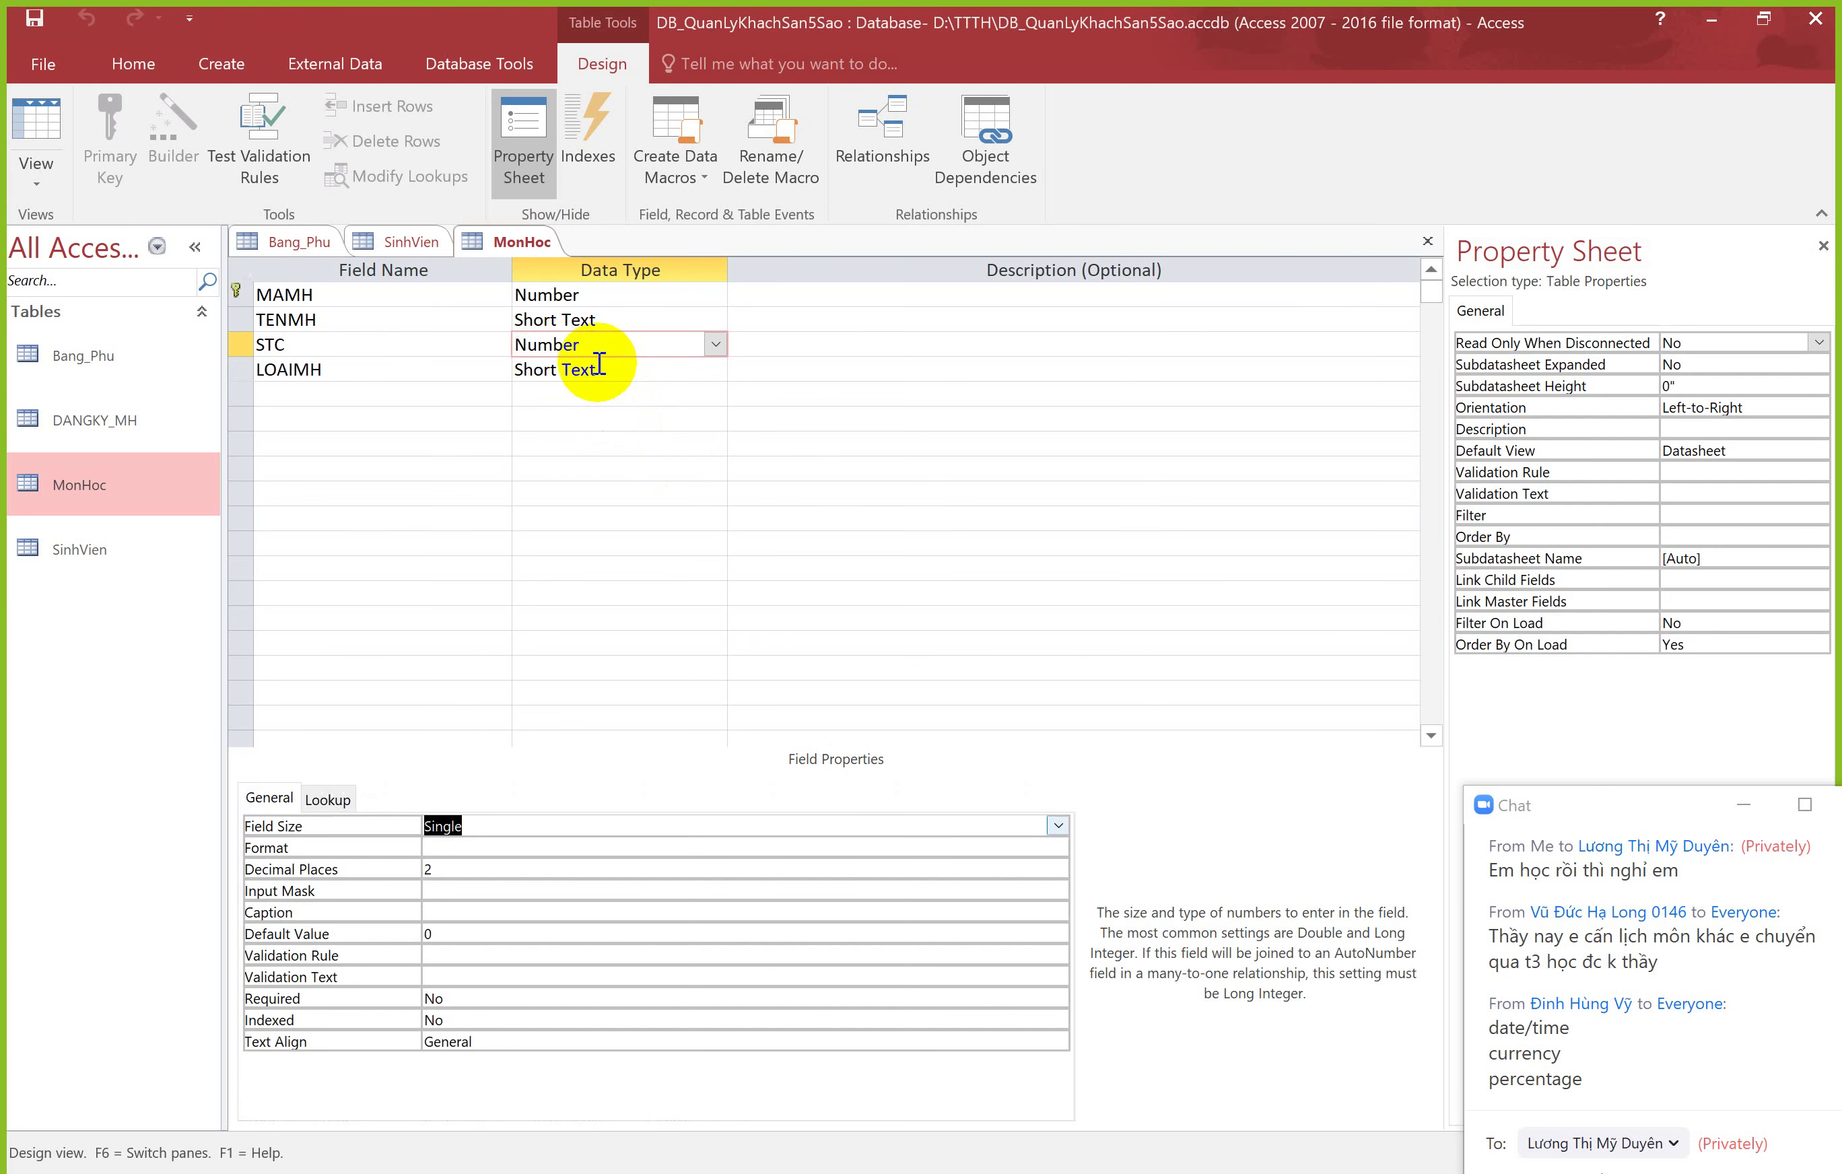
{"action": "left_click", "coordinate": [477, 867]}
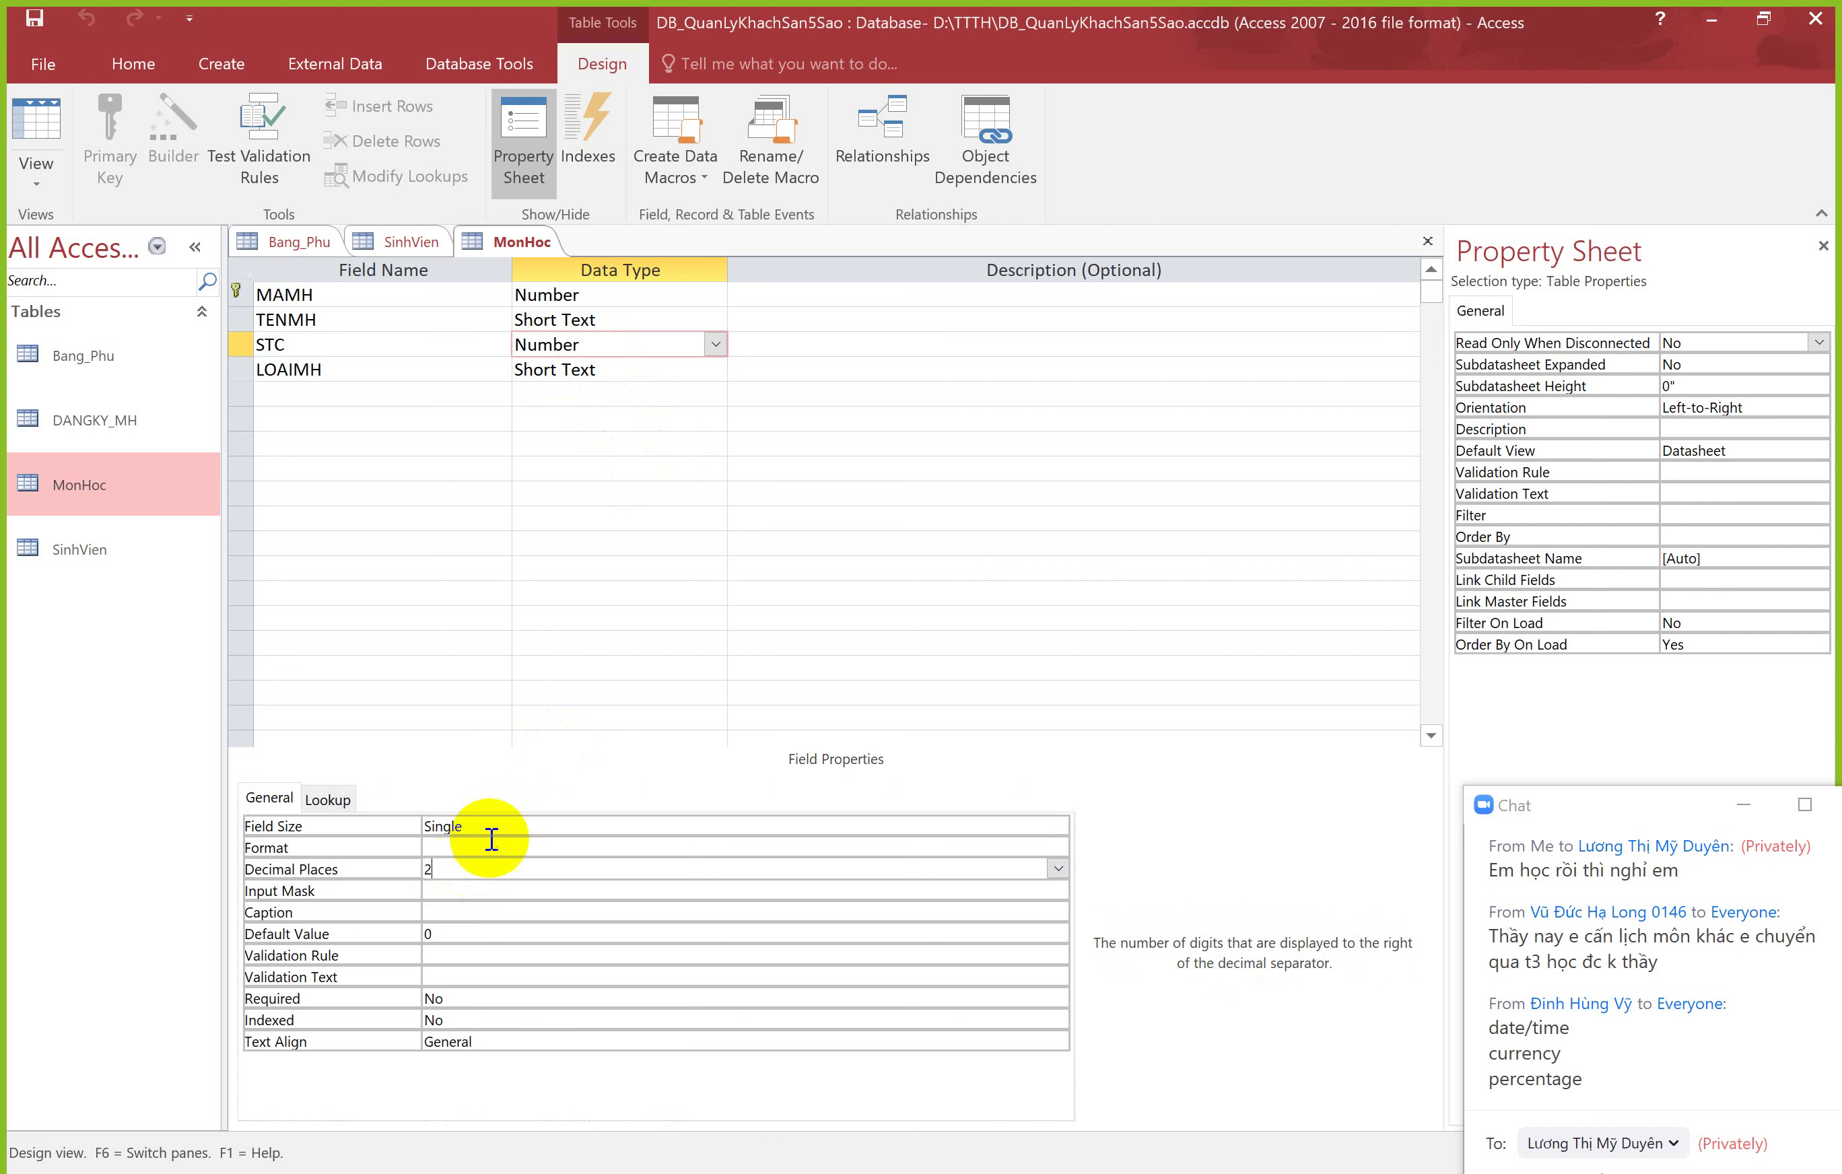
{"action": "left_click", "coordinate": [480, 839]}
{"action": "left_click", "coordinate": [473, 870]}
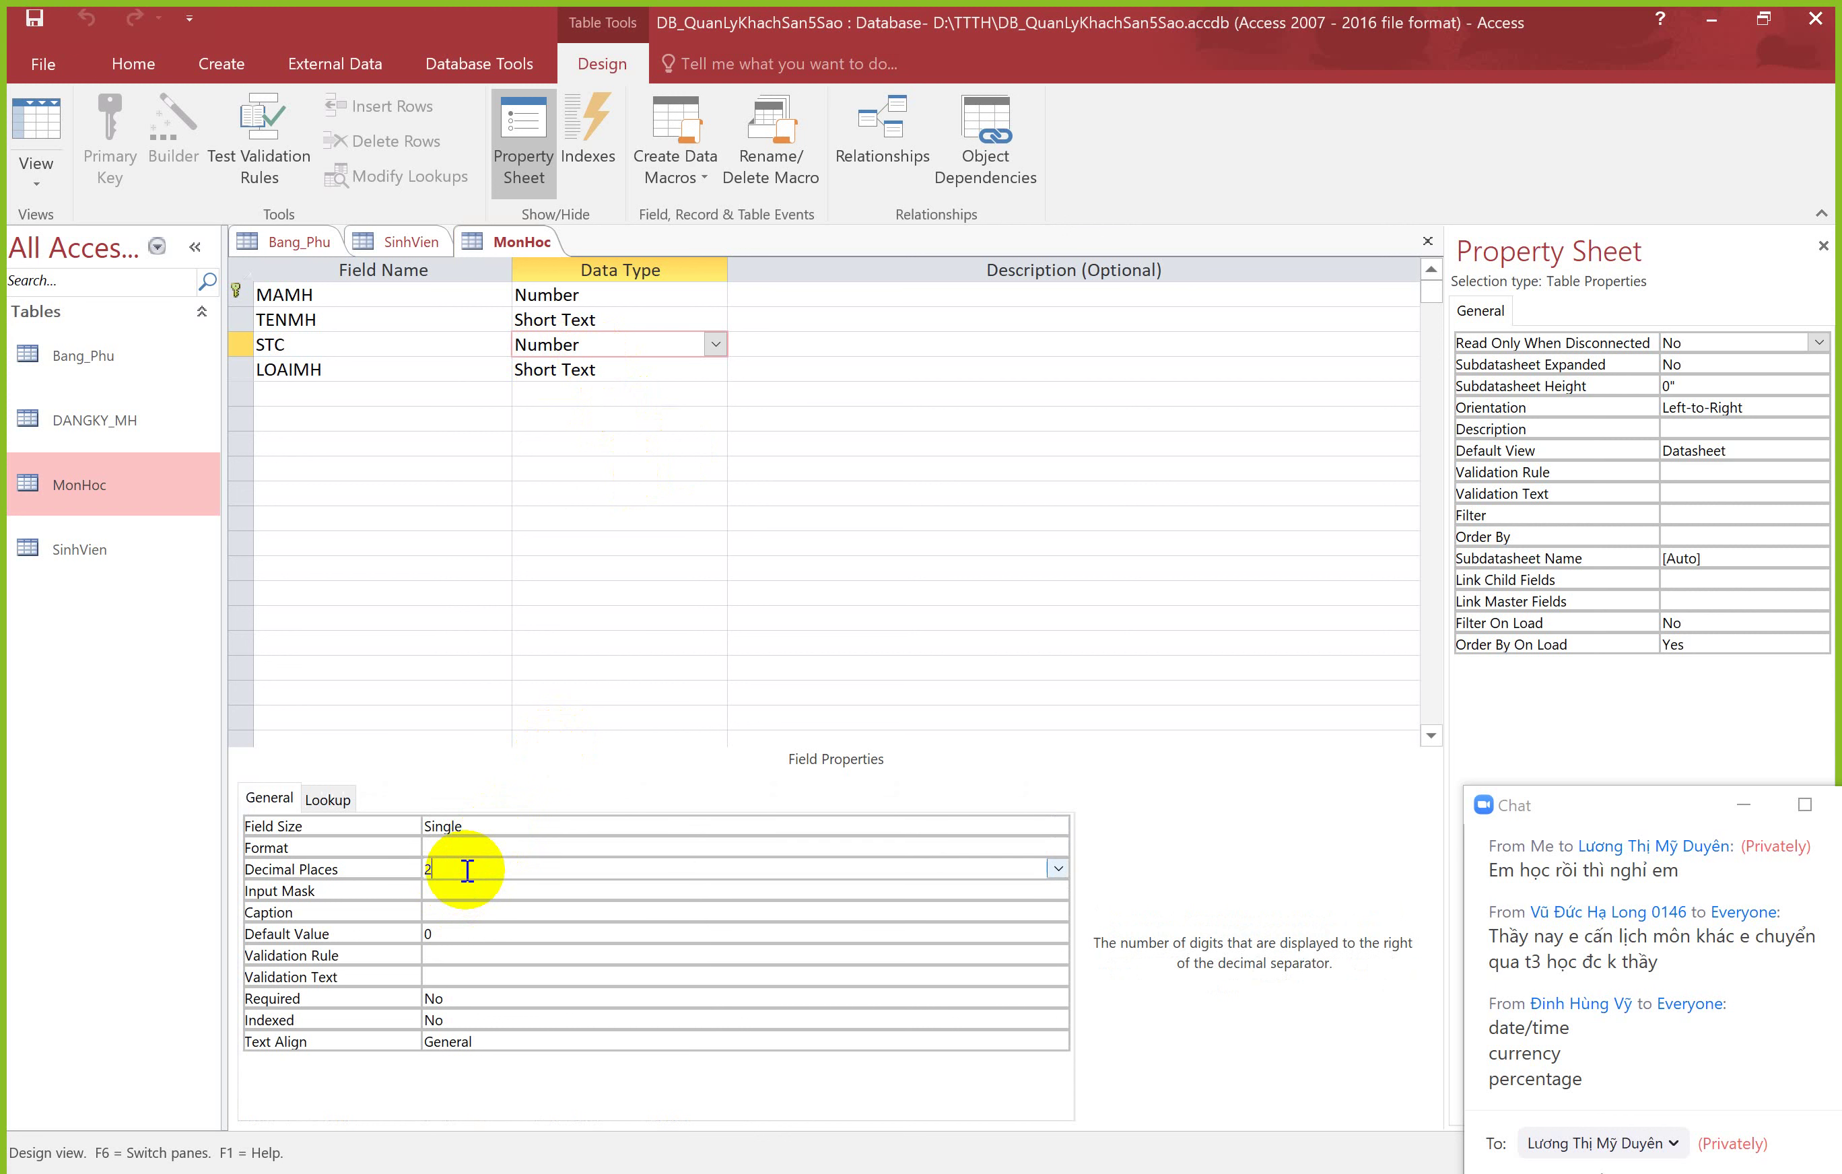
{"action": "left_click", "coordinate": [1057, 868]}
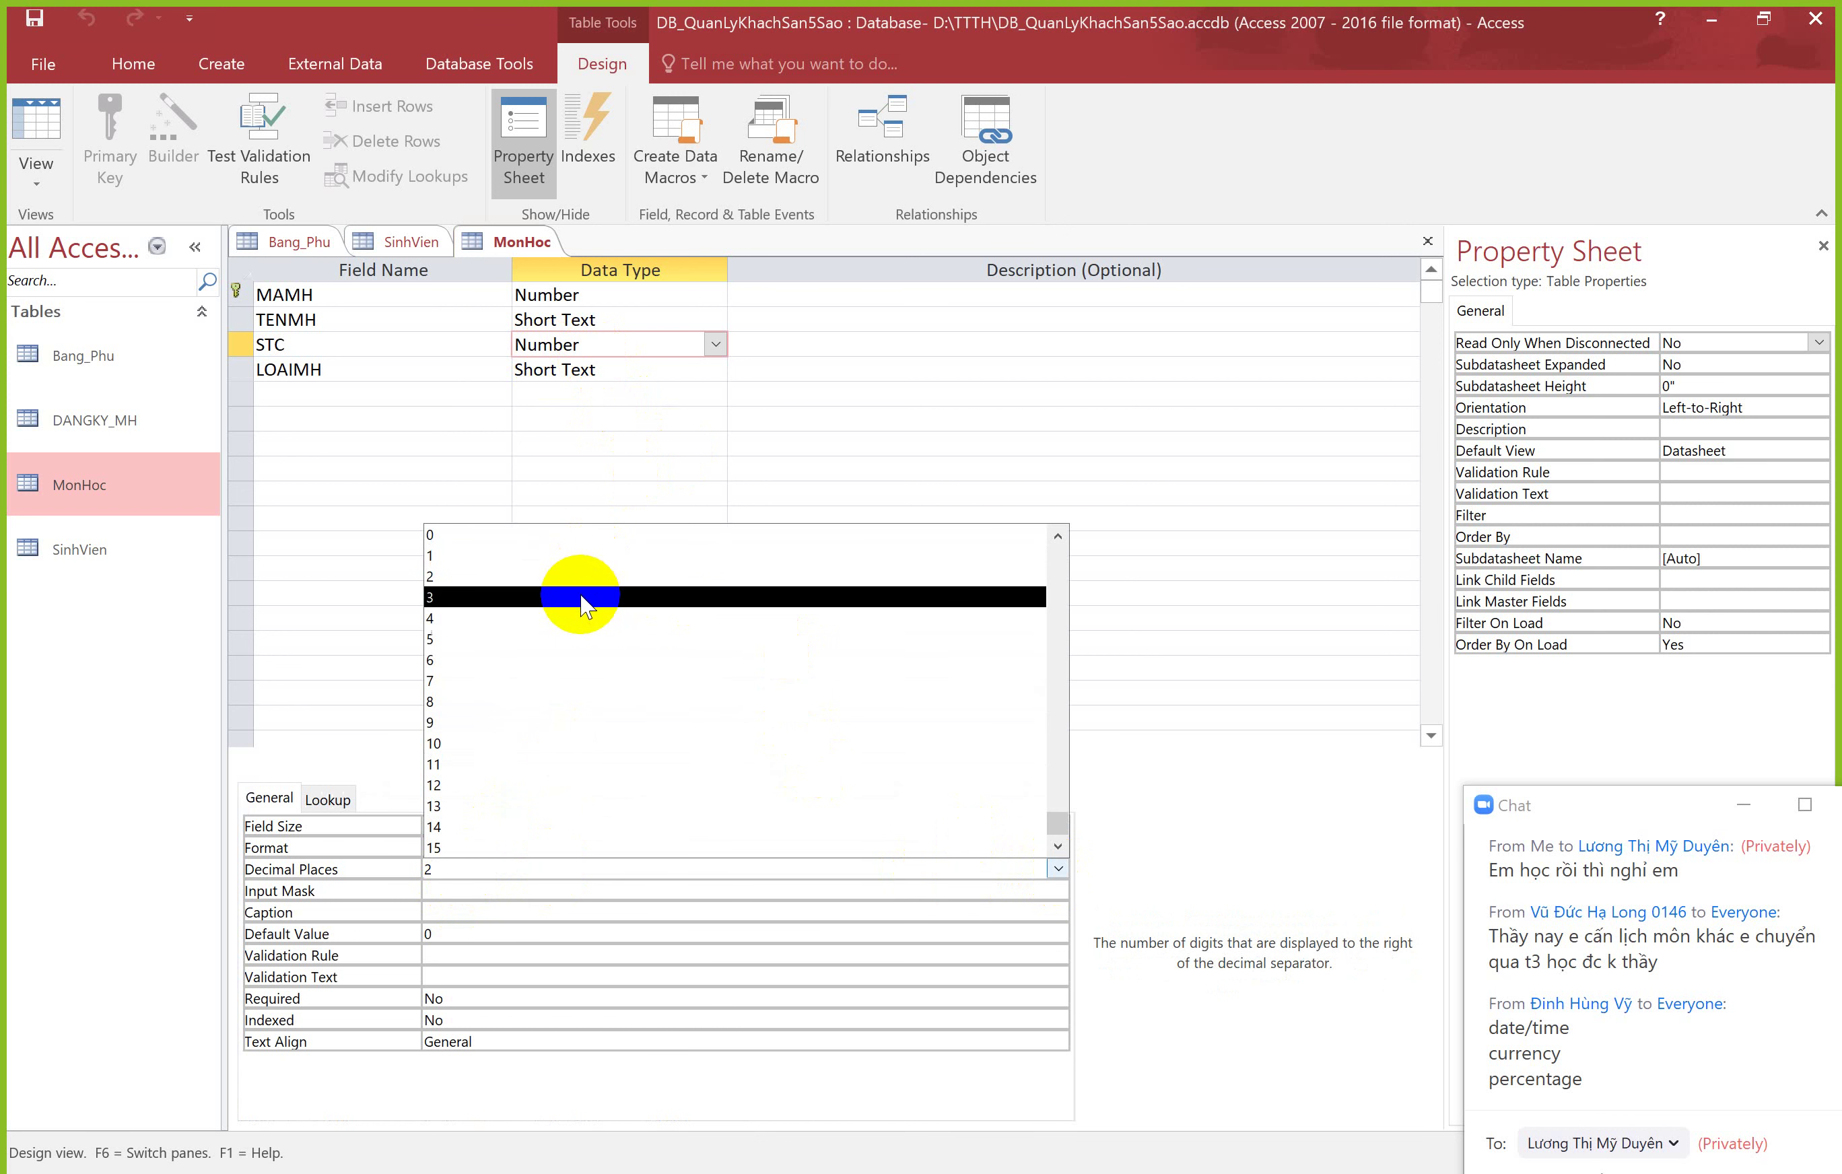
{"action": "left_click", "coordinate": [600, 597]}
{"action": "left_click", "coordinate": [479, 826]}
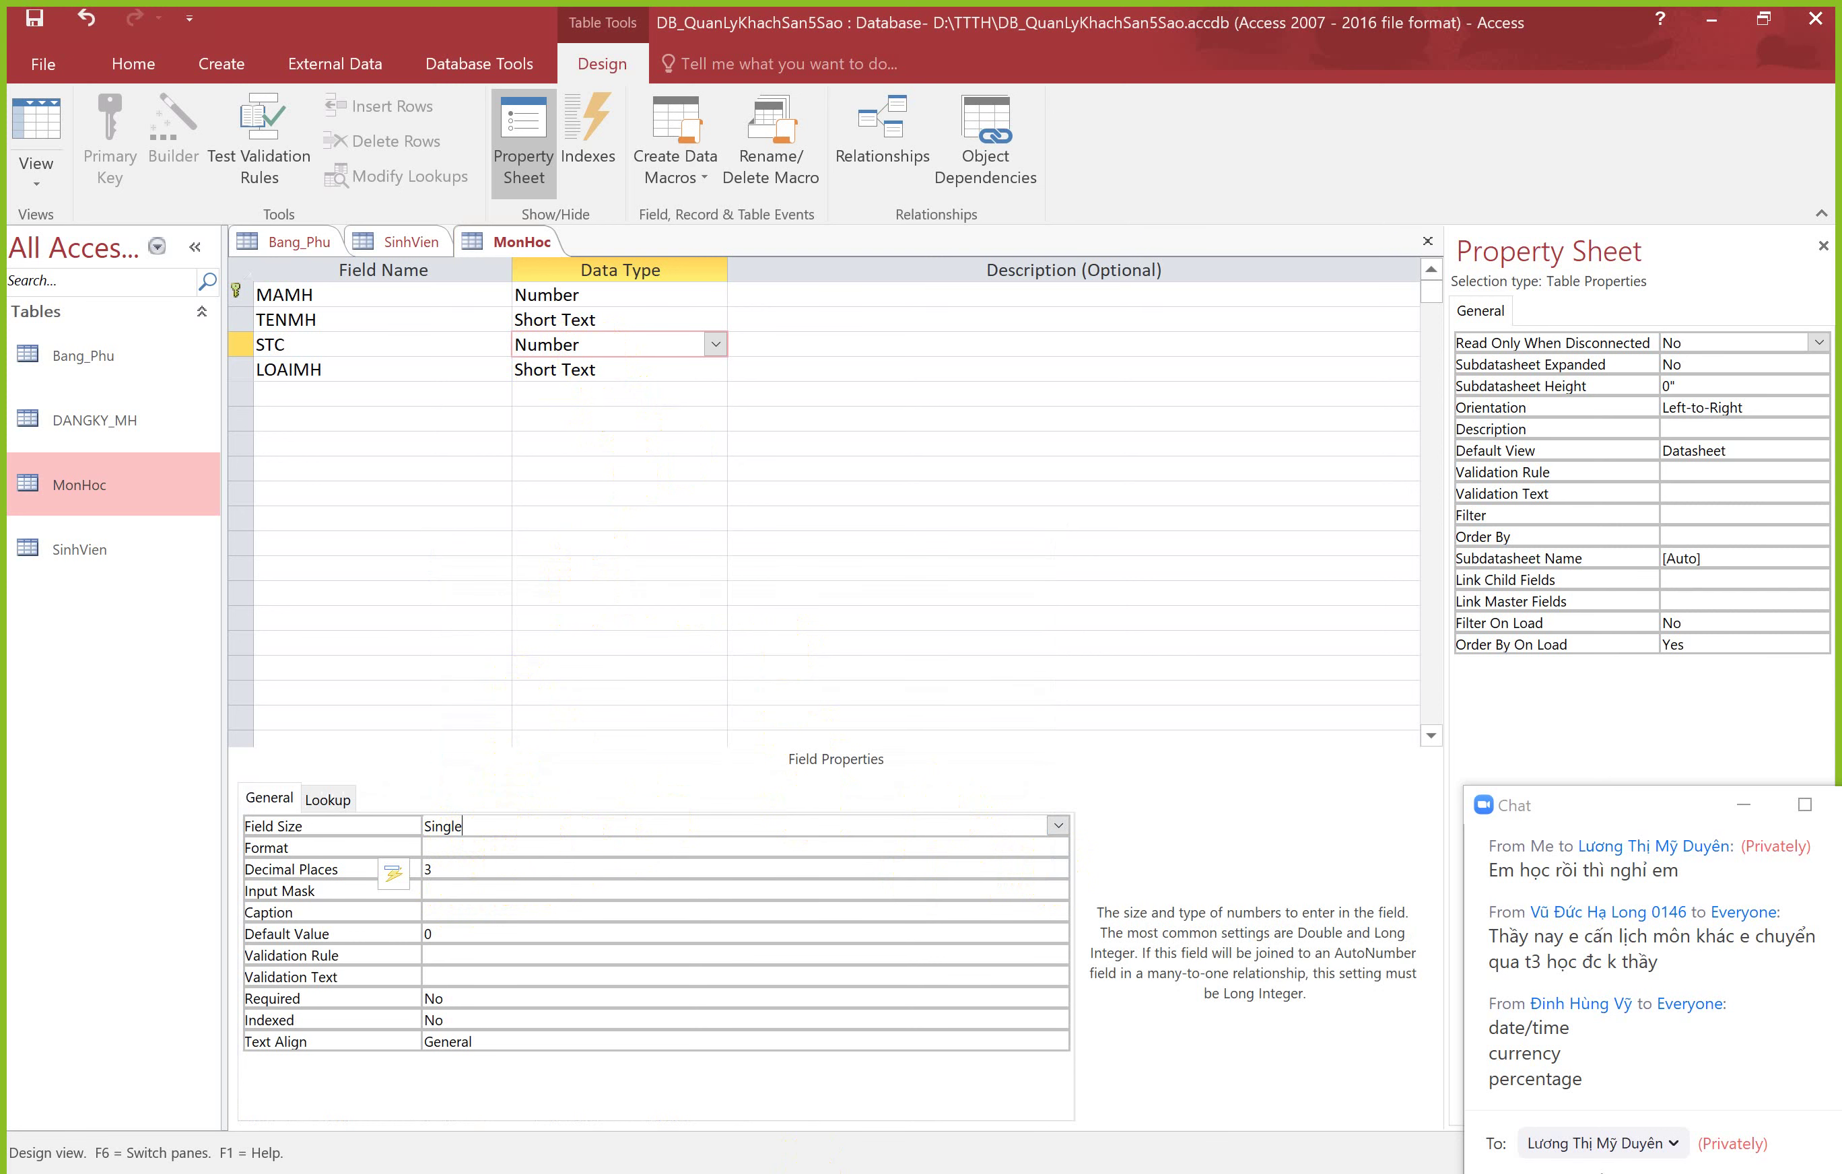
{"action": "left_click", "coordinate": [955, 1159]}
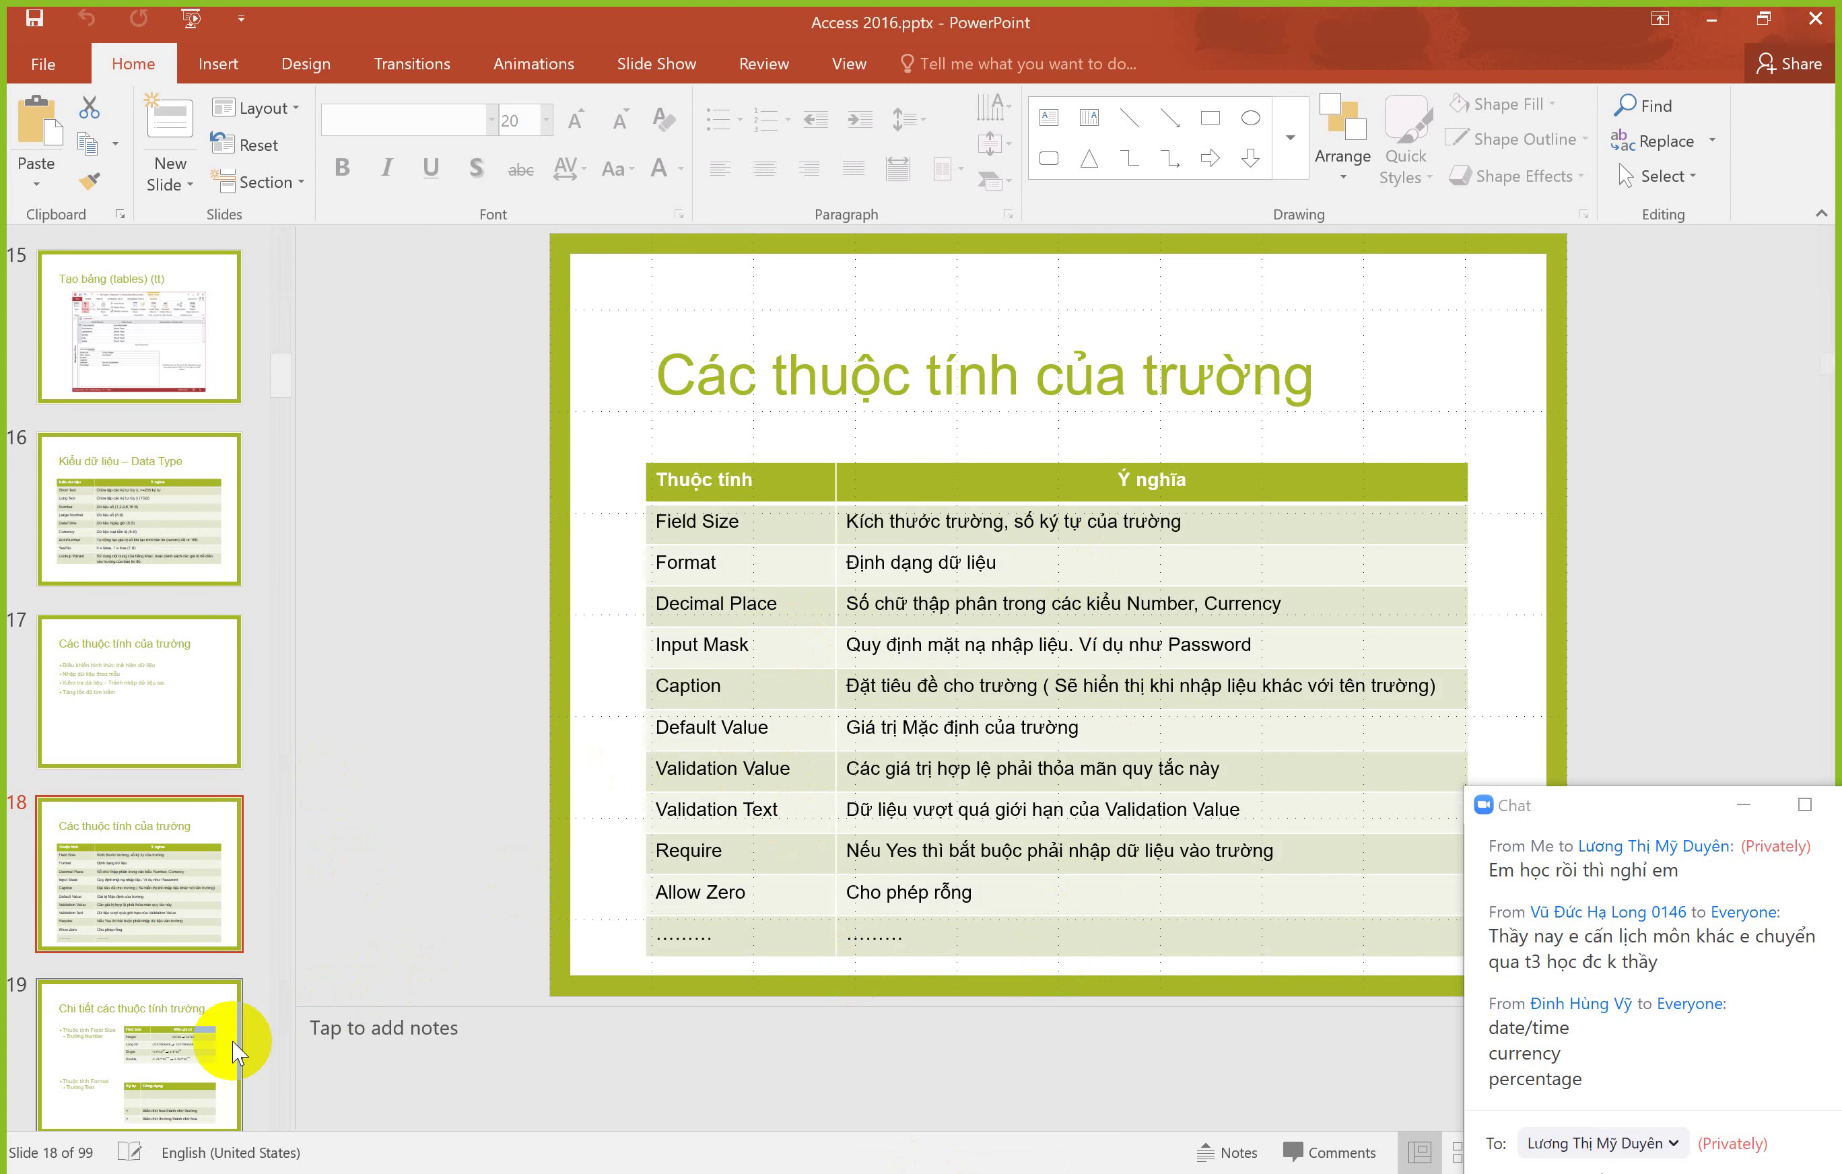
Step: Show slide 19's field property details, then return to the MonHoc design in Access
{"action": "left_click", "coordinate": [166, 1075]}
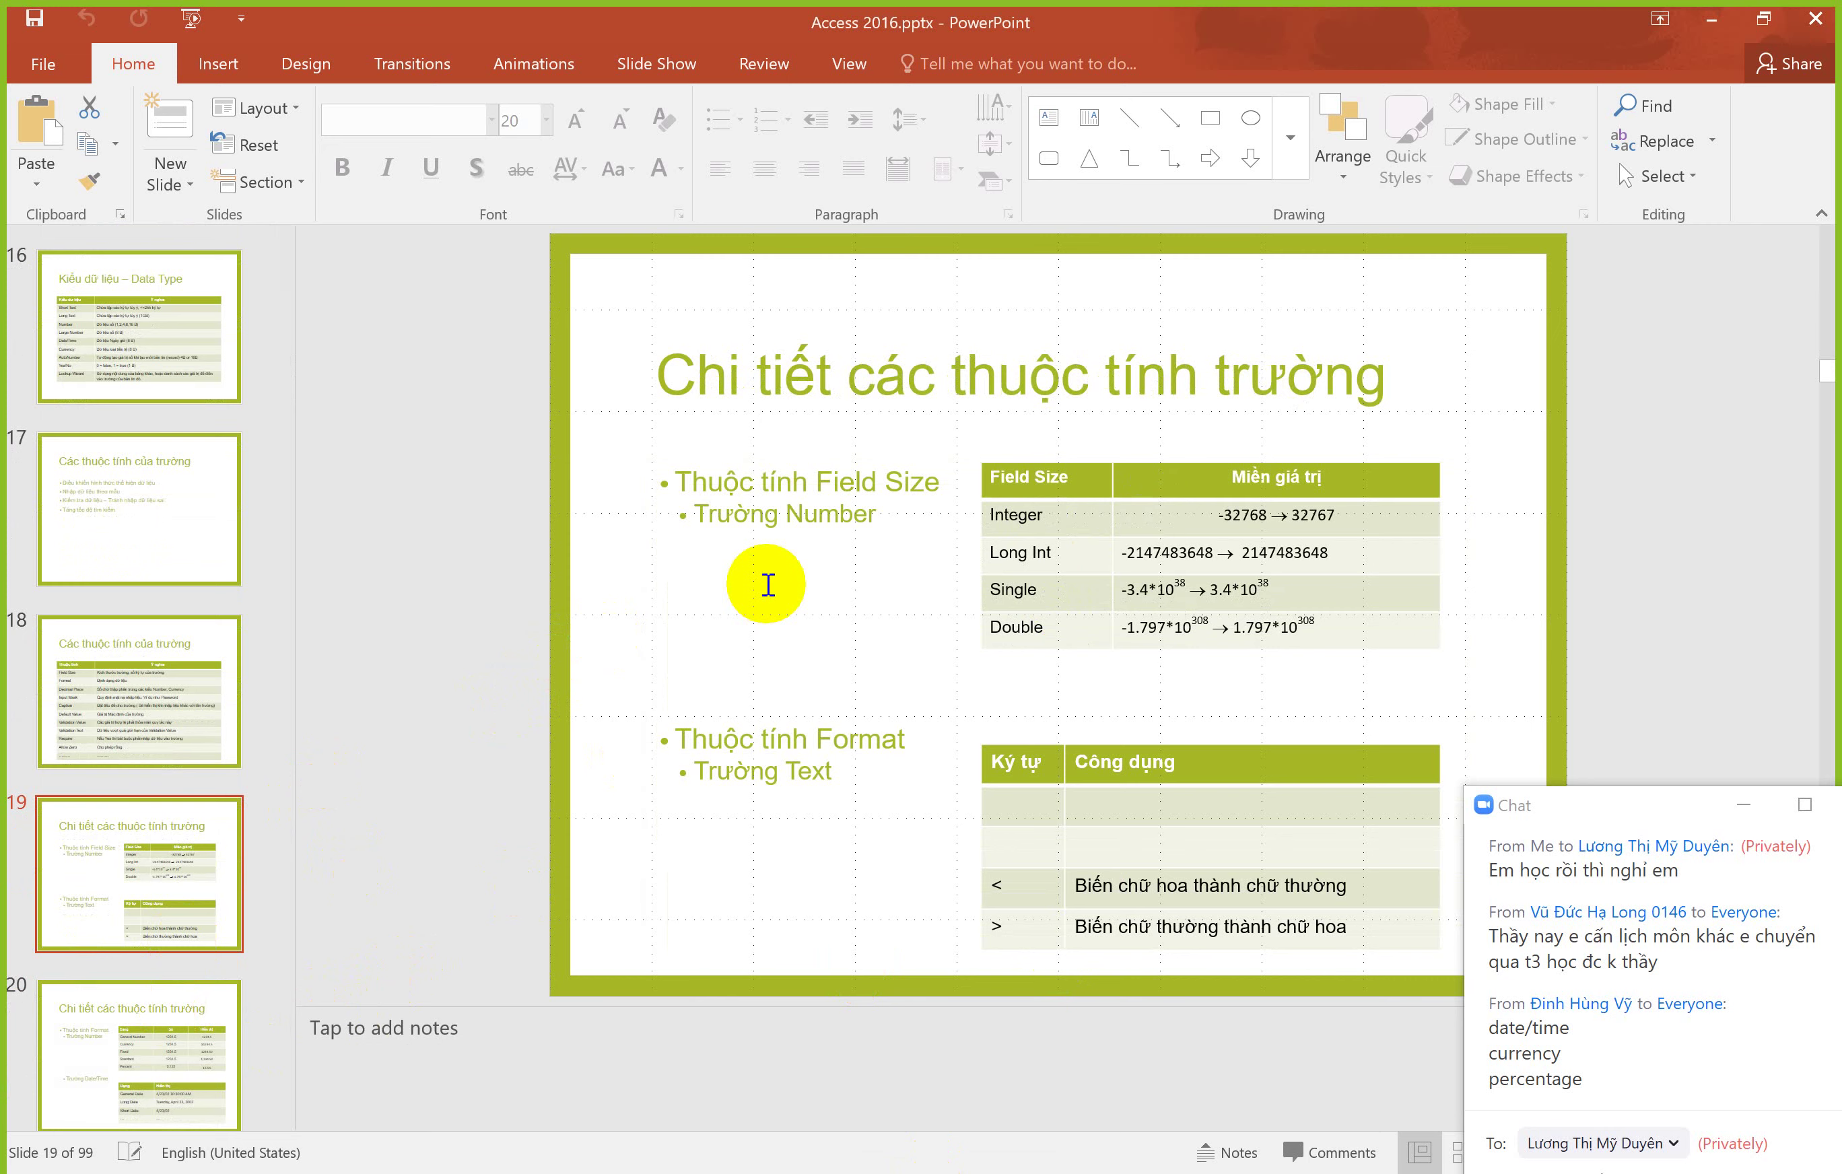
{"action": "key", "text": "alt+Tab"}
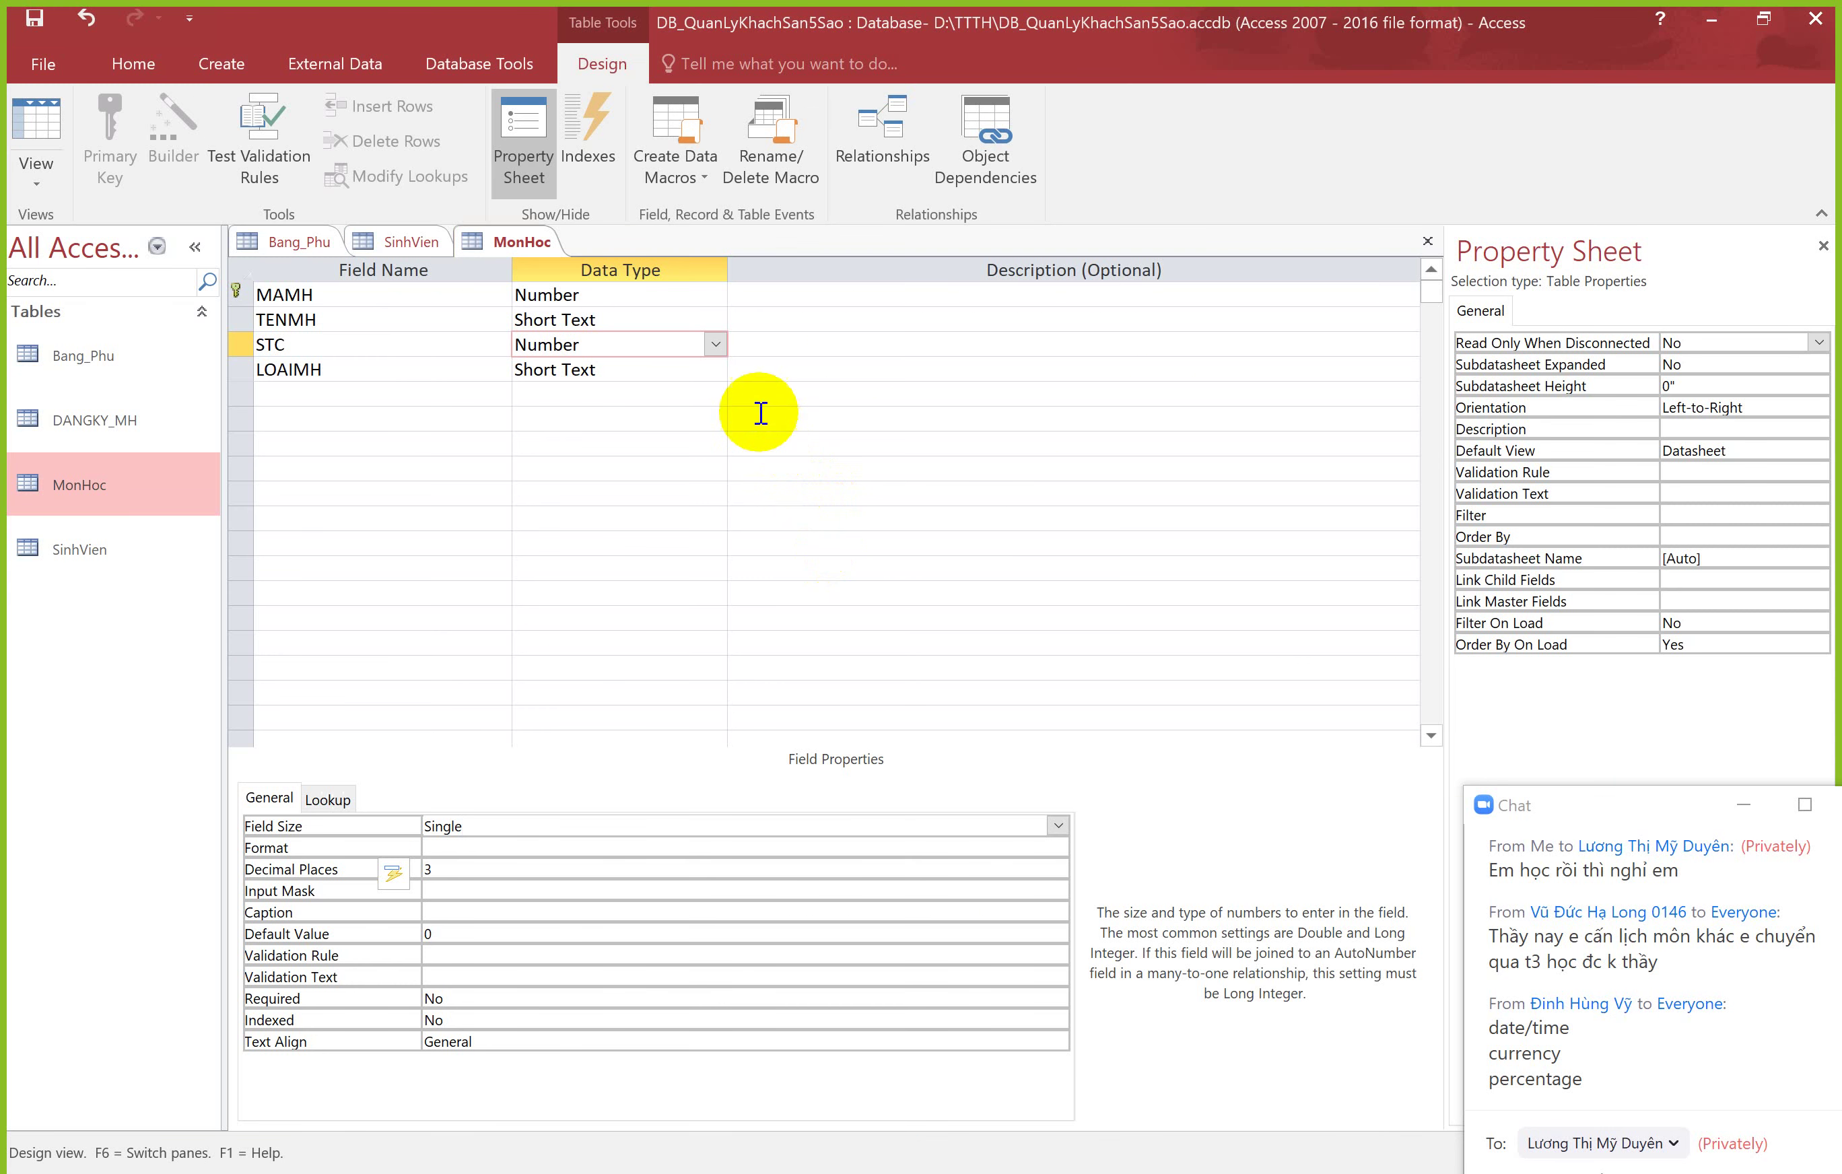
Step: Make STC a Long Integer Number field and save MonHoc, accepting possible data loss
{"action": "left_click", "coordinate": [714, 344]}
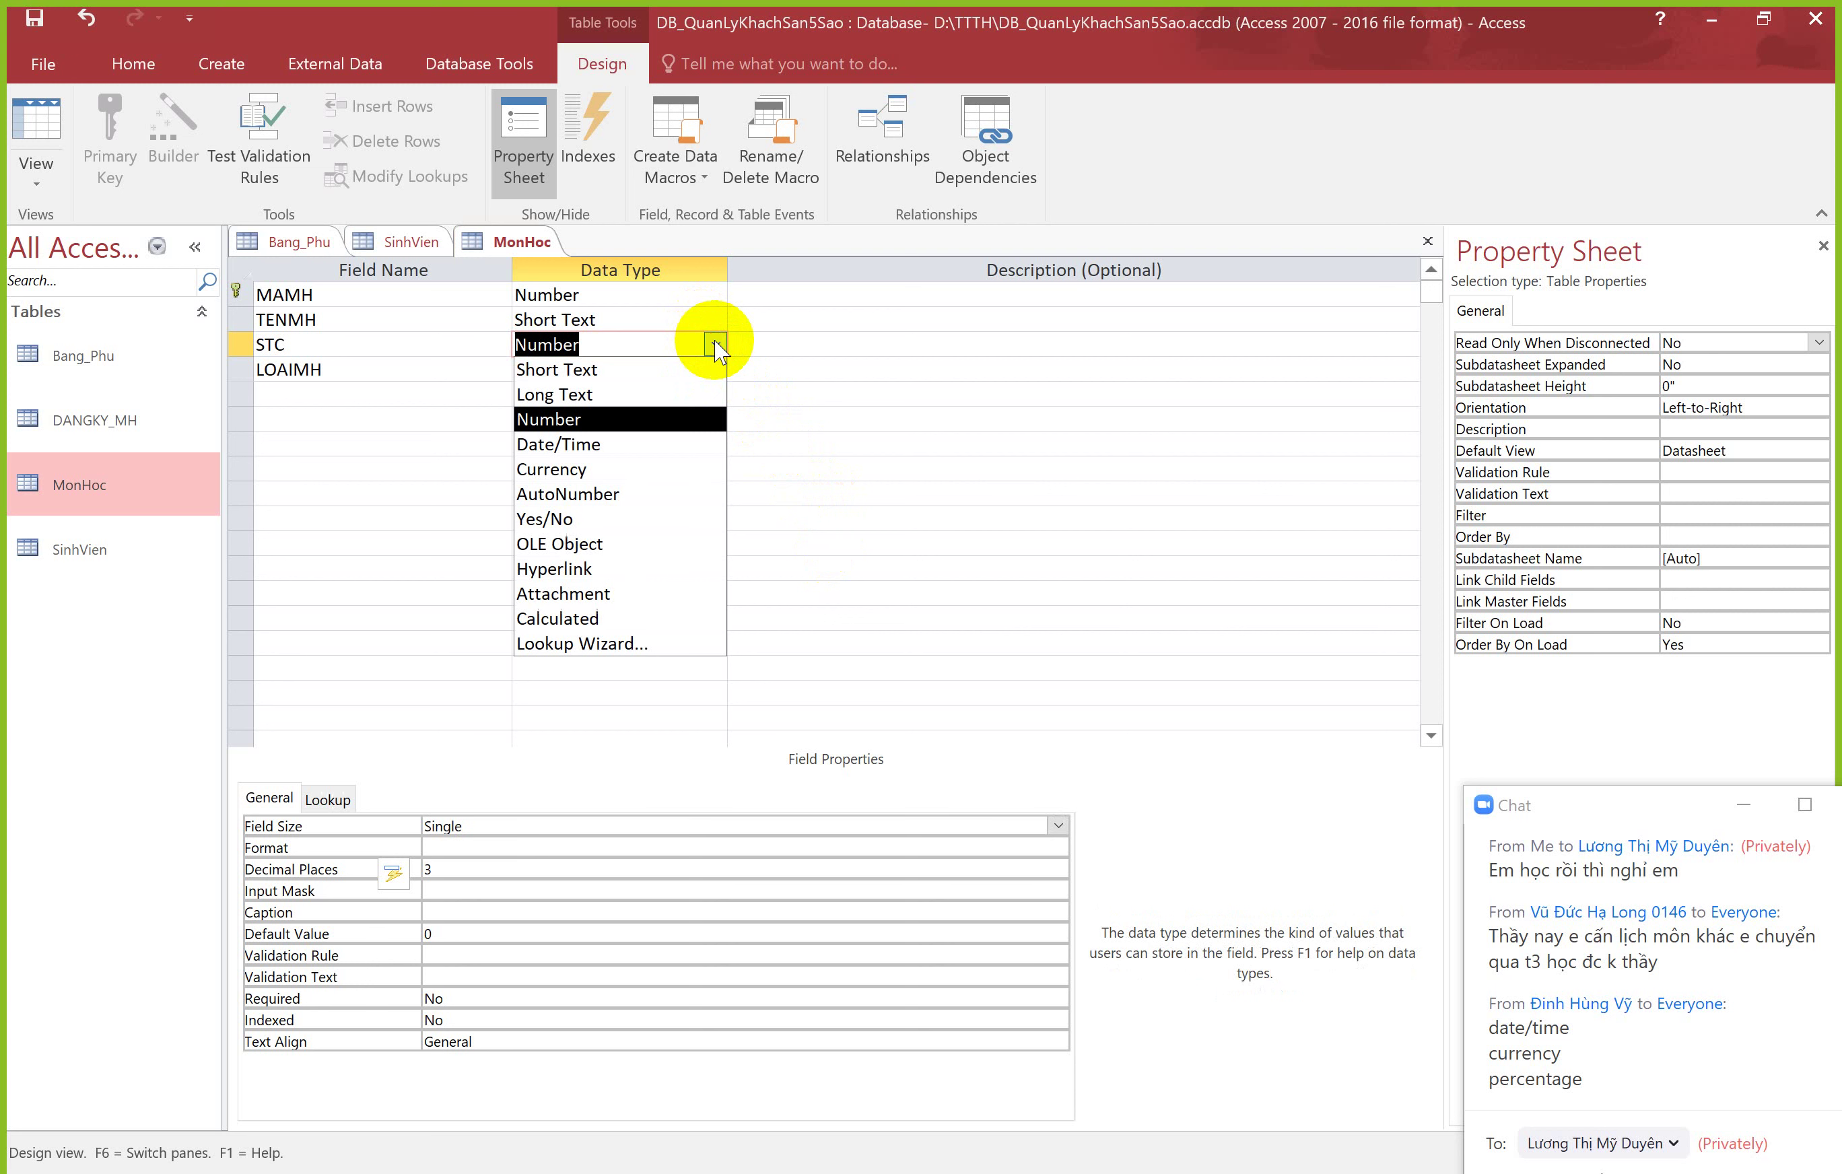
{"action": "left_click", "coordinate": [560, 417]}
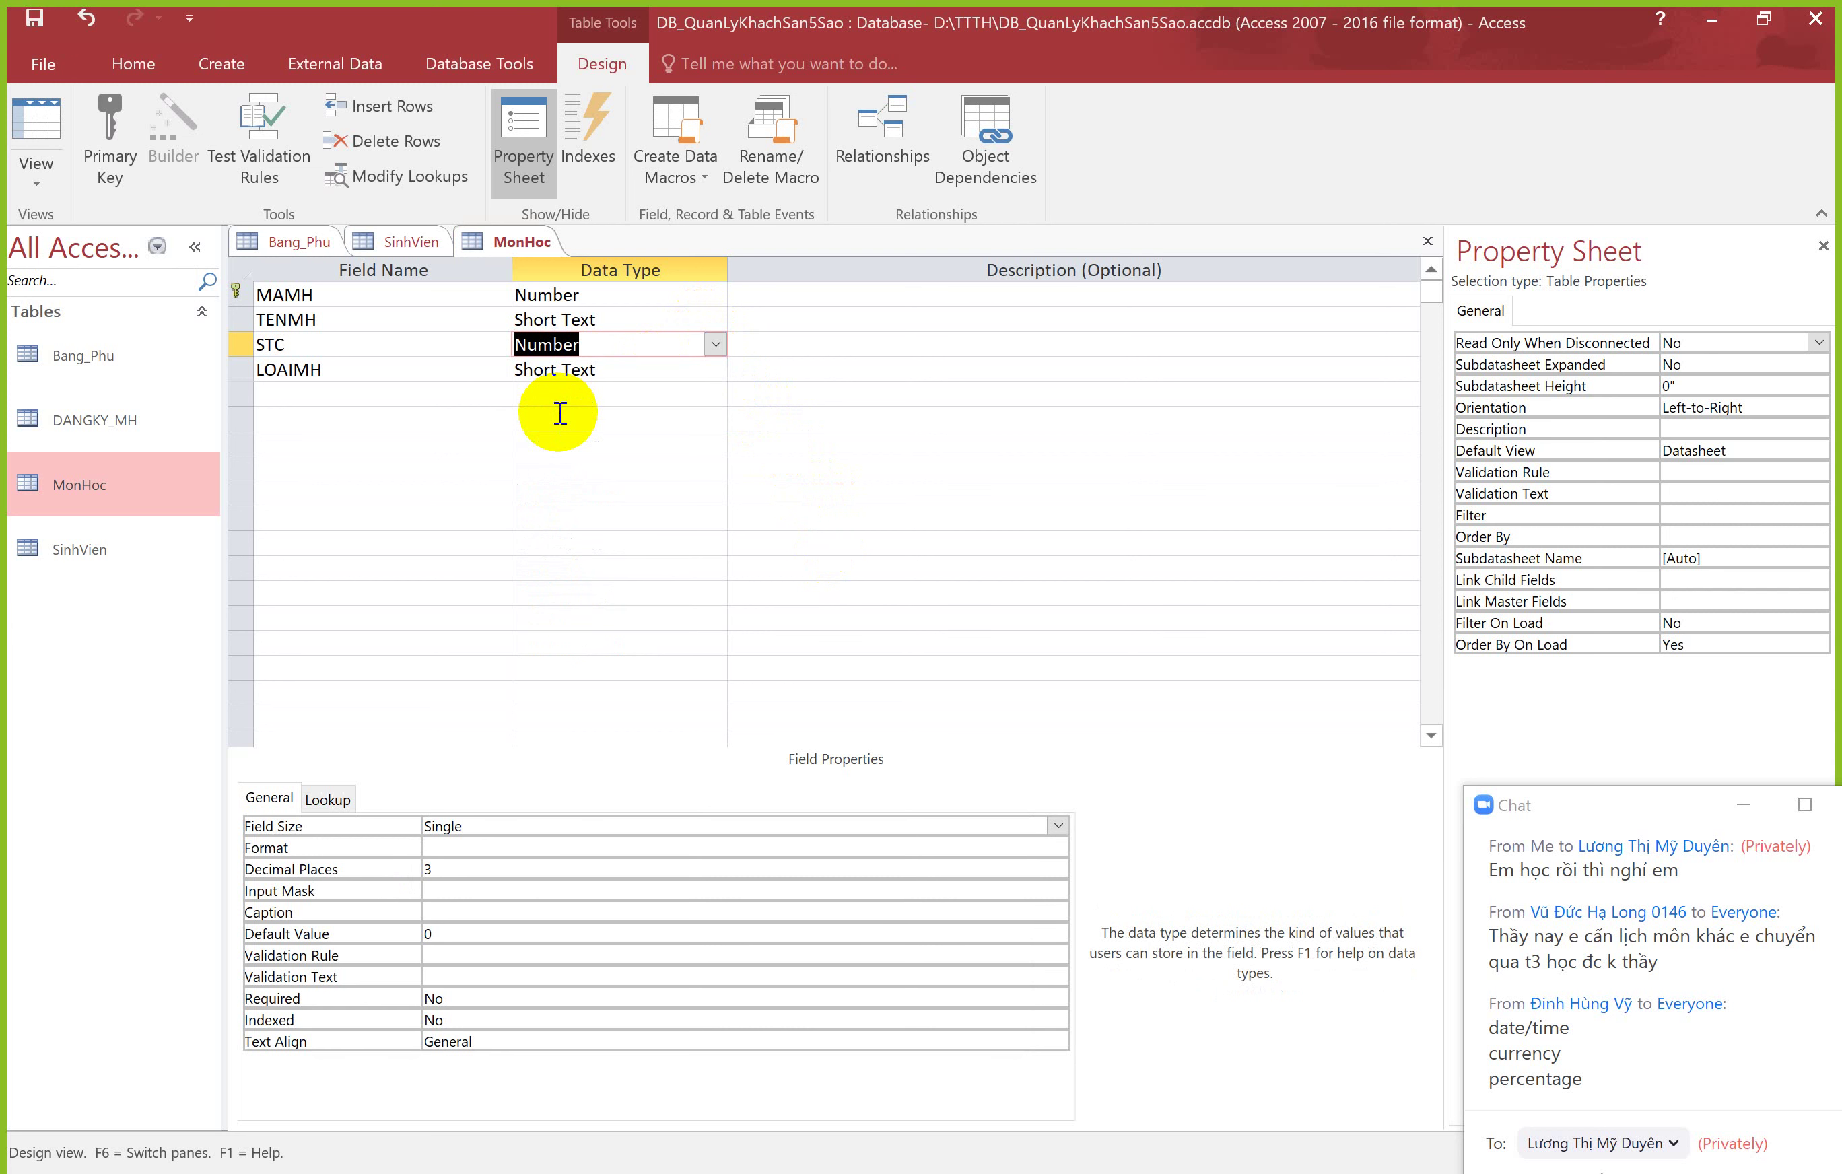
{"action": "left_click", "coordinate": [700, 825]}
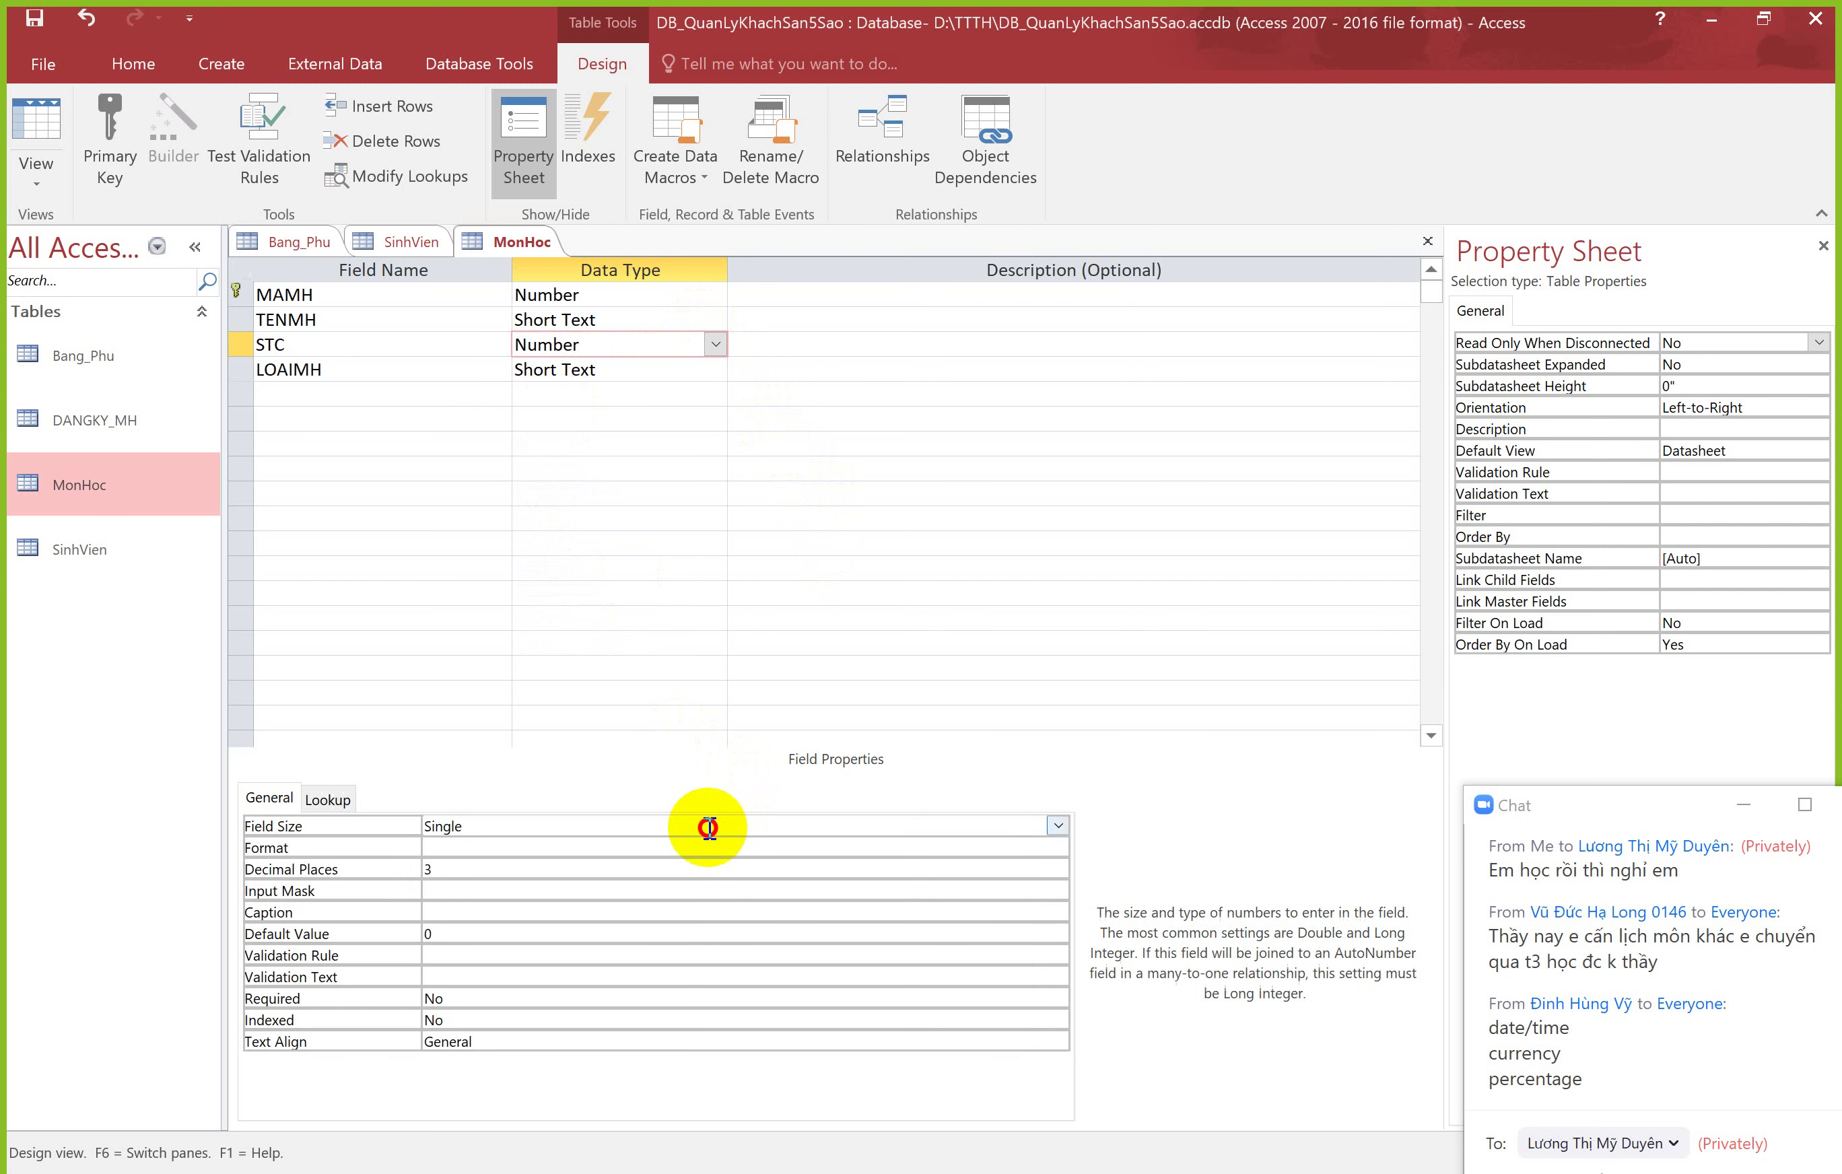
{"action": "left_click", "coordinate": [1055, 831]}
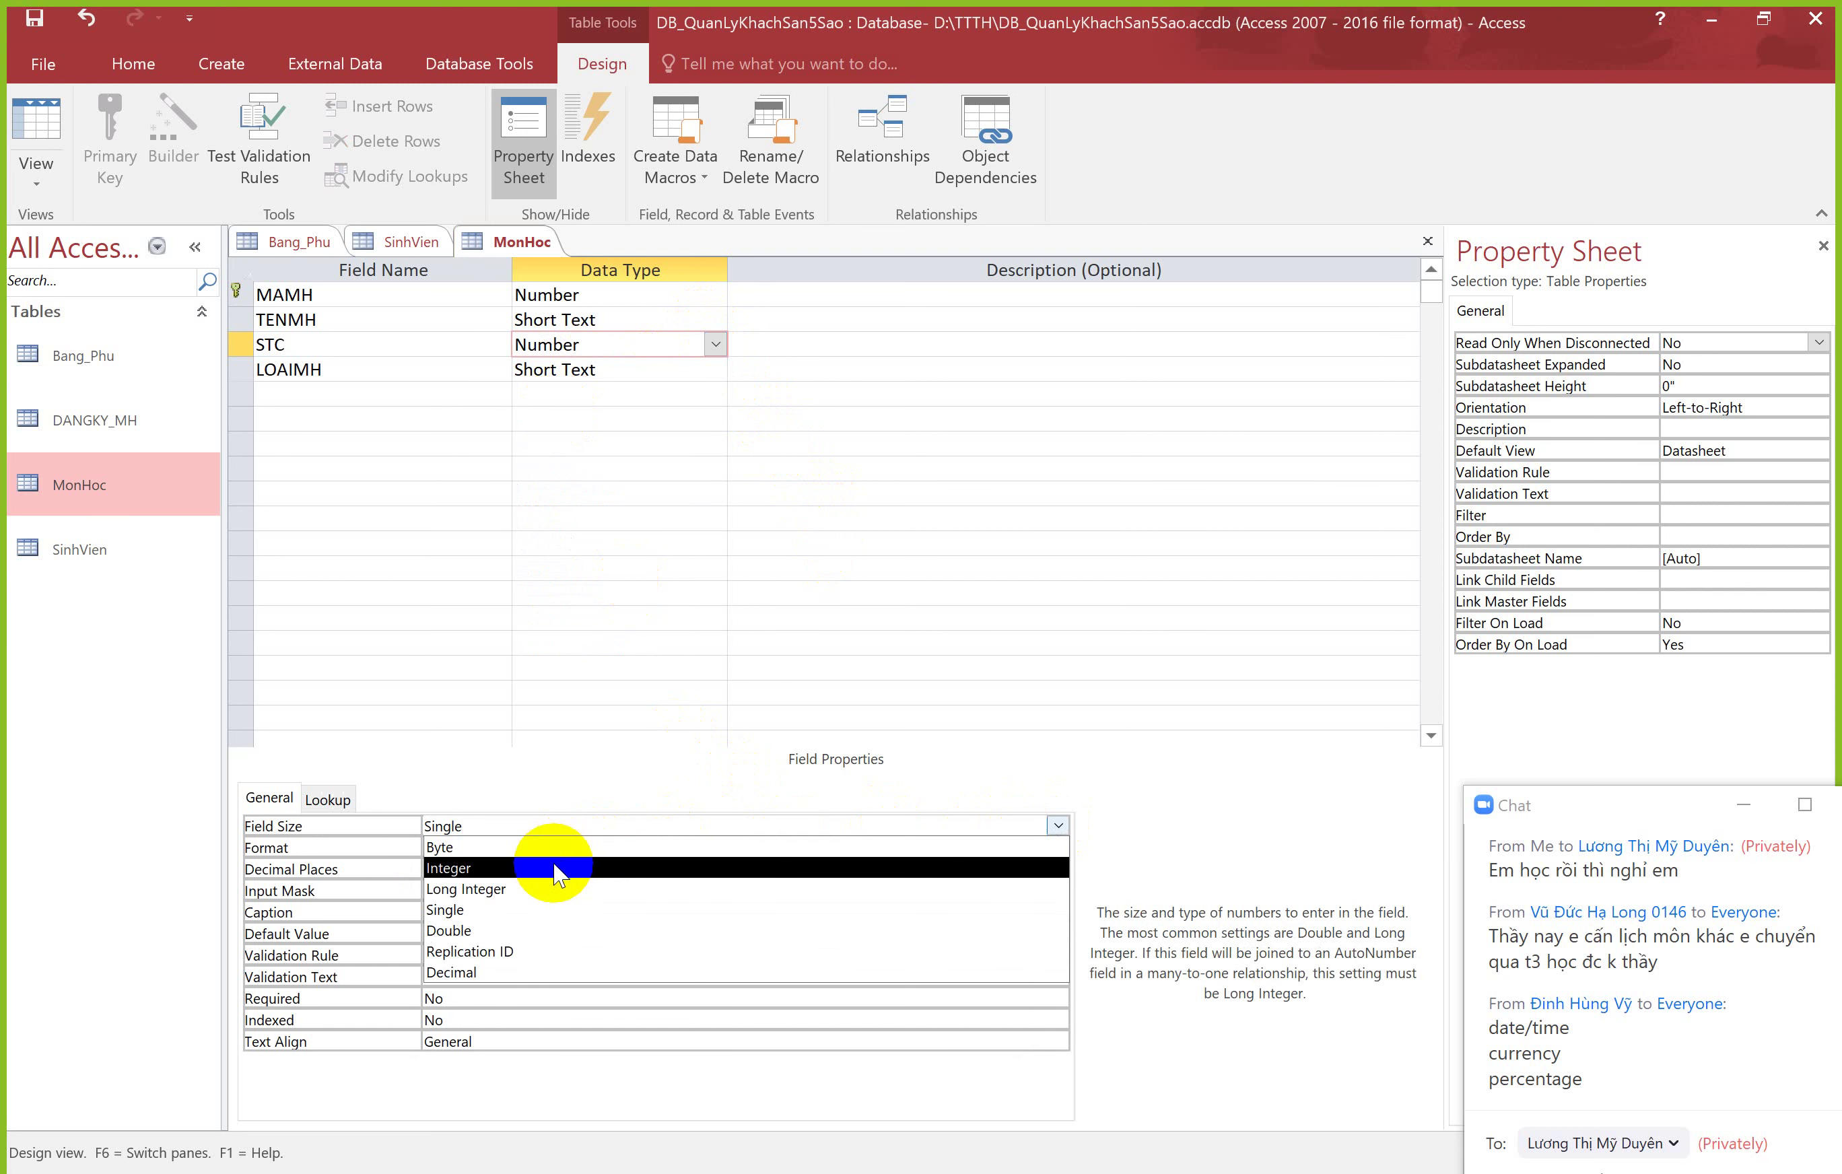
{"action": "left_click", "coordinate": [552, 889]}
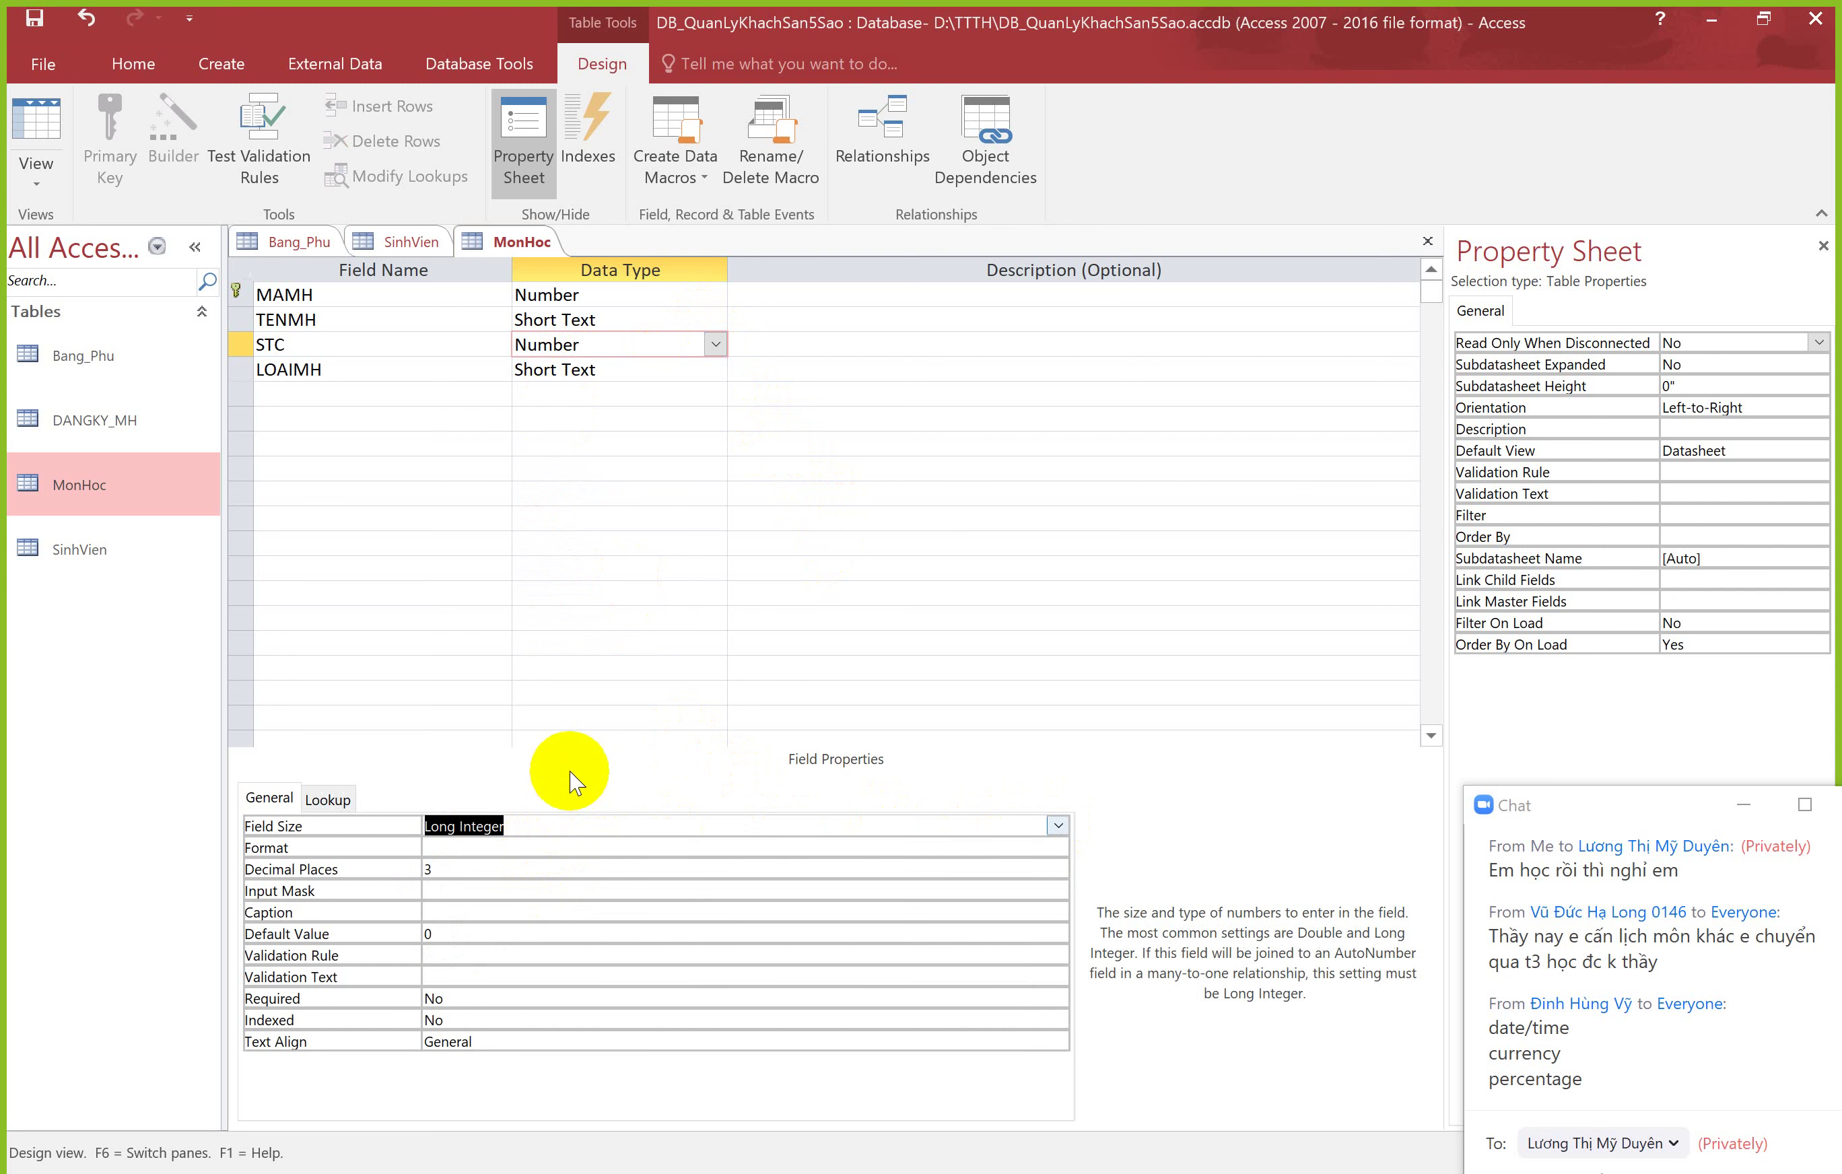
{"action": "left_click", "coordinate": [462, 821]}
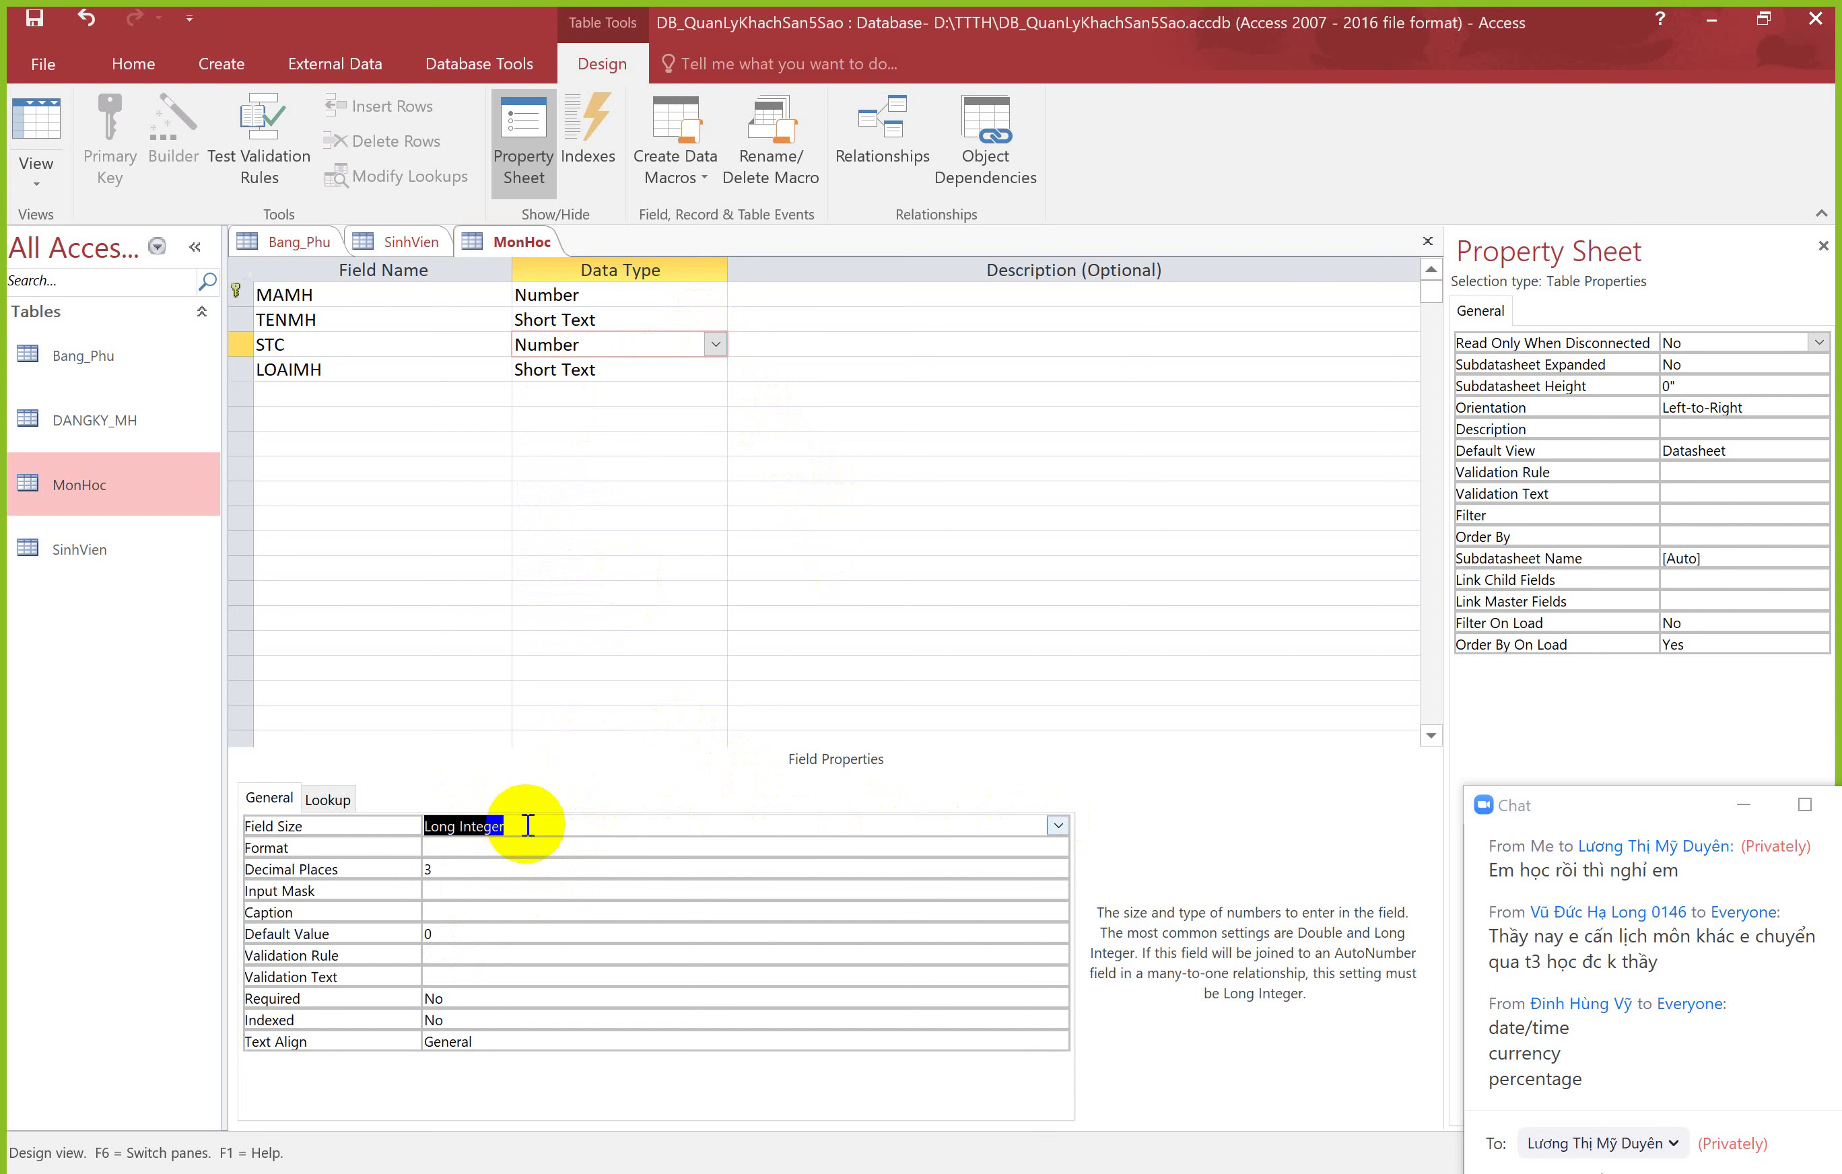
{"action": "left_click", "coordinate": [48, 146]}
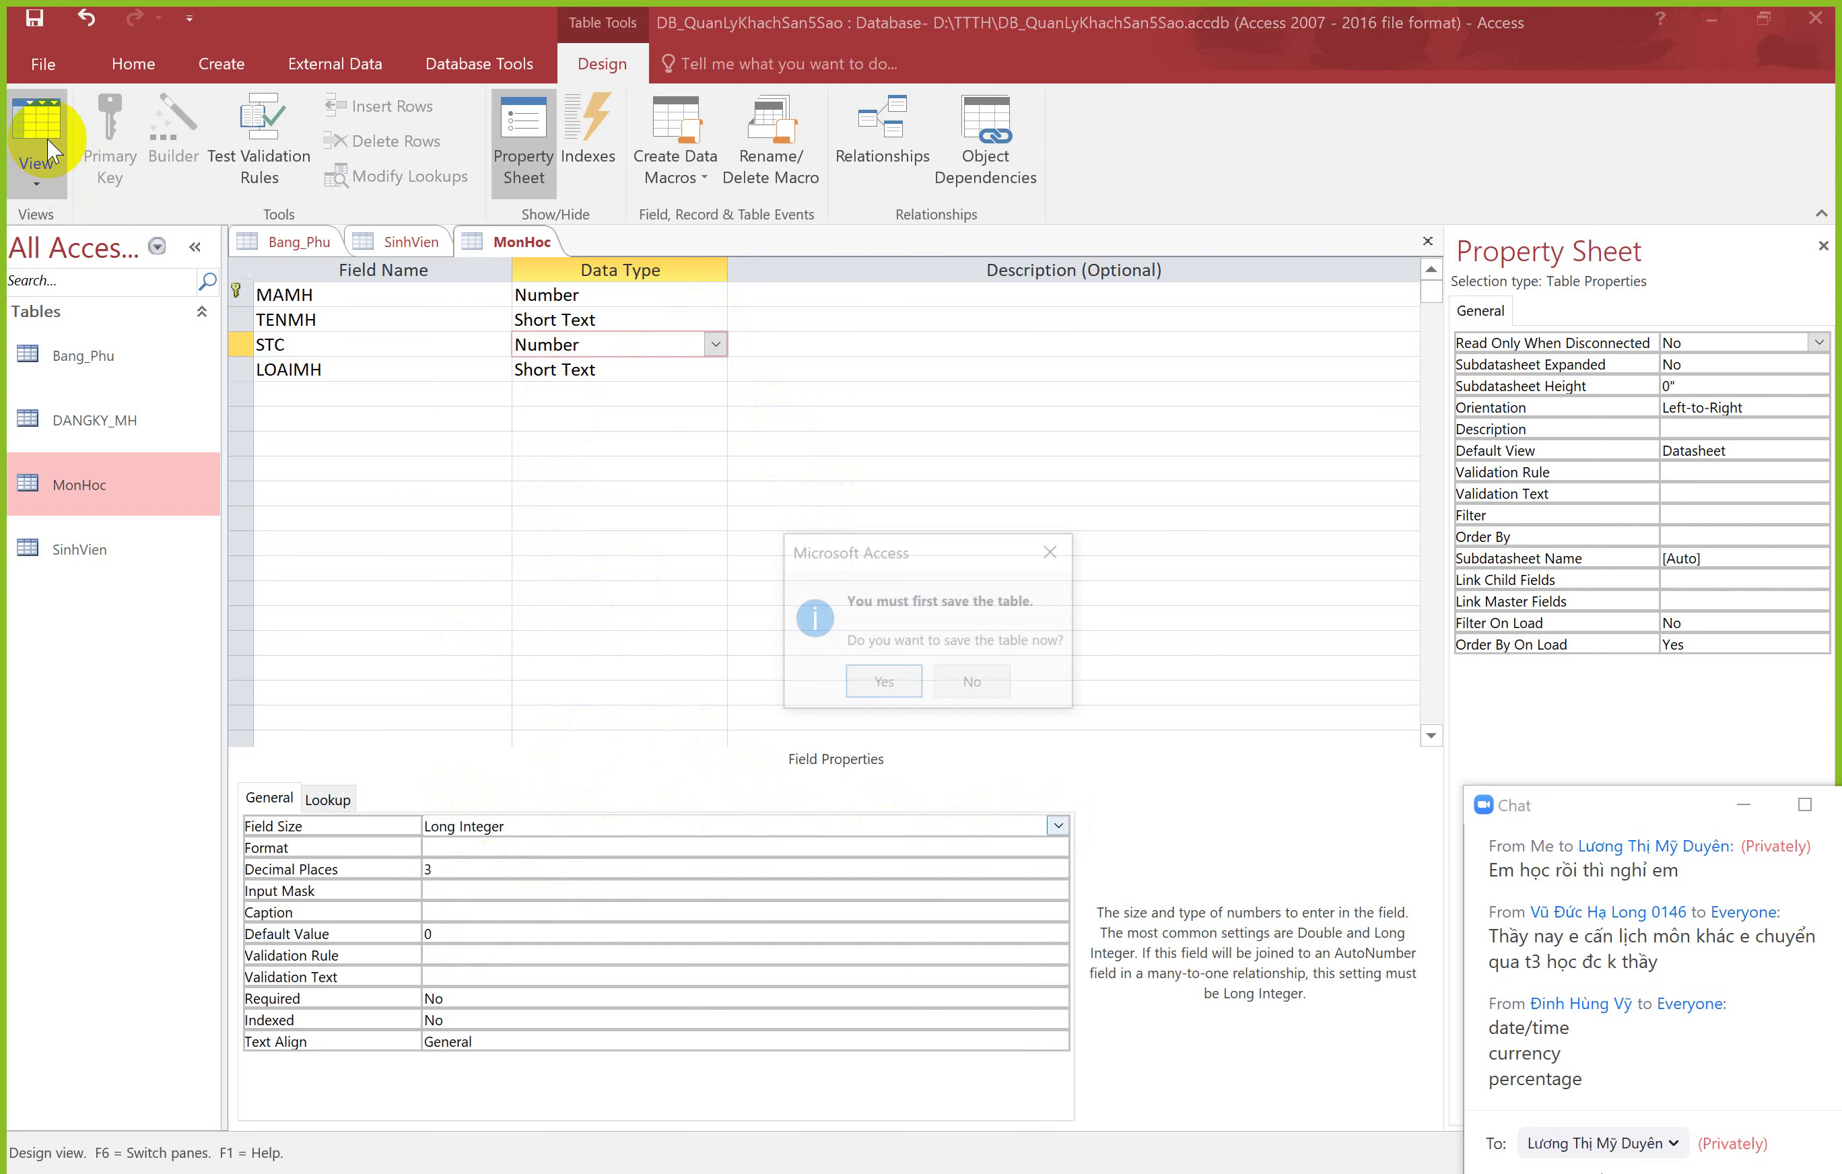
{"action": "left_click", "coordinate": [883, 692]}
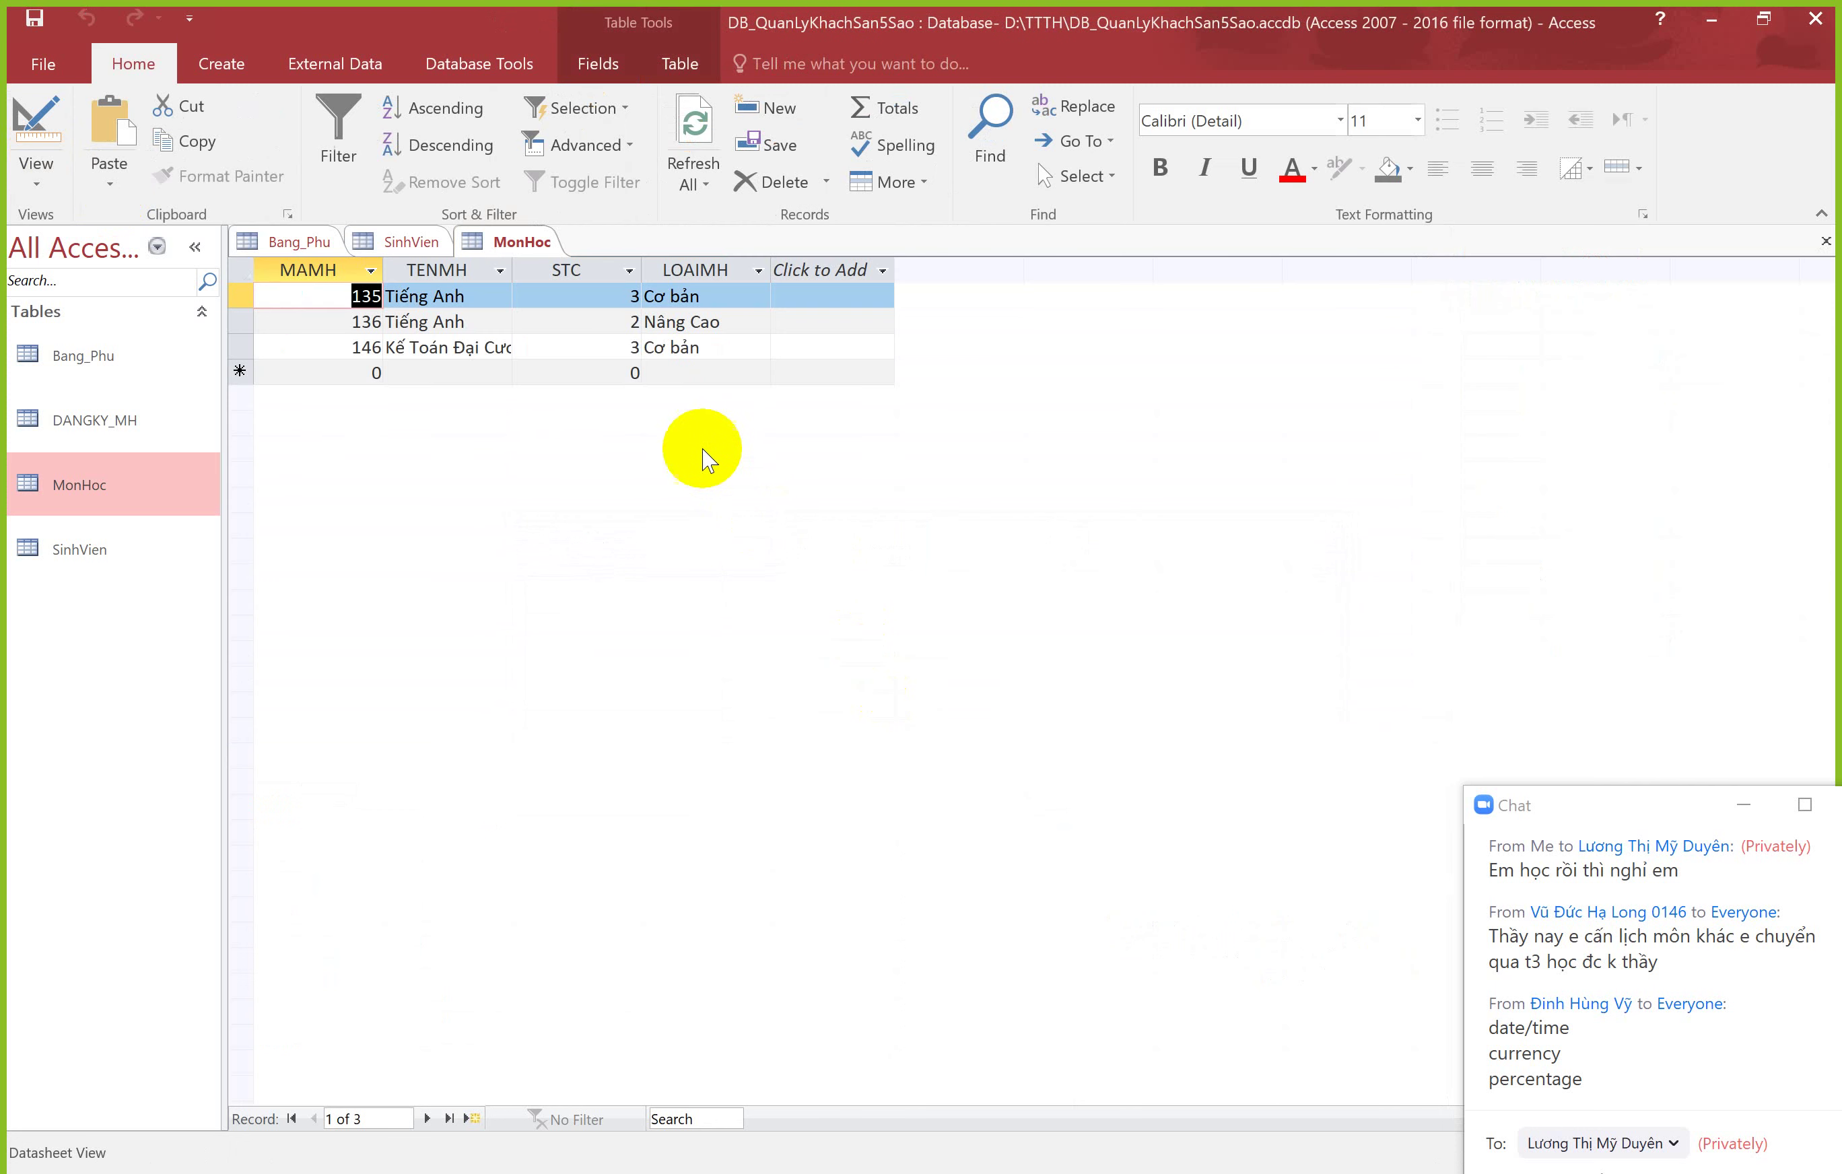
Step: Enter .5303 into course 135's STC cell, which is stored as 4, then reopen Design View
{"action": "left_click_drag", "start_coordinate": [609, 296], "coordinate": [648, 294]}
{"action": "left_click", "coordinate": [642, 295]}
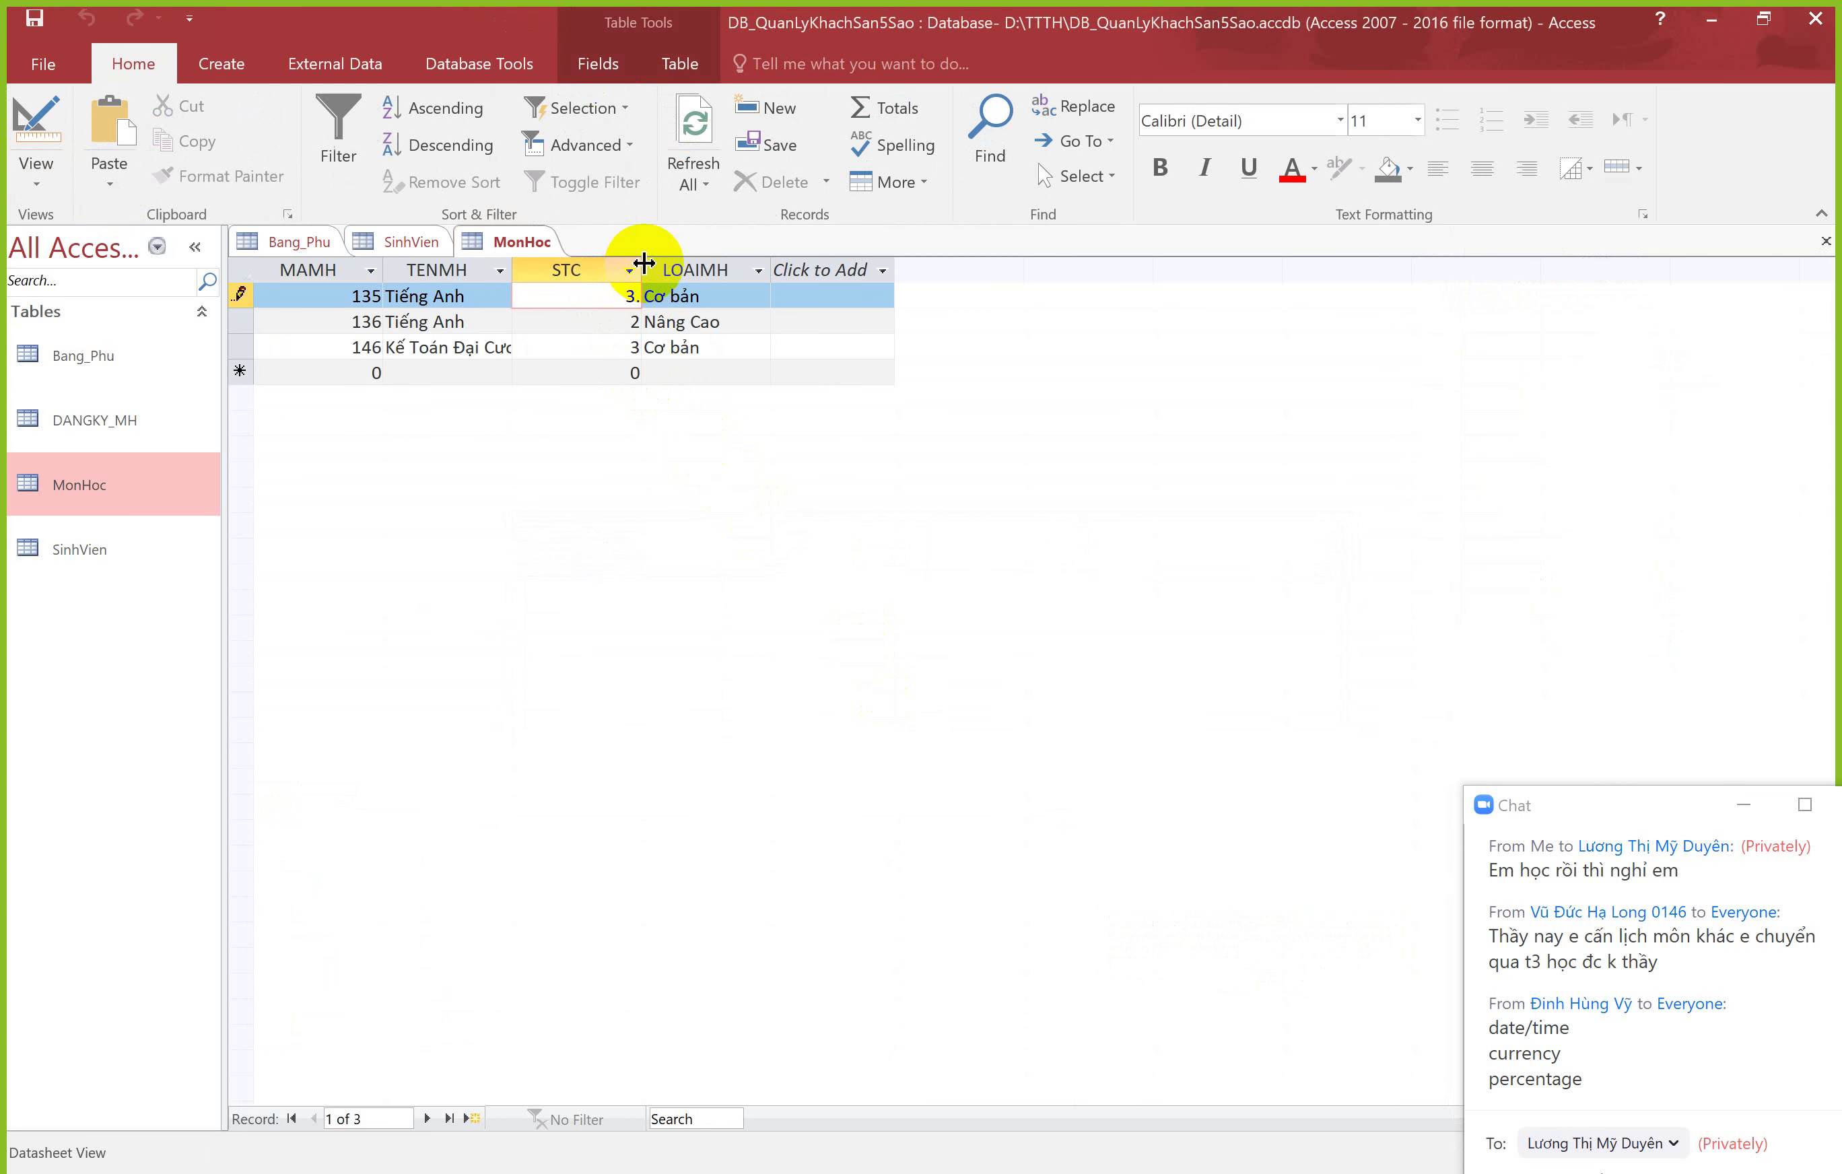
{"action": "type", "text": ".5303"}
{"action": "key", "text": "Tab"}
{"action": "left_click", "coordinate": [627, 296]}
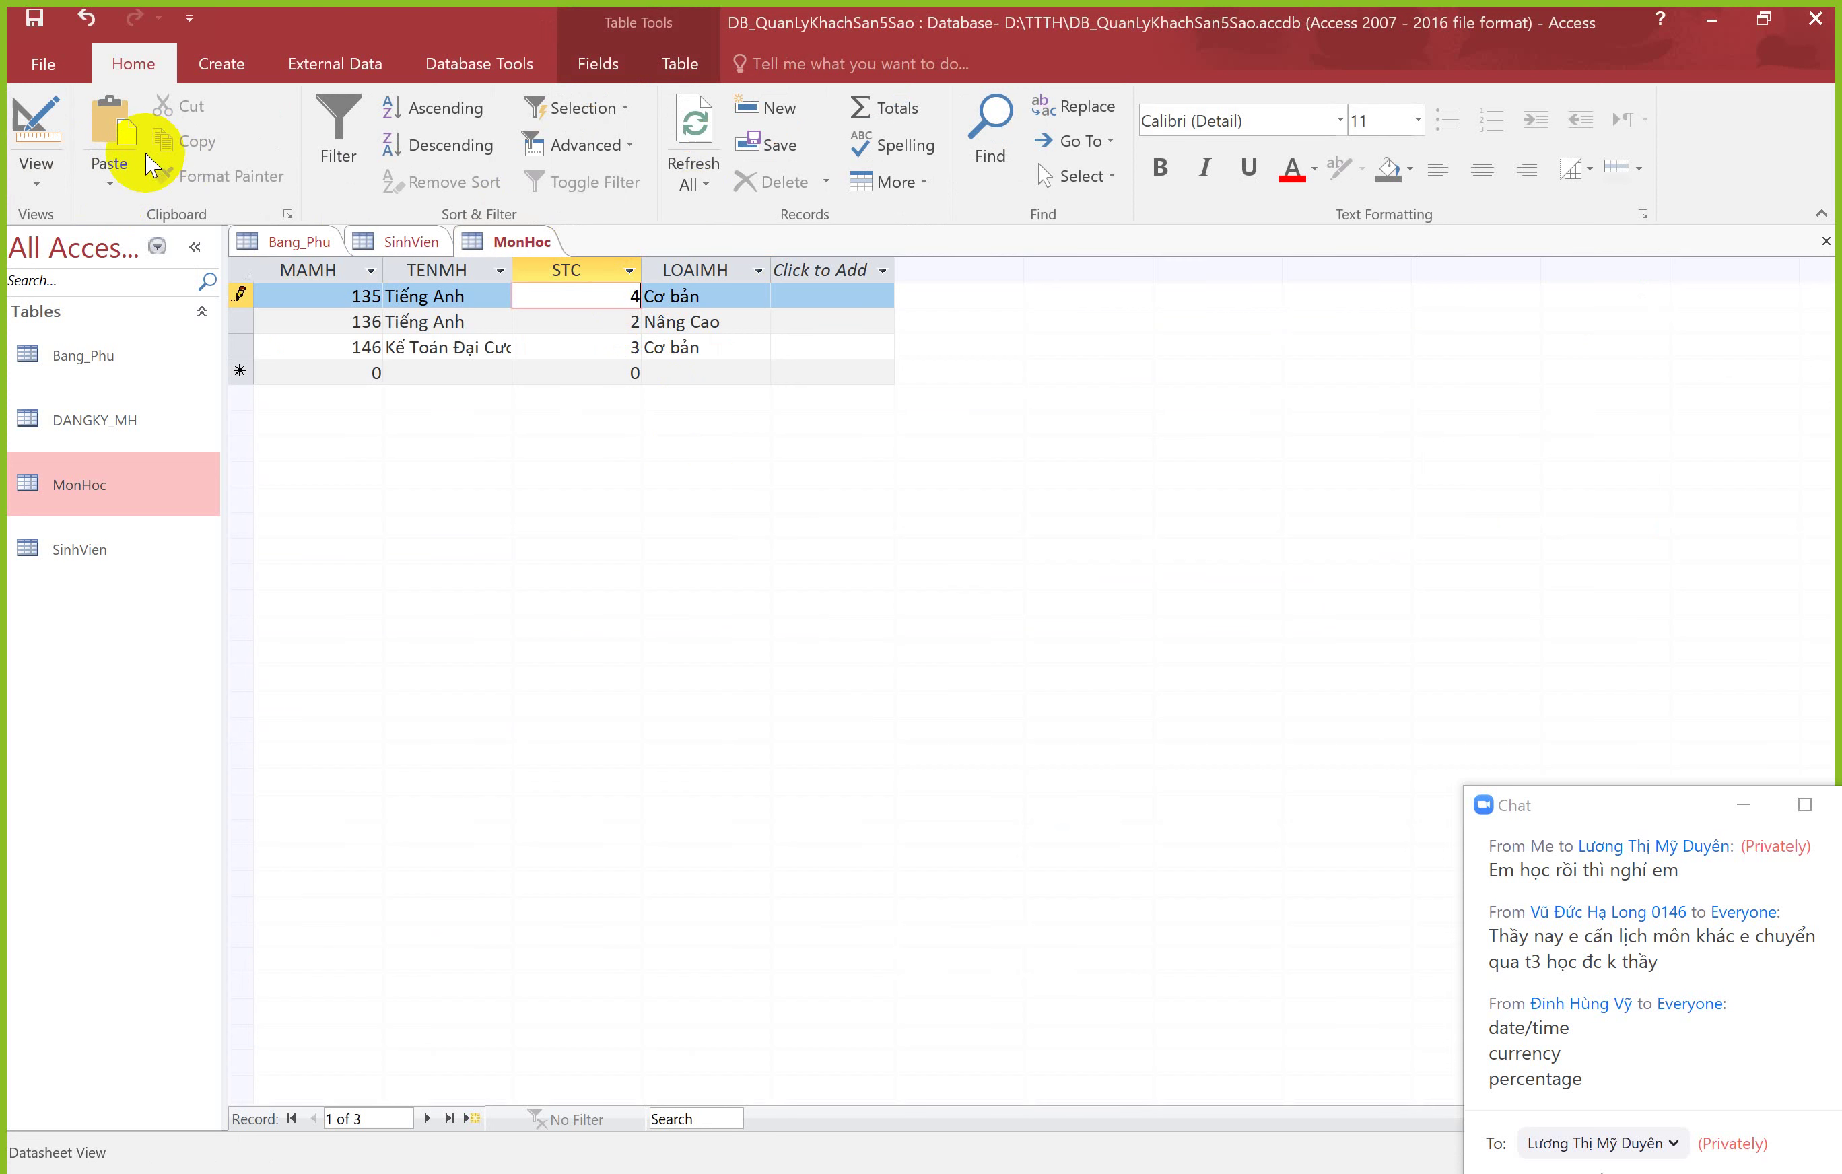
{"action": "left_click", "coordinate": [39, 128]}
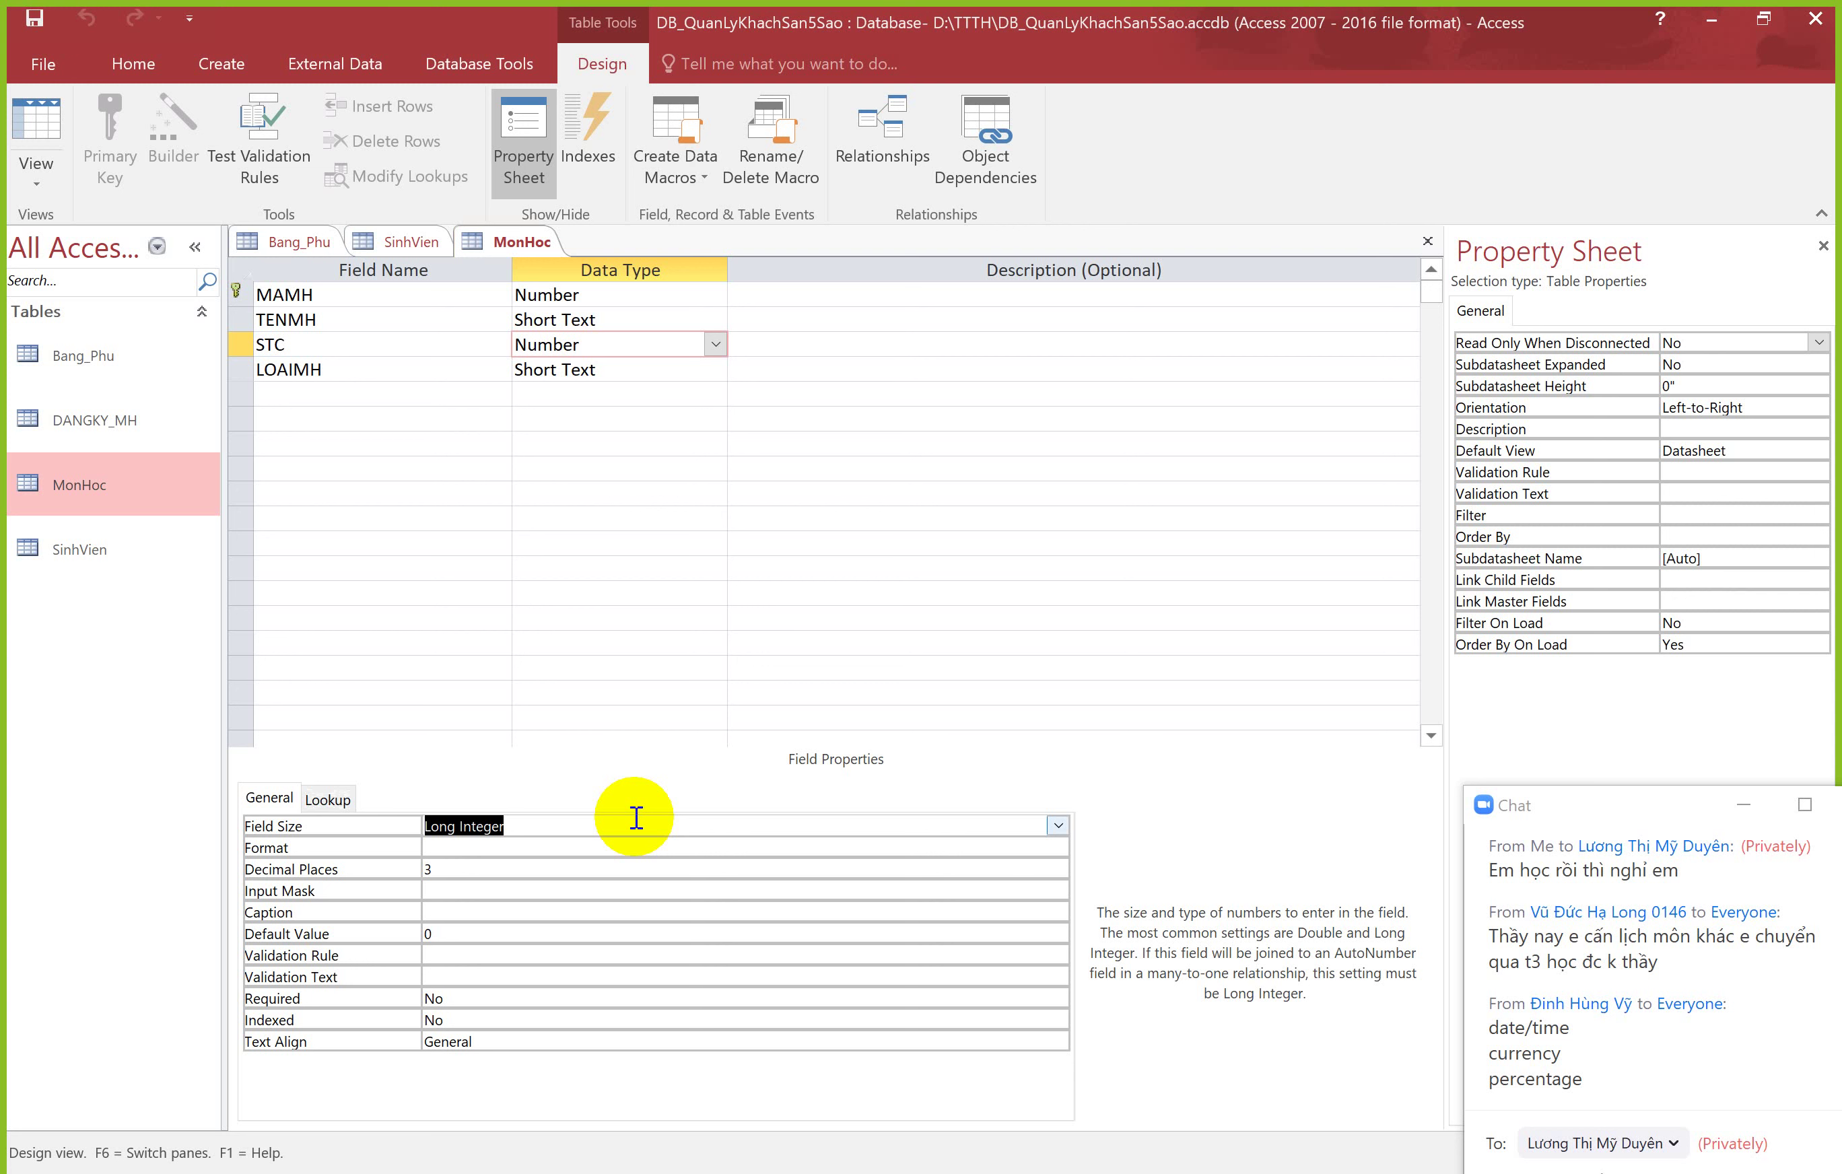
Step: Try switching STC's field size back and forth between Single and Double
{"action": "left_click", "coordinate": [1058, 825]}
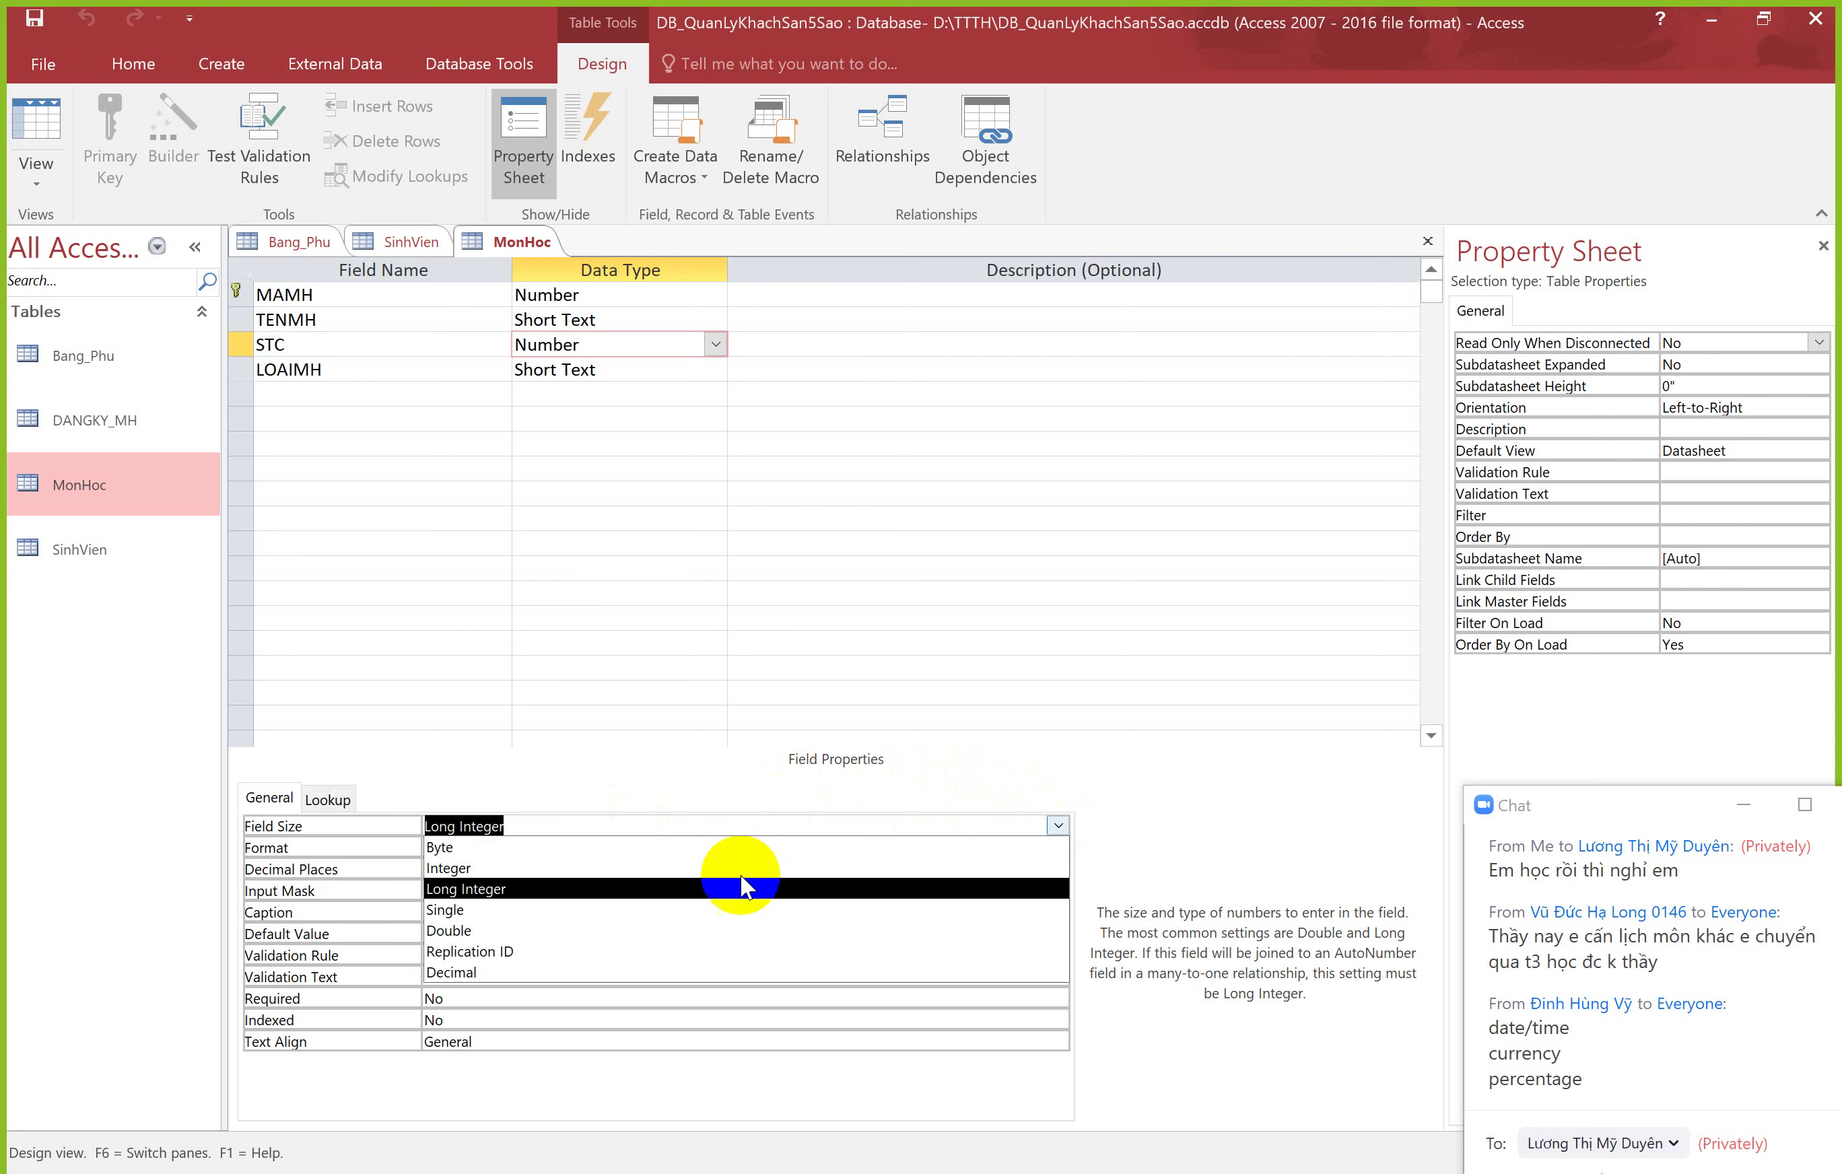
{"action": "left_click", "coordinate": [610, 910]}
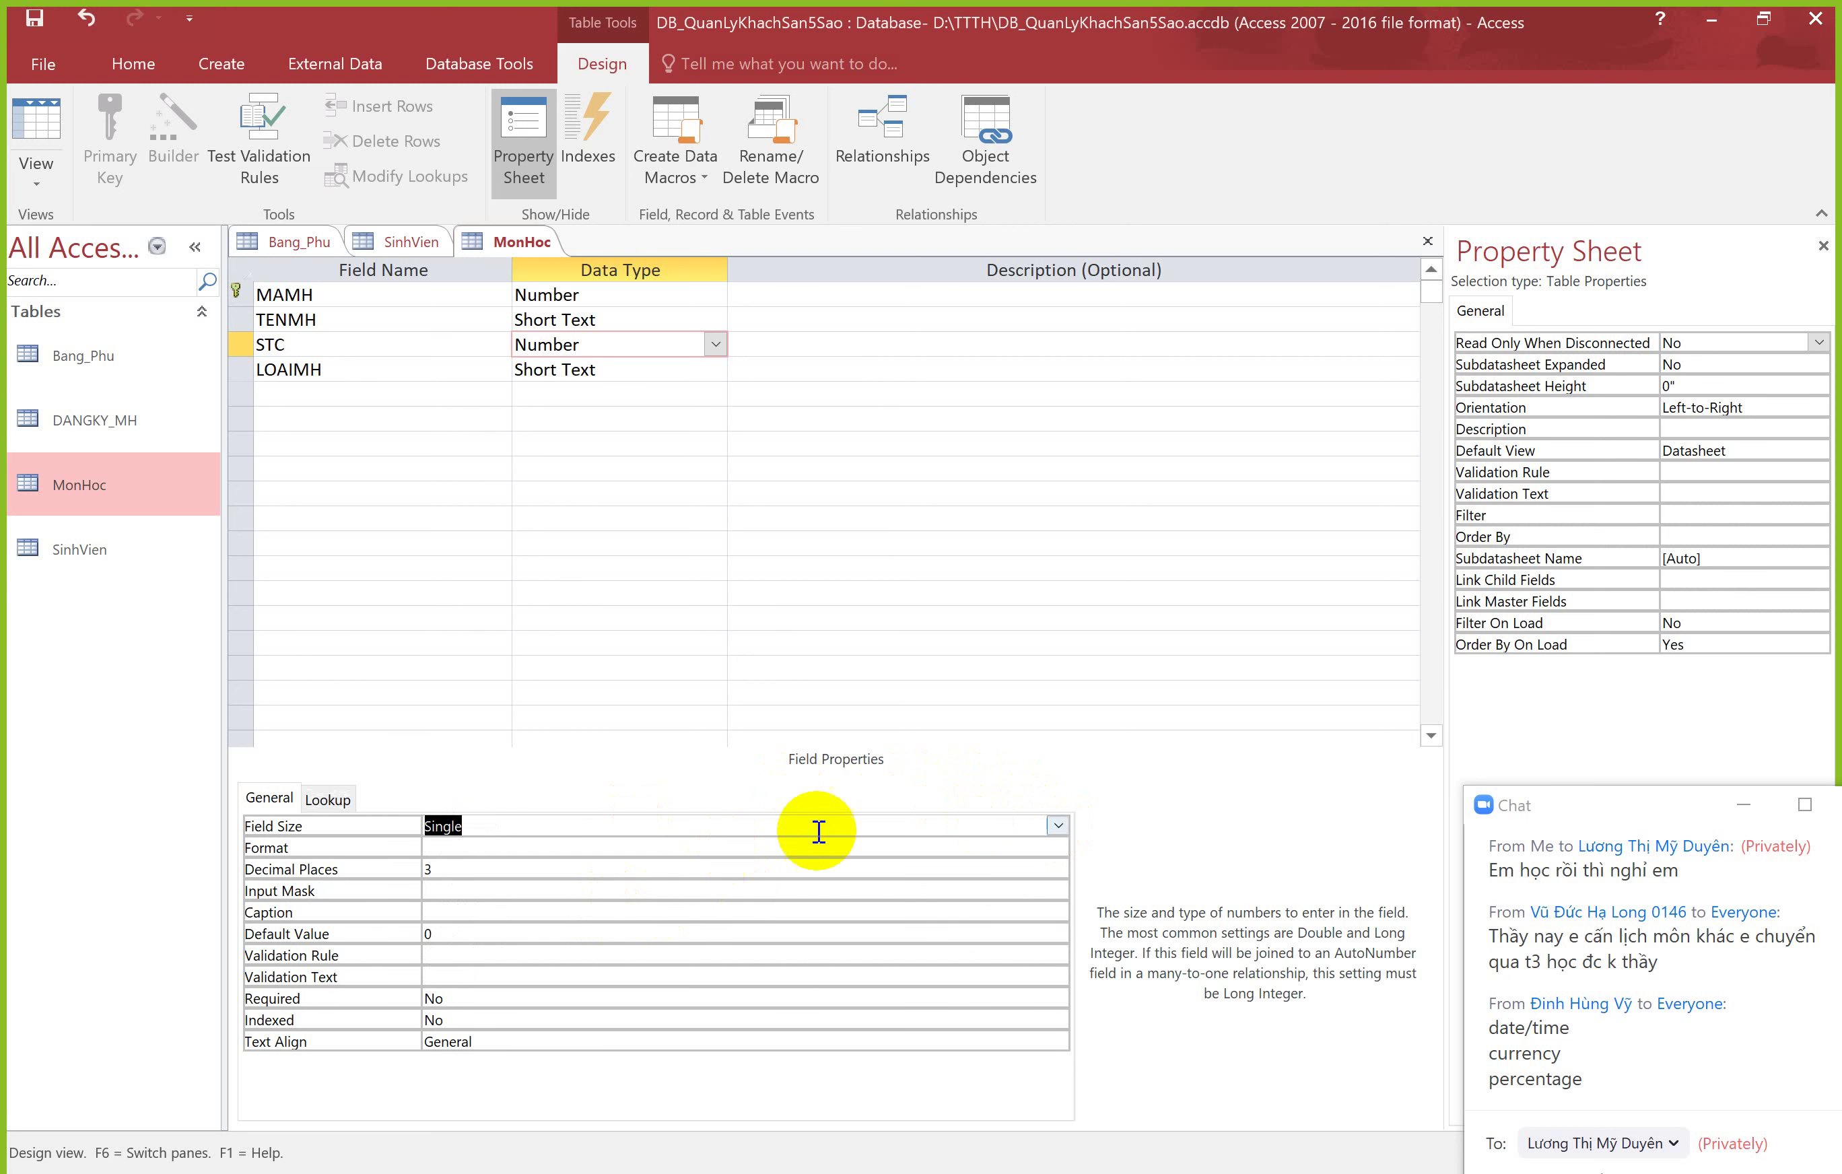
{"action": "left_click", "coordinate": [1058, 825]}
{"action": "left_click", "coordinate": [552, 934]}
{"action": "left_click", "coordinate": [1058, 825]}
{"action": "left_click", "coordinate": [579, 913]}
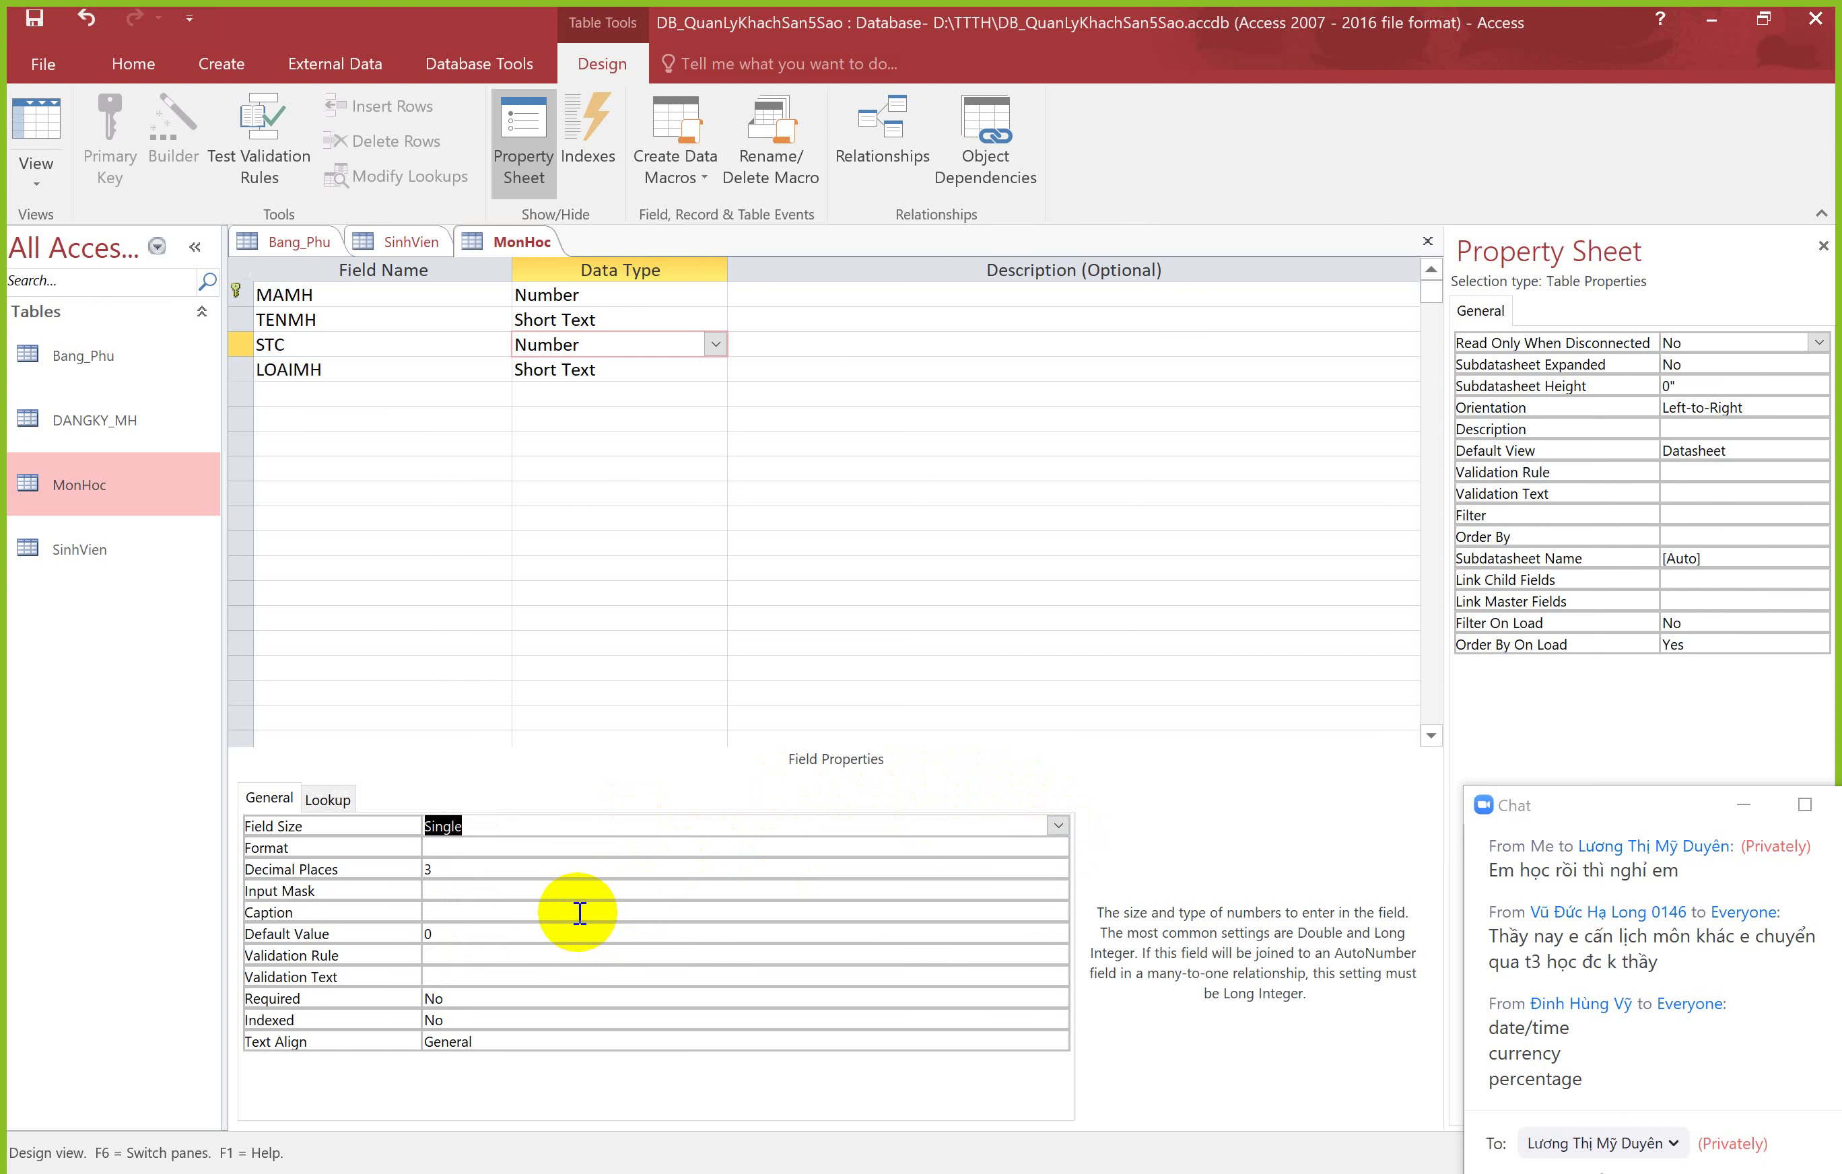
{"action": "left_click", "coordinate": [1058, 825]}
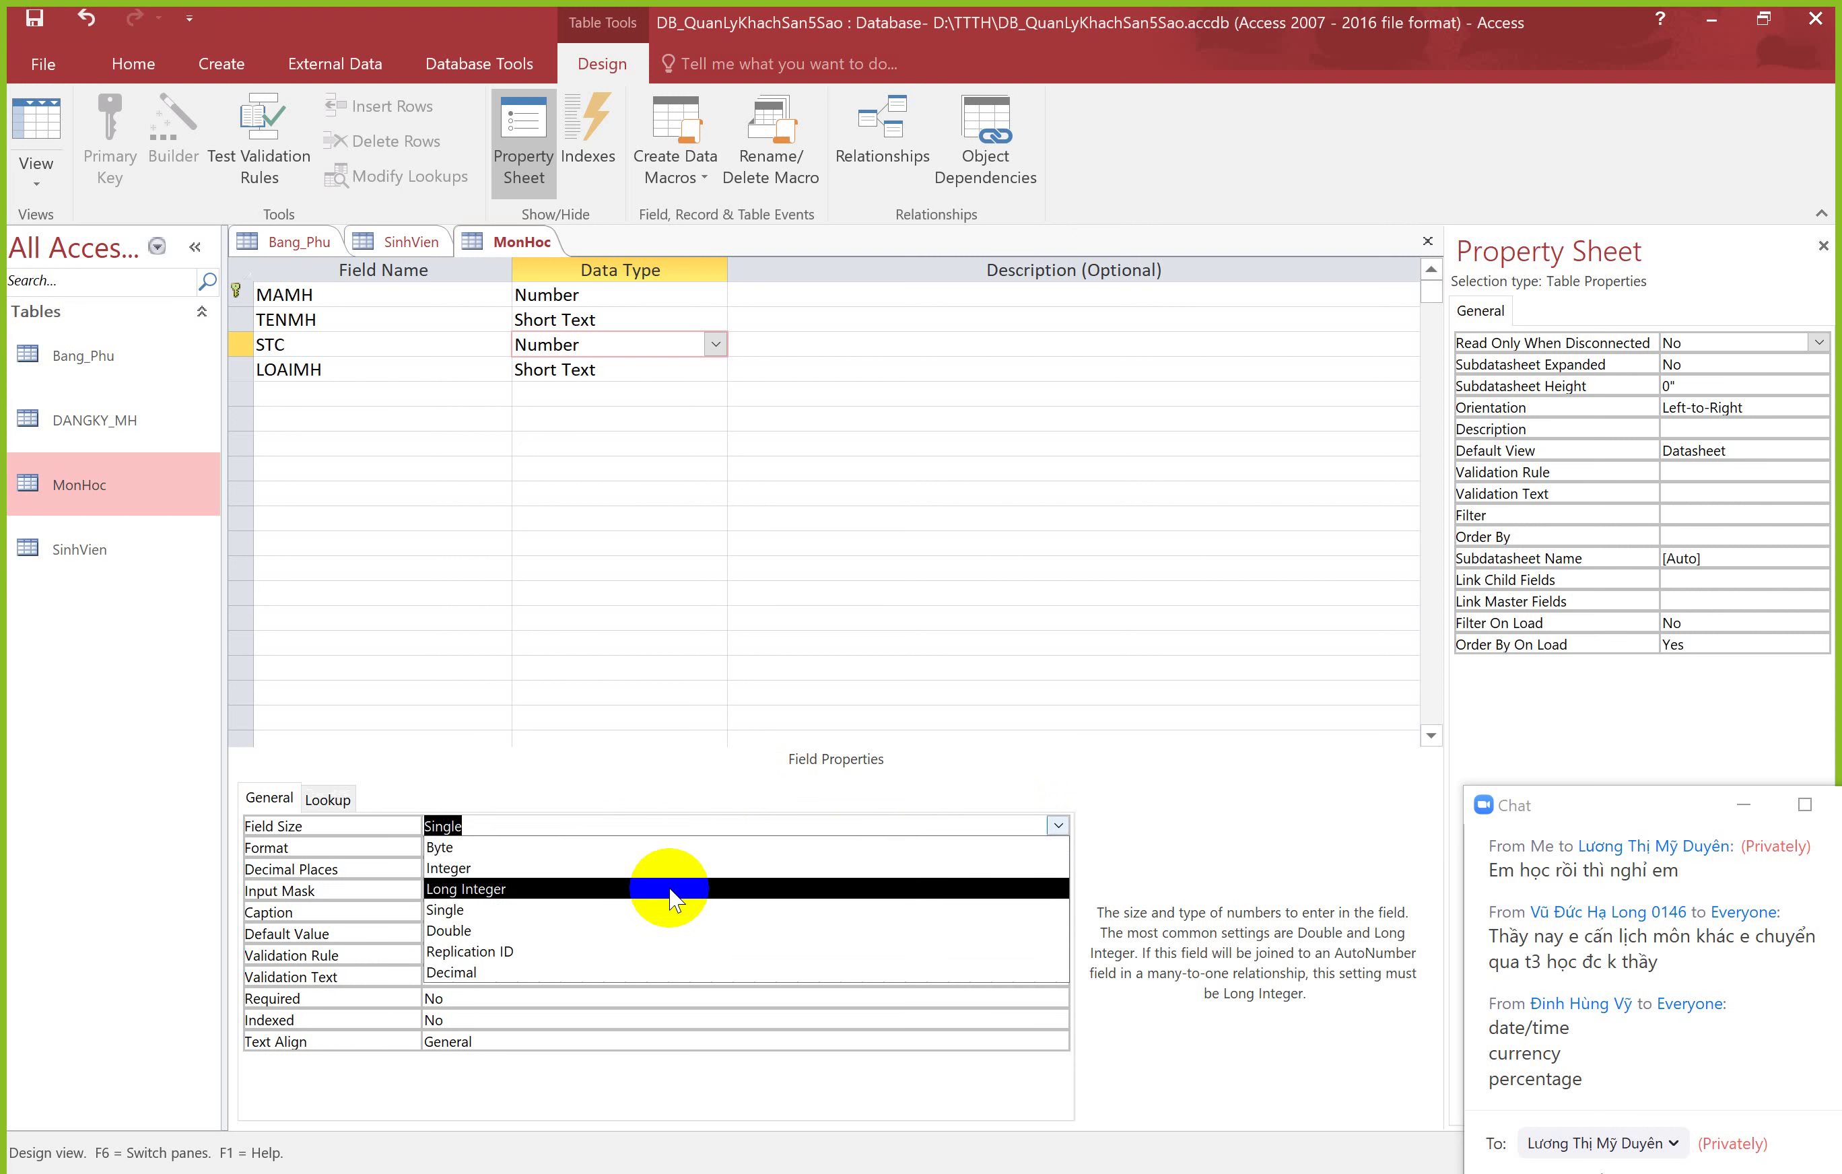
{"action": "left_click", "coordinate": [589, 930]}
{"action": "left_click", "coordinate": [520, 826]}
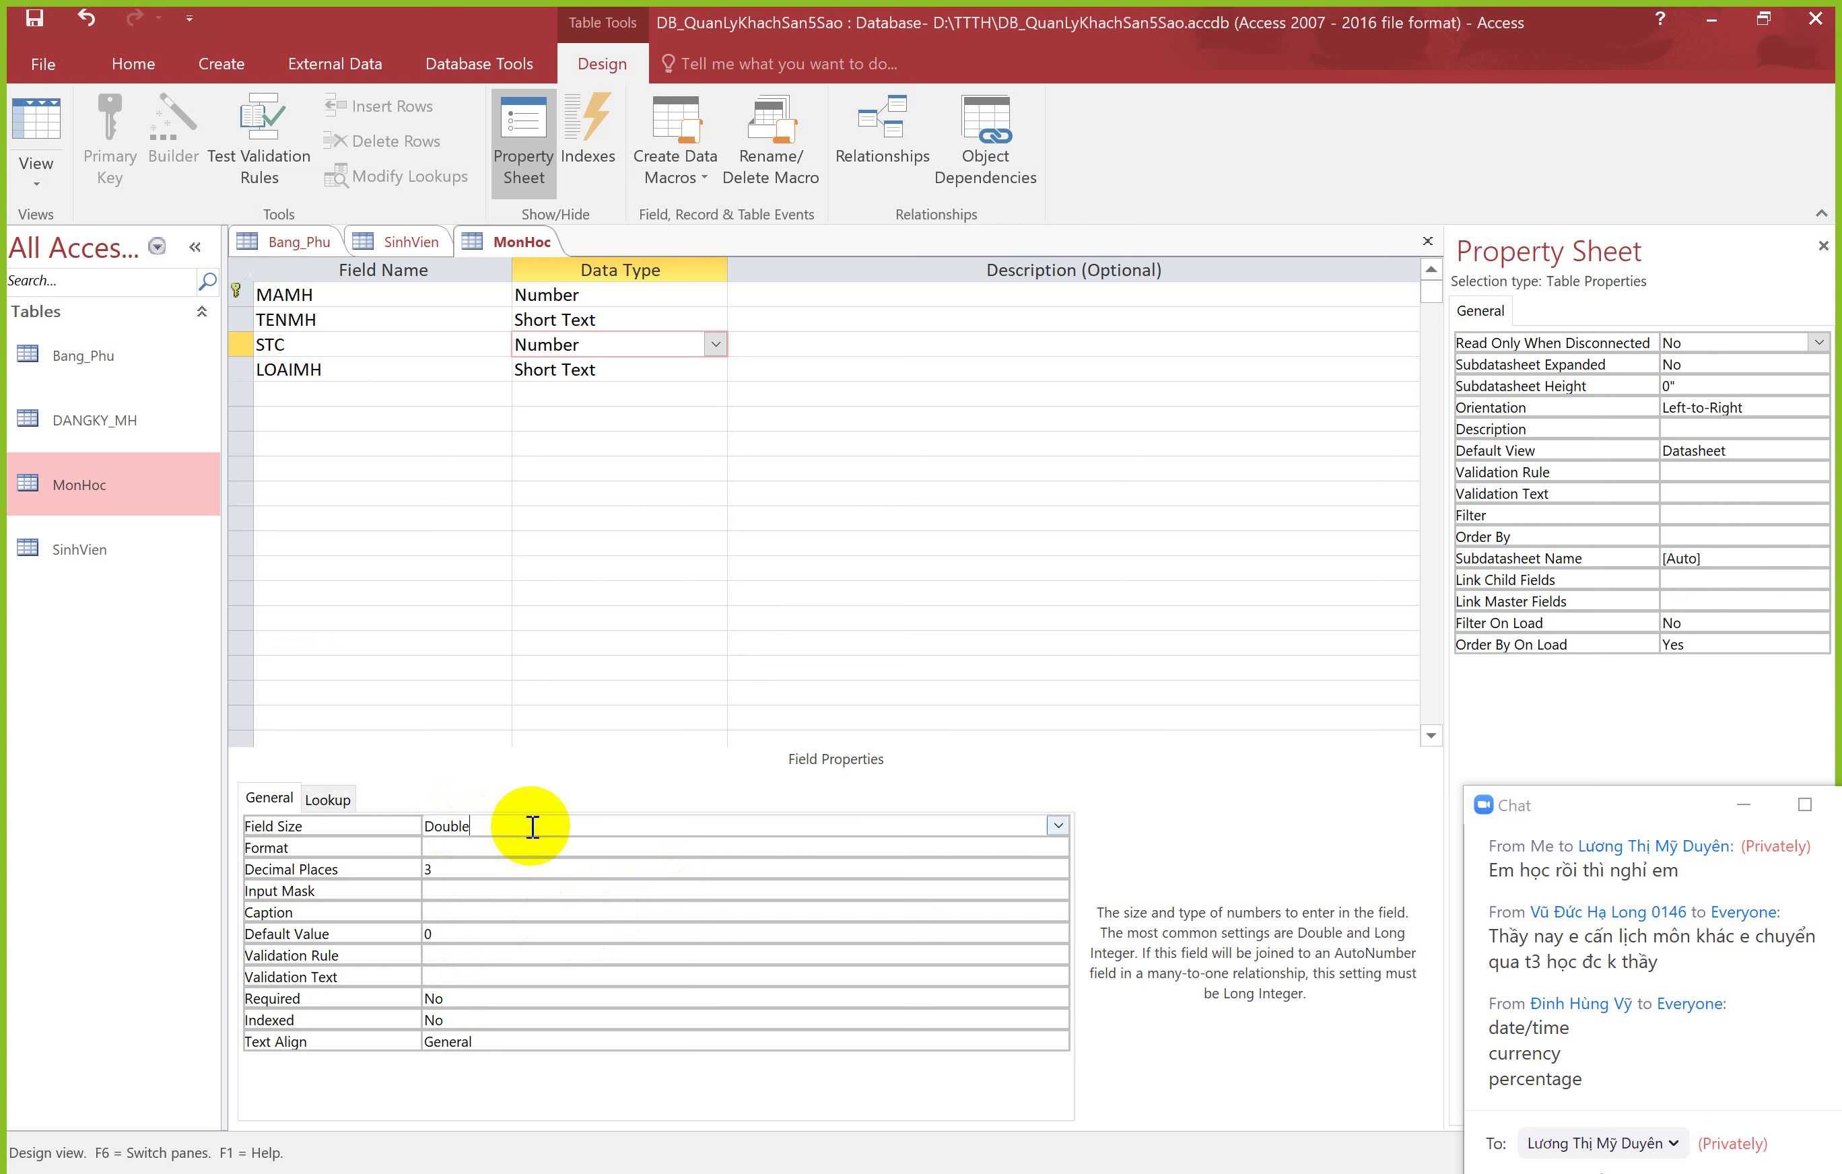
Step: Settle STC's field size on Single and request Datasheet View, bringing up the save prompt
{"action": "left_click", "coordinate": [1057, 825]}
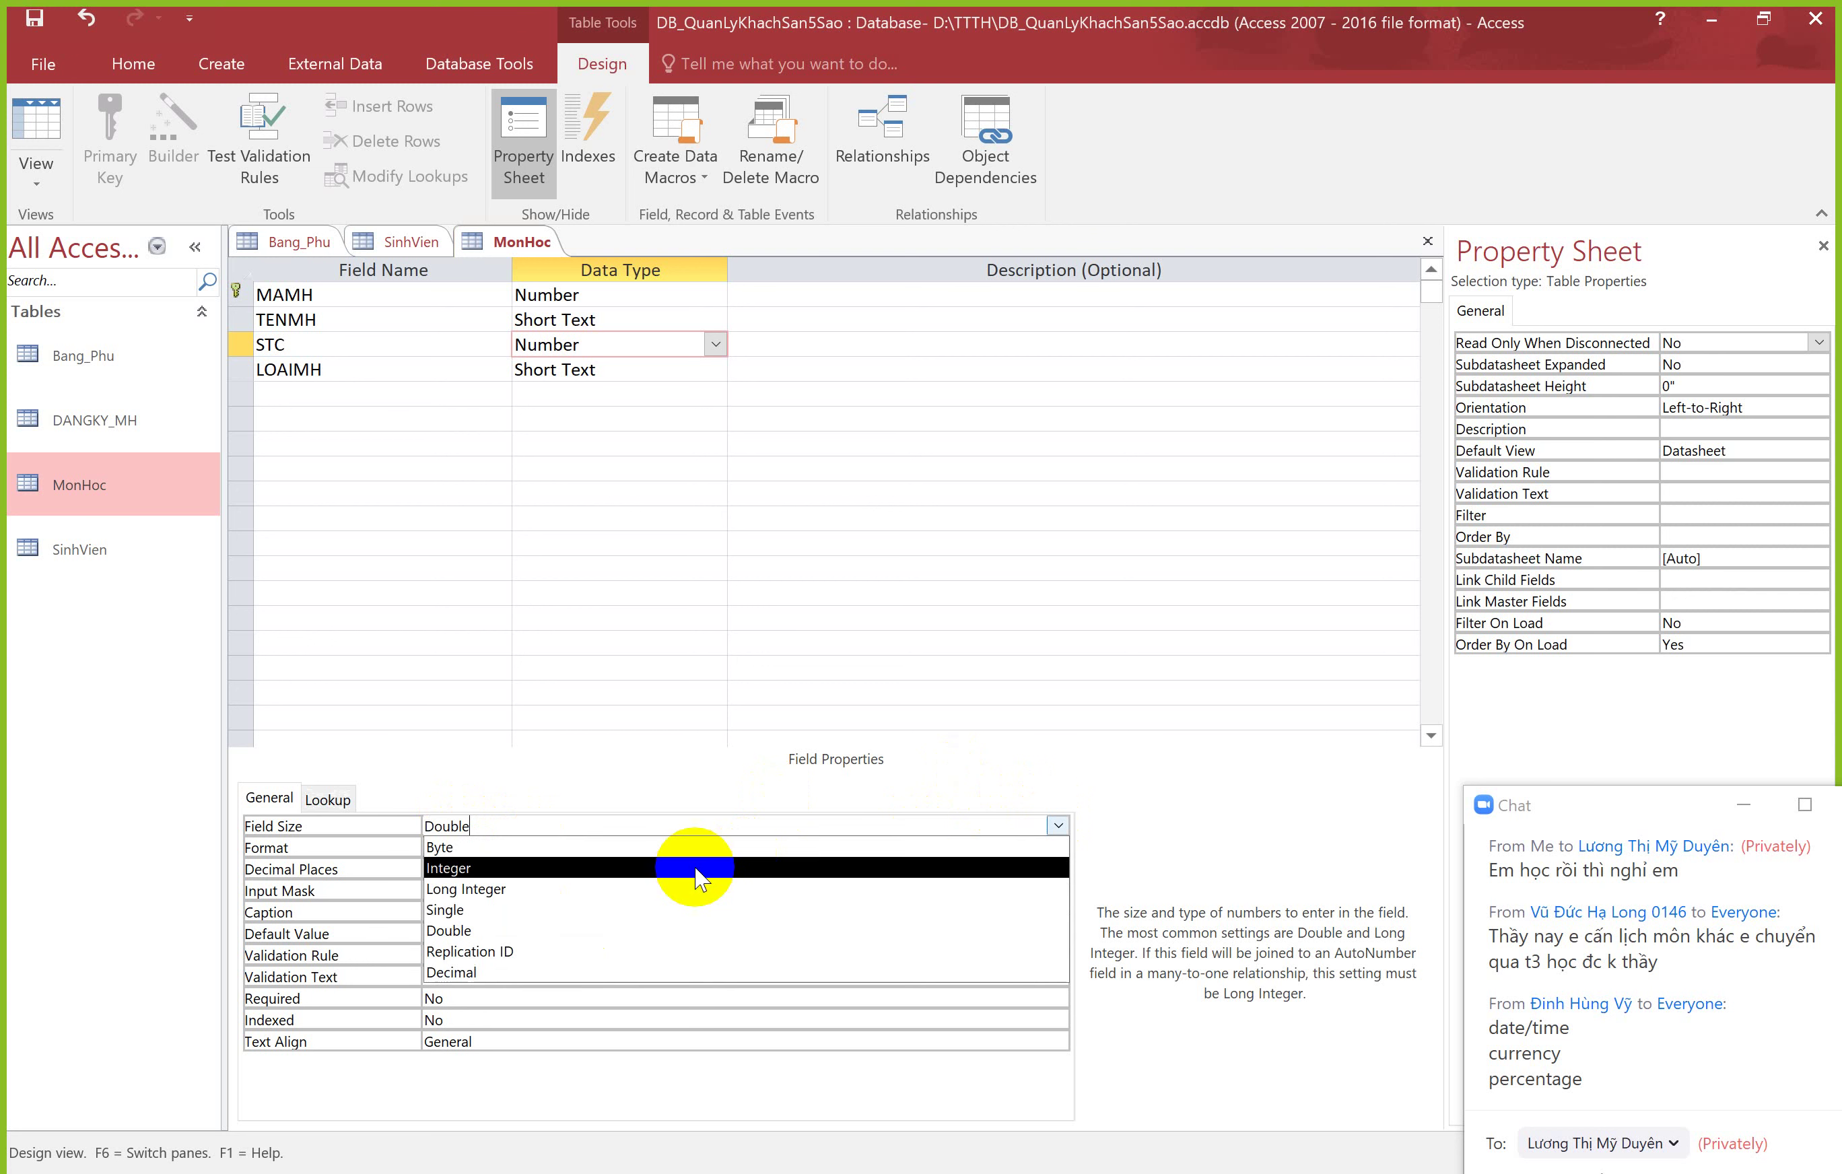
{"action": "left_click", "coordinate": [568, 914]}
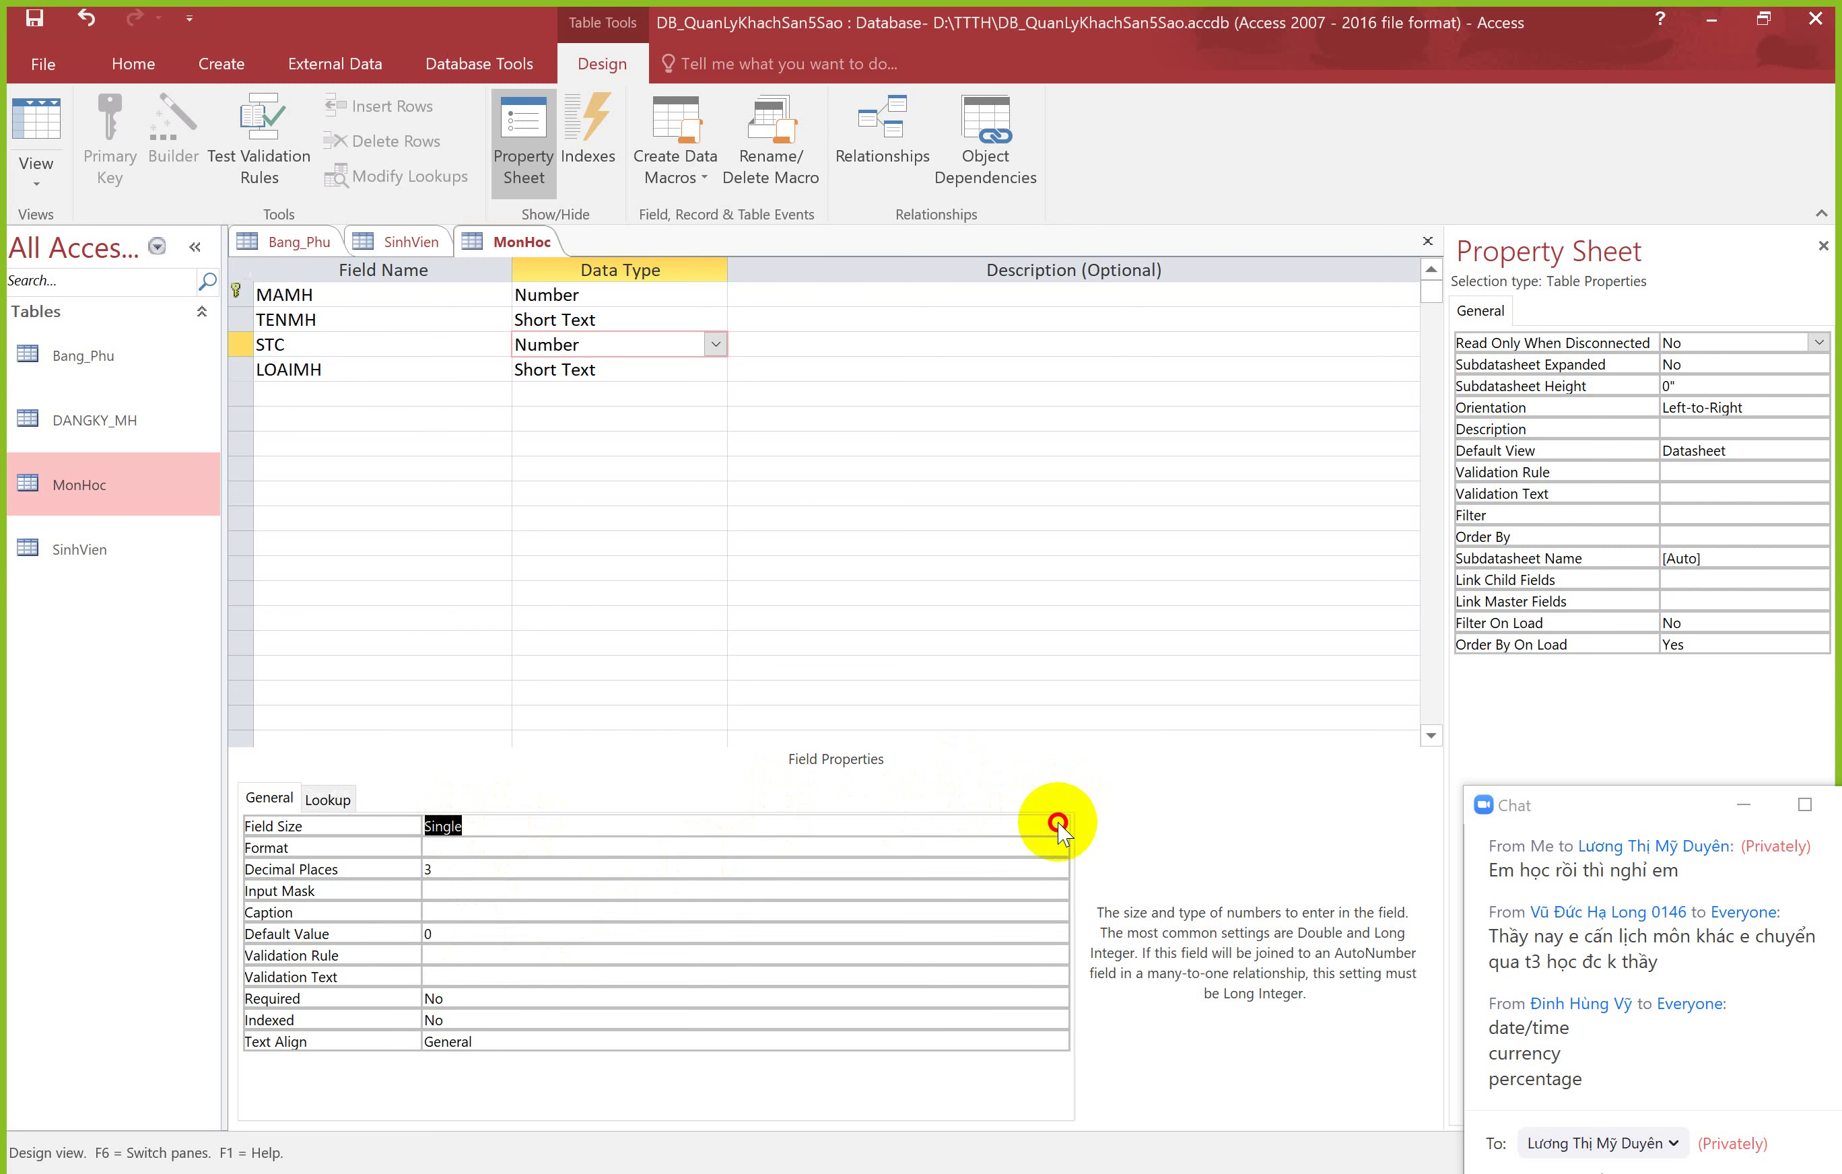
{"action": "left_click", "coordinate": [1057, 826]}
{"action": "left_click", "coordinate": [565, 930]}
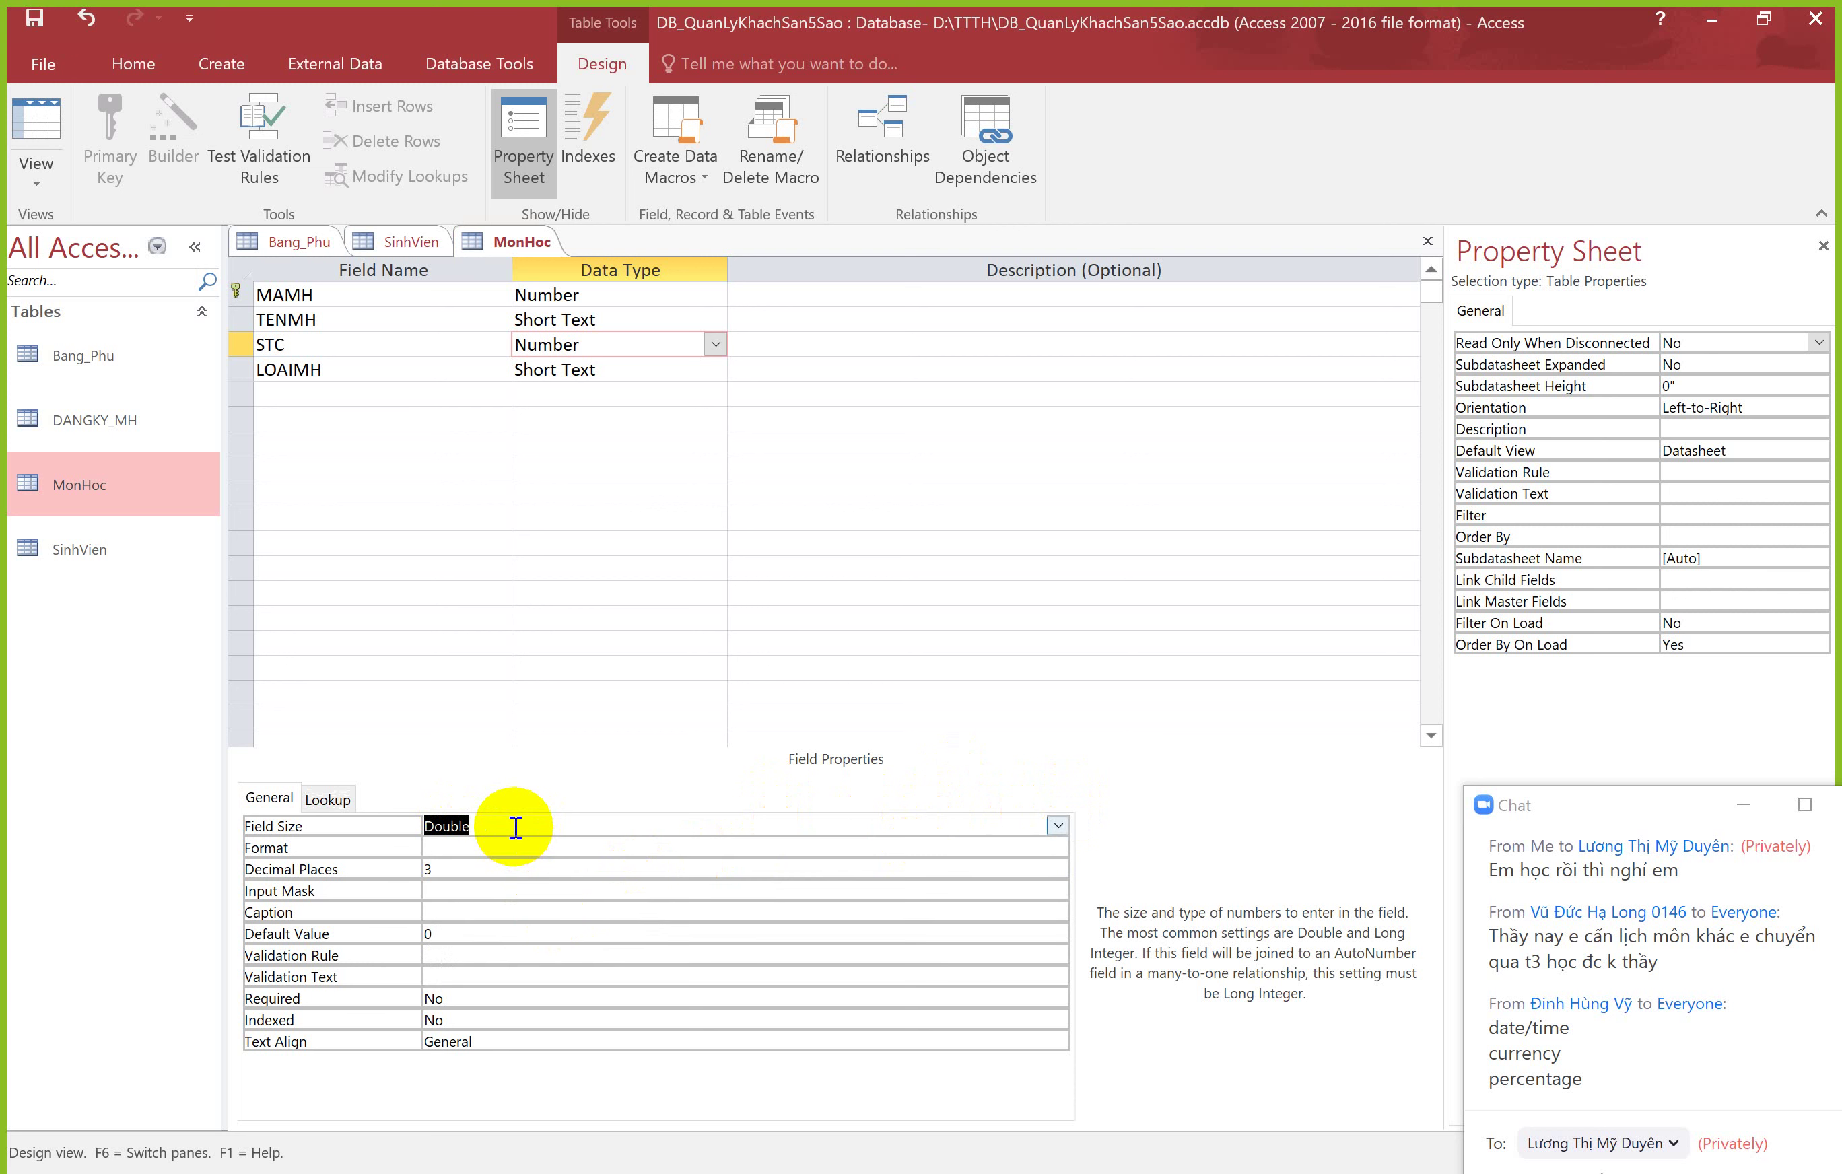
{"action": "left_click", "coordinate": [516, 827]}
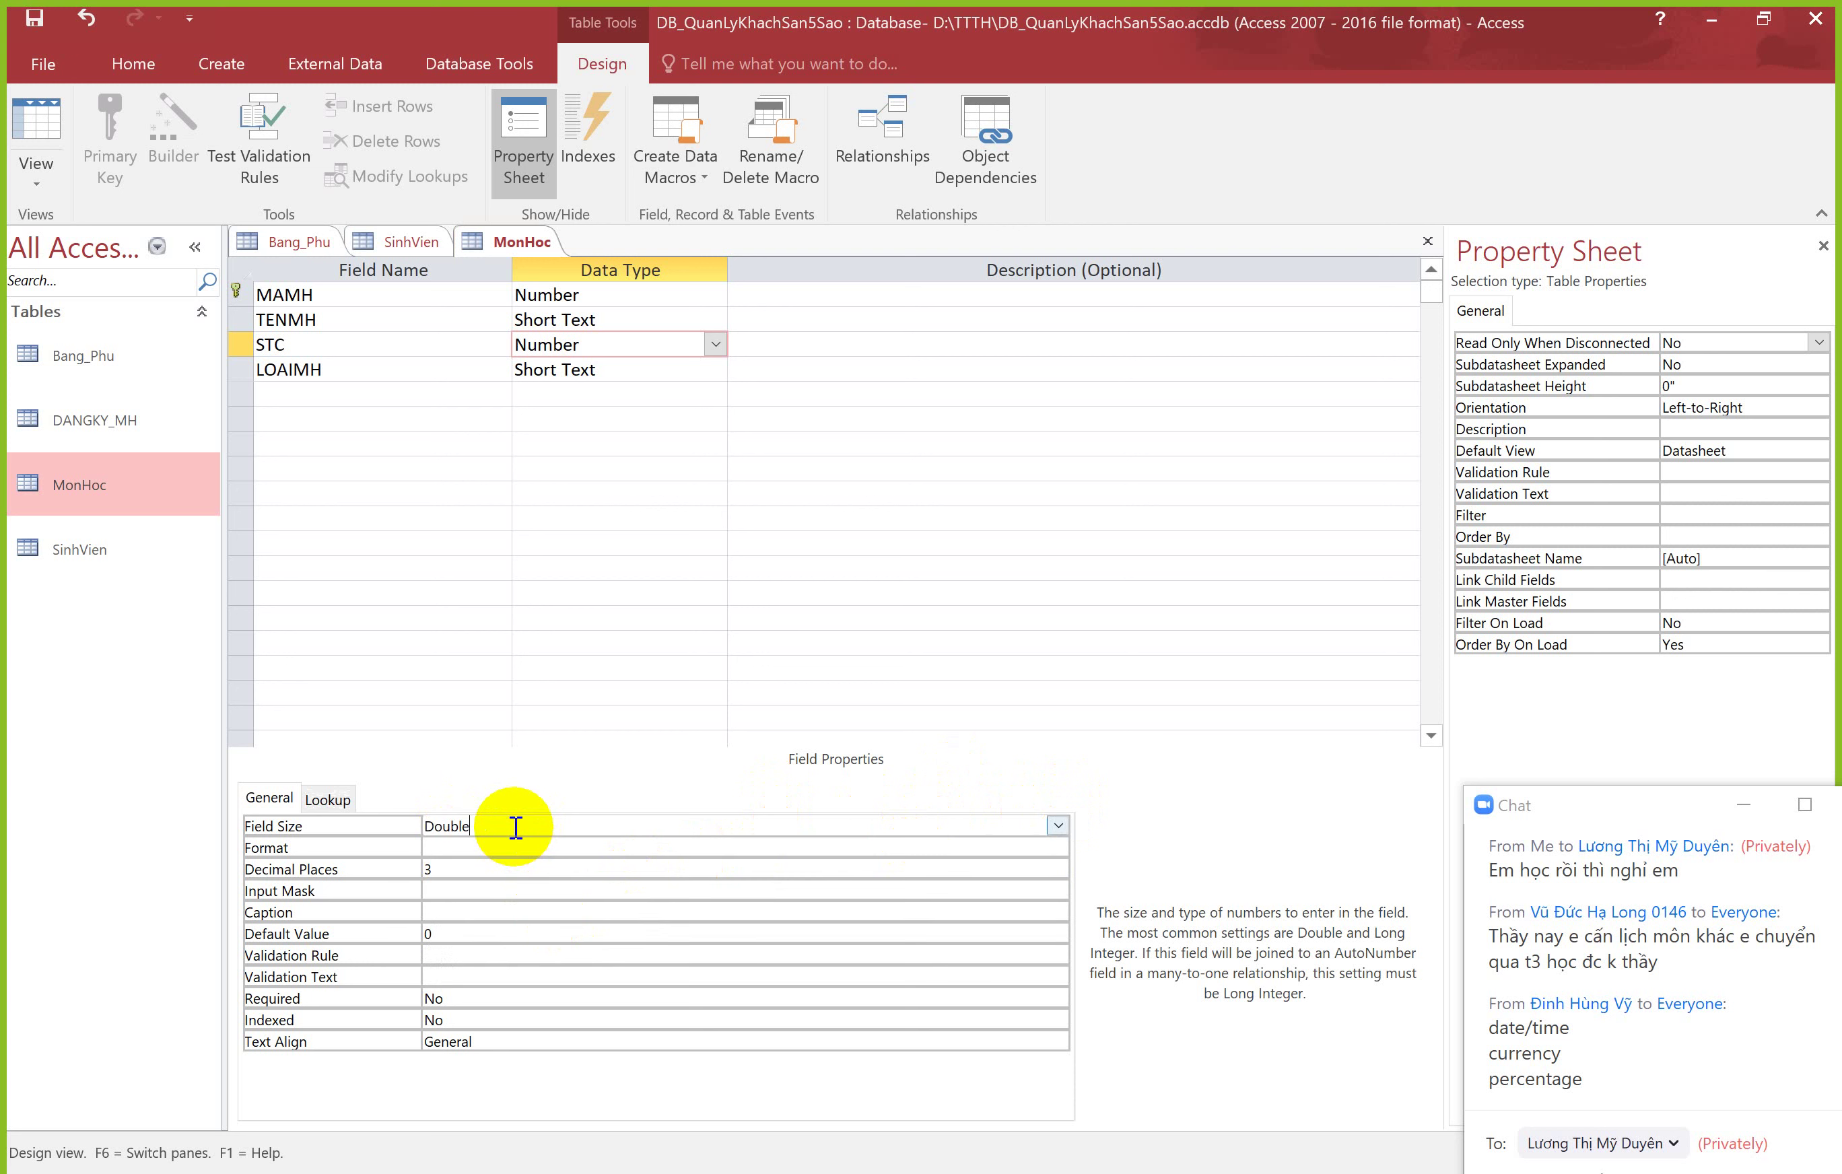
{"action": "left_click", "coordinate": [1057, 826]}
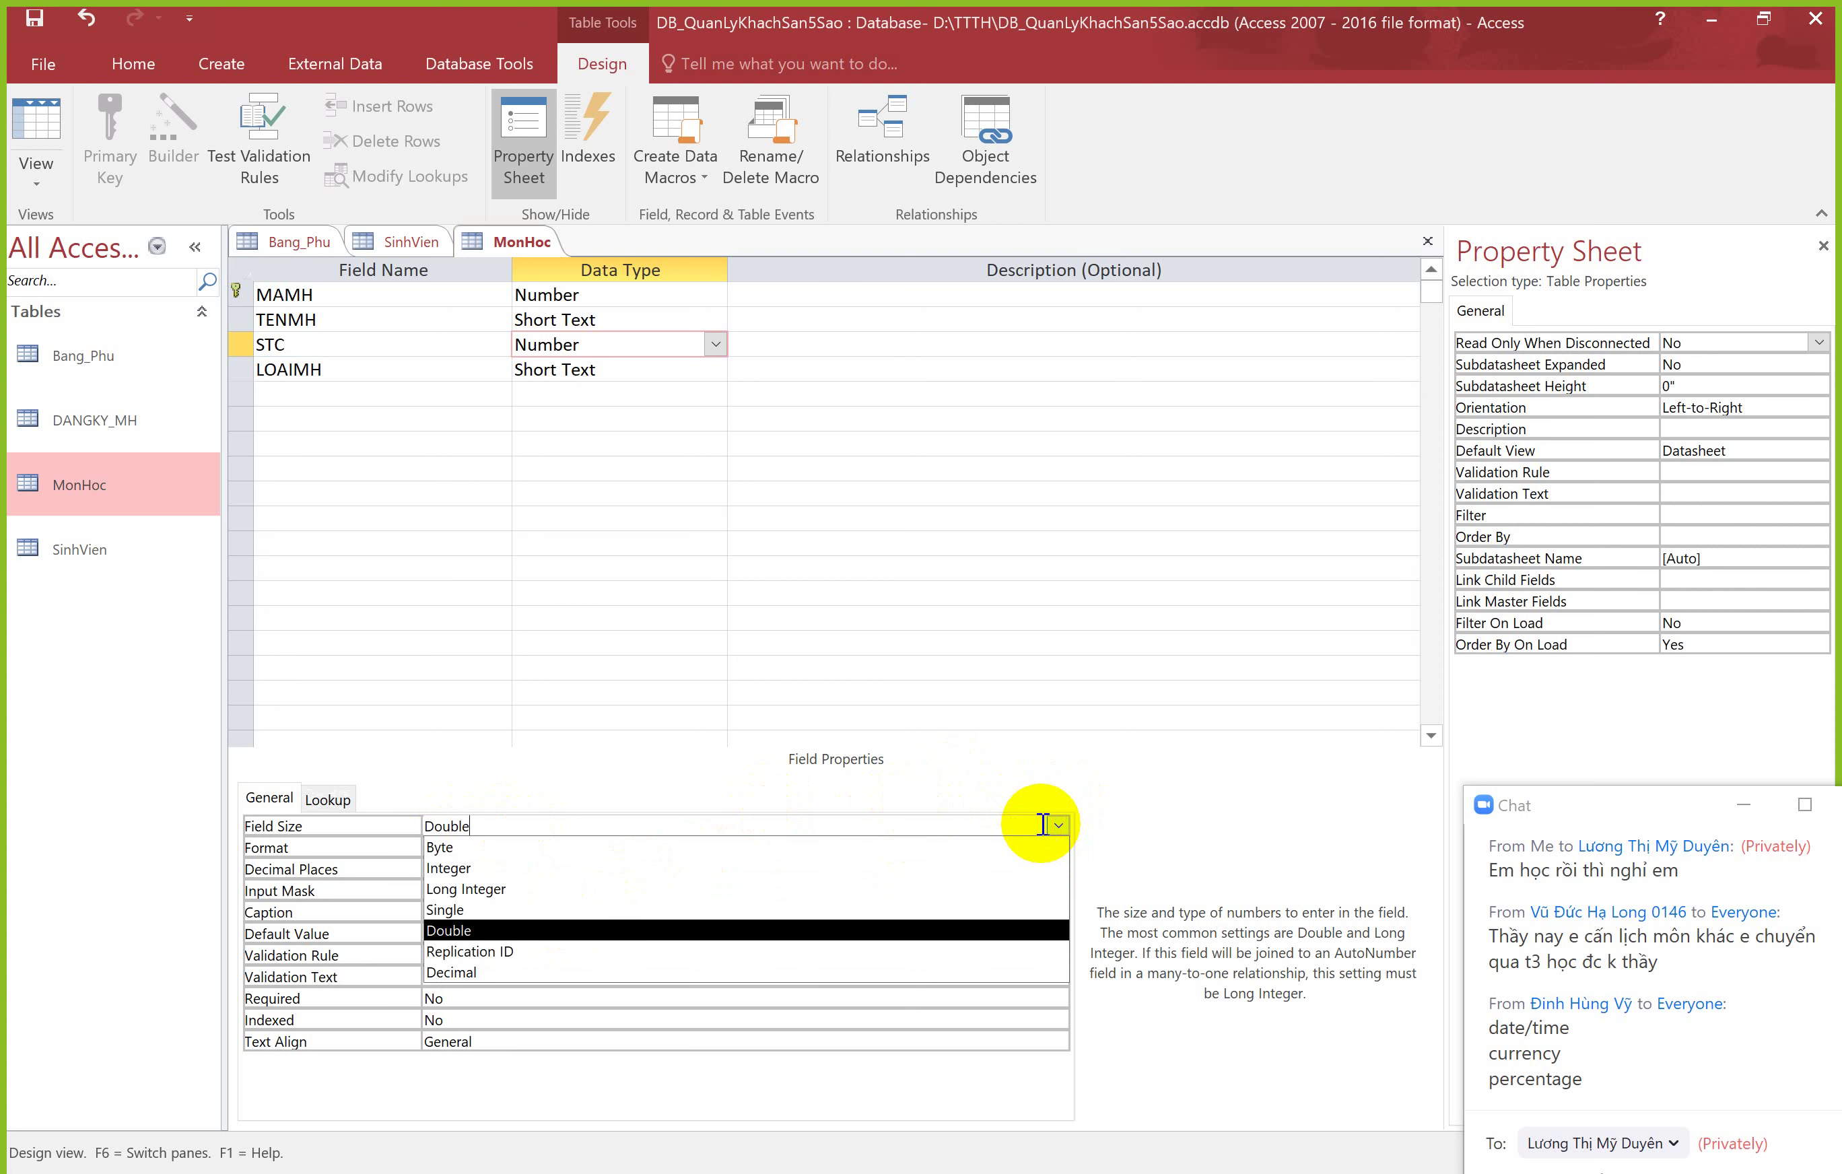
{"action": "left_click", "coordinate": [459, 918]}
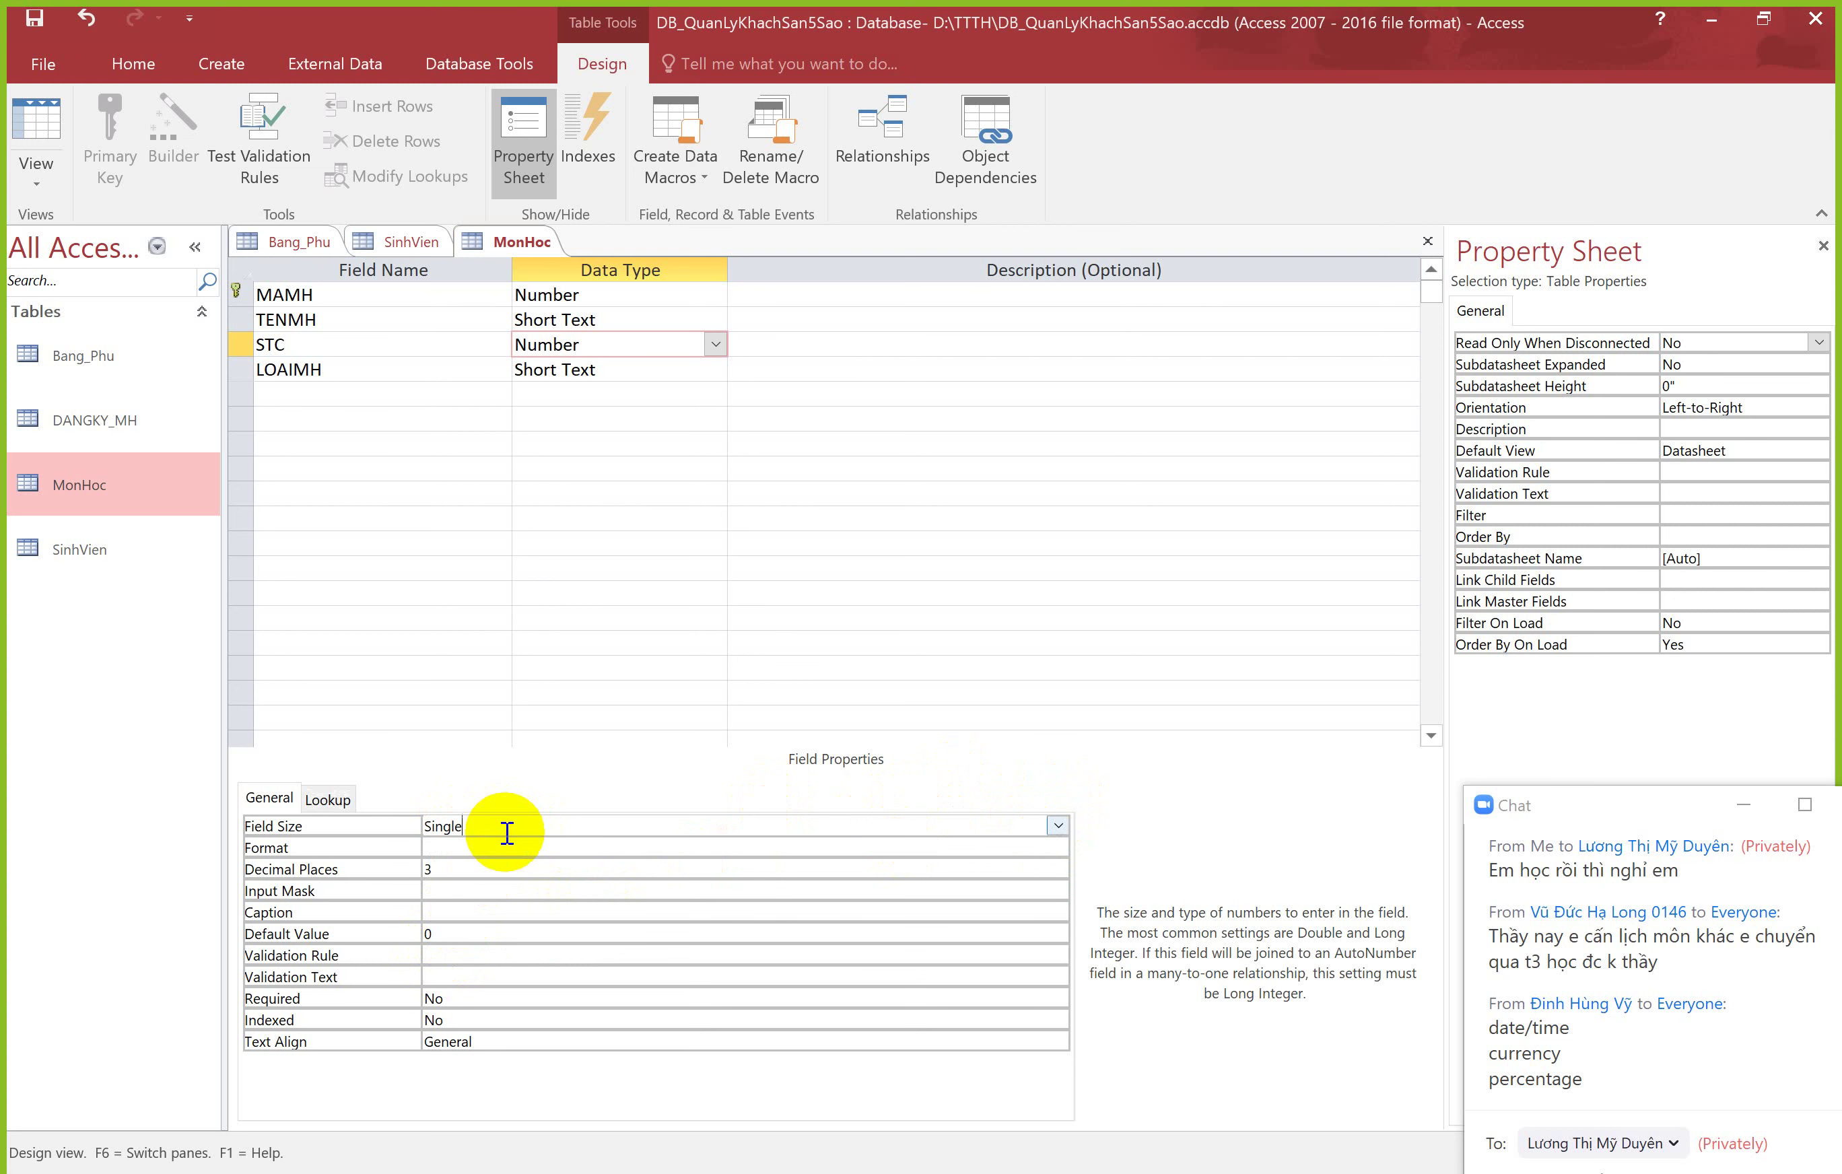
{"action": "left_click", "coordinate": [35, 123]}
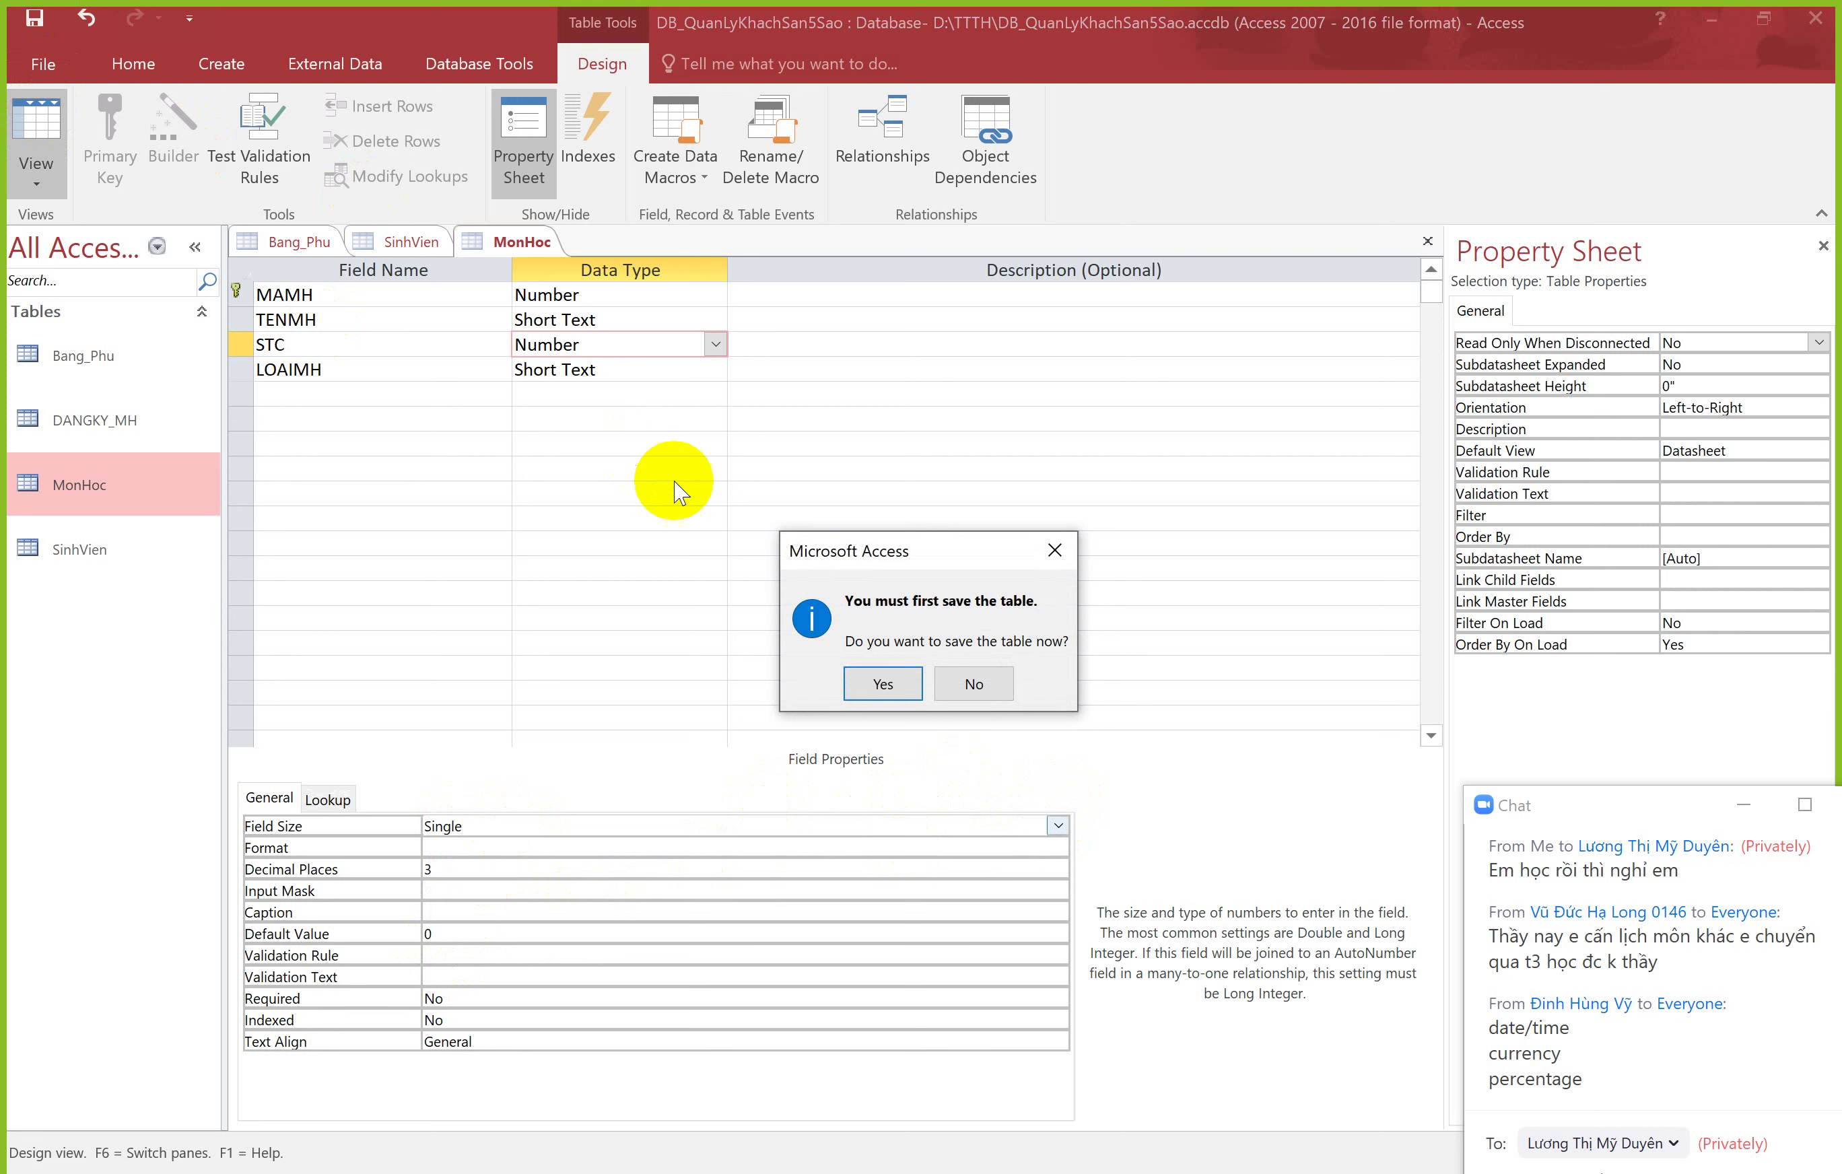
Step: Save MonHoc and change course 136's STC value to 2.34 in the datasheet
{"action": "left_click", "coordinate": [883, 683]}
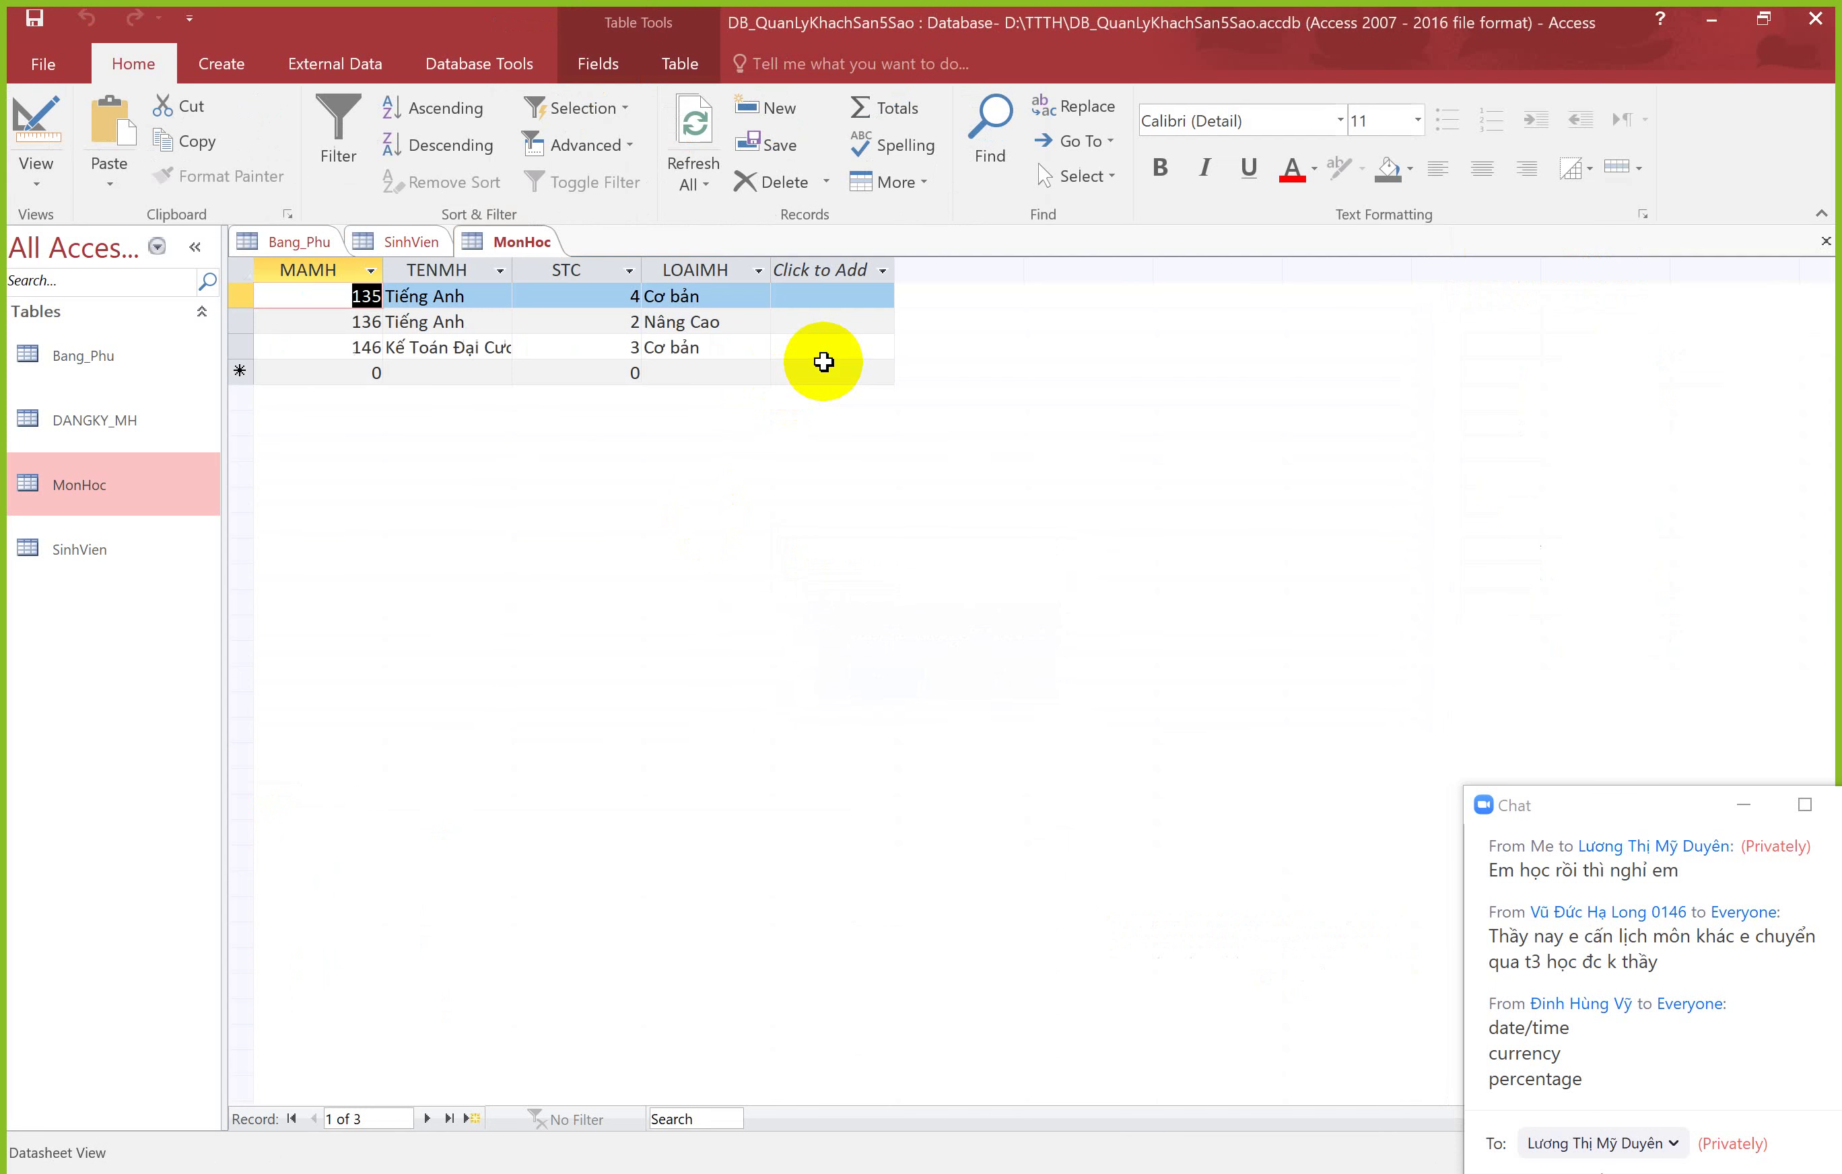
{"action": "double_click", "coordinate": [635, 321]}
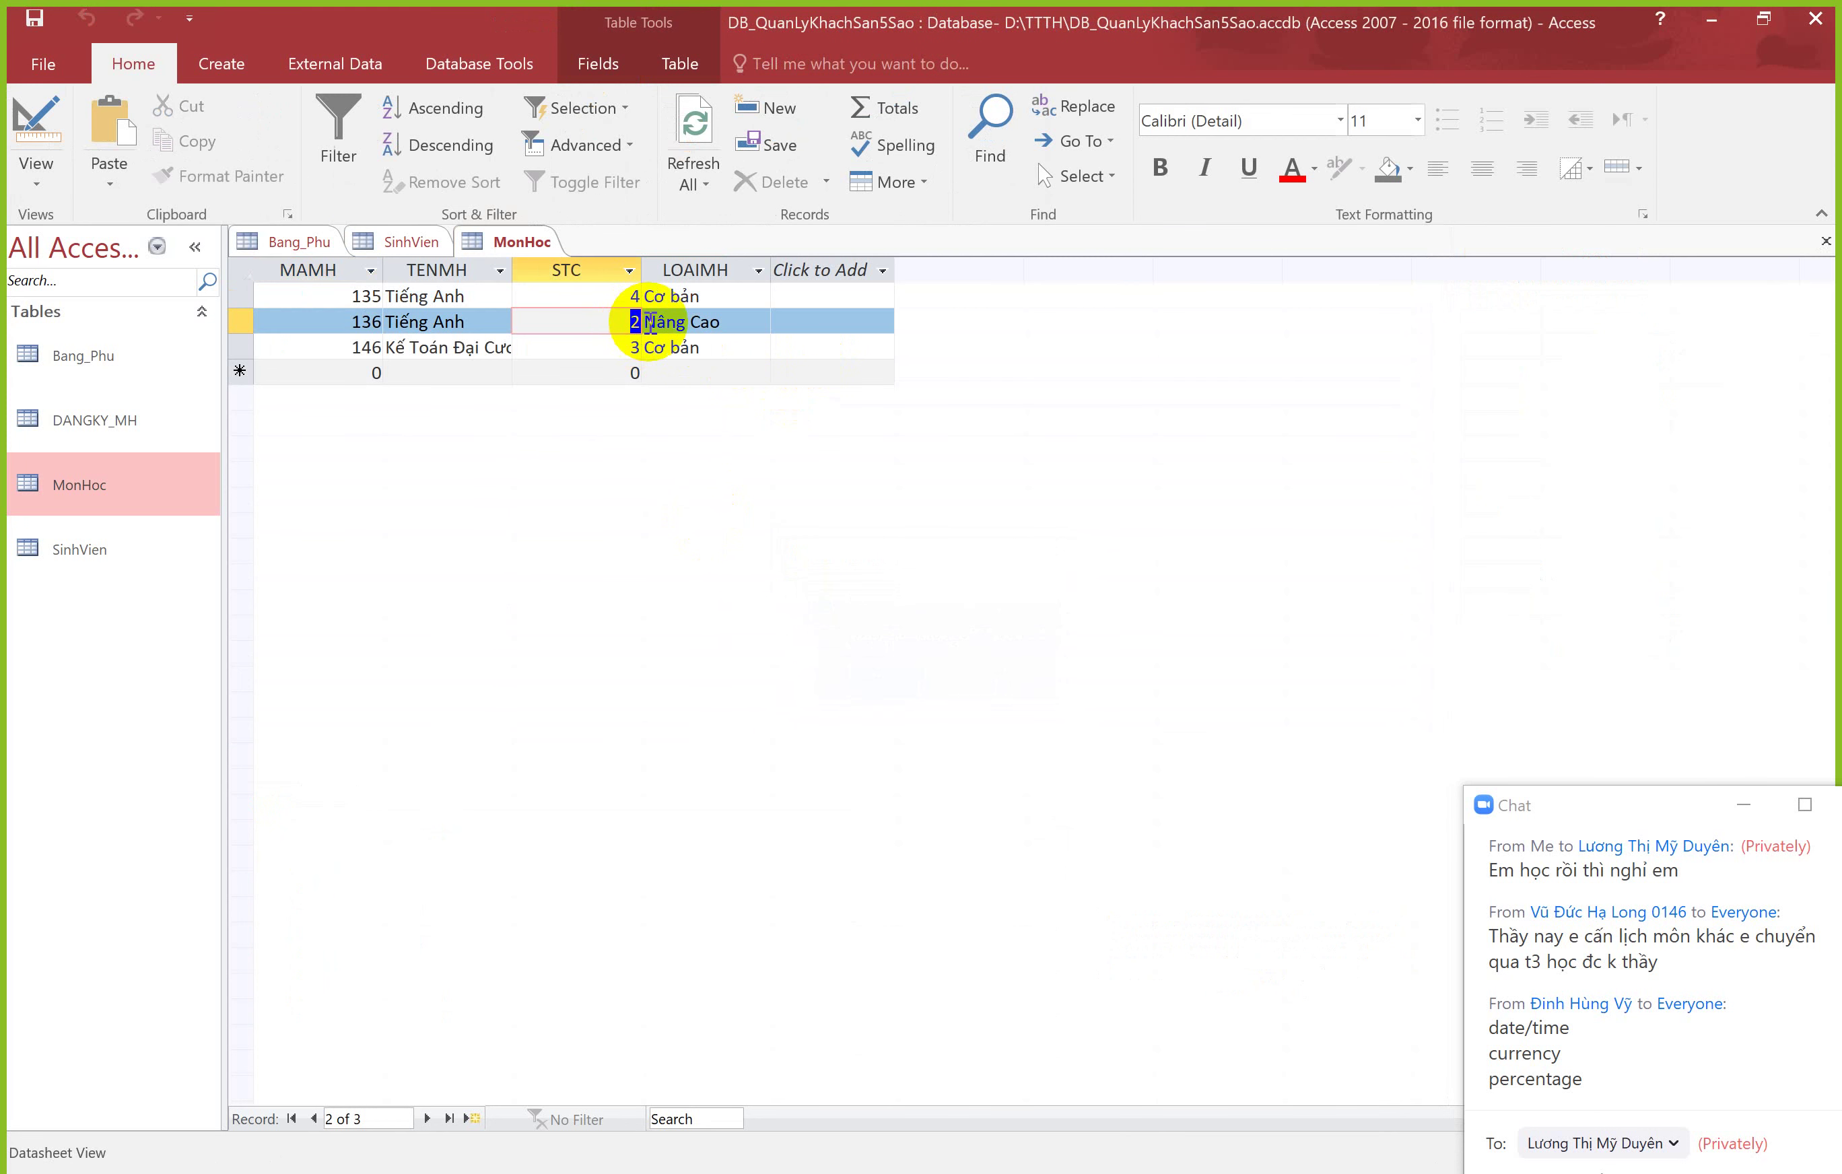
{"action": "type", "text": "2.34"}
{"action": "key", "text": "Tab"}
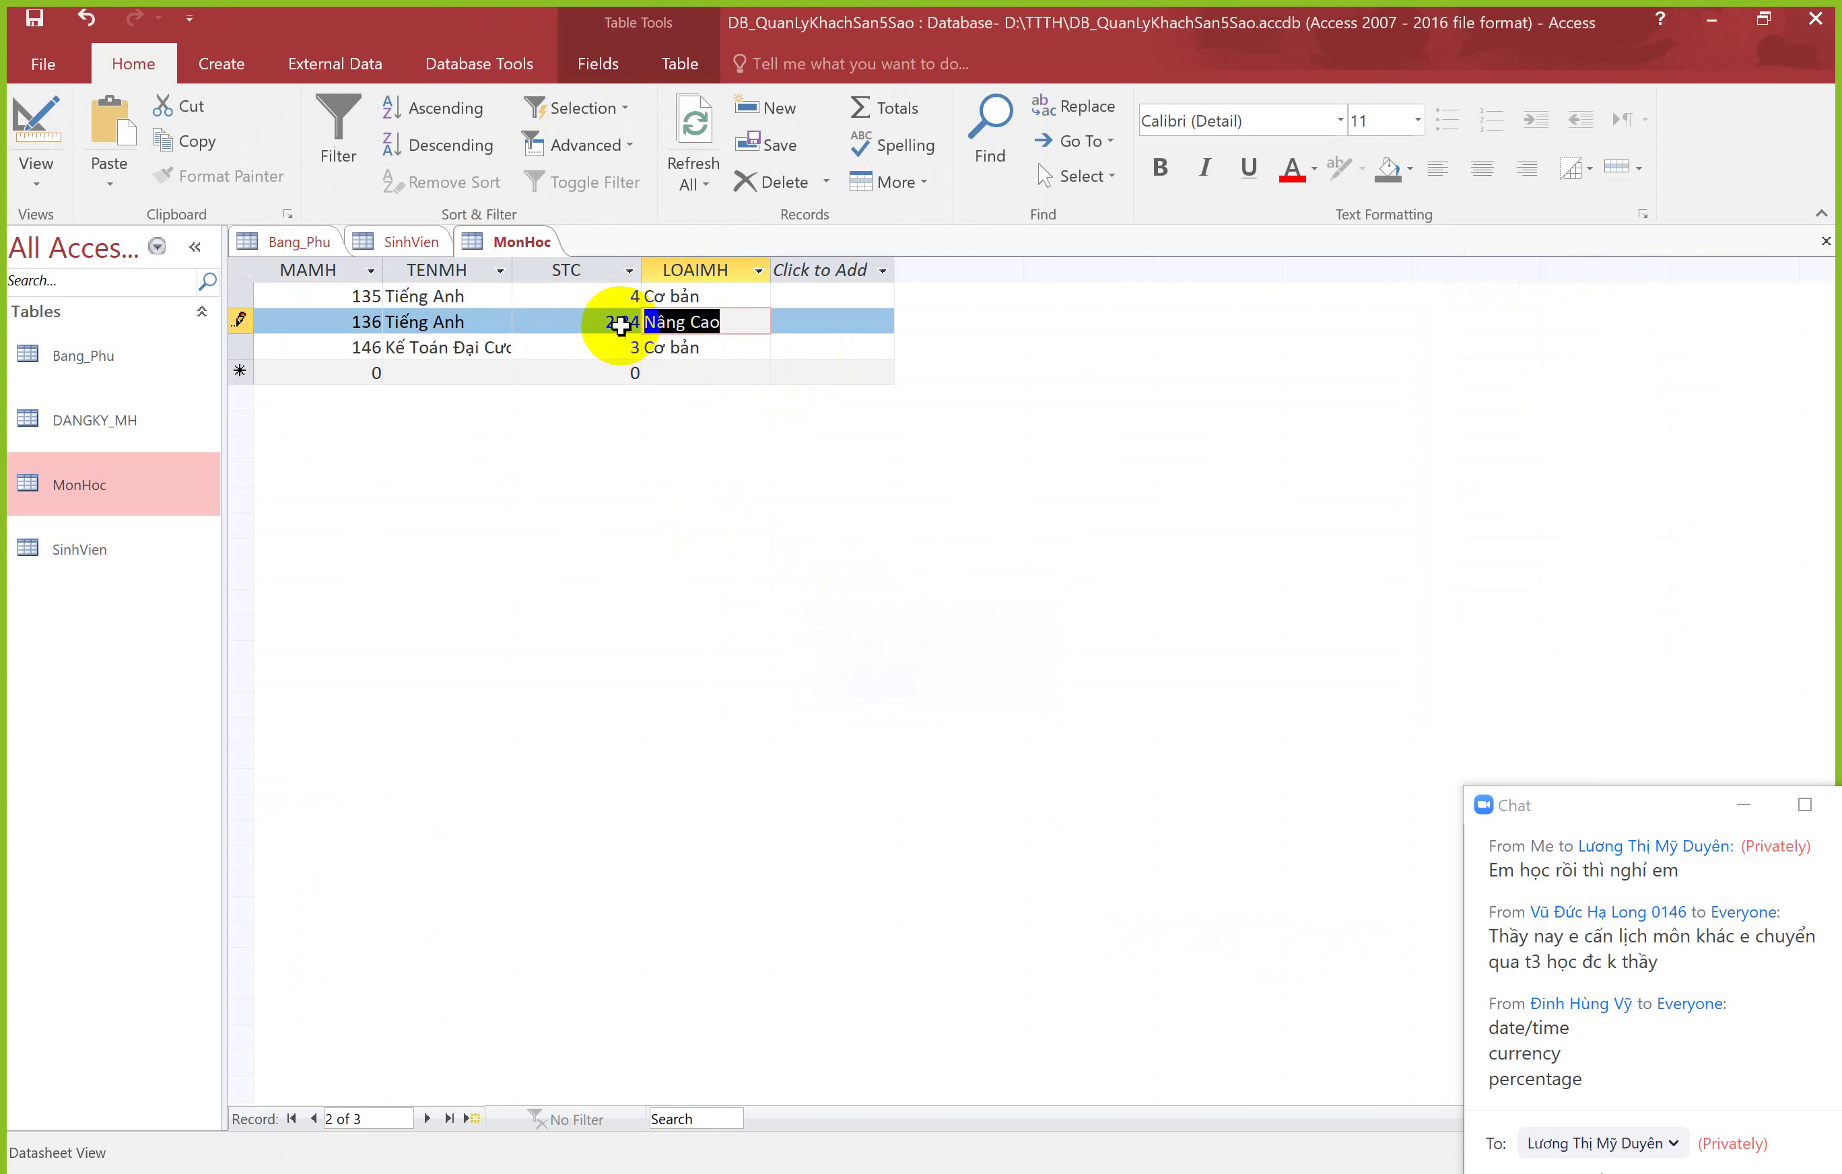
{"action": "left_click", "coordinate": [617, 348]}
{"action": "left_click", "coordinate": [620, 321]}
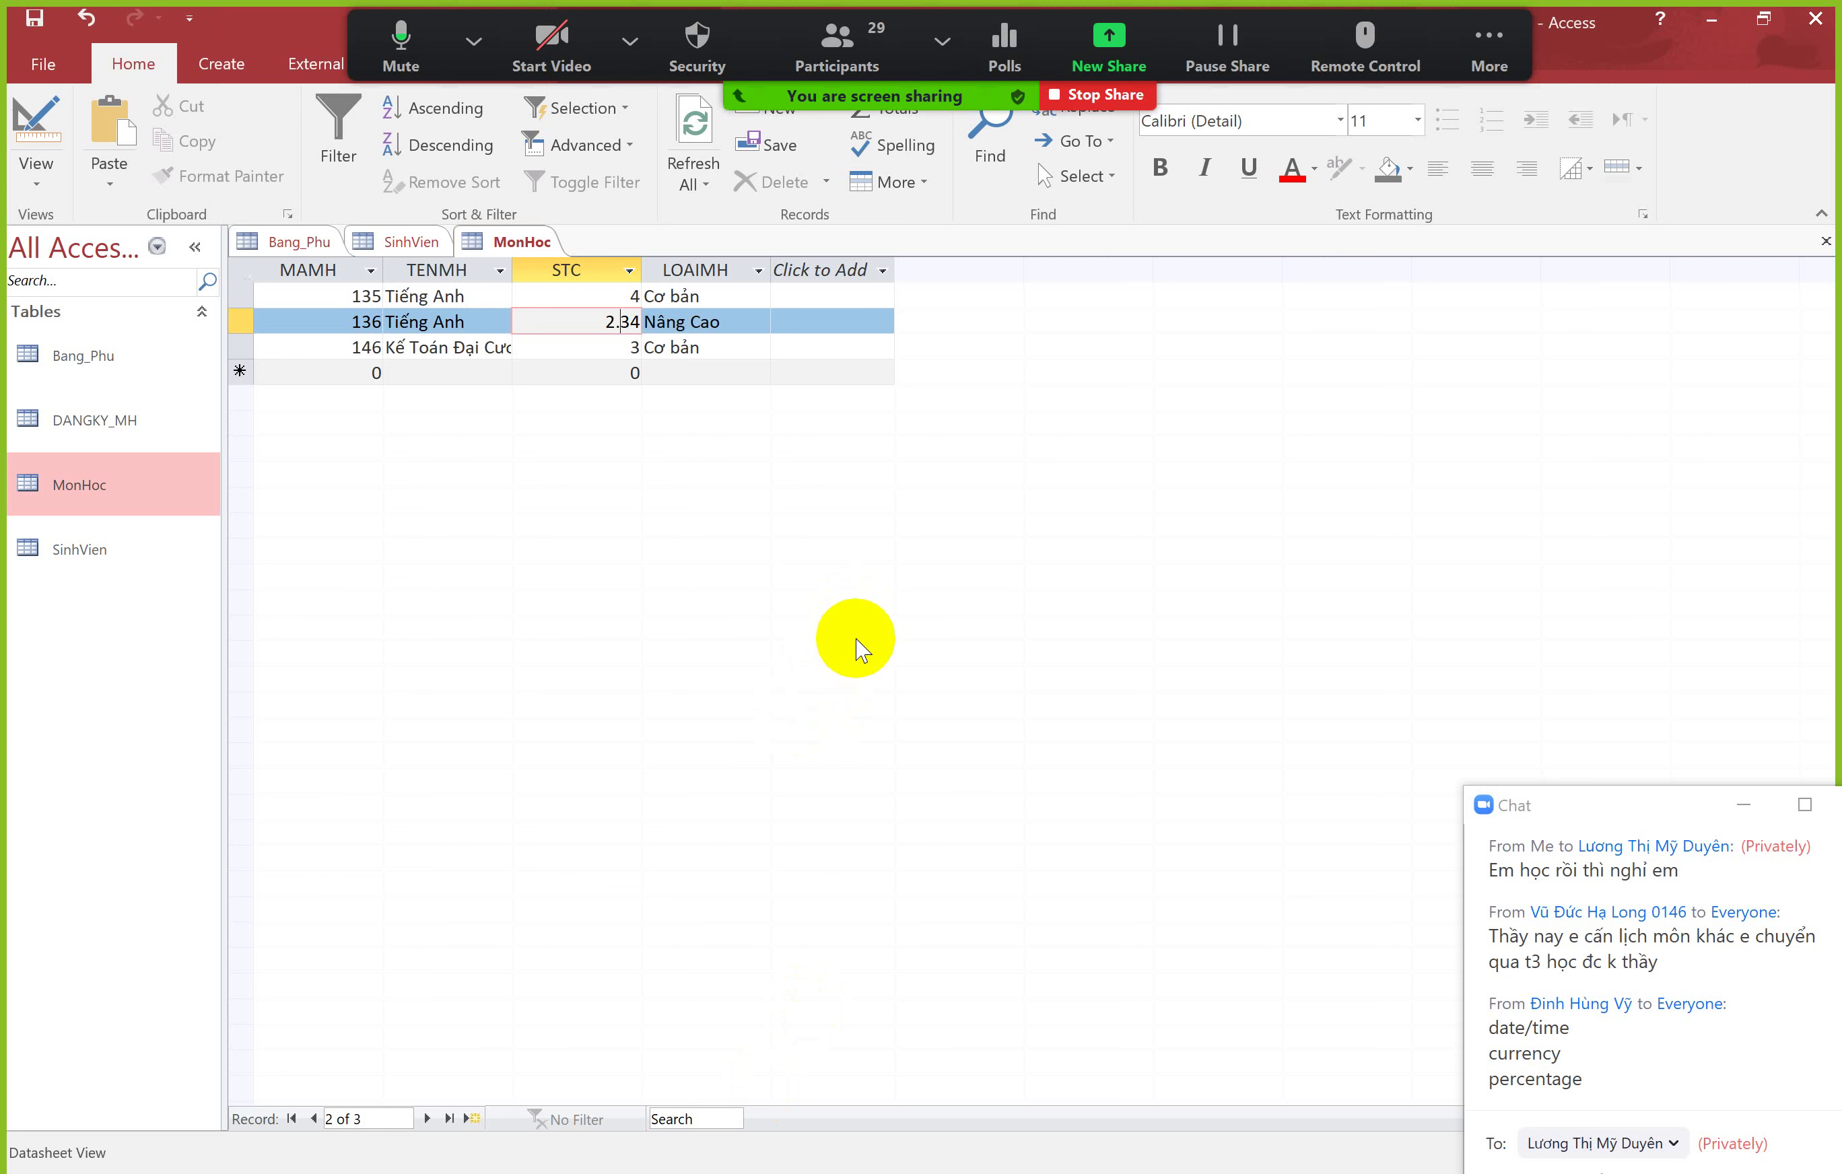
Step: Reopen the MonHoc table in Design View from its tab
{"action": "left_click", "coordinate": [627, 337]}
{"action": "right_click", "coordinate": [521, 239]}
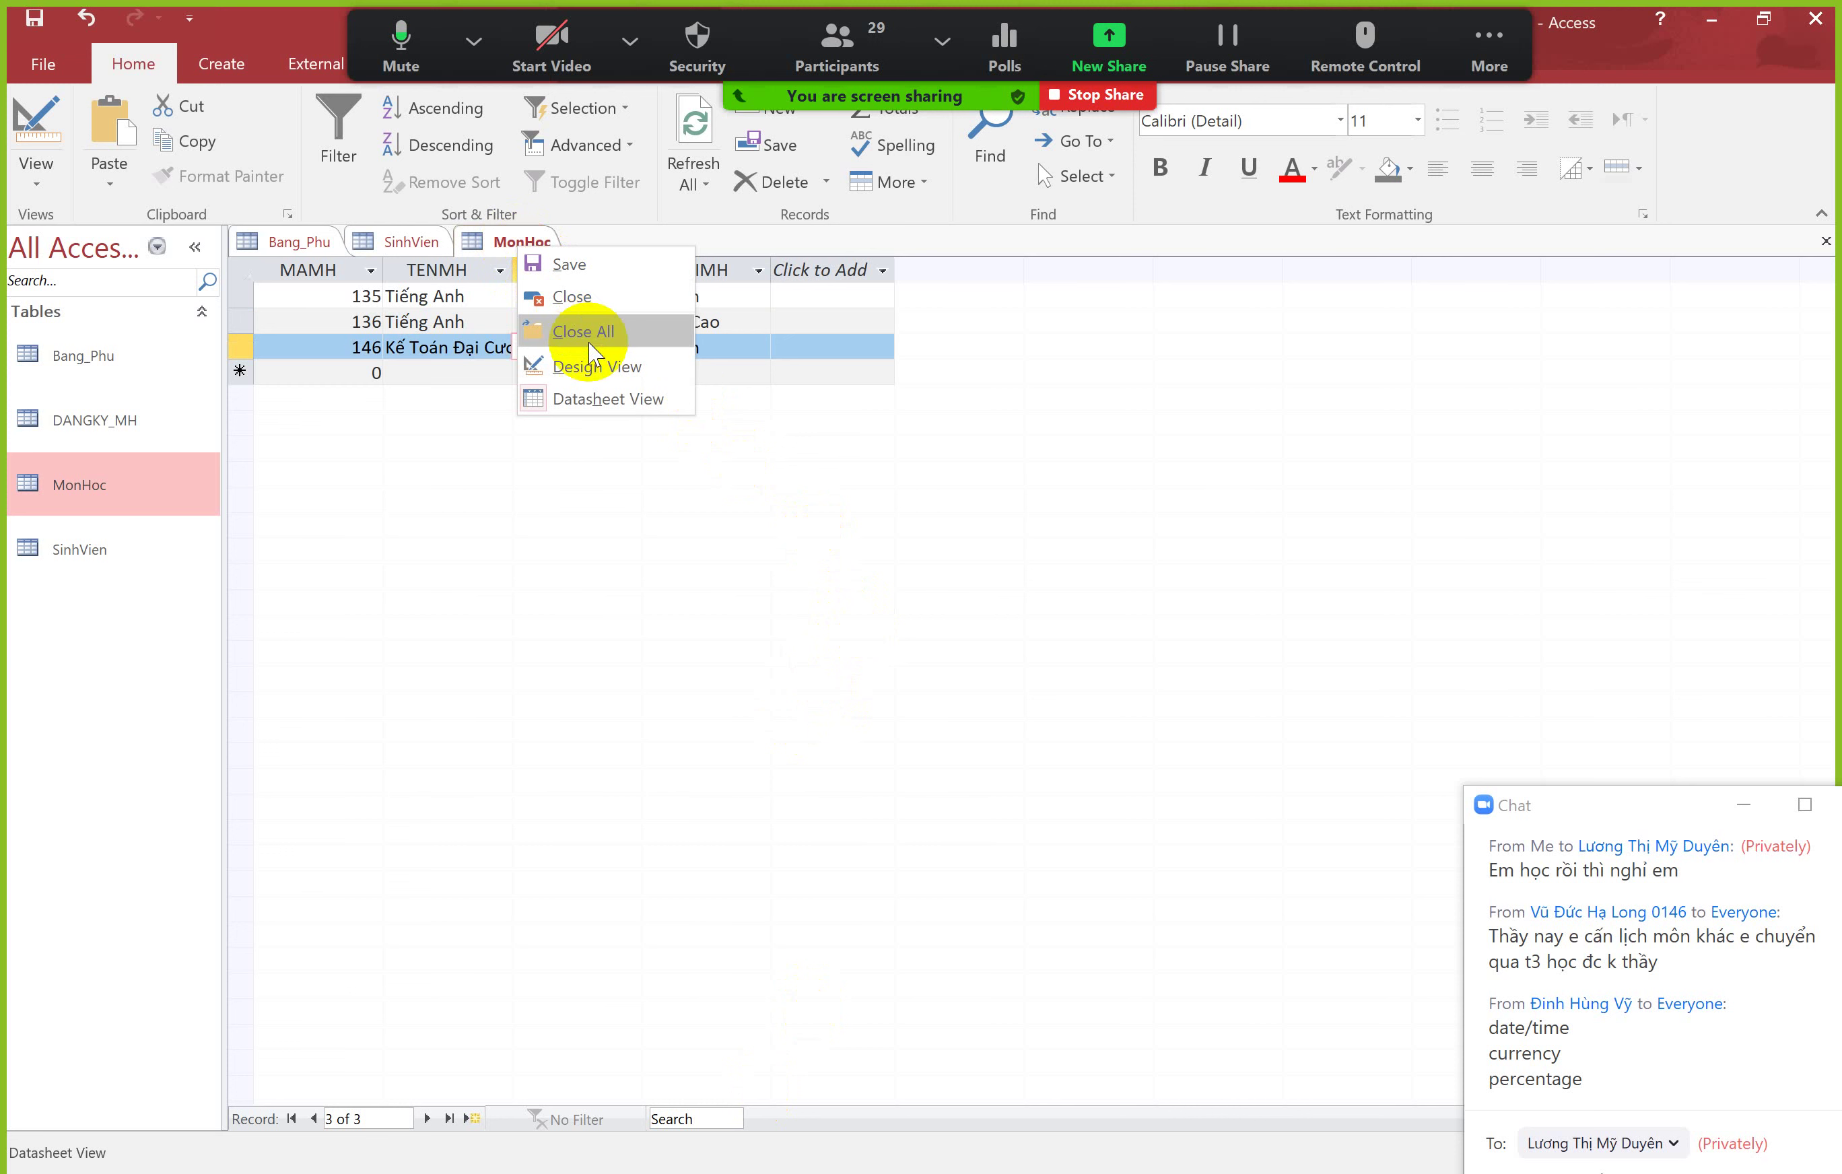
{"action": "left_click", "coordinate": [590, 365]}
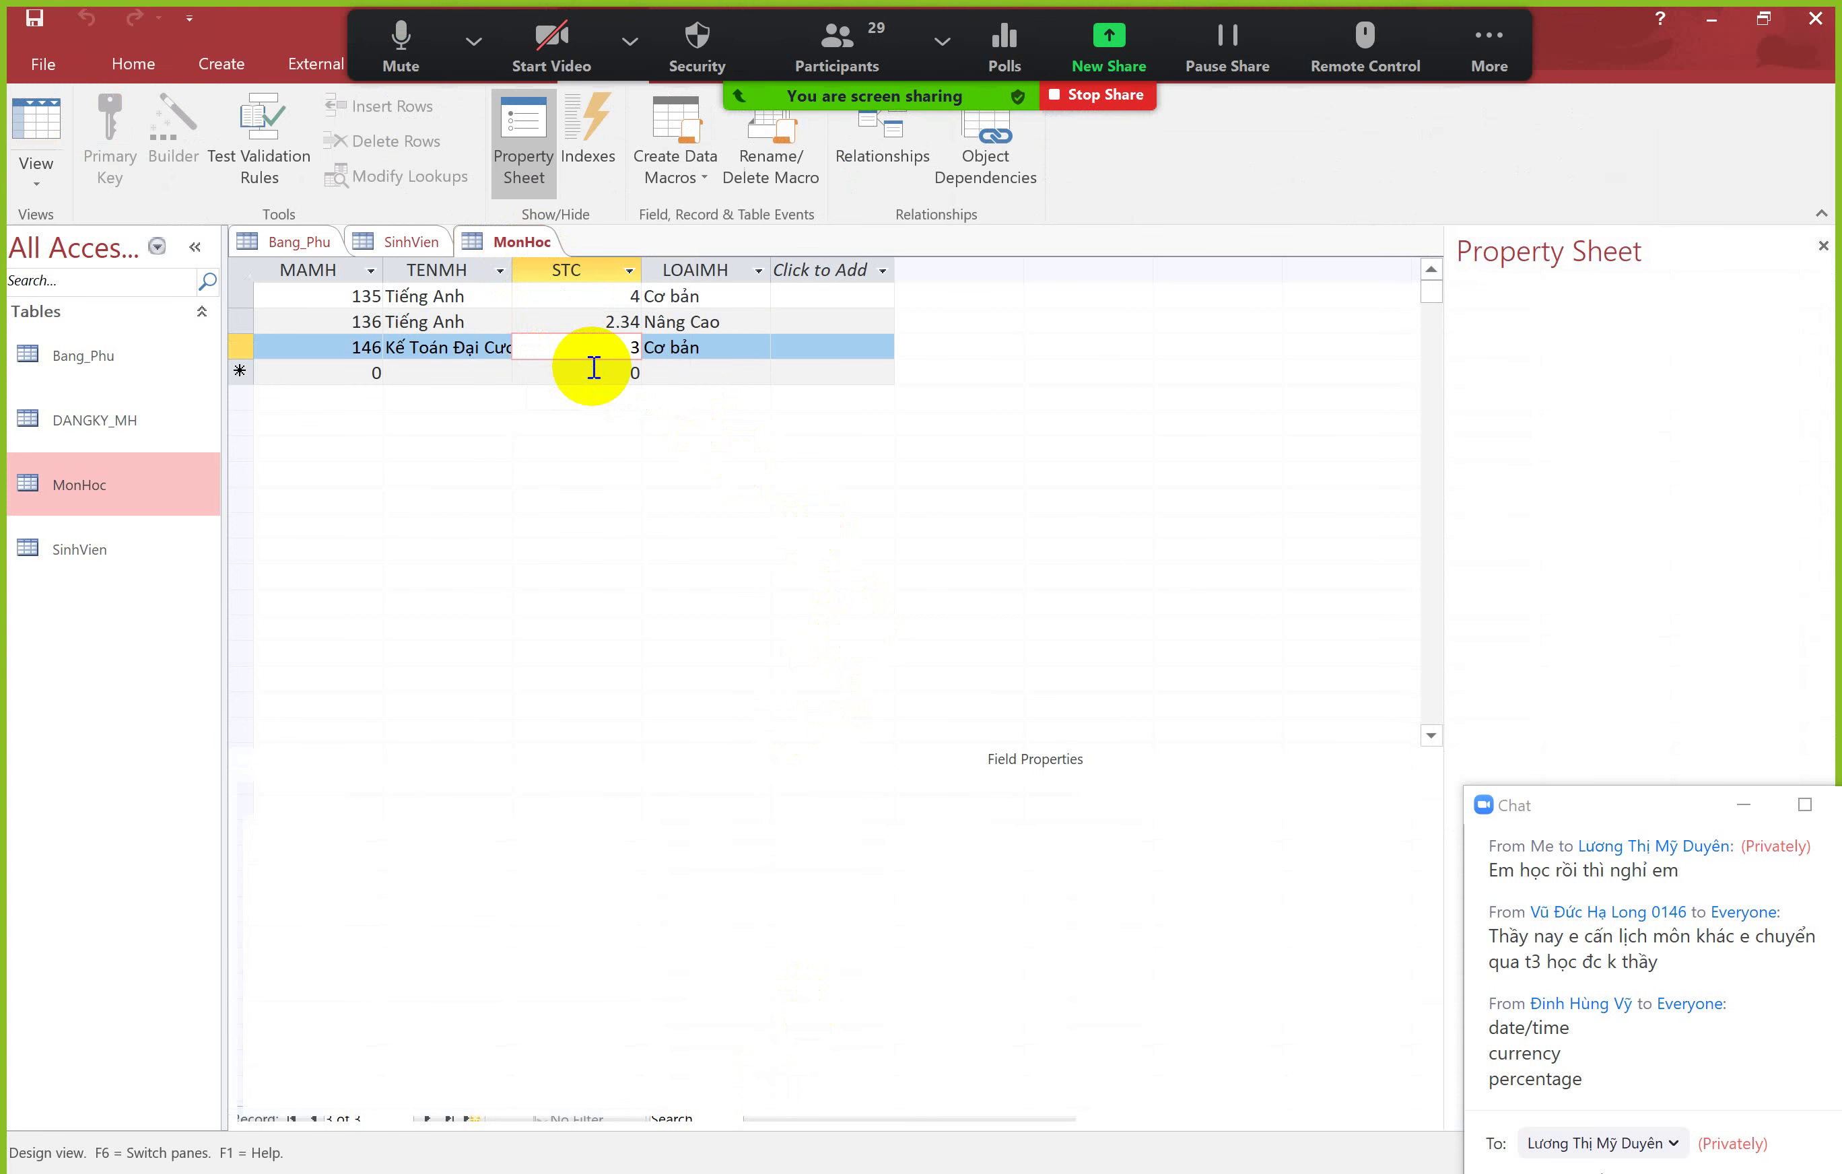
Step: Keep STC's field size as Single, then return to the PowerPoint slide on field size ranges
{"action": "left_click", "coordinate": [612, 345]}
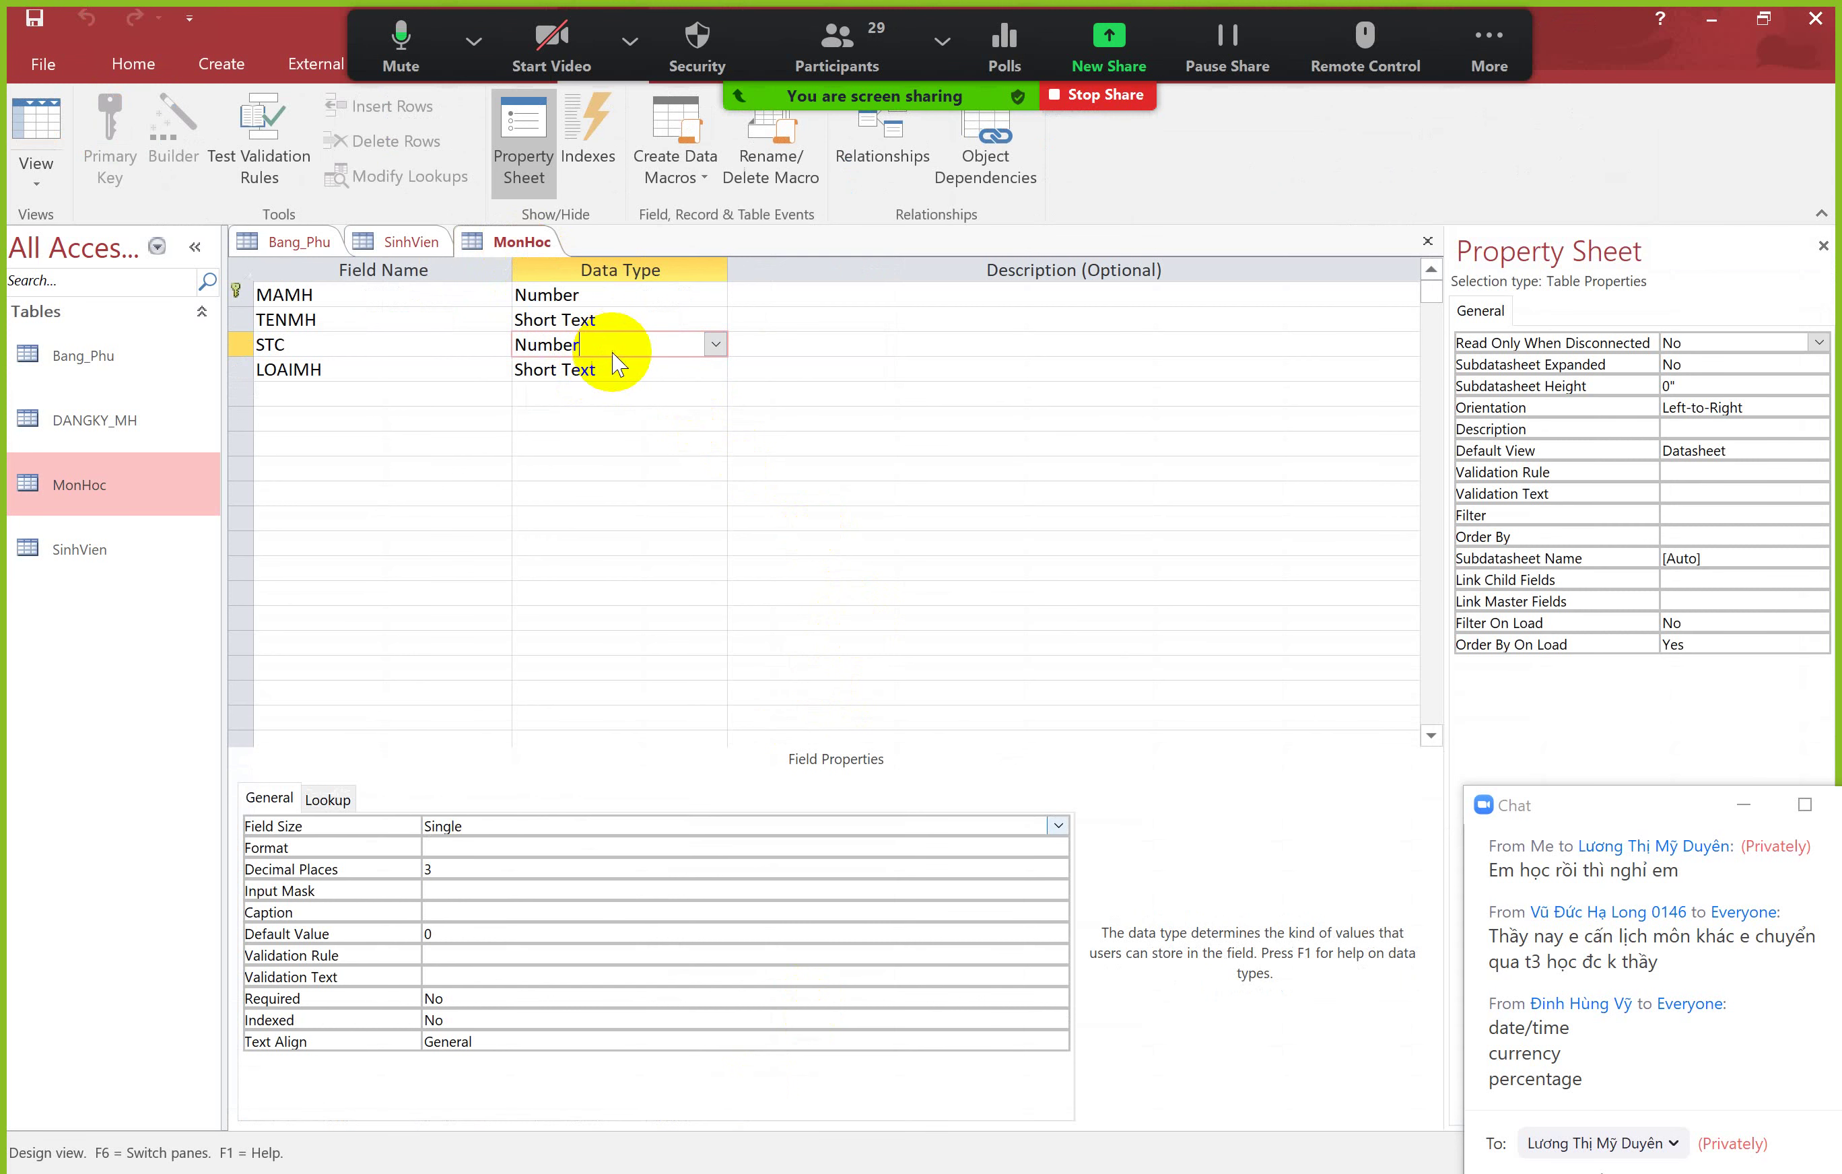
{"action": "left_click", "coordinate": [463, 821]}
{"action": "left_click", "coordinate": [1057, 825]}
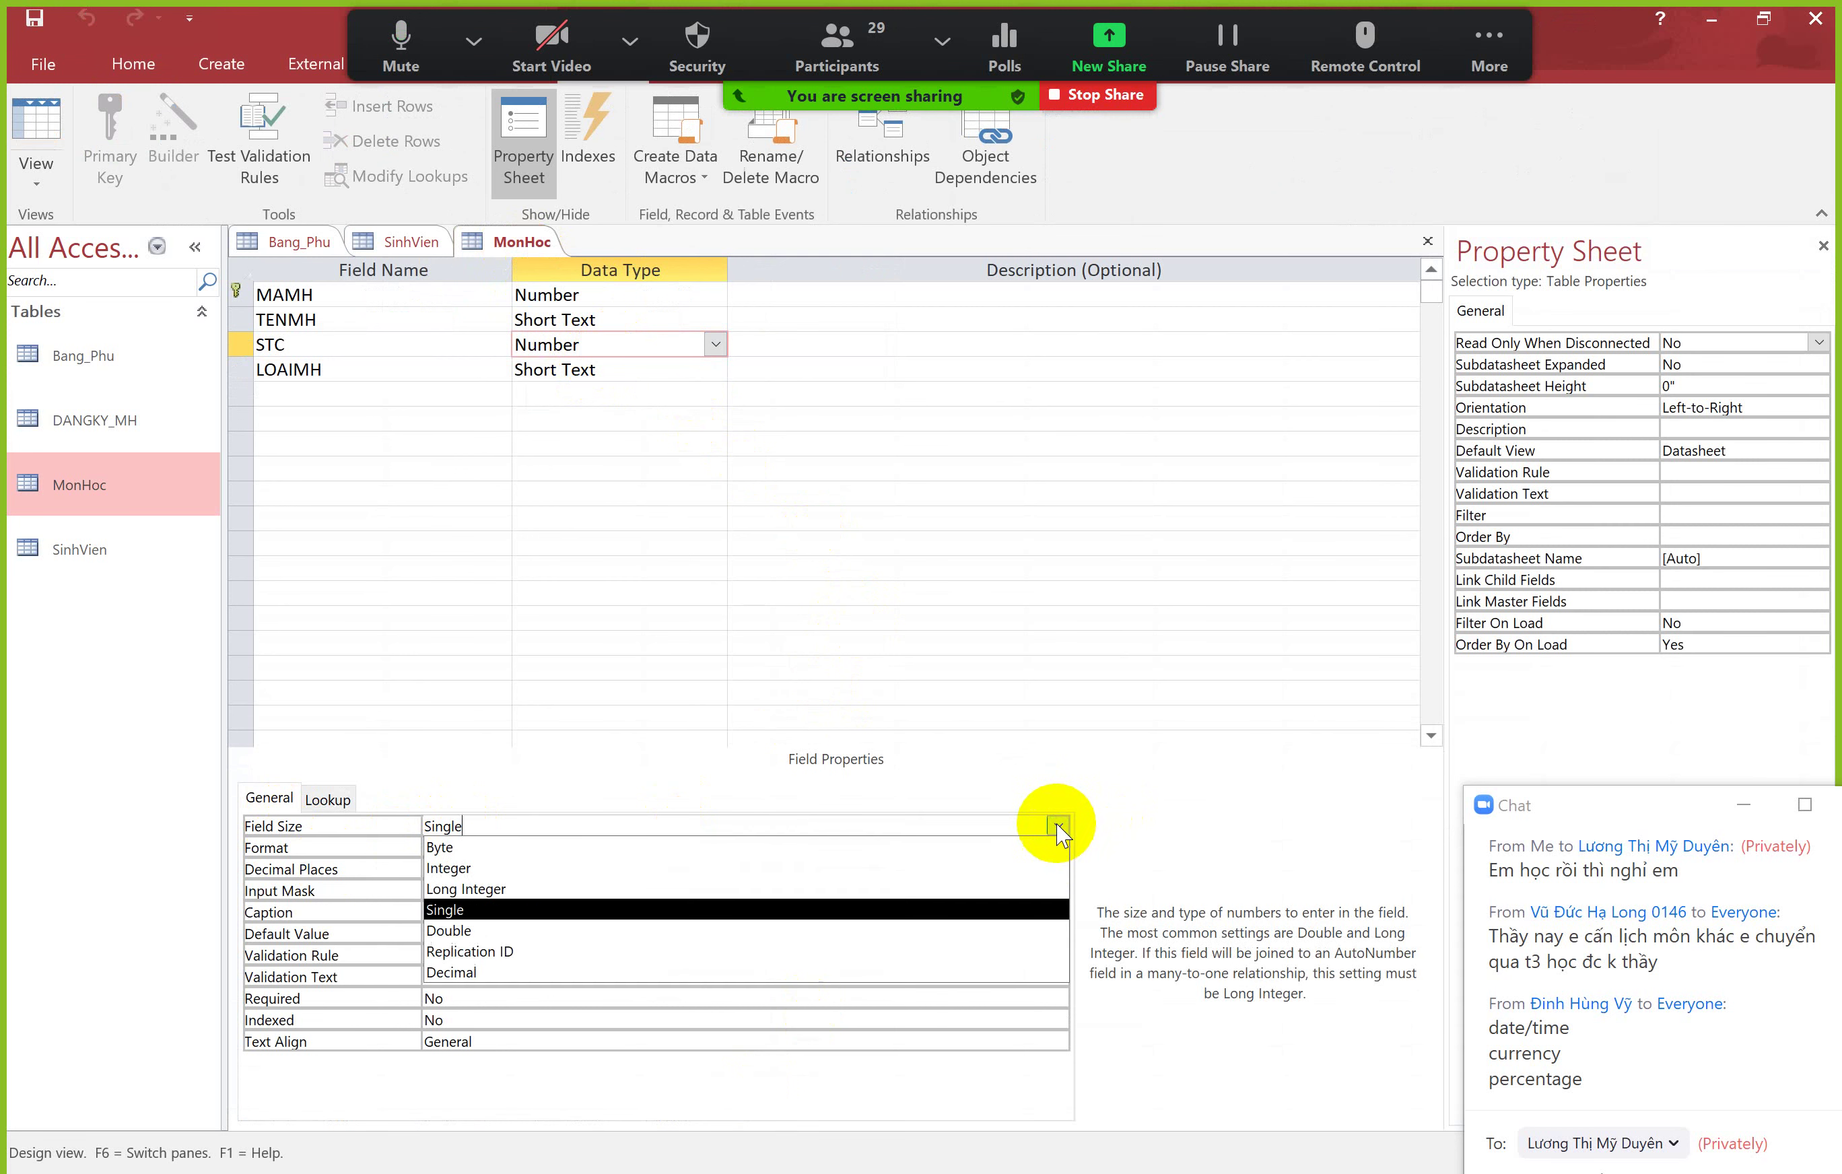
{"action": "left_click", "coordinate": [539, 911]}
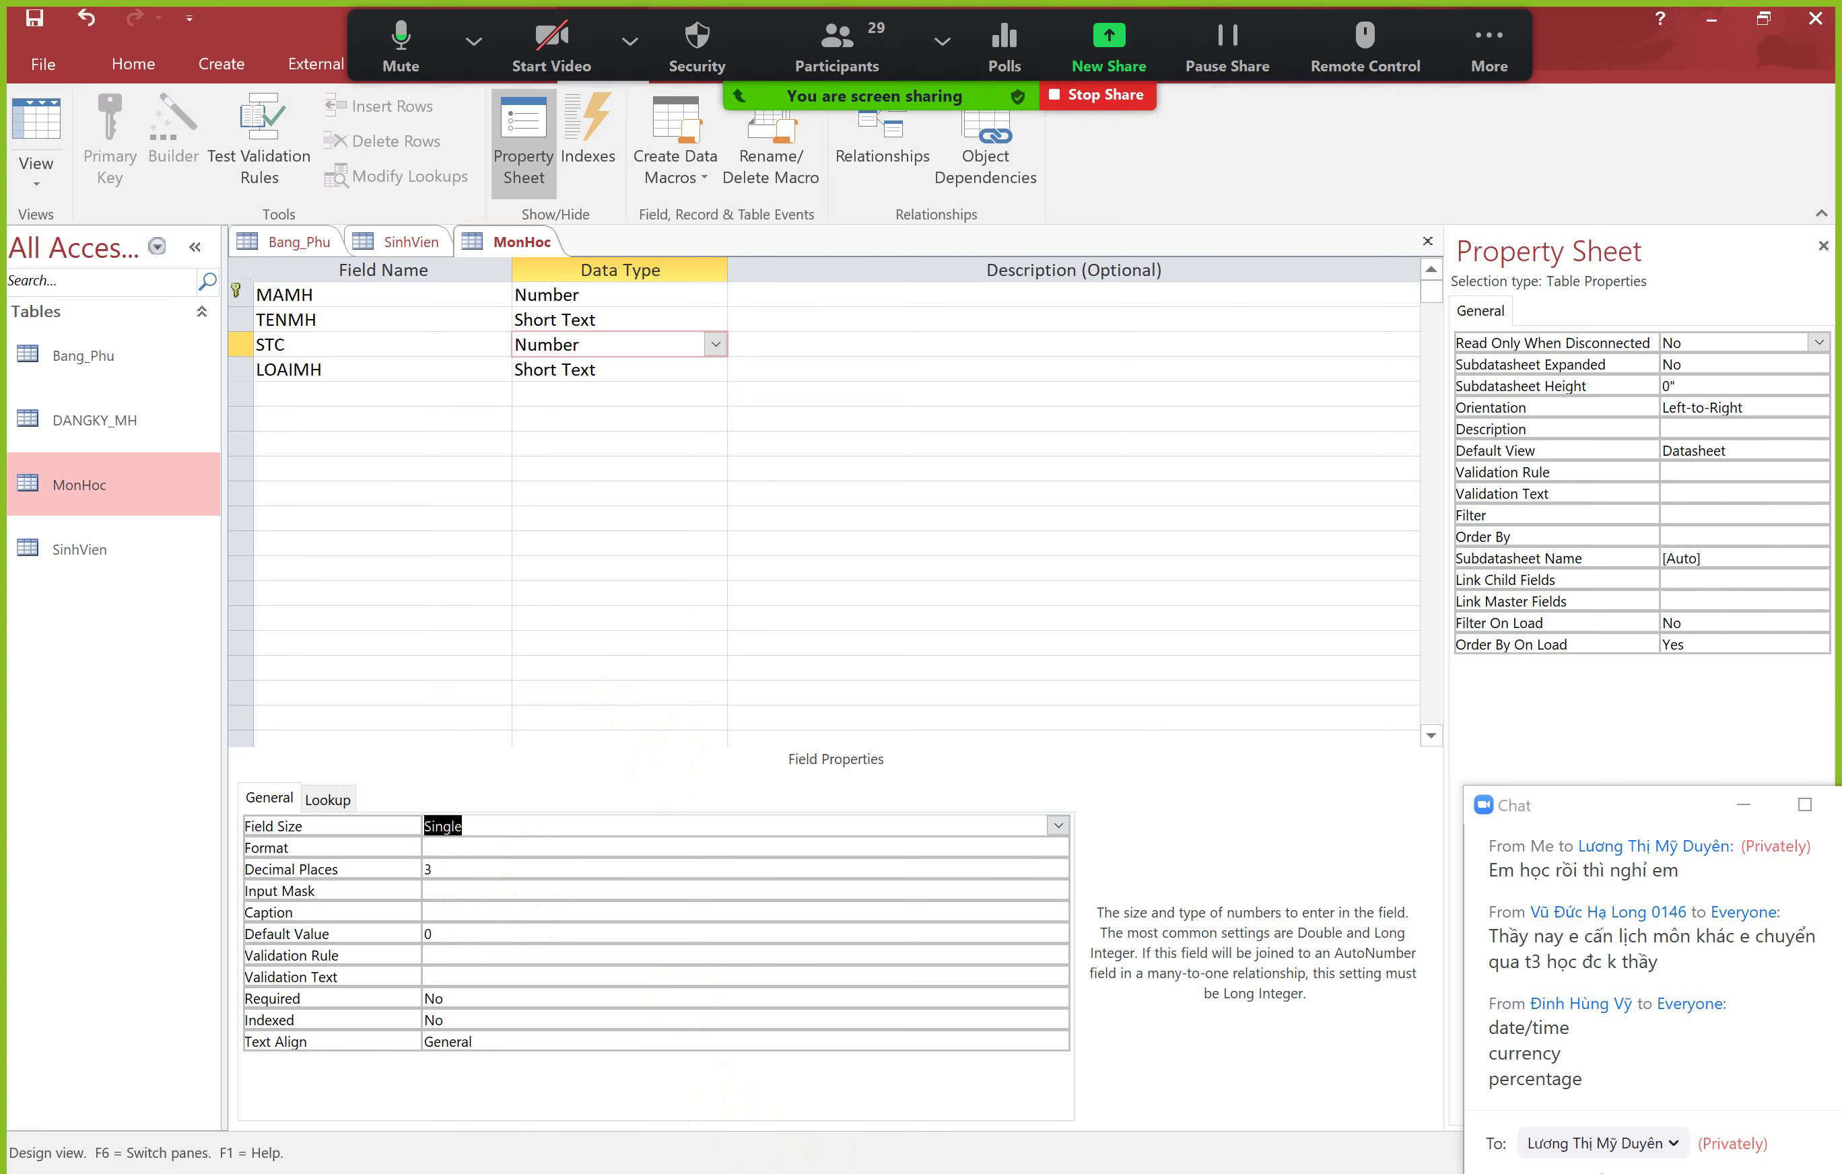
{"action": "key", "text": "alt+Tab"}
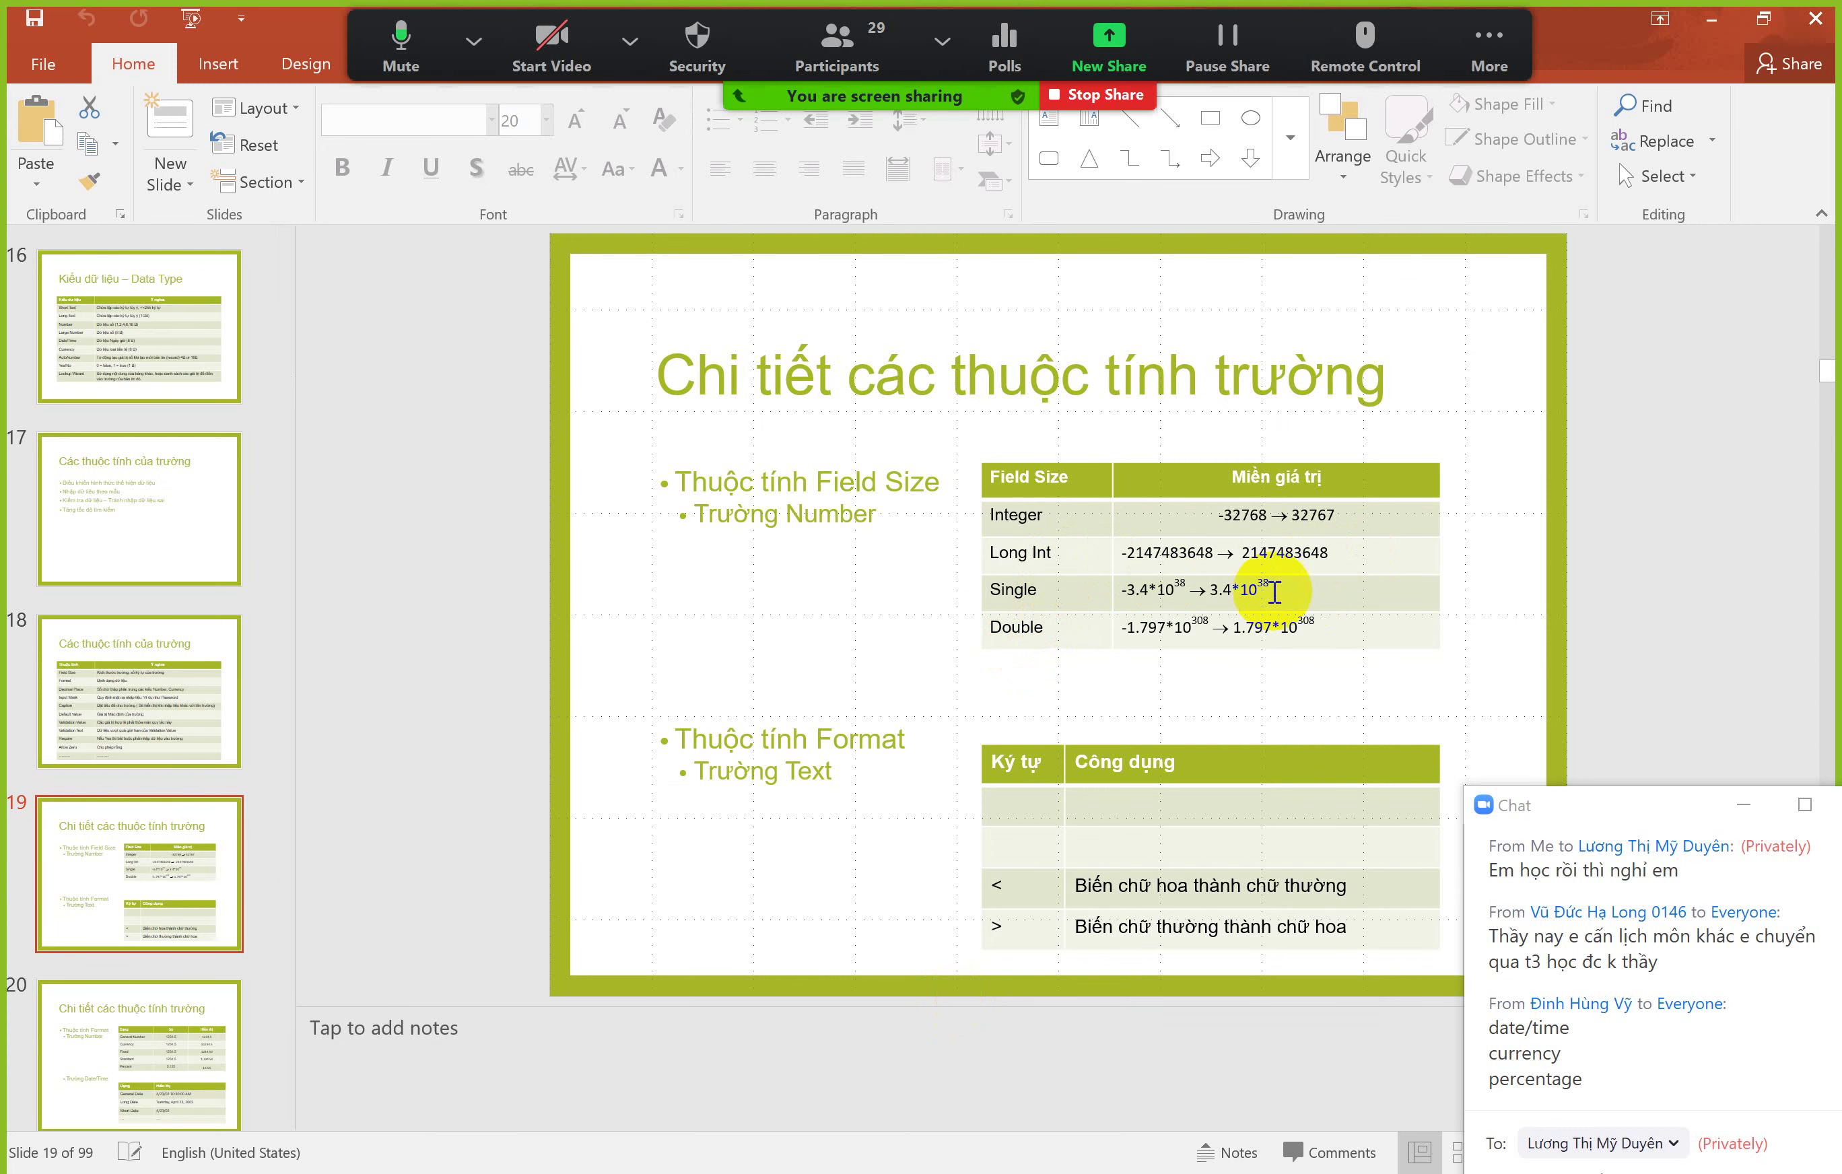
{"action": "left_click_drag", "start_coordinate": [1273, 592], "coordinate": [1111, 589]}
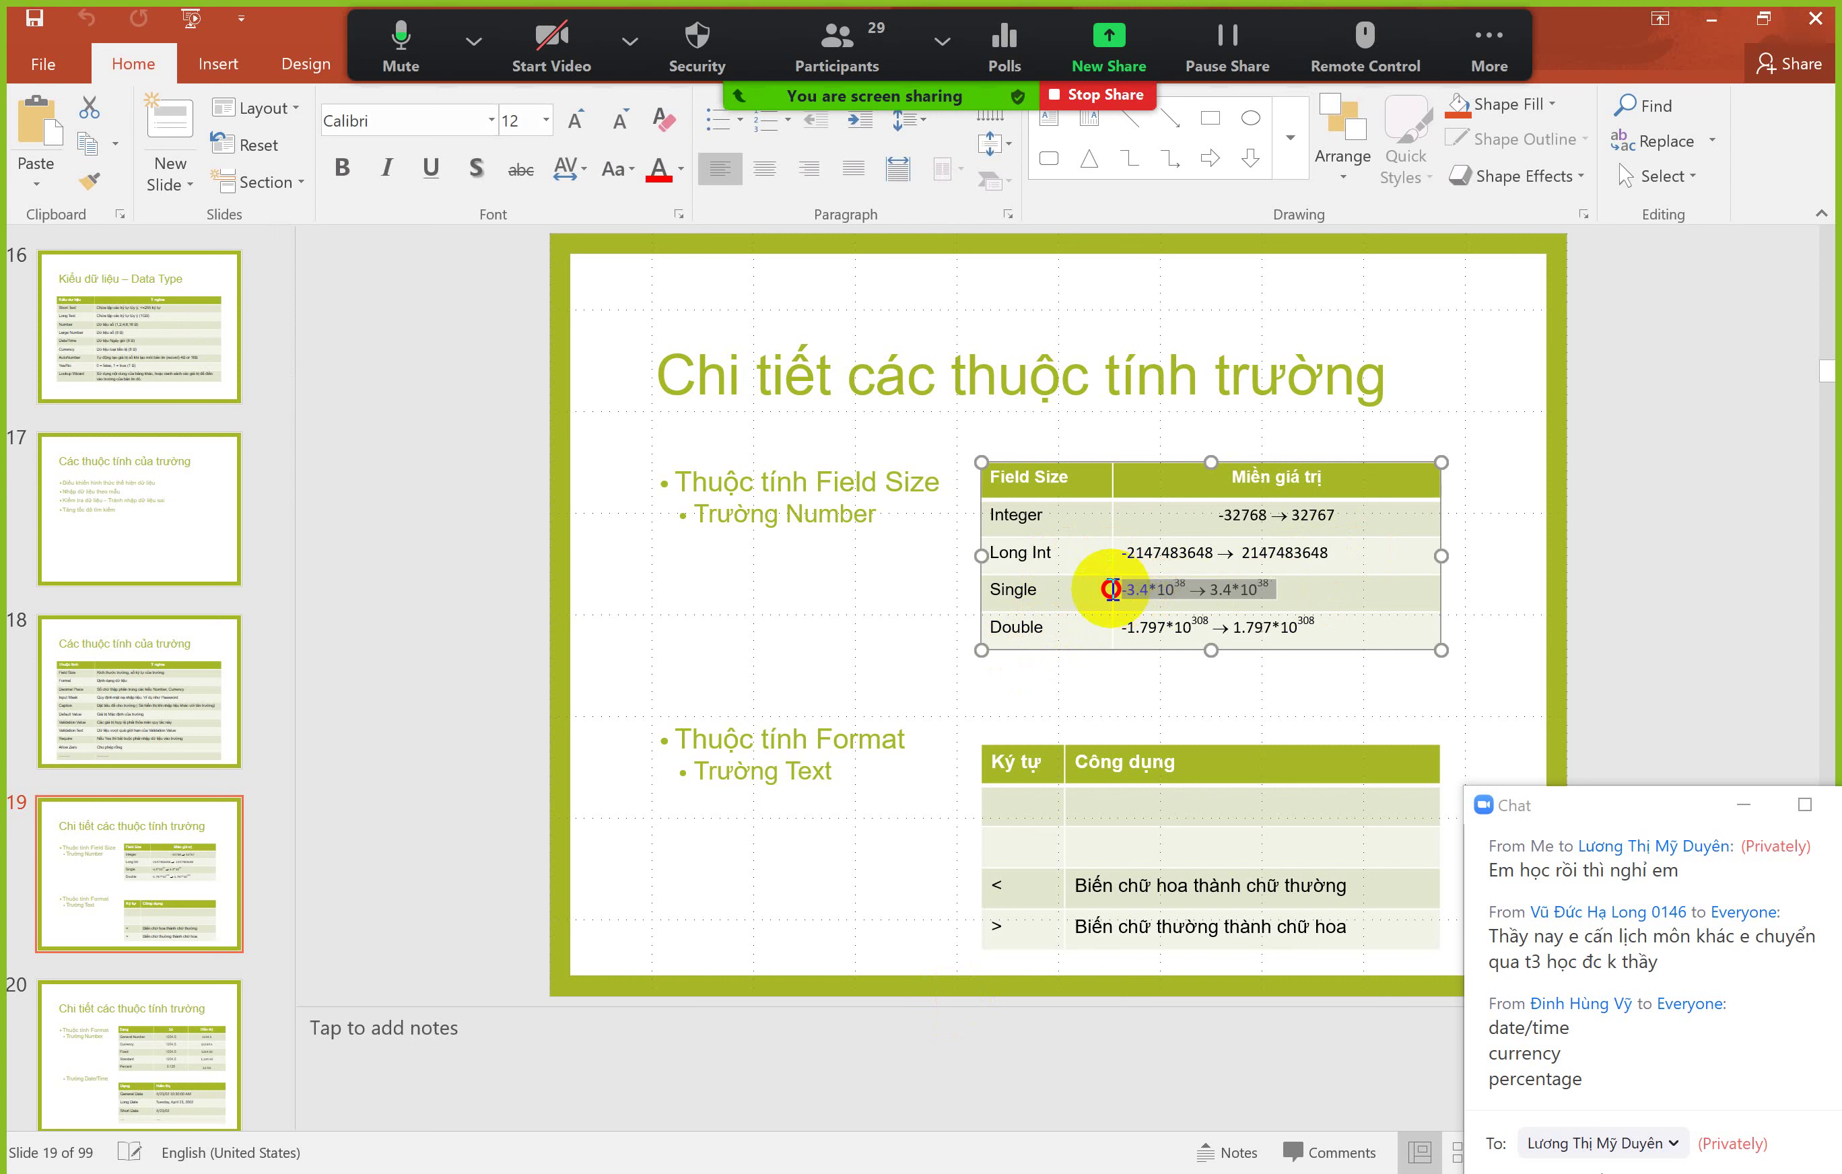
{"action": "left_click", "coordinate": [1239, 590]}
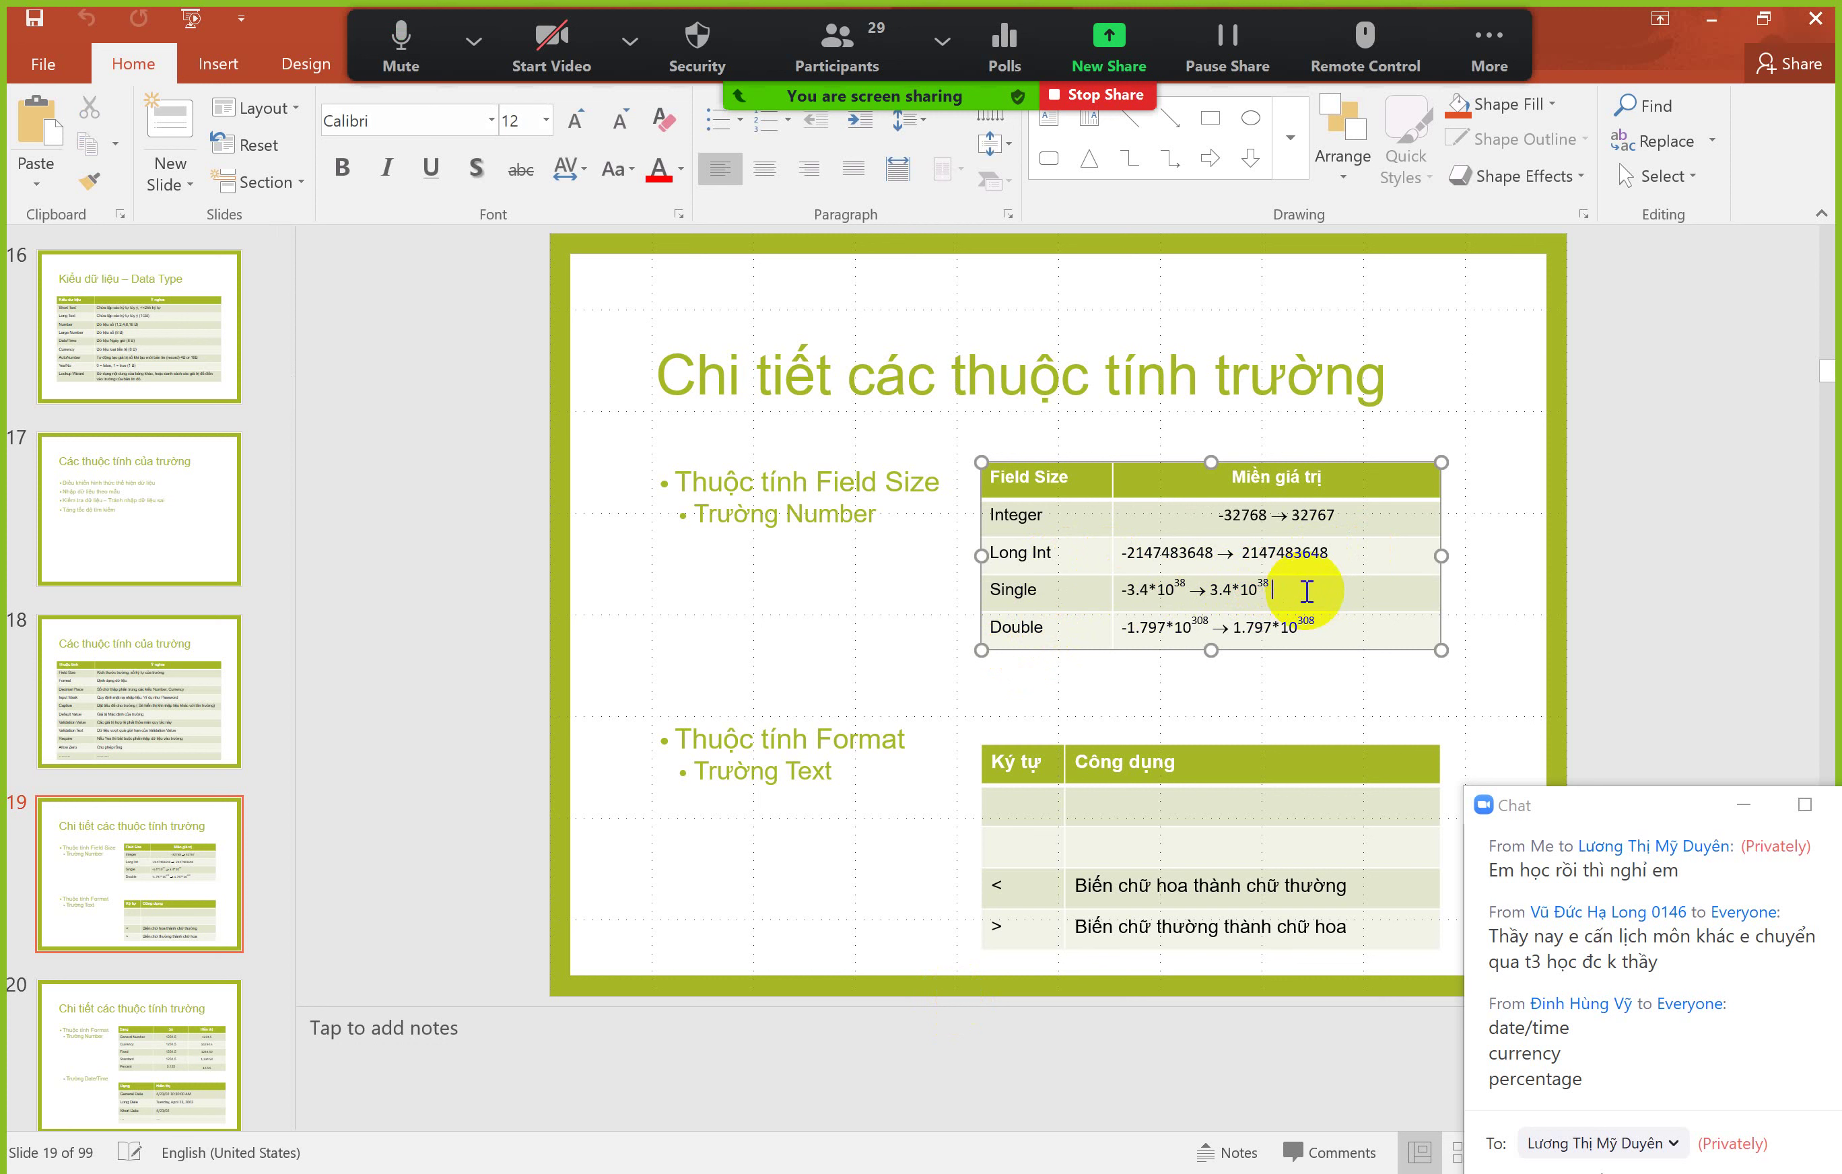
{"action": "double_click", "coordinate": [1299, 628]}
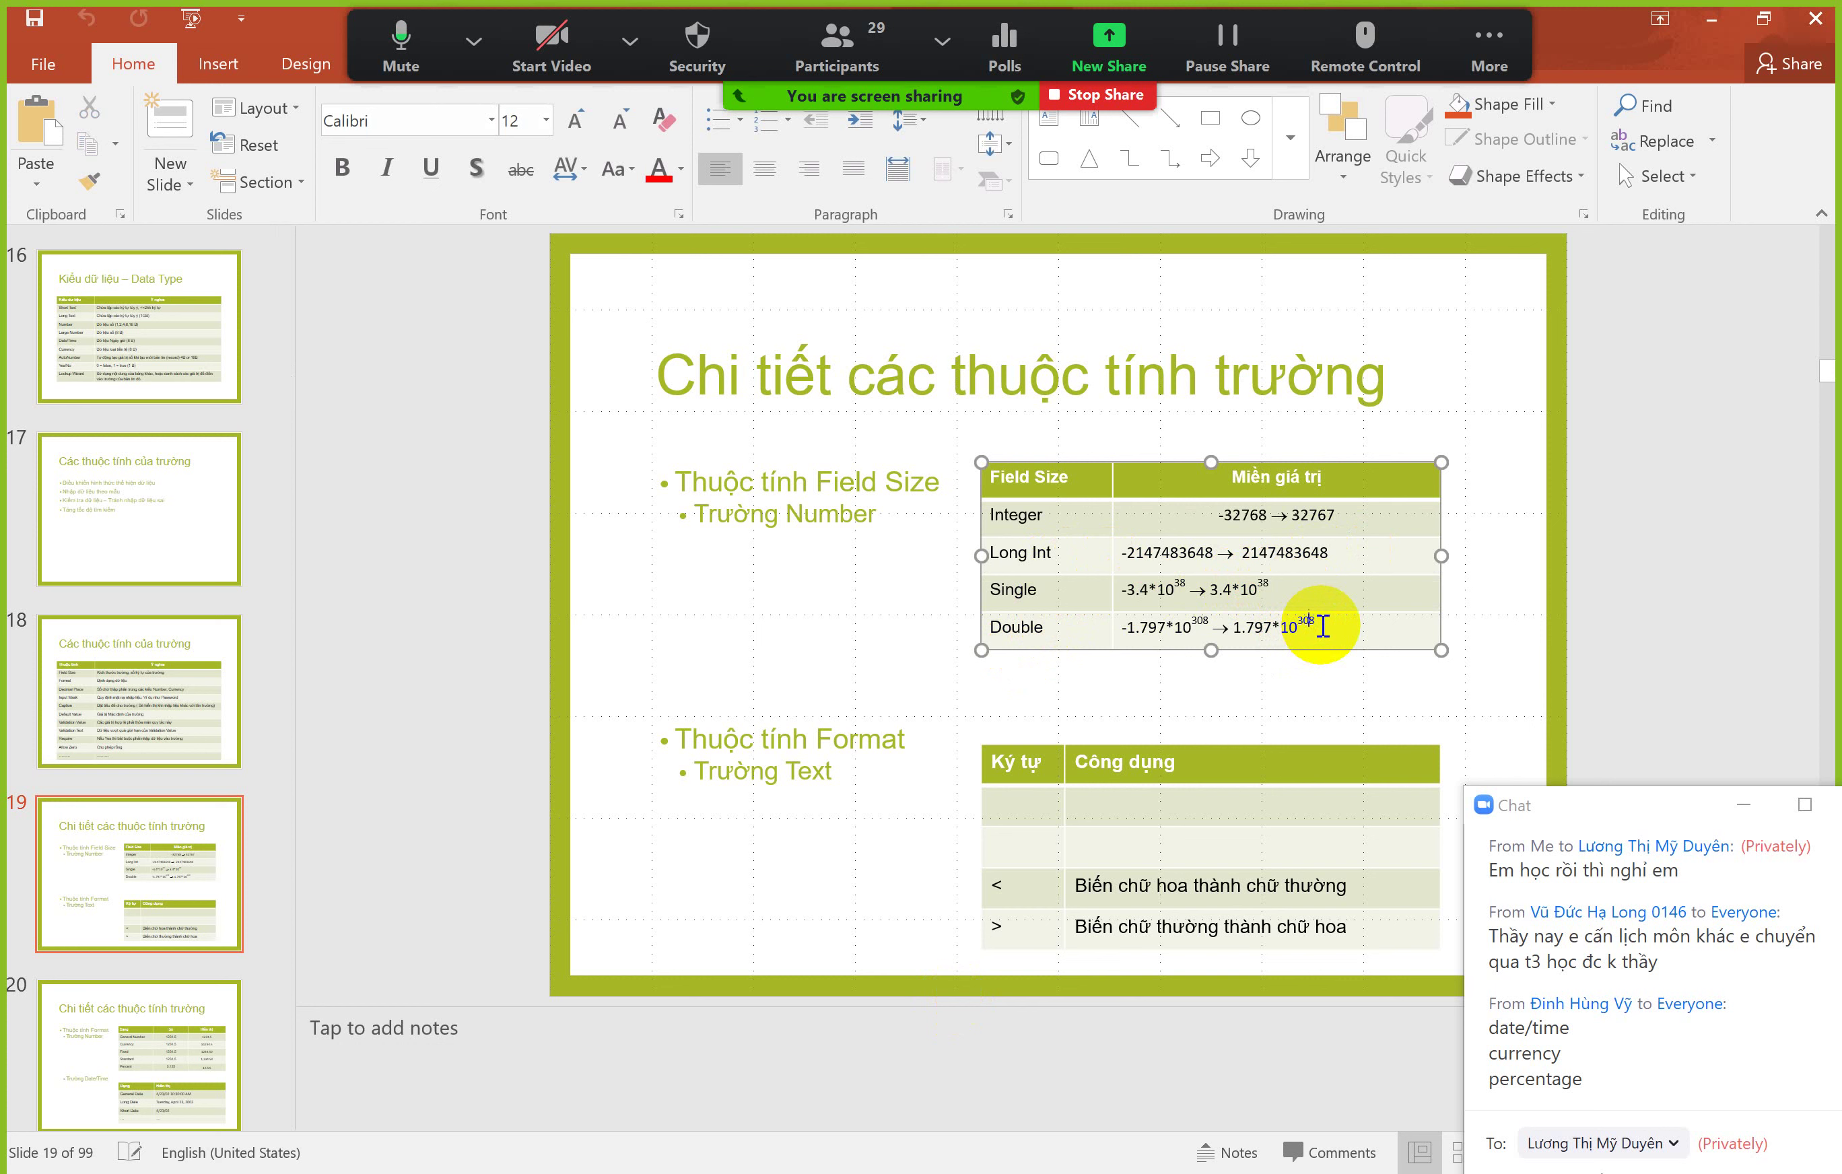
{"action": "left_click_drag", "start_coordinate": [1328, 625], "coordinate": [1198, 591]}
{"action": "left_click", "coordinate": [1255, 591]}
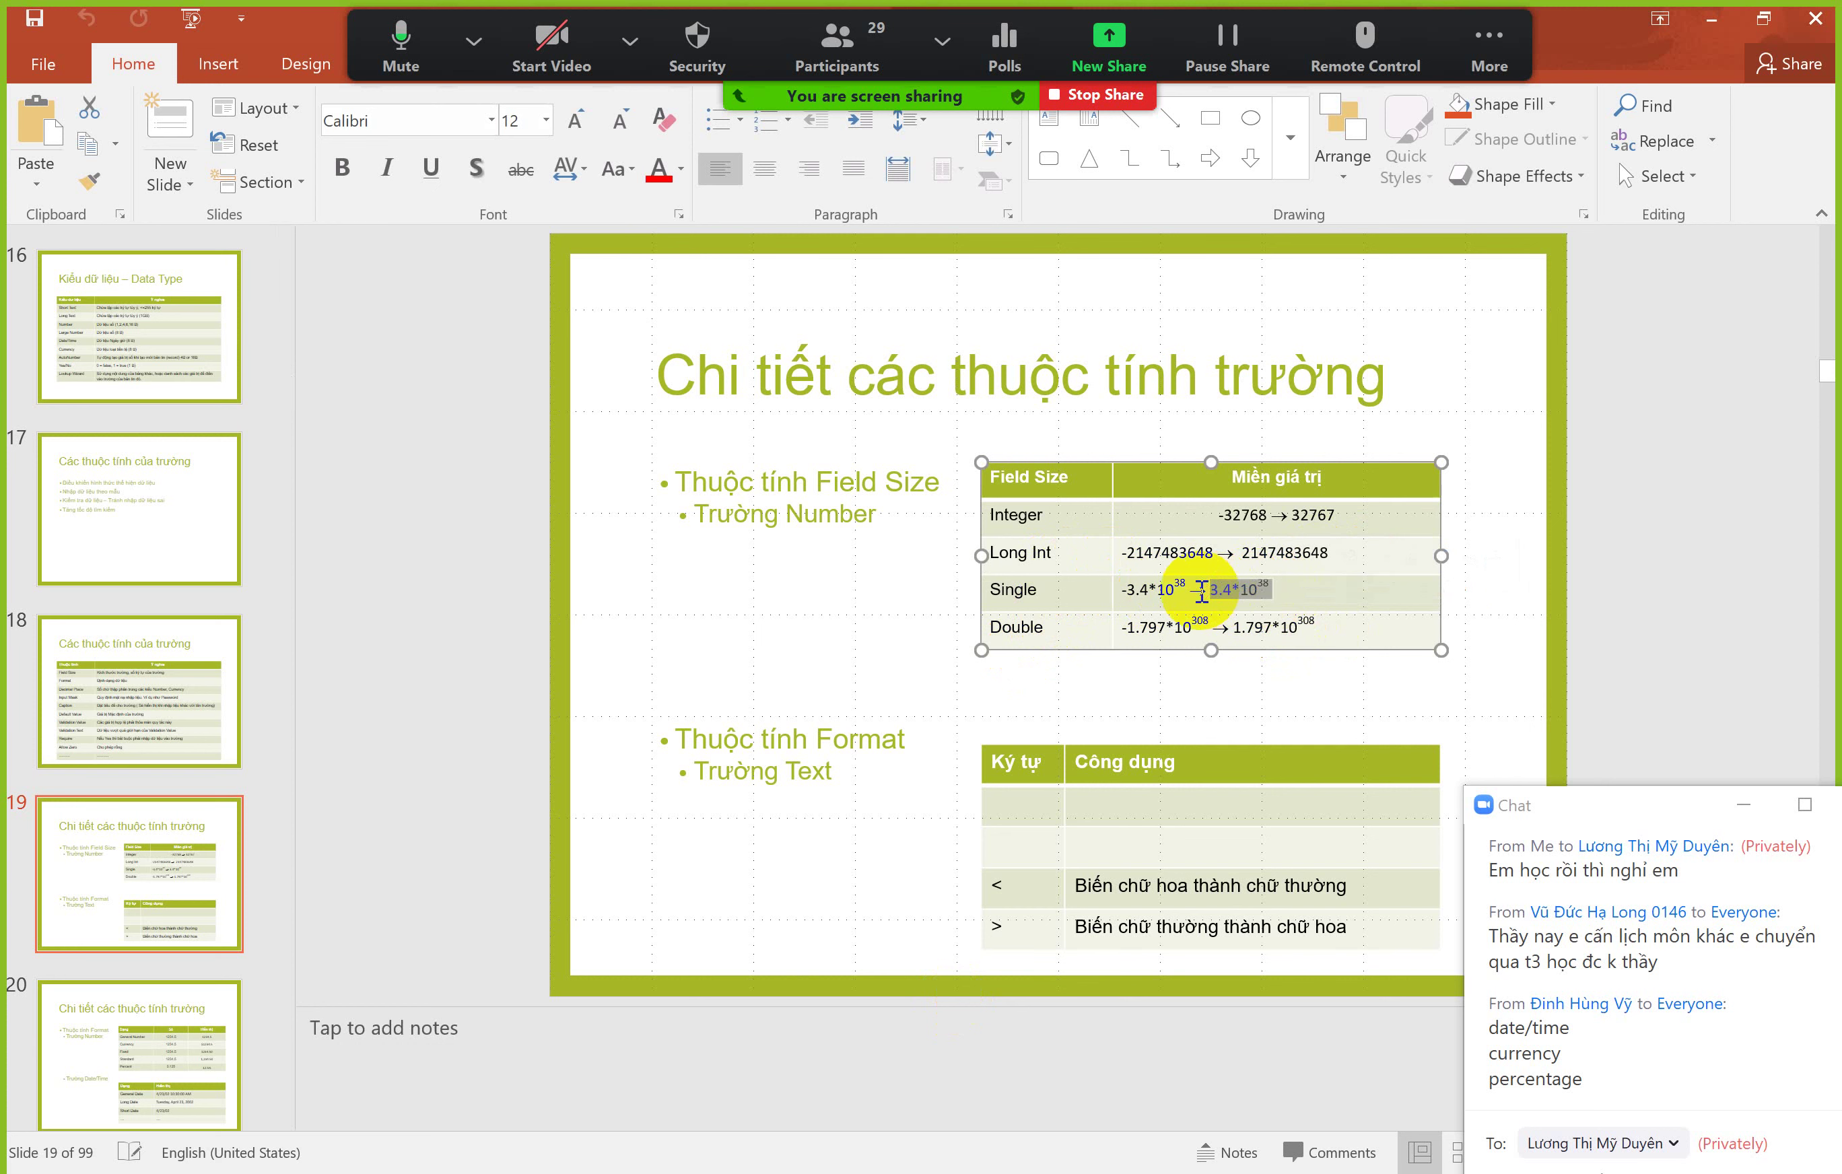
{"action": "left_click", "coordinate": [1290, 626]}
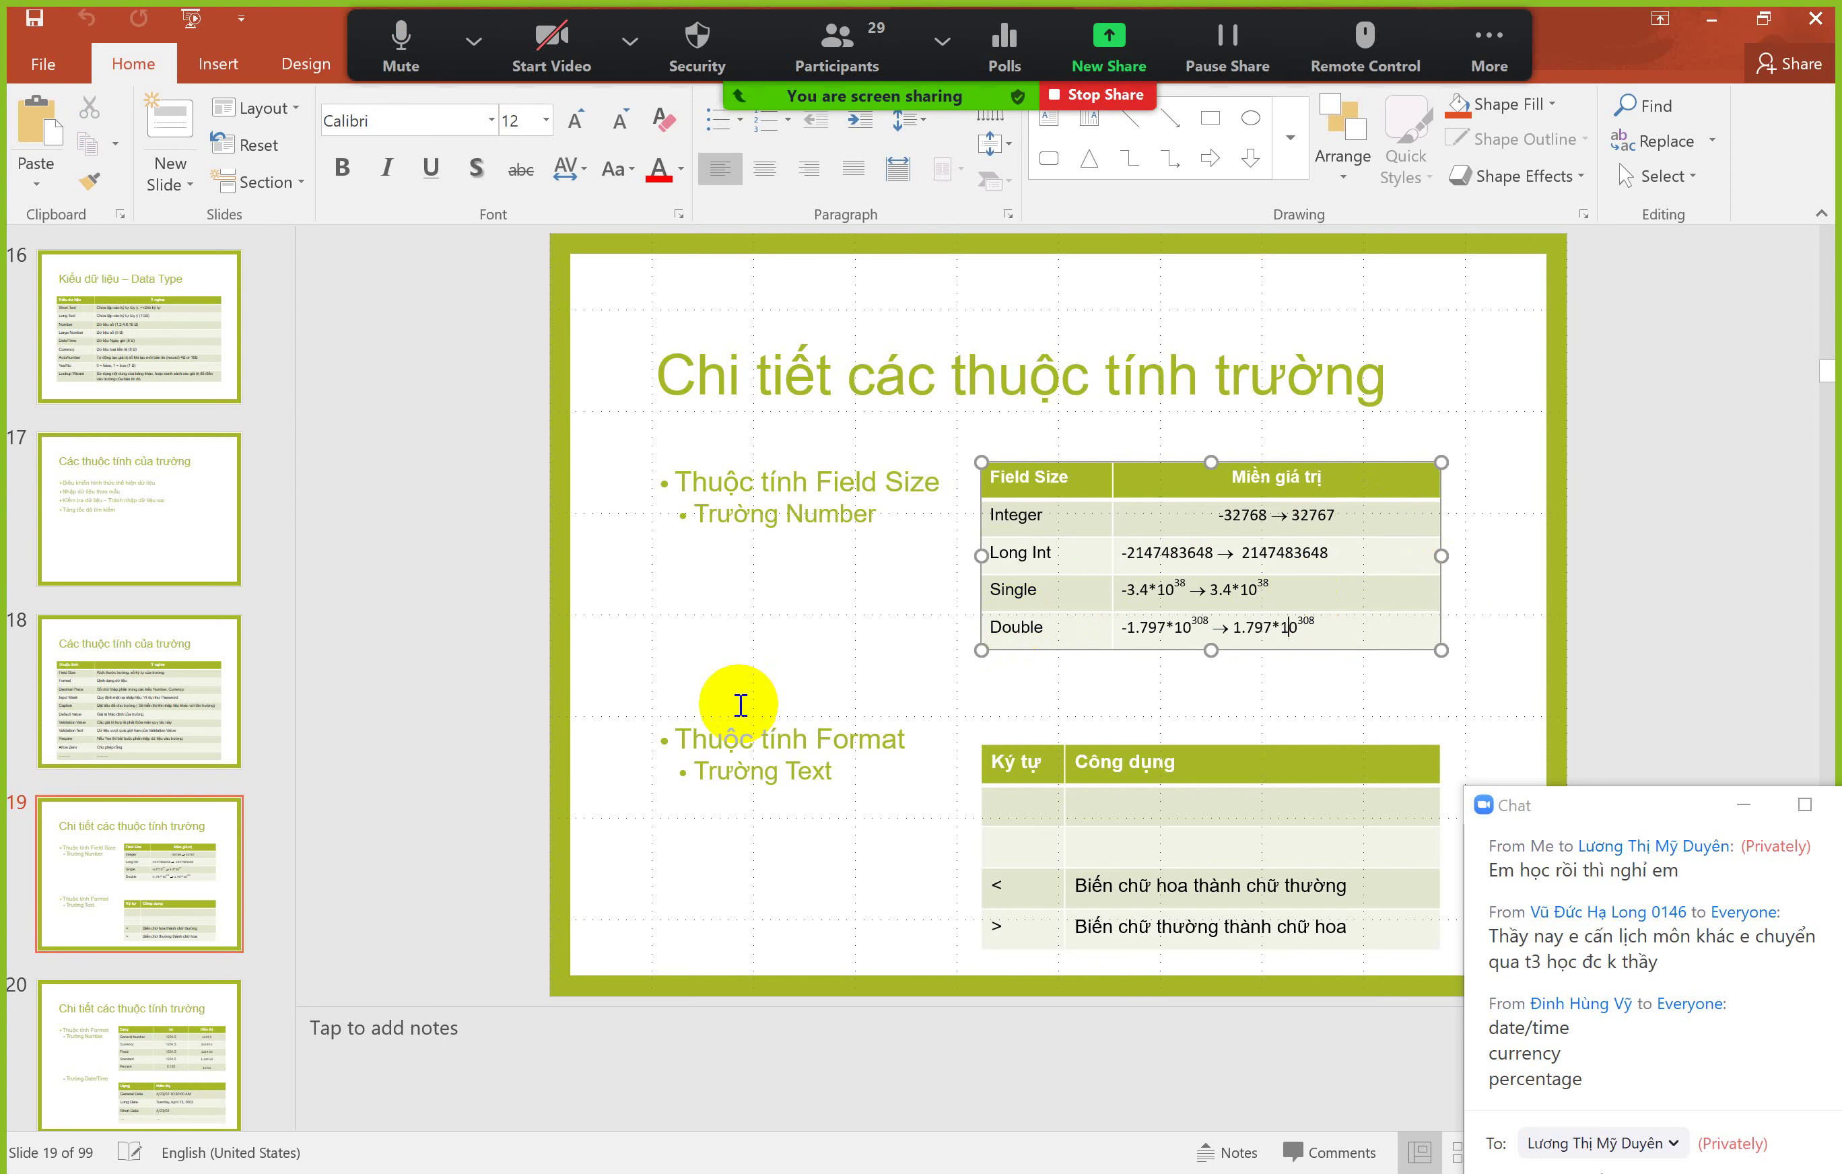
{"action": "left_click", "coordinate": [761, 657]}
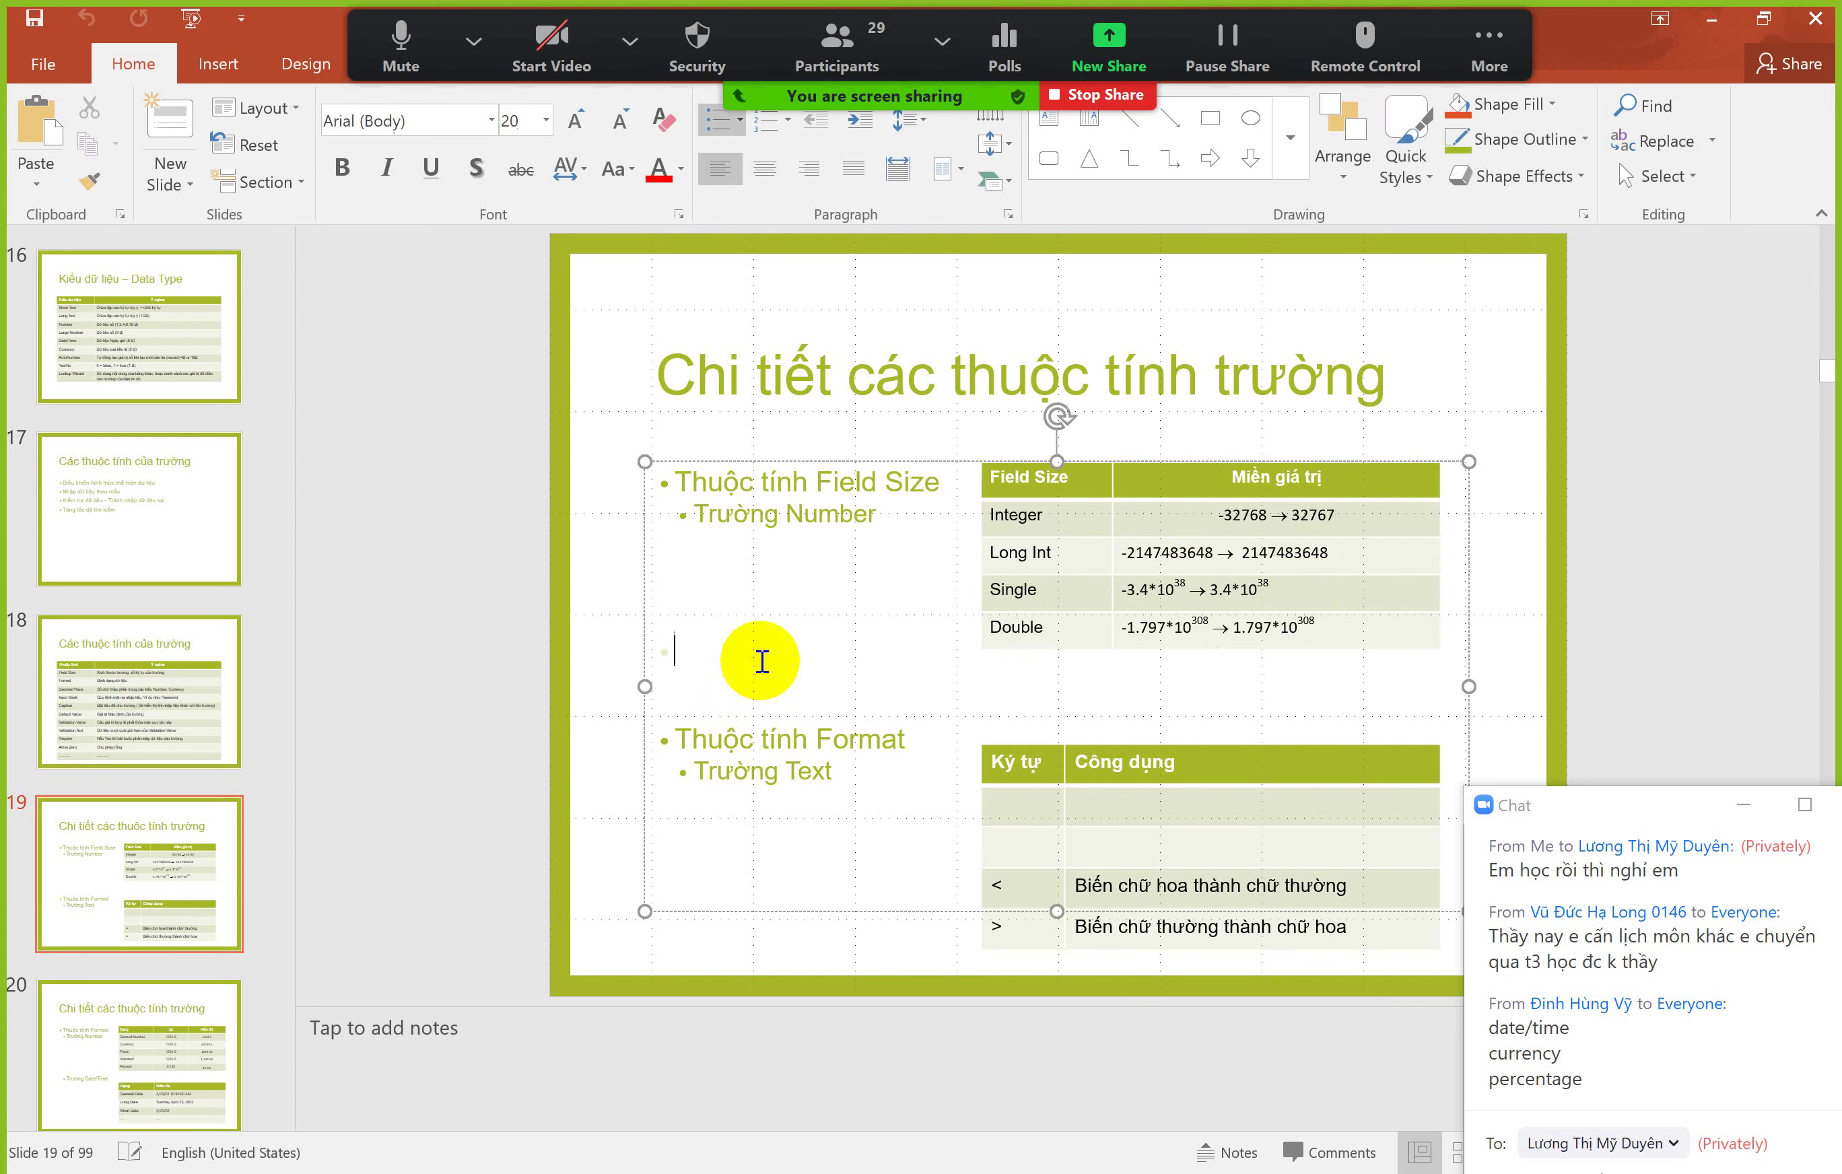
{"action": "left_click", "coordinate": [1743, 804]}
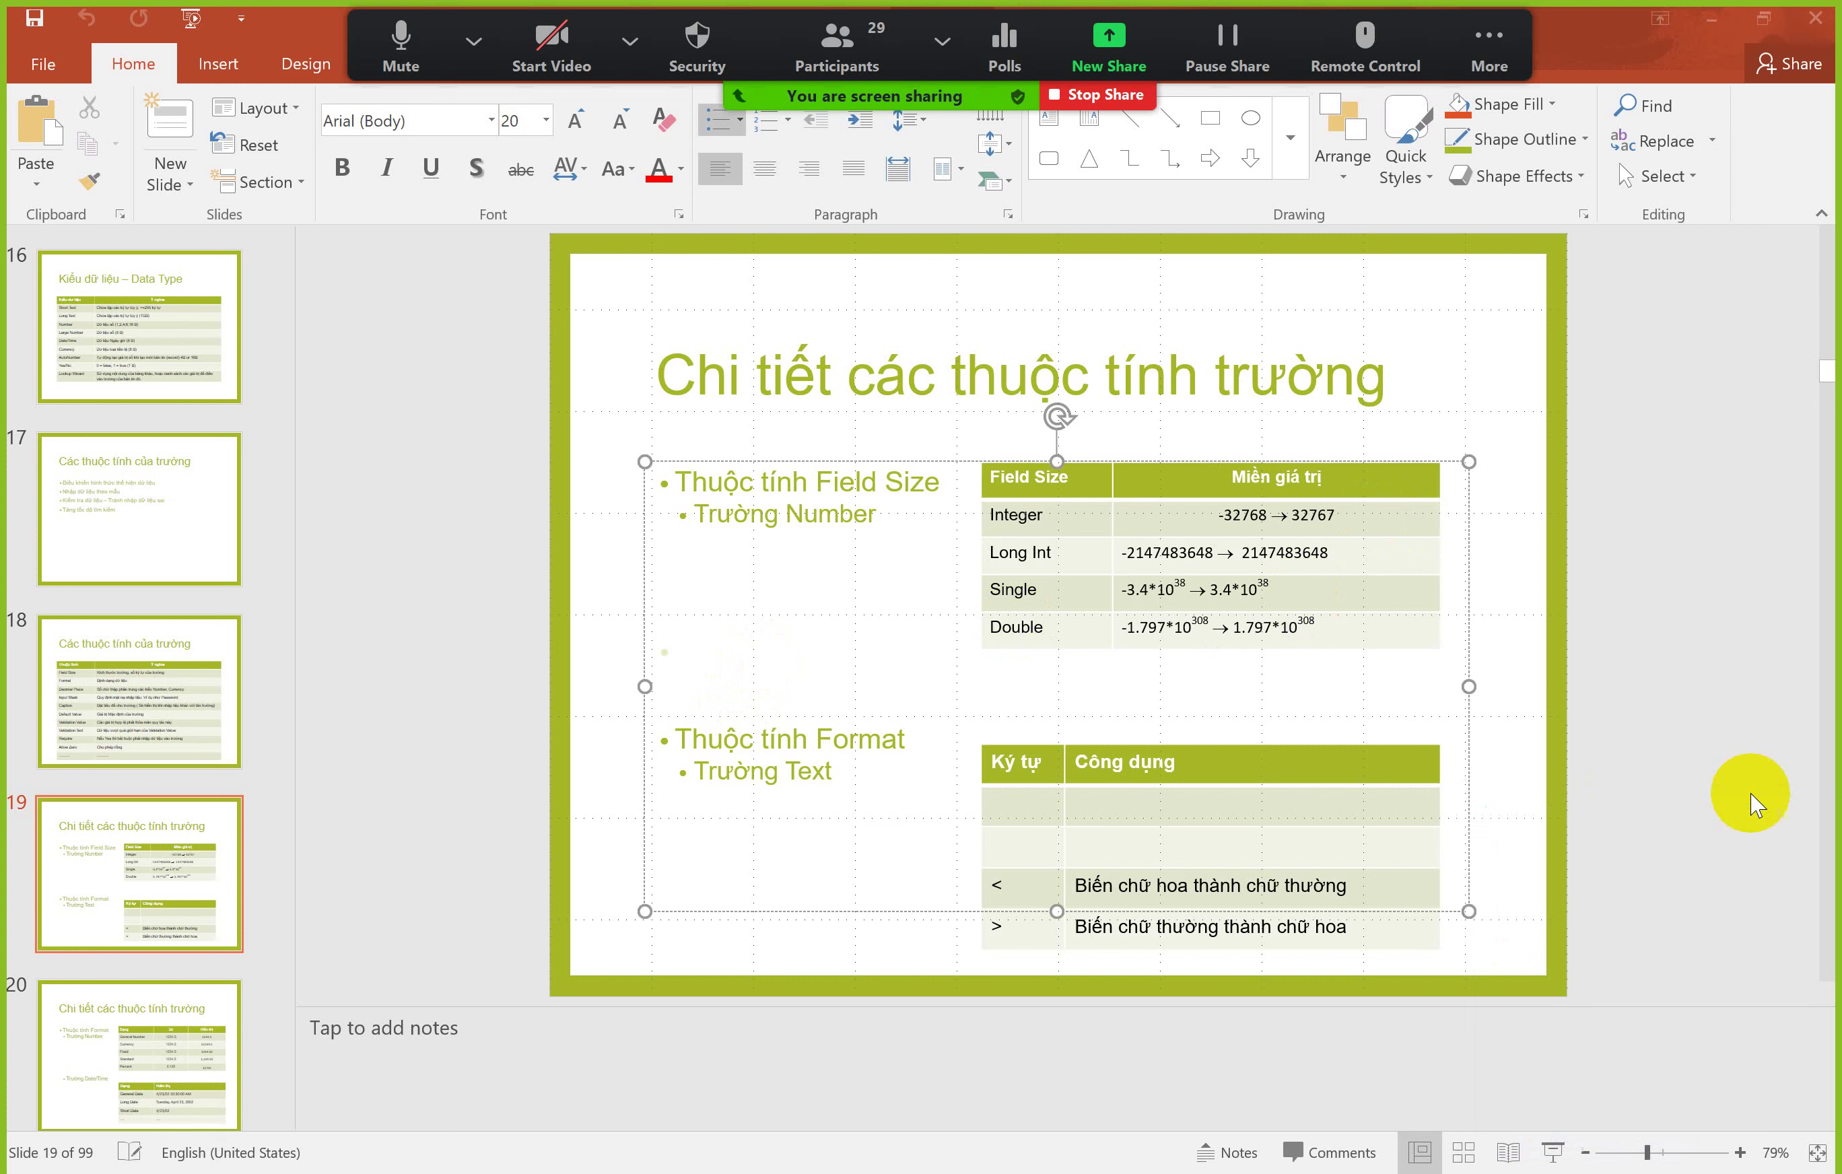
{"action": "left_click", "coordinate": [605, 803]}
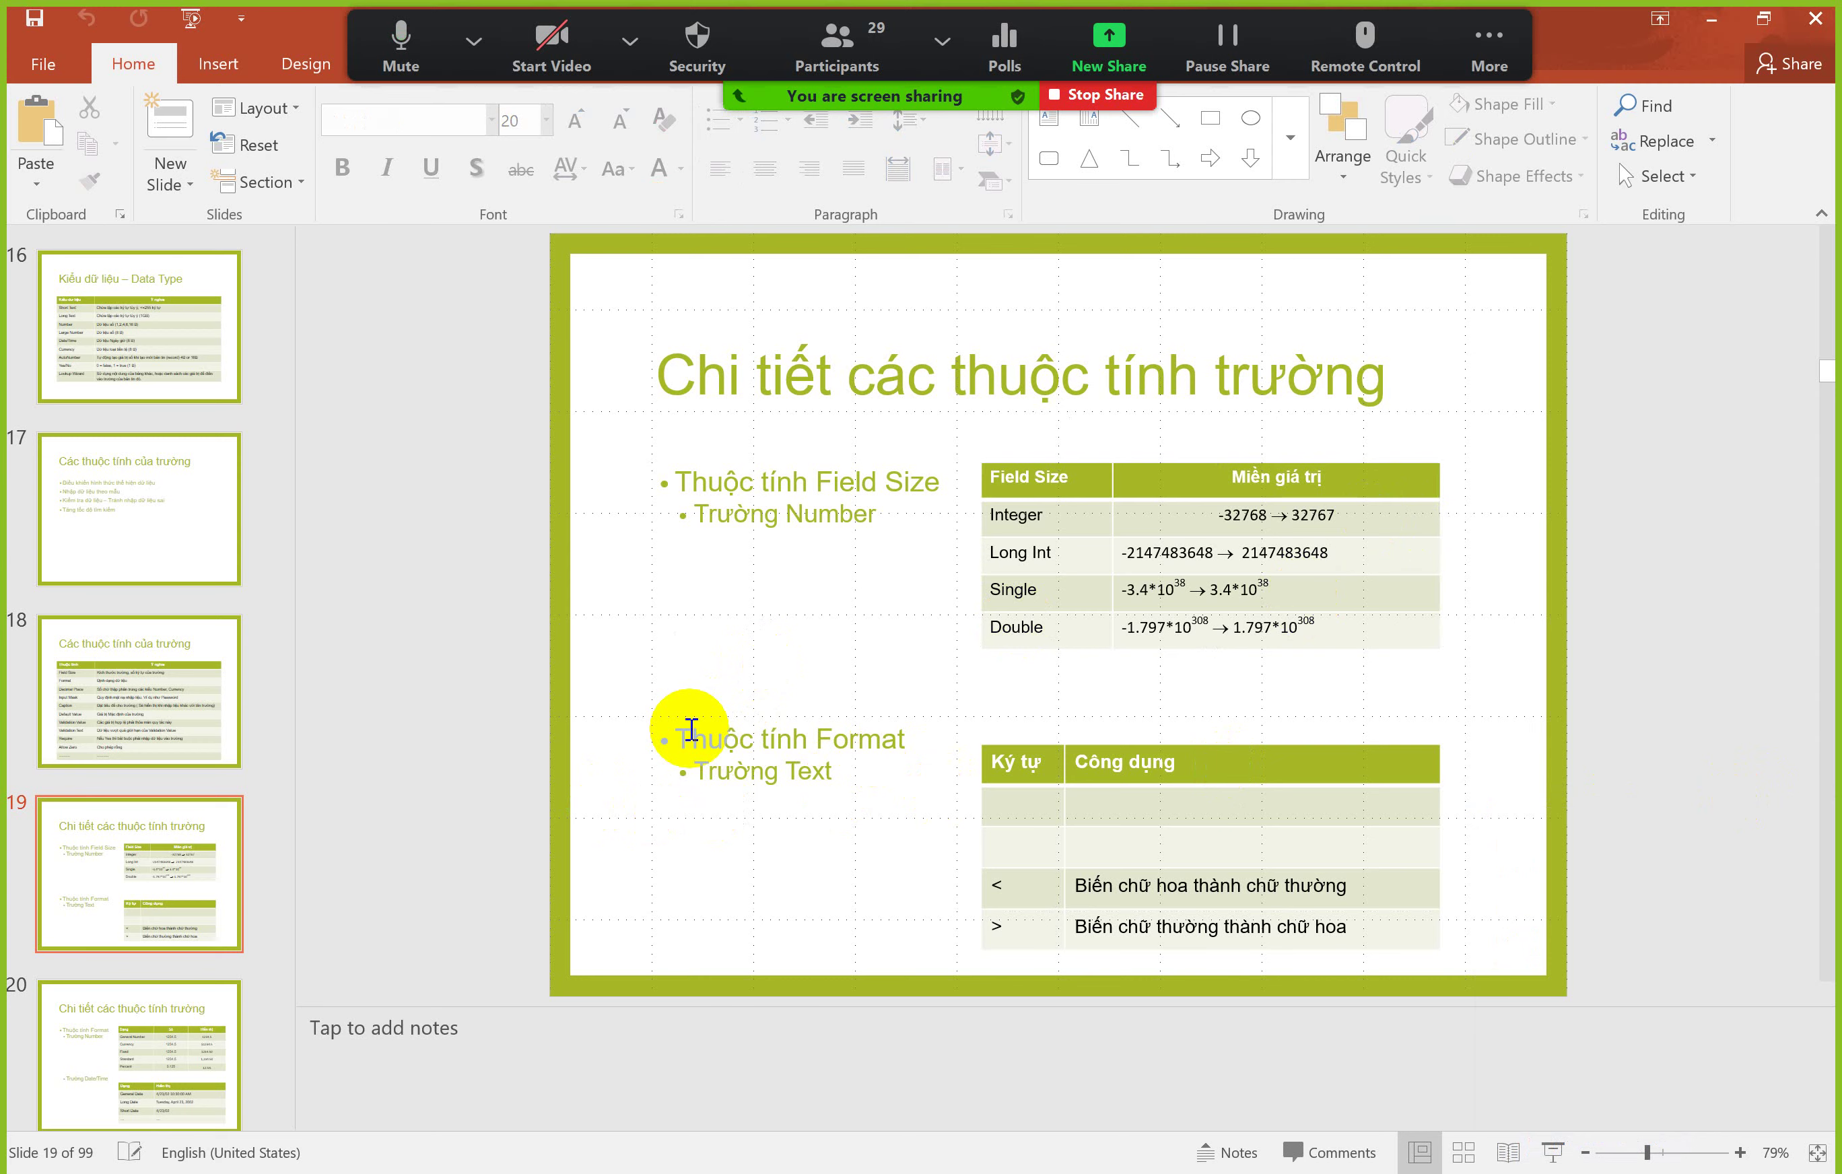
{"action": "key", "text": "alt+Tab"}
{"action": "key", "text": "alt+Tab"}
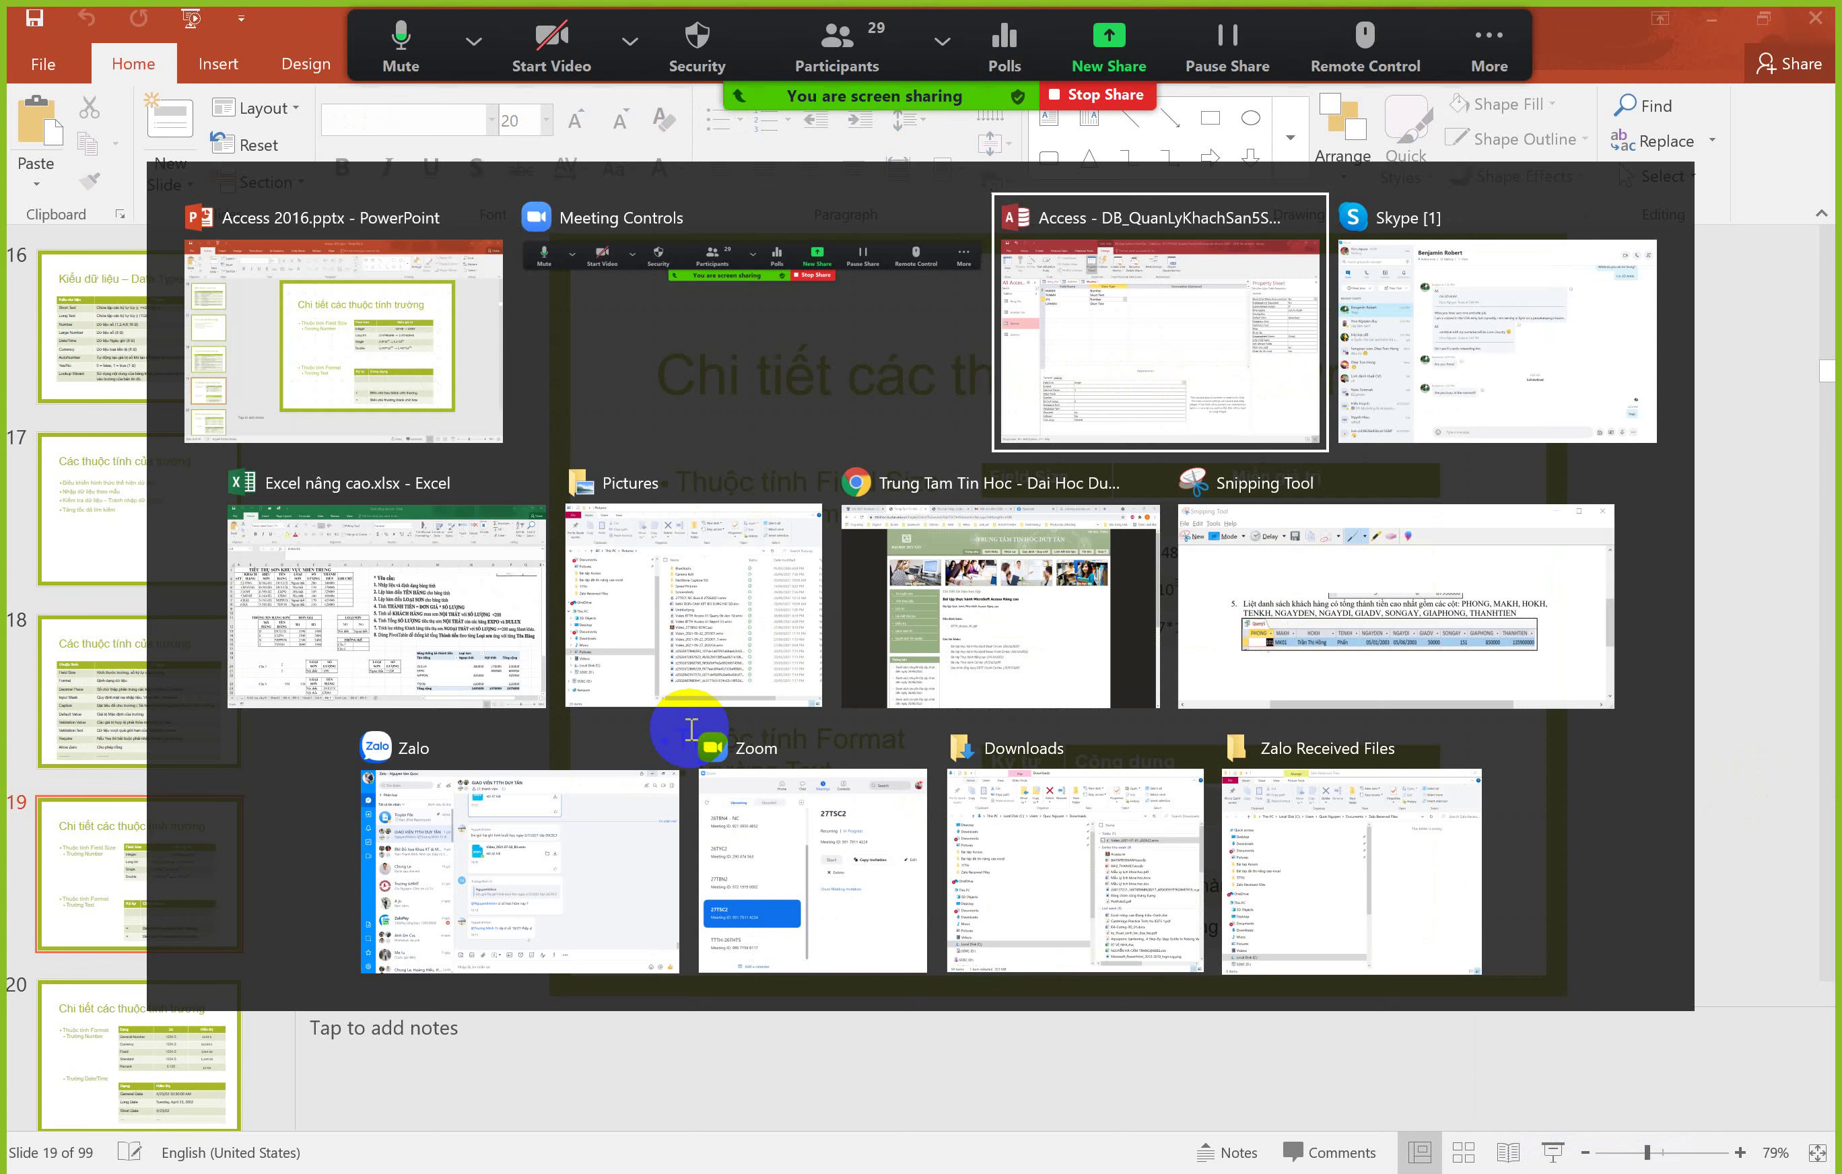
Step: Select the LOAIMH field and keep its data type as Short Text after briefly trying Long Text
{"action": "left_click", "coordinate": [665, 369]}
{"action": "left_click", "coordinate": [501, 827]}
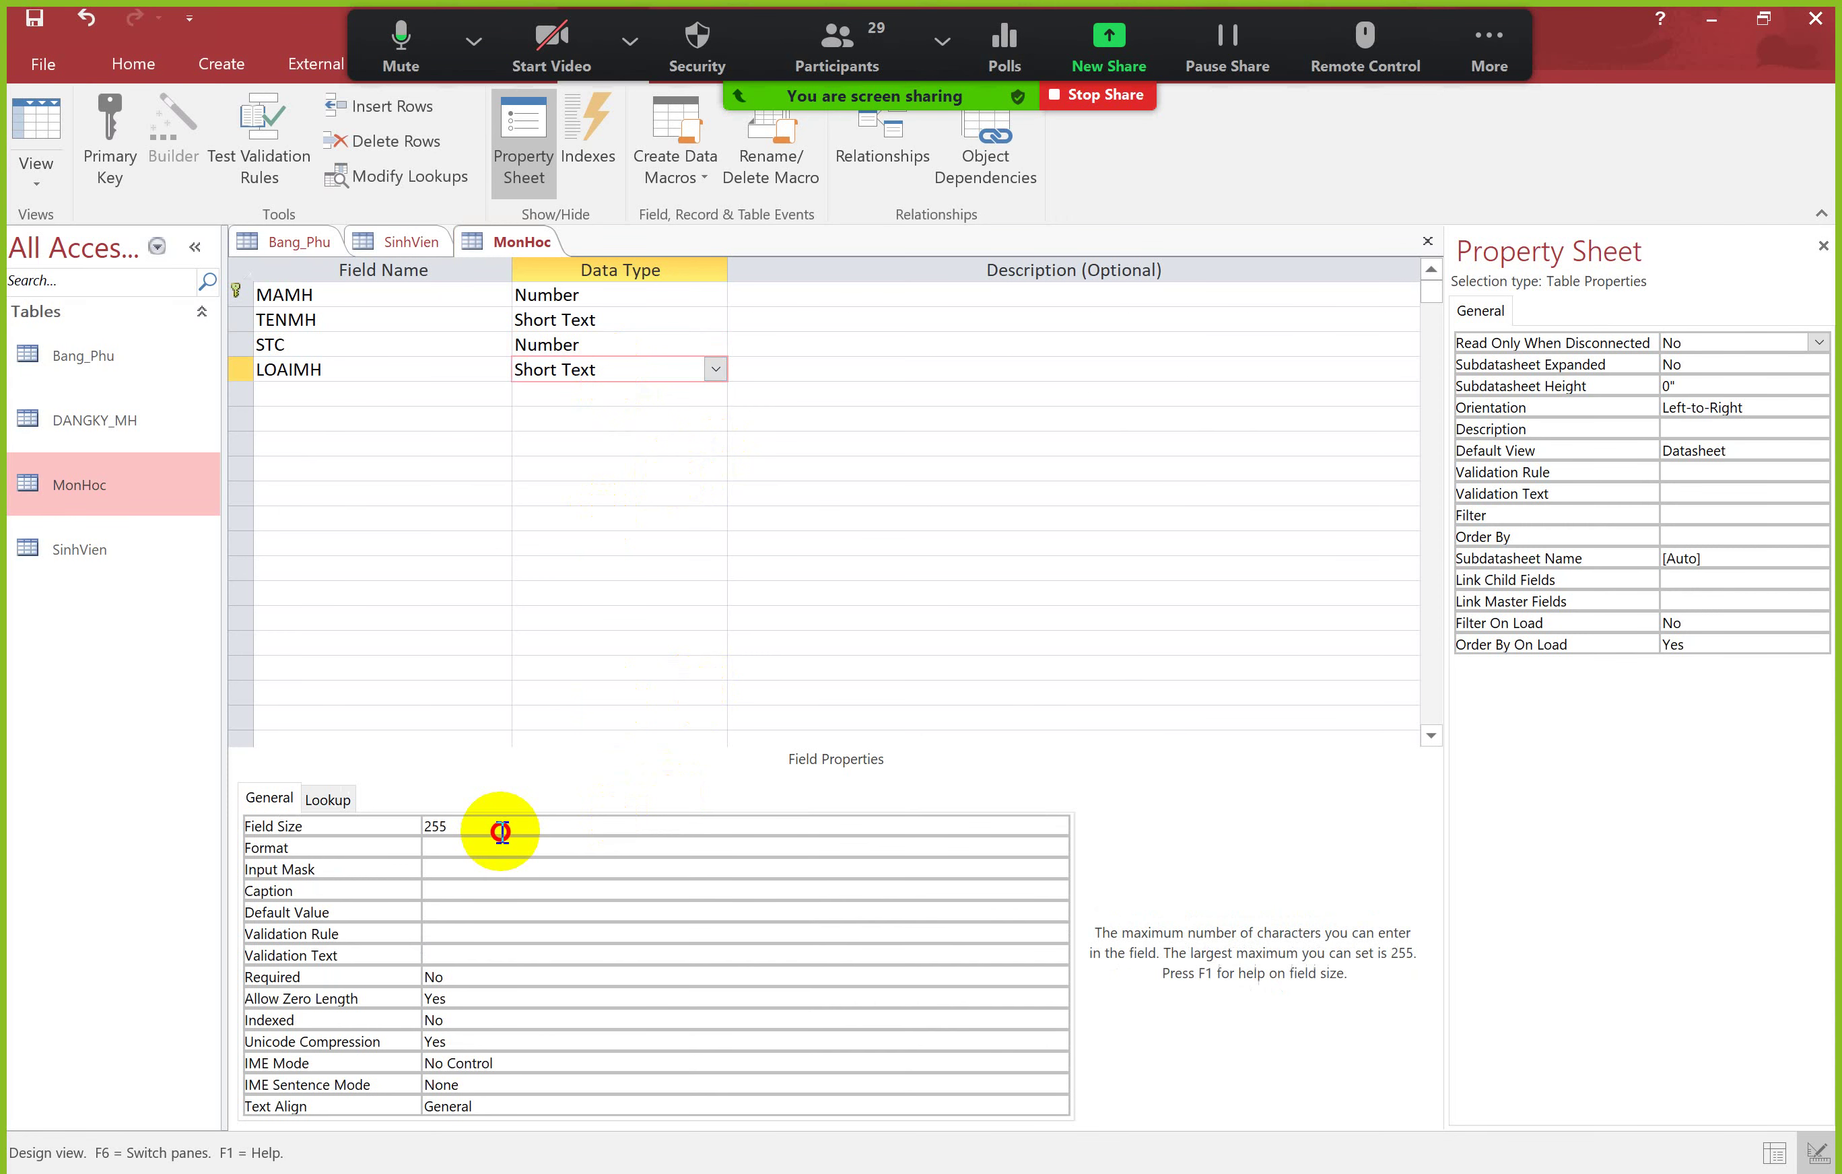
{"action": "left_click_drag", "start_coordinate": [465, 826], "coordinate": [427, 824]}
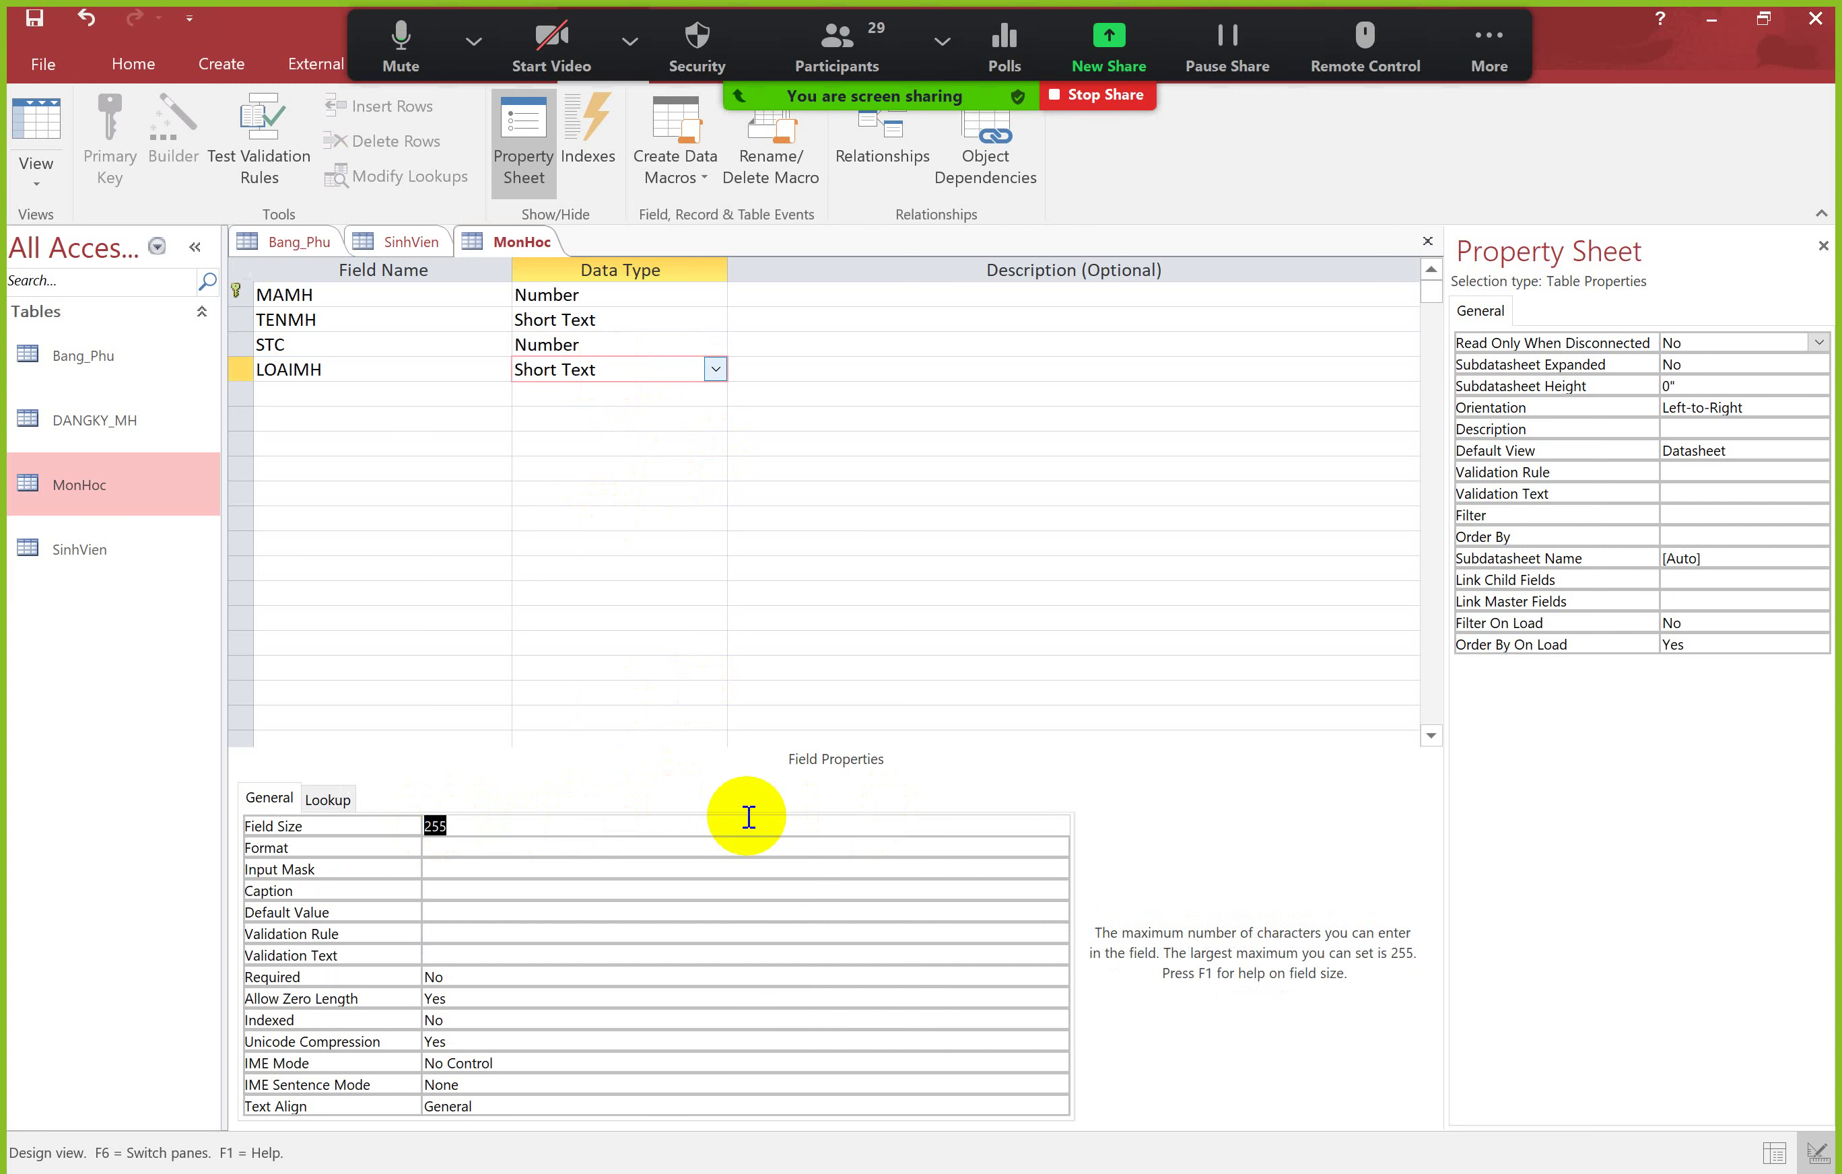
{"action": "left_click", "coordinate": [715, 369]}
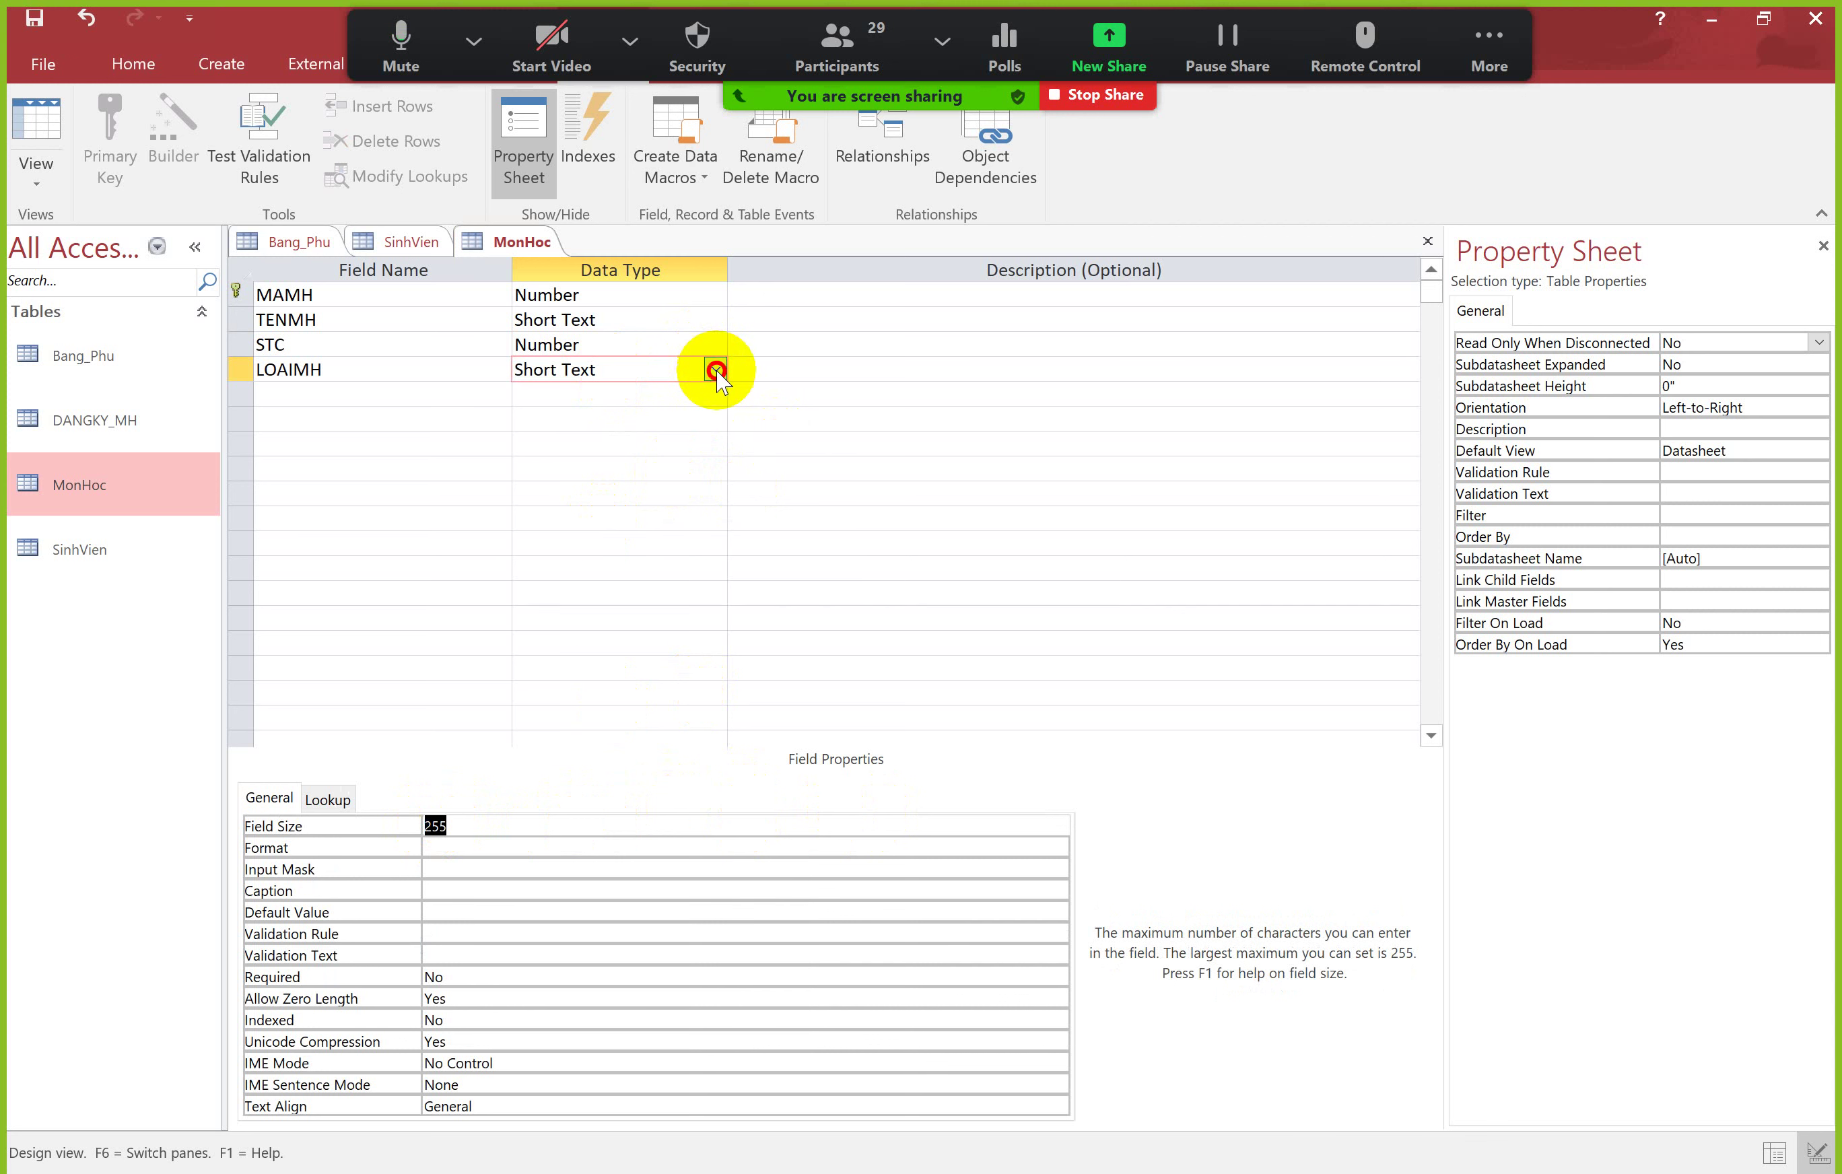
{"action": "left_click", "coordinate": [697, 419]}
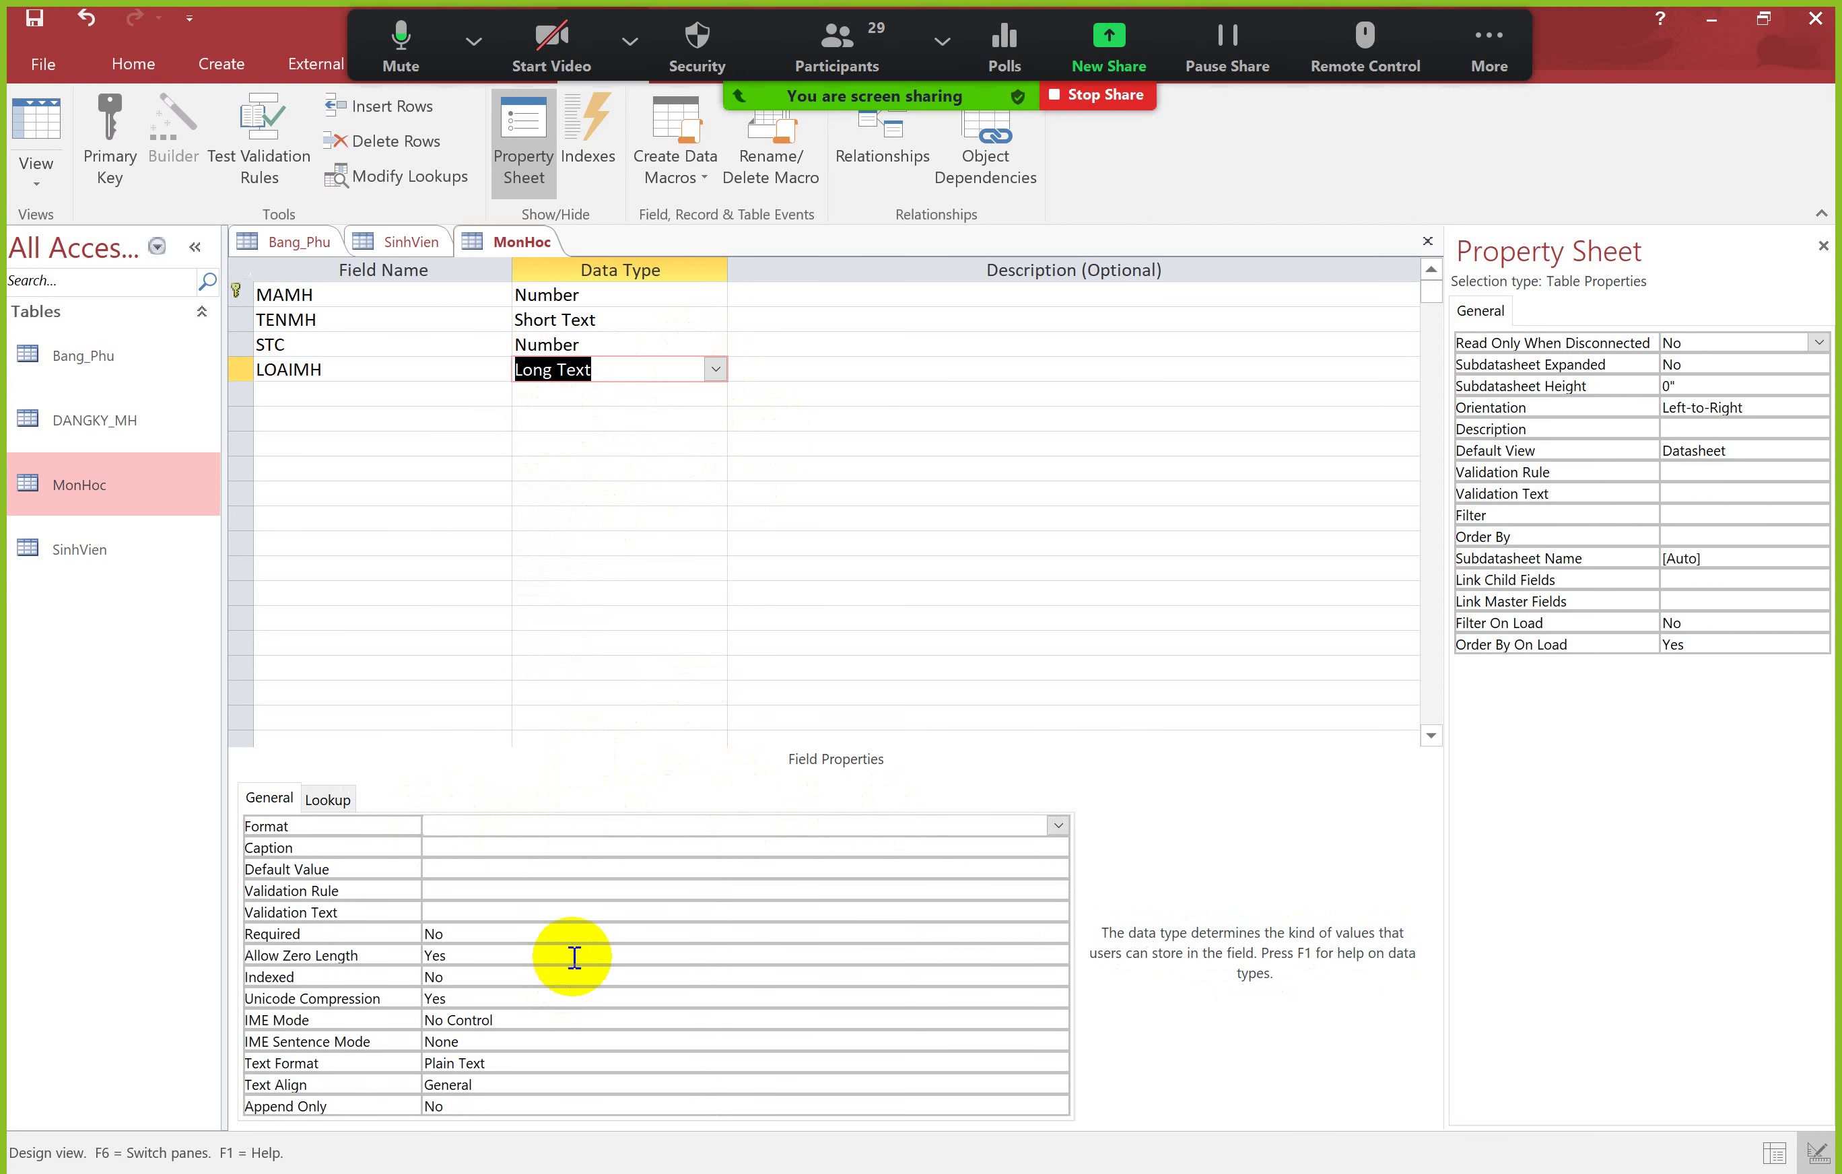
{"action": "left_click", "coordinate": [715, 369]}
{"action": "left_click", "coordinate": [630, 393]}
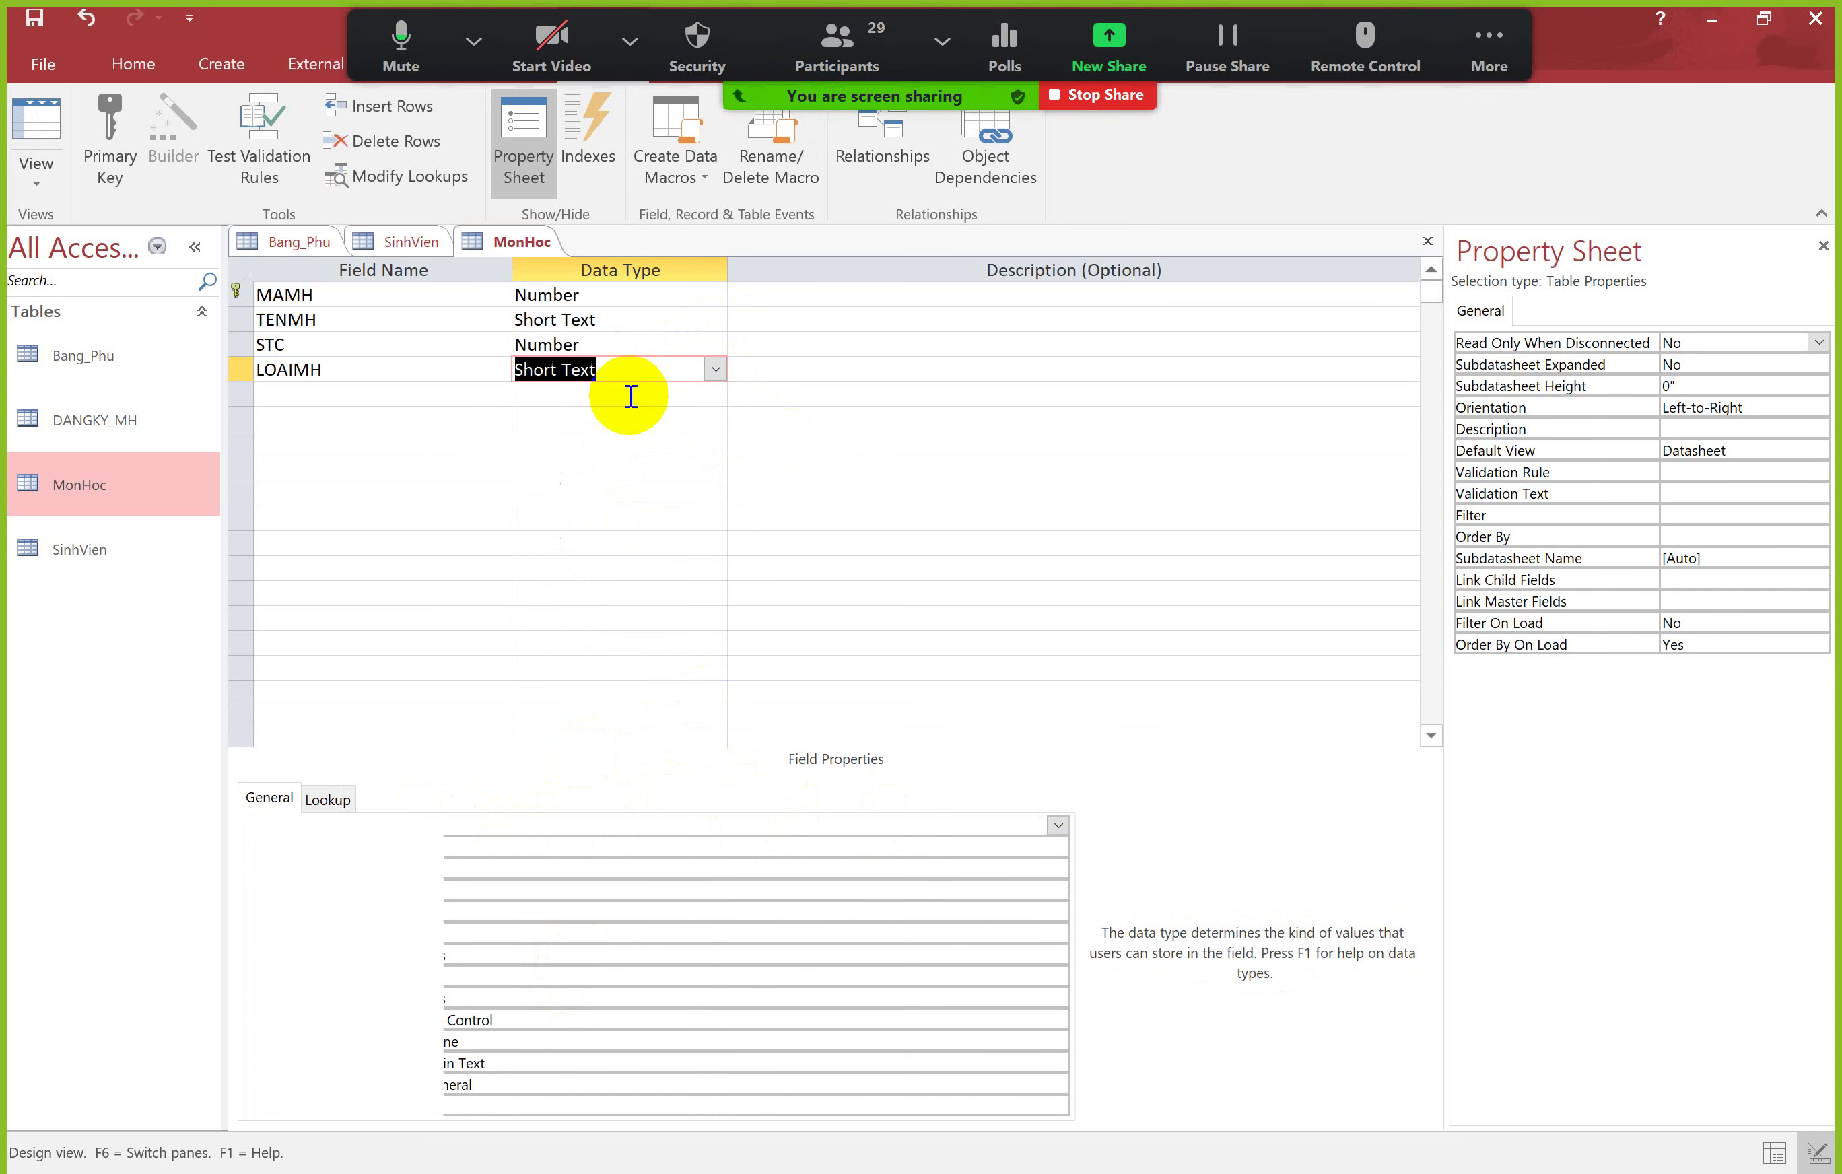
Step: Replace LOAIMH's Field Size of 255 with 5
{"action": "left_click", "coordinate": [255, 796]}
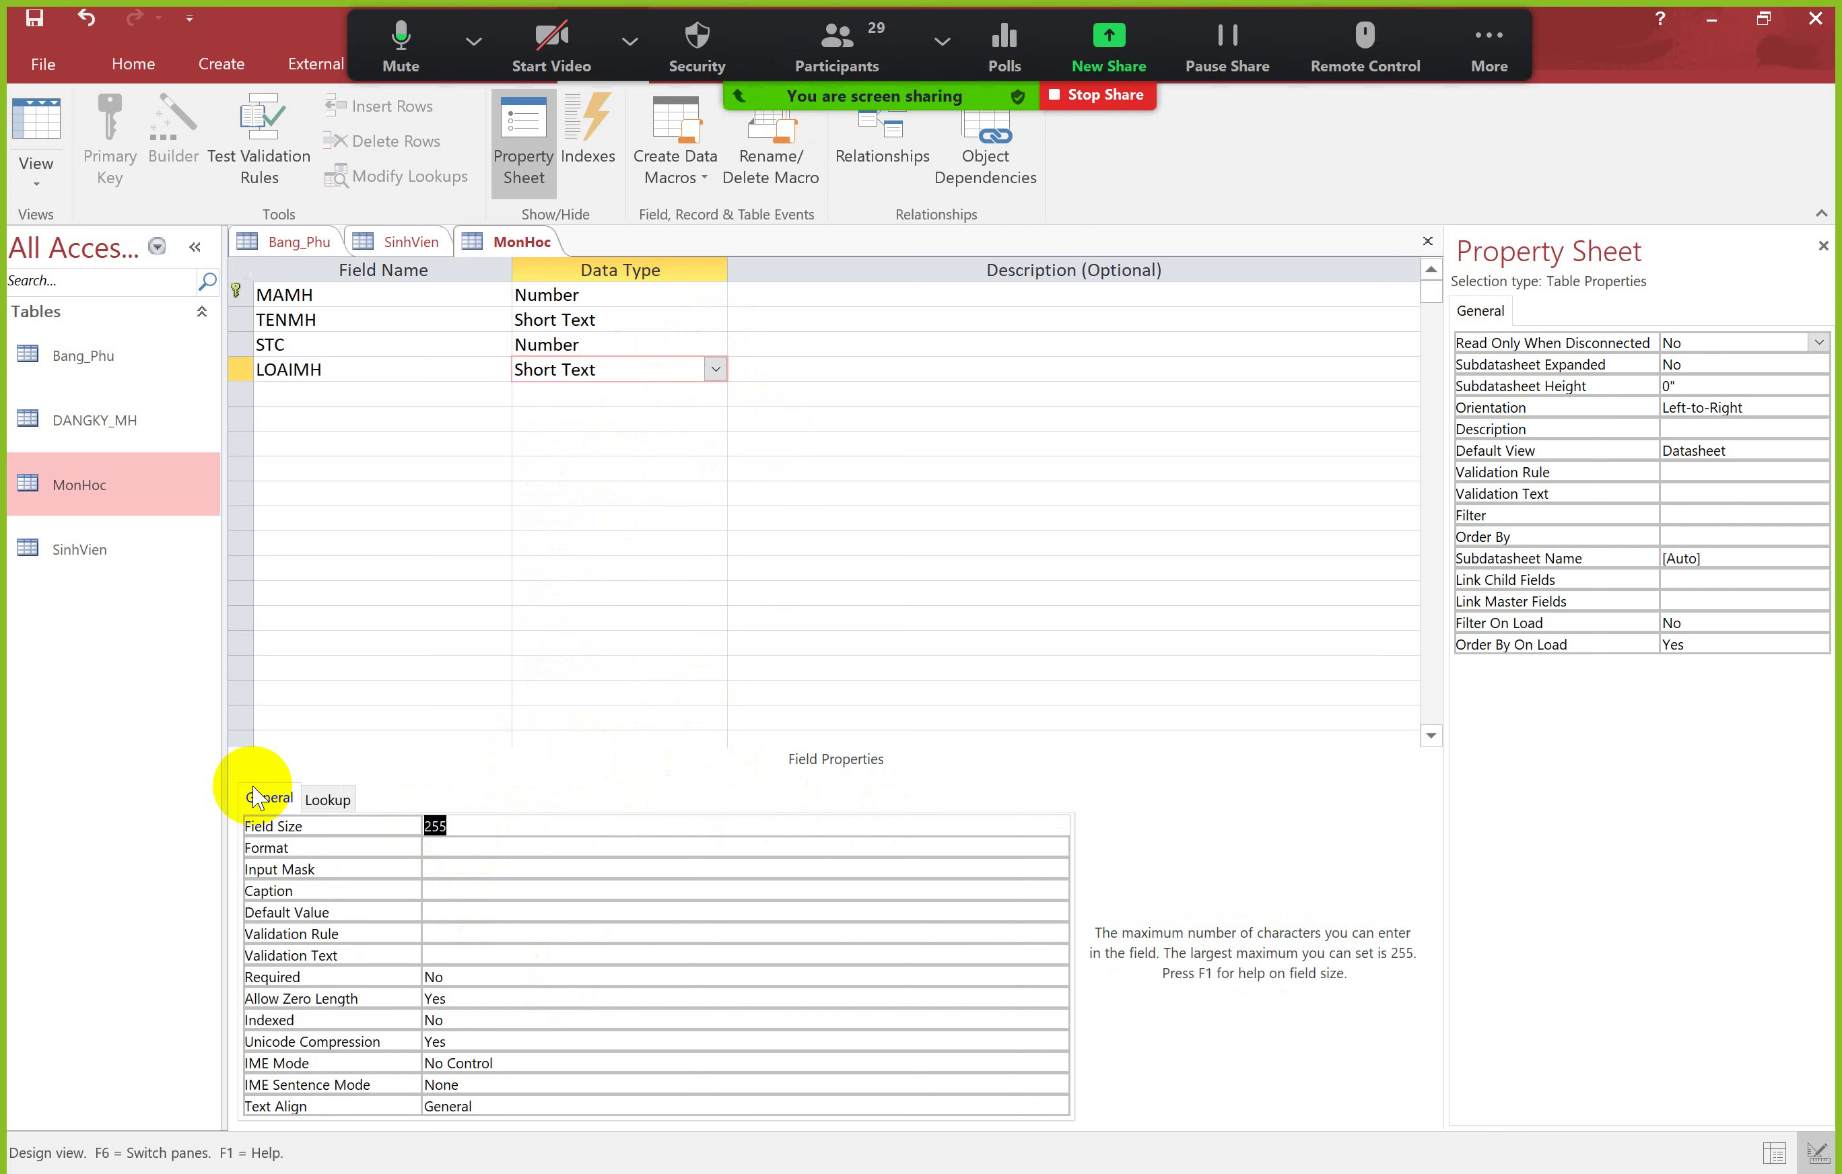
{"action": "type", "text": "5"}
{"action": "key", "text": "Return"}
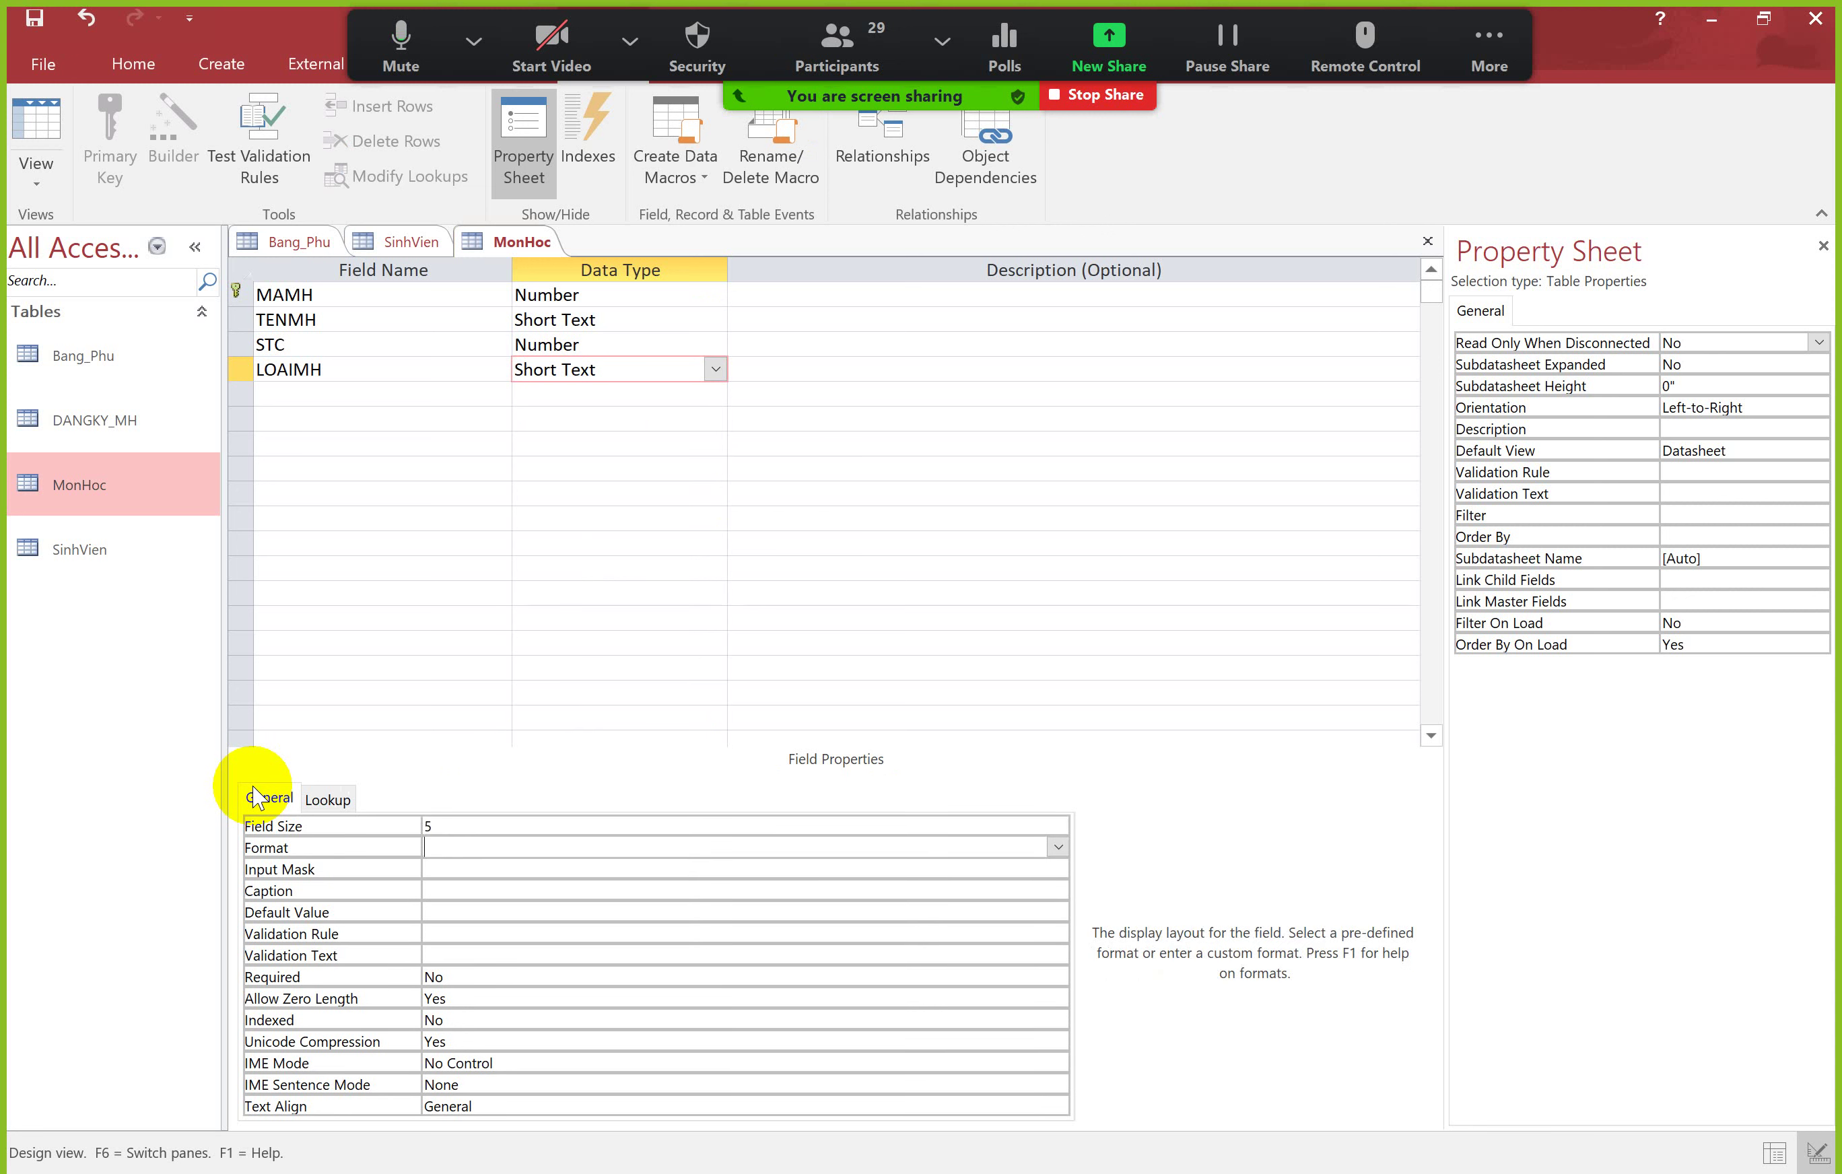
{"action": "left_click", "coordinate": [522, 827]}
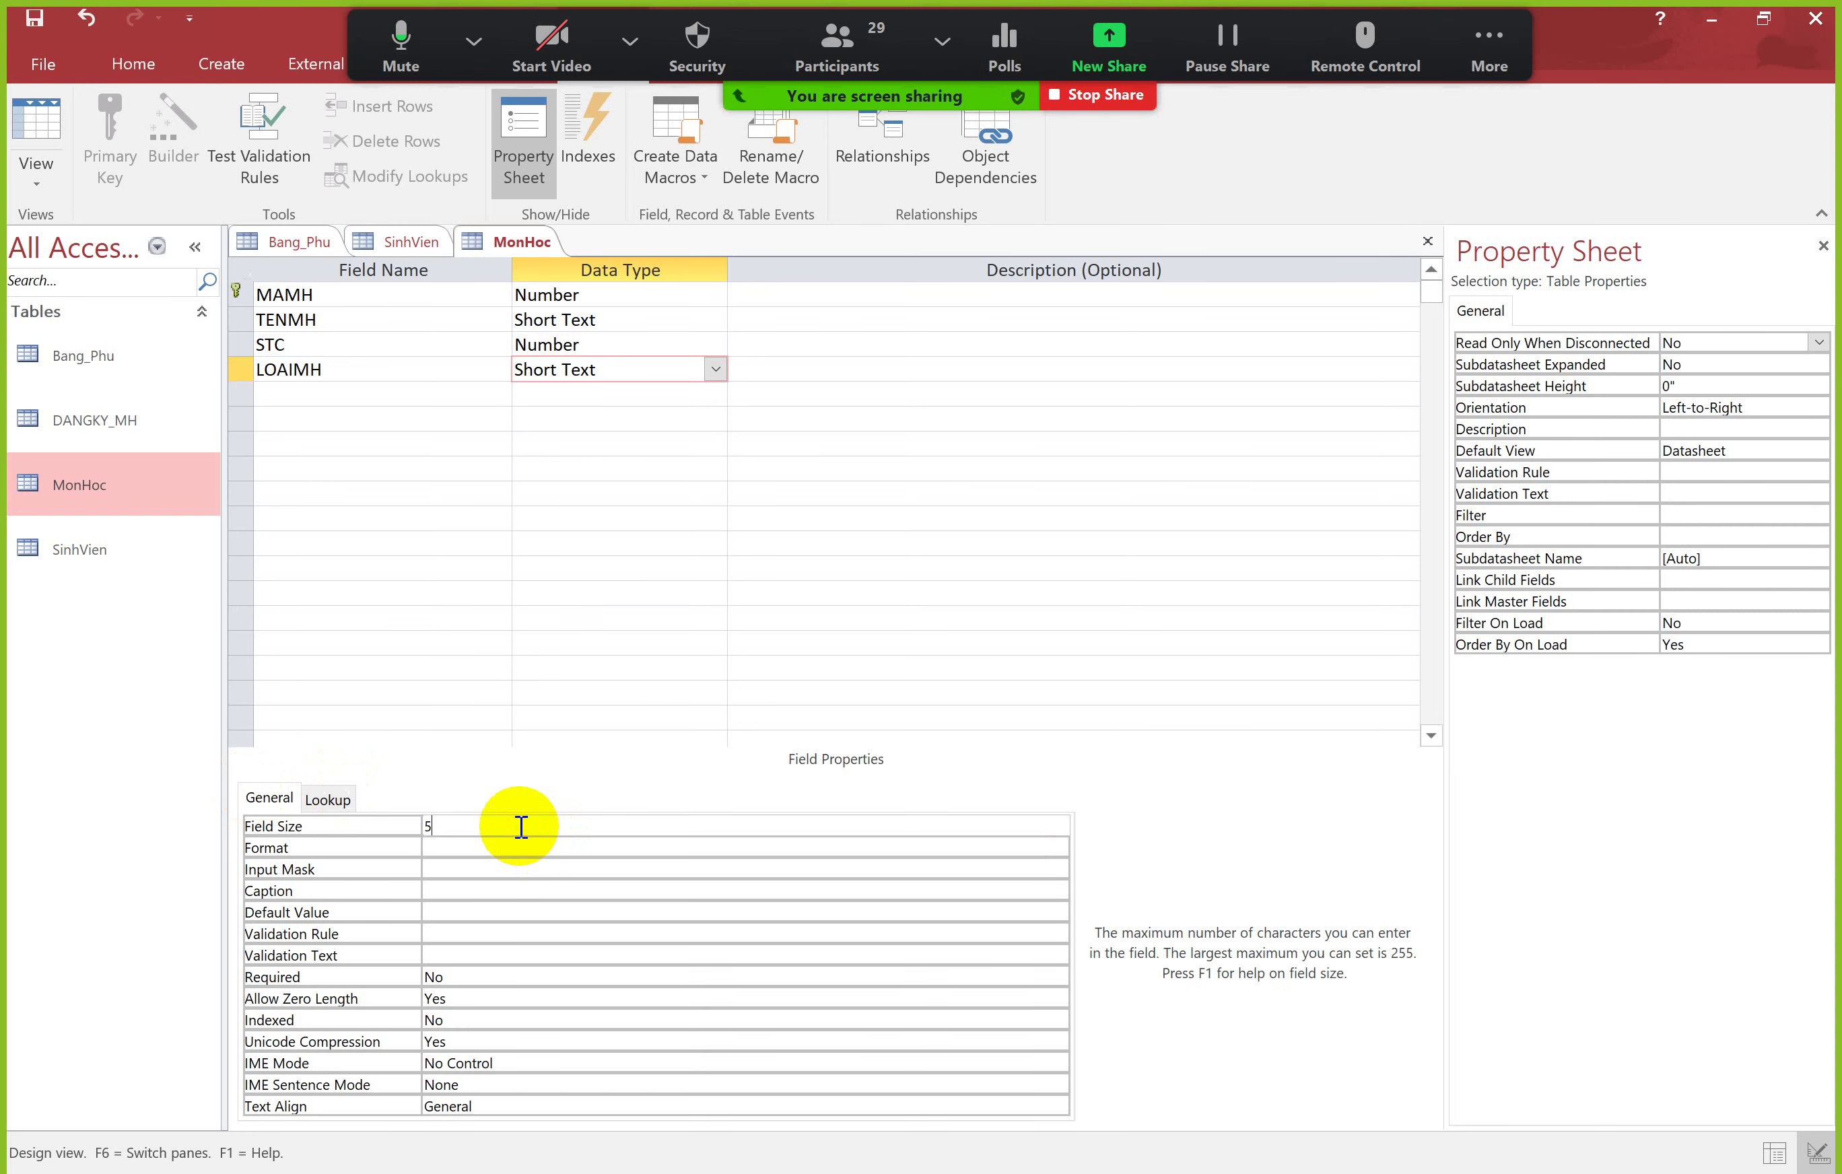
{"action": "key", "text": "alt+Tab"}
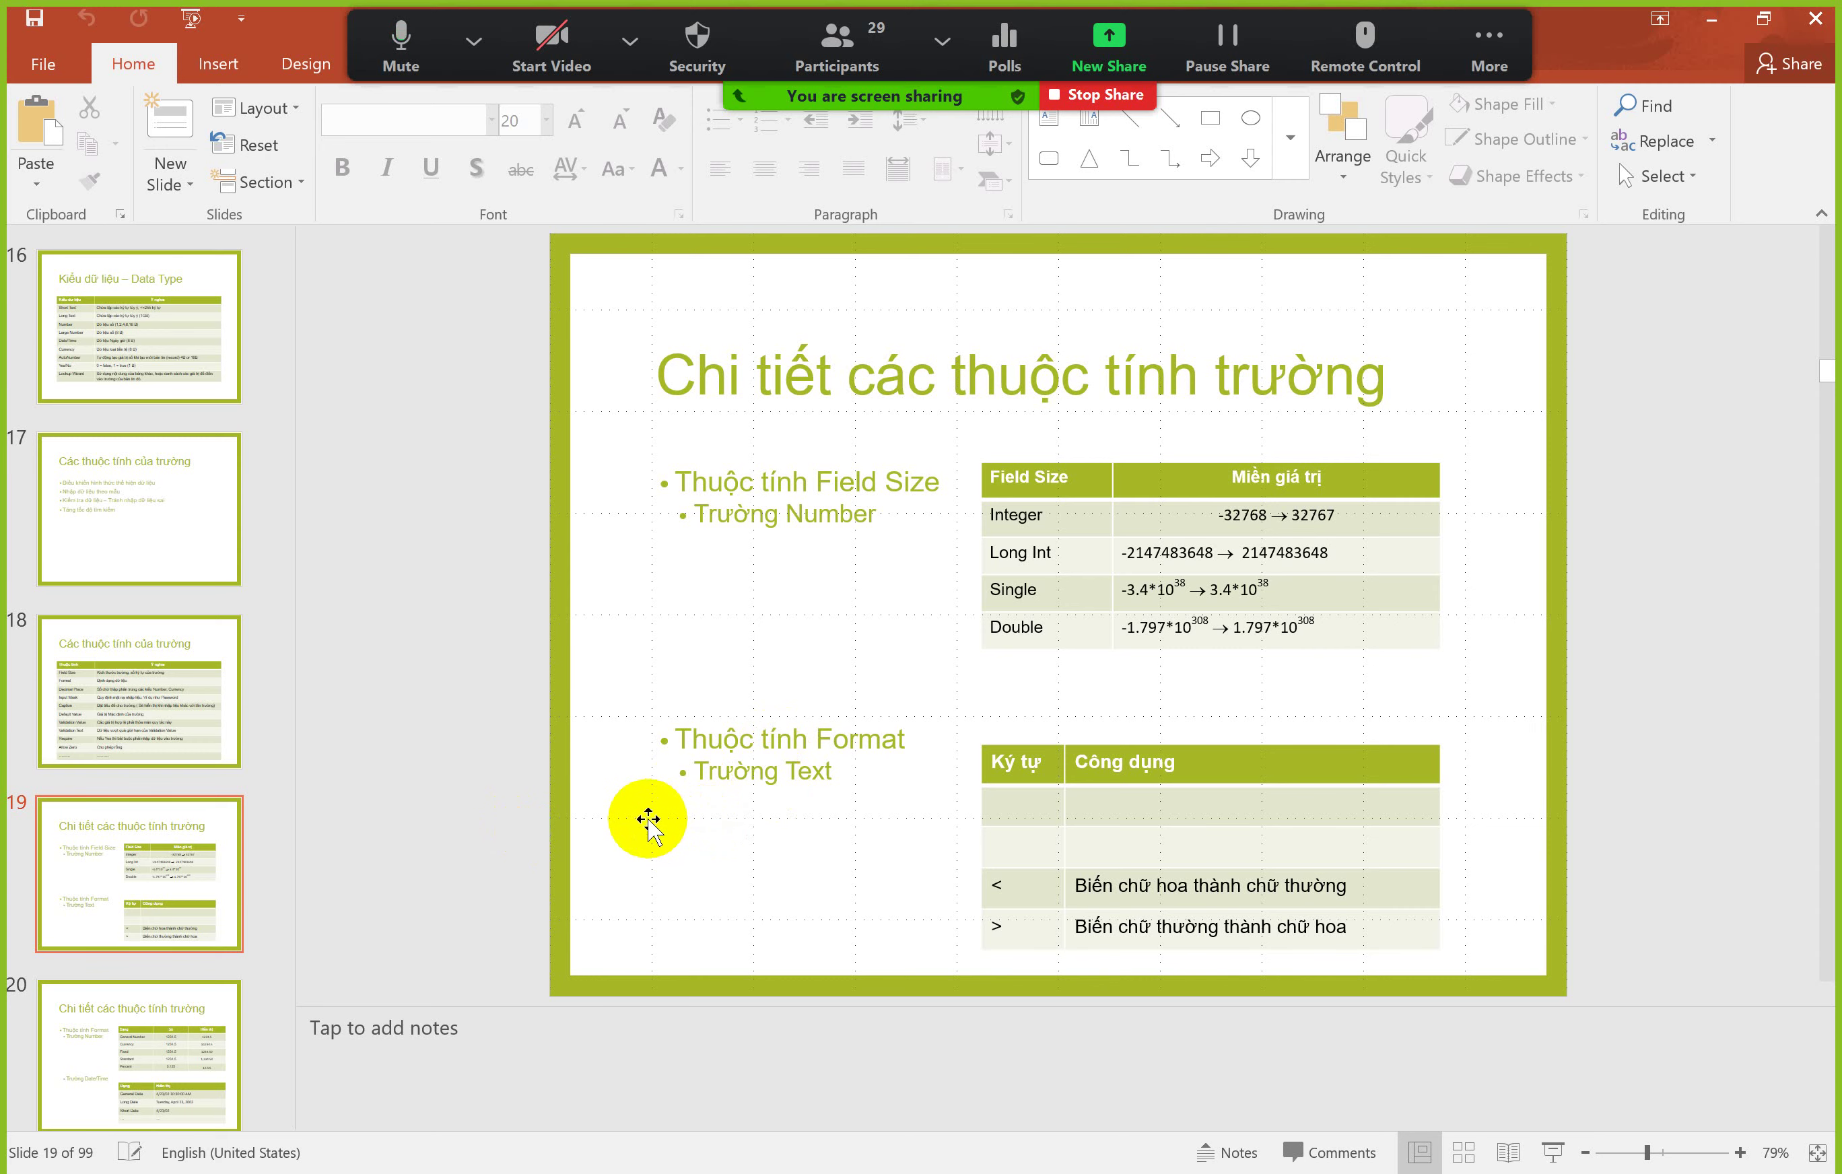
{"action": "key", "text": "alt+Tab"}
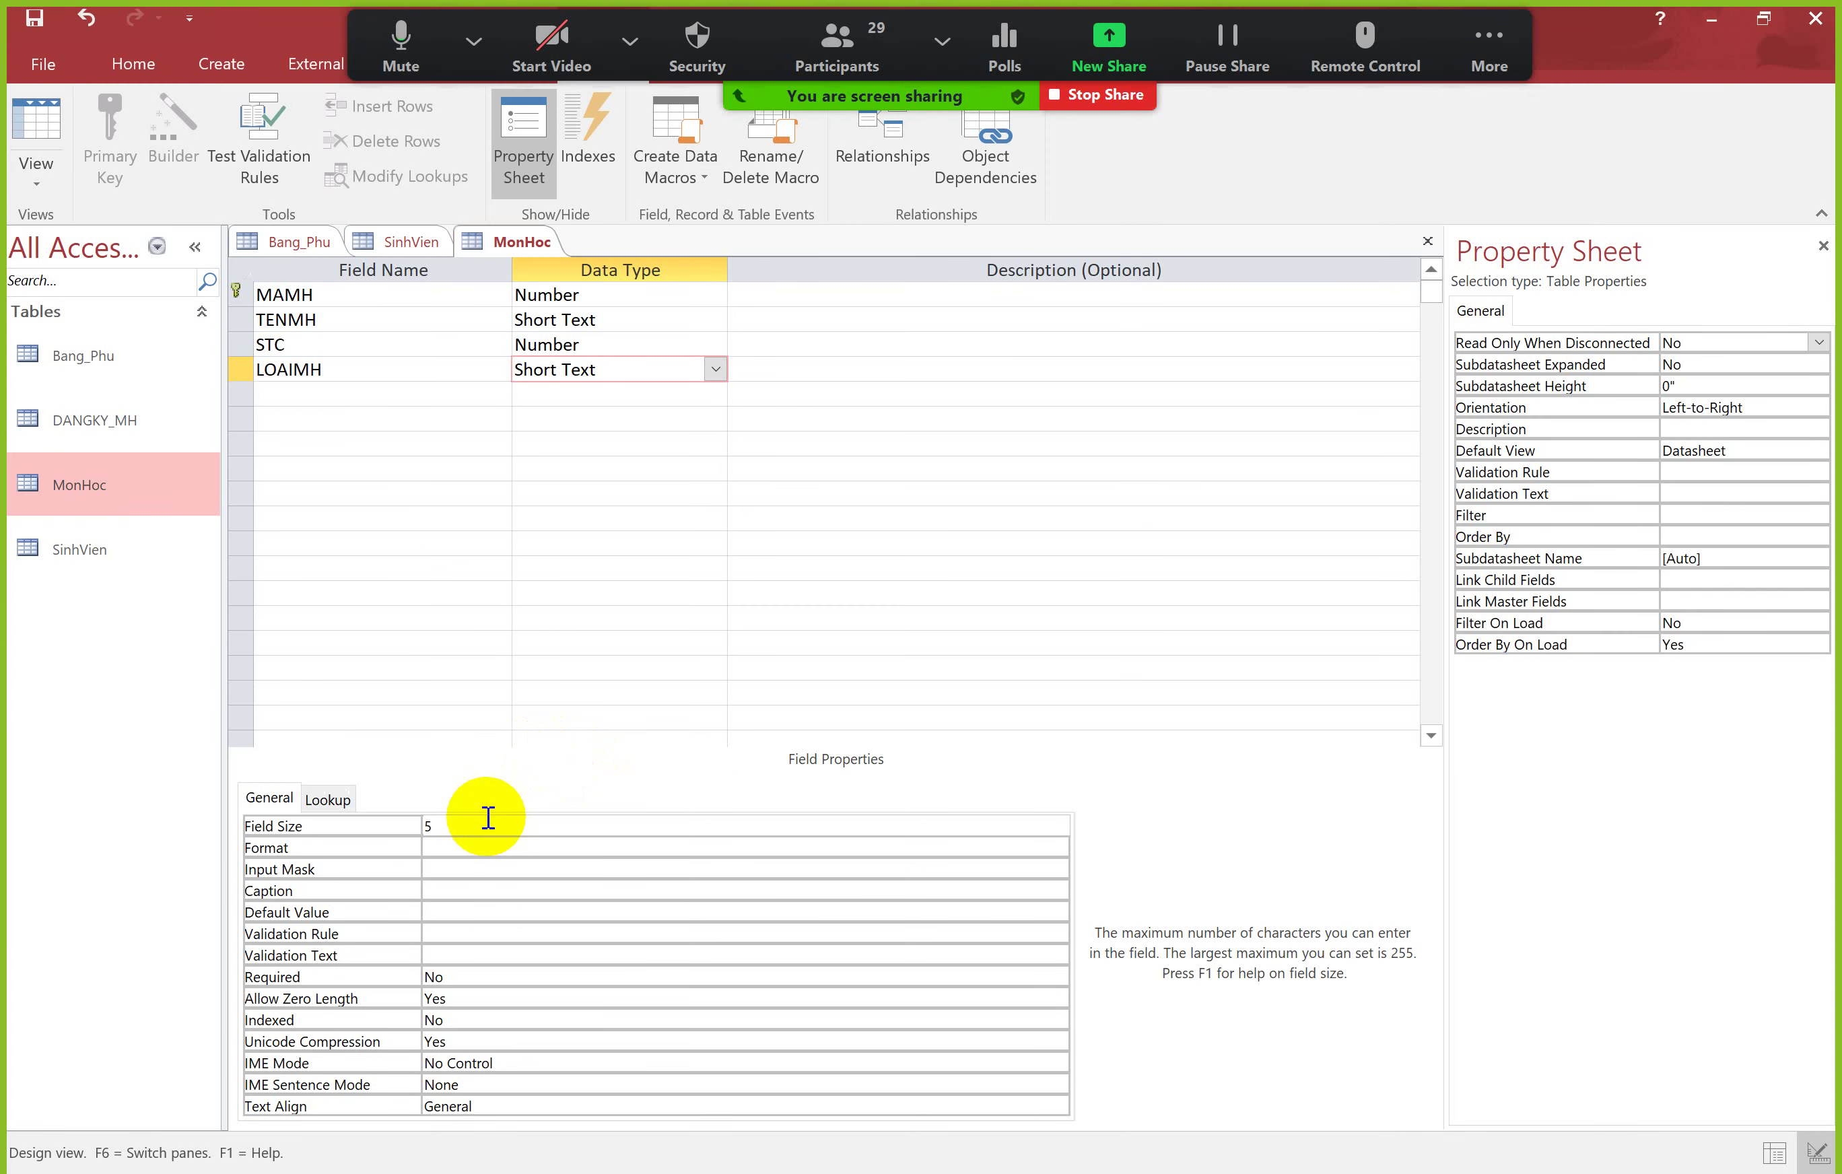
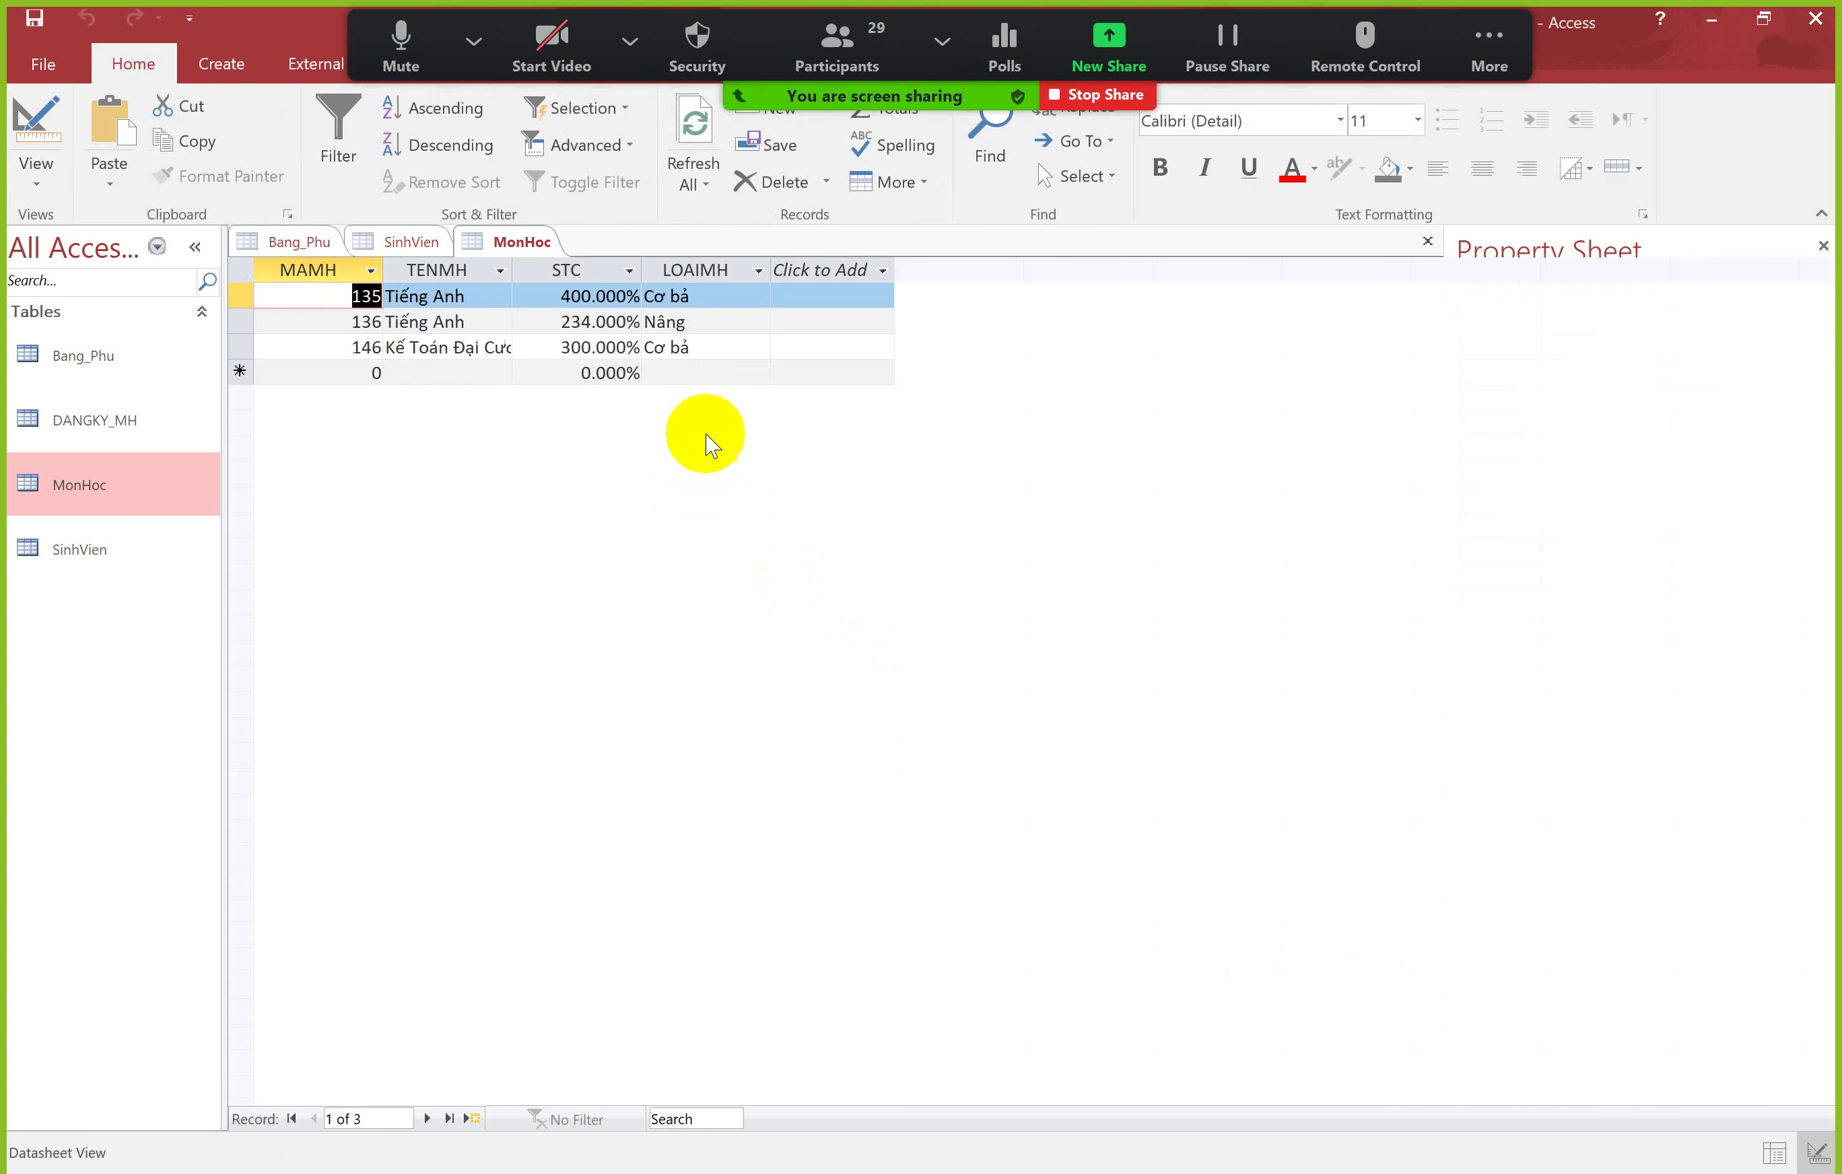
Step: Widen the STC column and set STC's Decimal Places to 0 in Design View
{"action": "left_click_drag", "start_coordinate": [642, 273], "coordinate": [688, 271]}
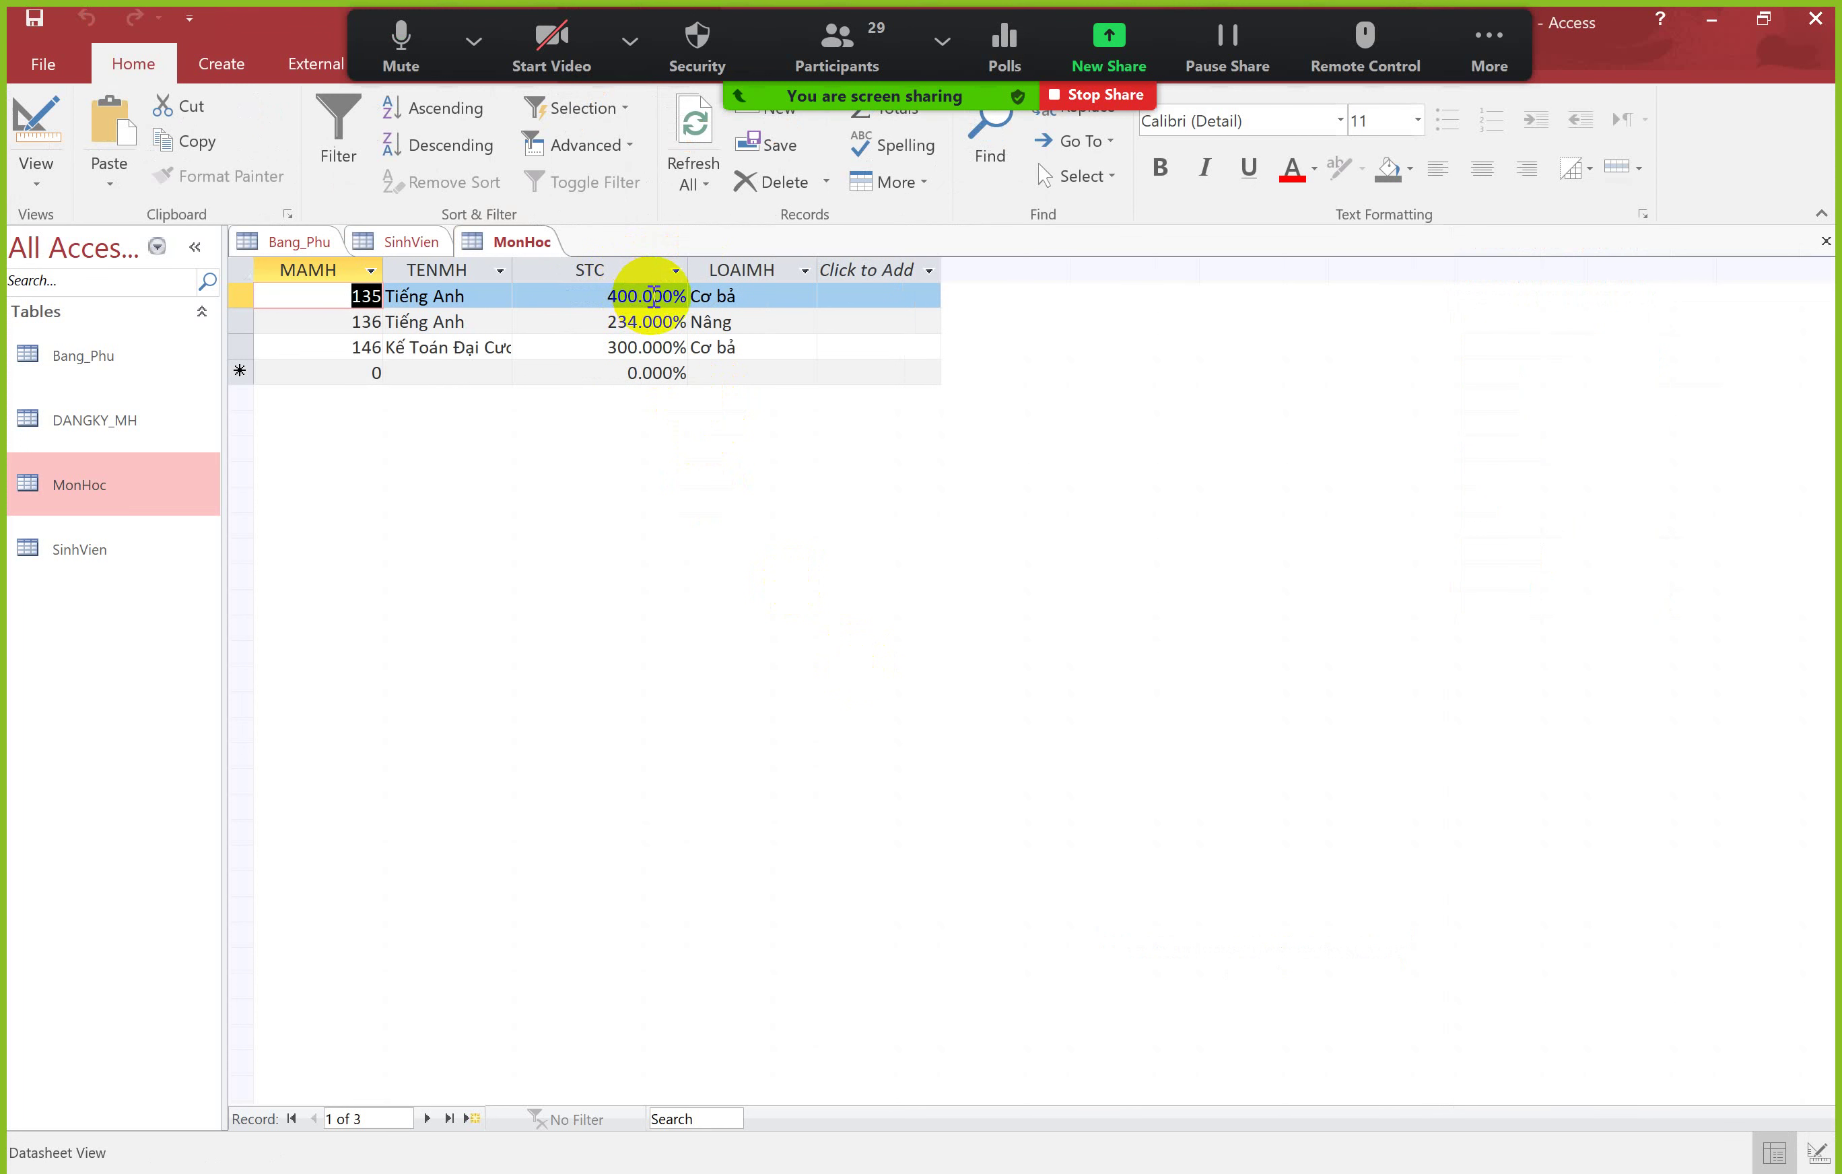
{"action": "left_click", "coordinate": [653, 296]}
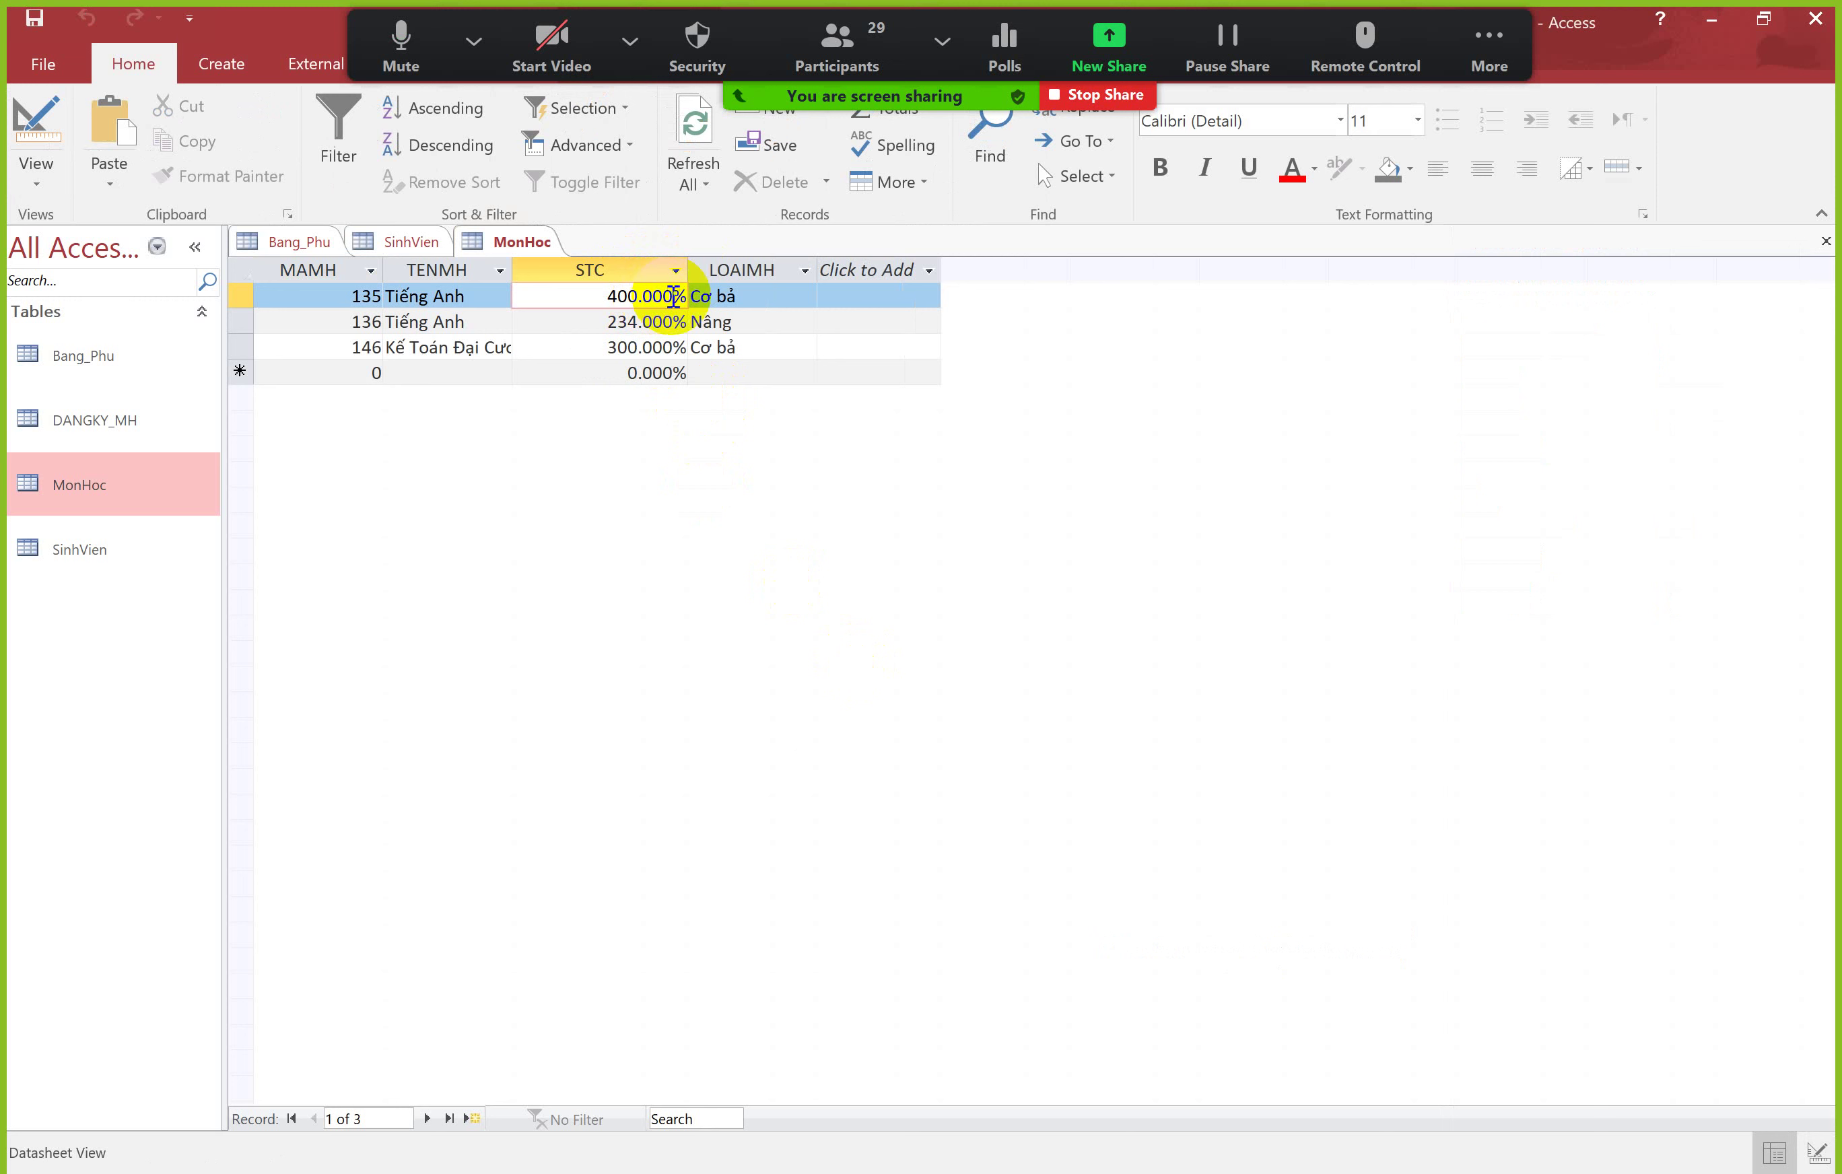
{"action": "right_click", "coordinate": [511, 249]}
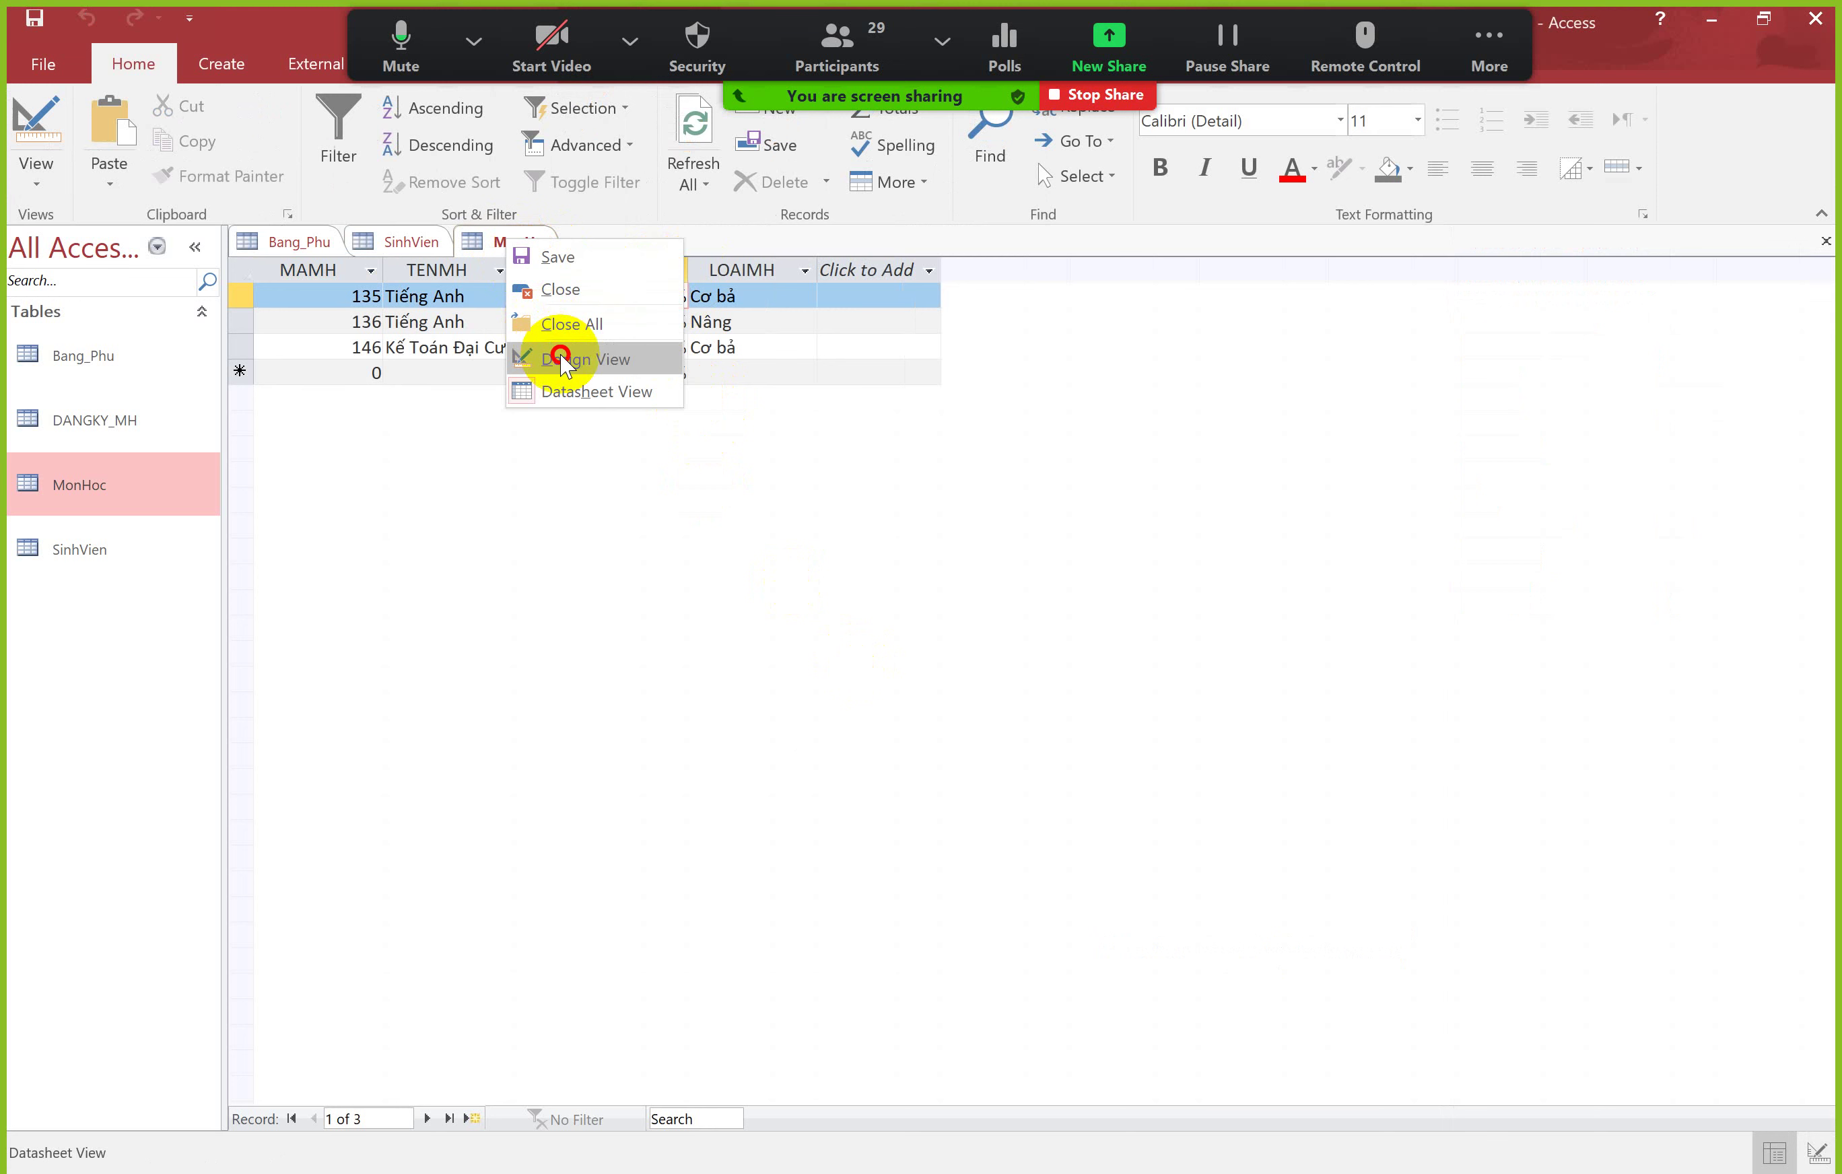
{"action": "left_click", "coordinate": [559, 353]}
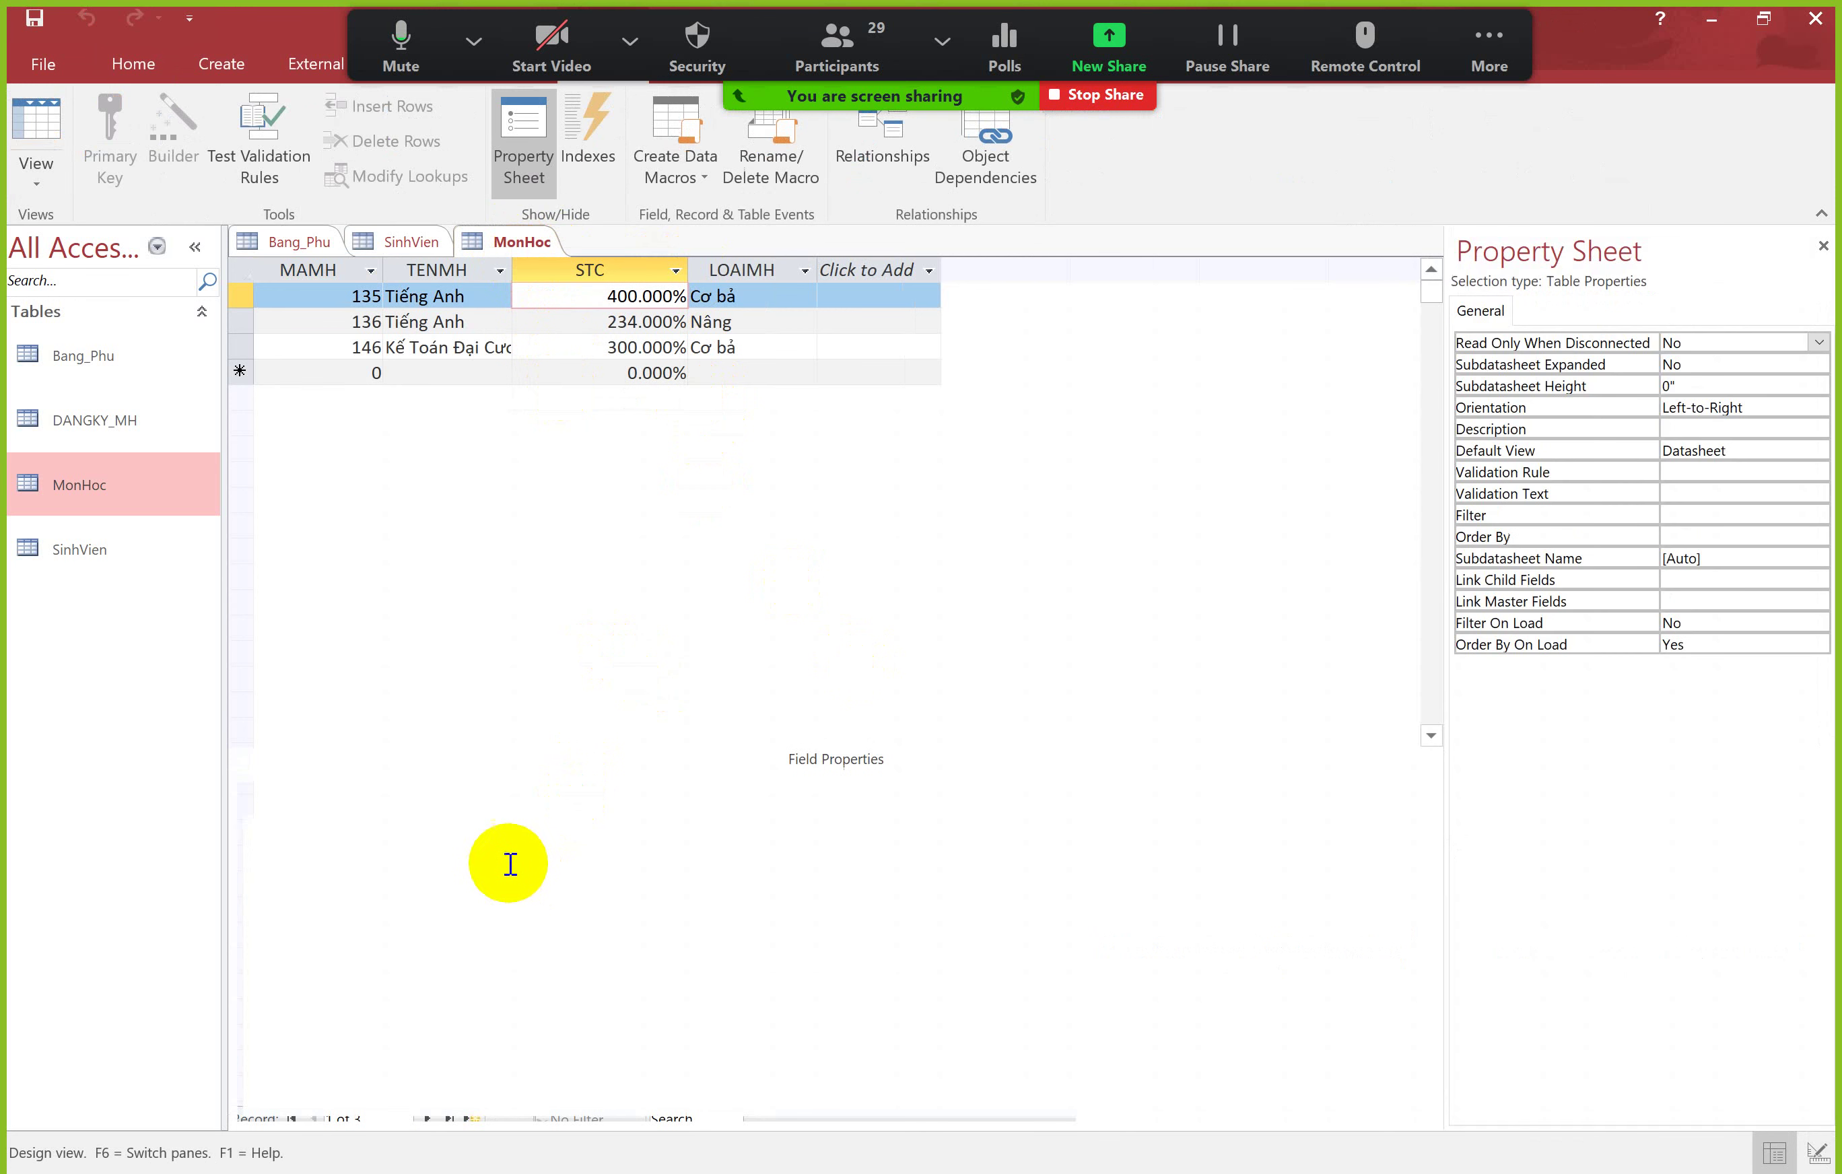
{"action": "left_click", "coordinate": [483, 869]}
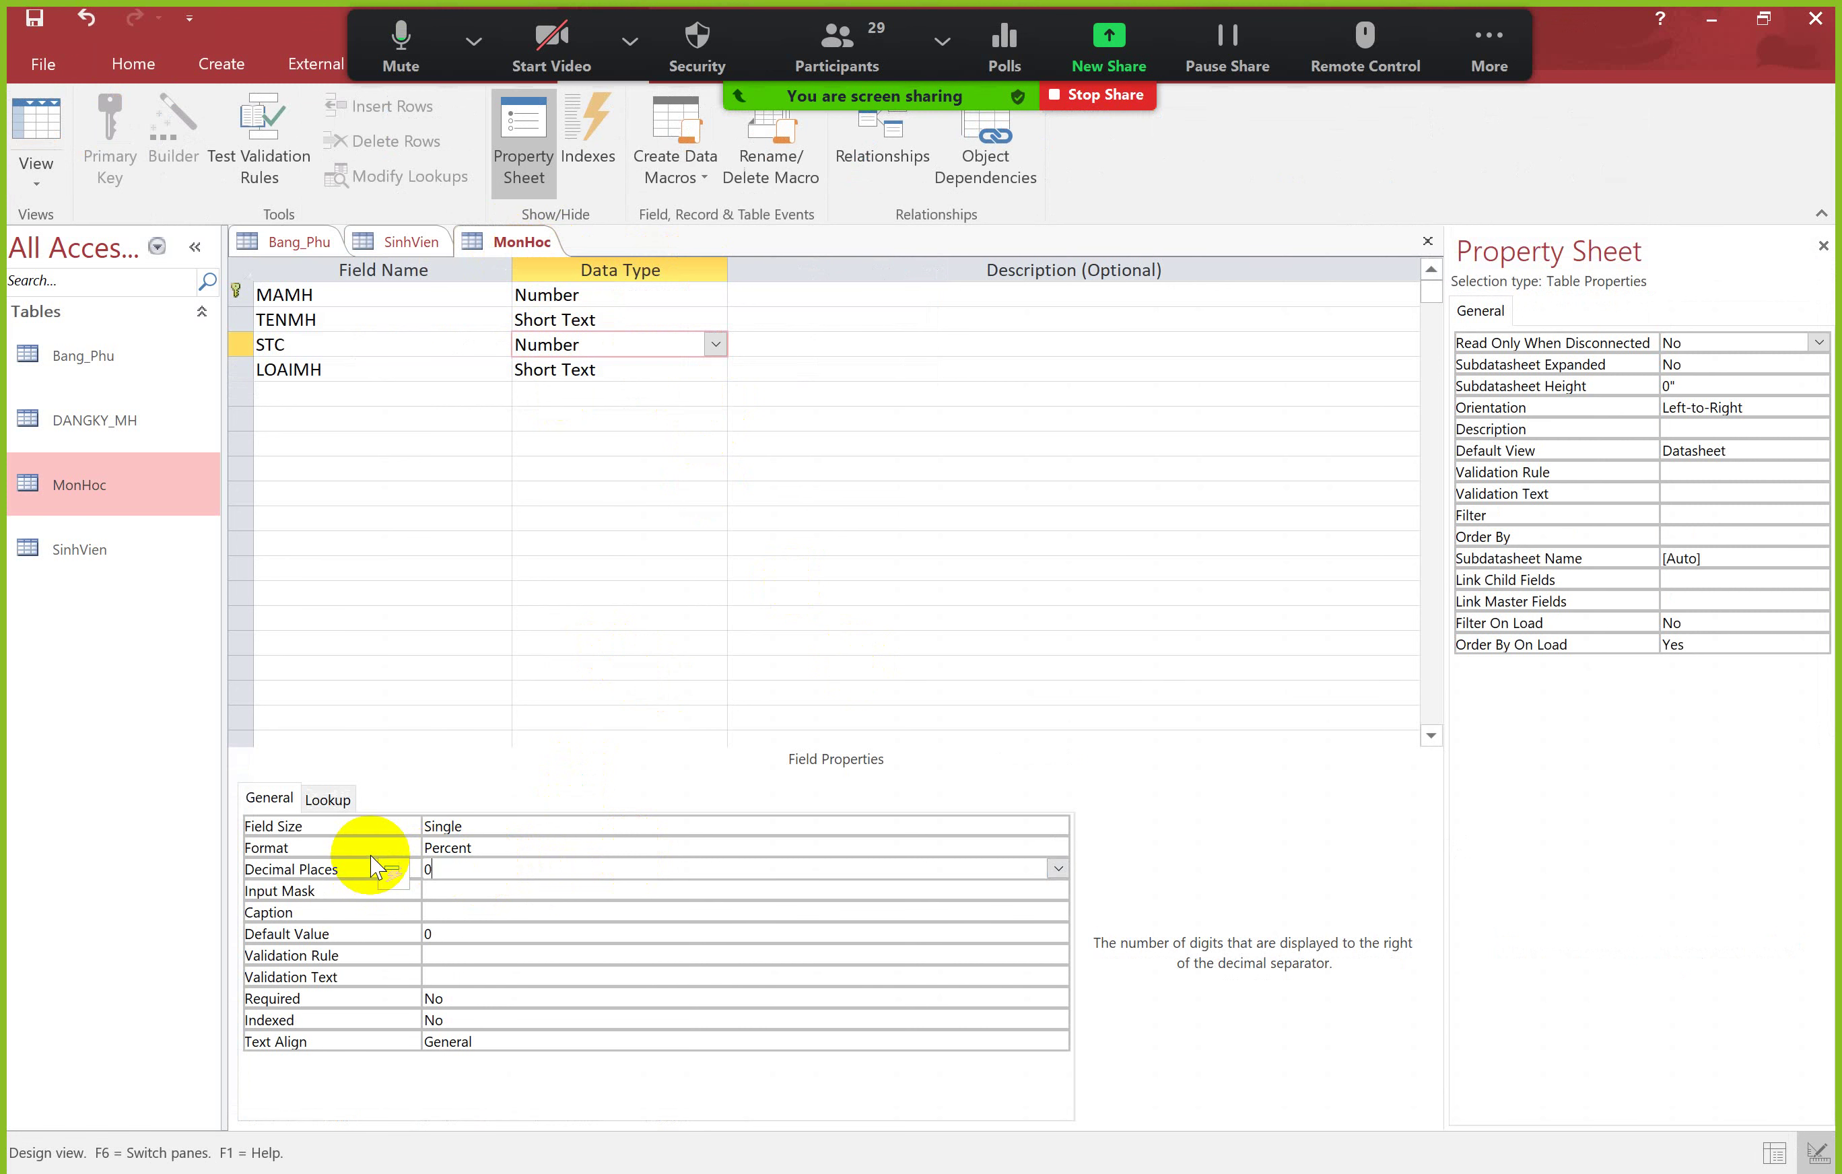
{"action": "key", "text": "Return"}
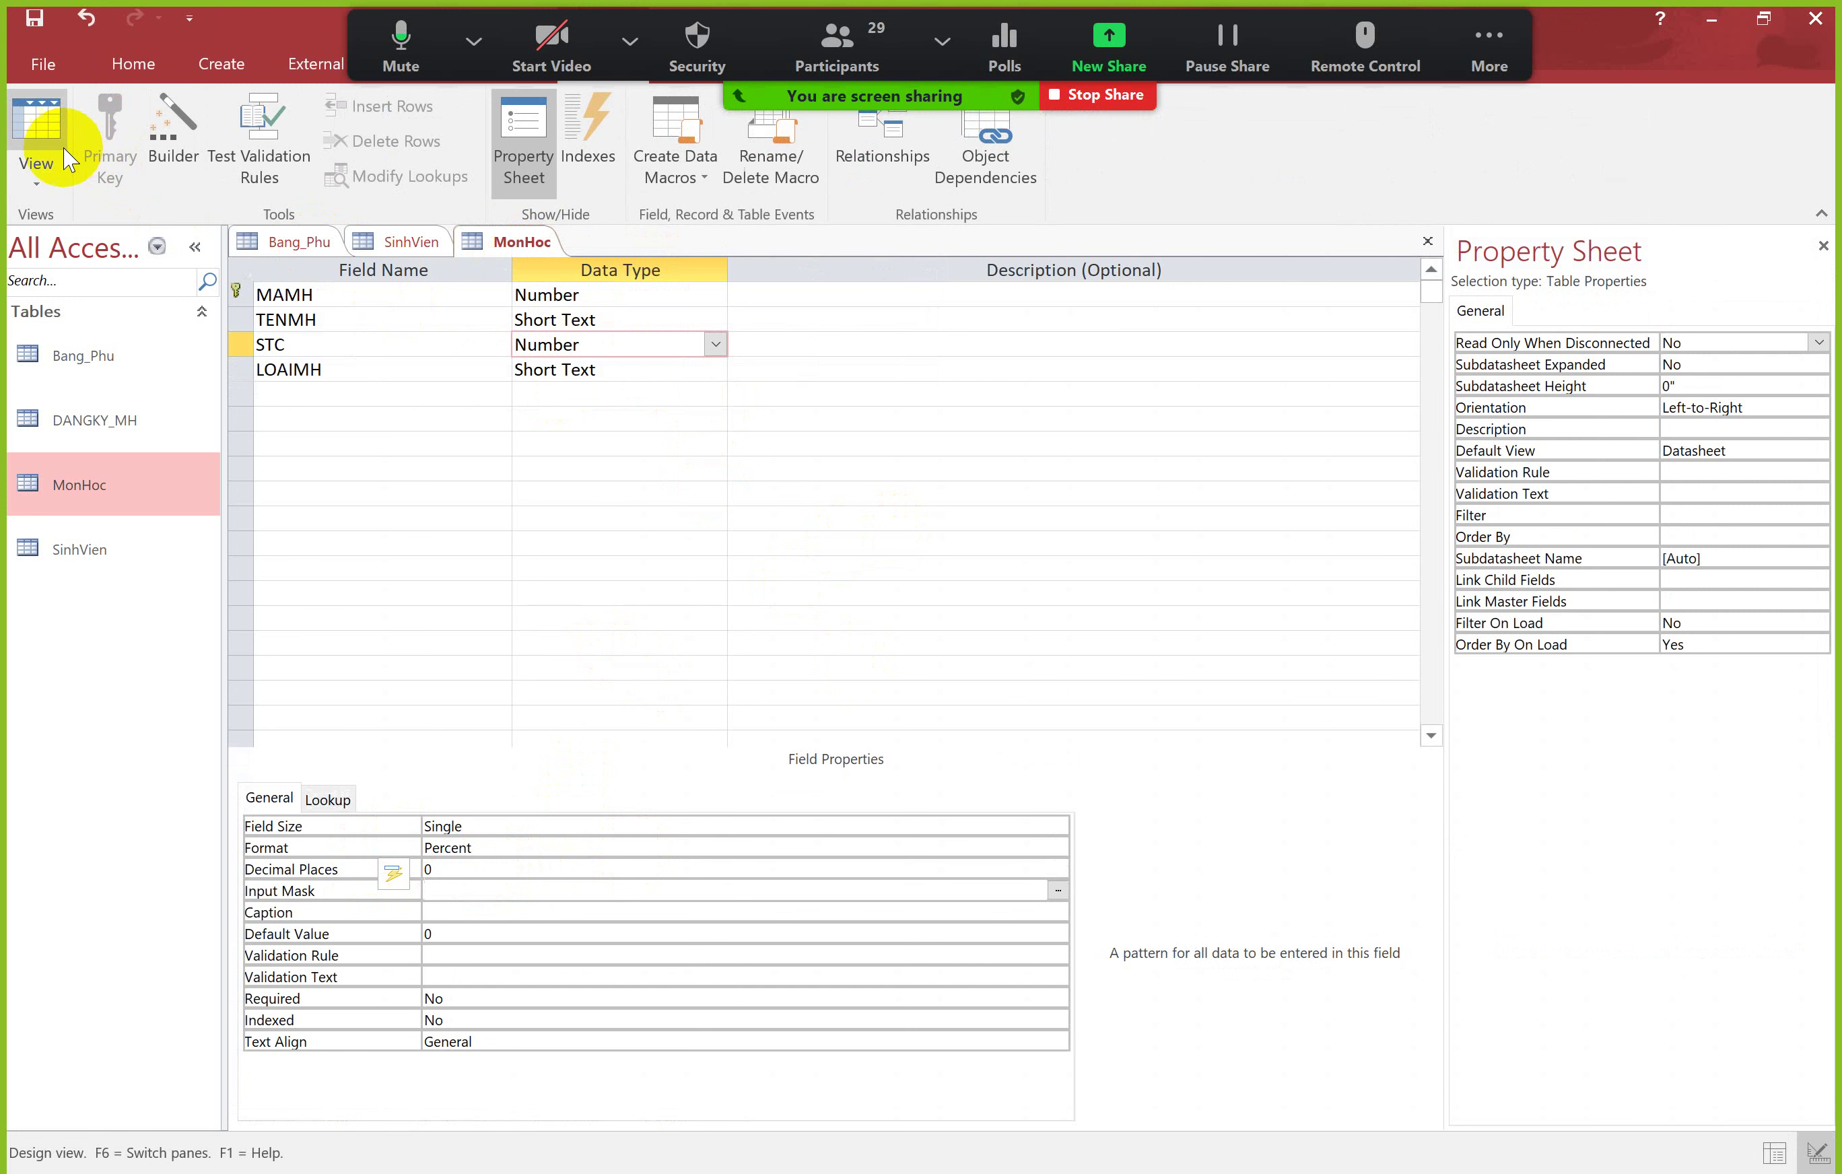
Step: Save the table and check the STC values, now 400%, 234% and 300%
{"action": "left_click", "coordinate": [68, 160]}
{"action": "left_click", "coordinate": [894, 689]}
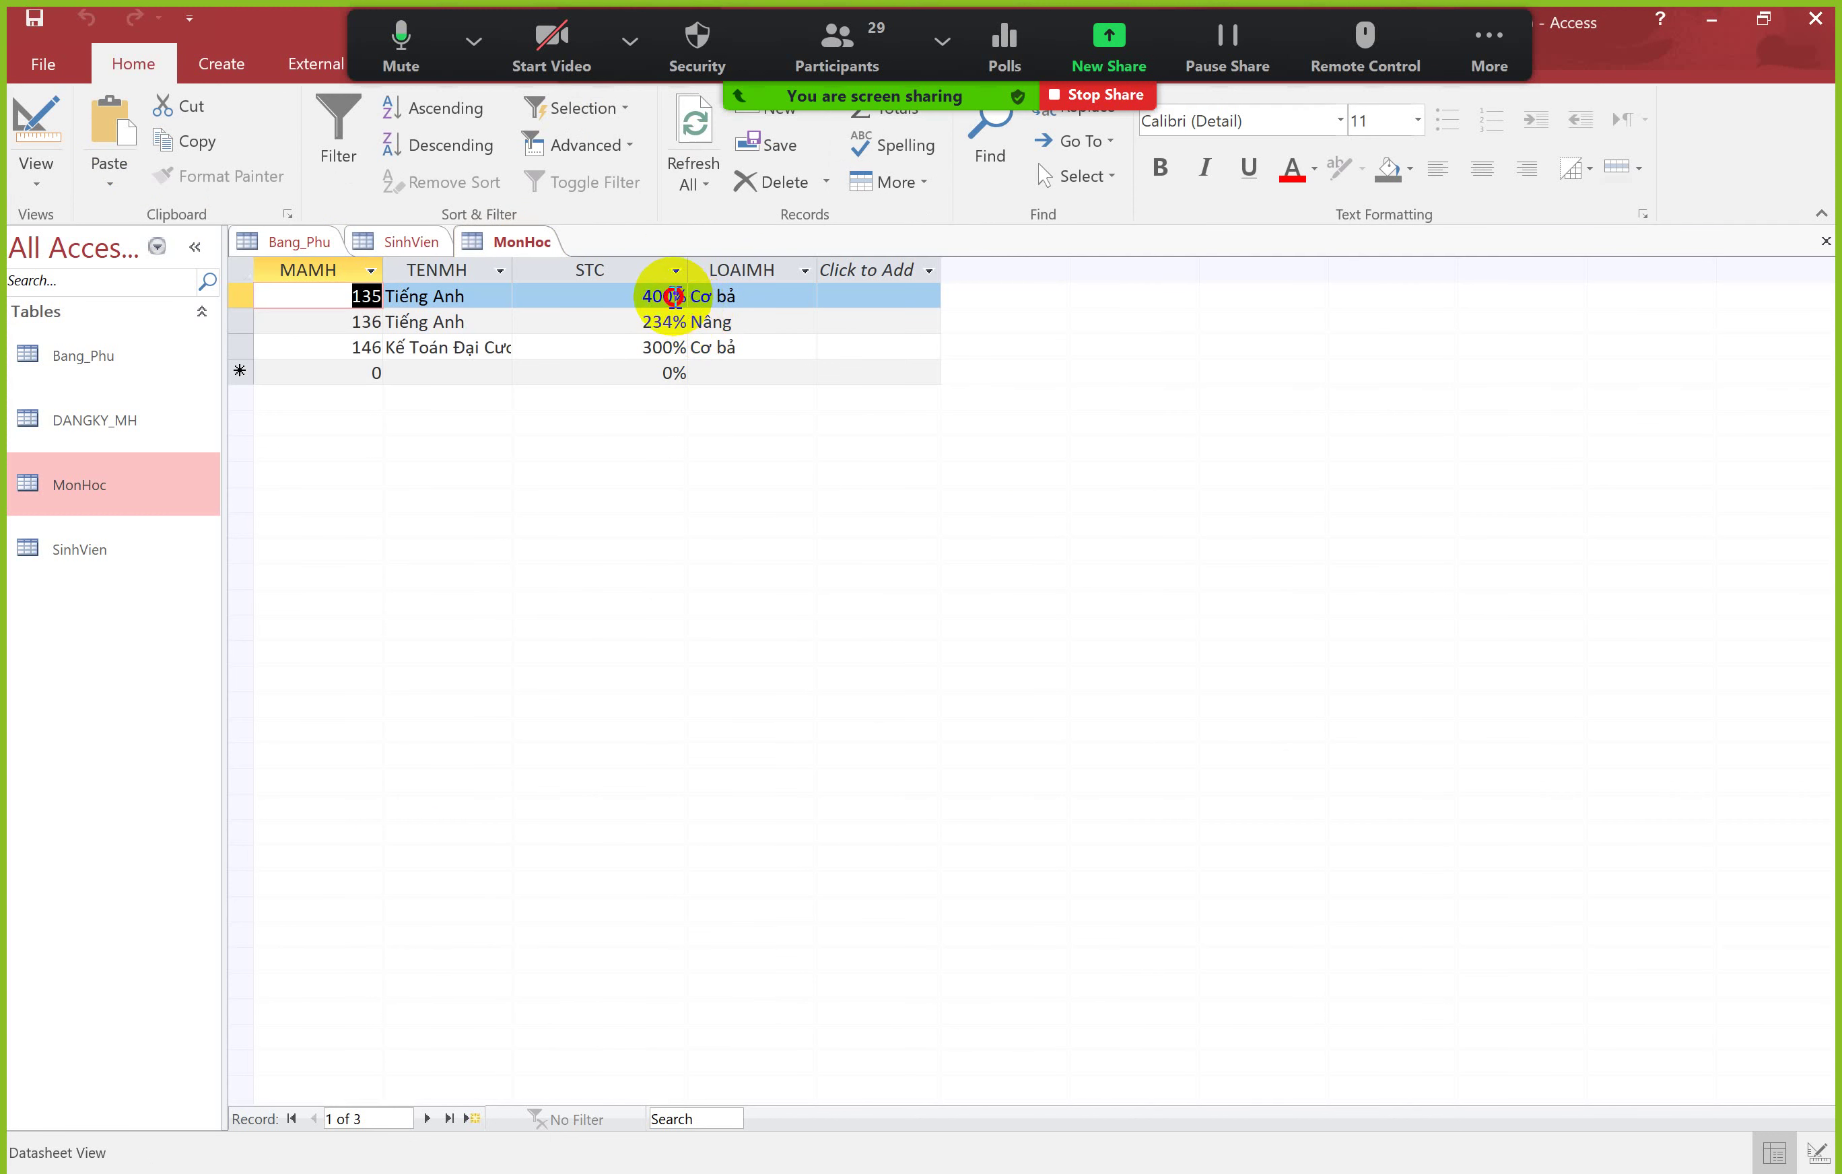
{"action": "left_click_drag", "start_coordinate": [674, 296], "coordinate": [678, 309]}
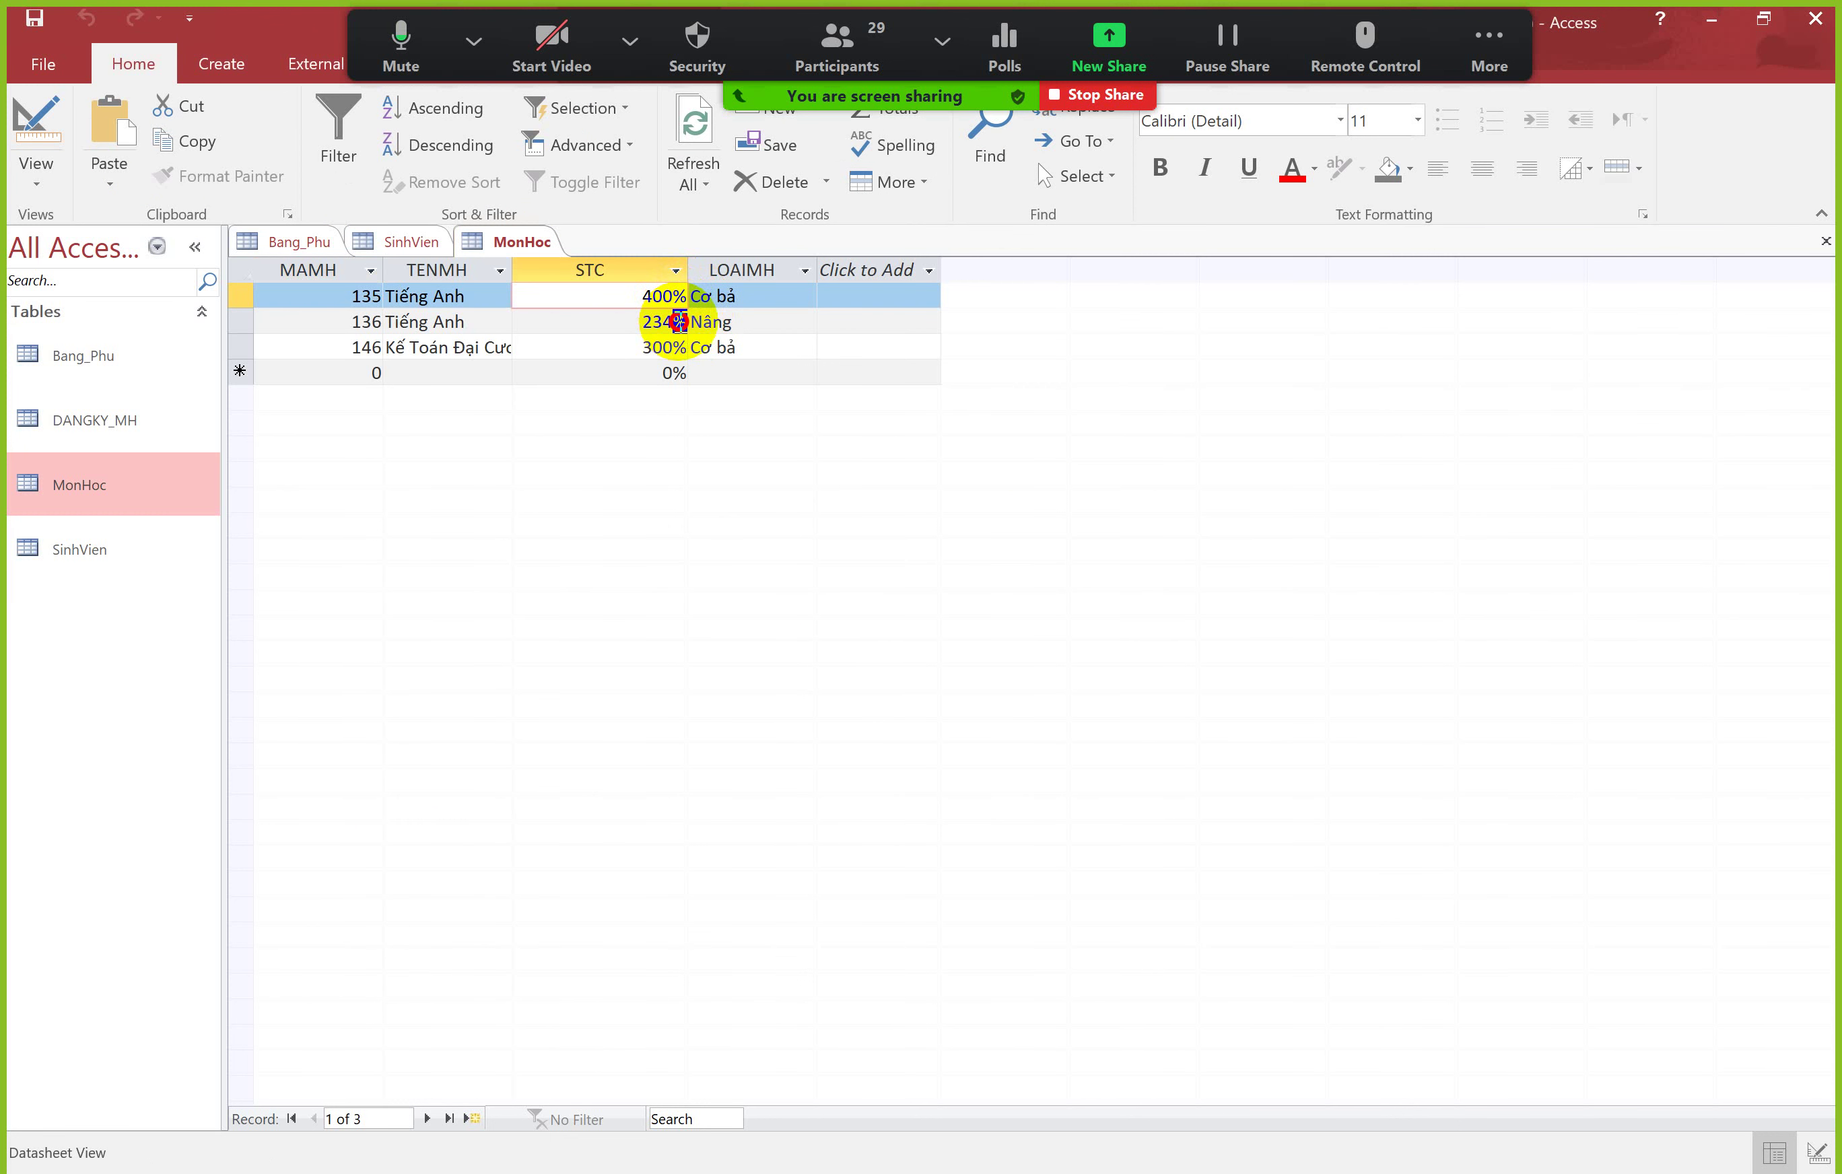
{"action": "left_click", "coordinate": [679, 321]}
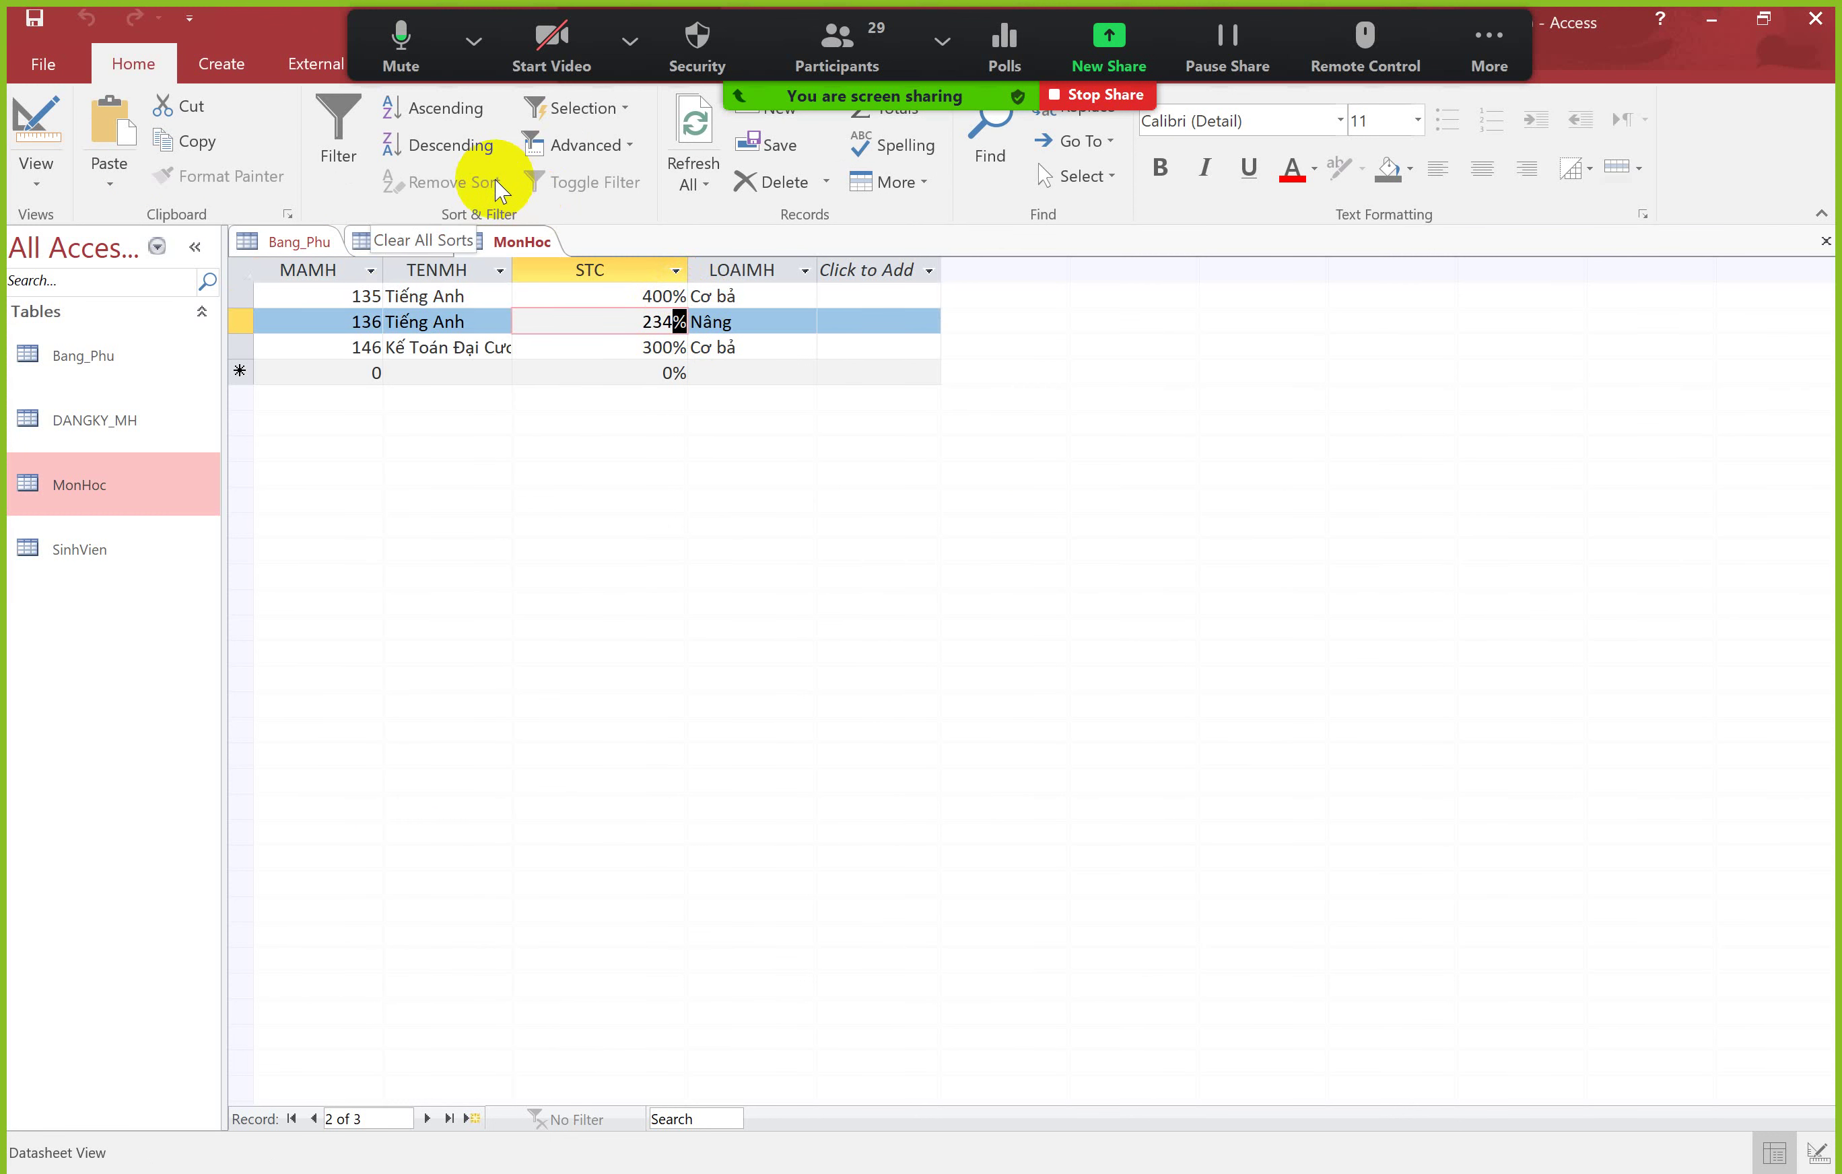
{"action": "left_click", "coordinate": [673, 347]}
{"action": "left_click_drag", "start_coordinate": [636, 347], "coordinate": [688, 349]}
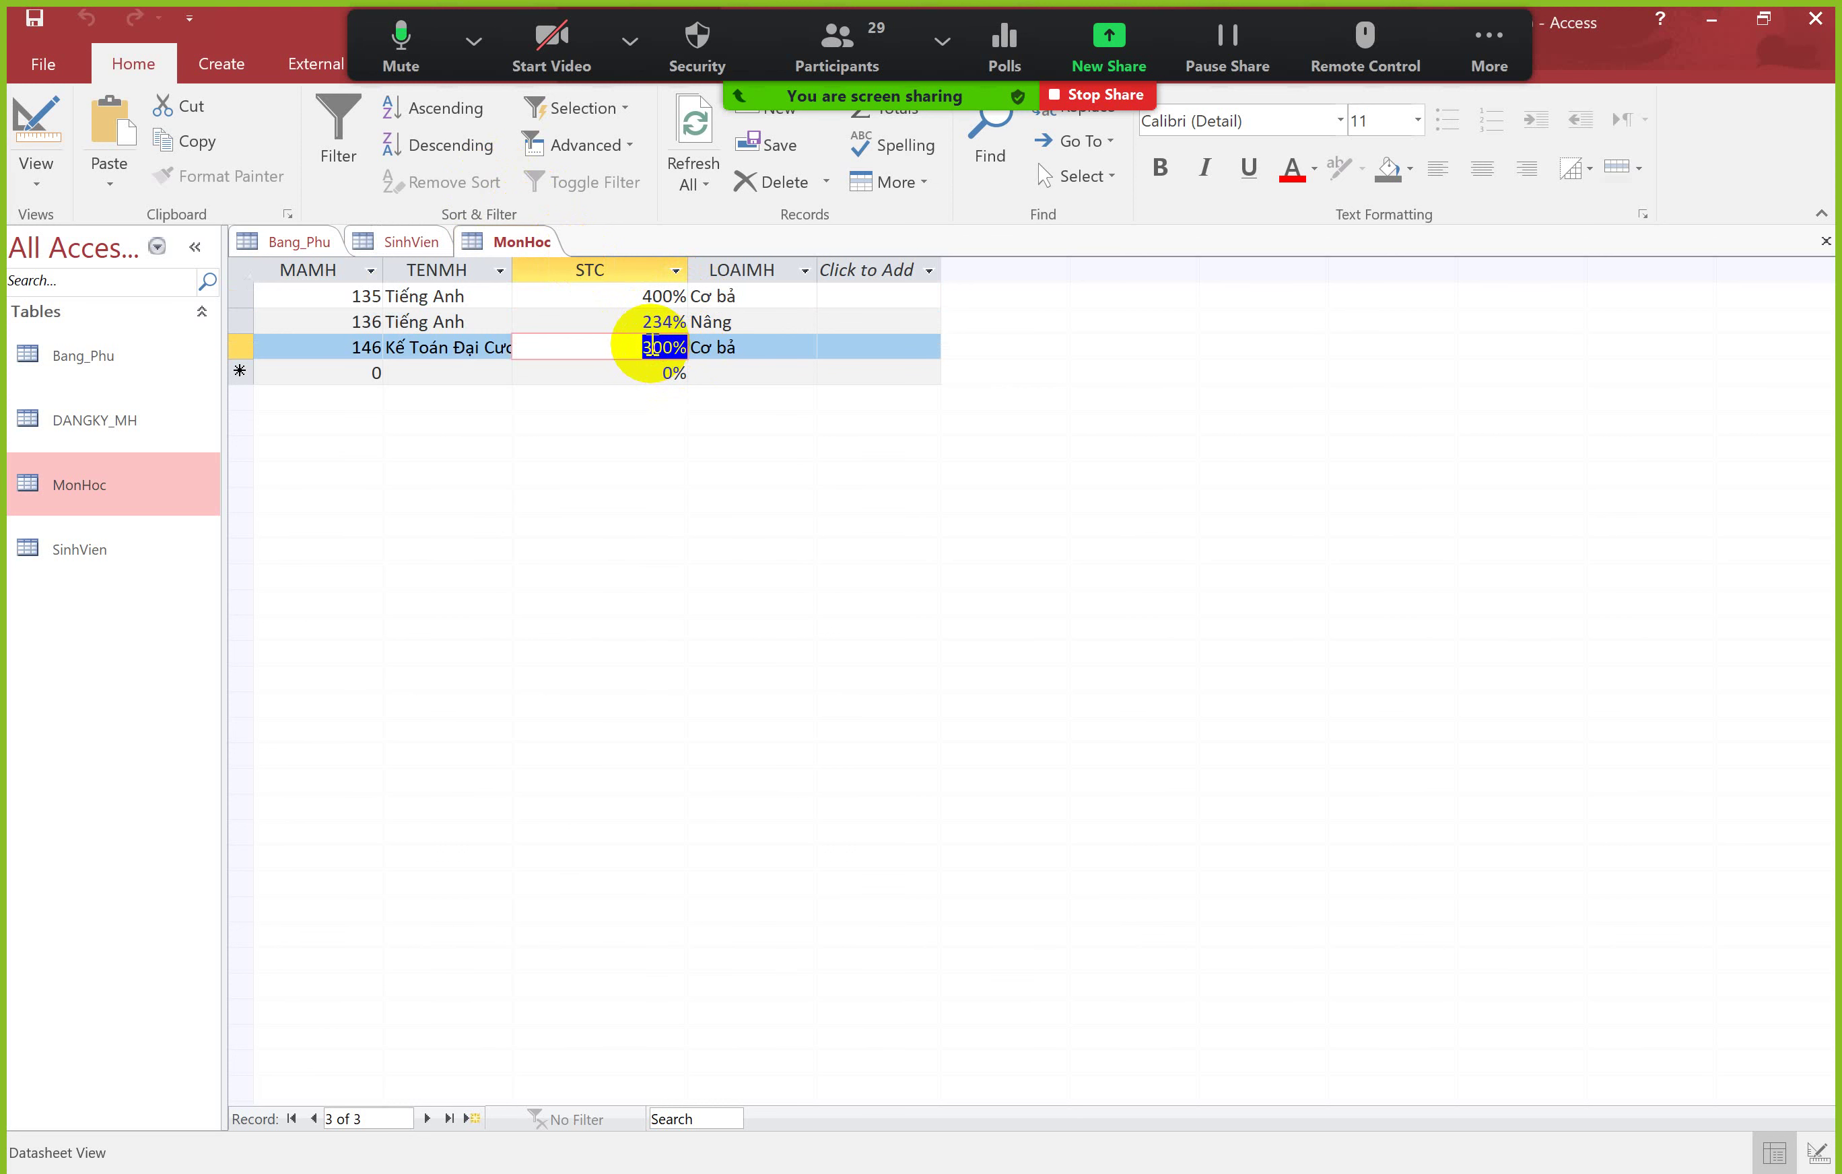
{"action": "right_click", "coordinate": [532, 248]}
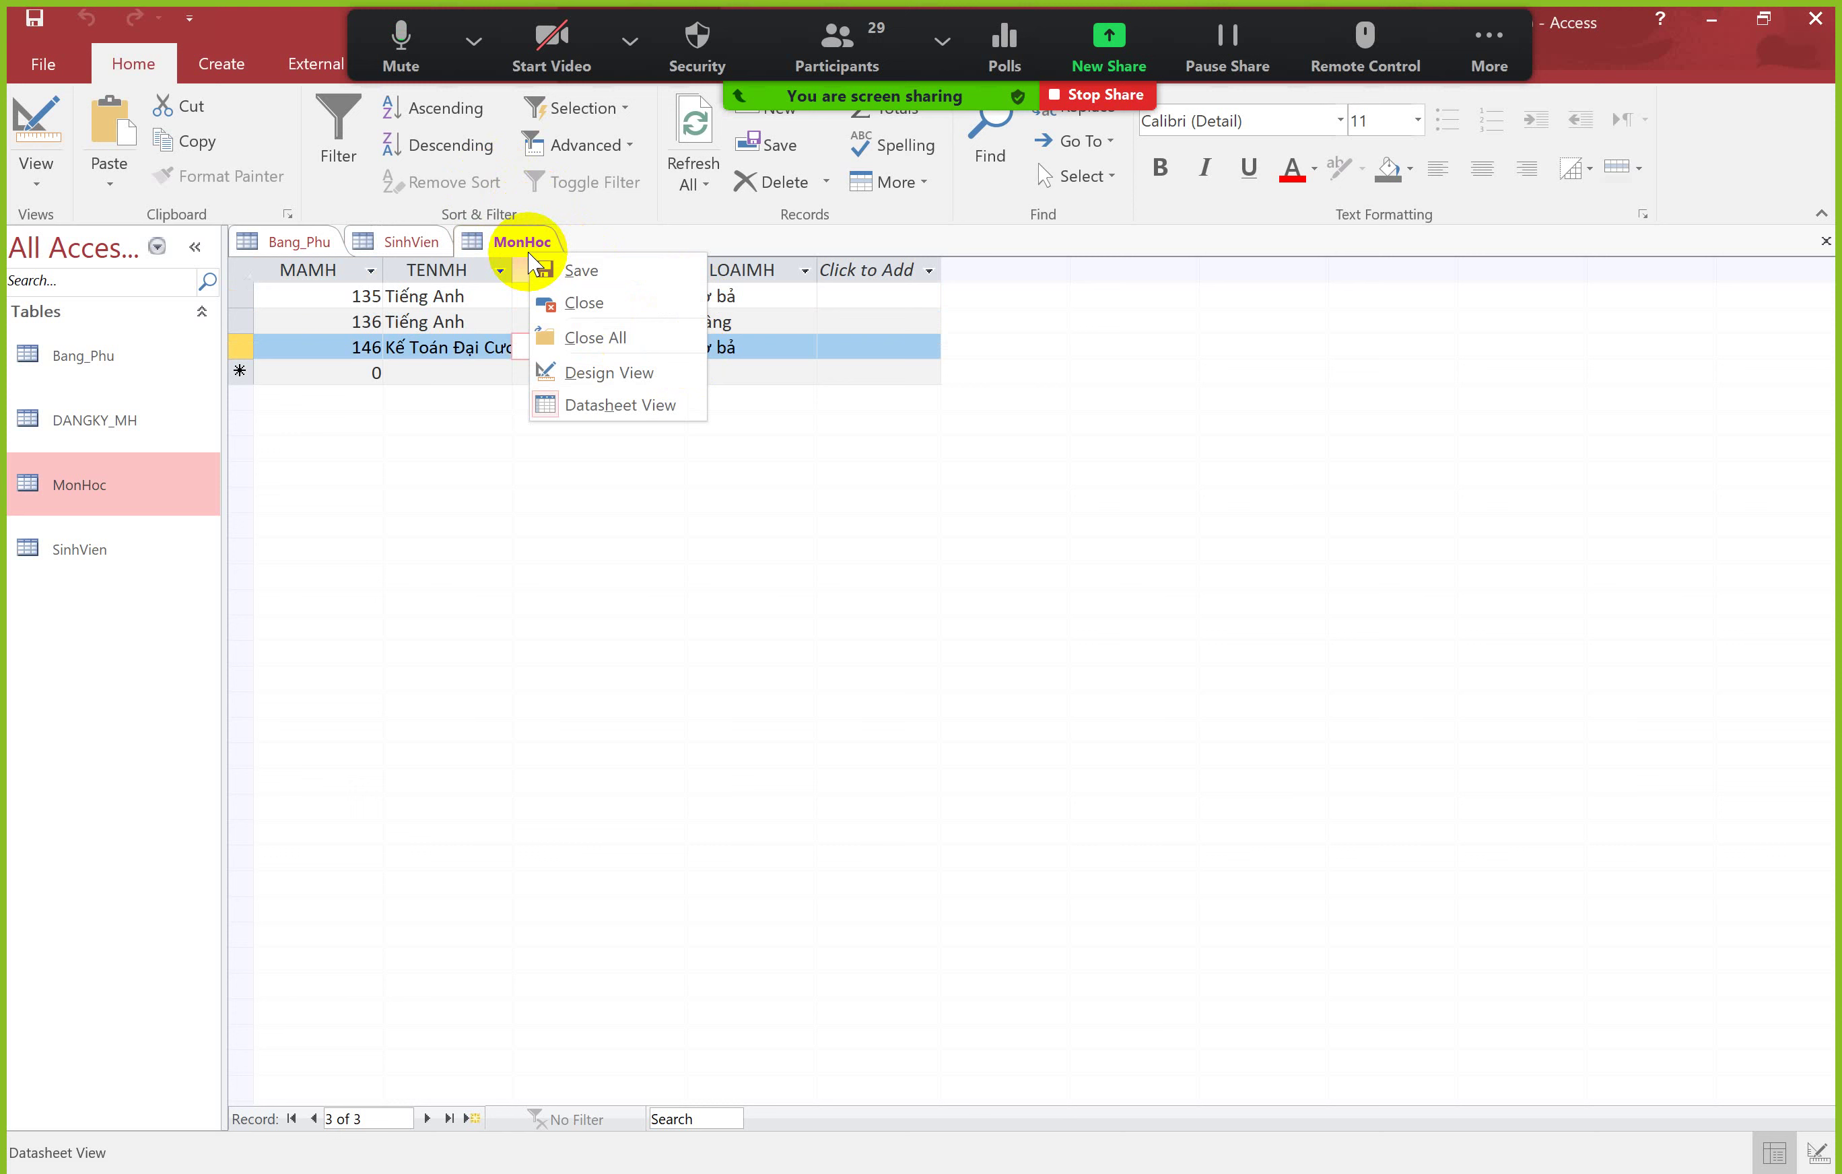
Step: In Design View, change the STC Format from Percent to General Number
{"action": "left_click", "coordinate": [576, 362]}
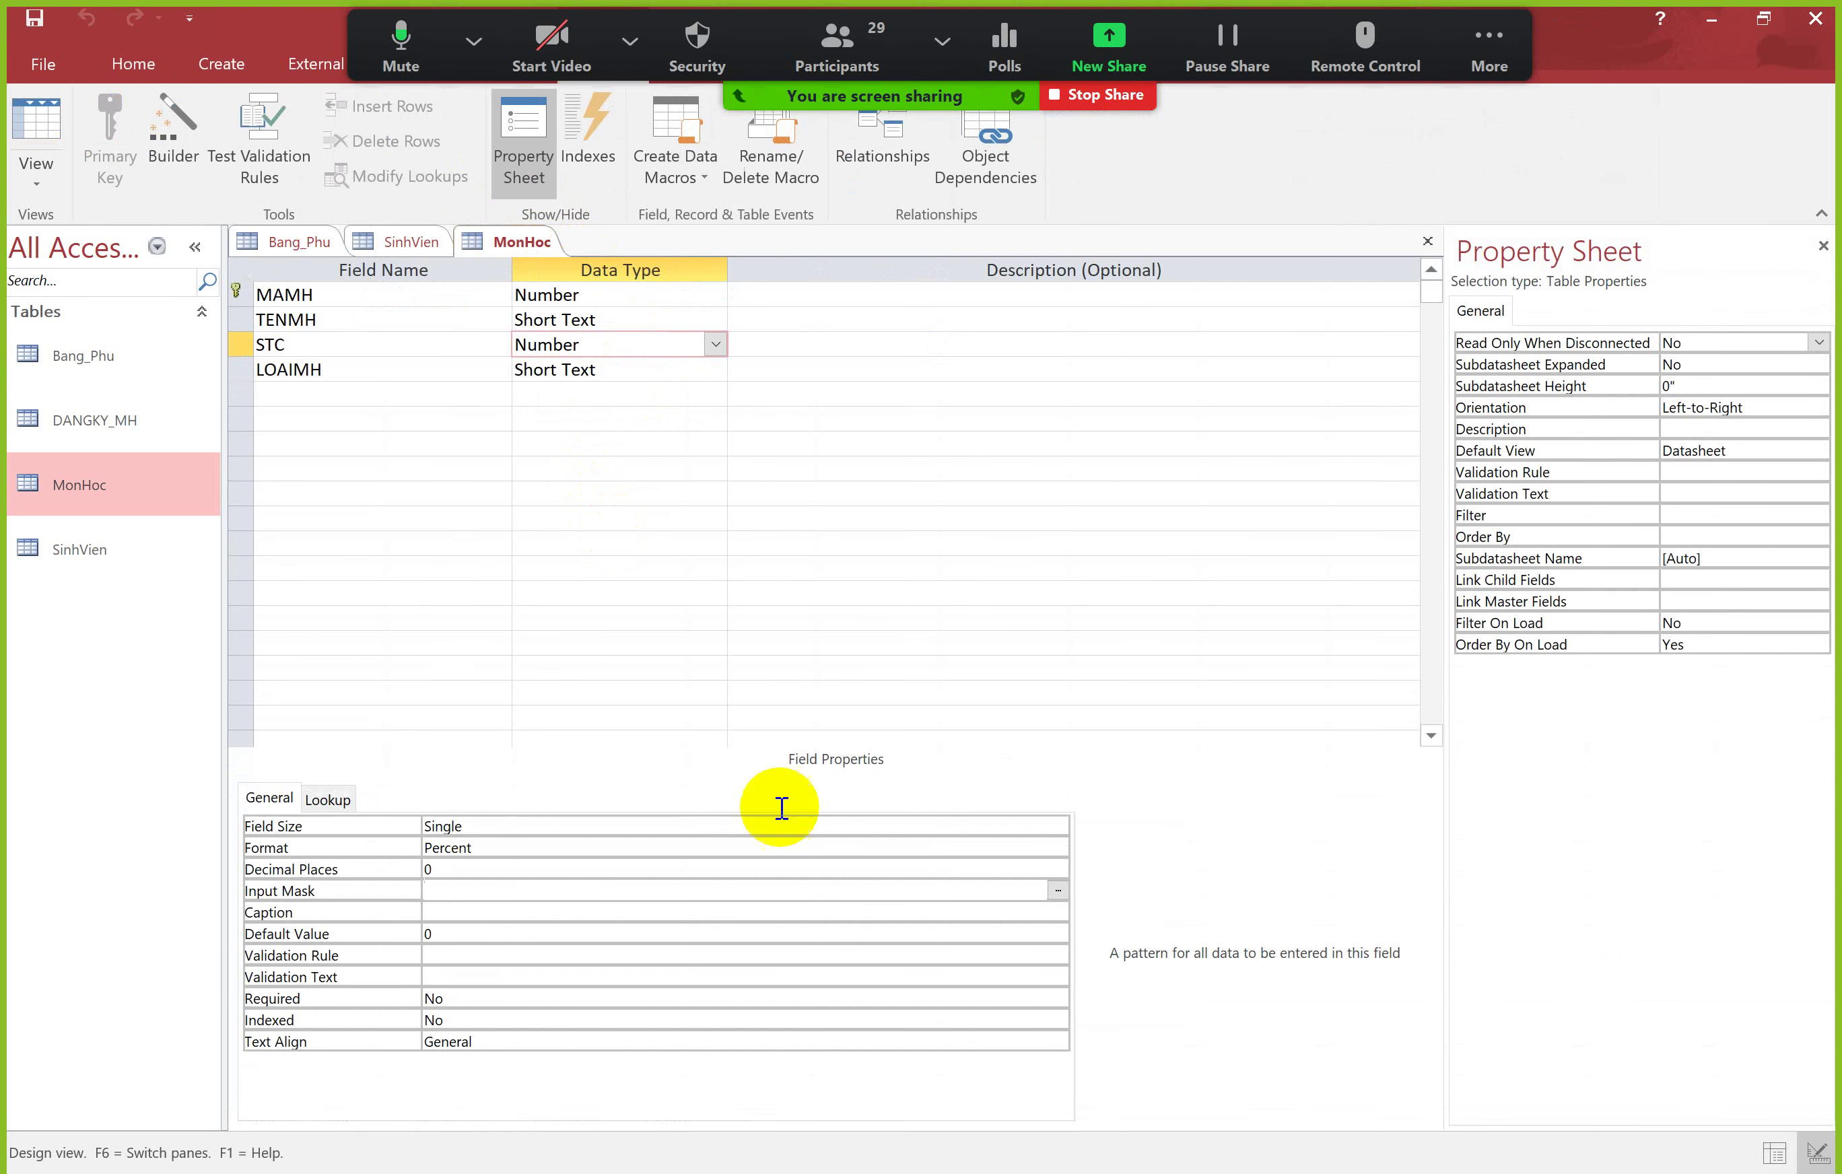
{"action": "left_click", "coordinate": [678, 846]}
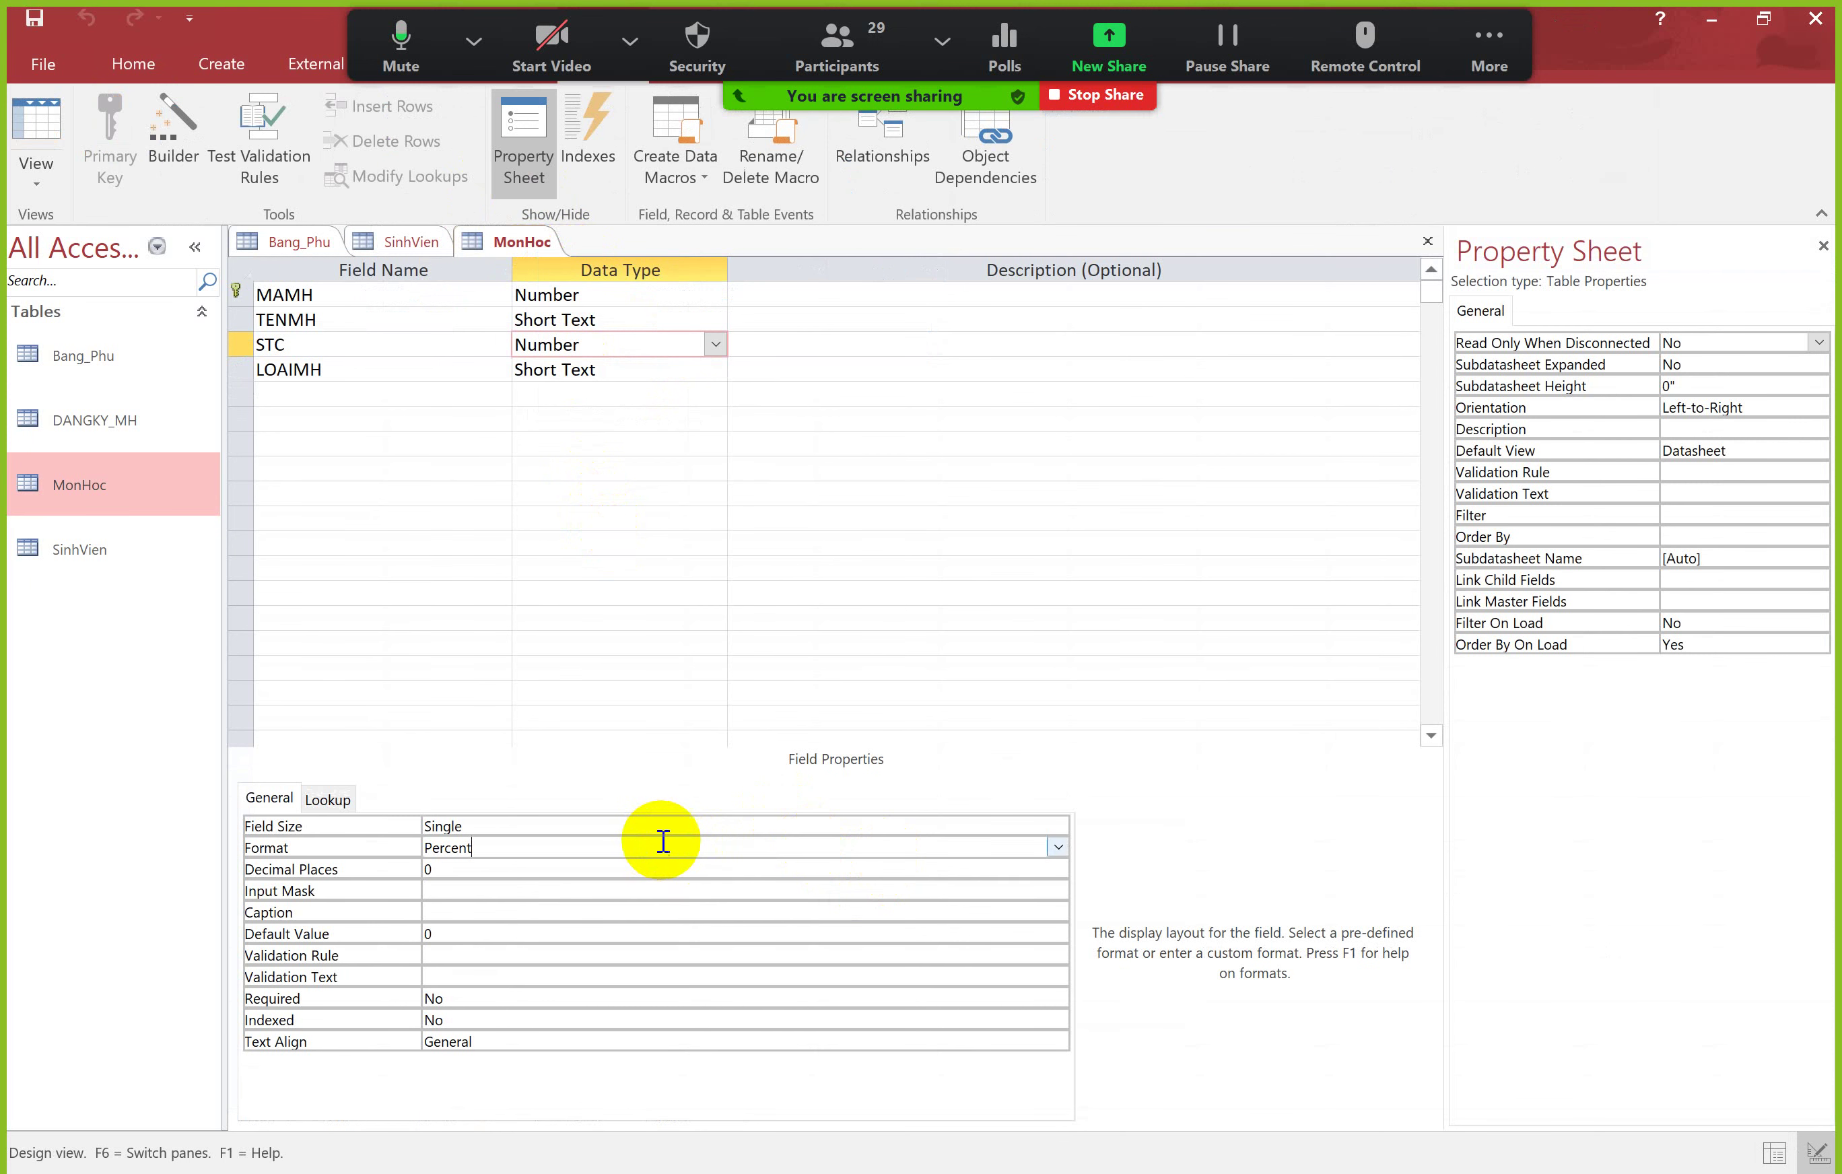
{"action": "left_click", "coordinate": [1057, 846]}
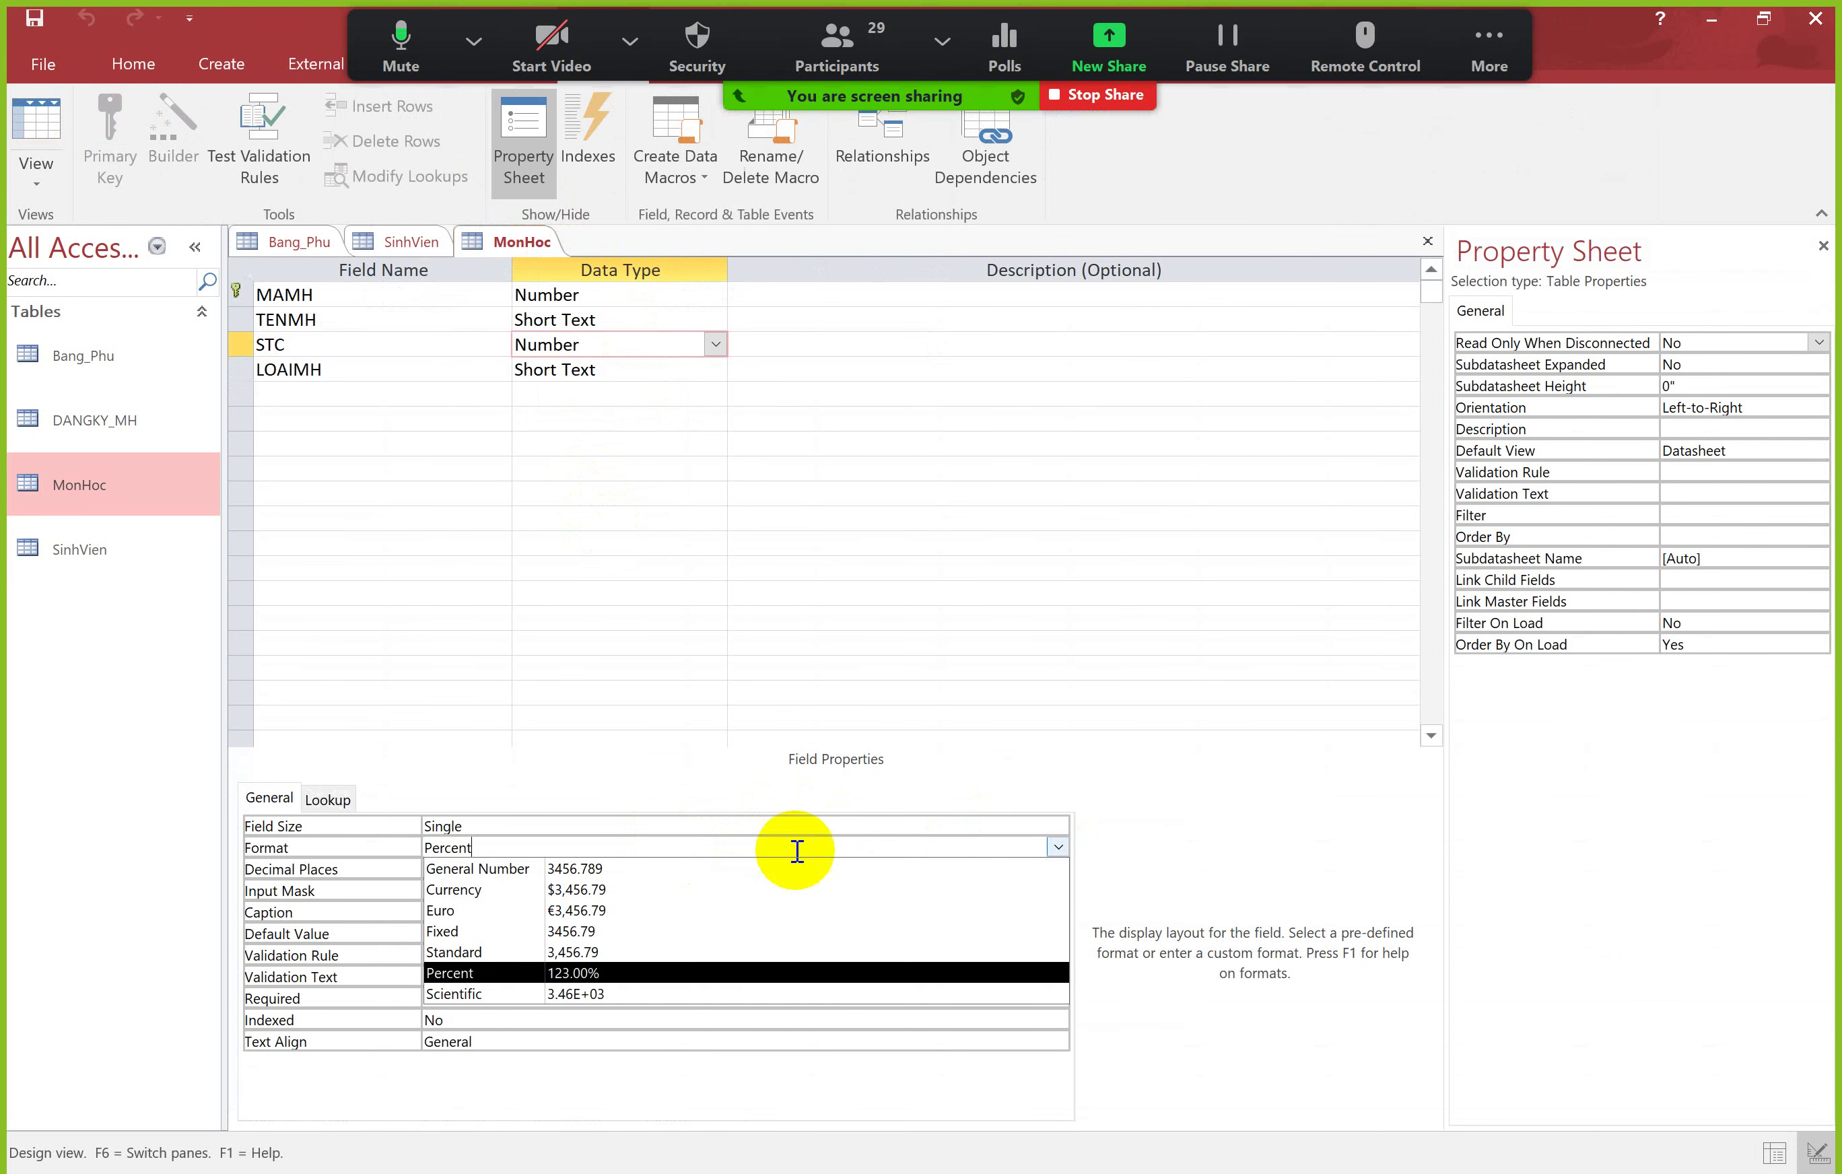
{"action": "left_click", "coordinate": [518, 867]}
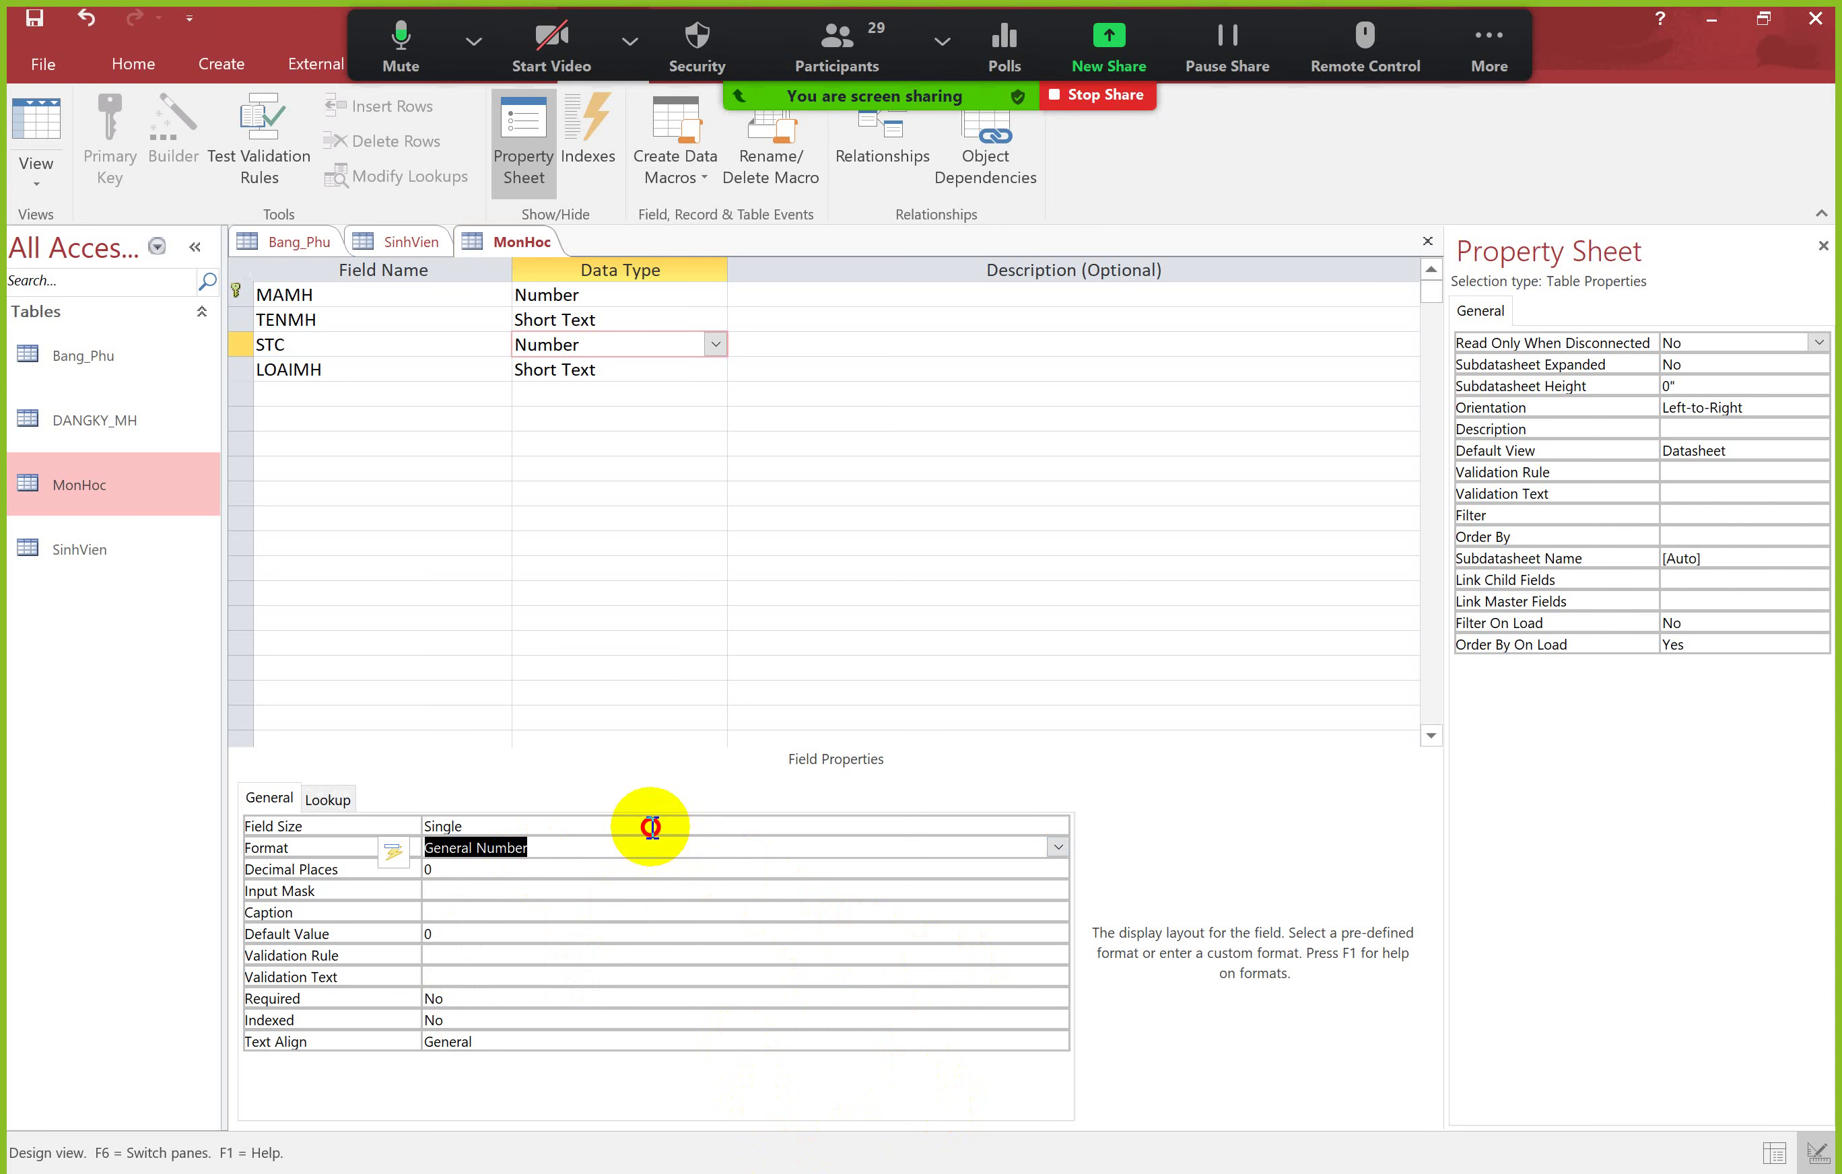
Step: Review STC's Field Size, keep General Number, and select the empty row below LOAIMH
{"action": "left_click", "coordinate": [651, 826]}
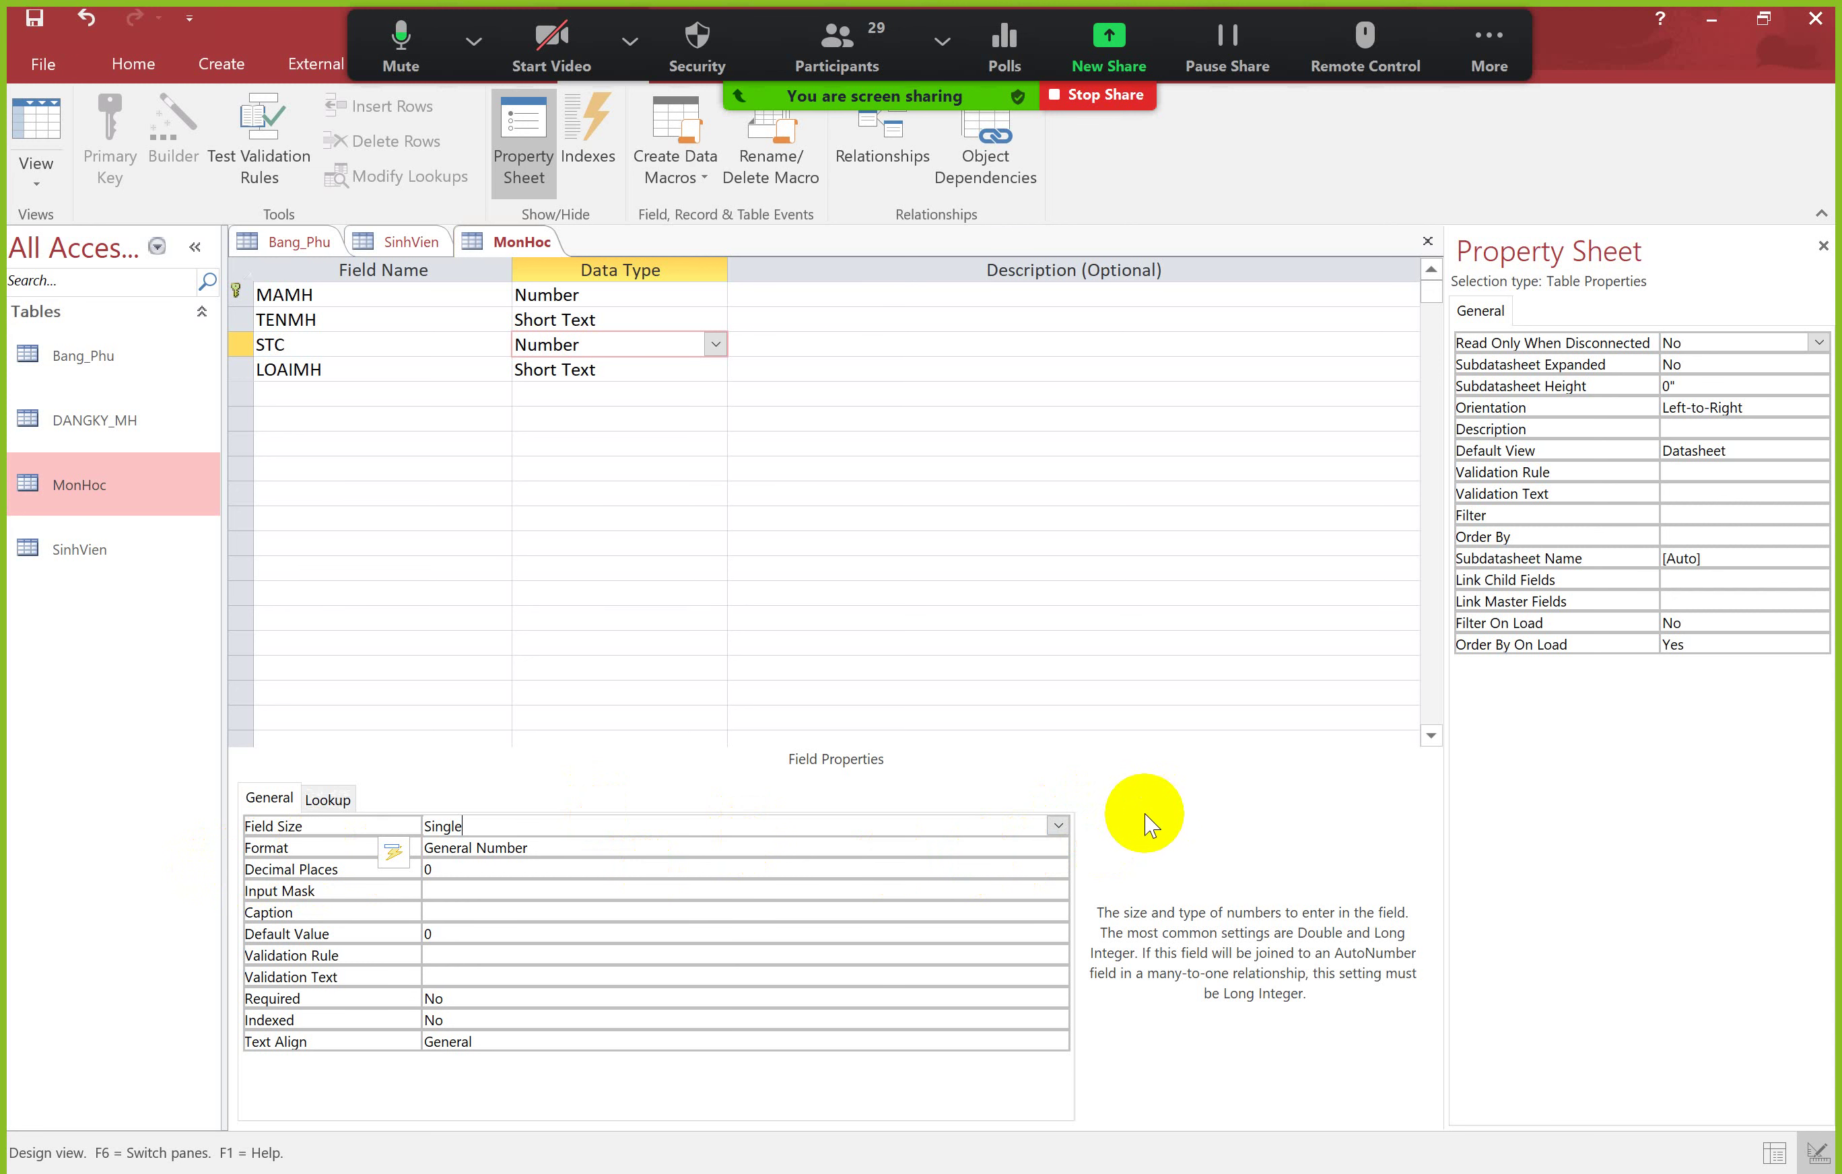
{"action": "left_click", "coordinate": [909, 893]}
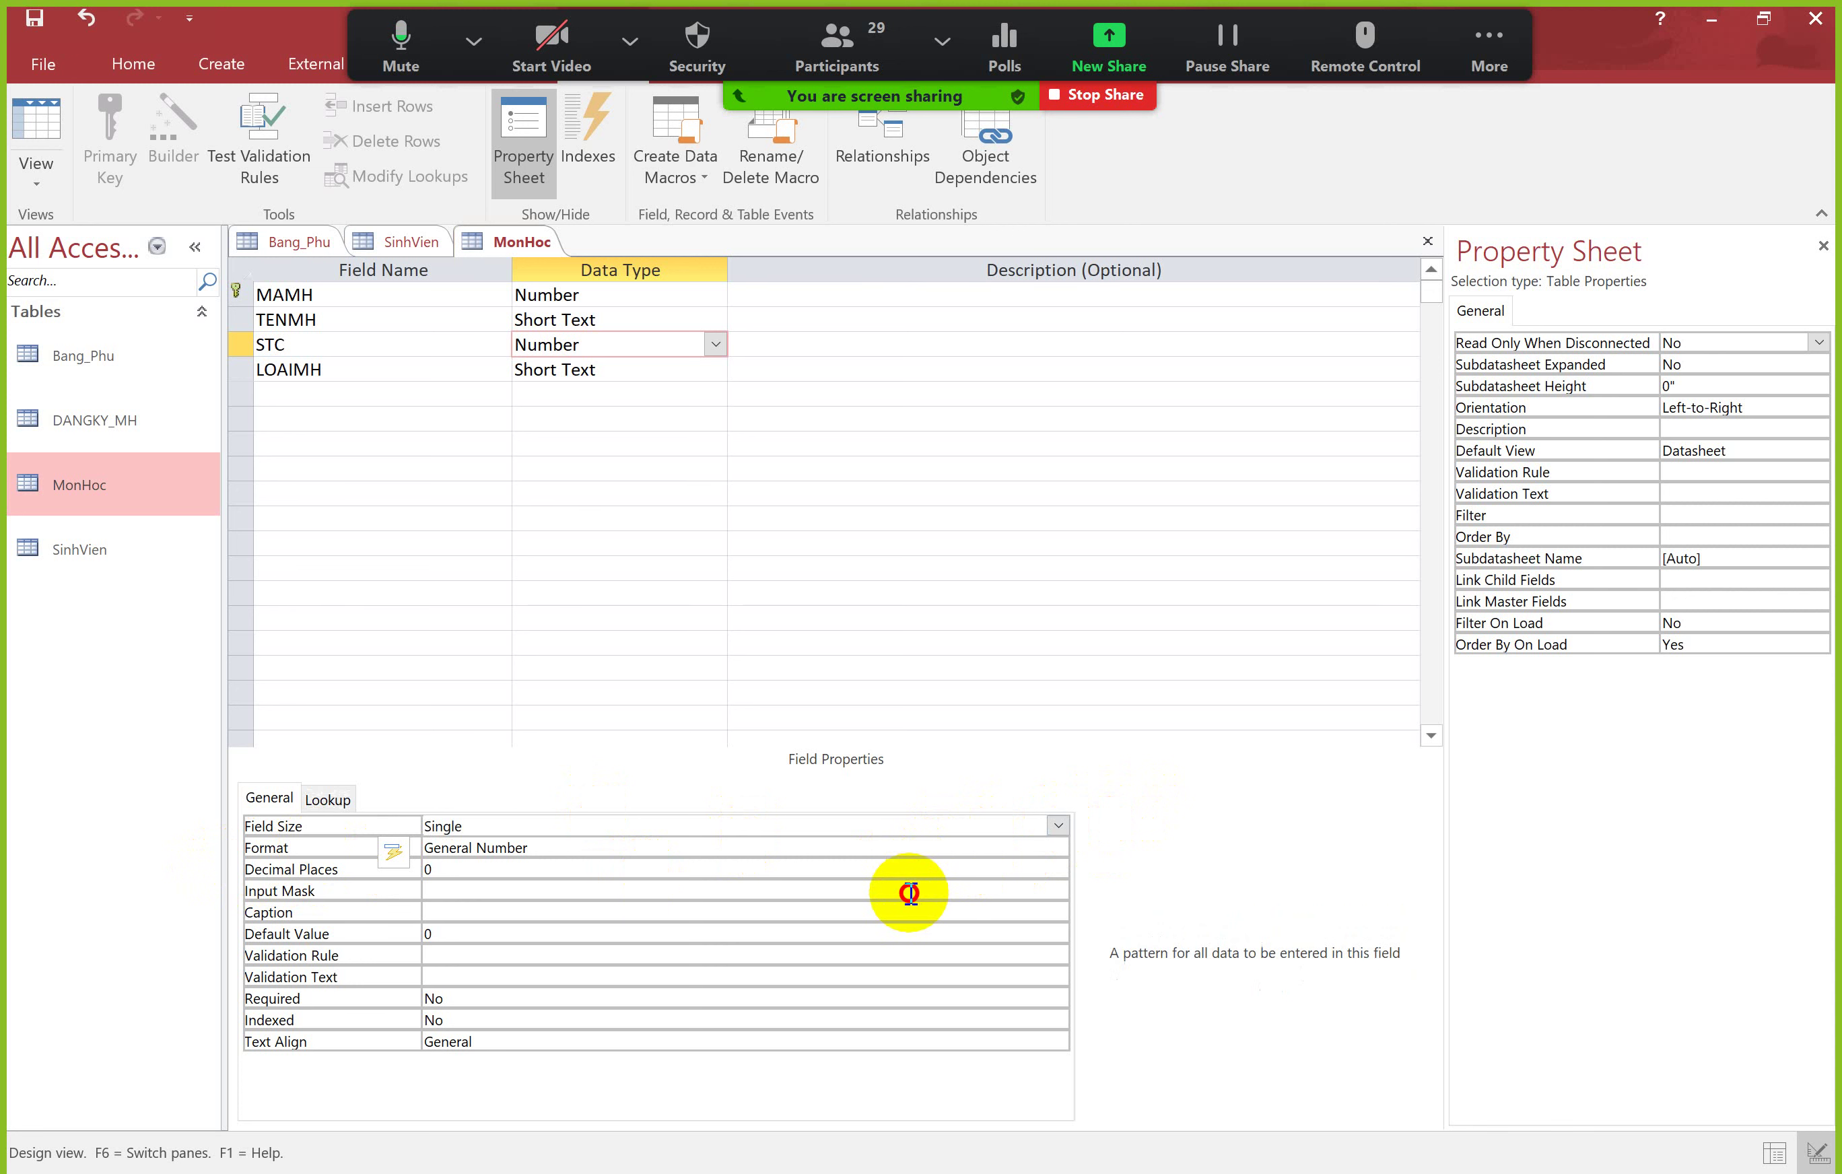
{"action": "left_click", "coordinate": [913, 846]}
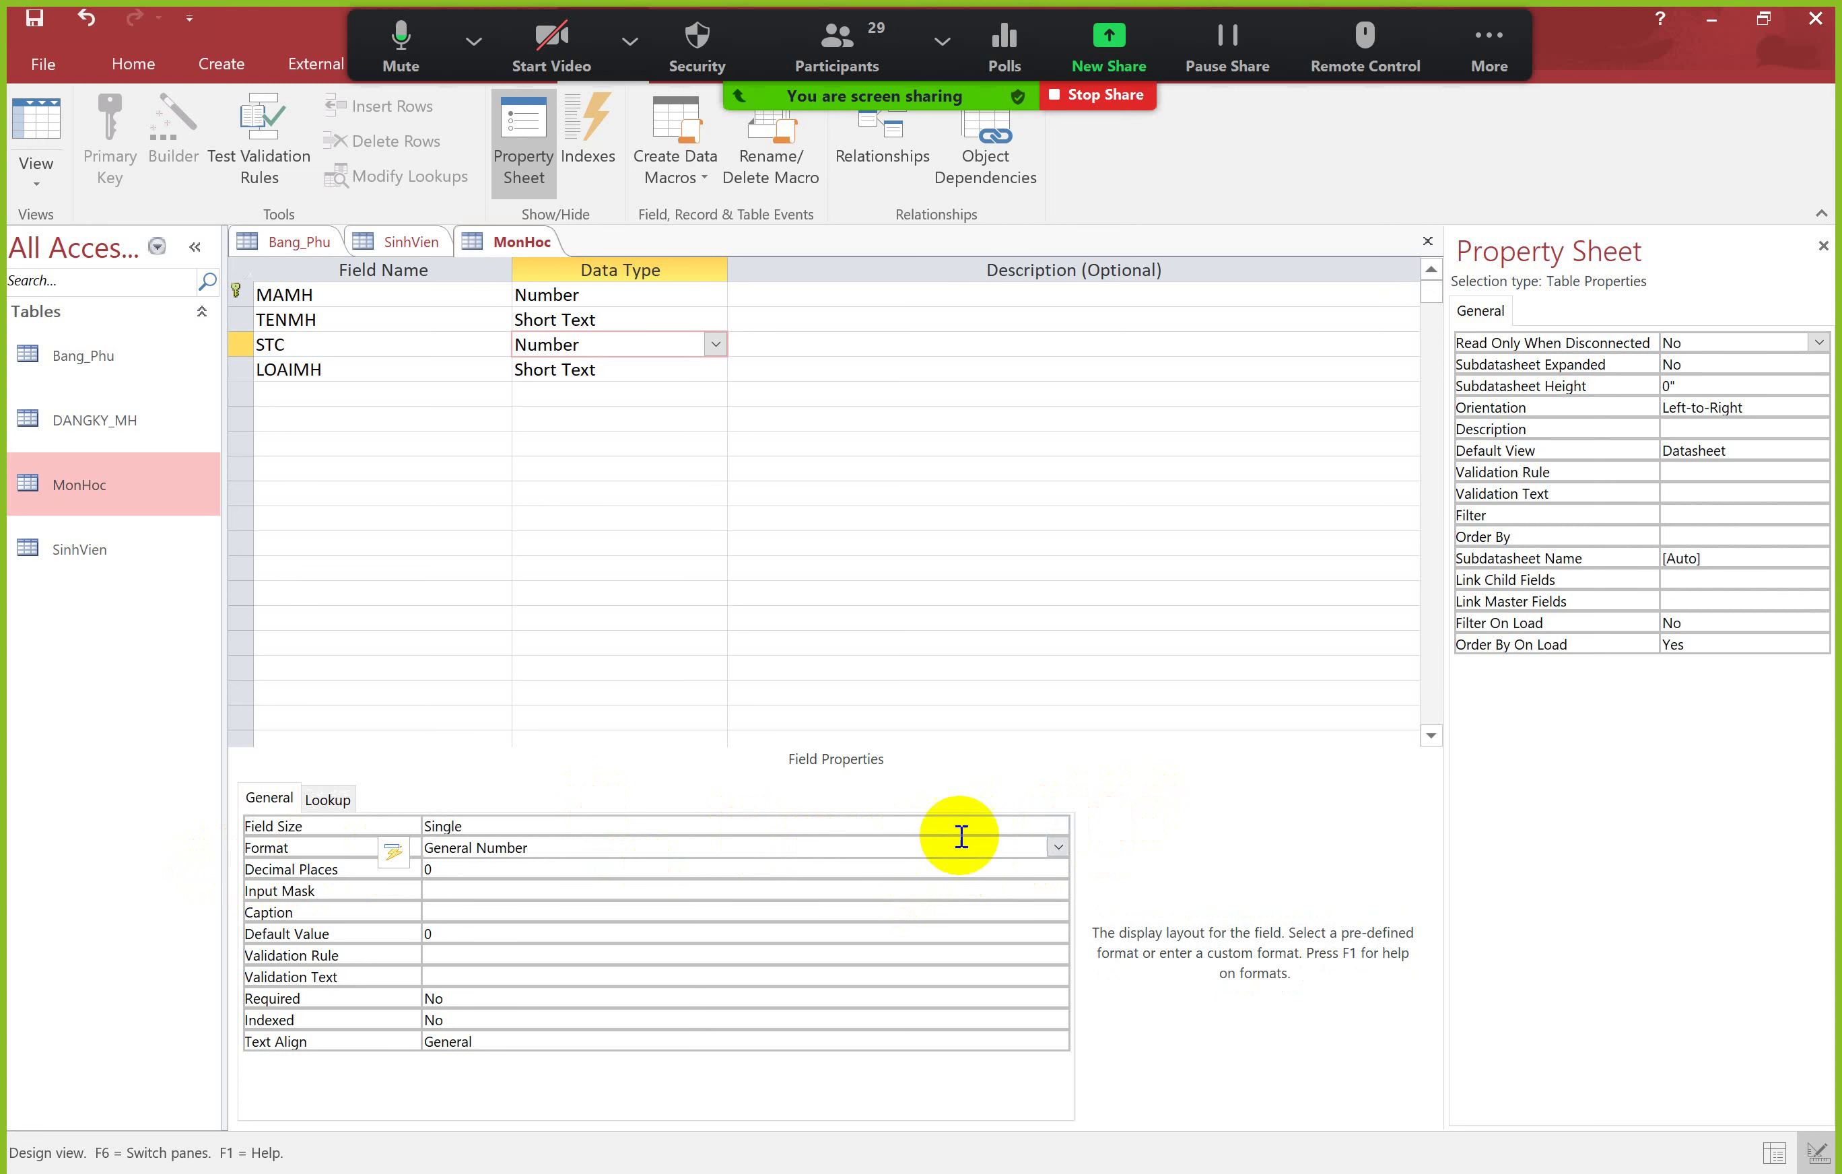
{"action": "left_click", "coordinate": [1057, 847]}
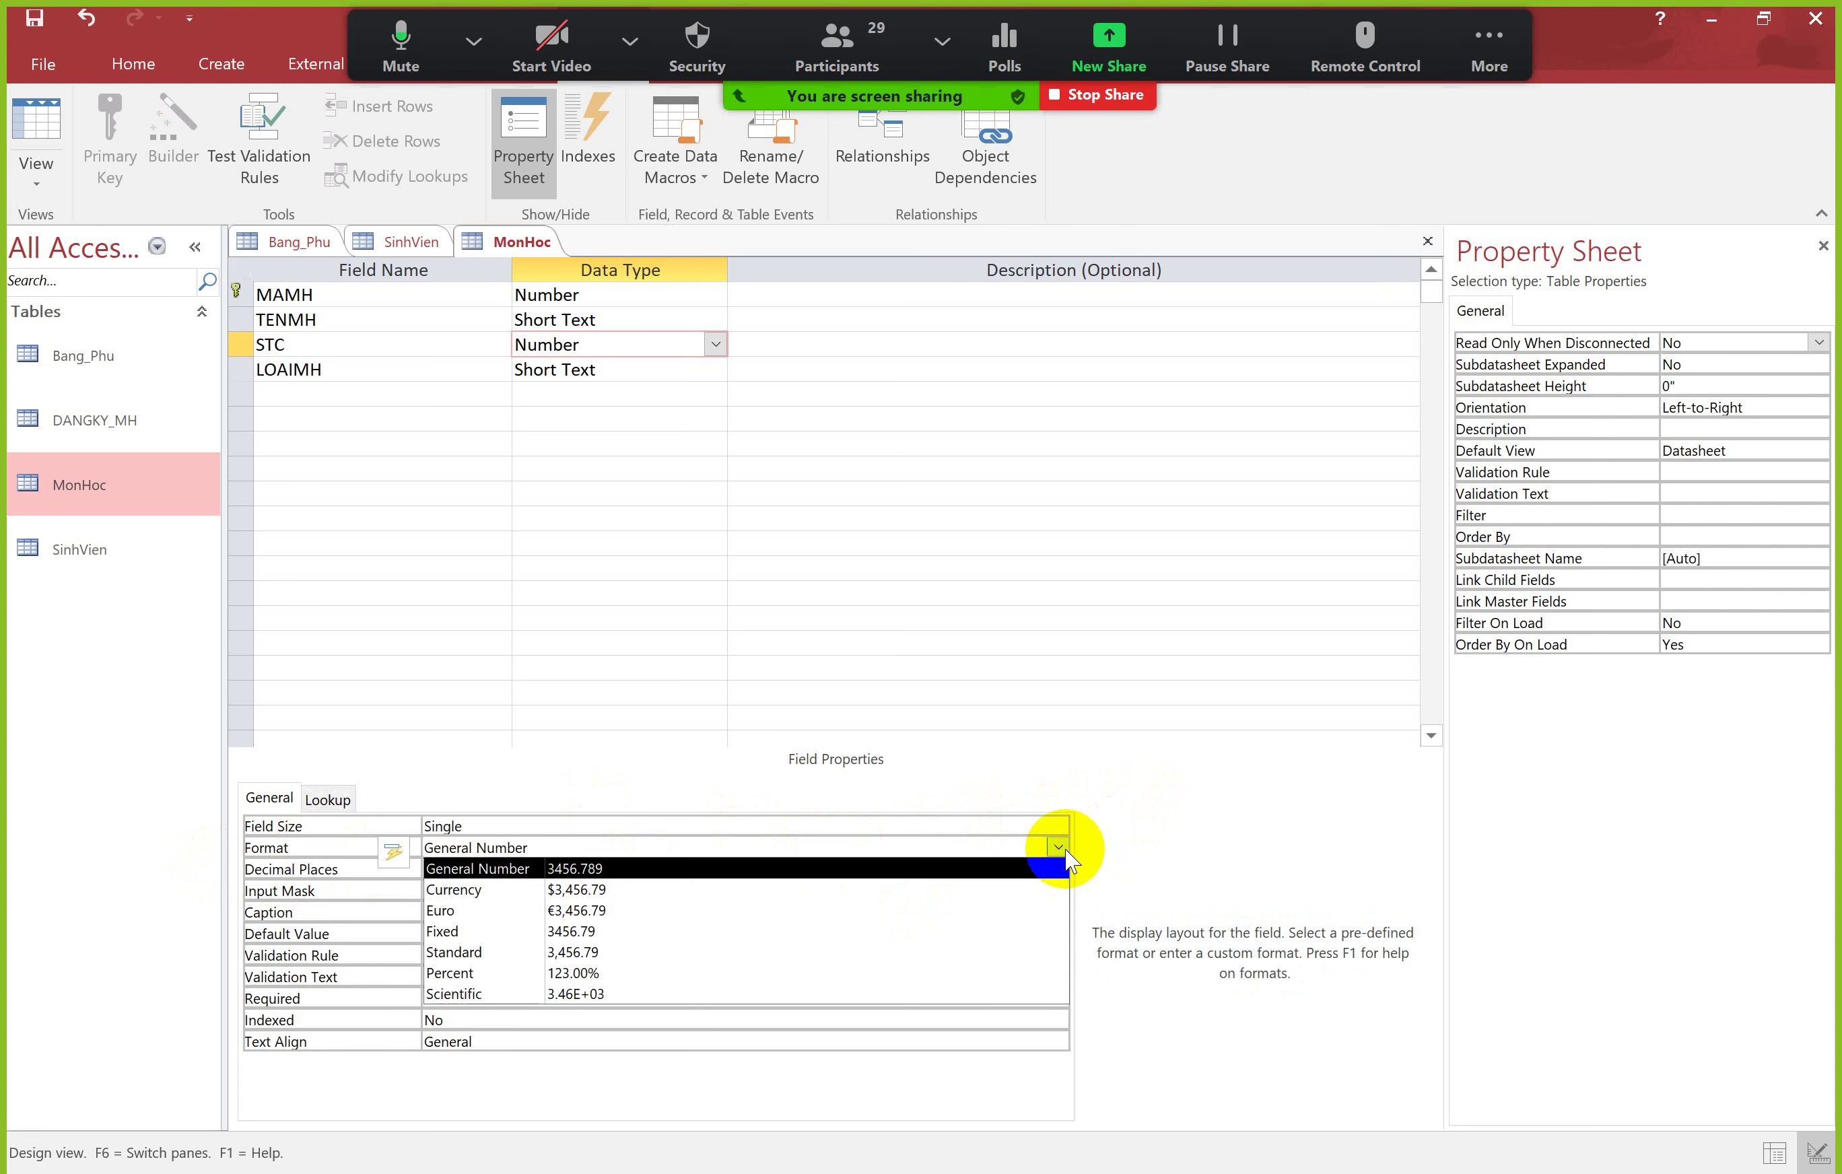
{"action": "left_click", "coordinate": [1059, 848]}
{"action": "left_click", "coordinate": [1059, 848]}
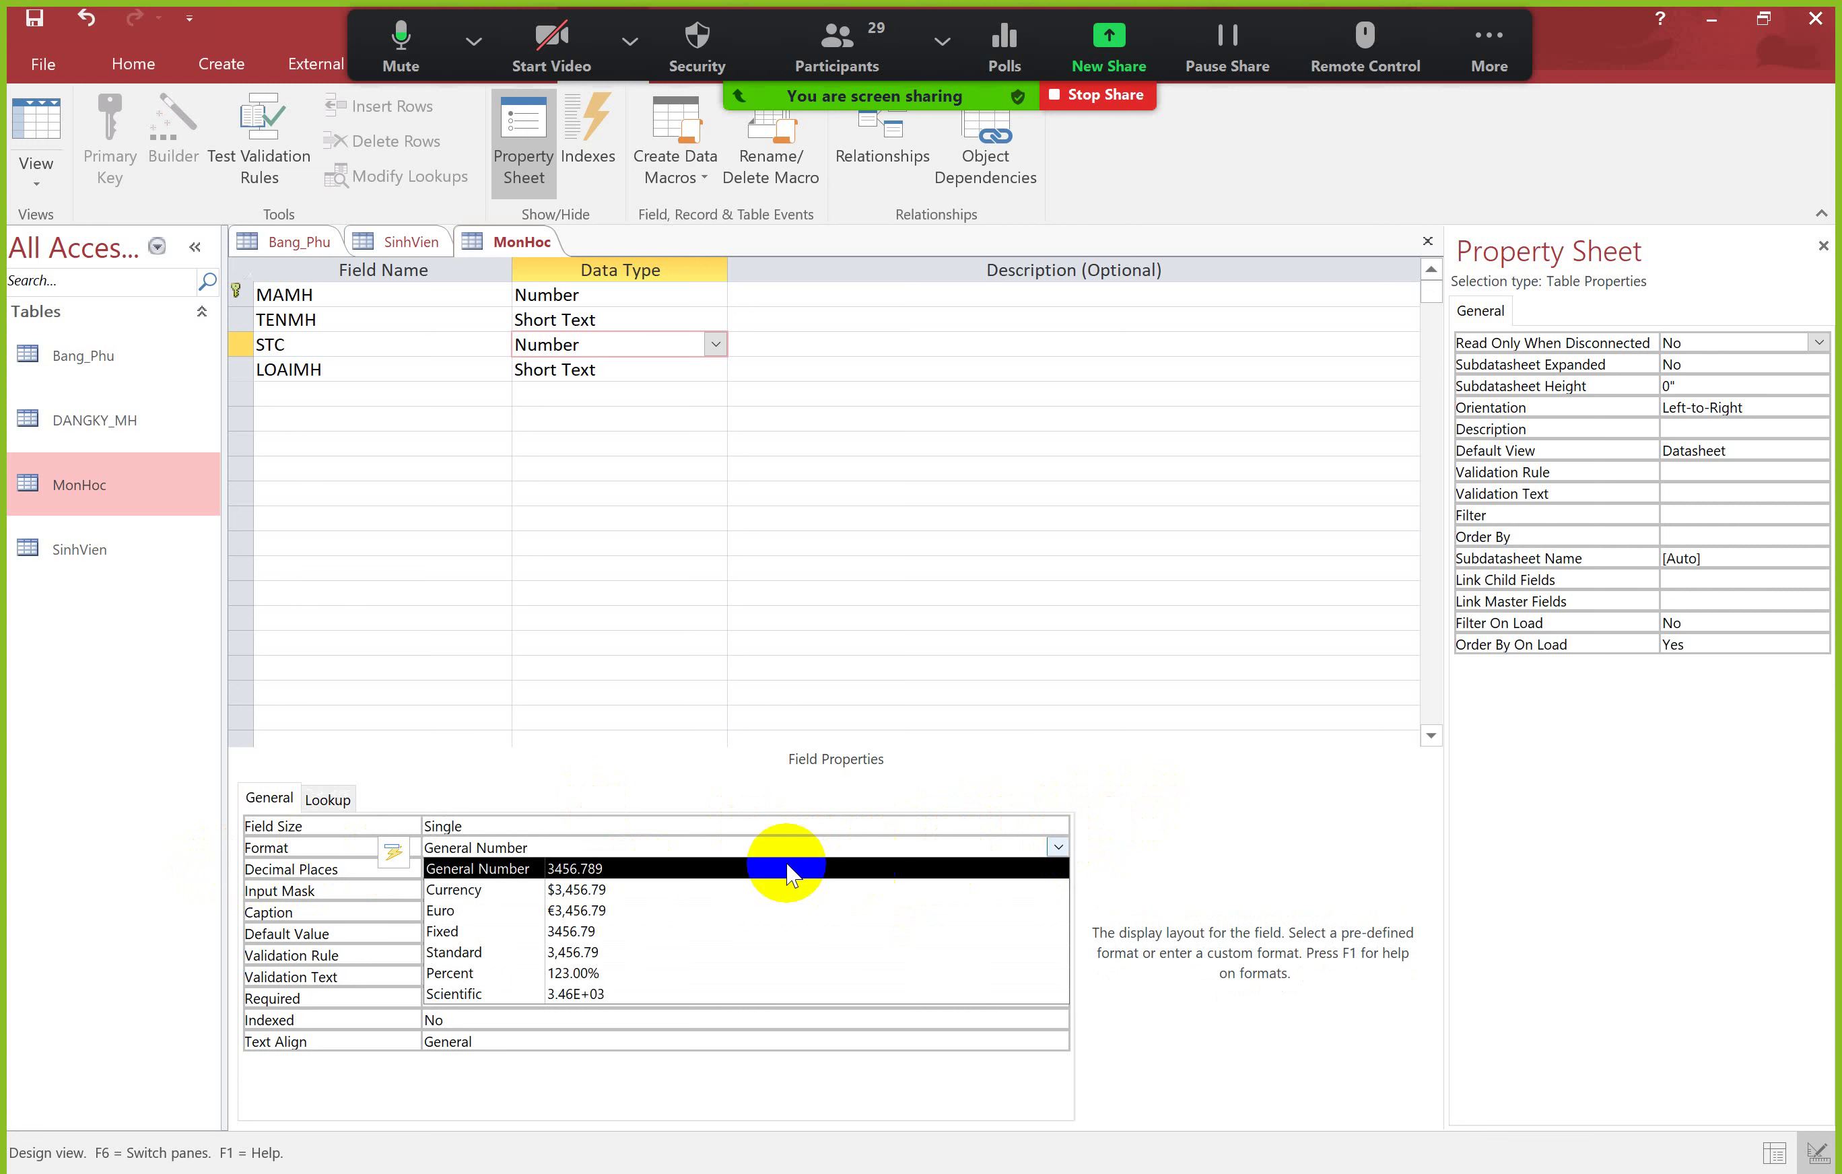
{"action": "left_click", "coordinate": [762, 868]}
{"action": "left_click", "coordinate": [1058, 847]}
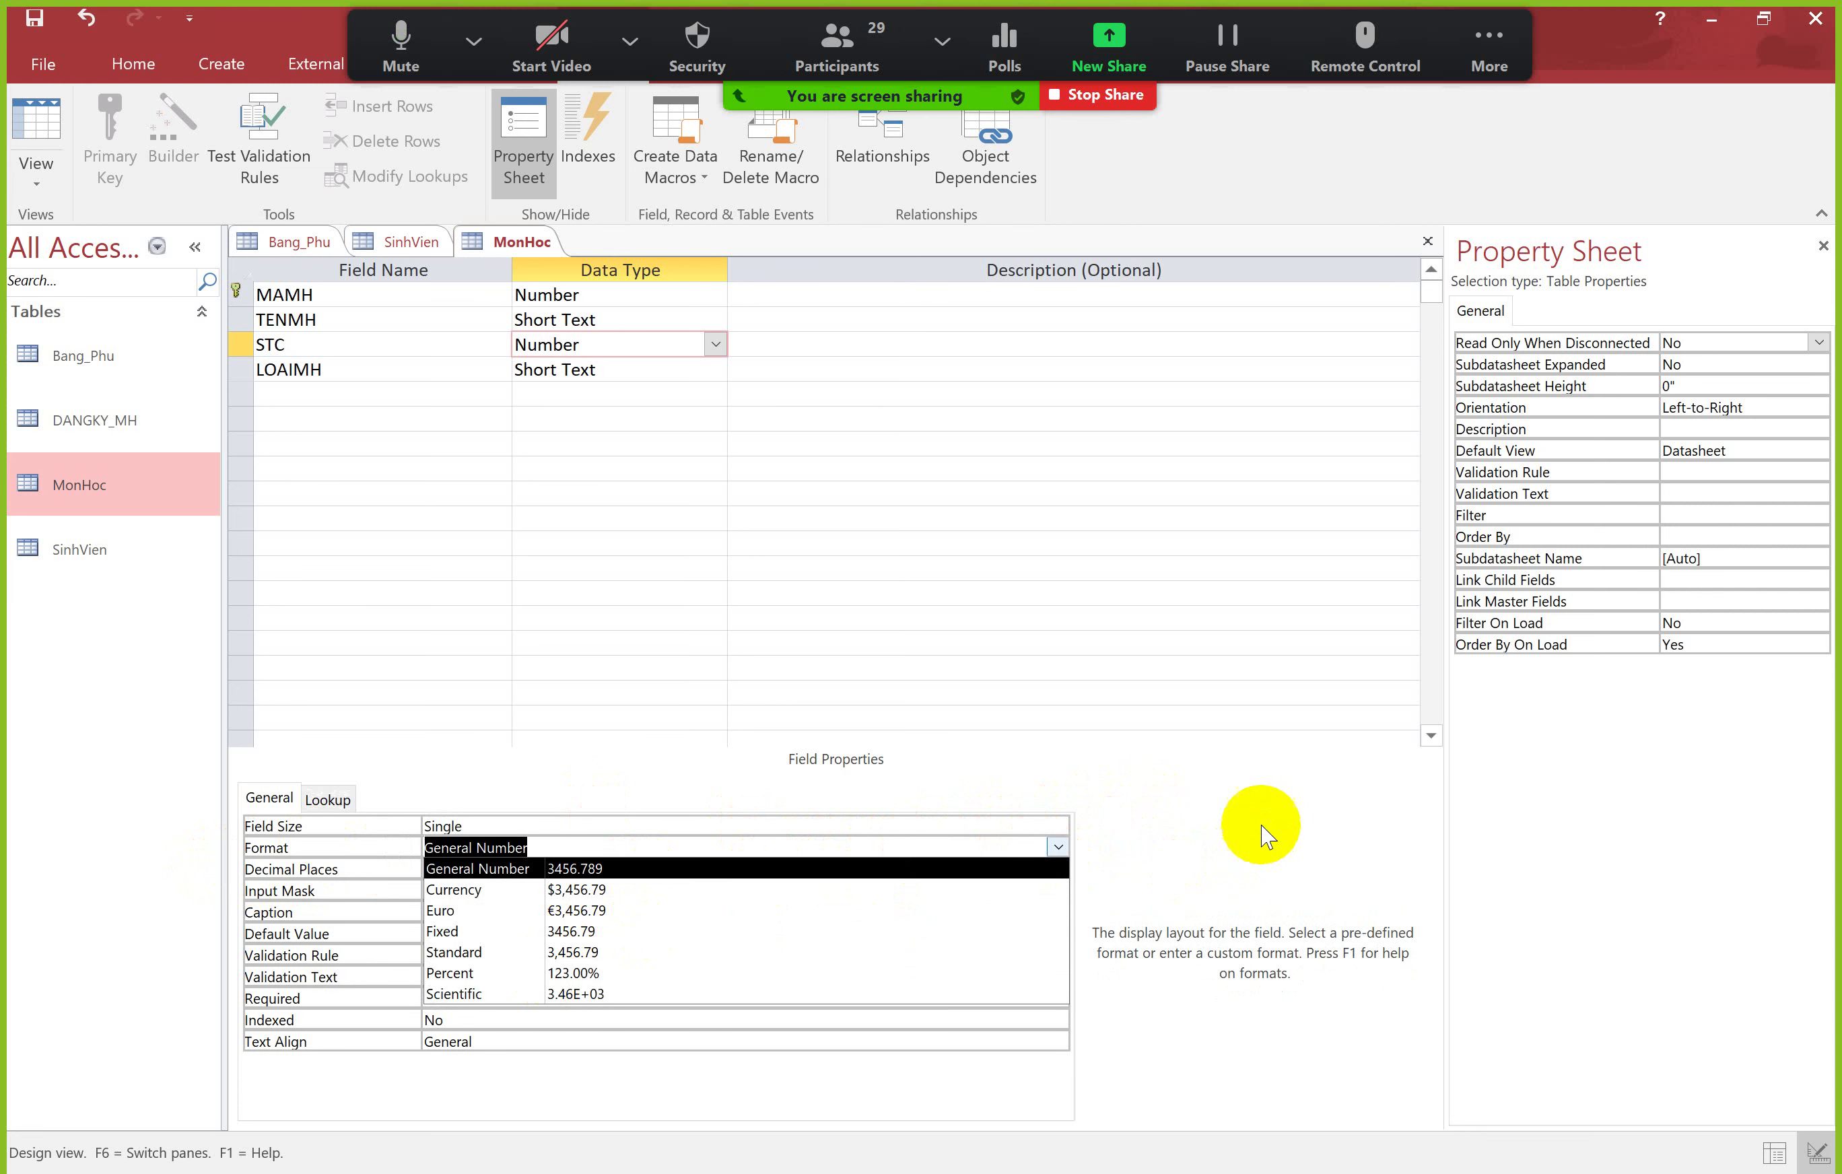
{"action": "left_click", "coordinate": [1258, 827]}
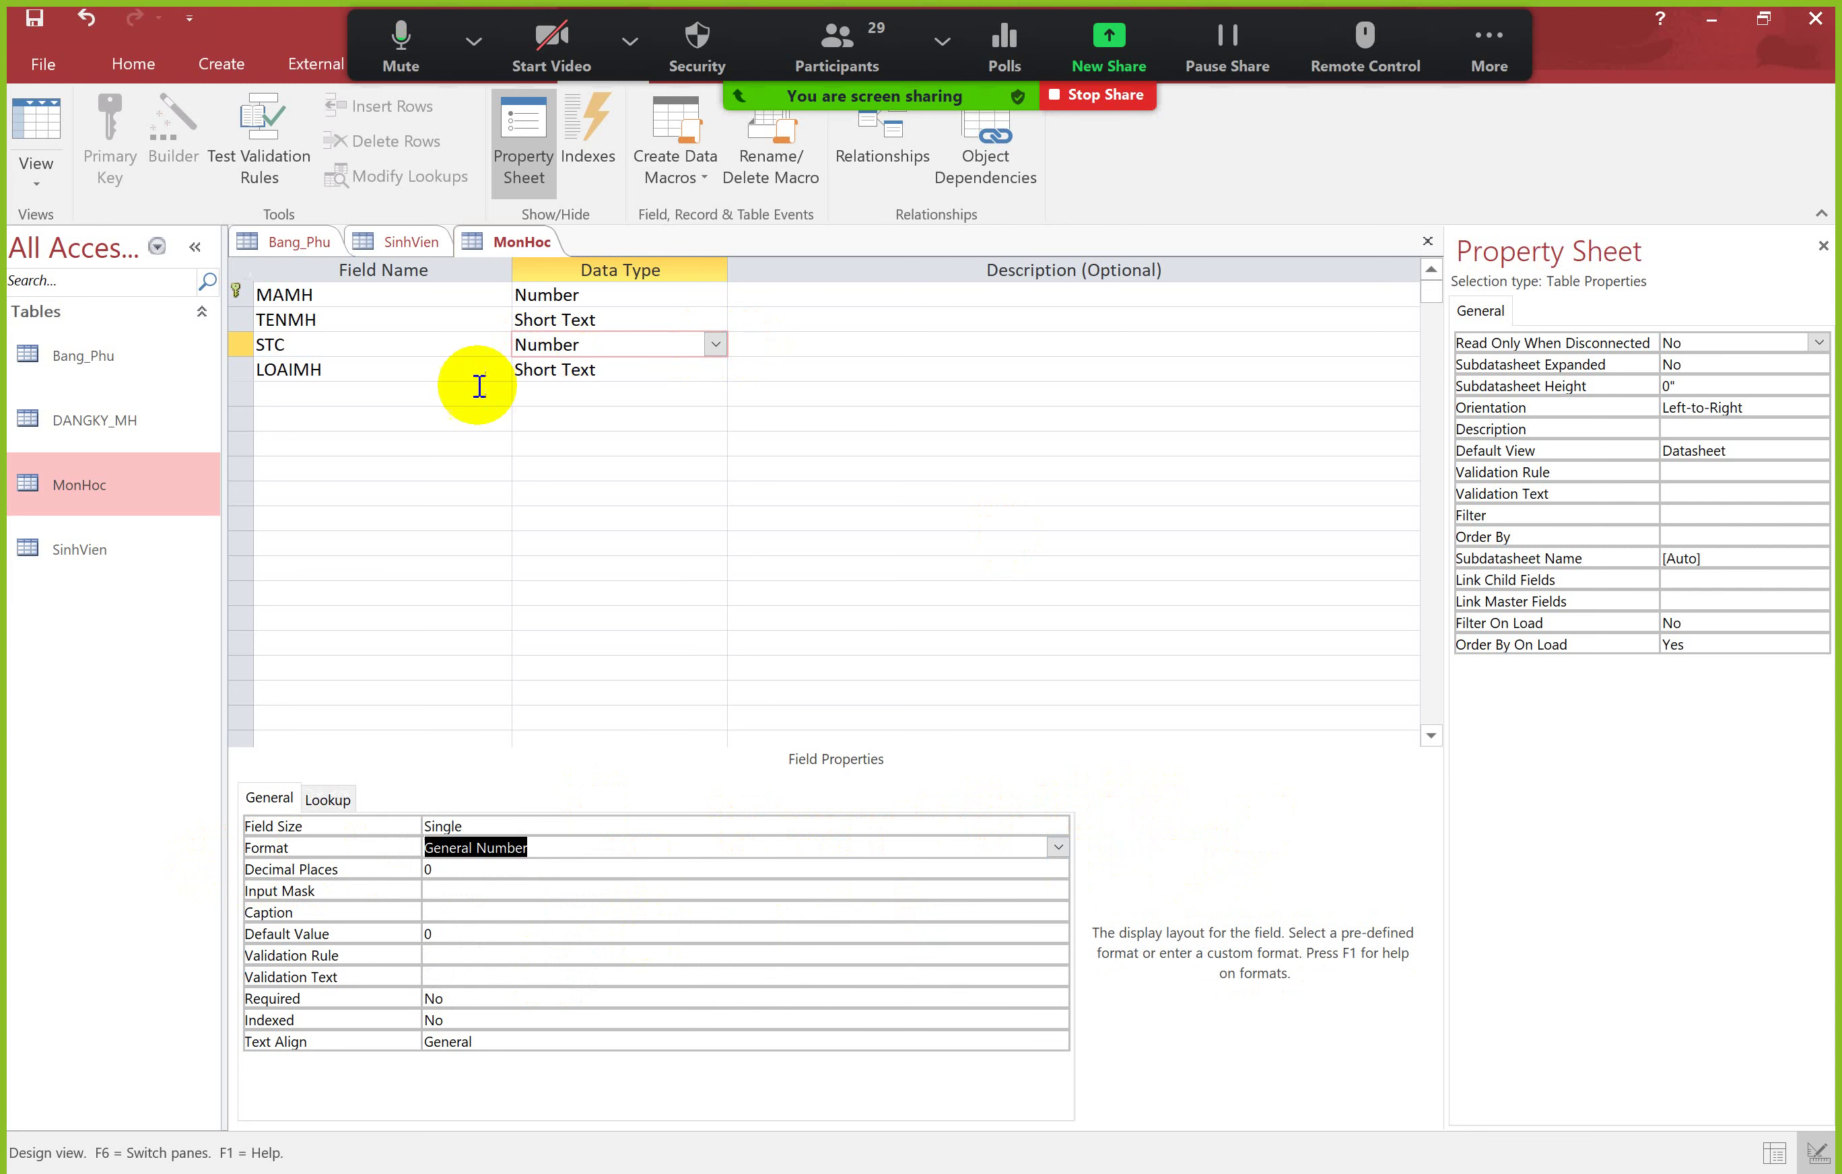
{"action": "left_click", "coordinate": [378, 395]}
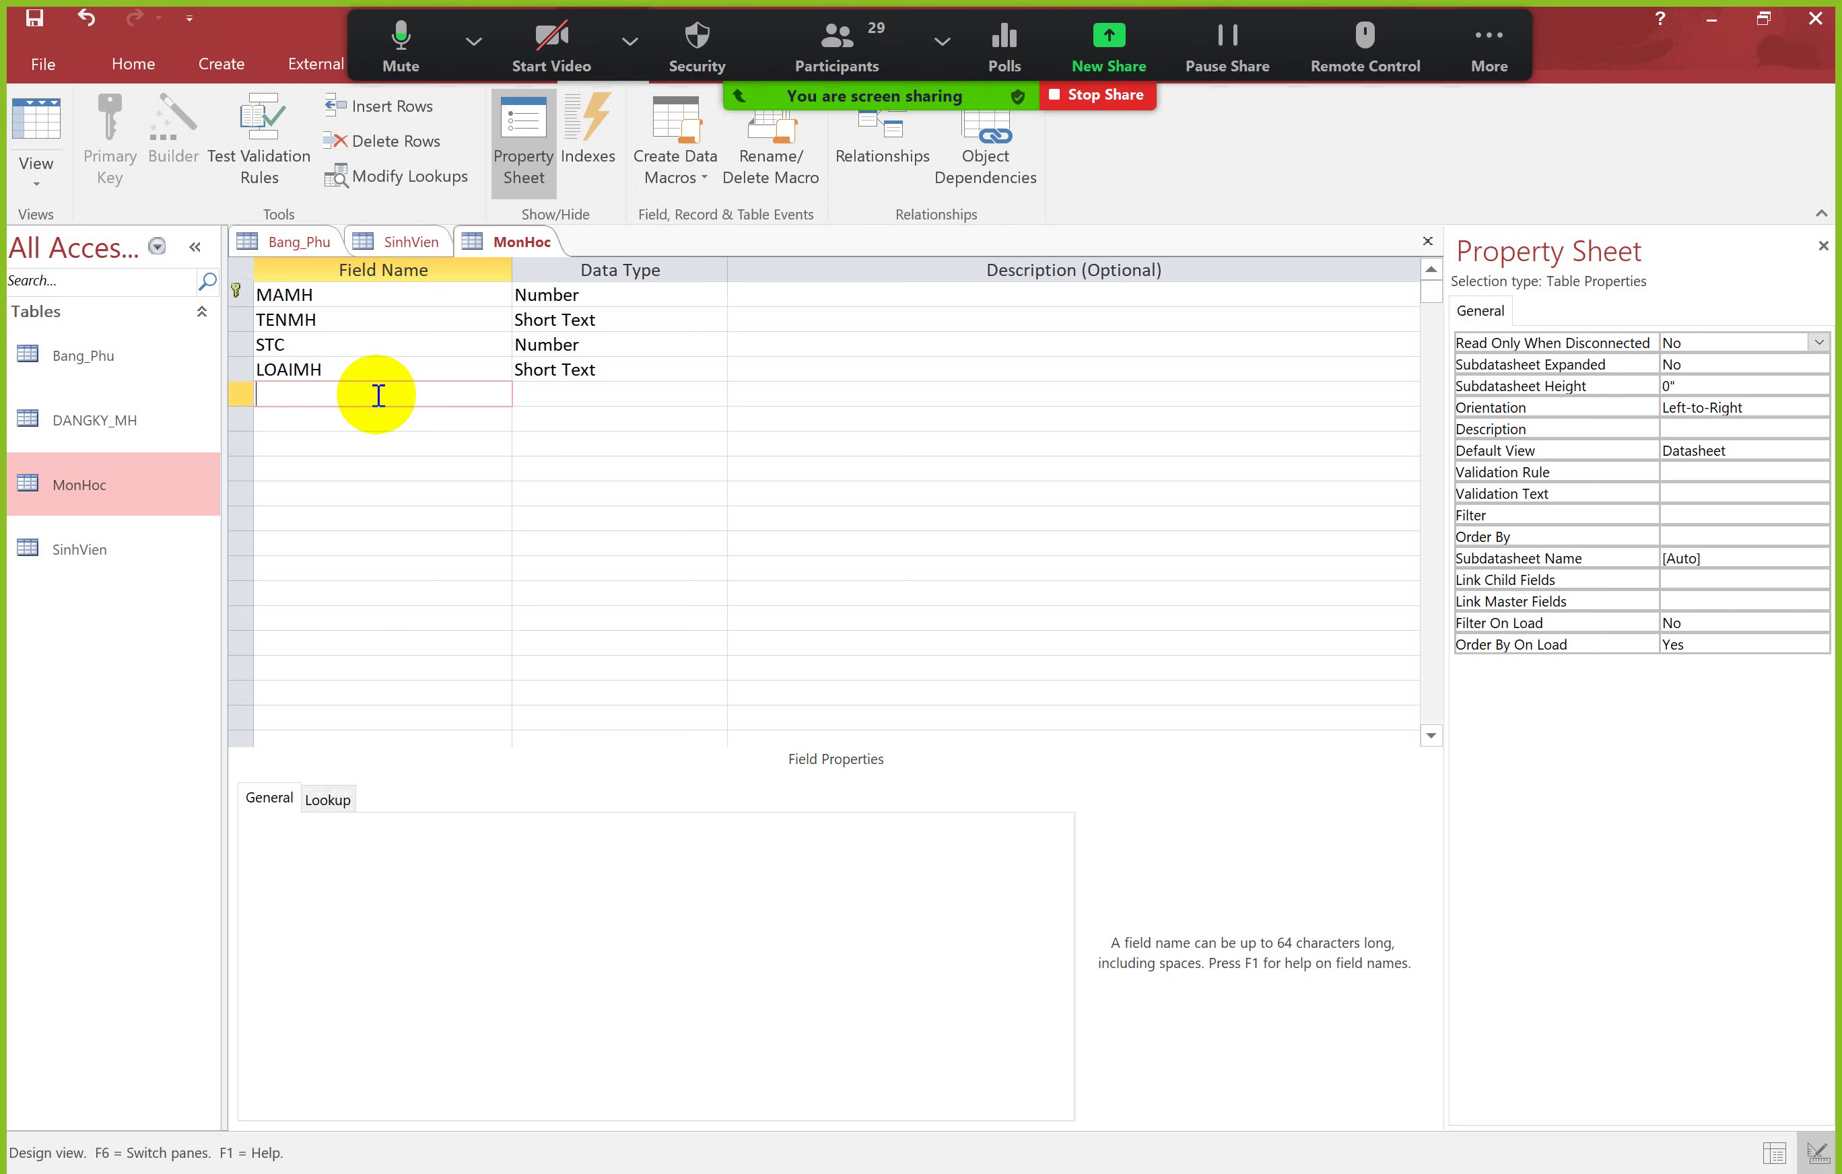
Step: Add a TILE field of type Number with Percent format and save the table
{"action": "key", "text": "Tab"}
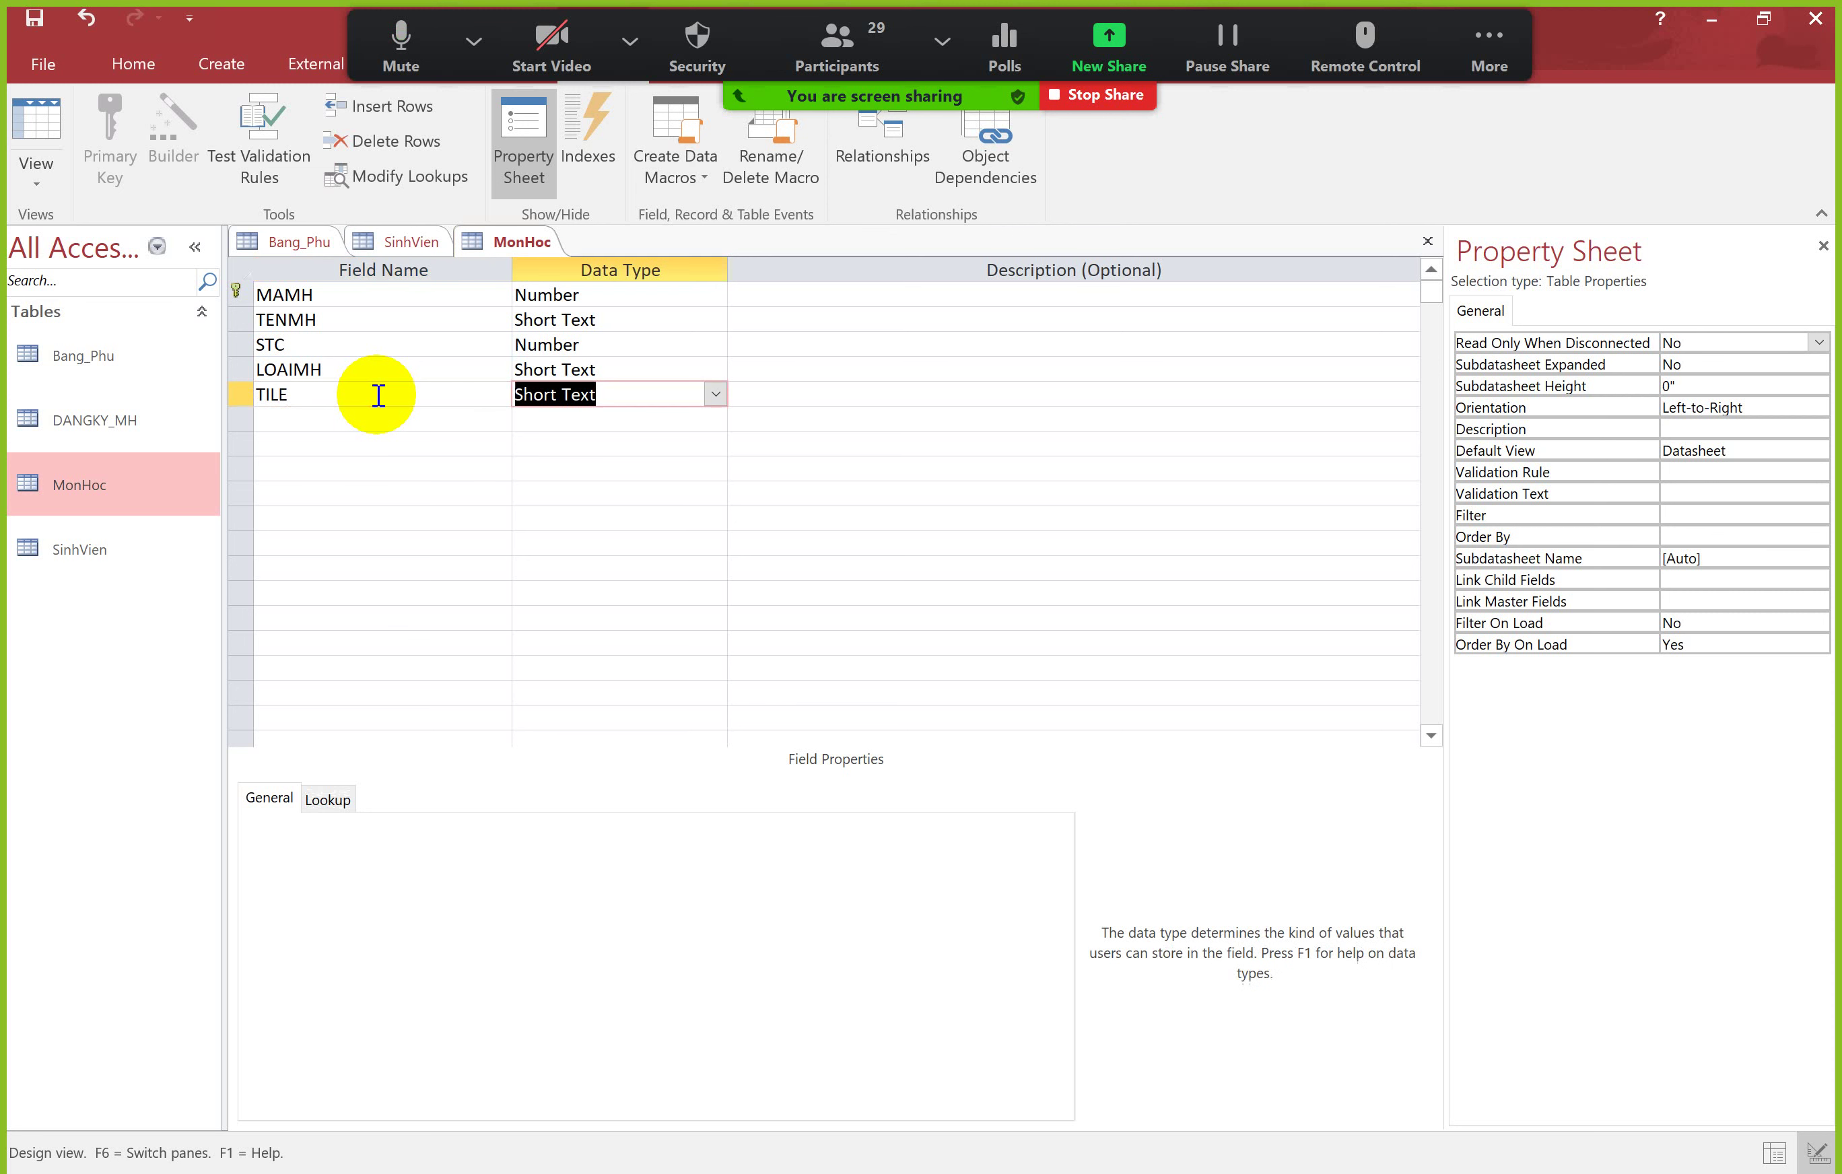
{"action": "left_click", "coordinate": [714, 395]}
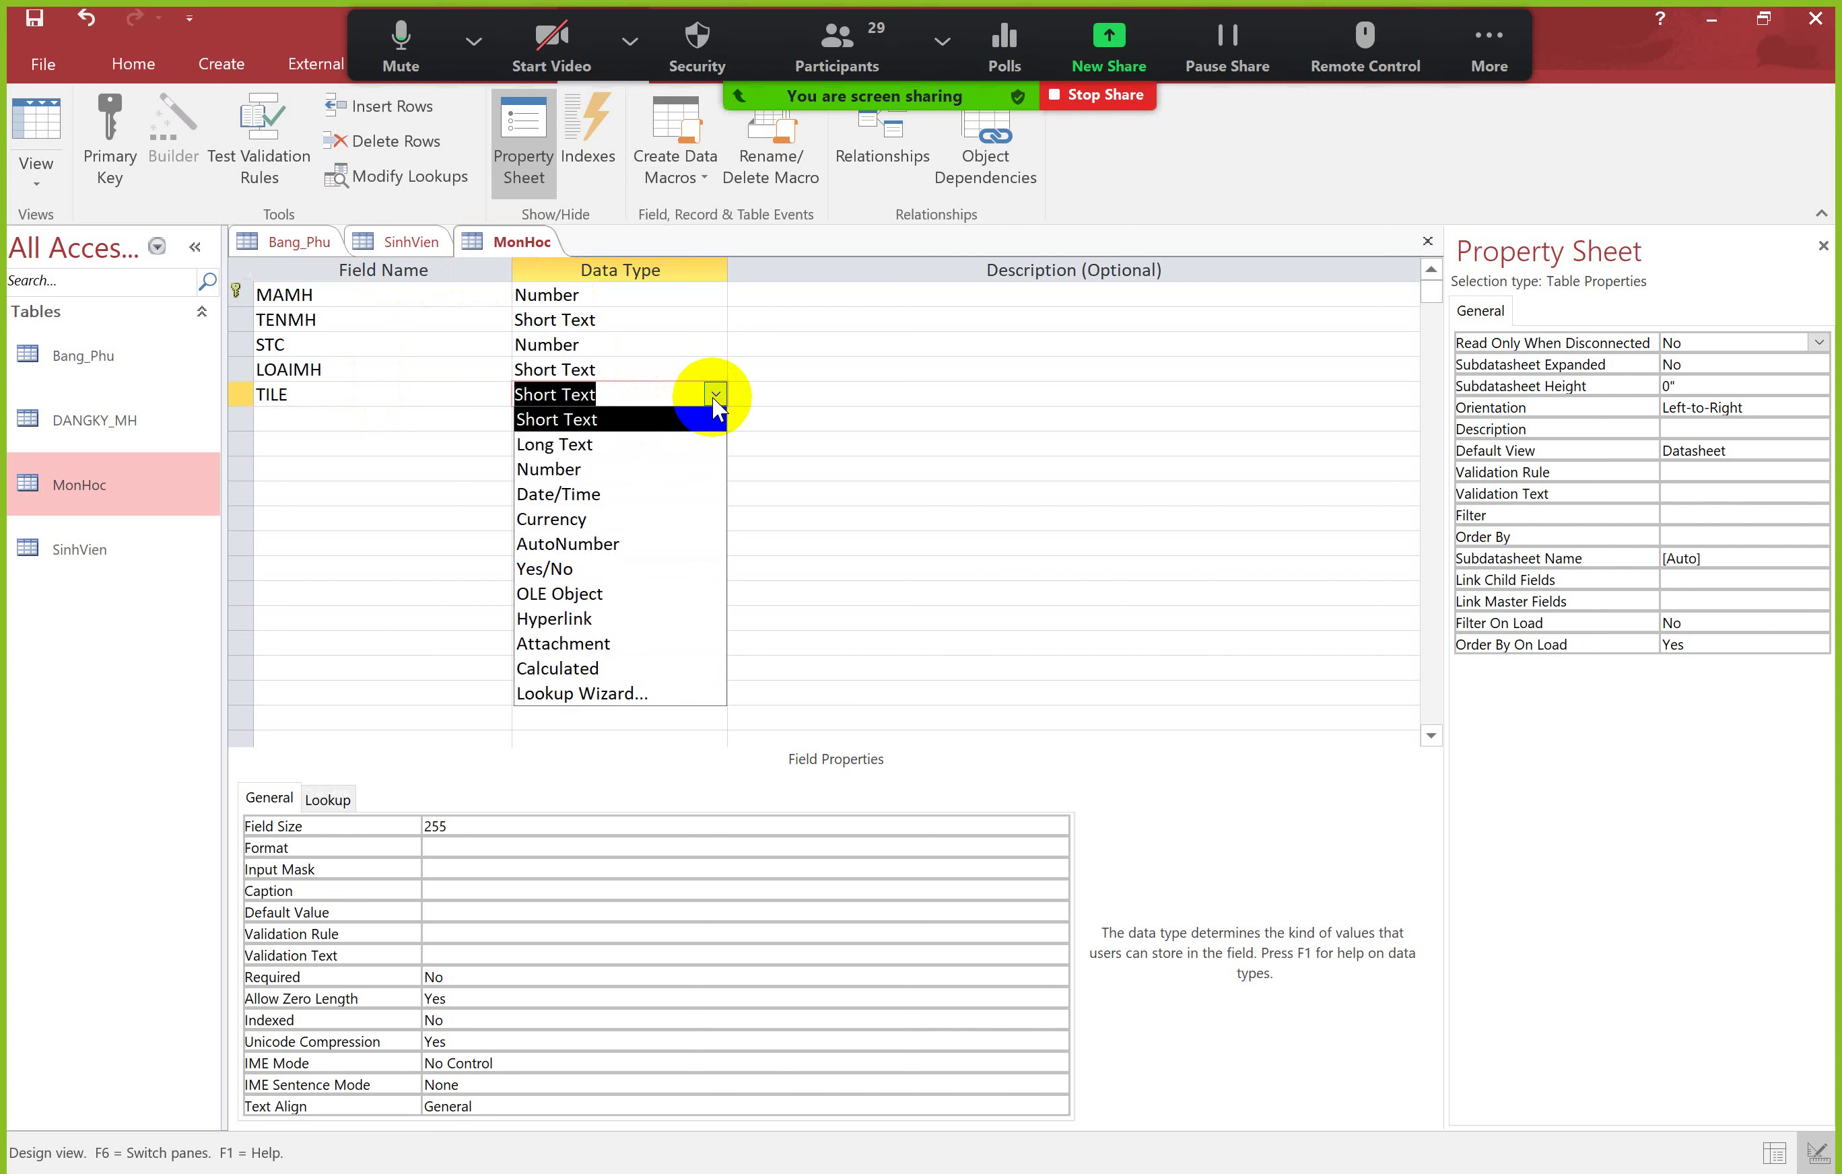
{"action": "left_click", "coordinate": [569, 471]}
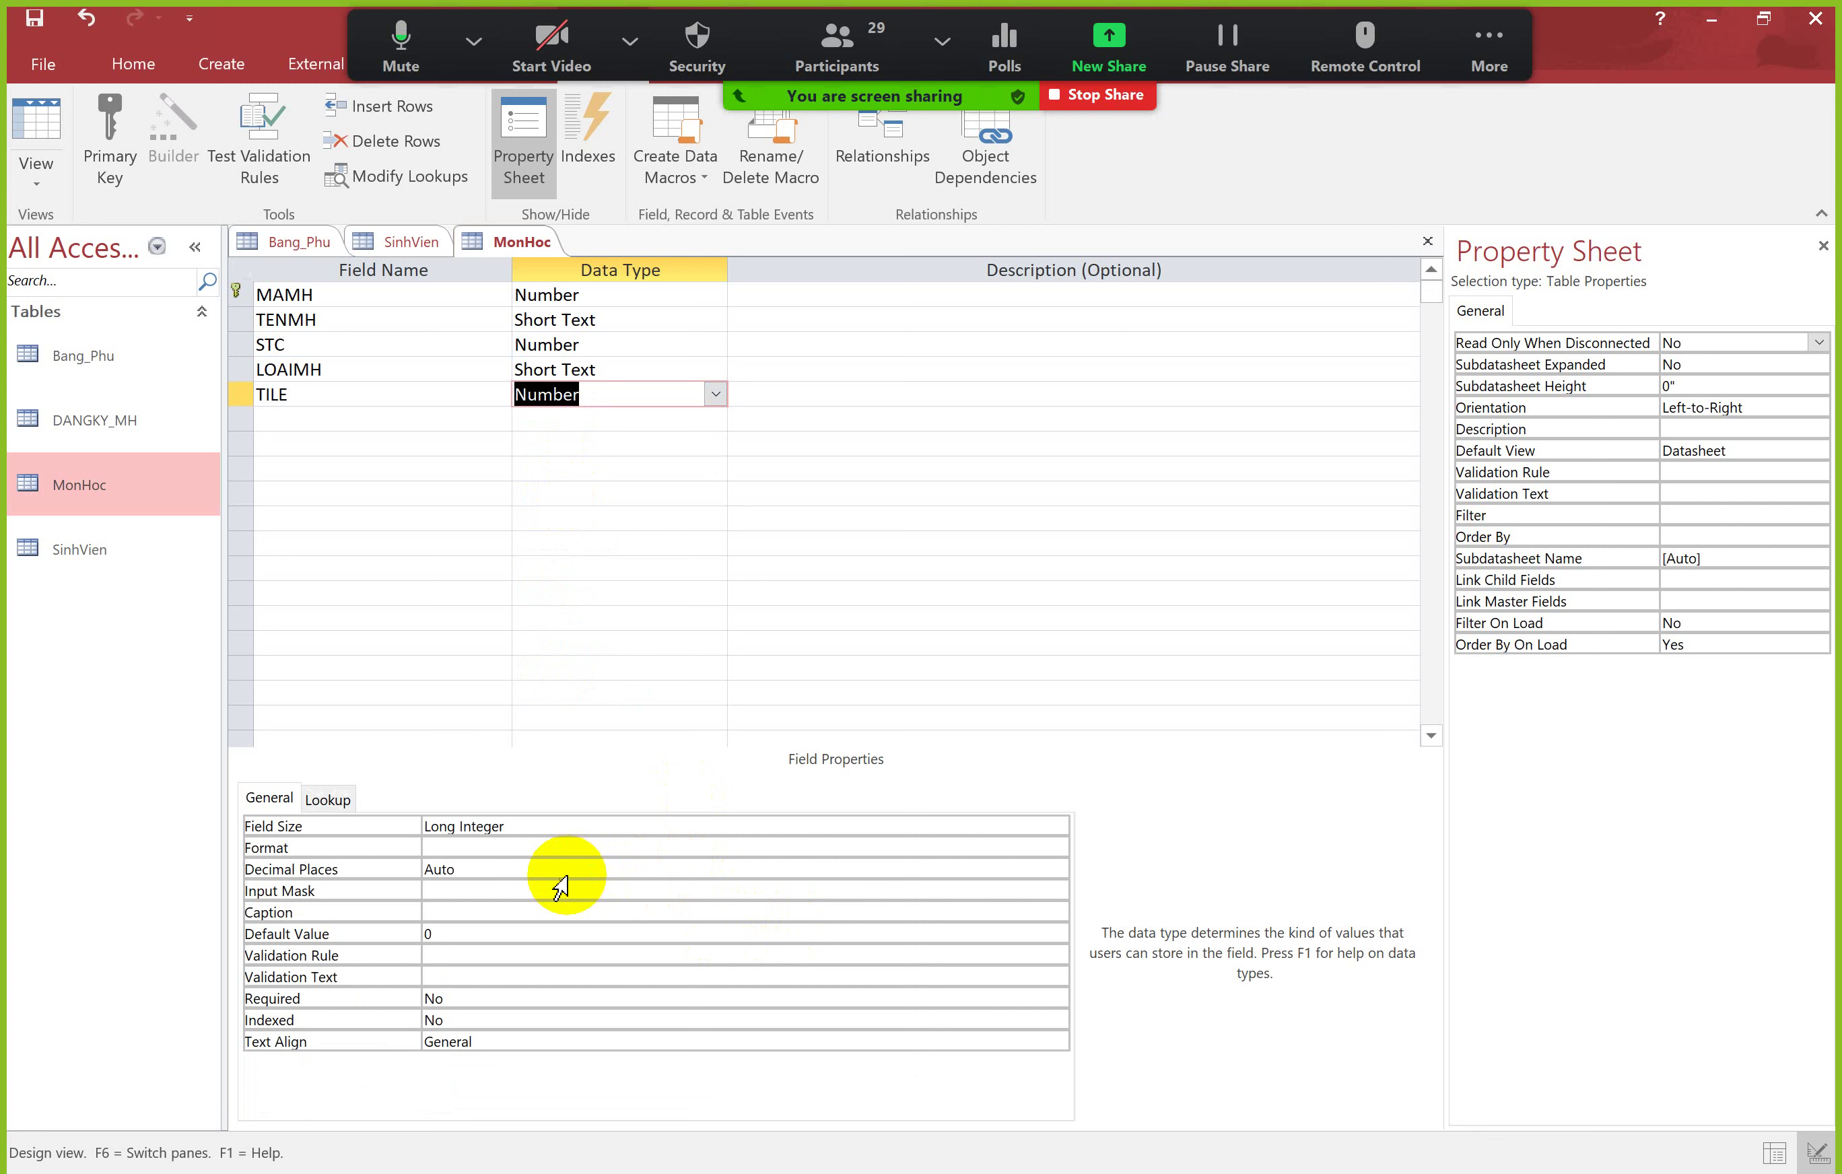
{"action": "left_click", "coordinate": [597, 888]}
{"action": "left_click", "coordinate": [600, 843]}
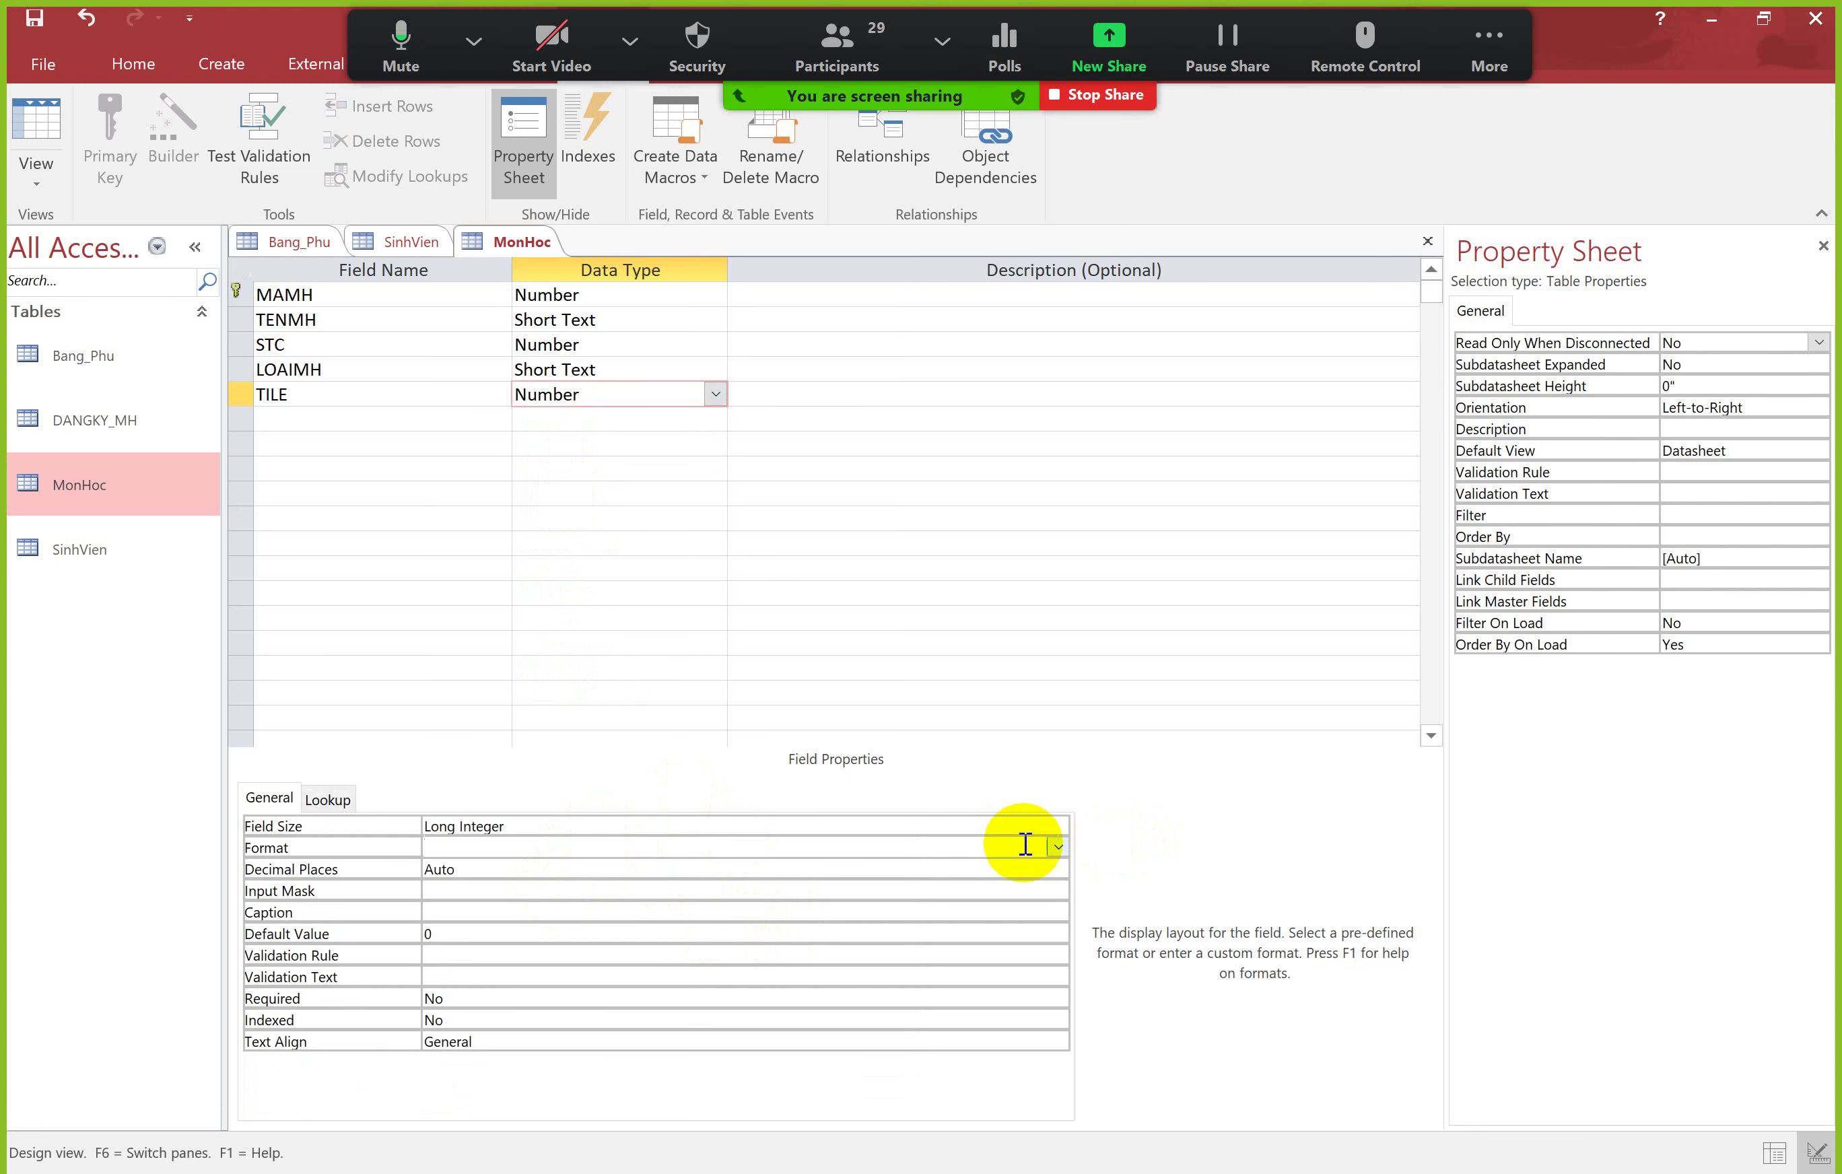
{"action": "left_click", "coordinate": [1058, 847]}
{"action": "left_click", "coordinate": [545, 974]}
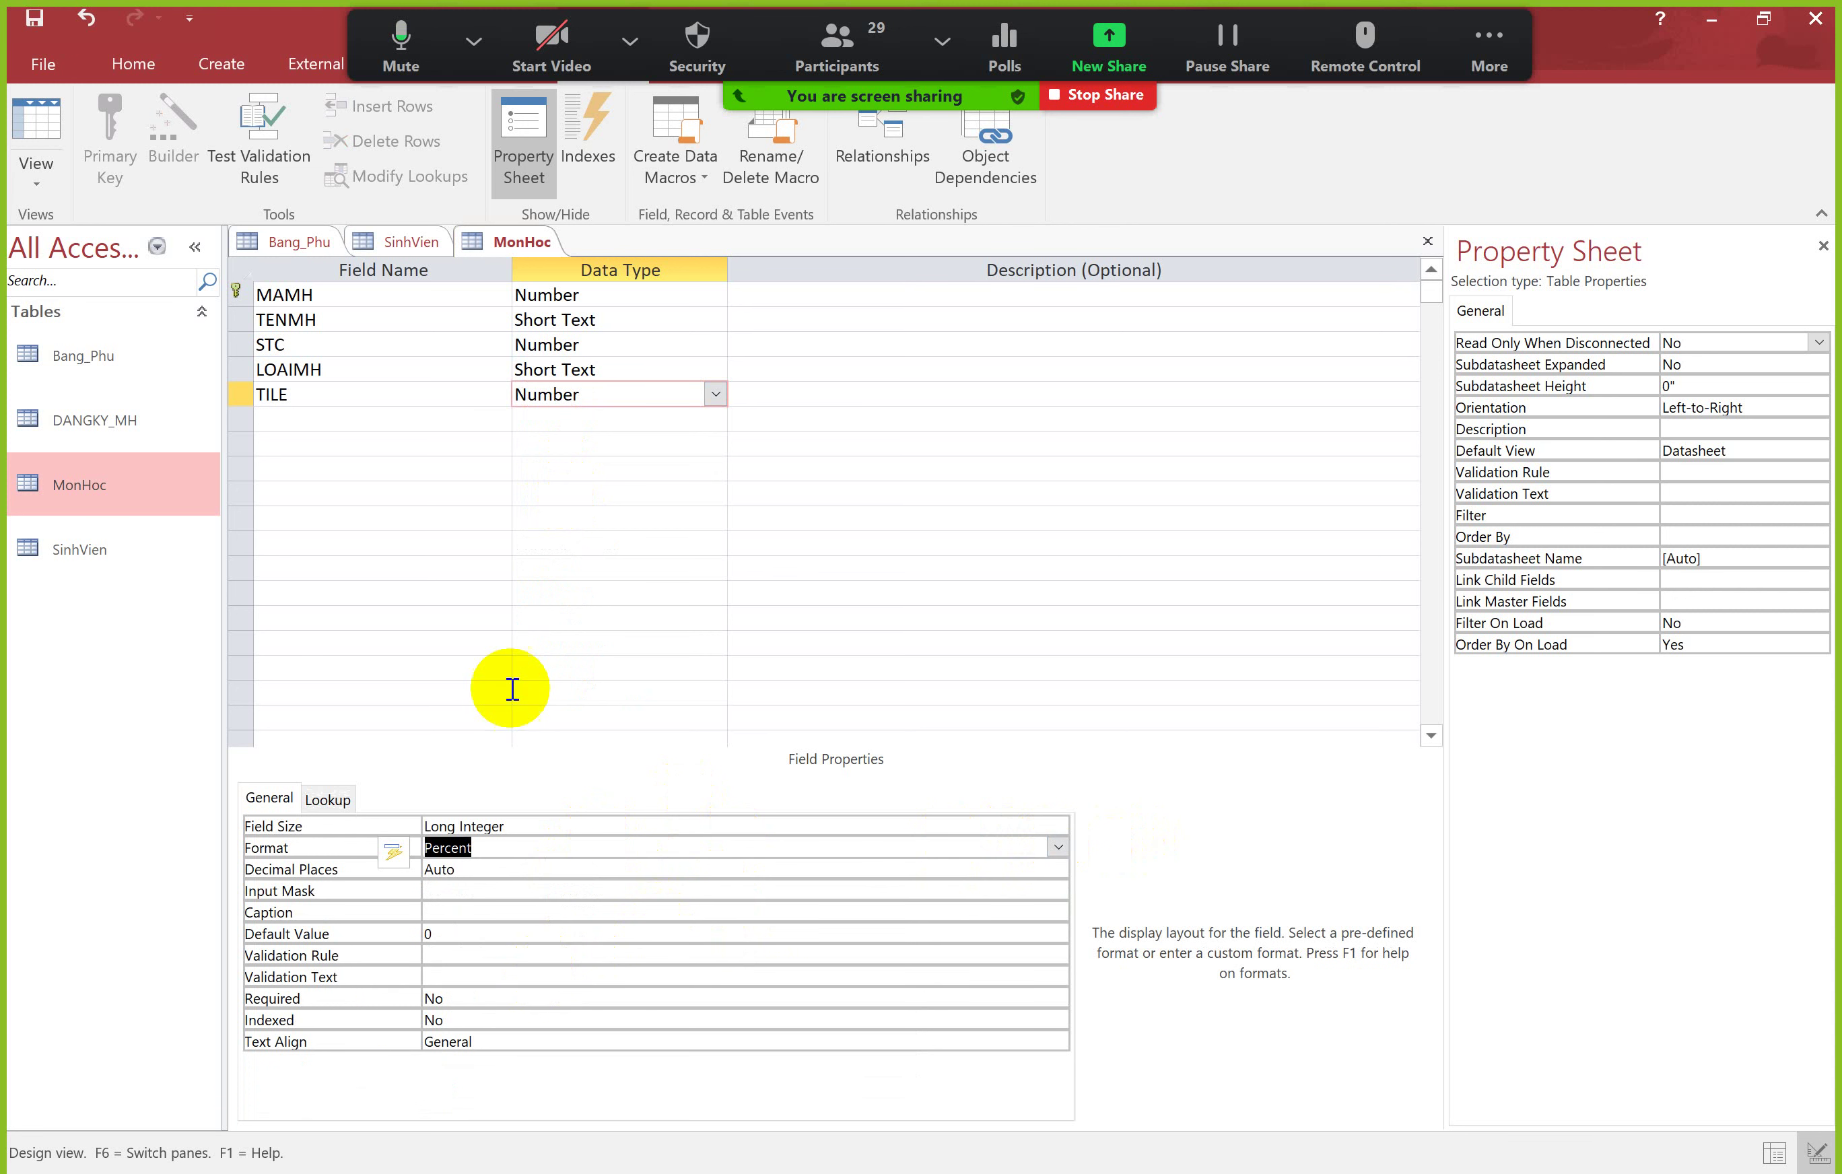
{"action": "left_click", "coordinate": [36, 131]}
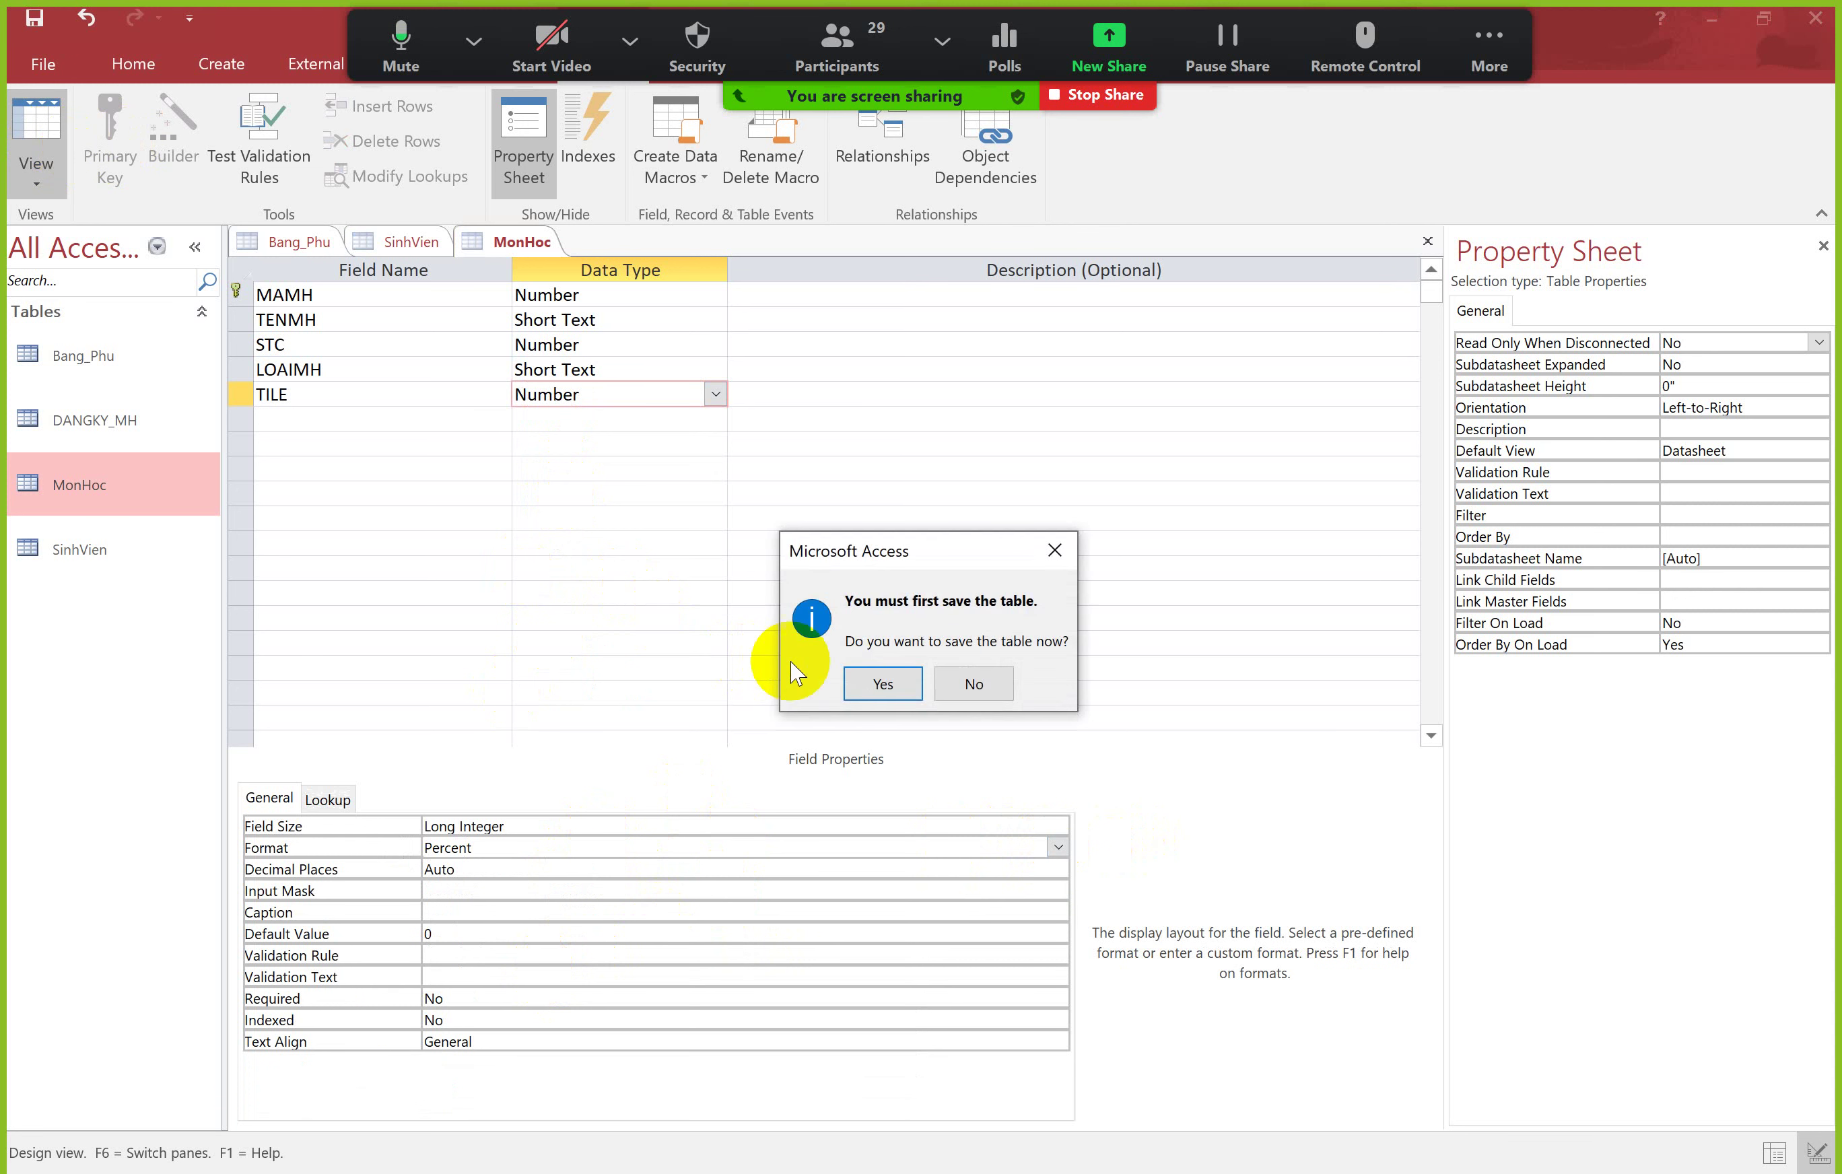
{"action": "left_click", "coordinate": [882, 683]}
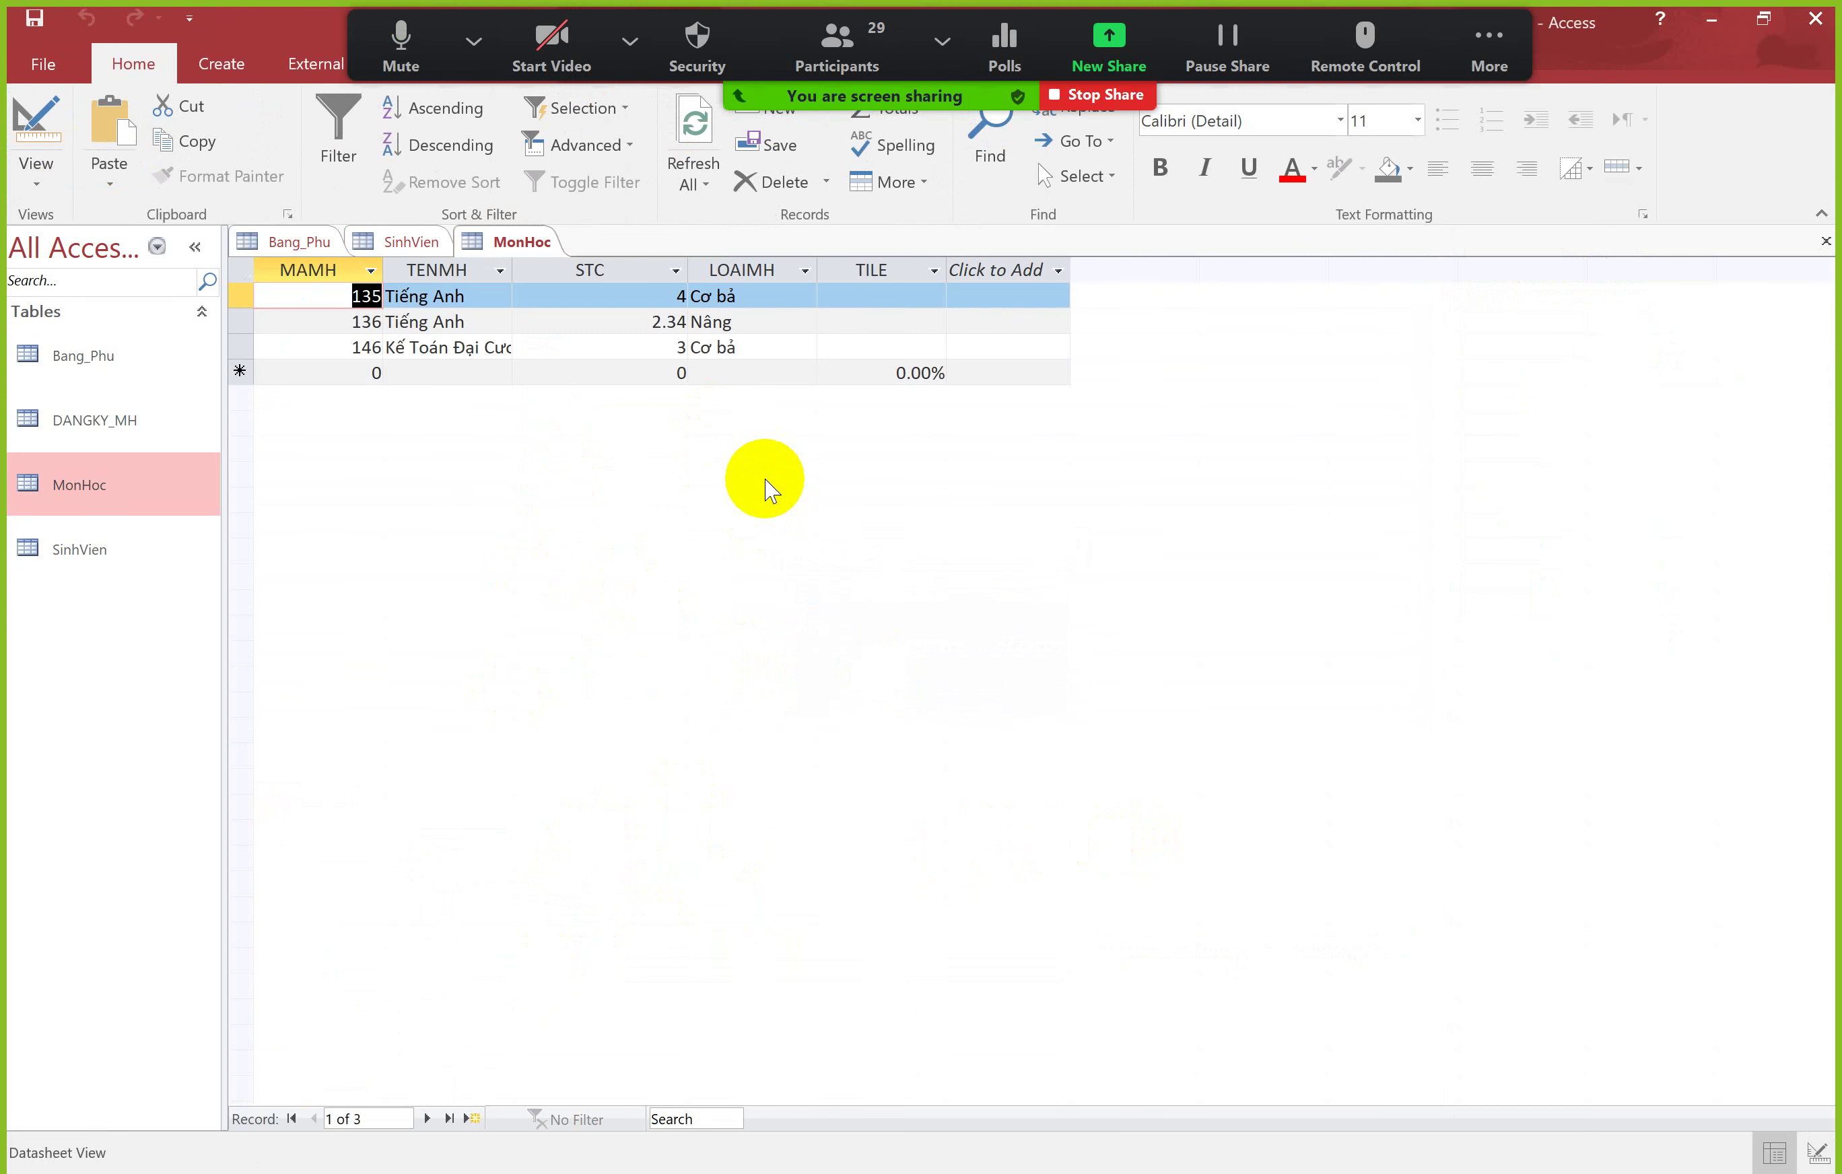
Step: Enter percentage values into record 135's TILE cell
{"action": "left_click", "coordinate": [888, 294]}
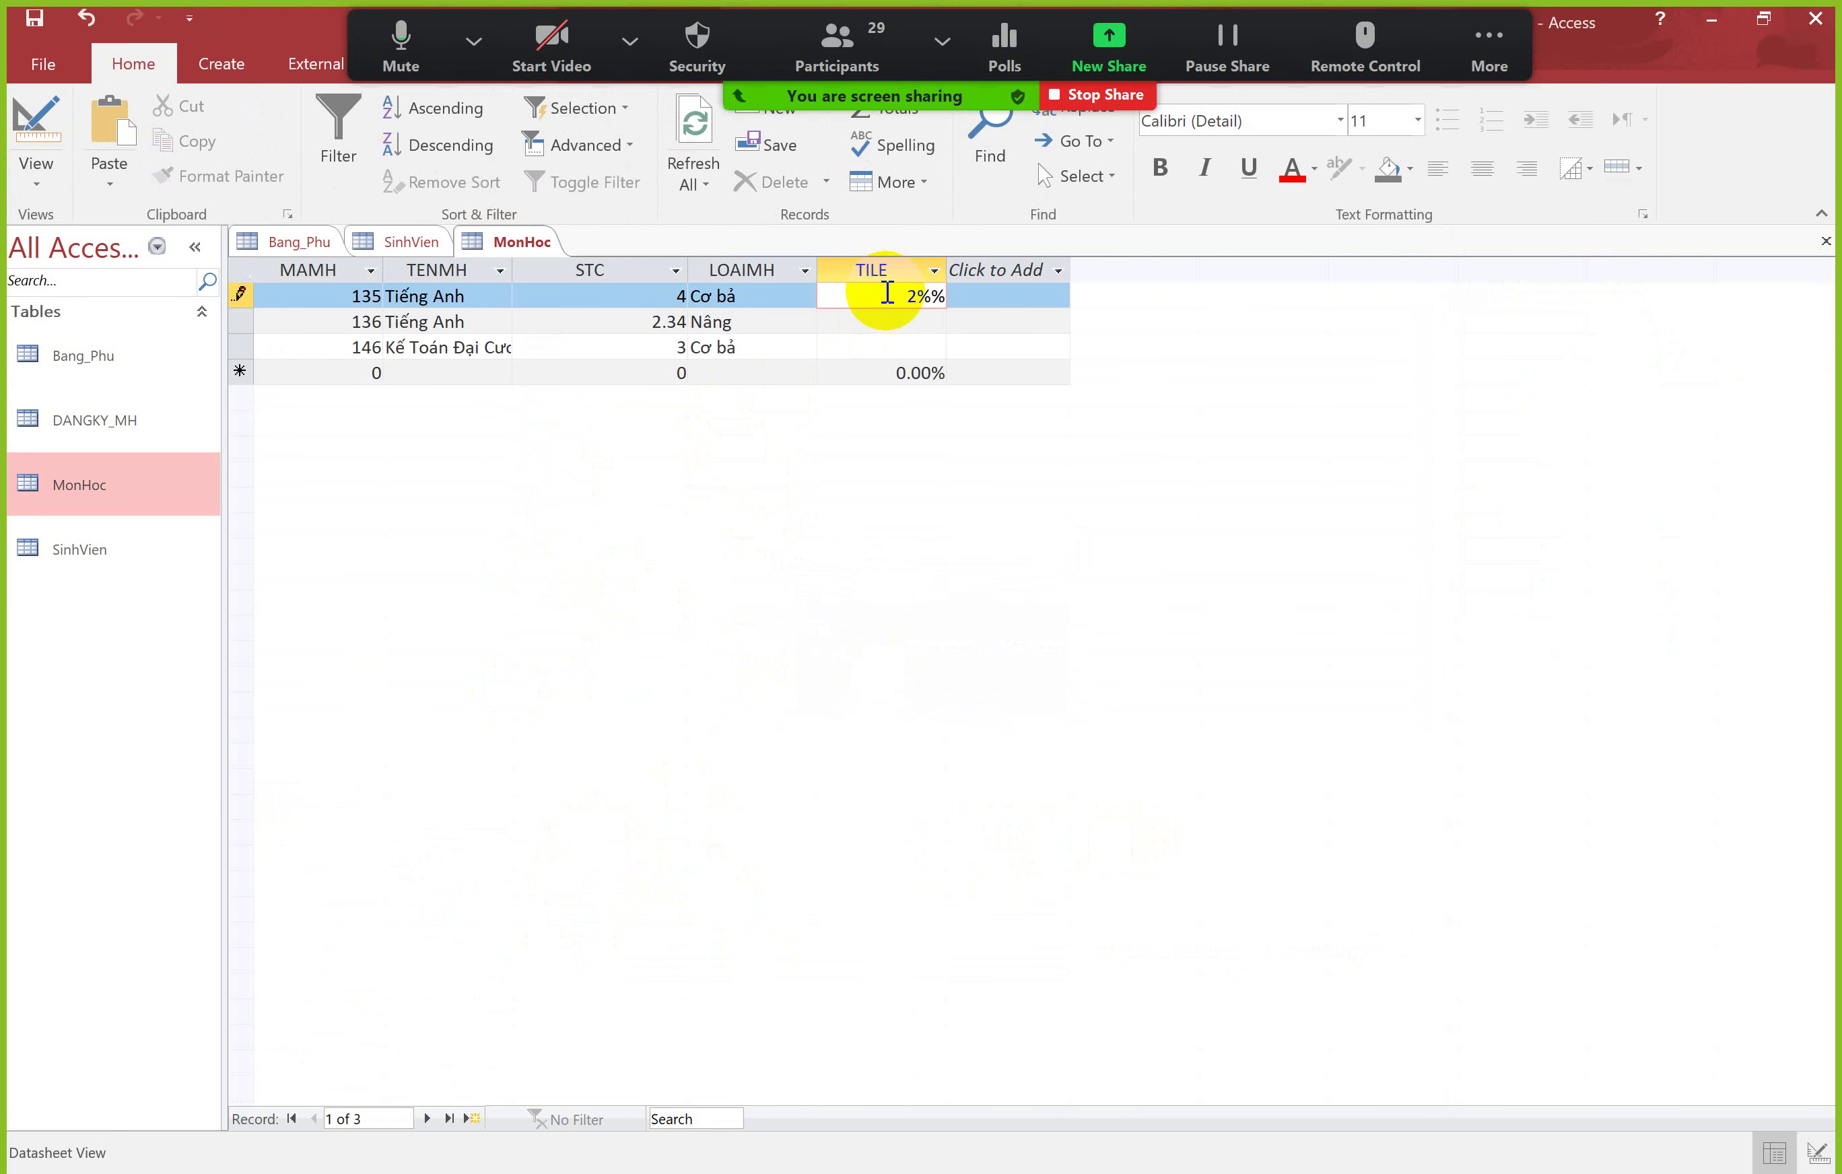
{"action": "key", "text": "Return"}
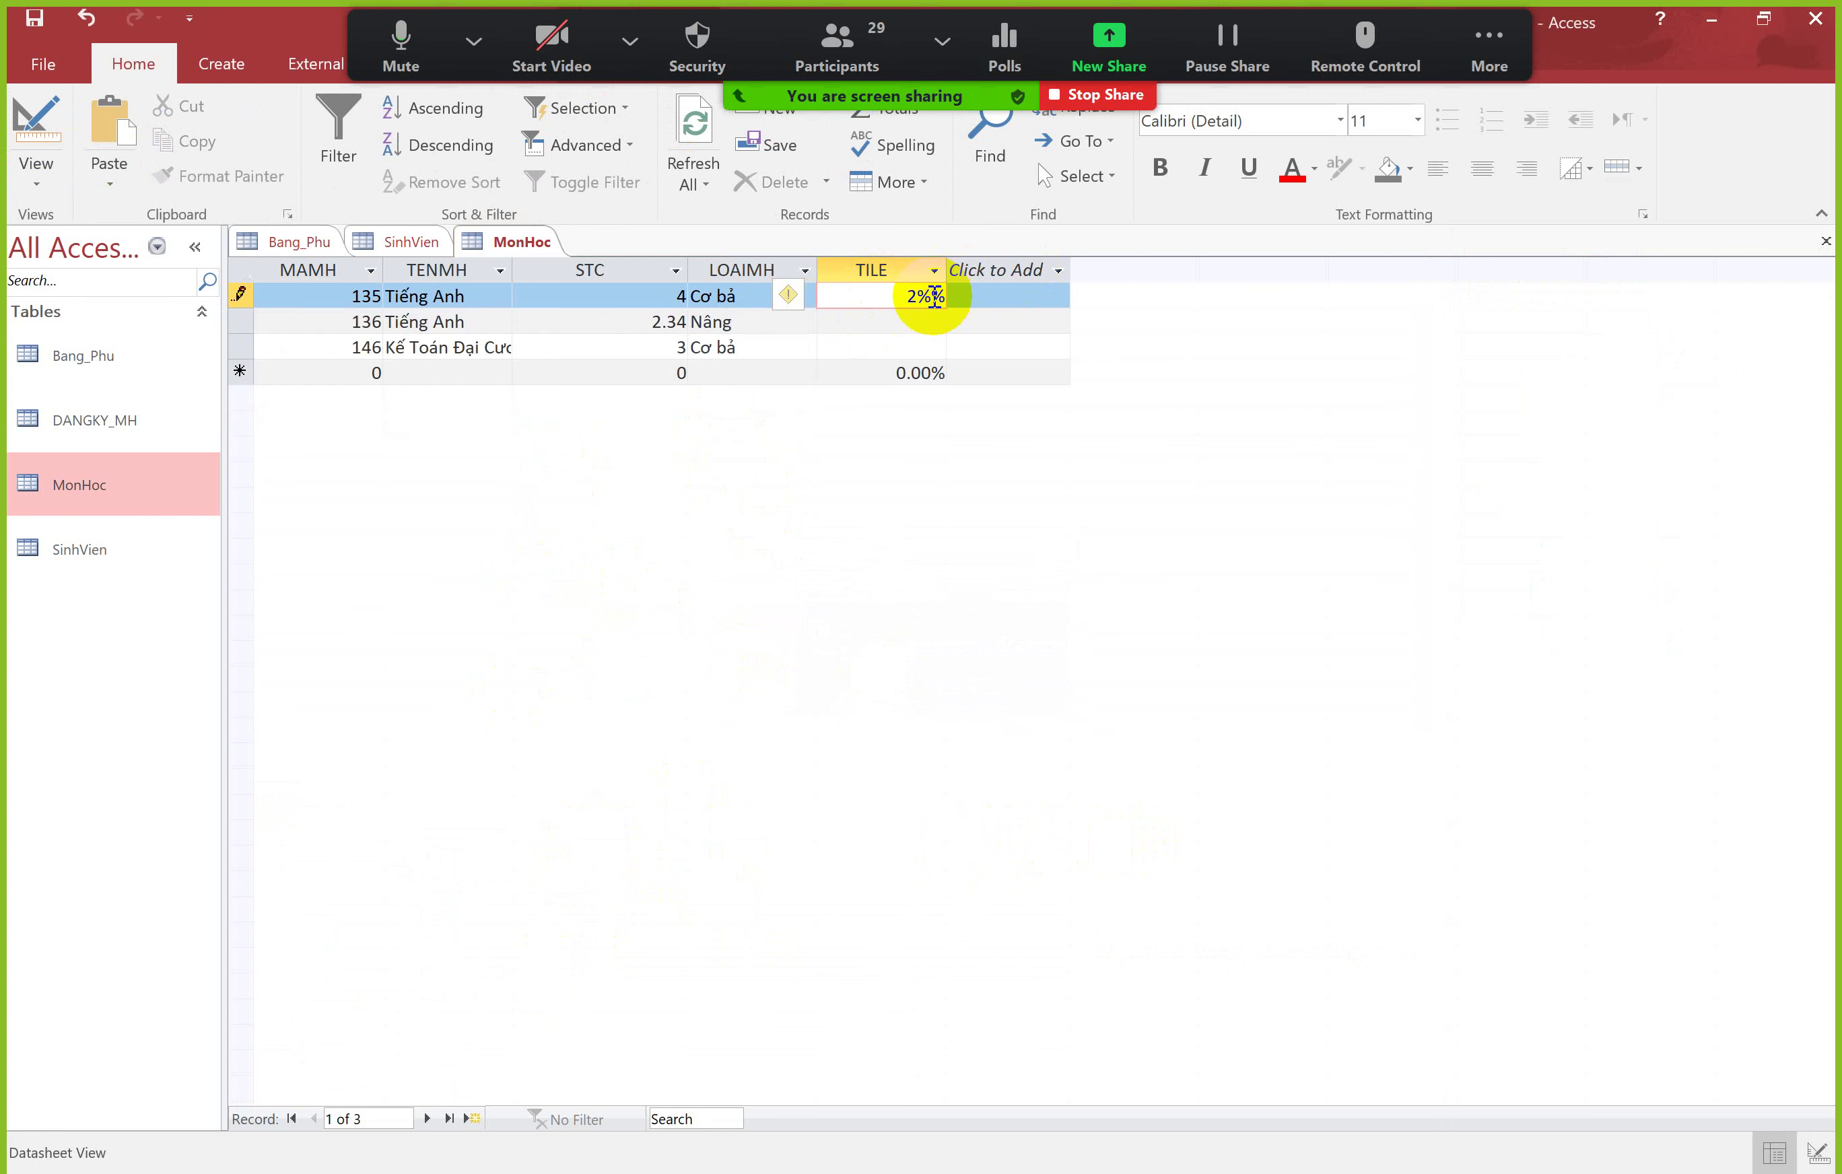
{"action": "key", "text": "Return"}
{"action": "double_click", "coordinate": [925, 296]}
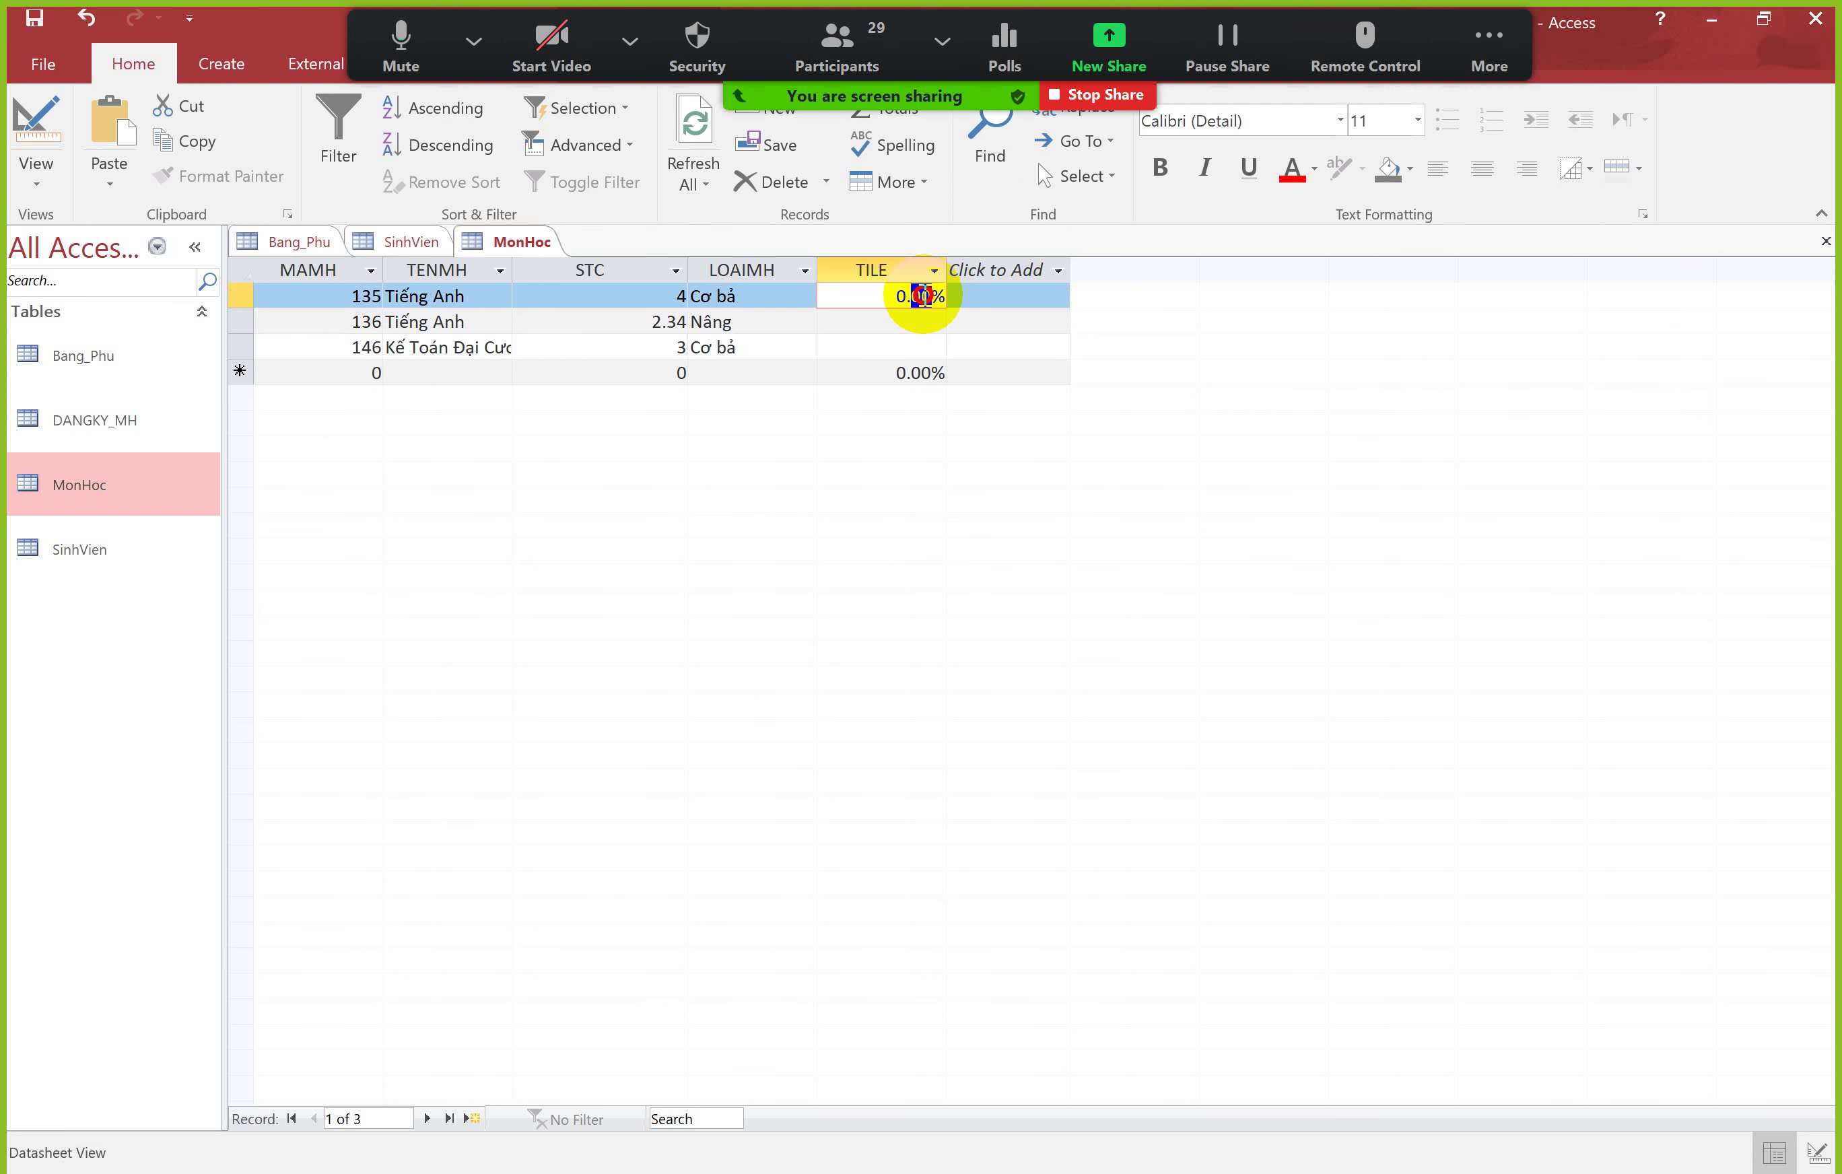
{"action": "left_click", "coordinate": [898, 296]}
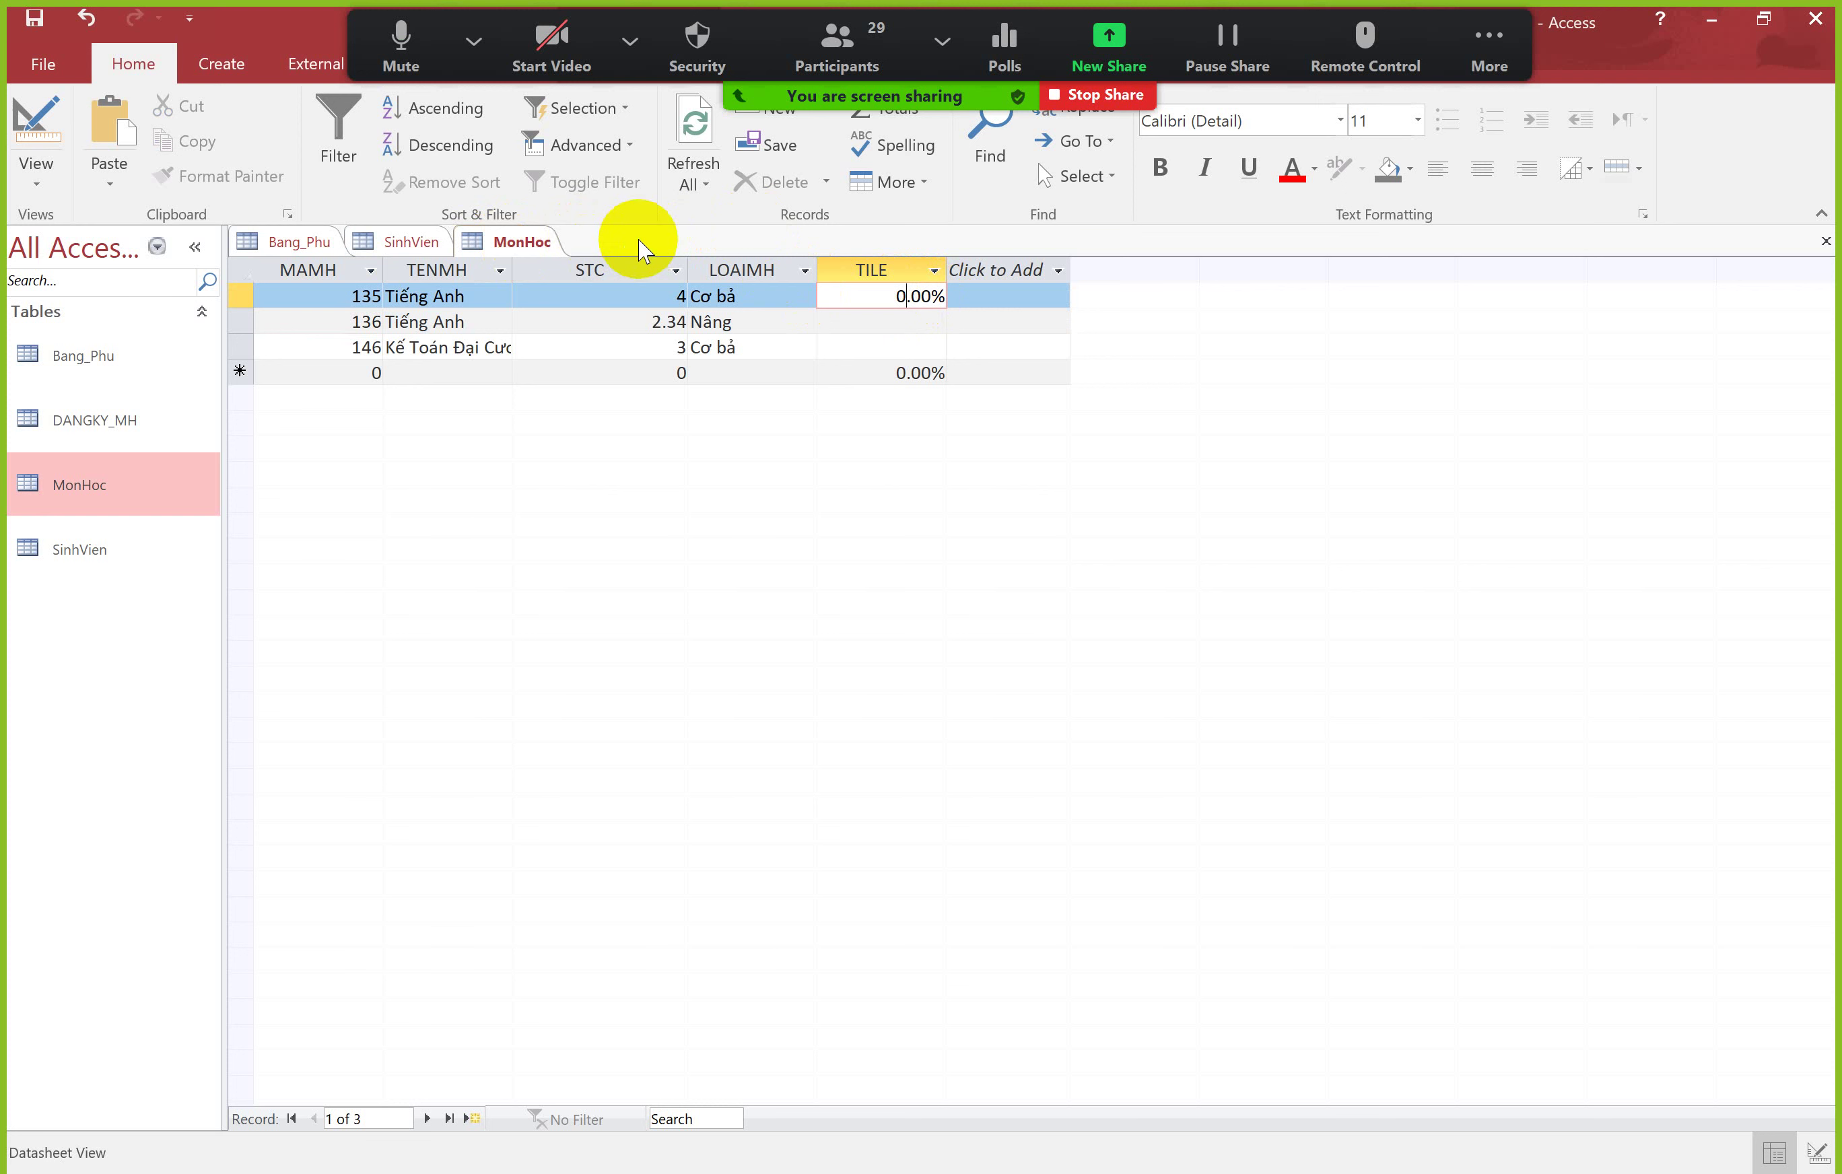
{"action": "key", "text": "Return"}
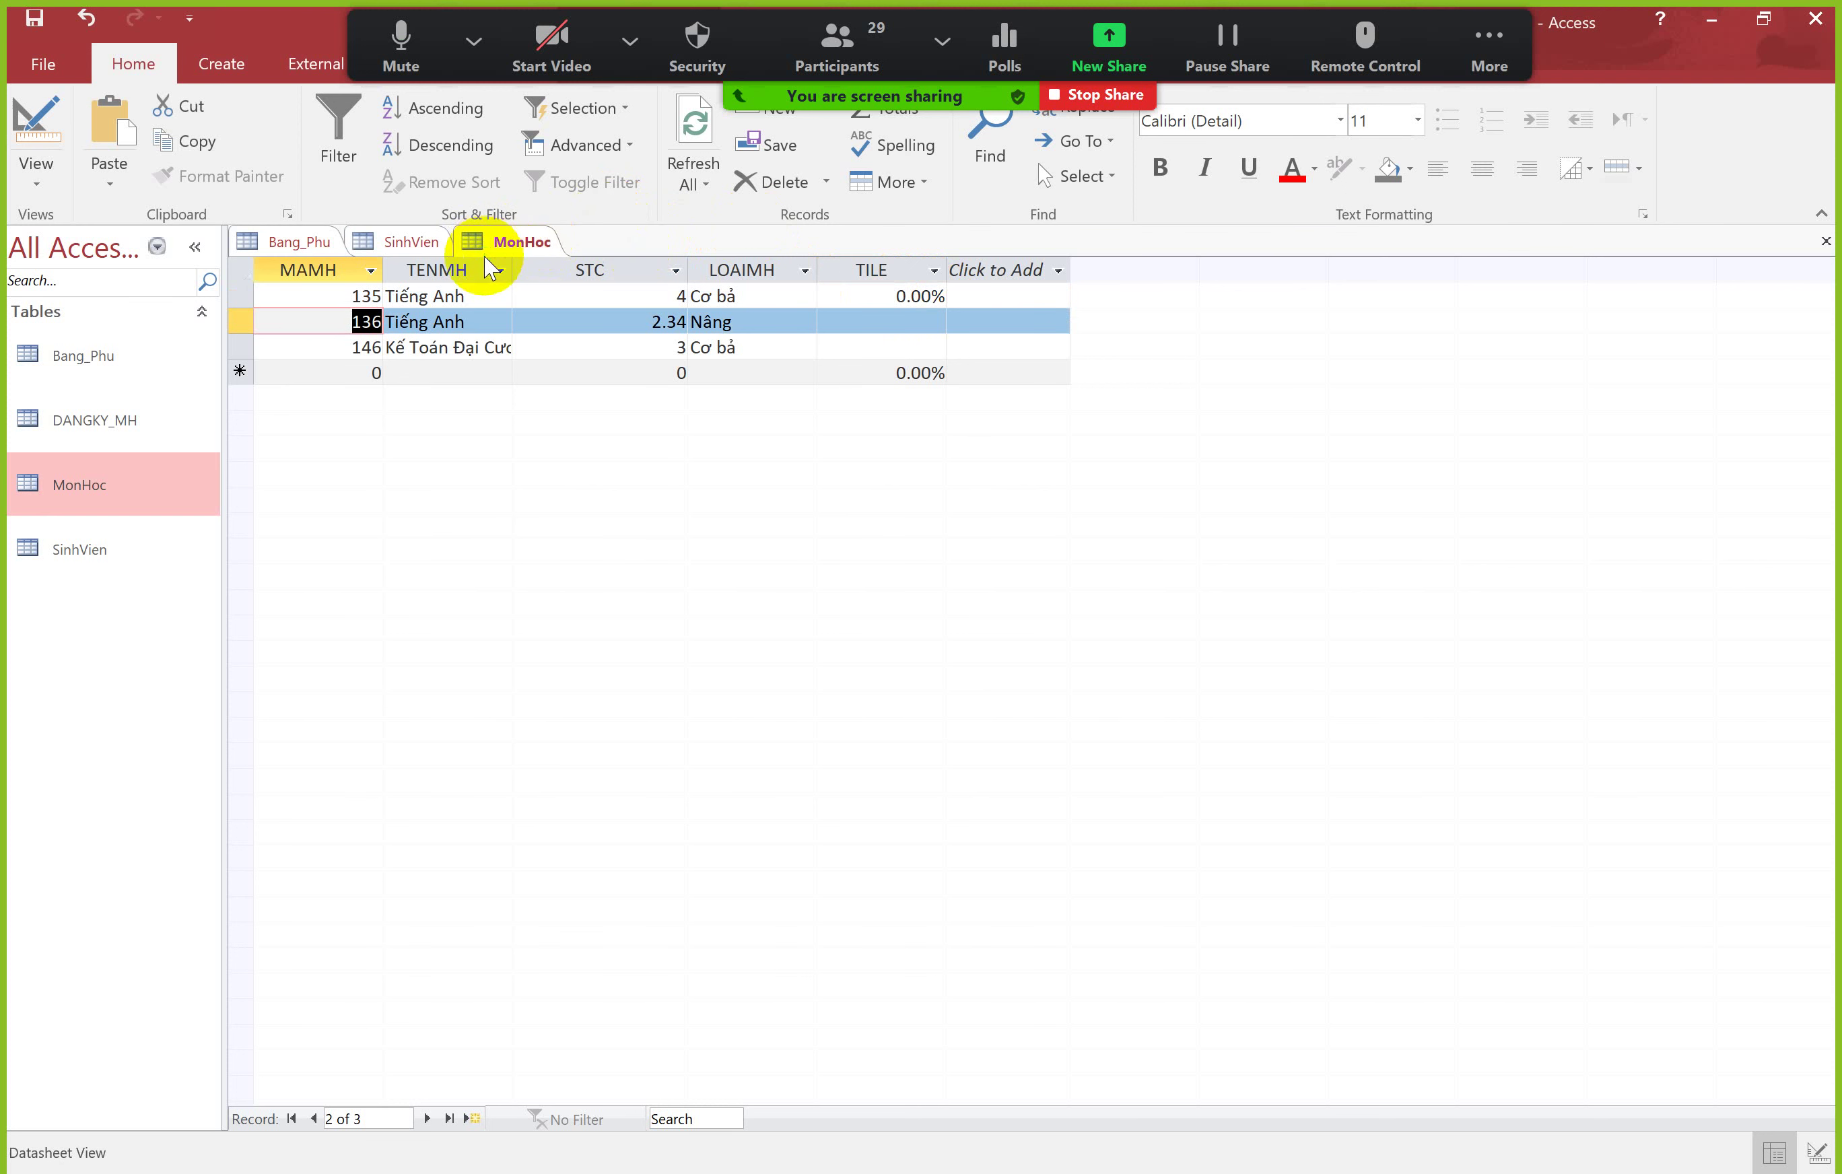
Step: Inspect TILE's Format and Decimal Places in Design View, then return to the datasheet
{"action": "right_click", "coordinate": [489, 248]}
{"action": "left_click", "coordinate": [563, 376]}
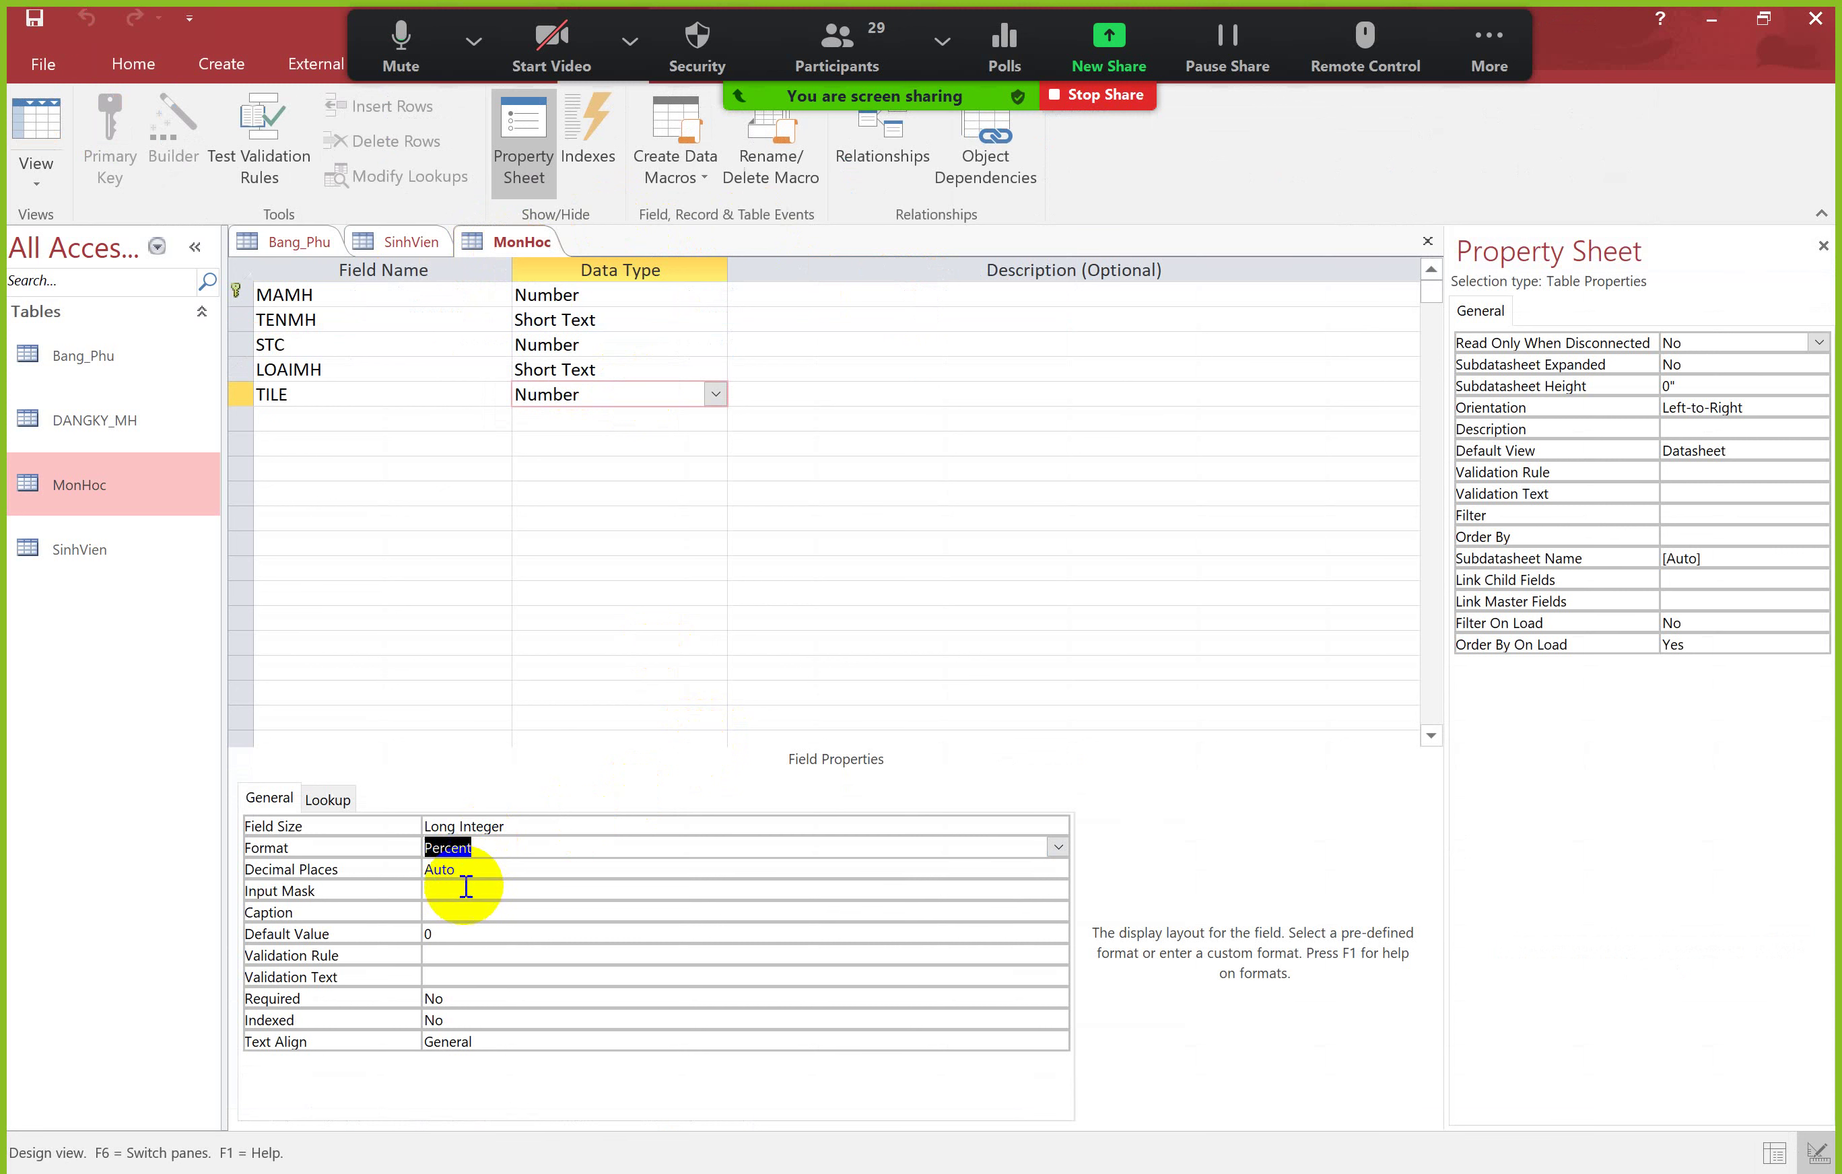
{"action": "left_click", "coordinate": [468, 867]}
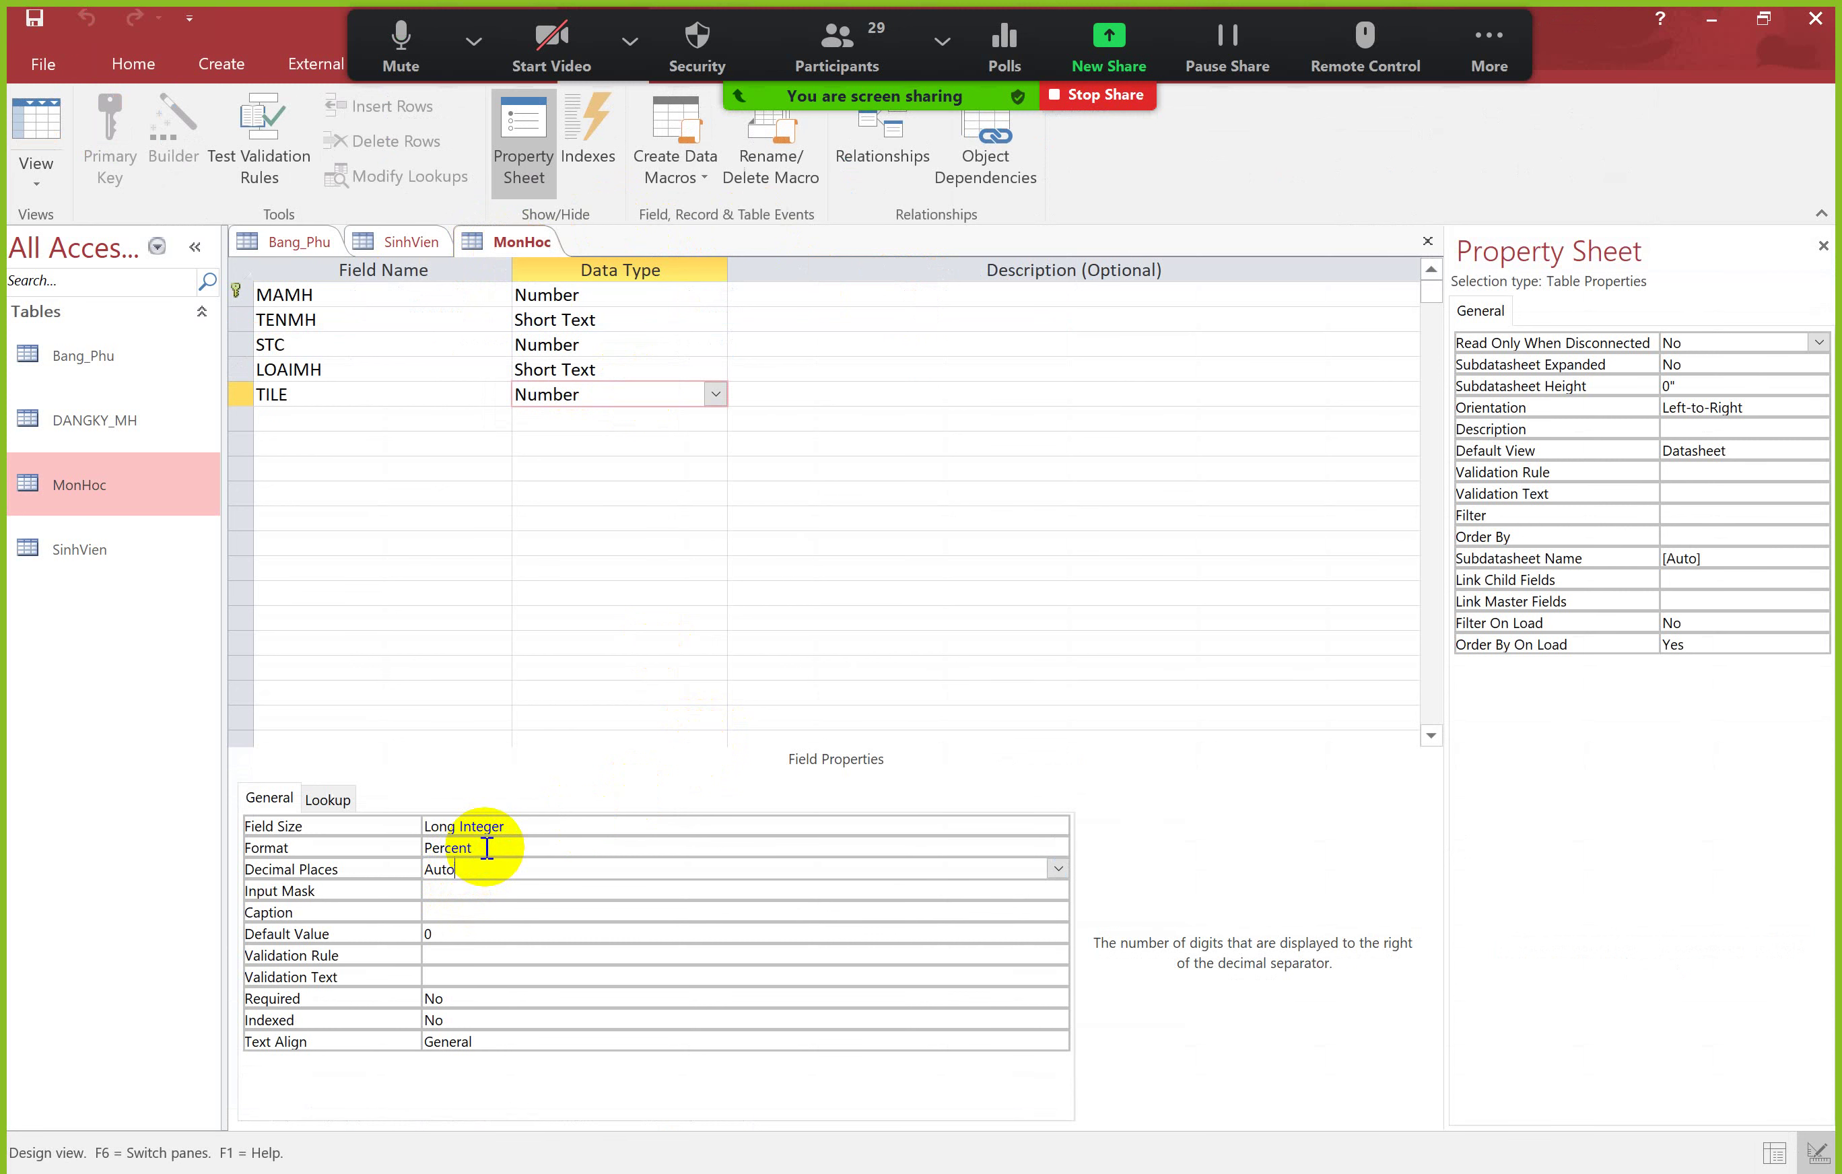
{"action": "left_click", "coordinate": [487, 847]}
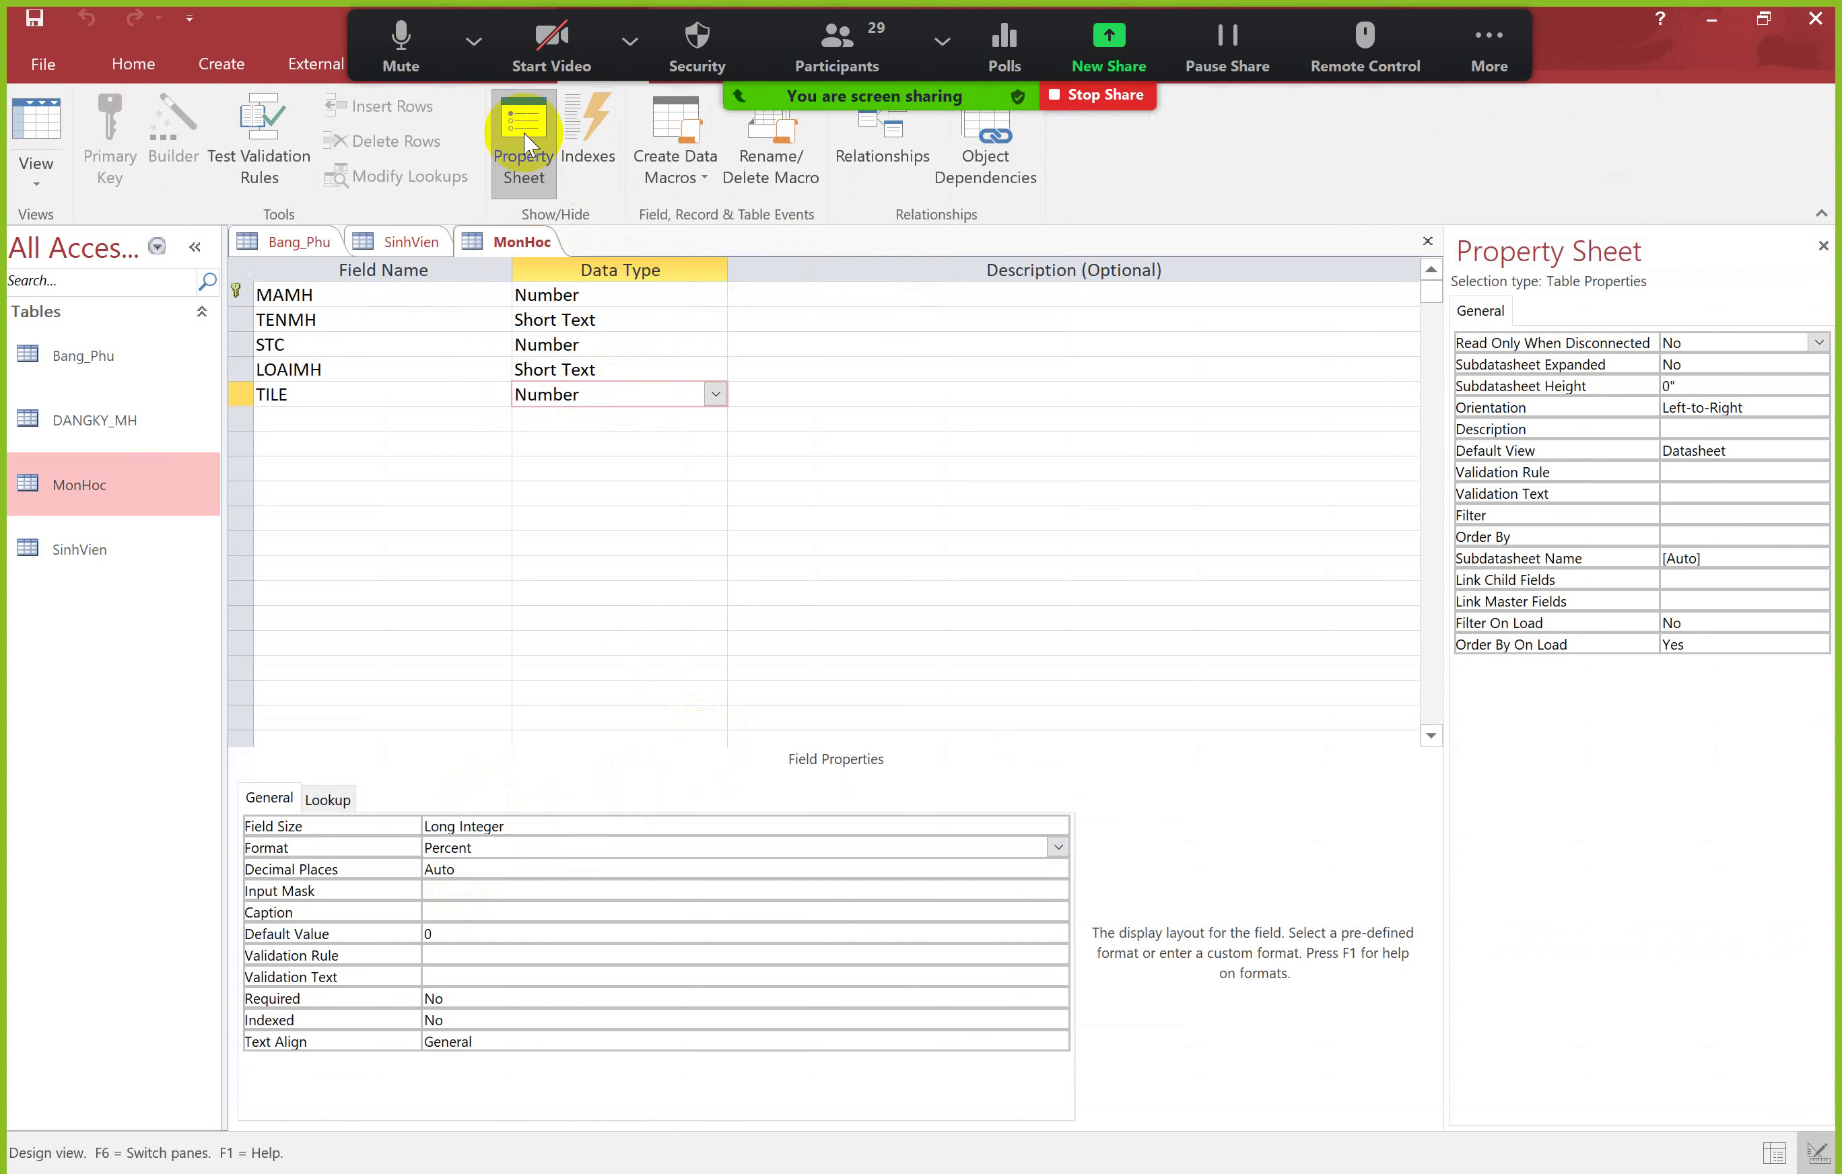
{"action": "left_click", "coordinate": [488, 869]}
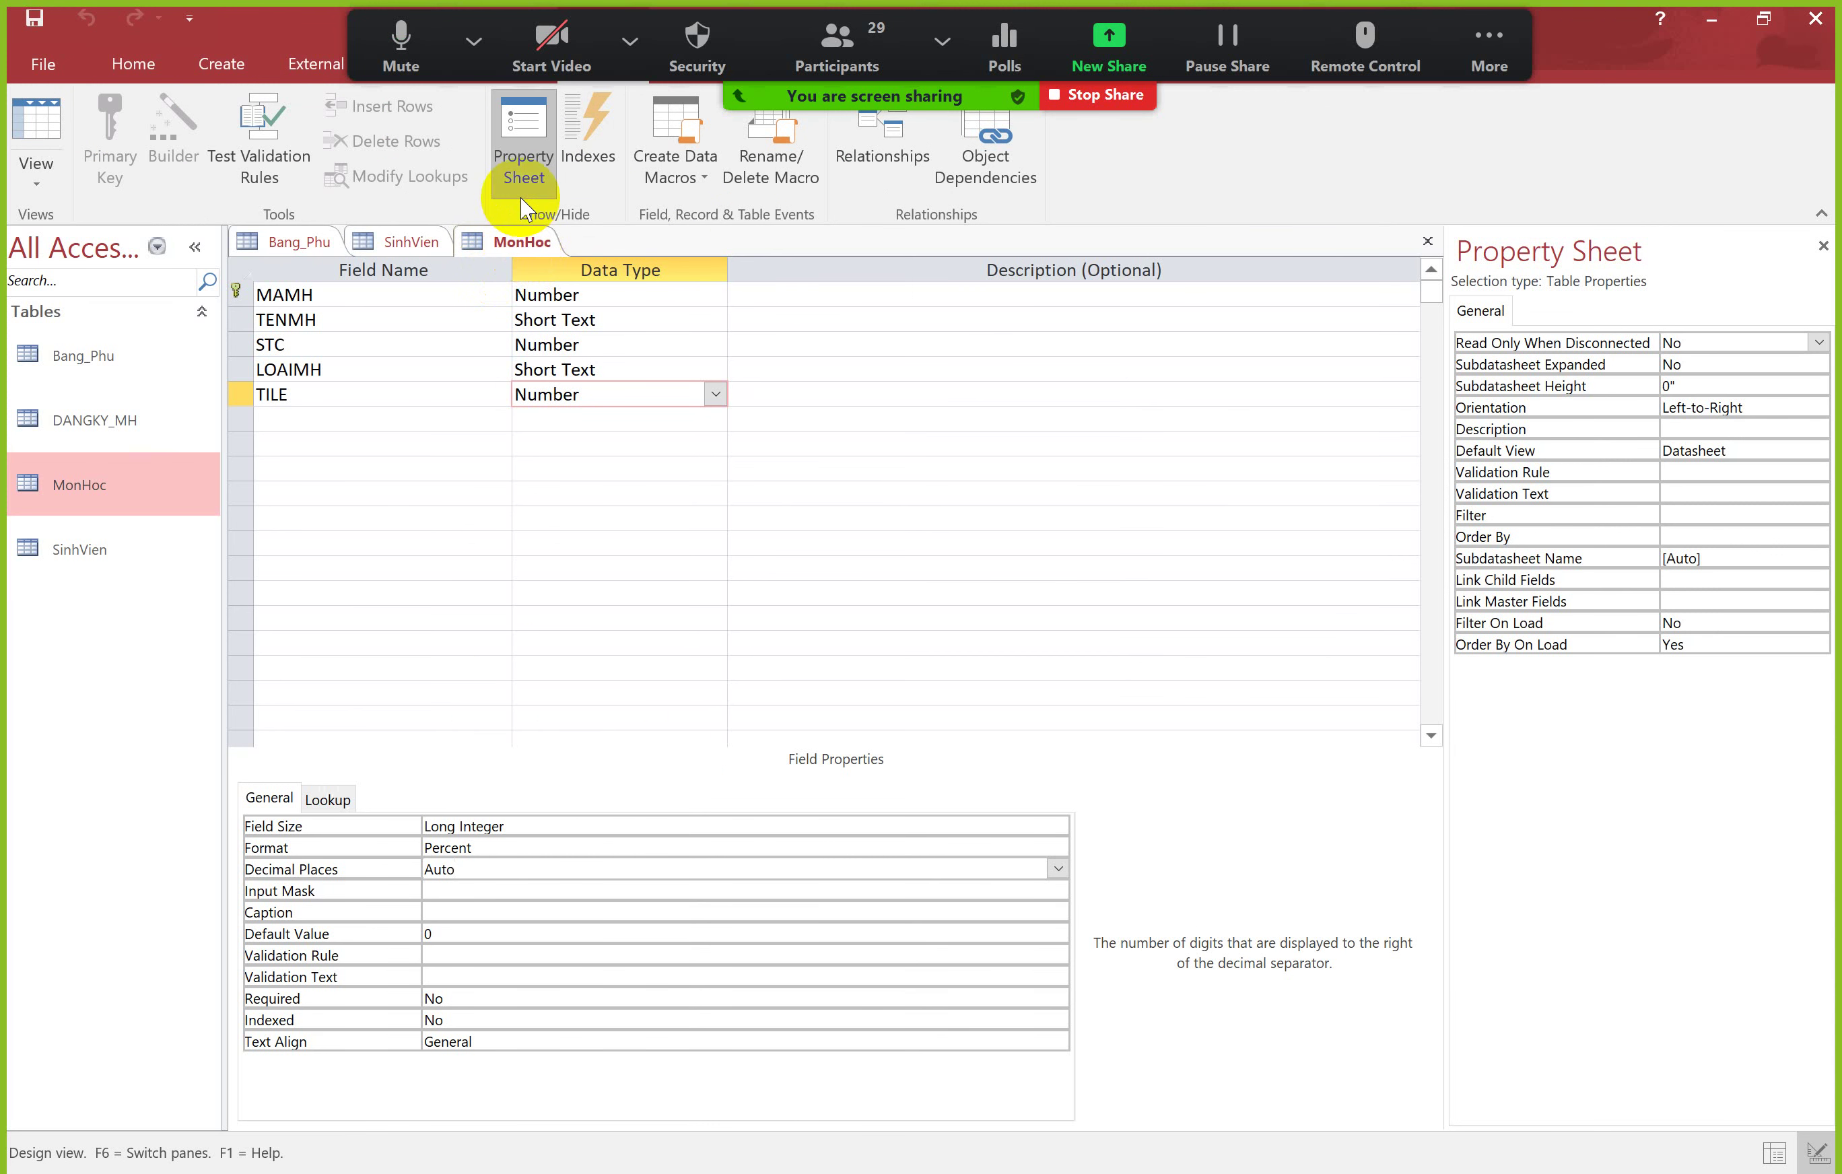
{"action": "left_click", "coordinate": [575, 370]}
{"action": "left_click", "coordinate": [36, 123]}
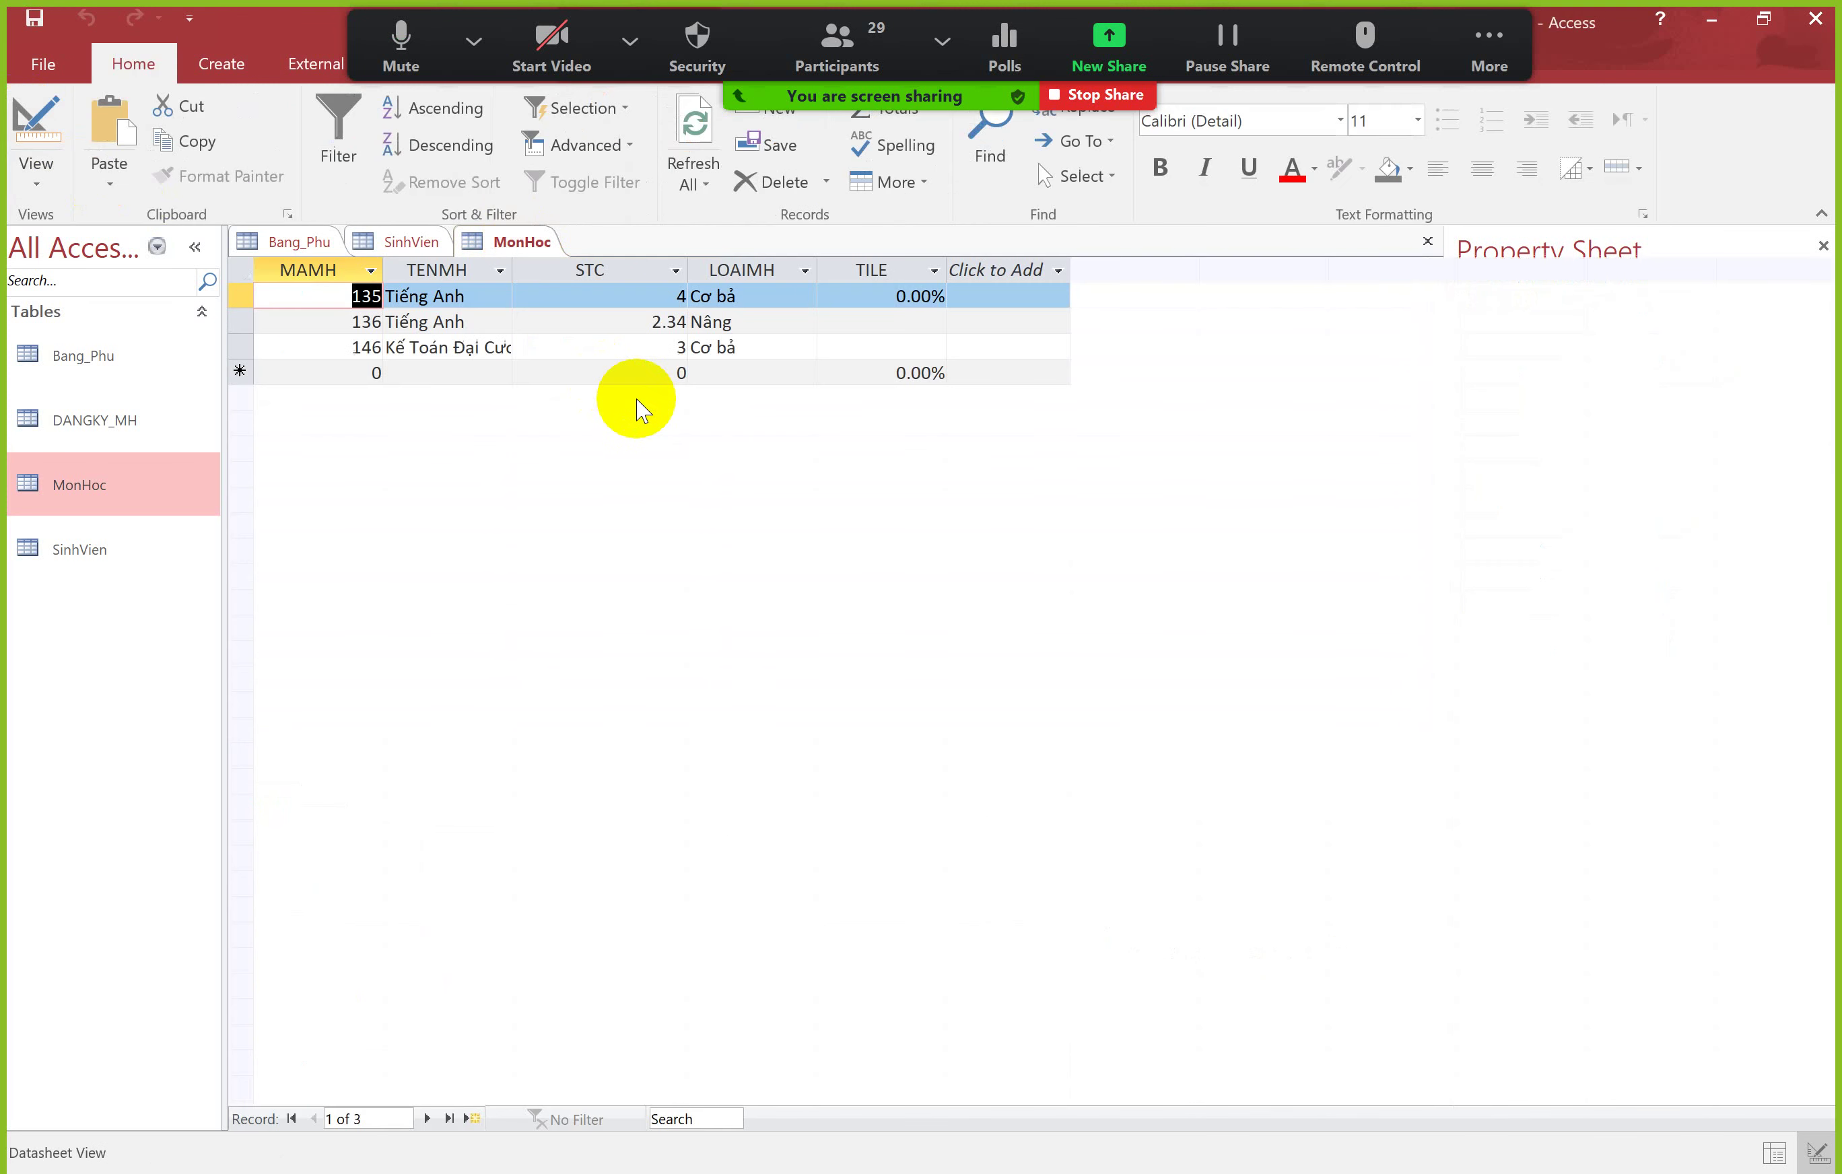
Step: Replace record 135's TILE value with 50
{"action": "left_click", "coordinate": [902, 298]}
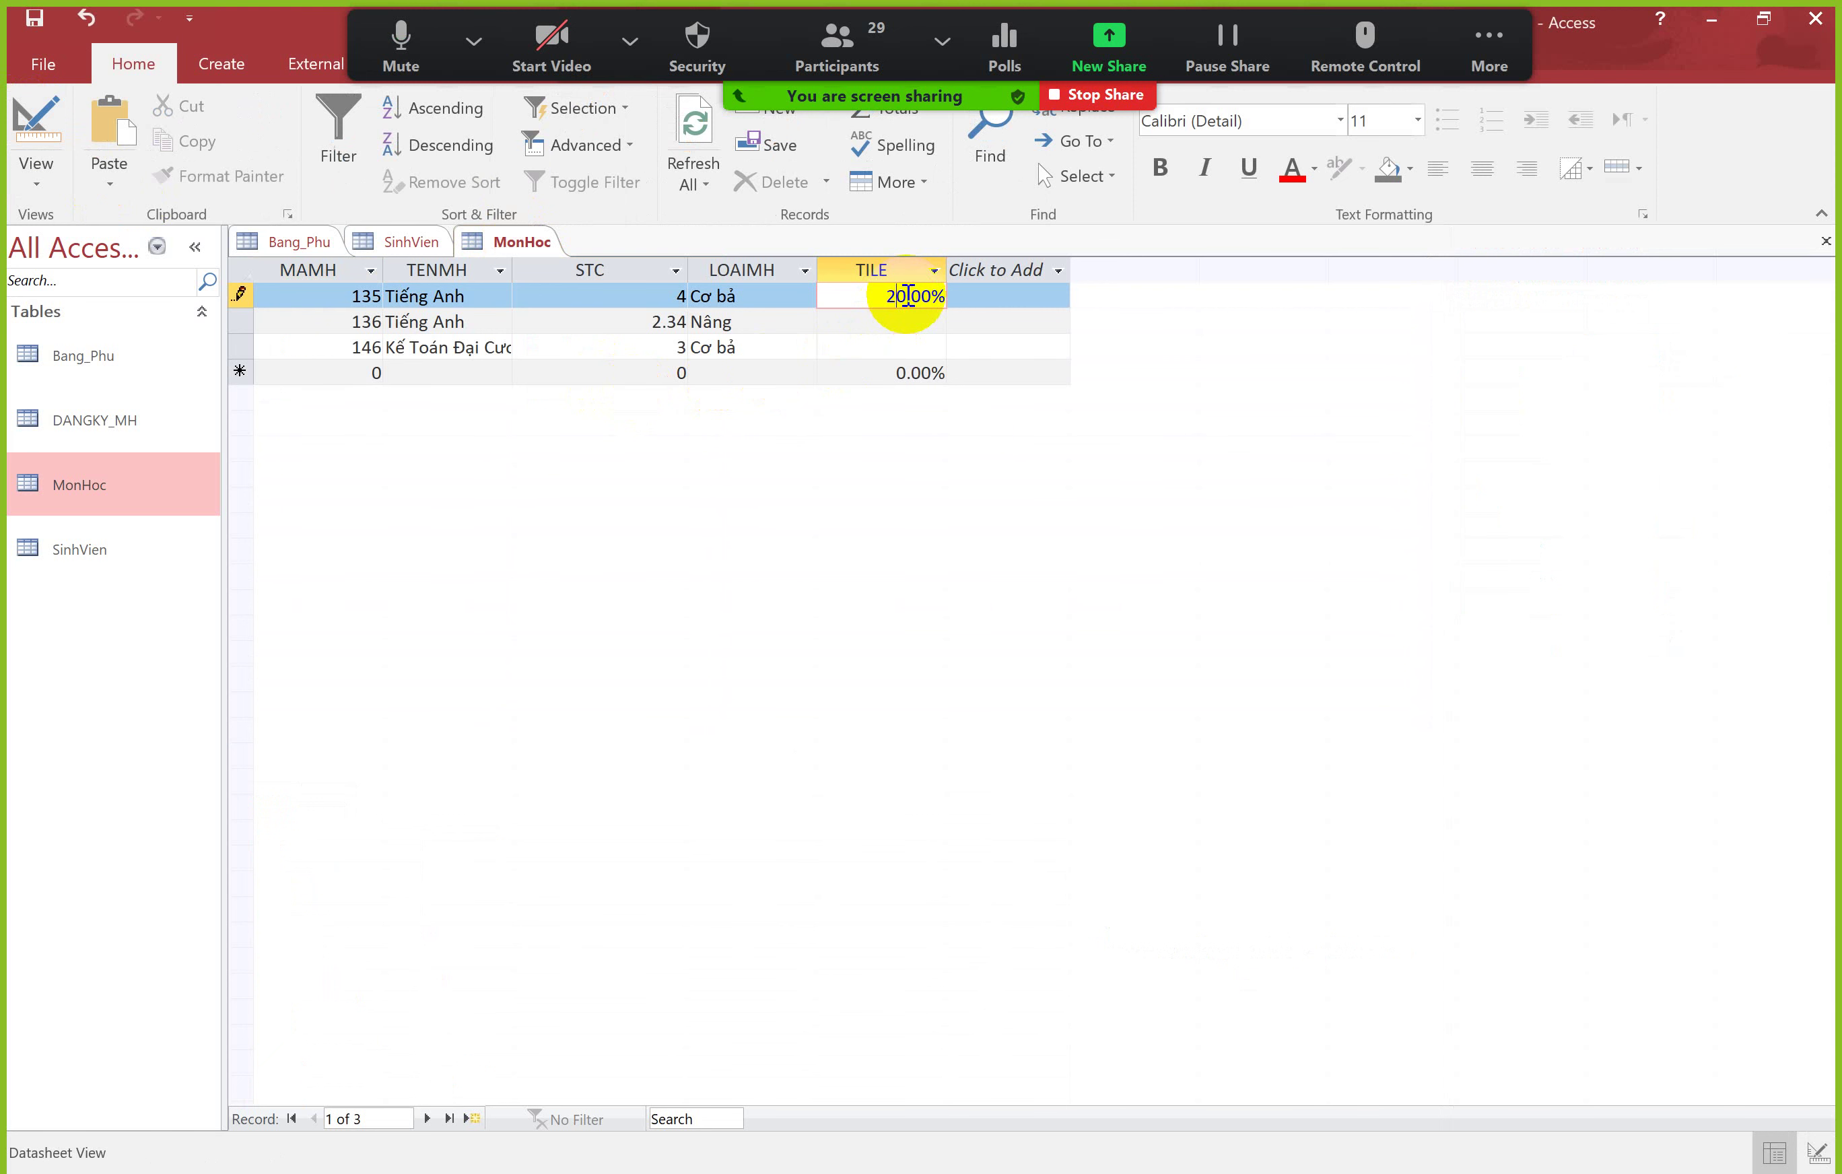
{"action": "key", "text": "Tab"}
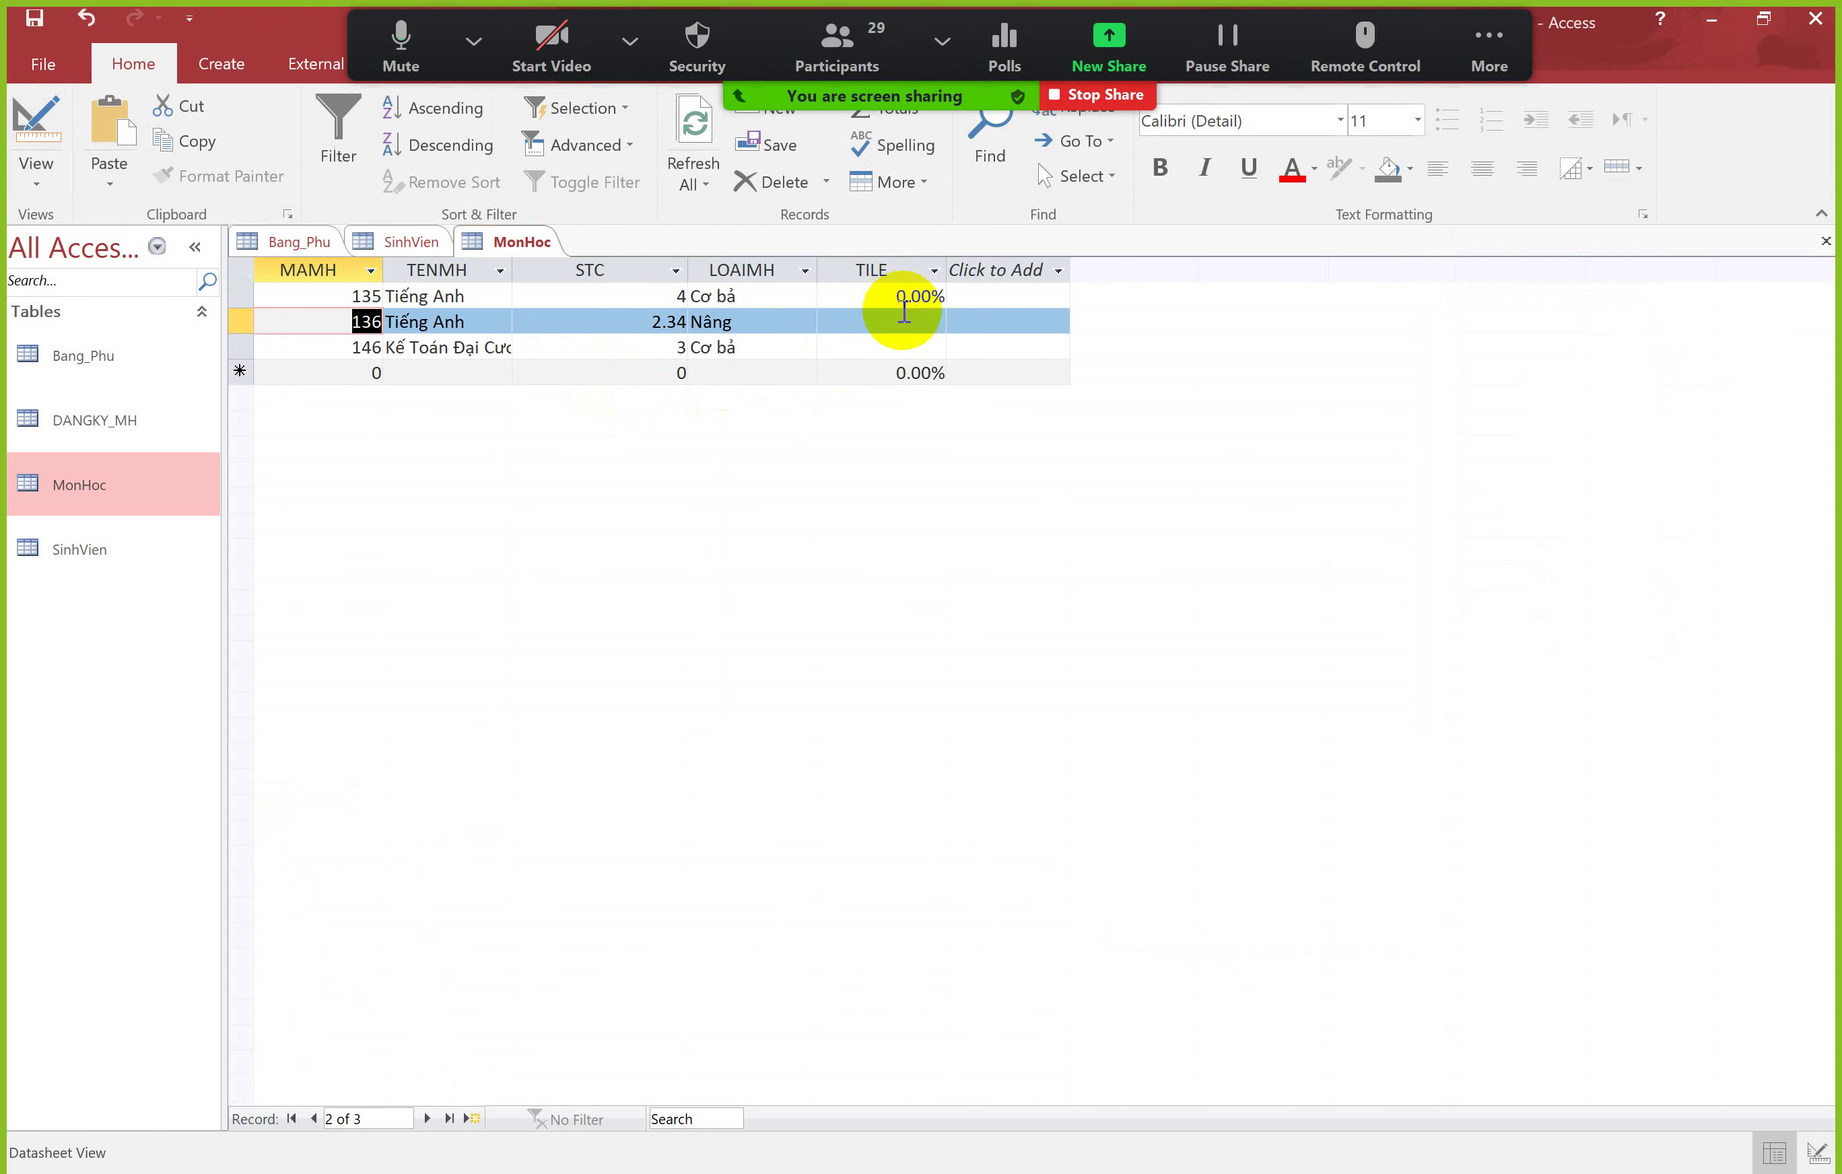
{"action": "left_click", "coordinate": [902, 325]}
{"action": "double_click", "coordinate": [898, 292]}
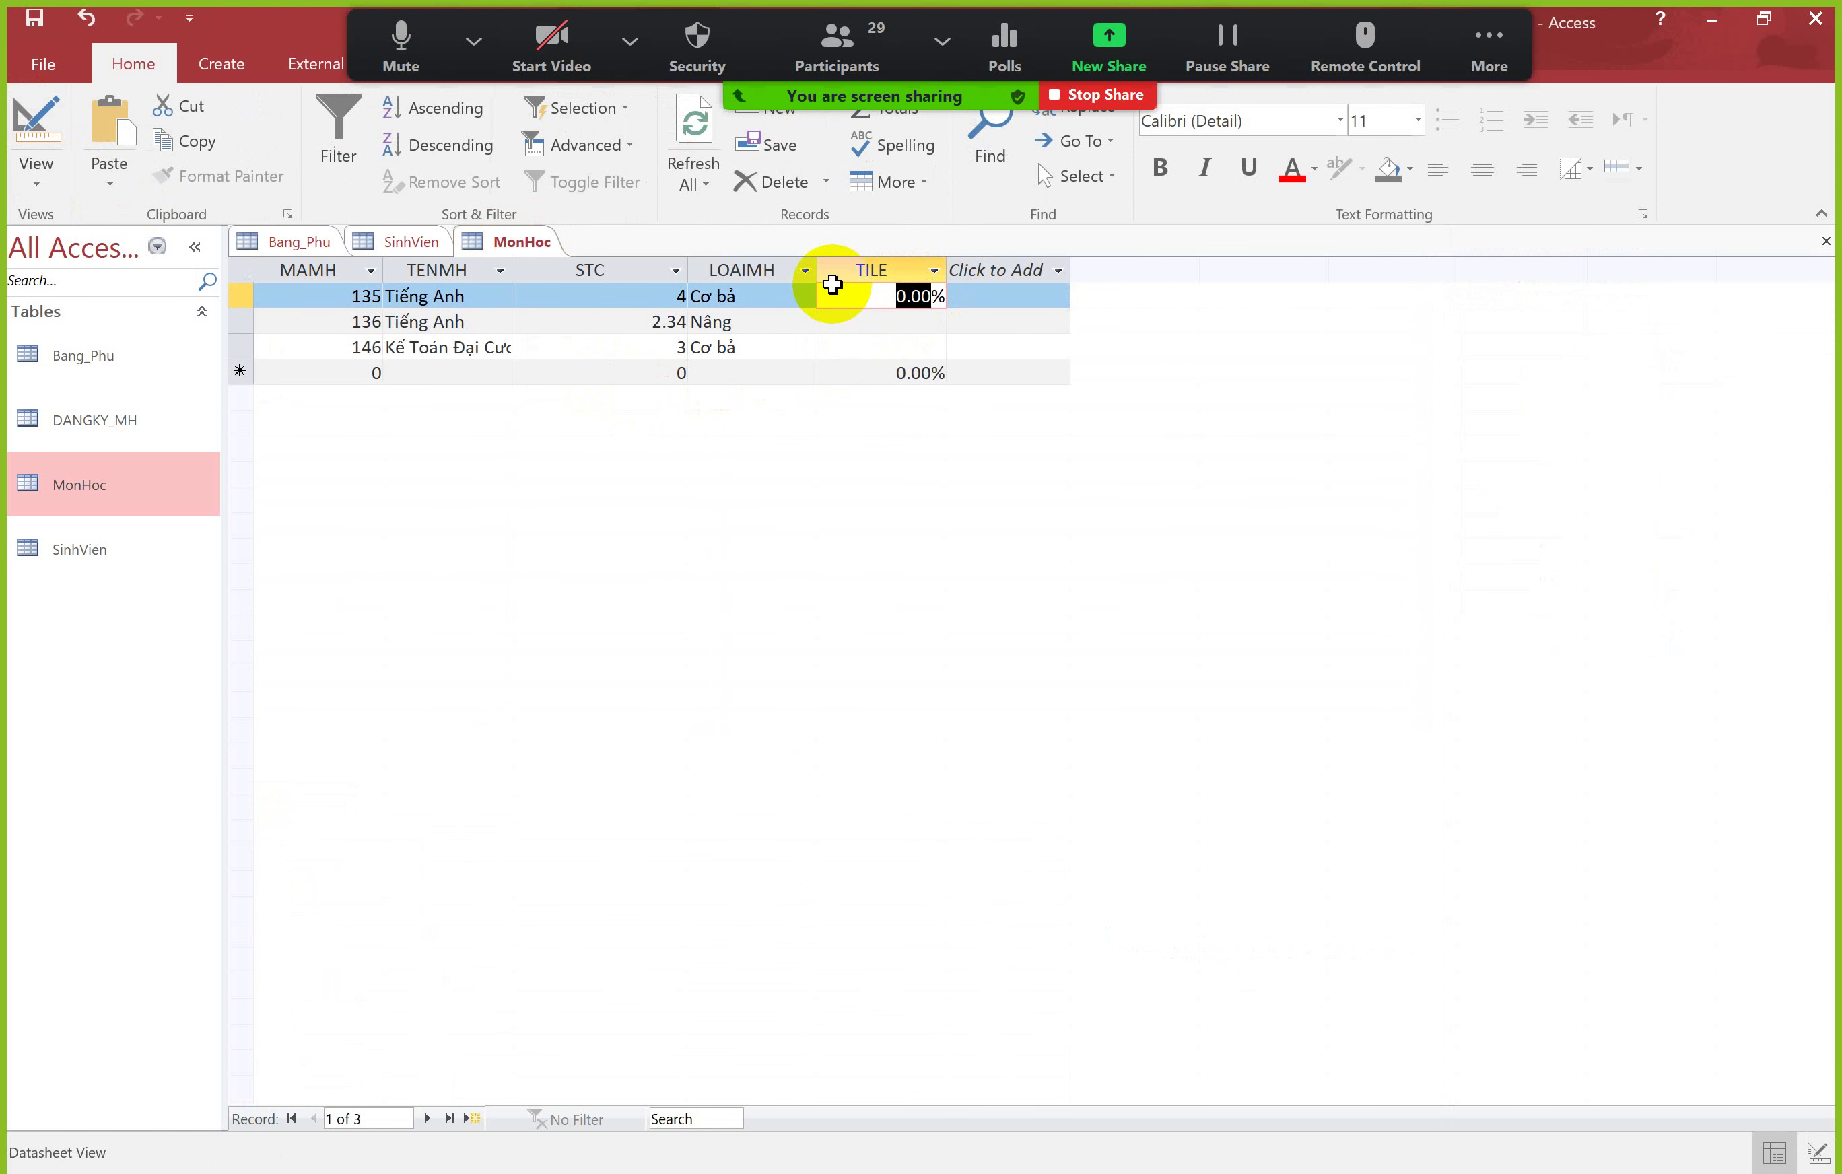
{"action": "type", "text": "50"}
{"action": "key", "text": "Tab"}
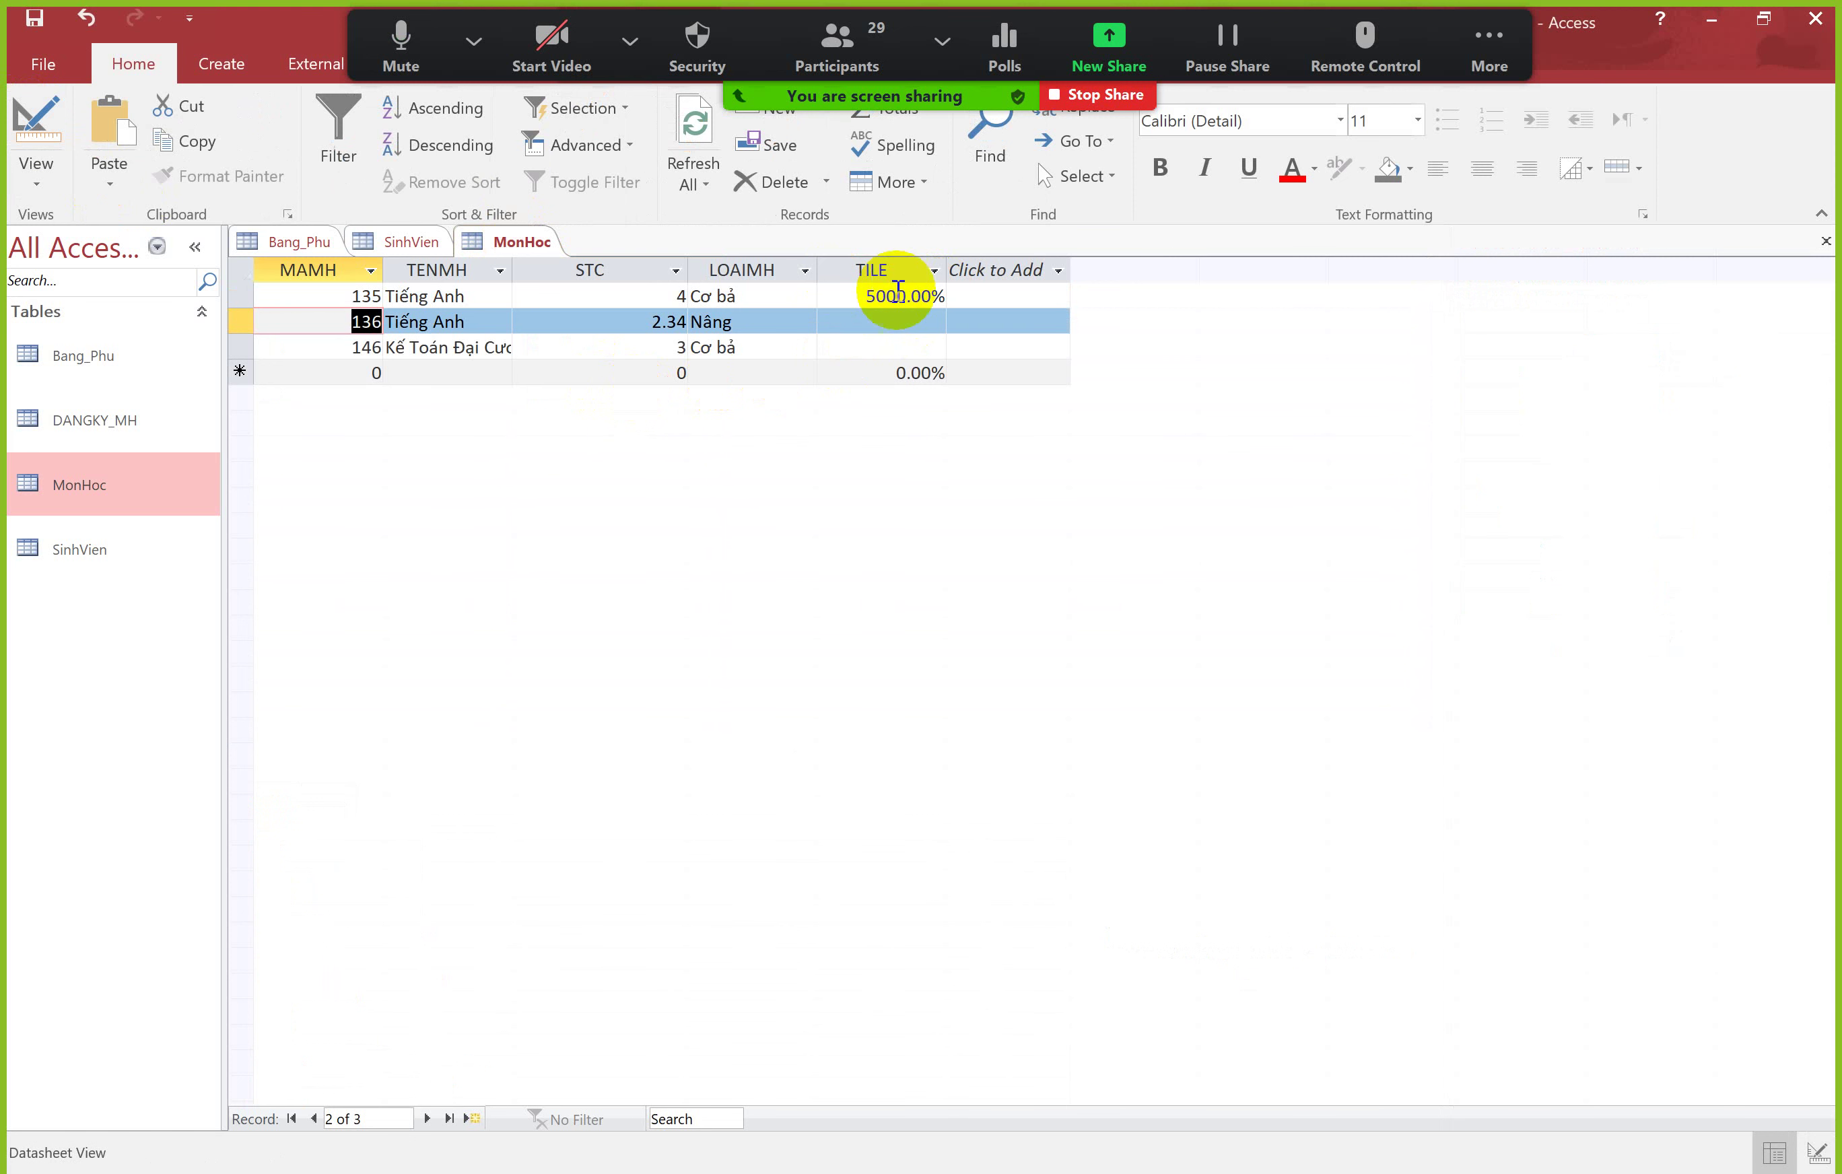
{"action": "left_click", "coordinate": [901, 295]}
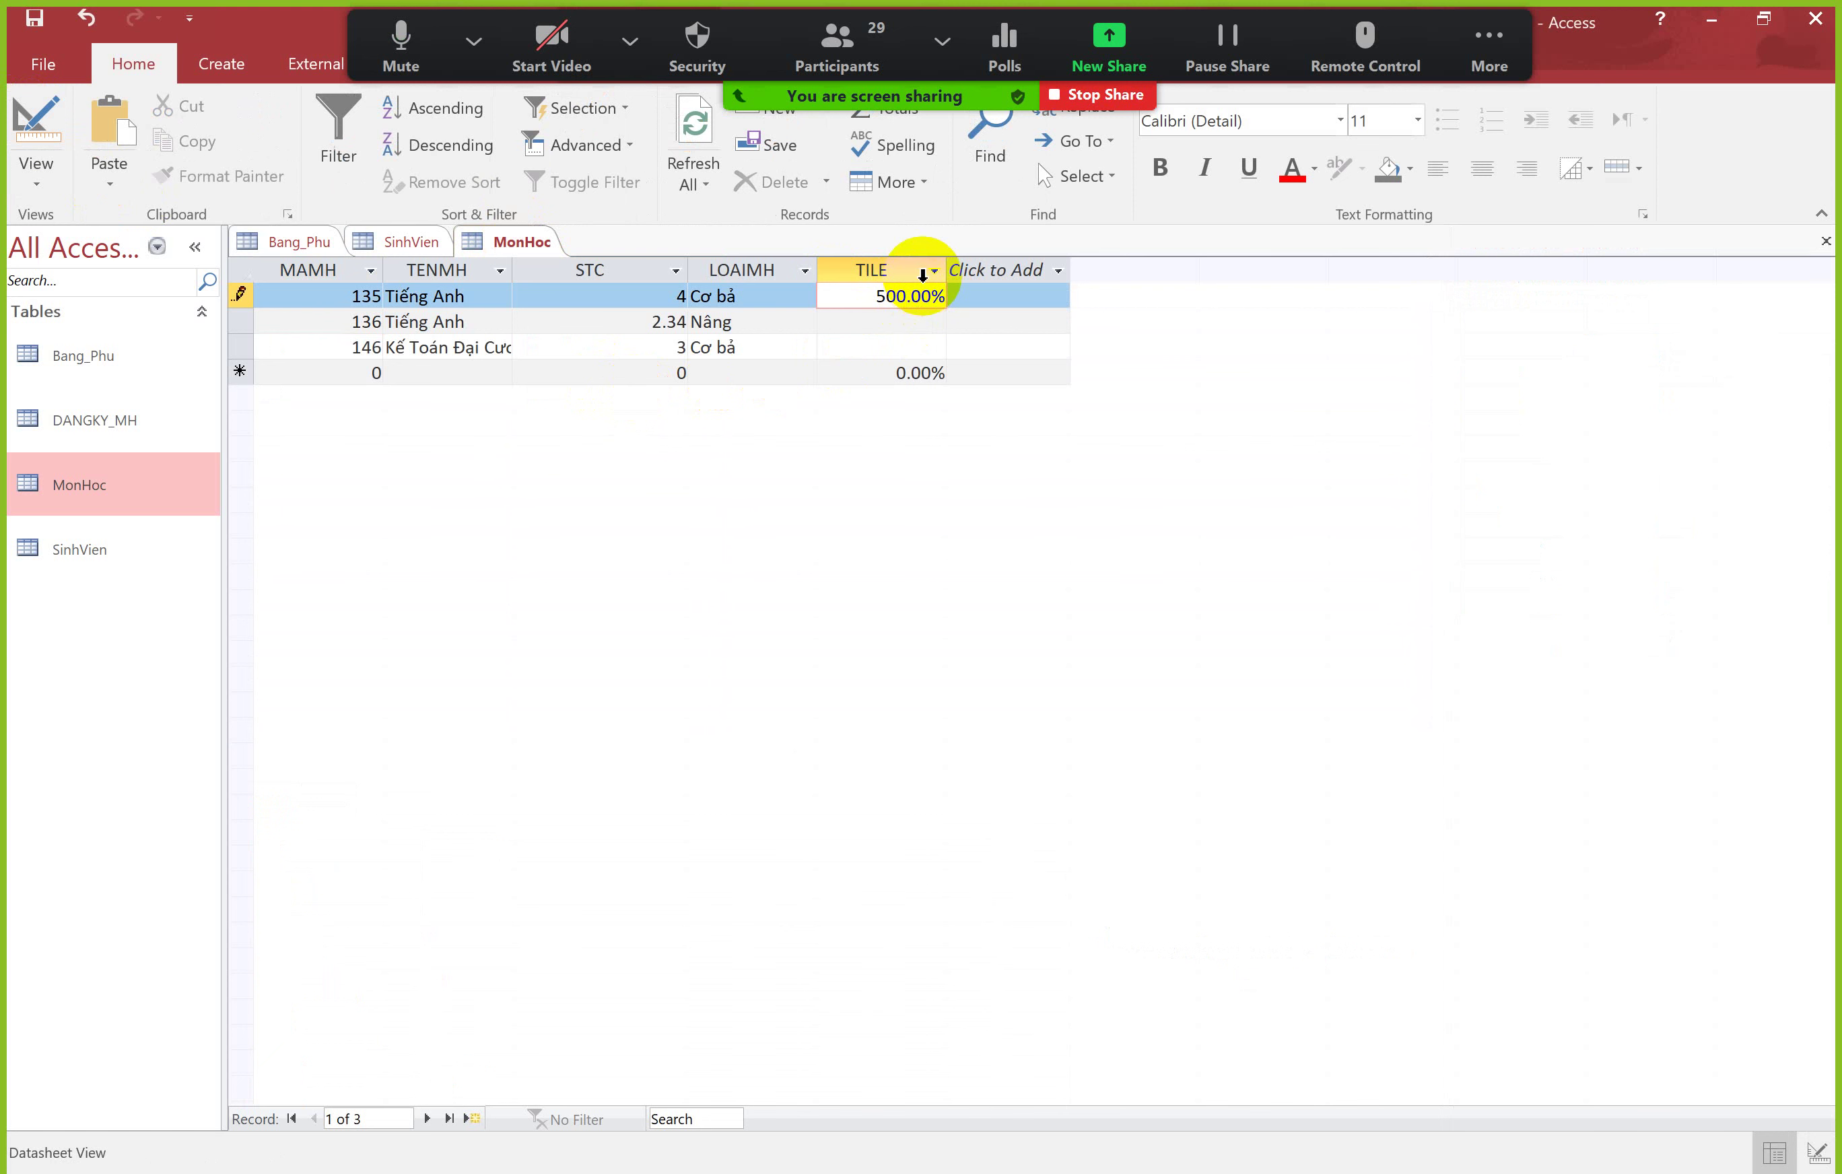
{"action": "key", "text": "Tab"}
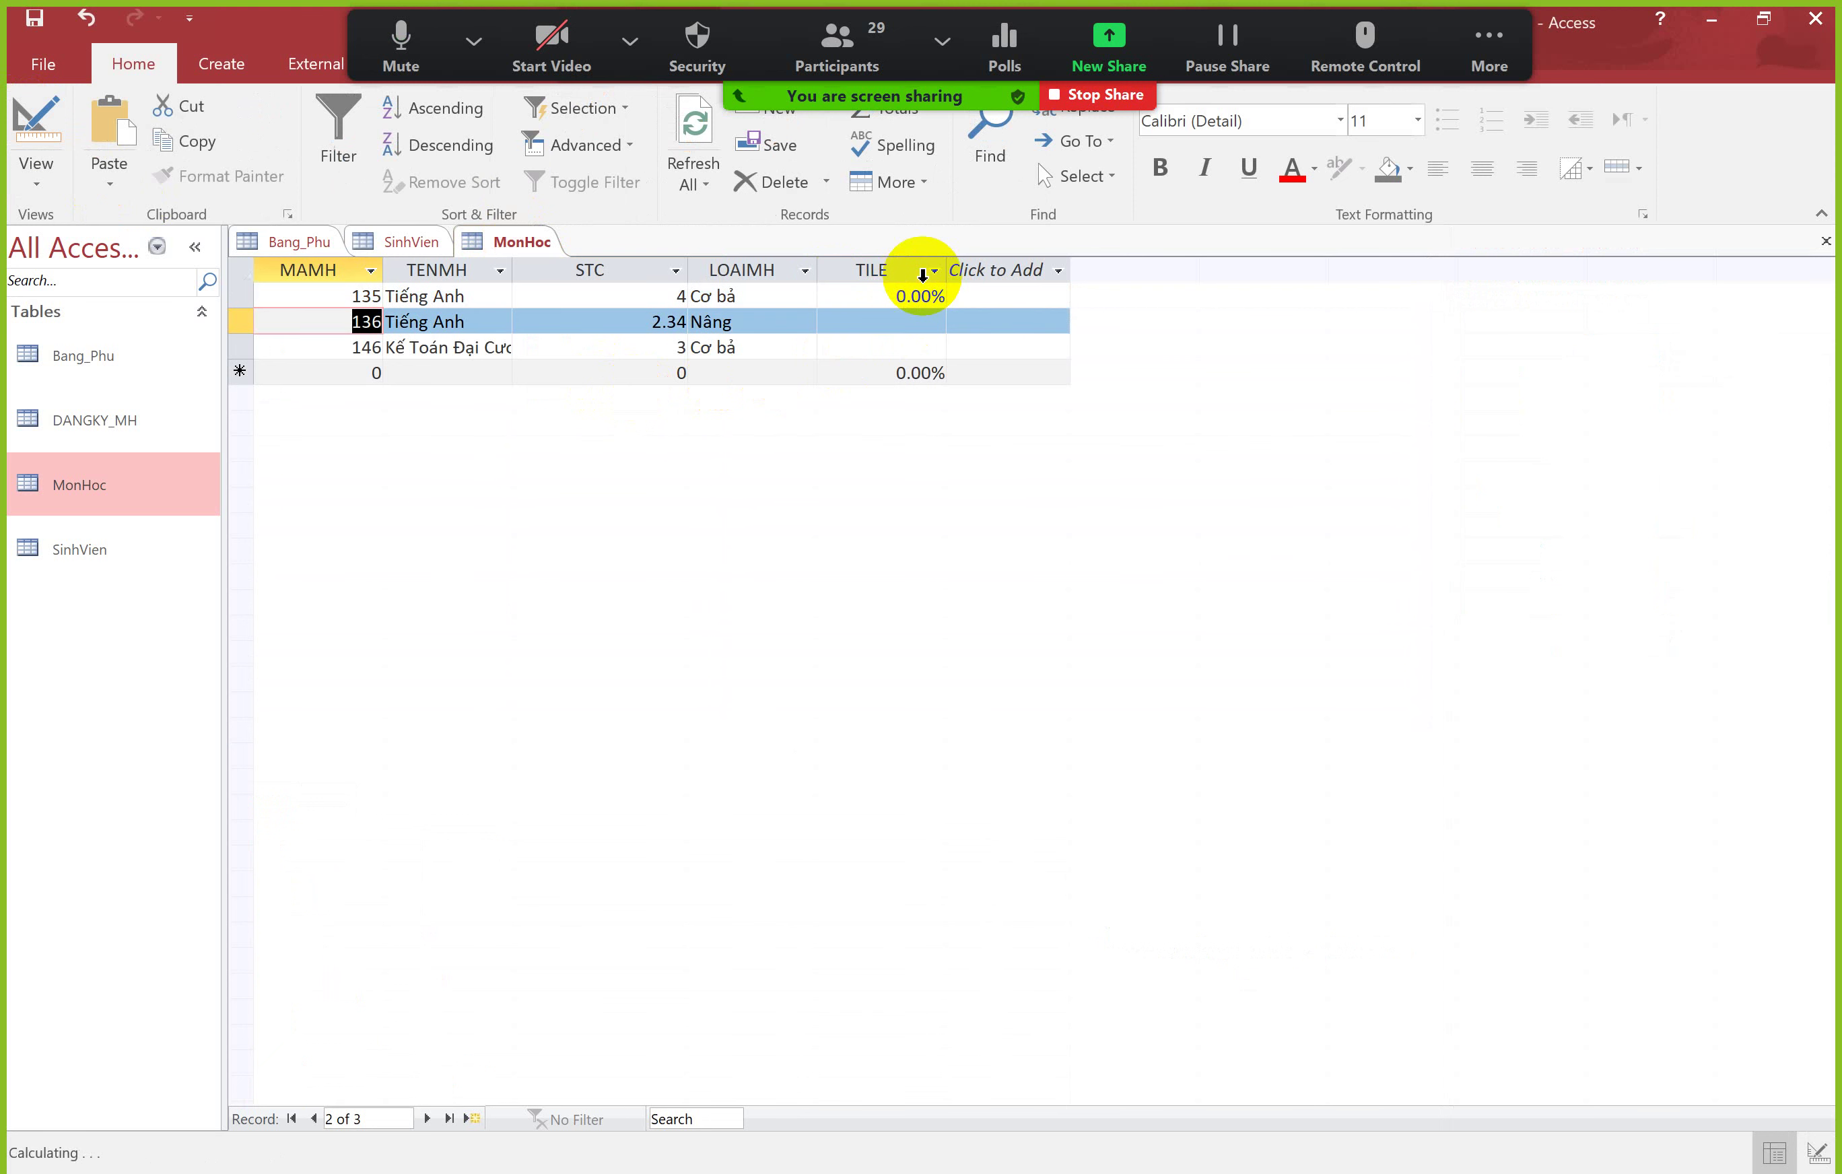
{"action": "left_click", "coordinate": [911, 290]}
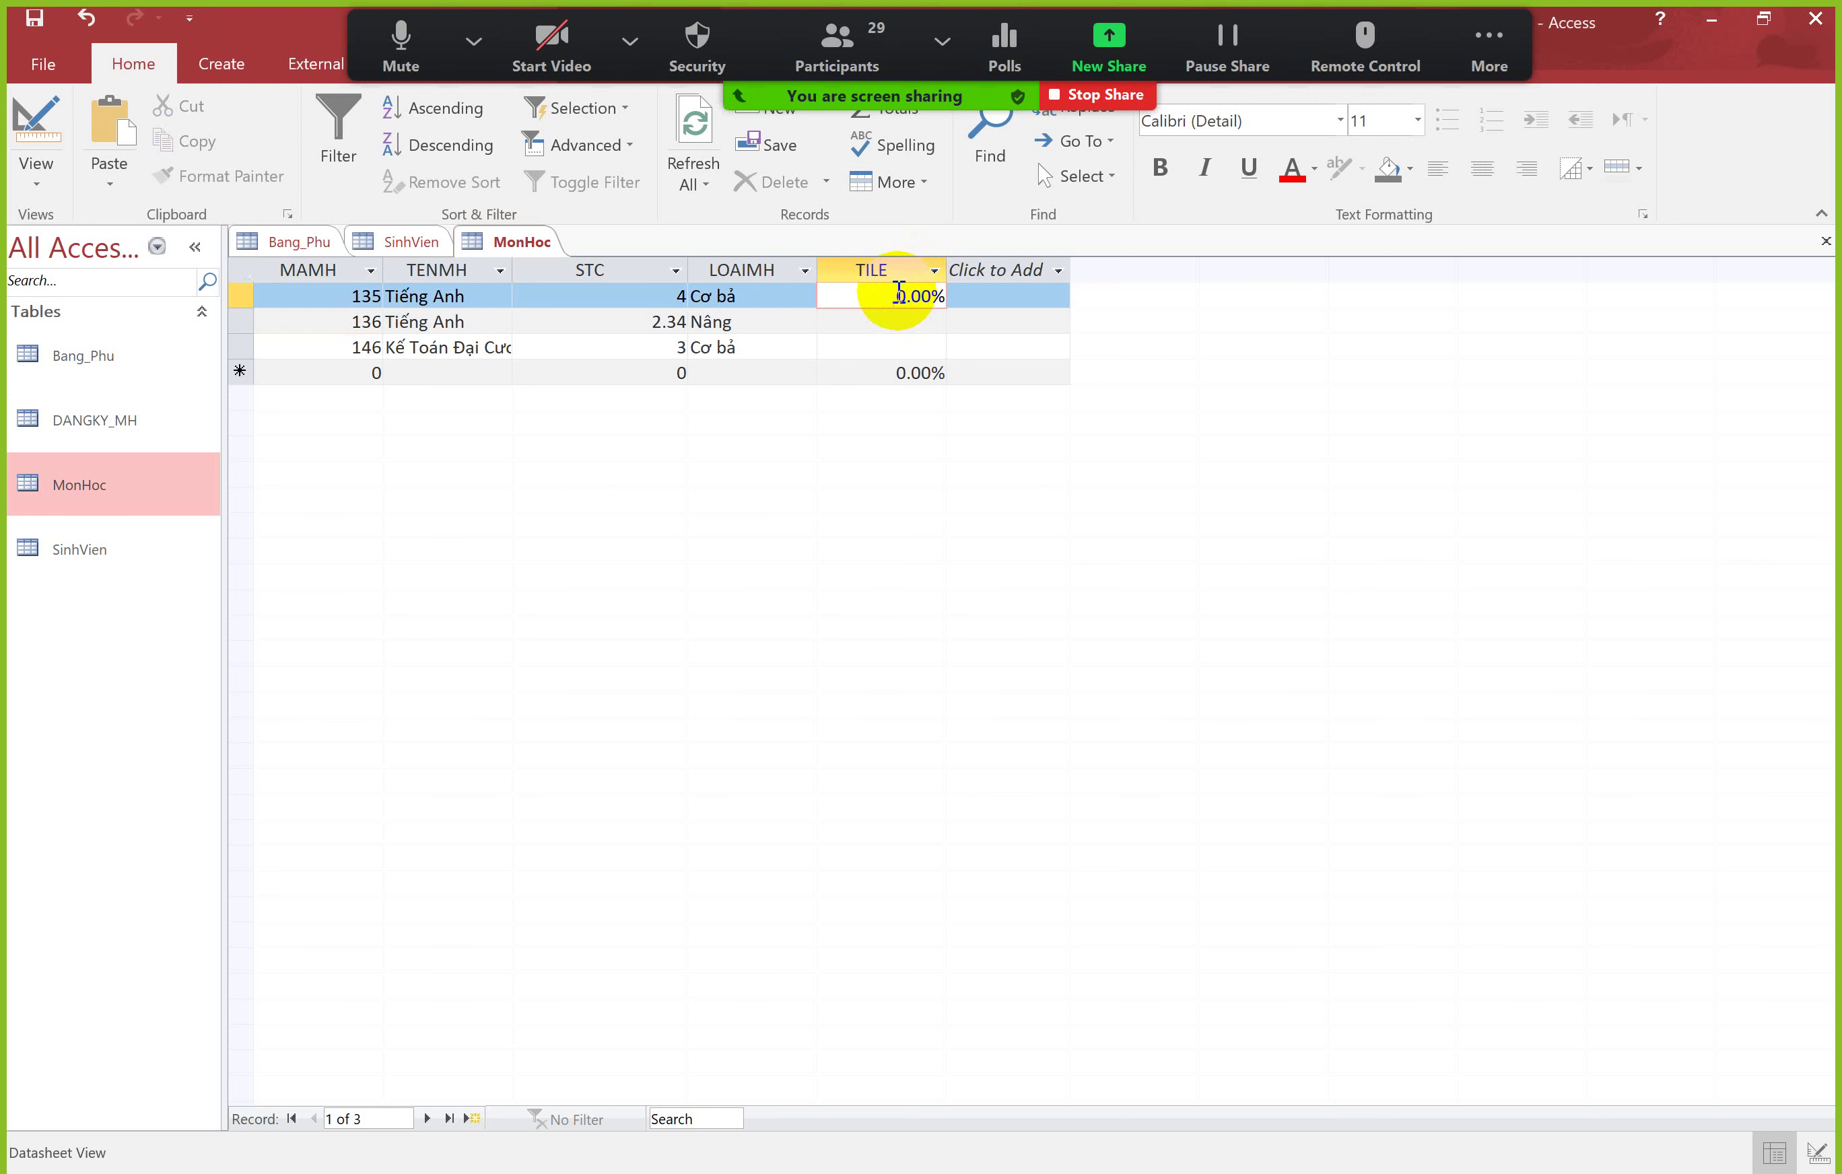
Step: Retype record 135's TILE as 5 so it shows 500.00%
{"action": "left_click", "coordinate": [1463, 51]}
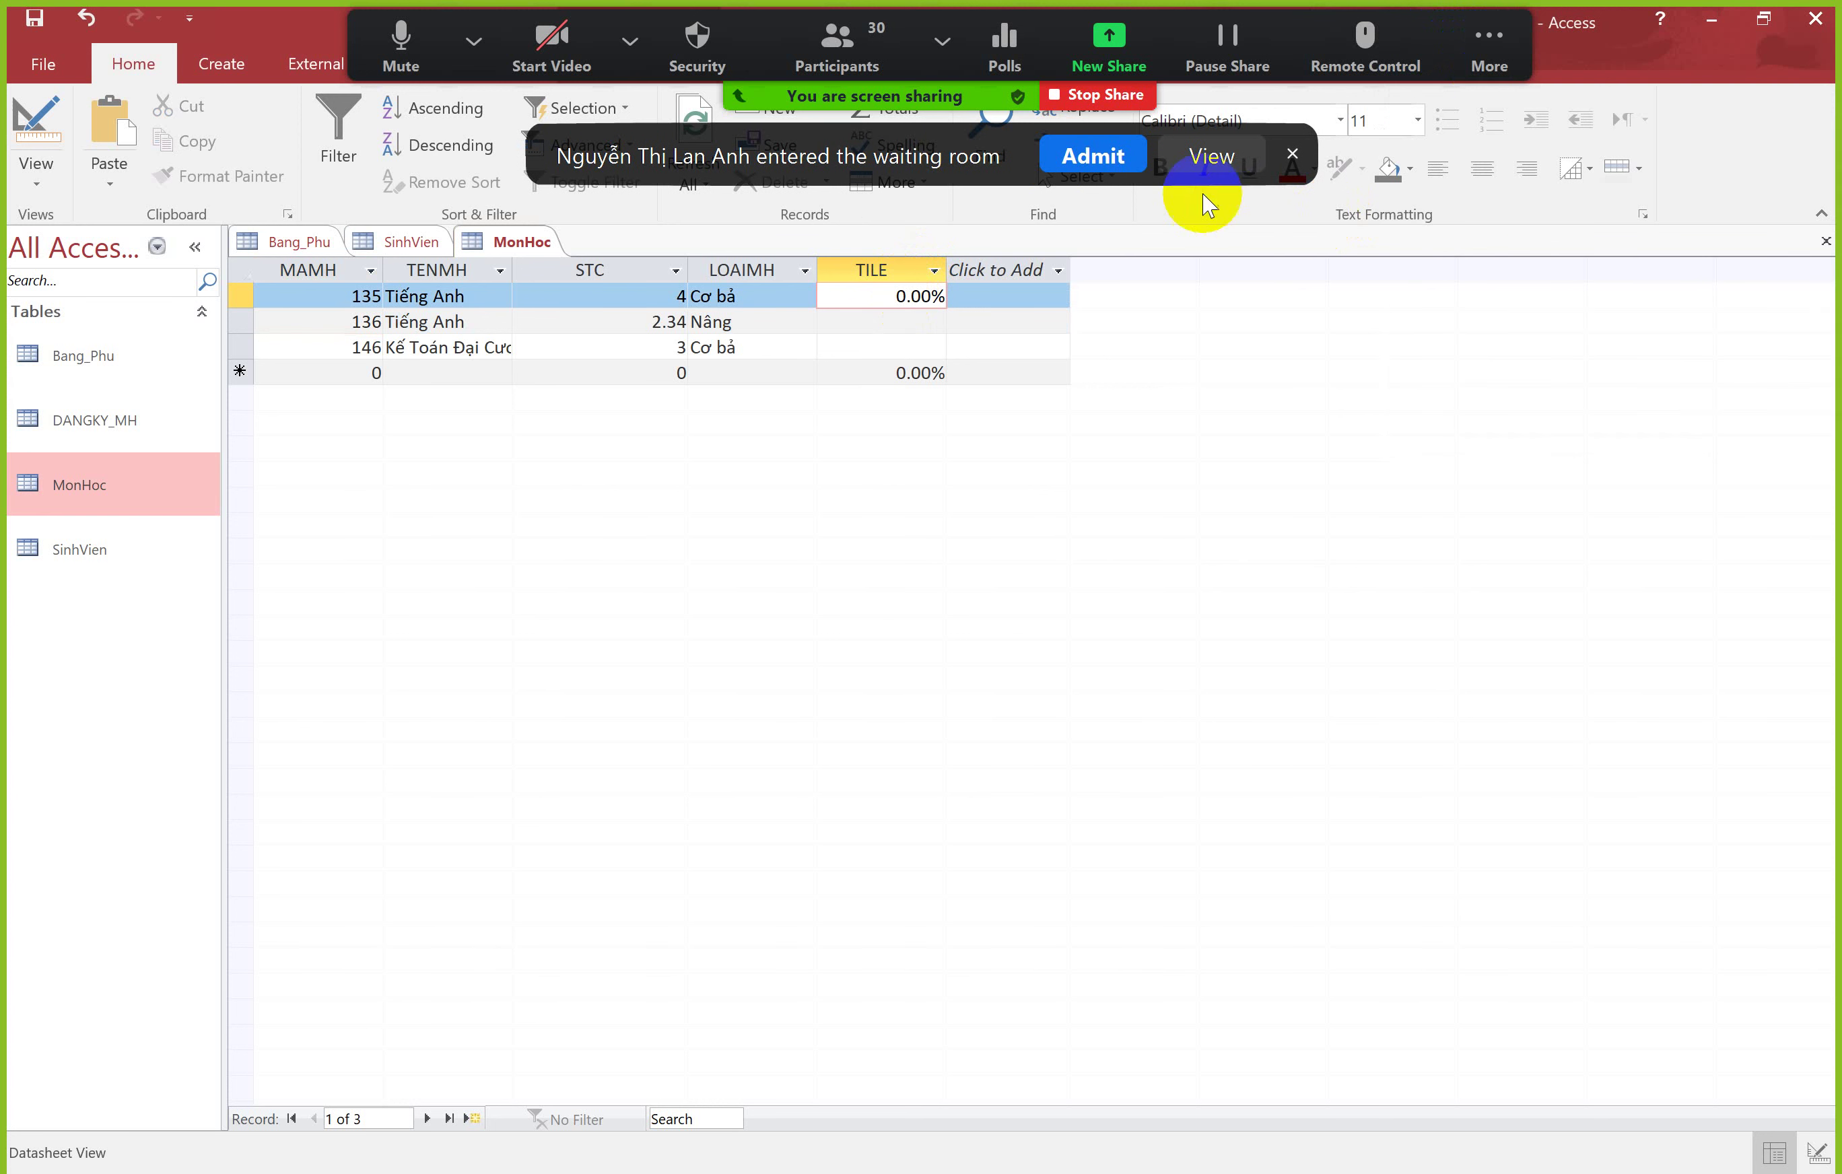
{"action": "left_click", "coordinate": [1093, 156]}
{"action": "left_click", "coordinate": [1480, 45]}
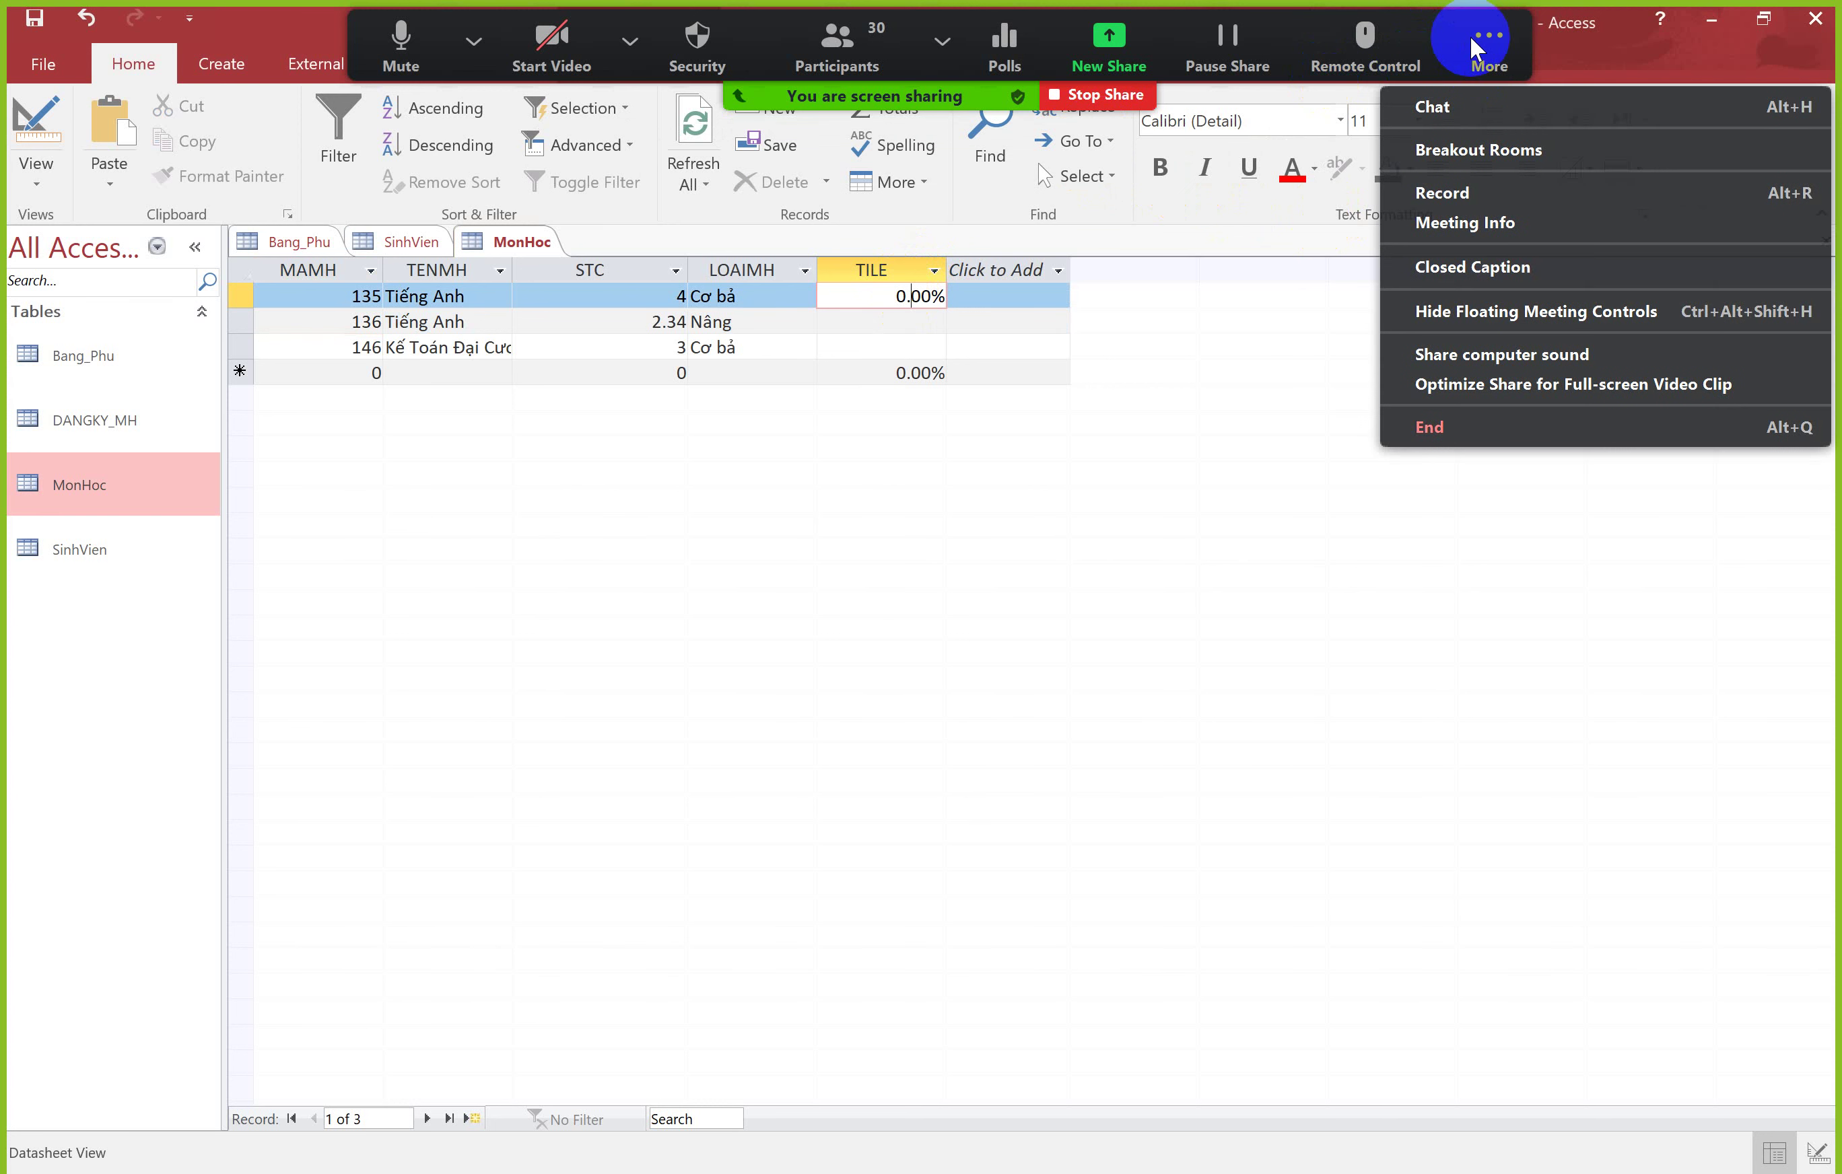
{"action": "left_click", "coordinate": [1529, 311]}
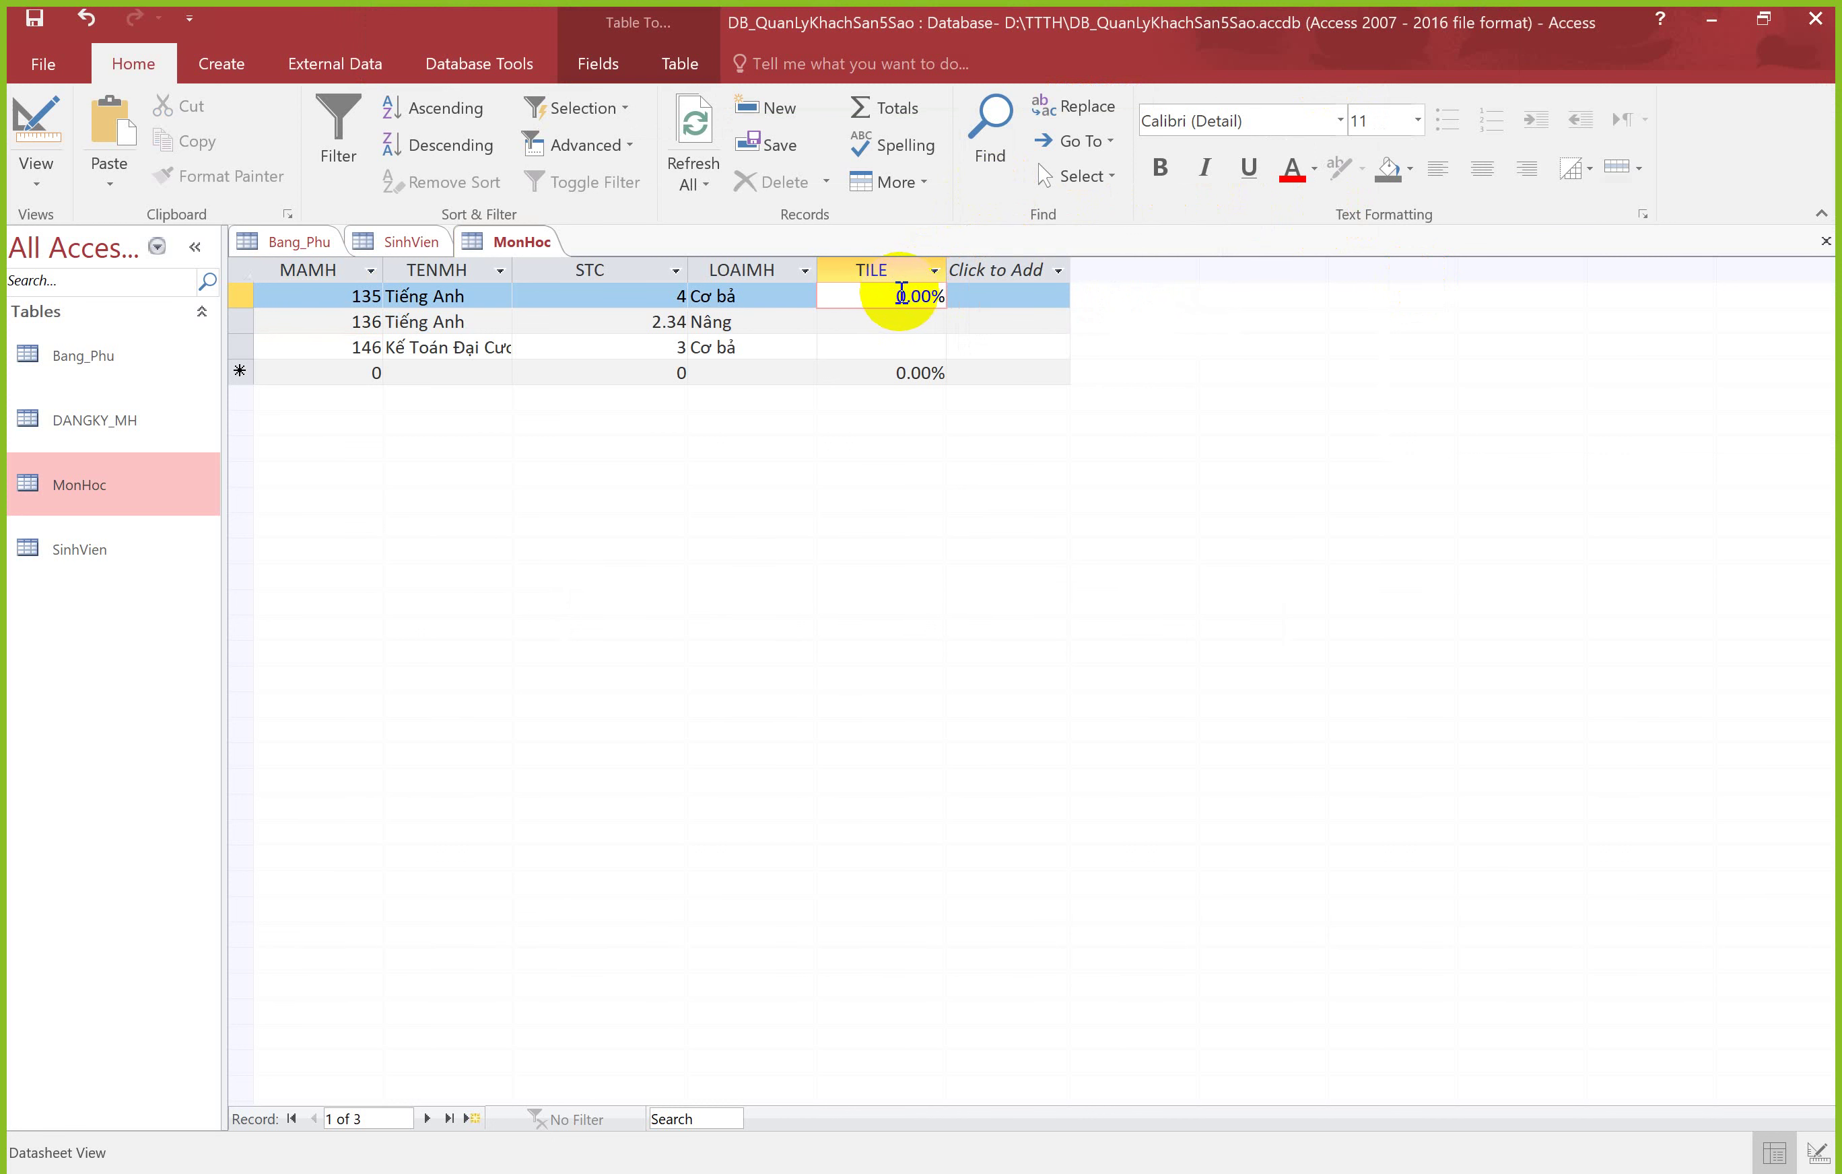
{"action": "left_click_drag", "start_coordinate": [915, 296], "coordinate": [896, 296]}
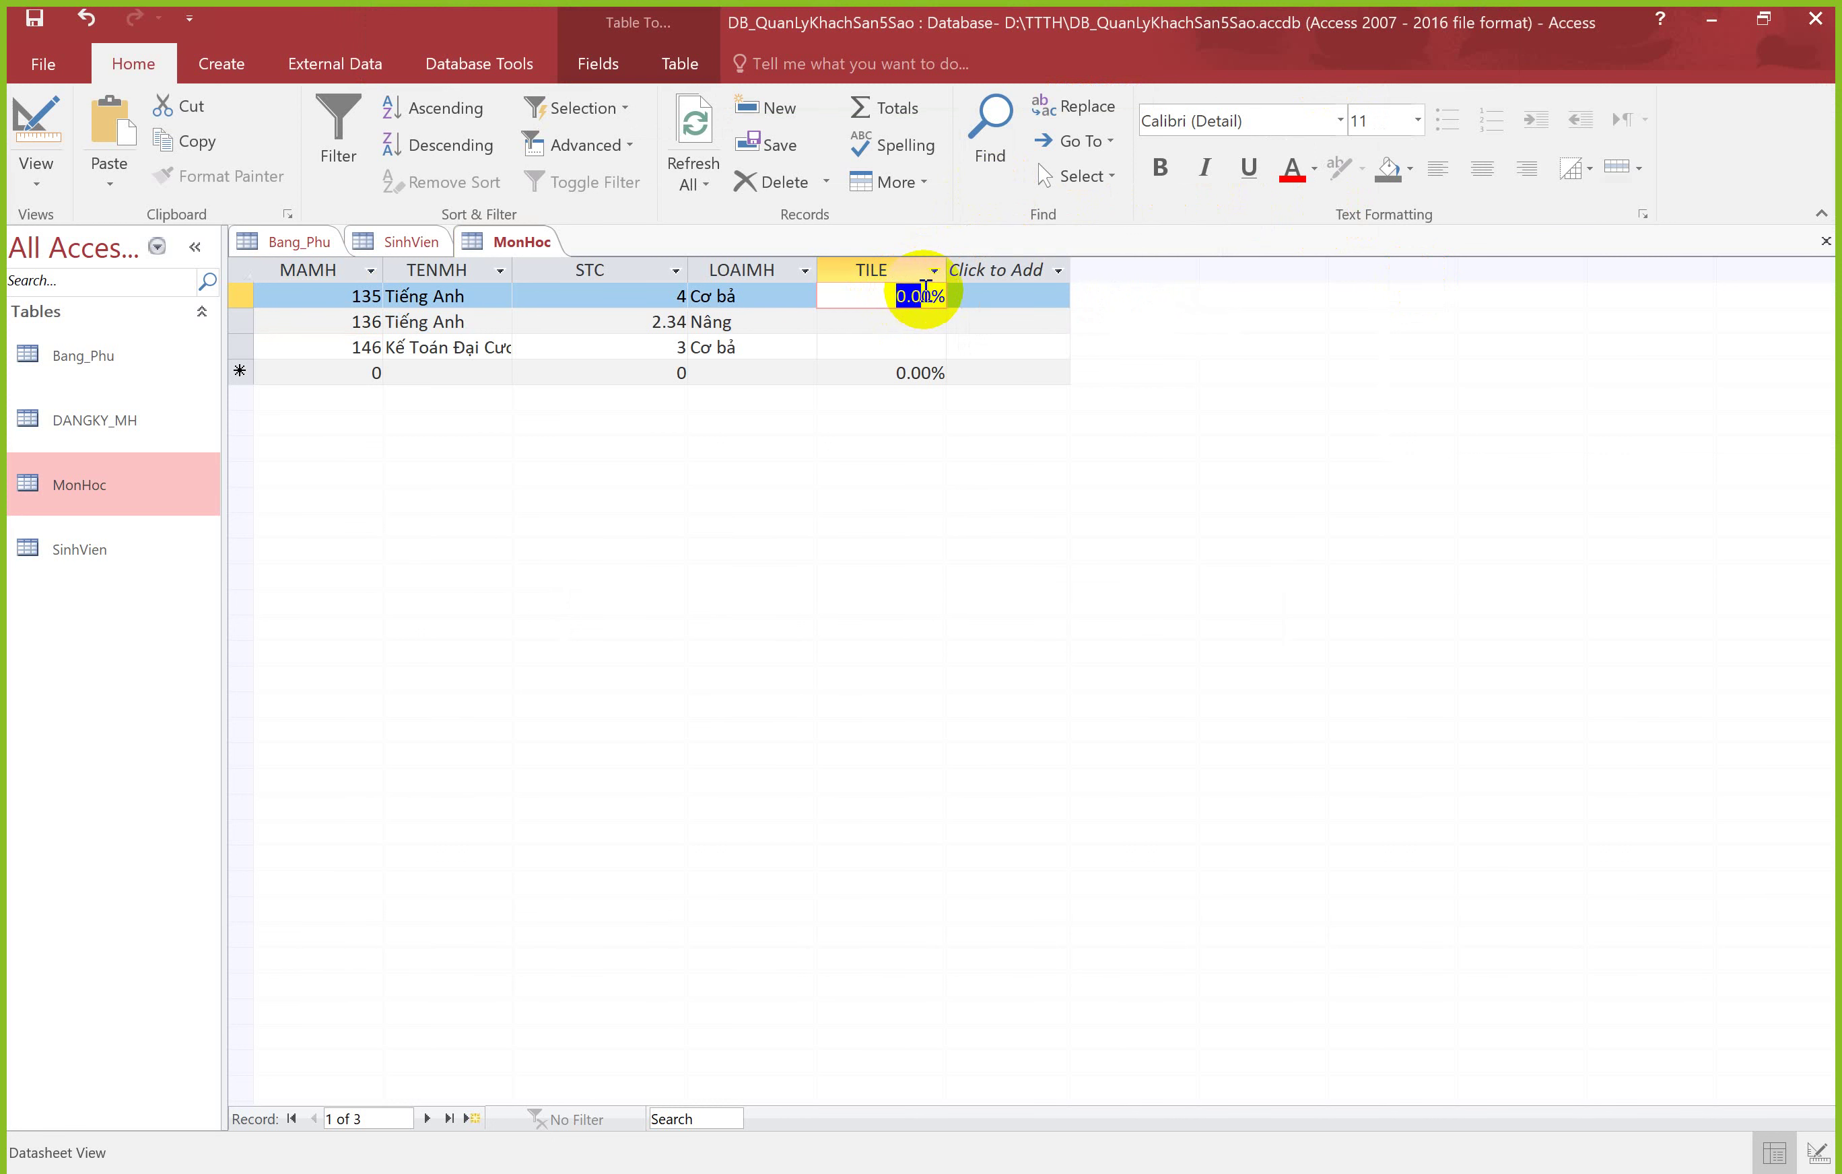
{"action": "left_click_drag", "start_coordinate": [895, 296], "coordinate": [942, 295]}
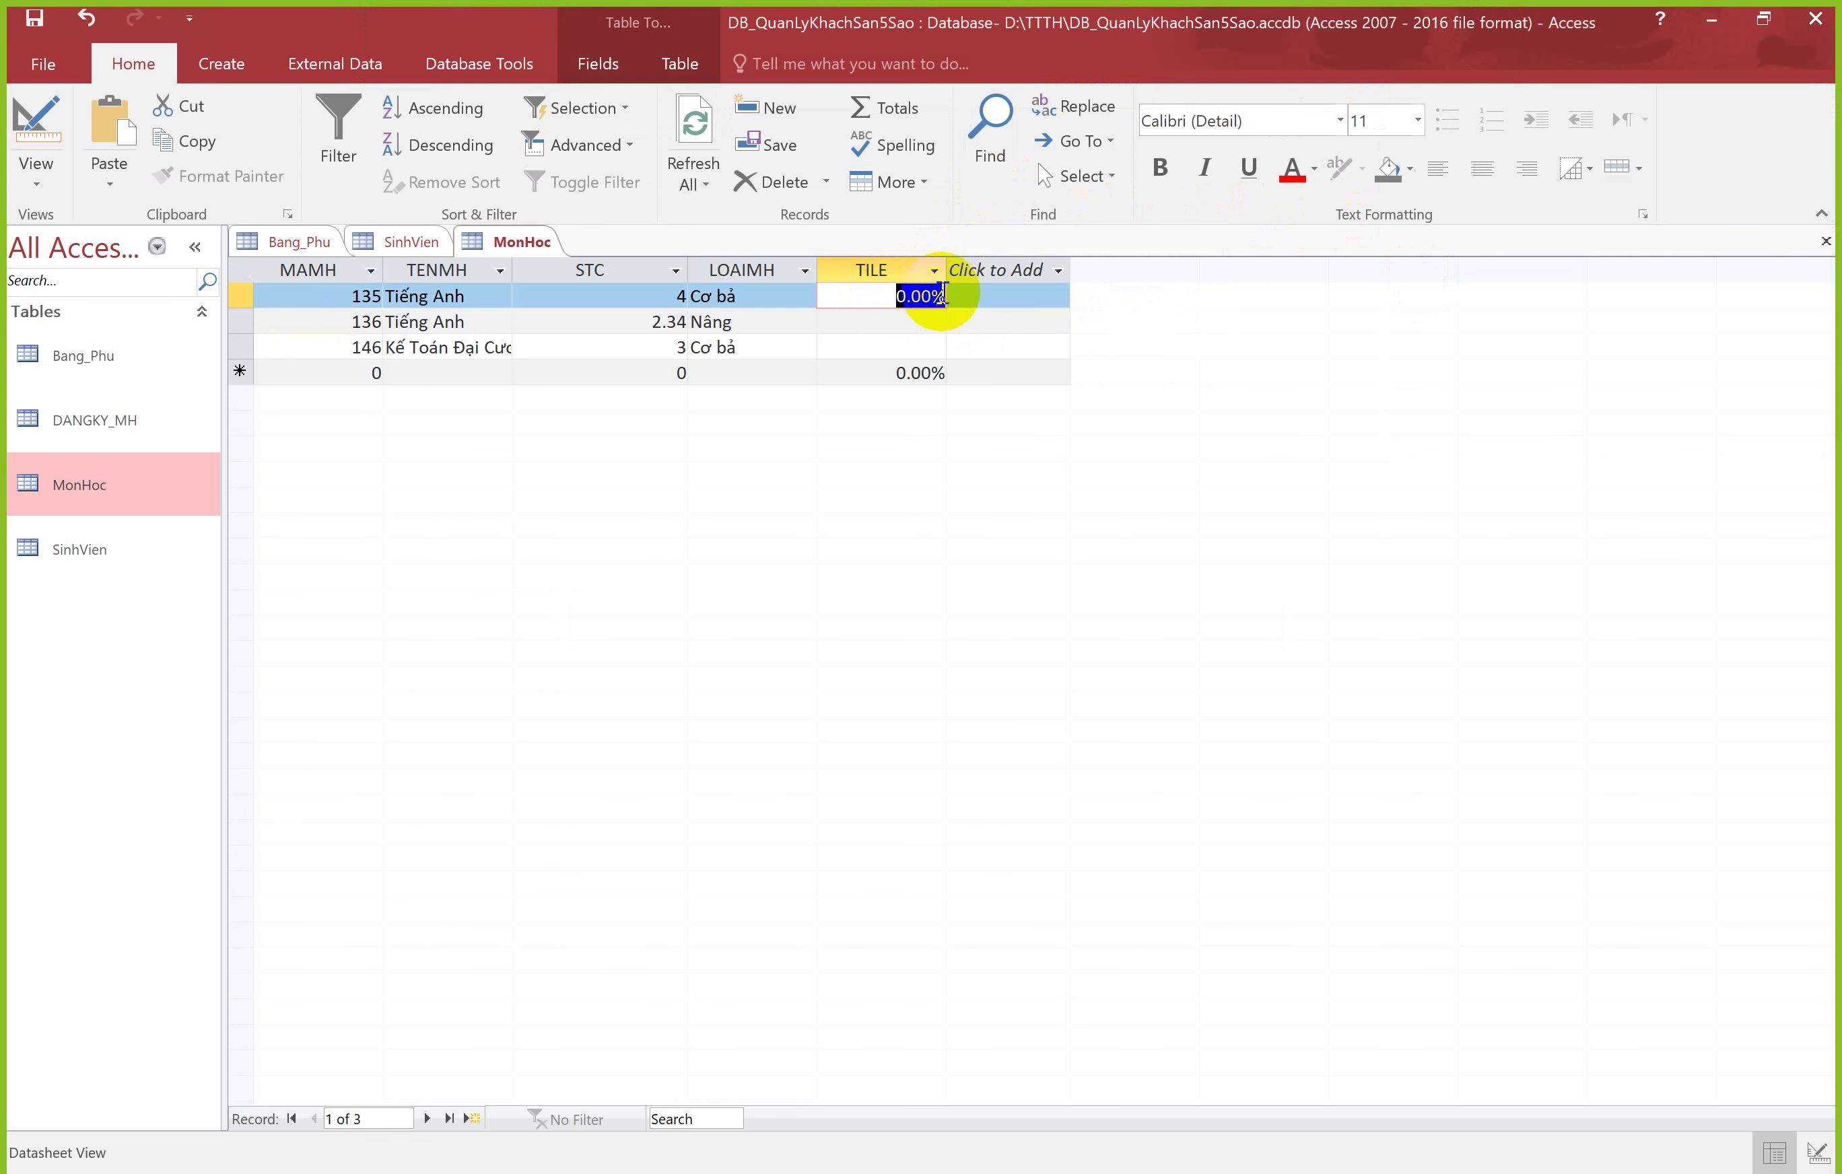
{"action": "type", "text": "5"}
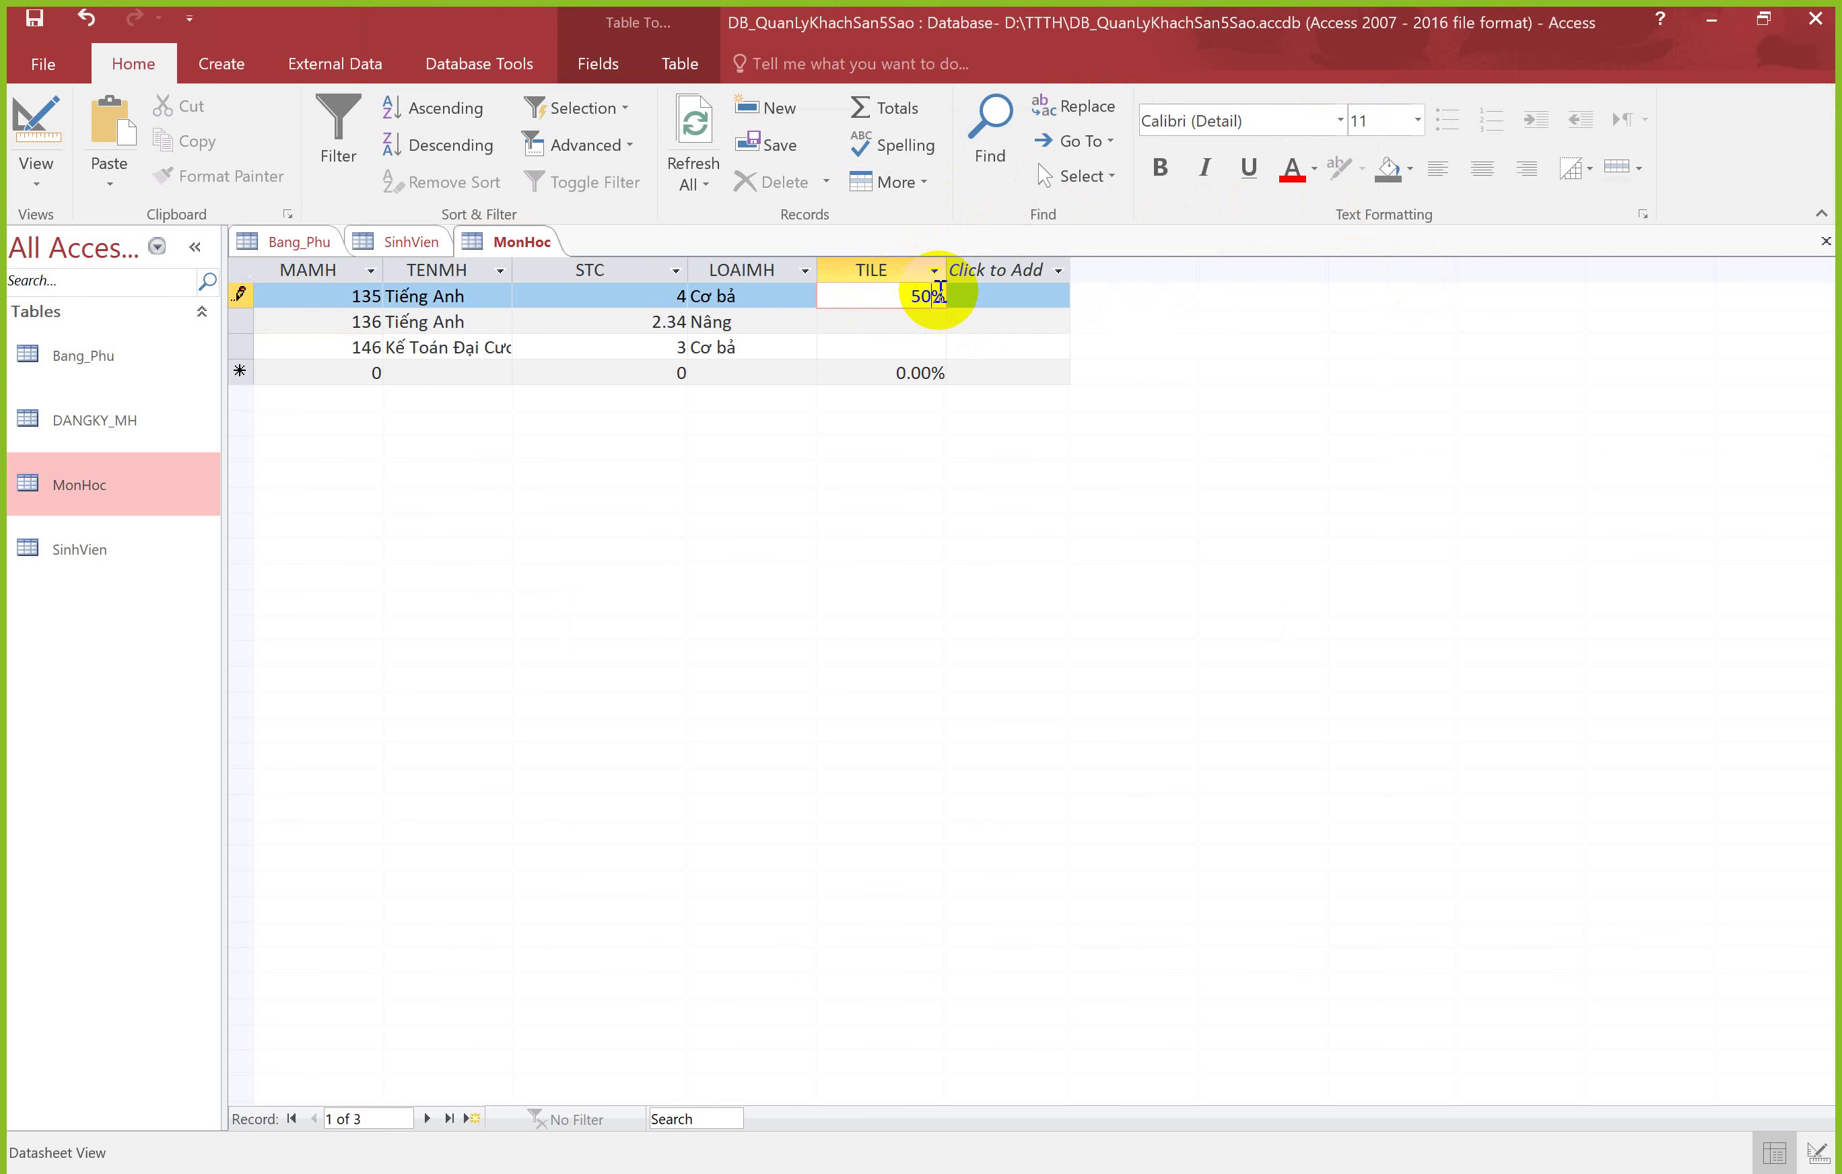
{"action": "key", "text": "Return"}
Step: Return to record 135's TILE cell and switch MonHoc to Design View
{"action": "left_click", "coordinate": [921, 296]}
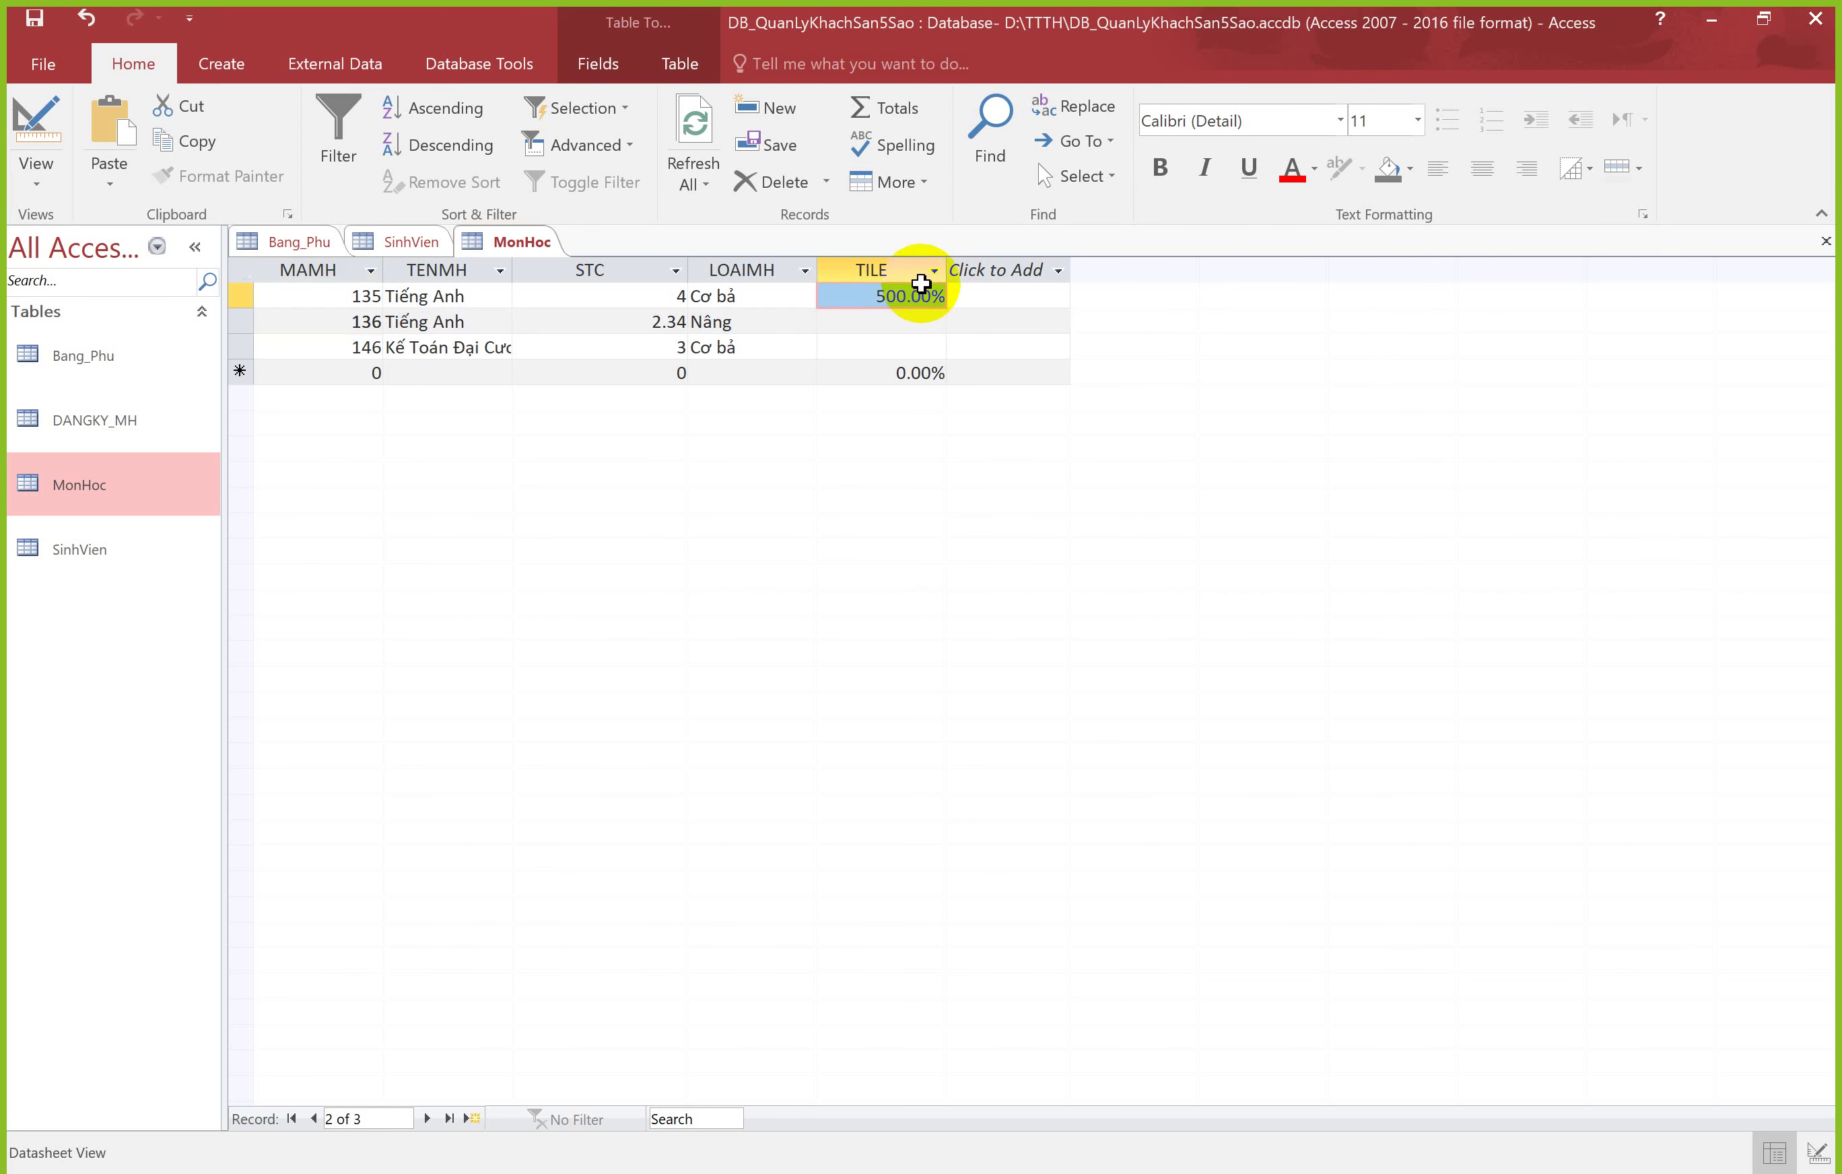
{"action": "left_click", "coordinate": [921, 296]}
{"action": "left_click", "coordinate": [37, 124]}
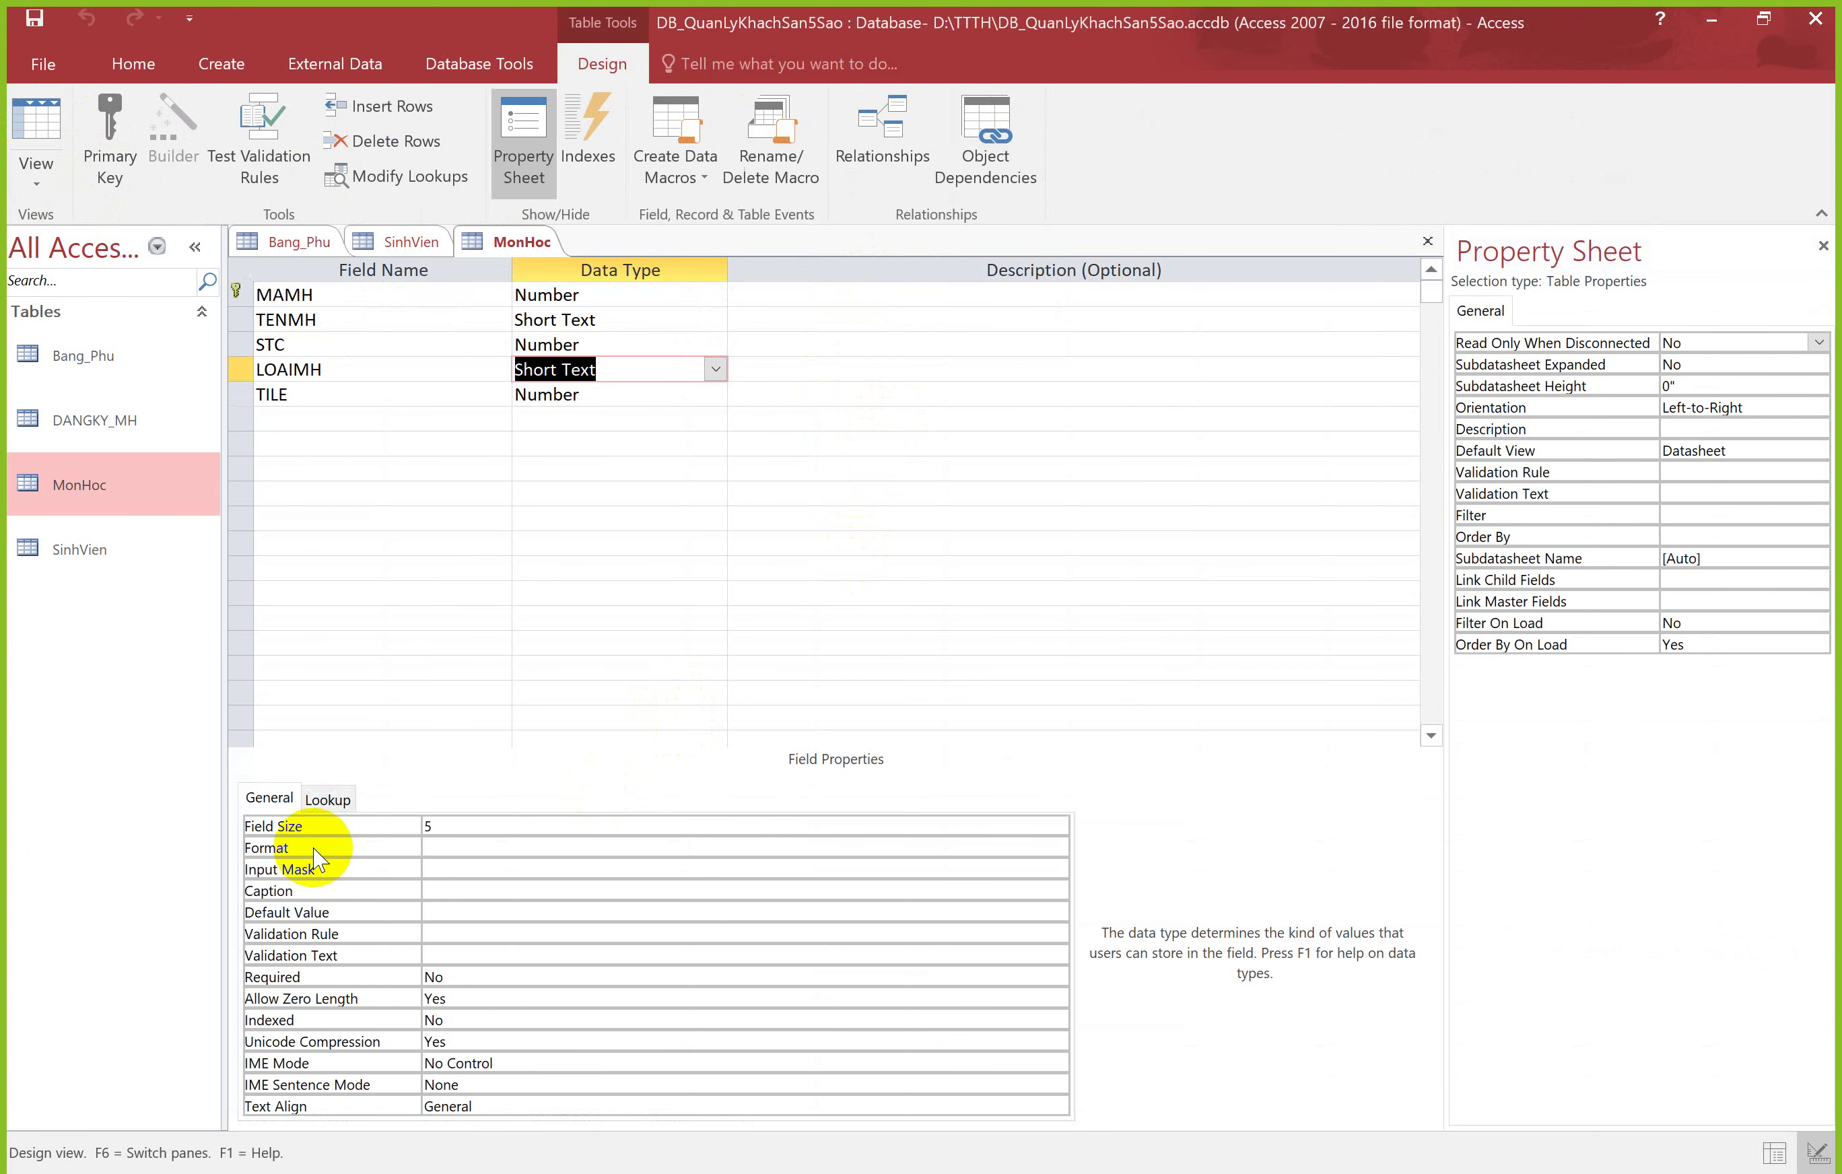
Step: Check TILE's Format and Decimal Places properties, then go back to Datasheet view
{"action": "left_click", "coordinate": [609, 395]}
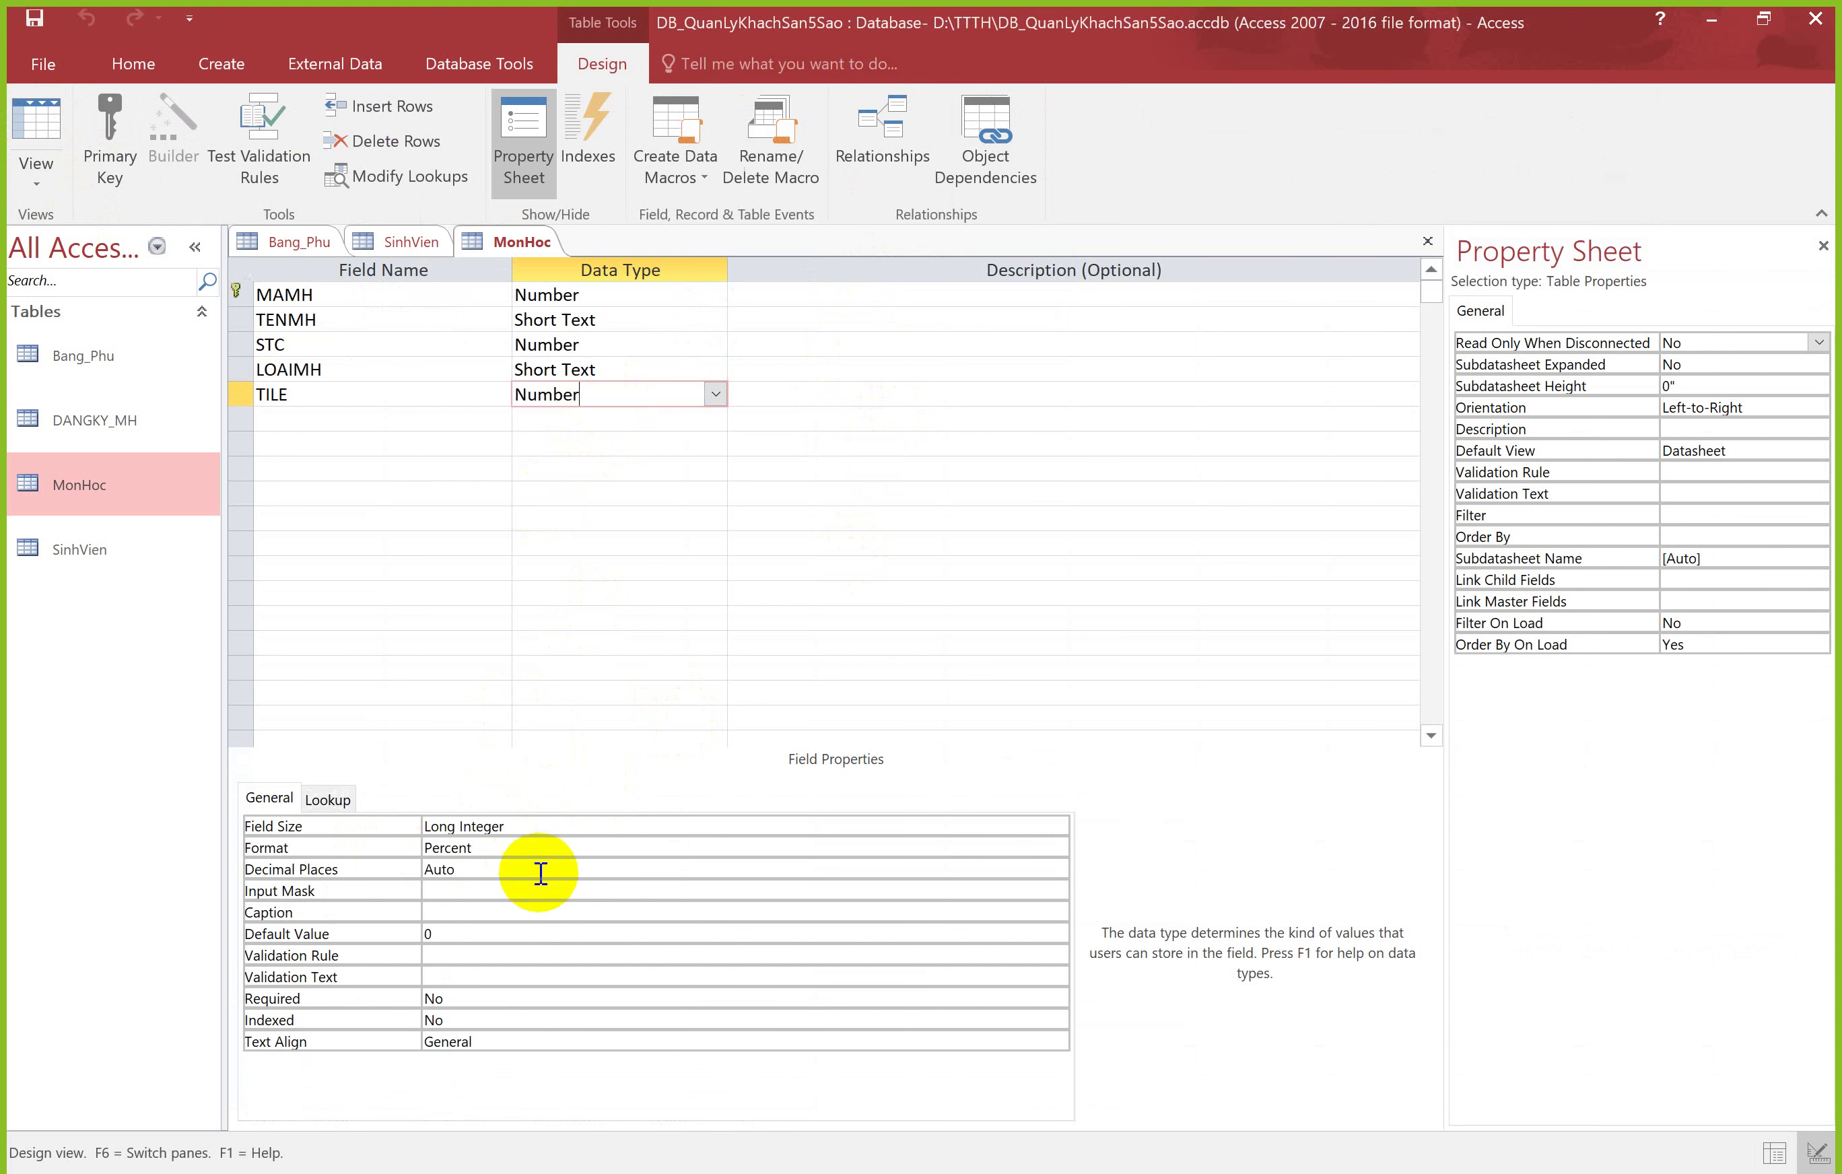
{"action": "left_click", "coordinate": [481, 867]}
{"action": "left_click", "coordinate": [629, 851]}
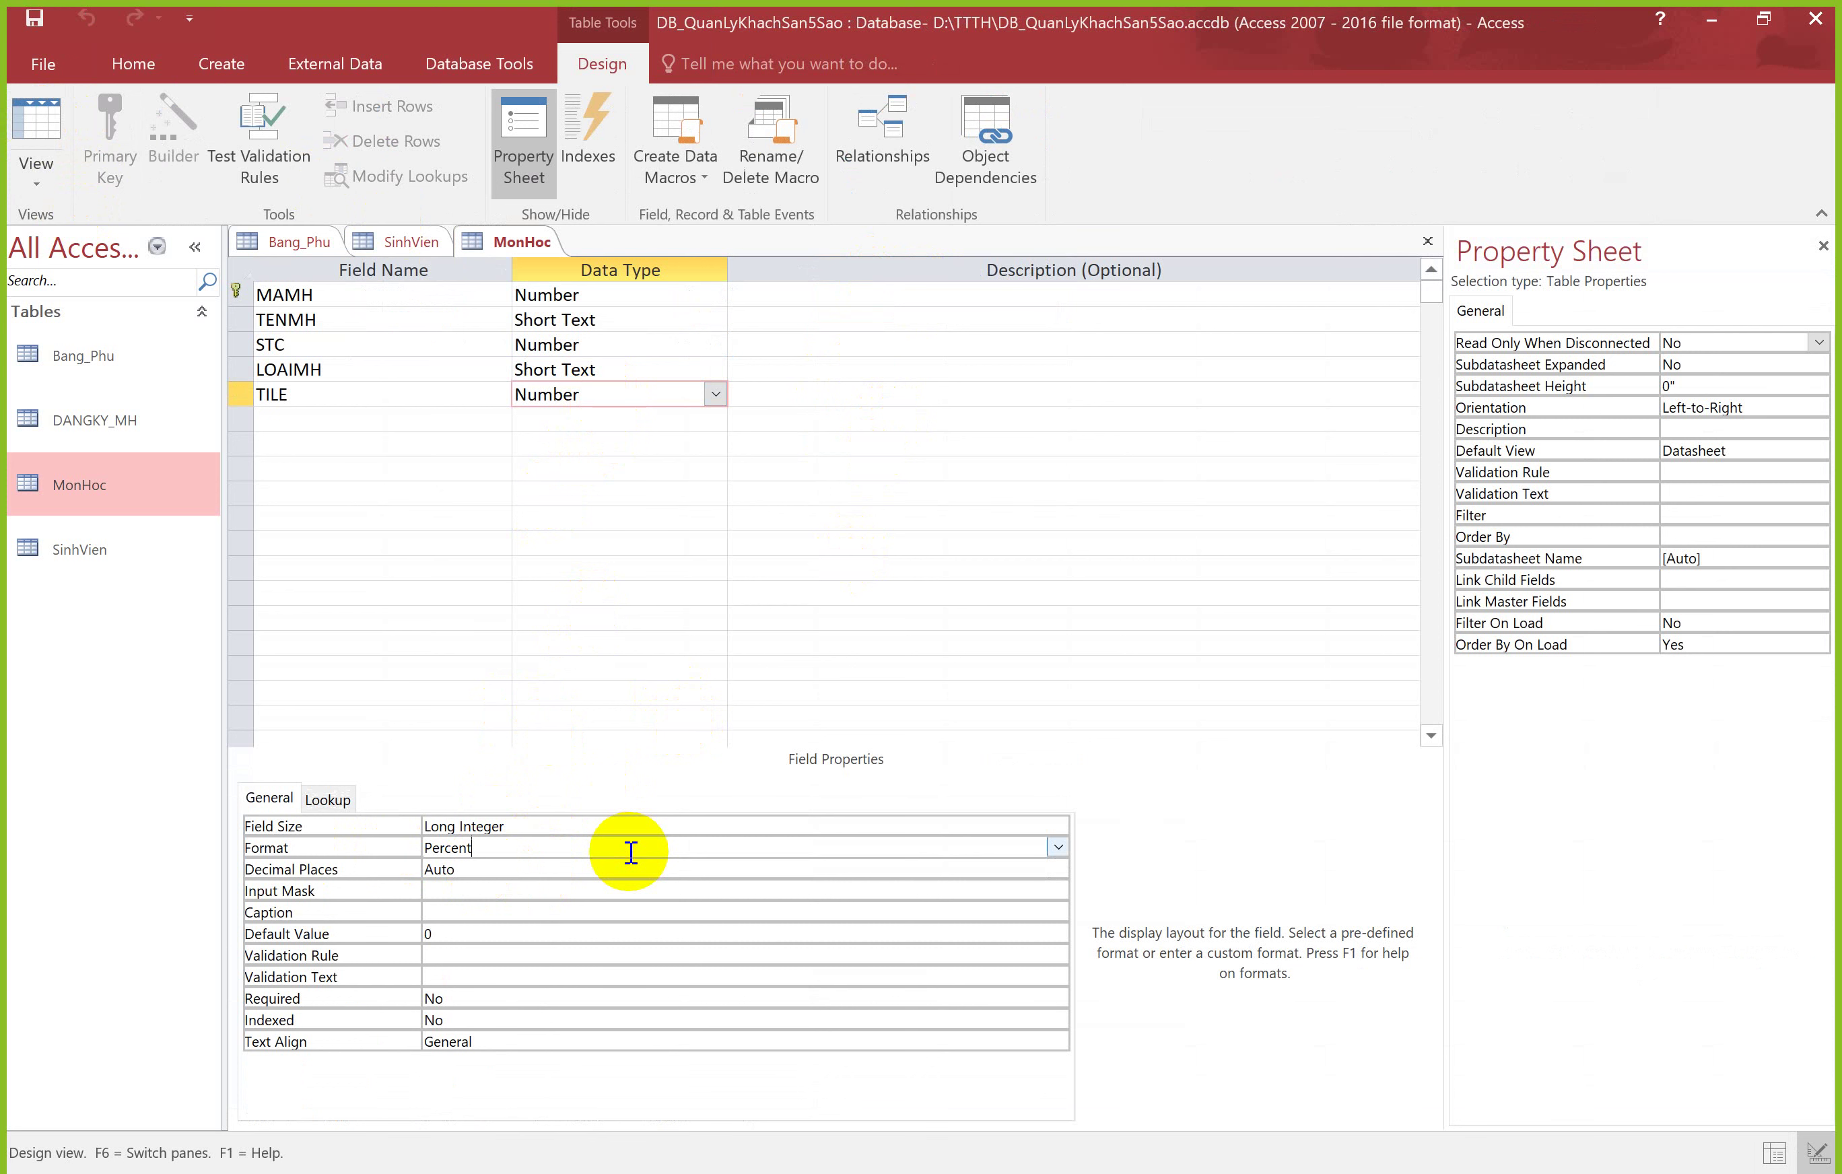
{"action": "left_click", "coordinate": [543, 872]}
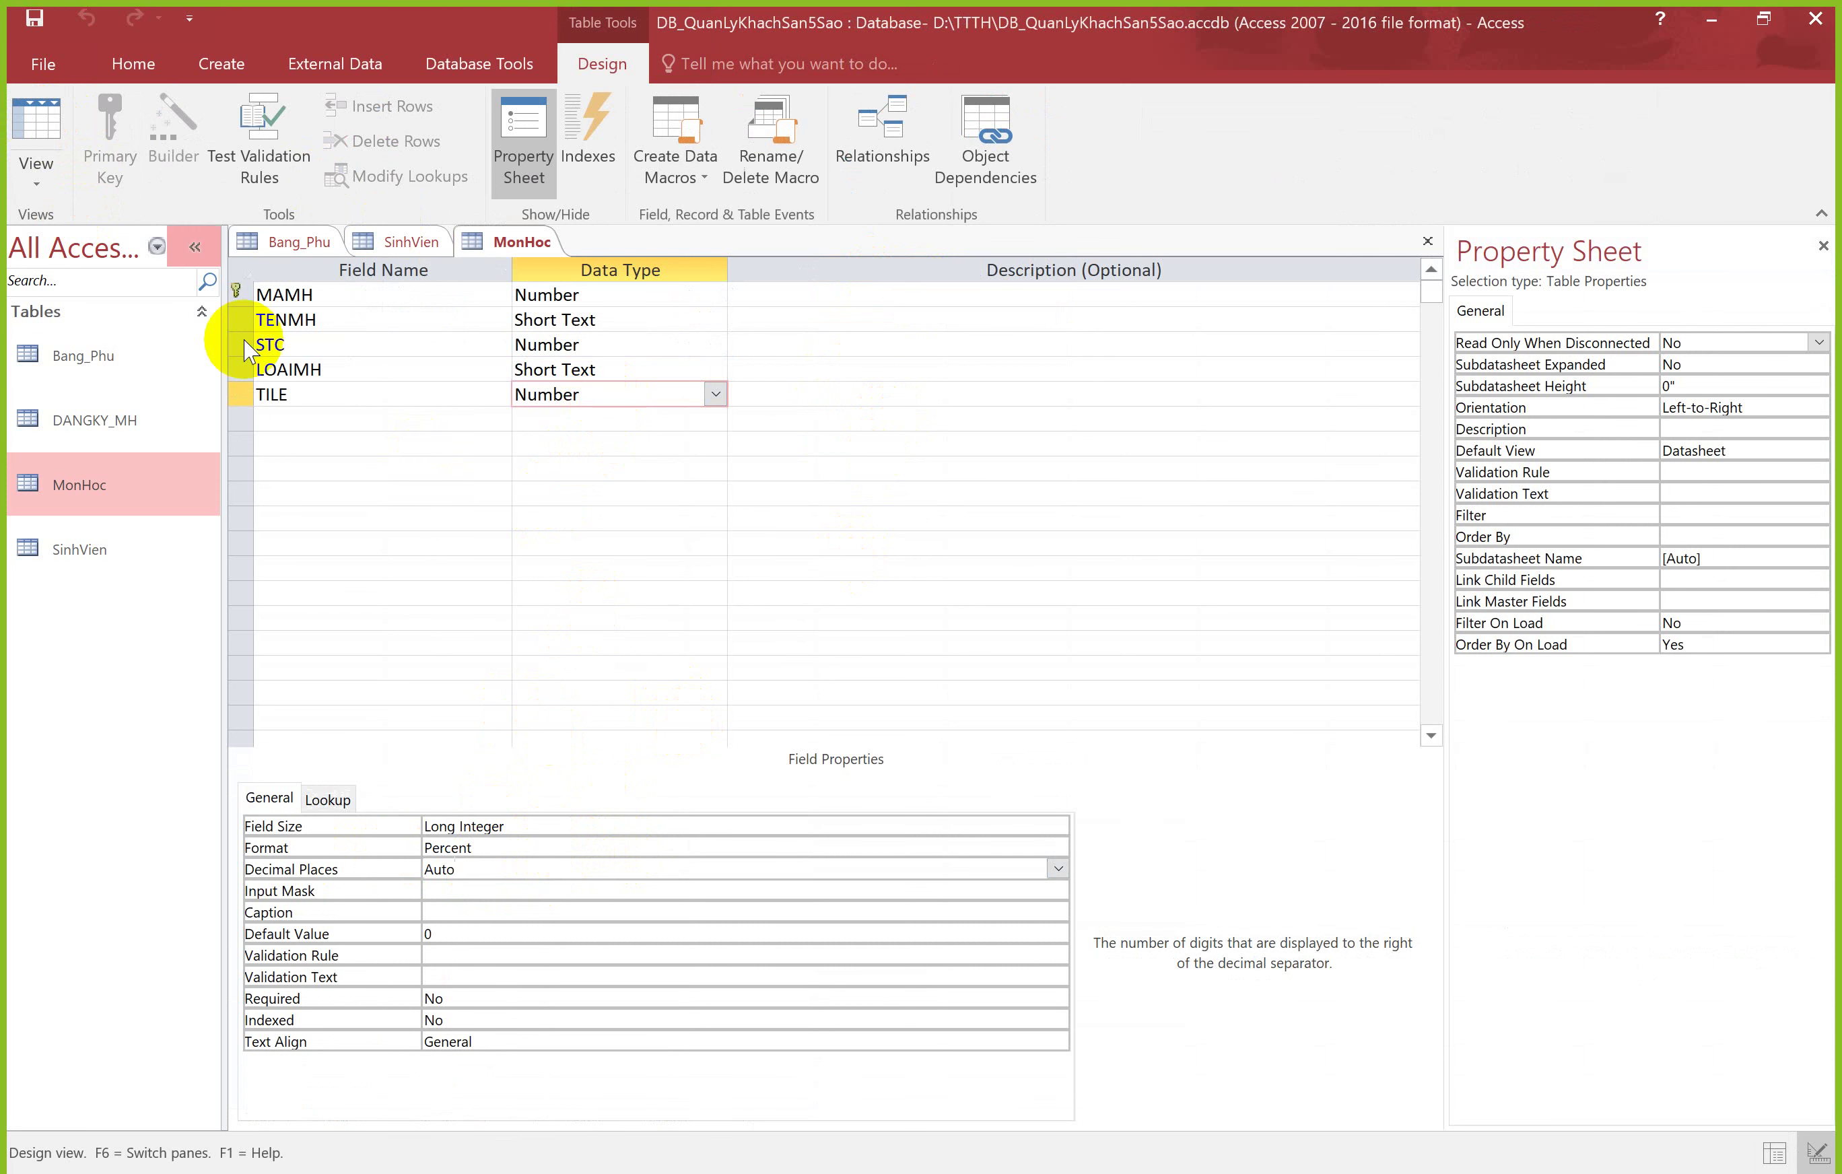
{"action": "left_click", "coordinate": [35, 133]}
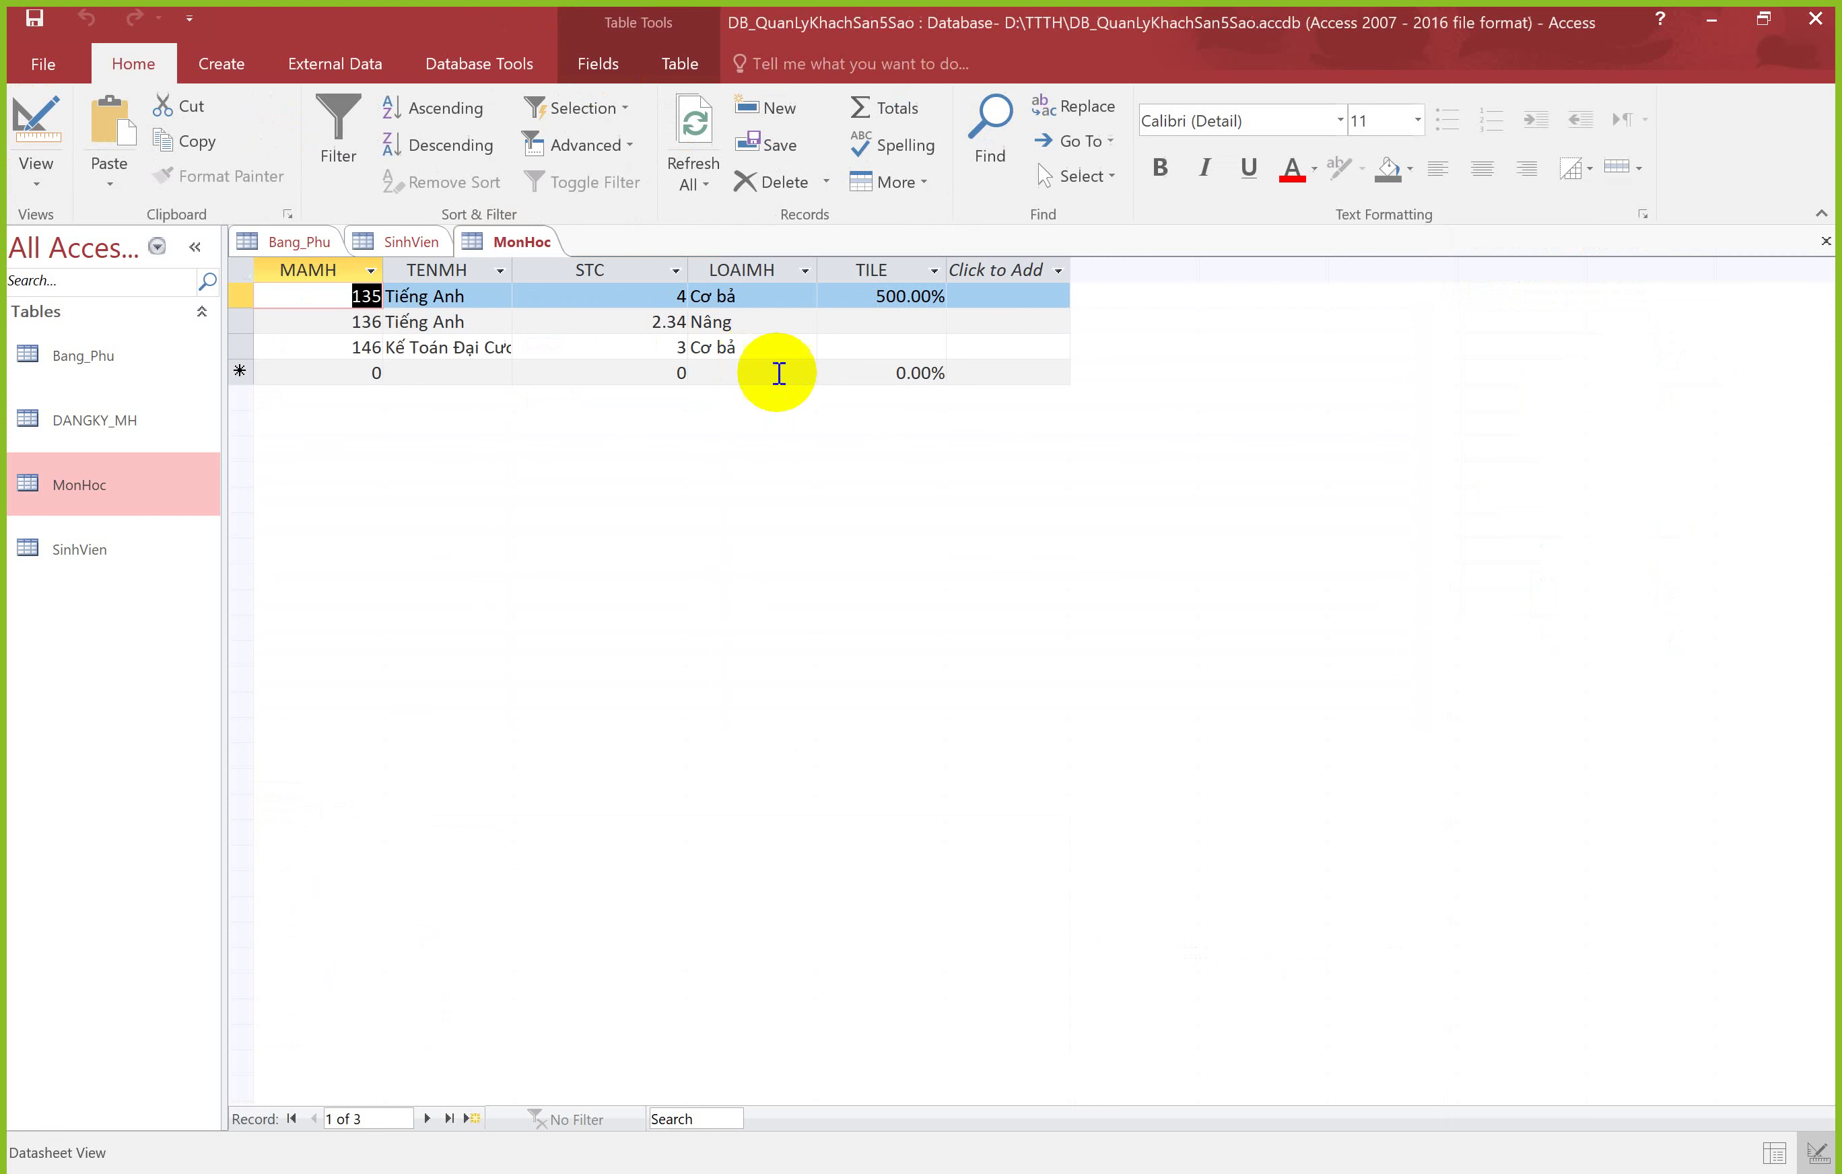
Step: Enter 0.2 and then 0 as record 135's TILE, both saved as 0.00%
{"action": "left_click_drag", "start_coordinate": [926, 301], "coordinate": [999, 301]}
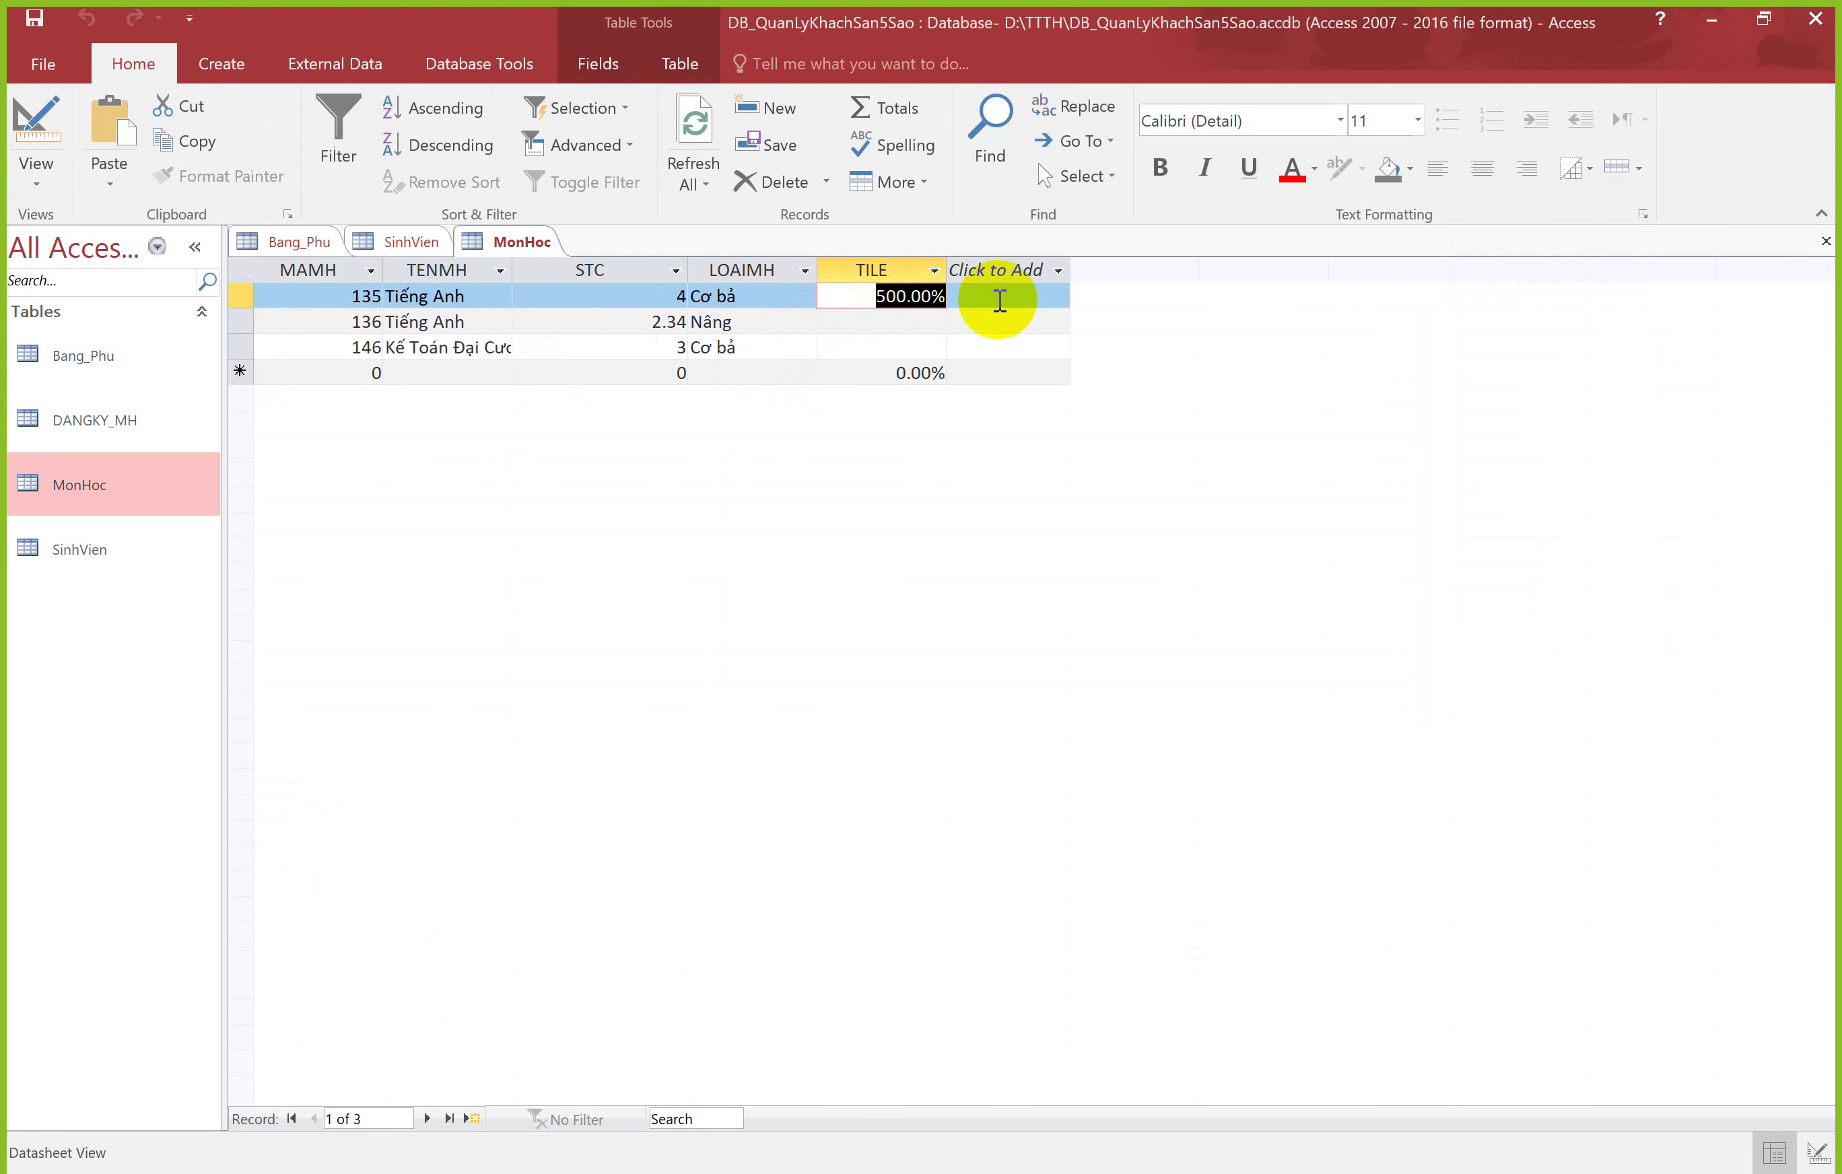
{"action": "type", "text": "0.2"}
{"action": "key", "text": "Return"}
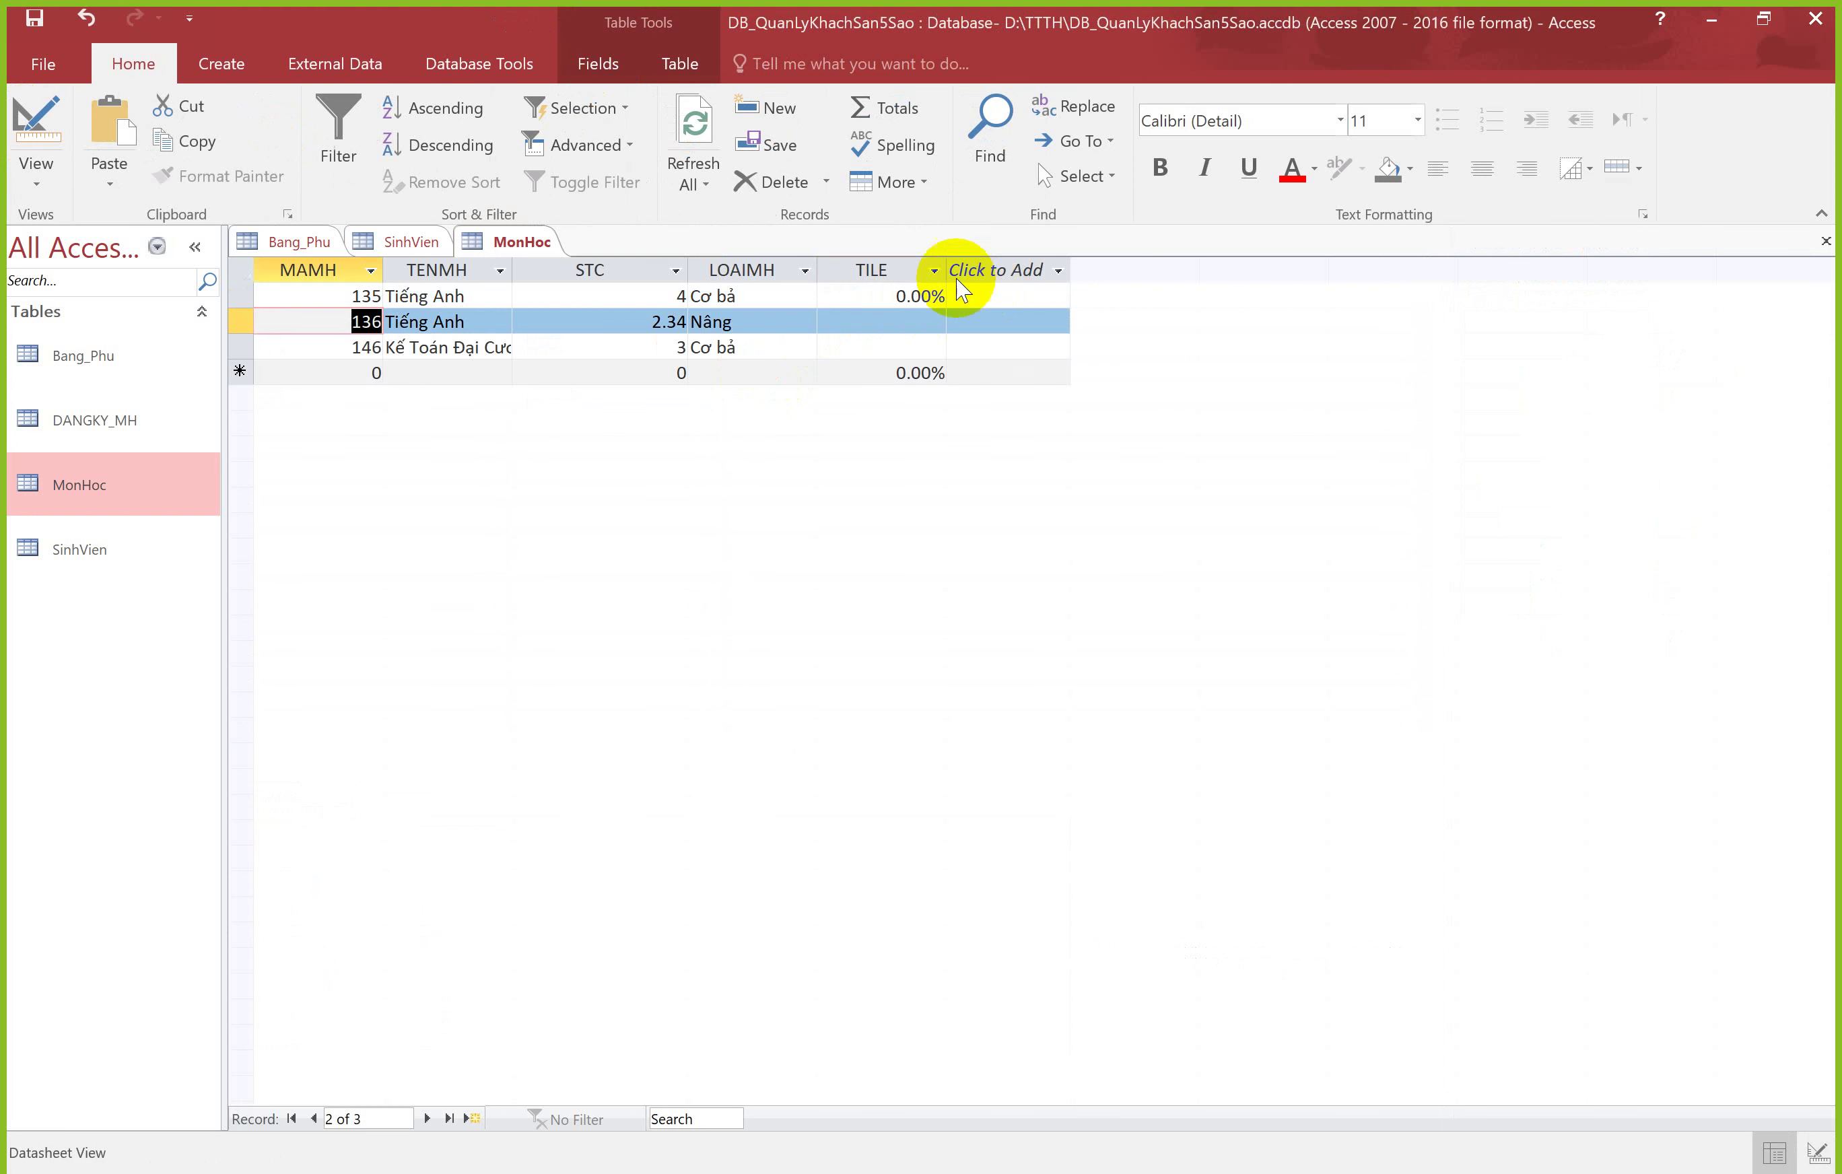
{"action": "left_click", "coordinate": [907, 296]}
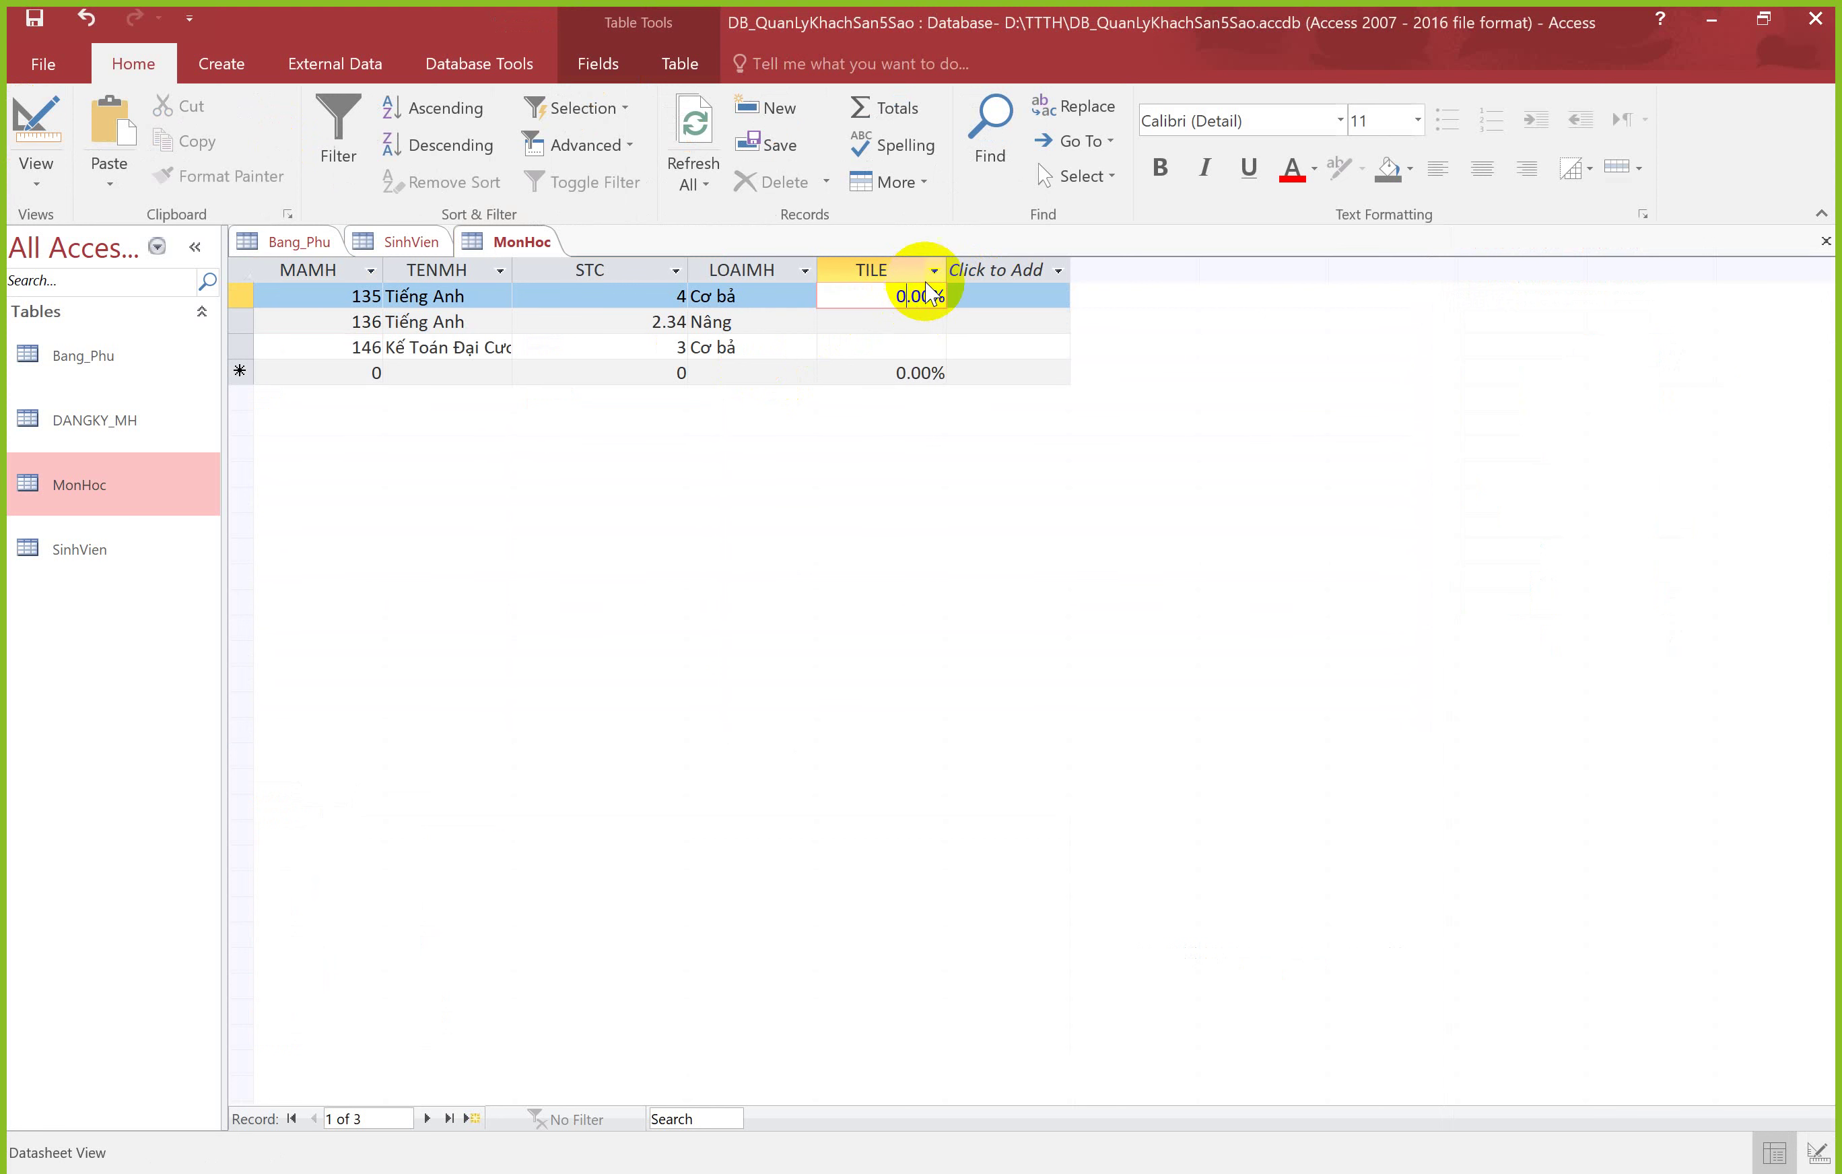
{"action": "left_click_drag", "start_coordinate": [883, 296], "coordinate": [935, 296]}
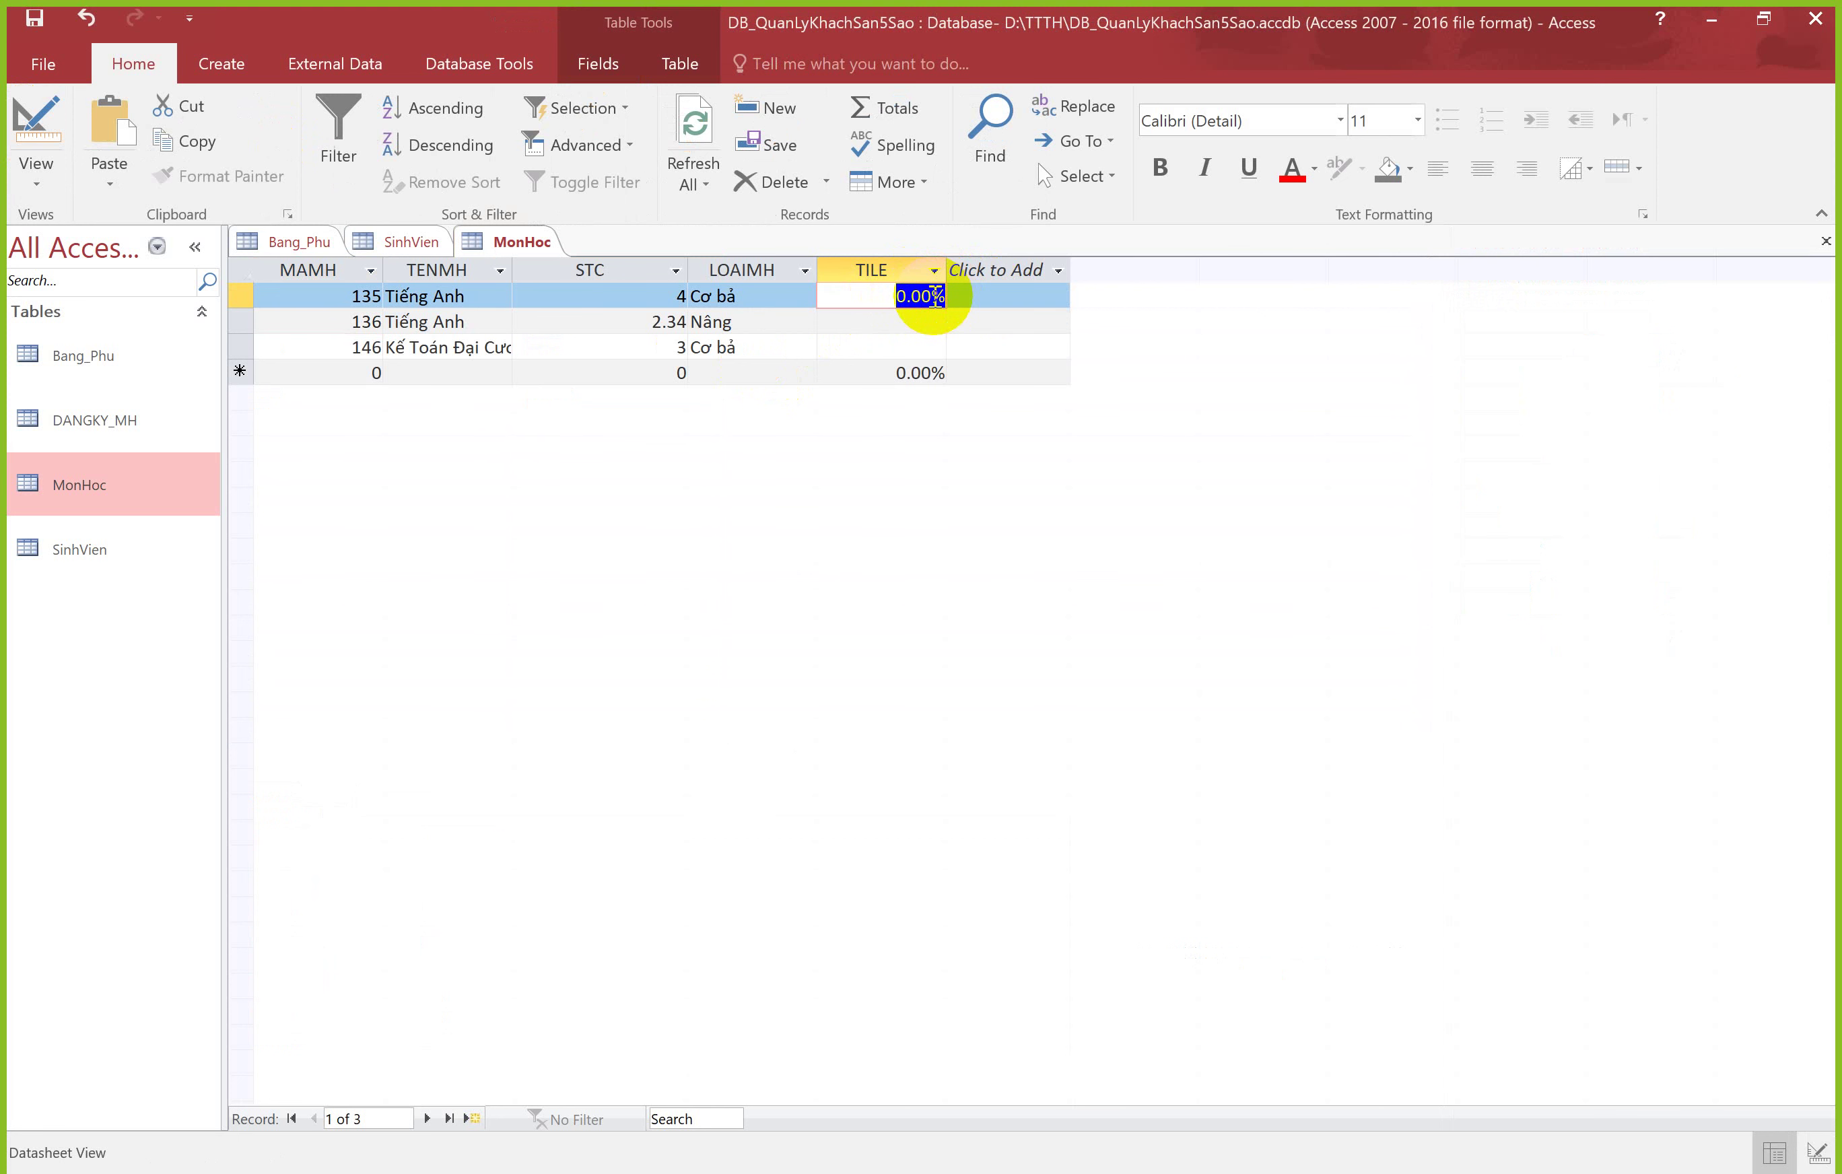
{"action": "type", "text": "0"}
{"action": "key", "text": "Return"}
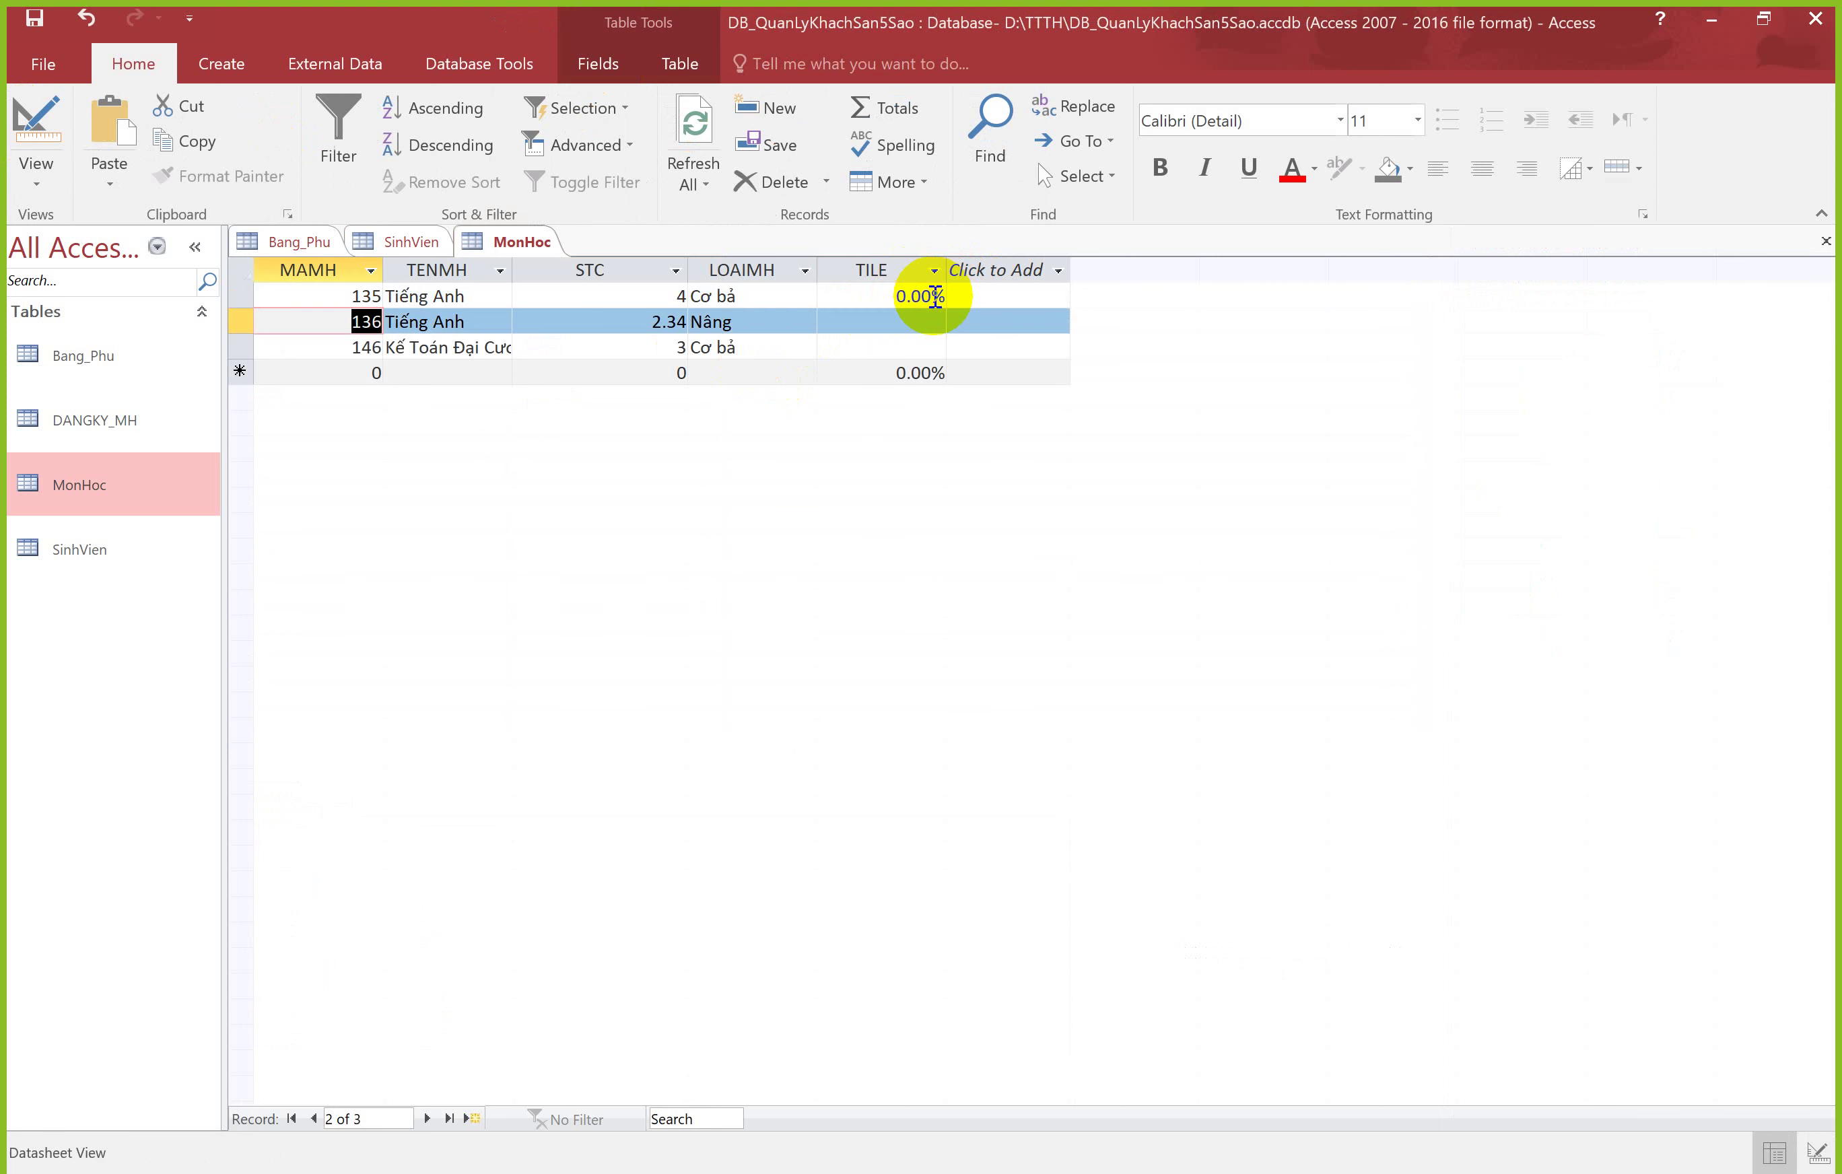
Step: Enter 20 as record 135's TILE, then clear the resulting value
{"action": "left_click", "coordinate": [892, 296]}
{"action": "left_click_drag", "start_coordinate": [953, 296], "coordinate": [898, 294]}
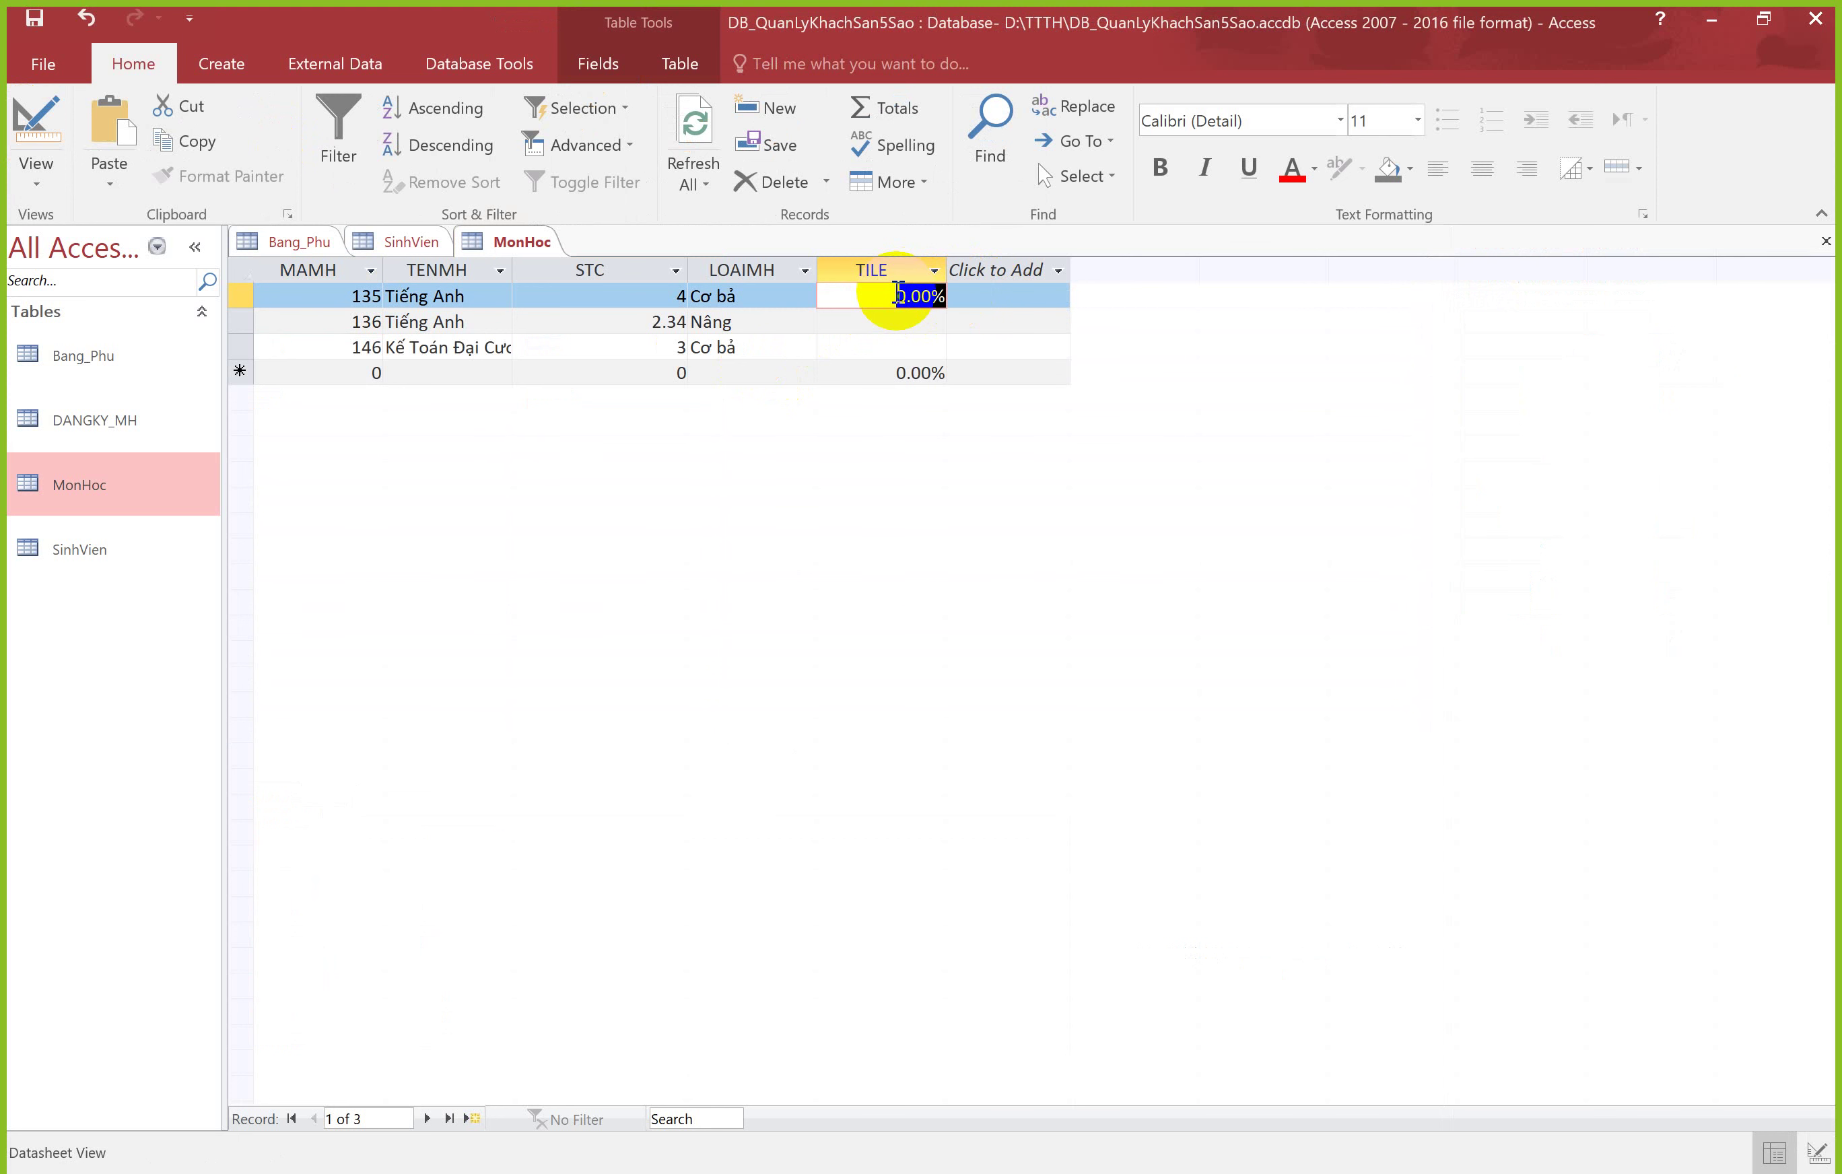
{"action": "type", "text": "2"}
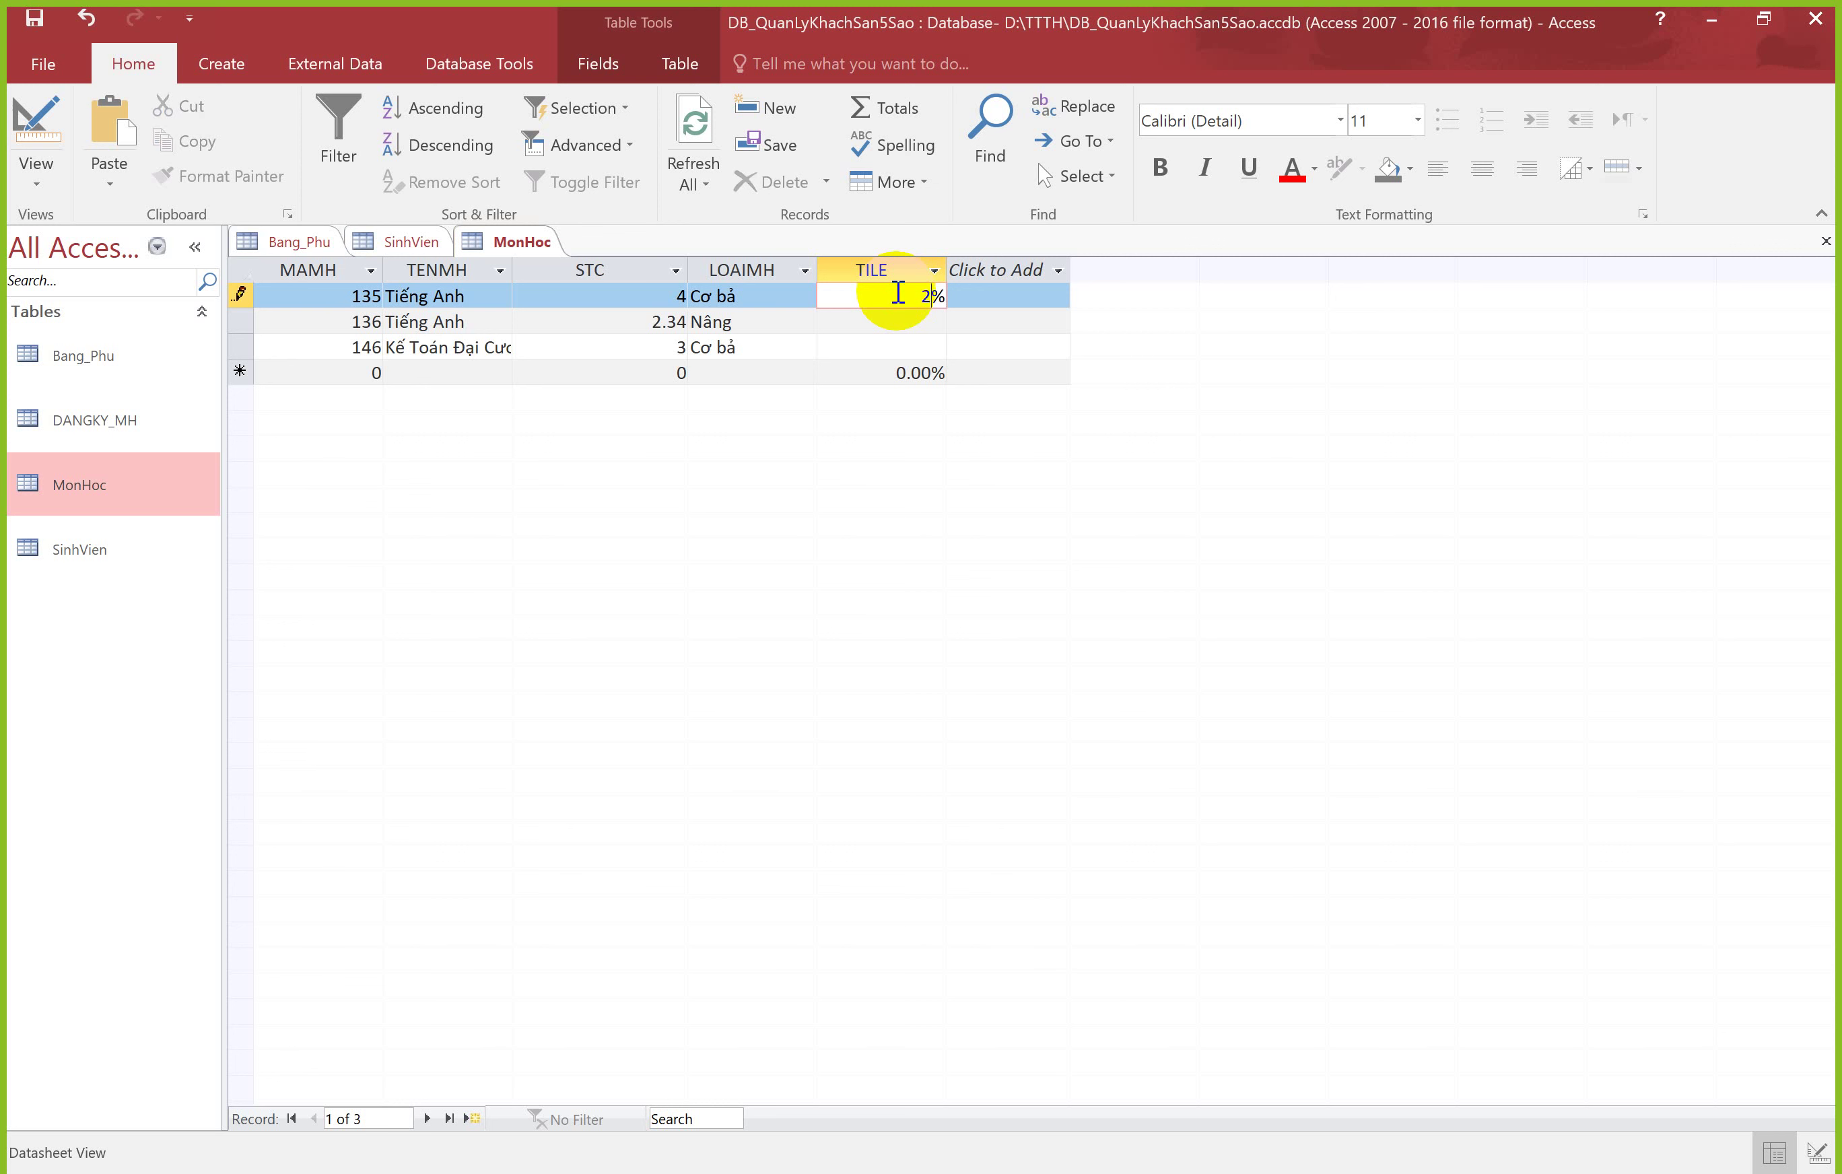
{"action": "type", "text": "0"}
{"action": "key", "text": "Return"}
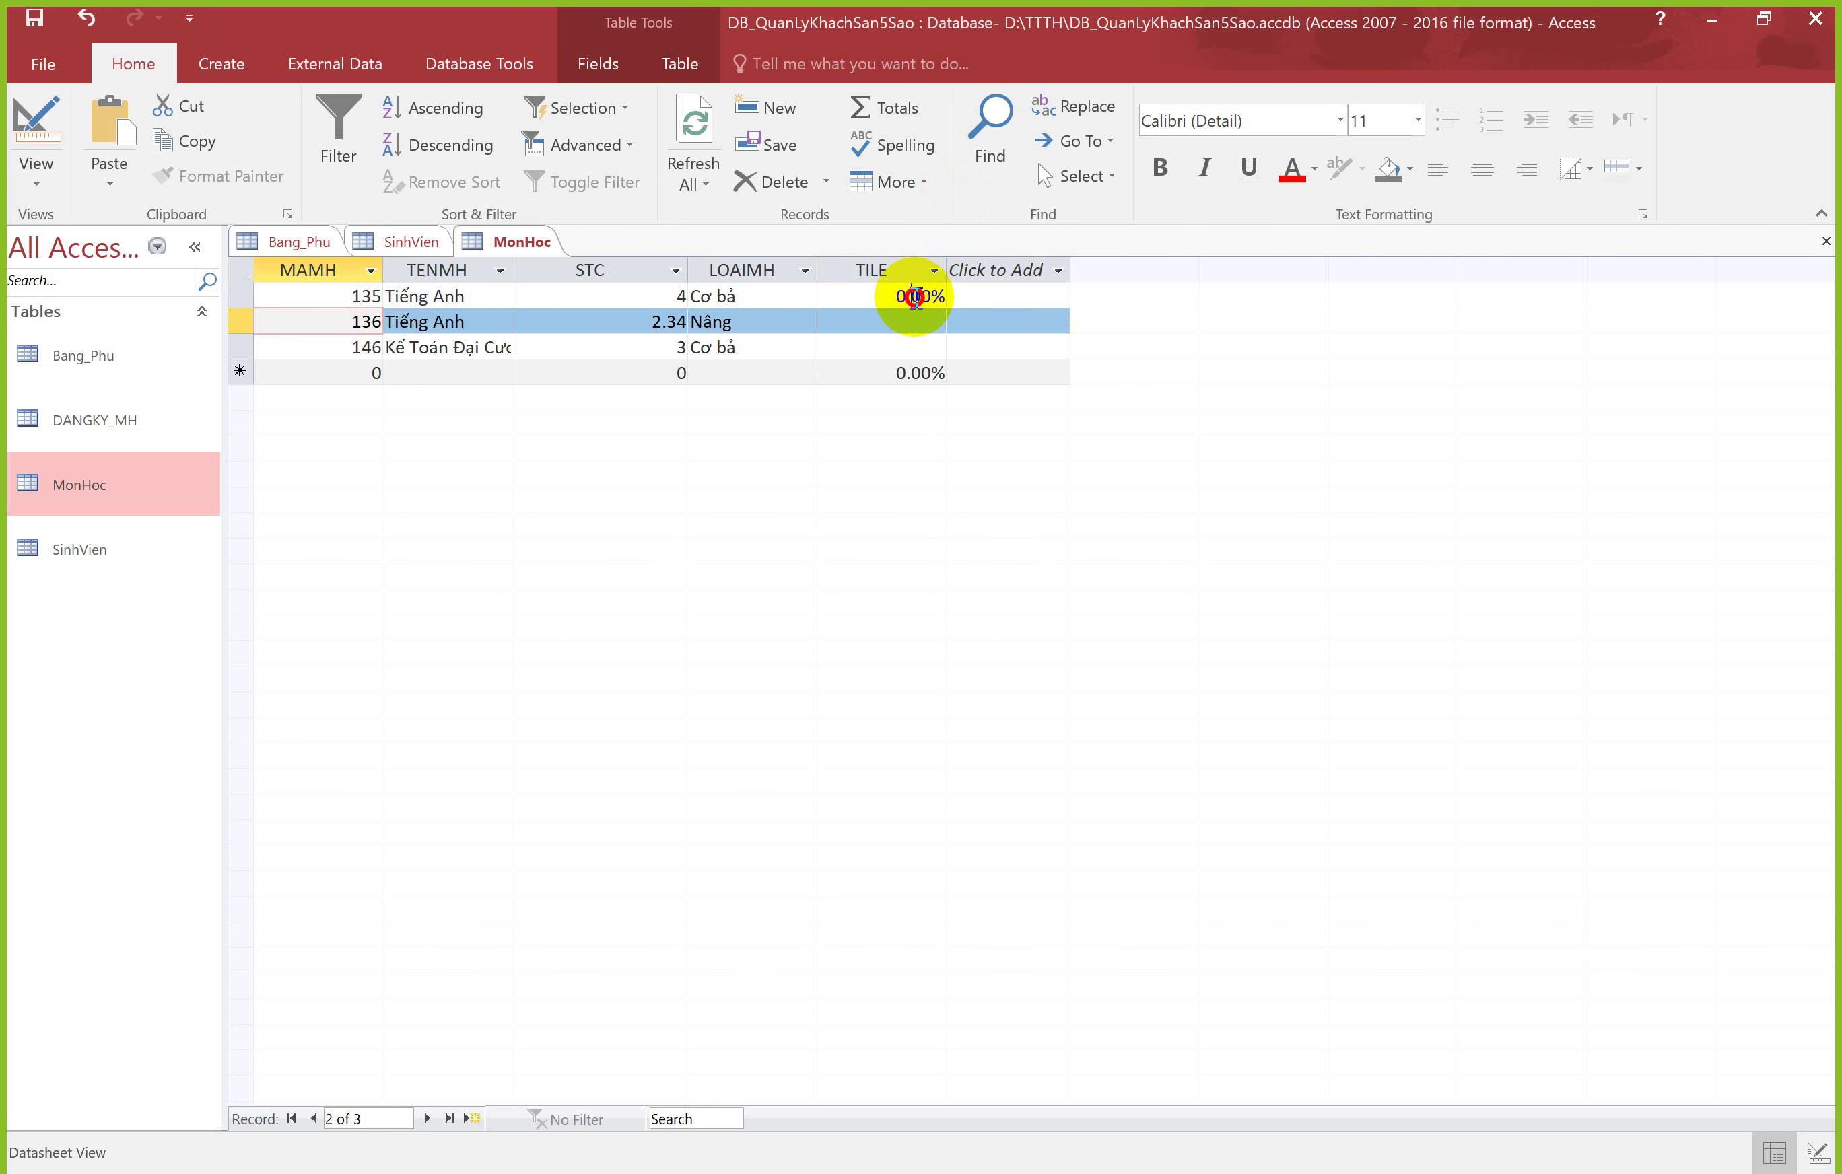
{"action": "left_click", "coordinate": [913, 296]}
{"action": "double_click", "coordinate": [914, 296]}
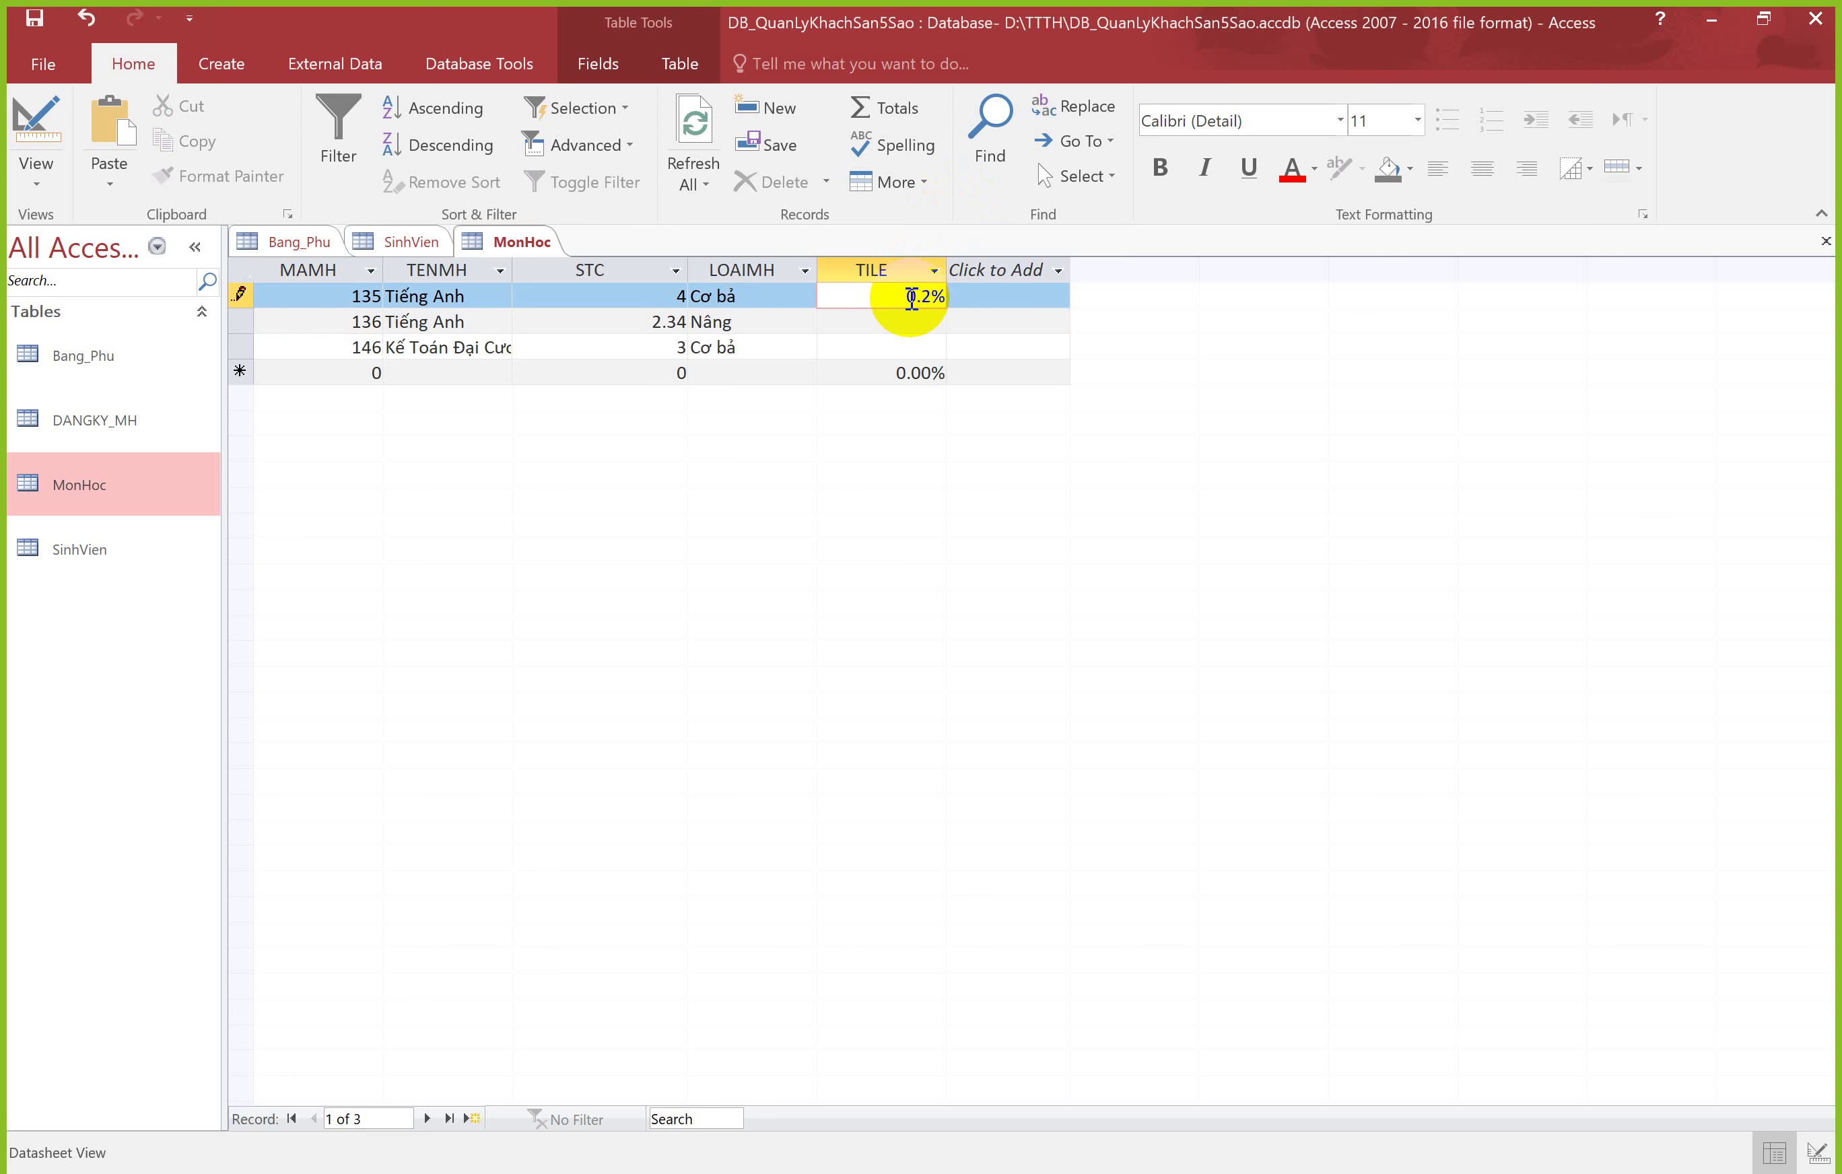
{"action": "key", "text": "Return"}
{"action": "left_click", "coordinate": [911, 296]}
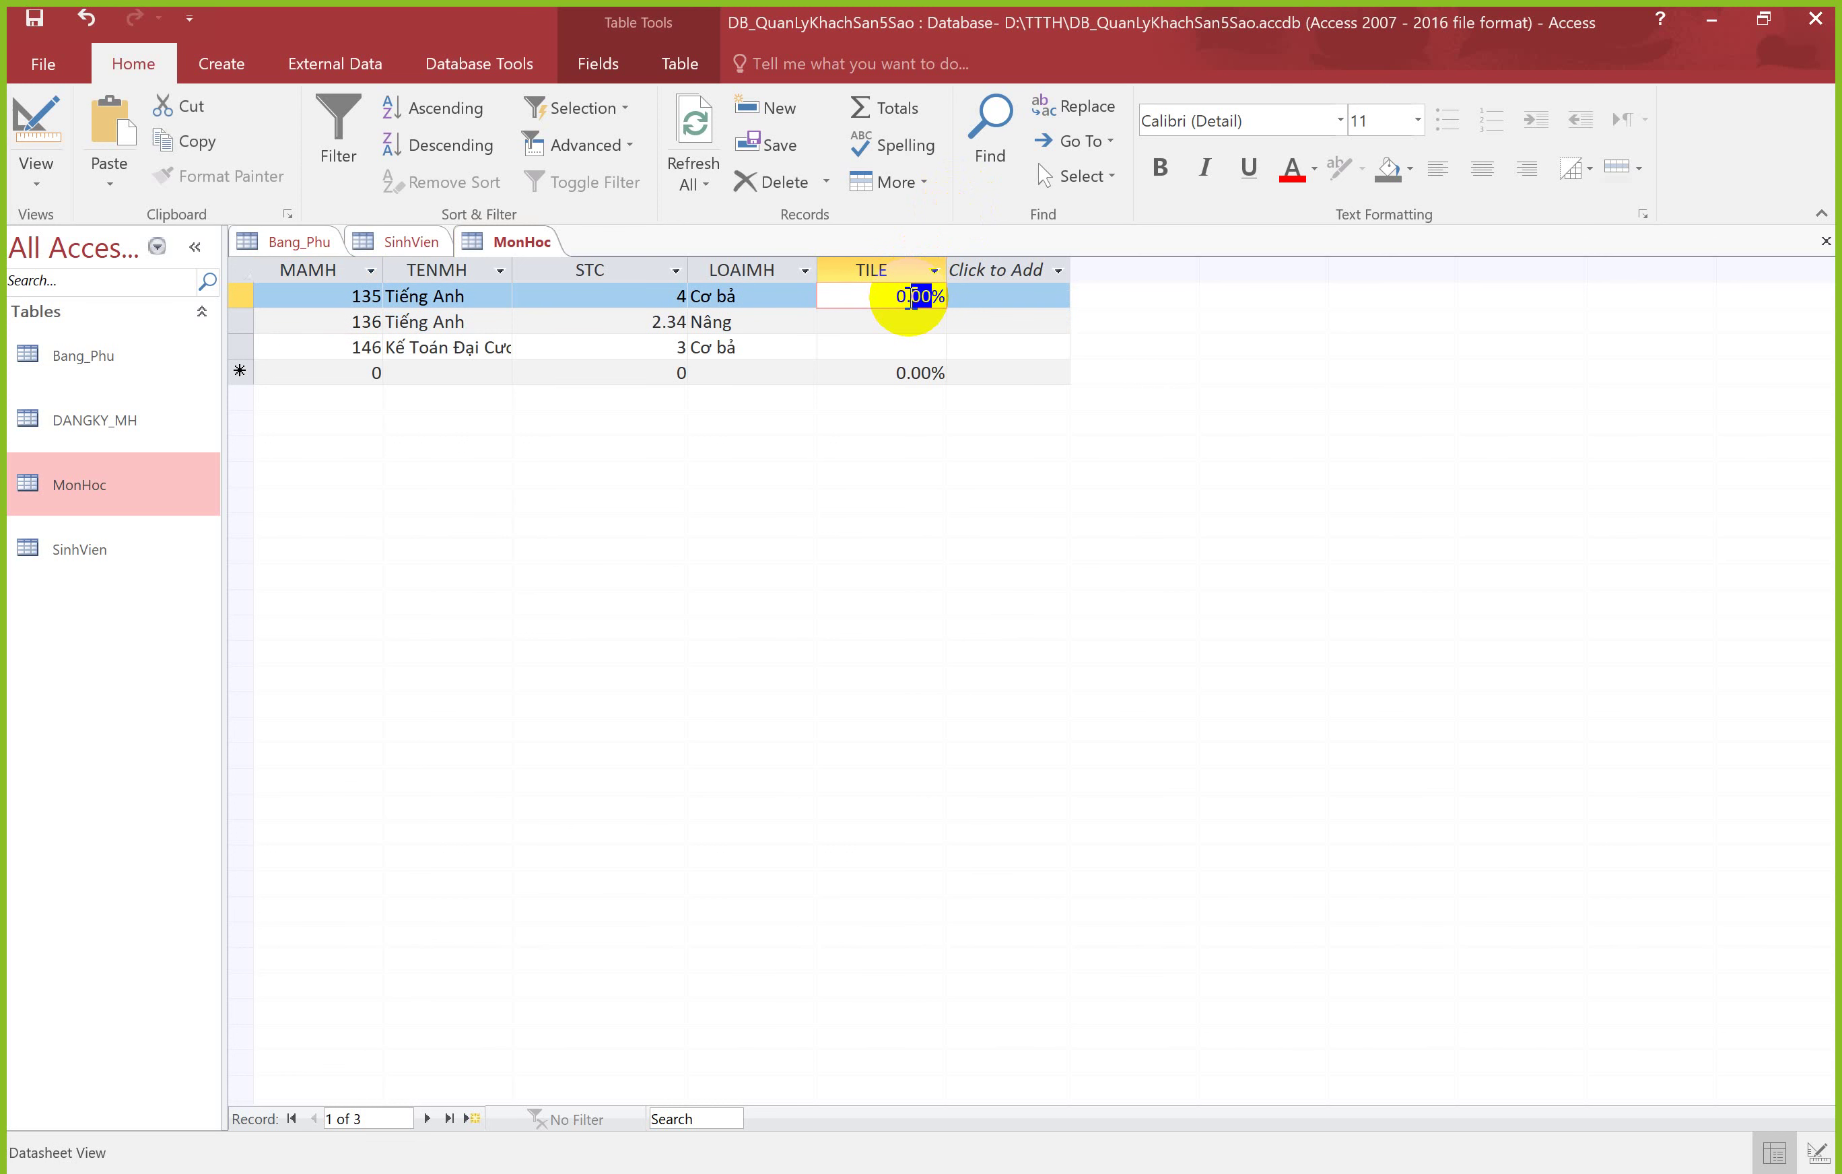
{"action": "key", "text": "Delete"}
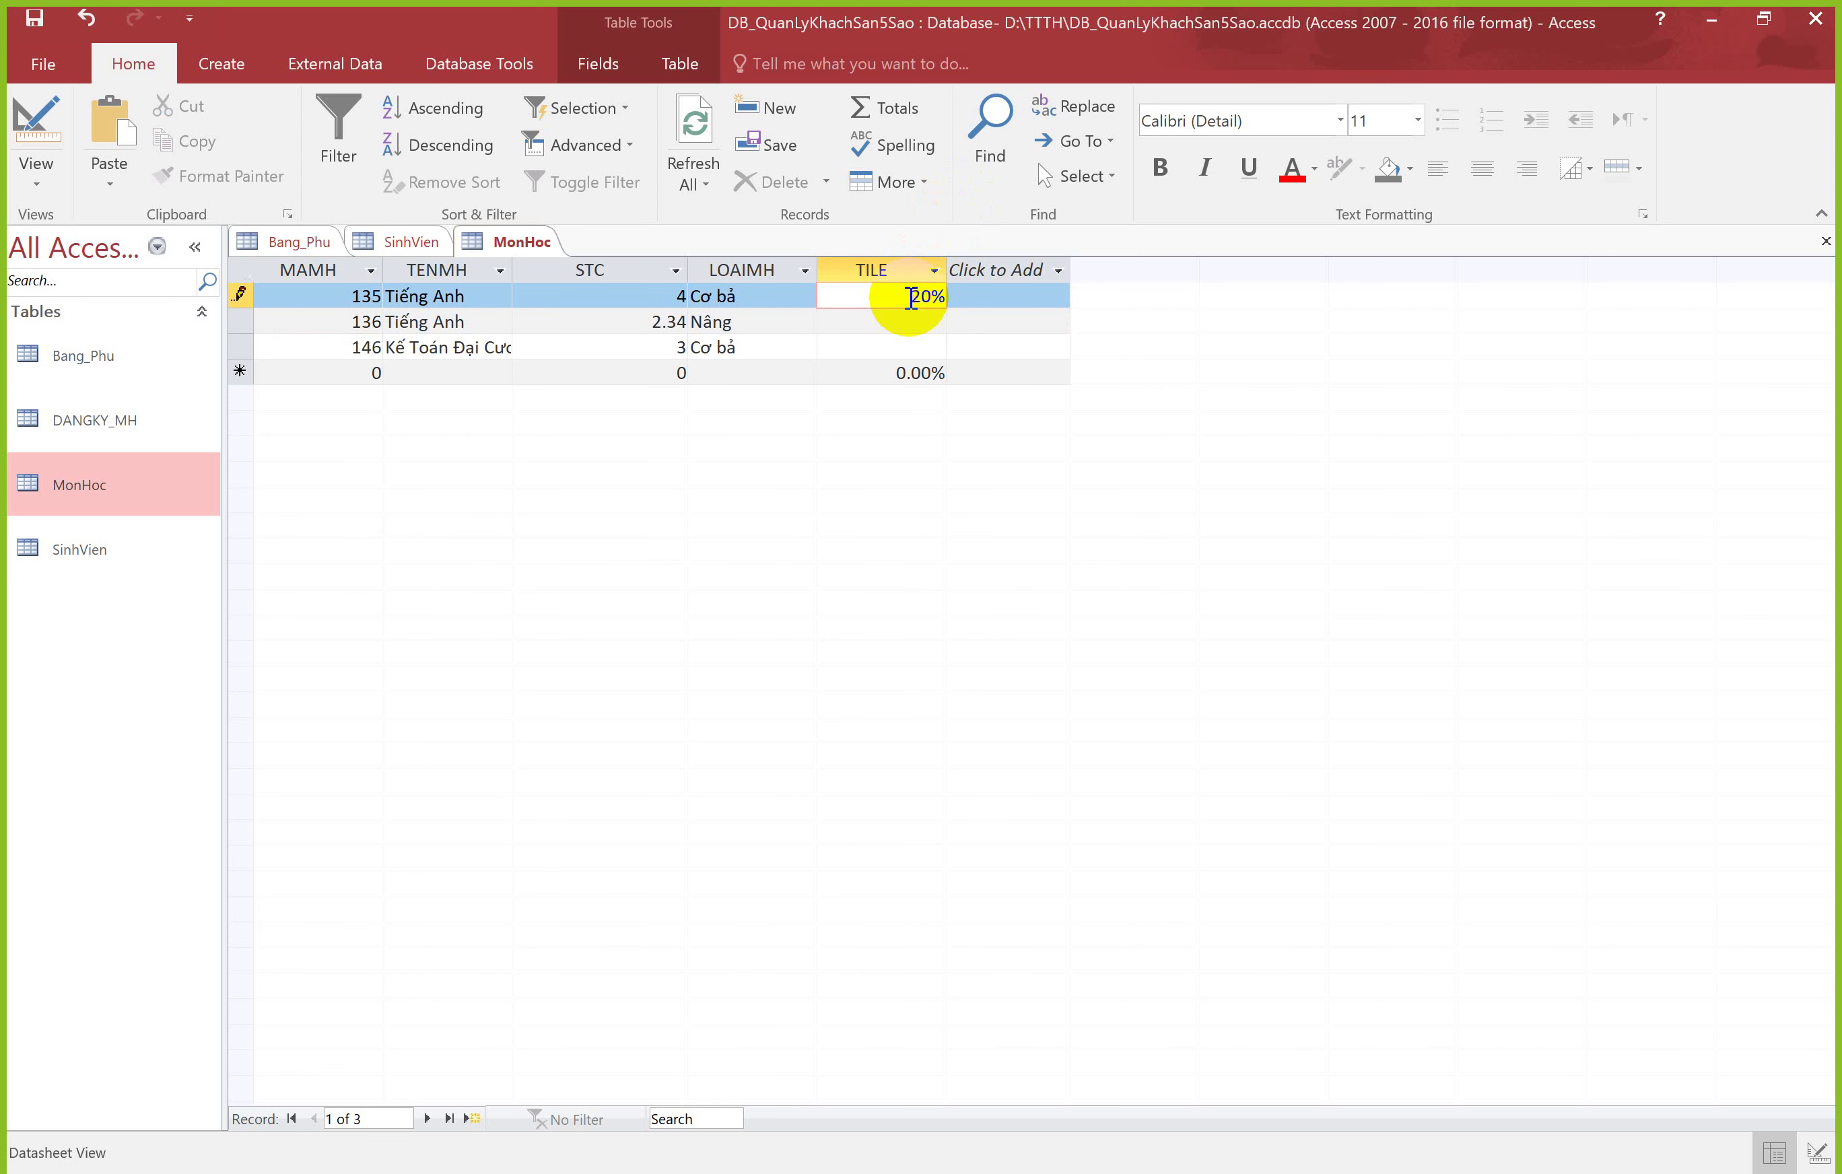
{"action": "key", "text": "Return"}
Step: Enter 100 so record 135's TILE reads 100.00%
{"action": "double_click", "coordinate": [914, 296]}
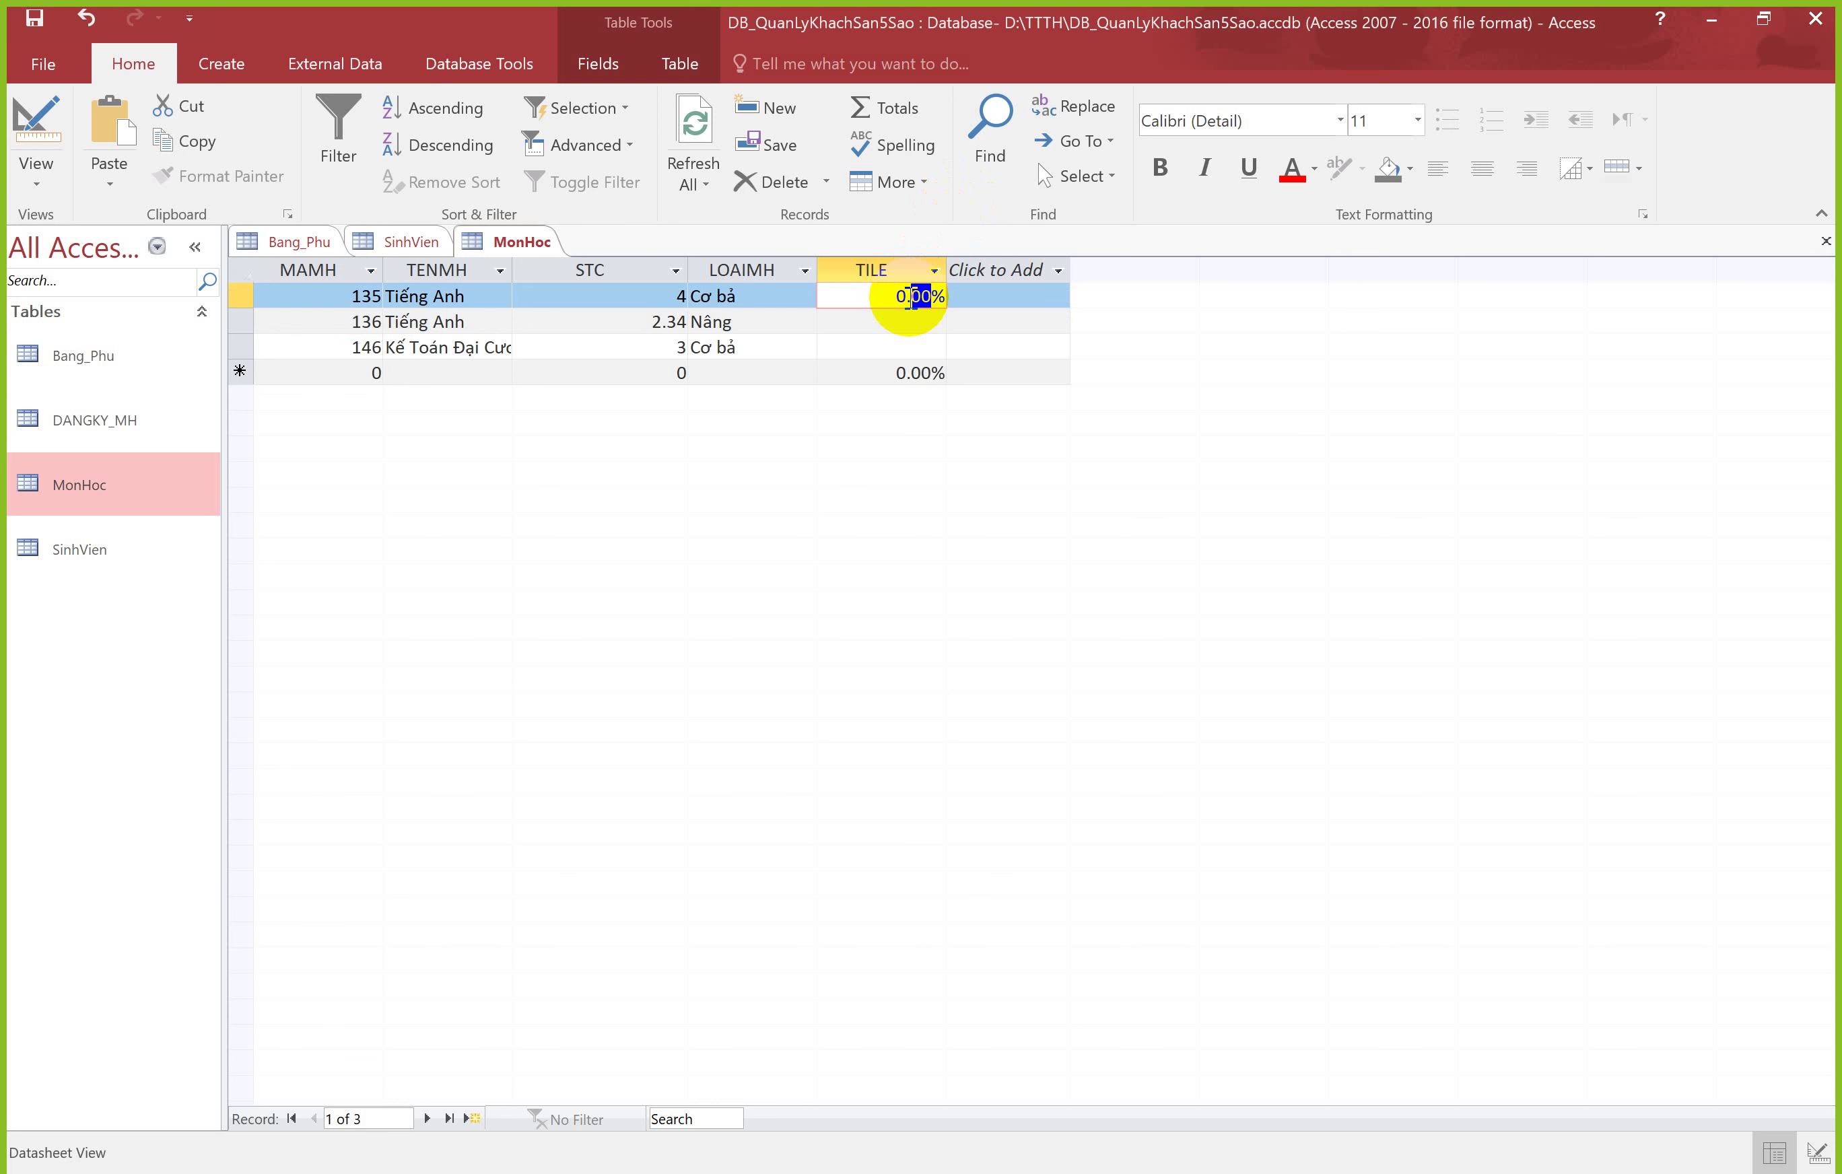
{"action": "left_click_drag", "start_coordinate": [895, 296], "coordinate": [935, 292]}
{"action": "type", "text": "100"}
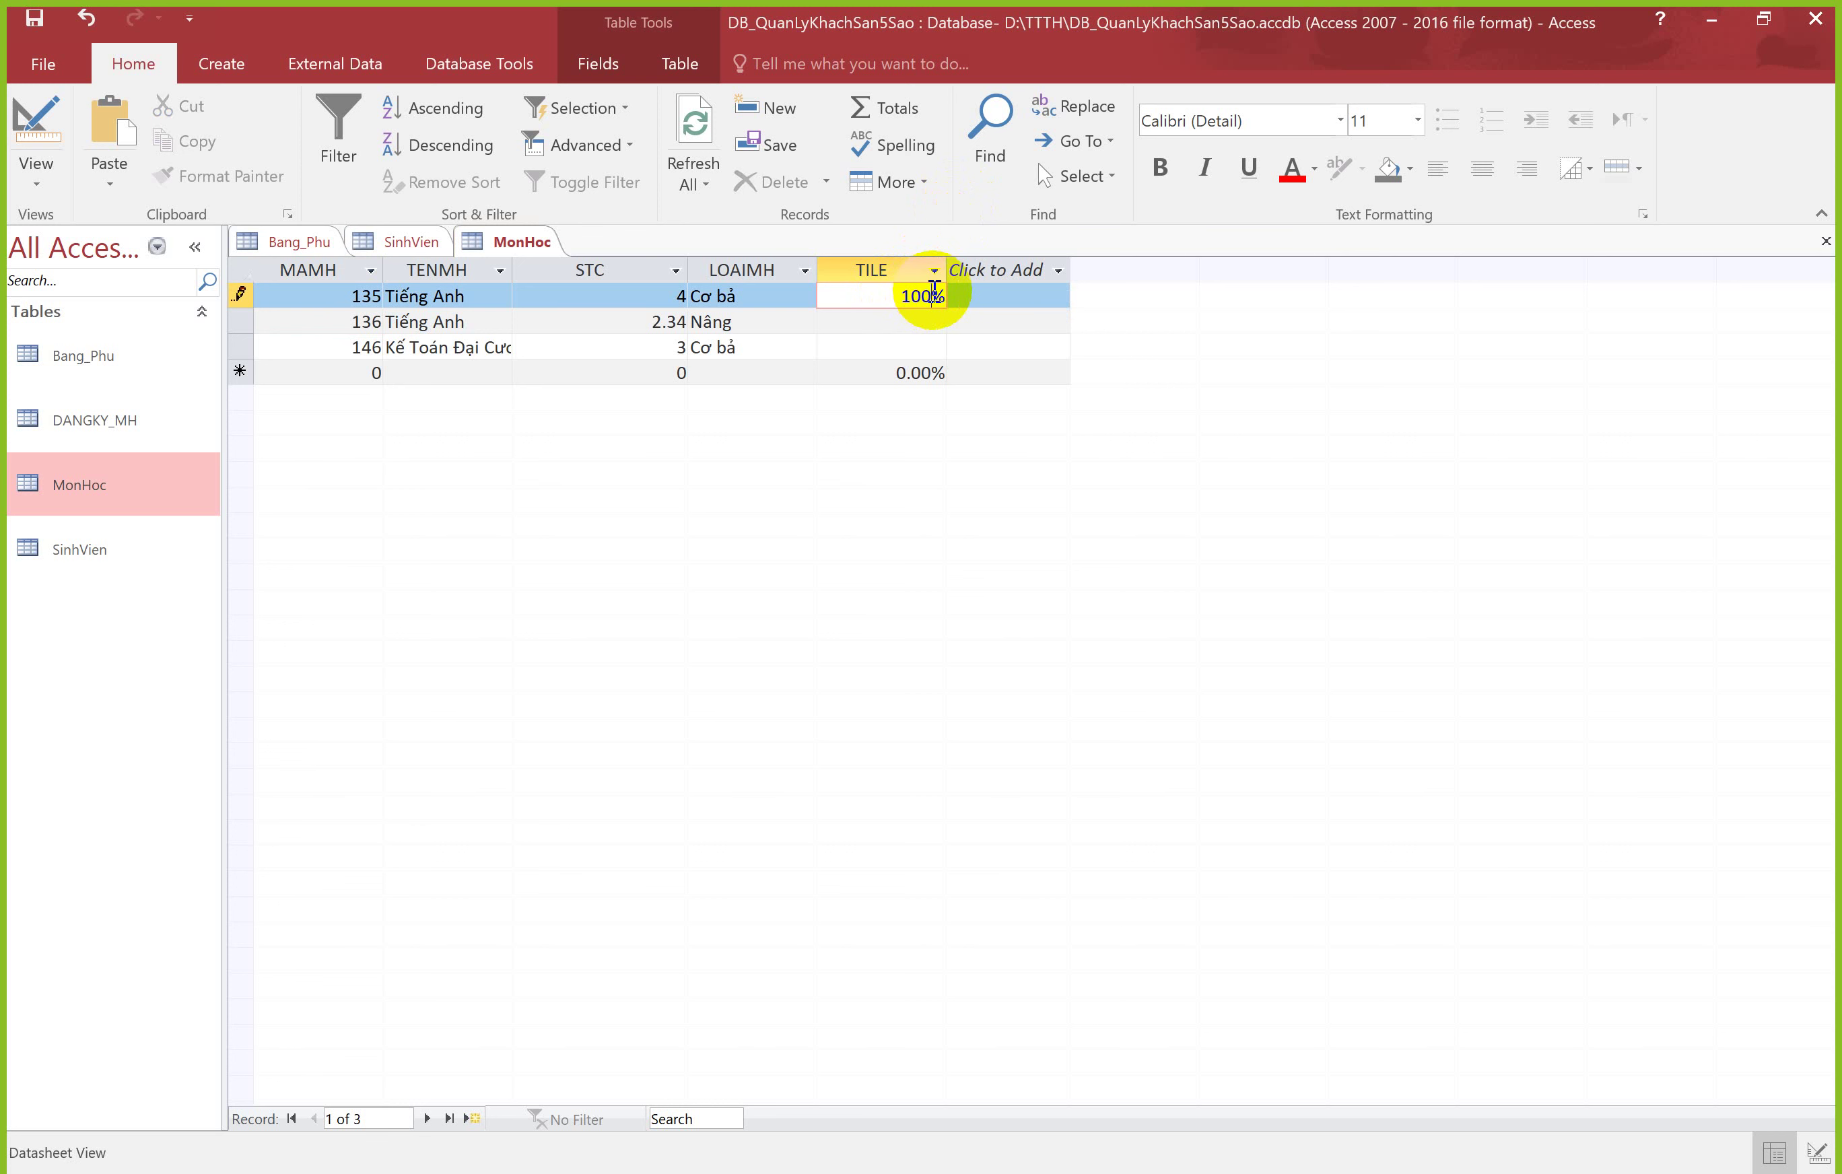
{"action": "key", "text": "Return"}
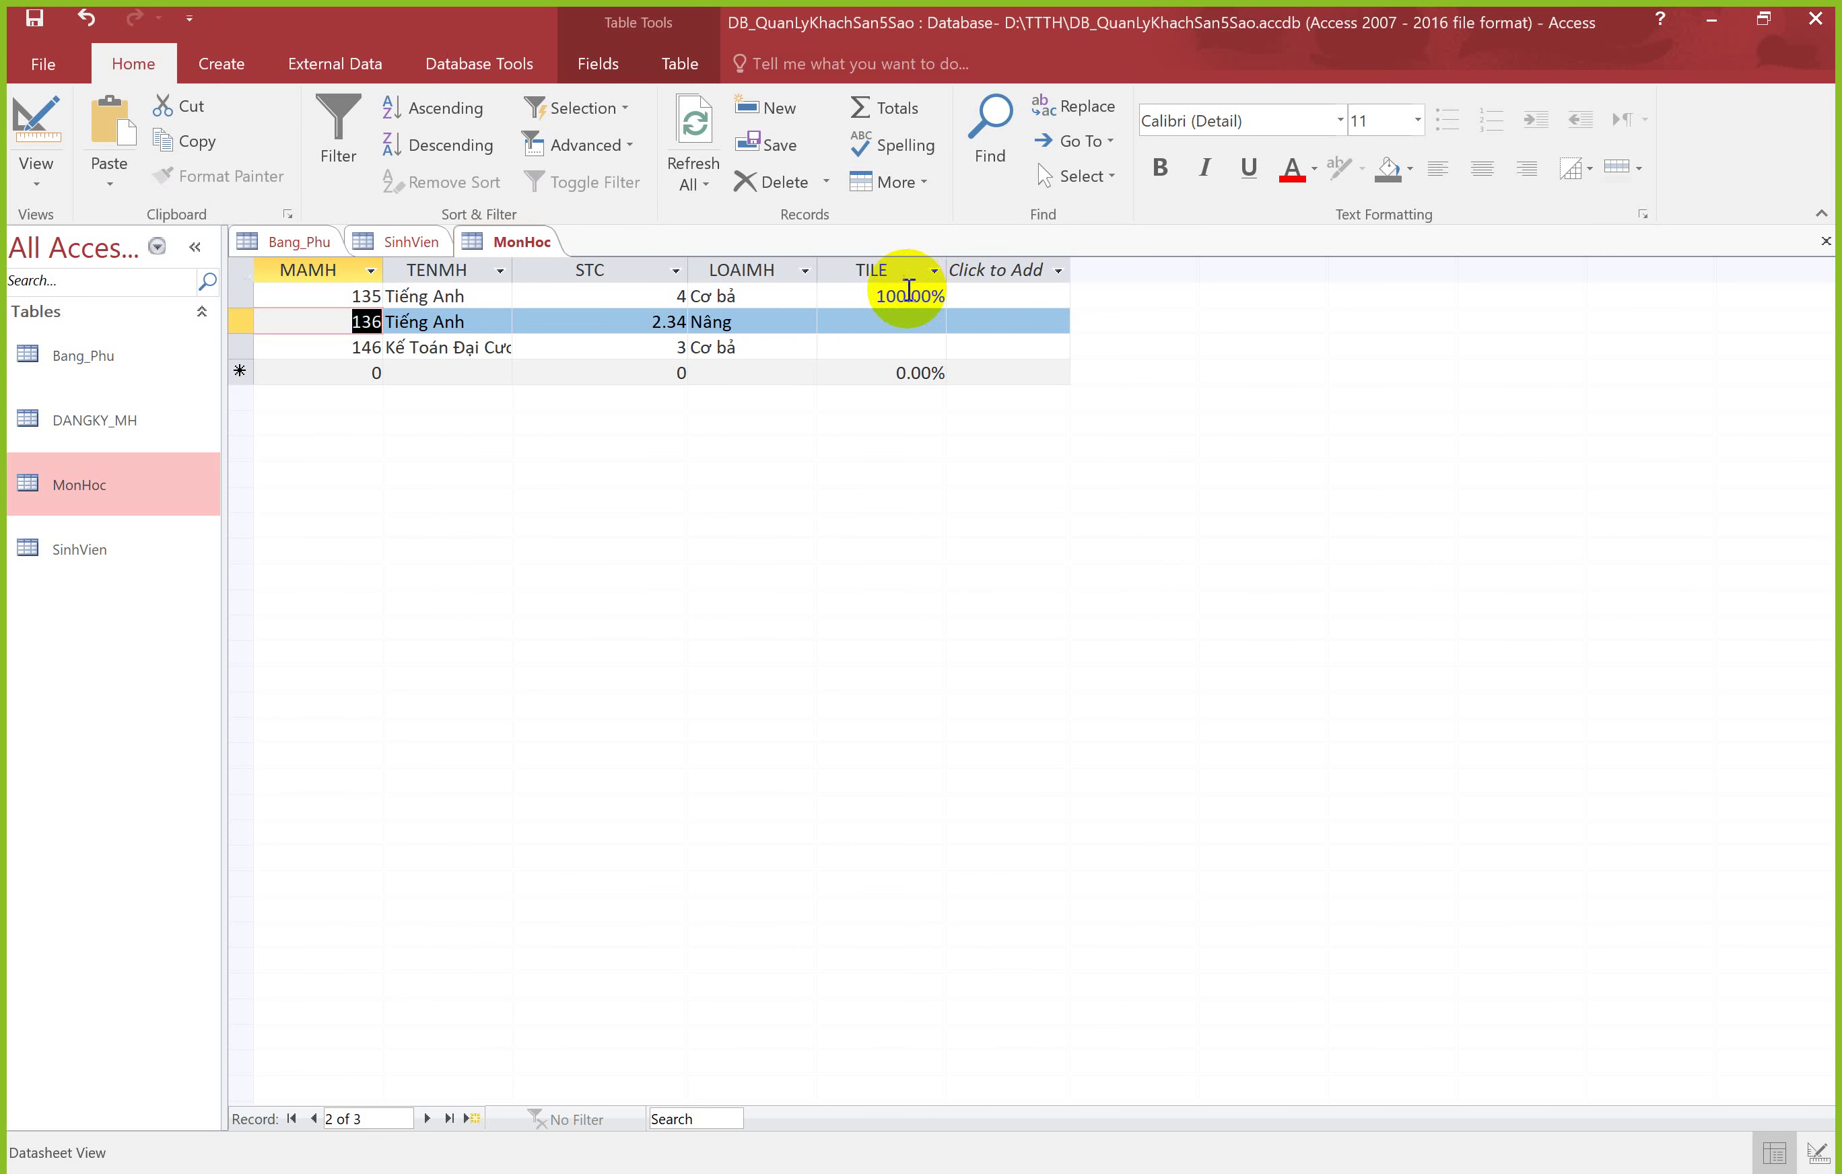
{"action": "left_click", "coordinate": [909, 294]}
{"action": "double_click", "coordinate": [909, 294]}
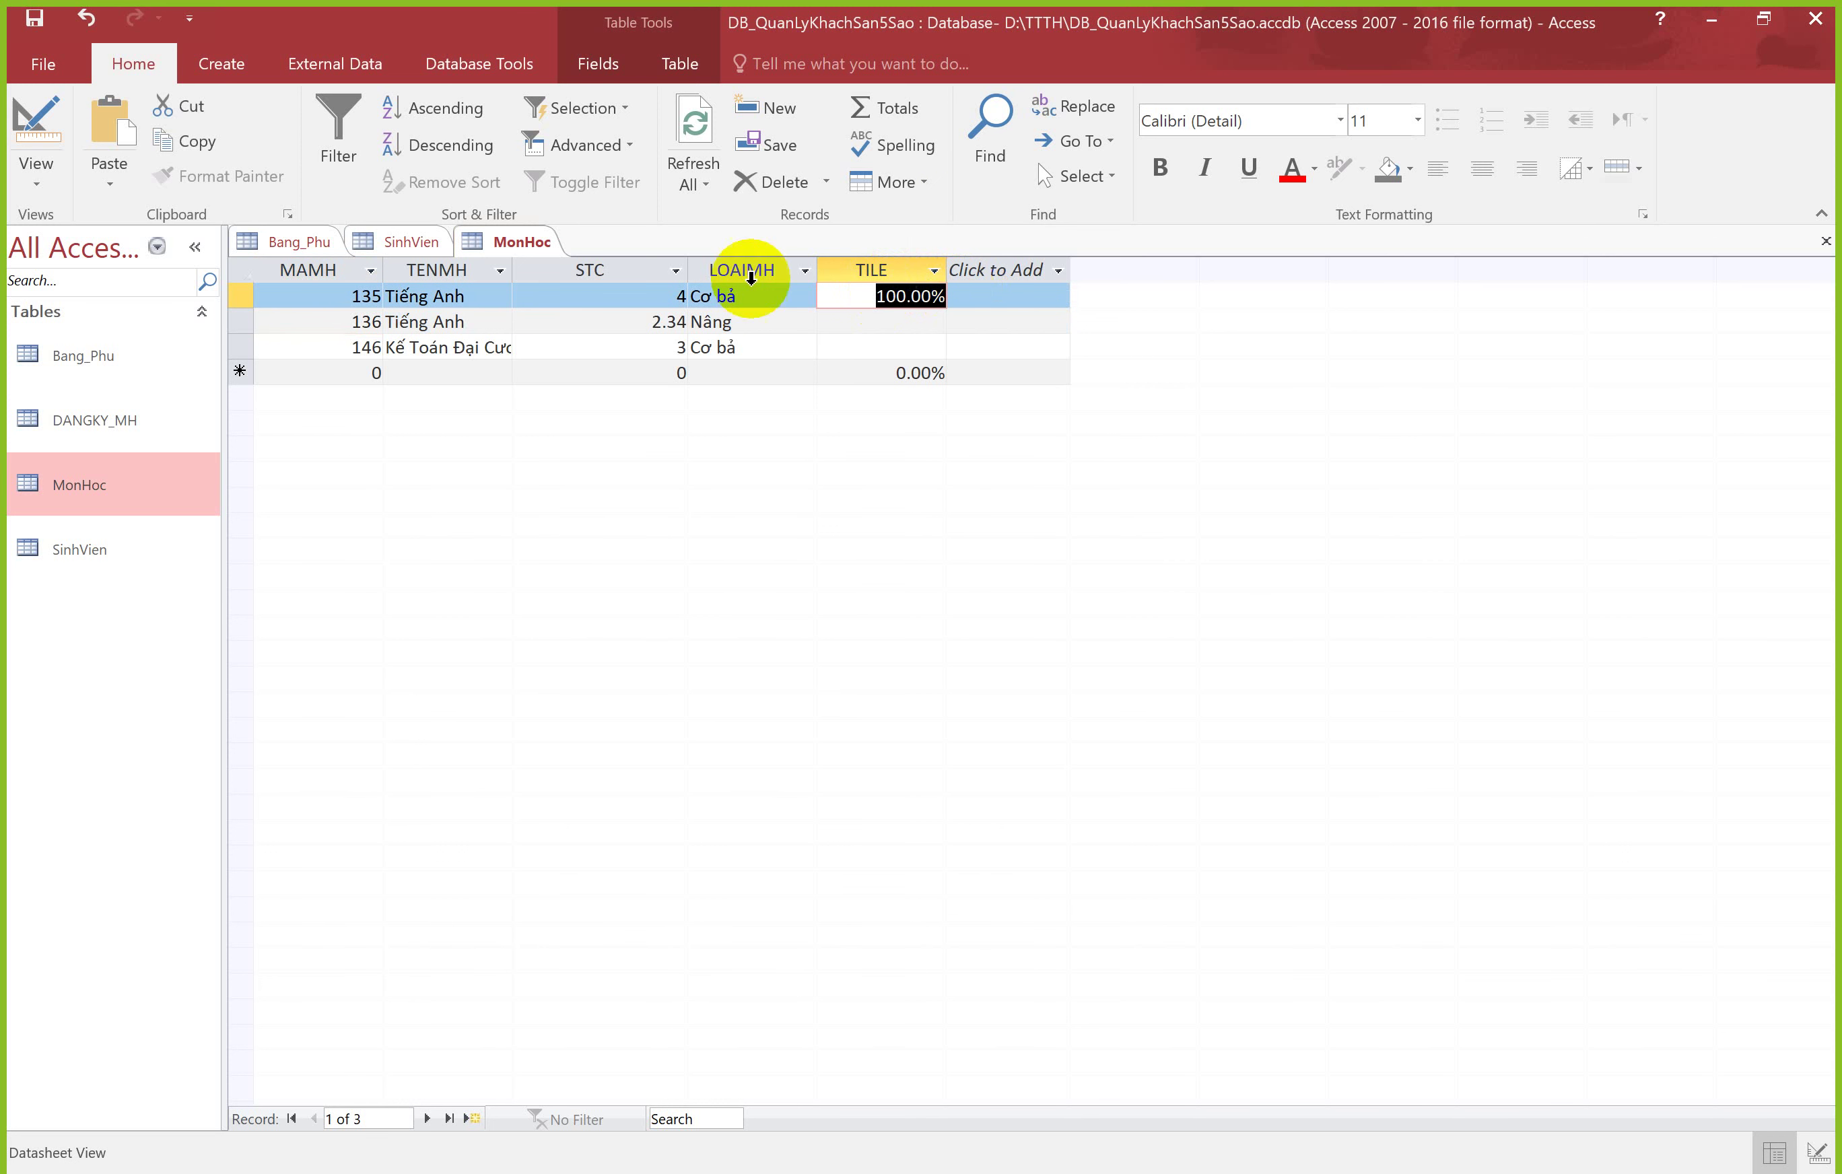
Step: In Design View, set TILE's Field Size to Single and Decimal Places to 0
{"action": "right_click", "coordinate": [504, 251]}
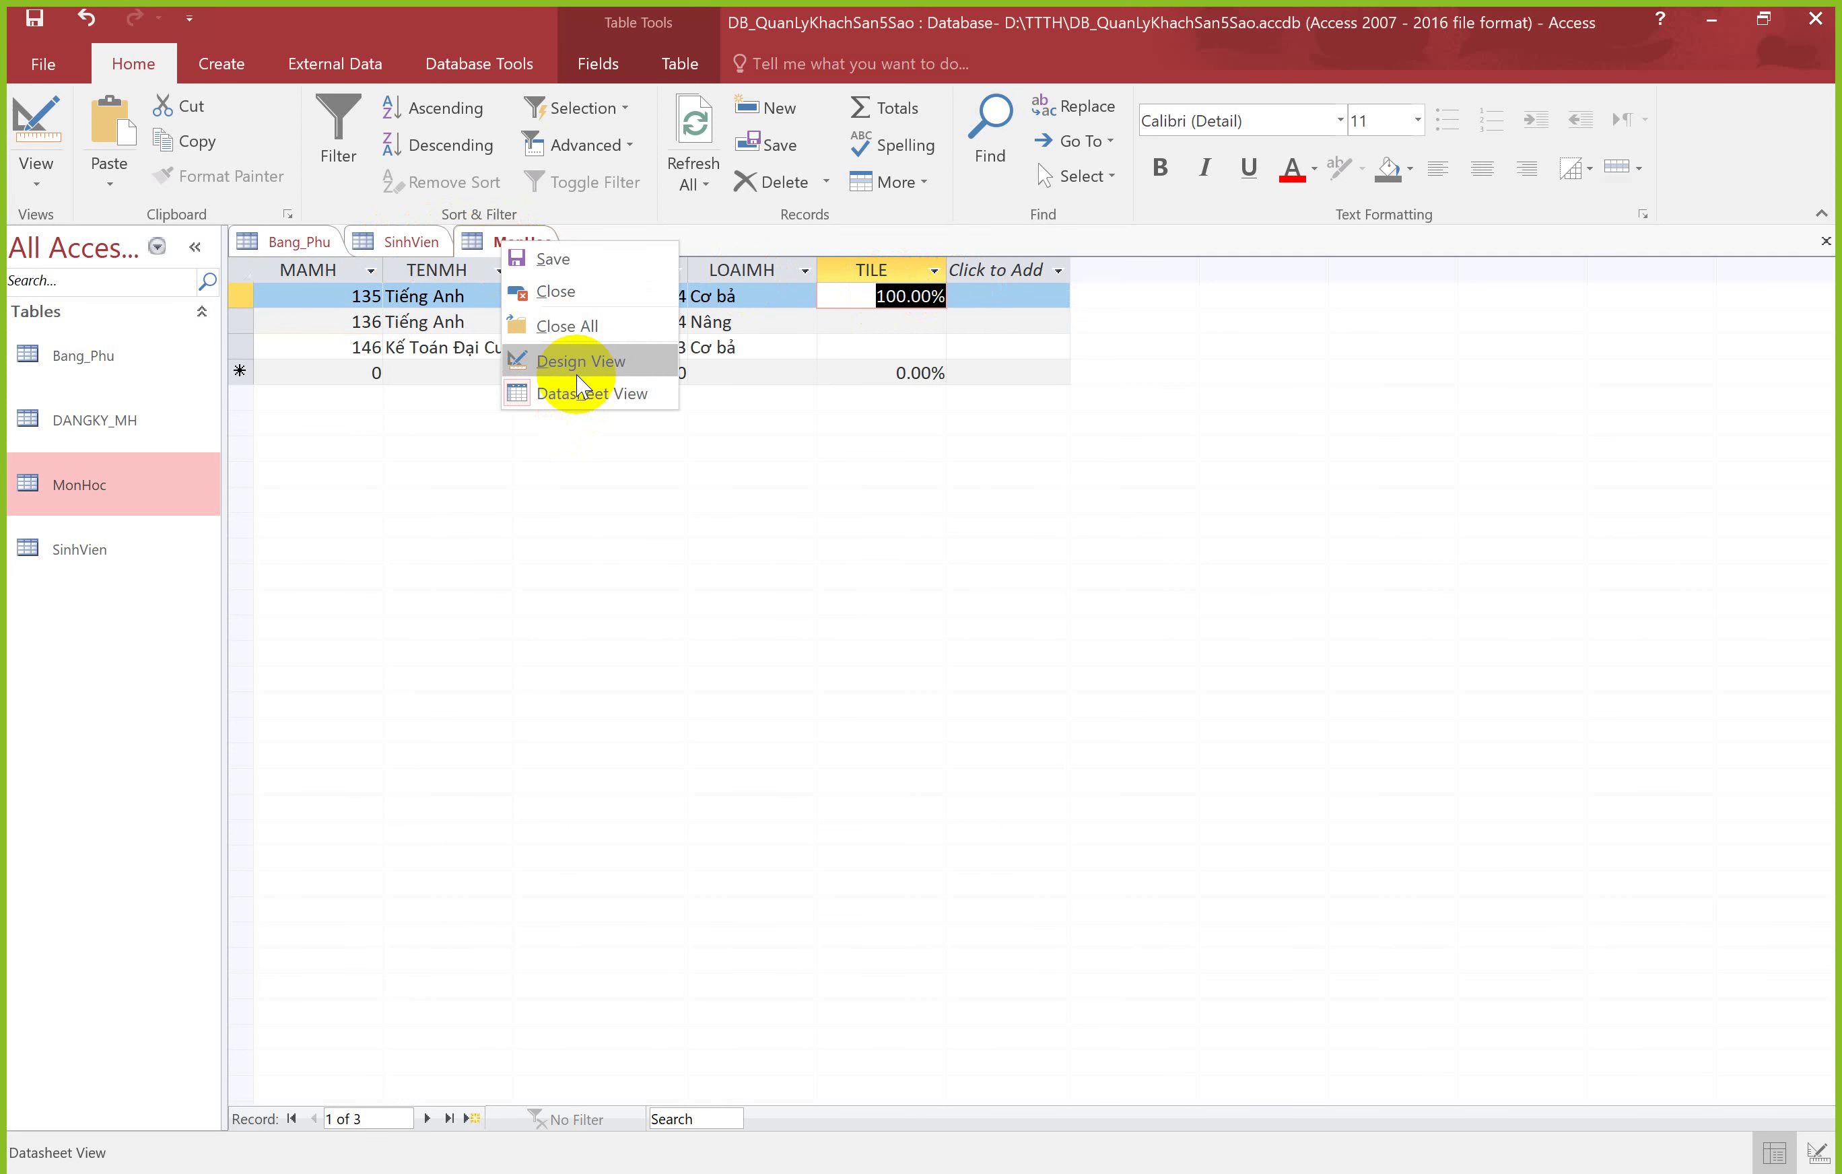
{"action": "left_click", "coordinate": [580, 391]}
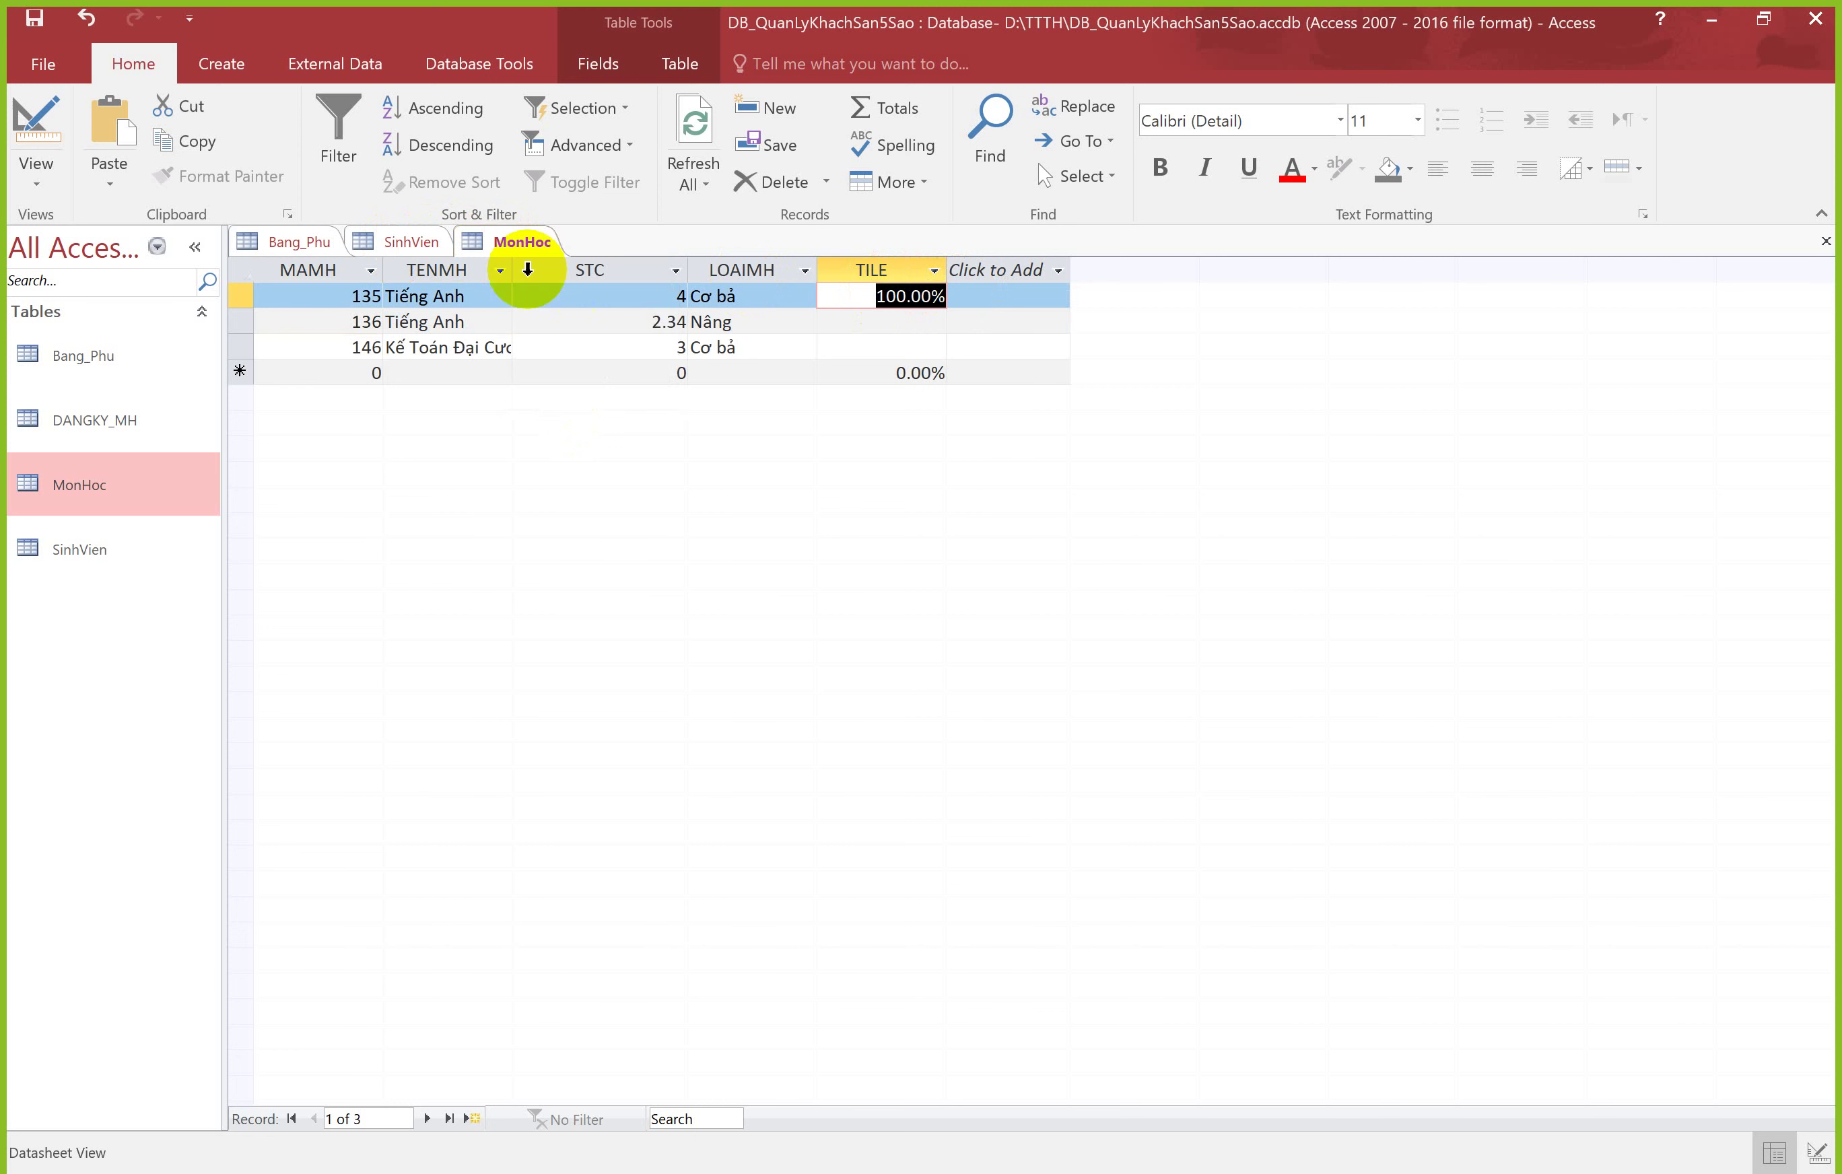
{"action": "right_click", "coordinate": [519, 248]}
{"action": "left_click", "coordinate": [559, 358]}
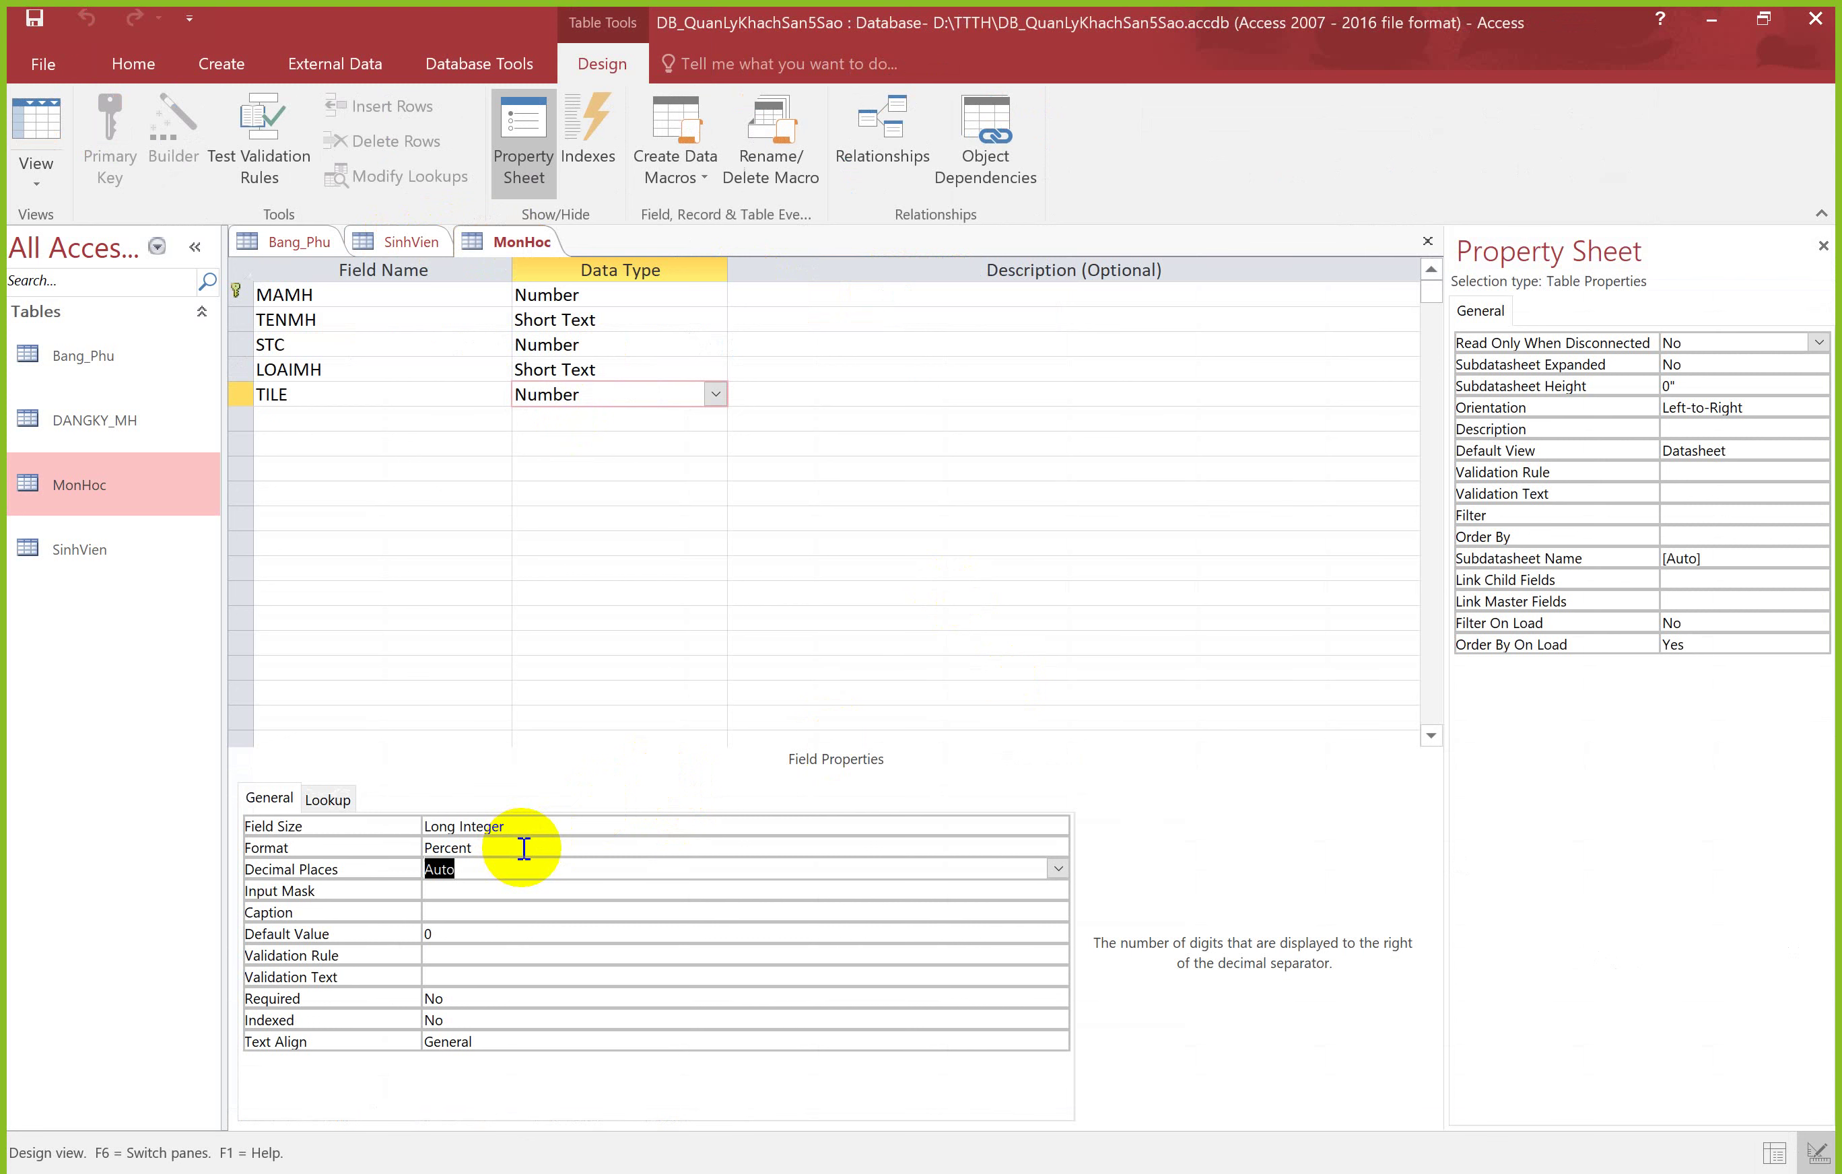
{"action": "left_click", "coordinate": [545, 825]}
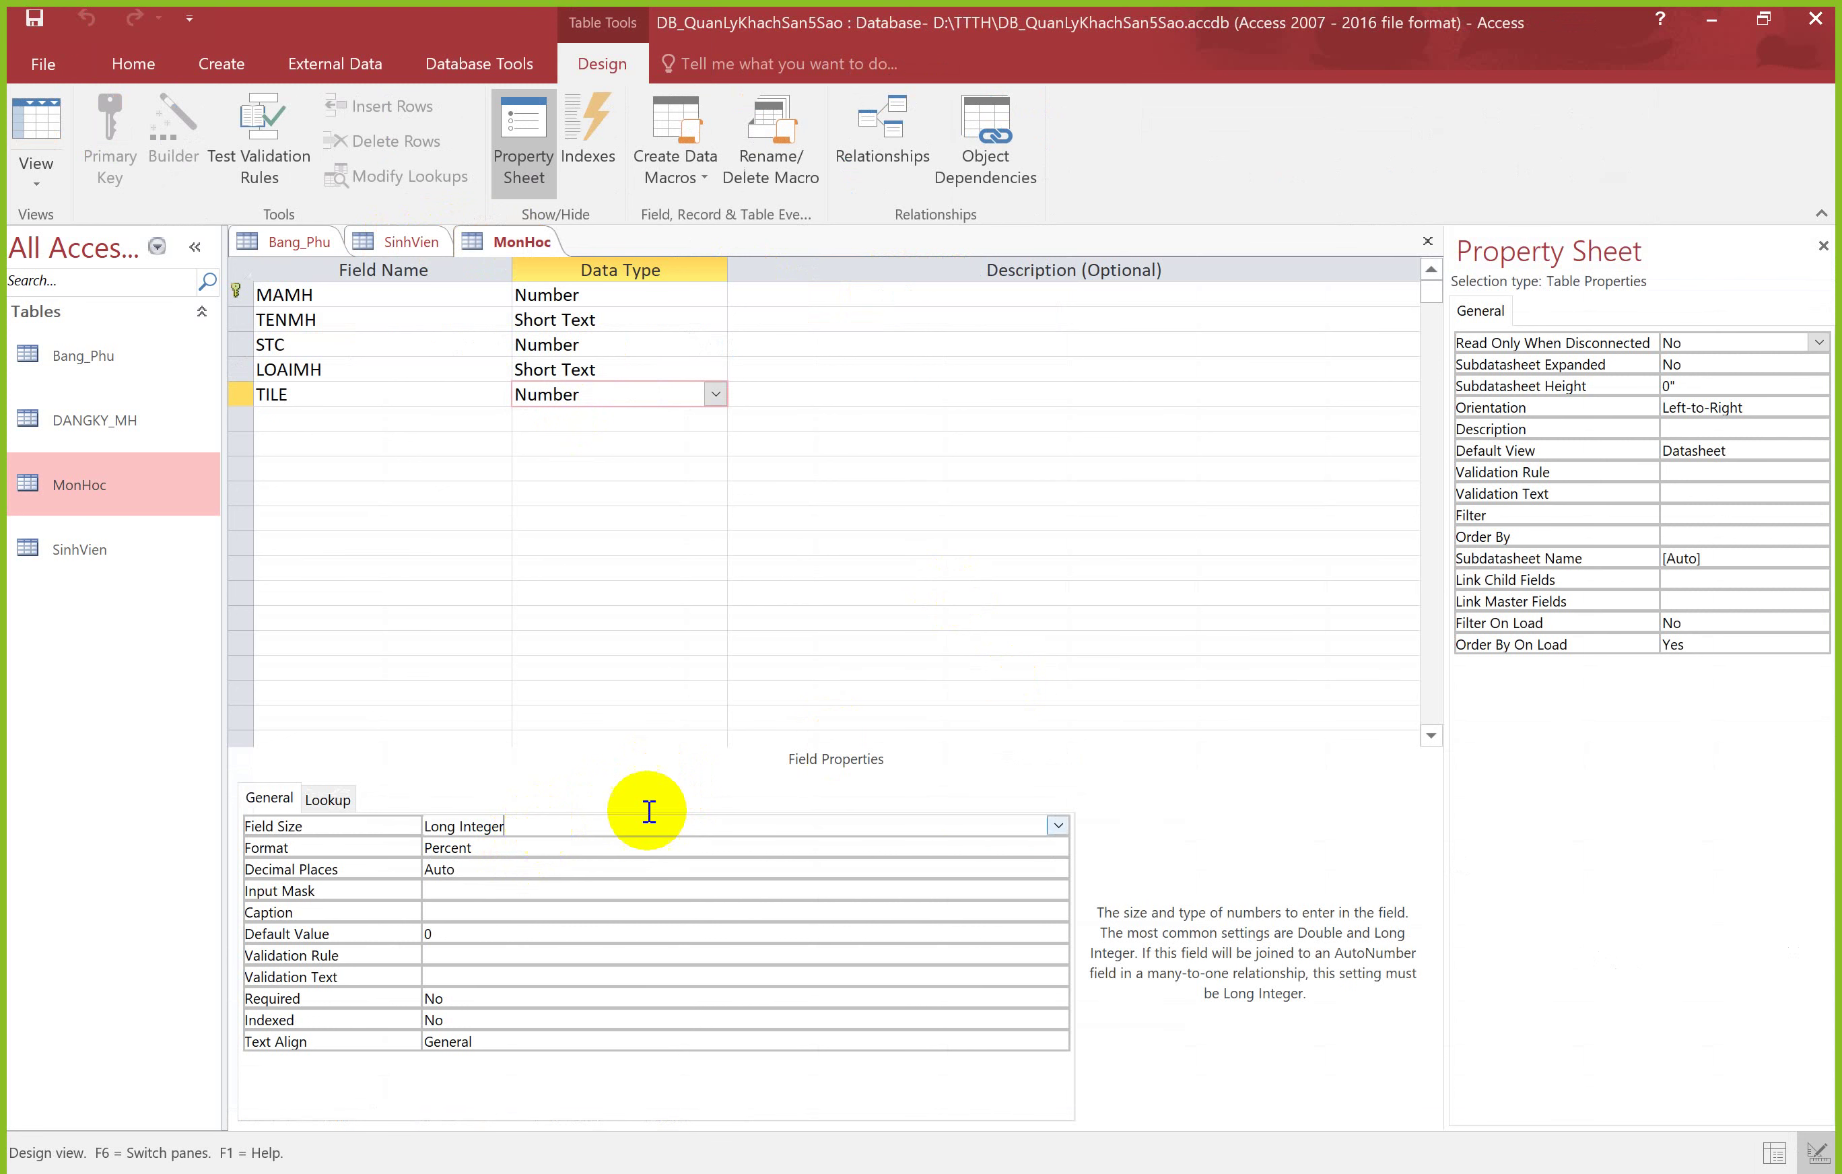
{"action": "left_click", "coordinate": [1059, 825]}
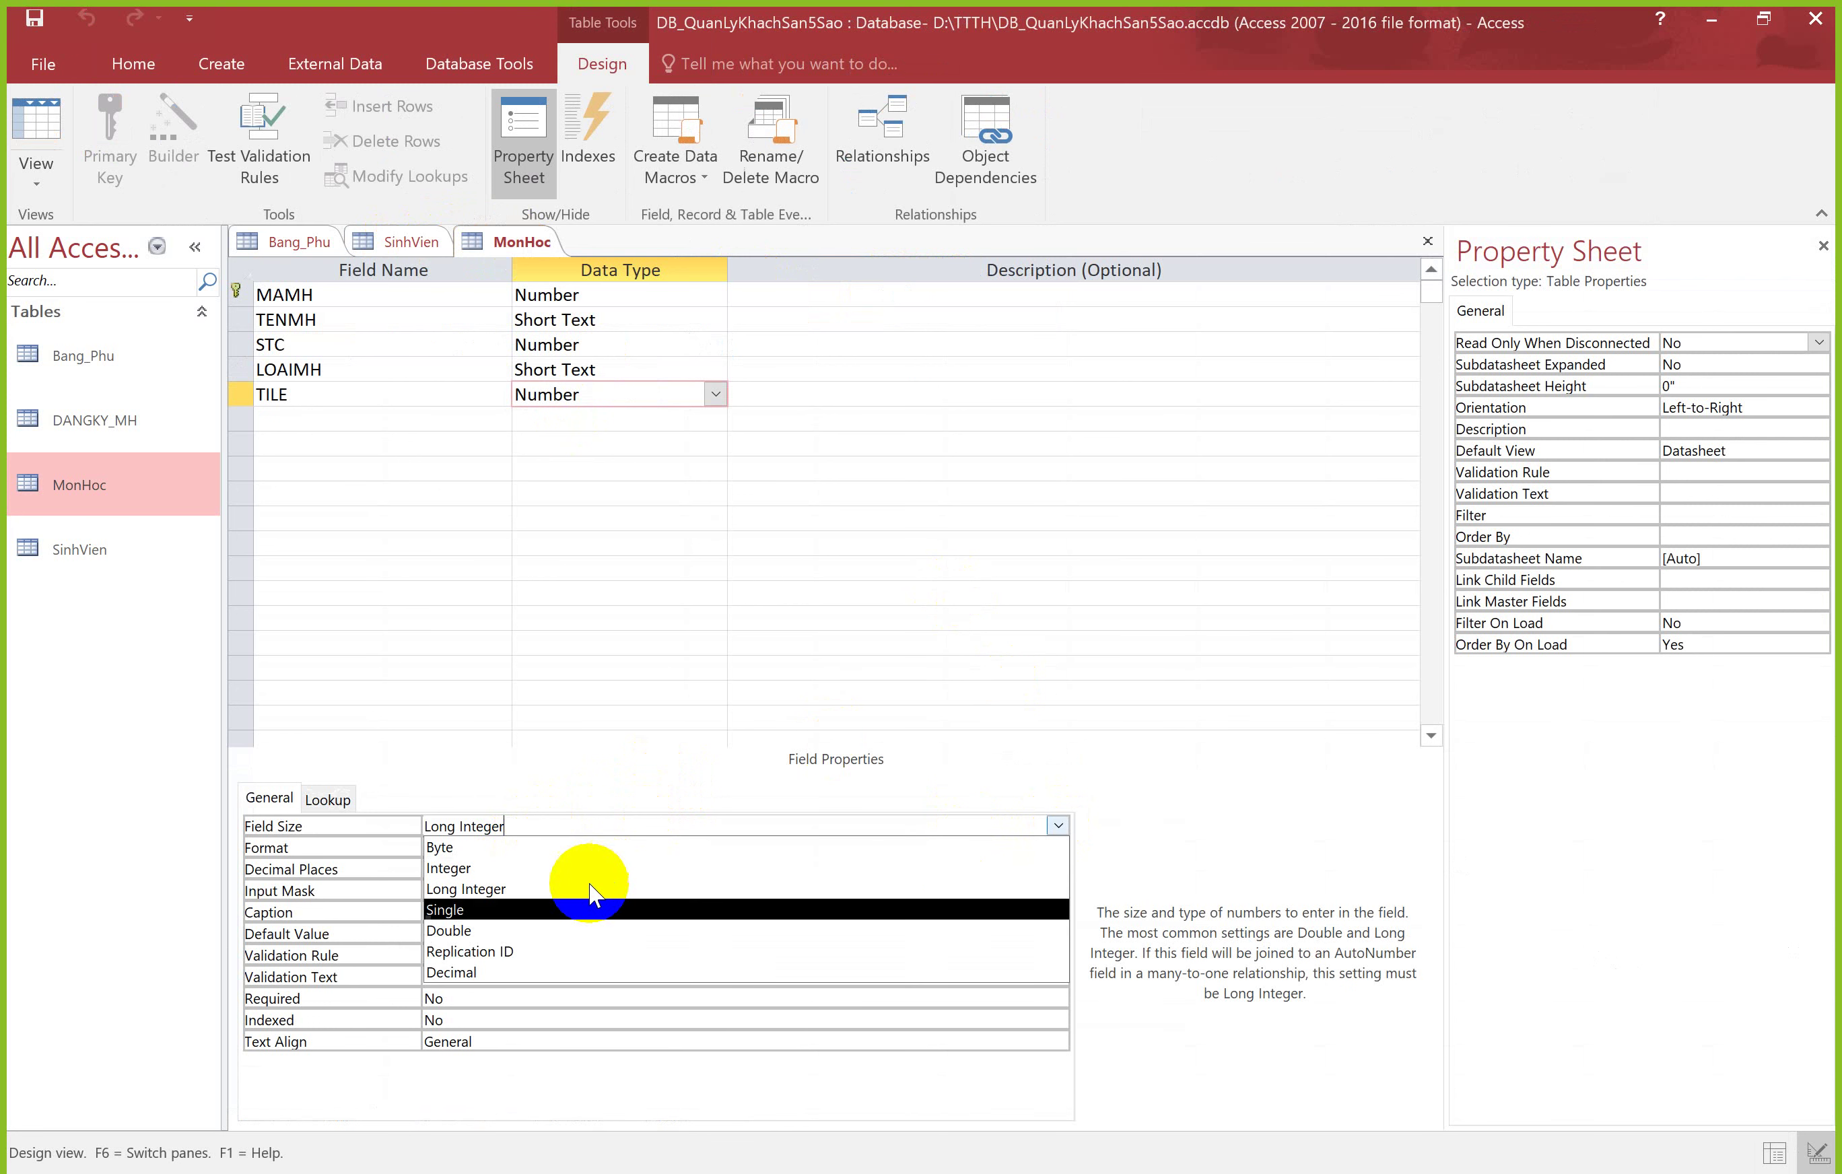
{"action": "left_click", "coordinate": [576, 910]}
{"action": "left_click", "coordinate": [481, 849]}
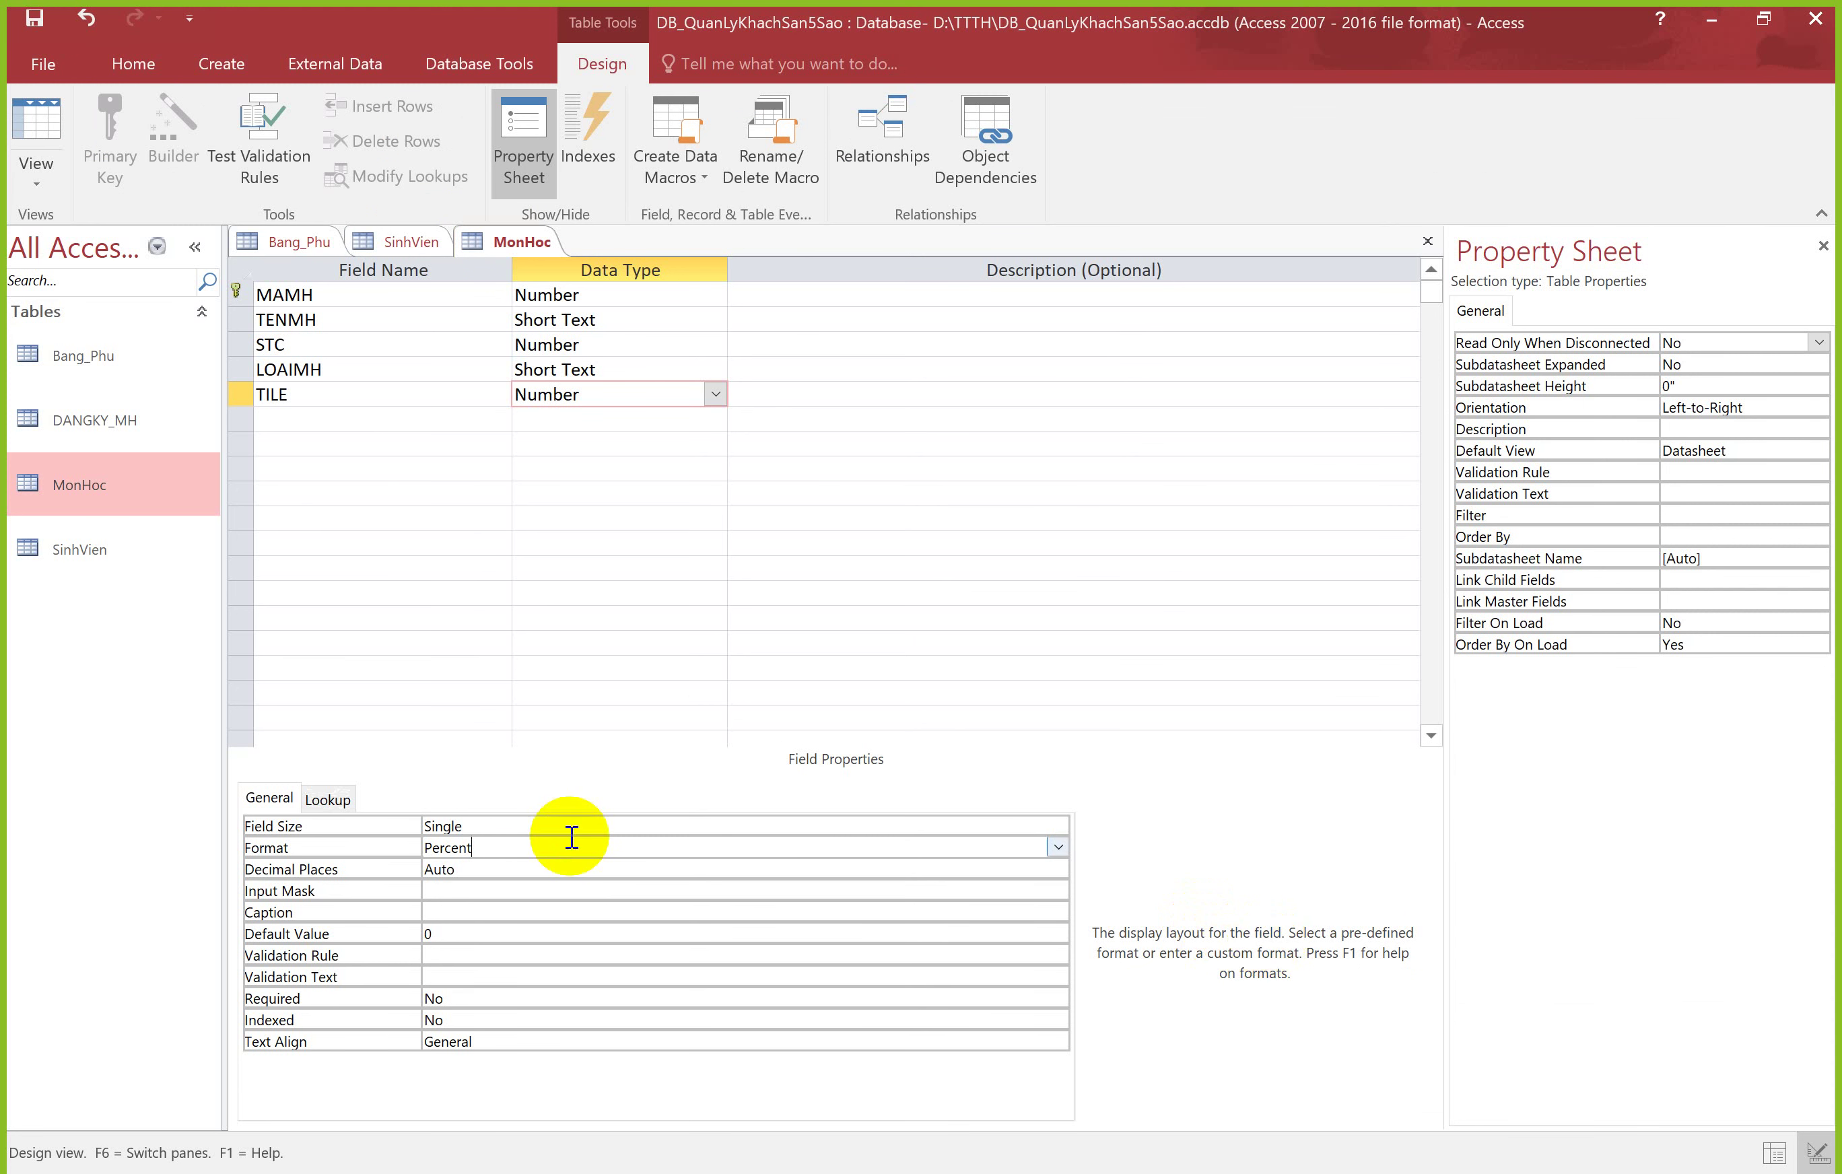
{"action": "left_click", "coordinate": [543, 868]}
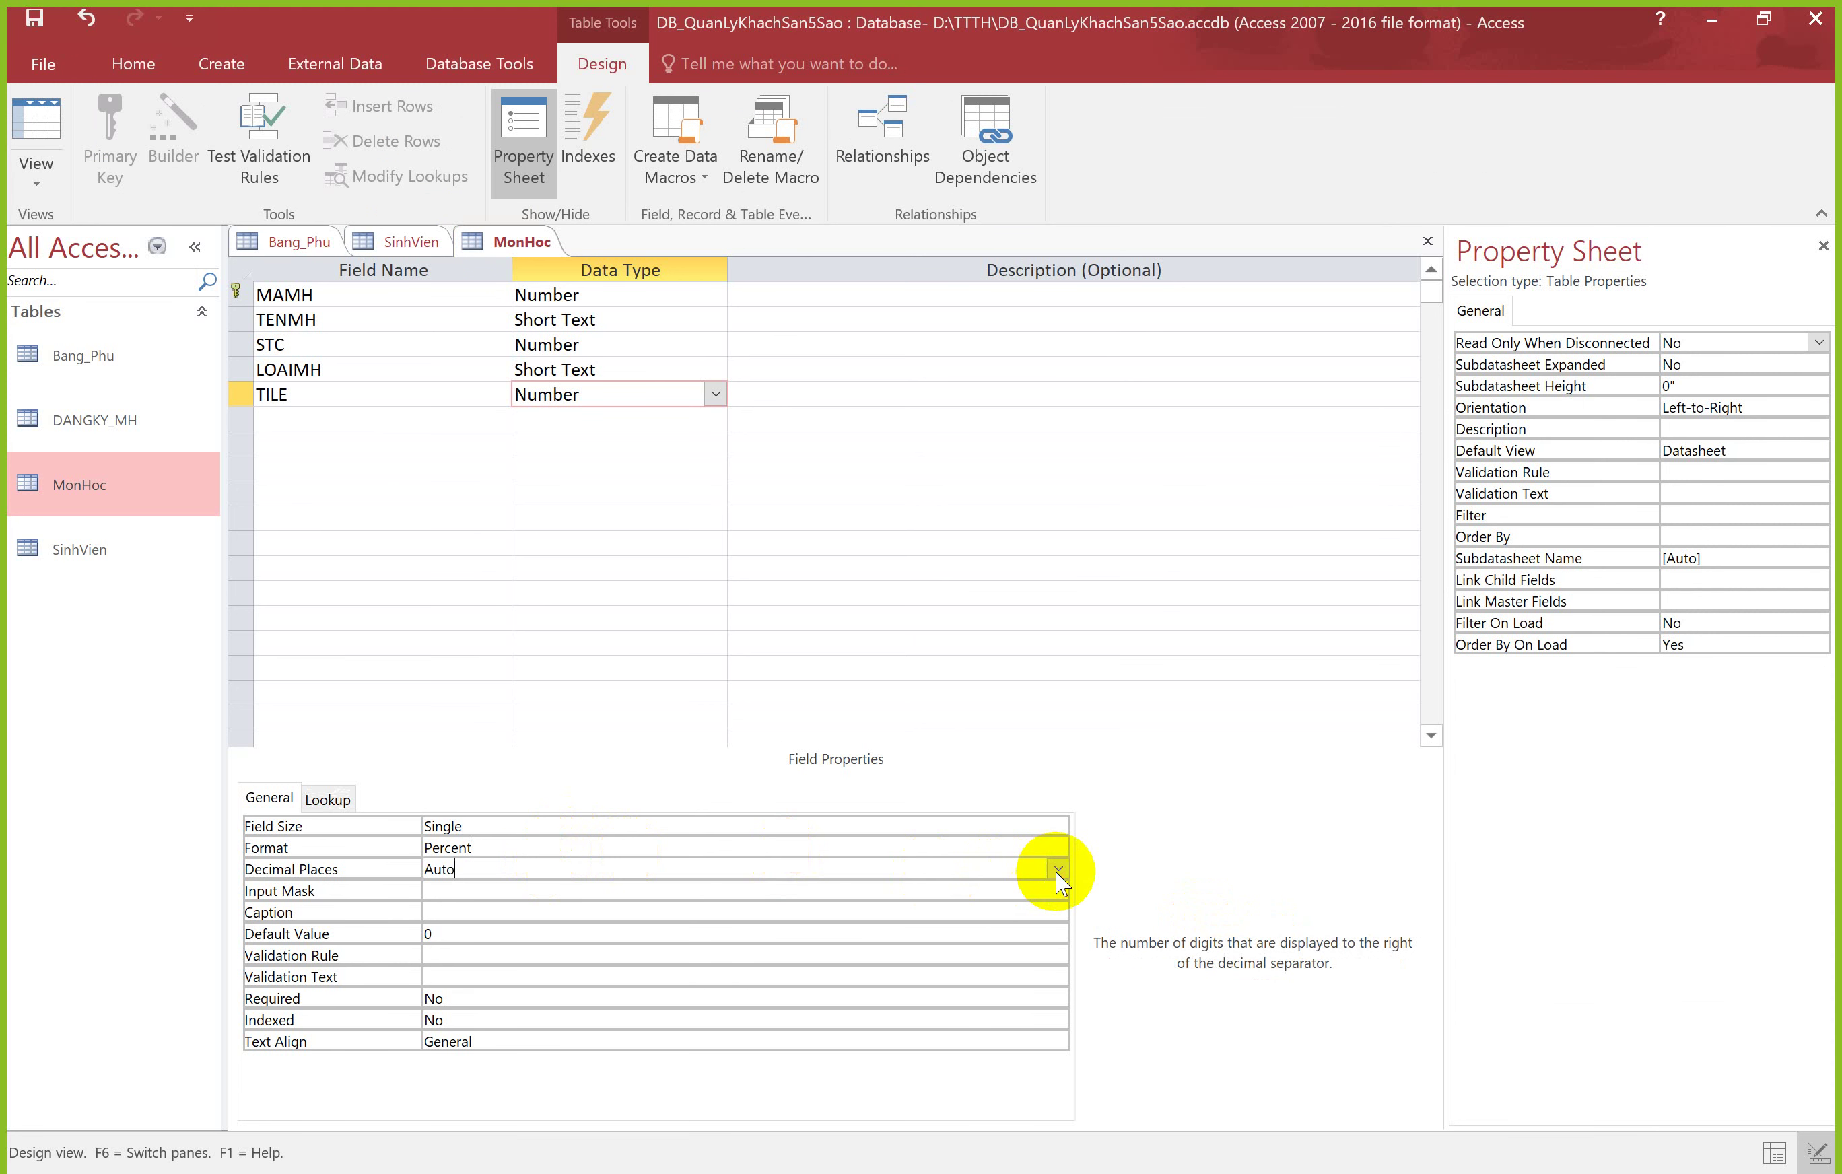
{"action": "left_click", "coordinate": [1058, 870]}
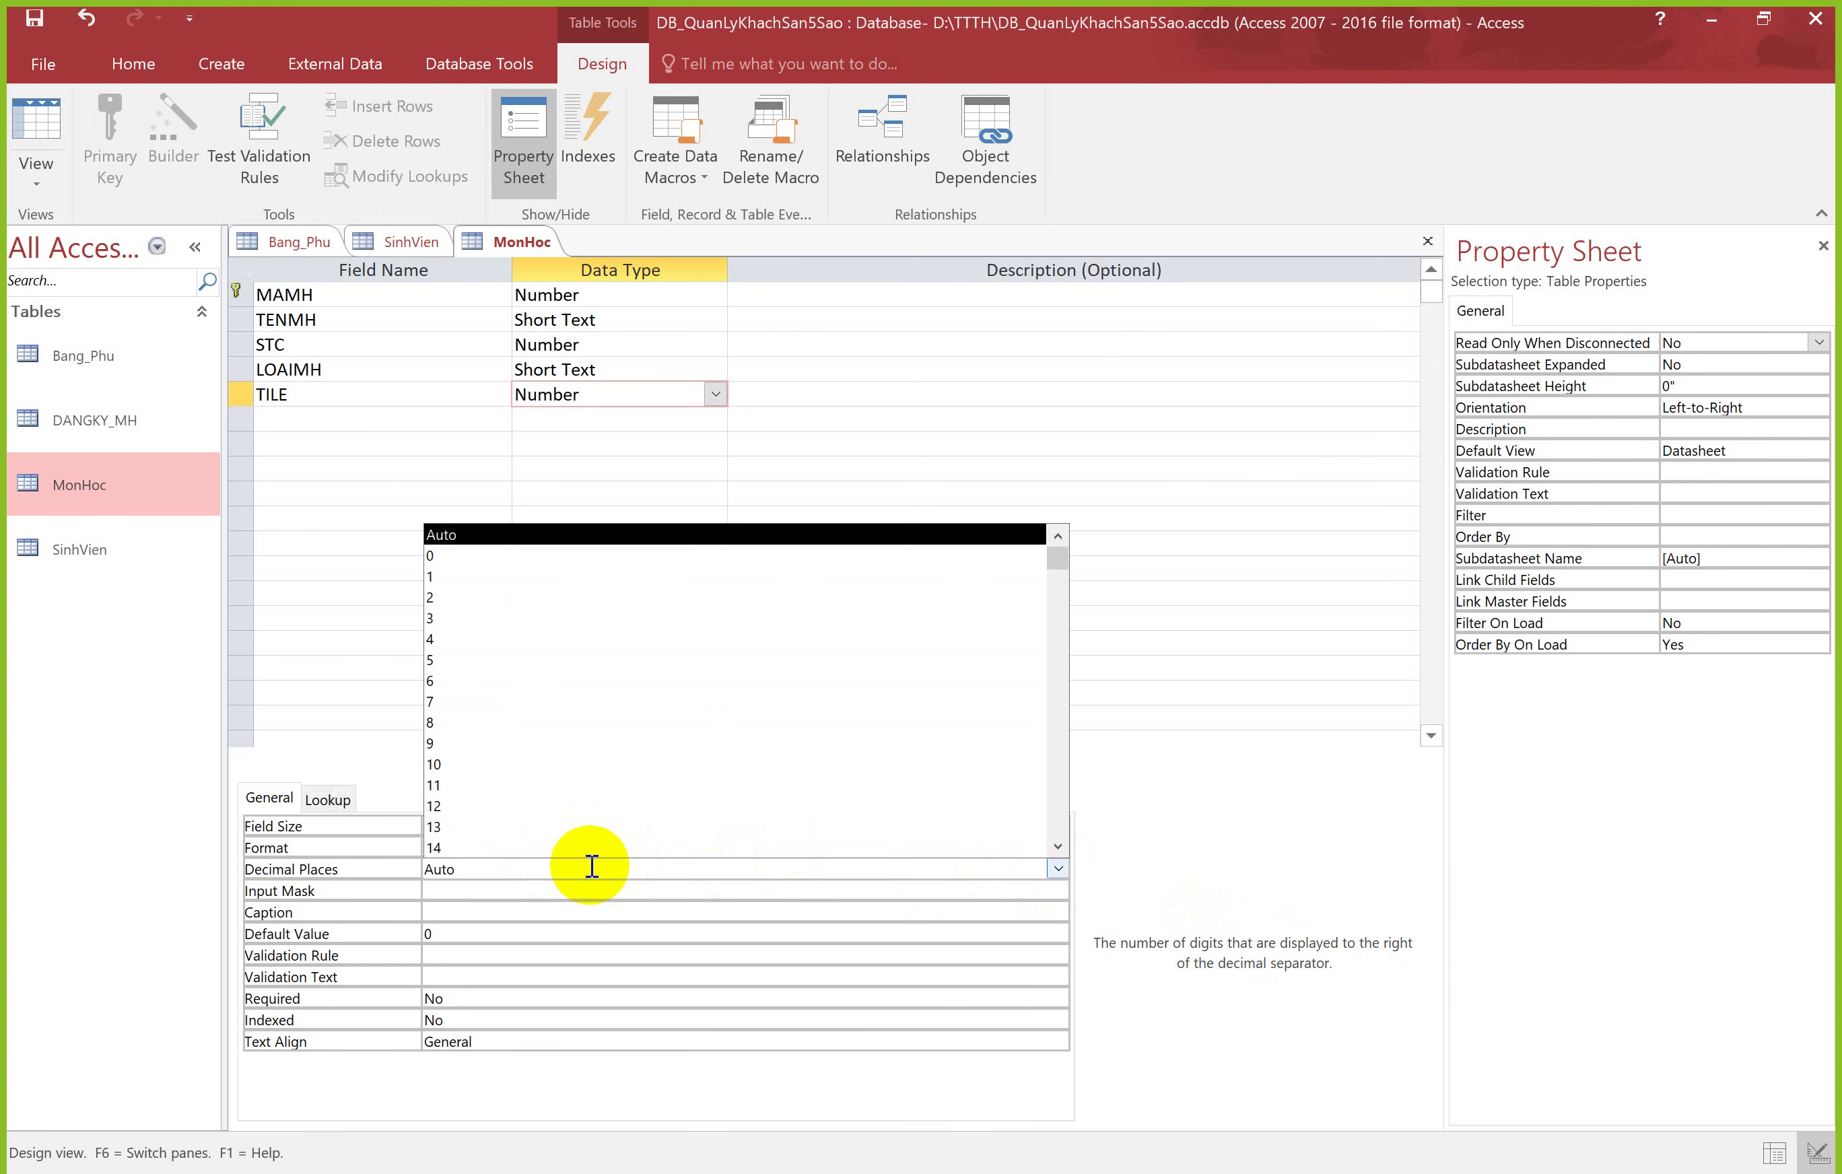
{"action": "left_click", "coordinate": [449, 556]}
{"action": "left_click", "coordinate": [36, 124]}
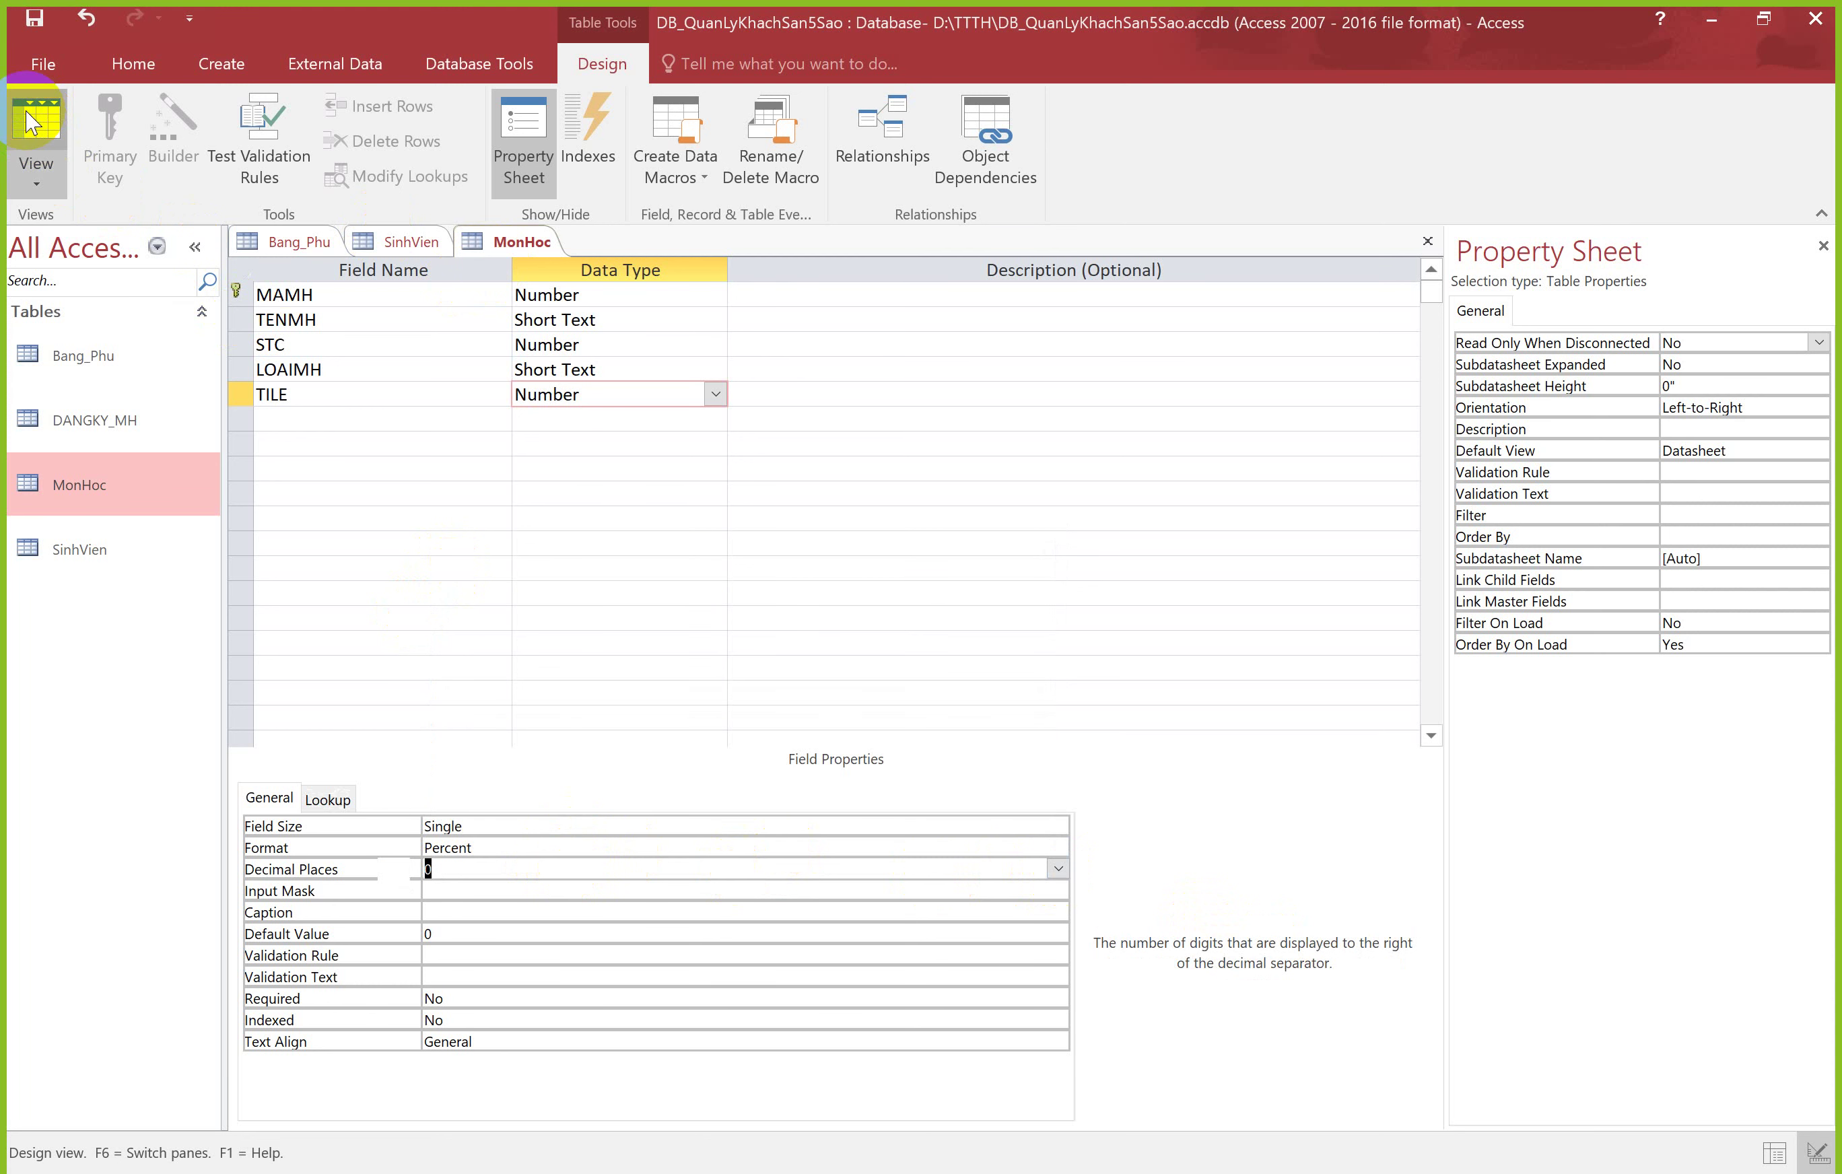
Step: Save the design, then enter TILE as 2% for record 135 and 3% for record 136
{"action": "left_click", "coordinate": [847, 674]}
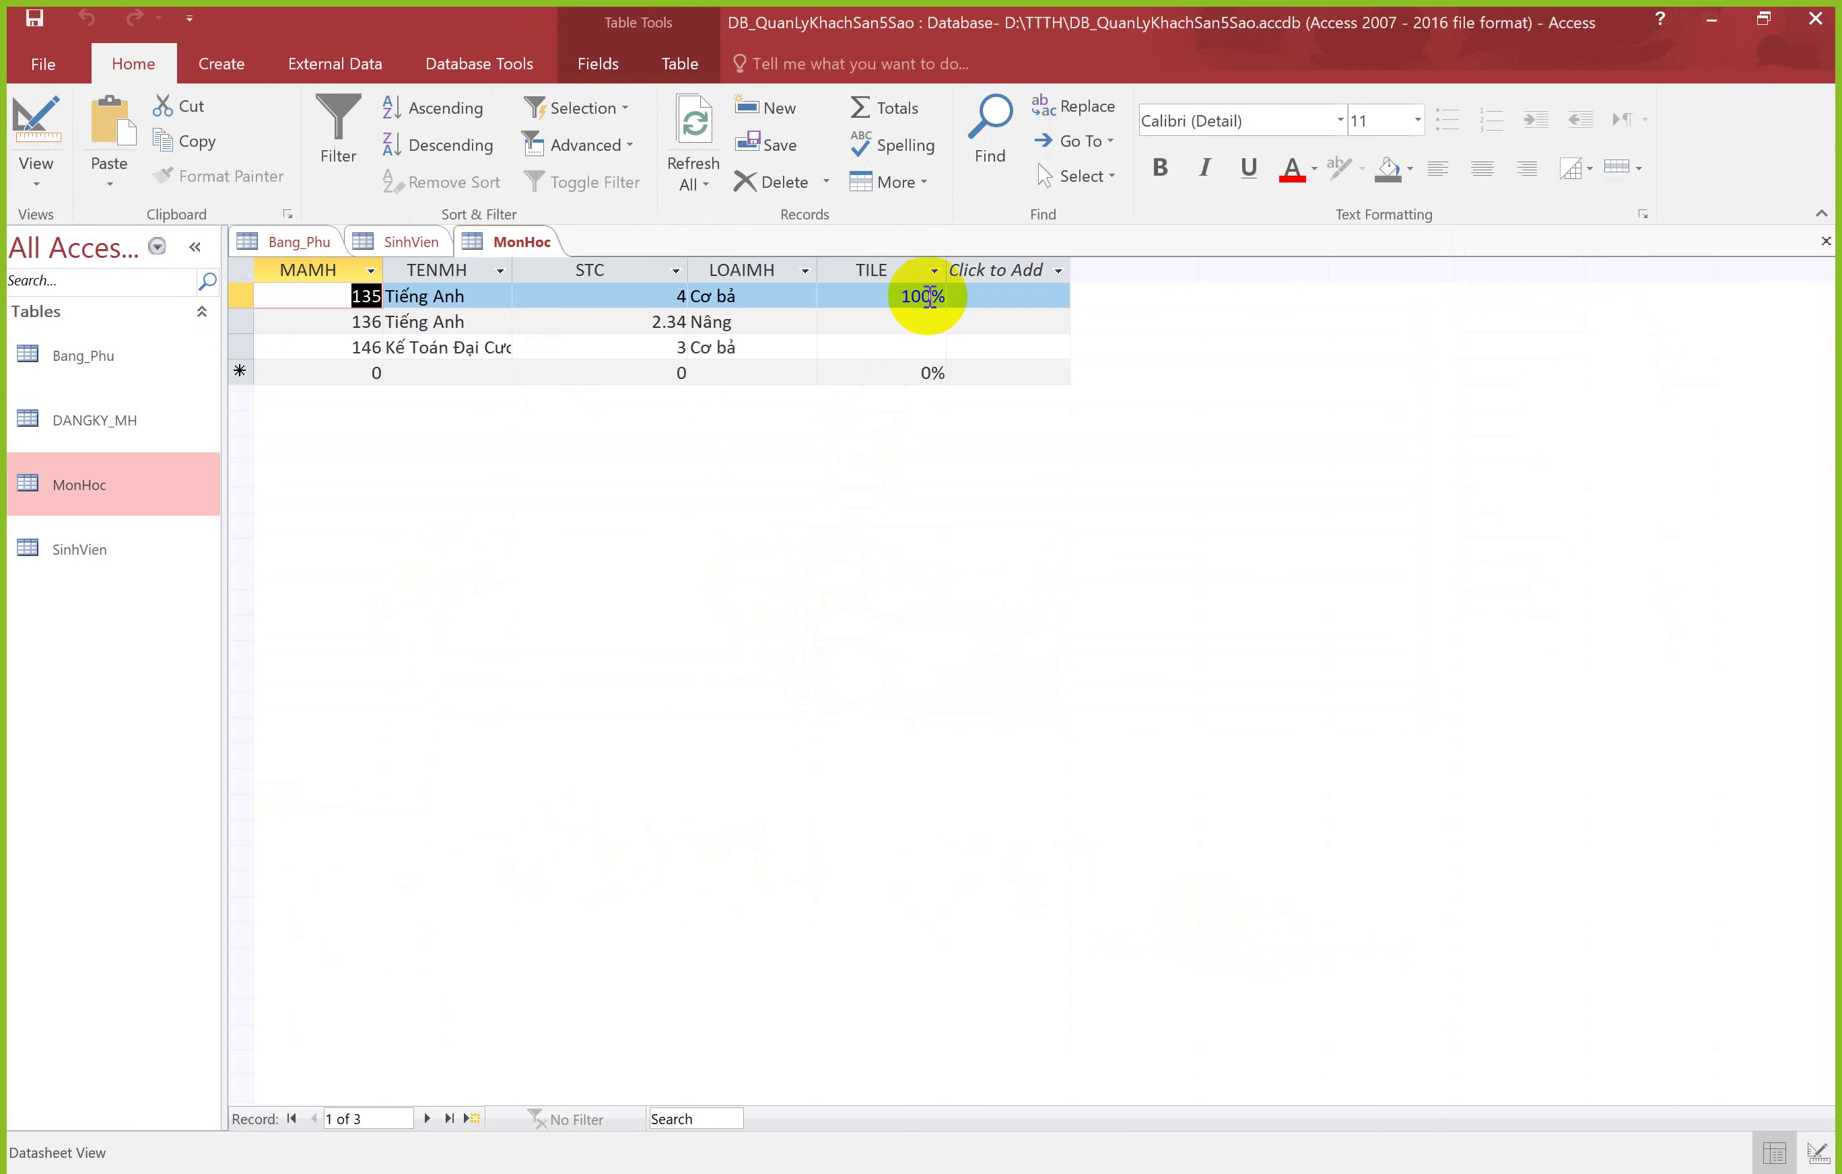
{"action": "left_click", "coordinate": [925, 297]}
{"action": "key", "text": "BackSpace"}
{"action": "key", "text": "BackSpace"}
{"action": "key", "text": "Return"}
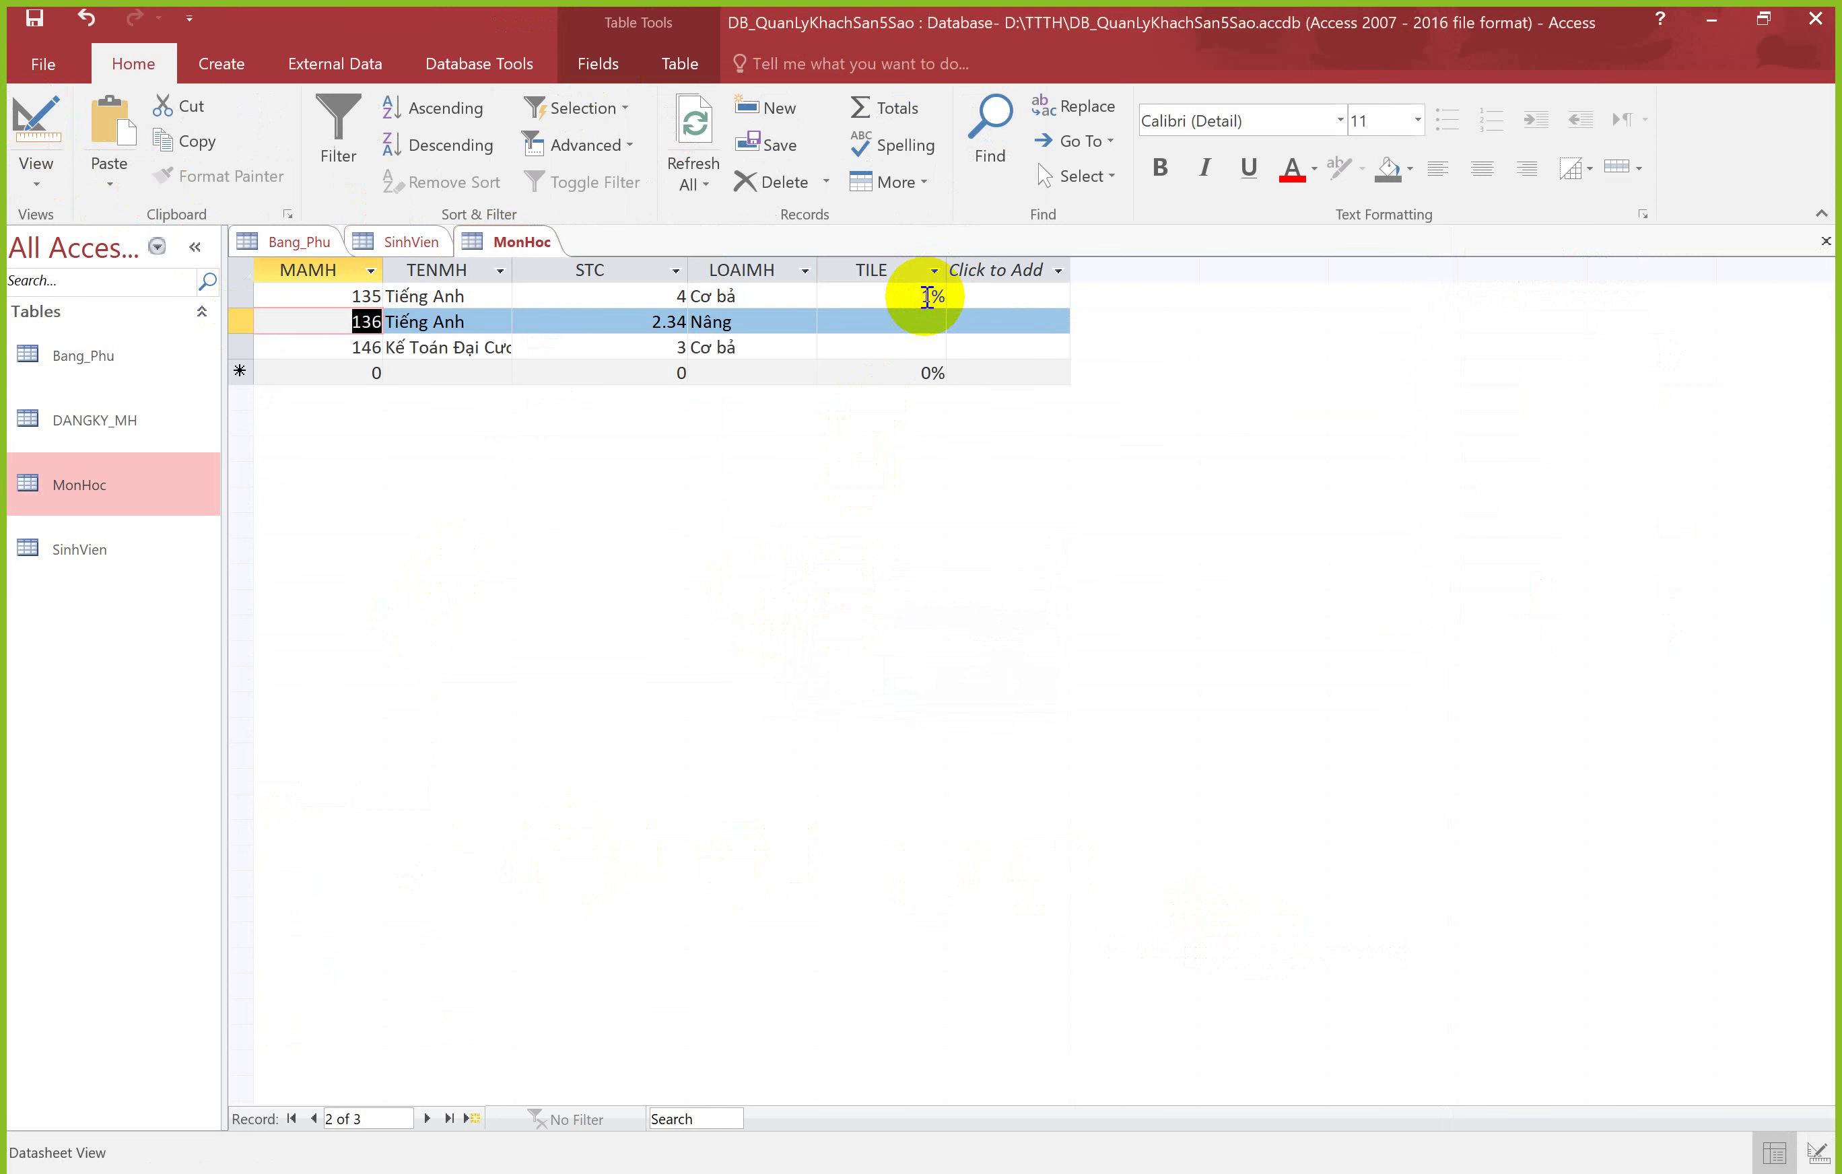
{"action": "left_click", "coordinate": [932, 294]}
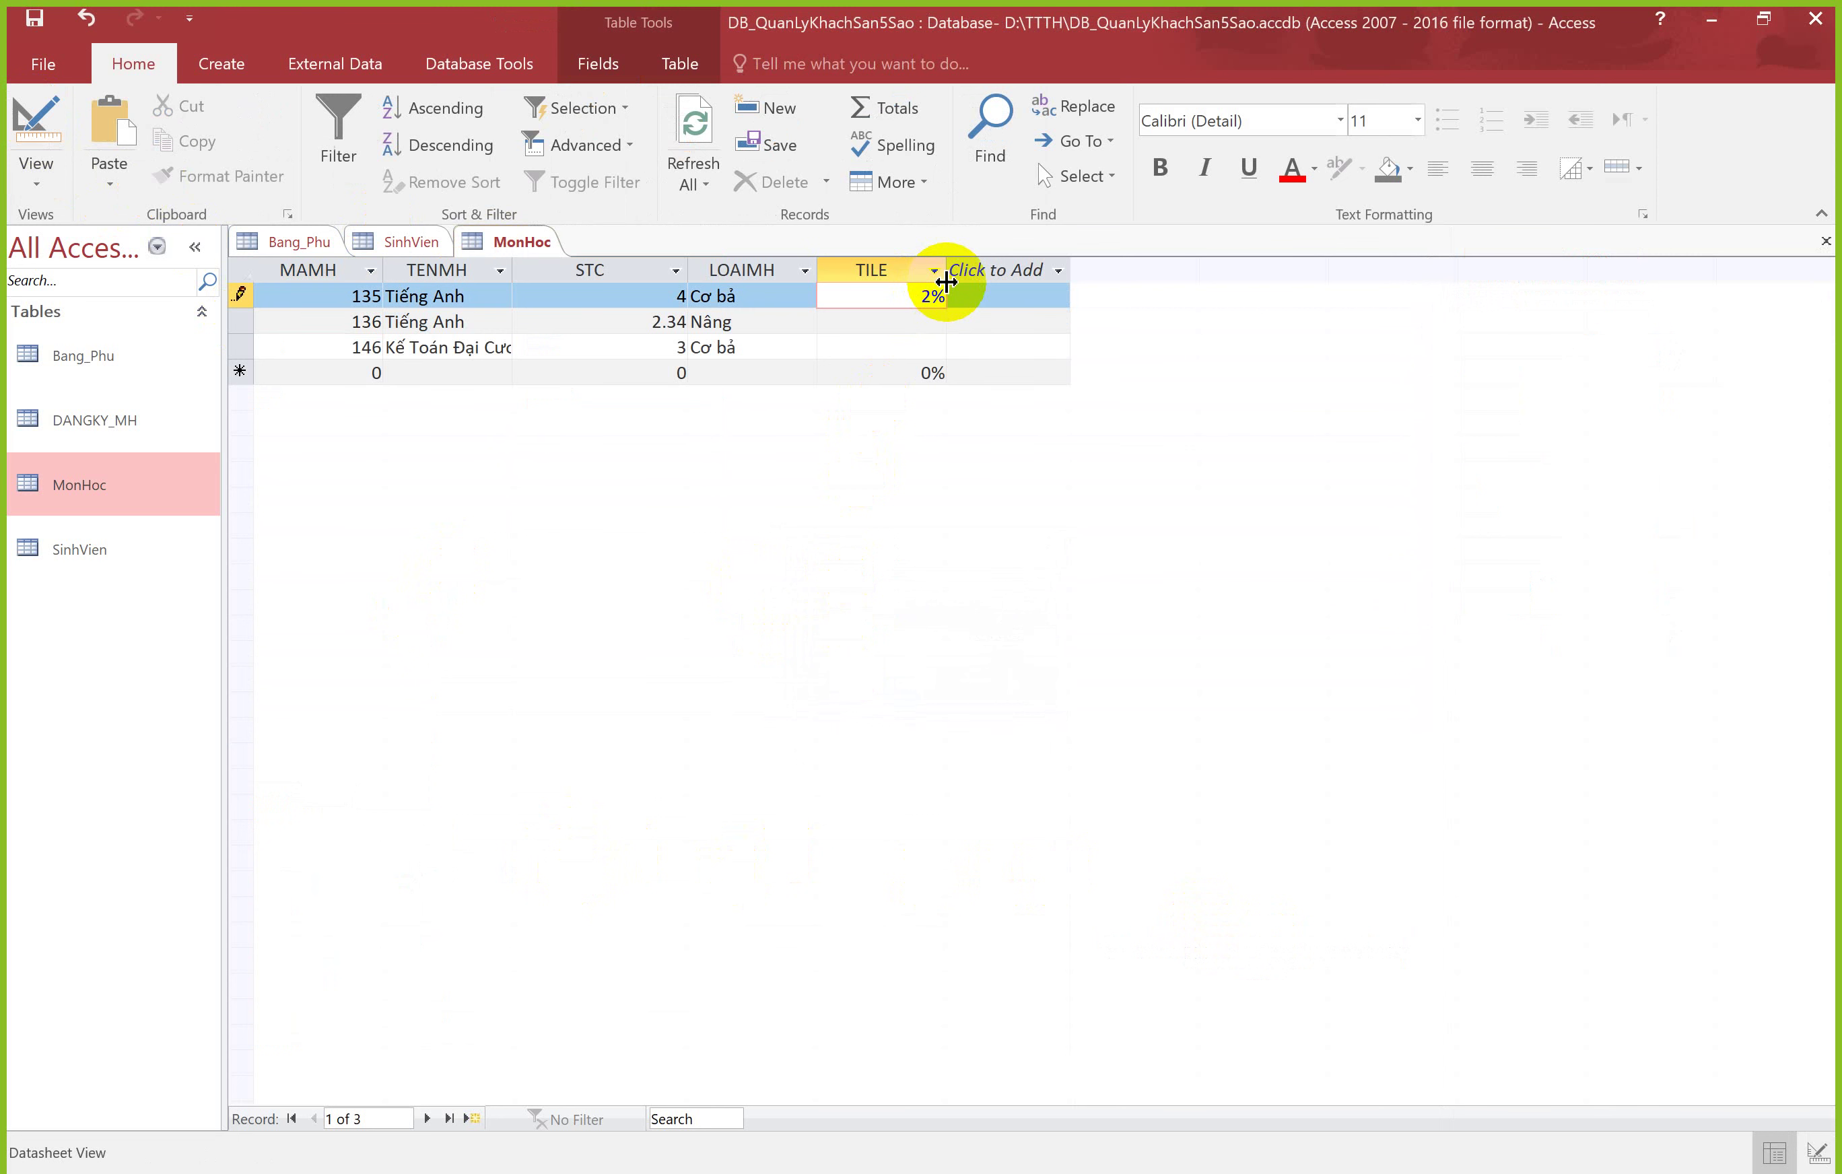
{"action": "key", "text": "Return"}
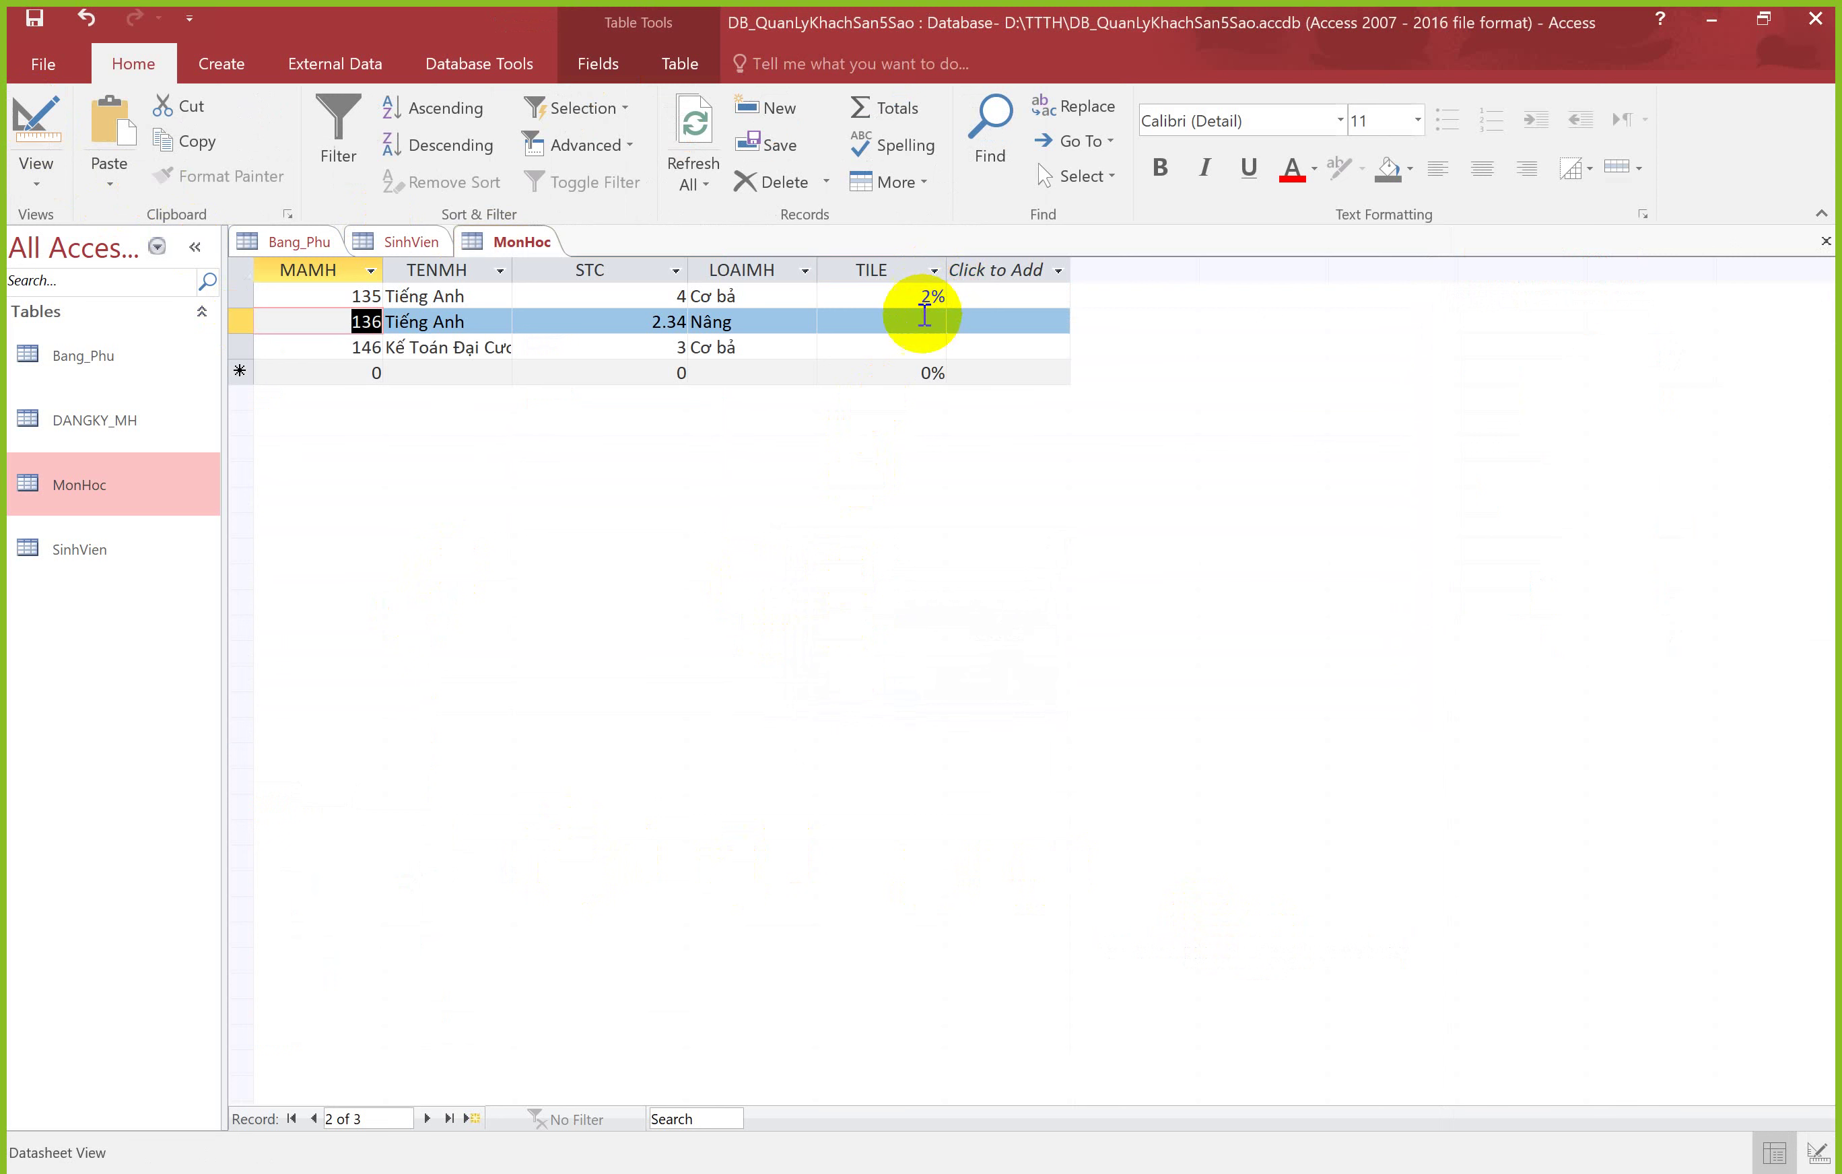
{"action": "left_click", "coordinate": [927, 319]}
{"action": "type", "text": "3"}
{"action": "key", "text": "Return"}
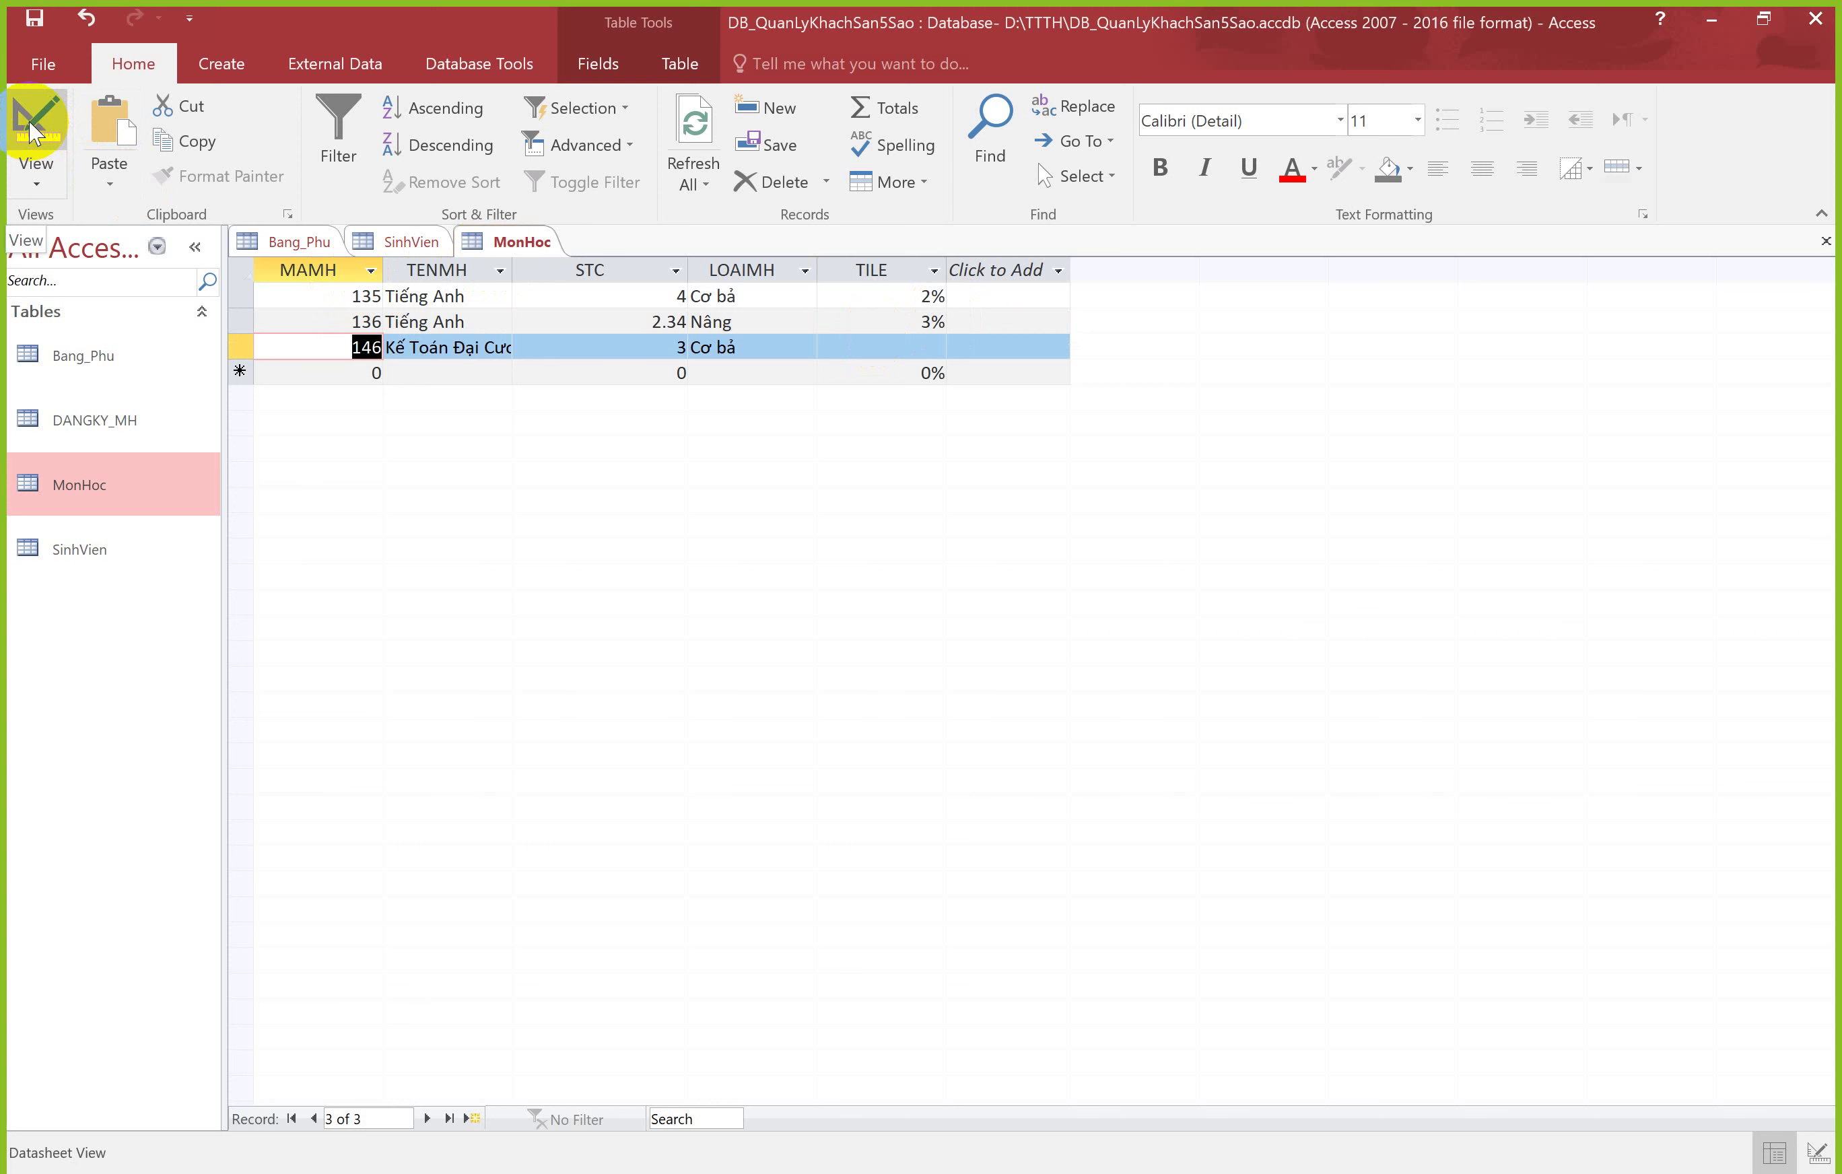
Step: Keep TILE at 0 decimal places and set Field Size Single and Format Percent
{"action": "right_click", "coordinate": [524, 242]}
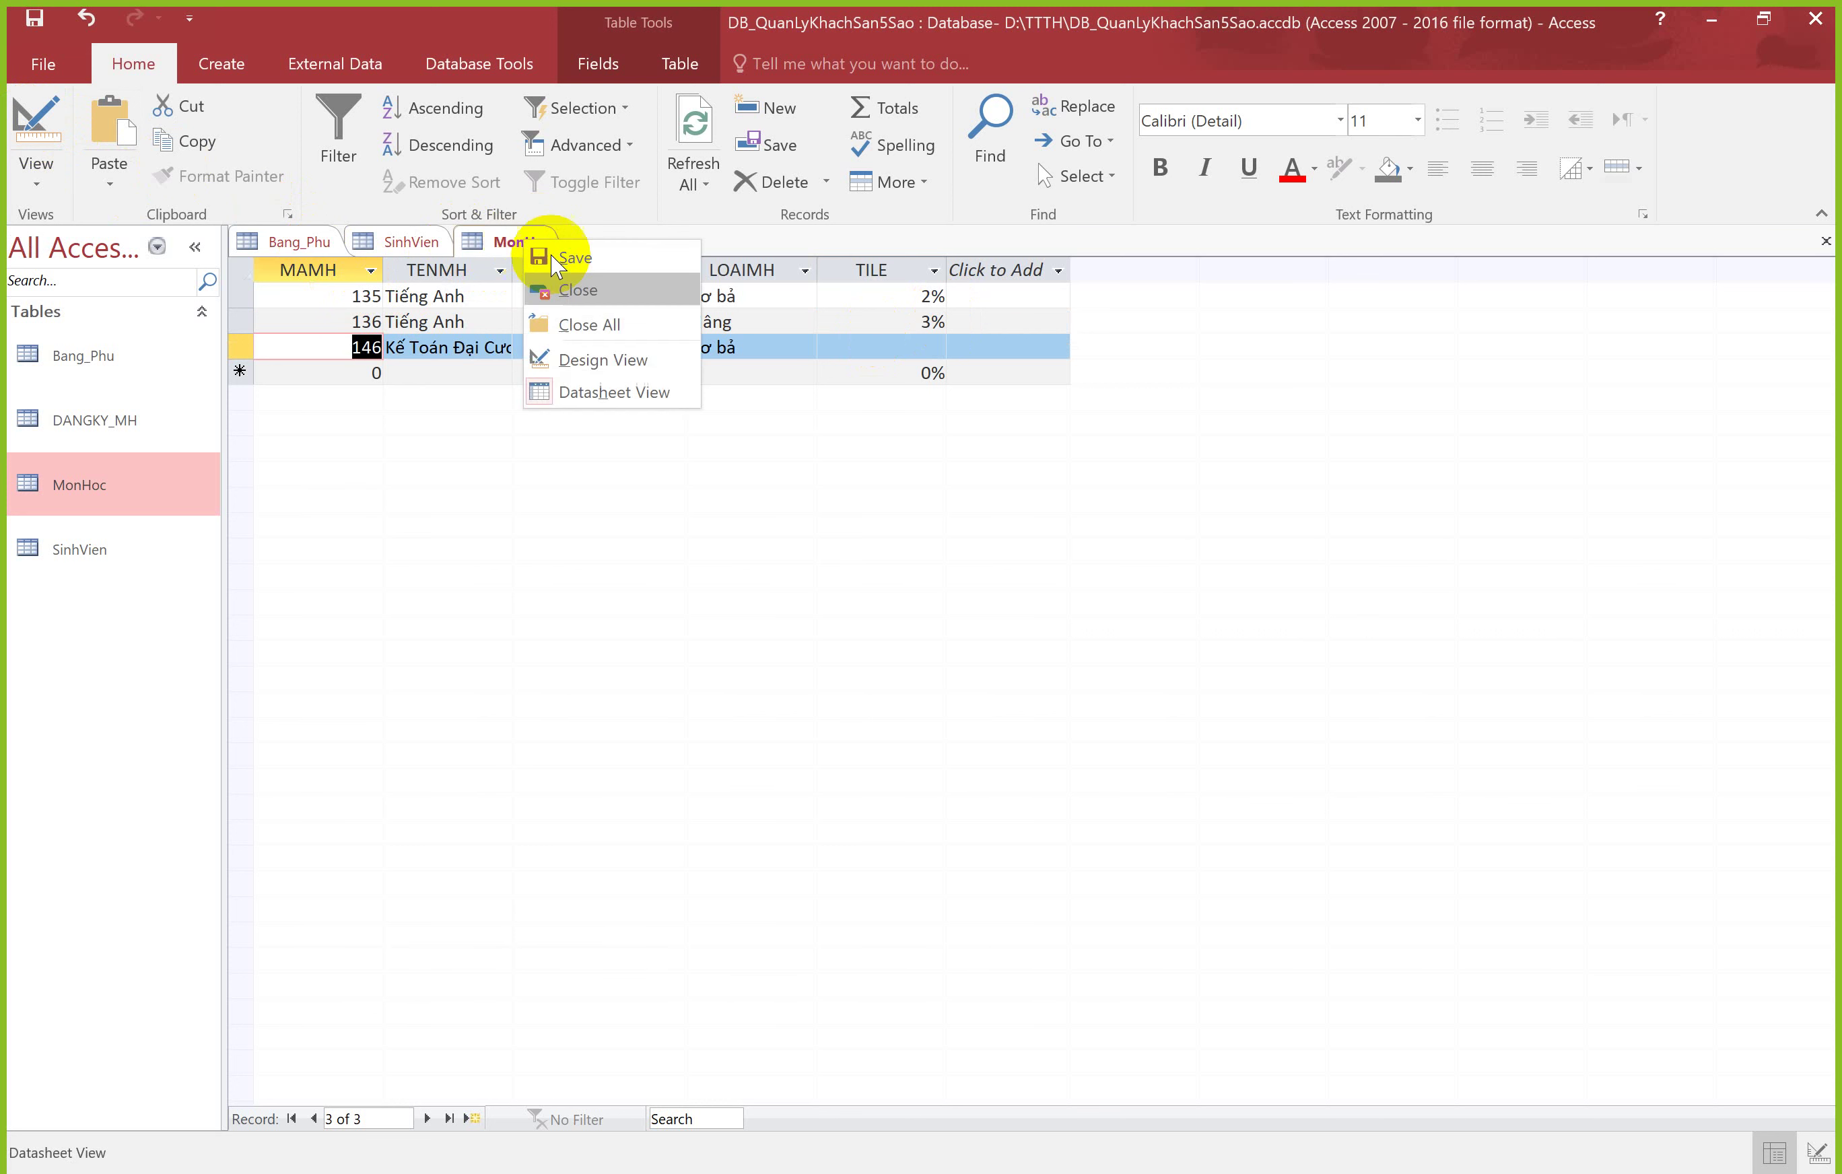
{"action": "left_click", "coordinate": [586, 350]}
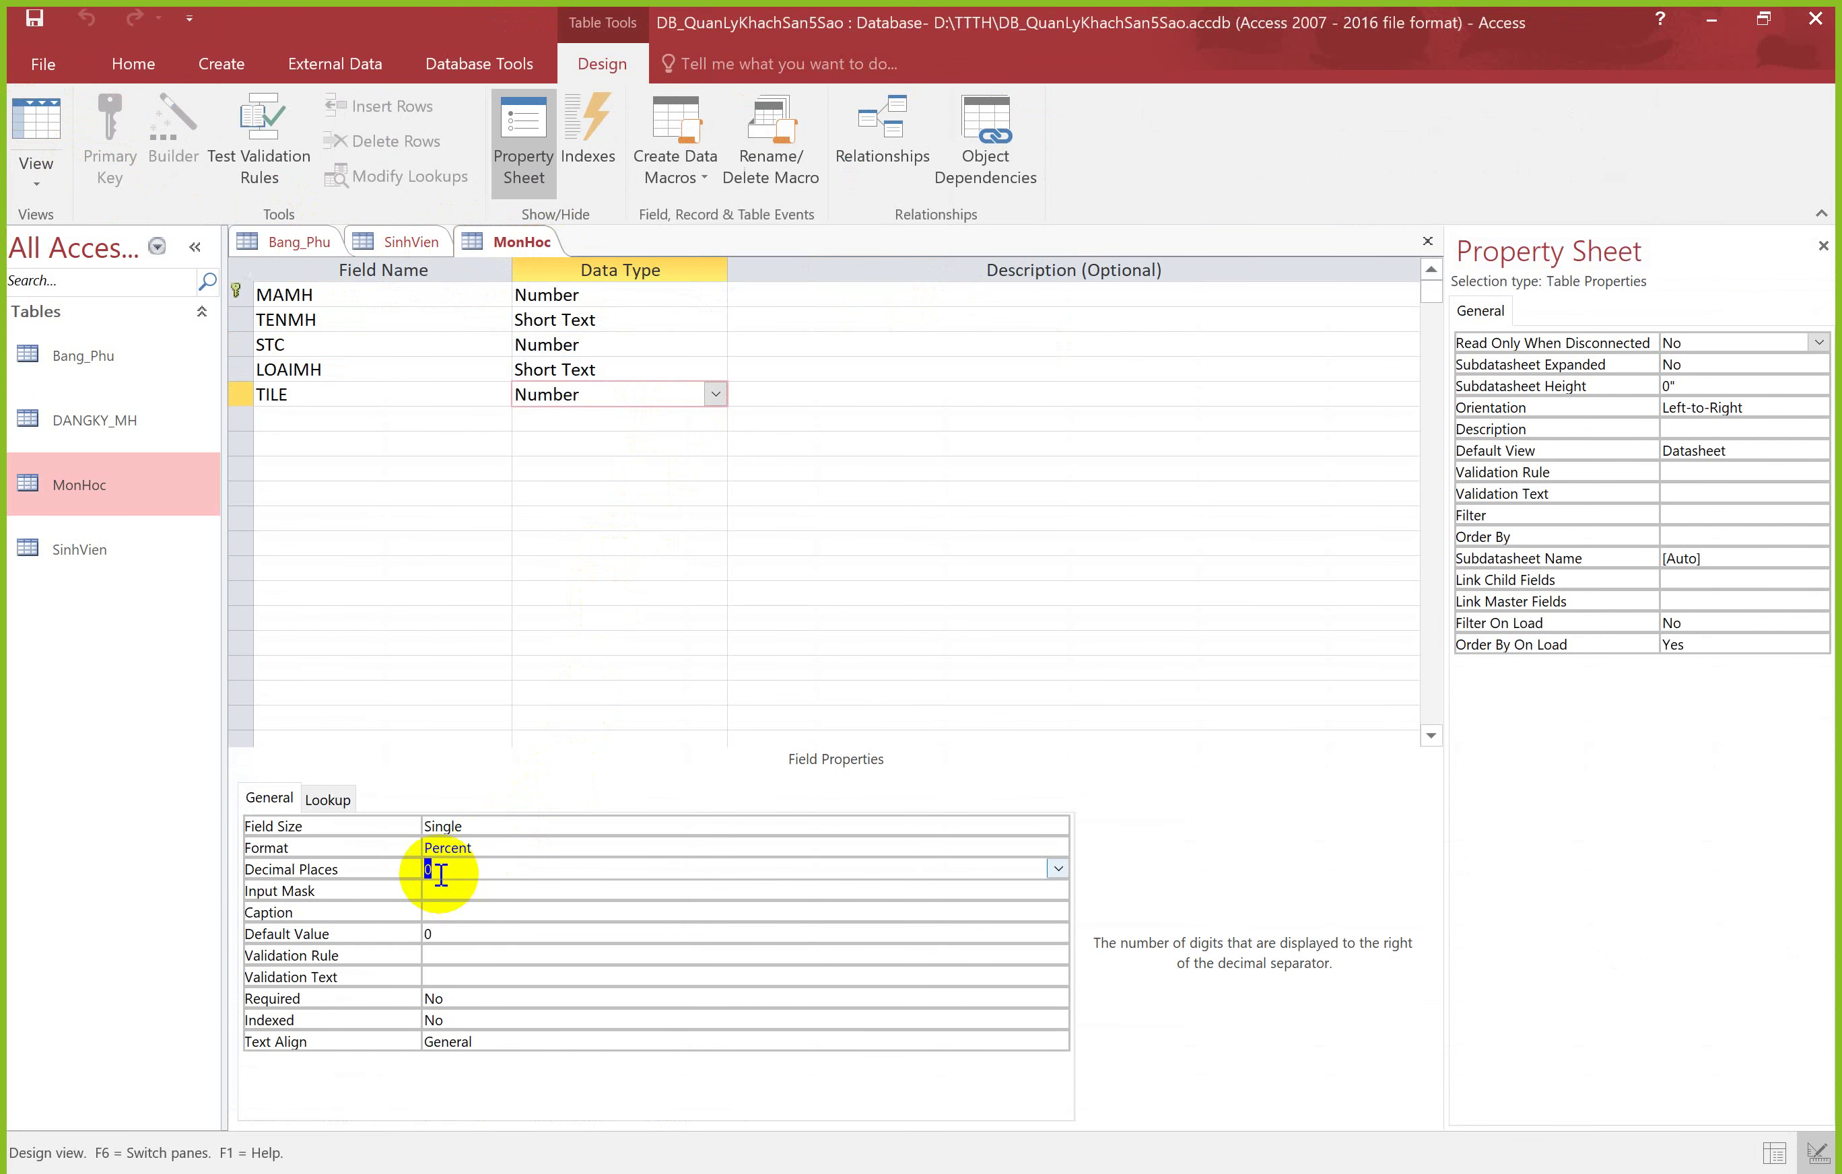
{"action": "left_click", "coordinate": [443, 869]}
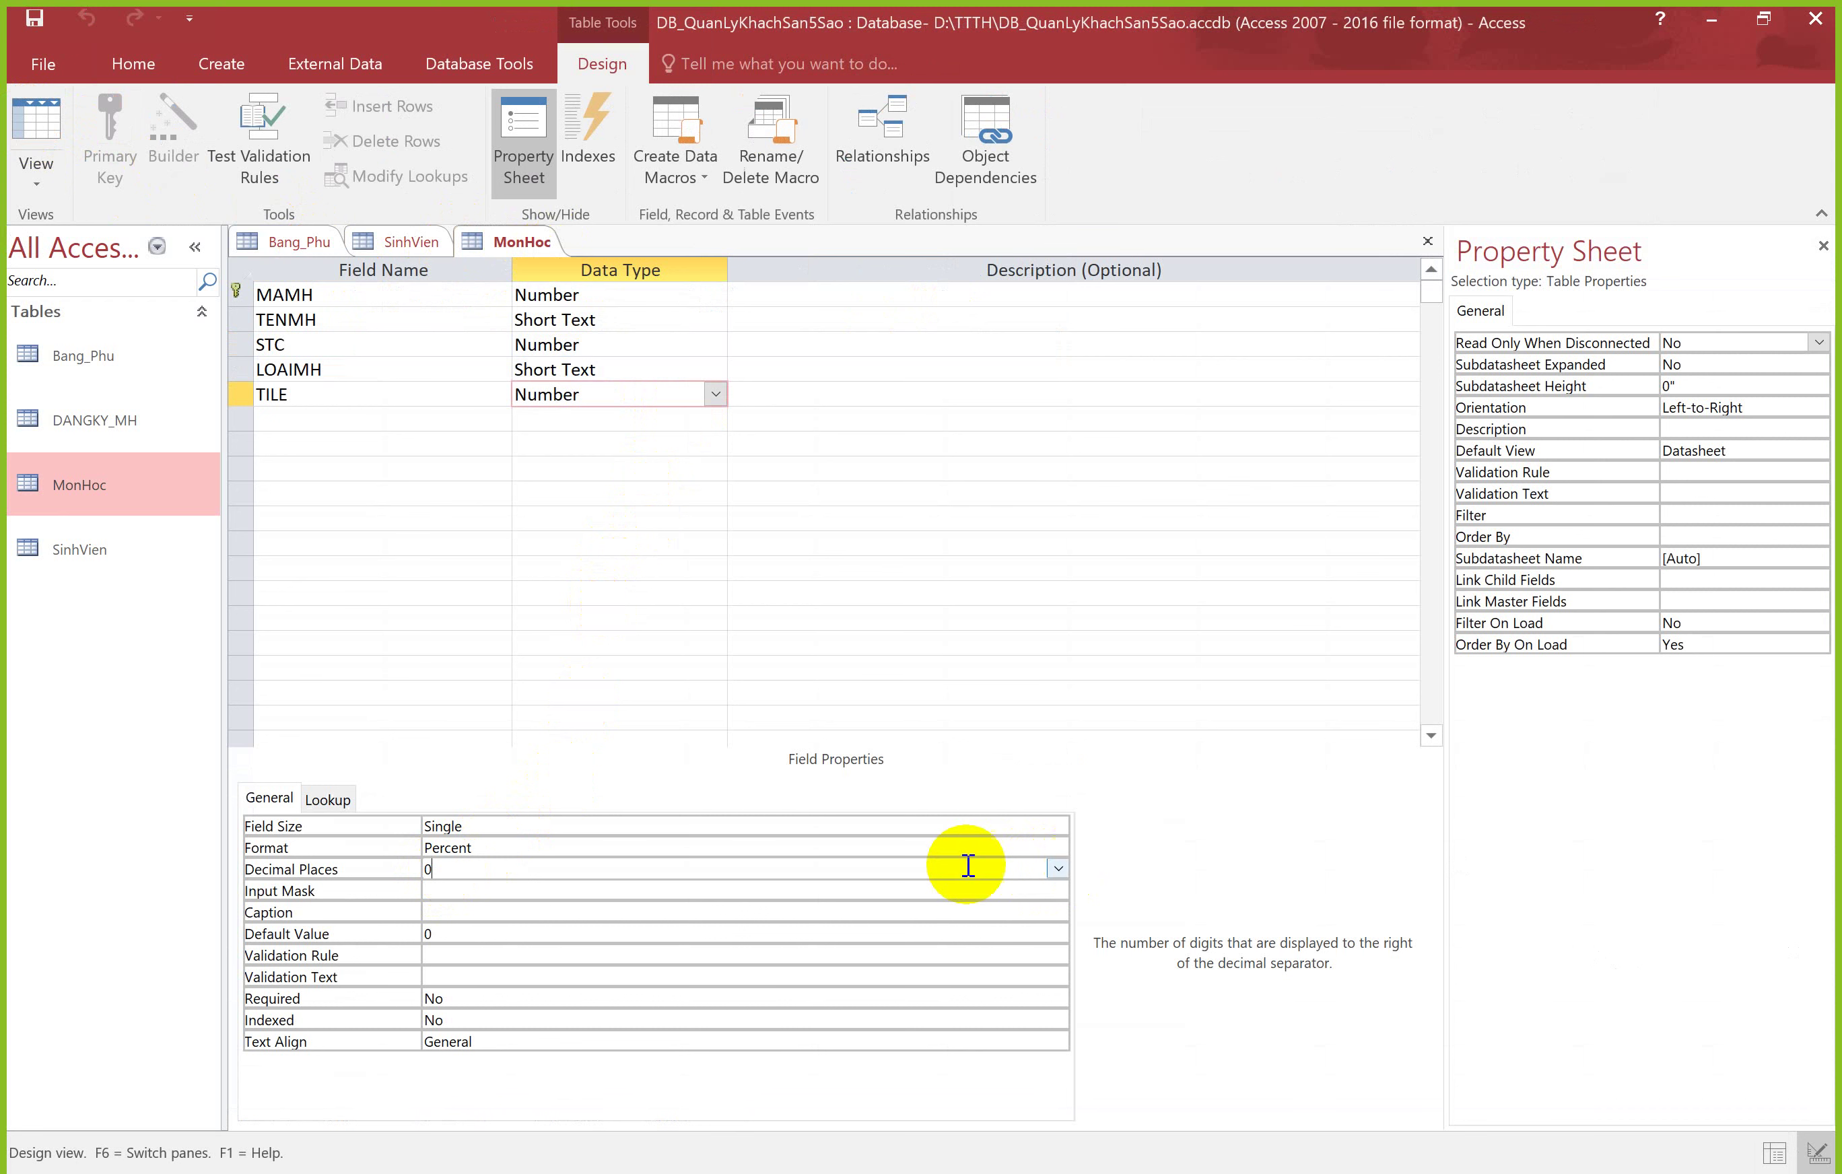
{"action": "left_click", "coordinate": [1058, 868]}
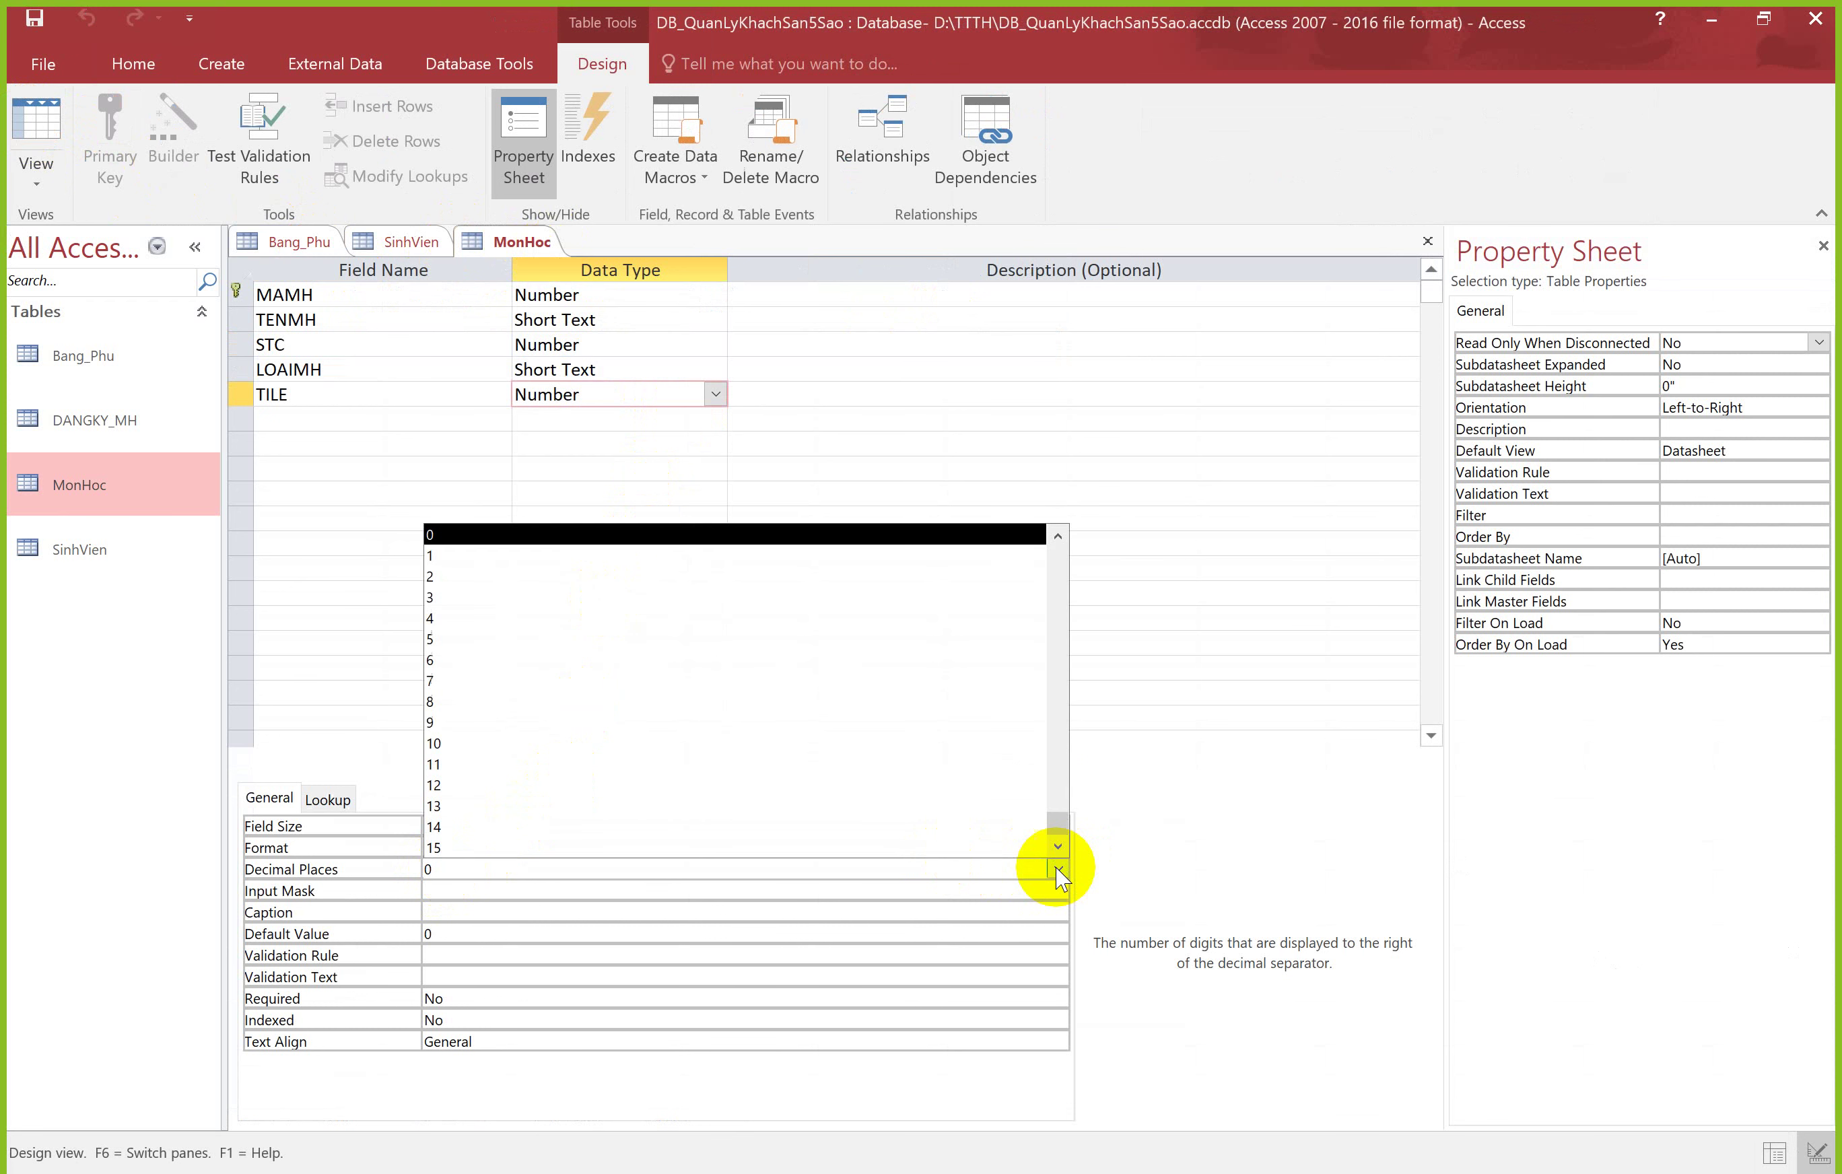
{"action": "left_click", "coordinate": [515, 528]}
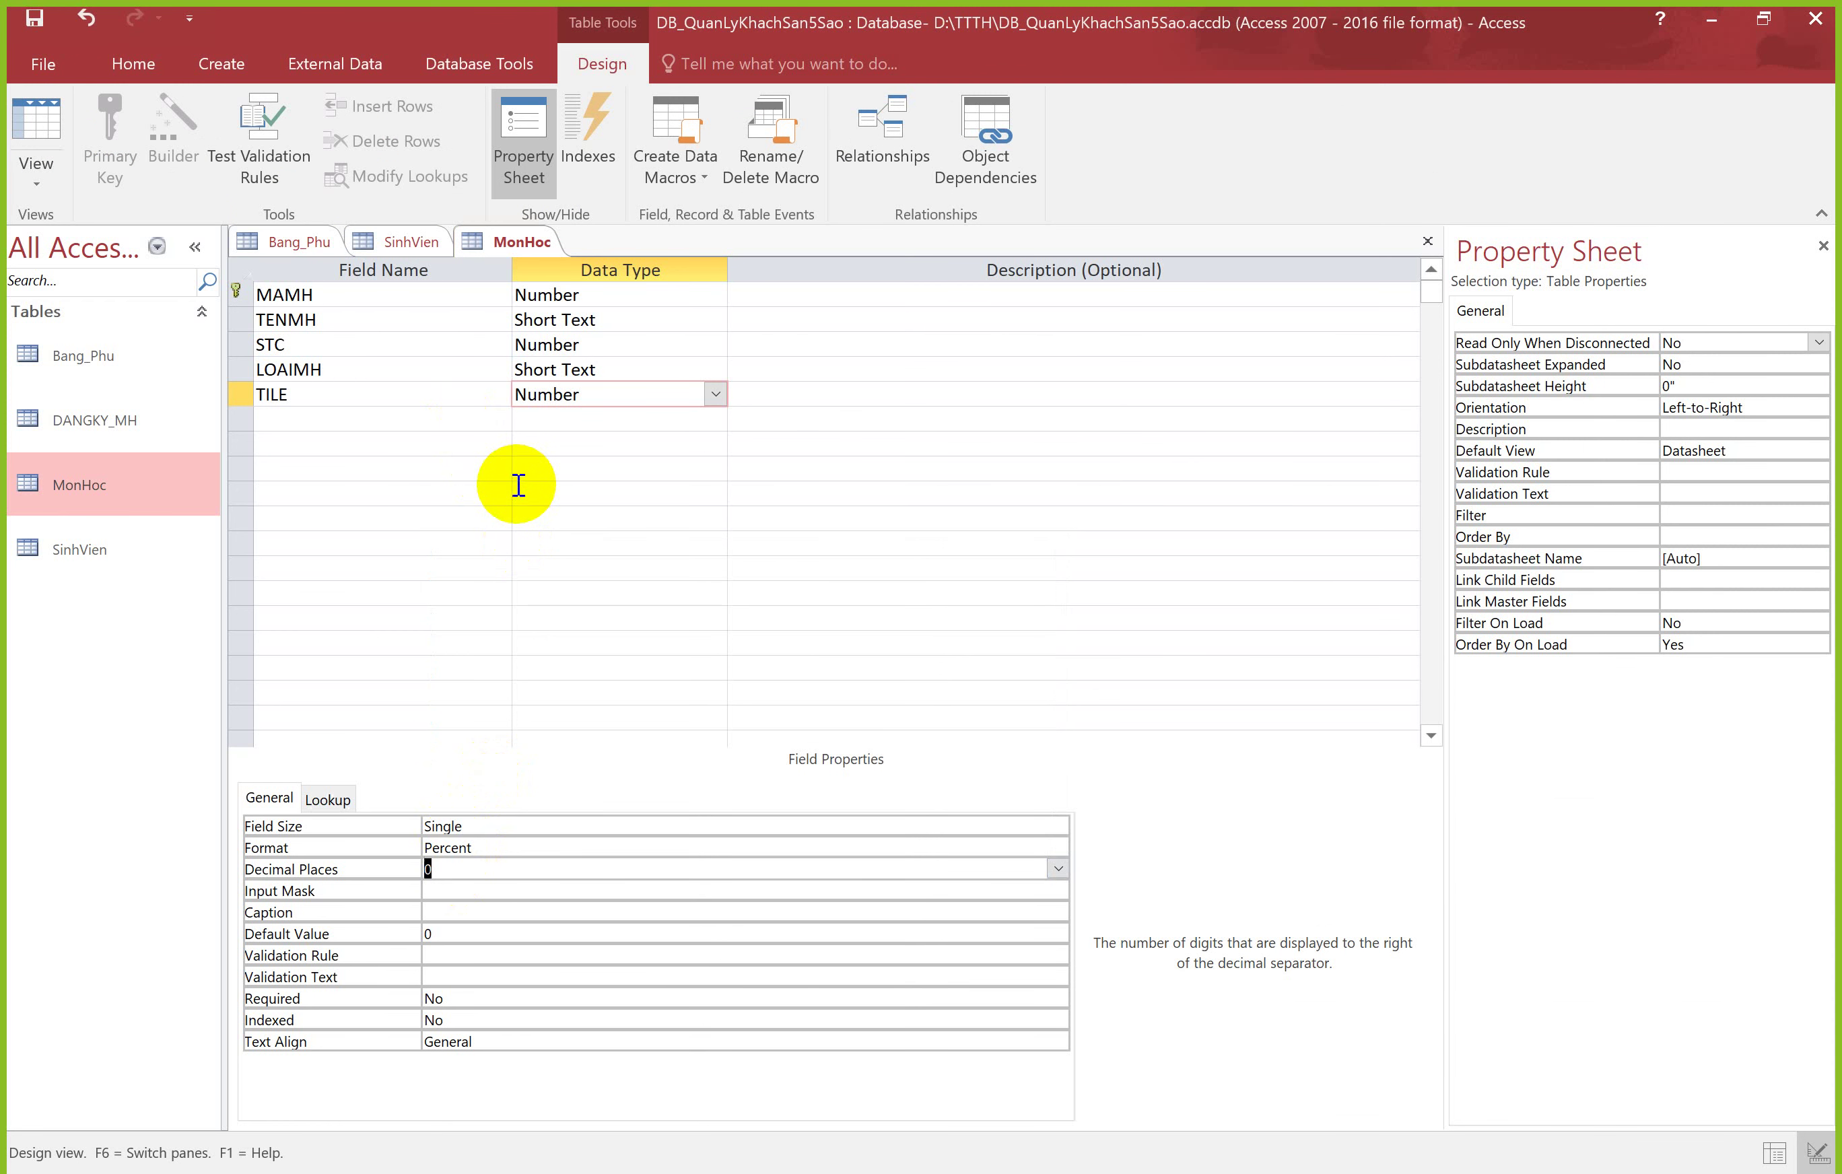
{"action": "left_click", "coordinate": [505, 826]}
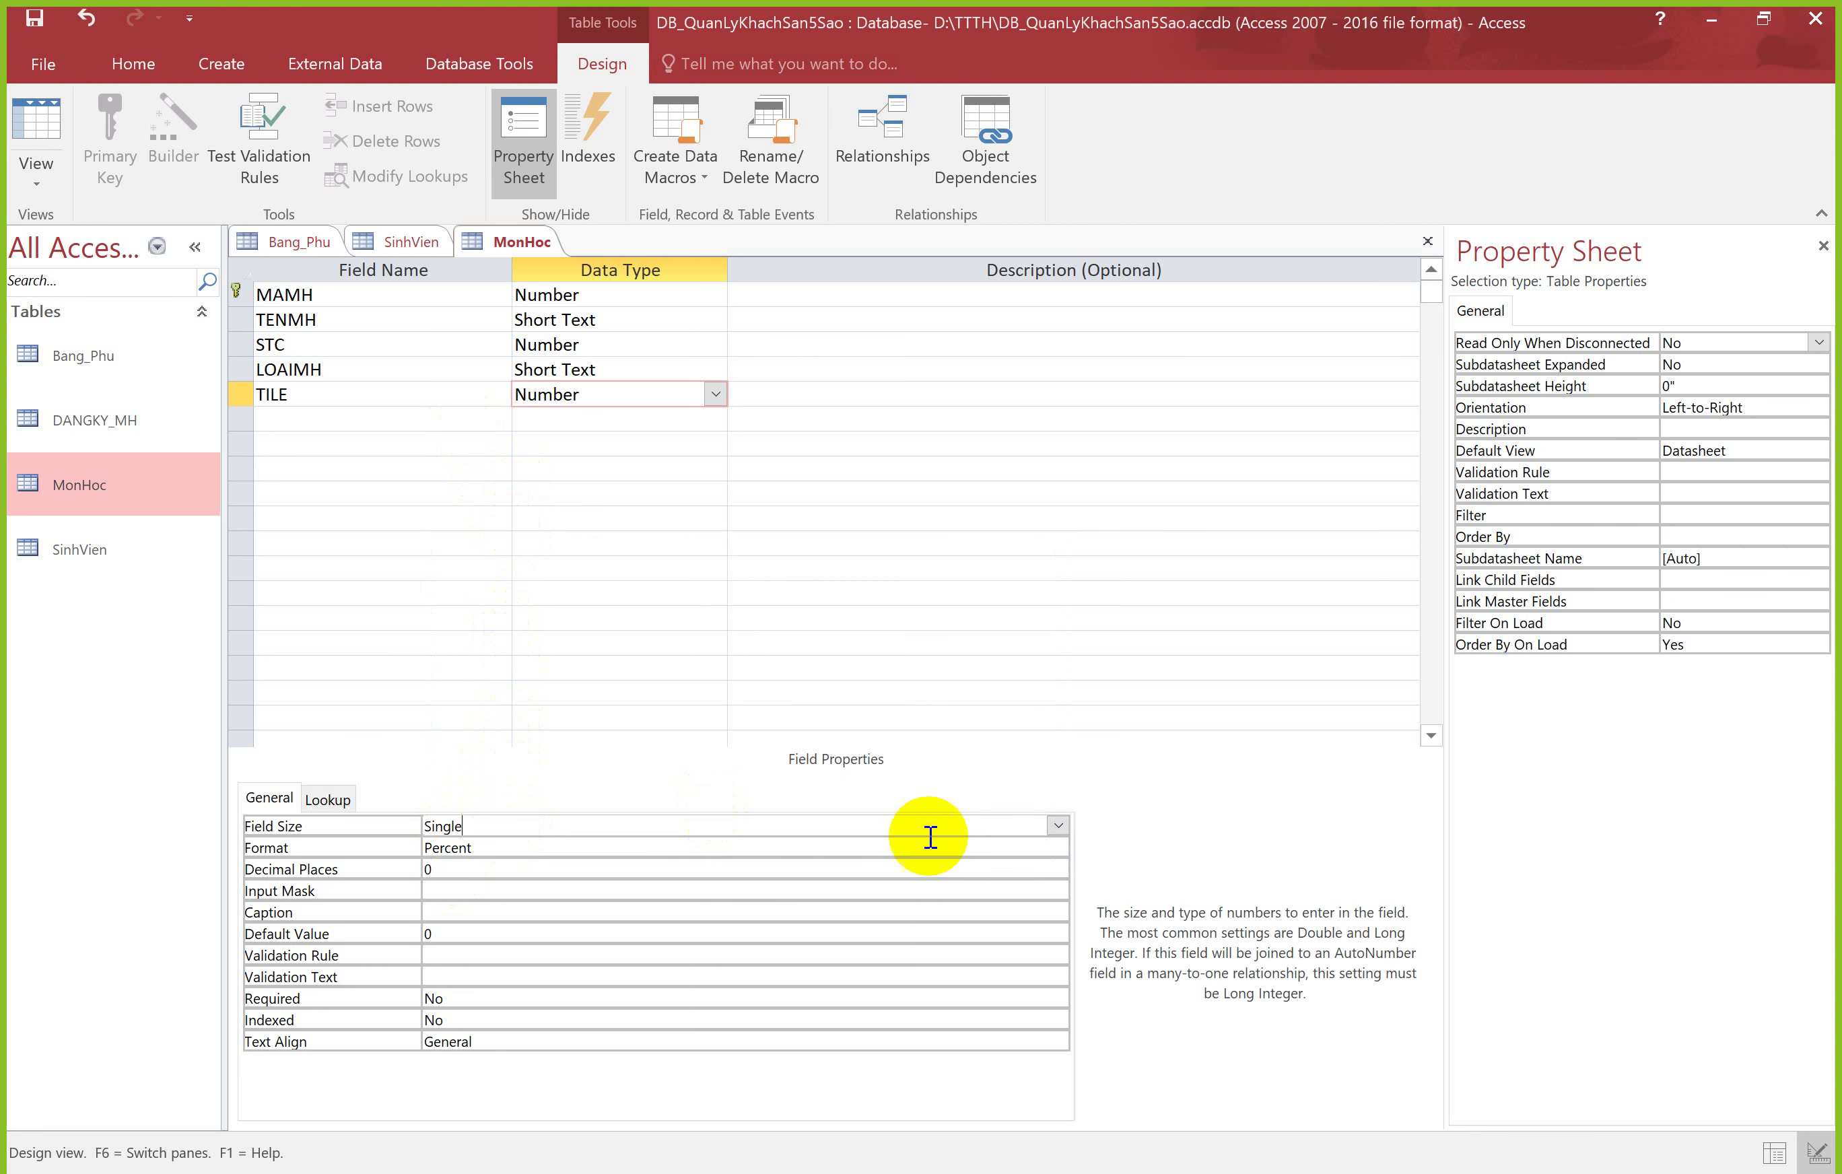
{"action": "left_click", "coordinate": [1058, 825]}
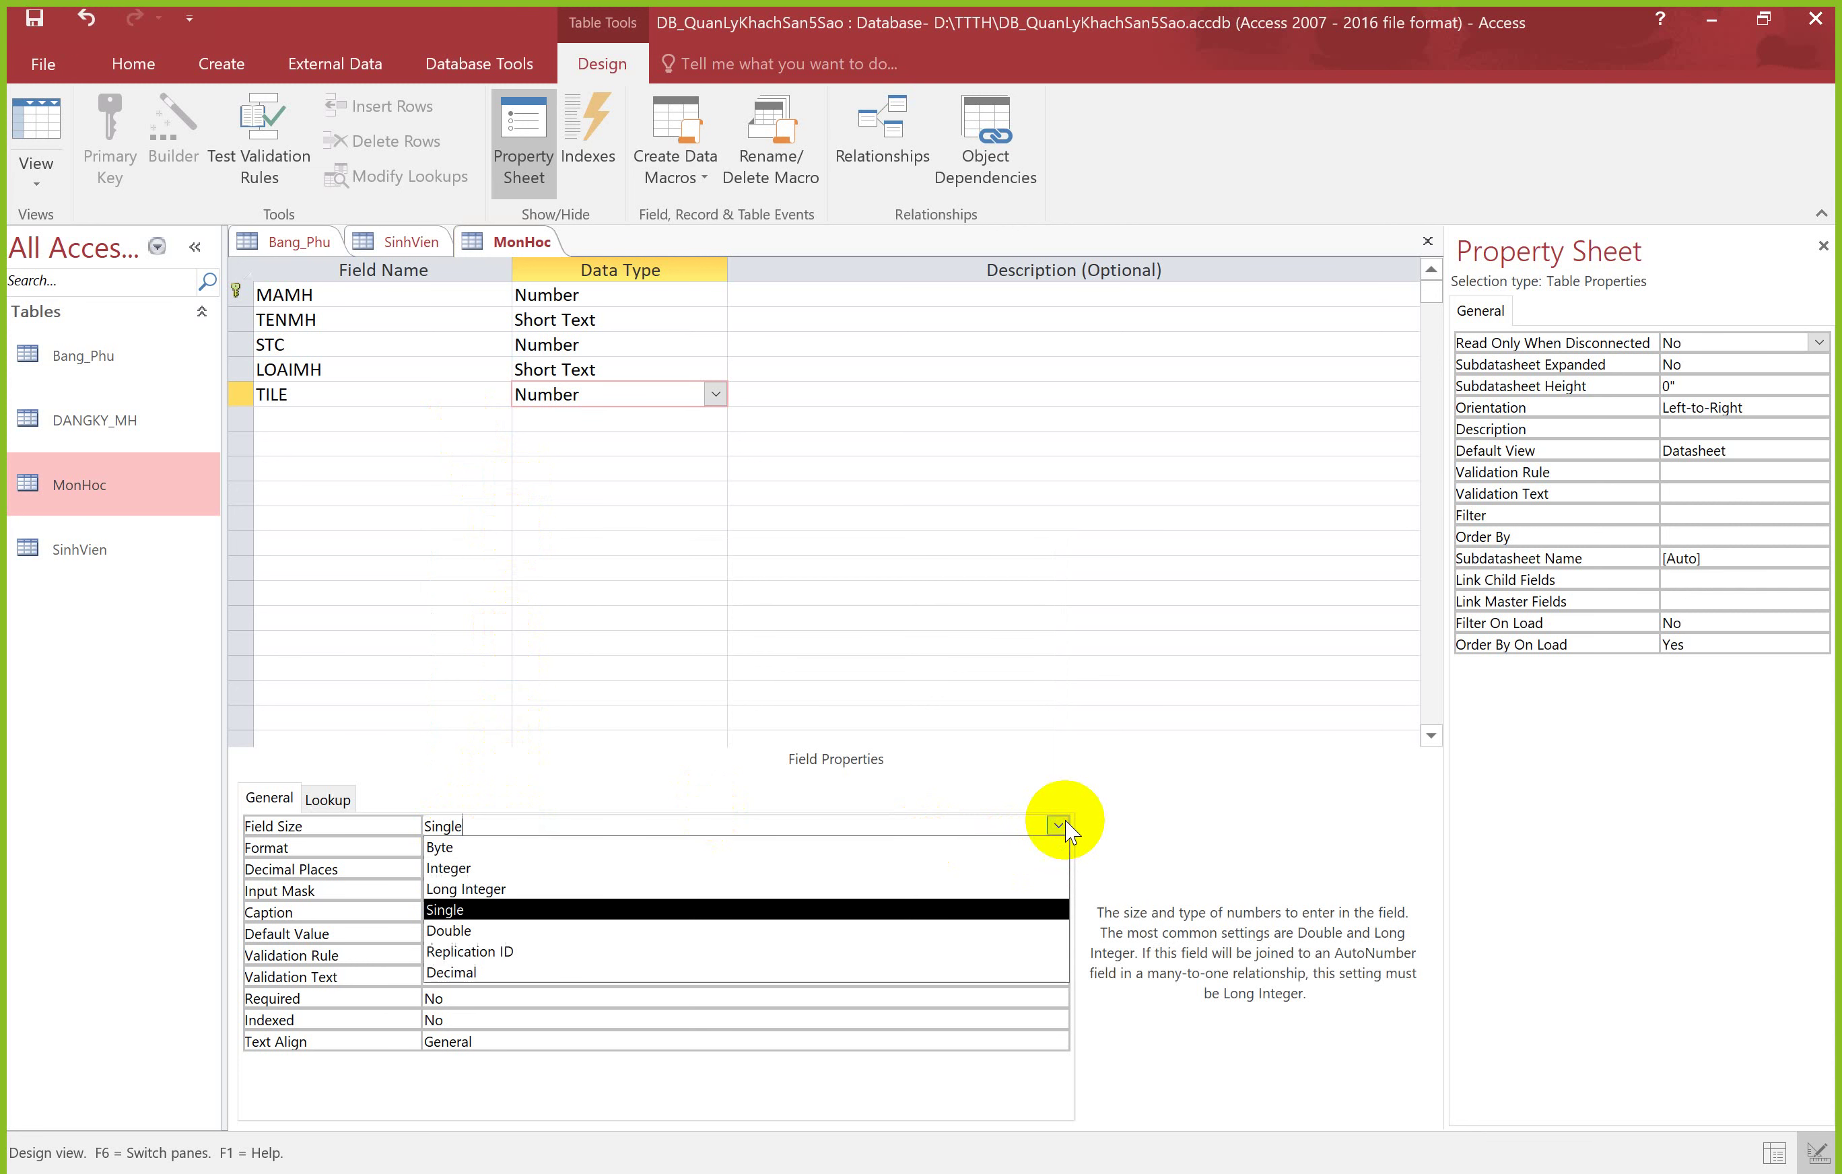
{"action": "left_click", "coordinate": [496, 913]}
{"action": "left_click", "coordinate": [521, 848]}
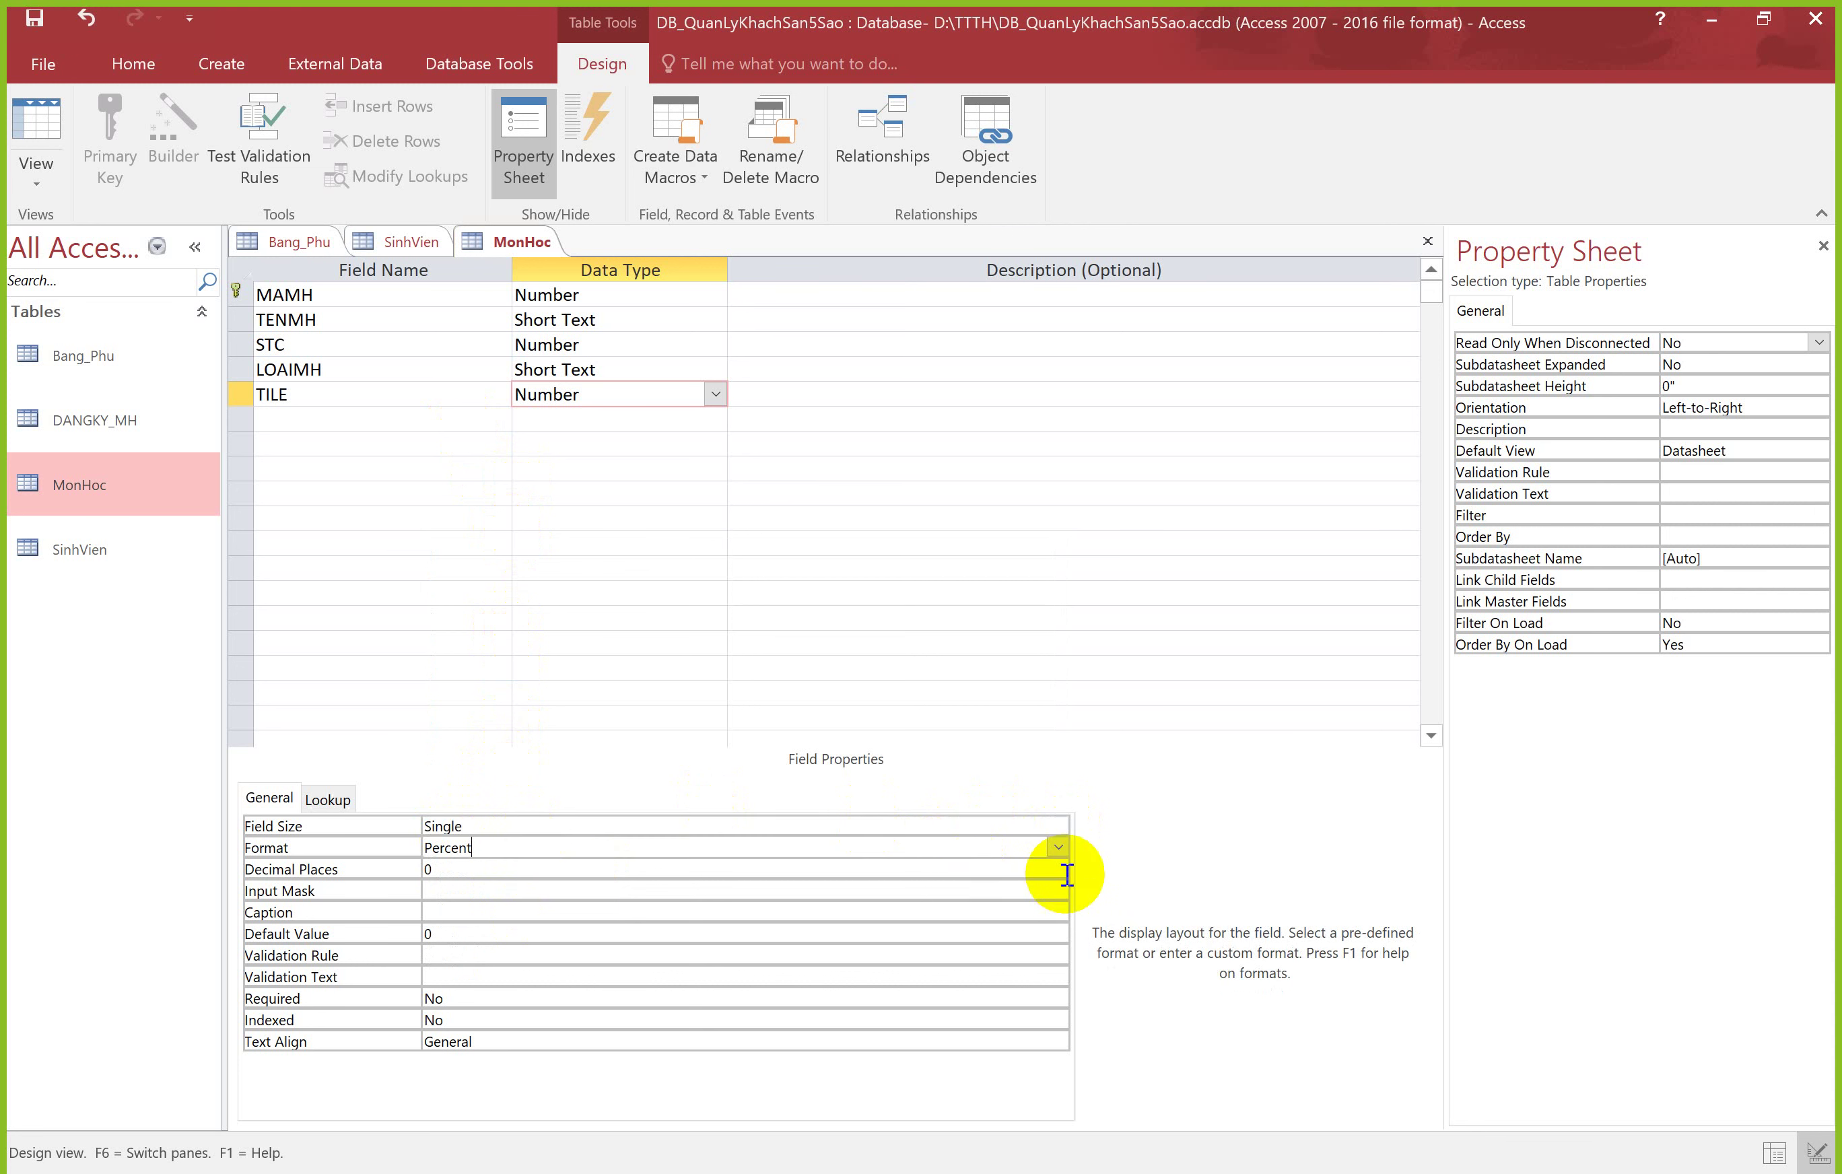
{"action": "left_click", "coordinate": [1056, 848]}
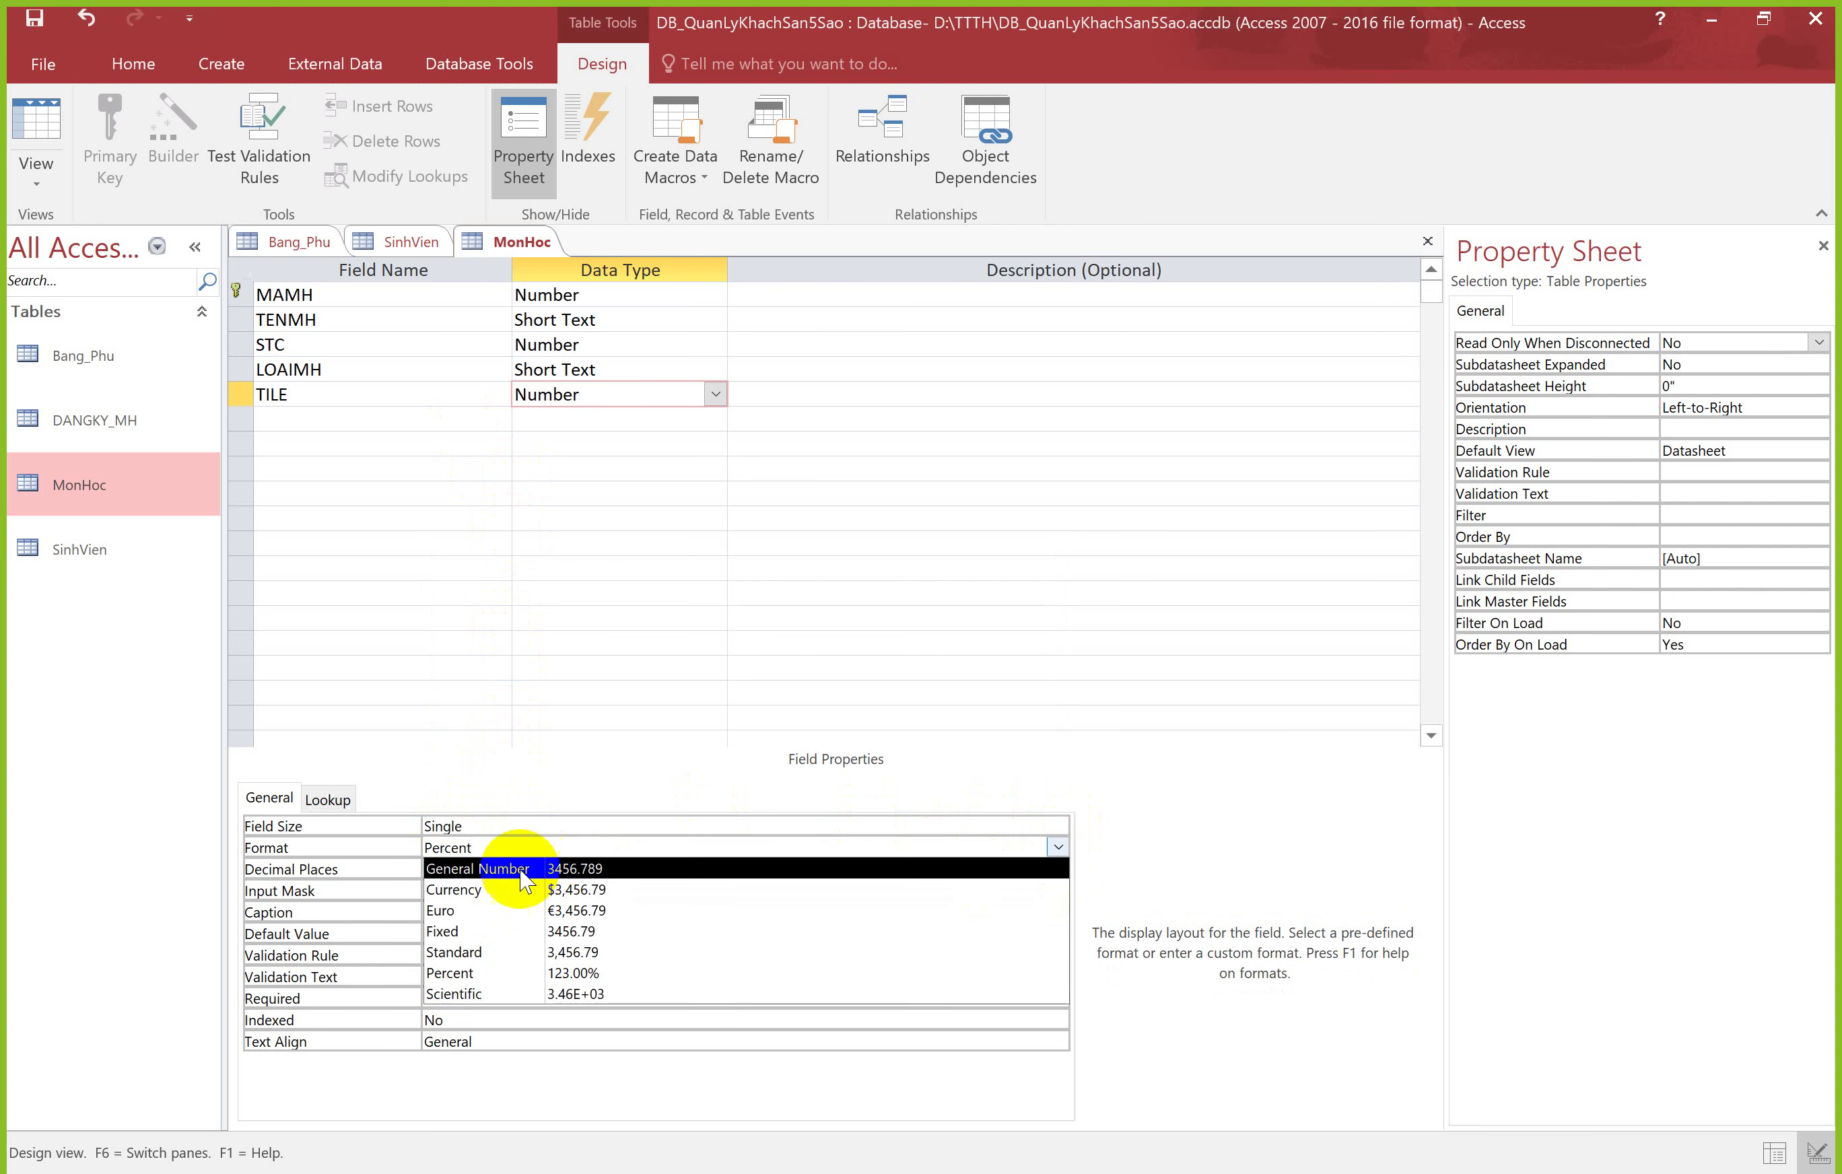
{"action": "left_click", "coordinate": [481, 972]}
{"action": "left_click", "coordinate": [39, 120]}
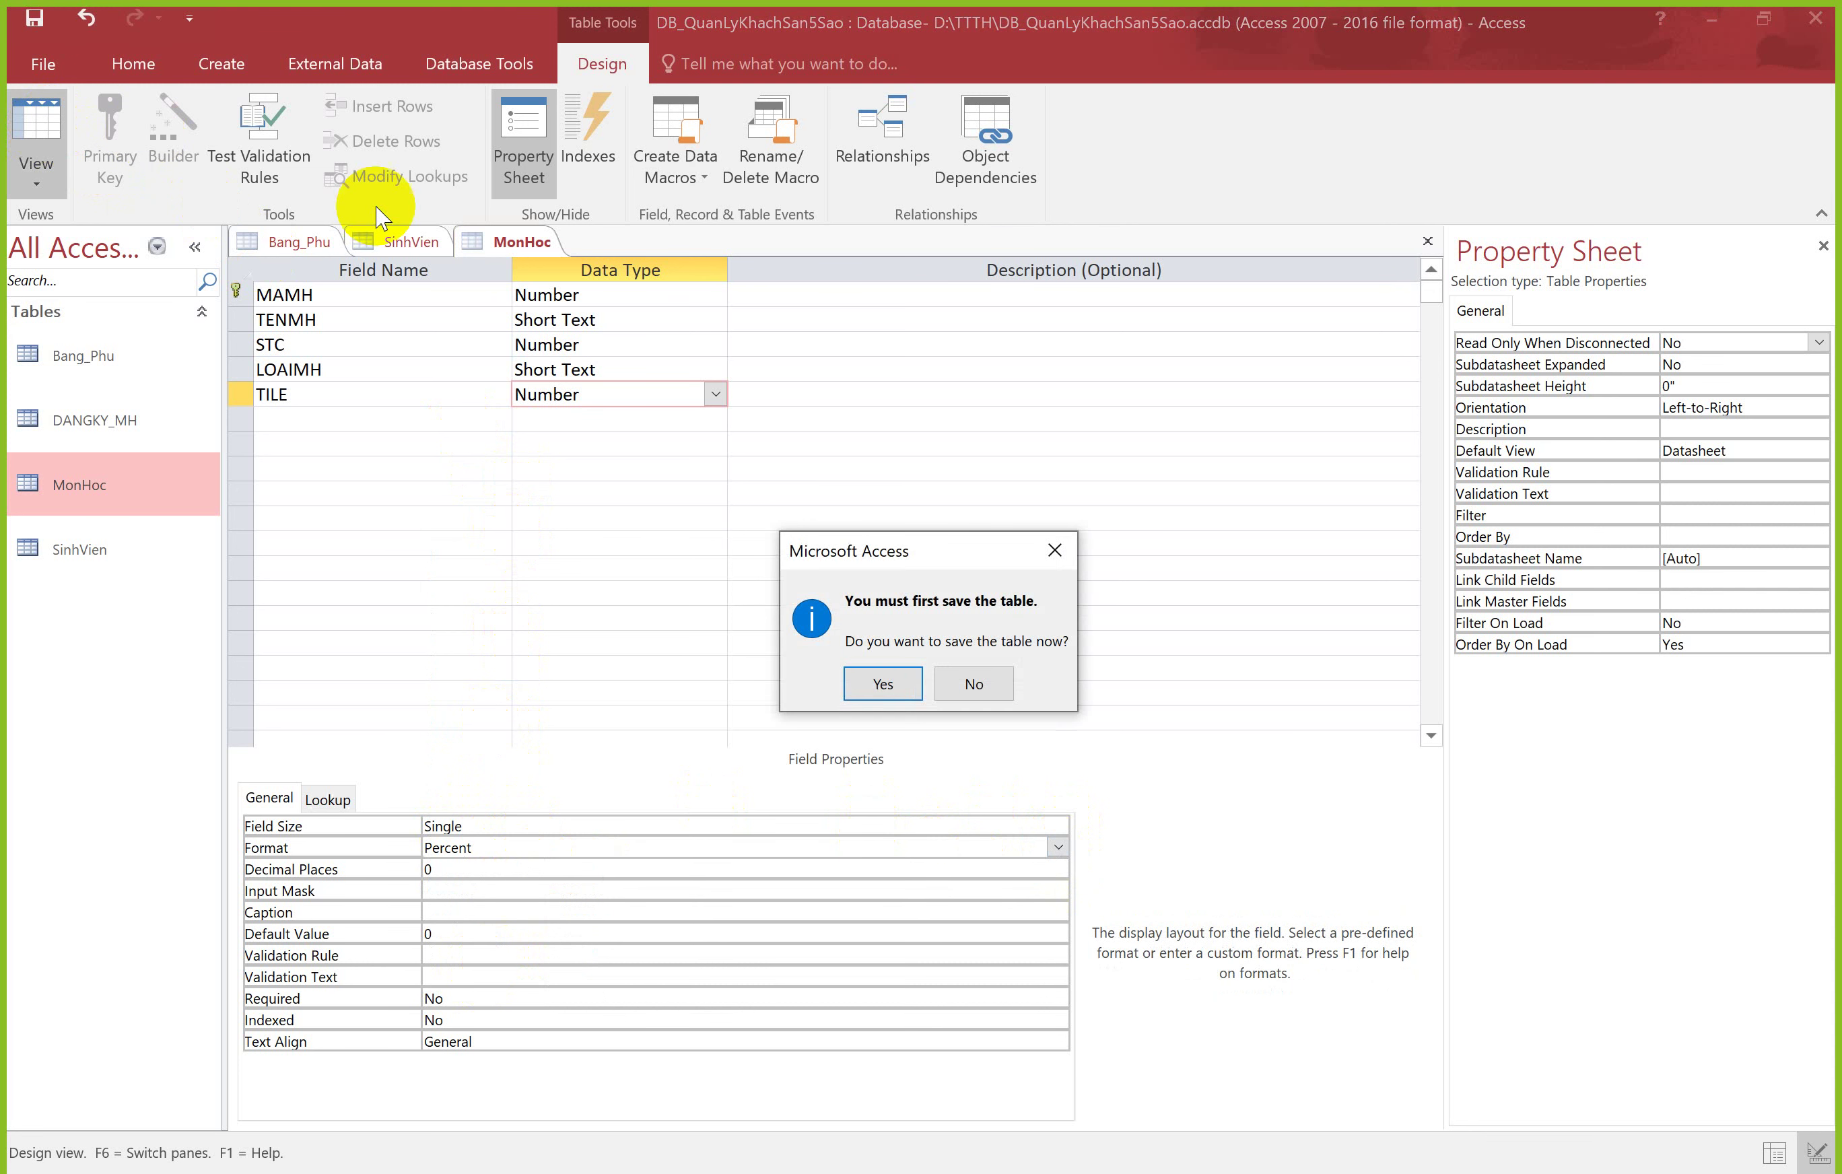
Step: Save the table, then enter 100 and replace it with 5 in record 146's TILE
{"action": "left_click", "coordinate": [879, 682]}
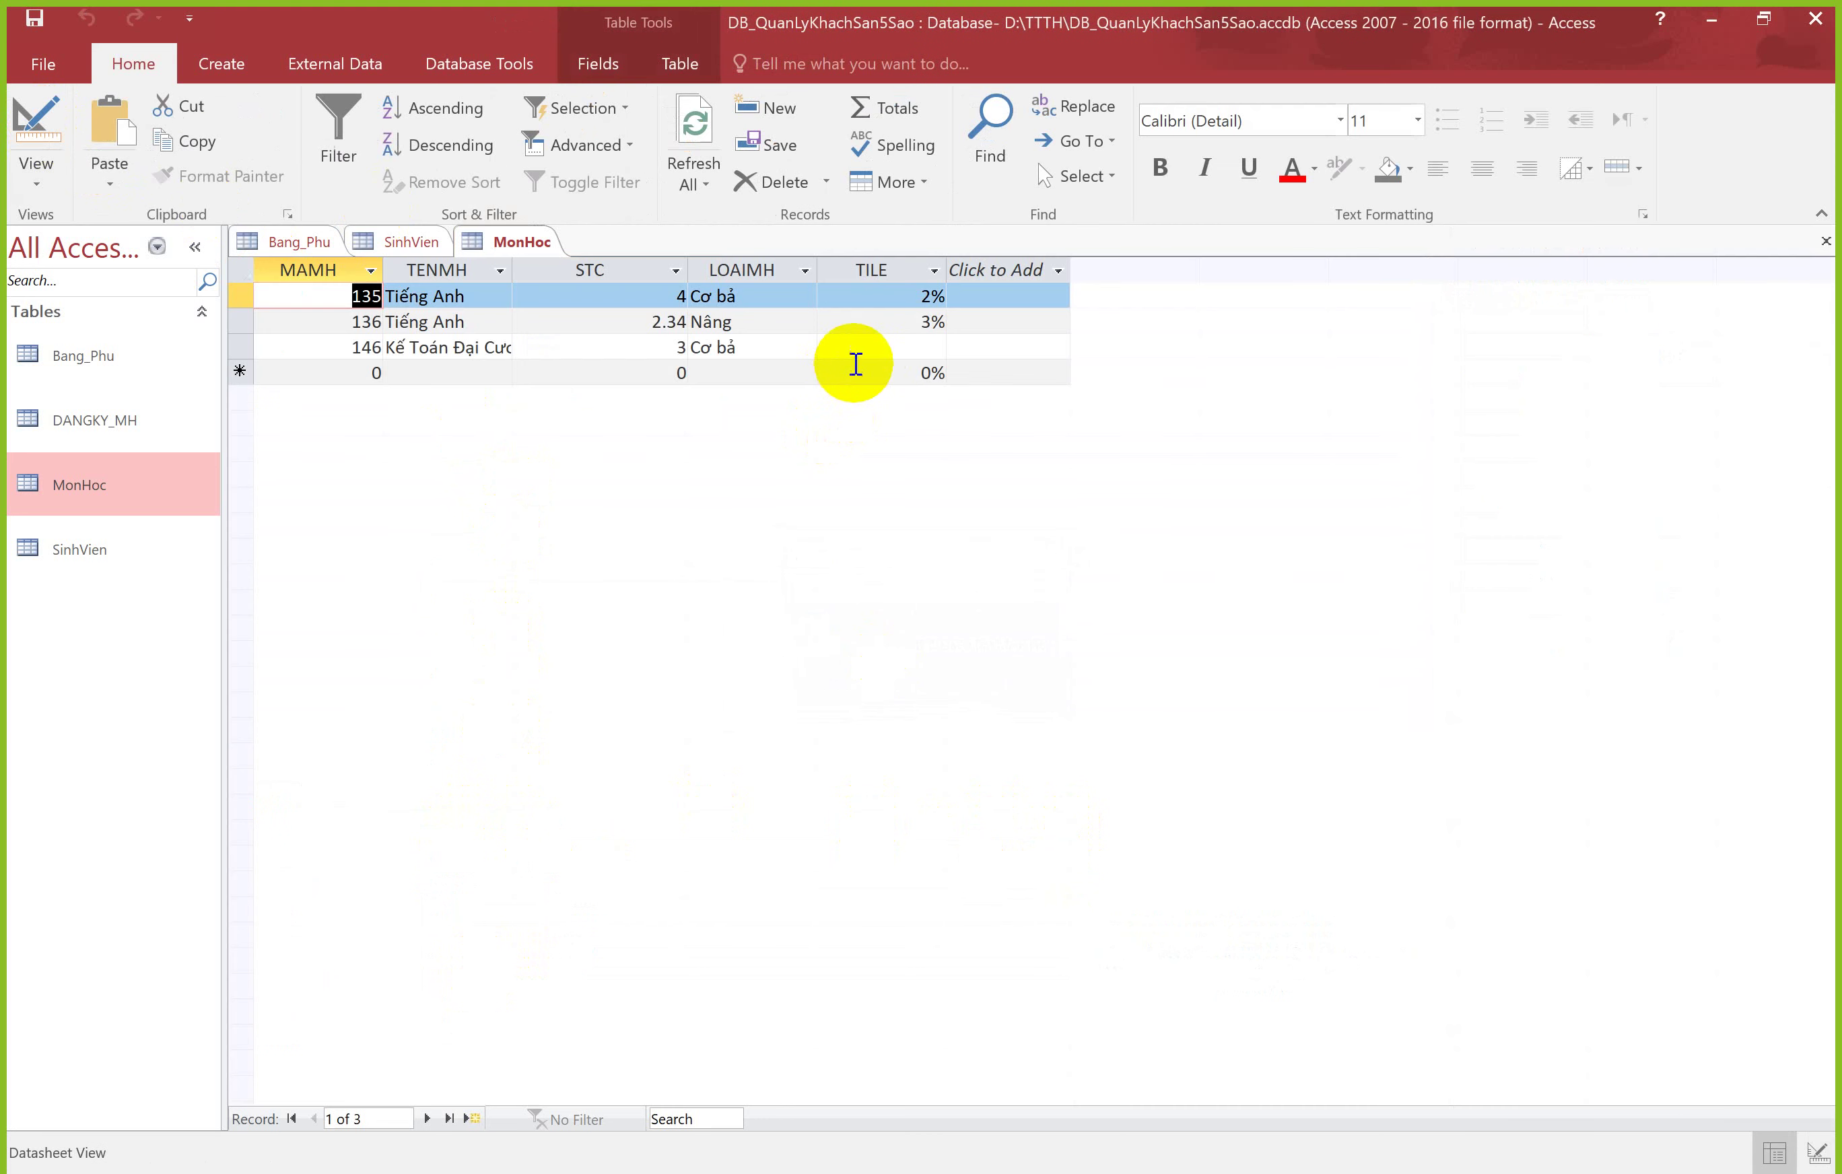
{"action": "left_click", "coordinate": [913, 346]}
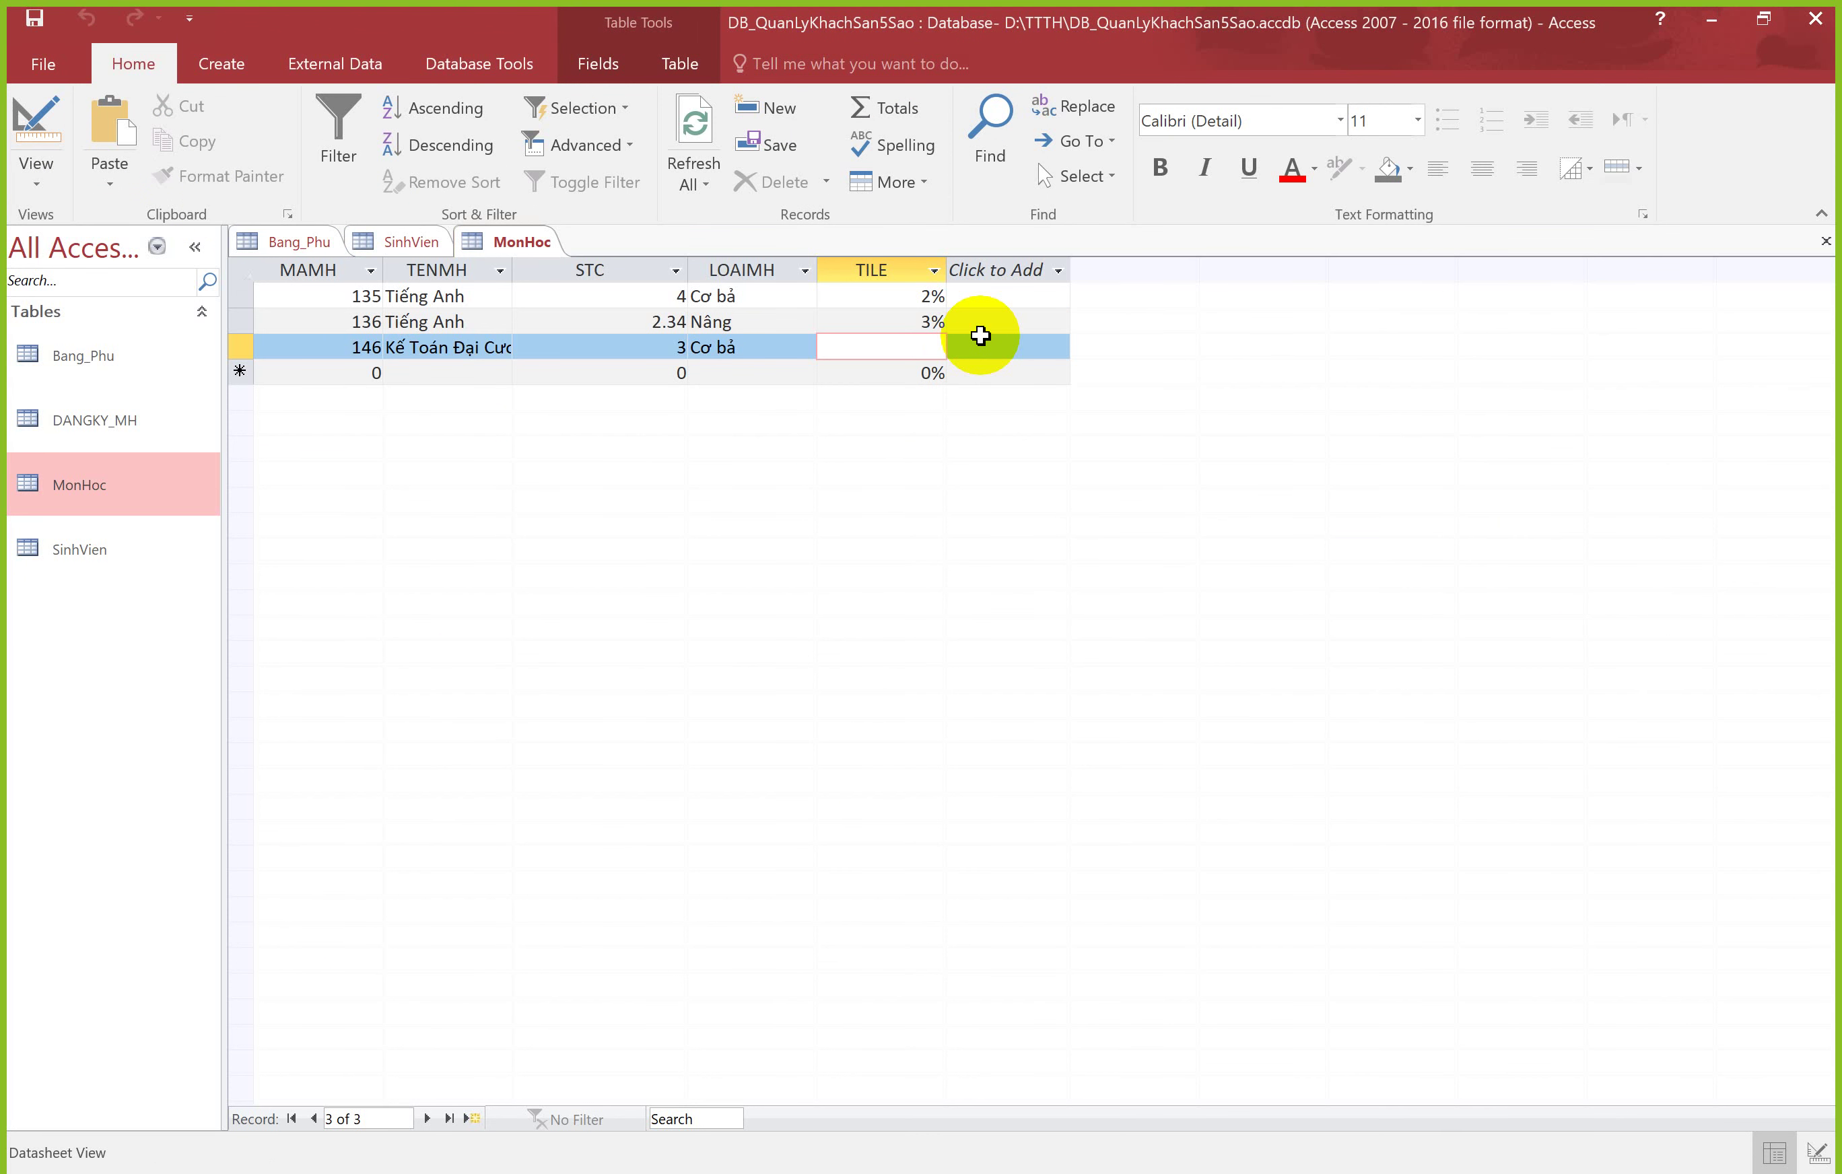
{"action": "type", "text": "100"}
{"action": "key", "text": "Tab"}
{"action": "left_click", "coordinate": [926, 347]}
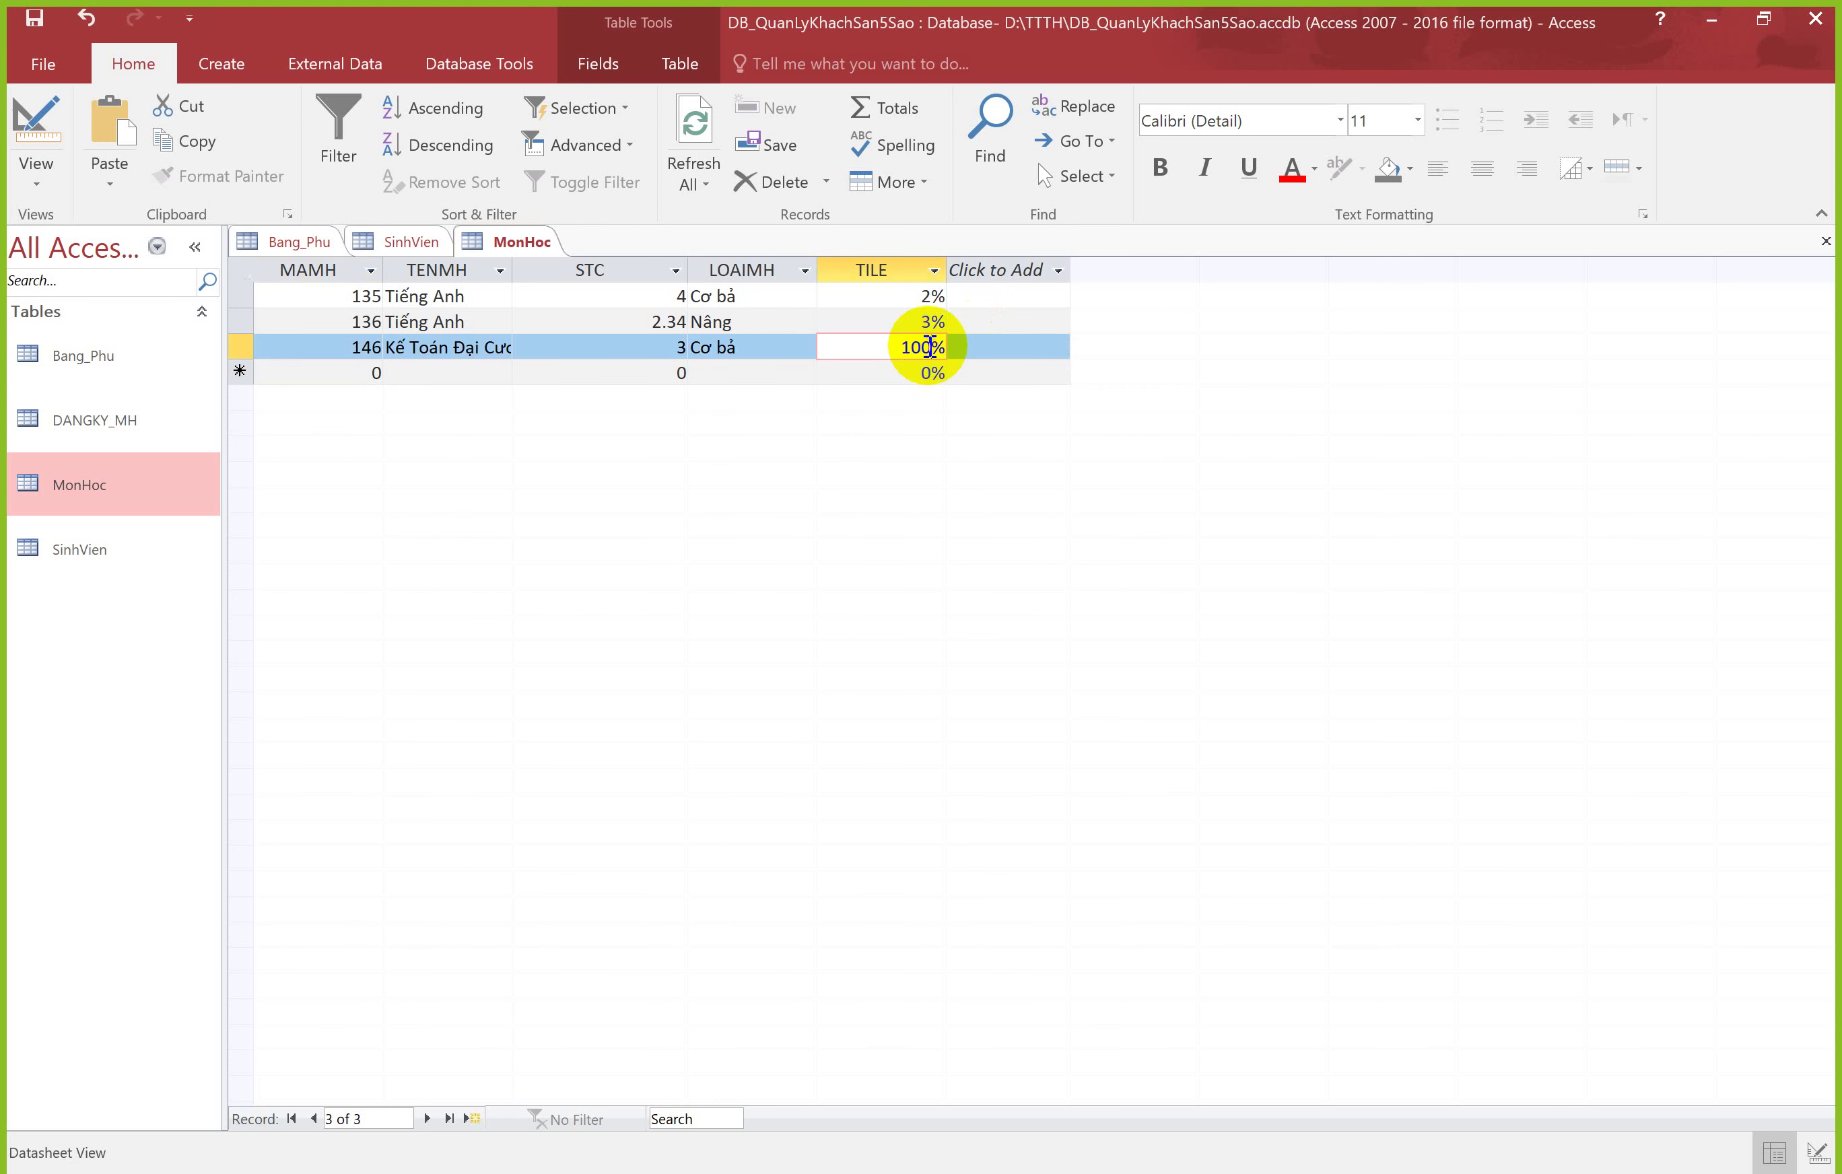
{"action": "double_click", "coordinate": [915, 347]}
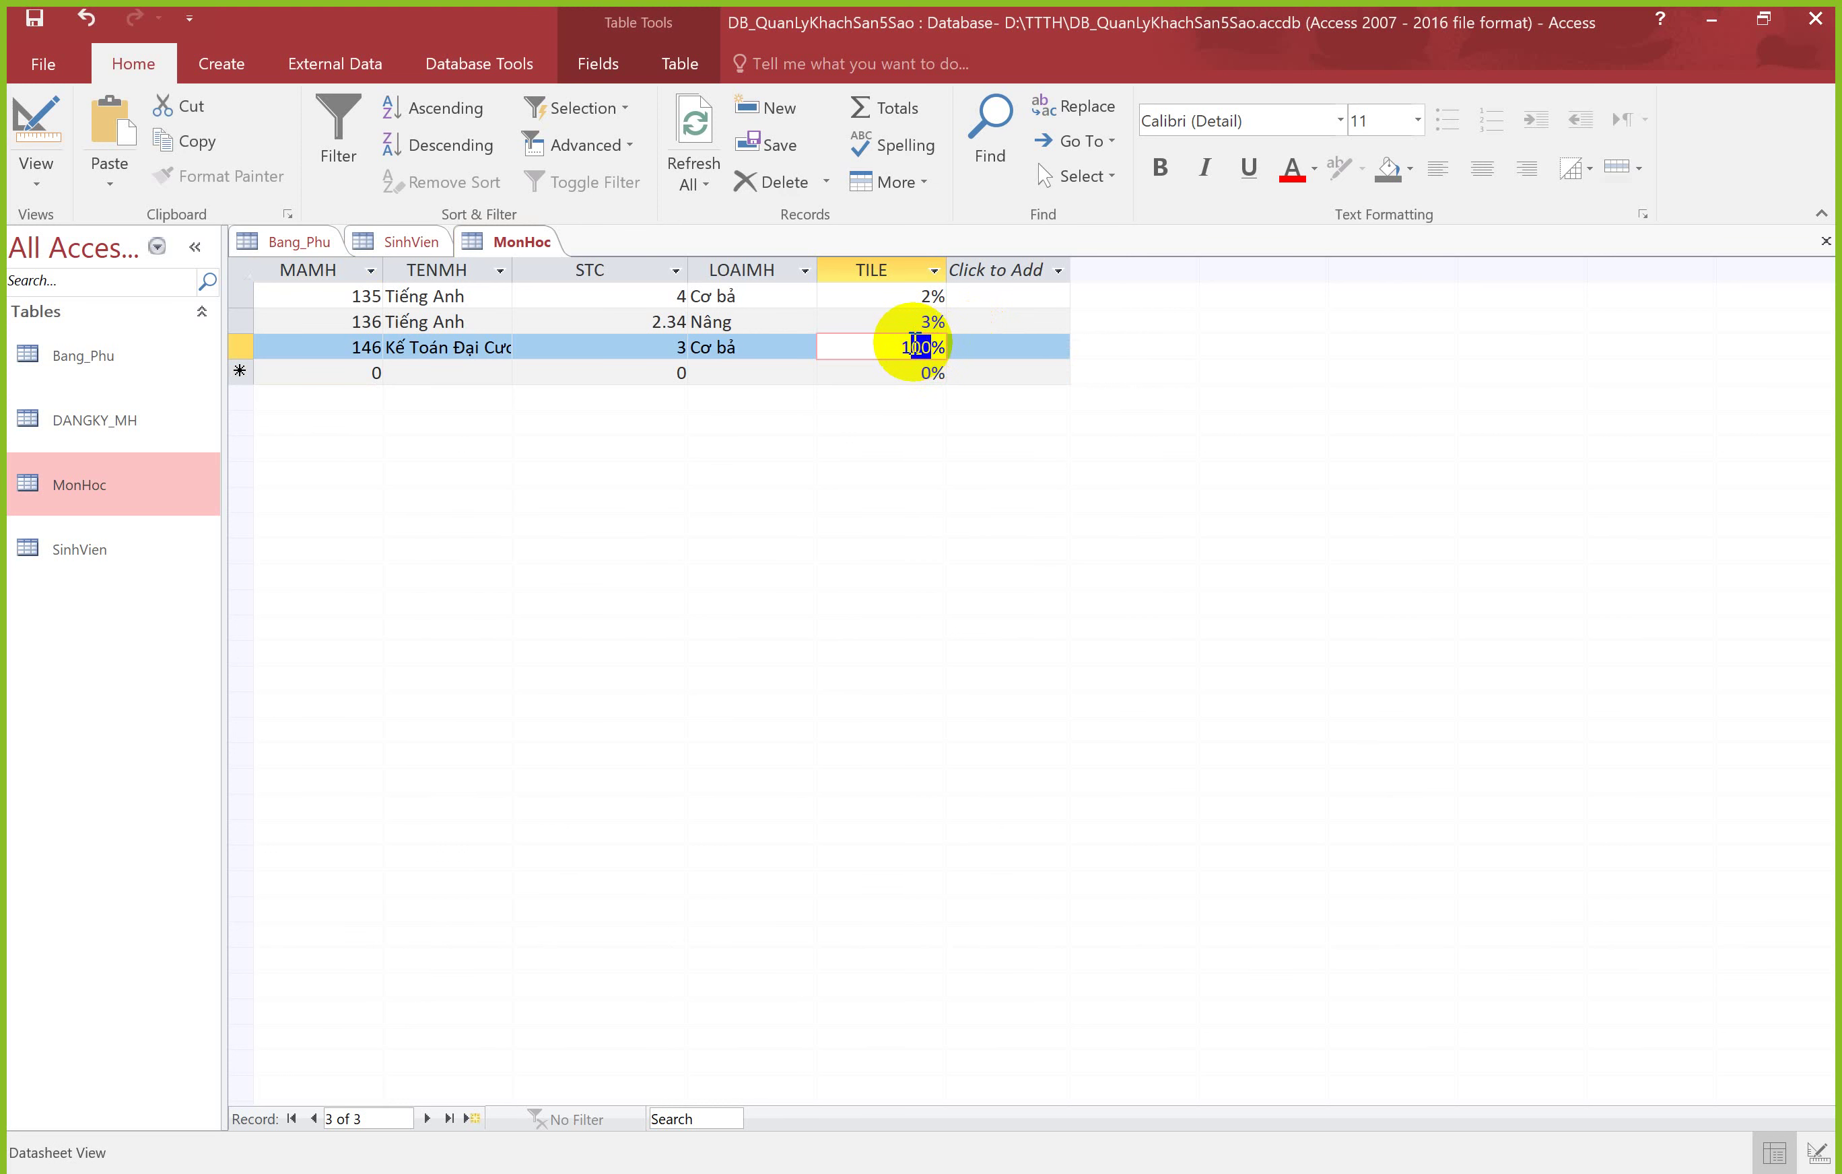
{"action": "type", "text": "5"}
{"action": "key", "text": "Tab"}
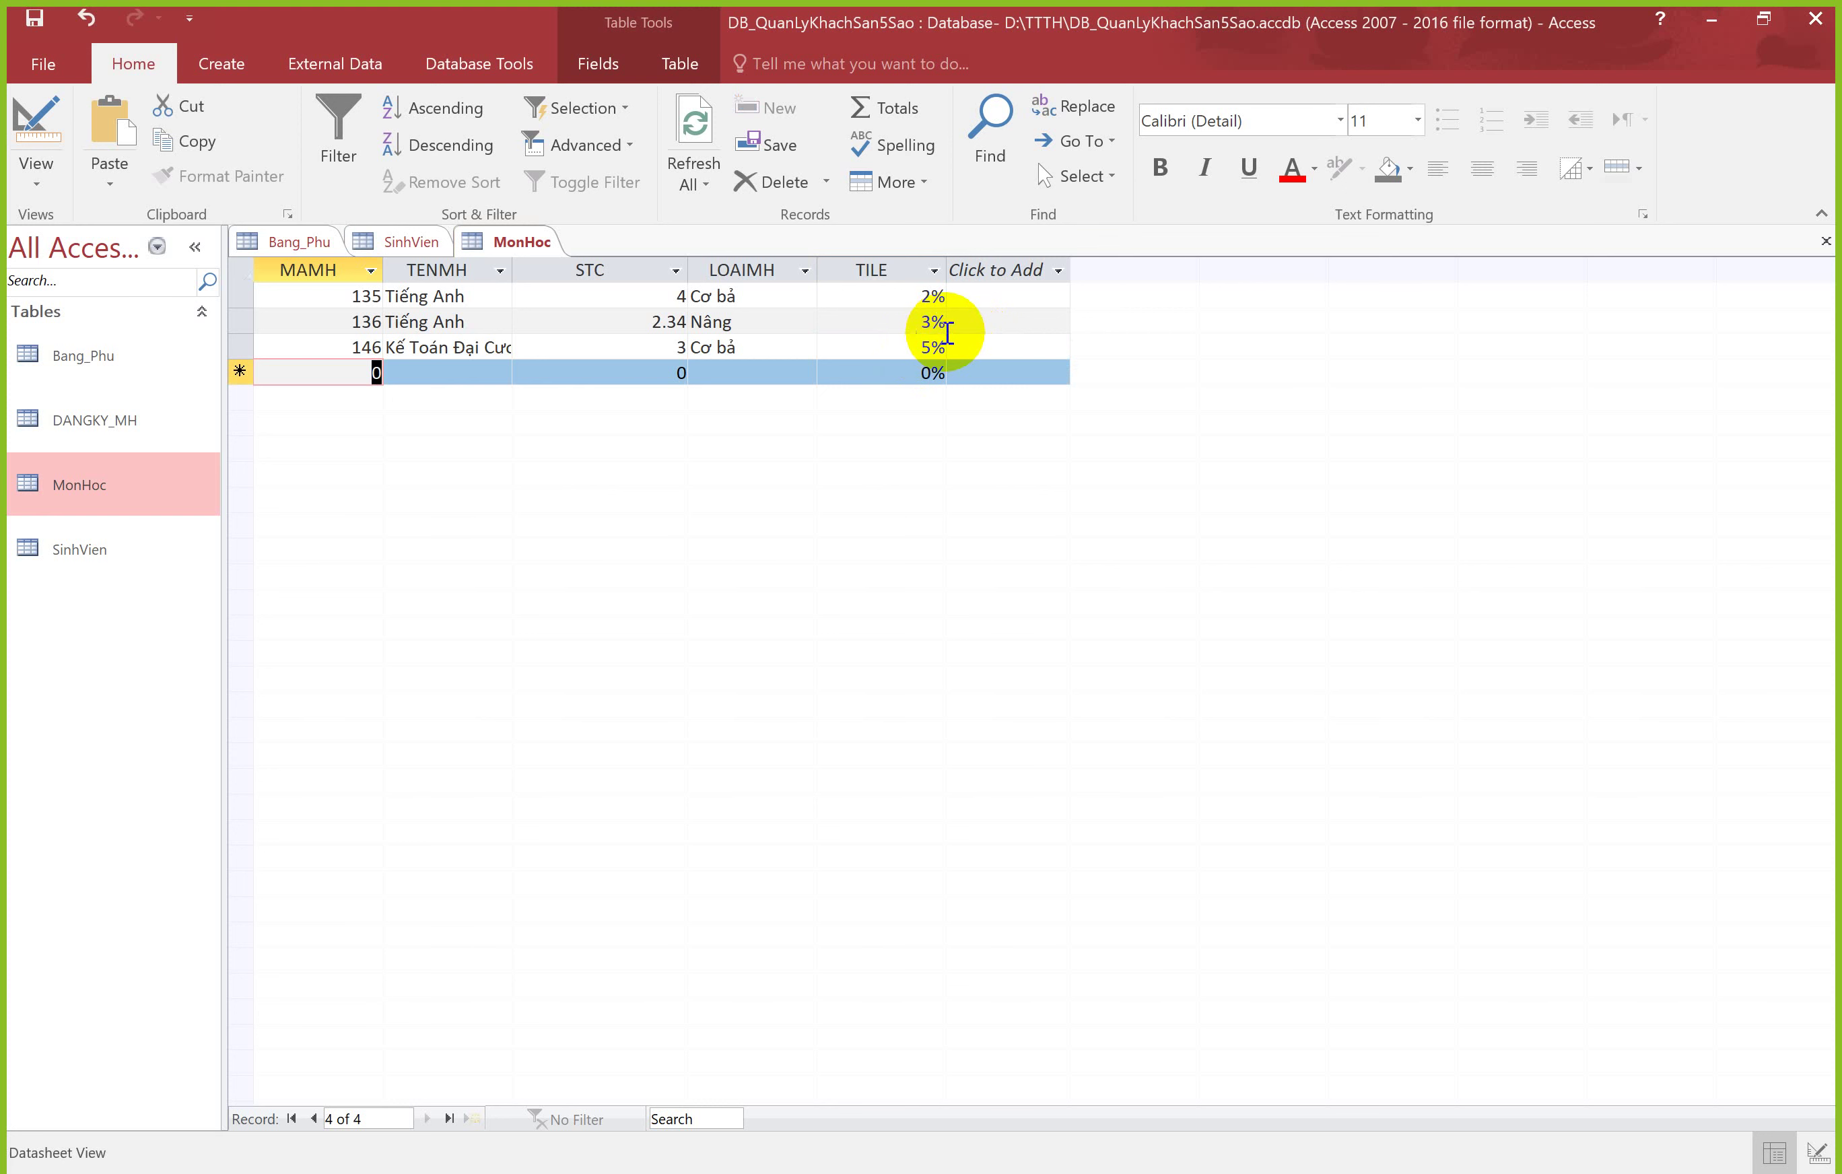
Step: Change the MonHoc table's TILE field size to Long Integer in Design View
{"action": "right_click", "coordinate": [503, 239]}
{"action": "left_click", "coordinate": [569, 358]}
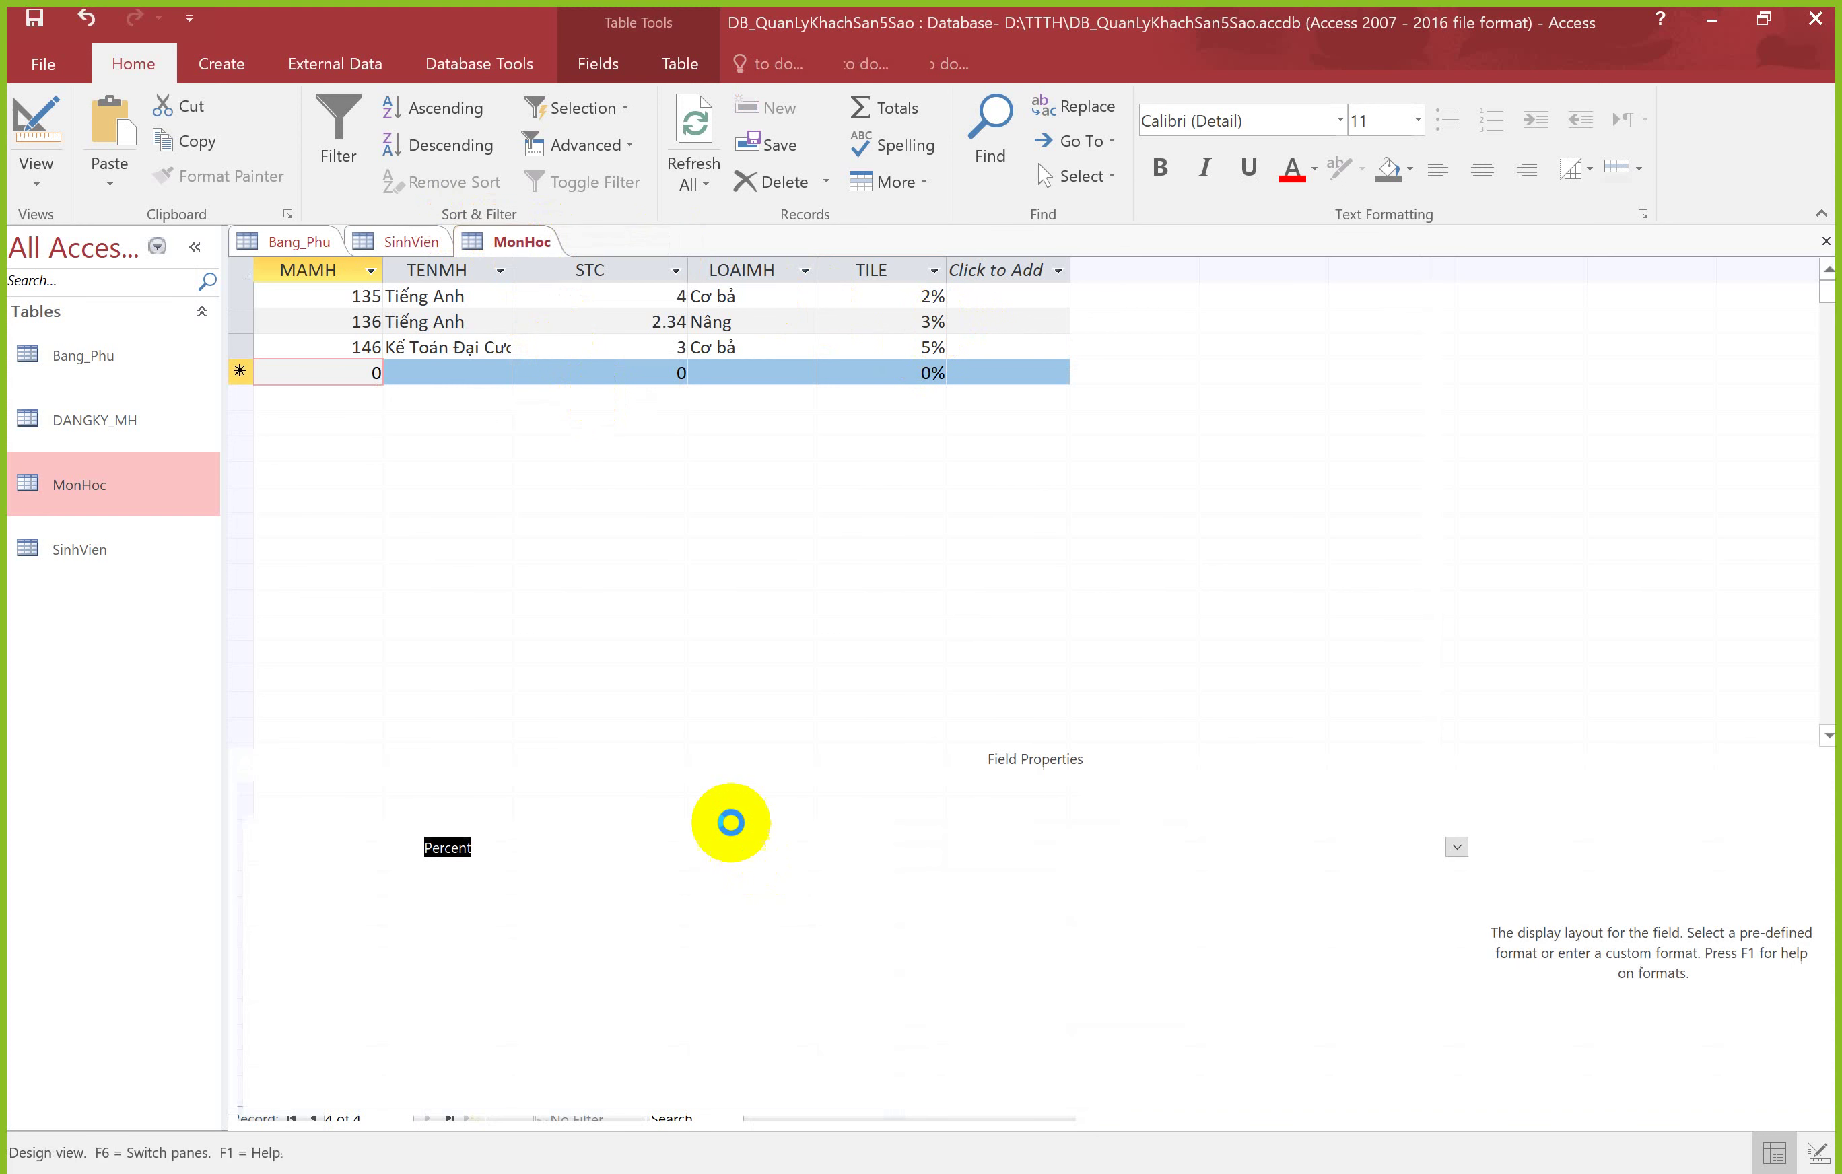
{"action": "left_click", "coordinate": [563, 826]}
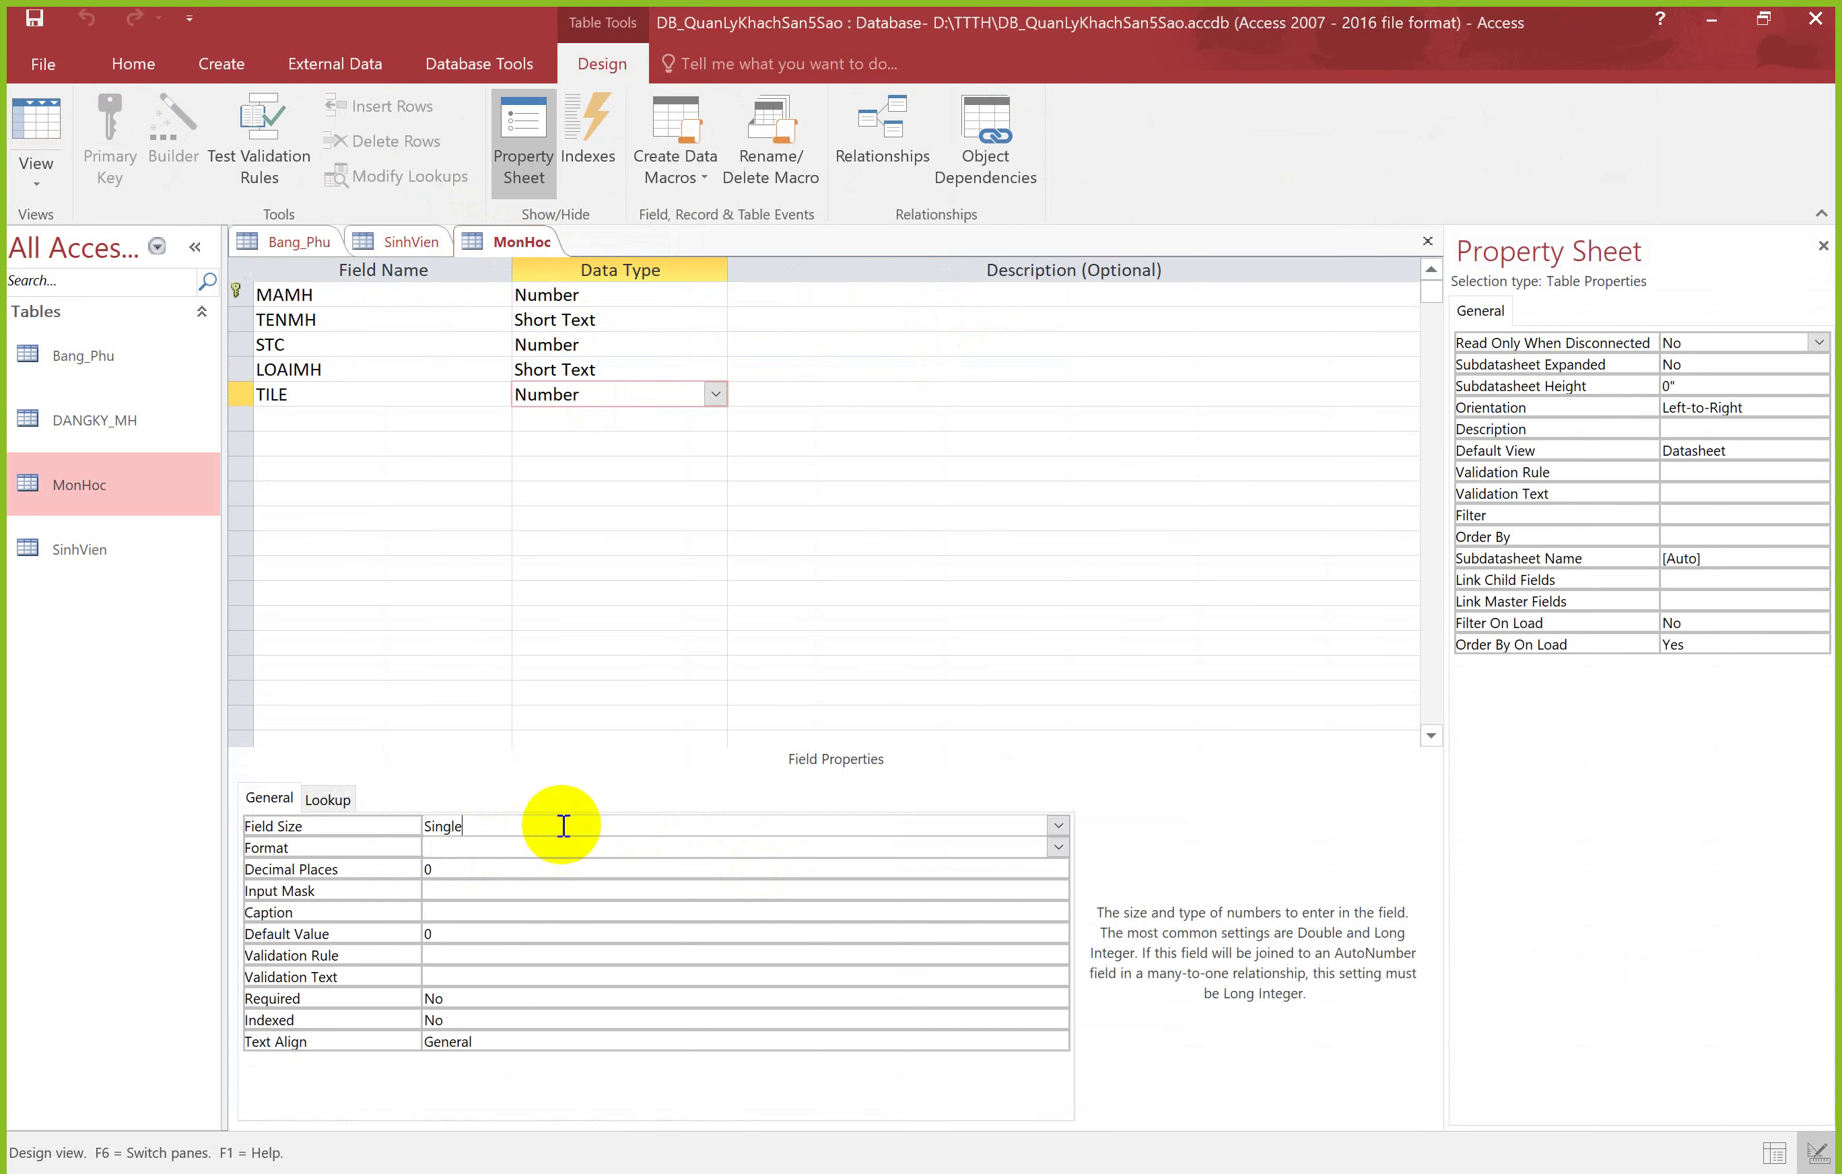
{"action": "left_click", "coordinate": [1056, 822]}
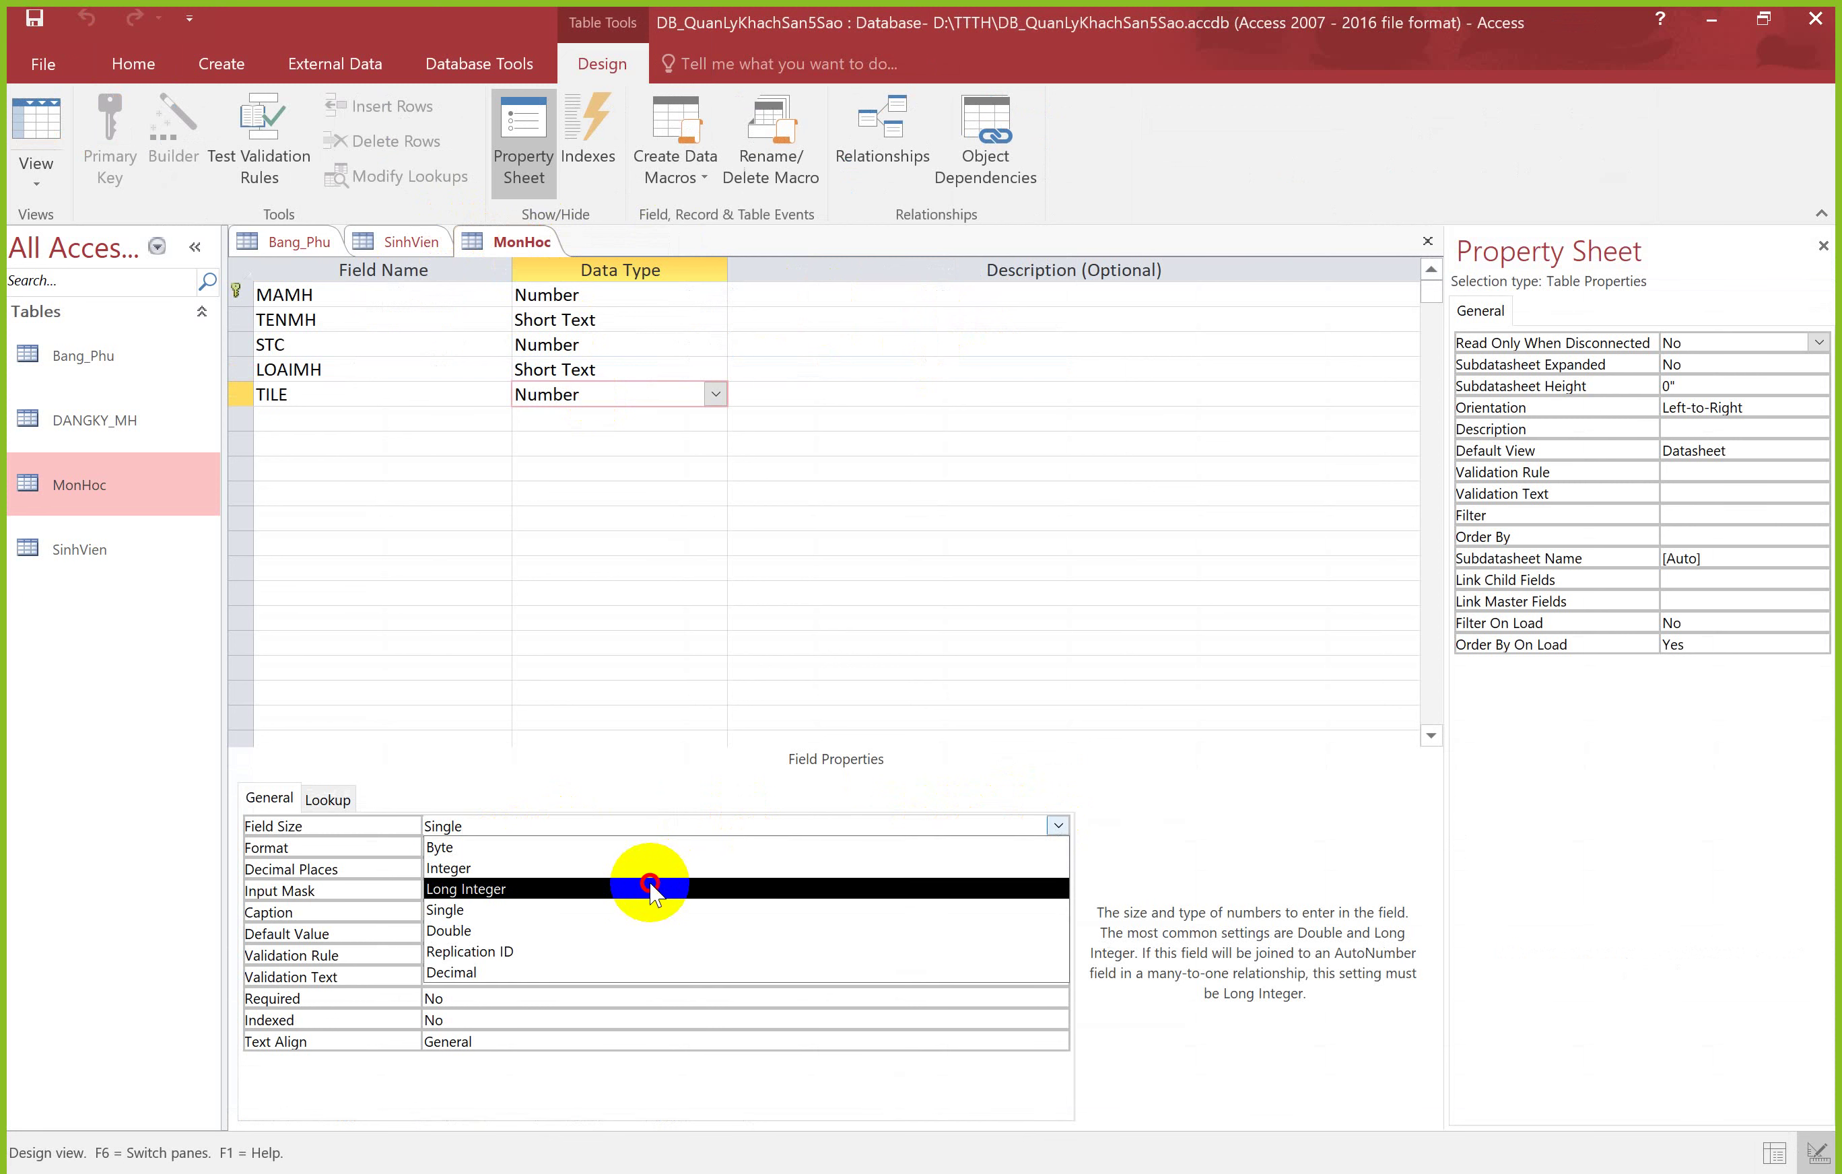
{"action": "left_click", "coordinate": [650, 885]}
Step: Save the table, accepting possible data loss, and view the datasheet showing TILE values as 0%
{"action": "left_click", "coordinate": [48, 144]}
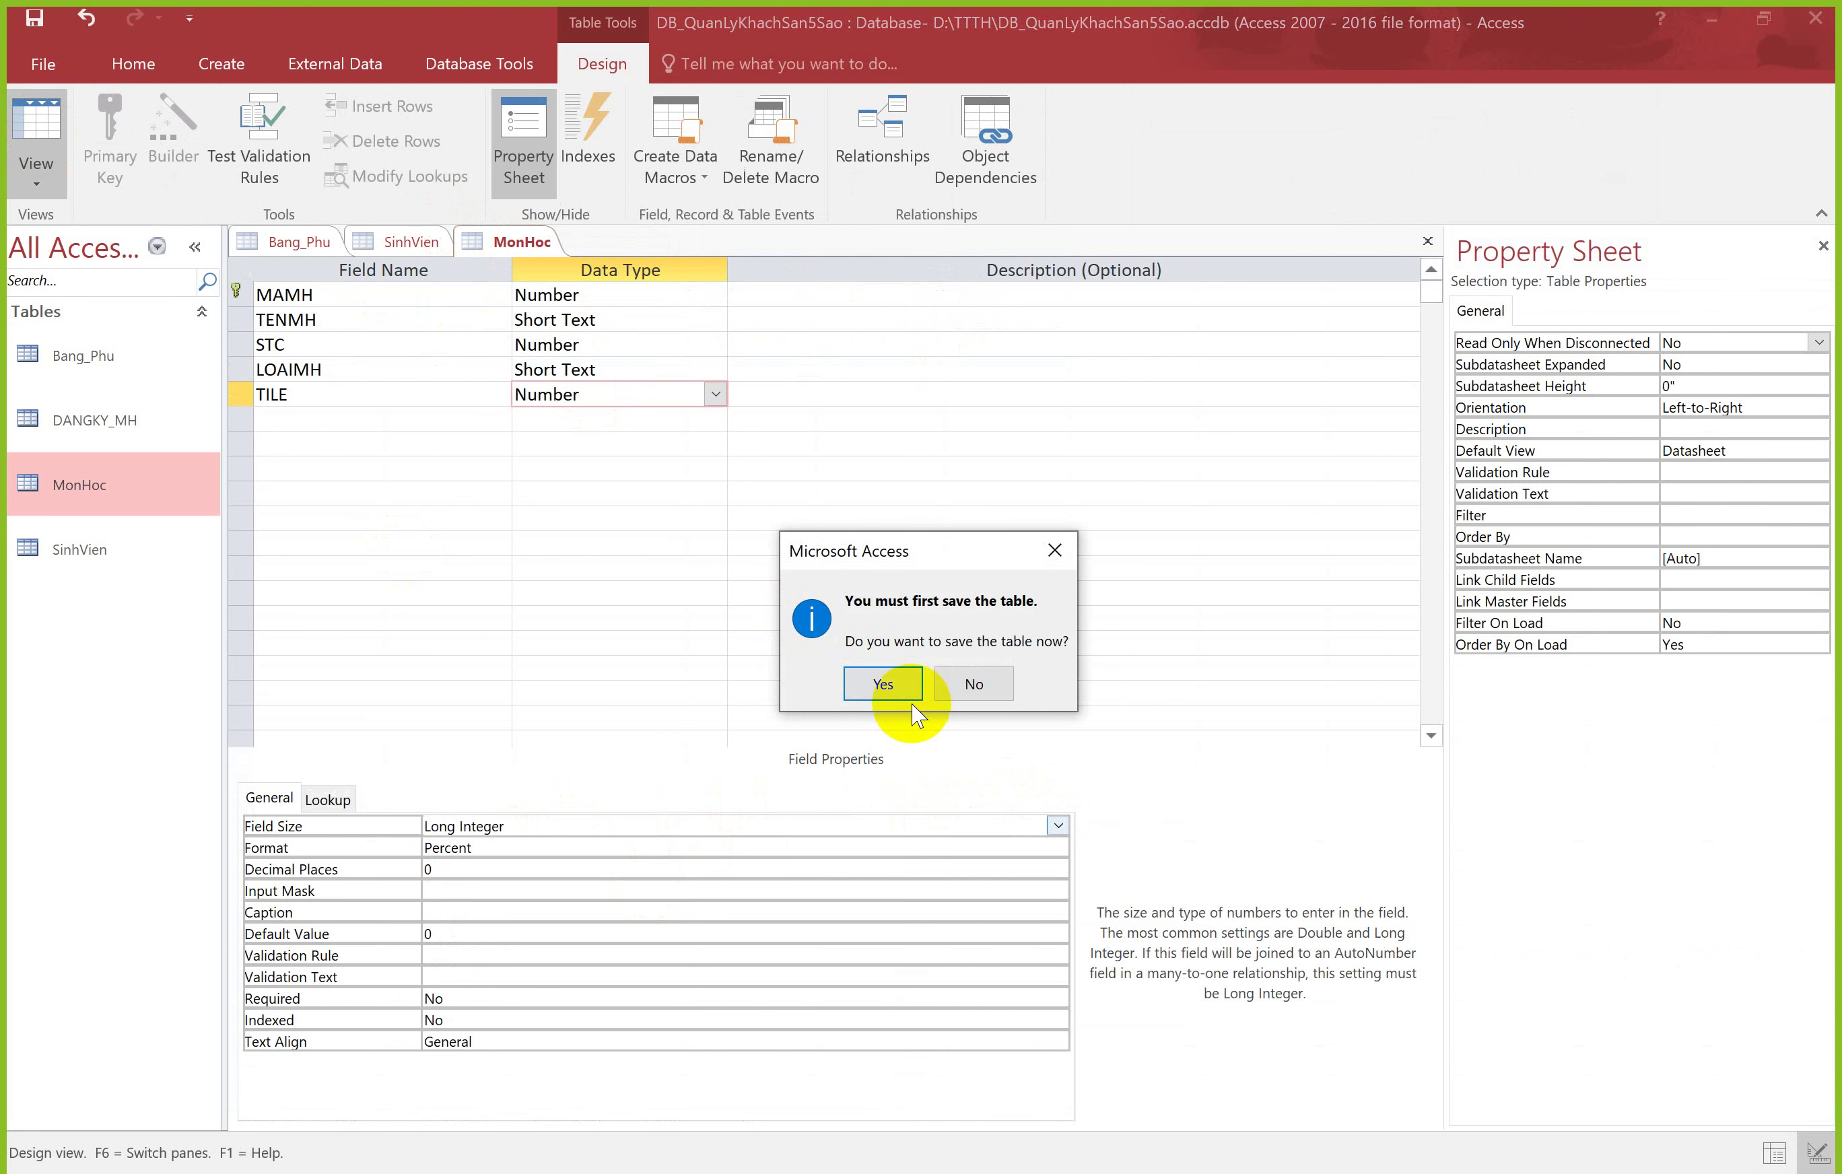
{"action": "left_click", "coordinate": [898, 689]}
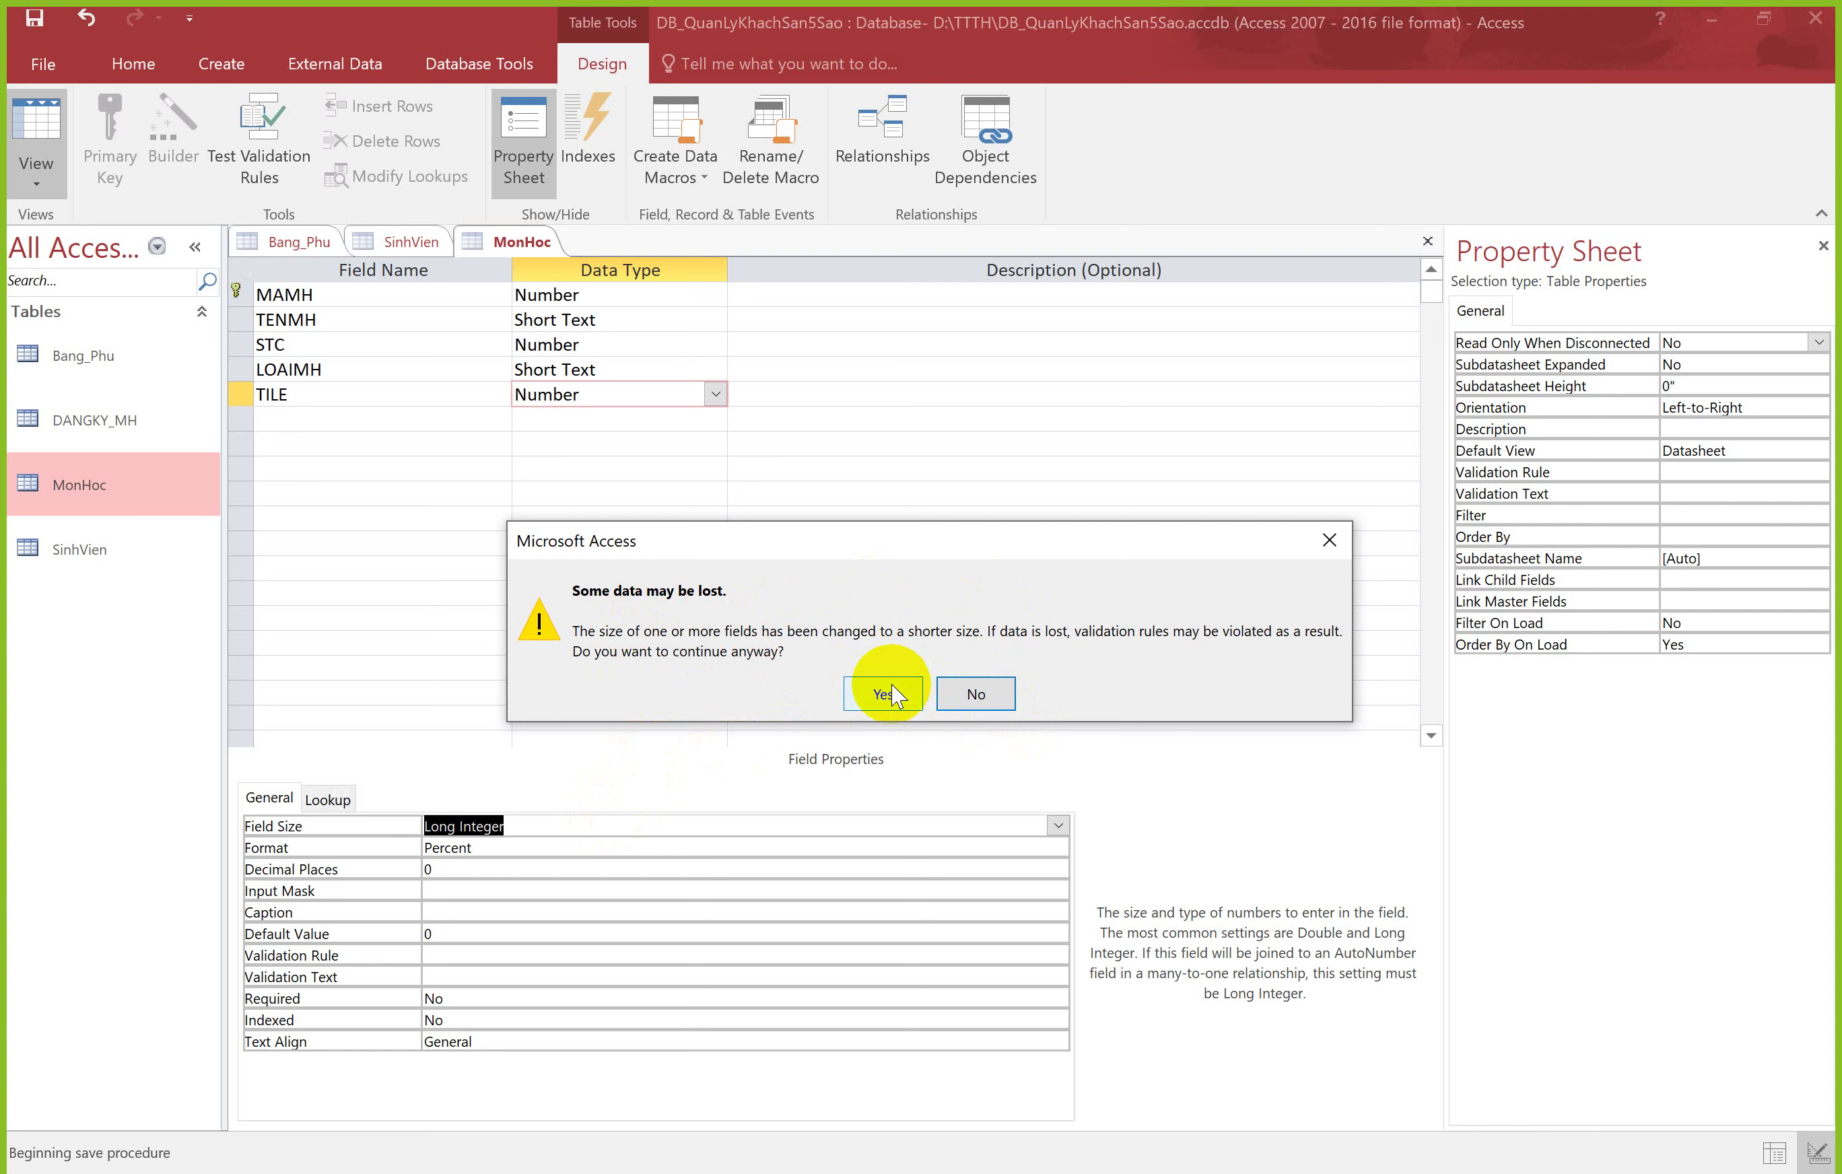
{"action": "left_click", "coordinate": [888, 694]}
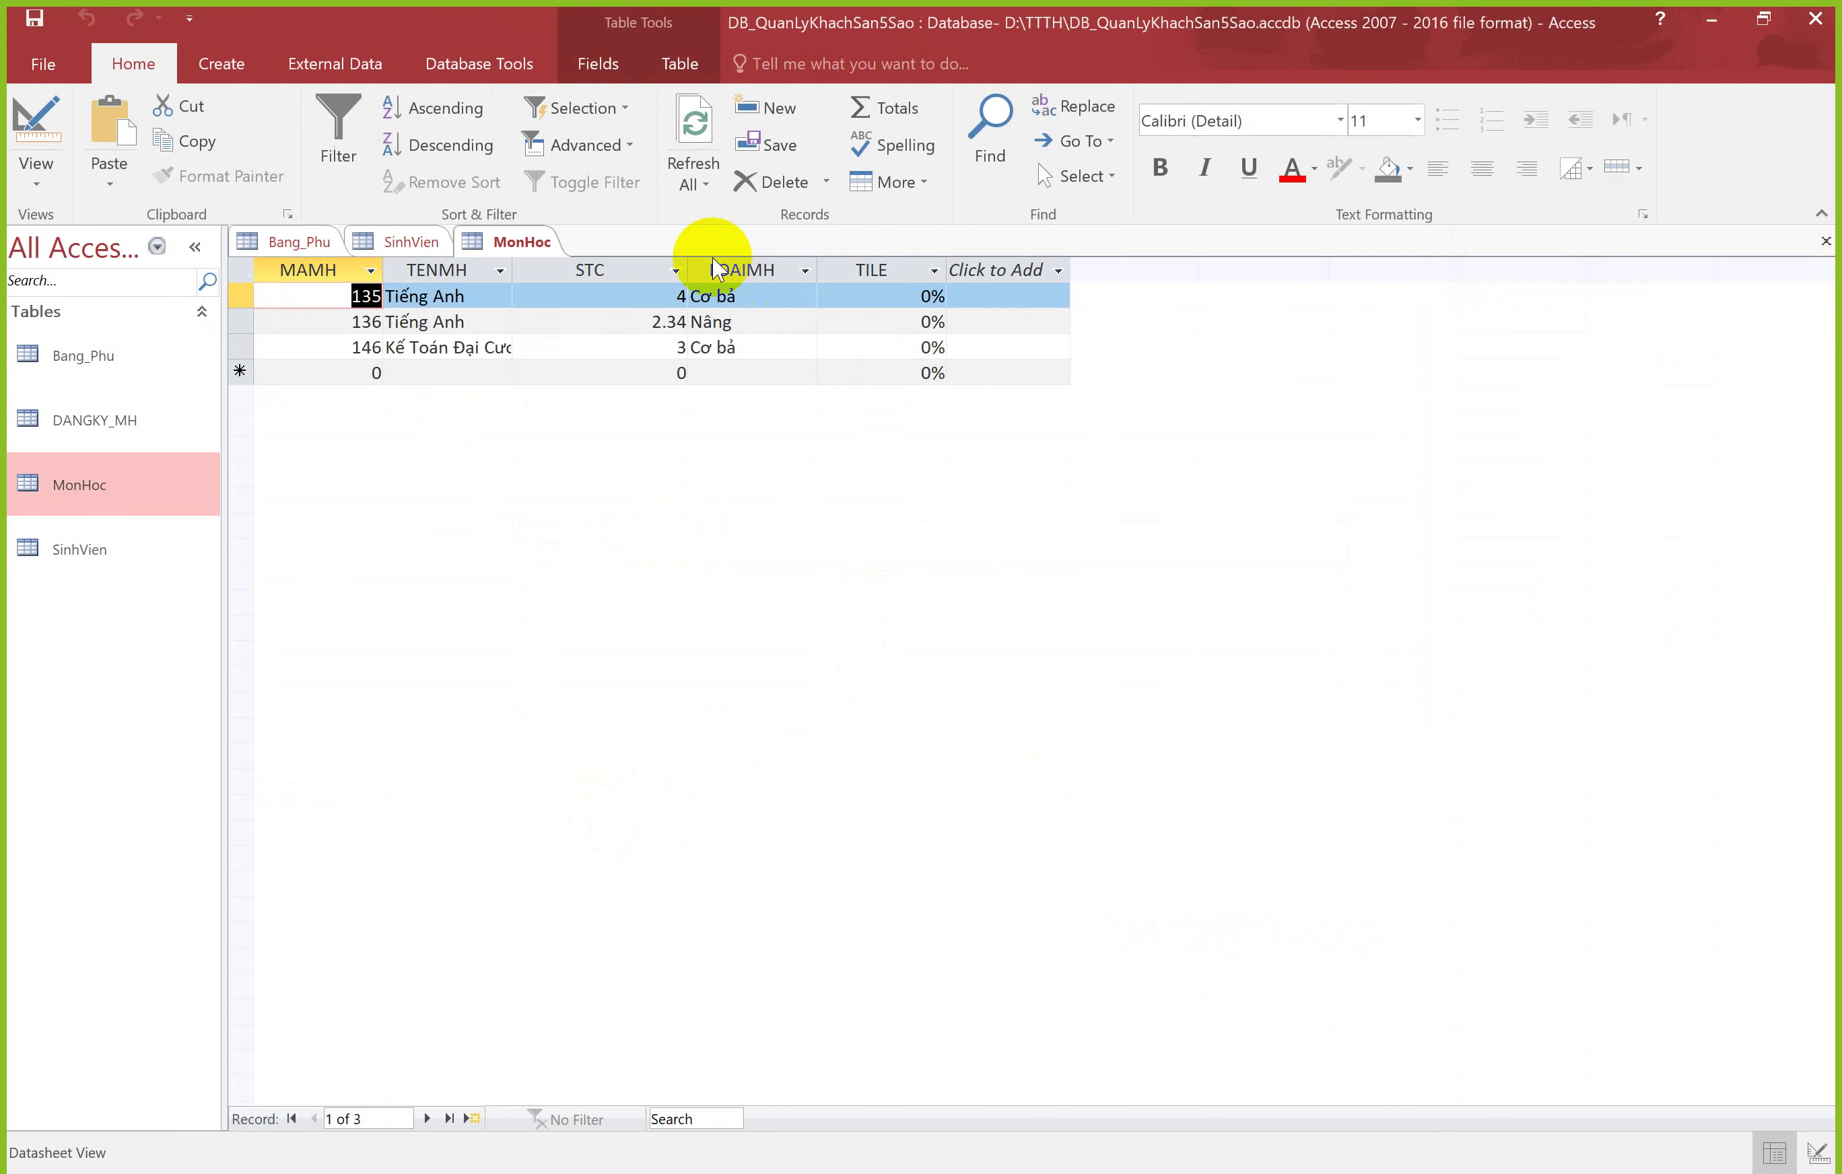
Step: In Design View, set TILE's field size back to Single and open its Decimal Places list
{"action": "right_click", "coordinate": [524, 243]}
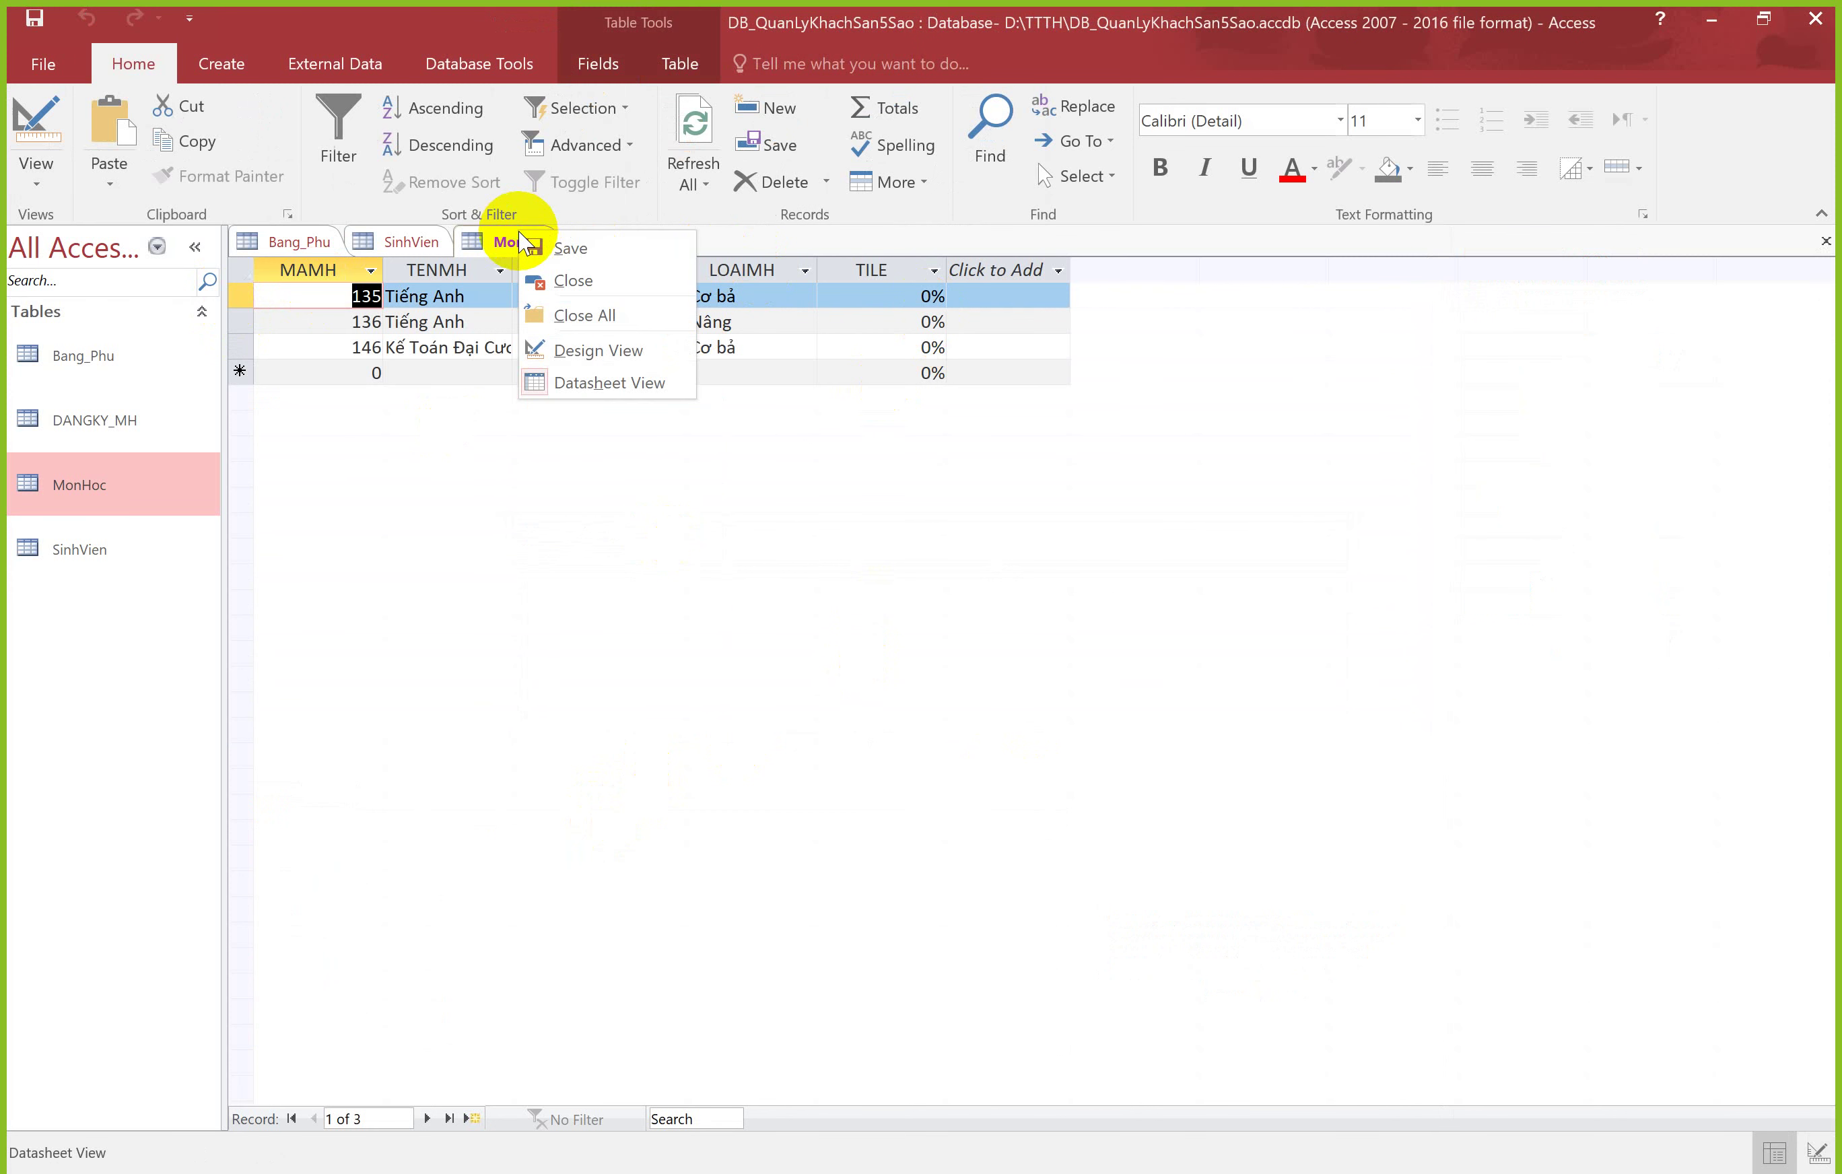
{"action": "left_click", "coordinate": [571, 344]}
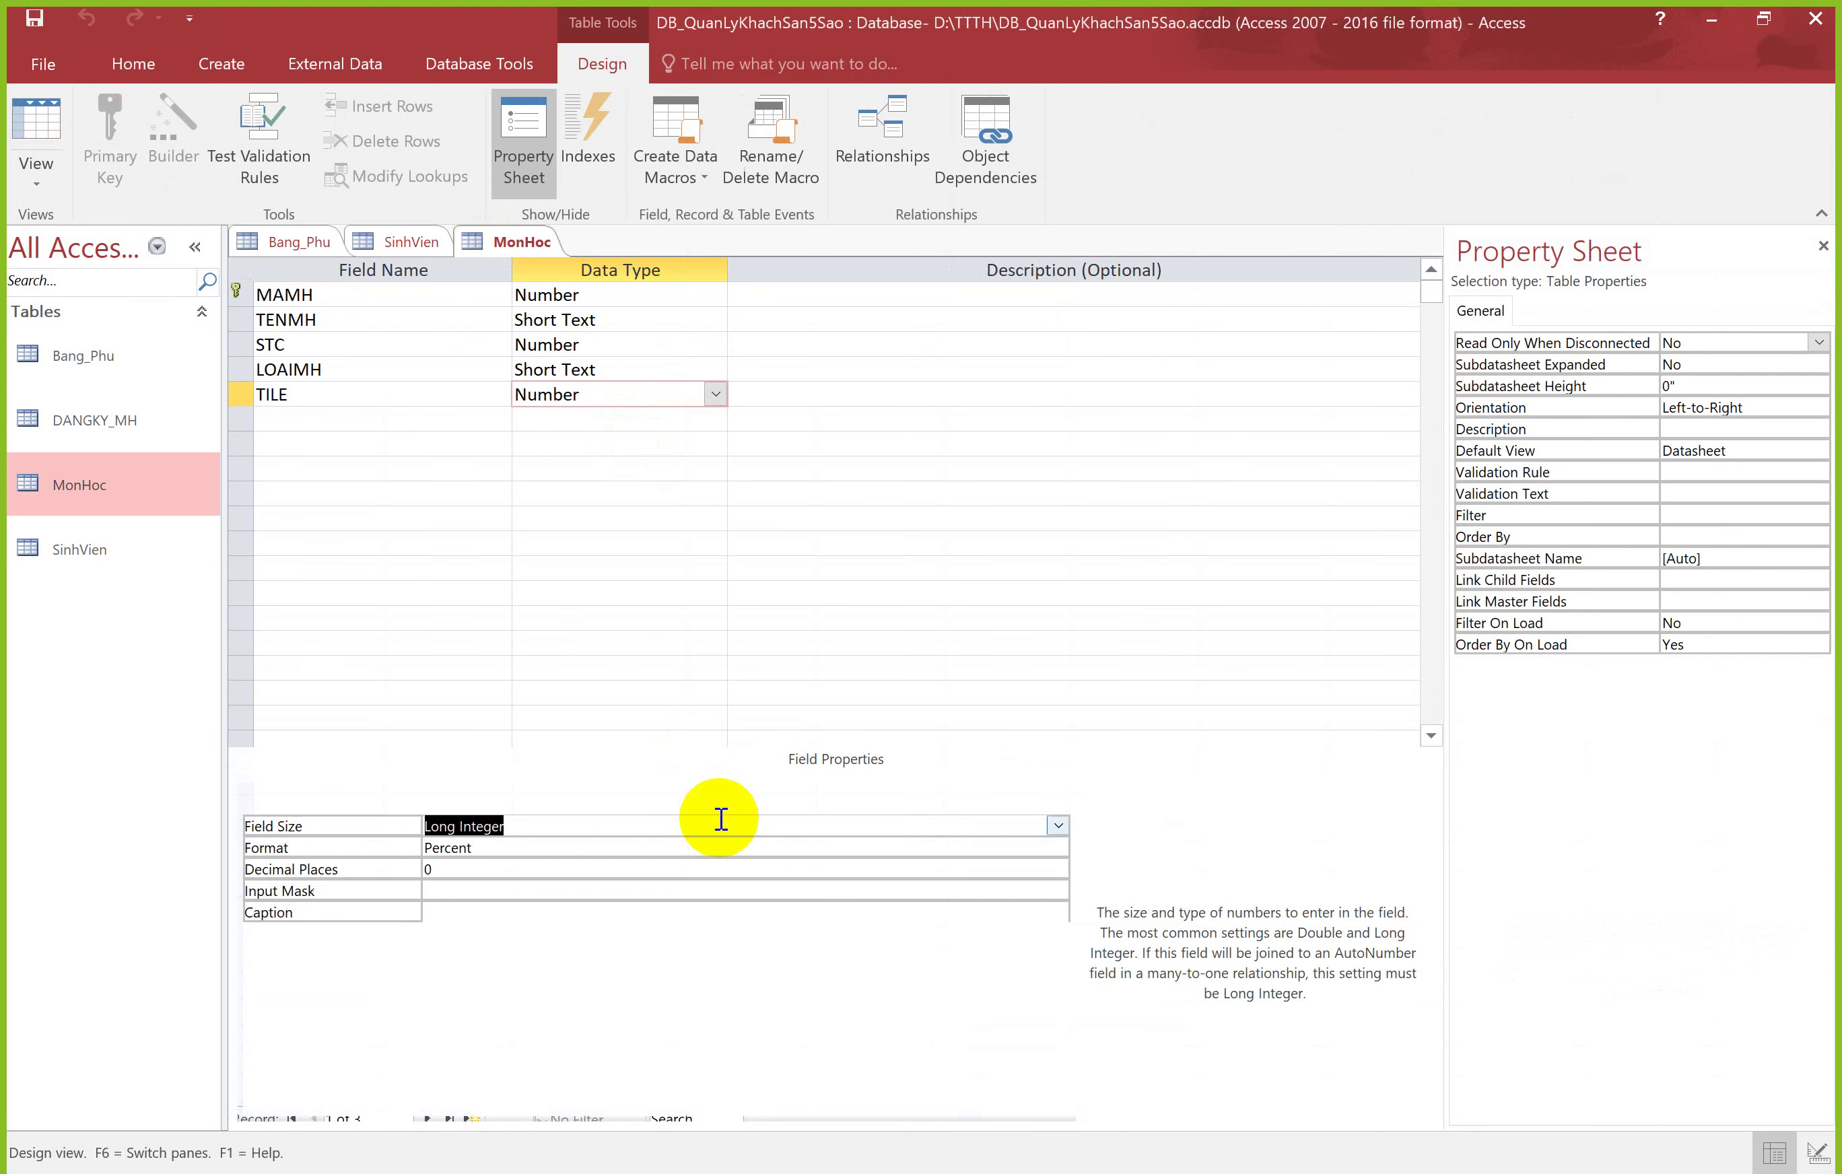
{"action": "left_click", "coordinate": [1057, 826]}
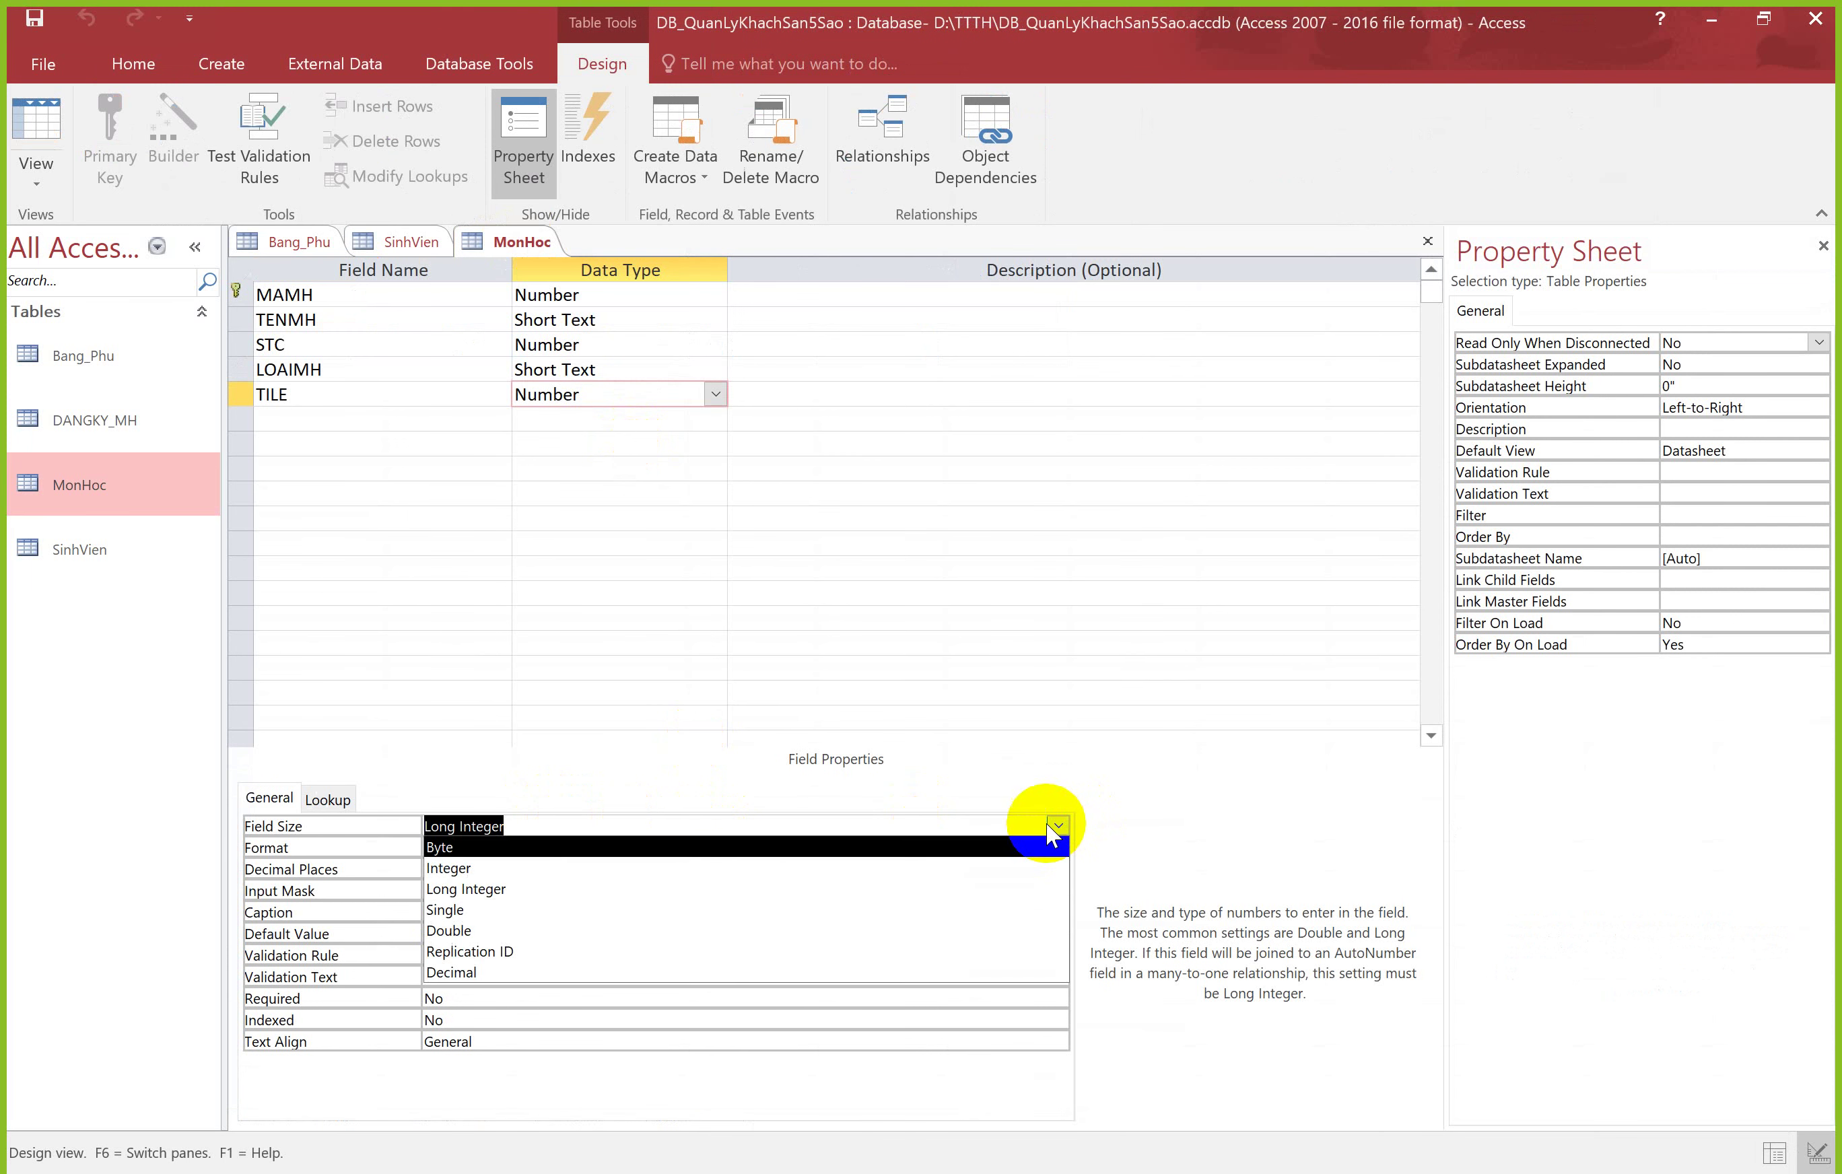
{"action": "left_click", "coordinate": [443, 909]}
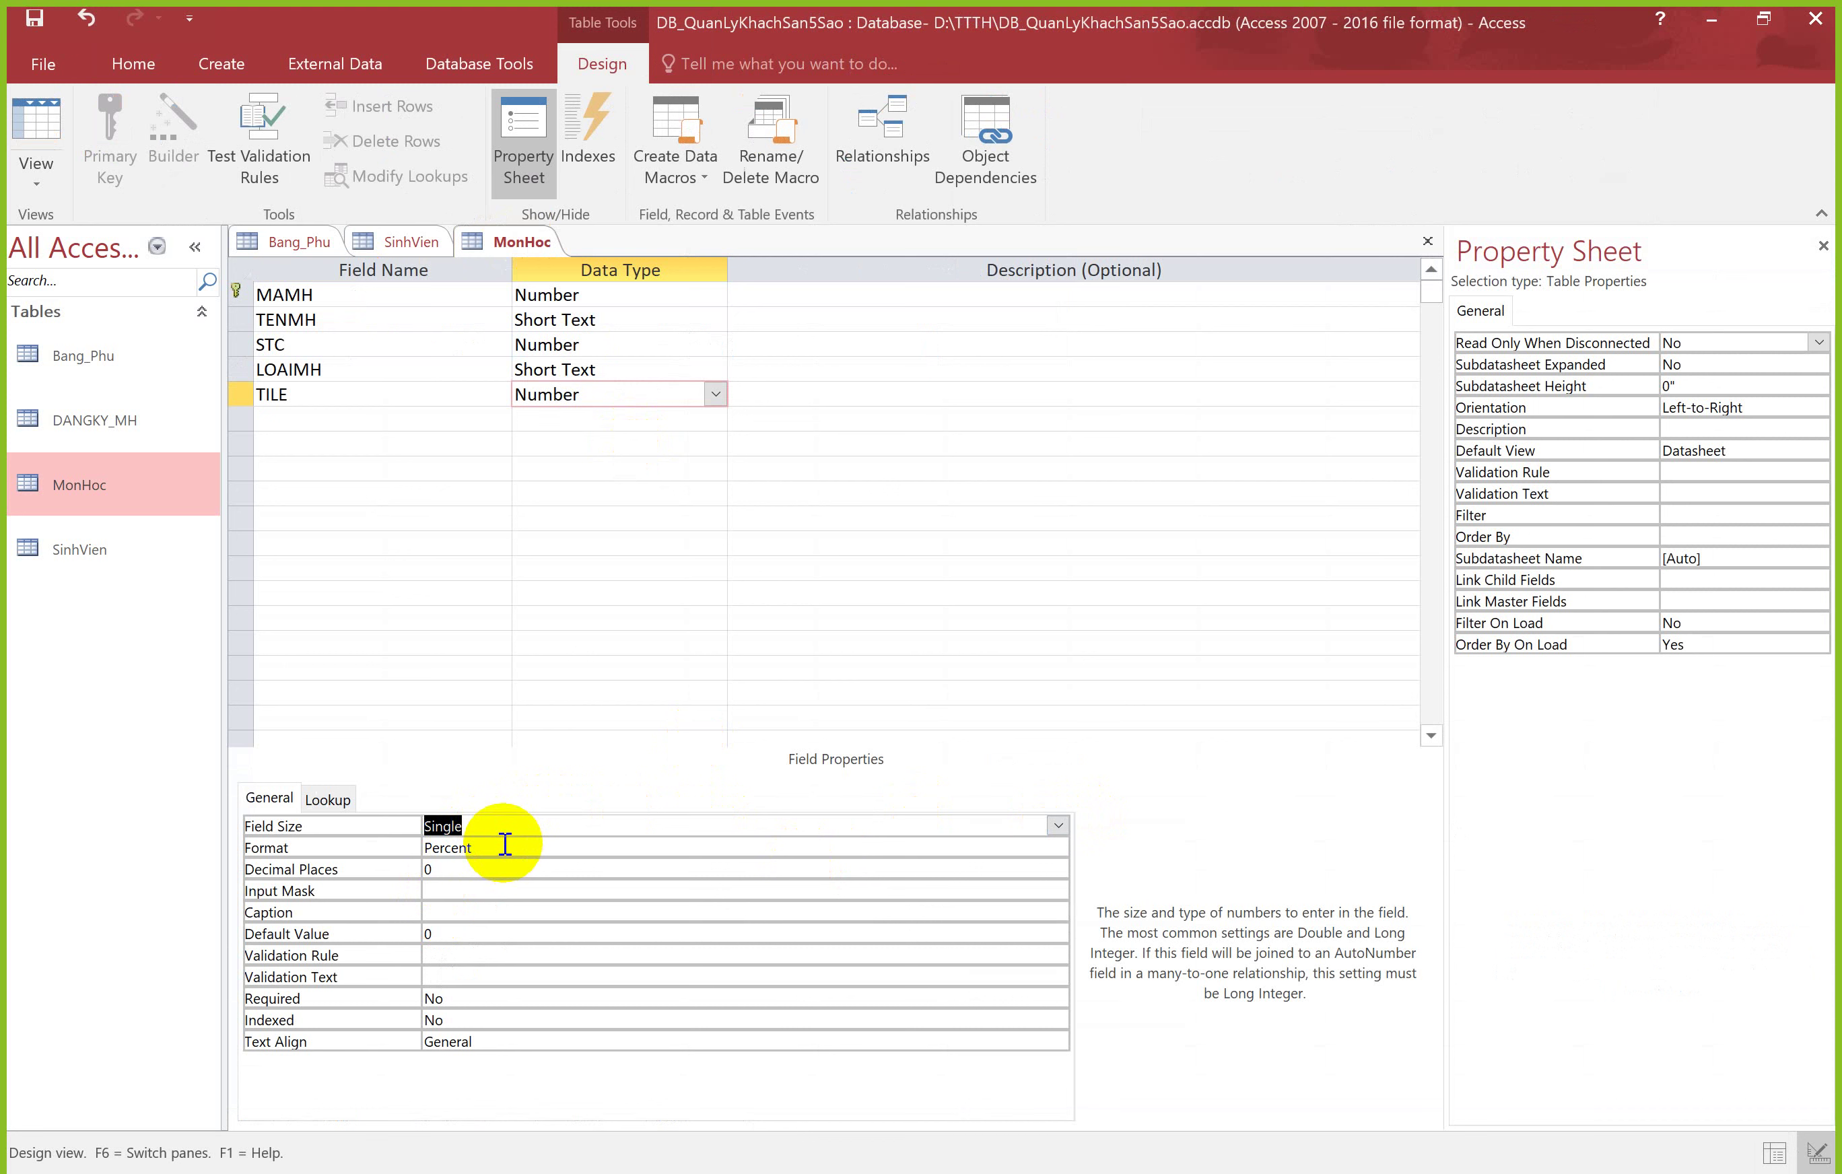
{"action": "left_click", "coordinate": [507, 868]}
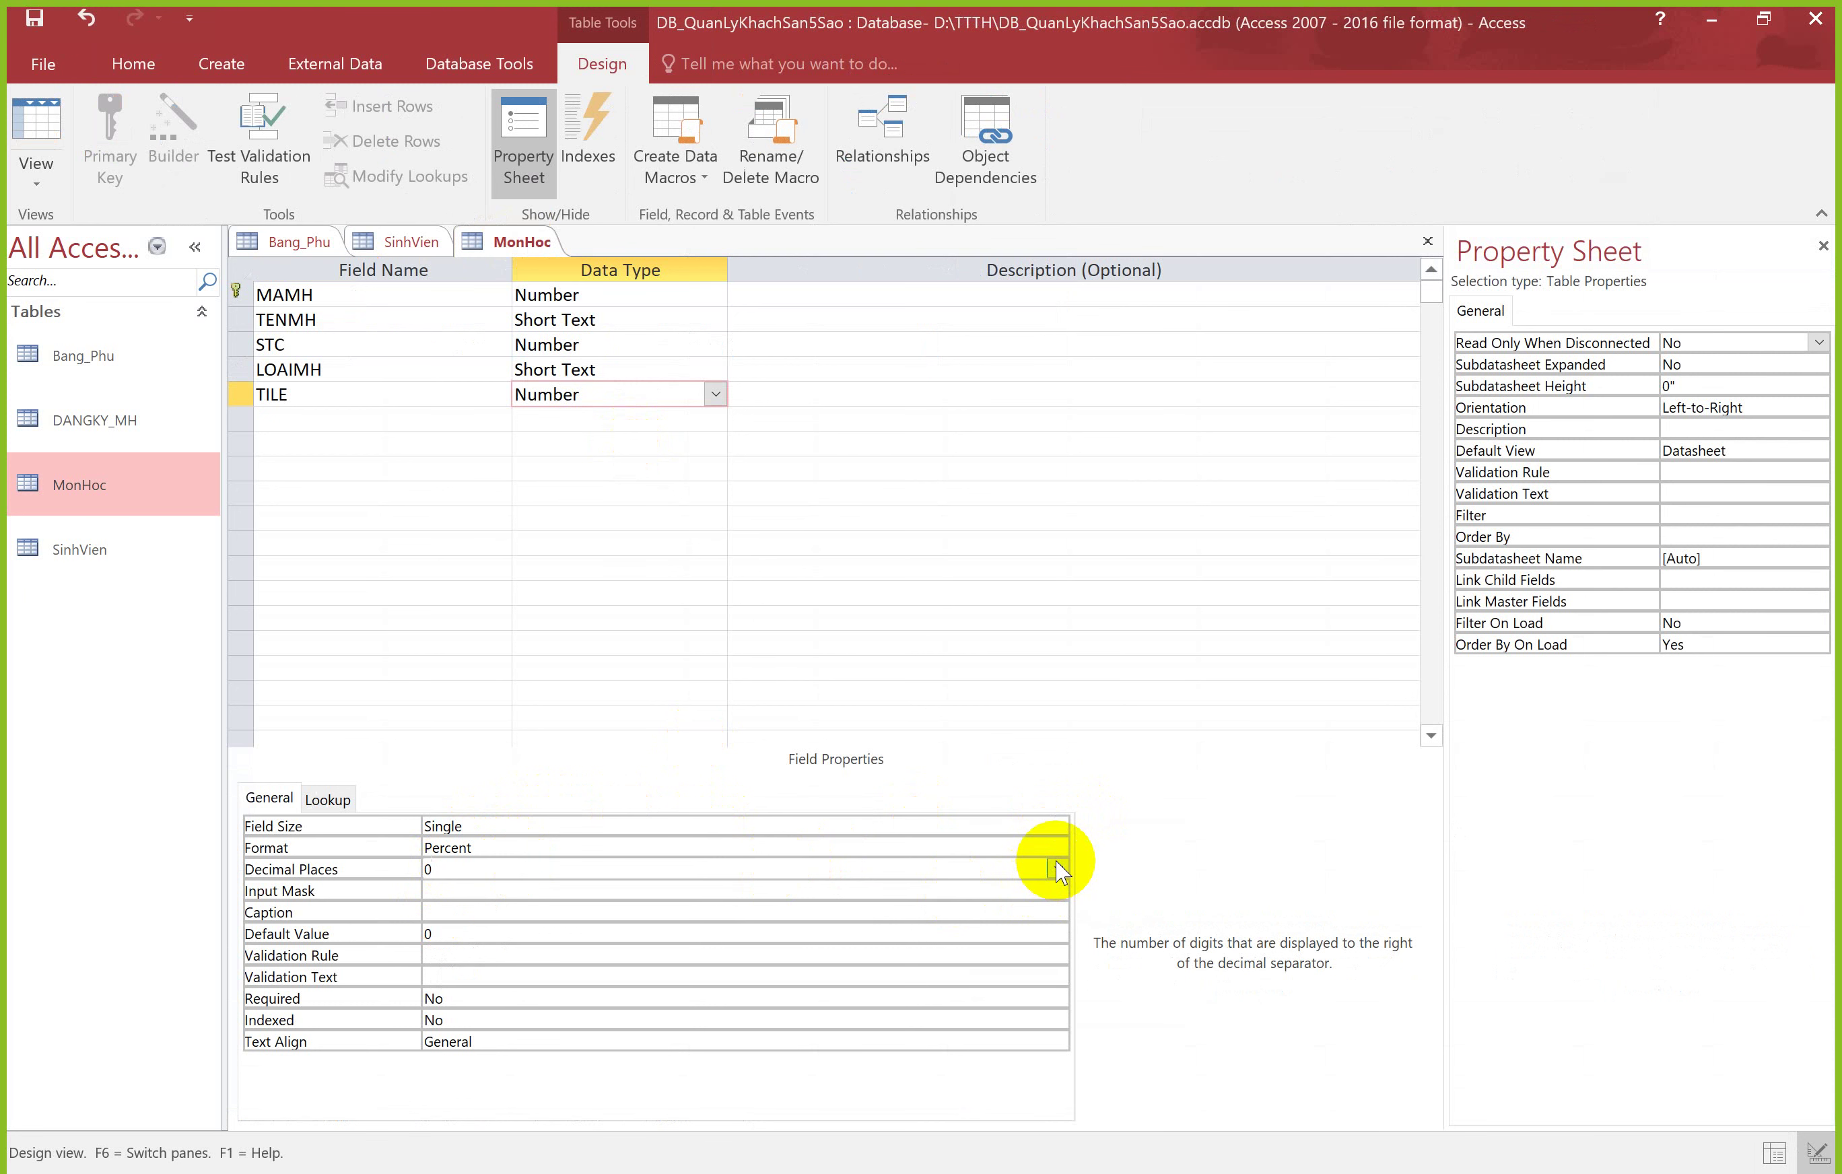
{"action": "left_click", "coordinate": [1059, 868]}
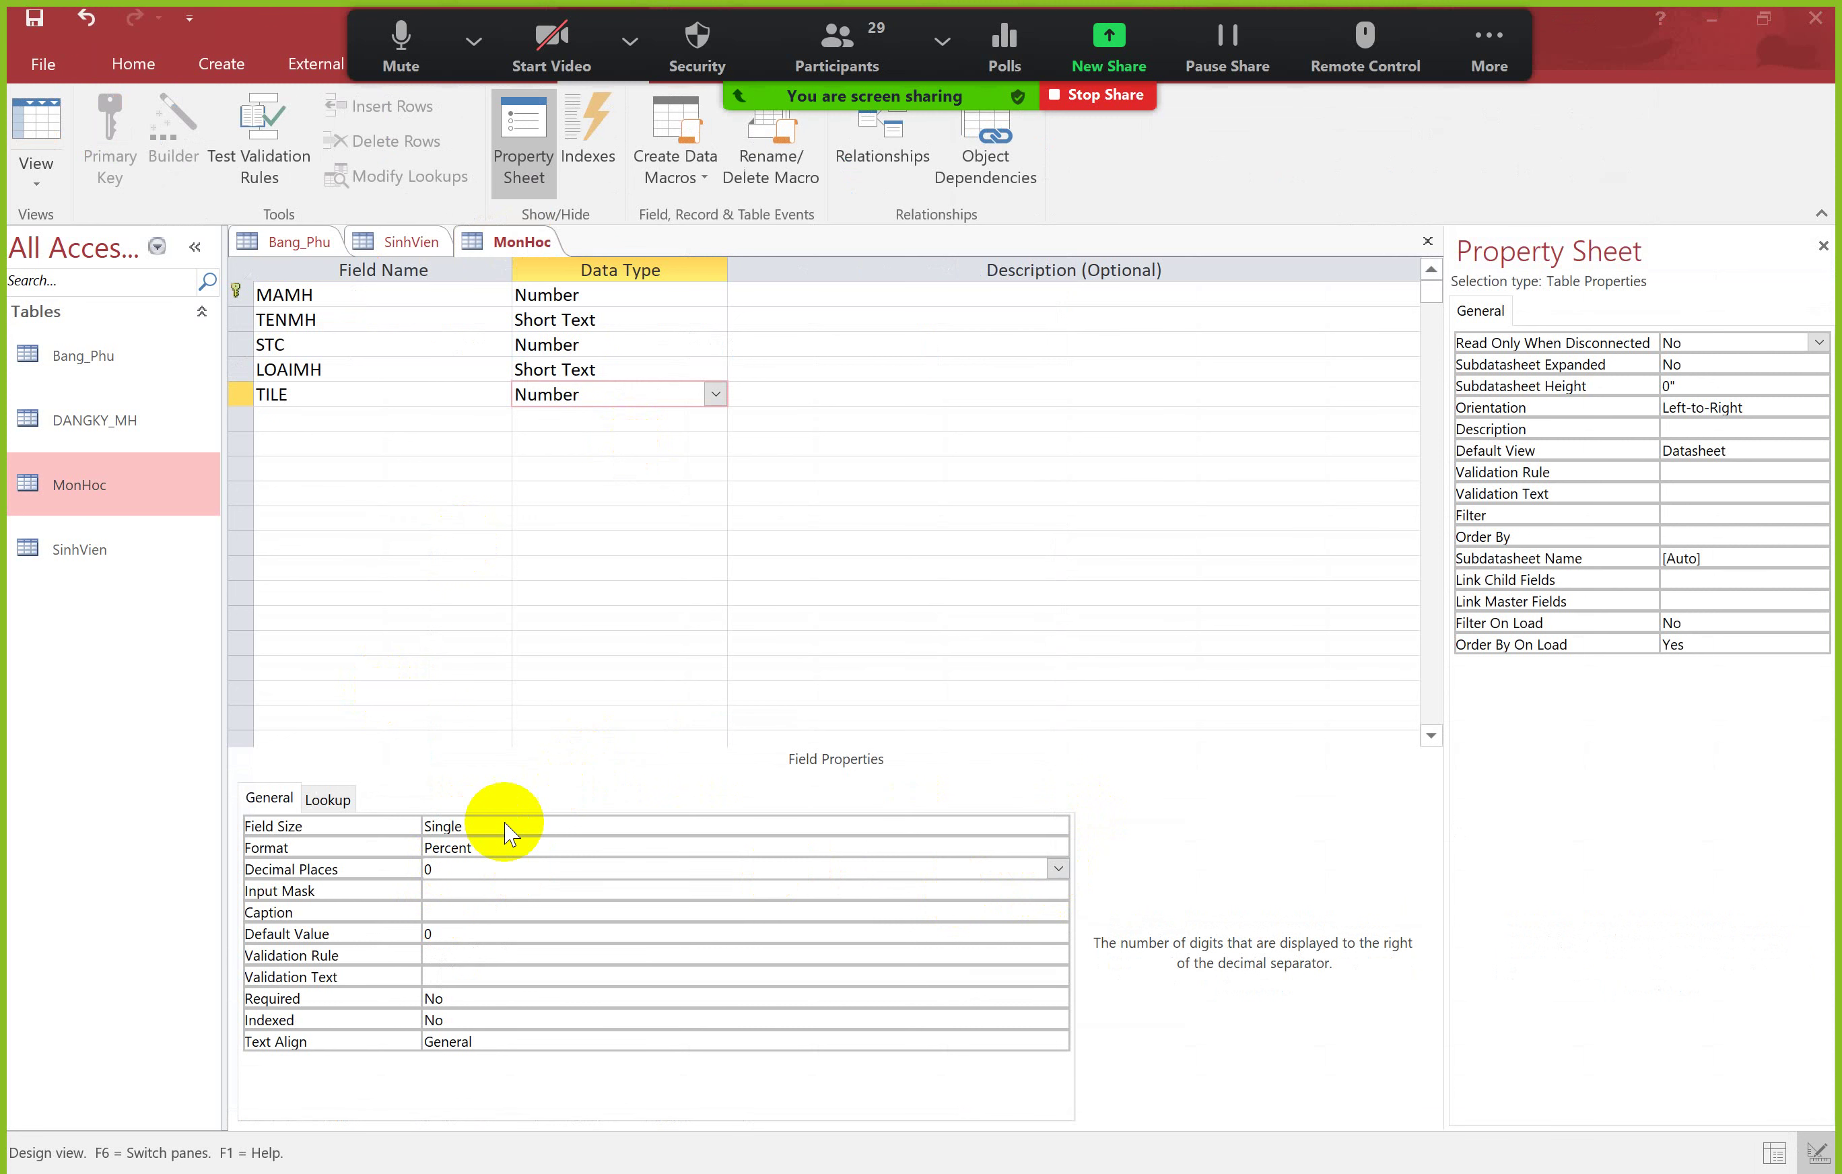
Step: Hide Zoom's controls, review TILE's Field Size and Format properties, then go to PowerPoint slide 20
{"action": "left_click", "coordinate": [1478, 54]}
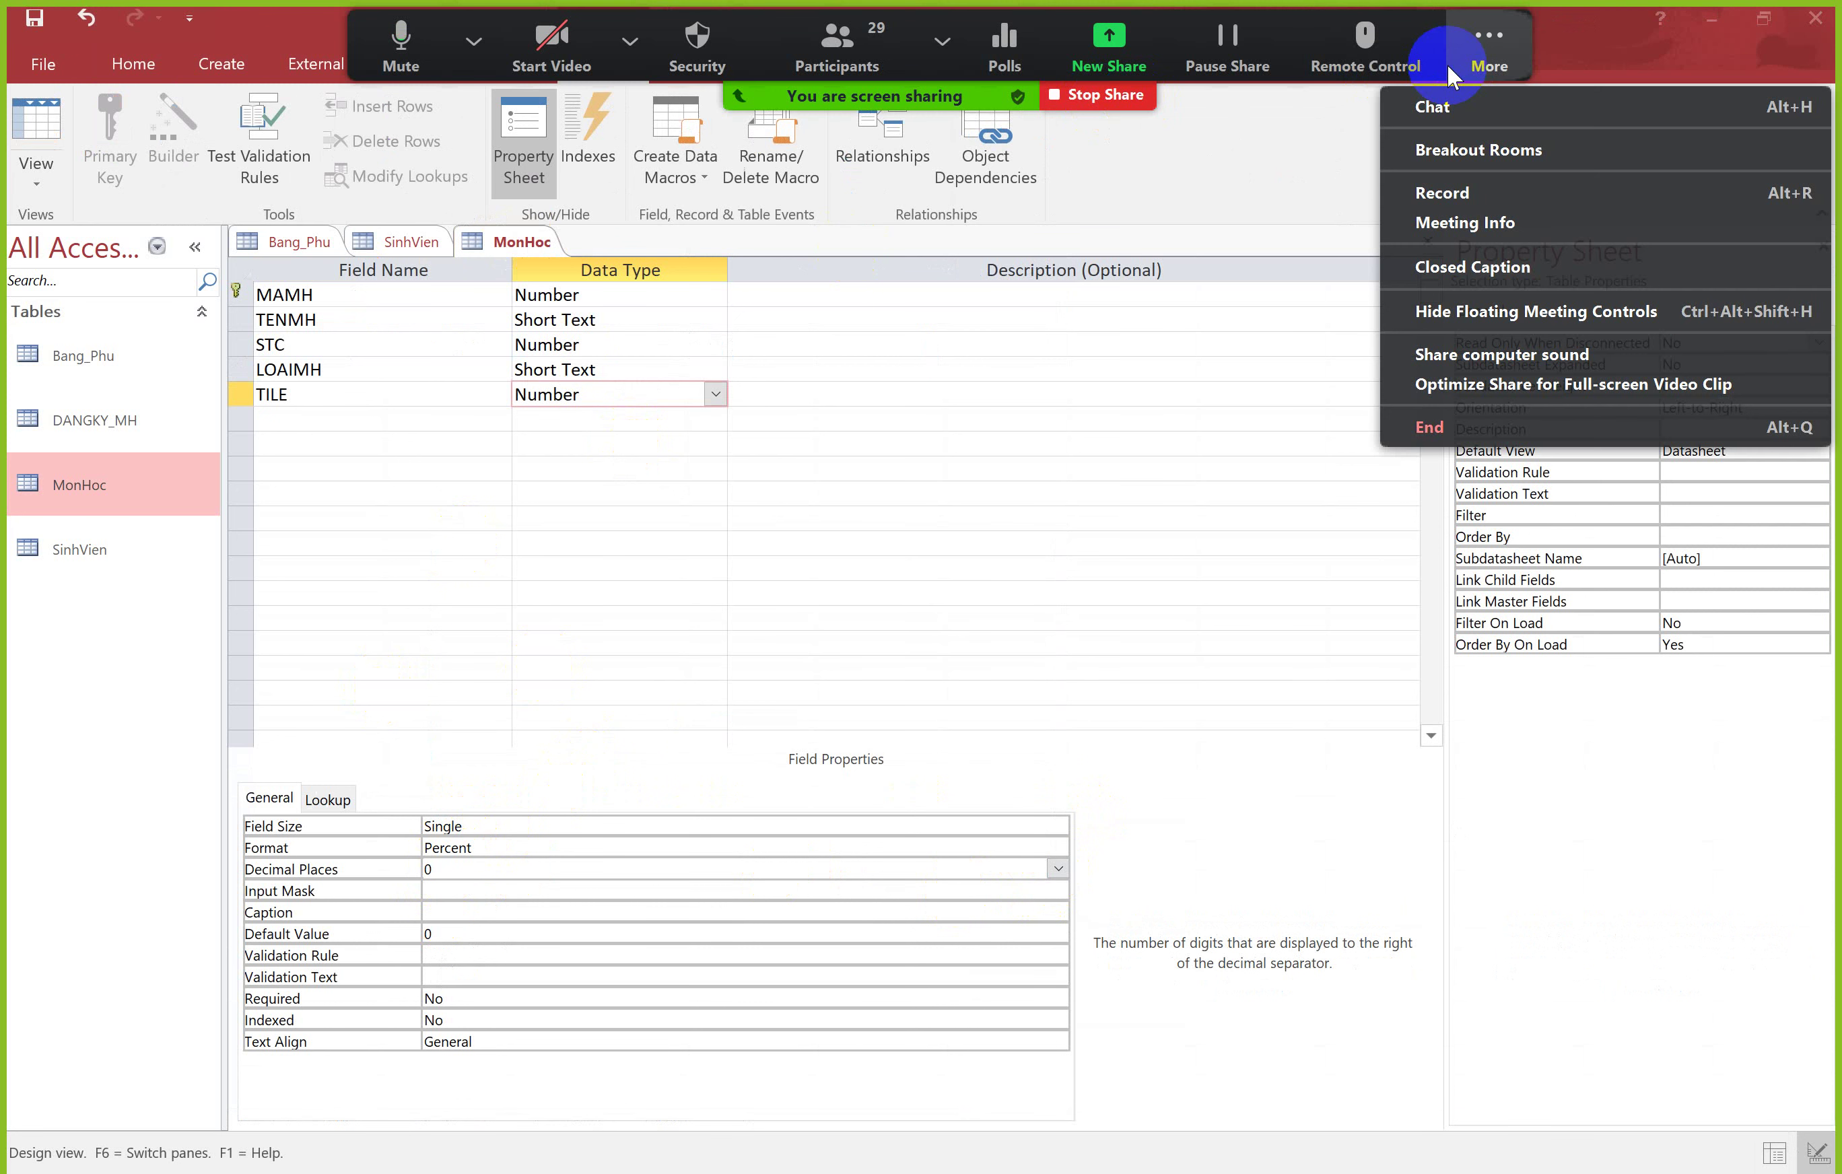
{"action": "left_click", "coordinate": [1496, 310]}
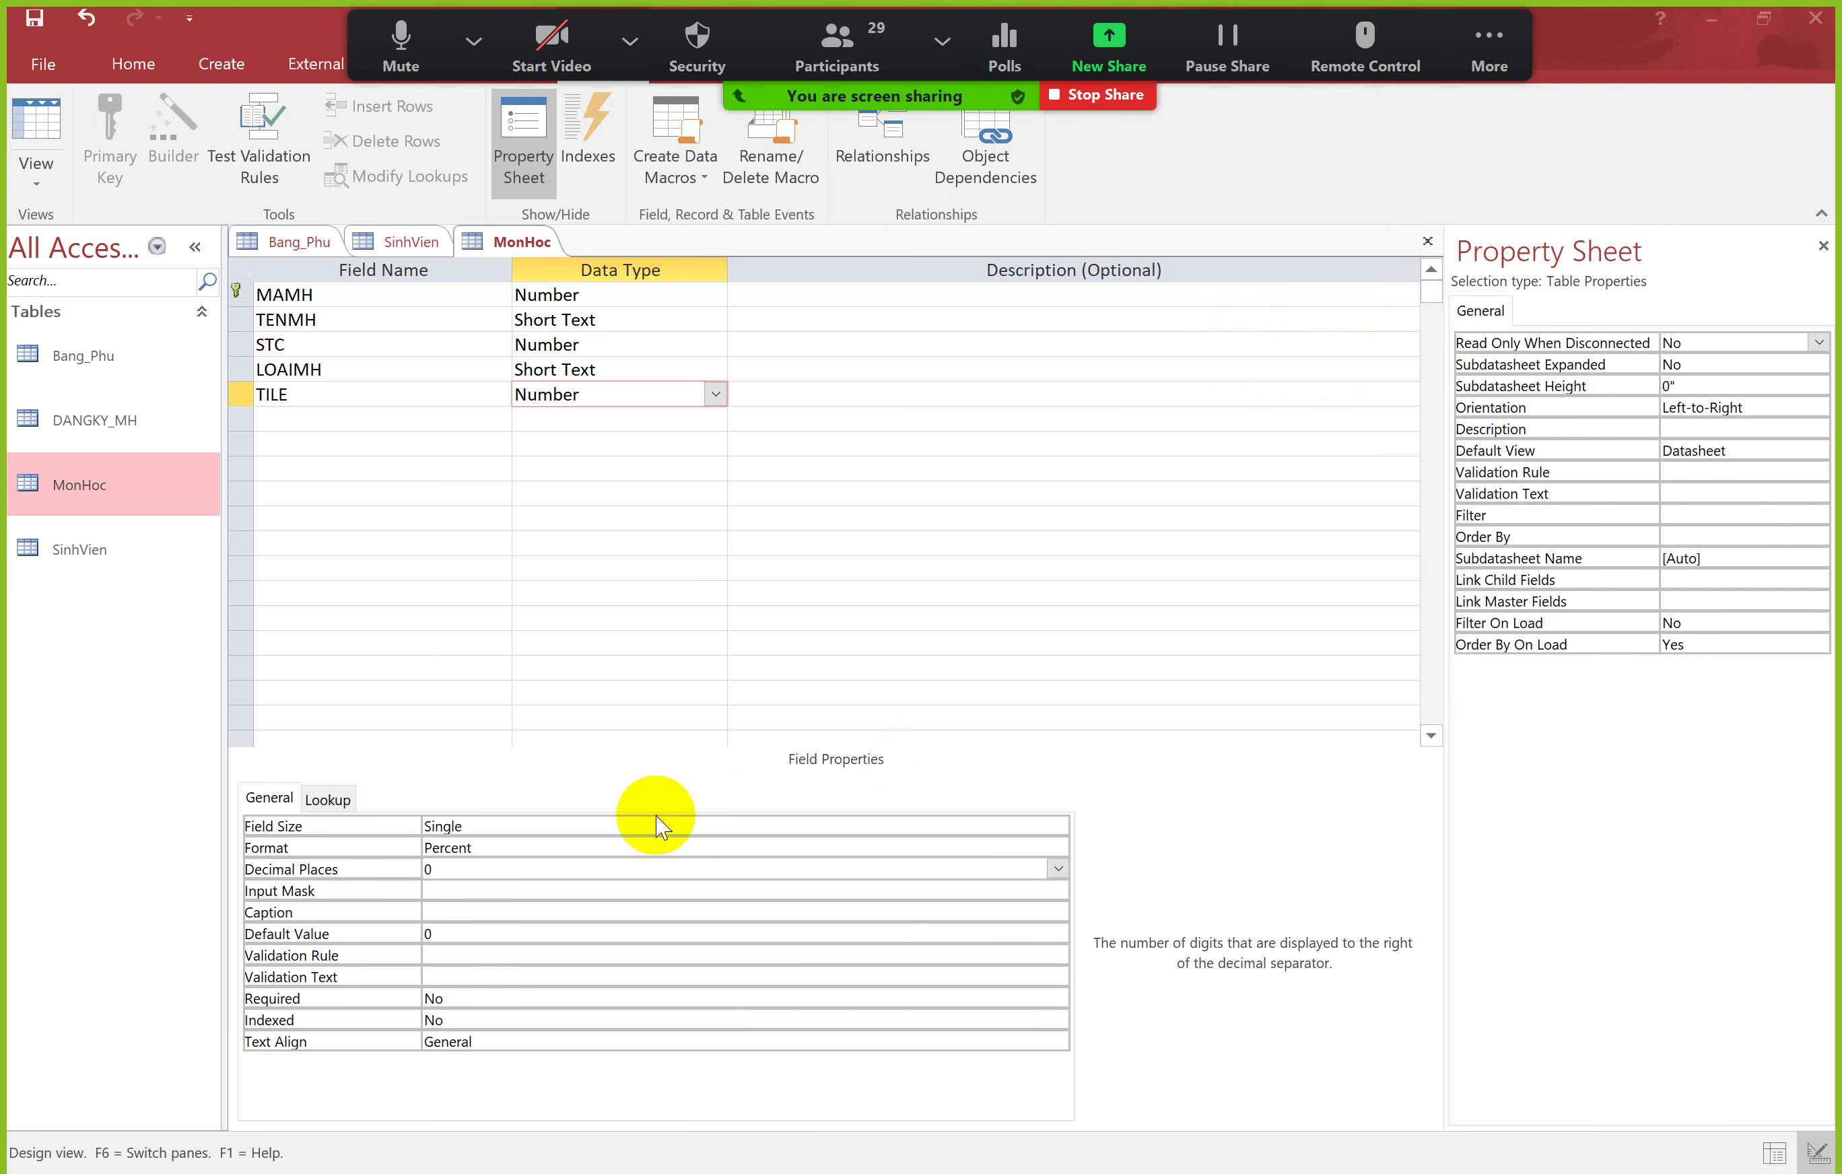
{"action": "left_click", "coordinate": [606, 827]}
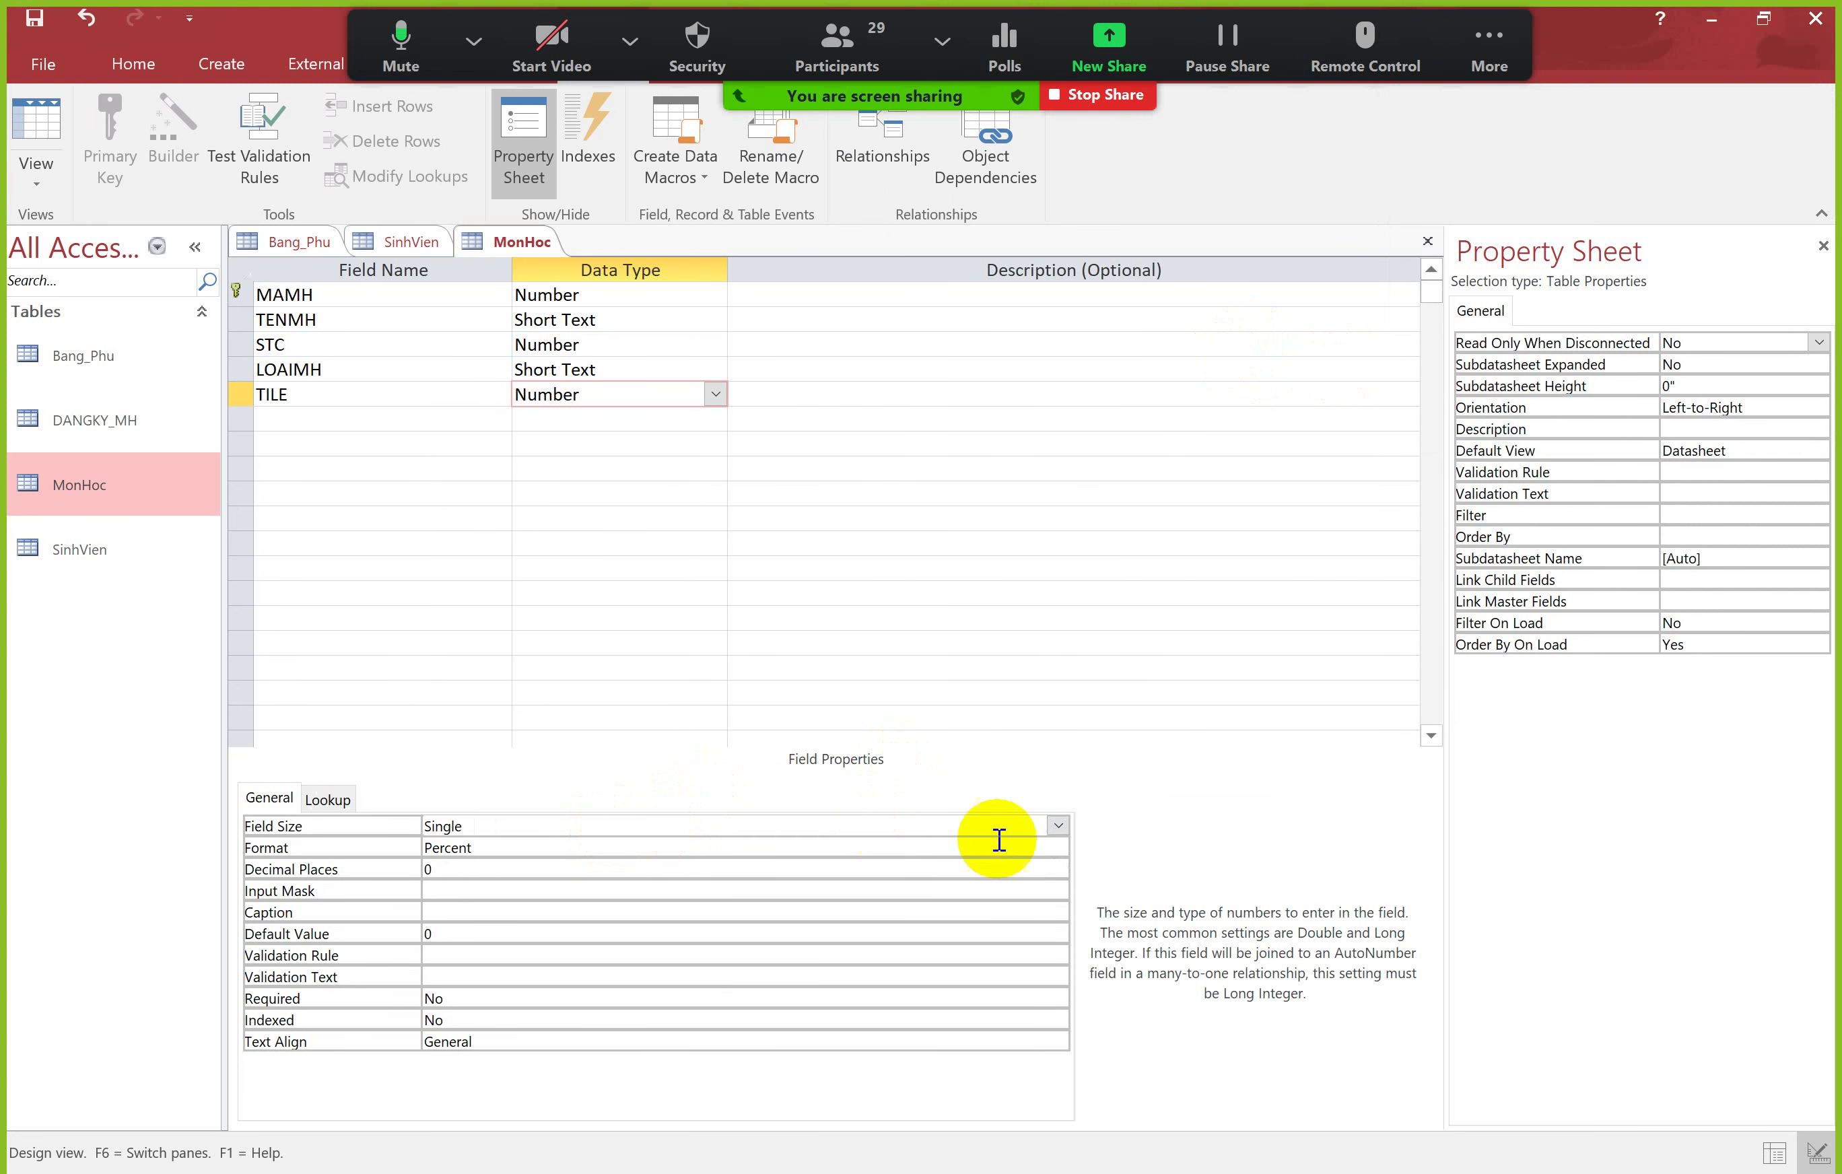
{"action": "left_click", "coordinate": [501, 847]}
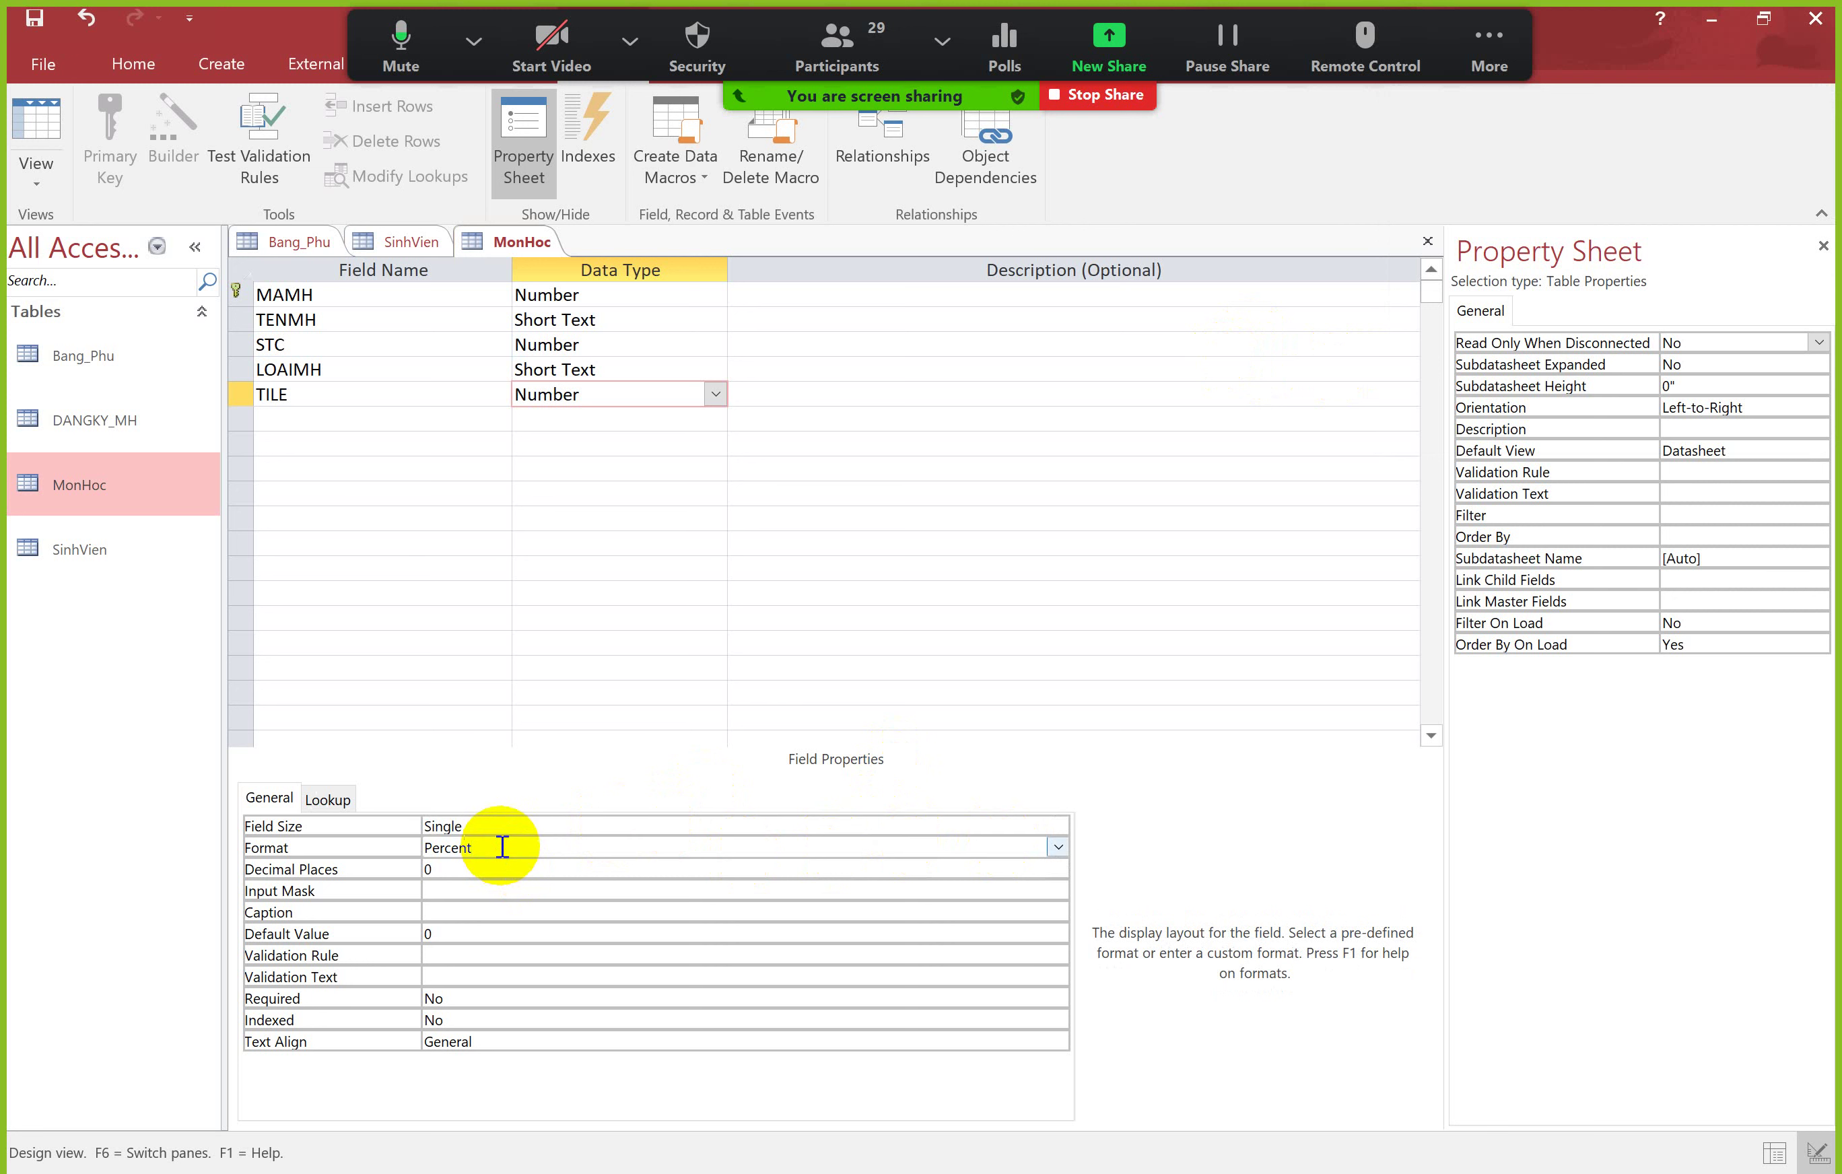
{"action": "left_click", "coordinate": [505, 825]}
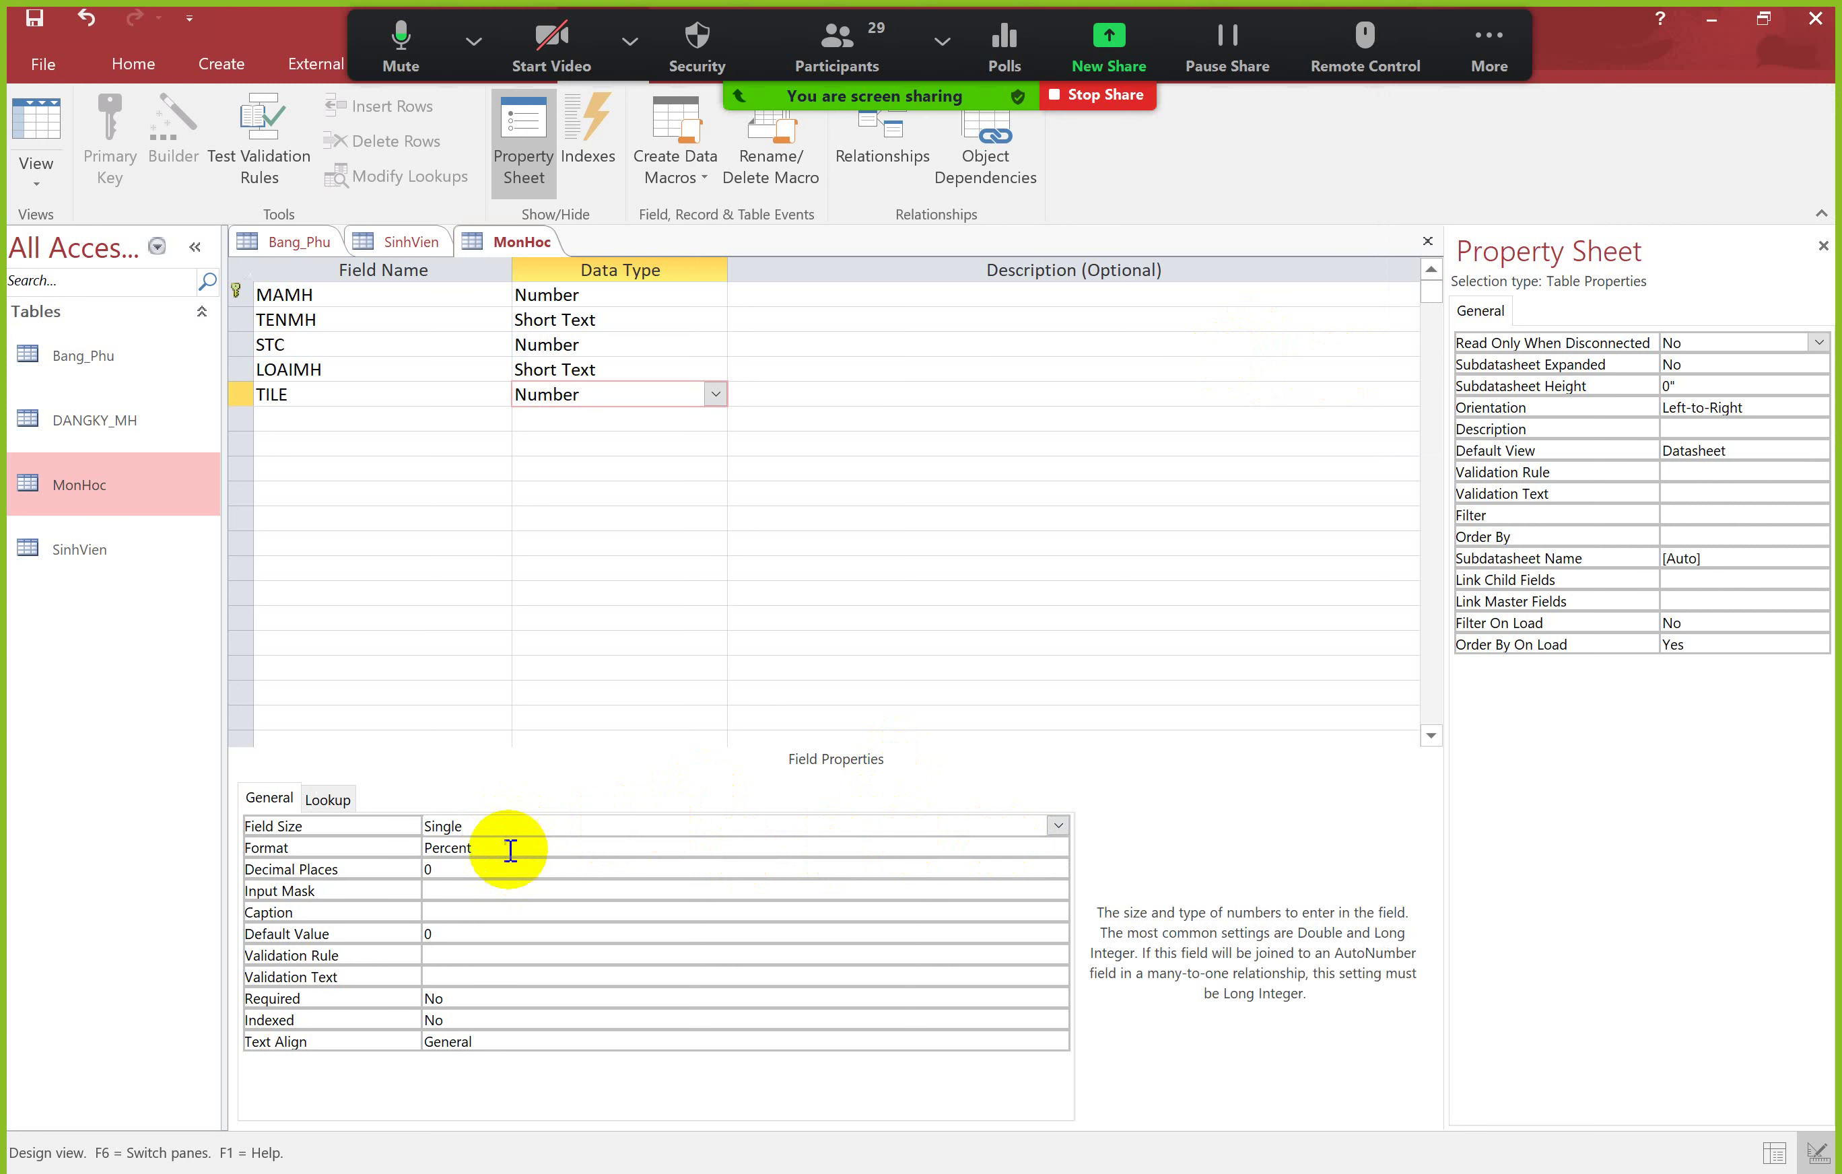
{"action": "left_click", "coordinate": [509, 848]}
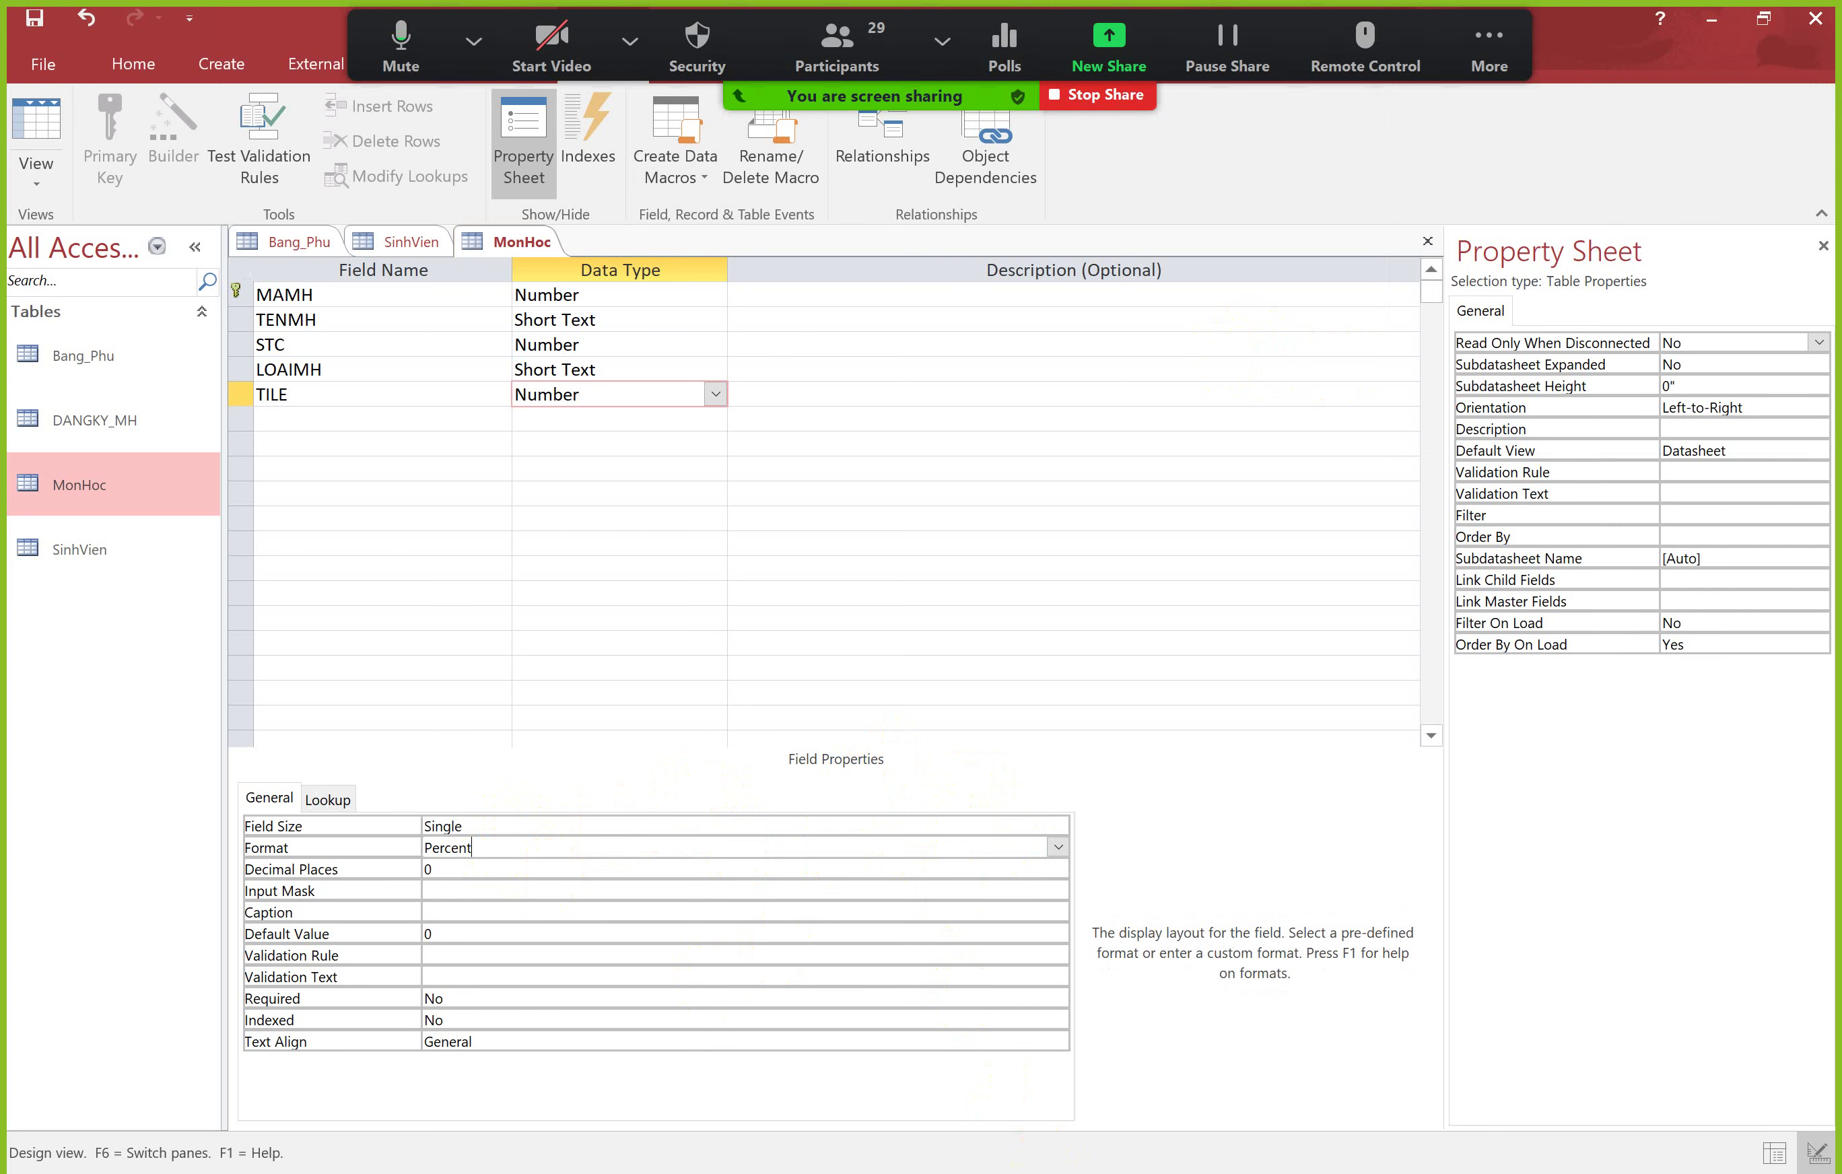
{"action": "key", "text": "alt+Tab"}
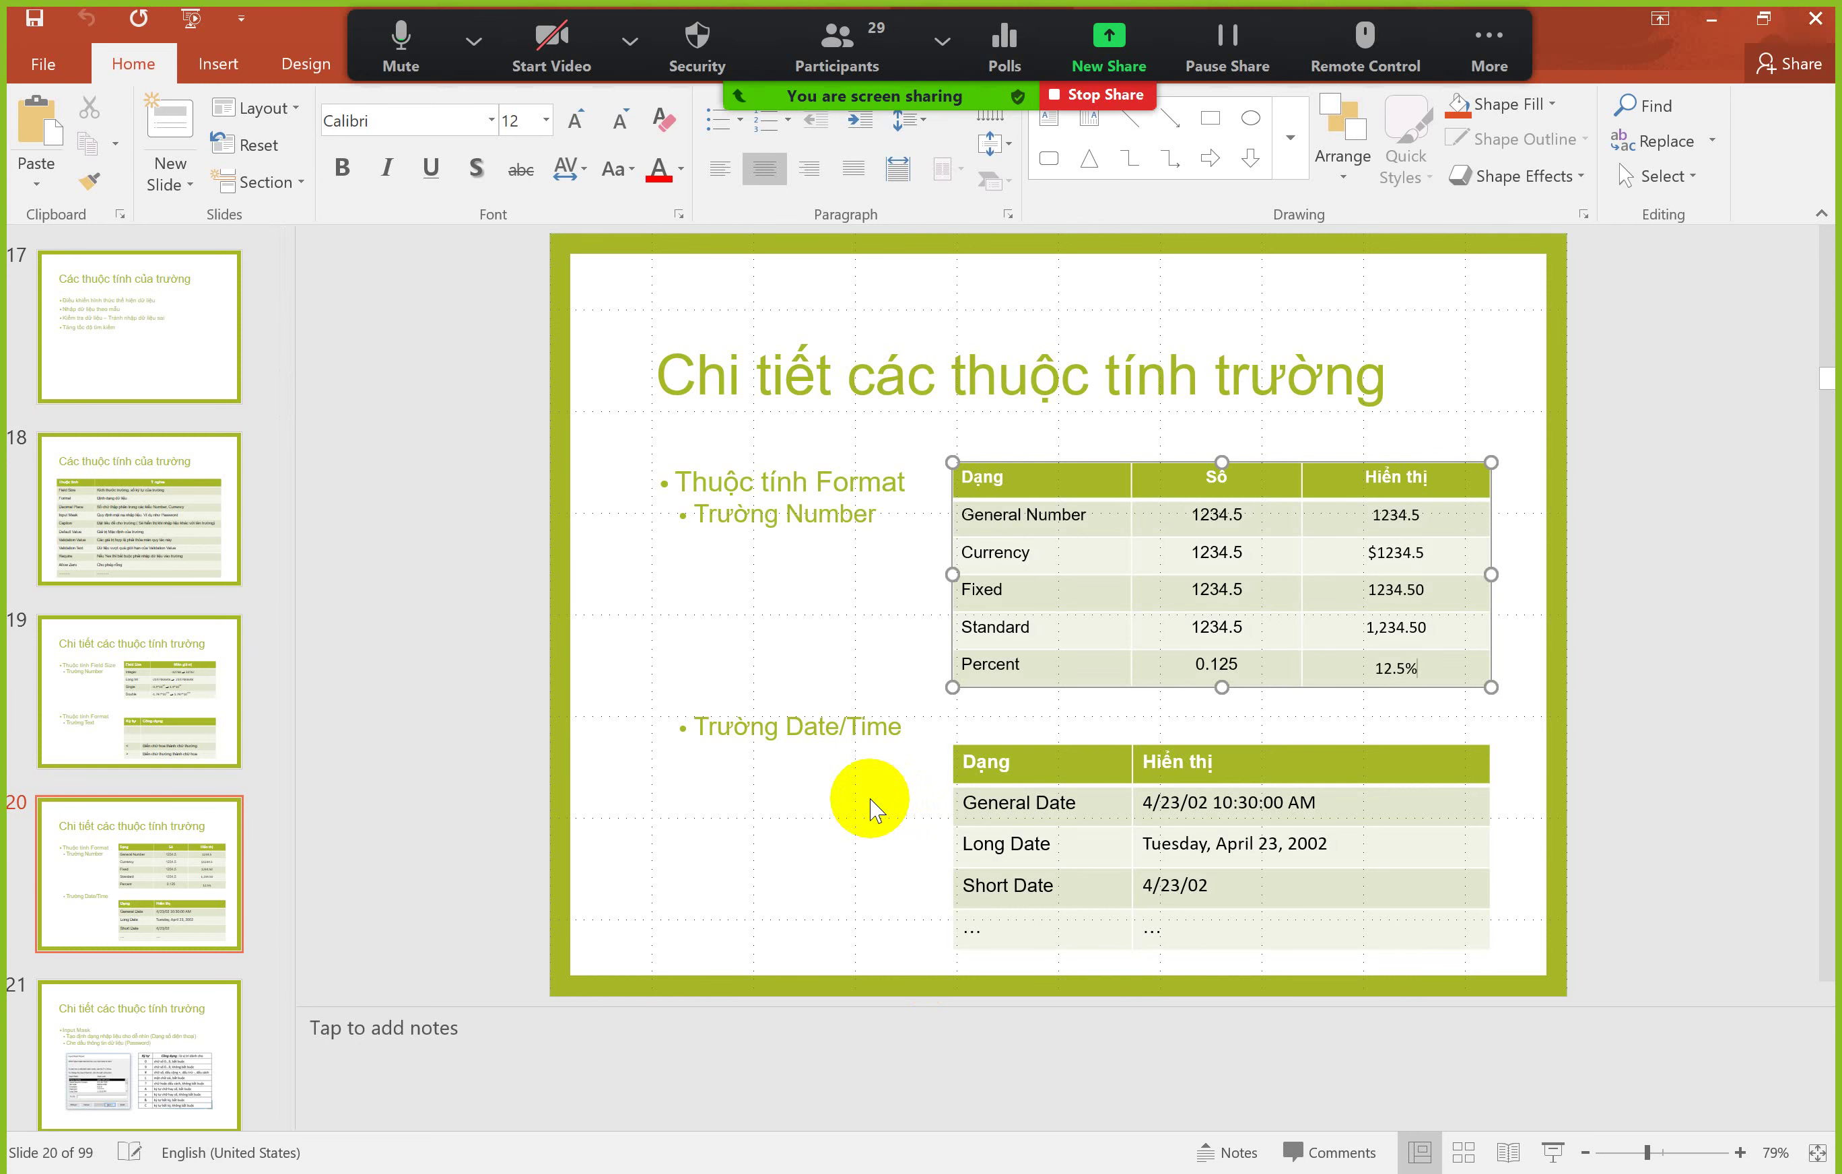